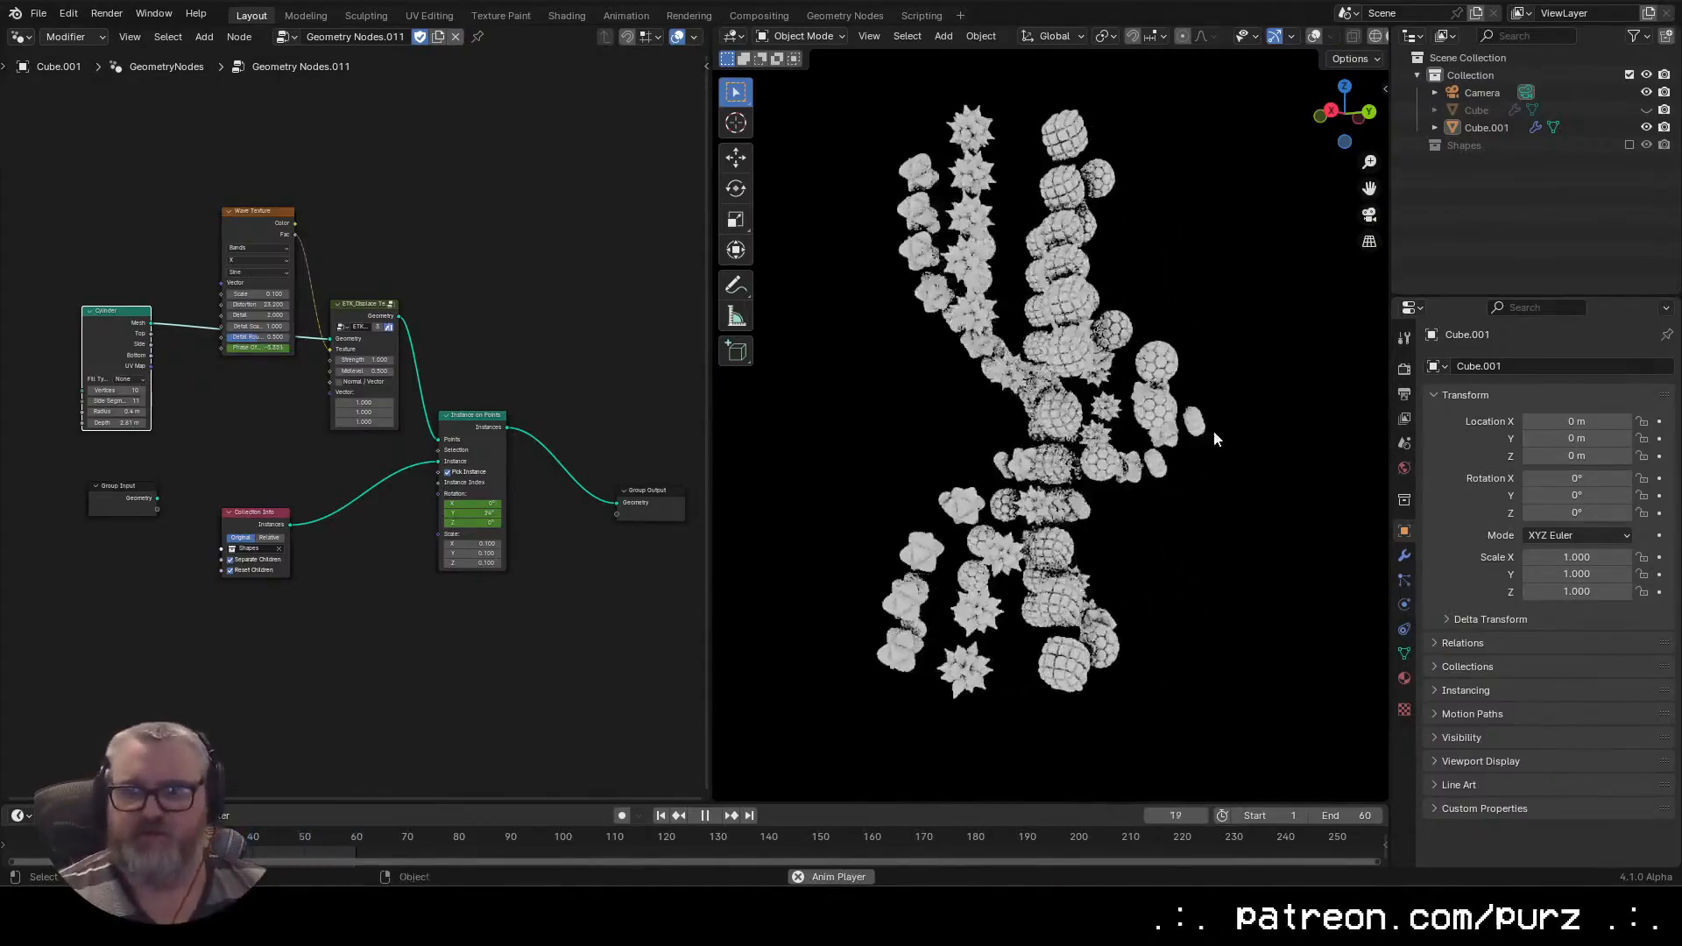
# Play the animation and examine the column of instanced shapes up close, from several angles, and along the Y axis
pyautogui.press('space')
pyautogui.click(1154, 482)
pyautogui.scroll(8, 1154, 484)
pyautogui.moveTo(1153, 491); pyautogui.dragTo(1231, 354)
pyautogui.scroll(-4, 1118, 508)
pyautogui.press('space')
pyautogui.scroll(4, 1158, 508)
pyautogui.scroll(5, 1166, 324)
pyautogui.scroll(-8, 1165, 324)
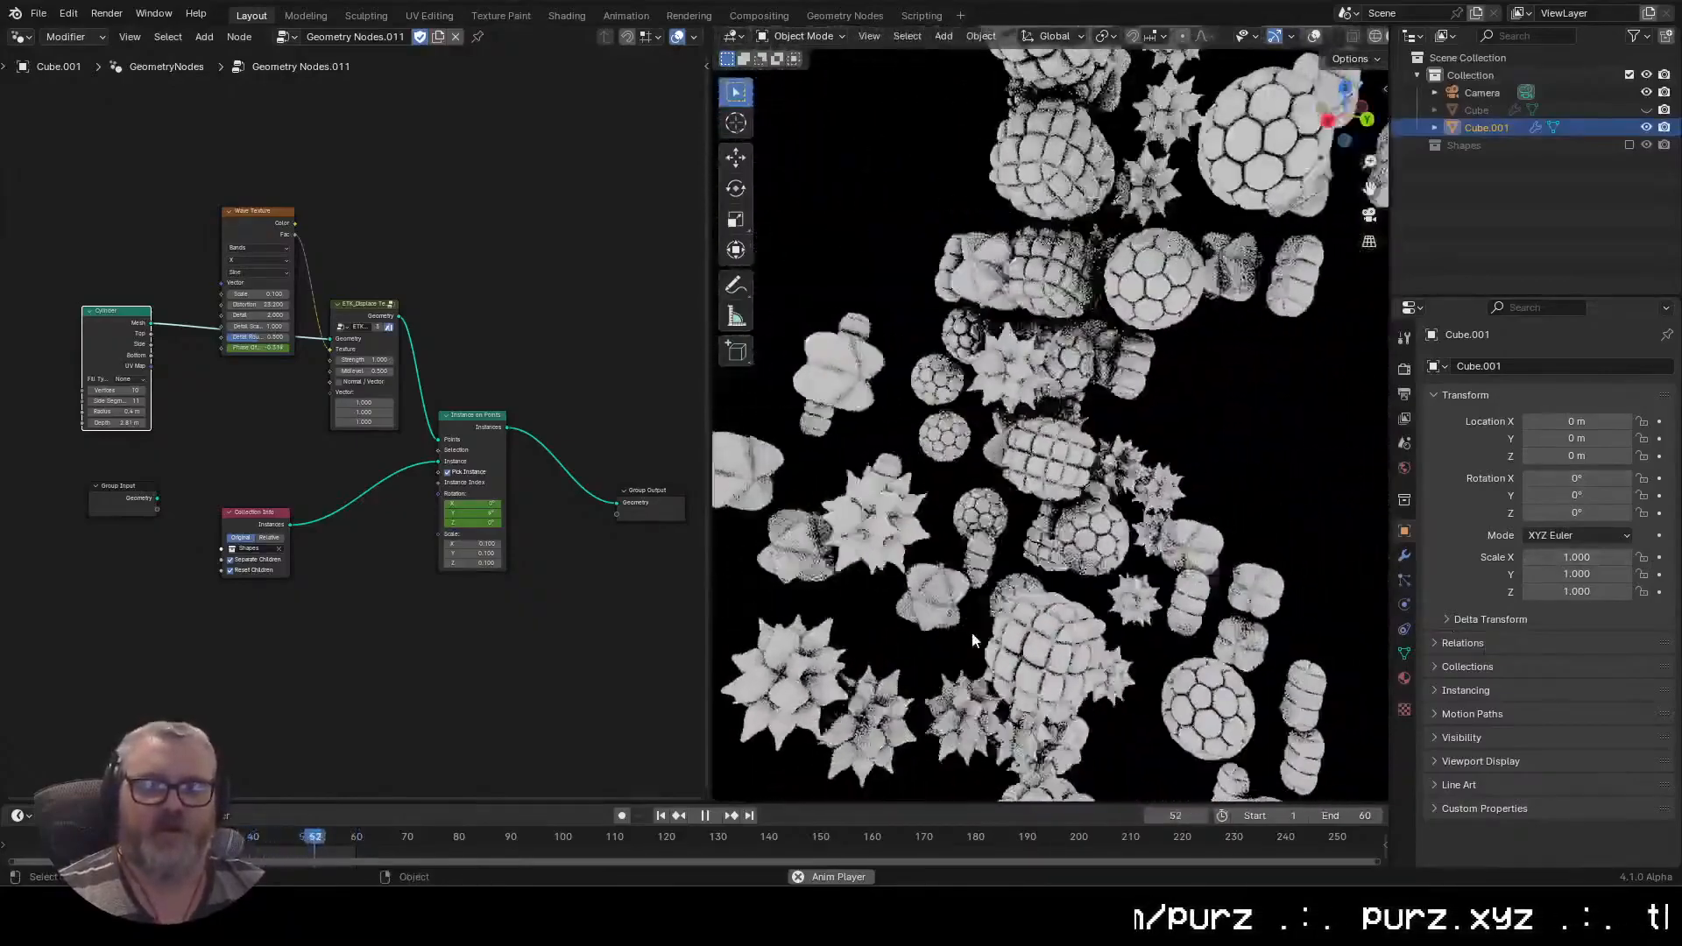
pyautogui.moveTo(971, 632); pyautogui.dragTo(754, 688)
pyautogui.scroll(-7, 1040, 487)
pyautogui.moveTo(1040, 486); pyautogui.dragTo(1117, 366)
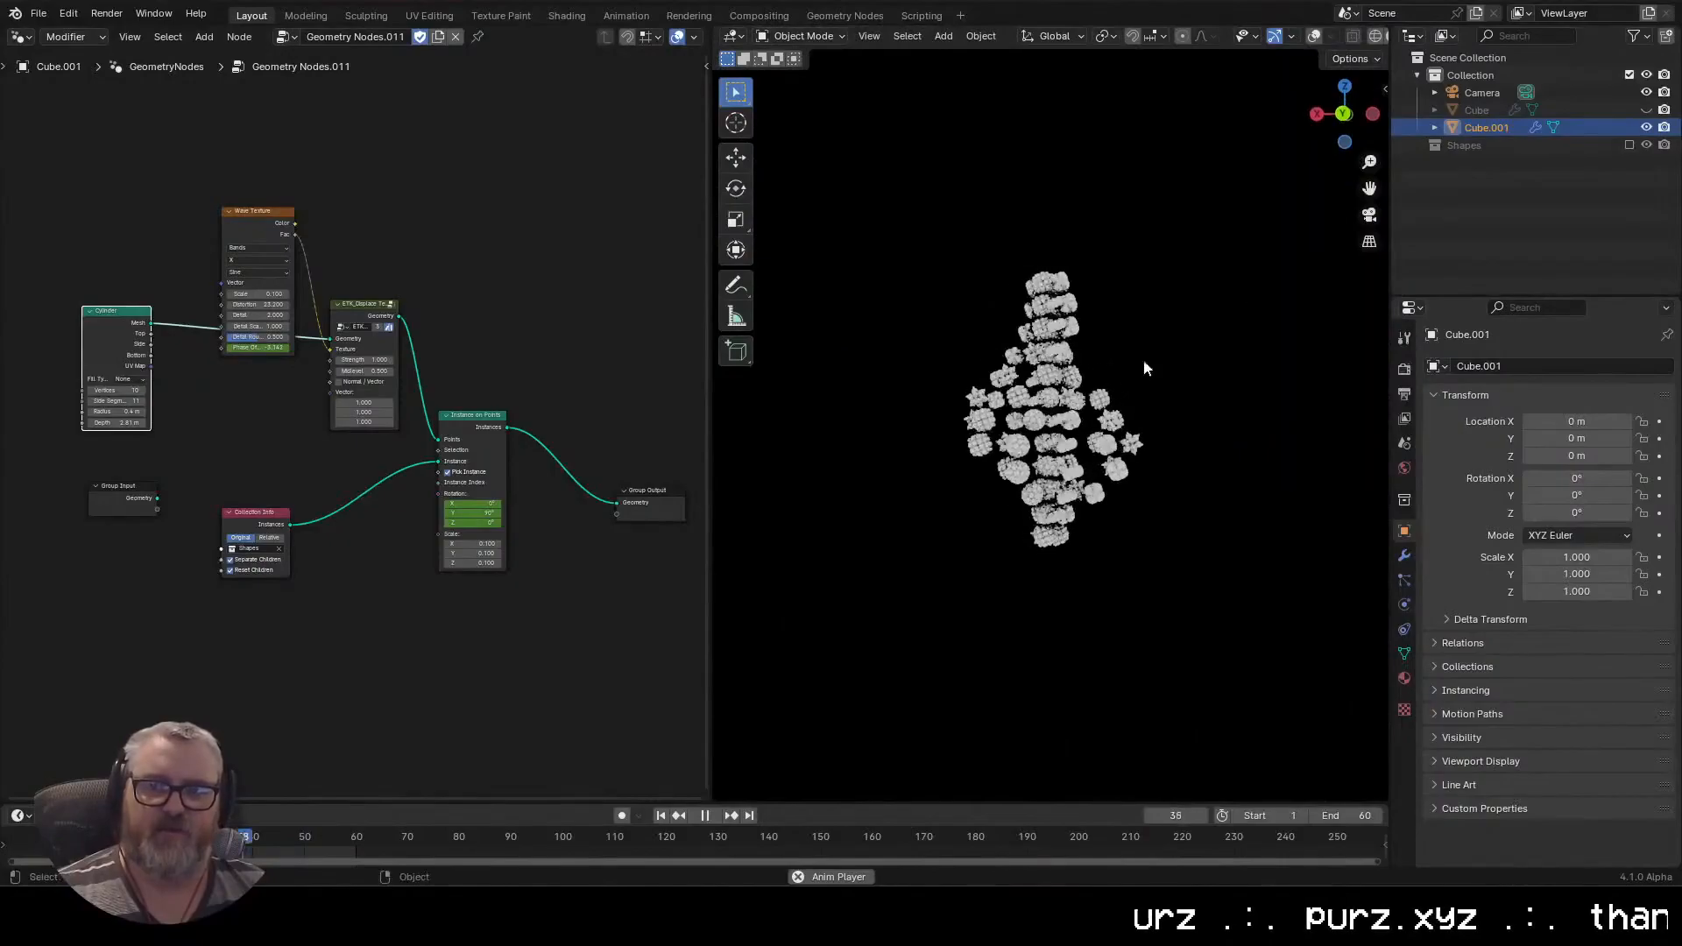
pyautogui.click(1344, 112)
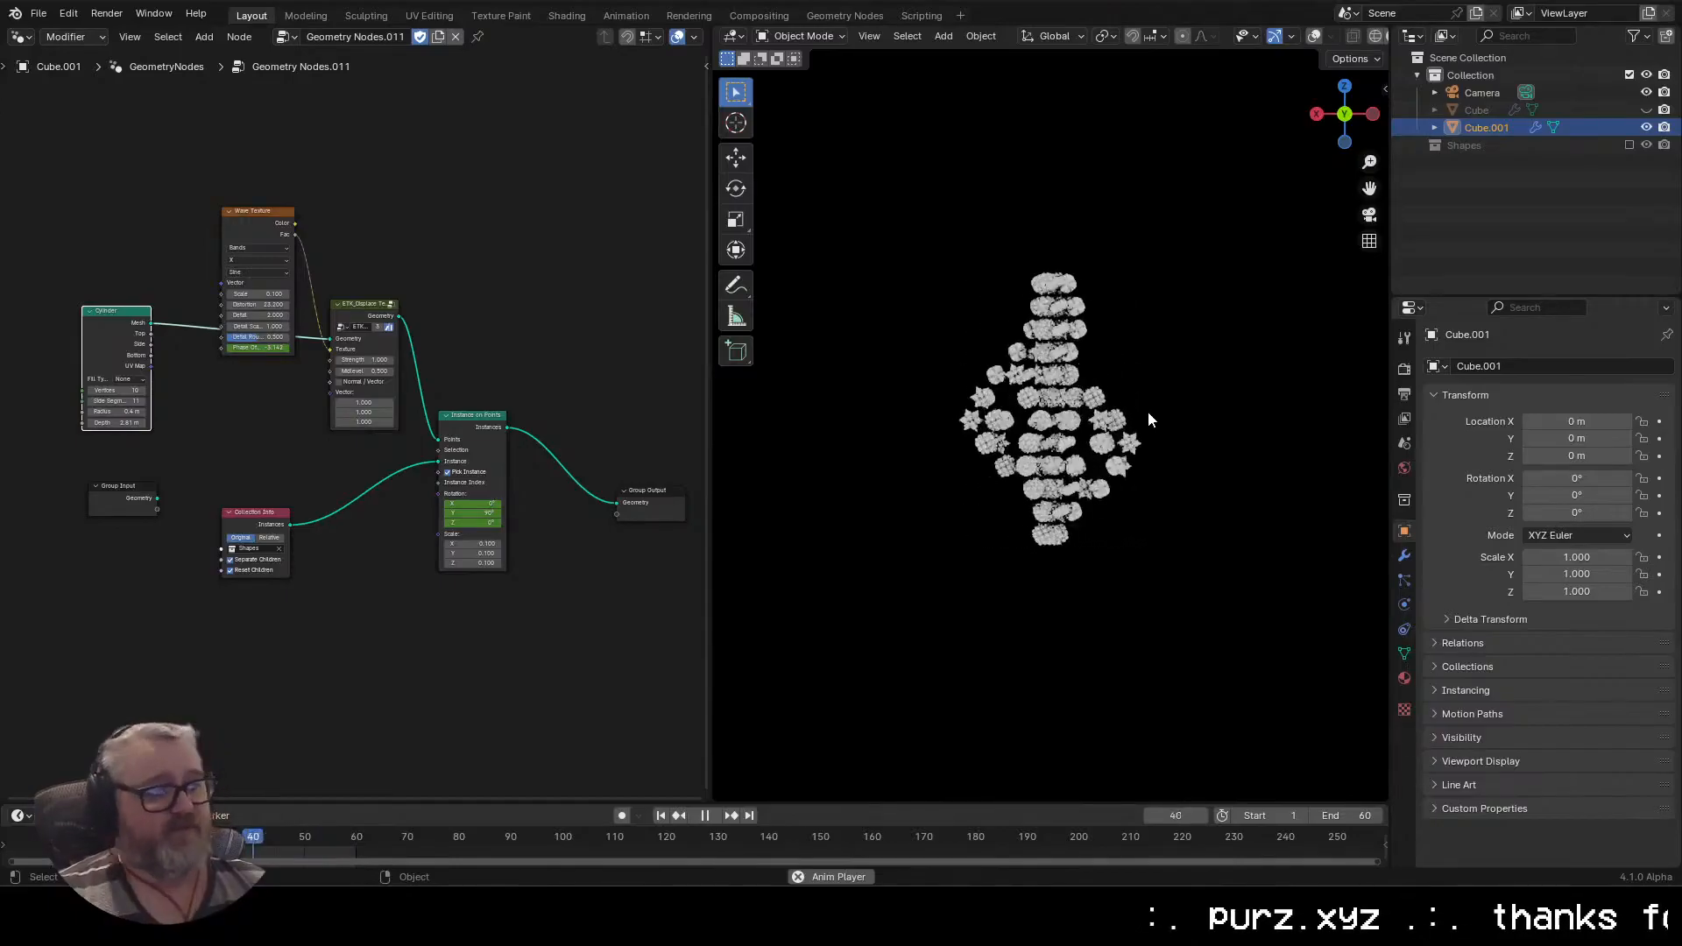
pyautogui.scroll(3, 1101, 449)
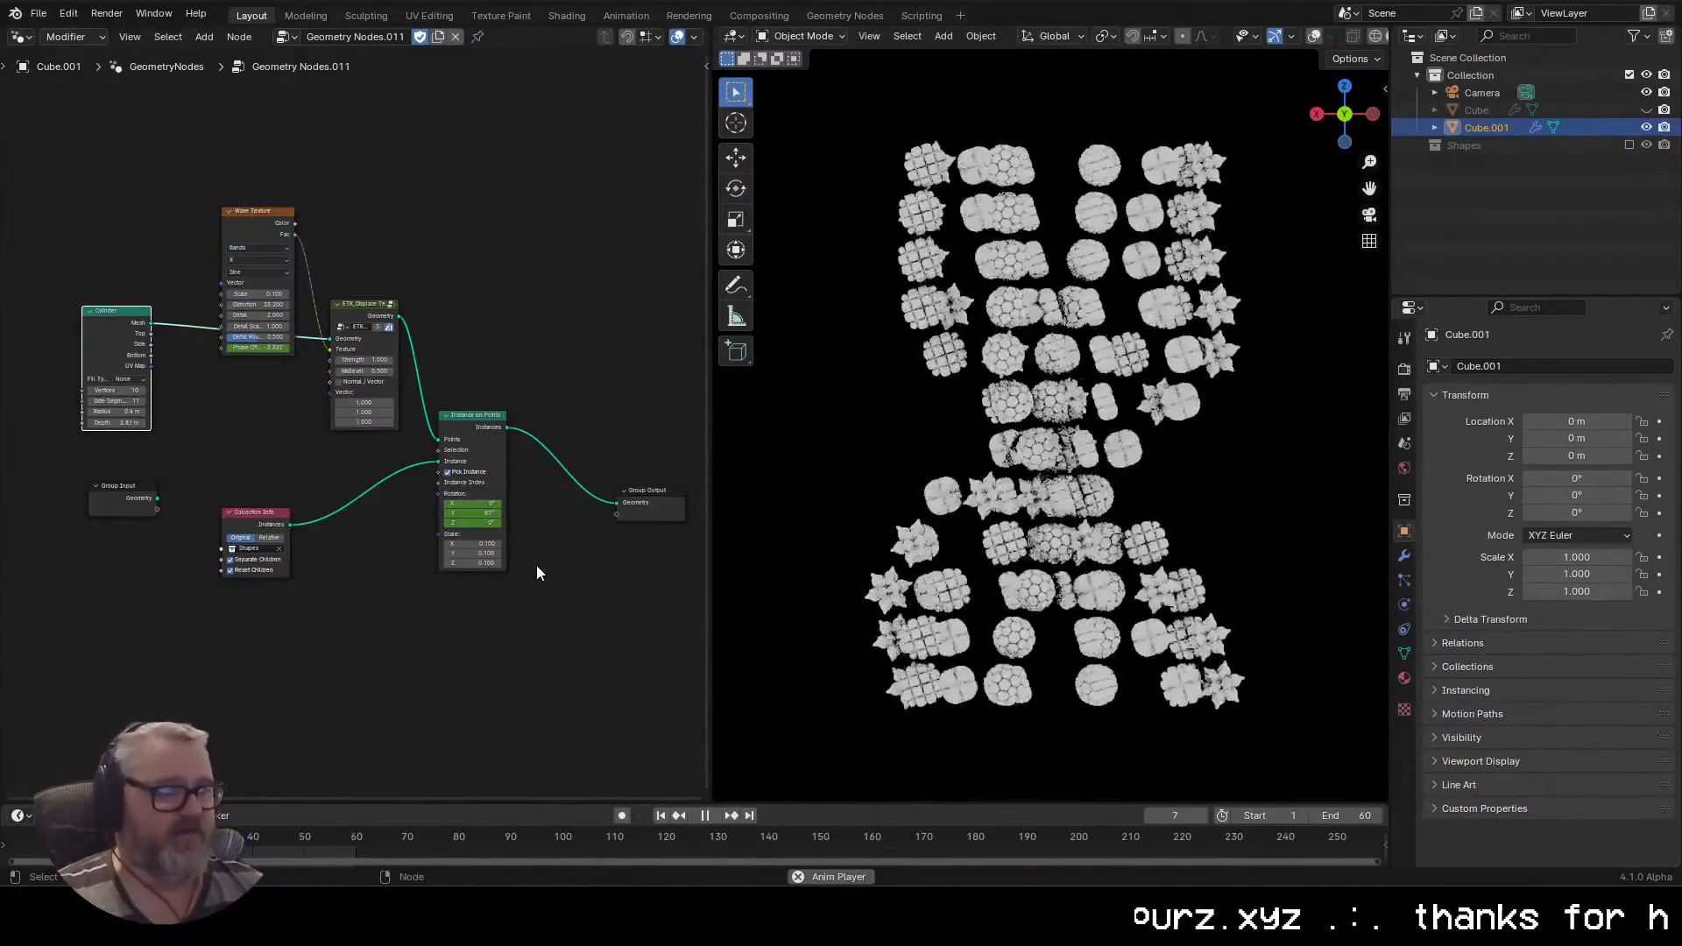
# Save the project as "weird helix thing" and create a new General file
pyautogui.click(456, 625)
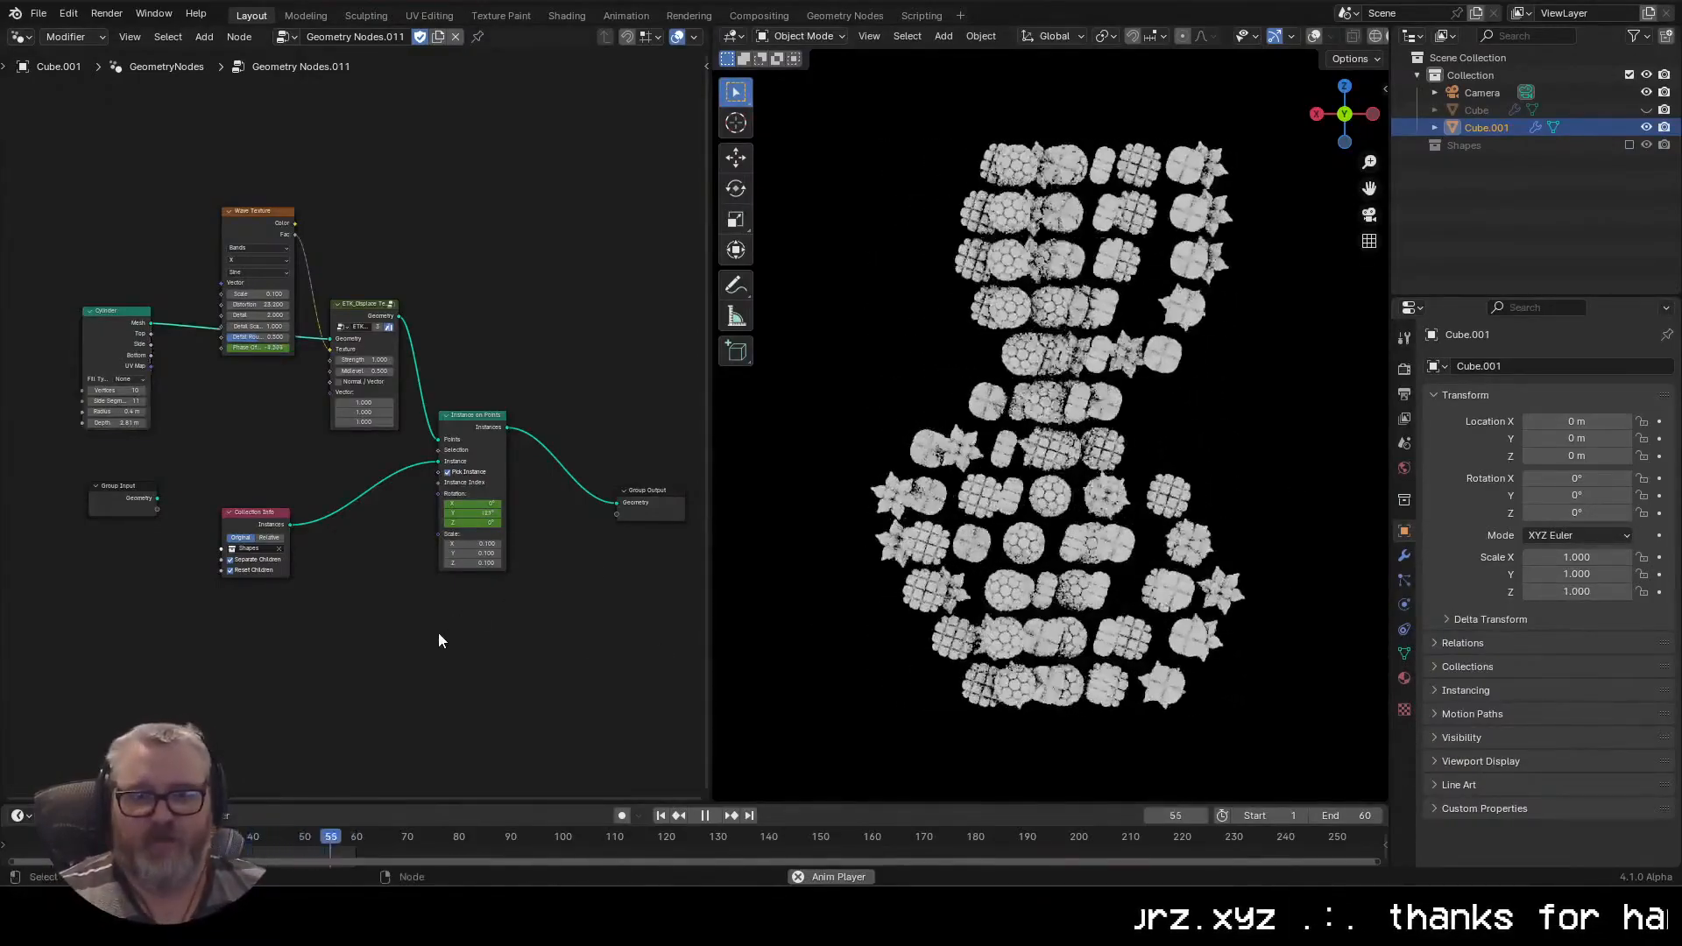
pyautogui.hotkey('ctrl', 's')
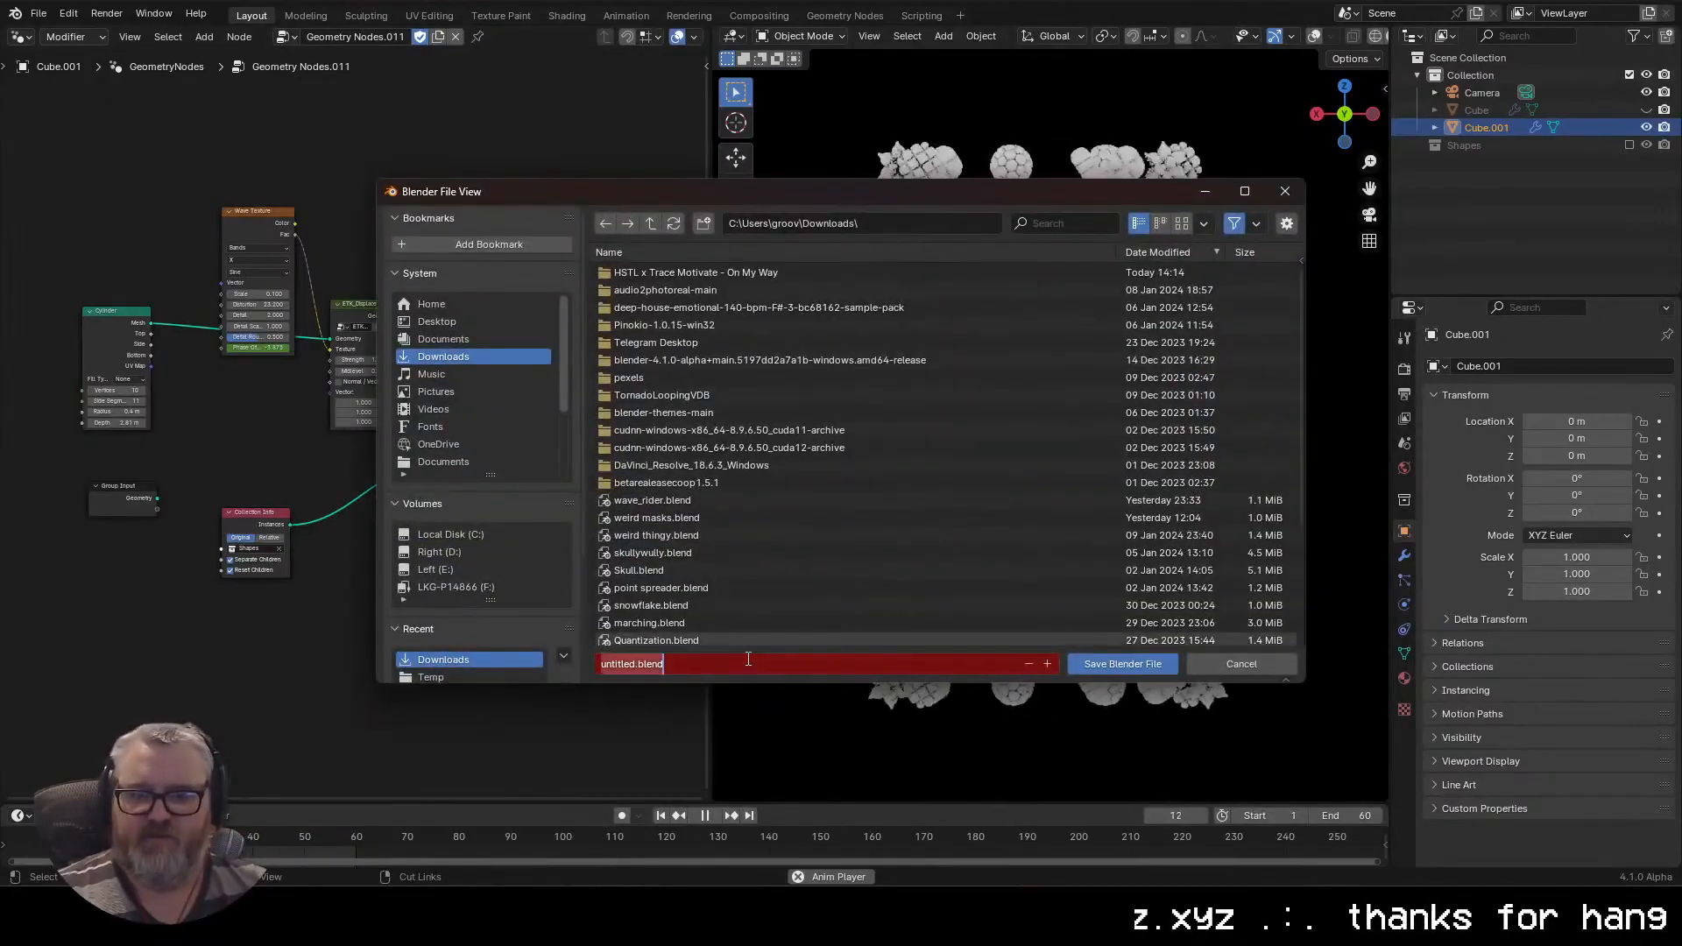
pyautogui.write('weirdi helix')
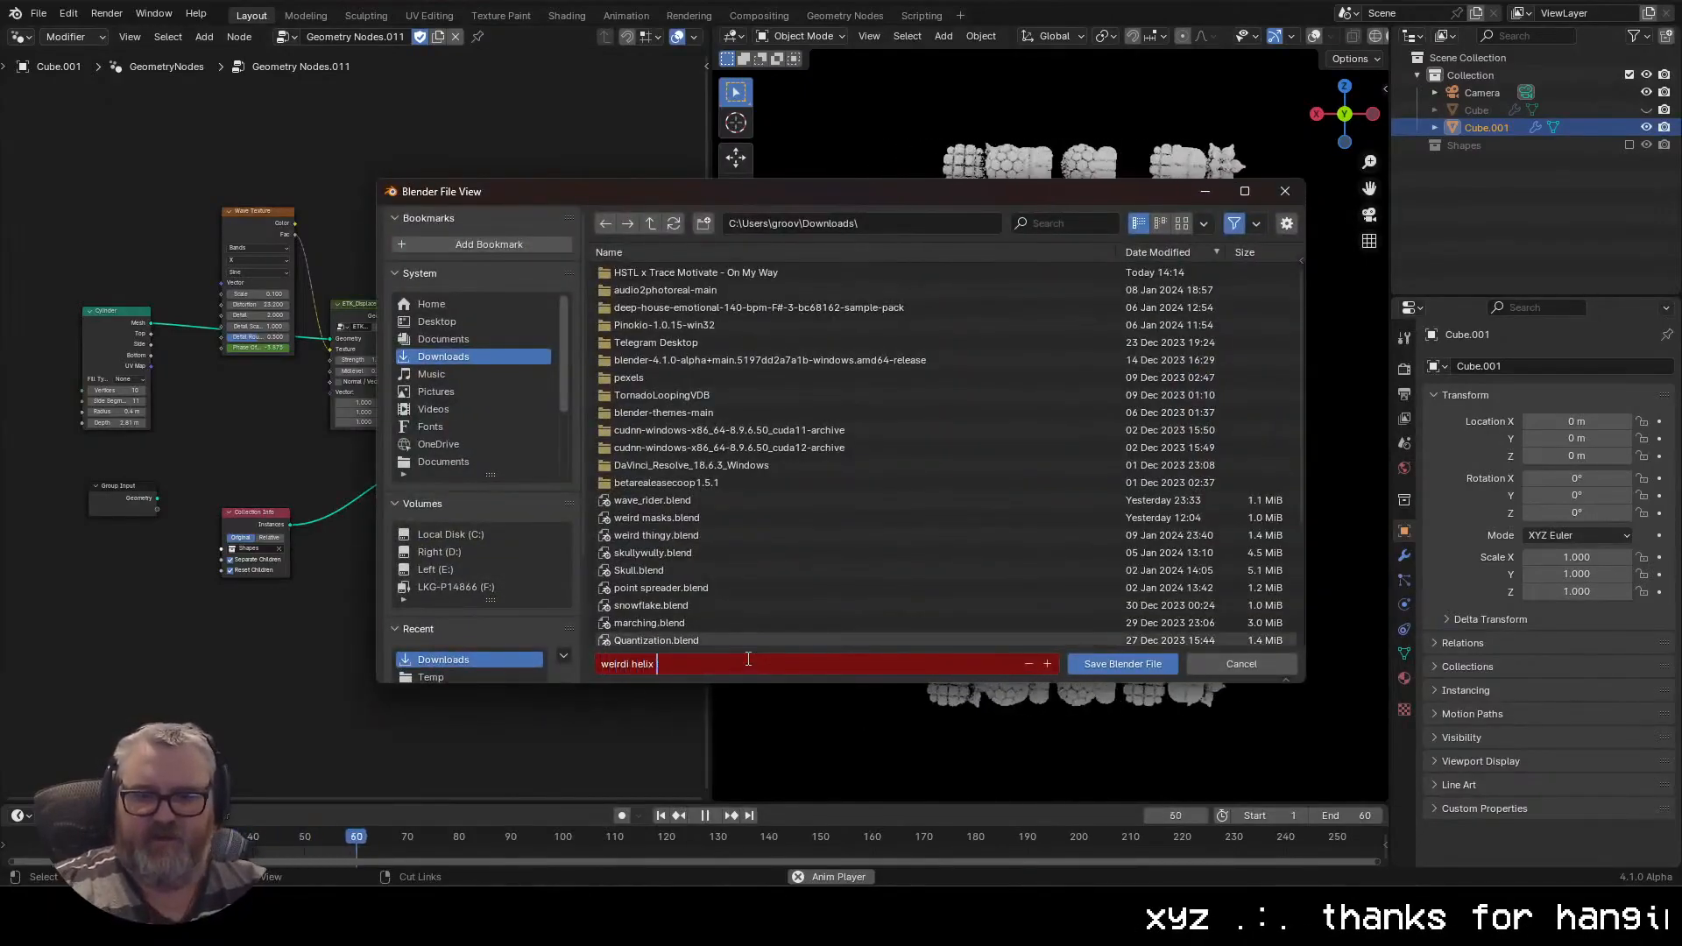
pyautogui.write('d helix thing')
pyautogui.press('Return')
pyautogui.click(39, 12)
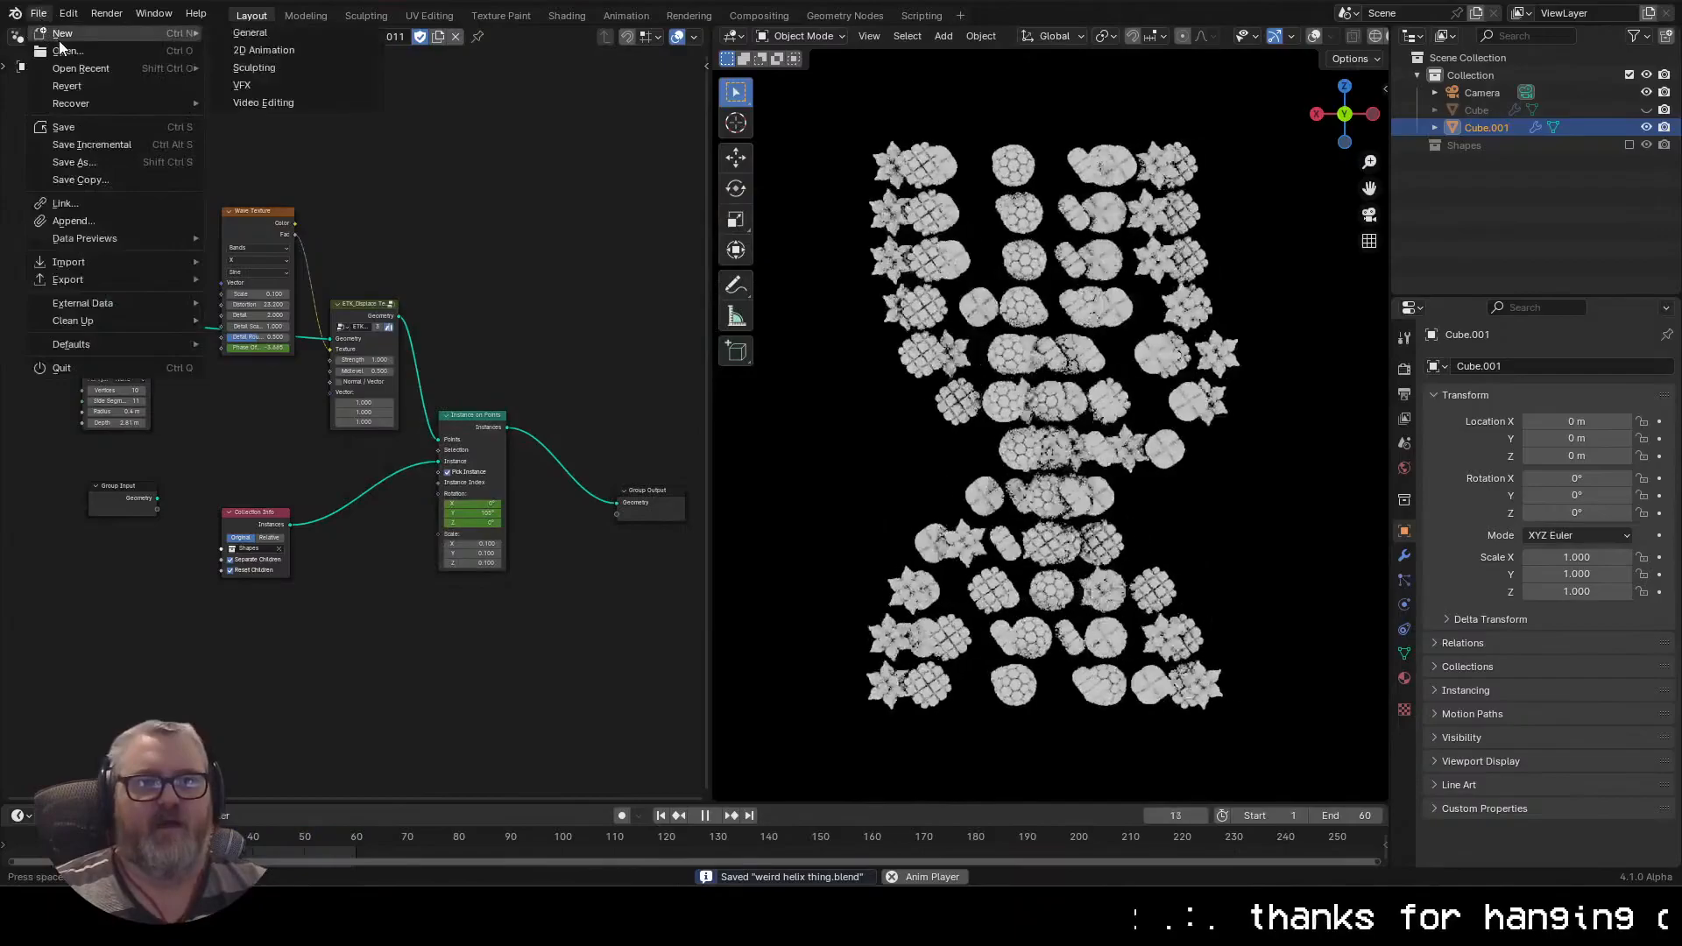
pyautogui.click(242, 33)
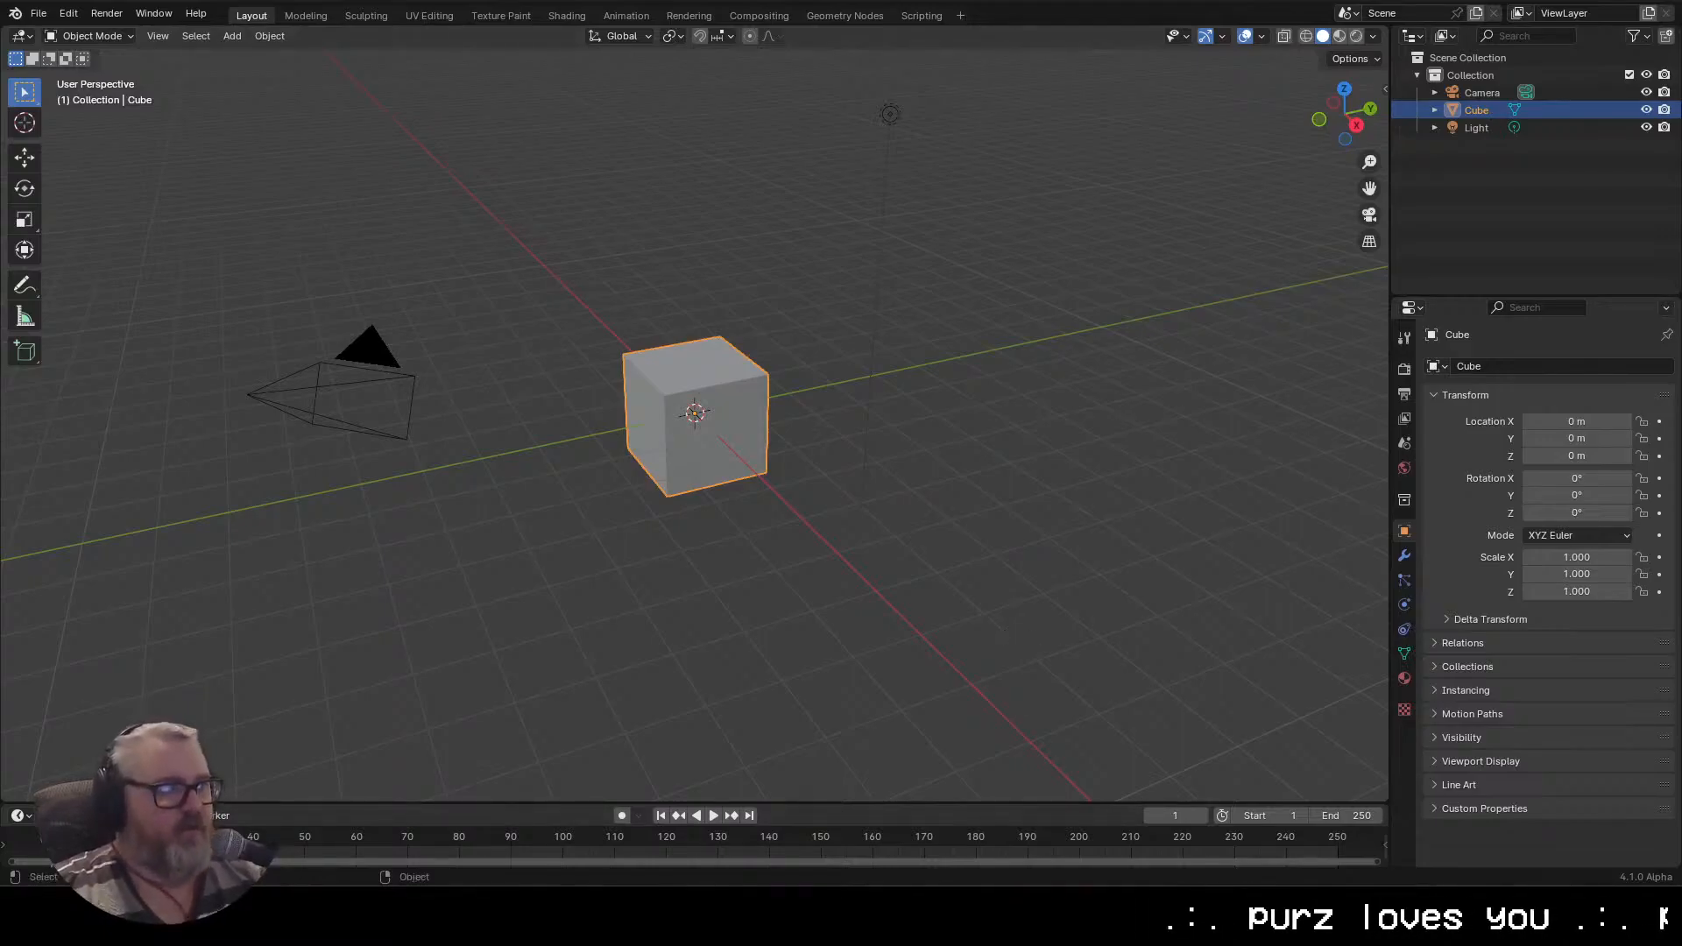
# Switch to the browser and open the Builds page from the download section of blender.org
pyautogui.moveTo(1286, 171); pyautogui.dragTo(1113, 240)
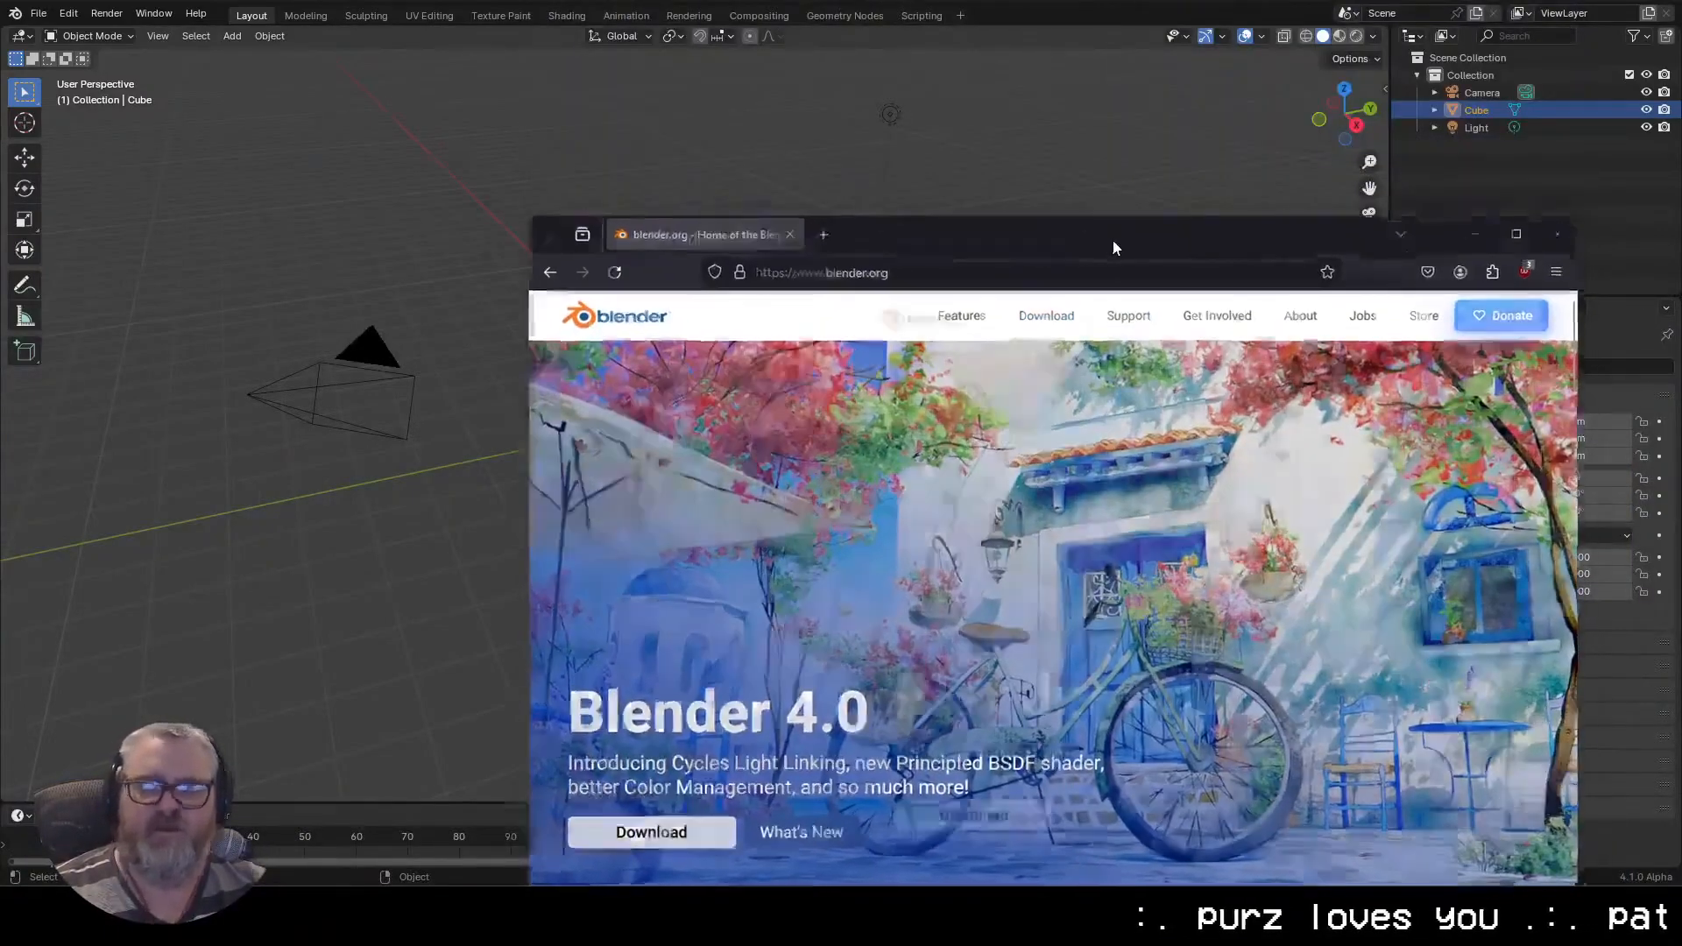
pyautogui.doubleClick(1113, 240)
pyautogui.click(865, 84)
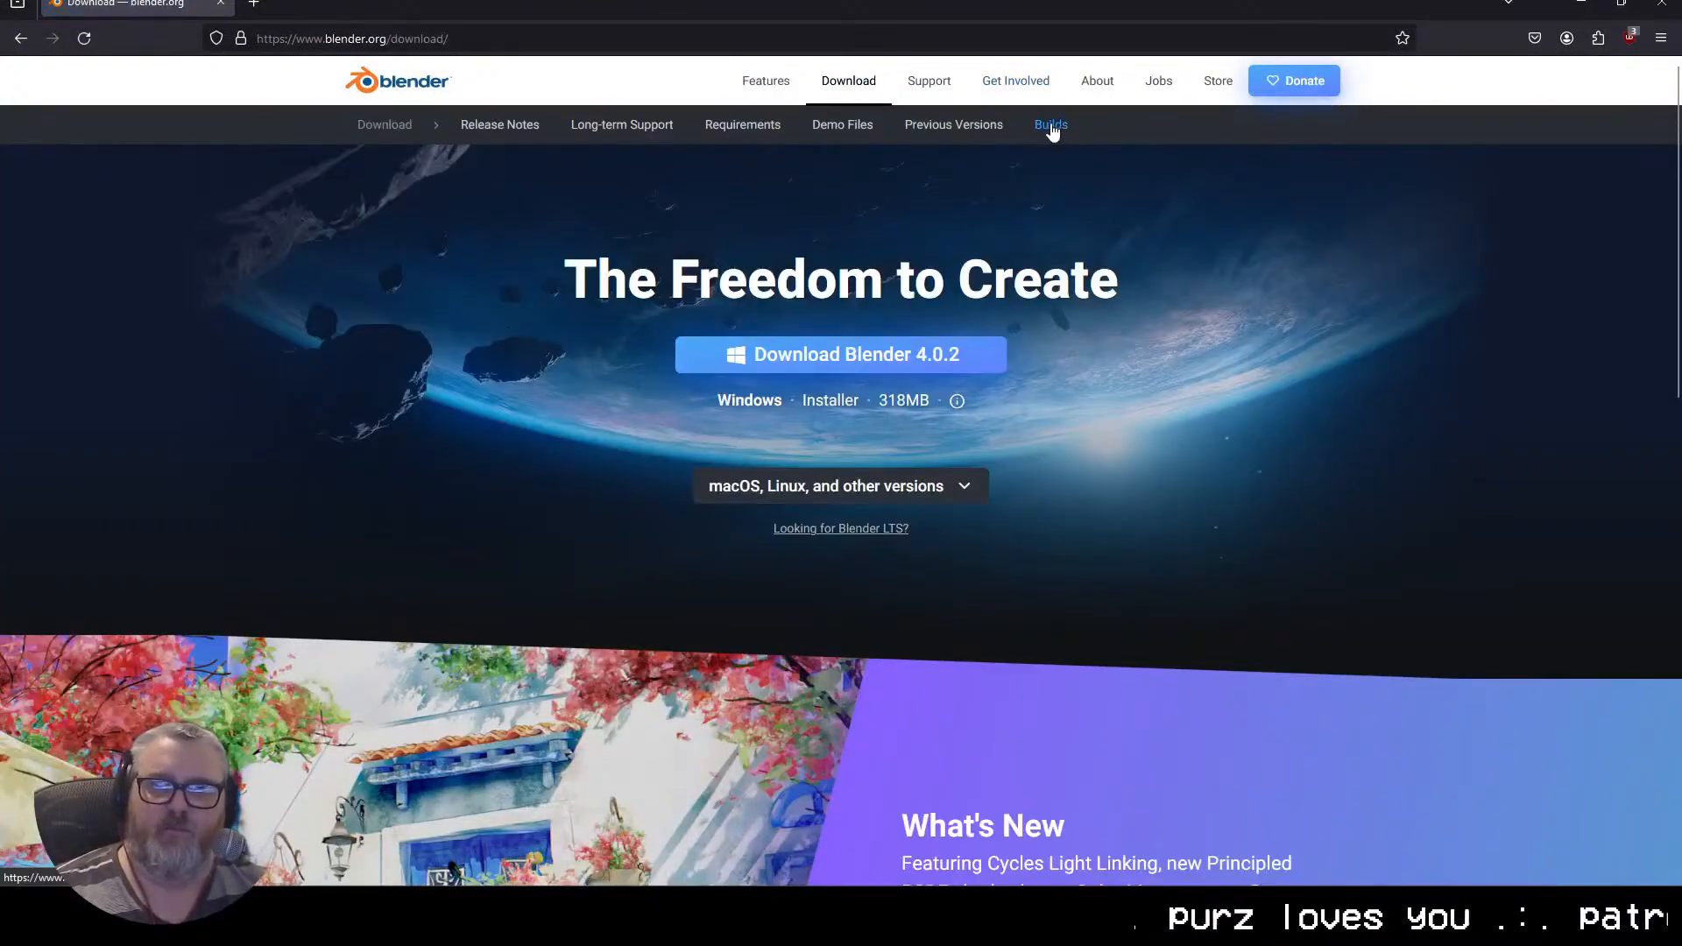
pyautogui.click(1051, 125)
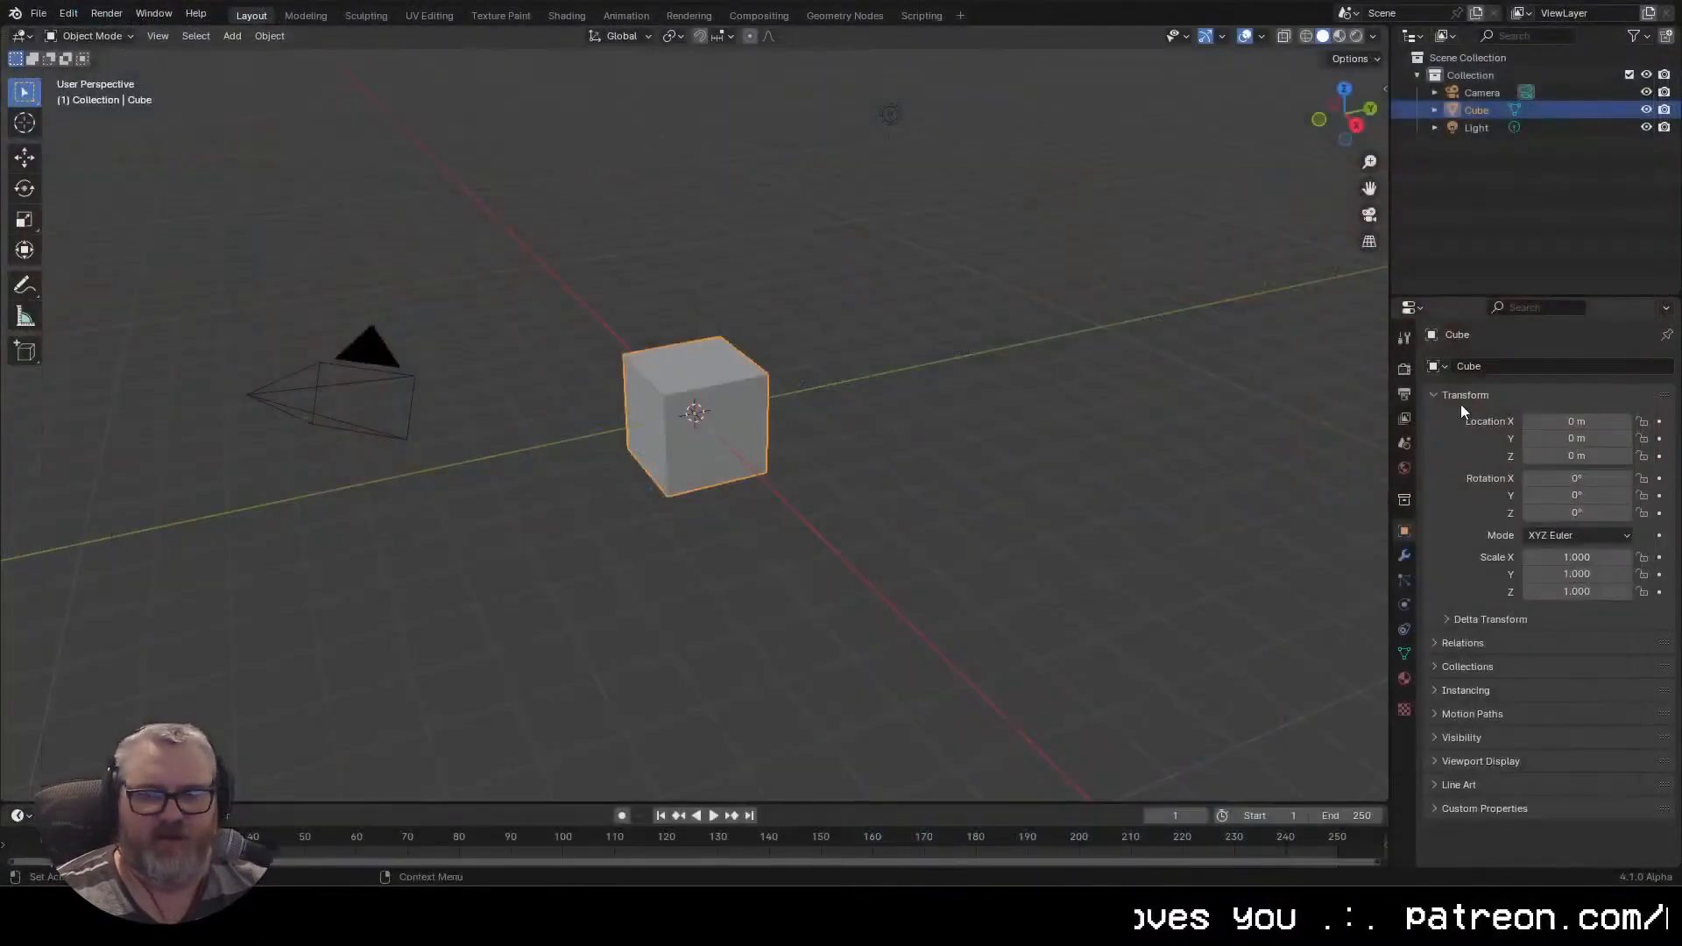
# In Blender, set the scene's render engine to the new, non-legacy EEVEE
pyautogui.click(1404, 369)
pyautogui.click(1570, 365)
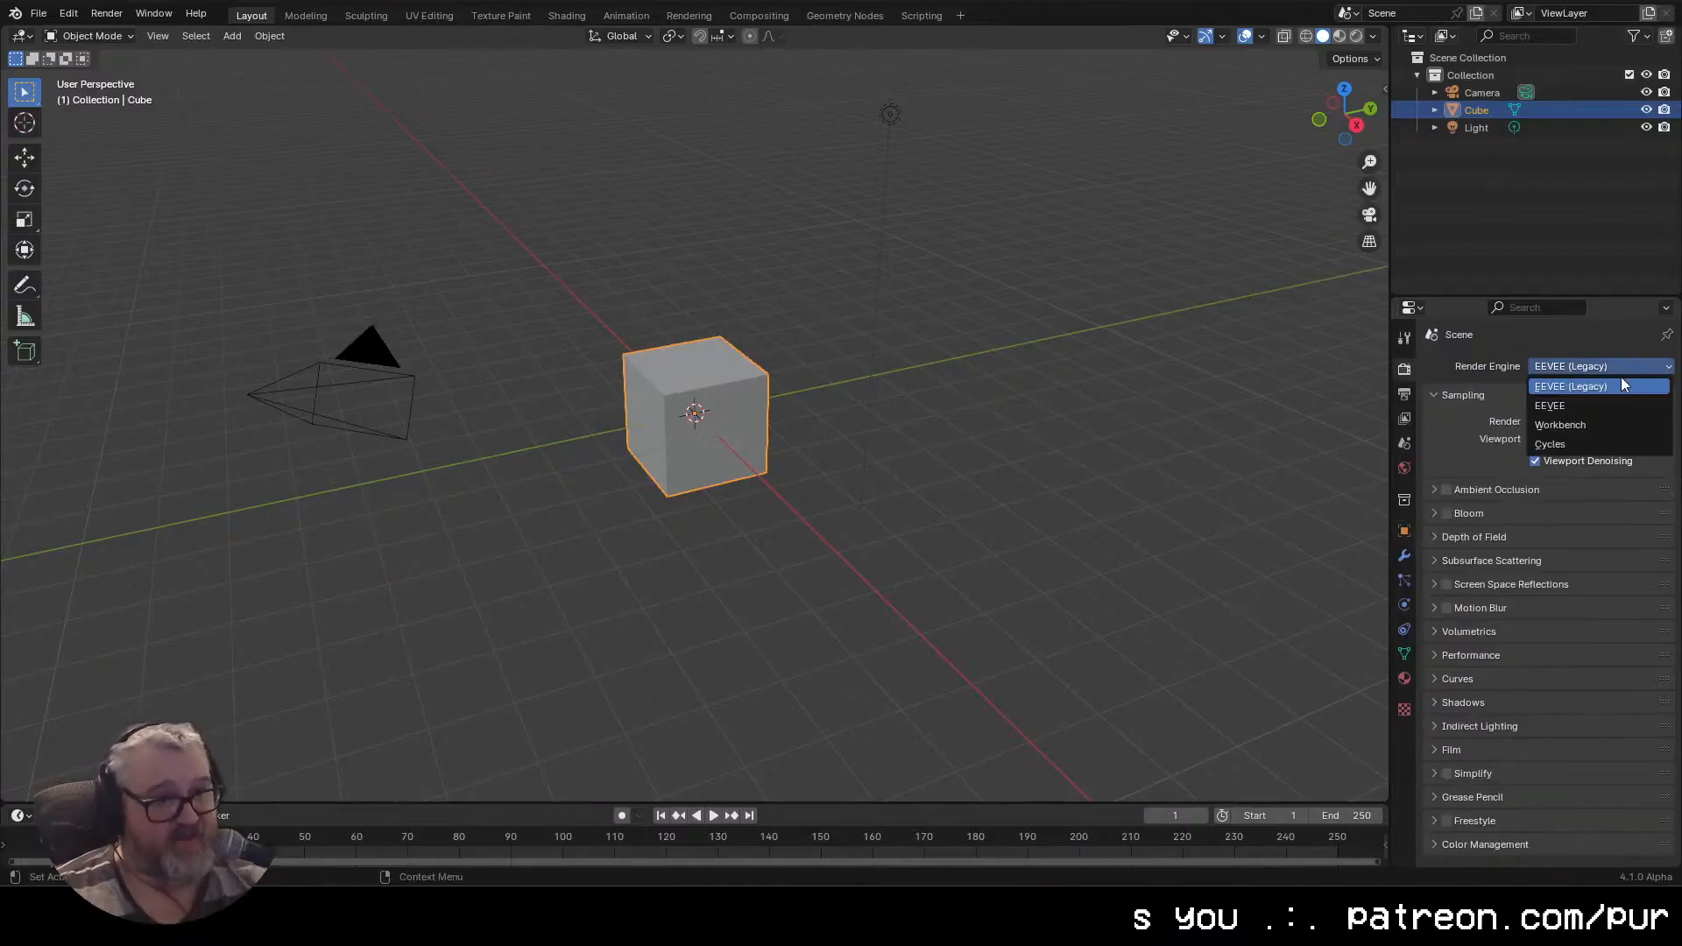
pyautogui.click(1579, 412)
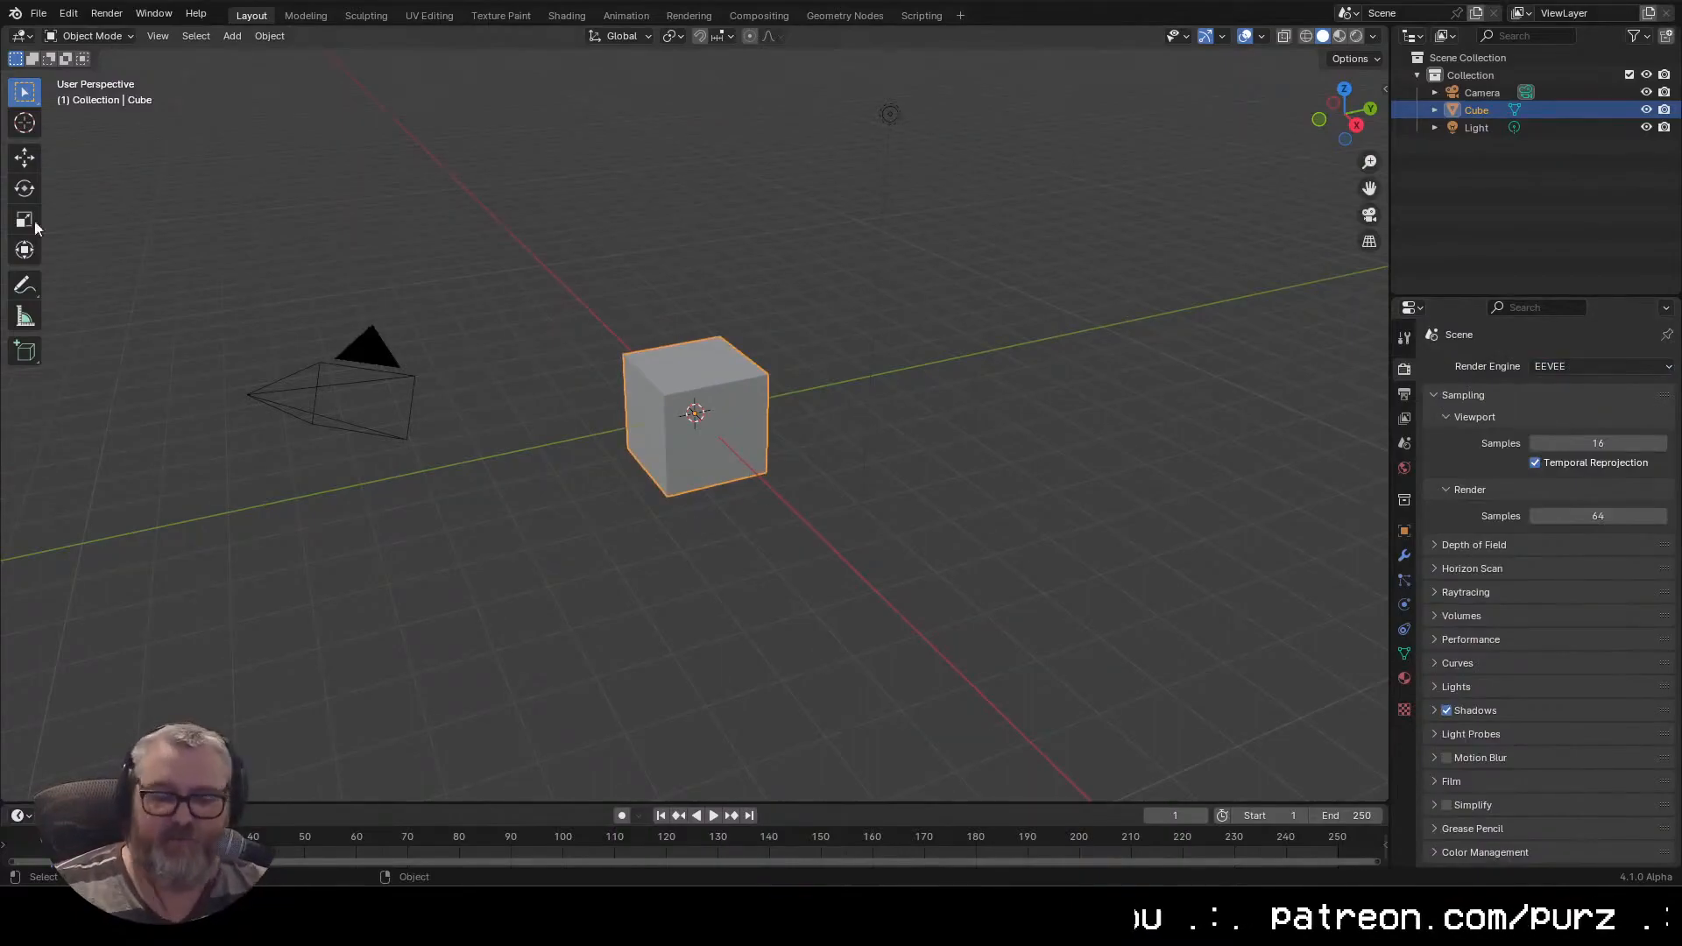
# Set up a wide Shader Editor without its sidebar beside the 3D viewport and show the cube's material properties
pyautogui.click(25, 35)
pyautogui.click(808, 536)
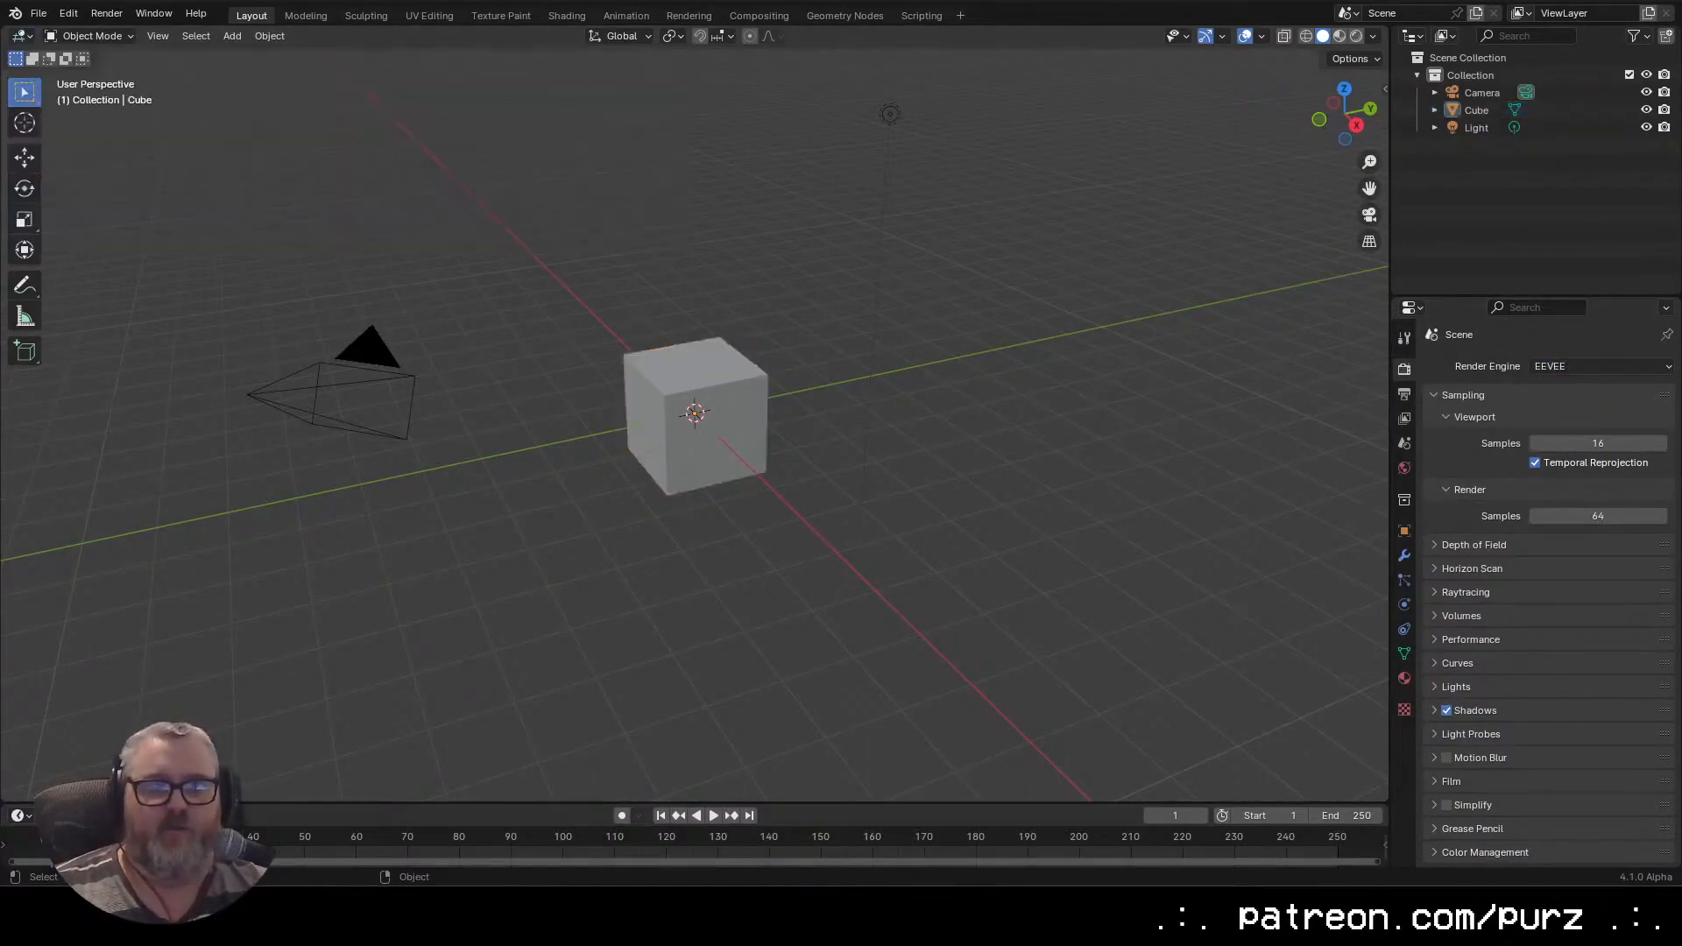
pyautogui.moveTo(5, 29); pyautogui.dragTo(326, 52)
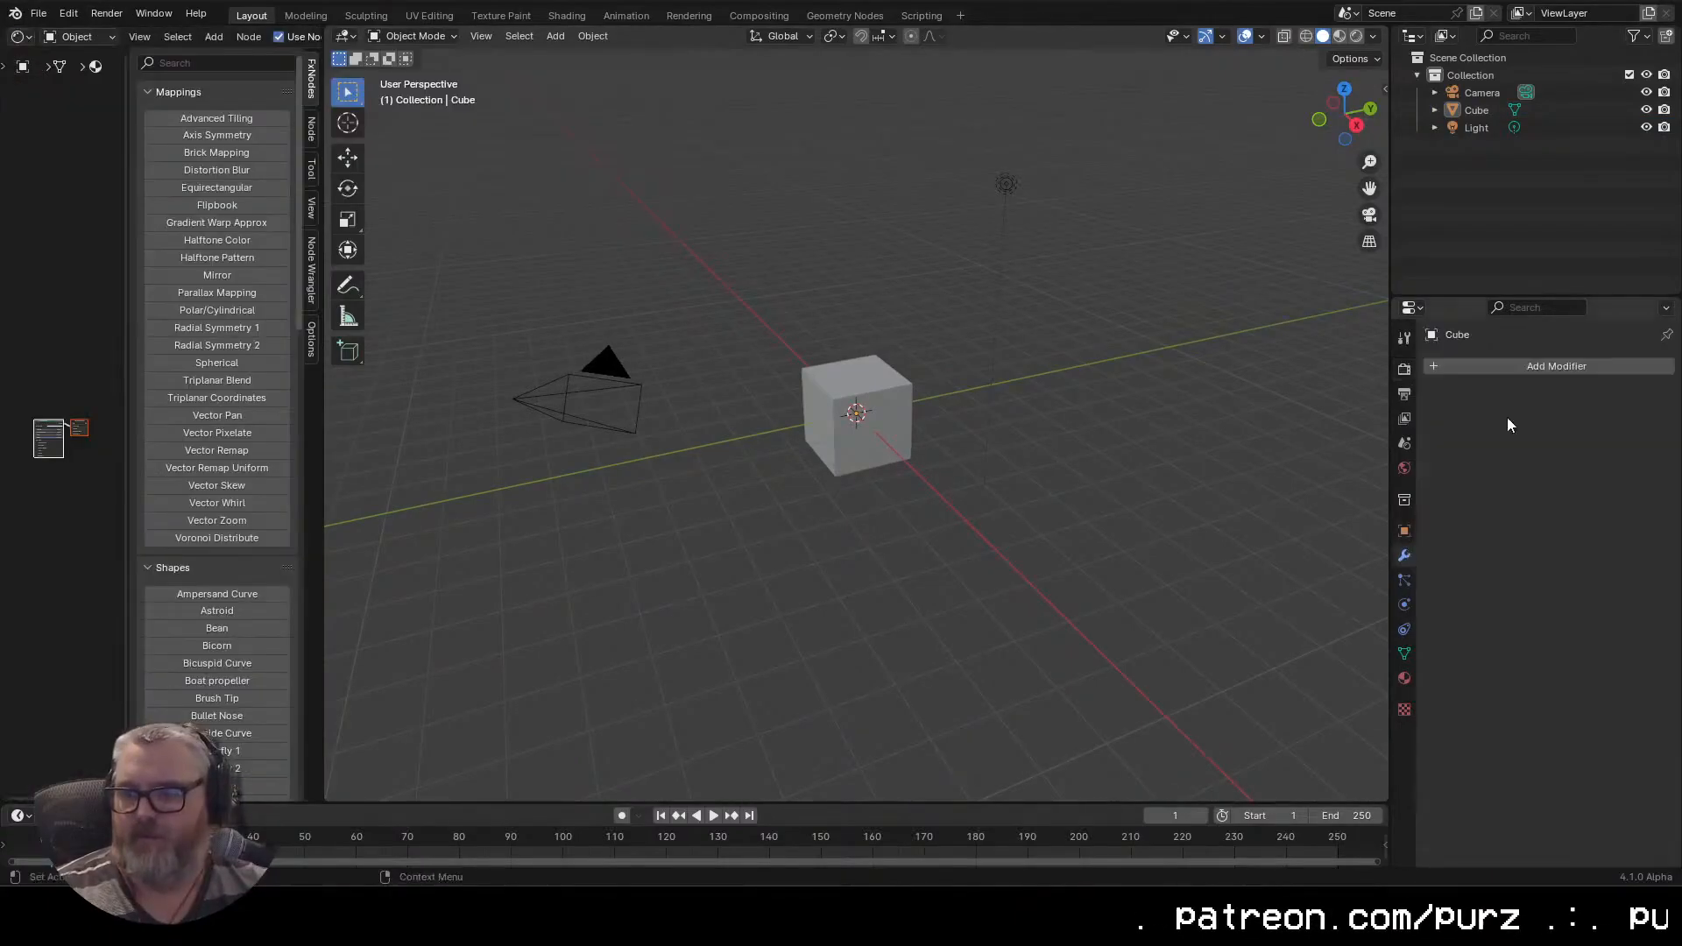
pyautogui.click(1405, 678)
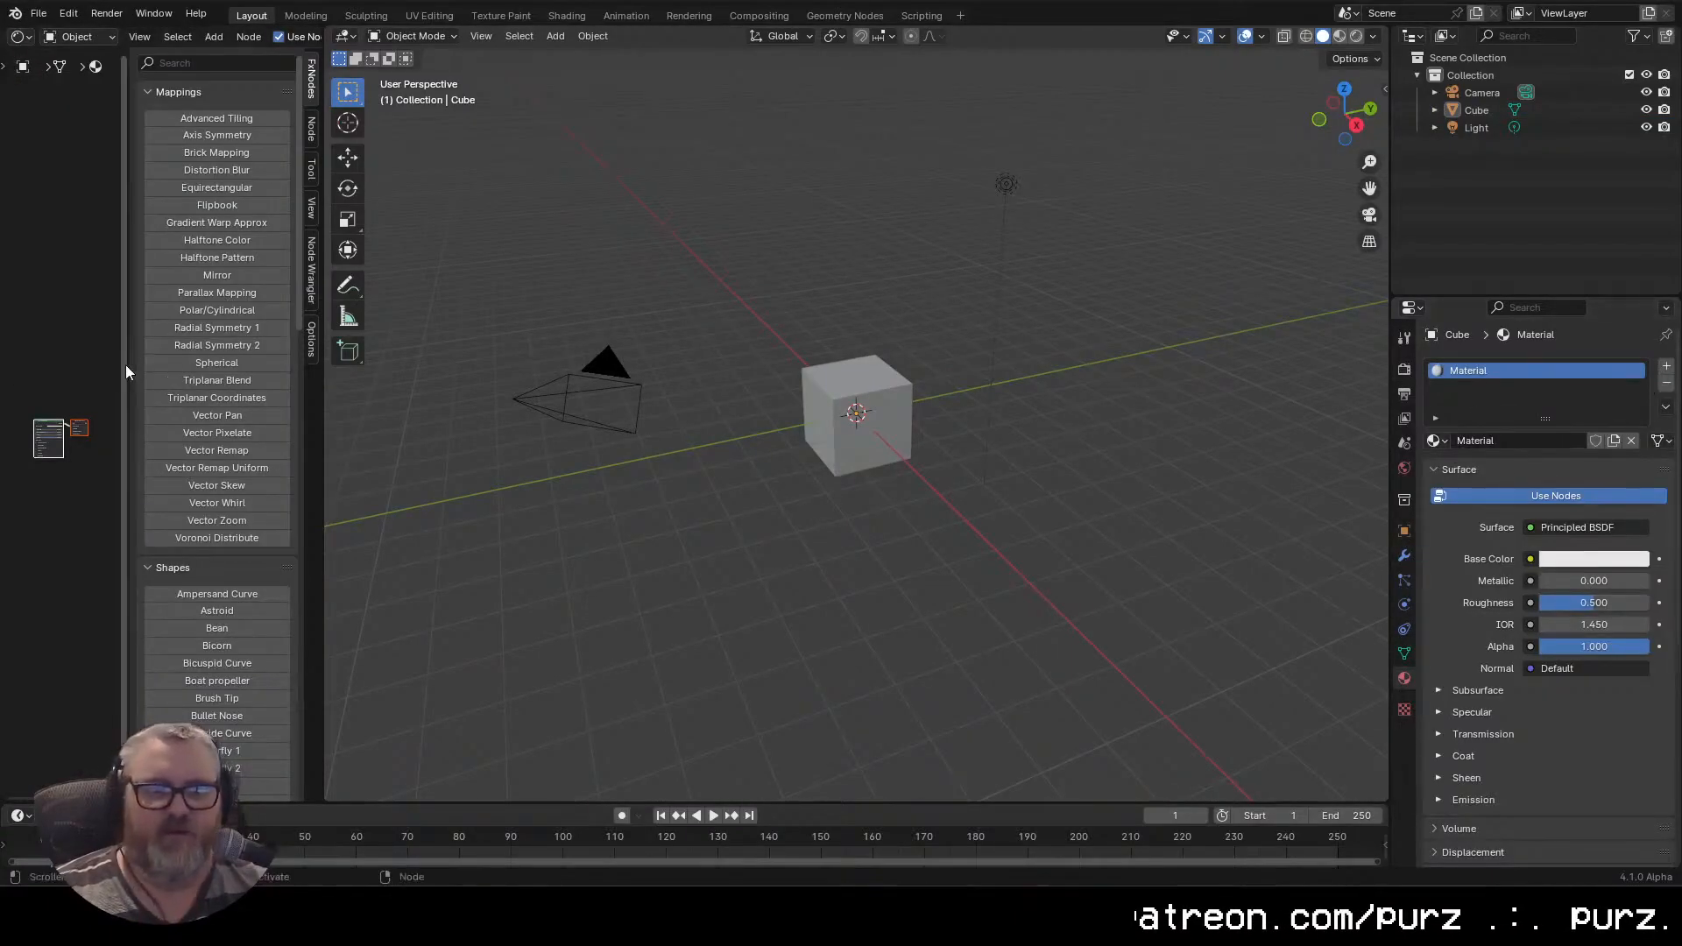
pyautogui.press('n')
pyautogui.moveTo(323, 416); pyautogui.dragTo(822, 465)
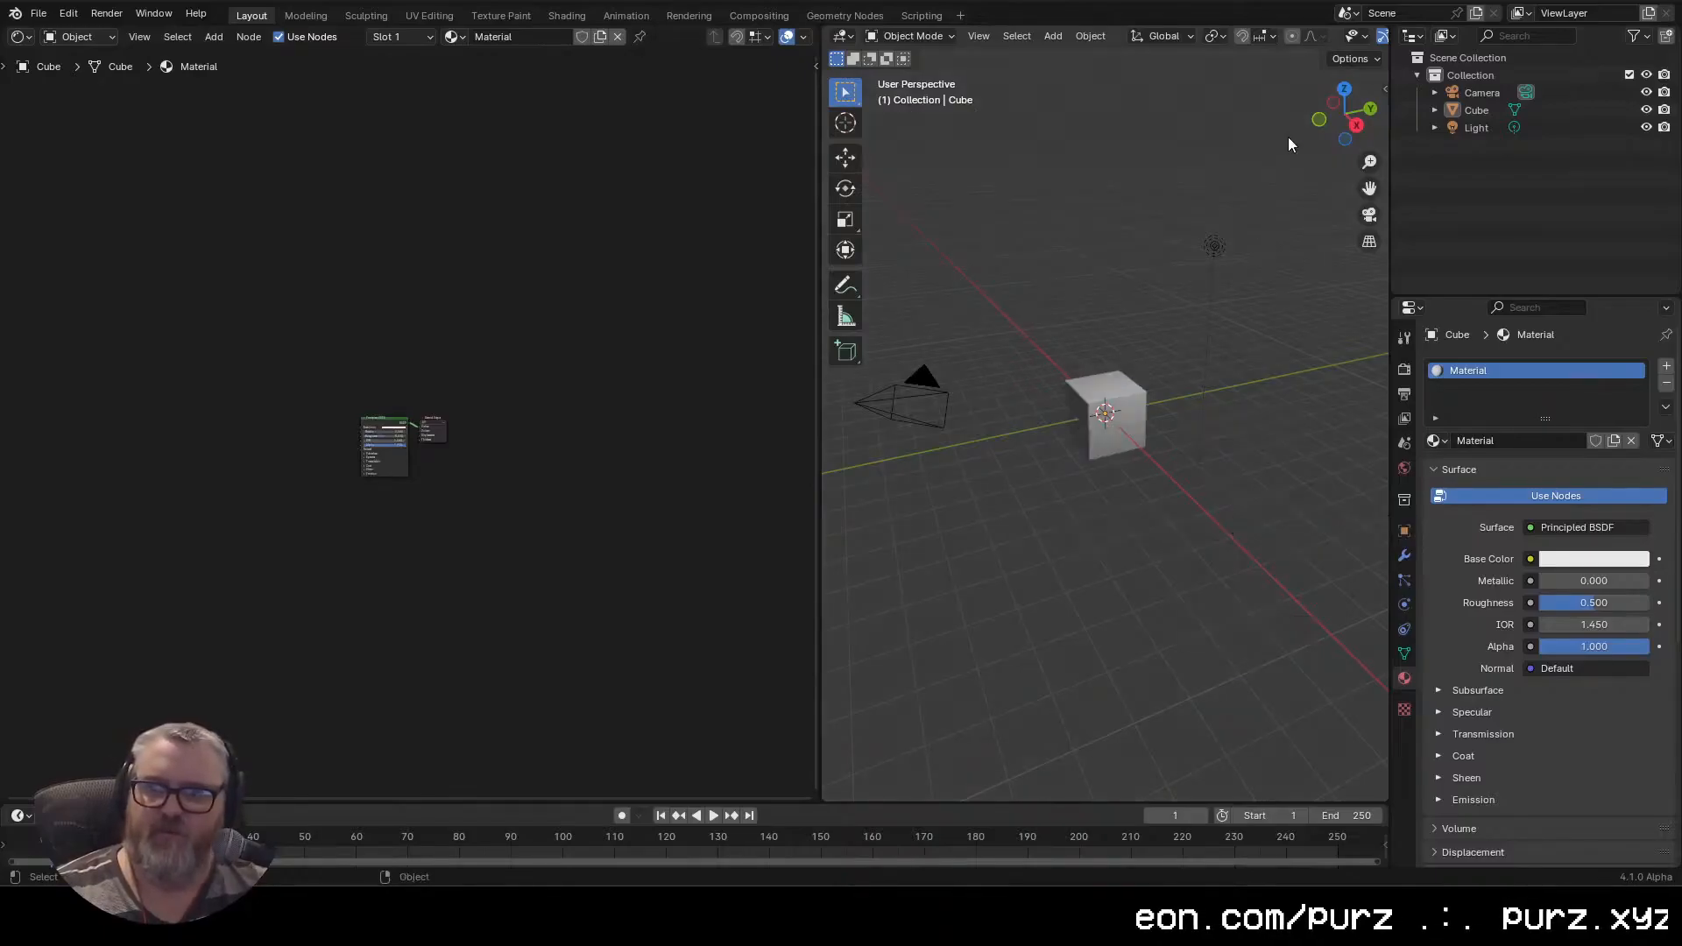
# Set the roughness of the cube's Principled BSDF to 0.486
pyautogui.scroll(6, 1209, 480)
pyautogui.scroll(8, 473, 596)
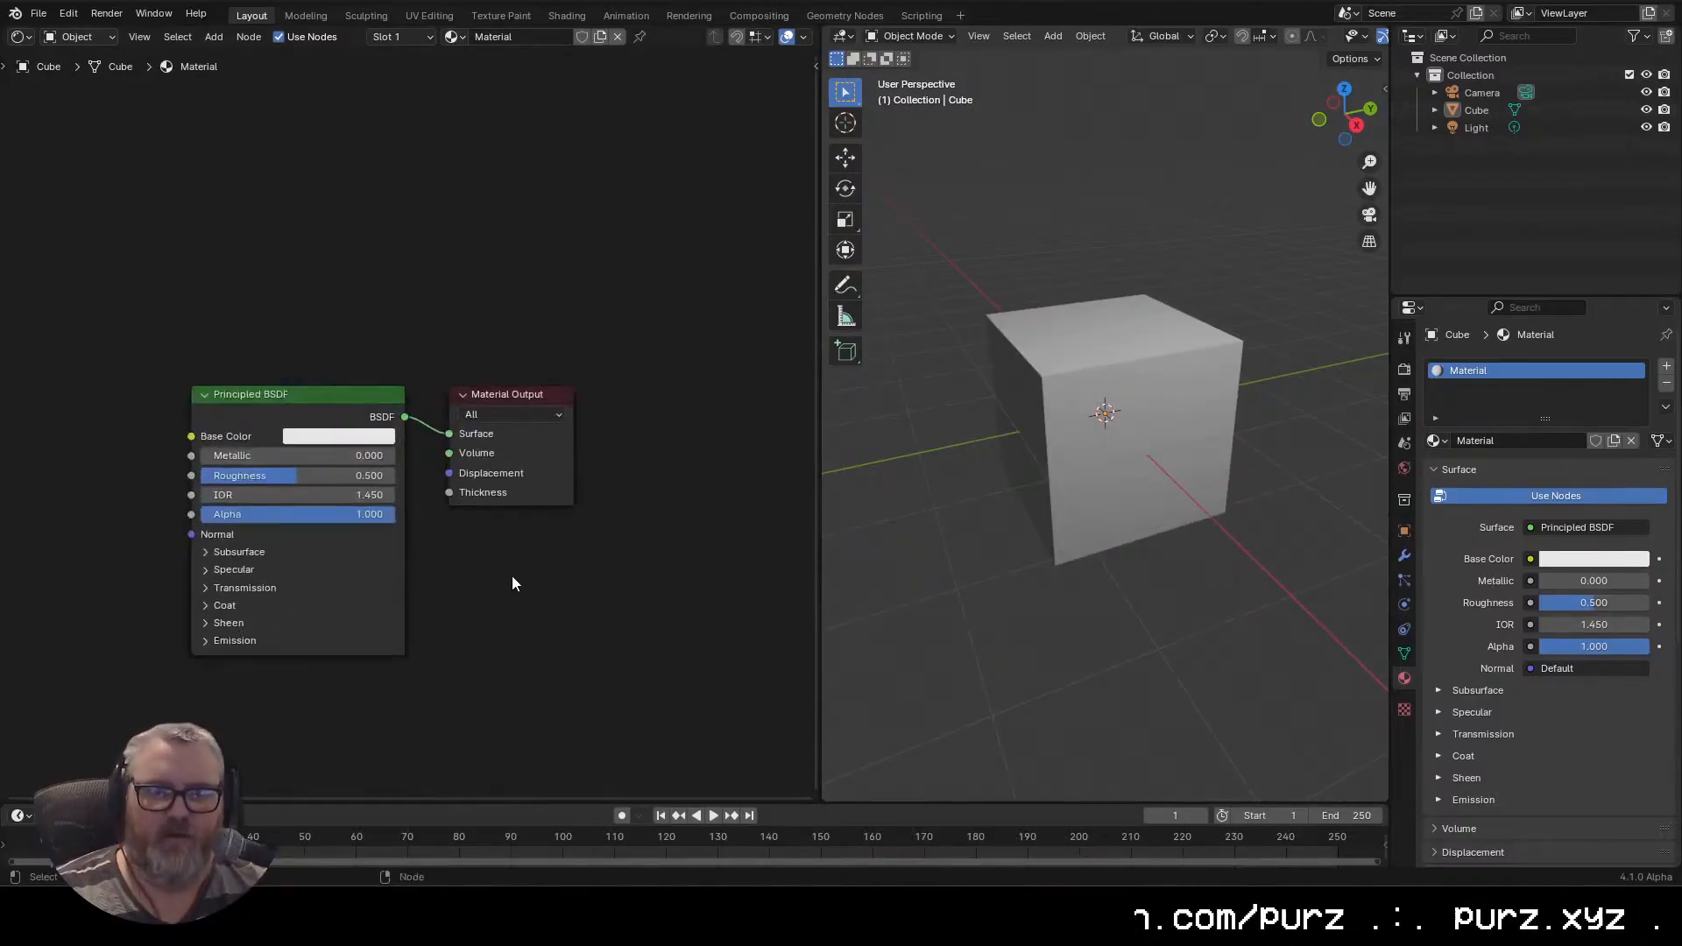
pyautogui.moveTo(505, 617); pyautogui.dragTo(575, 555)
pyautogui.moveTo(1344, 593); pyautogui.dragTo(946, 573)
pyautogui.moveTo(289, 422); pyautogui.dragTo(184, 396)
pyautogui.moveTo(333, 422); pyautogui.dragTo(298, 423)
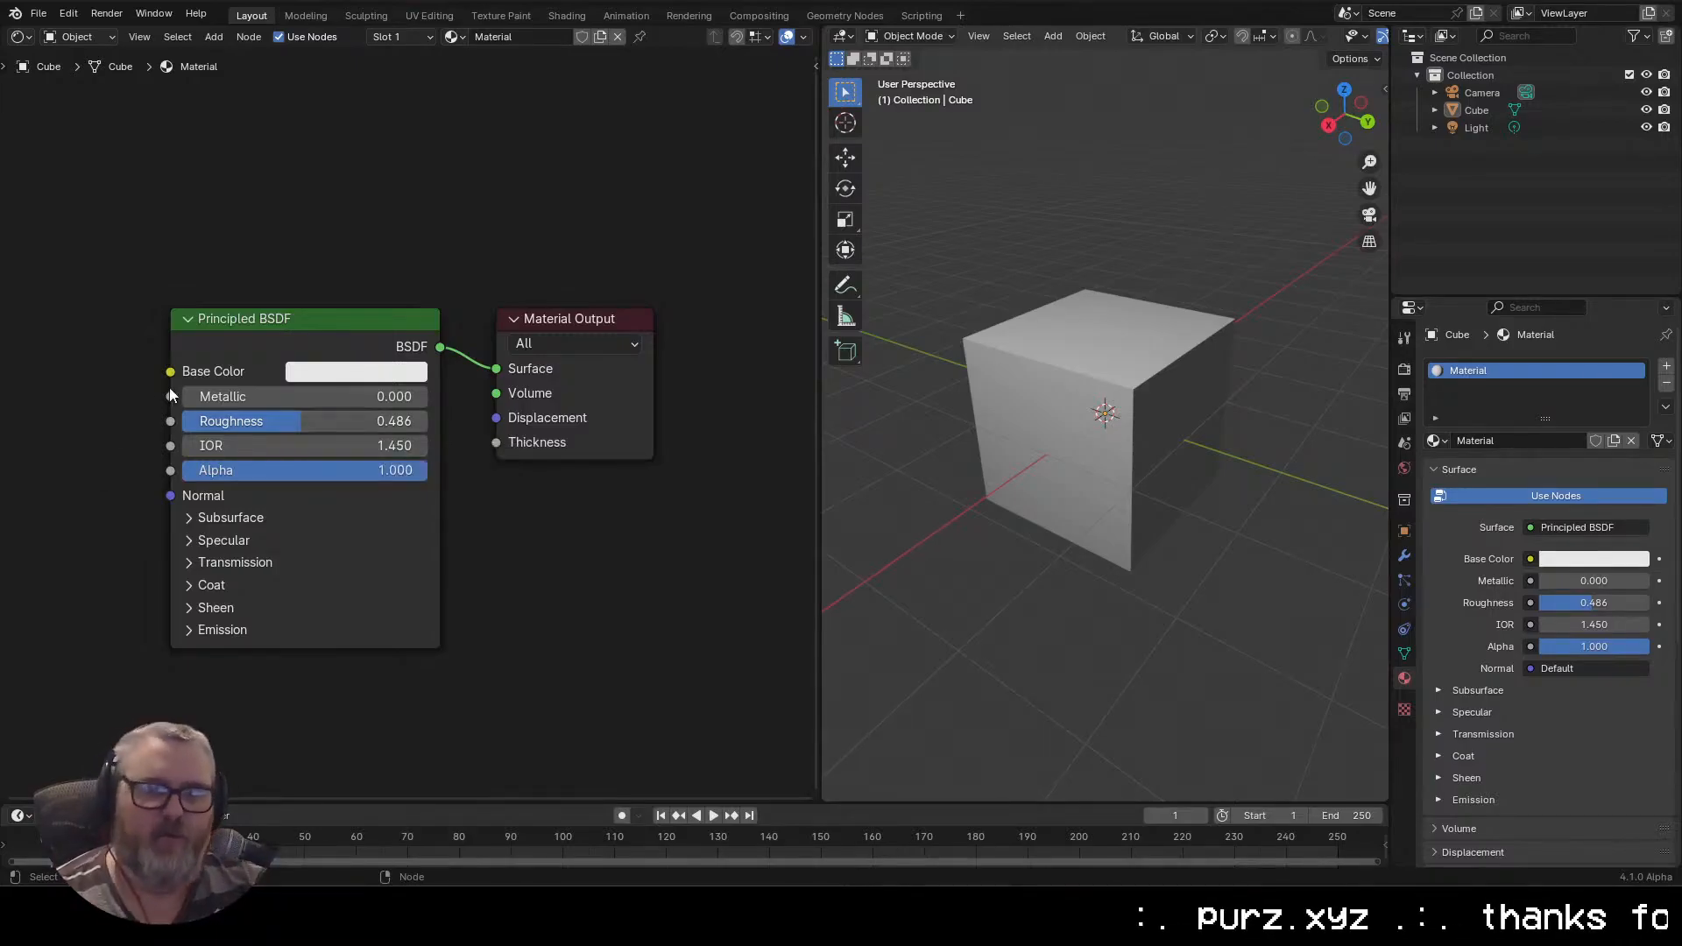
pyautogui.moveTo(1136, 592)
pyautogui.mouseDown()
pyautogui.moveTo(1237, 613)
pyautogui.moveTo(1316, 506)
pyautogui.moveTo(949, 601)
pyautogui.moveTo(1120, 614)
pyautogui.mouseUp()
pyautogui.scroll(-5, 1124, 564)
pyautogui.scroll(4, 1122, 571)
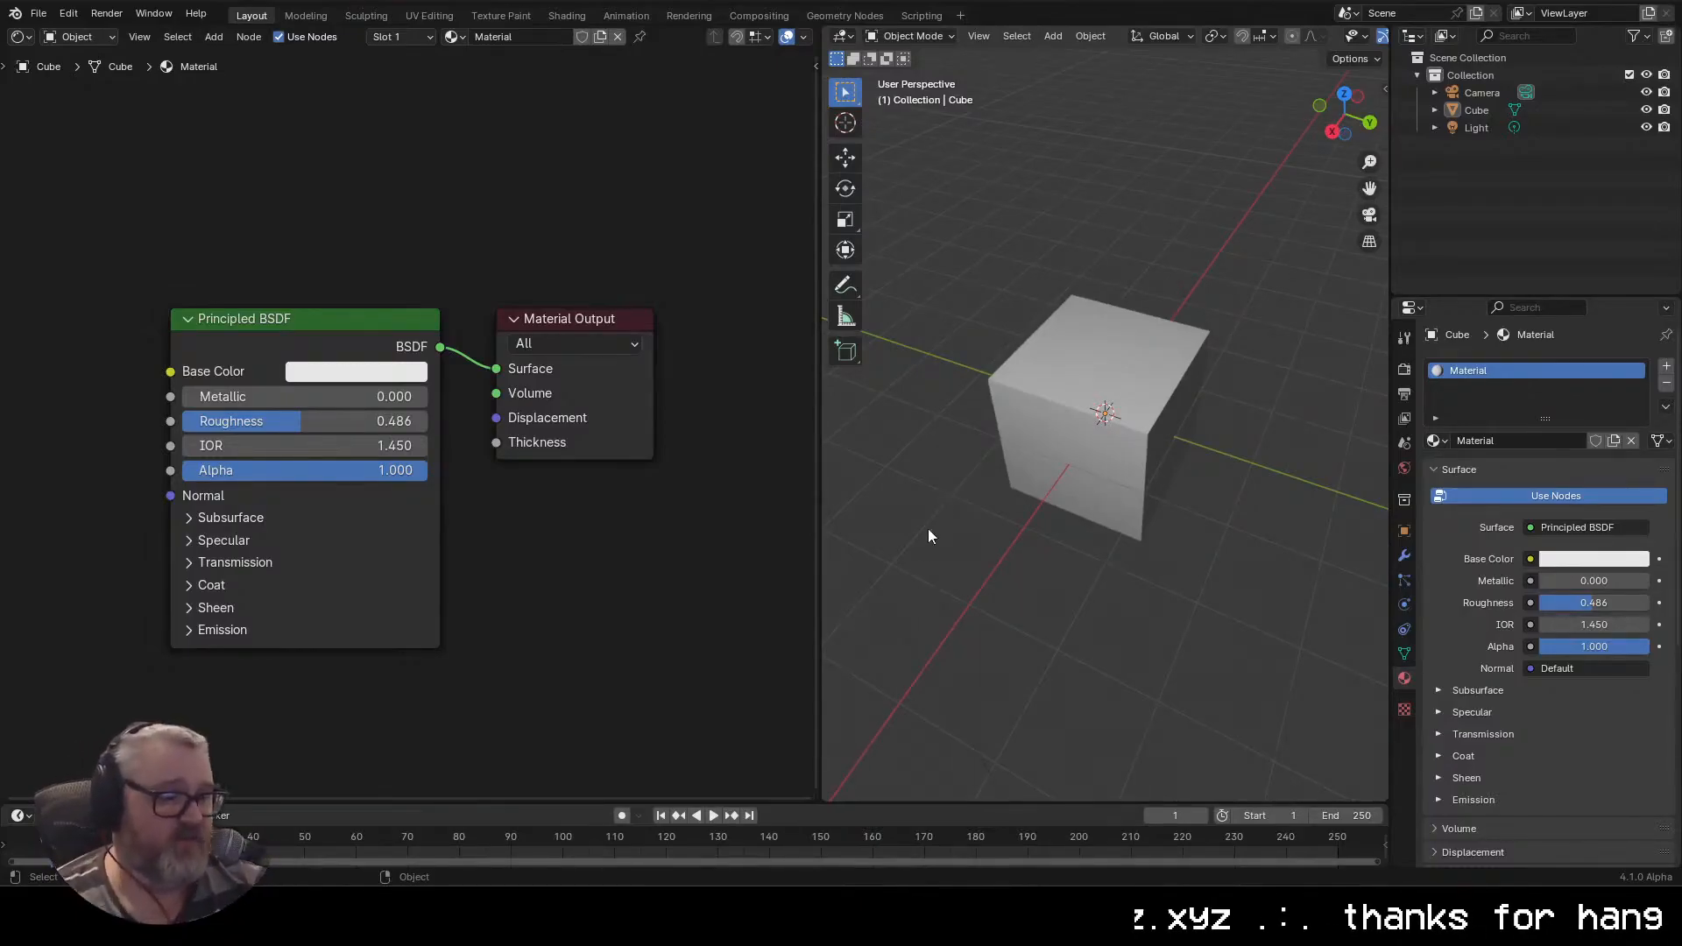
pyautogui.moveTo(969, 646)
pyautogui.mouseDown()
pyautogui.moveTo(1175, 529)
pyautogui.moveTo(1156, 567)
pyautogui.moveTo(1053, 635)
pyautogui.moveTo(947, 632)
pyautogui.mouseUp()
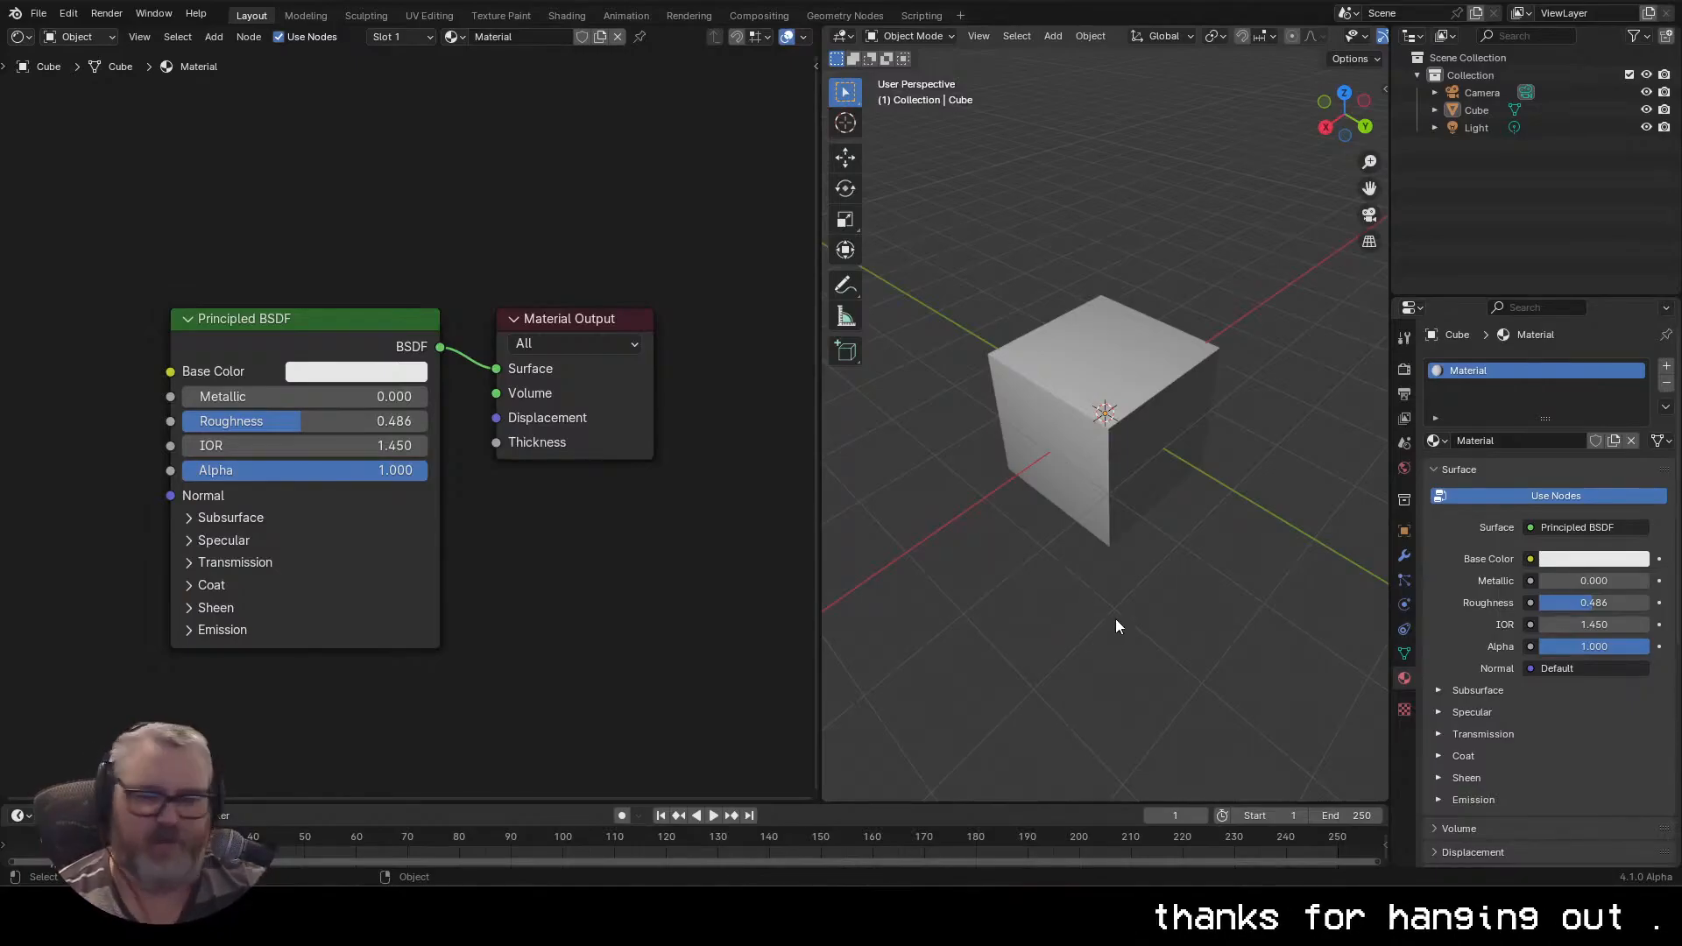
# Replace the cube's Principled BSDF with an Emission node connected to the Material Output's Surface
pyautogui.click(1124, 458)
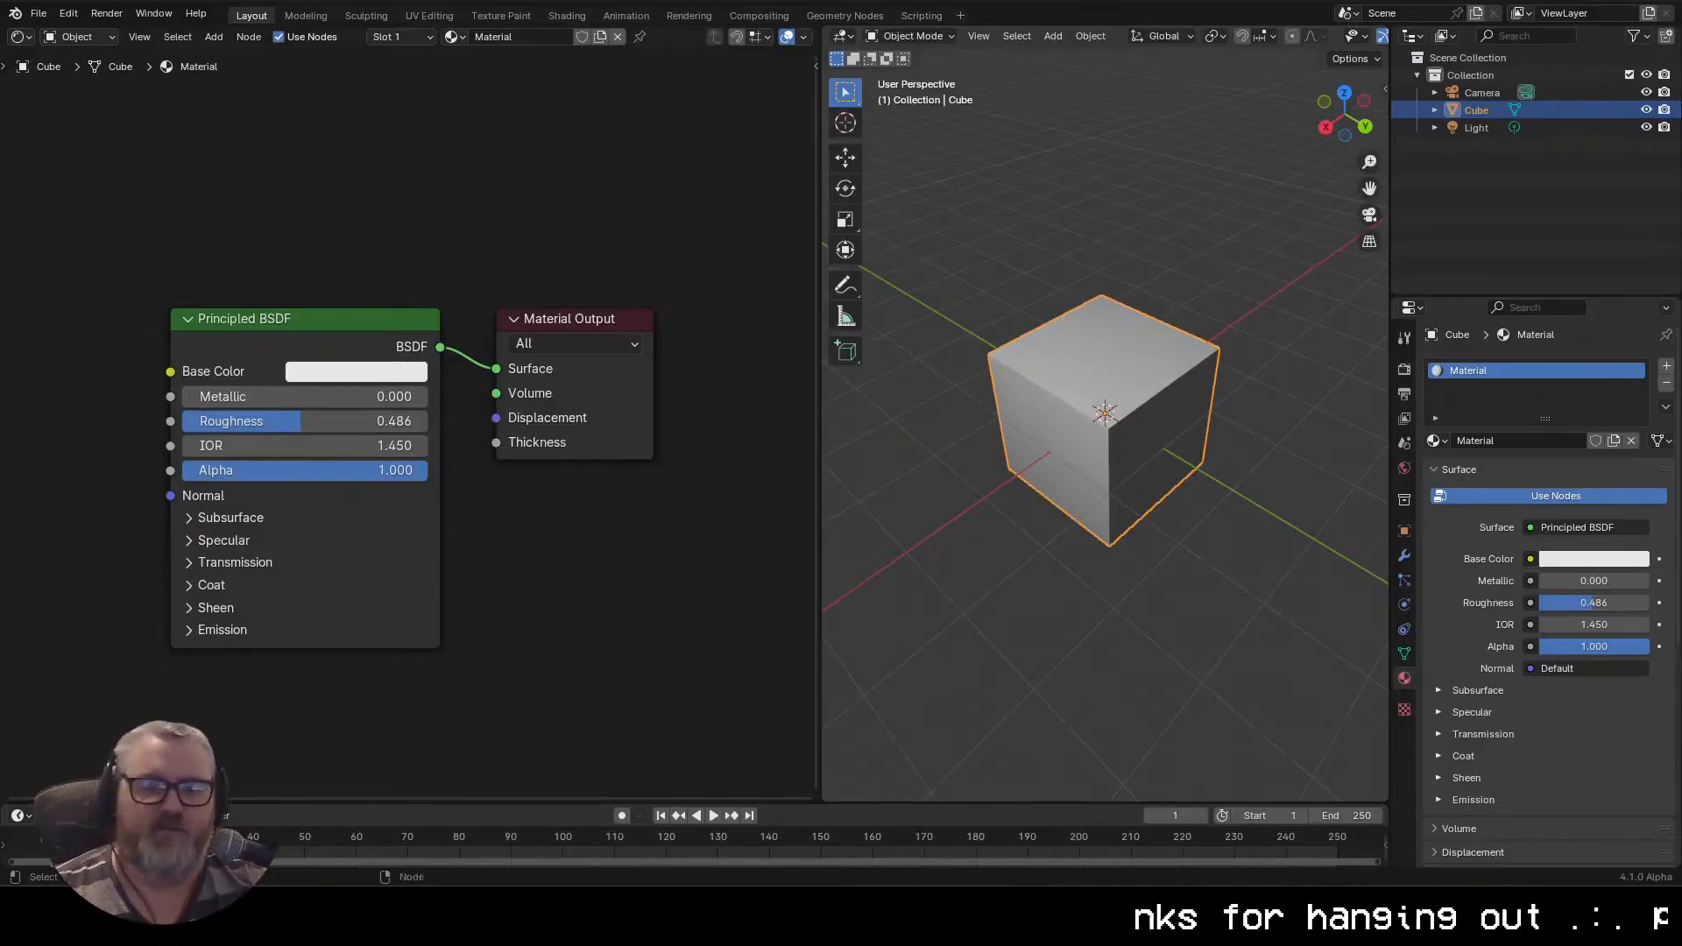
pyautogui.click(294, 351)
pyautogui.press('Delete')
pyautogui.hotkey('shift', 'a')
pyautogui.write('emission')
pyautogui.press('Return')
pyautogui.click(256, 360)
pyautogui.moveTo(411, 388); pyautogui.dragTo(507, 379)
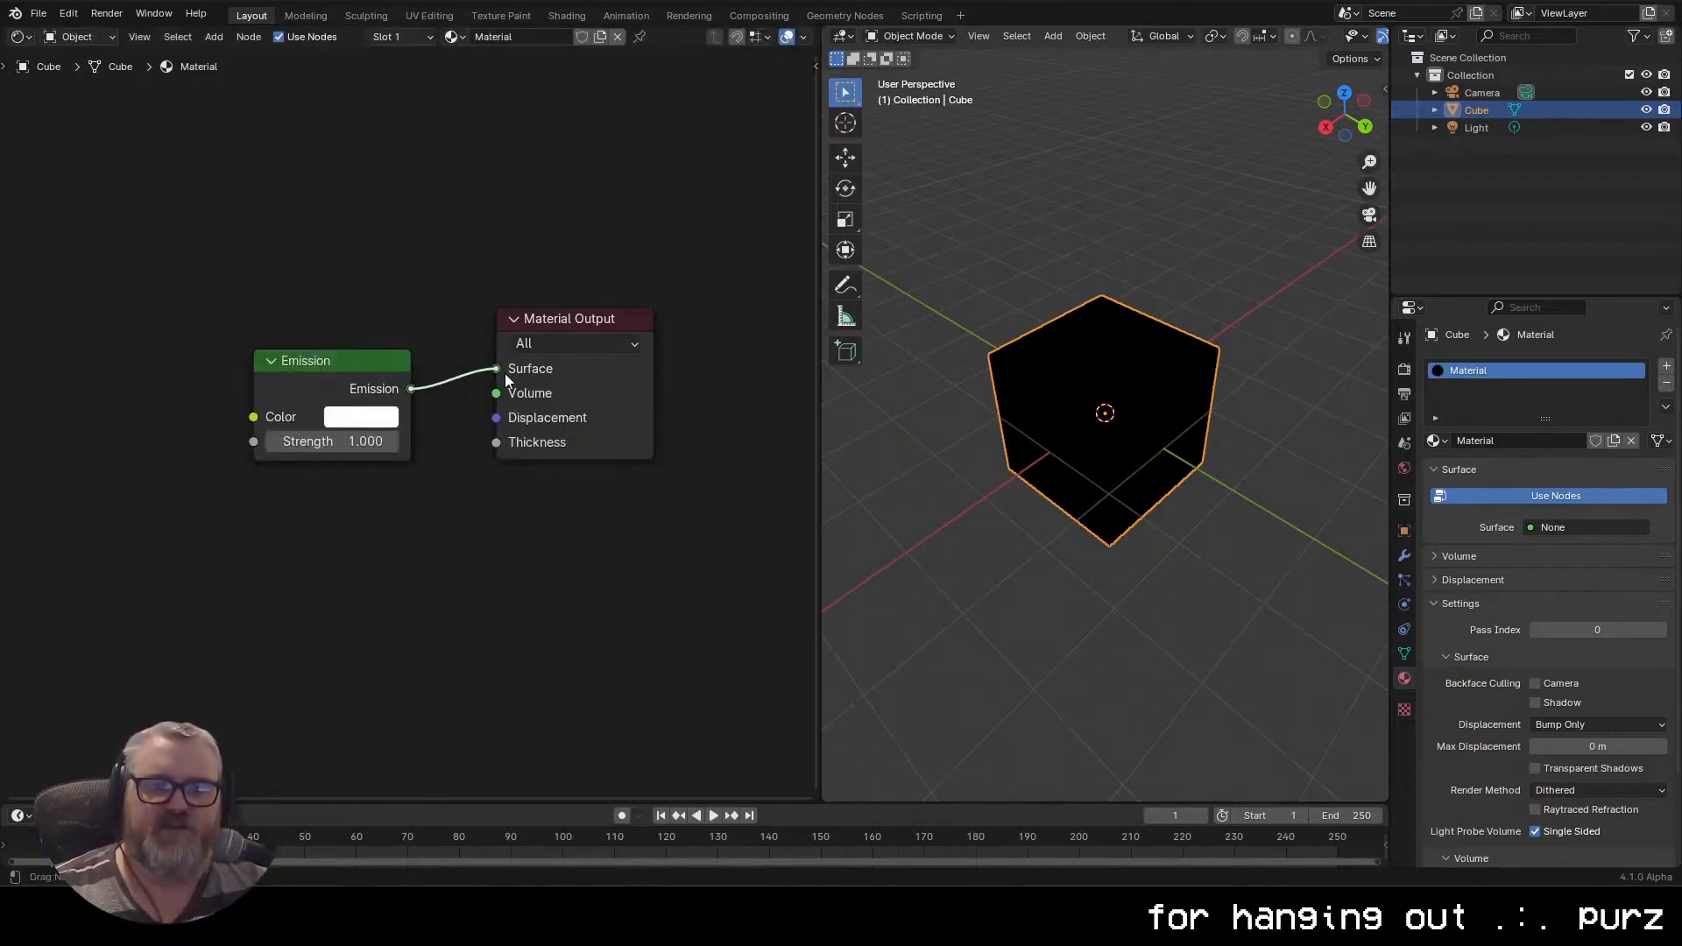
pyautogui.click(1584, 516)
# Add a Color Ramp node feeding the Emission node's Color input
pyautogui.moveTo(249, 579); pyautogui.dragTo(398, 516)
pyautogui.click(413, 445)
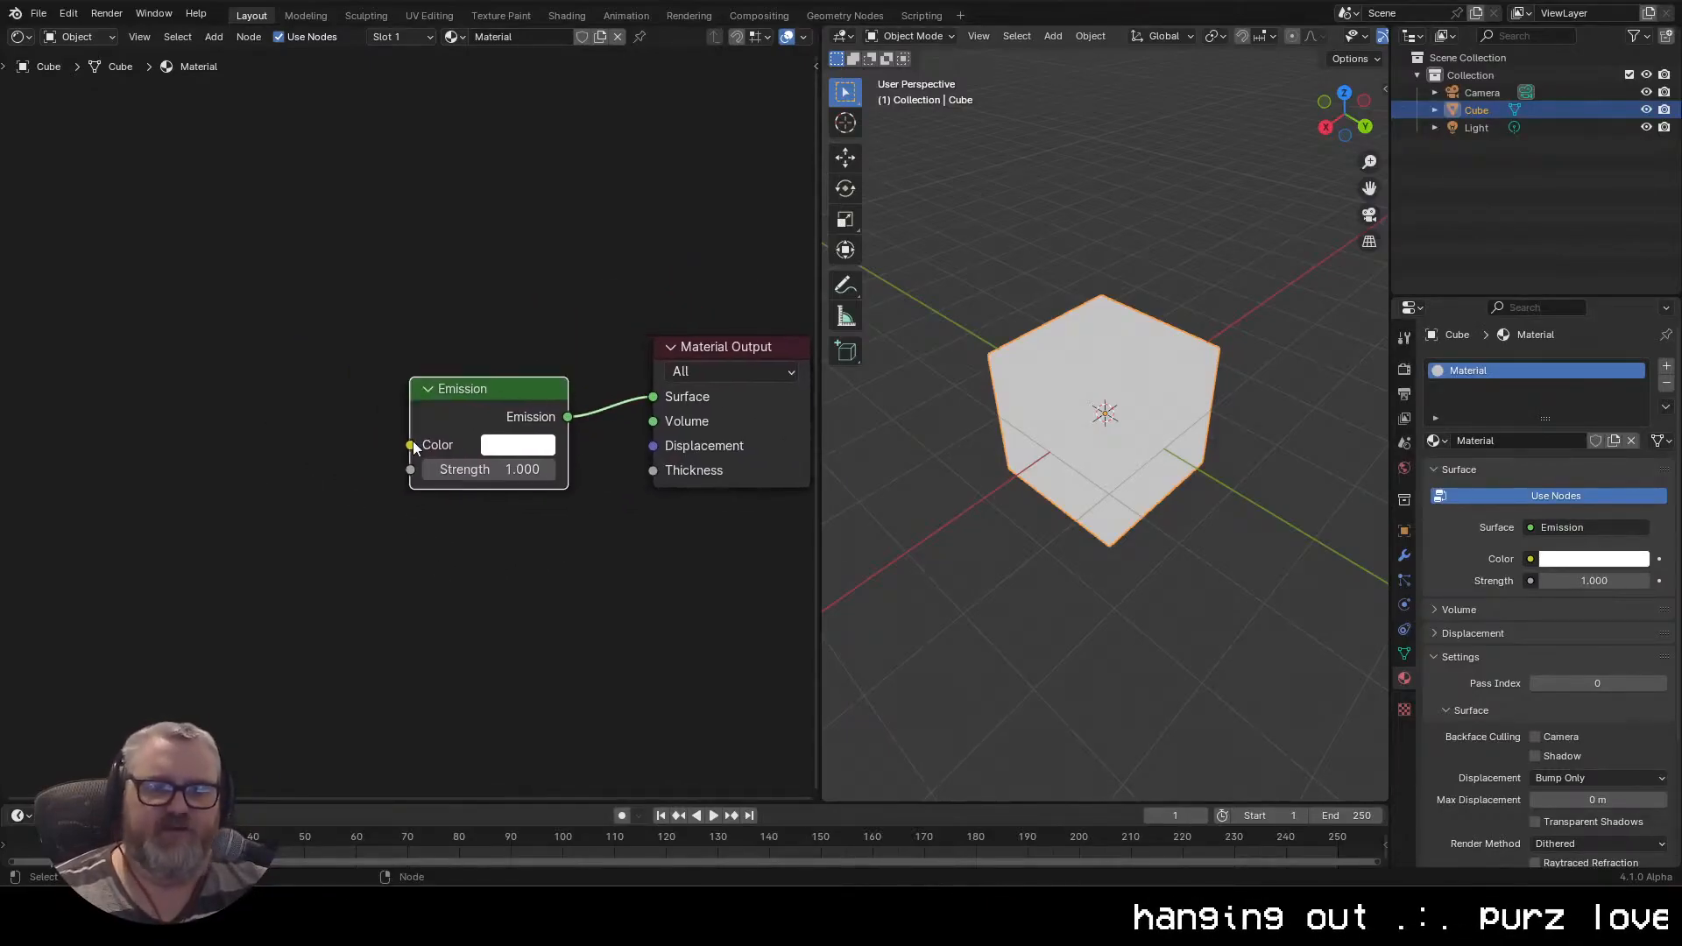
pyautogui.moveTo(413, 445); pyautogui.dragTo(181, 276)
pyautogui.write('ramp')
pyautogui.press('Return')
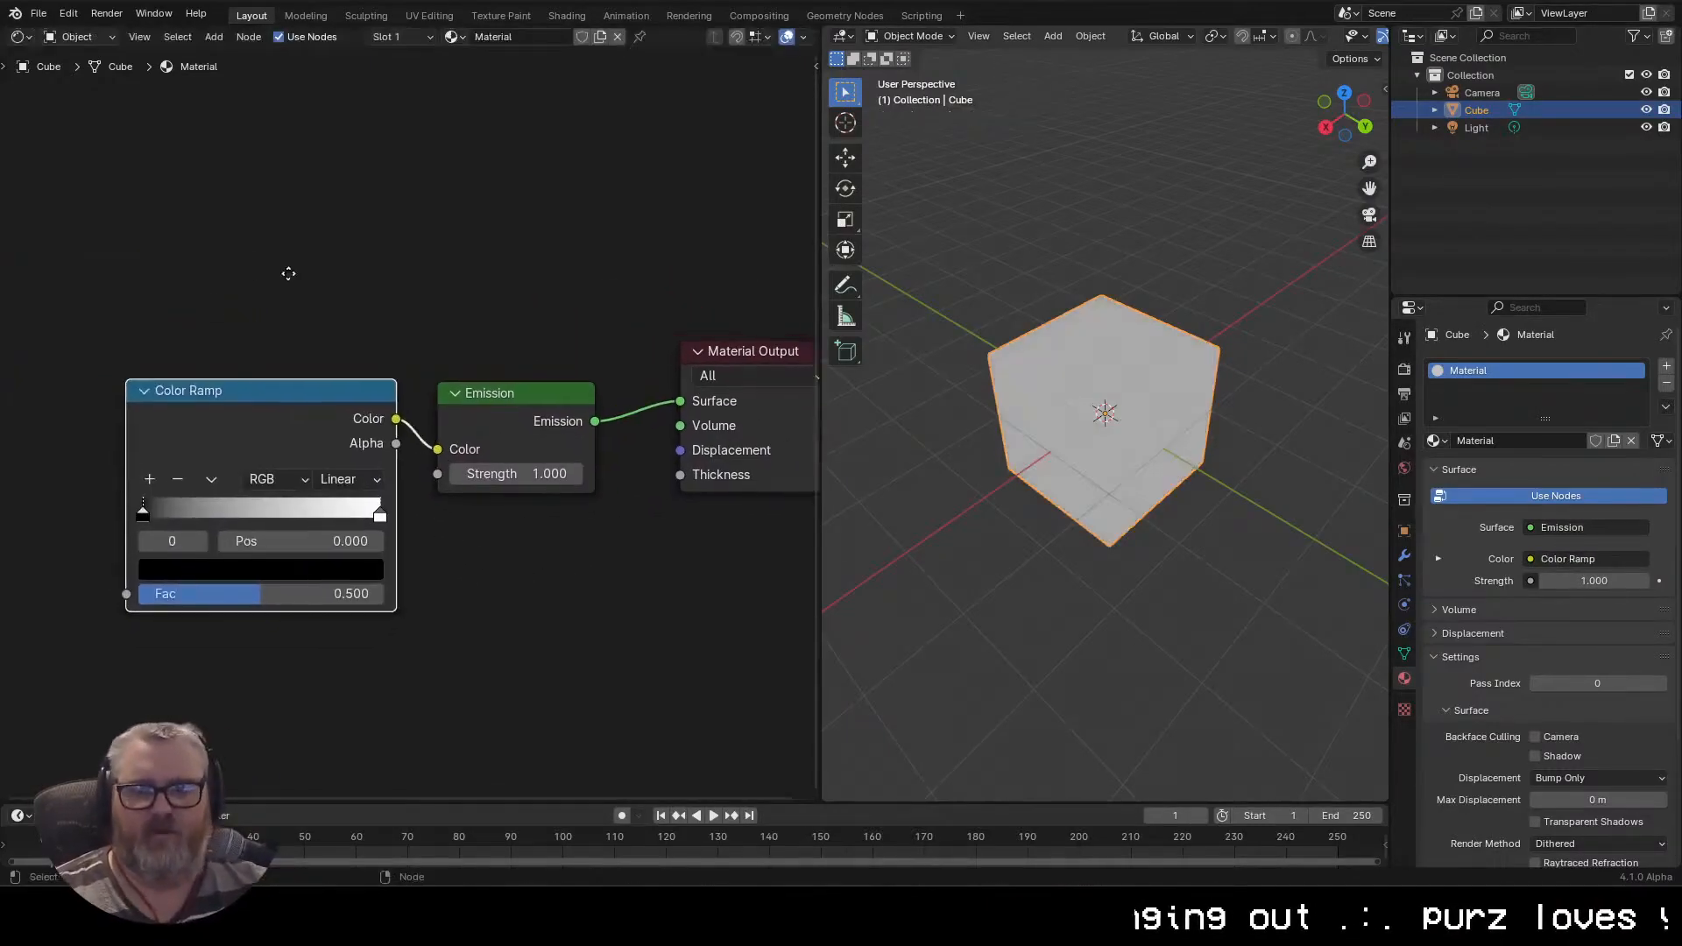
pyautogui.click(297, 399)
# Add an Ambient Occlusion node with its AO output feeding the Color Ramp's Fac input
pyautogui.moveTo(315, 515); pyautogui.dragTo(144, 412)
pyautogui.write('ambient')
pyautogui.press('Return')
pyautogui.click(241, 416)
pyautogui.moveTo(342, 434); pyautogui.dragTo(554, 443)
pyautogui.hotkey('ctrl', 'z')
# Display the scene's render properties to check the EEVEE settings, and look at the cube from another angle
pyautogui.click(1405, 369)
pyautogui.click(1404, 394)
pyautogui.click(1408, 366)
pyautogui.moveTo(1316, 527); pyautogui.dragTo(1276, 468)
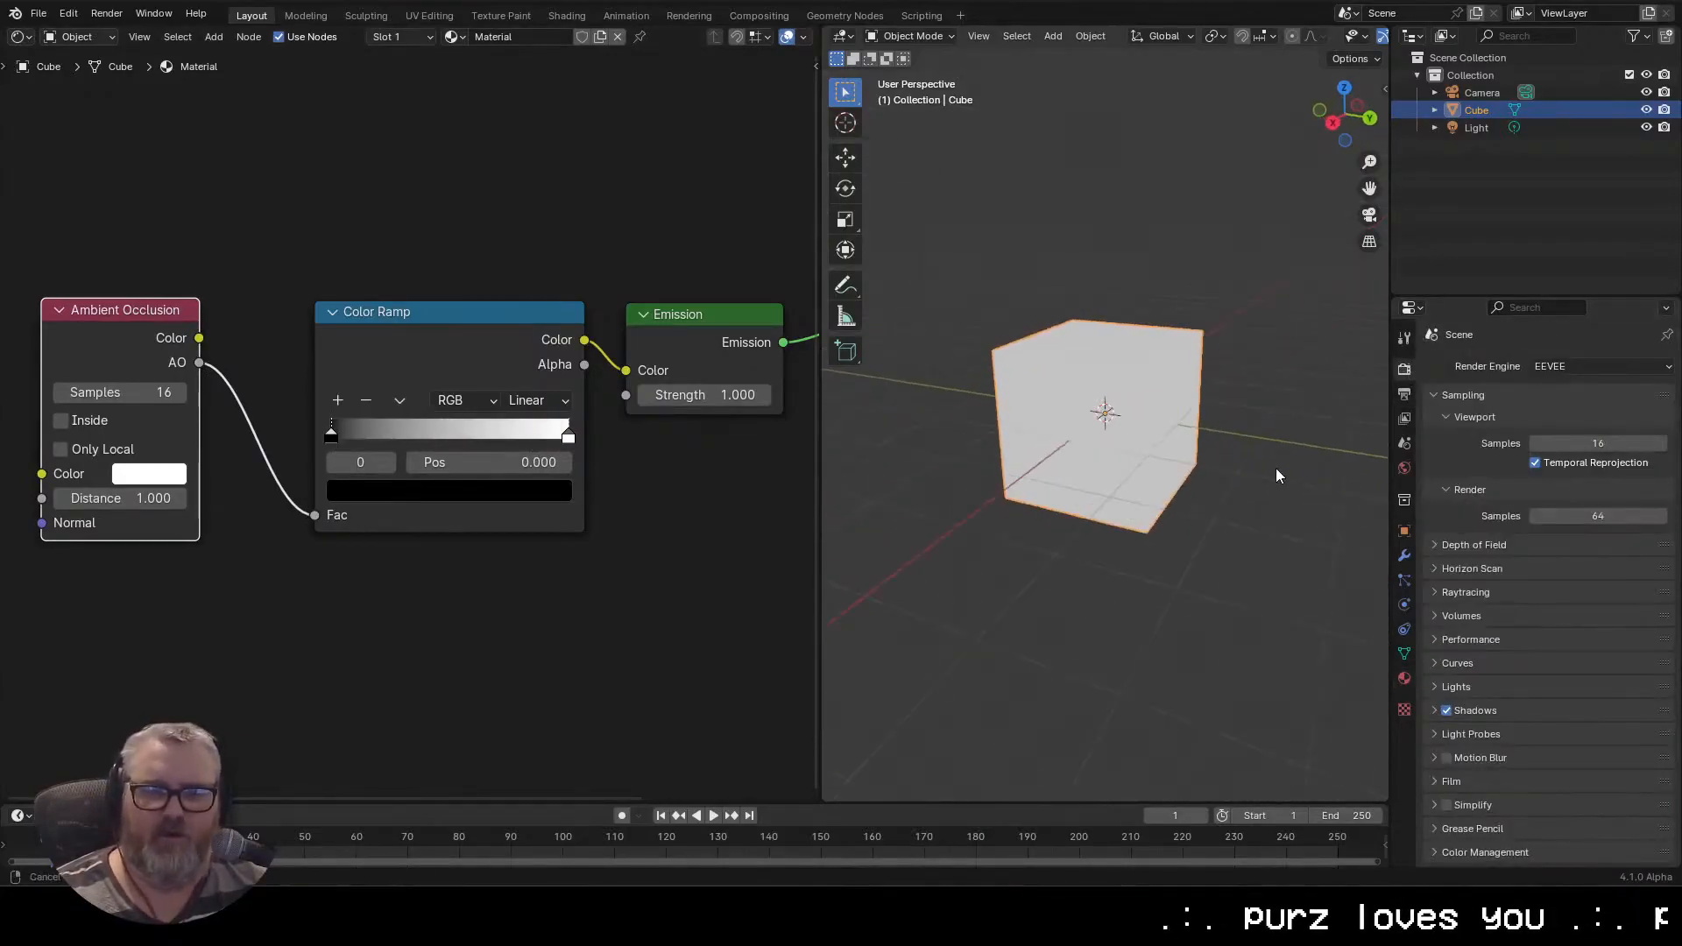
# Feed the Color Ramp's Fac input from the Ambient Occlusion node's Color output instead of AO
pyautogui.press('Home')
pyautogui.moveTo(483, 597); pyautogui.dragTo(383, 630)
pyautogui.moveTo(155, 394); pyautogui.dragTo(310, 551)
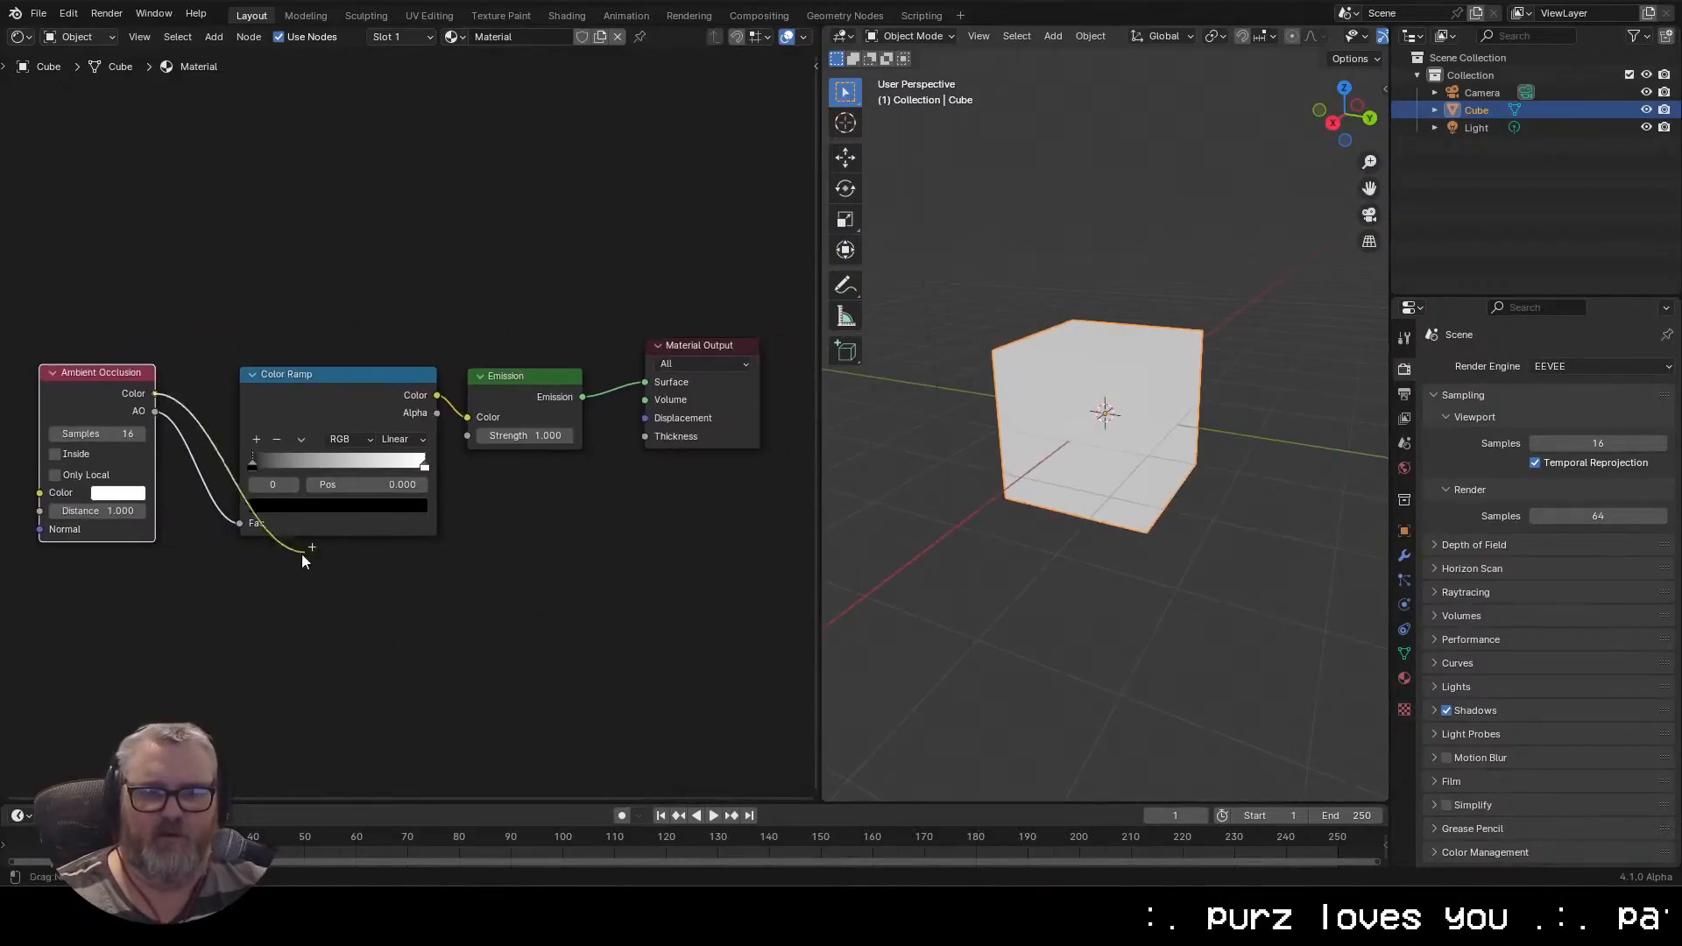
pyautogui.moveTo(310, 551); pyautogui.dragTo(240, 524)
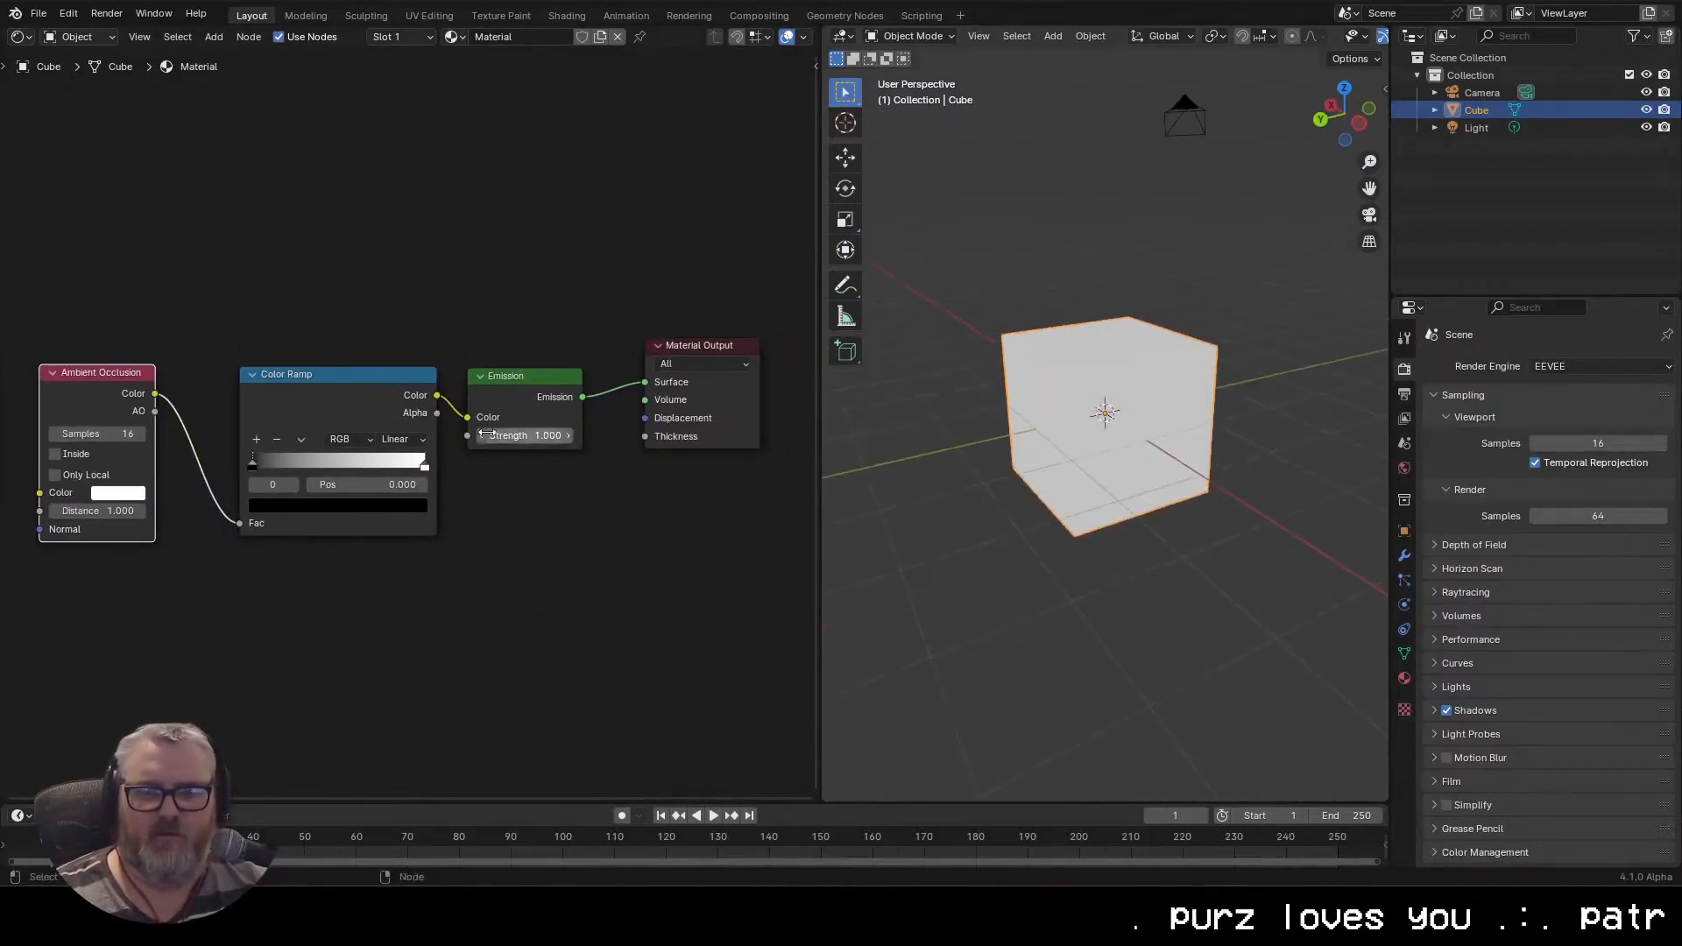
pyautogui.moveTo(259, 465)
pyautogui.mouseDown()
pyautogui.moveTo(436, 482)
pyautogui.moveTo(70, 471)
pyautogui.mouseUp()
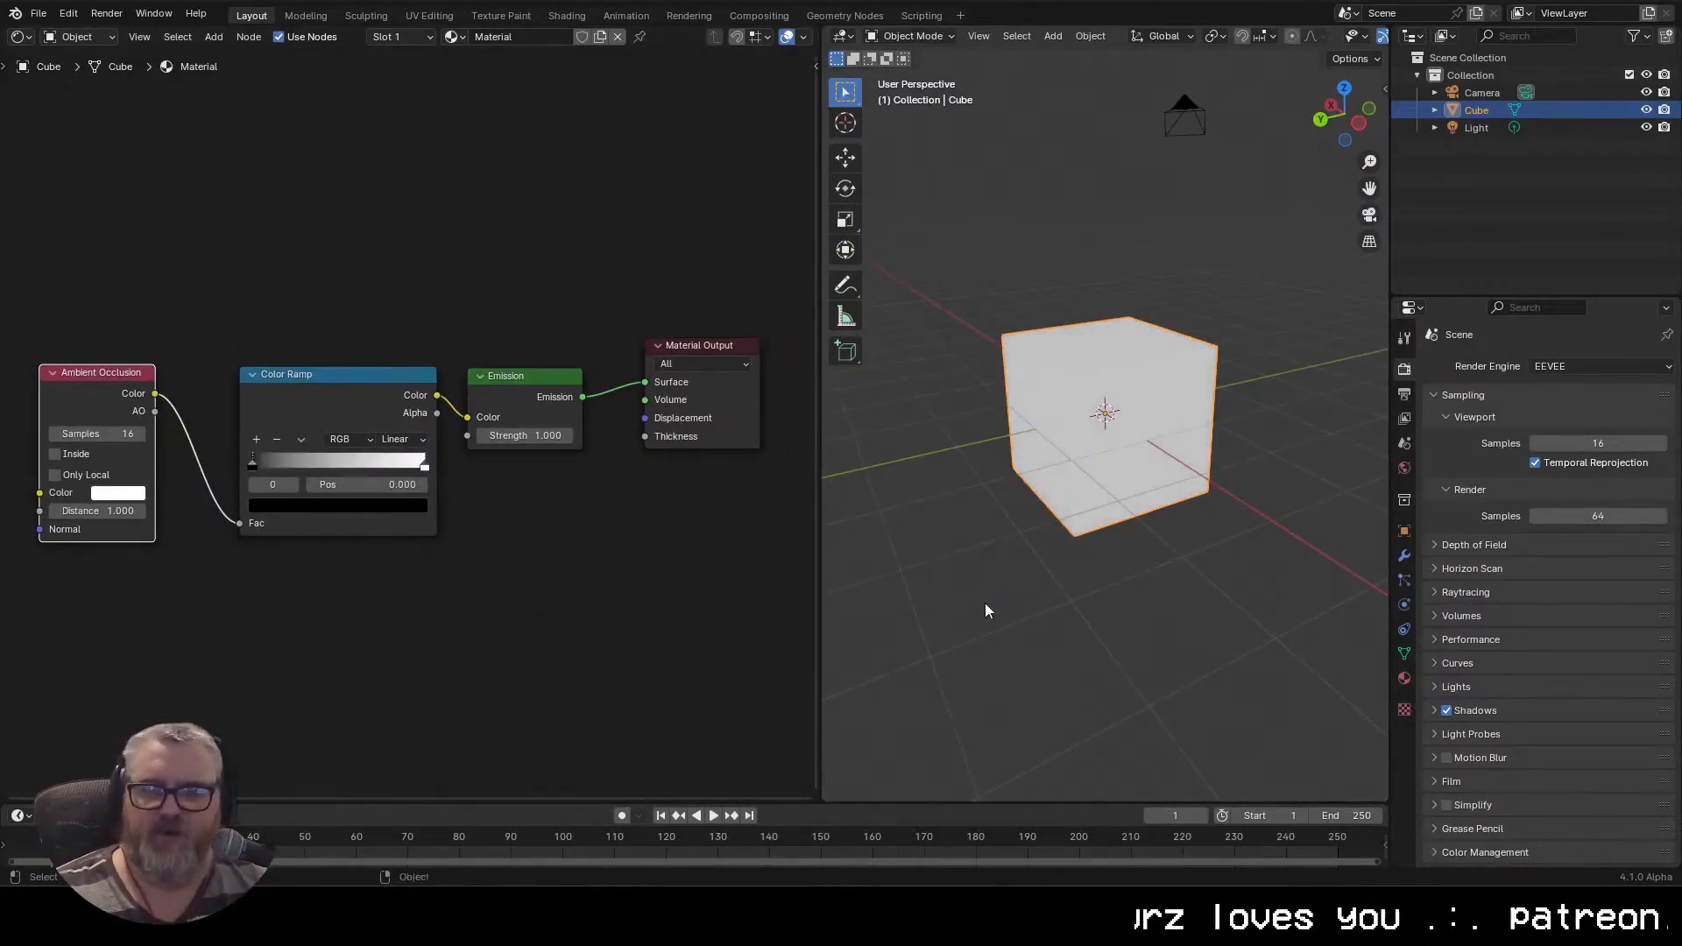
# Delete the default cube and add an icosphere in its place
pyautogui.moveTo(1206, 480); pyautogui.dragTo(1156, 492)
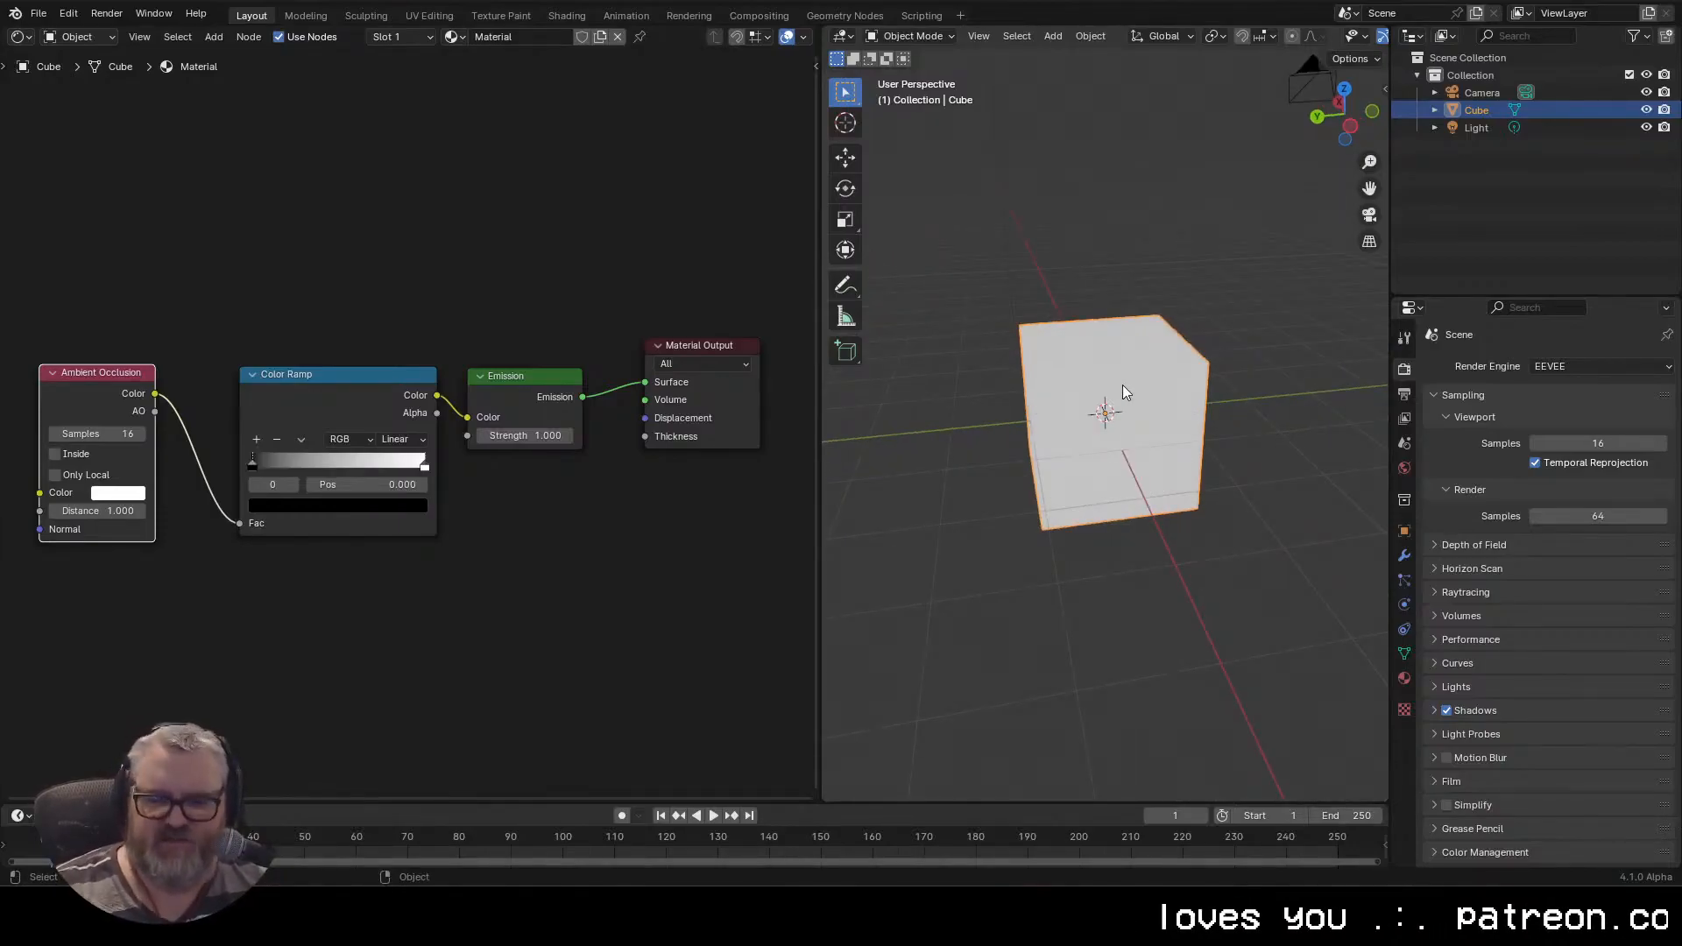
pyautogui.press('Delete')
pyautogui.hotkey('shift', 'a')
pyautogui.moveTo(1100, 411)
pyautogui.click(1205, 477)
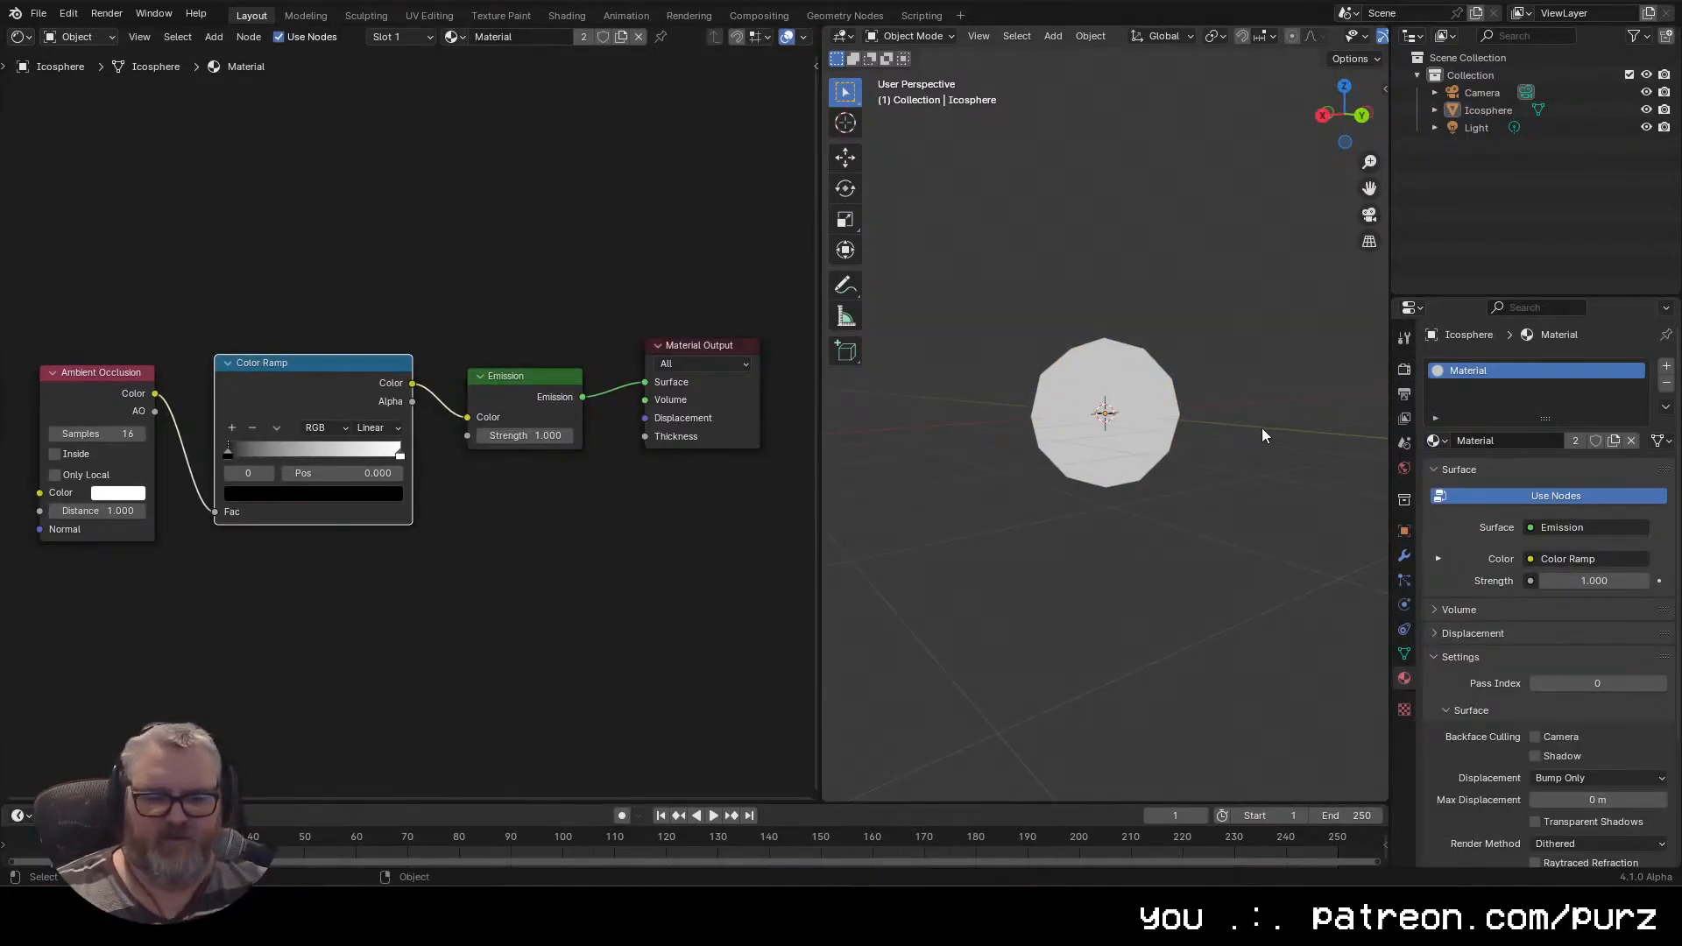
# Enter Edit Mode on the icosphere and switch to face selection
pyautogui.press('Tab')
pyautogui.press('i')
pyautogui.click(1236, 460)
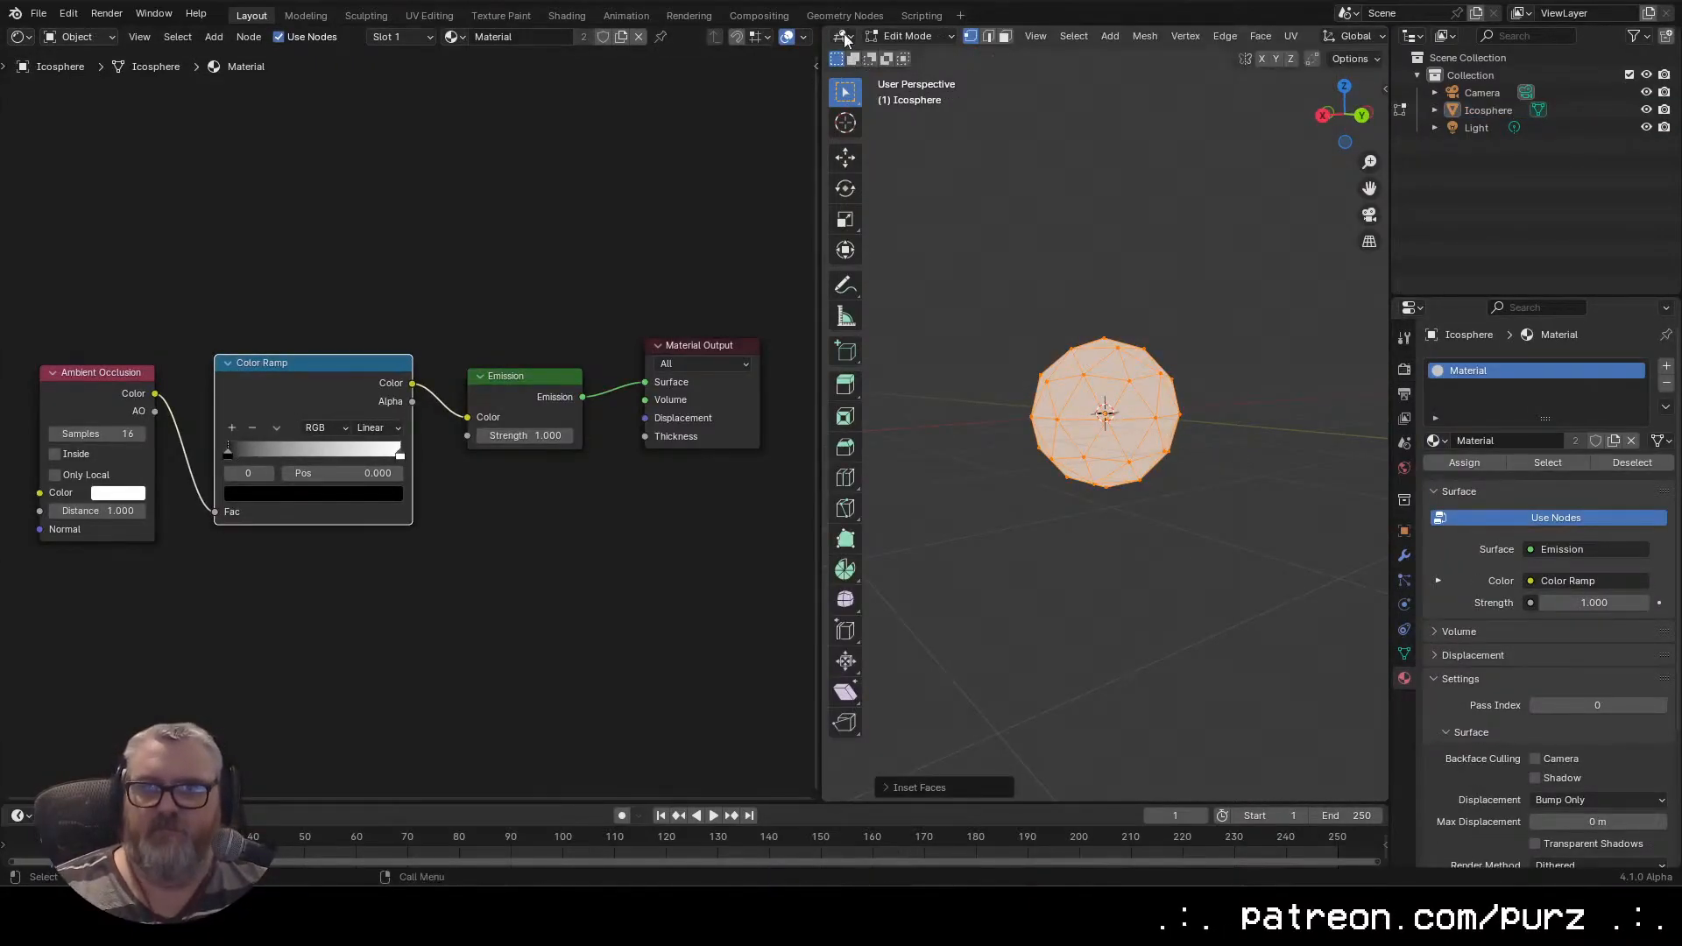
pyautogui.click(988, 36)
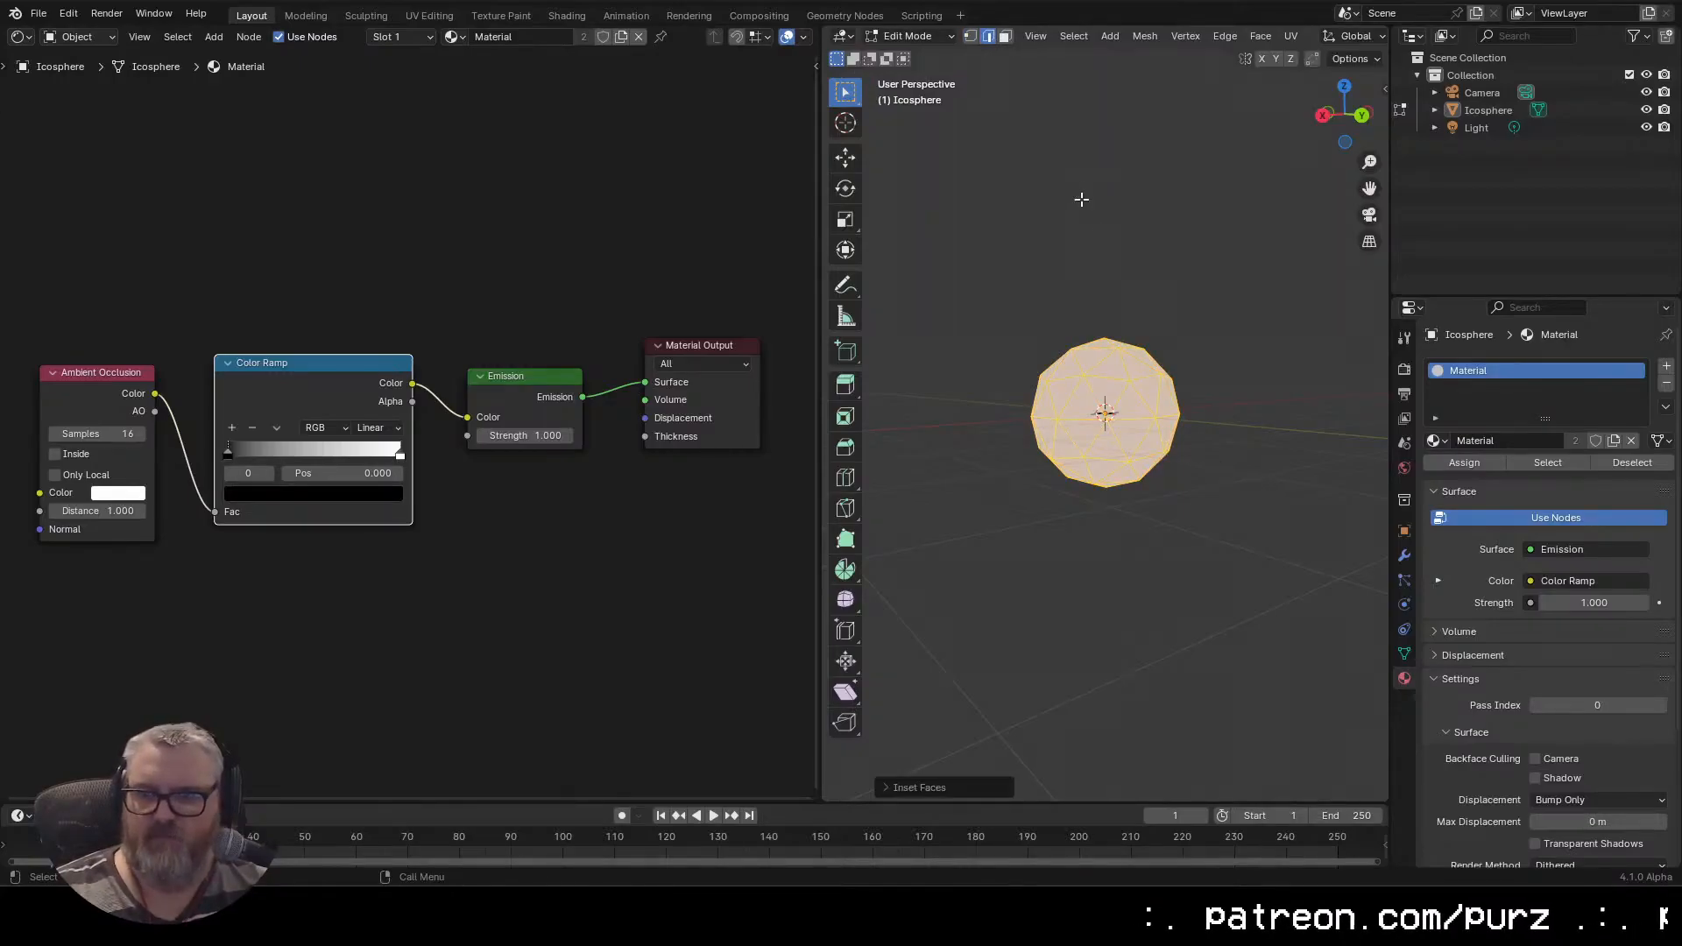
pyautogui.click(1005, 36)
# Inset all of the icosphere's faces individually, leaving a narrow border around each triangle
pyautogui.press('i')
pyautogui.click(1244, 472)
pyautogui.scroll(3, 1253, 500)
pyautogui.moveTo(1254, 500); pyautogui.dragTo(1189, 501)
pyautogui.press('i')
pyautogui.press('i')
pyautogui.click(1238, 532)
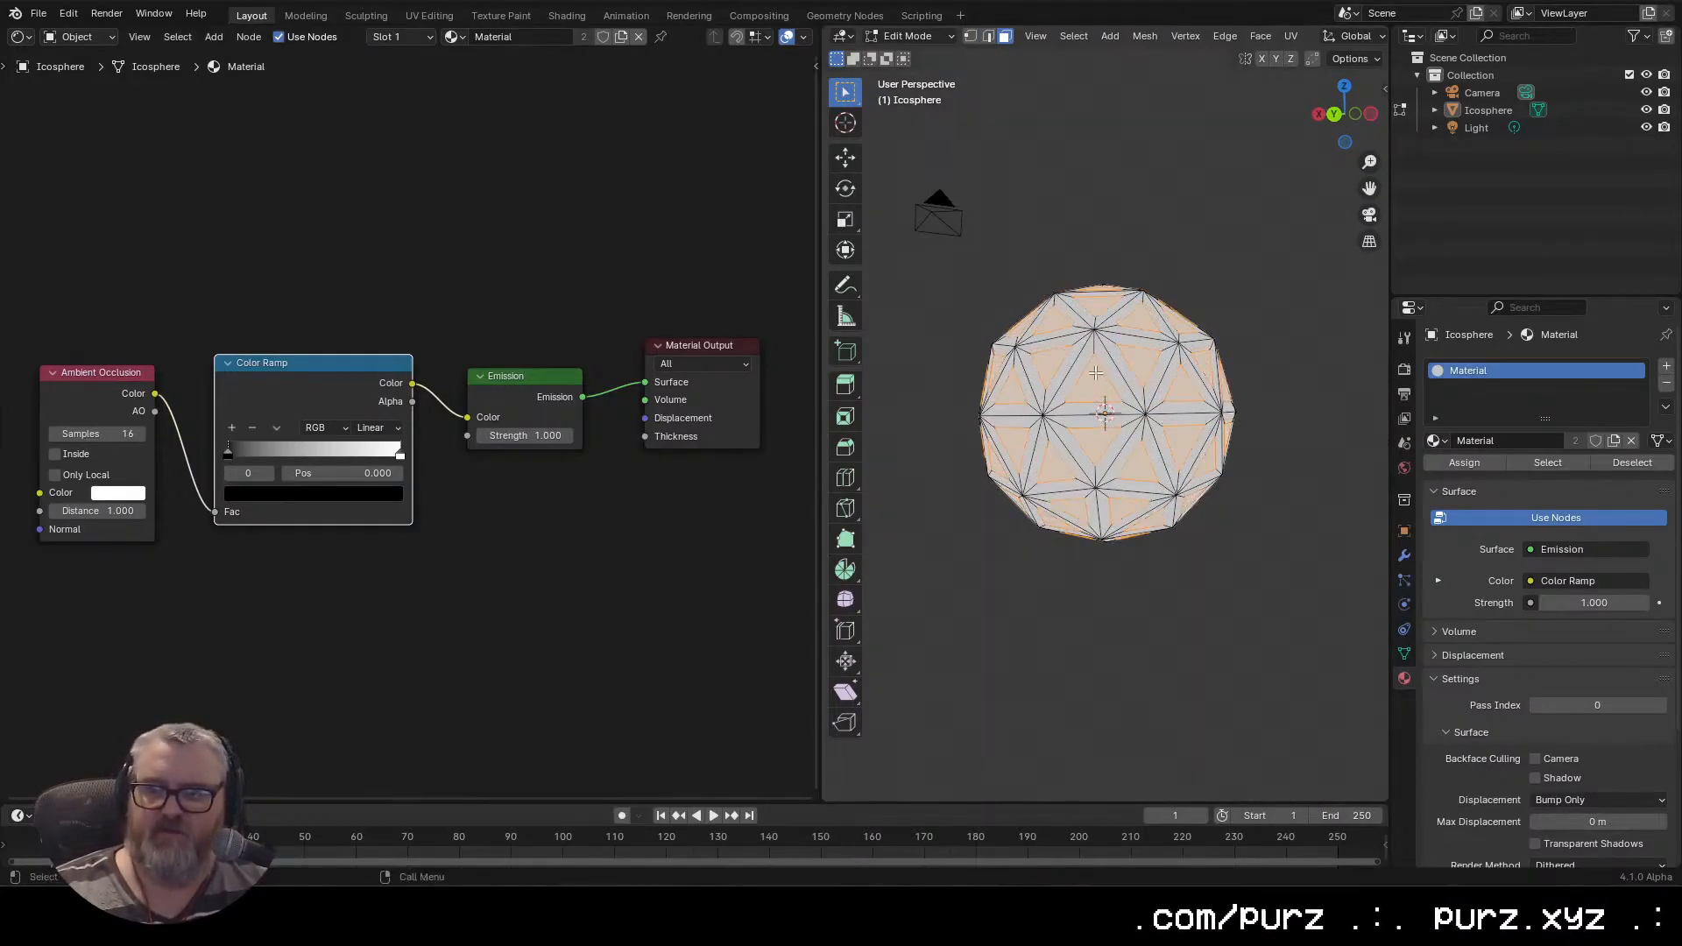
# Extrude the icosphere's inset faces outward along their normals into long spikes and return to Object Mode
pyautogui.hotkey('ctrl', 'f')
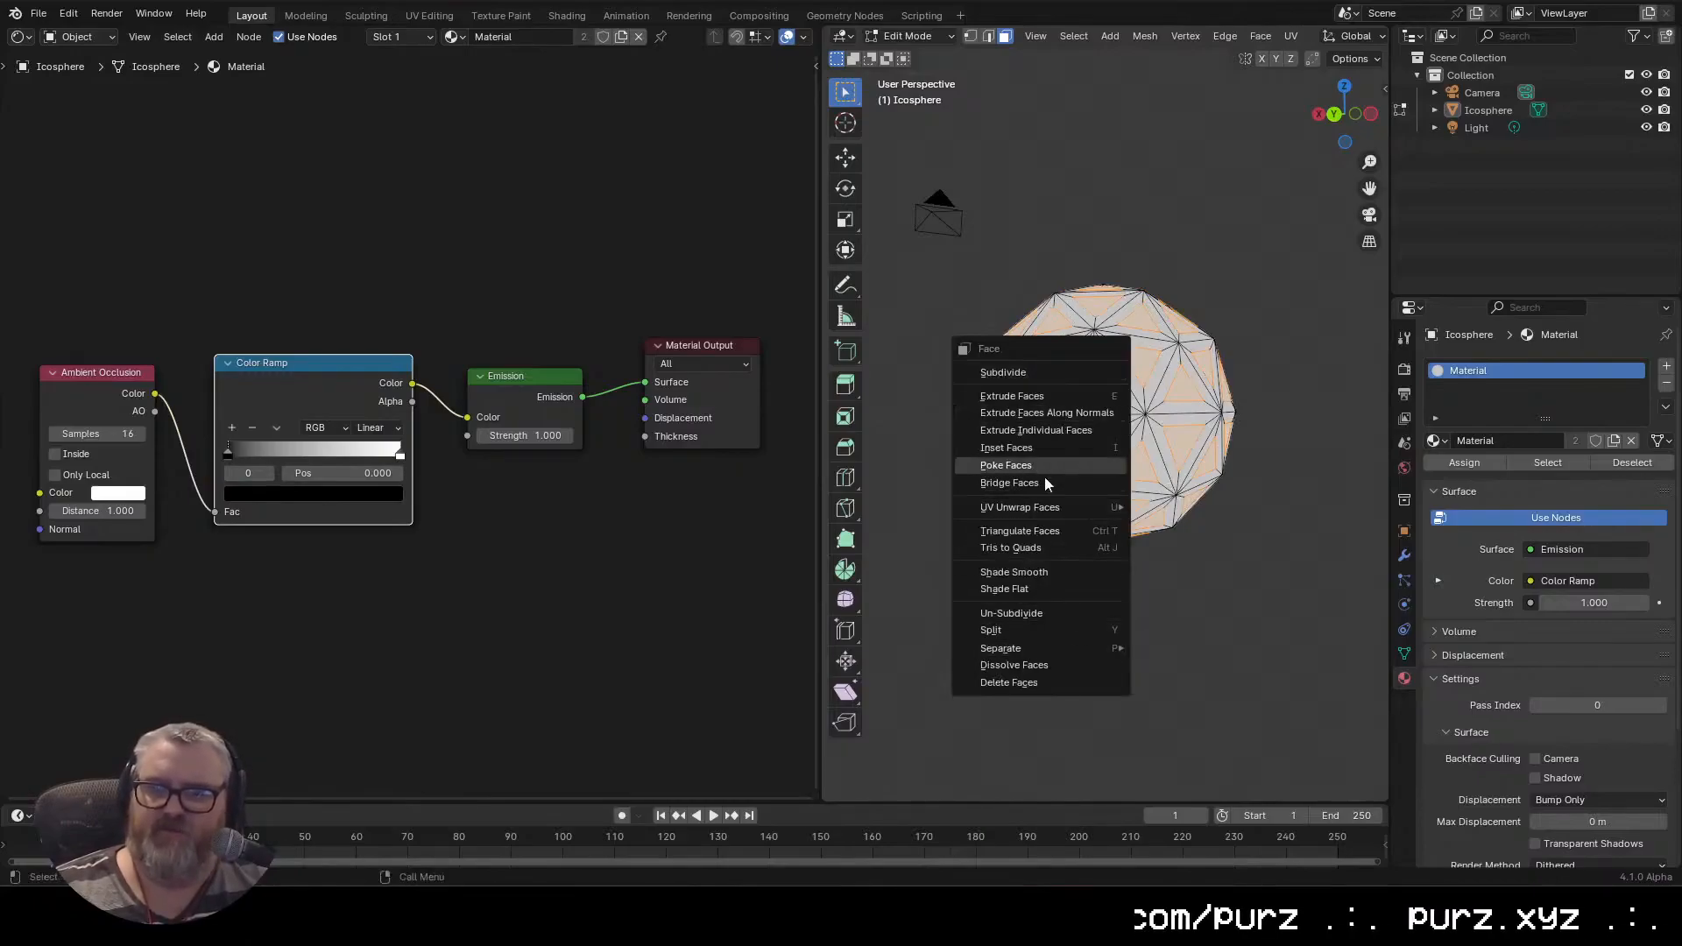
pyautogui.click(1054, 416)
pyautogui.click(1128, 394)
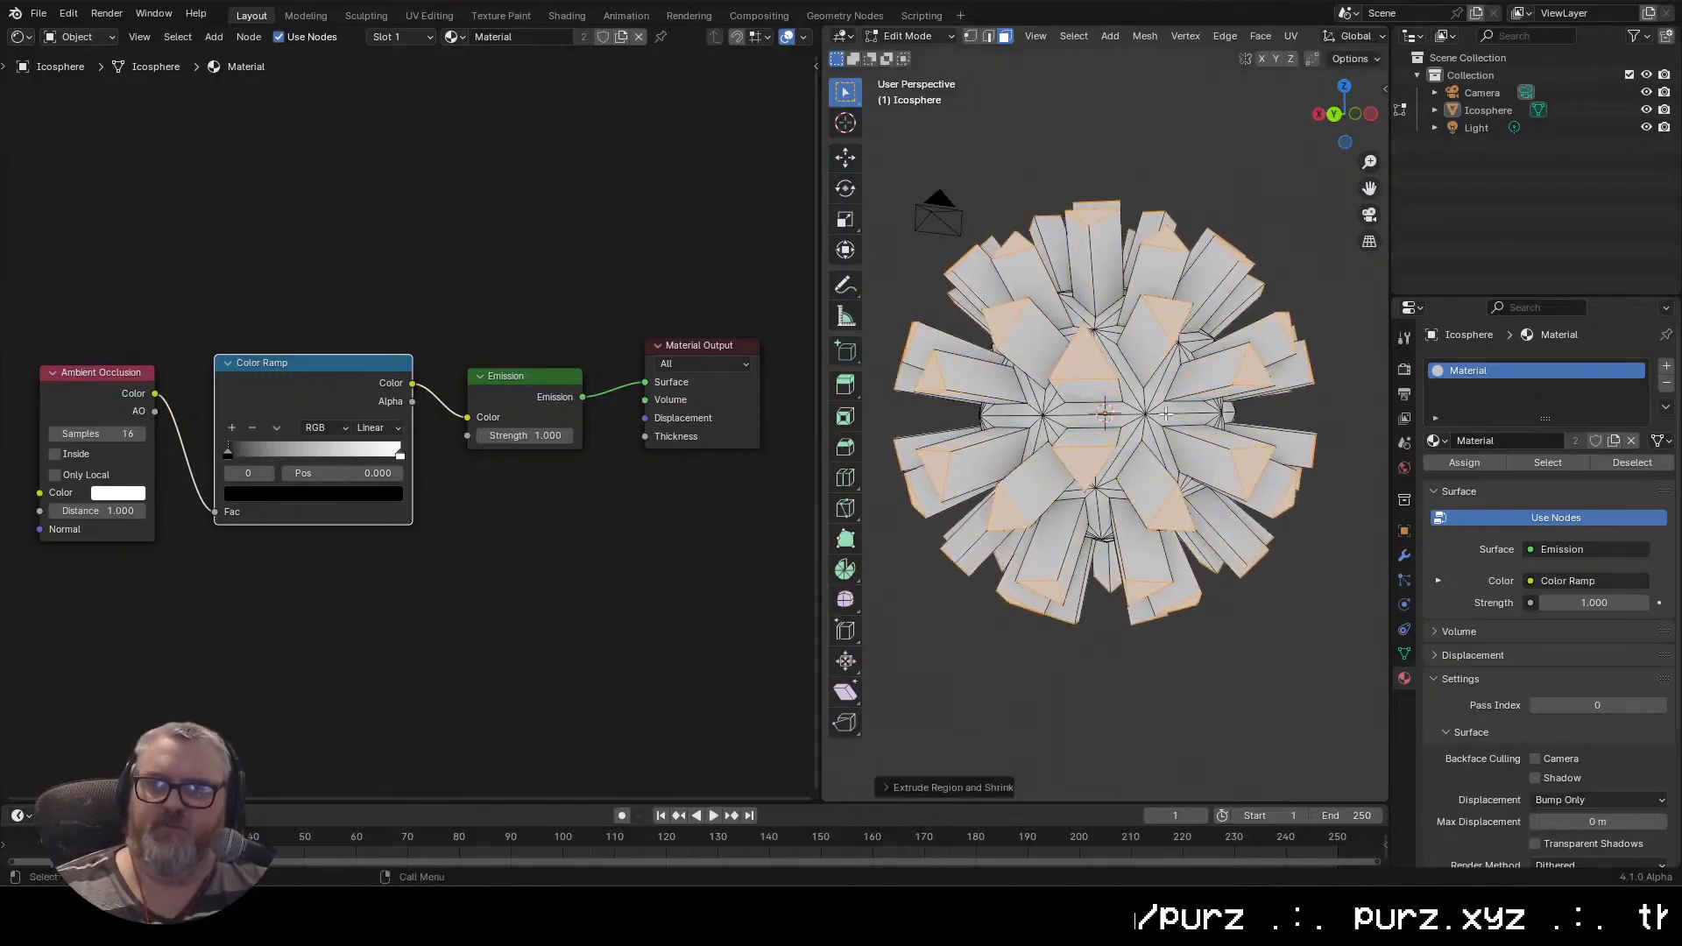
pyautogui.press('Tab')
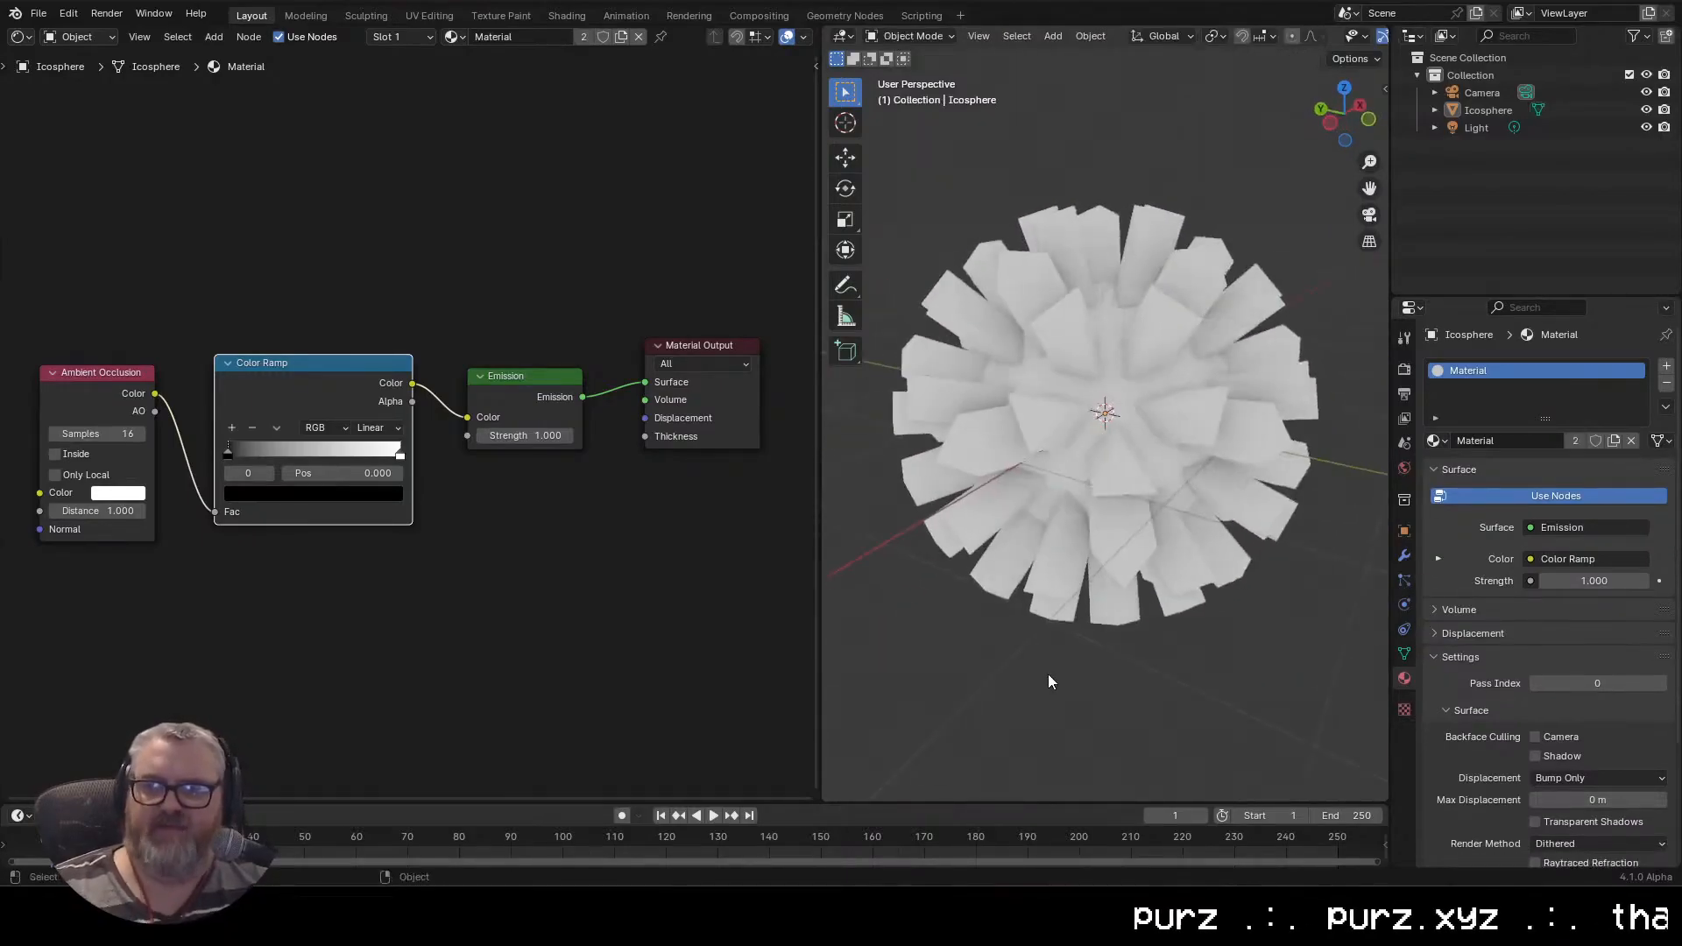
pyautogui.scroll(6, 1048, 671)
pyautogui.moveTo(1044, 649); pyautogui.dragTo(1067, 624)
pyautogui.scroll(-4, 1087, 578)
pyautogui.moveTo(1138, 459); pyautogui.dragTo(1149, 475)
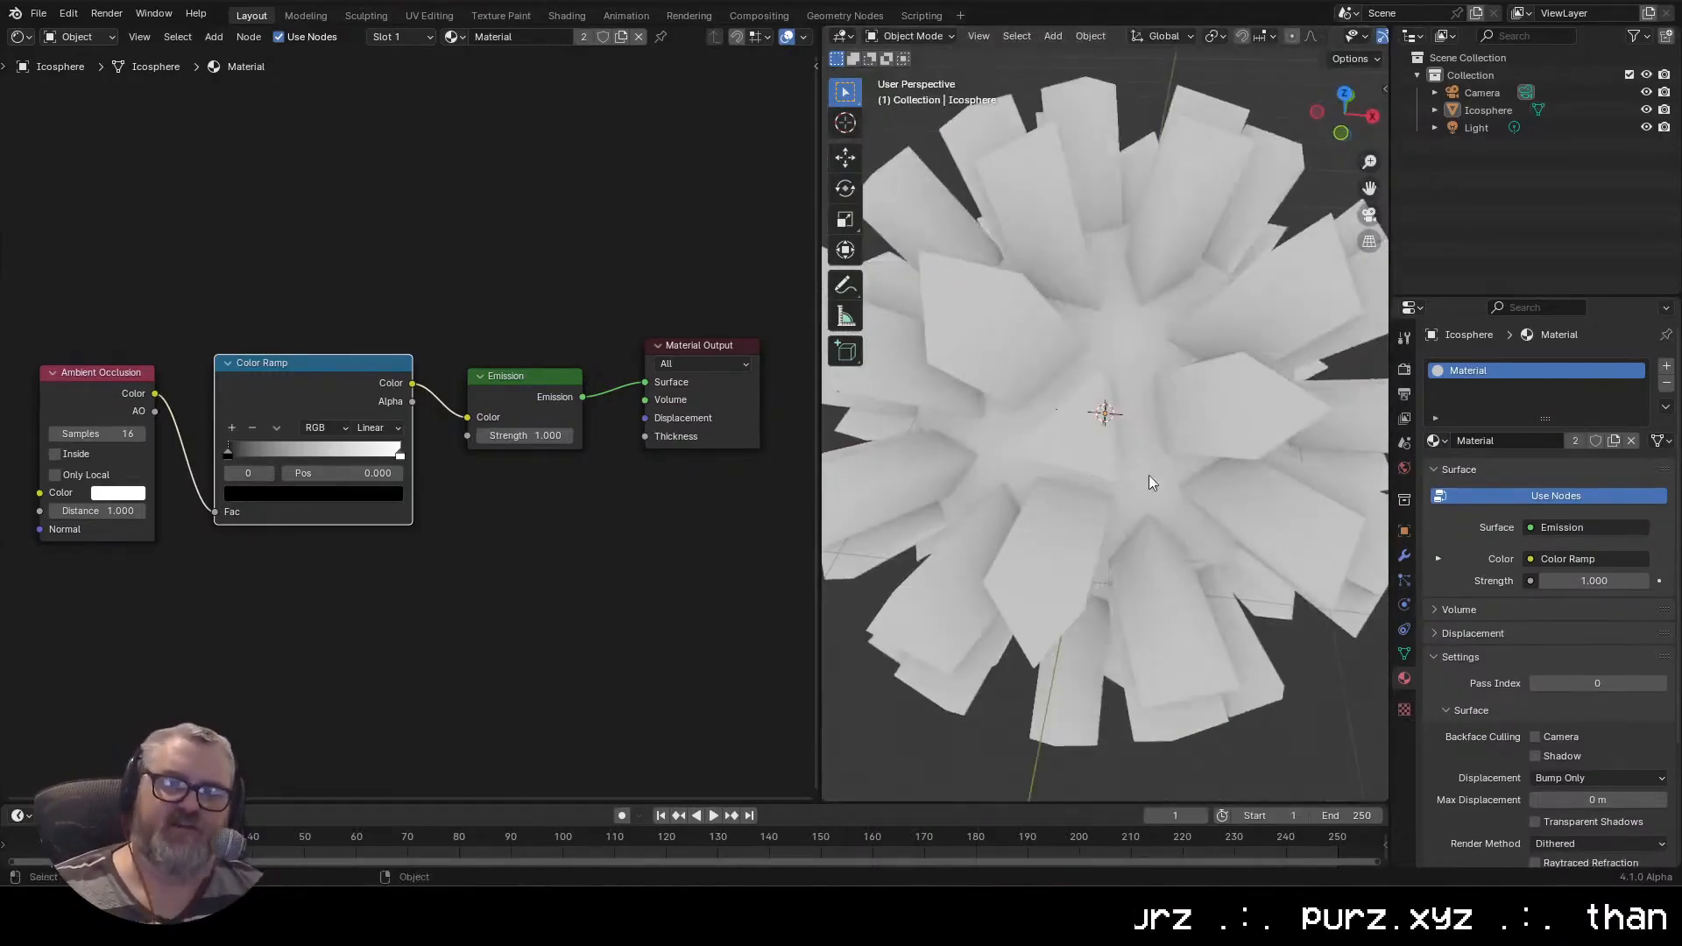
# Raise the Color Ramp's black stop to about 0.582 to deepen the dark gaps between the spikes
pyautogui.moveTo(229, 453); pyautogui.dragTo(307, 457)
pyautogui.moveTo(1323, 626); pyautogui.dragTo(1054, 587)
pyautogui.scroll(-6, 1042, 561)
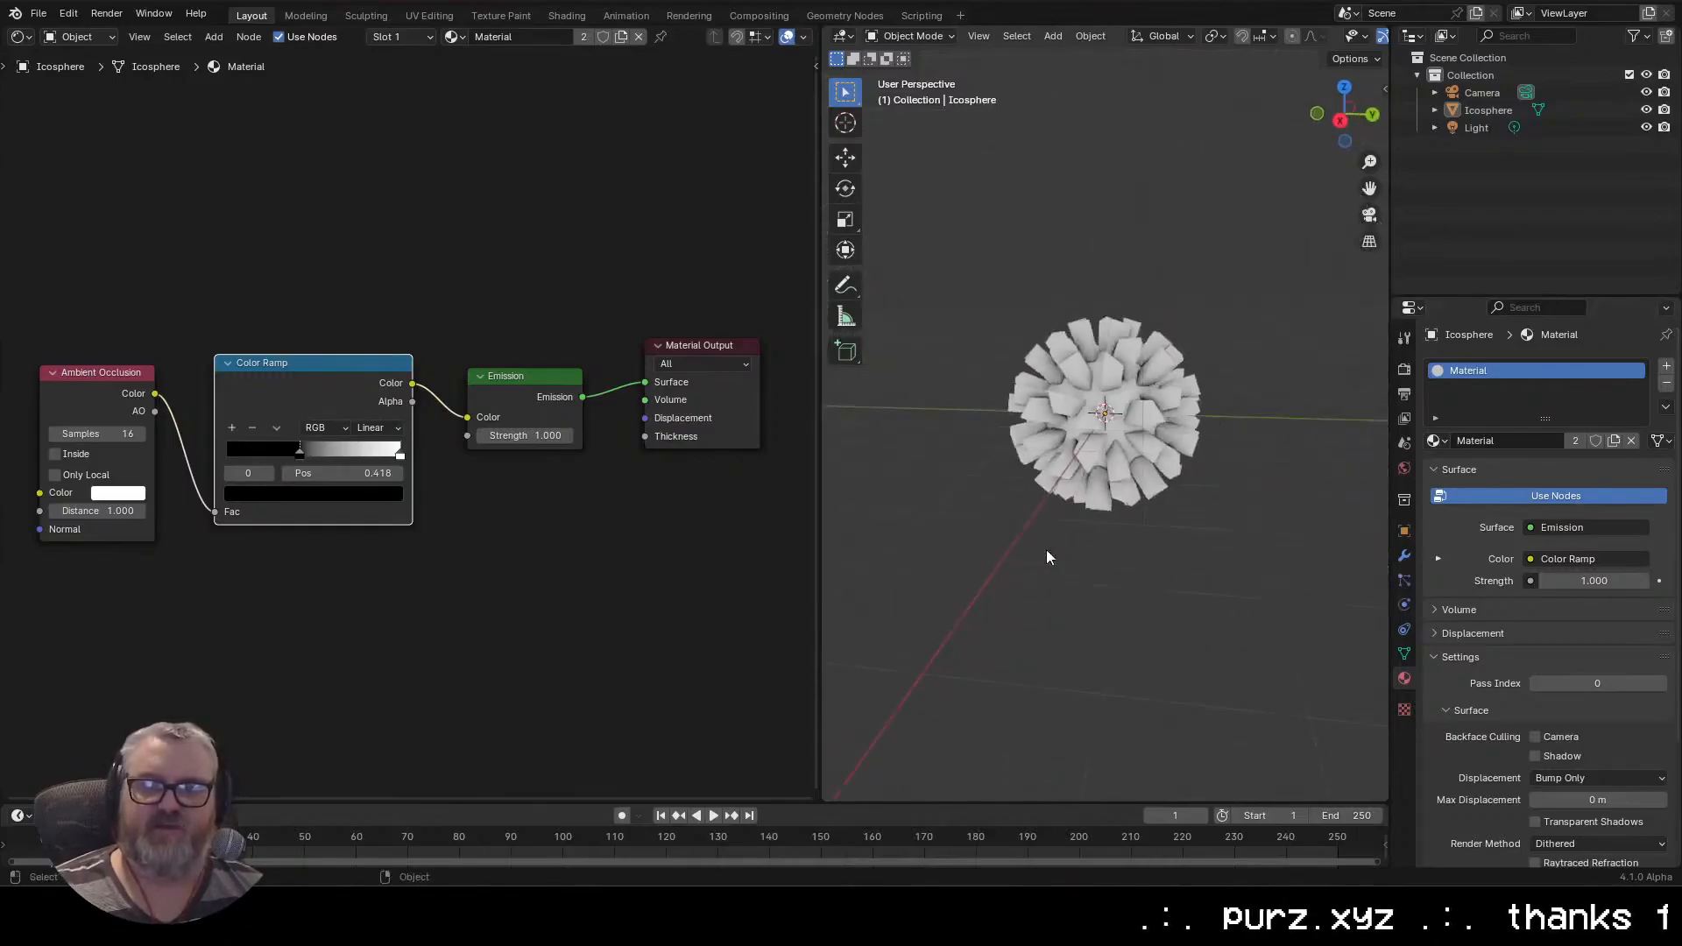
pyautogui.click(1341, 120)
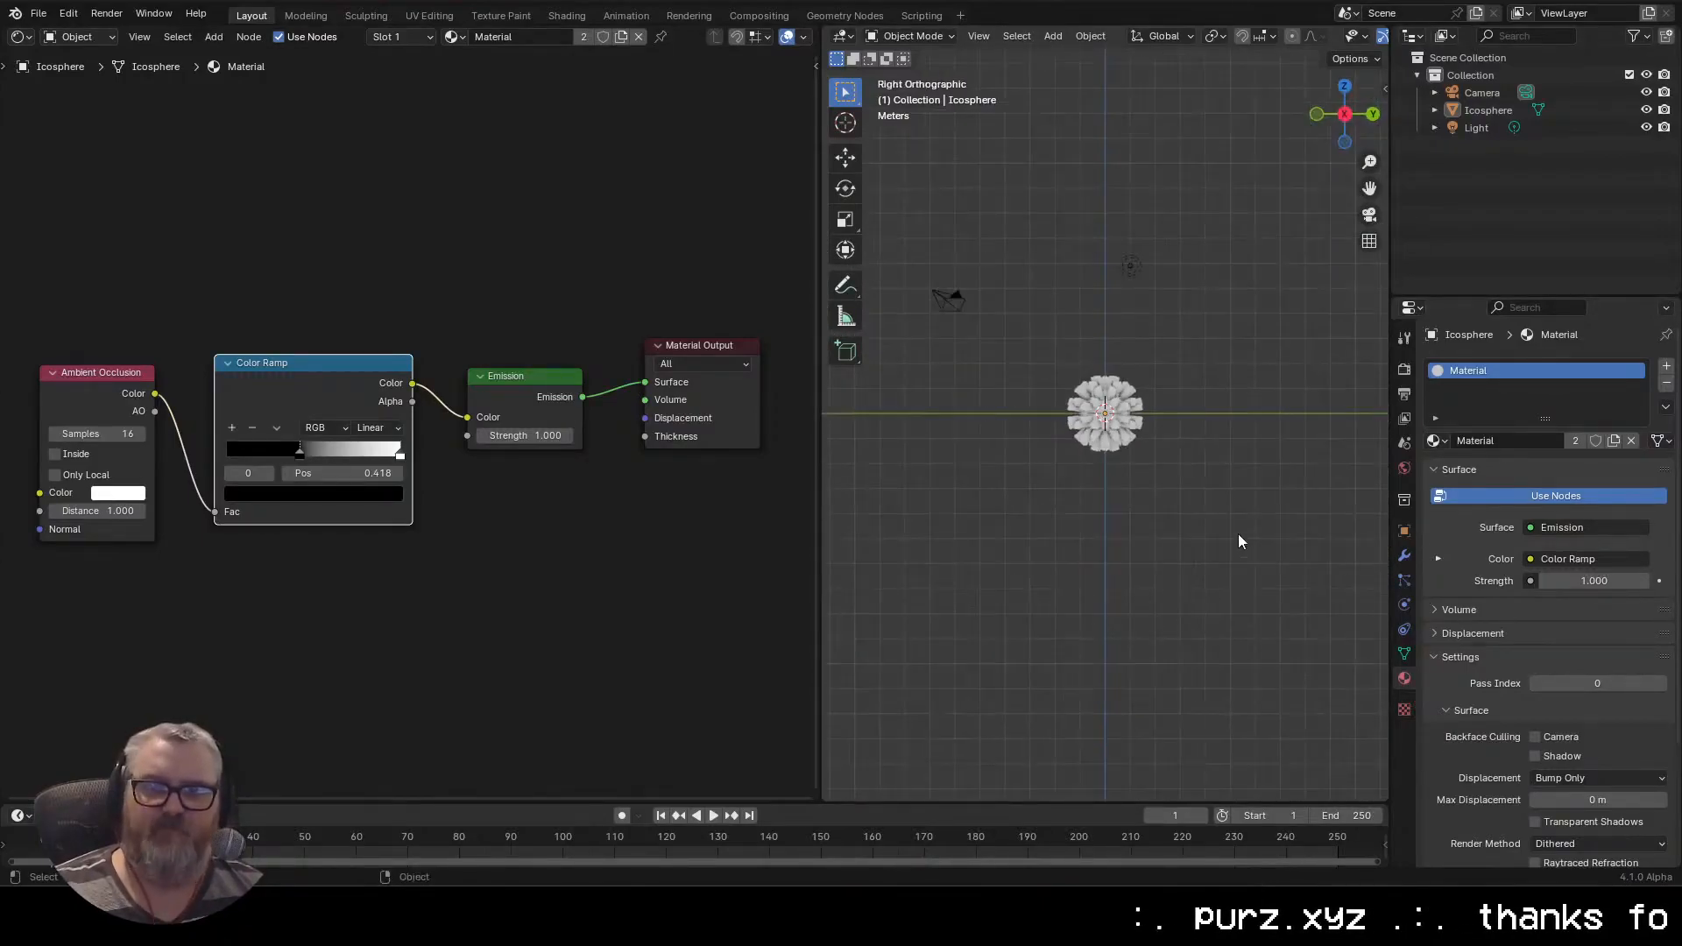
pyautogui.scroll(4, 1188, 539)
pyautogui.moveTo(1220, 619); pyautogui.dragTo(905, 692)
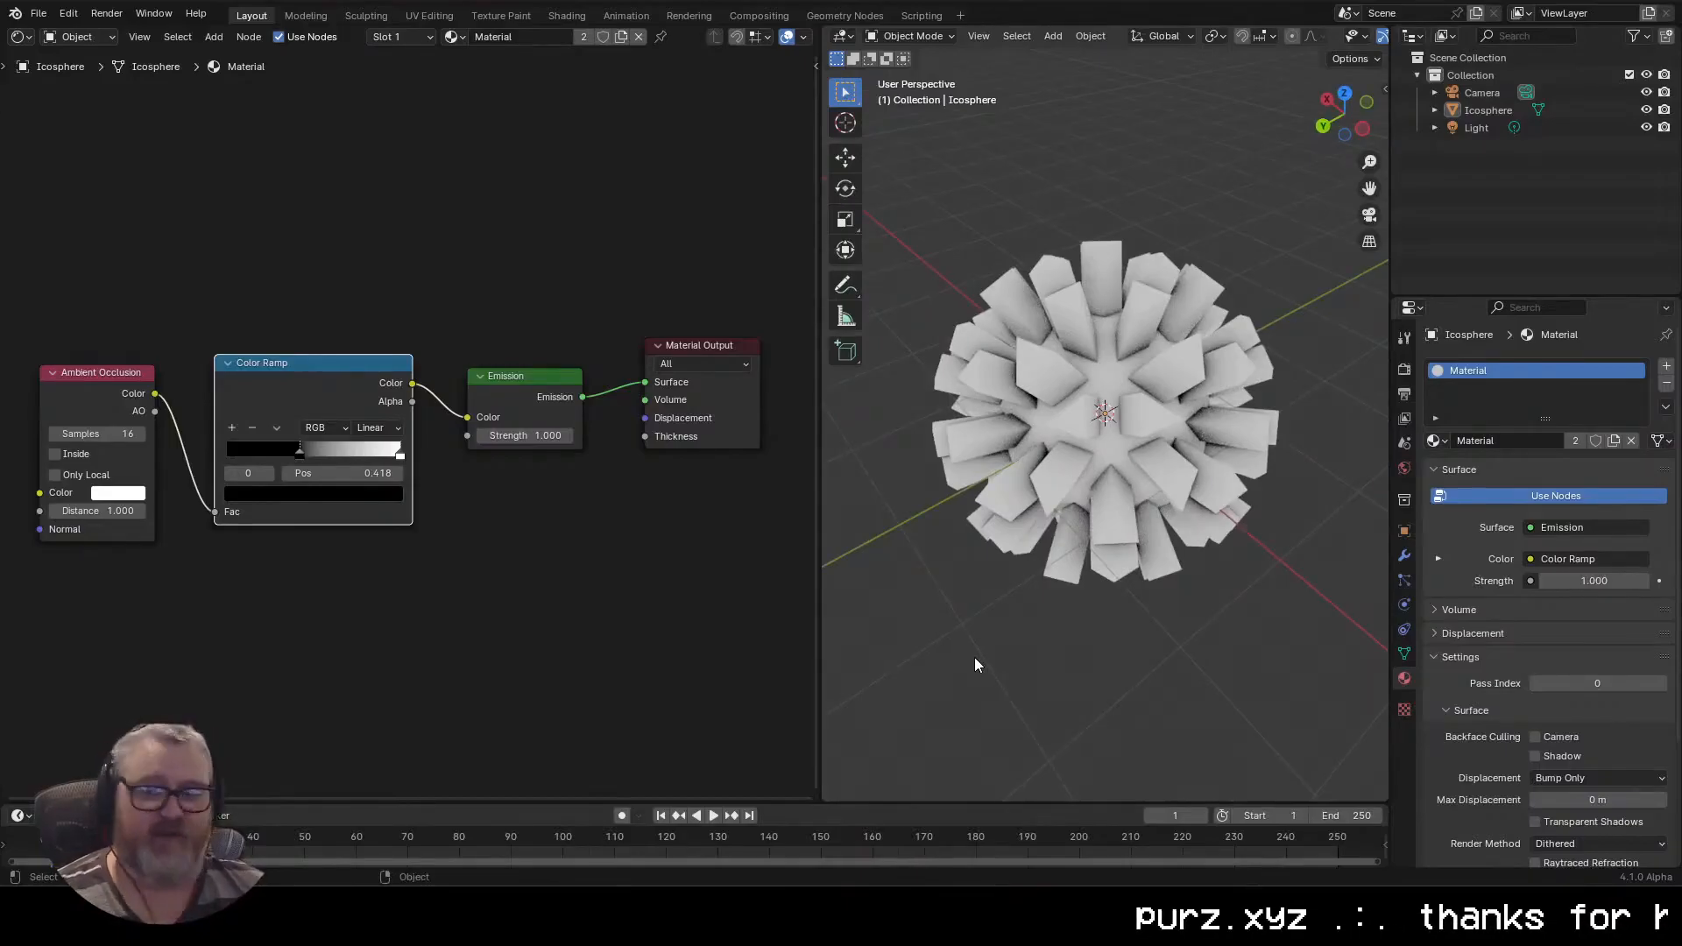
pyautogui.scroll(-2, 1490, 682)
pyautogui.scroll(-7, 1313, 682)
pyautogui.moveTo(1313, 682); pyautogui.dragTo(1040, 396)
pyautogui.scroll(5, 950, 517)
pyautogui.moveTo(307, 464); pyautogui.dragTo(333, 444)
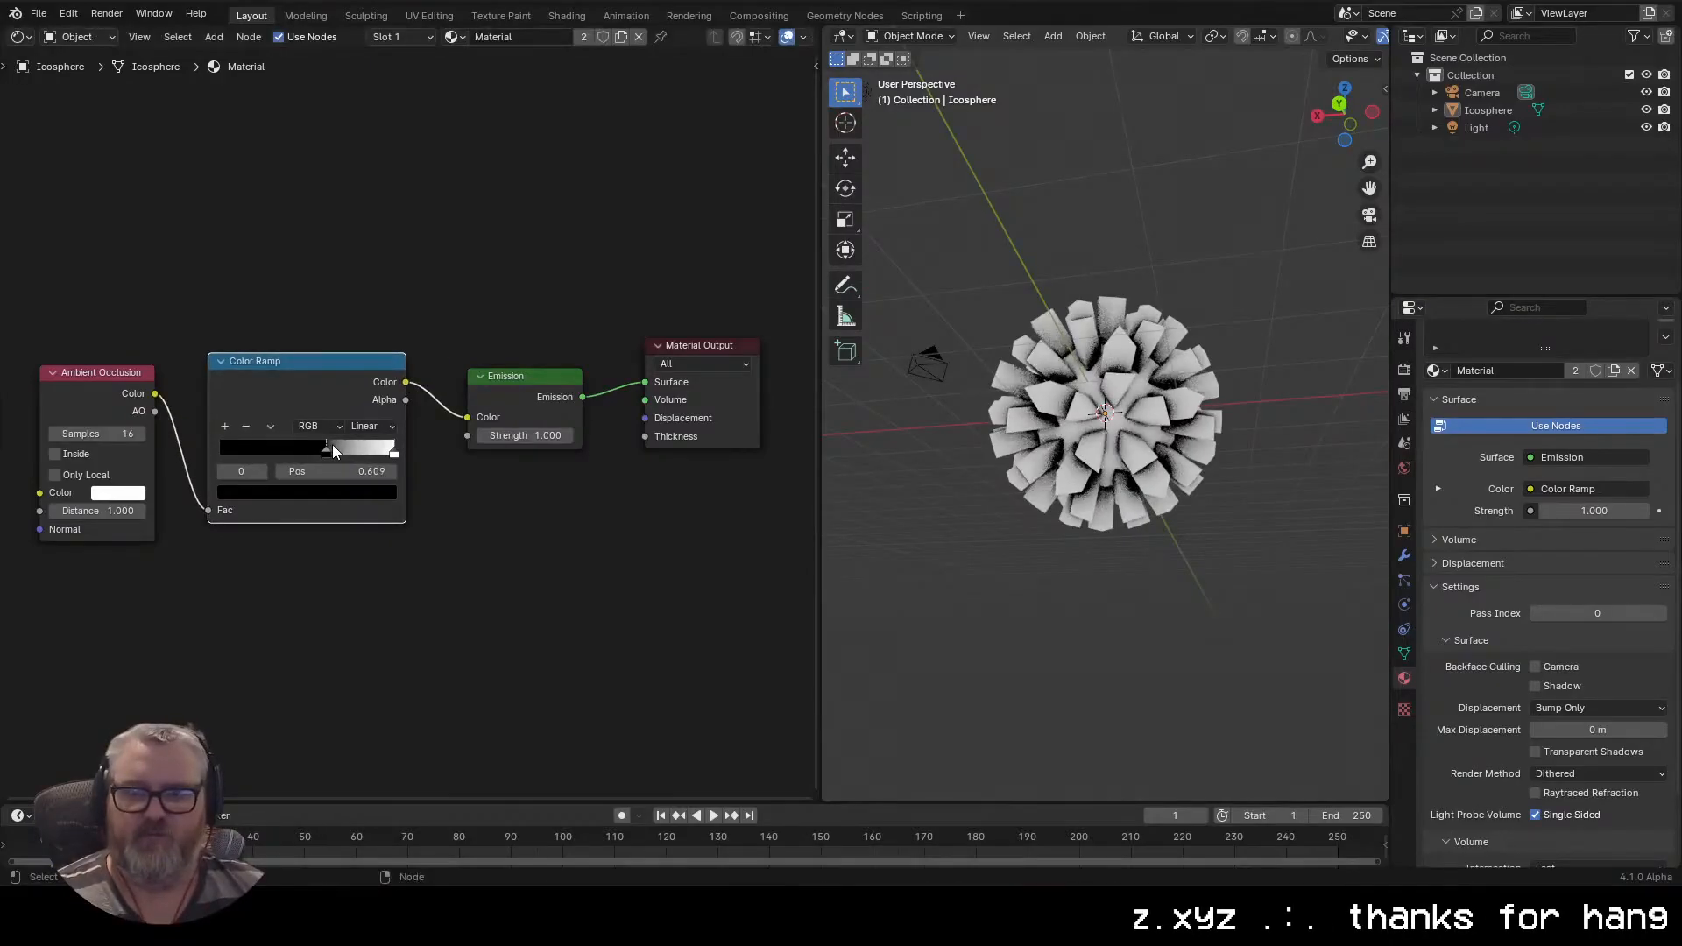
pyautogui.moveTo(1190, 581); pyautogui.dragTo(1174, 552)
pyautogui.scroll(4, 1069, 578)
# Examine the shading of the spiky icosphere from the back and right orthographic views at different distances
pyautogui.rightClick(1344, 124)
pyautogui.press('Escape')
pyautogui.click(1346, 118)
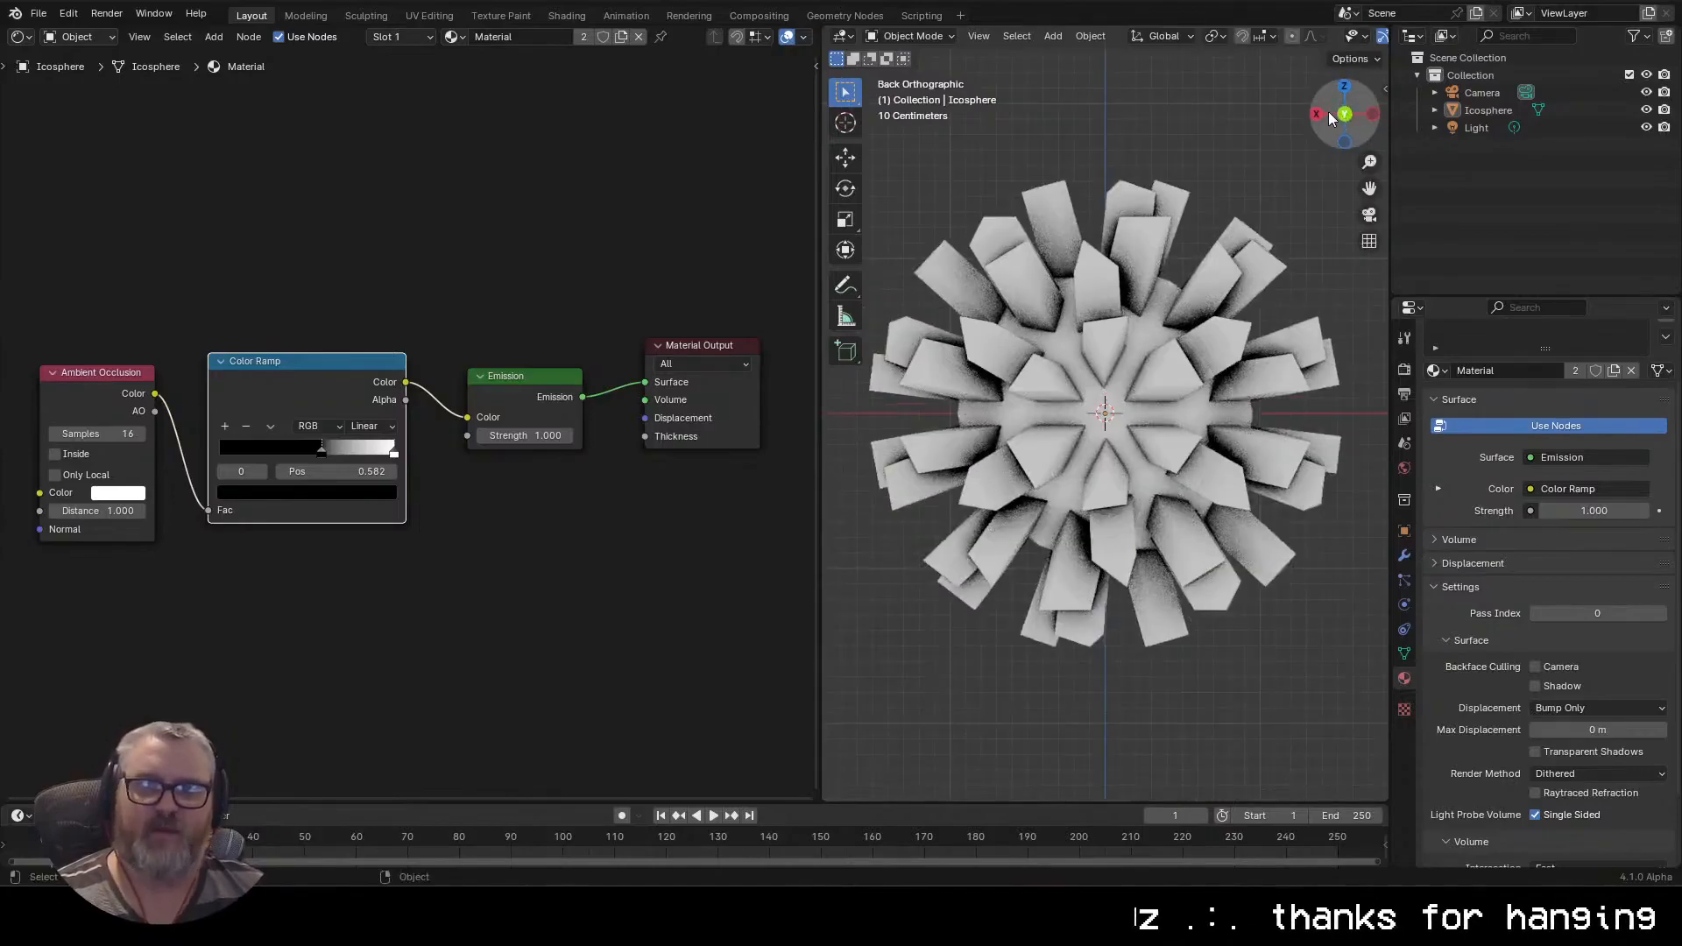
pyautogui.click(1318, 115)
pyautogui.scroll(-5, 1208, 489)
pyautogui.scroll(4, 1208, 488)
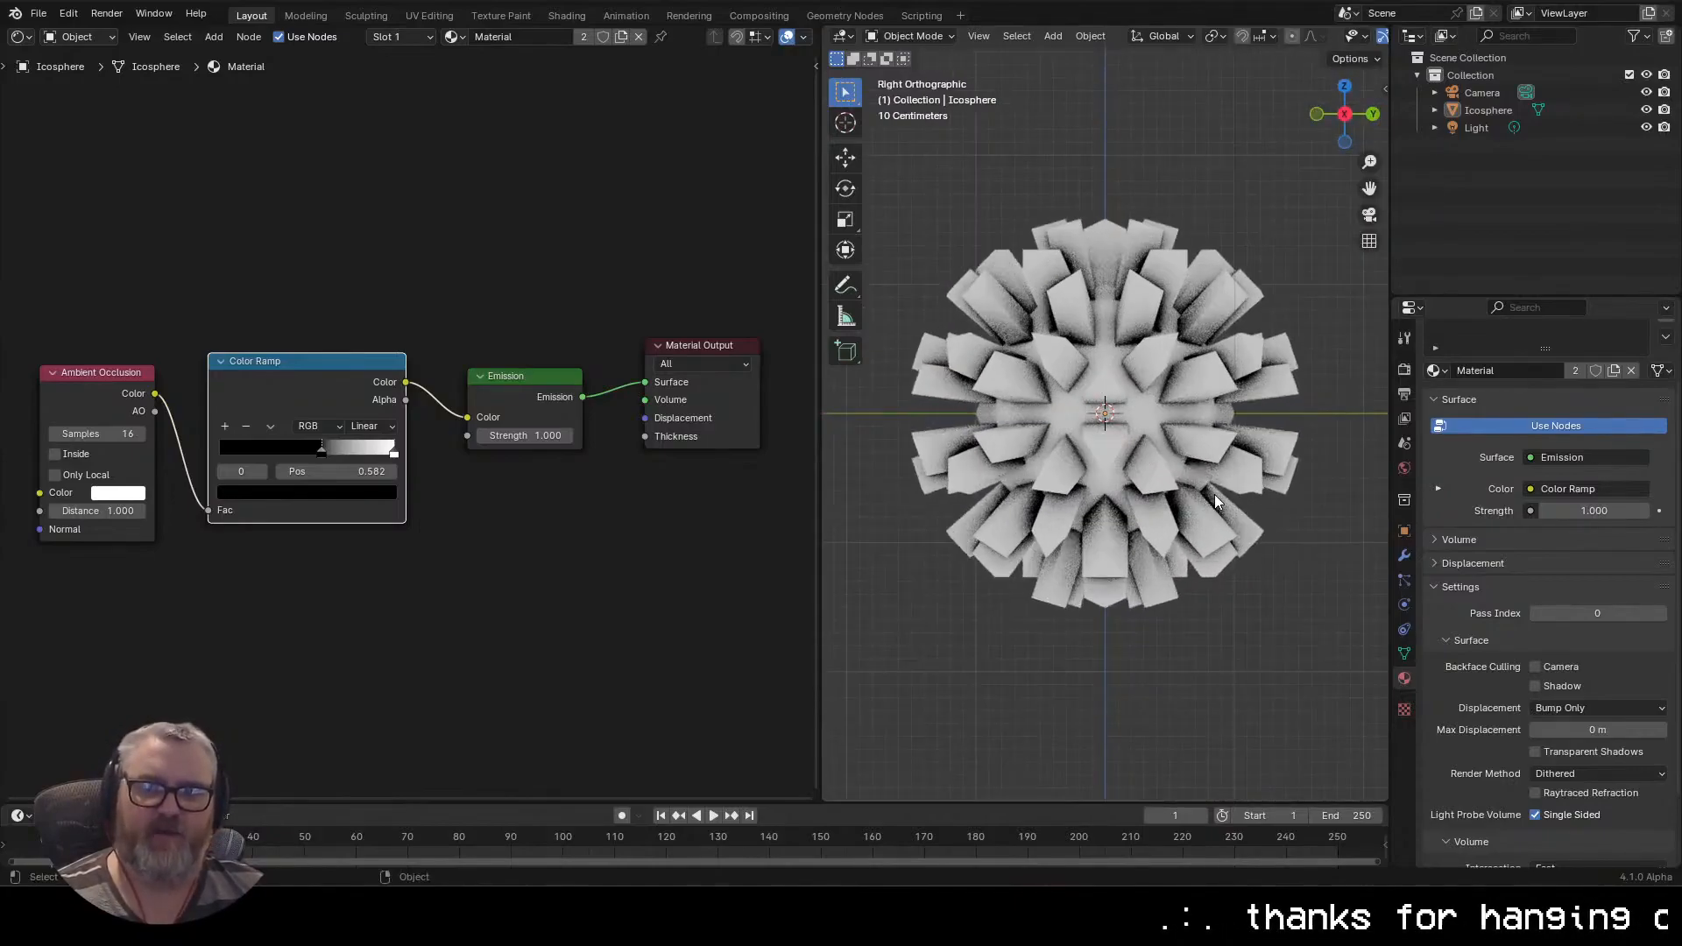
pyautogui.scroll(-6, 1227, 355)
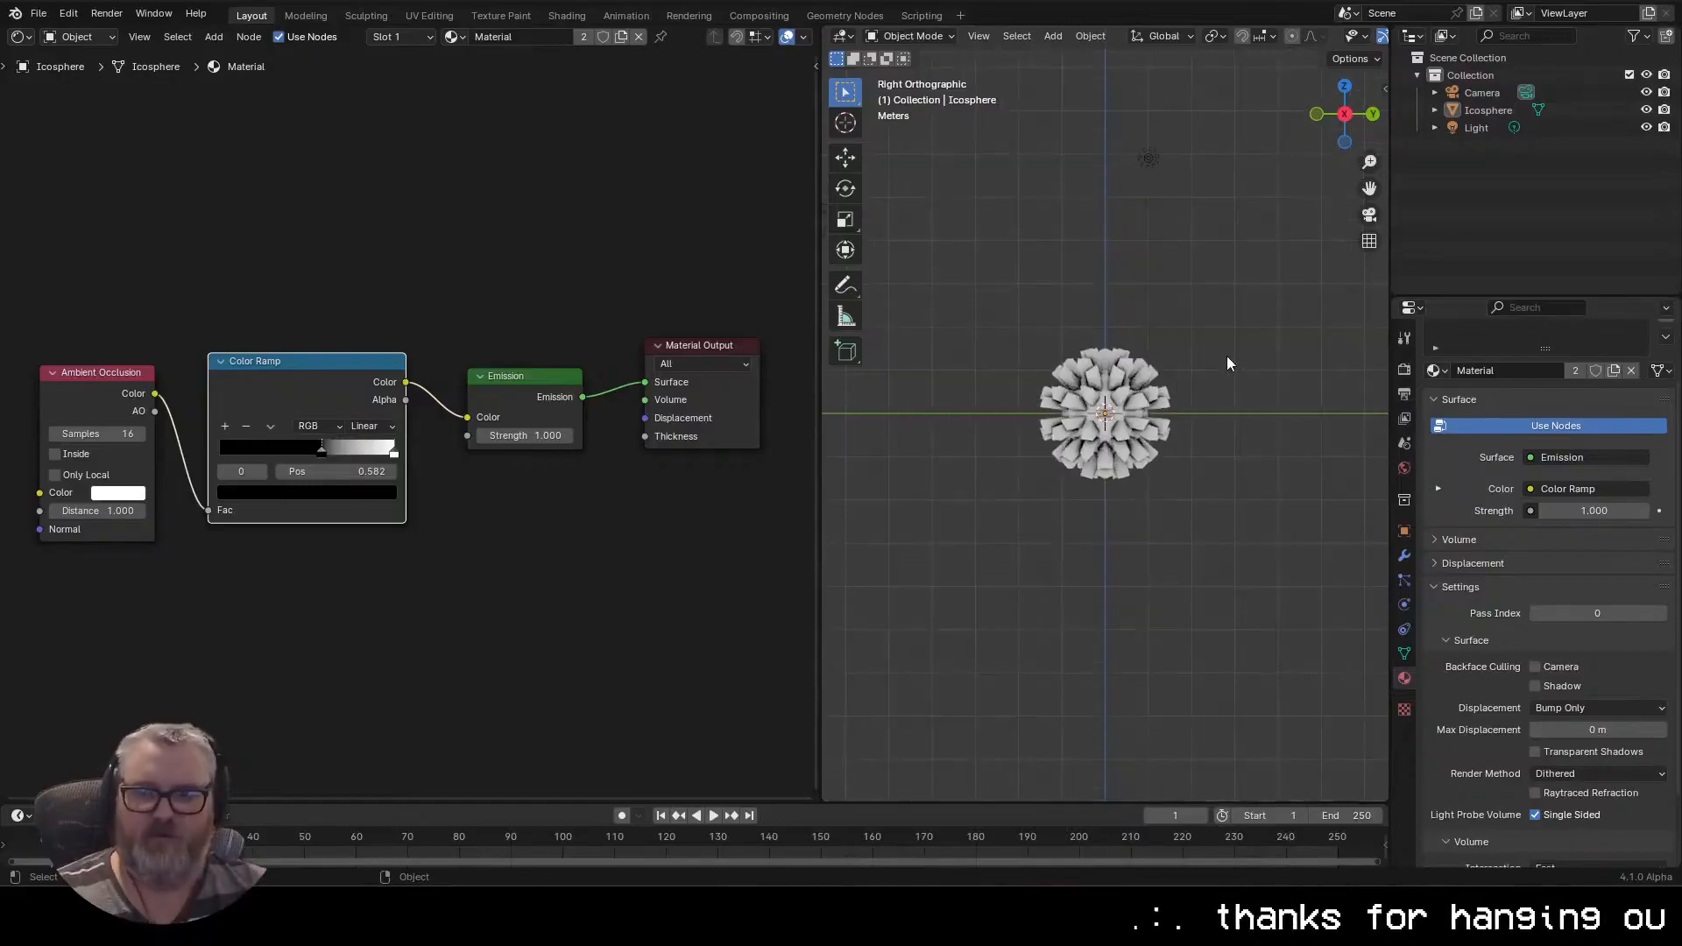
pyautogui.scroll(7, 1233, 389)
# Delete the spiky icosphere and add a mesh cube in its place
pyautogui.click(1153, 413)
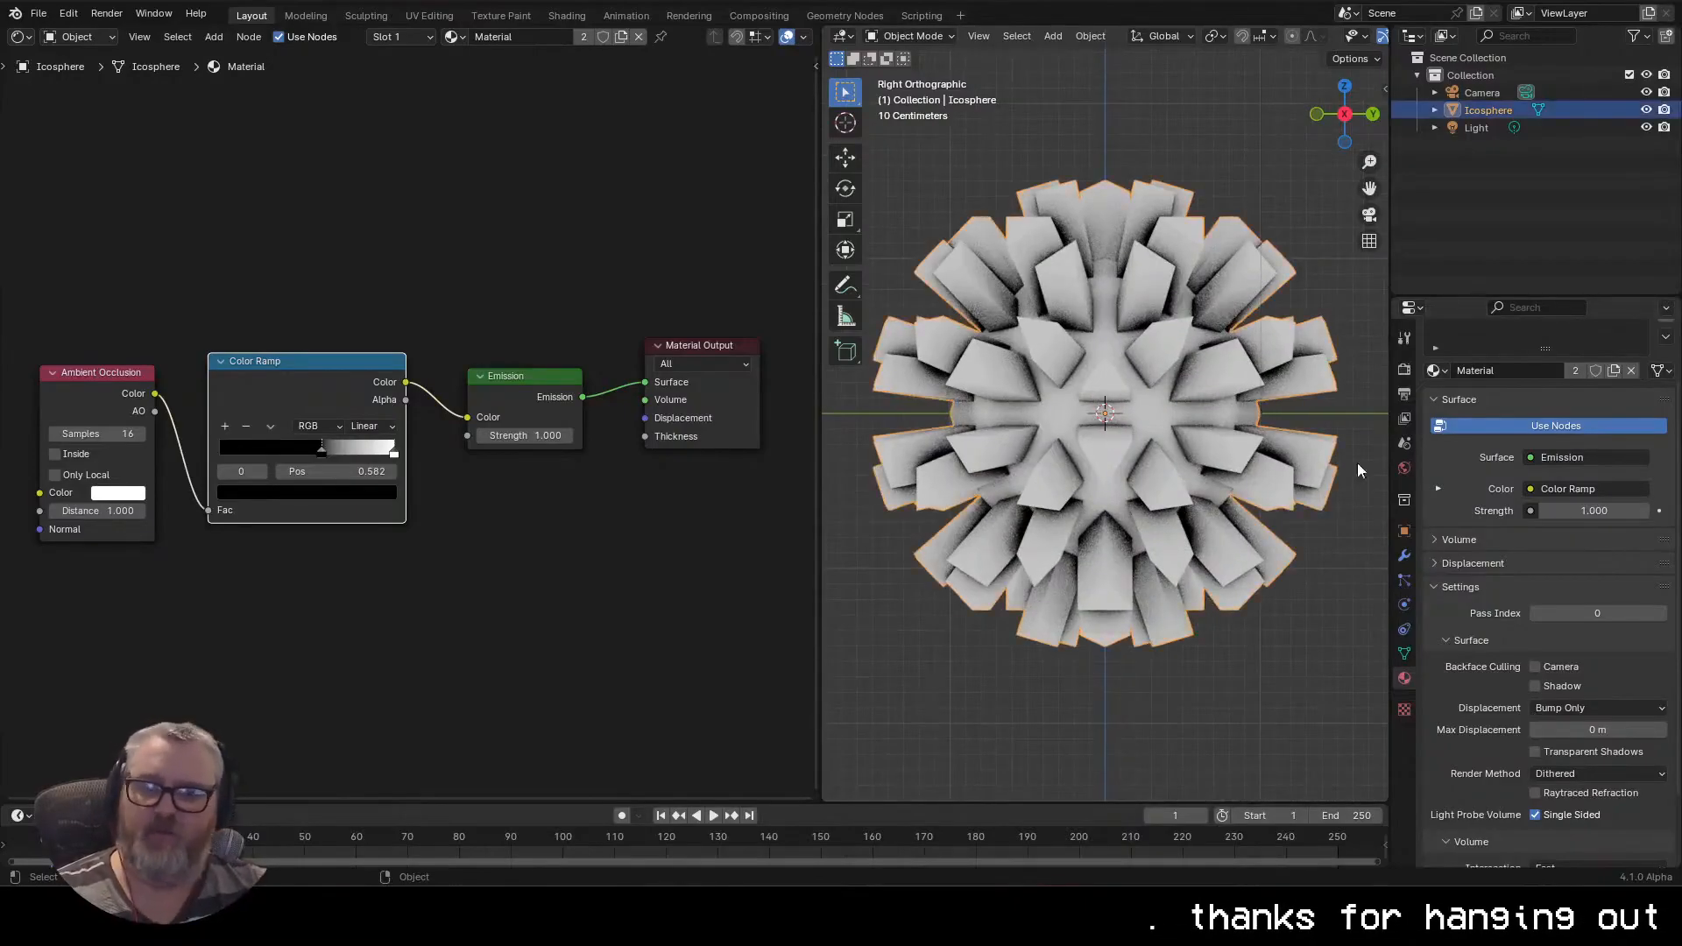
pyautogui.moveTo(1183, 484); pyautogui.dragTo(1150, 535)
pyautogui.scroll(-4, 1150, 534)
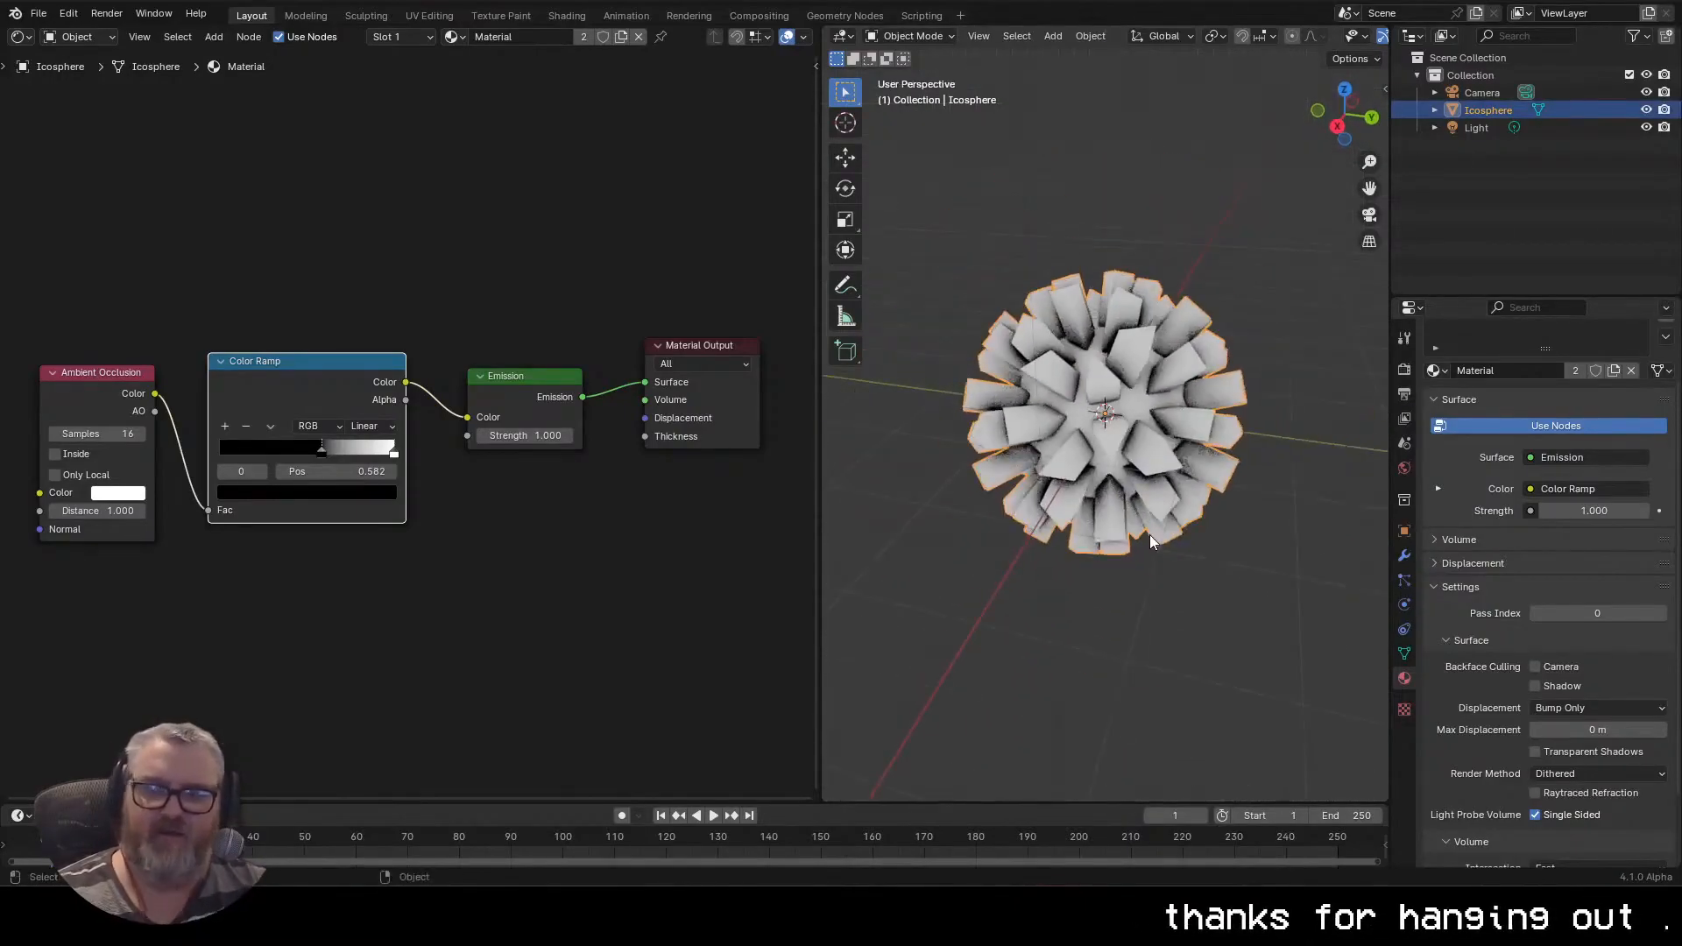
pyautogui.press('Delete')
pyautogui.hotkey('shift', 'a')
pyautogui.moveTo(1081, 449)
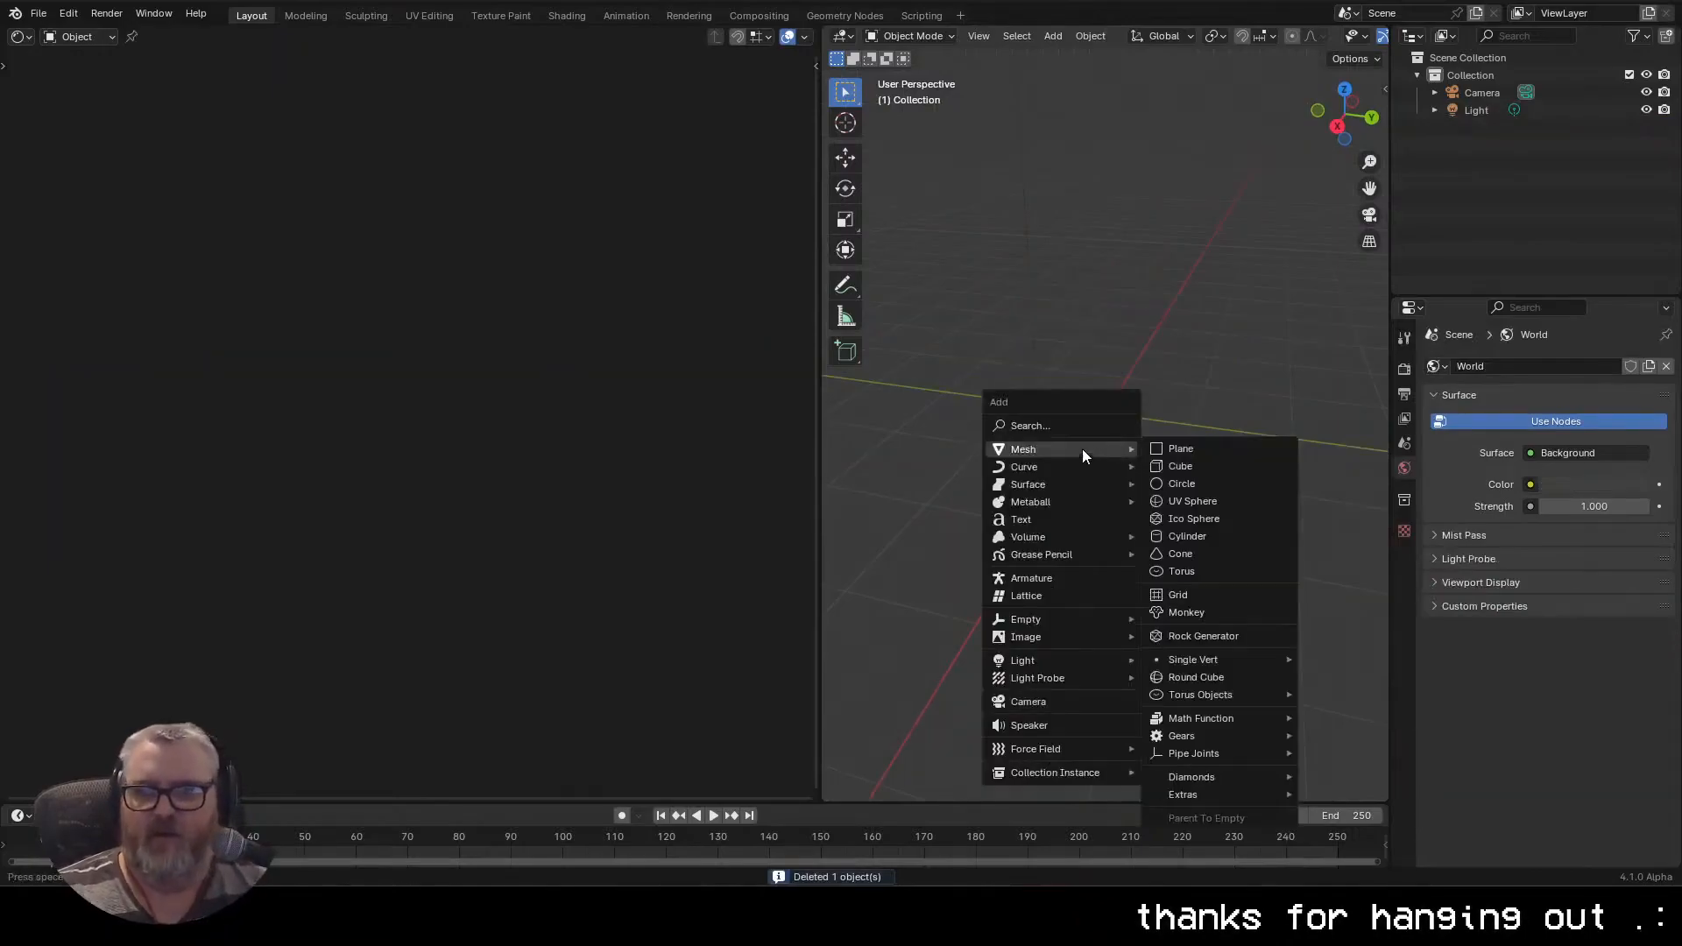
pyautogui.click(1192, 465)
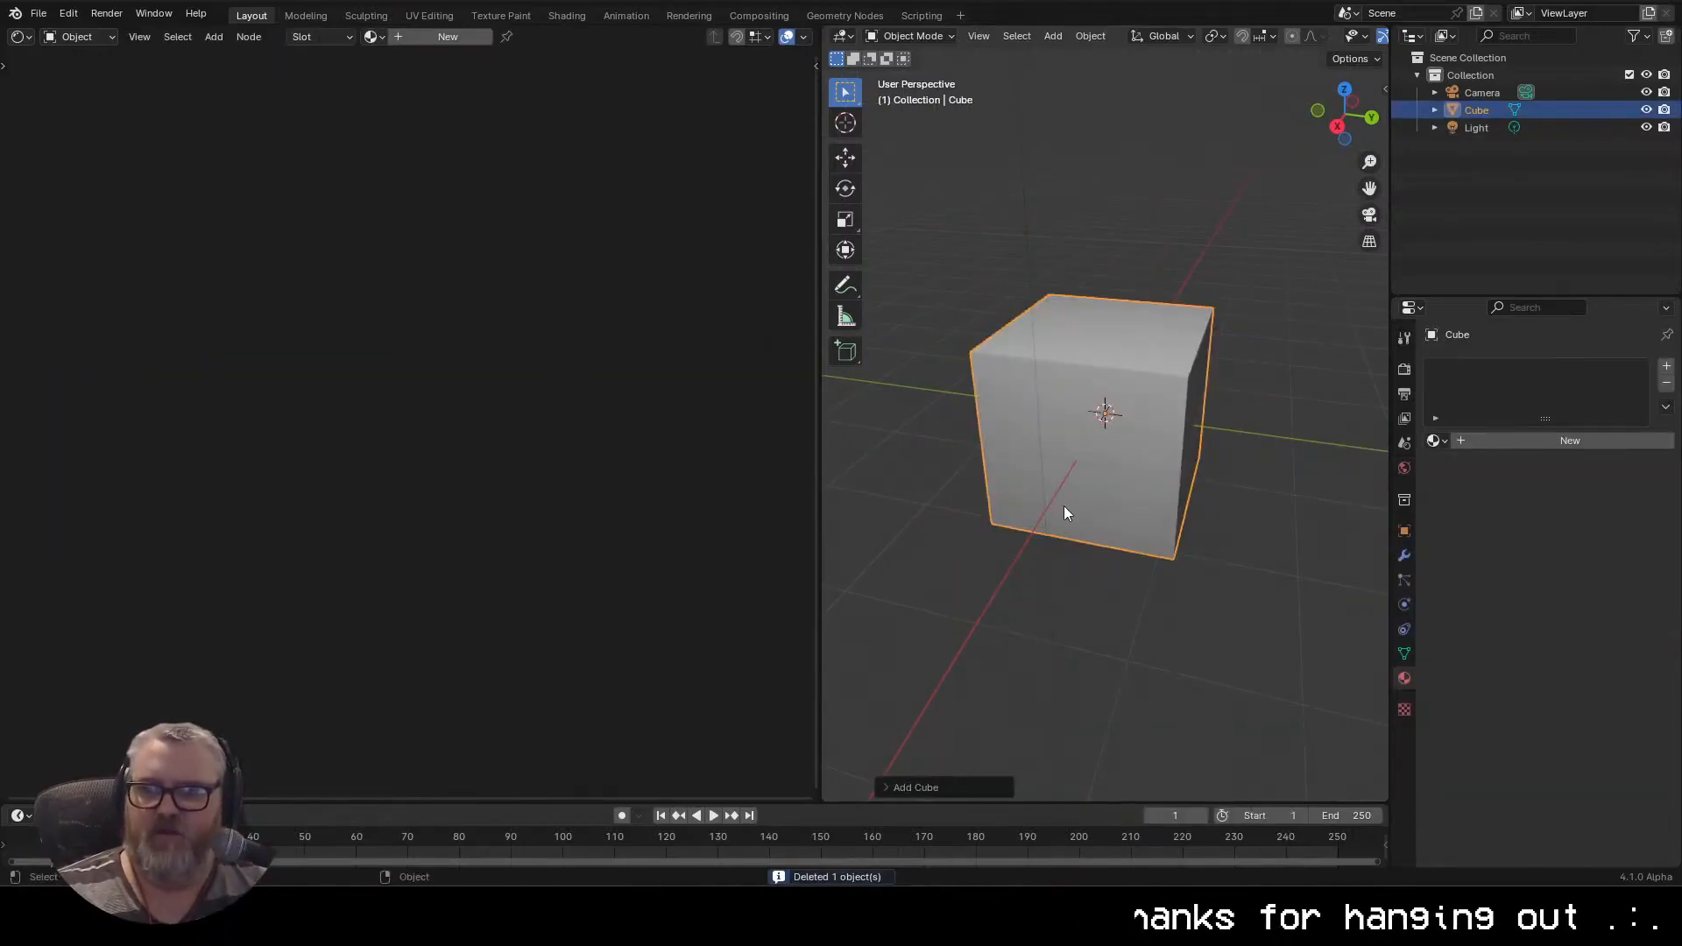
# Switch the node area to the Geometry Node Editor and create a new geometry node tree on the cube
pyautogui.click(21, 36)
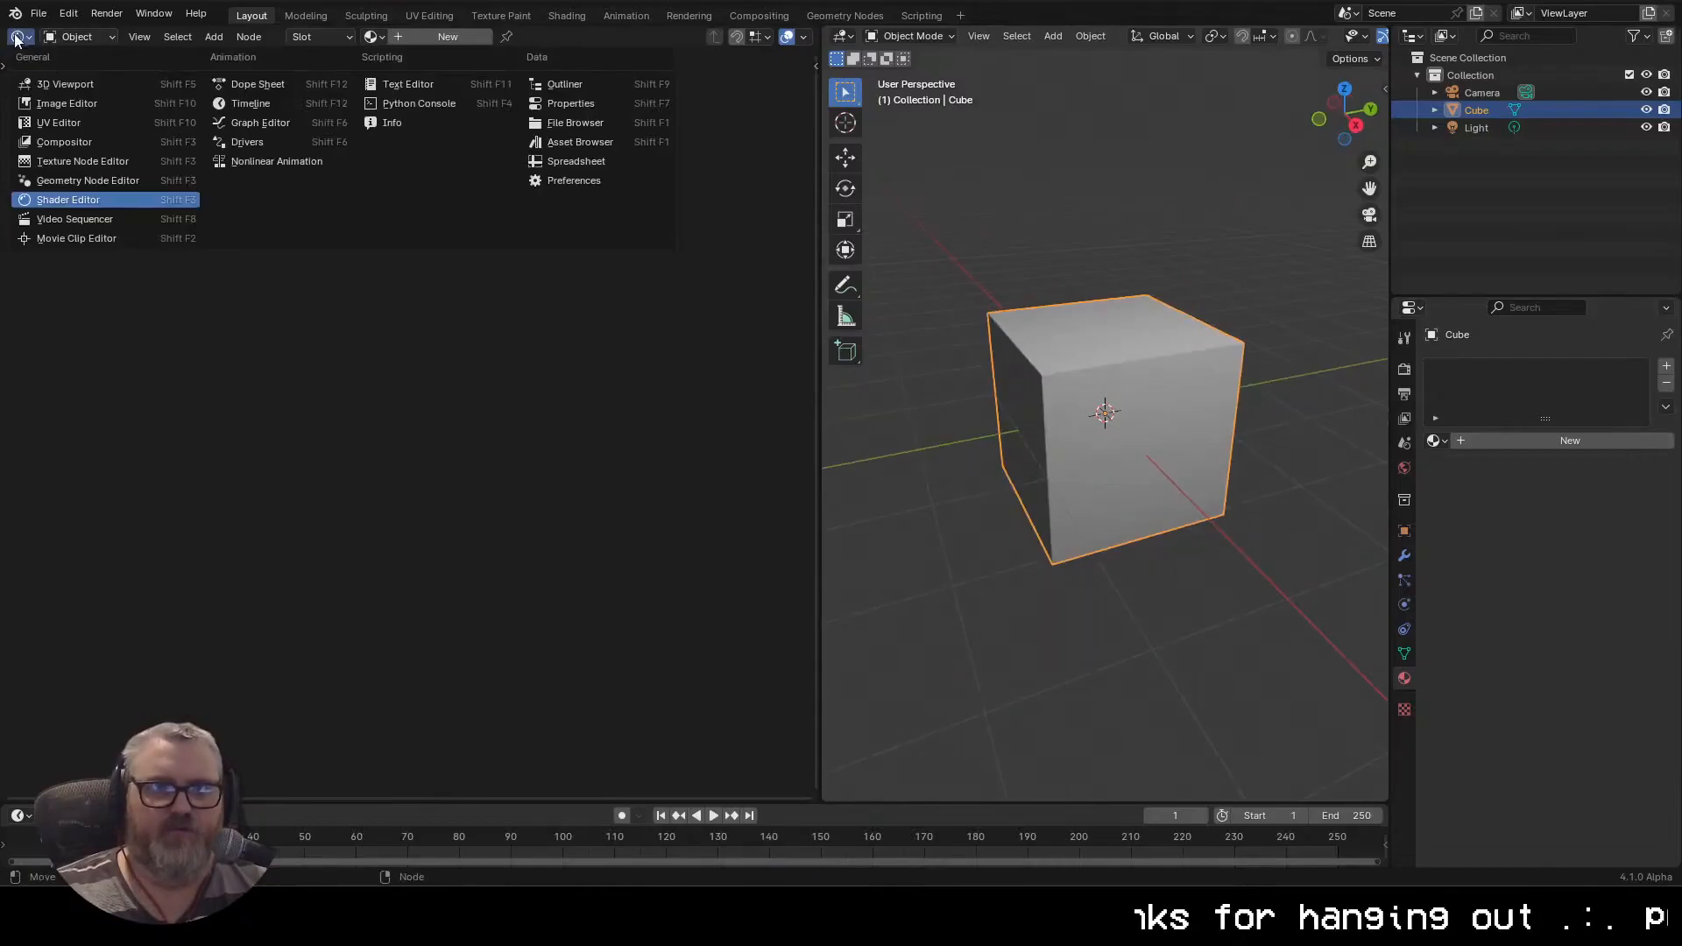
pyautogui.click(61, 181)
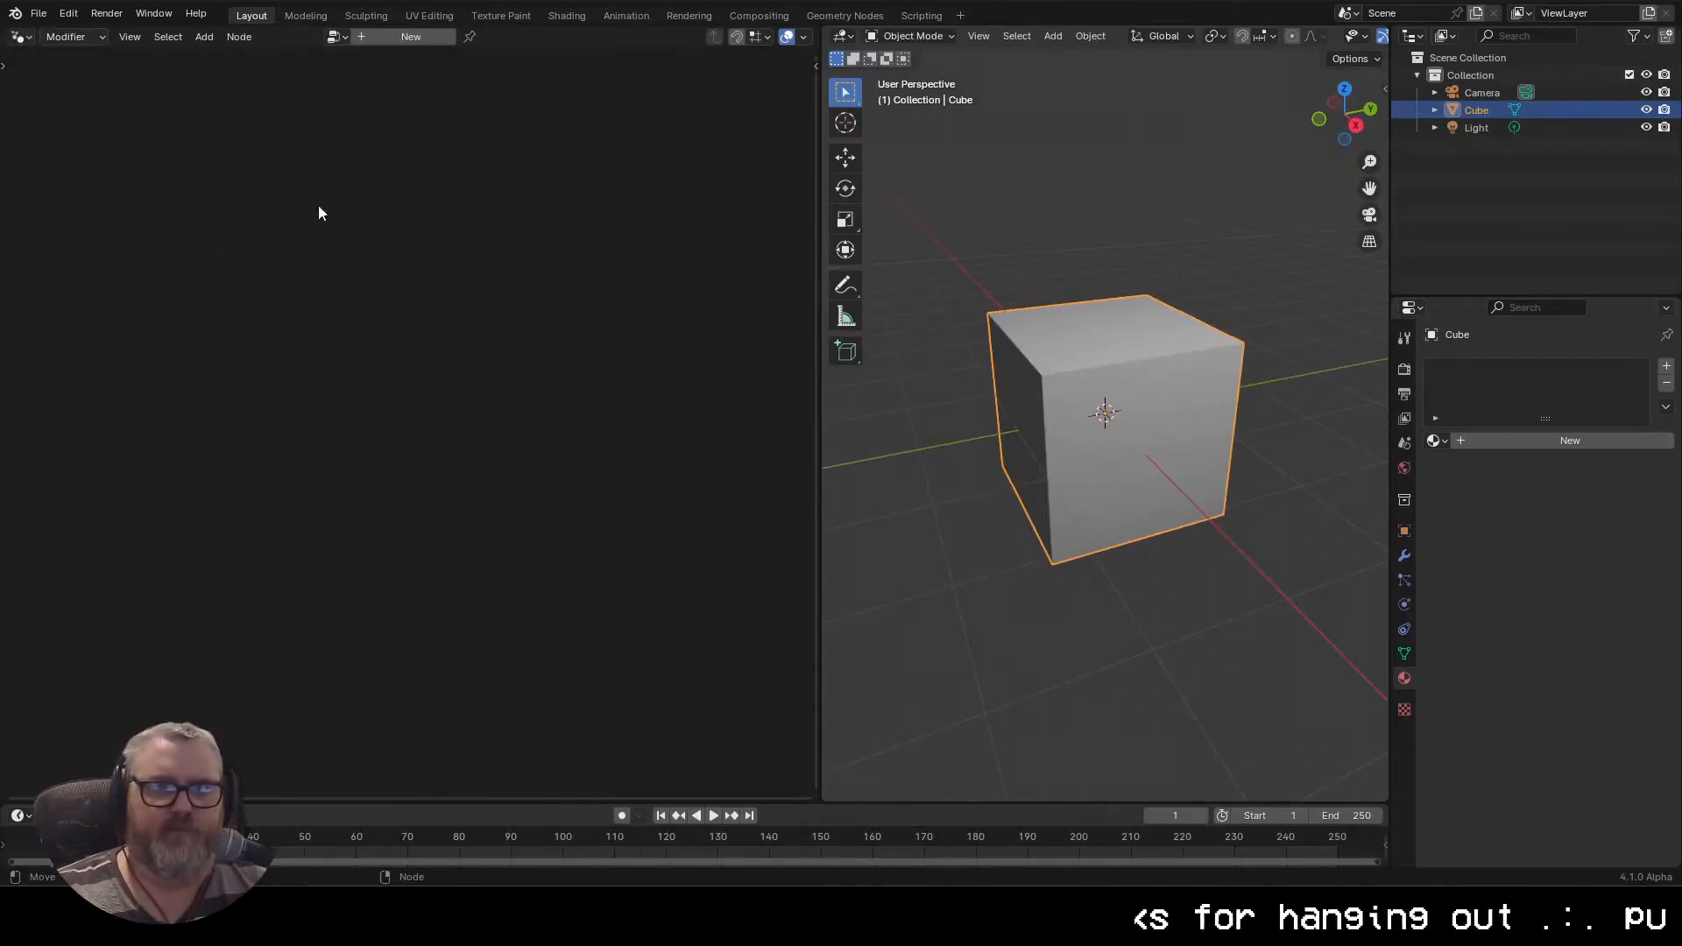
pyautogui.click(403, 35)
pyautogui.moveTo(548, 445); pyautogui.dragTo(535, 244)
# Insert a Set Material node between Group Input and Group Output and assign it the existing material named Material
pyautogui.hotkey('shift', 'a')
pyautogui.click(281, 171)
pyautogui.write('set ma')
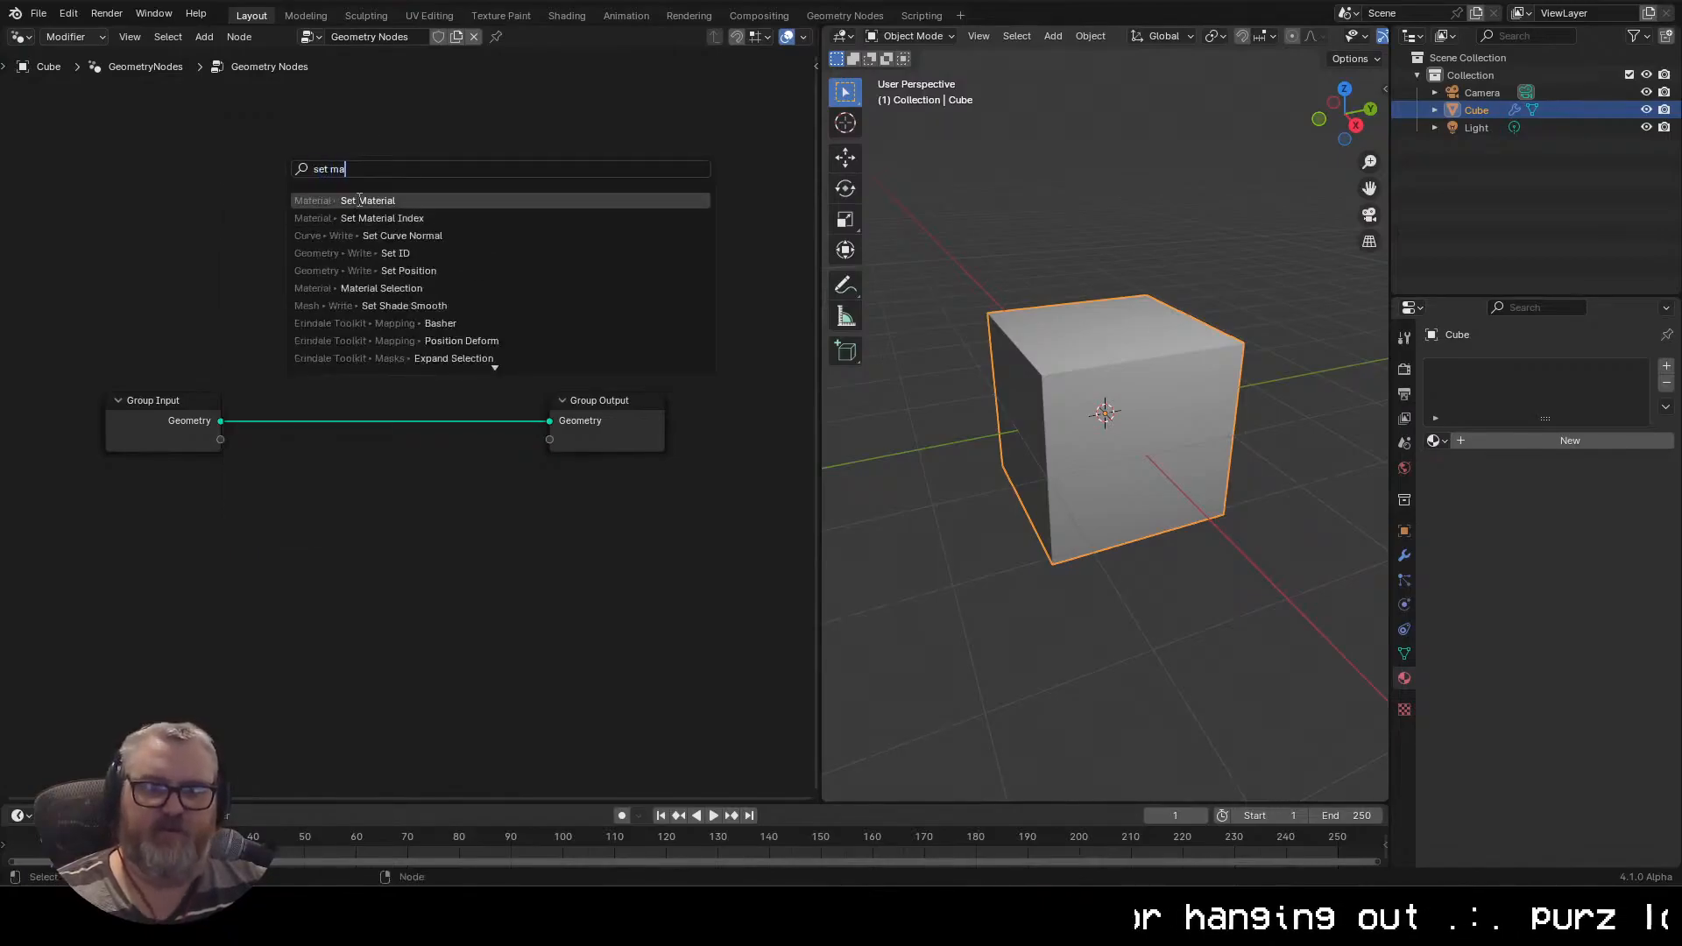
pyautogui.press('Return')
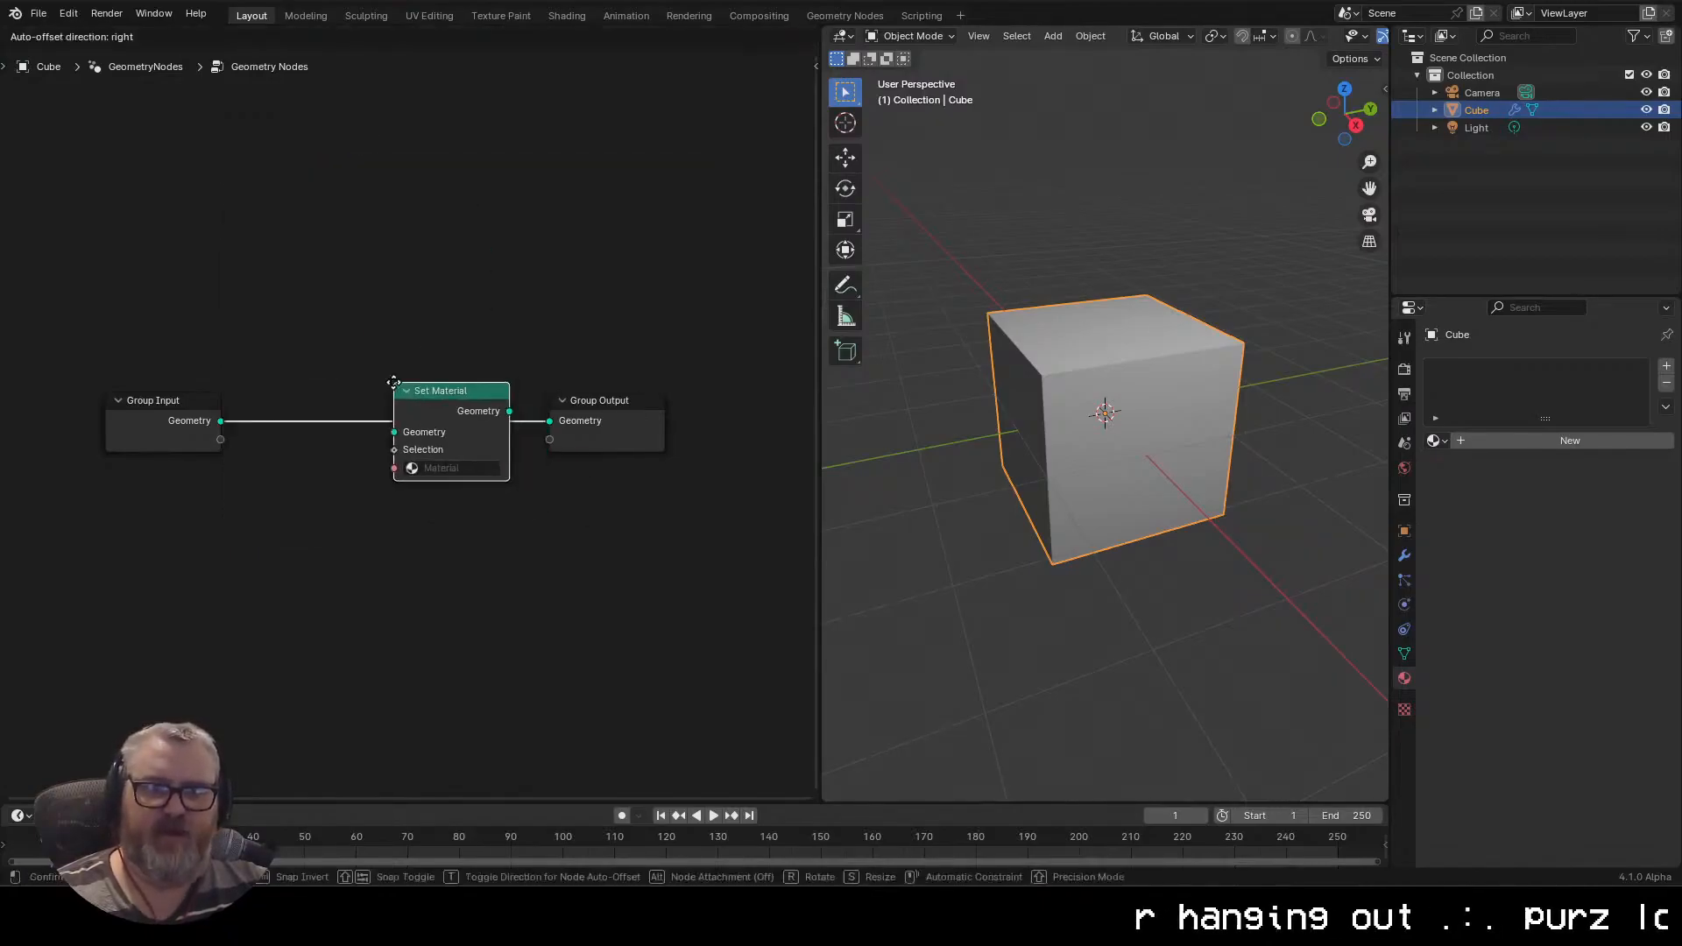
pyautogui.click(441, 466)
pyautogui.click(452, 463)
pyautogui.click(438, 495)
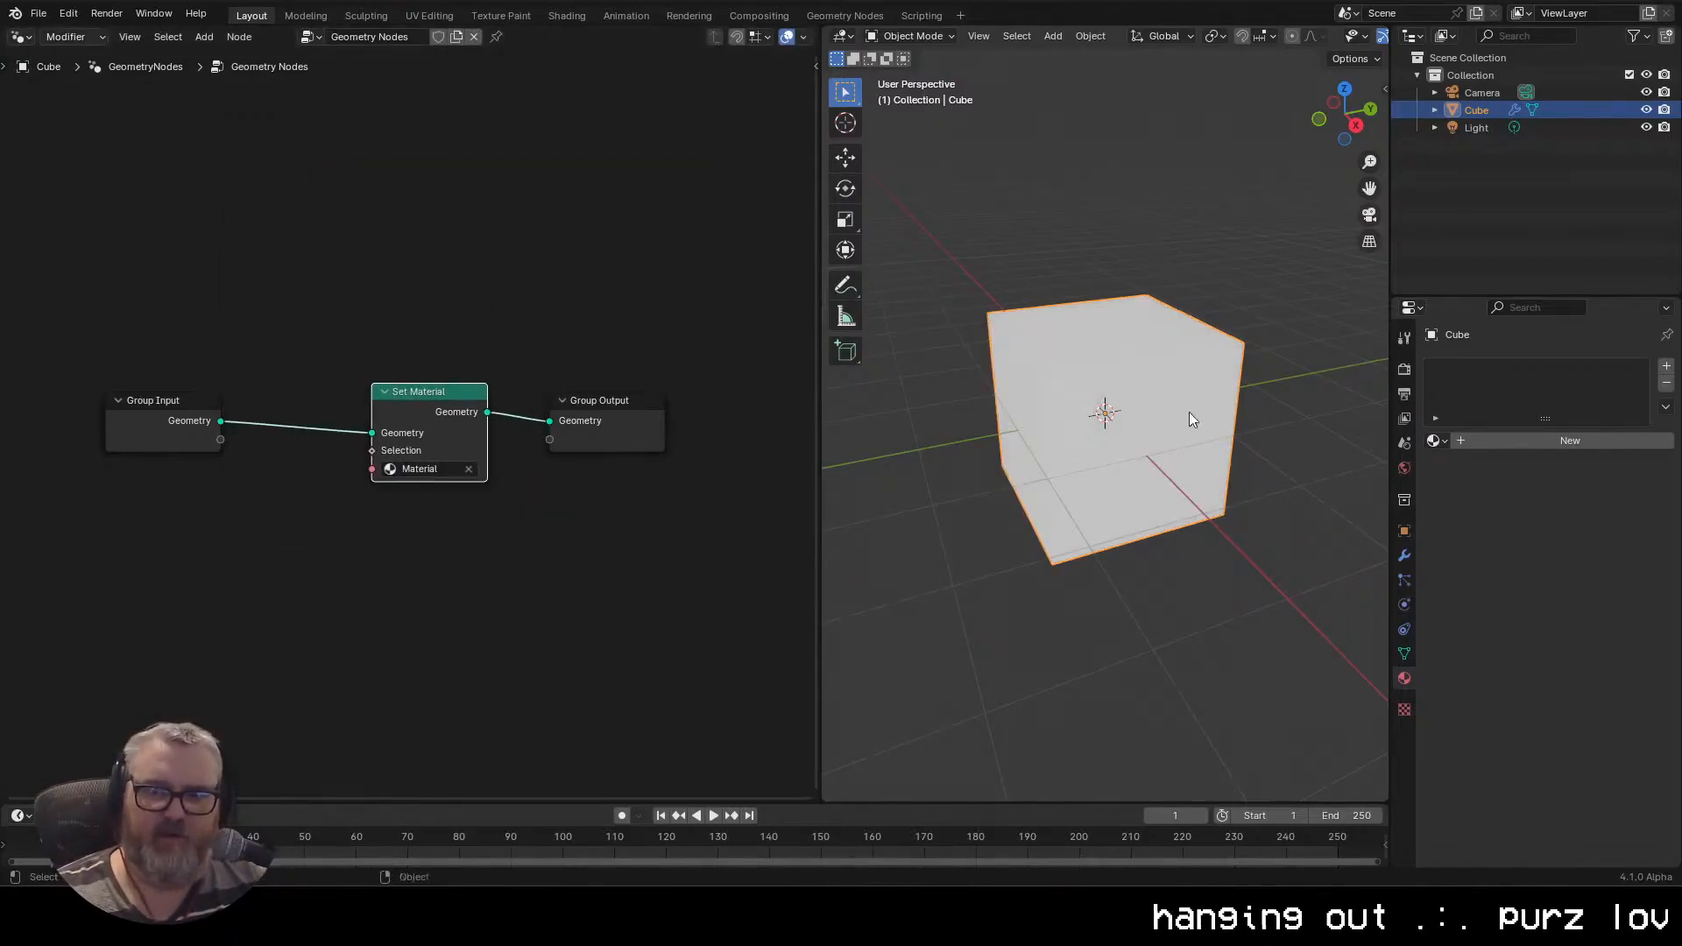
# Move the Group Input node farther from Set Material to make room for more nodes
pyautogui.click(1205, 626)
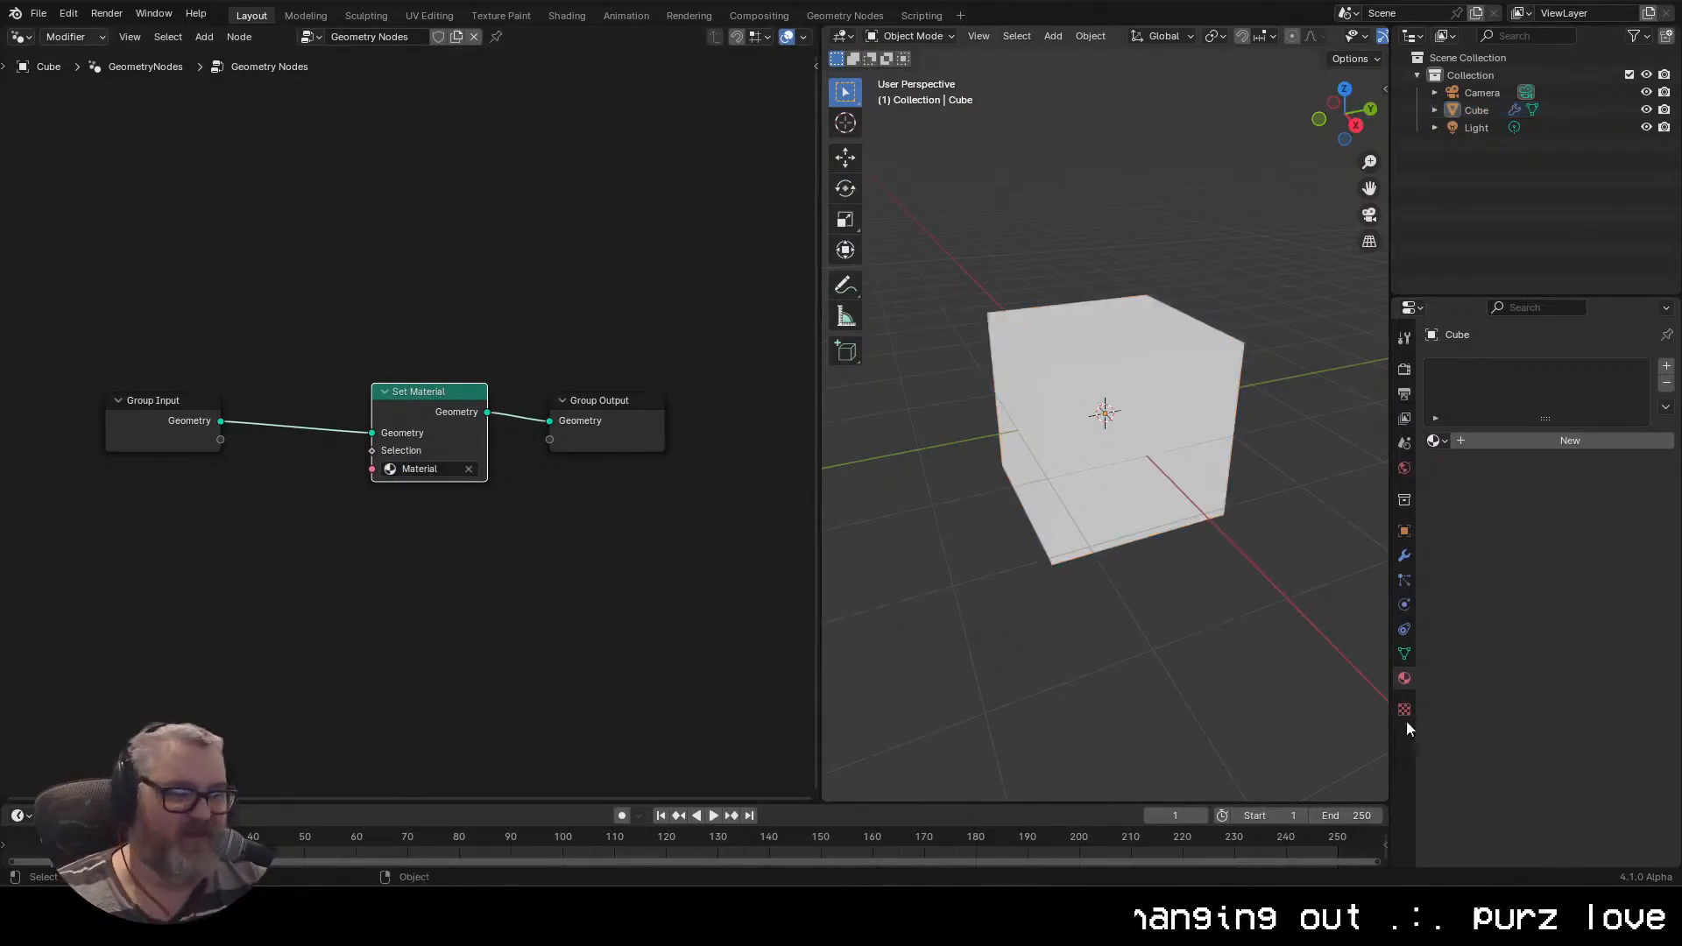
pyautogui.moveTo(1277, 552); pyautogui.dragTo(1236, 596)
pyautogui.moveTo(280, 592); pyautogui.dragTo(407, 607)
pyautogui.moveTo(324, 425); pyautogui.dragTo(18, 421)
pyautogui.click(244, 559)
pyautogui.moveTo(158, 507); pyautogui.dragTo(302, 500)
# Add an Ico Sphere primitive node feeding Set Material in place of Group Input, with 2 subdivisions
pyautogui.hotkey('shift', 'a')
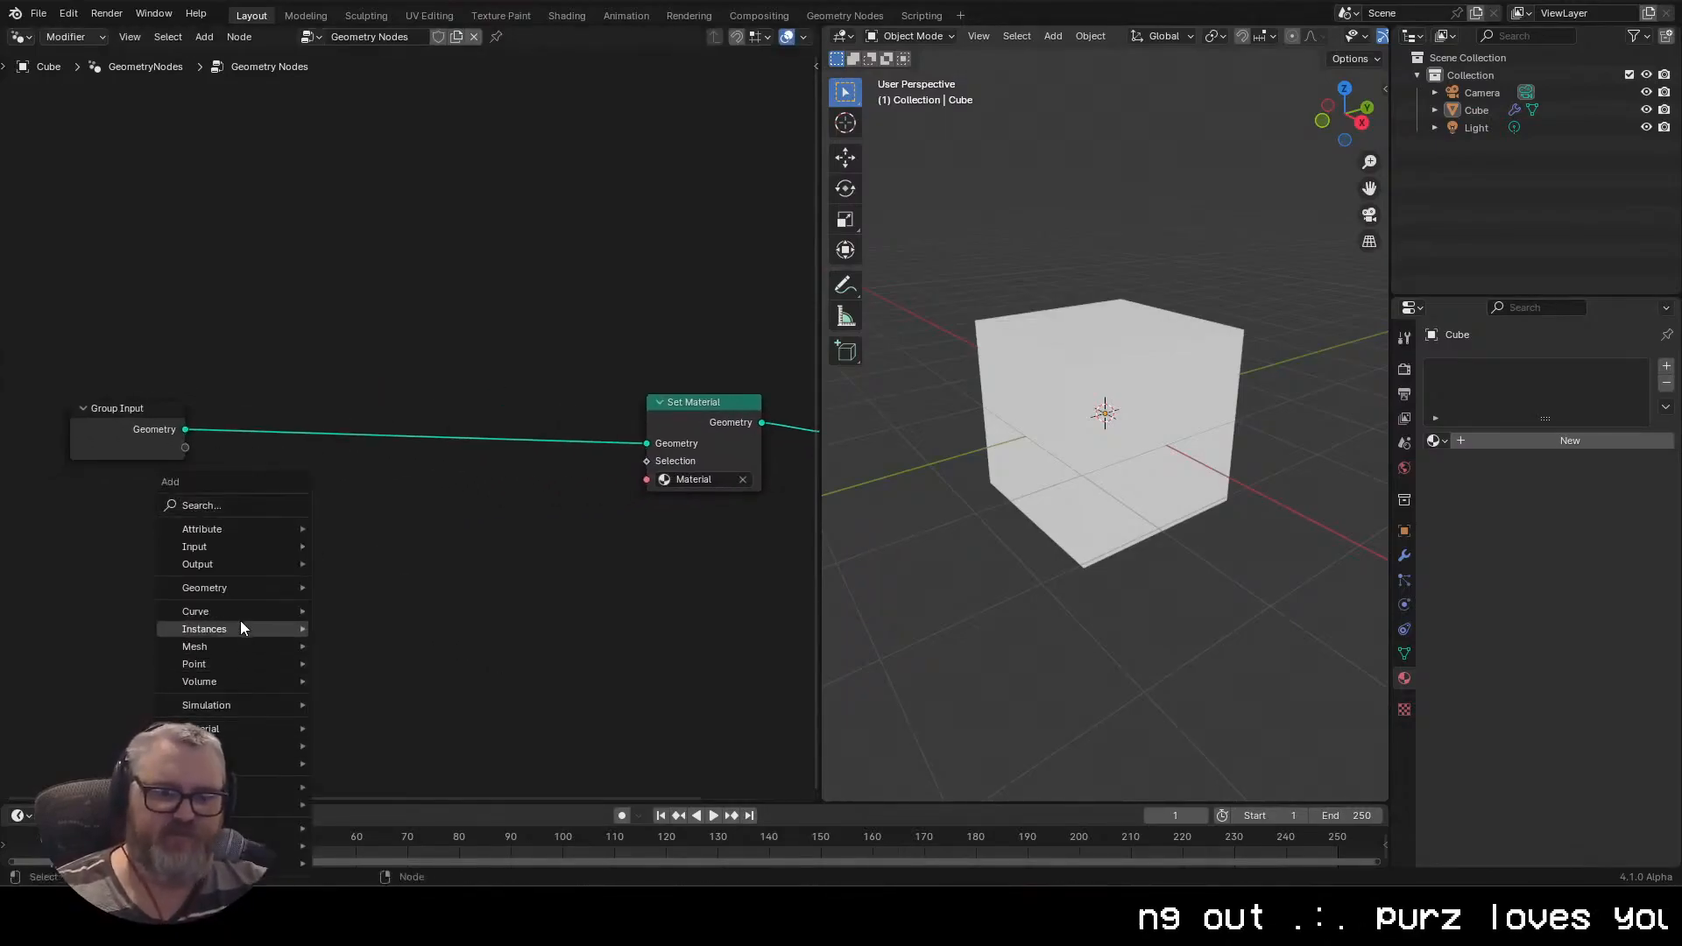
pyautogui.moveTo(303, 588)
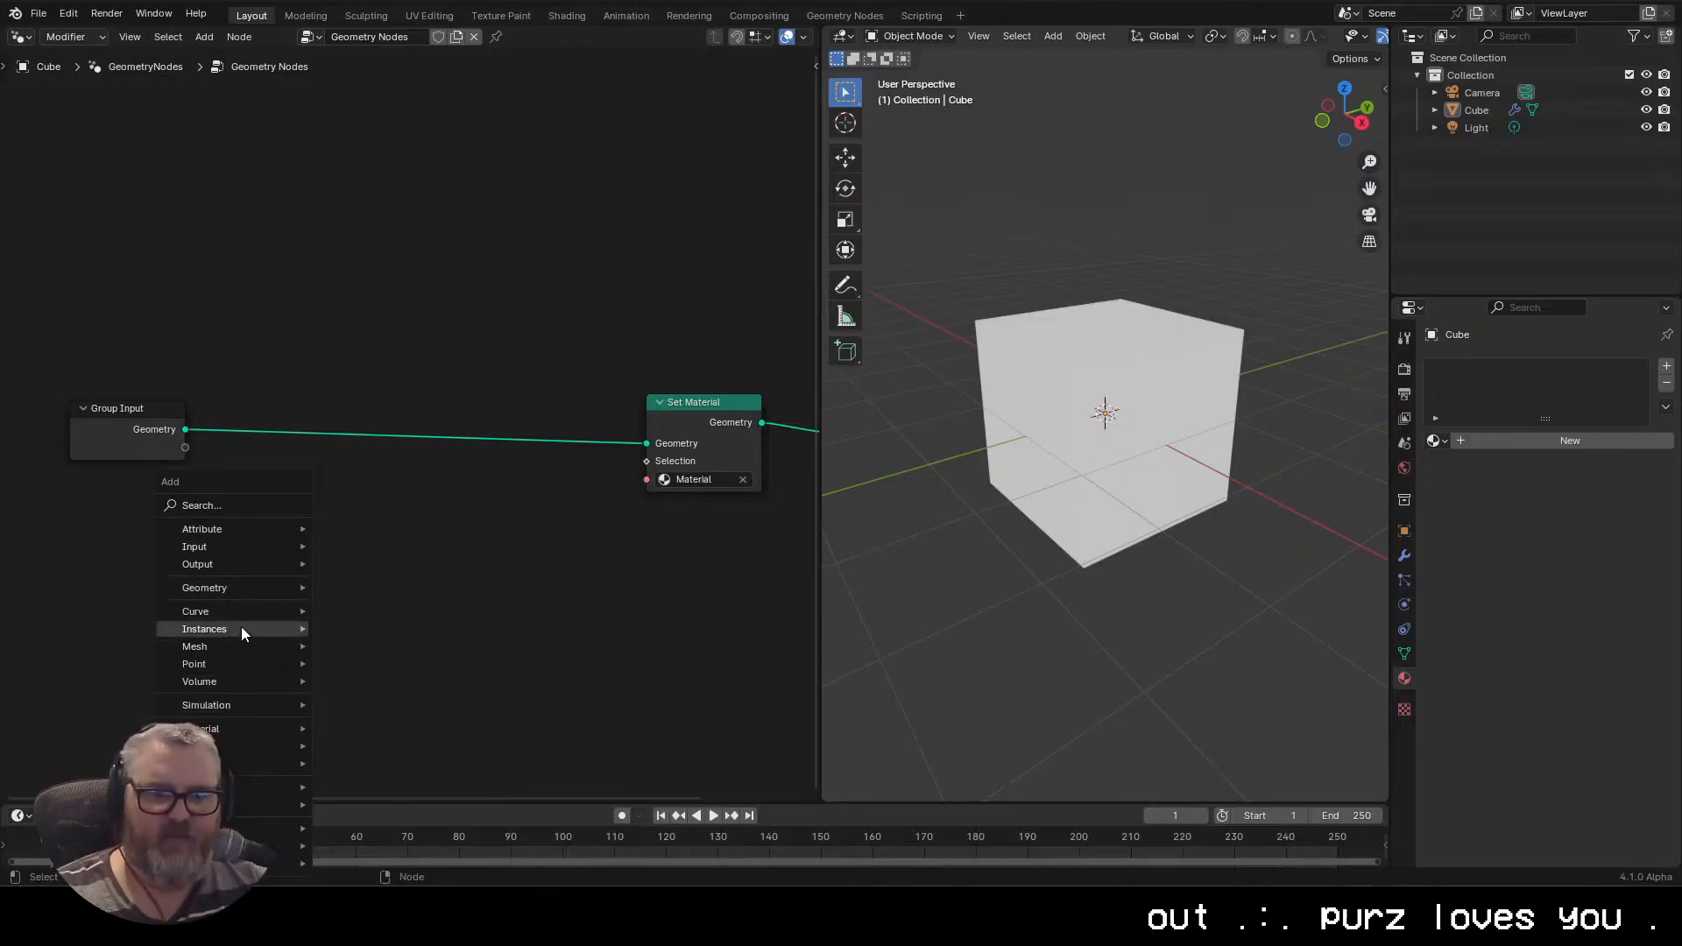
pyautogui.moveTo(246, 758)
pyautogui.moveTo(247, 647)
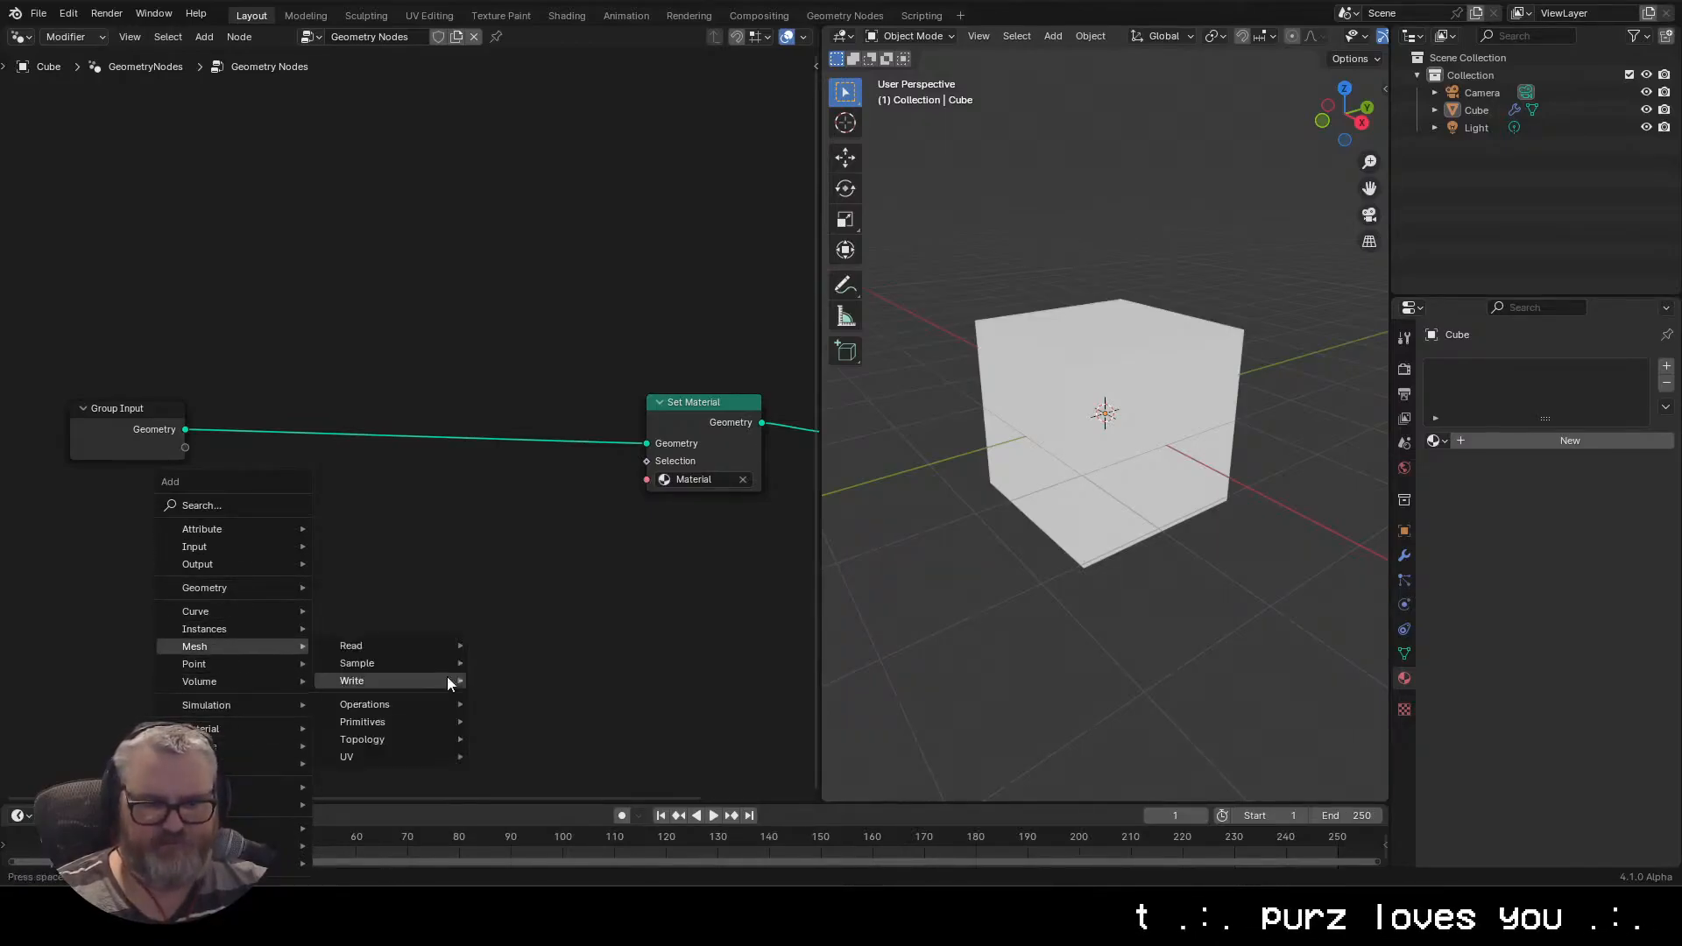
pyautogui.moveTo(412, 722)
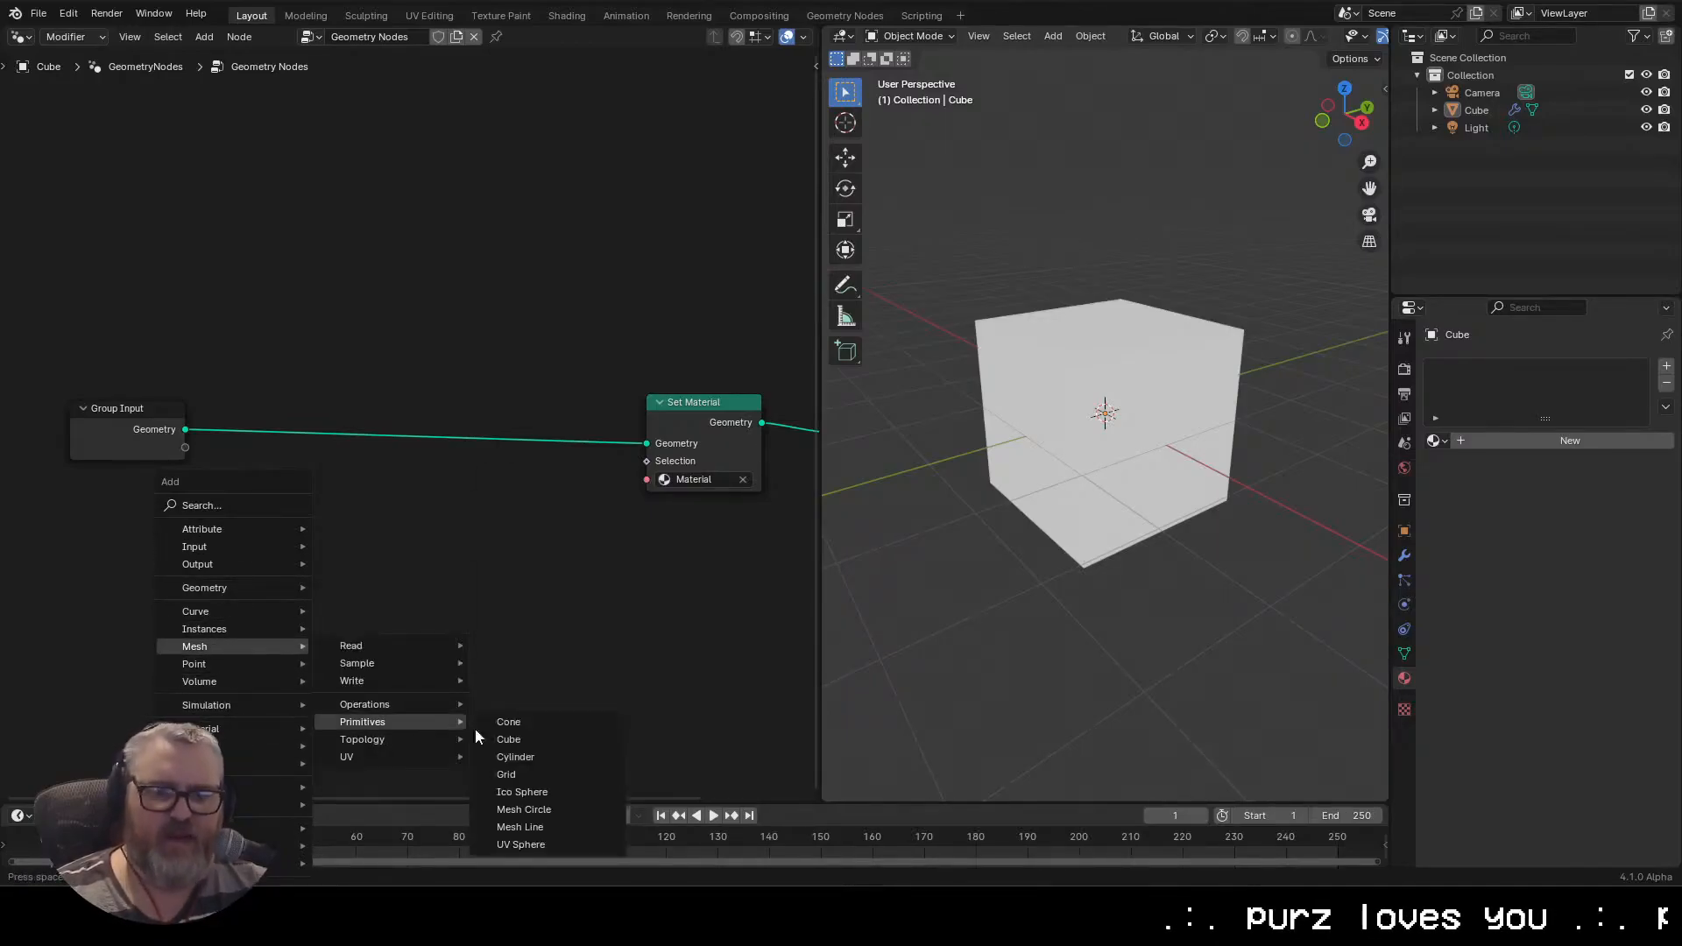
pyautogui.click(565, 791)
pyautogui.click(257, 386)
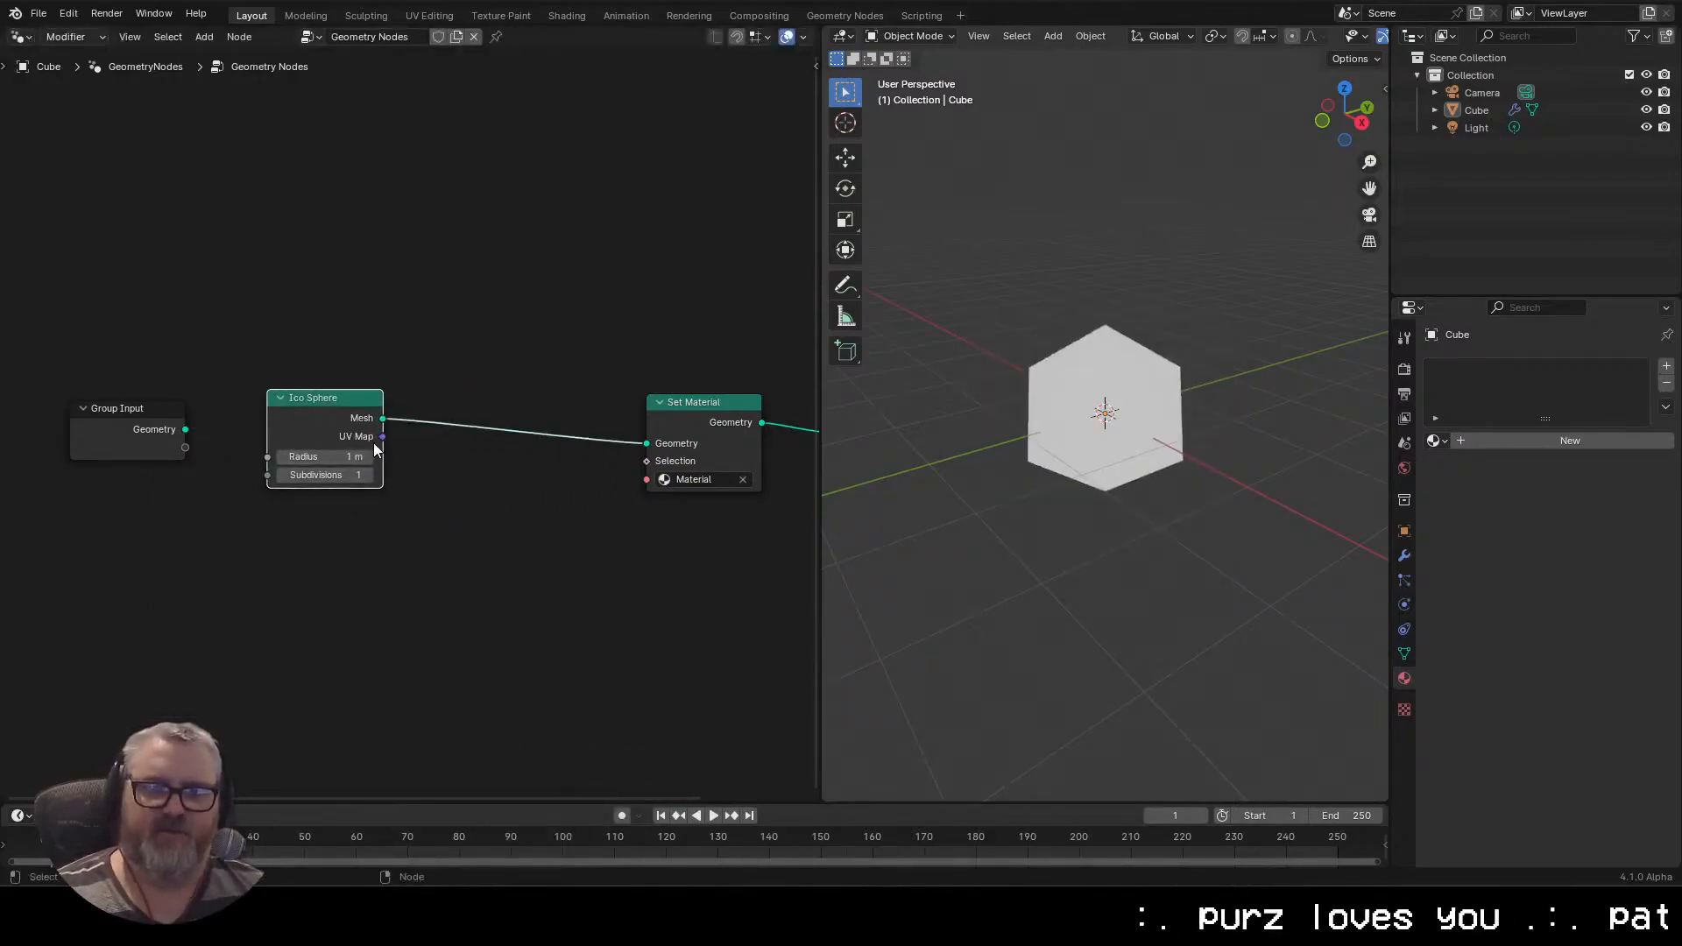
pyautogui.moveTo(345, 422); pyautogui.dragTo(390, 353)
pyautogui.click(407, 424)
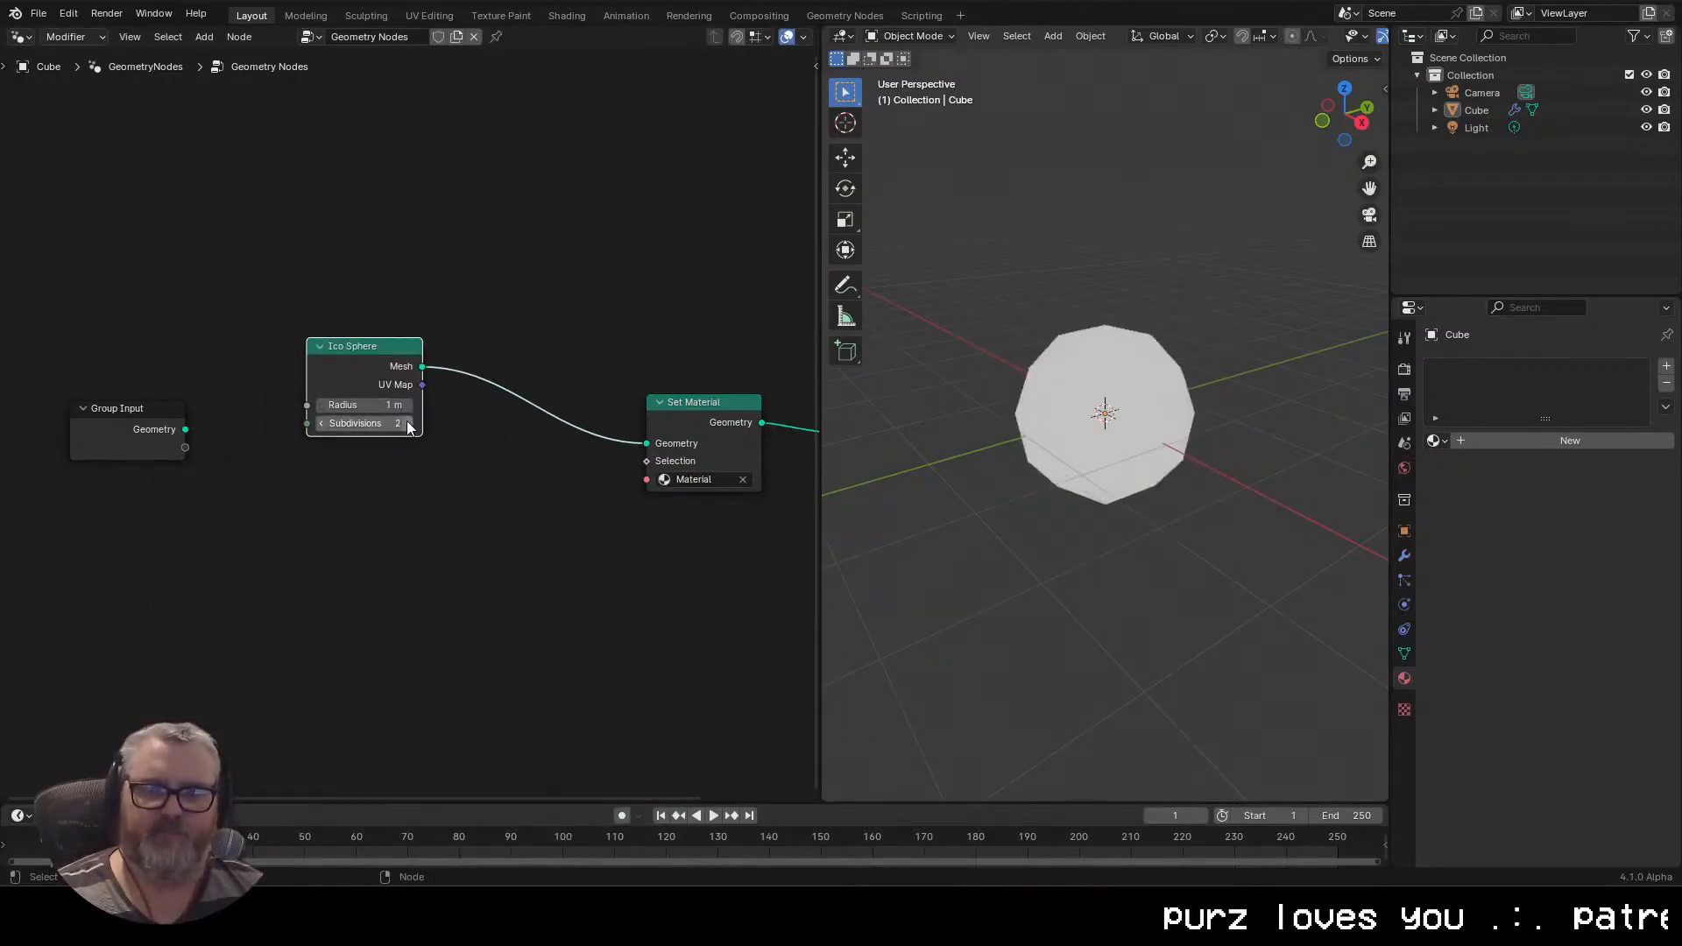
# Switch the viewport to Solid shading and deselect the object
pyautogui.click(1127, 445)
pyautogui.press('z')
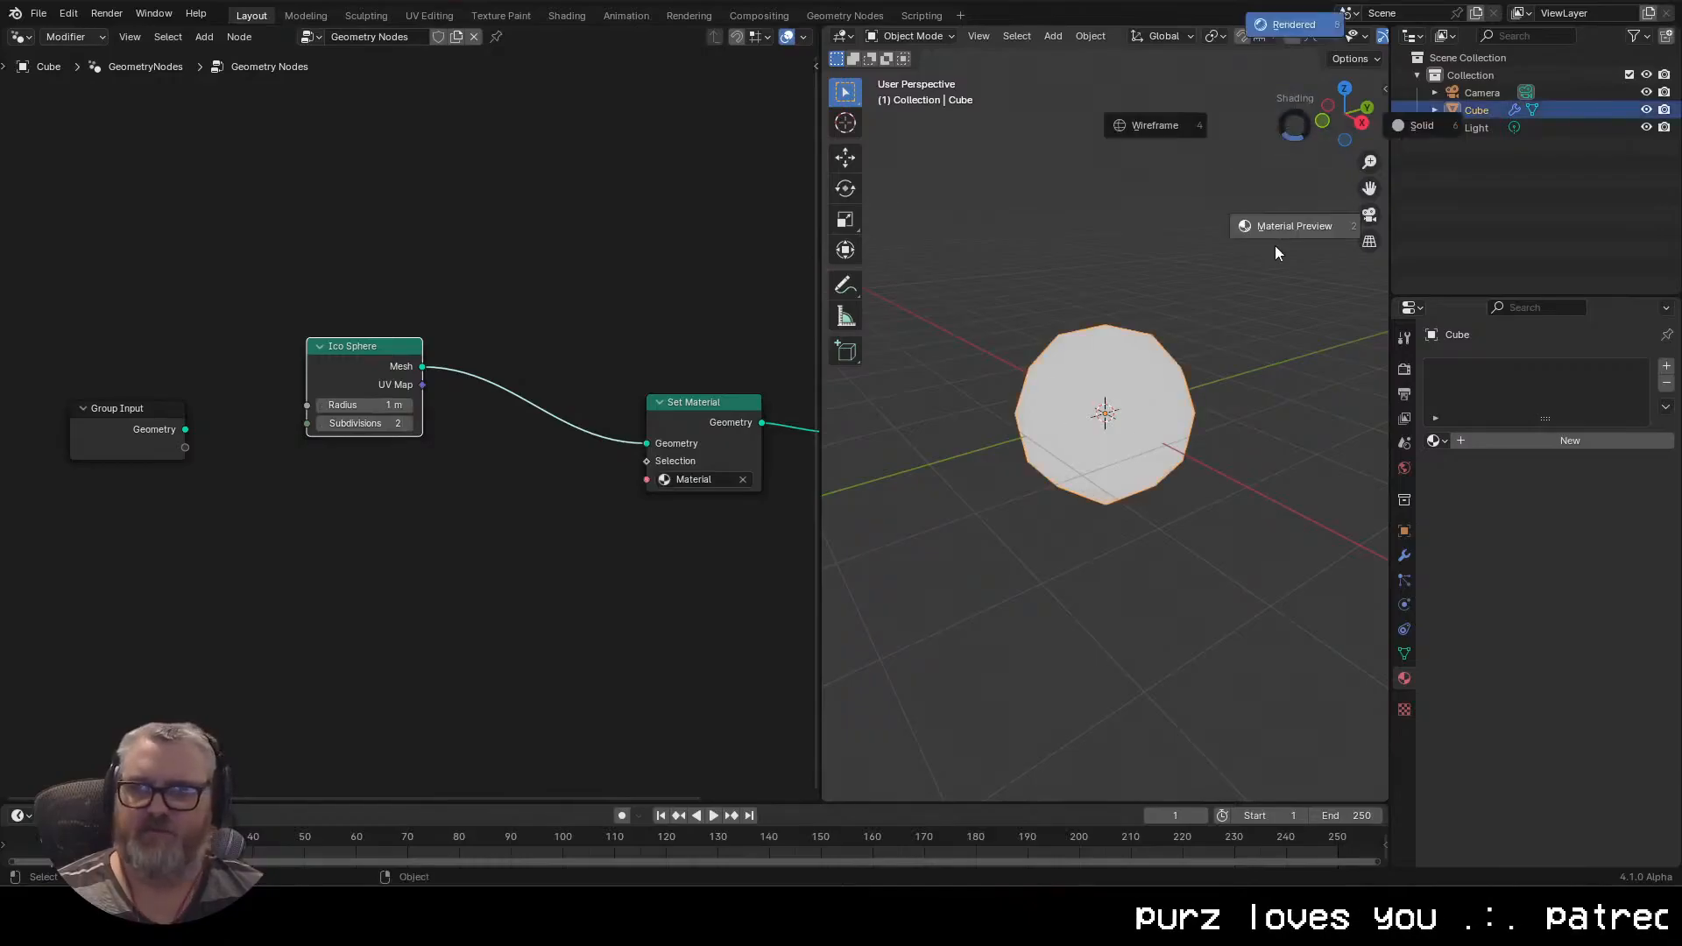
pyautogui.click(1119, 109)
pyautogui.press('z')
pyautogui.click(1319, 501)
pyautogui.moveTo(1325, 503)
pyautogui.mouseDown()
pyautogui.moveTo(1116, 470)
pyautogui.moveTo(1019, 496)
pyautogui.moveTo(1112, 534)
pyautogui.mouseUp()
pyautogui.click(953, 566)
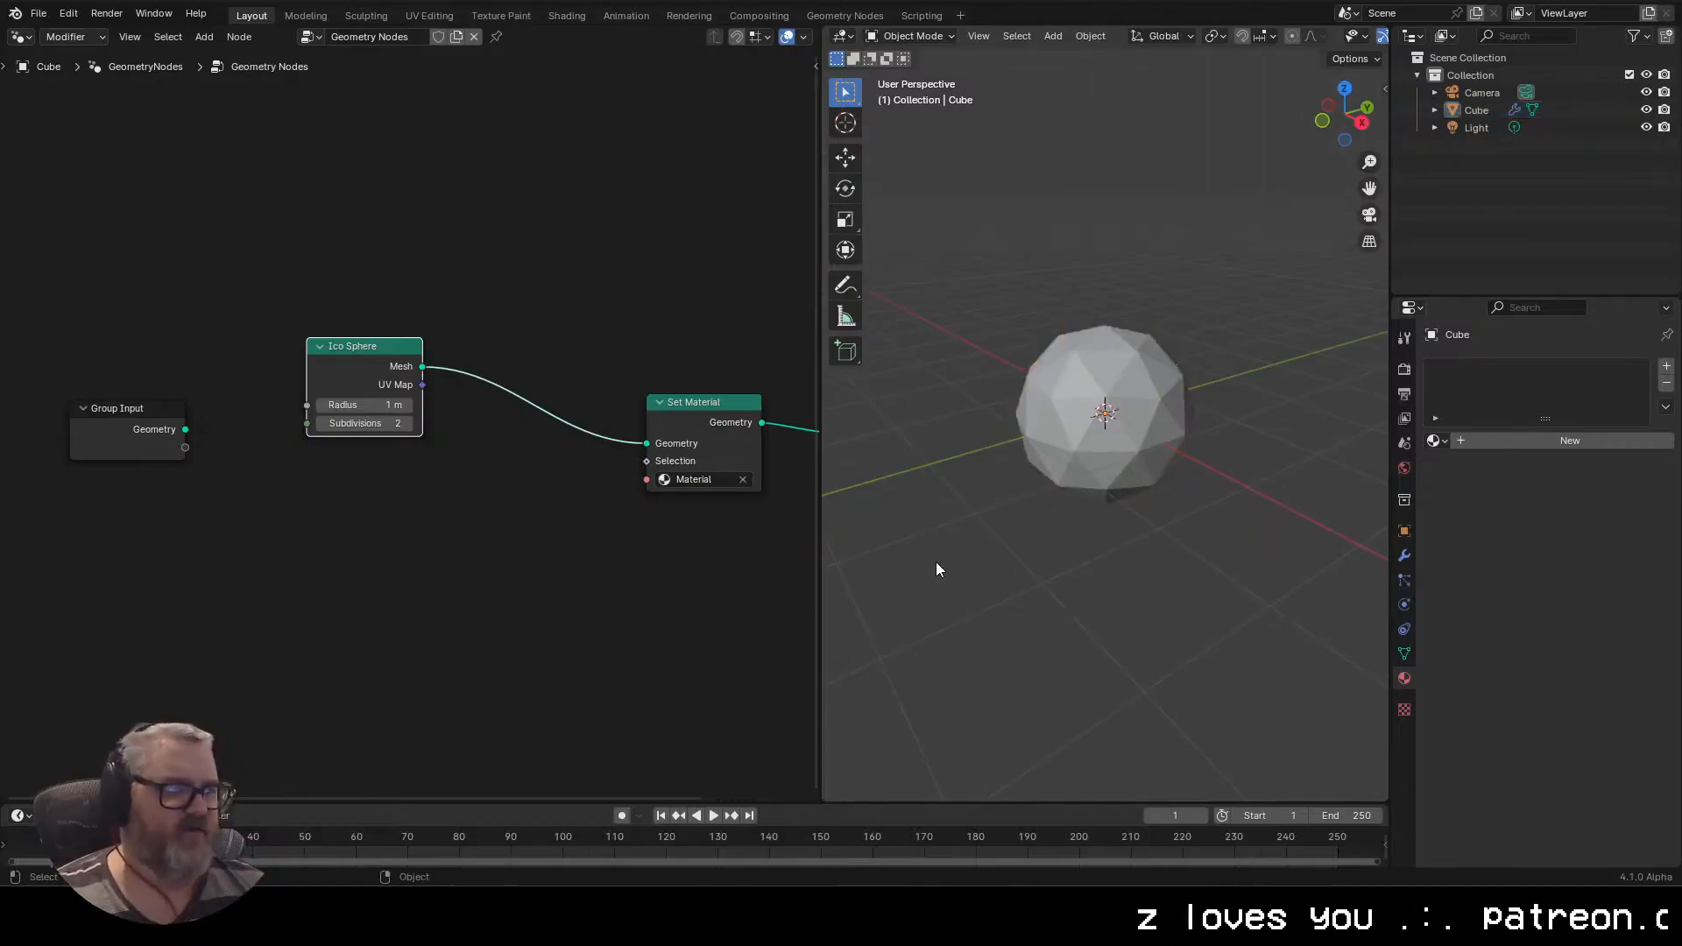
# Rearrange the Ico Sphere node and insert a Dual Mesh node between it and Set Material
pyautogui.moveTo(383, 363)
pyautogui.mouseDown()
pyautogui.moveTo(441, 291)
pyautogui.moveTo(374, 371)
pyautogui.mouseUp()
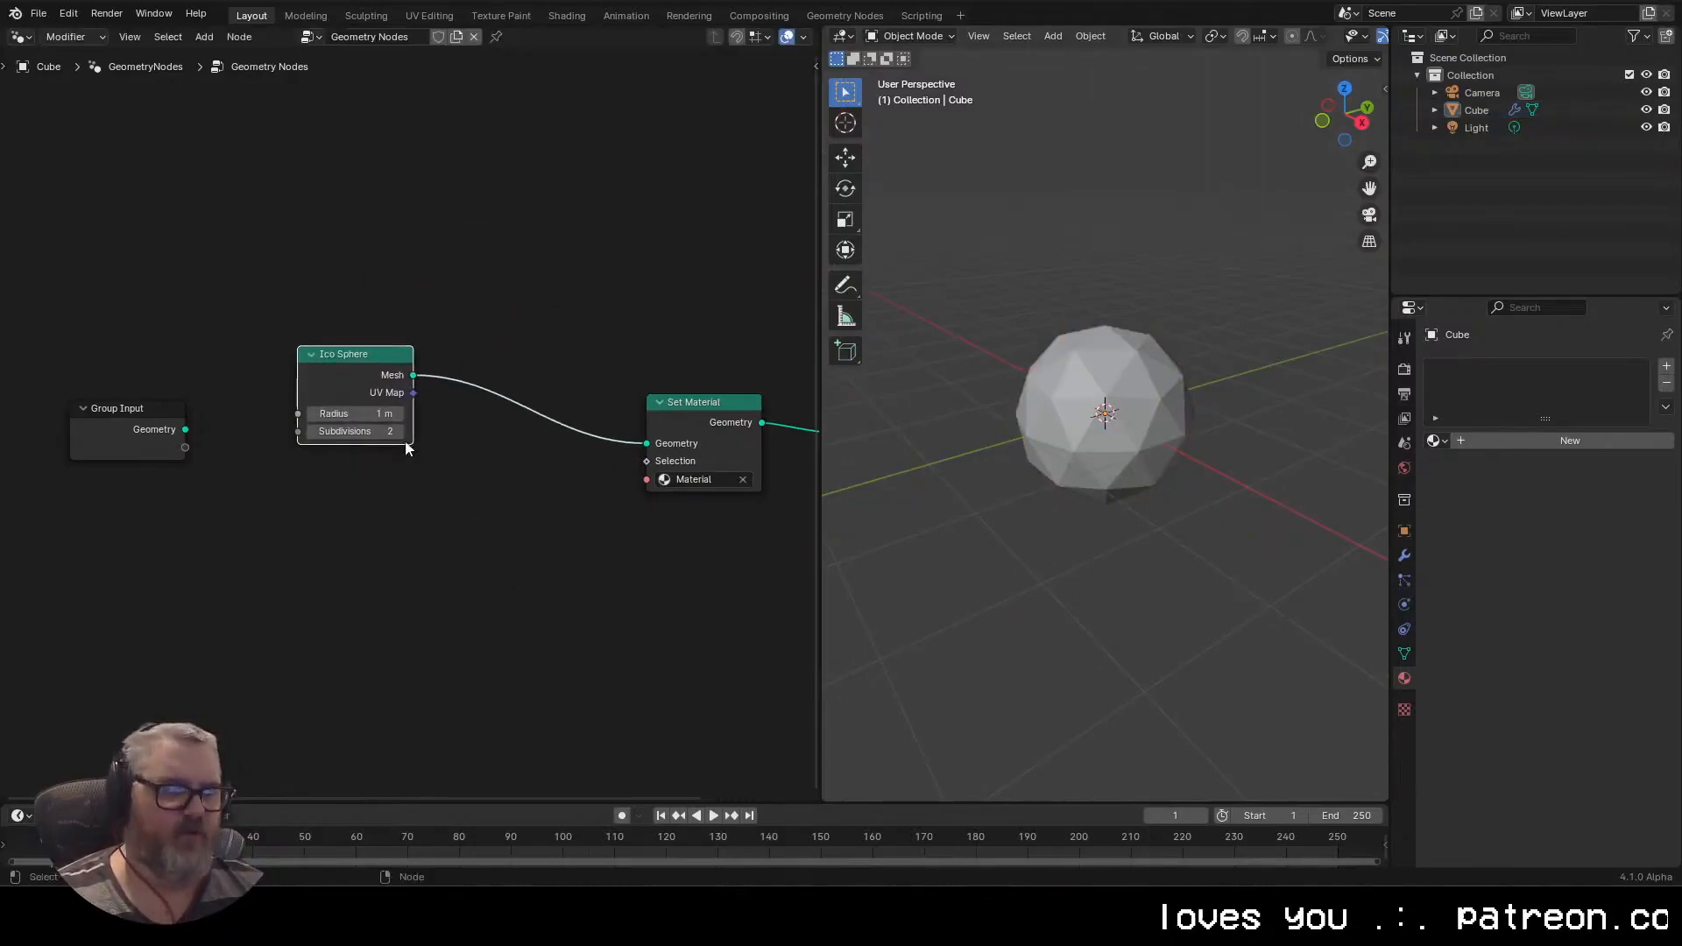
pyautogui.moveTo(567, 542); pyautogui.dragTo(378, 561)
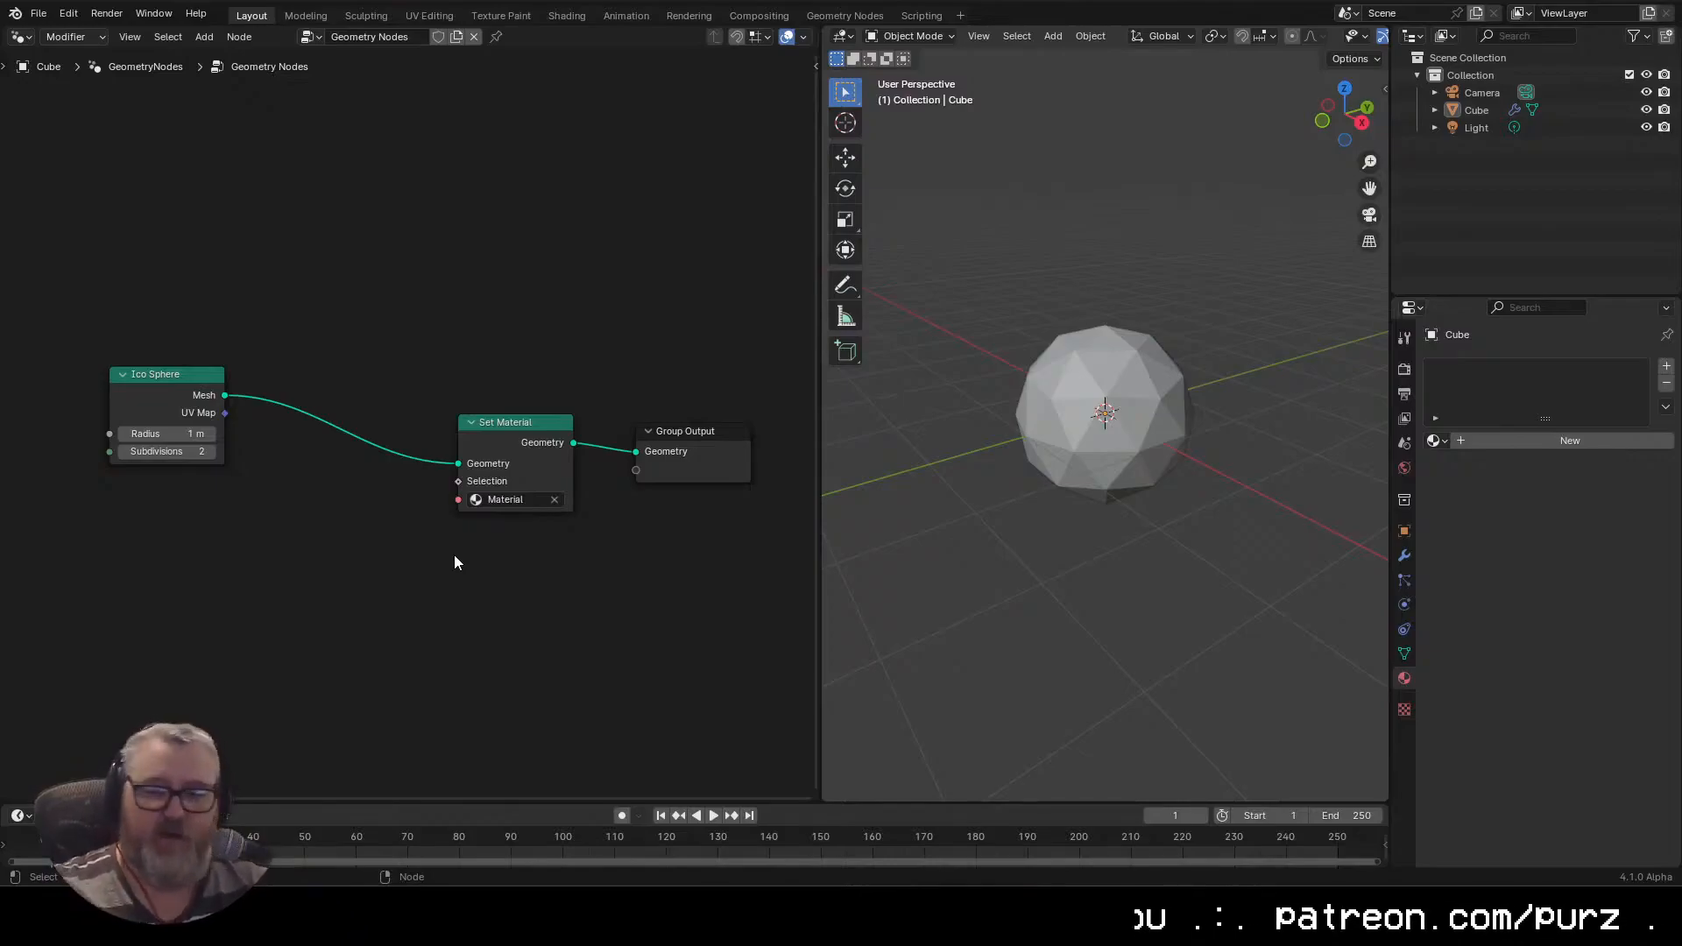
pyautogui.moveTo(205, 518); pyautogui.dragTo(159, 536)
pyautogui.moveTo(146, 410); pyautogui.dragTo(130, 449)
pyautogui.moveTo(289, 588); pyautogui.dragTo(515, 574)
pyautogui.scroll(1, 501, 570)
pyautogui.hotkey('shift', 'a')
pyautogui.write('dual')
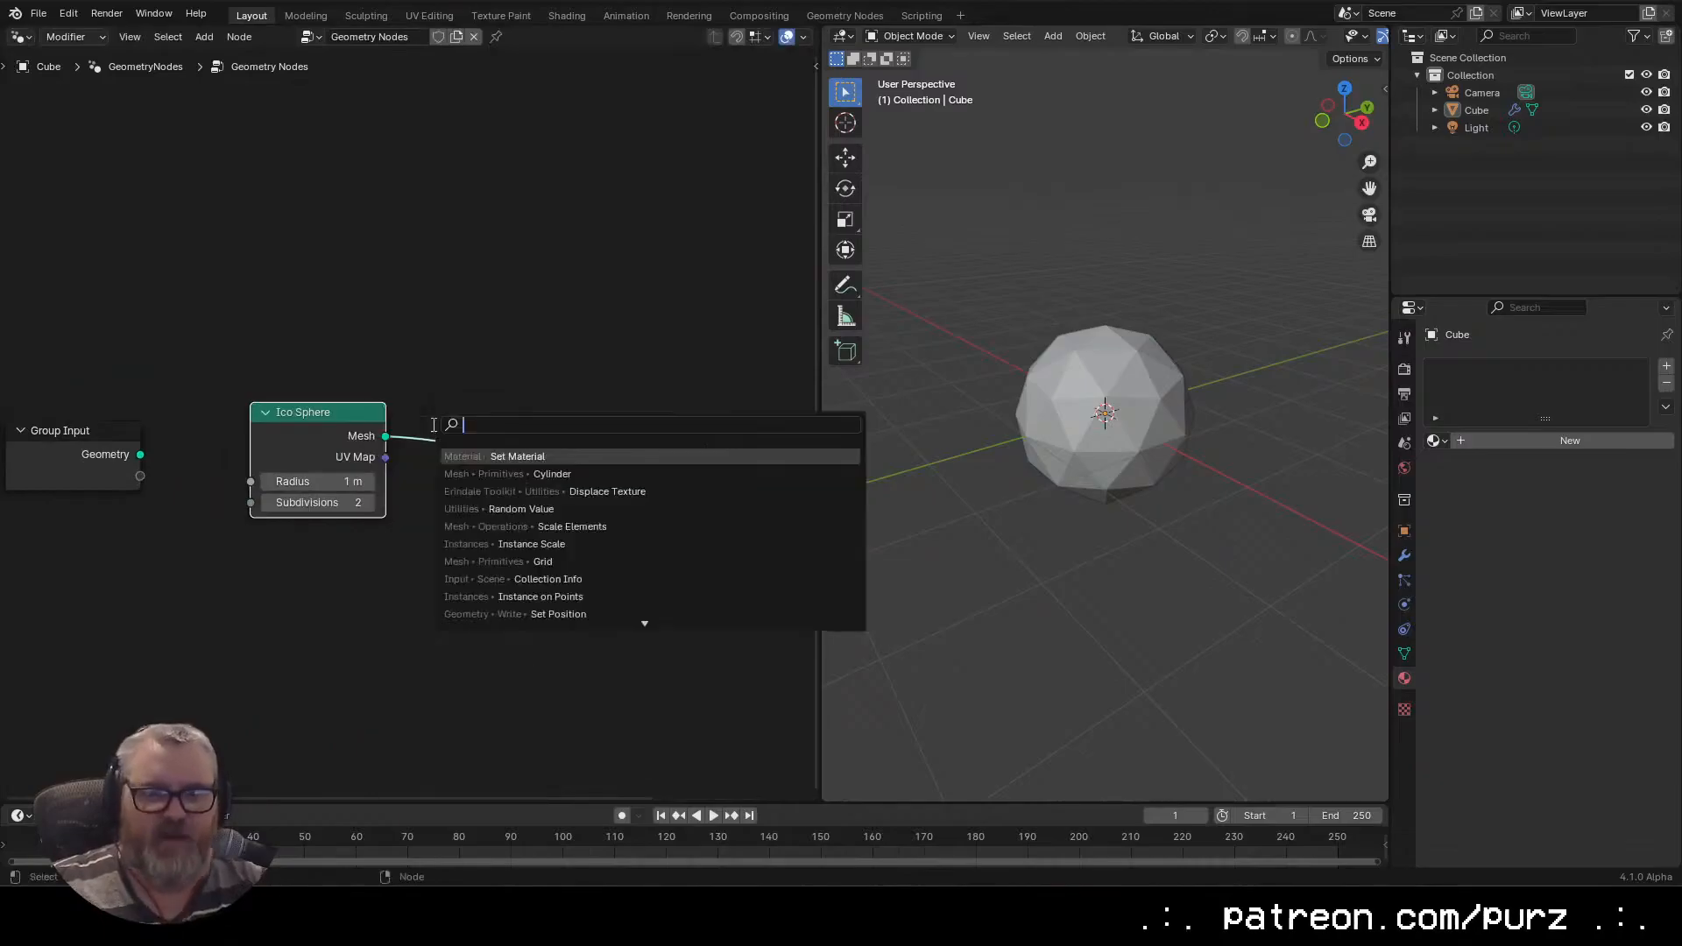
pyautogui.press('Return')
pyautogui.click(461, 388)
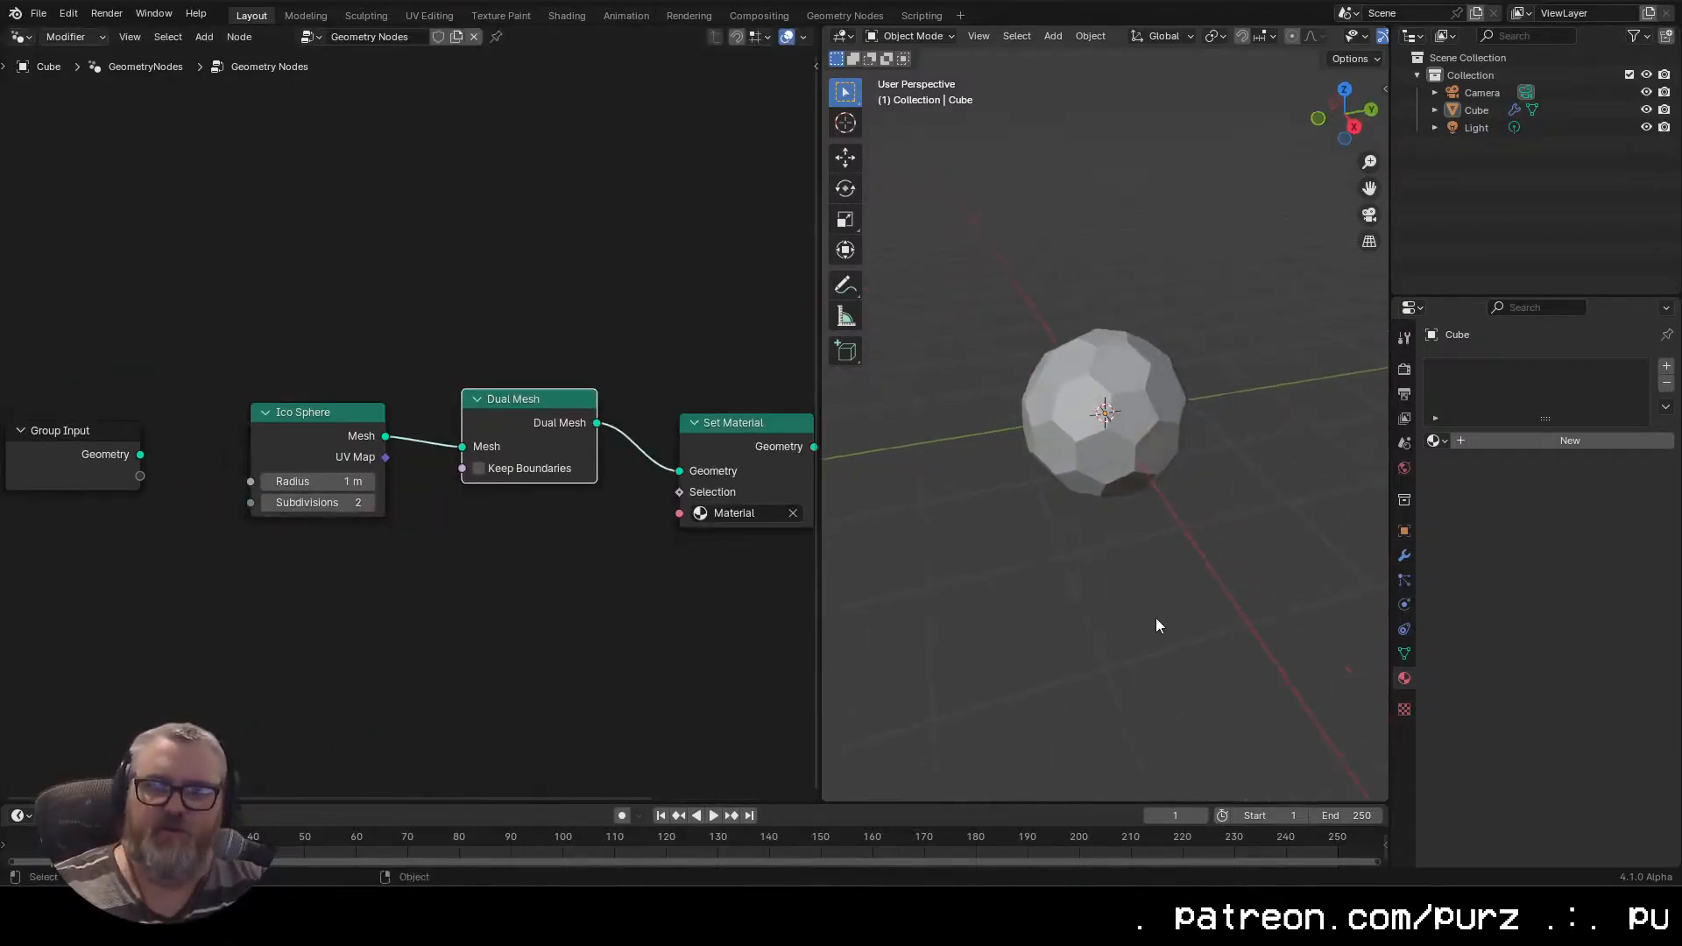
pyautogui.moveTo(1364, 649); pyautogui.dragTo(1124, 579)
# Move Set Material and Group Output away and insert an Extrude Mesh node after Dual Mesh, with offset scale 0.420
pyautogui.moveTo(643, 584); pyautogui.dragTo(378, 359)
pyautogui.moveTo(366, 427); pyautogui.dragTo(582, 421)
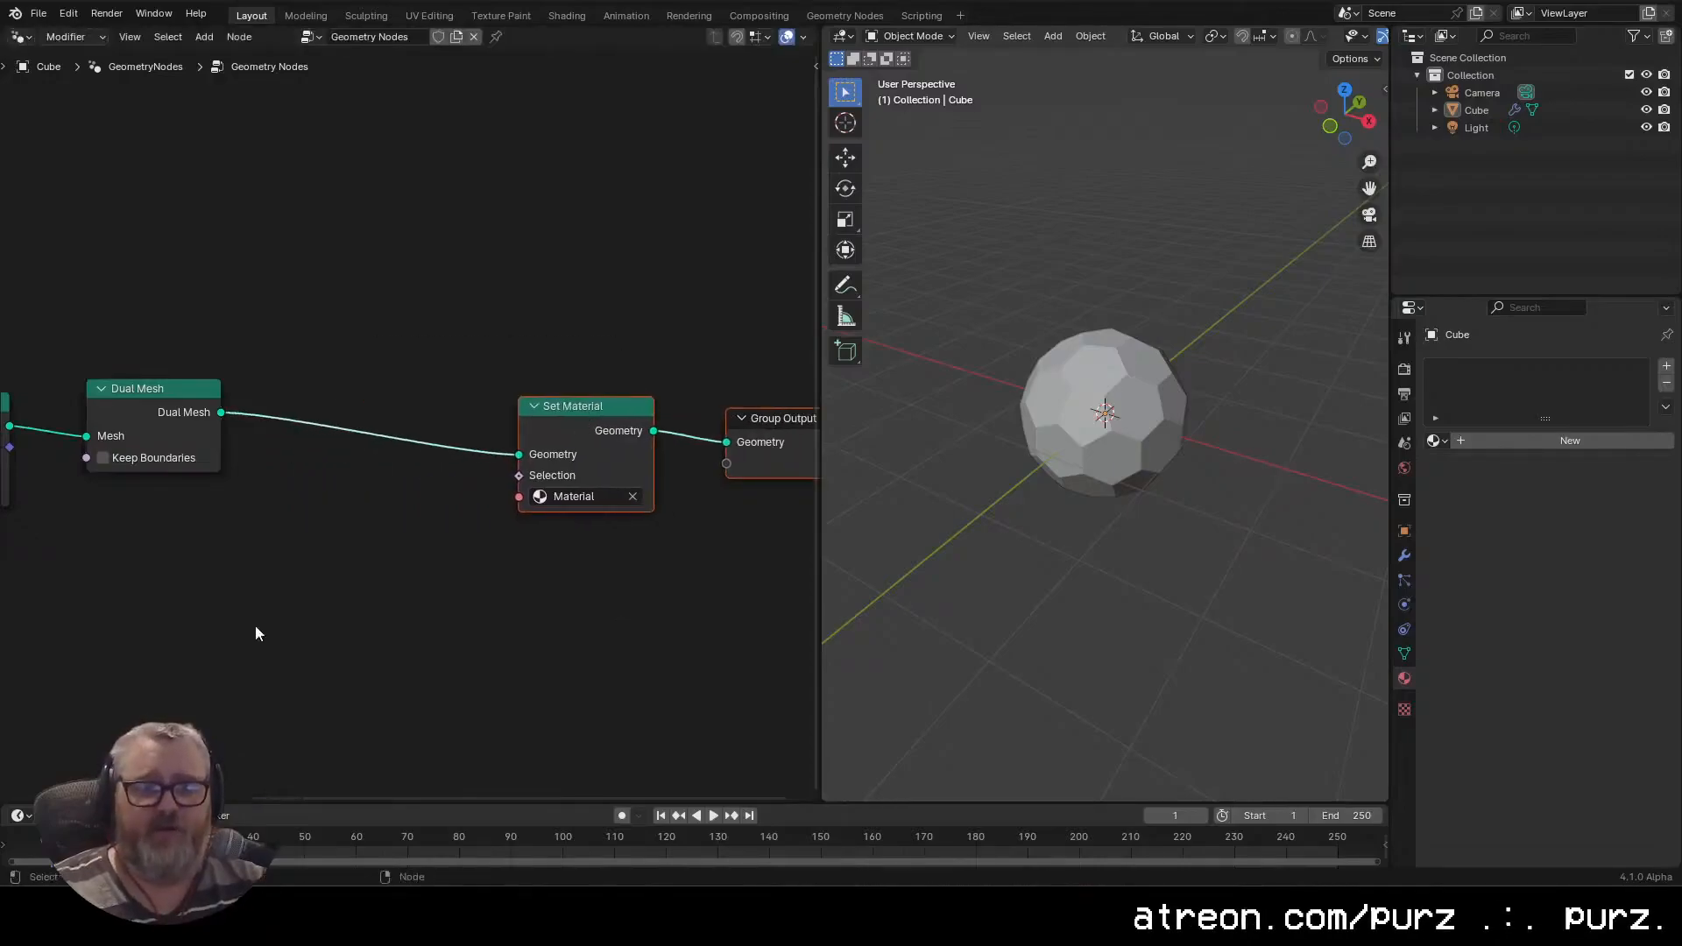
pyautogui.click(300, 601)
pyautogui.hotkey('shift', 'a')
pyautogui.write('extru')
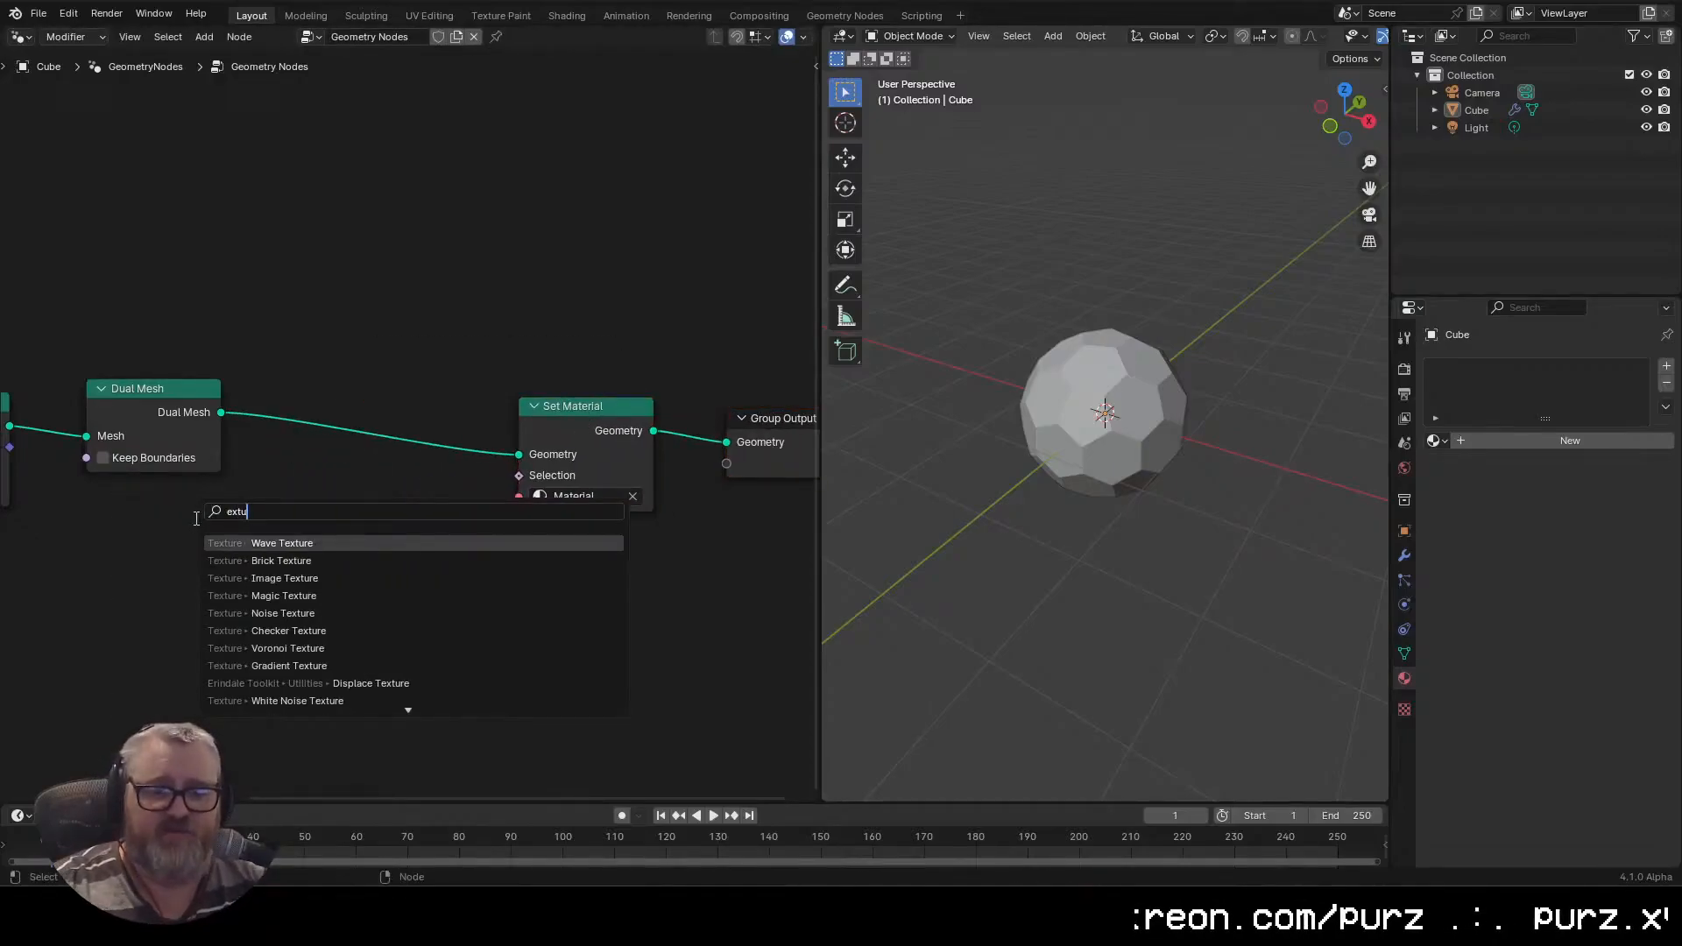
pyautogui.press('Return')
pyautogui.click(297, 331)
pyautogui.moveTo(365, 516); pyautogui.dragTo(313, 516)
# Insert a Scale Elements node between Extrude Mesh and Set Material, and link Extrude Mesh's Top output to its Selection
pyautogui.hotkey('shift', 'a')
pyautogui.write('scale el')
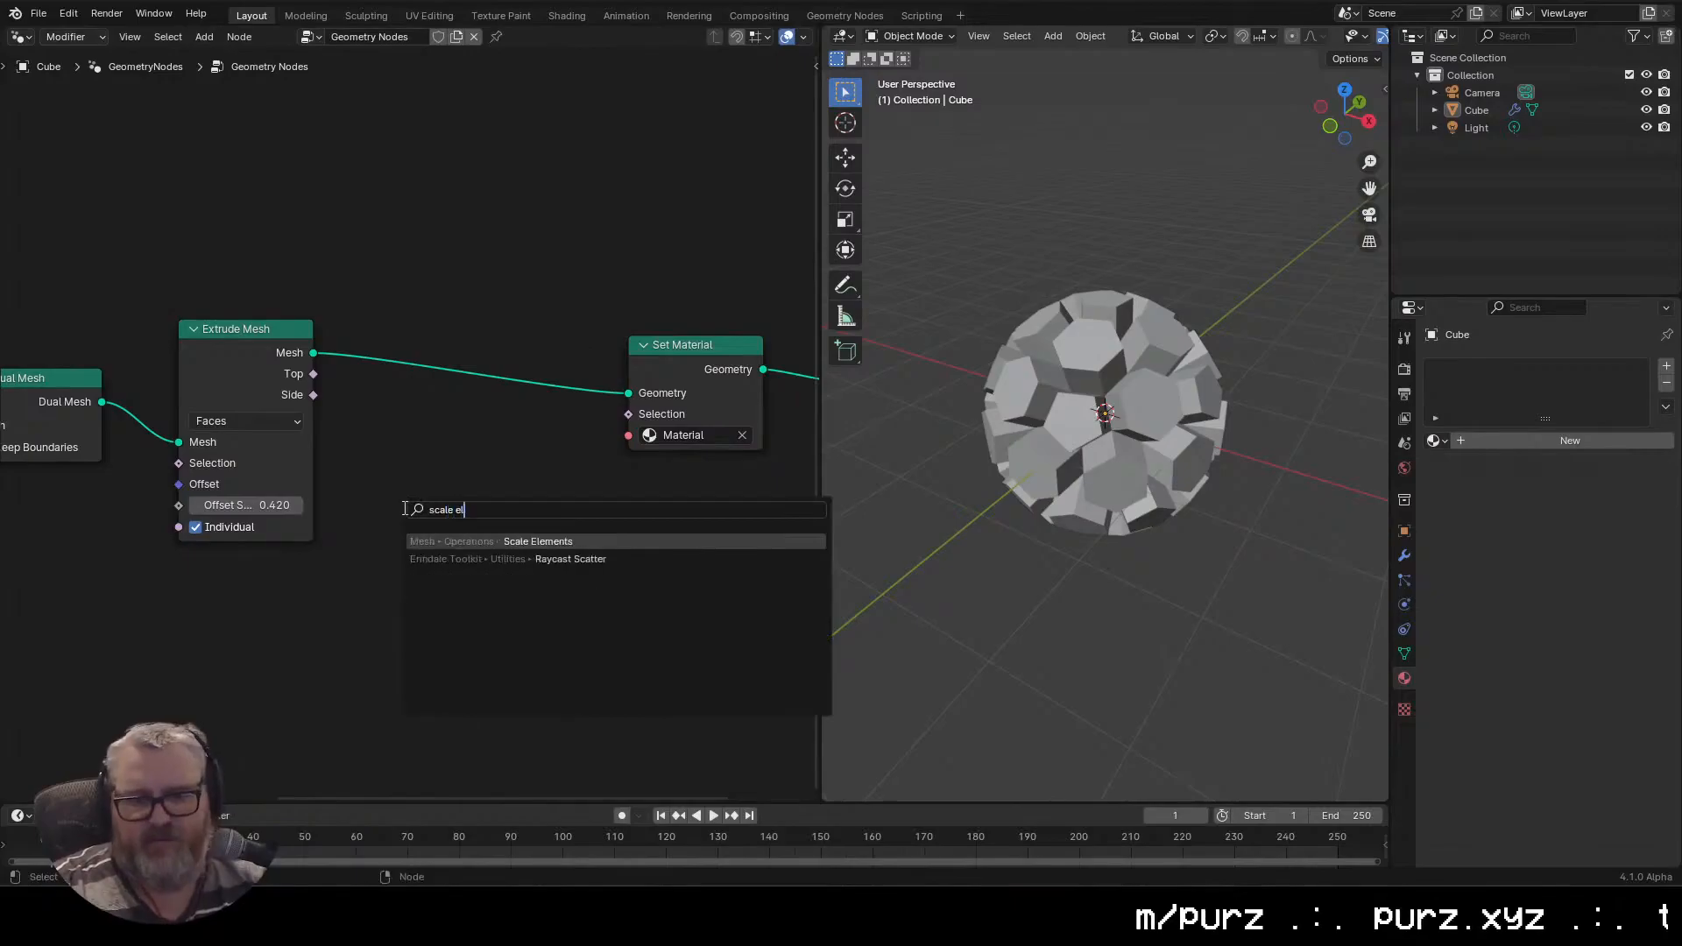
pyautogui.press('Return')
pyautogui.click(324, 375)
pyautogui.moveTo(318, 377); pyautogui.dragTo(401, 442)
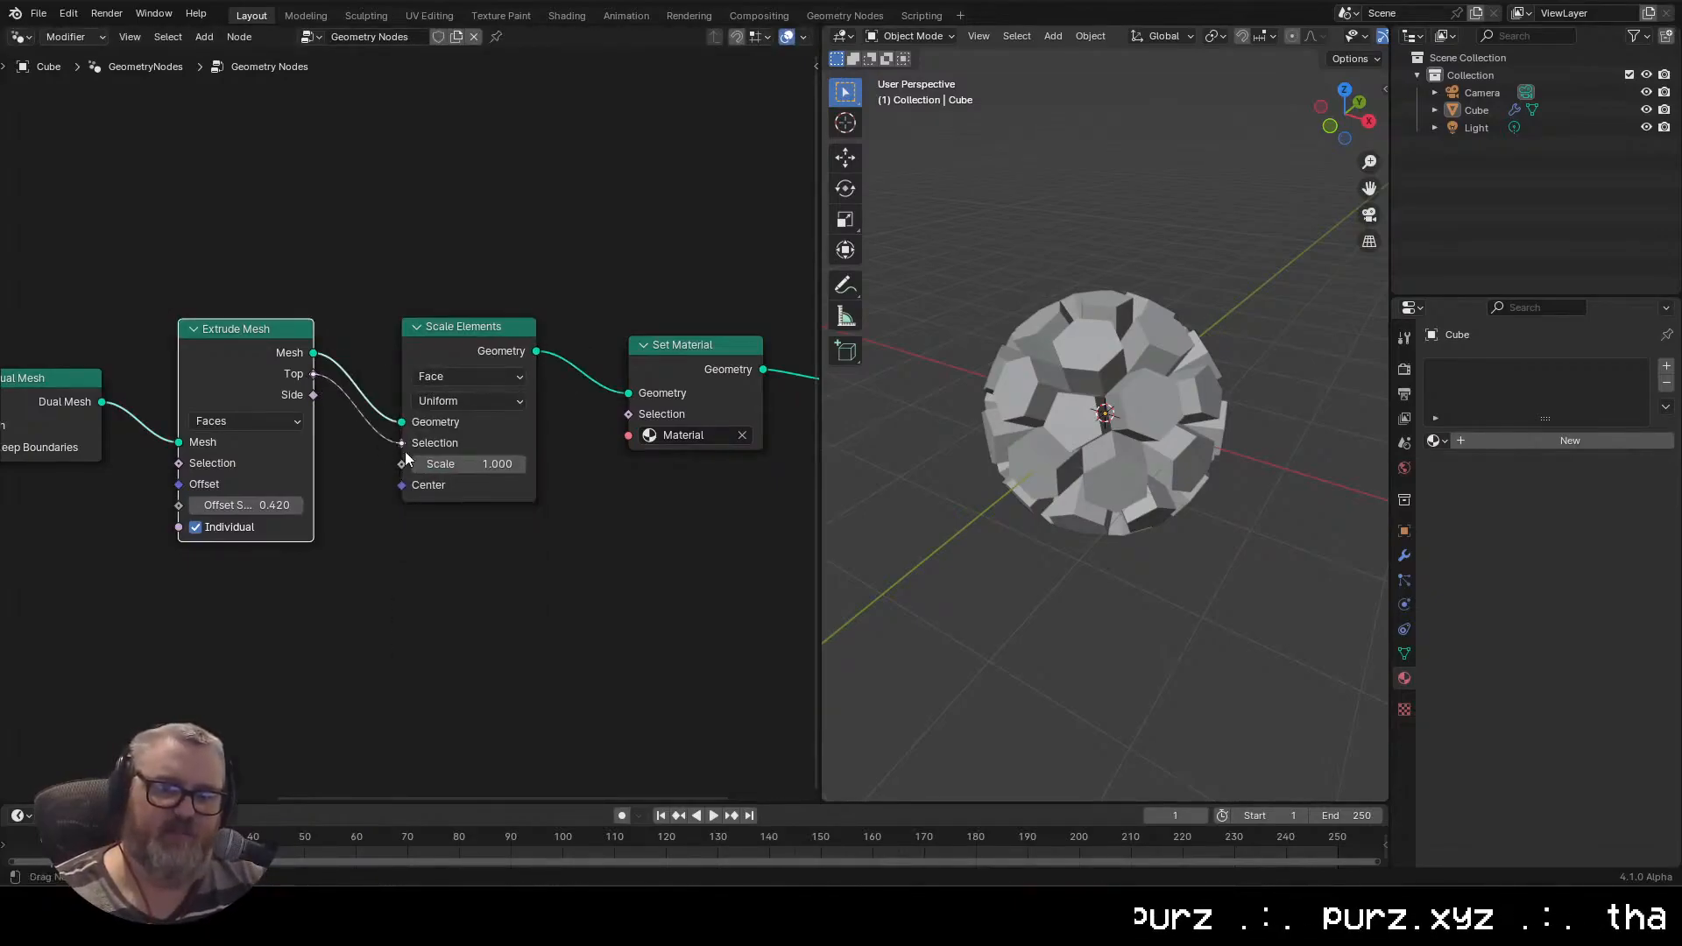
# Set the Scale Elements scale to 0.580 and the extrusion's offset scale to 0.110, and move Set Material farther away
pyautogui.moveTo(1098, 365); pyautogui.dragTo(1113, 271)
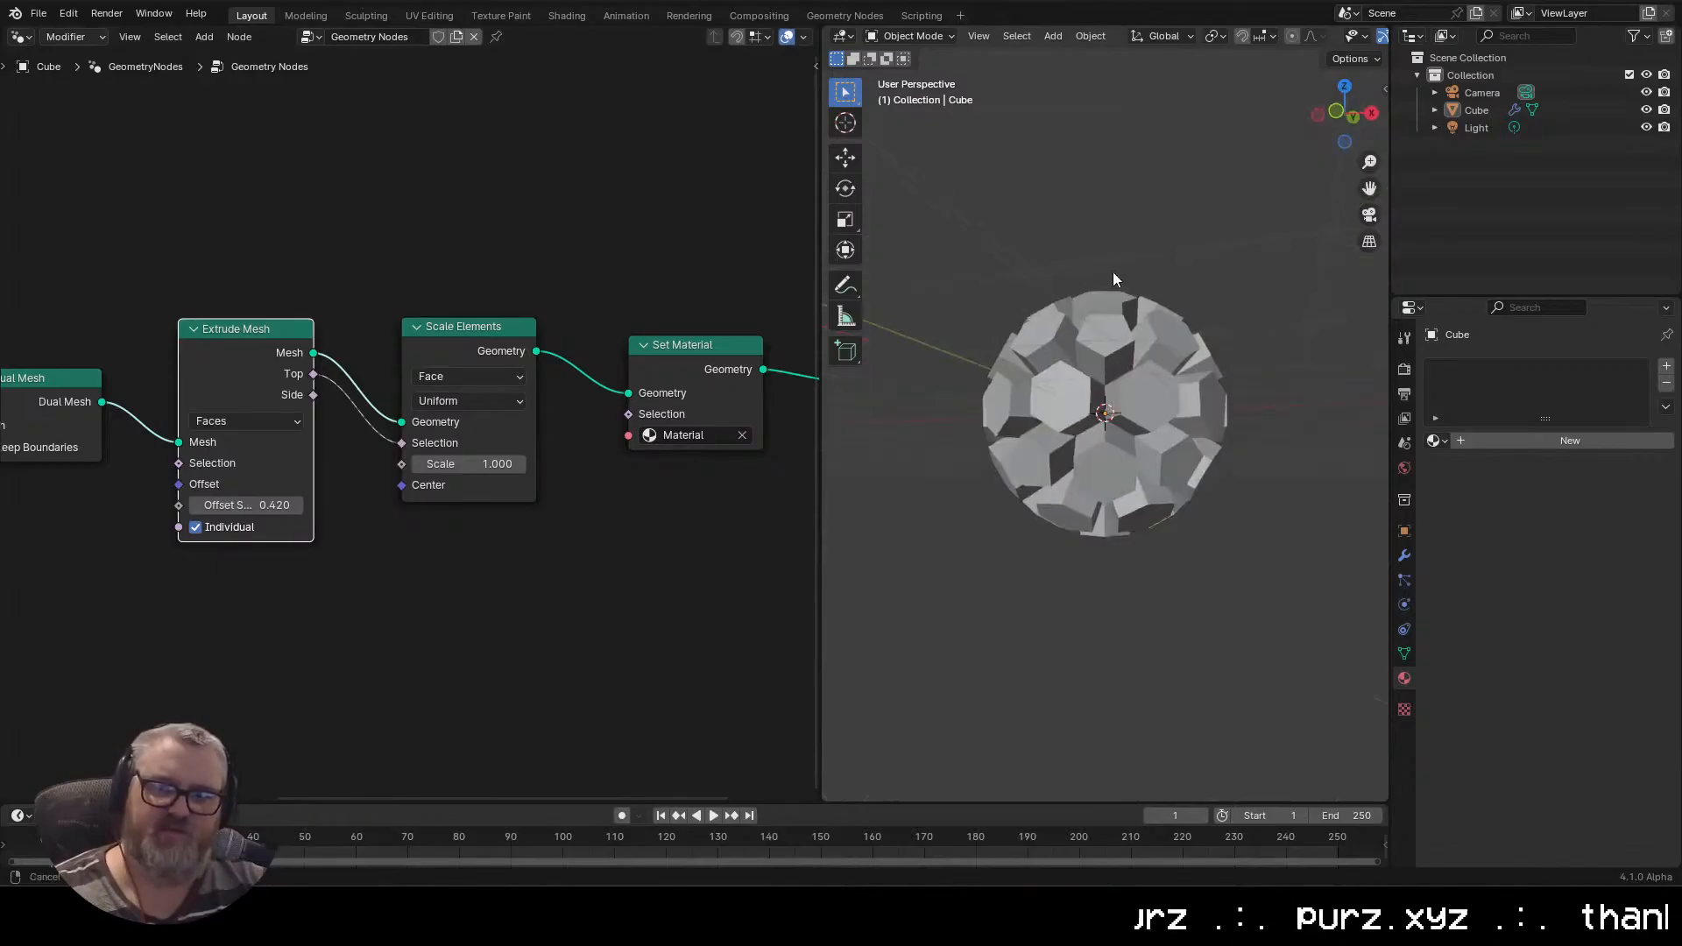
pyautogui.moveTo(473, 463); pyautogui.dragTo(373, 464)
pyautogui.moveTo(1262, 552); pyautogui.dragTo(1052, 639)
pyautogui.moveTo(497, 464)
pyautogui.mouseDown()
pyautogui.moveTo(570, 463)
pyautogui.moveTo(524, 463)
pyautogui.mouseUp()
pyautogui.moveTo(254, 506); pyautogui.dragTo(221, 505)
pyautogui.moveTo(490, 463); pyautogui.dragTo(531, 463)
pyautogui.moveTo(493, 582); pyautogui.dragTo(268, 282)
pyautogui.moveTo(688, 341); pyautogui.dragTo(756, 269)
pyautogui.moveTo(511, 651); pyautogui.dragTo(213, 289)
pyautogui.hotkey('ctrl', 'v')
pyautogui.press('Delete')
pyautogui.moveTo(461, 642); pyautogui.dragTo(154, 247)
pyautogui.hotkey('ctrl', 'v')
pyautogui.press('Delete')
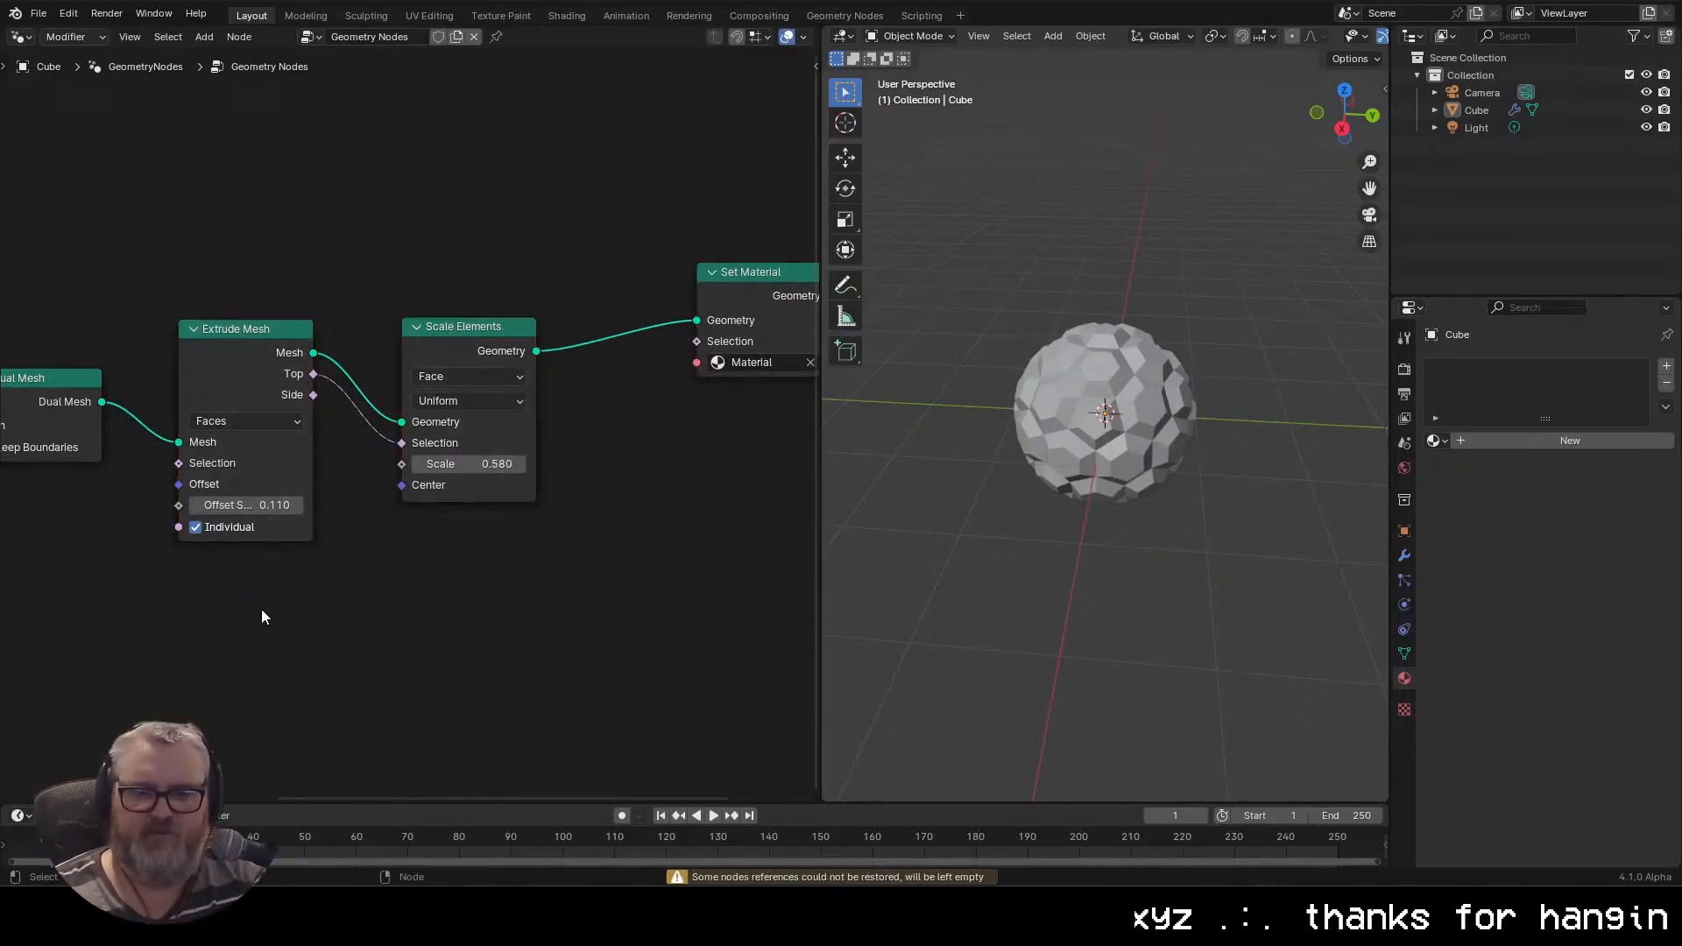
# Duplicate the Extrude Mesh and Scale Elements nodes with their incoming links and place the copies below the originals
pyautogui.click(248, 338)
pyautogui.keyDown('shift'); pyautogui.click(508, 342); pyautogui.keyUp('shift')
pyautogui.hotkey('ctrl', 'shift', 'd')
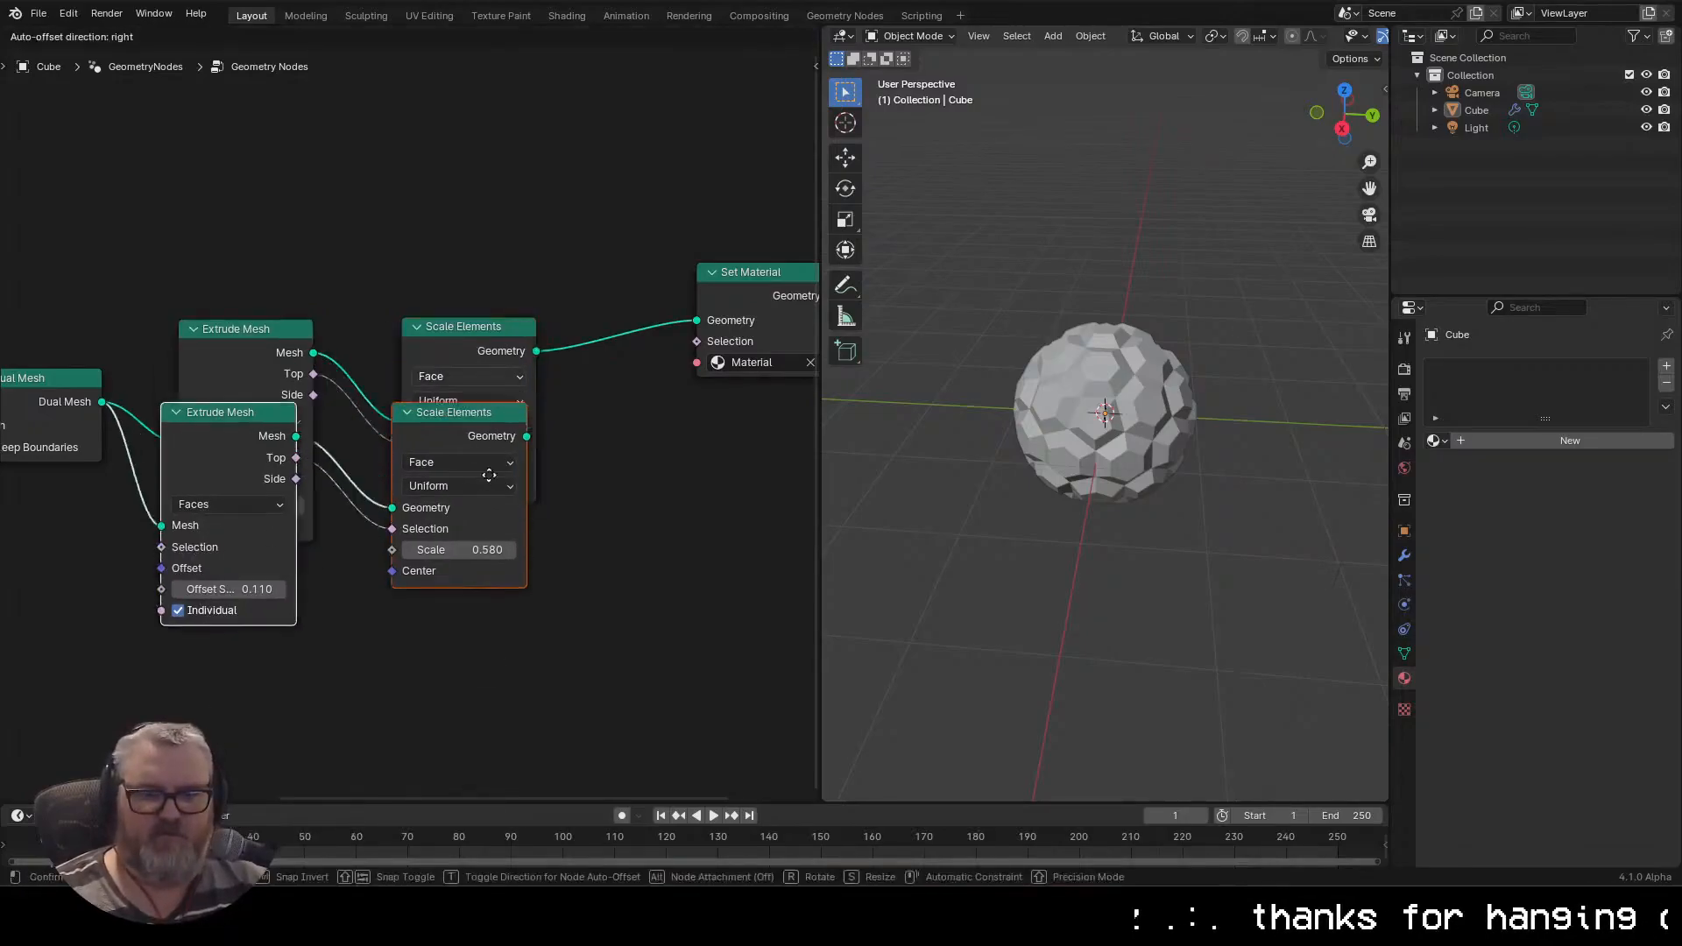
pyautogui.click(513, 631)
pyautogui.moveTo(596, 601); pyautogui.dragTo(785, 412)
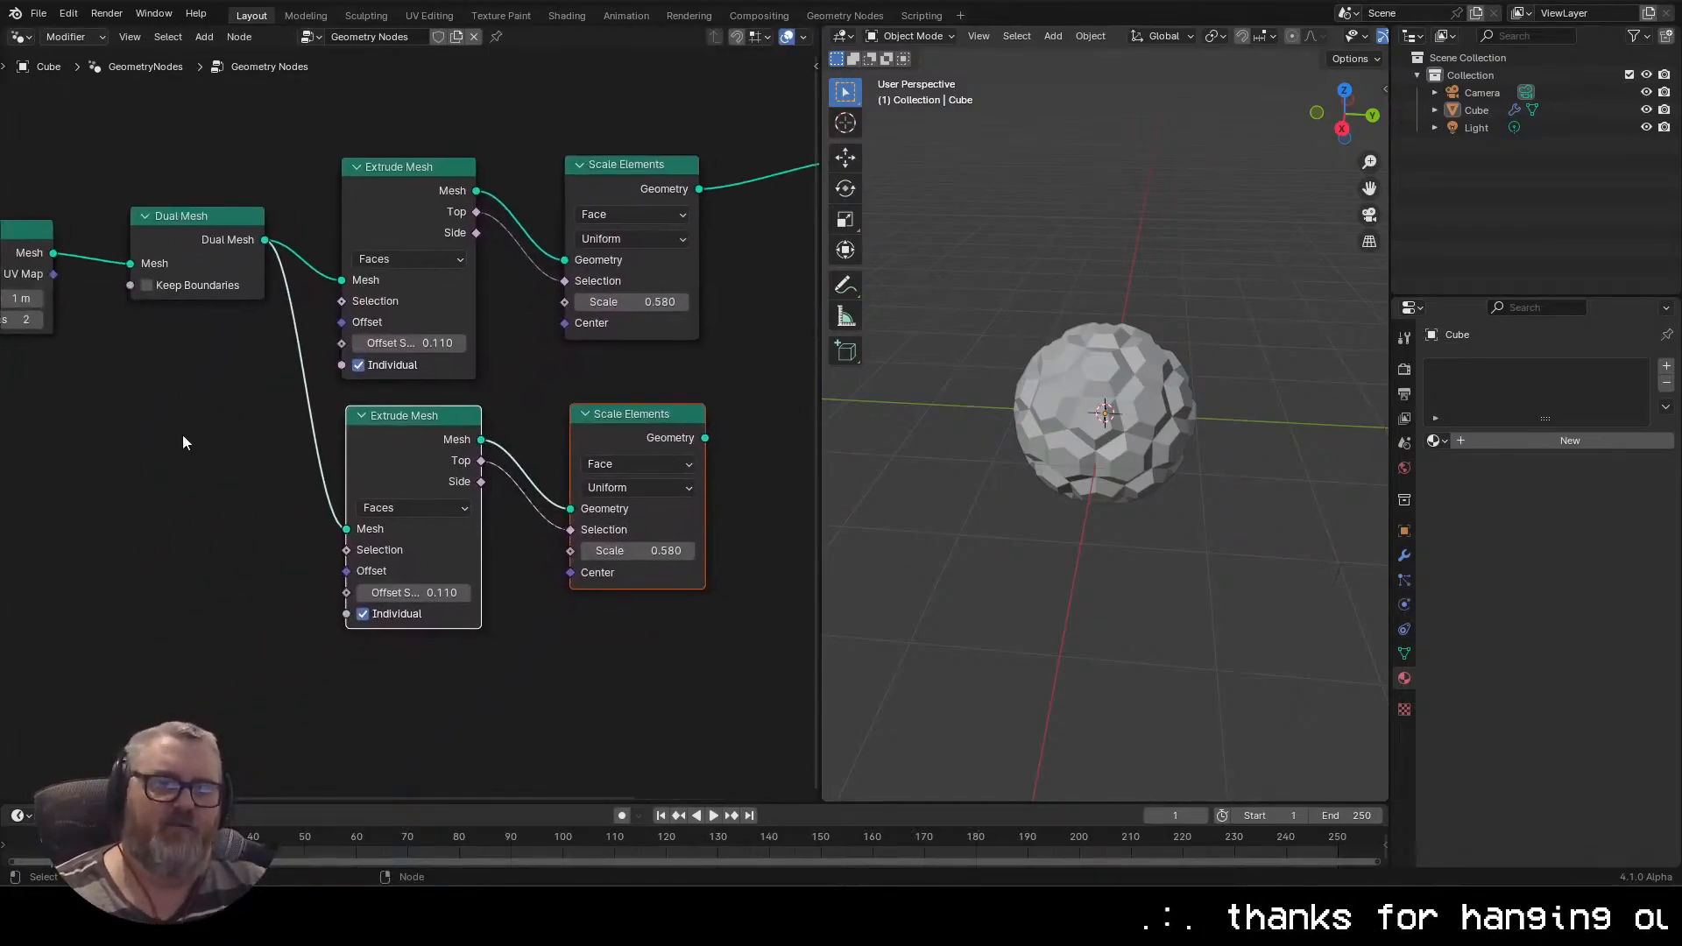
# Look up in the add-on preferences whether Node Wrangler is enabled
pyautogui.click(79, 14)
pyautogui.click(111, 239)
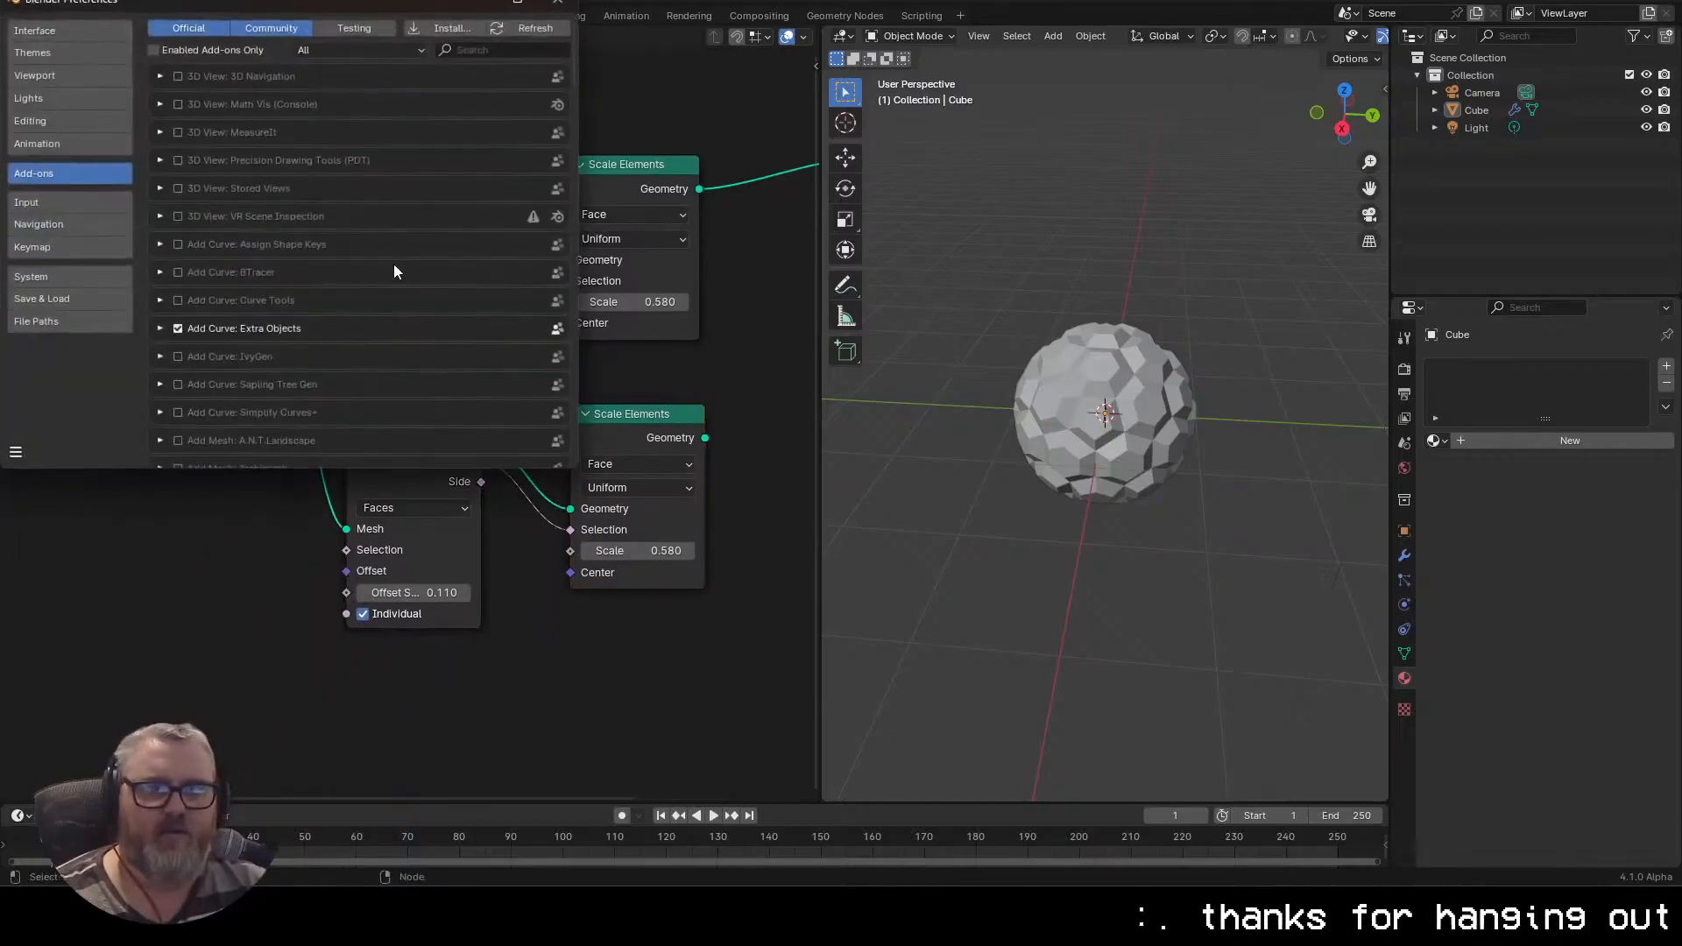
pyautogui.click(492, 48)
pyautogui.write('node wr')
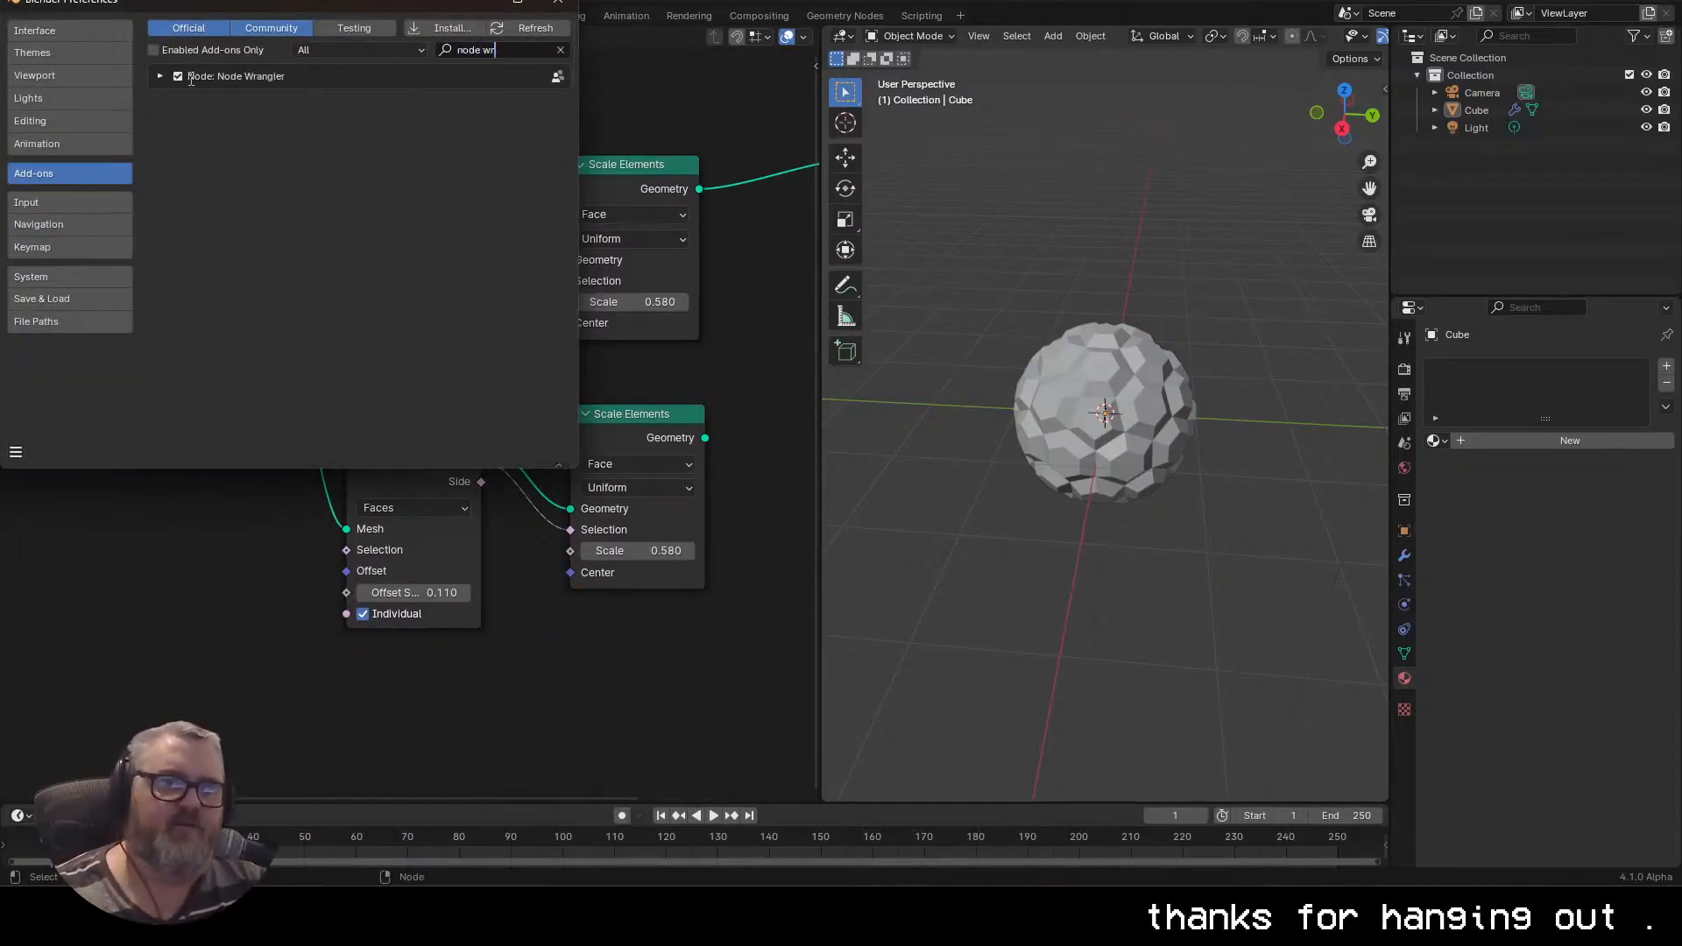
pyautogui.click(558, 2)
# Cut the copied Extrude Mesh's link from Dual Mesh and chain the copied pair between the first Scale Elements and Set Material
pyautogui.moveTo(221, 478); pyautogui.dragTo(380, 539)
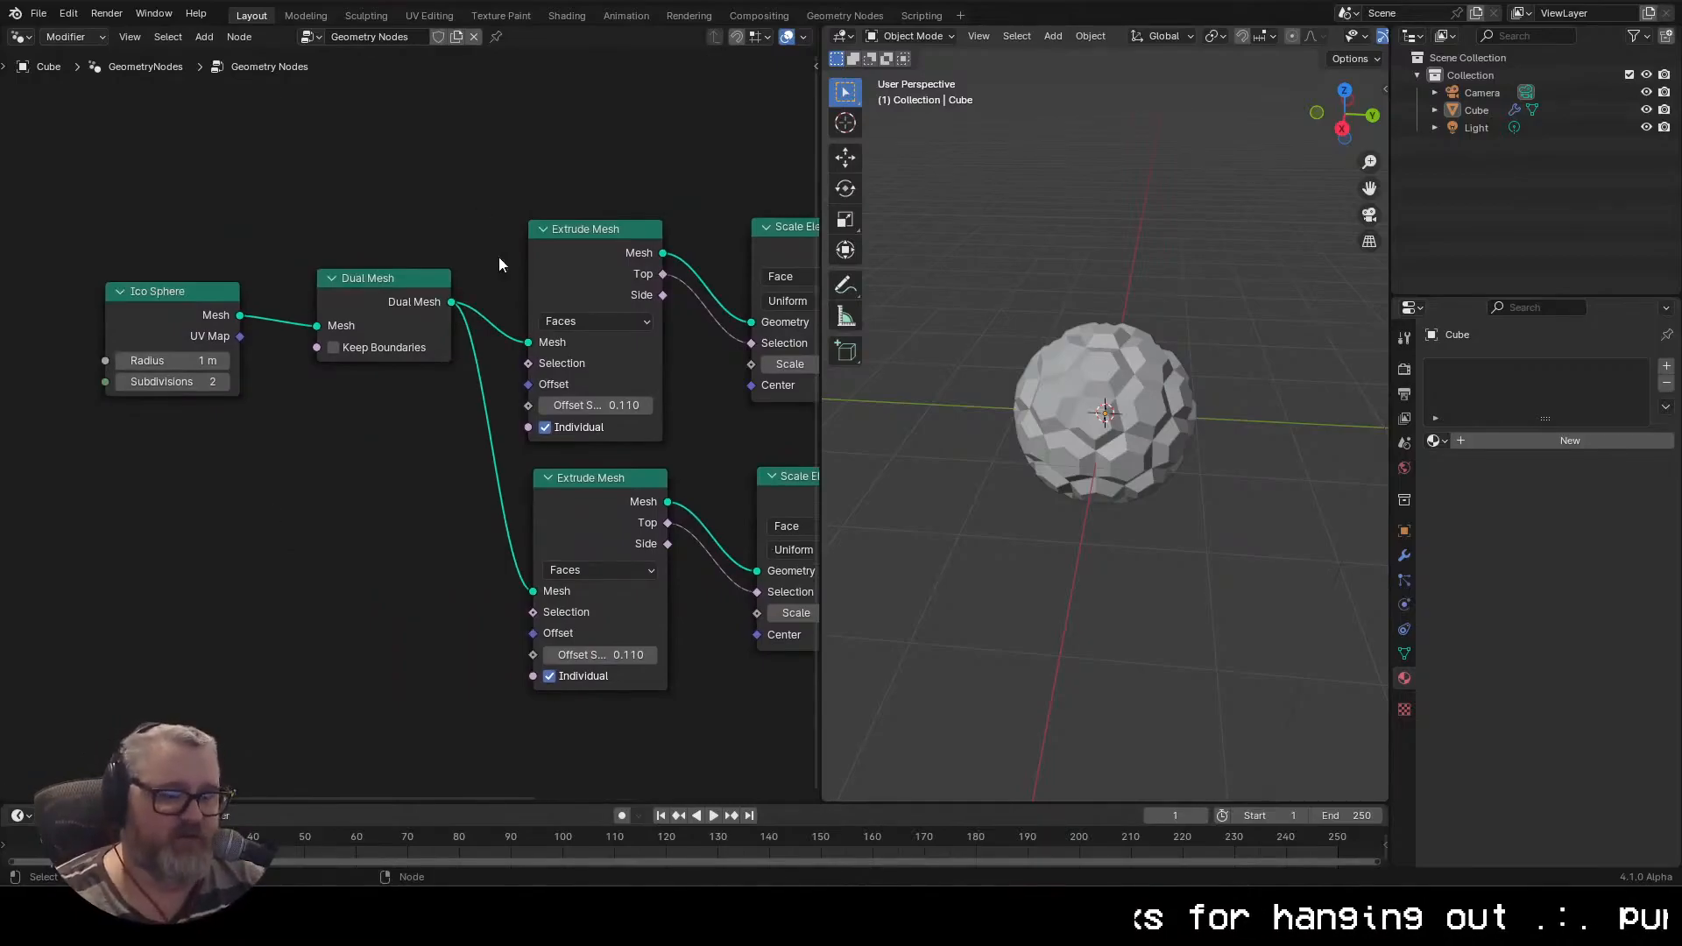
pyautogui.moveTo(519, 495); pyautogui.dragTo(331, 466)
pyautogui.scroll(-2, 322, 520)
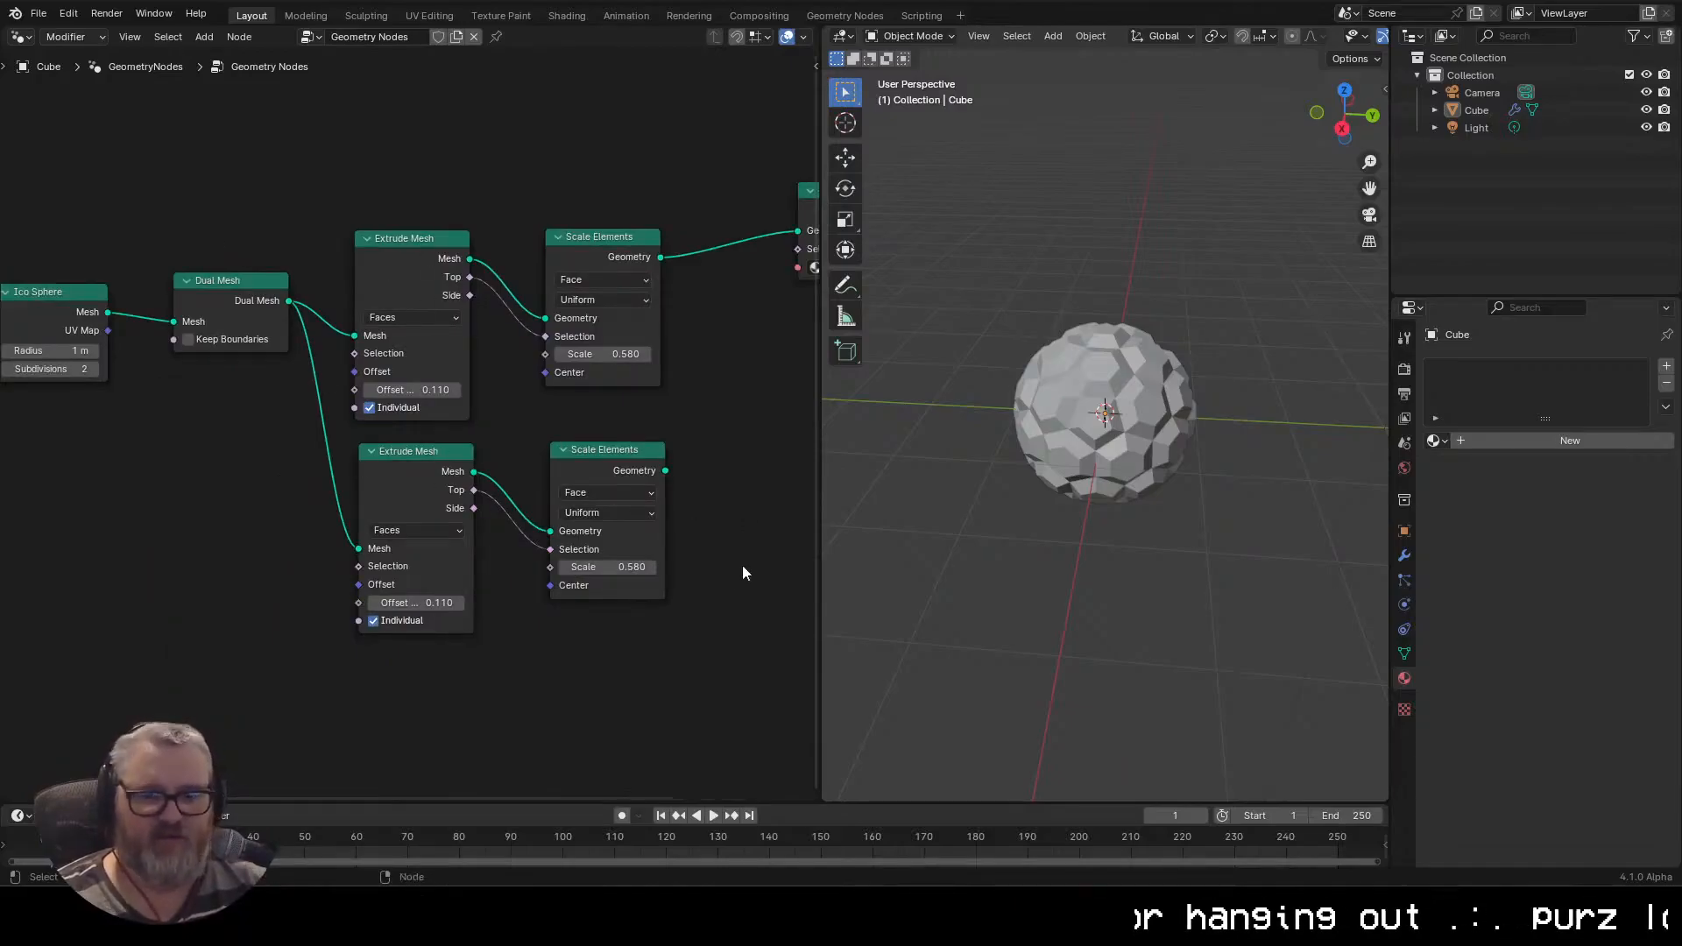
pyautogui.moveTo(744, 564); pyautogui.dragTo(669, 590)
pyautogui.moveTo(284, 574); pyautogui.dragTo(19, 556)
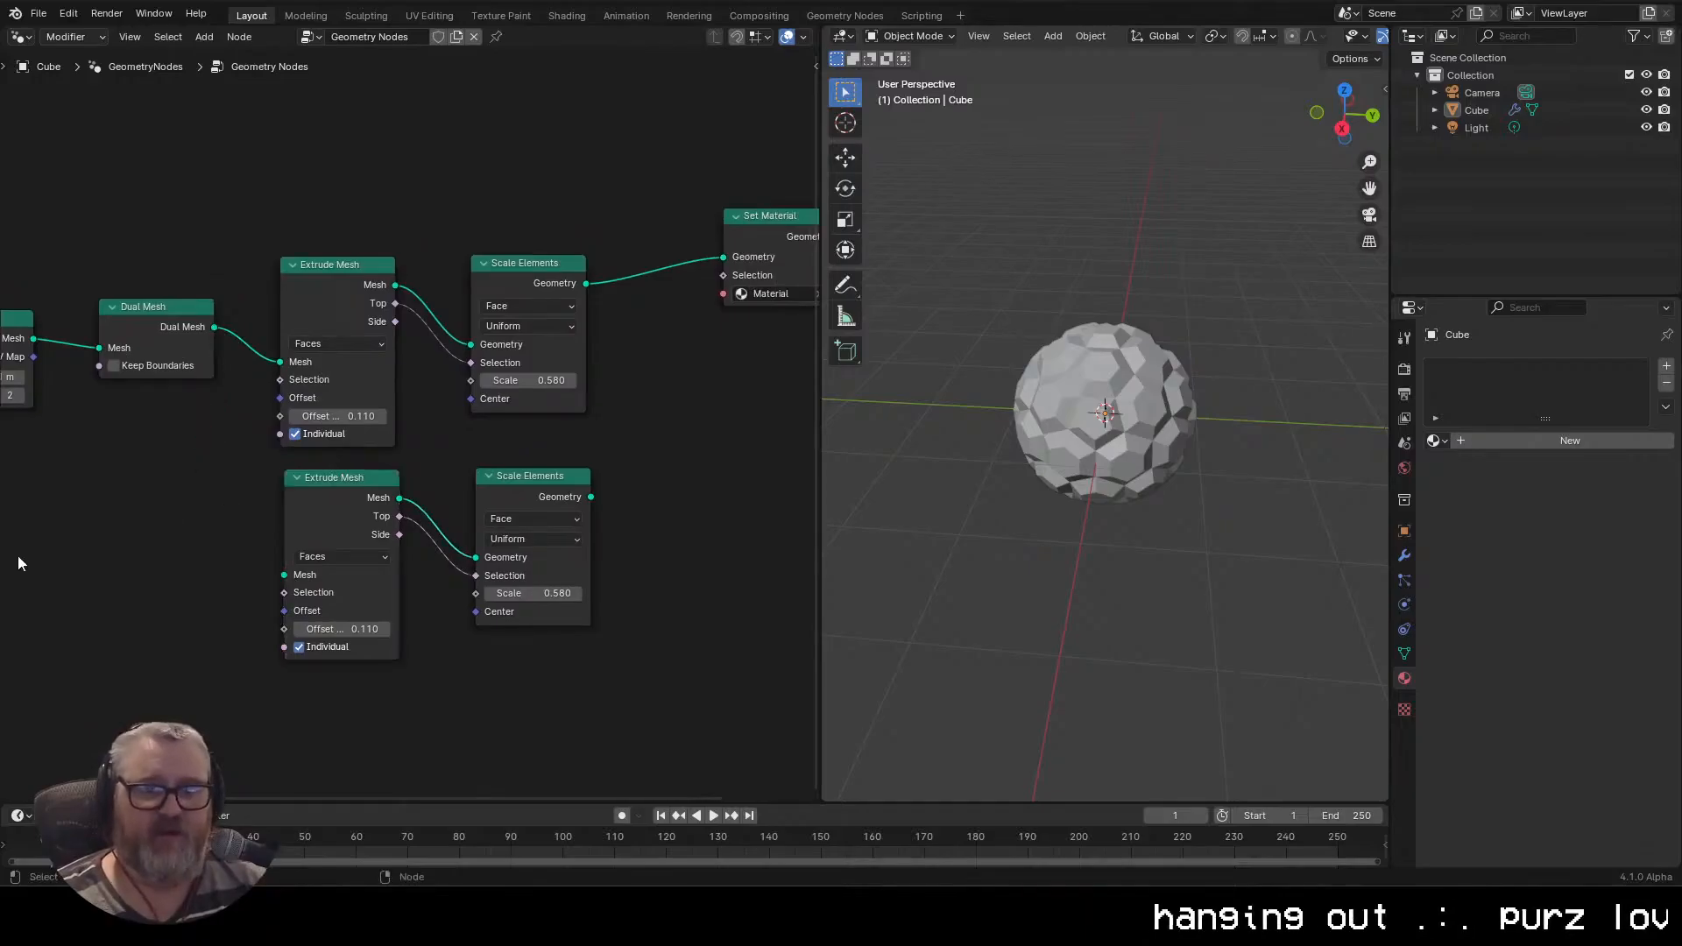
pyautogui.moveTo(583, 284); pyautogui.dragTo(296, 572)
pyautogui.click(592, 498)
pyautogui.moveTo(592, 498); pyautogui.dragTo(723, 257)
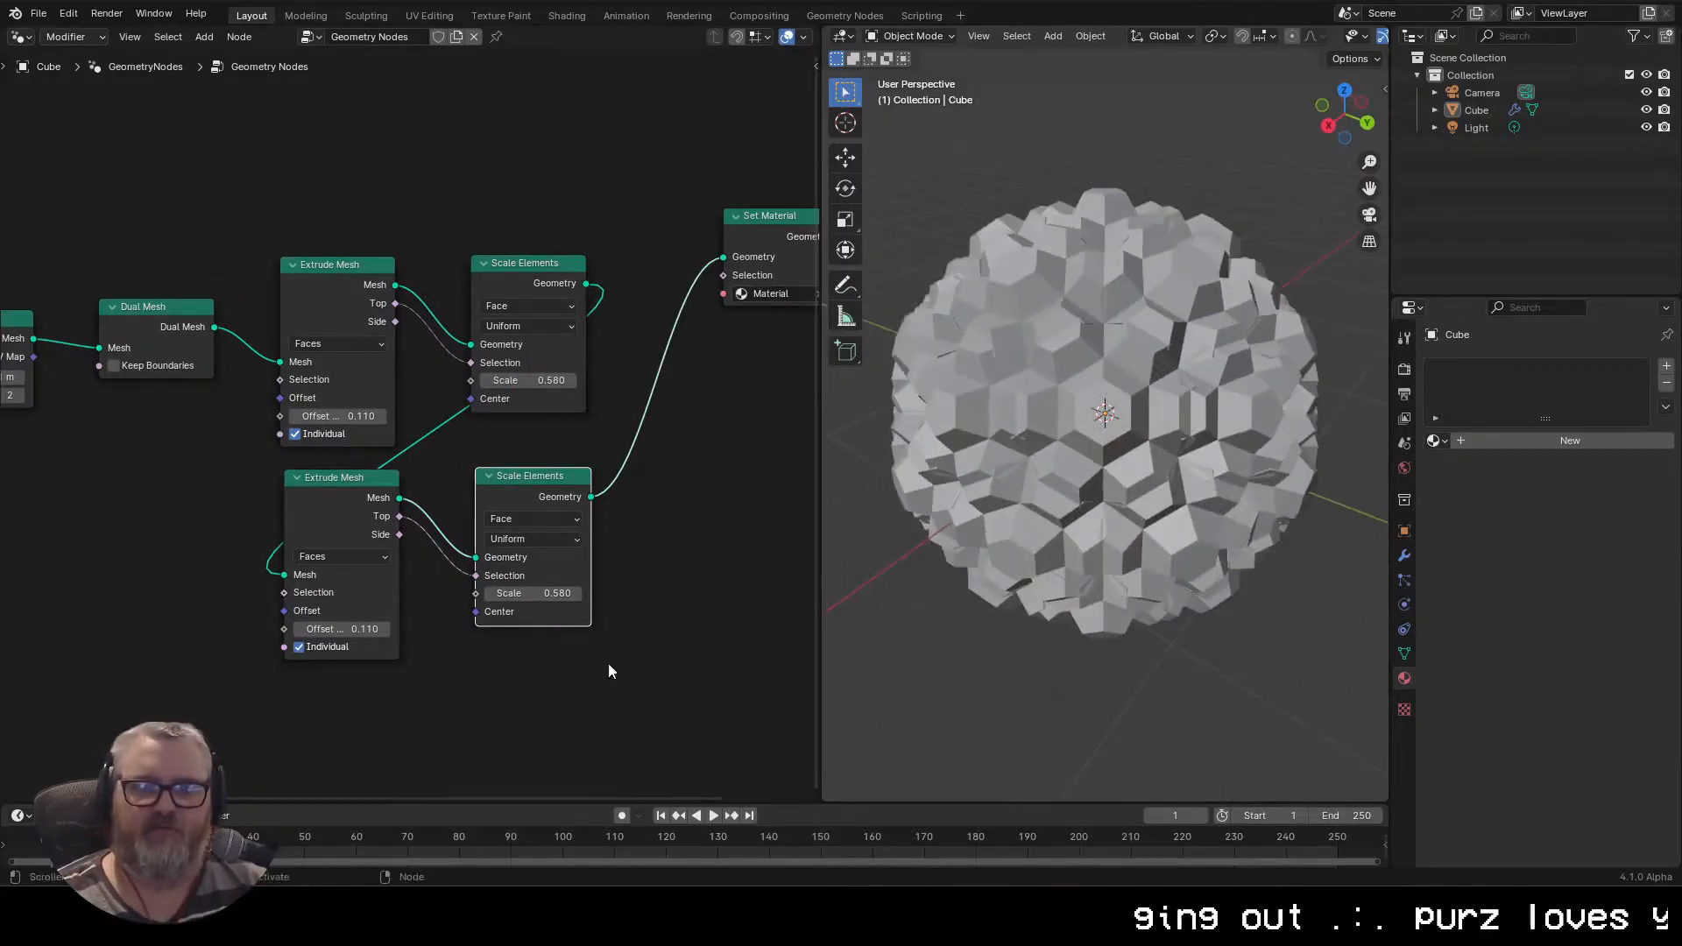
# Set the second extrusion's offset scale to 0.040, the second Scale Elements to 0.330, and the first extrusion's offset scale to 0.340
pyautogui.moveTo(341, 629); pyautogui.dragTo(314, 629)
pyautogui.moveTo(526, 593); pyautogui.dragTo(560, 594)
pyautogui.moveTo(338, 417); pyautogui.dragTo(363, 416)
# Switch the viewport to Rendered shading and examine the bulbous shape up close
pyautogui.moveTo(1314, 324); pyautogui.dragTo(1234, 316)
pyautogui.scroll(-5, 1233, 315)
pyautogui.press('z')
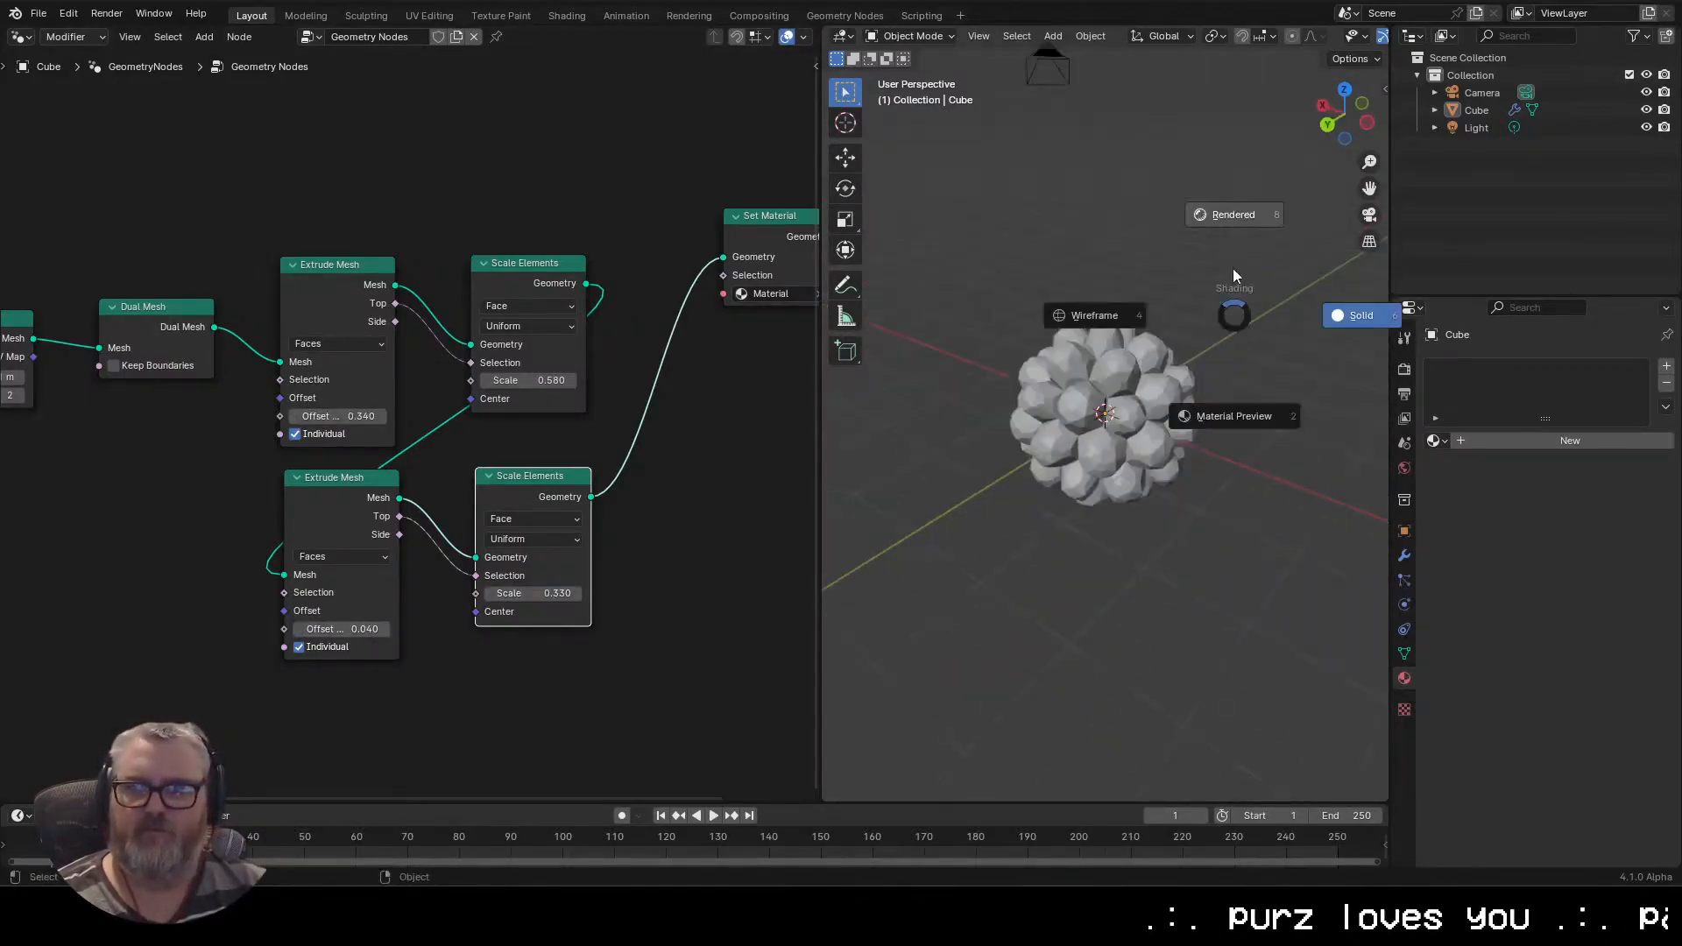
pyautogui.click(1237, 219)
pyautogui.moveTo(1234, 515); pyautogui.dragTo(1239, 511)
pyautogui.scroll(5, 1239, 511)
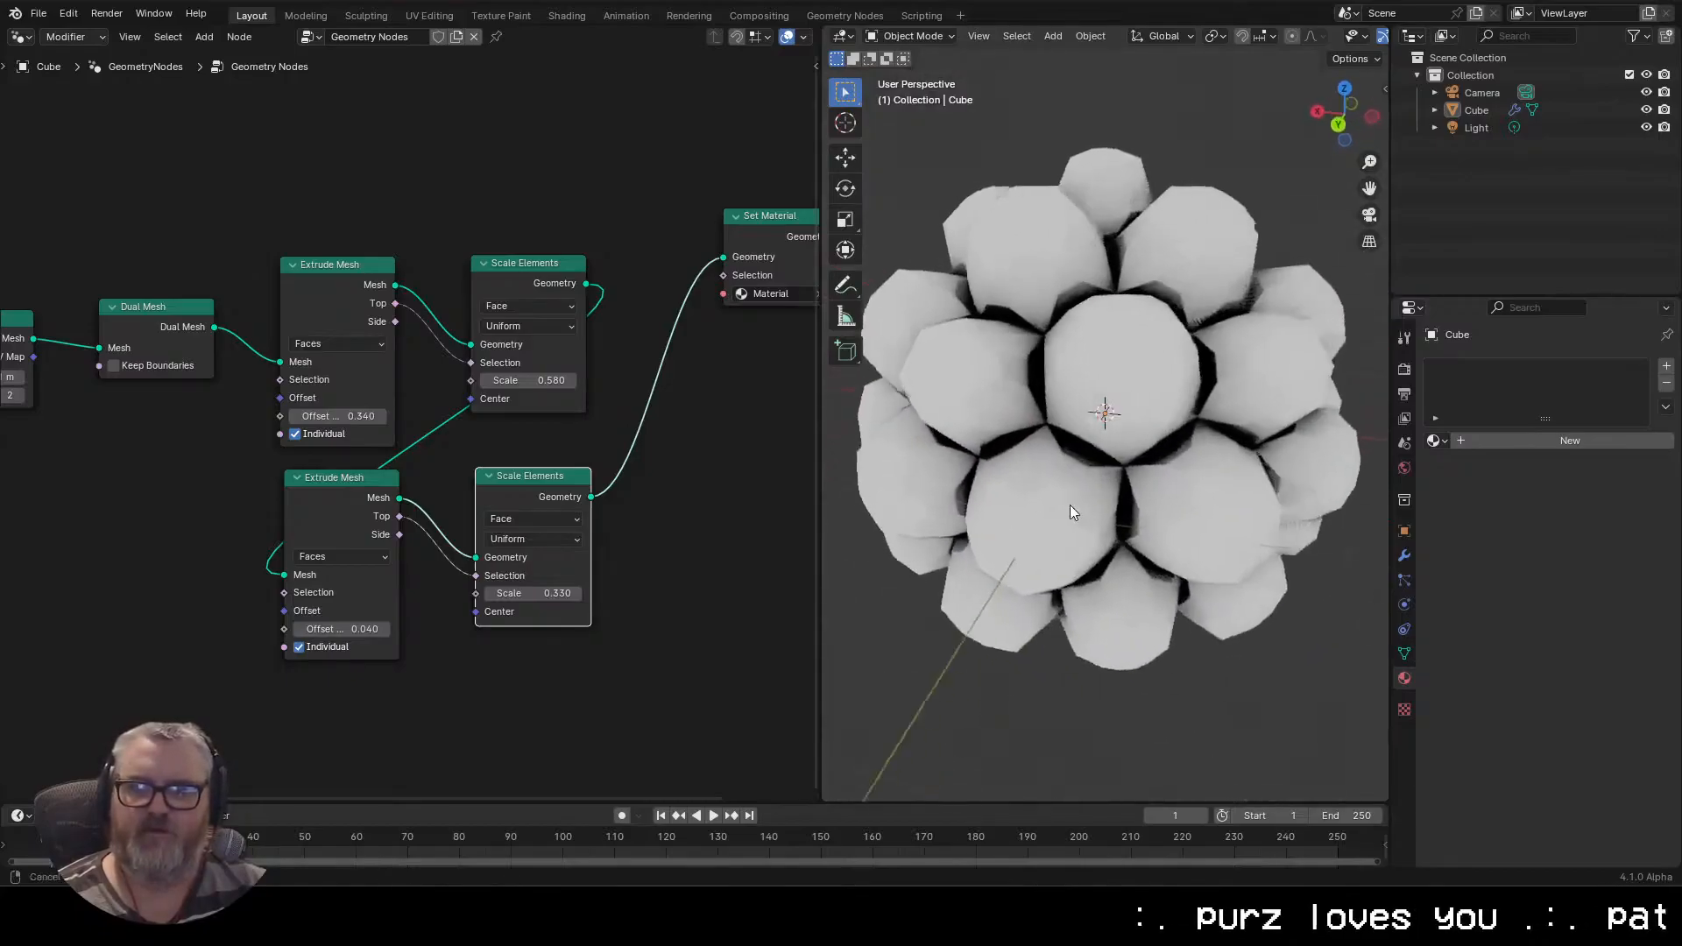
pyautogui.moveTo(1075, 504); pyautogui.dragTo(1022, 507)
# Move the Group Output and Set Material nodes away from the second Scale Elements node to free up space
pyautogui.moveTo(663, 616); pyautogui.dragTo(418, 675)
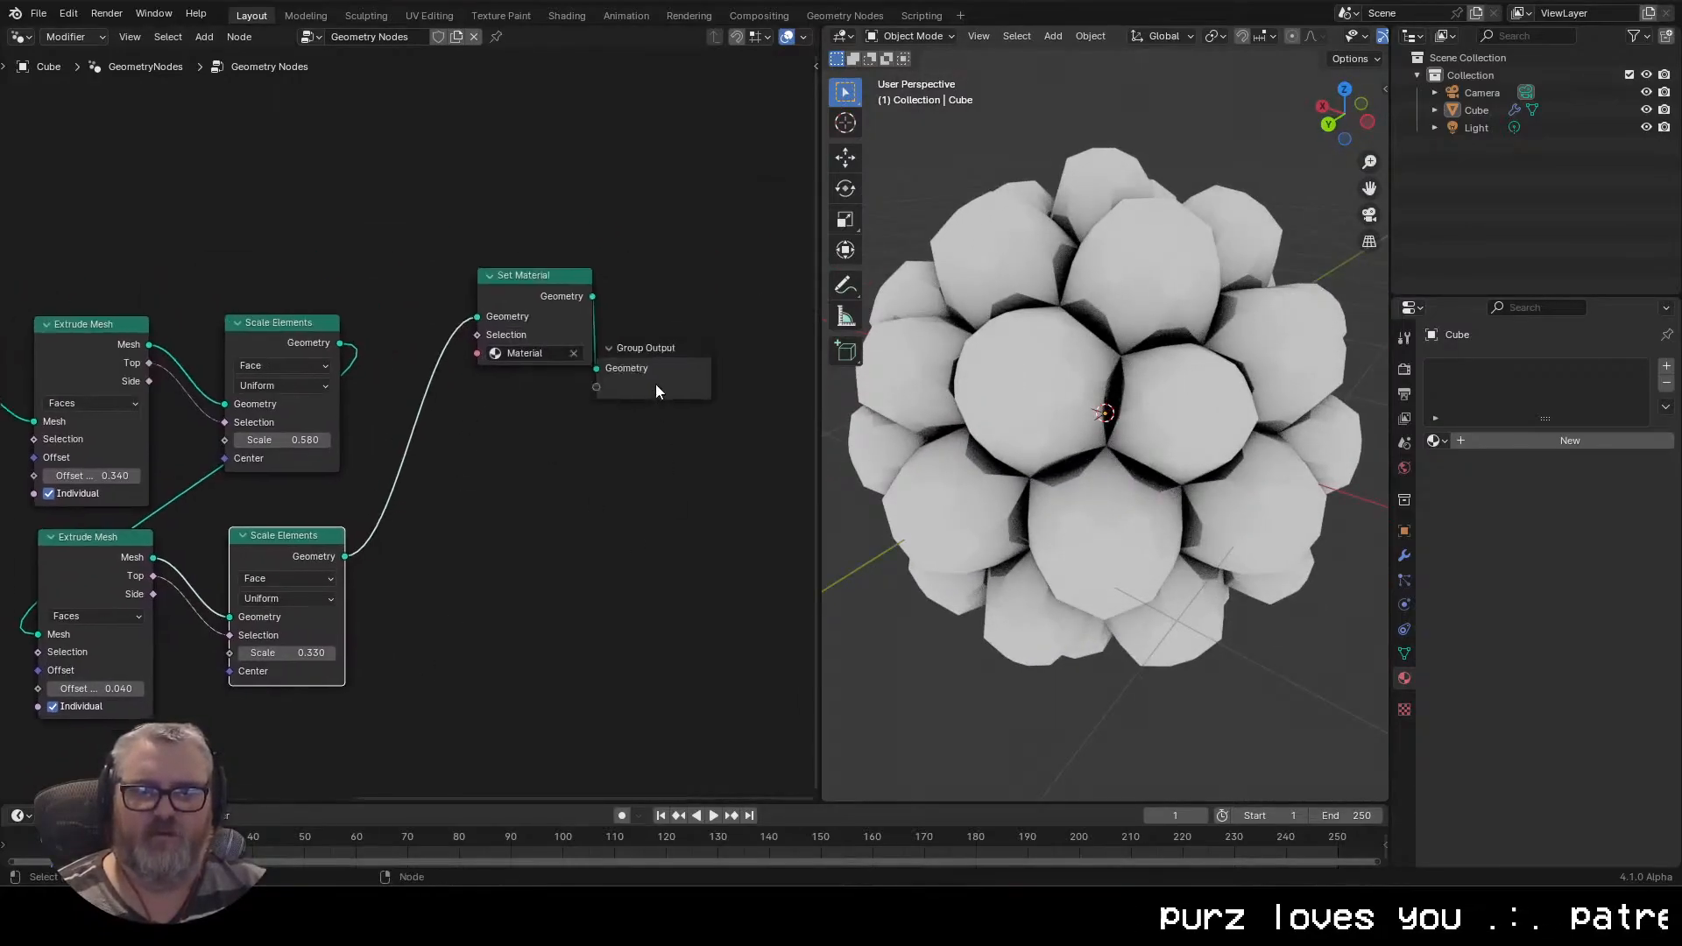
pyautogui.moveTo(655, 391); pyautogui.dragTo(722, 338)
pyautogui.moveTo(707, 465); pyautogui.dragTo(561, 237)
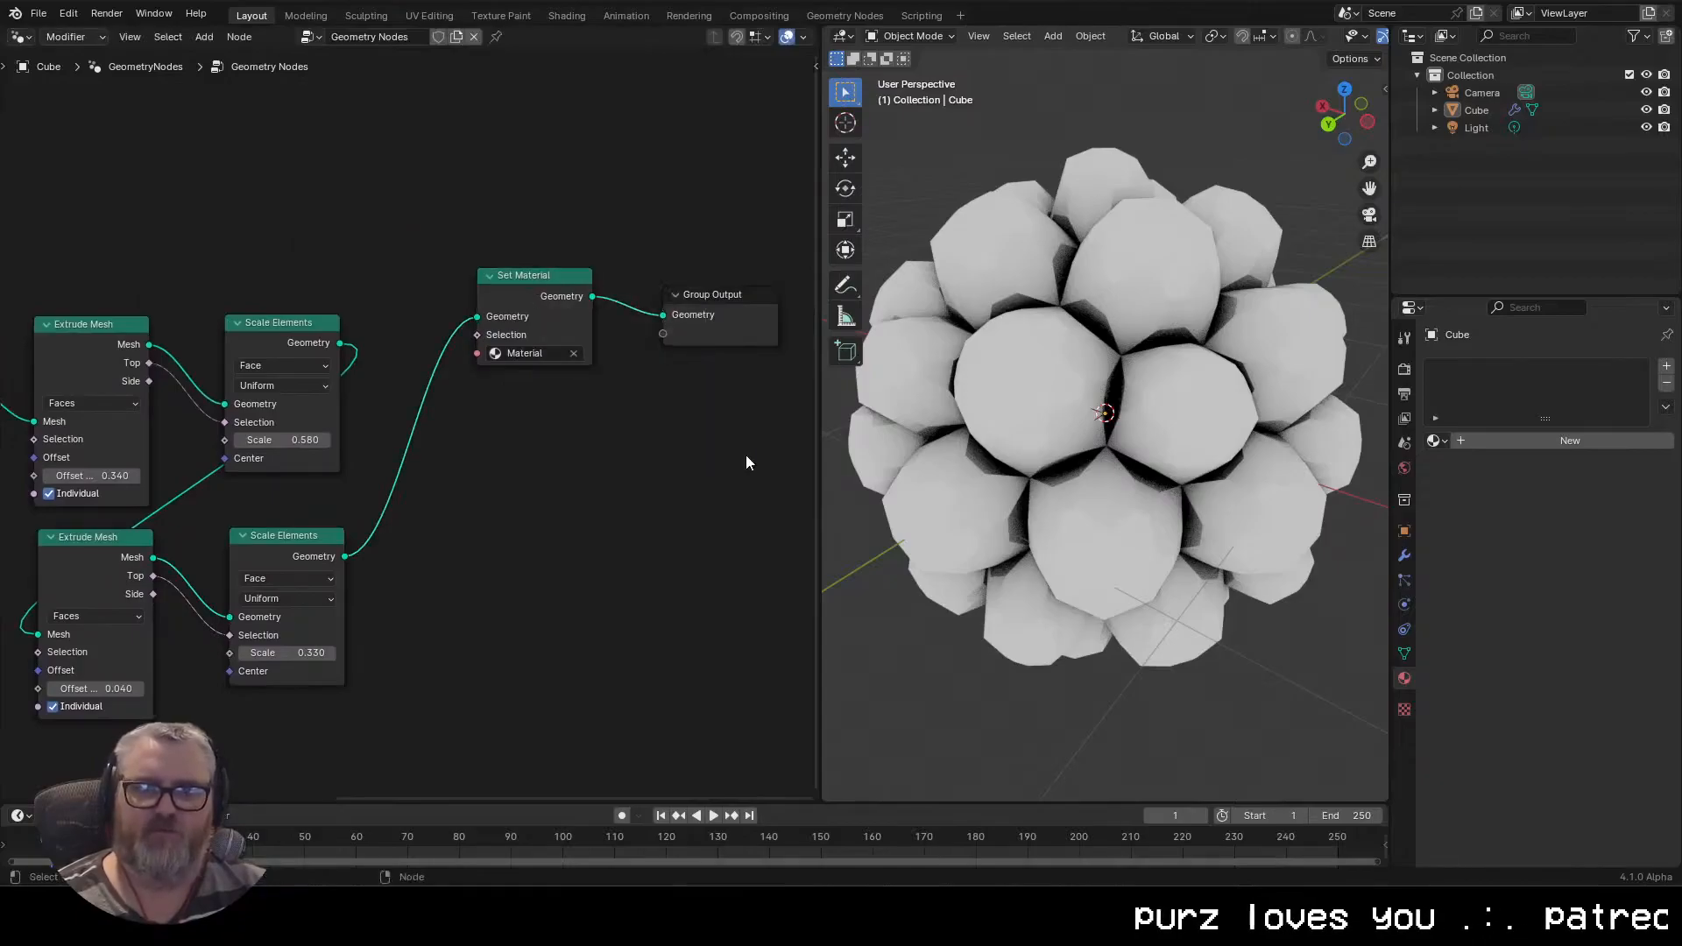
pyautogui.press('g')
pyautogui.click(662, 254)
# Insert a Subdivision Surface node at level 2 between the second Scale Elements and Set Material
pyautogui.hotkey('shift', 'a')
pyautogui.write('subdiv')
pyautogui.click(712, 575)
pyautogui.click(469, 387)
pyautogui.click(568, 468)
pyautogui.moveTo(647, 479); pyautogui.dragTo(567, 512)
pyautogui.moveTo(1218, 739); pyautogui.dragTo(1095, 701)
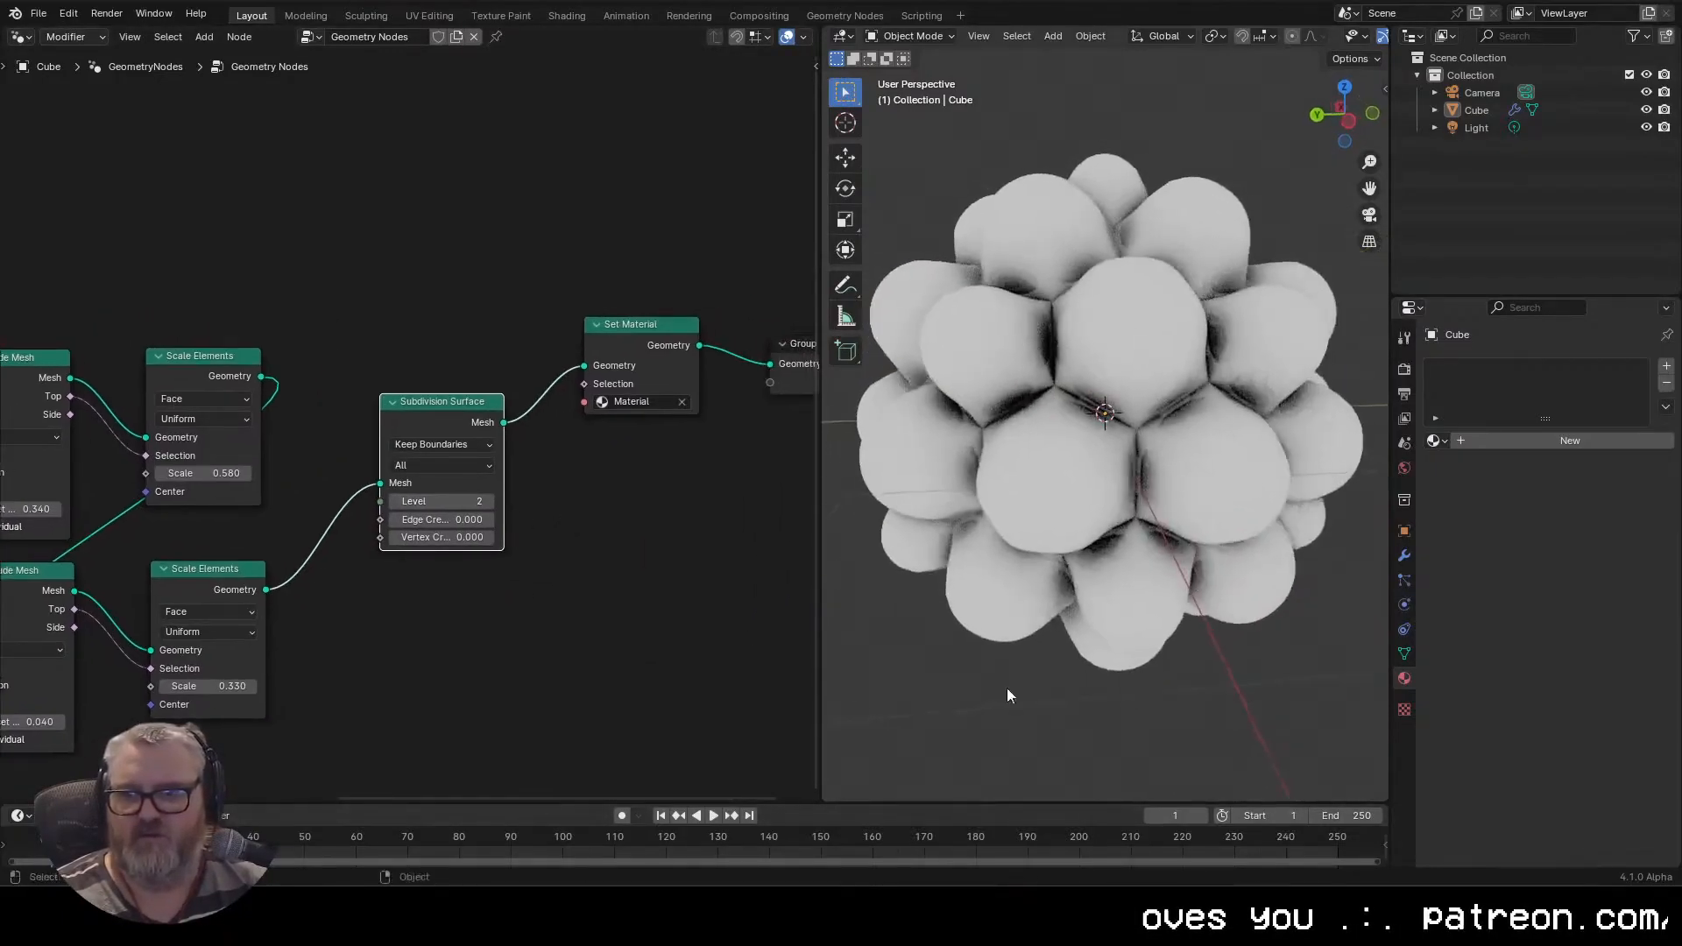
# Insert a Set Shade Smooth node between Subdivision Surface and Set Material
pyautogui.hotkey('shift', 'a')
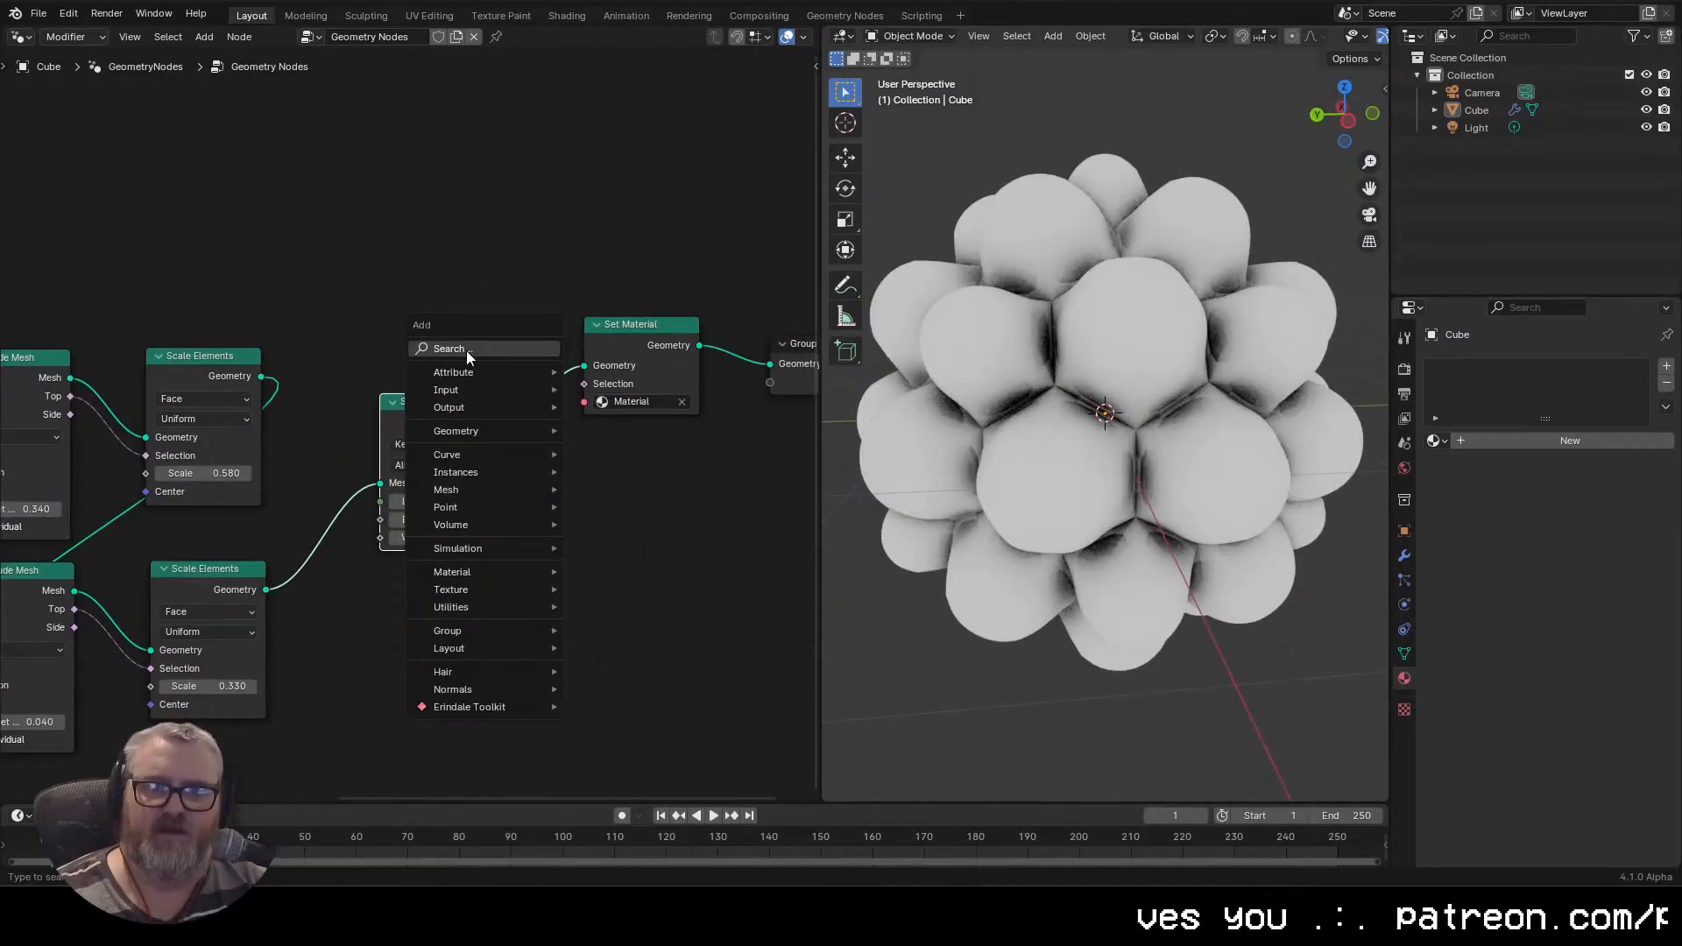
pyautogui.write('set shad')
pyautogui.press('Return')
pyautogui.click(570, 346)
# Set the Subdivision Surface level to 1
pyautogui.click(487, 503)
pyautogui.click(393, 503)
pyautogui.moveTo(1261, 618); pyautogui.dragTo(1073, 560)
pyautogui.moveTo(460, 652); pyautogui.dragTo(573, 591)
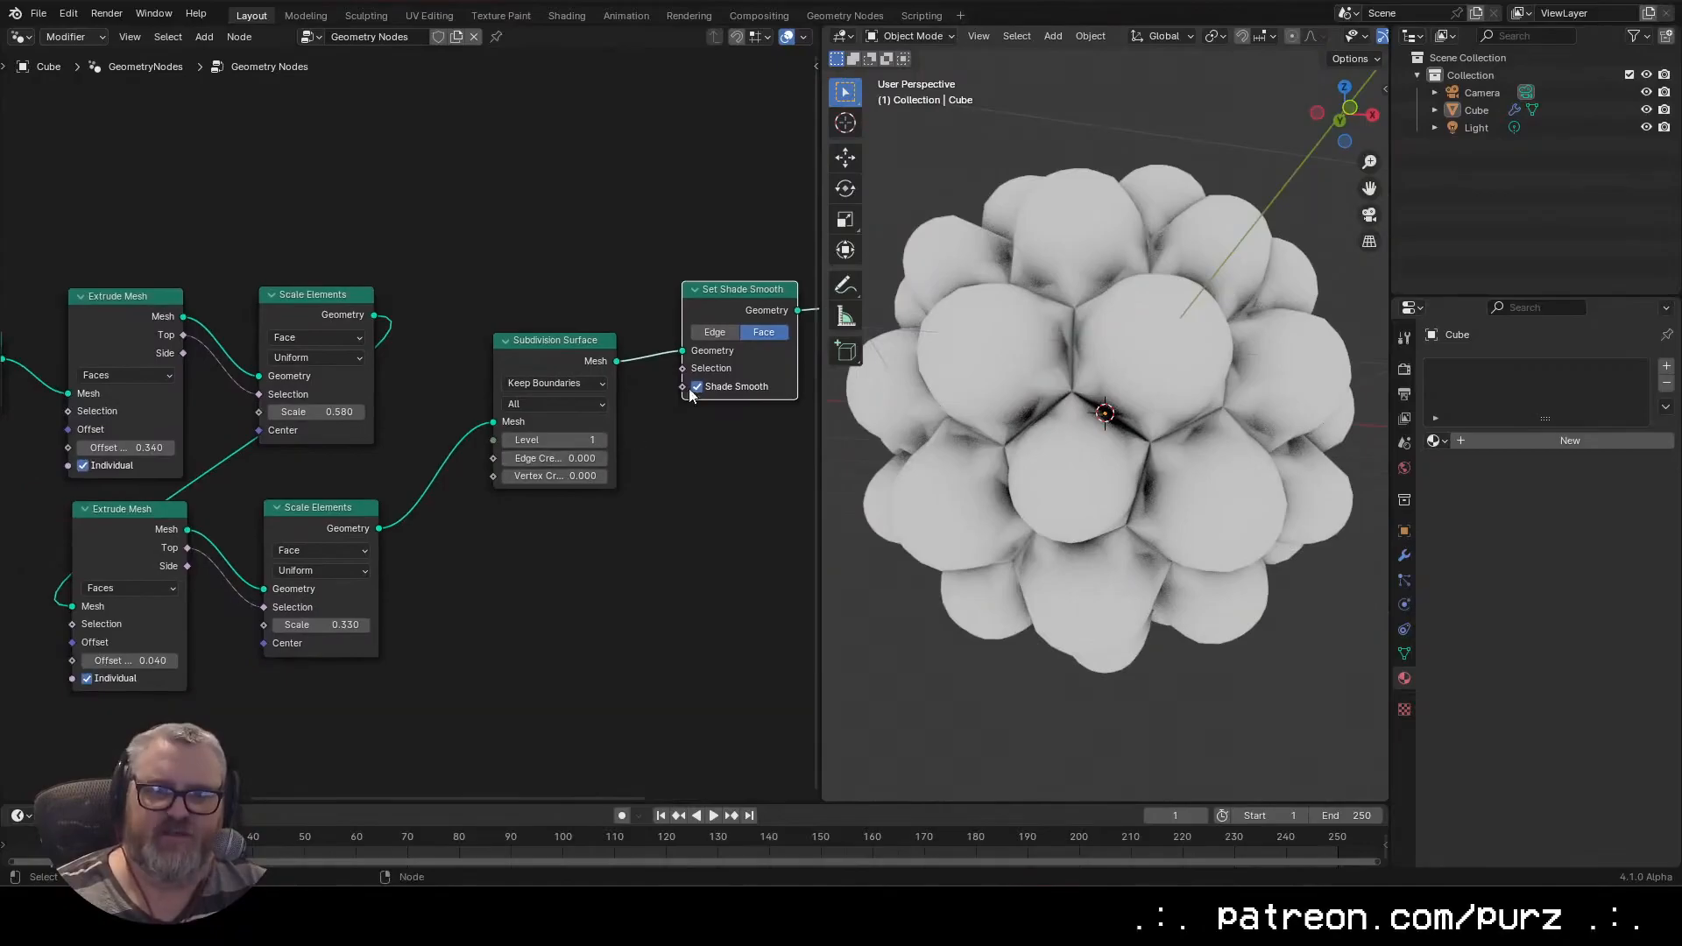
pyautogui.moveTo(610, 459); pyautogui.dragTo(384, 489)
# Try Subdivision Surface level 3 on the smooth-shaded shape, and return the level to 1
pyautogui.click(377, 469)
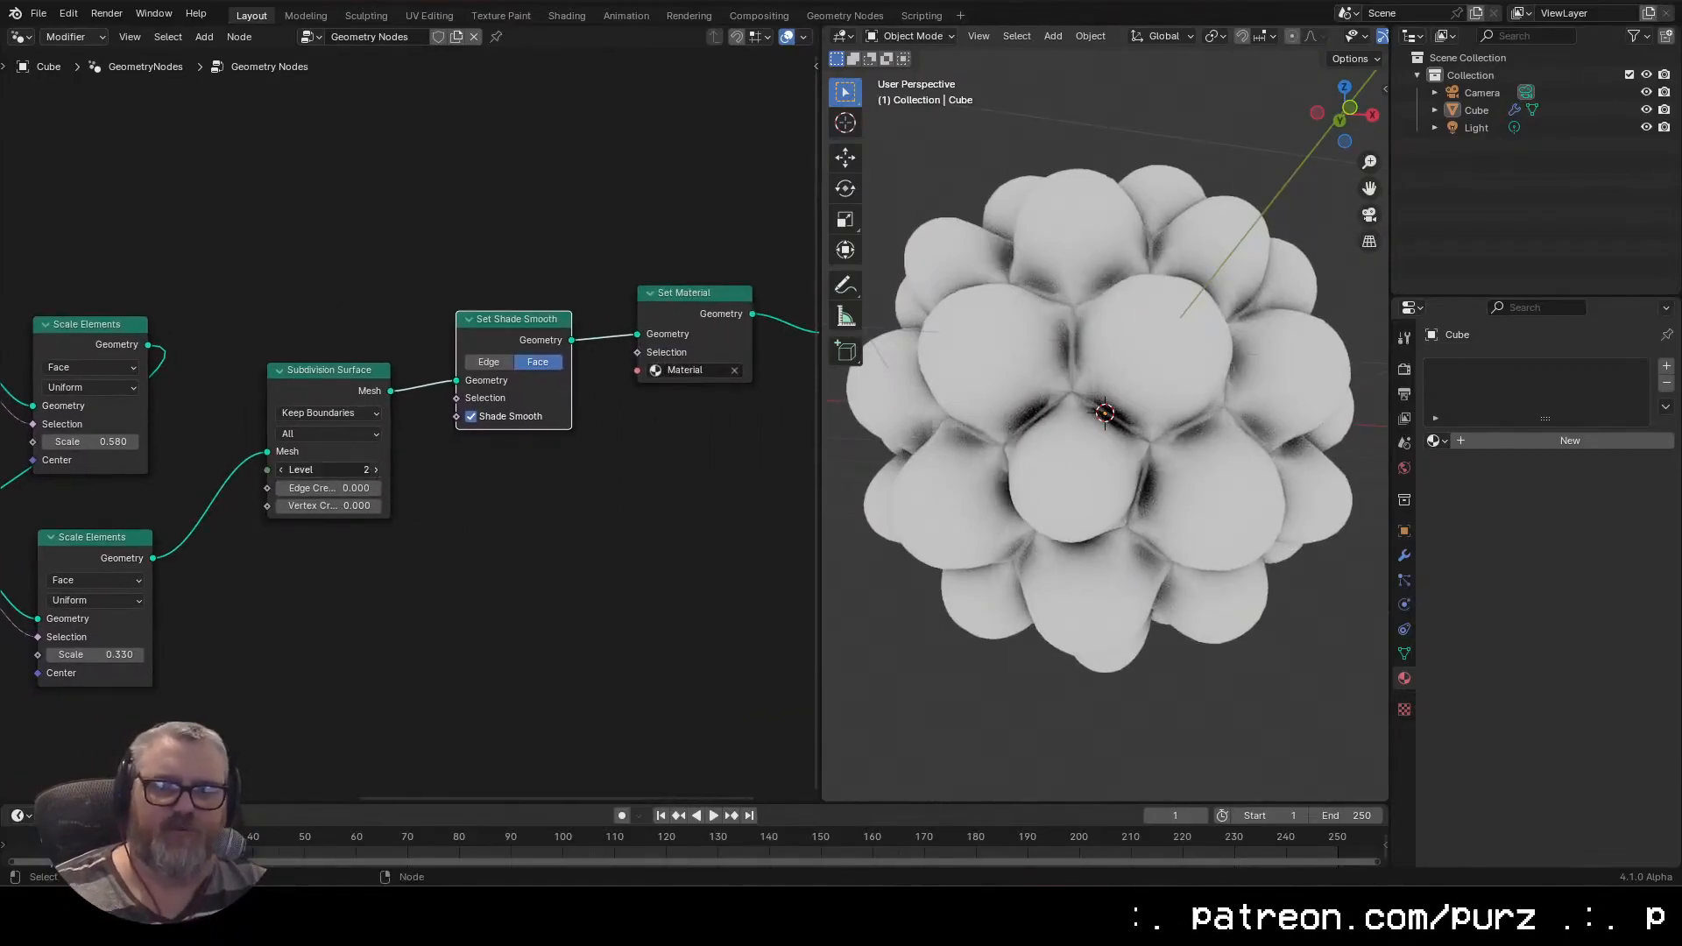
pyautogui.click(377, 469)
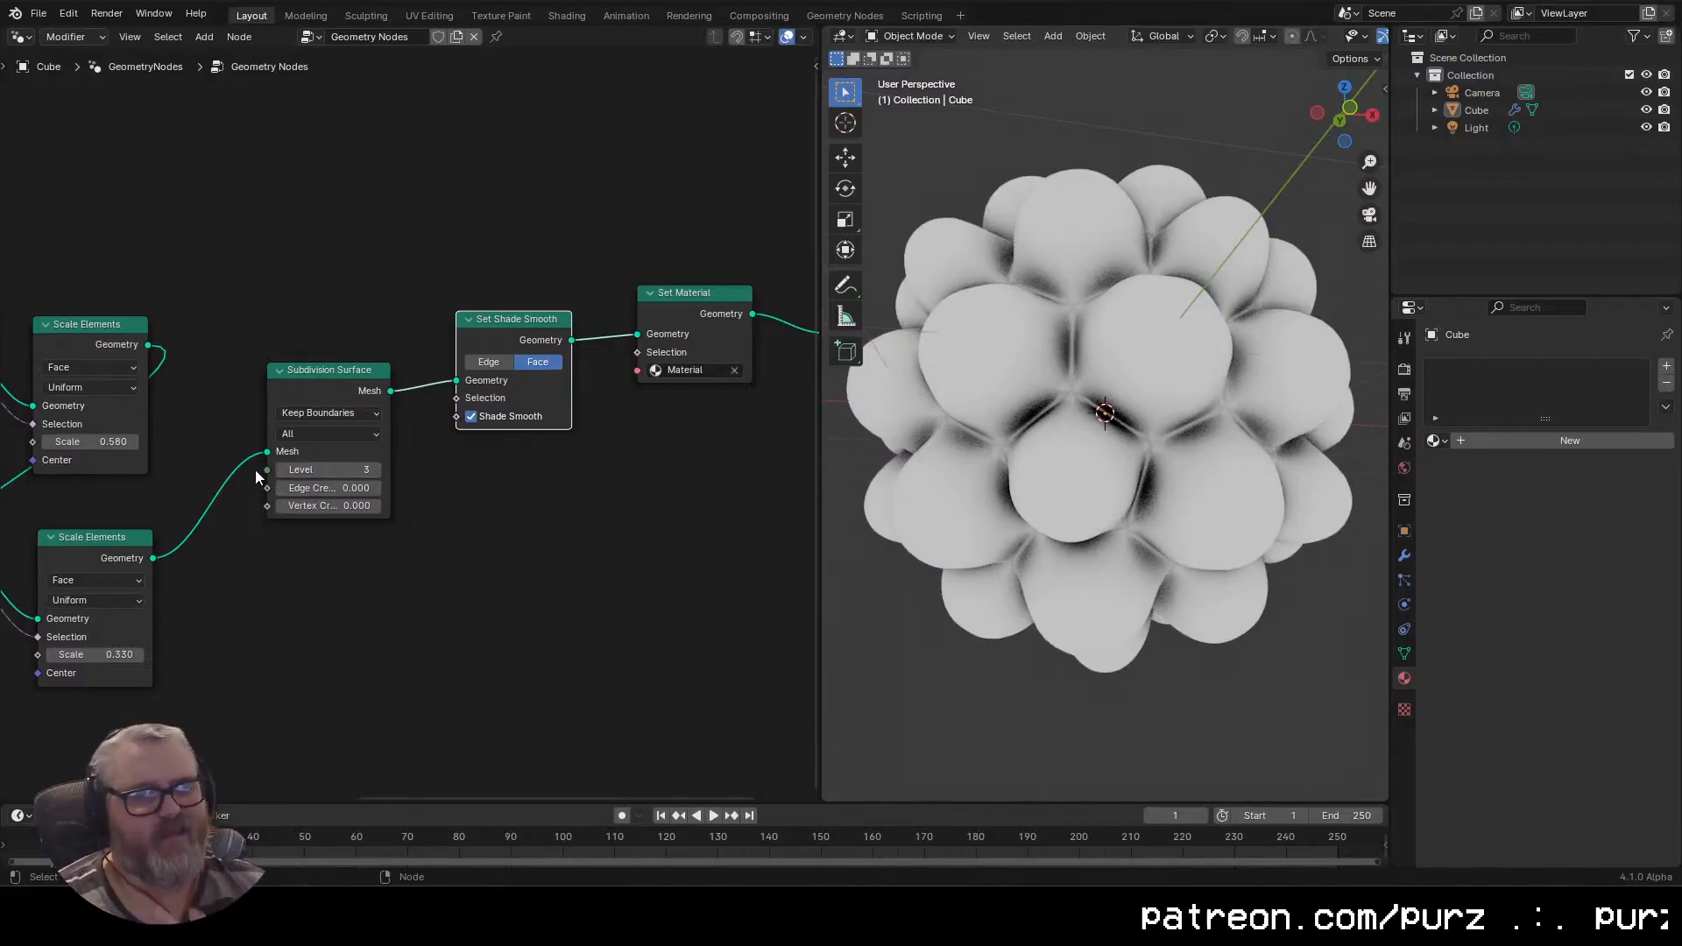
pyautogui.moveTo(1236, 608); pyautogui.dragTo(1176, 219)
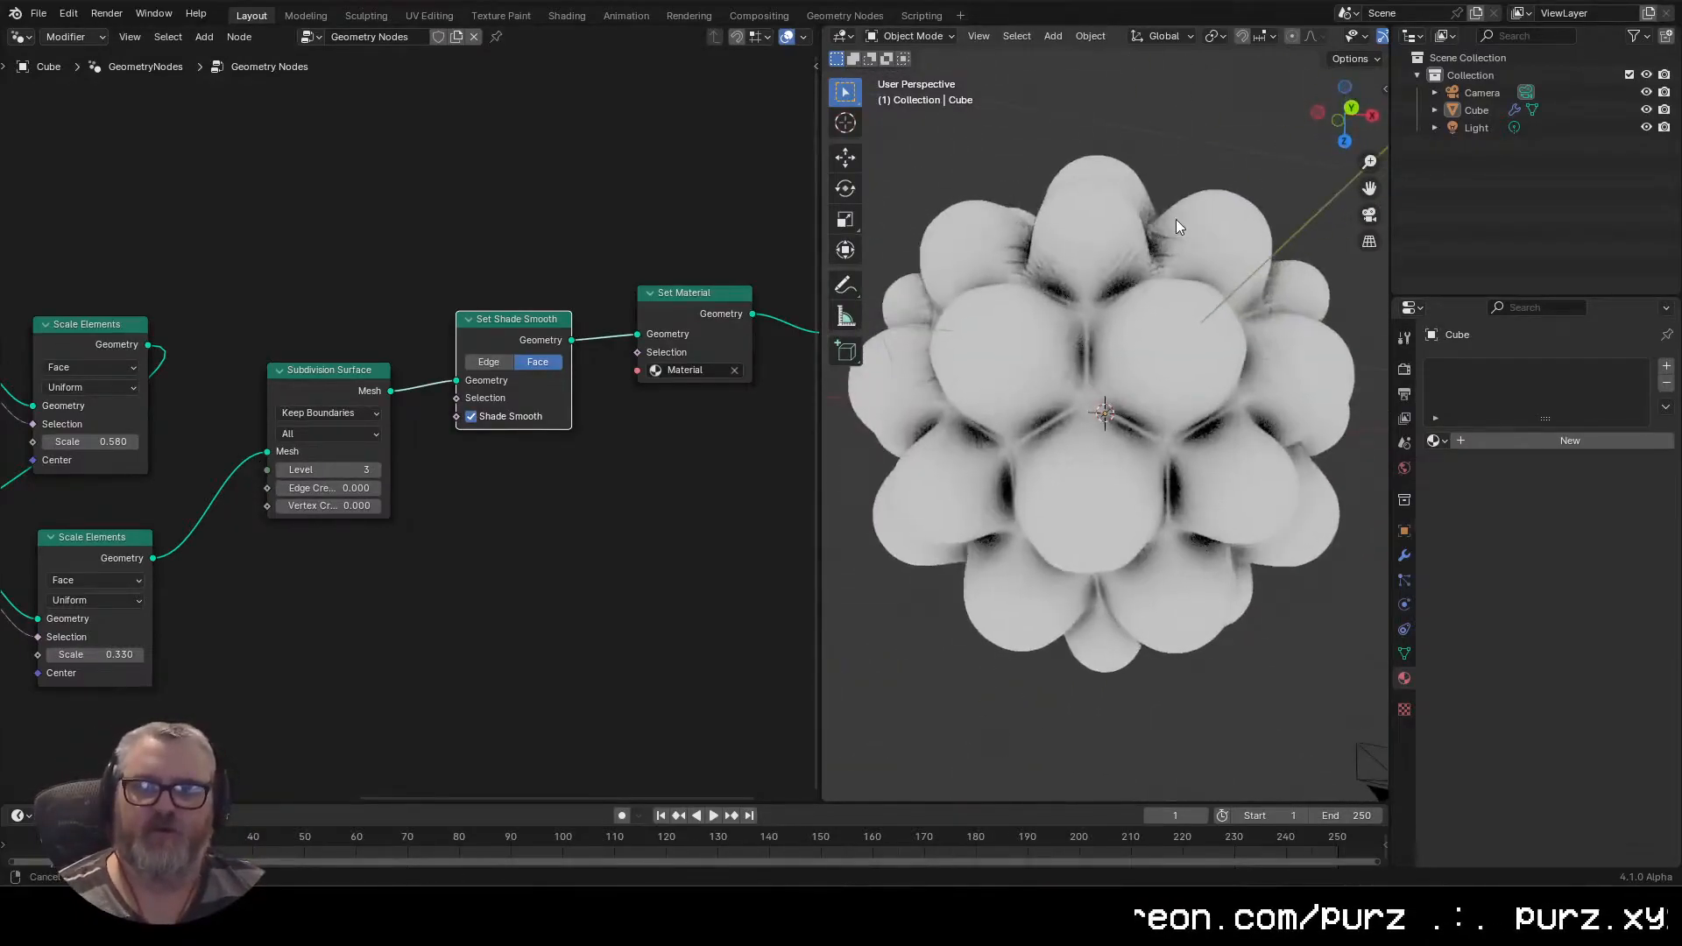
pyautogui.click(282, 473)
pyautogui.click(282, 472)
pyautogui.moveTo(995, 601); pyautogui.dragTo(1039, 449)
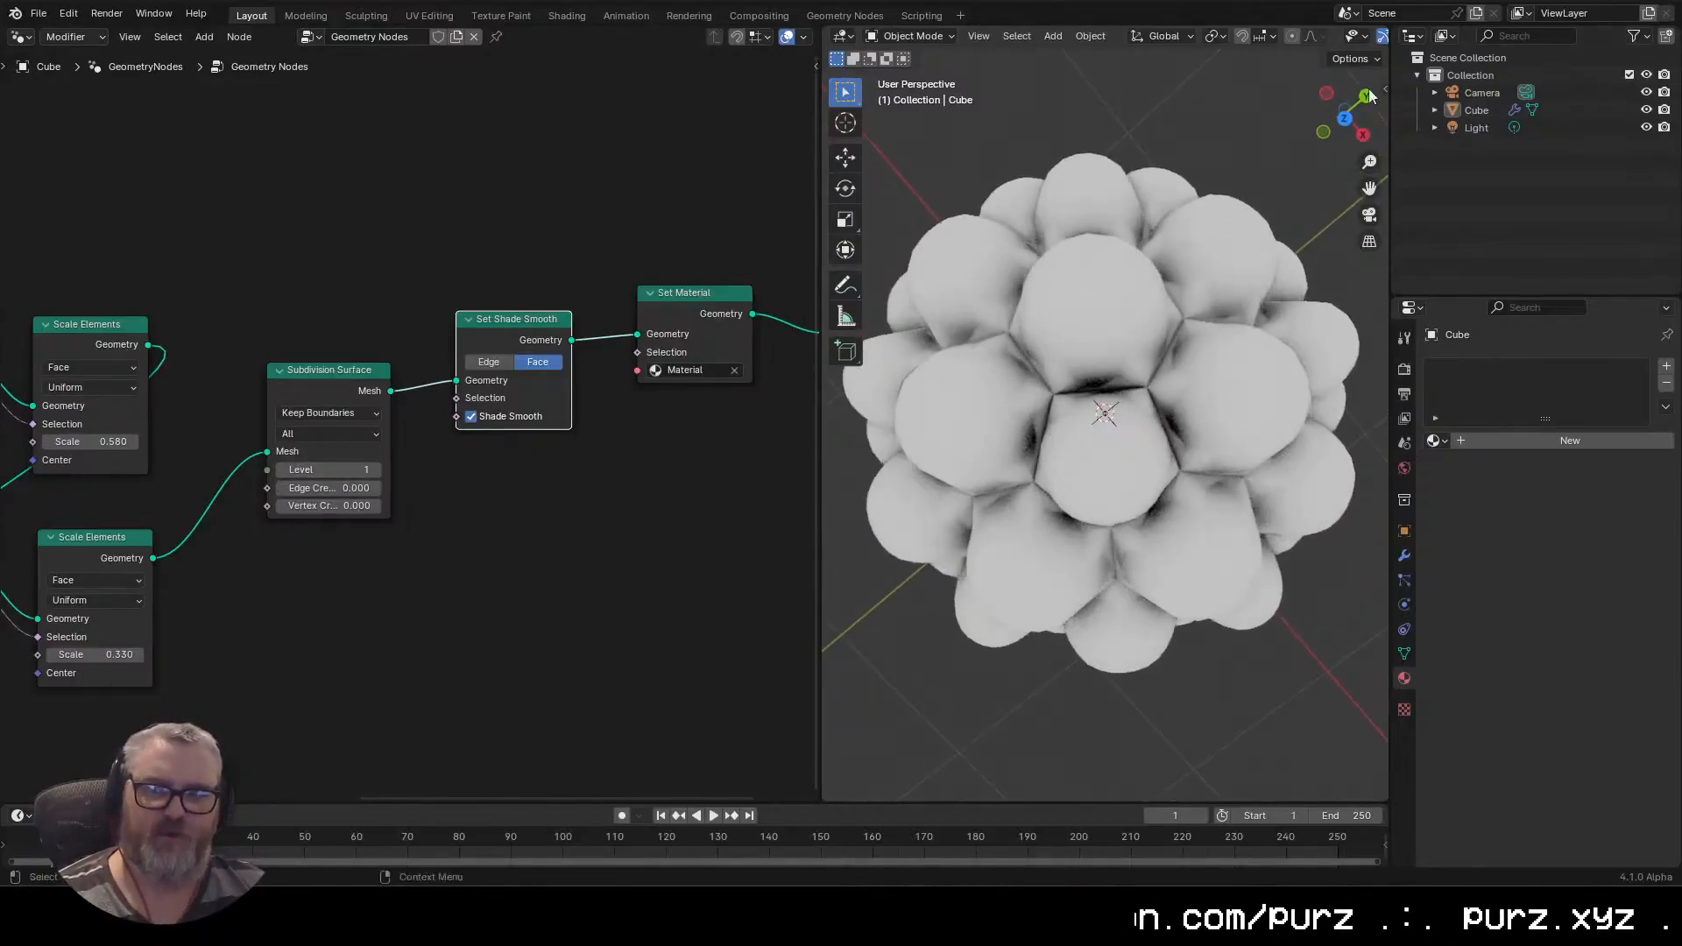
# Compare subdivision levels 3 and 1 in the right orthographic view, ending at level 1
pyautogui.click(1364, 132)
pyautogui.scroll(2, 1060, 638)
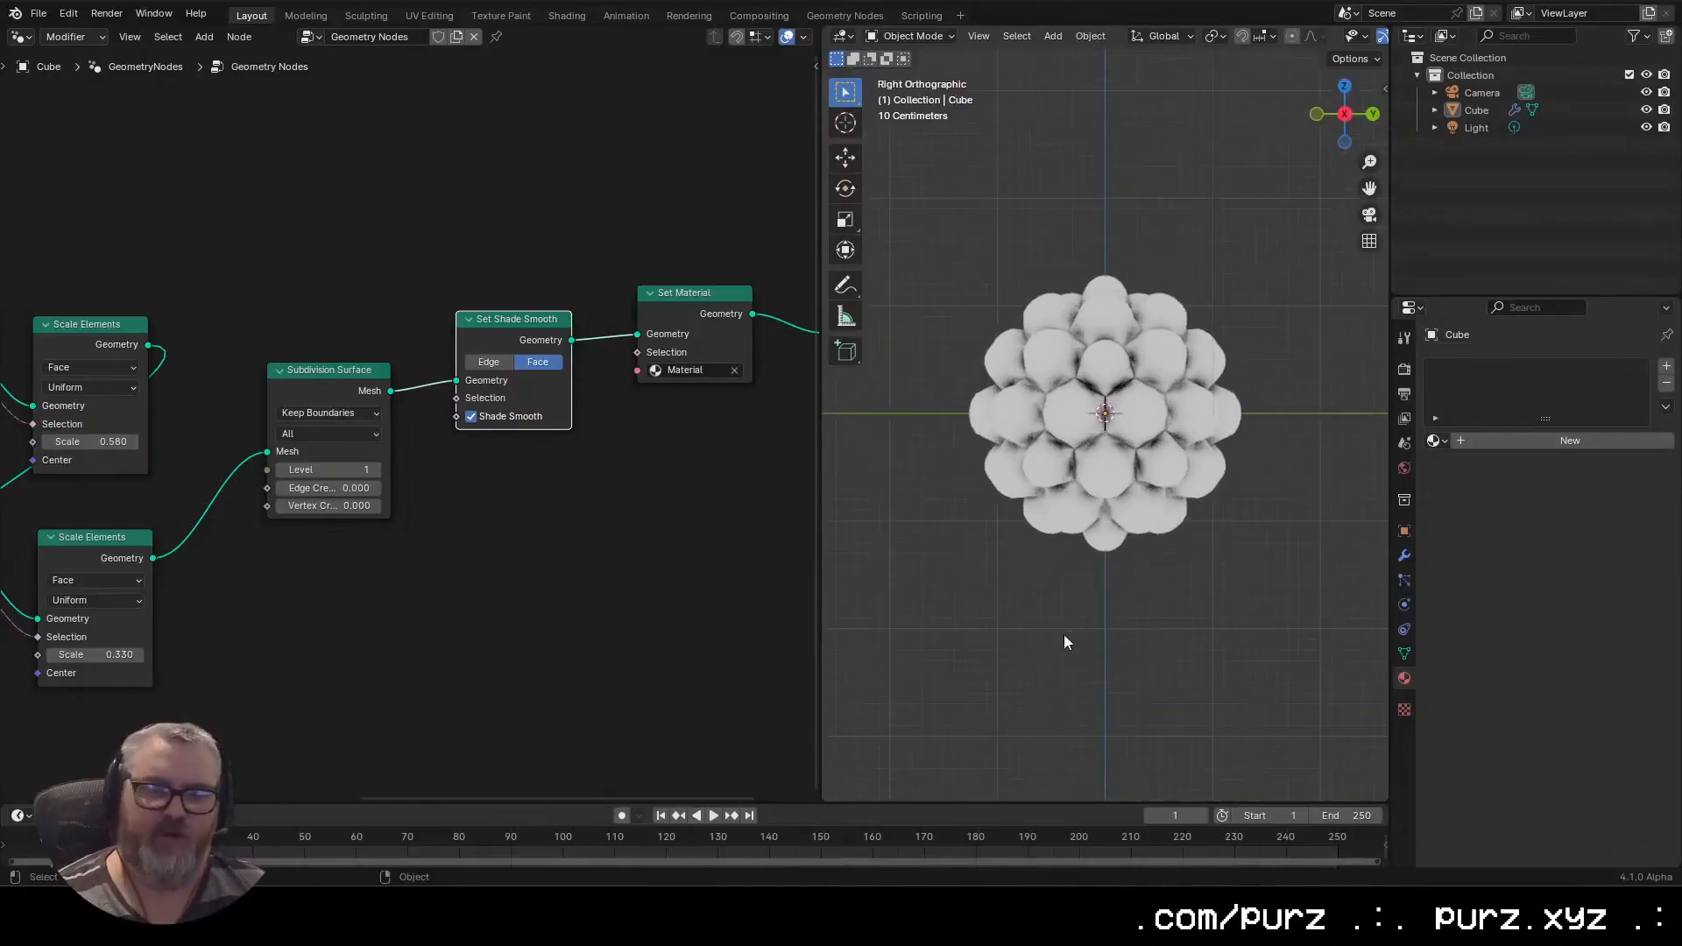
pyautogui.click(376, 470)
pyautogui.click(376, 469)
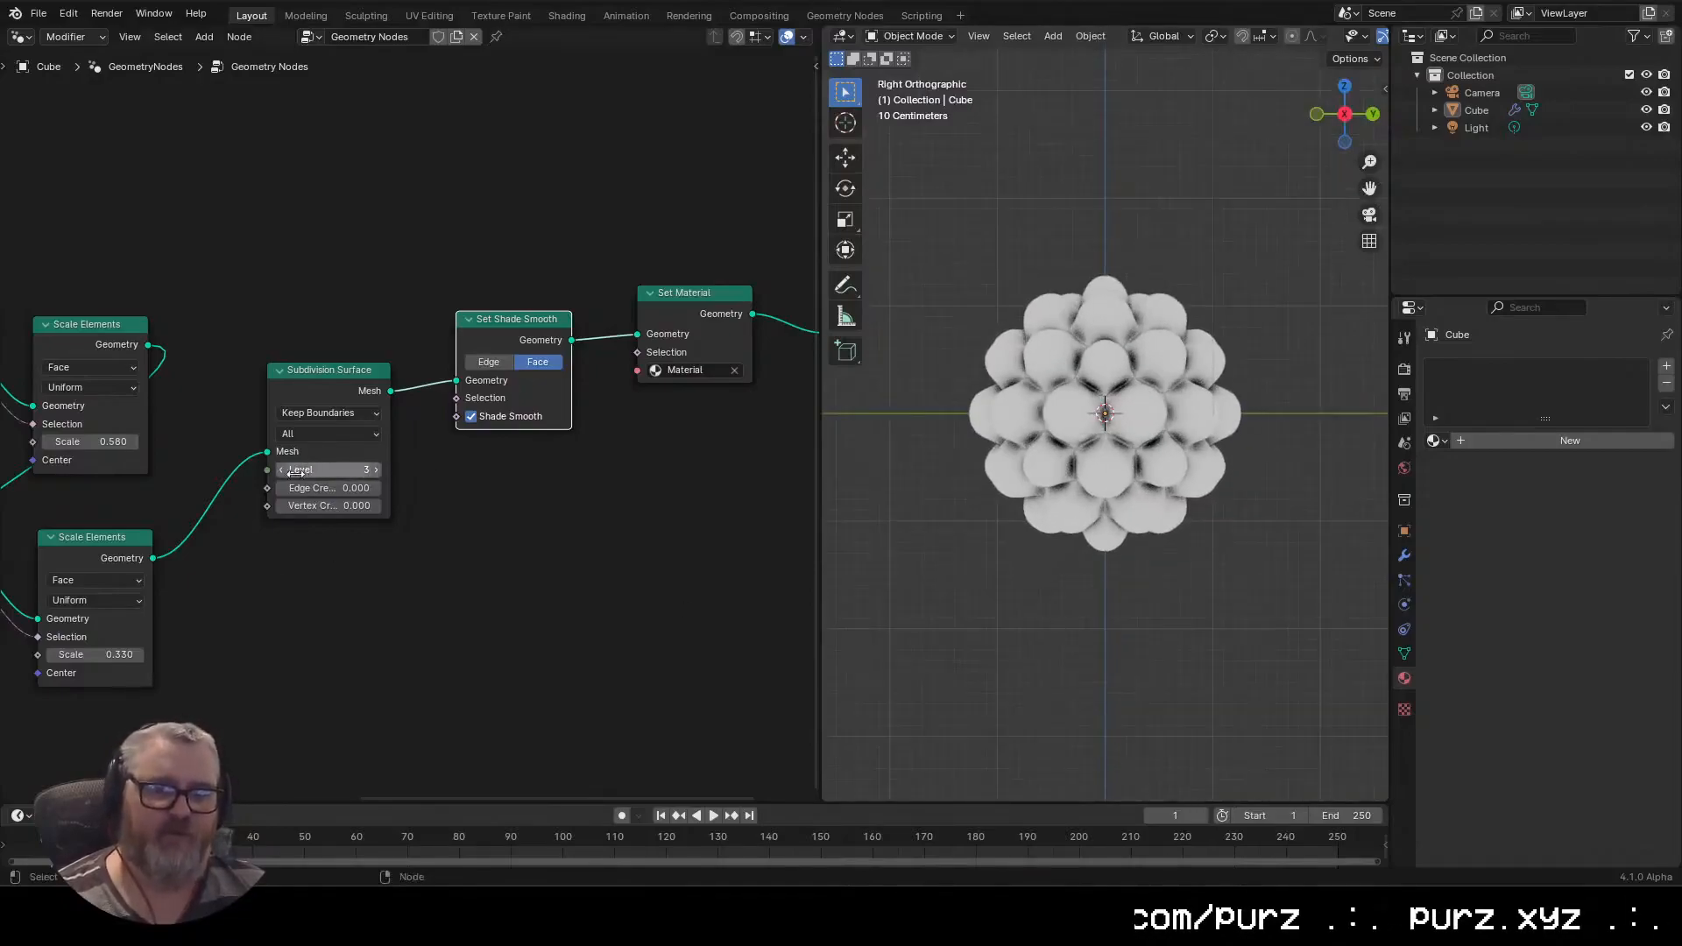
pyautogui.click(278, 470)
pyautogui.click(279, 470)
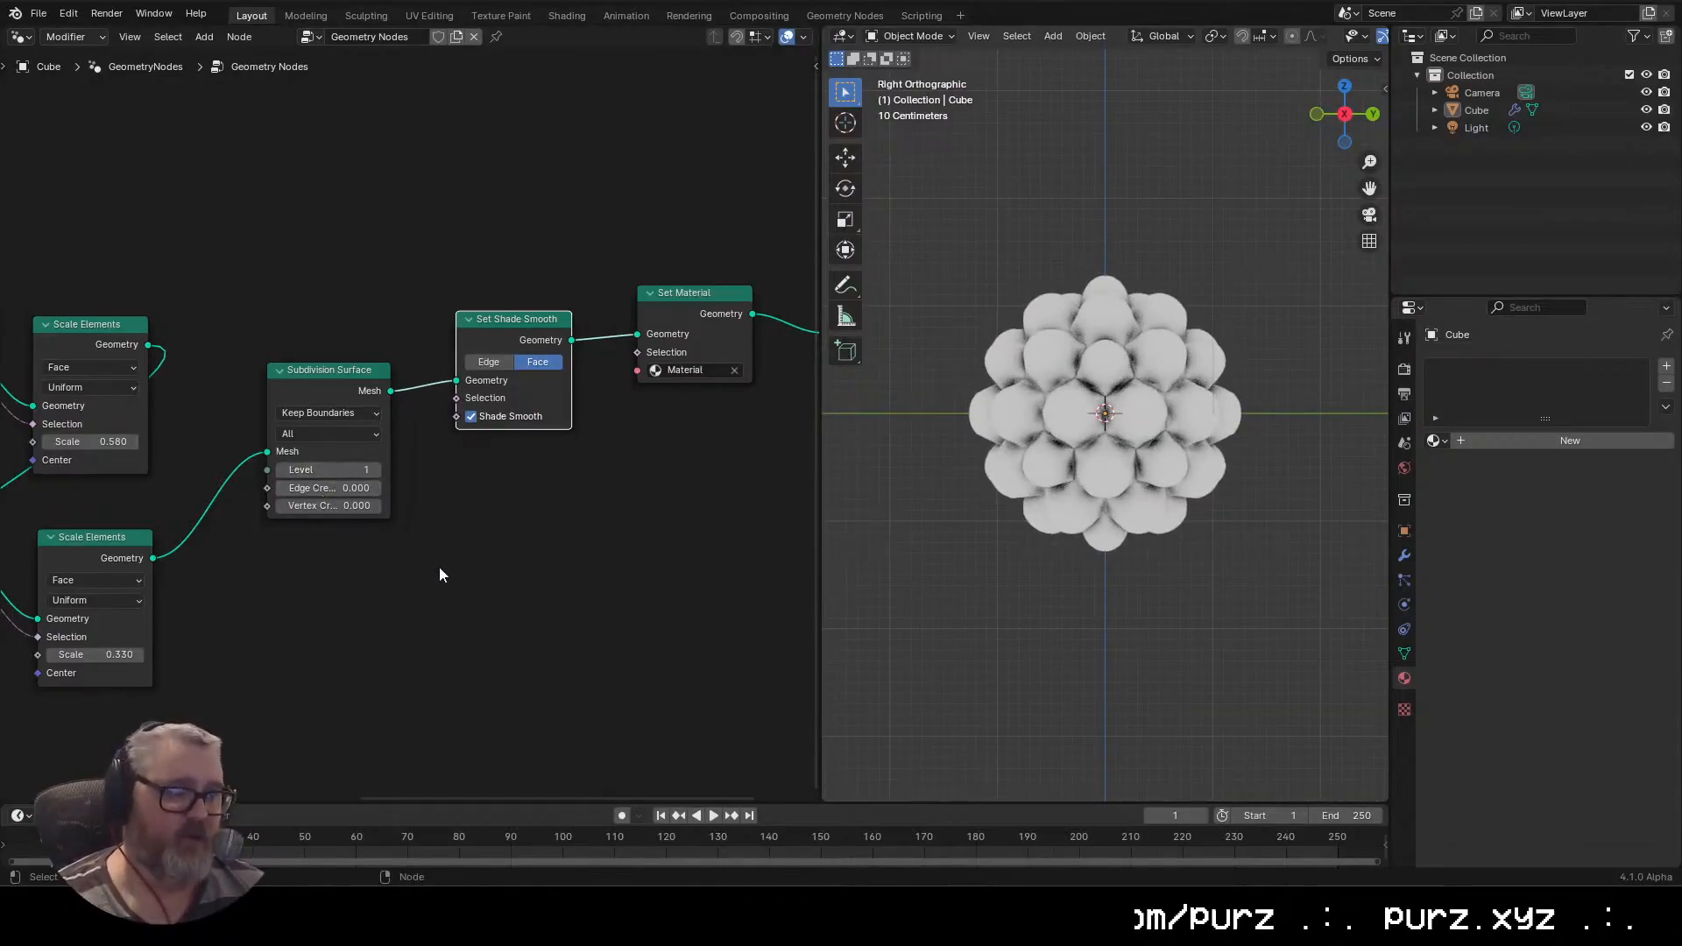
# Select the shape in the viewport and move the Subdivision Surface node slightly closer to the Scale Elements nodes
pyautogui.click(1141, 435)
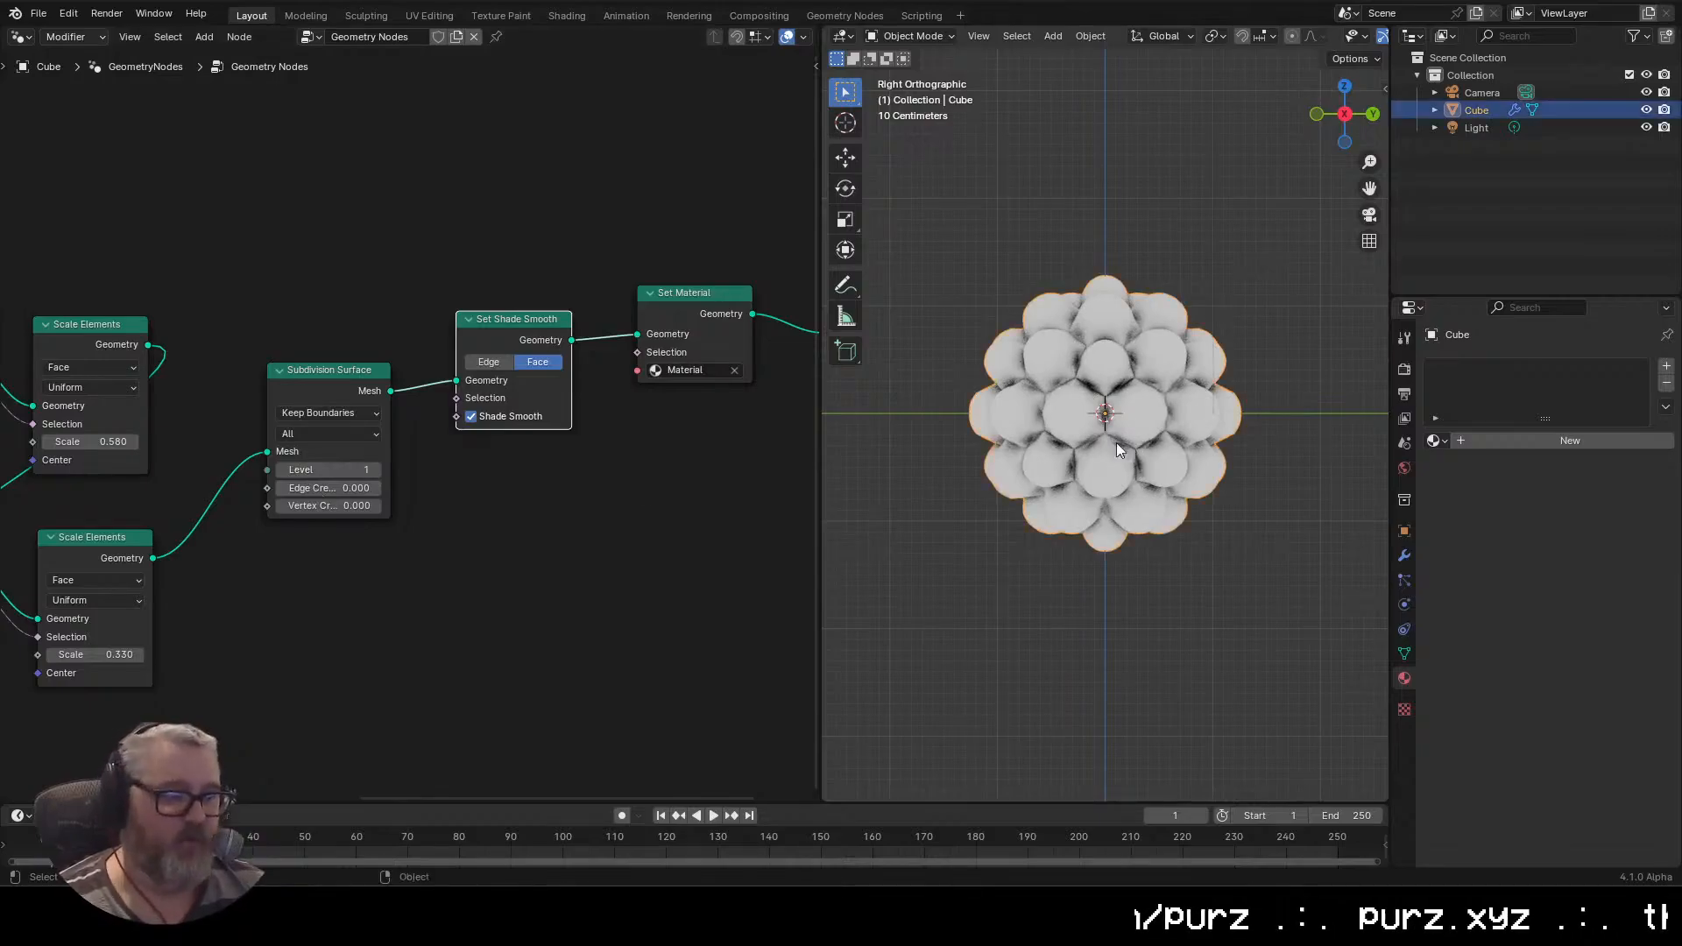
pyautogui.moveTo(350, 602); pyautogui.dragTo(575, 535)
pyautogui.click(556, 305)
pyautogui.moveTo(555, 305)
pyautogui.mouseDown()
pyautogui.moveTo(553, 265)
pyautogui.moveTo(538, 298)
pyautogui.mouseUp()
pyautogui.moveTo(478, 212); pyautogui.dragTo(698, 203)
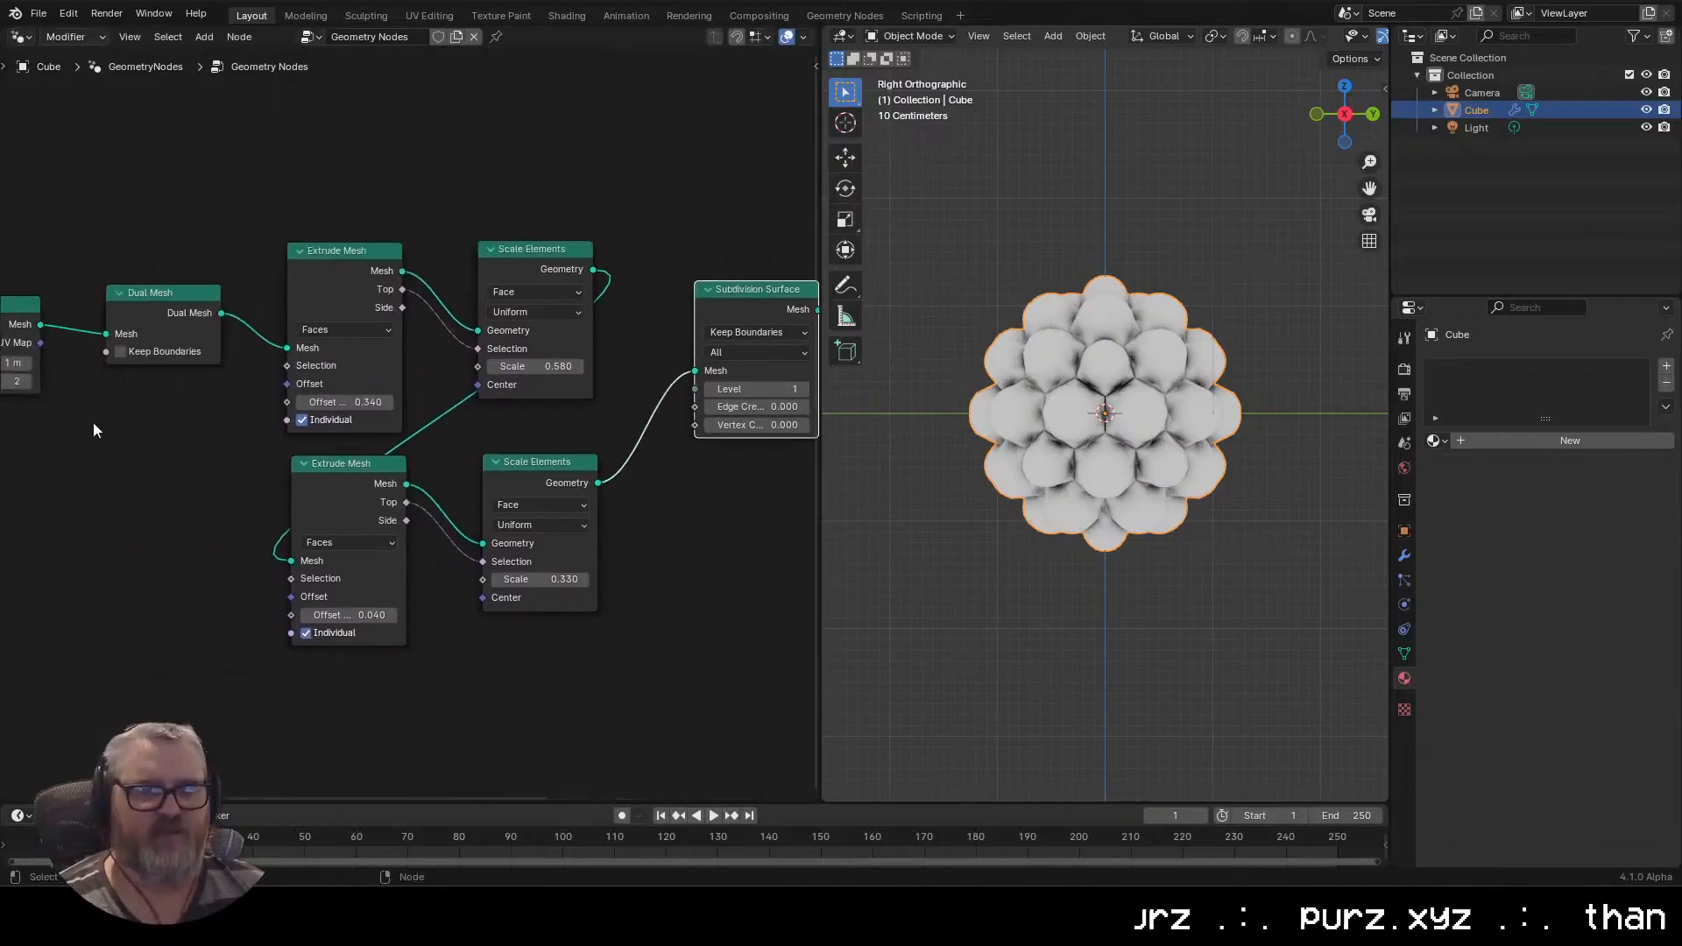
pyautogui.moveTo(130, 398); pyautogui.dragTo(360, 371)
# Set the Ico Sphere subdivisions to 3
pyautogui.click(171, 359)
pyautogui.click(260, 357)
pyautogui.click(260, 358)
pyautogui.moveTo(1077, 517); pyautogui.dragTo(1218, 510)
pyautogui.scroll(3, 1157, 582)
pyautogui.scroll(-3, 1218, 509)
# Set the first extrusion's offset scale to 0.980 and the second extrusion's offset scale to 4.440
pyautogui.moveTo(593, 386); pyautogui.dragTo(866, 492)
pyautogui.moveTo(602, 591)
pyautogui.mouseDown()
pyautogui.moveTo(876, 612)
pyautogui.moveTo(605, 593)
pyautogui.moveTo(624, 593)
pyautogui.mouseUp()
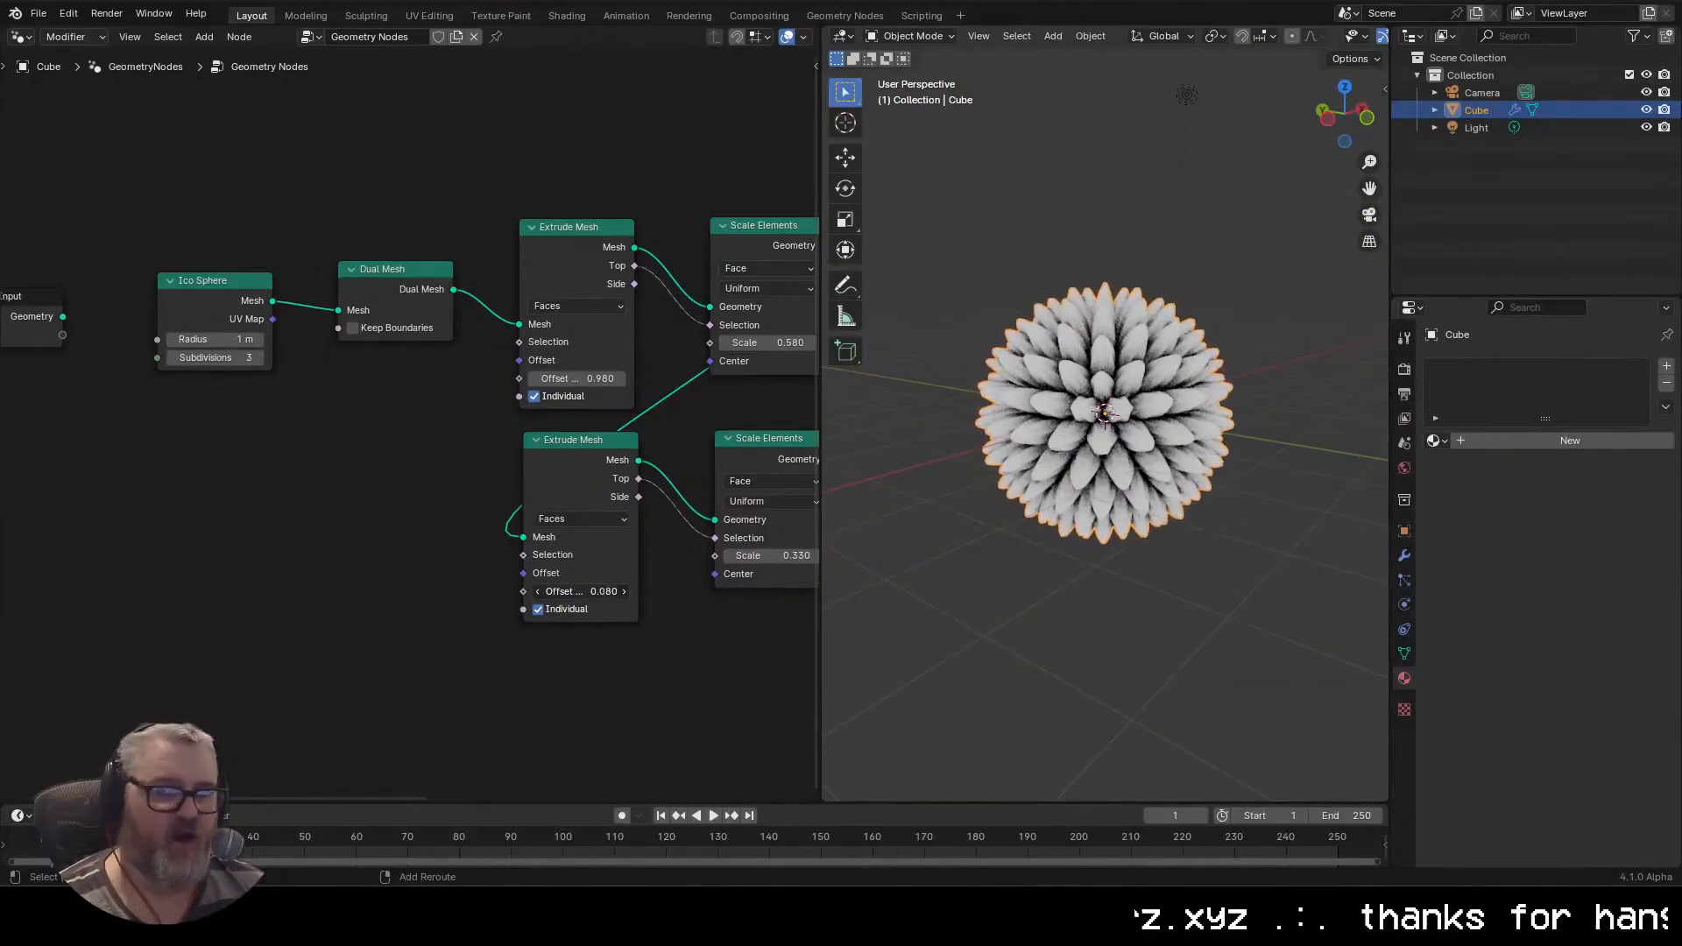
pyautogui.moveTo(581, 591)
pyautogui.mouseDown()
pyautogui.moveTo(665, 591)
pyautogui.moveTo(580, 592)
pyautogui.moveTo(619, 591)
pyautogui.moveTo(594, 591)
pyautogui.mouseUp()
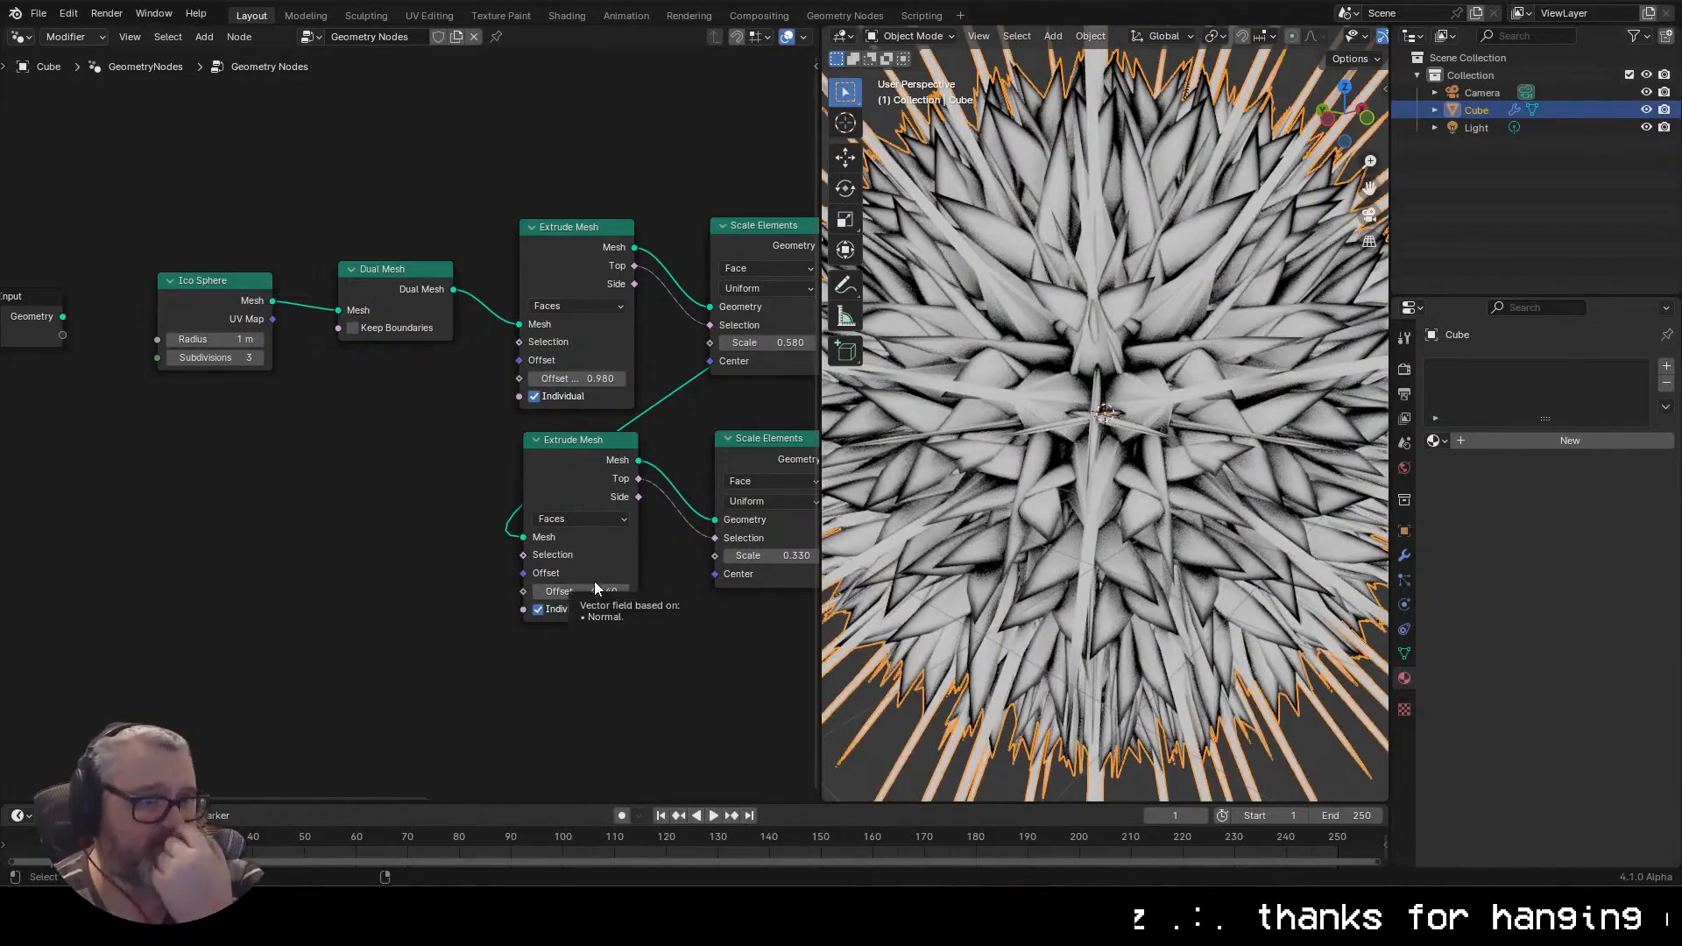
# Deselect the spiky shape and examine it from several angles, ending in the back orthographic view
pyautogui.moveTo(1171, 590); pyautogui.dragTo(998, 404)
pyautogui.scroll(-6, 1139, 425)
pyautogui.click(1295, 203)
pyautogui.scroll(6, 1226, 350)
pyautogui.moveTo(1227, 439); pyautogui.dragTo(1095, 395)
pyautogui.click(1331, 138)
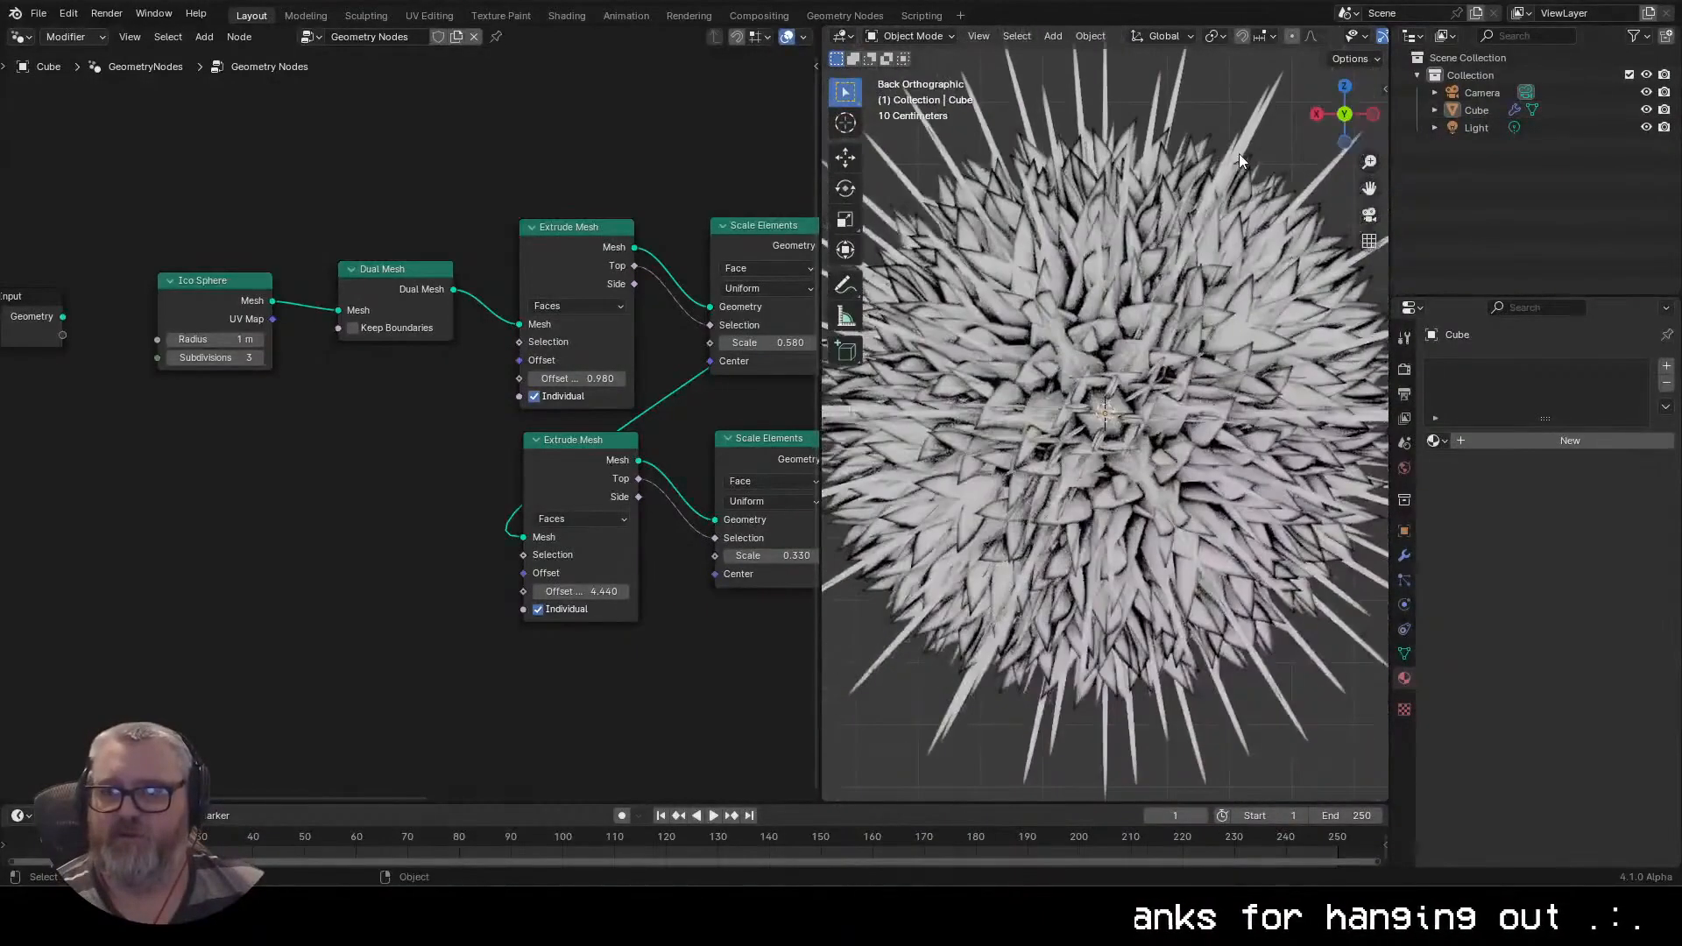
pyautogui.scroll(-3, 1279, 324)
# Select the spiky shape, set the timeline's end frame to 60, and play the animation
pyautogui.click(1227, 359)
pyautogui.press('space')
pyautogui.press('space')
pyautogui.click(1360, 814)
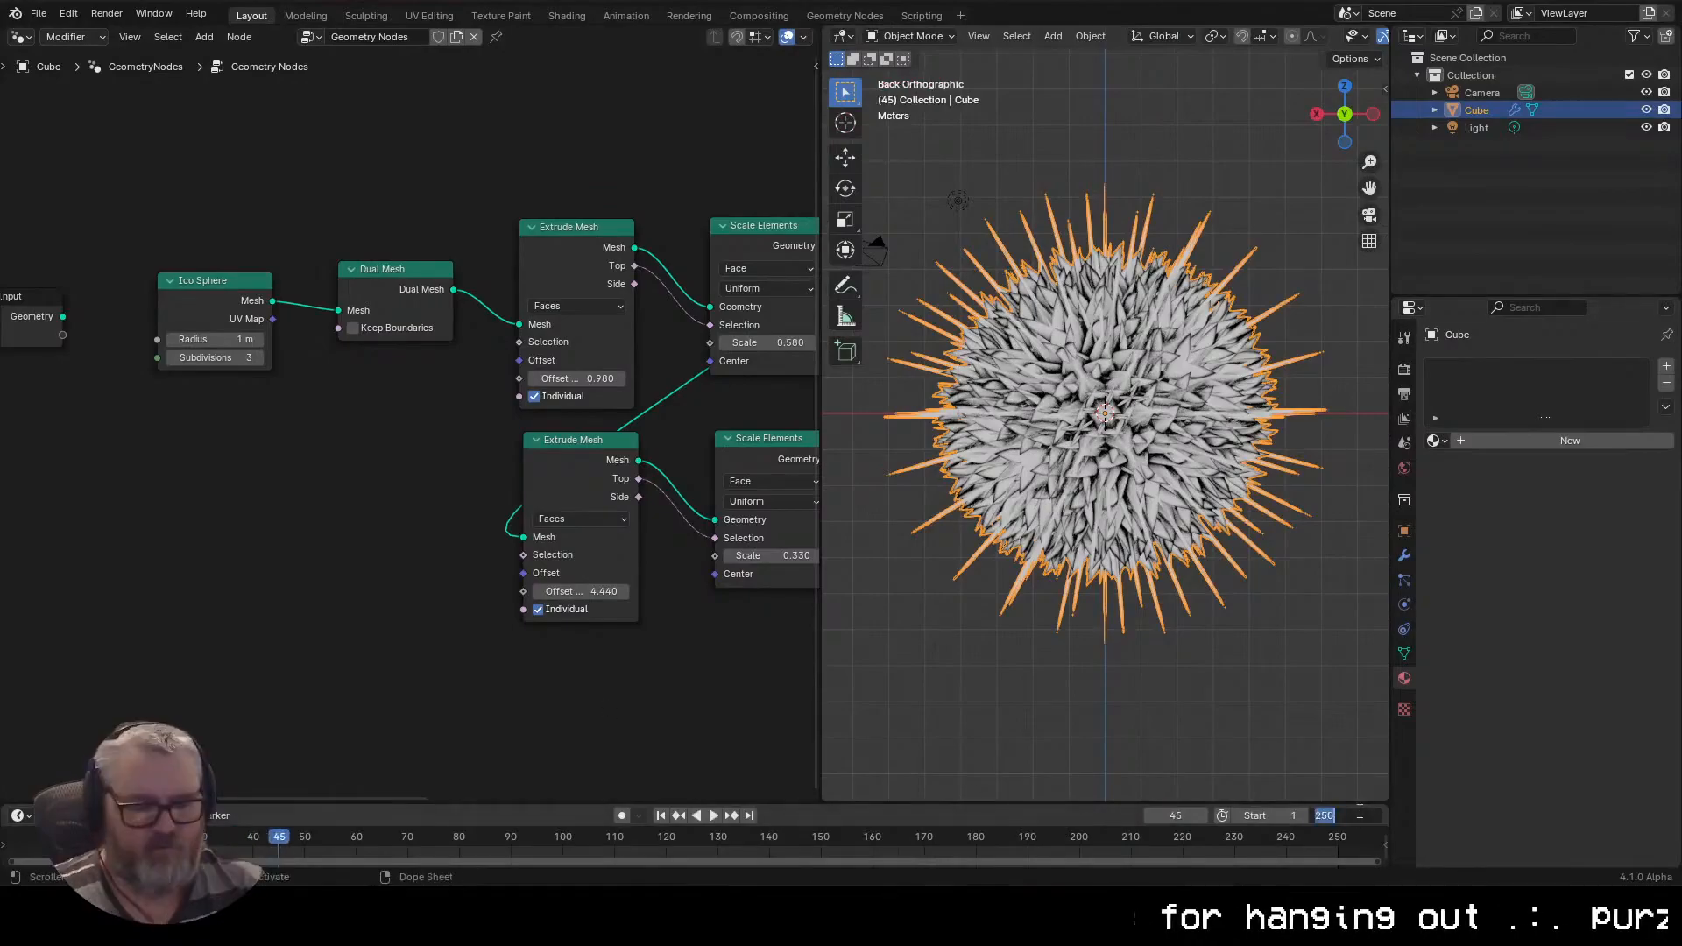
pyautogui.write('60')
pyautogui.press('Return')
pyautogui.press('space')
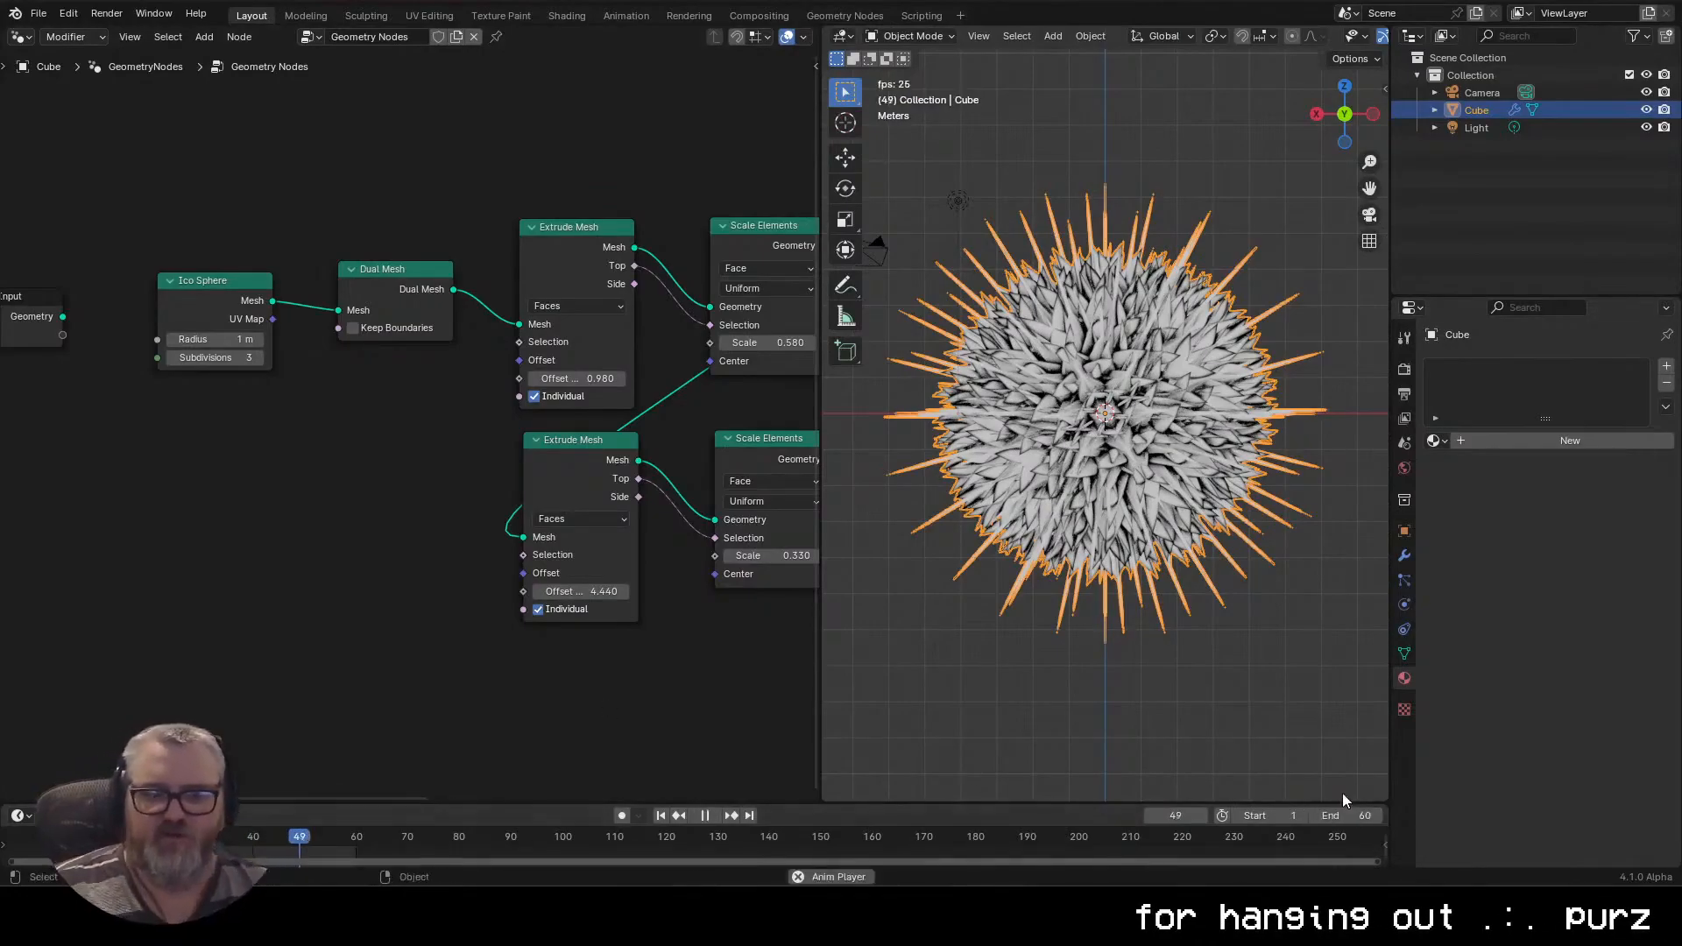
# Stop the playback, try an end frame of 240 for the timeline and return it to 60
pyautogui.click(1229, 182)
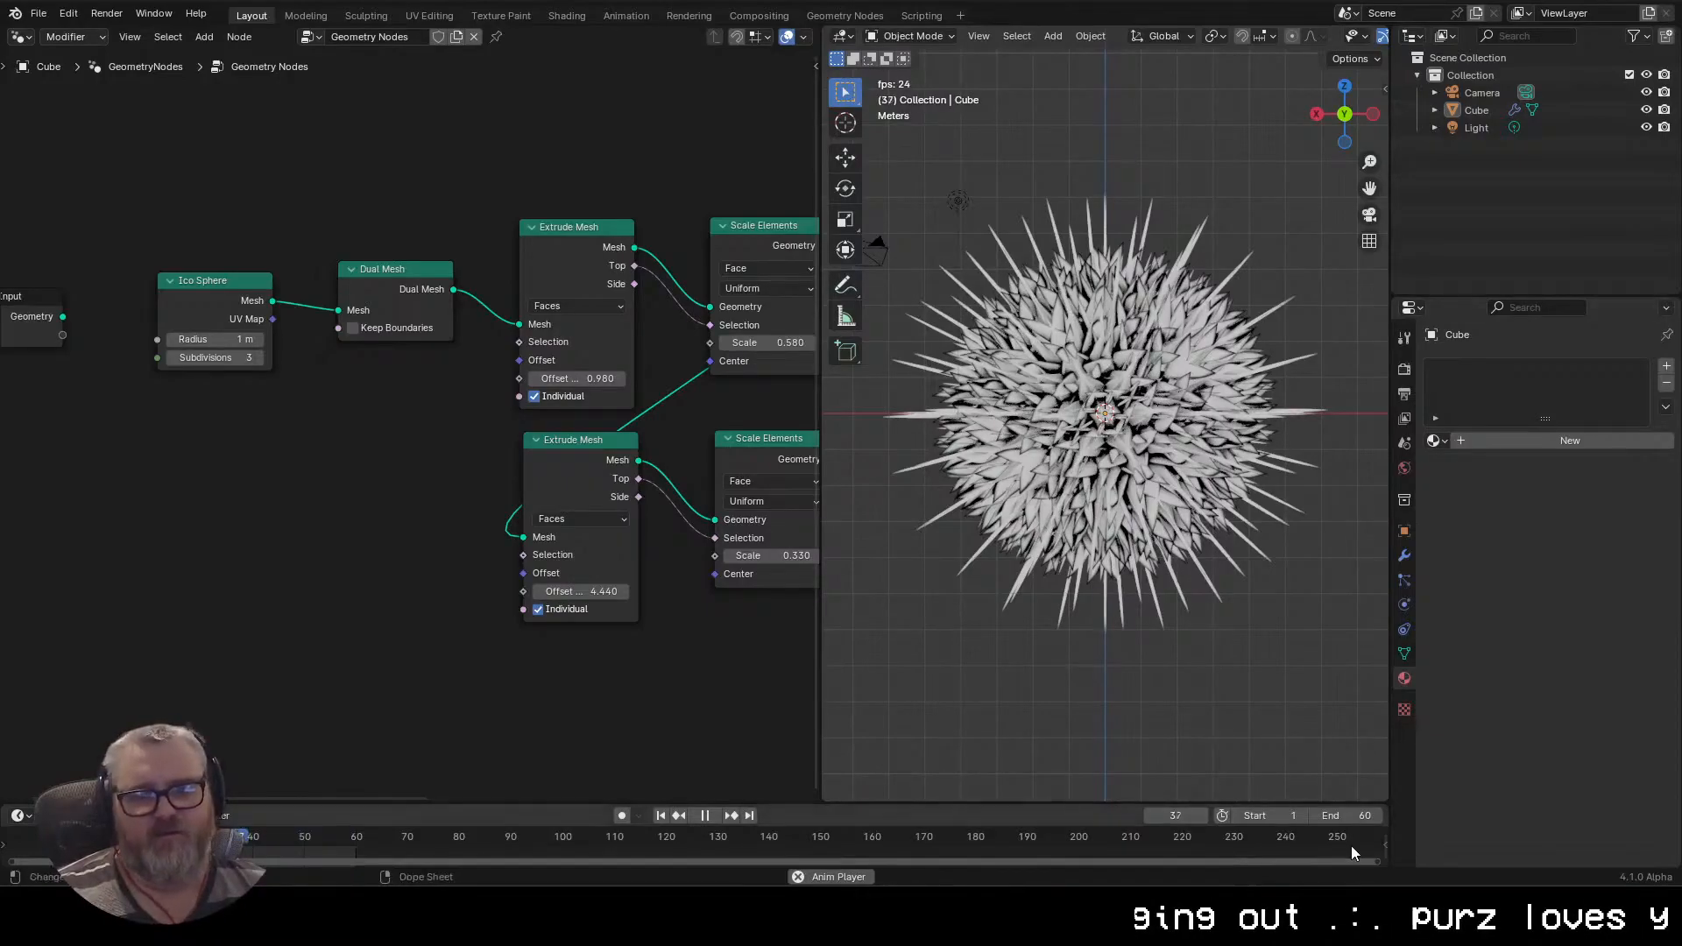
pyautogui.press('Escape')
pyautogui.click(1356, 815)
pyautogui.write('240')
pyautogui.press('Return')
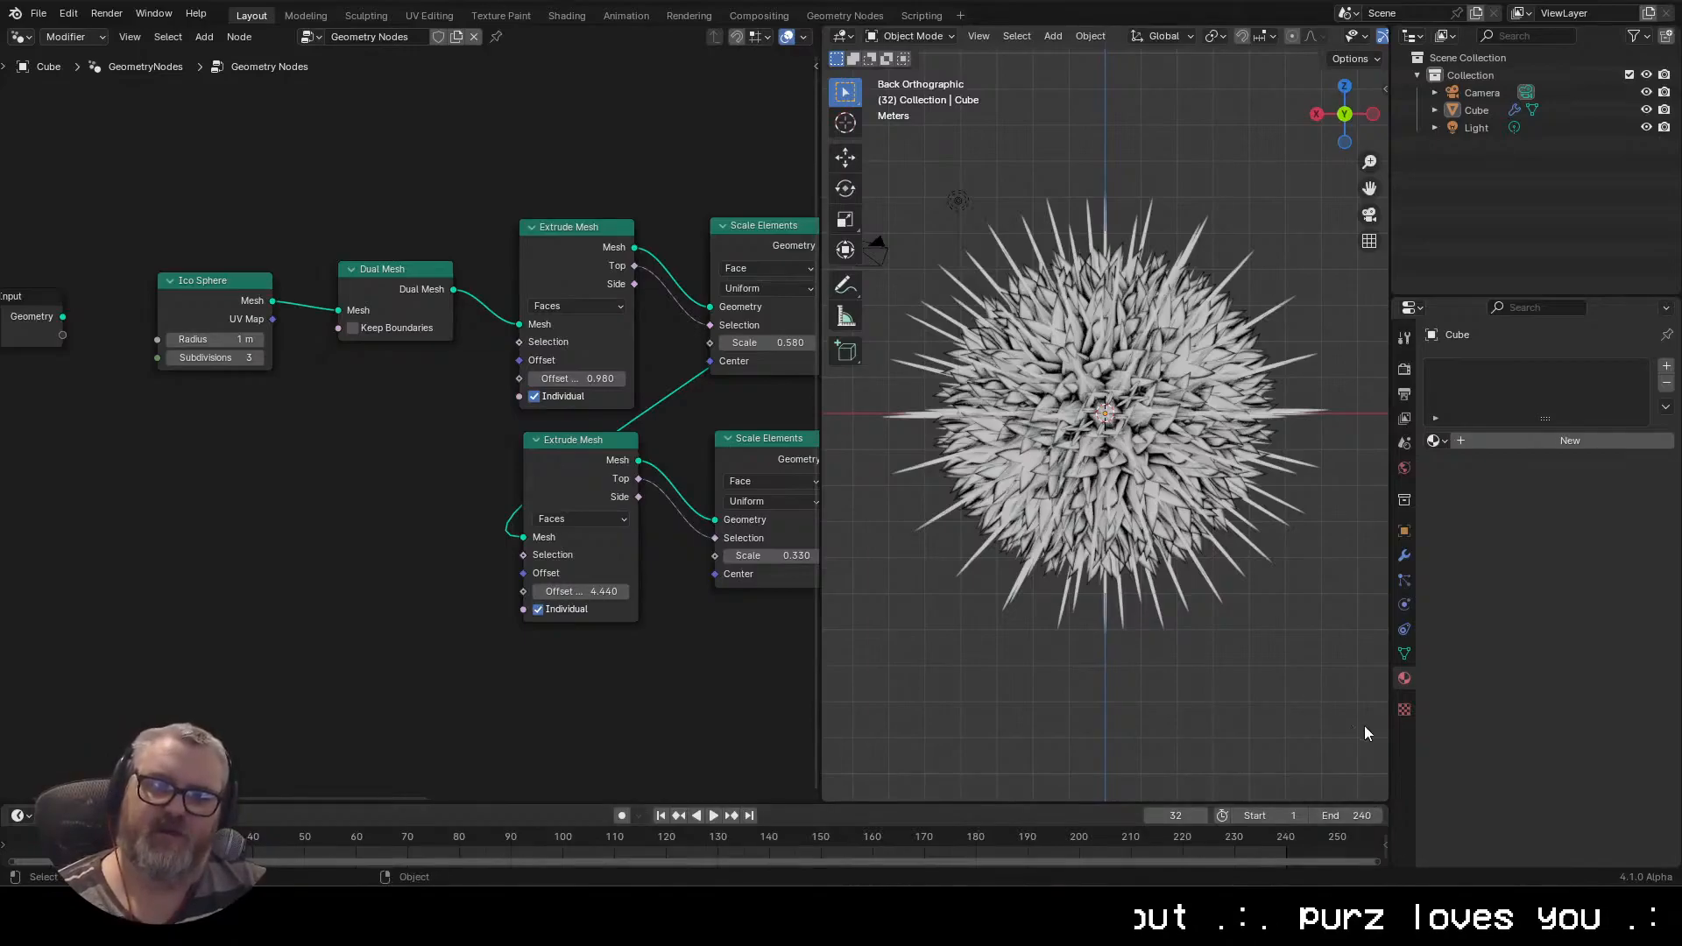
pyautogui.click(1365, 813)
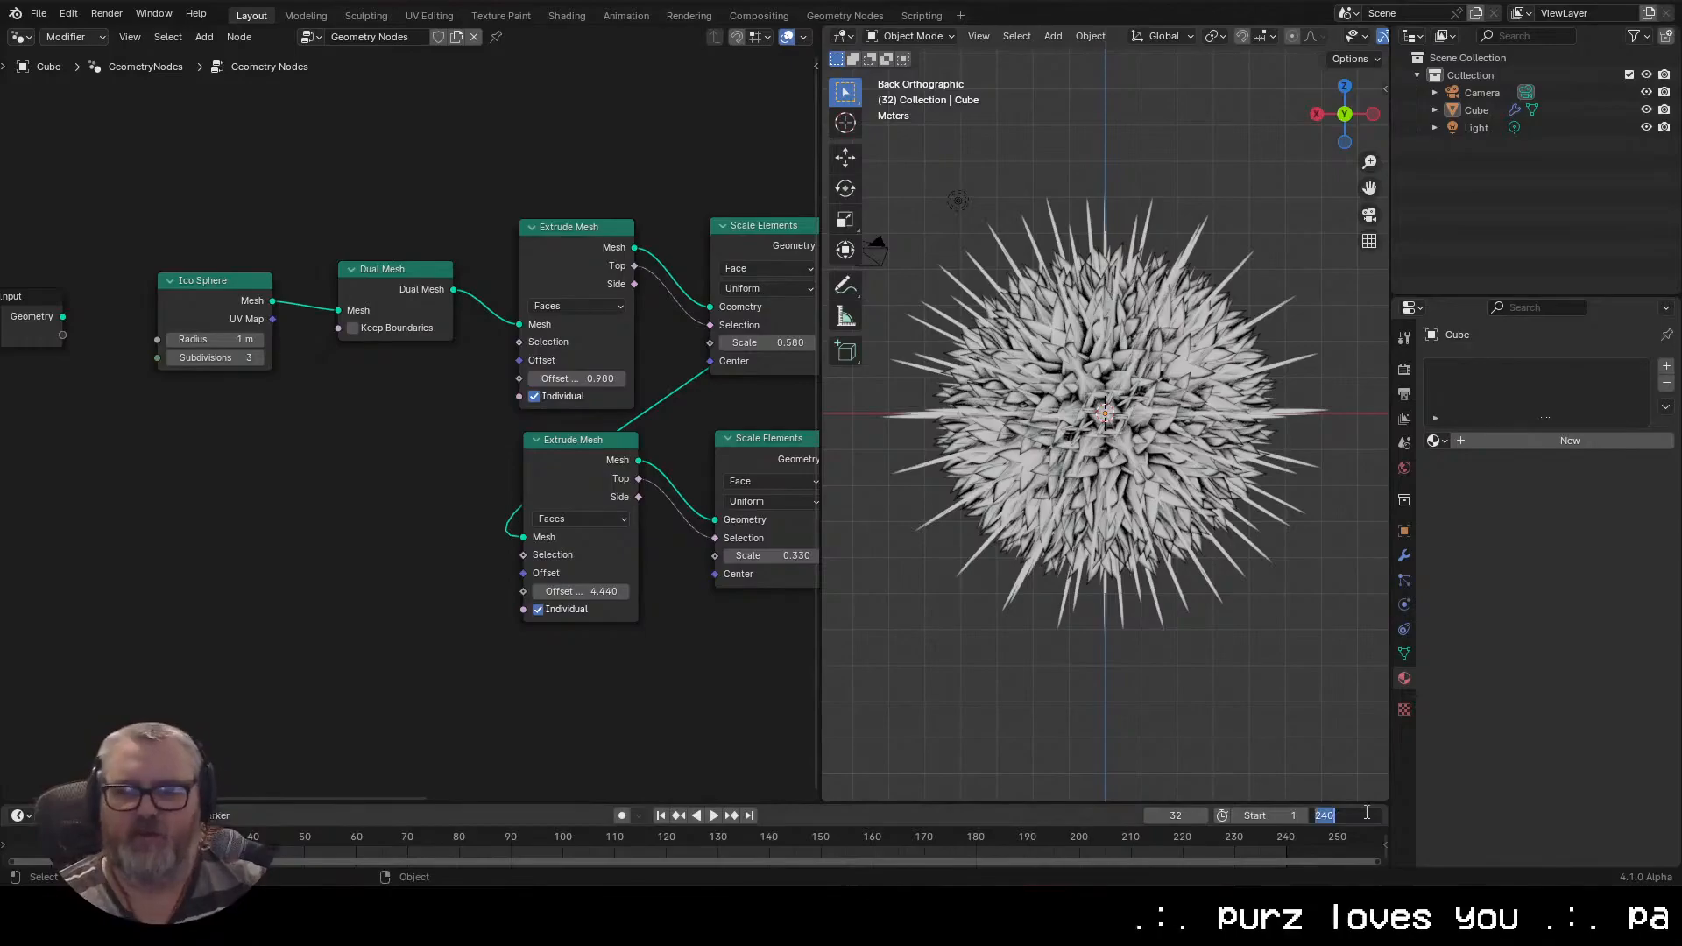
pyautogui.write('60')
pyautogui.press('Return')
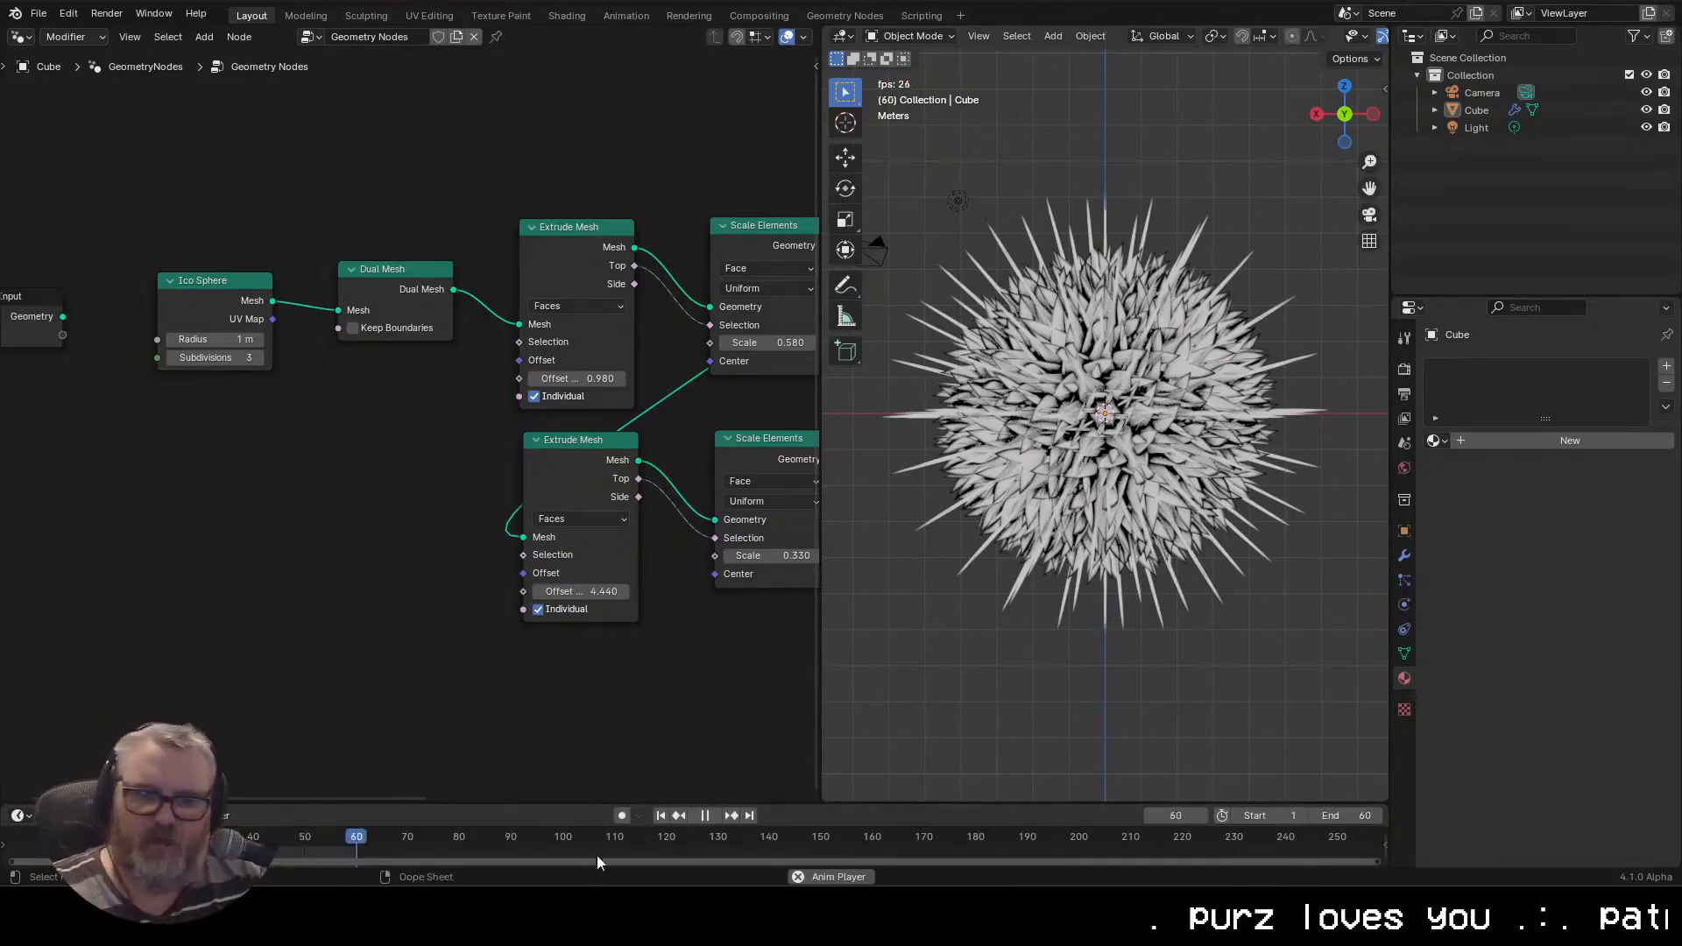
# Move the Subdivision Surface, Set Shade Smooth, Set Material and Group Output nodes farther away from the Scale Elements nodes
pyautogui.moveTo(306, 462); pyautogui.dragTo(83, 357)
pyautogui.scroll(-4, 420, 408)
pyautogui.moveTo(709, 455); pyautogui.dragTo(376, 524)
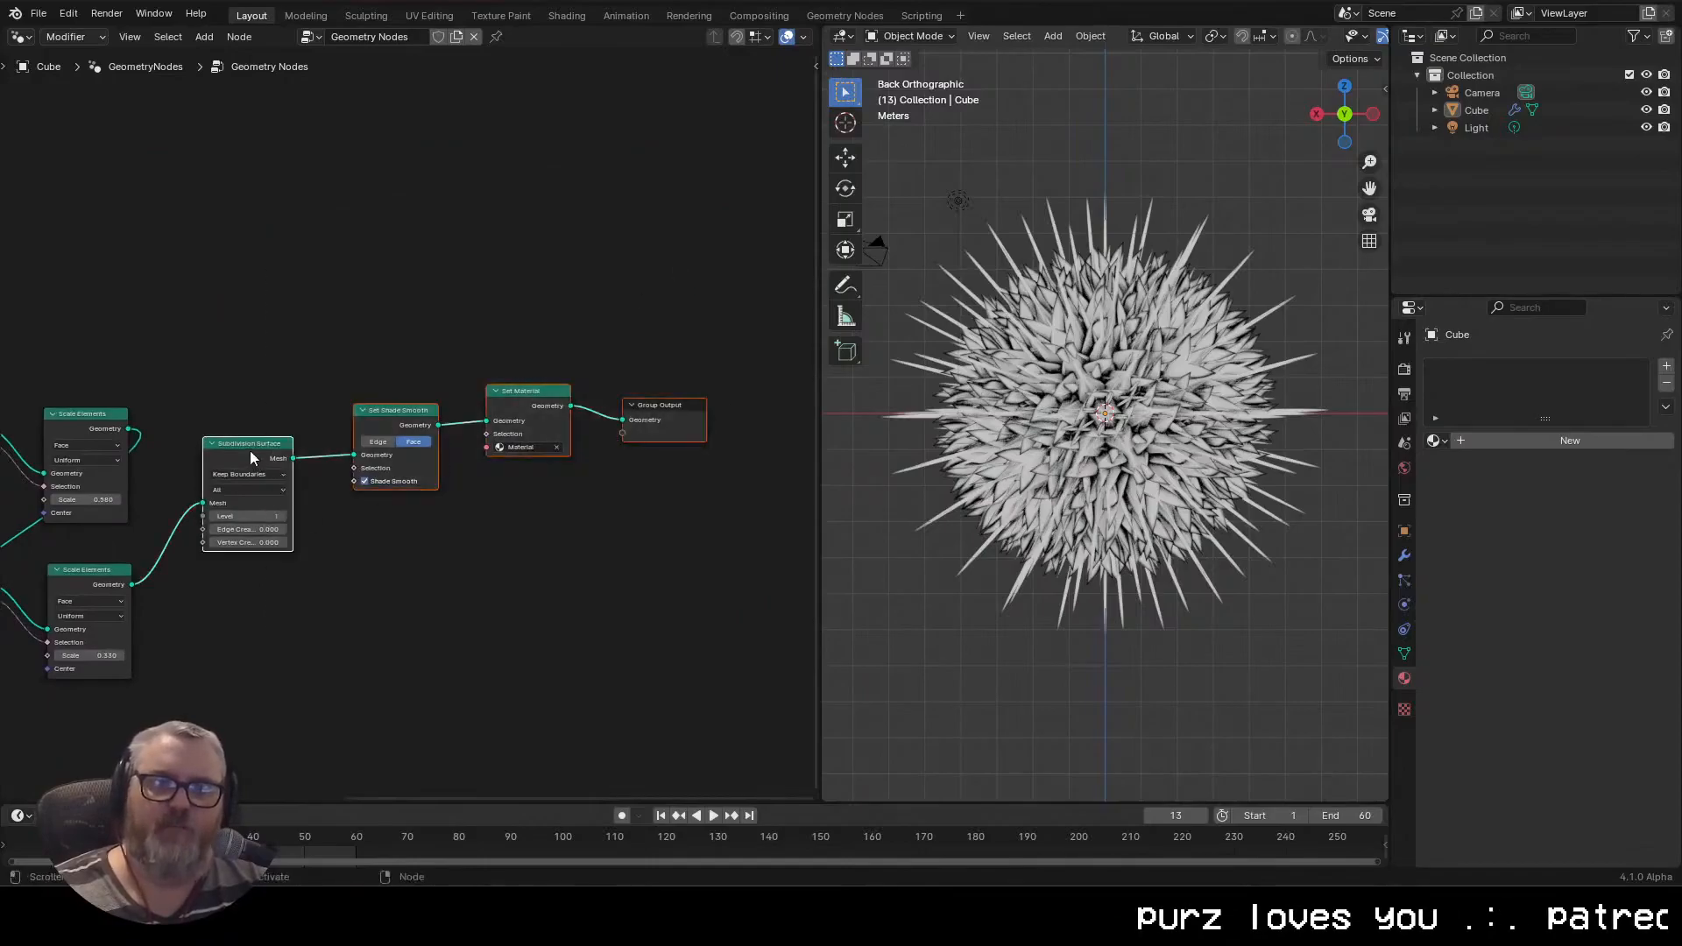
pyautogui.moveTo(255, 458); pyautogui.dragTo(407, 407)
# Set the offset scale of both Extrude Mesh nodes to 0.1
pyautogui.moveTo(405, 684); pyautogui.dragTo(568, 668)
pyautogui.moveTo(257, 632); pyautogui.dragTo(578, 374)
pyautogui.click(396, 555)
pyautogui.write('.1')
pyautogui.press('Return')
pyautogui.click(392, 399)
pyautogui.write('.1')
pyautogui.press('Return')
# Set the first Scale Elements scale to 0.540 and the second to 2.070, and reduce the first extrusion's offset scale
pyautogui.press('KP_Decimal')
pyautogui.scroll(-3, 1227, 561)
pyautogui.moveTo(1227, 561); pyautogui.dragTo(1141, 535)
pyautogui.scroll(-2, 1050, 603)
pyautogui.scroll(6, 1050, 602)
pyautogui.scroll(-2, 1142, 575)
pyautogui.scroll(3, 1141, 534)
pyautogui.moveTo(536, 529)
pyautogui.mouseDown()
pyautogui.moveTo(609, 528)
pyautogui.moveTo(568, 528)
pyautogui.mouseUp()
pyautogui.moveTo(392, 399); pyautogui.dragTo(387, 398)
# Set the Subdivision Surface level to 2
pyautogui.moveTo(753, 359); pyautogui.dragTo(473, 403)
pyautogui.scroll(-1, 540, 397)
pyautogui.moveTo(1207, 629); pyautogui.dragTo(1285, 372)
pyautogui.scroll(-4, 1074, 564)
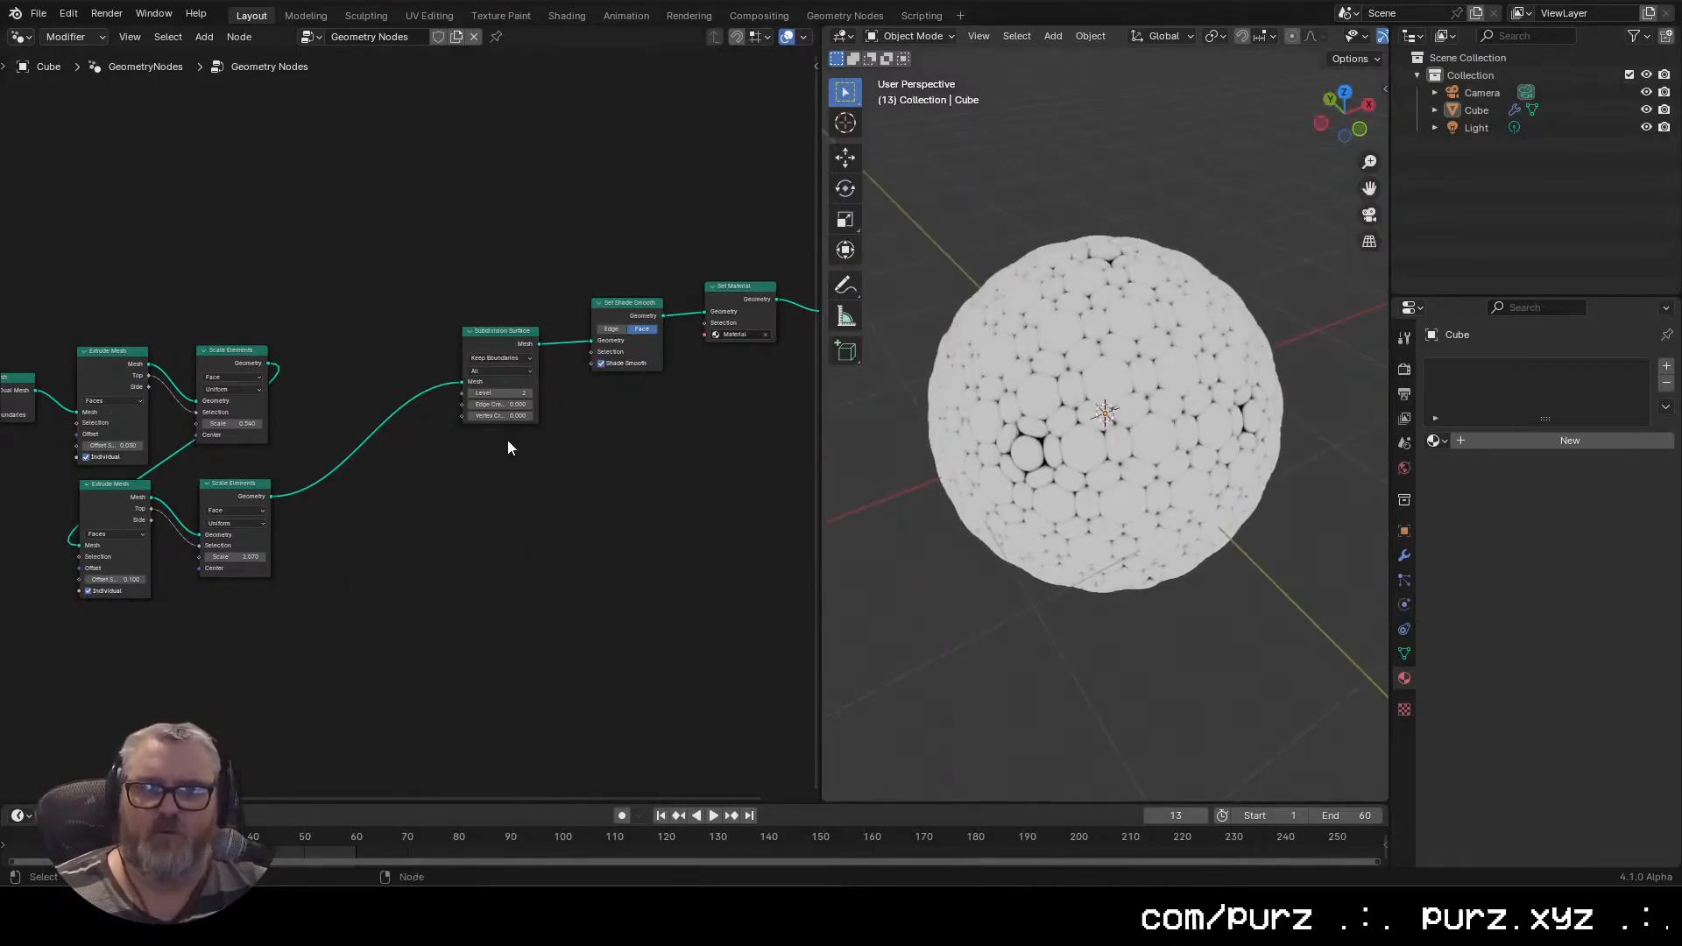
pyautogui.moveTo(506, 415)
pyautogui.mouseDown()
pyautogui.moveTo(569, 415)
pyautogui.moveTo(507, 405)
pyautogui.mouseUp()
# Set the first extrusion's offset scale to 0.160 and the second extrusion's offset scale to 0.220
pyautogui.scroll(6, 1323, 545)
pyautogui.moveTo(1323, 545); pyautogui.dragTo(1190, 512)
pyautogui.scroll(-2, 1189, 512)
pyautogui.moveTo(113, 445)
pyautogui.mouseDown()
pyautogui.moveTo(154, 445)
pyautogui.moveTo(115, 446)
pyautogui.mouseUp()
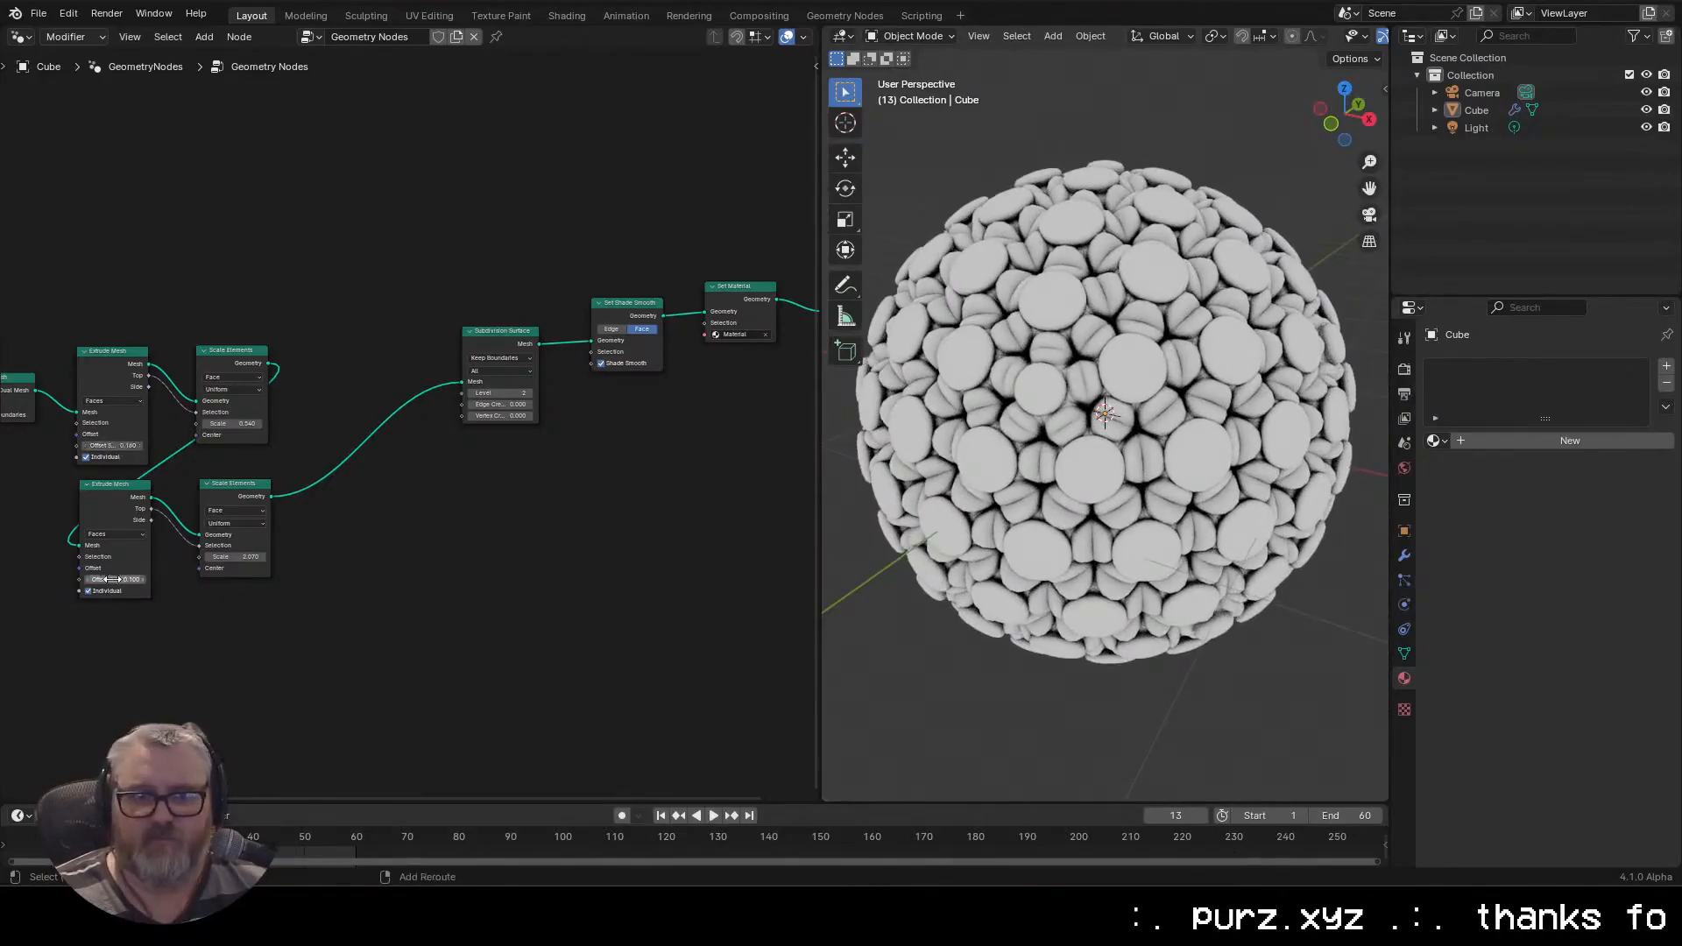
pyautogui.moveTo(115, 579); pyautogui.dragTo(135, 580)
# Examine the bumpy sphere from several angles and distances, ending in the front orthographic view
pyautogui.scroll(3, 1203, 491)
pyautogui.scroll(-3, 1176, 477)
pyautogui.moveTo(1171, 565); pyautogui.dragTo(1067, 598)
pyautogui.scroll(-5, 1111, 554)
pyautogui.press('KP_1')
pyautogui.scroll(3, 1223, 538)
pyautogui.scroll(-5, 1218, 542)
pyautogui.scroll(-3, 438, 571)
pyautogui.moveTo(415, 568); pyautogui.dragTo(514, 565)
pyautogui.scroll(5, 1221, 550)
pyautogui.moveTo(1221, 551); pyautogui.dragTo(1186, 528)
pyautogui.scroll(-3, 1158, 548)
pyautogui.scroll(3, 1153, 544)
pyautogui.scroll(1, 1153, 543)
pyautogui.scroll(-3, 1183, 528)
pyautogui.click(1109, 442)
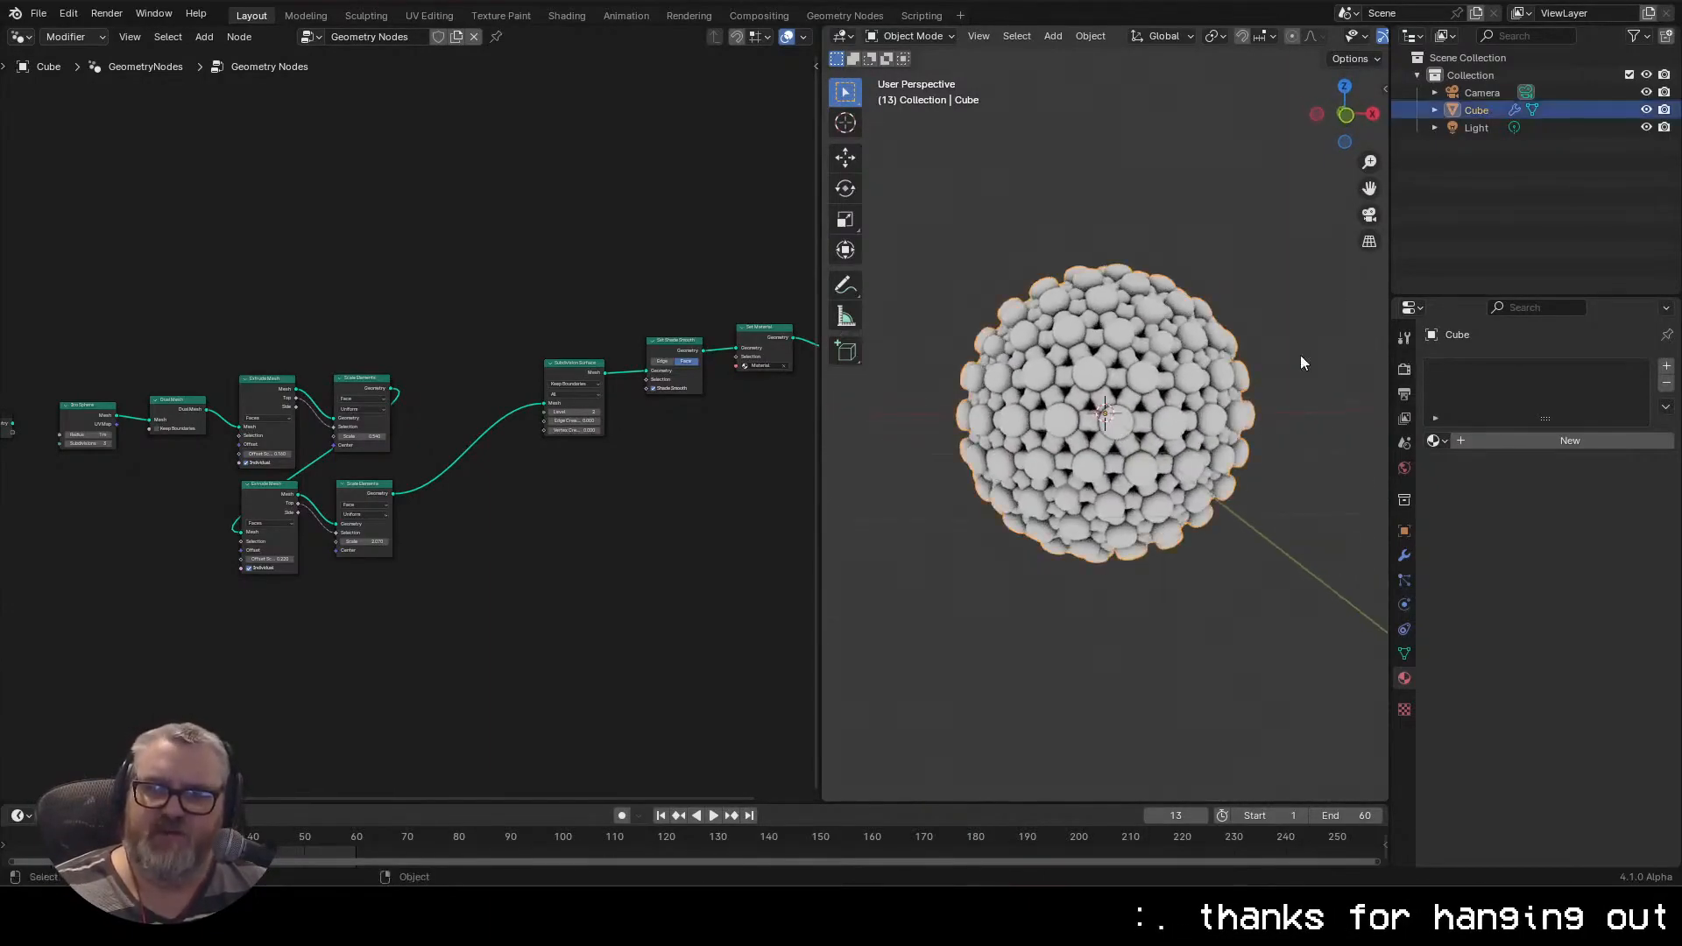
pyautogui.click(1346, 115)
pyautogui.scroll(-2, 1320, 524)
pyautogui.click(1320, 524)
pyautogui.click(1139, 431)
pyautogui.scroll(-1, 1220, 435)
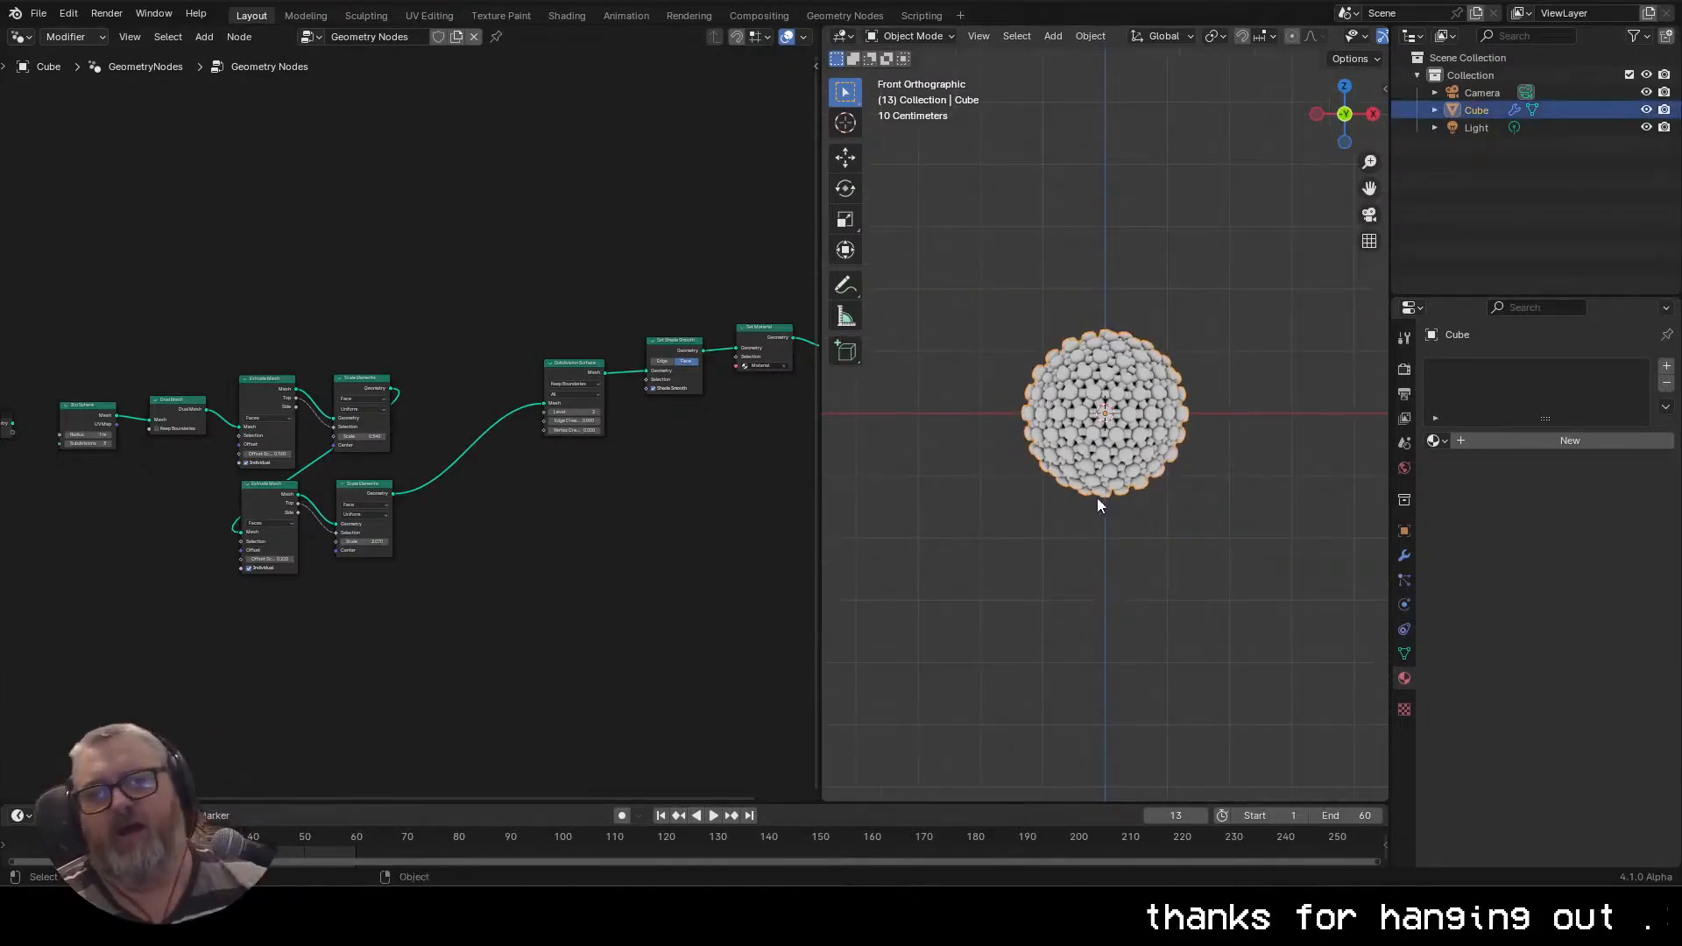
# Undo the trial copy of the node tree and protect the original tree with a fake user
pyautogui.click(1285, 435)
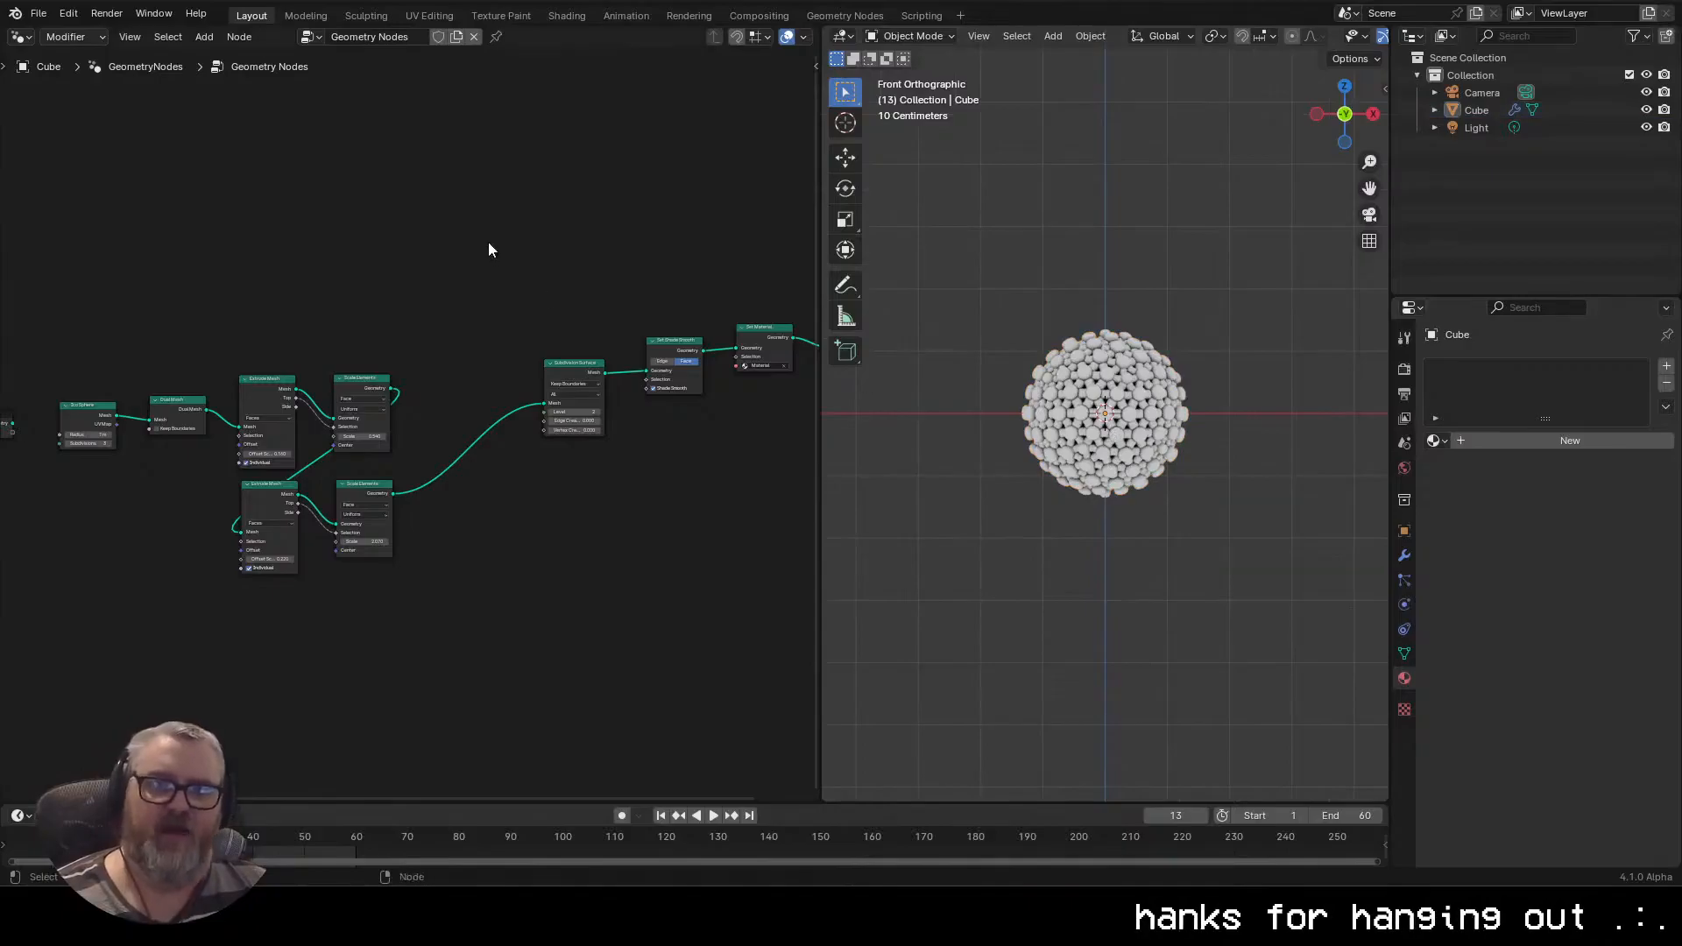
pyautogui.click(456, 38)
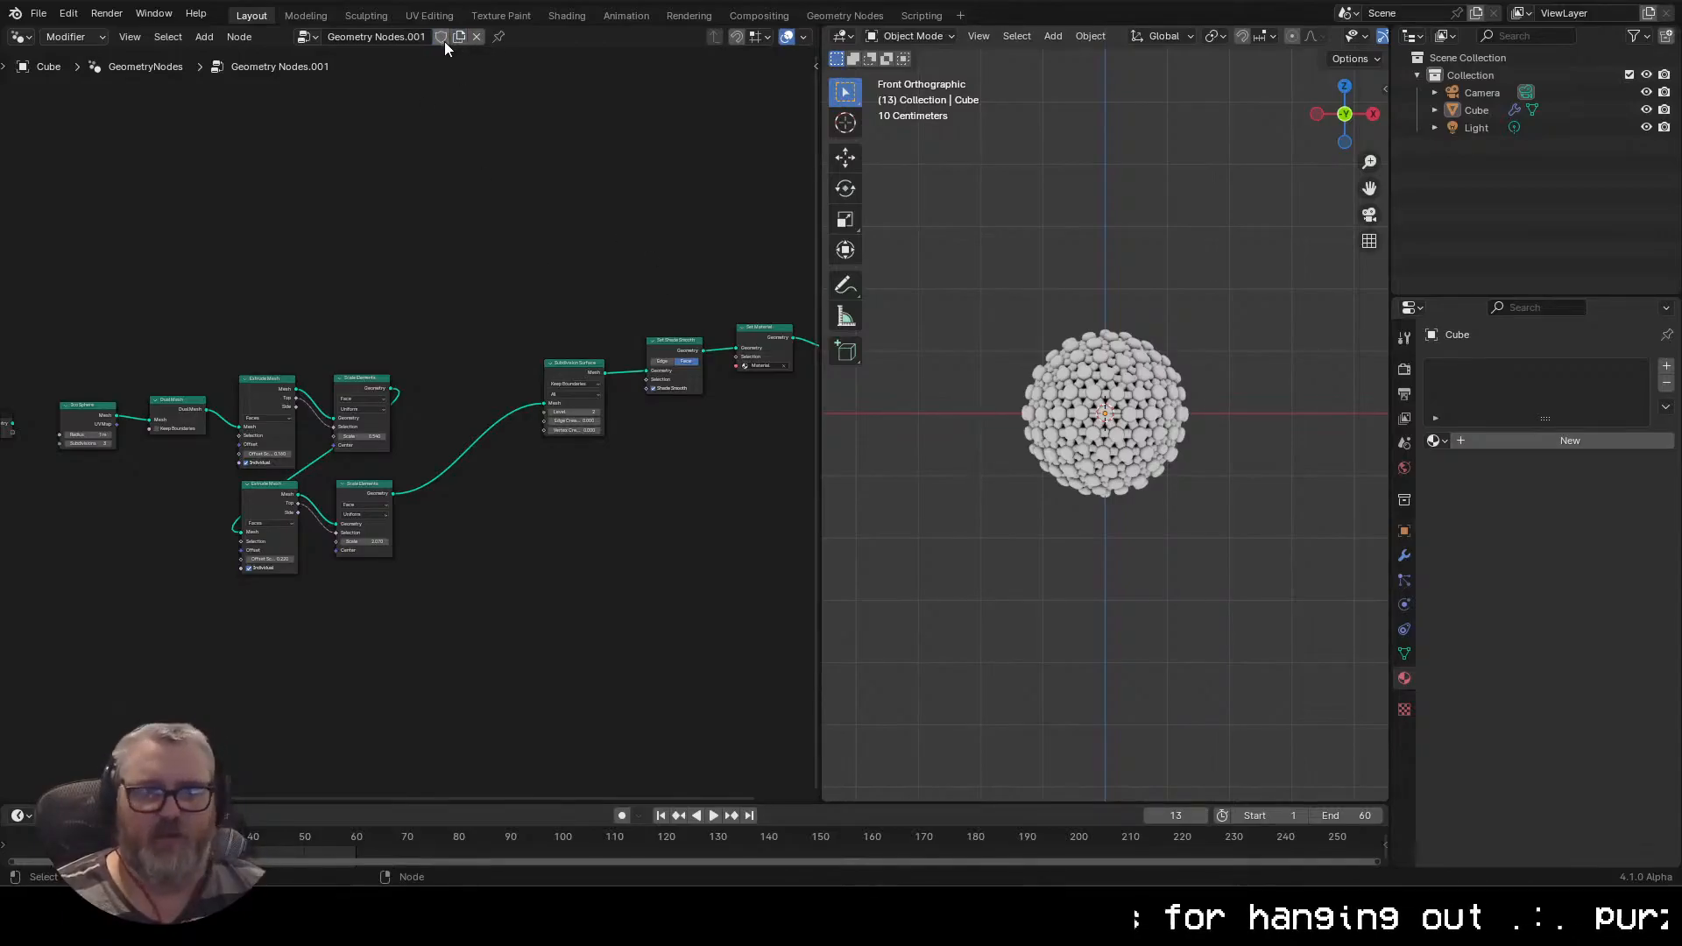
pyautogui.hotkey('ctrl', 'z')
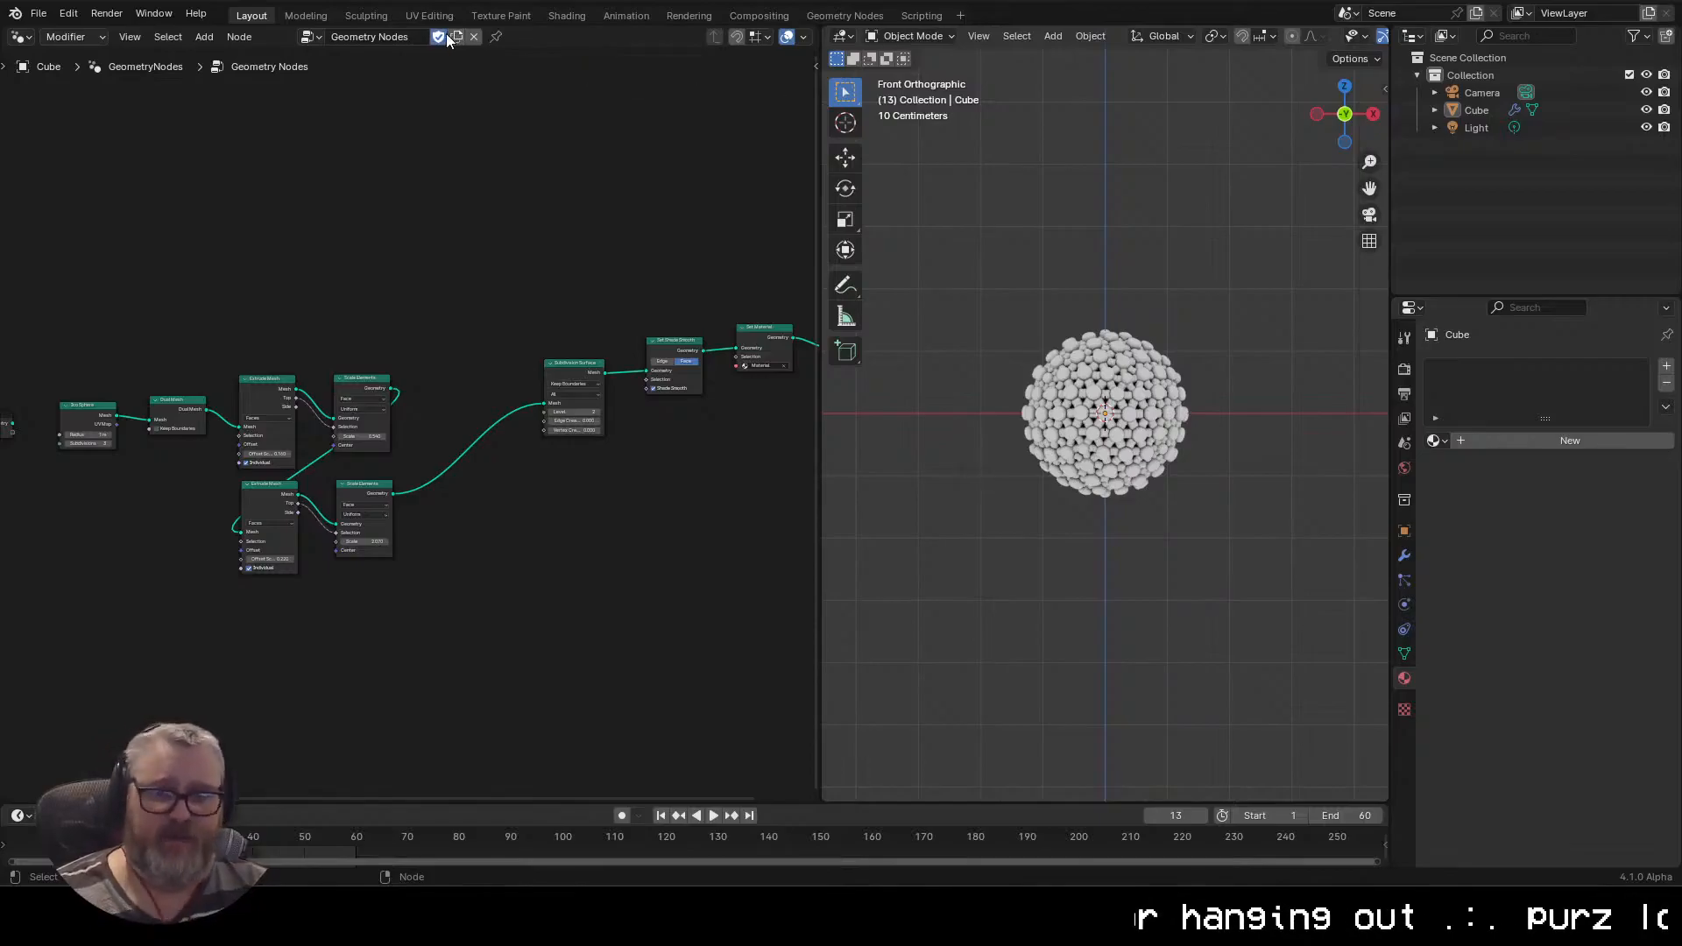
# Duplicate the bumpy sphere in place and deselect it
pyautogui.click(1170, 402)
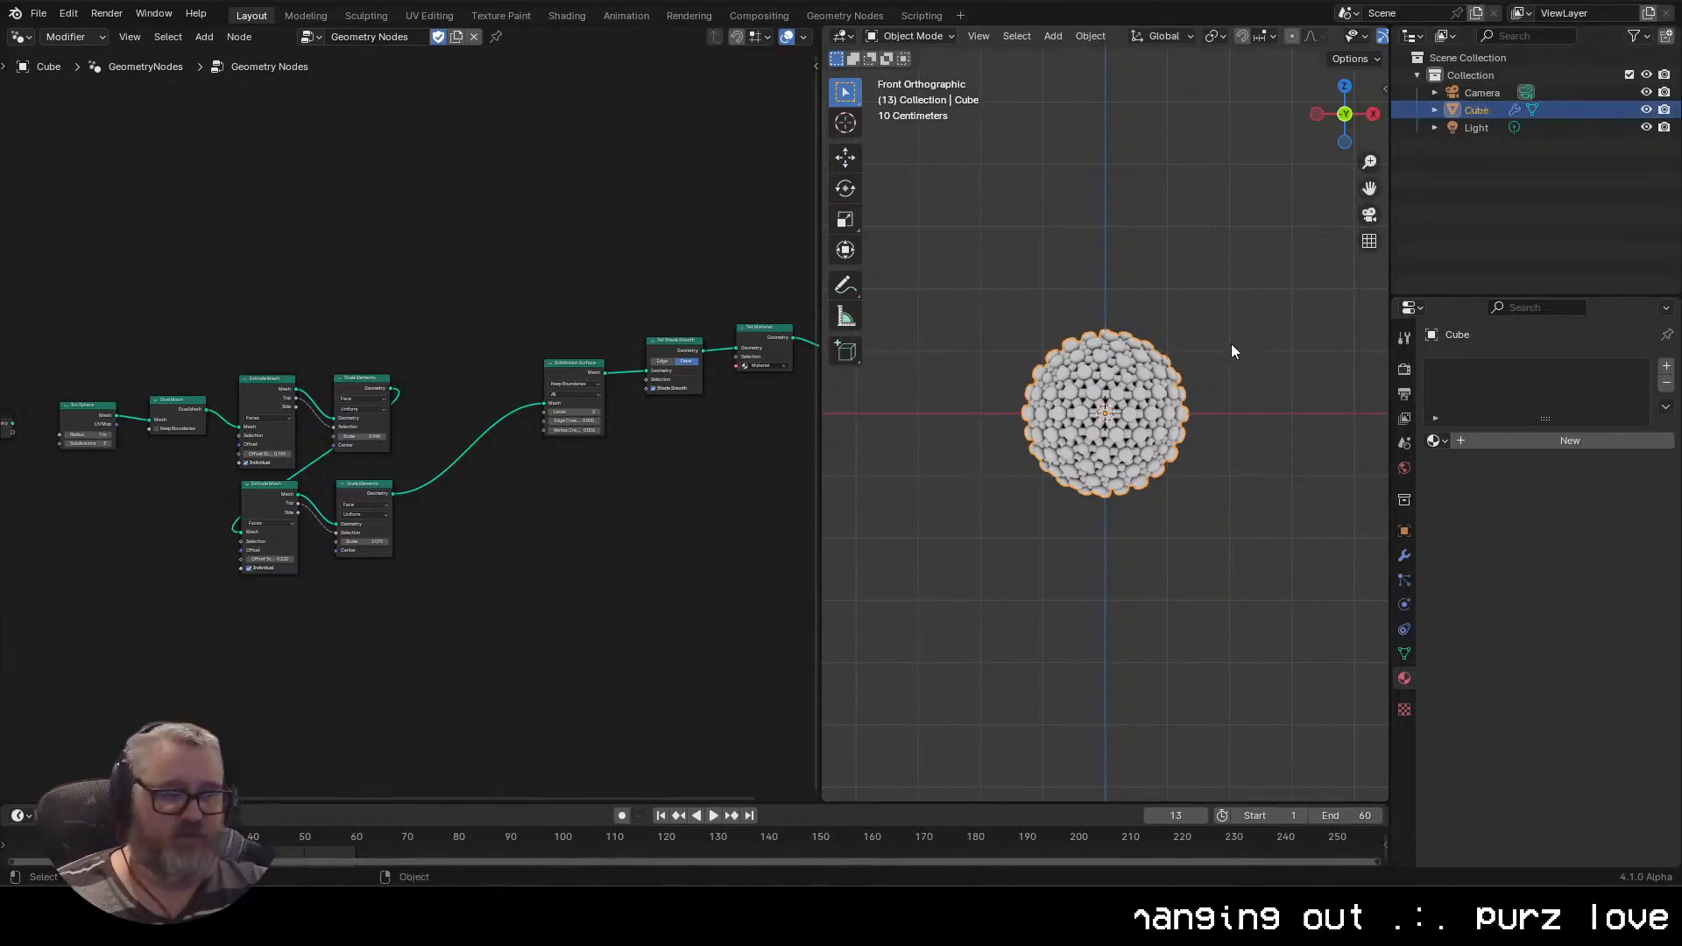
pyautogui.hotkey('shift', 'd')
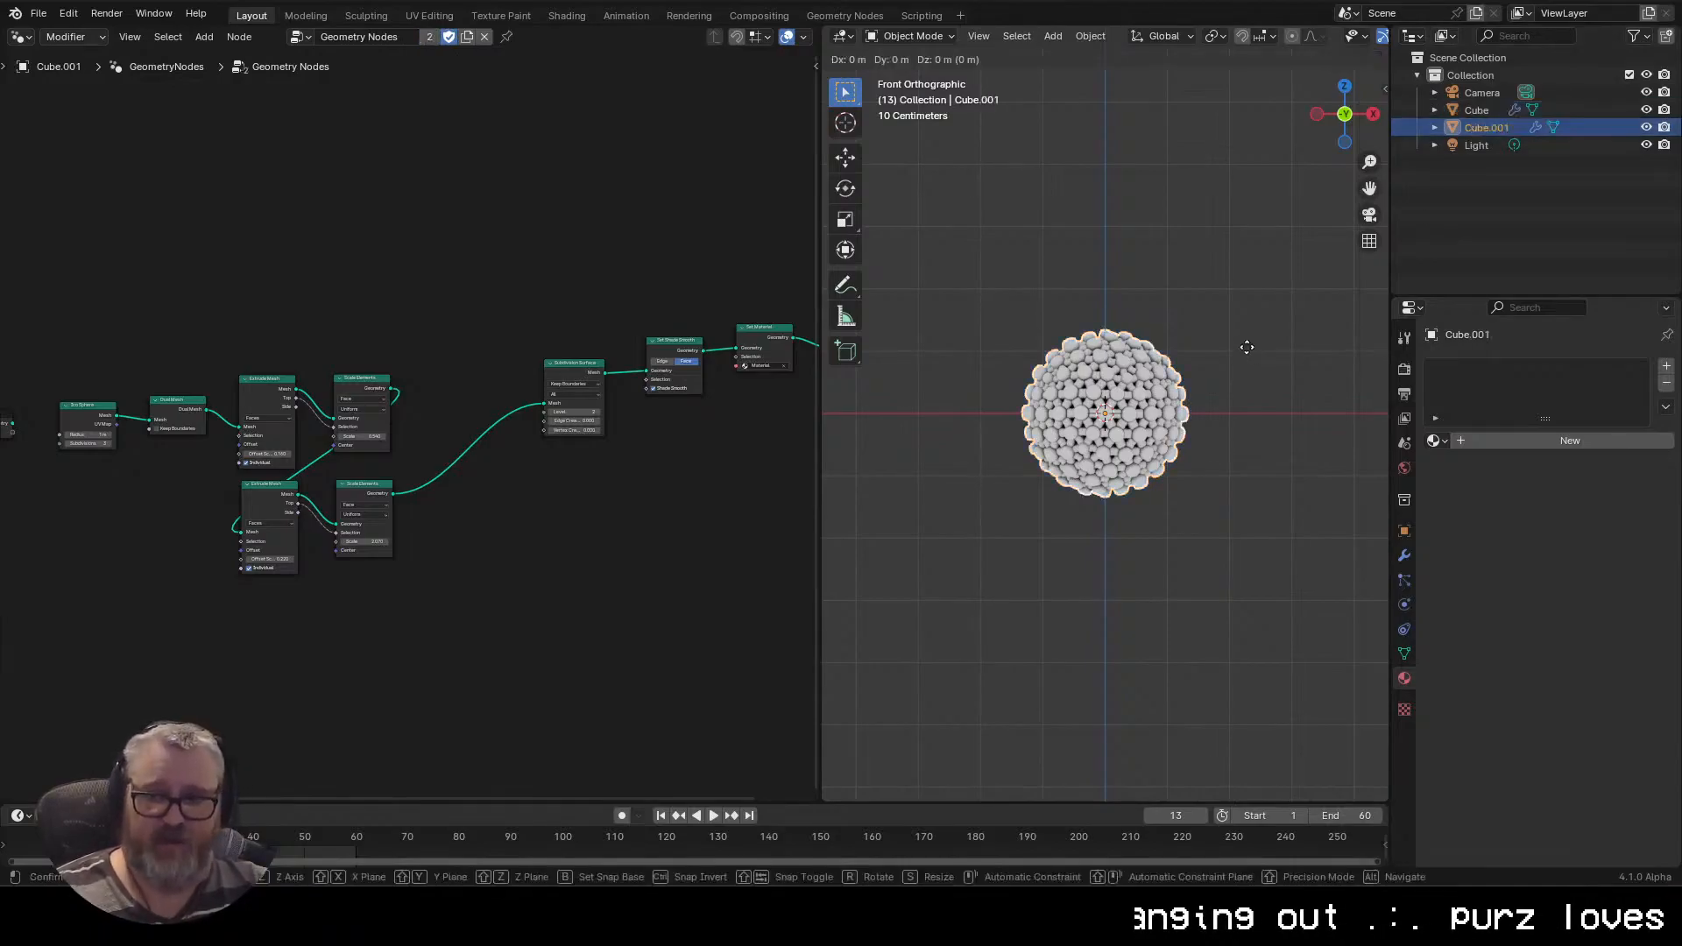
pyautogui.rightClick(1246, 347)
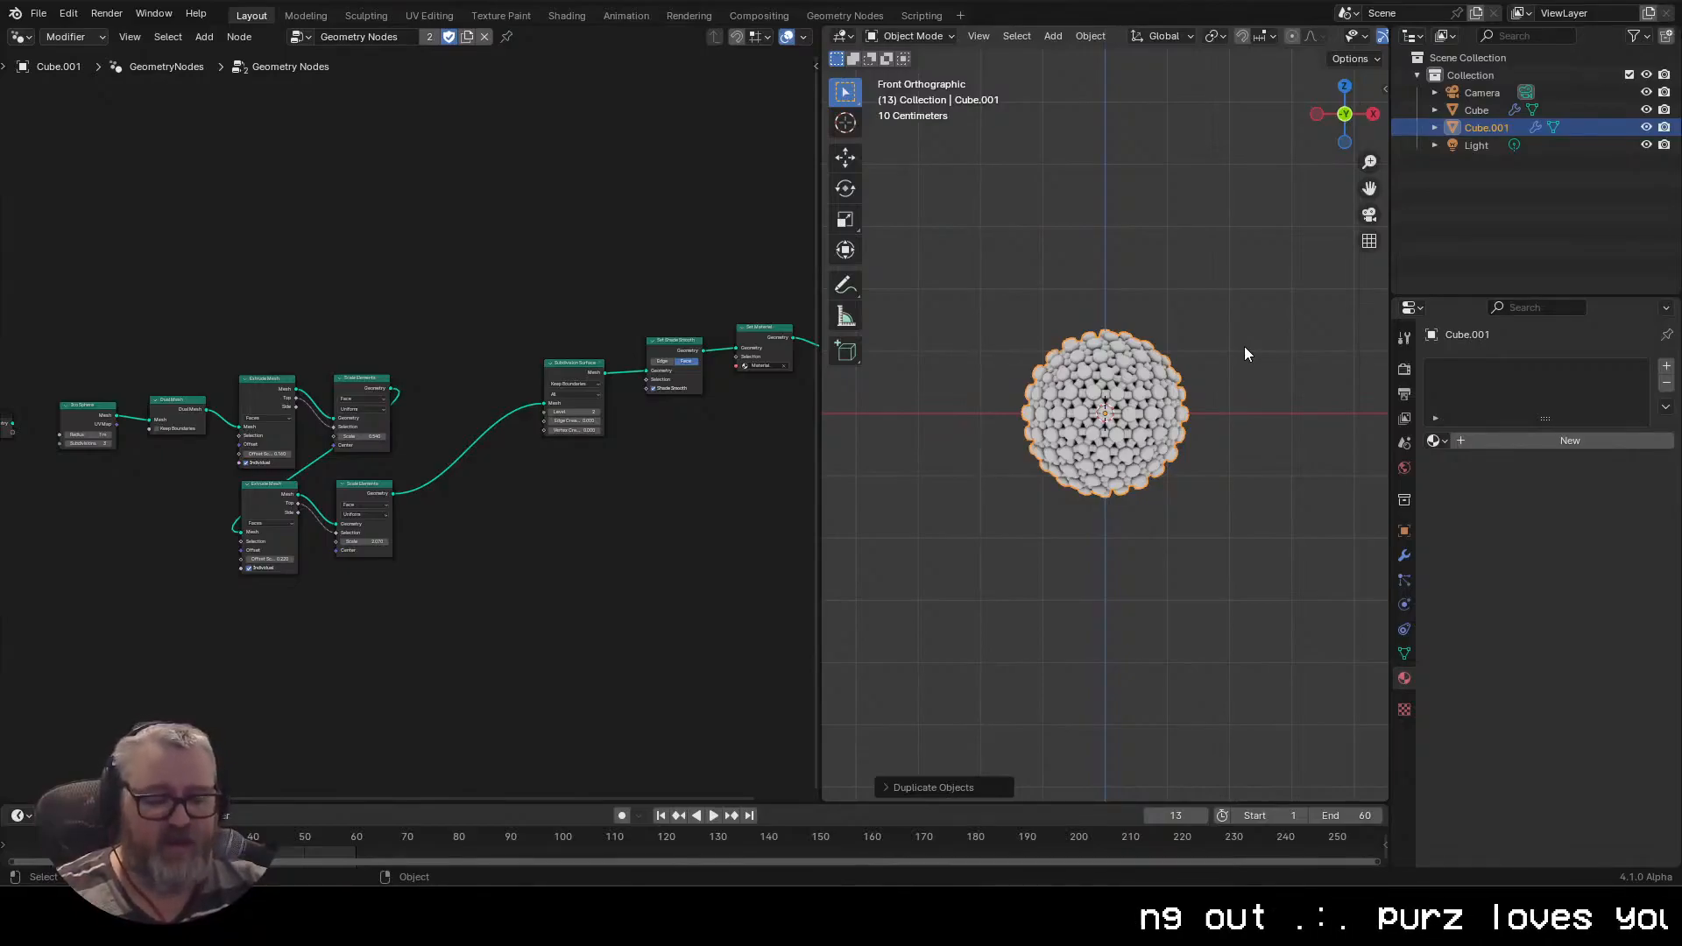
pyautogui.click(1245, 346)
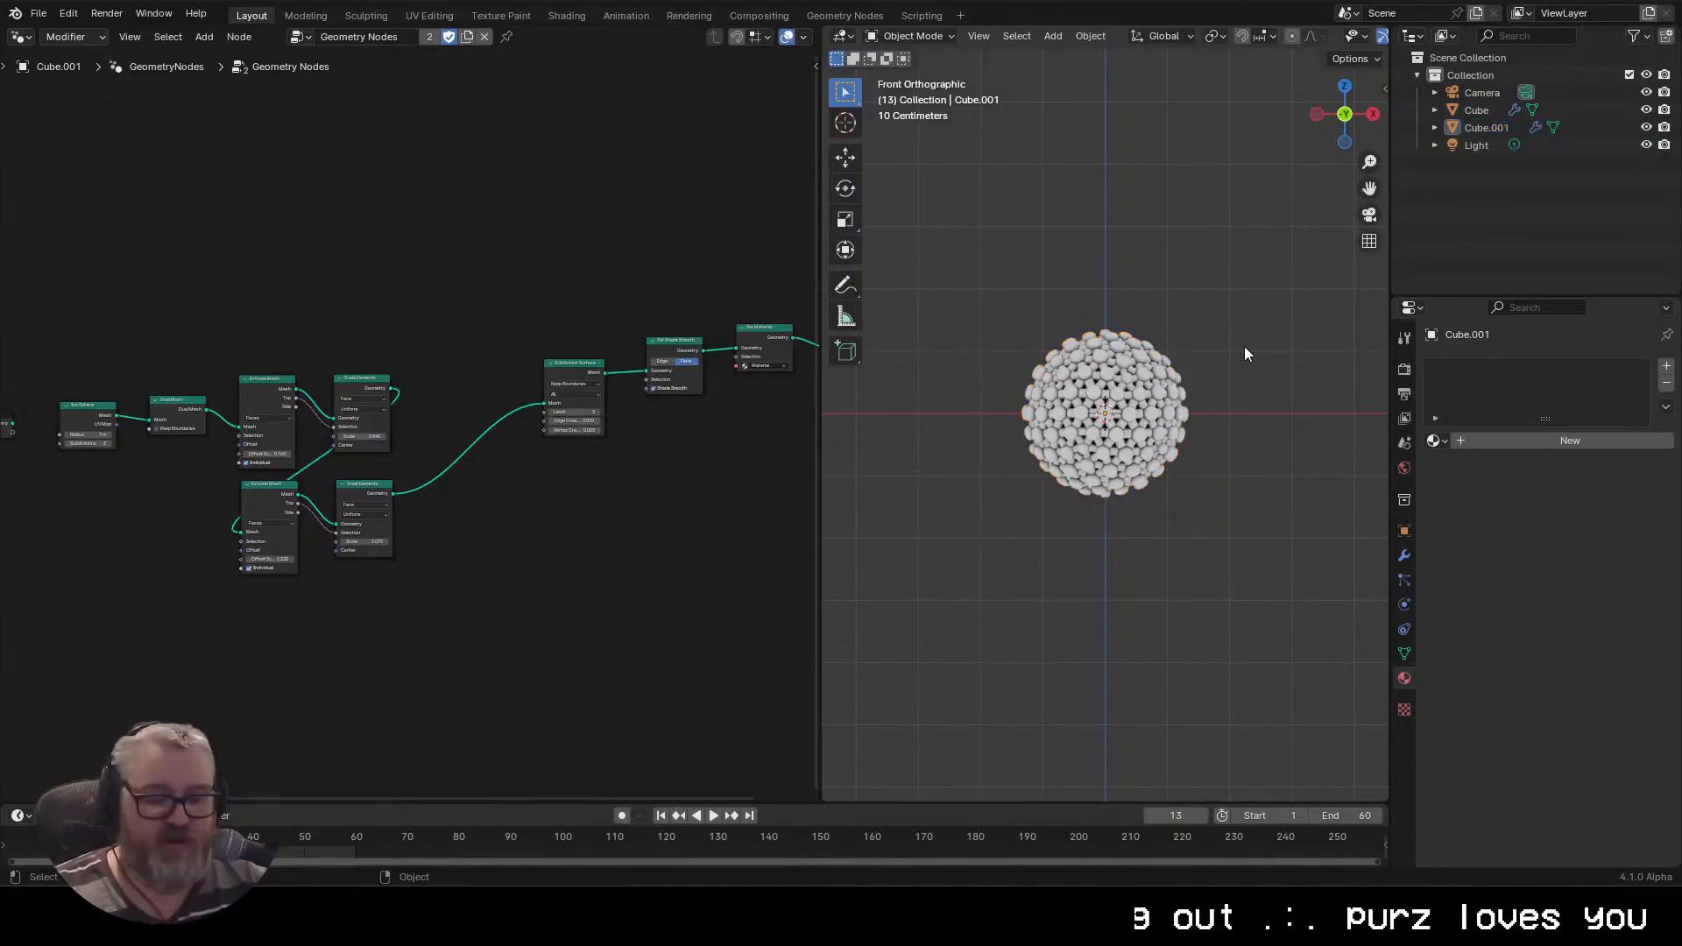
# Move the duplicate sphere 3 m along the Y axis and show both spheres in the right orthographic view
pyautogui.click(1489, 127)
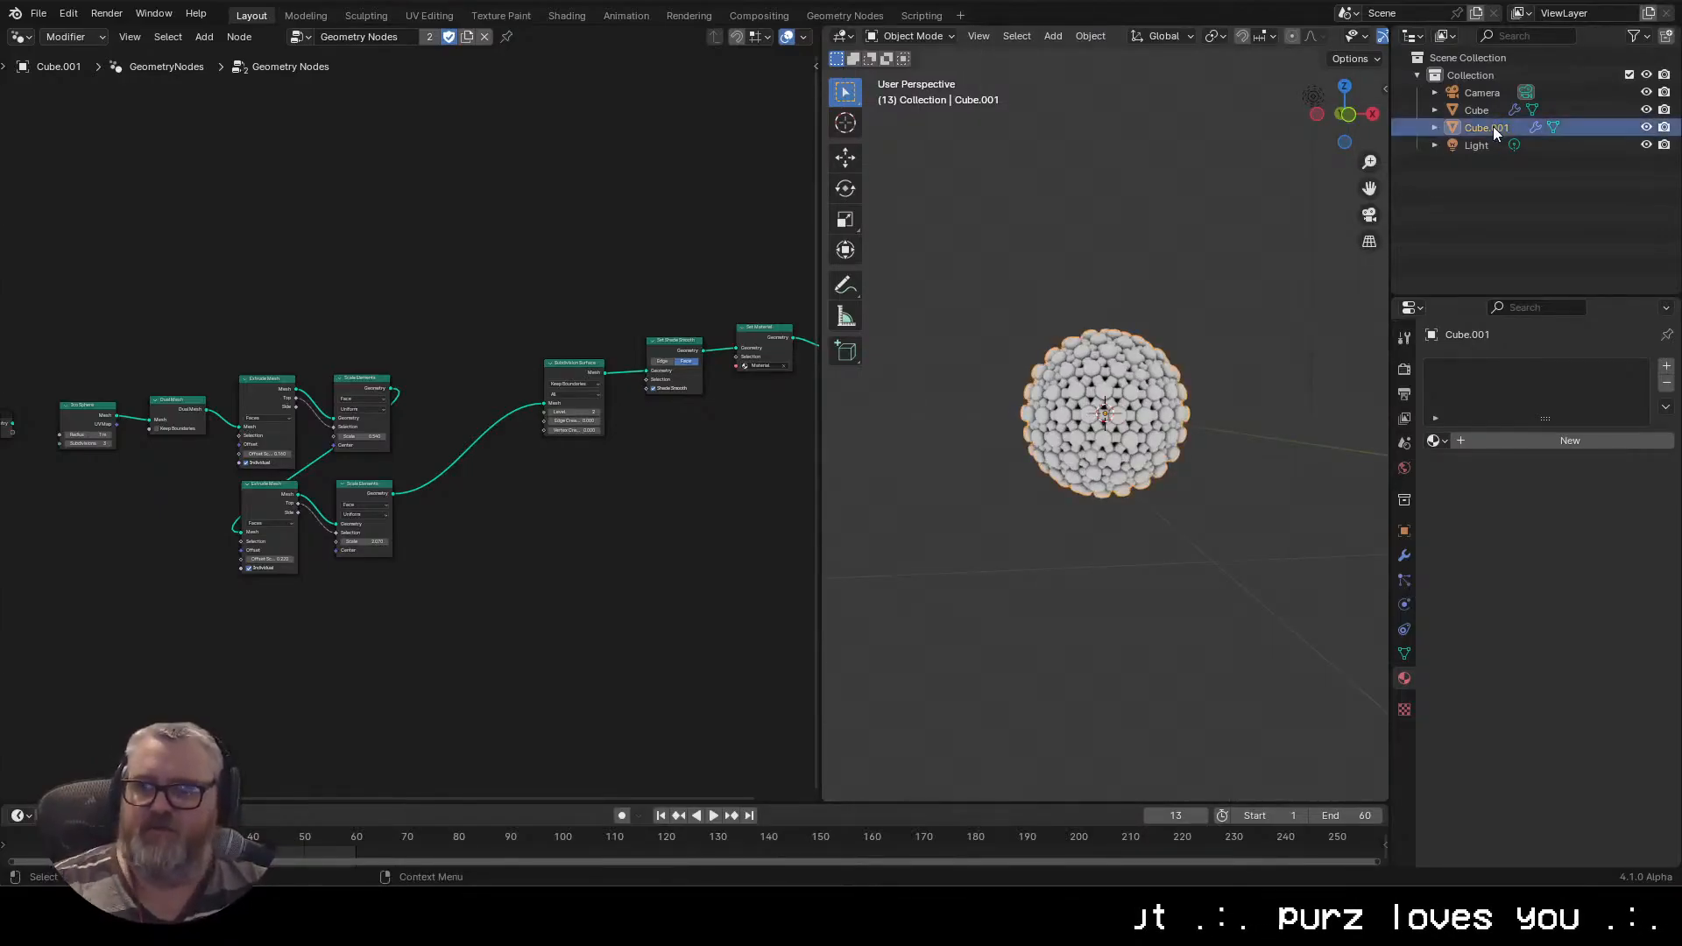
pyautogui.moveTo(1315, 291); pyautogui.dragTo(1206, 357)
pyautogui.scroll(-4, 1206, 357)
pyautogui.write('gy3')
pyautogui.press('Return')
pyautogui.click(1362, 128)
pyautogui.scroll(6, 1238, 466)
pyautogui.moveTo(1258, 485); pyautogui.dragTo(1097, 463)
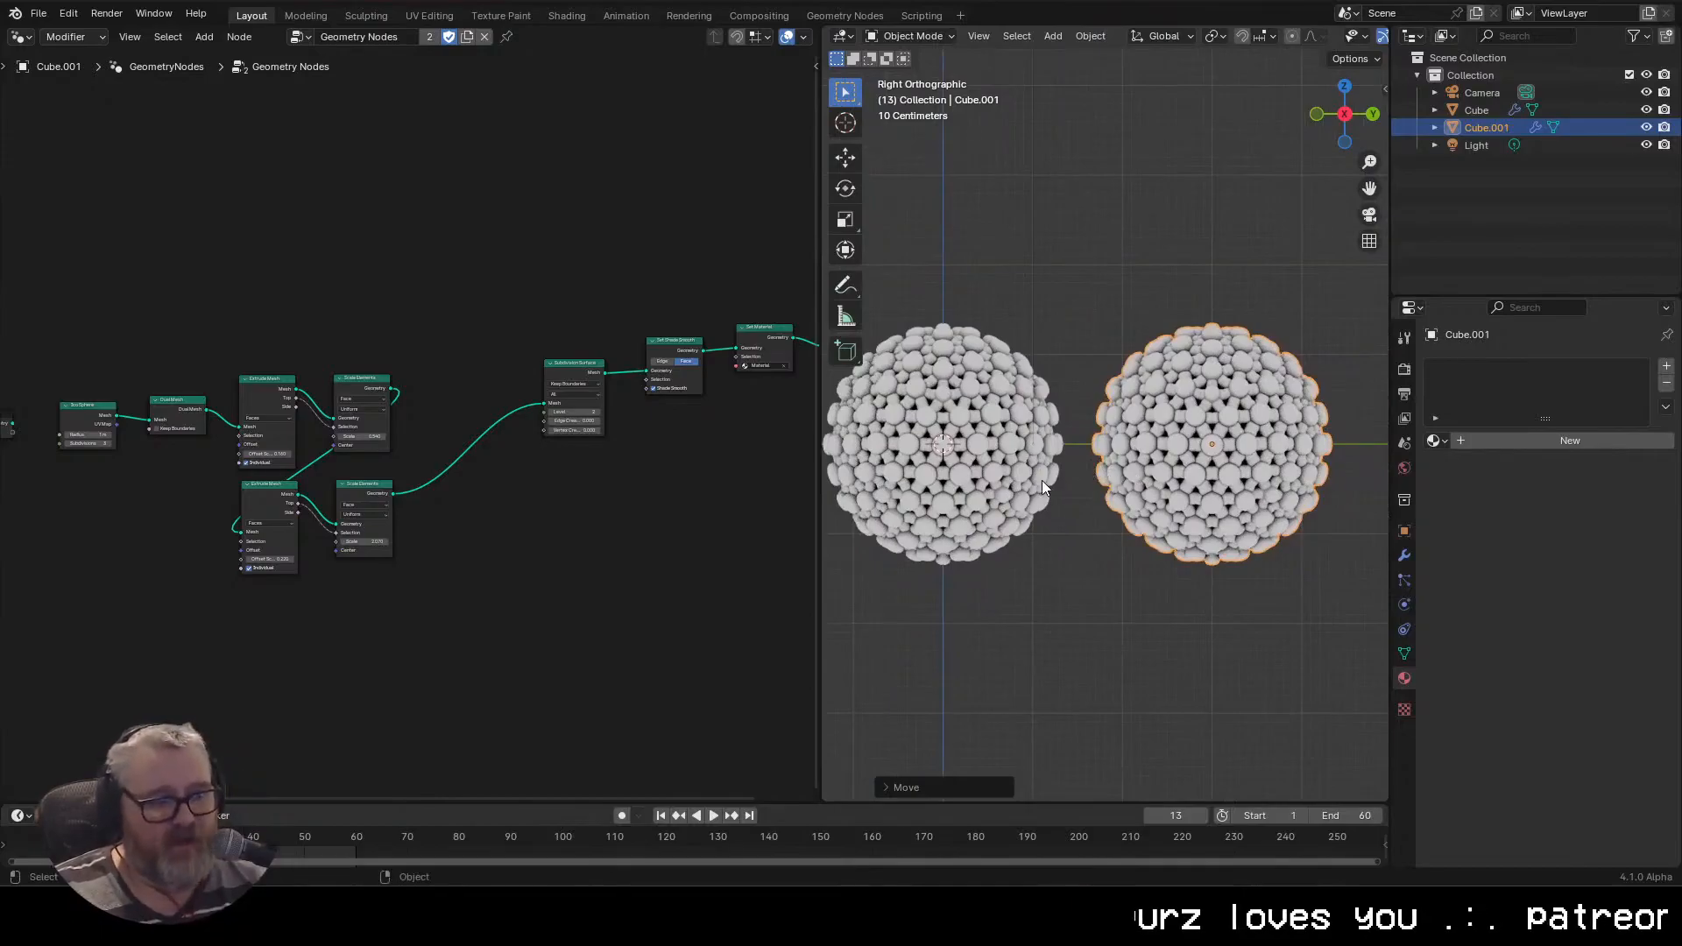
pyautogui.scroll(-3, 1294, 534)
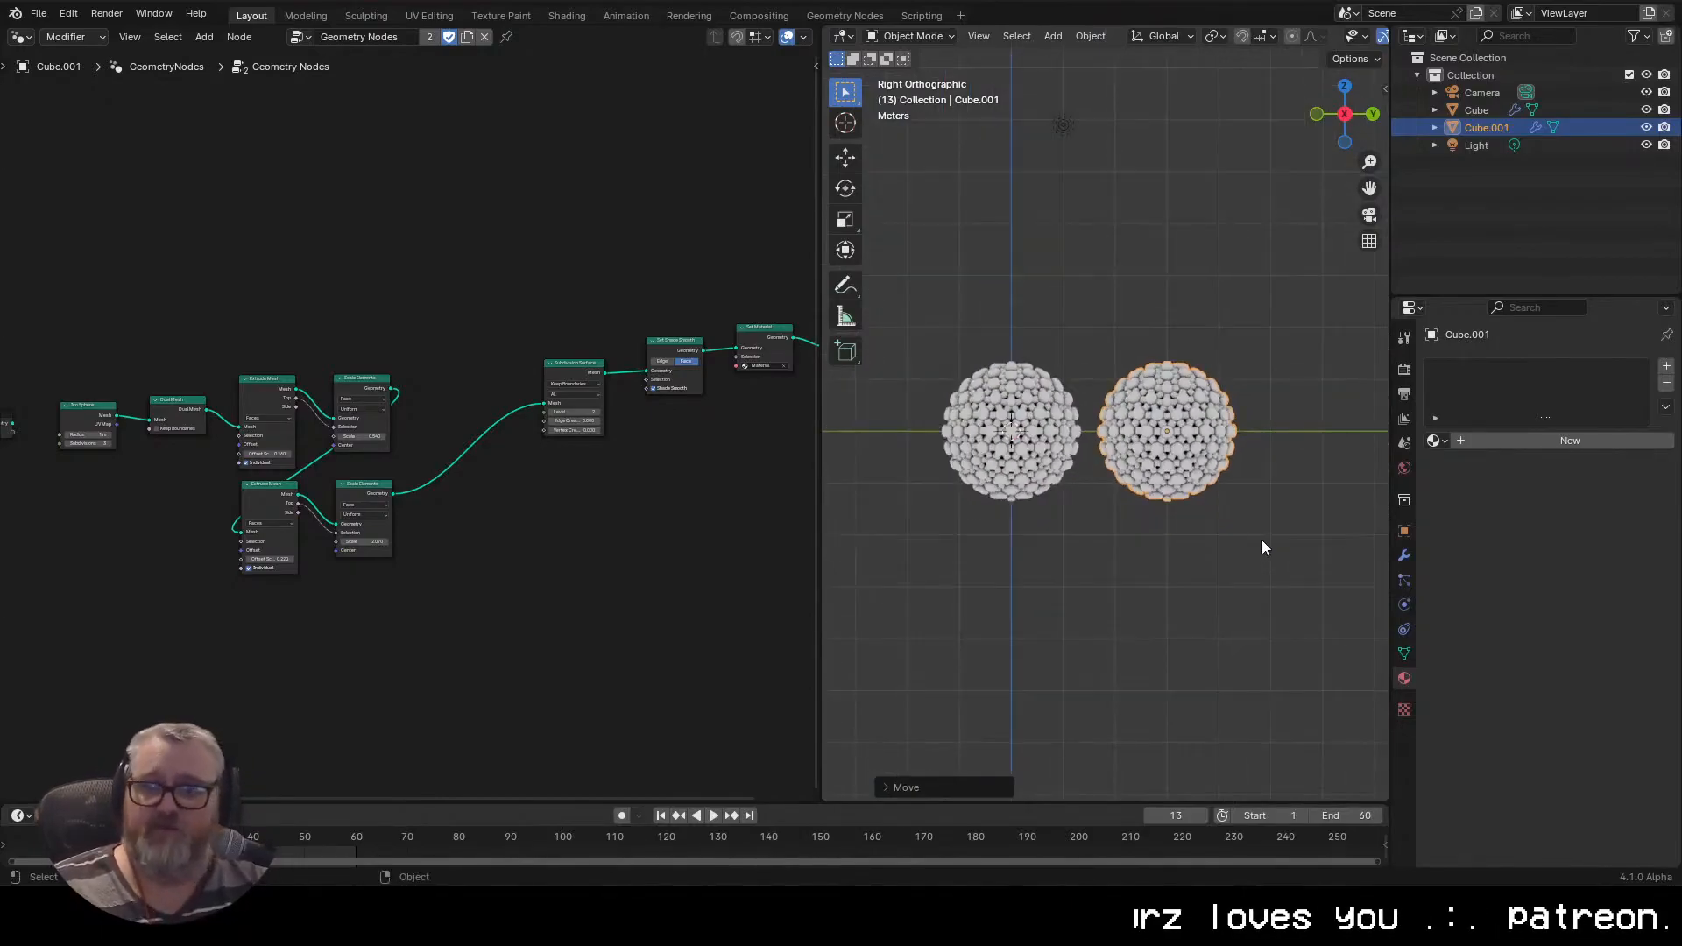
# Give the duplicate sphere its own independent copy of the geometry node tree
pyautogui.click(1189, 455)
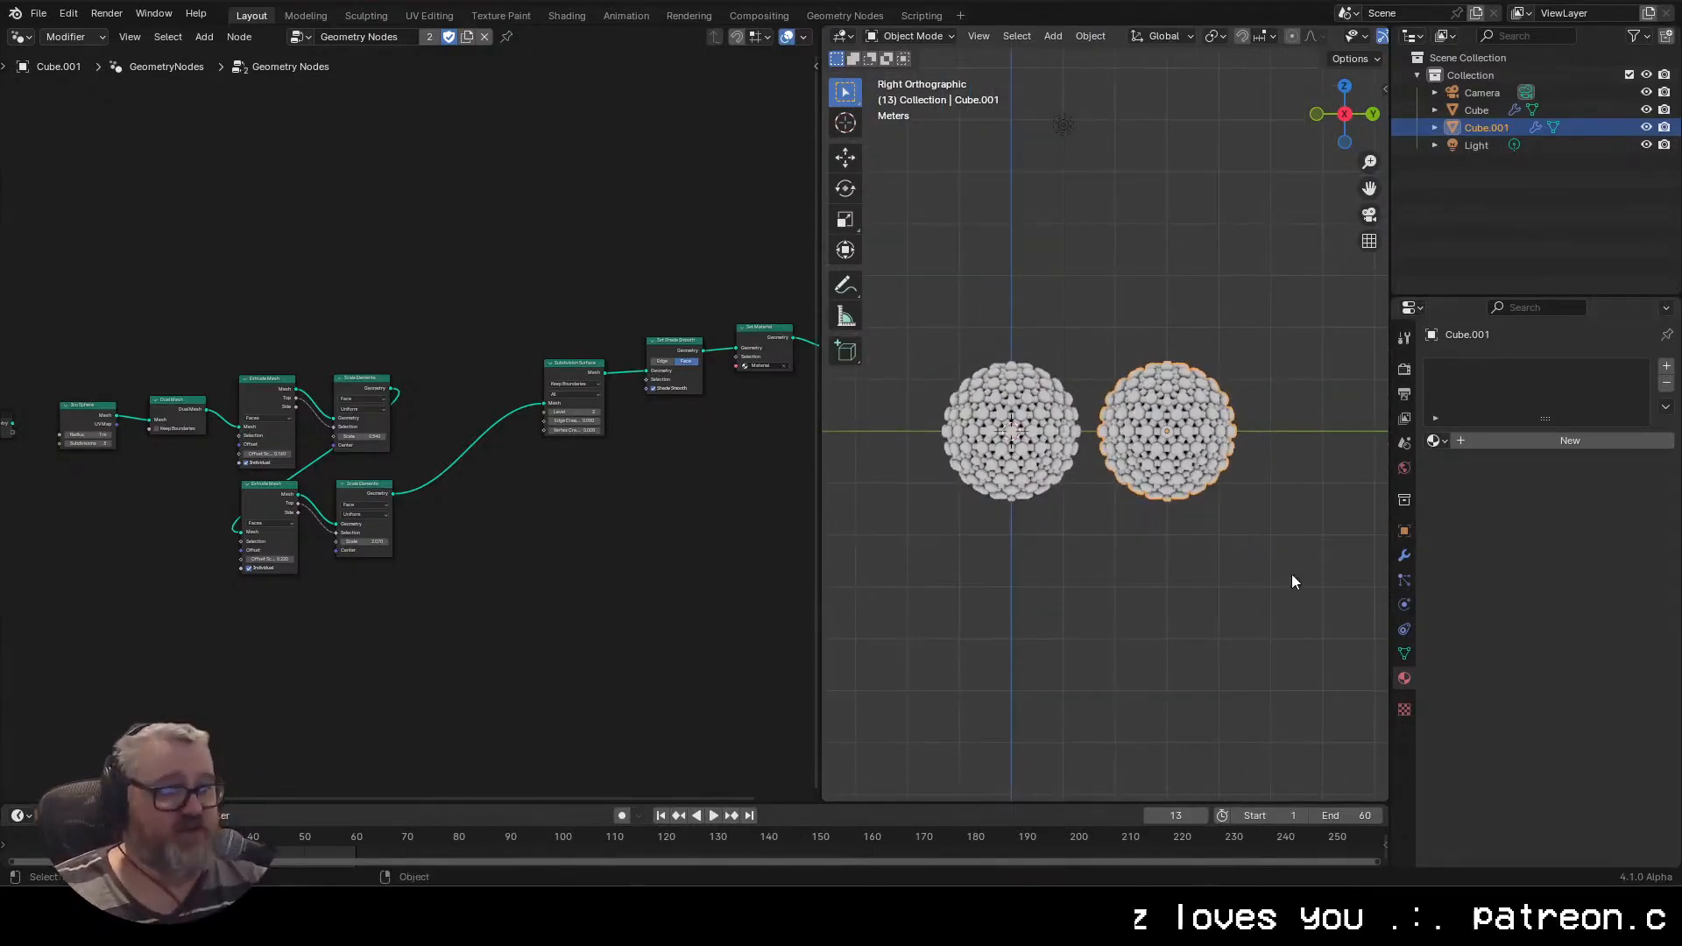
pyautogui.keyDown('shift'); pyautogui.click(1027, 498); pyautogui.keyUp('shift')
pyautogui.keyDown('shift'); pyautogui.click(1134, 426); pyautogui.keyUp('shift')
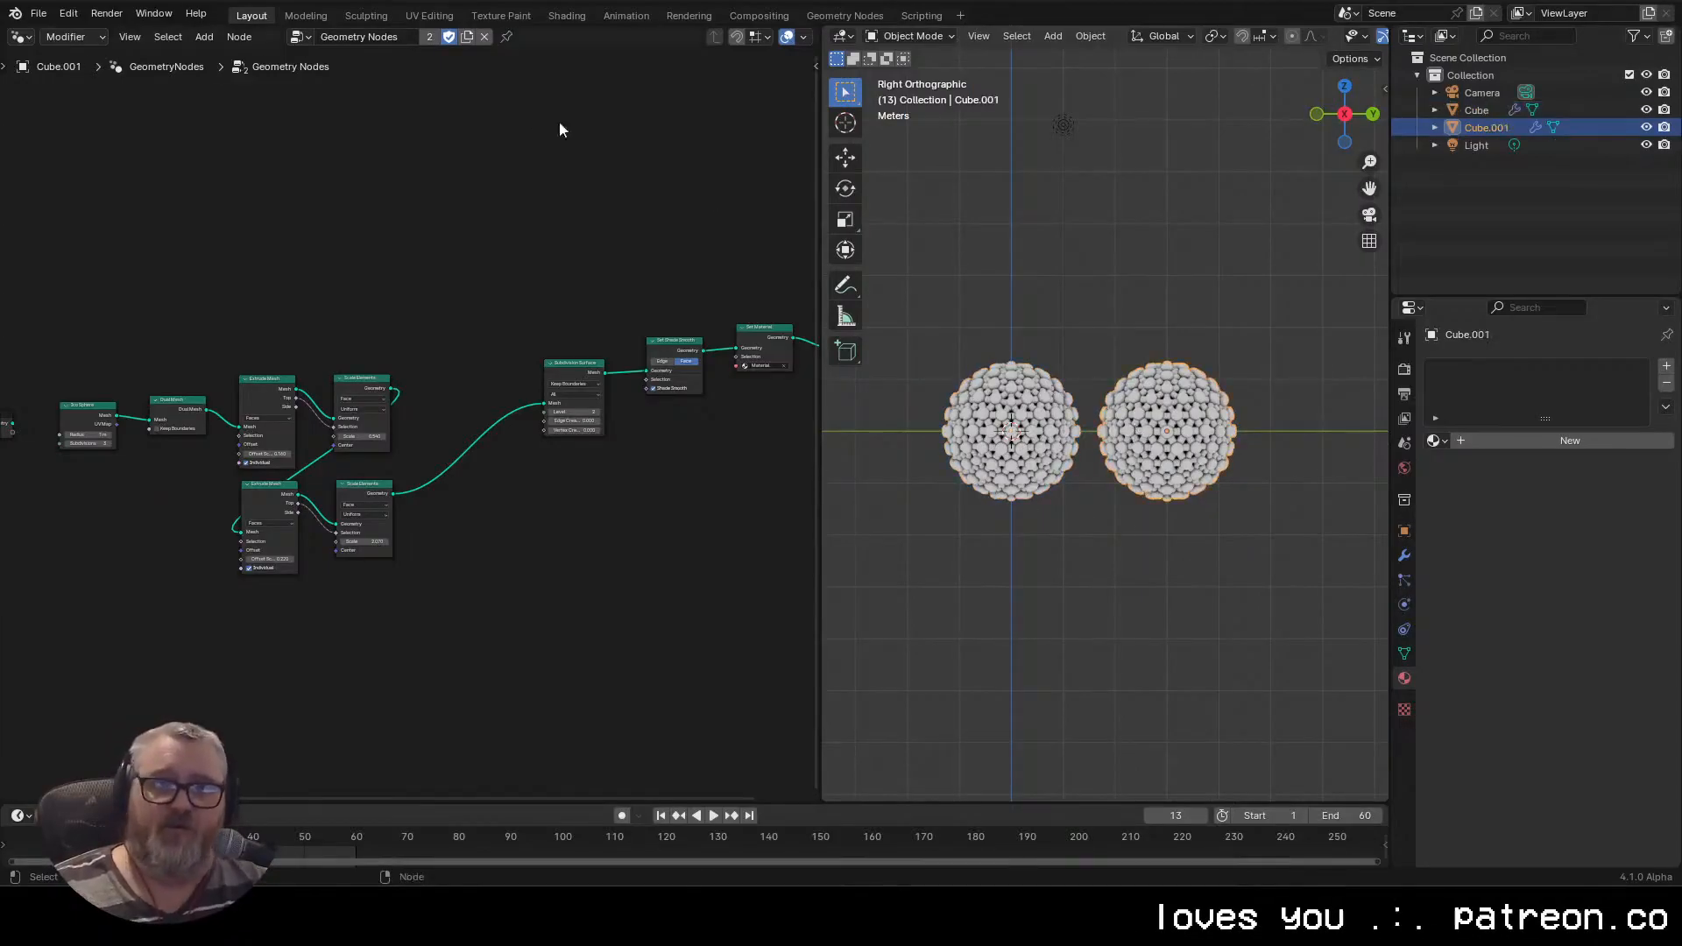
pyautogui.click(465, 38)
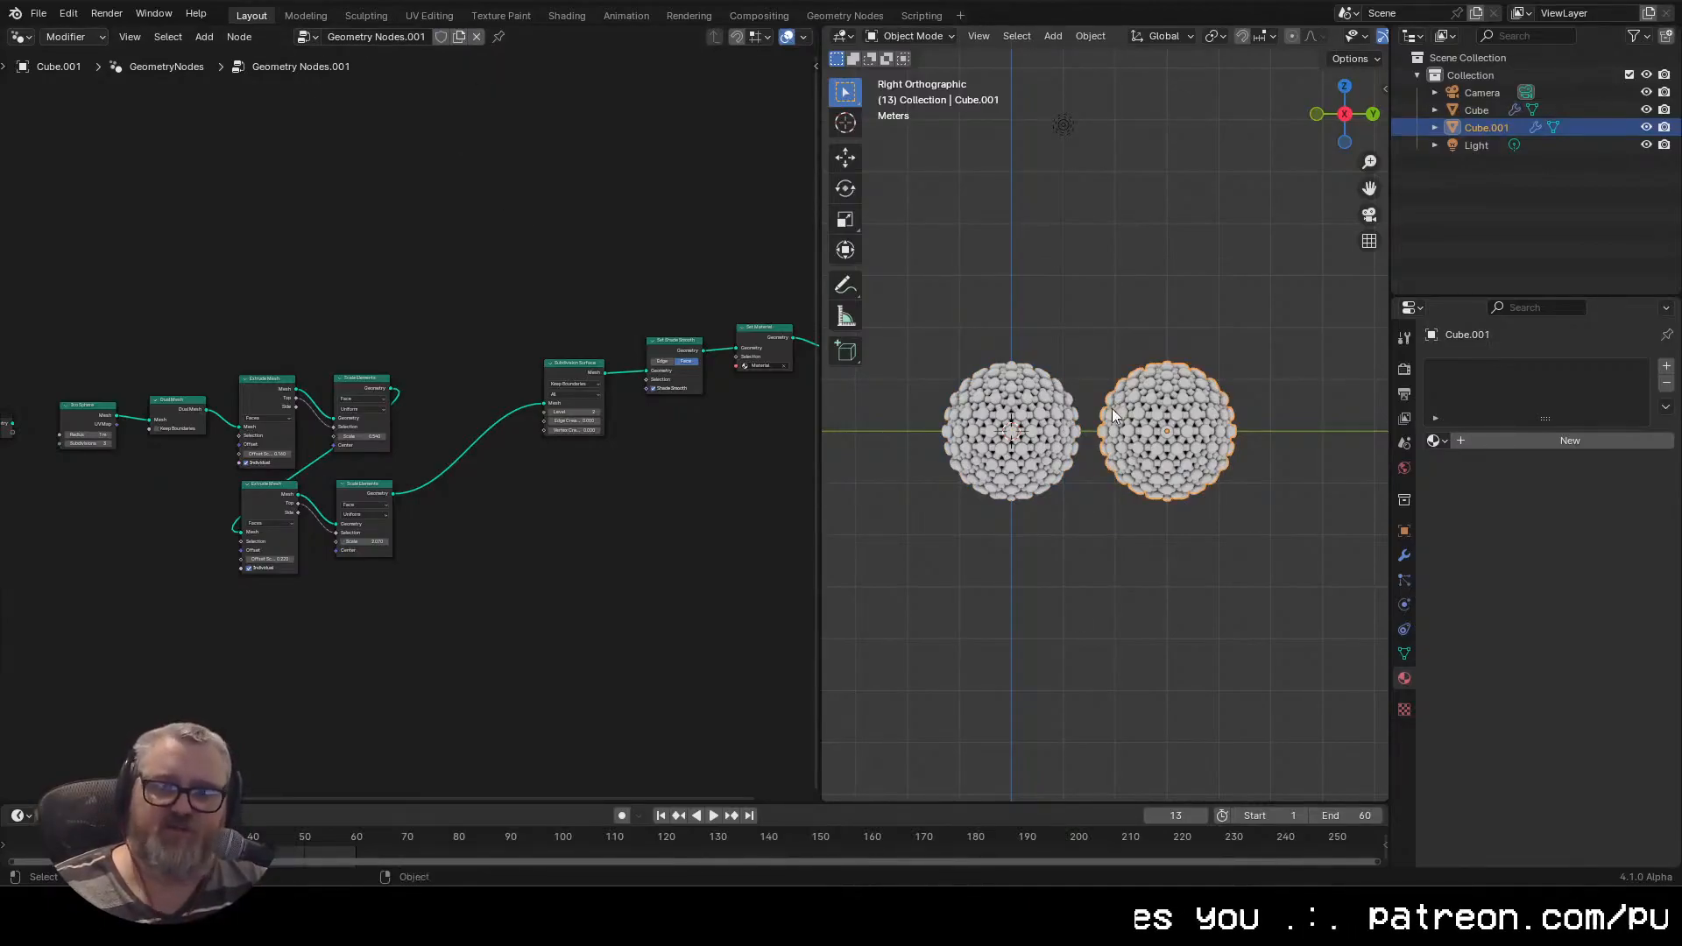
# Try a different first Scale Elements scale on the duplicate sphere, comparing it with the original, and undo it
pyautogui.scroll(12, 410, 601)
pyautogui.moveTo(390, 500); pyautogui.dragTo(620, 424)
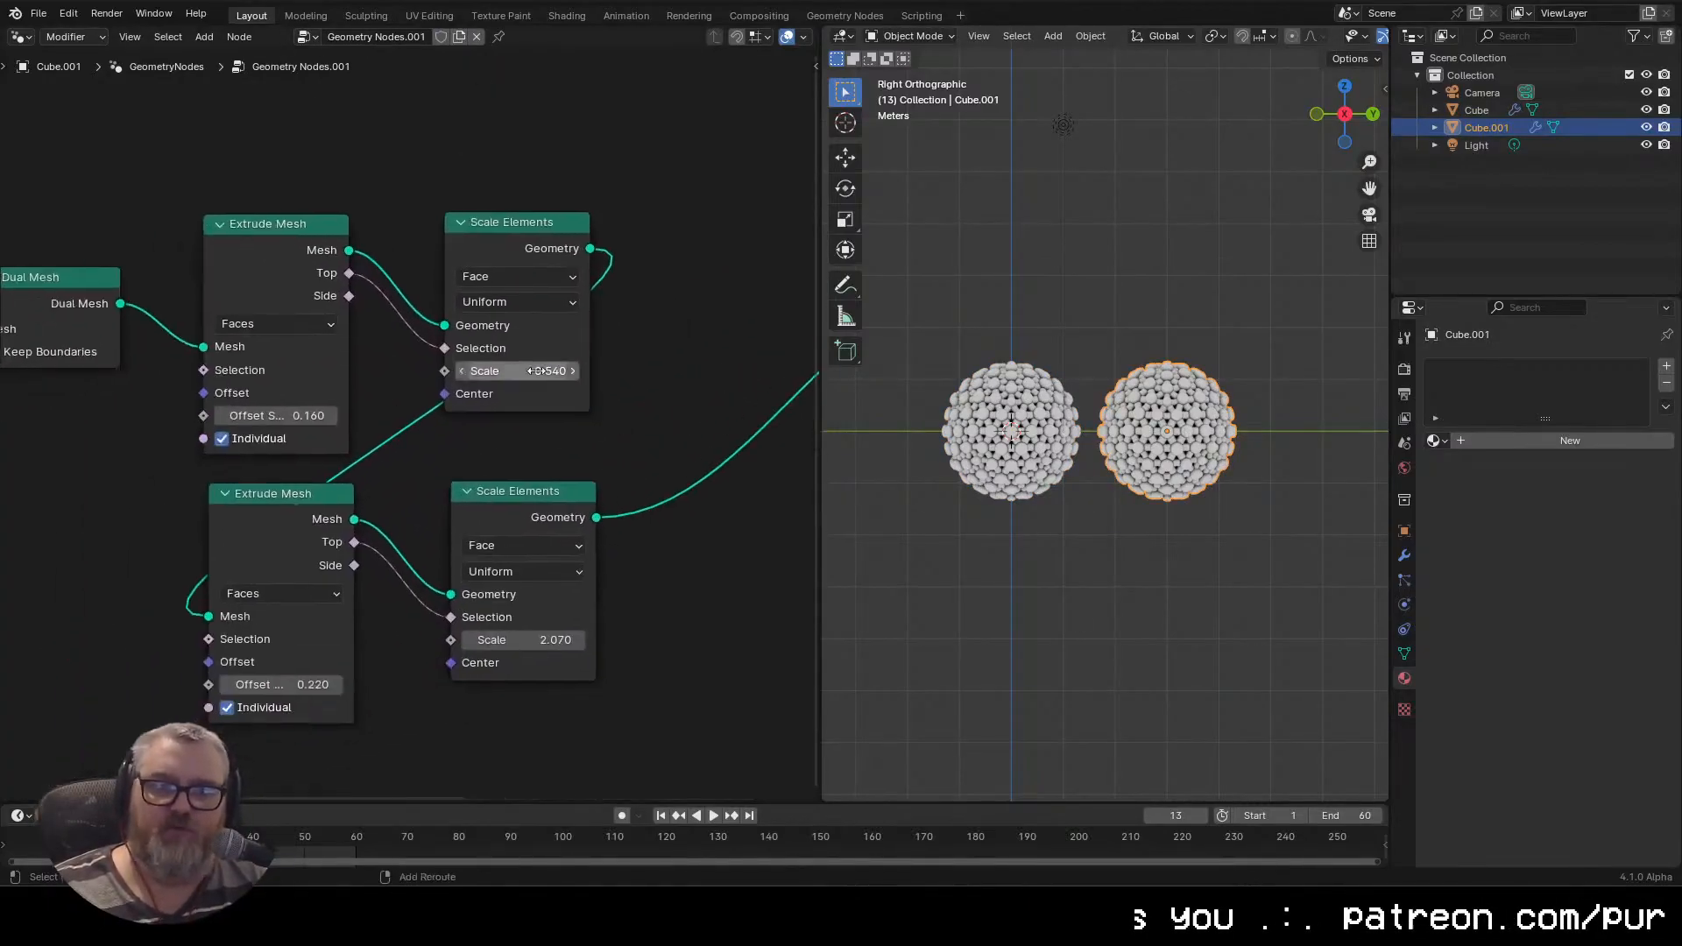
pyautogui.moveTo(549, 371); pyautogui.dragTo(501, 371)
pyautogui.click(1014, 442)
pyautogui.click(1153, 438)
pyautogui.hotkey('ctrl', 'z')
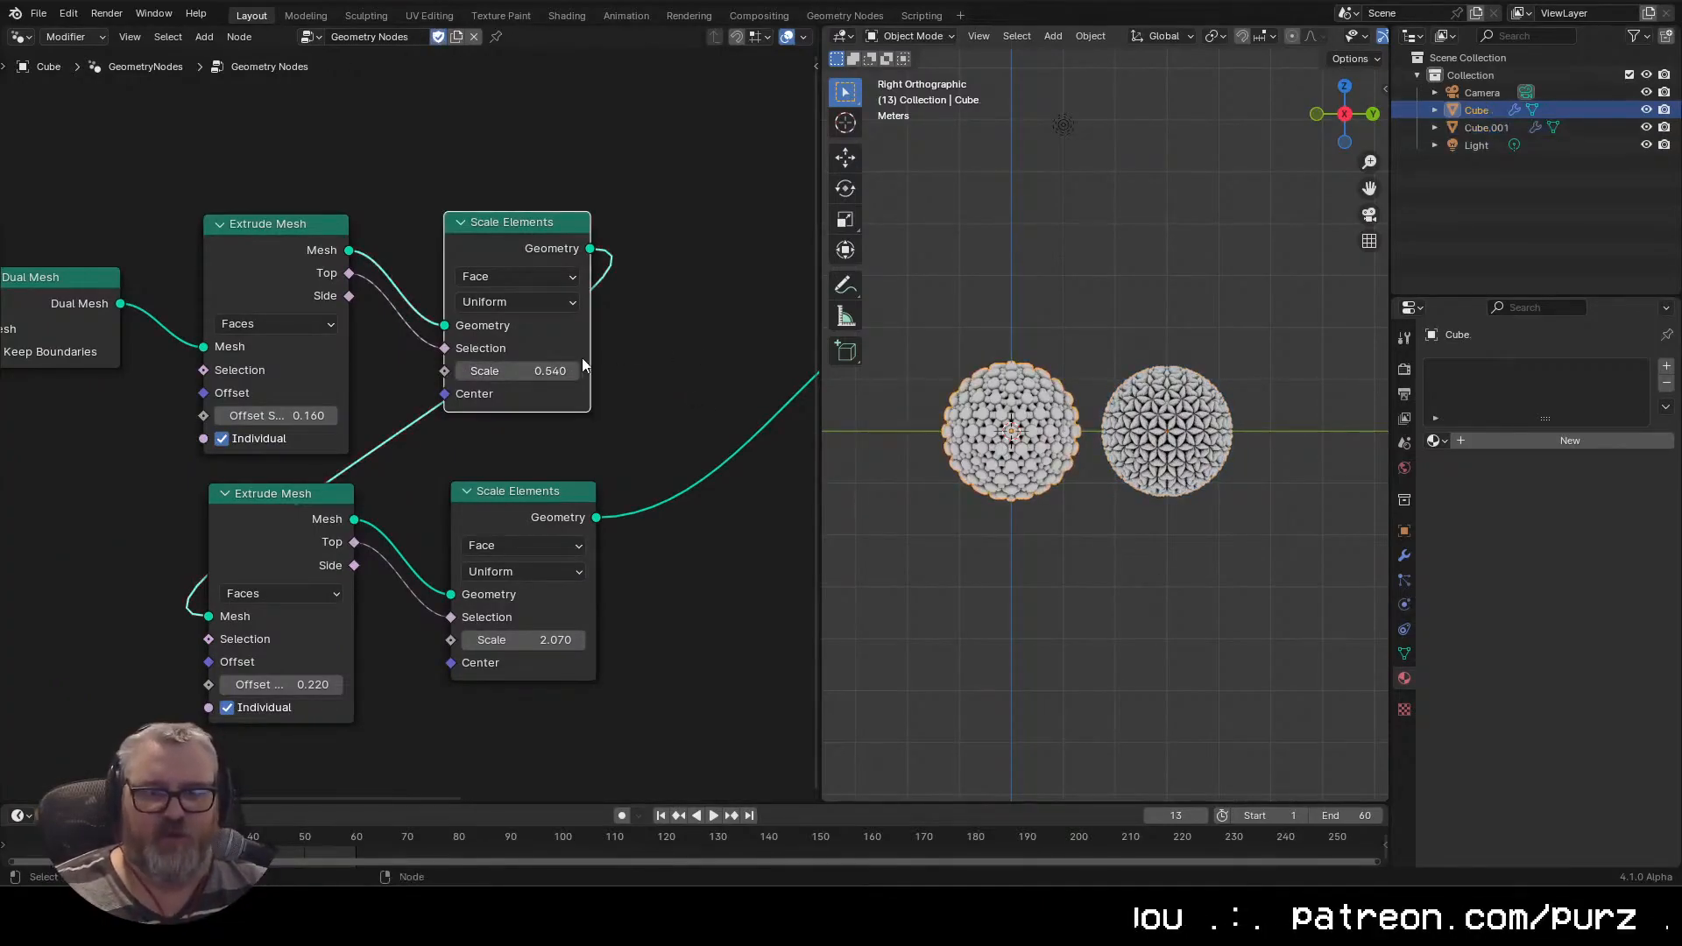
pyautogui.hotkey('ctrl', 'shift', 'z')
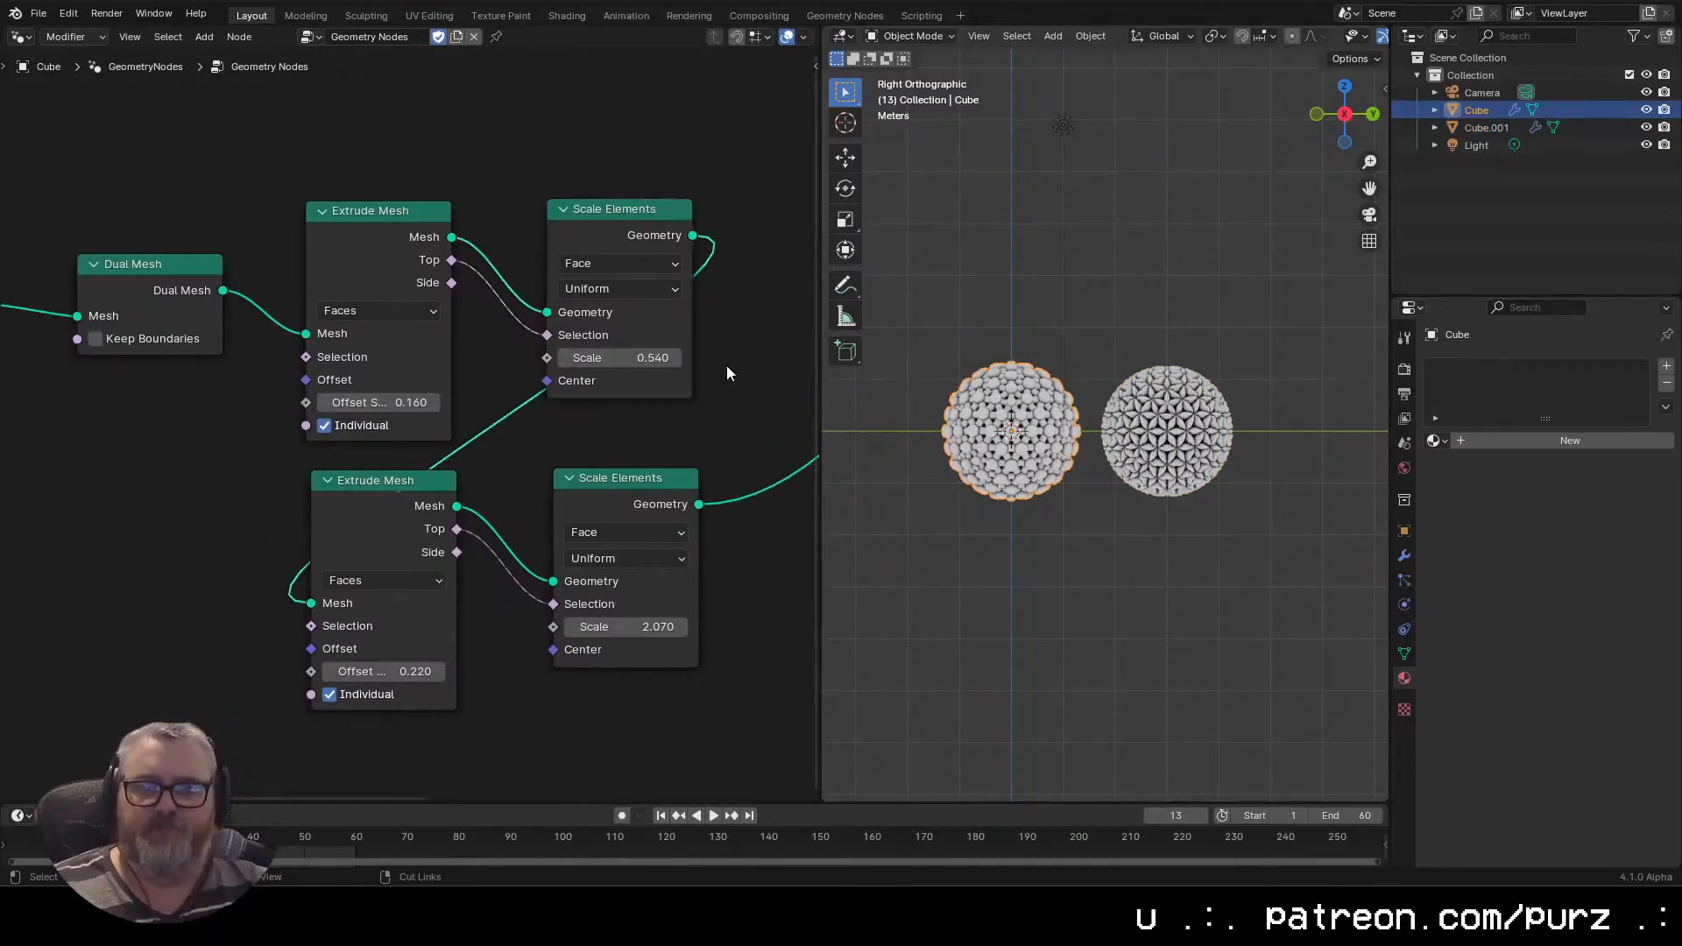
# Replace the duplicate's Ico Sphere node with a Cube mesh primitive connected to the Dual Mesh node
pyautogui.moveTo(143, 383); pyautogui.dragTo(557, 359)
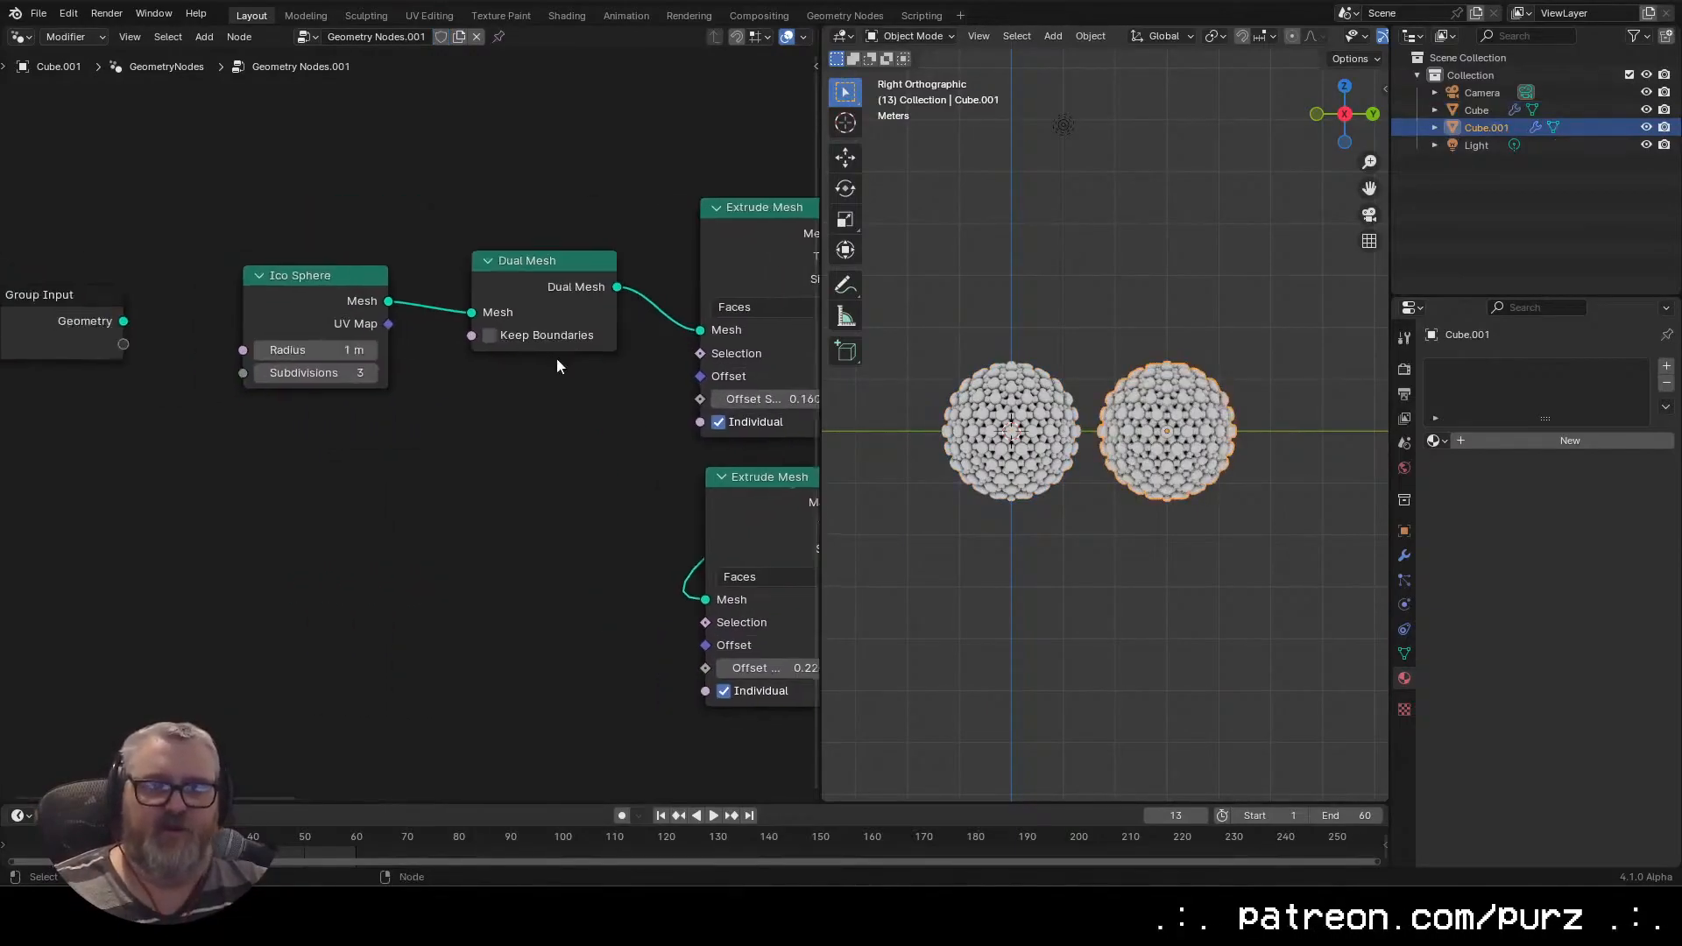
pyautogui.press('x')
pyautogui.hotkey('shift', 'a')
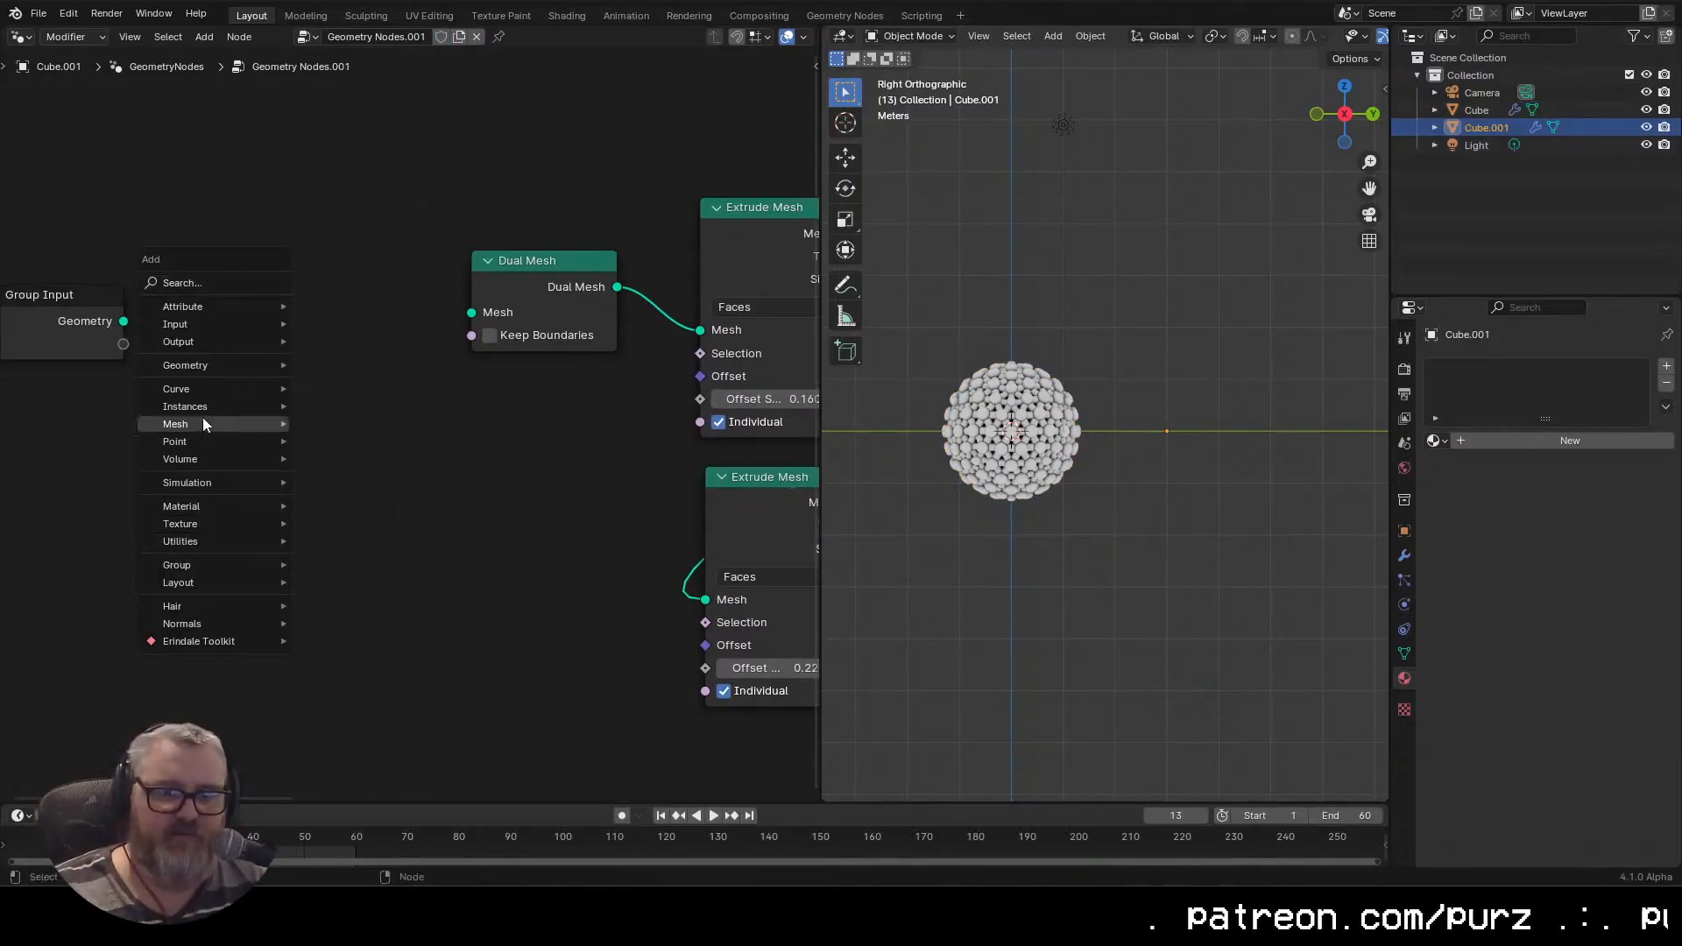
pyautogui.moveTo(194, 424)
pyautogui.moveTo(352, 501)
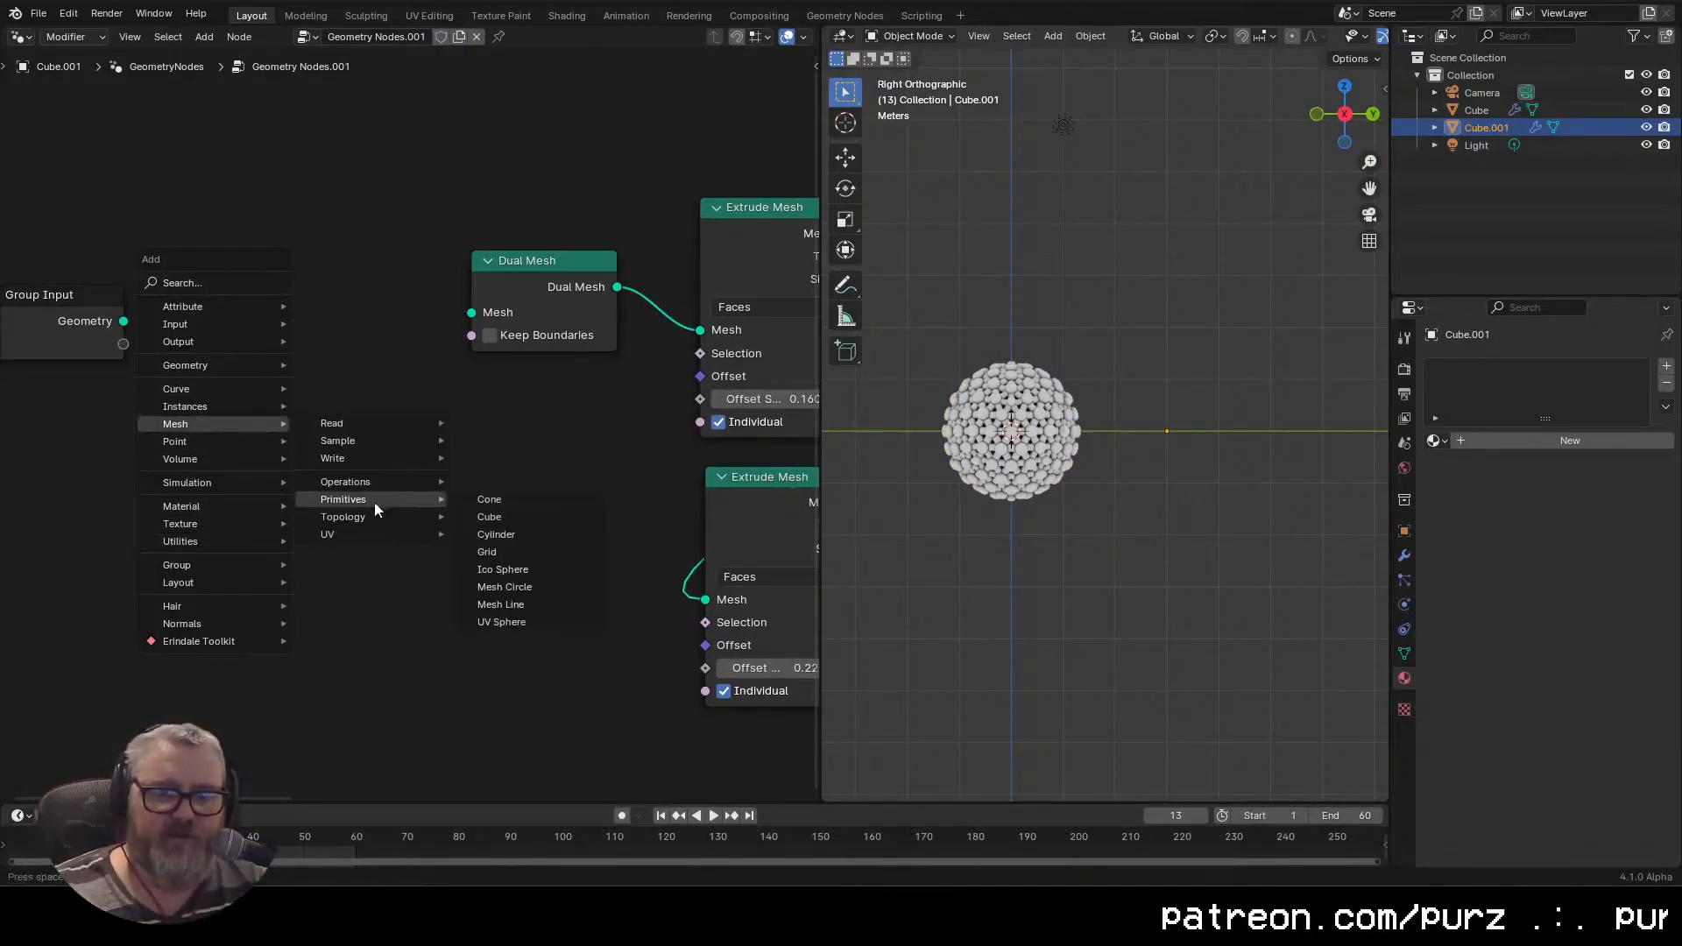
pyautogui.click(532, 518)
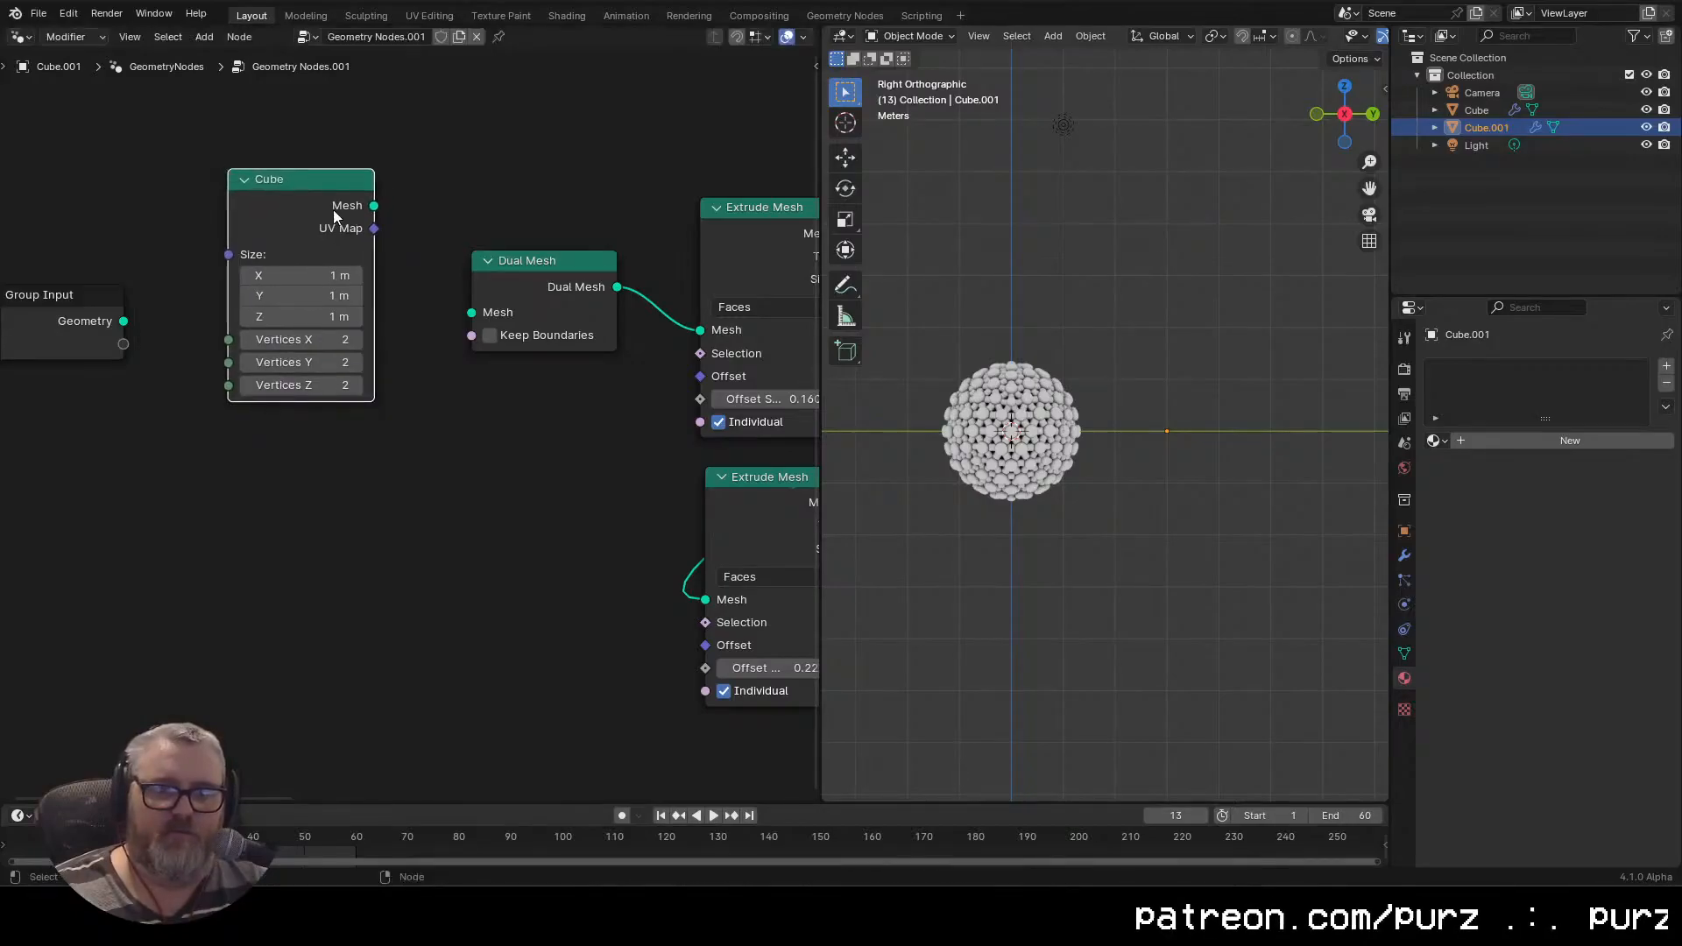
pyautogui.moveTo(498, 322); pyautogui.dragTo(473, 312)
pyautogui.scroll(4, 1105, 430)
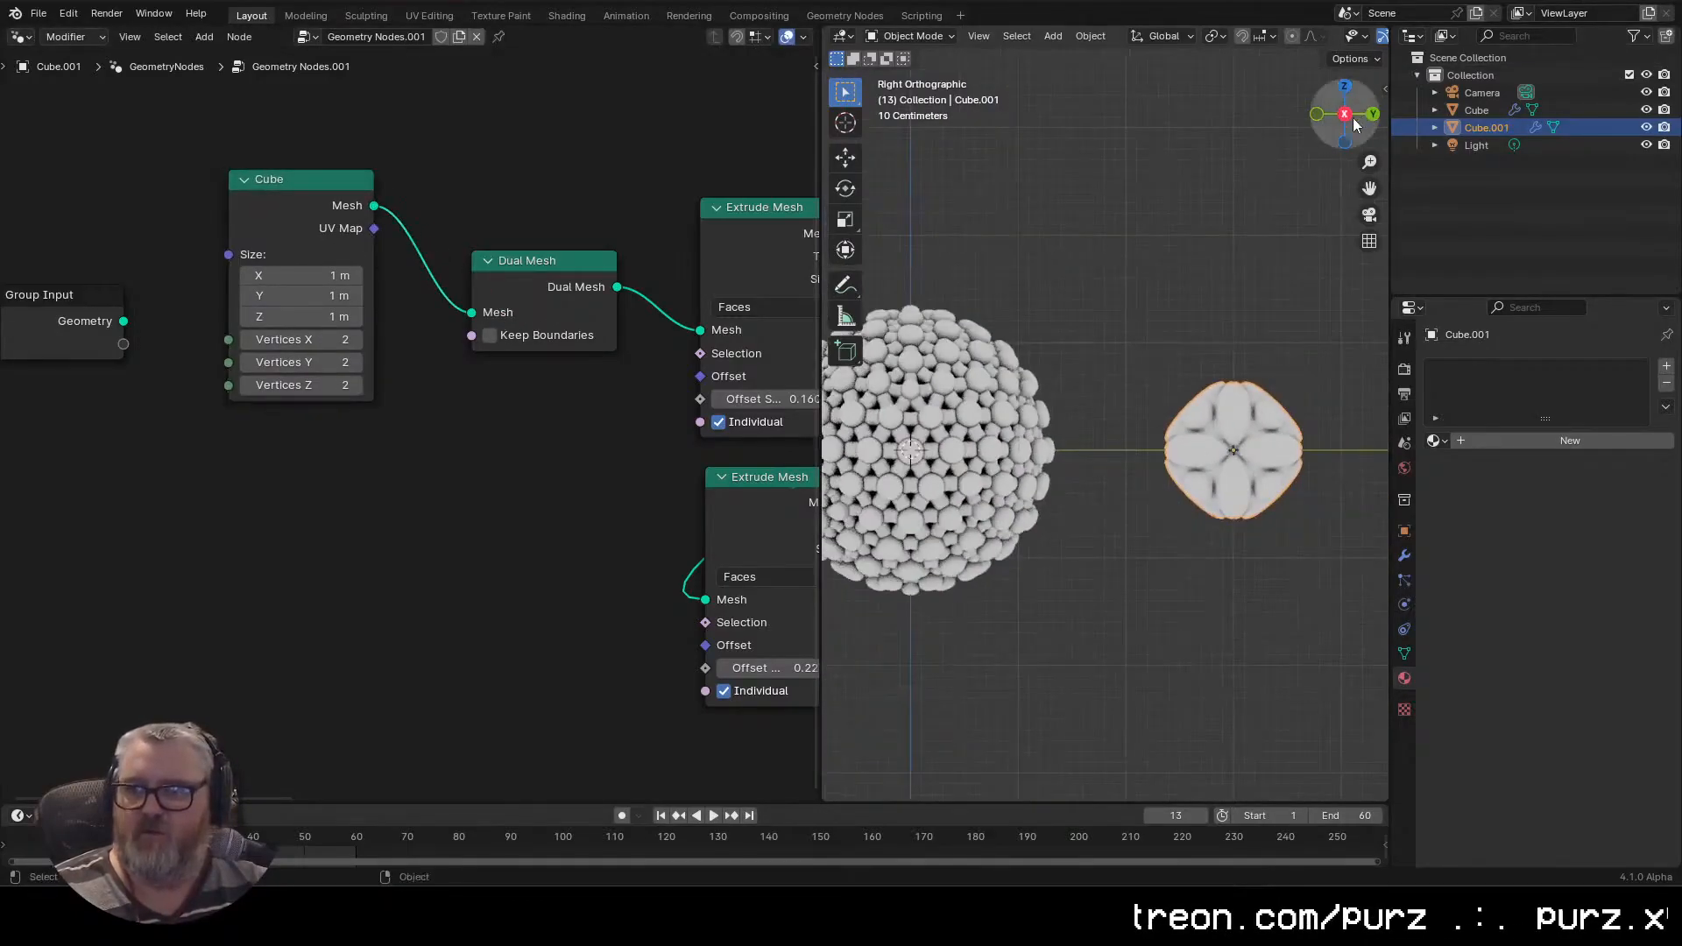
# Set the cube version's first extrusion offset scale to 0.890 and its second extrusion offset scale to 1.390
pyautogui.click(1279, 606)
pyautogui.moveTo(1280, 607); pyautogui.dragTo(1188, 657)
pyautogui.moveTo(520, 422); pyautogui.dragTo(0, 336)
pyautogui.moveTo(173, 315); pyautogui.dragTo(218, 314)
pyautogui.click(1327, 125)
pyautogui.scroll(-3, 874, 495)
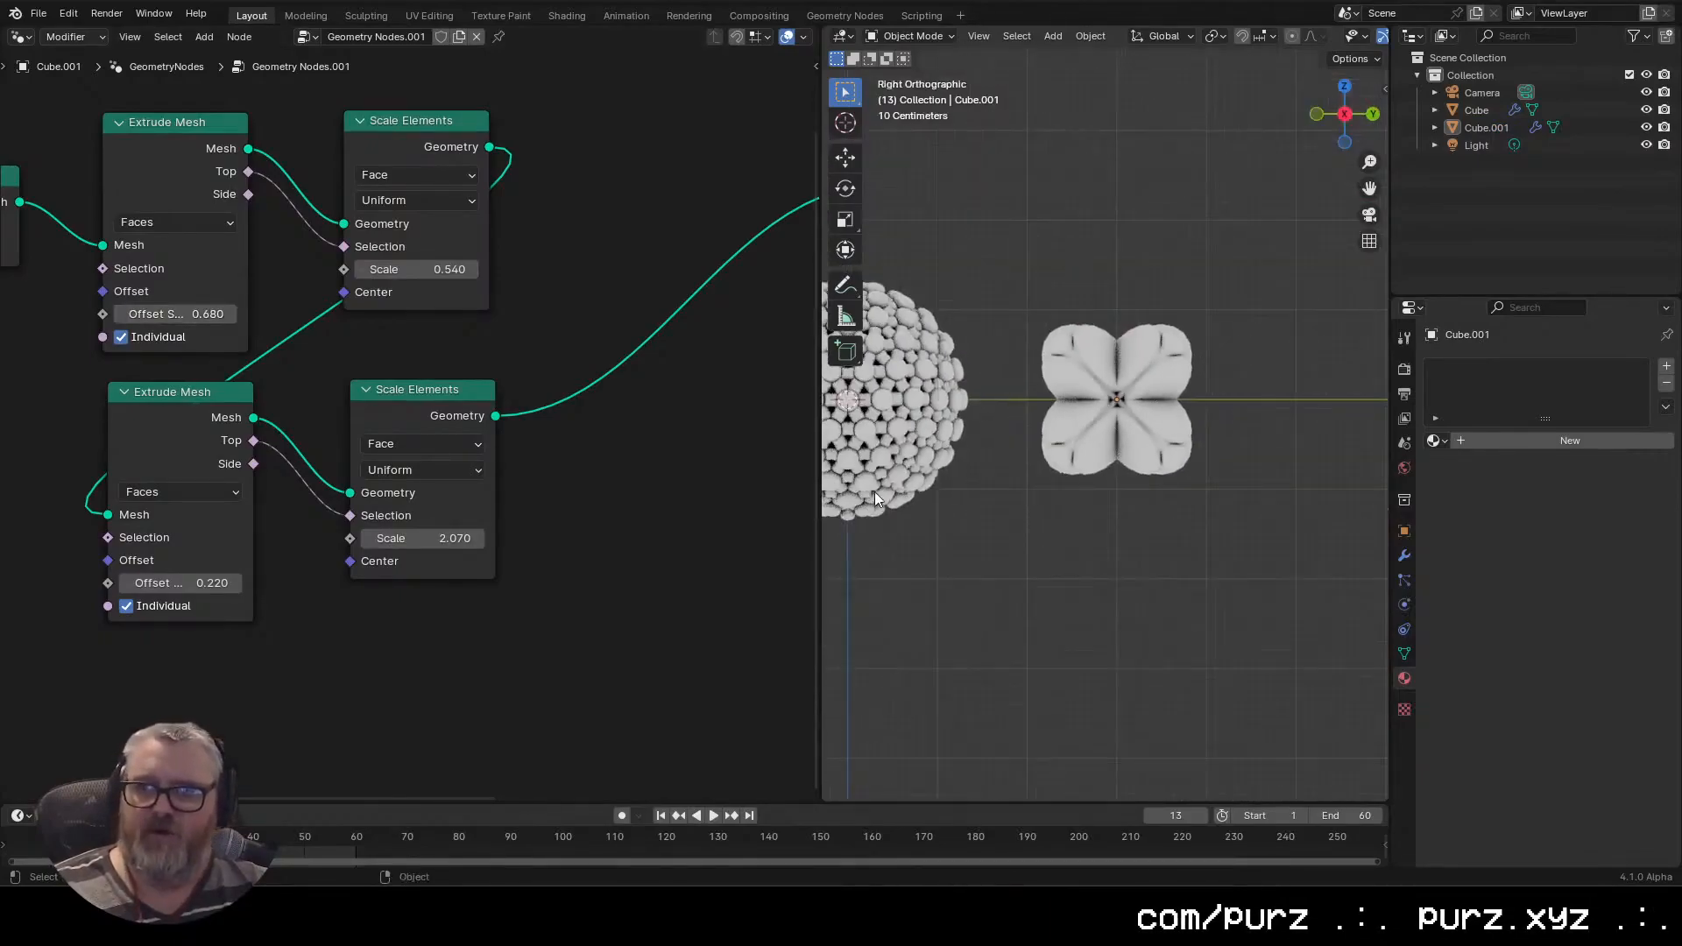
pyautogui.scroll(-3, 874, 494)
pyautogui.moveTo(178, 583); pyautogui.dragTo(280, 583)
pyautogui.moveTo(180, 314); pyautogui.dragTo(198, 314)
# Set the cube version's second Scale Elements scale to 0.000 and its first Scale Elements scale to 0.290
pyautogui.moveTo(991, 452); pyautogui.dragTo(911, 508)
pyautogui.moveTo(438, 538); pyautogui.dragTo(263, 538)
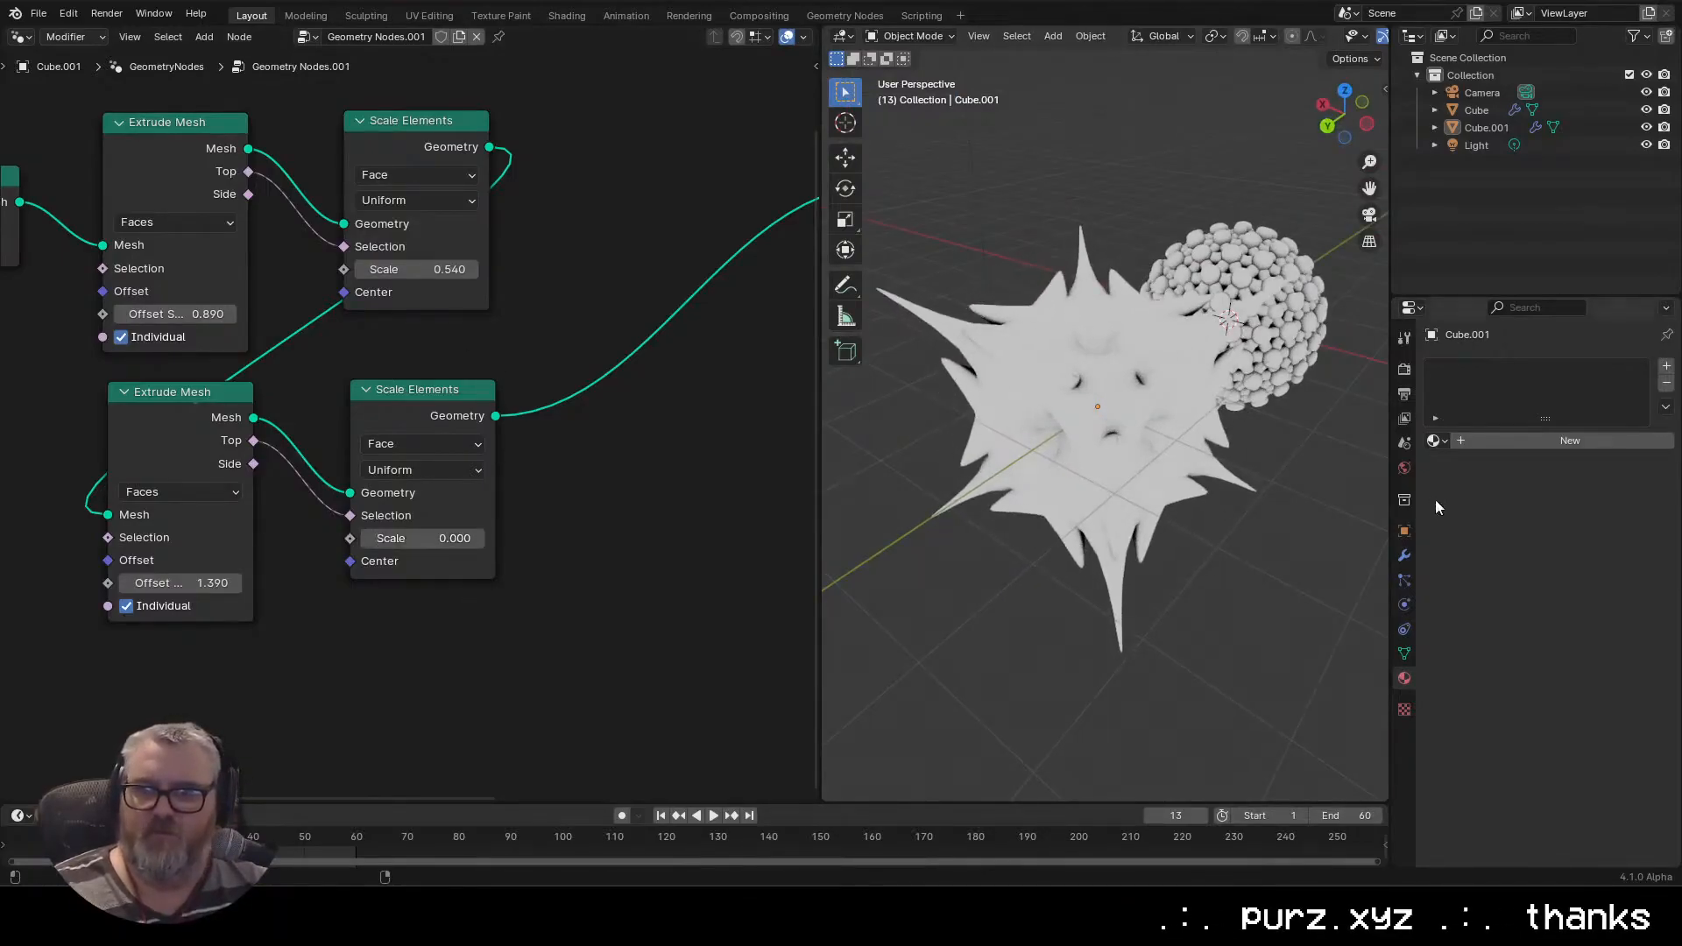
pyautogui.moveTo(1133, 480); pyautogui.dragTo(964, 370)
pyautogui.moveTo(416, 269); pyautogui.dragTo(394, 269)
pyautogui.click(1329, 124)
pyautogui.moveTo(1271, 262); pyautogui.dragTo(990, 325)
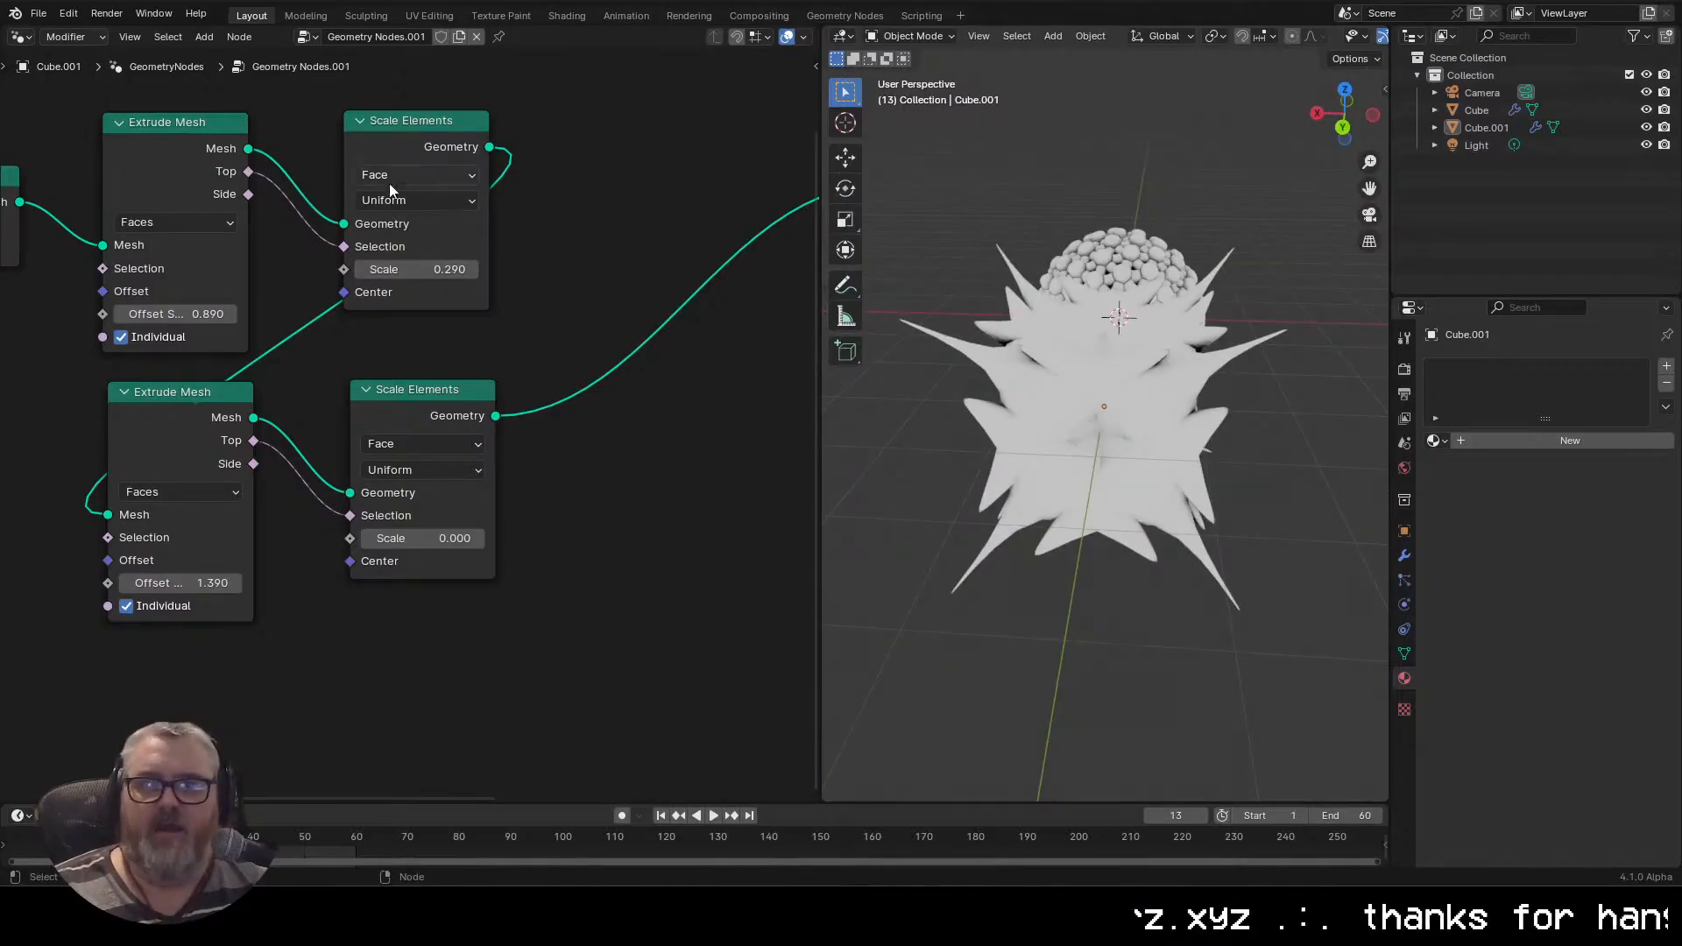
# Change the node editing area from the Geometry Node Editor to the Shader Editor
pyautogui.click(19, 35)
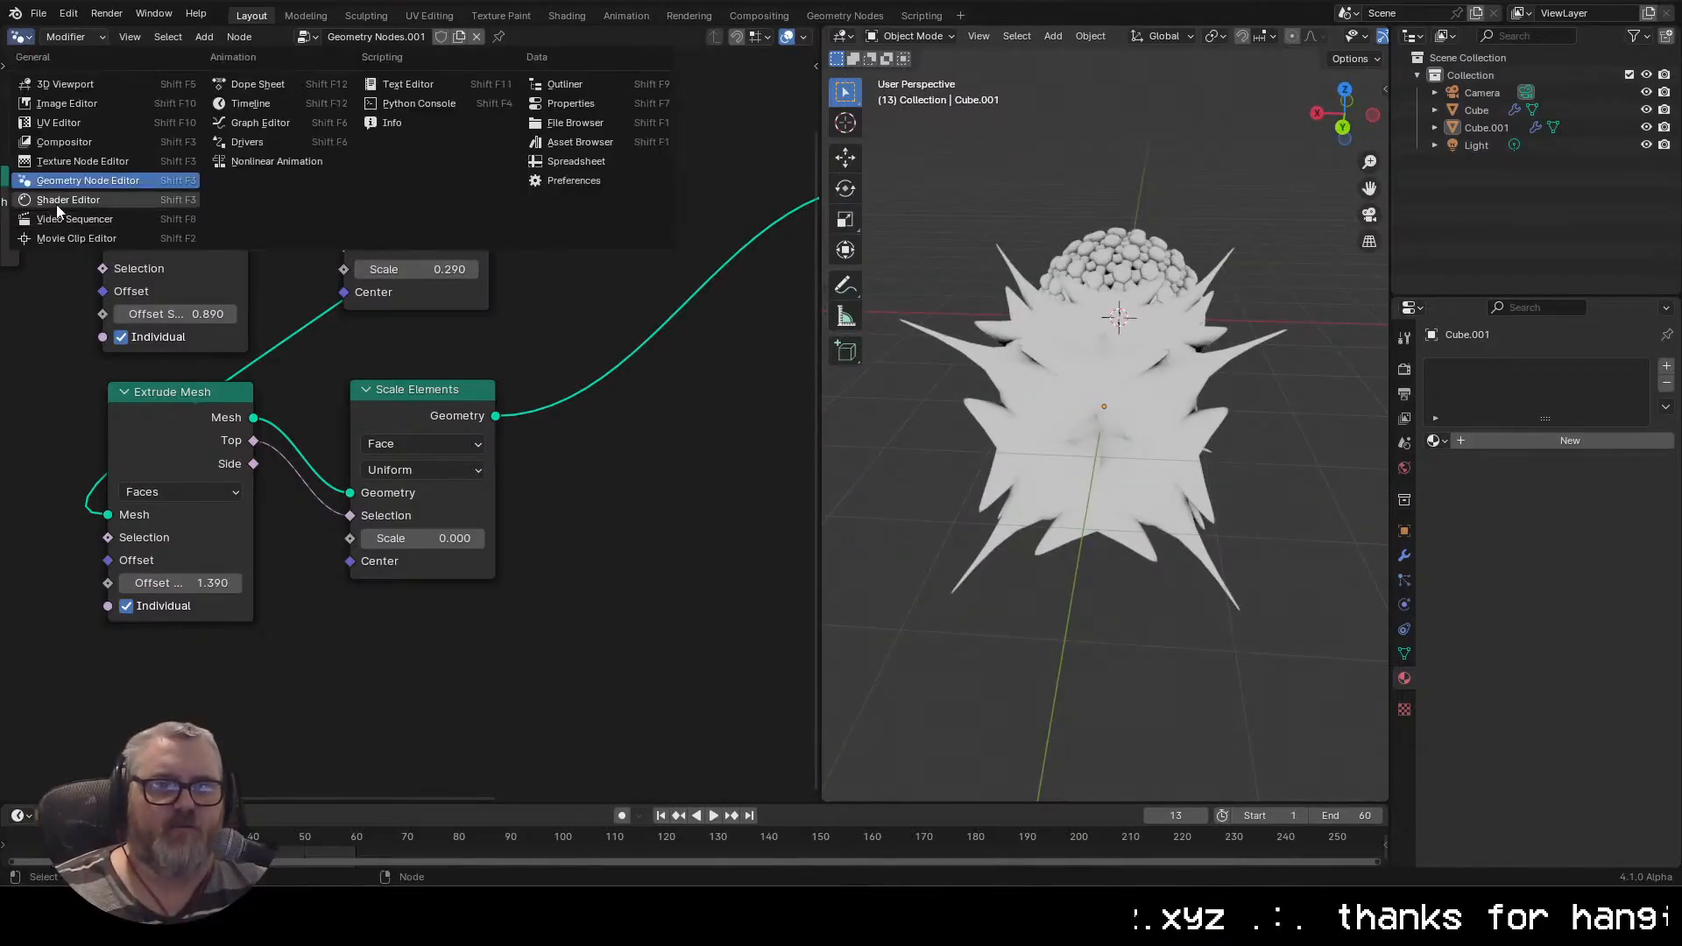
pyautogui.click(53, 176)
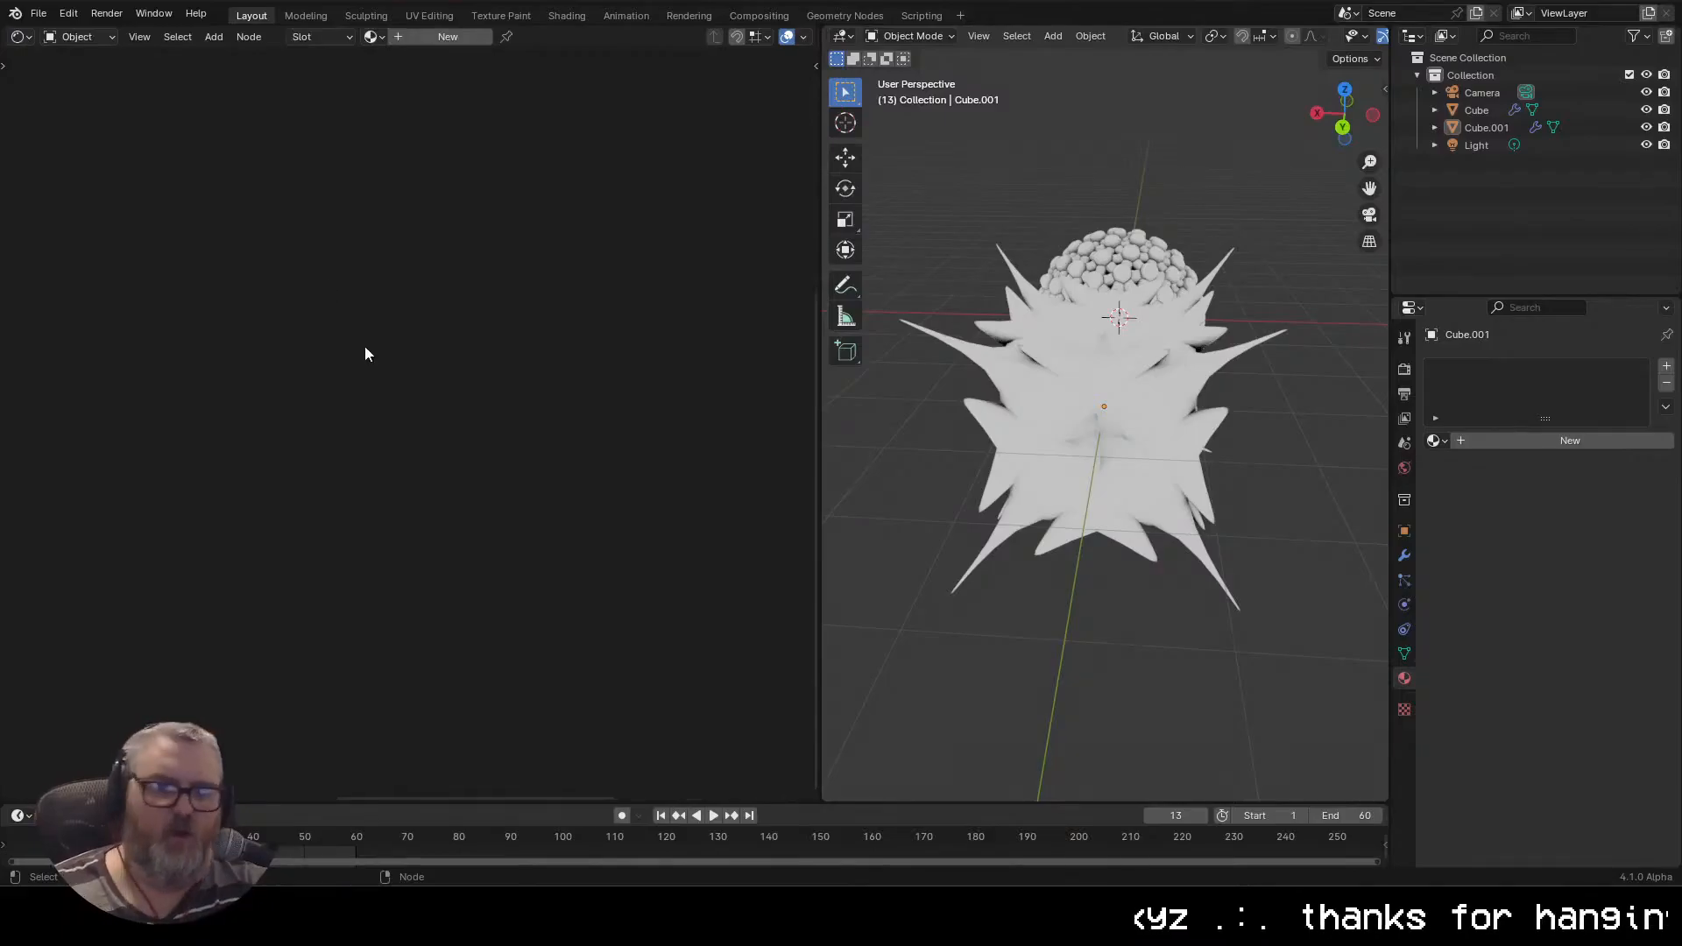
# Assign the existing material named Material to the spiky cube object and frame its shader nodes
pyautogui.click(1165, 465)
pyautogui.click(1436, 441)
pyautogui.click(1474, 474)
pyautogui.press('Home')
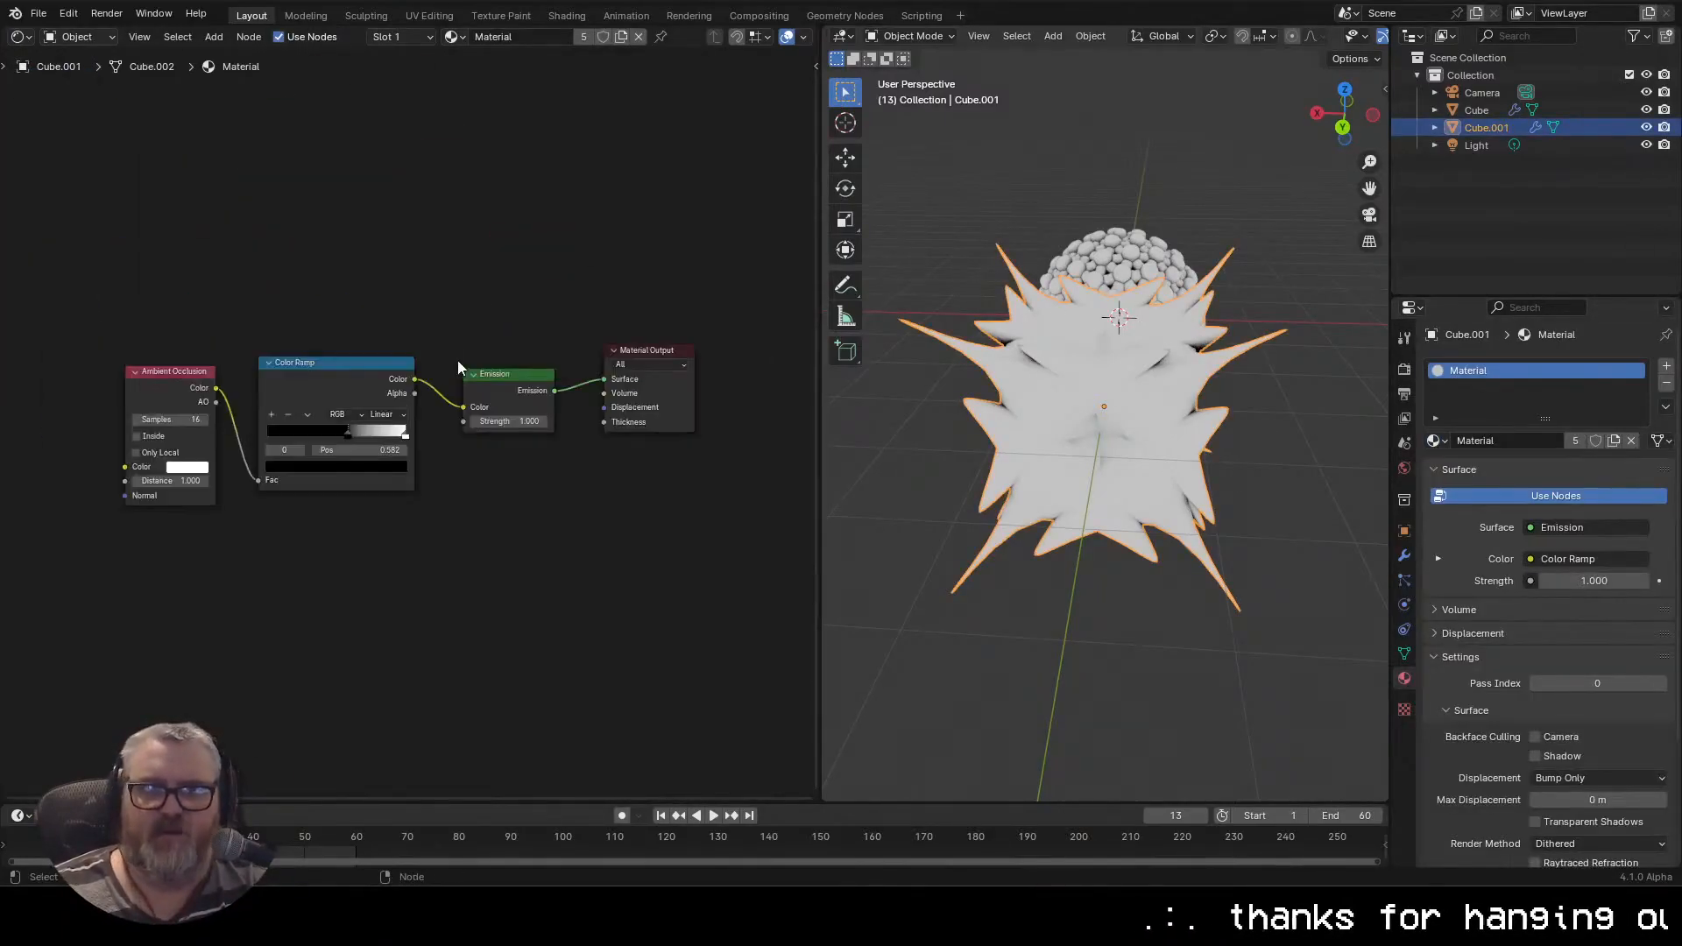
# Set the Color Ramp's black stop to position 0.491
pyautogui.moveTo(363, 438); pyautogui.dragTo(380, 430)
pyautogui.moveTo(1065, 476); pyautogui.dragTo(1034, 461)
pyautogui.moveTo(380, 424); pyautogui.dragTo(380, 429)
pyautogui.moveTo(380, 438); pyautogui.dragTo(363, 440)
pyautogui.scroll(-4, 1034, 569)
pyautogui.moveTo(1047, 578); pyautogui.dragTo(1010, 646)
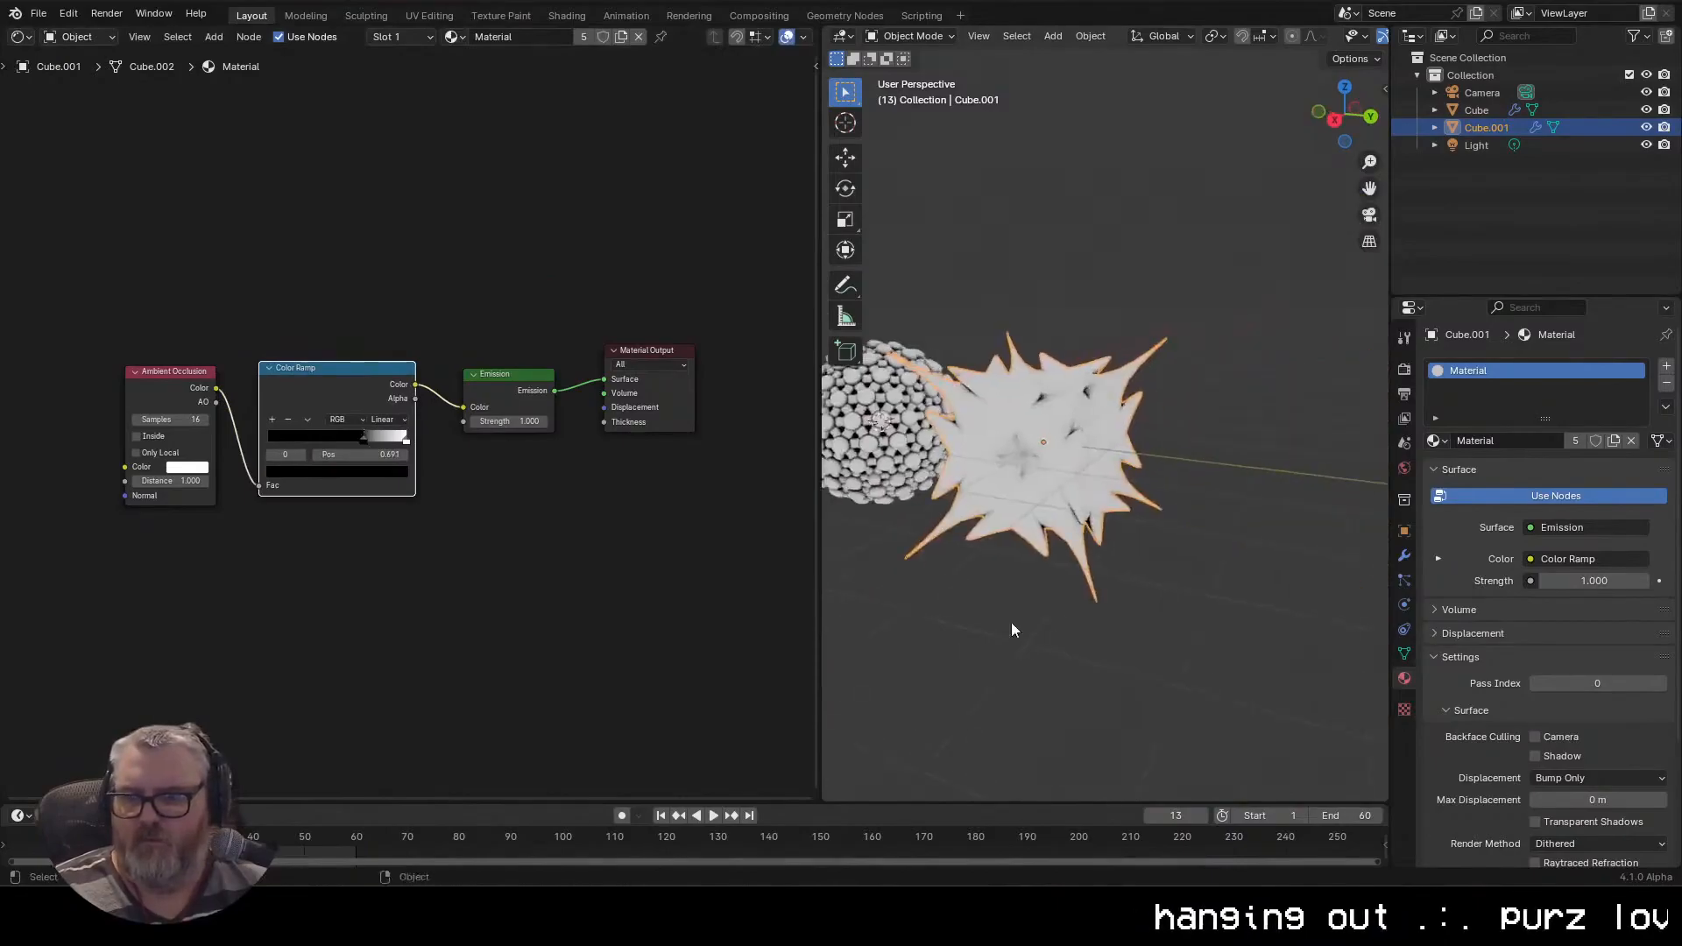
# Change the node area back to the Geometry Node Editor and set the first extrusion's offset scale to 0.080
pyautogui.click(19, 36)
pyautogui.click(88, 186)
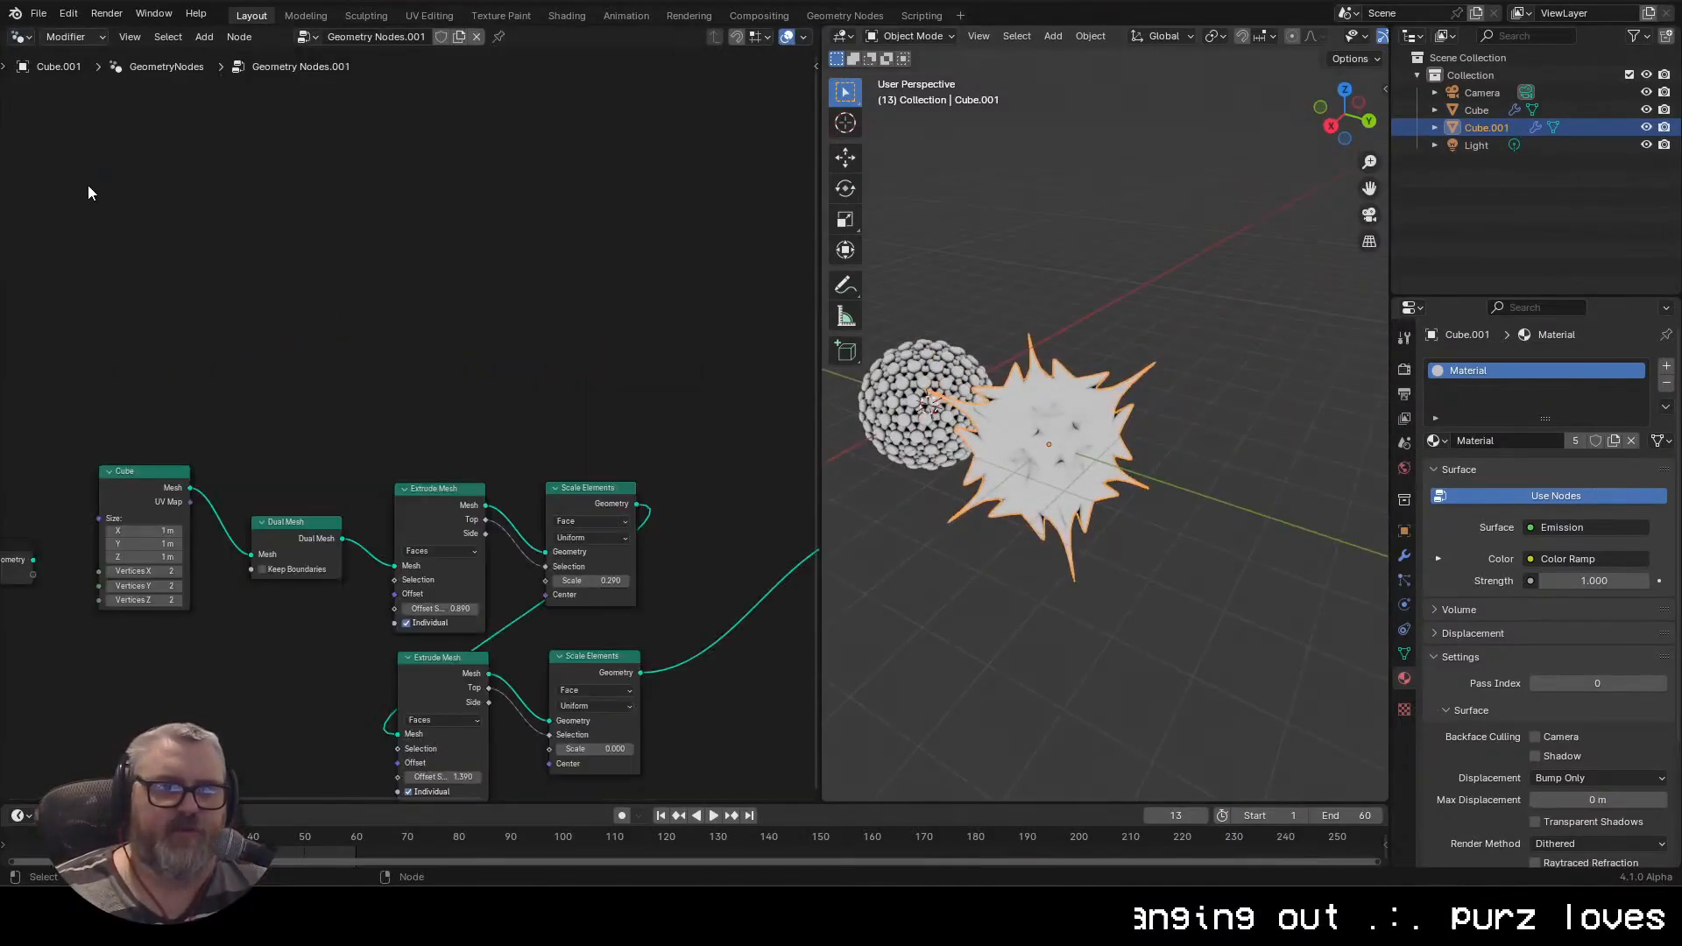
pyautogui.moveTo(412, 386); pyautogui.dragTo(351, 163)
pyautogui.scroll(6, 685, 585)
pyautogui.moveTo(609, 583)
pyautogui.mouseDown()
pyautogui.moveTo(650, 583)
pyautogui.moveTo(596, 583)
pyautogui.mouseUp()
pyautogui.moveTo(605, 315)
pyautogui.mouseDown()
pyautogui.moveTo(569, 315)
pyautogui.moveTo(605, 315)
pyautogui.mouseUp()
pyautogui.moveTo(385, 360); pyautogui.dragTo(311, 360)
pyautogui.moveTo(358, 360); pyautogui.dragTo(340, 360)
pyautogui.moveTo(981, 642); pyautogui.dragTo(1064, 611)
# Set the second extrusion's offset scale to 1.340
pyautogui.scroll(4, 1063, 610)
pyautogui.moveTo(362, 629)
pyautogui.mouseDown()
pyautogui.moveTo(263, 629)
pyautogui.moveTo(354, 629)
pyautogui.mouseUp()
pyautogui.scroll(-4, 981, 612)
pyautogui.click(981, 612)
pyautogui.moveTo(981, 612); pyautogui.dragTo(1166, 561)
# Duplicate the spiky cube object and place the copy beside it along the Y axis
pyautogui.click(1121, 438)
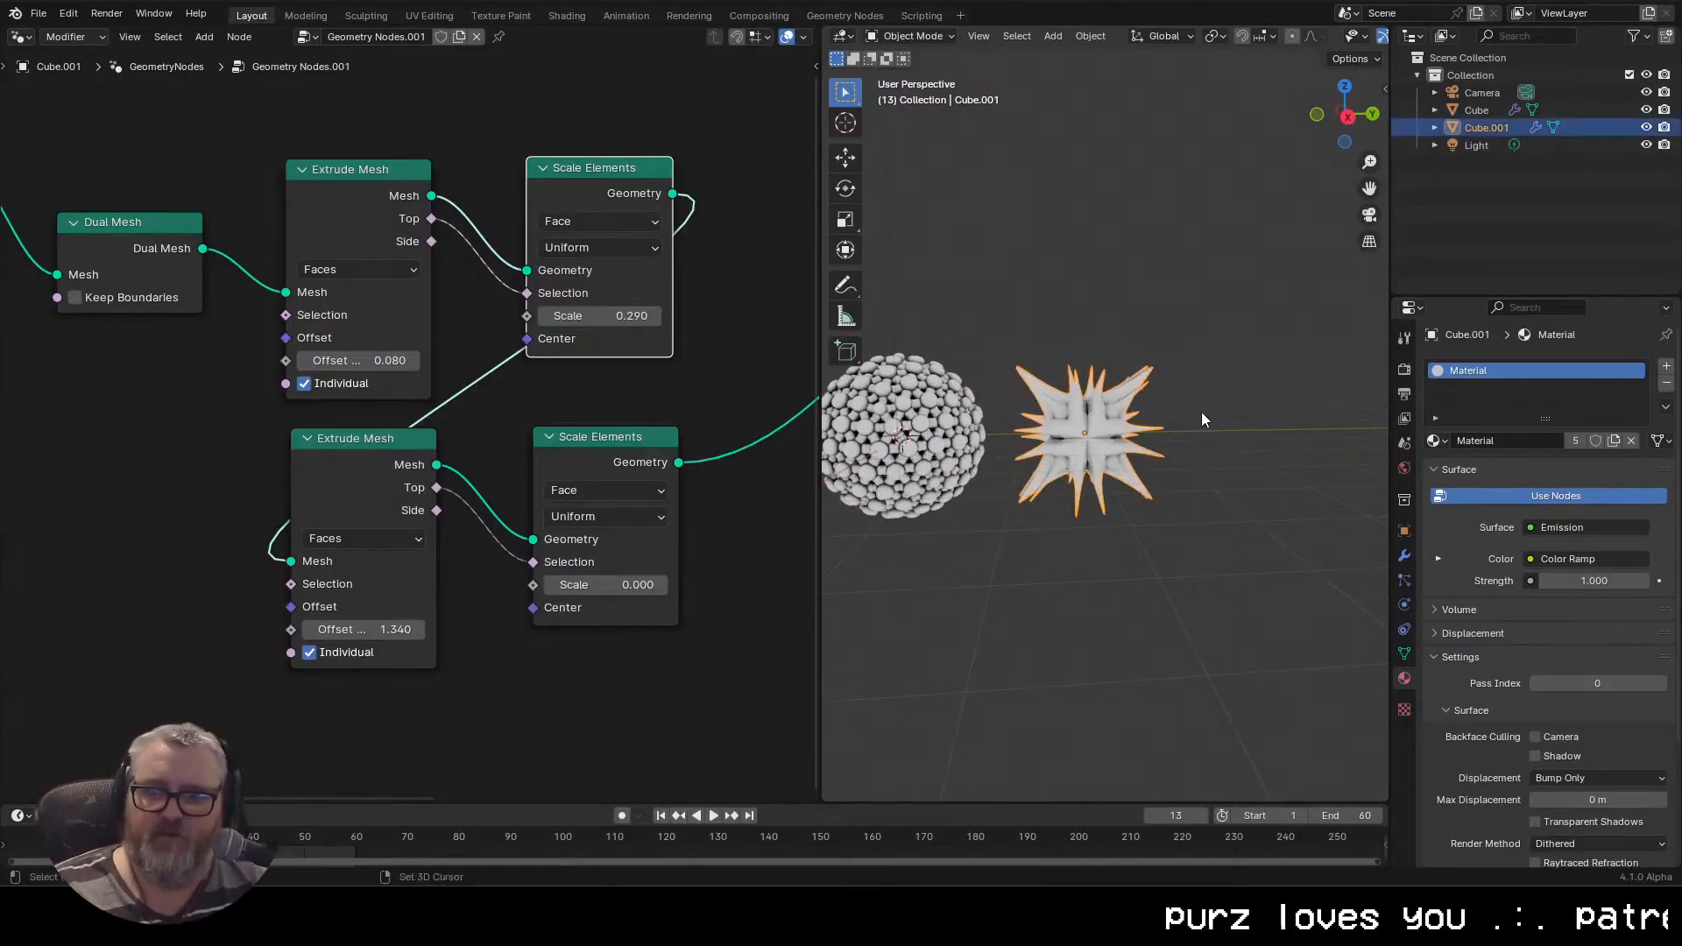
pyautogui.hotkey('shift', 'd')
pyautogui.press('Escape')
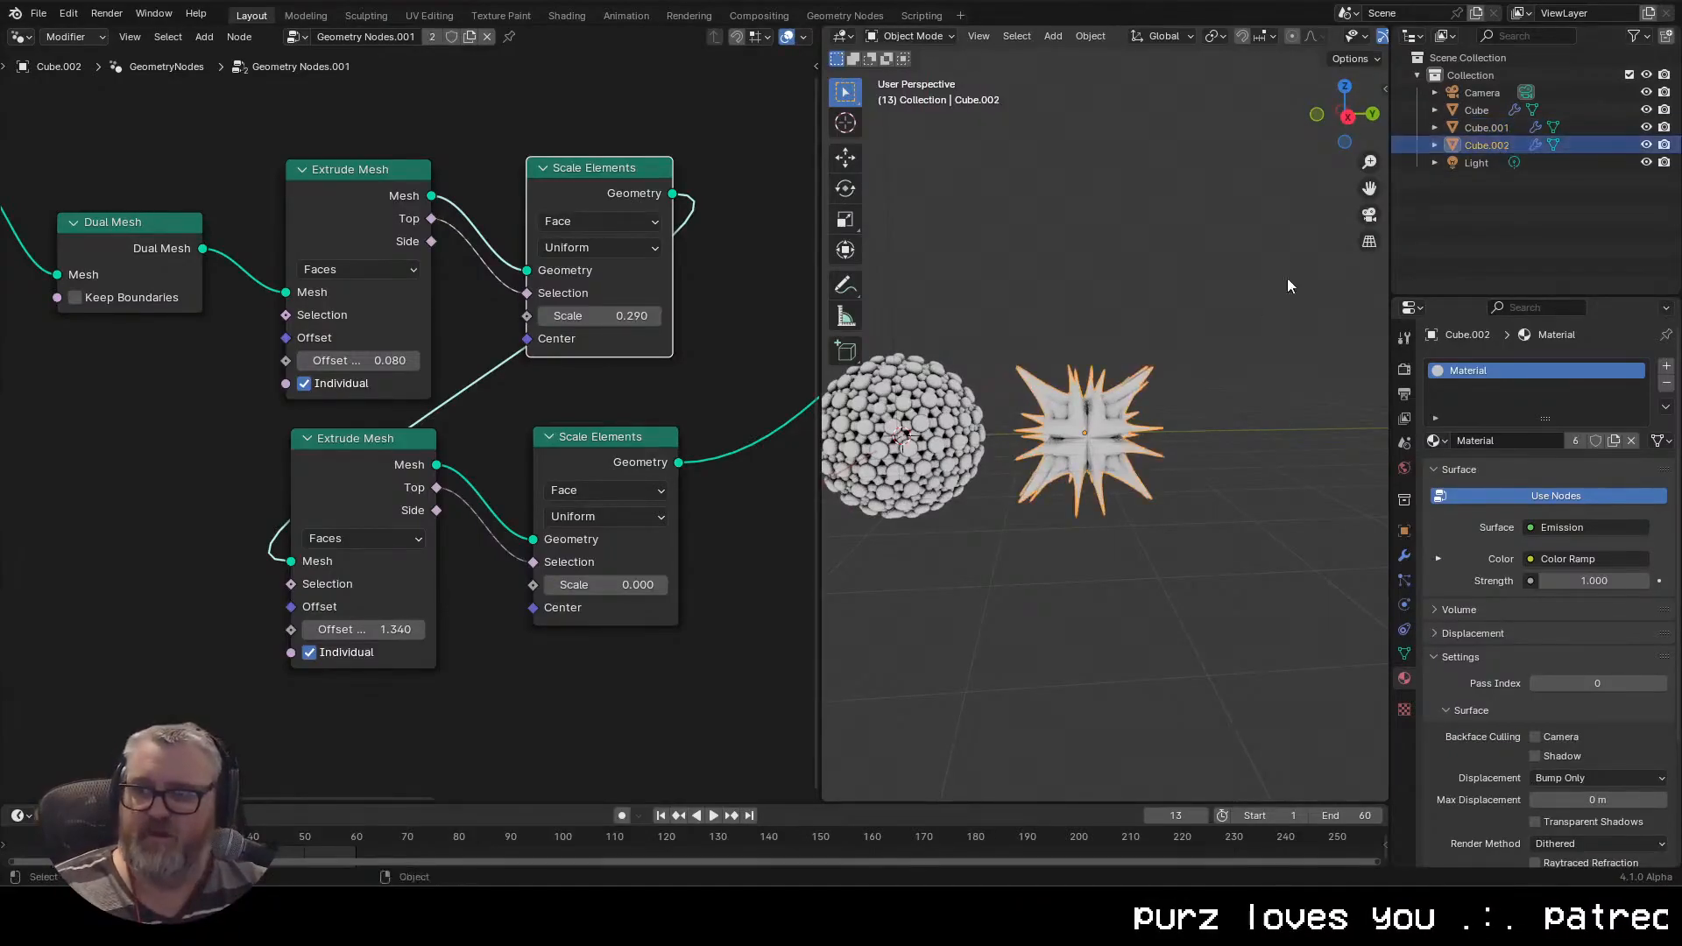
pyautogui.press('g')
pyautogui.press('y')
pyautogui.click(1214, 343)
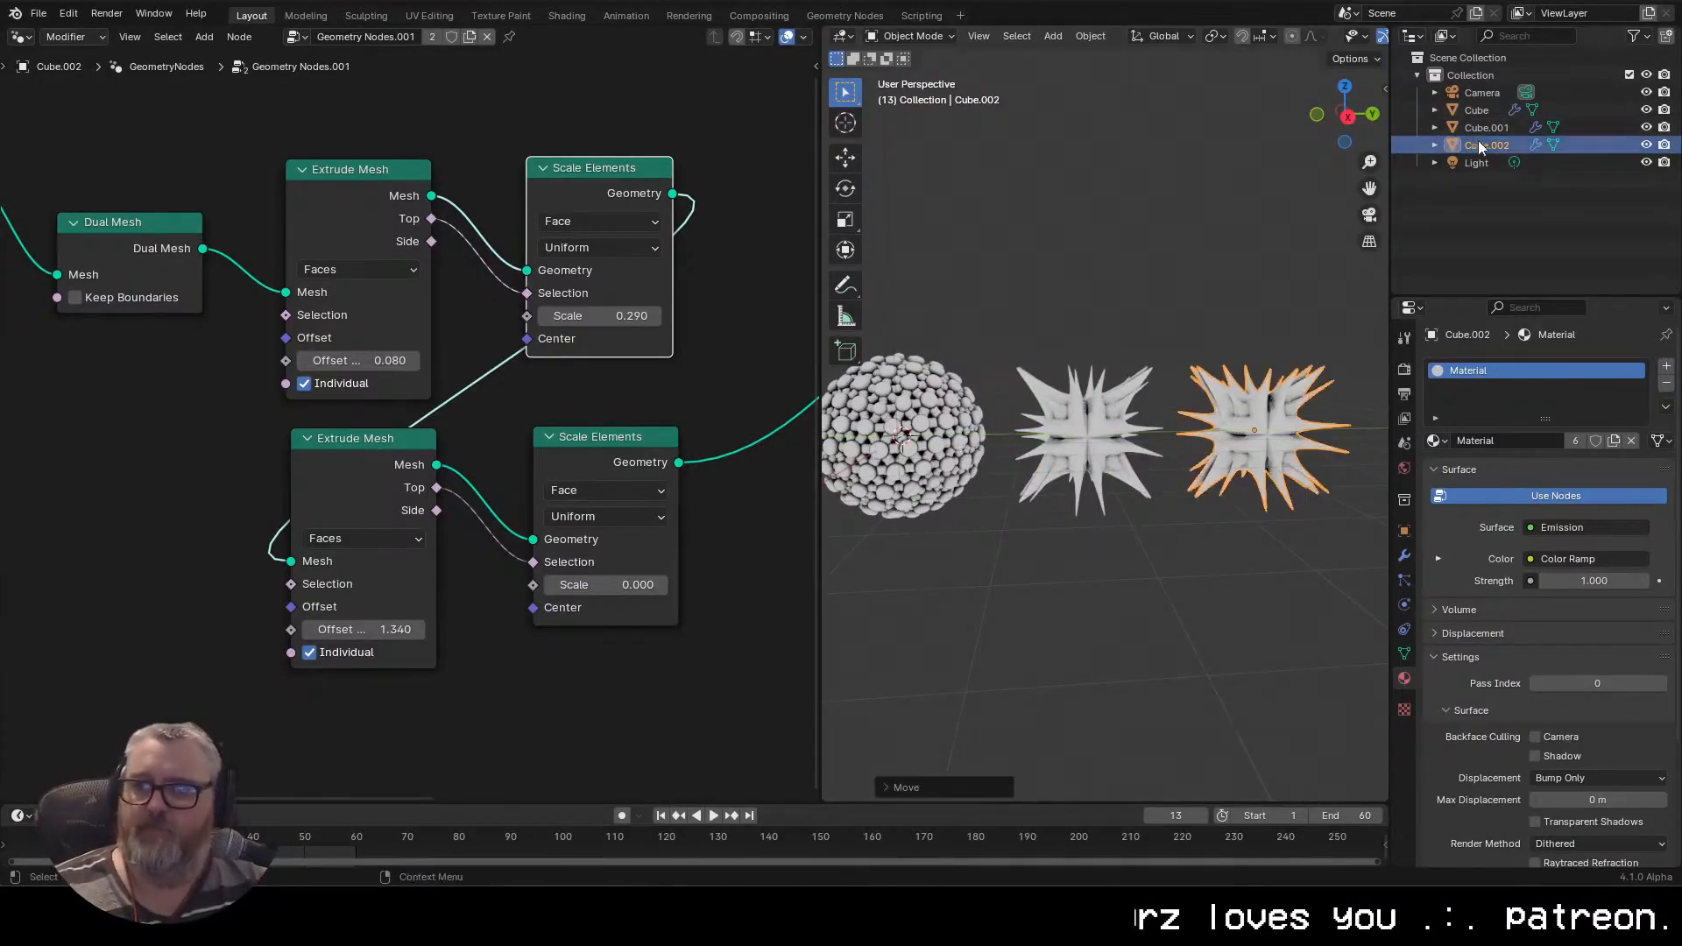
# Rename the icosphere object as Hex Virus and the original spiky cube object as Spikey Flower
pyautogui.doubleClick(1477, 109)
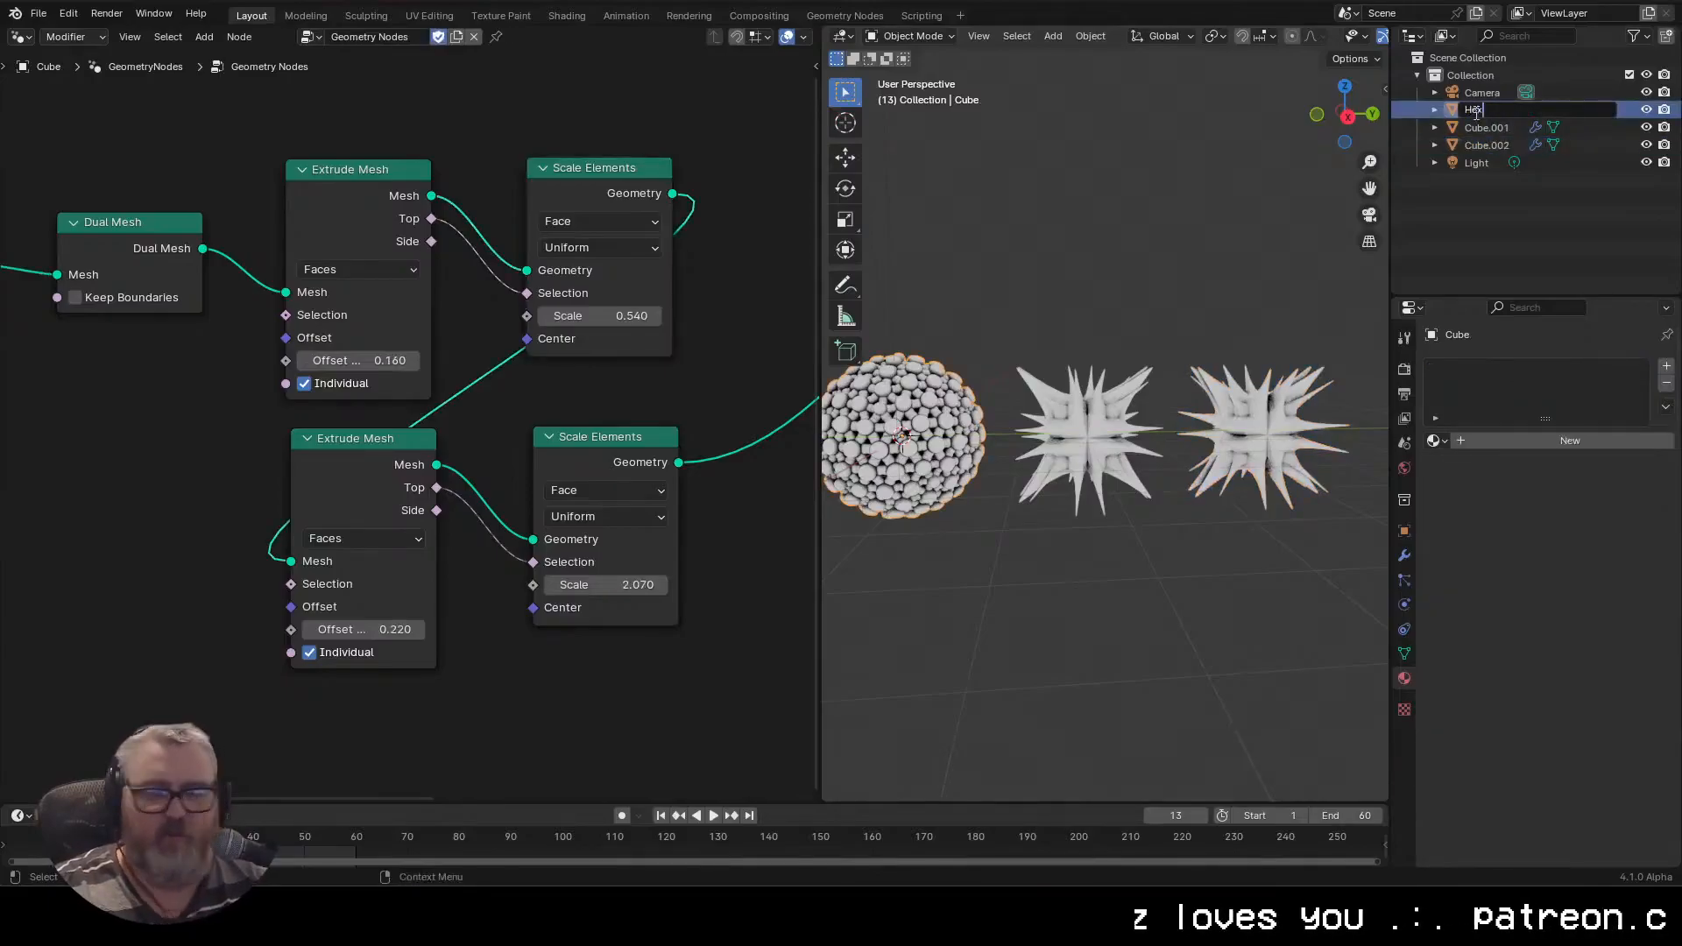
pyautogui.write('Hex Virus')
pyautogui.press('Return')
pyautogui.click(1477, 110)
pyautogui.doubleClick(1477, 110)
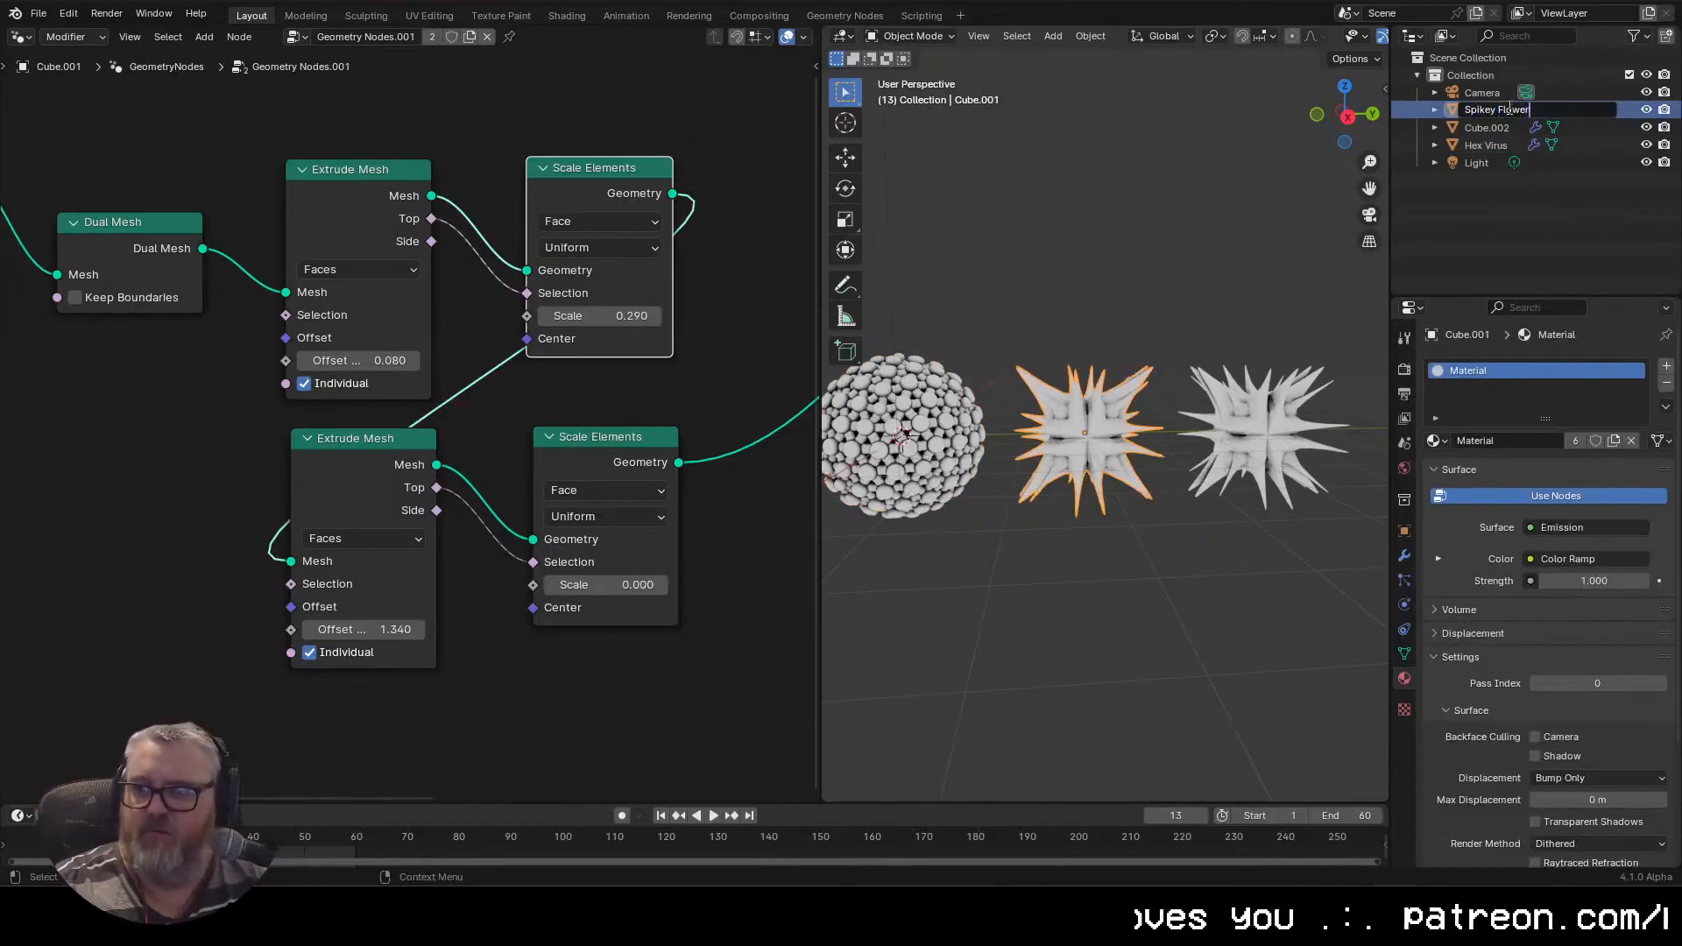
pyautogui.write('Spikey Flower')
pyautogui.press('Return')
# Give the duplicate, Cube.002, its own independent copy of the geometry node group
pyautogui.click(1475, 105)
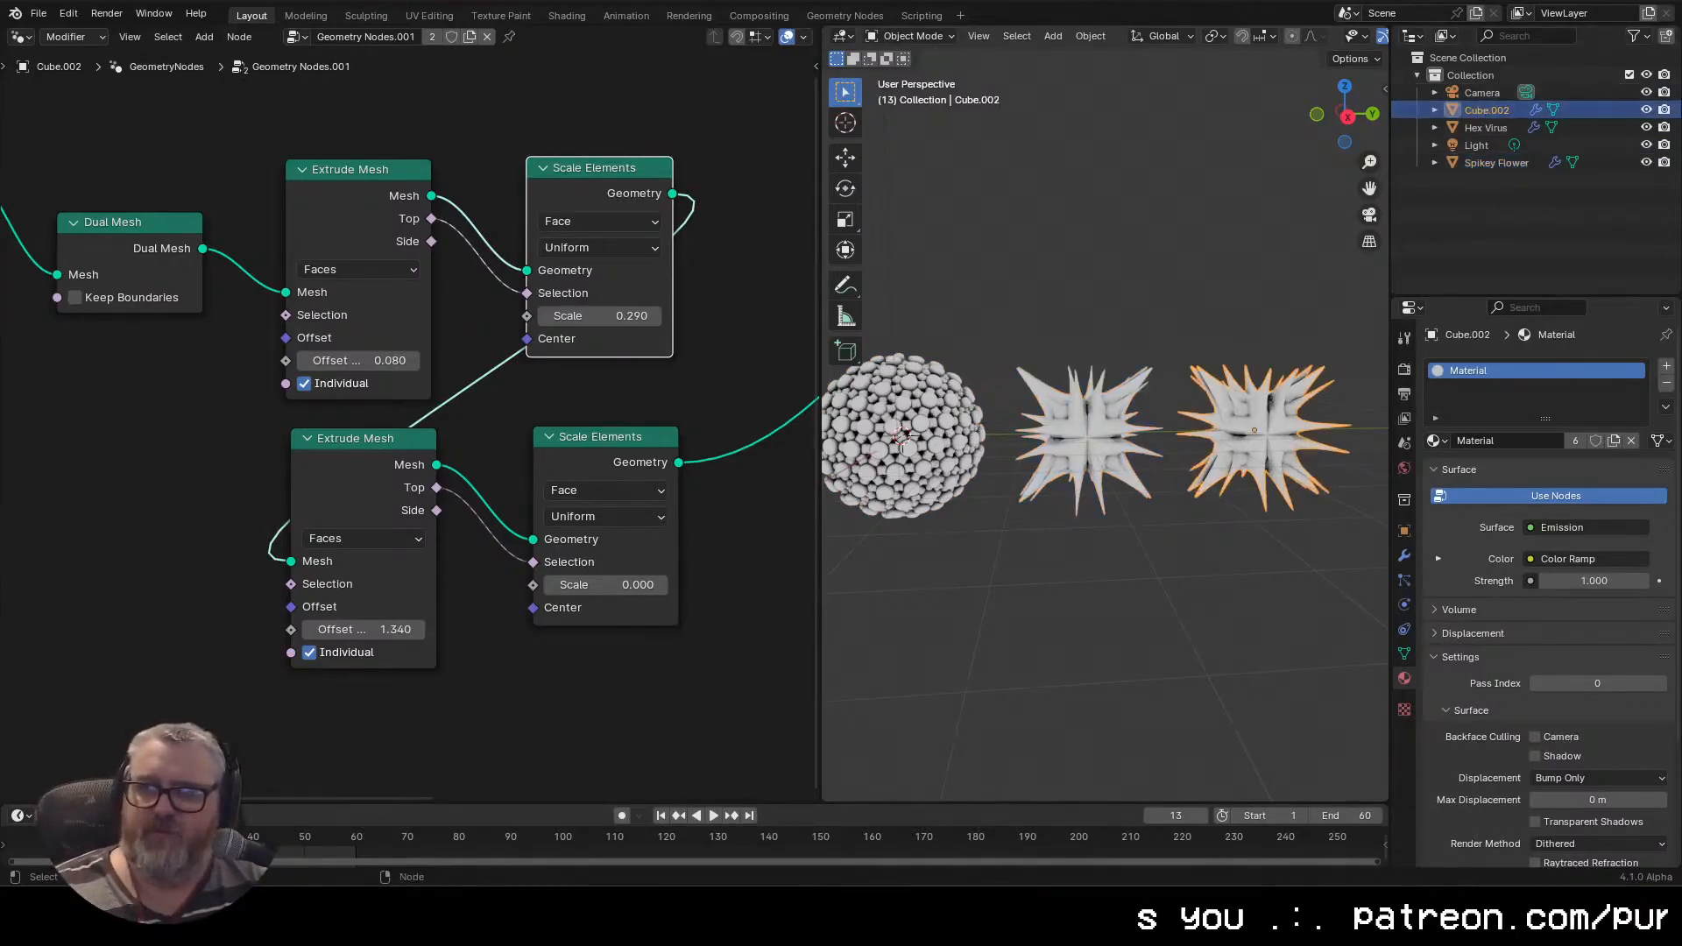
pyautogui.scroll(-3, 189, 558)
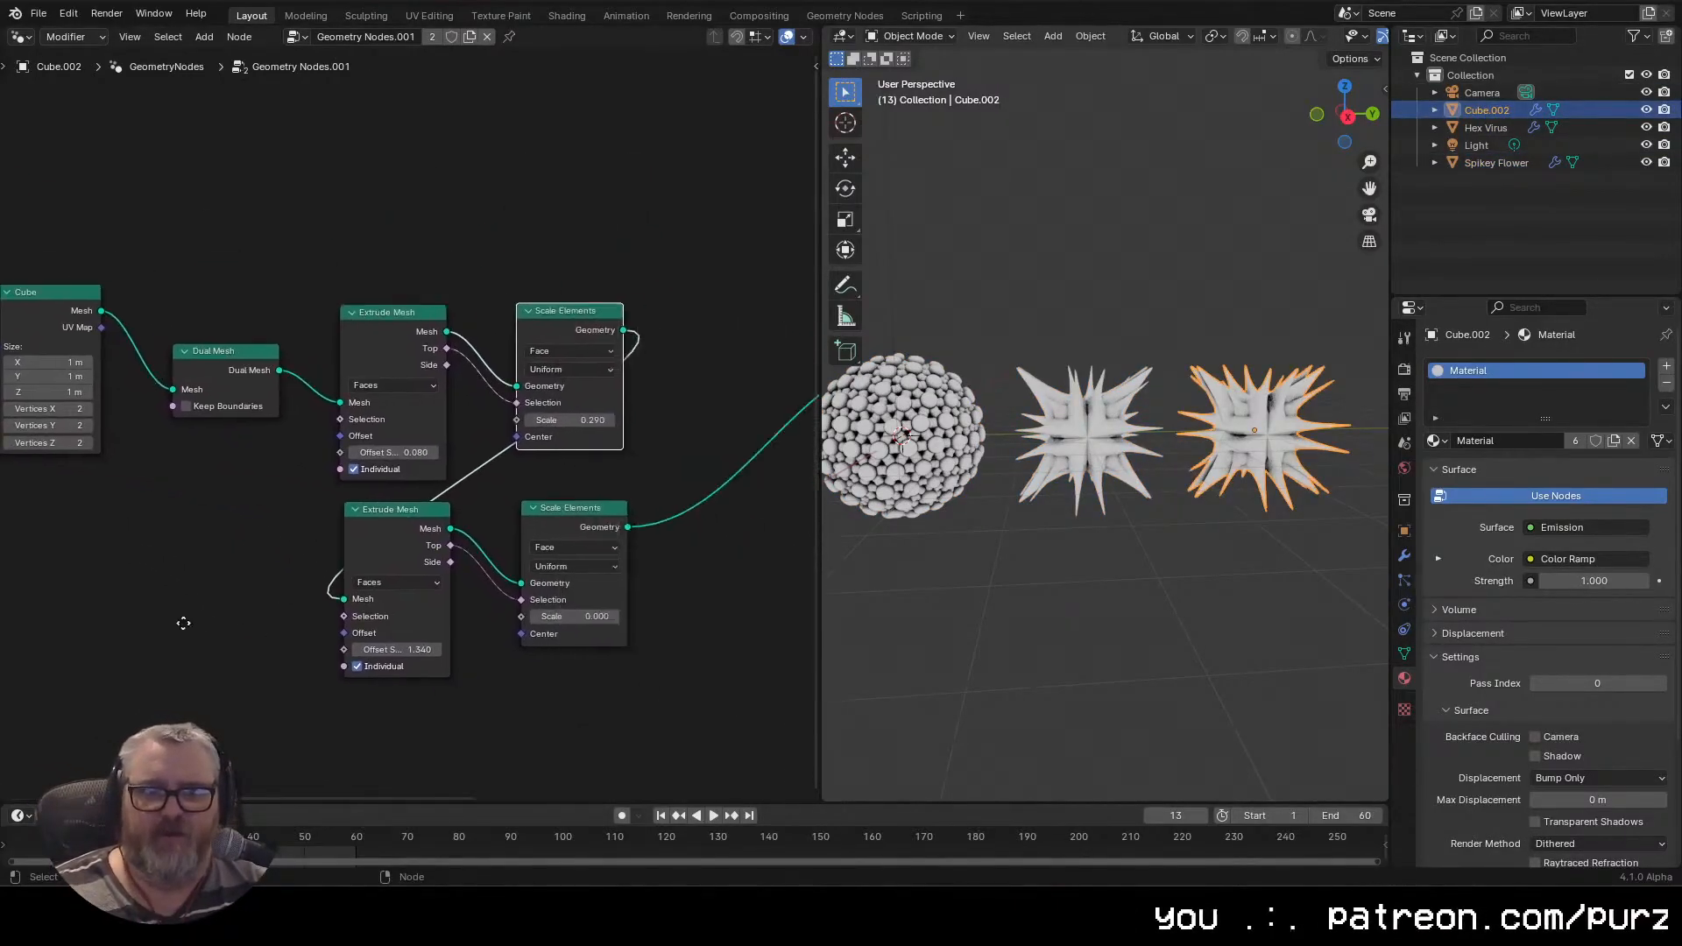
pyautogui.click(98, 313)
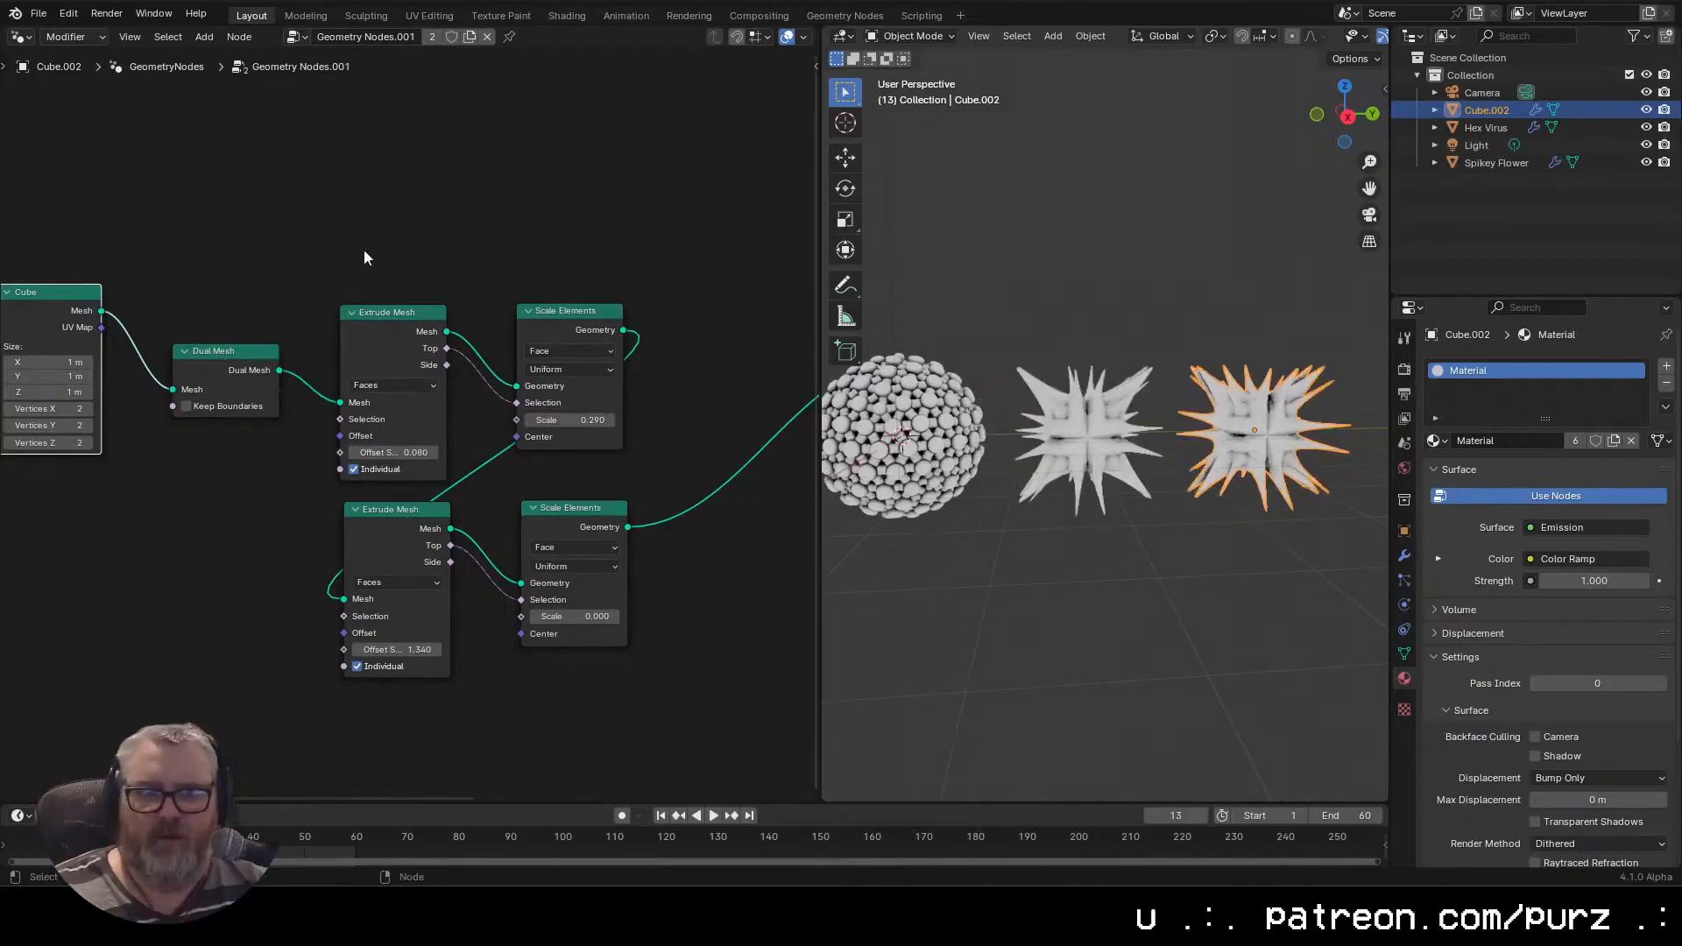
pyautogui.click(471, 38)
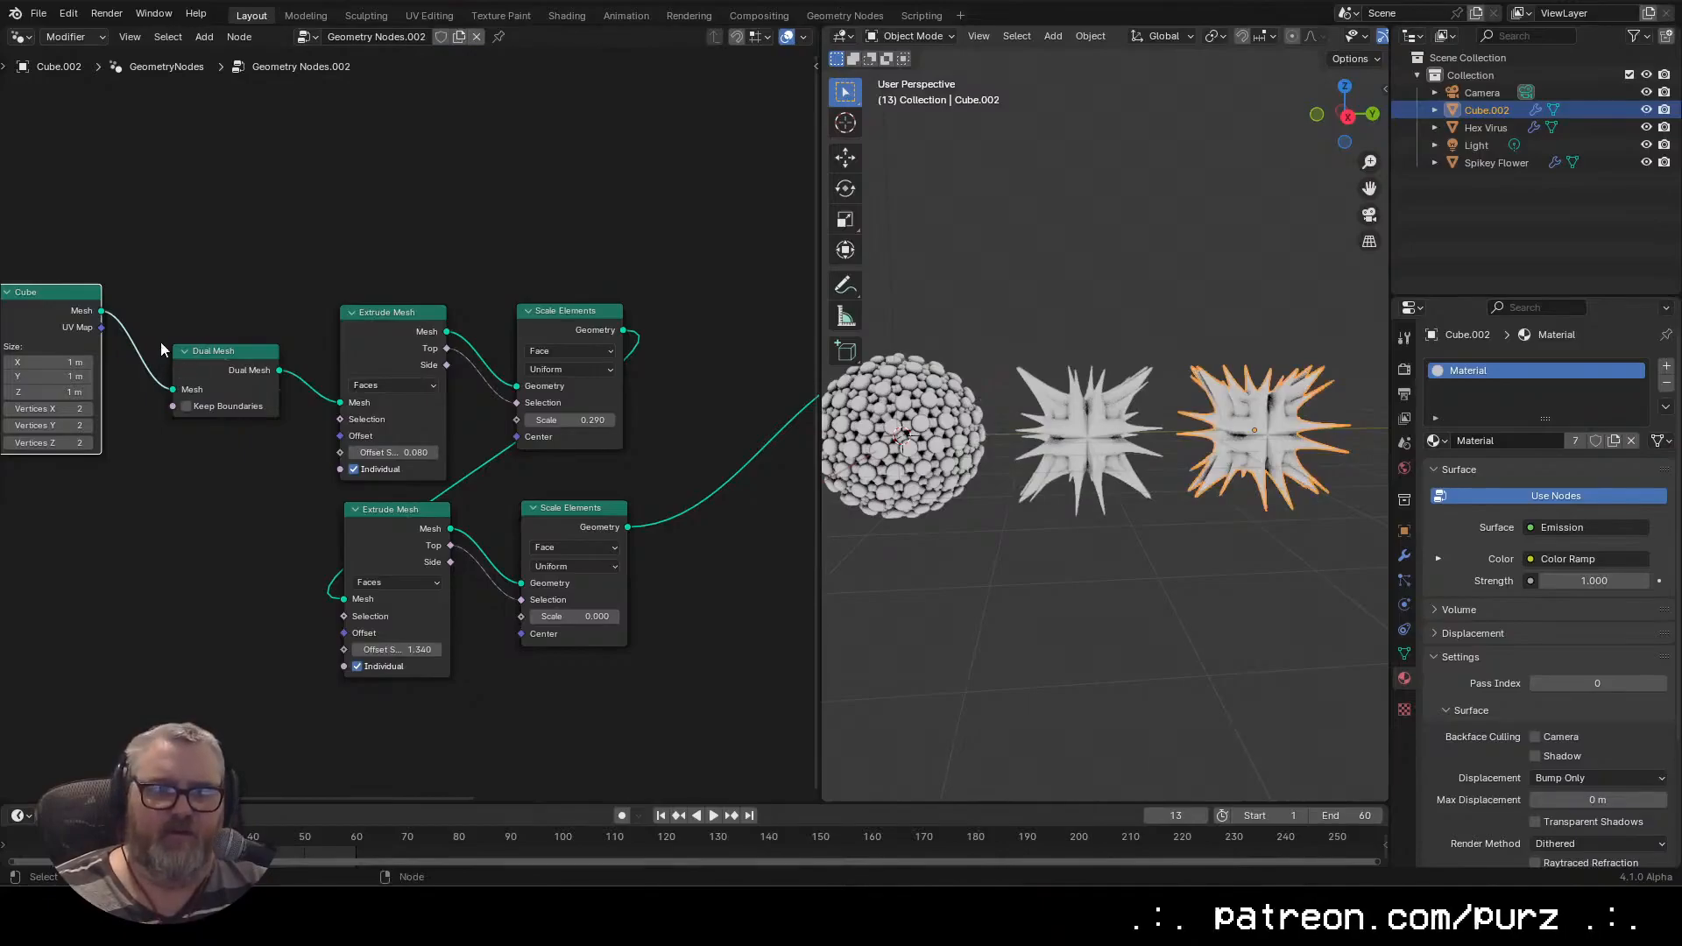
# Connect the Cube node's mesh output directly to the first Extrude Mesh node and delete the Dual Mesh node
pyautogui.moveTo(100, 311); pyautogui.dragTo(340, 402)
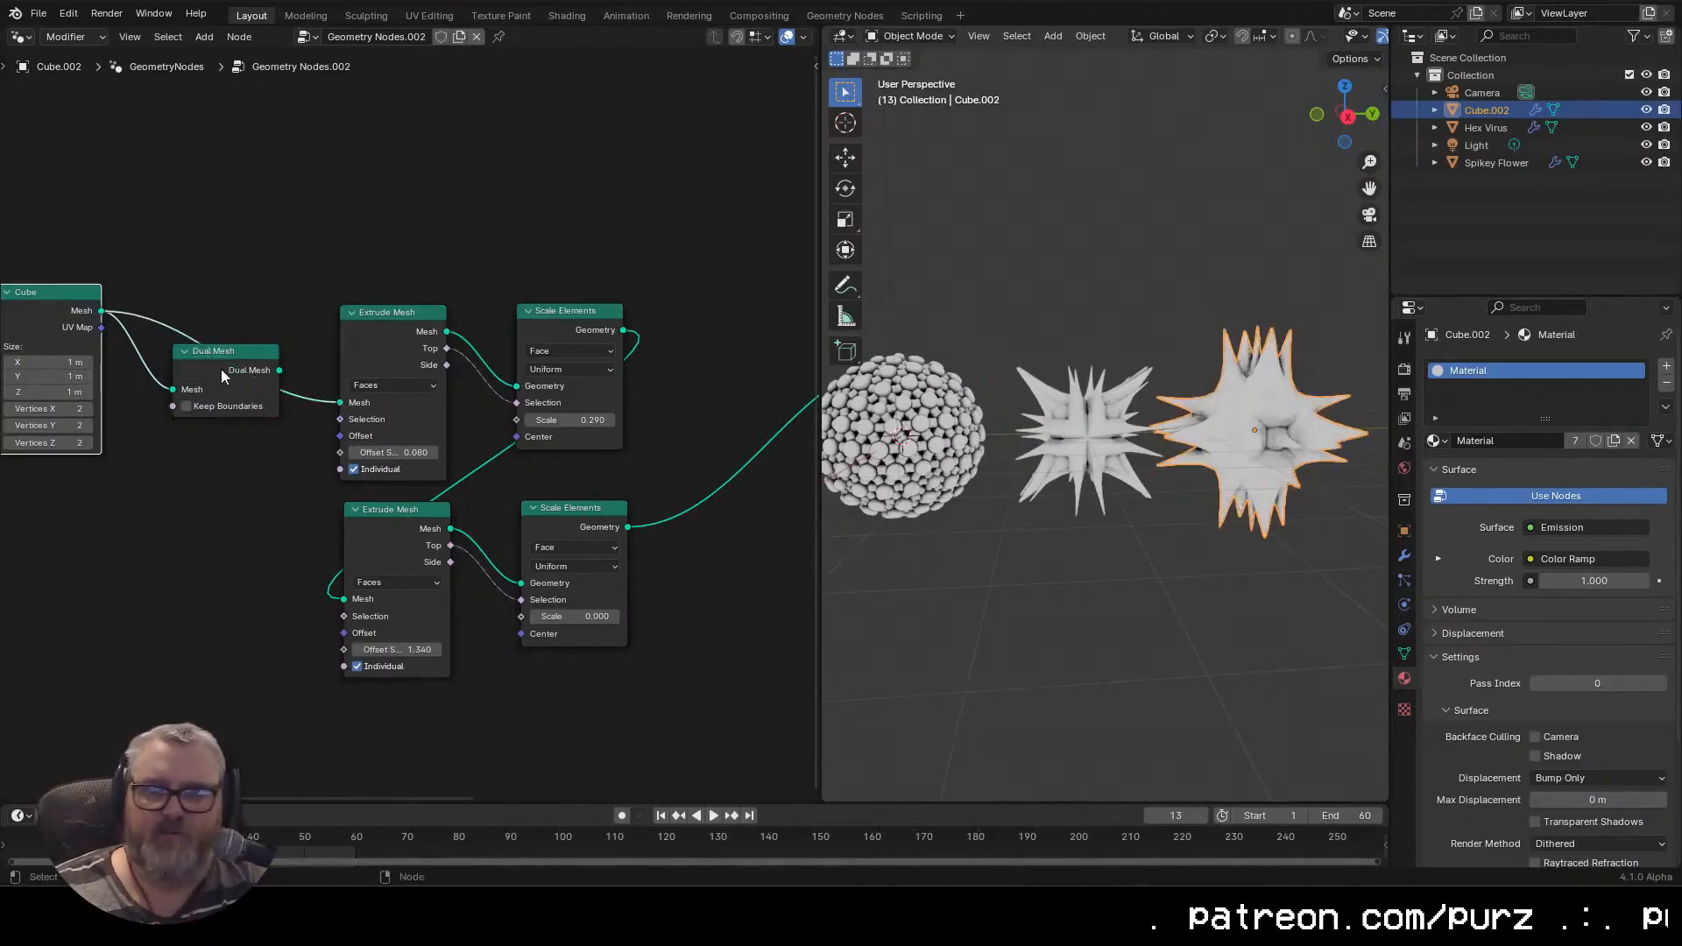
pyautogui.click(223, 375)
pyautogui.press('x')
pyautogui.hotkey('ctrl', 'z')
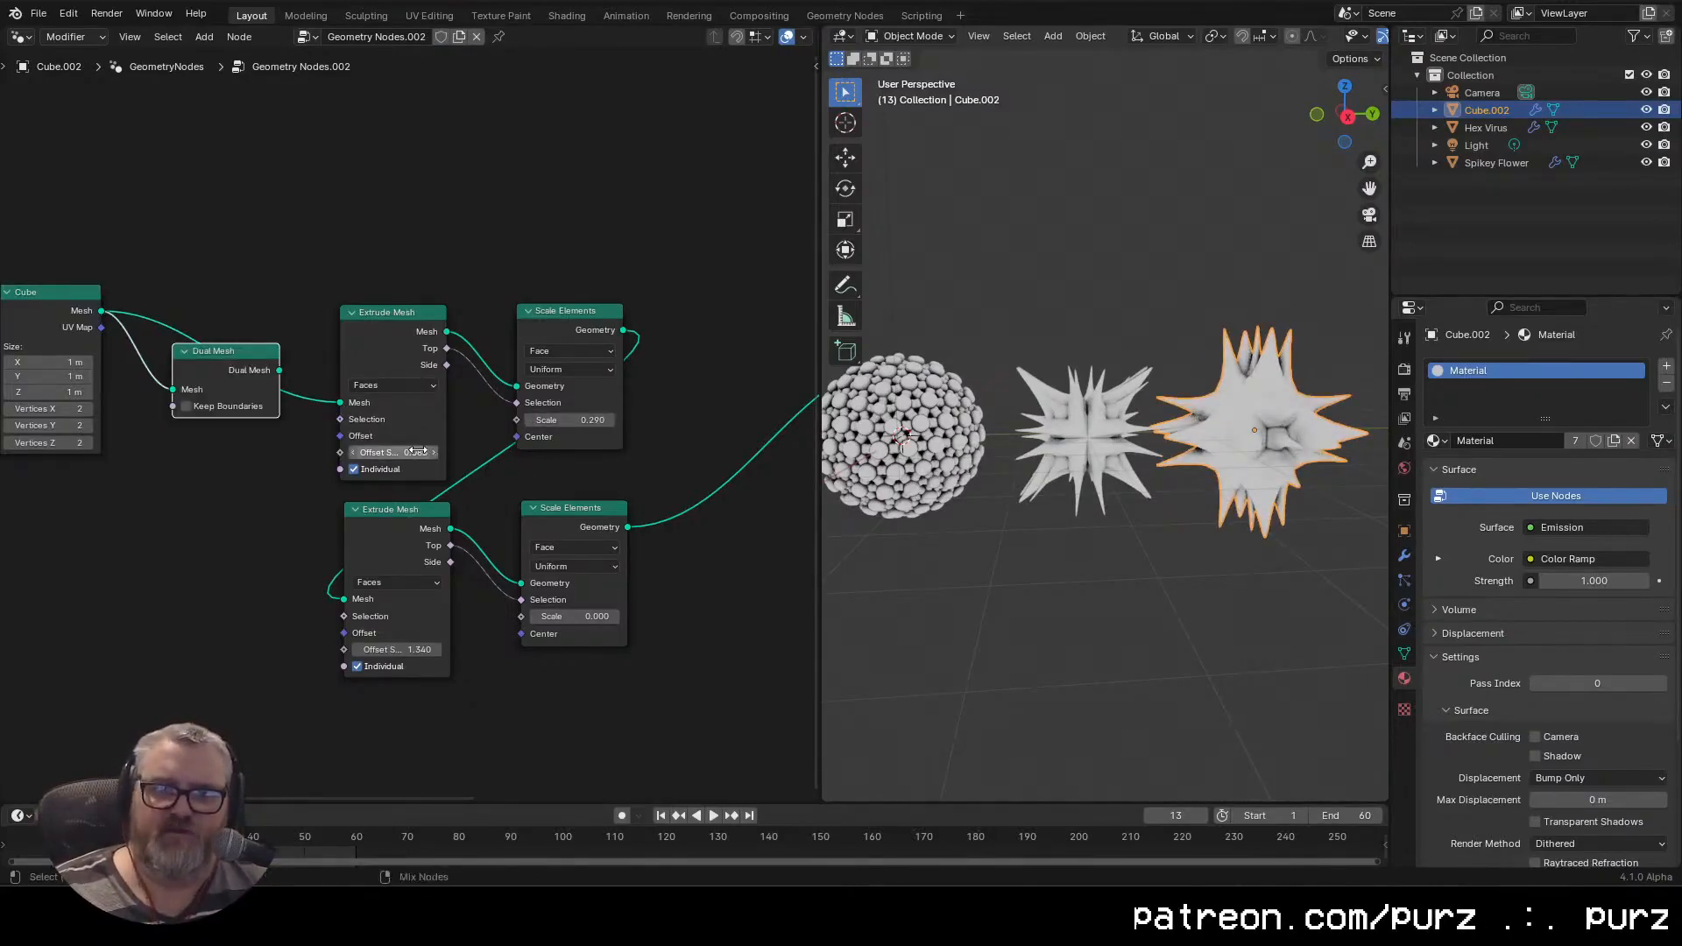
pyautogui.hotkey('ctrl', 'shift', 'z')
# Set the two extrusion offset scales to -0.900 and -1.150, and the matching Scale Elements scales to 0.230 and 0.920
pyautogui.moveTo(417, 451)
pyautogui.mouseDown()
pyautogui.moveTo(789, 450)
pyautogui.moveTo(395, 450)
pyautogui.mouseUp()
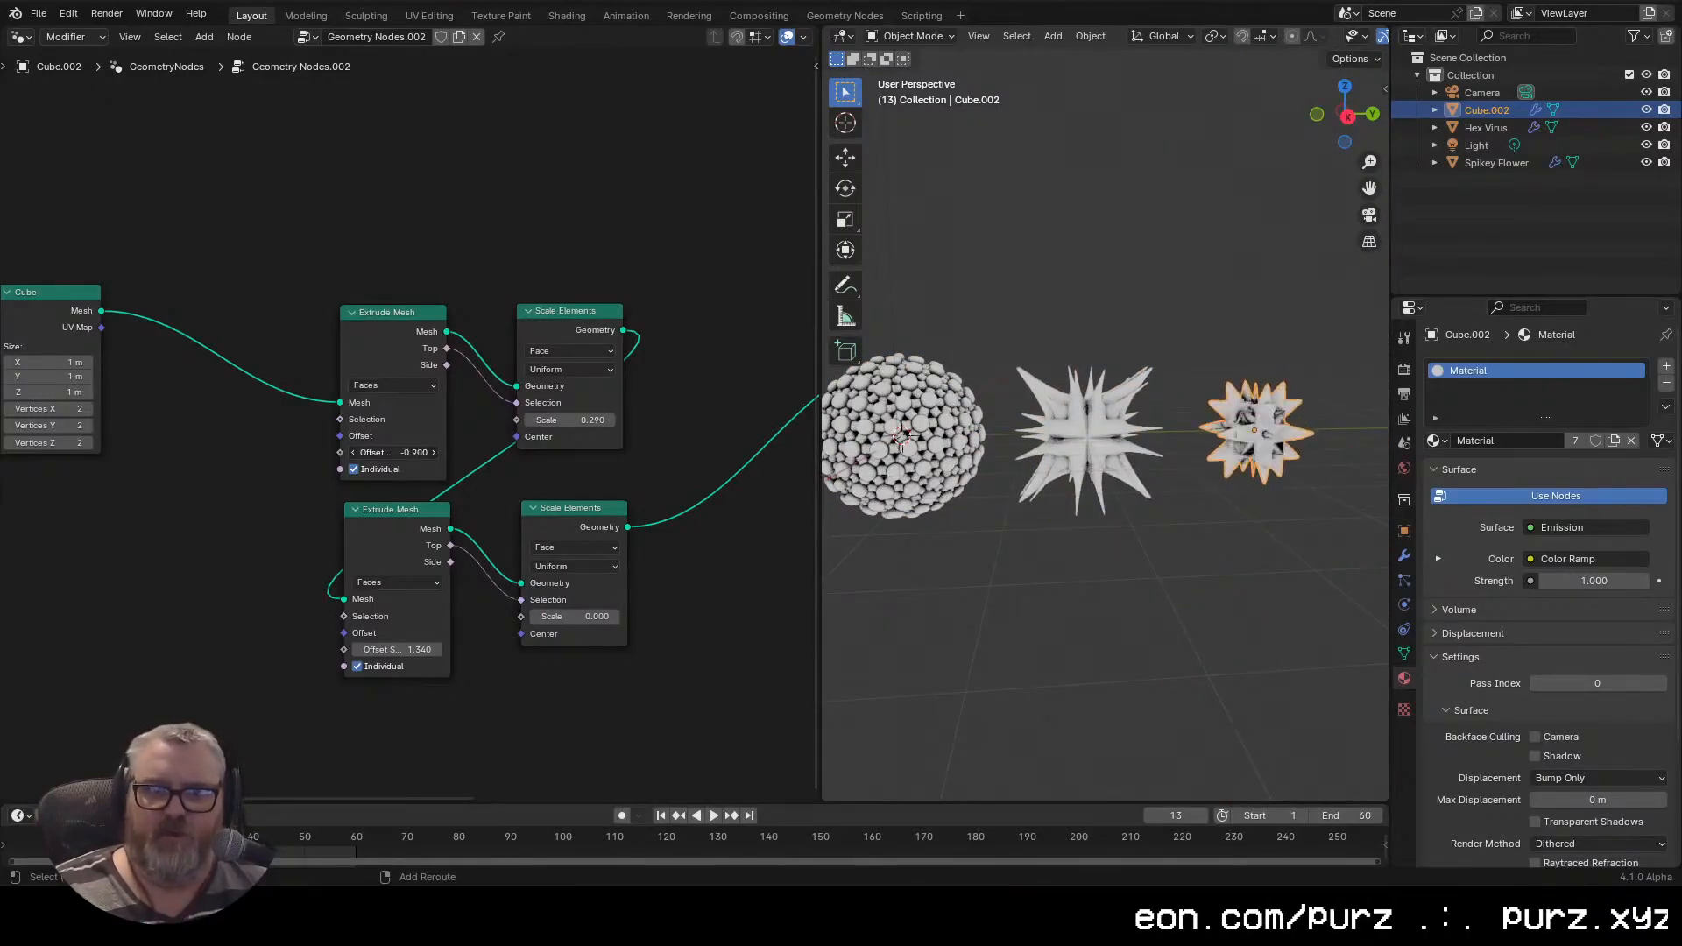
pyautogui.moveTo(418, 649); pyautogui.dragTo(202, 649)
pyautogui.moveTo(569, 616); pyautogui.dragTo(650, 616)
pyautogui.moveTo(569, 420); pyautogui.dragTo(564, 420)
pyautogui.click(1261, 582)
pyautogui.moveTo(1262, 583); pyautogui.dragTo(1301, 639)
pyautogui.moveTo(1301, 639); pyautogui.dragTo(1122, 585)
pyautogui.click(1122, 491)
# Try other vertex counts on the Cube node and reset X, Y and Z to 2
pyautogui.moveTo(586, 496); pyautogui.dragTo(735, 499)
pyautogui.moveTo(199, 365); pyautogui.dragTo(230, 446)
pyautogui.scroll(-2, 1213, 466)
pyautogui.moveTo(1139, 526); pyautogui.dragTo(1245, 460)
pyautogui.moveTo(201, 413)
pyautogui.mouseDown()
pyautogui.moveTo(175, 446)
pyautogui.moveTo(200, 446)
pyautogui.mouseUp()
pyautogui.write('2')
pyautogui.press('Return')
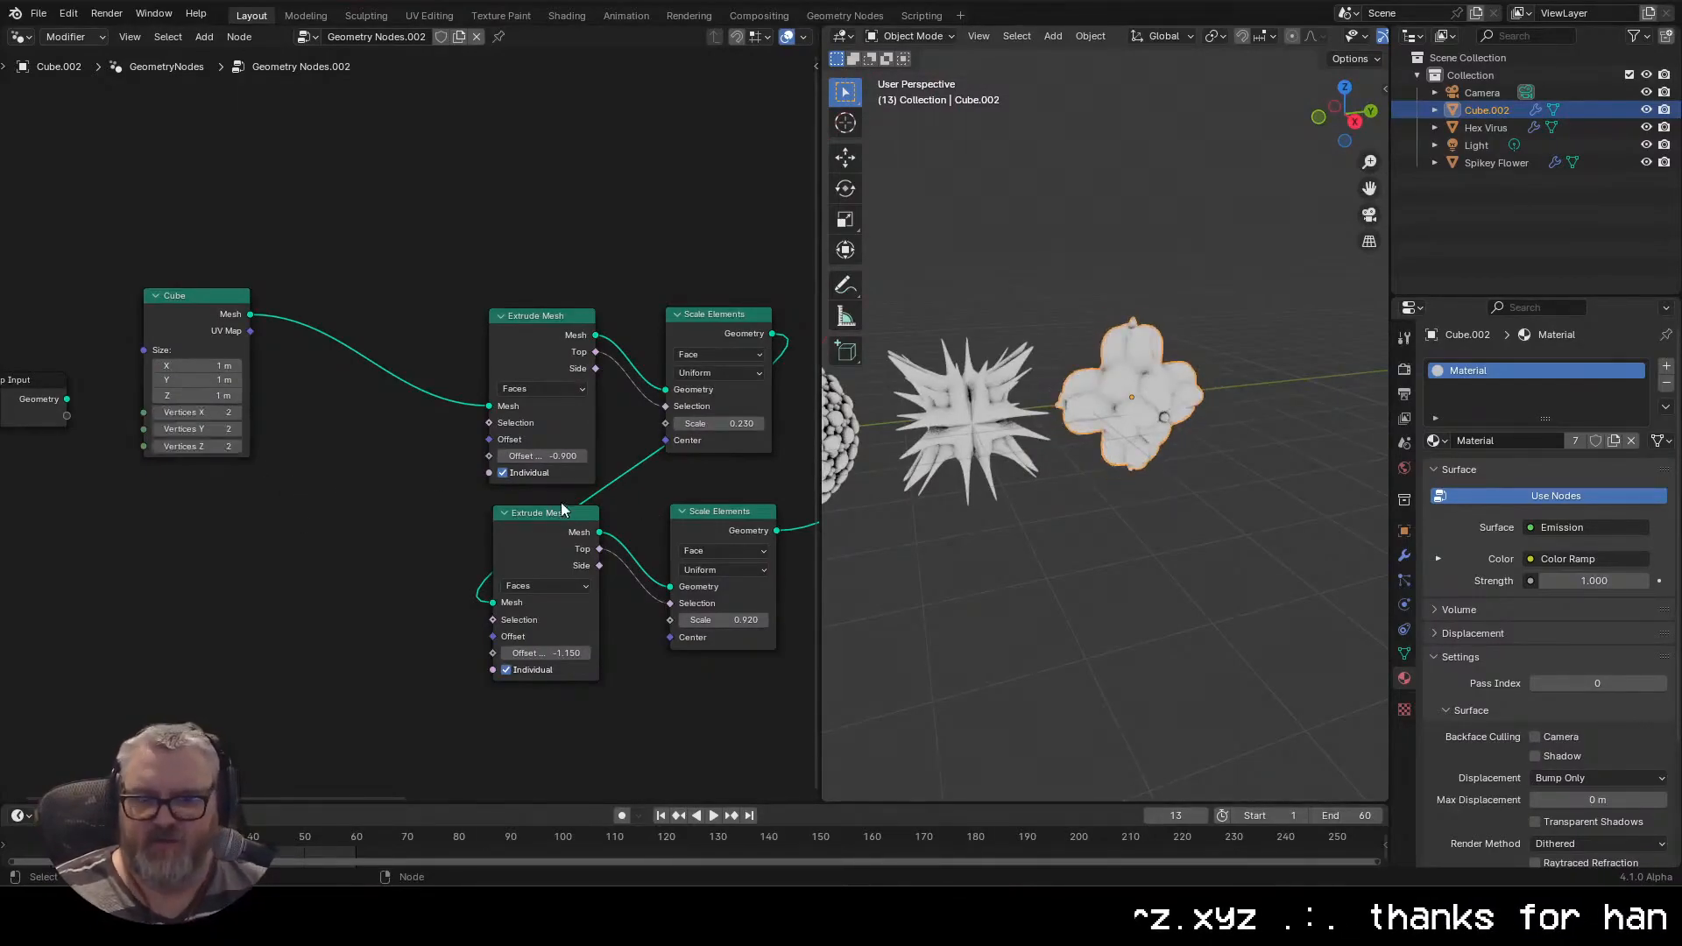
# Set Cube.002's first extrusion offset scale to -0.120
pyautogui.moveTo(543, 455); pyautogui.dragTo(612, 455)
pyautogui.scroll(4, 1316, 449)
pyautogui.moveTo(1316, 448); pyautogui.dragTo(1274, 411)
pyautogui.scroll(-4, 1251, 438)
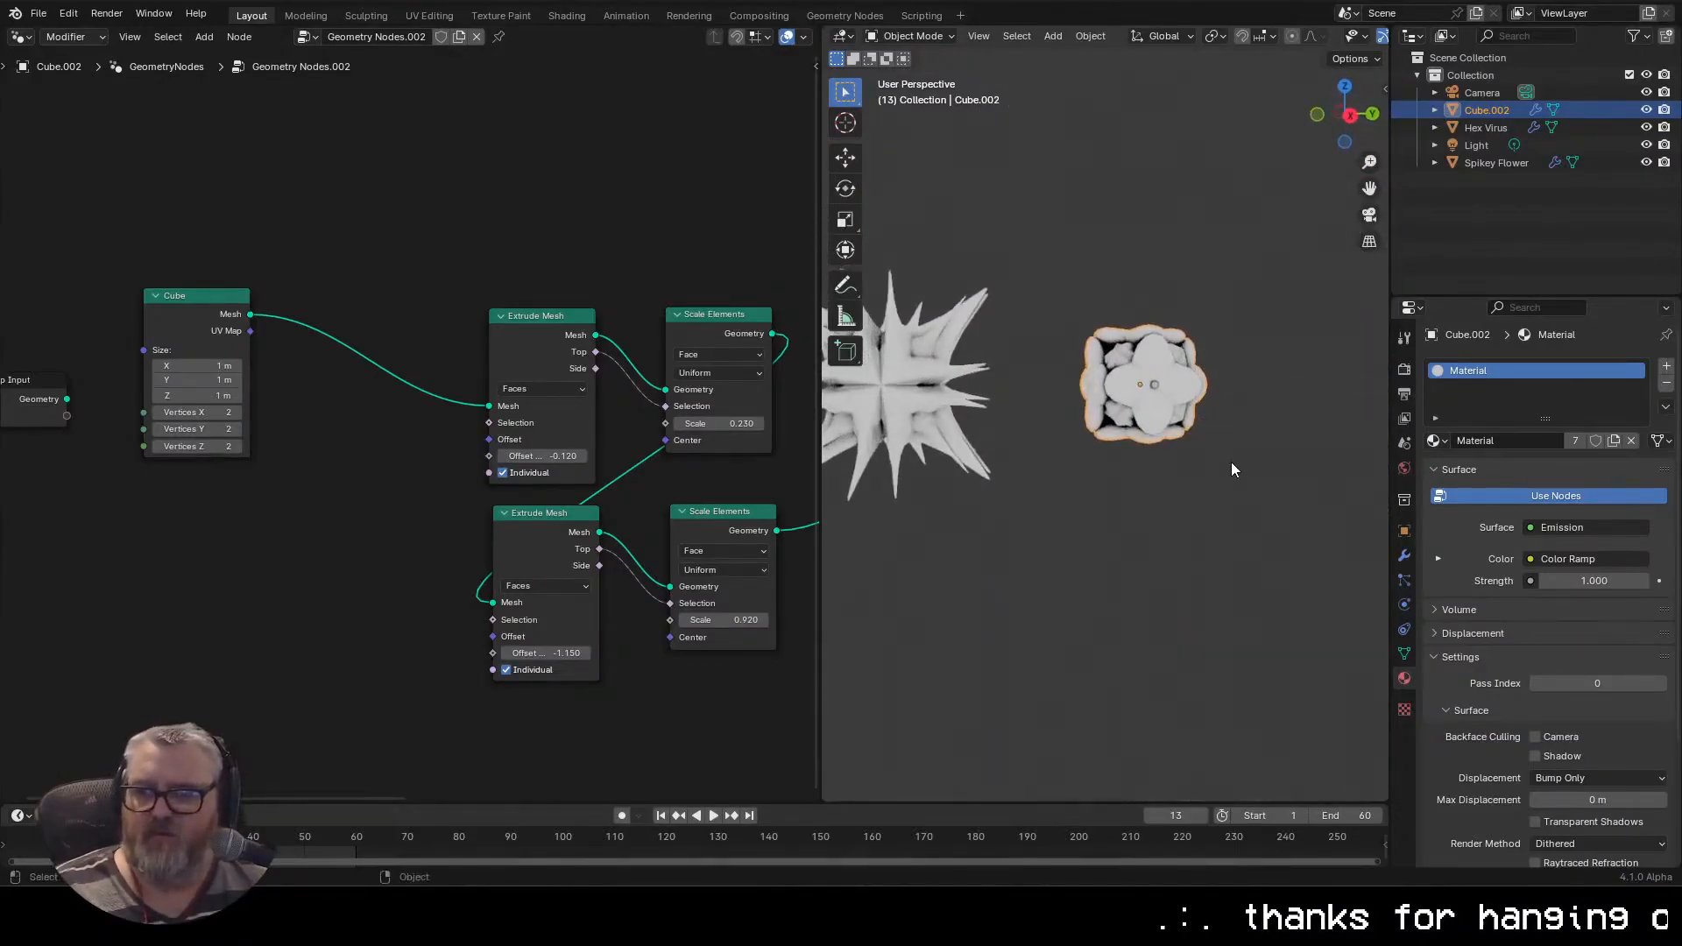
# Examine the Subdivision Surface, Set Shade Smooth and Set Material nodes at the end of Cube.002's node chain
pyautogui.moveTo(508, 502); pyautogui.dragTo(212, 509)
pyautogui.scroll(-4, 379, 511)
pyautogui.scroll(-5, 1061, 421)
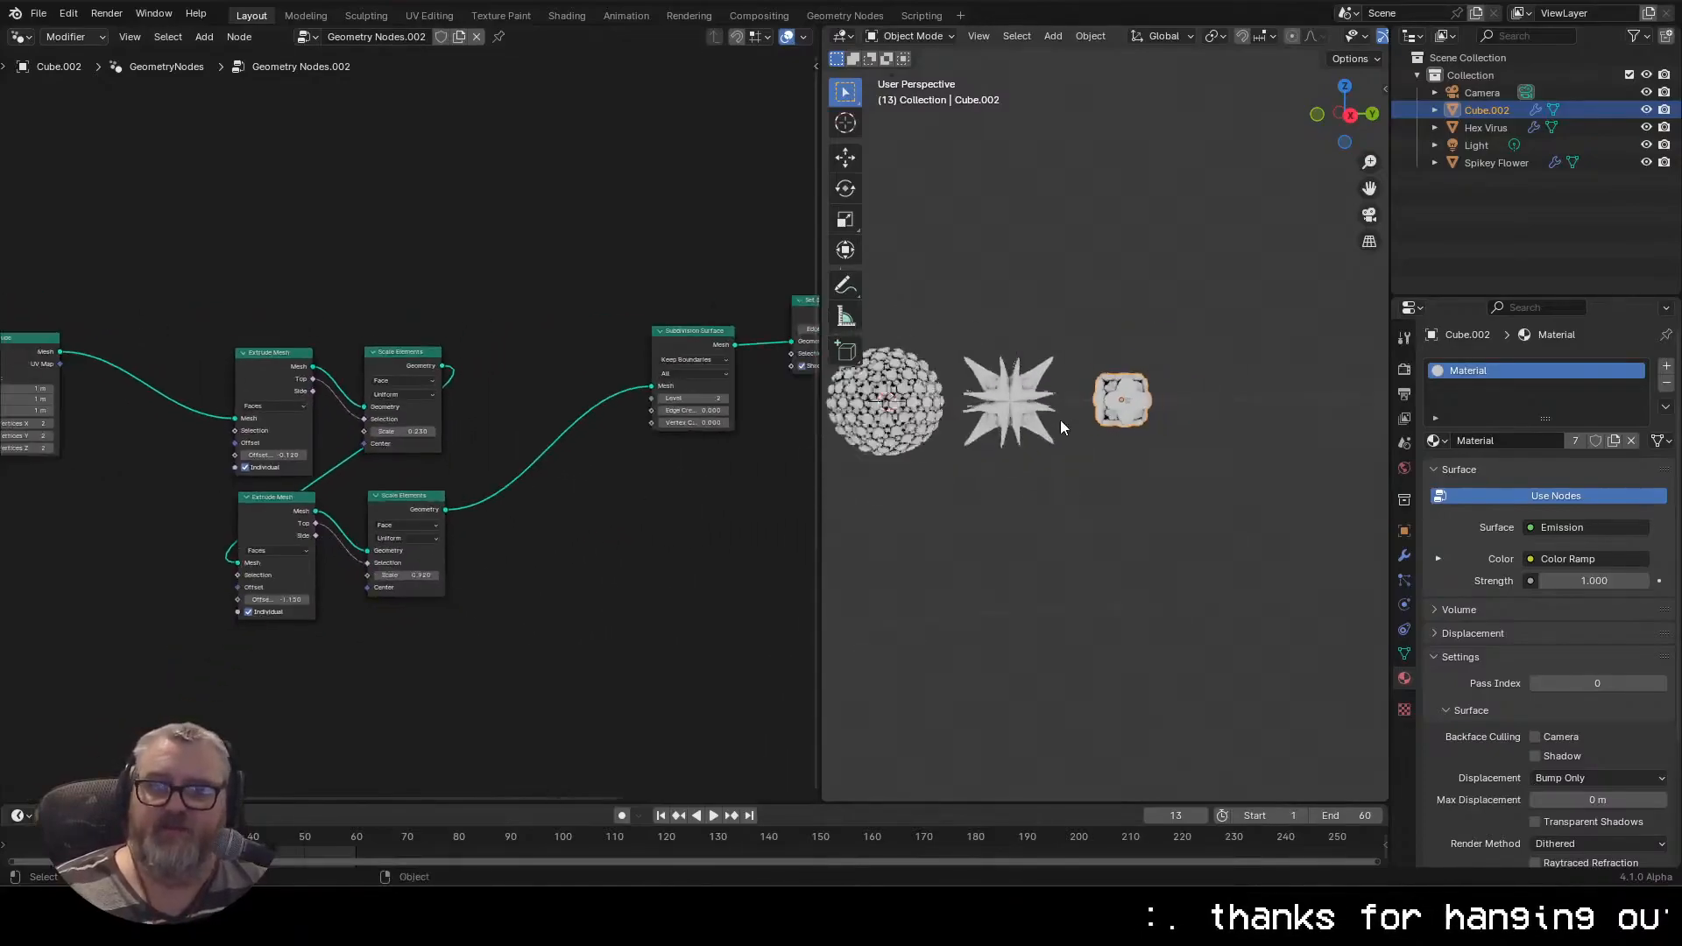
pyautogui.scroll(5, 1123, 421)
pyautogui.scroll(-1, 1149, 398)
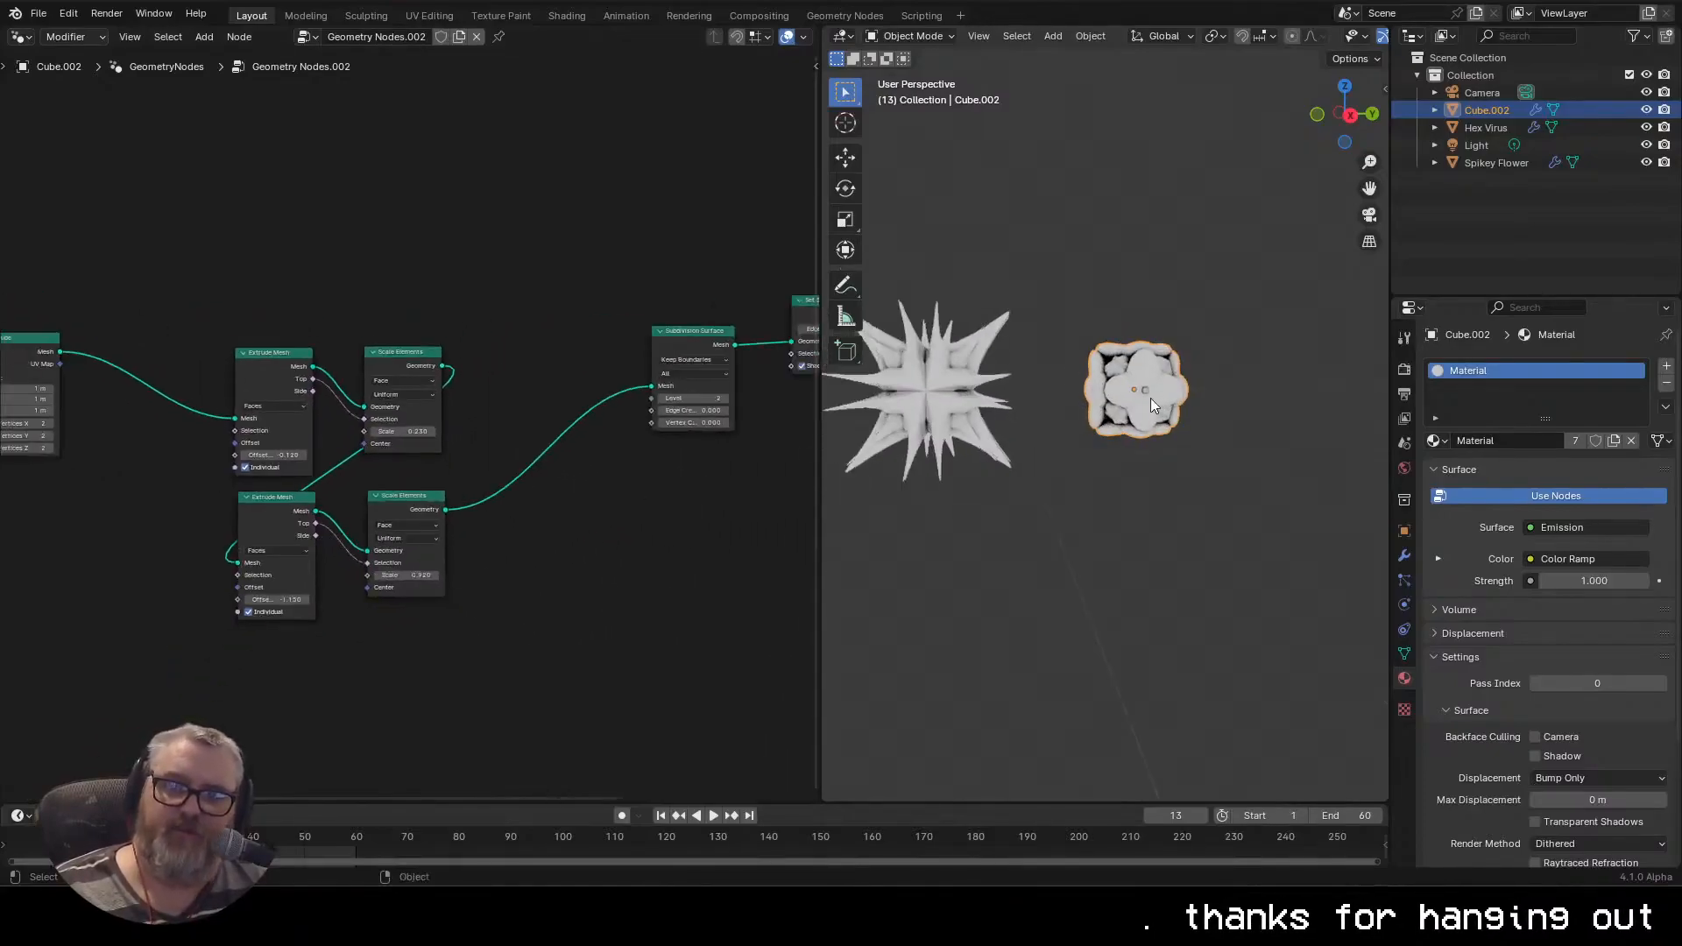
pyautogui.scroll(-2, 666, 526)
pyautogui.moveTo(666, 525); pyautogui.dragTo(222, 625)
pyautogui.scroll(5, 493, 548)
pyautogui.moveTo(586, 450); pyautogui.dragTo(715, 434)
pyautogui.click(438, 412)
pyautogui.moveTo(352, 342); pyautogui.dragTo(575, 297)
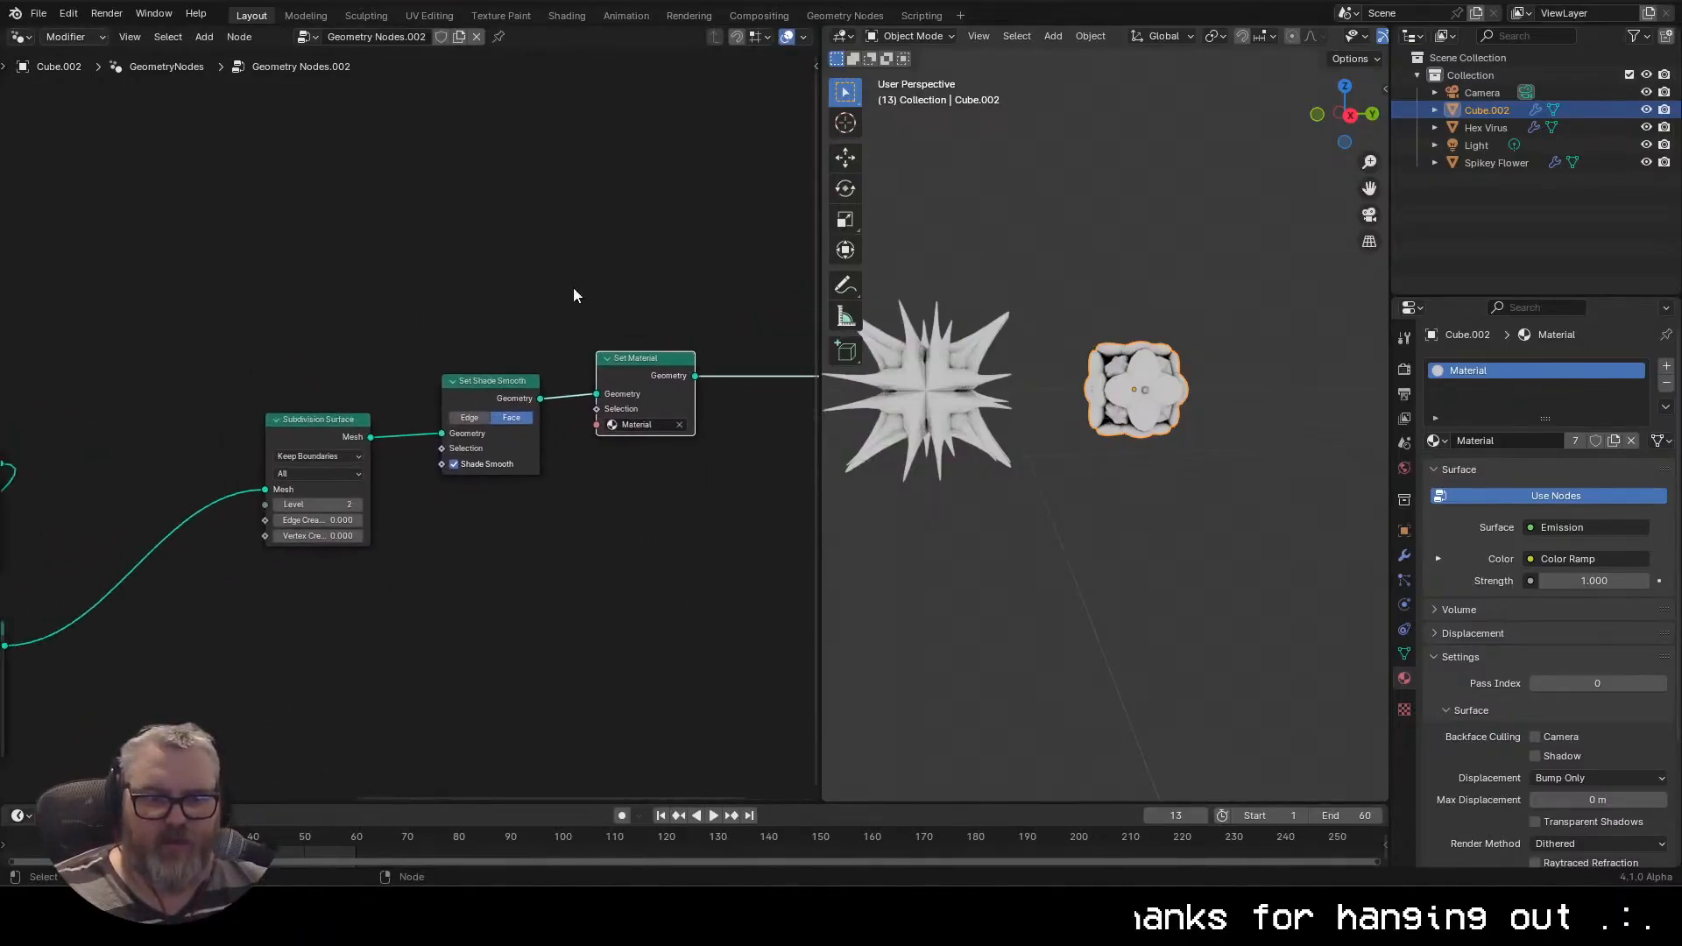
# Insert a third Scale Elements node between the second Scale Elements node and Subdivision Surface
pyautogui.moveTo(123, 497); pyautogui.dragTo(327, 405)
pyautogui.hotkey('shift', 'a')
pyautogui.write('sca')
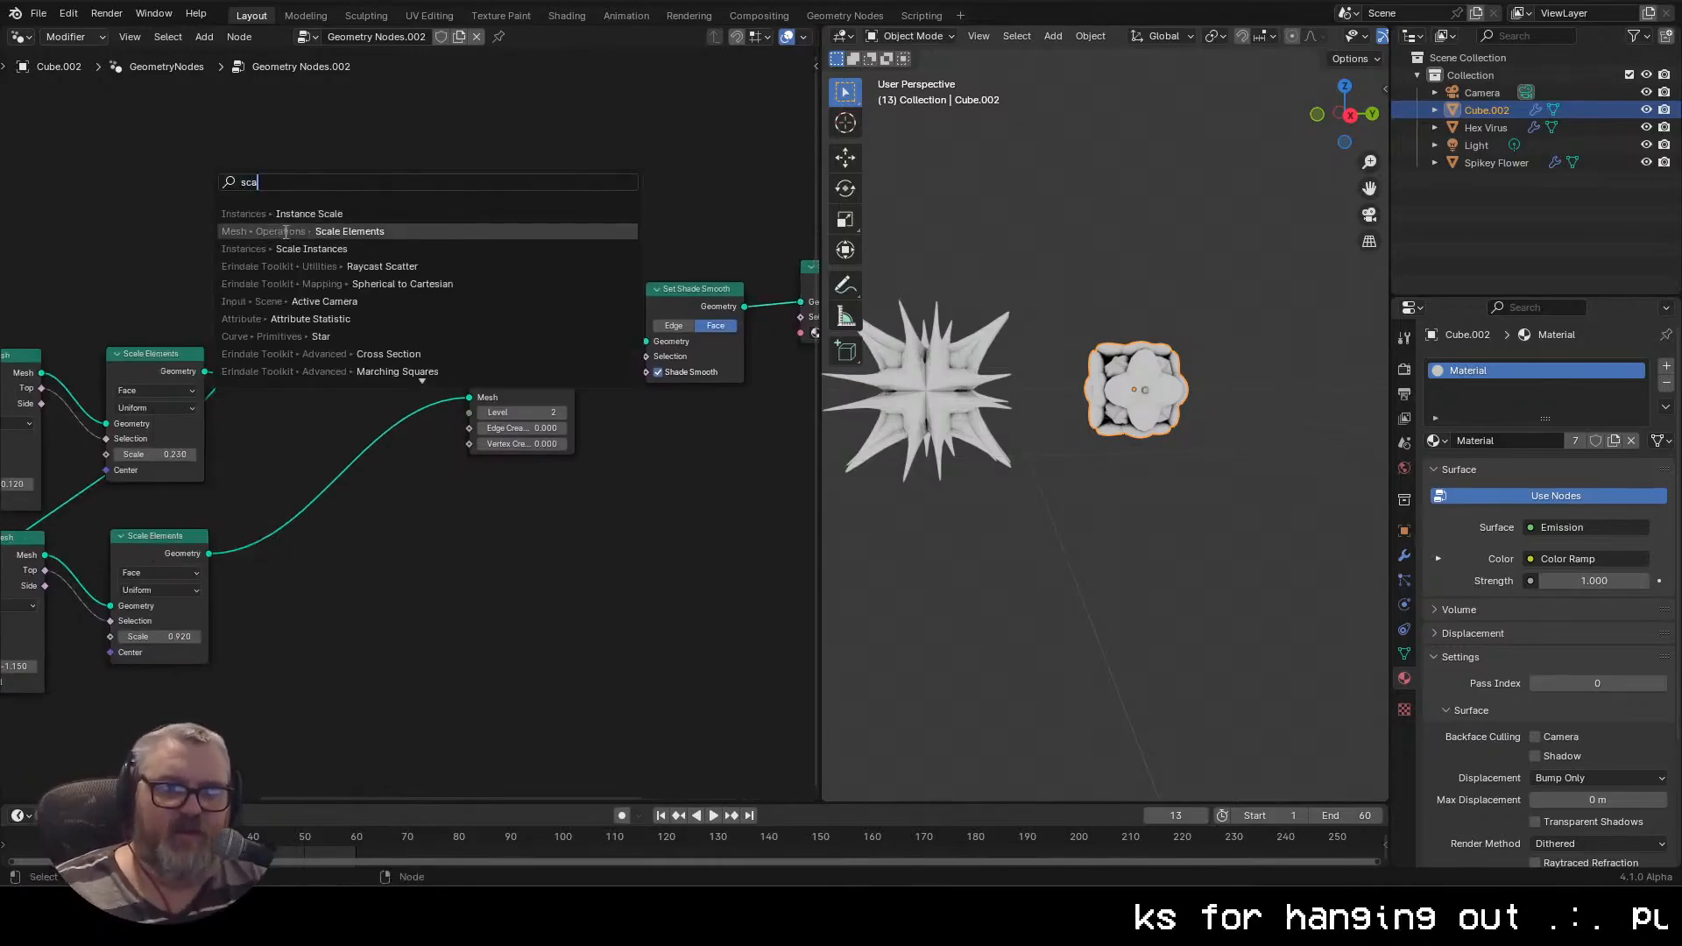
pyautogui.click(284, 231)
pyautogui.click(298, 425)
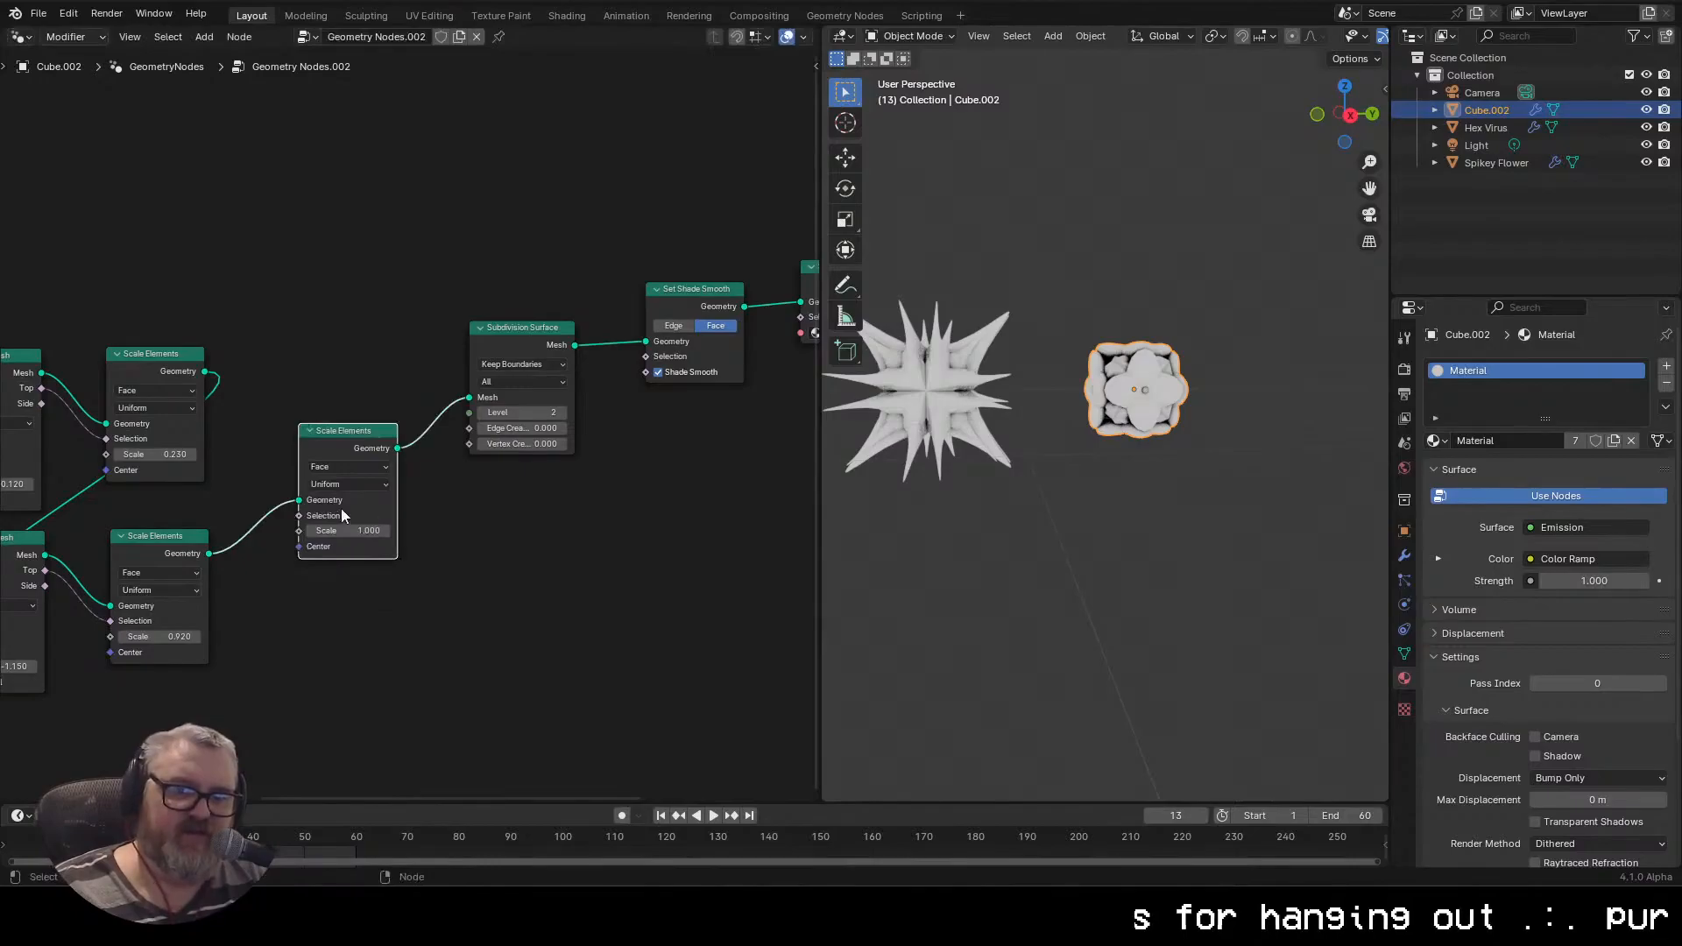
# Set the third Scale Elements node's scale to 1.910, judging the shape against its neighbours
pyautogui.moveTo(369, 534); pyautogui.dragTo(350, 530)
pyautogui.click(1350, 115)
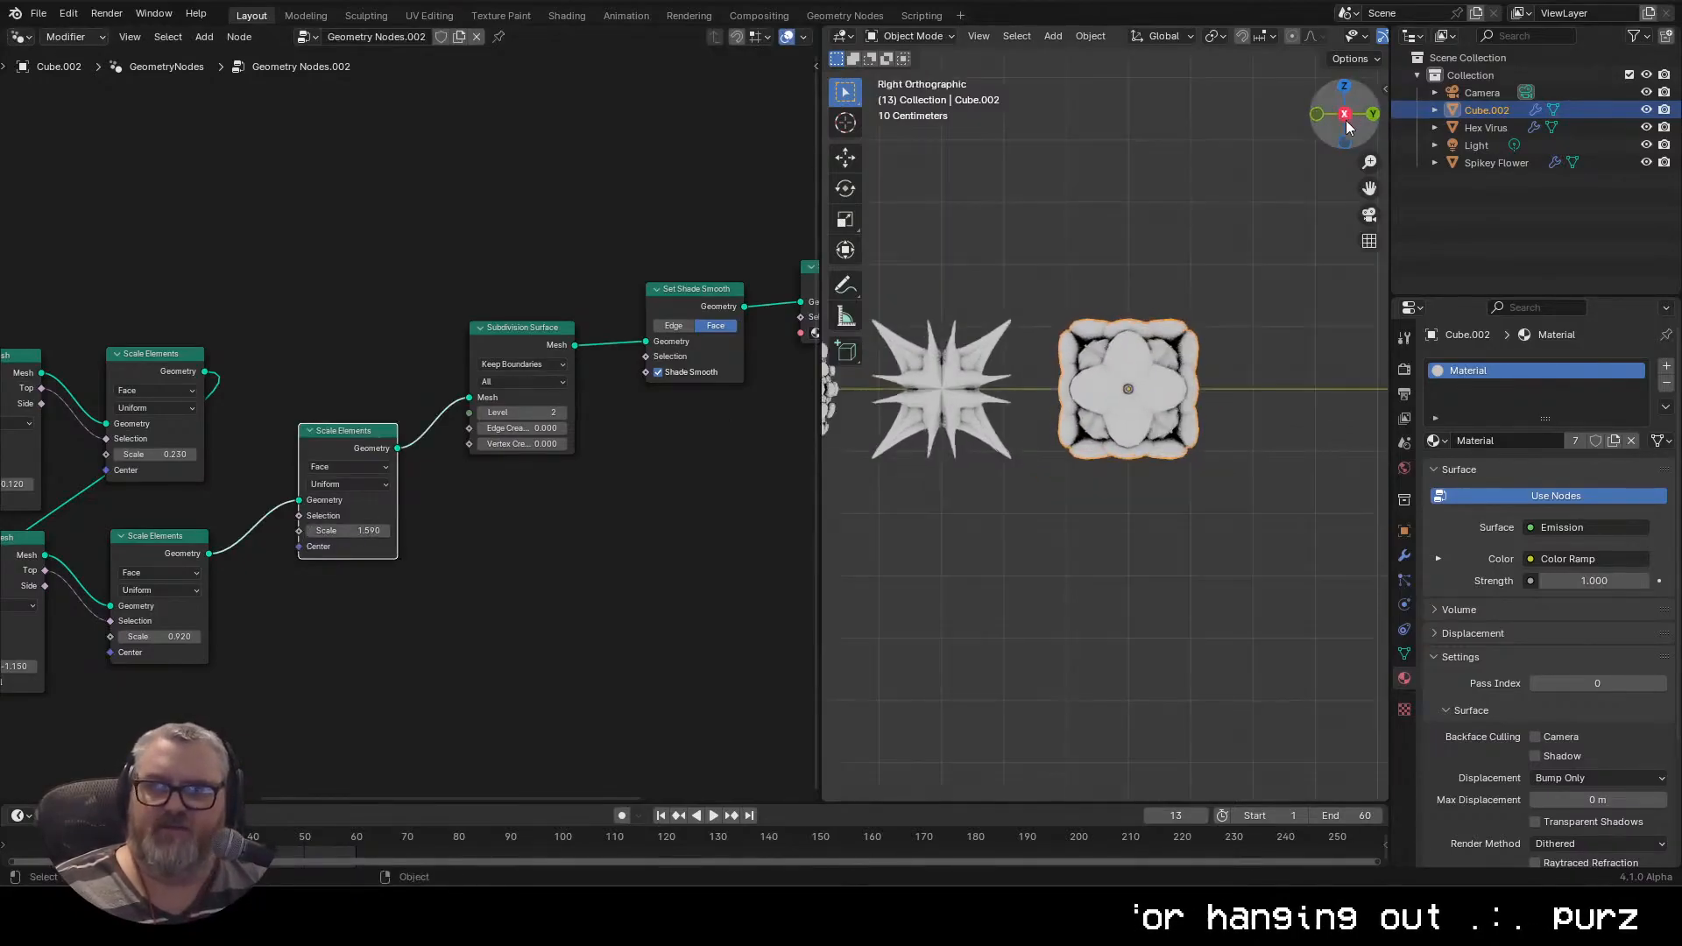
pyautogui.press('Home')
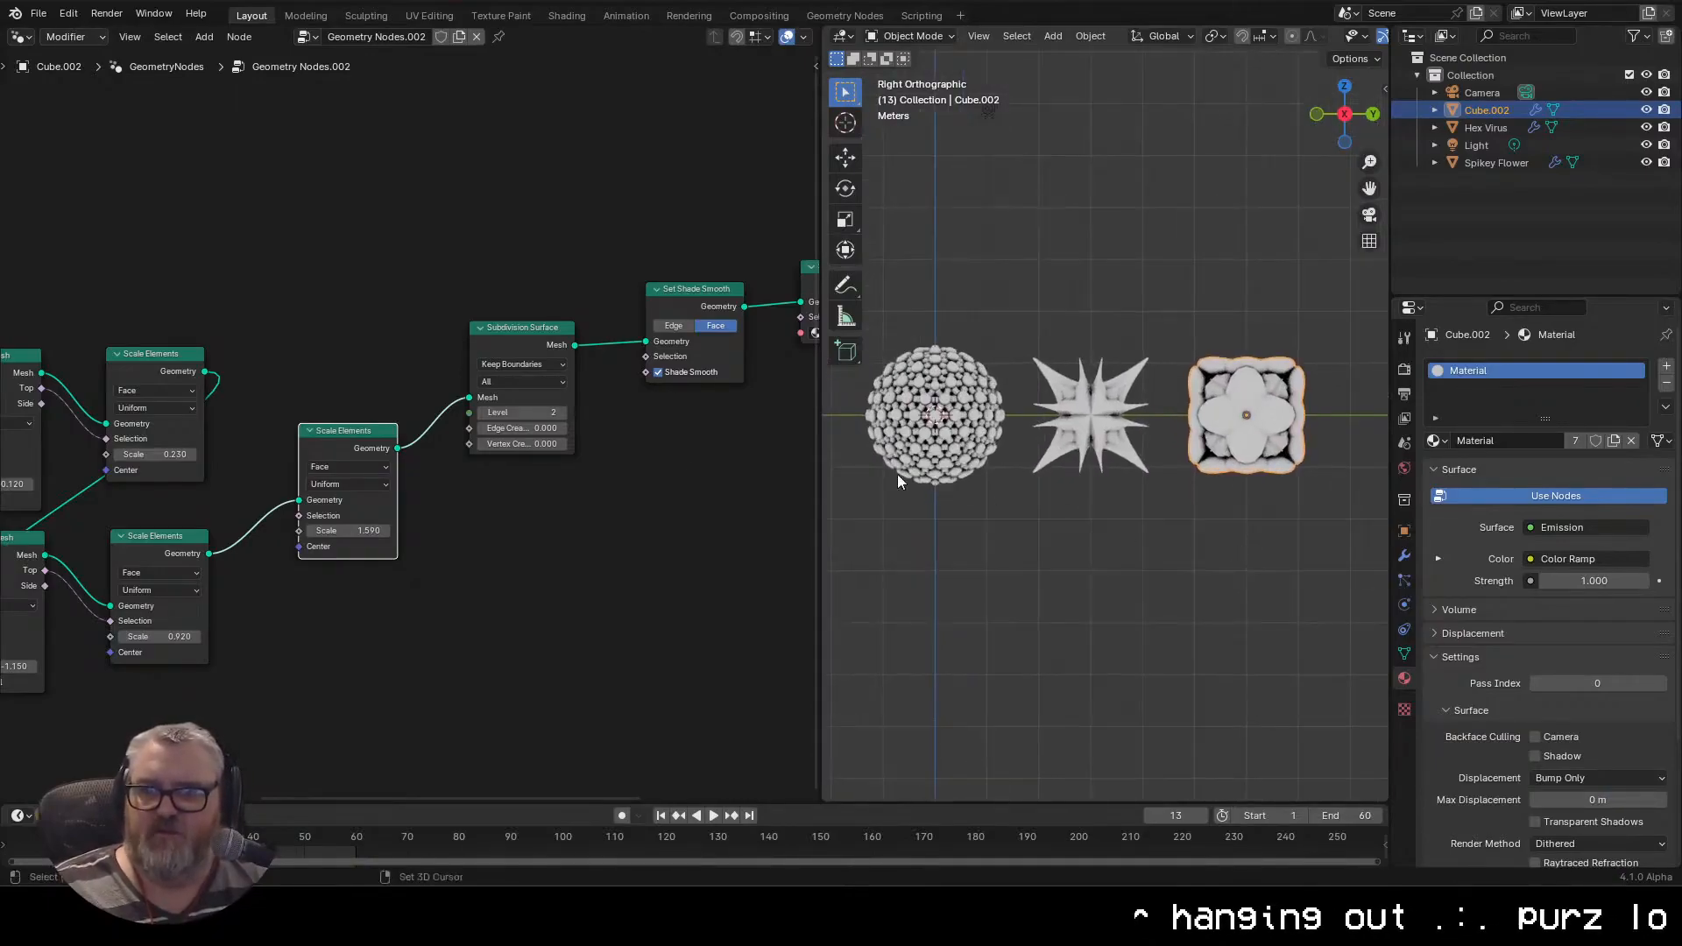
pyautogui.moveTo(332, 533); pyautogui.dragTo(366, 533)
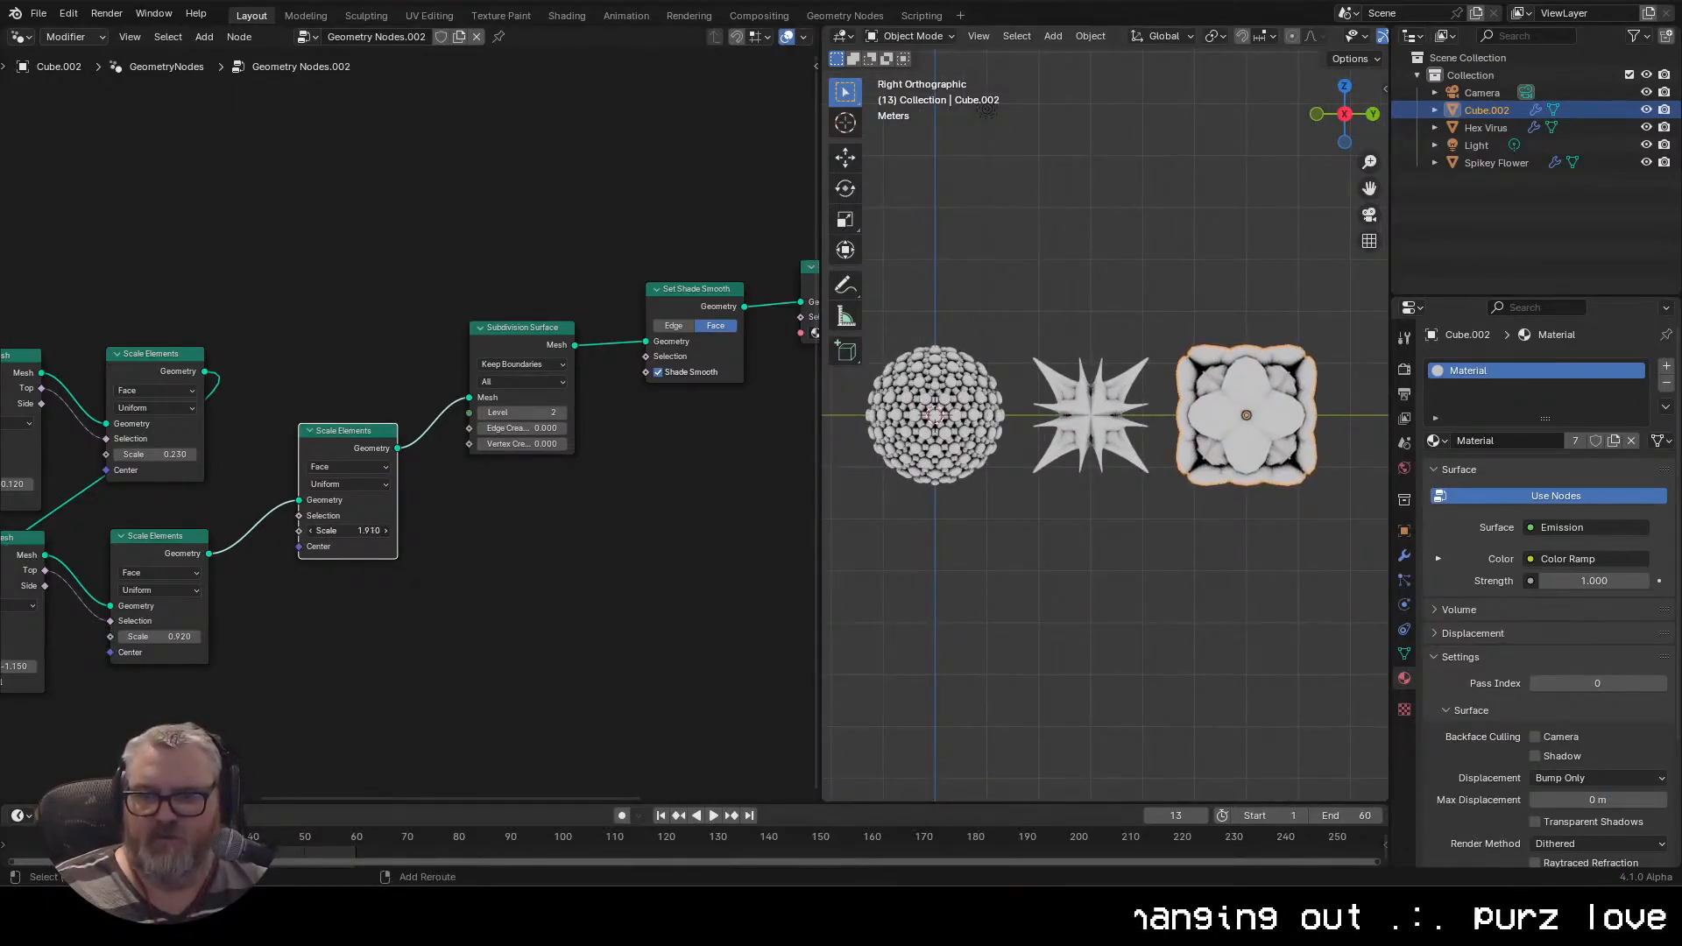
# Select the Spikey Flower object
pyautogui.click(1065, 410)
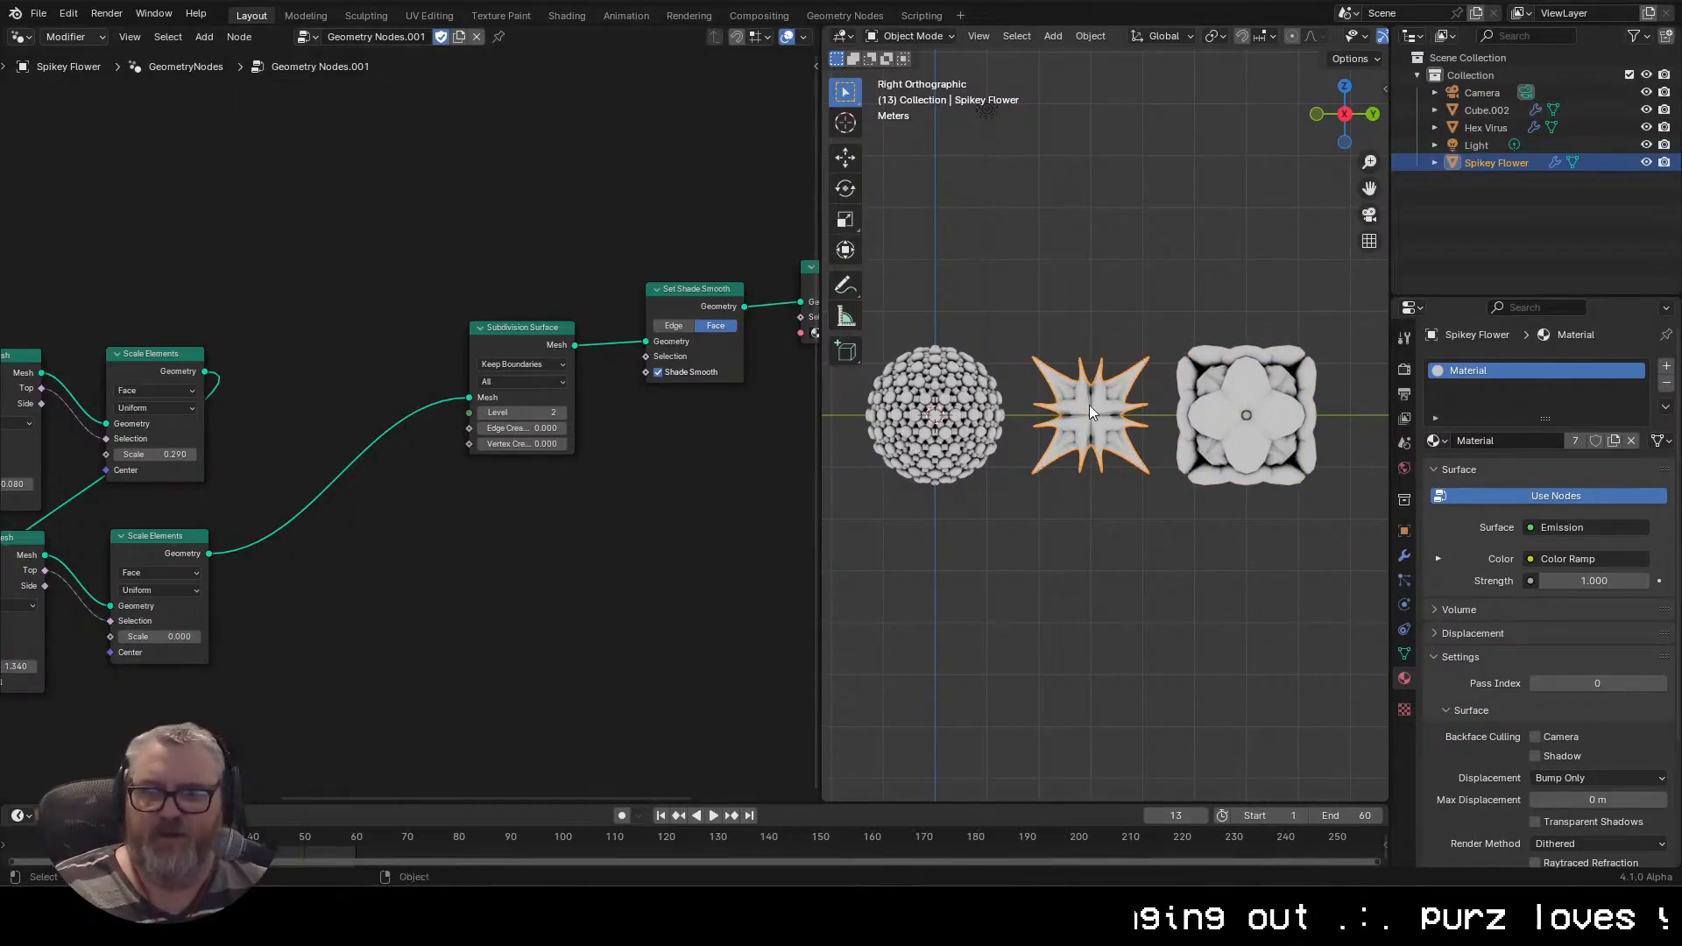
pyautogui.hotkey('shift', 'a')
pyautogui.moveTo(358, 356); pyautogui.dragTo(169, 550)
pyautogui.hotkey('ctrl', 'v')
pyautogui.hotkey('ctrl', 'z')
pyautogui.click(304, 488)
pyautogui.click(174, 541)
pyautogui.click(302, 562)
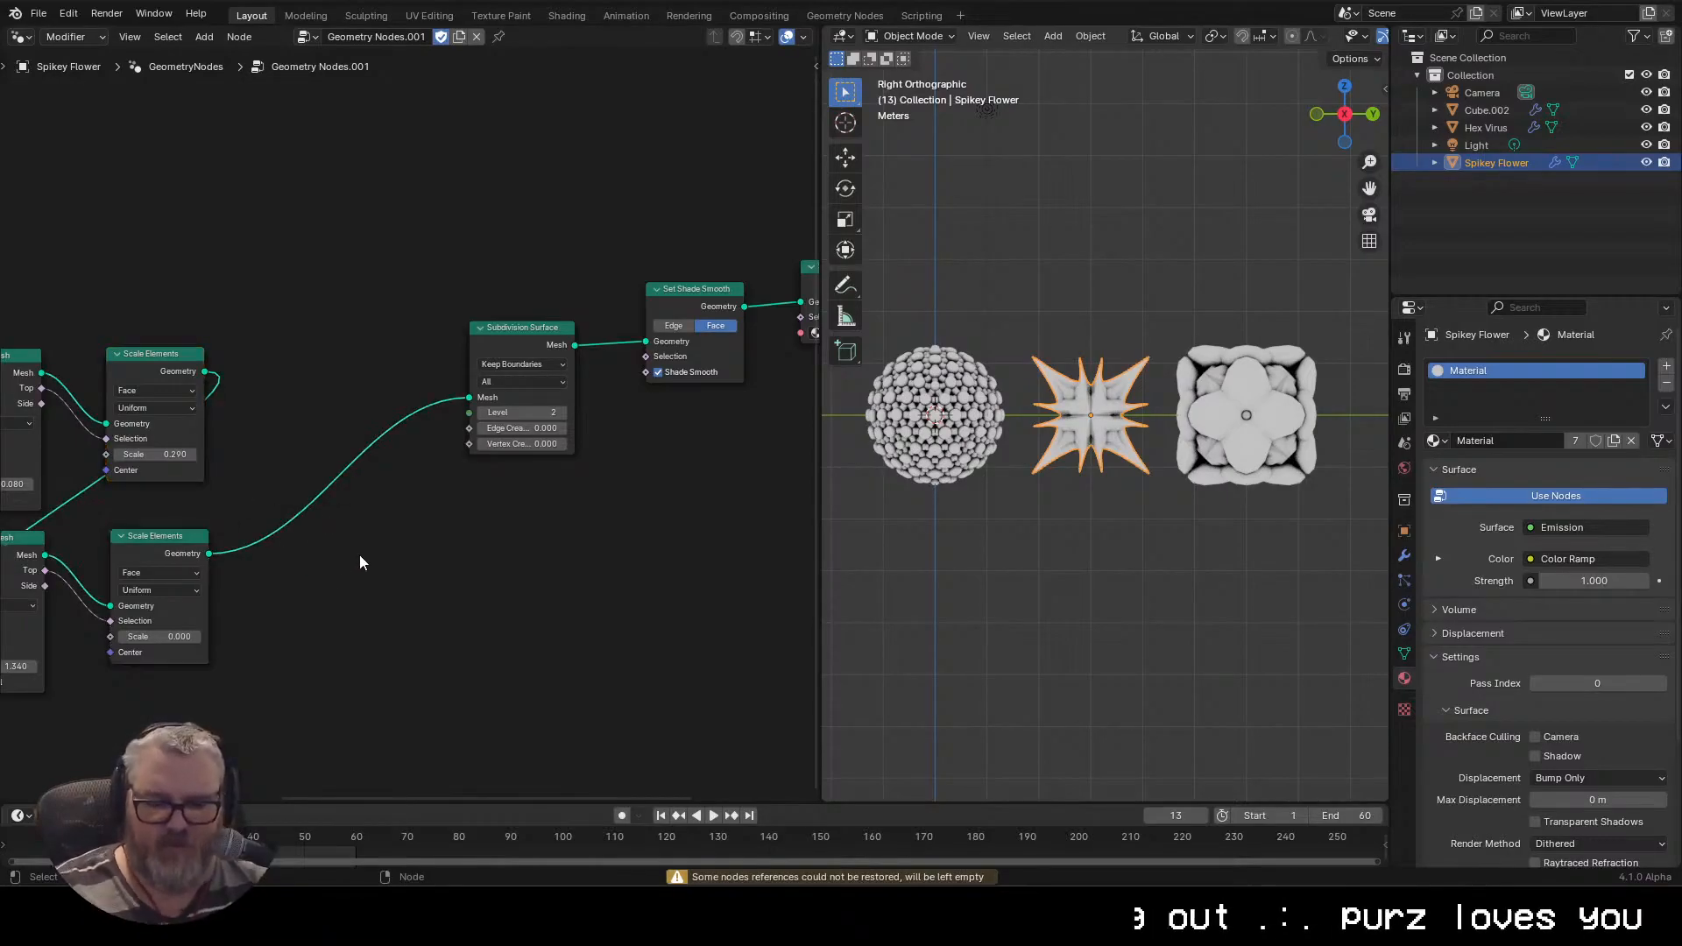
# Insert a Scale Elements node before Subdivision Surface in Spikey Flower's node tree and set its scale to 1.180
pyautogui.hotkey('shift', 'a')
pyautogui.write('scale el')
pyautogui.press('Return')
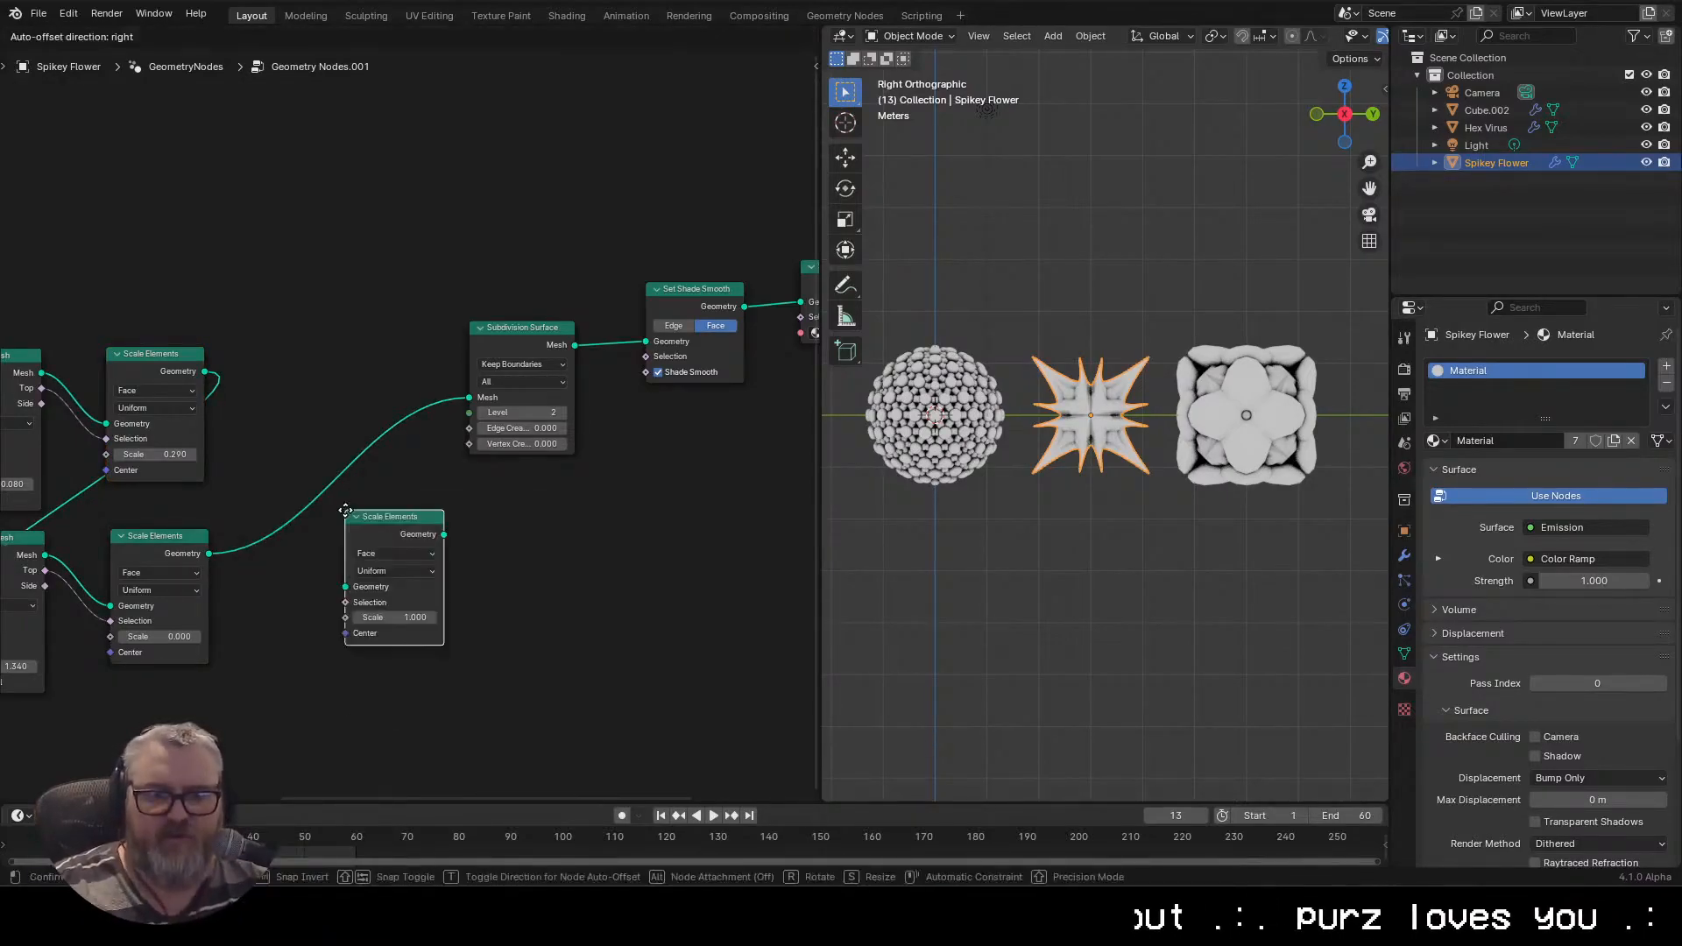
pyautogui.click(304, 432)
pyautogui.moveTo(369, 541); pyautogui.dragTo(412, 541)
pyautogui.click(1155, 640)
pyautogui.moveTo(1155, 640); pyautogui.dragTo(1200, 559)
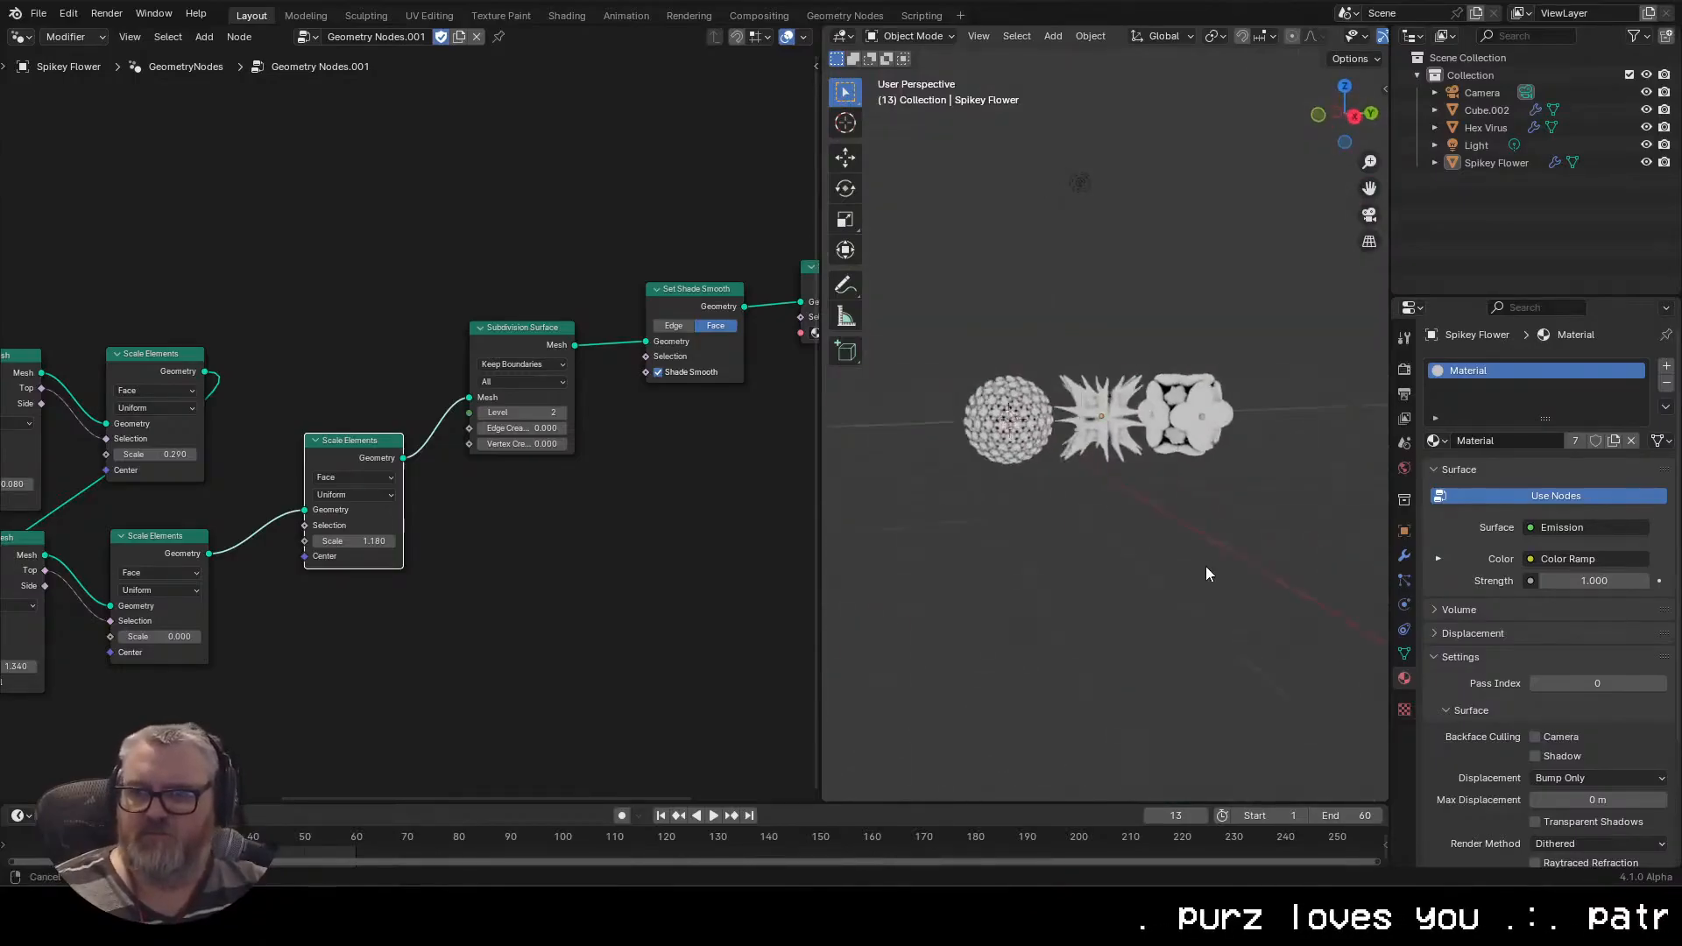
# Duplicate the petal-shaped Cube.002 object and move the copy 3 m along the Y axis
pyautogui.click(1216, 431)
pyautogui.hotkey('shift', 'd')
pyautogui.rightClick(1275, 445)
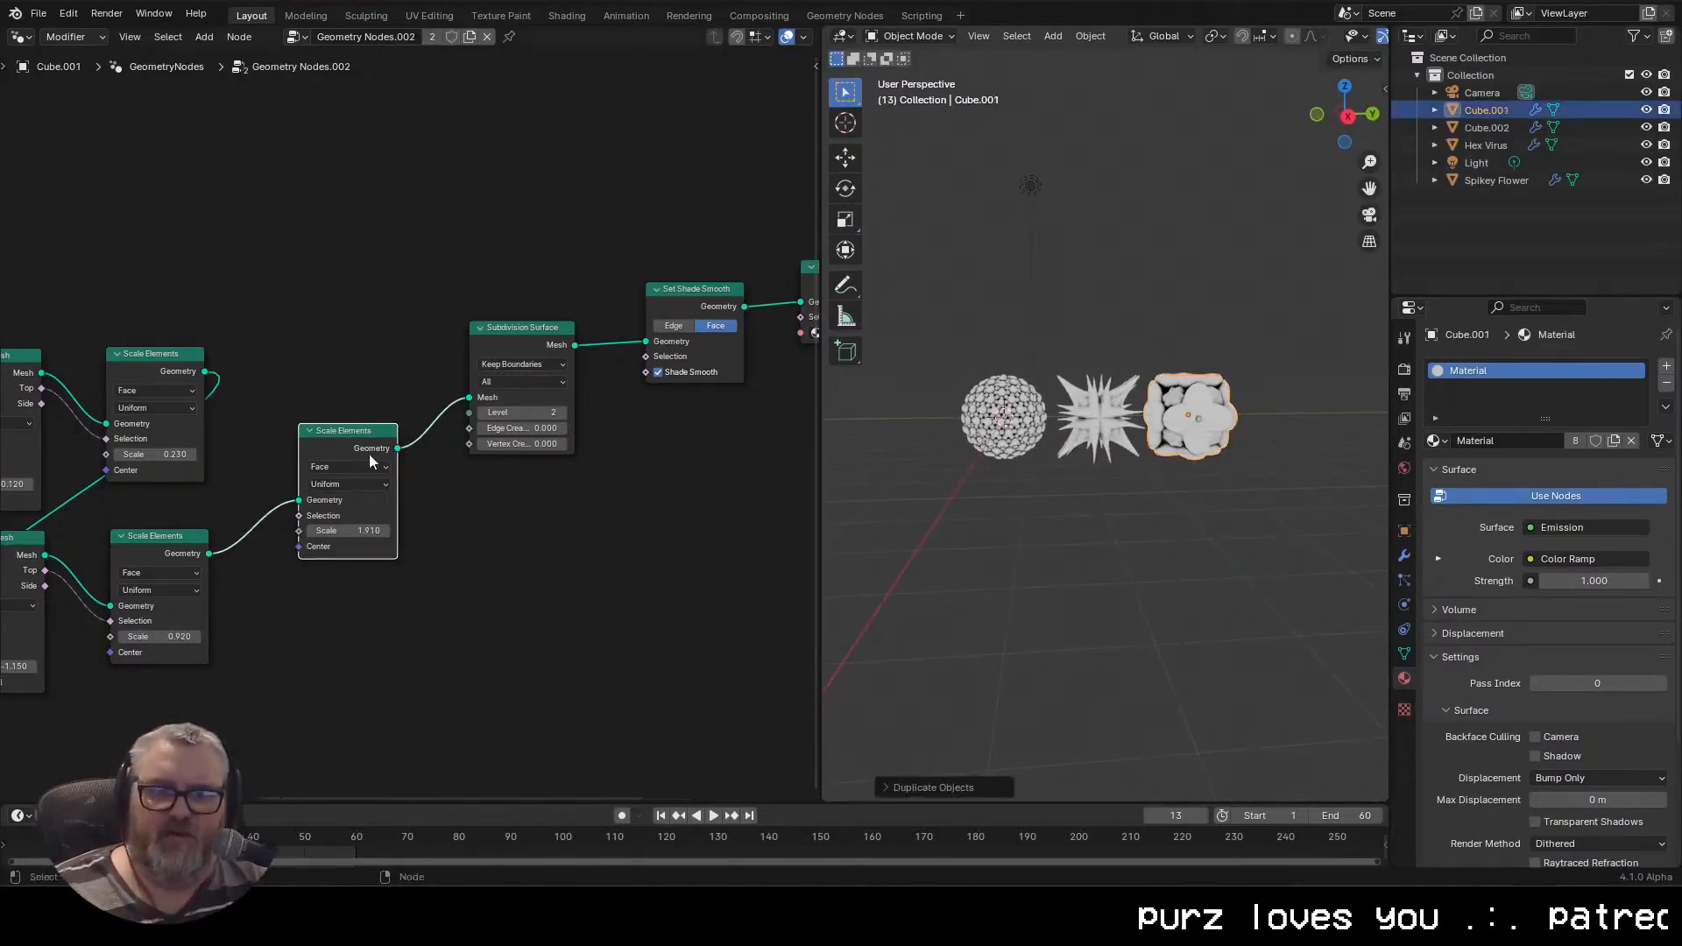
pyautogui.write('gy3')
pyautogui.press('Return')
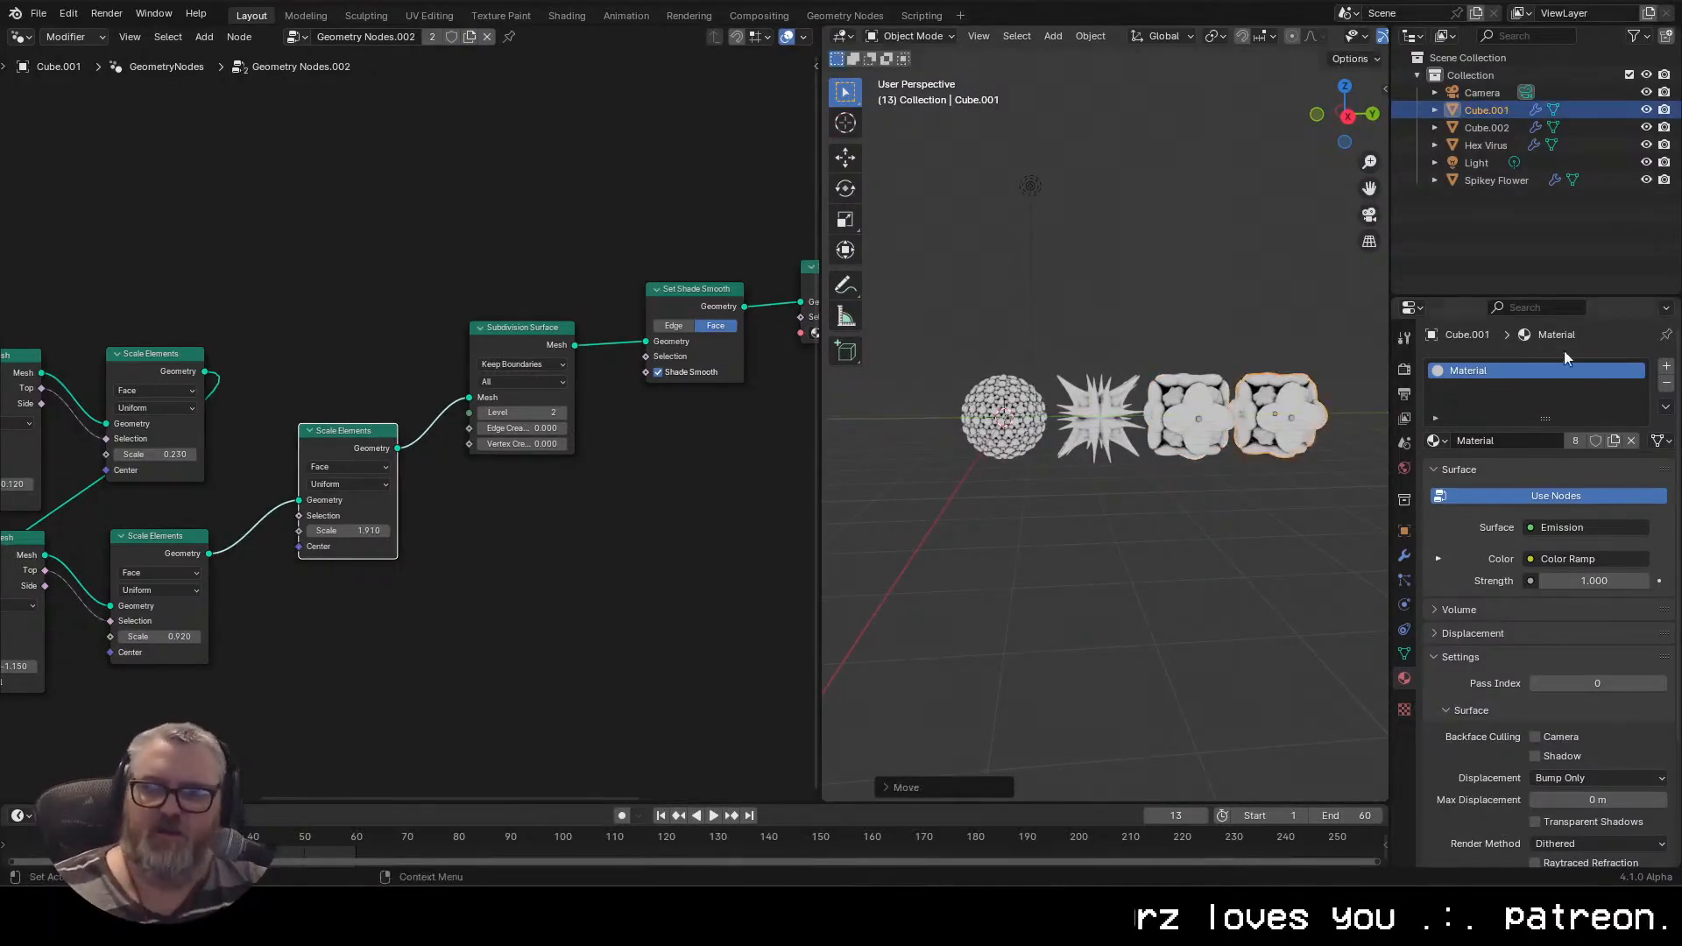
pyautogui.moveTo(1316, 478); pyautogui.dragTo(1170, 460)
pyautogui.scroll(2, 1113, 439)
pyautogui.scroll(-2, 1075, 428)
# Set the Y location of Spikey Flower to 4 m and of Cube.002 to 8 m
pyautogui.click(969, 422)
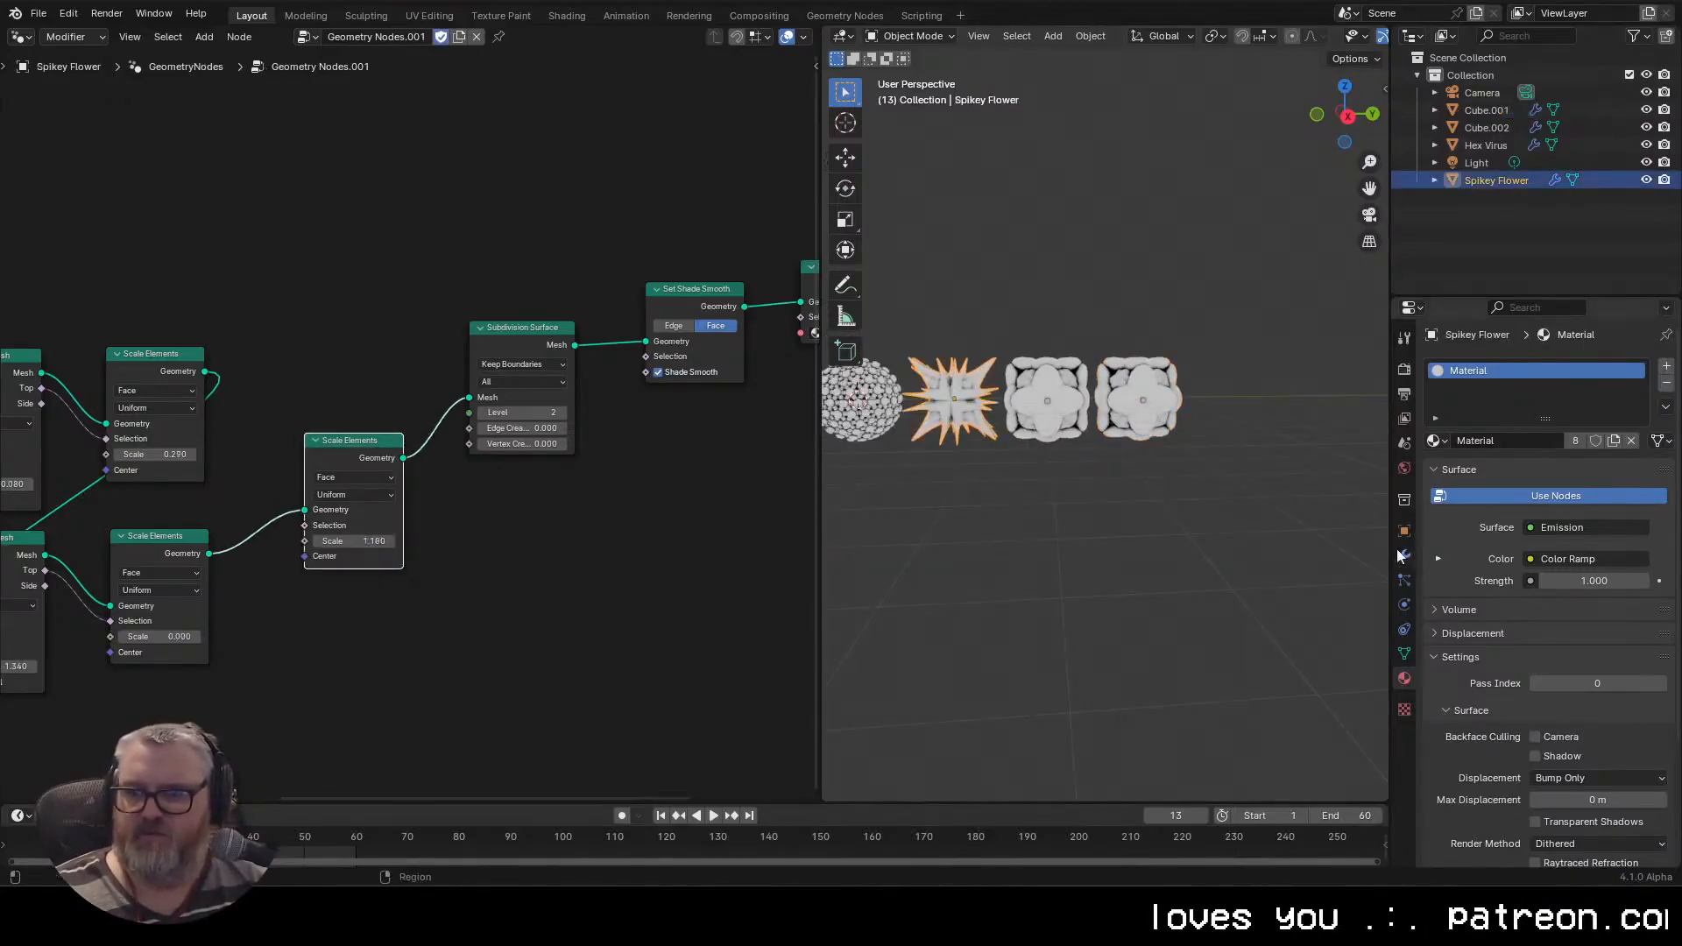
pyautogui.click(1405, 531)
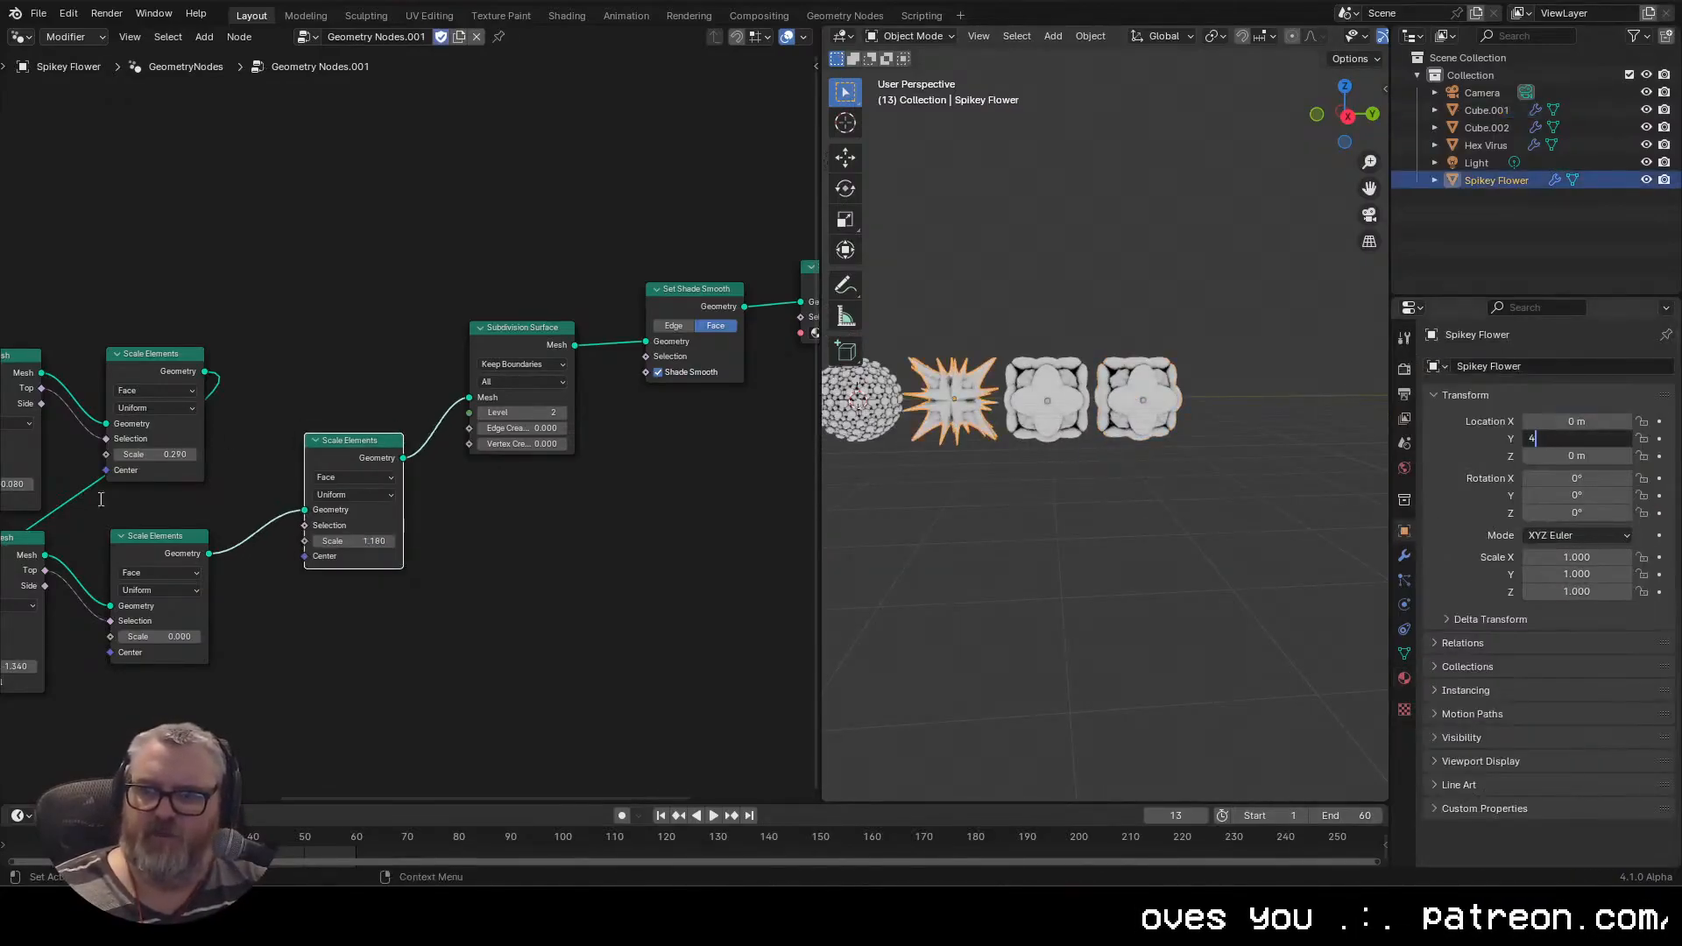
pyautogui.press('Return')
pyautogui.click(1068, 388)
pyautogui.click(1576, 438)
pyautogui.write('8')
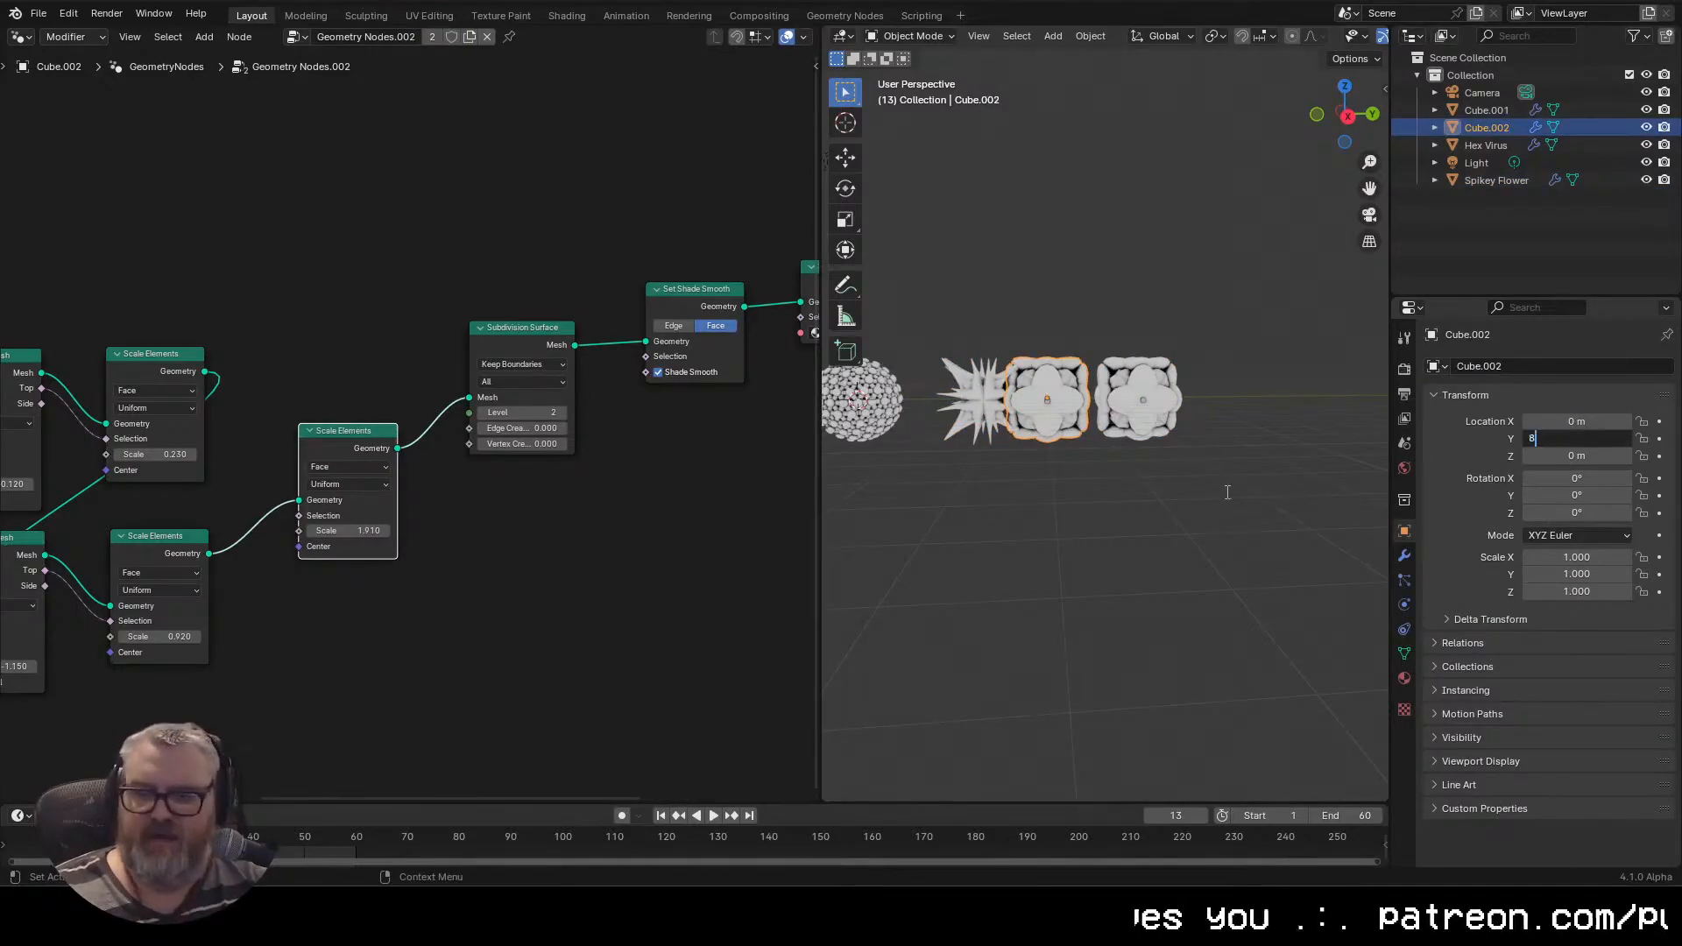
pyautogui.press('Return')
# Set the Y location of the newest duplicate, Cube.001, to 12 m
pyautogui.click(1167, 396)
pyautogui.click(1577, 438)
pyautogui.write('12')
pyautogui.press('Return')
pyautogui.scroll(-2, 990, 473)
pyautogui.press('KP_3')
pyautogui.scroll(3, 1234, 512)
pyautogui.moveTo(1194, 512); pyautogui.dragTo(1234, 503)
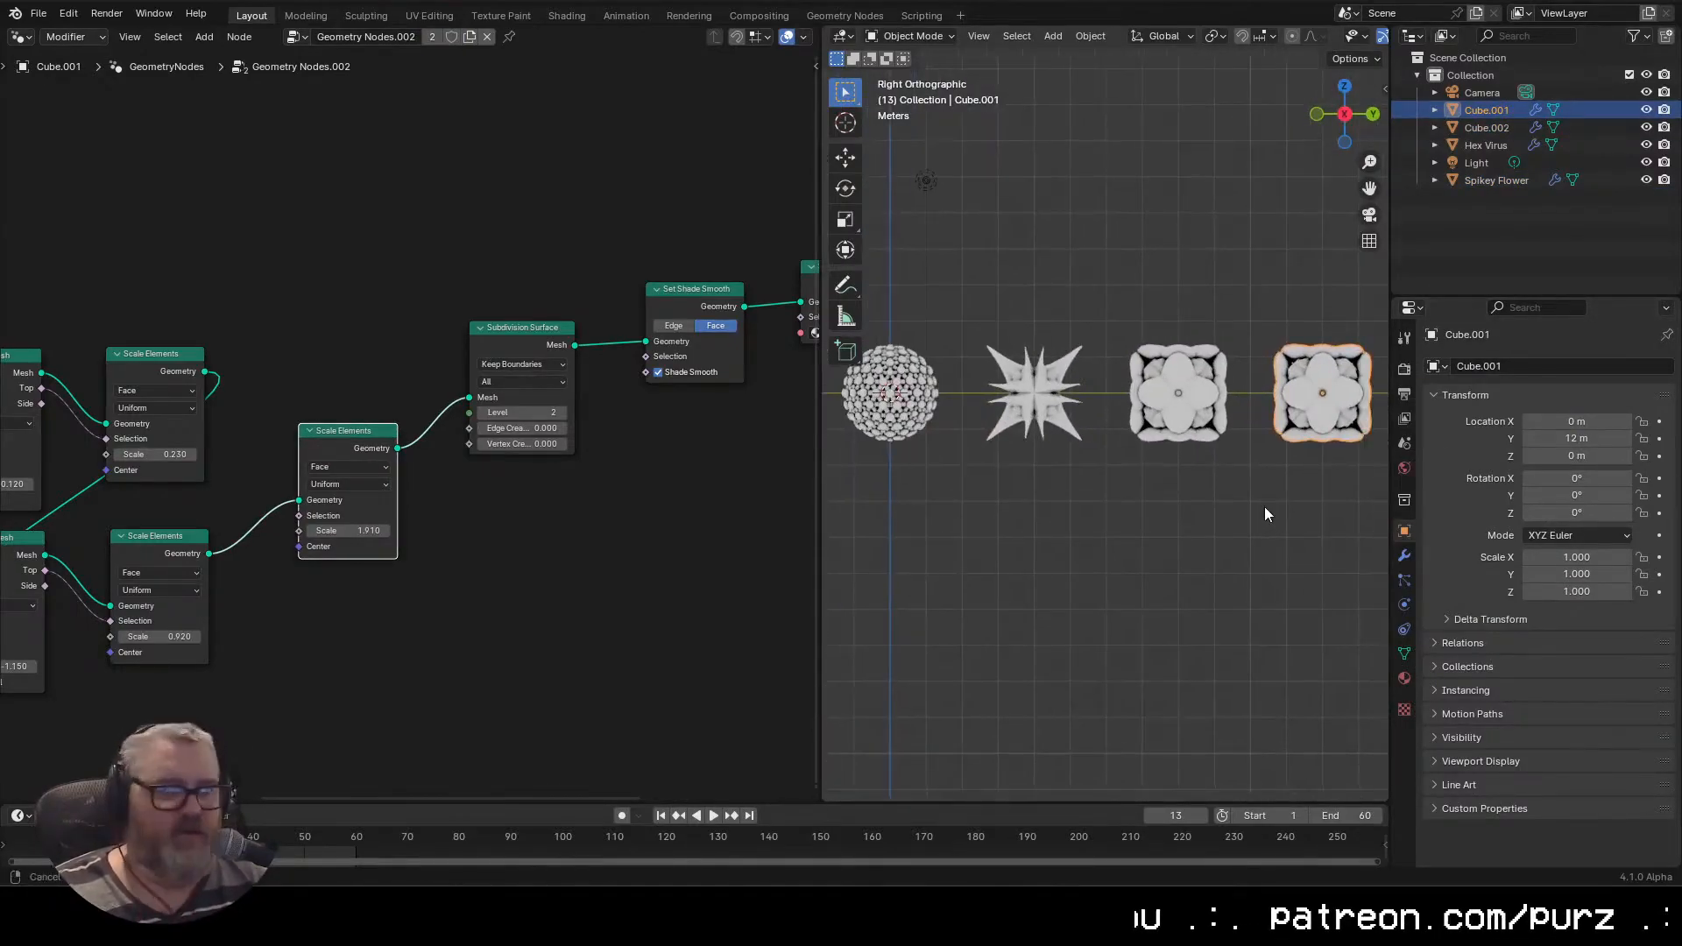
# Make Cube.001's geometry node tree a single-user copy and delete its starting mesh primitive node
pyautogui.press('KP_Decimal')
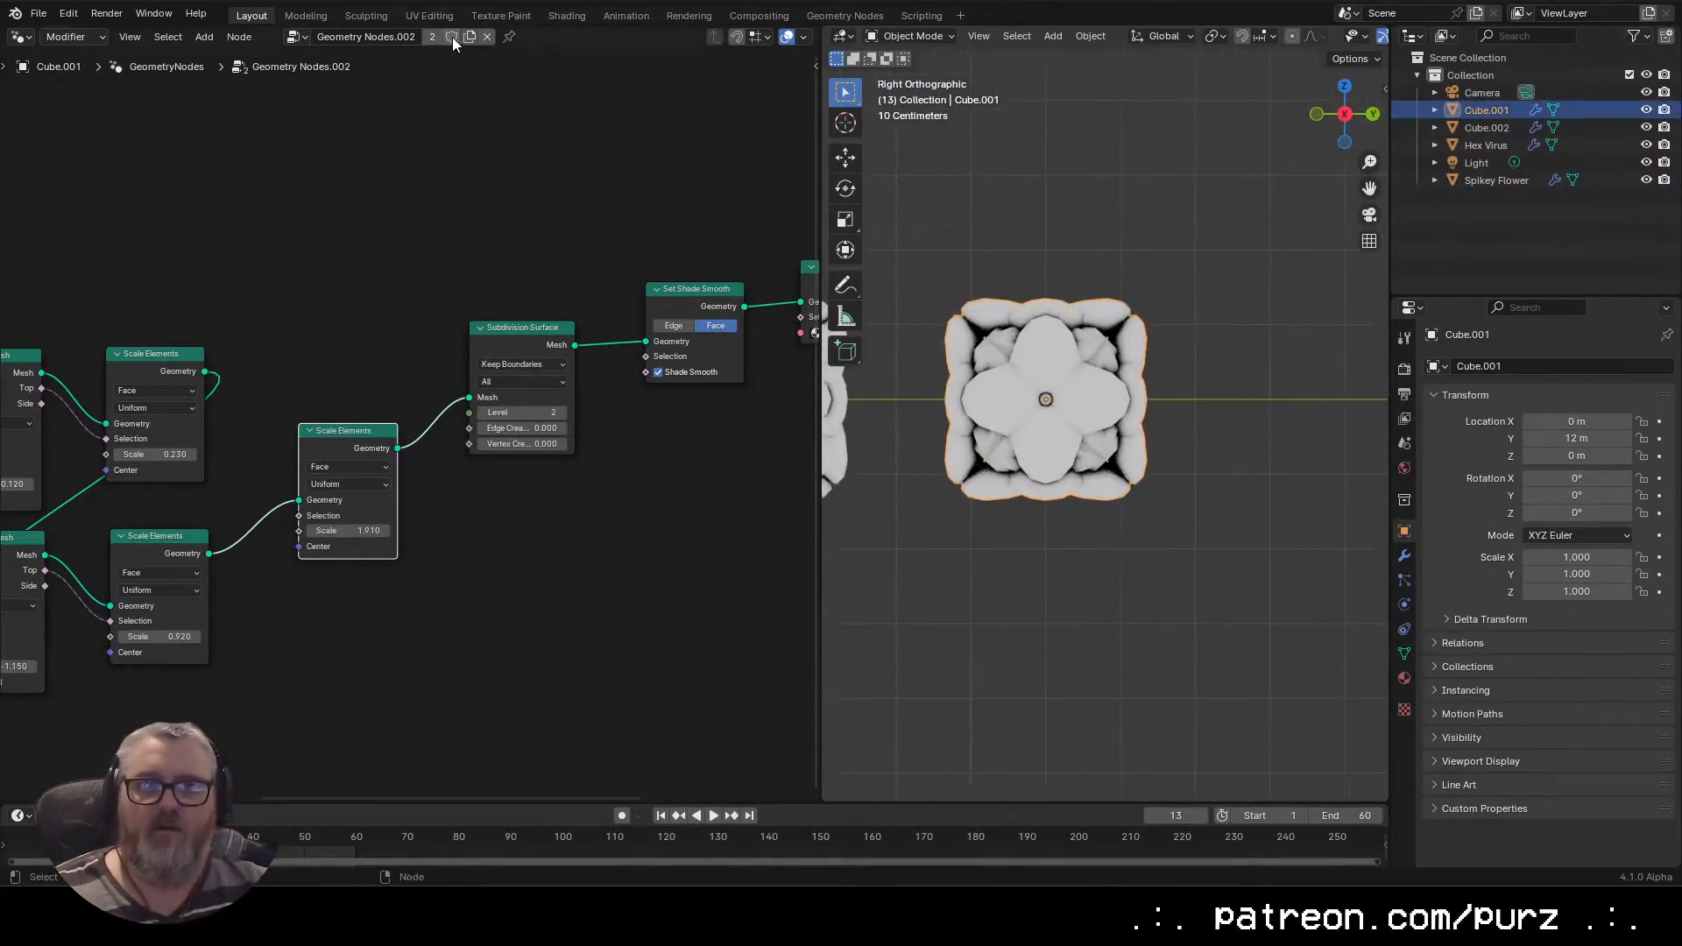
pyautogui.click(470, 36)
pyautogui.moveTo(293, 194); pyautogui.dragTo(536, 140)
pyautogui.moveTo(391, 214); pyautogui.dragTo(68, 229)
pyautogui.click(354, 303)
pyautogui.press('x')
# Add a Cylinder mesh primitive node with 4 vertices and connect it to the first Extrude Mesh node
pyautogui.hotkey('shift', 'a')
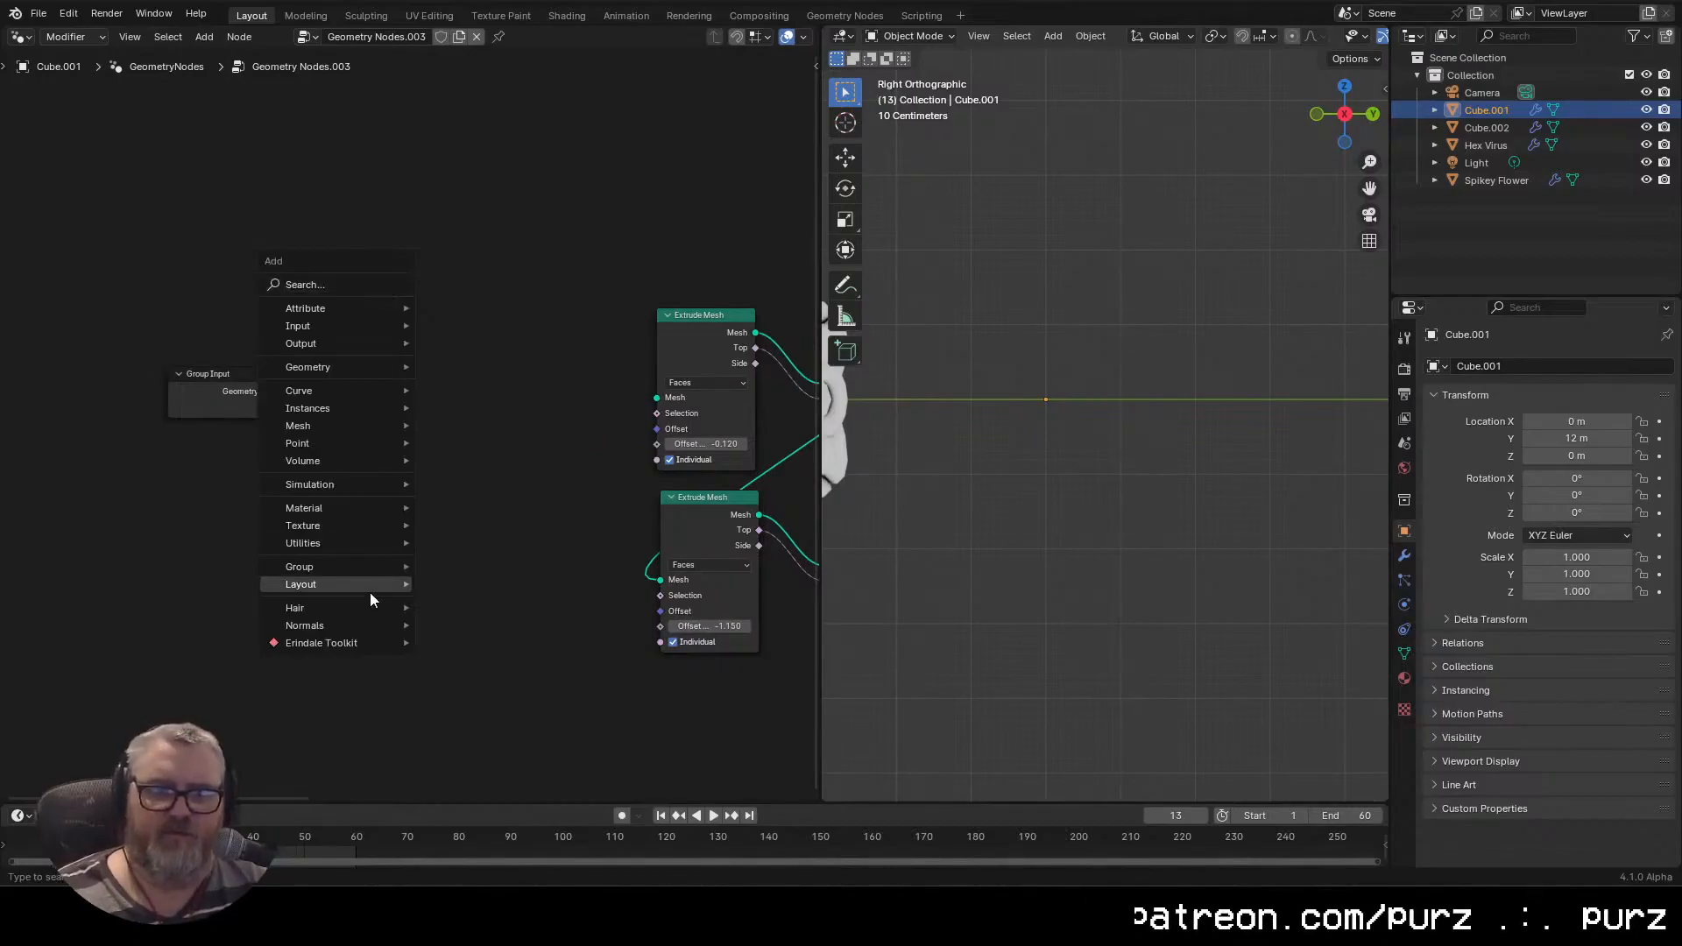
pyautogui.moveTo(376, 427)
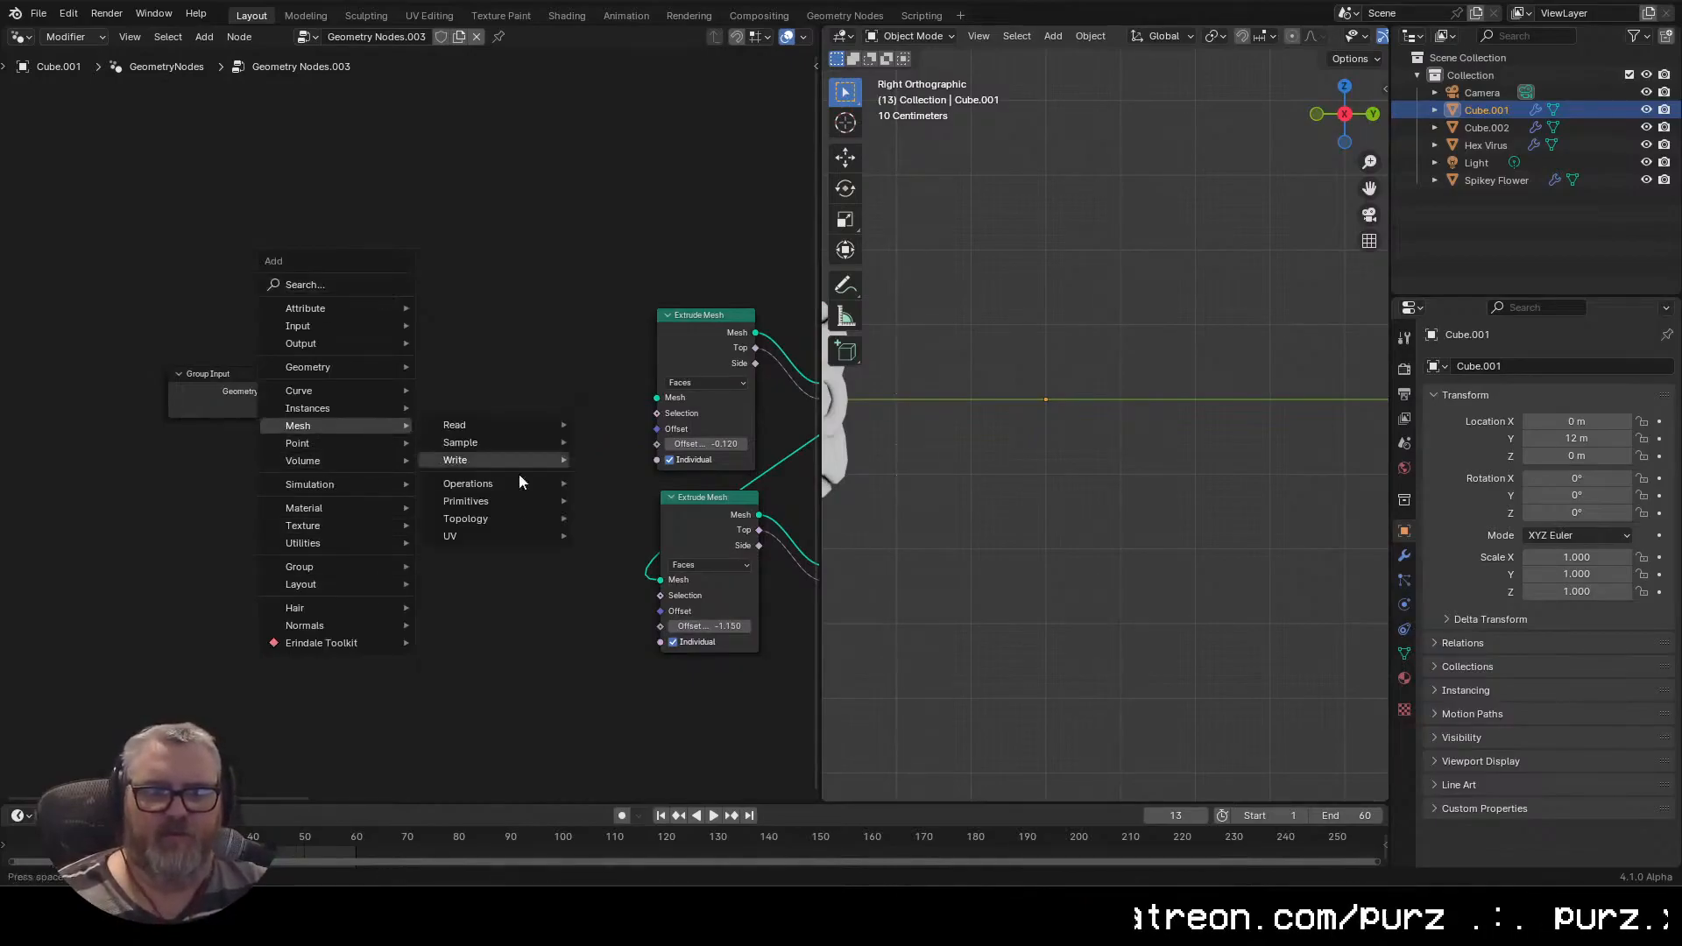
pyautogui.moveTo(526, 501)
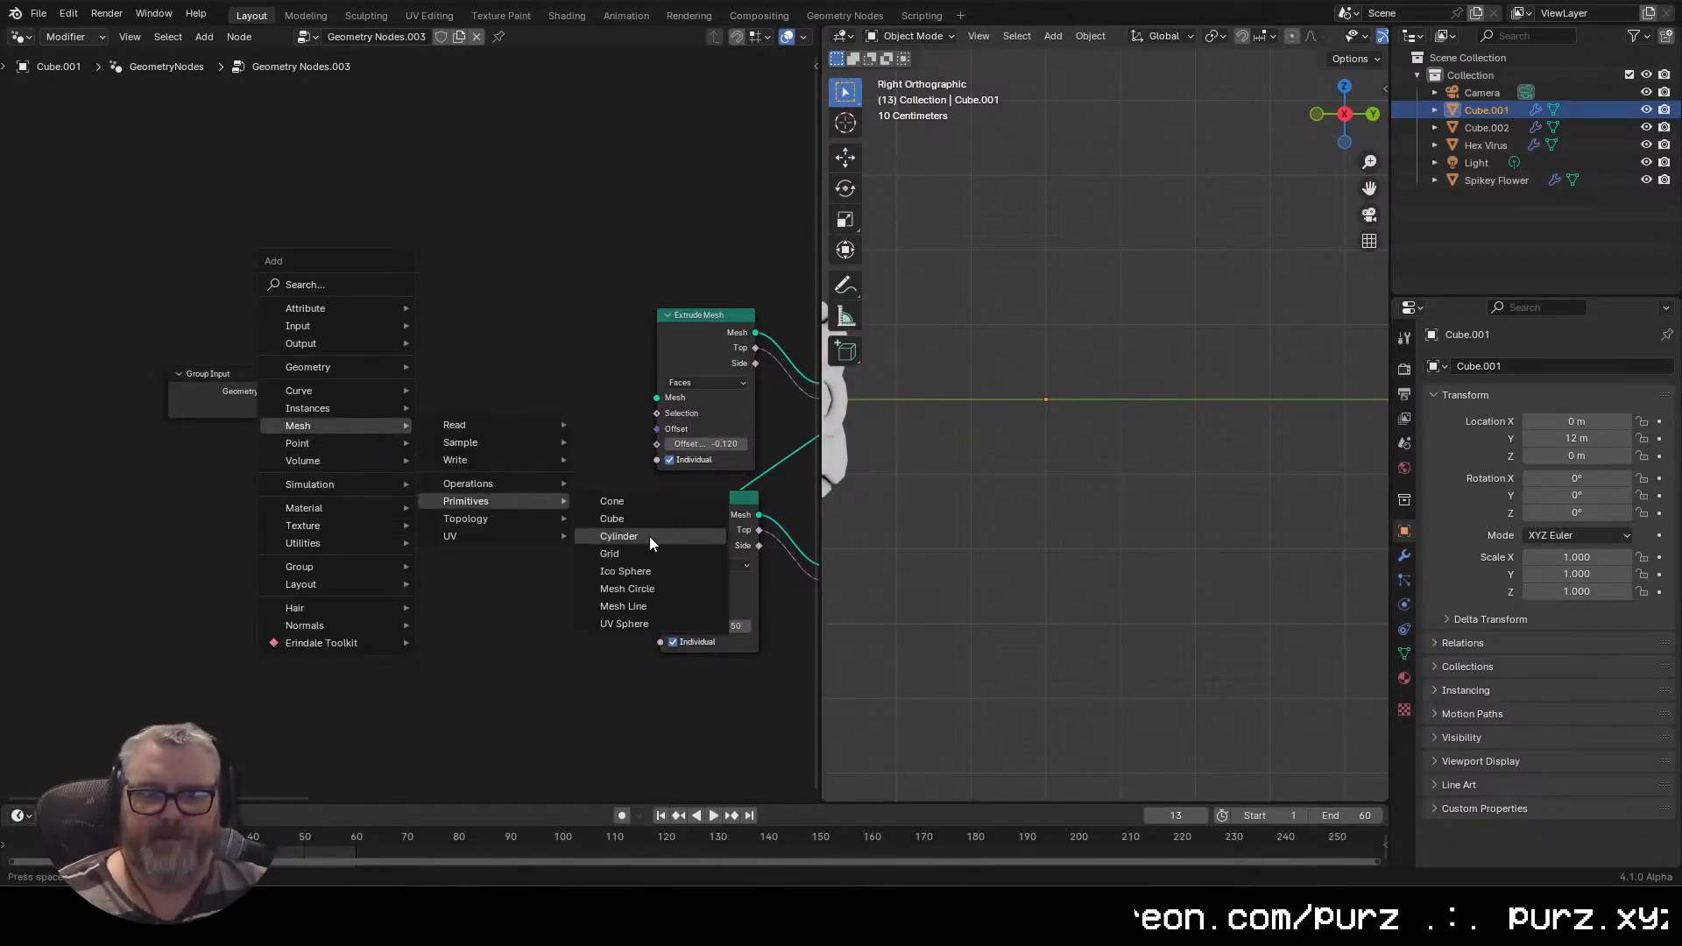
pyautogui.click(640, 536)
pyautogui.click(418, 280)
pyautogui.moveTo(412, 383); pyautogui.dragTo(381, 384)
pyautogui.write('4')
pyautogui.press('Return')
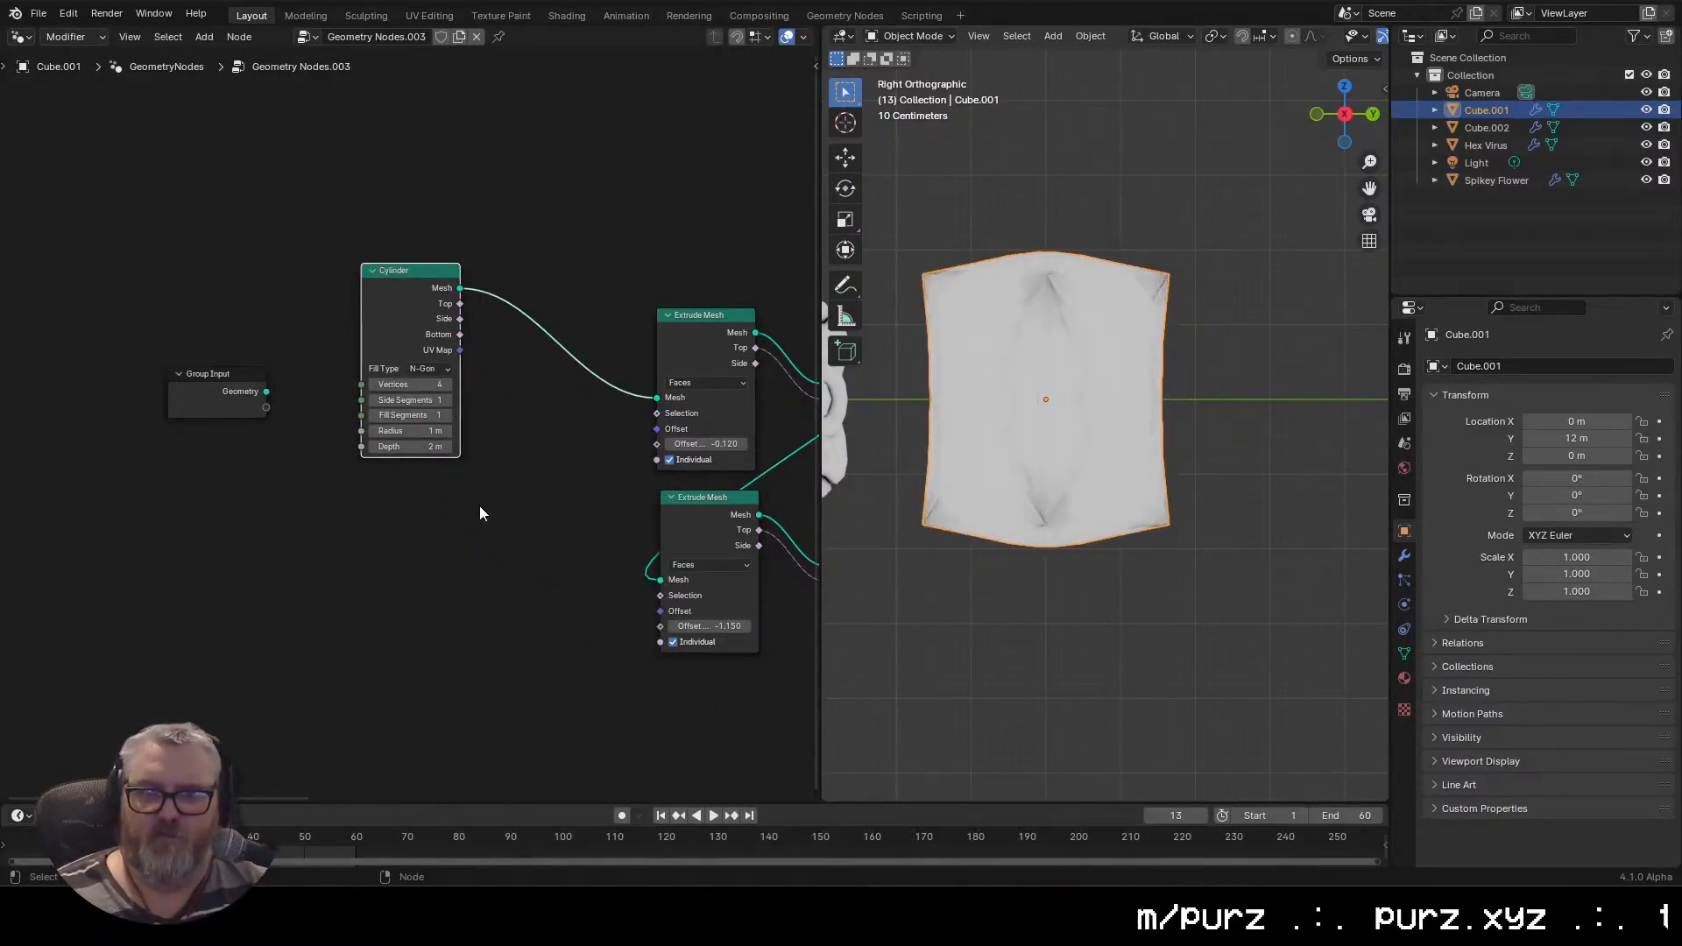
# Set the Cylinder node's vertices to 6 and its side segments and fill segments to 3
pyautogui.click(433, 384)
pyautogui.write('6')
pyautogui.press('Return')
pyautogui.click(449, 400)
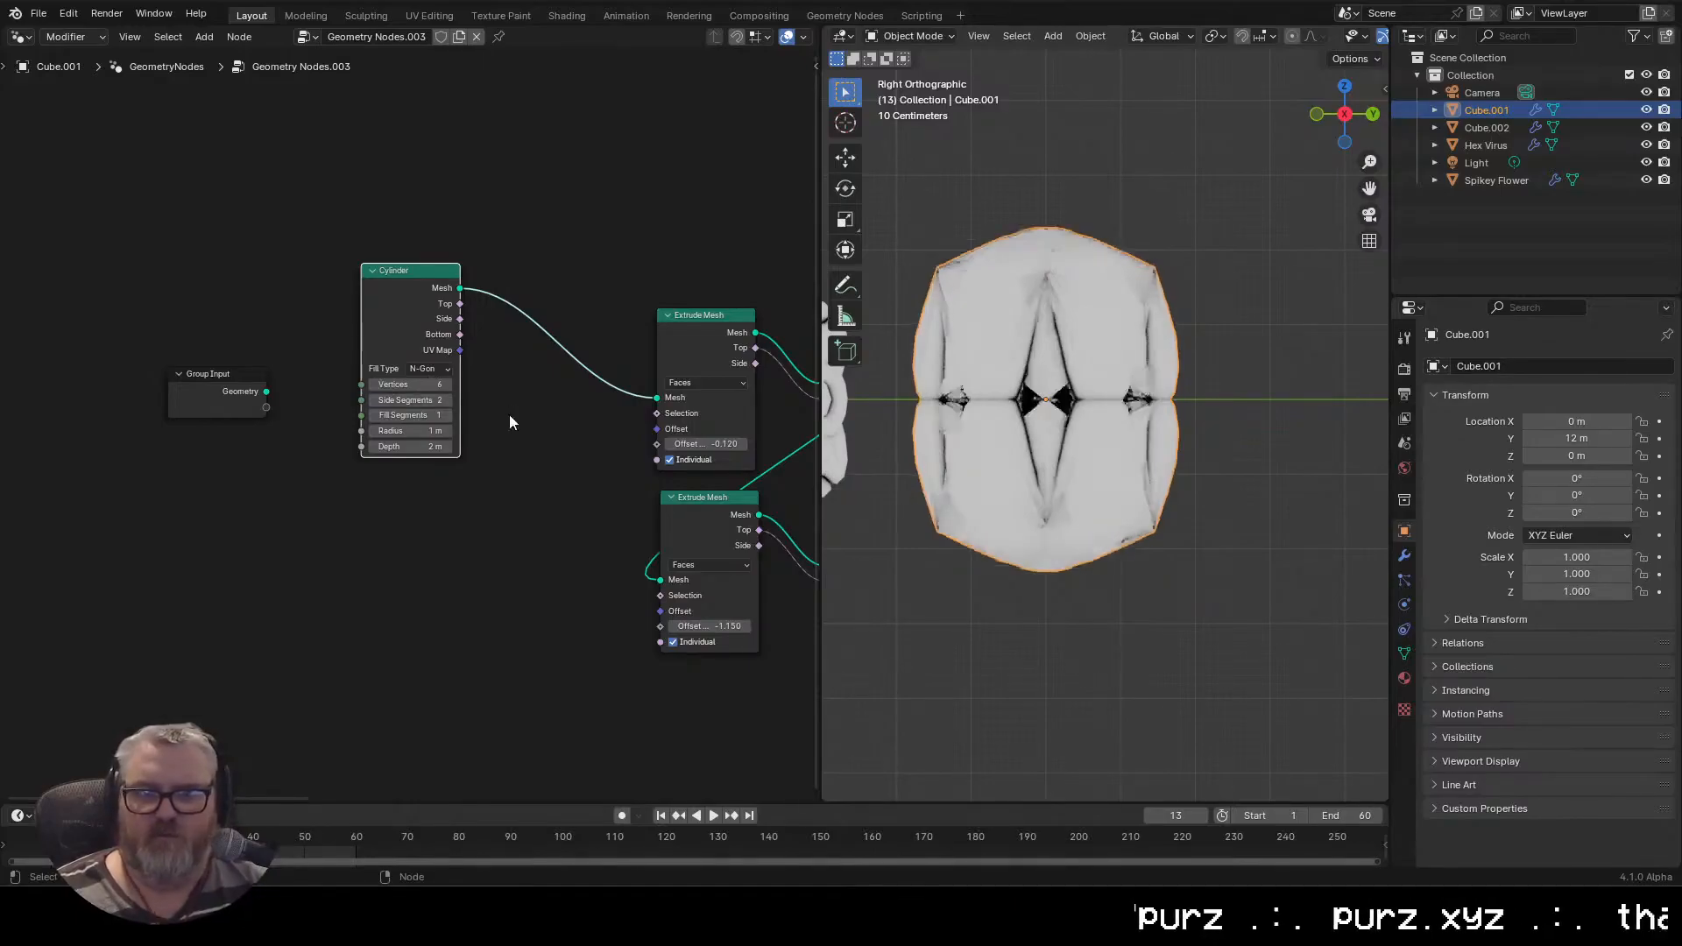
pyautogui.click(450, 400)
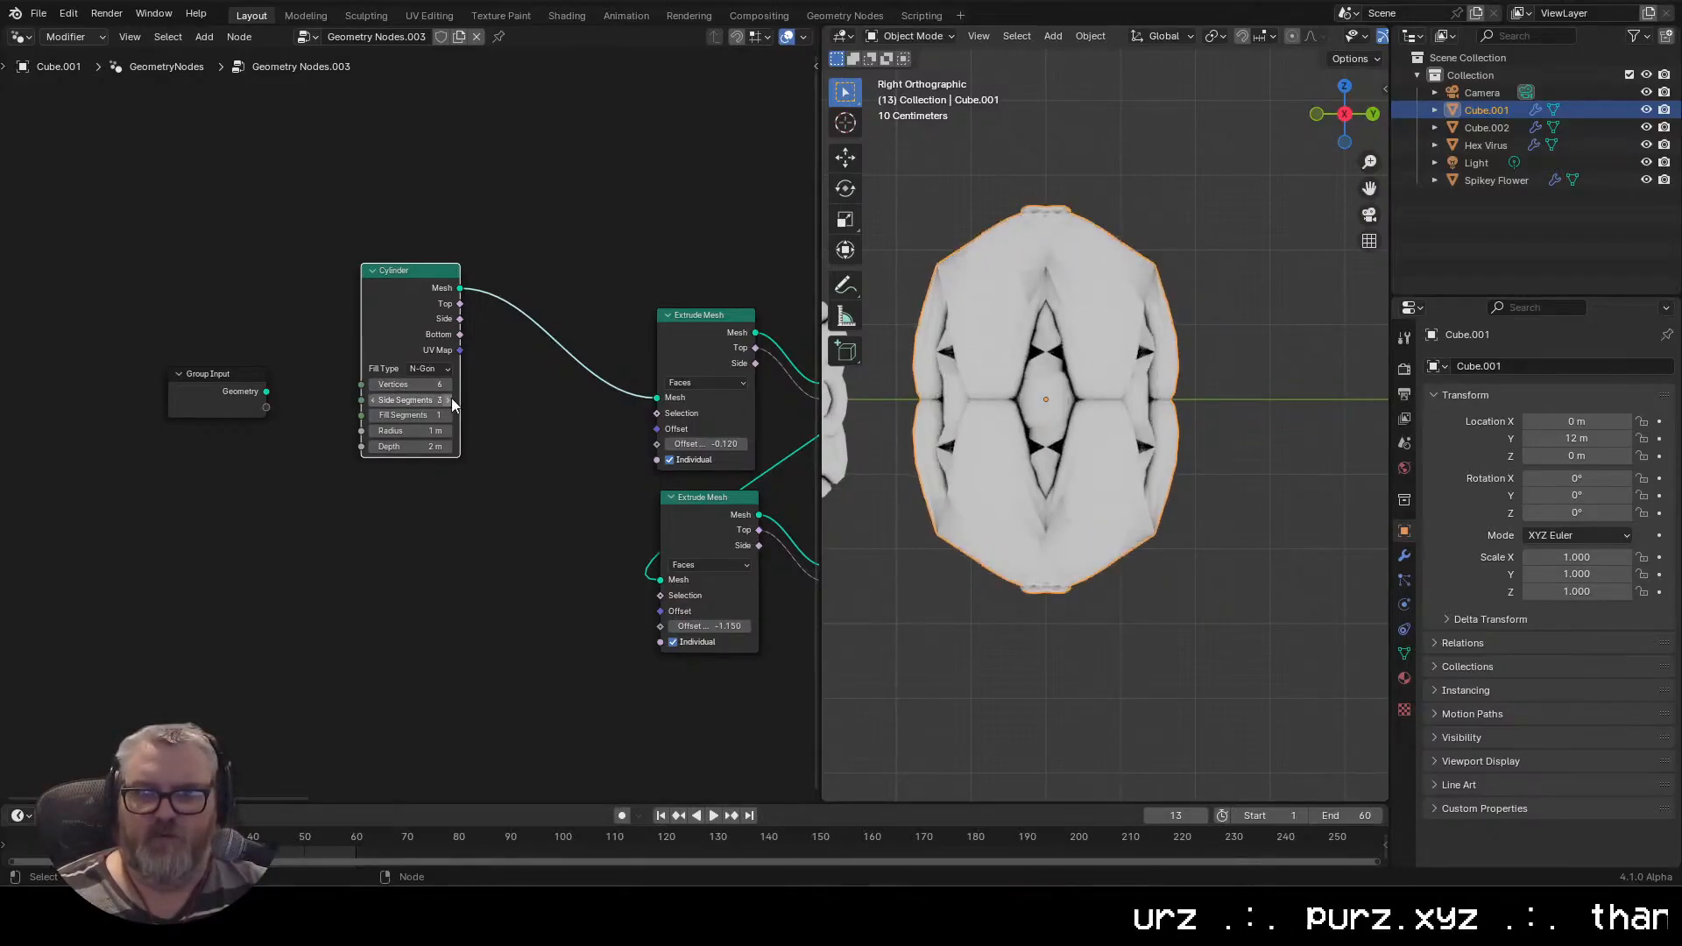
pyautogui.click(451, 417)
pyautogui.click(450, 417)
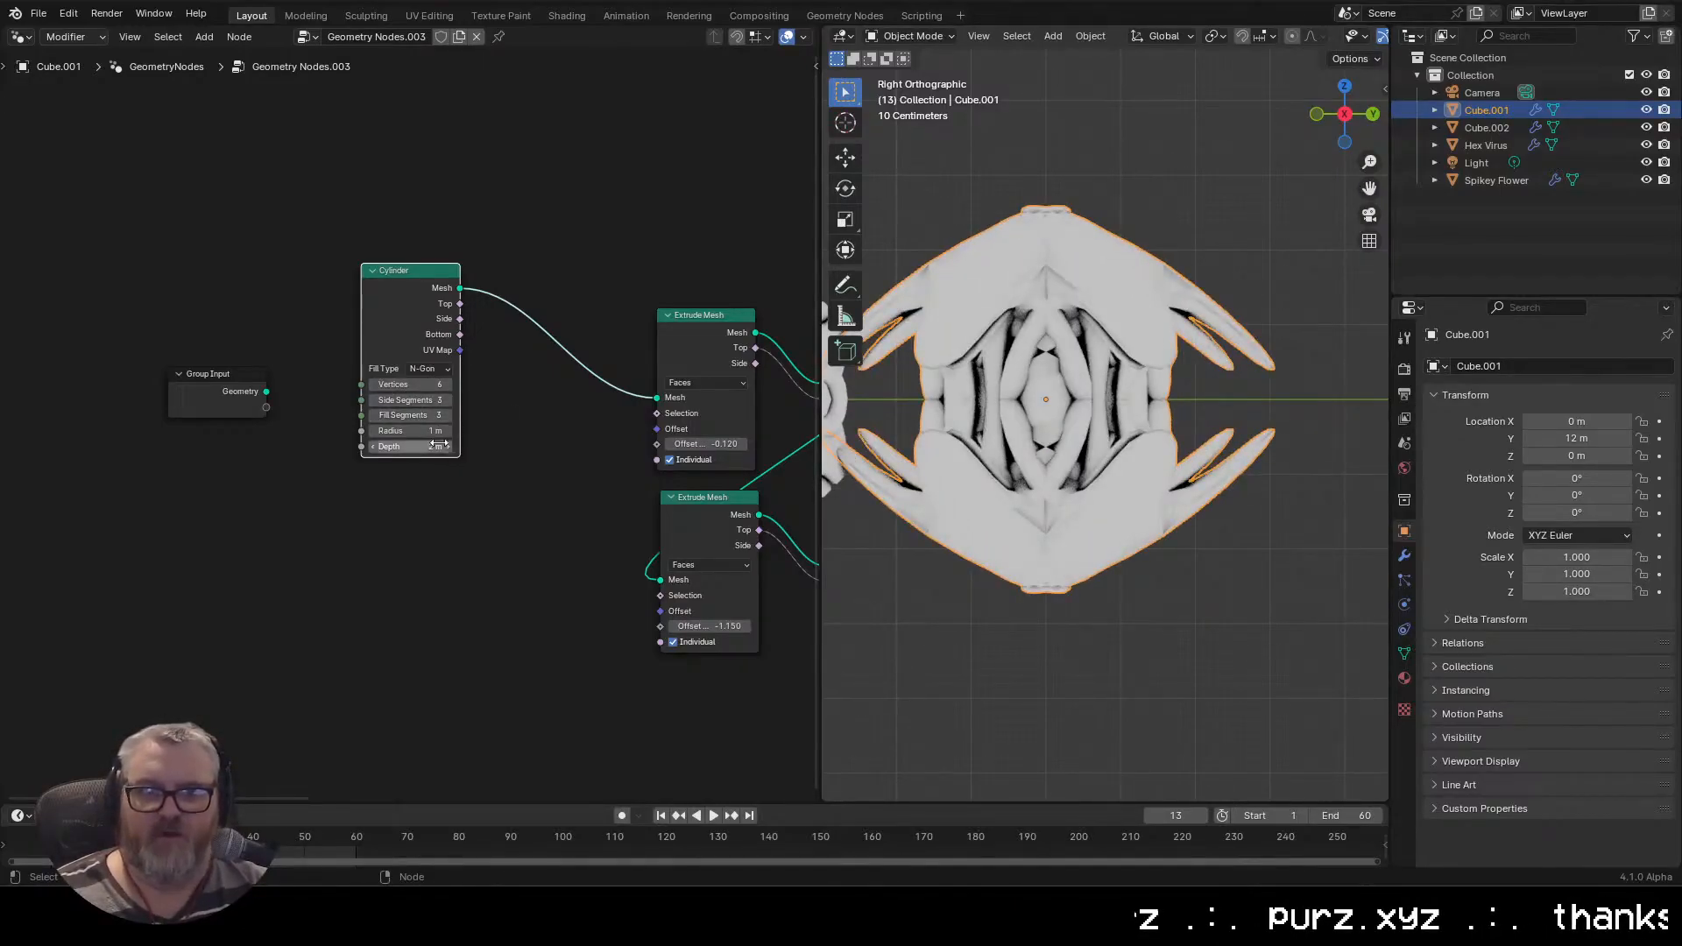
# Examine the cylinder-based shape from an angle and beside the other shapes in the right orthographic view
pyautogui.moveTo(580, 517); pyautogui.dragTo(219, 464)
pyautogui.click(1054, 517)
pyautogui.moveTo(1053, 517); pyautogui.dragTo(1127, 447)
pyautogui.scroll(4, 1126, 446)
pyautogui.scroll(-2, 409, 423)
pyautogui.scroll(-1, 1104, 412)
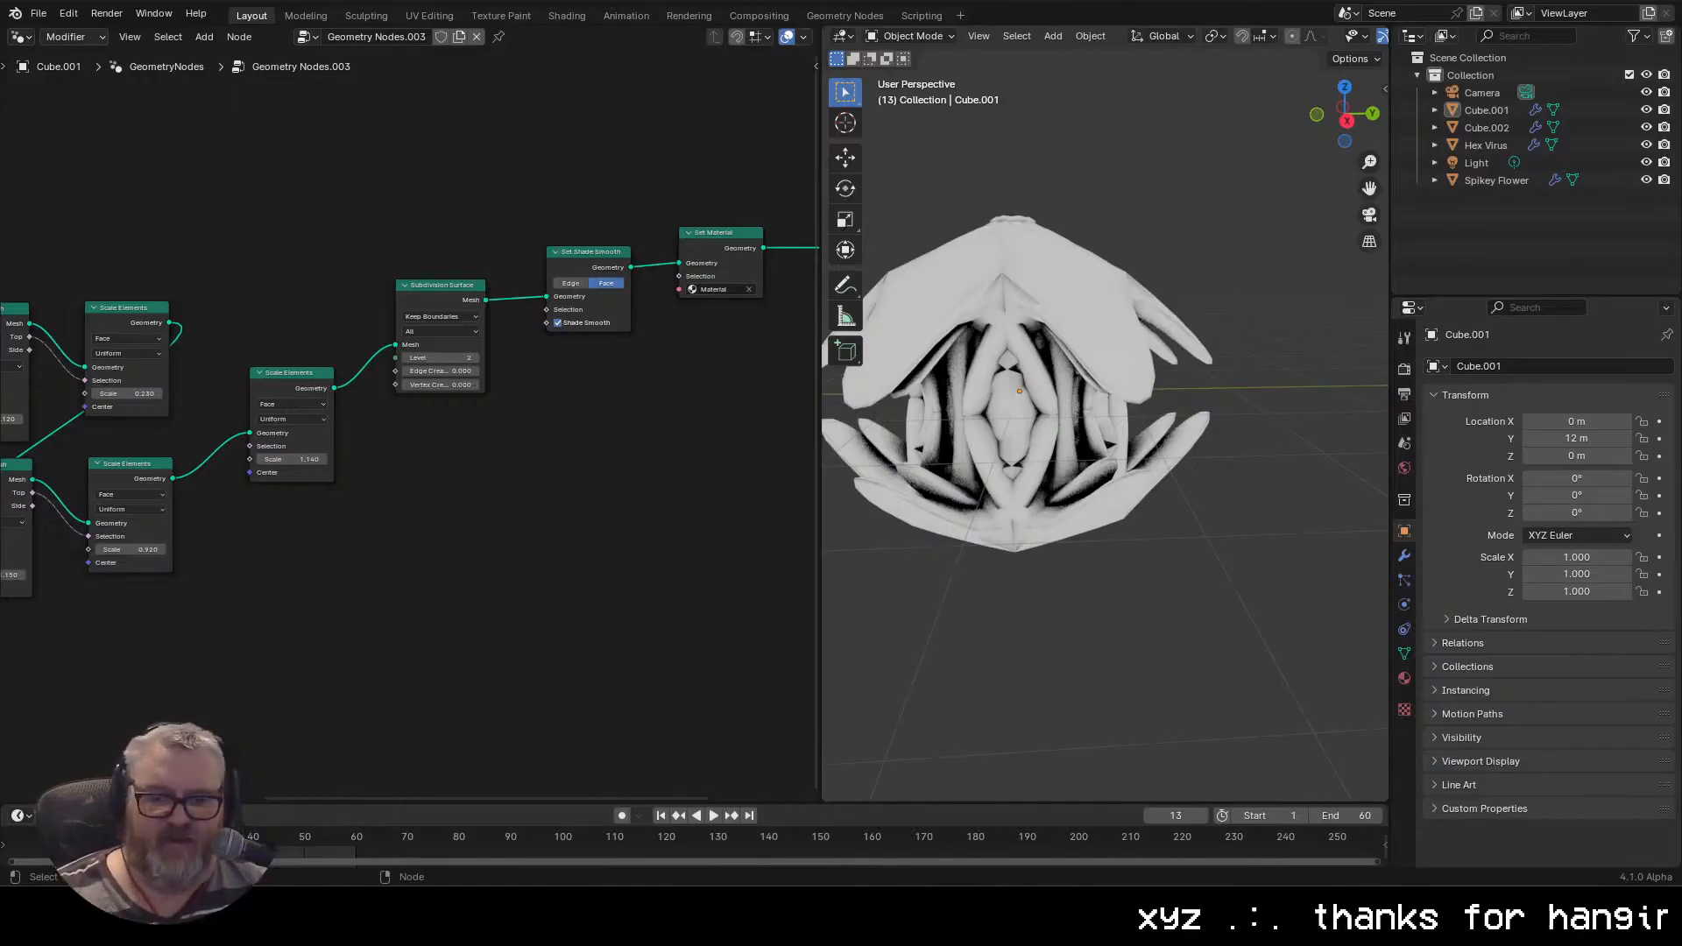
pyautogui.press('KP_3')
pyautogui.scroll(-4, 1161, 618)
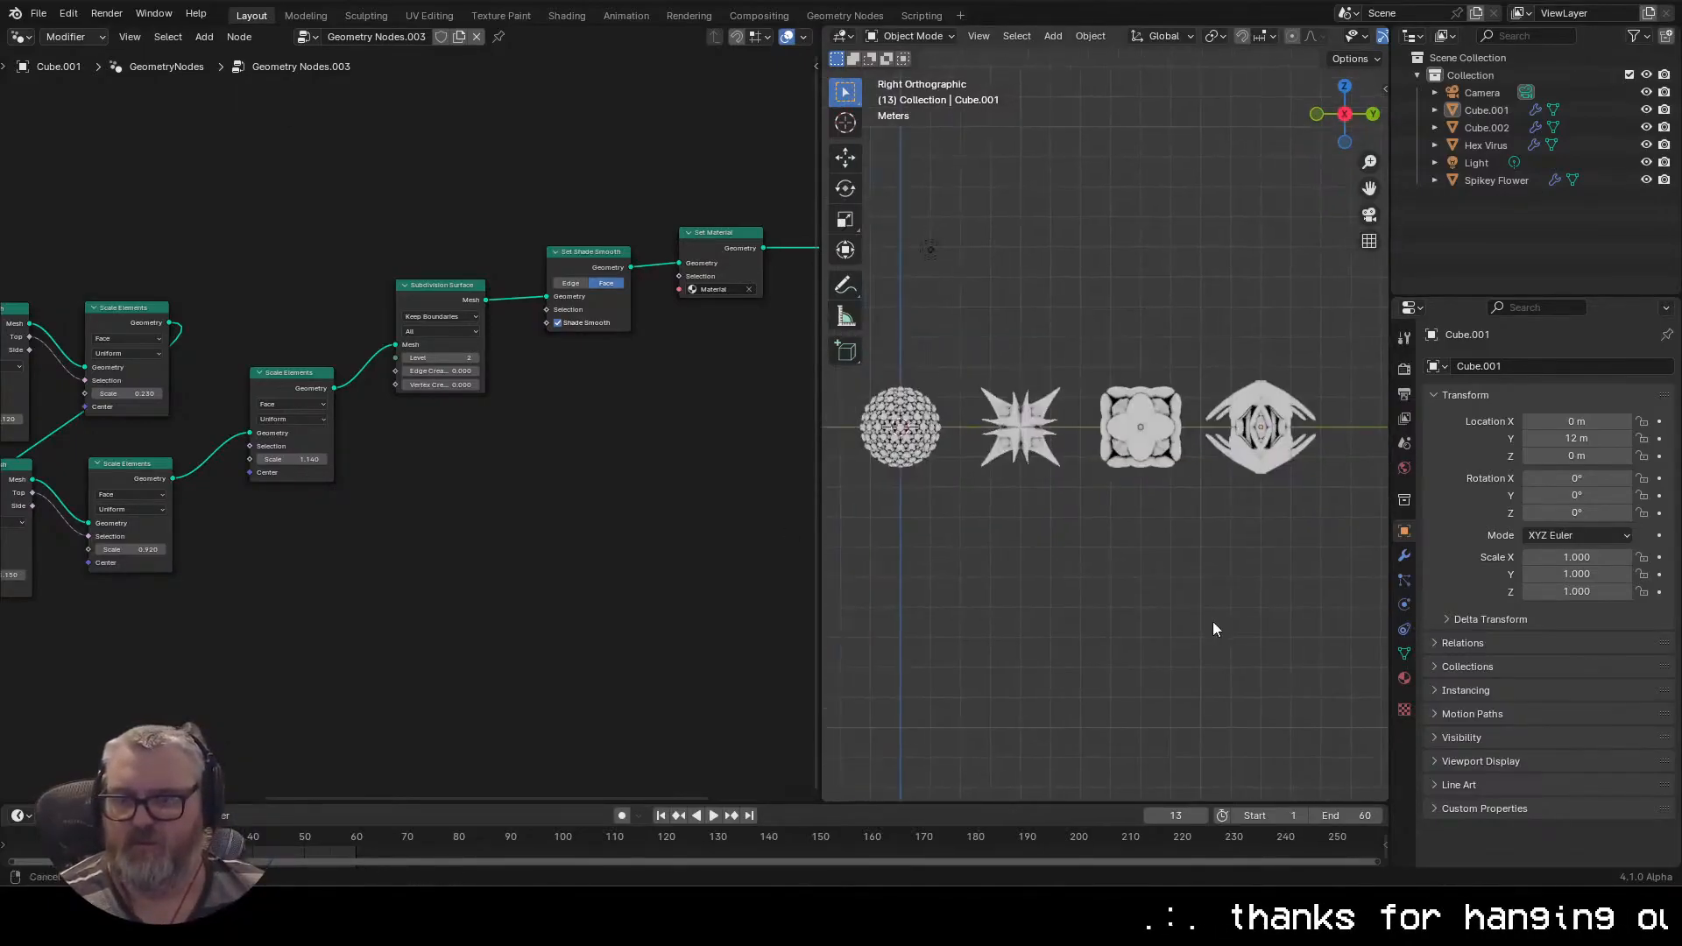
# Set the Cylinder node's radius to 0.8 m and check the shape from several angles
pyautogui.moveTo(407, 435); pyautogui.dragTo(811, 434)
pyautogui.scroll(4, 438, 425)
pyautogui.moveTo(301, 209); pyautogui.dragTo(447, 314)
pyautogui.moveTo(519, 464); pyautogui.dragTo(491, 415)
pyautogui.rightClick(477, 416)
pyautogui.moveTo(473, 398); pyautogui.dragTo(428, 399)
pyautogui.scroll(5, 1145, 404)
pyautogui.moveTo(1191, 604); pyautogui.dragTo(1059, 792)
pyautogui.moveTo(438, 398); pyautogui.dragTo(501, 398)
pyautogui.moveTo(1112, 262); pyautogui.dragTo(1099, 527)
pyautogui.scroll(-6, 1244, 507)
pyautogui.scroll(-3, 1099, 526)
pyautogui.press('KP_3')
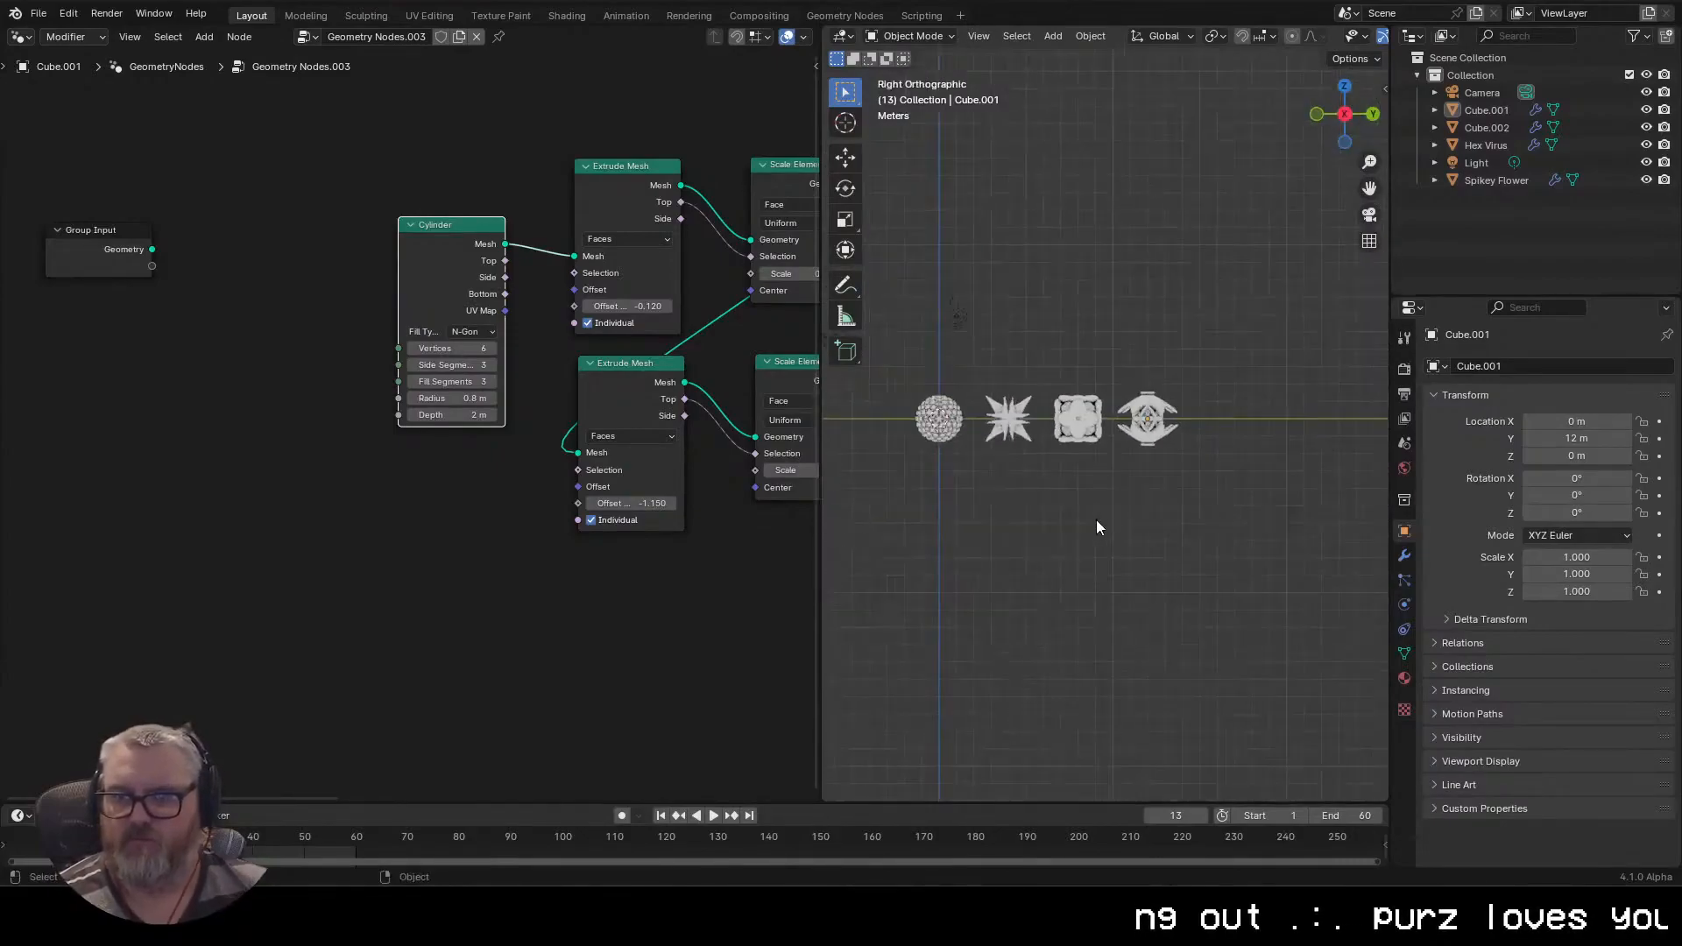
# Duplicate the cylinder-based Cube.001 object and move the copy 4 m along the Y axis
pyautogui.click(1157, 429)
pyautogui.hotkey('shift', 'd')
pyautogui.rightClick(1226, 412)
pyautogui.press('g')
pyautogui.press('y')
pyautogui.press('4')
pyautogui.press('Return')
# Replace the Cylinder node with a new Cylinder of 4 vertices feeding the first Extrude Mesh node
pyautogui.press('x')
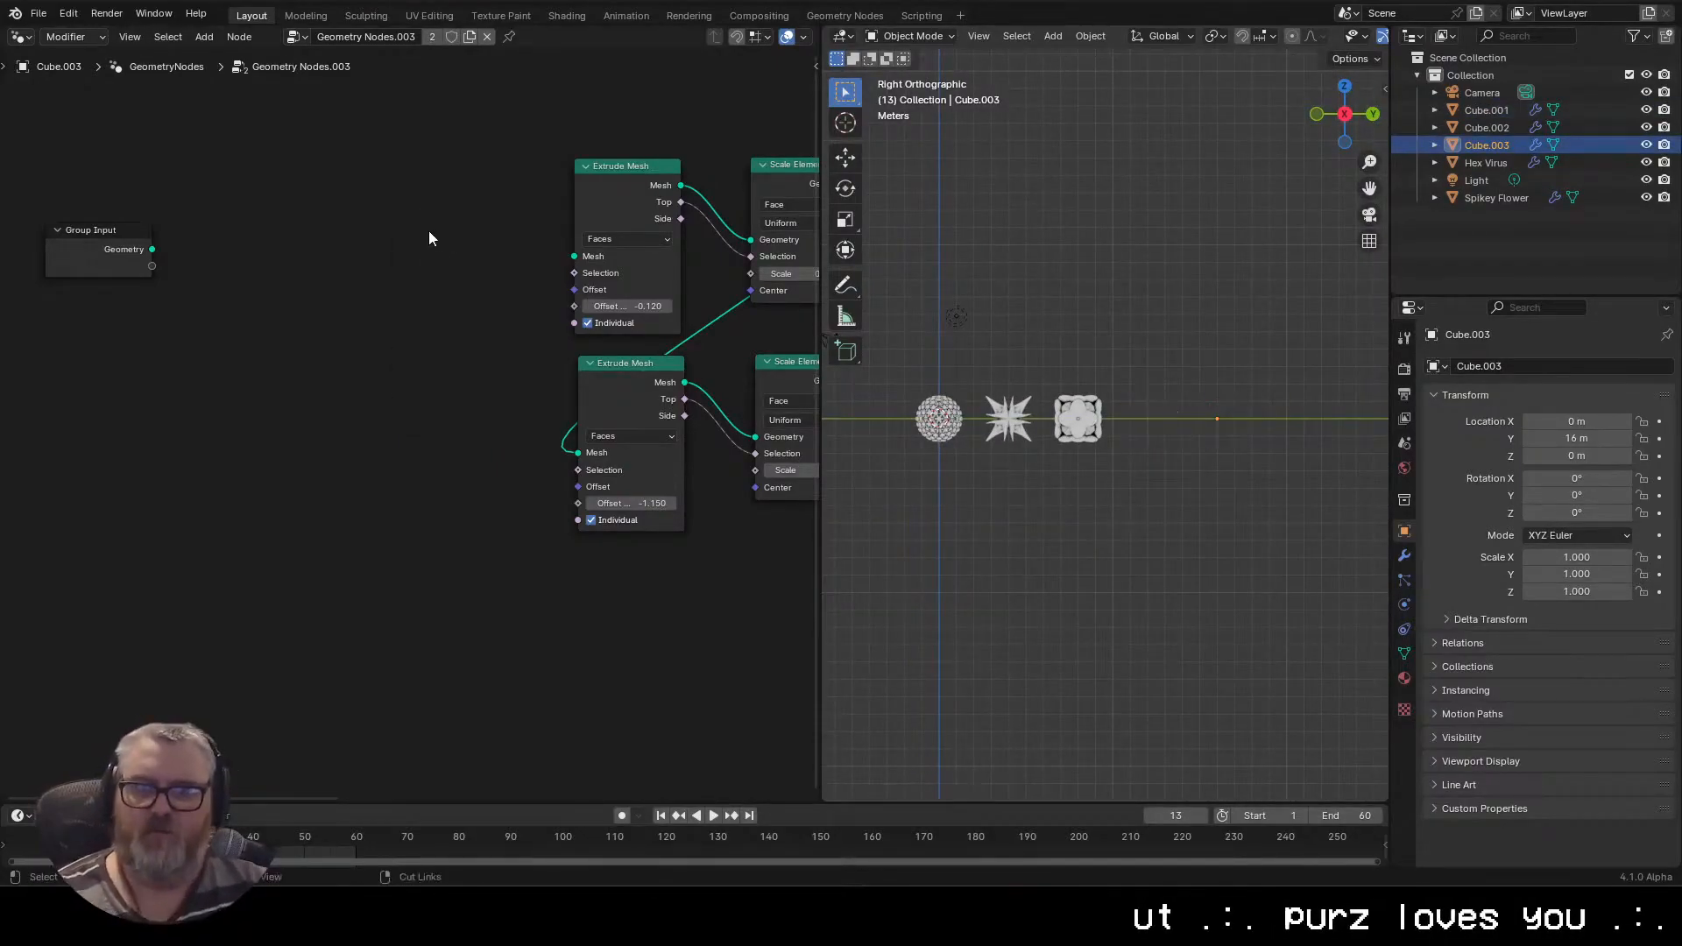
pyautogui.hotkey('shift', 'a')
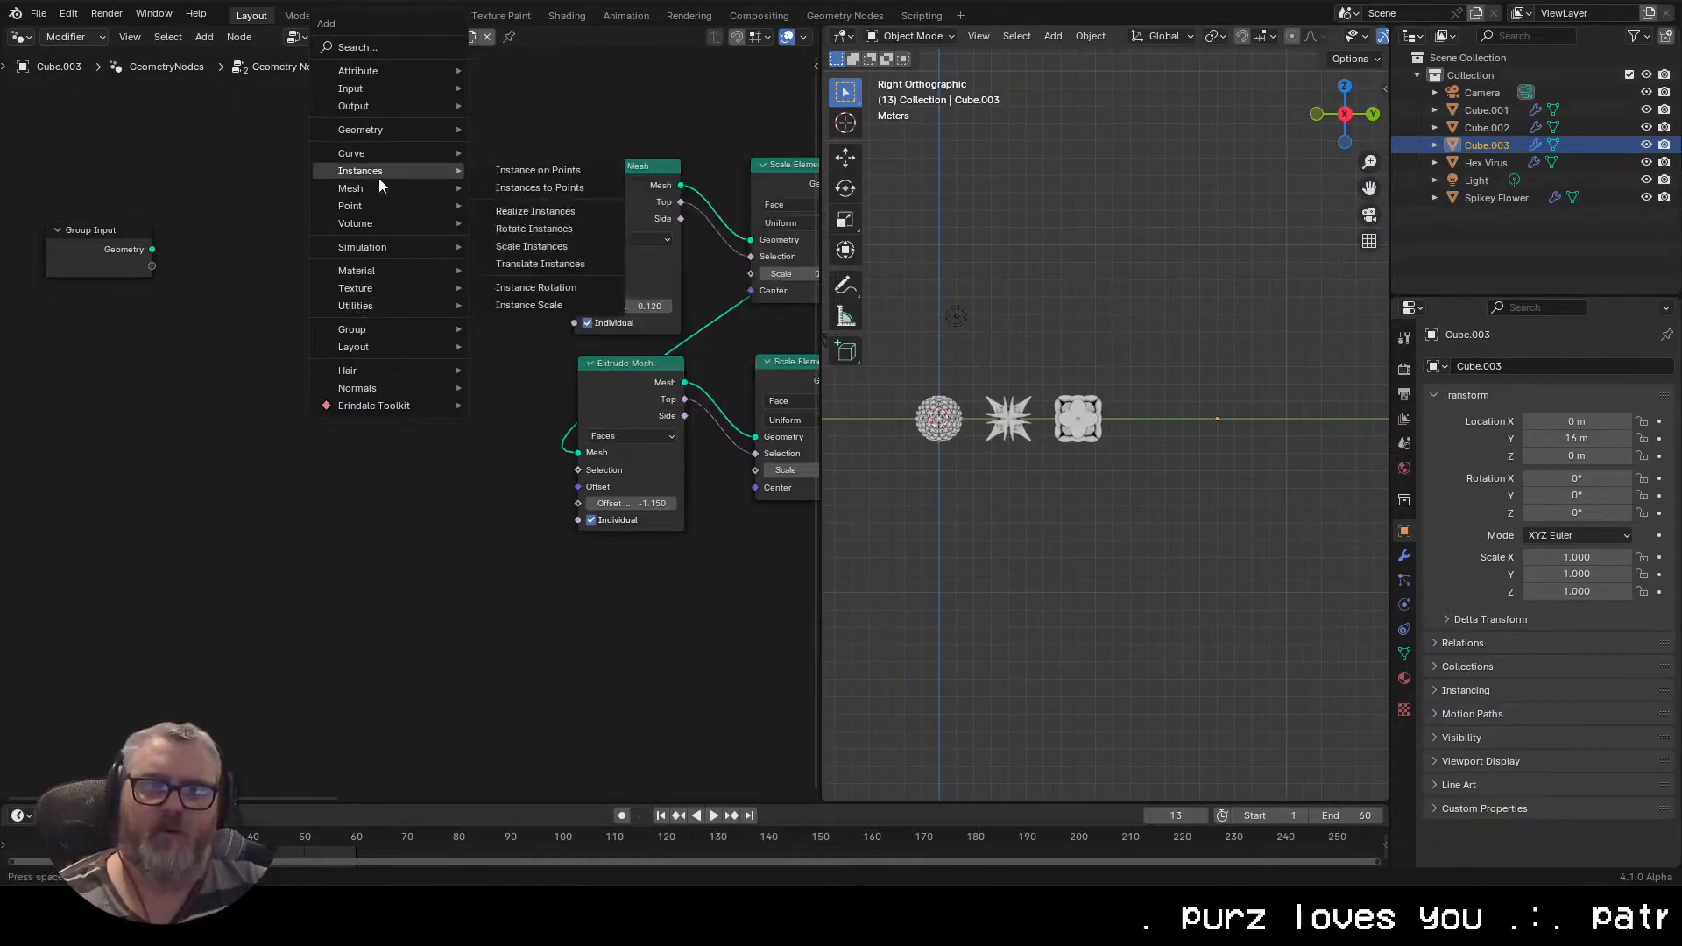
pyautogui.moveTo(397, 198)
pyautogui.moveTo(530, 281)
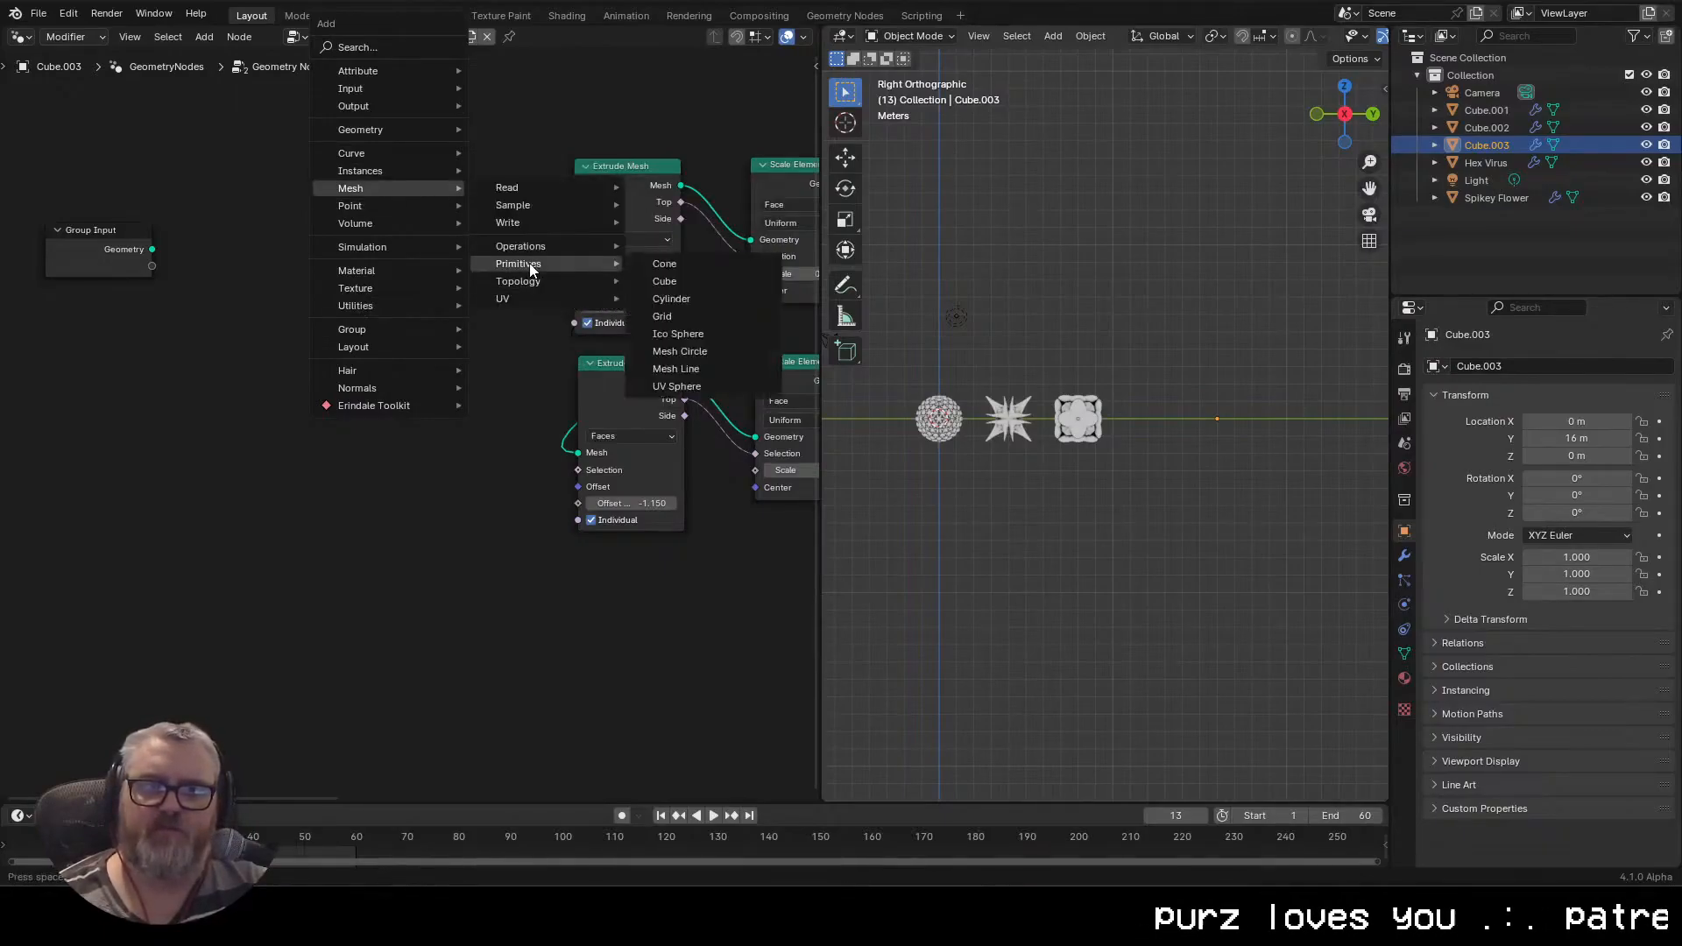
pyautogui.click(714, 333)
pyautogui.click(345, 132)
pyautogui.moveTo(451, 165); pyautogui.dragTo(526, 281)
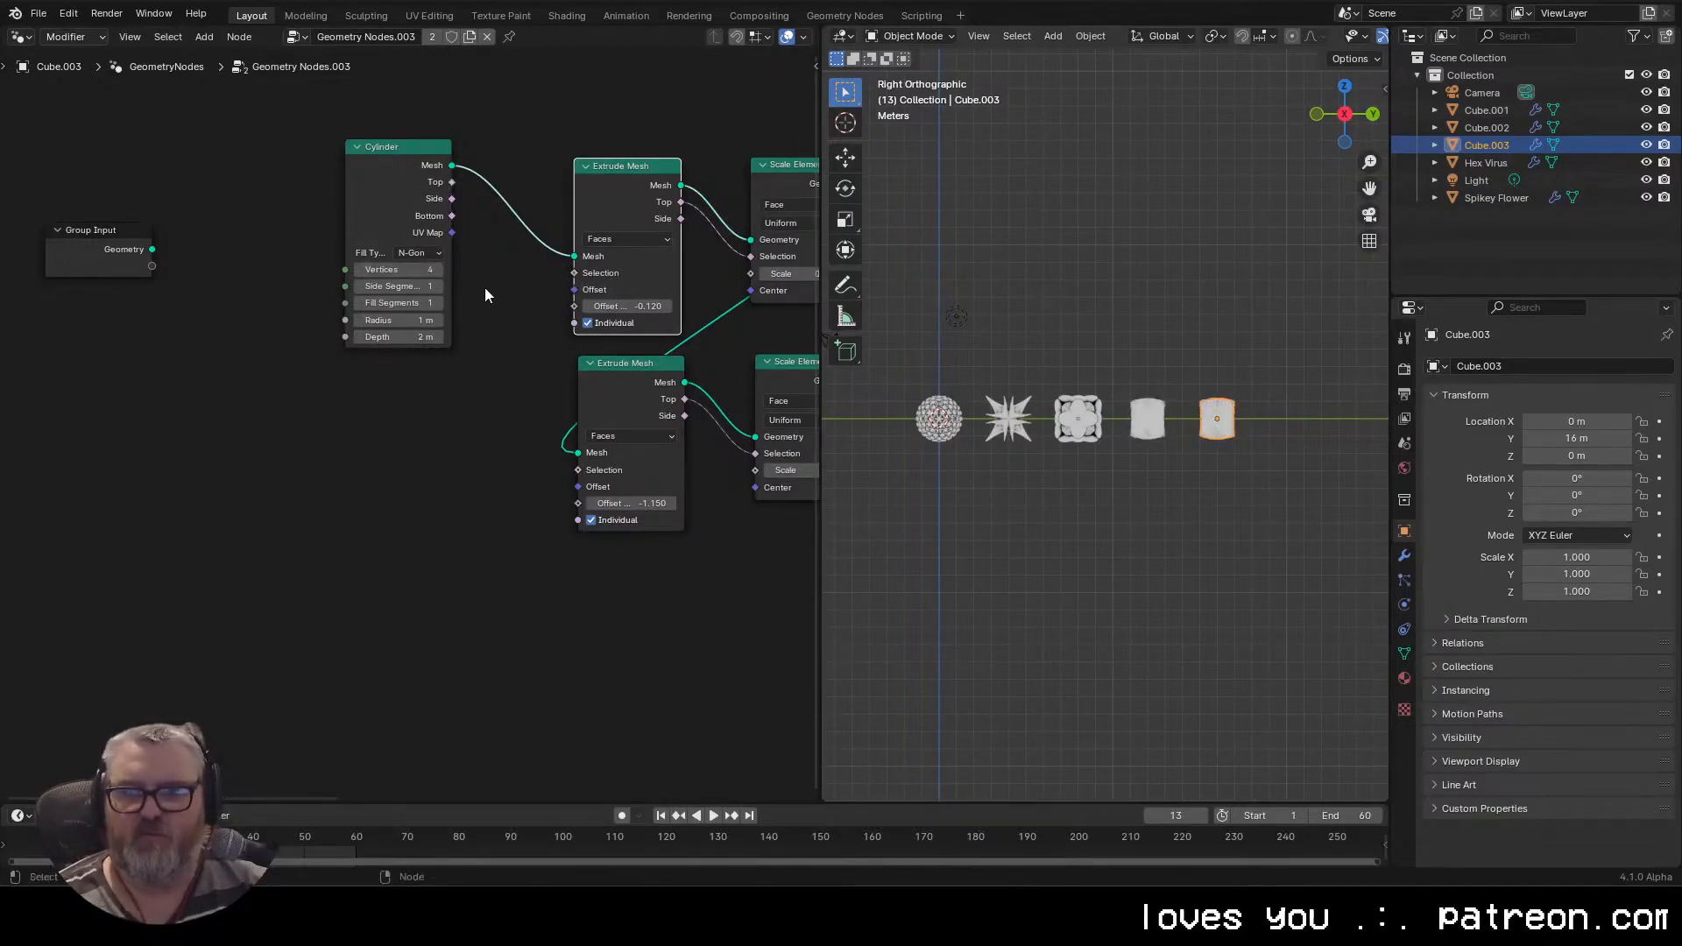
# Set both the side segments and the fill segments of the new Cylinder node to 3
pyautogui.scroll(4, 463, 333)
pyautogui.scroll(2, 463, 333)
pyautogui.click(455, 205)
pyautogui.click(455, 205)
pyautogui.scroll(6, 1275, 589)
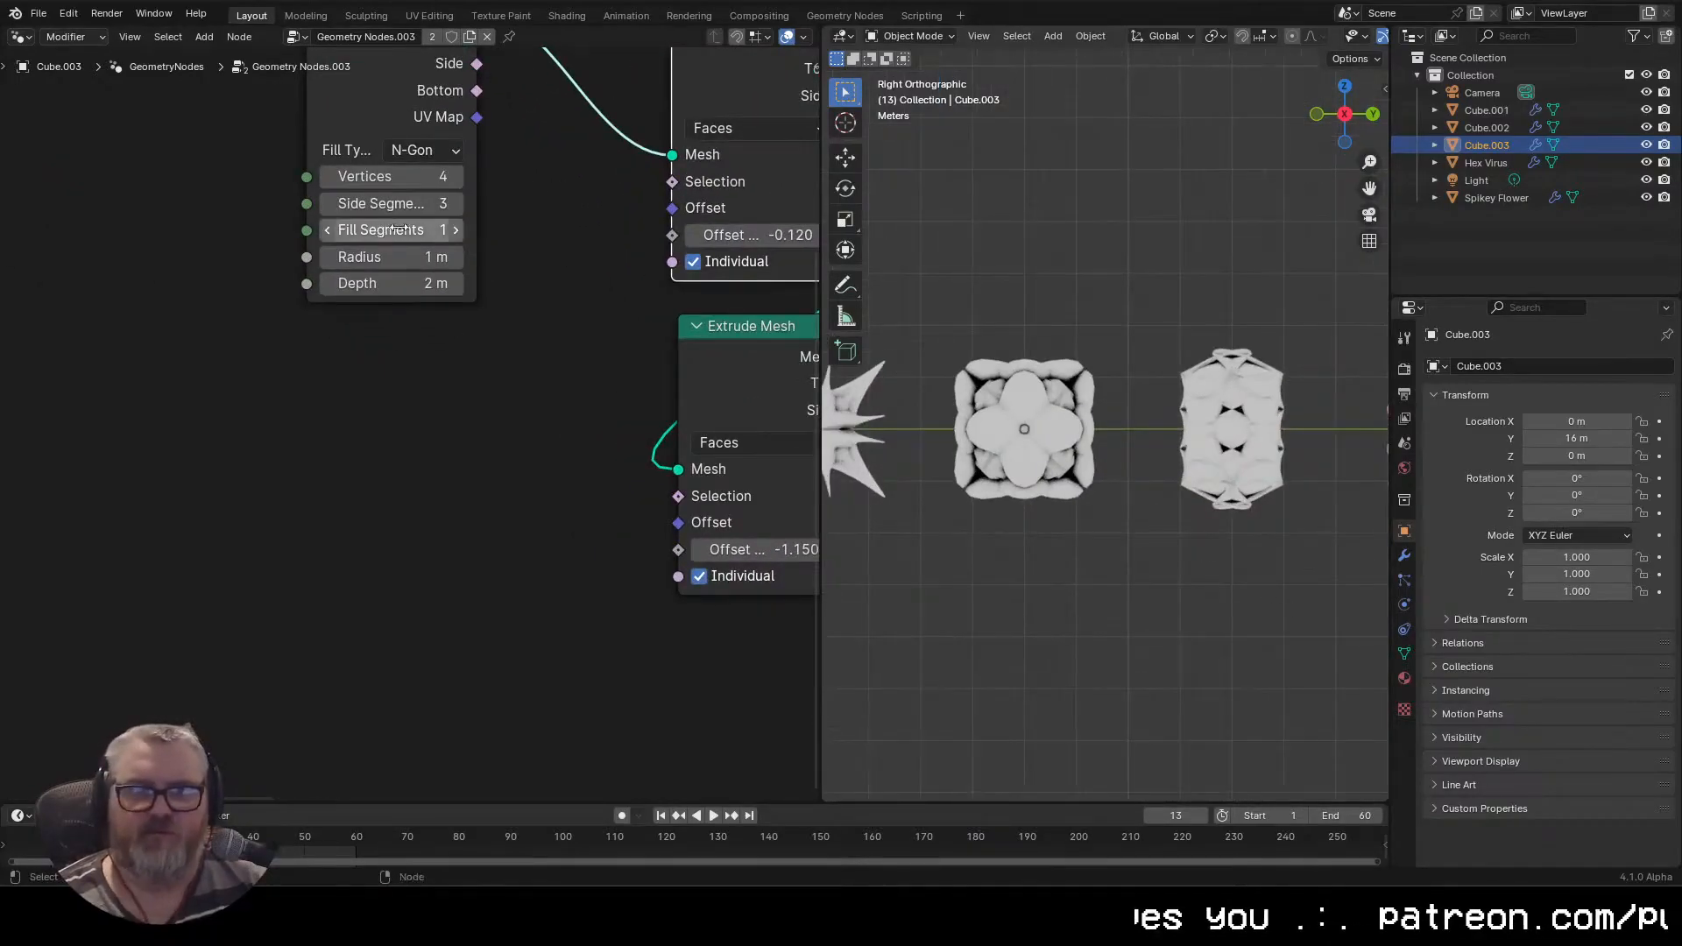
pyautogui.click(454, 229)
pyautogui.click(454, 229)
pyautogui.click(454, 230)
pyautogui.click(331, 231)
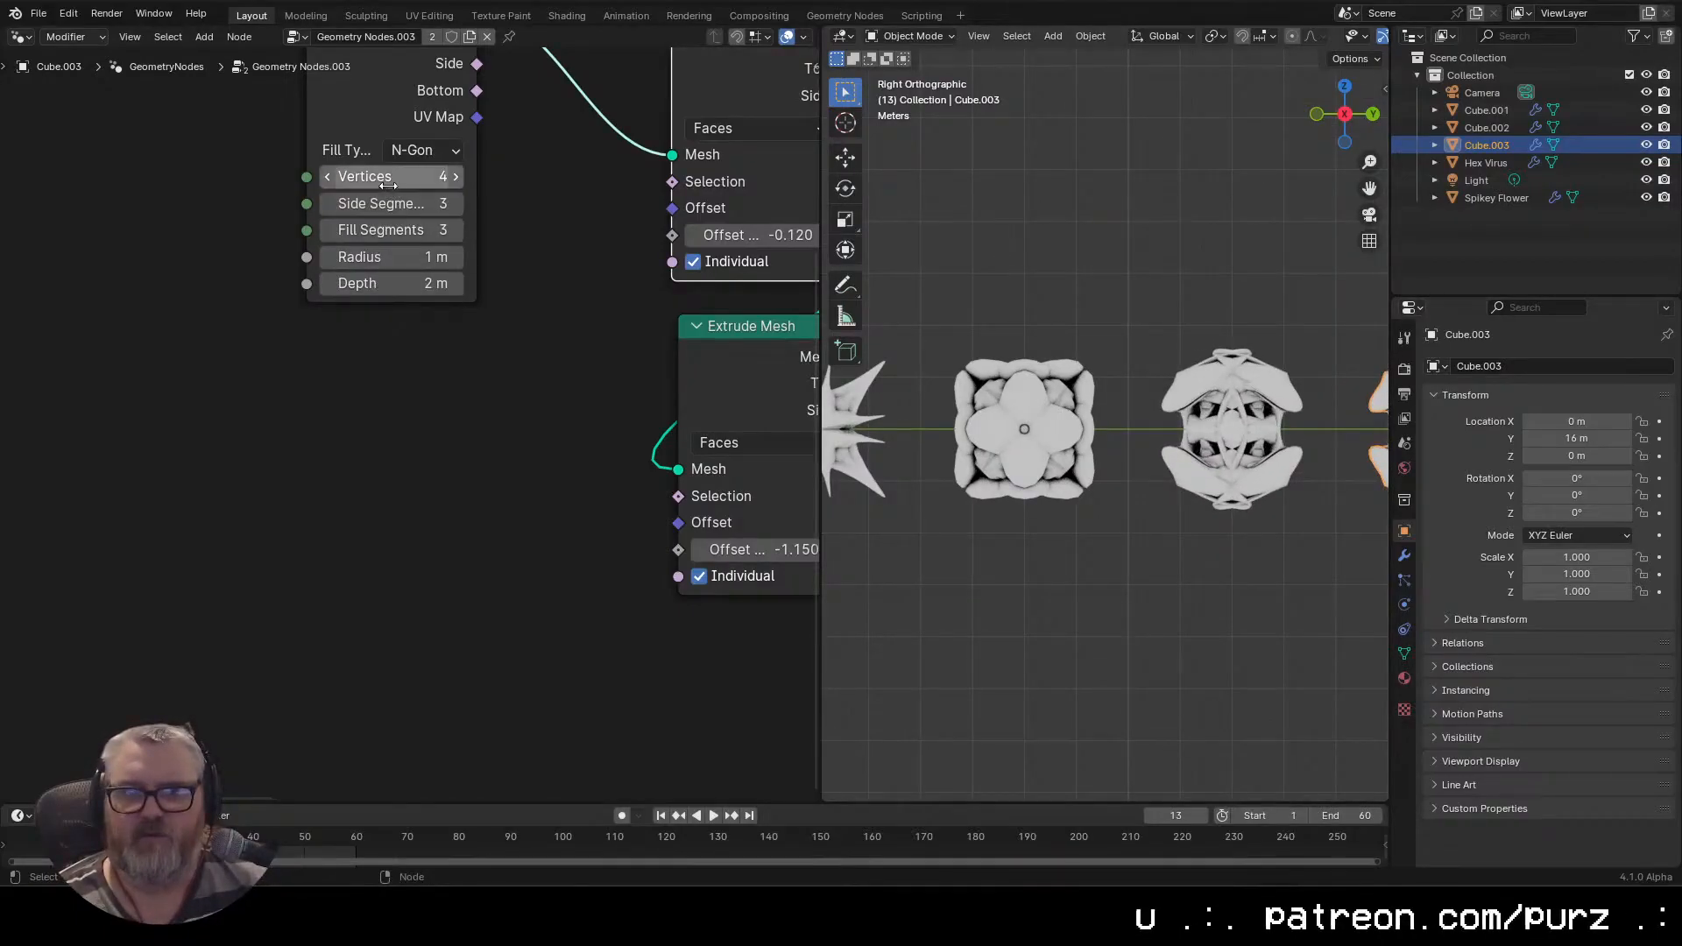
# Set the Cylinder node's vertices to 6 and its side segments to 2
pyautogui.click(457, 177)
pyautogui.click(456, 177)
pyautogui.scroll(-1, 1233, 575)
pyautogui.moveTo(1233, 575); pyautogui.dragTo(1004, 565)
pyautogui.scroll(3, 1027, 555)
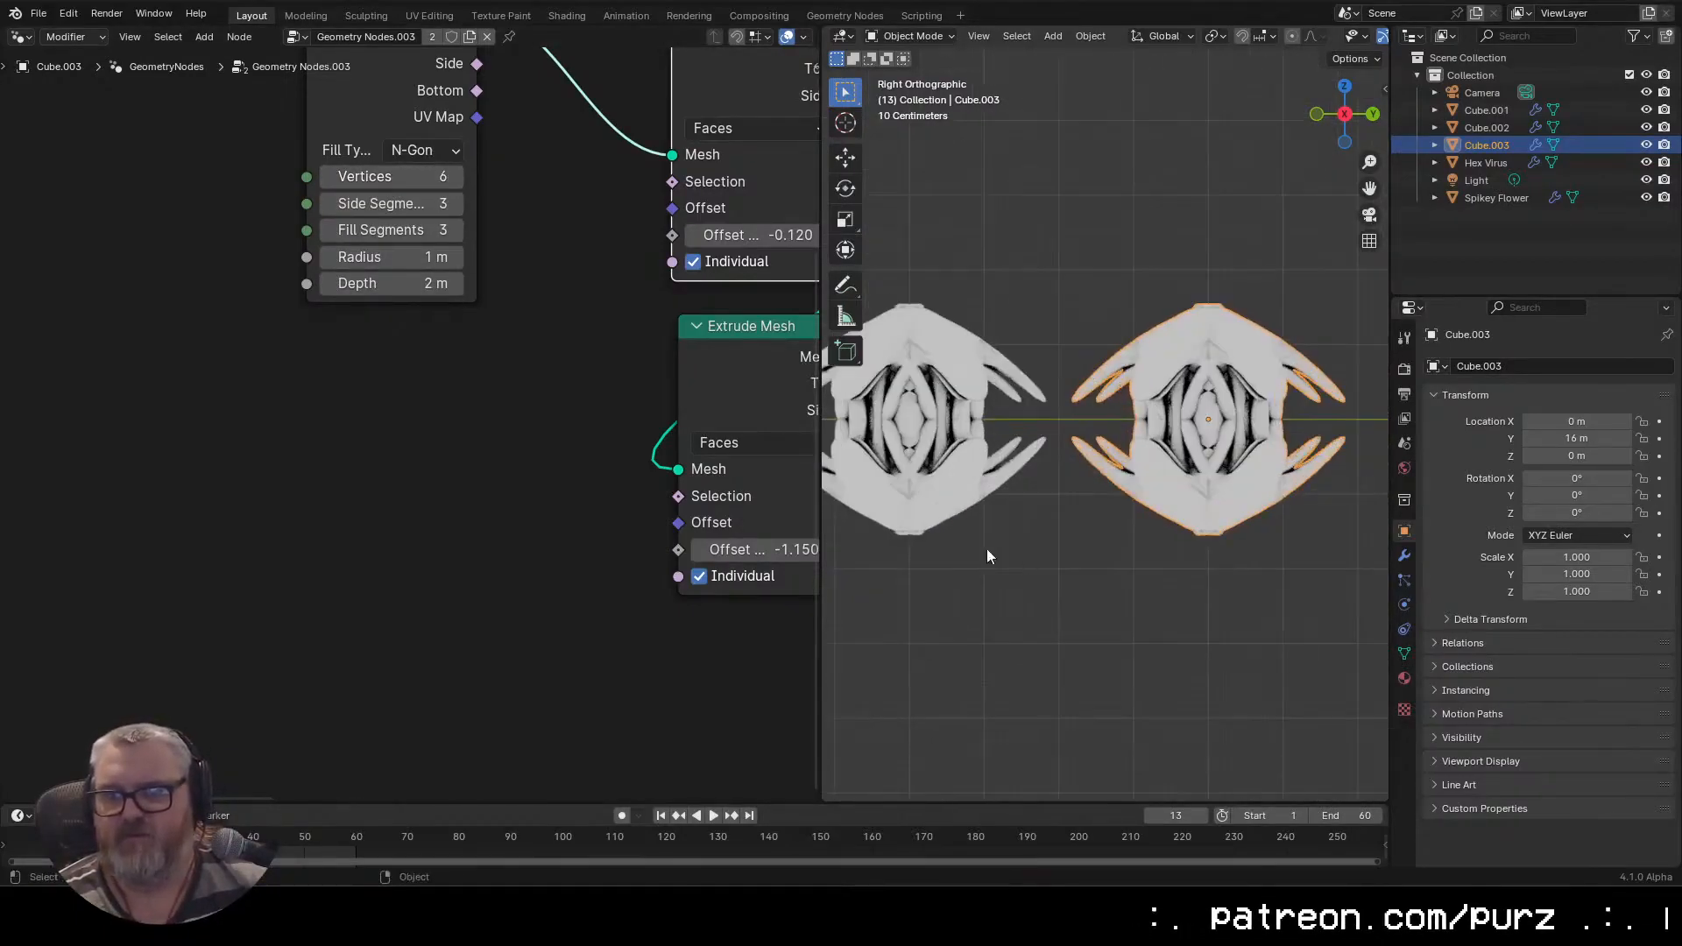
pyautogui.click(329, 203)
pyautogui.click(454, 203)
pyautogui.click(454, 203)
pyautogui.click(330, 204)
pyautogui.click(329, 203)
pyautogui.scroll(-3, 1239, 480)
# Make the node tree of the duplicate Cube.003 a single-user copy and delete its Cylinder node
pyautogui.click(1239, 480)
pyautogui.click(1162, 411)
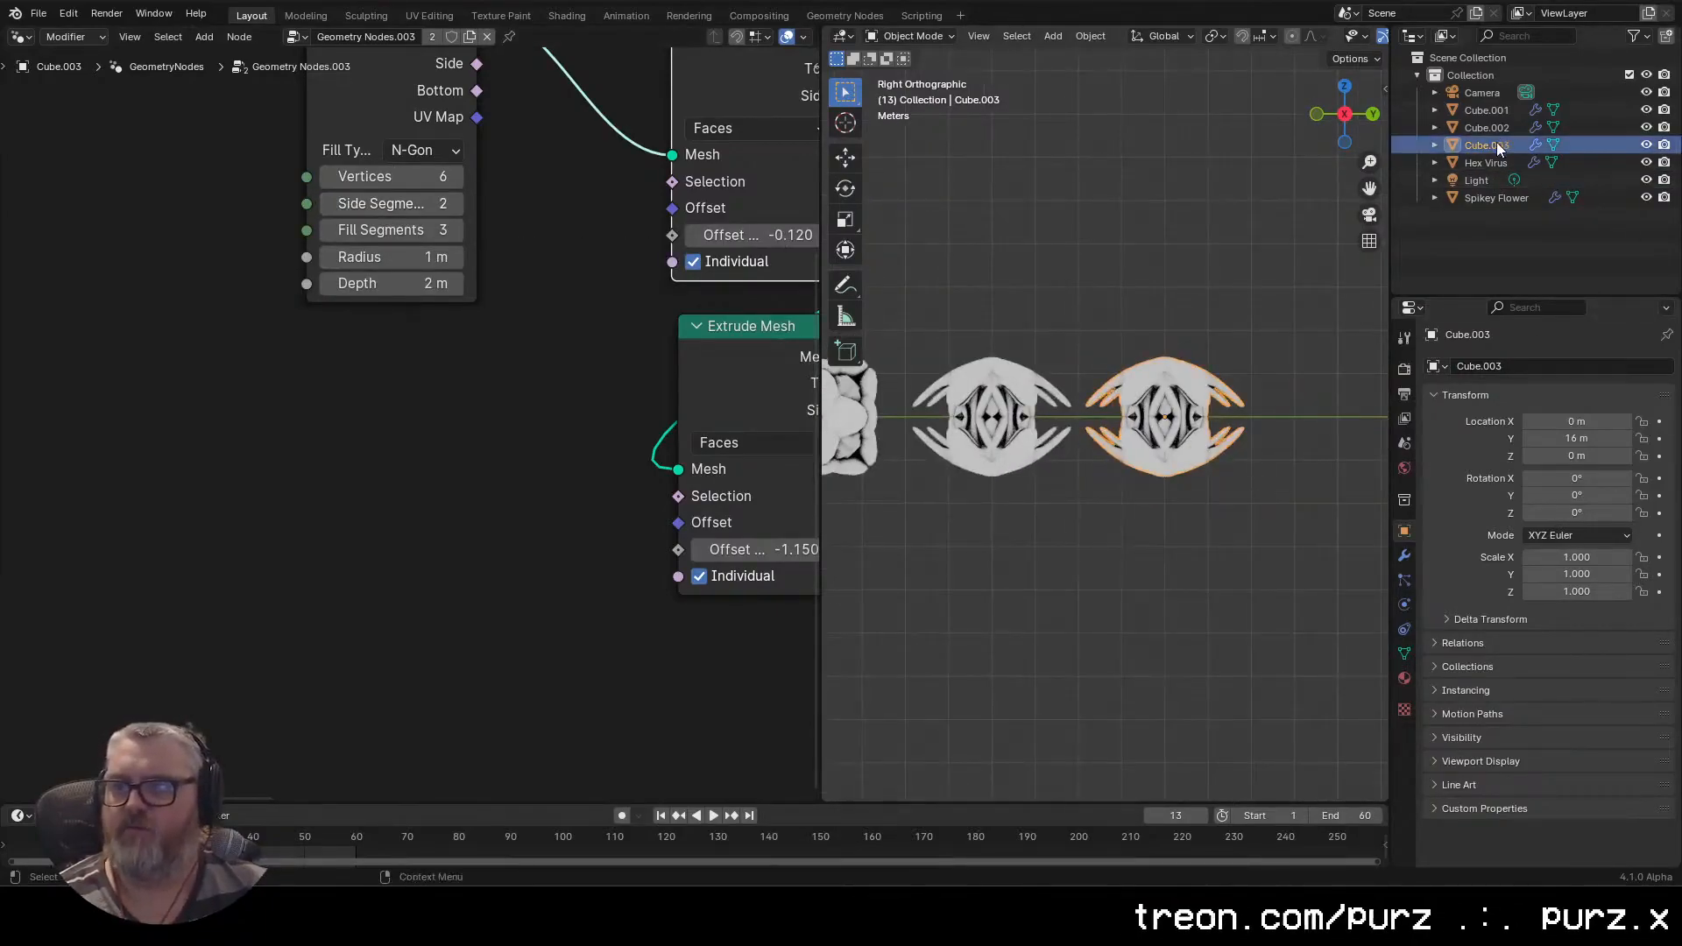
pyautogui.click(470, 35)
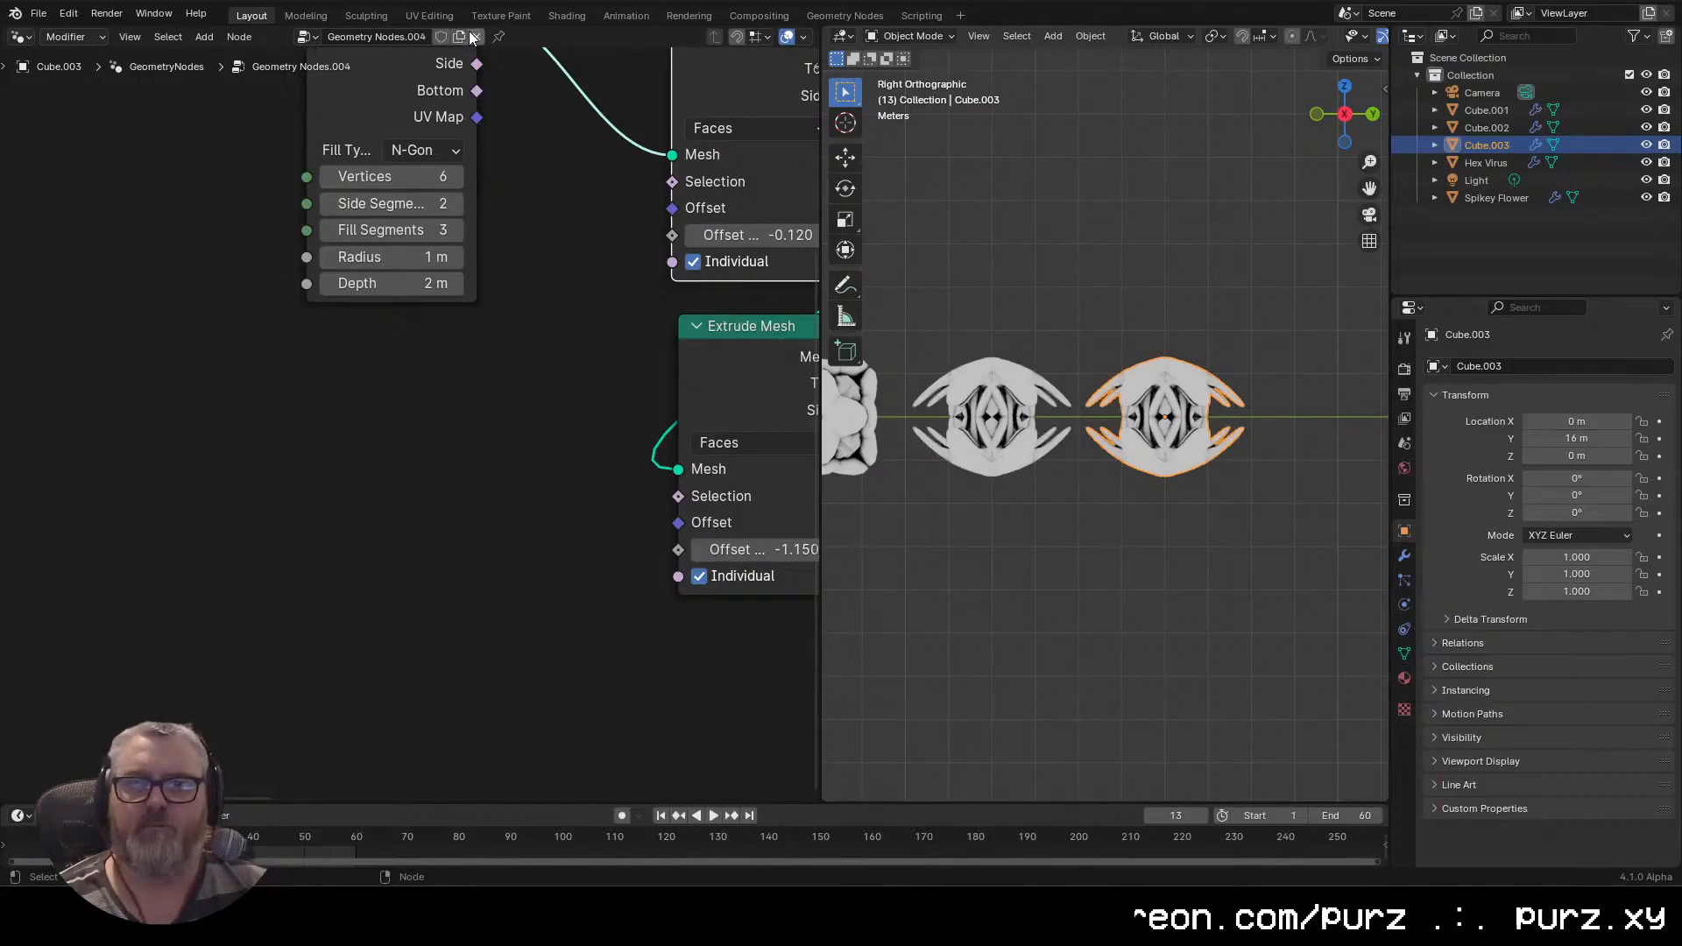
pyautogui.scroll(-4, 517, 255)
pyautogui.click(487, 305)
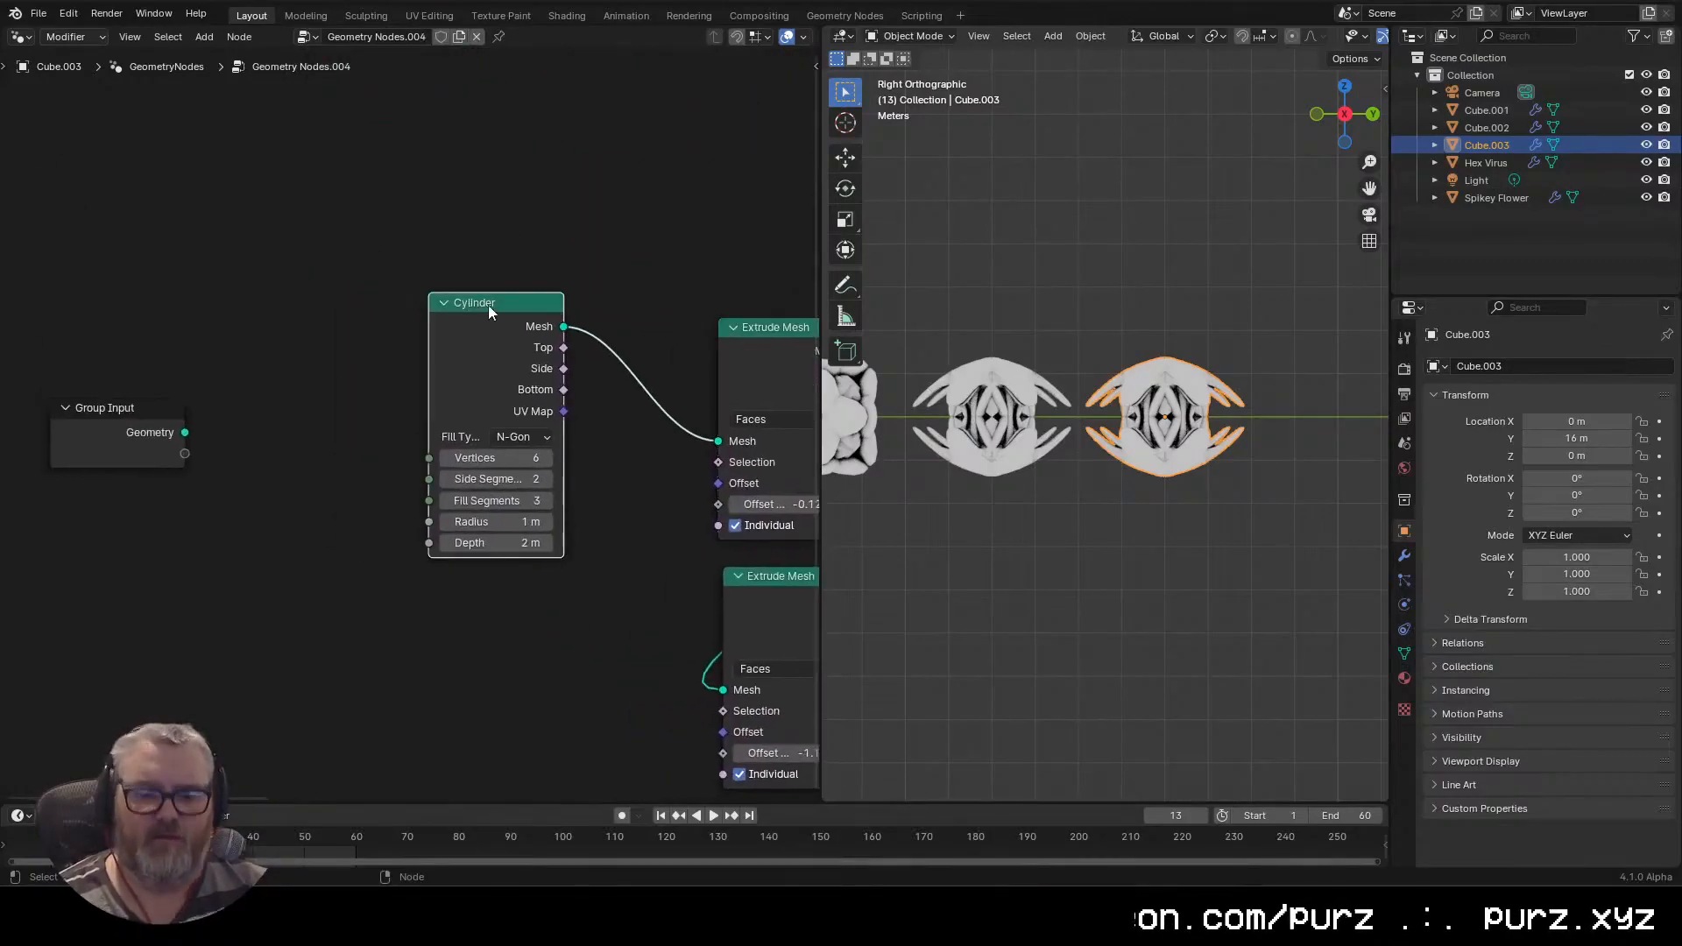
pyautogui.press('x')
# Add an Ico Sphere mesh primitive node and connect it to the first Extrude Mesh node
pyautogui.hotkey('shift', 'a')
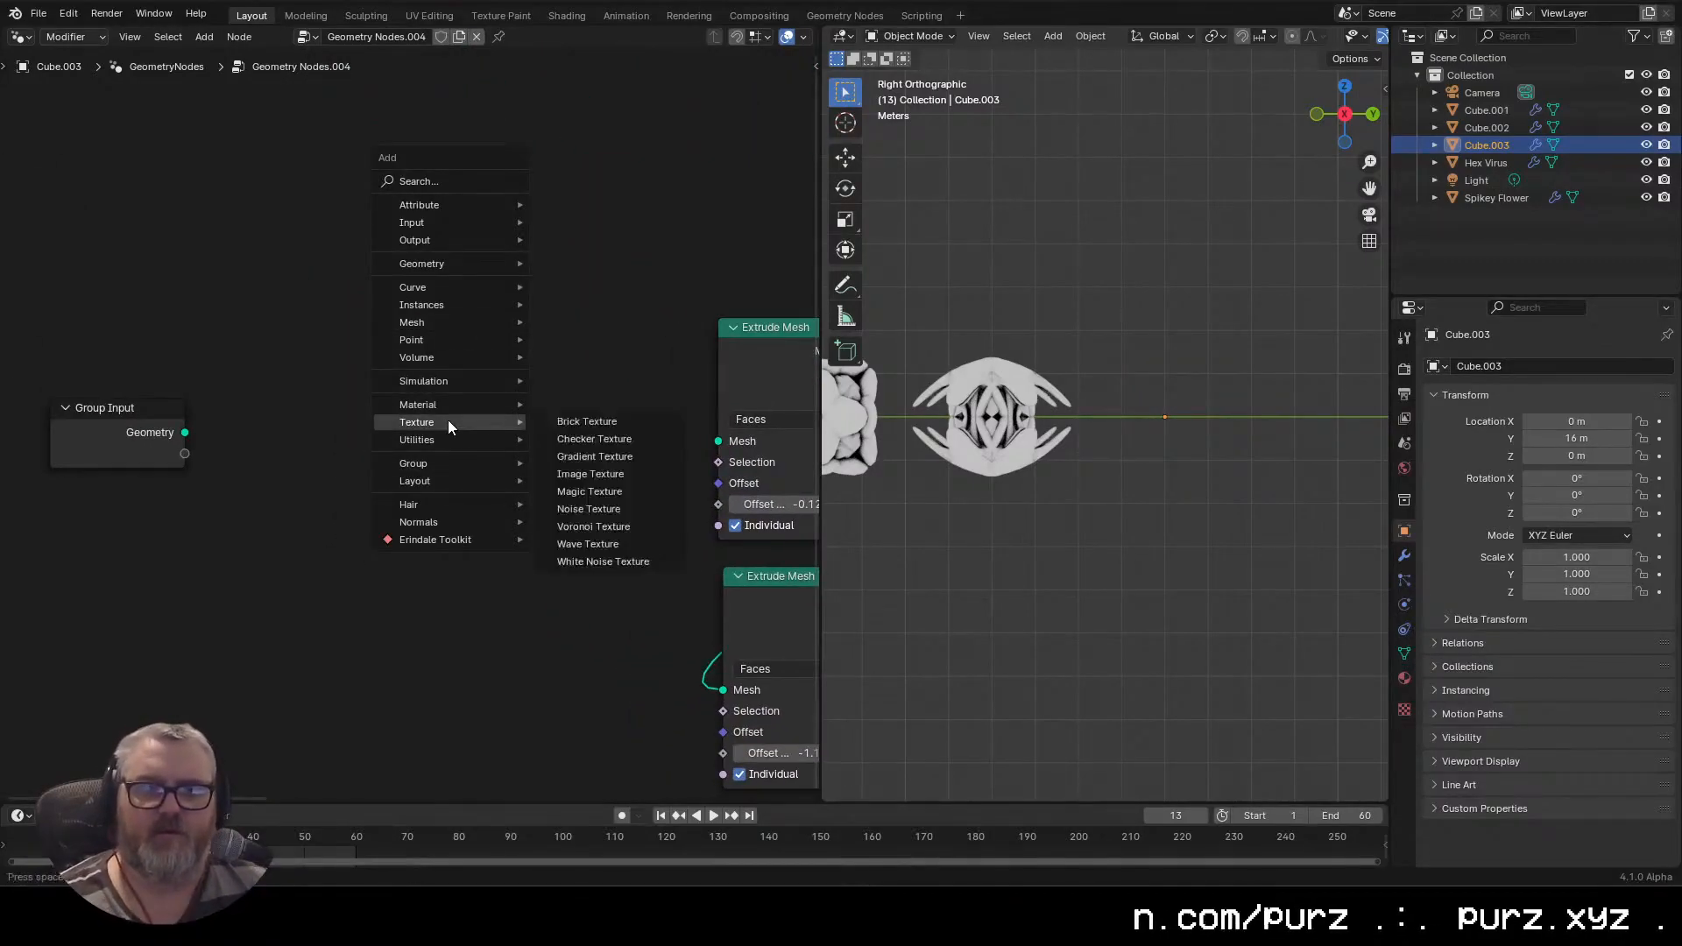
pyautogui.moveTo(508, 322)
pyautogui.moveTo(601, 398)
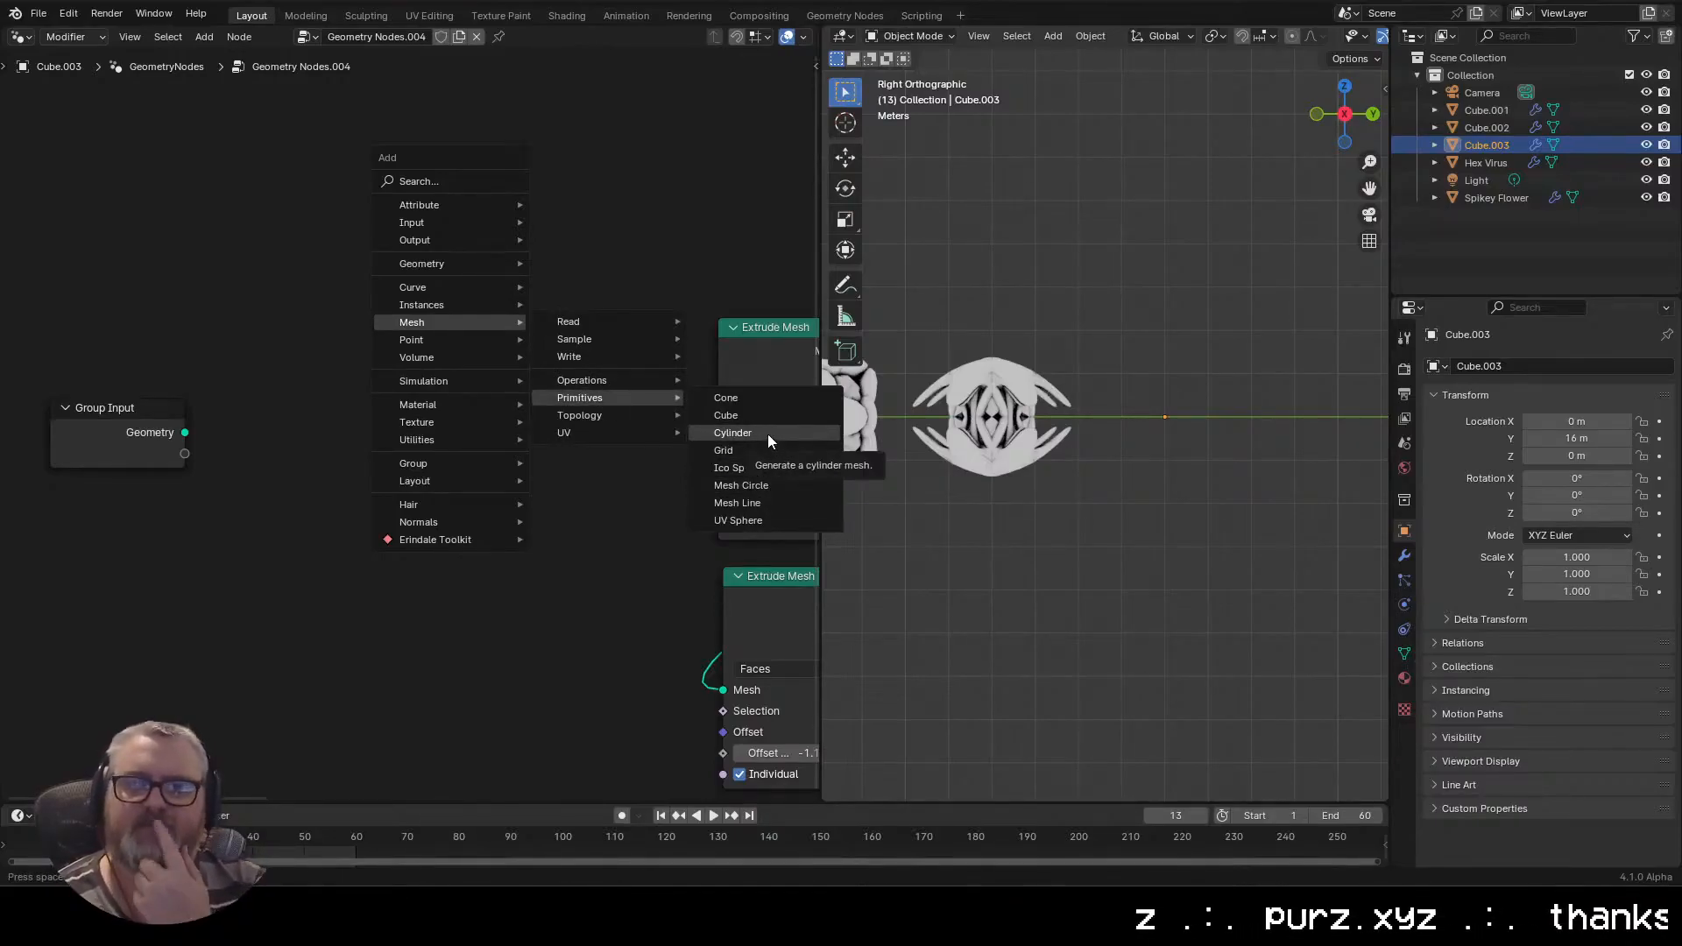
pyautogui.click(761, 469)
pyautogui.click(416, 327)
pyautogui.moveTo(570, 374); pyautogui.dragTo(718, 441)
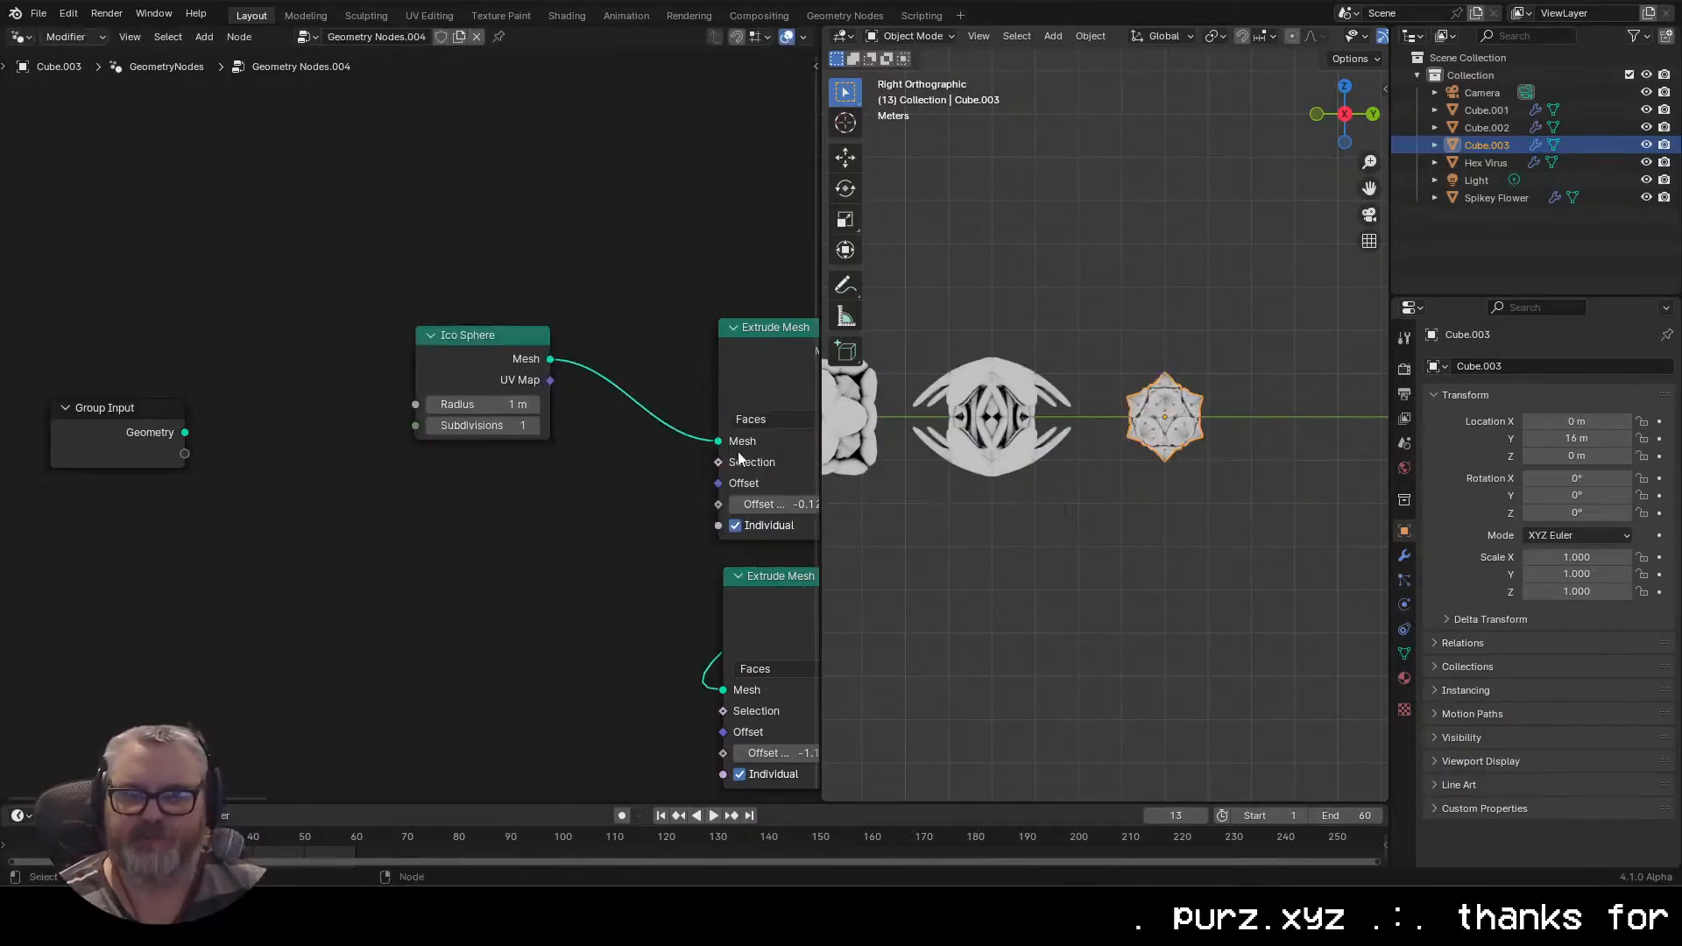
pyautogui.scroll(5, 1027, 549)
pyautogui.scroll(-3, 1022, 554)
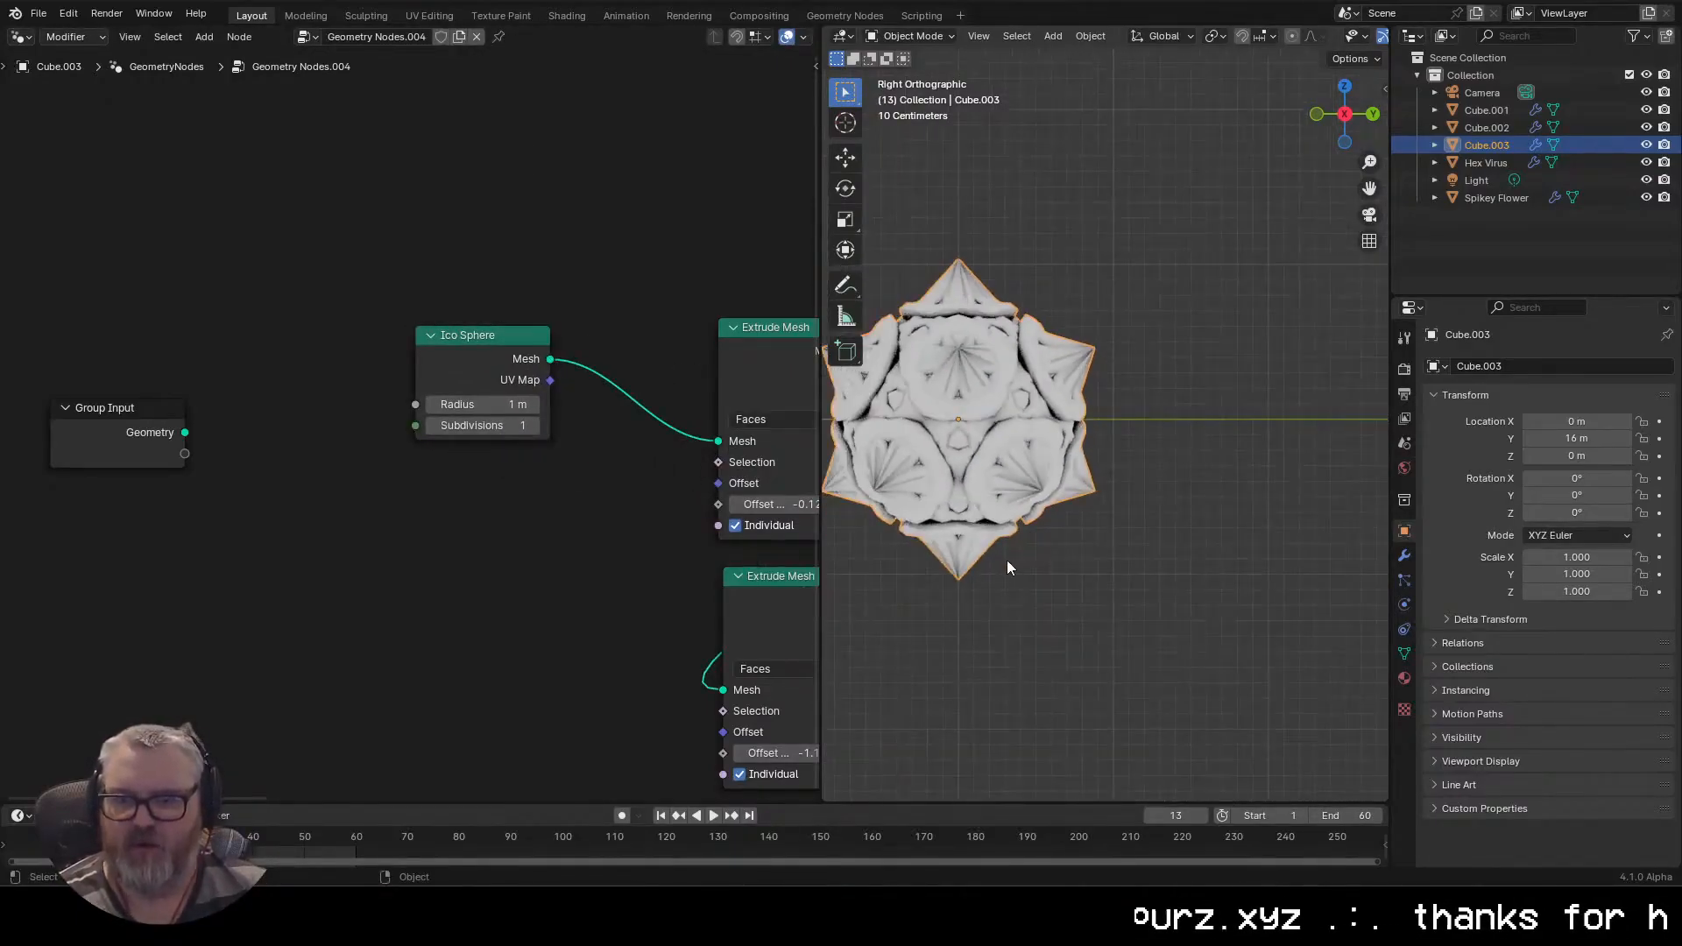
# Set the offset scale of both Extrude Mesh nodes and the scale of their Scale Elements nodes to 1.000
pyautogui.moveTo(805, 535); pyautogui.dragTo(395, 447)
pyautogui.write('0')
pyautogui.press('Return')
pyautogui.click(618, 408)
pyautogui.write('0')
pyautogui.press('Return')
pyautogui.click(621, 655)
pyautogui.write('0')
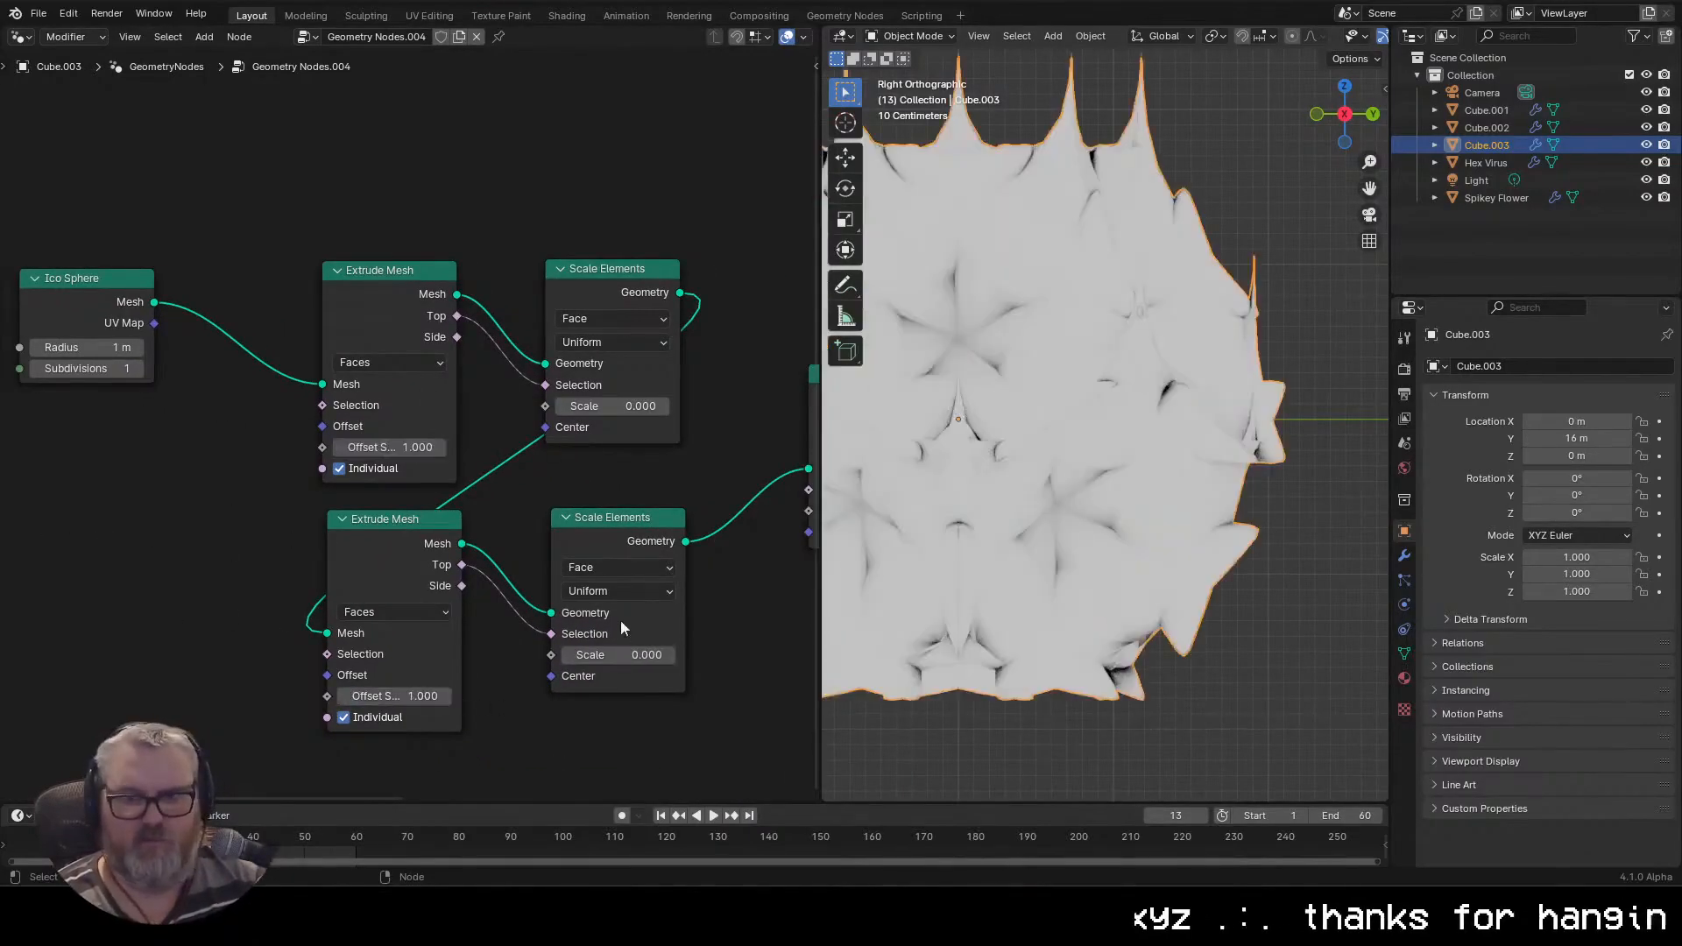
pyautogui.click(638, 657)
pyautogui.write('1')
pyautogui.press('Return')
# Set the Ico Sphere node's subdivisions to 2
pyautogui.scroll(-7, 1067, 616)
pyautogui.moveTo(1032, 613); pyautogui.dragTo(1025, 612)
pyautogui.moveTo(591, 601); pyautogui.dragTo(397, 592)
pyautogui.moveTo(765, 523); pyautogui.dragTo(1256, 504)
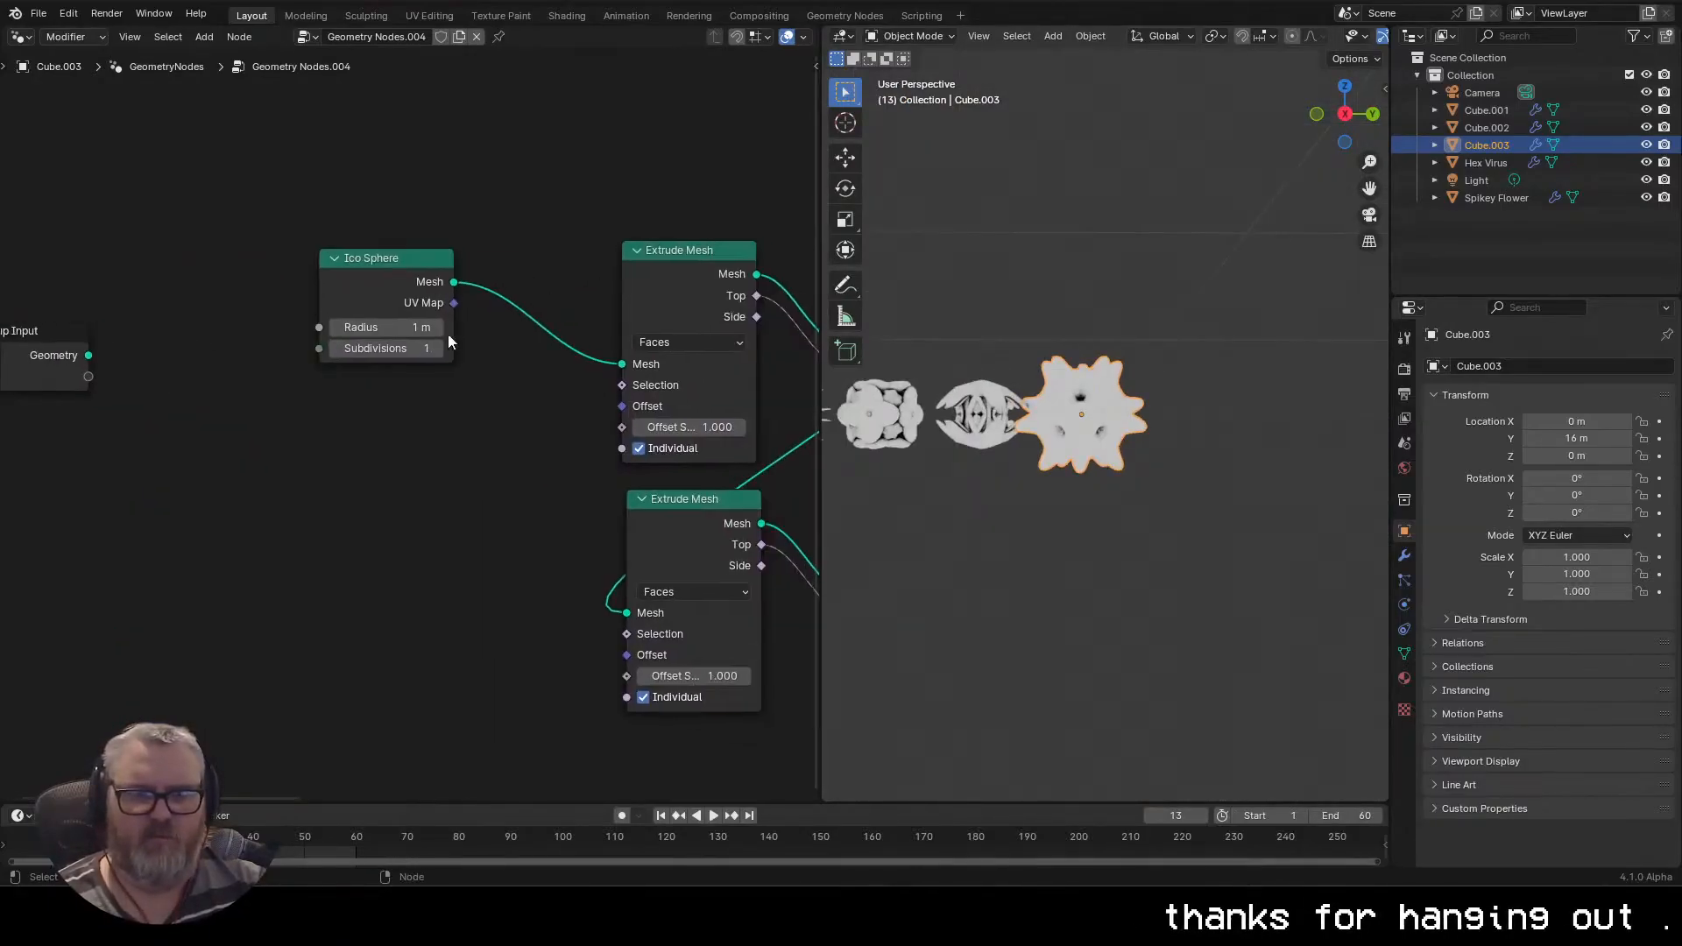
pyautogui.click(441, 349)
# Set the scale of the last Scale Elements node before Subdivision Surface to 0.510
pyautogui.scroll(3, 1163, 601)
pyautogui.moveTo(458, 511); pyautogui.dragTo(0, 515)
pyautogui.moveTo(550, 495)
pyautogui.mouseDown()
pyautogui.moveTo(517, 495)
pyautogui.moveTo(550, 495)
pyautogui.mouseUp()
pyautogui.press('KP_3')
# Examine the complete row of five shapes in a maximized right orthographic view
pyautogui.moveTo(1260, 505); pyautogui.dragTo(1207, 565)
pyautogui.scroll(-6, 1207, 564)
pyautogui.click(1191, 571)
pyautogui.hotkey('ctrl', 'space')
pyautogui.scroll(1, 1012, 616)
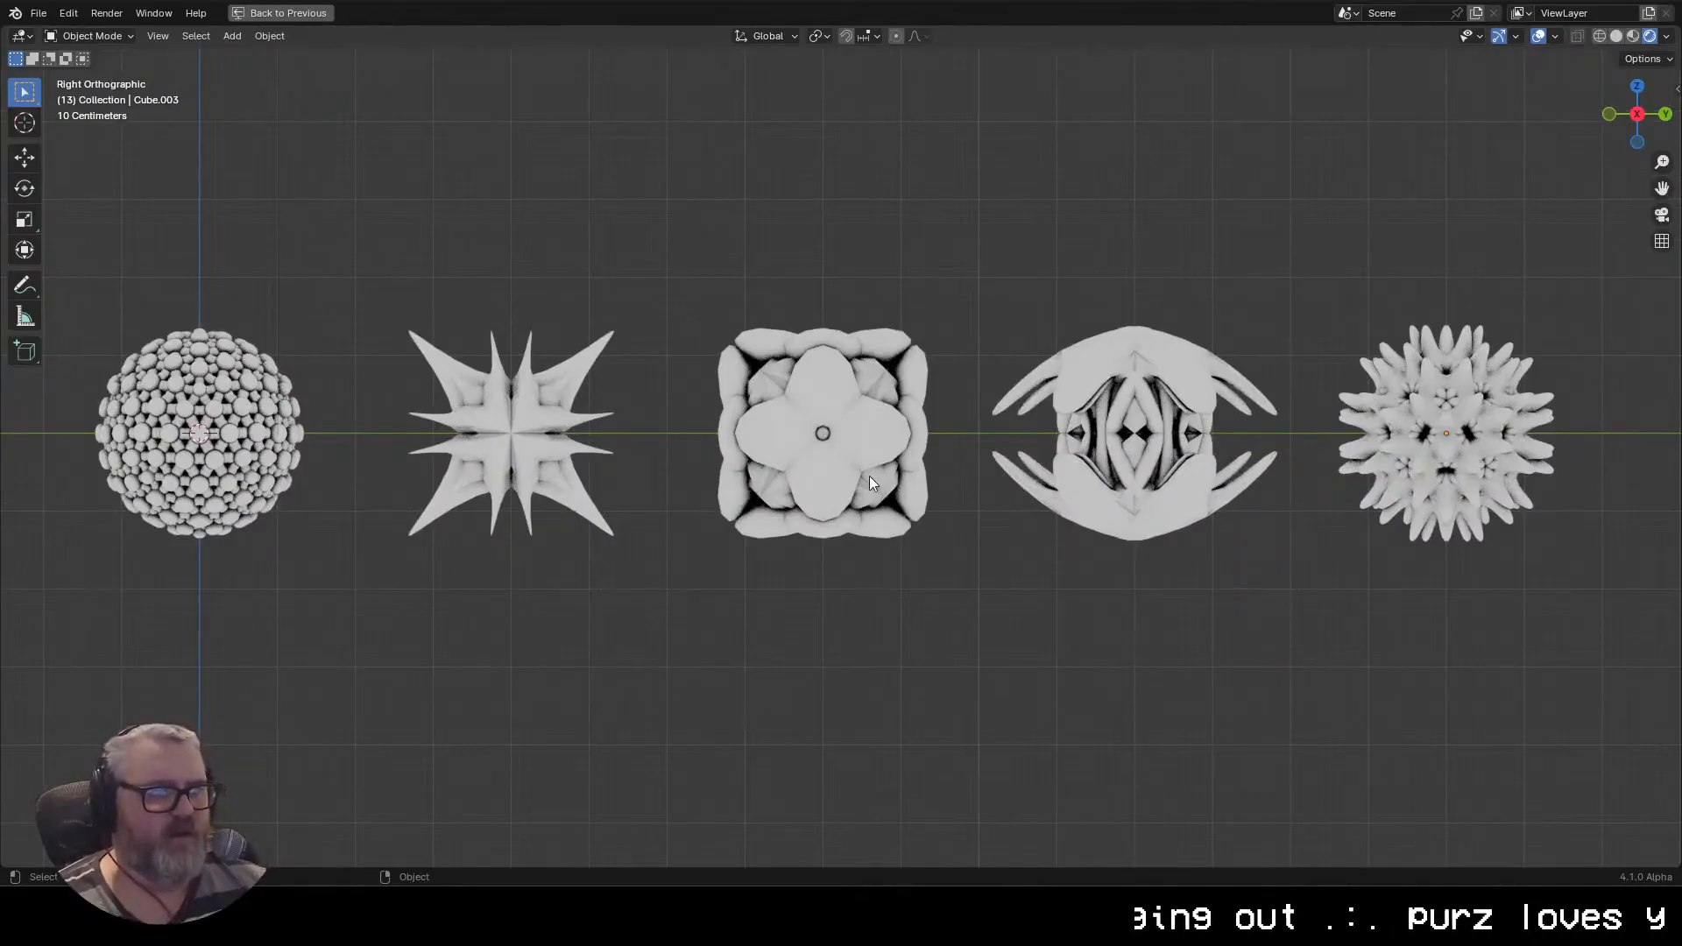
pyautogui.hotkey('ctrl', 'space')
pyautogui.scroll(-2, 682, 498)
pyautogui.scroll(1, 682, 498)
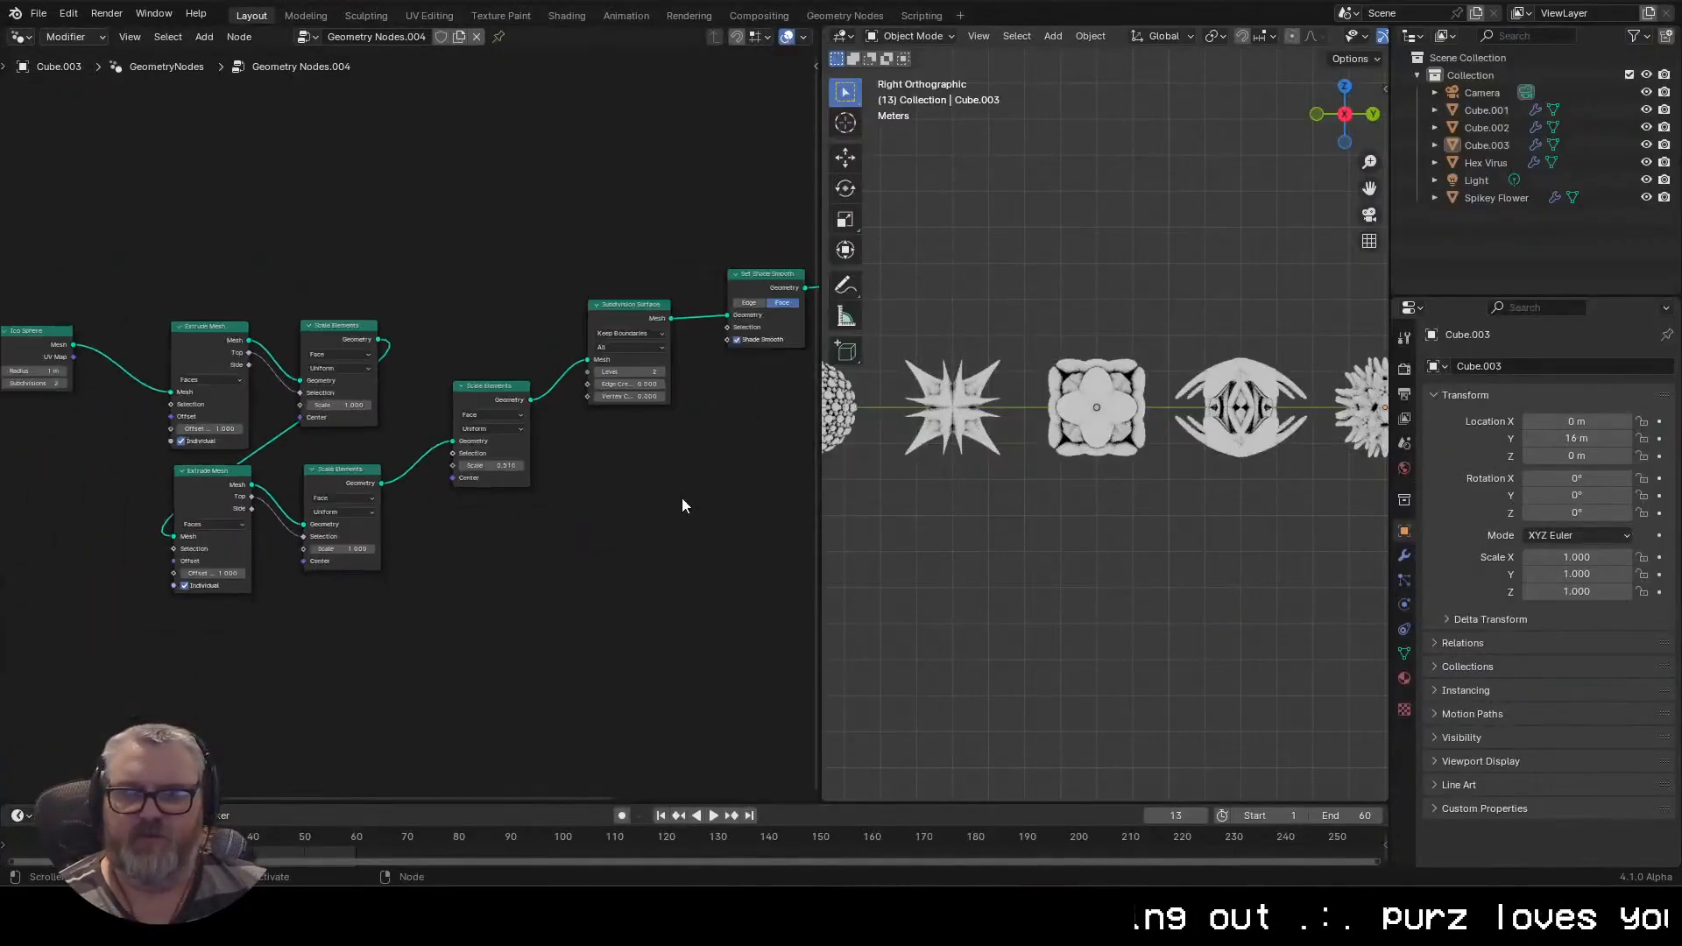
pyautogui.scroll(4, 447, 518)
# Maximize the node editor and move the Ico Sphere and the later Scale Elements nodes closer to their neighbours
pyautogui.hotkey('ctrl', 'space')
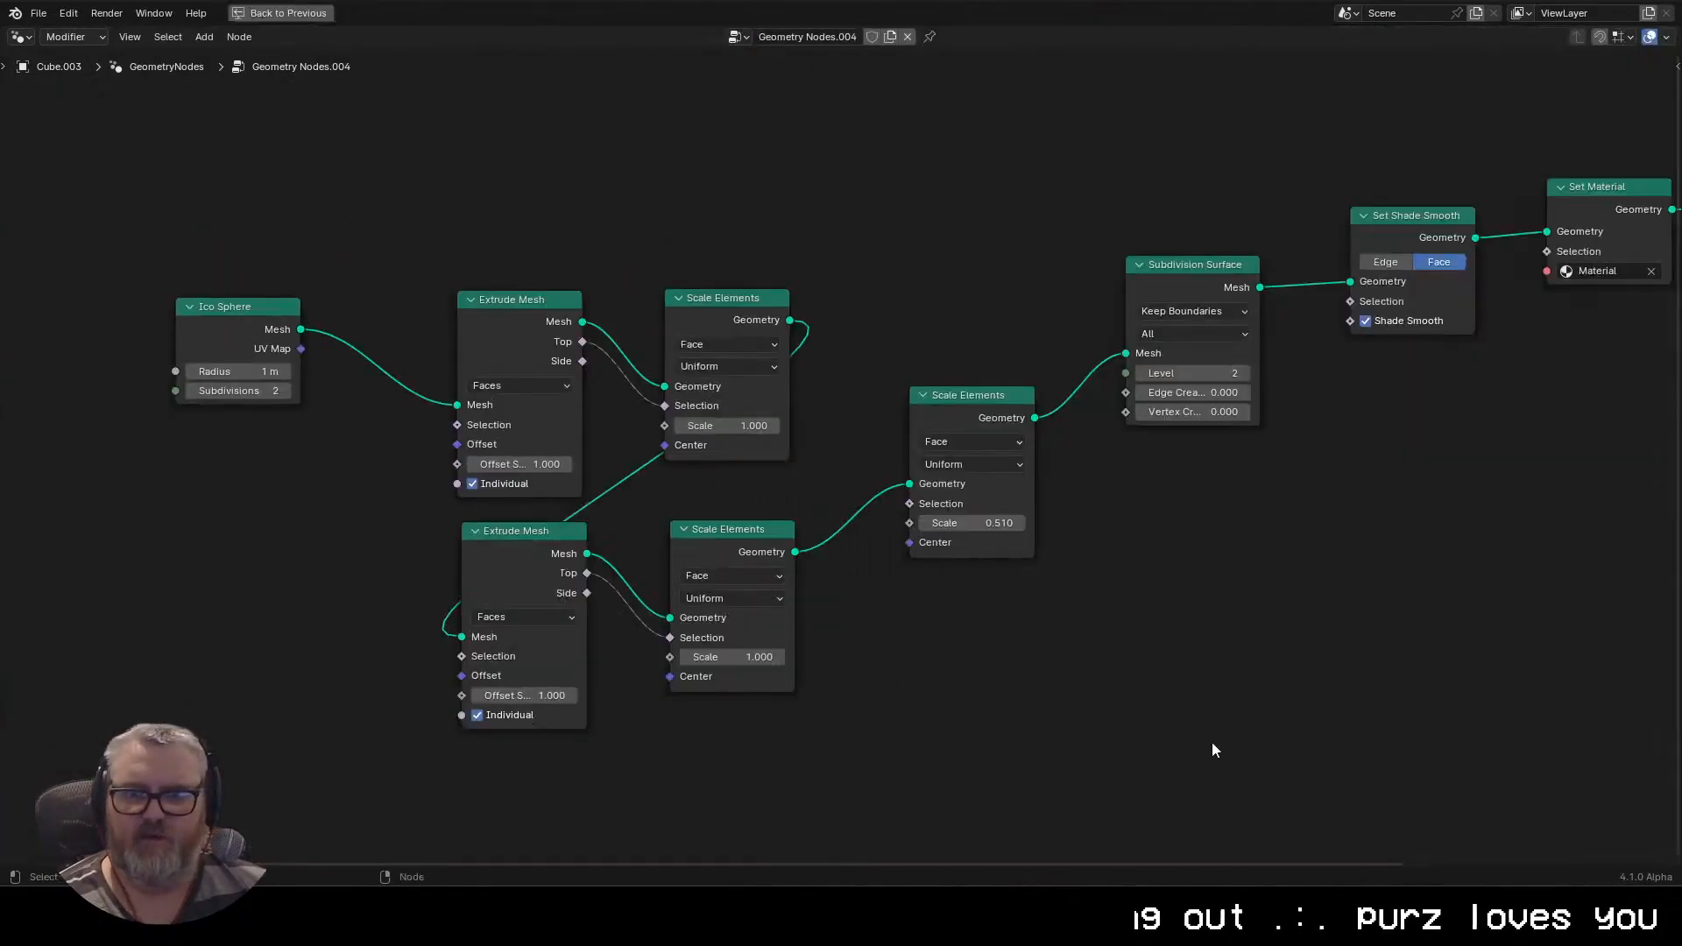
pyautogui.press('Home')
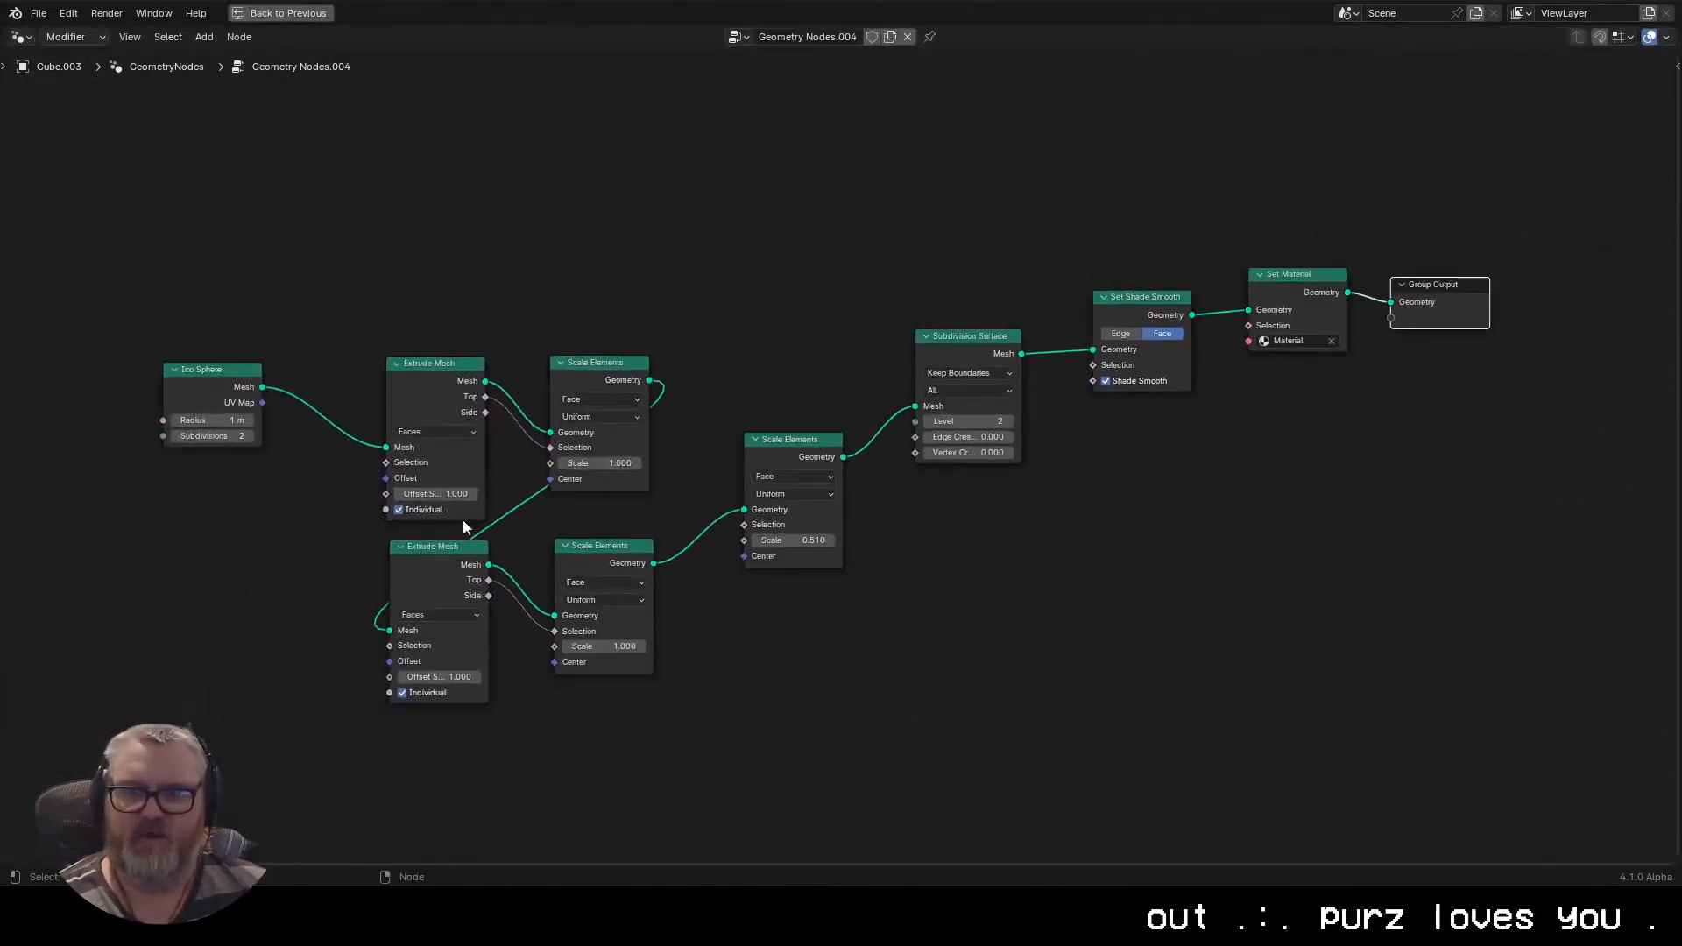
pyautogui.moveTo(217, 371); pyautogui.dragTo(312, 370)
pyautogui.moveTo(594, 561); pyautogui.dragTo(585, 563)
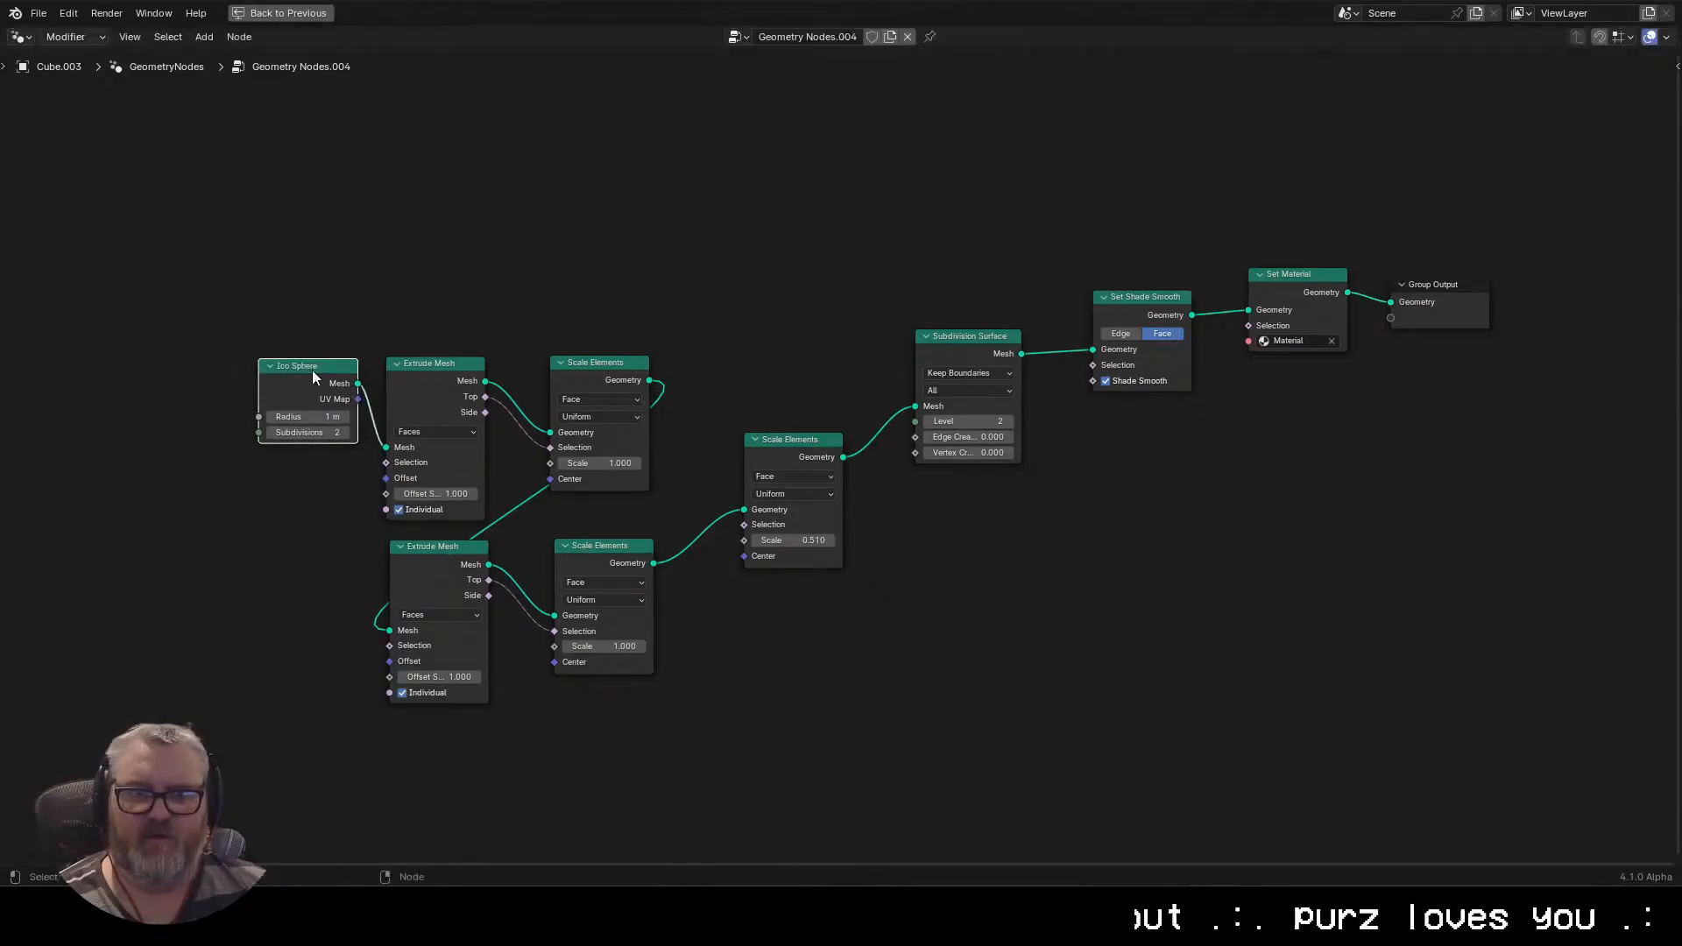
pyautogui.click(771, 440)
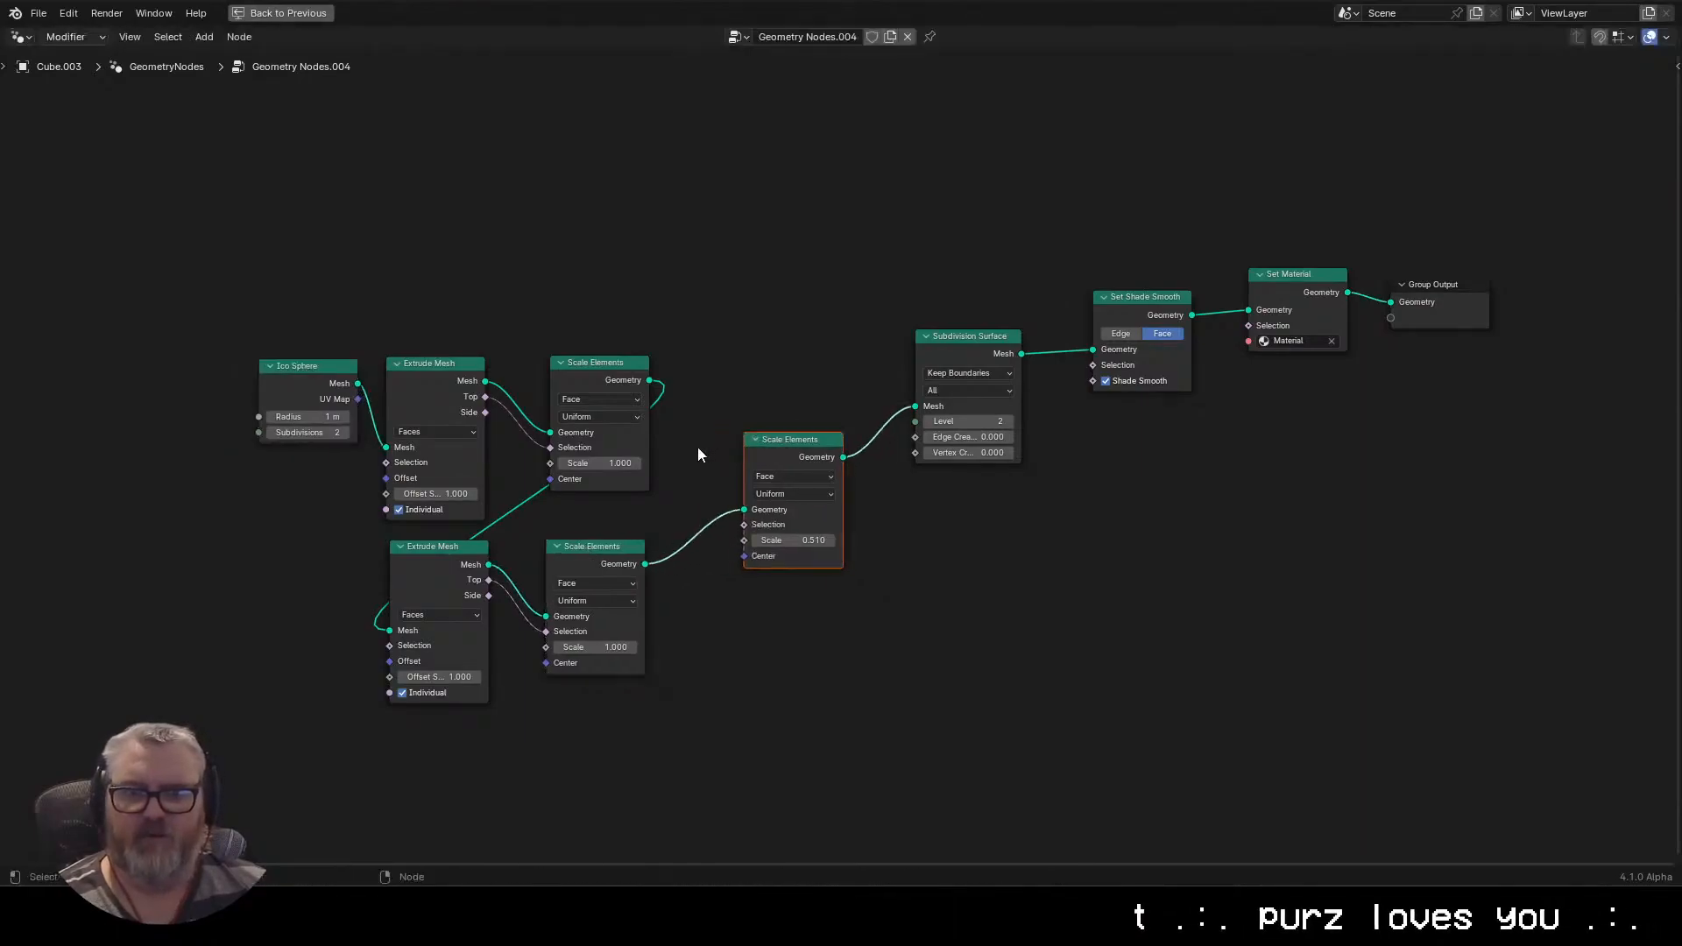
pyautogui.moveTo(767, 445); pyautogui.dragTo(702, 443)
# Line up the Subdivision Surface, Set Shade Smooth, Set Material and Group Output nodes compactly after Scale Elements
pyautogui.moveTo(966, 340); pyautogui.dragTo(855, 444)
pyautogui.moveTo(1094, 307); pyautogui.dragTo(929, 449)
pyautogui.moveTo(1299, 286); pyautogui.dragTo(1099, 451)
pyautogui.moveTo(1464, 287); pyautogui.dragTo(1242, 442)
pyautogui.press('Home')
pyautogui.moveTo(969, 714); pyautogui.dragTo(1113, 642)
pyautogui.scroll(3, 1057, 636)
pyautogui.scroll(-1, 1059, 641)
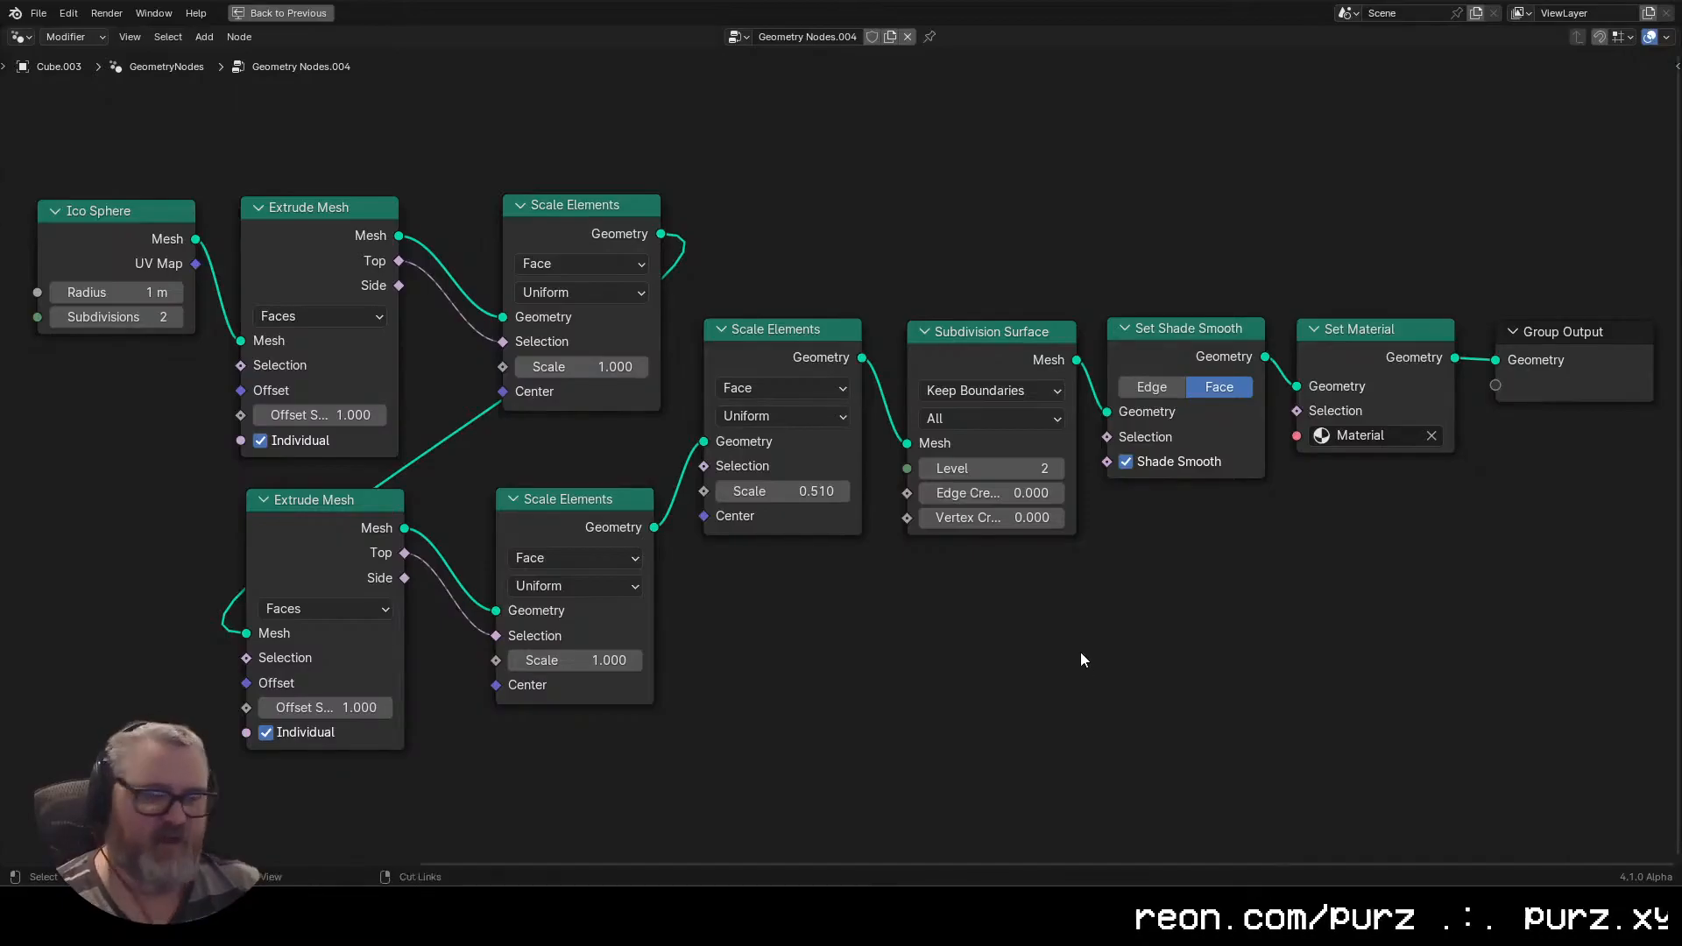
pyautogui.hotkey('ctrl', 'space')
pyautogui.scroll(-4, 419, 605)
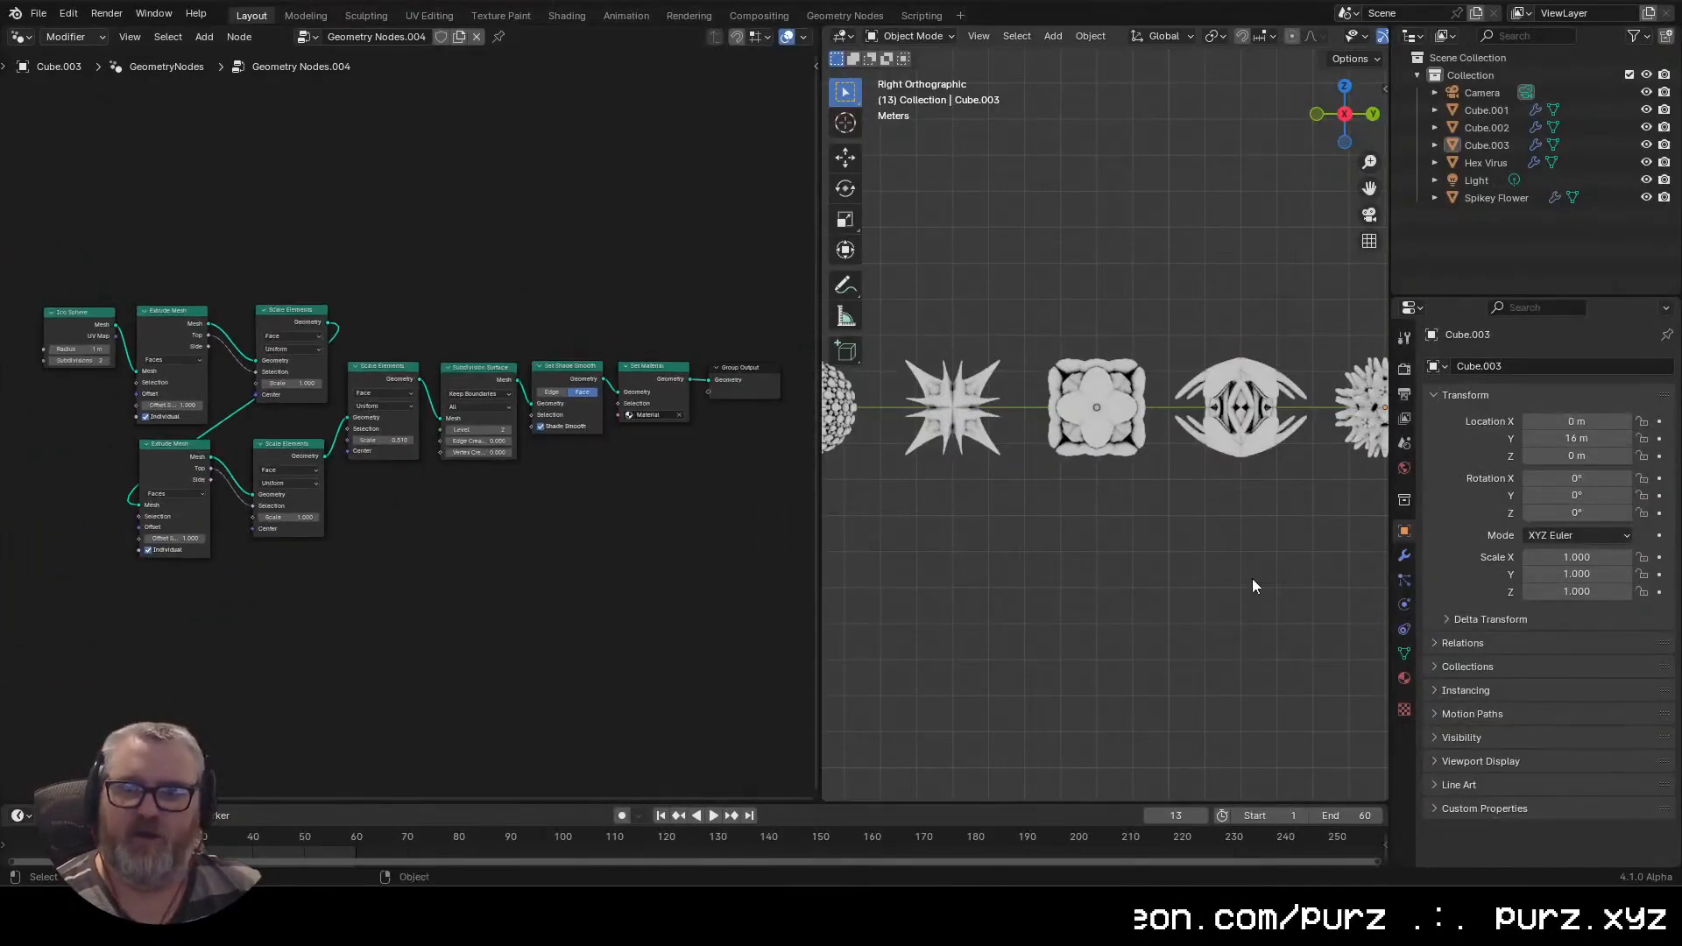
# Move the five shape objects into a new collection named Shapes and exclude that collection from the view layer
pyautogui.click(1472, 199)
pyautogui.keyDown('ctrl'); pyautogui.click(1486, 163); pyautogui.keyUp('ctrl')
pyautogui.keyDown('ctrl'); pyautogui.click(1486, 145); pyautogui.keyUp('ctrl')
pyautogui.keyDown('ctrl'); pyautogui.click(1485, 128); pyautogui.keyUp('ctrl')
pyautogui.keyDown('ctrl'); pyautogui.click(1484, 109); pyautogui.keyUp('ctrl')
pyautogui.keyDown('ctrl'); pyautogui.click(1481, 198); pyautogui.keyUp('ctrl')
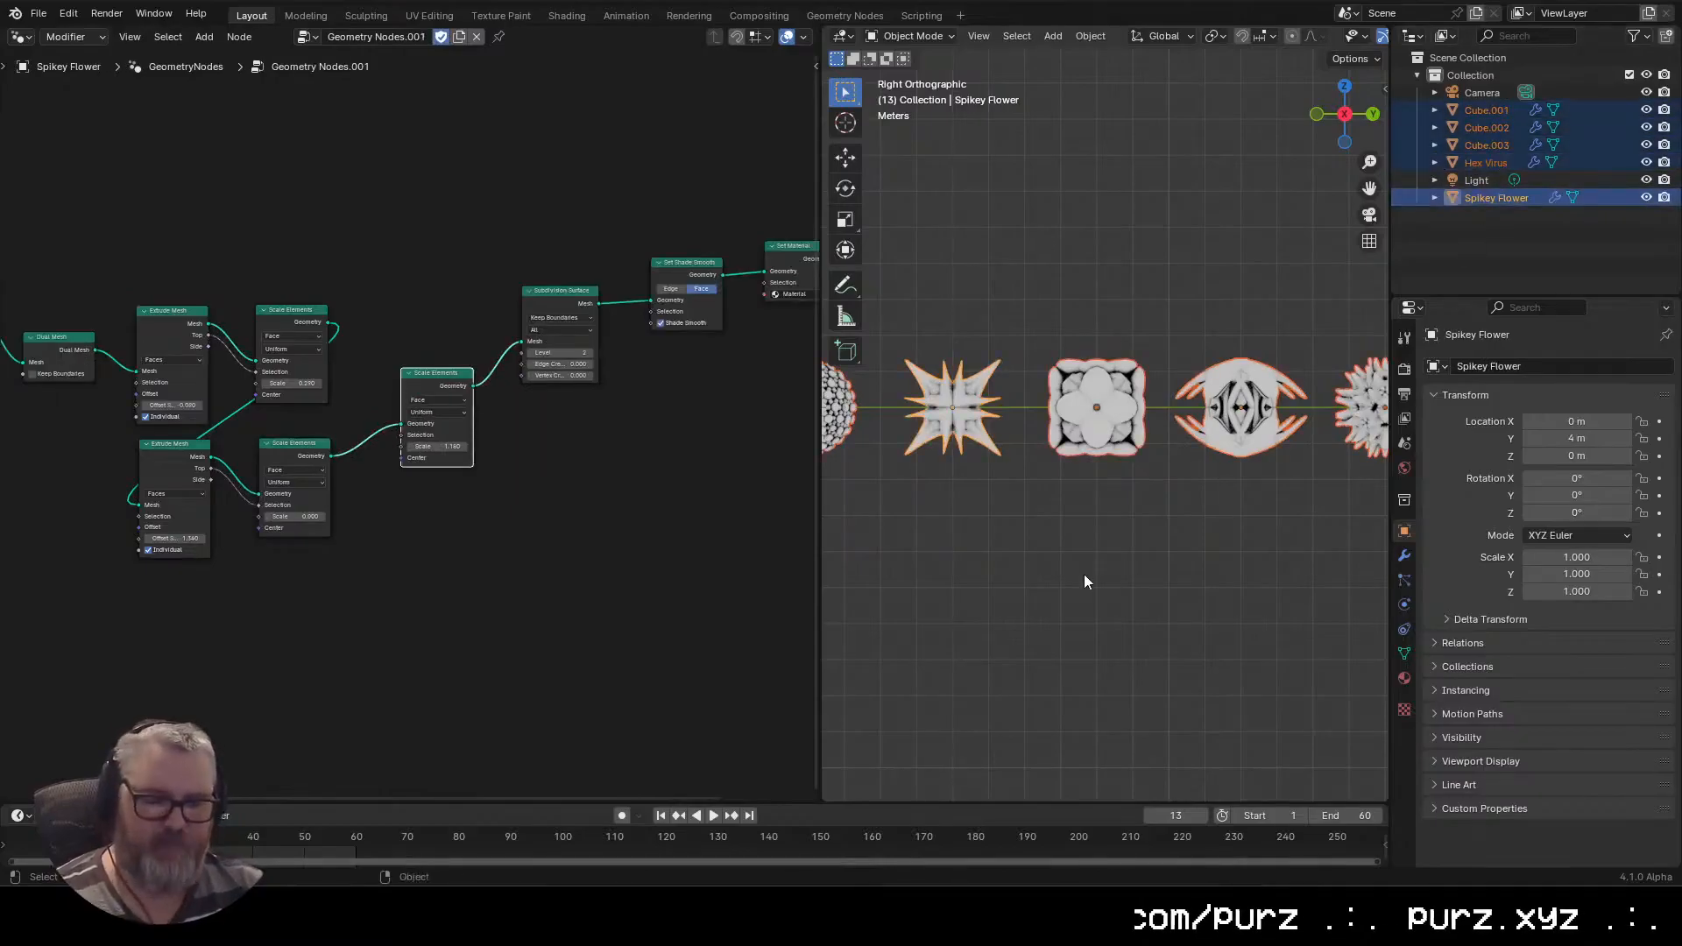
pyautogui.press('m')
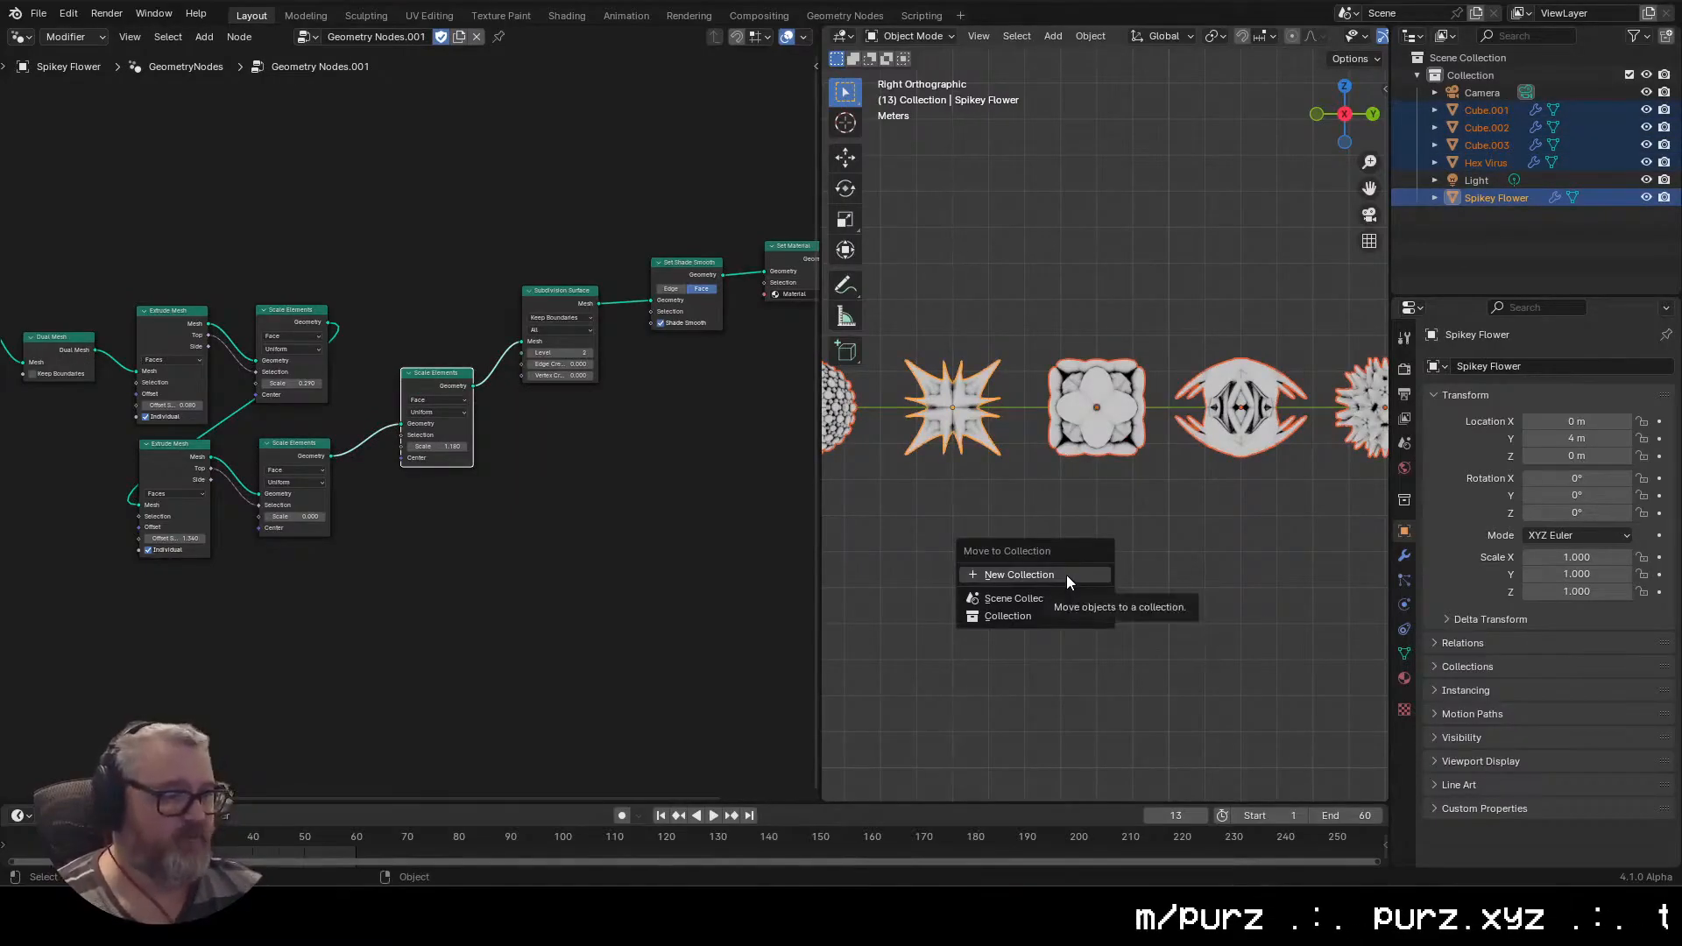
pyautogui.click(1063, 575)
pyautogui.write('Shapes')
pyautogui.press('Return')
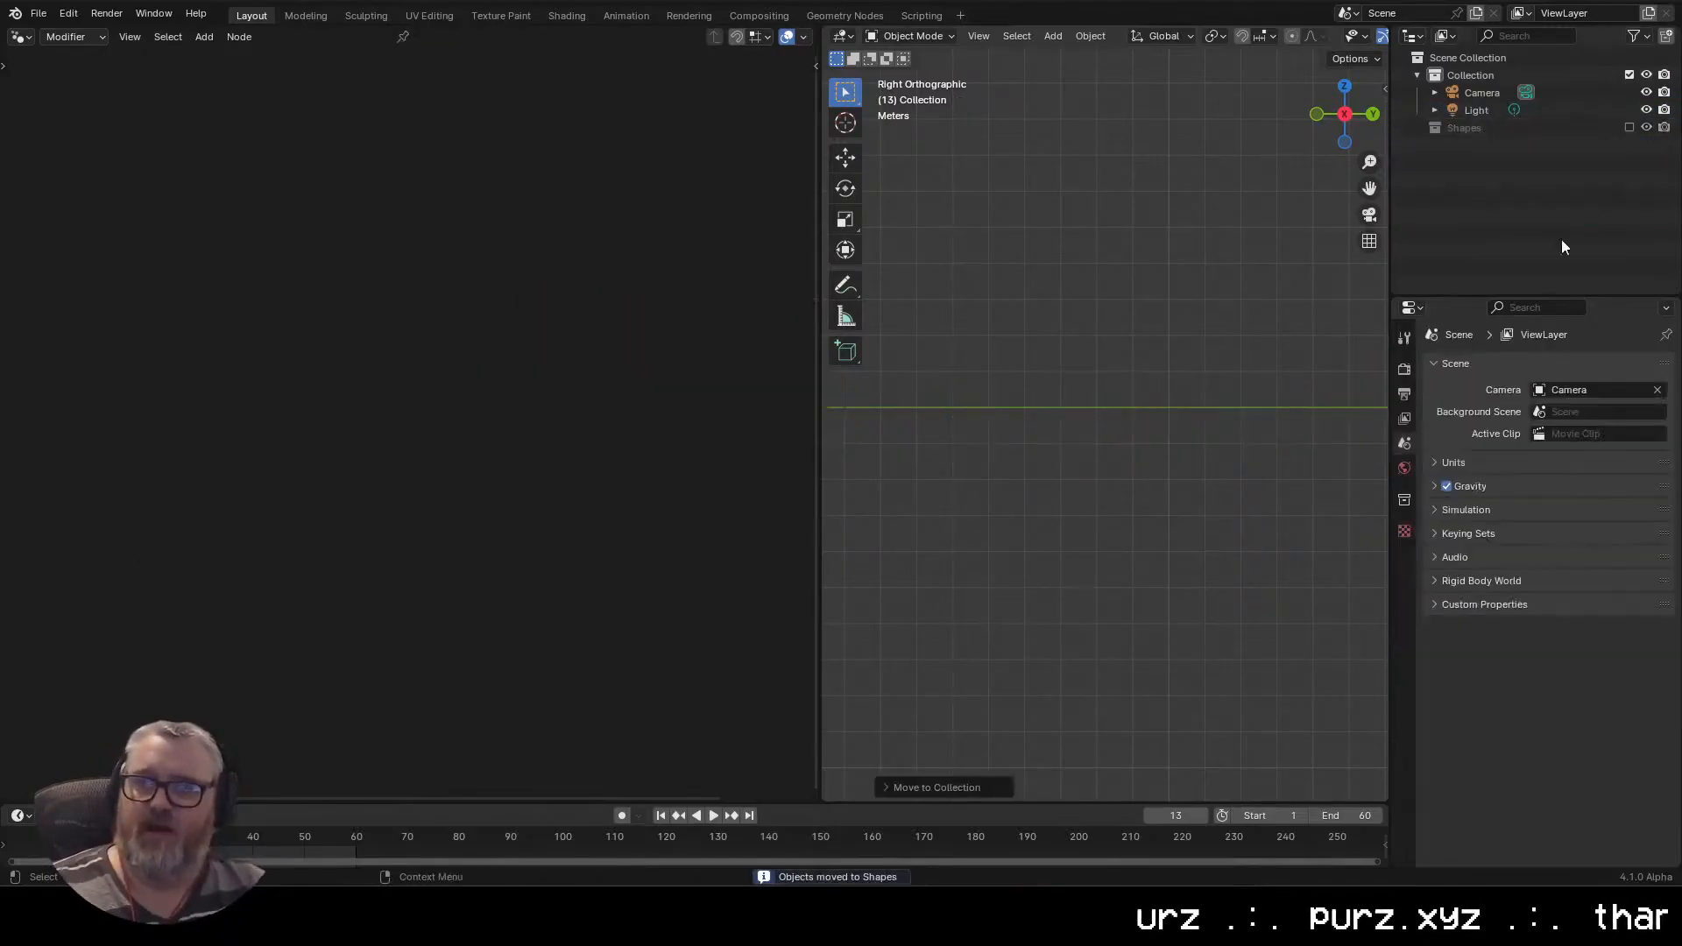
# Add a mesh cube at the world origin and give it a new geometry node tree
pyautogui.moveTo(1209, 433); pyautogui.dragTo(1054, 554)
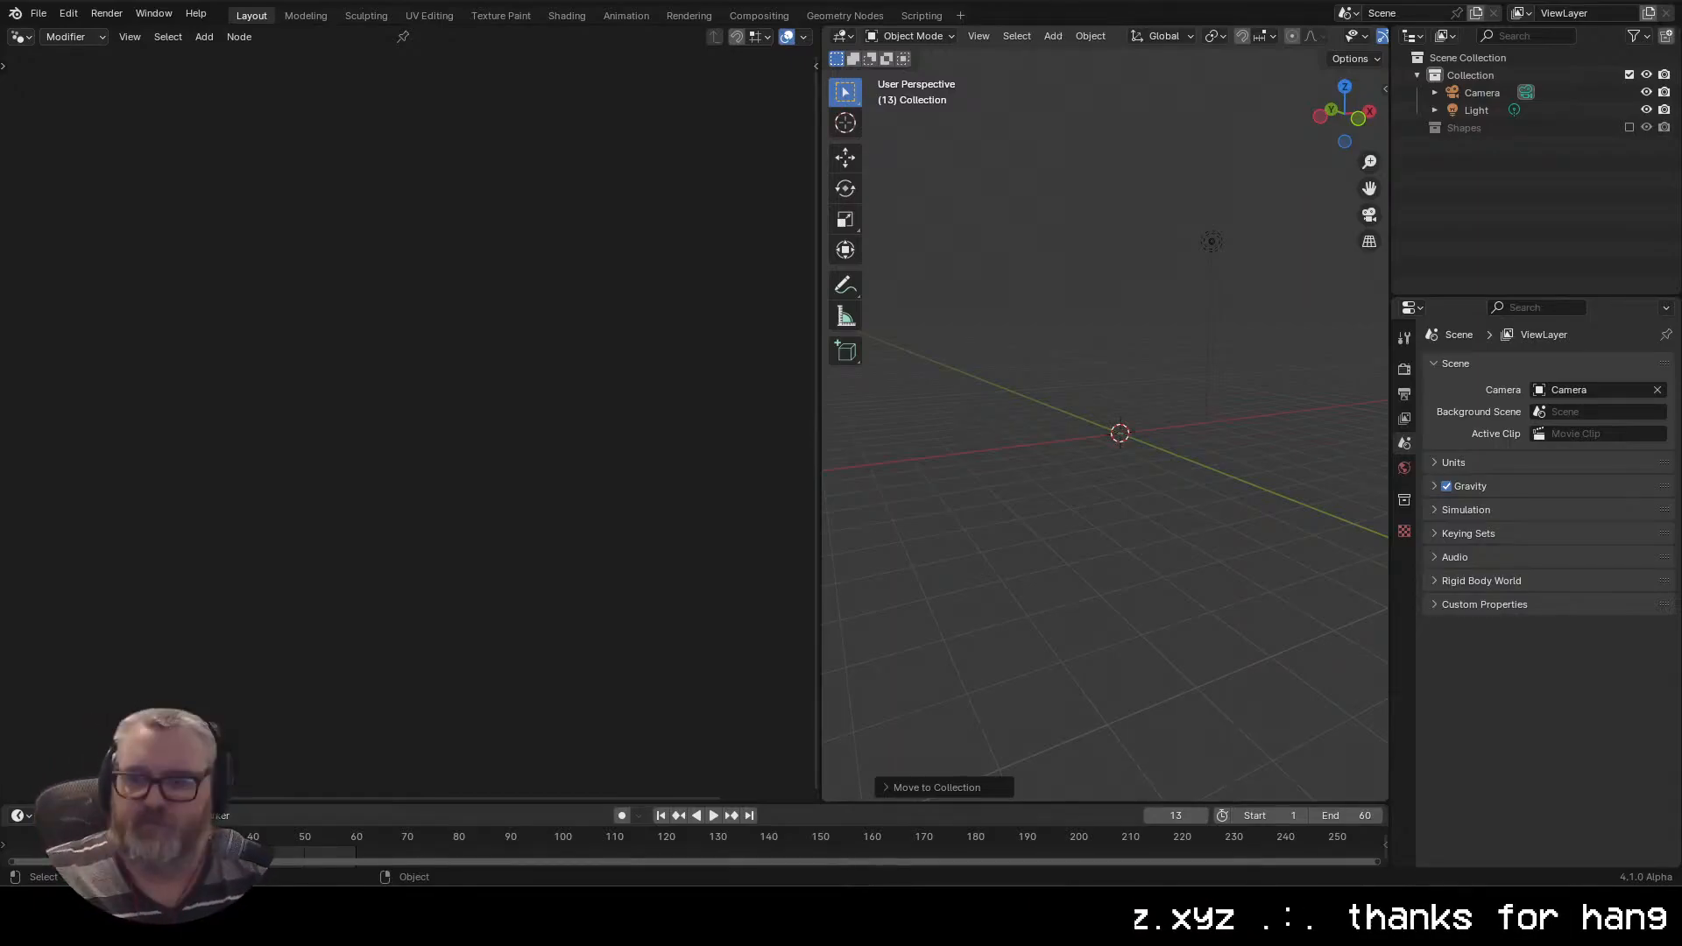
pyautogui.hotkey('shift', 'a')
pyautogui.moveTo(1098, 470)
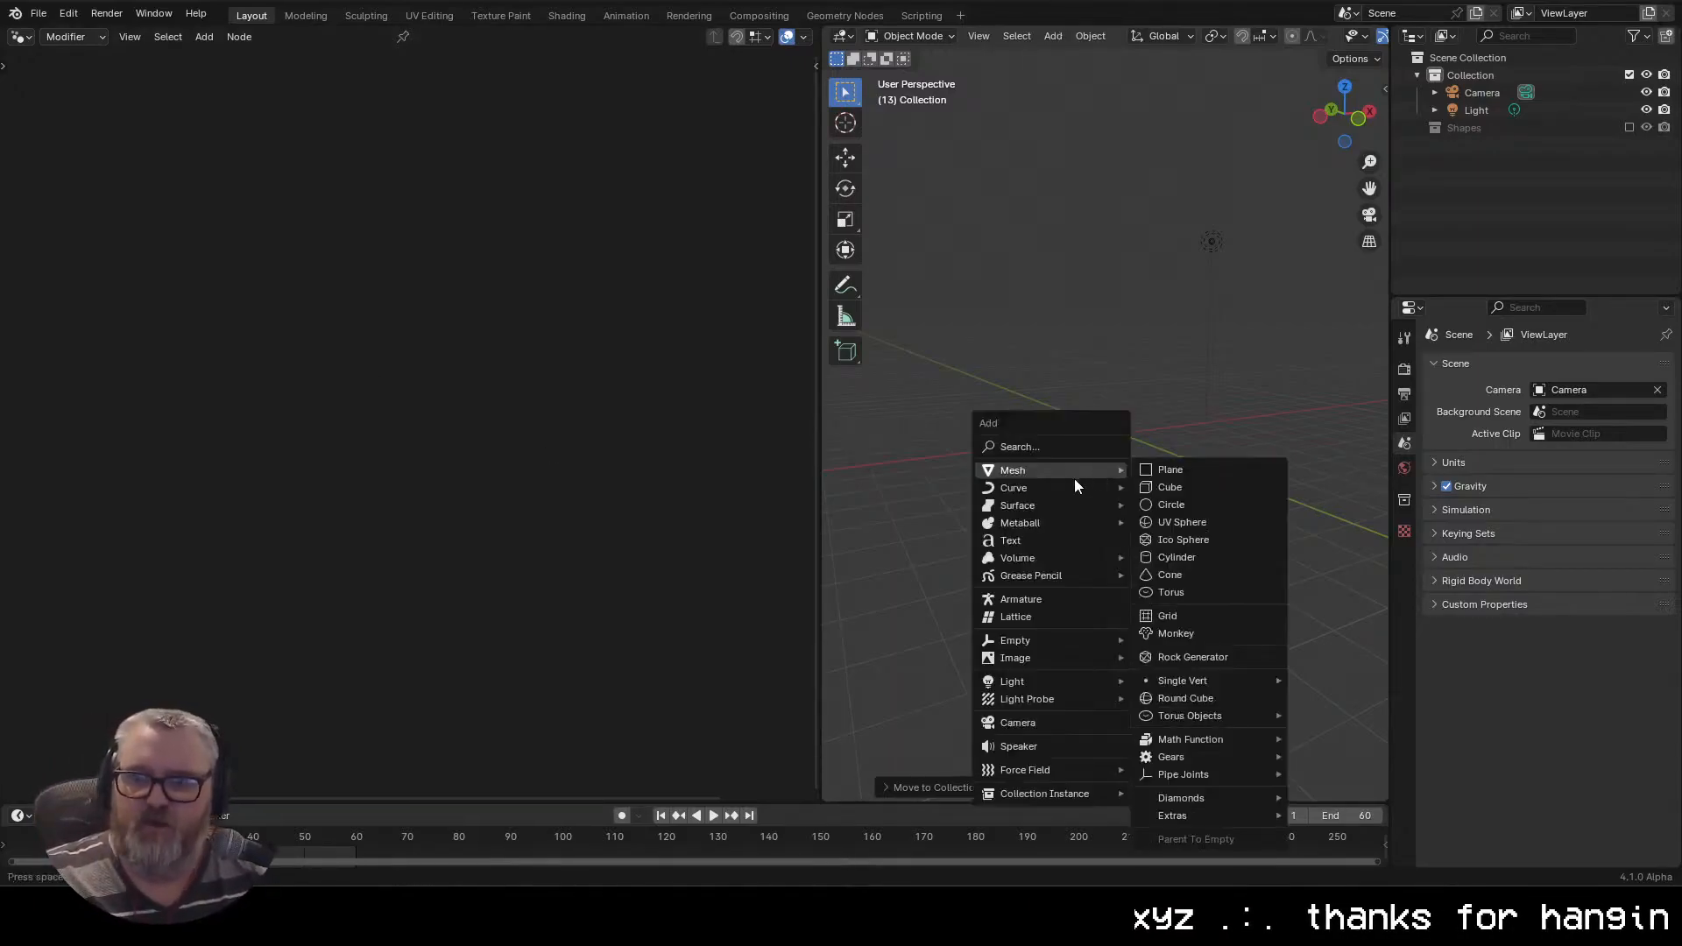
pyautogui.click(1156, 488)
pyautogui.moveTo(841, 616); pyautogui.dragTo(954, 622)
pyautogui.scroll(6, 954, 622)
pyautogui.scroll(-4, 1088, 602)
pyautogui.scroll(2, 1165, 592)
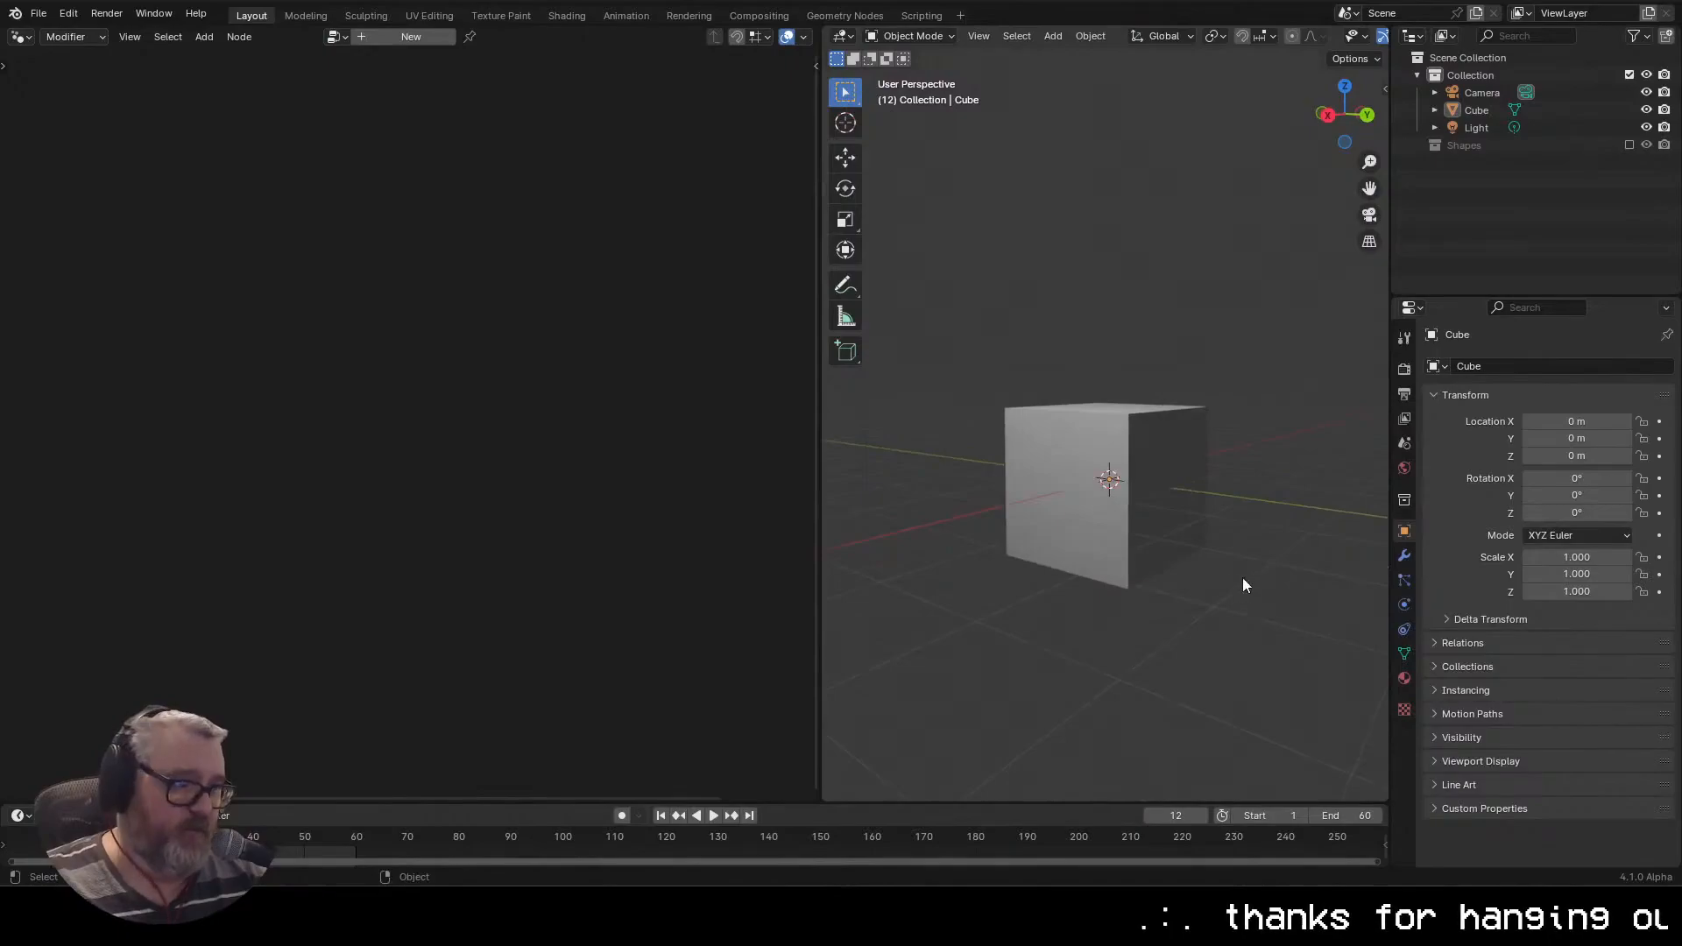
pyautogui.click(387, 34)
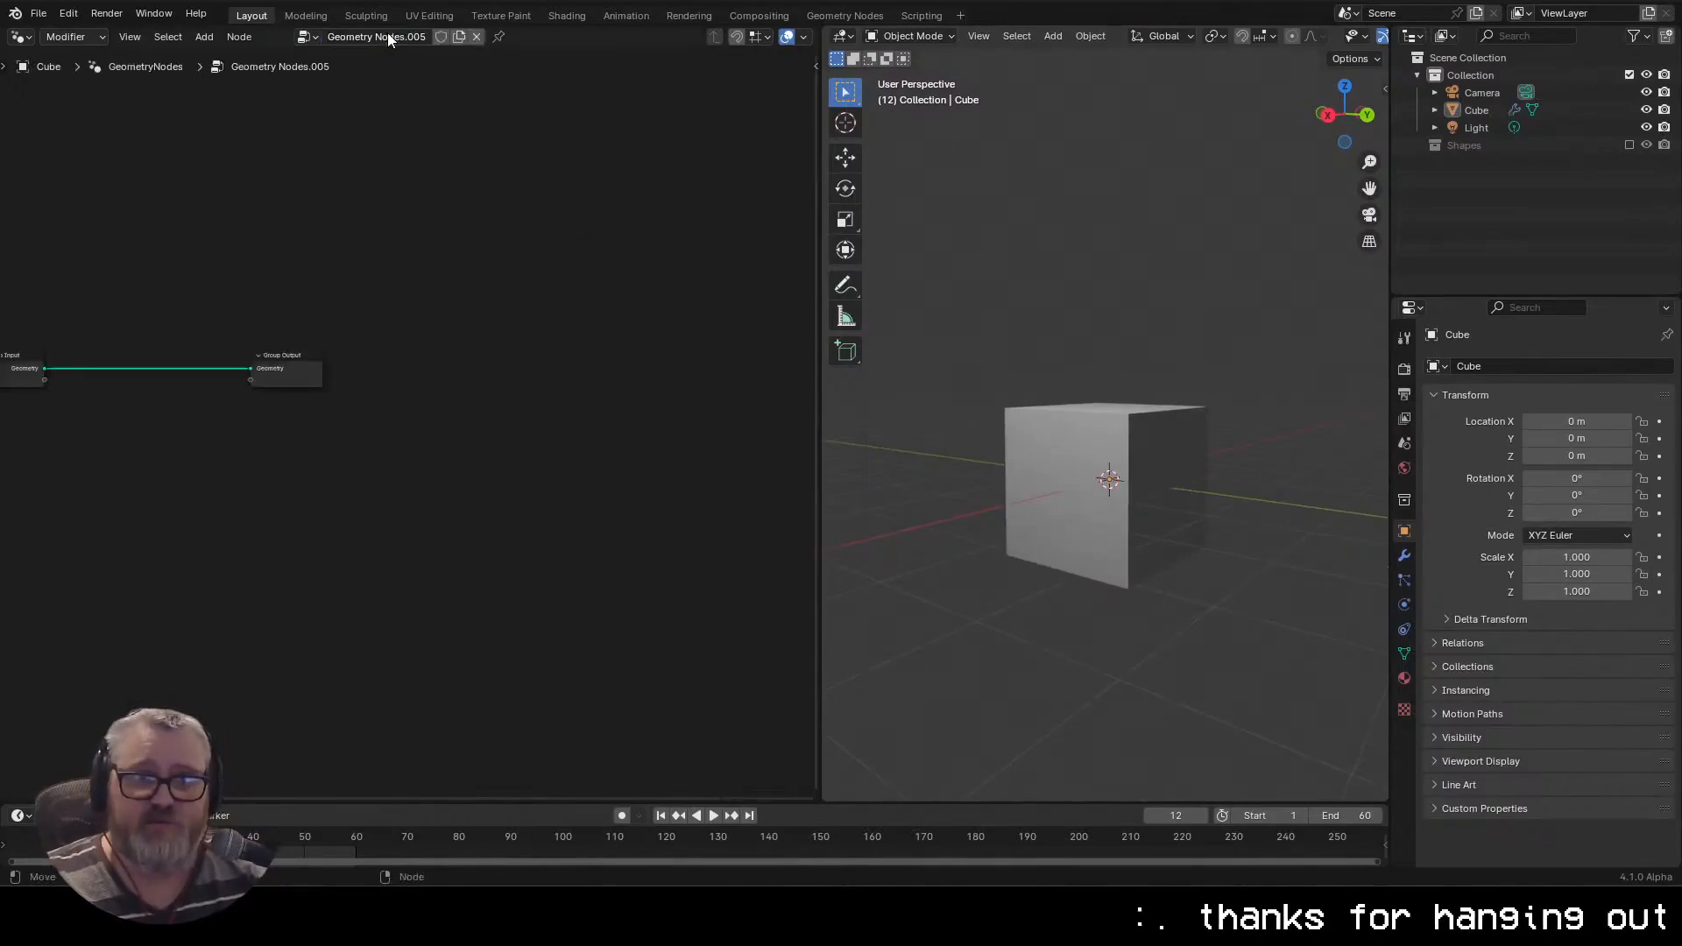
pyautogui.press('Home')
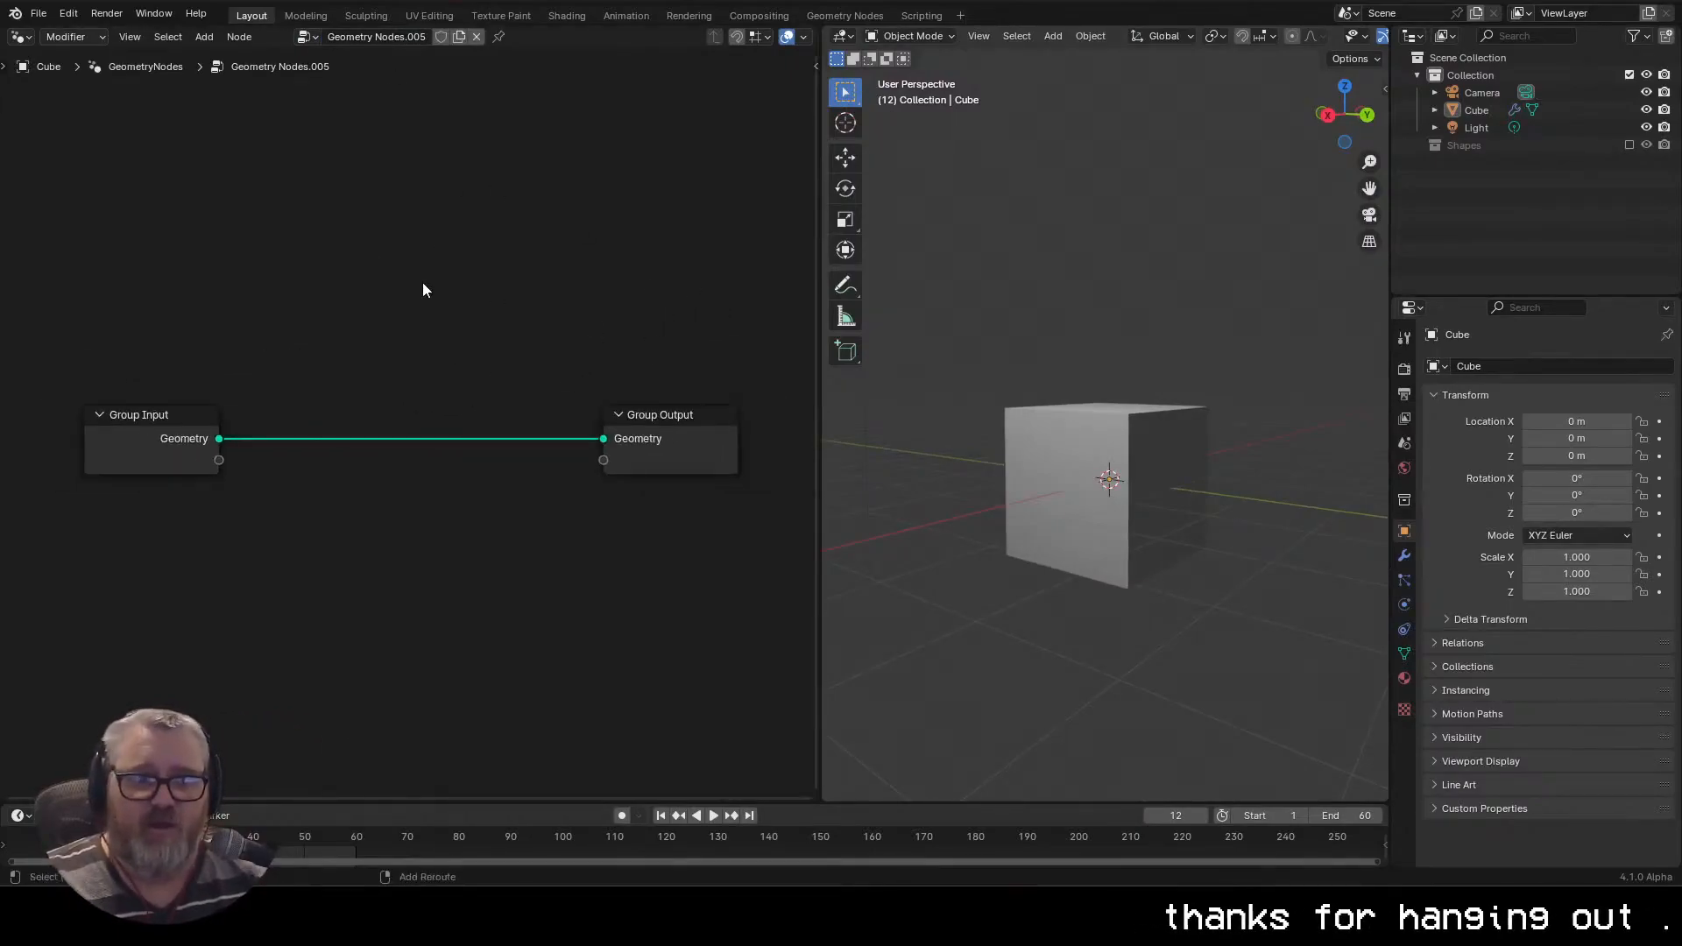
pyautogui.hotkey('shift', 'a')
pyautogui.moveTo(423, 281)
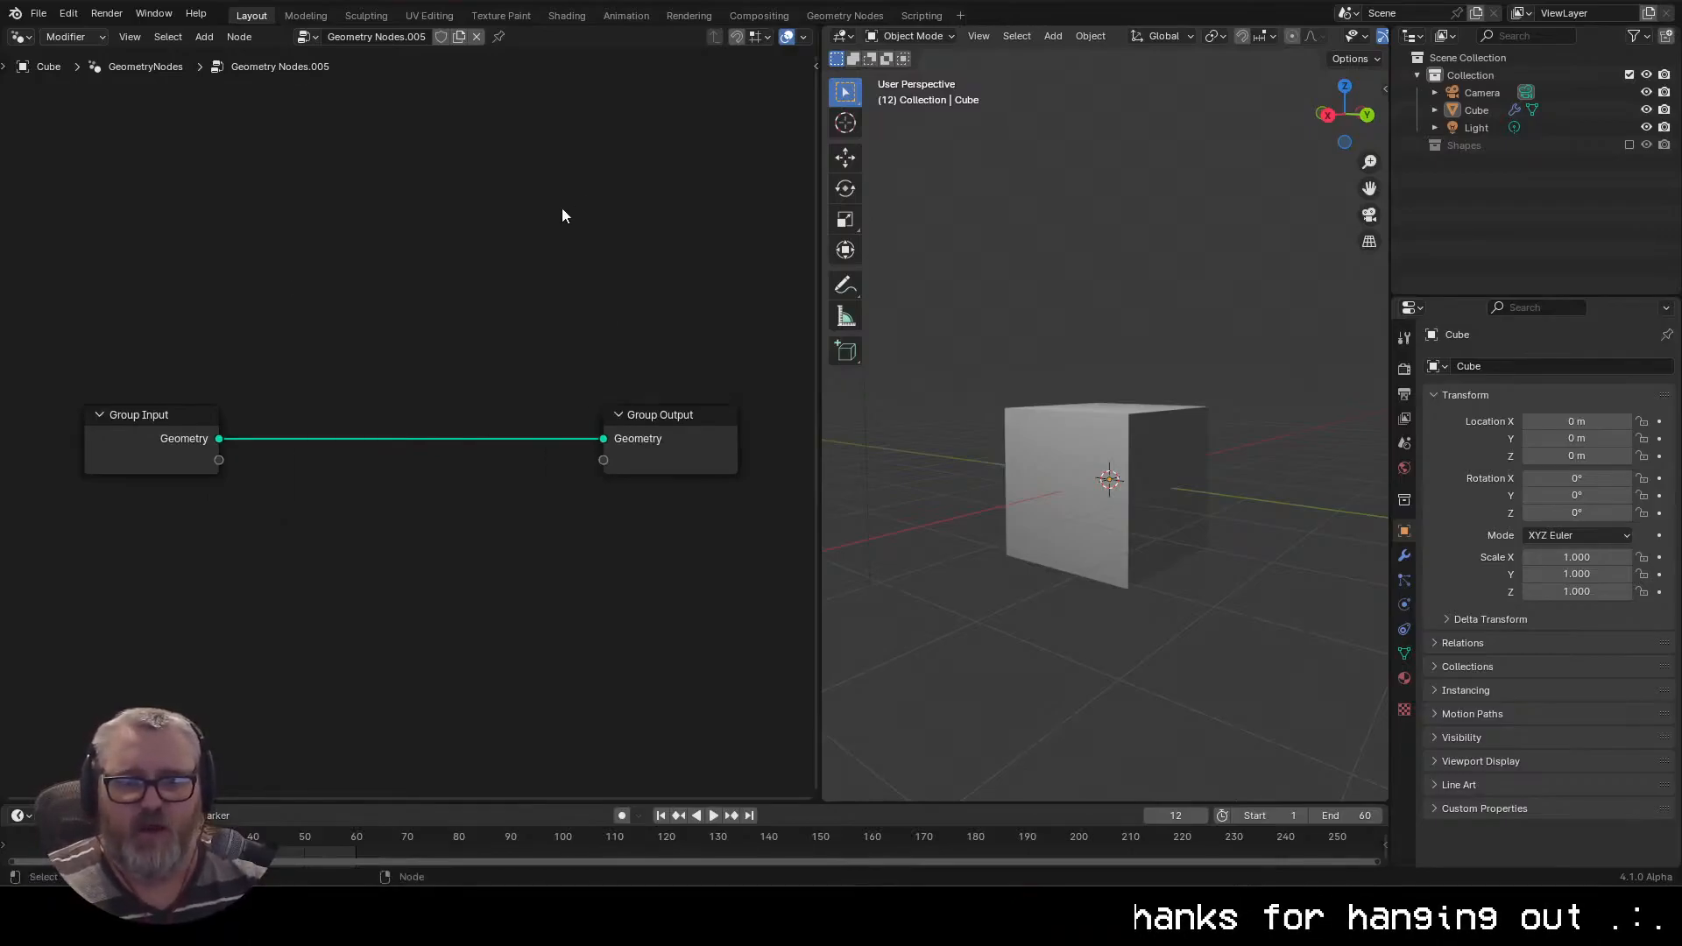
pyautogui.hotkey('shift', 'a')
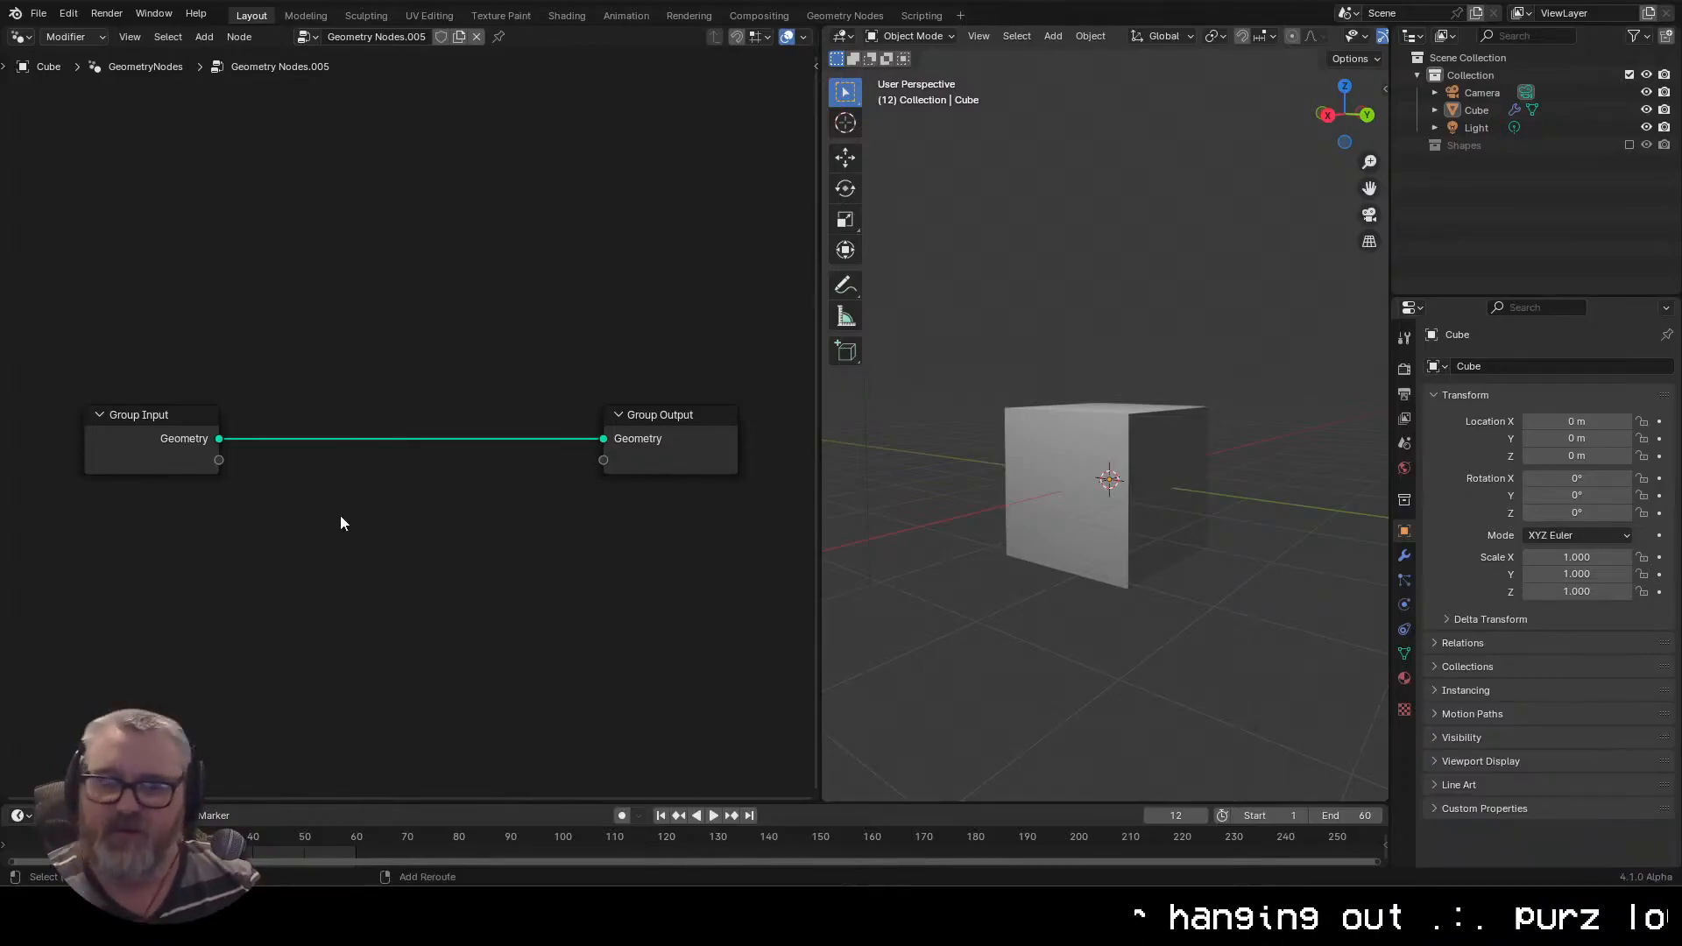
# Insert a Grid node so that its Mesh output feeds Group Output in place of Group Input
pyautogui.hotkey('shift', 'a')
pyautogui.write('grid')
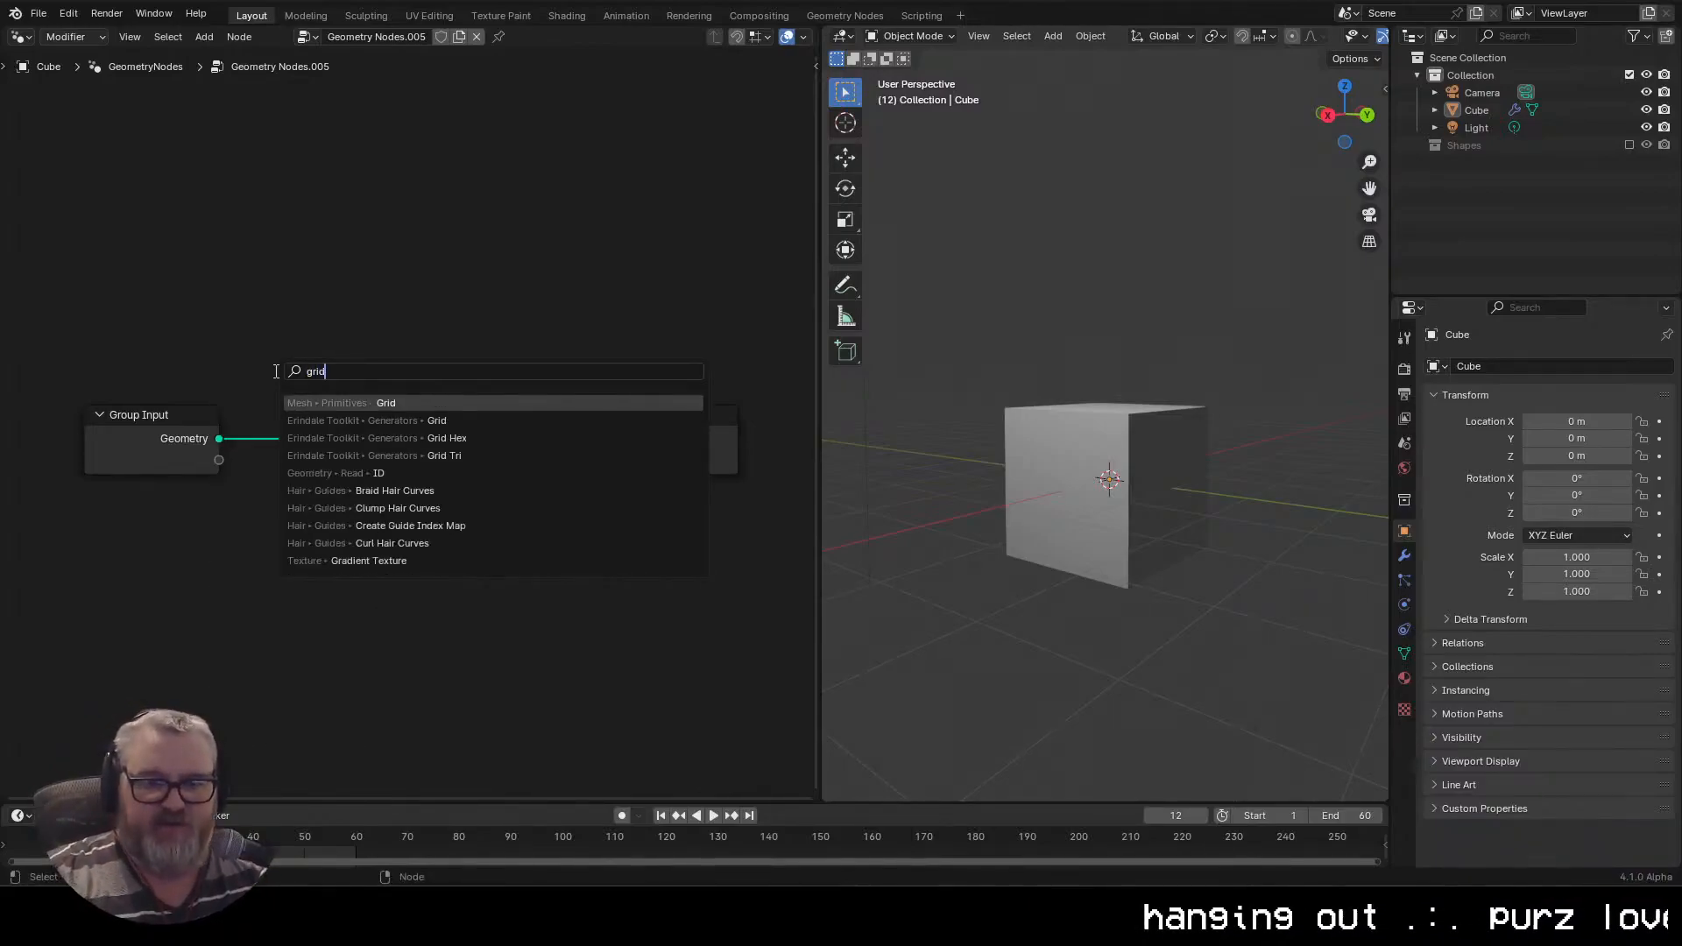
pyautogui.press('Return')
pyautogui.click(297, 370)
pyautogui.moveTo(1323, 517); pyautogui.dragTo(1304, 447)
pyautogui.scroll(3, 1311, 651)
pyautogui.scroll(4, 1258, 403)
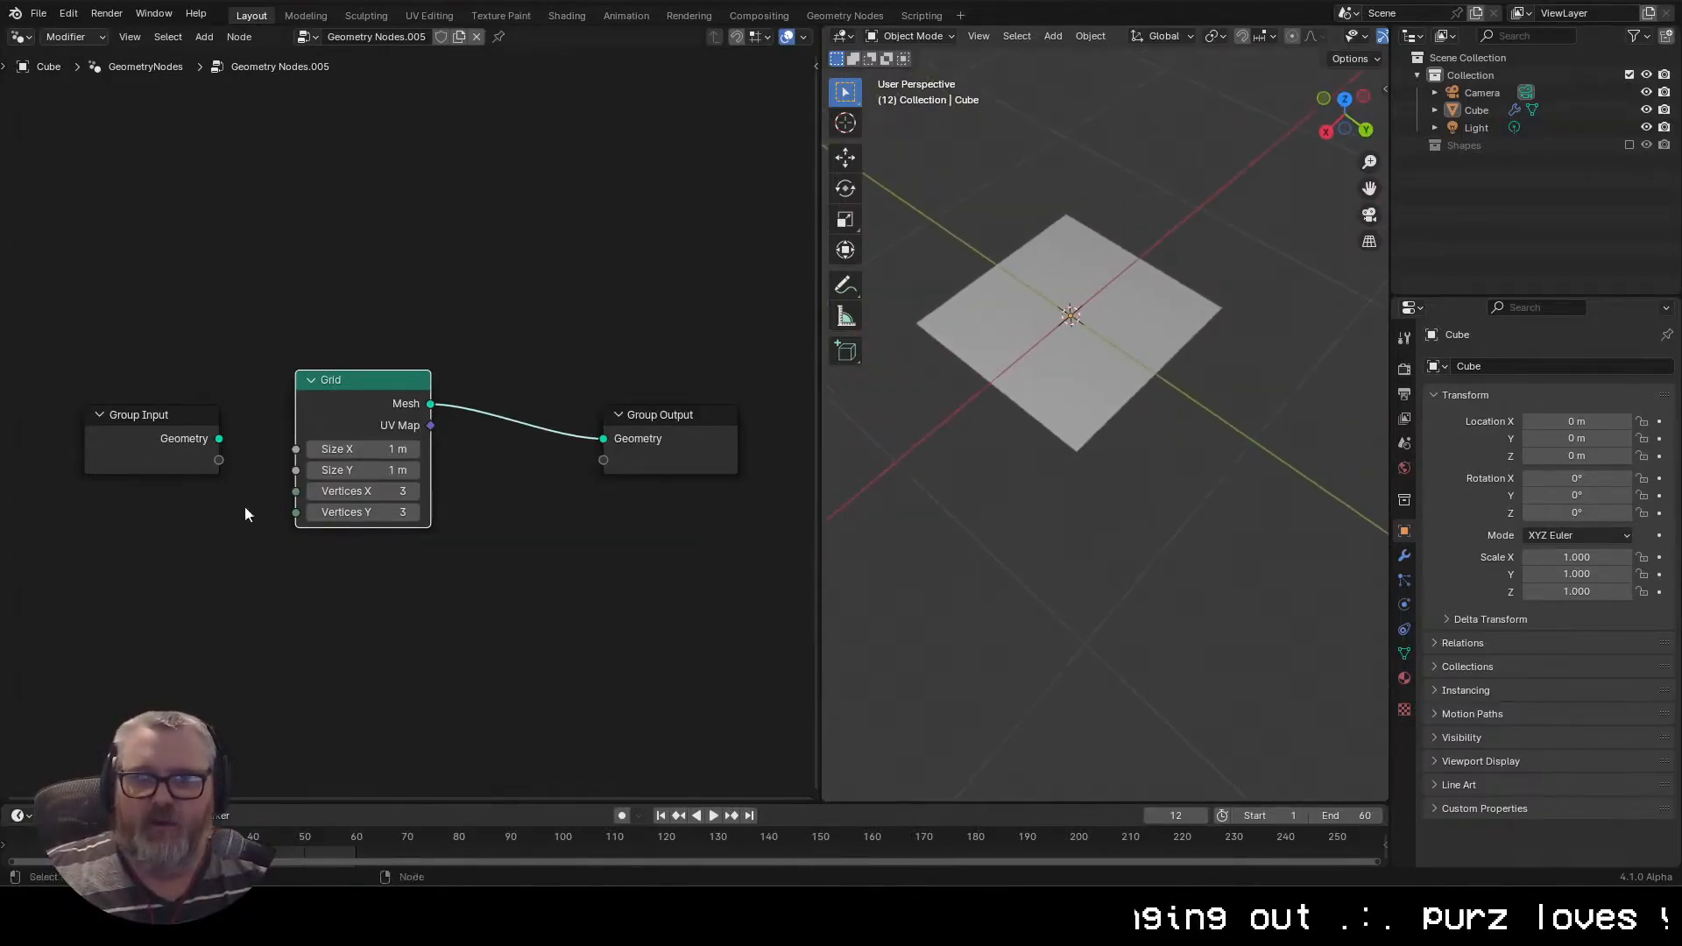
# Insert a Join Geometry node between Grid and Group Output, and place the Grid node above Group Input
pyautogui.hotkey('shift', 'a')
pyautogui.write('join')
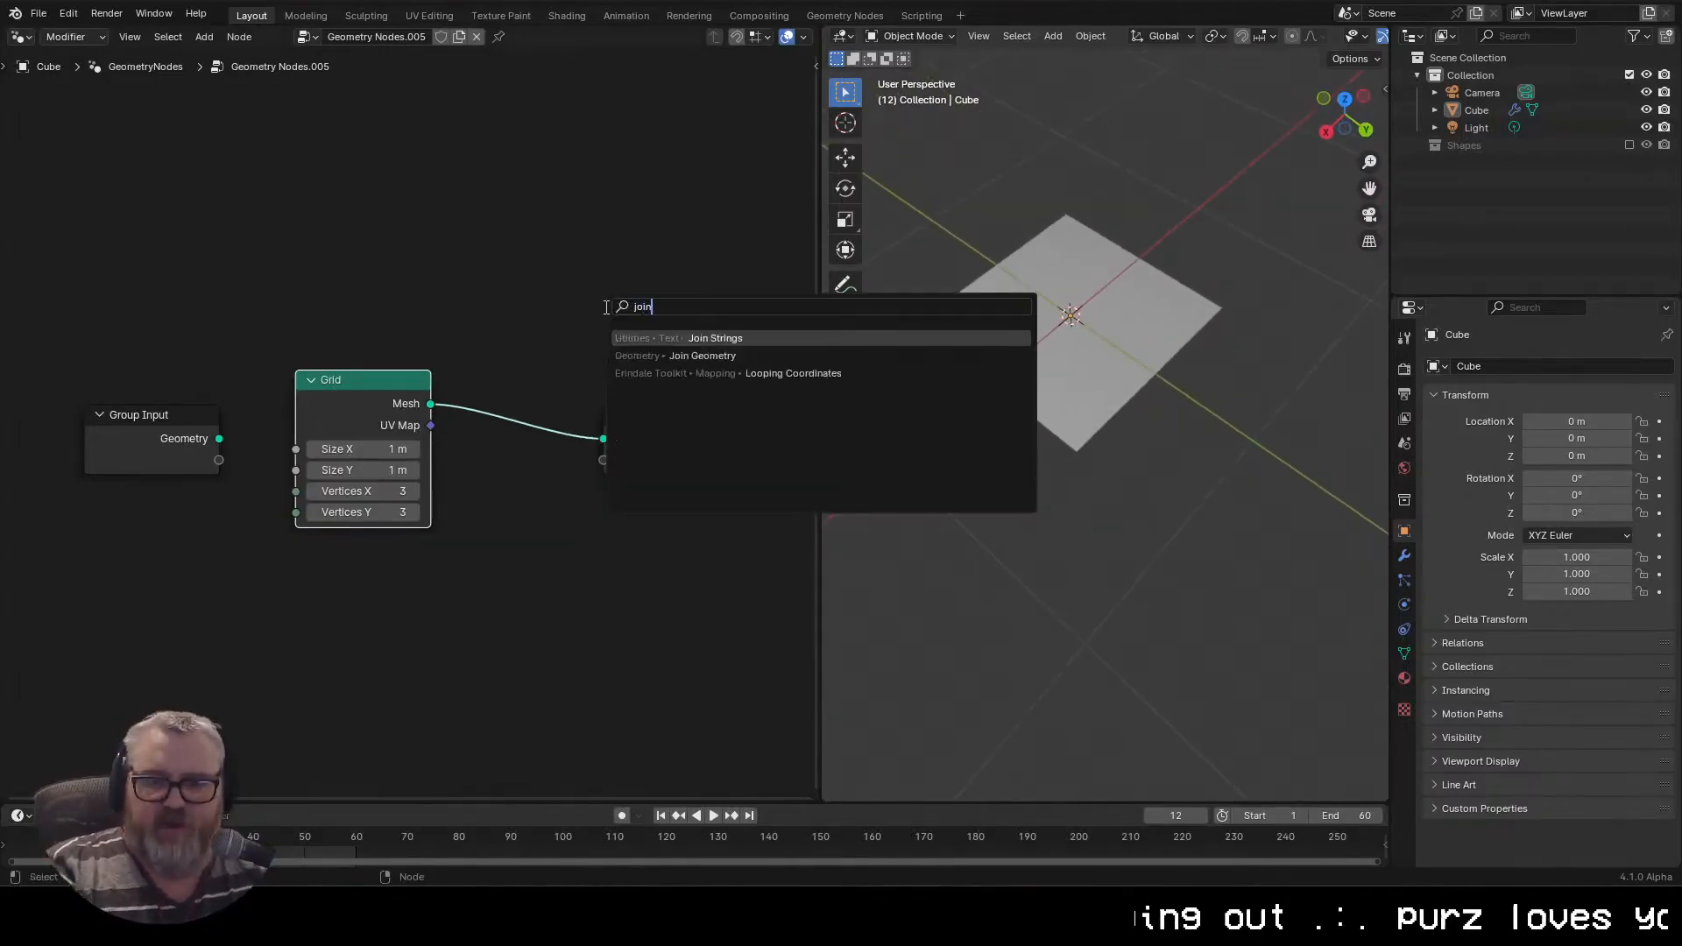
pyautogui.press('Down')
pyautogui.press('Return')
pyautogui.click(525, 372)
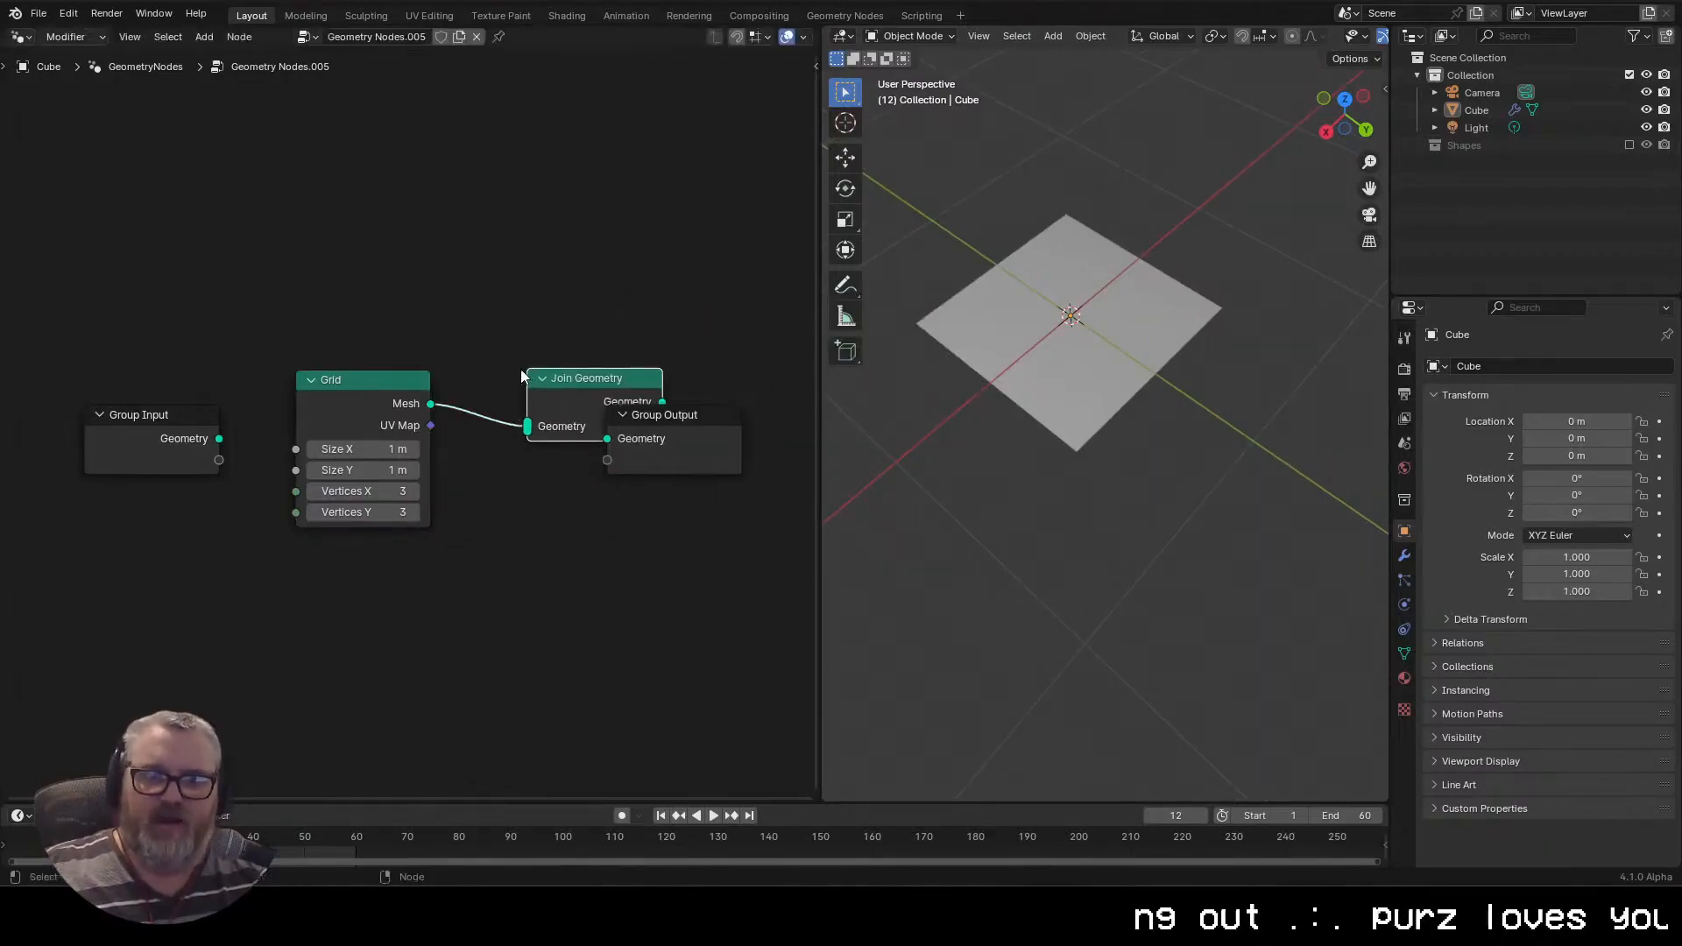
pyautogui.moveTo(383, 383); pyautogui.dragTo(174, 245)
pyautogui.click(354, 470)
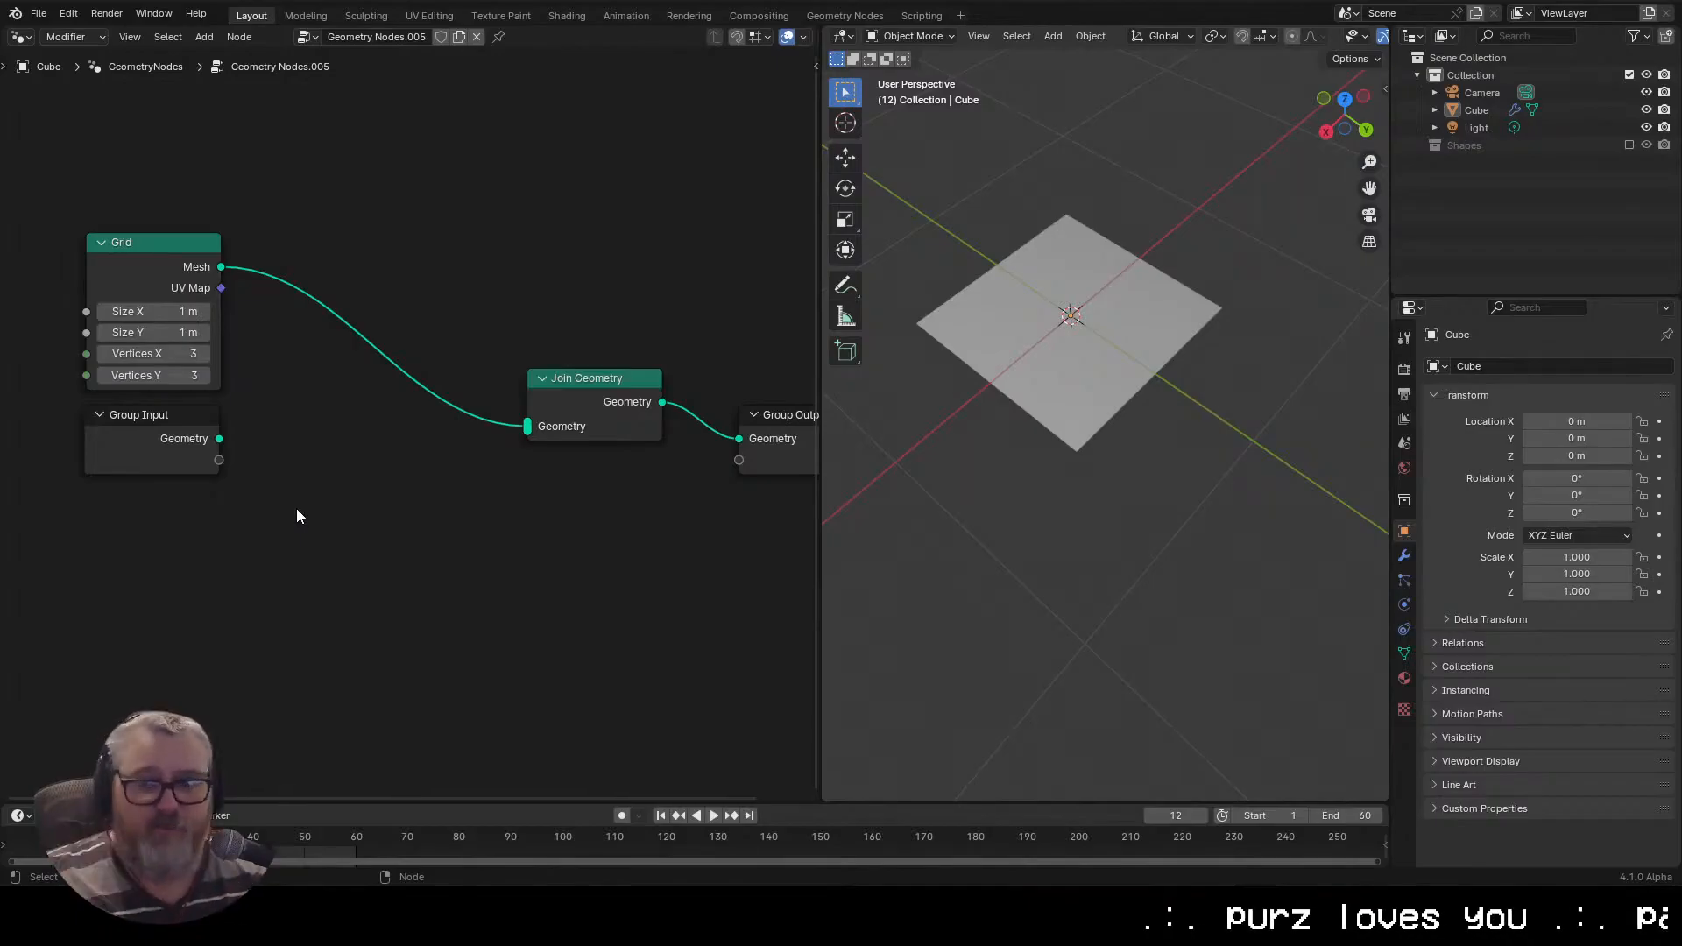
# Try 4 vertices in X and Y on the Grid node in wireframe view, and return both to 3
pyautogui.click(1158, 354)
pyautogui.press('z')
pyautogui.click(1043, 228)
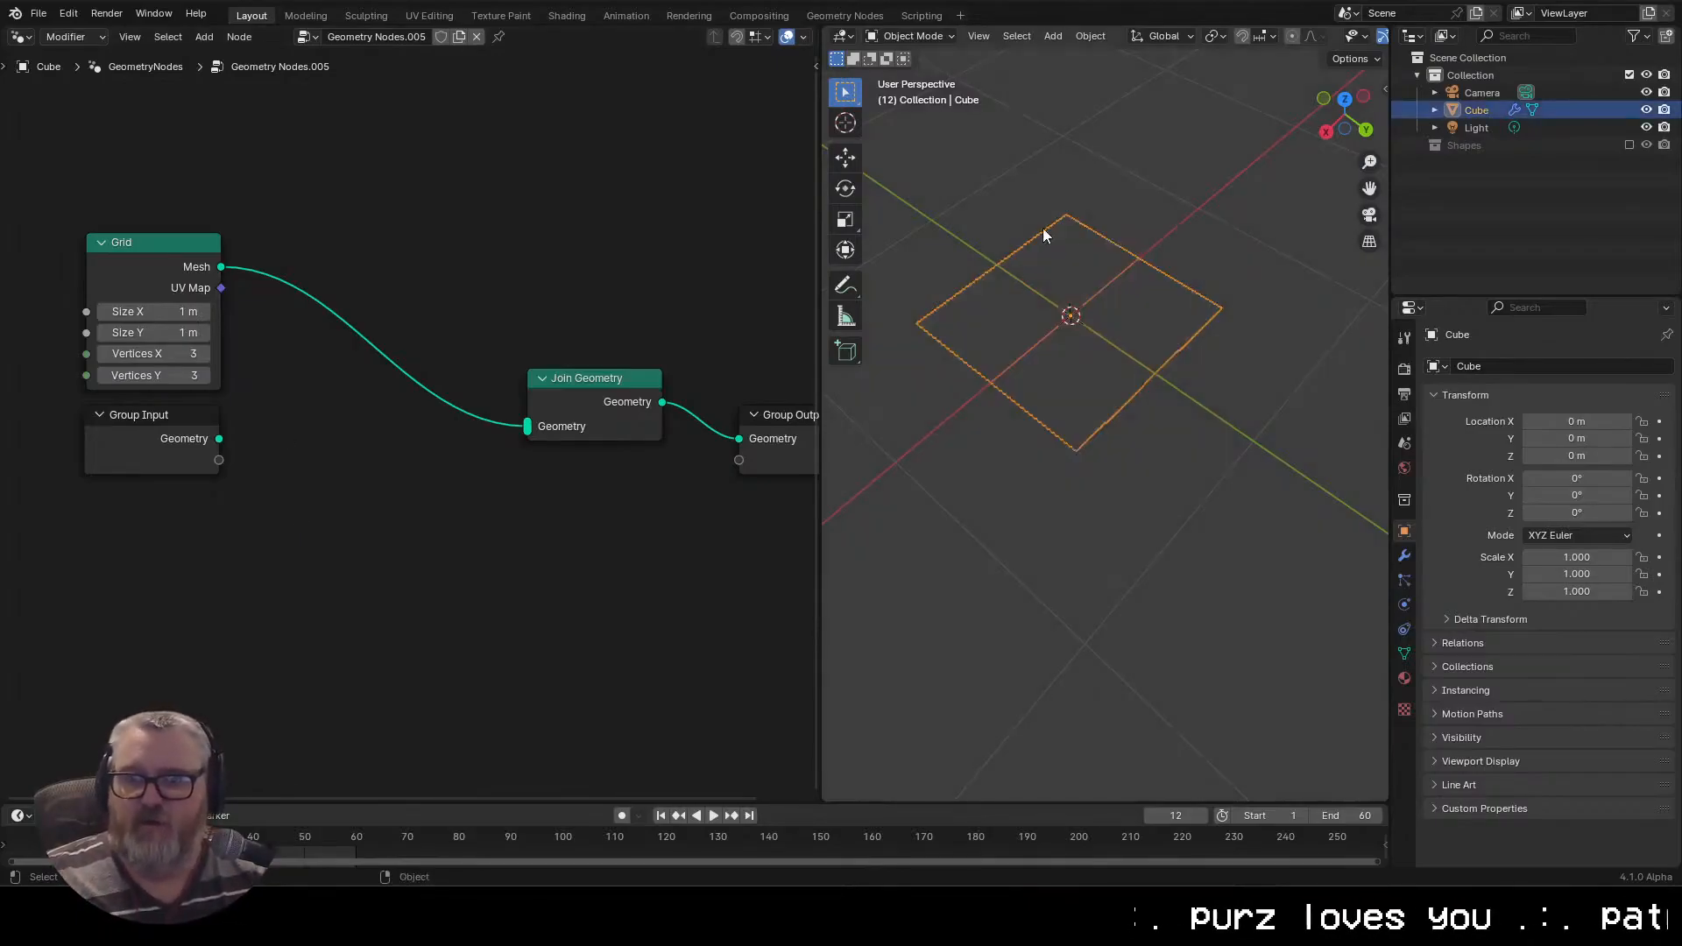
pyautogui.moveTo(1054, 200); pyautogui.dragTo(1260, 532)
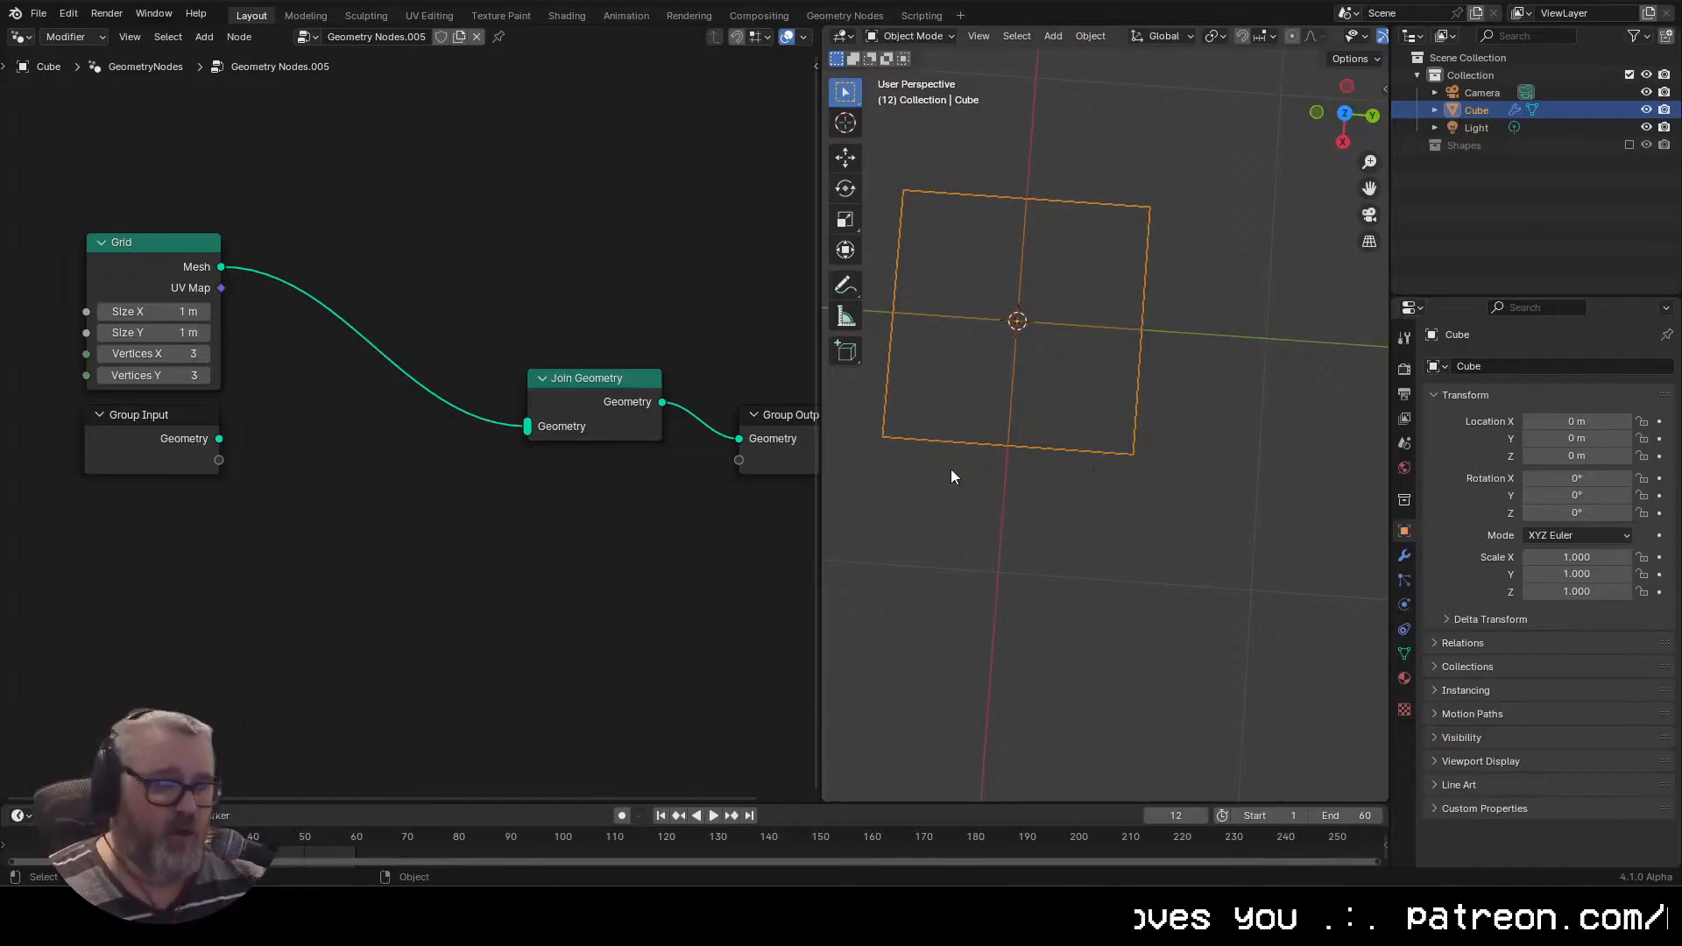
pyautogui.click(207, 351)
pyautogui.click(207, 375)
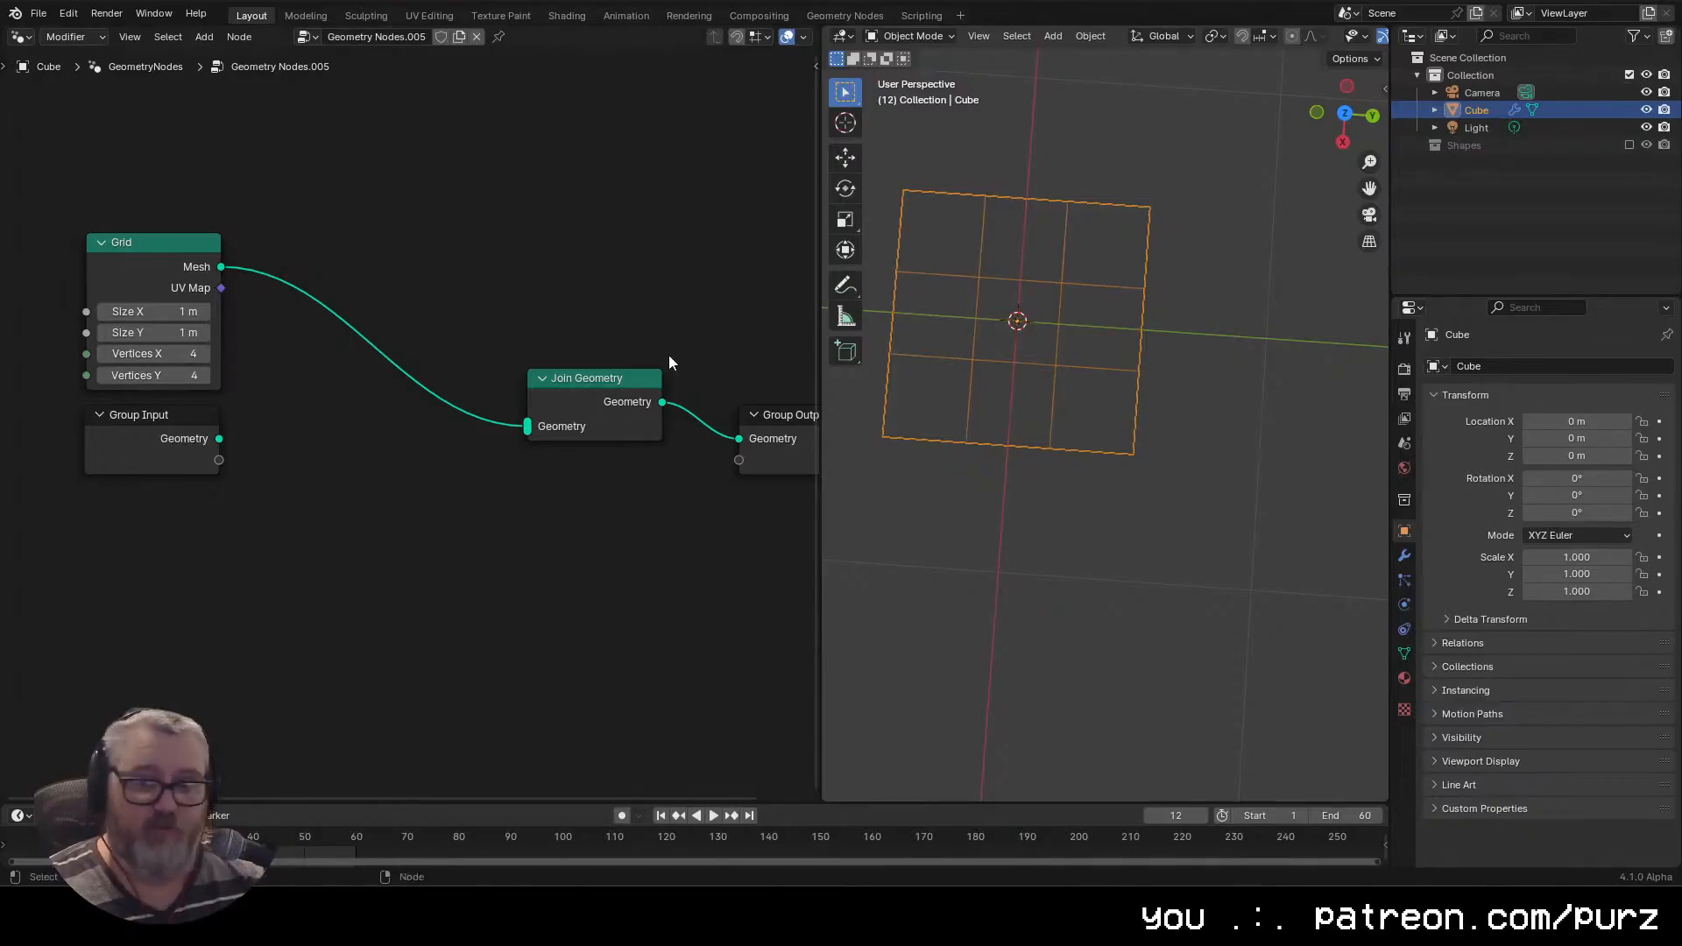
pyautogui.click(102, 354)
pyautogui.click(101, 375)
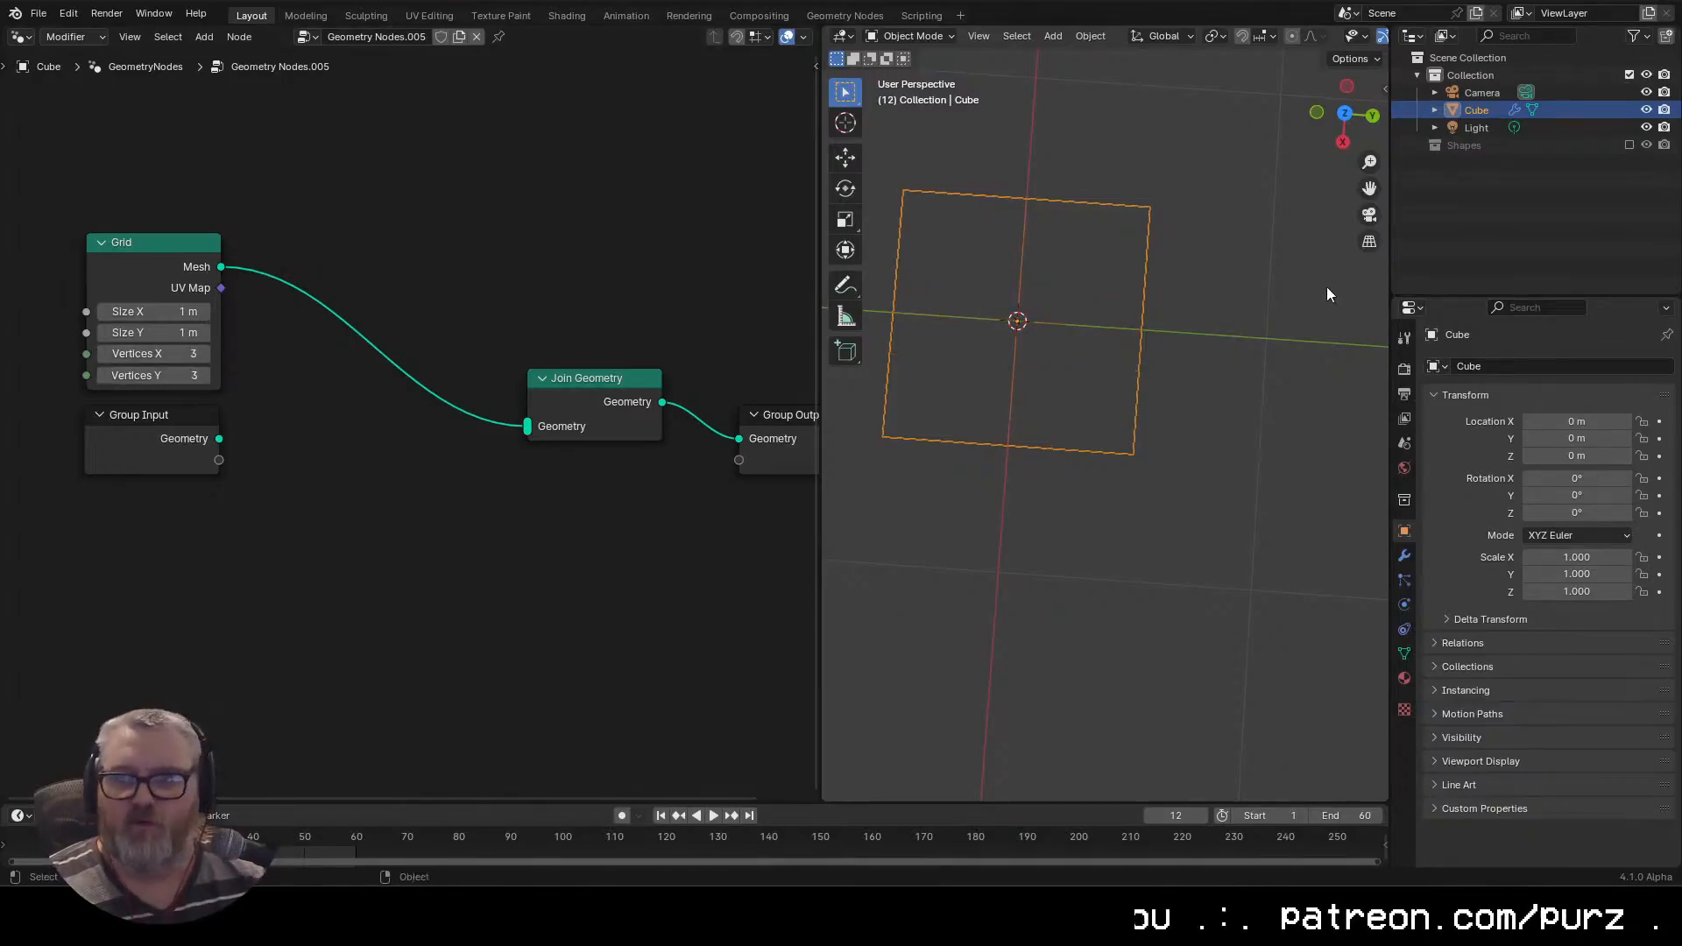
# Examine the original cube mesh around the grid in Edit Mode, and return to Object Mode
pyautogui.press('Tab')
pyautogui.scroll(-6, 1212, 414)
pyautogui.moveTo(1212, 415); pyautogui.dragTo(1096, 301)
pyautogui.hotkey('alt', 'a')
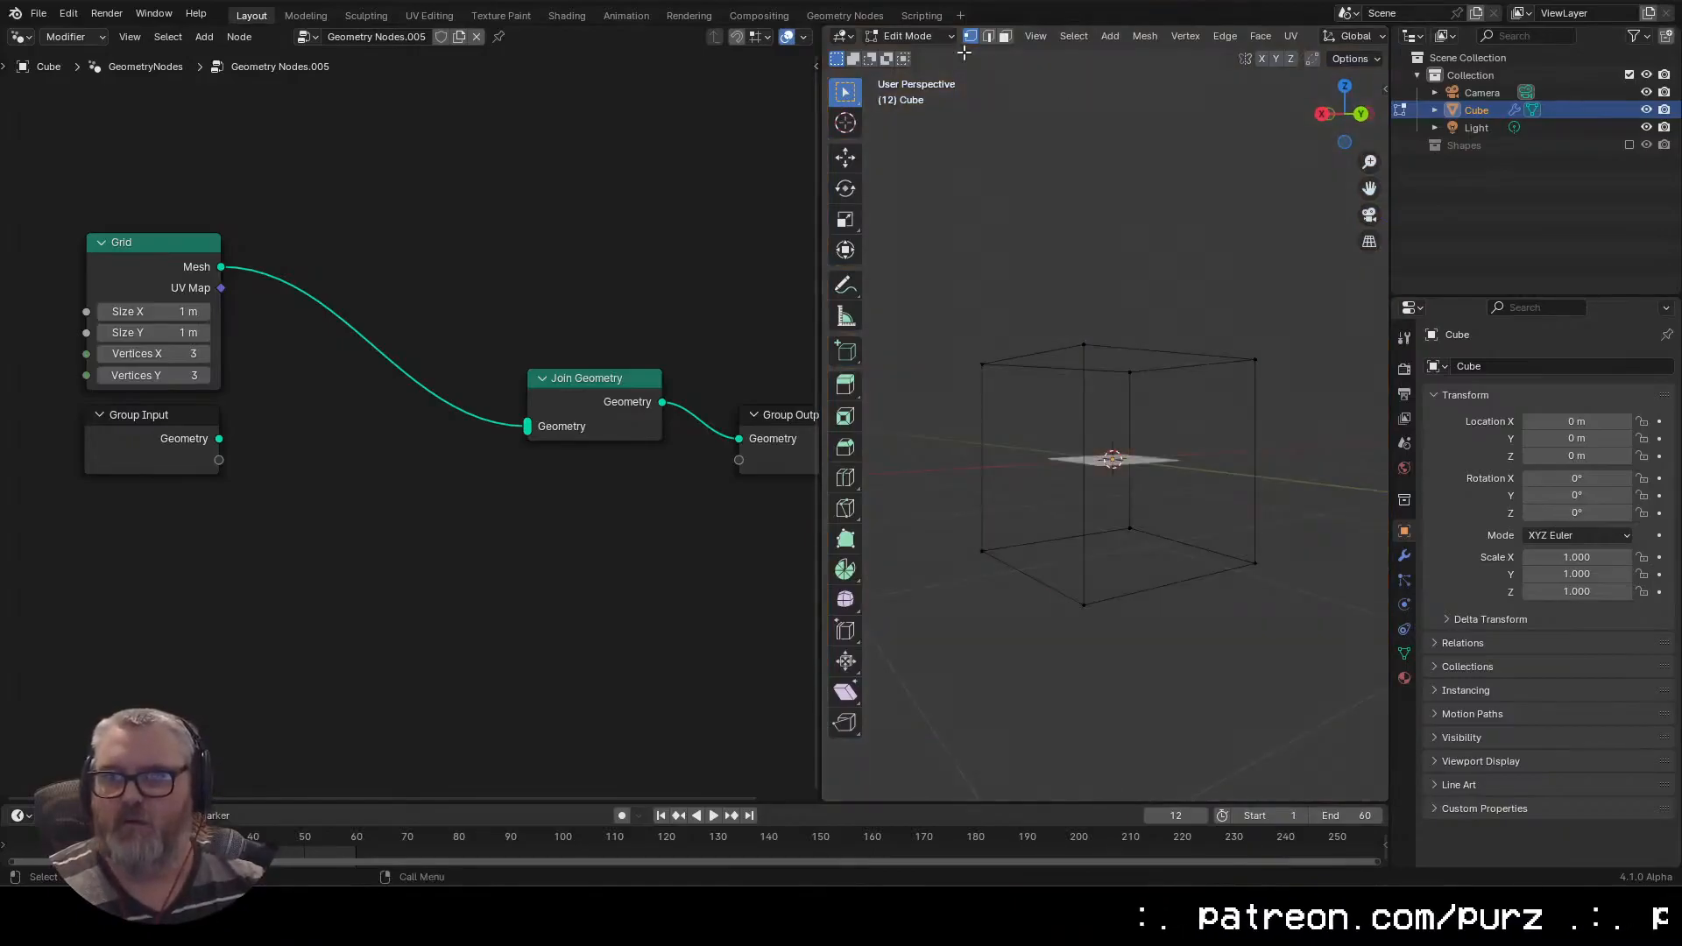
pyautogui.press('Tab')
pyautogui.moveTo(965, 55); pyautogui.dragTo(1223, 608)
pyautogui.scroll(3, 1230, 604)
pyautogui.rightClick(1227, 411)
# Add an Instance on Points node that takes the Grid's mesh as Points and sends its Instances to Join Geometry
pyautogui.hotkey('shift', 'a')
pyautogui.write('instance on')
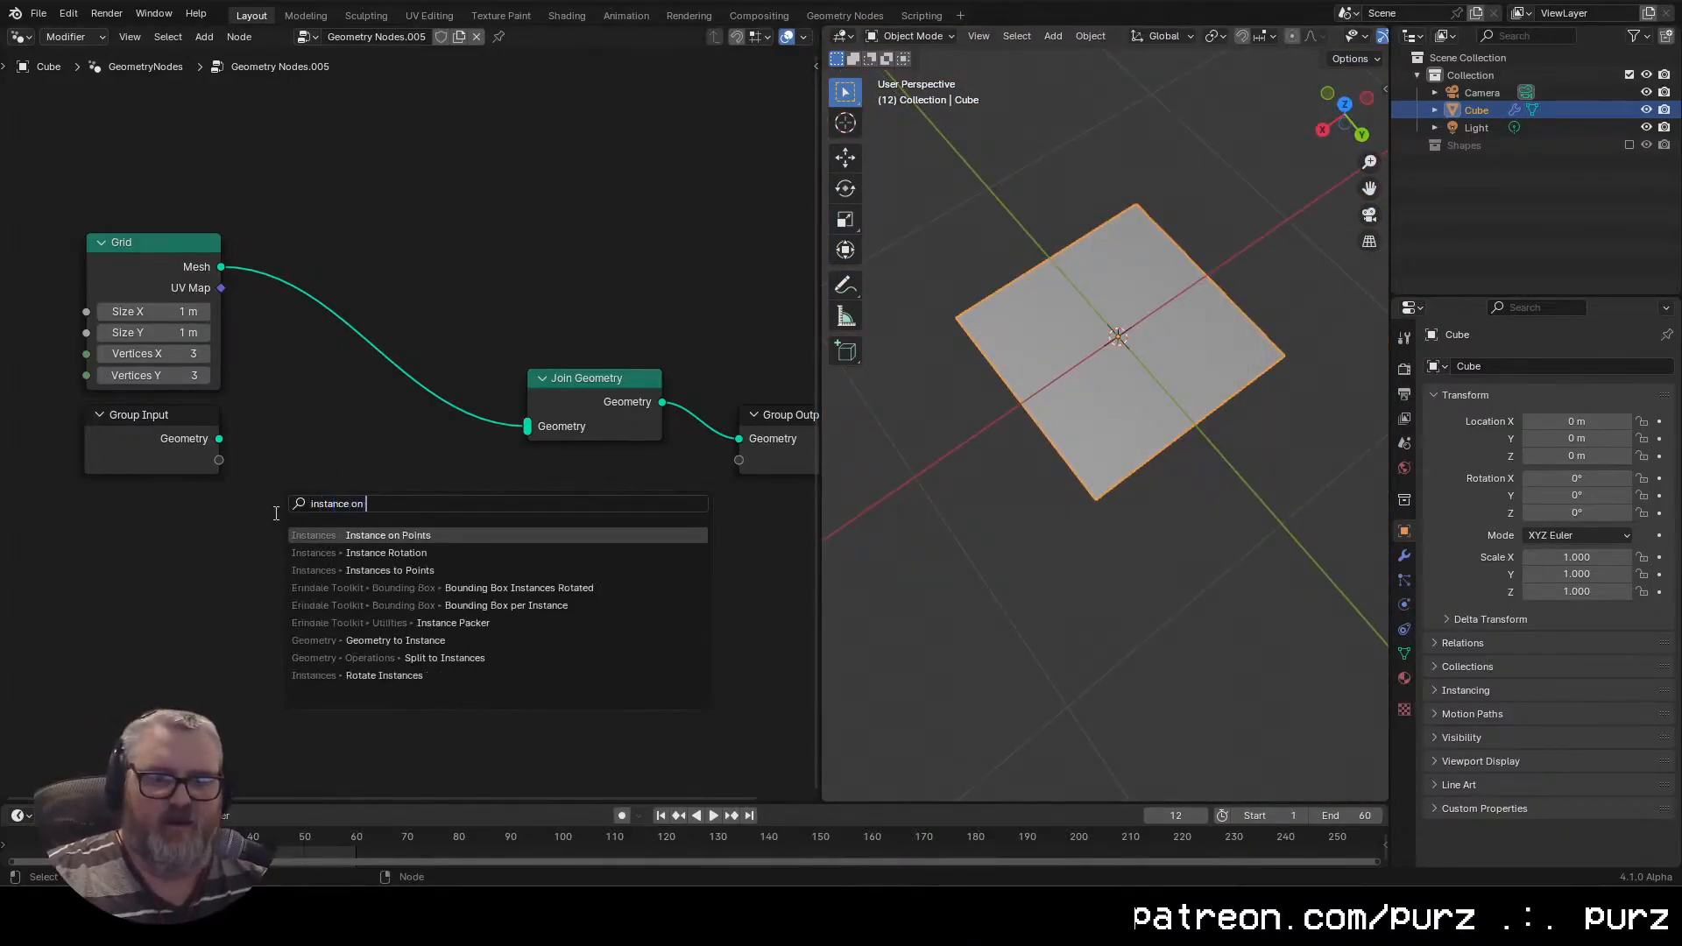
pyautogui.press('Return')
pyautogui.click(292, 436)
pyautogui.moveTo(426, 470); pyautogui.dragTo(527, 426)
pyautogui.moveTo(220, 268); pyautogui.dragTo(291, 494)
# Feed the Instance input from a Collection Info node set to Shapes, with Separate Children and Reset Children enabled
pyautogui.moveTo(292, 536); pyautogui.dragTo(73, 638)
pyautogui.write('collec')
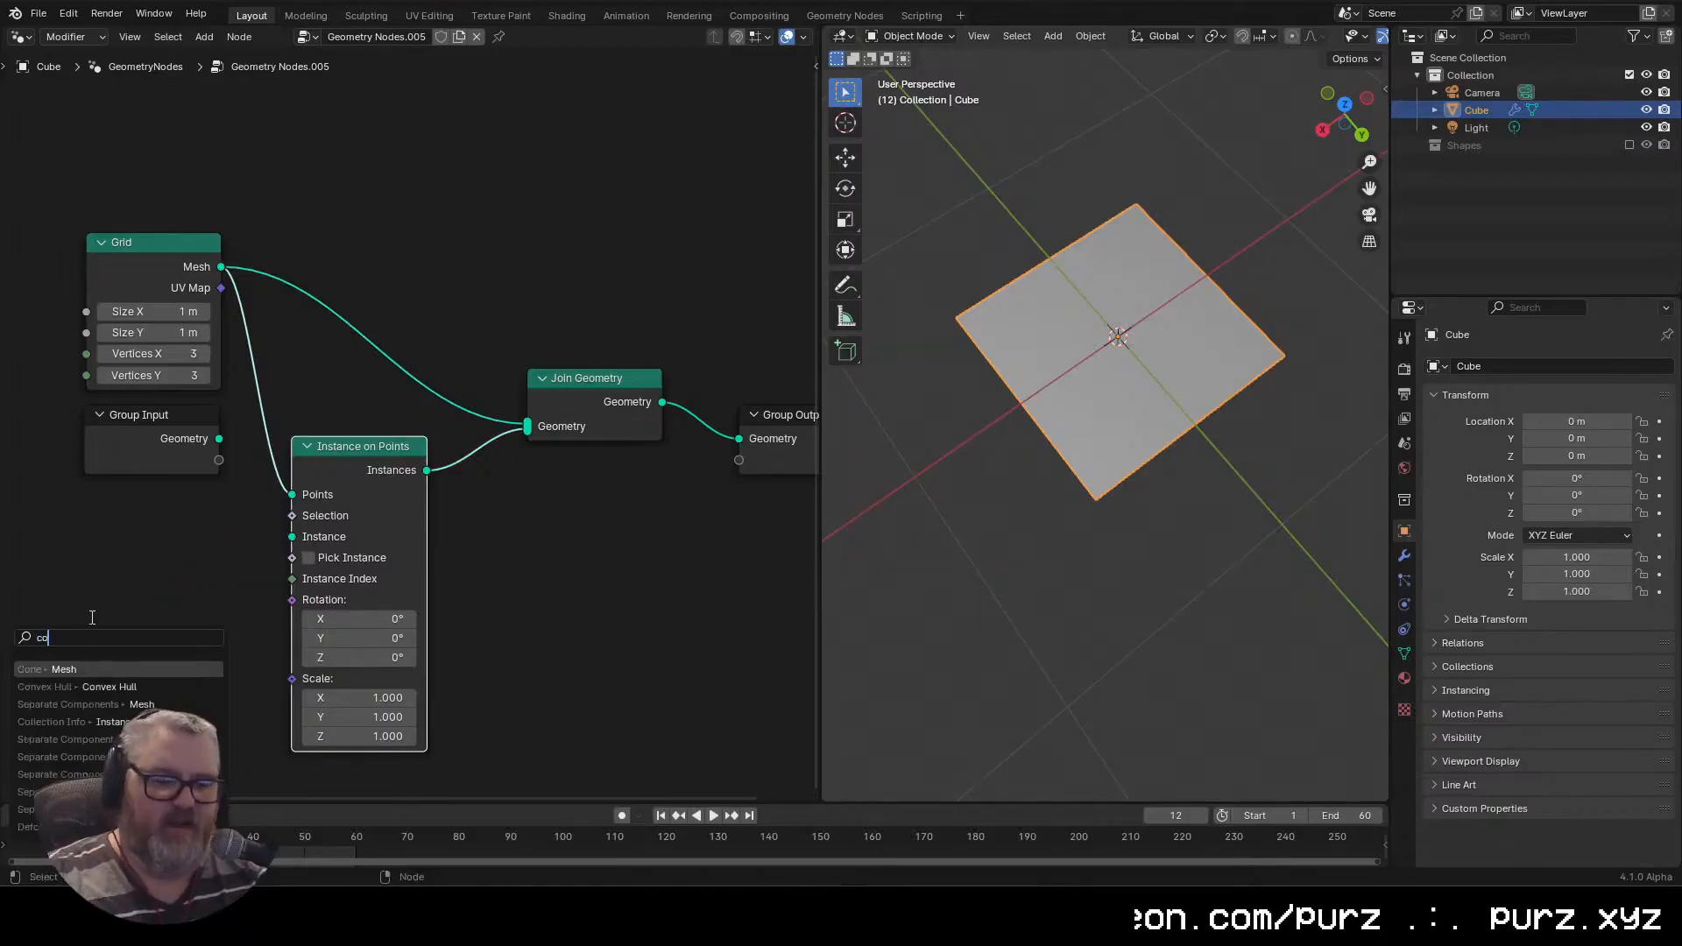
pyautogui.press('Return')
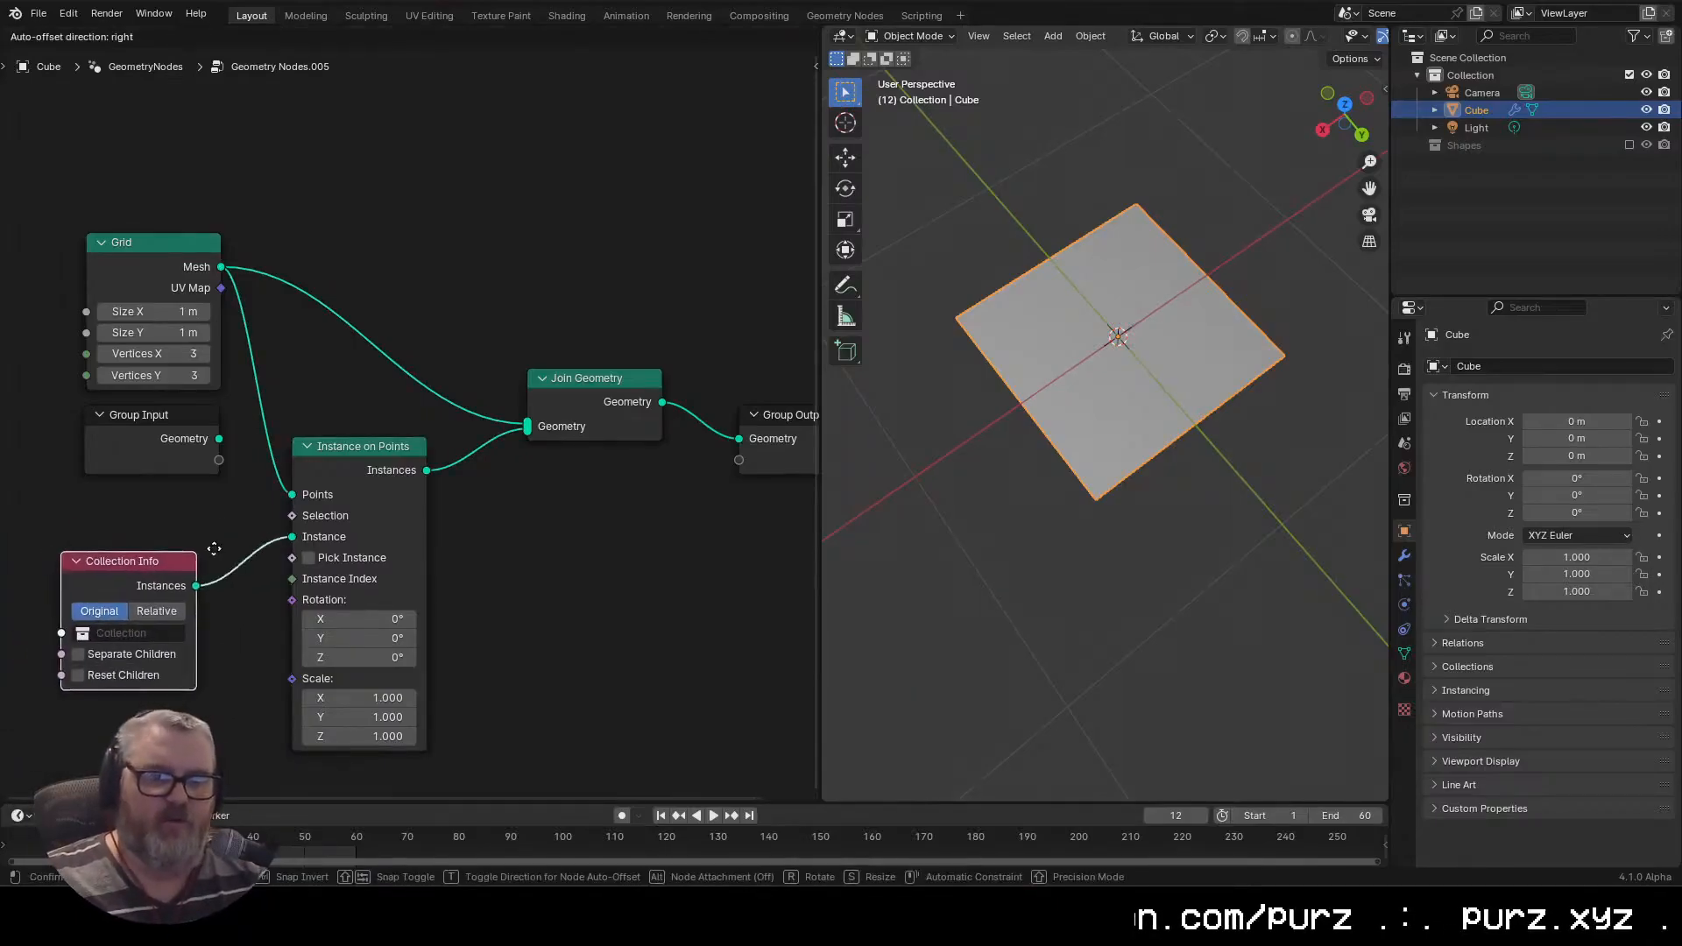
pyautogui.click(150, 598)
pyautogui.click(151, 599)
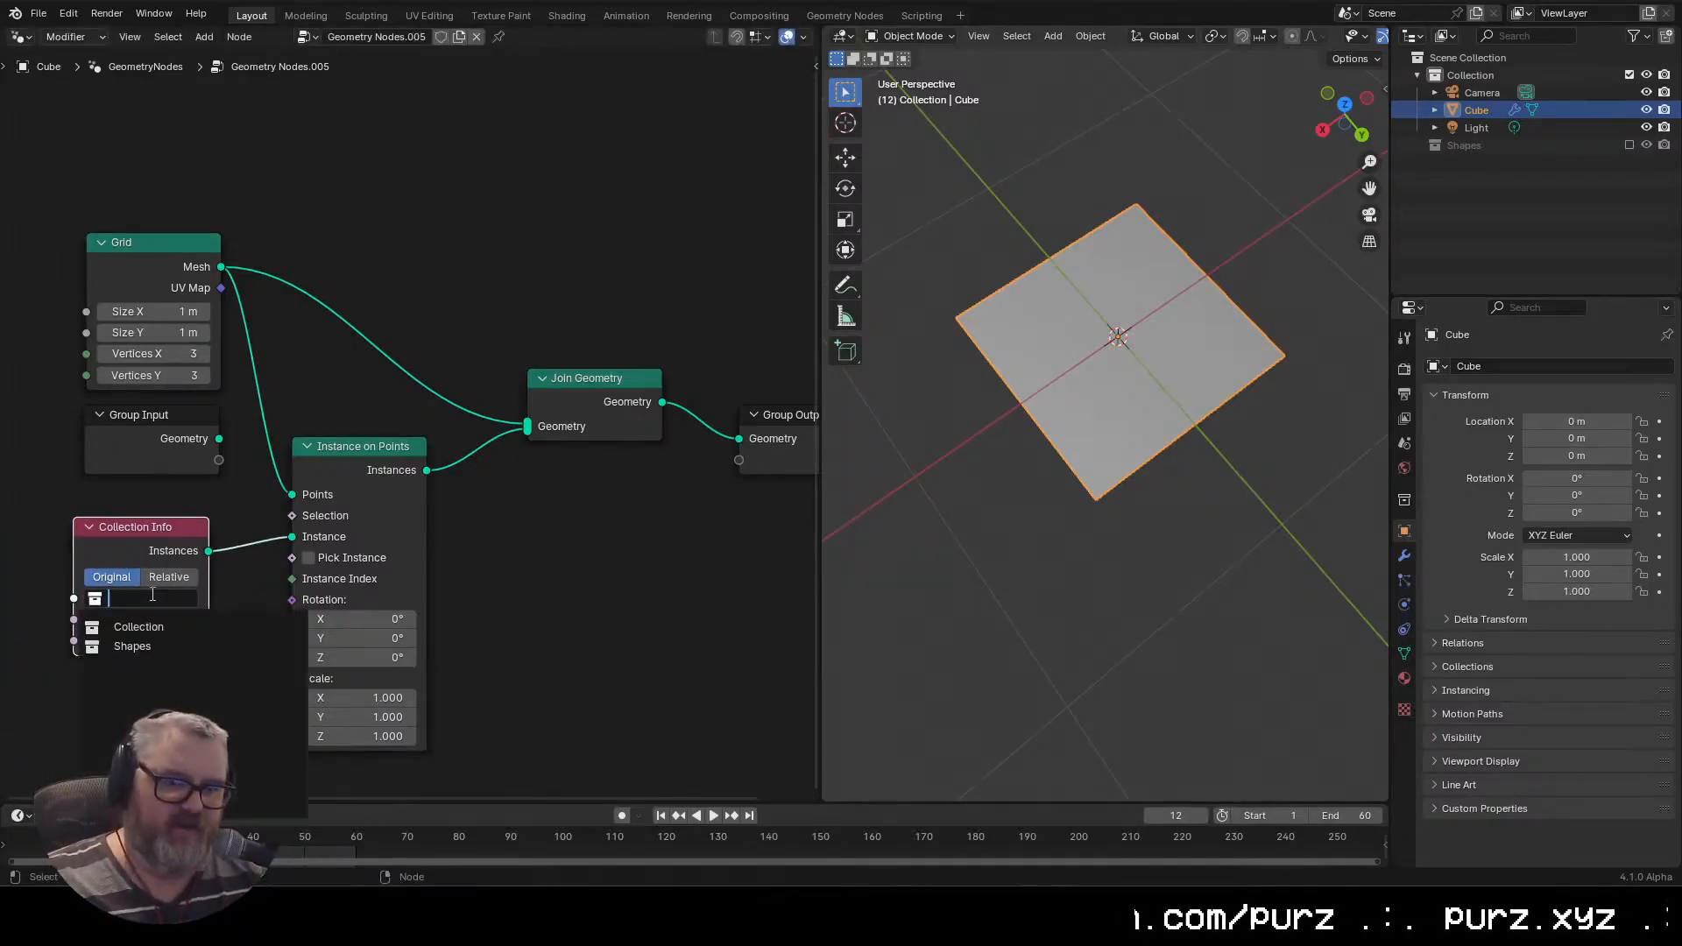
pyautogui.click(136, 647)
pyautogui.click(117, 621)
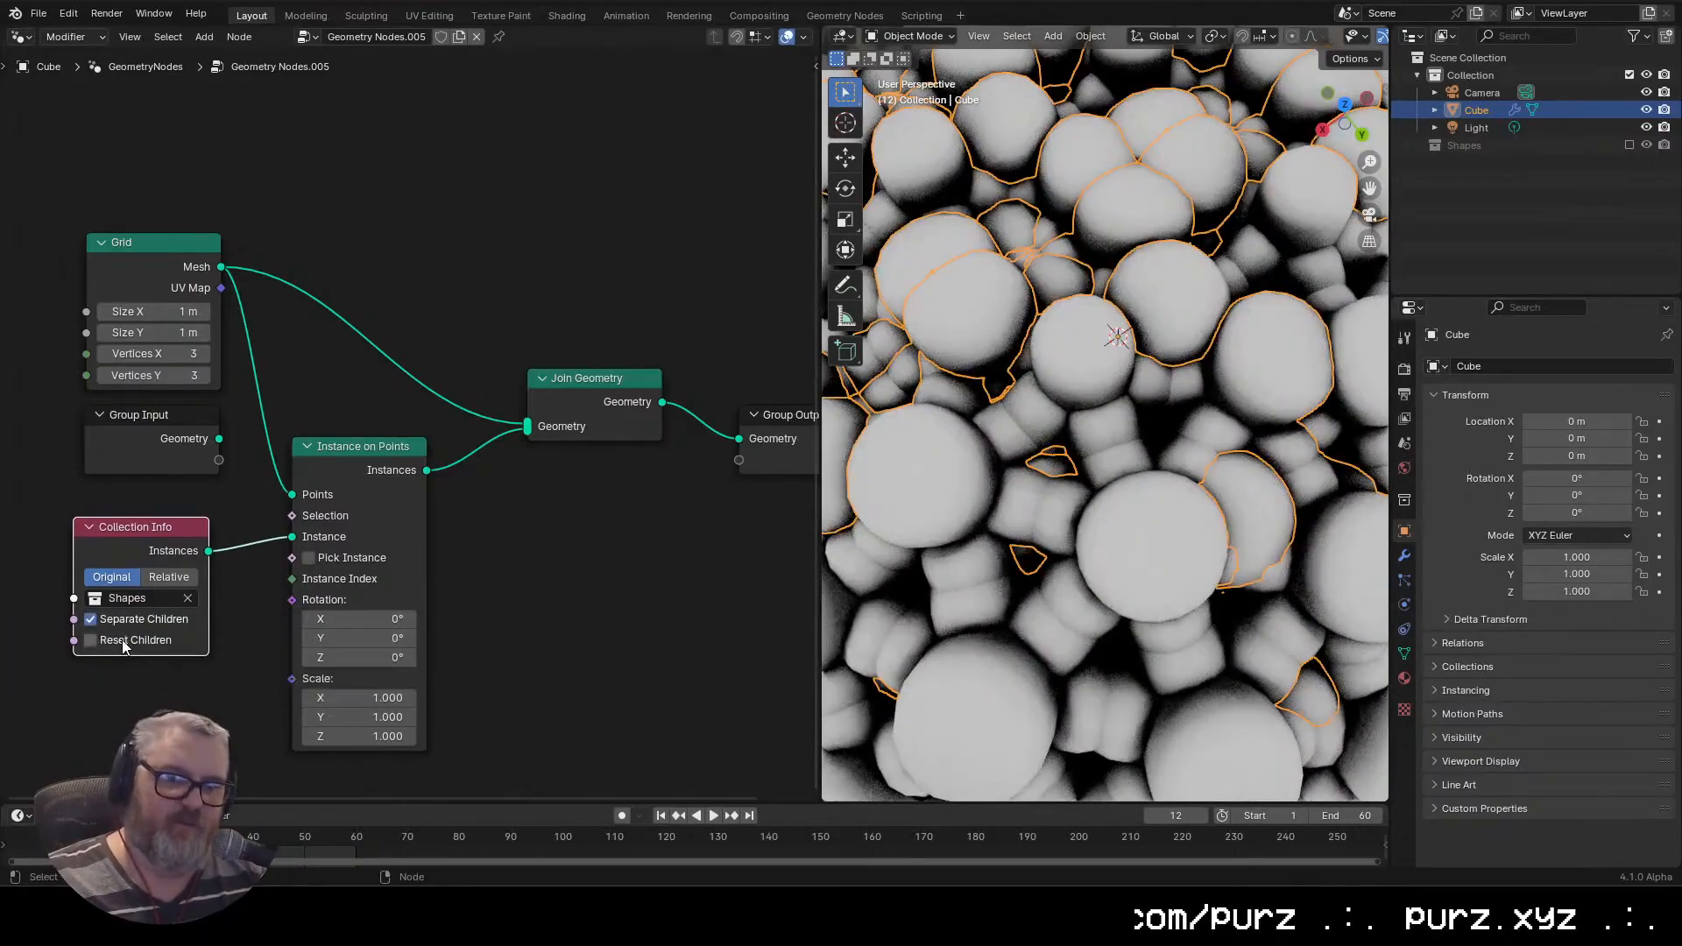
pyautogui.click(117, 641)
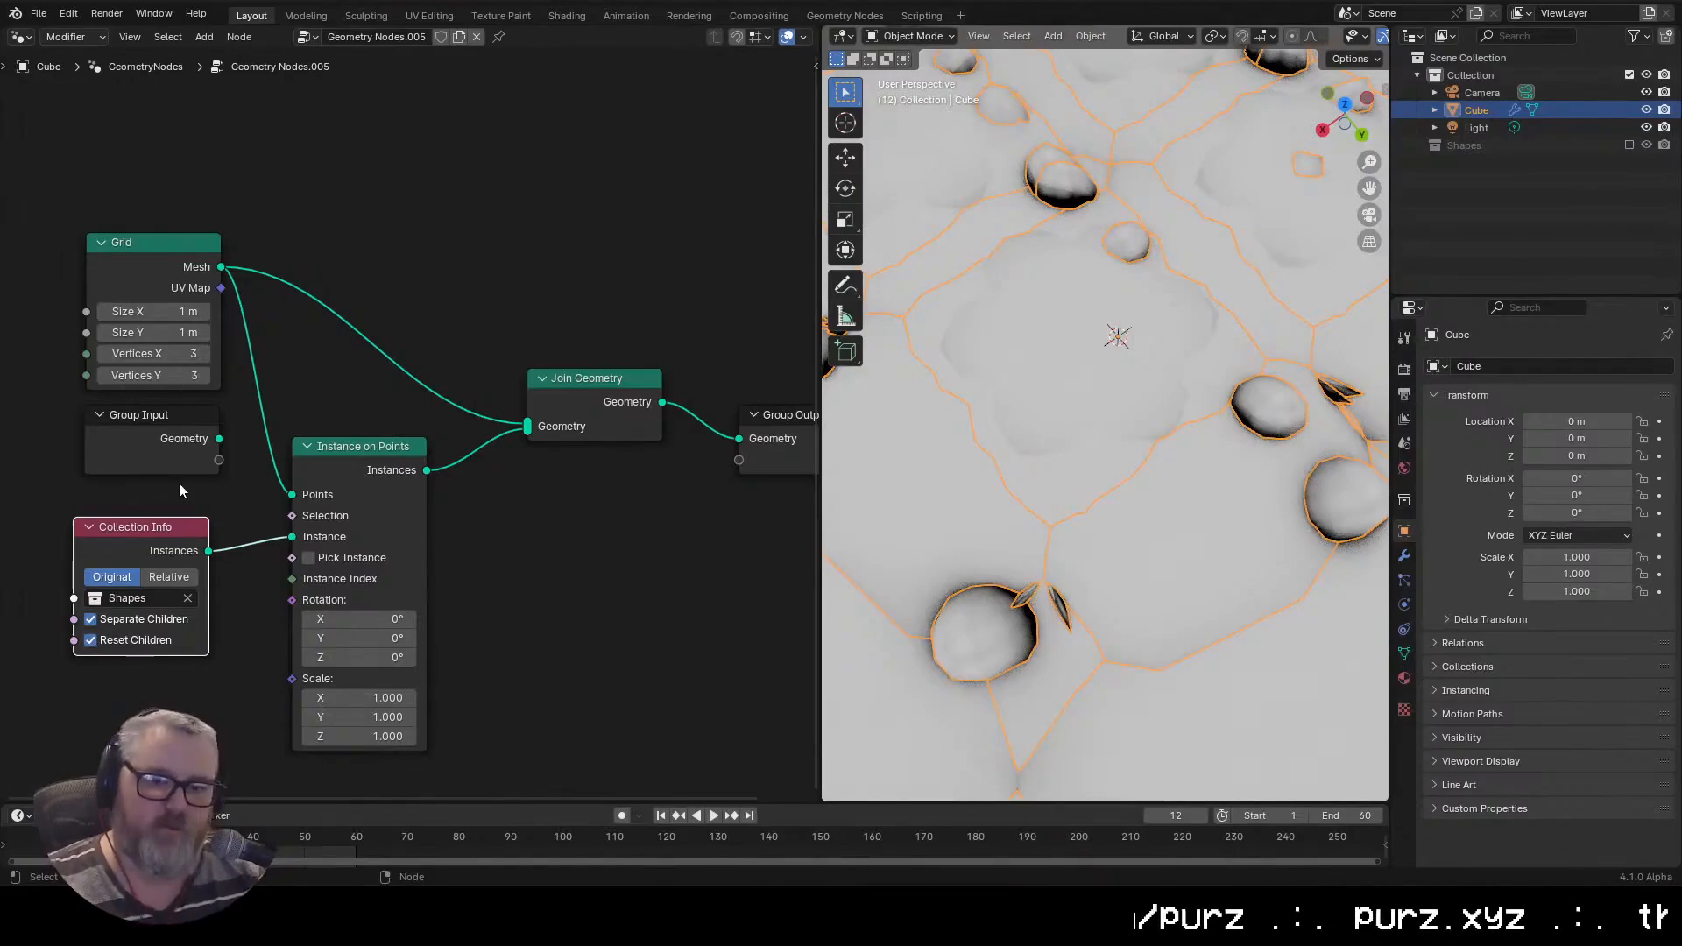
# Enable Pick Instance on the Instance on Points node and set its X, Y and Z scale to 0.100
pyautogui.click(308, 558)
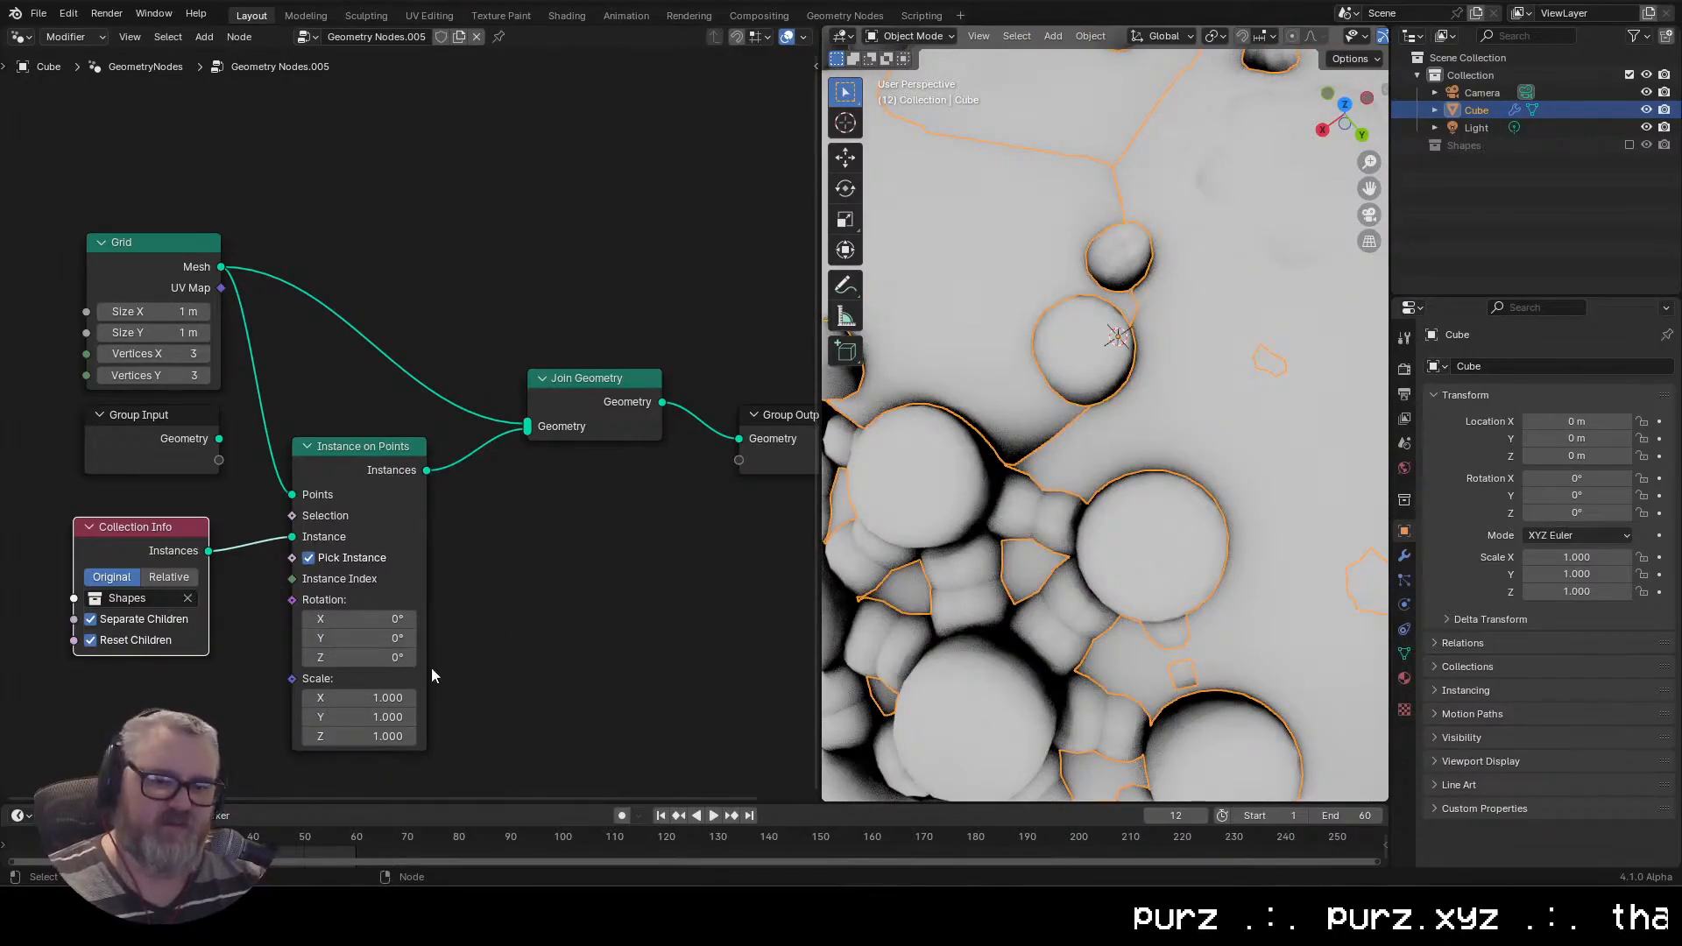
pyautogui.scroll(-2, 447, 660)
pyautogui.moveTo(360, 465); pyautogui.dragTo(355, 437)
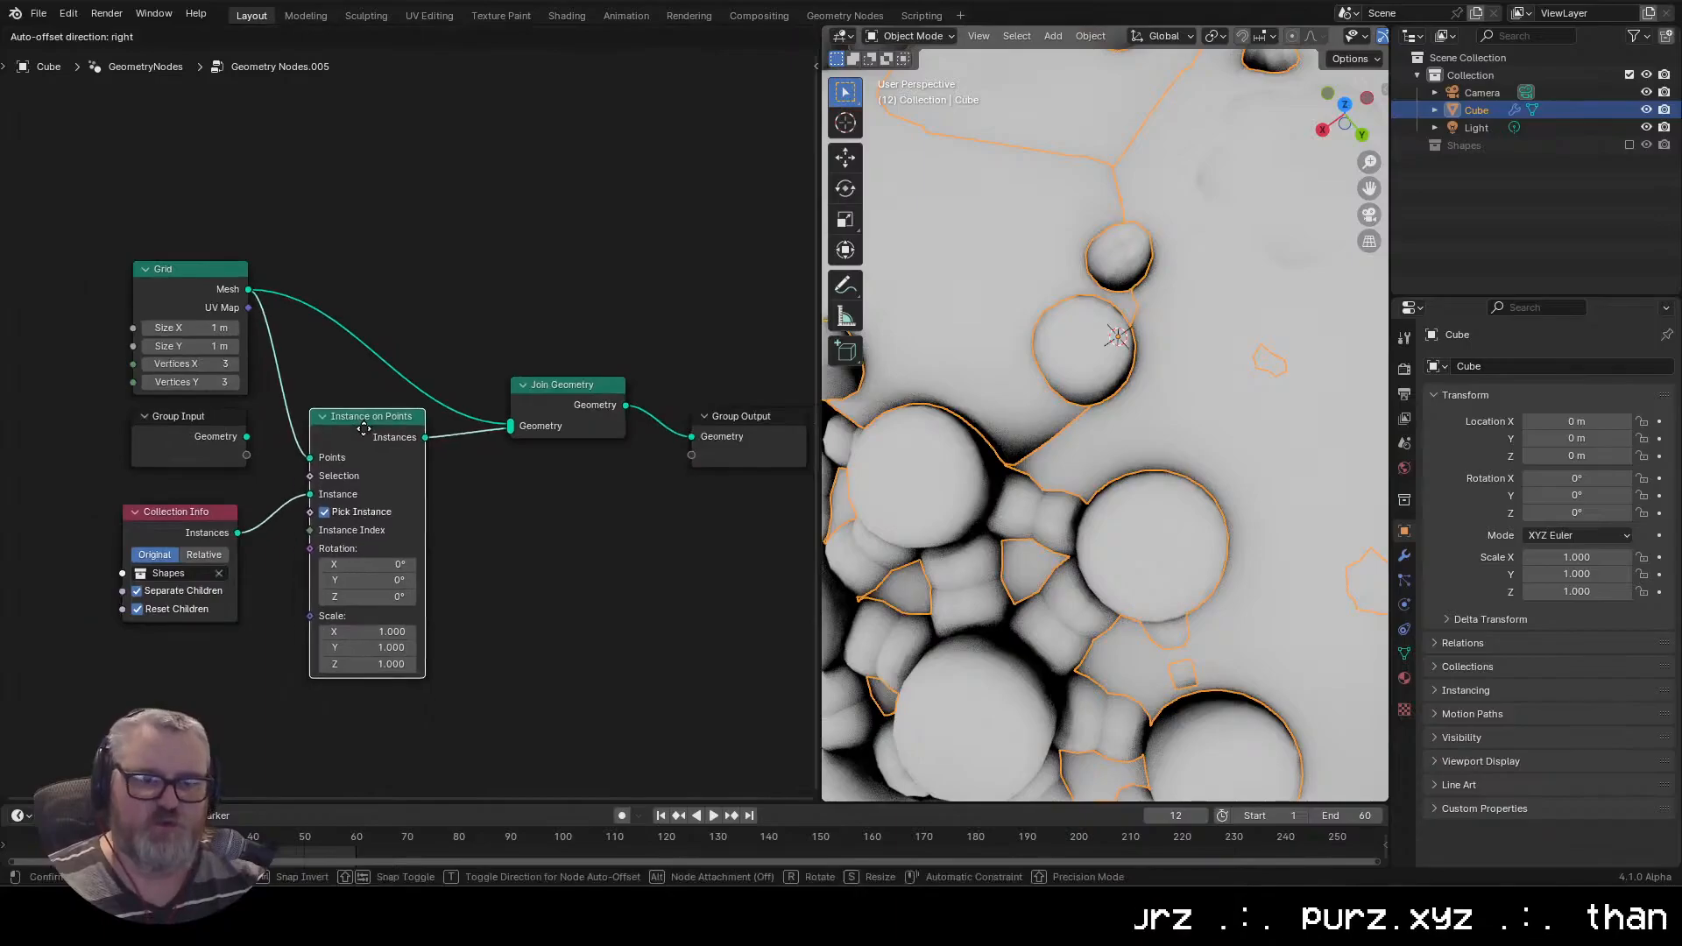
pyautogui.moveTo(359, 631); pyautogui.dragTo(283, 663)
pyautogui.hotkey('alt', 'a')
pyautogui.press('KP_7')
pyautogui.moveTo(1261, 476); pyautogui.dragTo(1086, 368)
pyautogui.scroll(3, 1318, 419)
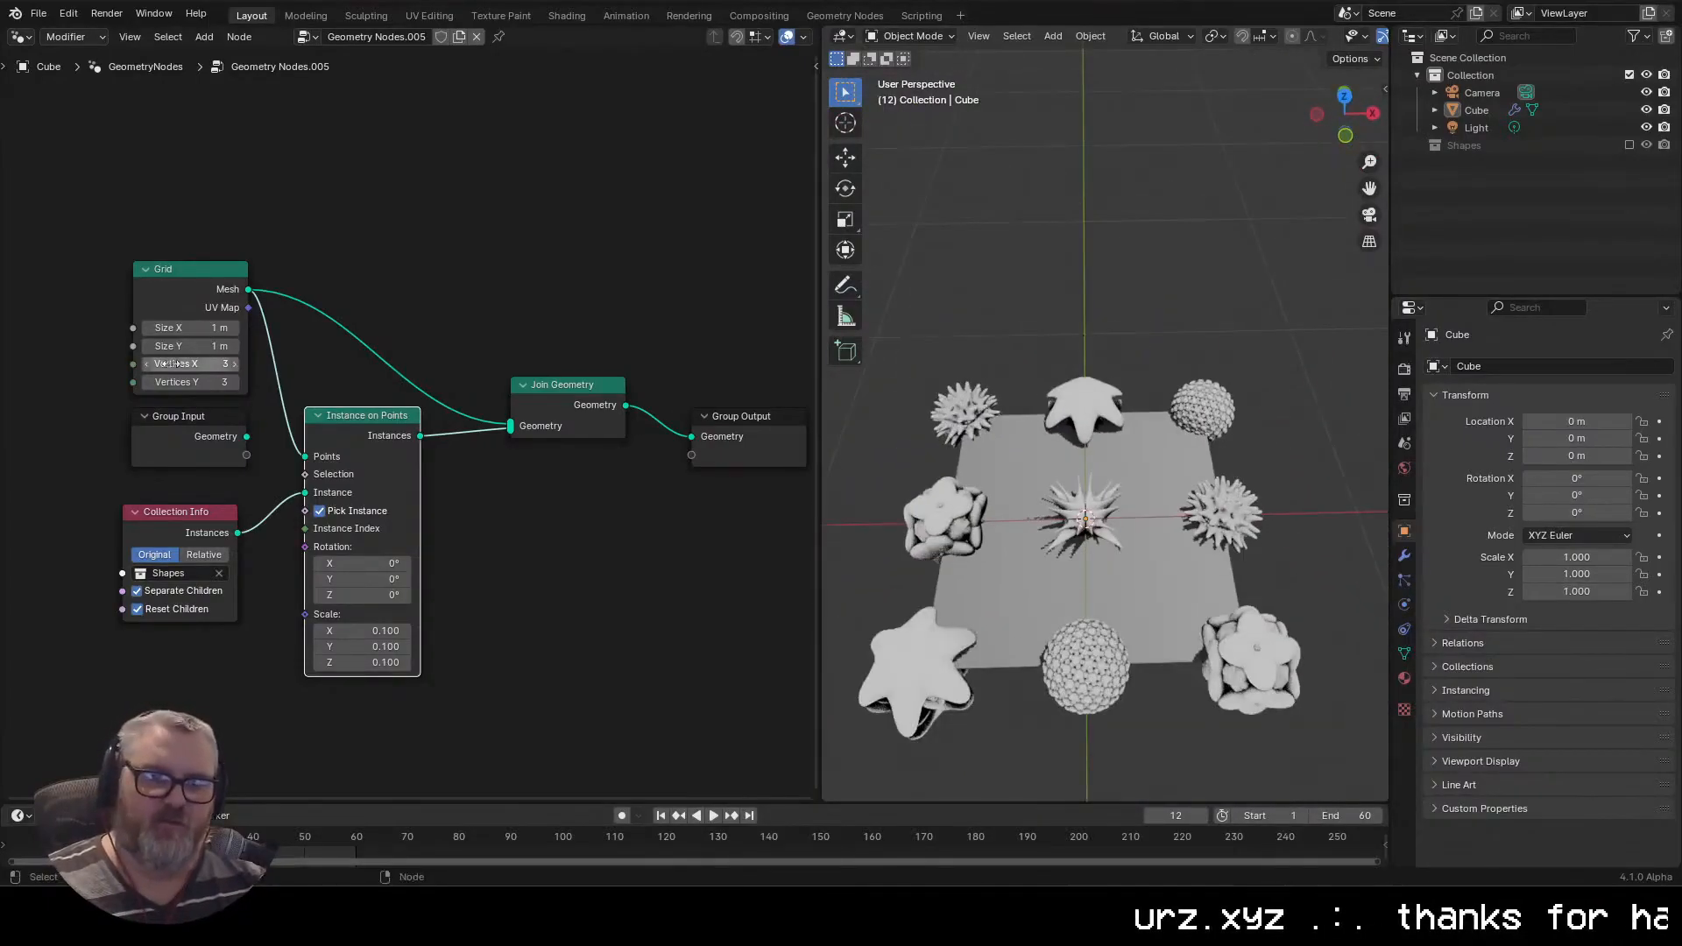
# Increase the Grid node's Vertices X and Vertices Y to 4
pyautogui.click(236, 370)
pyautogui.click(235, 384)
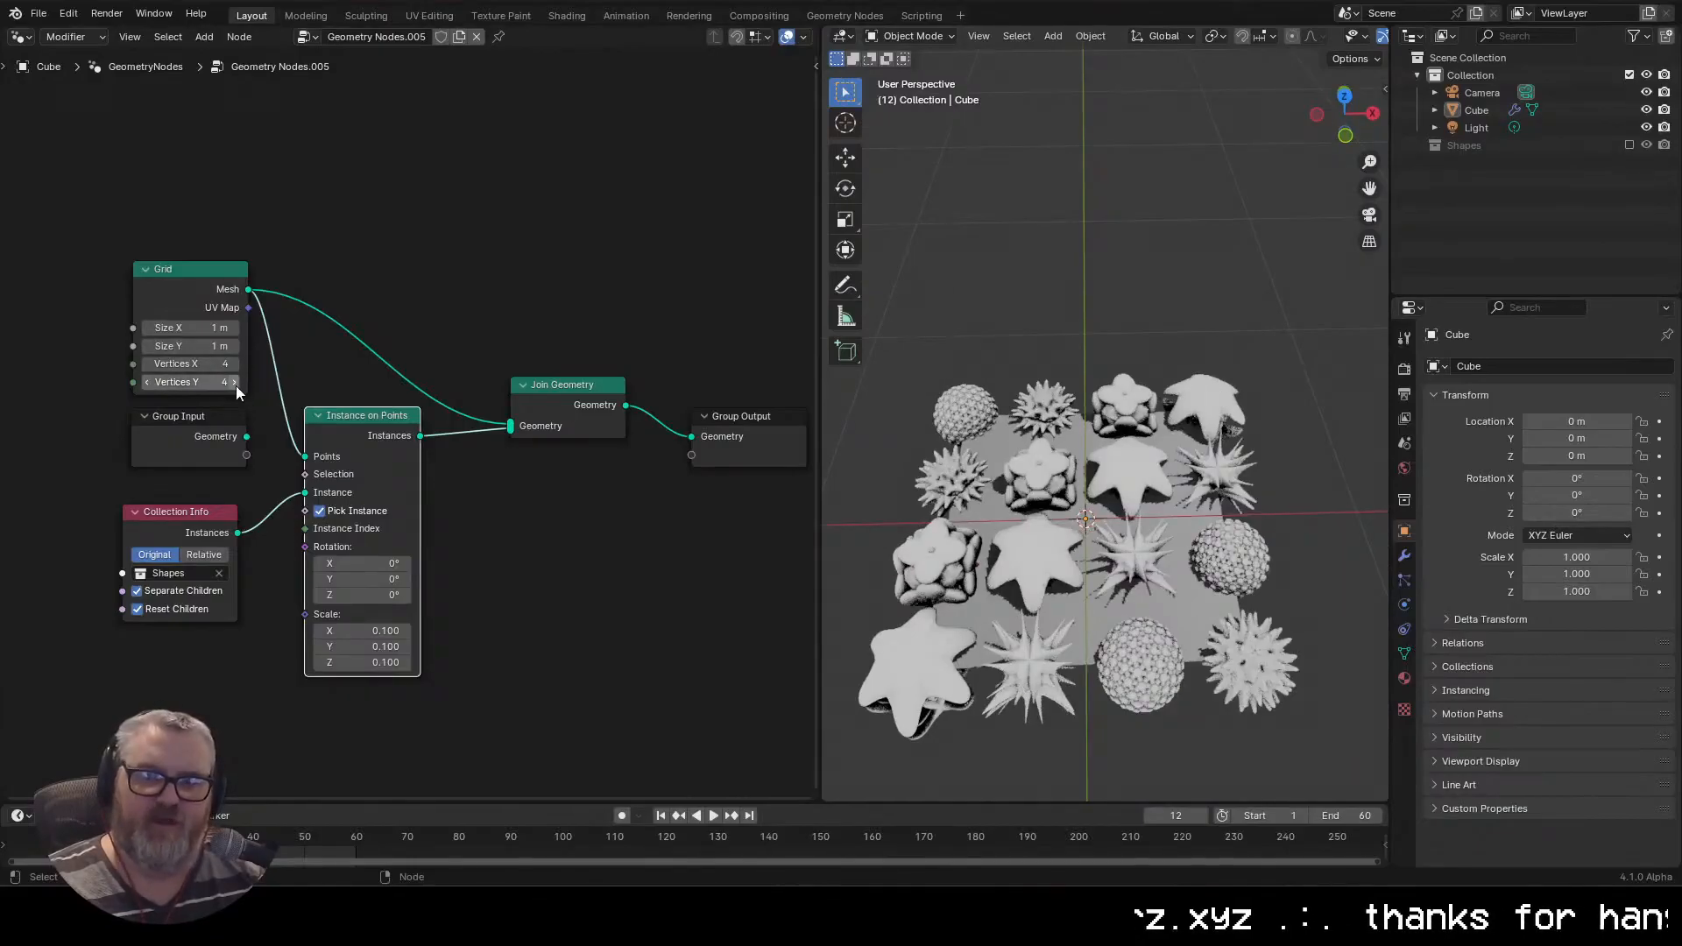
pyautogui.moveTo(968, 405); pyautogui.dragTo(876, 355)
# Set the Grid node's Size X and Y to 4 m and its Vertices X and Y to 16
pyautogui.moveTo(187, 328); pyautogui.dragTo(223, 382)
pyautogui.write('2')
pyautogui.press('Return')
pyautogui.write('4')
pyautogui.press('Return')
pyautogui.write('16')
pyautogui.press('Return')
pyautogui.press('KP_7')
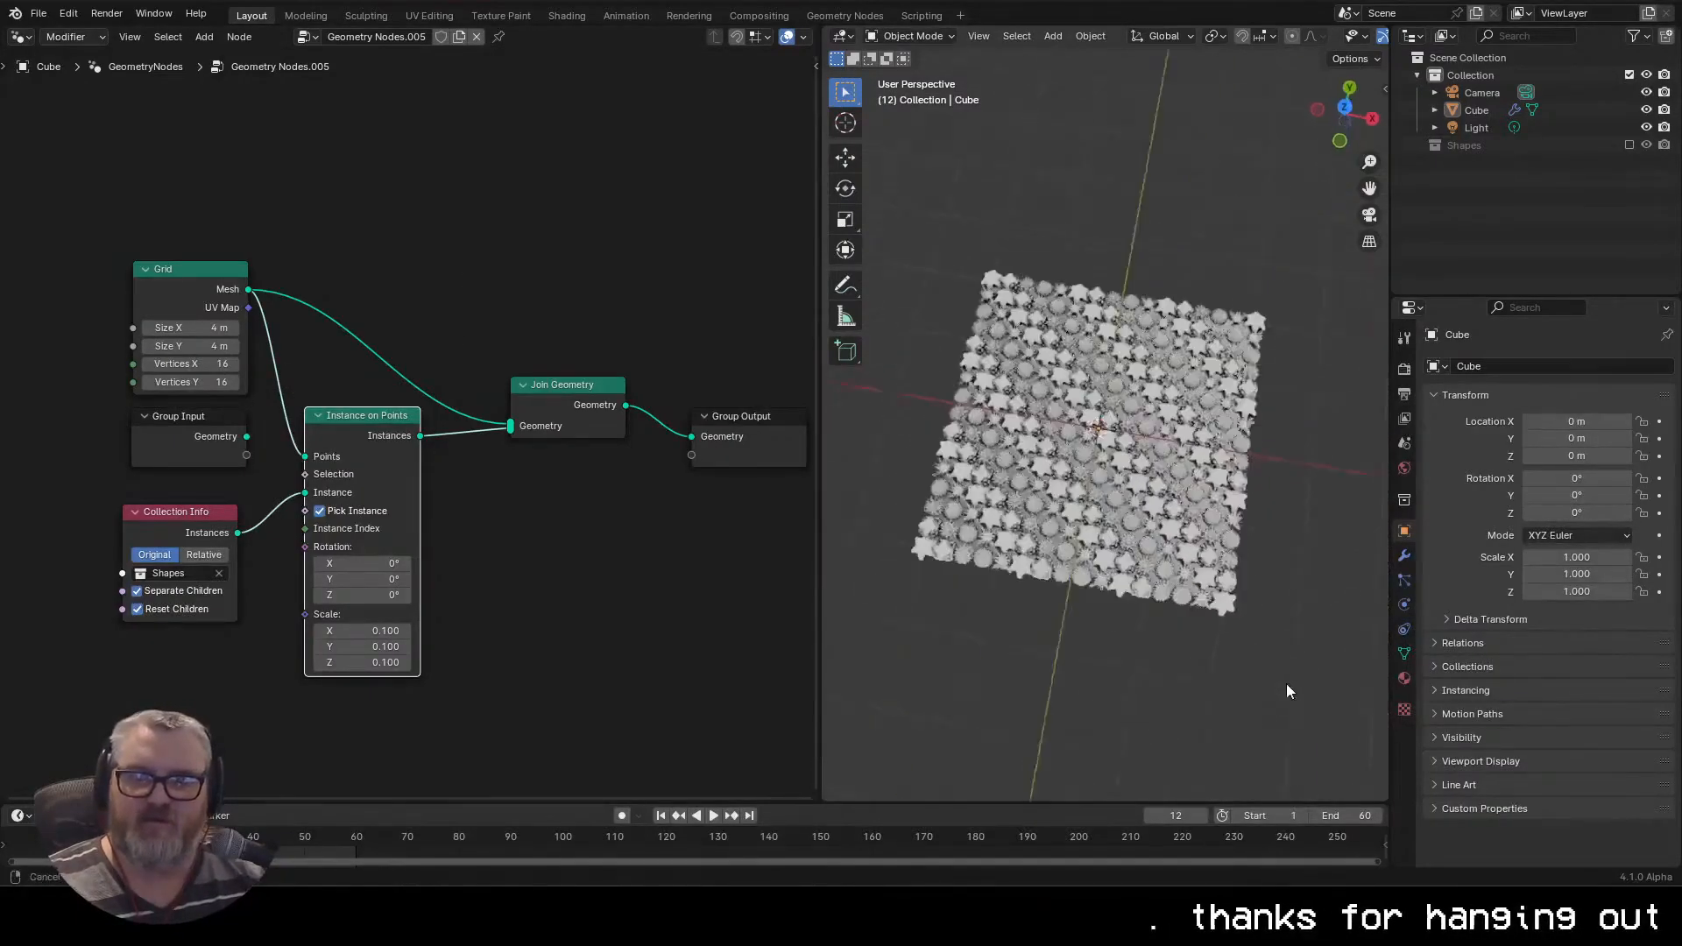
pyautogui.click(484, 585)
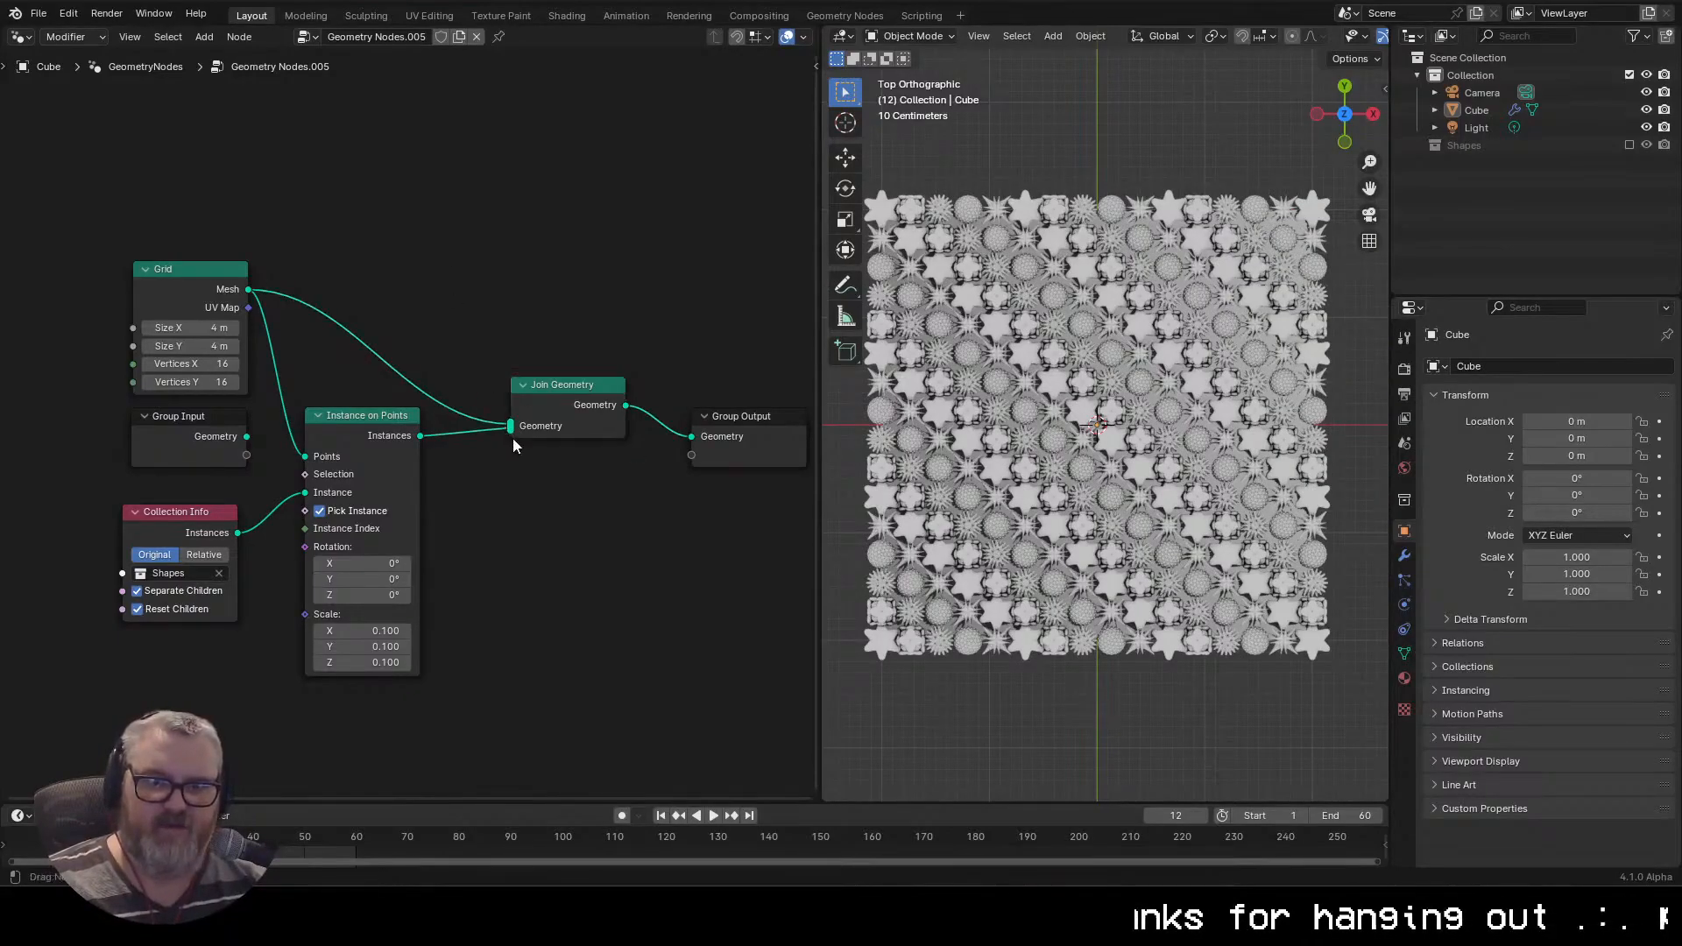
# Disconnect the Grid's mesh from Join Geometry so that only the instances feed it, and inspect the instanced shapes
pyautogui.moveTo(507, 426); pyautogui.dragTo(552, 246)
pyautogui.scroll(-4, 1154, 640)
pyautogui.moveTo(1154, 640); pyautogui.dragTo(1042, 666)
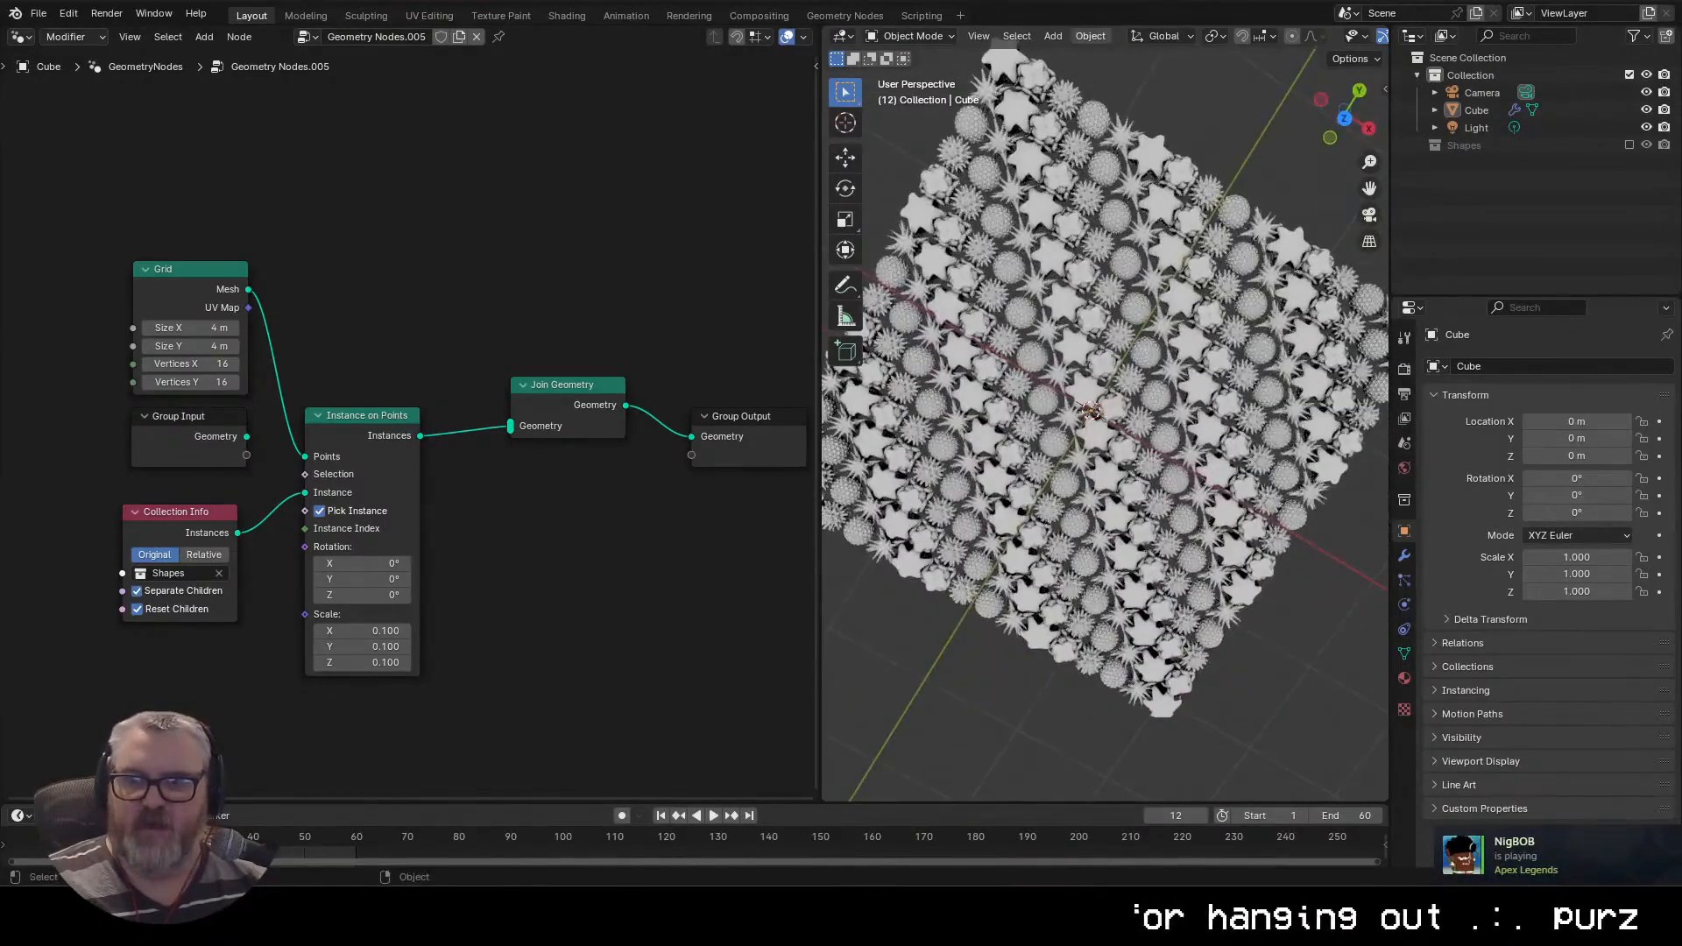
pyautogui.click(1345, 117)
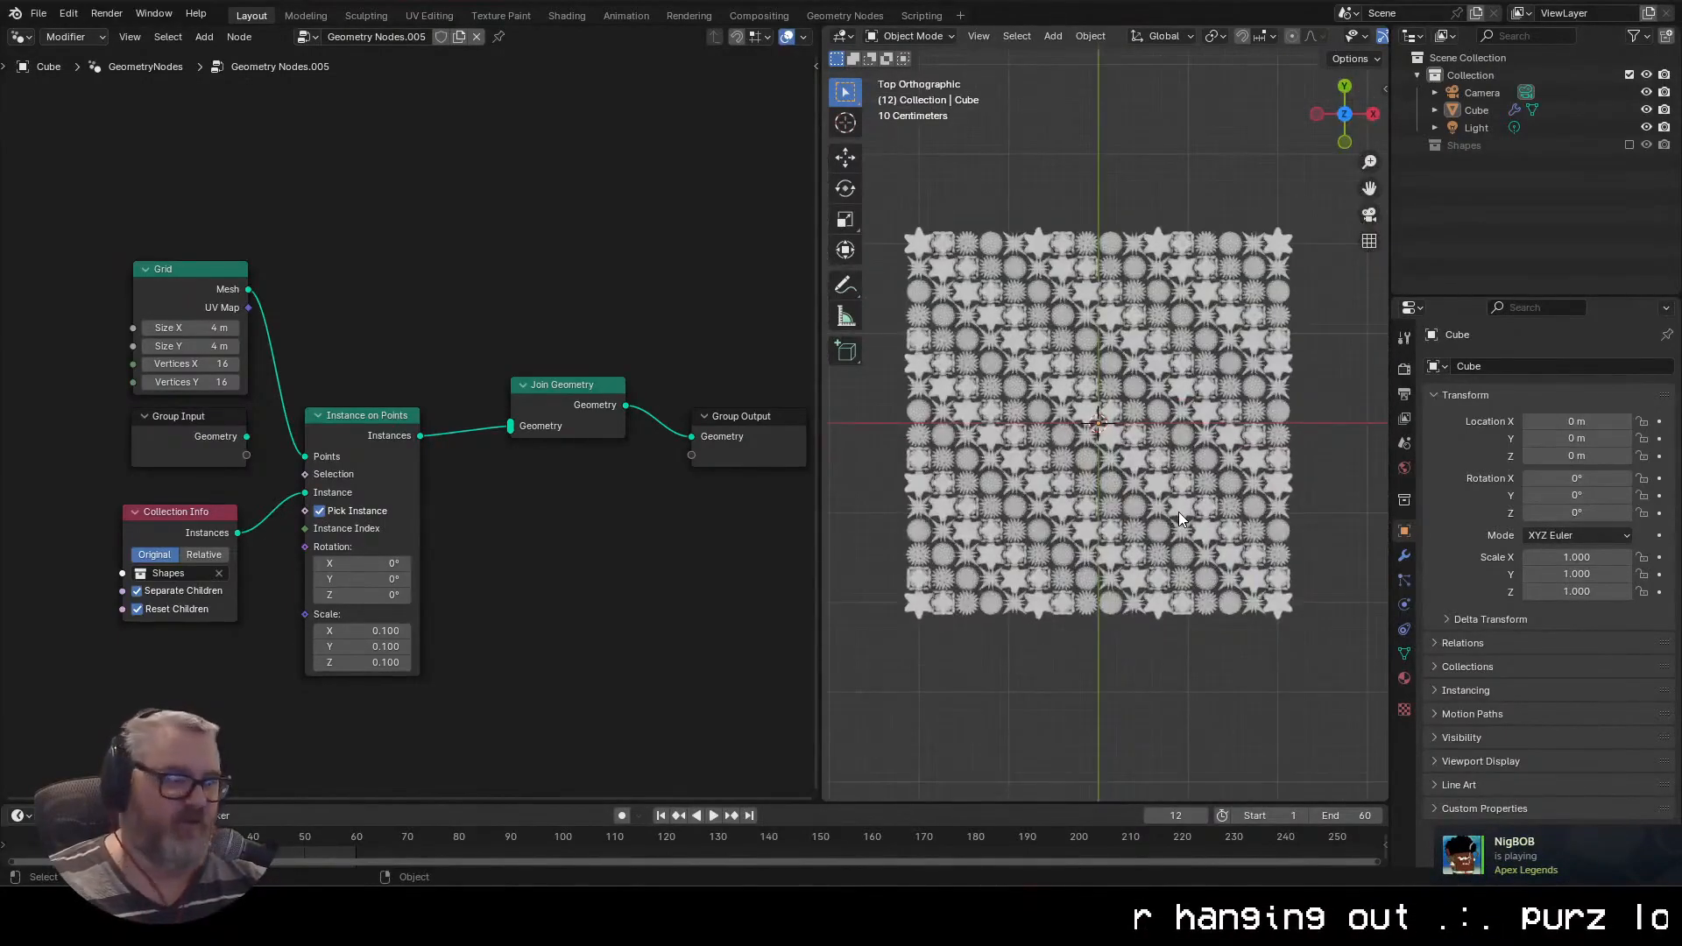
pyautogui.moveTo(1222, 729); pyautogui.dragTo(1164, 607)
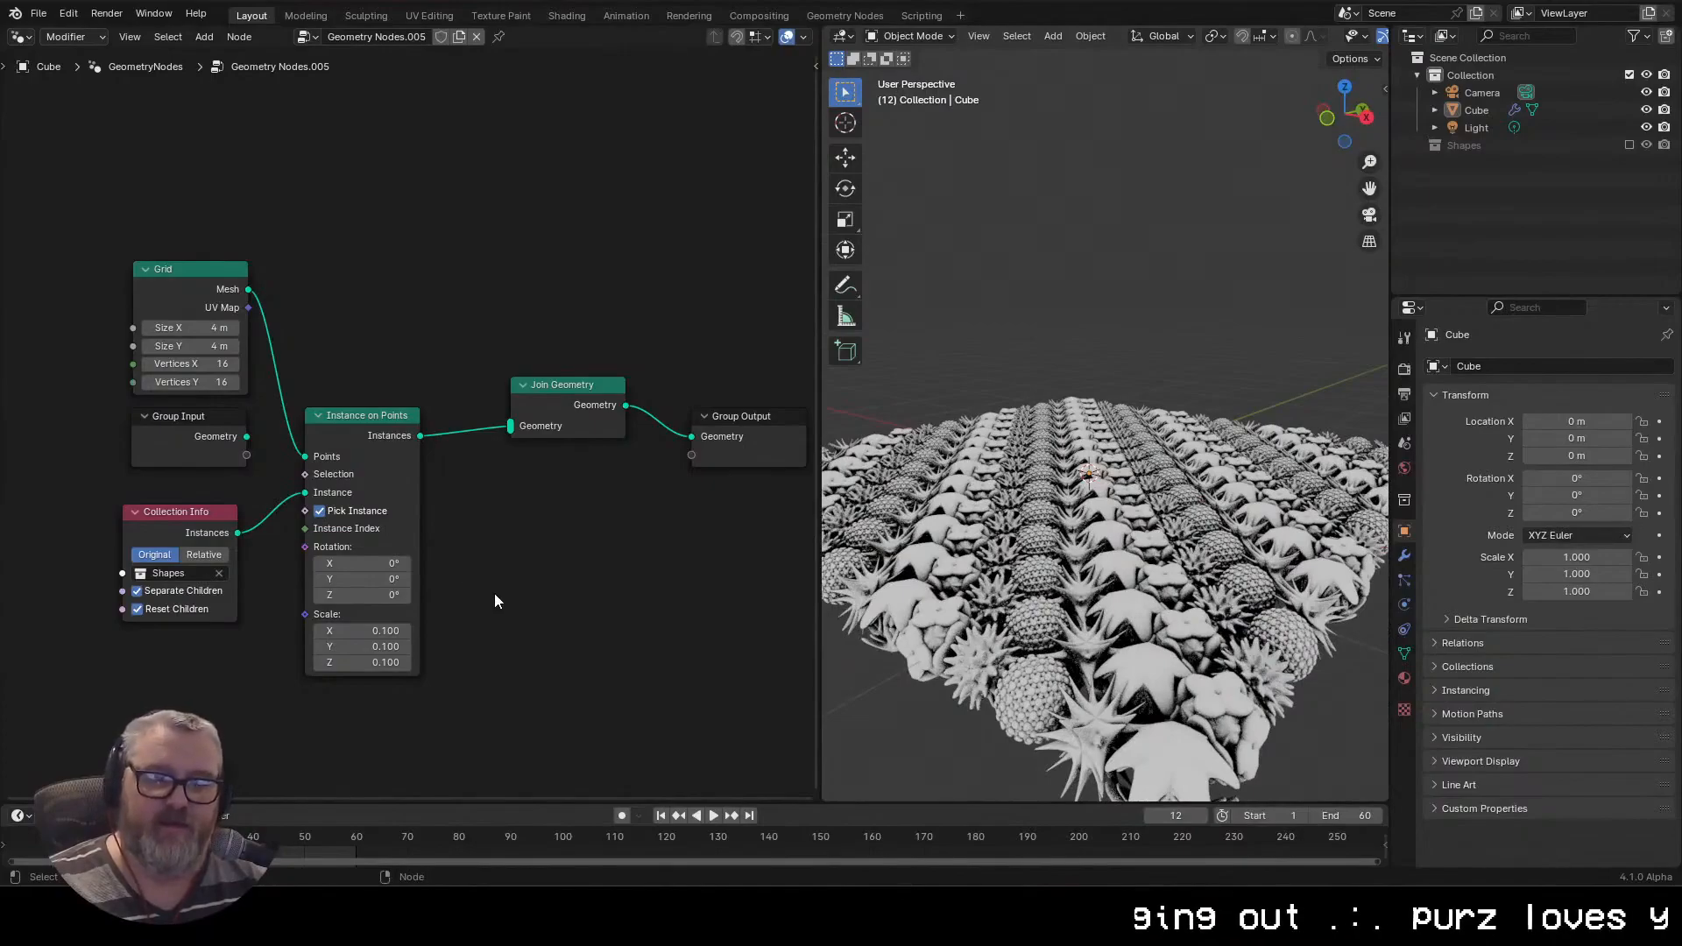
# Switch to the web browser and search Google for "erindale geometry noes"
pyautogui.hotkey('shift', 'a')
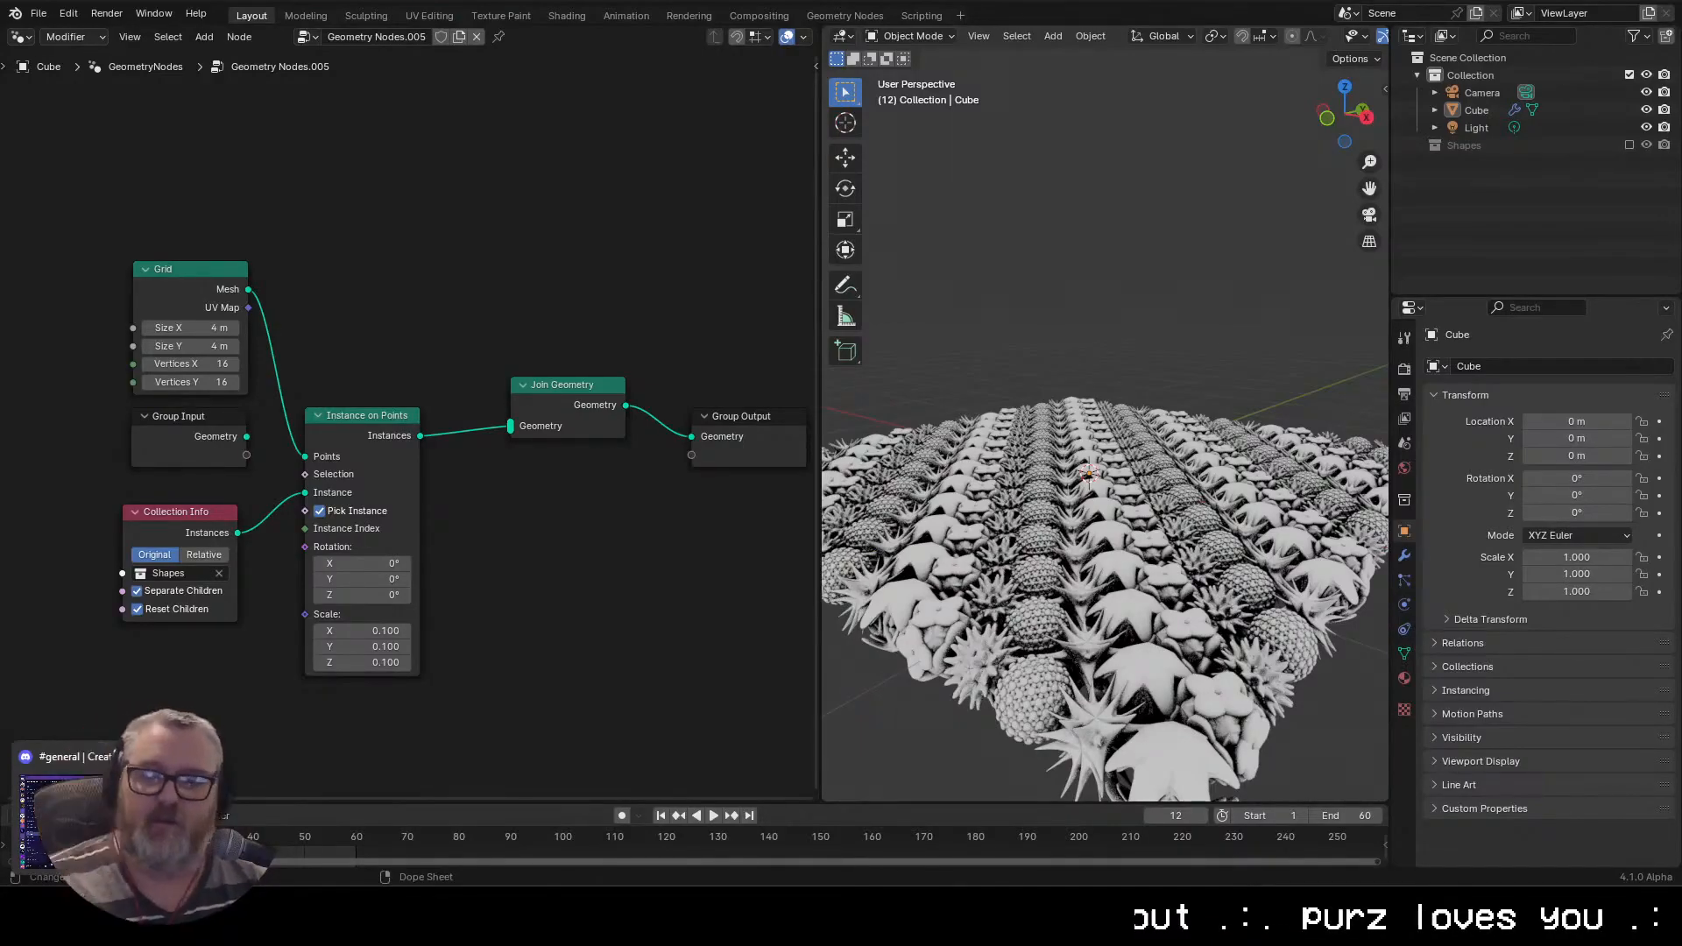
pyautogui.hotkey('shift', 'a')
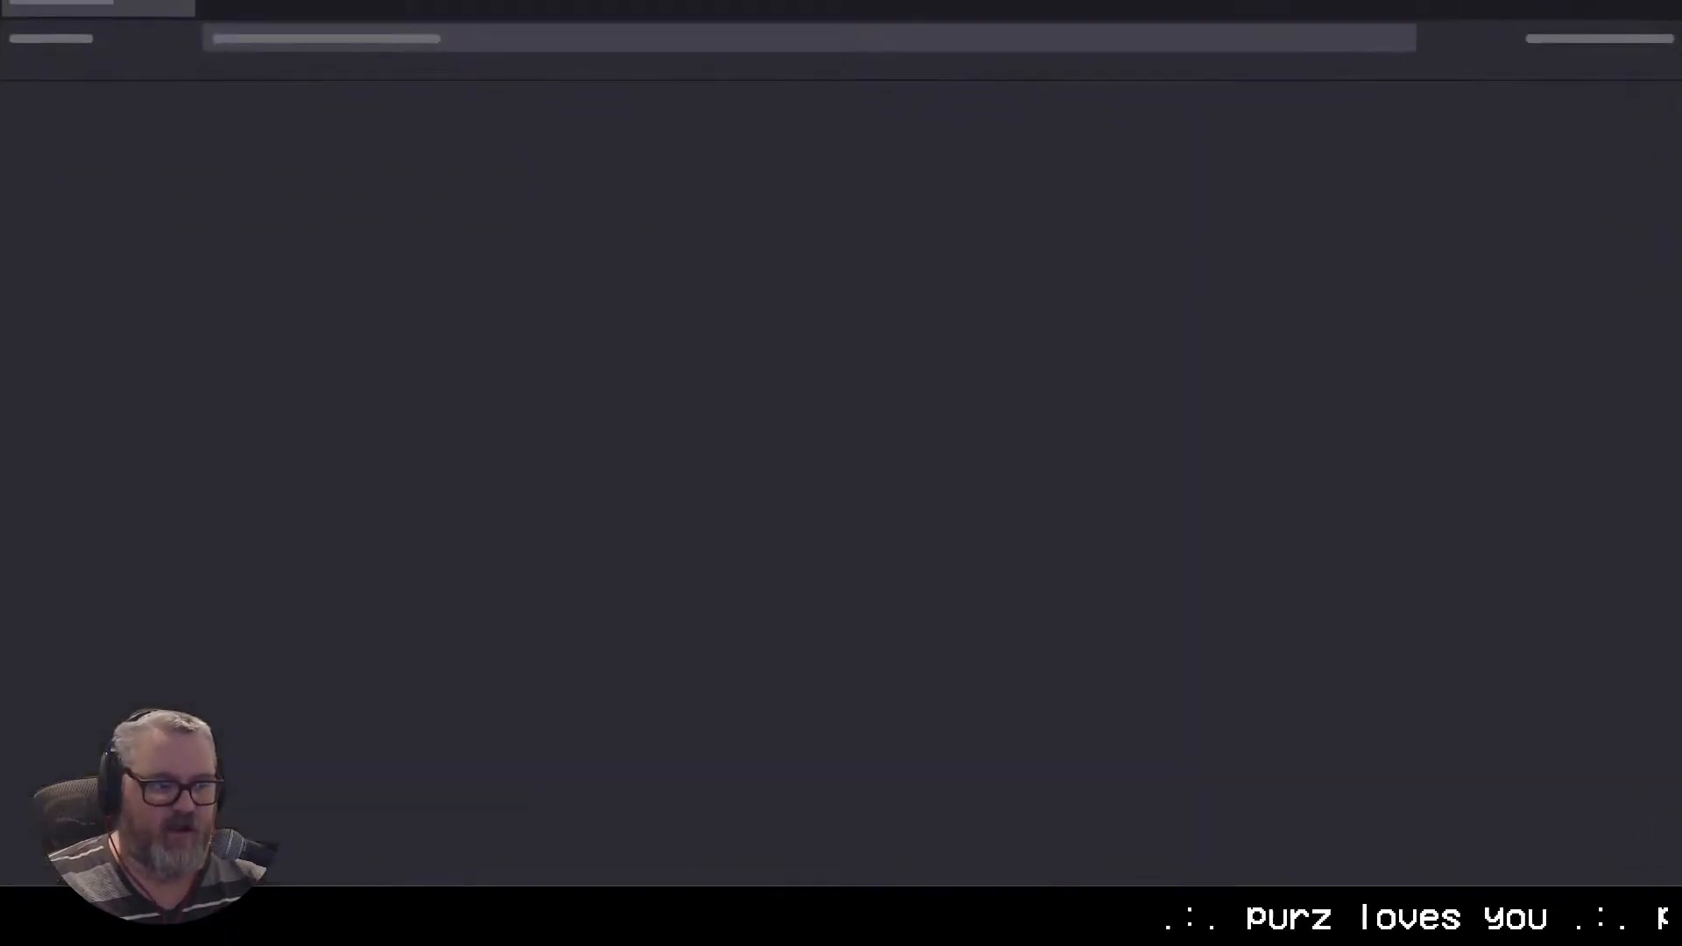
pyautogui.click(465, 37)
pyautogui.write('erin')
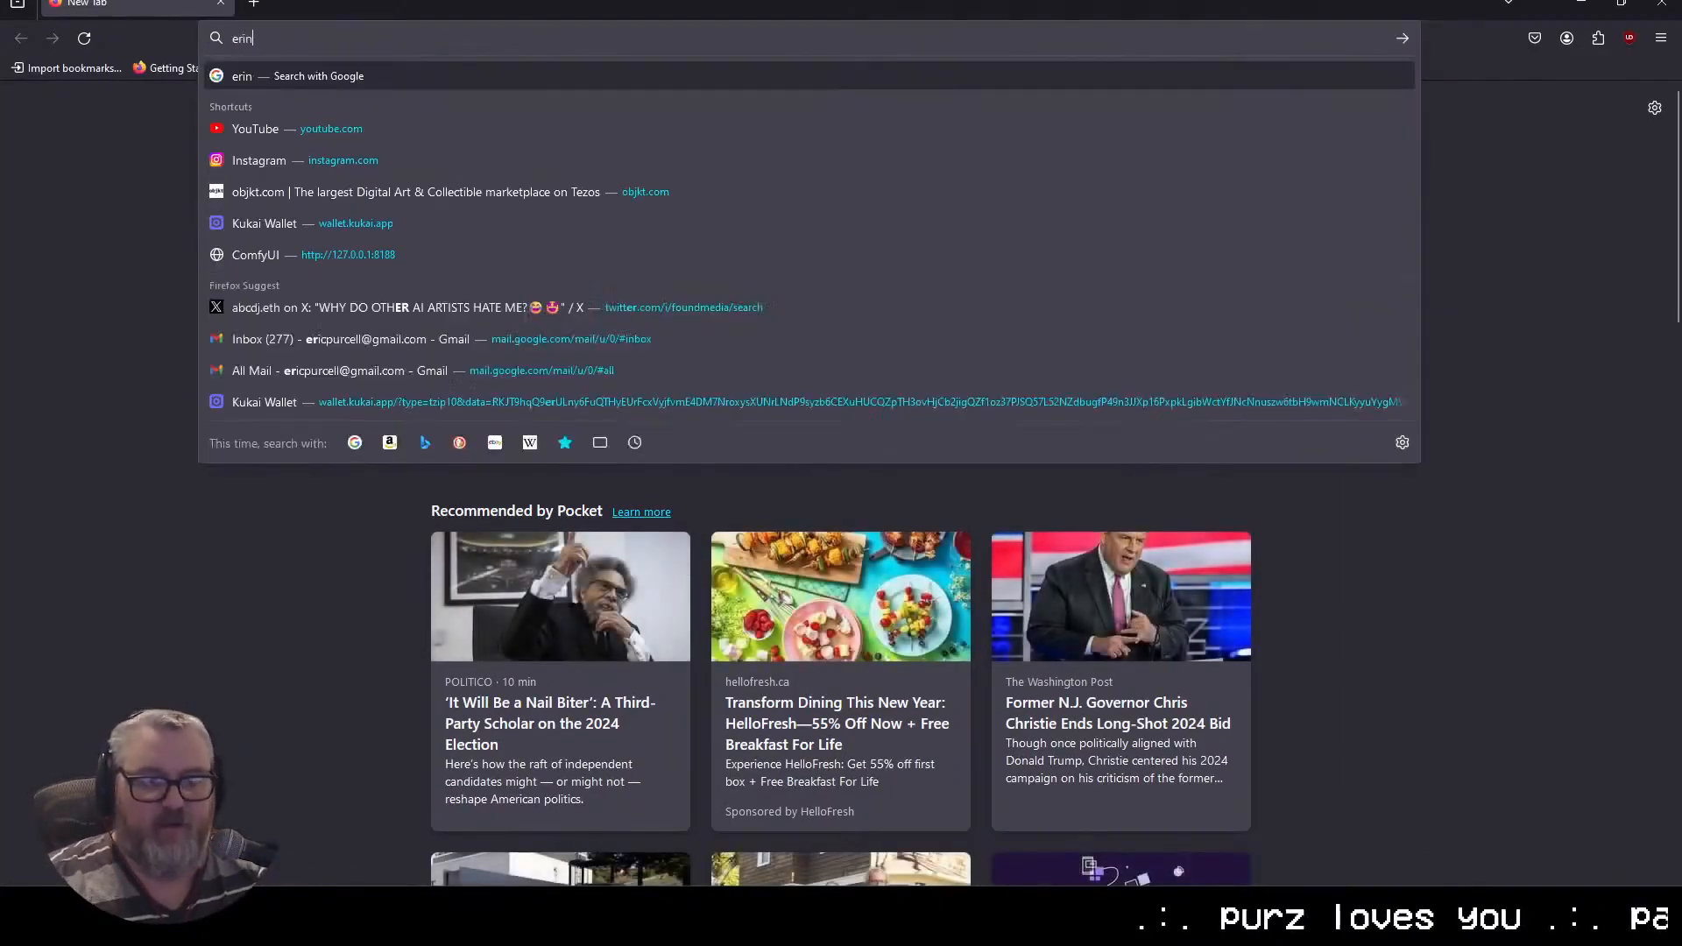
pyautogui.write('dale geometry noes')
pyautogui.press('Return')
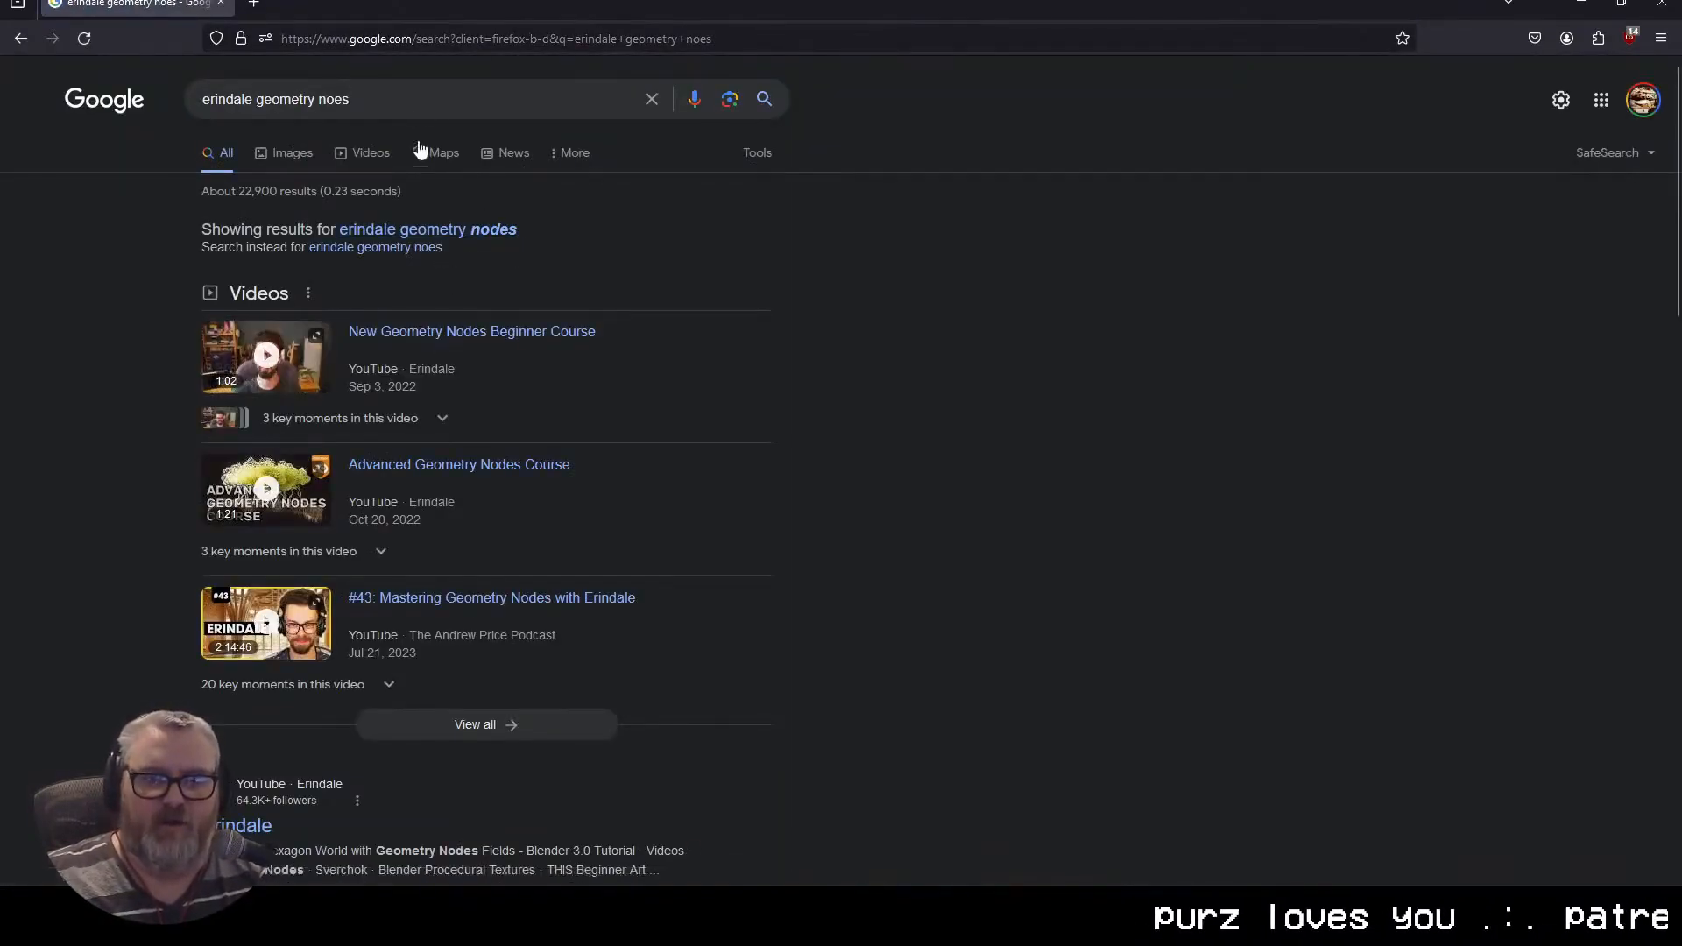
# Search for "erindale toolkit gumroad", open the Erindale Toolkit product page on Gumroad and select its web address
pyautogui.tripleClick(409, 99)
pyautogui.write('erindale toolkit gumroad')
pyautogui.press('Return')
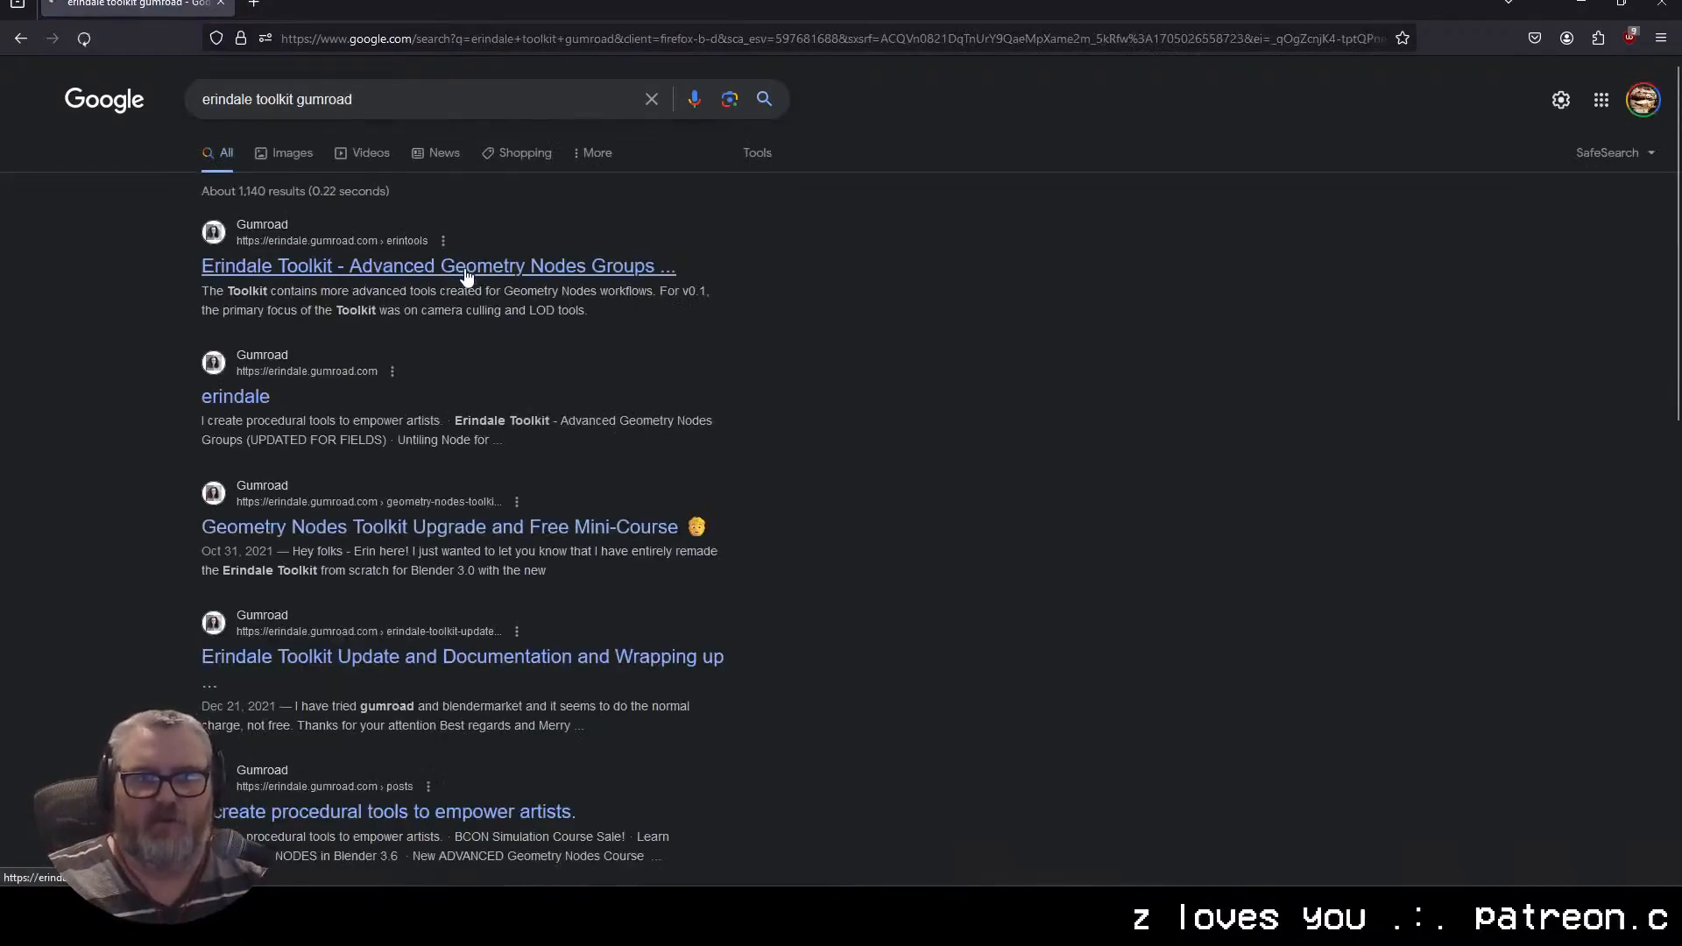
pyautogui.click(464, 270)
pyautogui.click(388, 37)
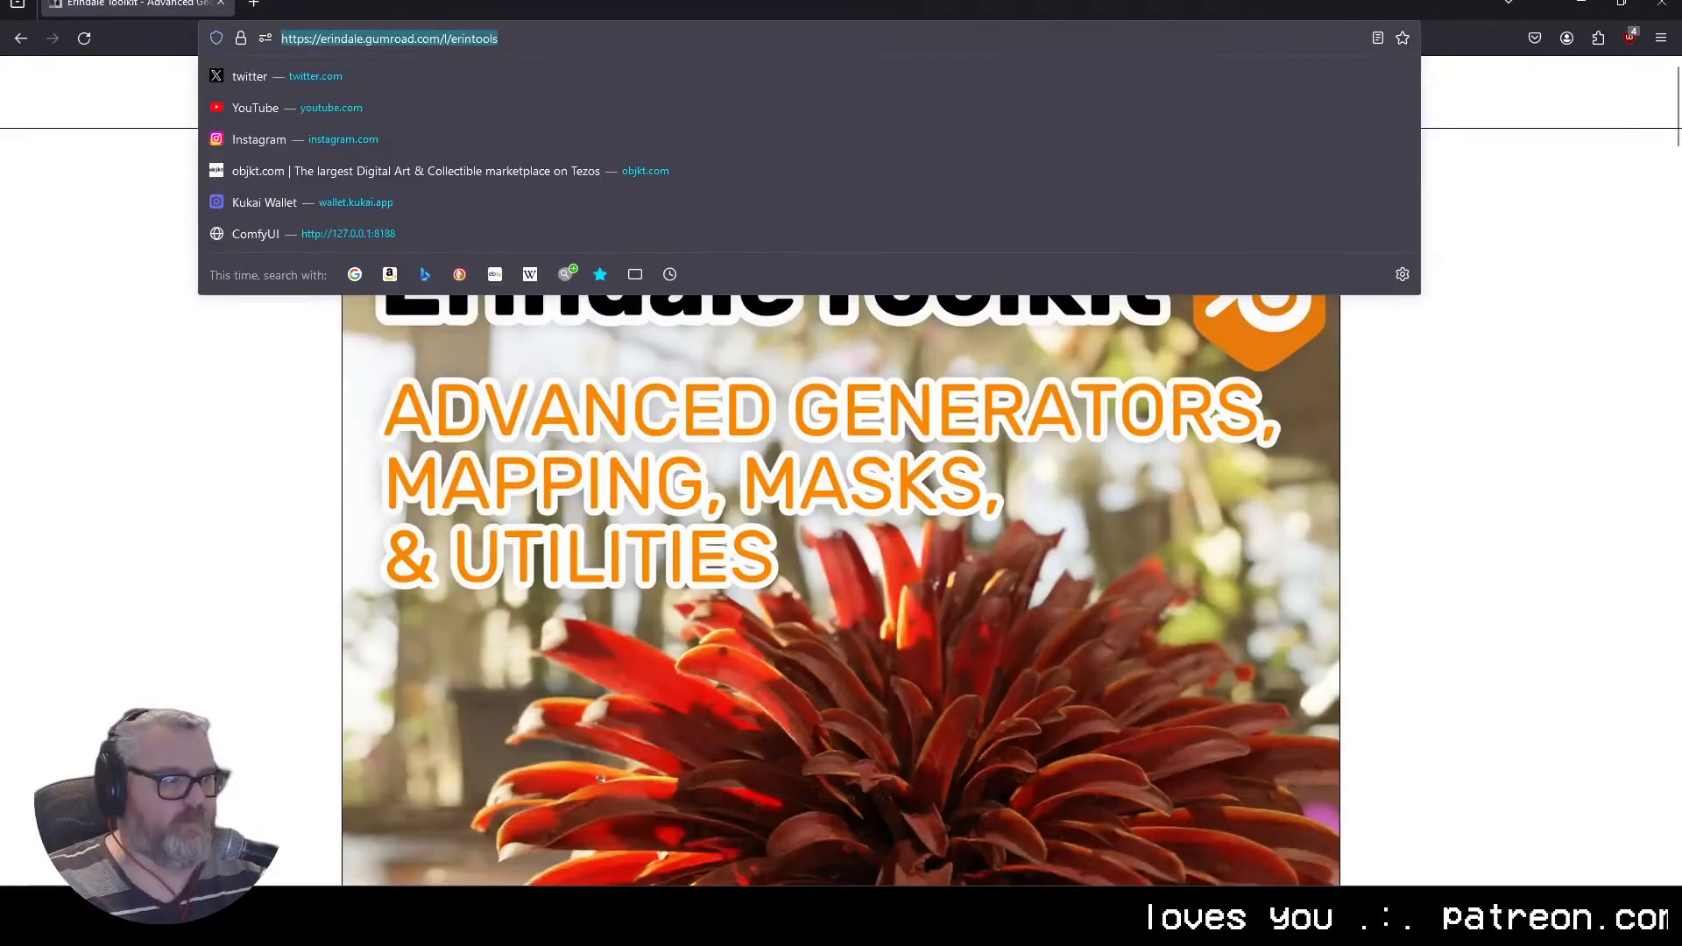
pyautogui.hotkey('alt', 'Tab')
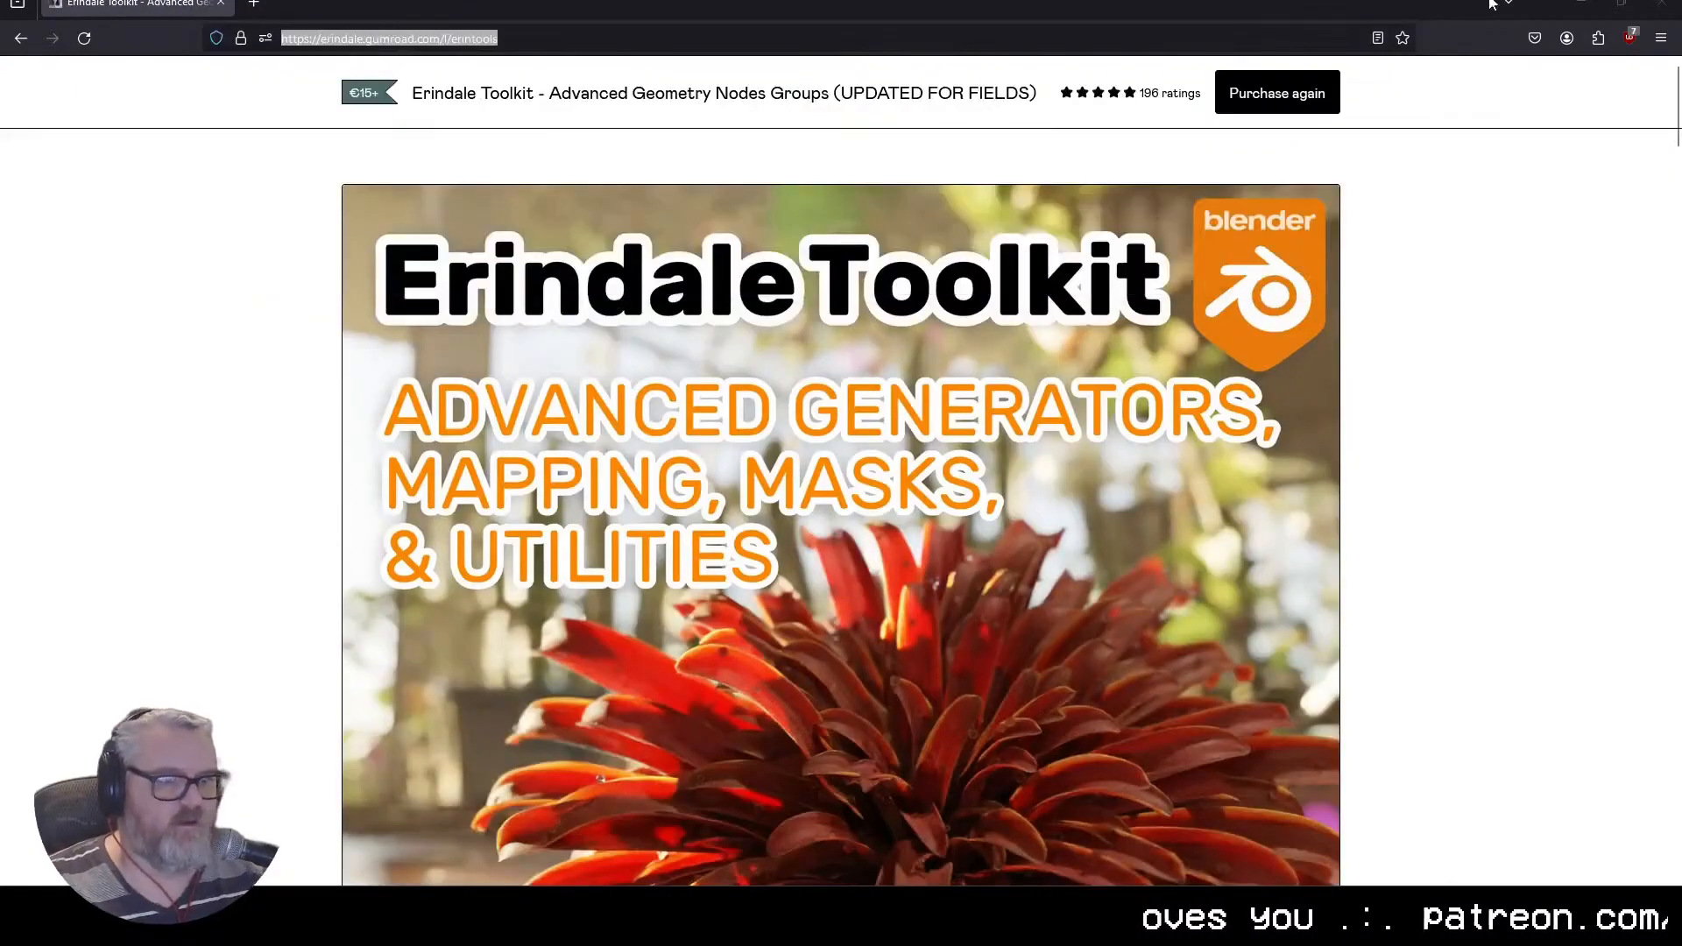
# Examine the Erindale Toolkit page's preview image, list of included ETK nodes and update notes
pyautogui.scroll(-10, 764, 447)
pyautogui.scroll(-15, 726, 467)
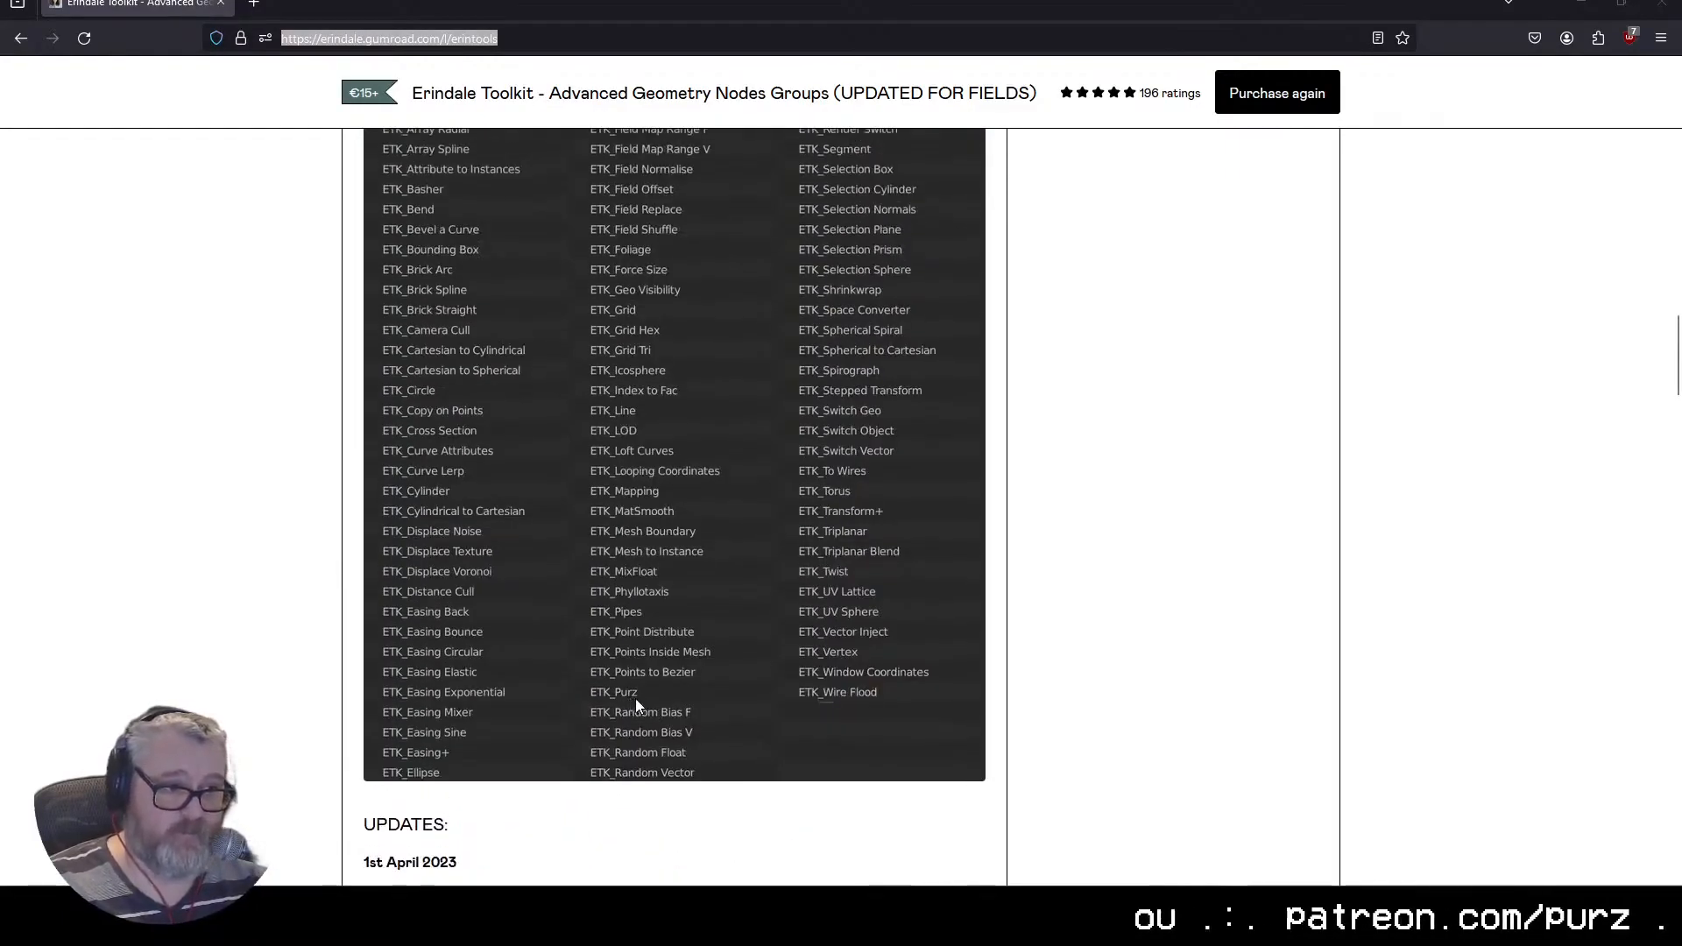
pyautogui.scroll(-10, 622, 698)
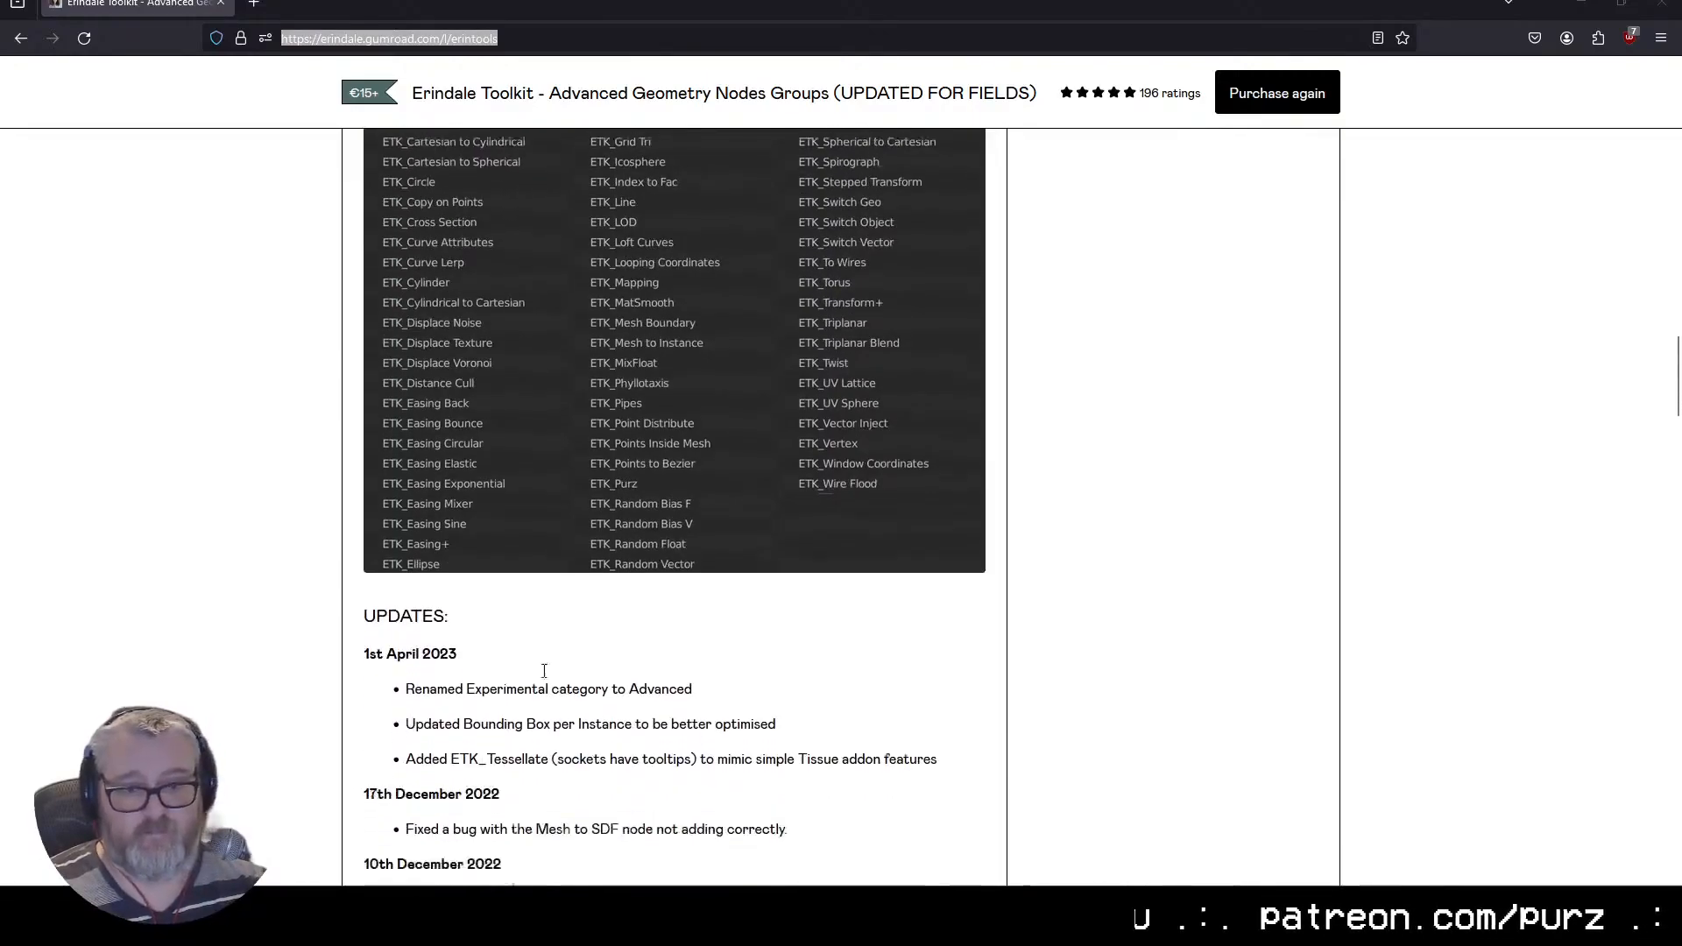
pyautogui.scroll(-8, 552, 631)
pyautogui.scroll(20, 534, 710)
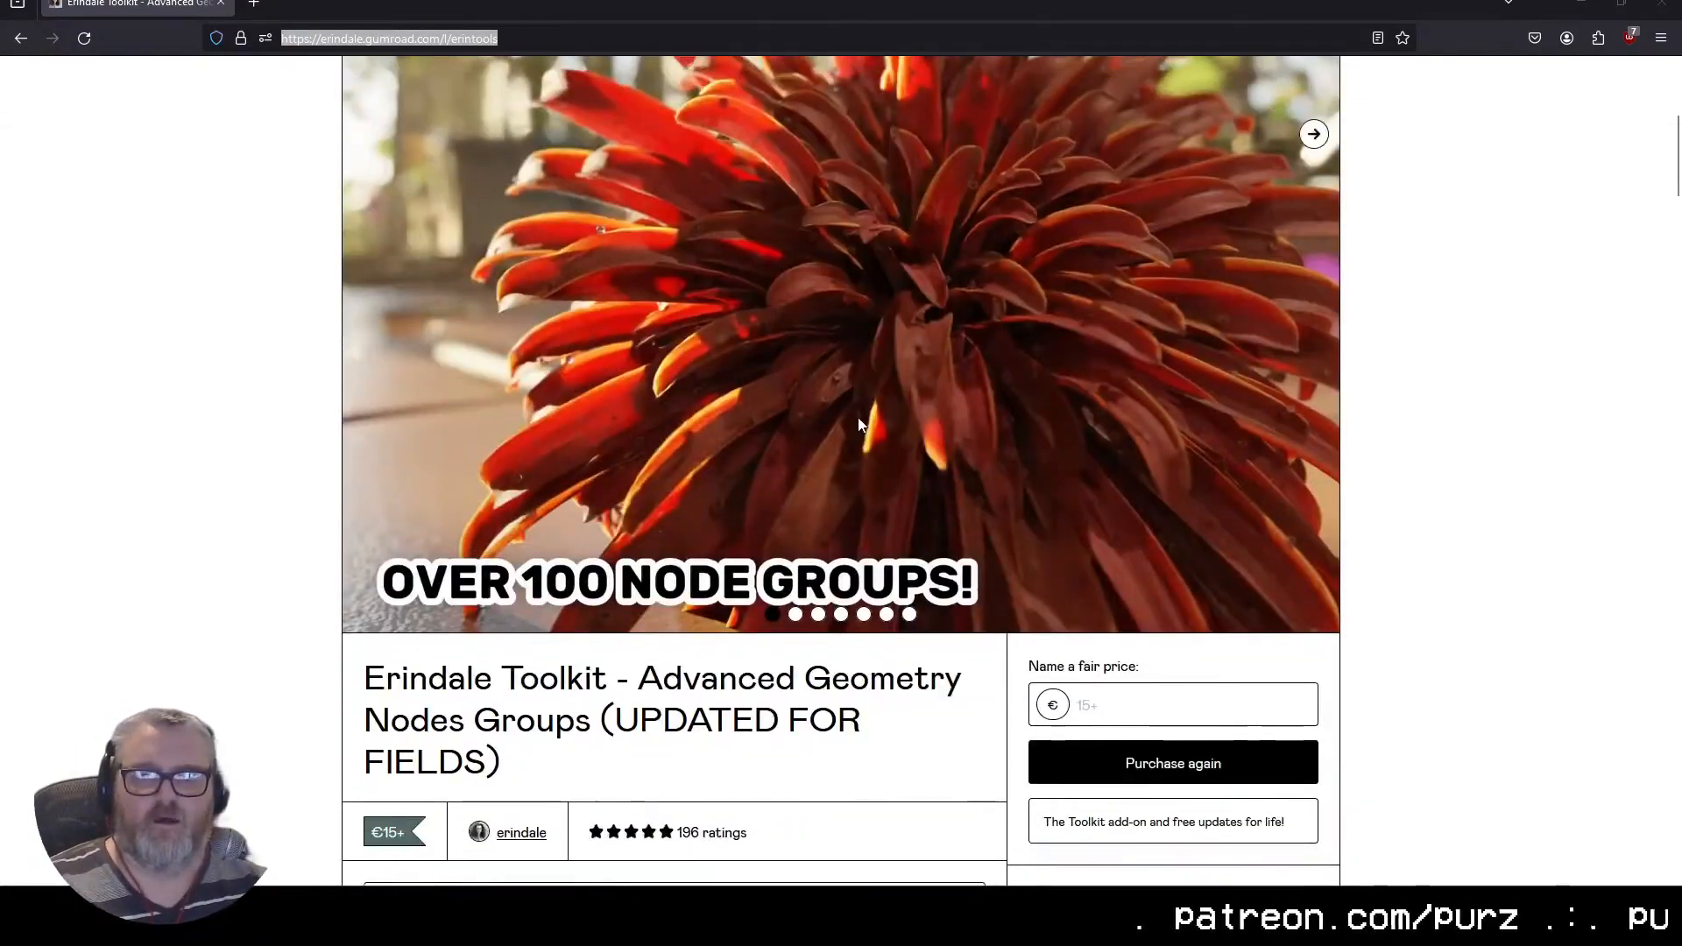
pyautogui.scroll(3, 859, 424)
pyautogui.click(1324, 410)
pyautogui.scroll(-13, 977, 622)
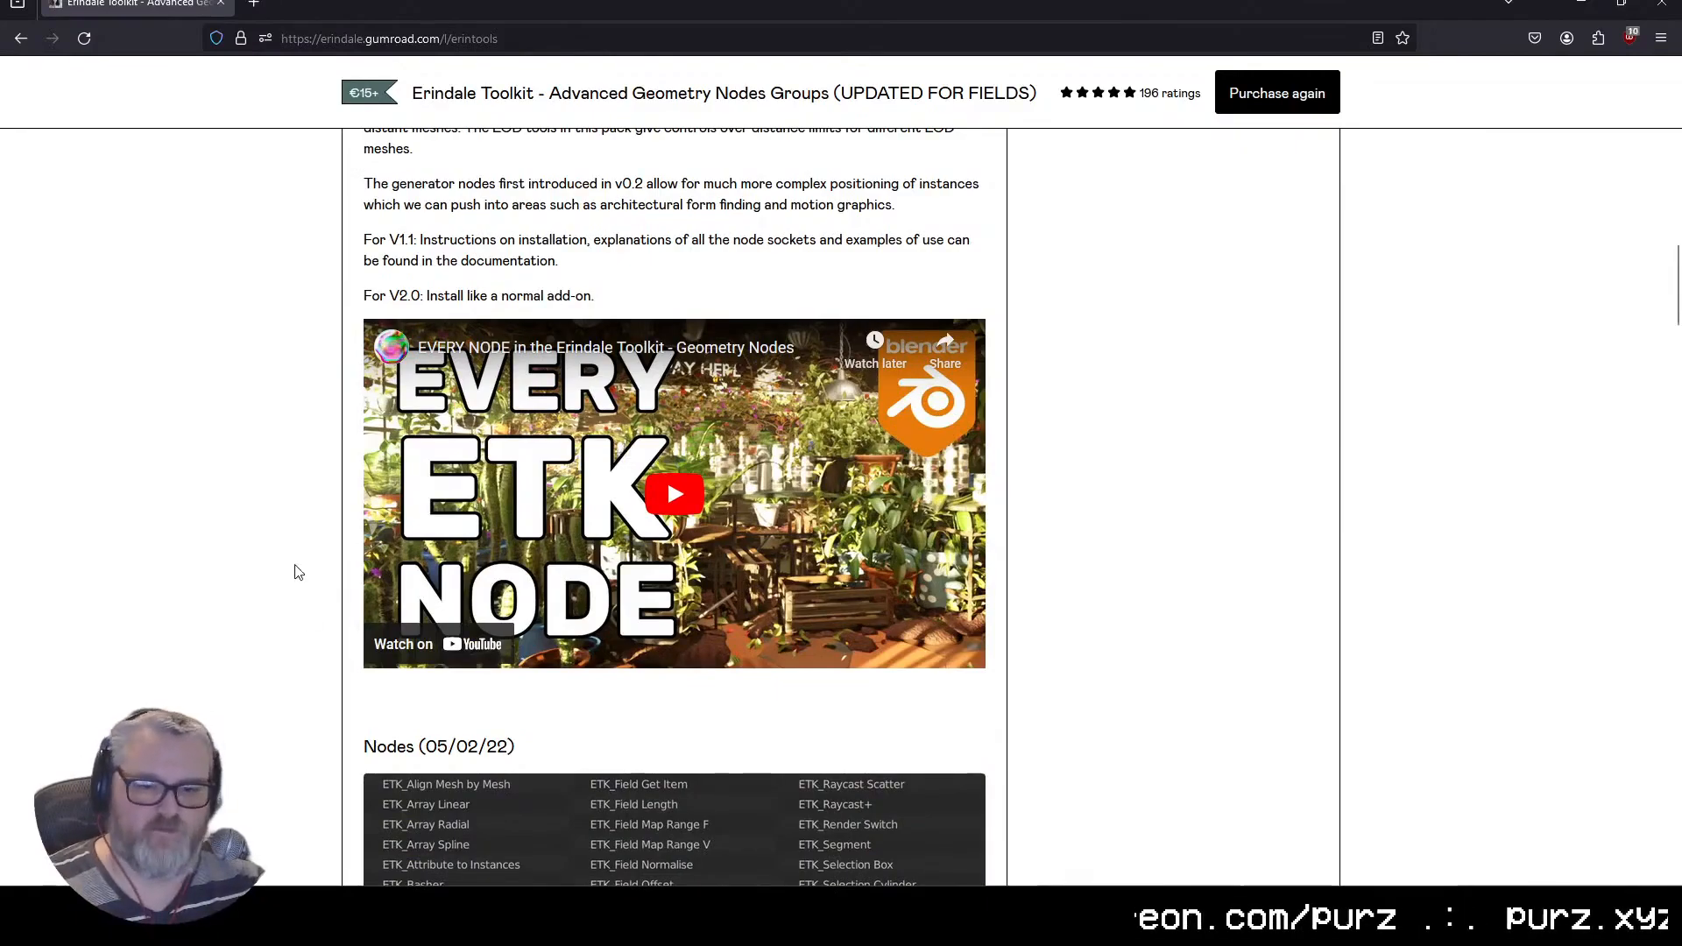
pyautogui.scroll(-5, 541, 719)
pyautogui.scroll(-5, 813, 544)
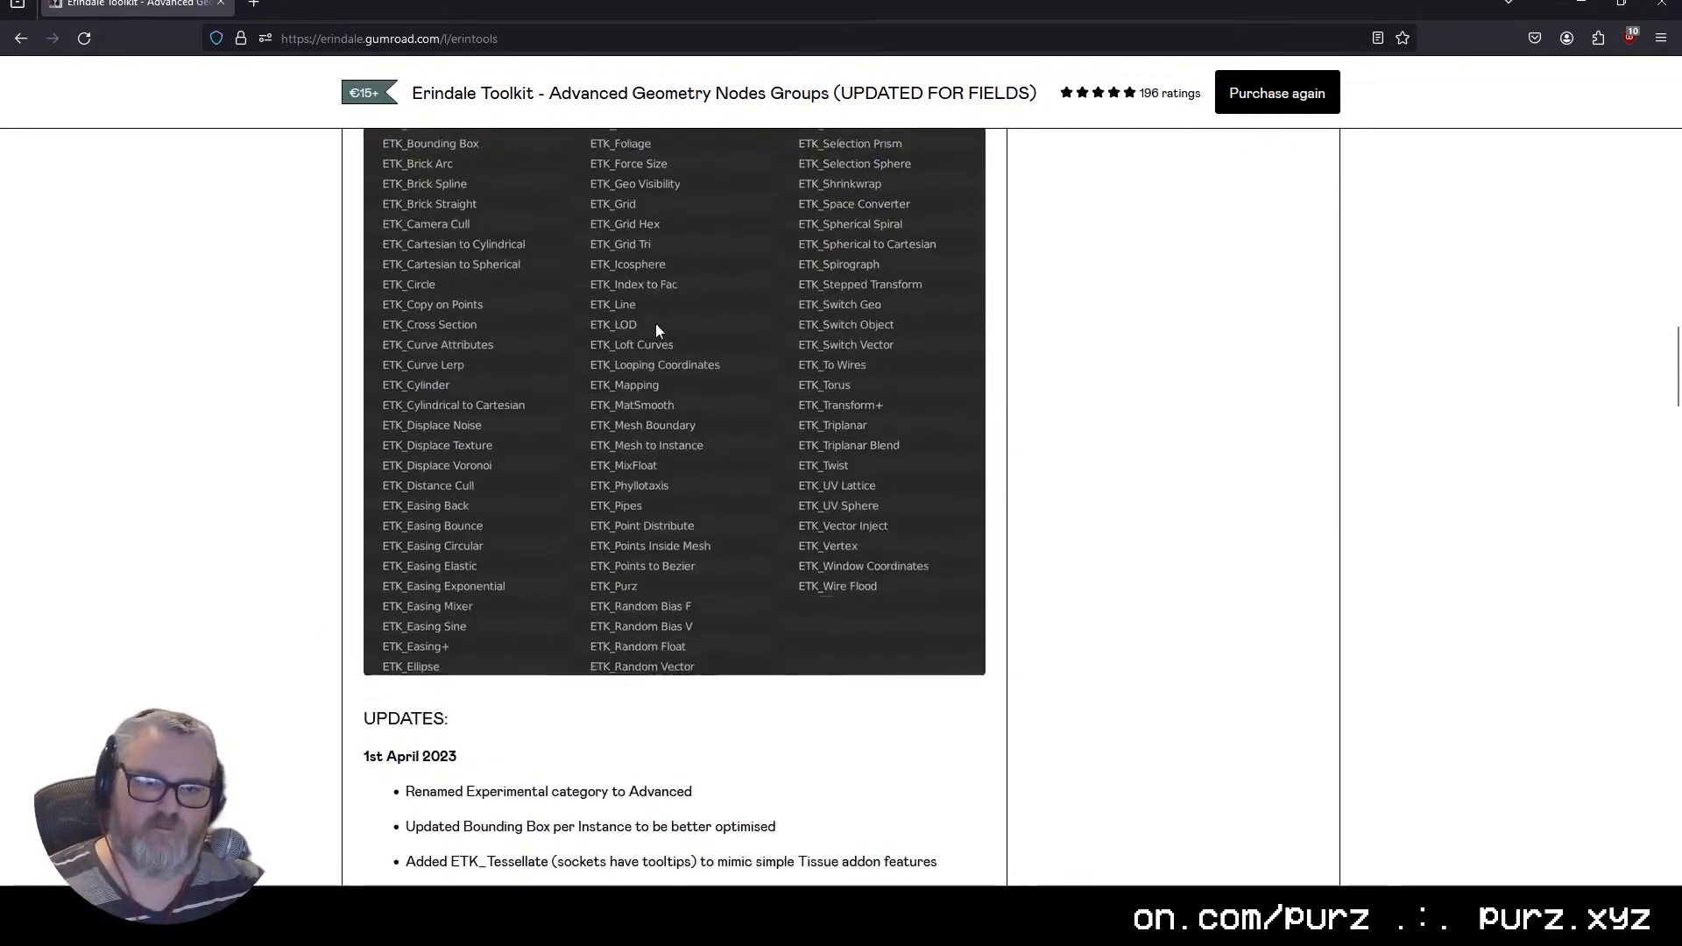
pyautogui.scroll(5, 655, 323)
pyautogui.scroll(-1, 845, 648)
# Switch back to Blender and add the Erindale Toolkit's Displace Texture node in free space below Join Geometry
pyautogui.hotkey('alt', 'Tab')
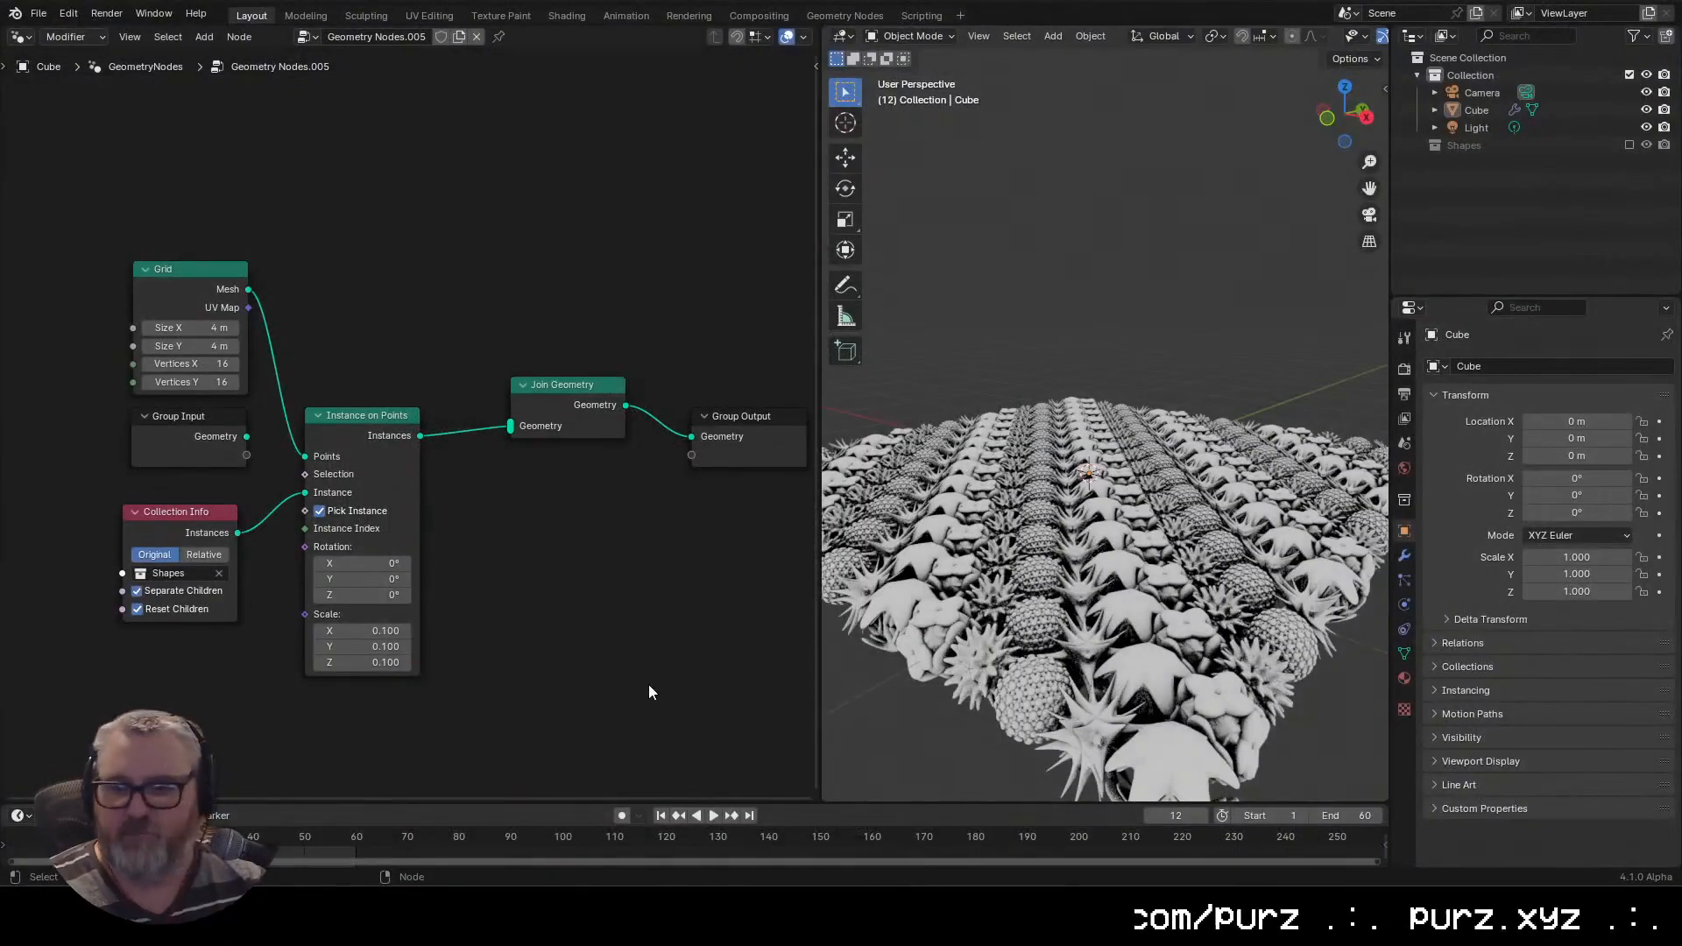
pyautogui.hotkey('shift', 'a')
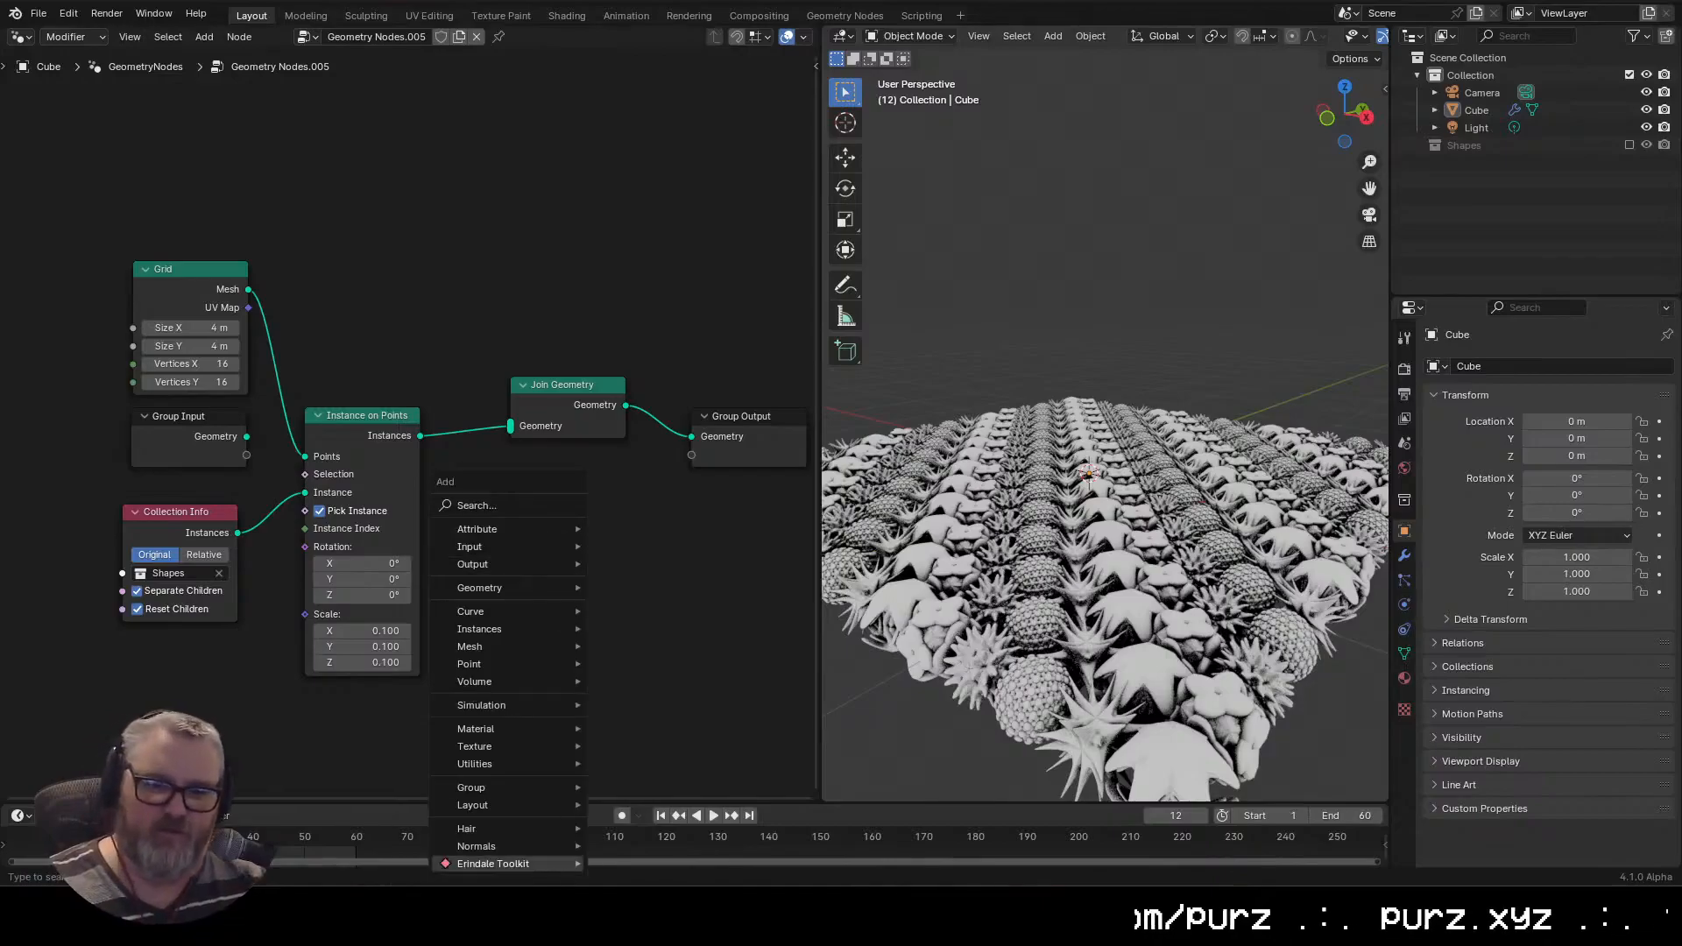
pyautogui.moveTo(547, 862)
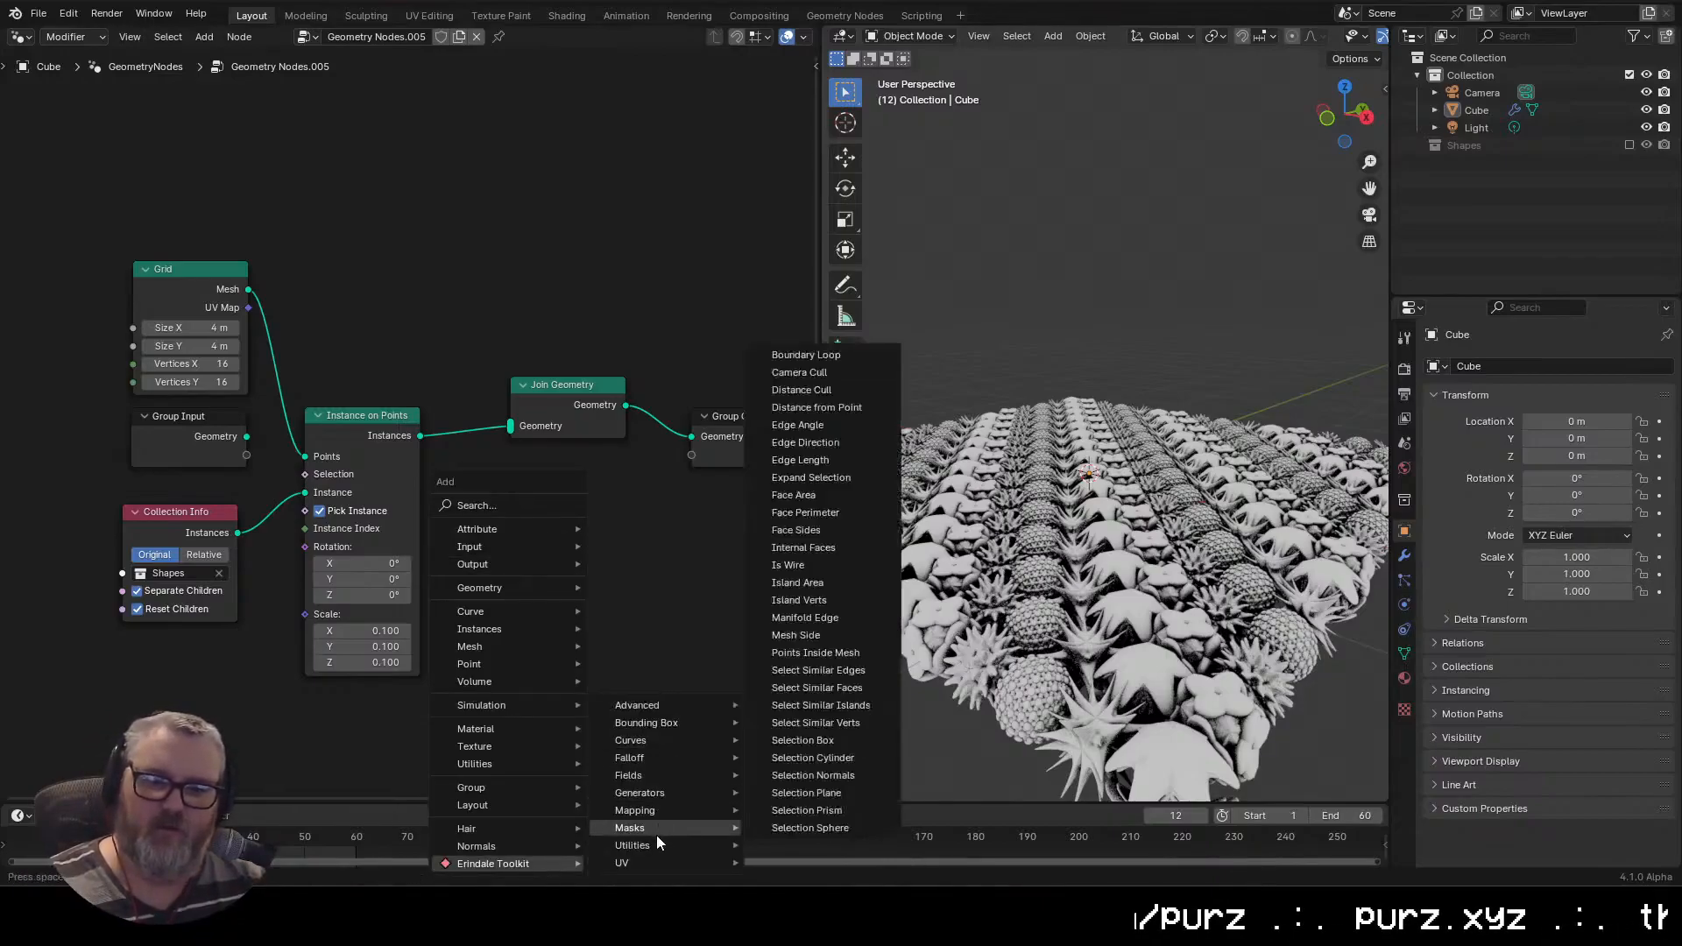
pyautogui.moveTo(657, 846)
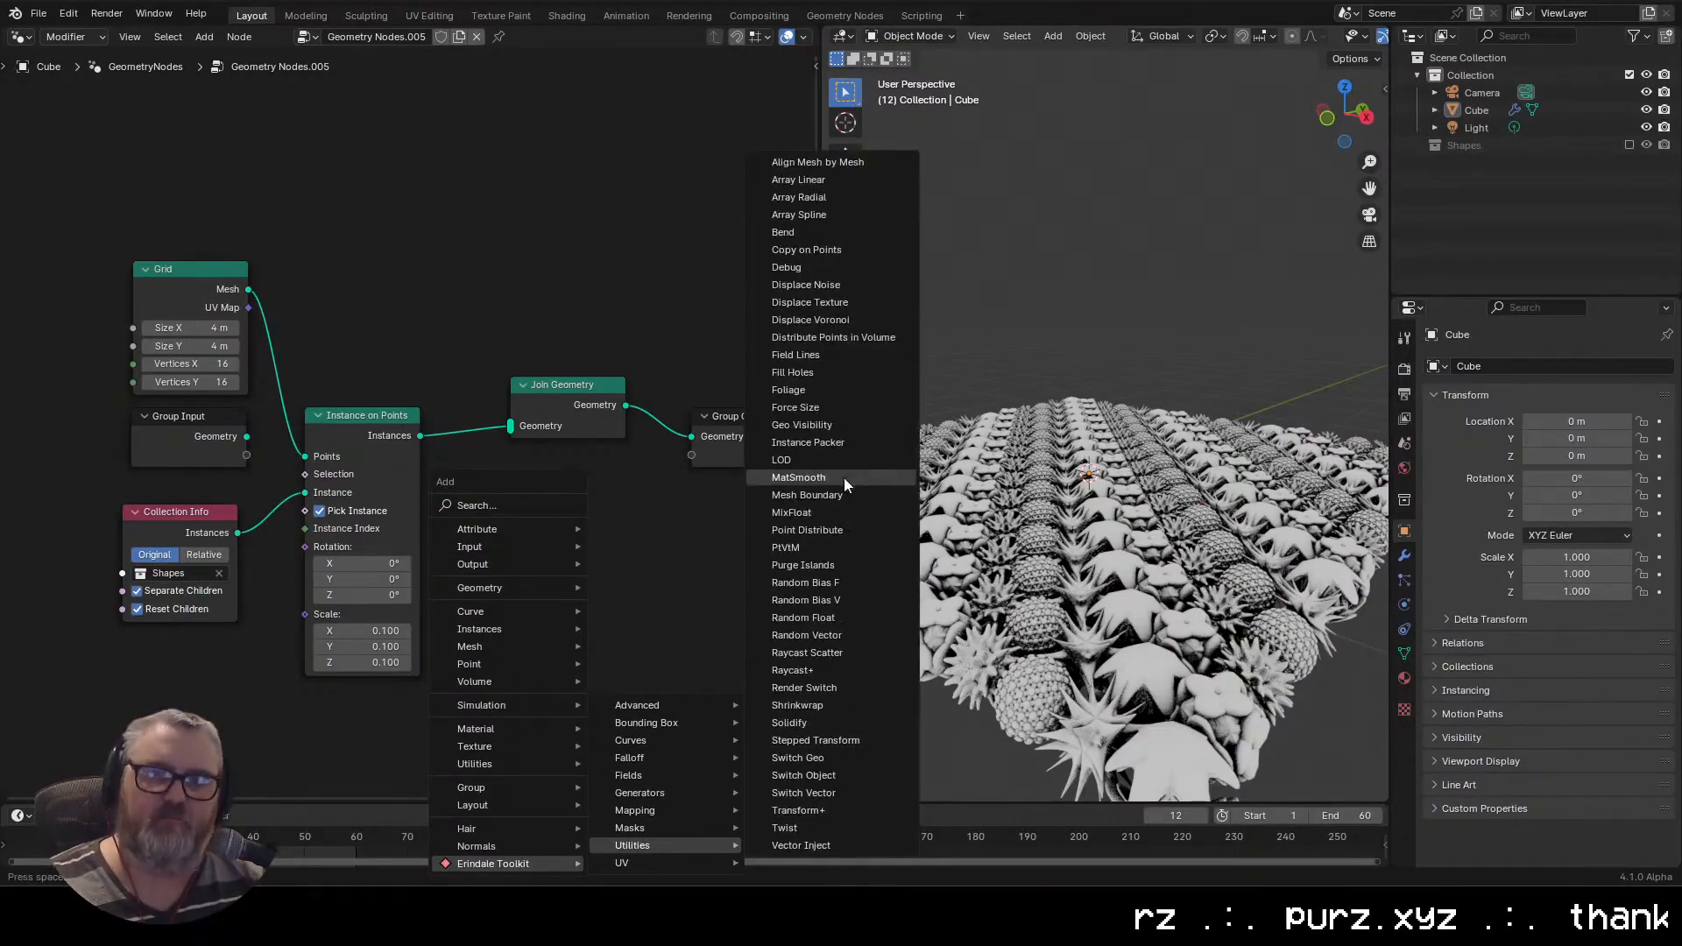
pyautogui.click(853, 303)
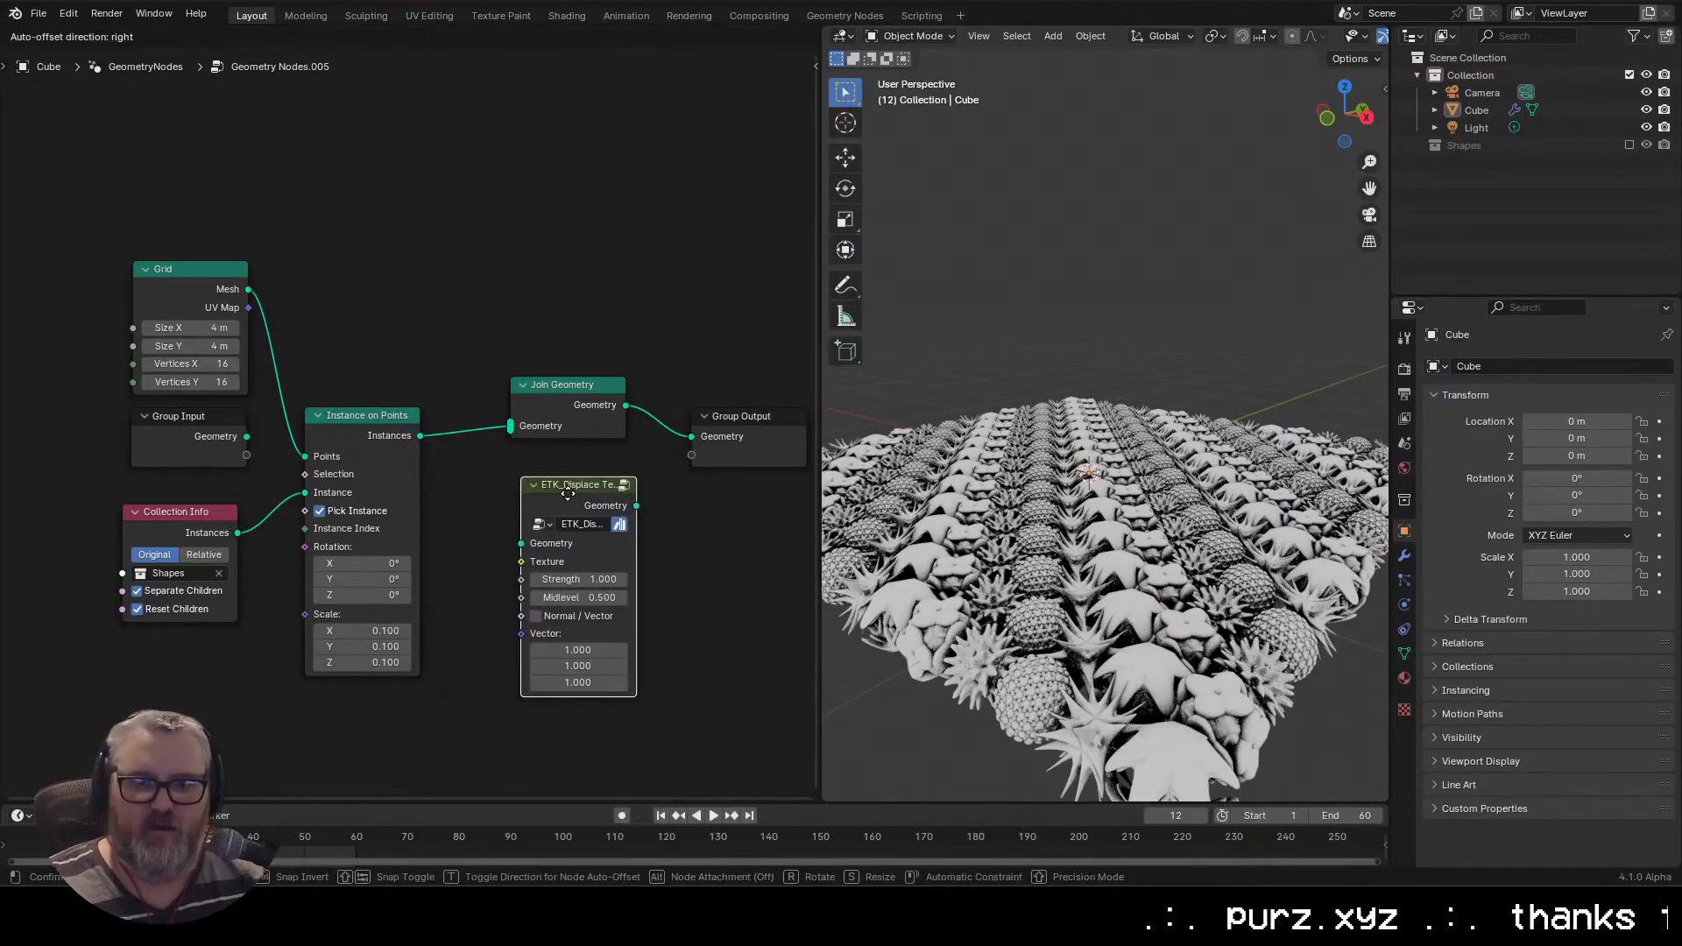
pyautogui.click(546, 515)
pyautogui.scroll(-4, 1060, 565)
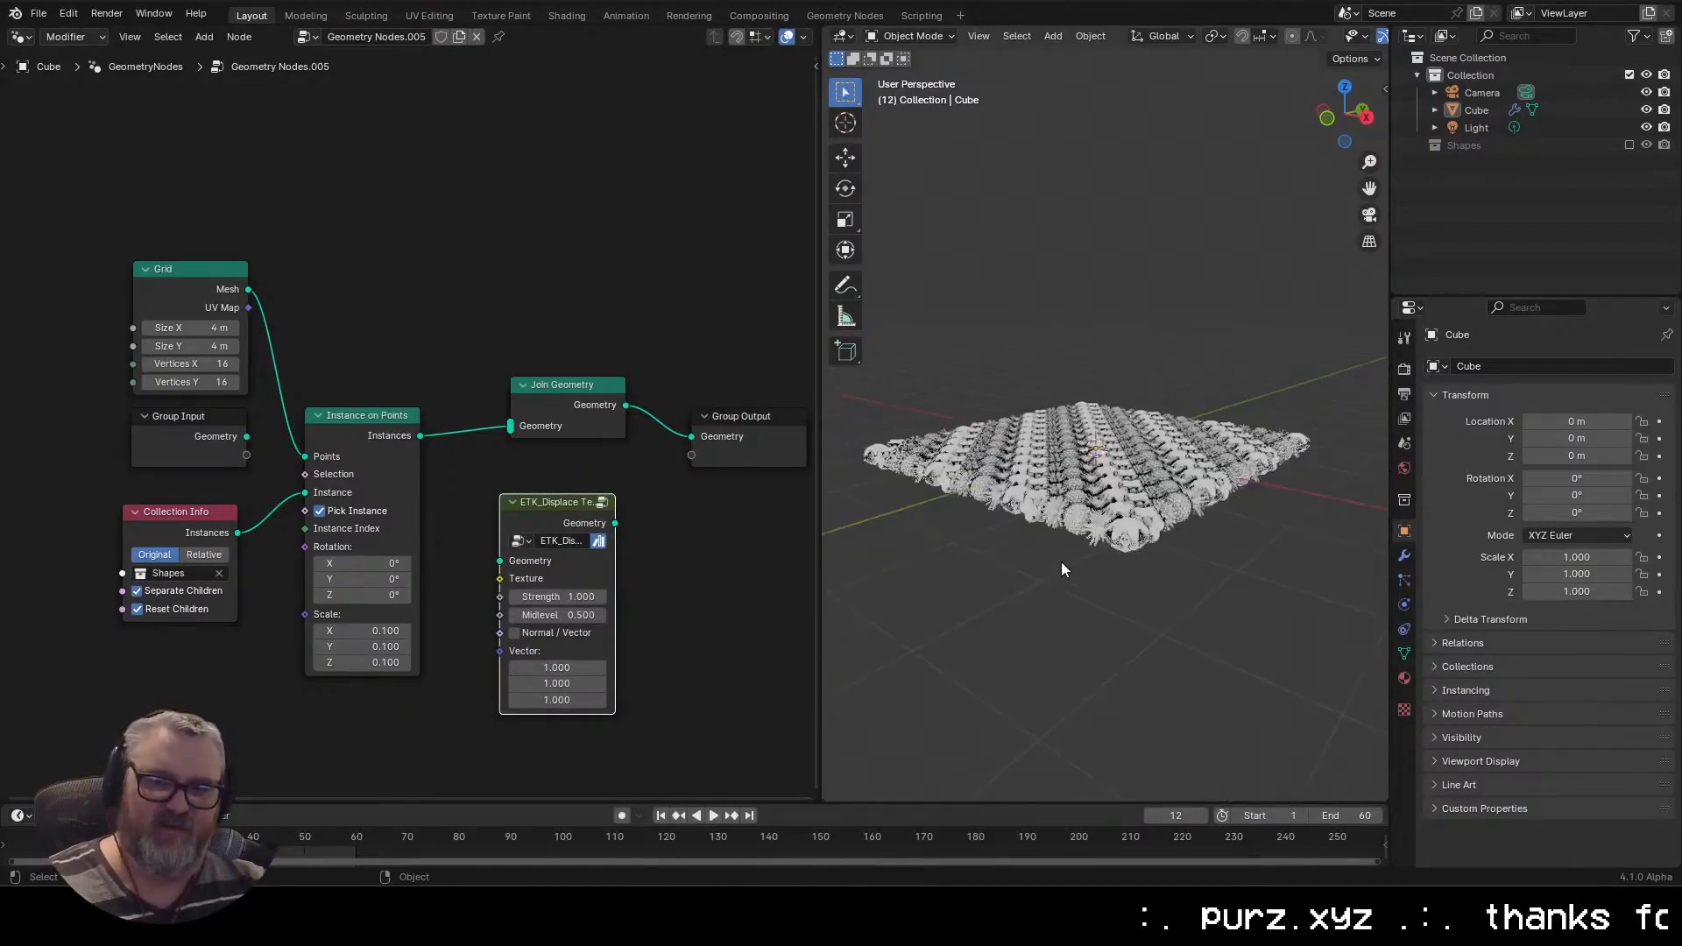
pyautogui.moveTo(545, 502); pyautogui.dragTo(576, 560)
pyautogui.scroll(-2, 387, 522)
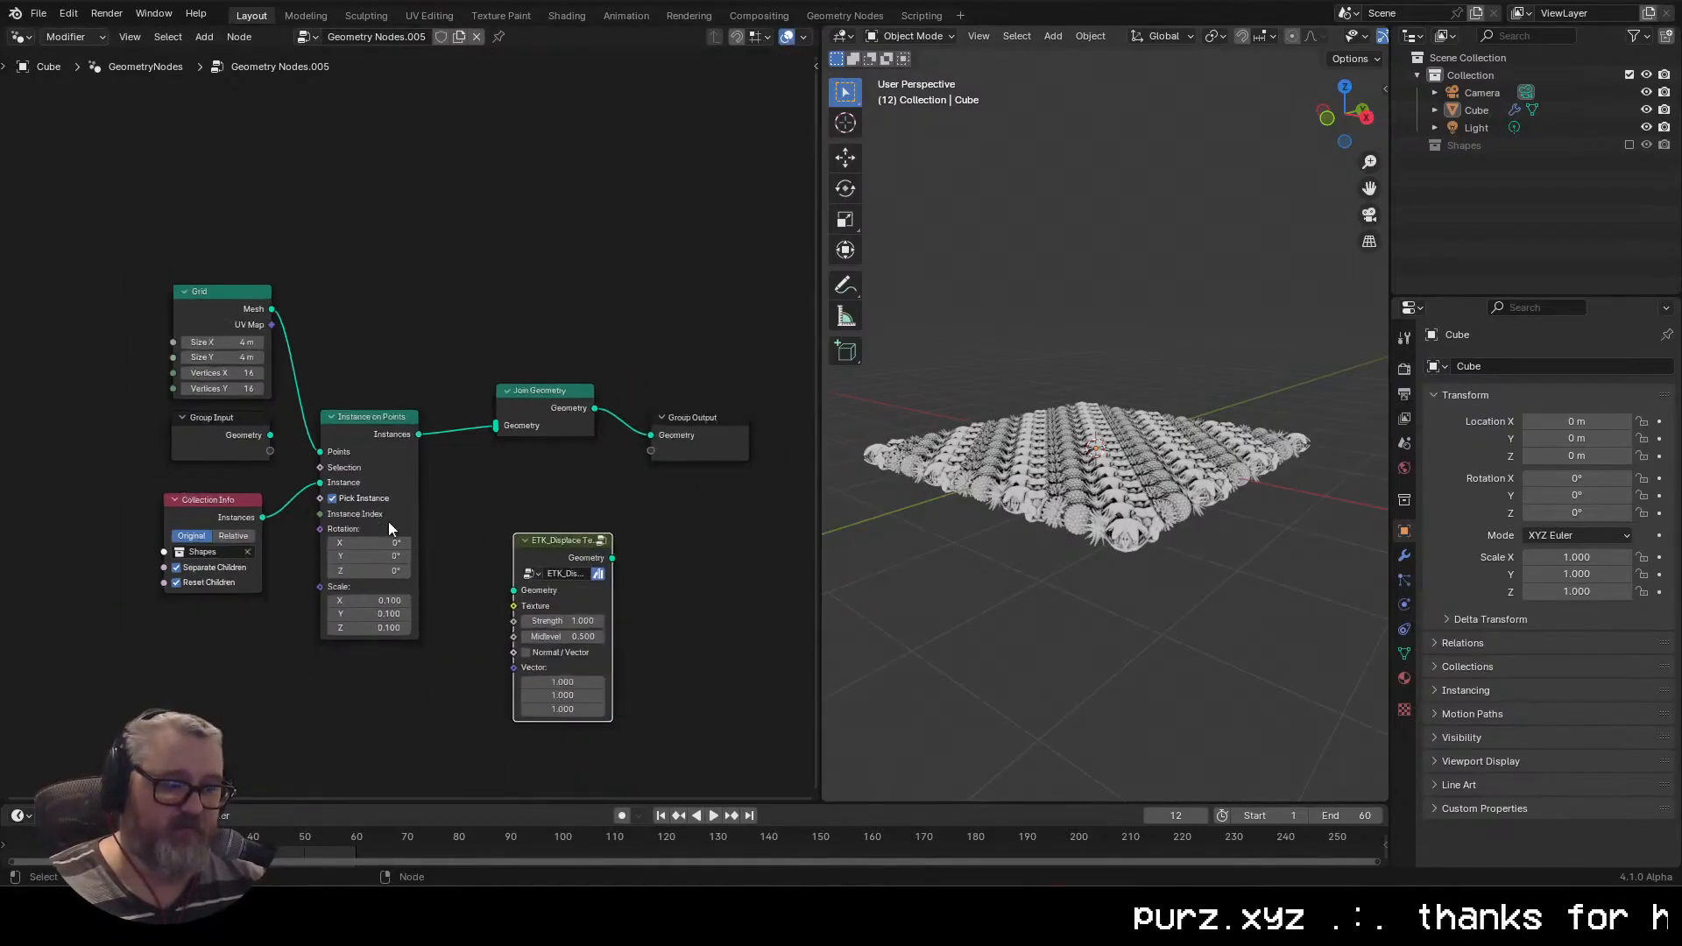
pyautogui.moveTo(487, 517); pyautogui.dragTo(554, 475)
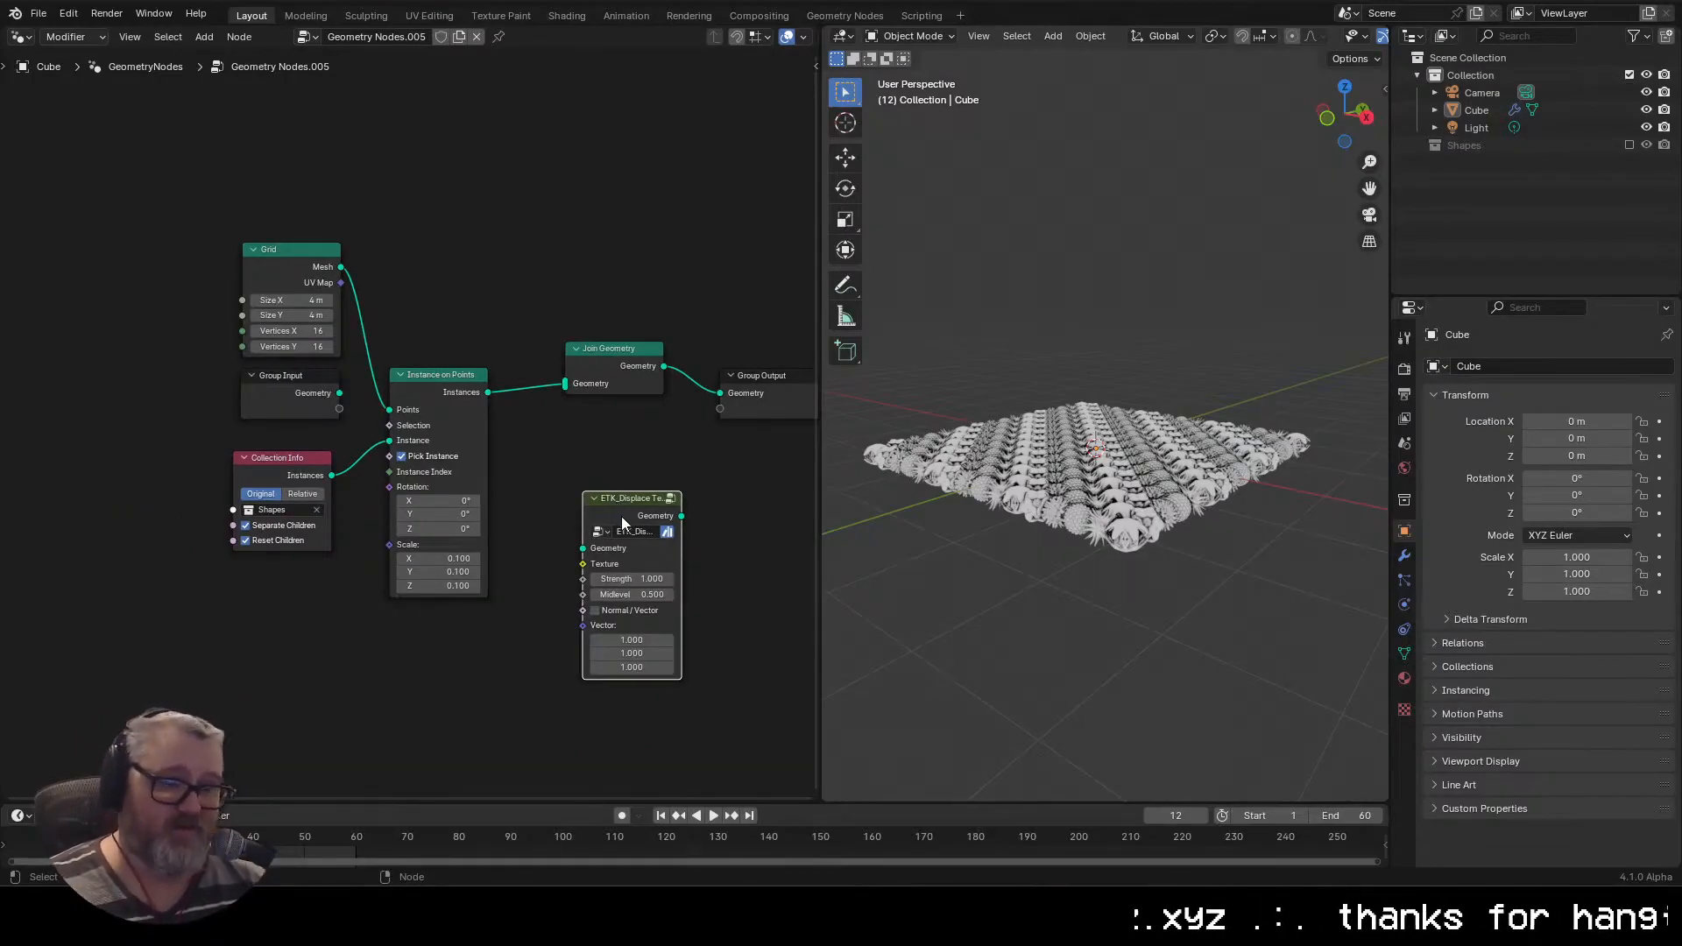
# Insert the ETK Displace Texture node between the Grid's mesh and Instance on Points, and rearrange the nodes to make room
pyautogui.moveTo(631, 498); pyautogui.dragTo(306, 602)
pyautogui.moveTo(338, 273); pyautogui.dragTo(175, 252)
pyautogui.moveTo(255, 402); pyautogui.dragTo(256, 652)
pyautogui.moveTo(355, 620); pyautogui.dragTo(312, 166)
pyautogui.moveTo(115, 234); pyautogui.dragTo(135, 153)
# Add a Wave Texture node below the Grid and feed its Color into the displace node's Texture input
pyautogui.click(154, 383)
pyautogui.hotkey('shift', 'a')
pyautogui.write('wave')
pyautogui.click(142, 399)
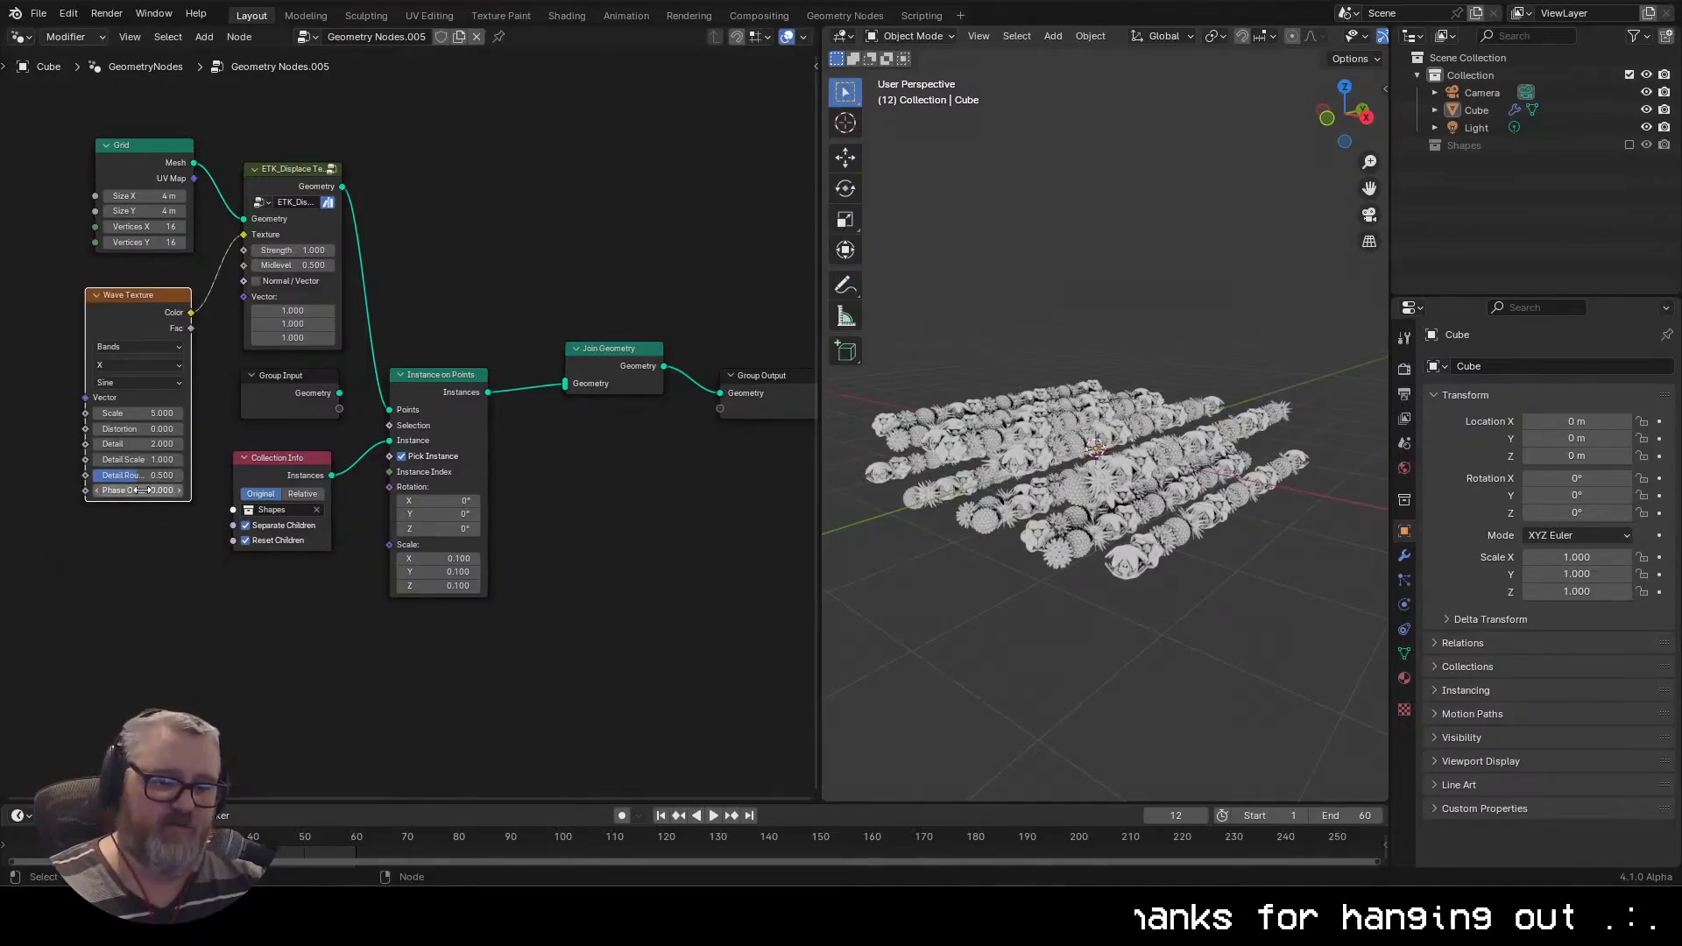
# Try out the Wave Texture's Phase Offset, set it to 0 at frame 1 and insert a keyframe on it
pyautogui.moveTo(137, 491); pyautogui.dragTo(278, 490)
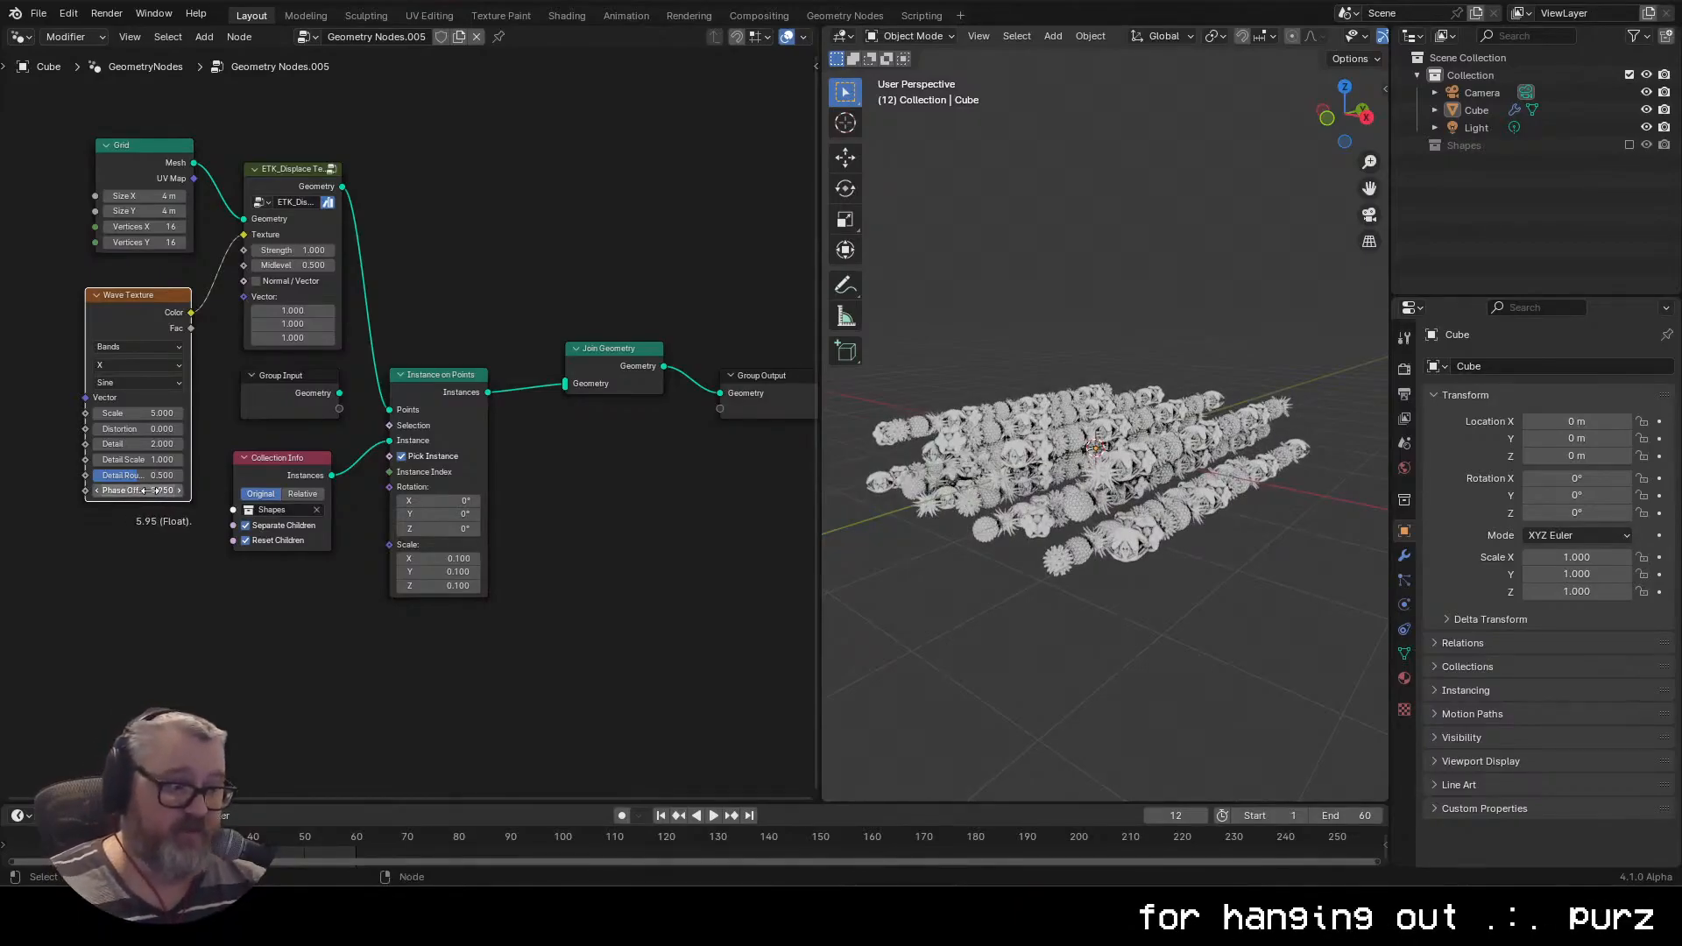
pyautogui.hotkey('shift', 'Left')
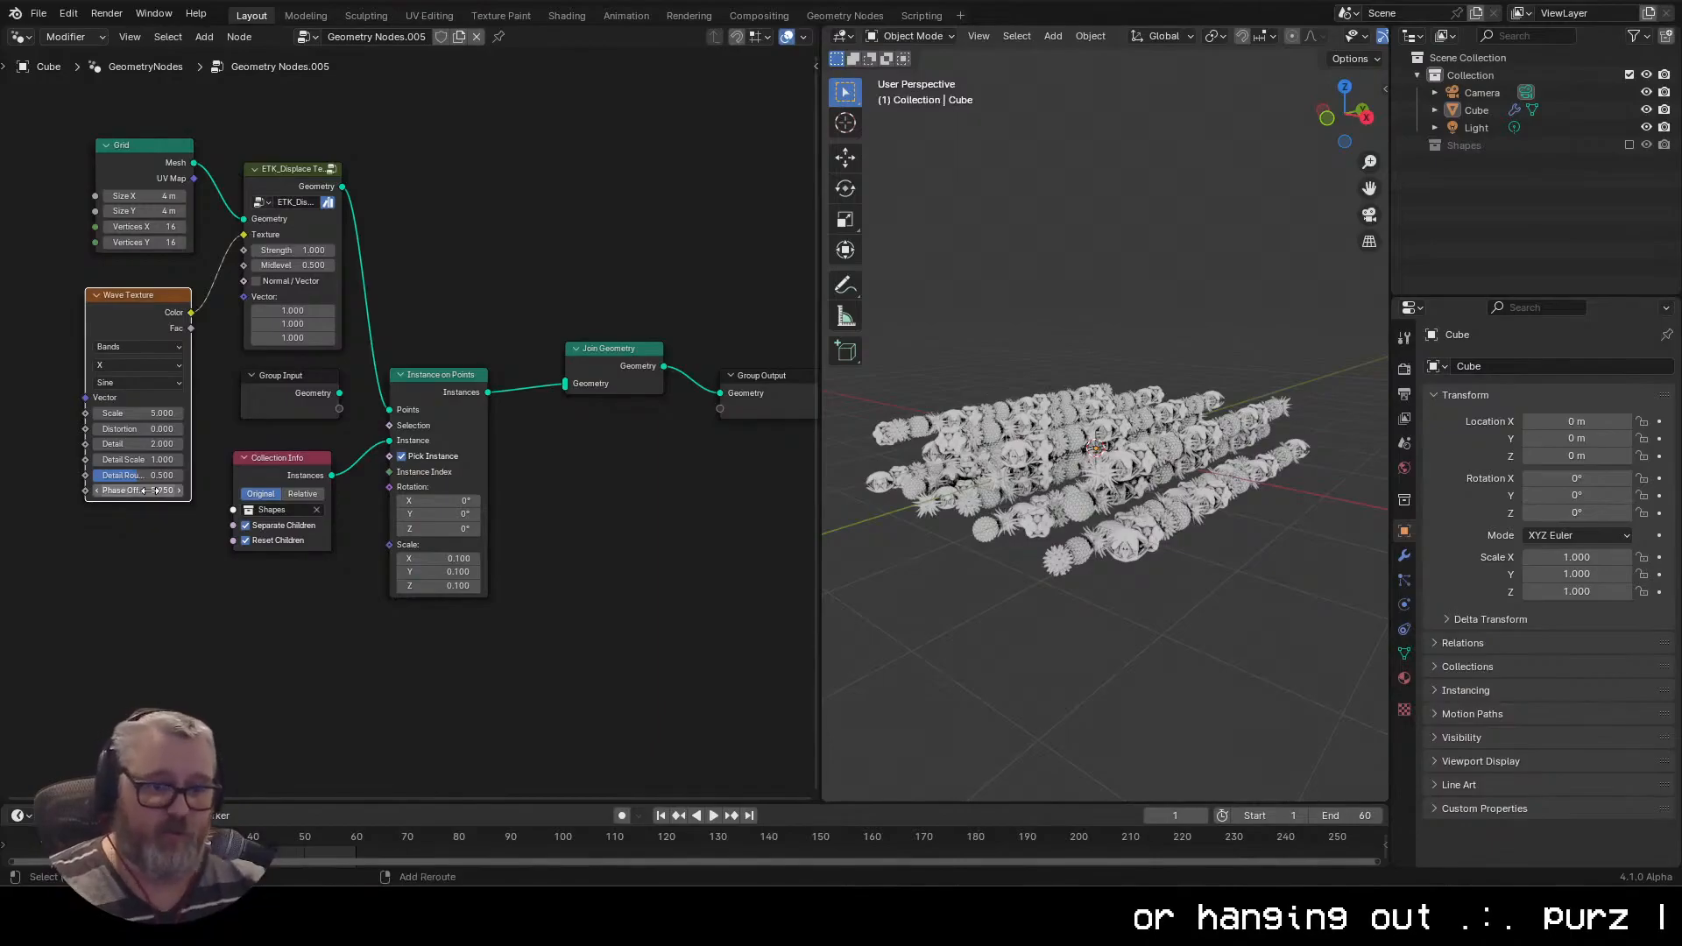
pyautogui.click(150, 490)
pyautogui.write('0')
pyautogui.press('Return')
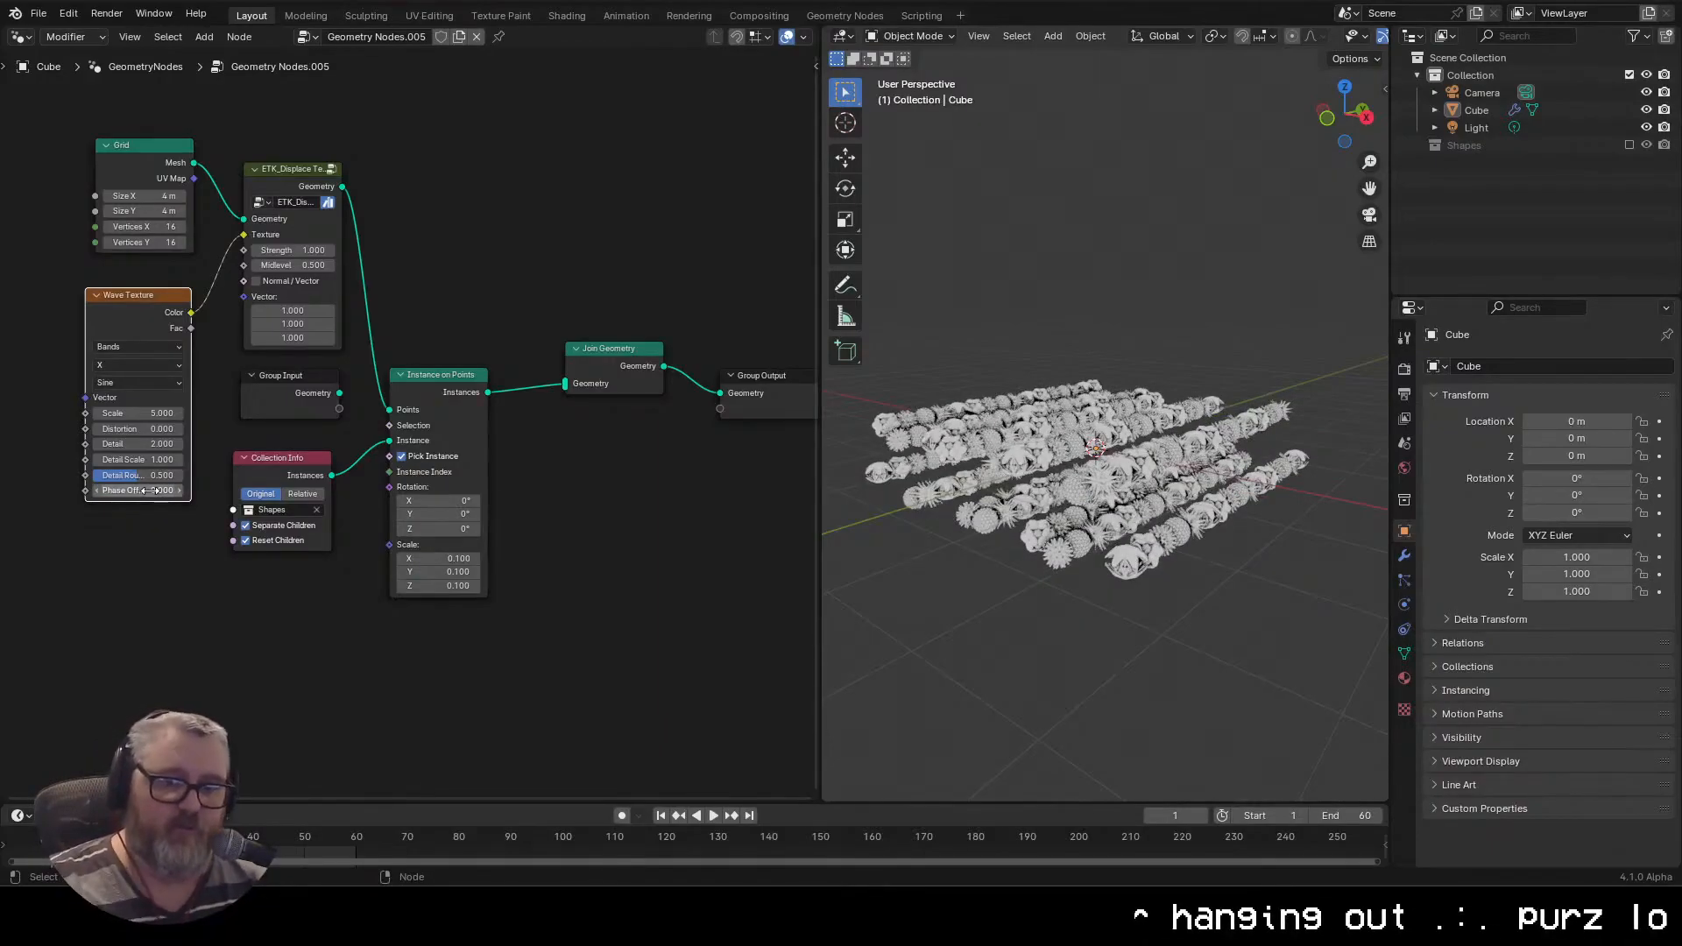
pyautogui.scroll(13, 150, 491)
pyautogui.moveTo(184, 470); pyautogui.dragTo(232, 669)
pyautogui.press('i')
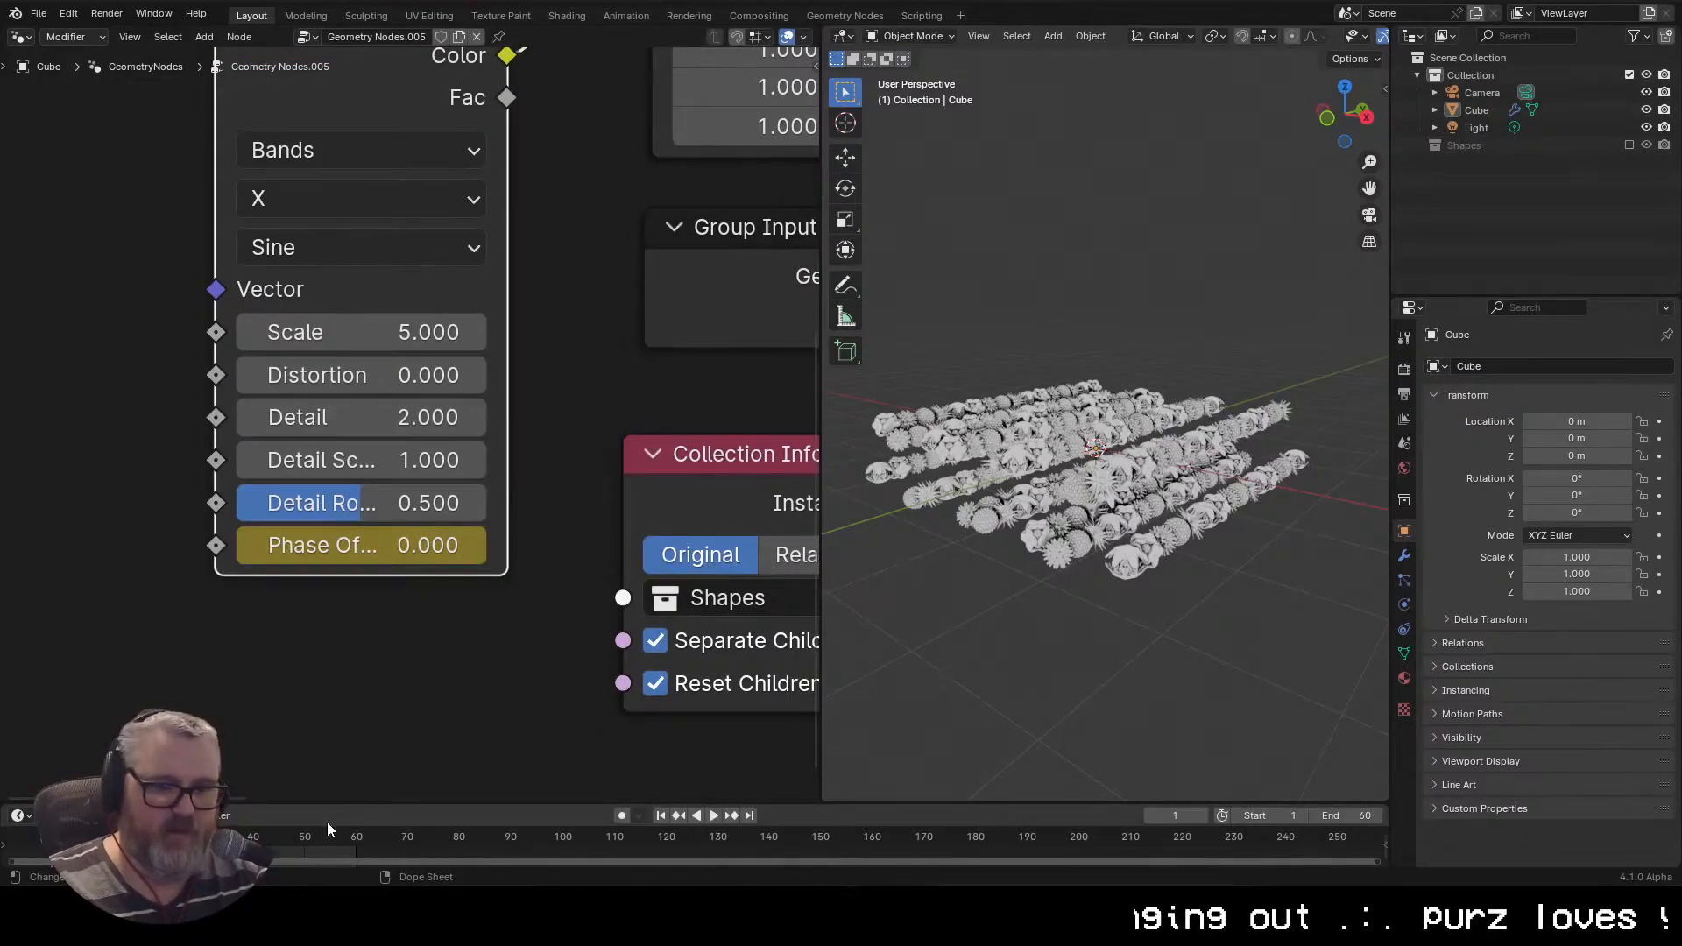
# Go to frame 61, set the Wave Texture's Phase Offset to -tau and insert a keyframe on it
pyautogui.hotkey('shift', 'Right')
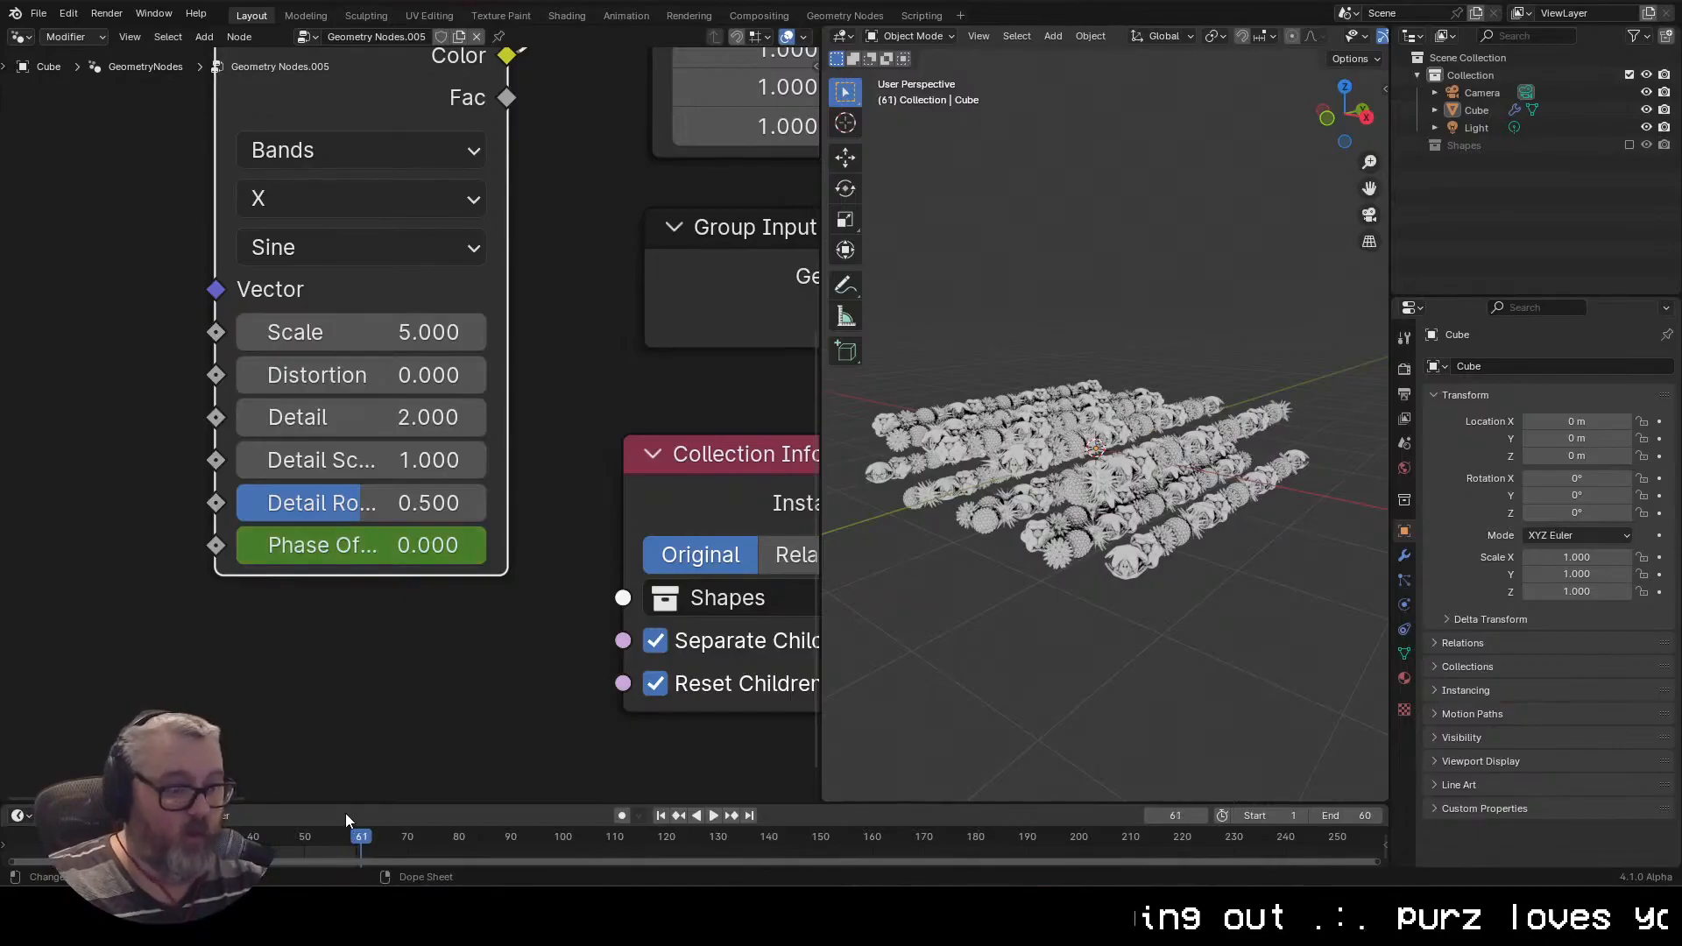
pyautogui.press('Right')
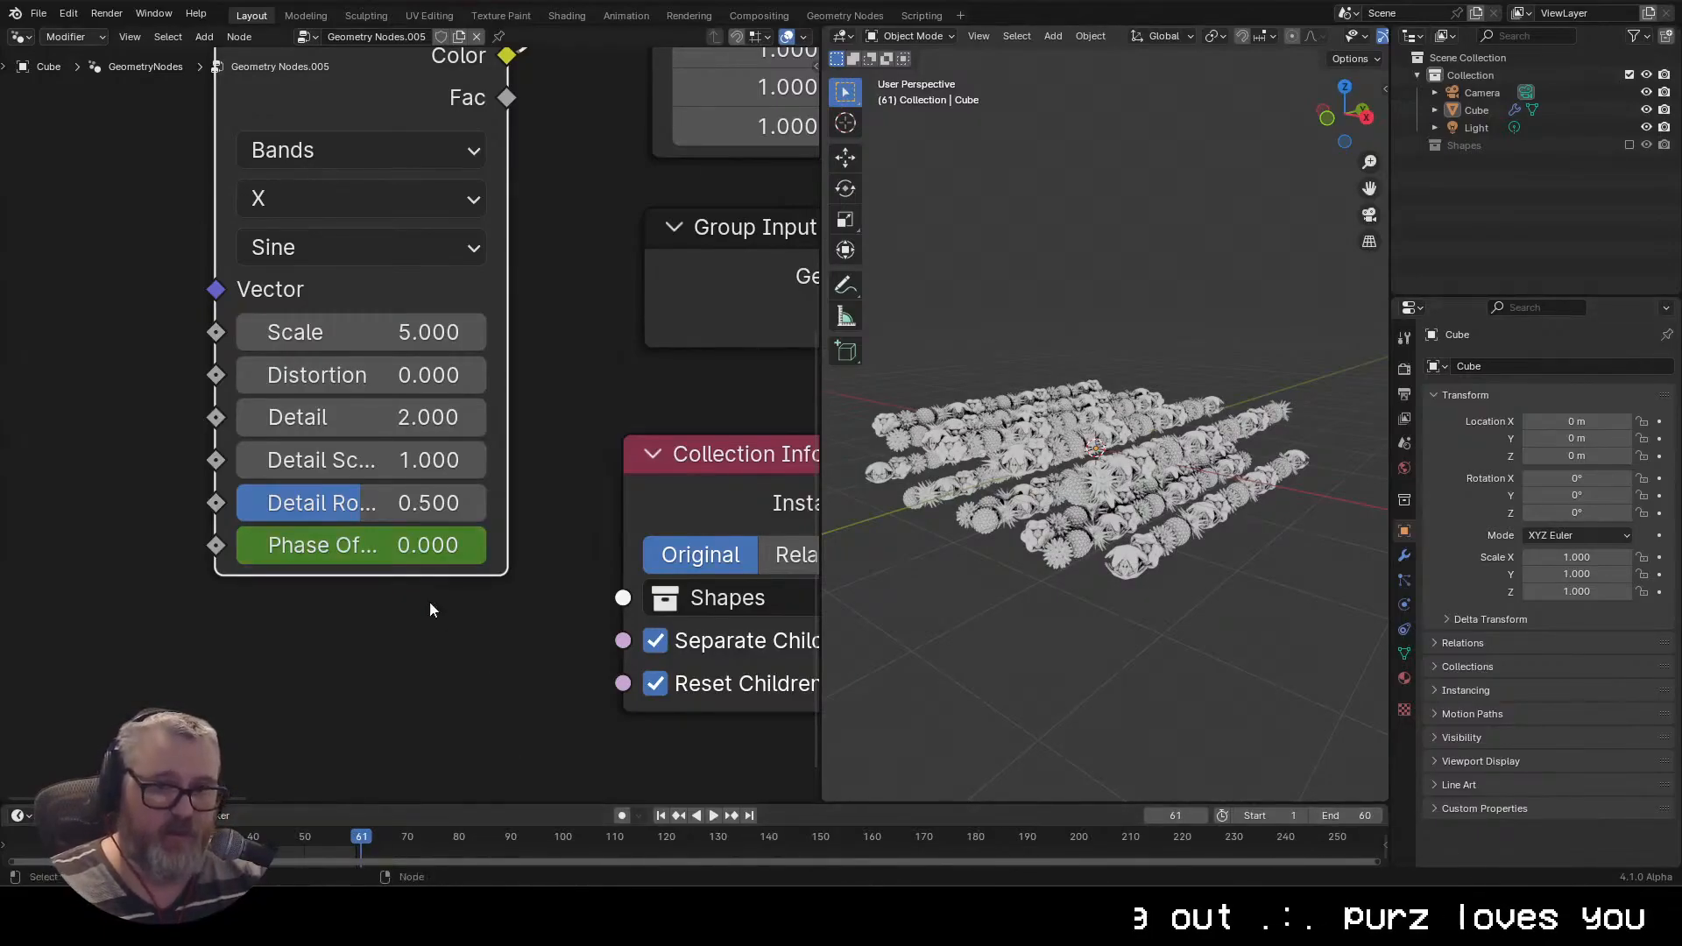
pyautogui.click(380, 547)
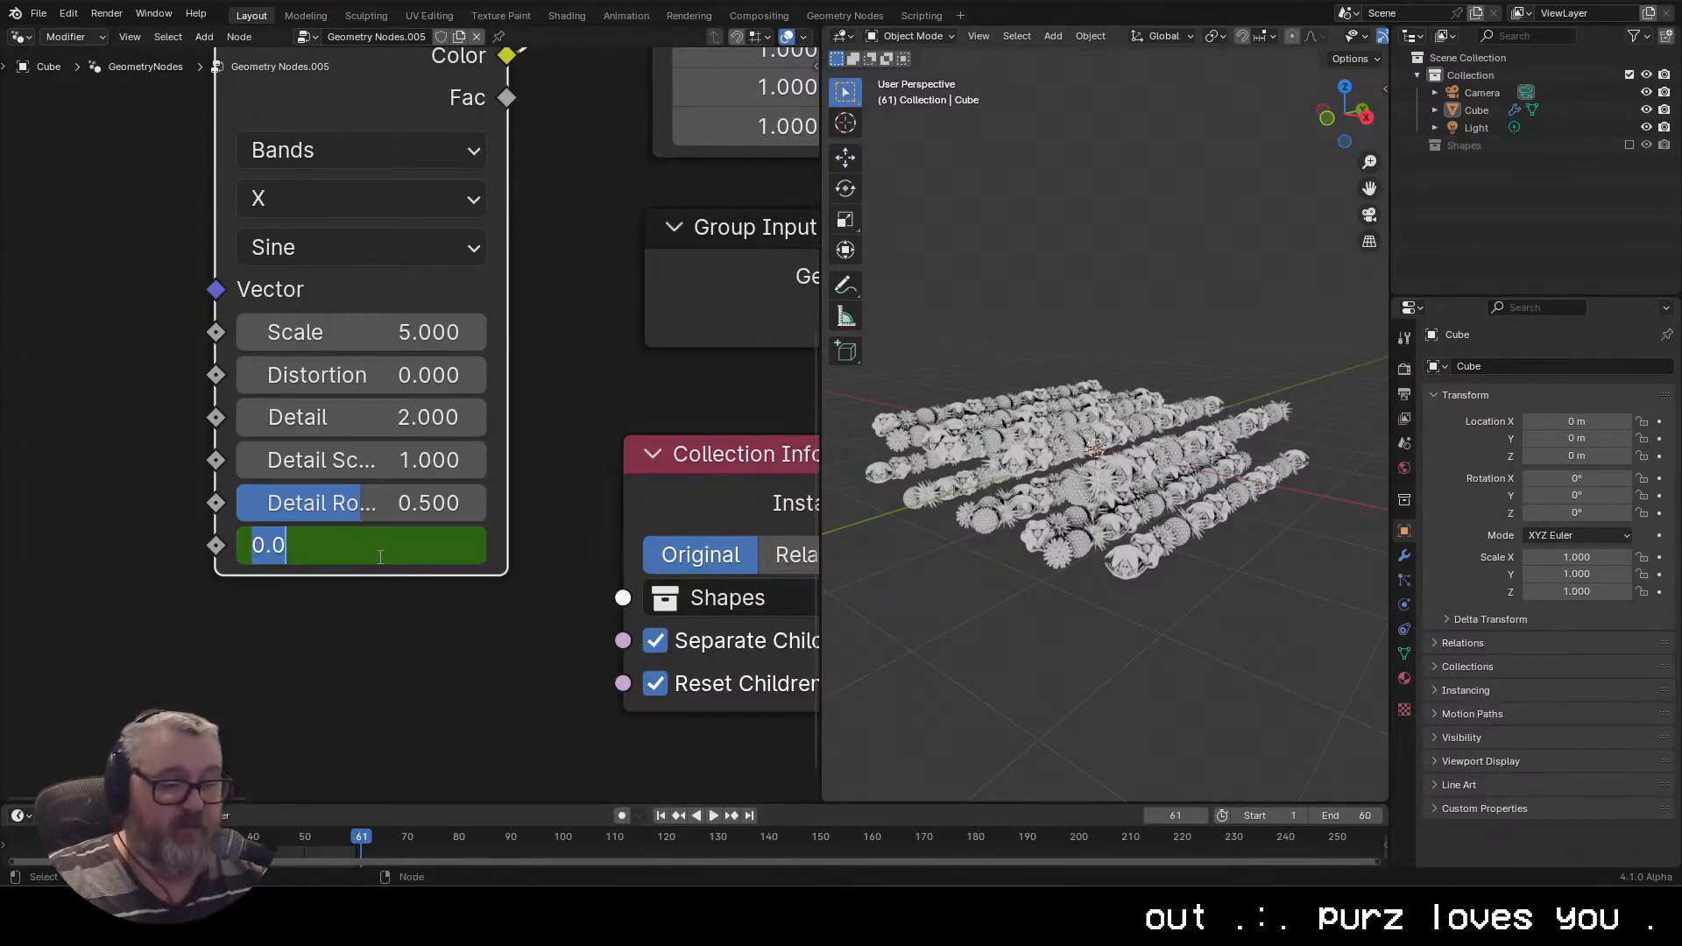
pyautogui.write('-tau')
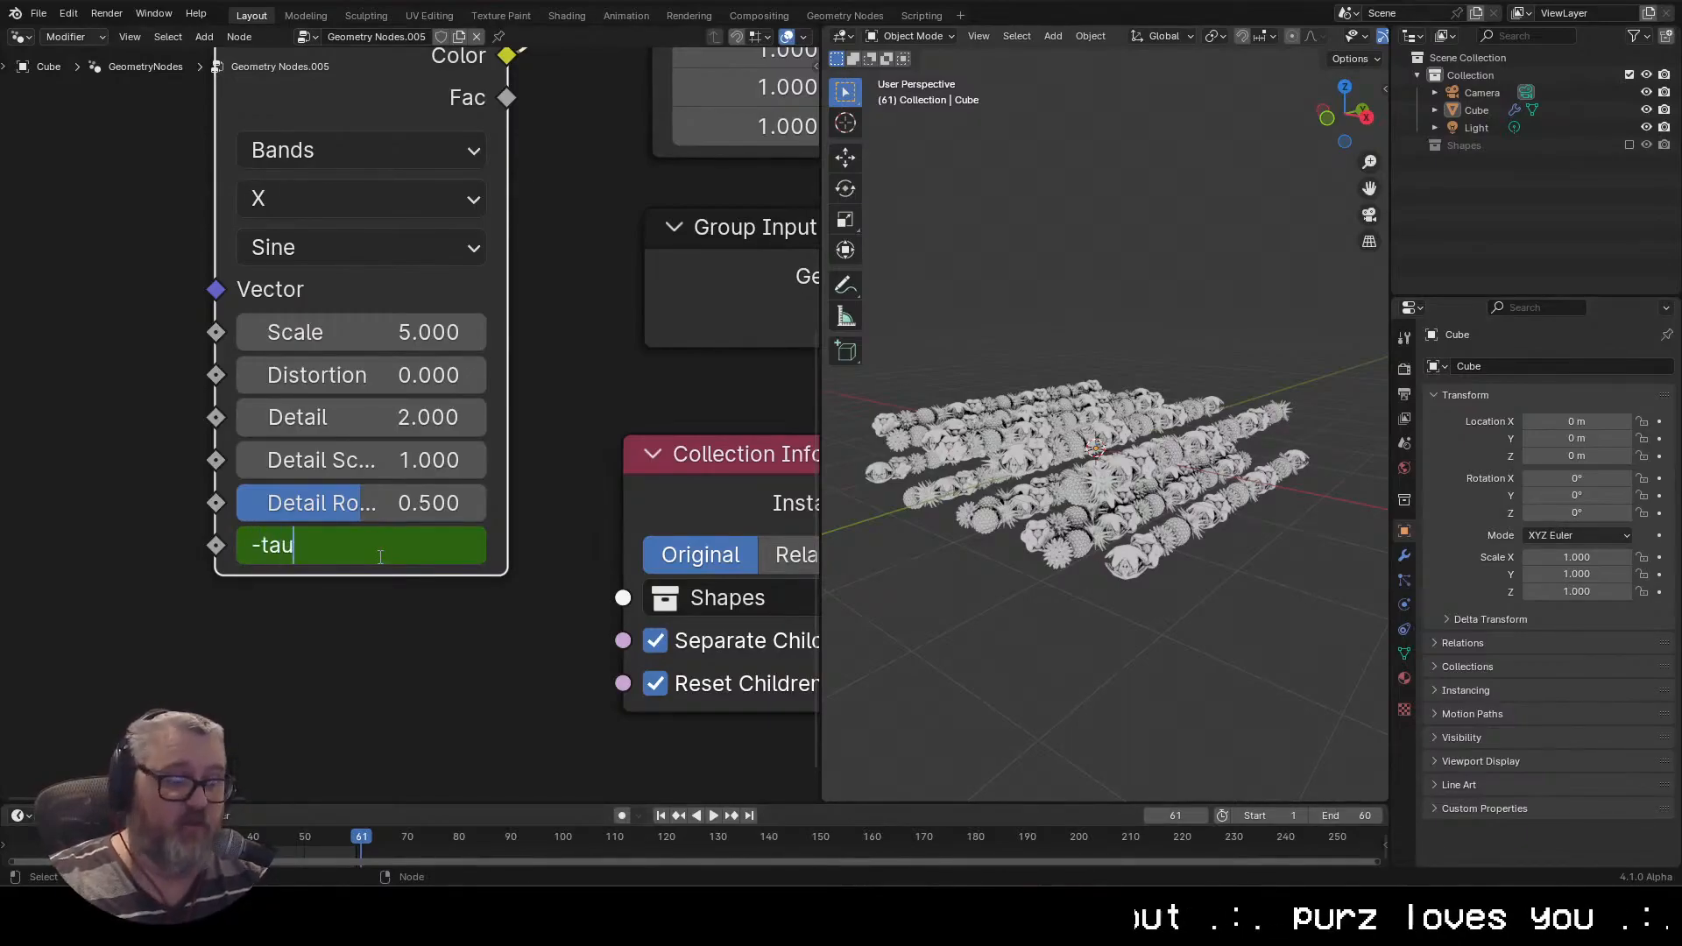
pyautogui.press('BackSpace')
pyautogui.press('BackSpace')
pyautogui.press('BackSpace')
pyautogui.press('BackSpace')
pyautogui.write('p')
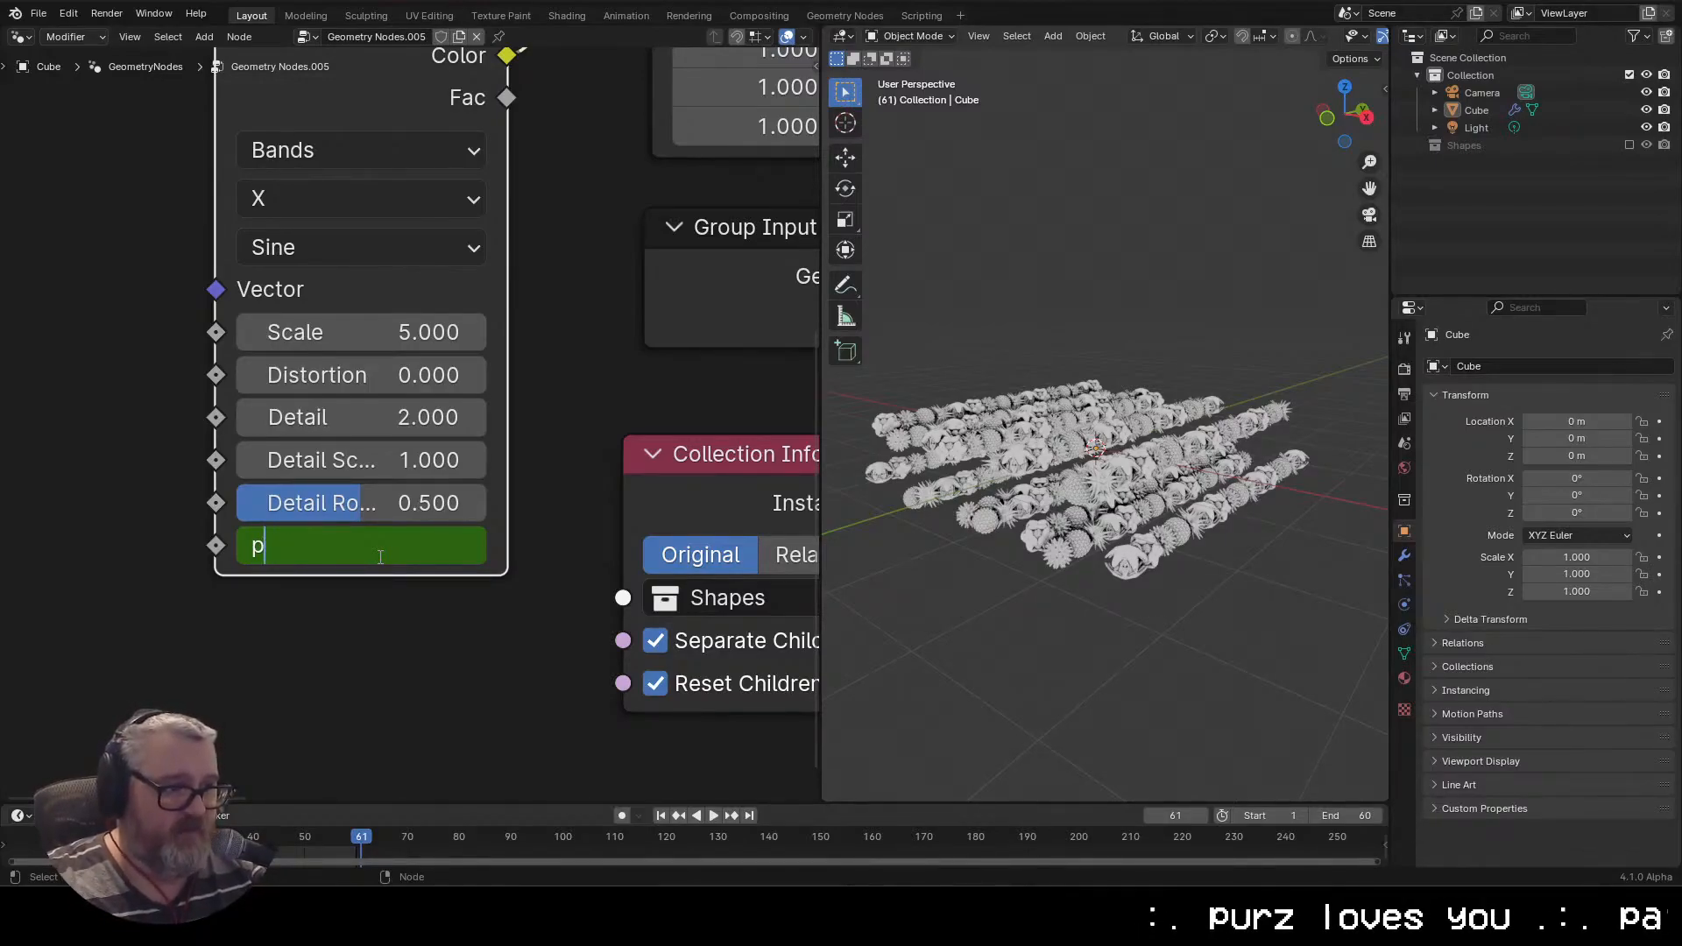
pyautogui.press('BackSpace')
pyautogui.press('BackSpace')
pyautogui.press('BackSpace')
pyautogui.write('-ta')
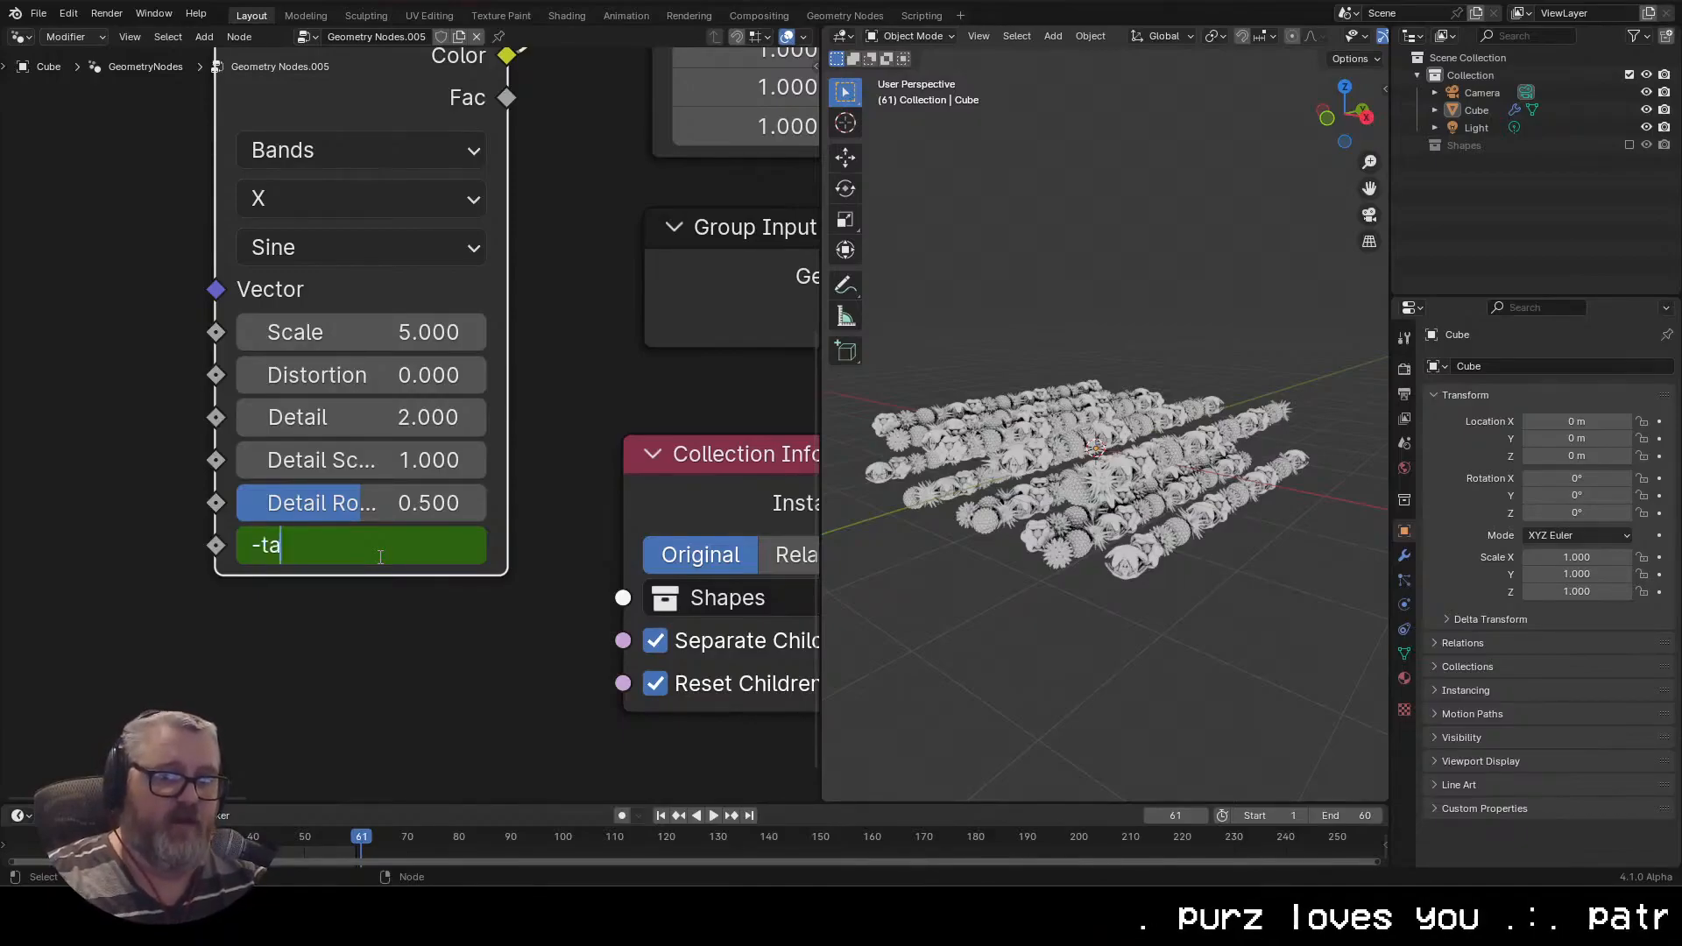
pyautogui.write('u')
pyautogui.press('Return')
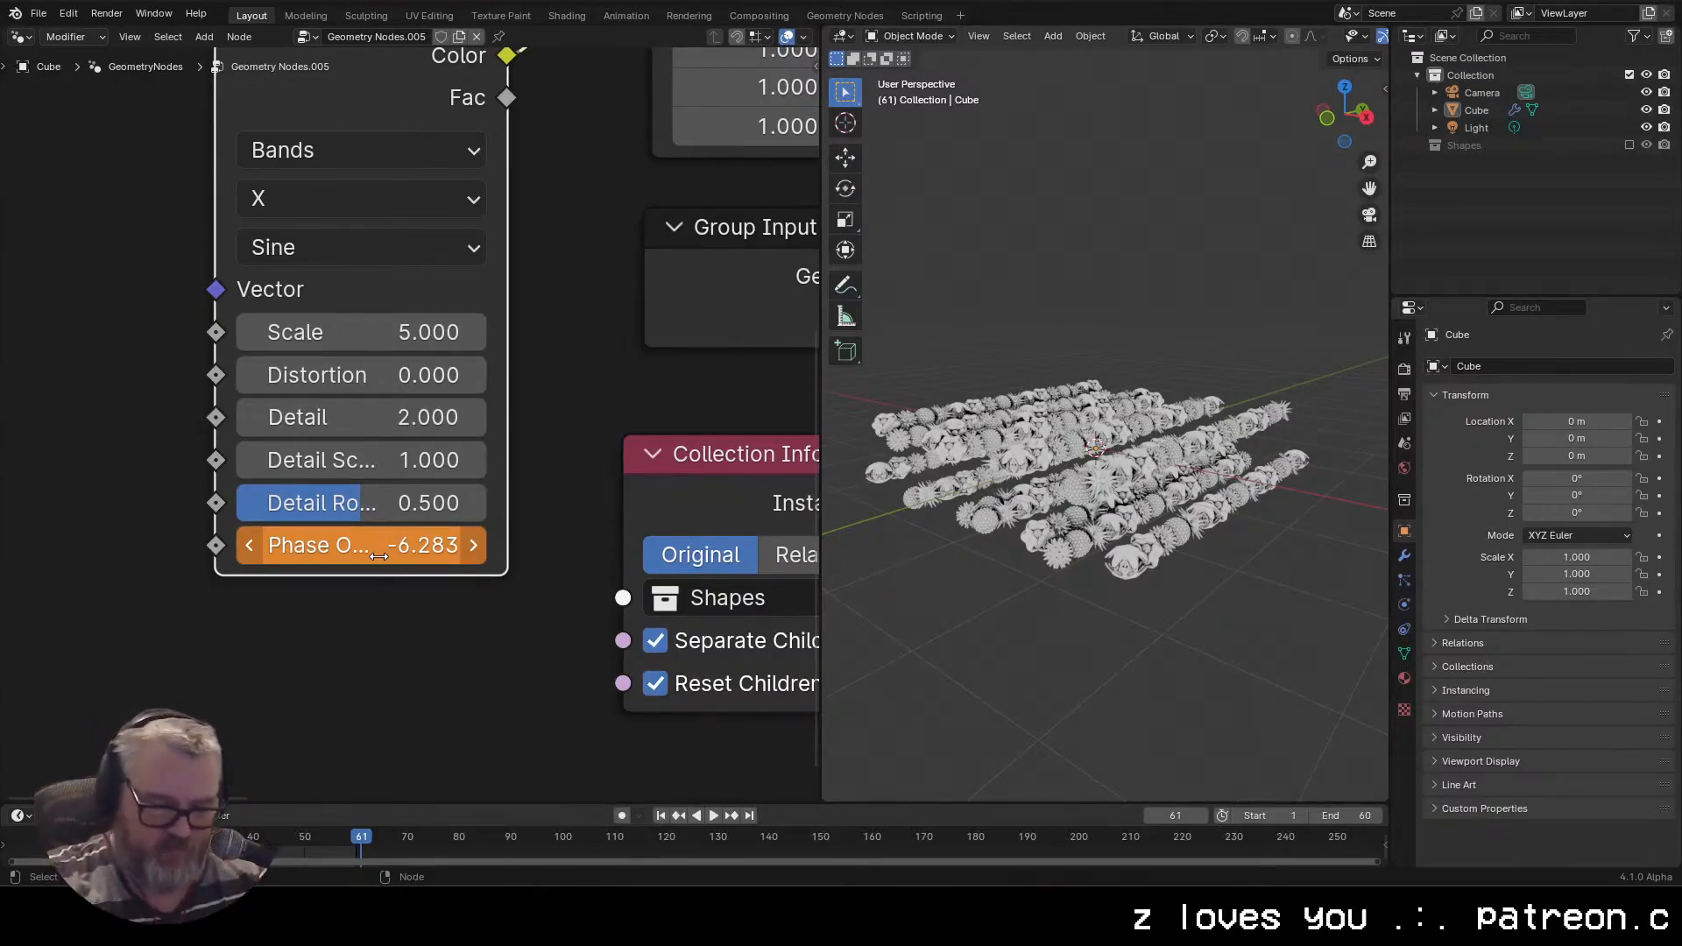
pyautogui.press('i')
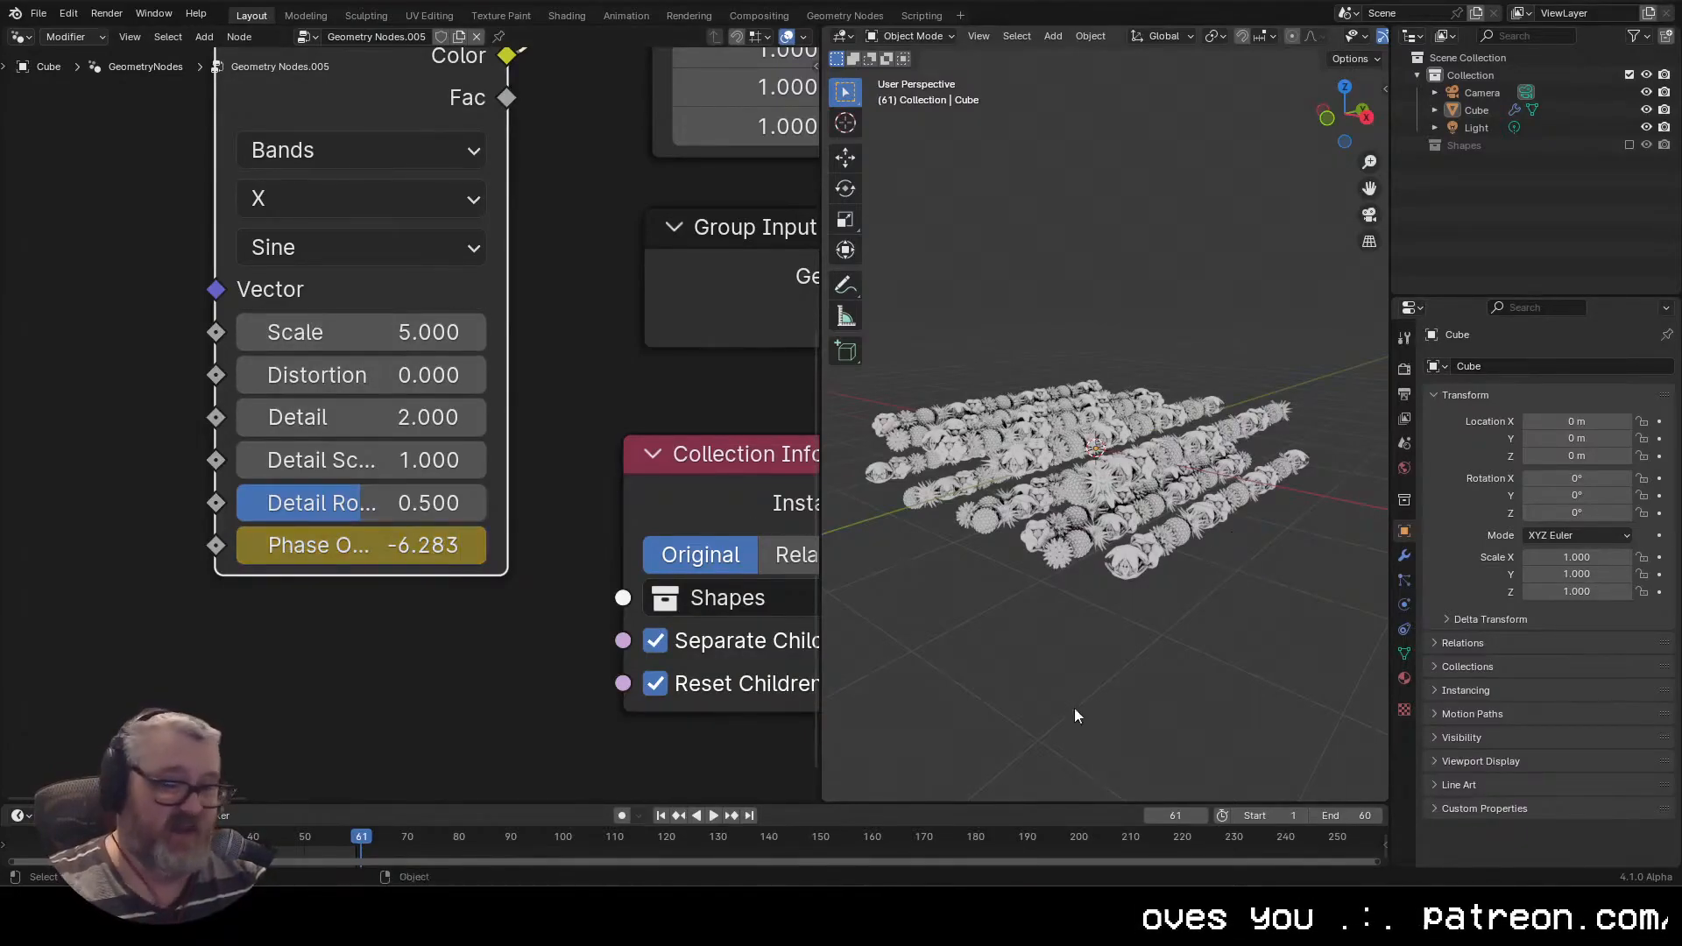
# Play the animation and inspect the waving grid of instances closely from a higher angle
pyautogui.press('space')
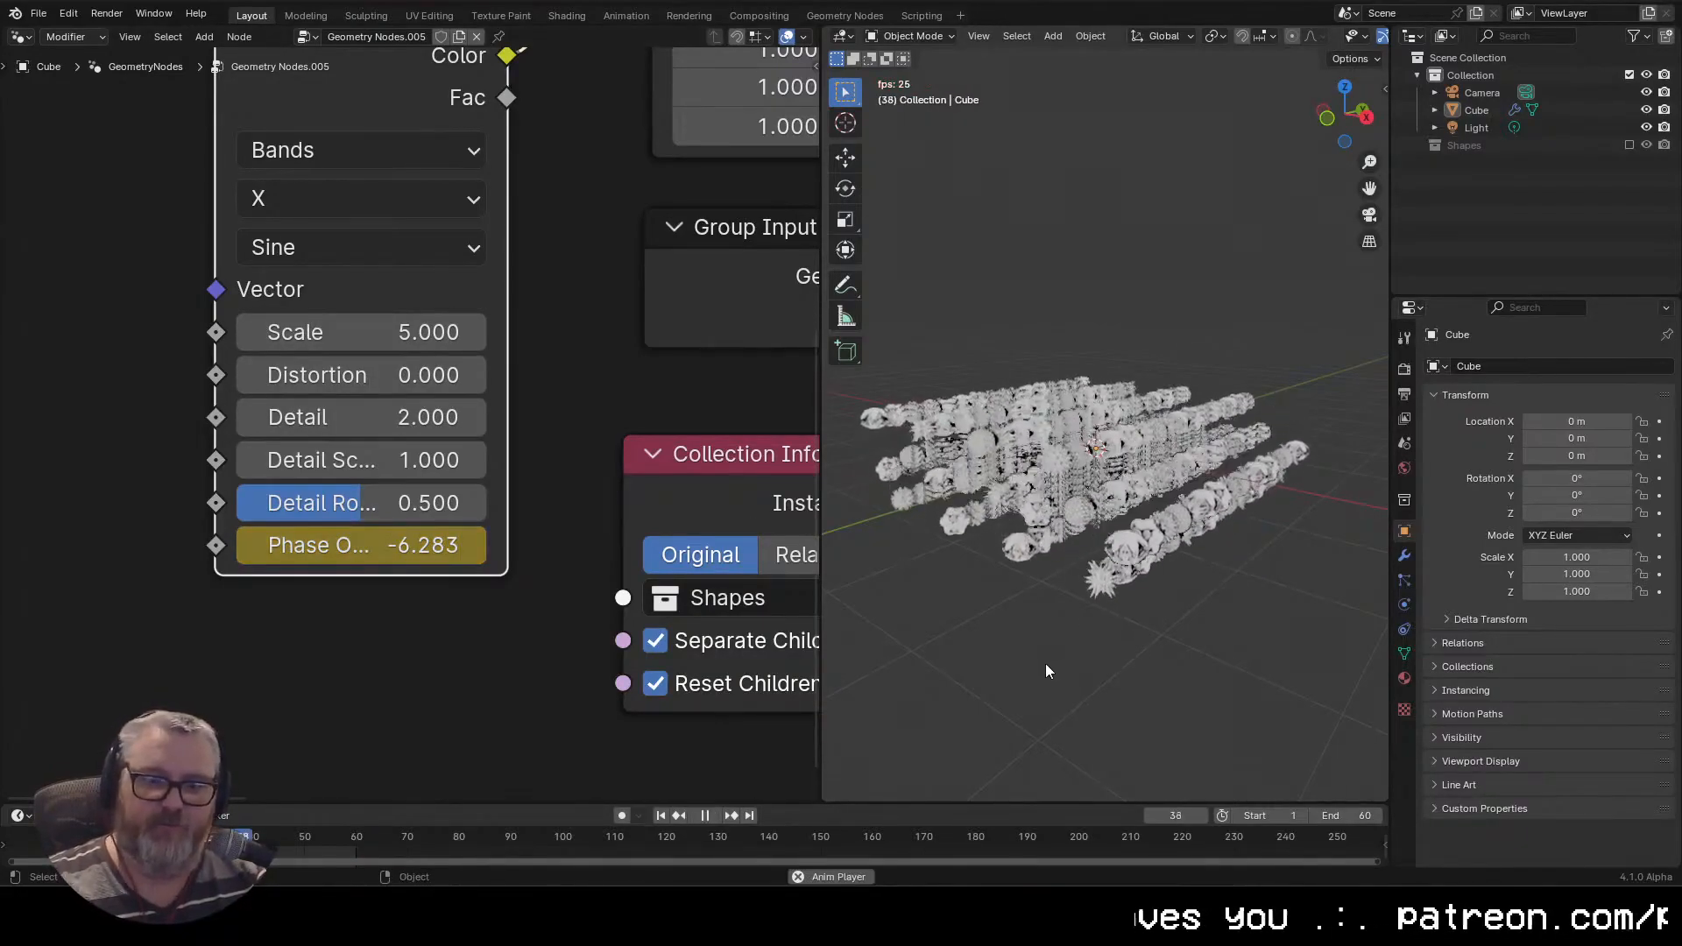
pyautogui.moveTo(1349, 131); pyautogui.dragTo(1174, 610)
pyautogui.scroll(3, 1165, 627)
pyautogui.moveTo(1198, 510); pyautogui.dragTo(1043, 561)
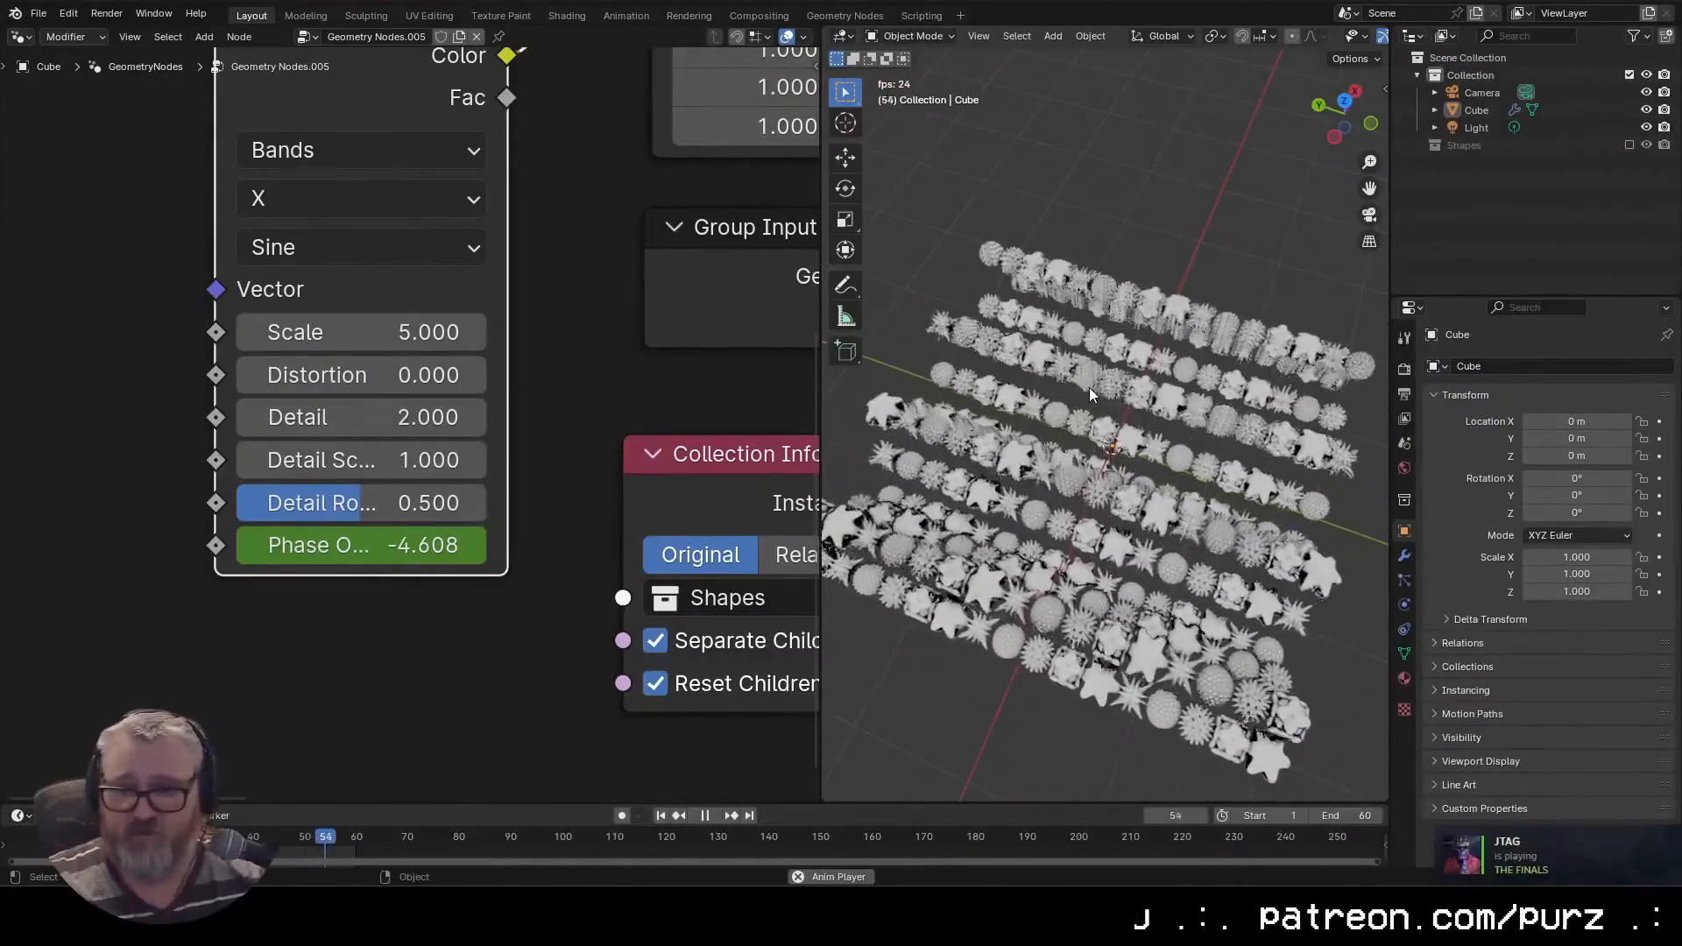
pyautogui.click(1425, 904)
pyautogui.rightClick(1382, 818)
pyautogui.click(1436, 792)
# Slightly narrow the 3D viewport in favour of the node editor and hide the viewport's gizmos, overlays and toolbar
pyautogui.moveTo(1077, 657); pyautogui.dragTo(1034, 186)
pyautogui.scroll(-7, 1034, 188)
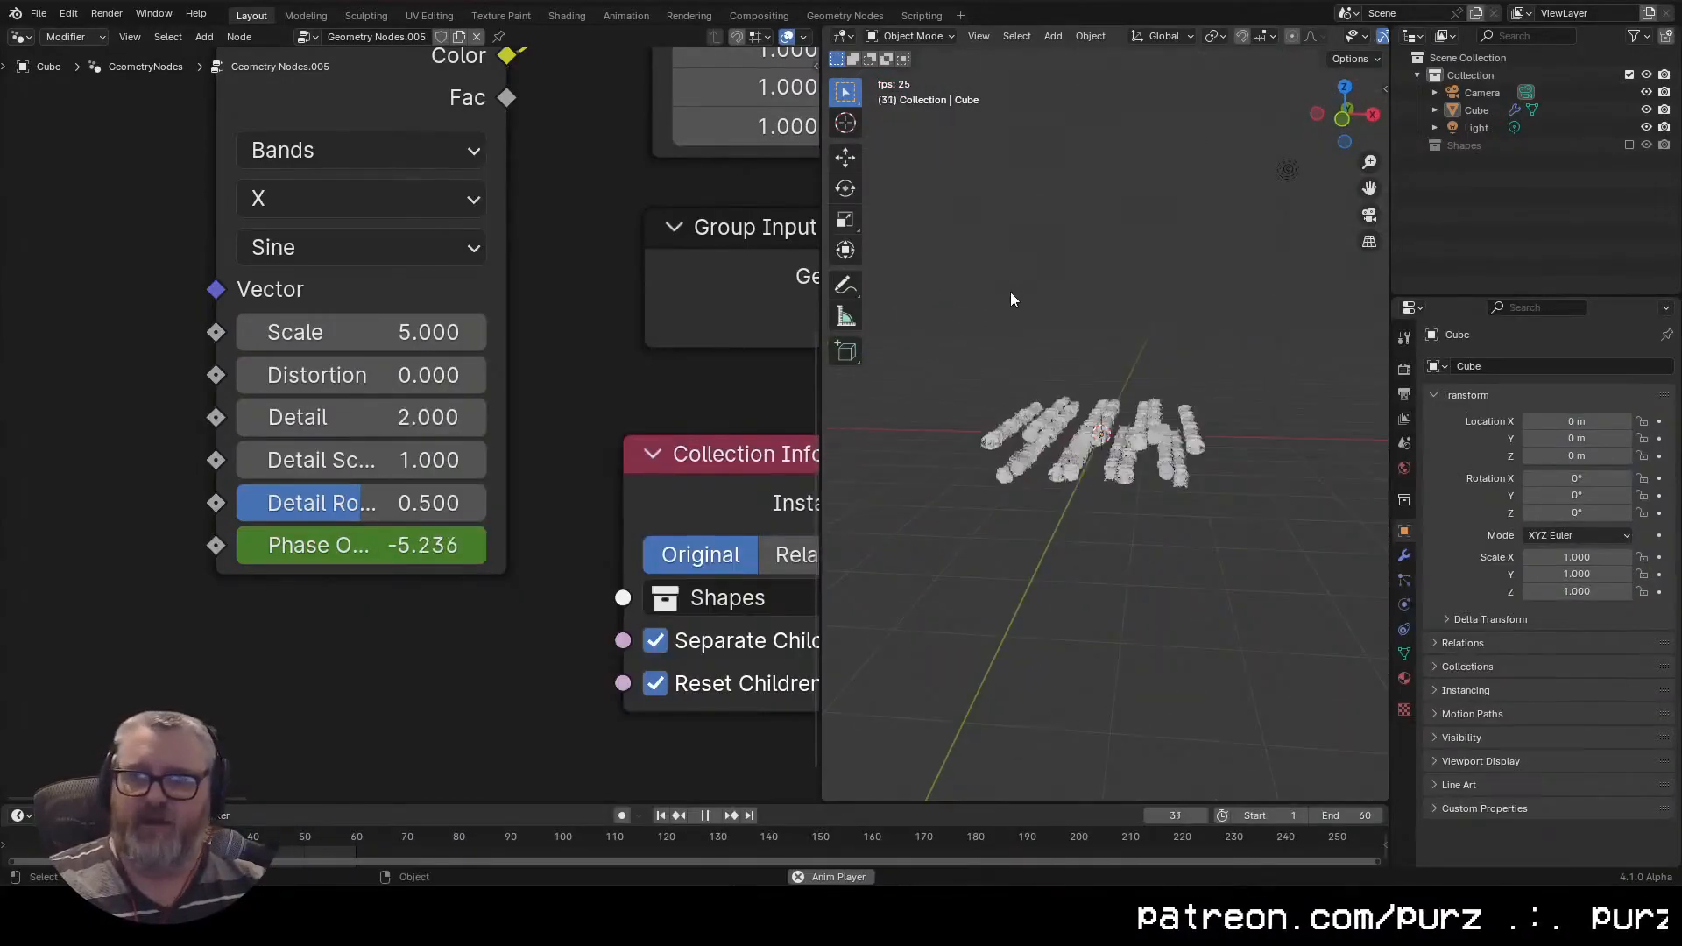
pyautogui.moveTo(820, 412)
pyautogui.mouseDown()
pyautogui.moveTo(653, 417)
pyautogui.moveTo(835, 399)
pyautogui.mouseUp()
pyautogui.click(1253, 35)
pyautogui.click(1213, 36)
pyautogui.press('t')
pyautogui.moveTo(1096, 421); pyautogui.dragTo(1216, 687)
pyautogui.scroll(4, 1217, 687)
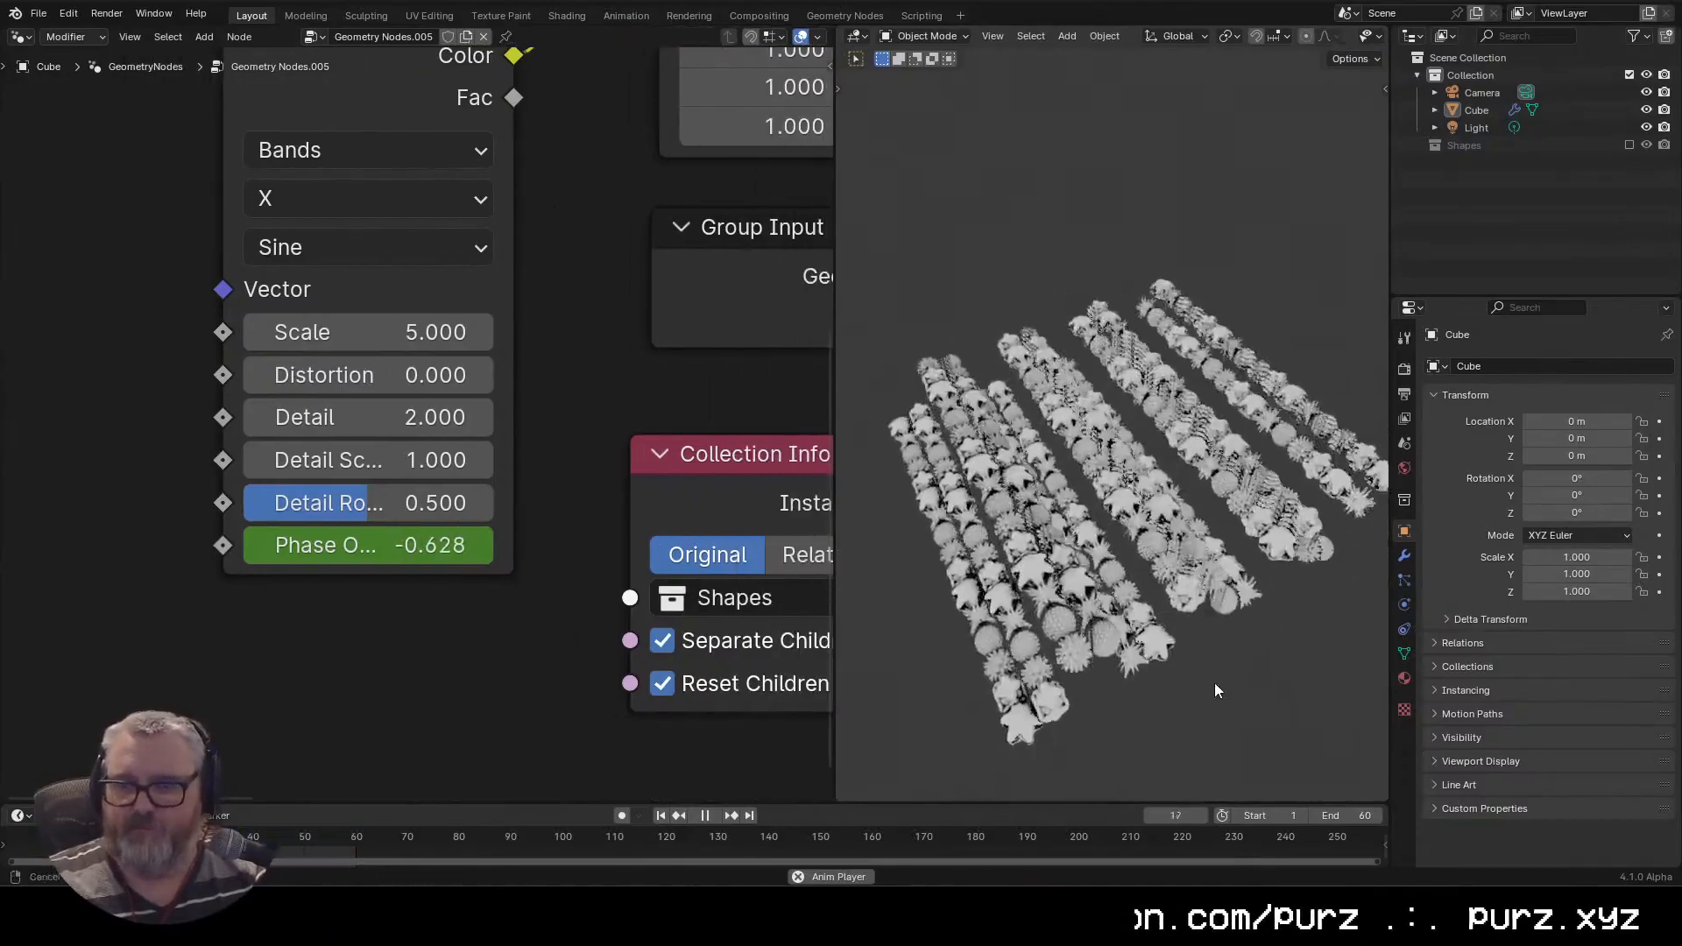
# Set the Wave Texture's Scale to 0.2 and reduce it further to 0.1
pyautogui.click(439, 336)
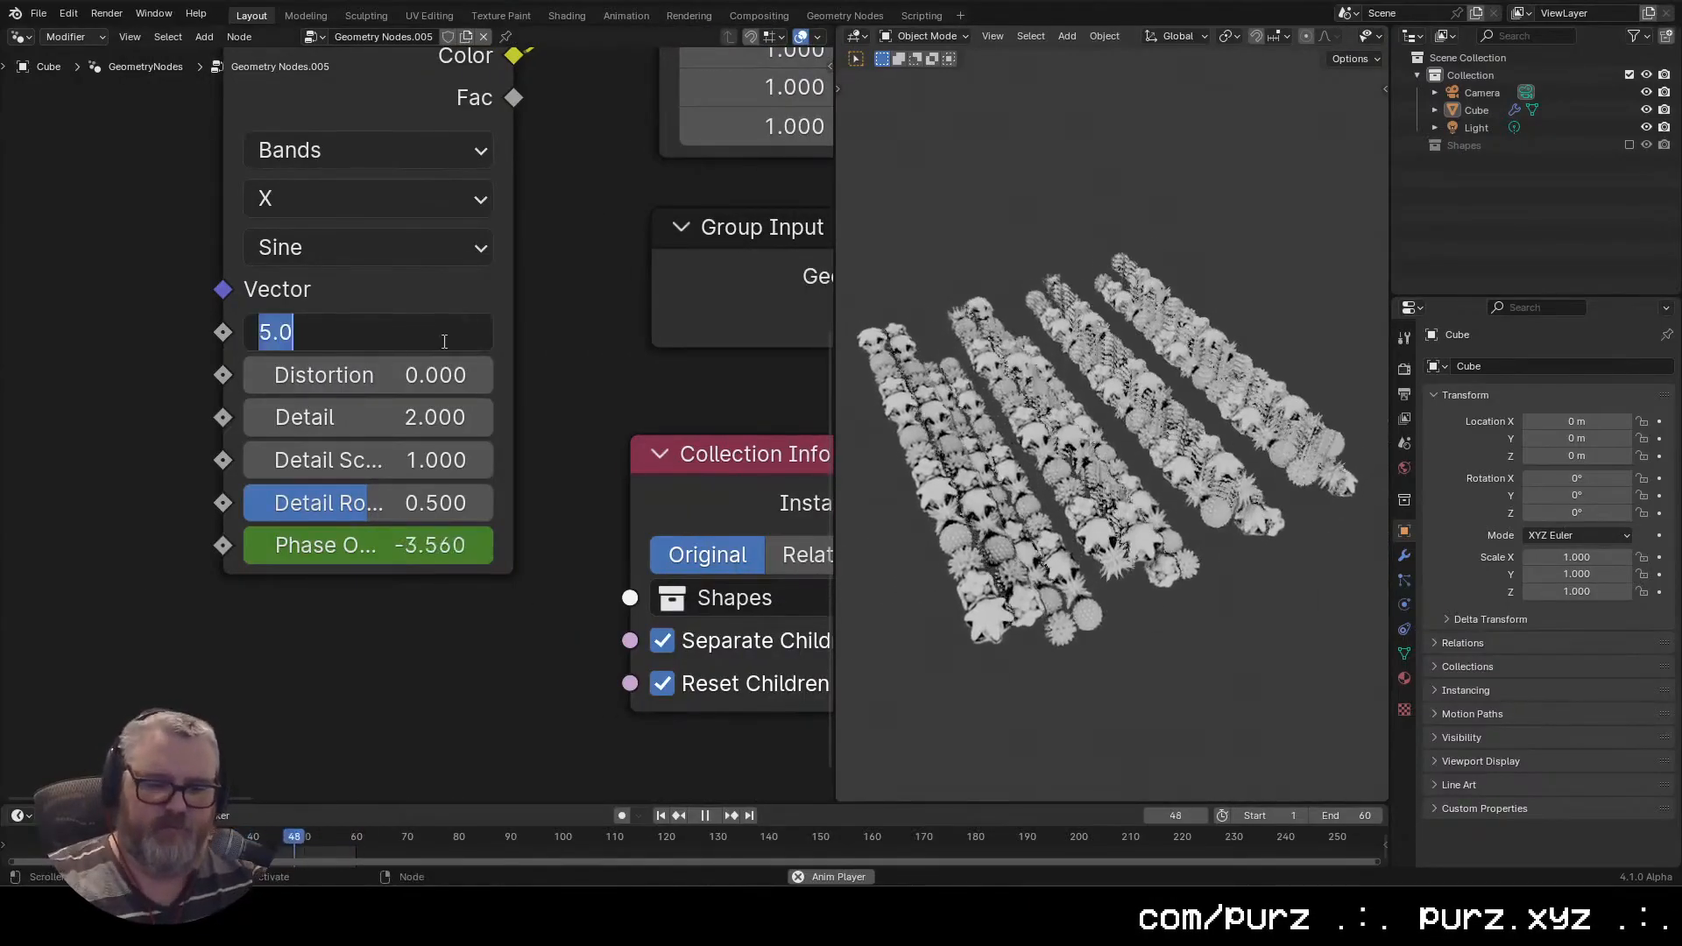
pyautogui.write('0.2')
pyautogui.press('Return')
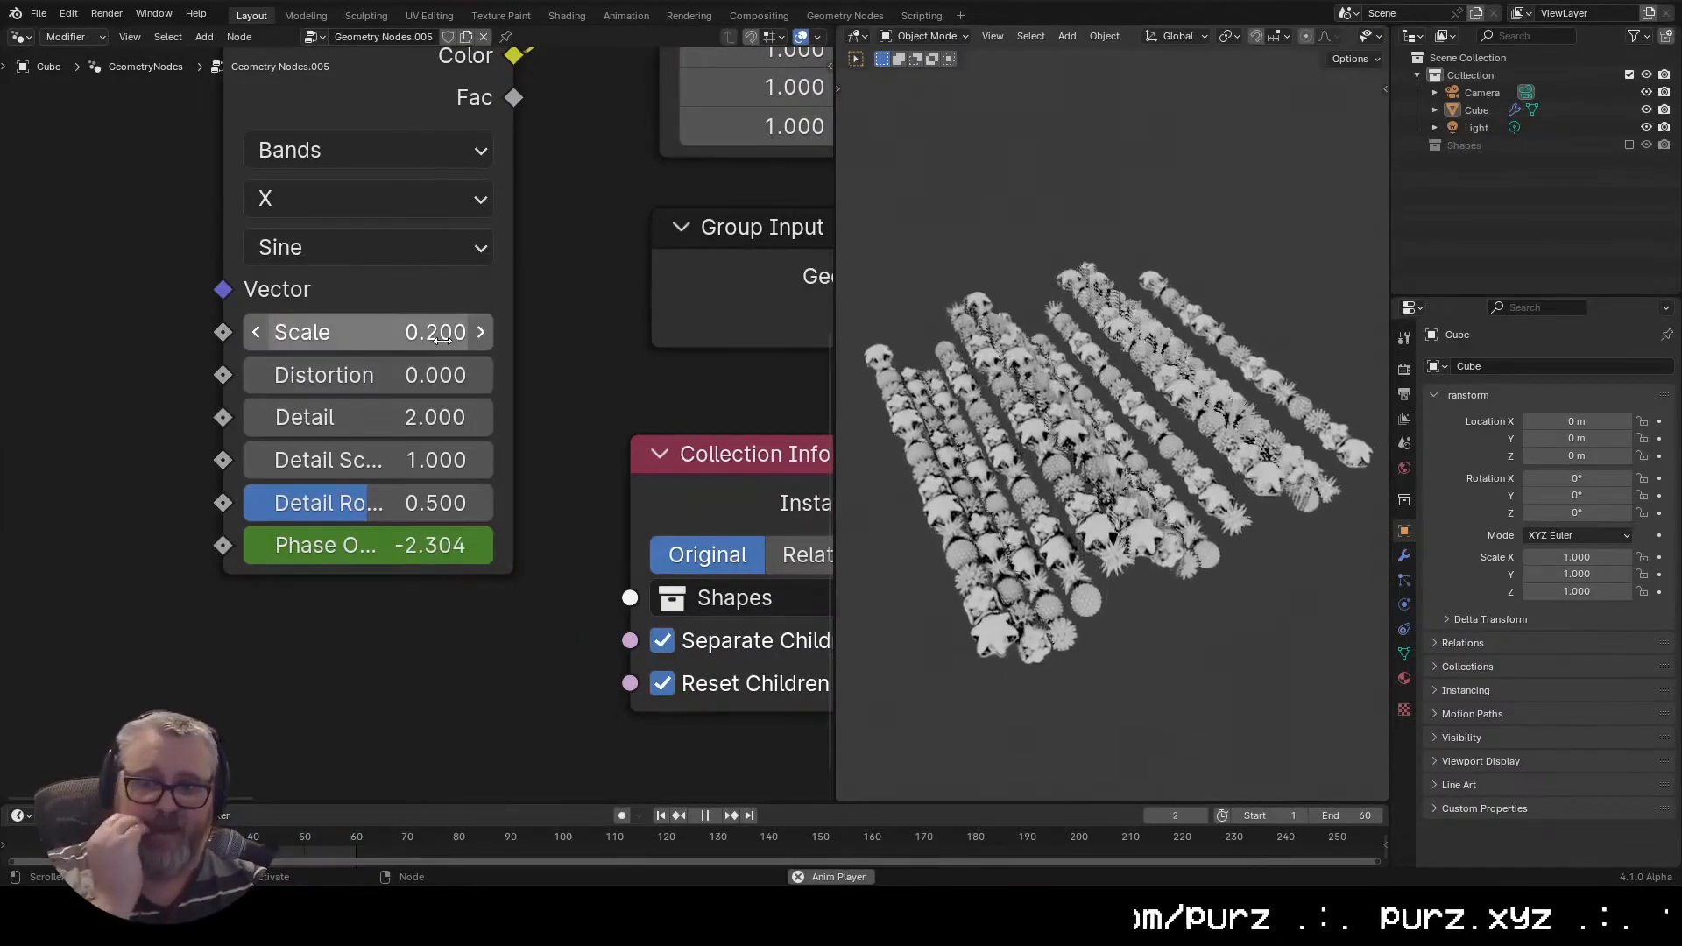
pyautogui.click(256, 332)
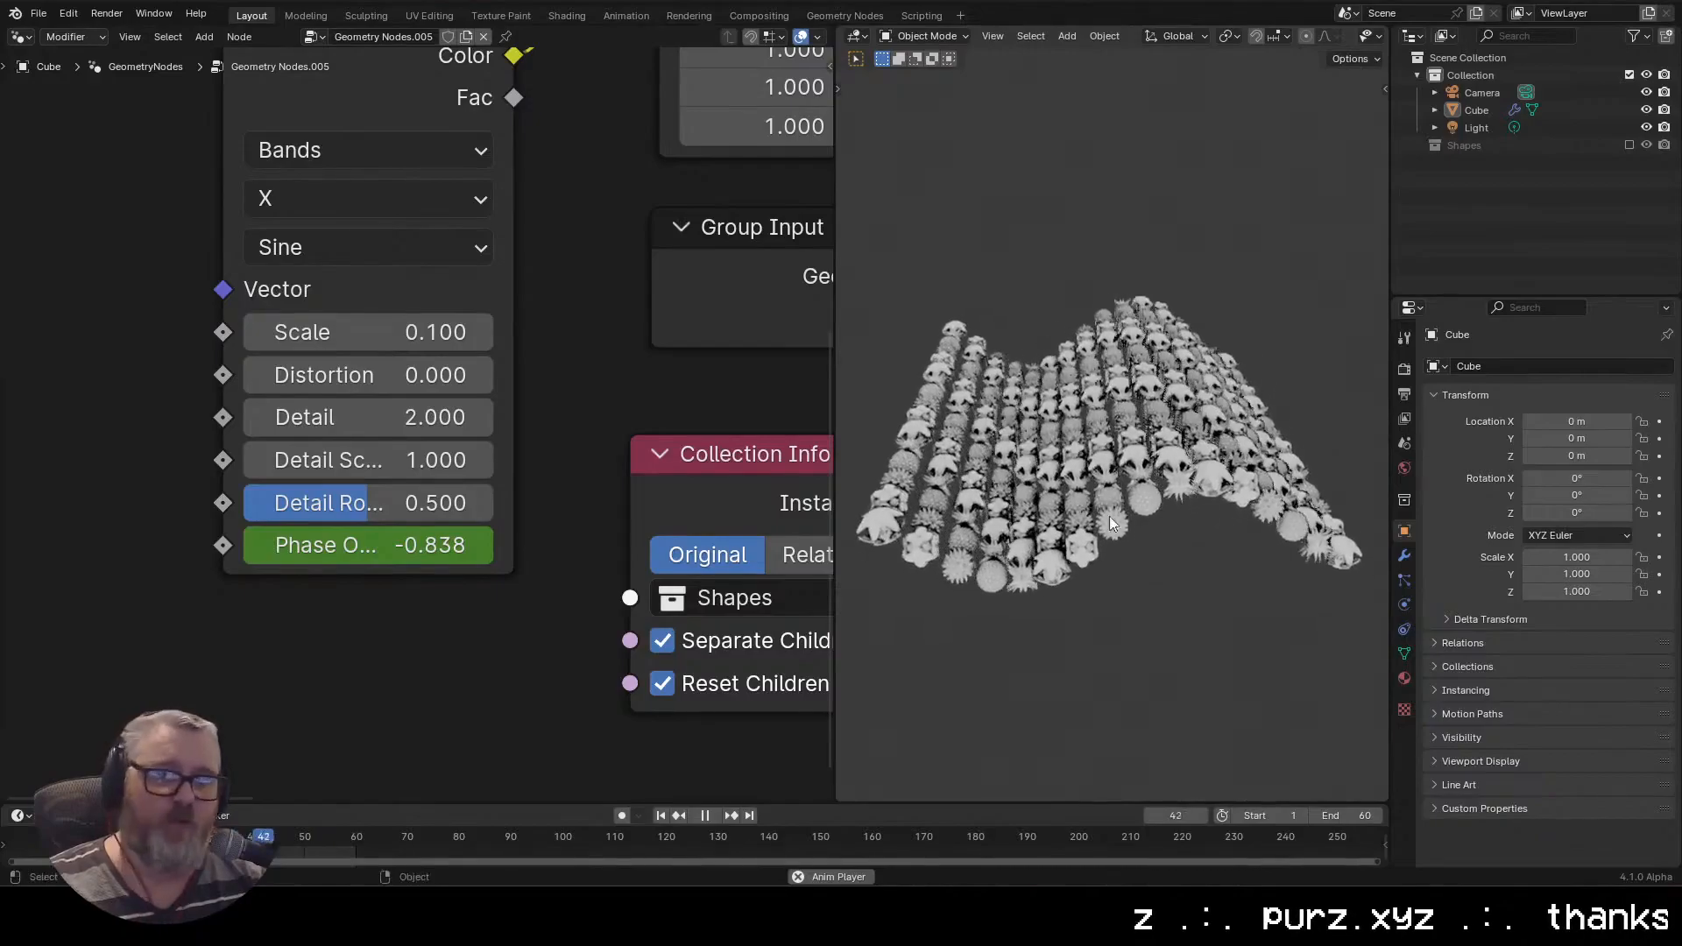
# Raise the Wave Texture's Distortion to 12.8 and inspect the distorted grid of instances from above, both close up and from farther away
pyautogui.moveTo(368, 375); pyautogui.dragTo(474, 375)
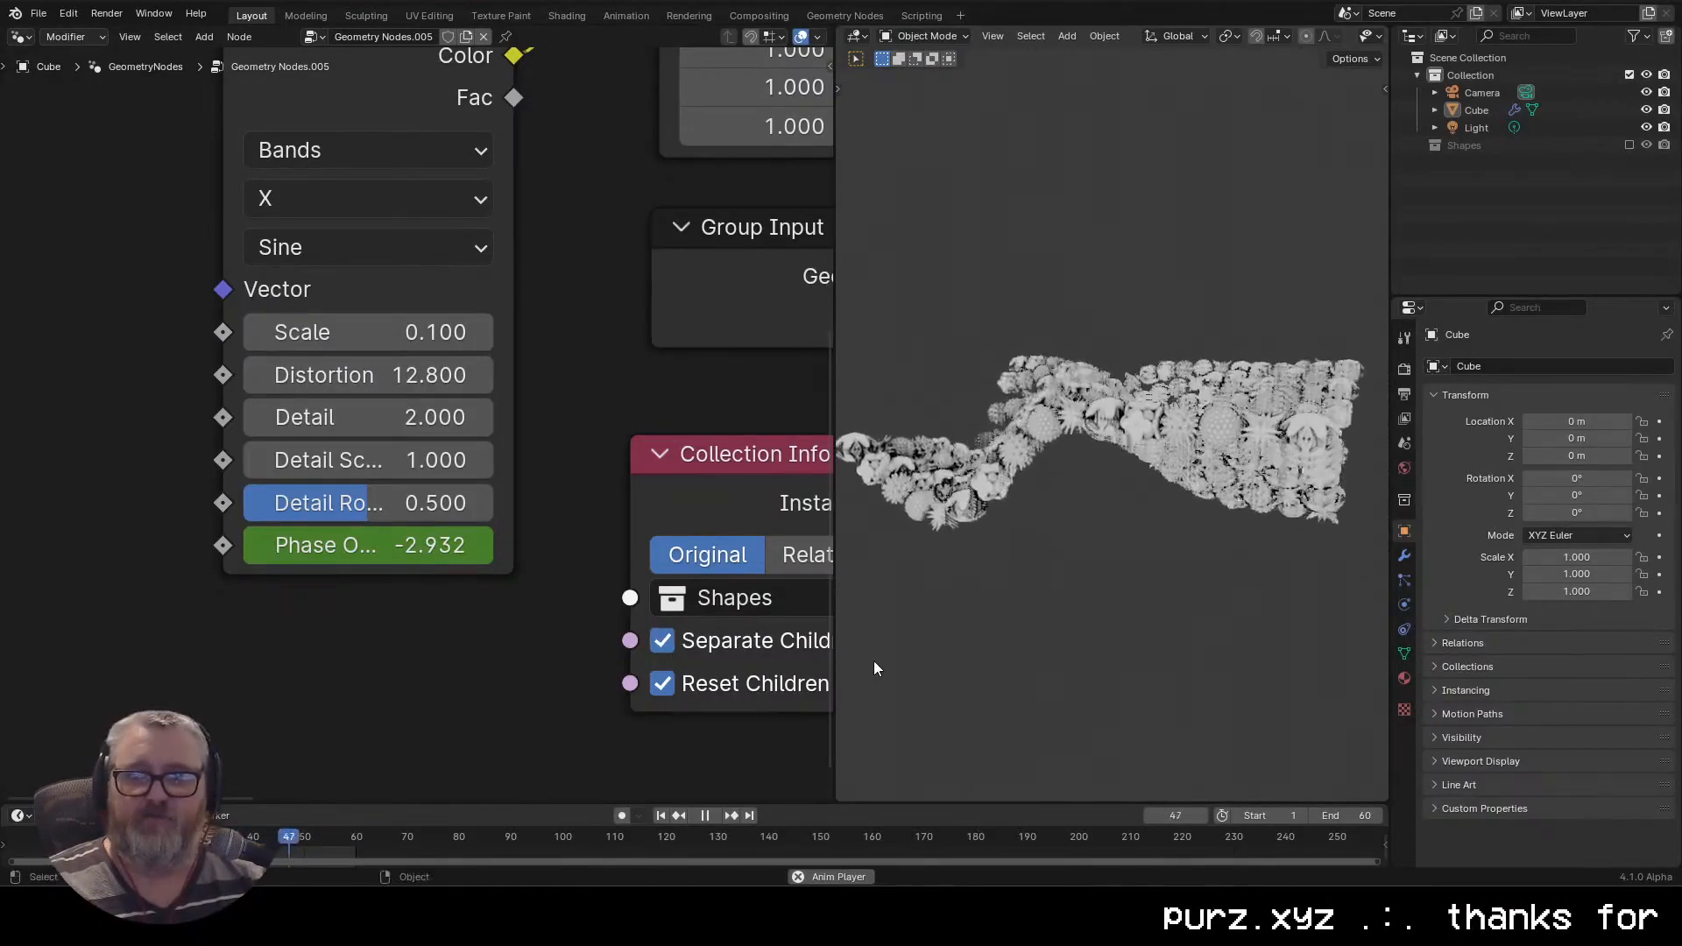
pyautogui.moveTo(1044, 680); pyautogui.dragTo(1011, 741)
pyautogui.scroll(3, 1071, 686)
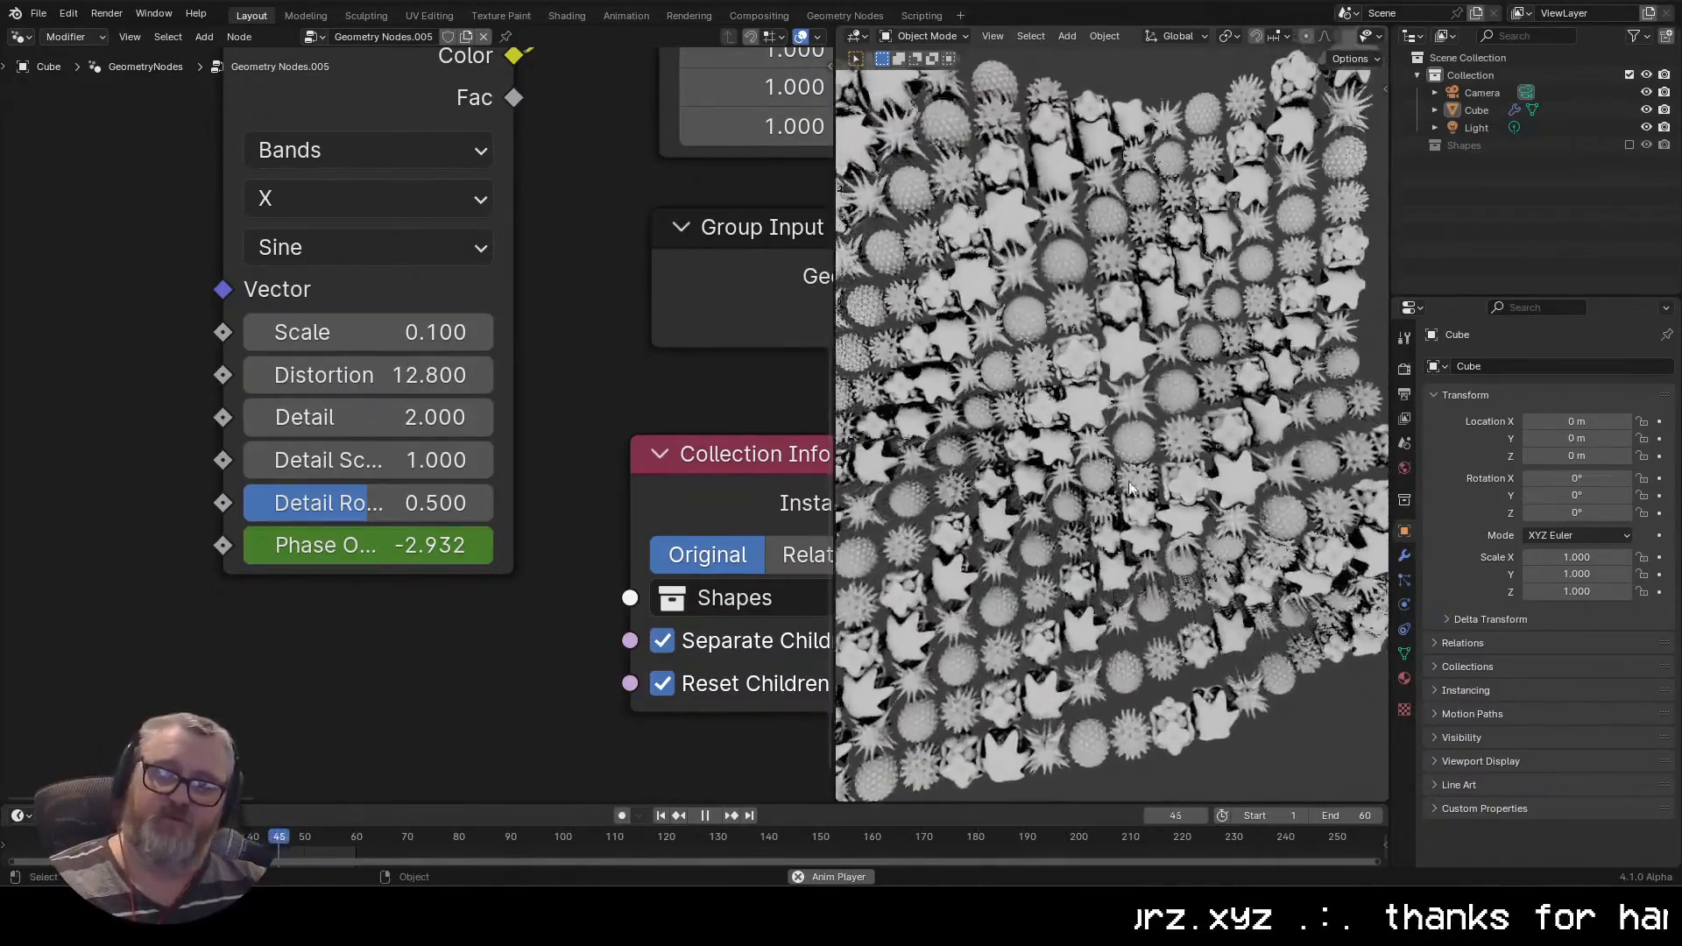
pyautogui.scroll(-5, 1127, 330)
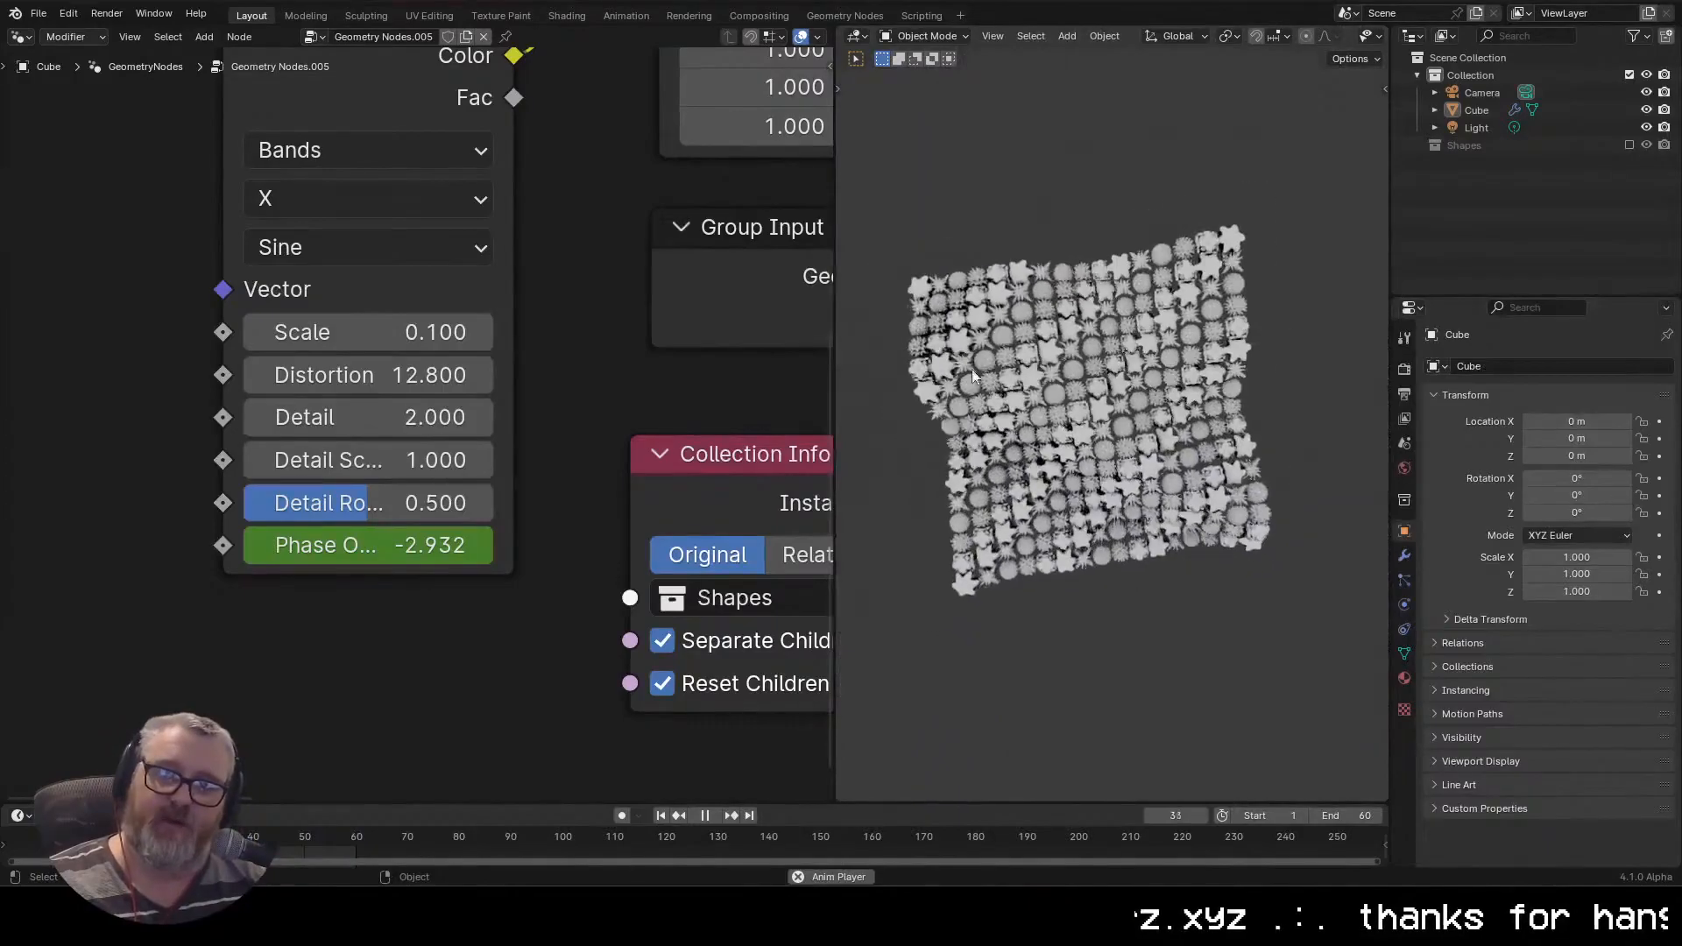
pyautogui.scroll(-4, 561, 465)
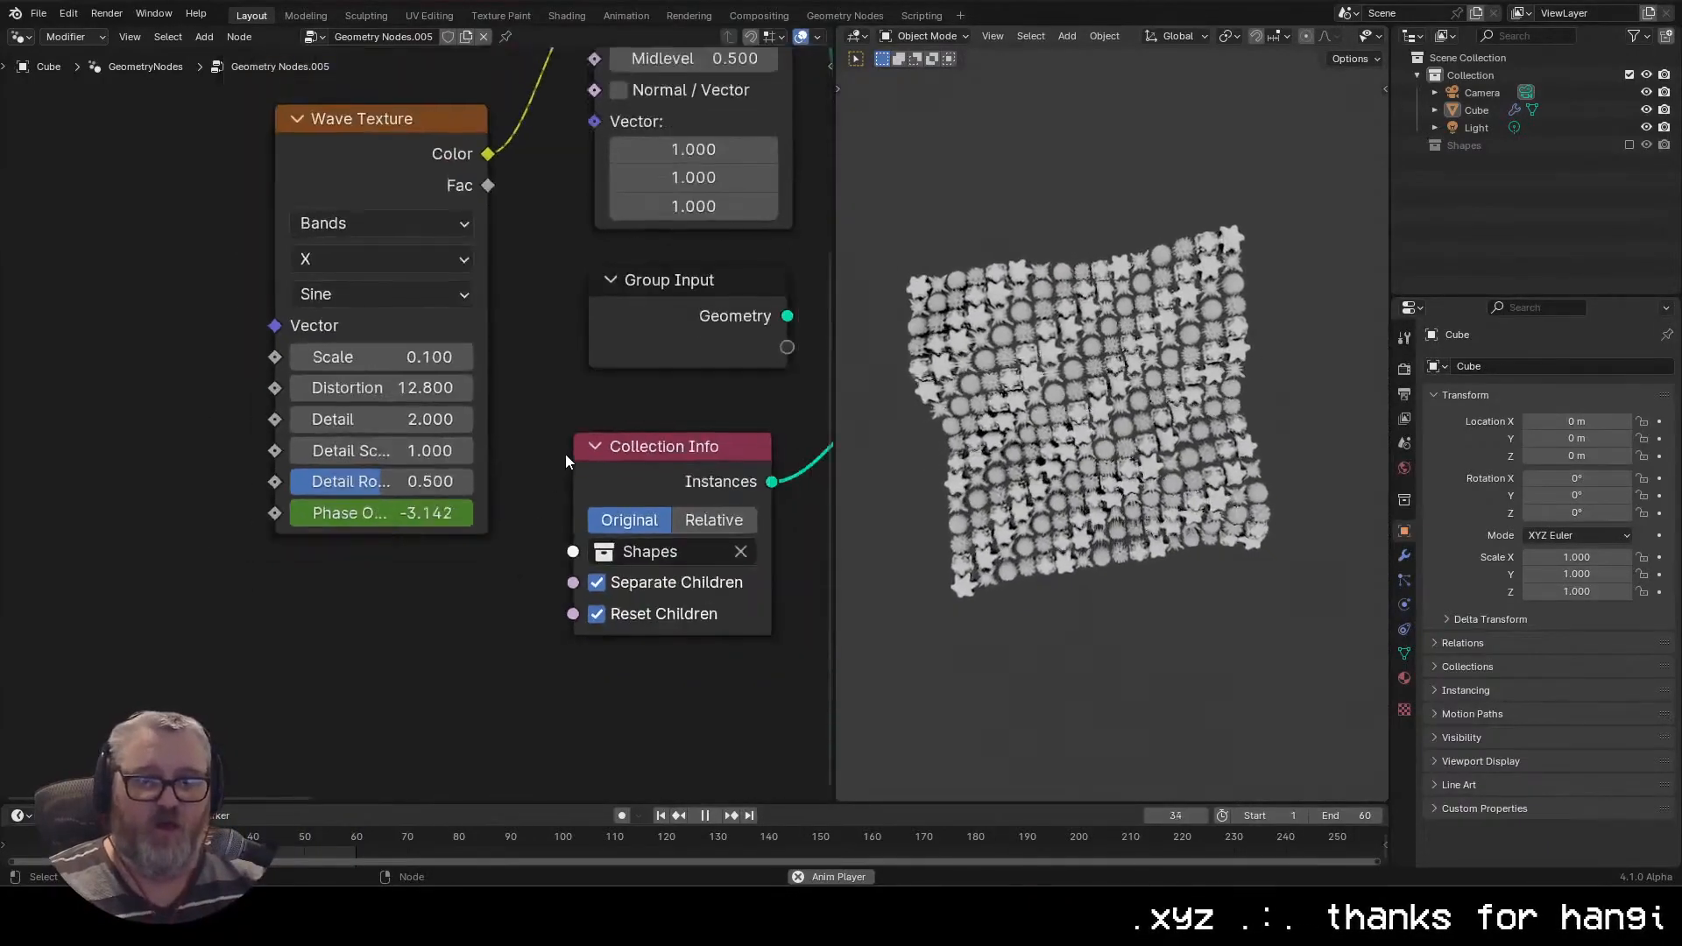
# Try a 180° X rotation on the Instance on Points node and return it to 0°
pyautogui.moveTo(564, 455); pyautogui.dragTo(242, 388)
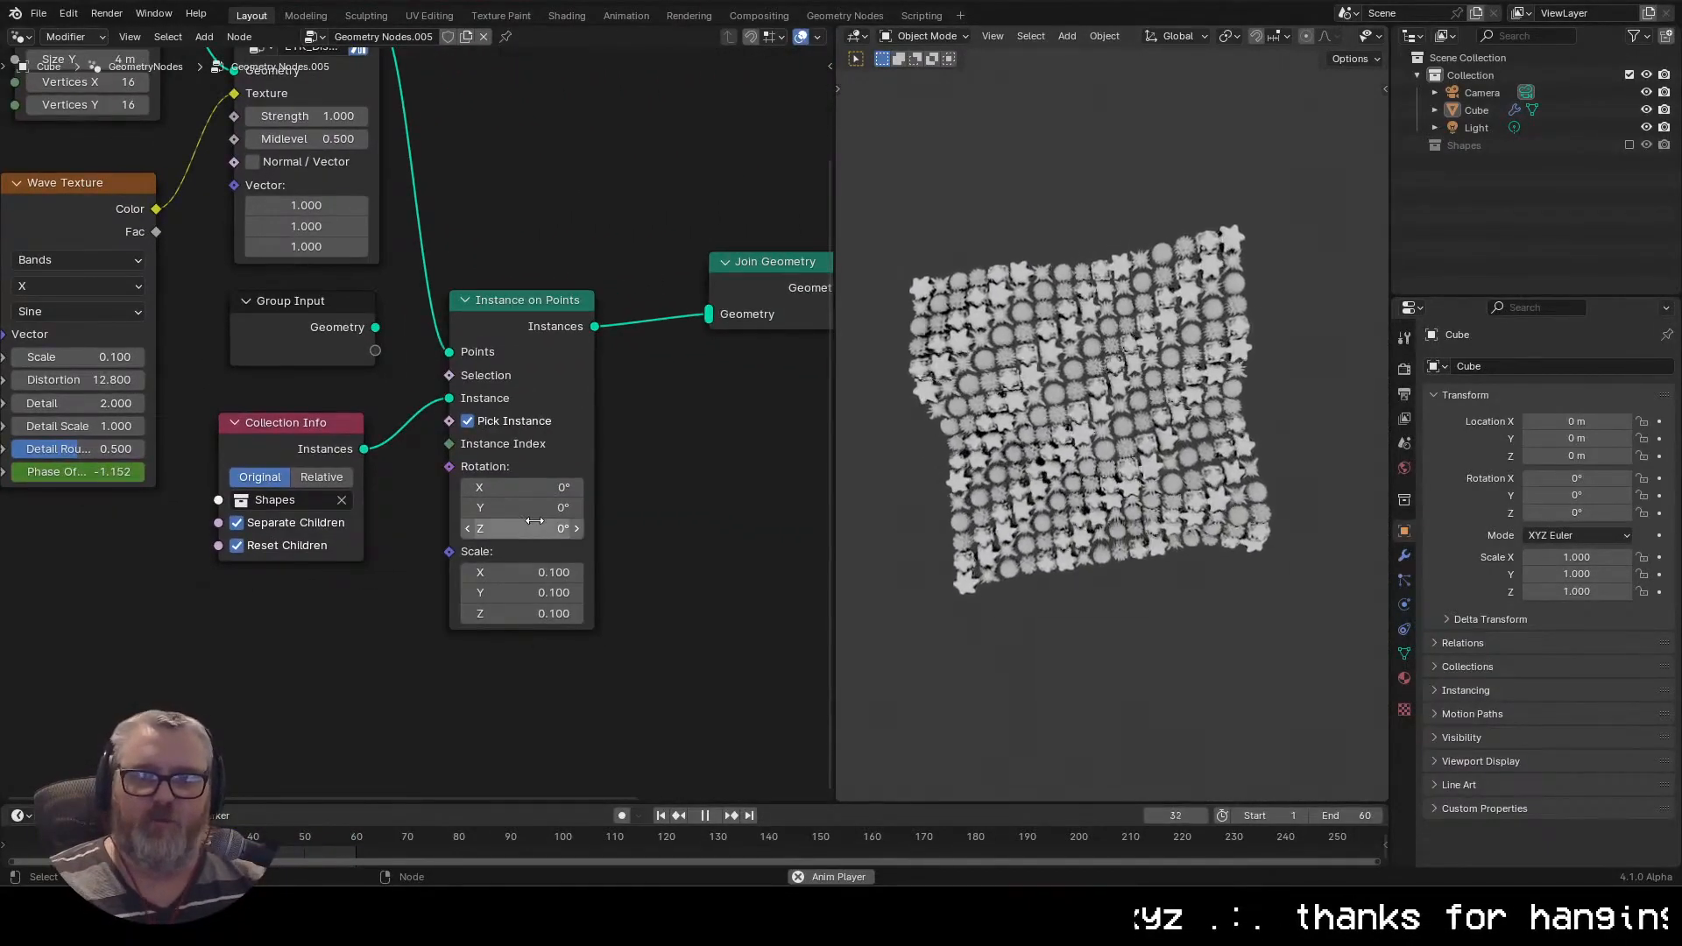
pyautogui.press('space')
pyautogui.scroll(5, 1086, 524)
pyautogui.moveTo(526, 487)
pyautogui.mouseDown()
pyautogui.moveTo(701, 487)
pyautogui.moveTo(533, 487)
pyautogui.mouseUp()
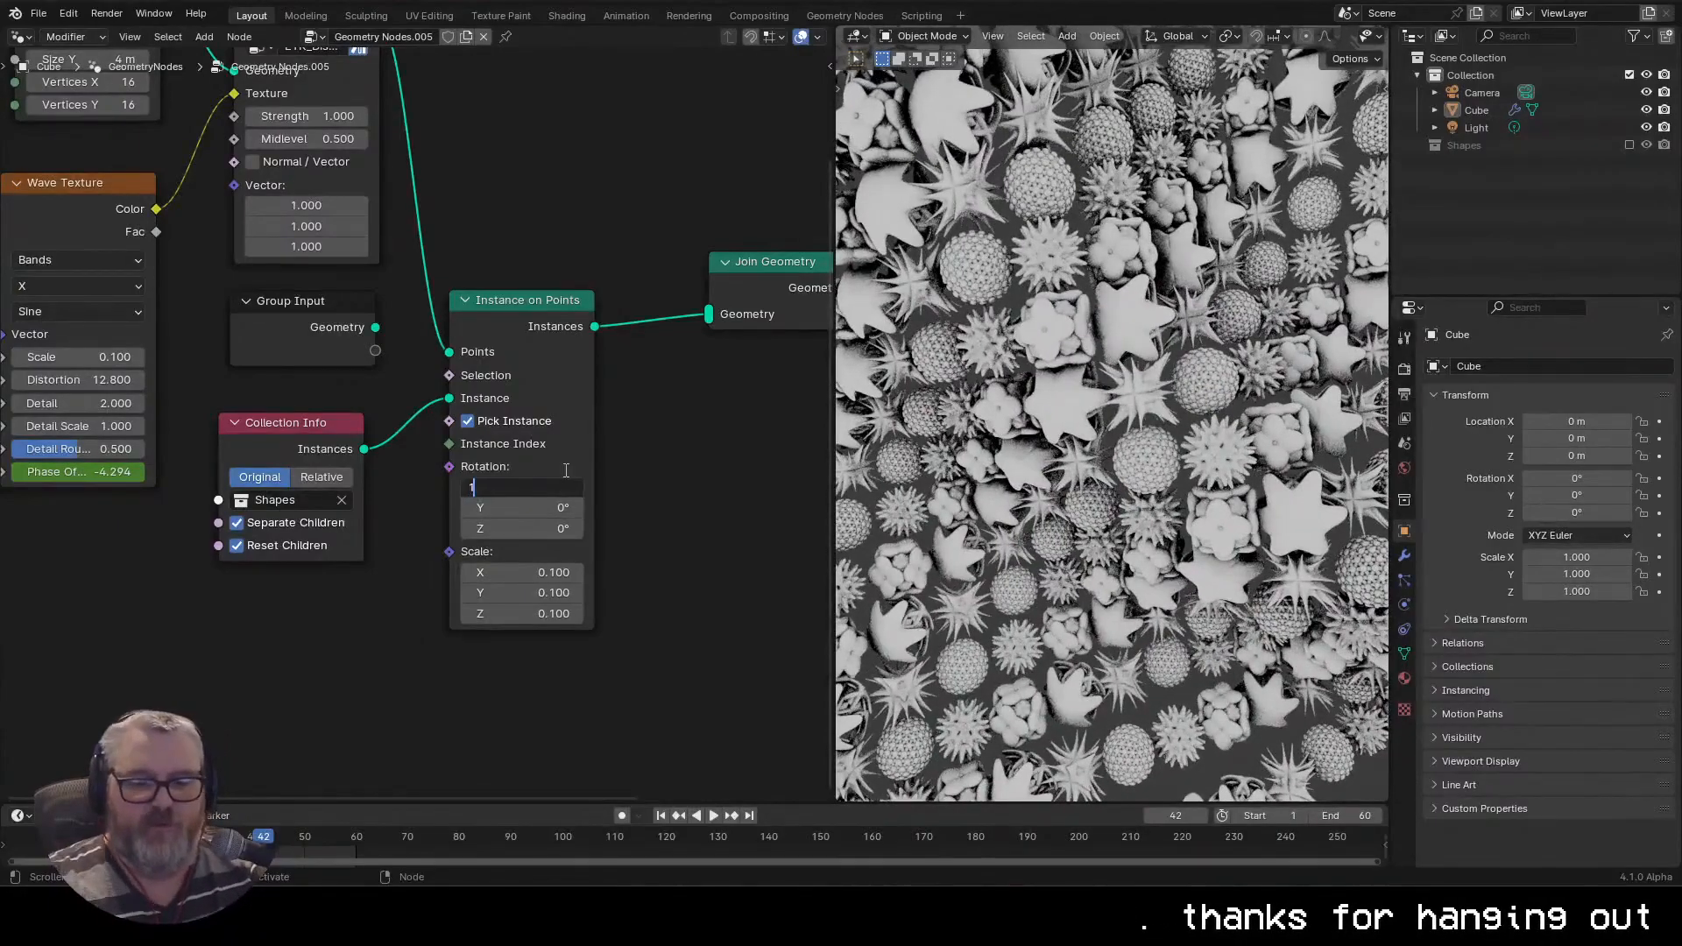
pyautogui.write('80d')
pyautogui.press('Return')
pyautogui.click(550, 484)
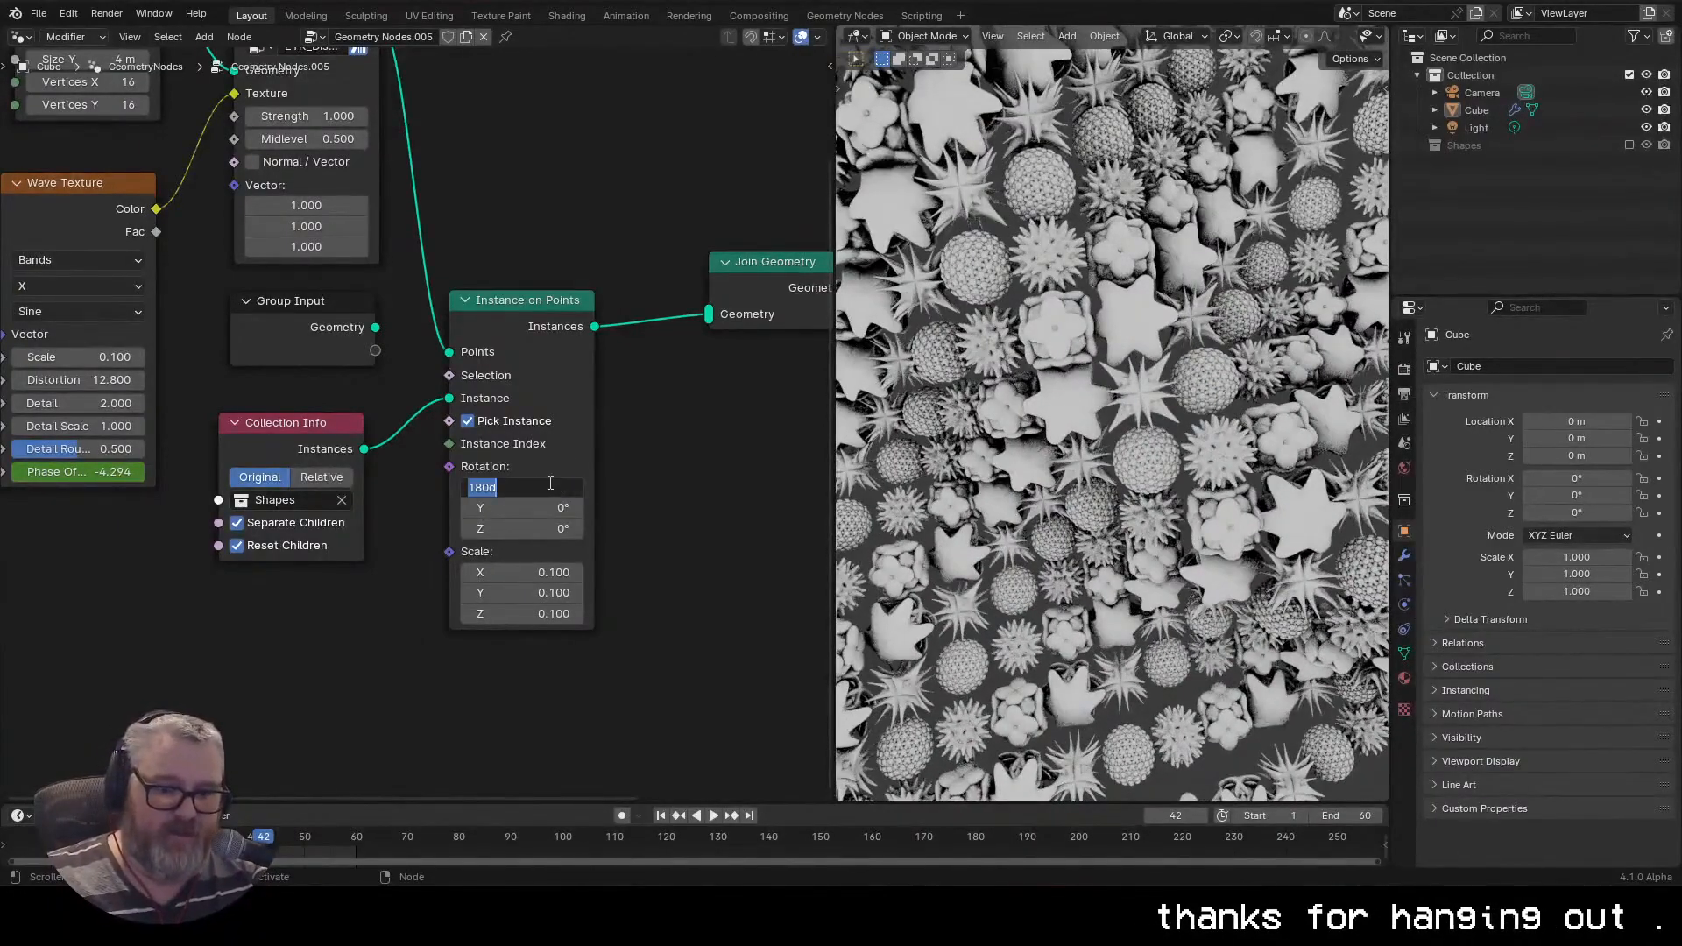
pyautogui.write('0')
pyautogui.press('Return')
pyautogui.press('Return')
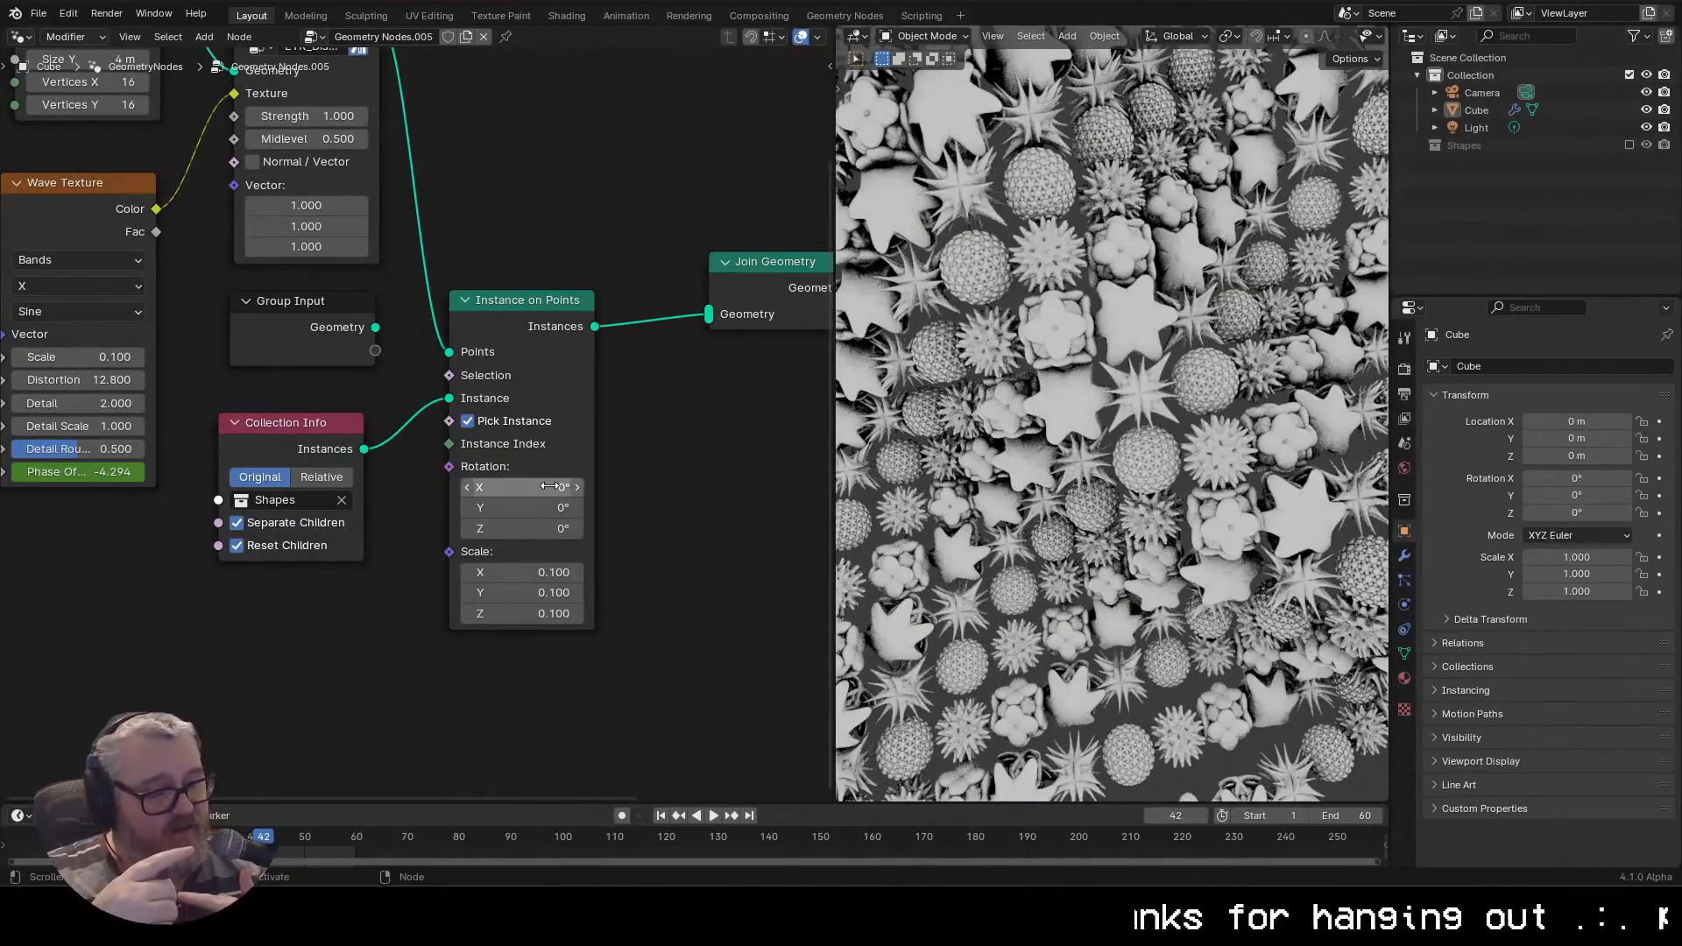
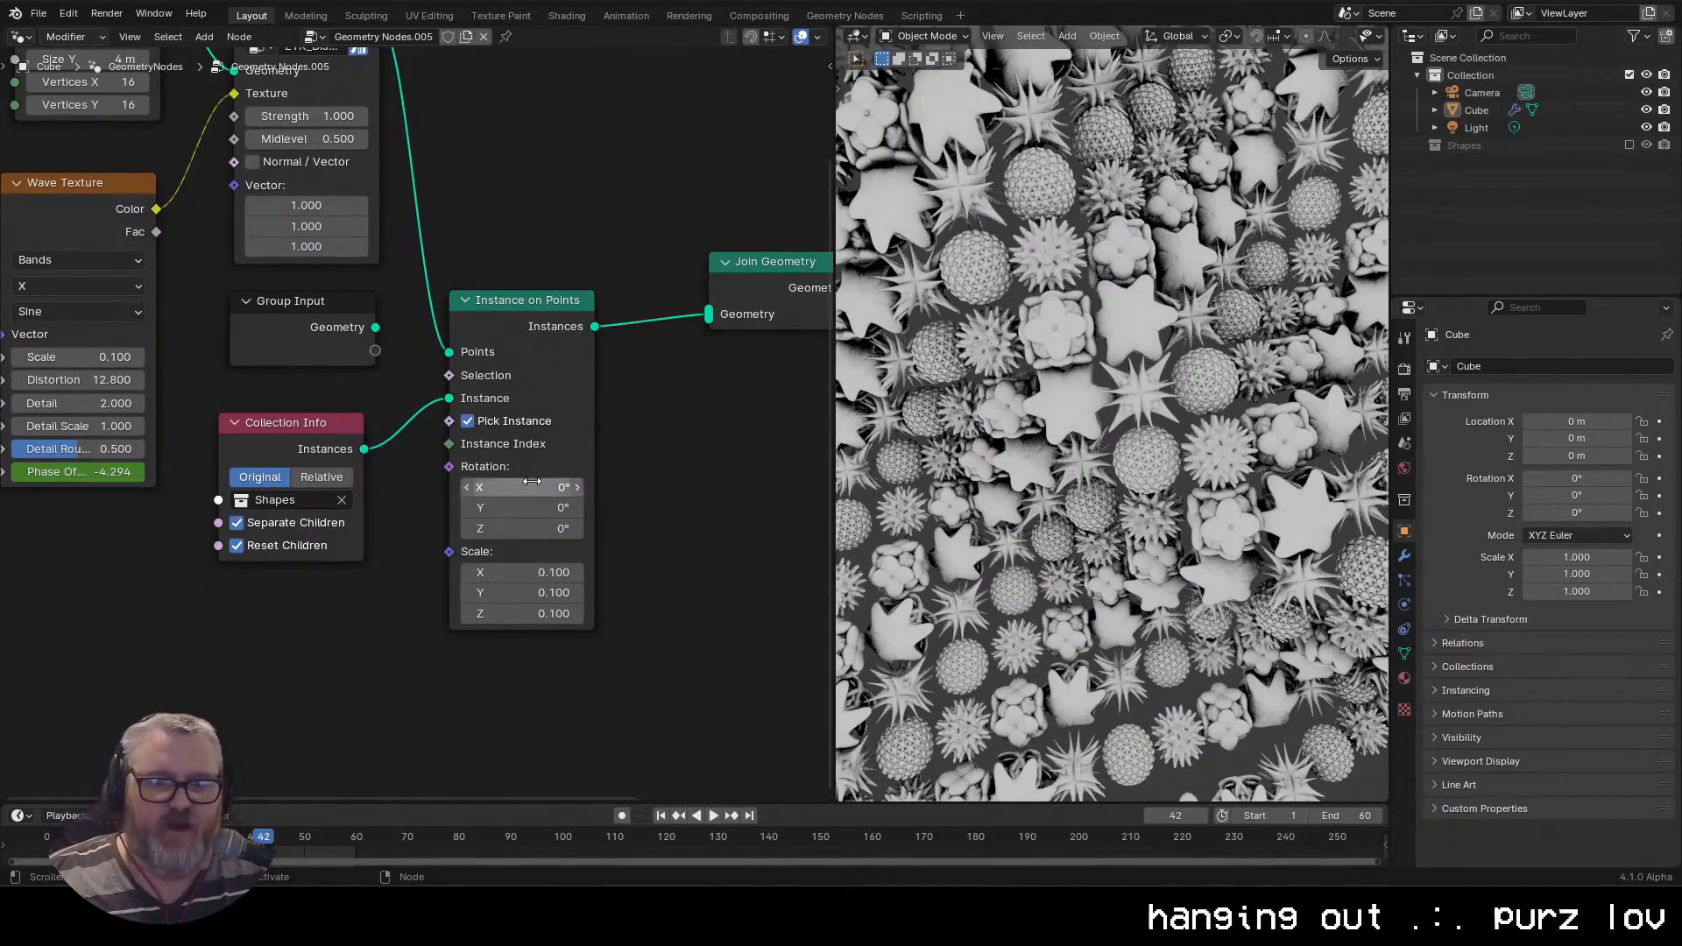
# Test a Y rotation of about 25.6° on the Instance on Points node at frame 1 and reset it to 0°
pyautogui.hotkey('shift', 'Left')
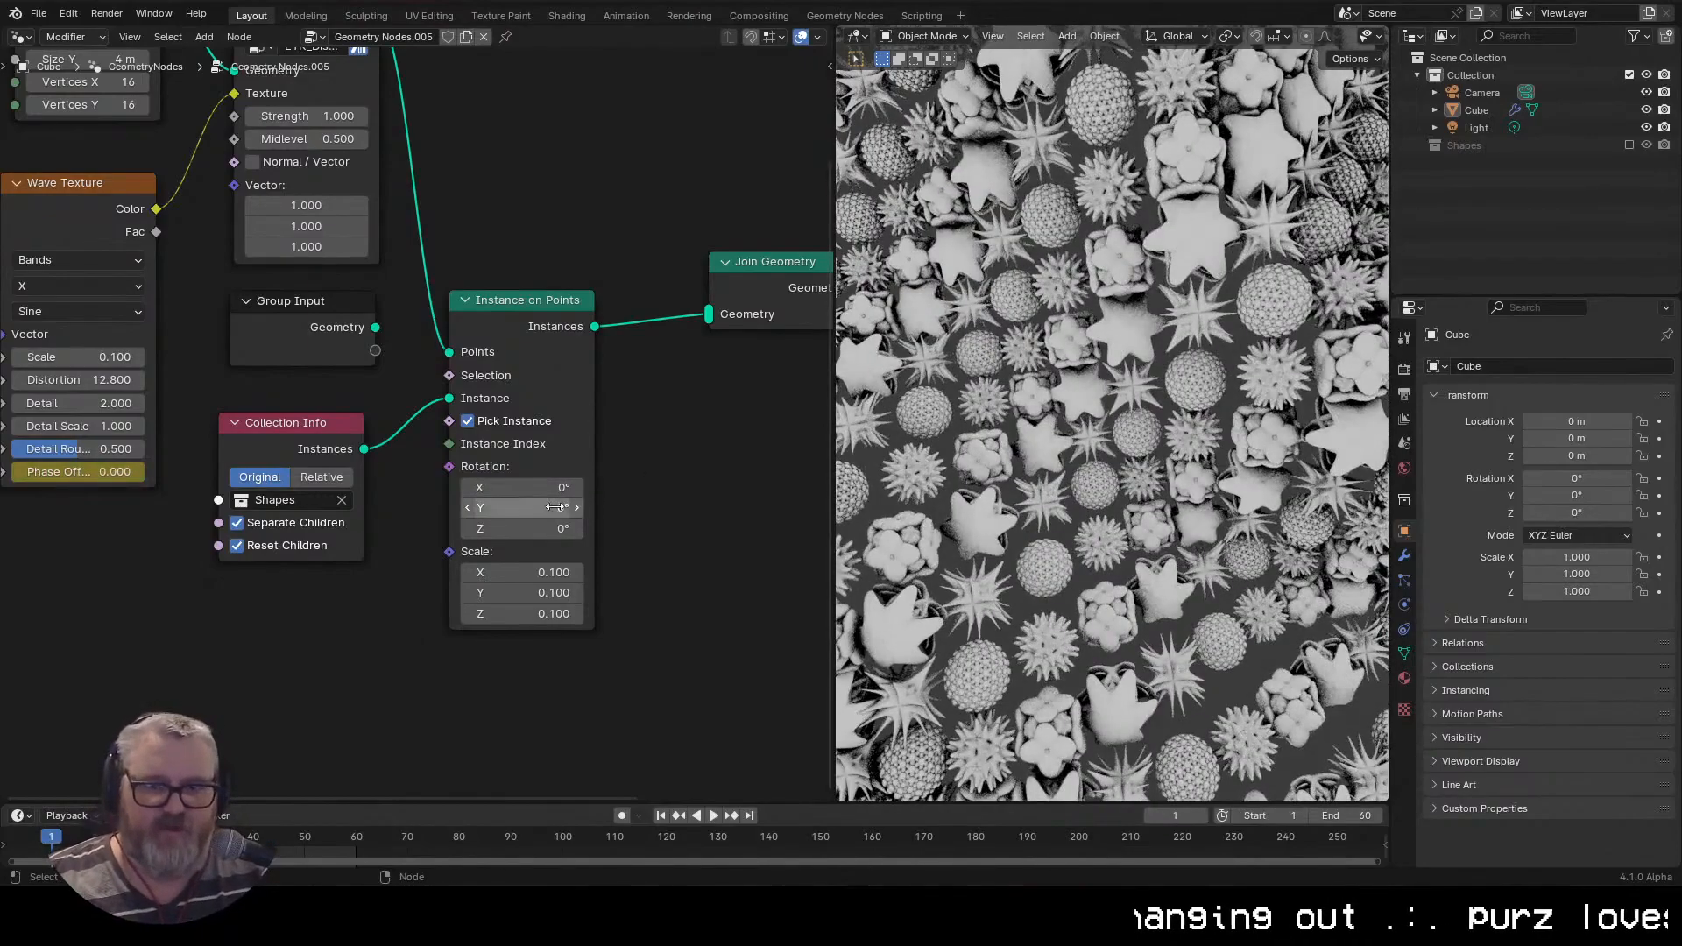
pyautogui.moveTo(523, 507); pyautogui.dragTo(568, 508)
pyautogui.scroll(-5, 1262, 377)
pyautogui.moveTo(1261, 377); pyautogui.dragTo(1164, 368)
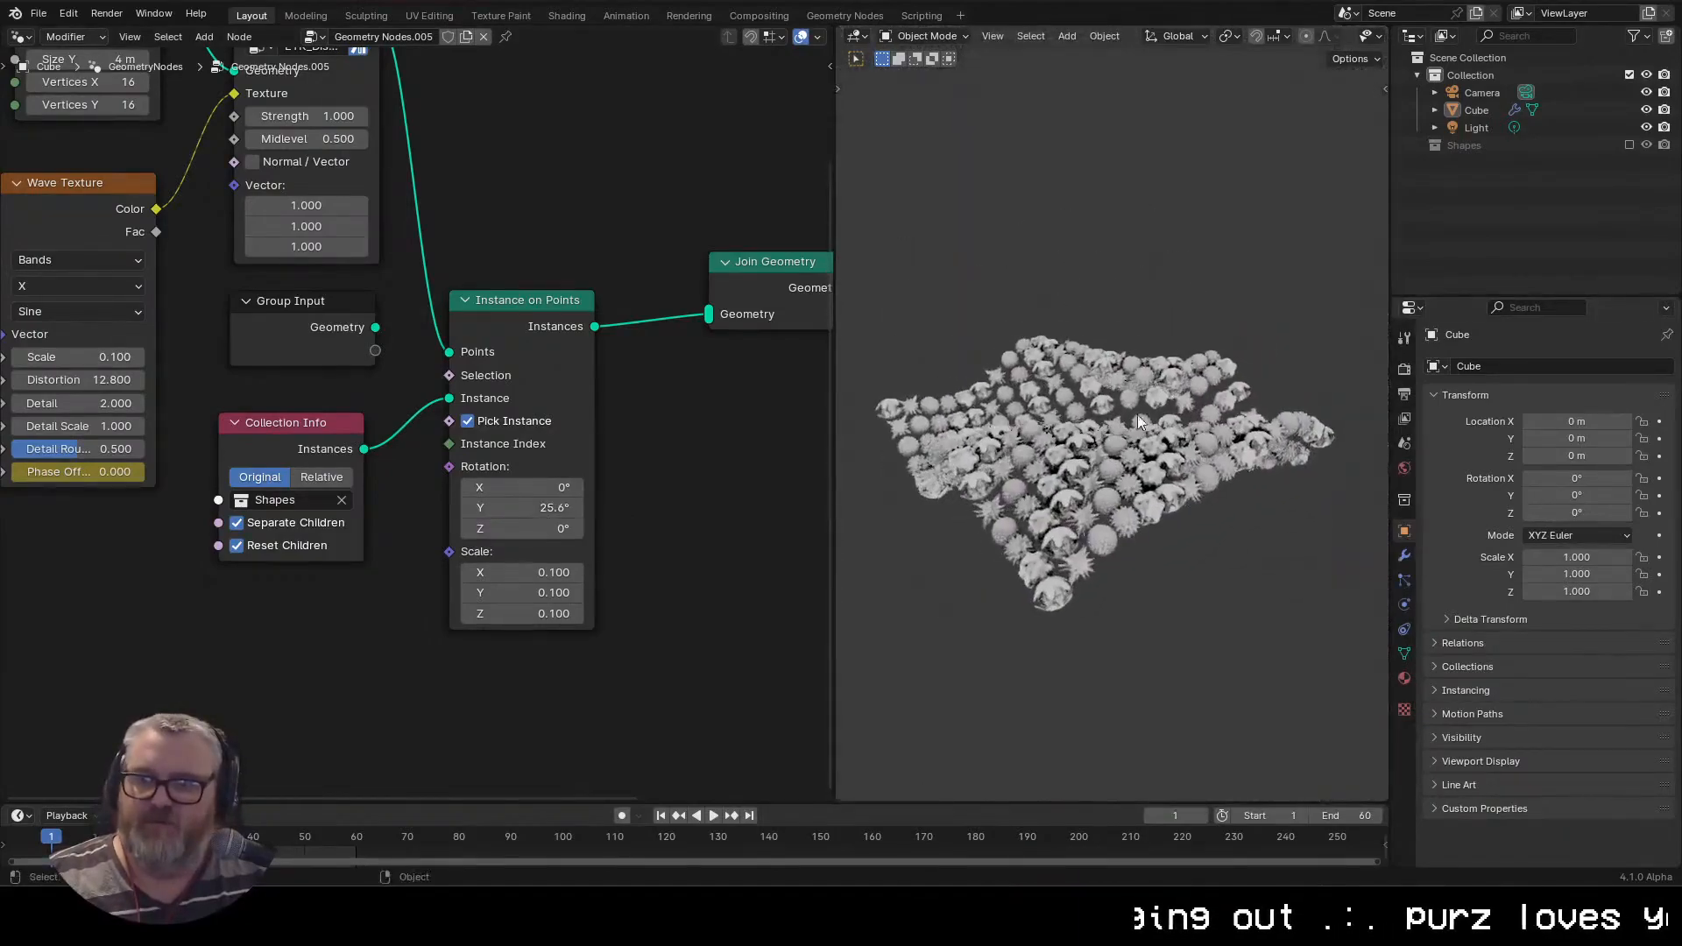
pyautogui.moveTo(482, 498); pyautogui.dragTo(263, 498)
pyautogui.click(540, 497)
pyautogui.write('0')
pyautogui.press('Return')
# Keyframe the Instance on Points rotation from 0° at frame 1 to 180° on X at frame 61, and play the animation
pyautogui.moveTo(541, 487); pyautogui.dragTo(705, 487)
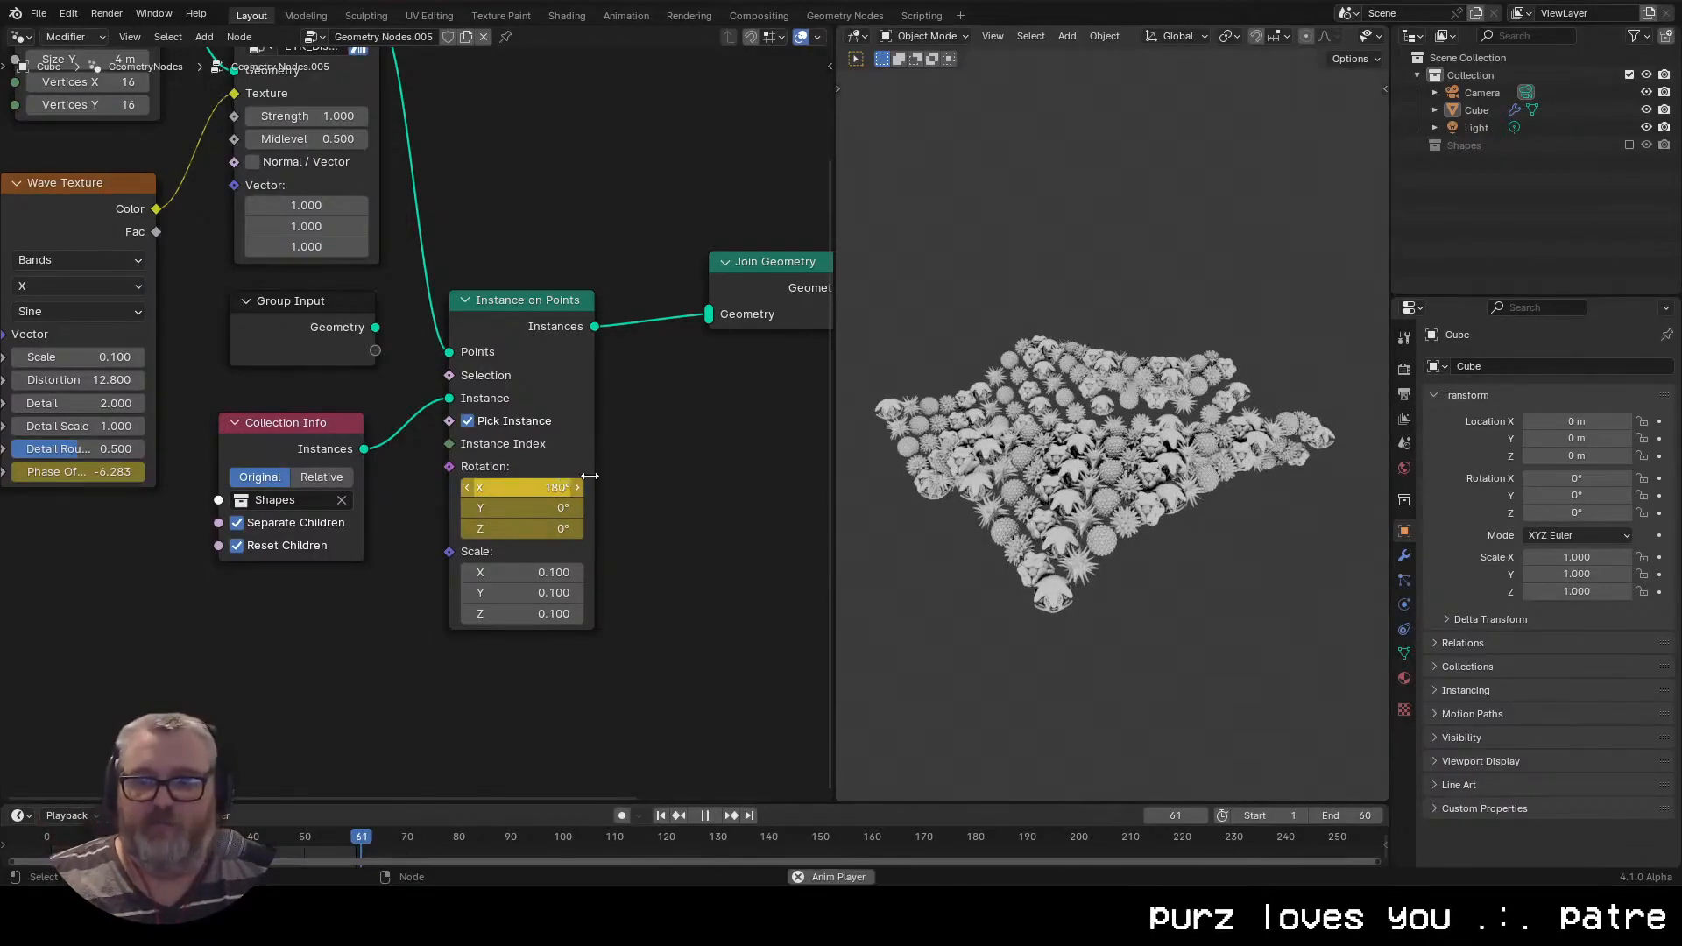
pyautogui.scroll(5, 1128, 570)
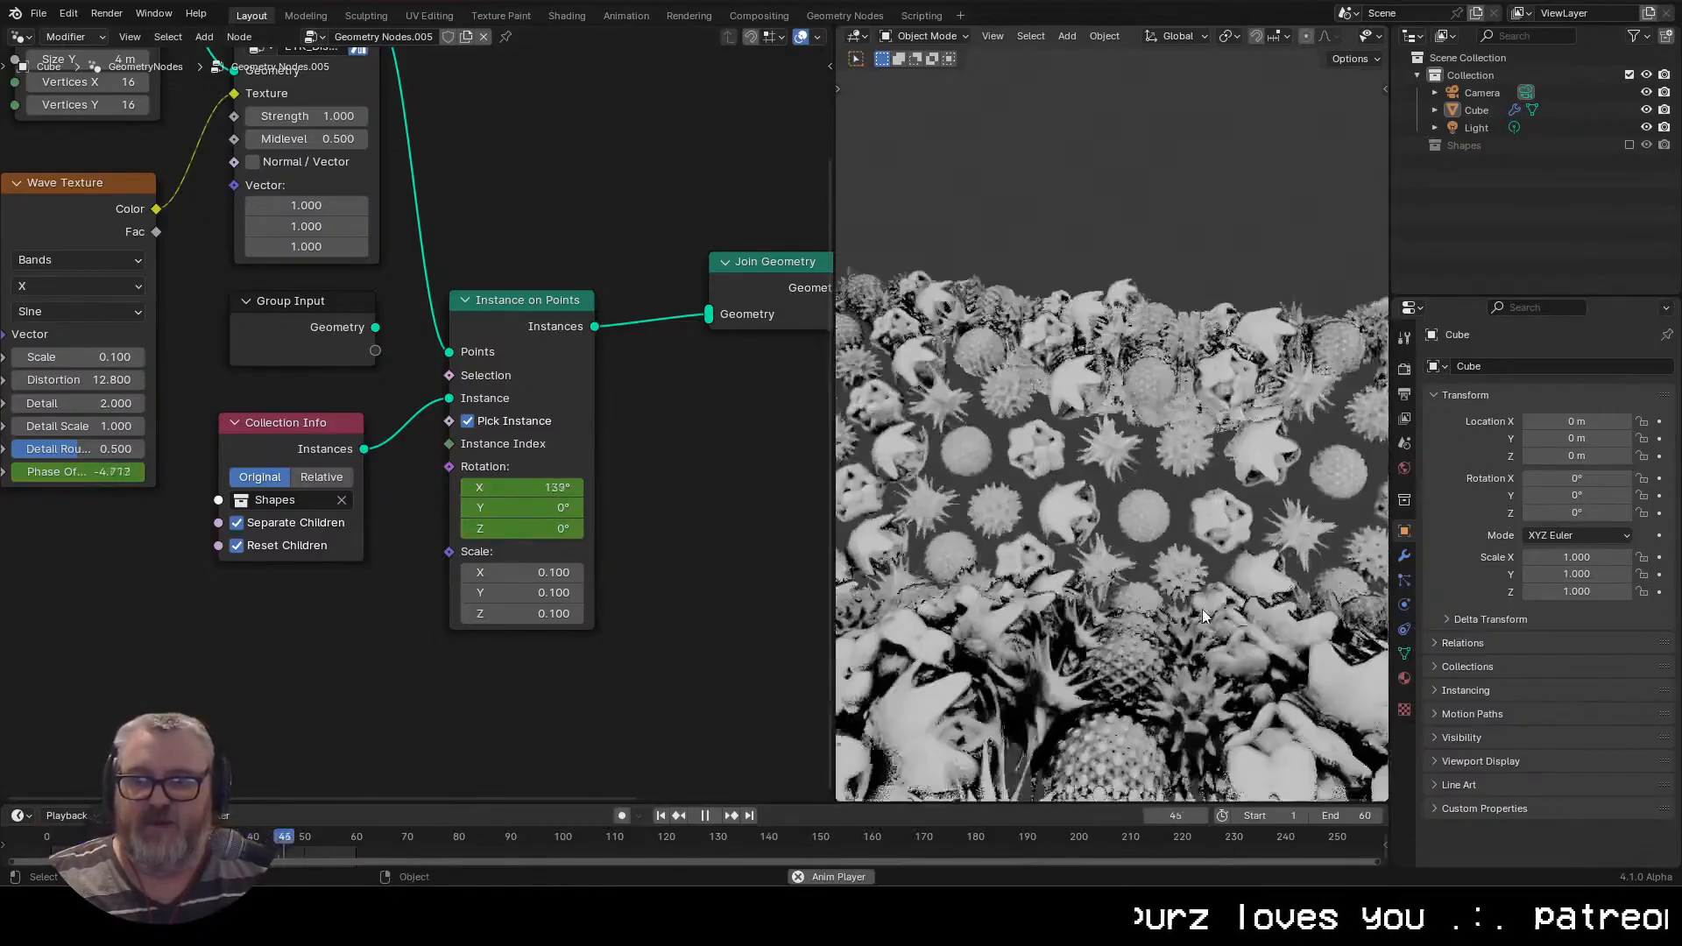
pyautogui.scroll(-6, 1200, 604)
# Turn off viewport Temporal Reprojection in the render settings, widen the 3D viewport and show the grid from above
pyautogui.click(1405, 369)
pyautogui.click(1584, 466)
pyautogui.hotkey('ctrl', 'space')
pyautogui.hotkey('ctrl', 'space')
pyautogui.moveTo(833, 149); pyautogui.dragTo(642, 149)
pyautogui.click(1345, 114)
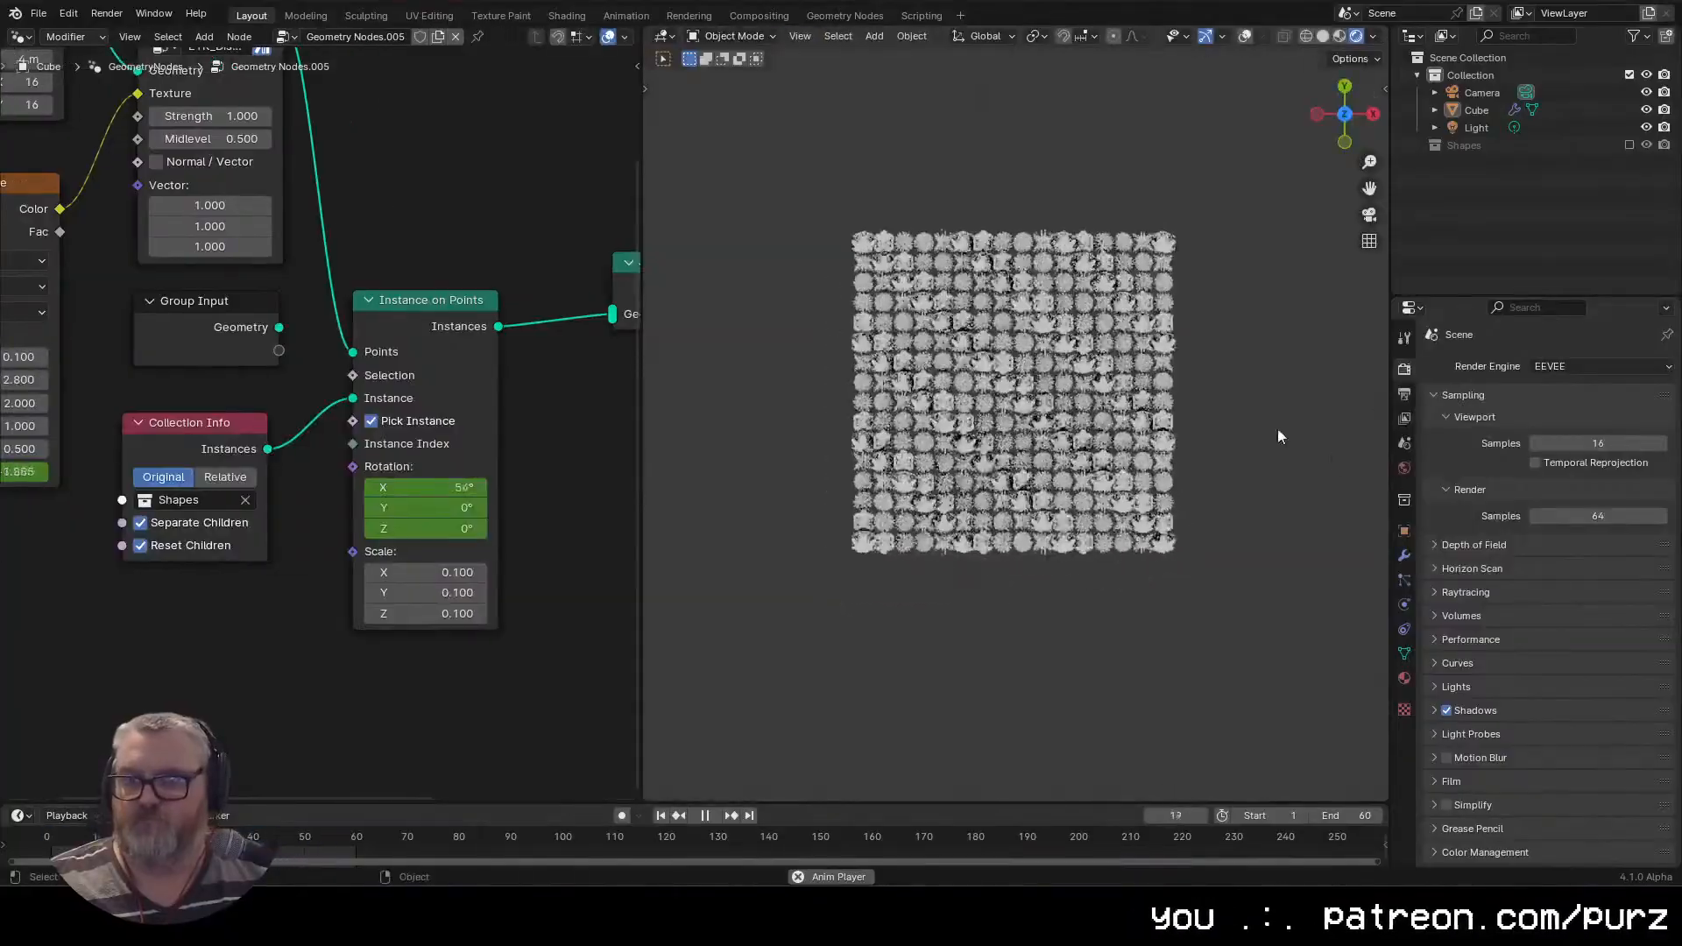
# Select the camera and align it to the current top view of the grid
pyautogui.scroll(4, 1285, 436)
pyautogui.scroll(-1, 1274, 526)
pyautogui.click(1405, 555)
pyautogui.click(1481, 92)
pyautogui.press('ctrl+alt+KP_0')
# Set the camera's location to X 0, Y 0 and Z 10 m, and its focal length to 71 mm
pyautogui.click(1405, 393)
pyautogui.click(1405, 530)
pyautogui.moveTo(1580, 421); pyautogui.dragTo(1596, 451)
pyautogui.write('0')
pyautogui.click(1579, 456)
pyautogui.write('10')
pyautogui.click(1404, 605)
pyautogui.scroll(4, 1252, 592)
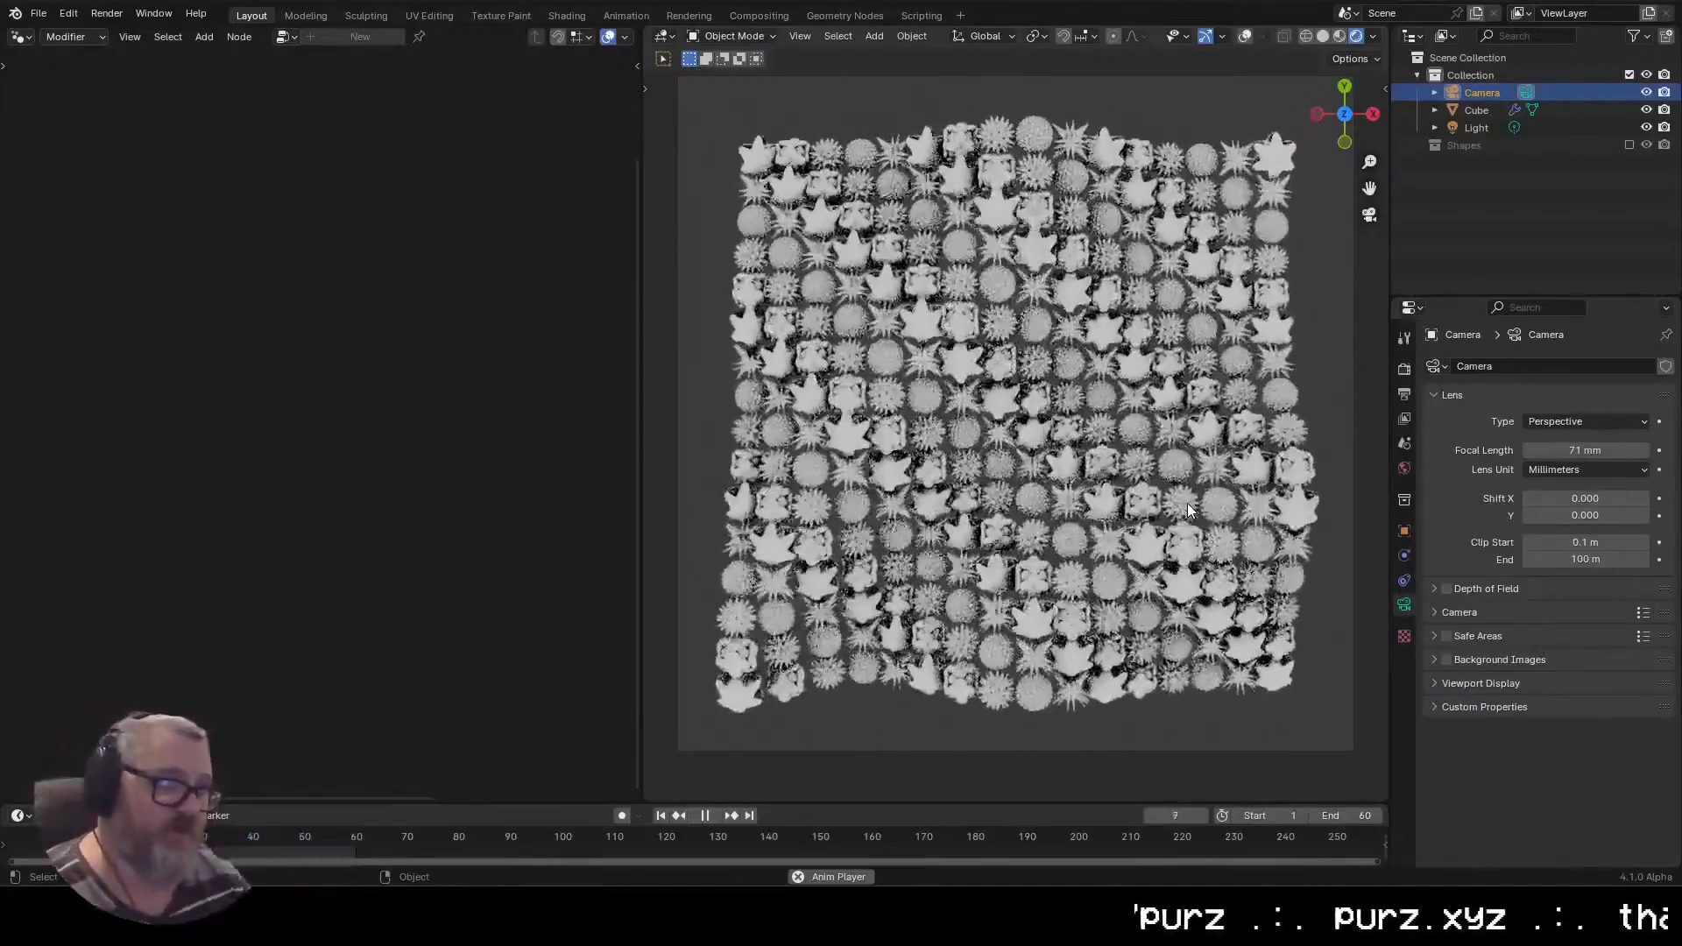
# Select the Cube object holding the instances and set its Wave Texture Distortion to about 23.2
pyautogui.moveTo(1186, 503); pyautogui.dragTo(995, 517)
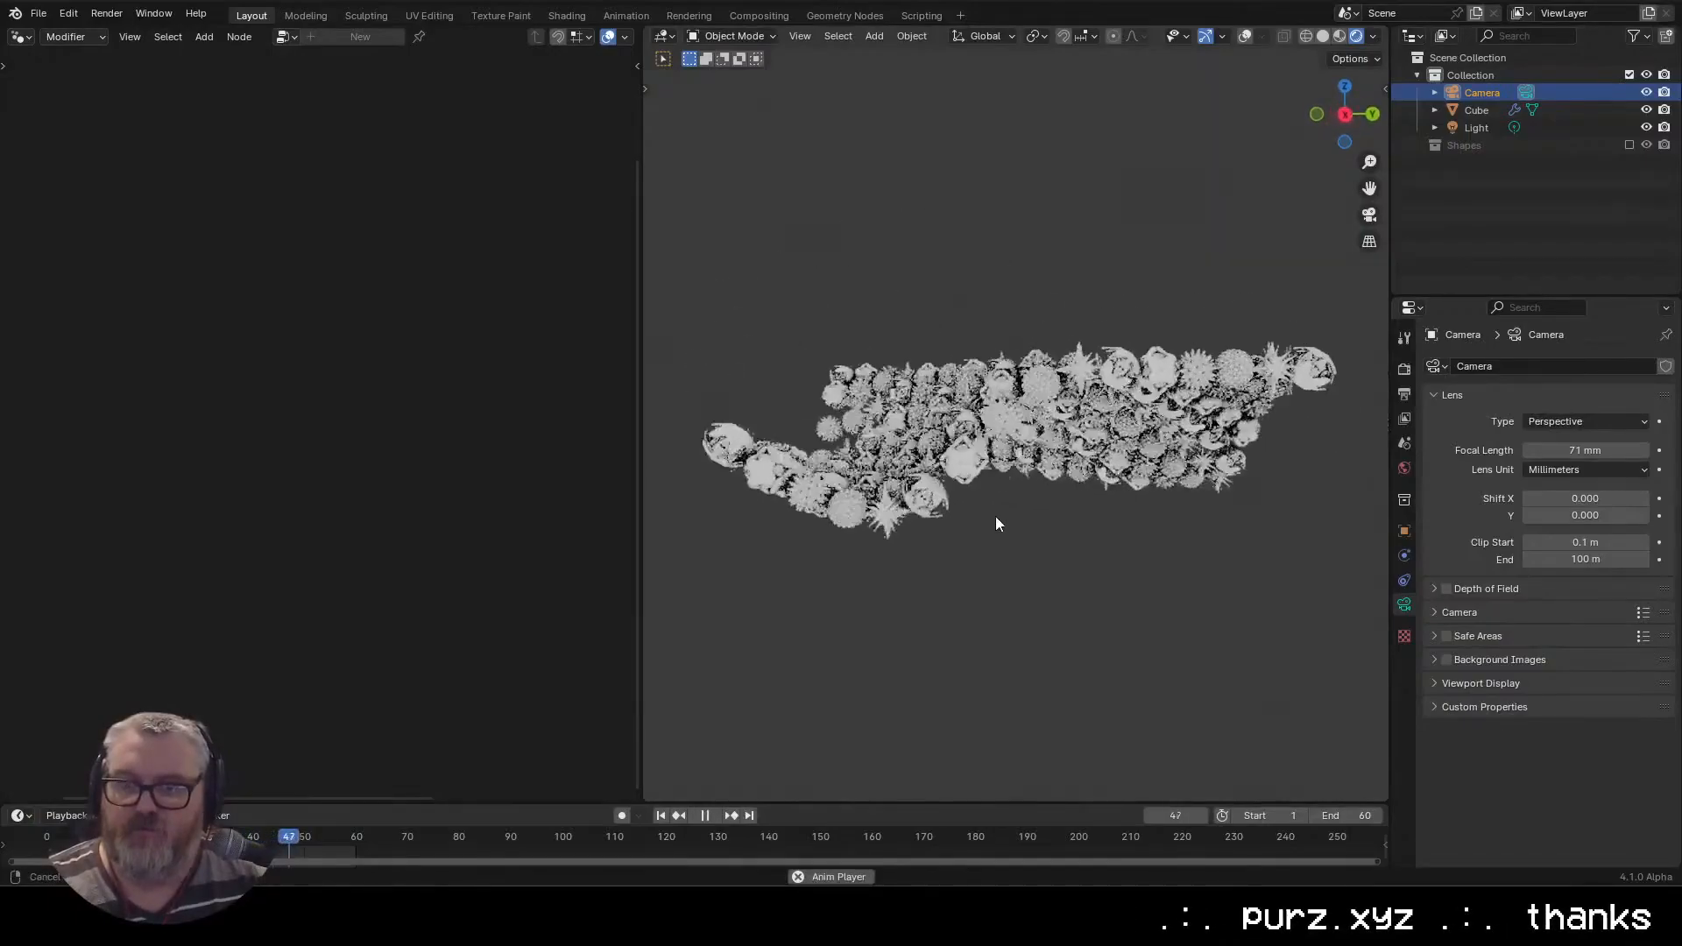
pyautogui.click(1372, 216)
pyautogui.click(1371, 215)
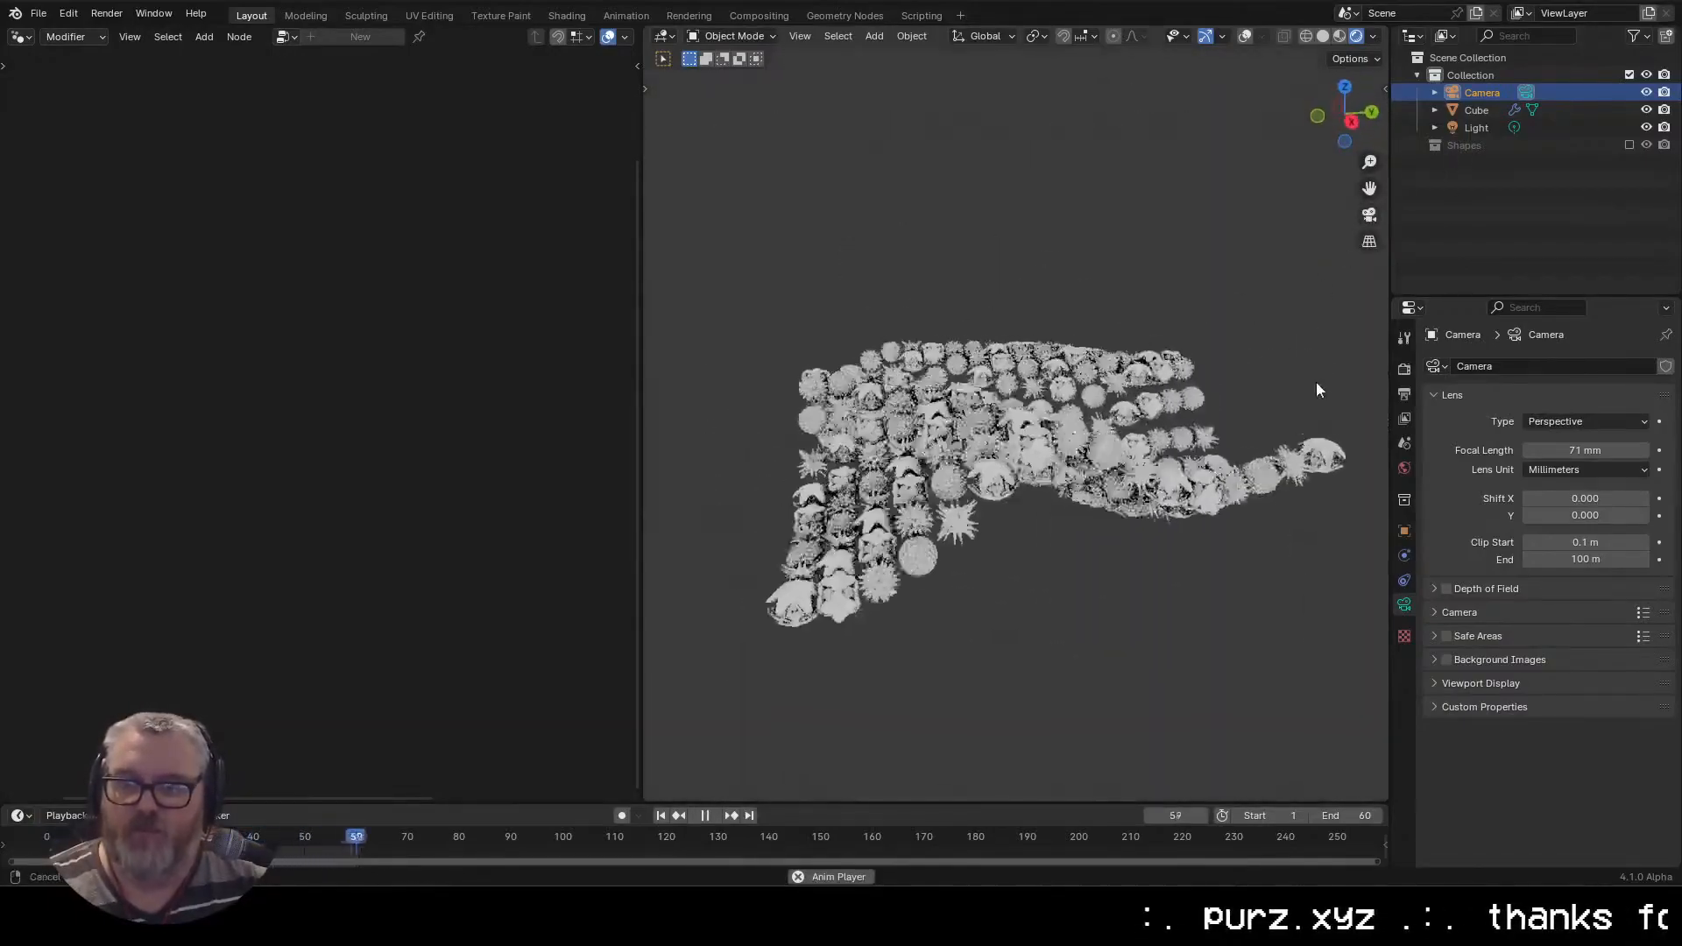
pyautogui.click(1124, 440)
pyautogui.moveTo(294, 430); pyautogui.dragTo(722, 610)
pyautogui.moveTo(949, 611); pyautogui.dragTo(1344, 649)
pyautogui.moveTo(298, 428); pyautogui.dragTo(193, 428)
# Try a Wave Texture Scale of 0.02, set it to 0.05, and increase the Distortion to about 64.8
pyautogui.click(281, 407)
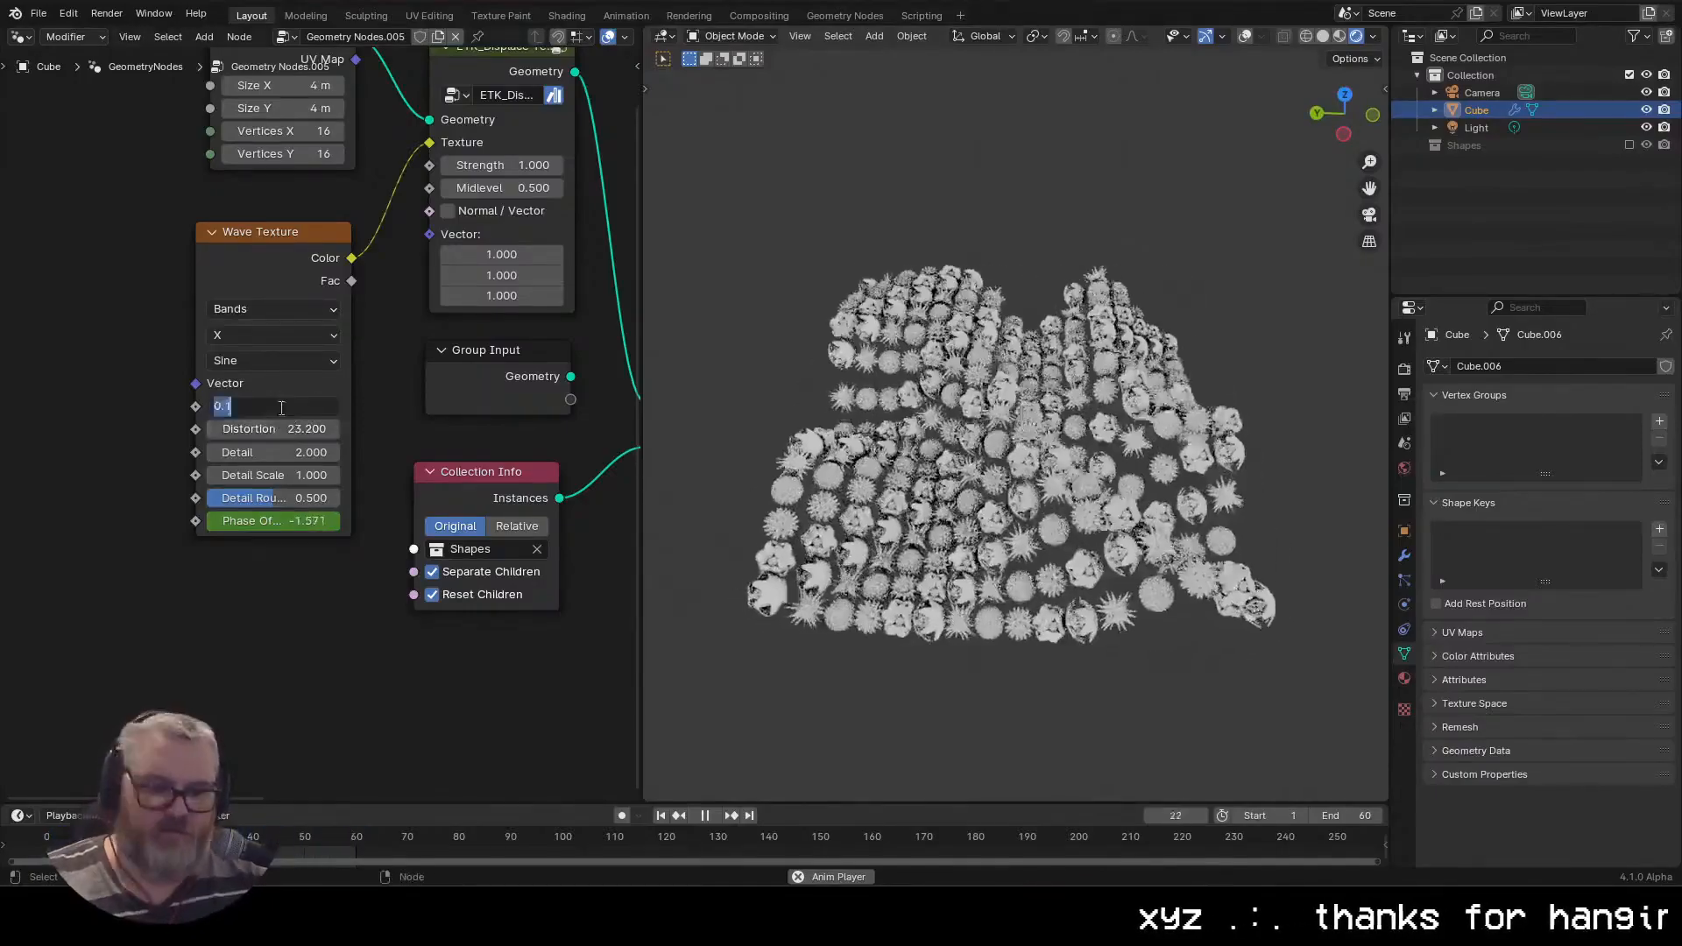
pyautogui.write('0.02')
pyautogui.press('Return')
pyautogui.click(281, 407)
pyautogui.write('0.05')
pyautogui.press('Return')
pyautogui.moveTo(261, 429); pyautogui.dragTo(625, 429)
# Set the world background colour to black
pyautogui.moveTo(961, 624); pyautogui.dragTo(980, 524)
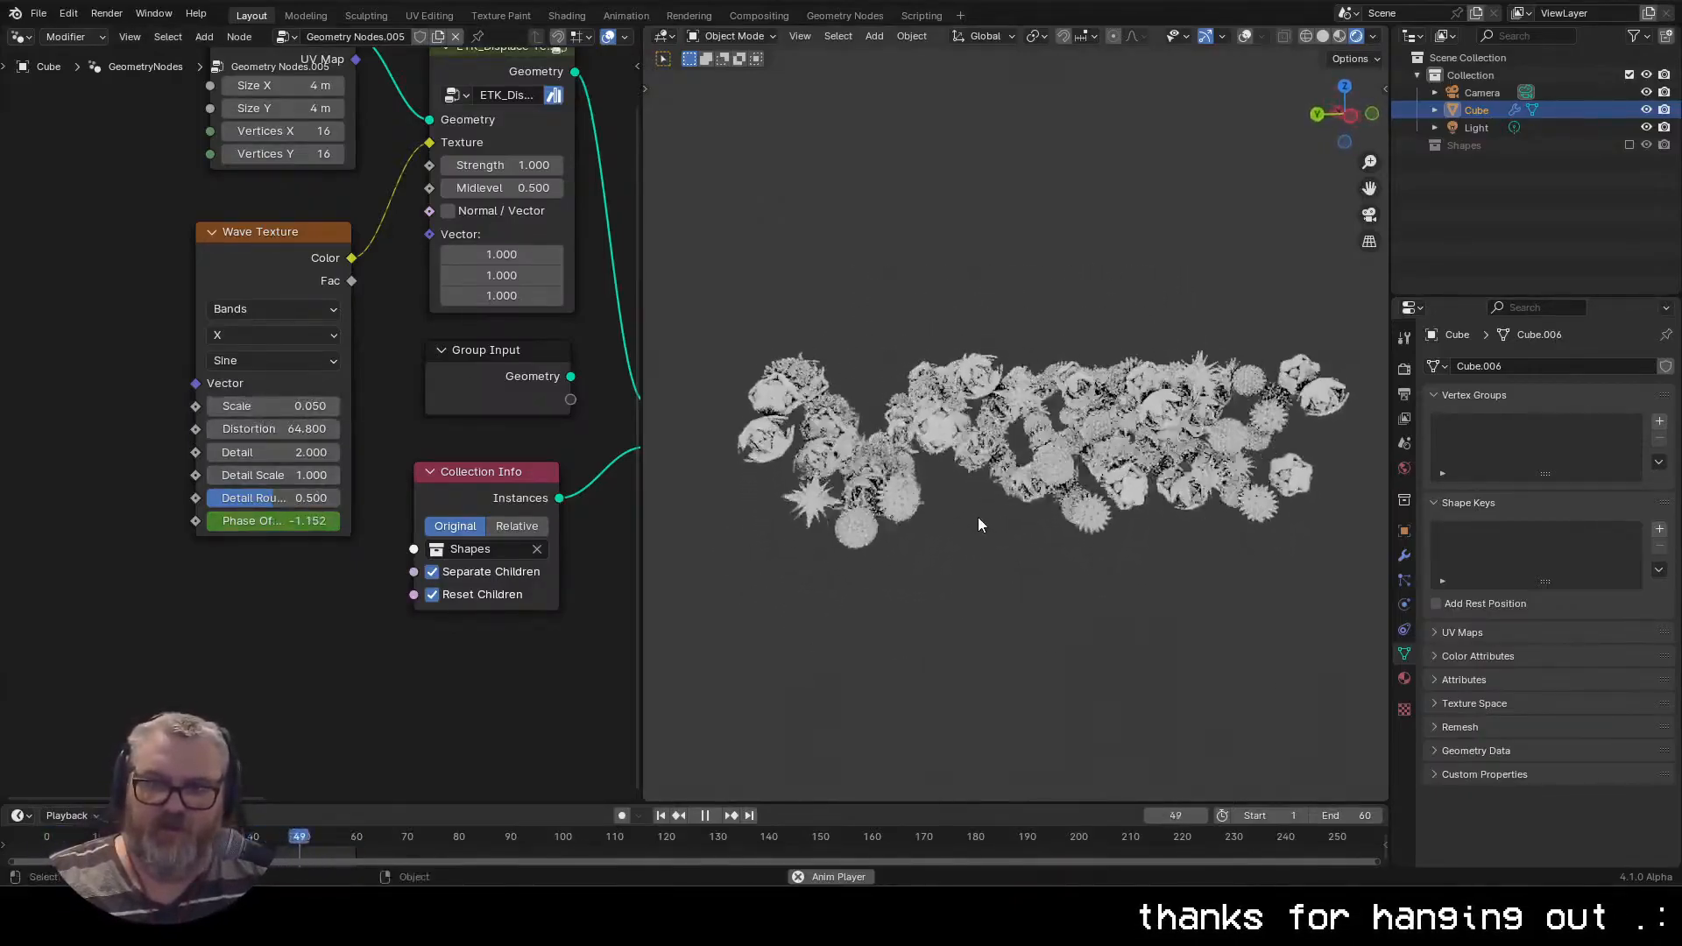
pyautogui.click(1350, 114)
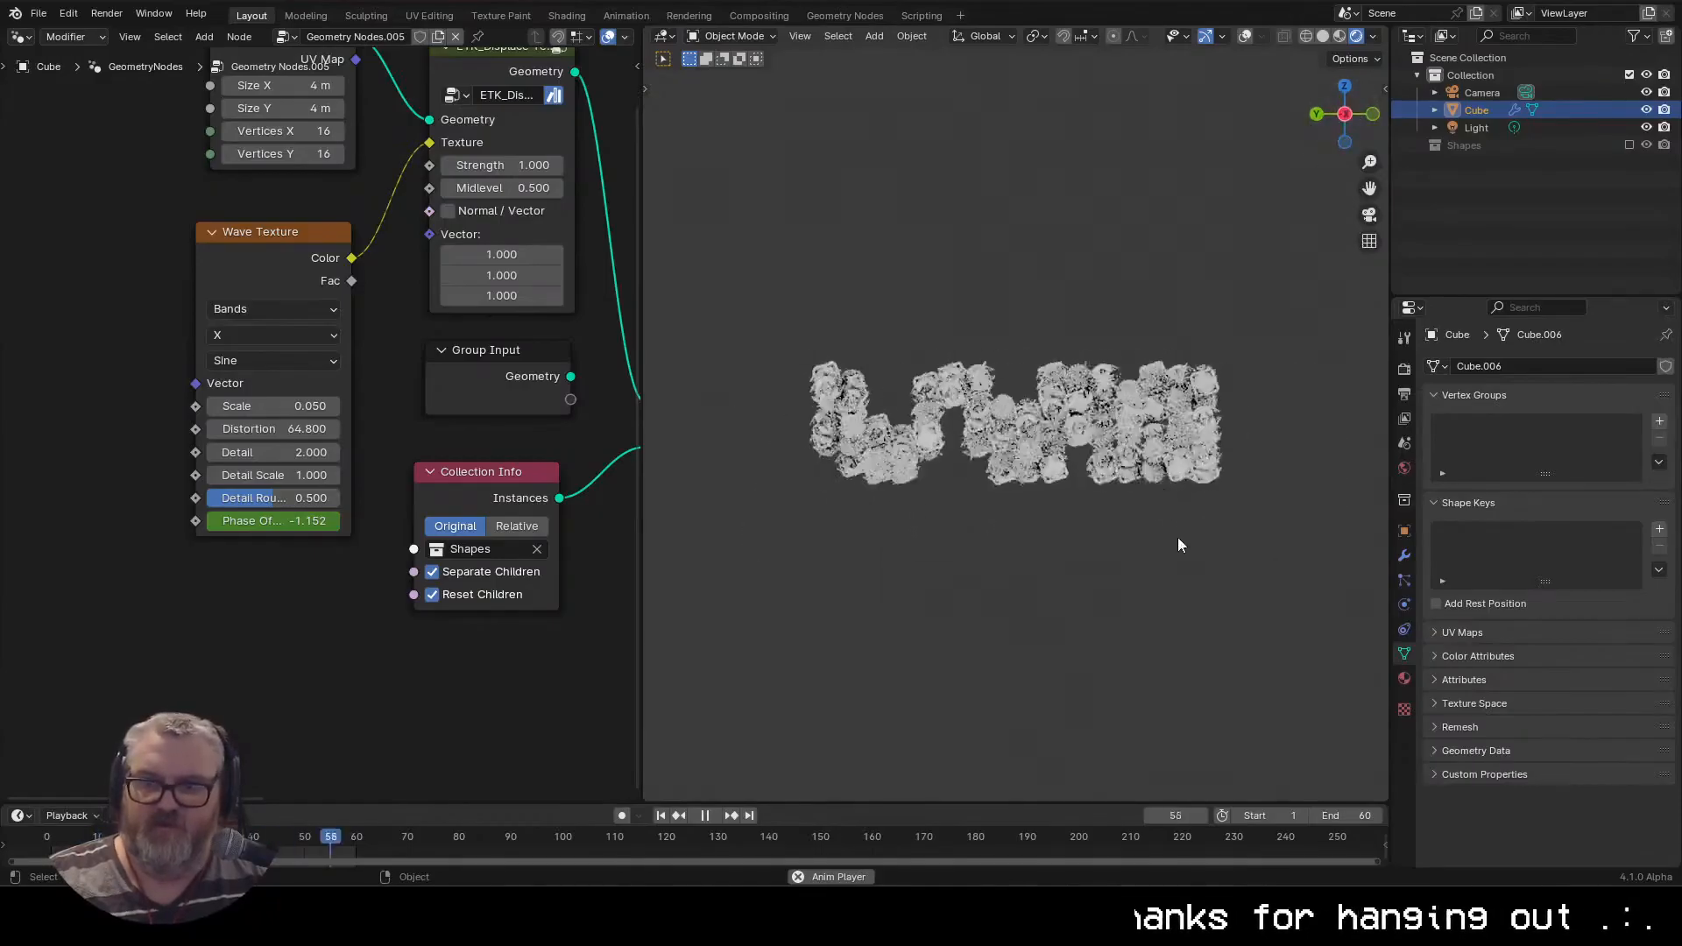
pyautogui.moveTo(1108, 531); pyautogui.dragTo(987, 750)
pyautogui.press('KP_0')
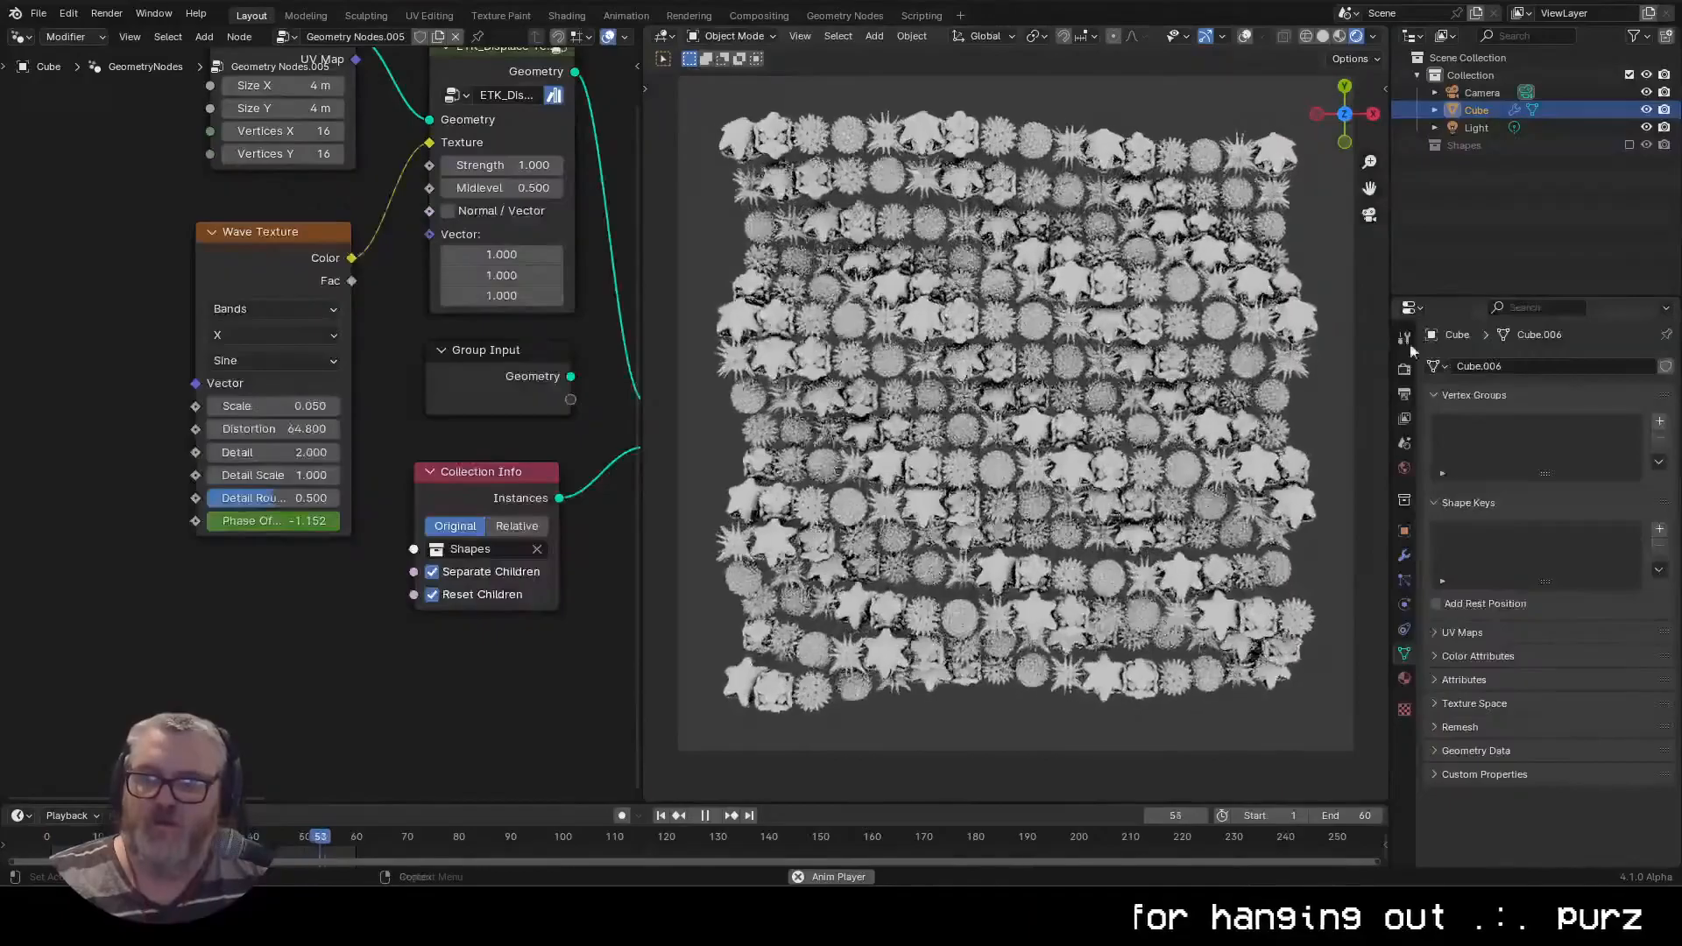
pyautogui.click(1405, 468)
pyautogui.click(1577, 485)
pyautogui.moveTo(1634, 323); pyautogui.dragTo(1634, 361)
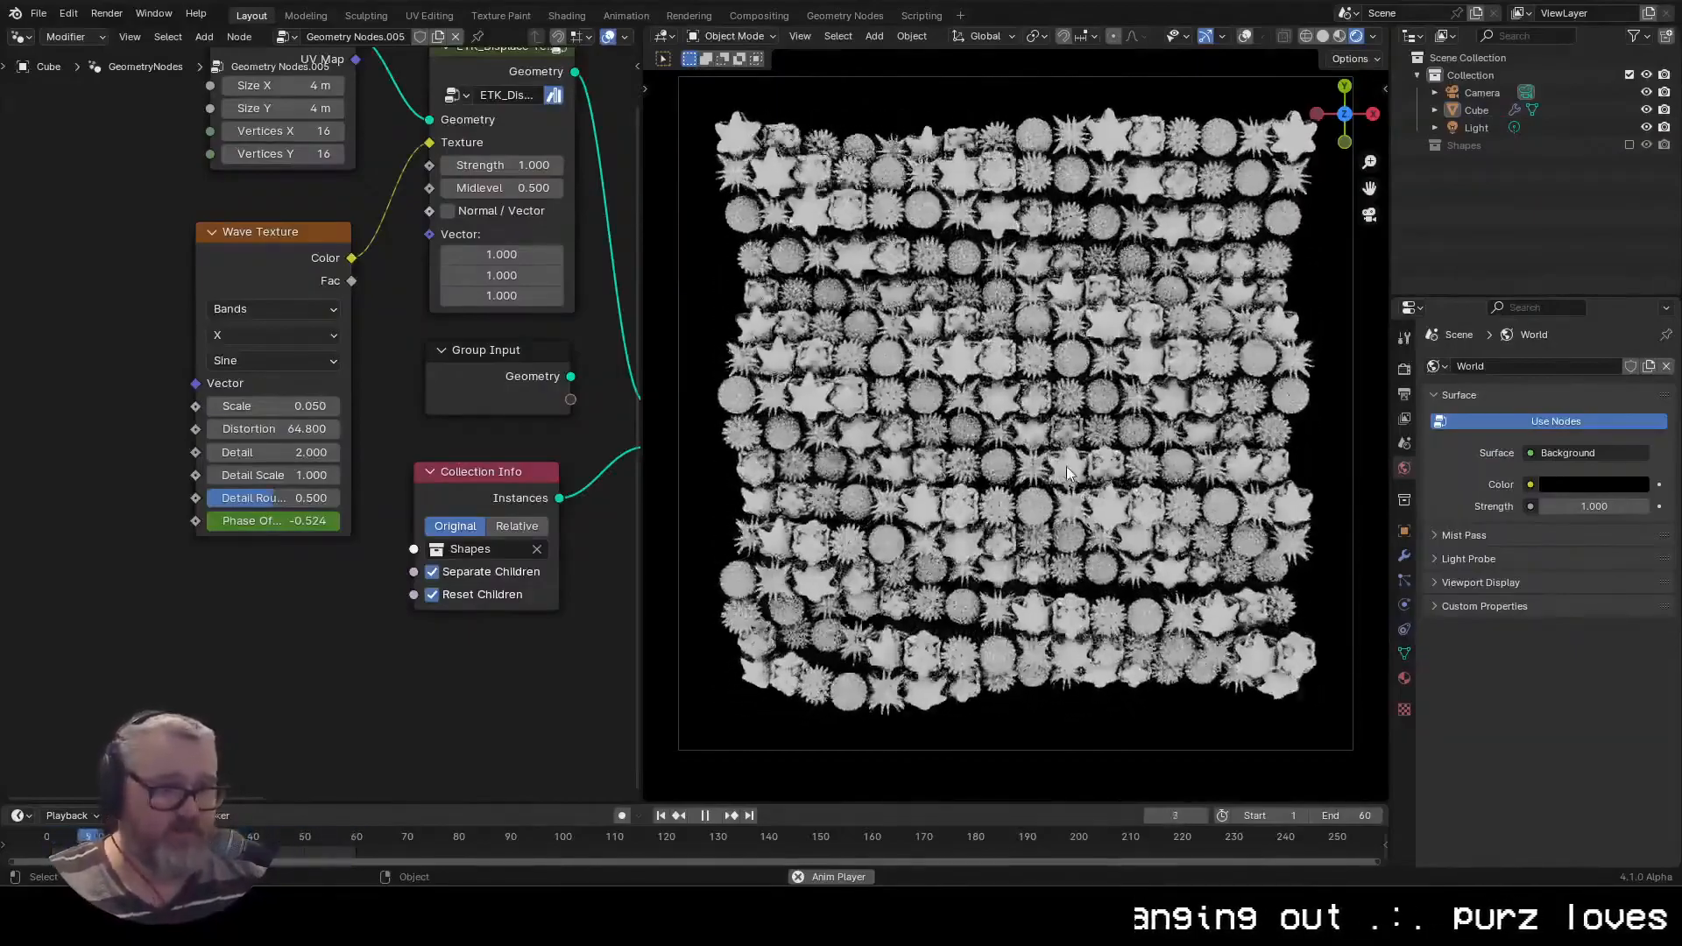
# Set the Wave Texture Scale to 0.1 and Distortion to 0, and the Grid to 3 m by 3 m with 8 × 8 vertices
pyautogui.moveTo(1066, 467); pyautogui.dragTo(990, 373)
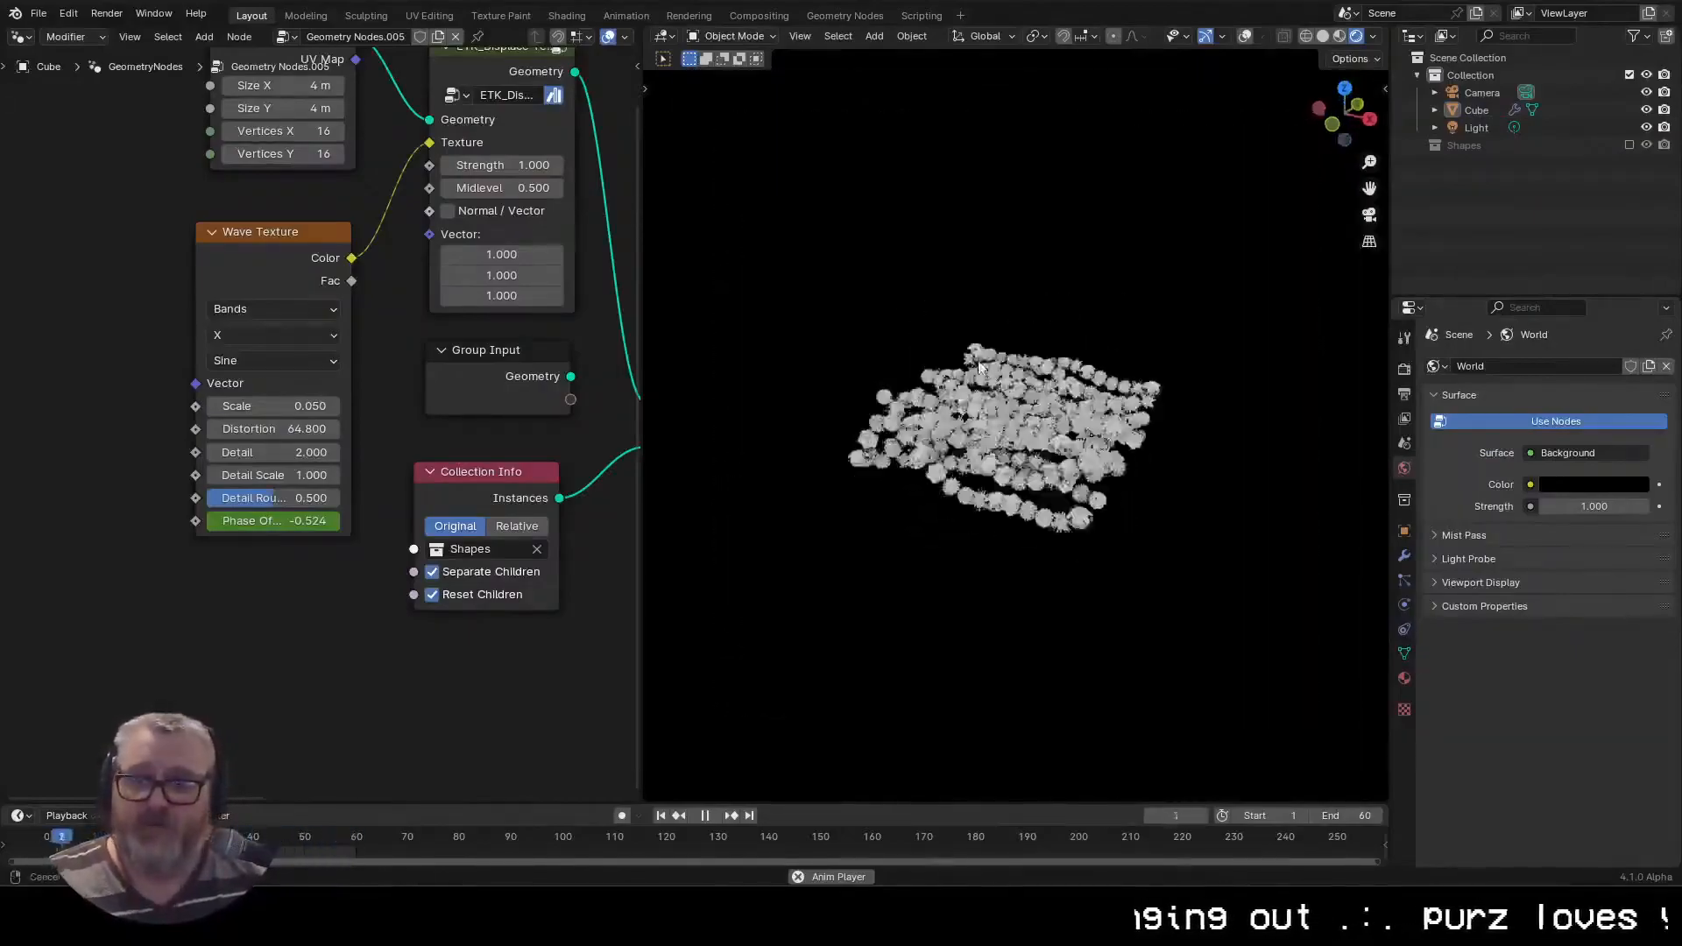
pyautogui.click(1079, 424)
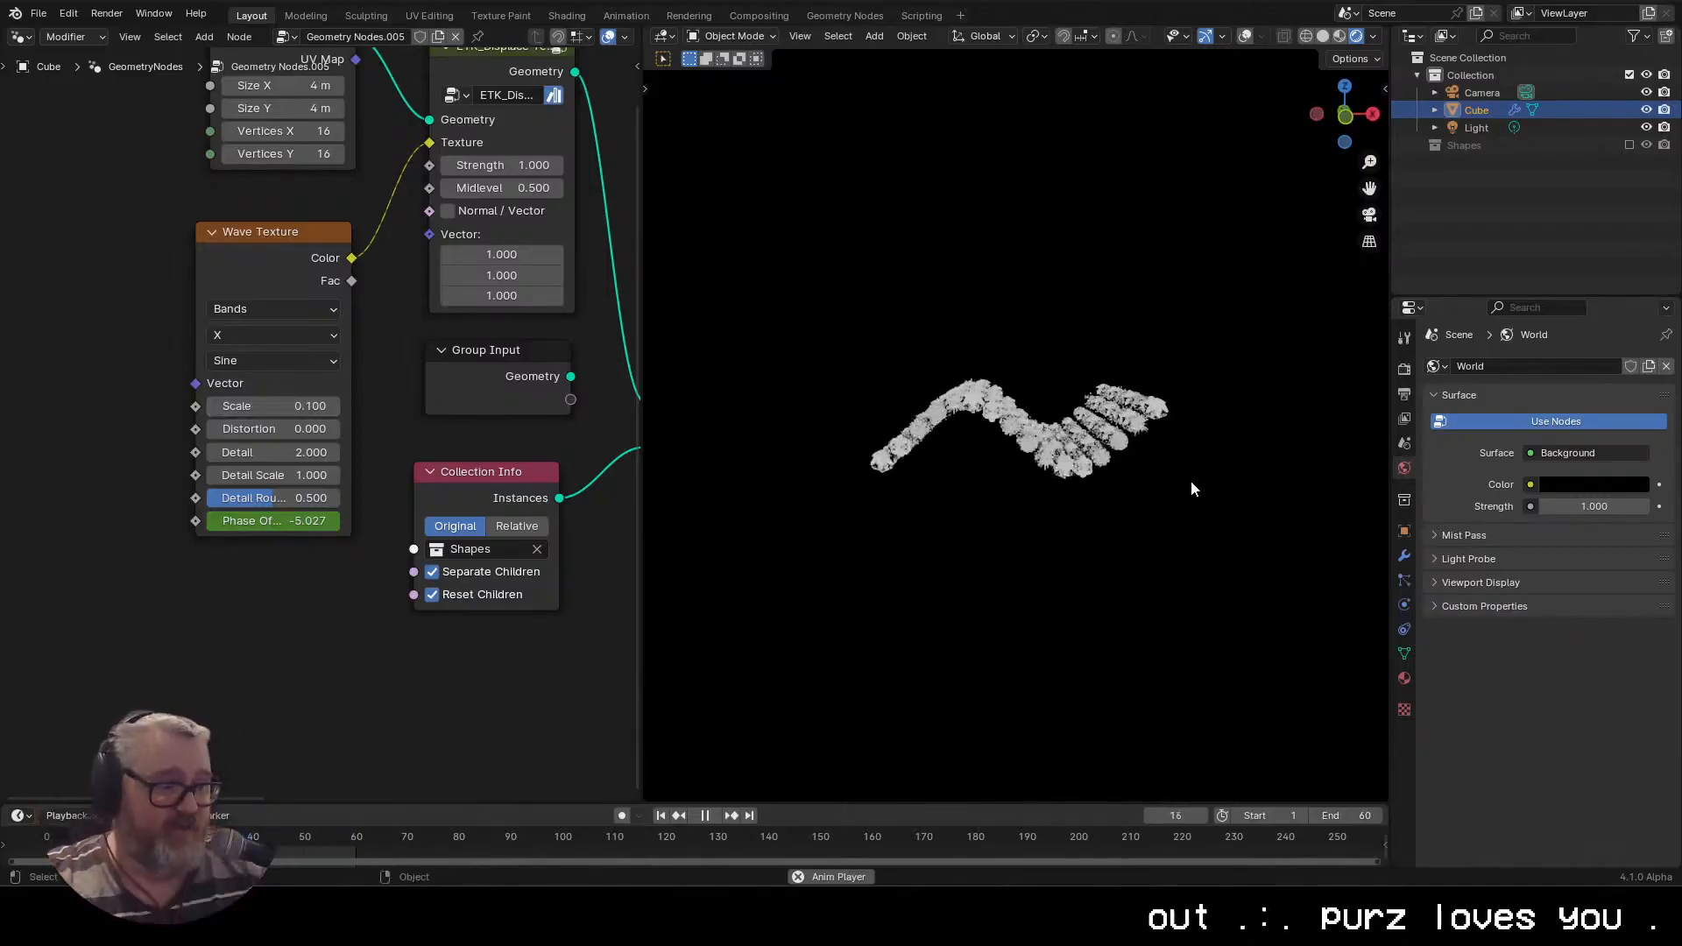
pyautogui.moveTo(185, 285); pyautogui.dragTo(186, 551)
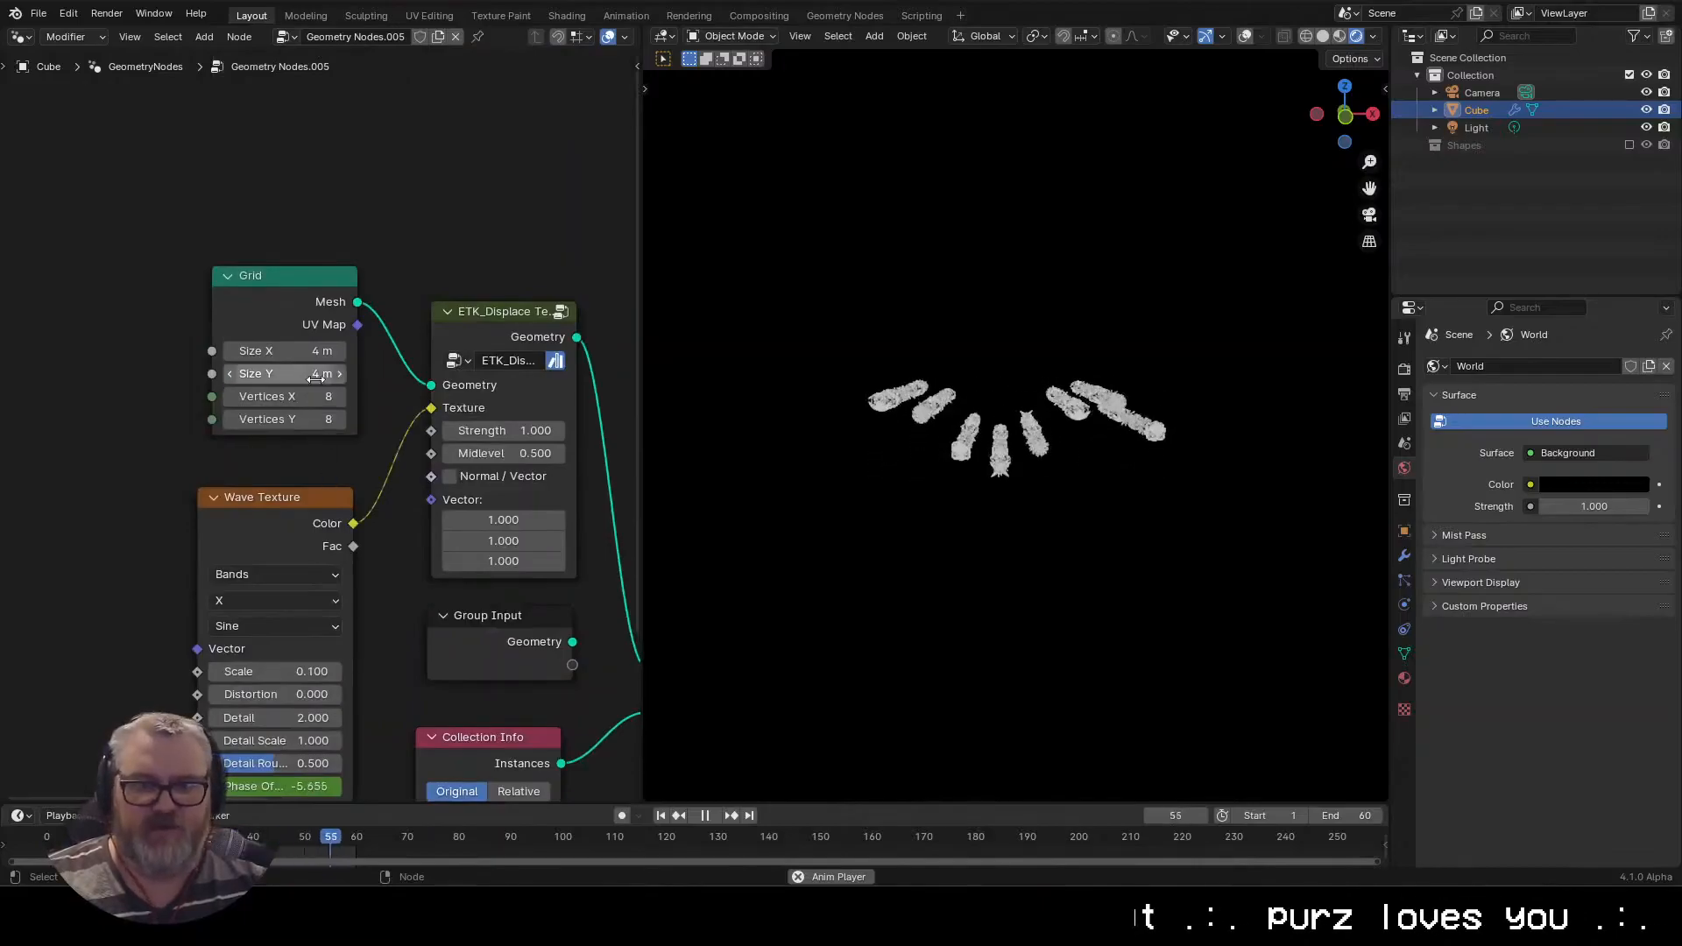
pyautogui.press('KP_7')
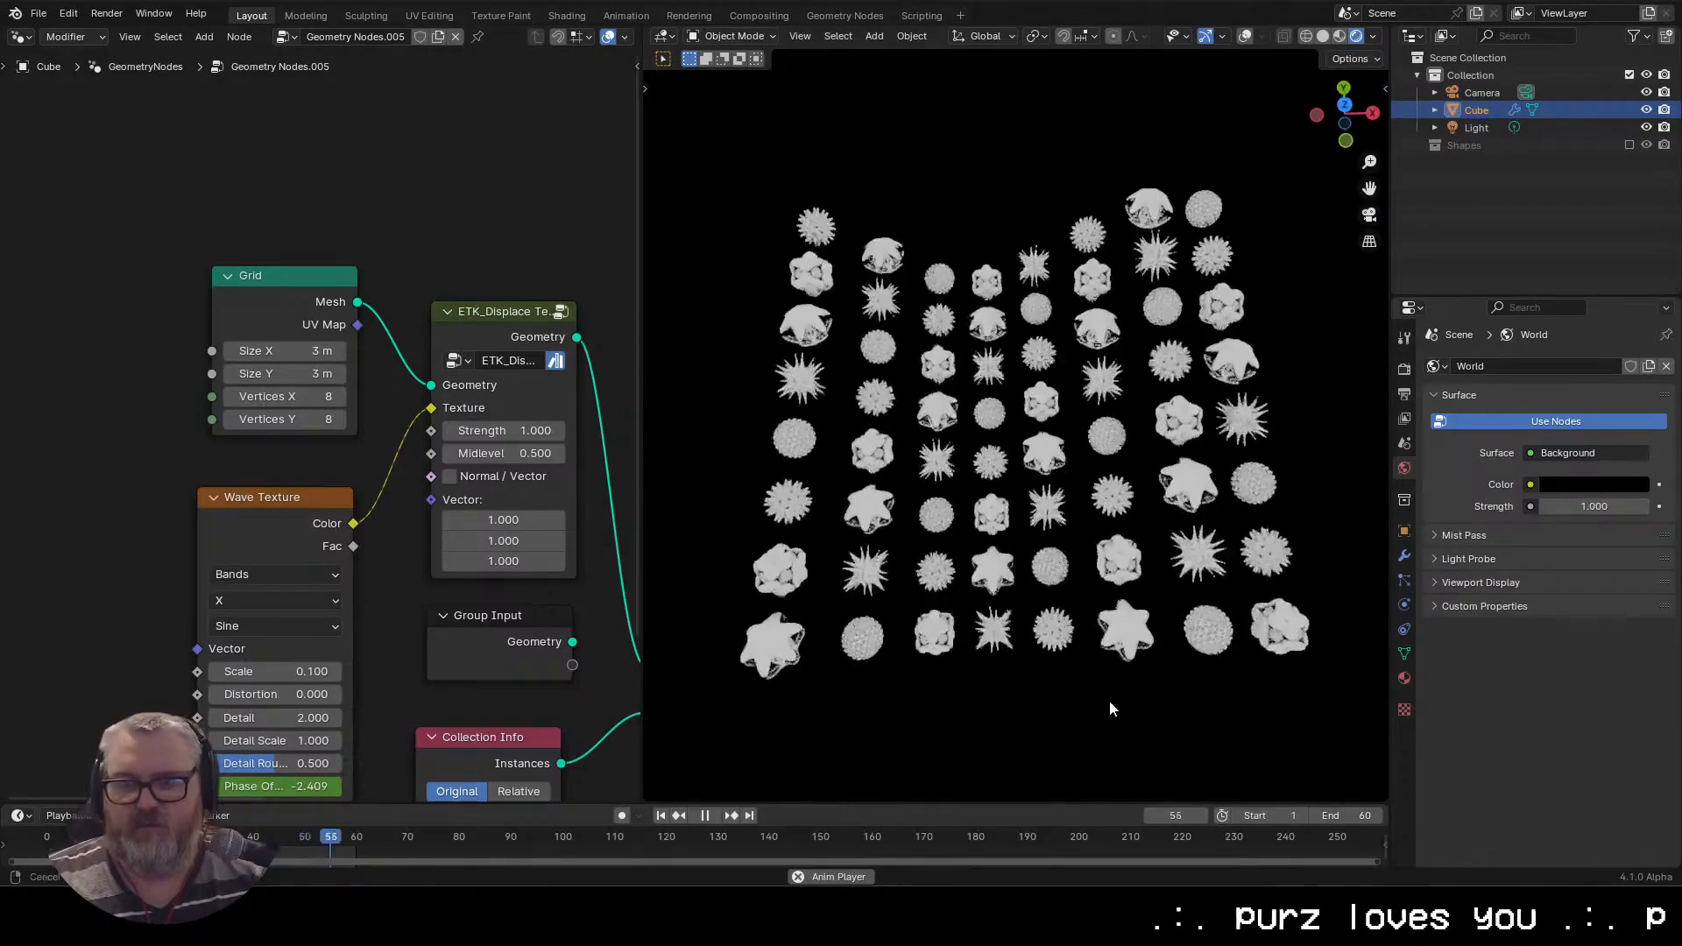
pyautogui.press('KP_0')
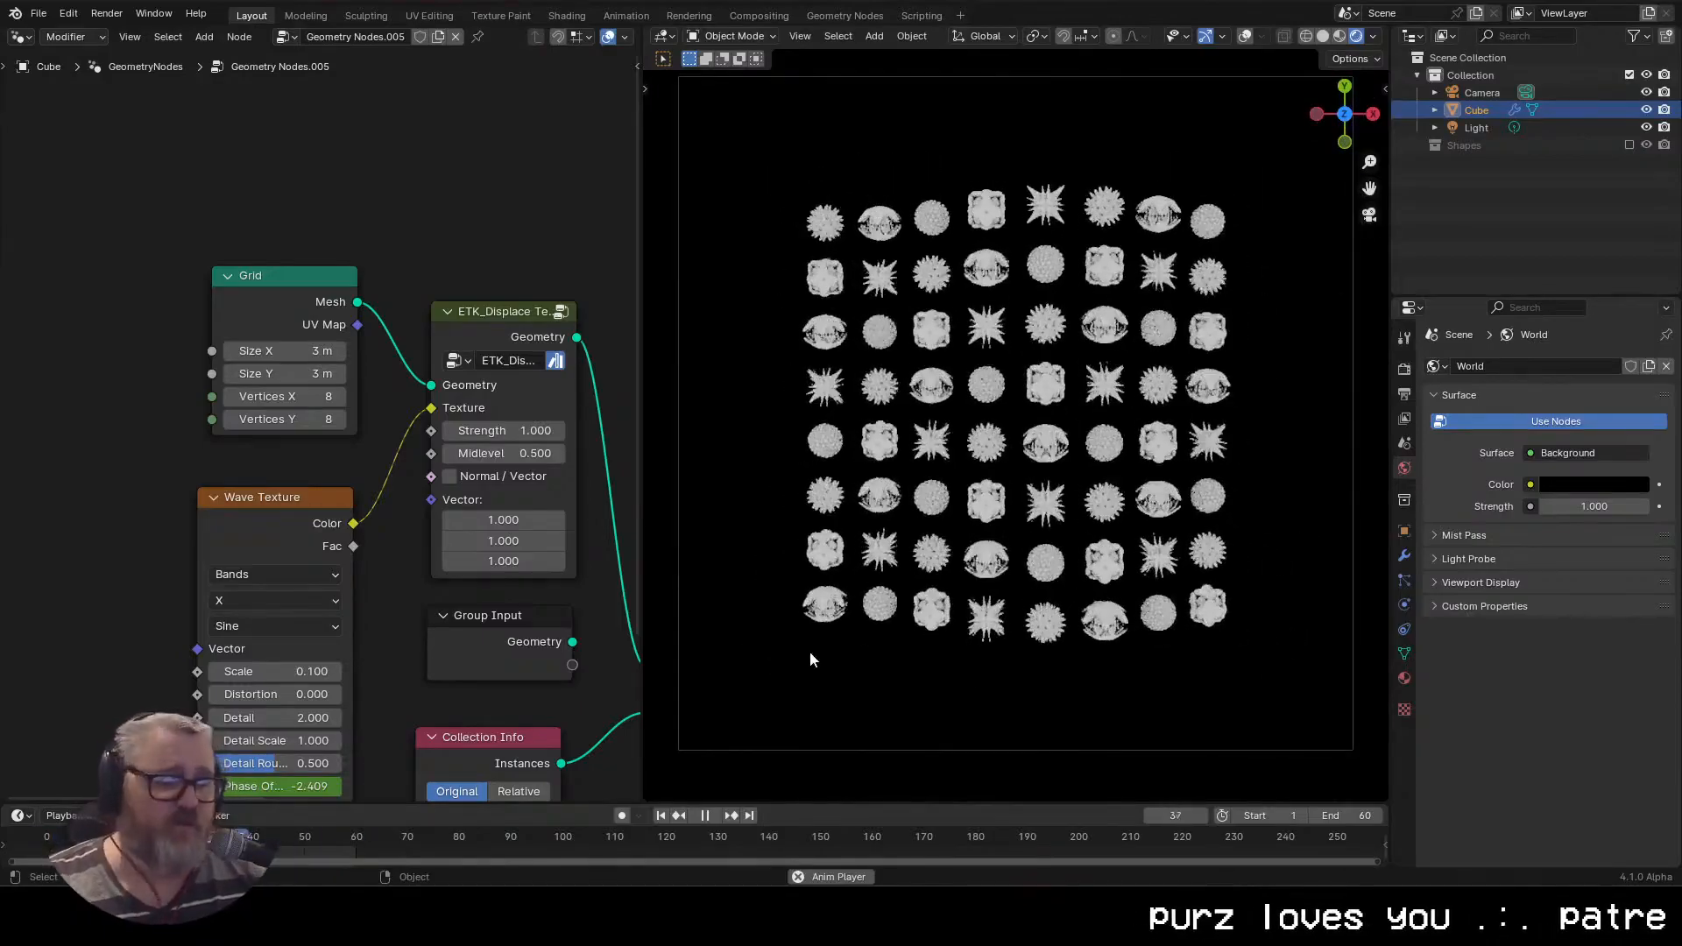
# Replace the Grid node with a Cube mesh primitive connected to the ETK_Displace node's Geometry input
pyautogui.click(255, 294)
pyautogui.press('x')
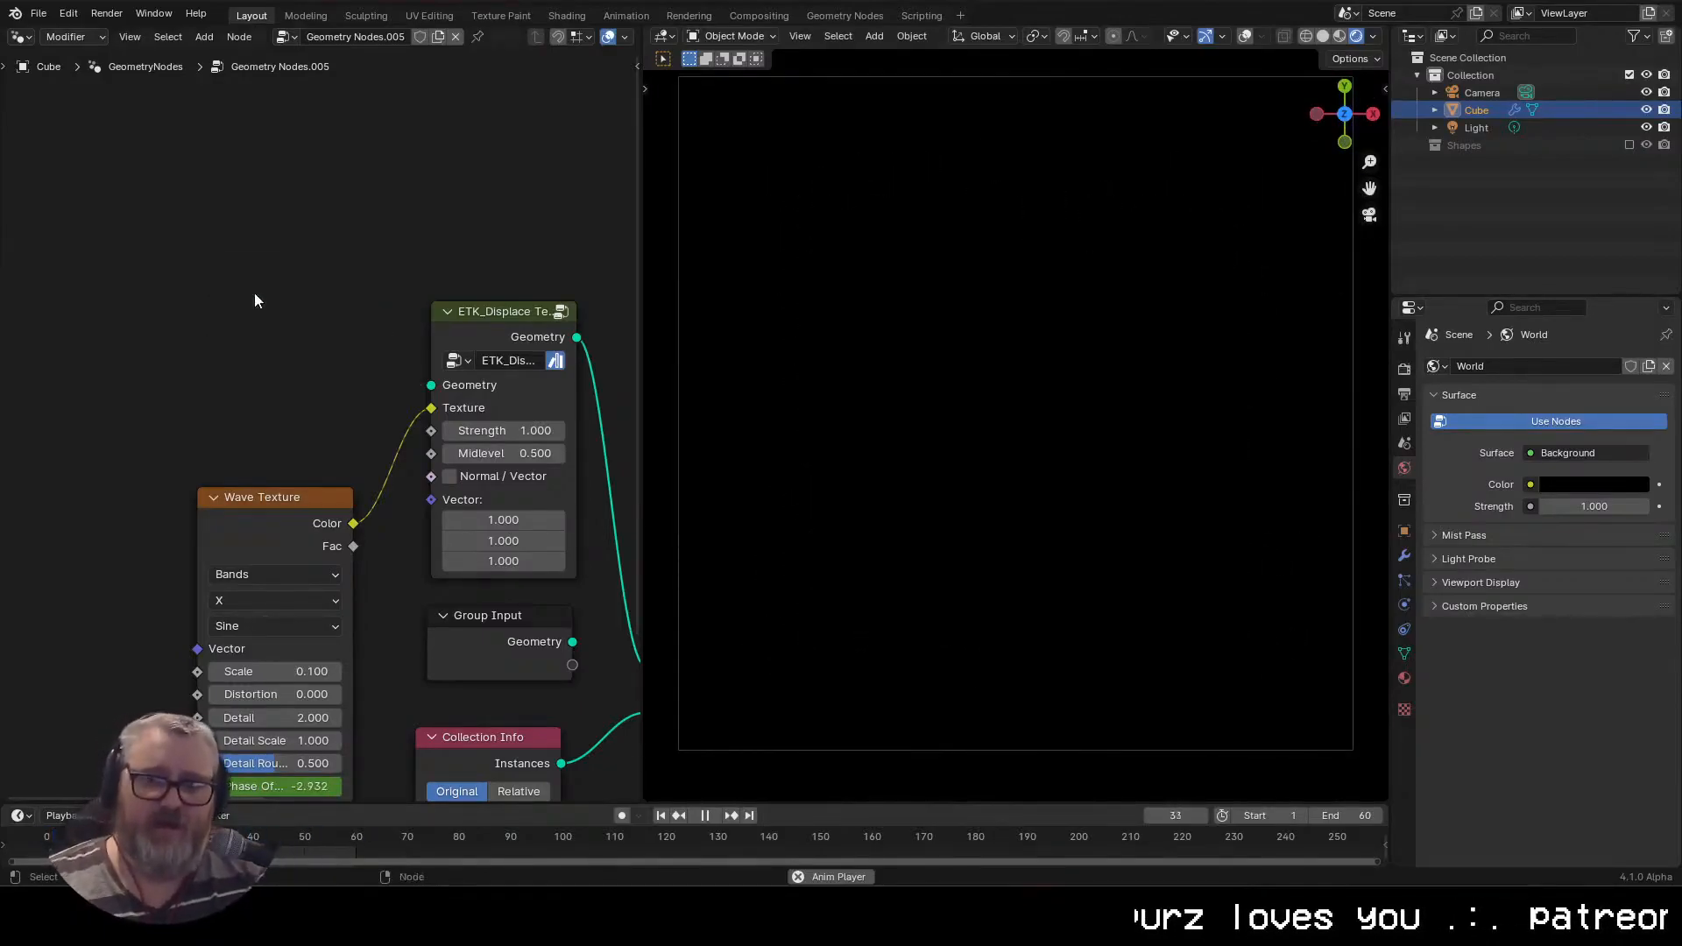
pyautogui.hotkey('shift', 'a')
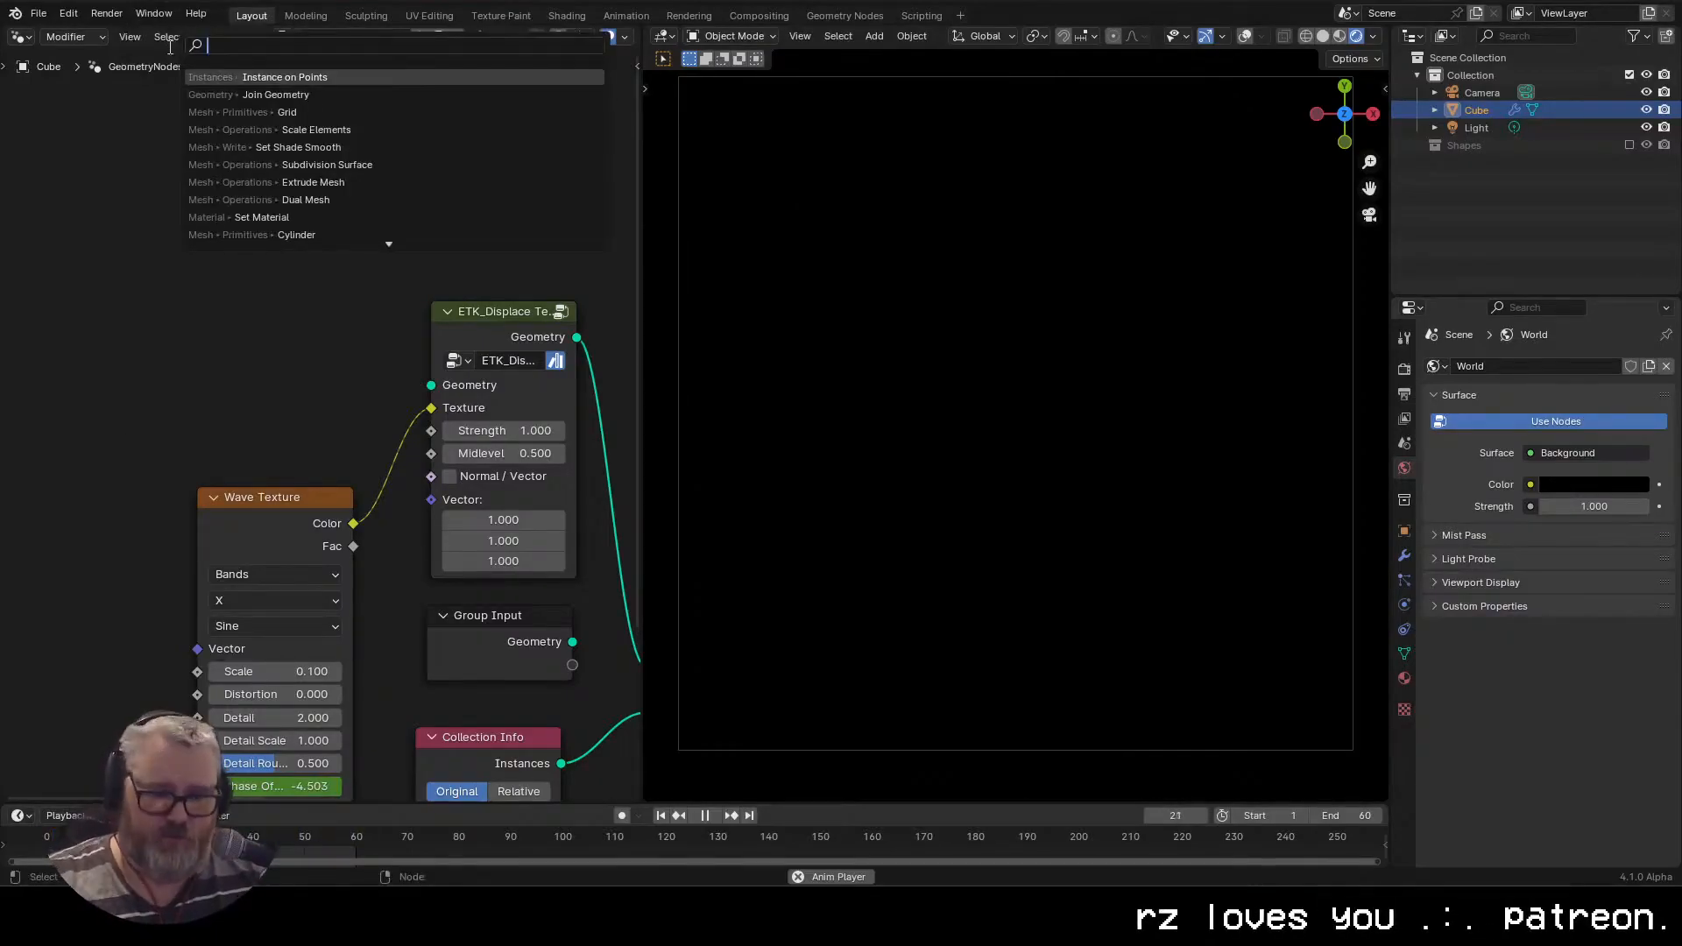
pyautogui.write('cube')
pyautogui.press('Return')
pyautogui.click(326, 200)
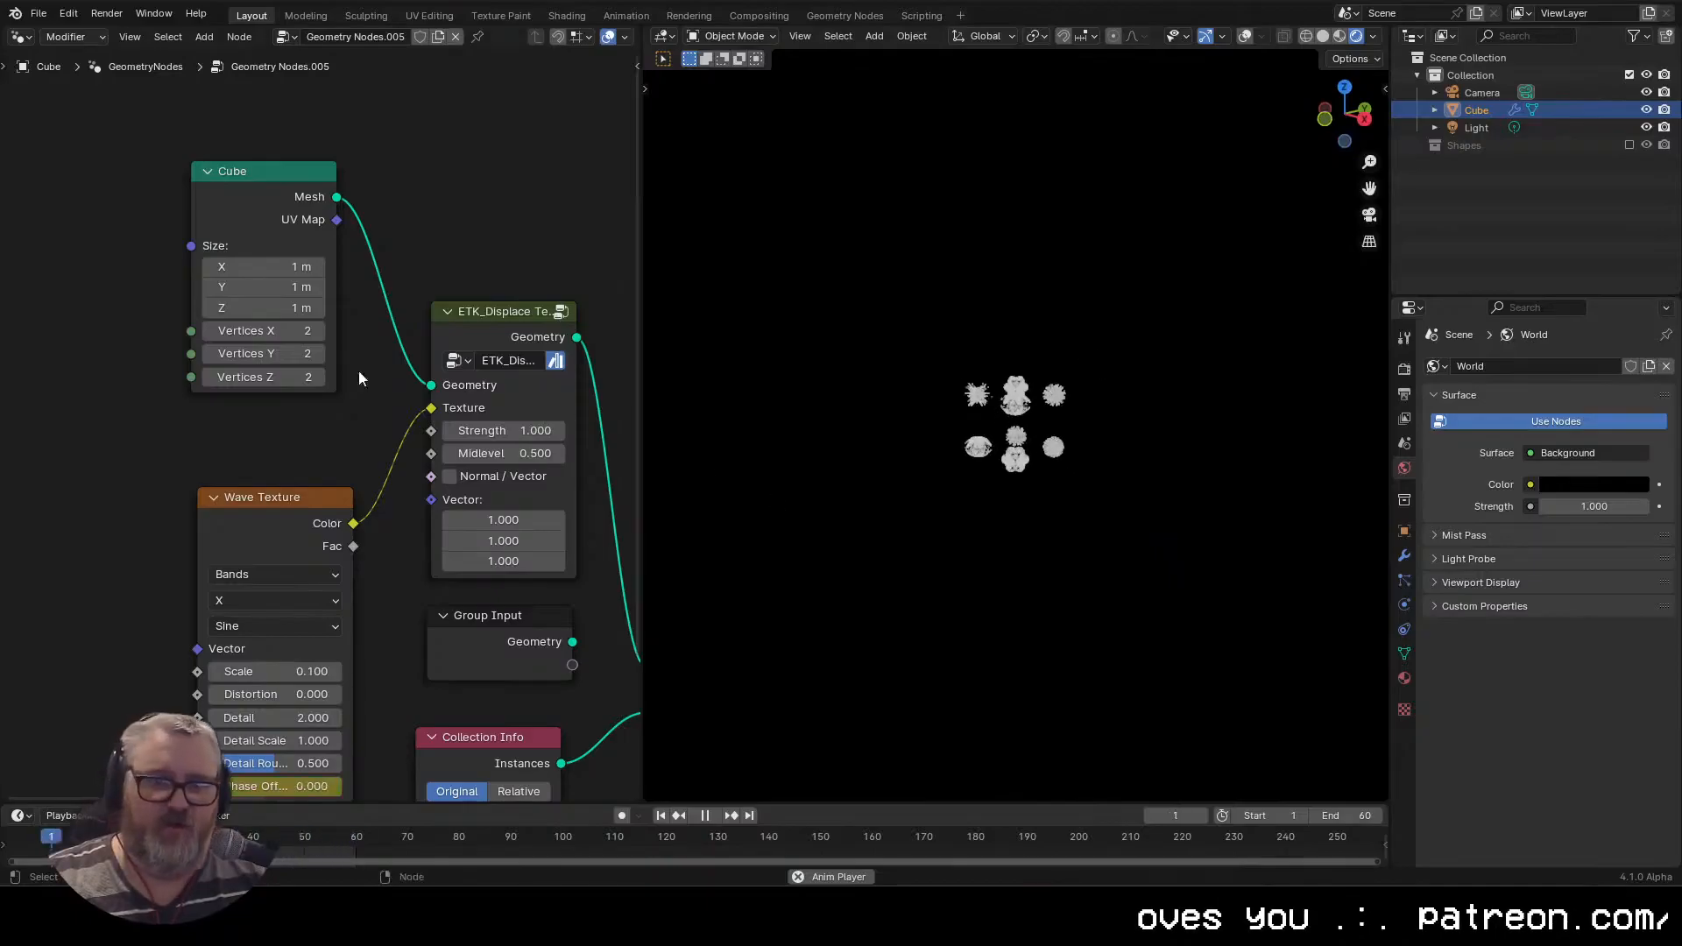
# Try 4 and 2 vertices per axis on the Cube node, set all three to 8, and inspect the animated shape
pyautogui.moveTo(317, 331); pyautogui.dragTo(368, 377)
pyautogui.moveTo(1174, 590)
pyautogui.mouseDown()
pyautogui.moveTo(1089, 602)
pyautogui.moveTo(1164, 619)
pyautogui.mouseUp()
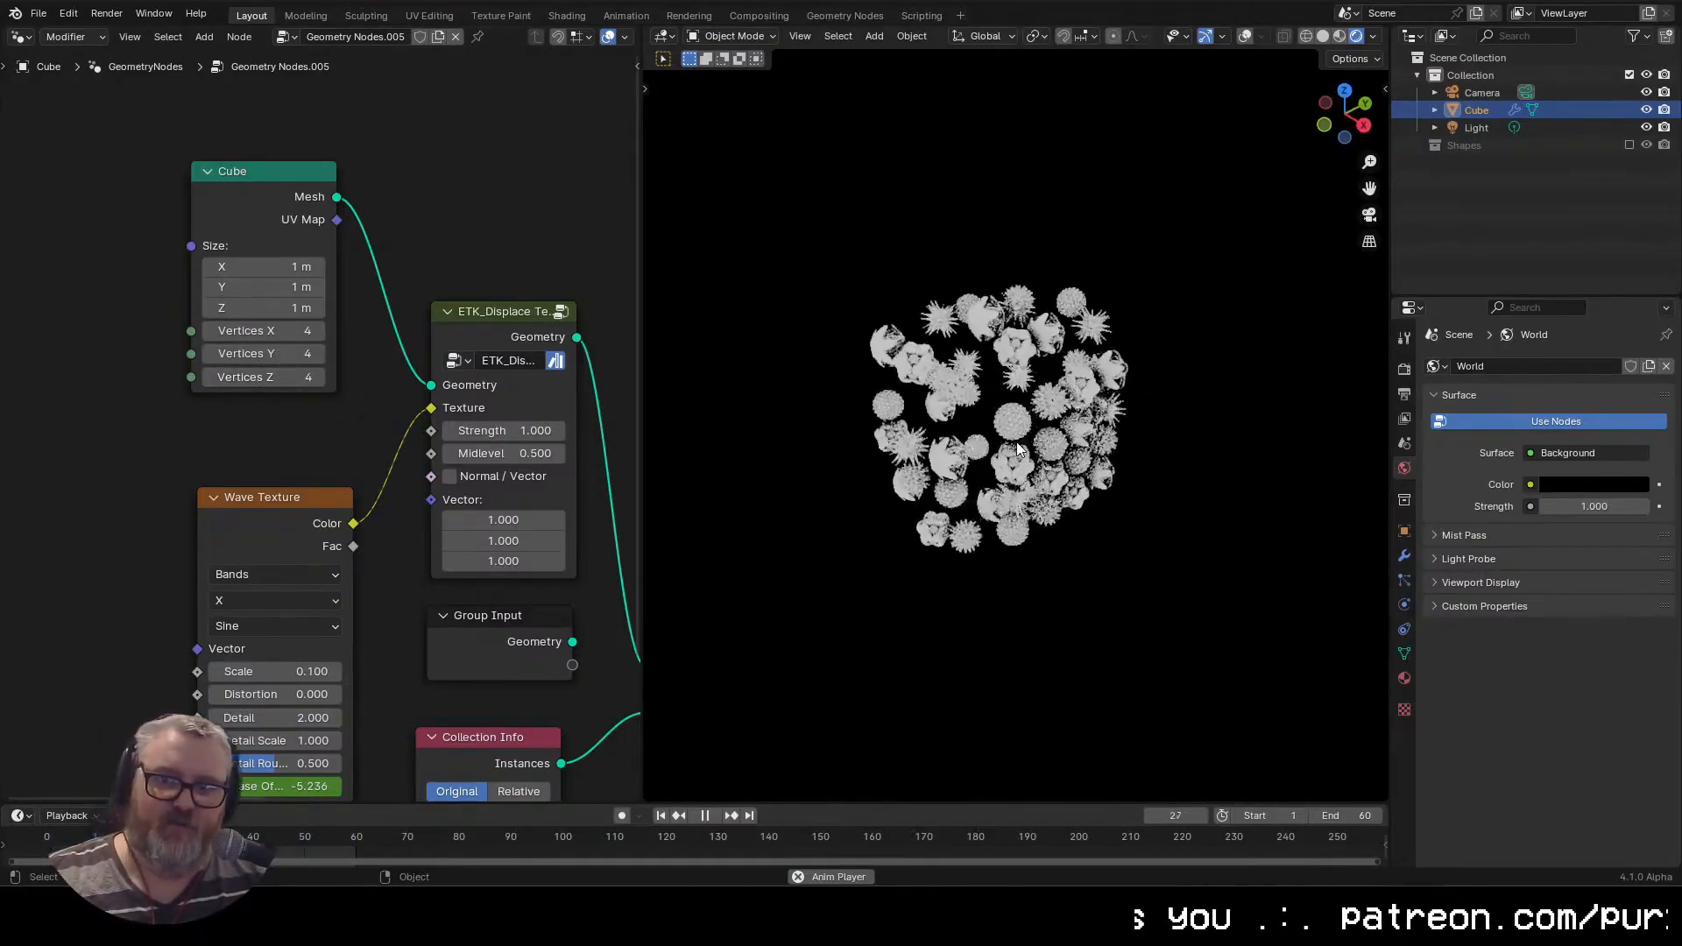
pyautogui.moveTo(263, 331); pyautogui.dragTo(316, 377)
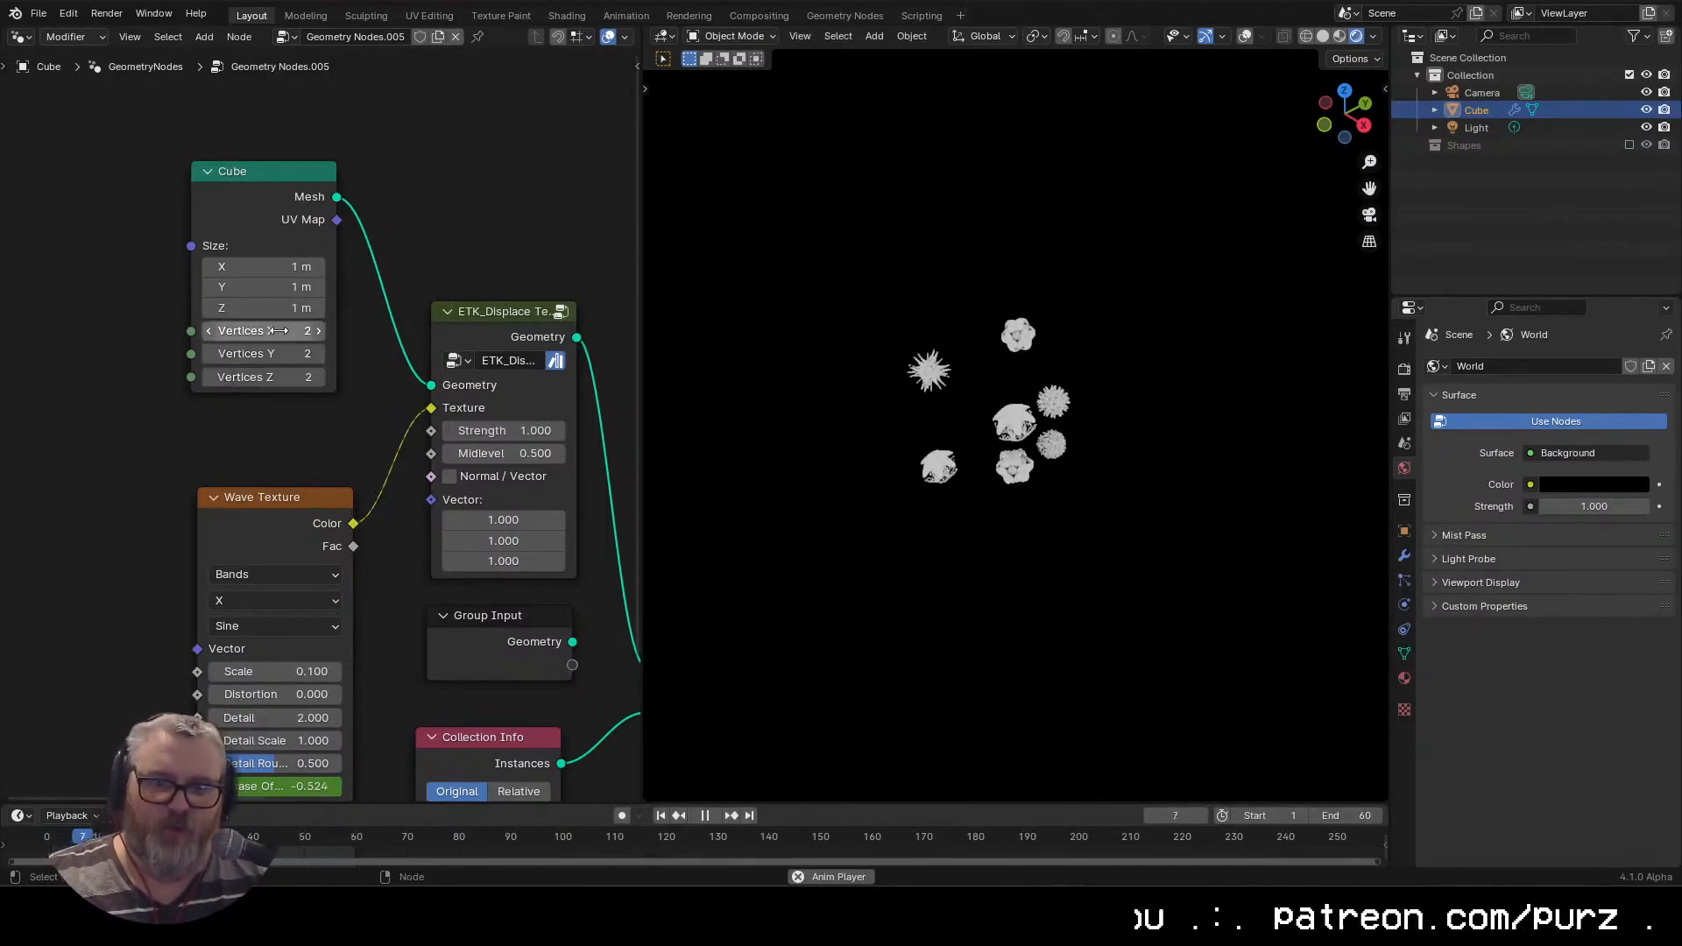
pyautogui.press('Return')
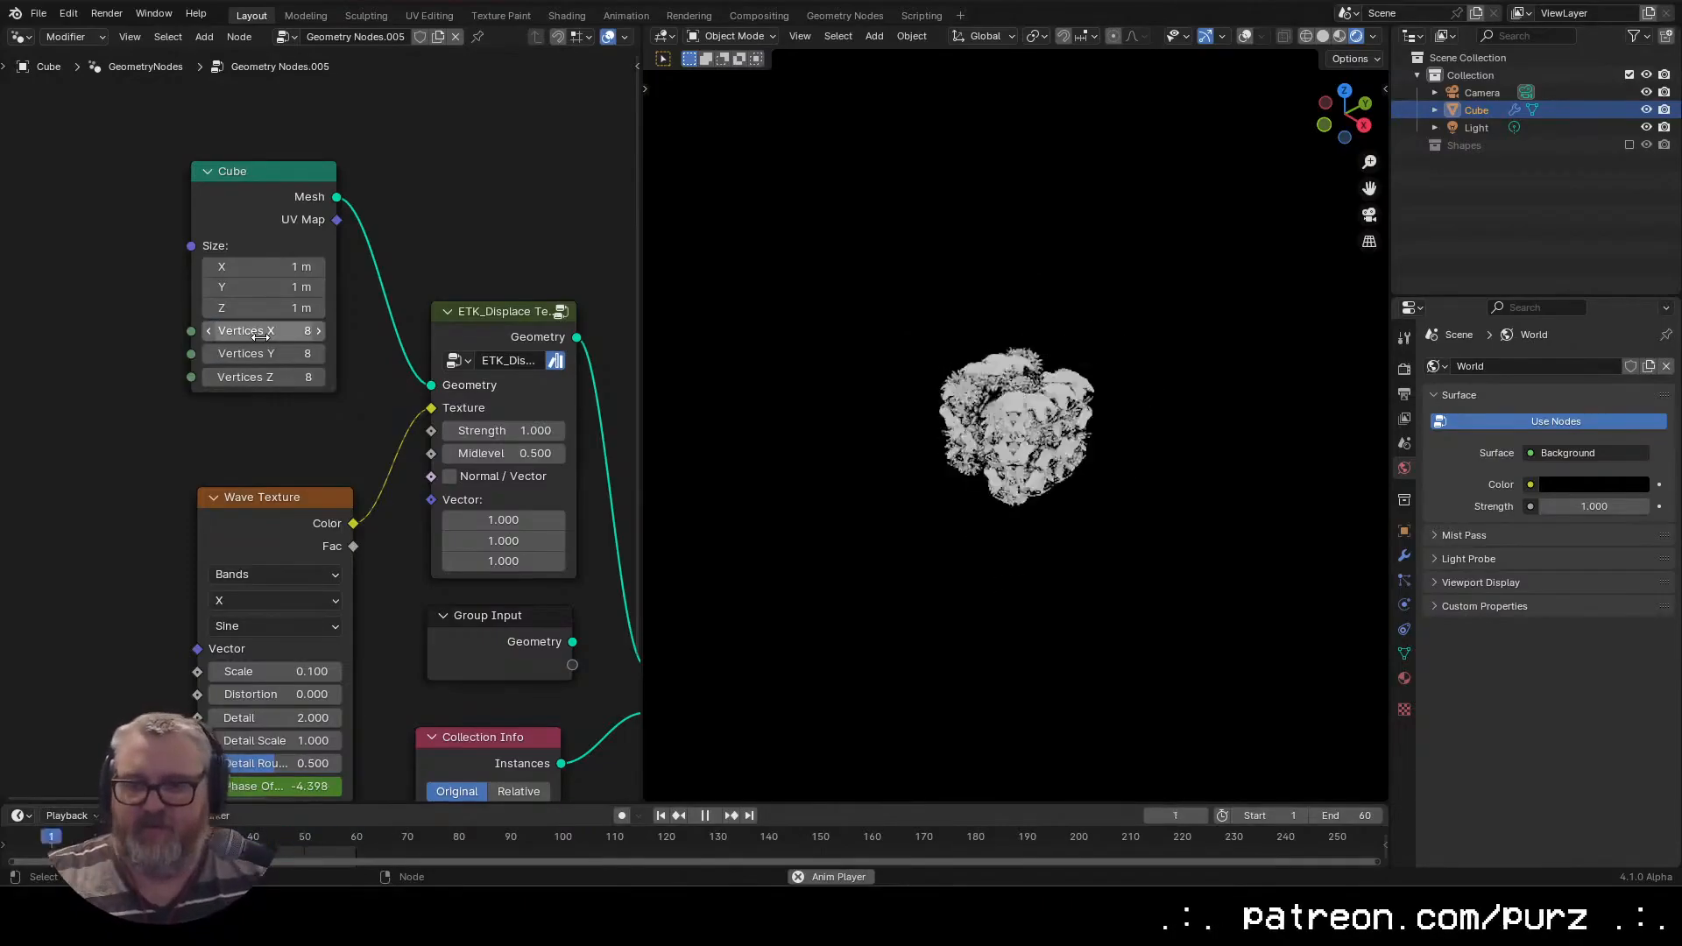
pyautogui.moveTo(932, 528); pyautogui.dragTo(811, 481)
pyautogui.click(1340, 117)
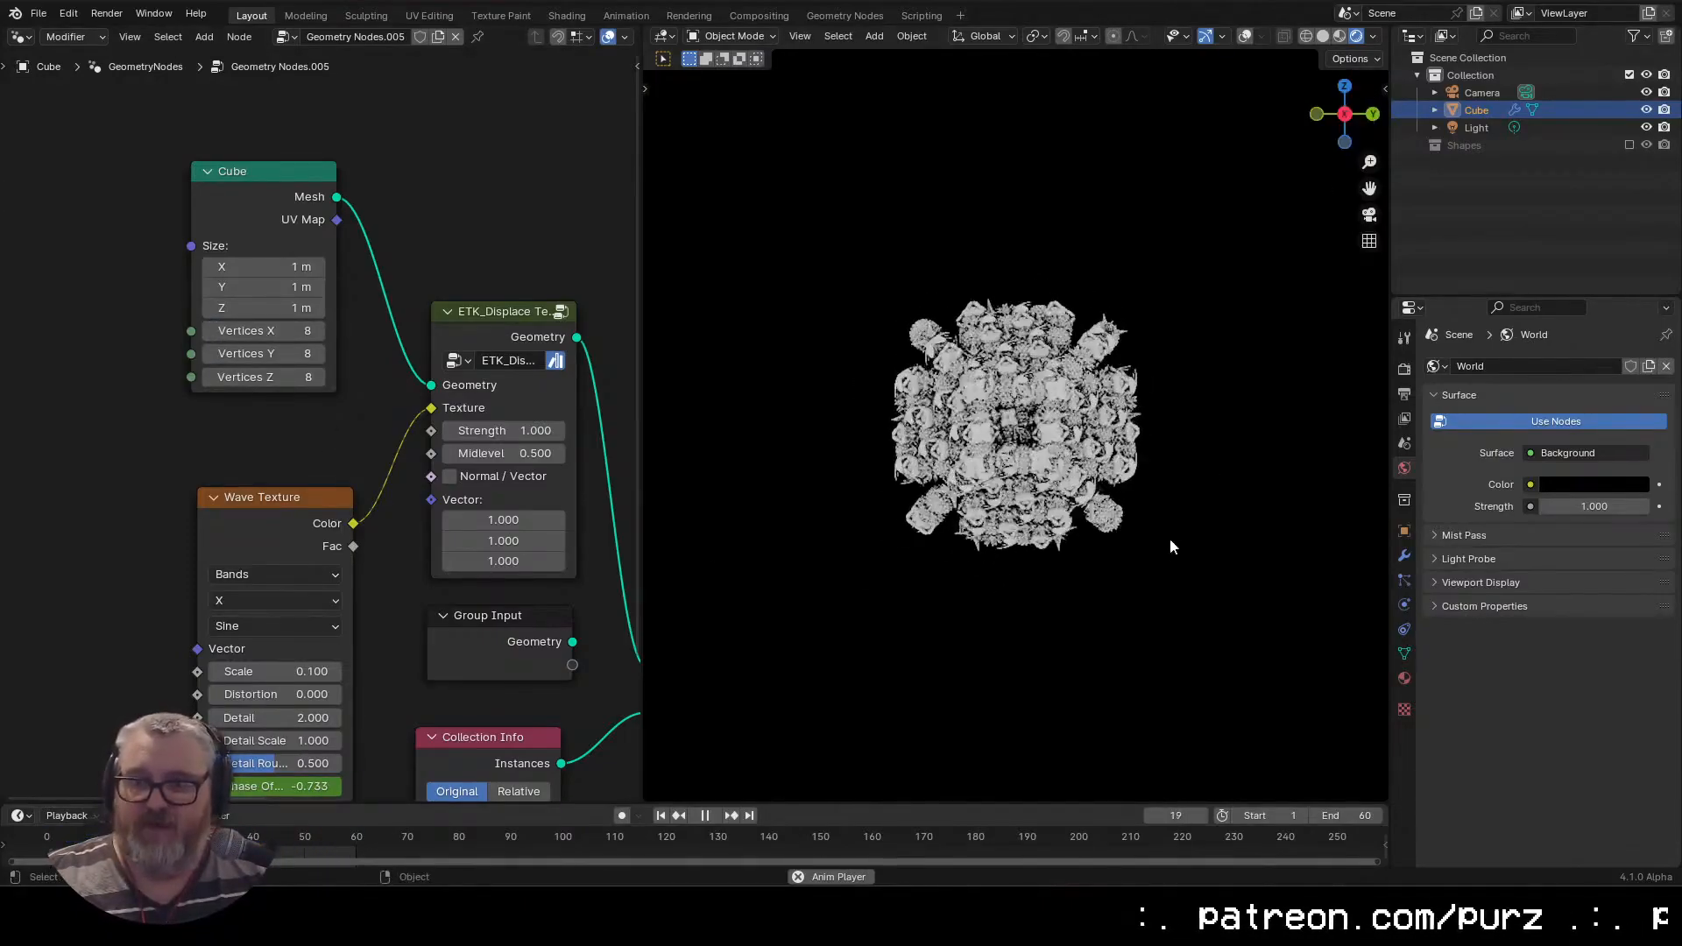
pyautogui.moveTo(1097, 601); pyautogui.dragTo(1270, 531)
# Try adding a mesh object beside the instances, moving it along Z and scaling it
pyautogui.hotkey('shift', 'a')
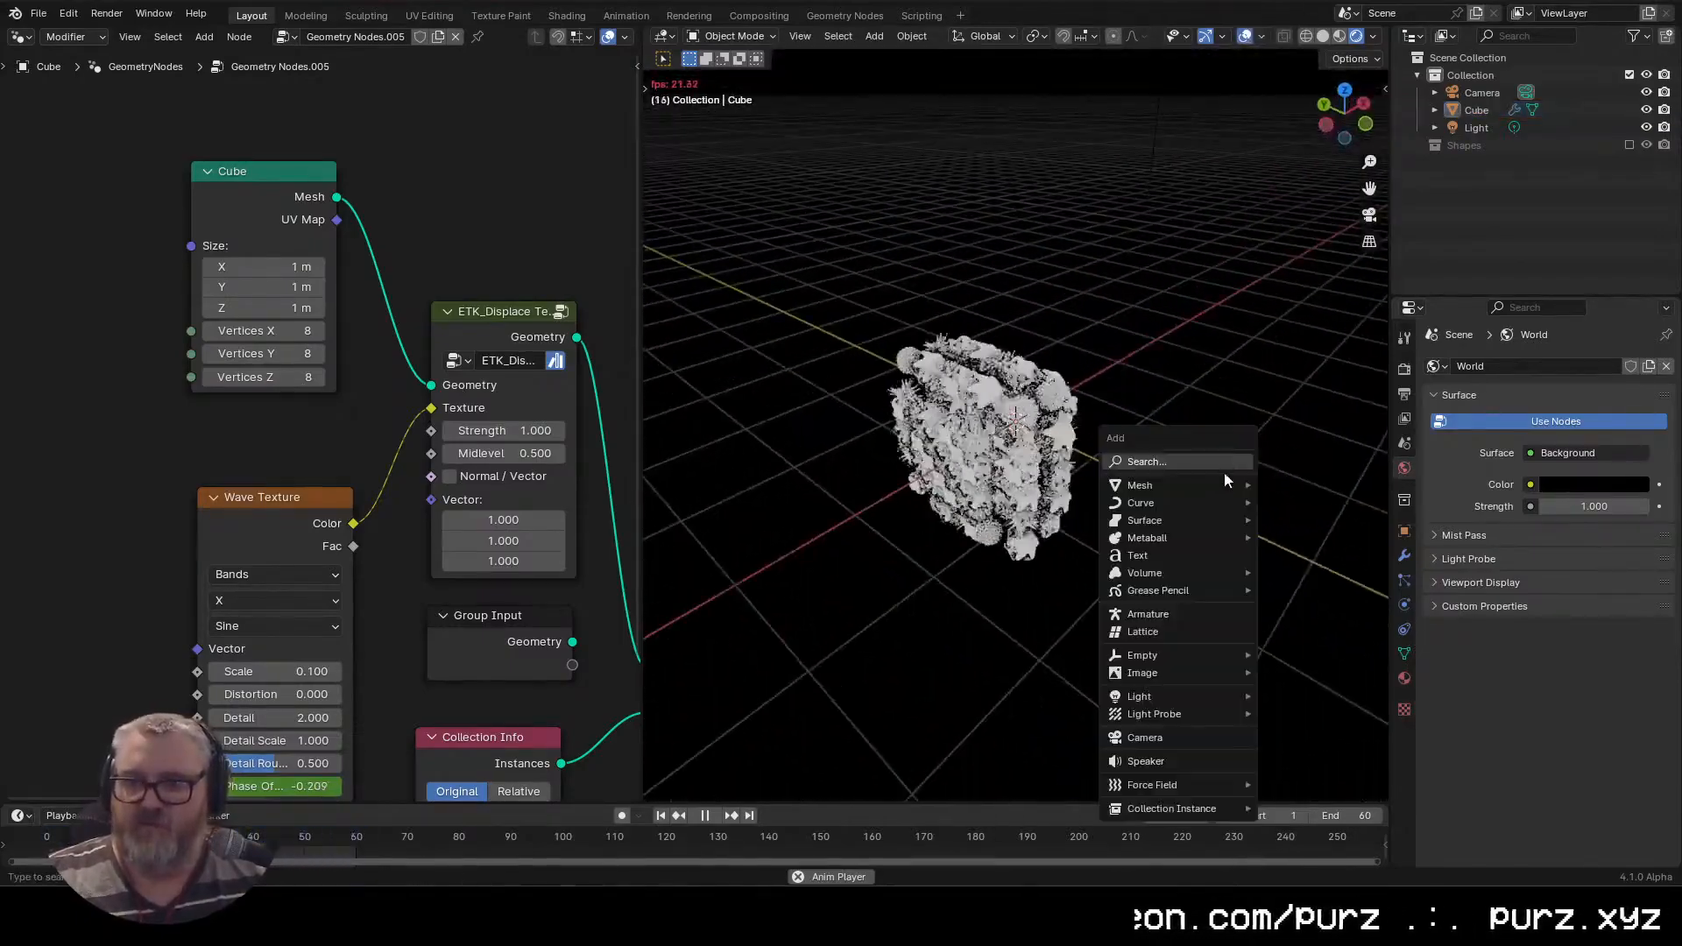
pyautogui.moveTo(1174, 484)
pyautogui.click(1297, 116)
pyautogui.press('g')
pyautogui.press('z')
pyautogui.click(1246, 254)
pyautogui.press('s')
pyautogui.click(1097, 510)
# Set the Cube node's size to 2 m on every axis and its X, Y and Z vertices to 9
pyautogui.moveTo(1097, 510); pyautogui.dragTo(964, 536)
pyautogui.scroll(-2, 964, 536)
pyautogui.scroll(7, 964, 536)
pyautogui.scroll(-3, 916, 587)
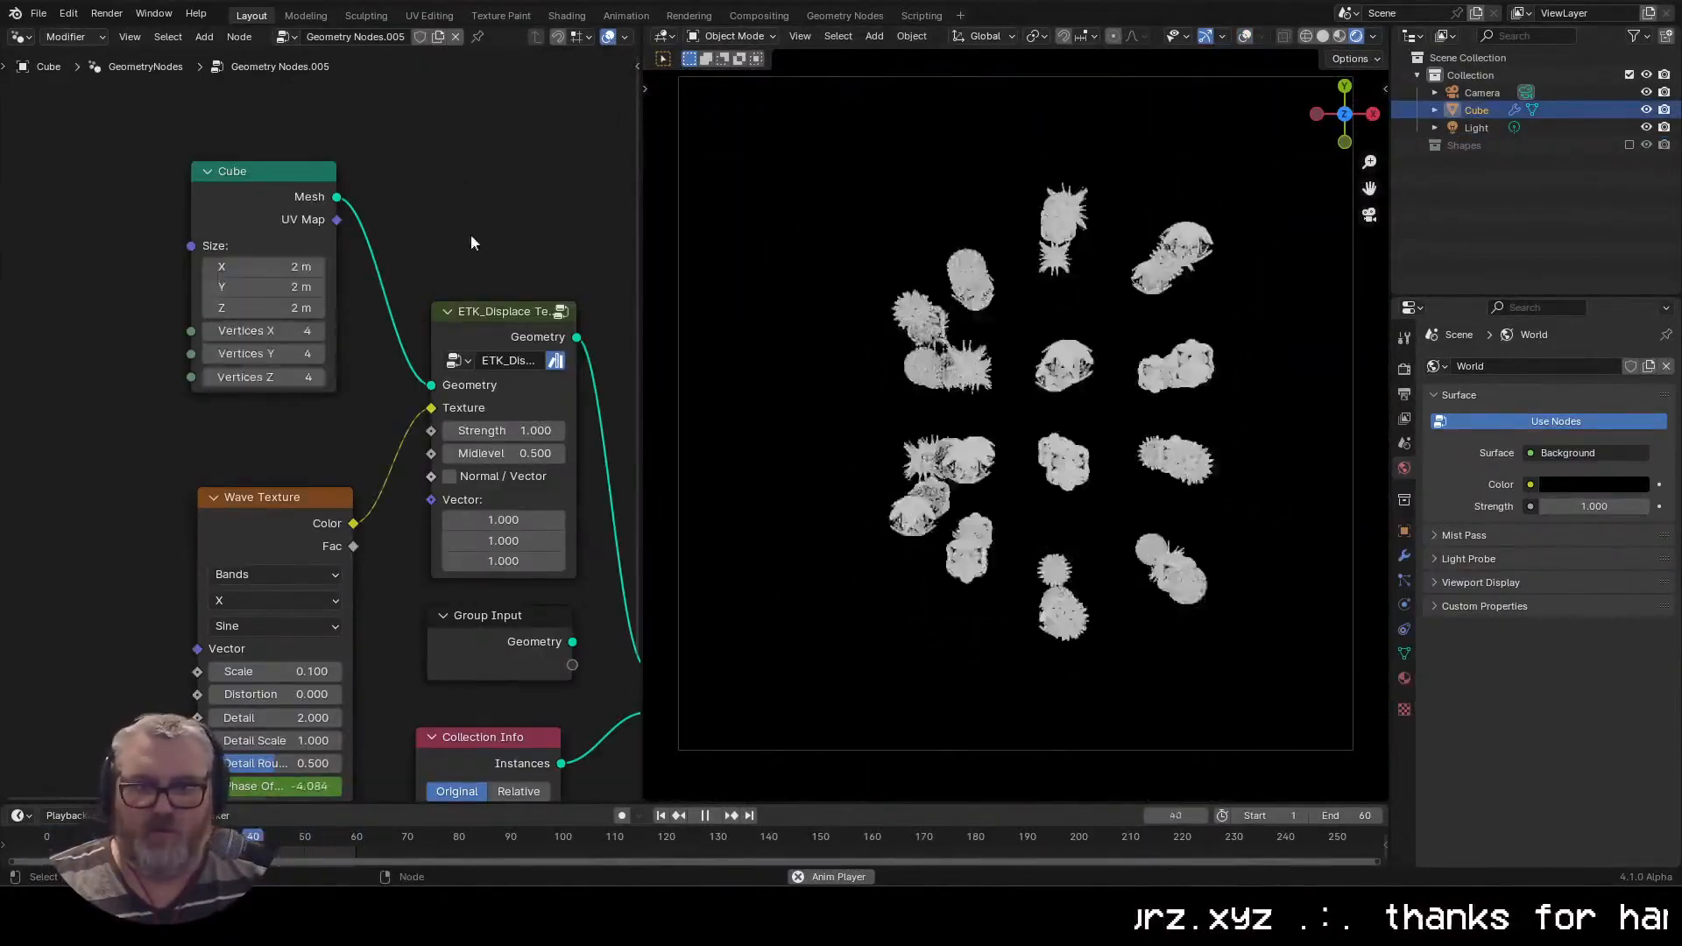
pyautogui.press('KP_0')
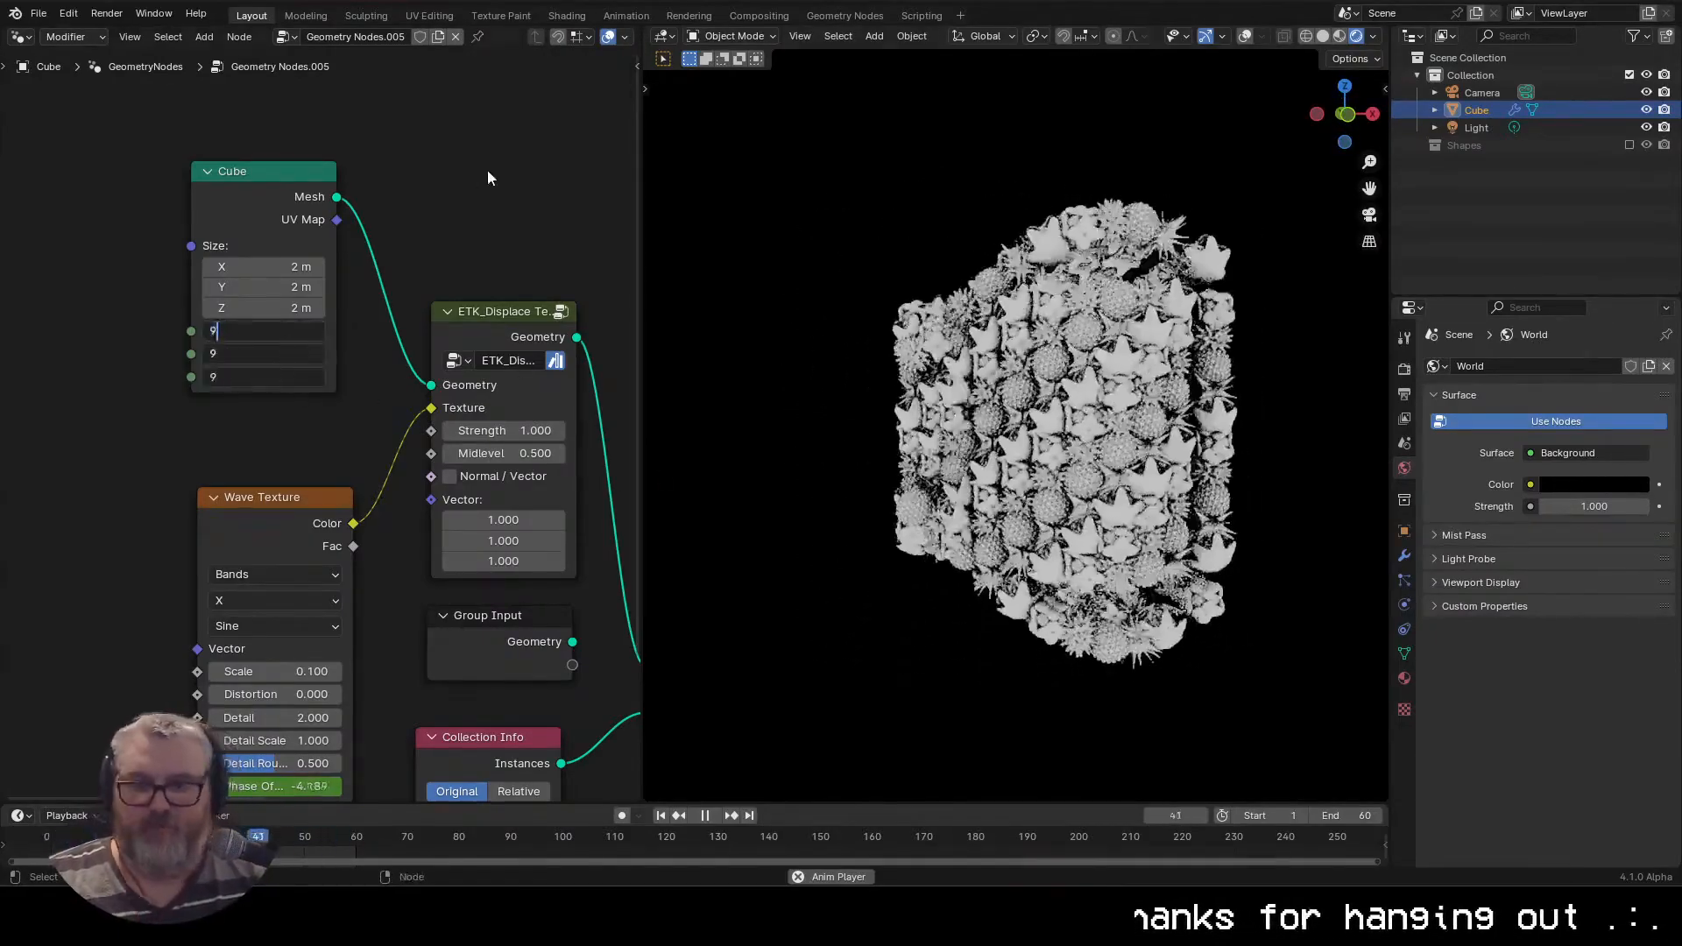
# Replace the Cube node with a Cylinder mesh primitive feeding ETK_Displace's Geometry input, and play the animation
pyautogui.press('space')
pyautogui.press('x')
pyautogui.hotkey('shift', 'a')
pyautogui.click(260, 46)
pyautogui.write('cy')
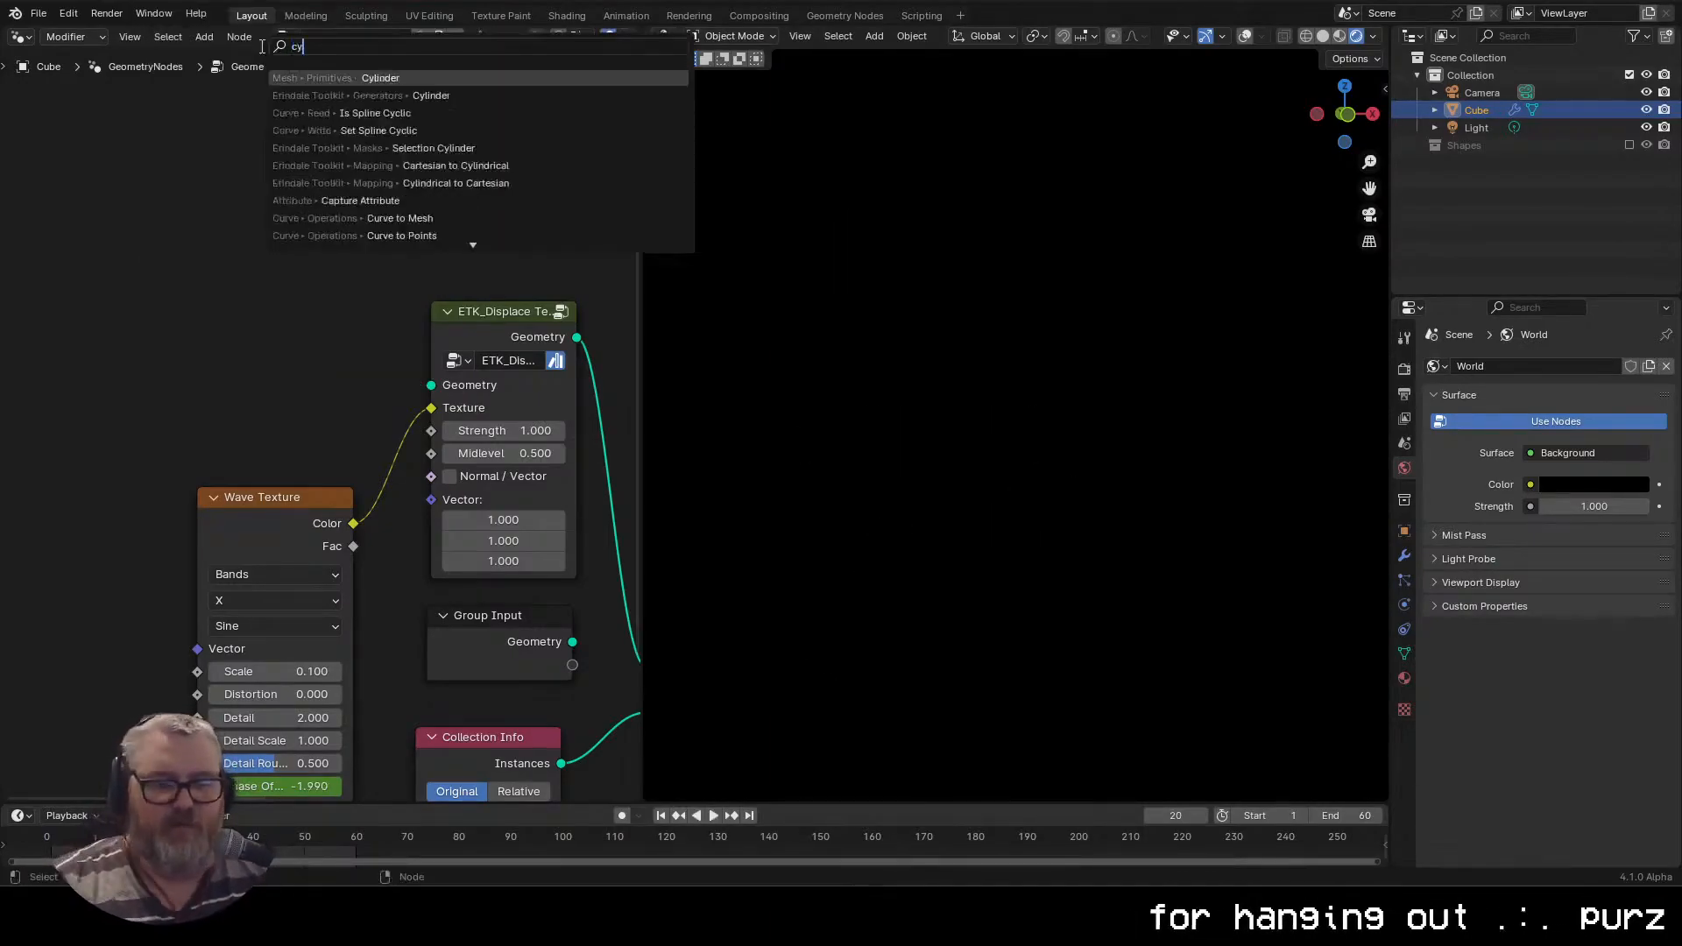
pyautogui.write('l')
pyautogui.press('Return')
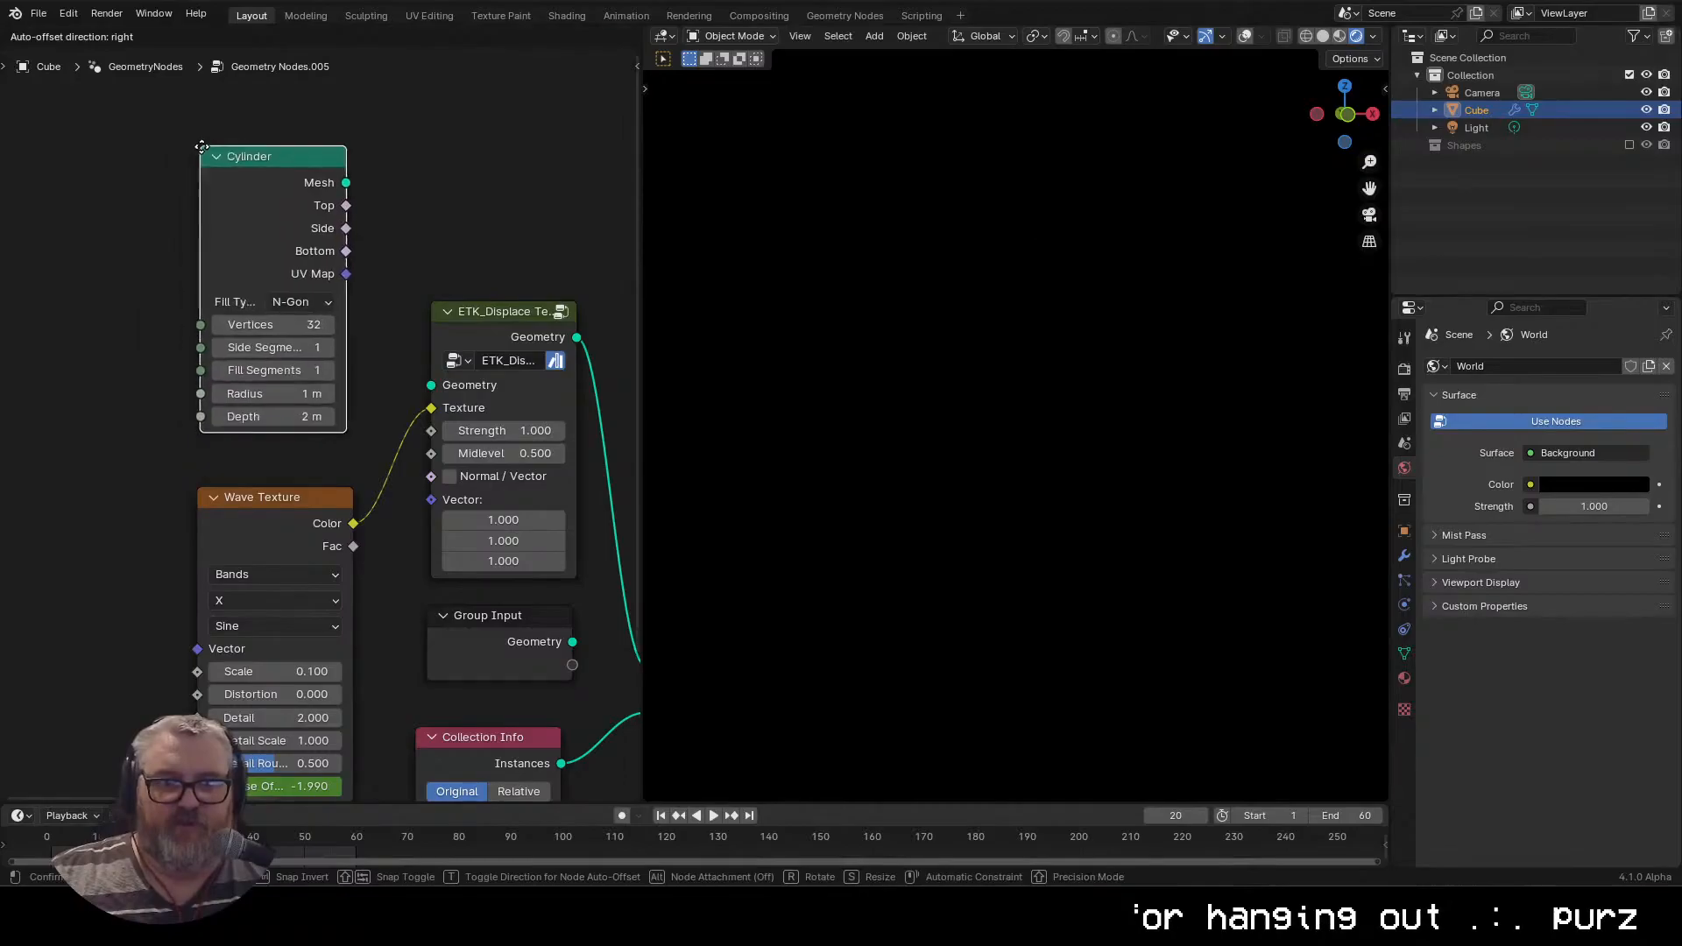
pyautogui.moveTo(348, 183); pyautogui.dragTo(432, 385)
pyautogui.press('space')
pyautogui.moveTo(940, 430); pyautogui.dragTo(941, 473)
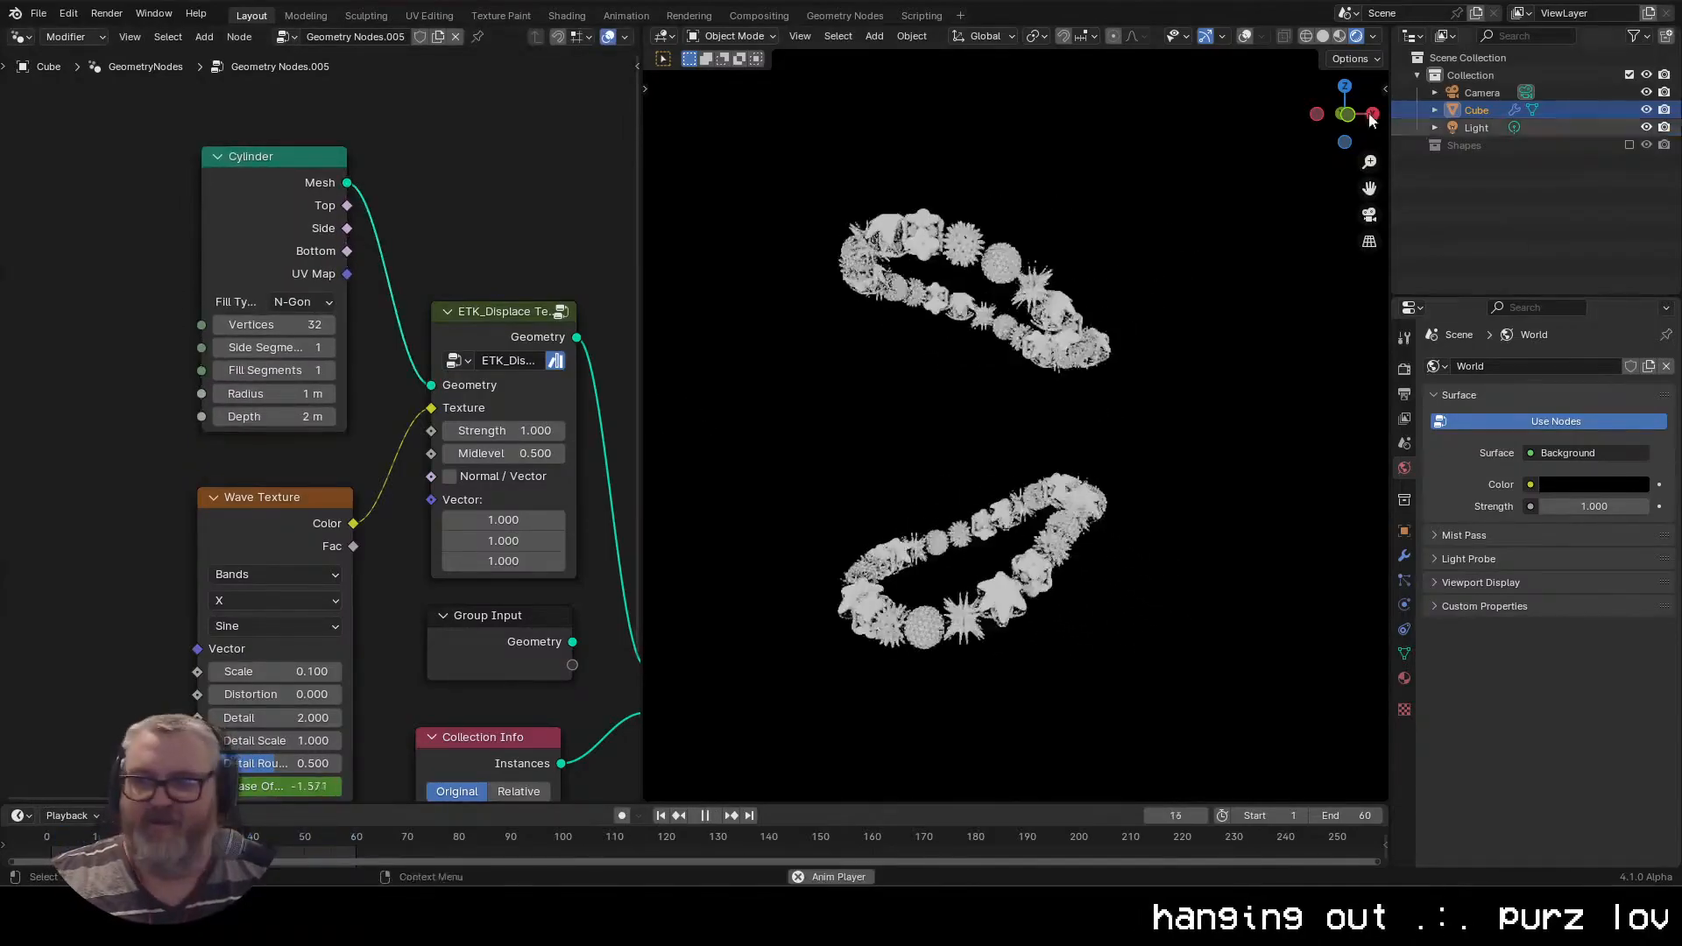
# Set the Cylinder node to 32 vertices, 8 side segments and 3 fill segments
pyautogui.click(1512, 241)
pyautogui.moveTo(289, 322); pyautogui.dragTo(175, 323)
pyautogui.moveTo(333, 348); pyautogui.dragTo(421, 324)
pyautogui.click(1342, 124)
pyautogui.click(329, 369)
pyautogui.click(329, 370)
pyautogui.click(326, 349)
pyautogui.click(327, 349)
# Examine the animated cylinder arrangement from different angles and through the camera
pyautogui.moveTo(1209, 490); pyautogui.dragTo(1160, 660)
pyautogui.scroll(-6, 1058, 556)
pyautogui.press('KP_0')
pyautogui.scroll(2, 1067, 569)
pyautogui.press('space')
pyautogui.press('space')
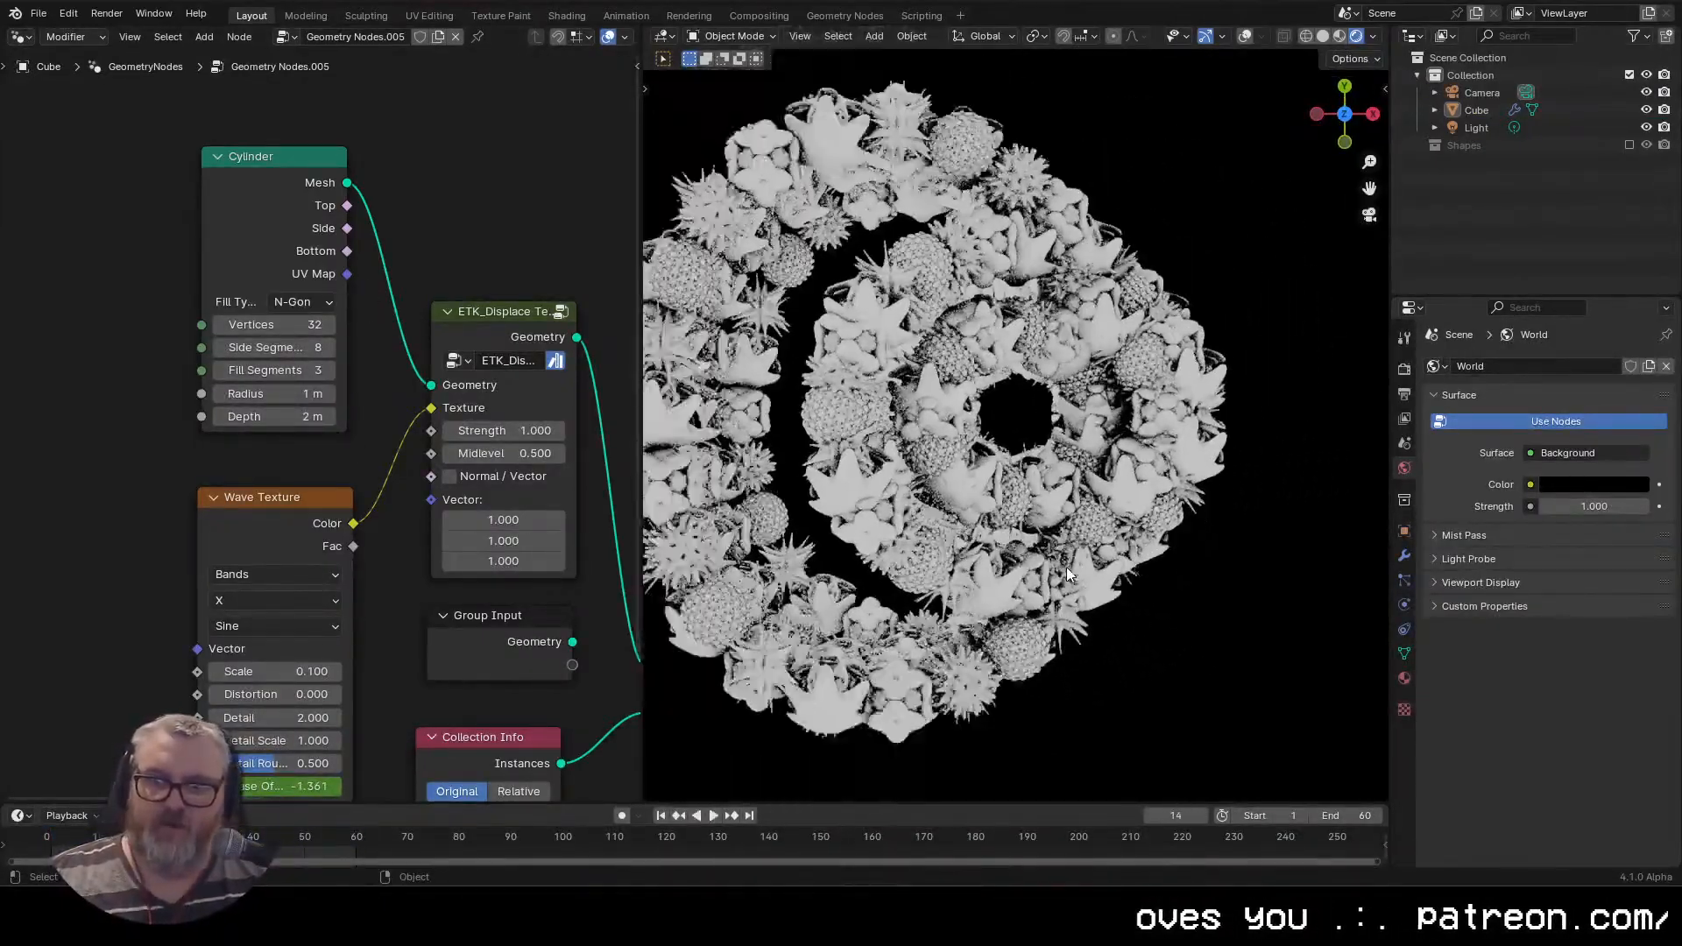
pyautogui.scroll(-2, 1069, 563)
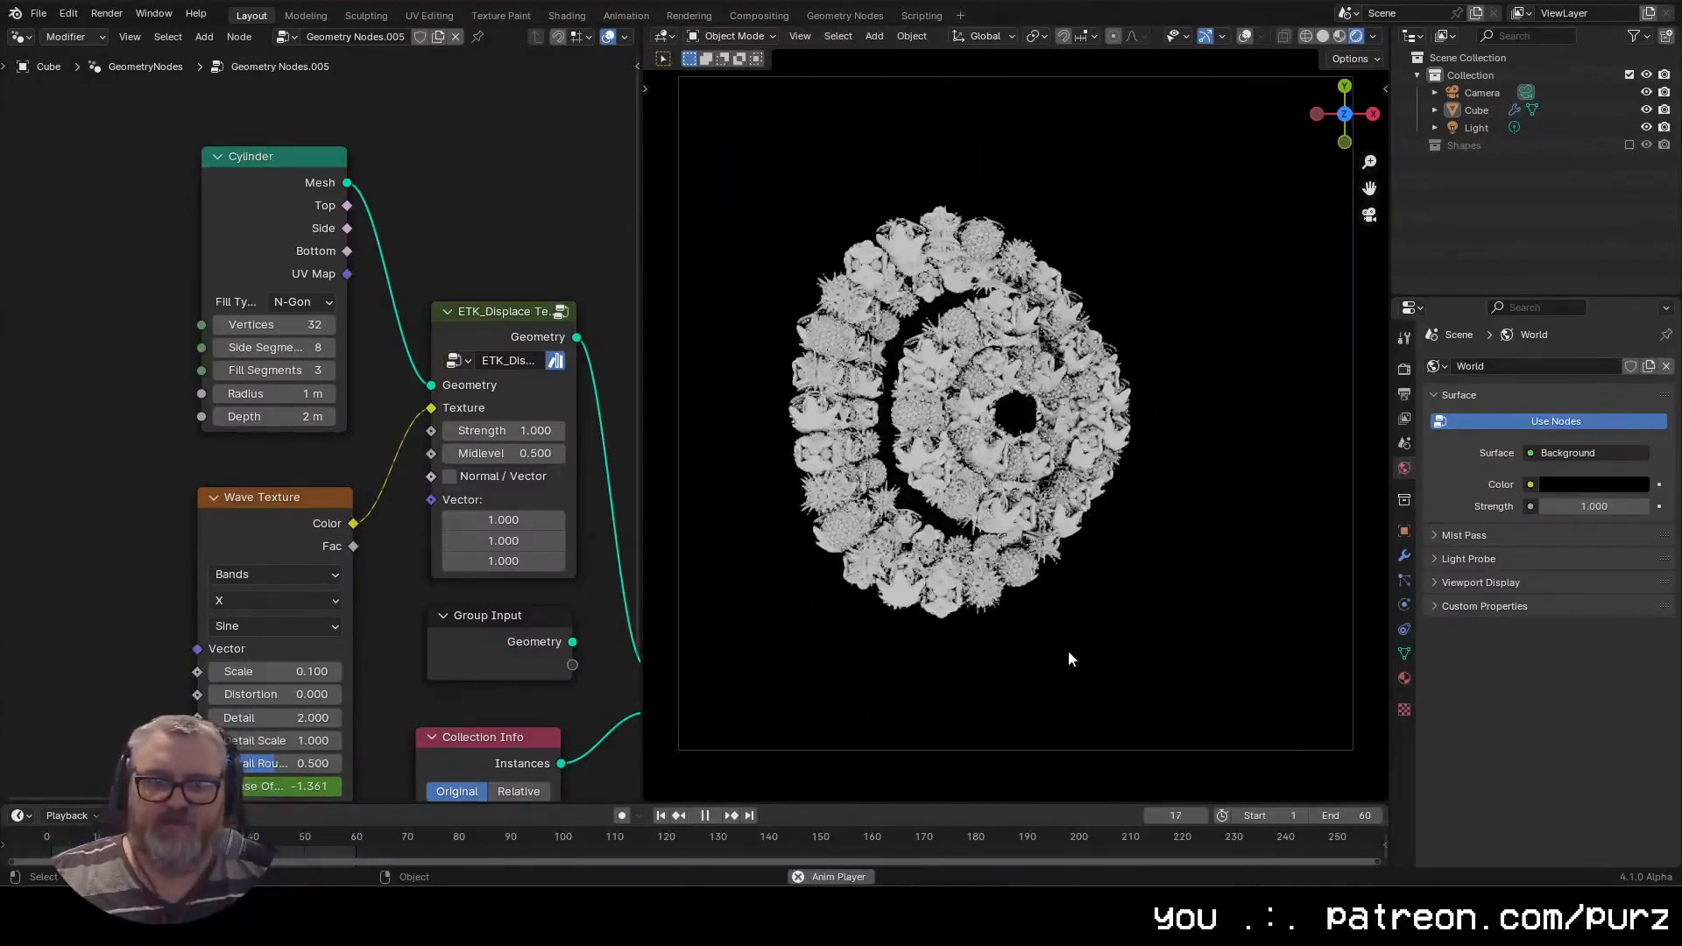
pyautogui.press('space')
# Replace the Cylinder node with a 3 m by 3 m Grid feeding ETK_Displace and set its X and Y vertices to 8
pyautogui.click(297, 225)
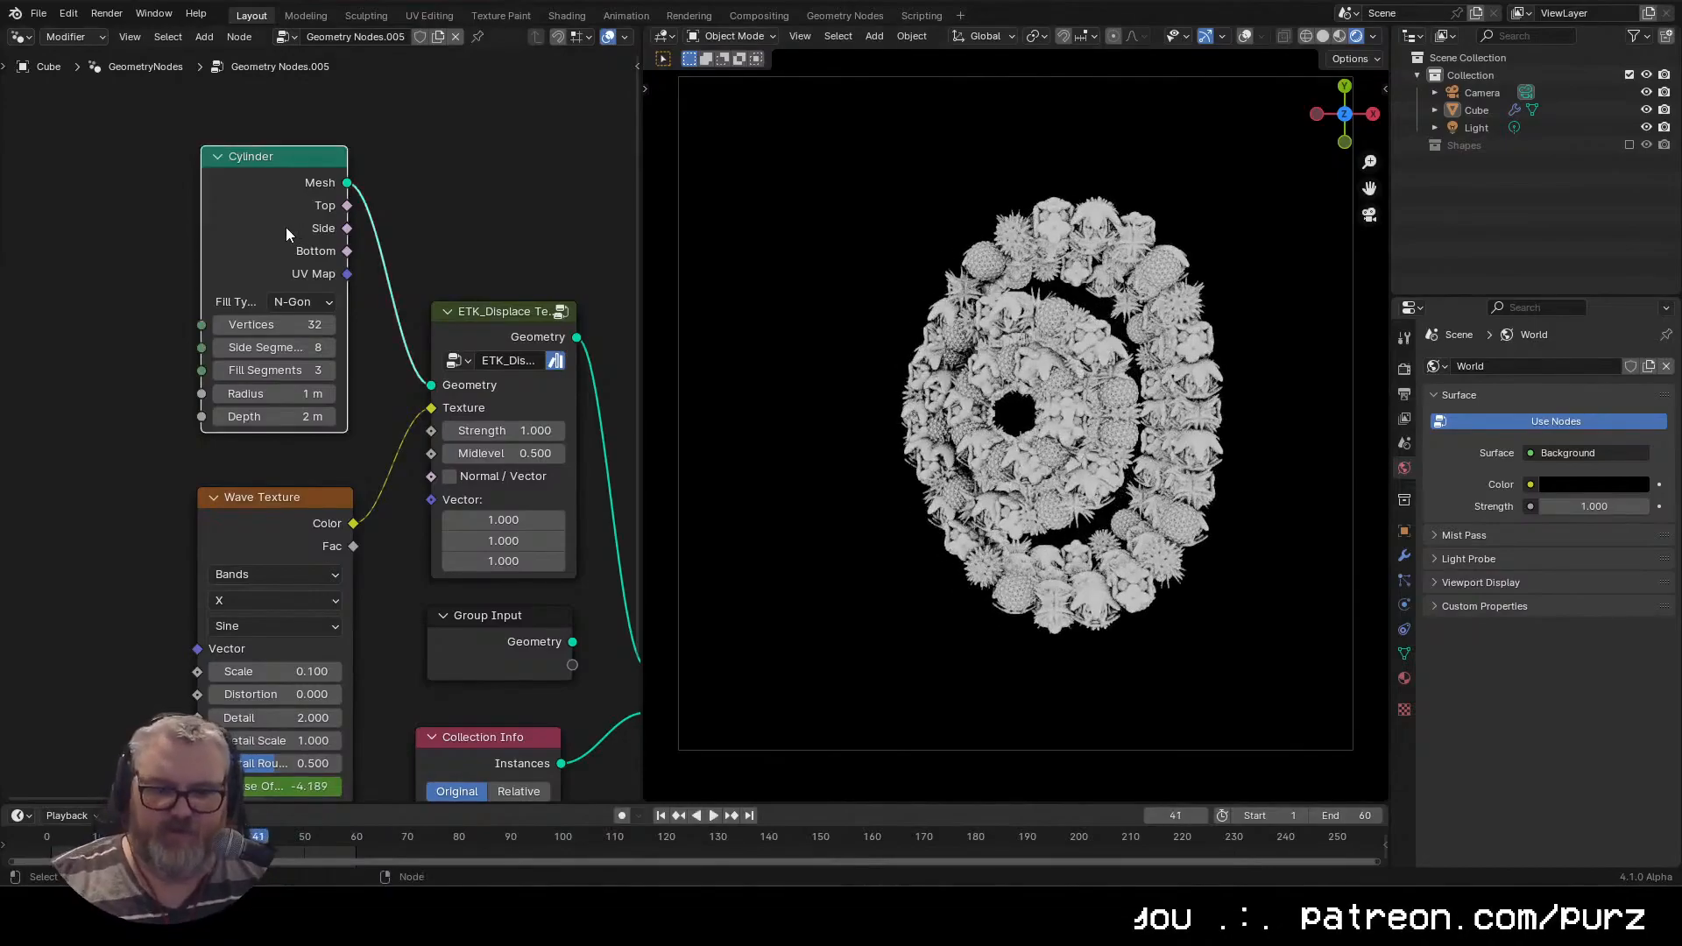
pyautogui.press('x')
pyautogui.hotkey('shift', 'a')
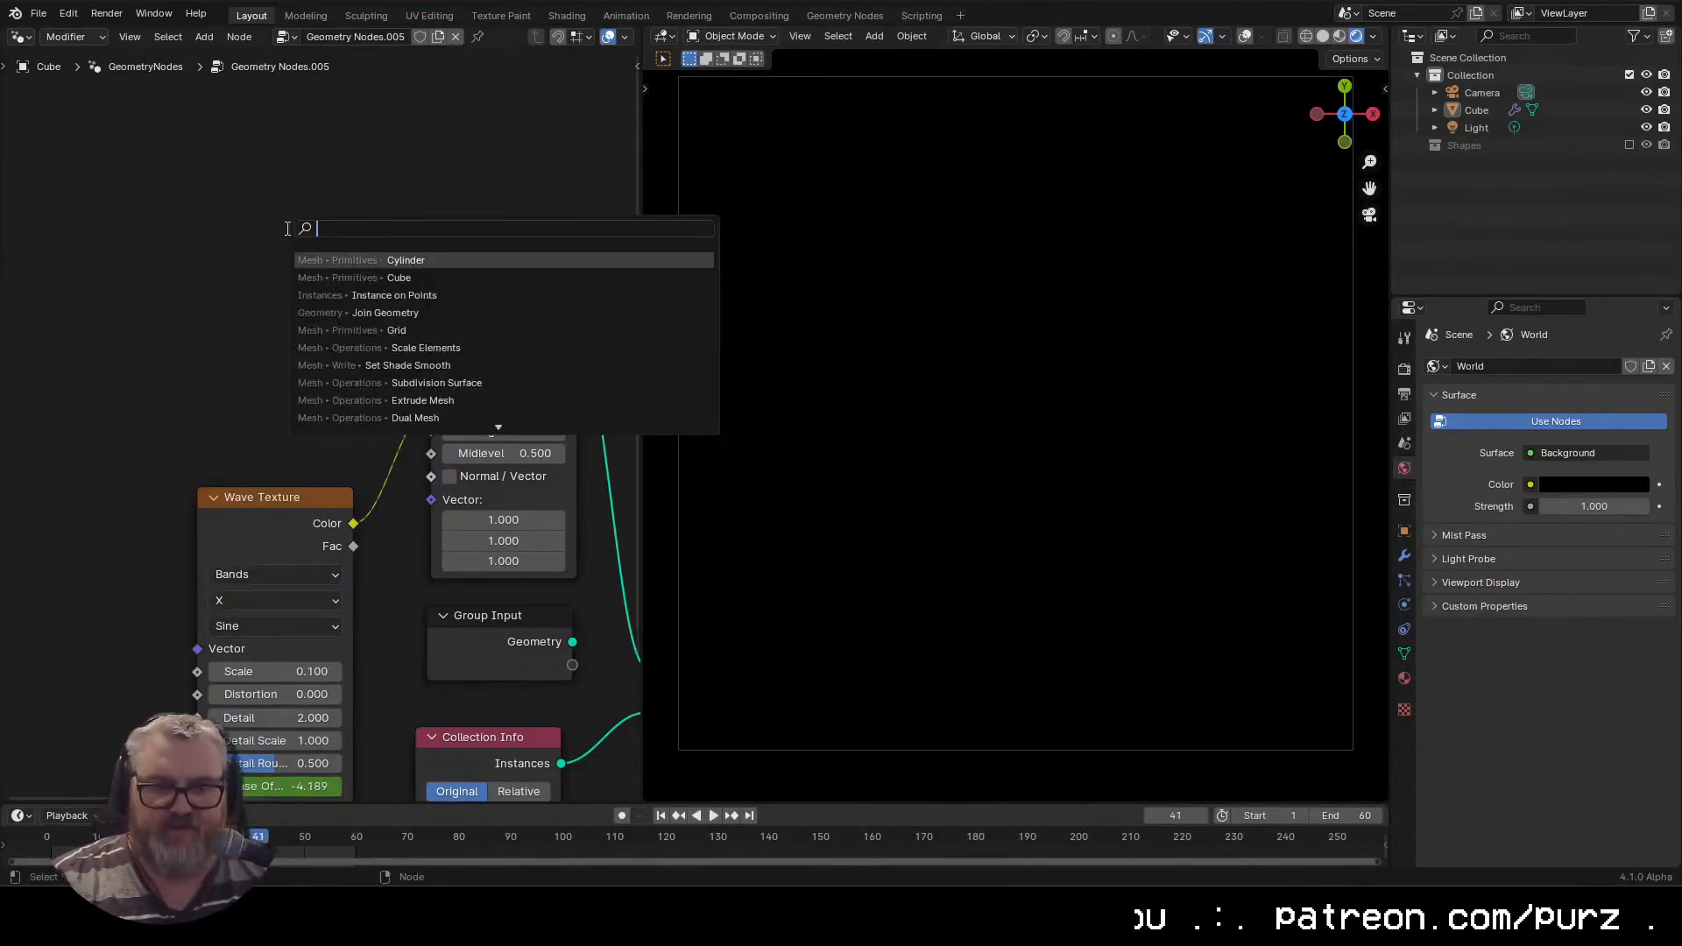
pyautogui.press('Return')
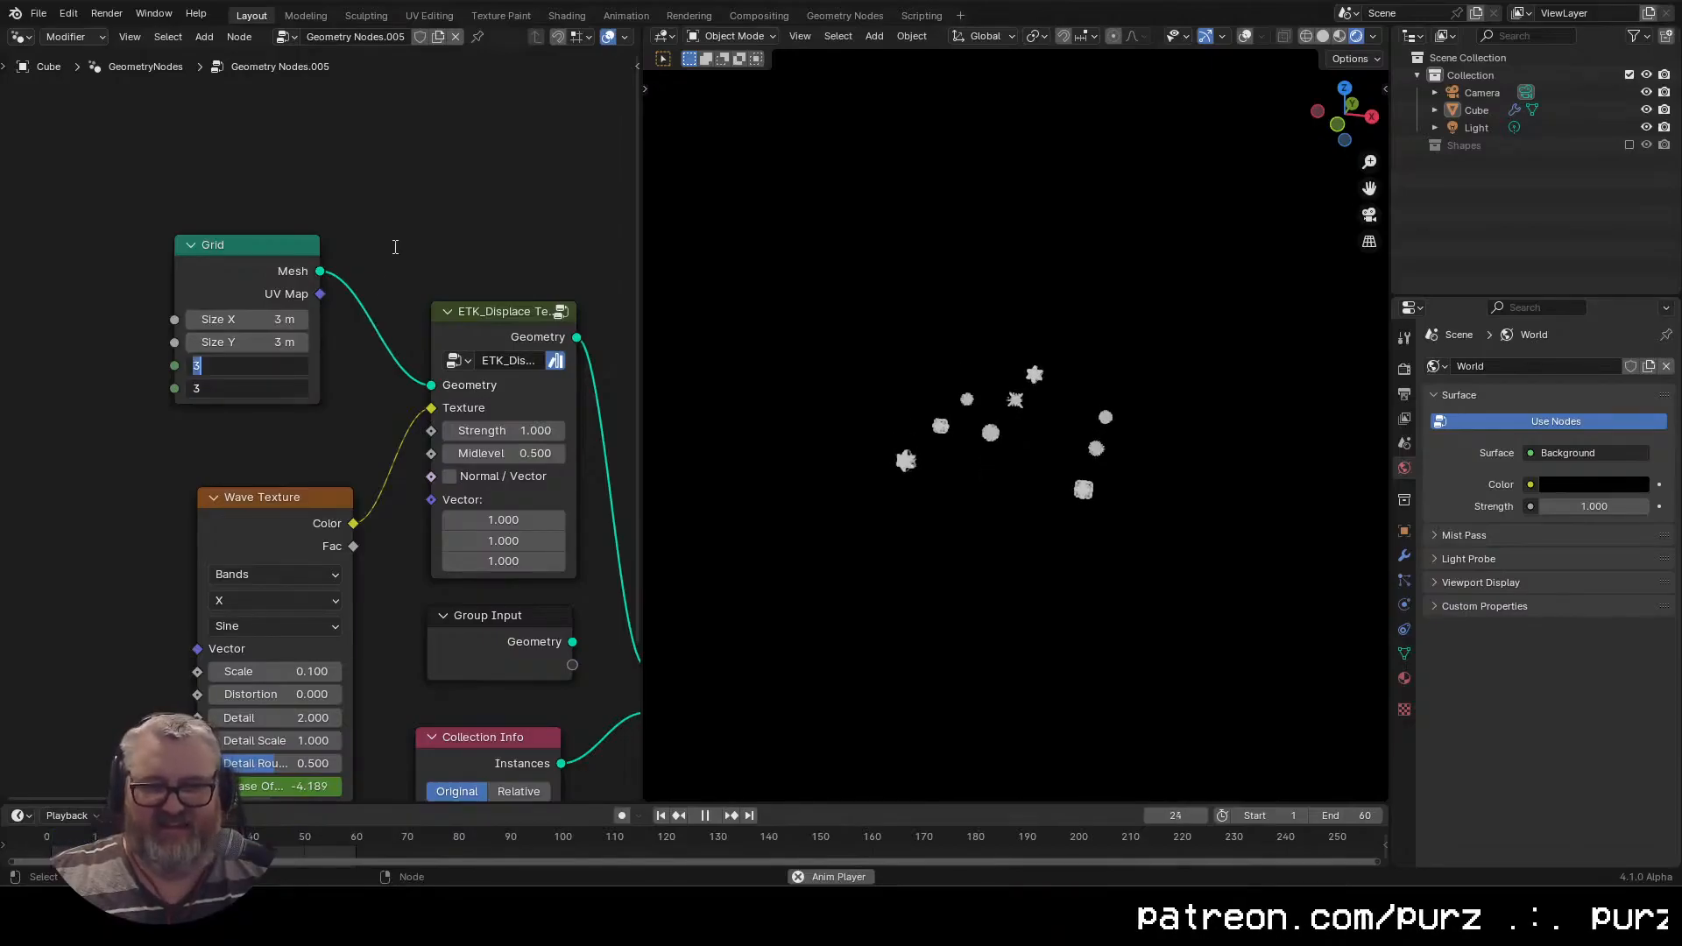
pyautogui.write('6')
pyautogui.press('Tab')
pyautogui.write('7')
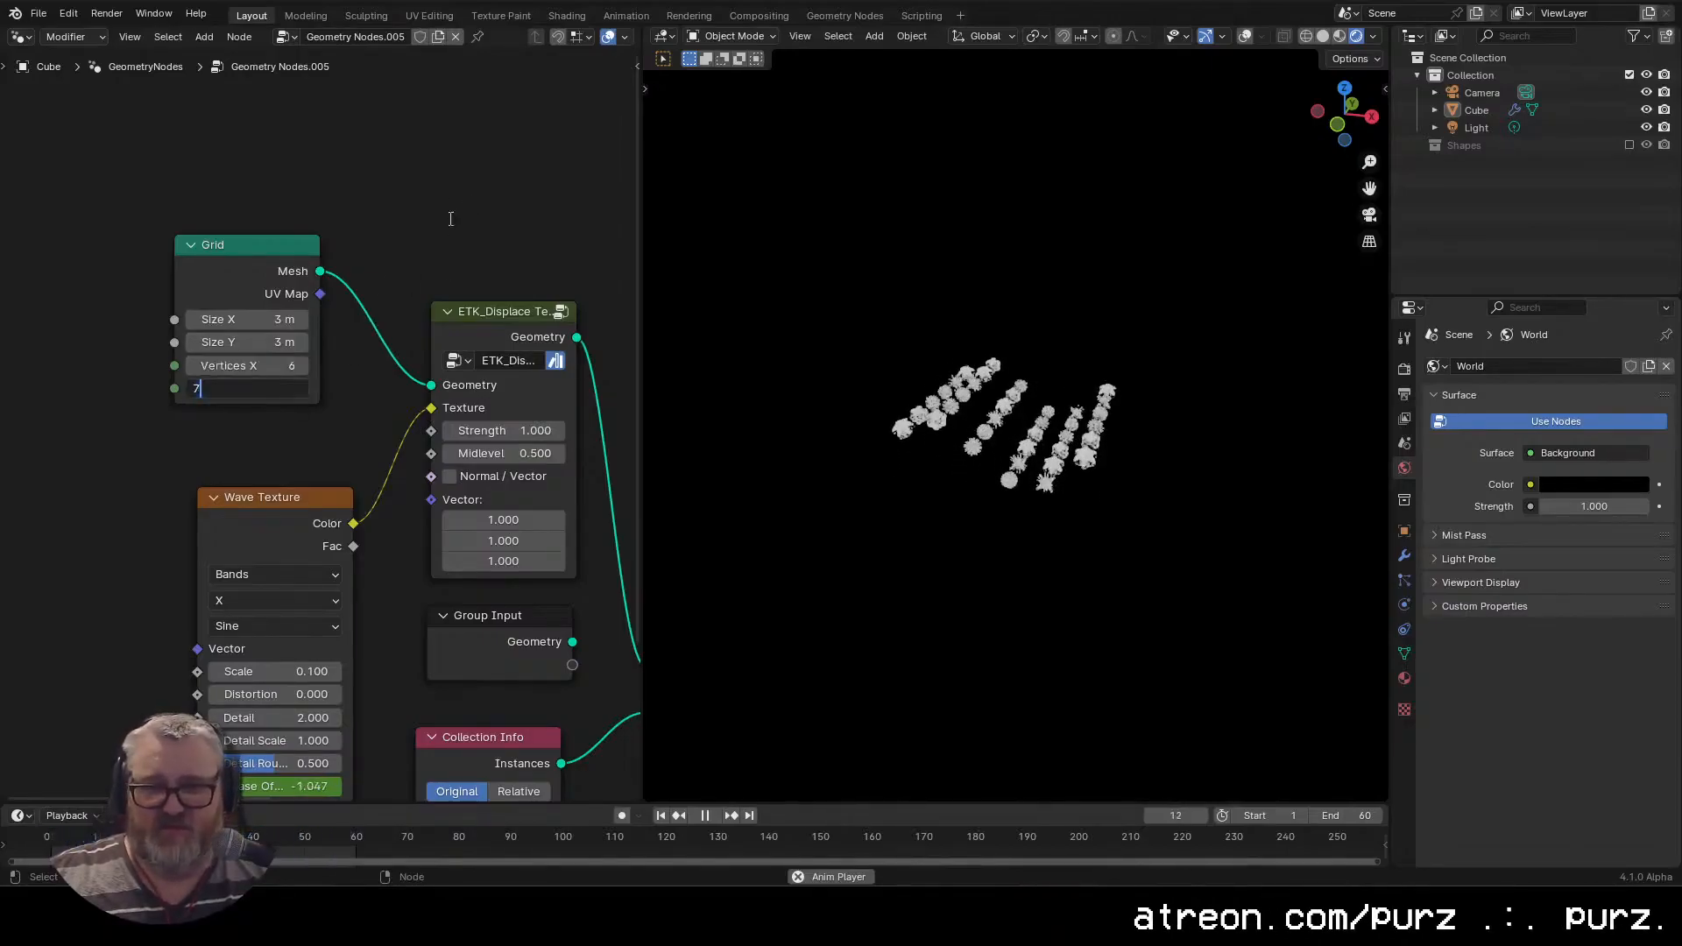
# Look through the camera and enlarge the Grid to 3.7 m on both axes, with 12 vertices on X and 15 on Y
pyautogui.press('KP_0')
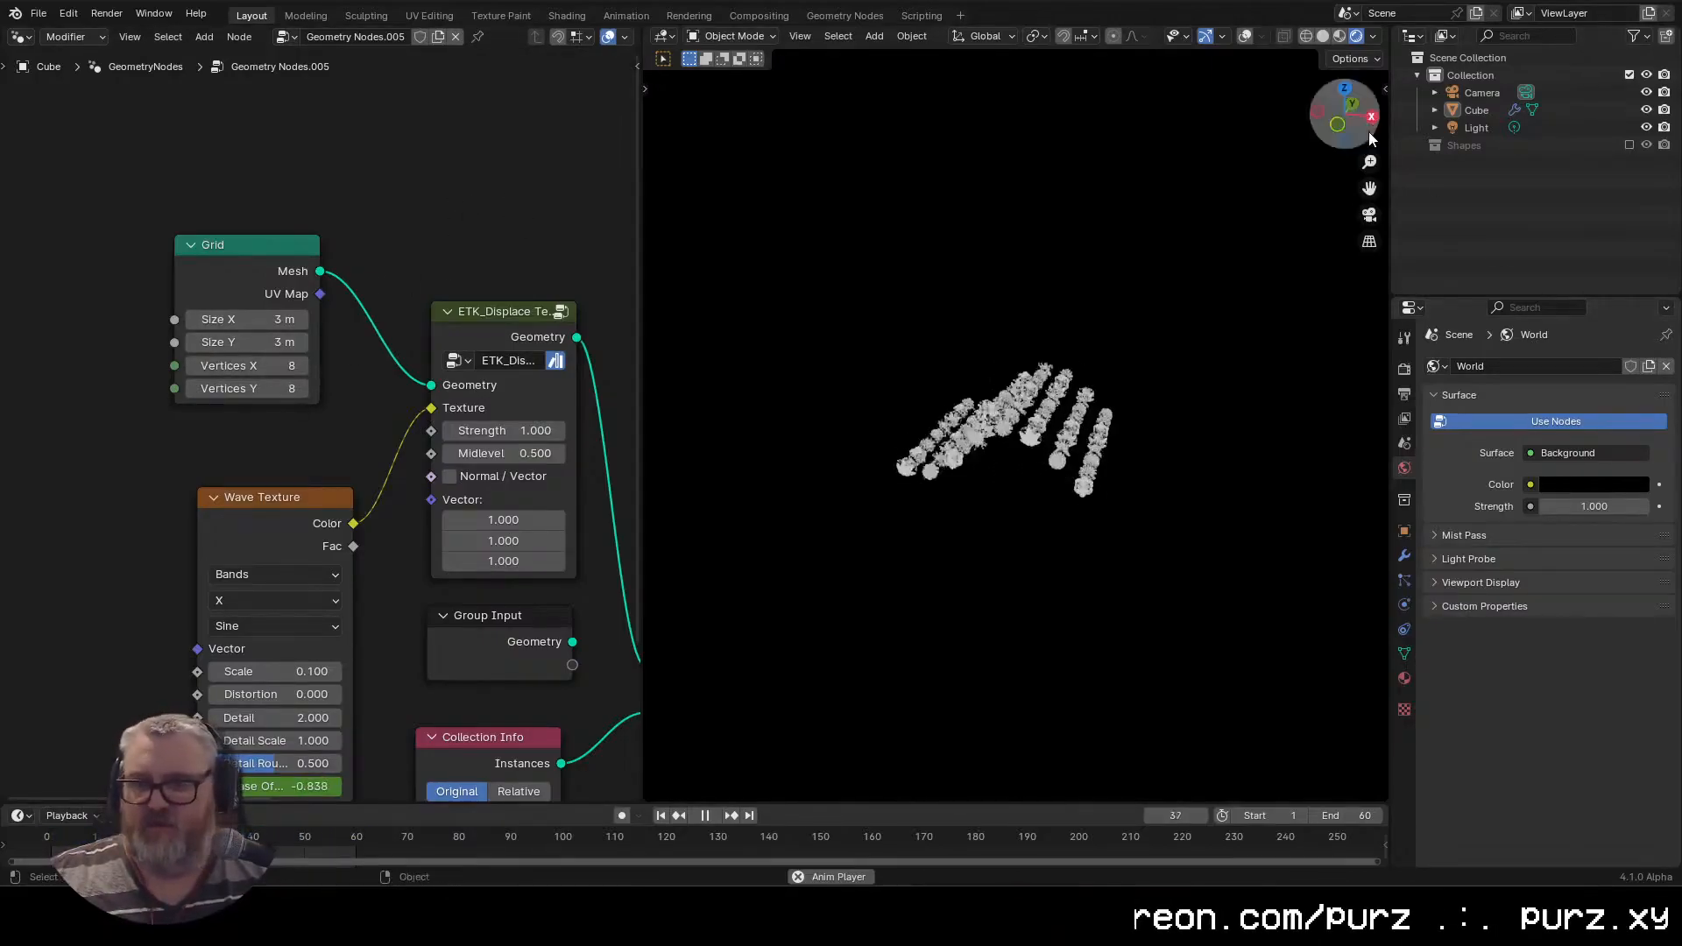
pyautogui.click(302, 361)
pyautogui.moveTo(302, 386); pyautogui.dragTo(337, 387)
pyautogui.click(303, 366)
pyautogui.click(303, 366)
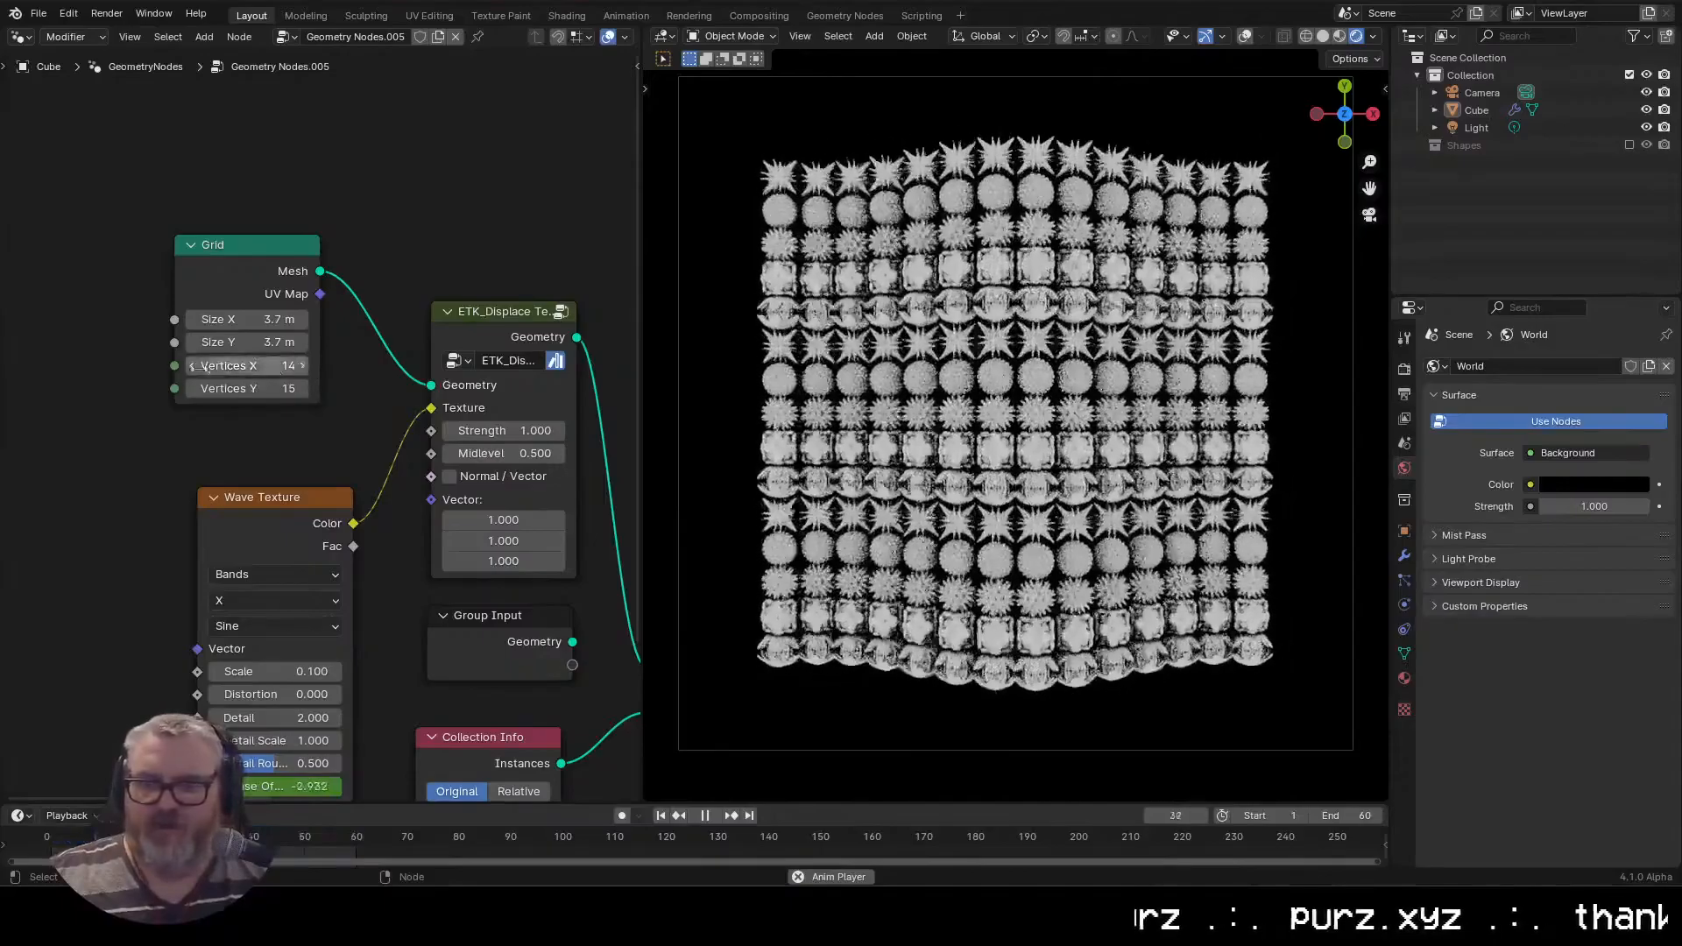
pyautogui.click(191, 365)
pyautogui.click(192, 366)
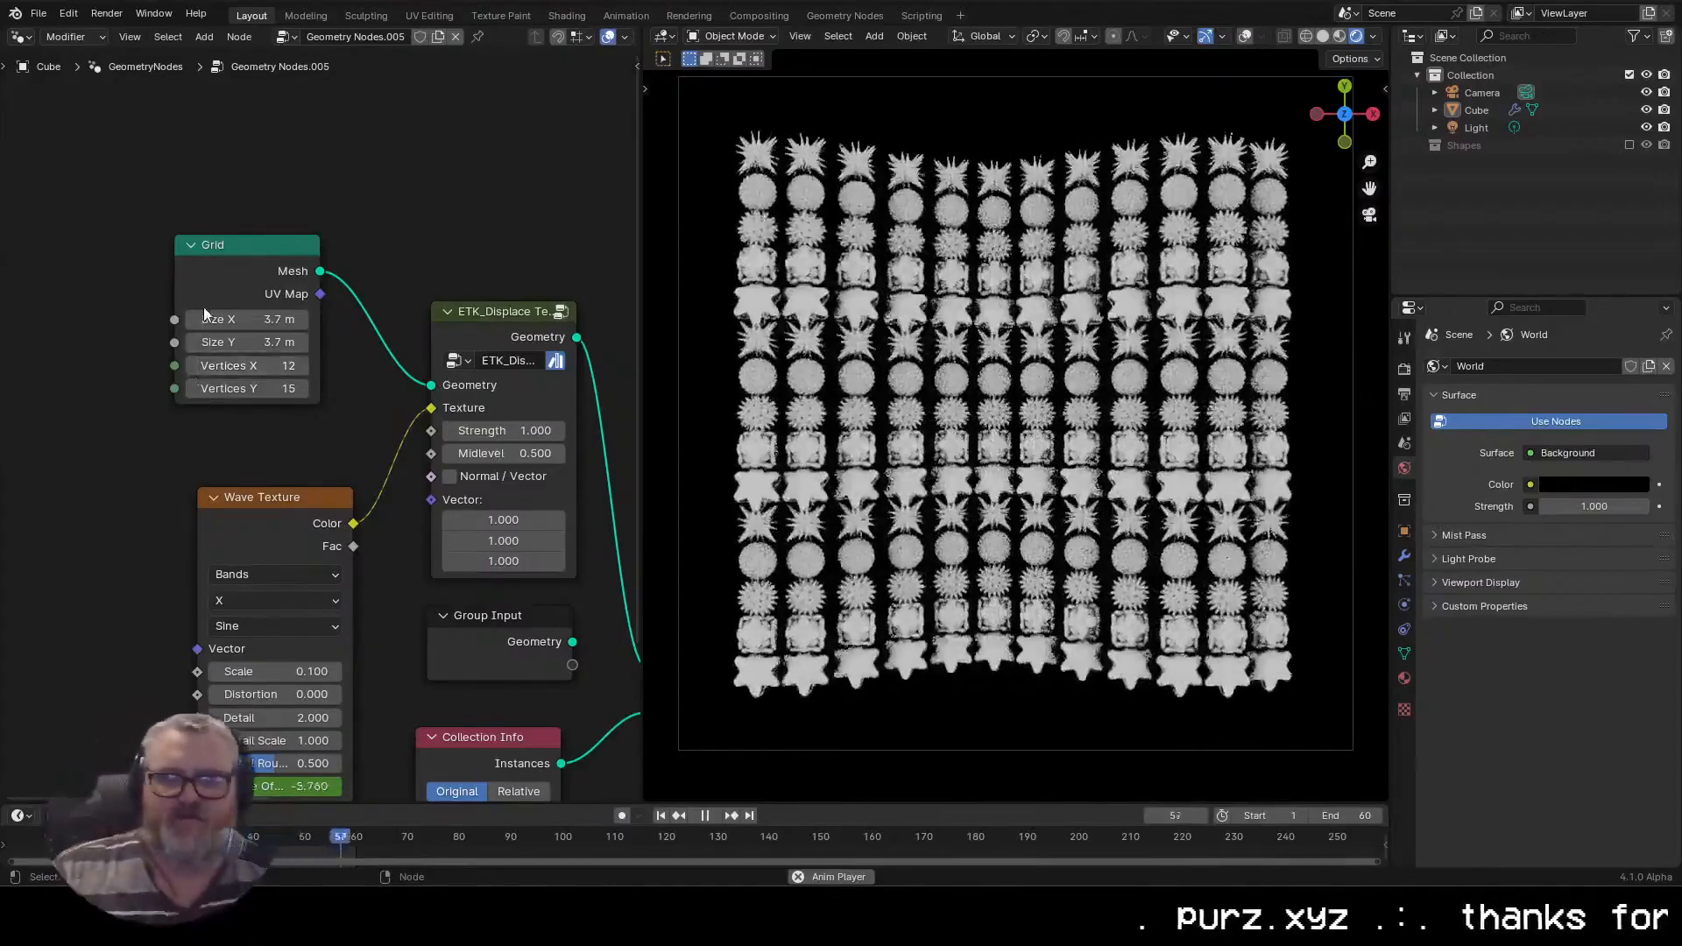
# Reduce the Grid node's Y vertices to 11, keeping 12 on X
pyautogui.click(301, 367)
pyautogui.doubleClick(193, 388)
pyautogui.tripleClick(192, 388)
pyautogui.tripleClick(193, 388)
pyautogui.doubleClick(193, 388)
pyautogui.click(193, 388)
pyautogui.tripleClick(302, 390)
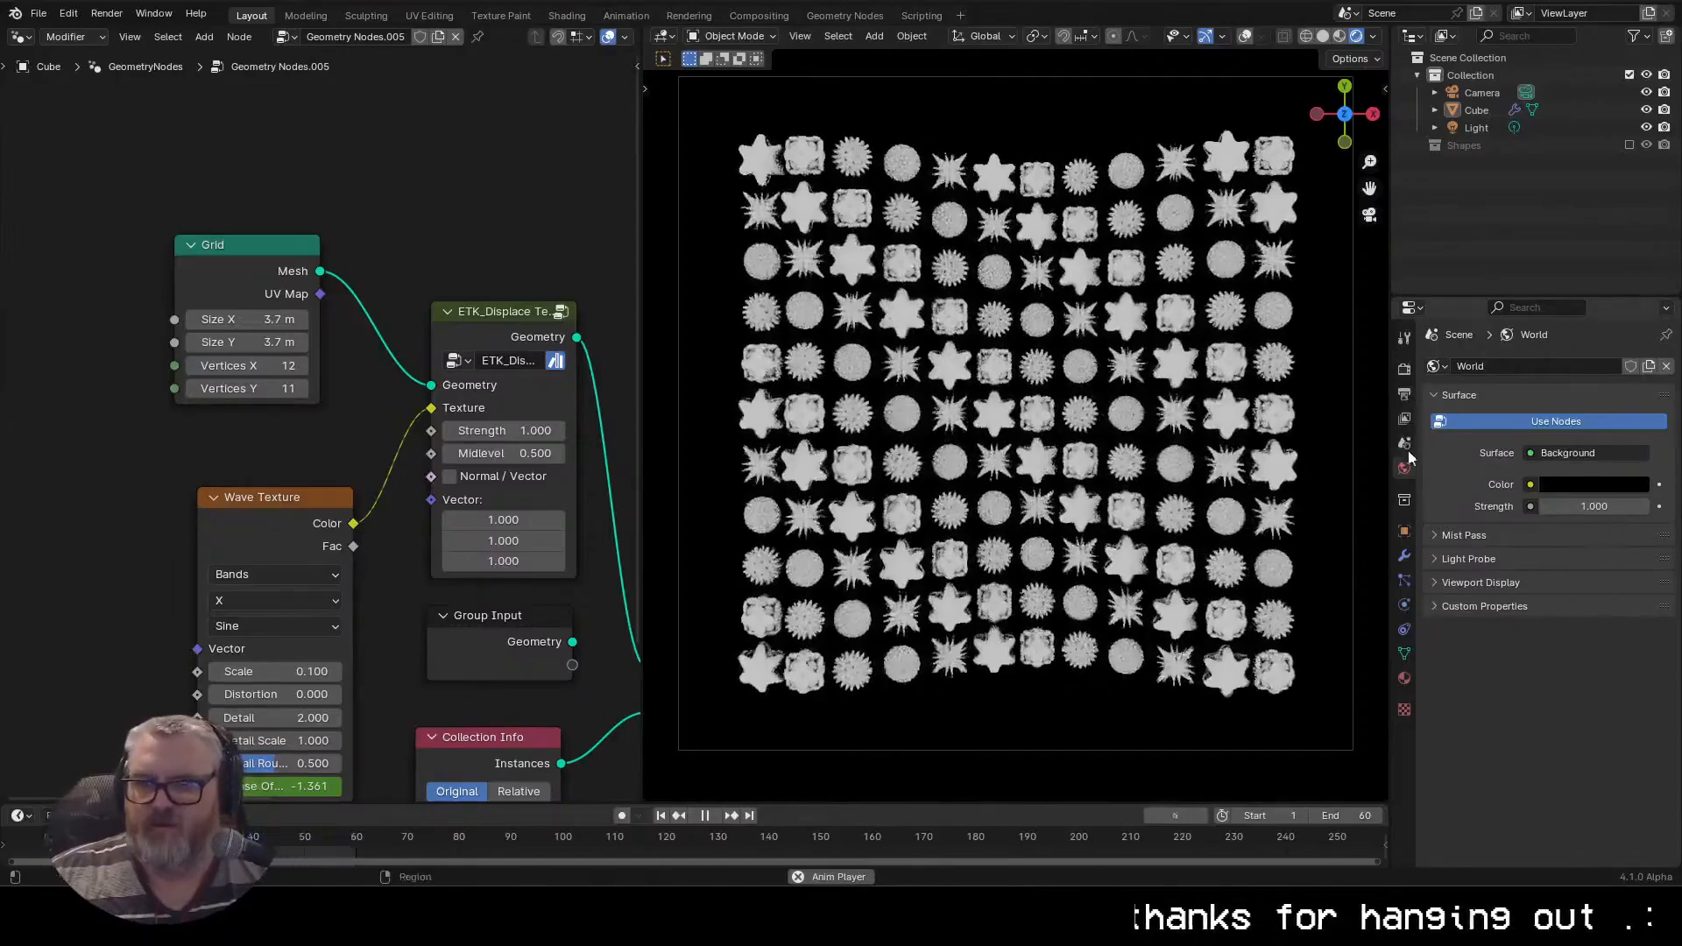
# Raise the ETK_Displace strength to 1.850 and on to 2.920 while previewing the animated wave
pyautogui.press('space')
pyautogui.moveTo(504, 430); pyautogui.dragTo(578, 430)
pyautogui.press('space')
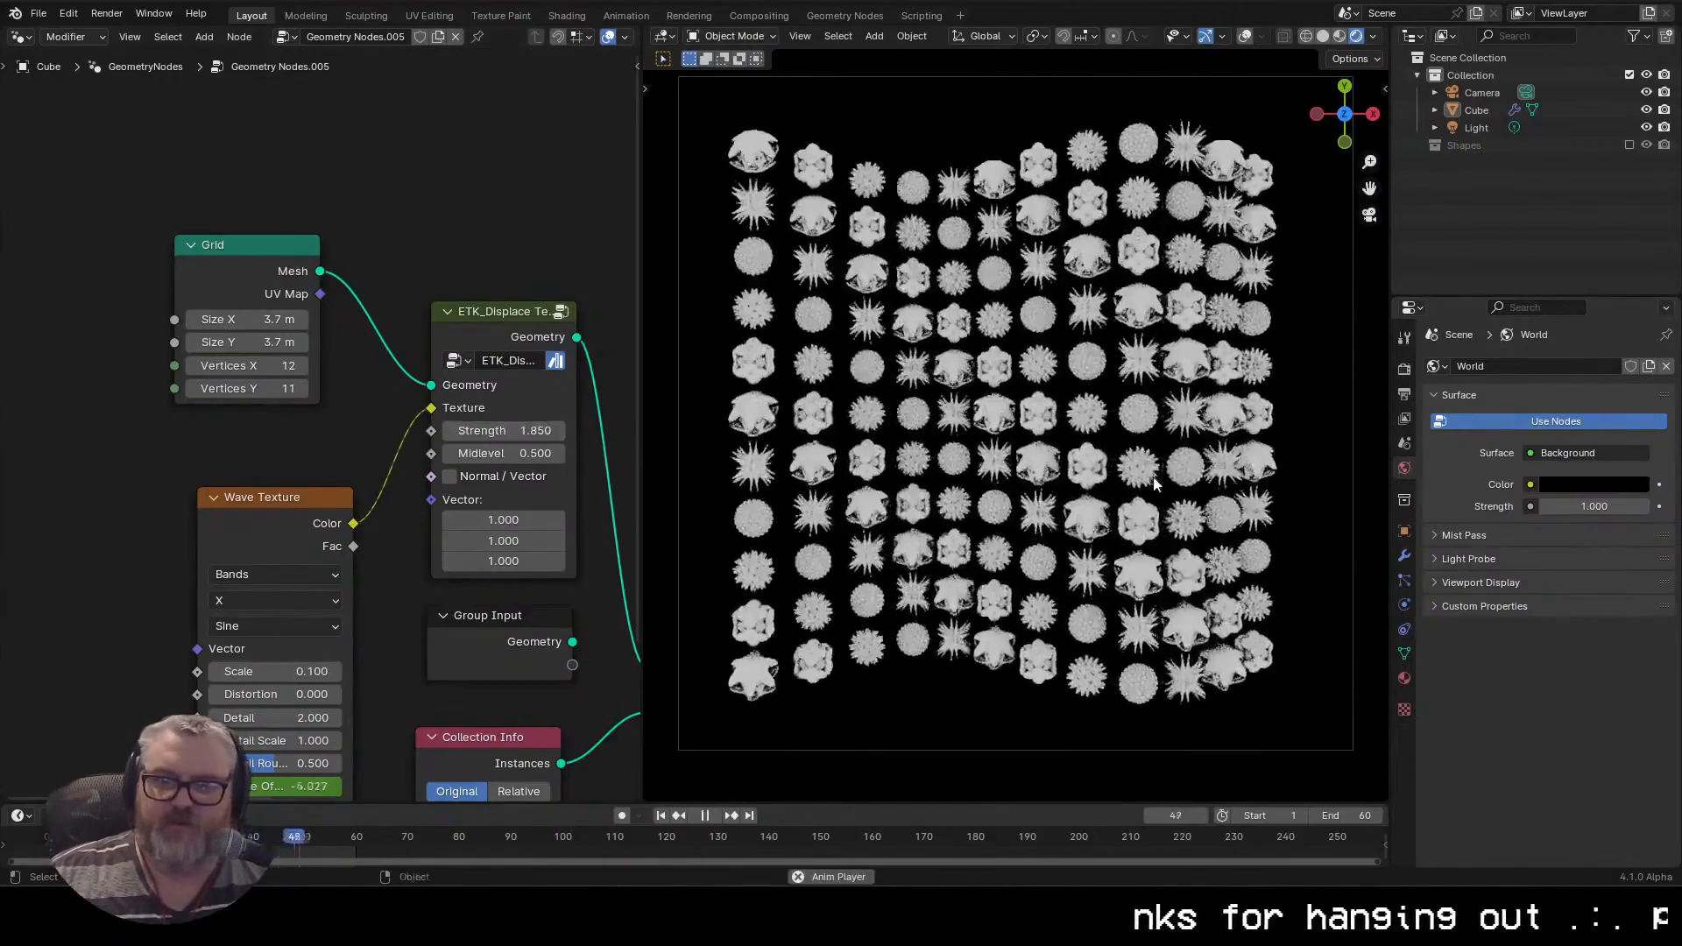
pyautogui.moveTo(501, 431); pyautogui.dragTo(595, 431)
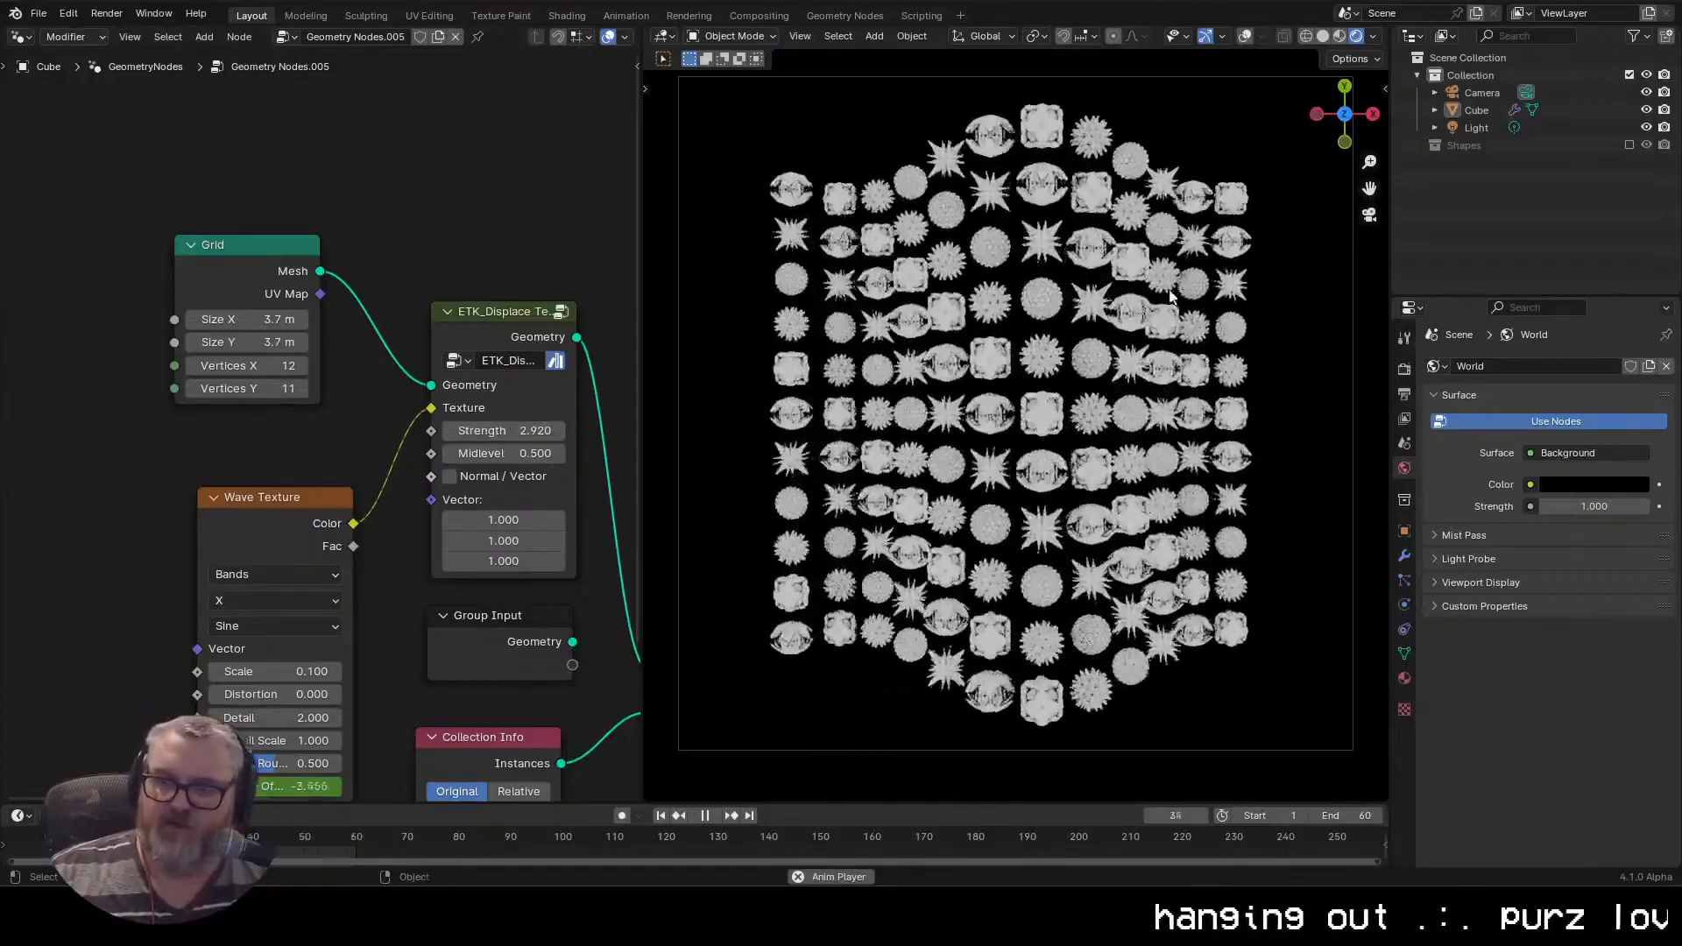
# Set the camera's Z location to 11 m so the displaced grid fits the frame, and stop playback
pyautogui.scroll(-3, 1253, 248)
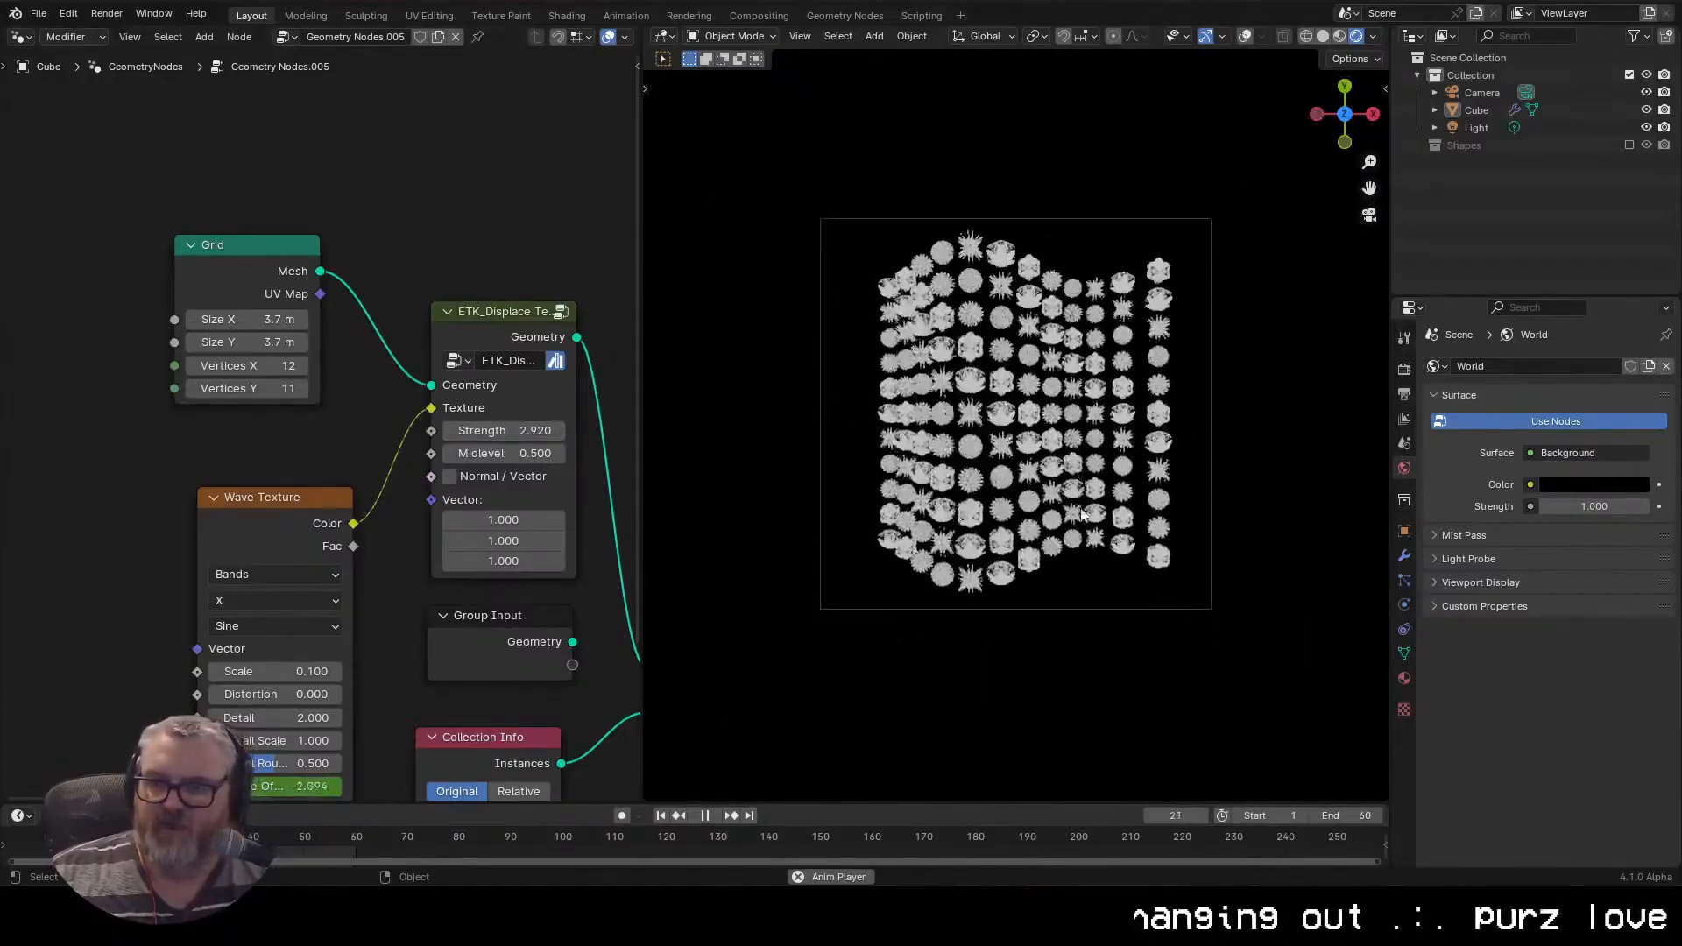
pyautogui.click(1482, 93)
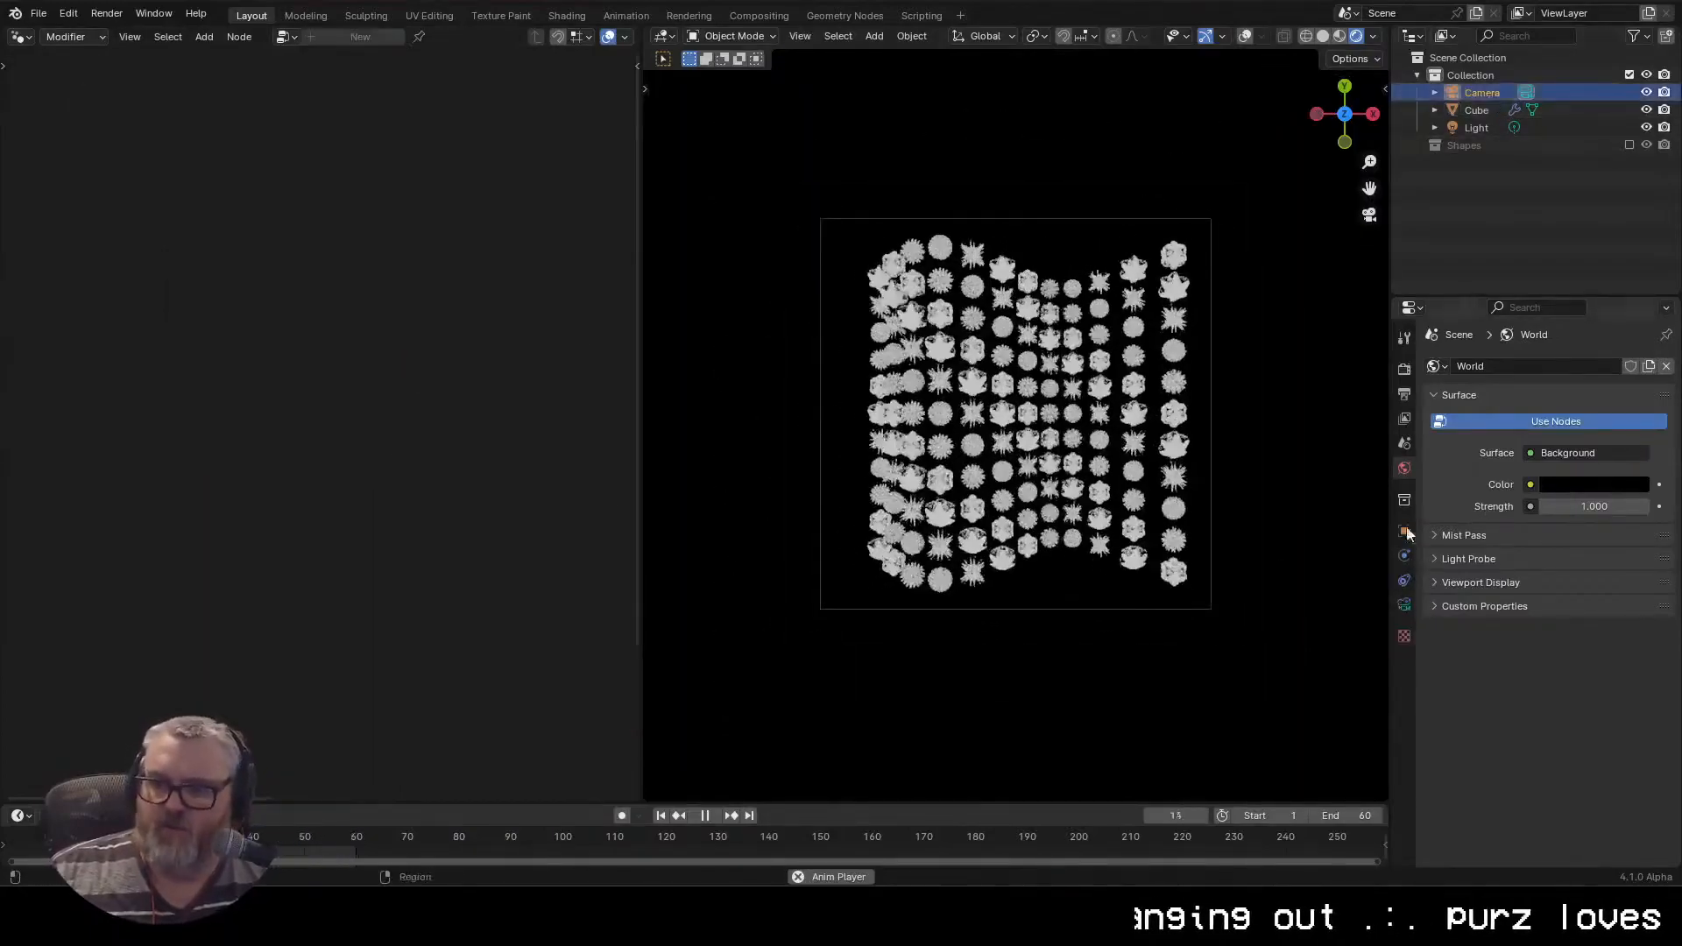
pyautogui.click(1406, 531)
pyautogui.moveTo(1577, 456); pyautogui.dragTo(1618, 456)
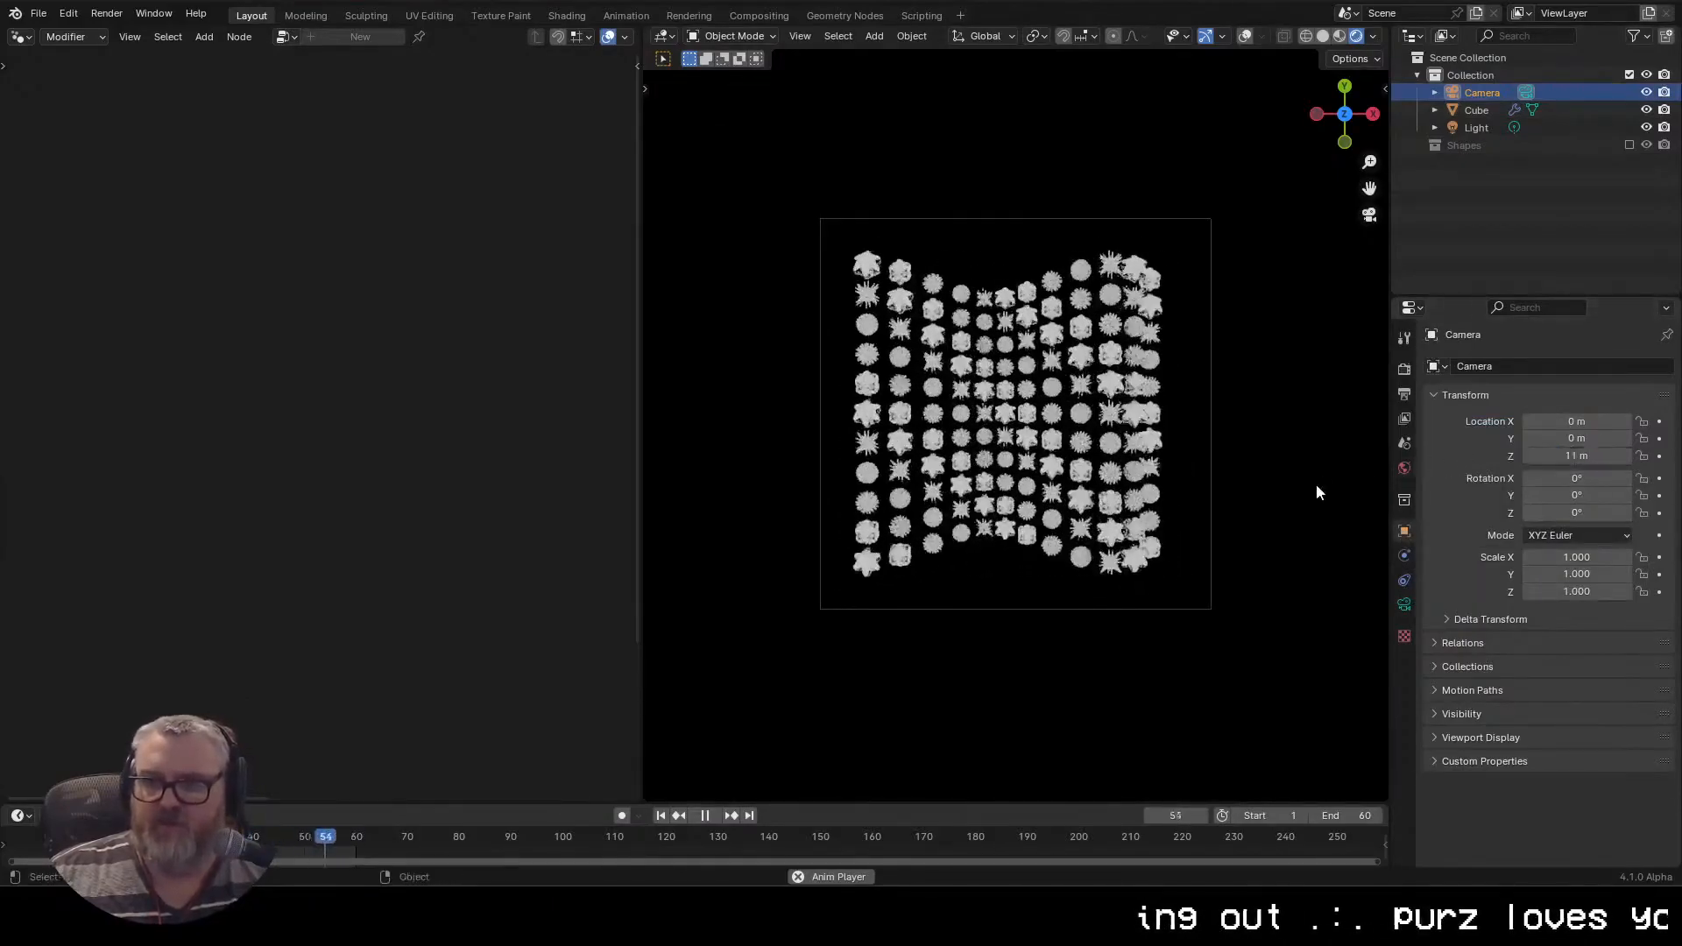
pyautogui.press('Escape')
pyautogui.scroll(4, 1246, 452)
pyautogui.scroll(-1, 1246, 452)
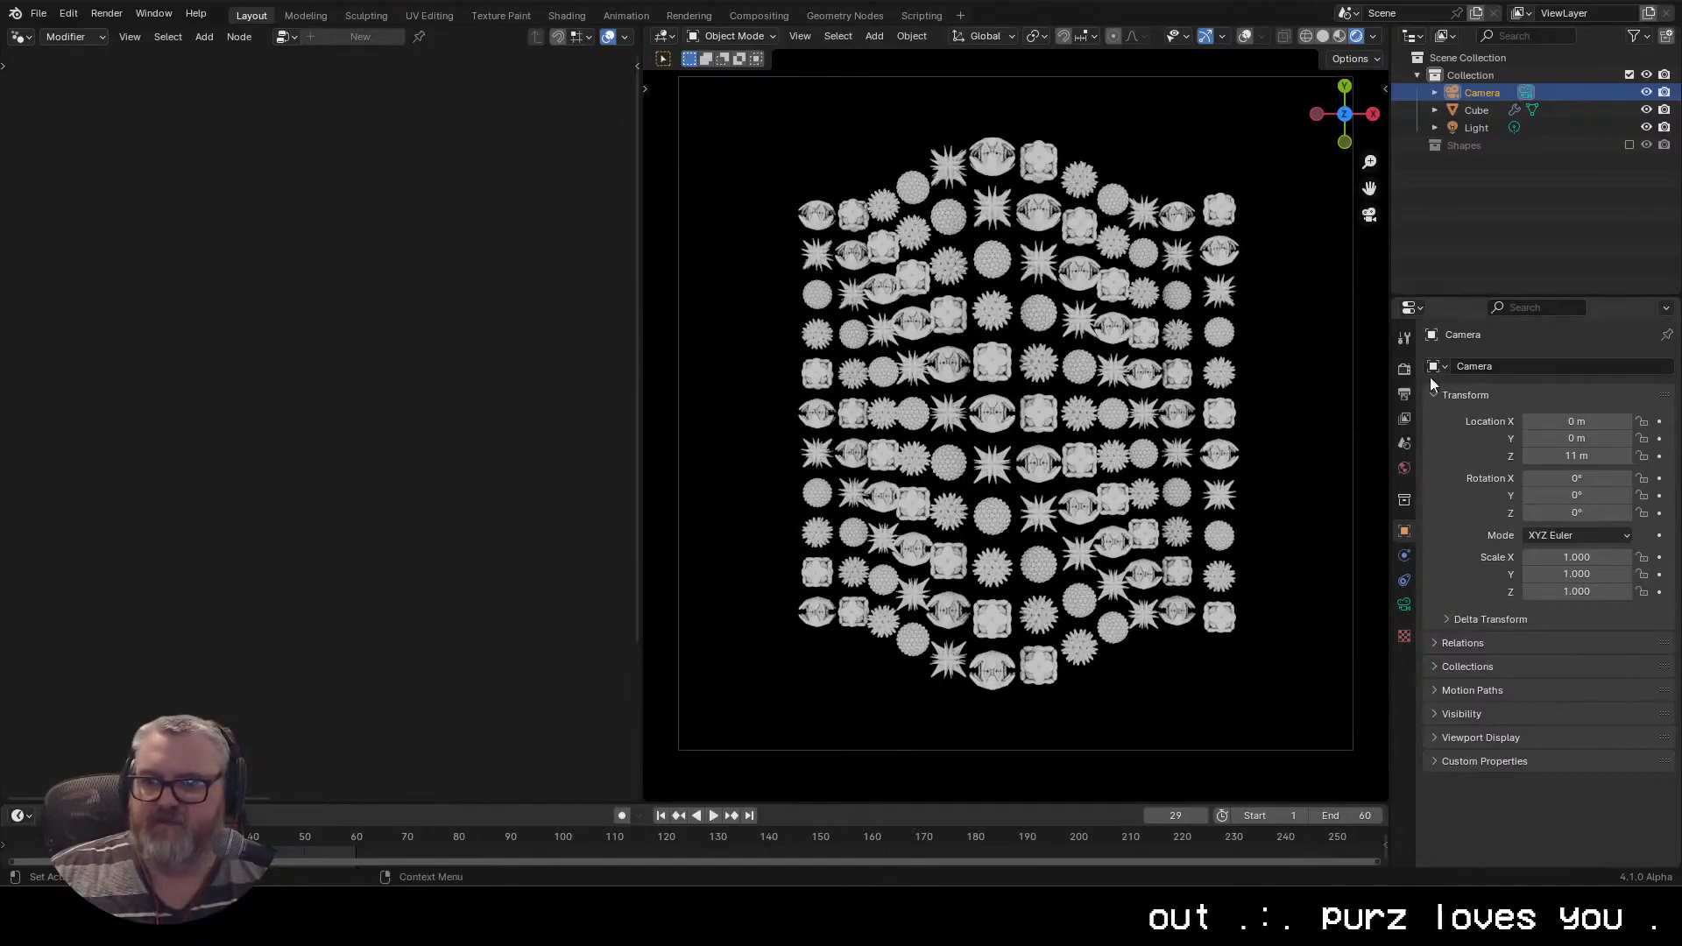
# Set the render output path to C:\tmp\depth_icons\
pyautogui.click(1405, 370)
pyautogui.click(1405, 394)
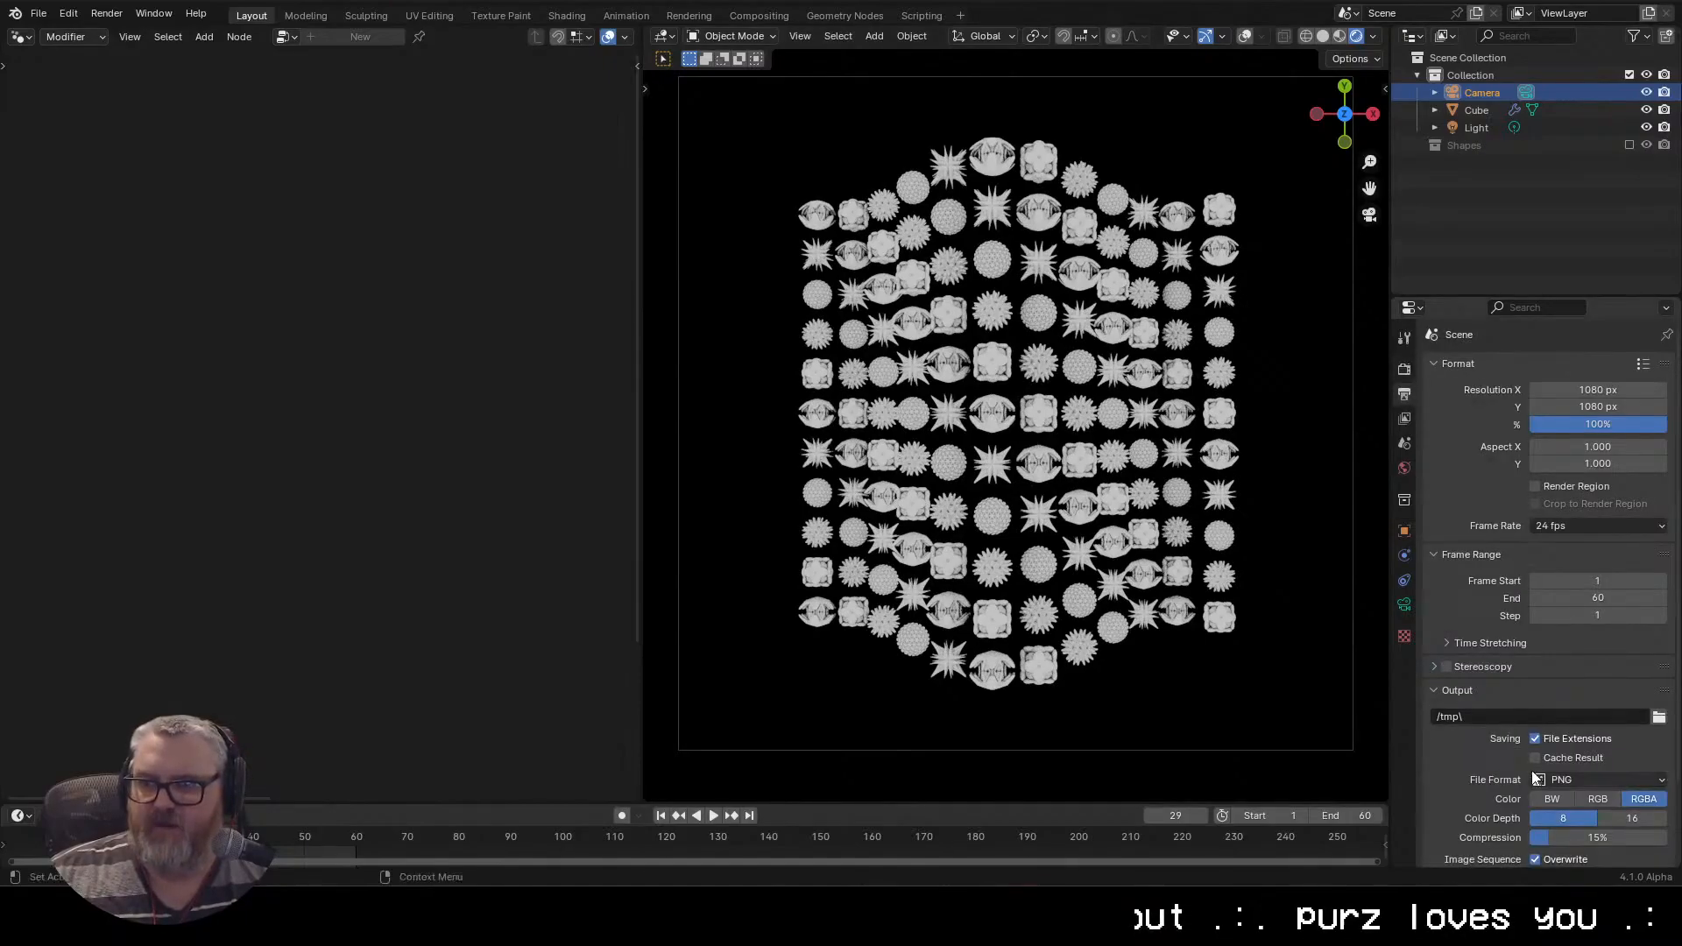
pyautogui.click(1510, 716)
pyautogui.write('C:\\tmp\\')
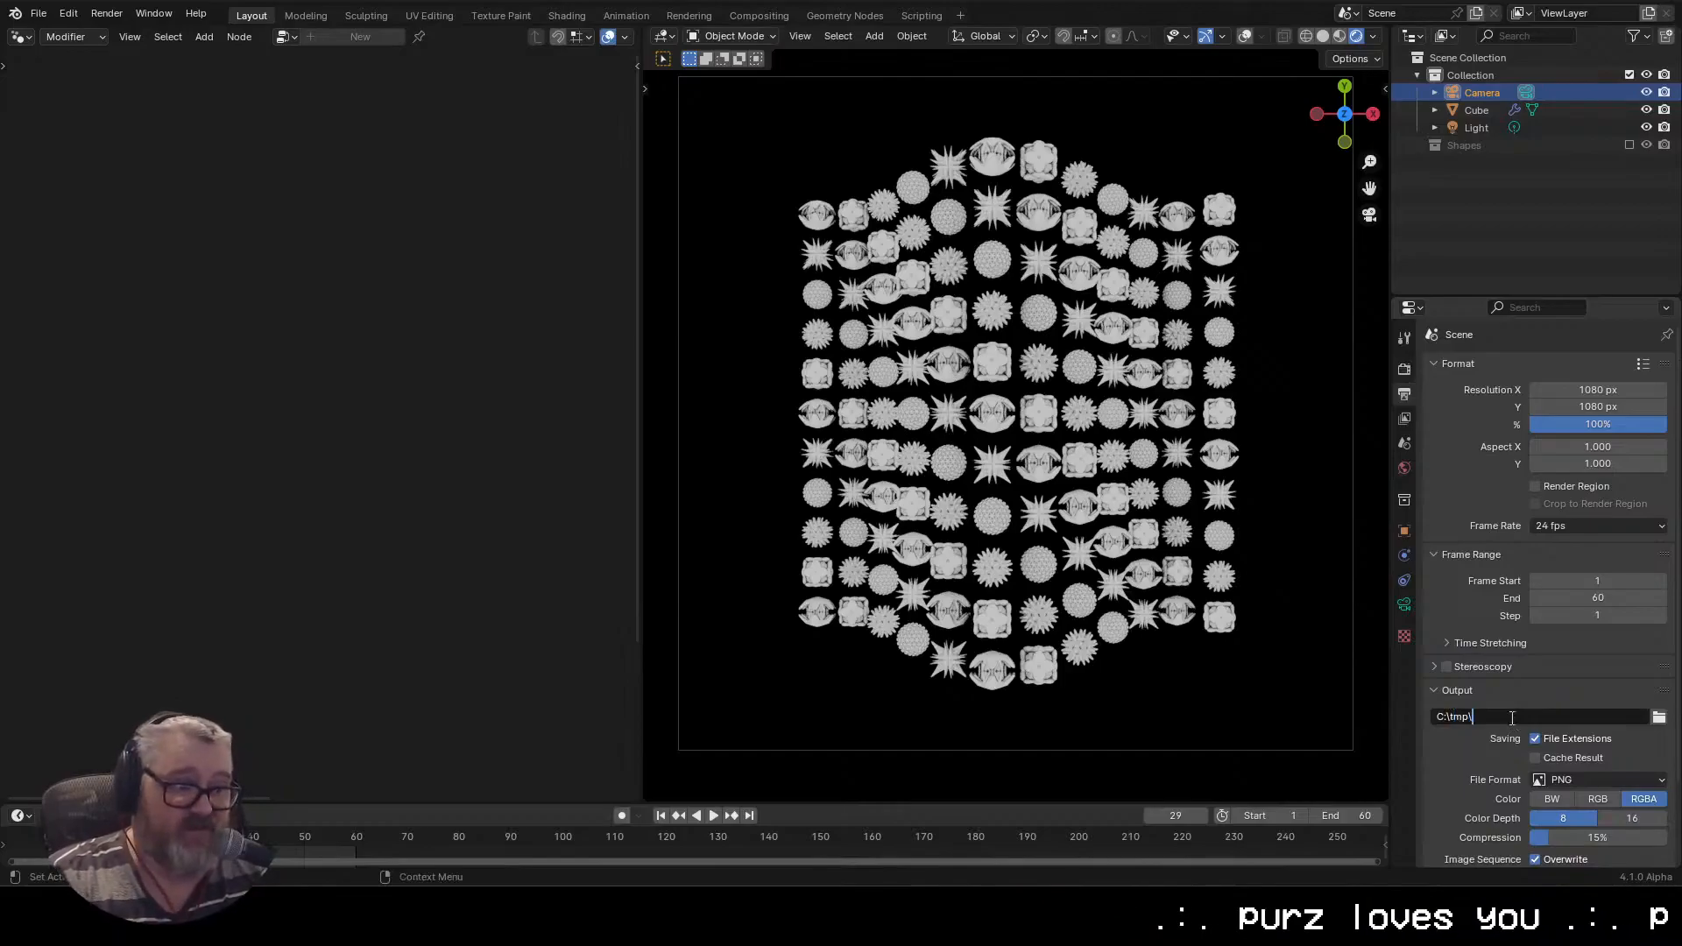
pyautogui.write('dept')
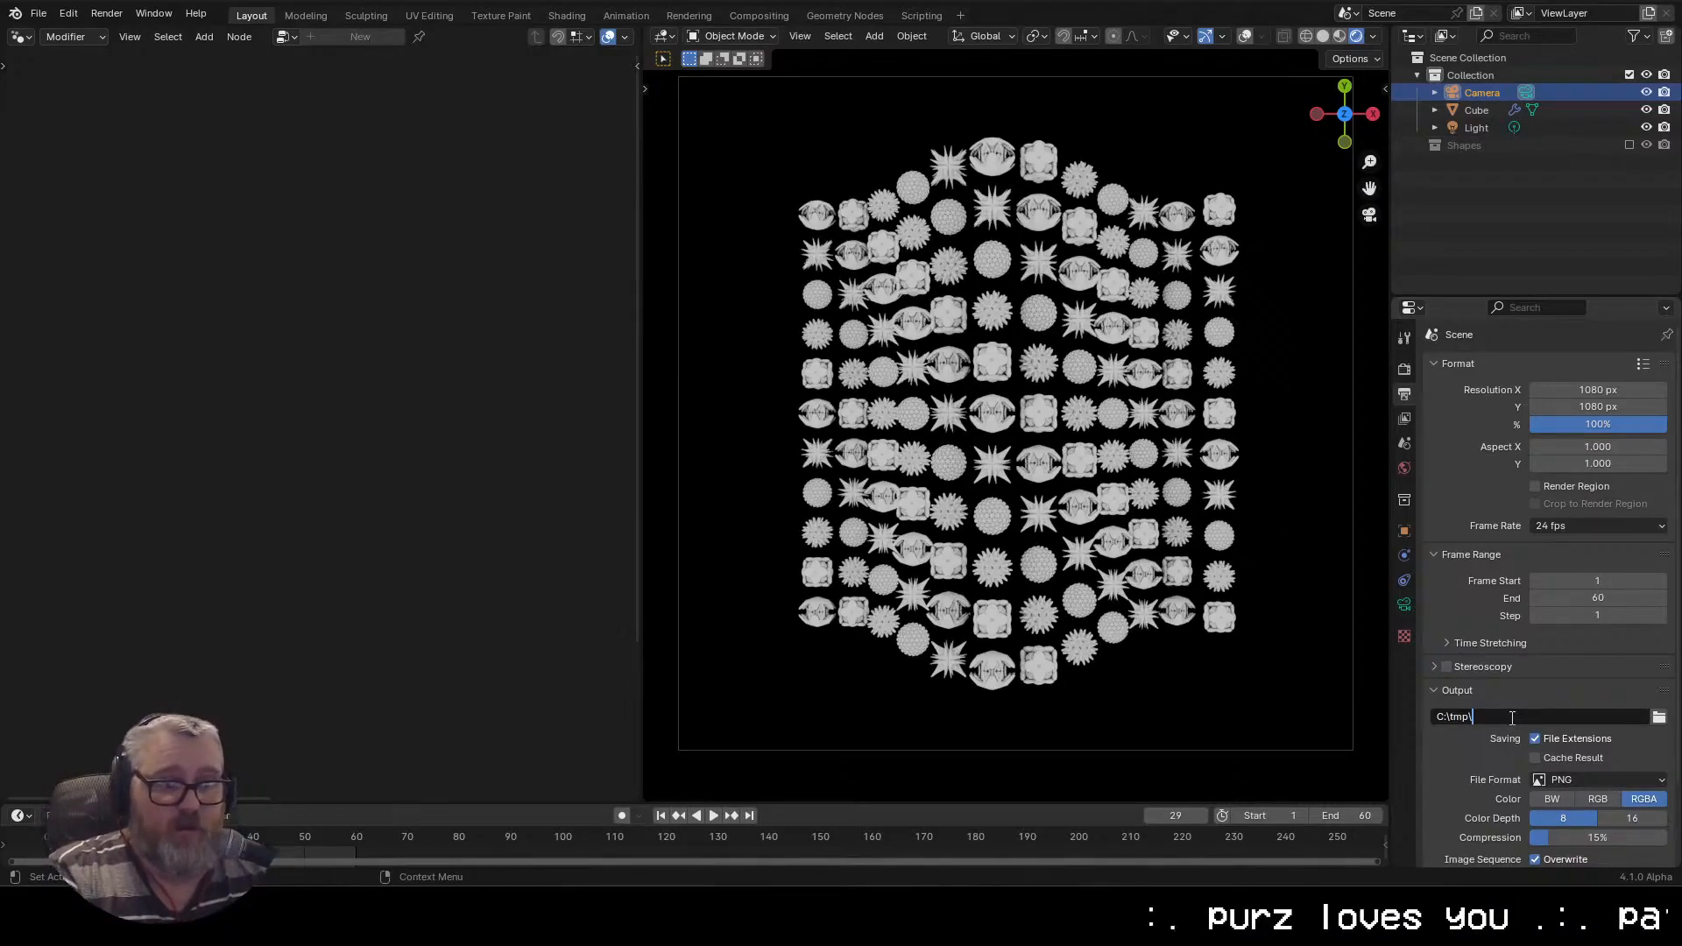
pyautogui.write('h_icons\\')
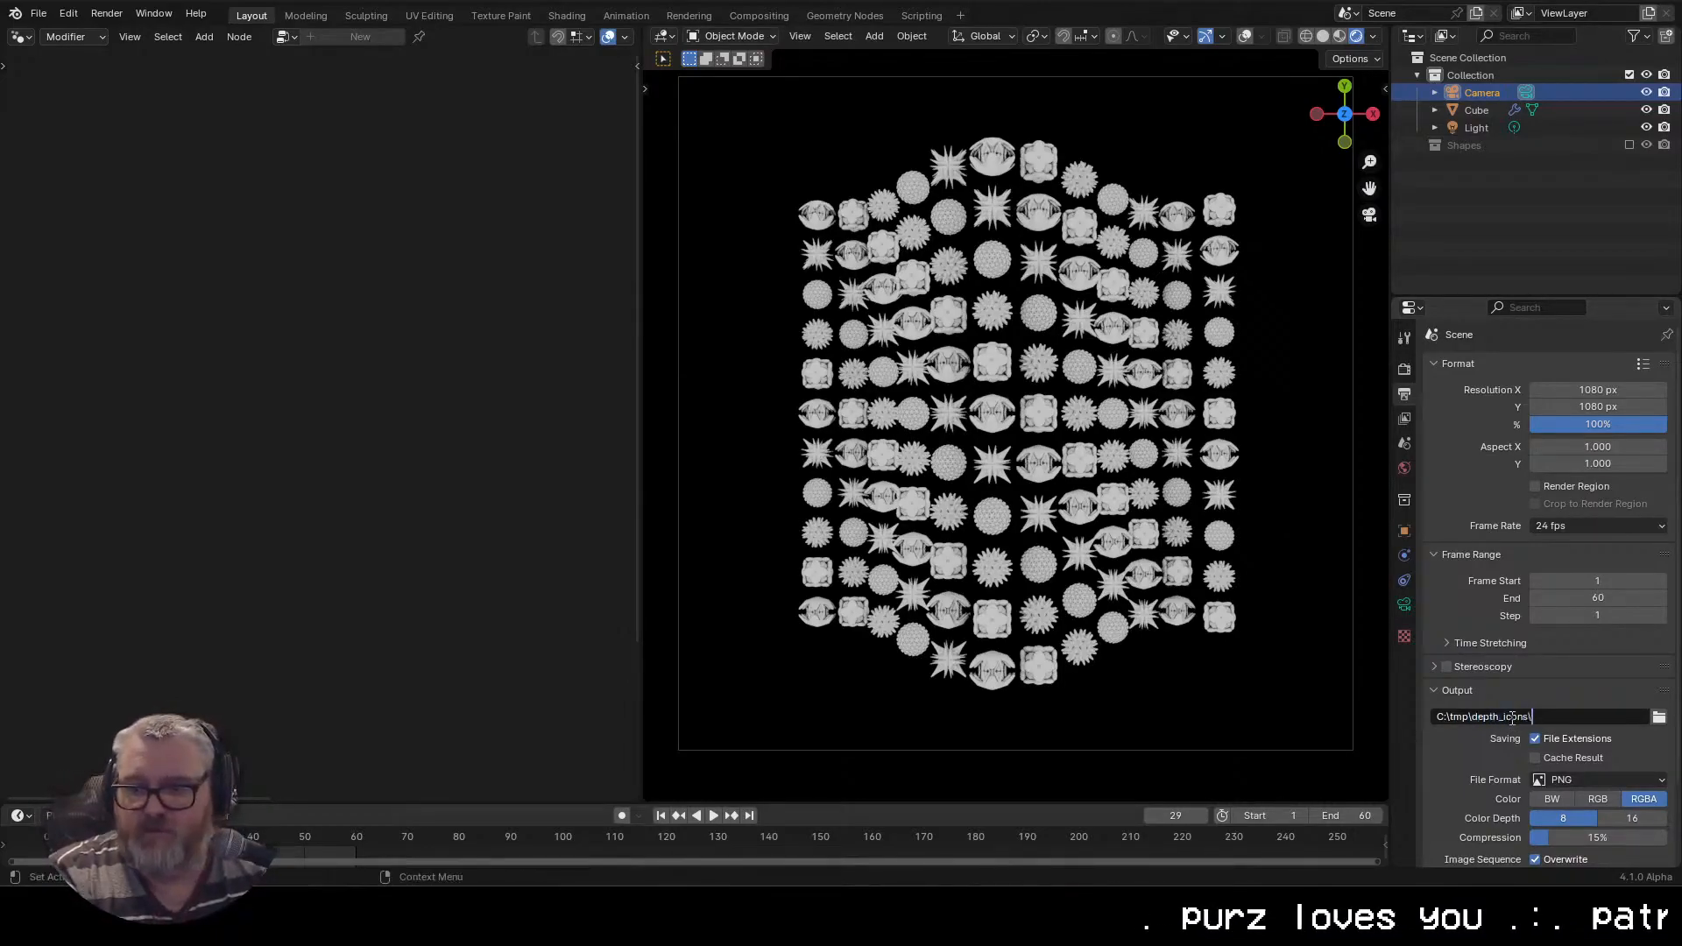
# Try rendering the animation and close the render window
pyautogui.click(106, 13)
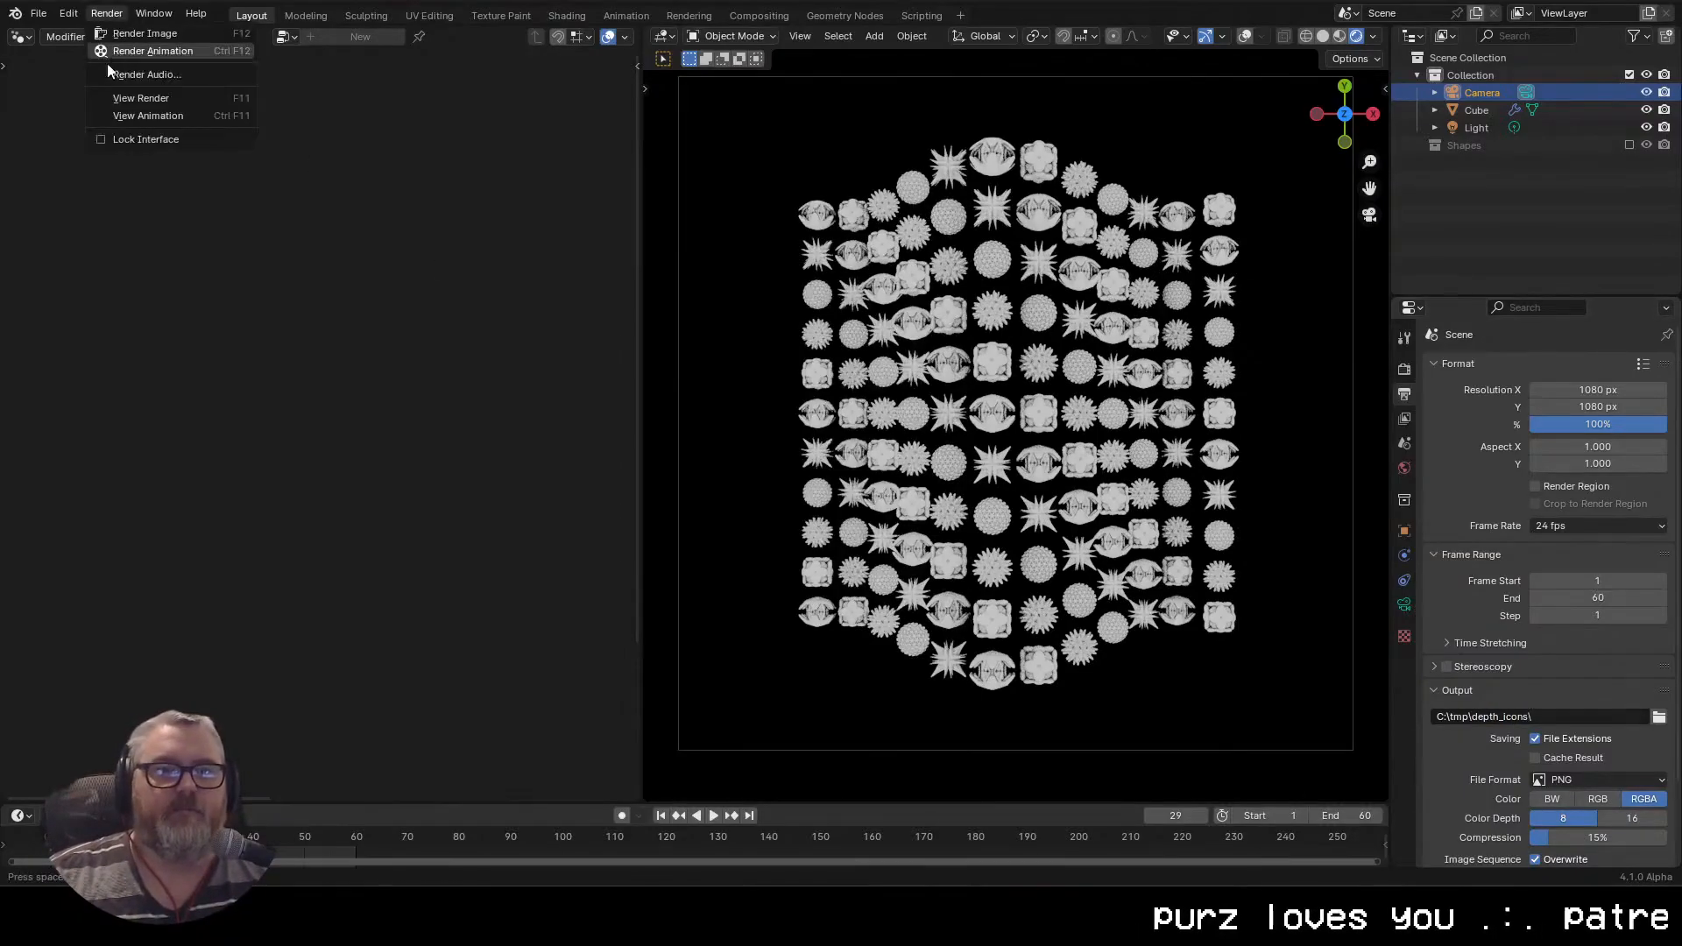
pyautogui.click(114, 62)
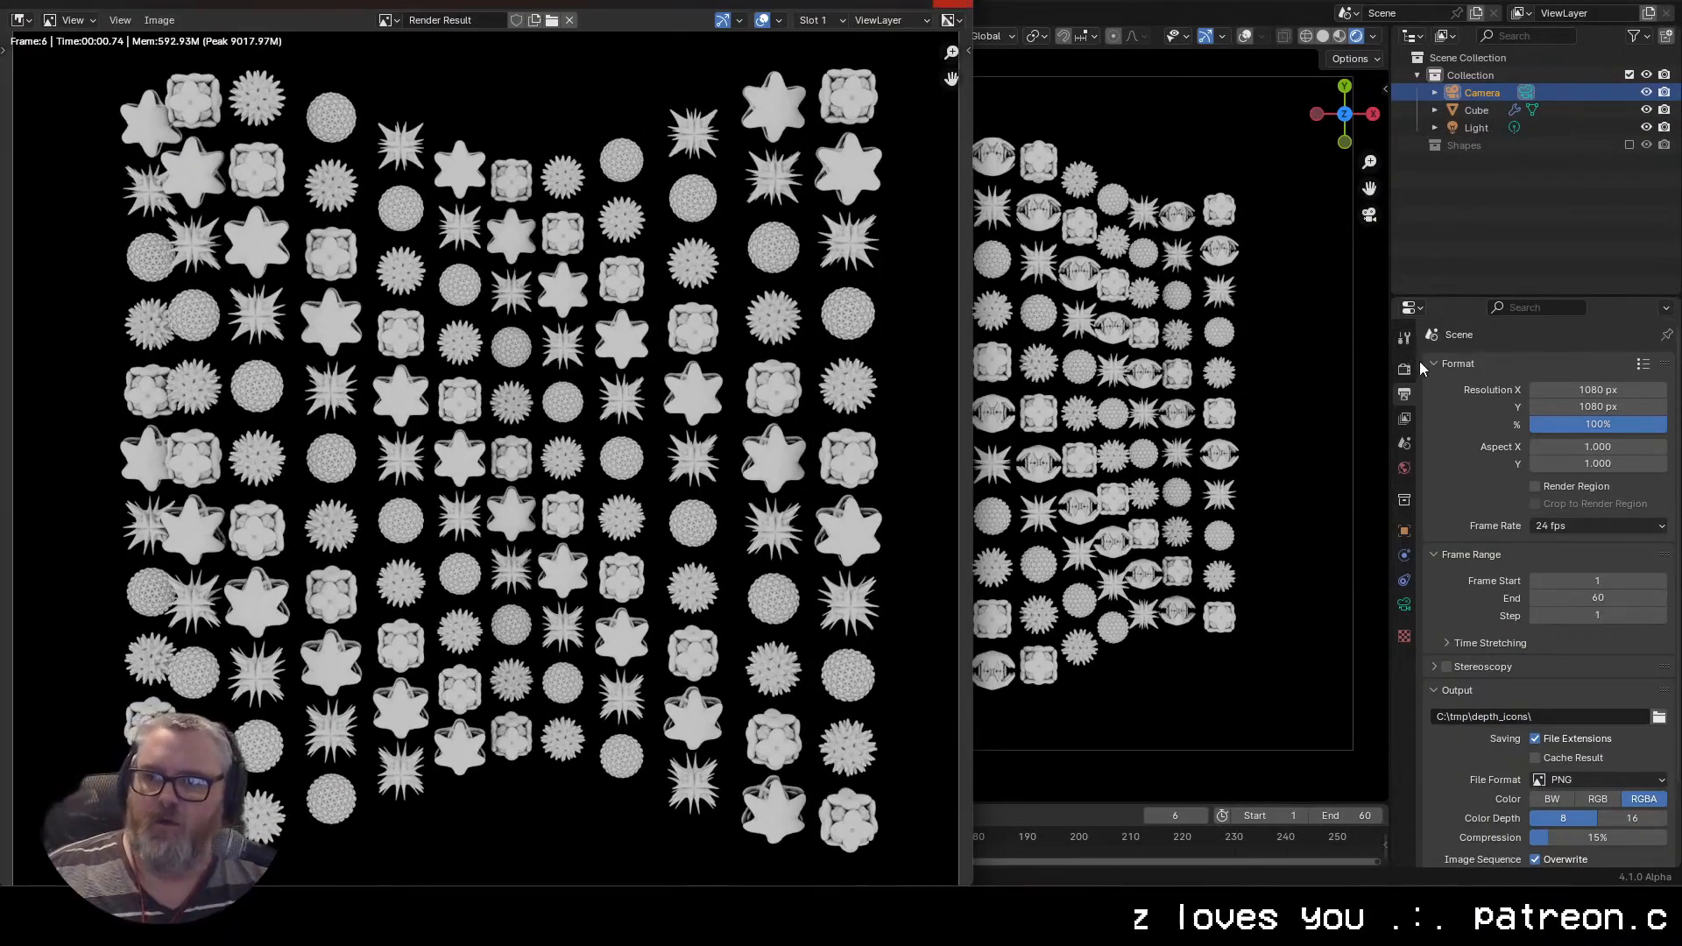
pyautogui.click(955, 5)
# Change the color management view transform to Standard and preview the animation
pyautogui.click(1405, 368)
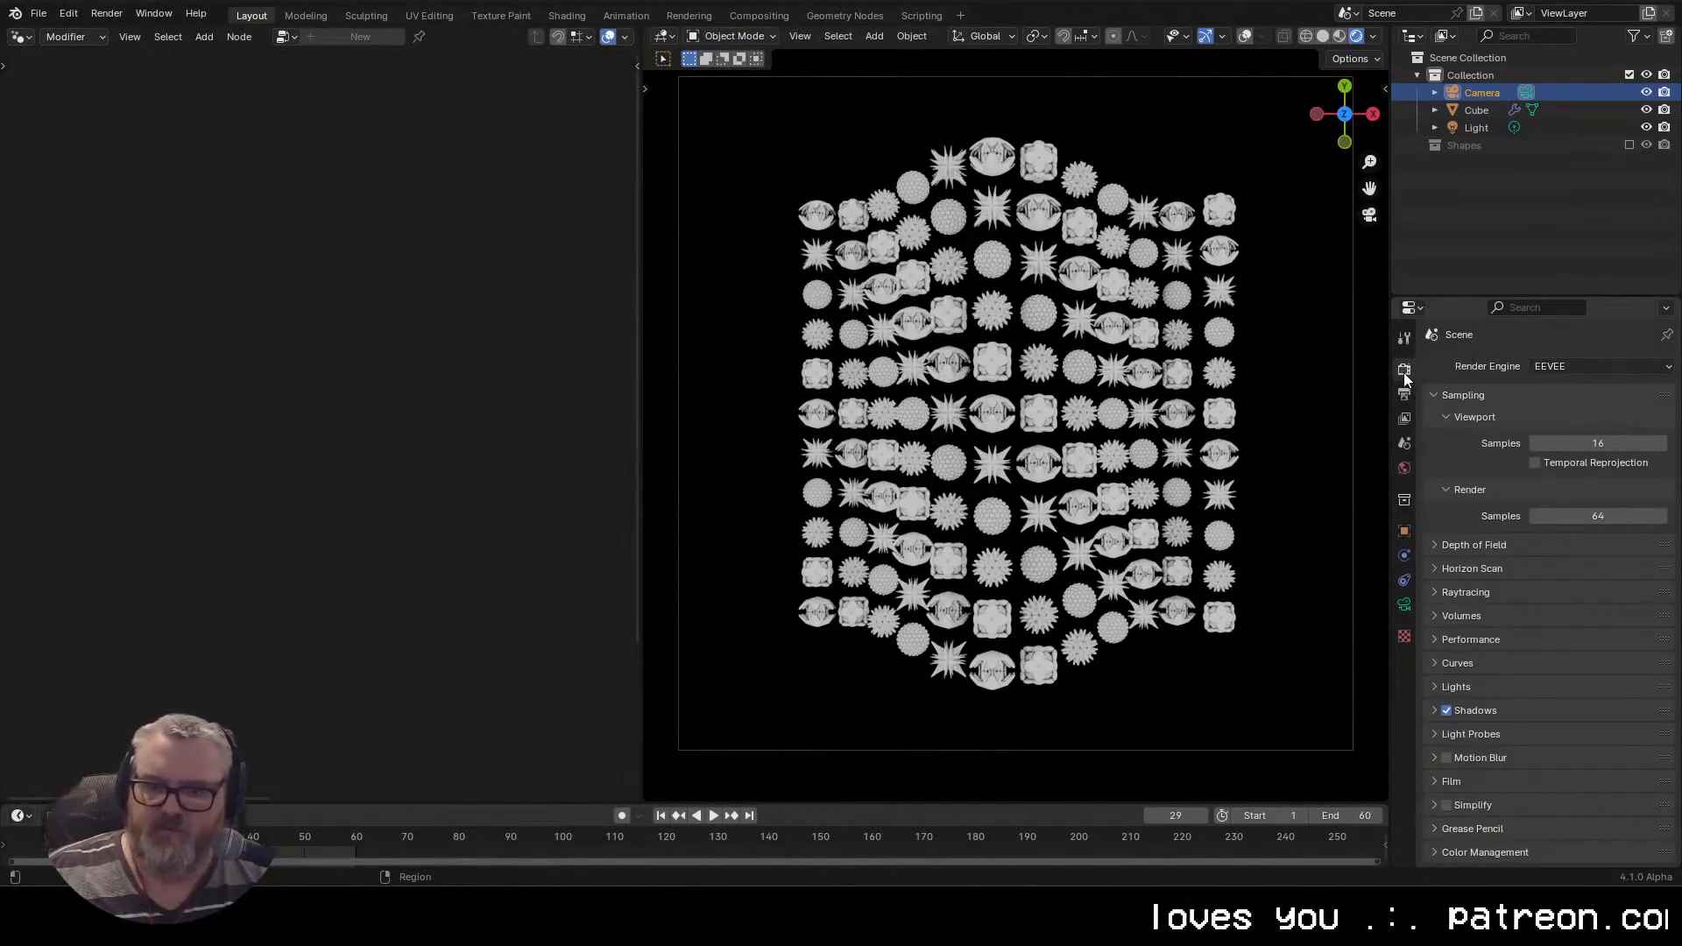
pyautogui.click(1430, 853)
pyautogui.scroll(-5, 1474, 779)
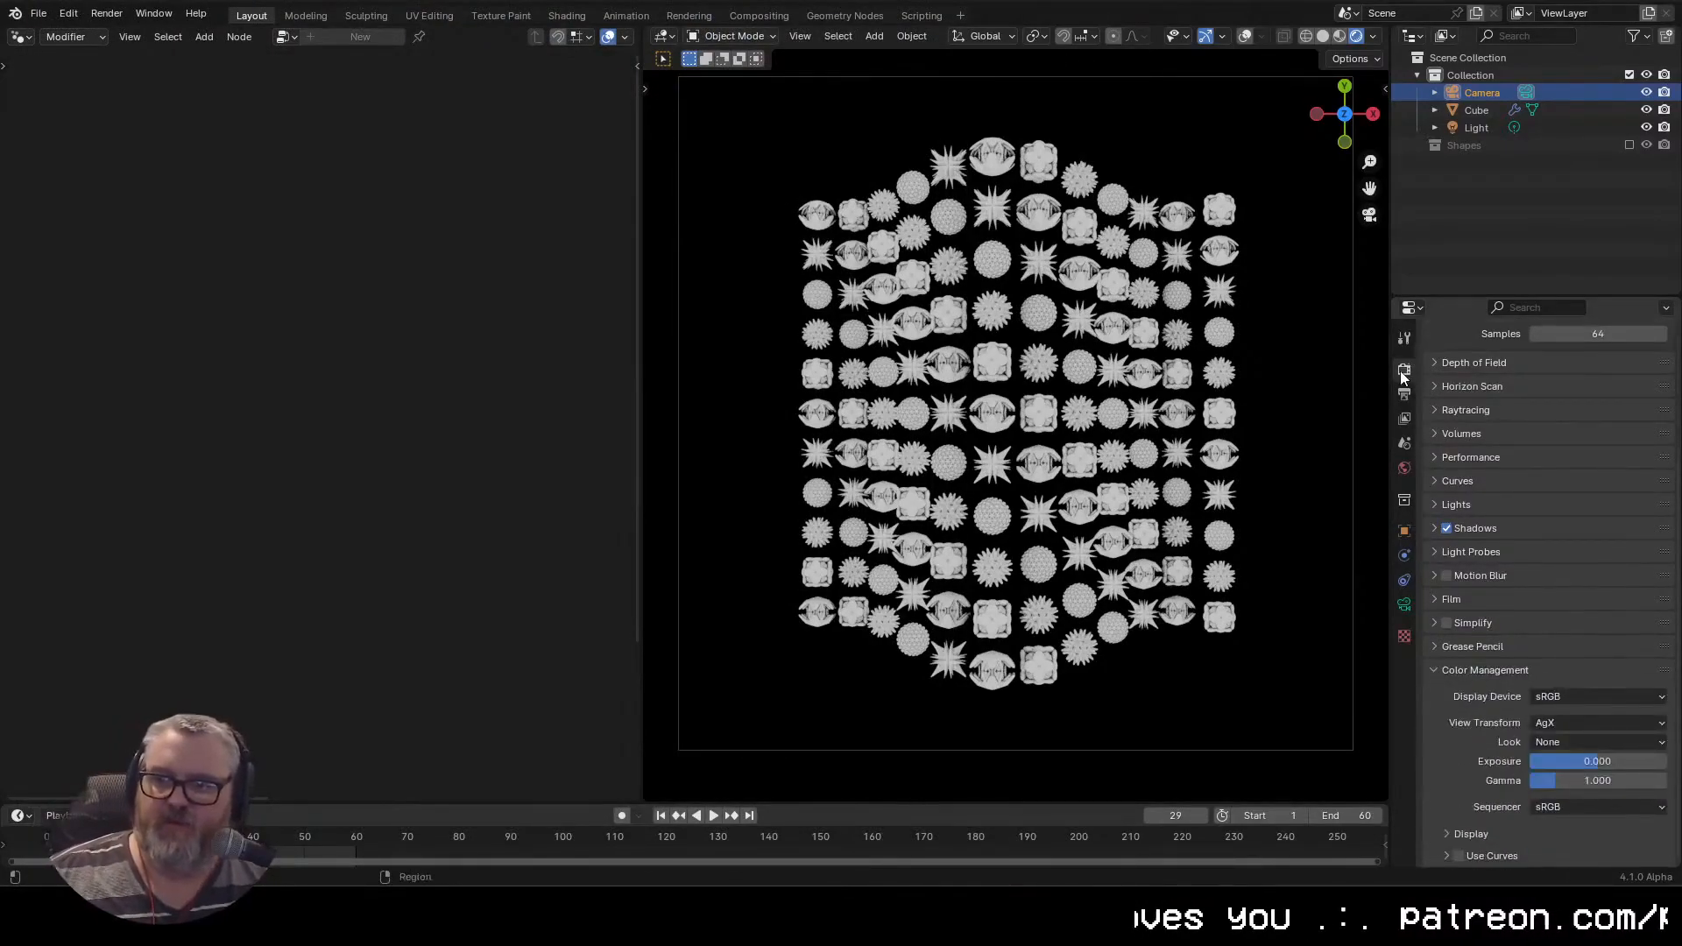
pyautogui.click(1560, 723)
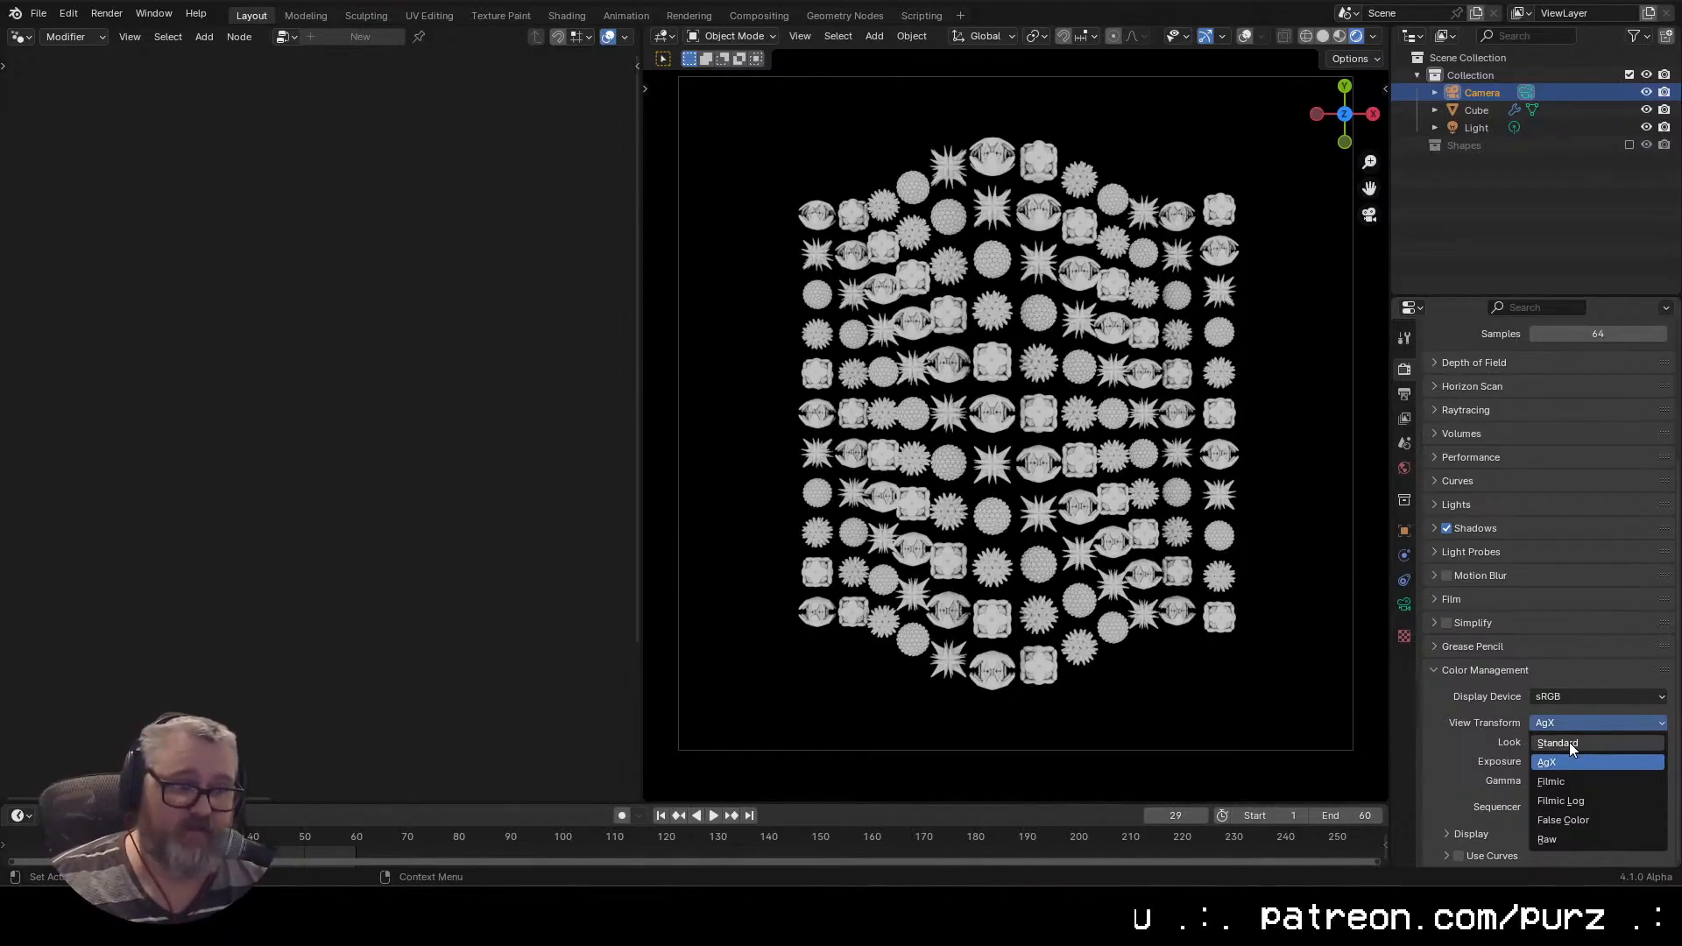
pyautogui.click(1569, 743)
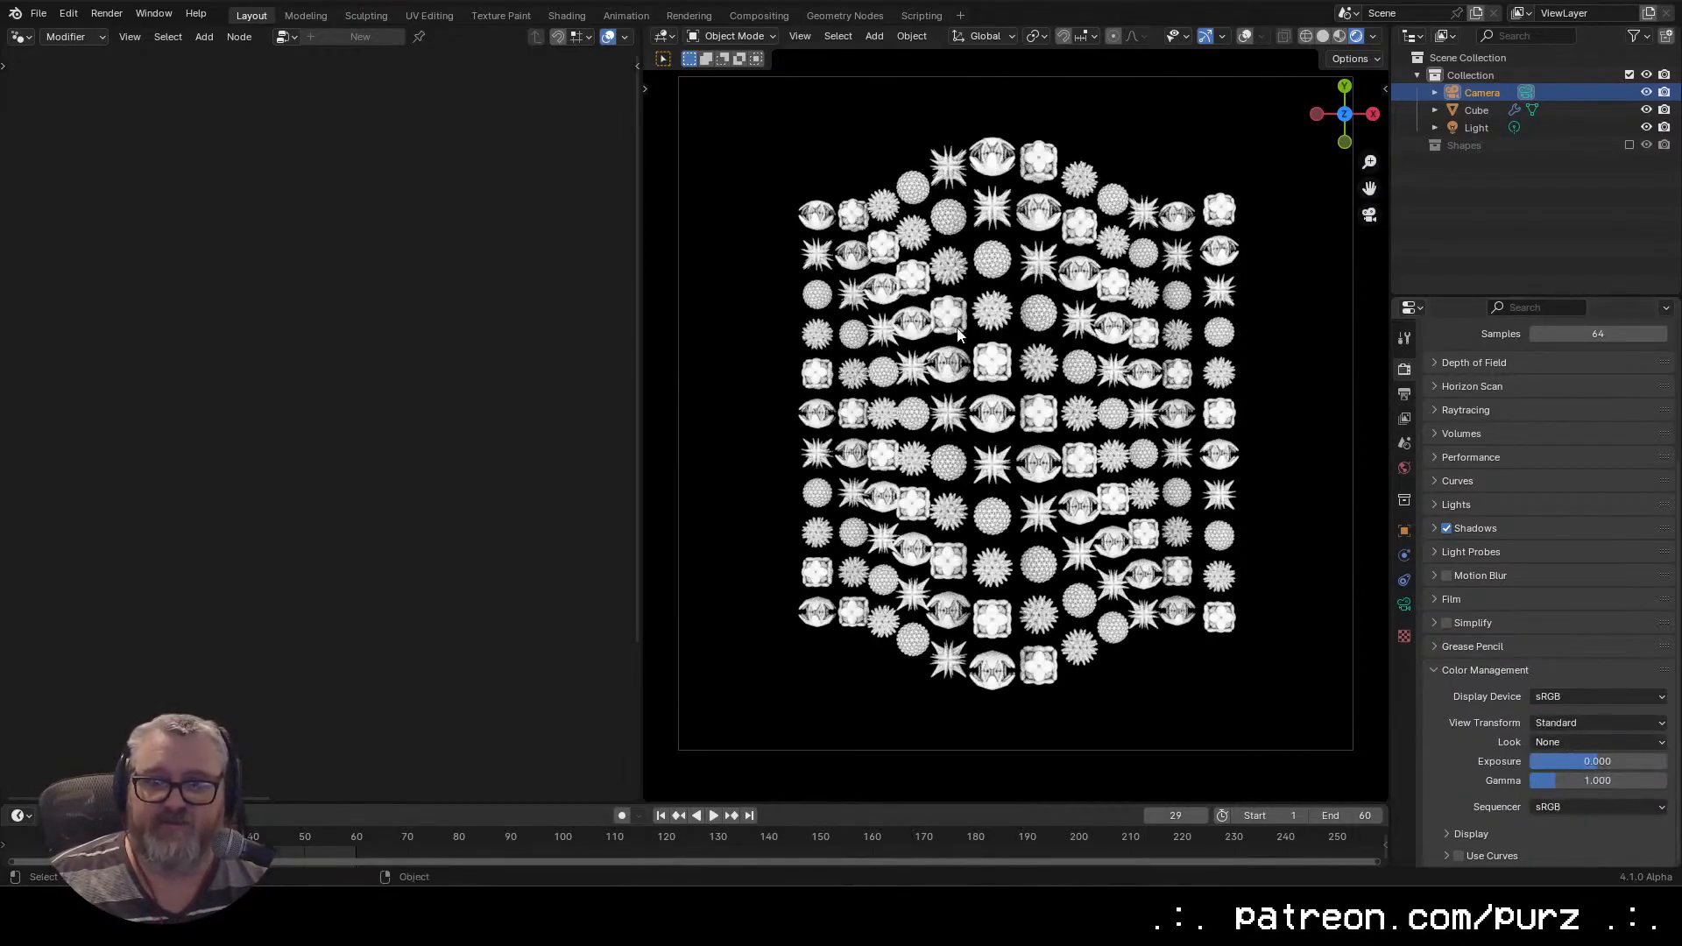
pyautogui.press('space')
pyautogui.press('space')
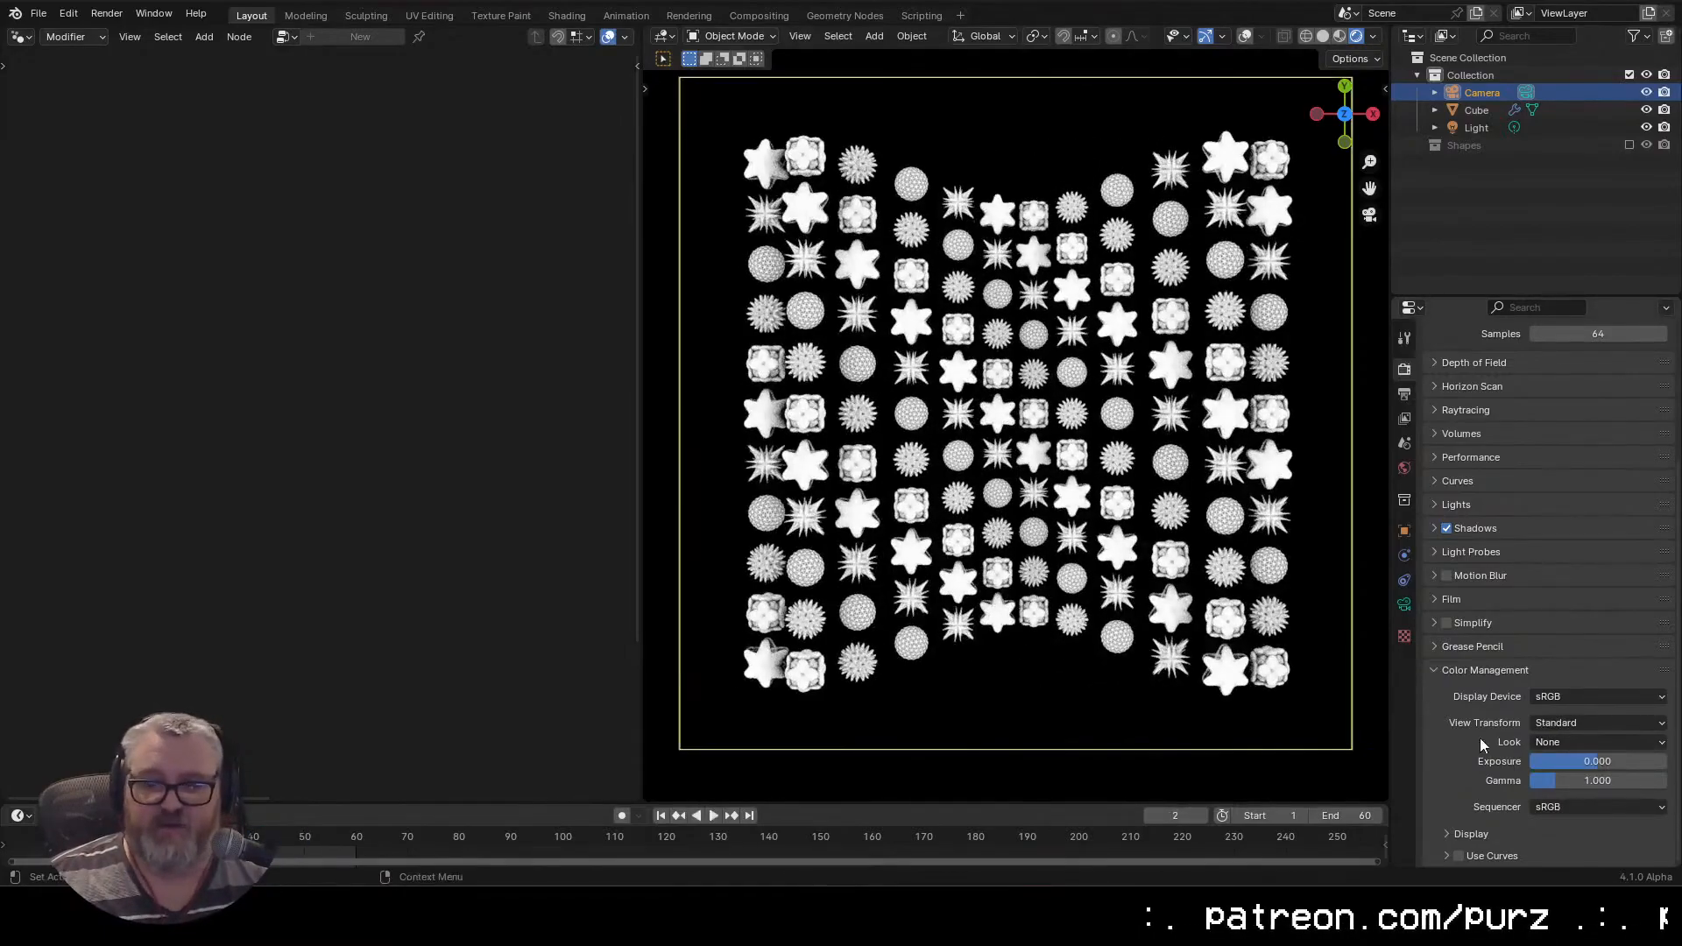
# Compare the AgX and Filmic view transforms, return to Standard and examine the shapes' shading up close
pyautogui.click(1581, 722)
pyautogui.click(1565, 755)
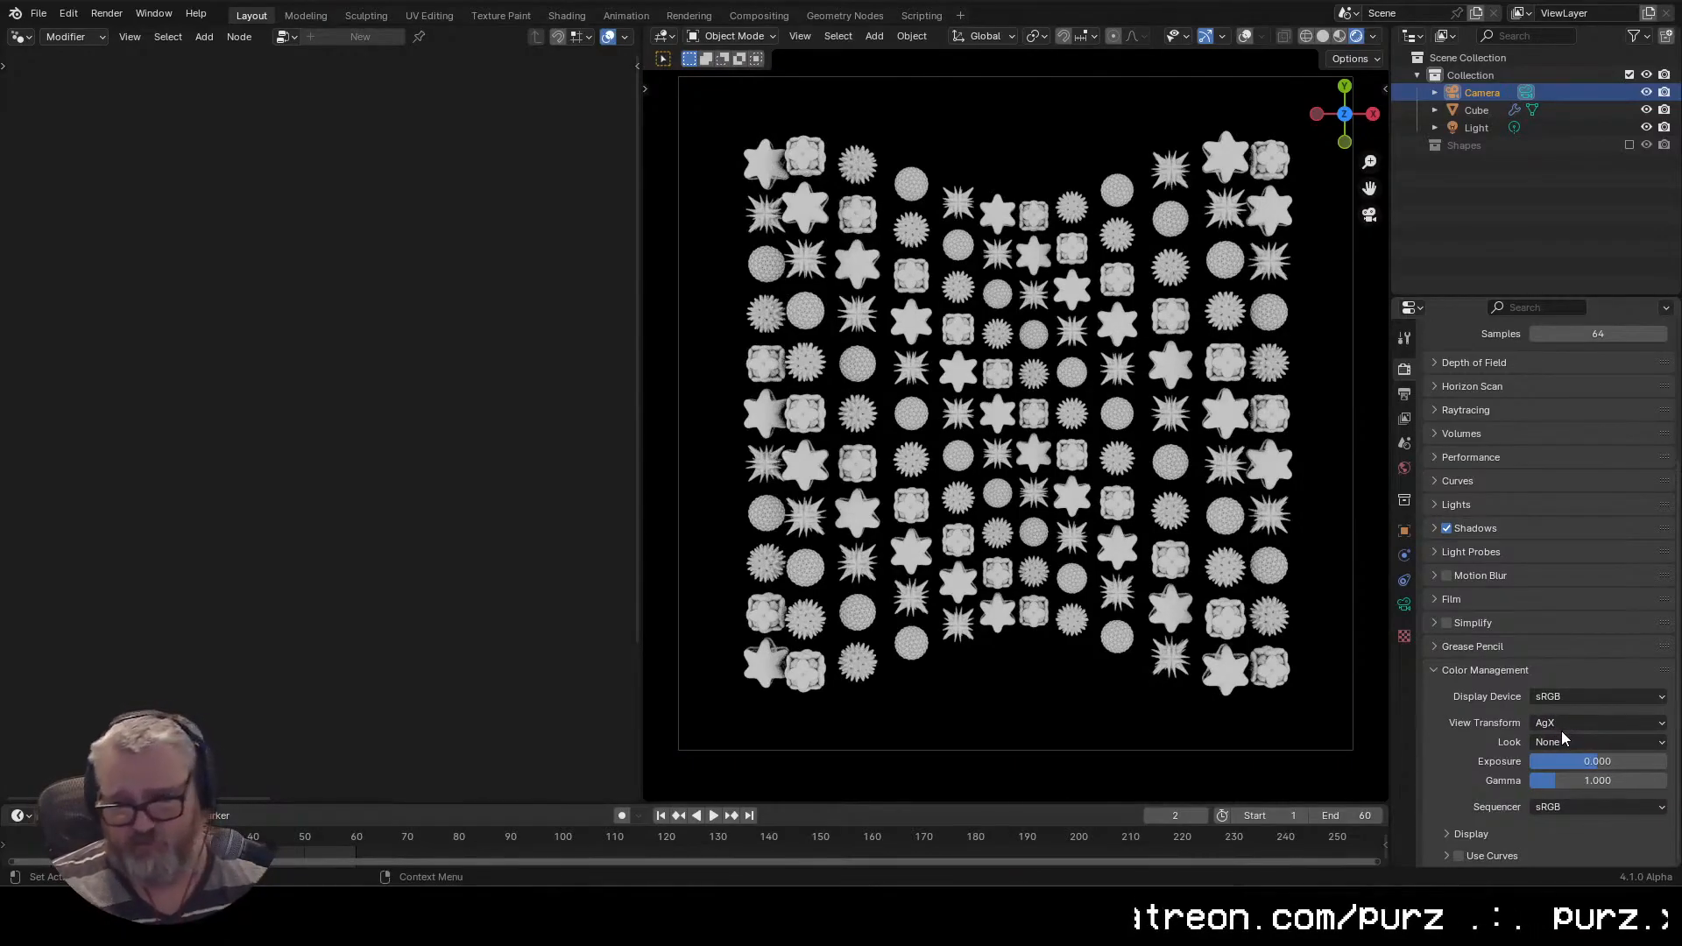
pyautogui.click(1560, 722)
pyautogui.click(1564, 779)
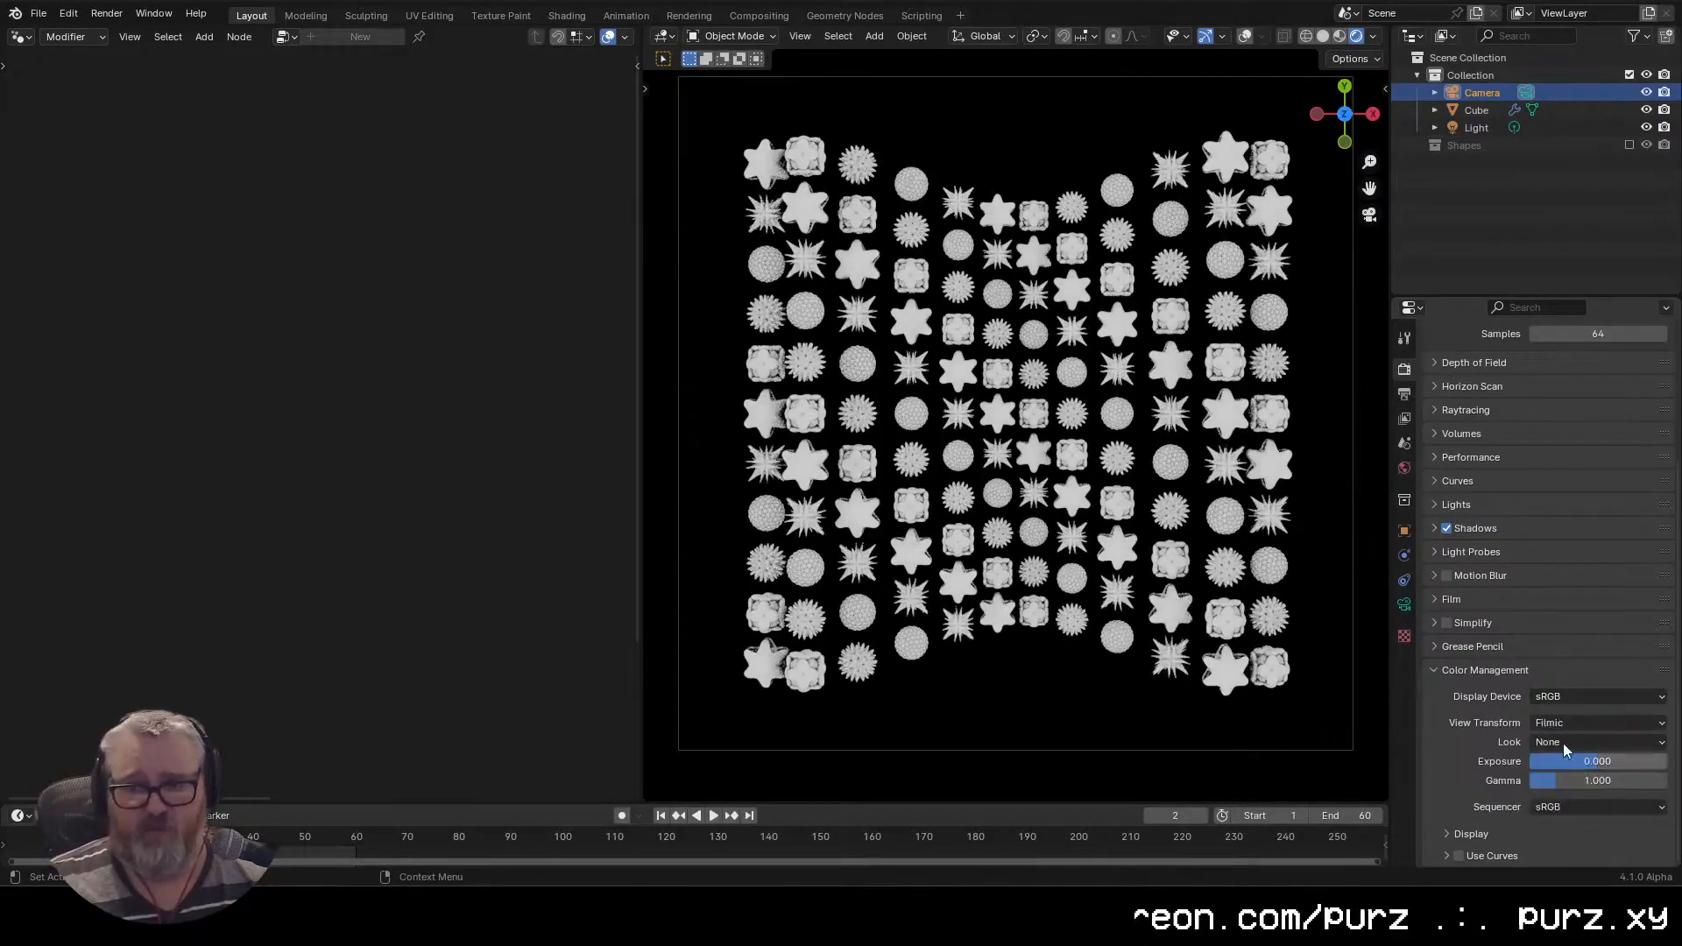
pyautogui.click(1563, 720)
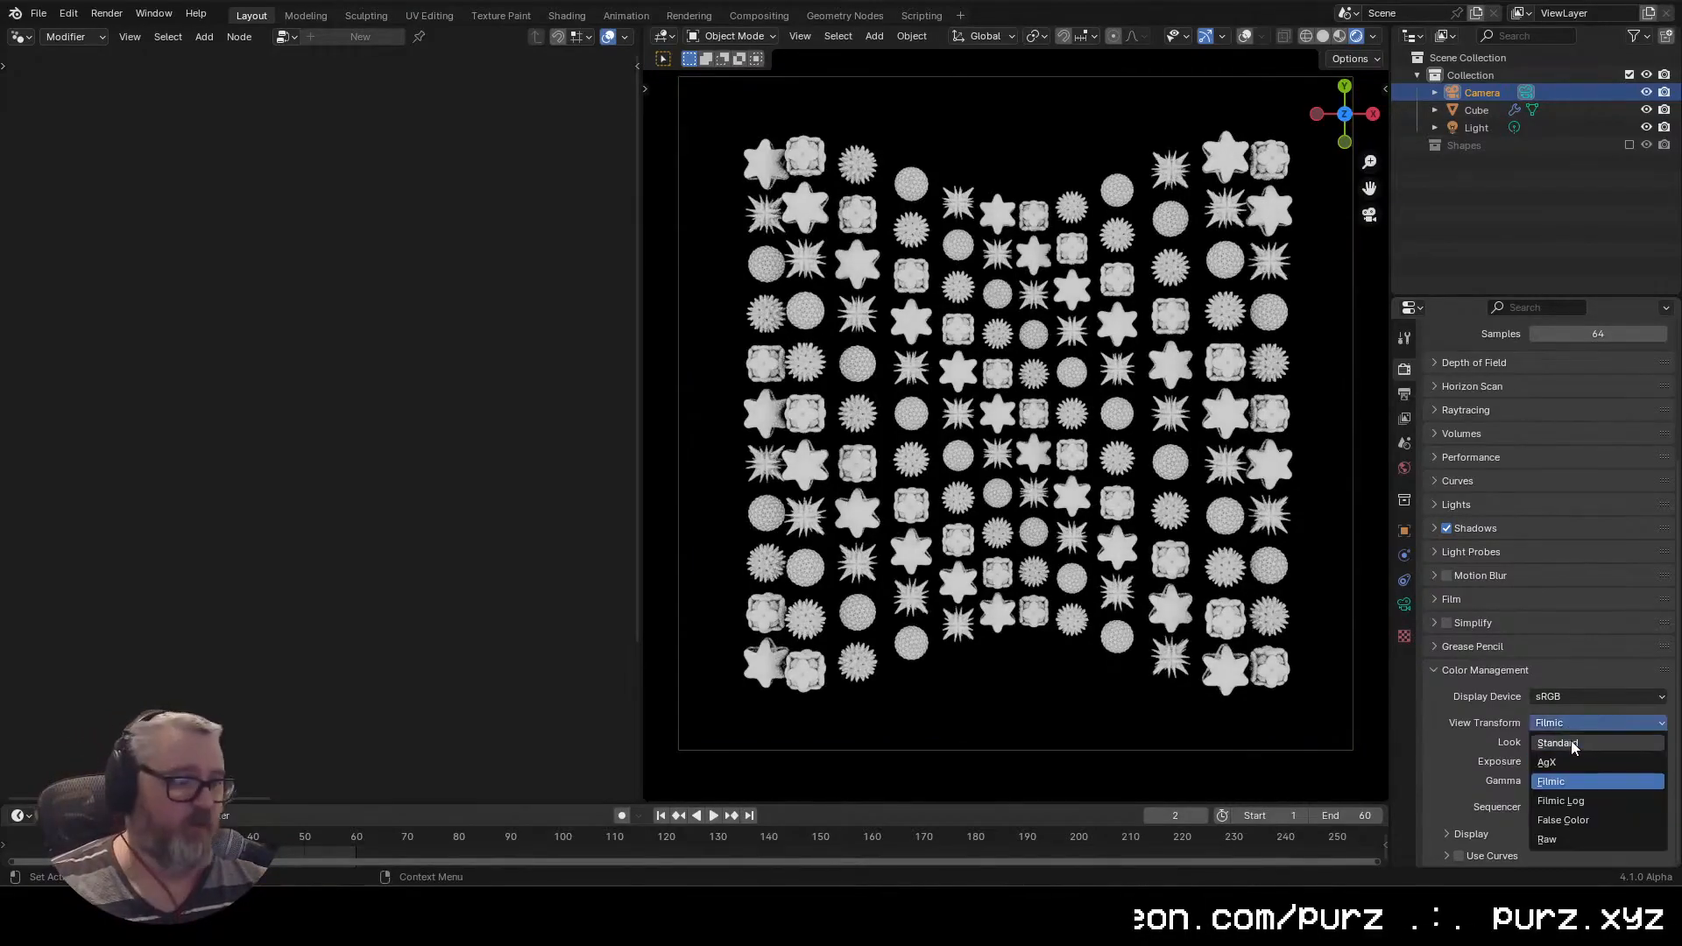
pyautogui.click(1570, 742)
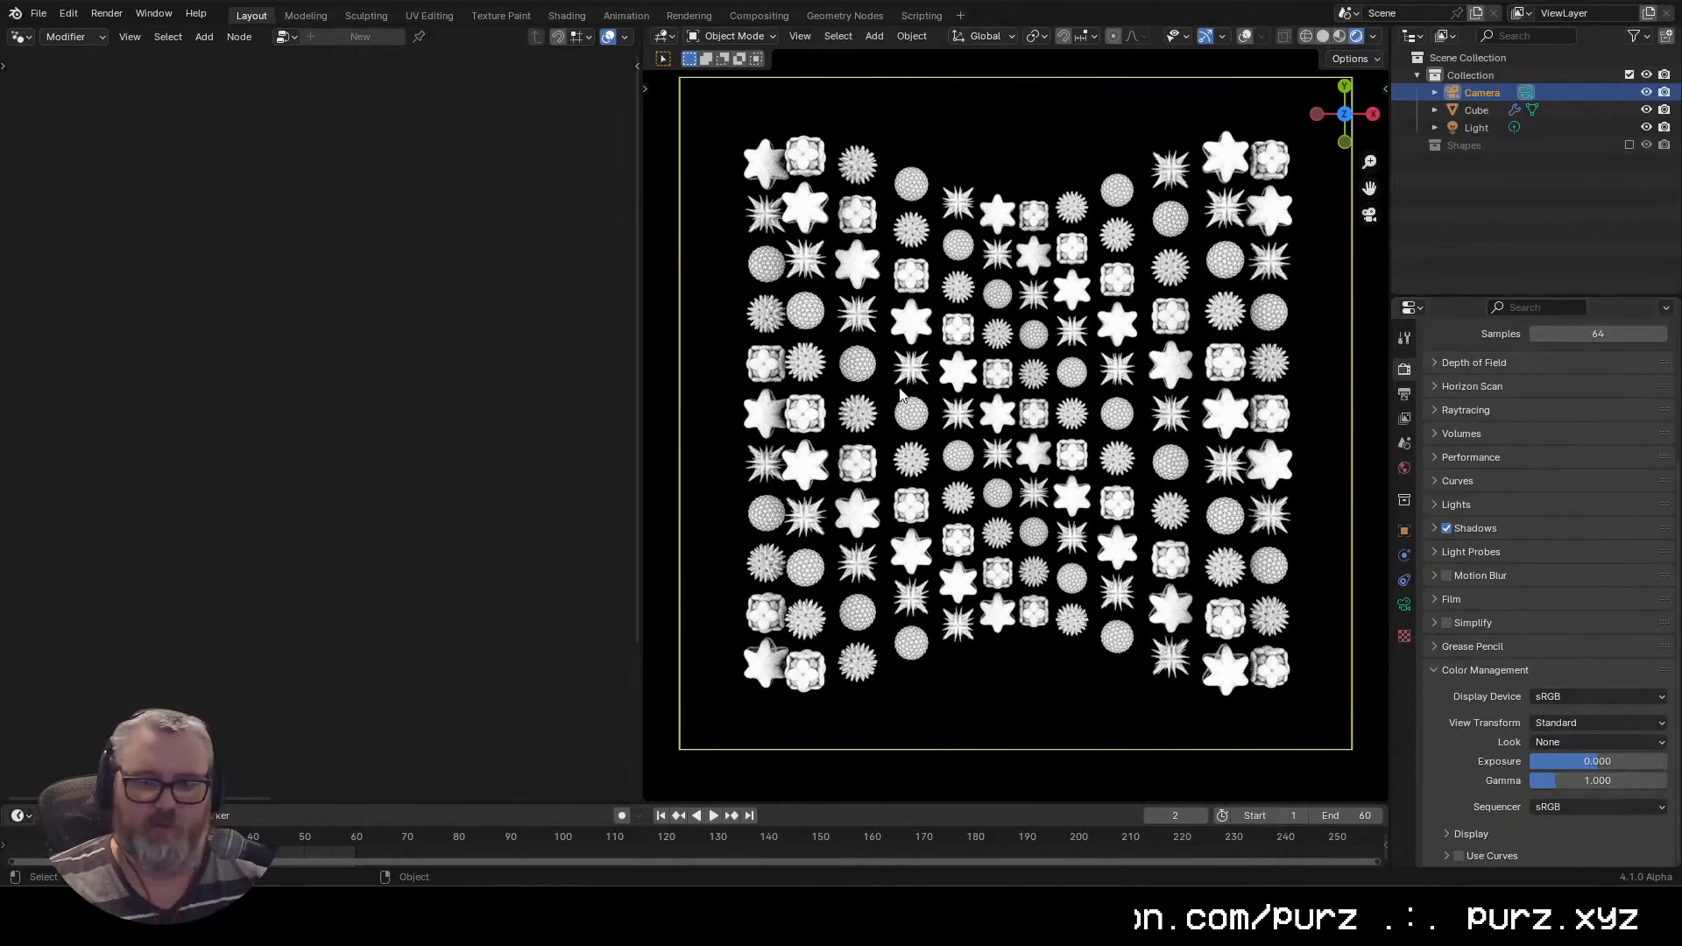
pyautogui.scroll(8, 927, 398)
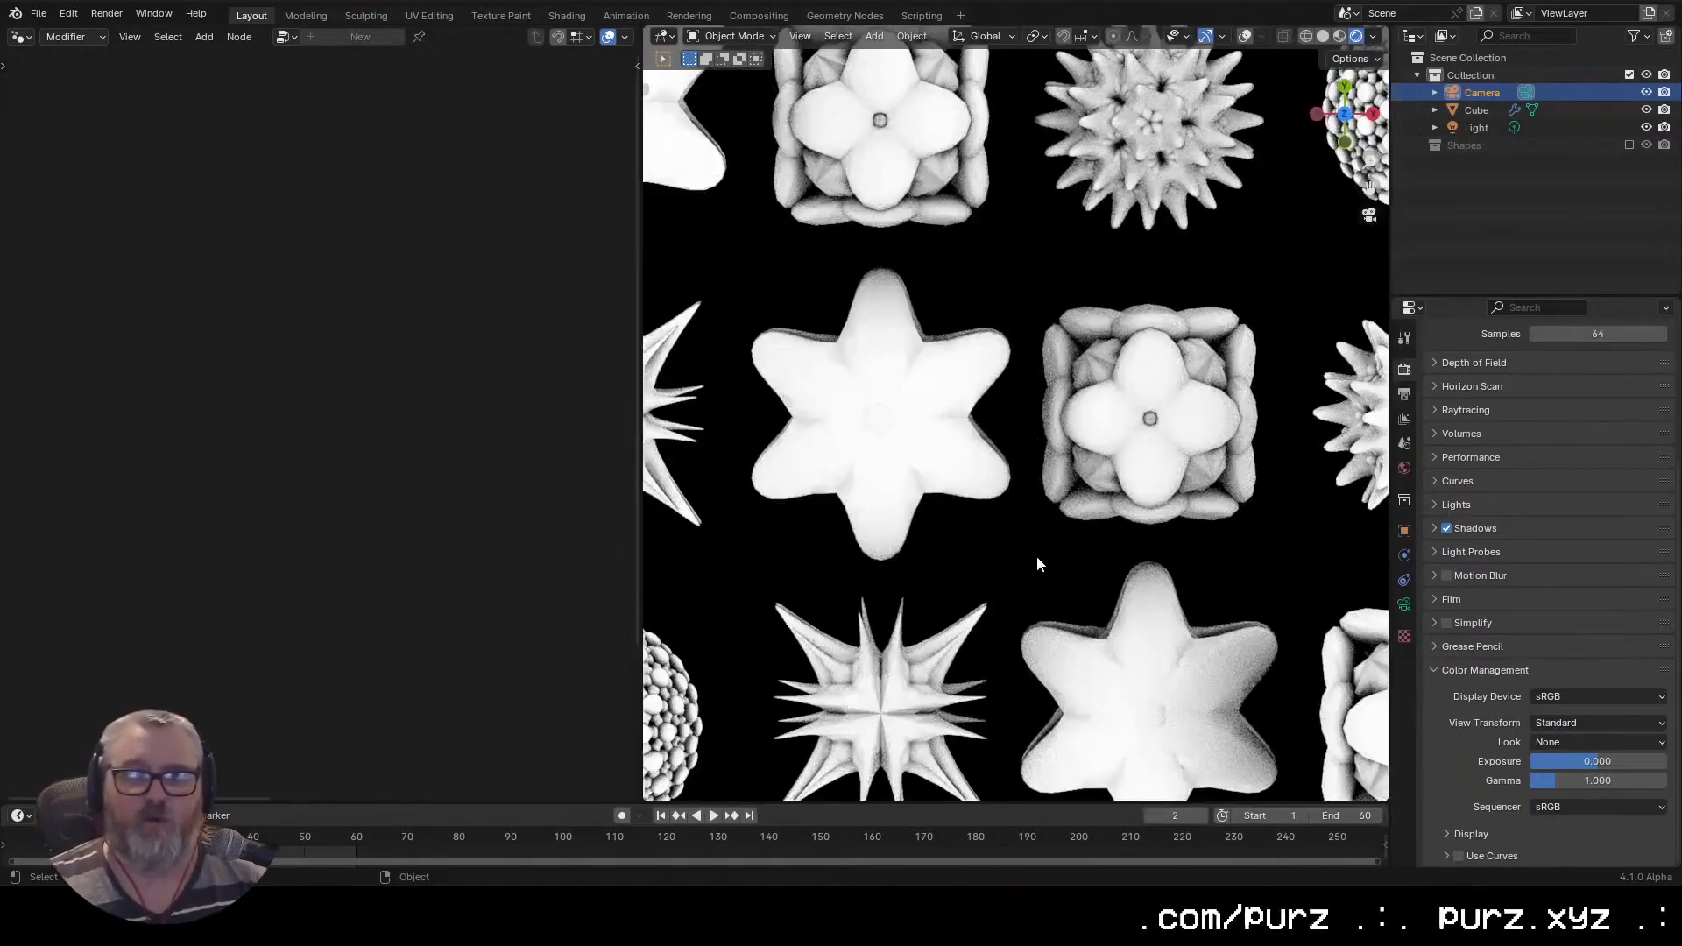
# Render the full animation with the Standard view transform and return to the main window while it completes
pyautogui.scroll(-6, 1037, 555)
pyautogui.scroll(-5, 1064, 570)
pyautogui.scroll(2, 1083, 524)
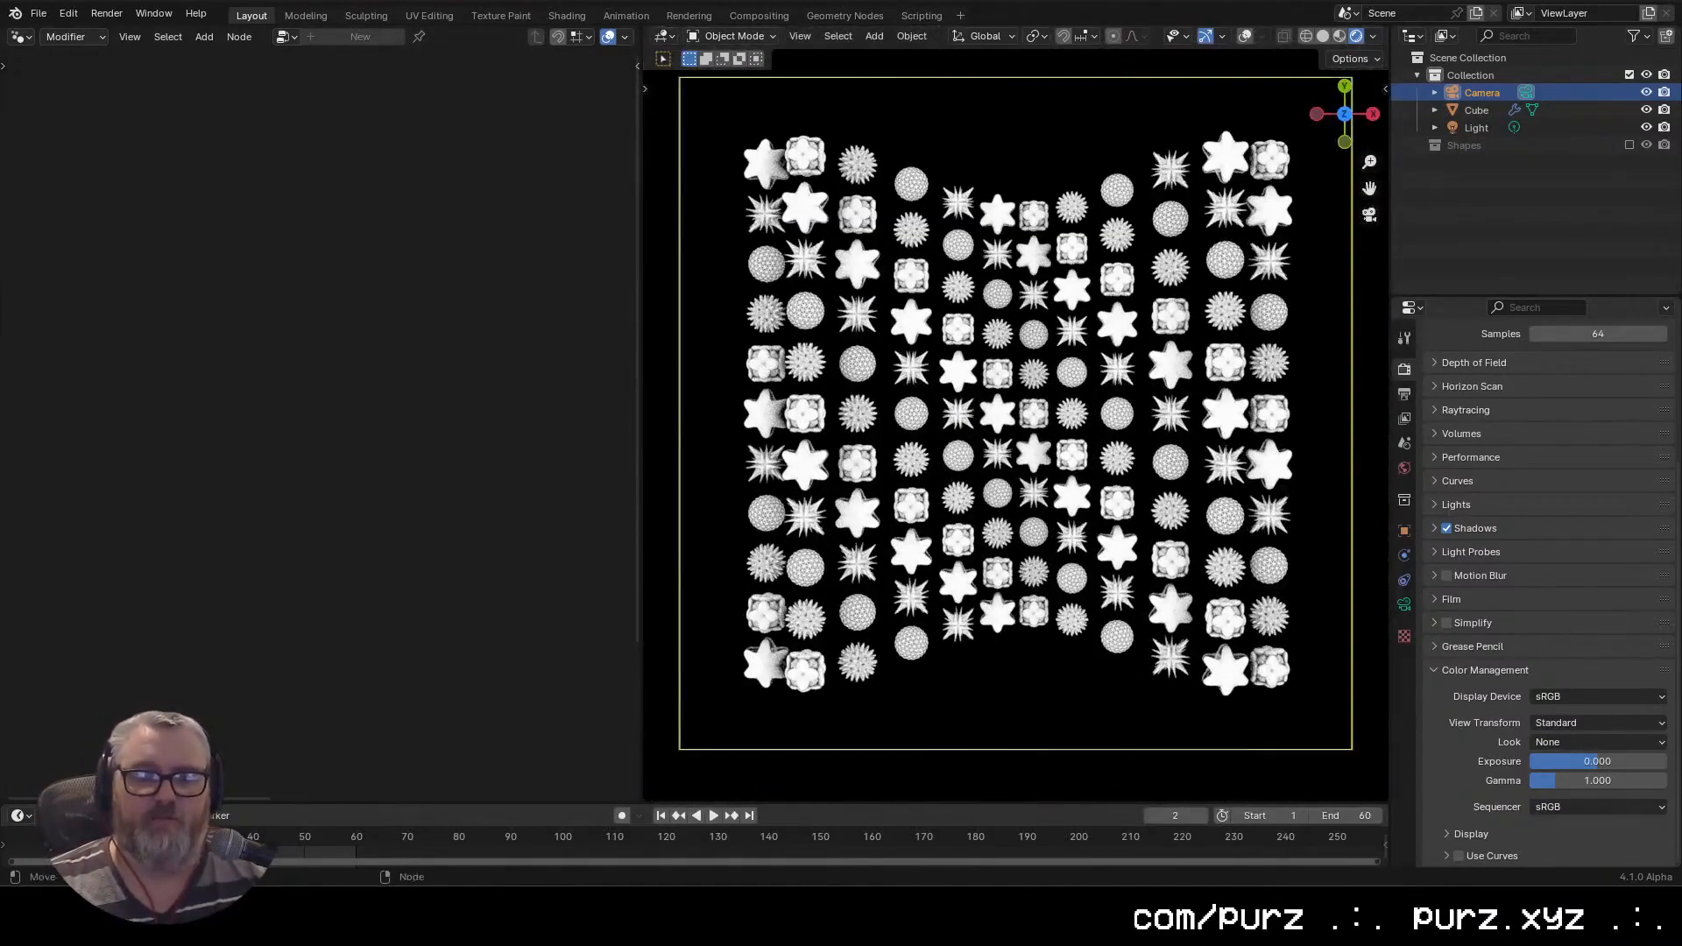
pyautogui.click(106, 13)
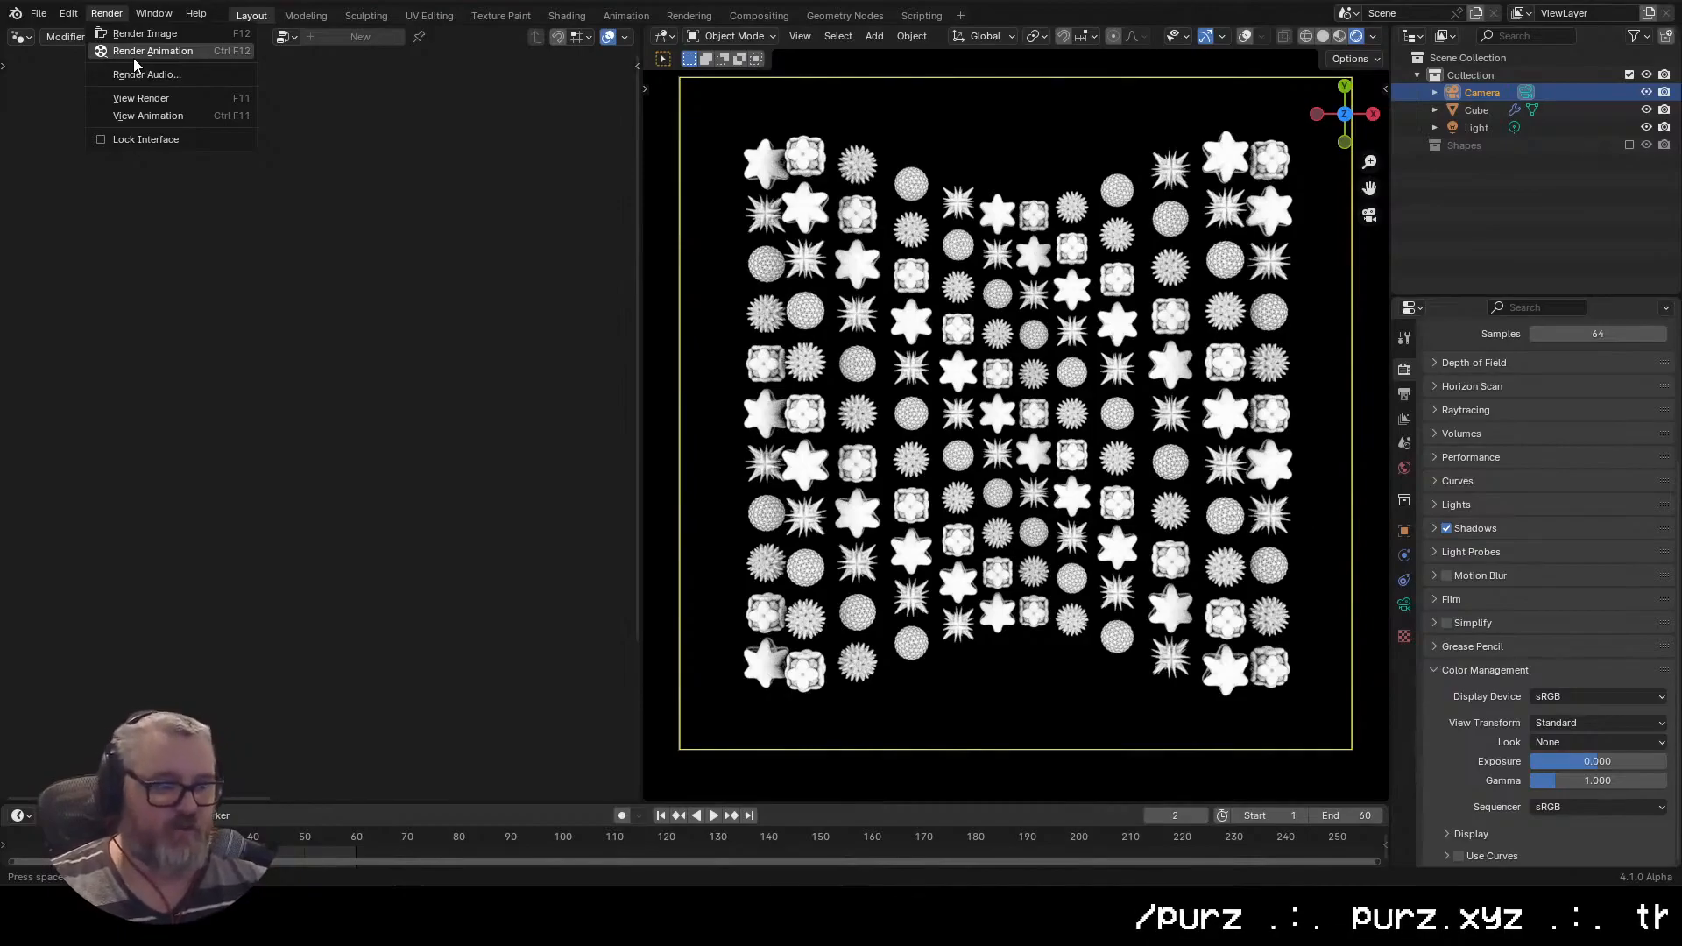
pyautogui.click(133, 55)
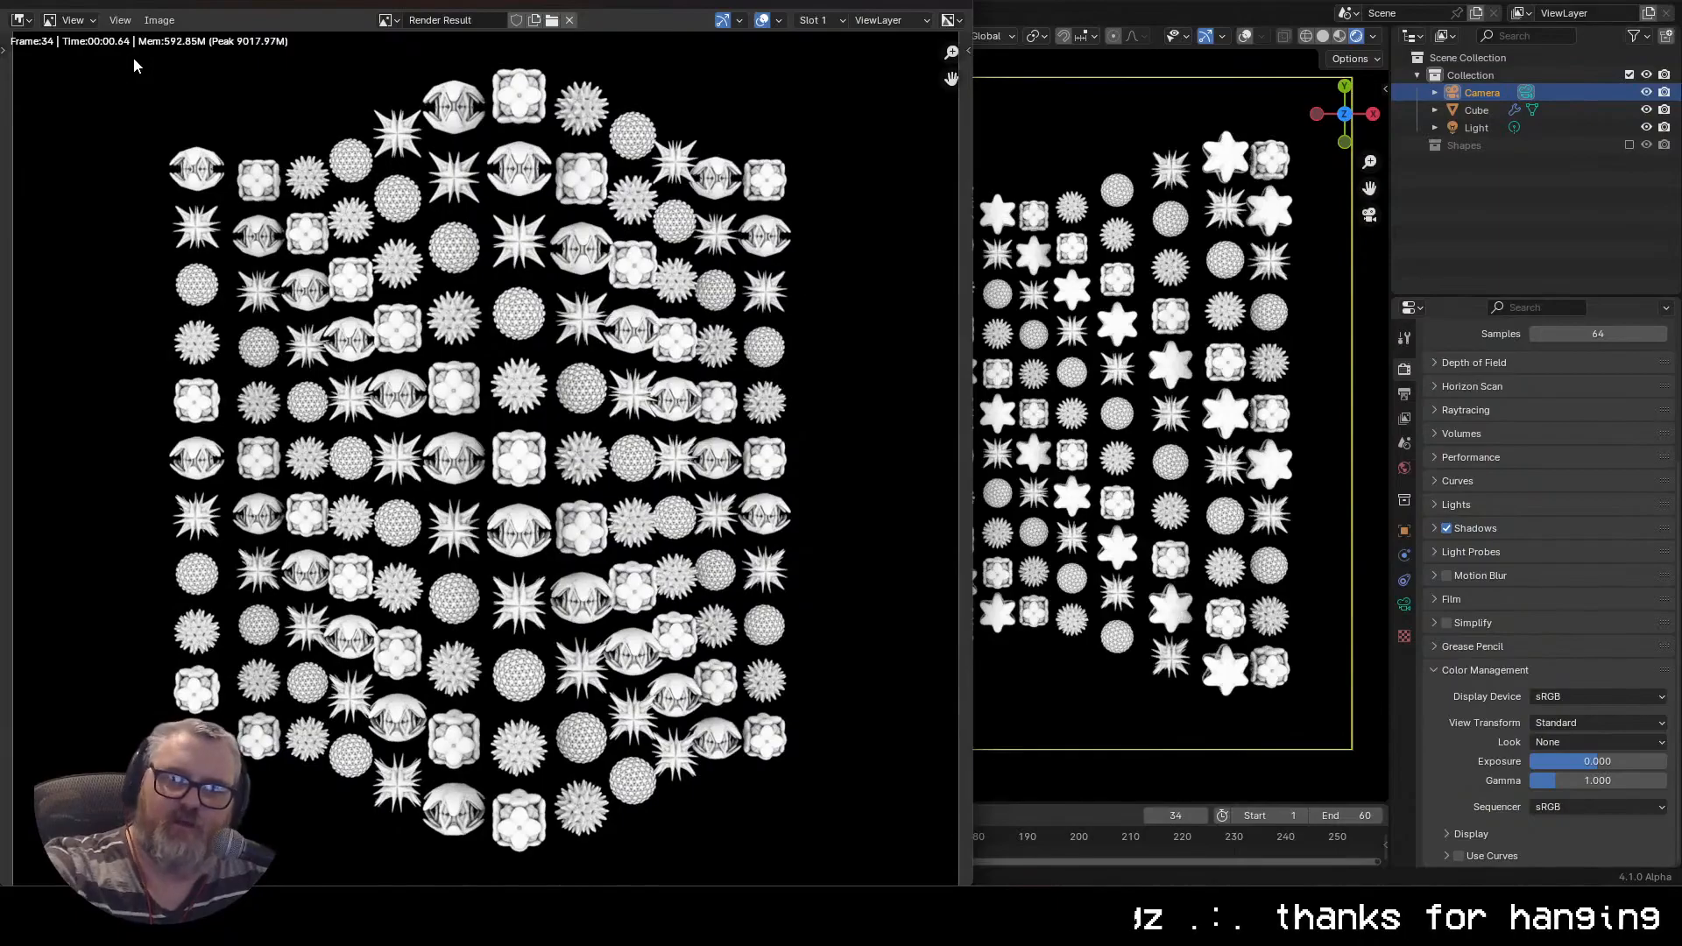
pyautogui.hotkey('alt', 'Tab')
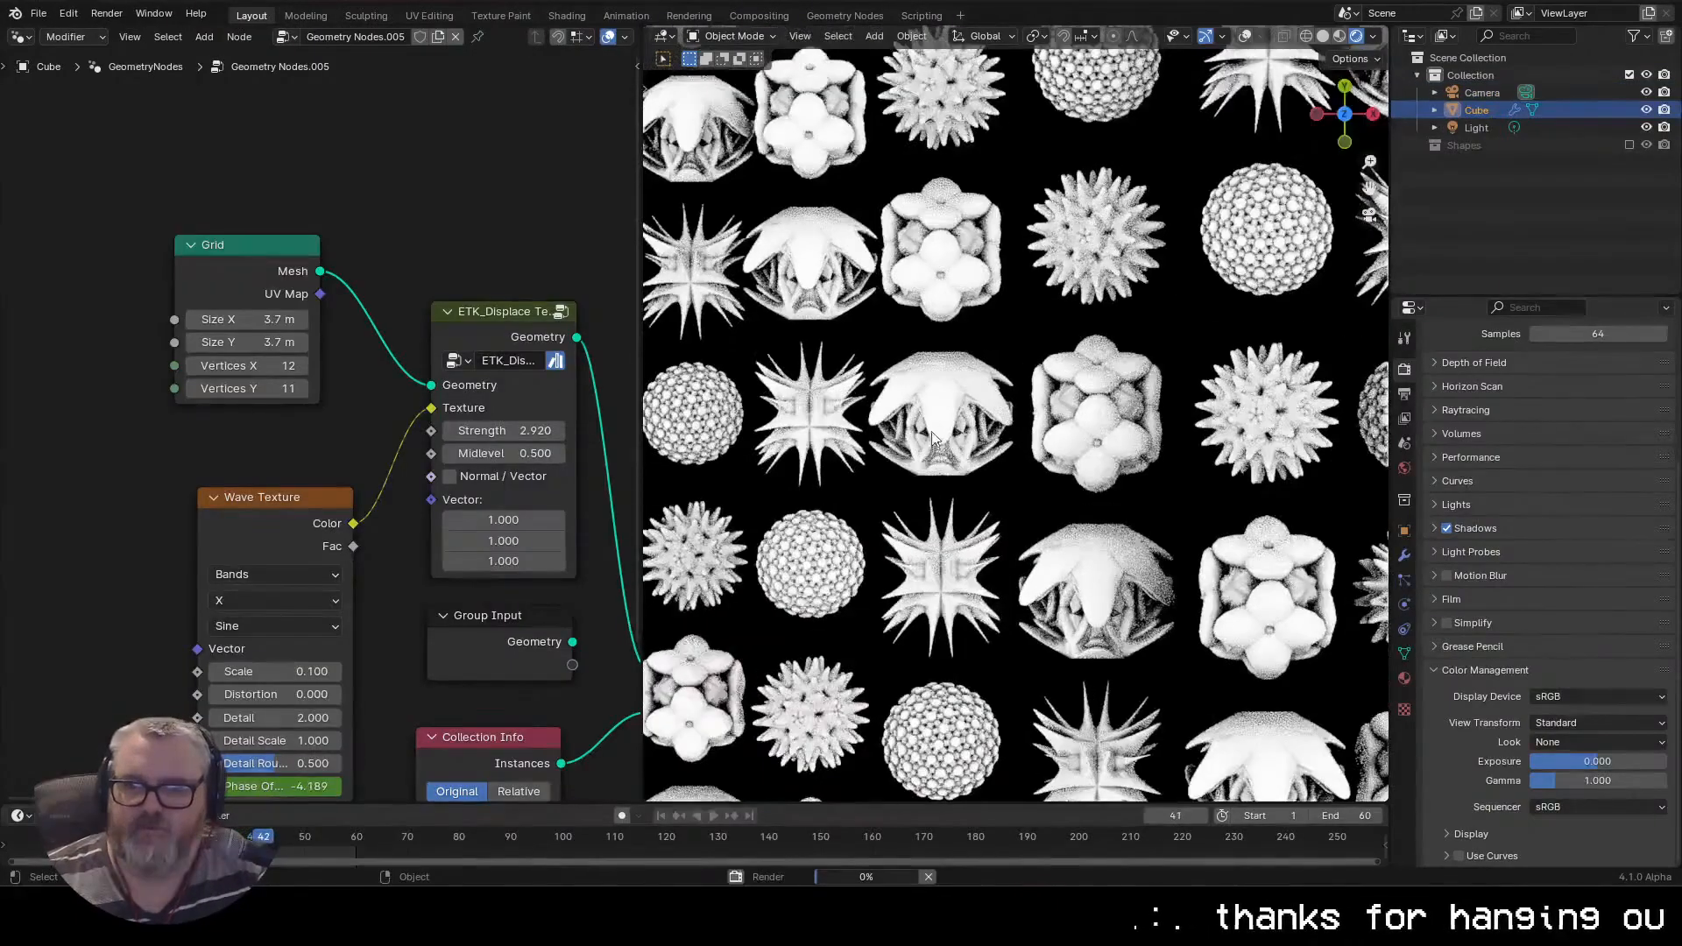
pyautogui.scroll(5, 957, 420)
pyautogui.scroll(-12, 964, 449)
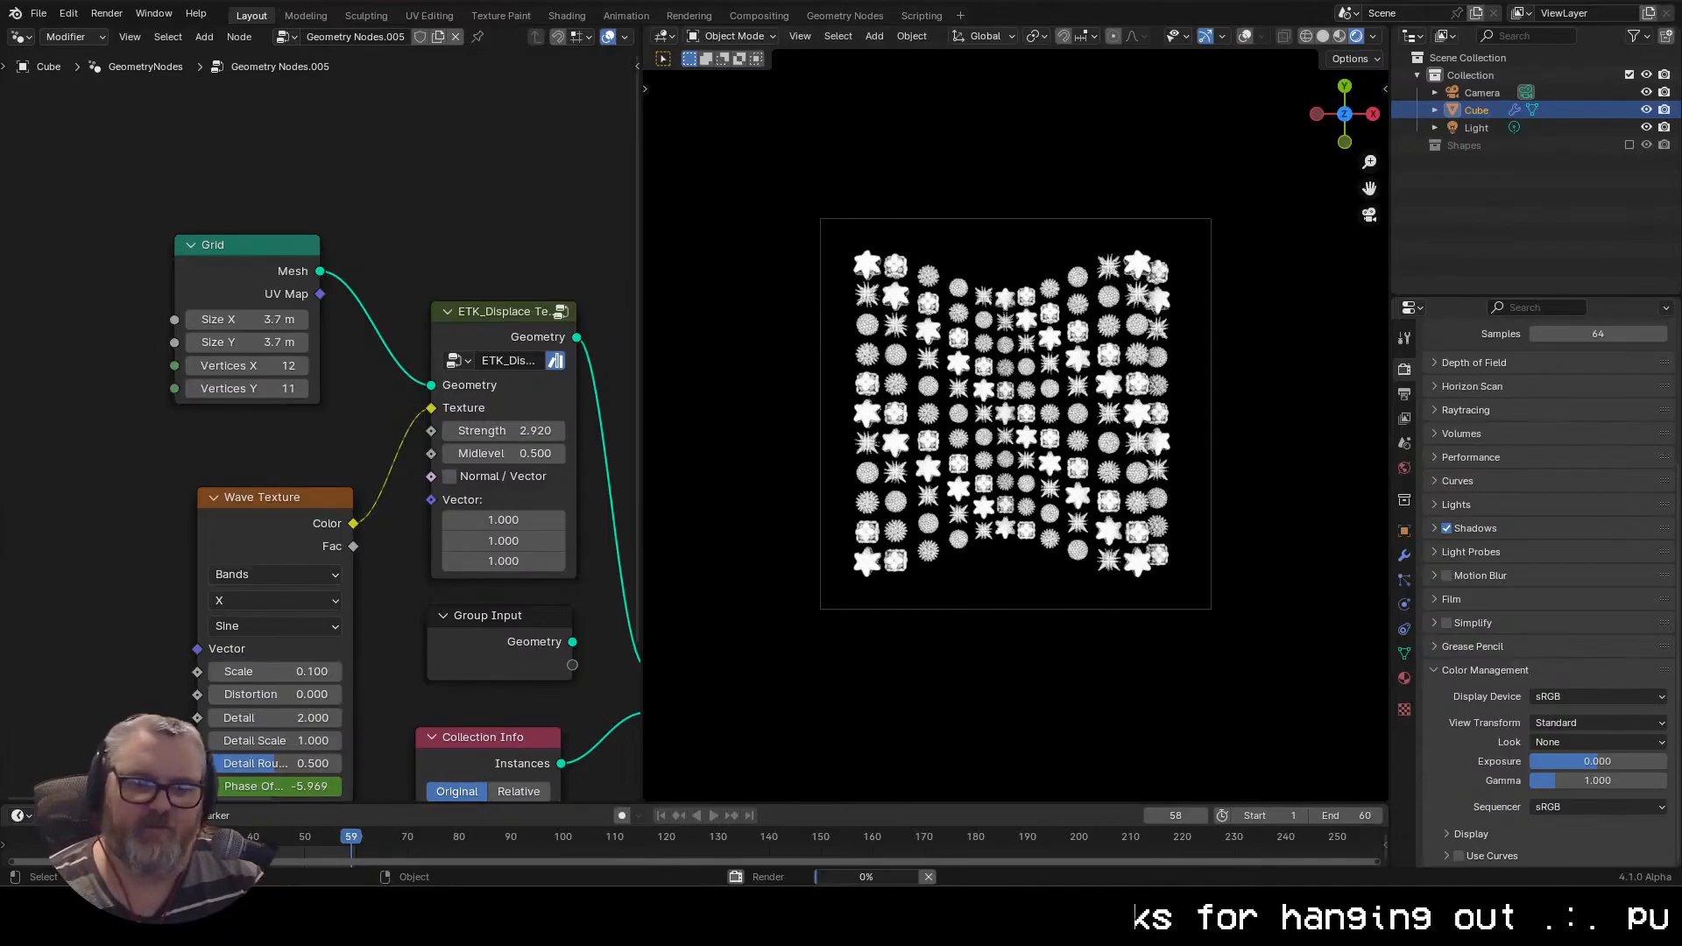
pyautogui.moveTo(333, 925)
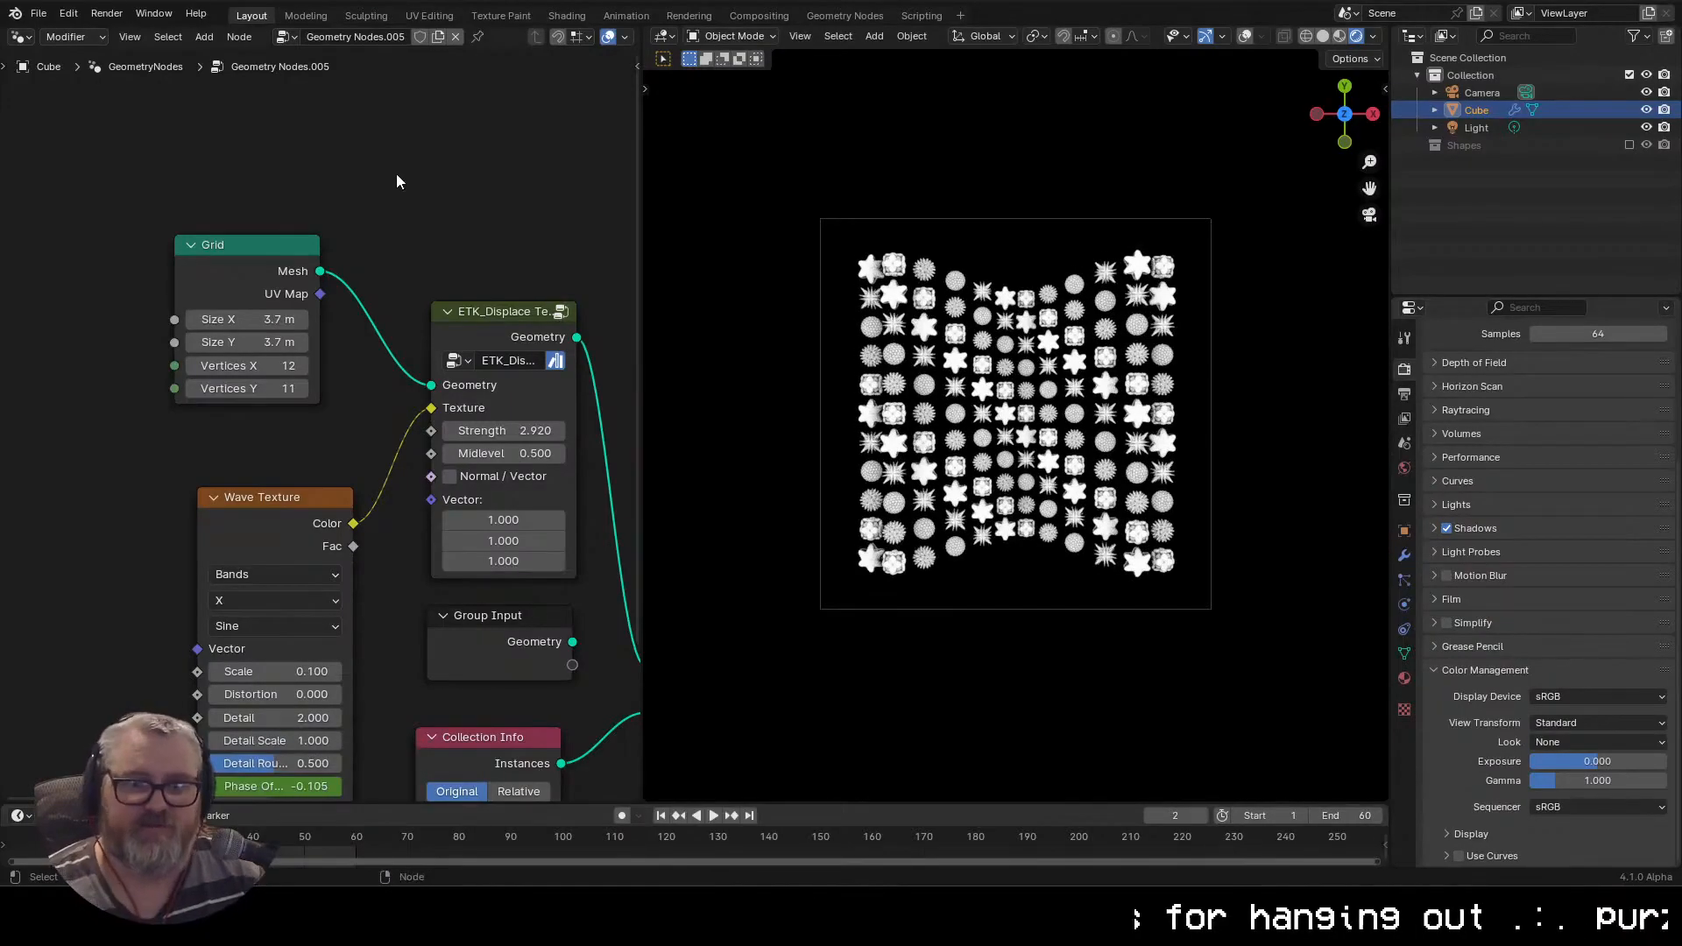
# Make a separate copy of the cube's node tree and set its grid to 1 m by 1 m with 4 by 4 vertices
pyautogui.click(437, 37)
pyautogui.moveTo(492, 230); pyautogui.dragTo(386, 173)
pyautogui.scroll(-2, 394, 201)
pyautogui.moveTo(526, 311); pyautogui.dragTo(417, 229)
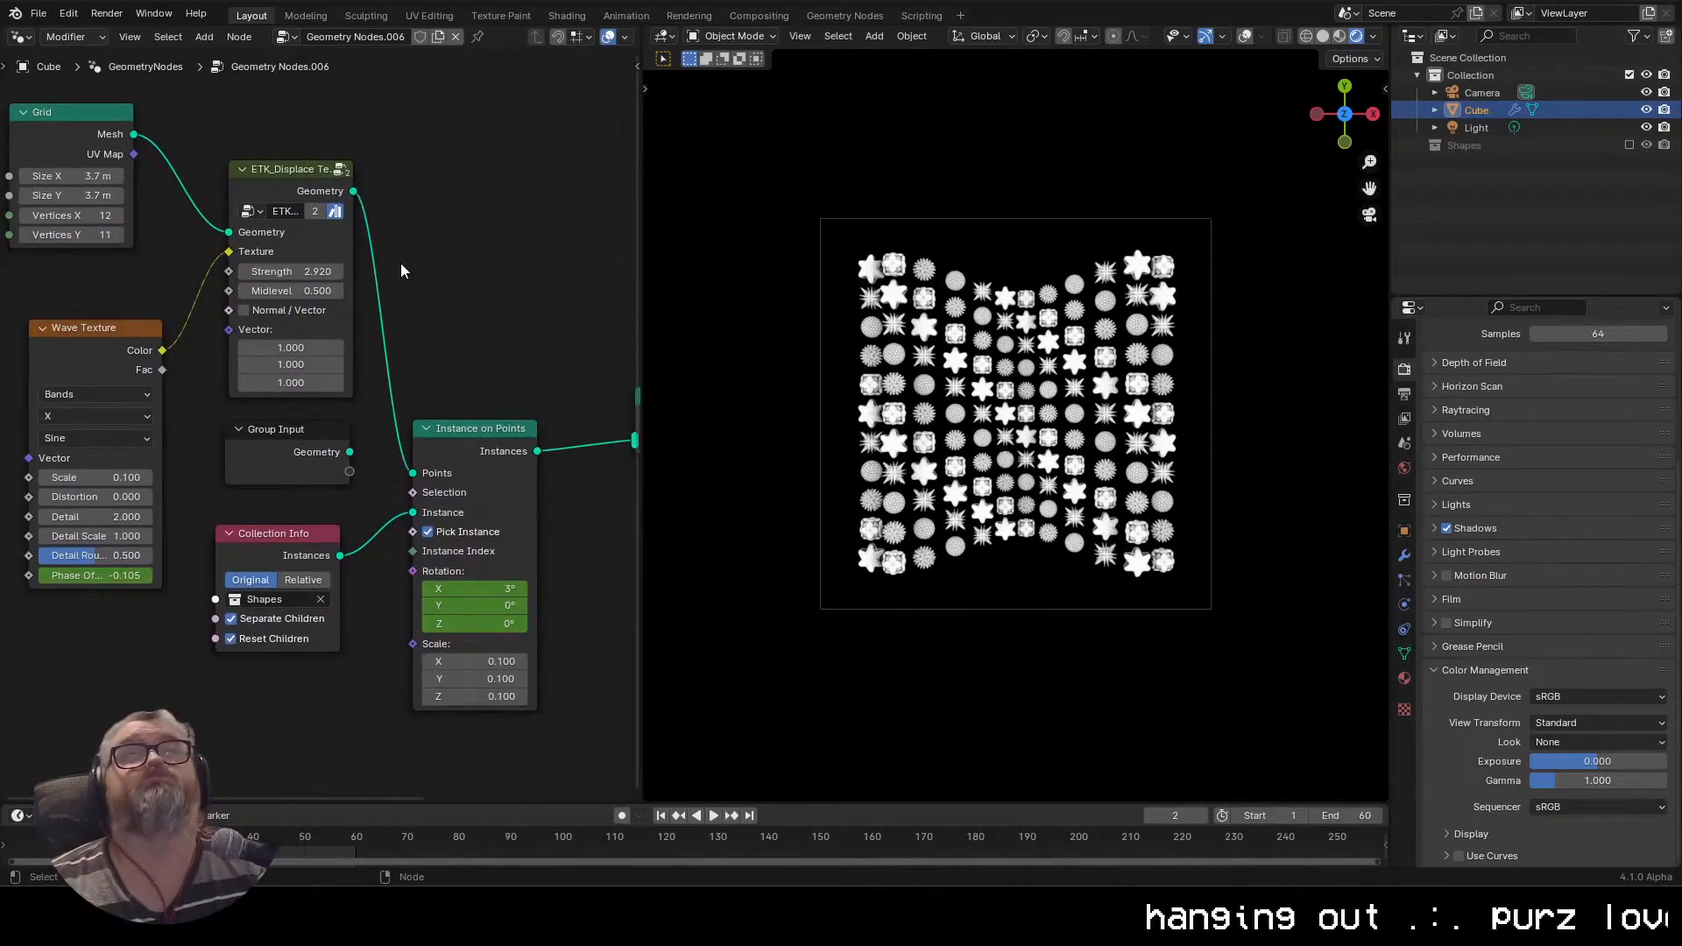
pyautogui.moveTo(442, 501); pyautogui.dragTo(527, 550)
pyautogui.write('1')
pyautogui.press('Return')
pyautogui.moveTo(155, 226); pyautogui.dragTo(140, 282)
pyautogui.click(207, 282)
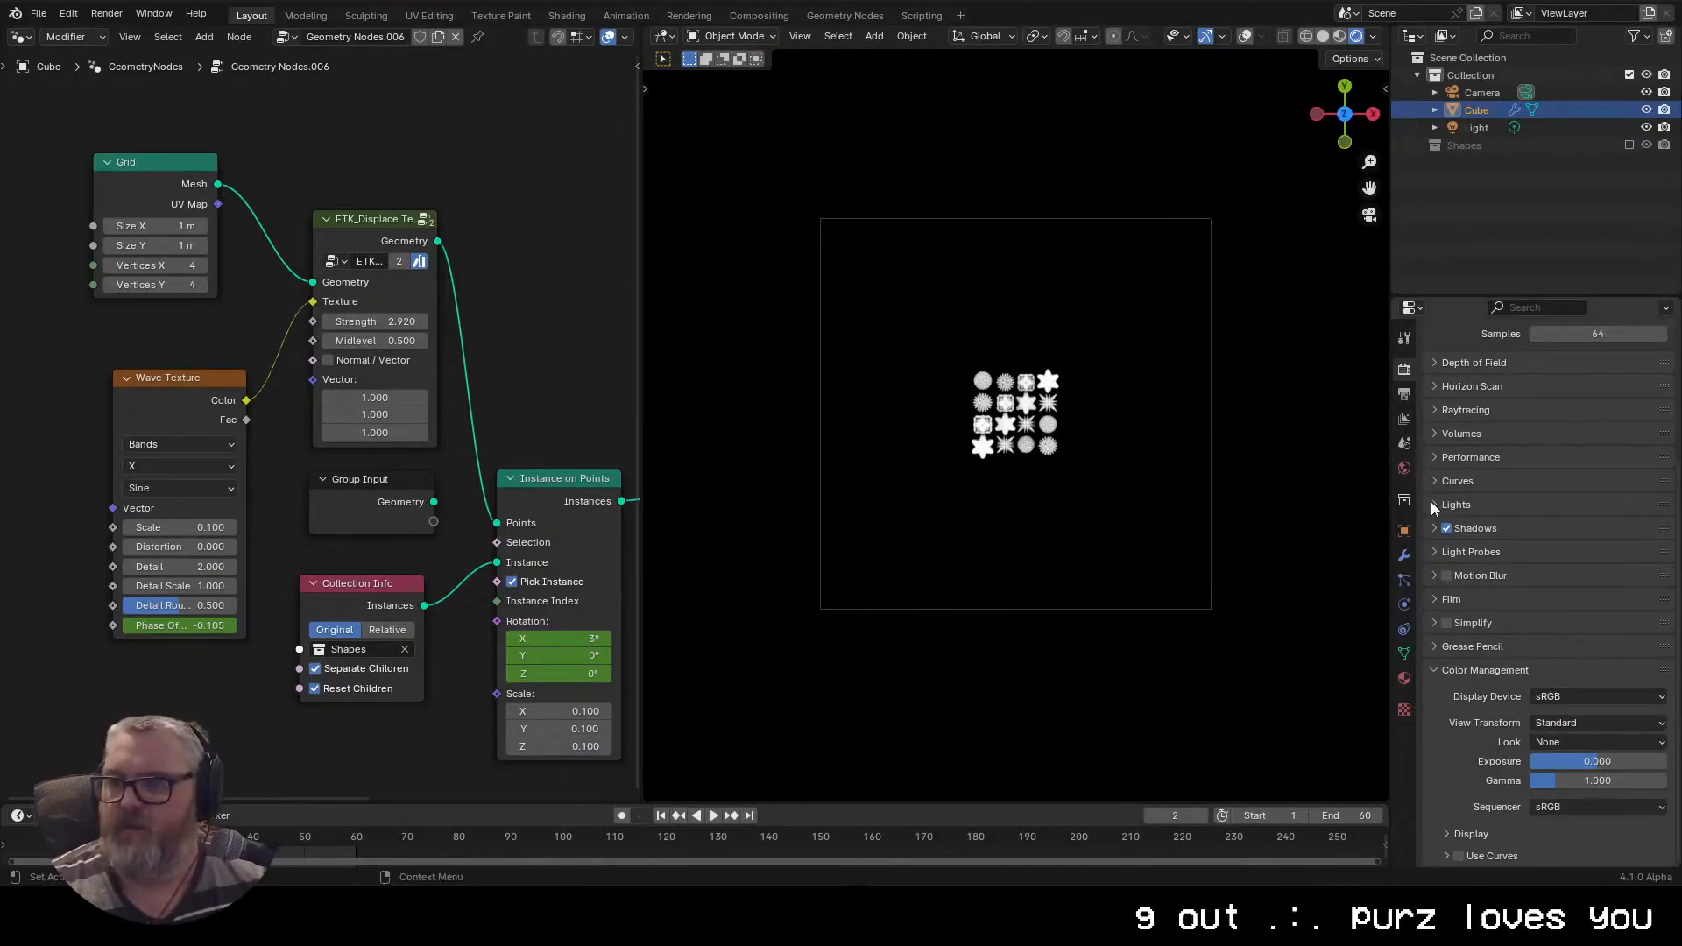
# Try framing the smaller grid by increasing the camera's focal length while the animation plays
pyautogui.click(1404, 531)
pyautogui.click(1483, 92)
pyautogui.click(1405, 604)
pyautogui.press('space')
pyautogui.moveTo(1577, 451)
pyautogui.mouseDown()
pyautogui.moveTo(1607, 451)
pyautogui.moveTo(1588, 450)
pyautogui.mouseUp()
# Set the displacement strength of the cube's grid to 1
pyautogui.click(1477, 110)
pyautogui.click(399, 322)
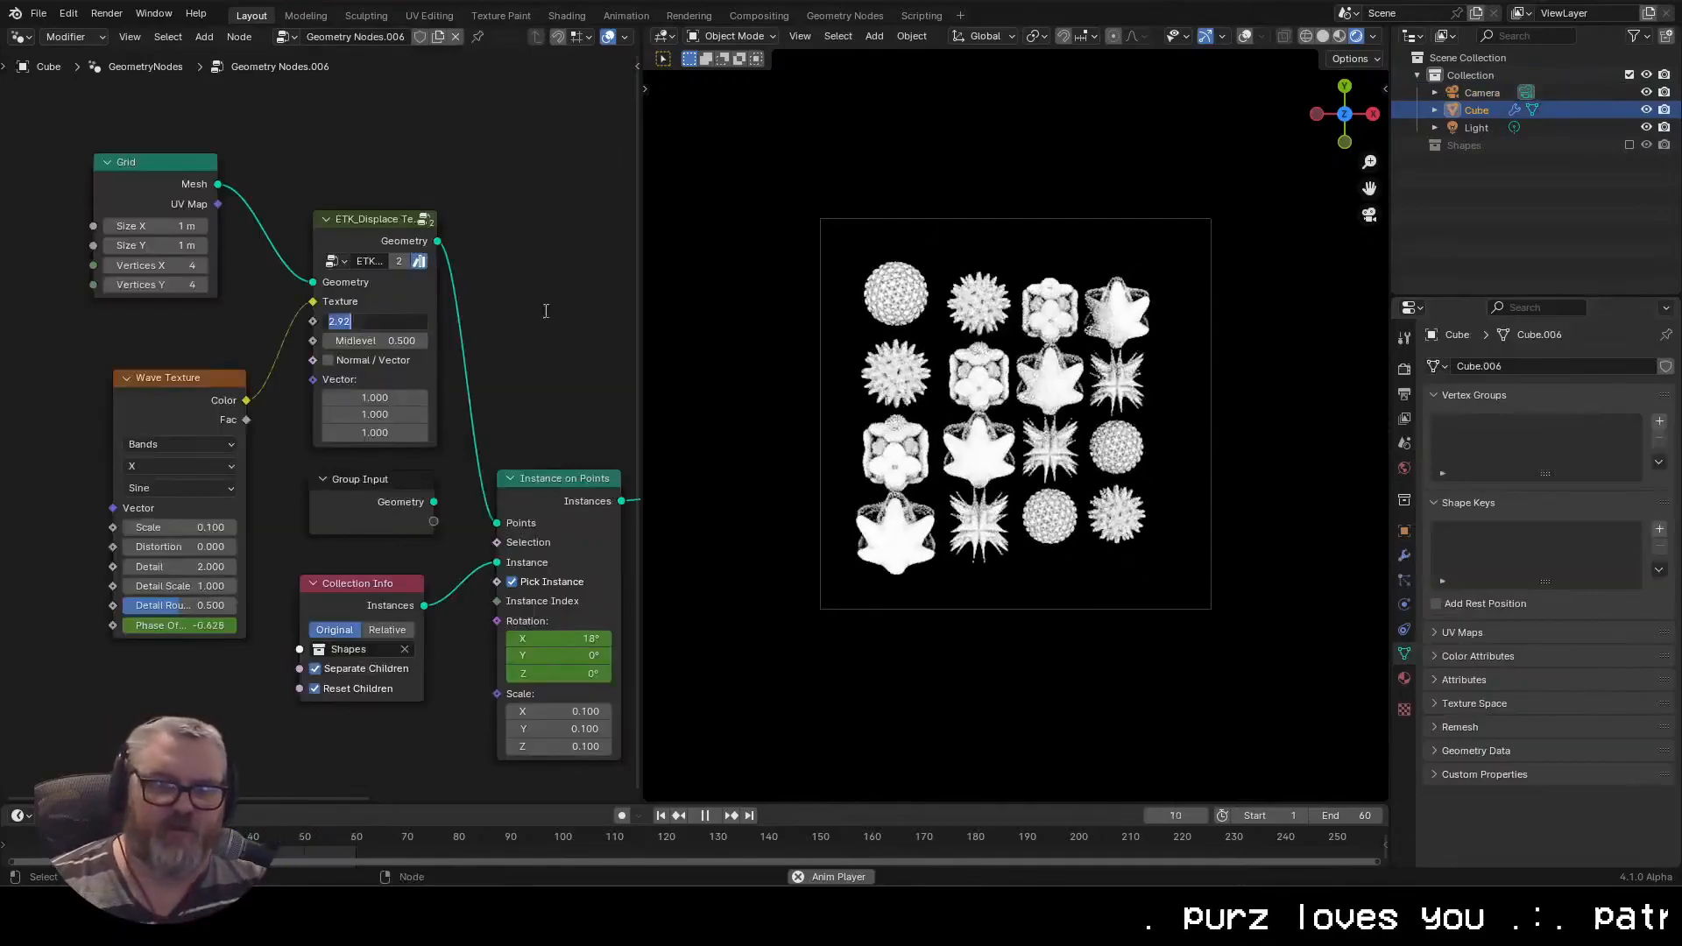
pyautogui.write('1')
pyautogui.press('Return')
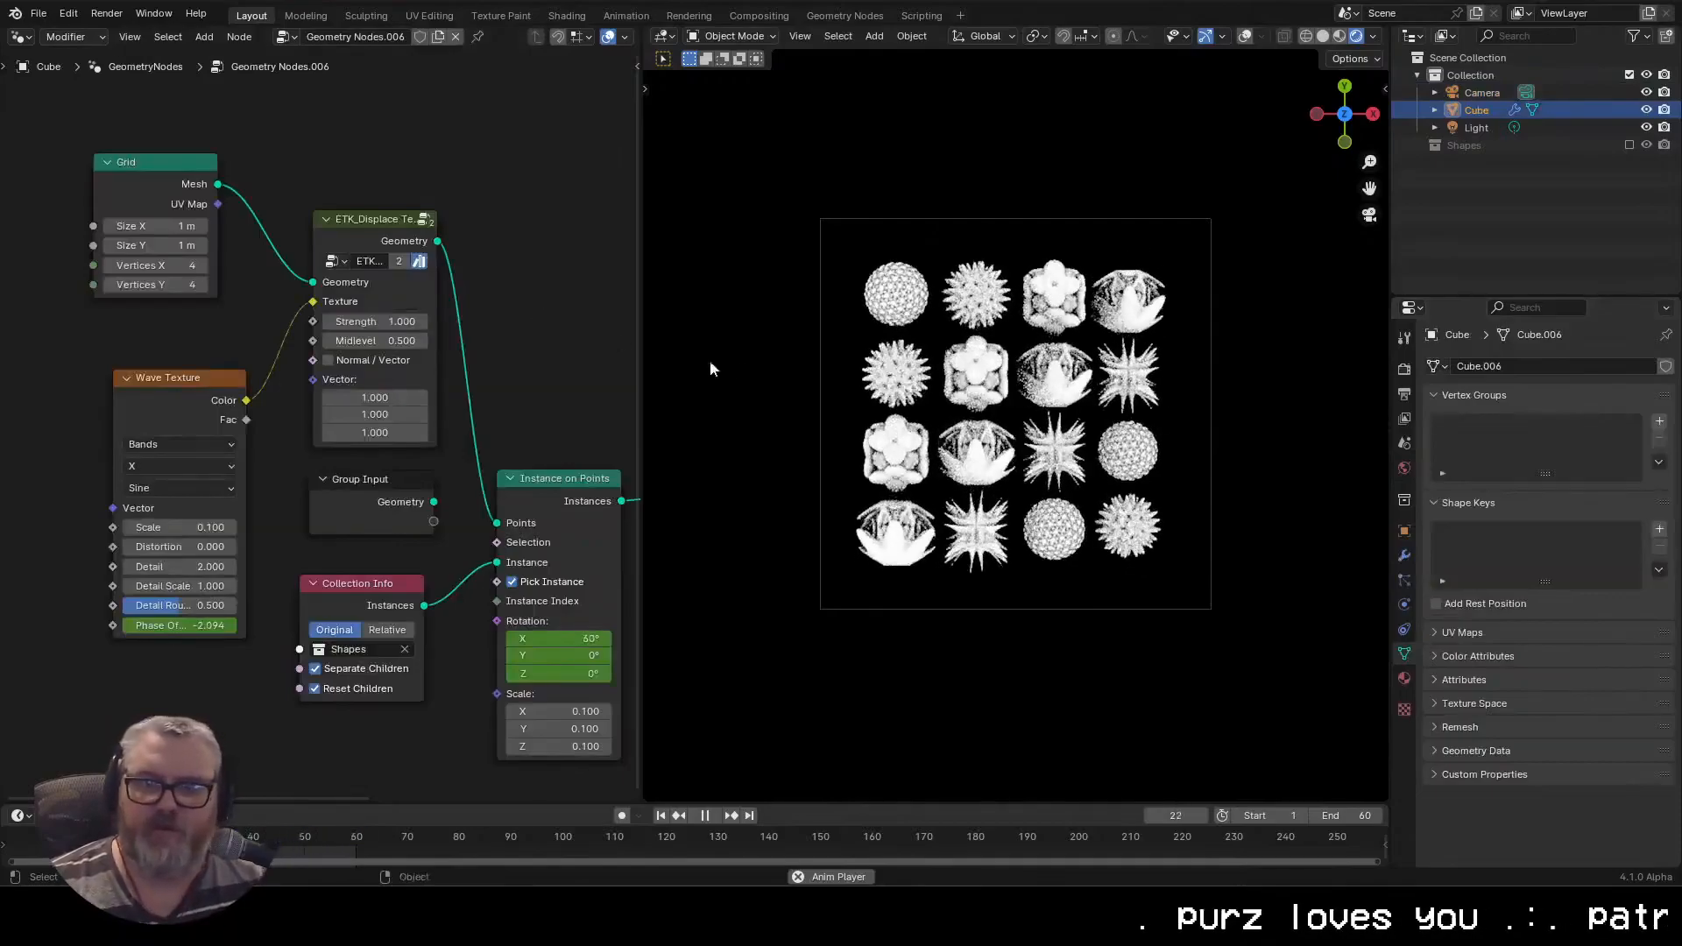
# Set the camera's focal length to 35 mm and lower the camera along Z to frame the small grid
pyautogui.click(1477, 94)
pyautogui.click(1577, 450)
pyautogui.write('35')
pyautogui.press('Return')
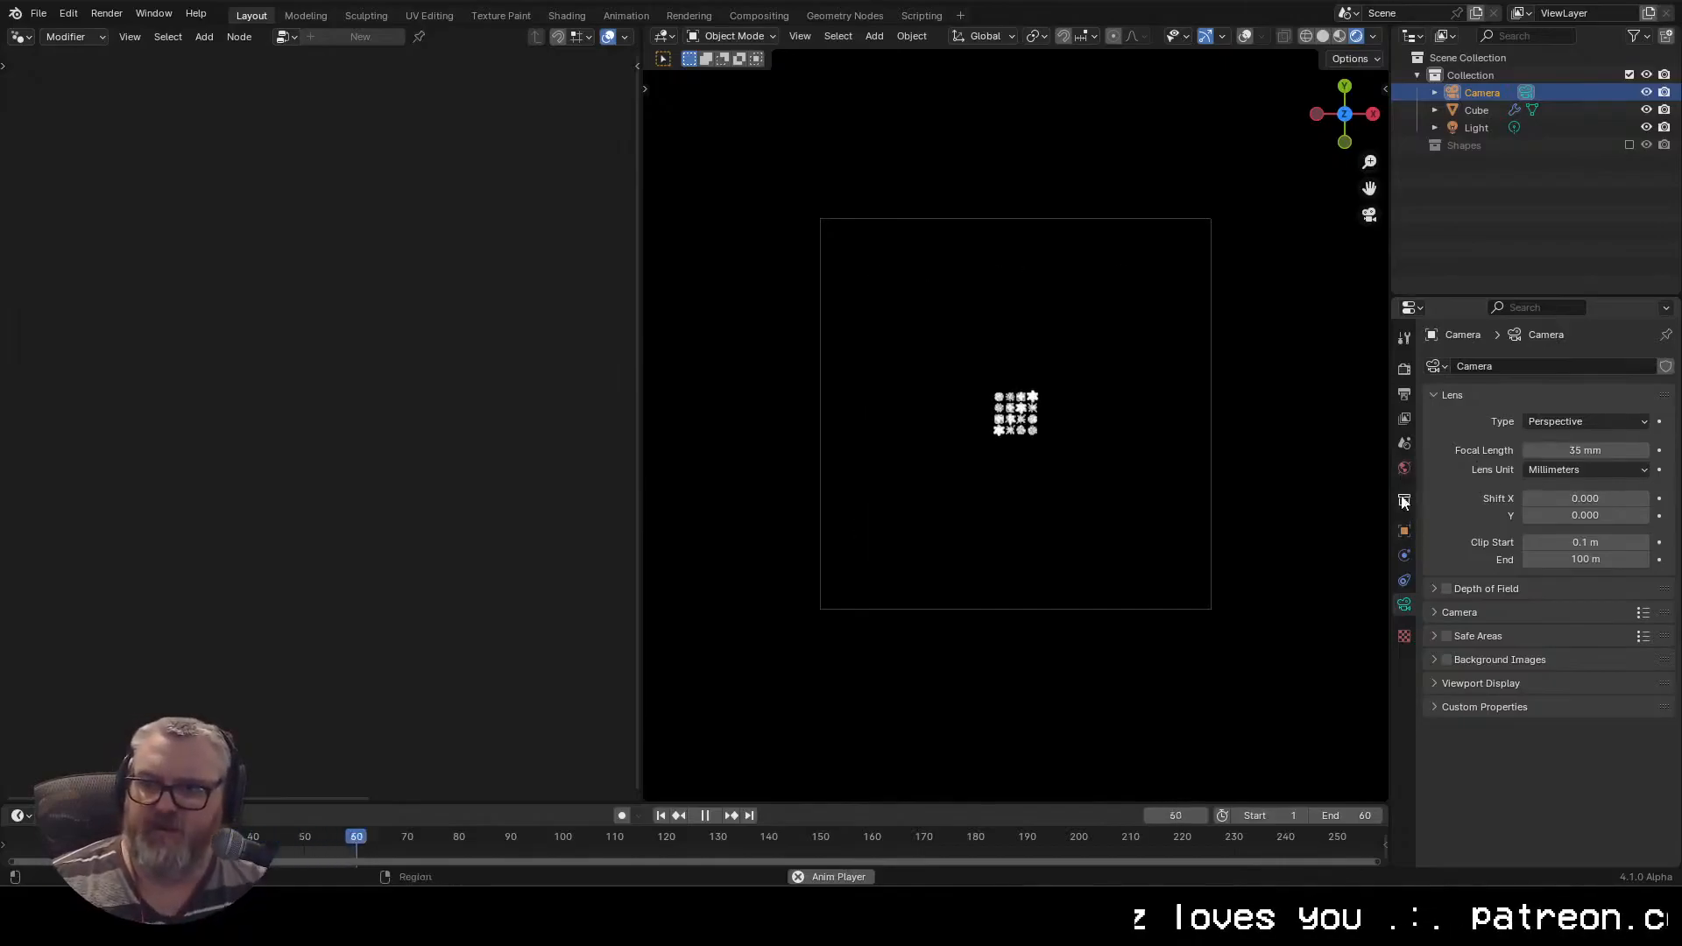
pyautogui.click(1404, 531)
pyautogui.moveTo(1576, 456); pyautogui.dragTo(1535, 456)
# Try a displacement strength of 0.25 on the cube's grid and settle on 0.5
pyautogui.click(1128, 451)
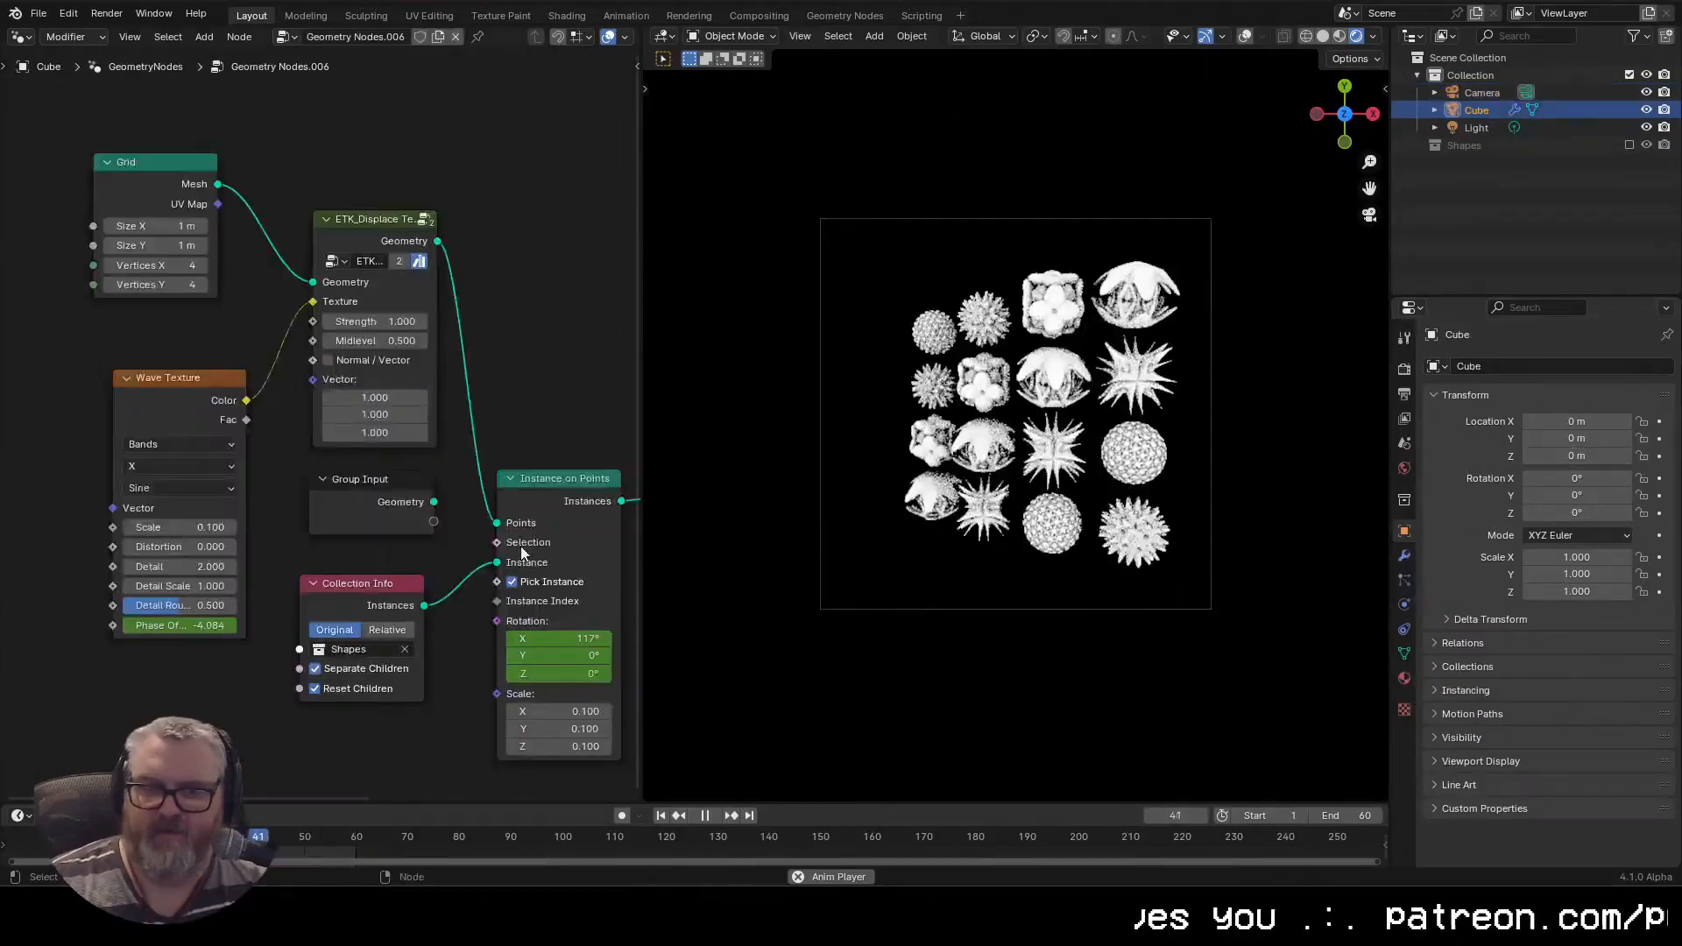
pyautogui.click(394, 322)
pyautogui.write('.25')
pyautogui.press('Return')
pyautogui.click(385, 322)
pyautogui.write('.5')
pyautogui.press('Return')
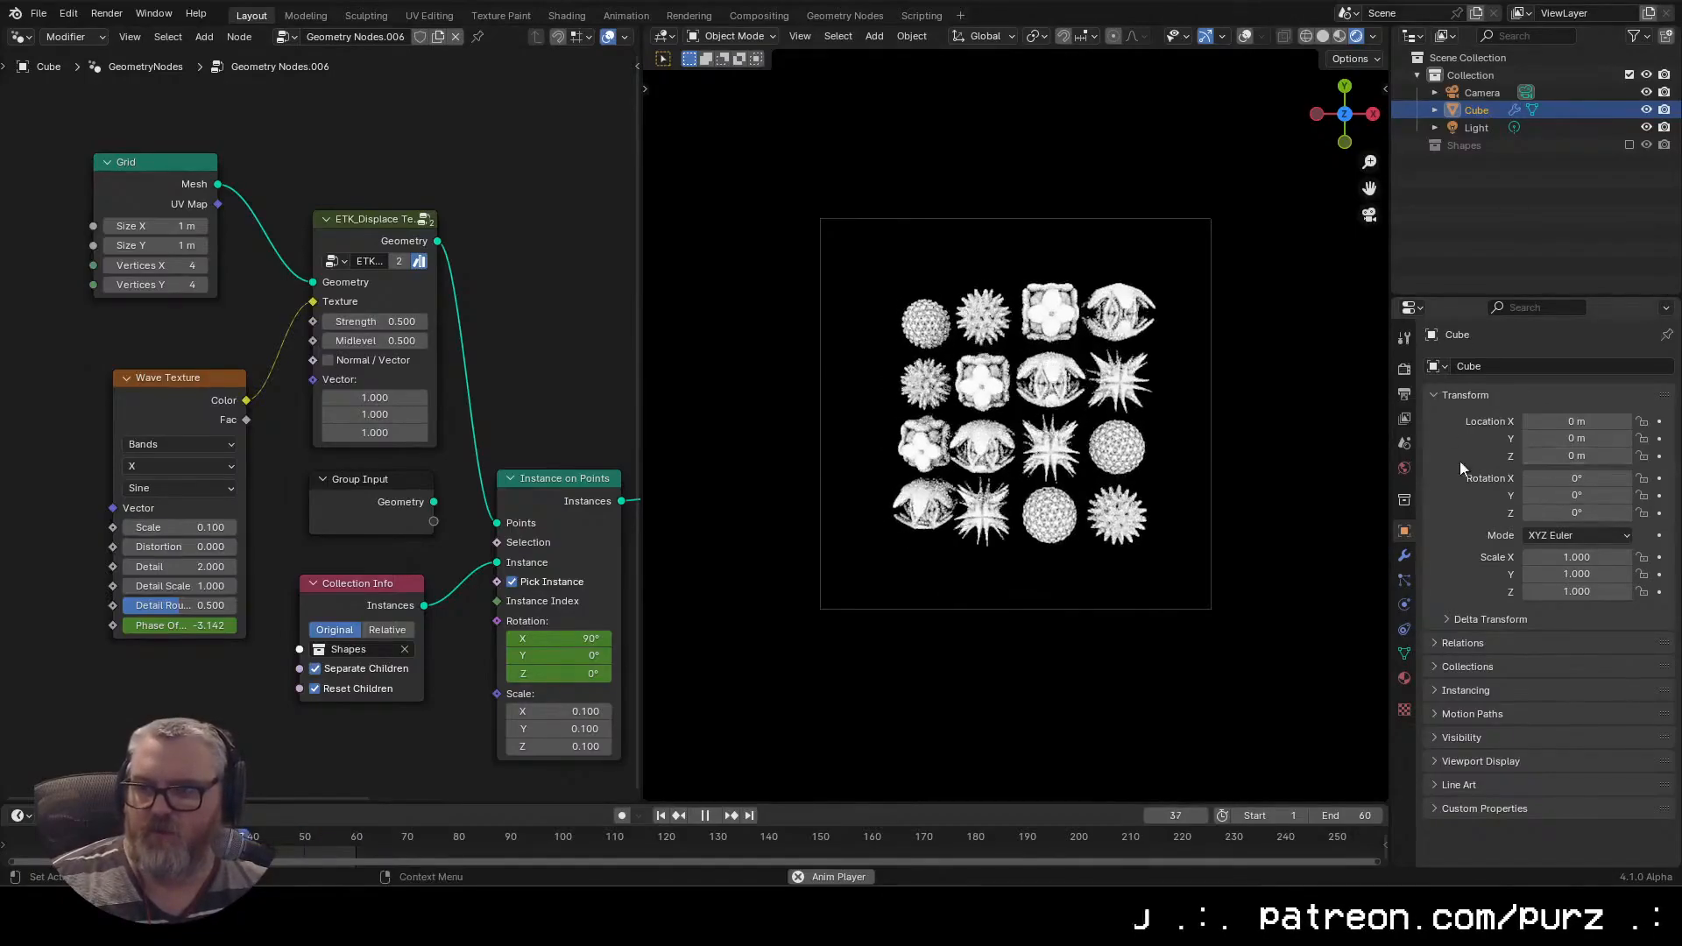
# Lower the camera closer to the grid so the shapes fill more of the frame, and stop playback
pyautogui.click(1481, 92)
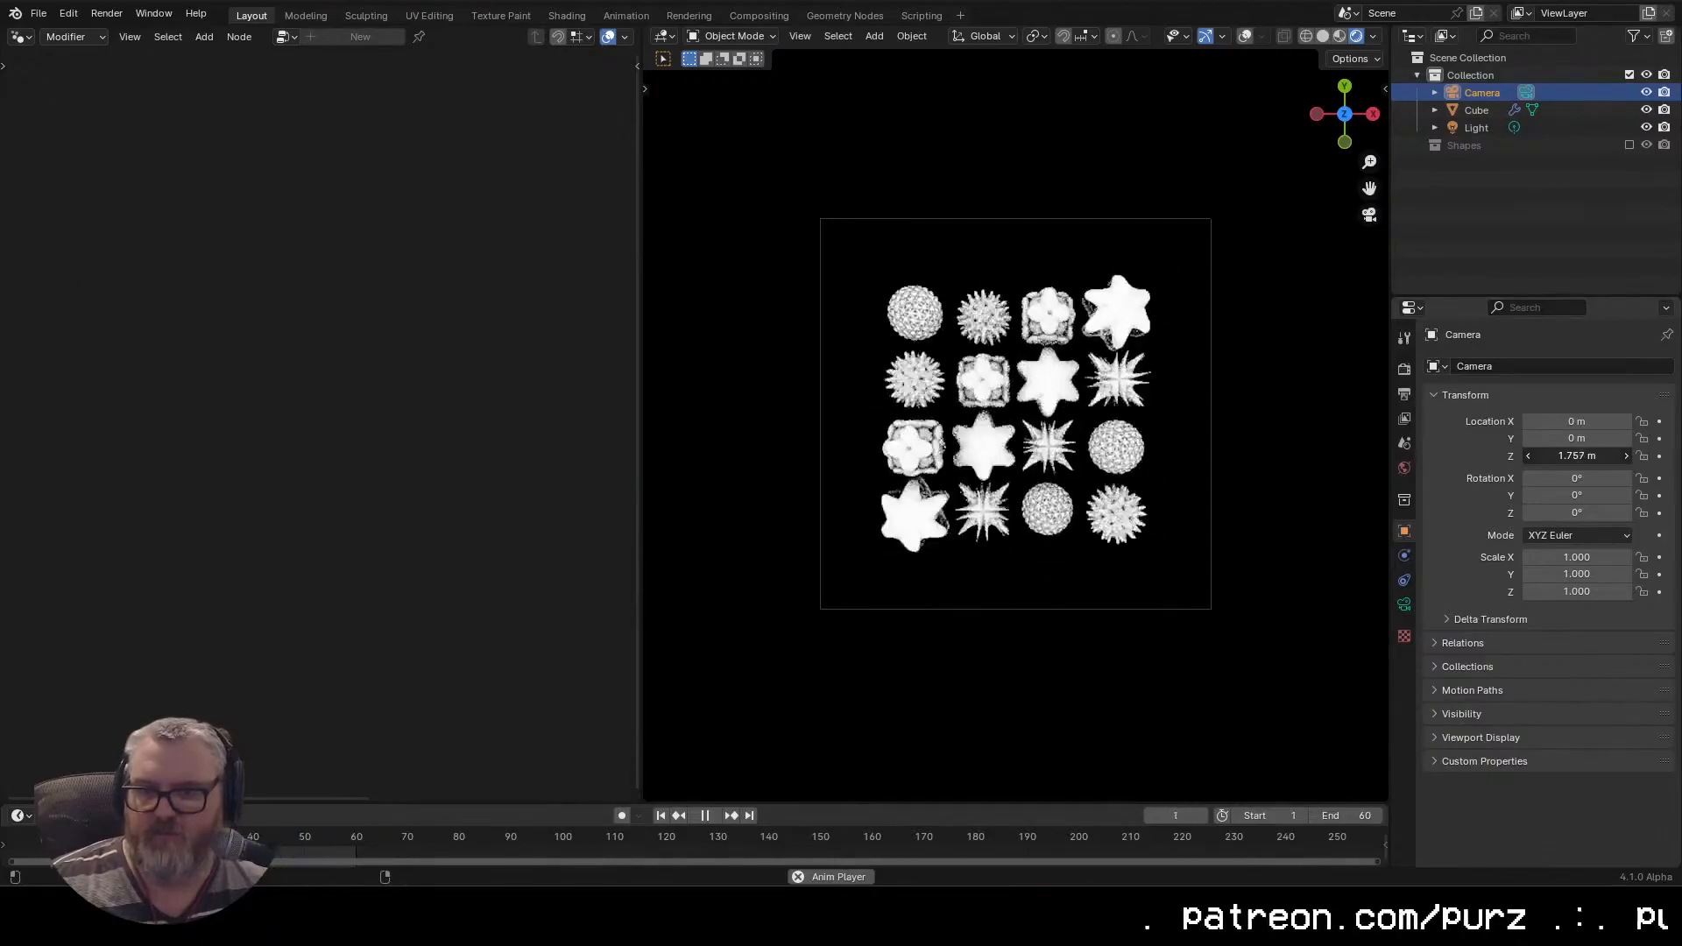
pyautogui.click(1040, 475)
pyautogui.press('space')
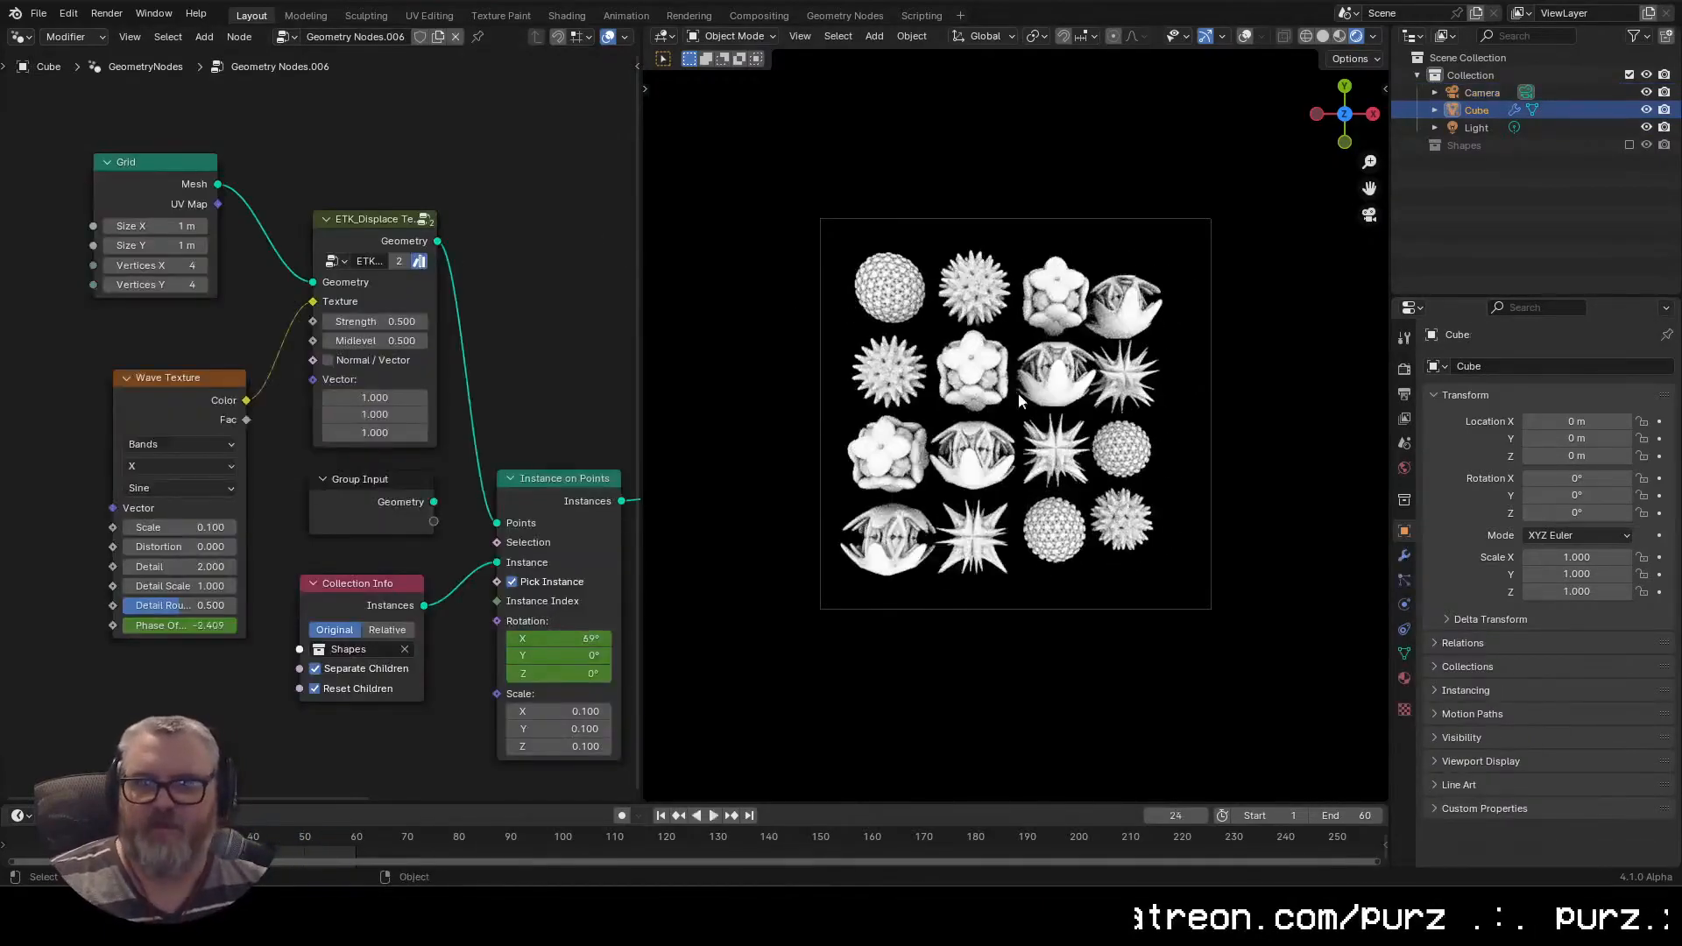
# Set the render output path to C:\tmp\depth_icons2\, render the animation and close the render window
pyautogui.click(1405, 393)
pyautogui.click(1507, 717)
pyautogui.press('End')
pyautogui.click(106, 13)
pyautogui.click(124, 49)
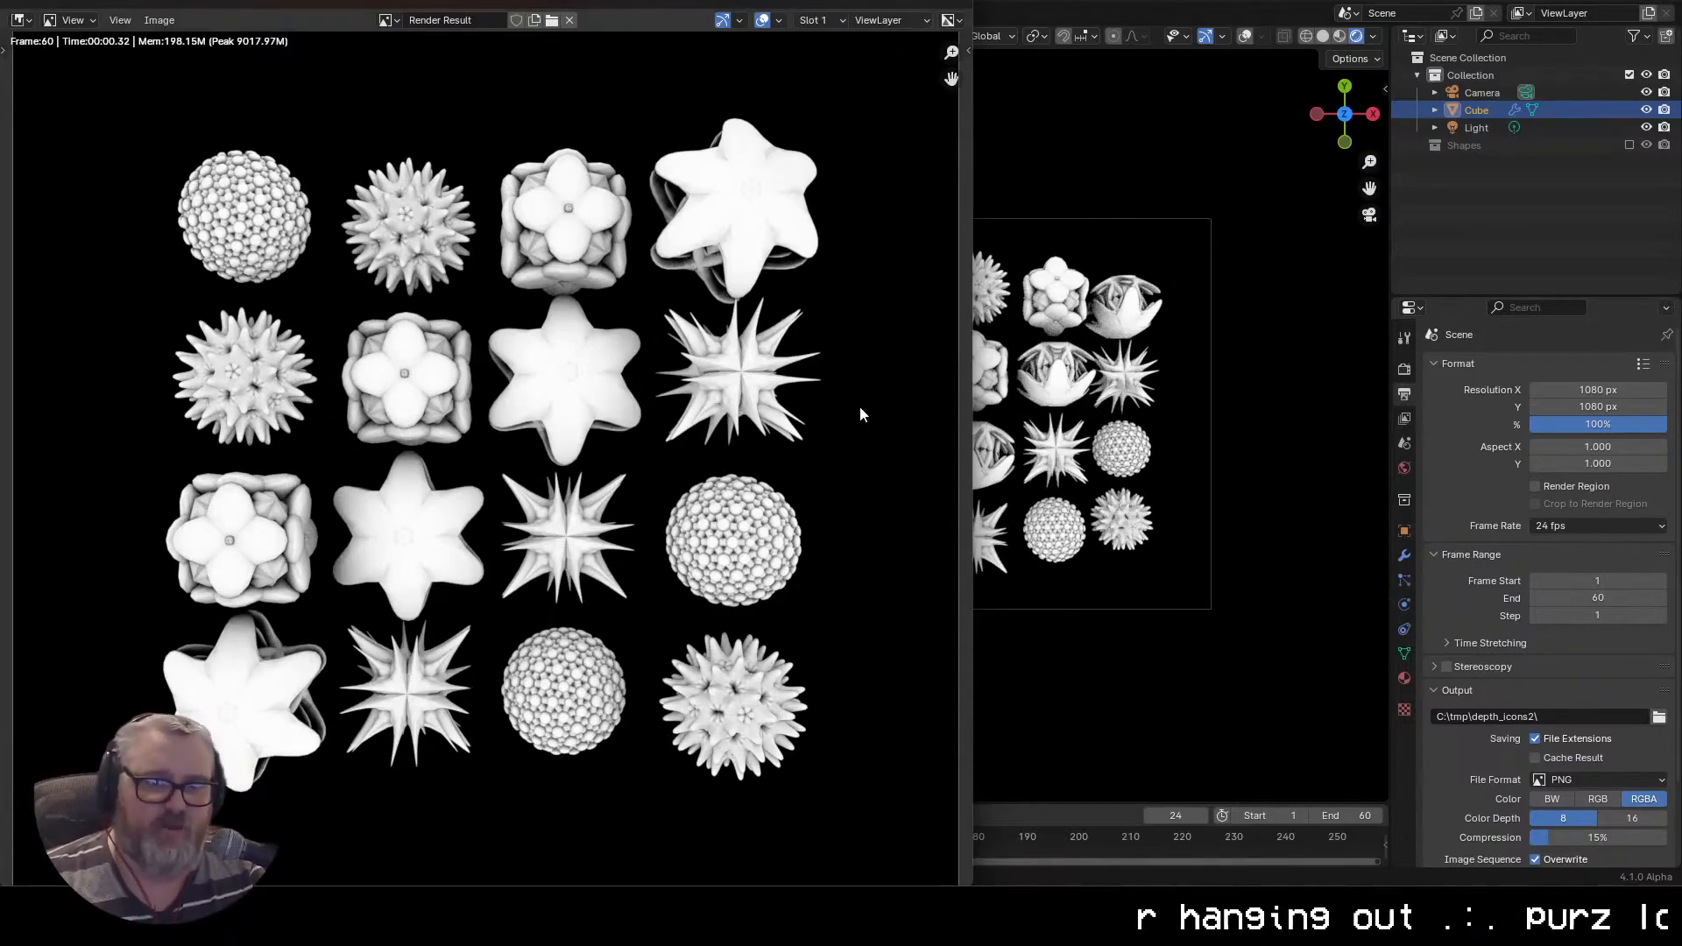
pyautogui.press('Escape')
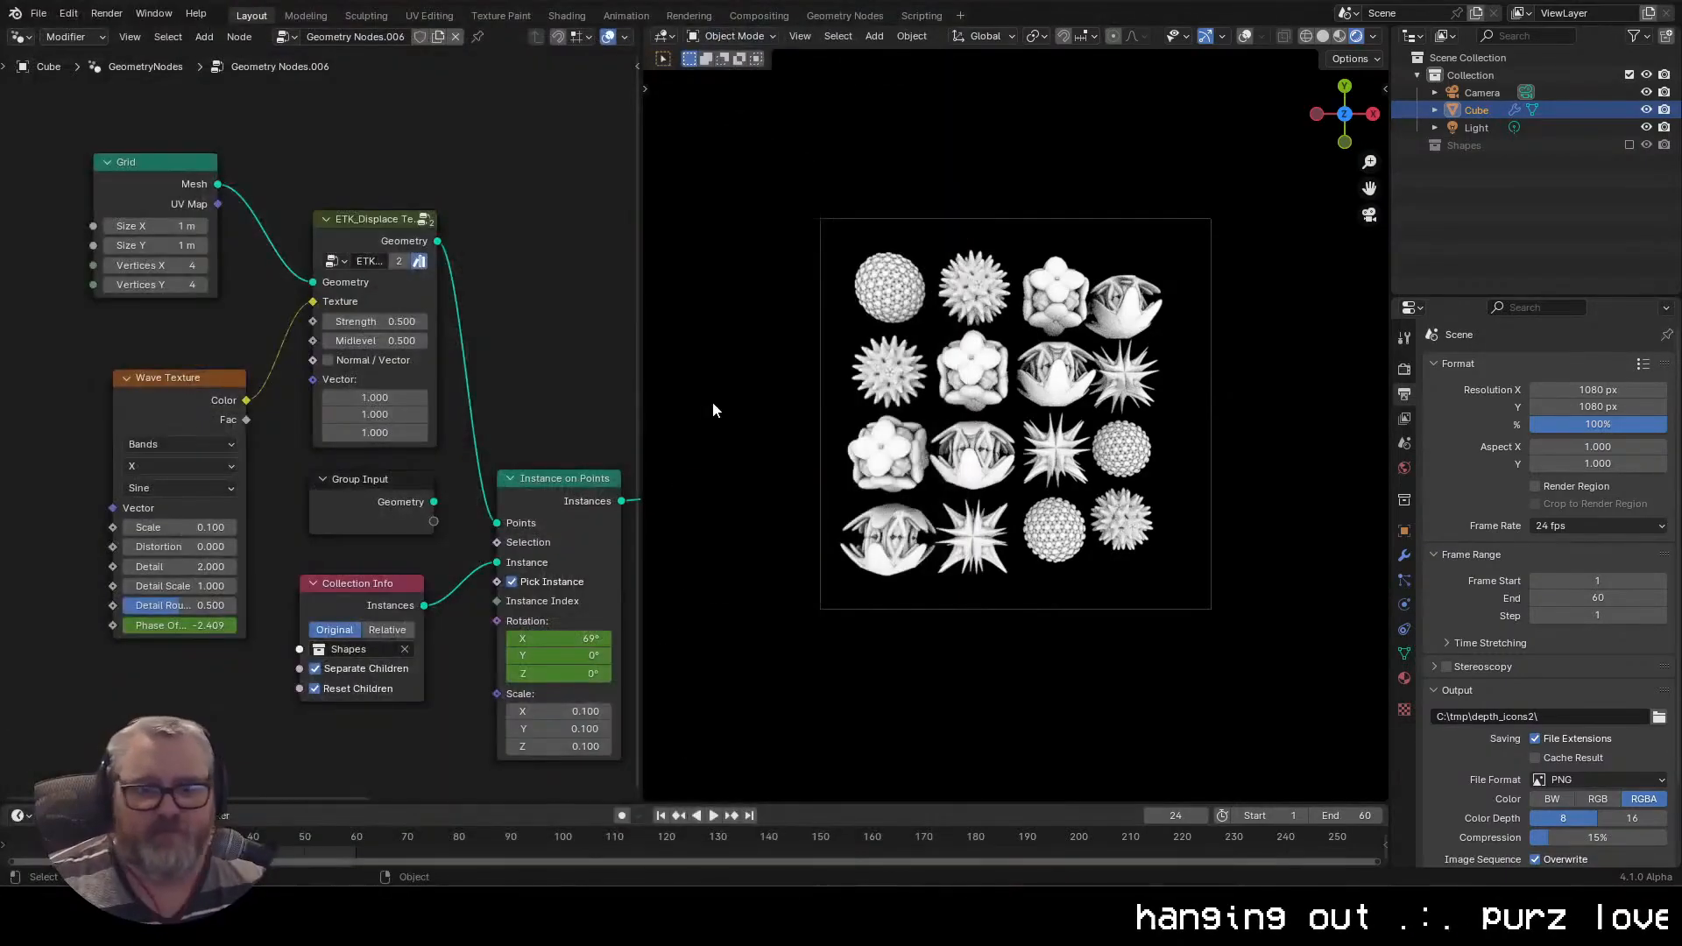
# Save the file as "weird helix thing 2" and briefly preview the animation
pyautogui.hotkey('ctrl', 's')
pyautogui.click(844, 666)
pyautogui.write('weird helix thing 2')
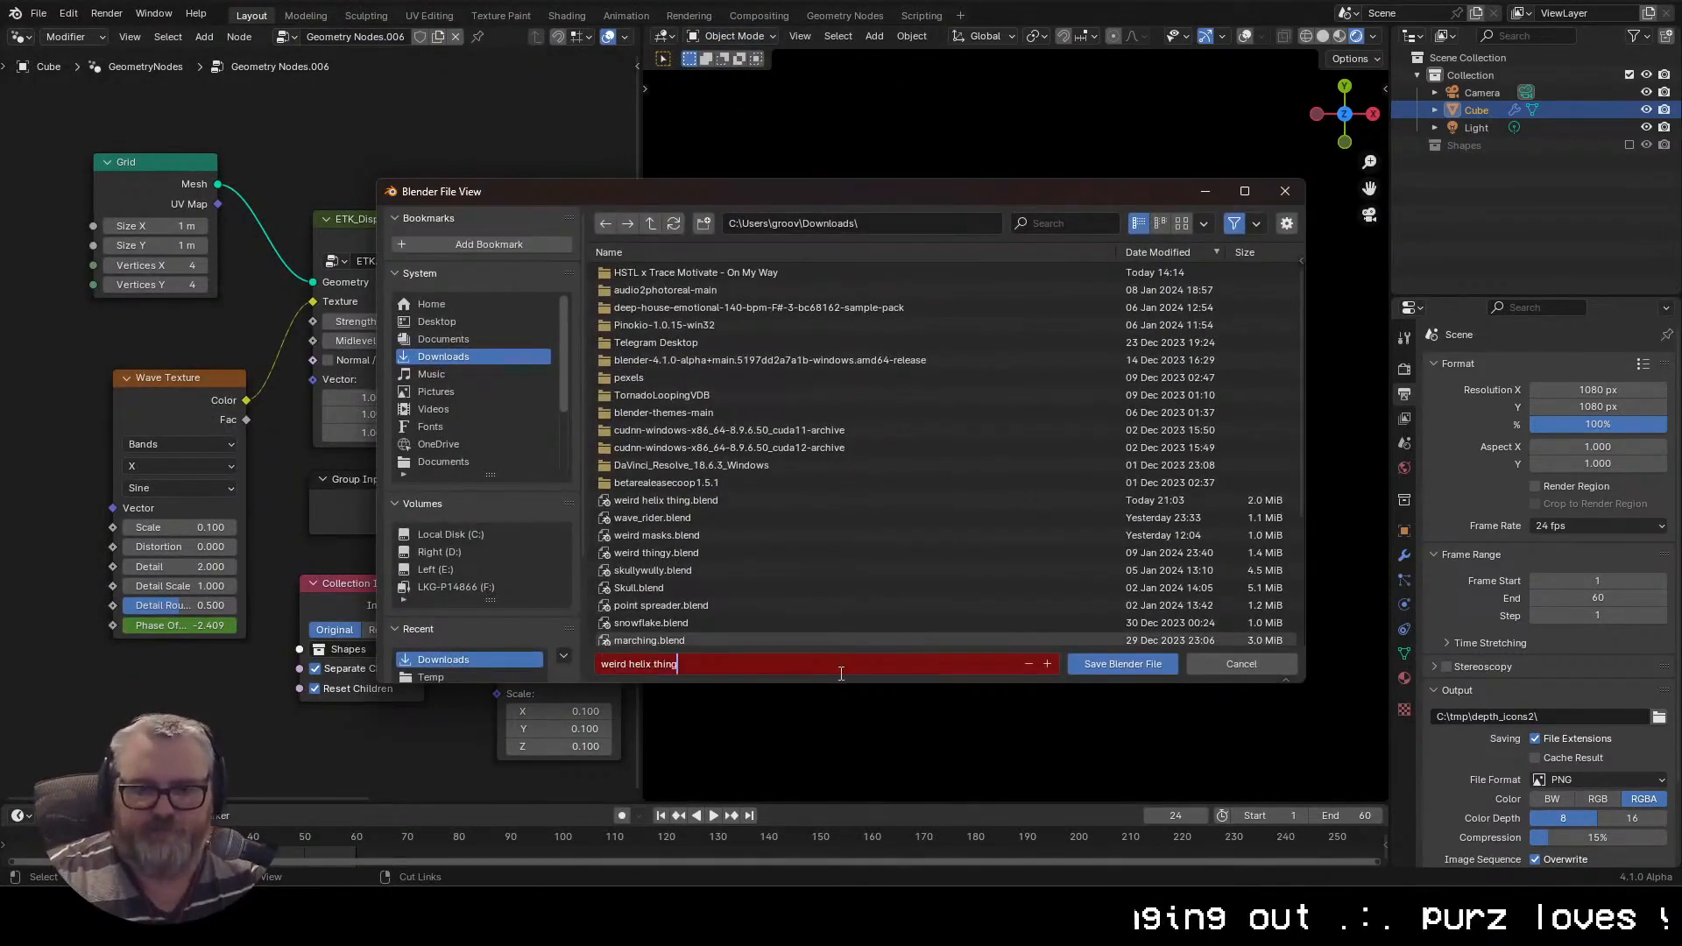
pyautogui.press('Return')
pyautogui.press('space')
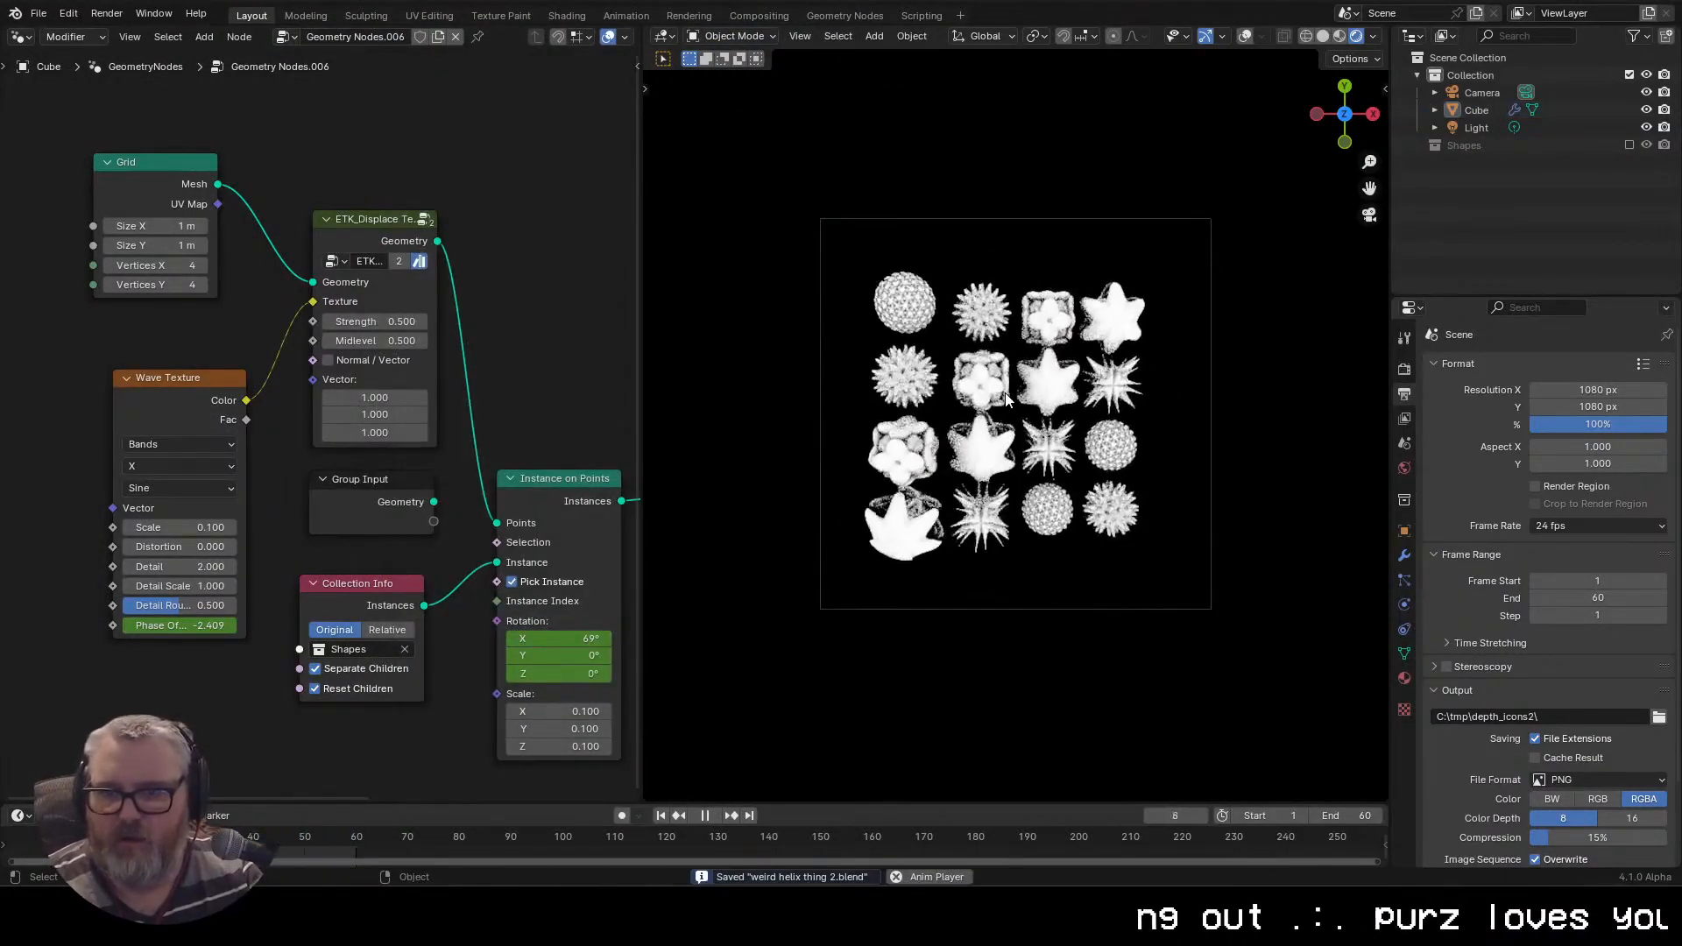
pyautogui.press('space')
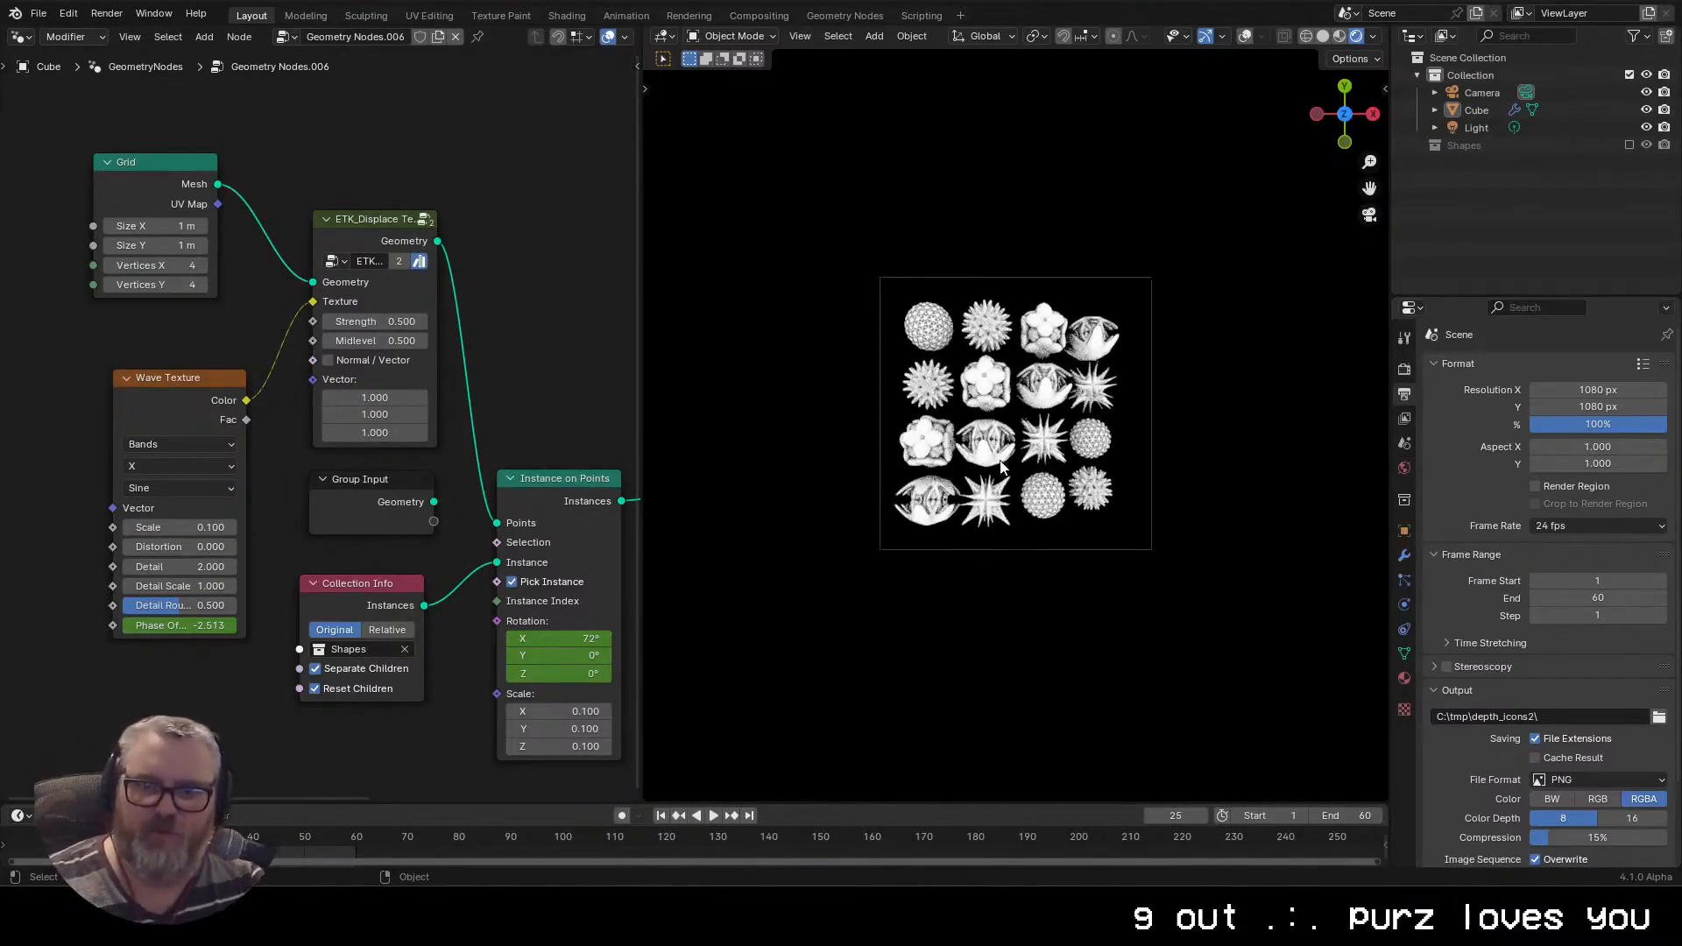
# Append the Flower, Lumpy Cube, Squishy Ball, Tower and Triangle Thingy objects from weird helix thing.blend
pyautogui.click(38, 13)
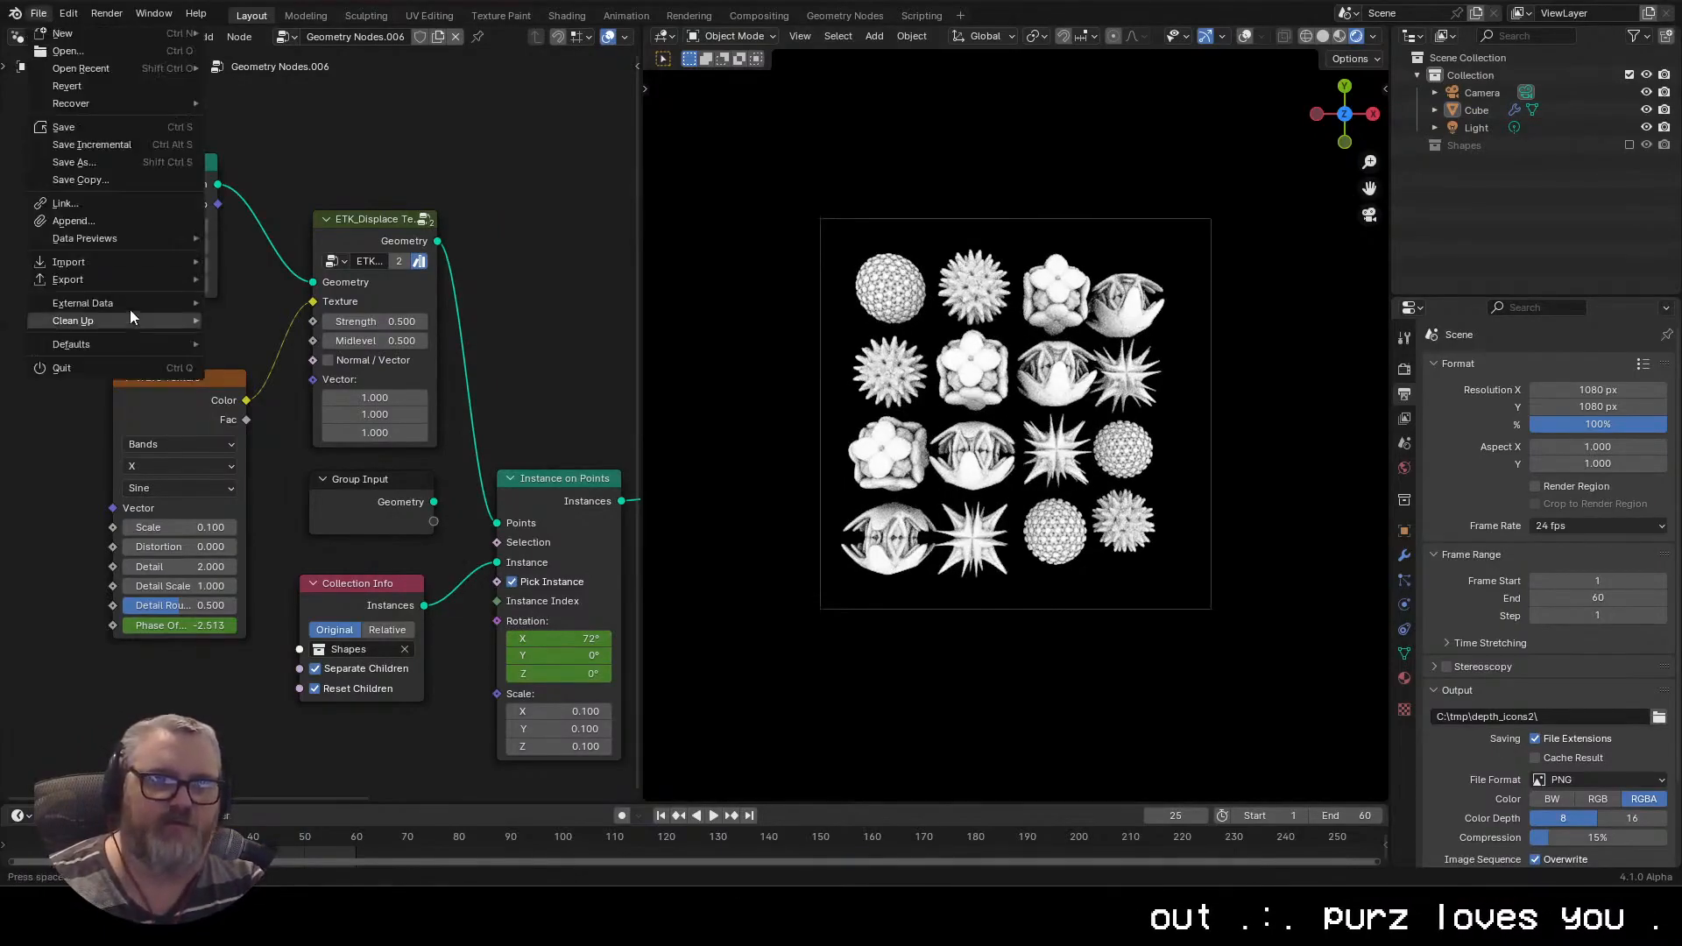
pyautogui.click(108, 219)
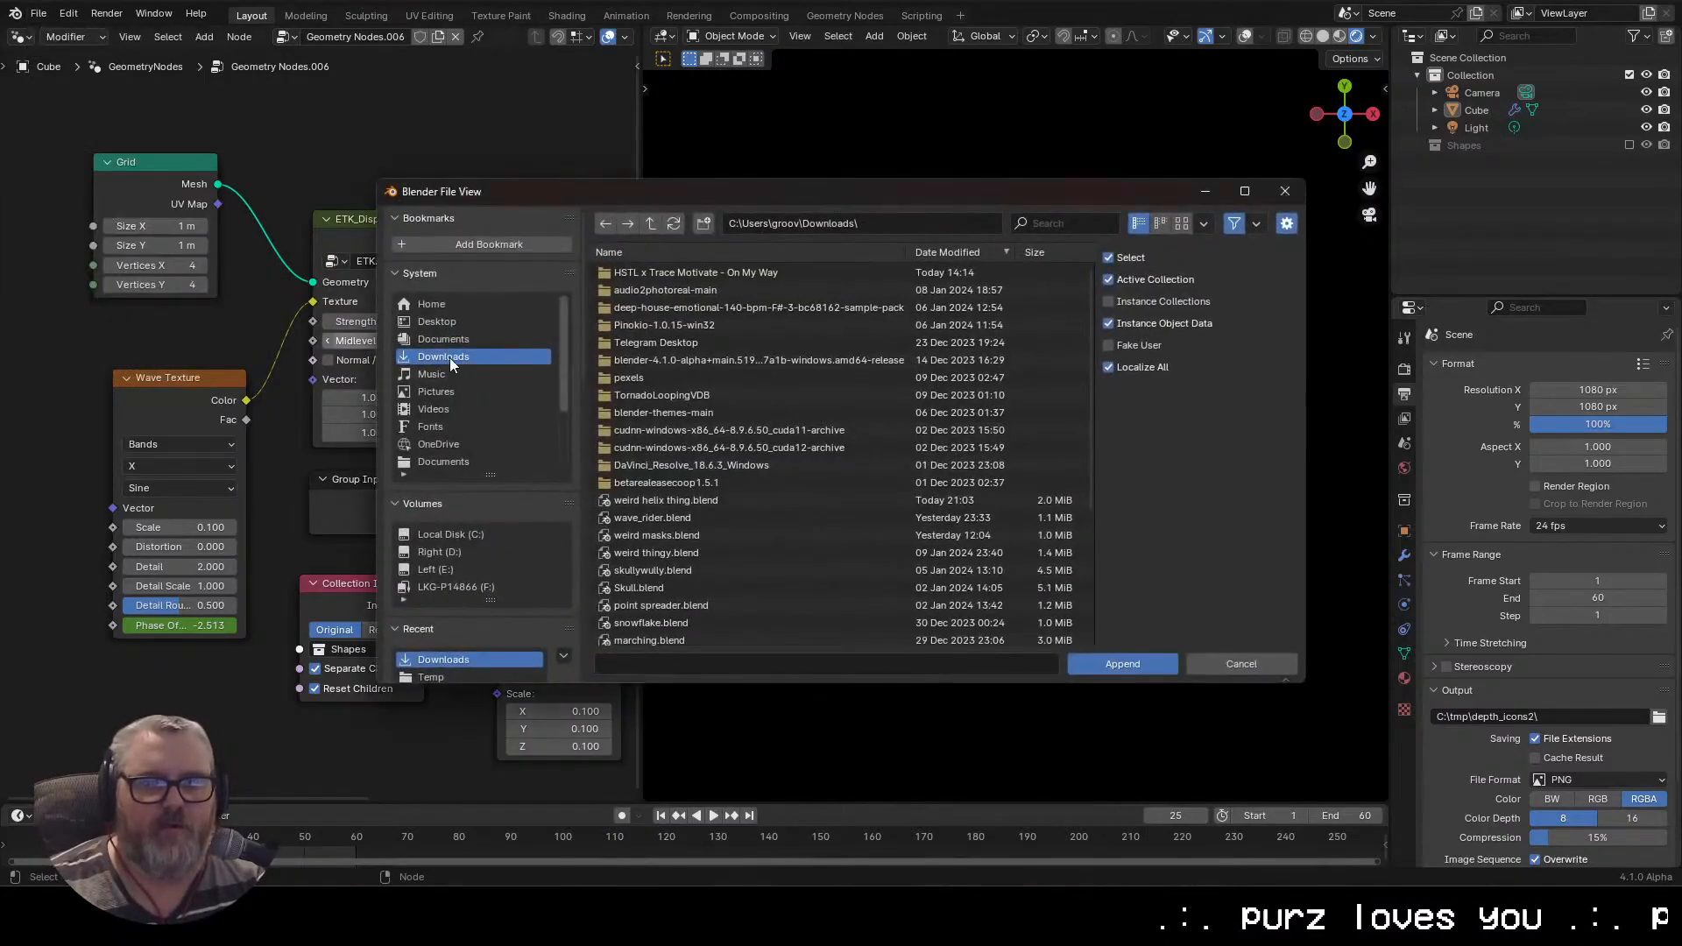
pyautogui.doubleClick(684, 501)
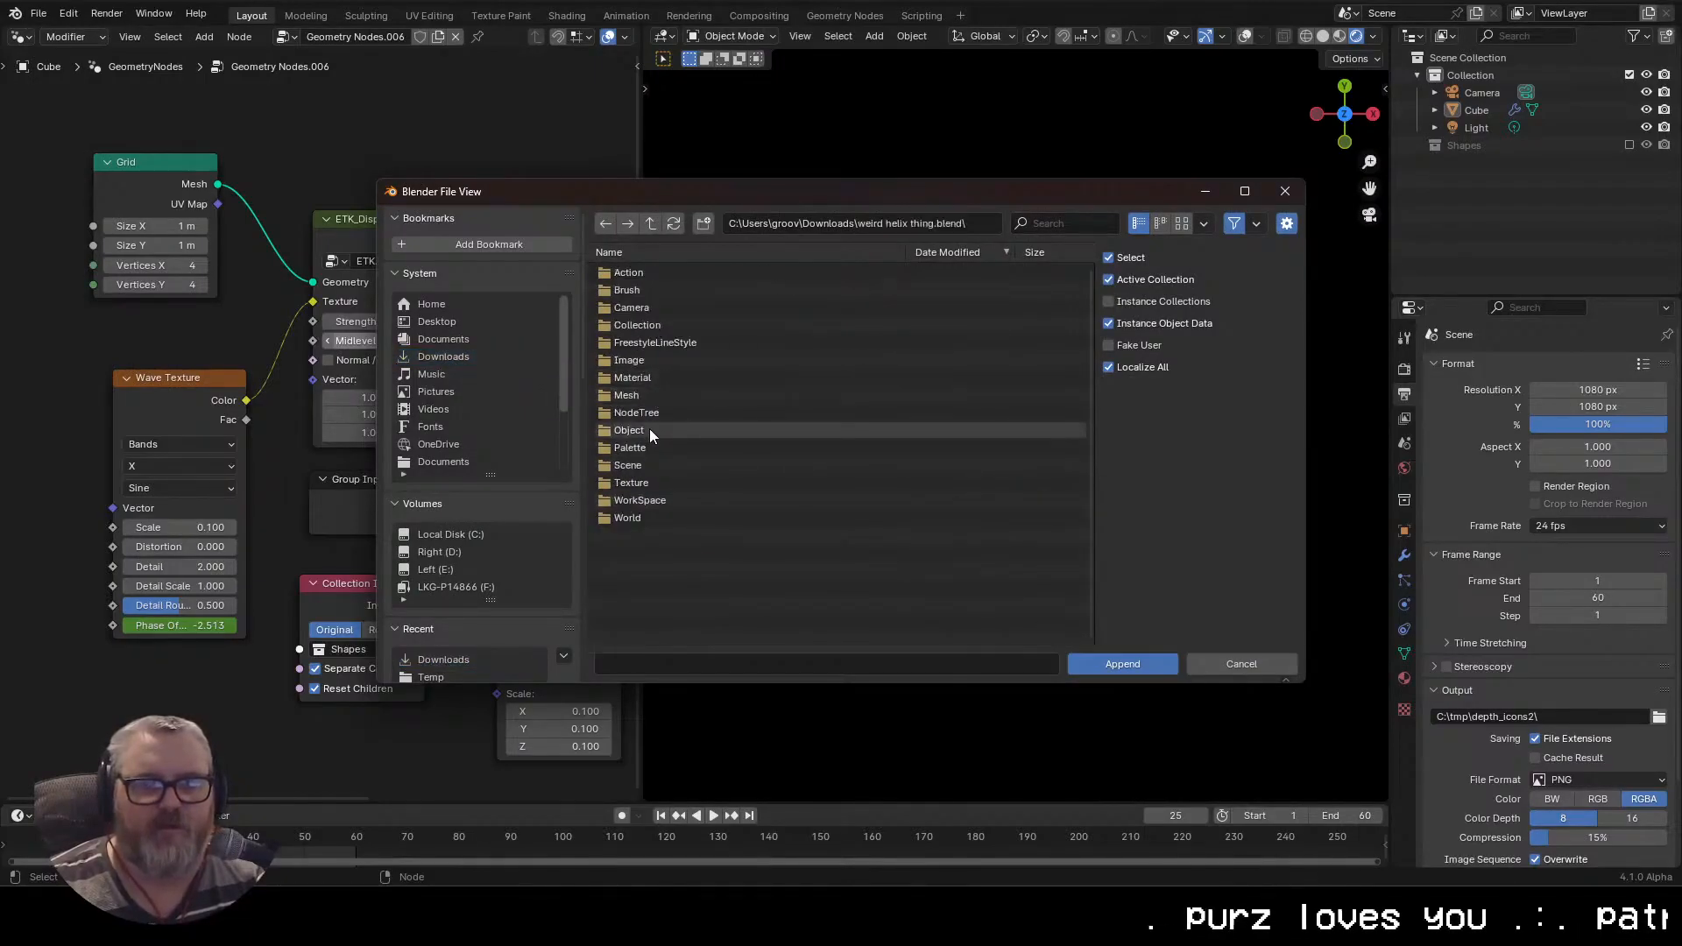
pyautogui.doubleClick(649, 429)
pyautogui.moveTo(701, 401); pyautogui.dragTo(618, 324)
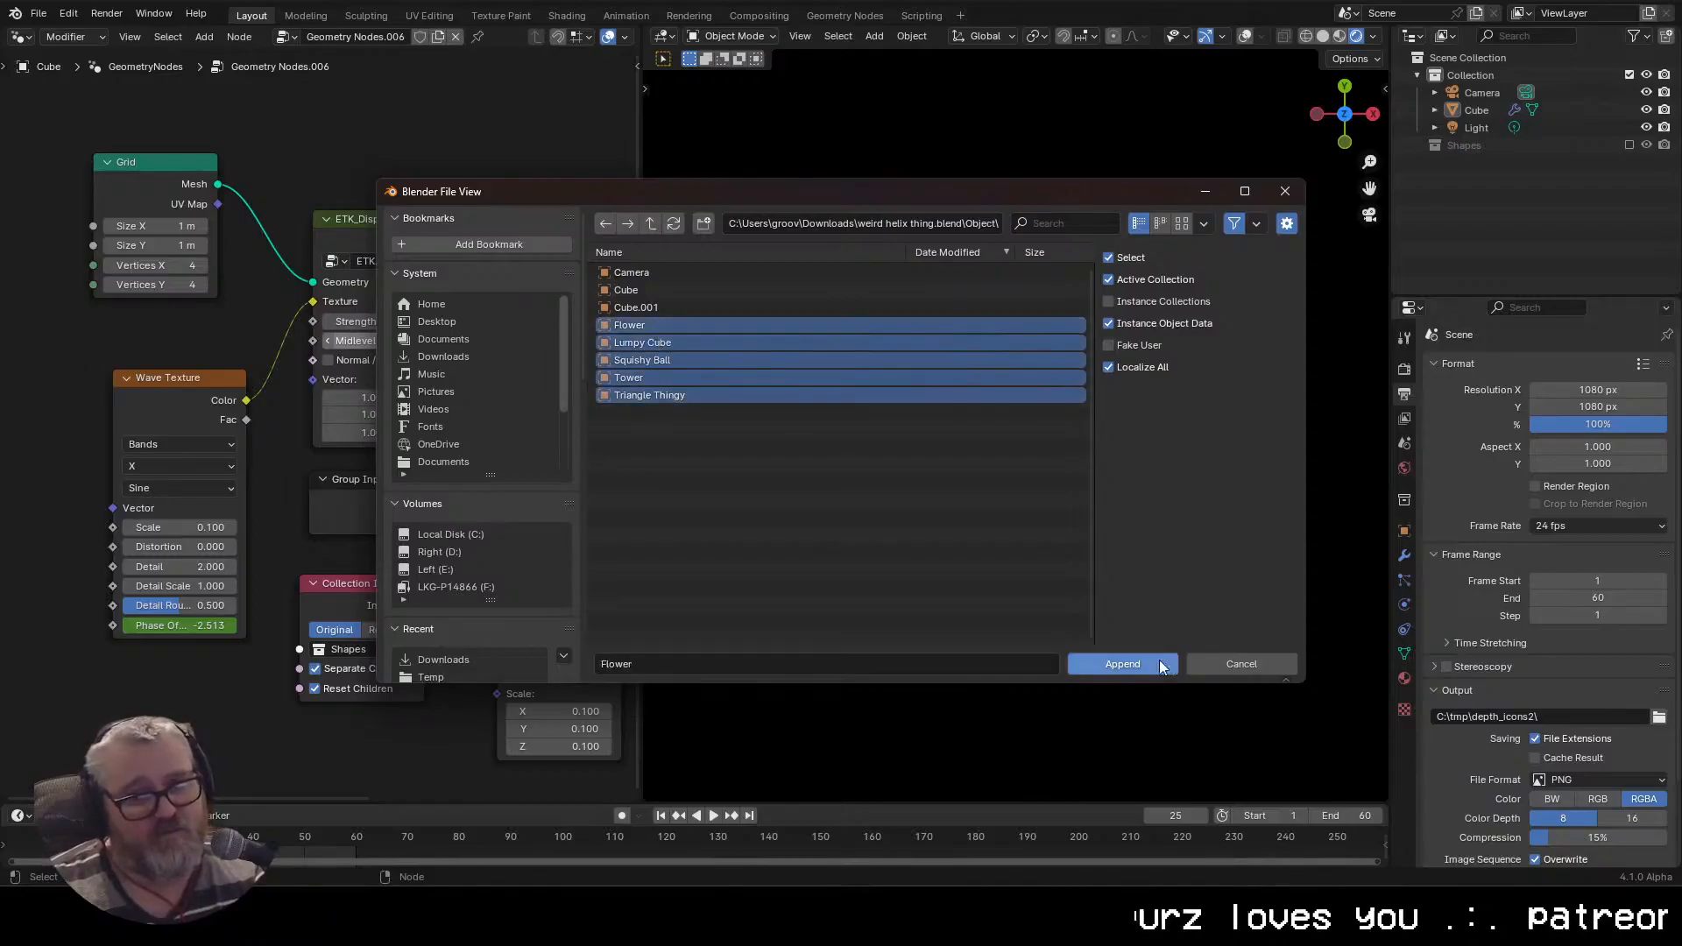
pyautogui.click(1170, 665)
# Move the five appended objects into the Shapes collection and preview the animated grid up close
pyautogui.click(1480, 216)
pyautogui.keyDown('ctrl'); pyautogui.click(1486, 198); pyautogui.keyUp('ctrl')
pyautogui.keyDown('ctrl'); pyautogui.click(1484, 181); pyautogui.keyUp('ctrl')
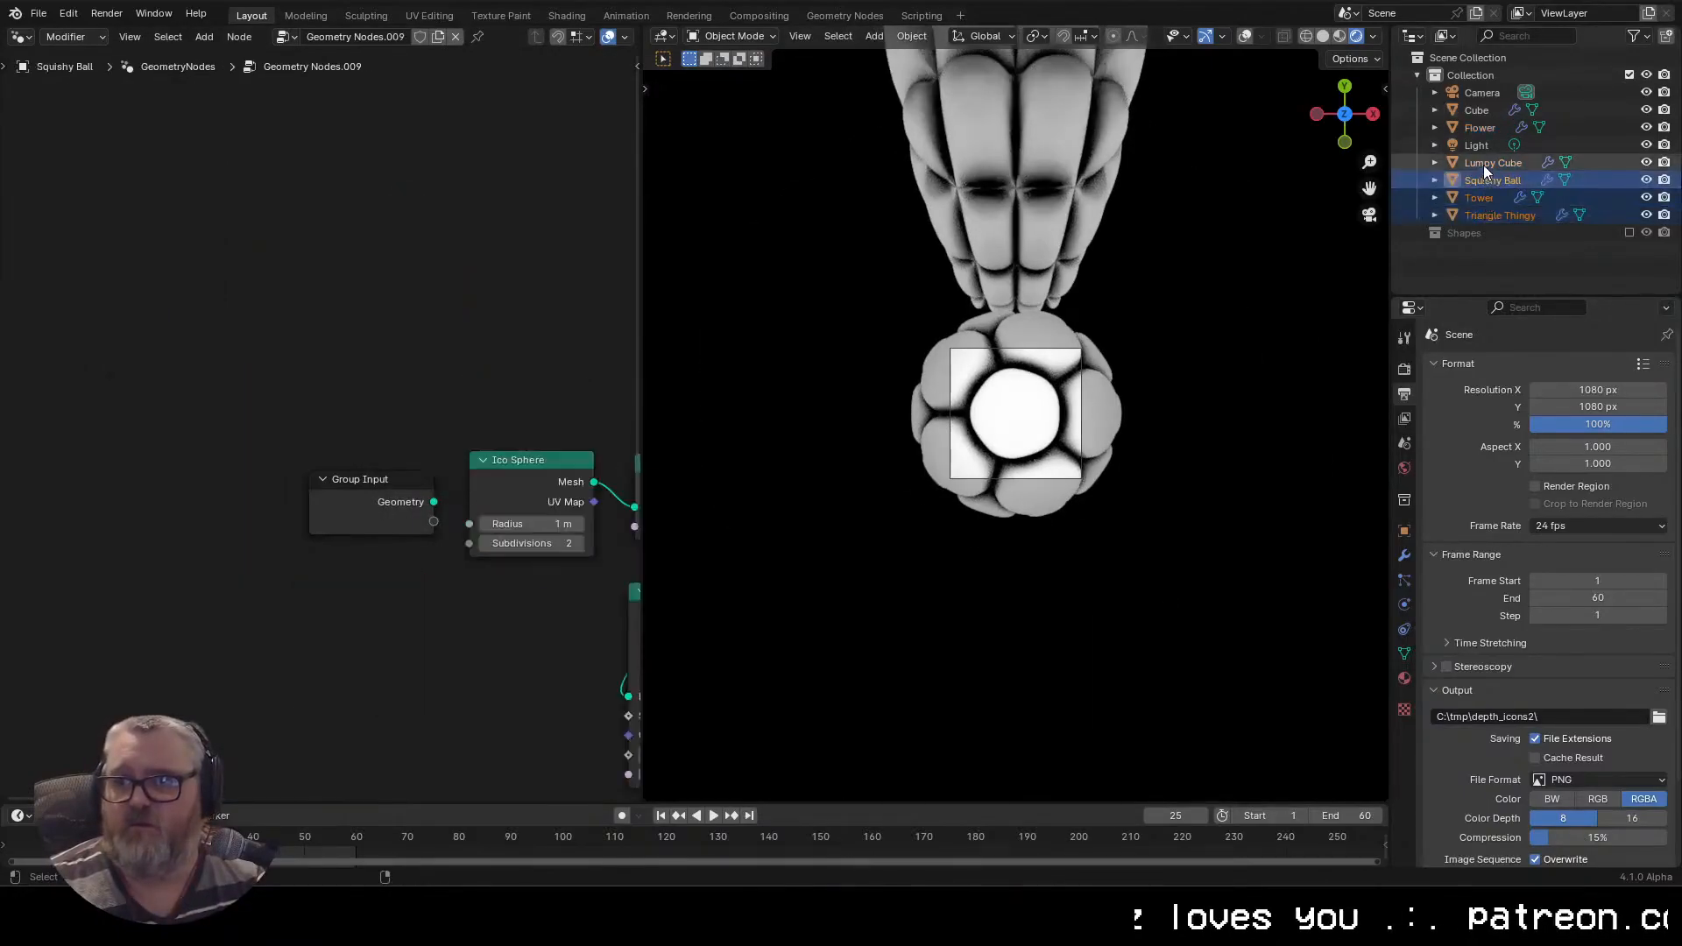
pyautogui.keyDown('ctrl'); pyautogui.click(1485, 164); pyautogui.keyUp('ctrl')
pyautogui.keyDown('ctrl'); pyautogui.click(1480, 129); pyautogui.keyUp('ctrl')
pyautogui.moveTo(1480, 134); pyautogui.dragTo(1467, 238)
pyautogui.press('space')
pyautogui.scroll(9, 1079, 470)
pyautogui.click(1079, 470)
pyautogui.press('space')
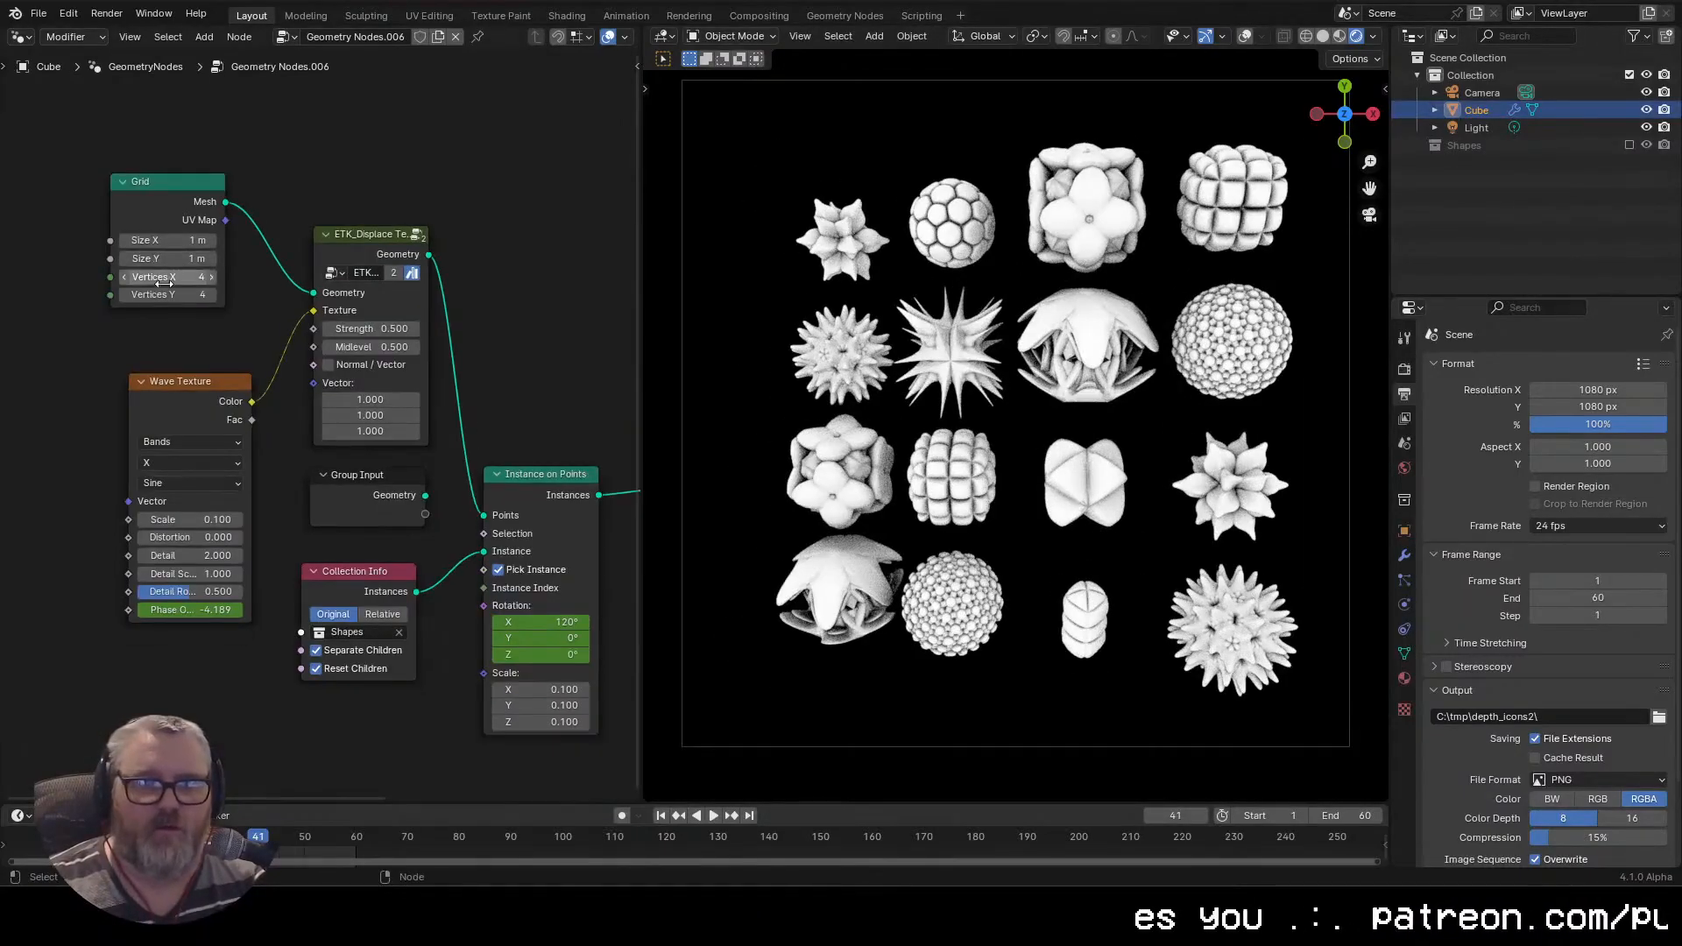
# Set the grid to 8 by 8 vertices with a size of 2.5 m by 2.5 m and start playback
pyautogui.write('8')
pyautogui.press('Return')
pyautogui.moveTo(167, 249); pyautogui.dragTo(299, 249)
pyautogui.press('space')
# Check the grid from the side and top, return to the camera view and raise the camera to Z 3.347 m
pyautogui.click(1373, 115)
pyautogui.click(1344, 112)
pyautogui.click(1370, 215)
pyautogui.click(1482, 92)
pyautogui.click(1404, 531)
pyautogui.scroll(3, 1192, 676)
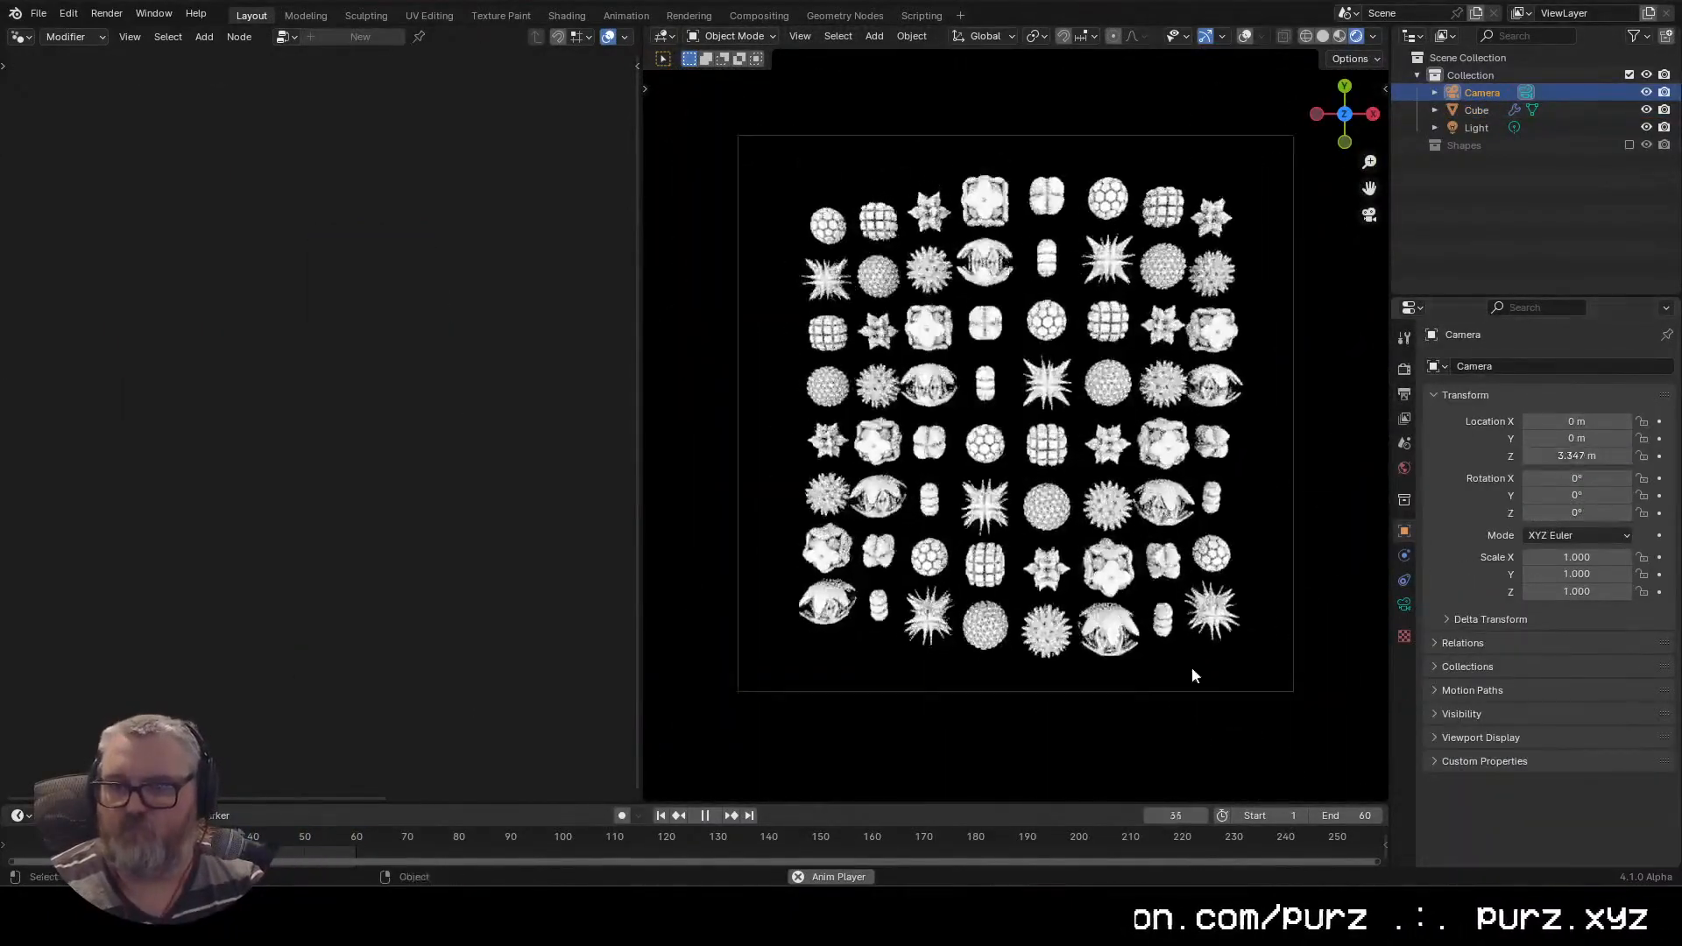
pyautogui.scroll(1, 1192, 669)
# Key the instances' Y rotation at 360° on frame 61 and play the animation
pyautogui.click(1192, 666)
pyautogui.press('Escape')
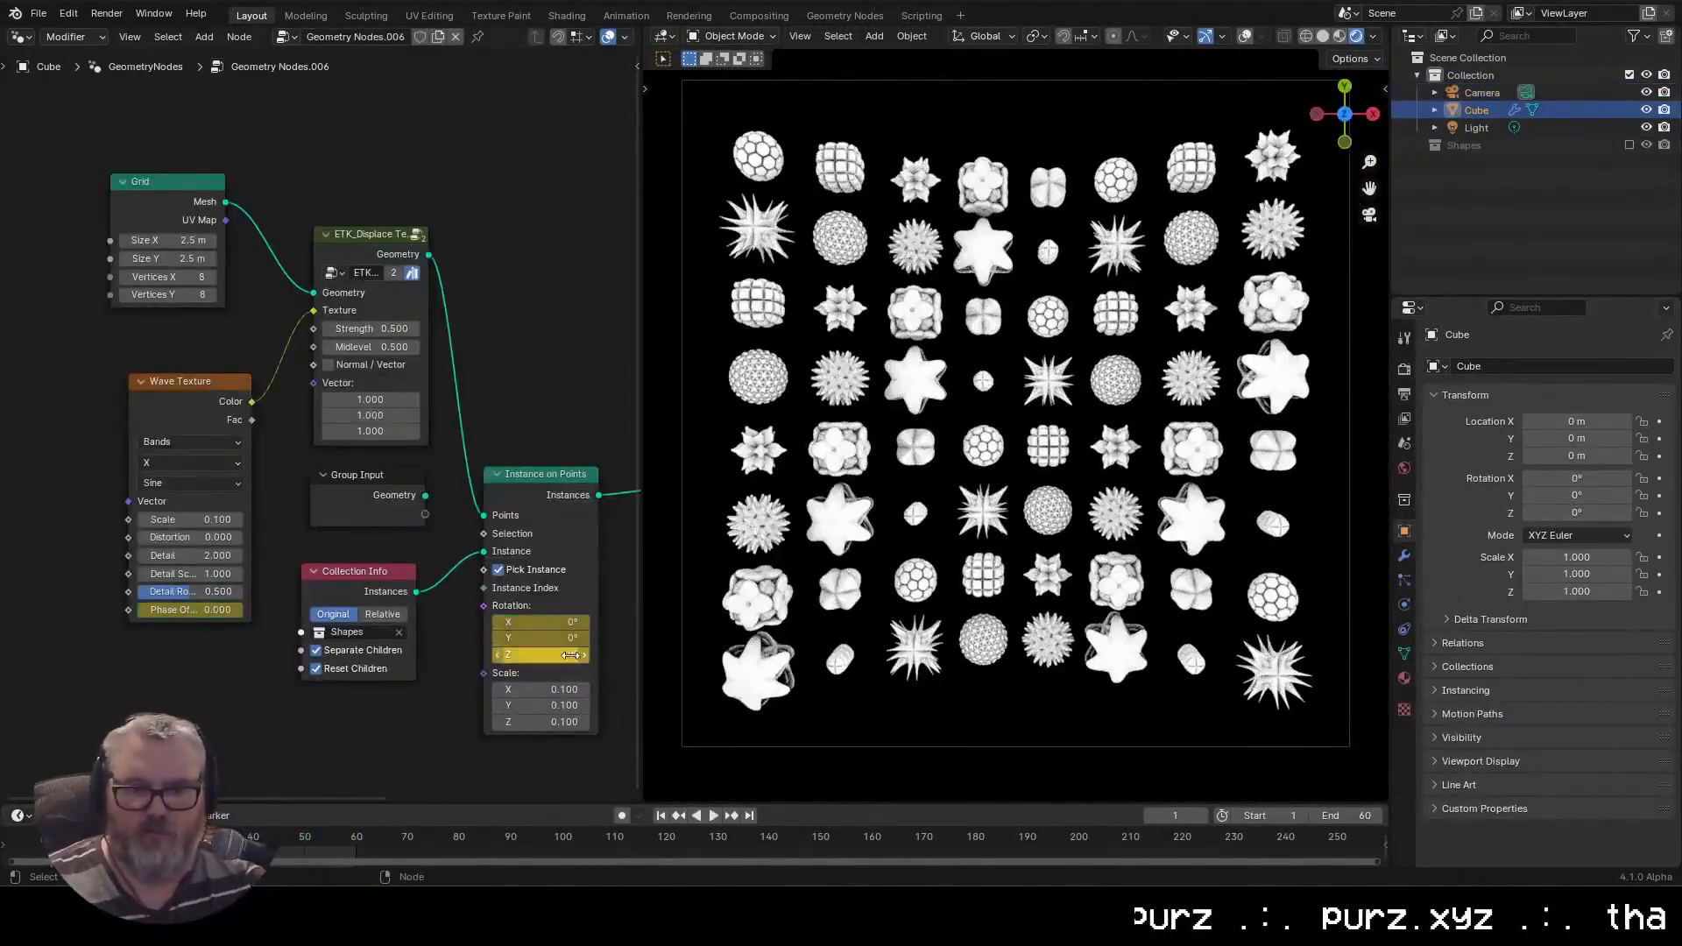
pyautogui.press('Up')
pyautogui.click(568, 642)
pyautogui.write('36')
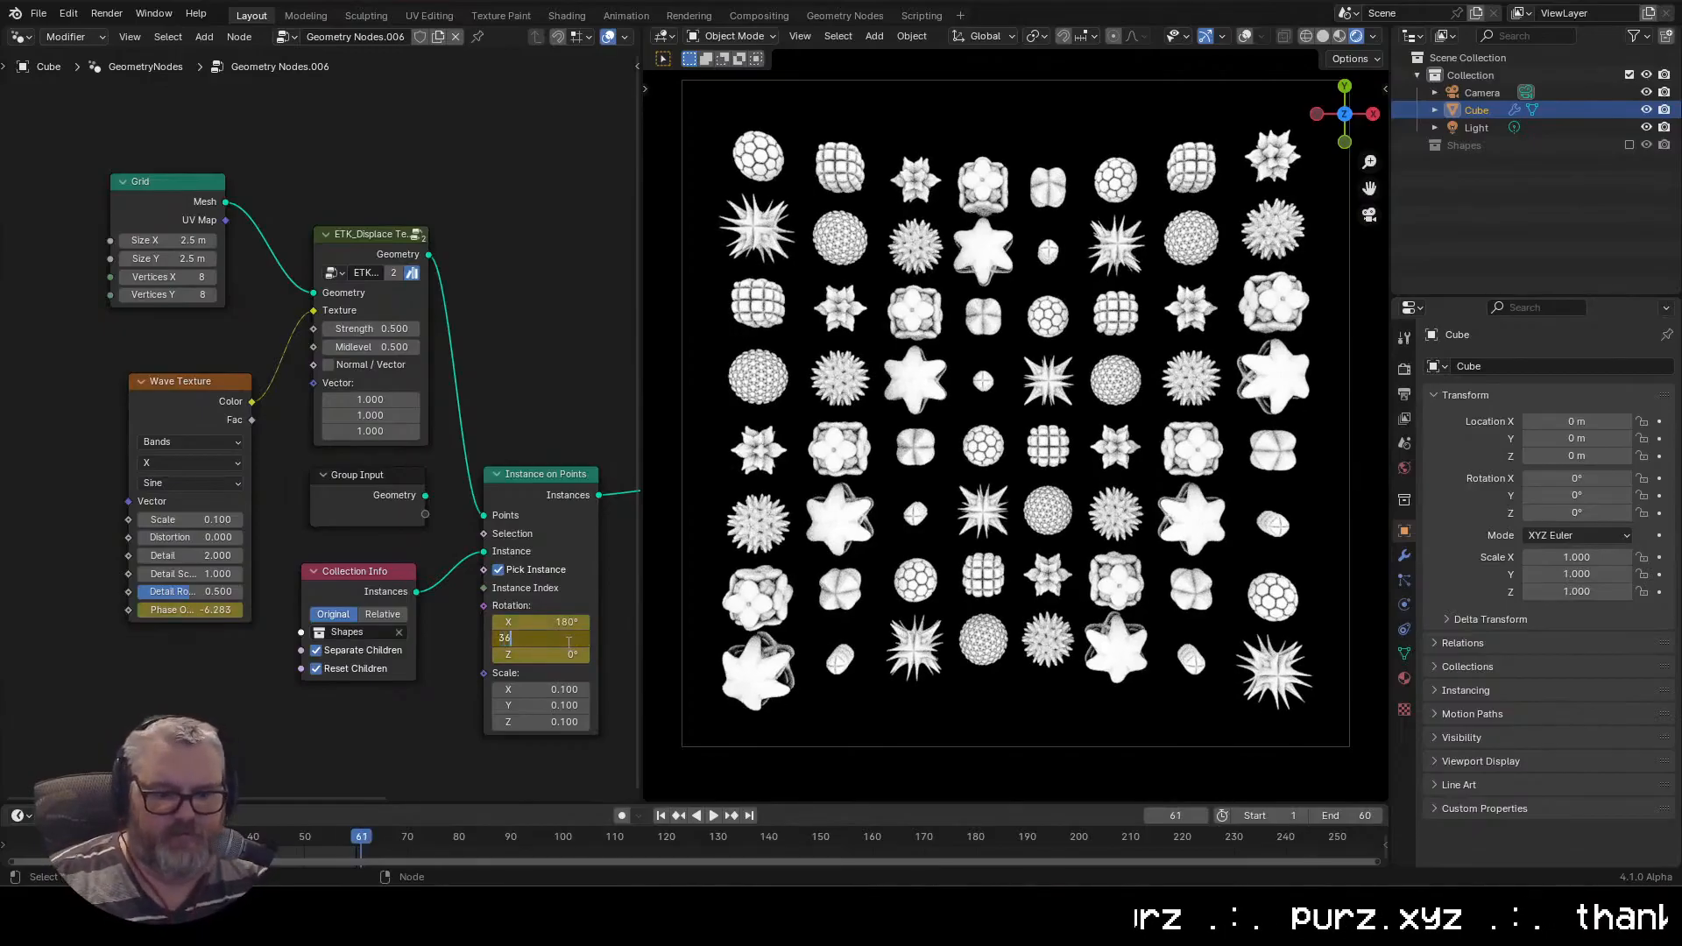
pyautogui.press('space')
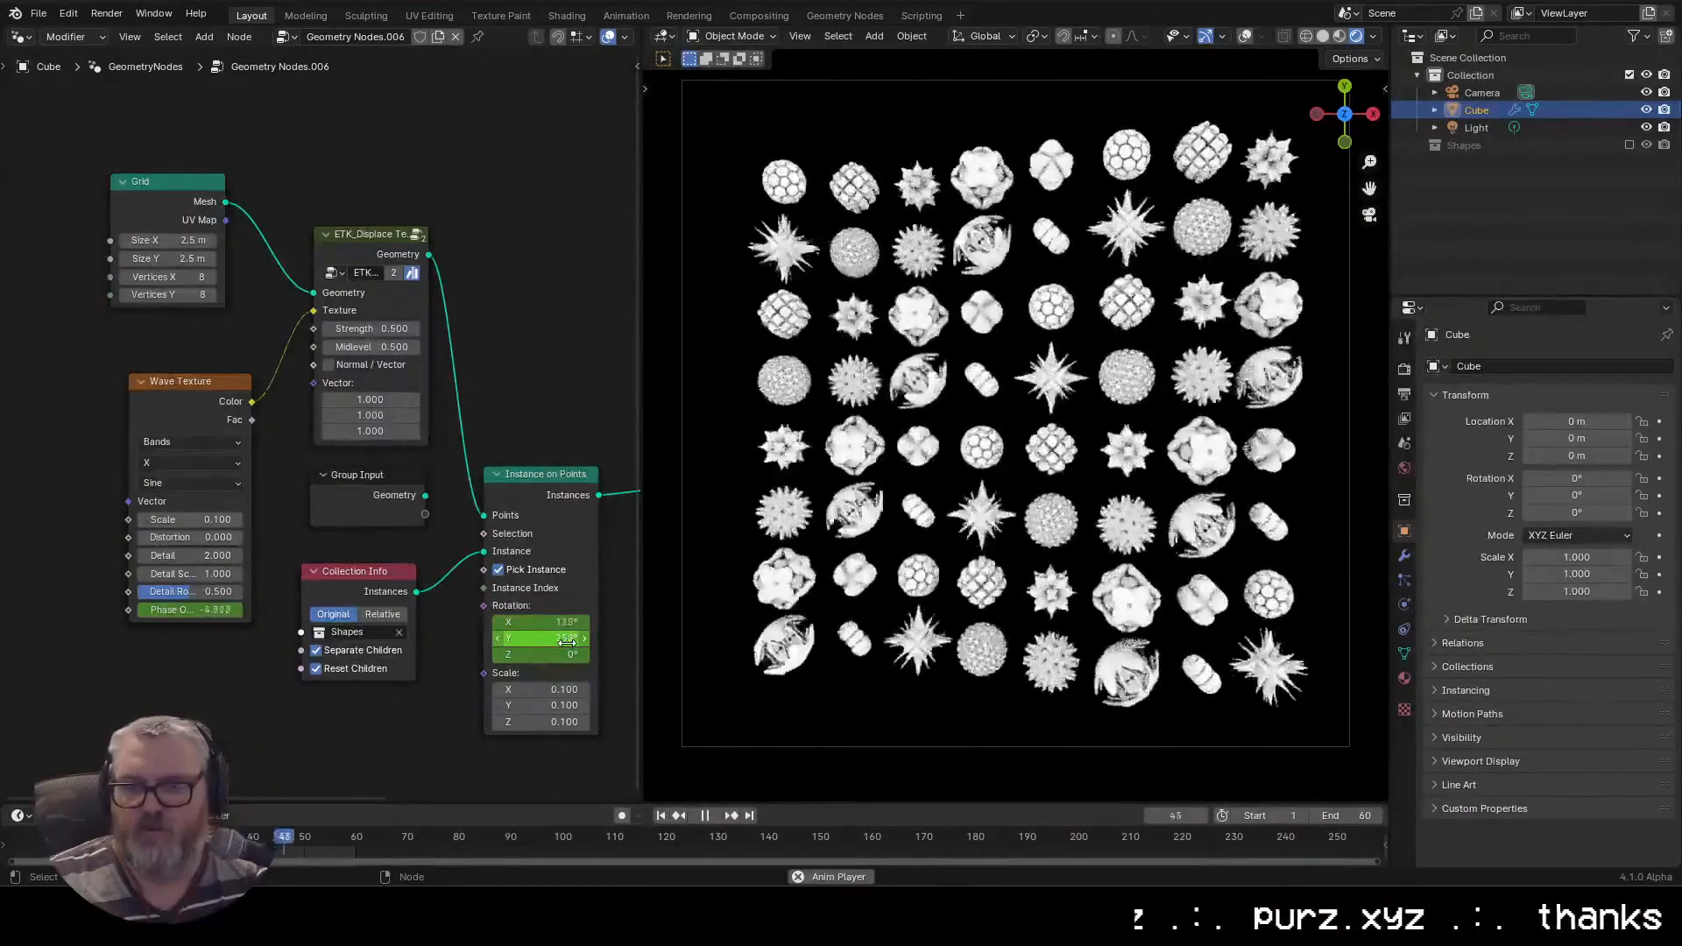
# Try a different Z rotation on the instances, reset it to 0° and resume playback
pyautogui.moveTo(532, 654); pyautogui.dragTo(466, 654)
pyautogui.press('space')
pyautogui.click(533, 654)
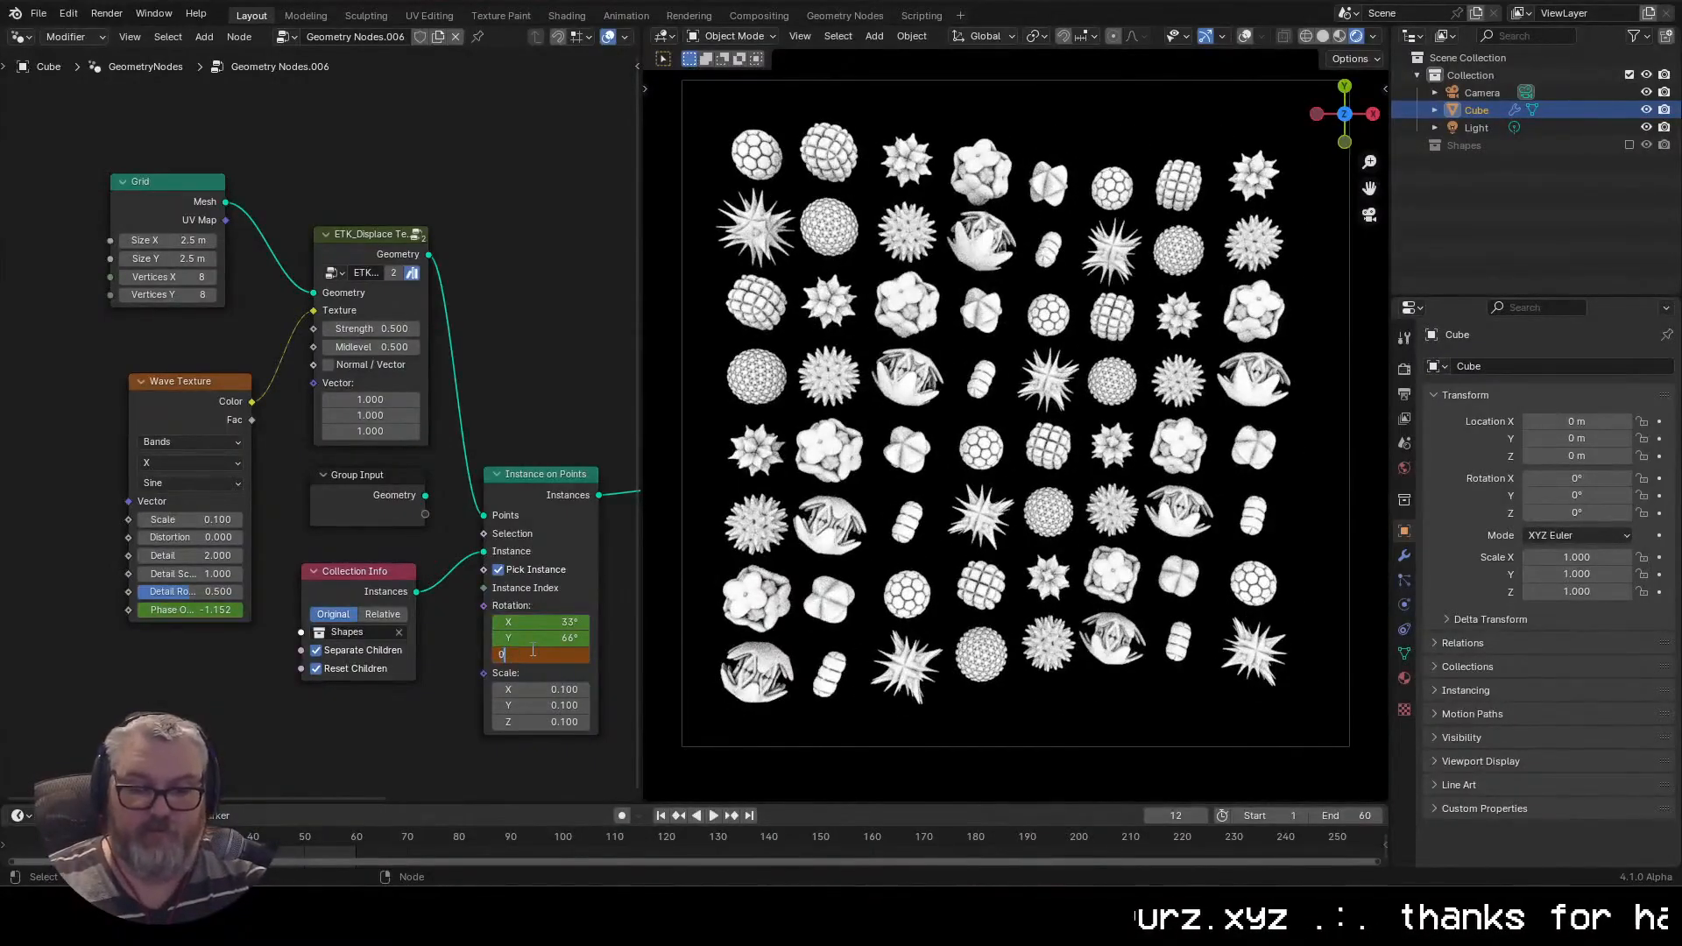
pyautogui.write('0')
pyautogui.press('Return')
pyautogui.press('space')
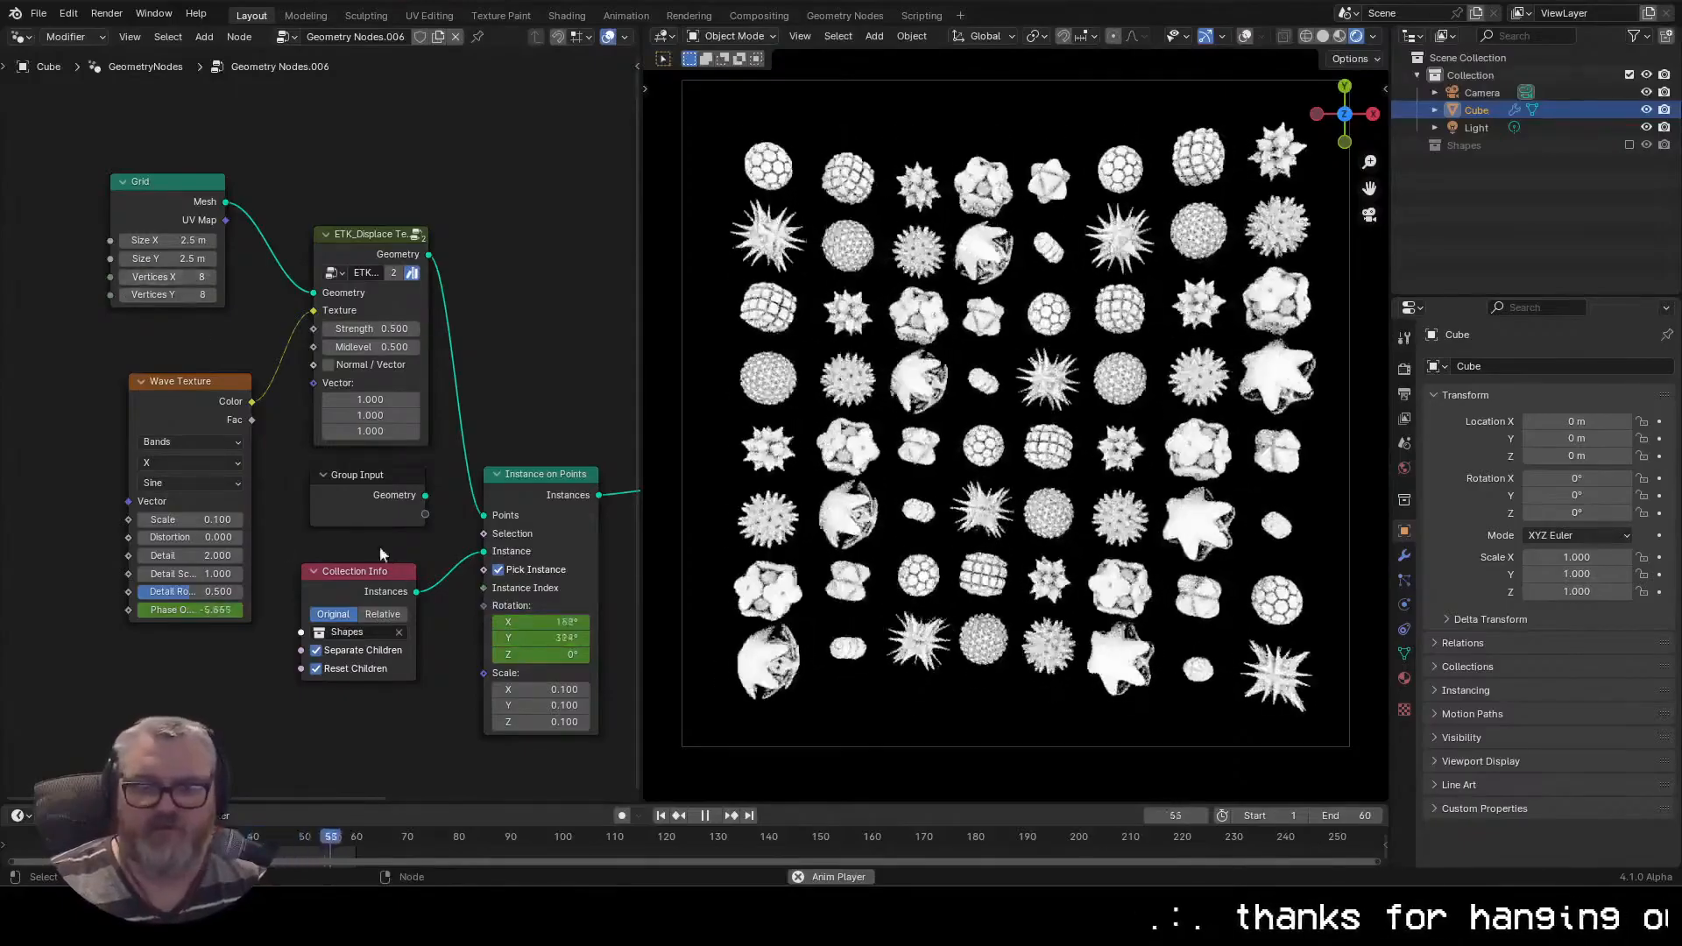
# Add a Random Value node driving the Instance Index of Instance on Points, placed below Collection Info
pyautogui.moveTo(484, 588); pyautogui.dragTo(392, 736)
pyautogui.write('random')
pyautogui.press('Return')
pyautogui.click(412, 716)
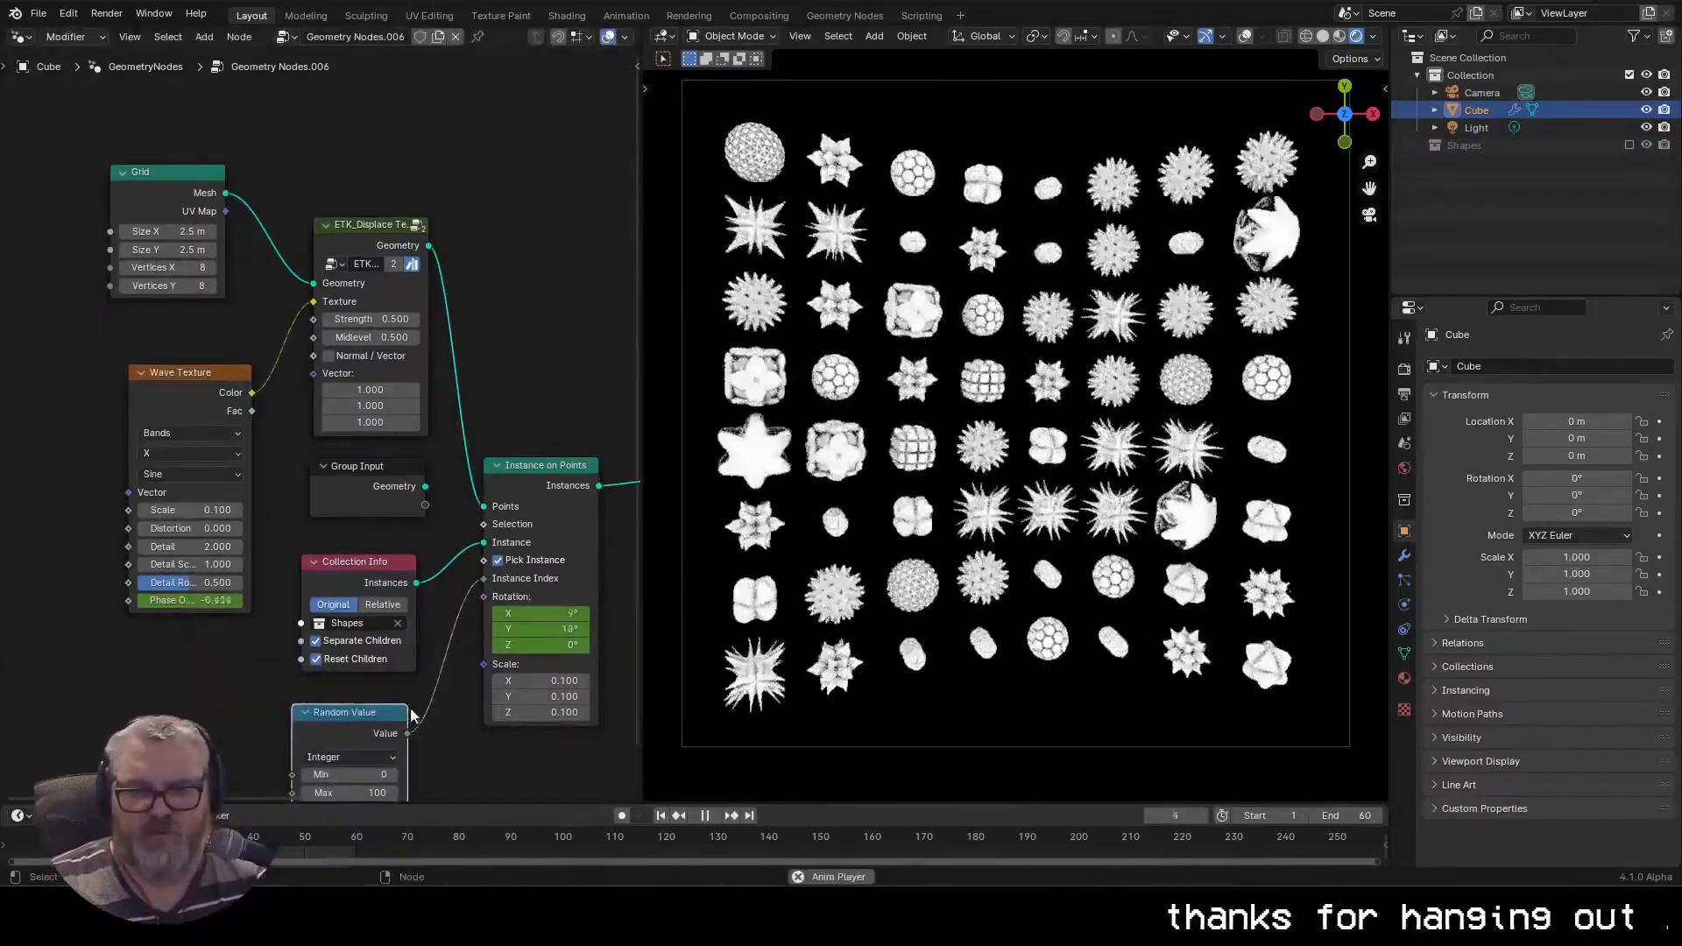
# Keep the Random Value node's data type as Integer and set its Min to 1 and Max to 0
pyautogui.scroll(-5, 412, 714)
pyautogui.click(324, 561)
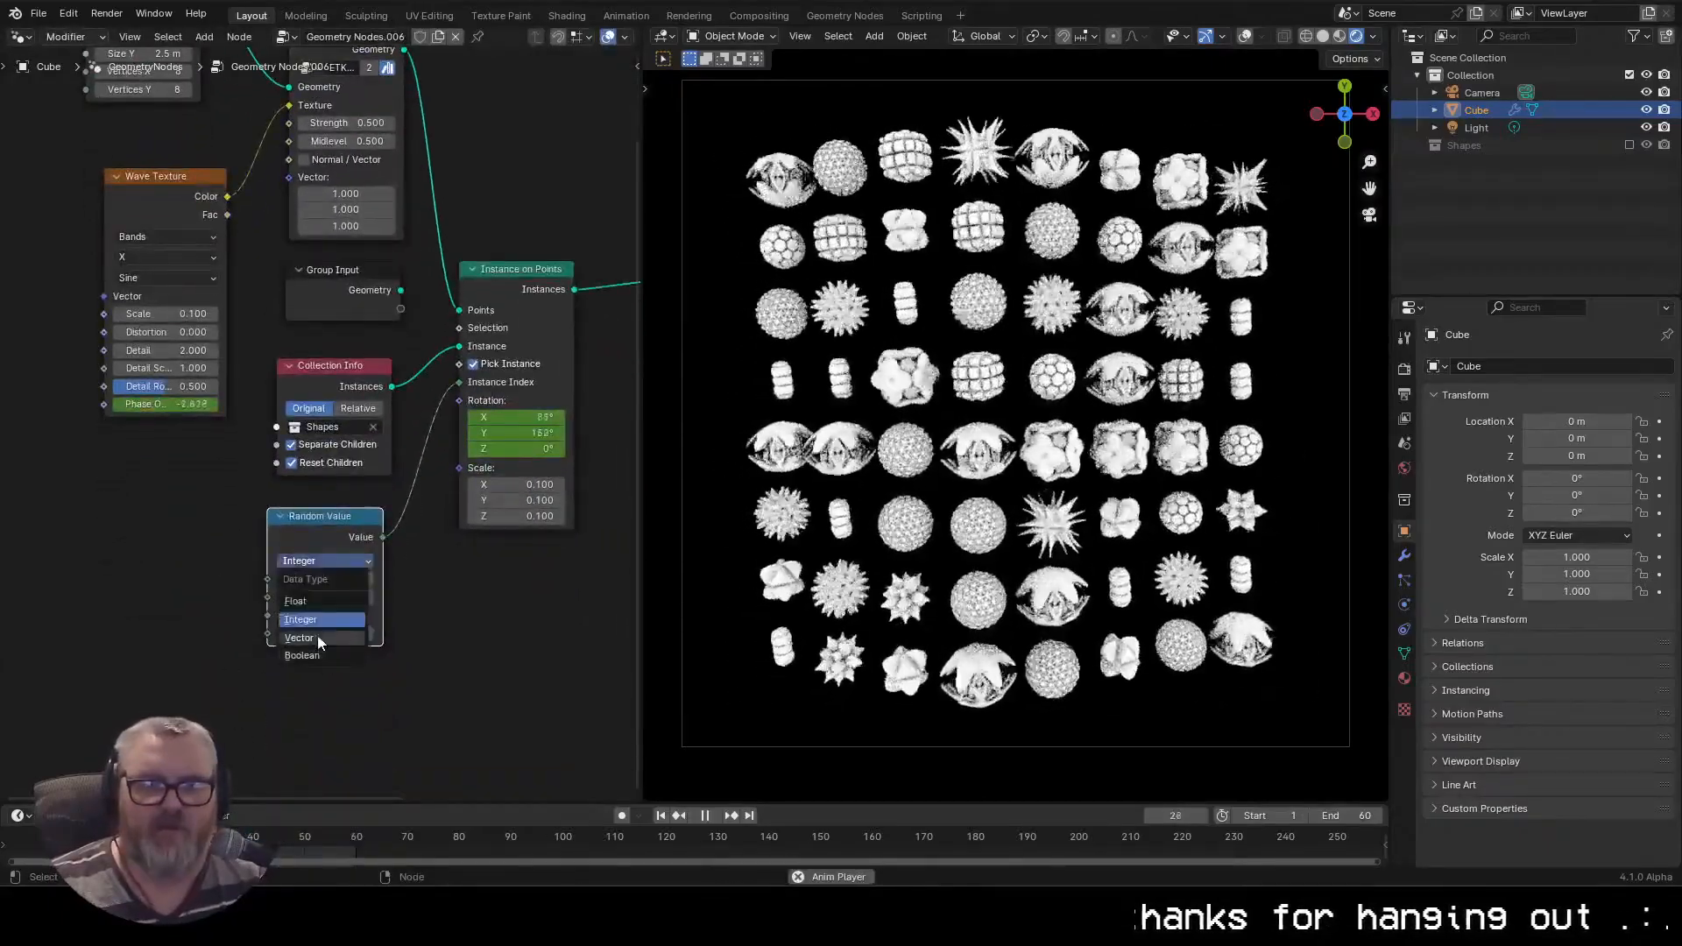
pyautogui.click(316, 620)
pyautogui.click(337, 596)
pyautogui.write('1')
pyautogui.press('Return')
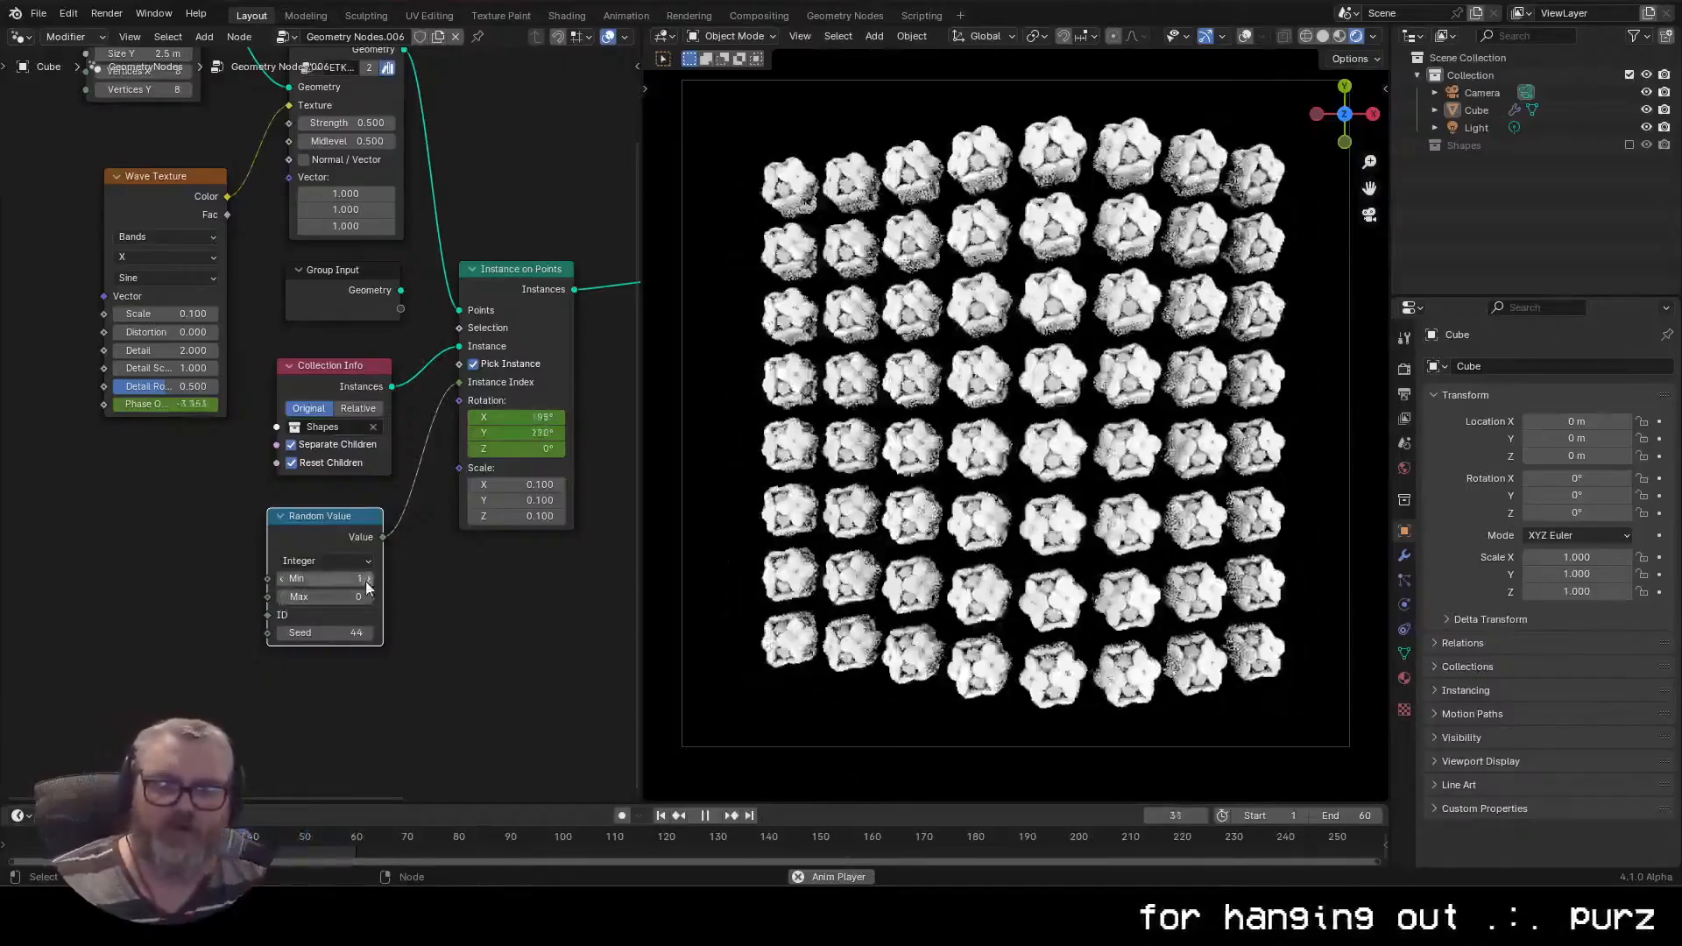
# Raise the Random Value node's Min to 4 and its Max to 8
pyautogui.click(368, 597)
pyautogui.click(369, 578)
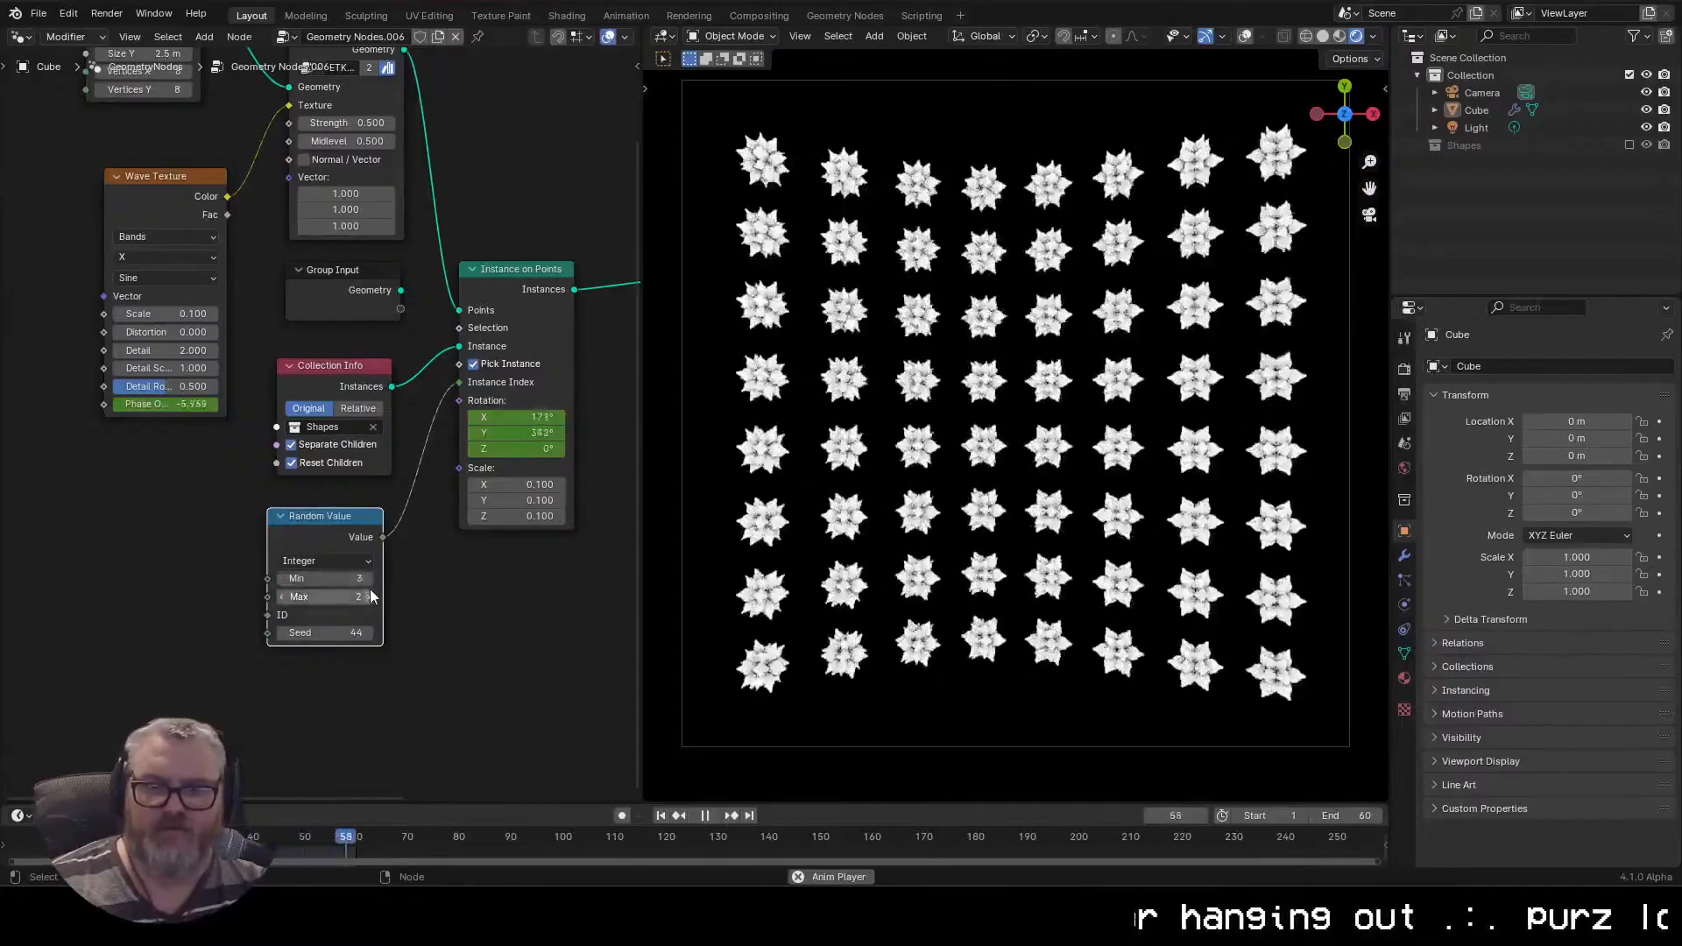
pyautogui.click(370, 596)
pyautogui.click(368, 578)
pyautogui.click(368, 597)
pyautogui.click(368, 597)
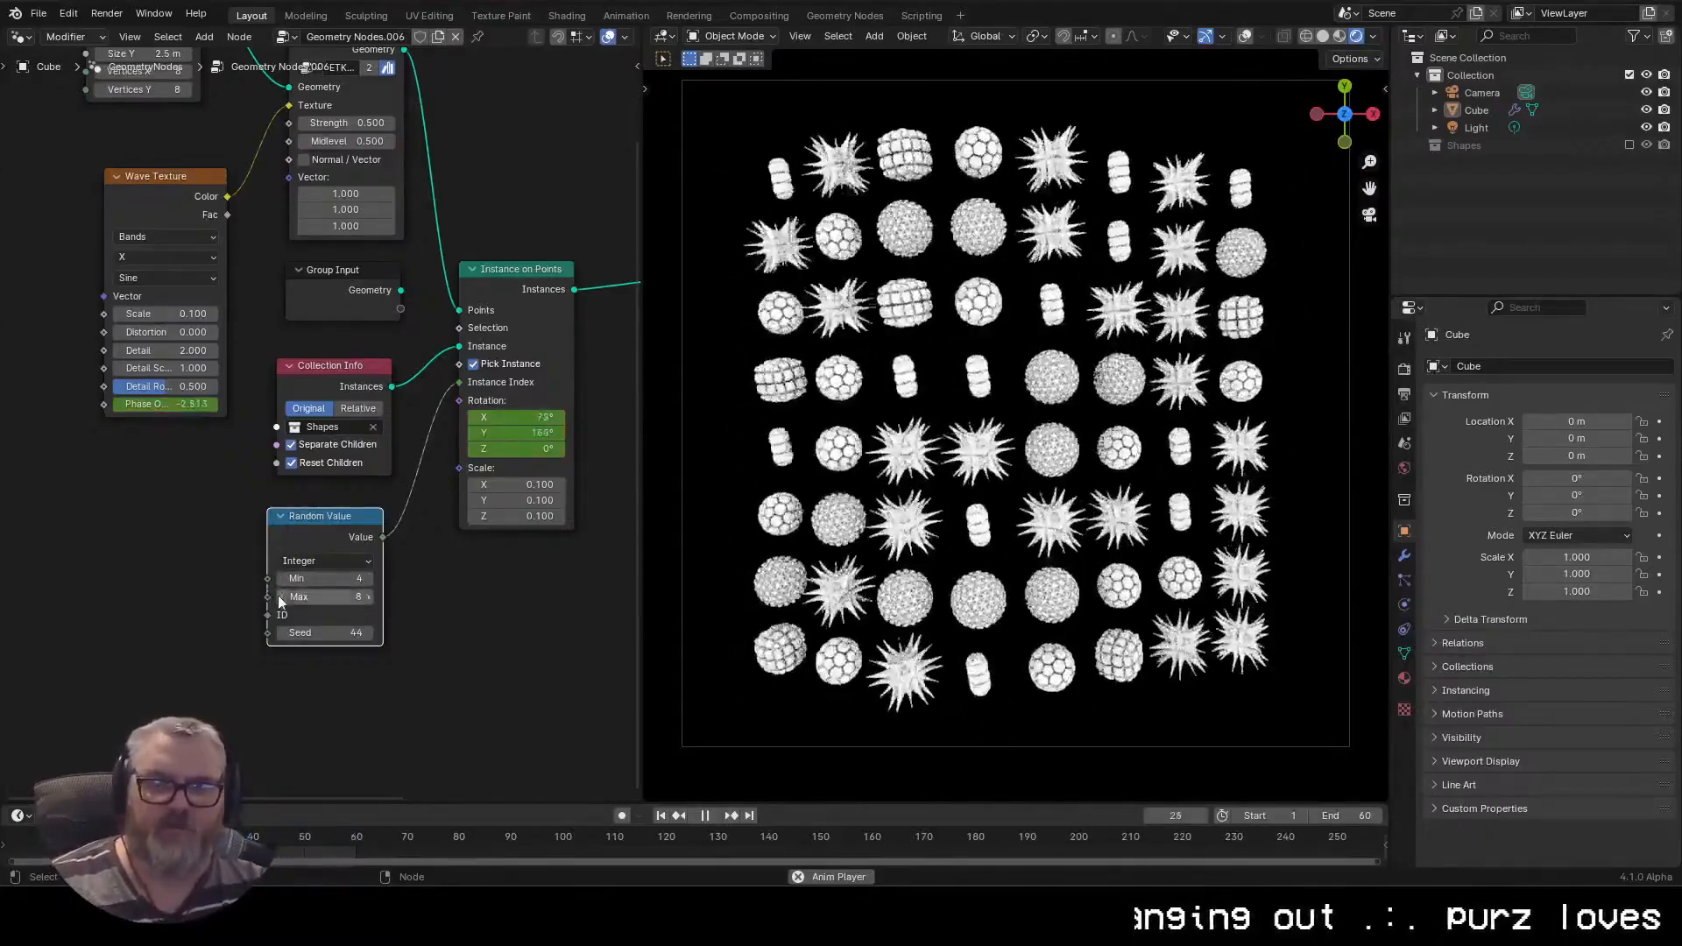
# Set the Random Value node's Min to 0 and its Max to 8
pyautogui.click(284, 597)
pyautogui.click(285, 579)
pyautogui.click(284, 579)
pyautogui.click(285, 579)
pyautogui.click(285, 579)
pyautogui.click(367, 596)
pyautogui.click(367, 596)
pyautogui.click(367, 597)
# Enable the Shapes collection to review the objects it contains, and exclude it again
pyautogui.click(1630, 145)
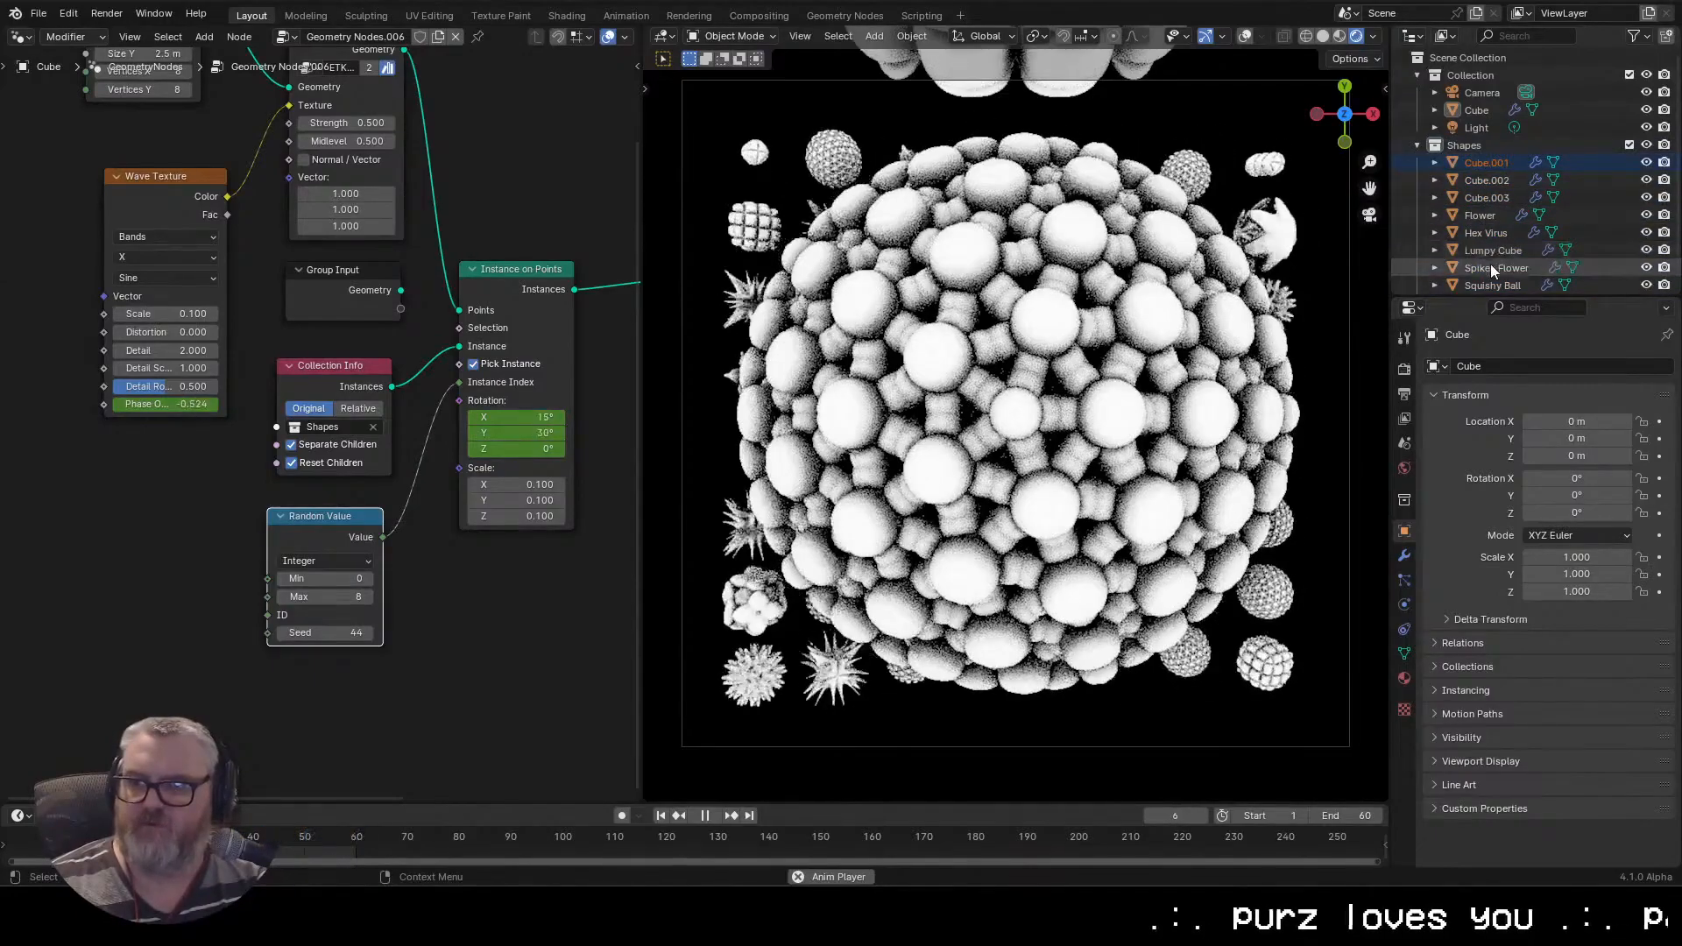
pyautogui.scroll(-2, 1489, 265)
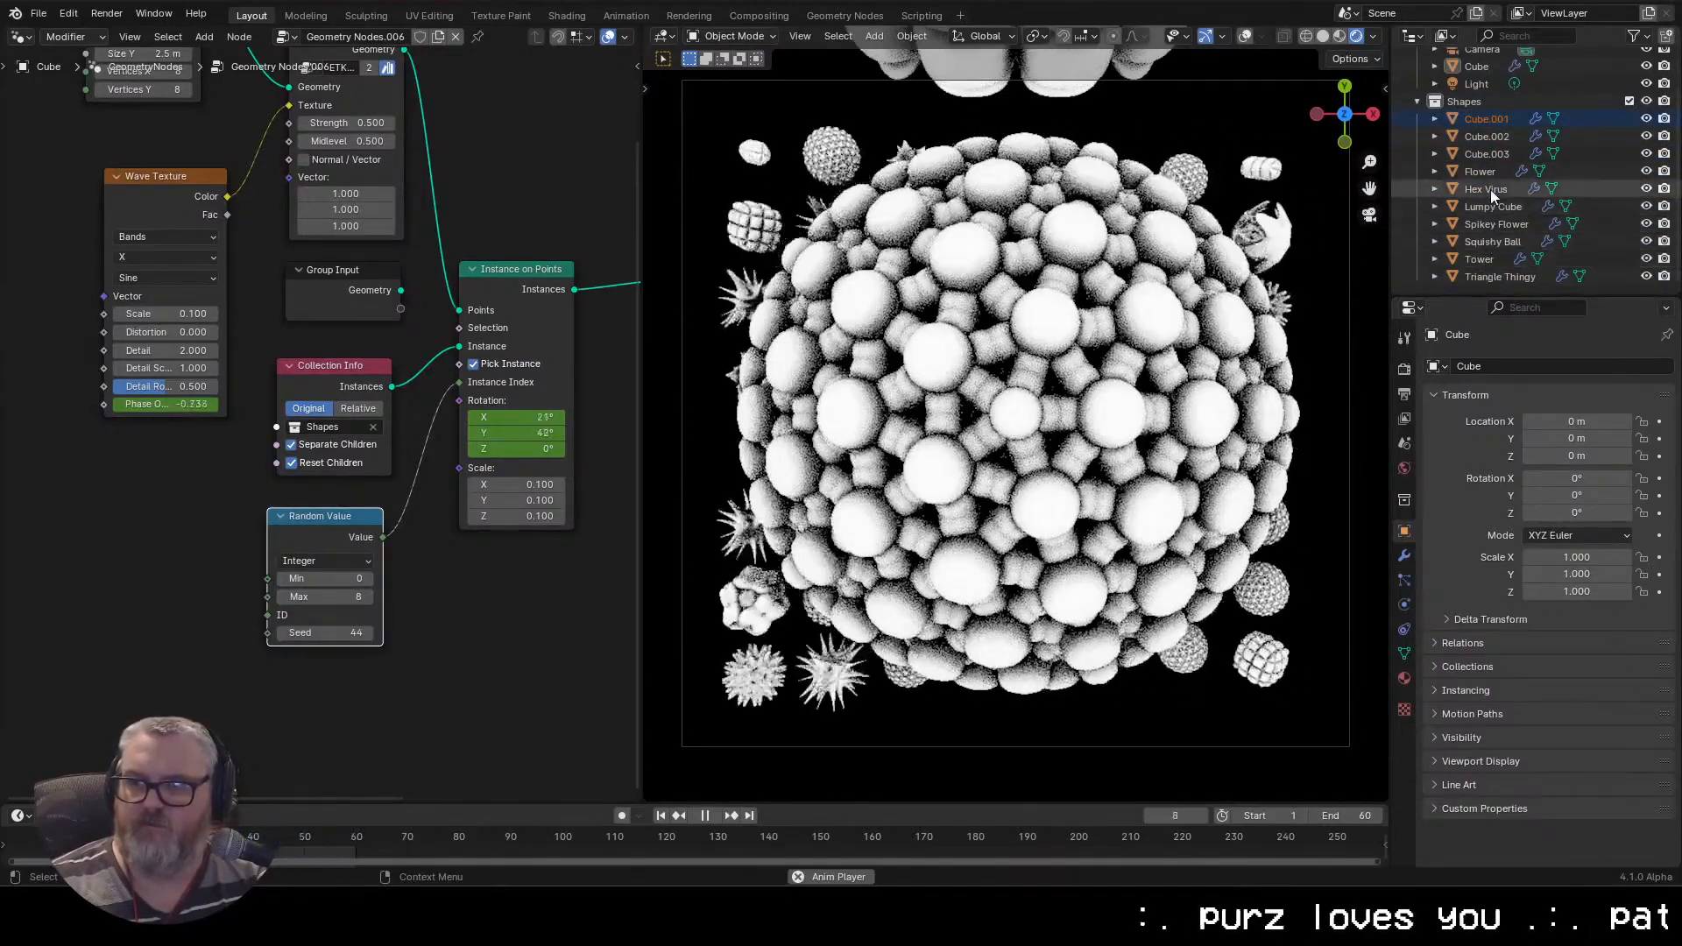
pyautogui.scroll(2, 1494, 123)
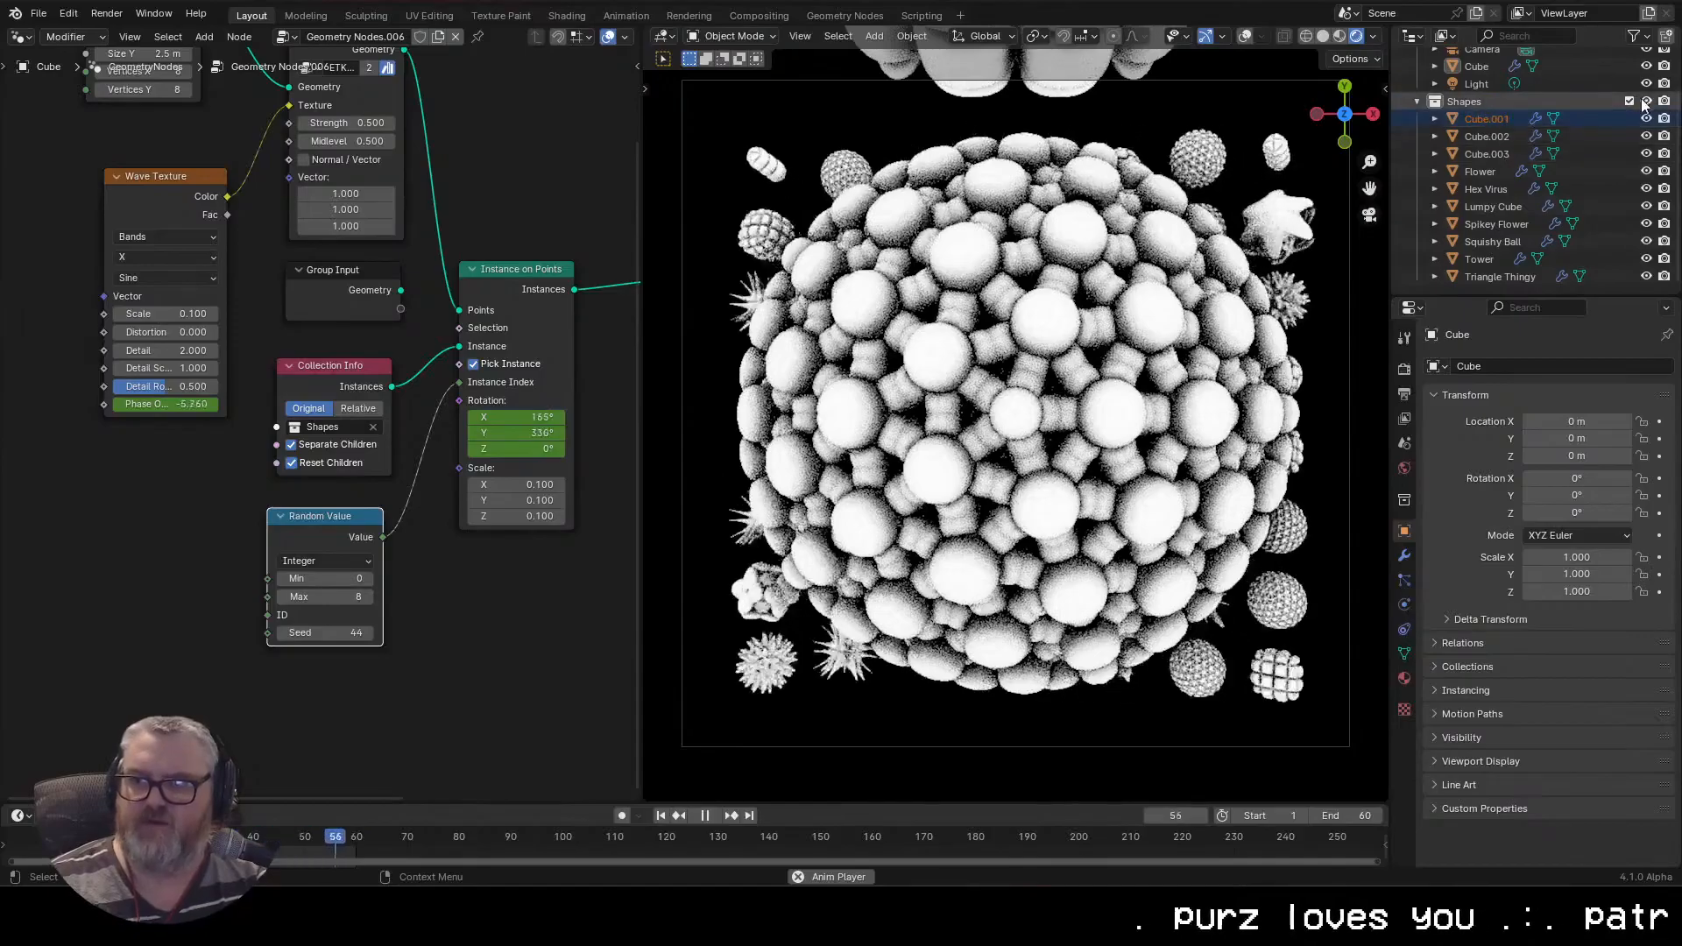
pyautogui.click(1629, 146)
# Set the Random Value node's Max to 10 and its Seed to 0, and stop playback
pyautogui.click(330, 596)
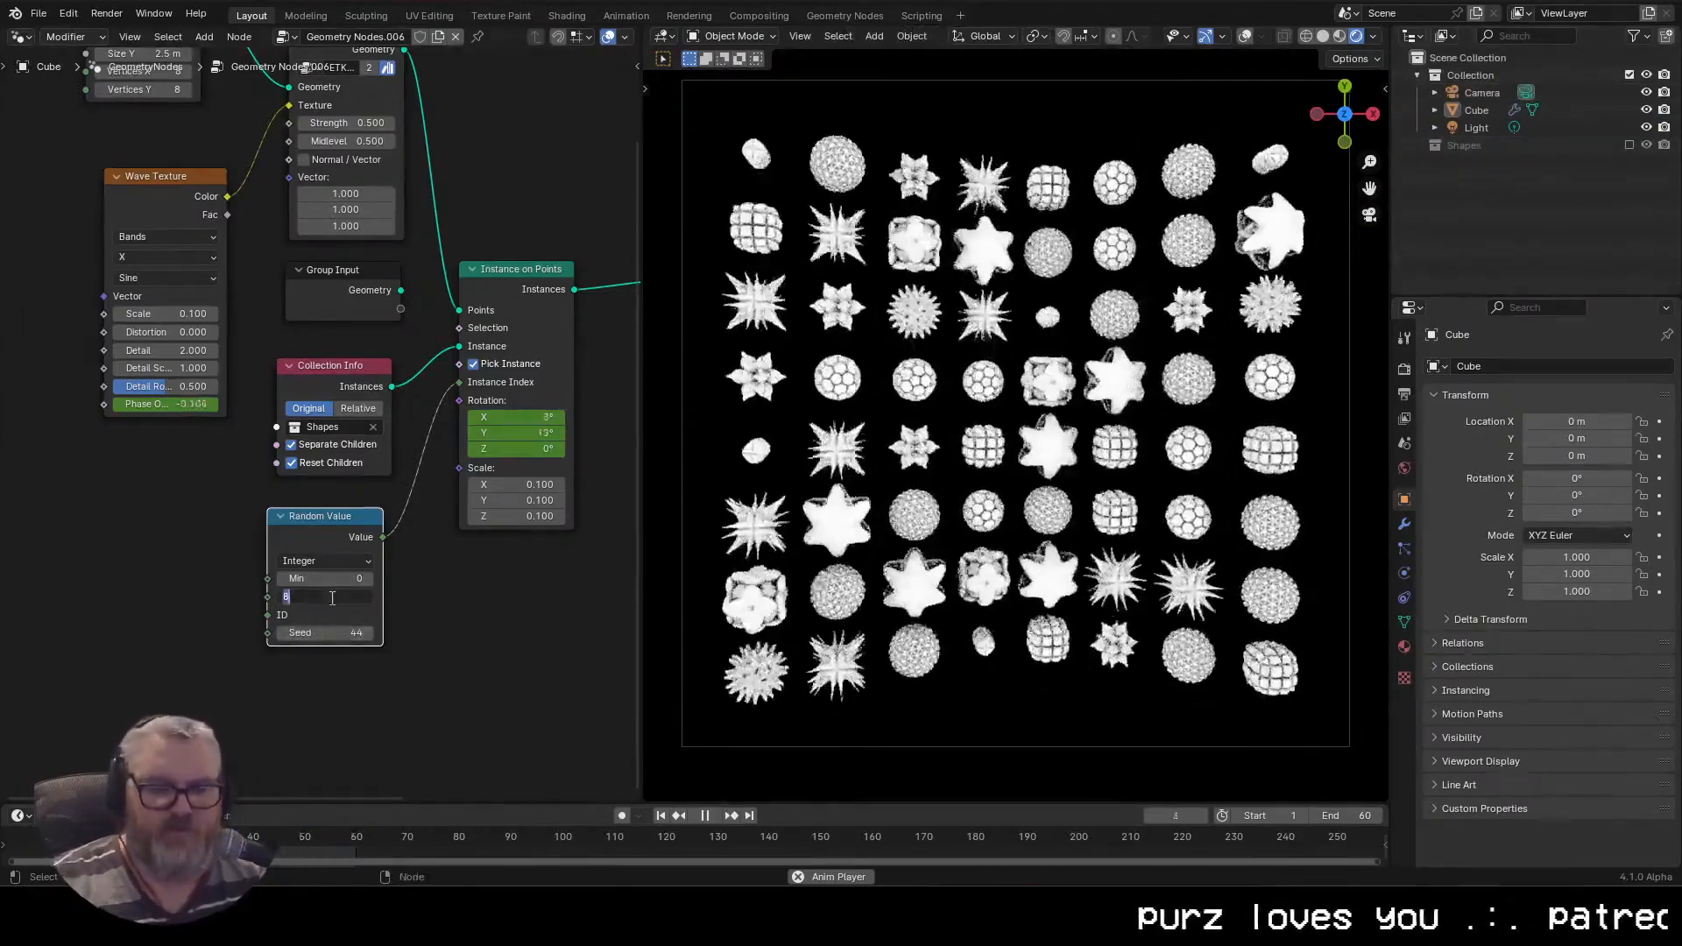
pyautogui.write('9')
pyautogui.press('Return')
pyautogui.click(364, 596)
pyautogui.click(319, 631)
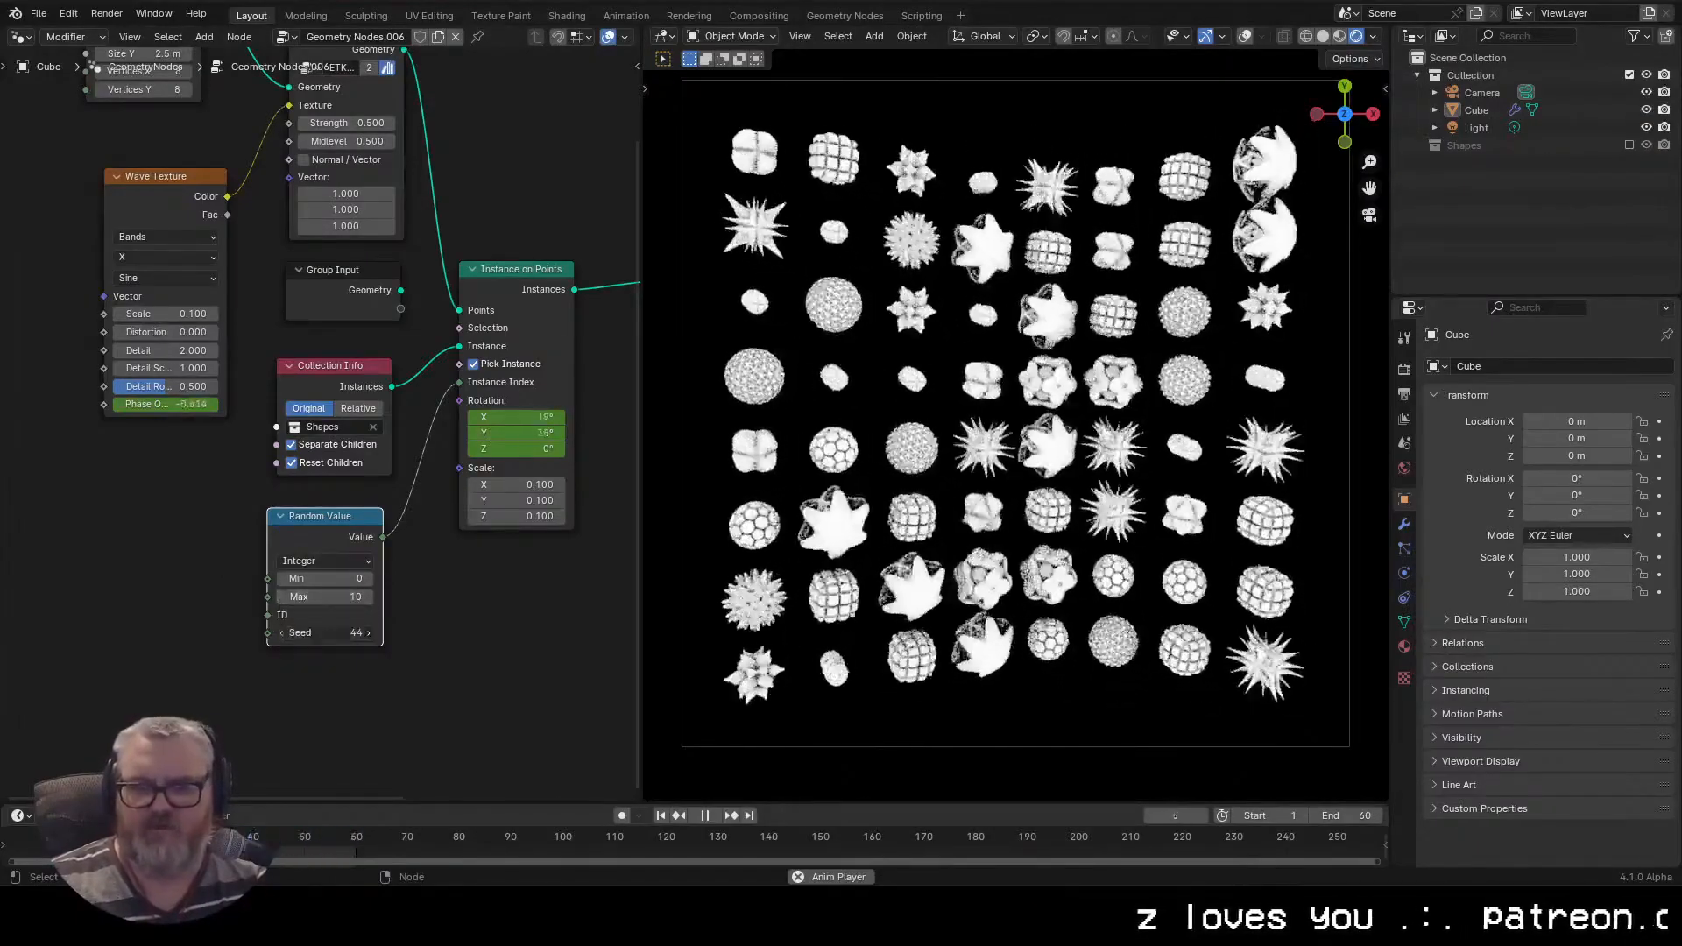
pyautogui.write('0')
pyautogui.press('Return')
pyautogui.press('space')
# Unlink and relink the Random Value node at Instance Index, and set its Seed to 336 and Max to 20
pyautogui.moveTo(411, 631); pyautogui.dragTo(459, 383)
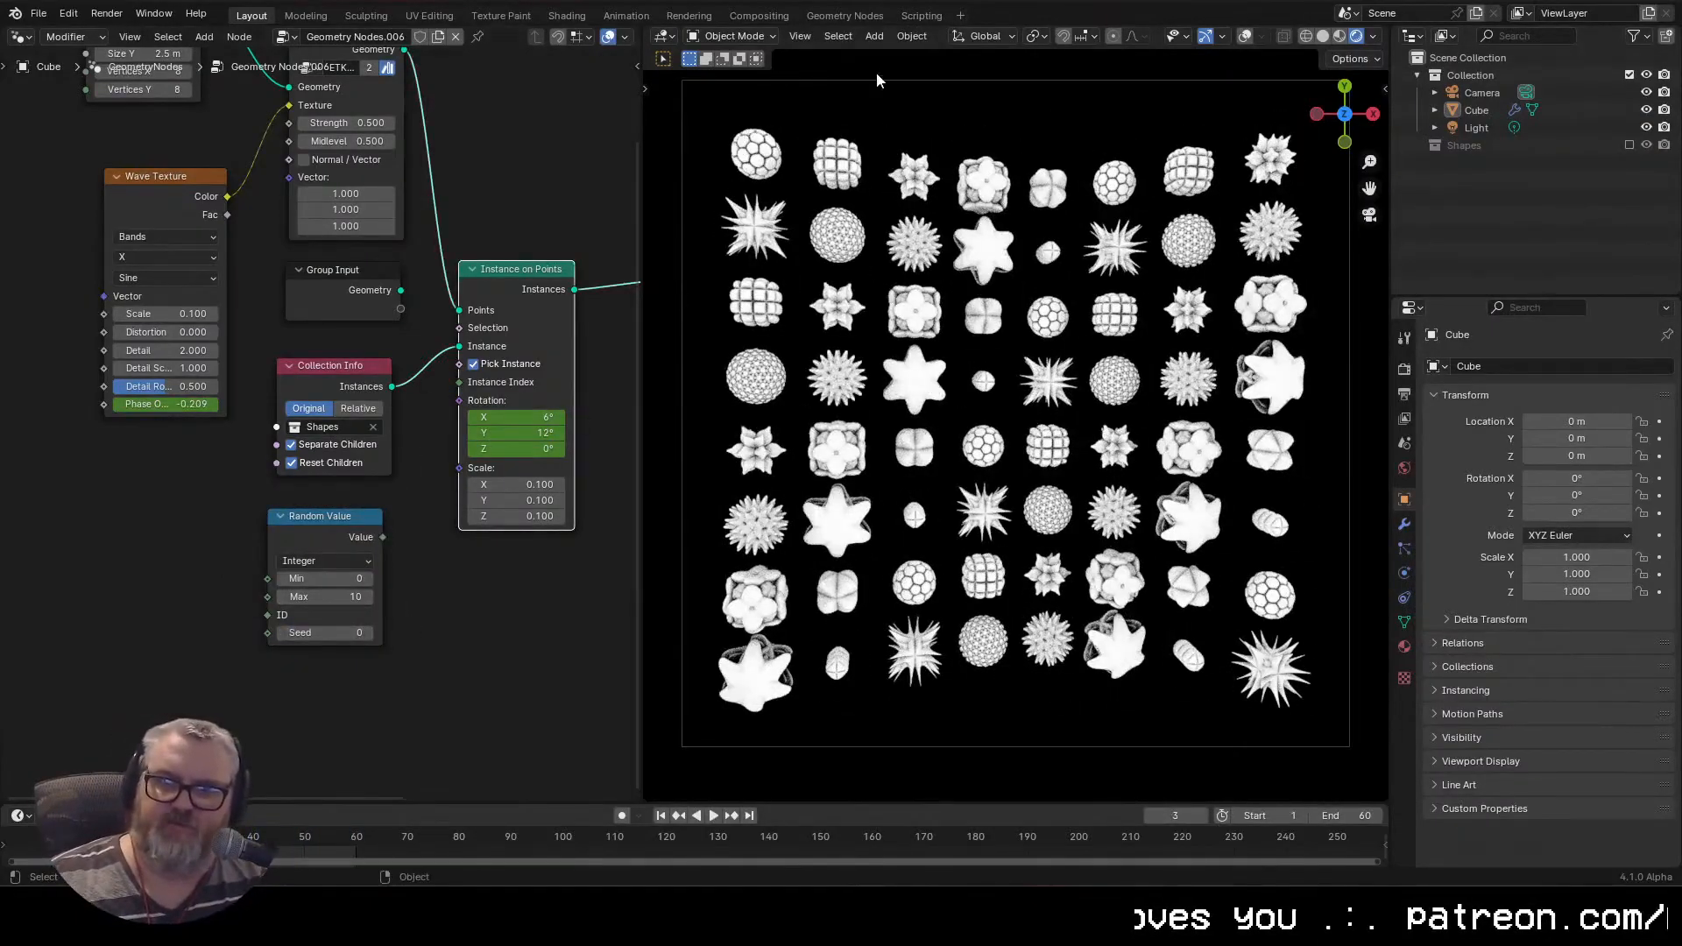
pyautogui.moveTo(516, 412); pyautogui.dragTo(459, 382)
pyautogui.moveTo(325, 633); pyautogui.dragTo(618, 633)
pyautogui.moveTo(332, 599); pyautogui.dragTo(363, 599)
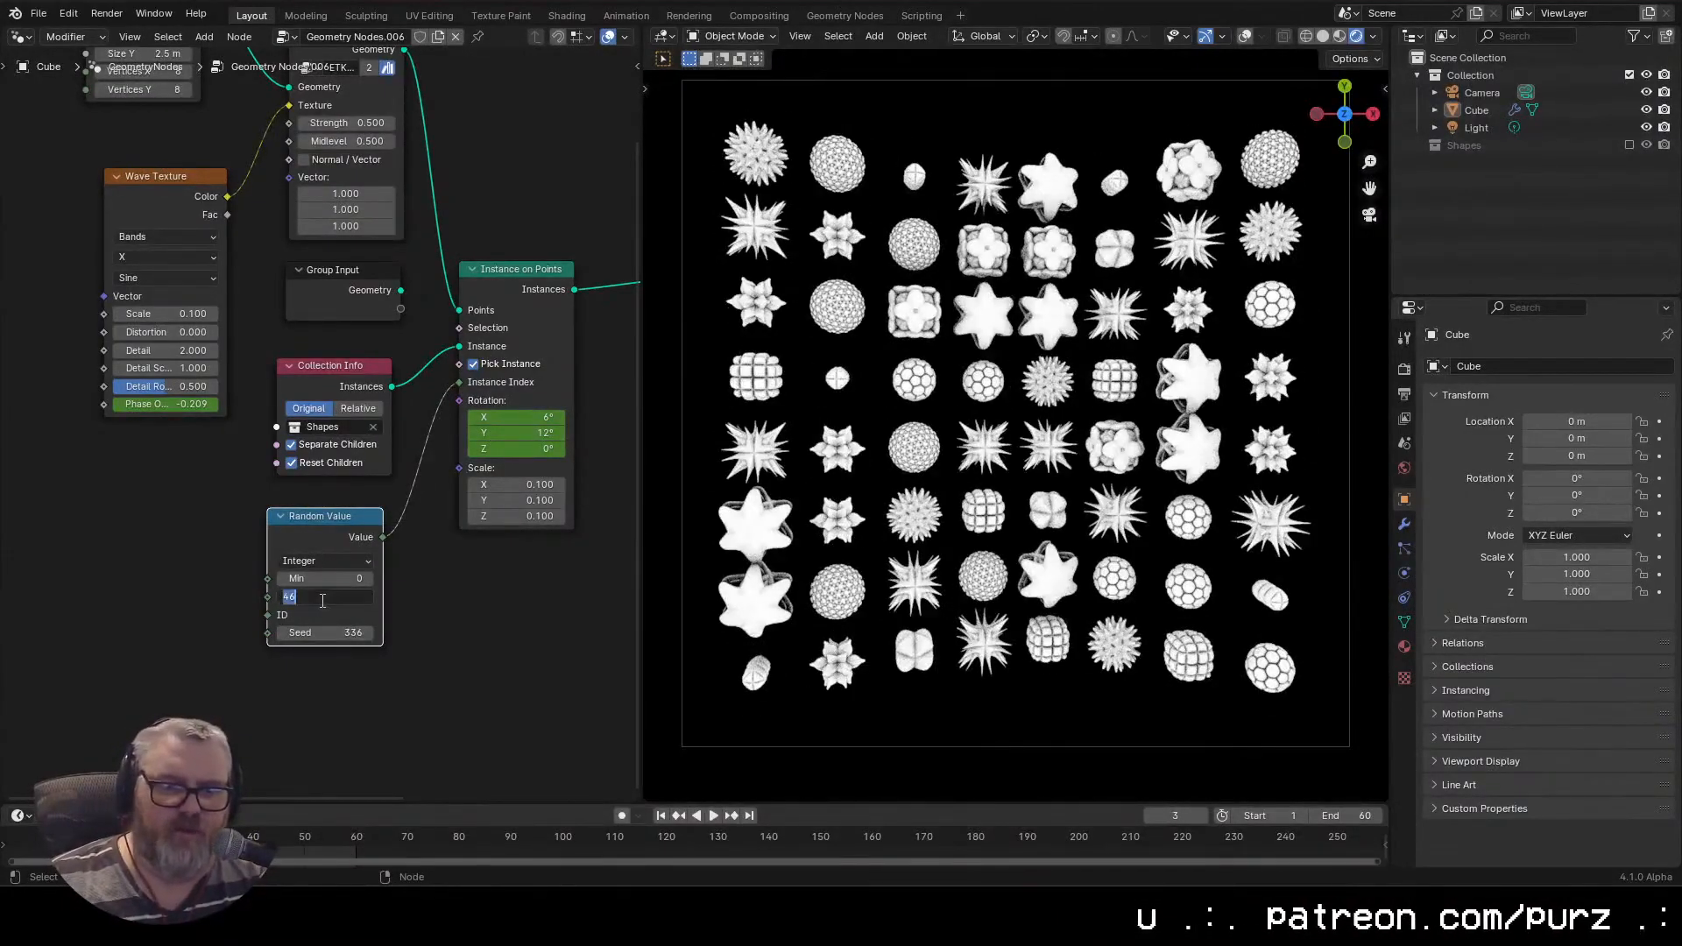
pyautogui.write('20')
pyautogui.press('Return')
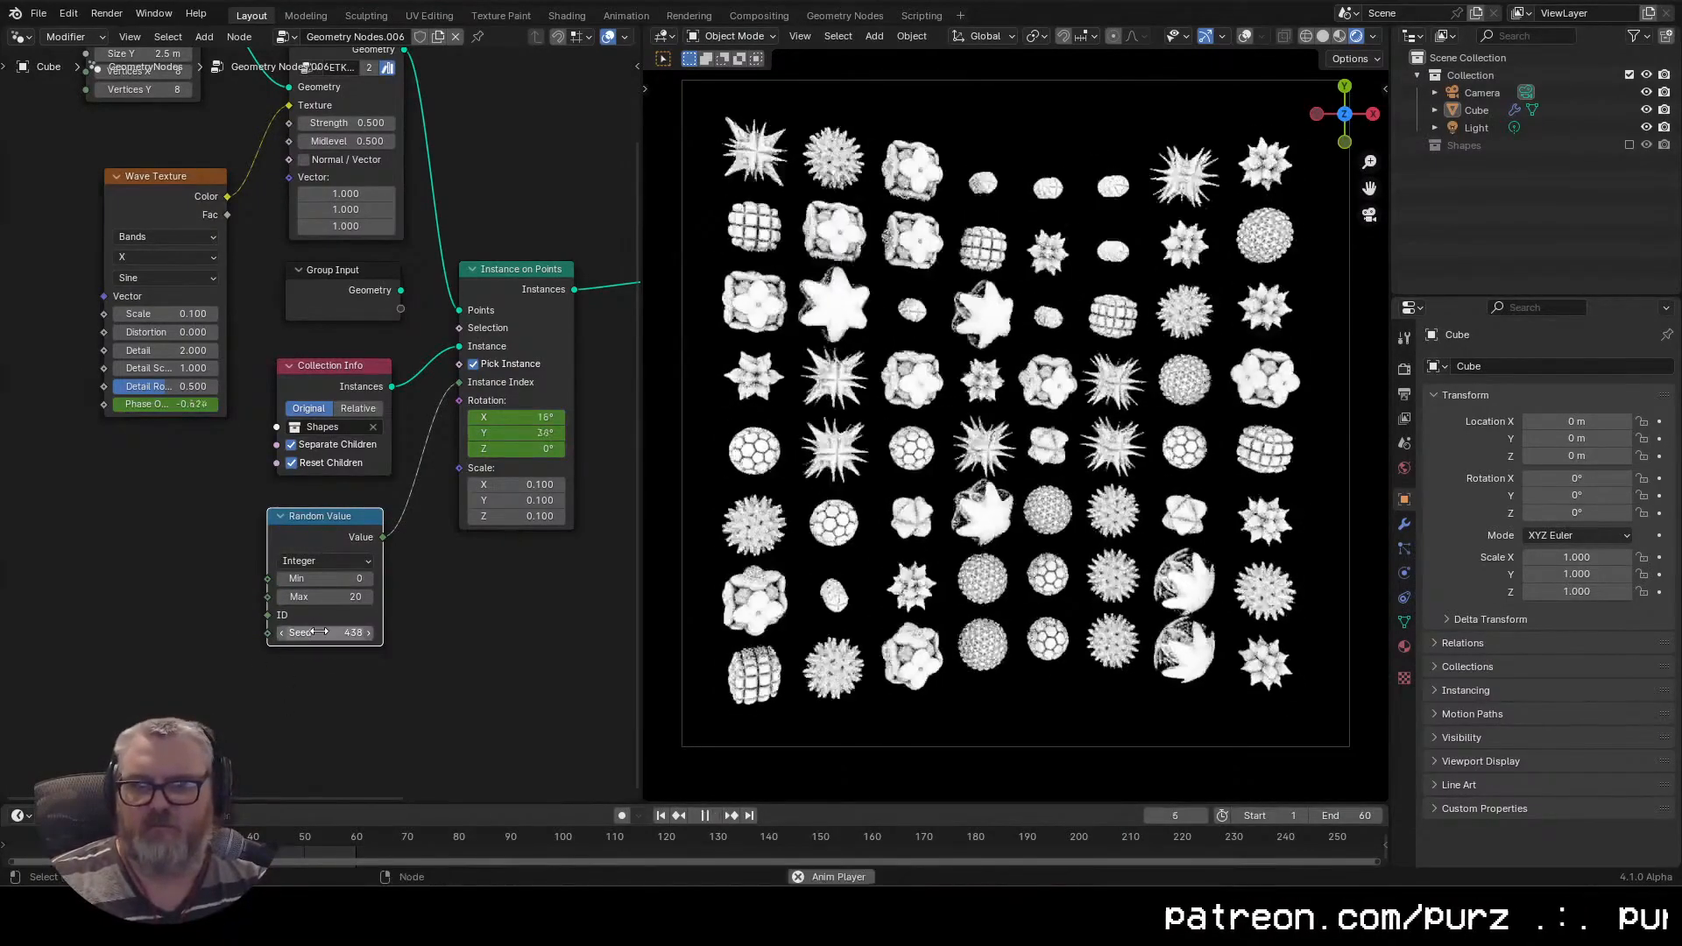
# Unlink the Random Value node from Instance Index and set the Grid's Vertices X to 19 and Vertices Y to 10
pyautogui.moveTo(66, 519); pyautogui.dragTo(127, 740)
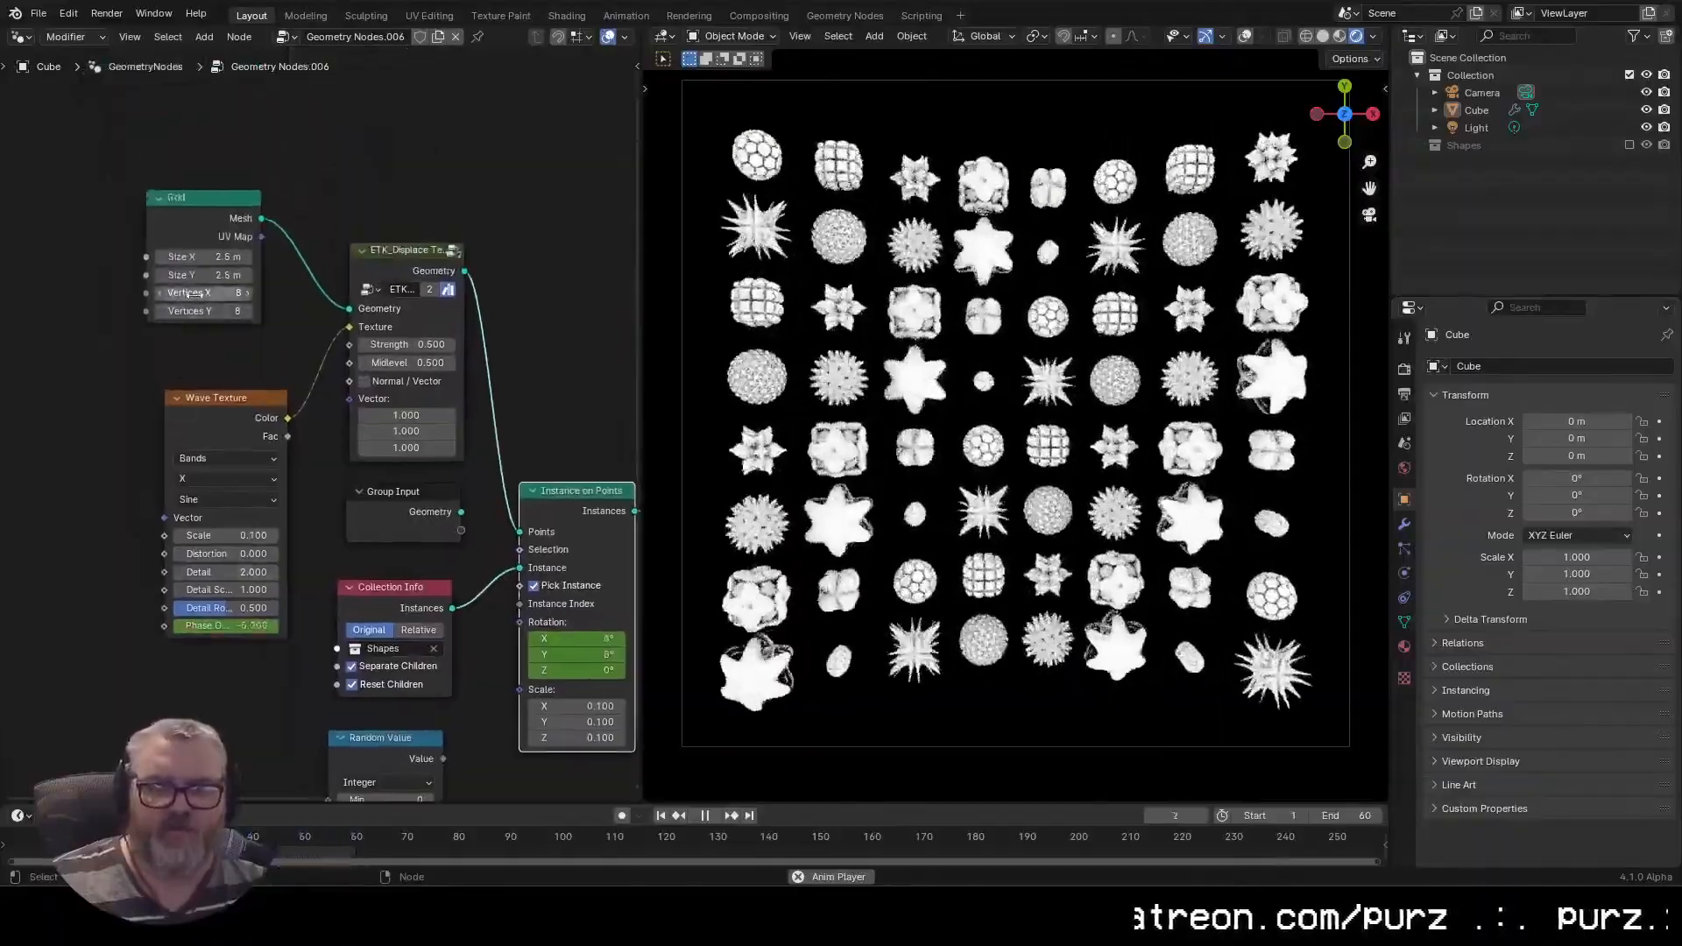
pyautogui.click(250, 293)
pyautogui.click(250, 292)
pyautogui.click(251, 292)
pyautogui.click(250, 292)
pyautogui.click(250, 311)
pyautogui.click(250, 311)
pyautogui.click(251, 292)
pyautogui.click(250, 293)
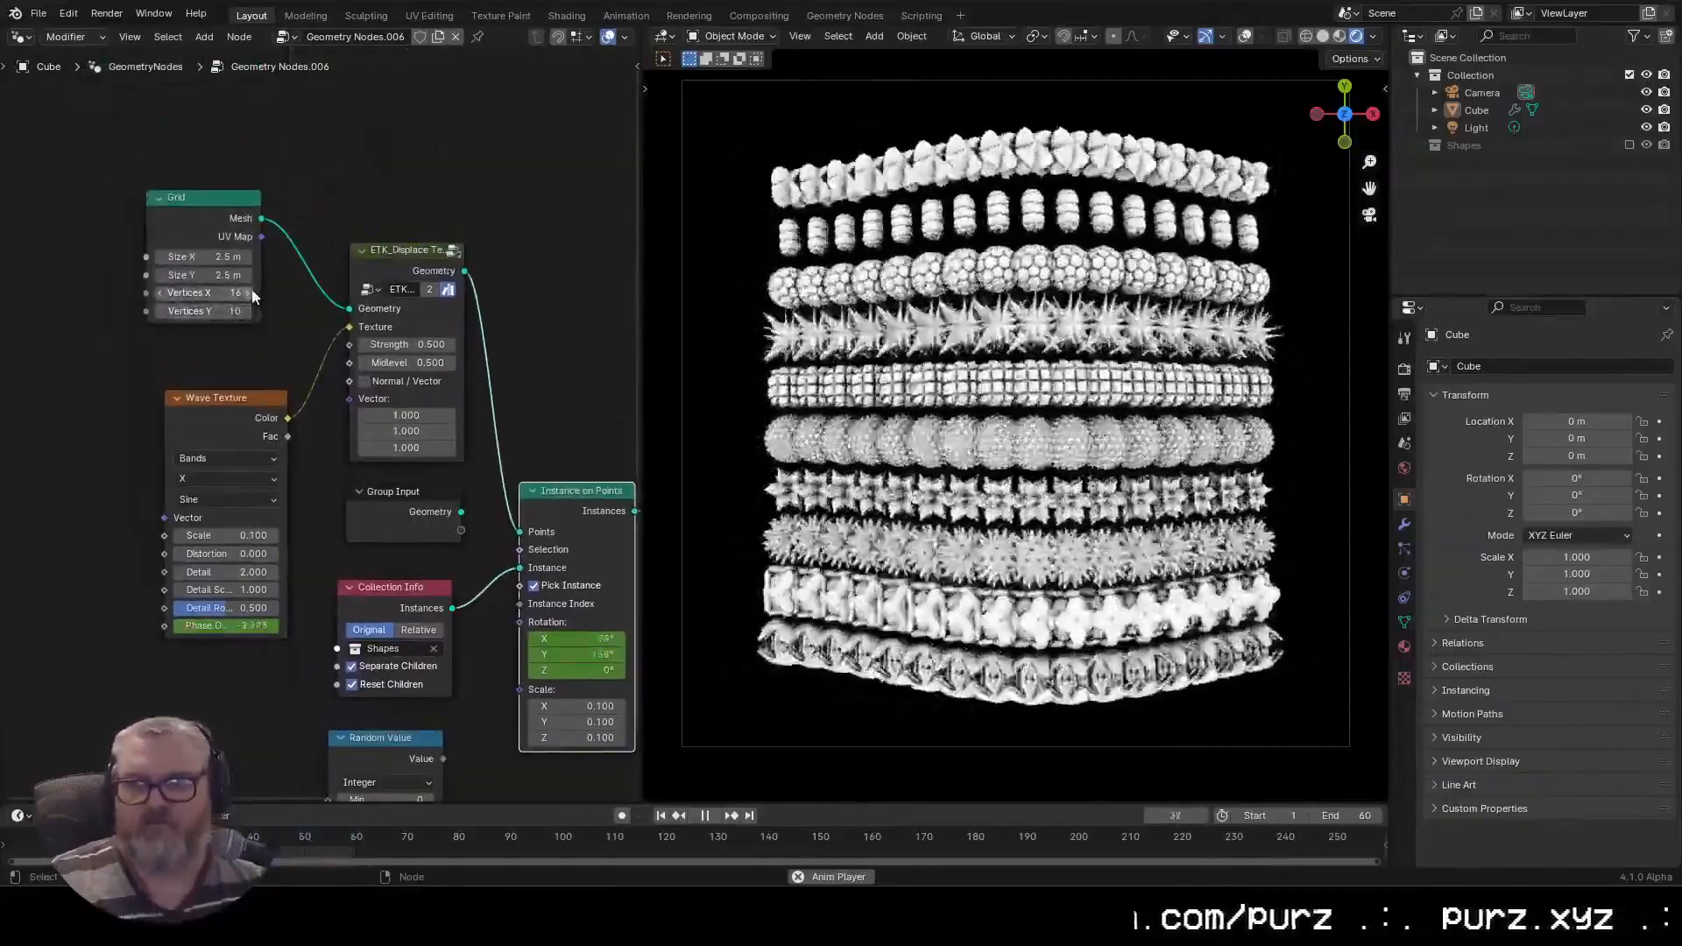
pyautogui.click(251, 293)
pyautogui.click(251, 293)
pyautogui.click(250, 293)
# Set the Grid's Vertices X to 40 and Vertices Y to 9, and raise the displacement Strength to 2.090
pyautogui.moveTo(1328, 395)
pyautogui.mouseDown()
pyautogui.moveTo(1130, 254)
pyautogui.moveTo(1327, 96)
pyautogui.moveTo(1337, 391)
pyautogui.mouseUp()
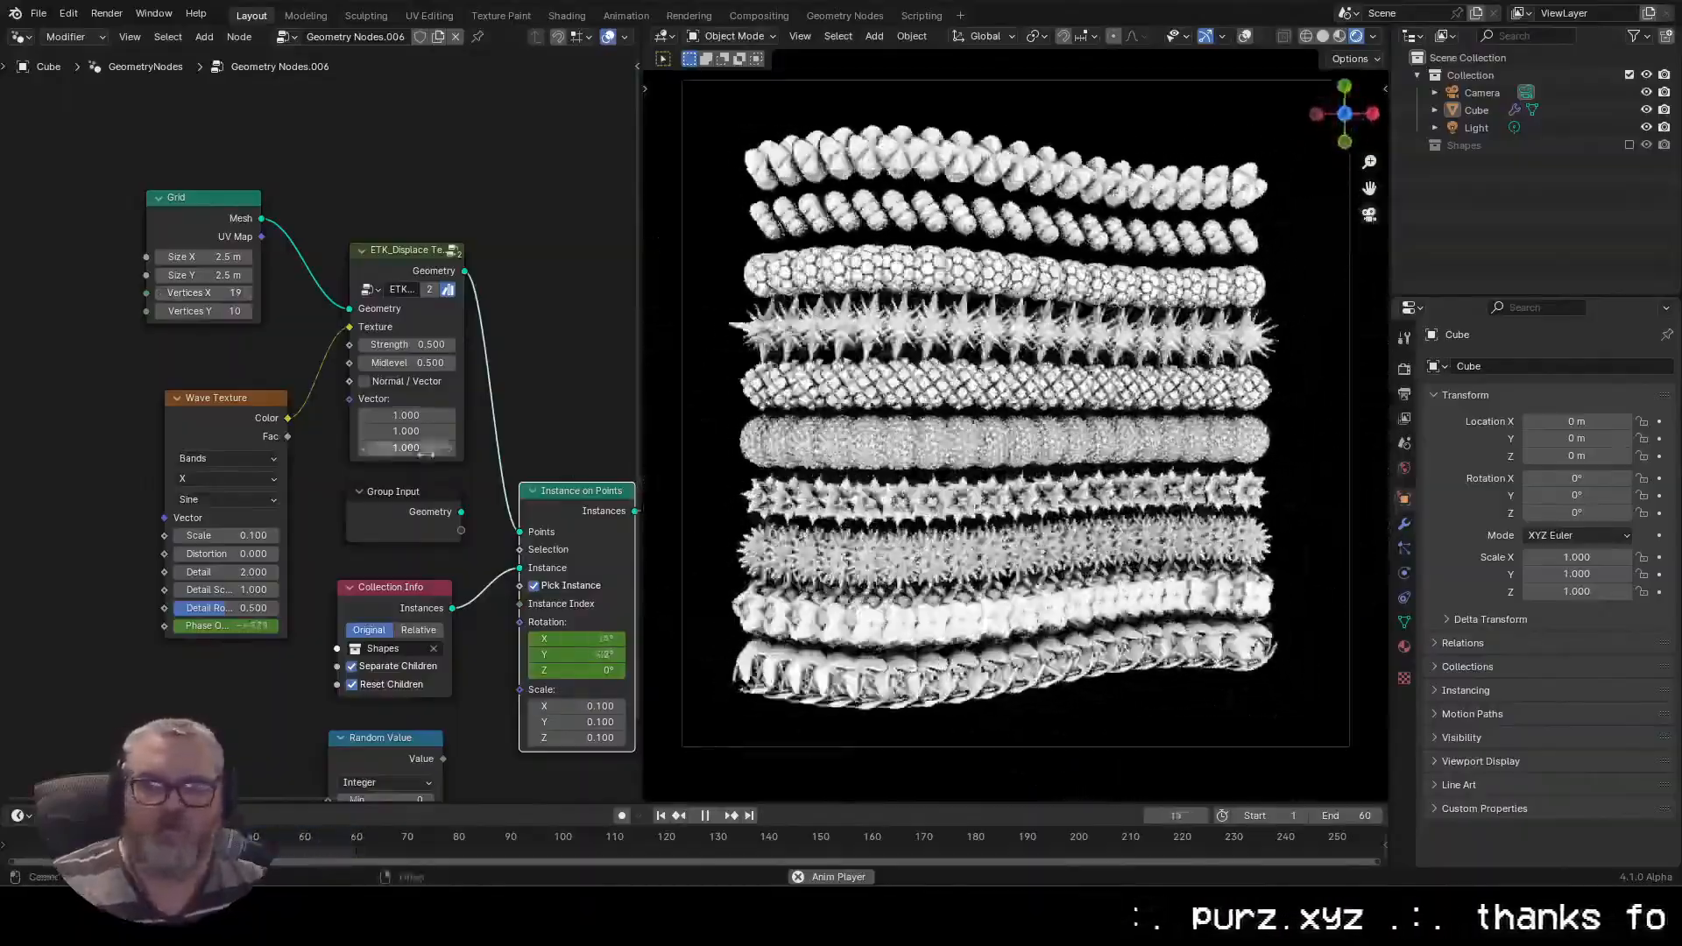
pyautogui.moveTo(222, 310); pyautogui.dragTo(160, 321)
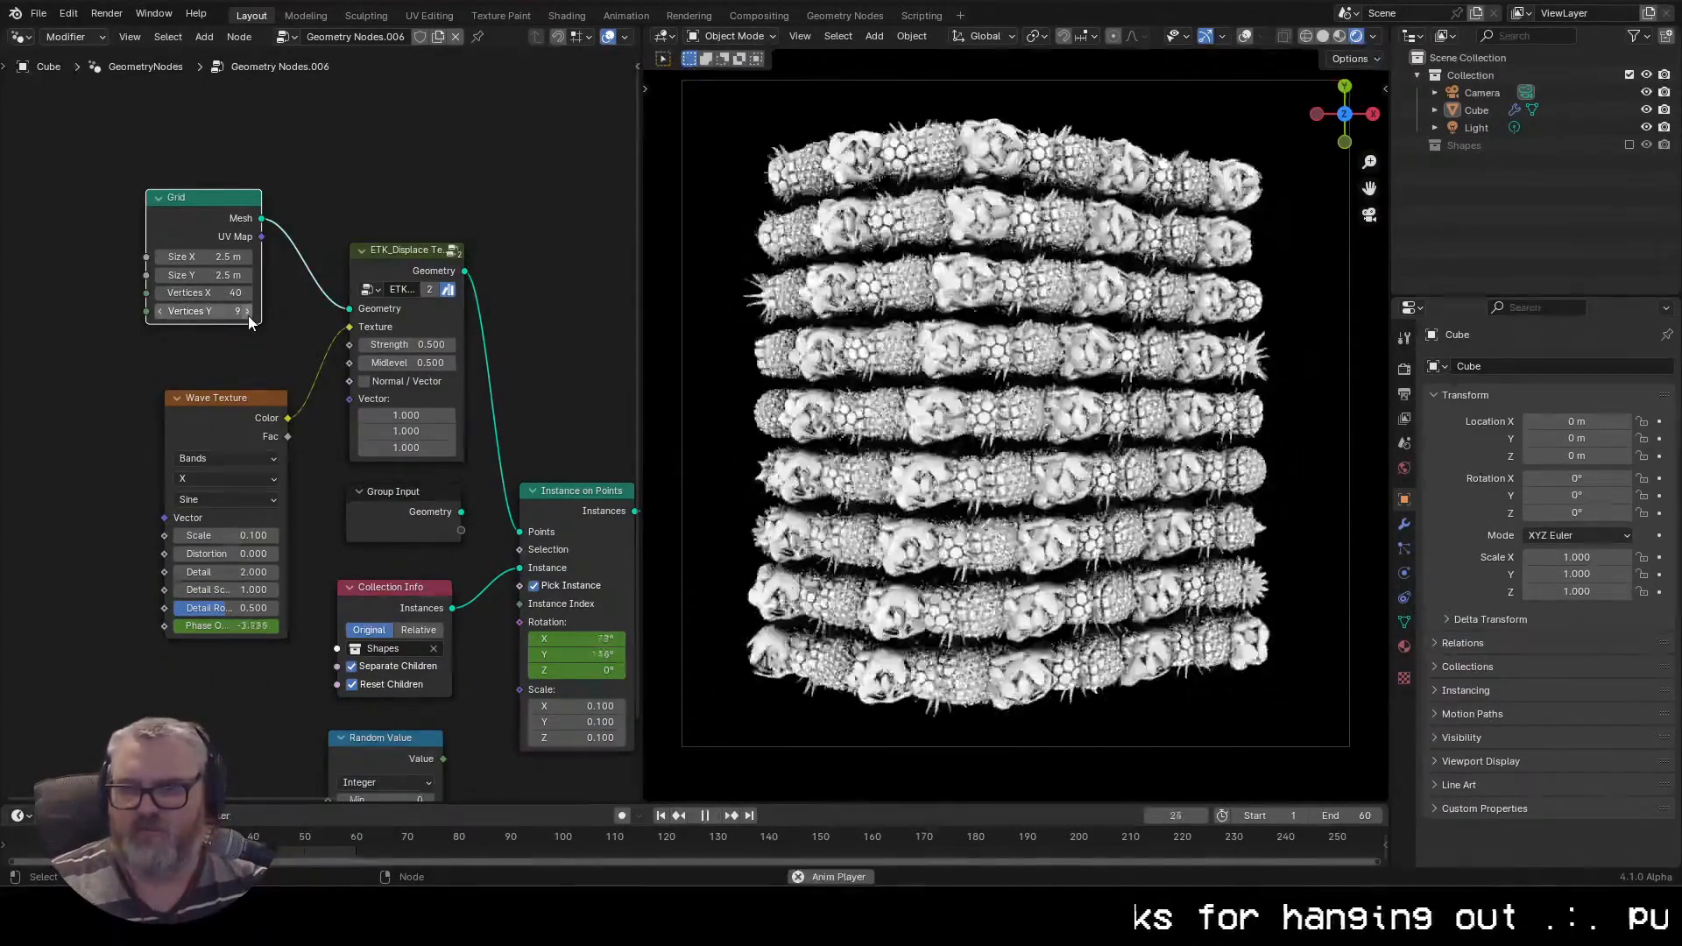
pyautogui.press('space')
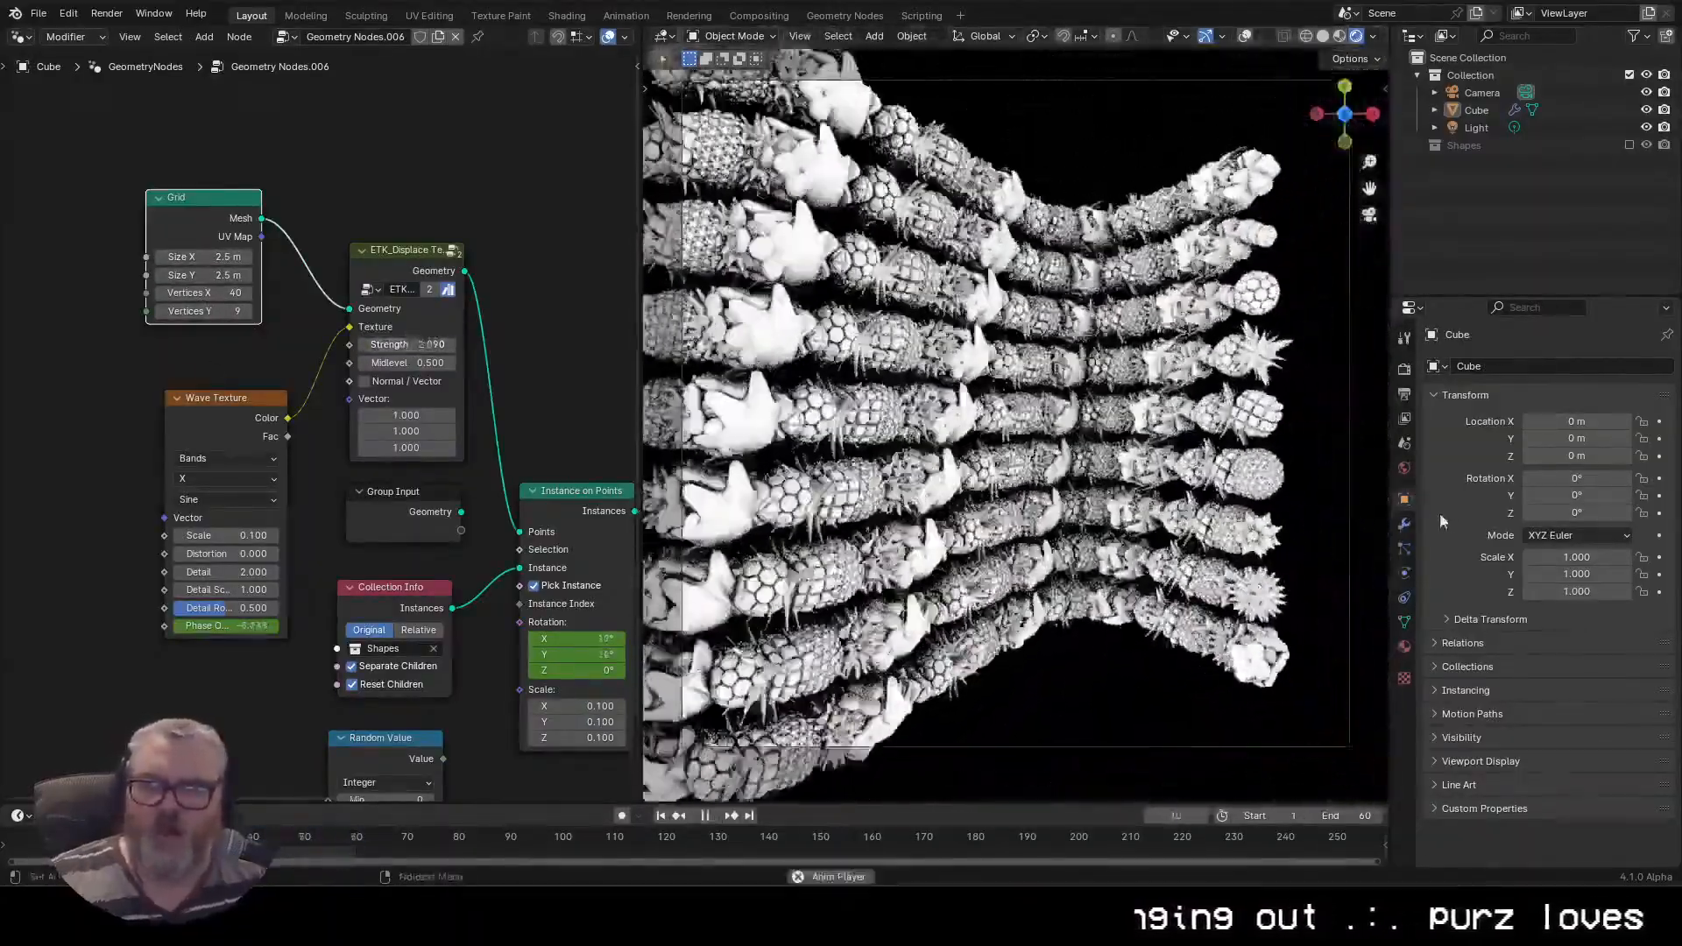
# Move the camera farther from the grid along Z and stop playback
pyautogui.click(1483, 92)
pyautogui.moveTo(1559, 456); pyautogui.dragTo(1503, 456)
pyautogui.press('space')
# Set the output path to C:\tmp\depth_icons3\, render the animation as PNG frames and close the render window
pyautogui.click(1405, 394)
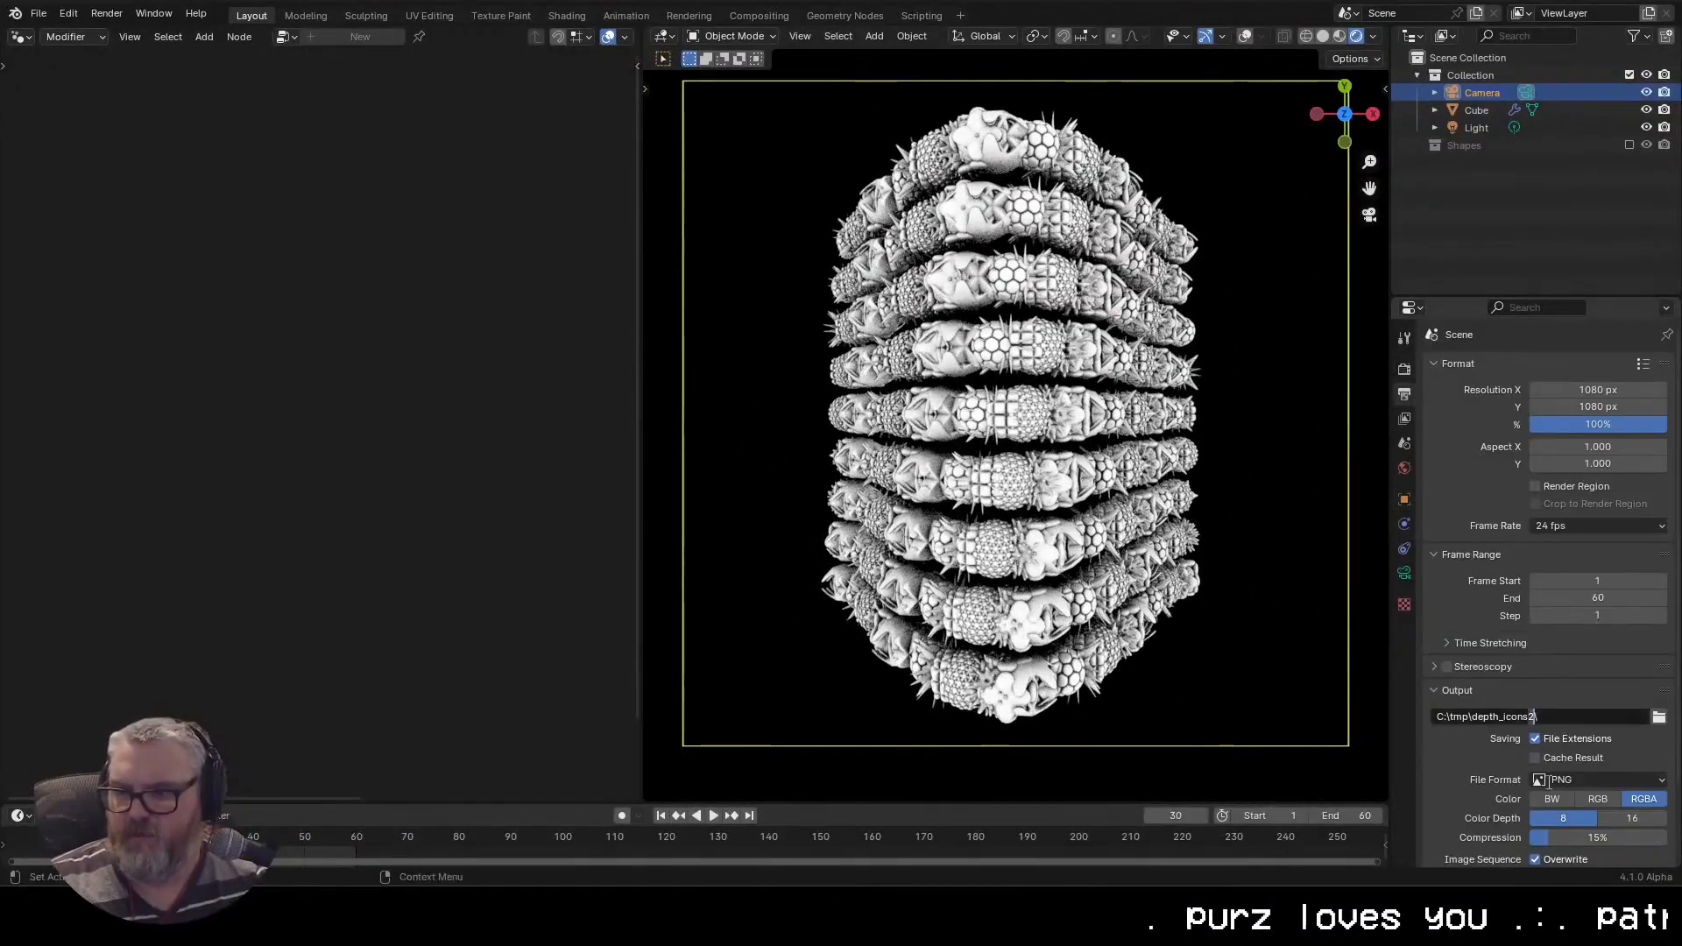
pyautogui.hotkey('ctrl', 'F12')
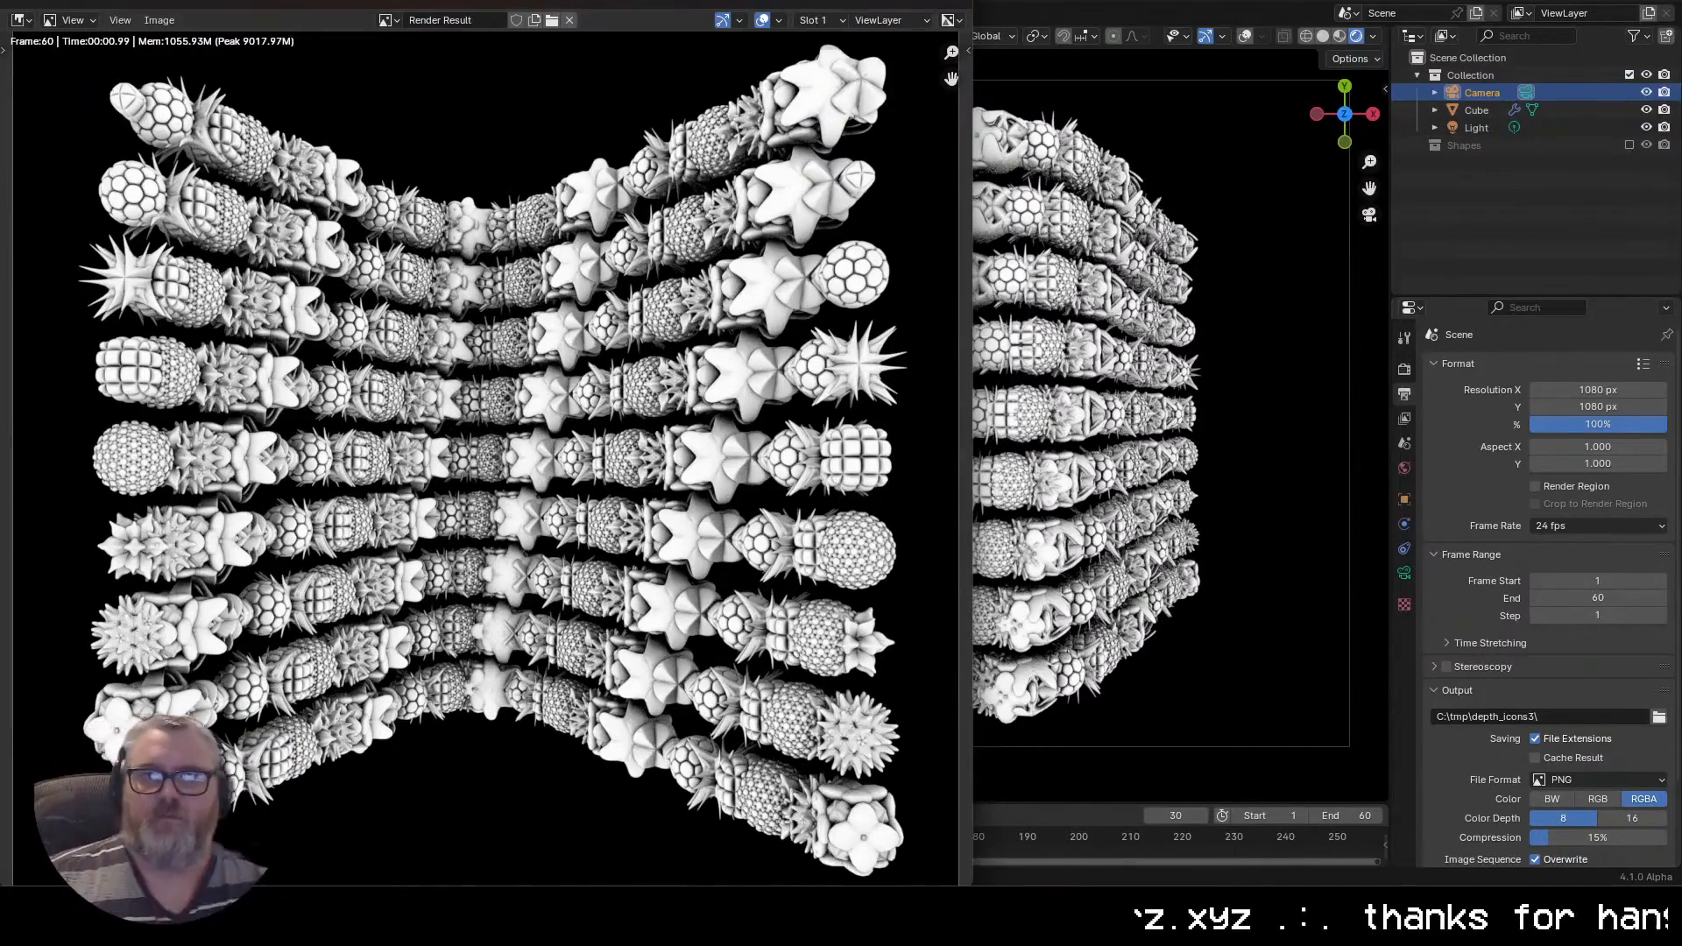
pyautogui.click(951, 4)
# Set the Cube's displacement Strength to 1 and the Grid's Vertices X to 7 and Vertices Y to 14
pyautogui.click(995, 392)
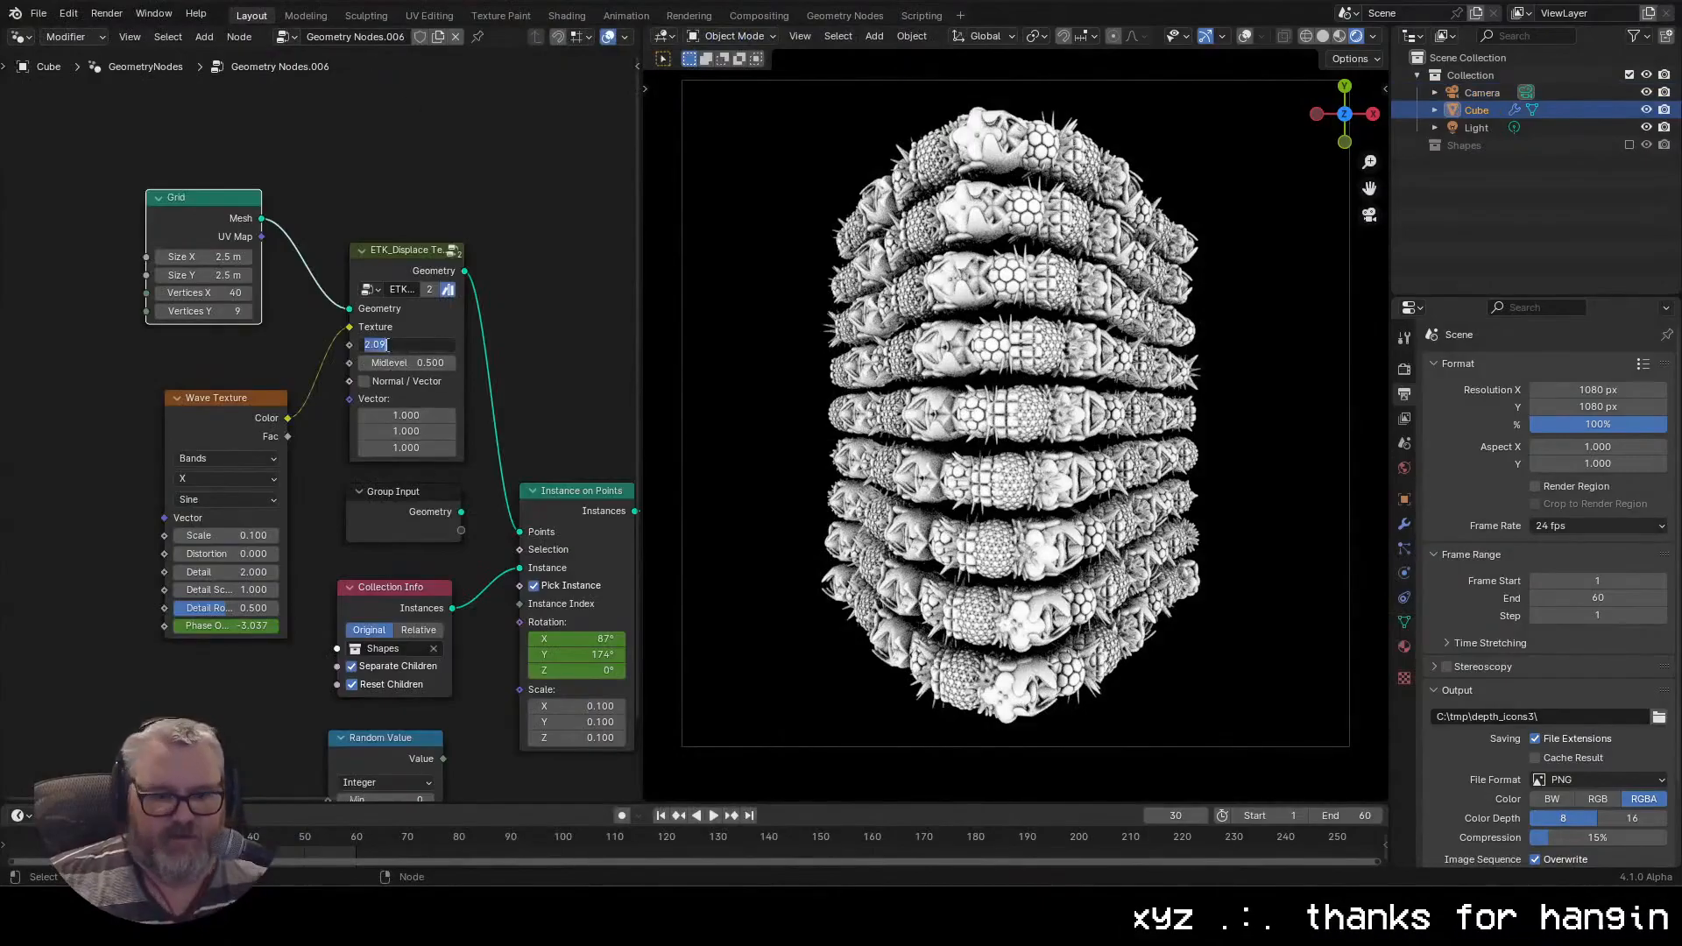
pyautogui.write('1')
pyautogui.press('Return')
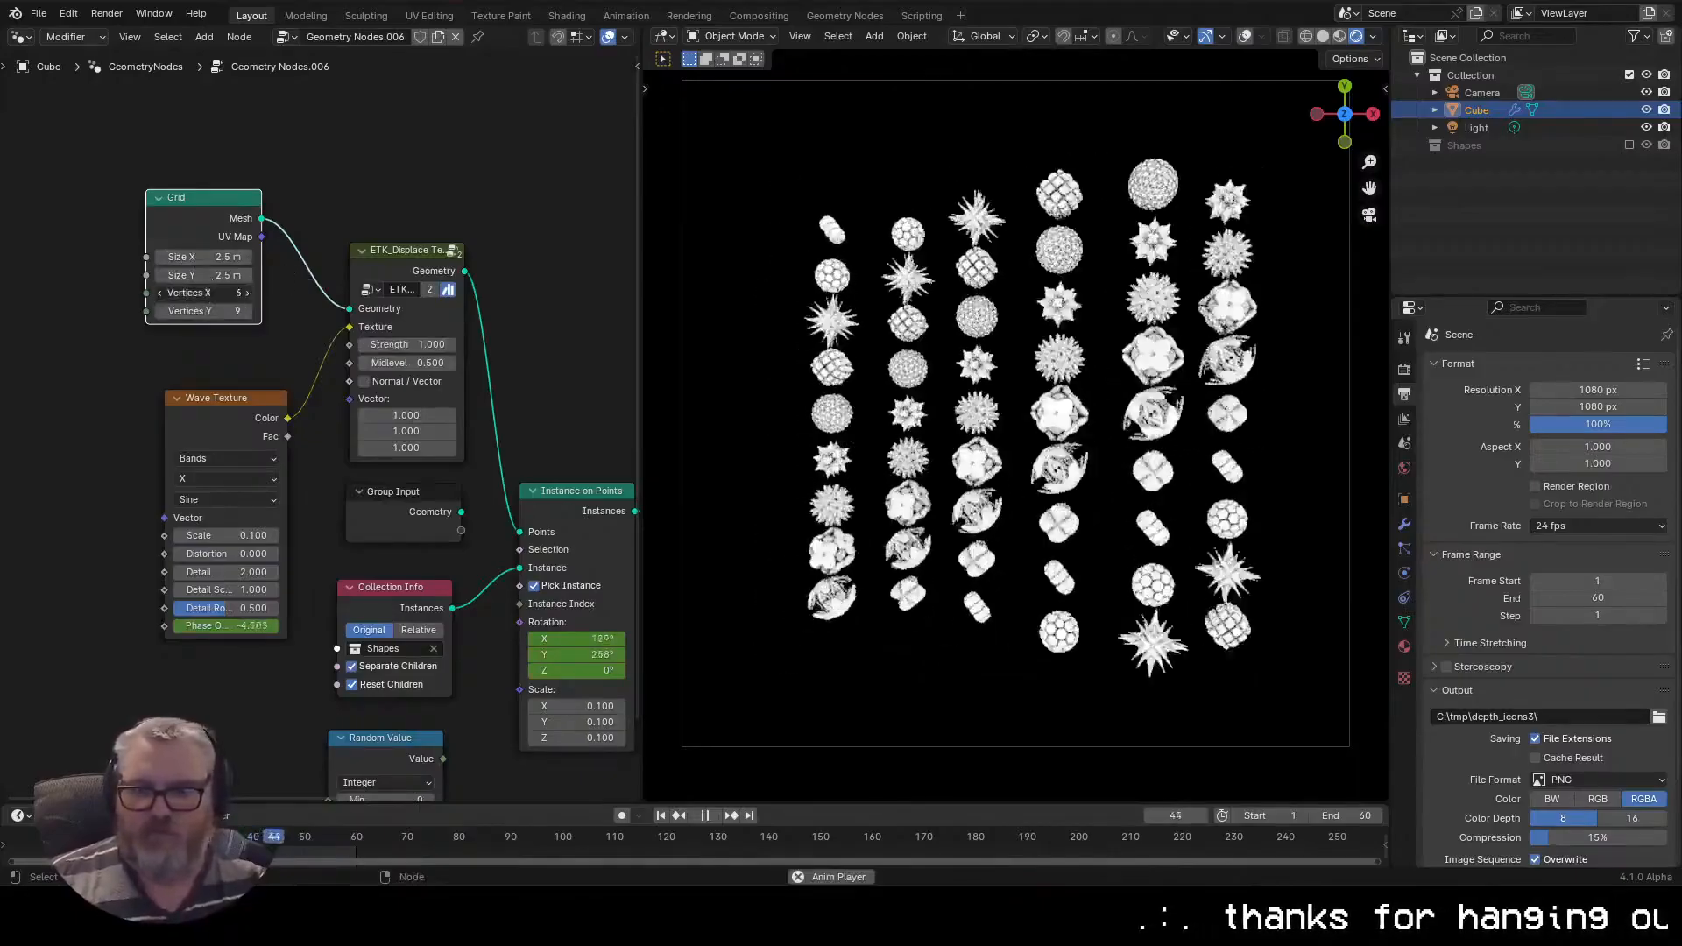
pyautogui.click(249, 312)
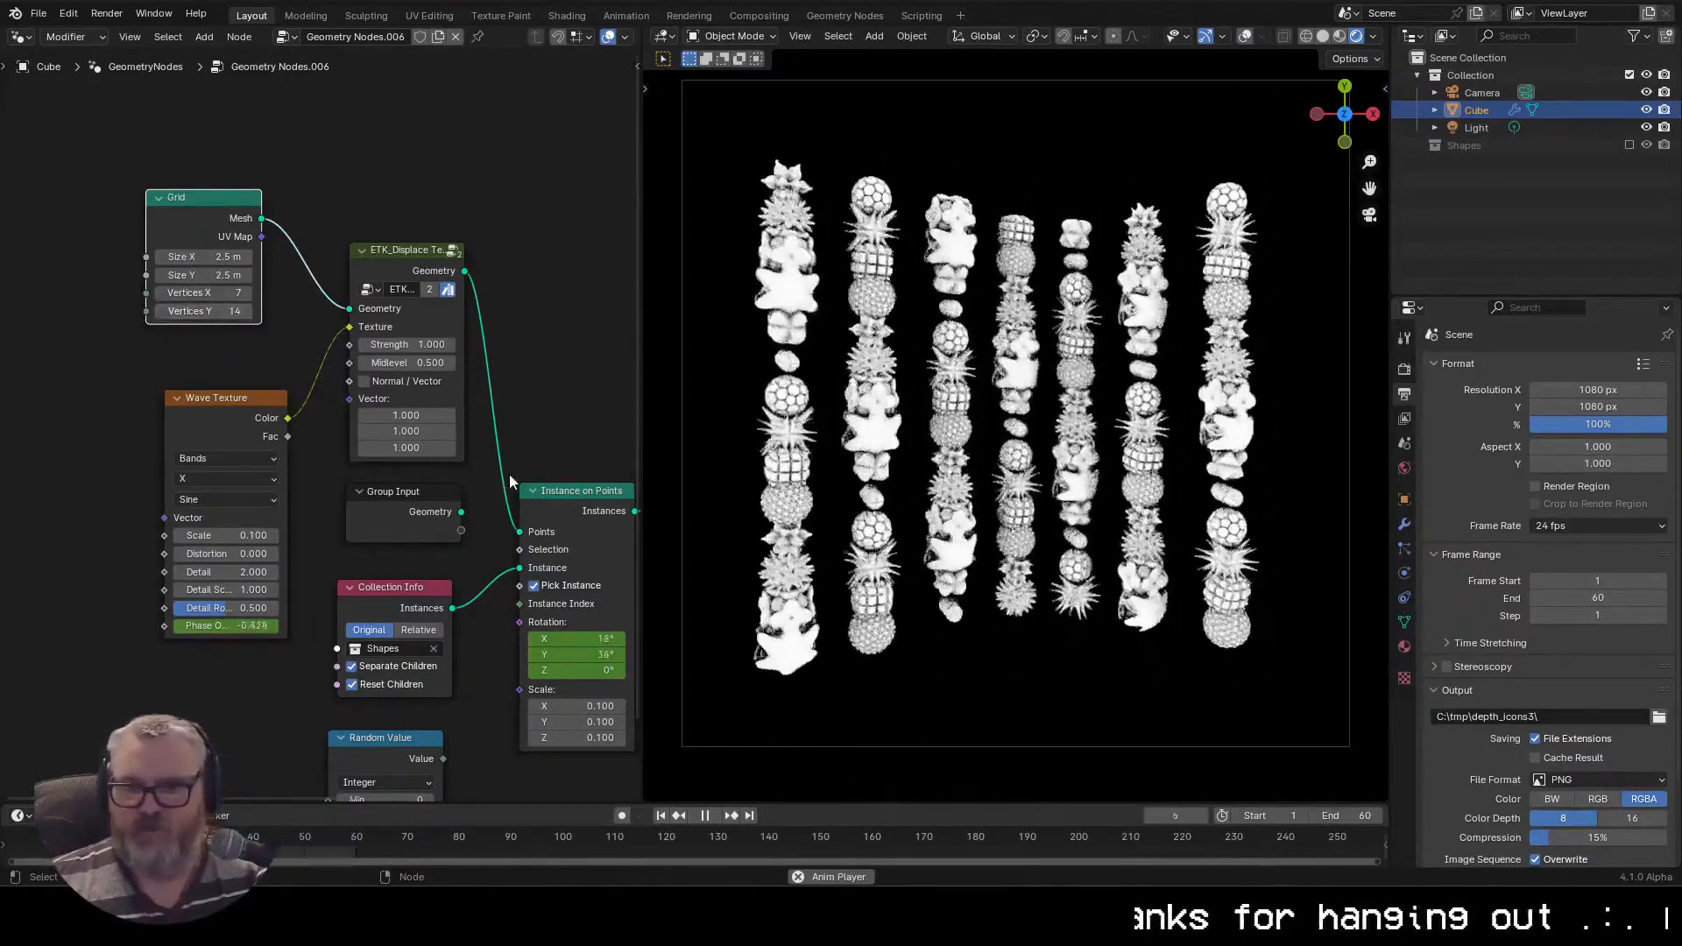
# Set the Grid's Size X and Size Y to 3 m and its Vertices Y to 11
pyautogui.moveTo(216, 276); pyautogui.dragTo(215, 256)
pyautogui.write('3')
pyautogui.press('Return')
pyautogui.click(159, 312)
pyautogui.click(160, 312)
pyautogui.click(160, 312)
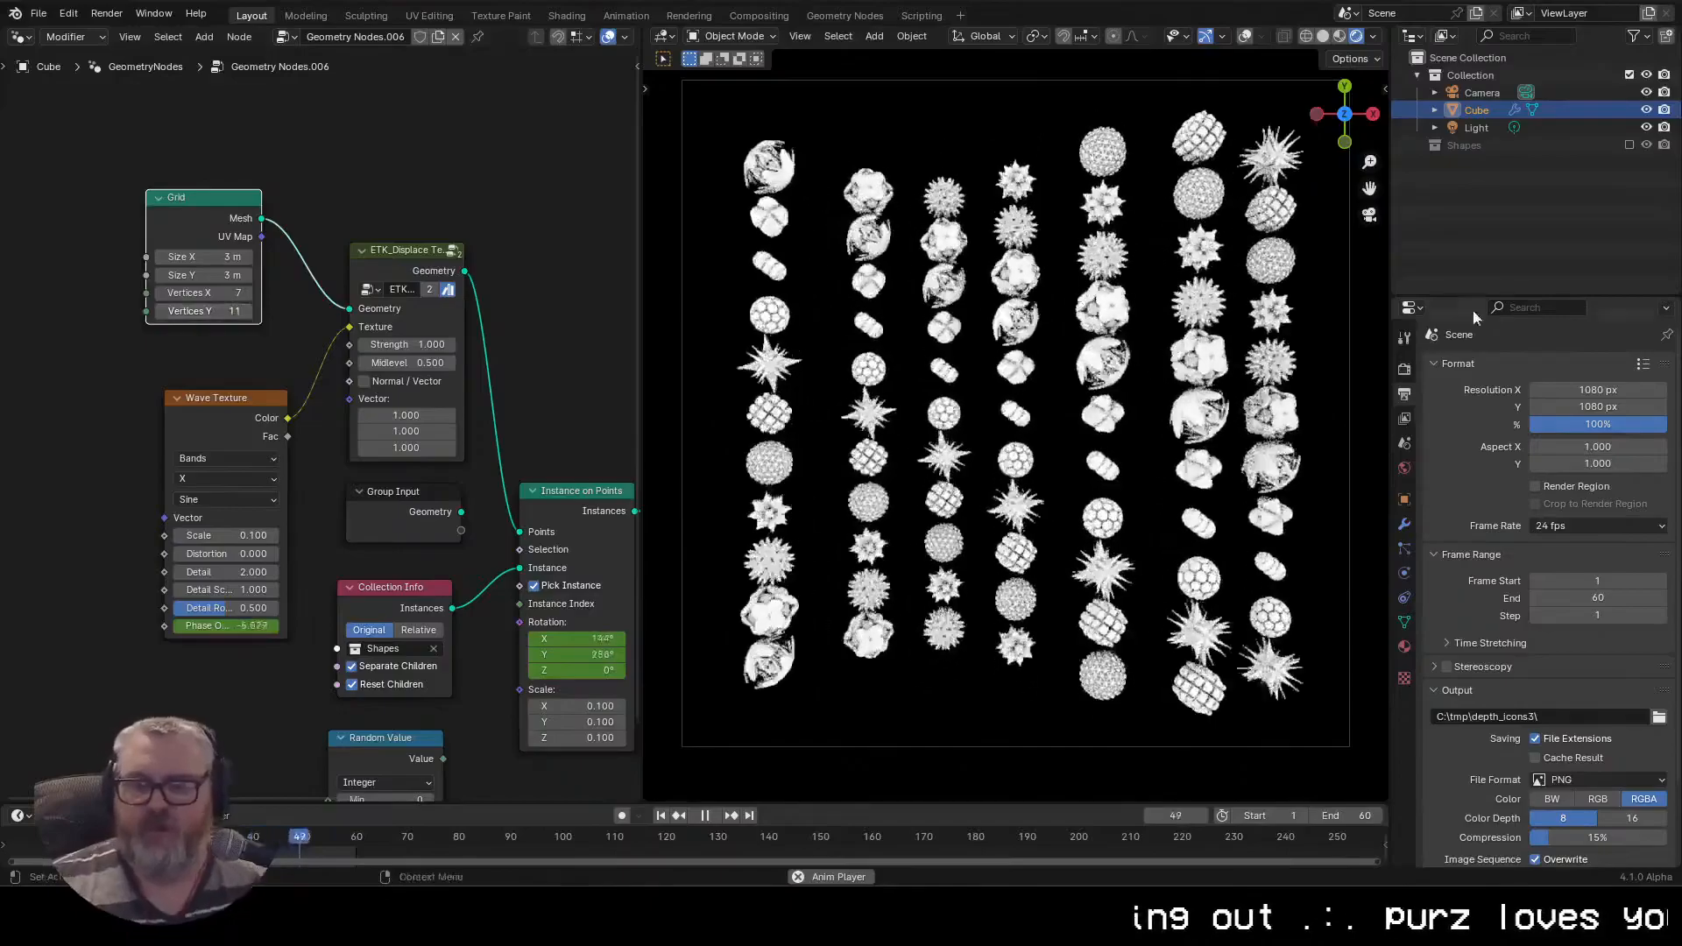
# Clear the keyframes from the instances' Y rotation only and replay the animation
pyautogui.press('Escape')
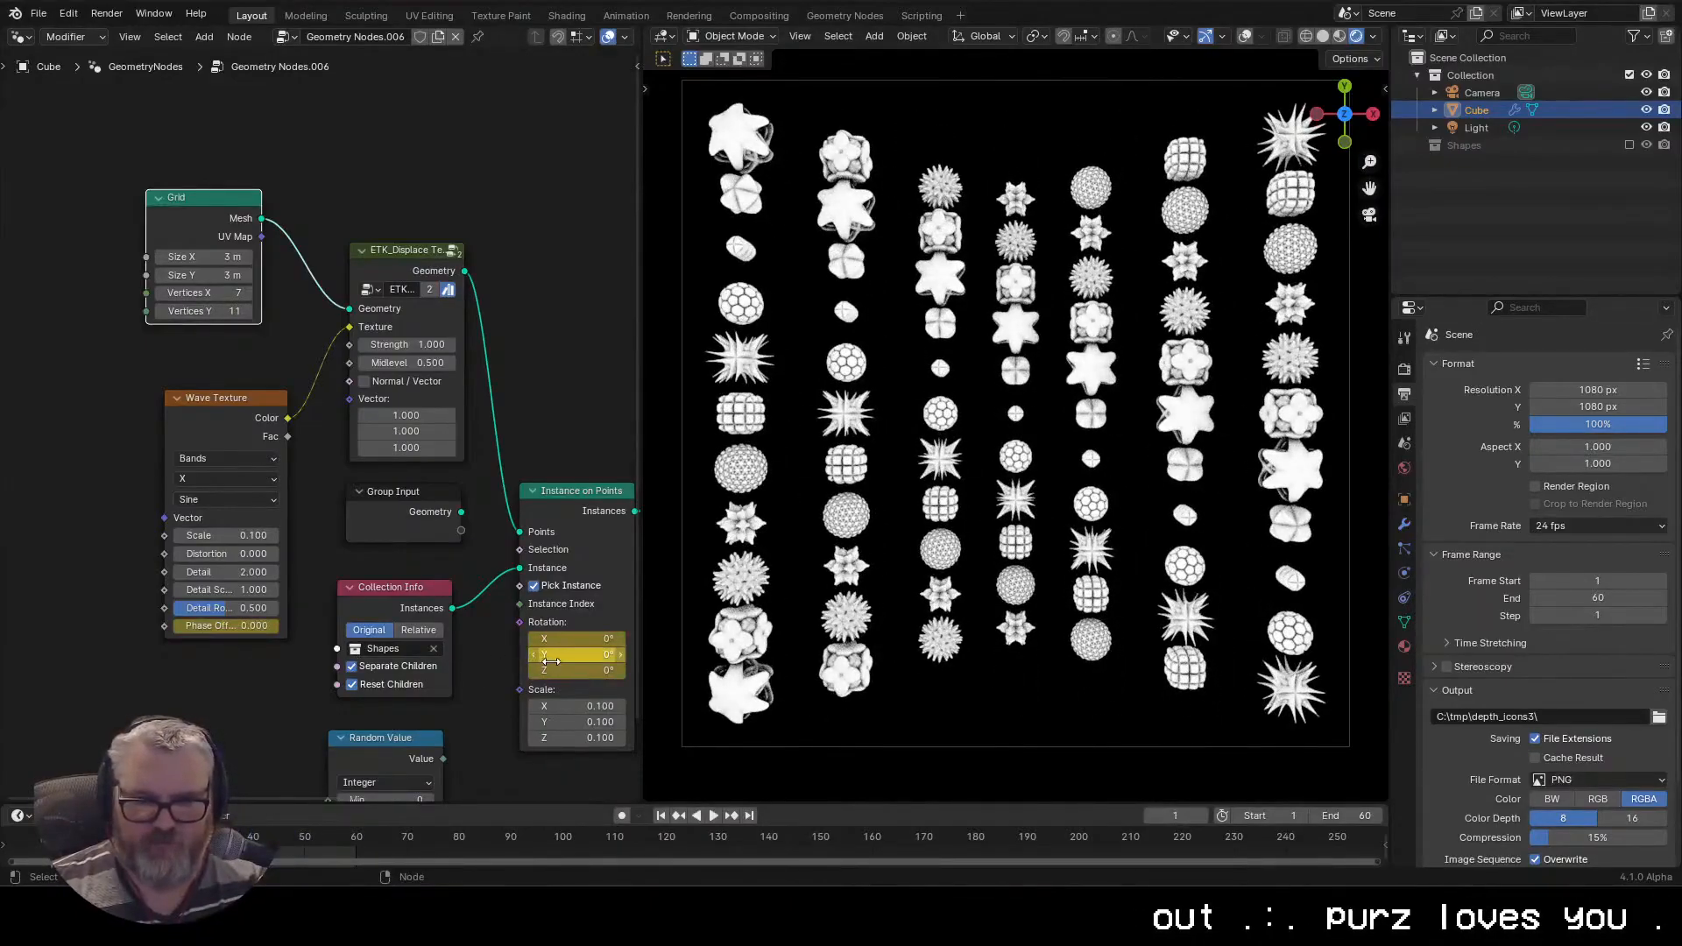
pyautogui.rightClick(550, 662)
pyautogui.click(496, 611)
pyautogui.press('space')
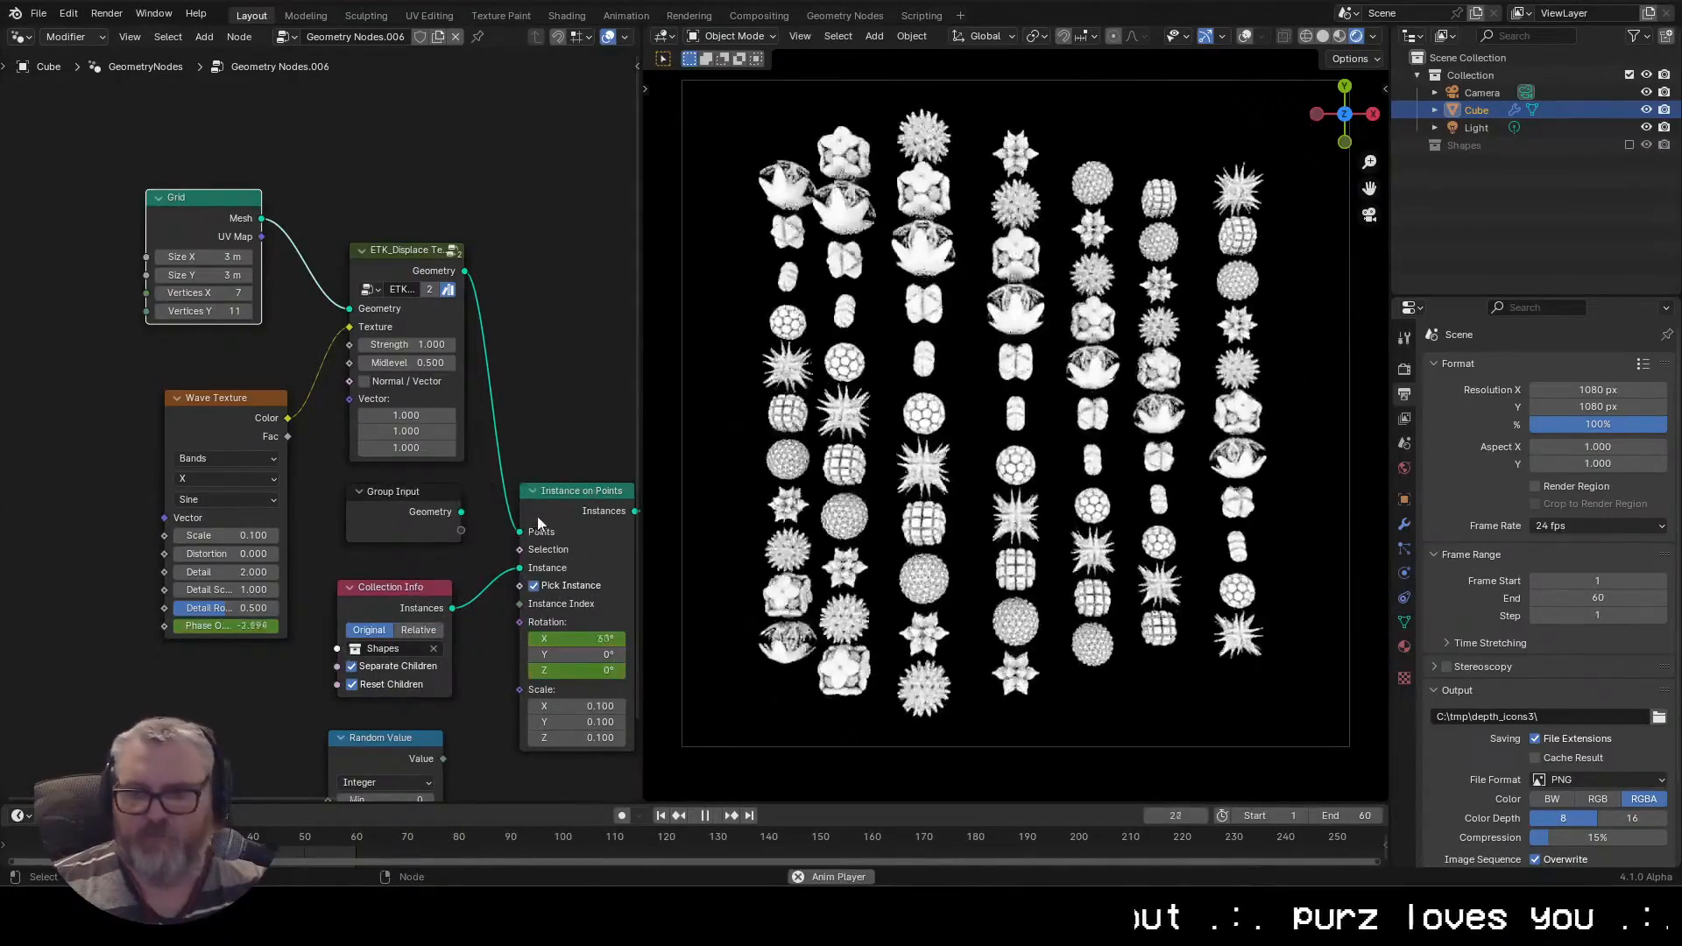
# Show the Cube's material node tree in the node editor and open its material properties
pyautogui.moveTo(556, 380); pyautogui.dragTo(253, 262)
pyautogui.moveTo(391, 221); pyautogui.dragTo(526, 232)
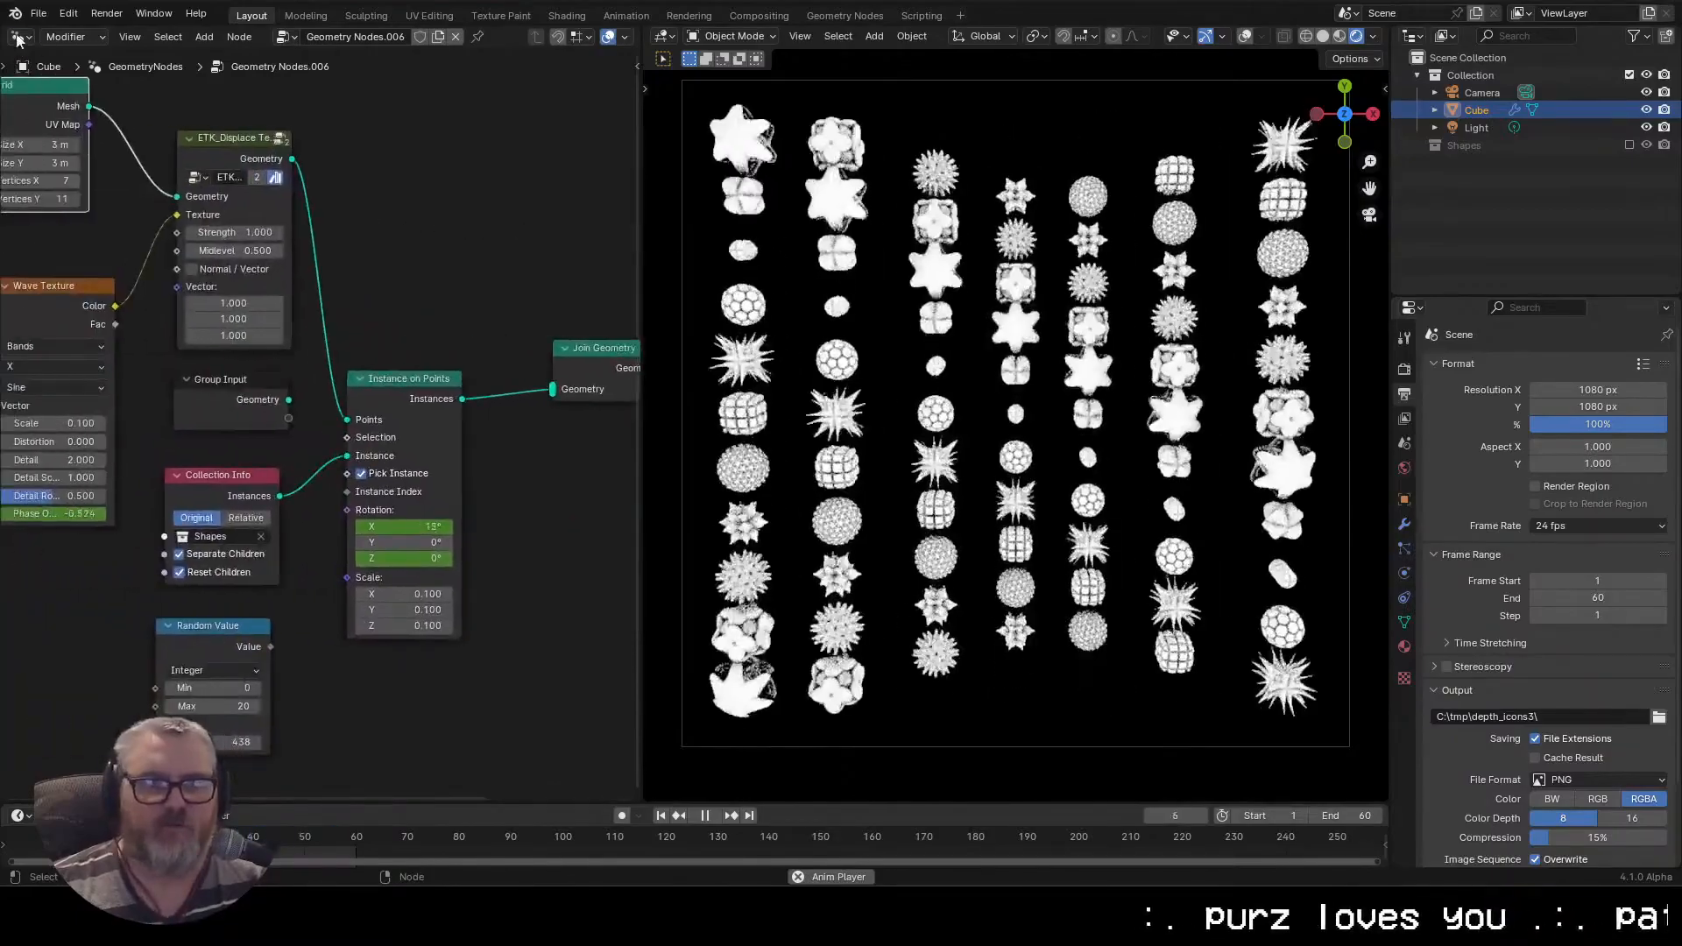
pyautogui.hotkey('shift', 'F3')
pyautogui.click(1405, 646)
pyautogui.press('Home')
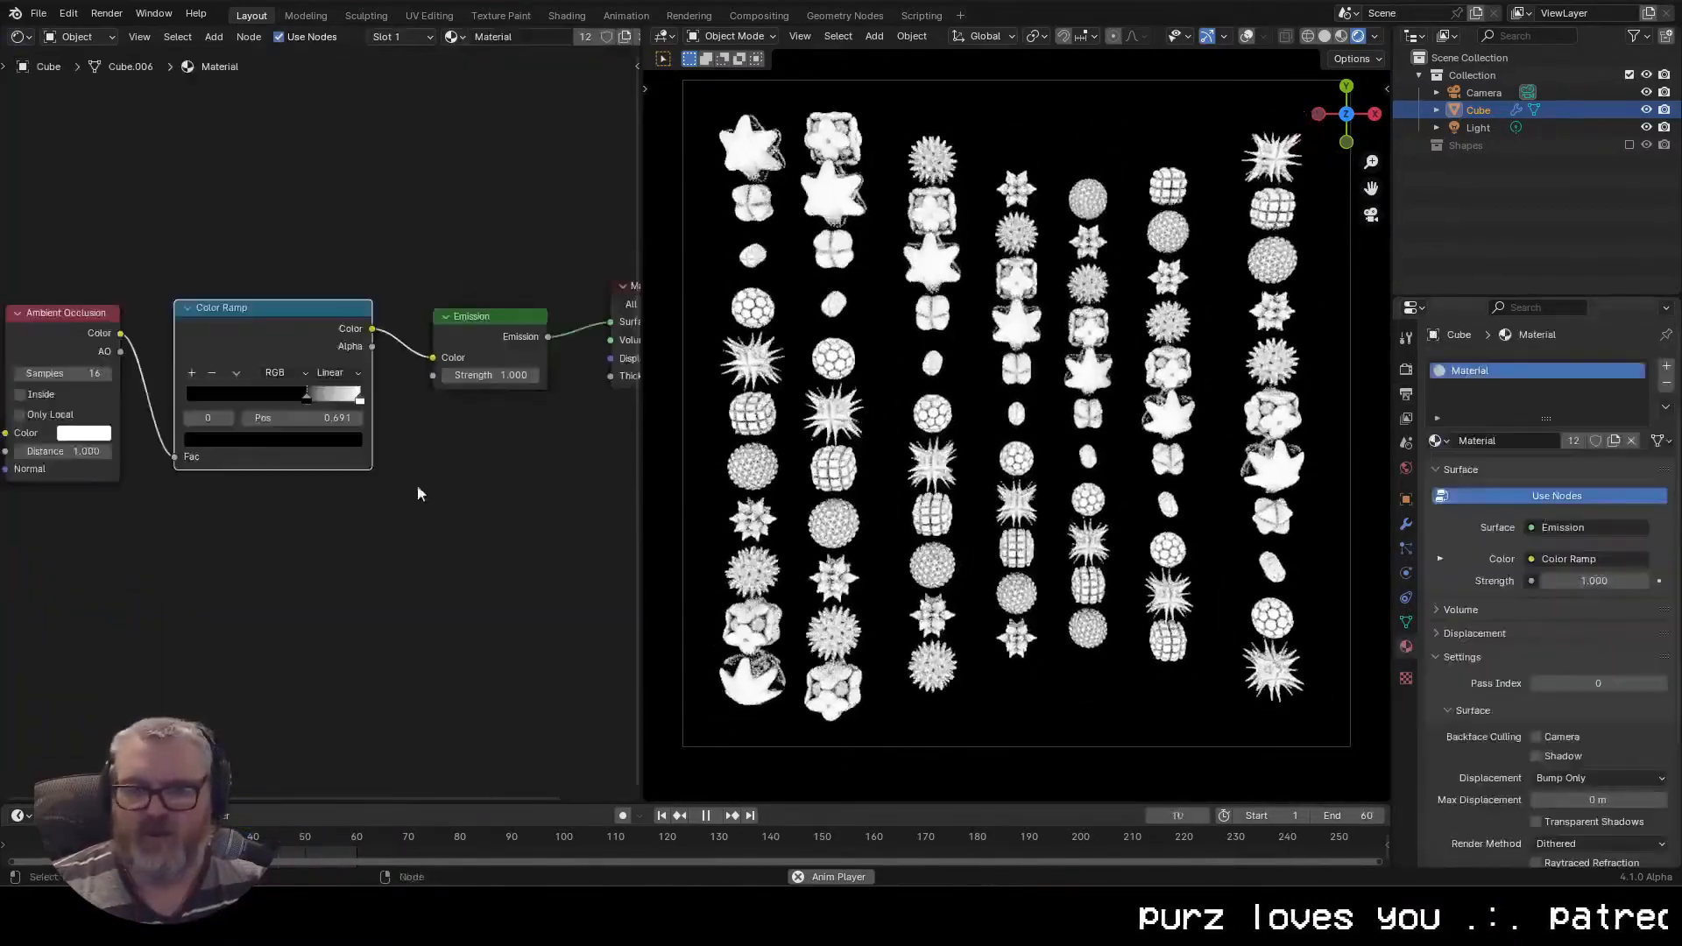
pyautogui.click(148, 357)
pyautogui.press('x')
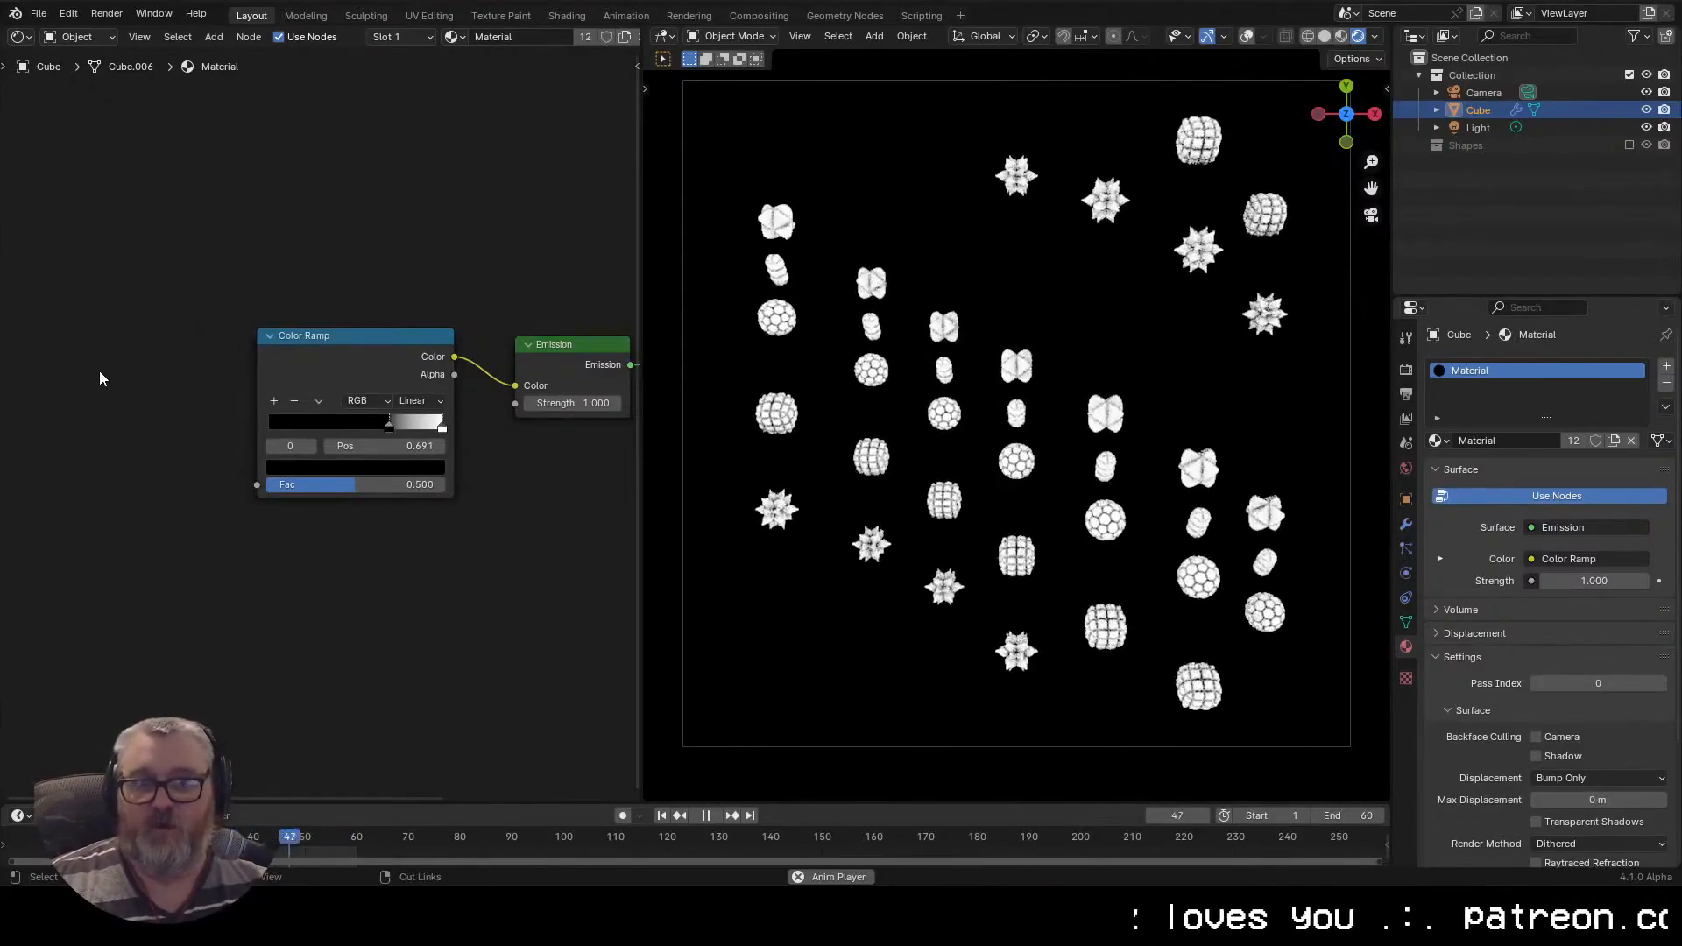
pyautogui.hotkey('ctrl', 'z')
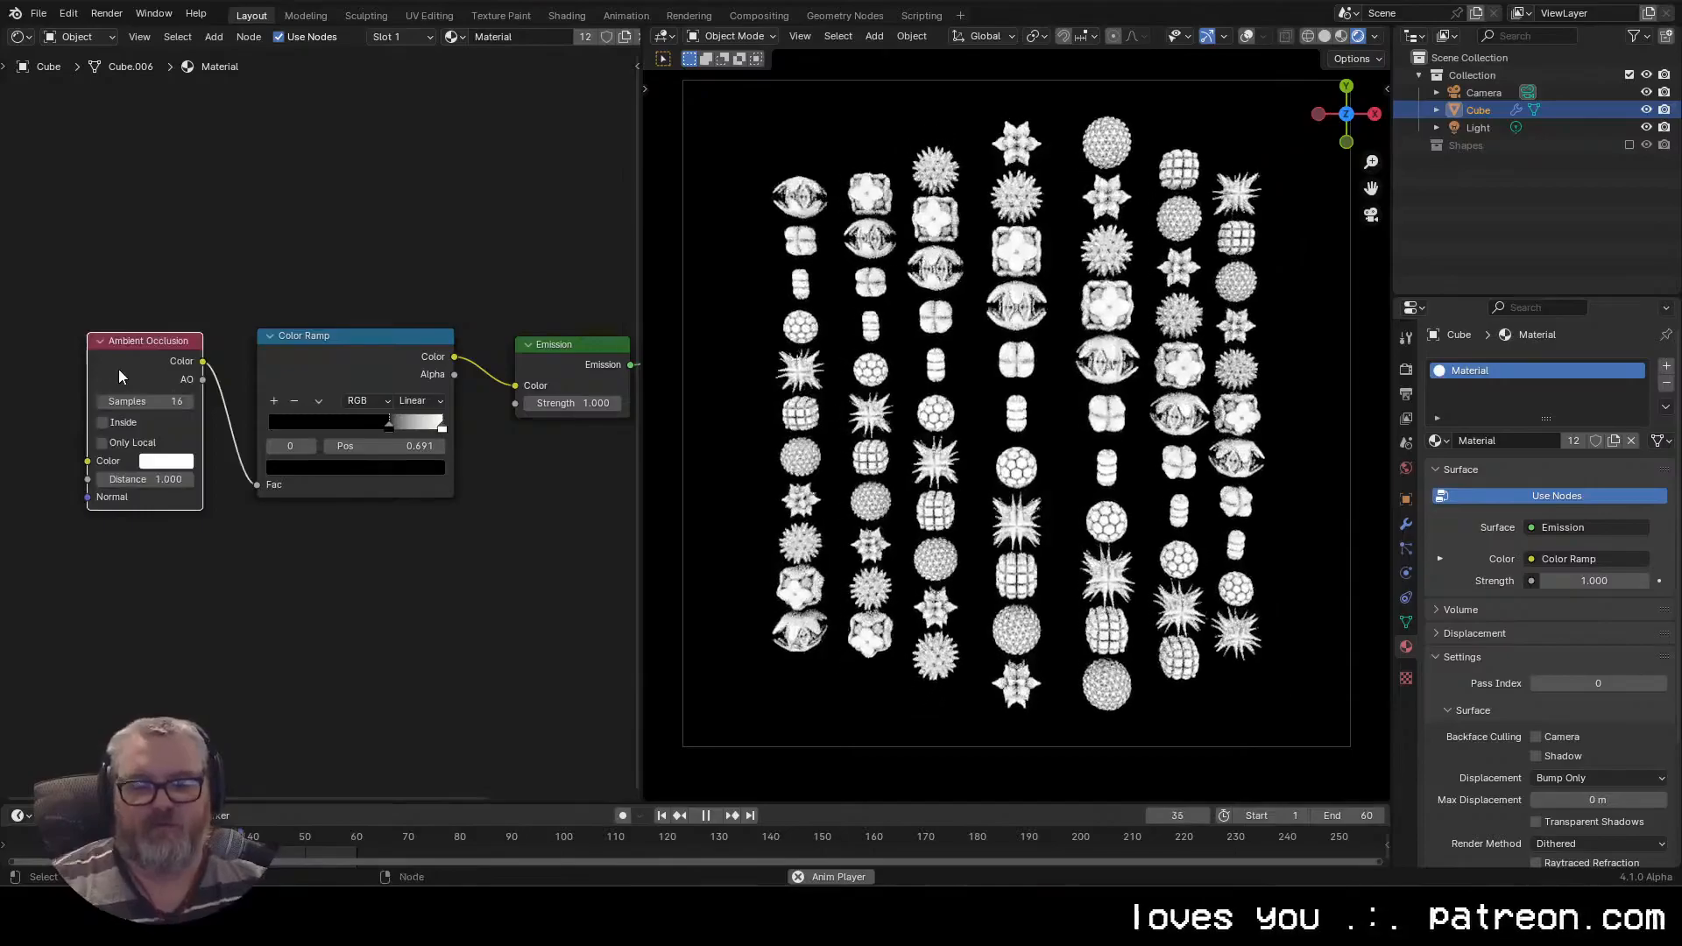
# Replace the Ambient Occlusion node with a Normal node feeding the Color Ramp's Fac, and move the black stop to 0.000
pyautogui.press('x')
pyautogui.hotkey('shift', 'a')
pyautogui.click(120, 370)
pyautogui.write('norma')
pyautogui.press('Return')
pyautogui.click(48, 325)
pyautogui.moveTo(161, 350); pyautogui.dragTo(268, 485)
pyautogui.moveTo(388, 425); pyautogui.dragTo(161, 429)
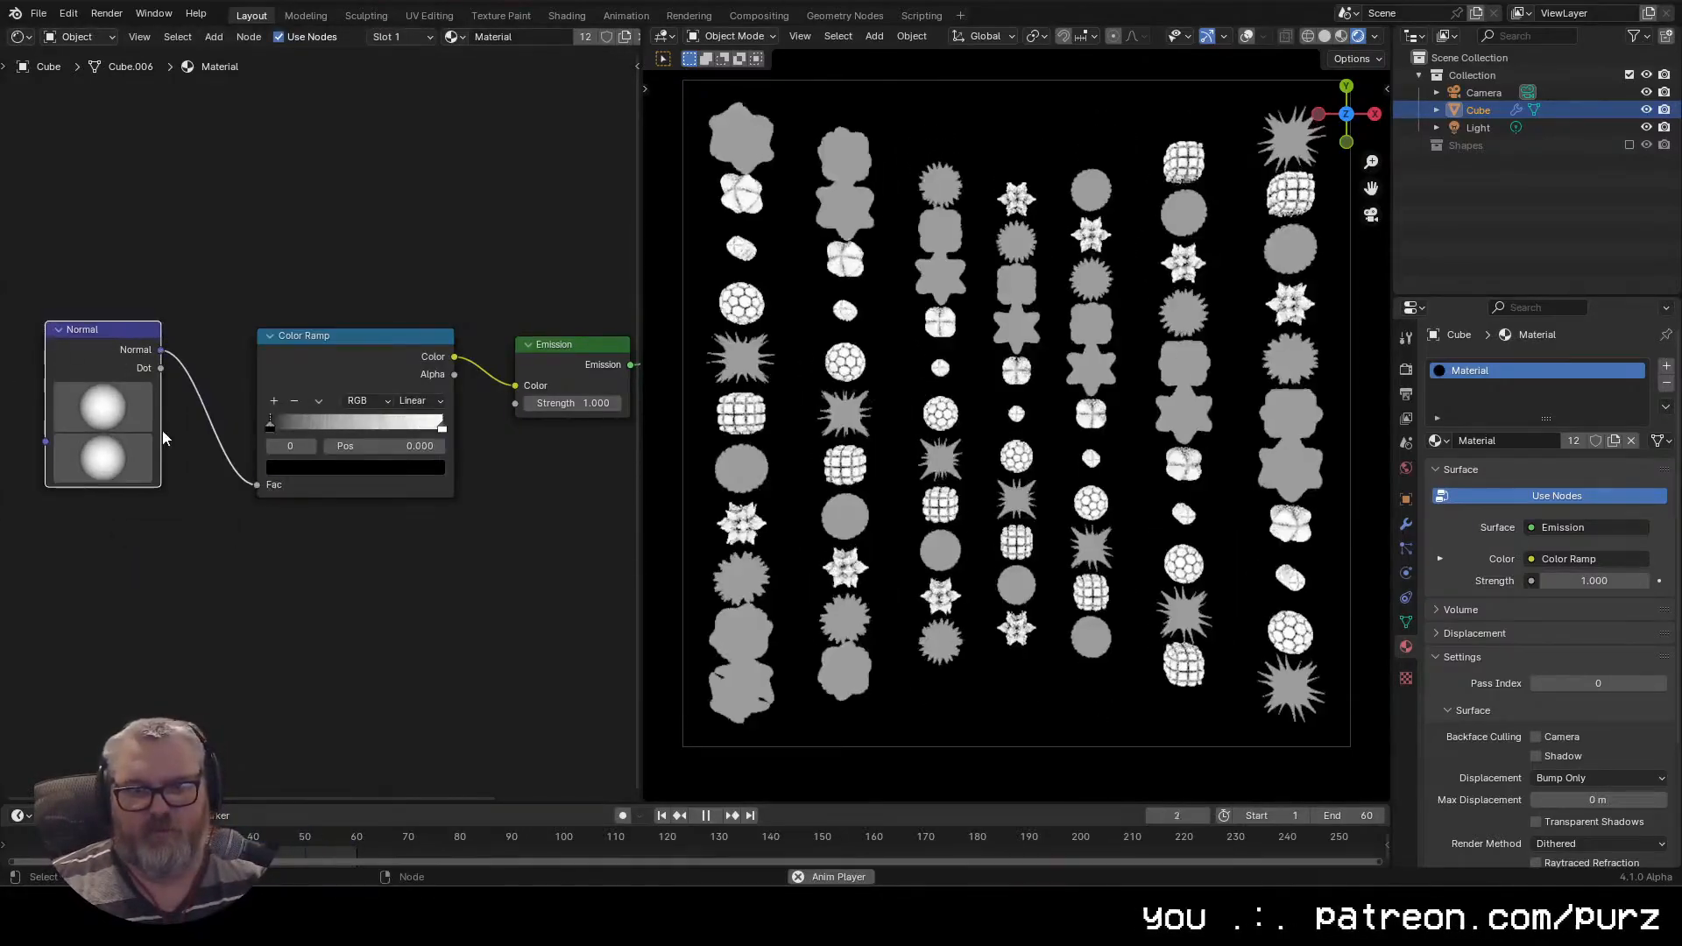
# Delete the Color Ramp and connect the Normal node's output straight to the Emission Color
pyautogui.moveTo(257, 484); pyautogui.dragTo(515, 385)
pyautogui.click(339, 361)
pyautogui.press('x')
pyautogui.moveTo(339, 361); pyautogui.dragTo(609, 406)
# Add a Bump node linked to the Normal node's input
pyautogui.moveTo(315, 486); pyautogui.dragTo(231, 435)
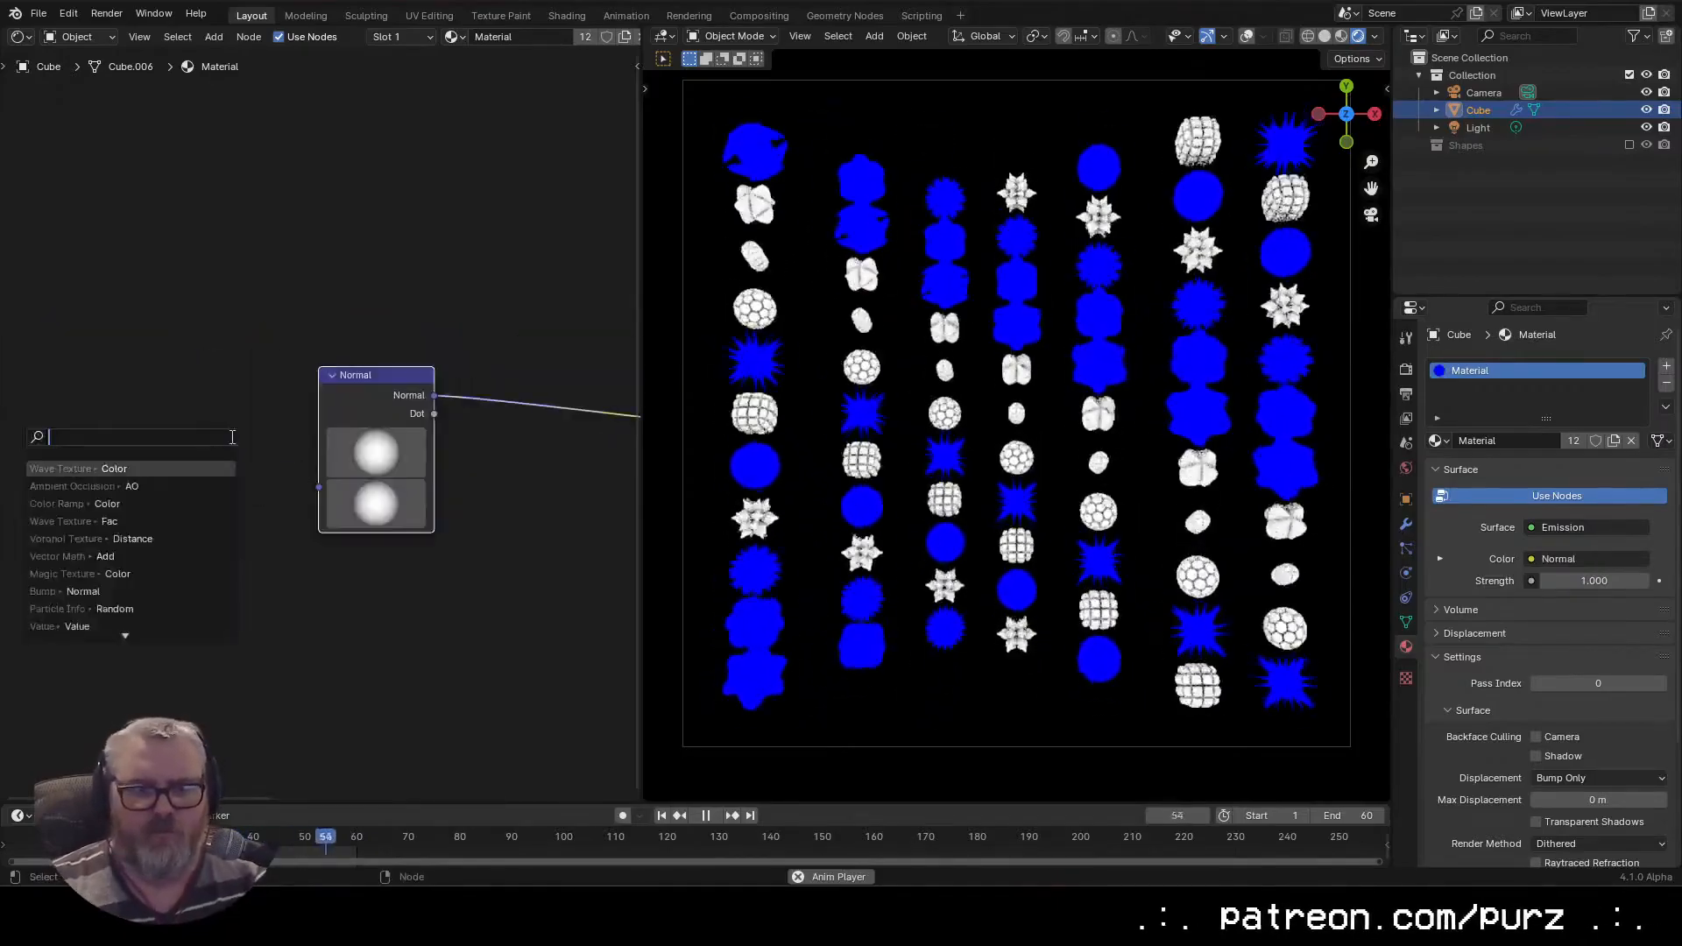
pyautogui.write('bump')
pyautogui.press('Return')
pyautogui.click(397, 560)
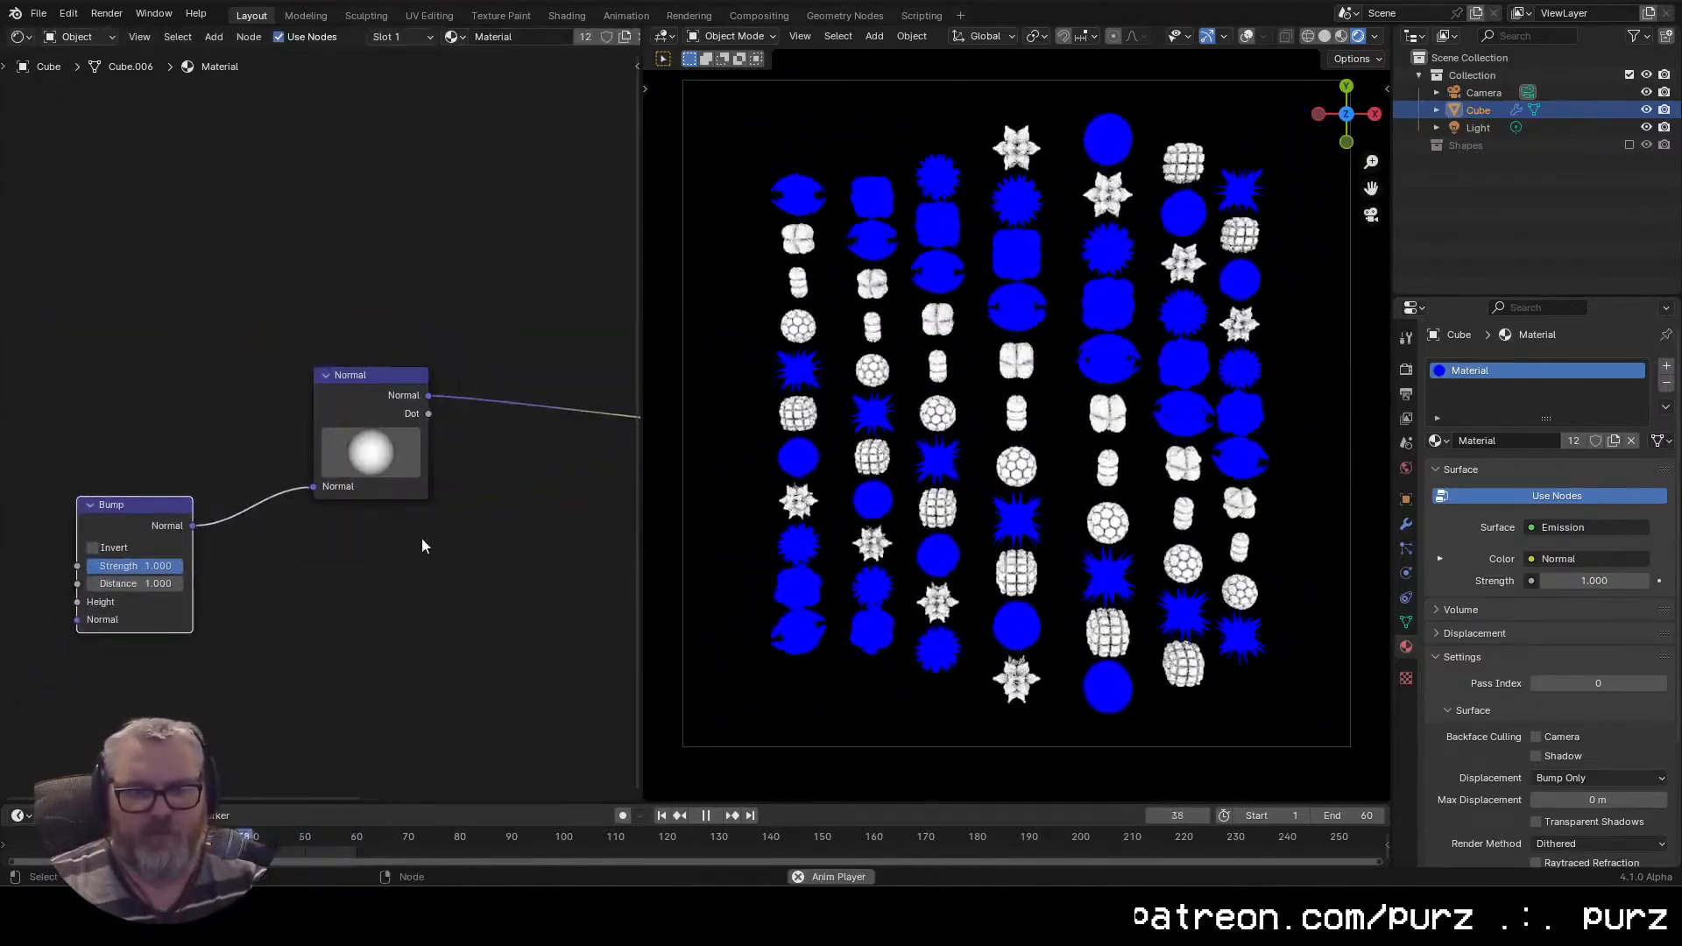
# Detach the Bump node from the Normal node and connect its output directly to the Emission Color
pyautogui.moveTo(315, 487); pyautogui.dragTo(314, 590)
pyautogui.moveTo(313, 591); pyautogui.dragTo(216, 561)
pyautogui.moveTo(81, 483); pyautogui.dragTo(363, 495)
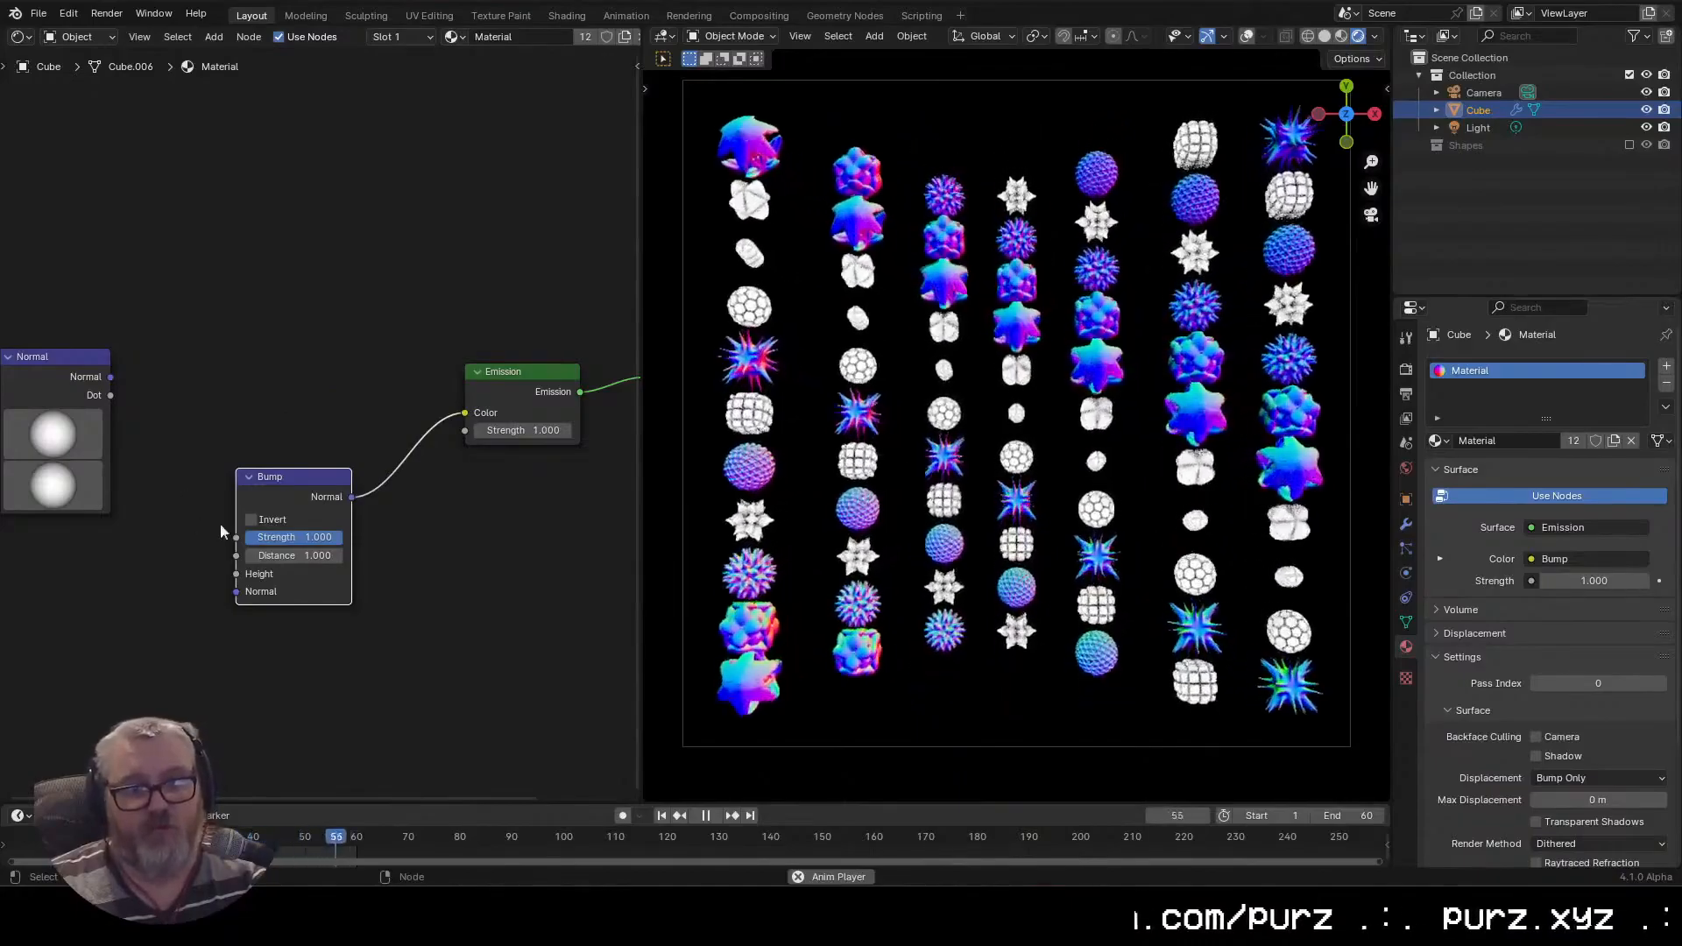
# Try feeding the Normal node's output into the Bump node, and delete the Normal node
pyautogui.moveTo(237, 592); pyautogui.dragTo(110, 377)
pyautogui.moveTo(73, 433); pyautogui.dragTo(93, 425)
pyautogui.moveTo(120, 327); pyautogui.dragTo(332, 348)
pyautogui.click(266, 386)
pyautogui.press('x')
# Try the Bump node's Invert option and turn it off again
pyautogui.scroll(1, 352, 519)
pyautogui.moveTo(452, 579); pyautogui.dragTo(505, 559)
pyautogui.scroll(2, 975, 328)
pyautogui.scroll(-3, 927, 391)
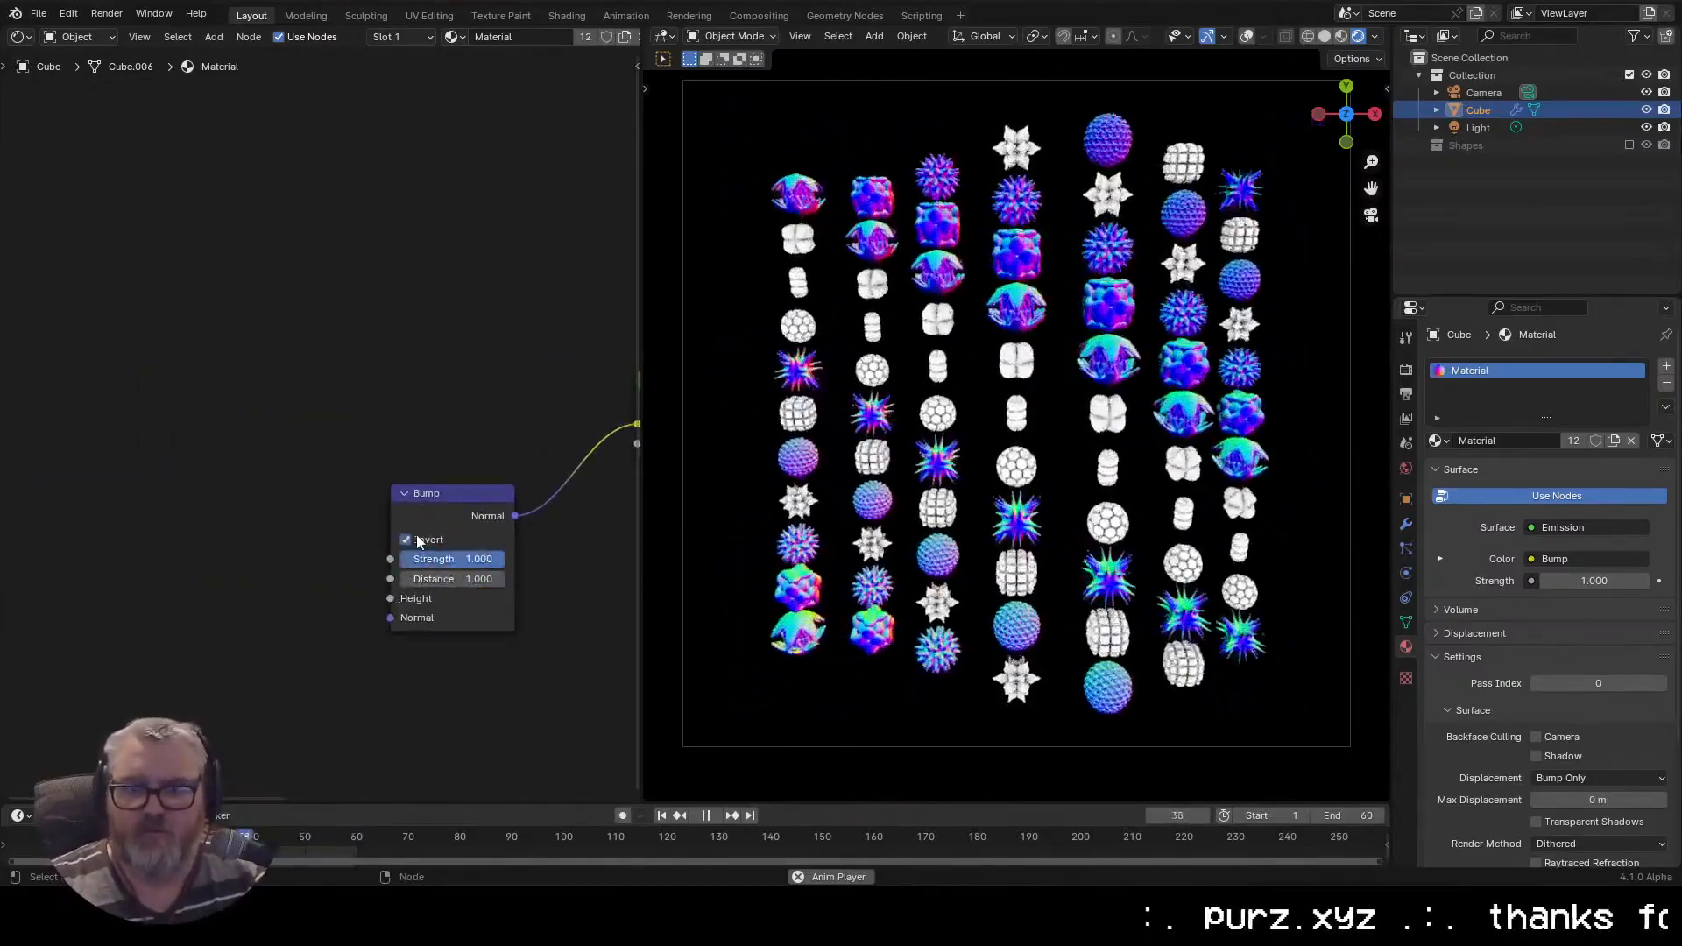
pyautogui.moveTo(574, 322); pyautogui.dragTo(318, 193)
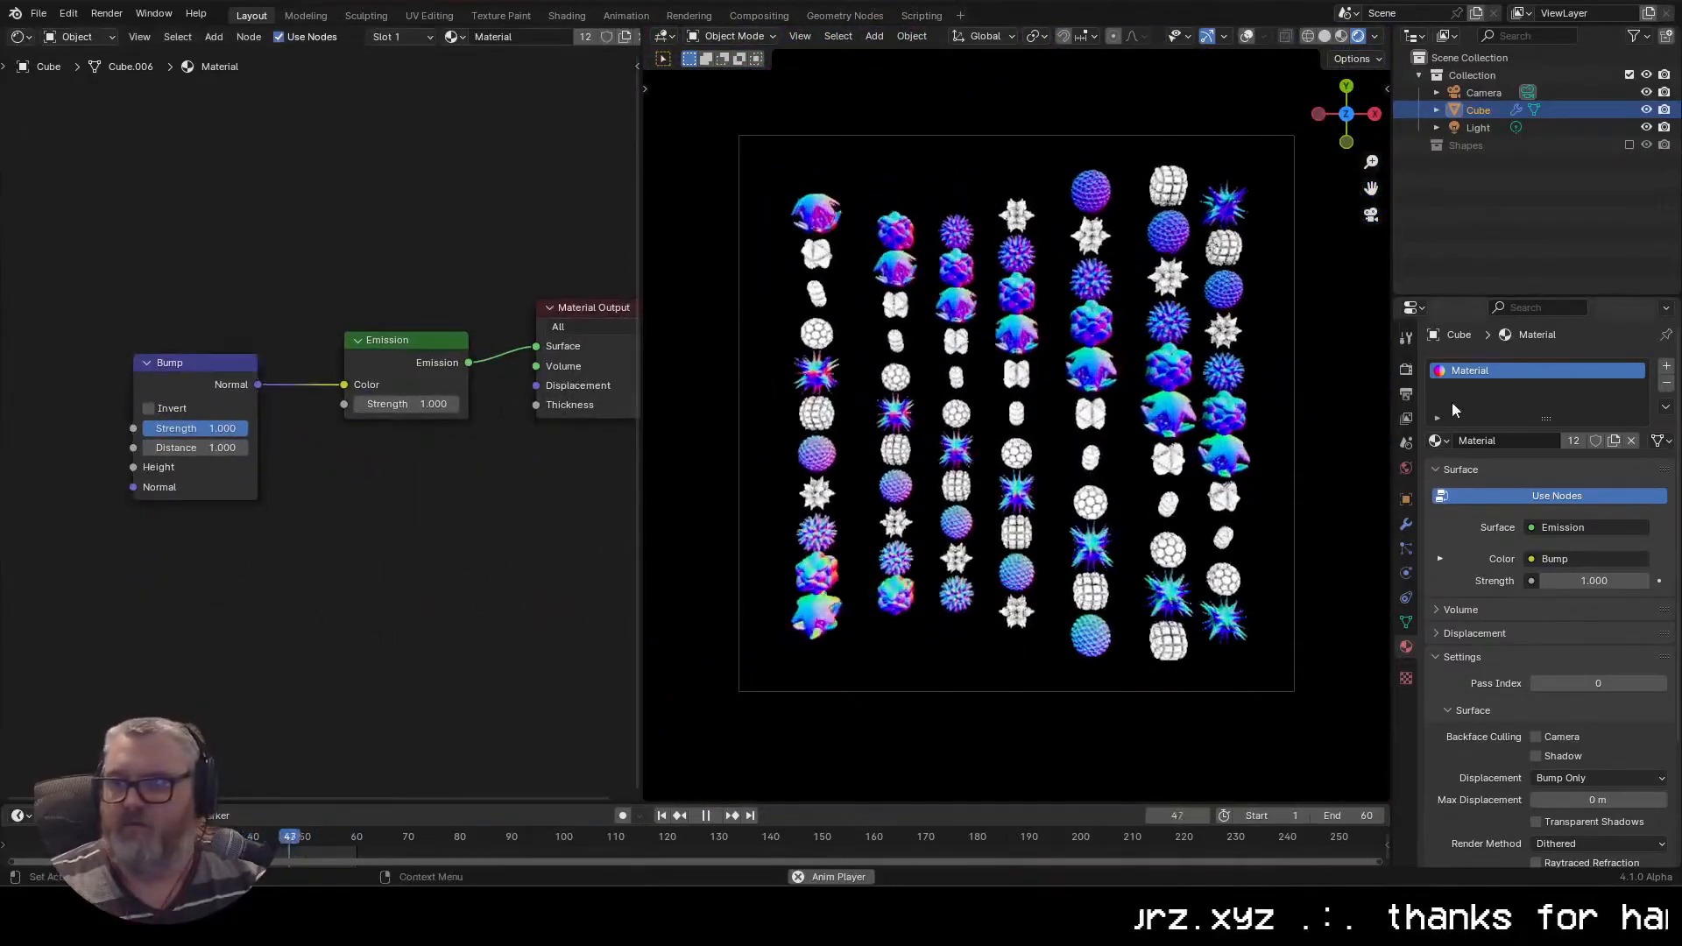
# Switch the Cube's material slot to Material.001 and delete its Ambient Occlusion node
pyautogui.click(1437, 440)
pyautogui.click(1486, 484)
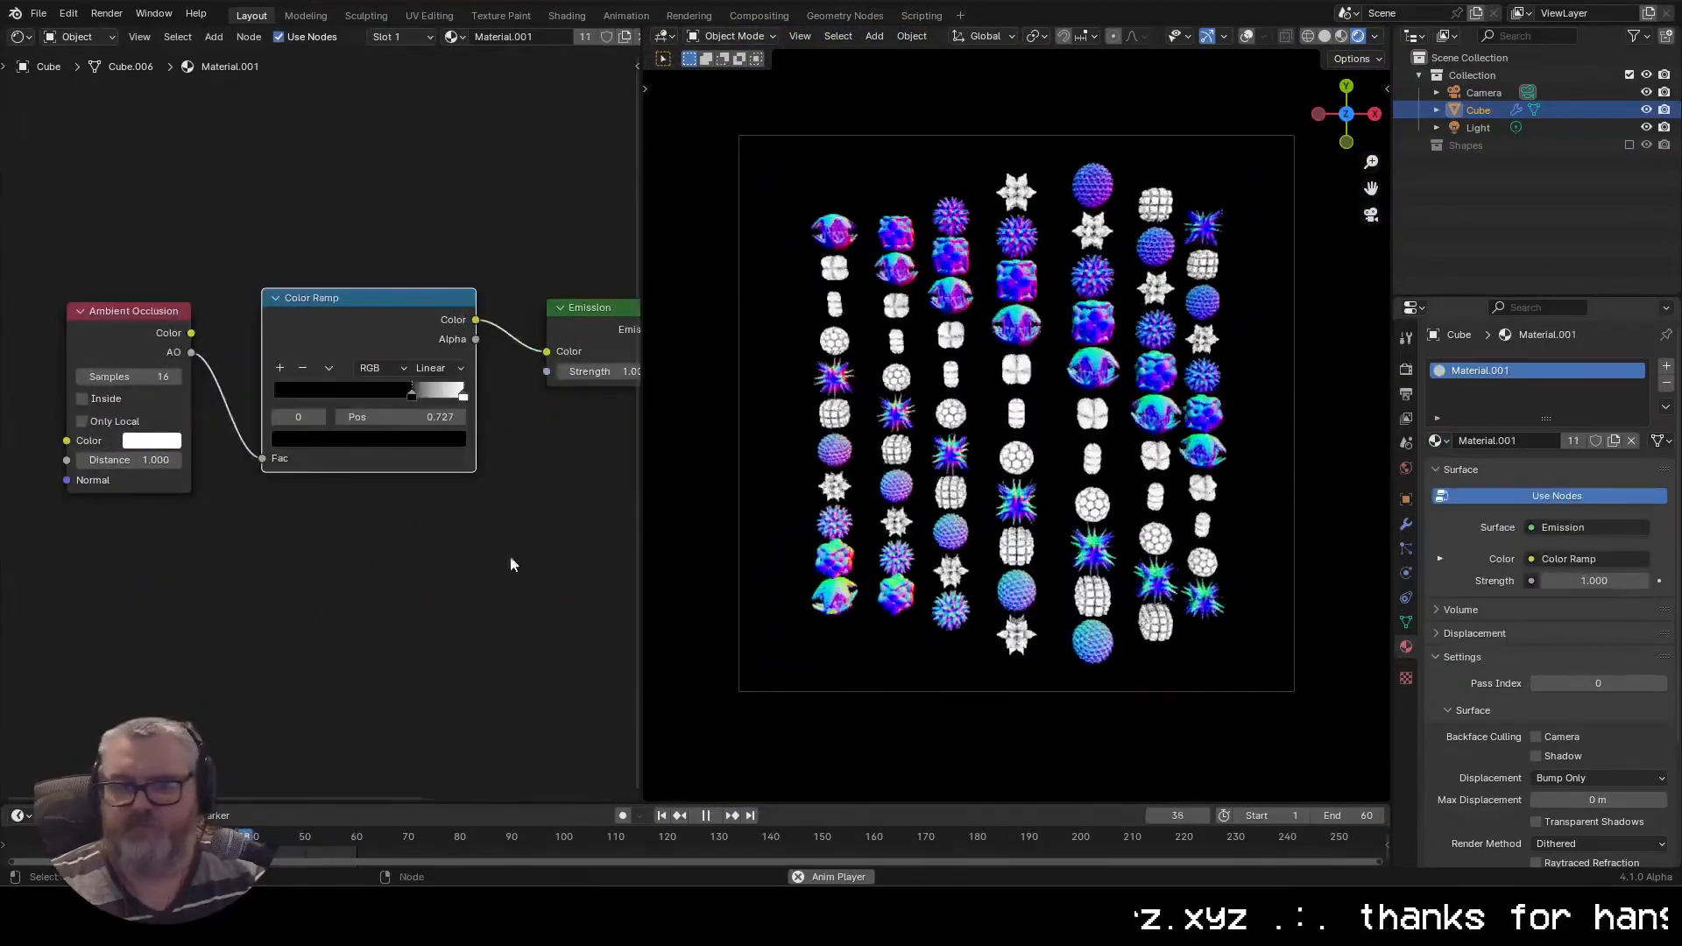
pyautogui.click(254, 355)
pyautogui.press('x')
# Add a Bump node to Material.001 and link its Normal output to the Color Ramp's Fac
pyautogui.hotkey('shift', 'a')
pyautogui.write('bump')
pyautogui.press('Return')
pyautogui.click(107, 358)
pyautogui.moveTo(229, 386); pyautogui.dragTo(417, 473)
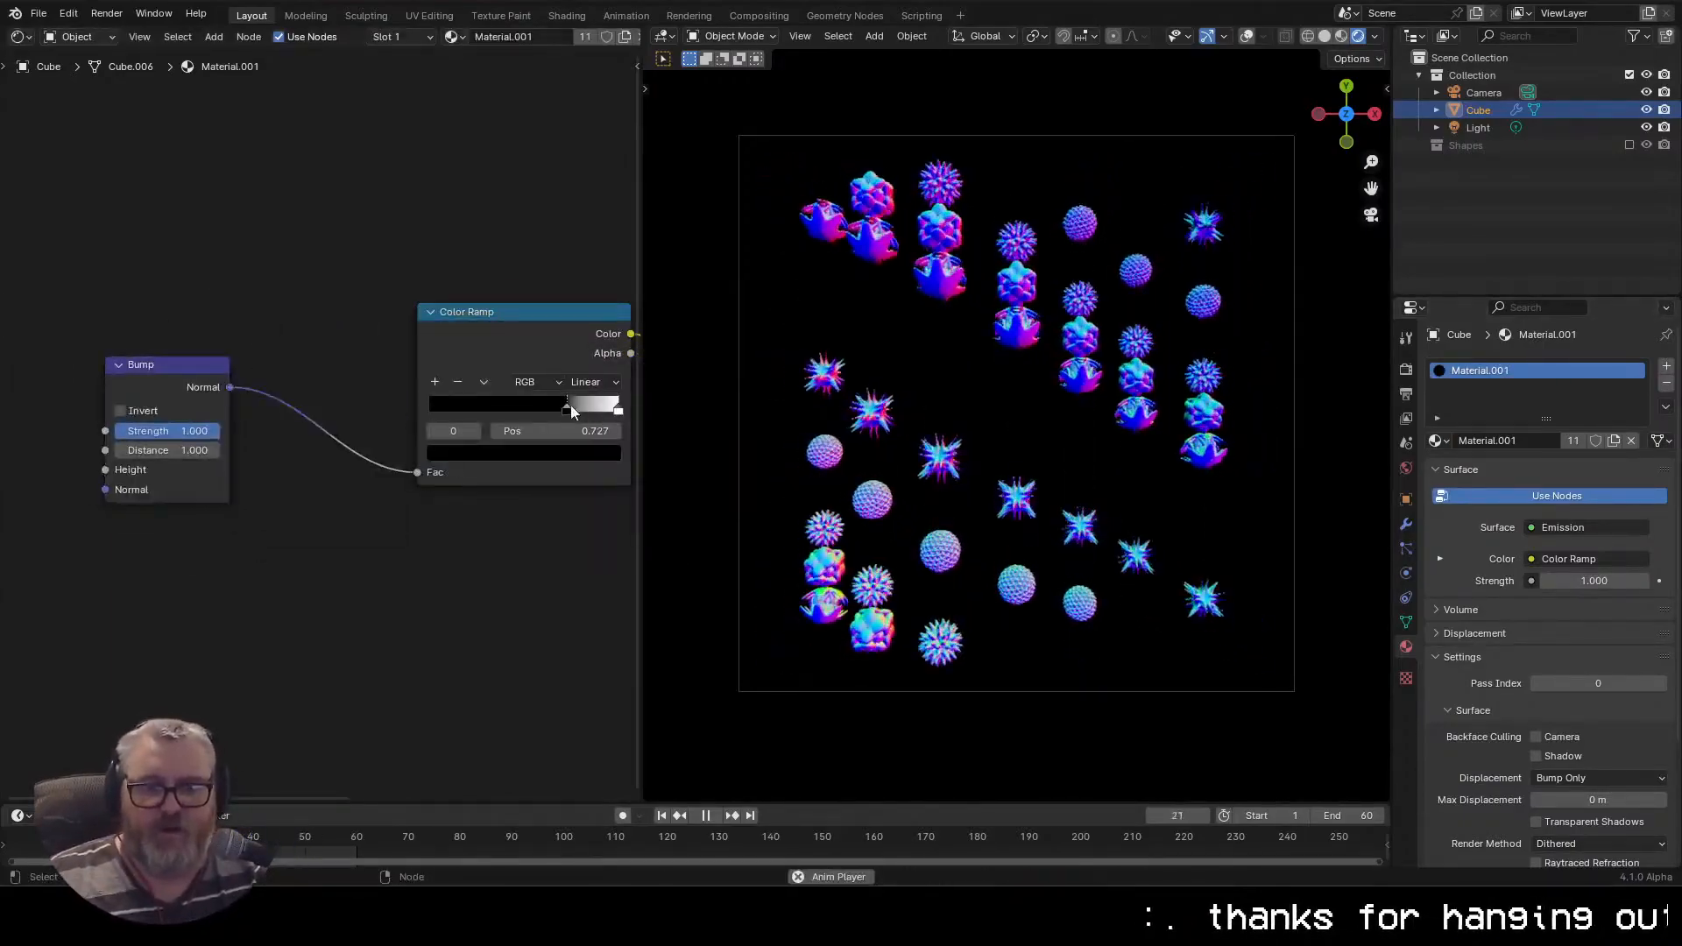
# Try moving the Color Ramp's black stop to position 0 and check the effect on the rendered shapes
pyautogui.moveTo(568, 407); pyautogui.dragTo(428, 409)
pyautogui.moveTo(443, 581); pyautogui.dragTo(340, 622)
pyautogui.scroll(5, 968, 359)
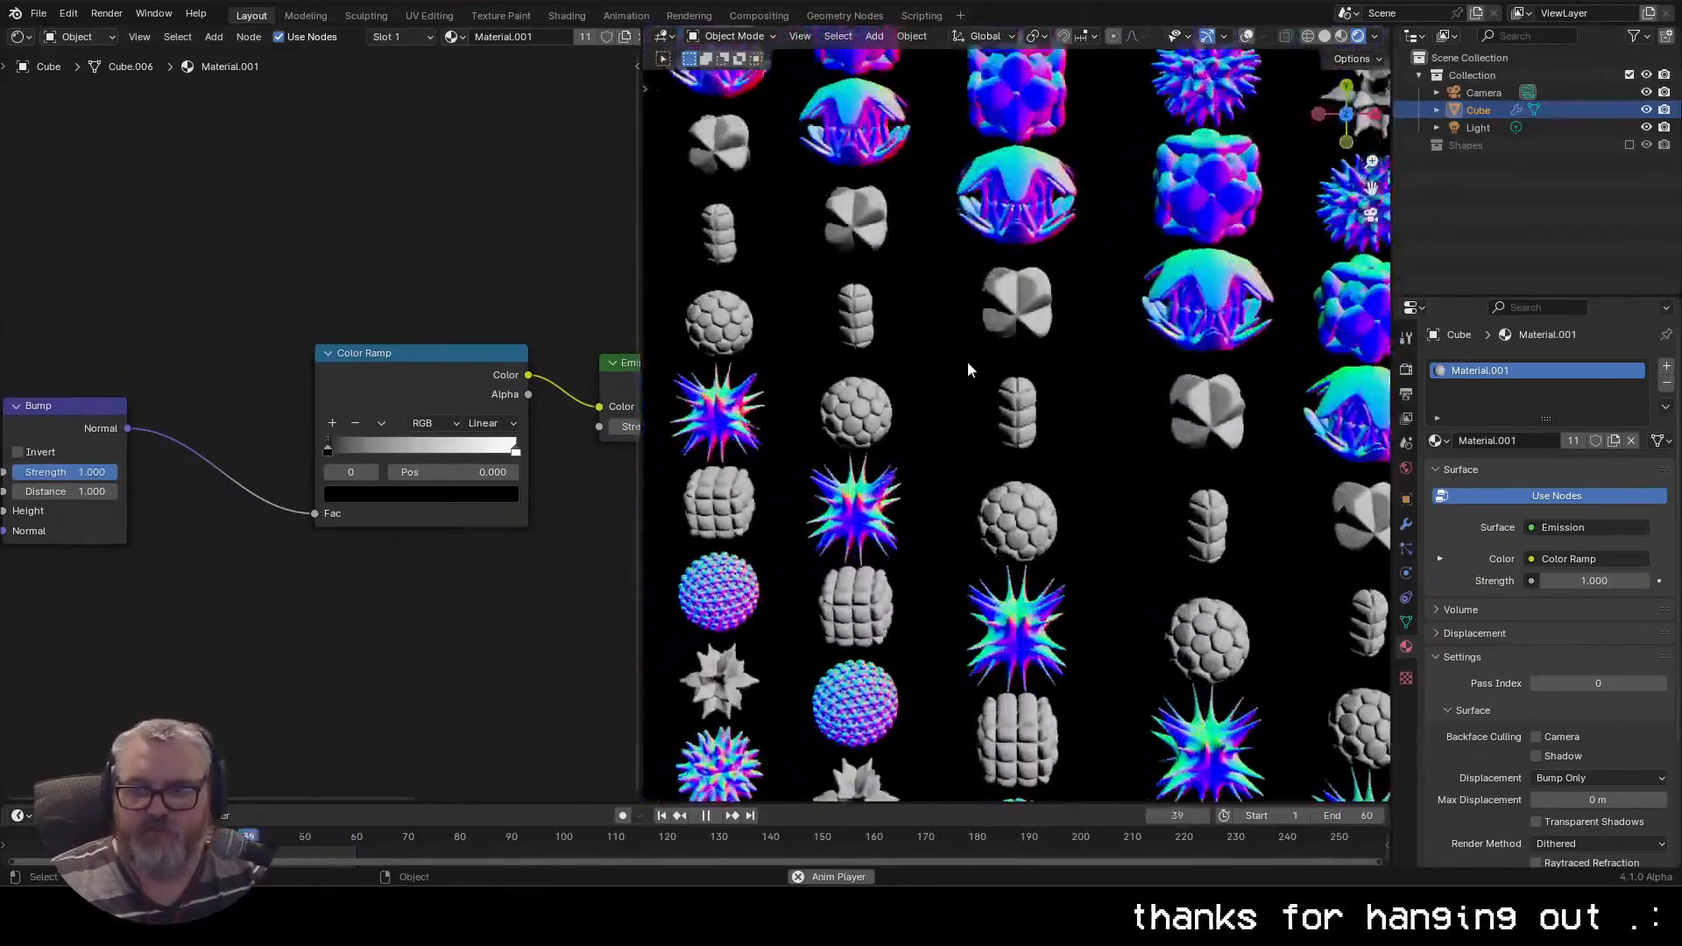
pyautogui.scroll(-5, 967, 369)
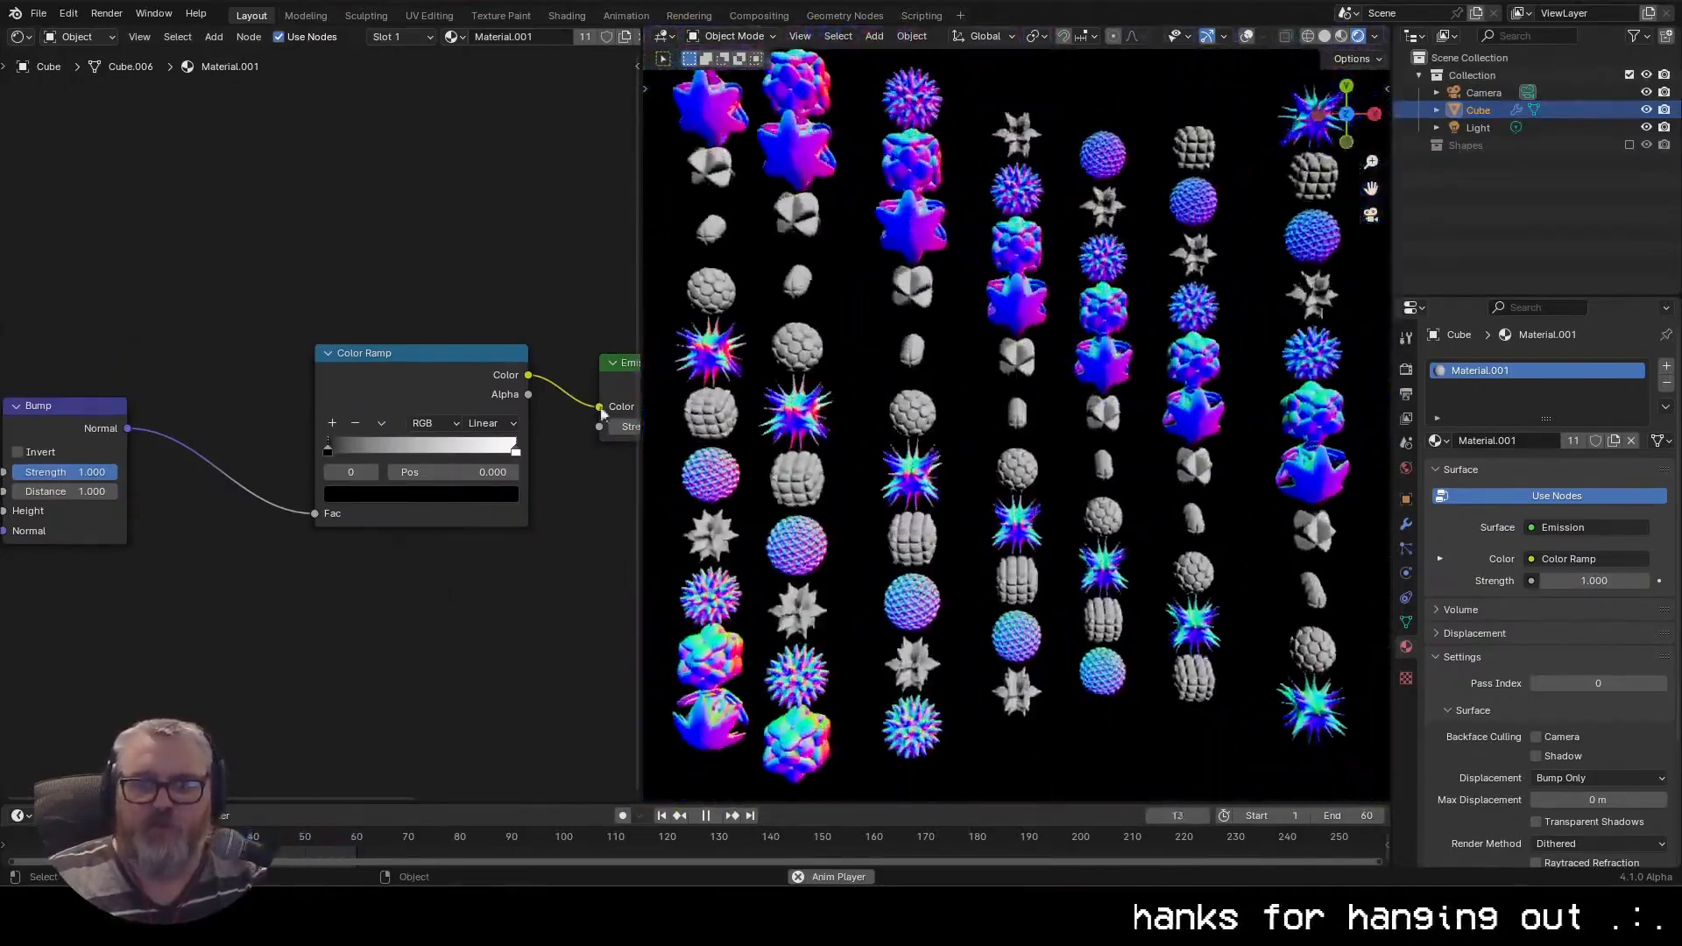
# Delete Material.001's Color Ramp and link the Bump node's Normal output directly to the Emission Color, placing Bump beside Emission
pyautogui.click(397, 401)
pyautogui.press('x')
pyautogui.moveTo(130, 428); pyautogui.dragTo(599, 407)
pyautogui.moveTo(88, 429); pyautogui.dragTo(484, 377)
pyautogui.moveTo(545, 550); pyautogui.dragTo(223, 594)
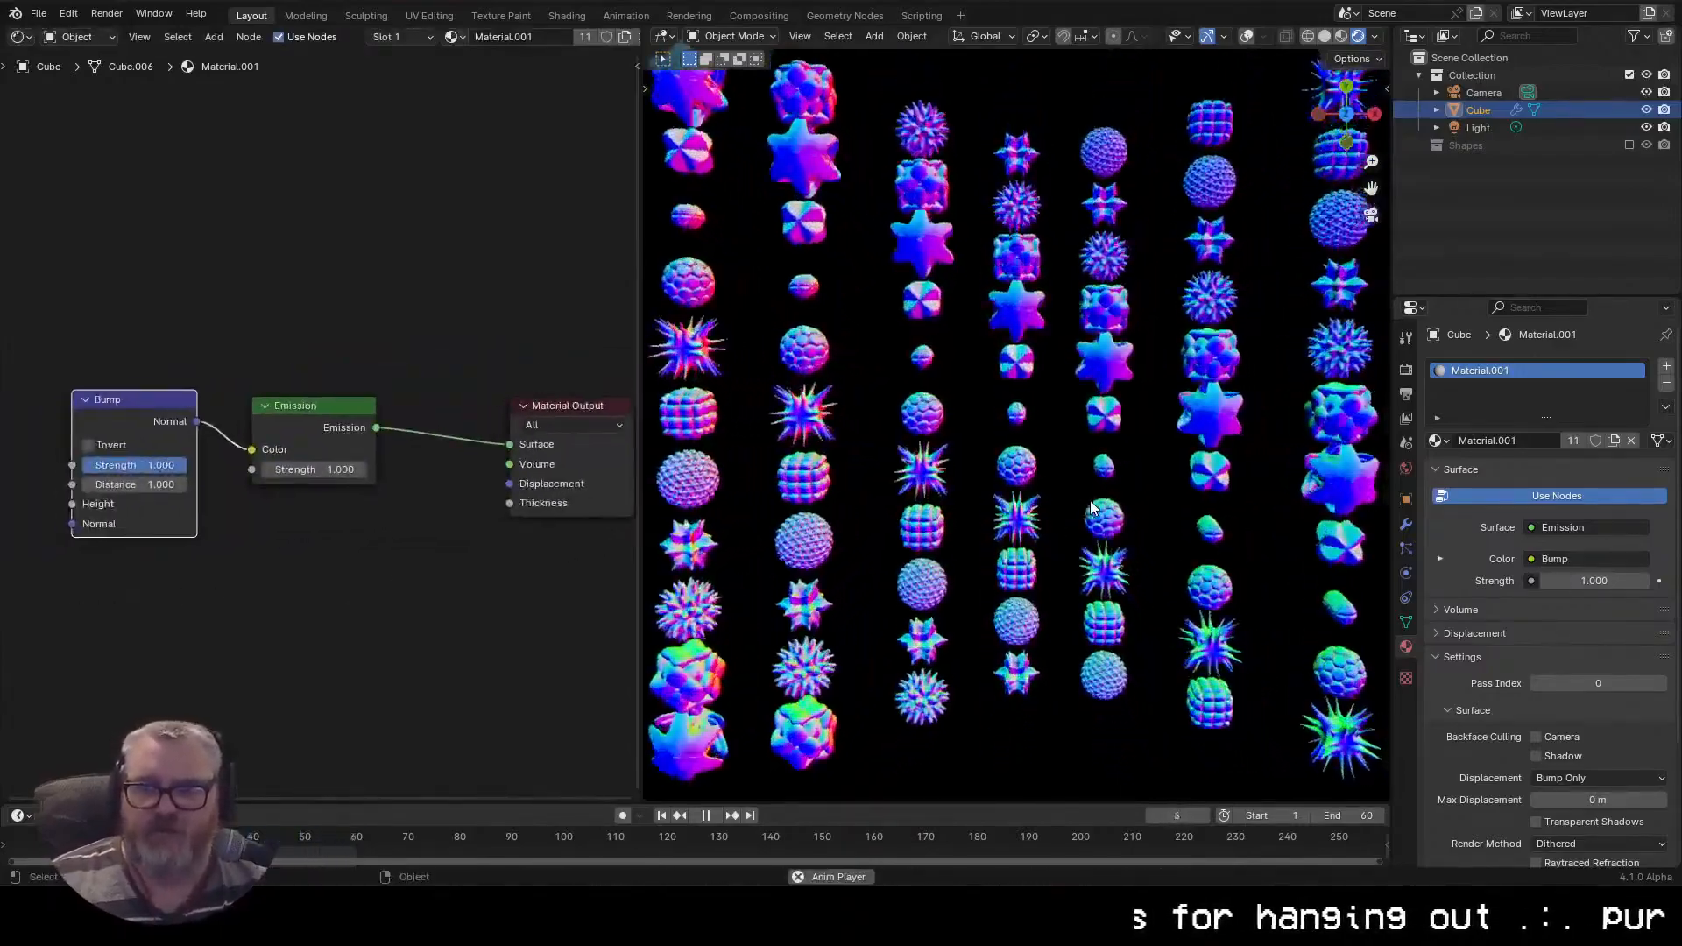
pyautogui.scroll(-3, 1090, 493)
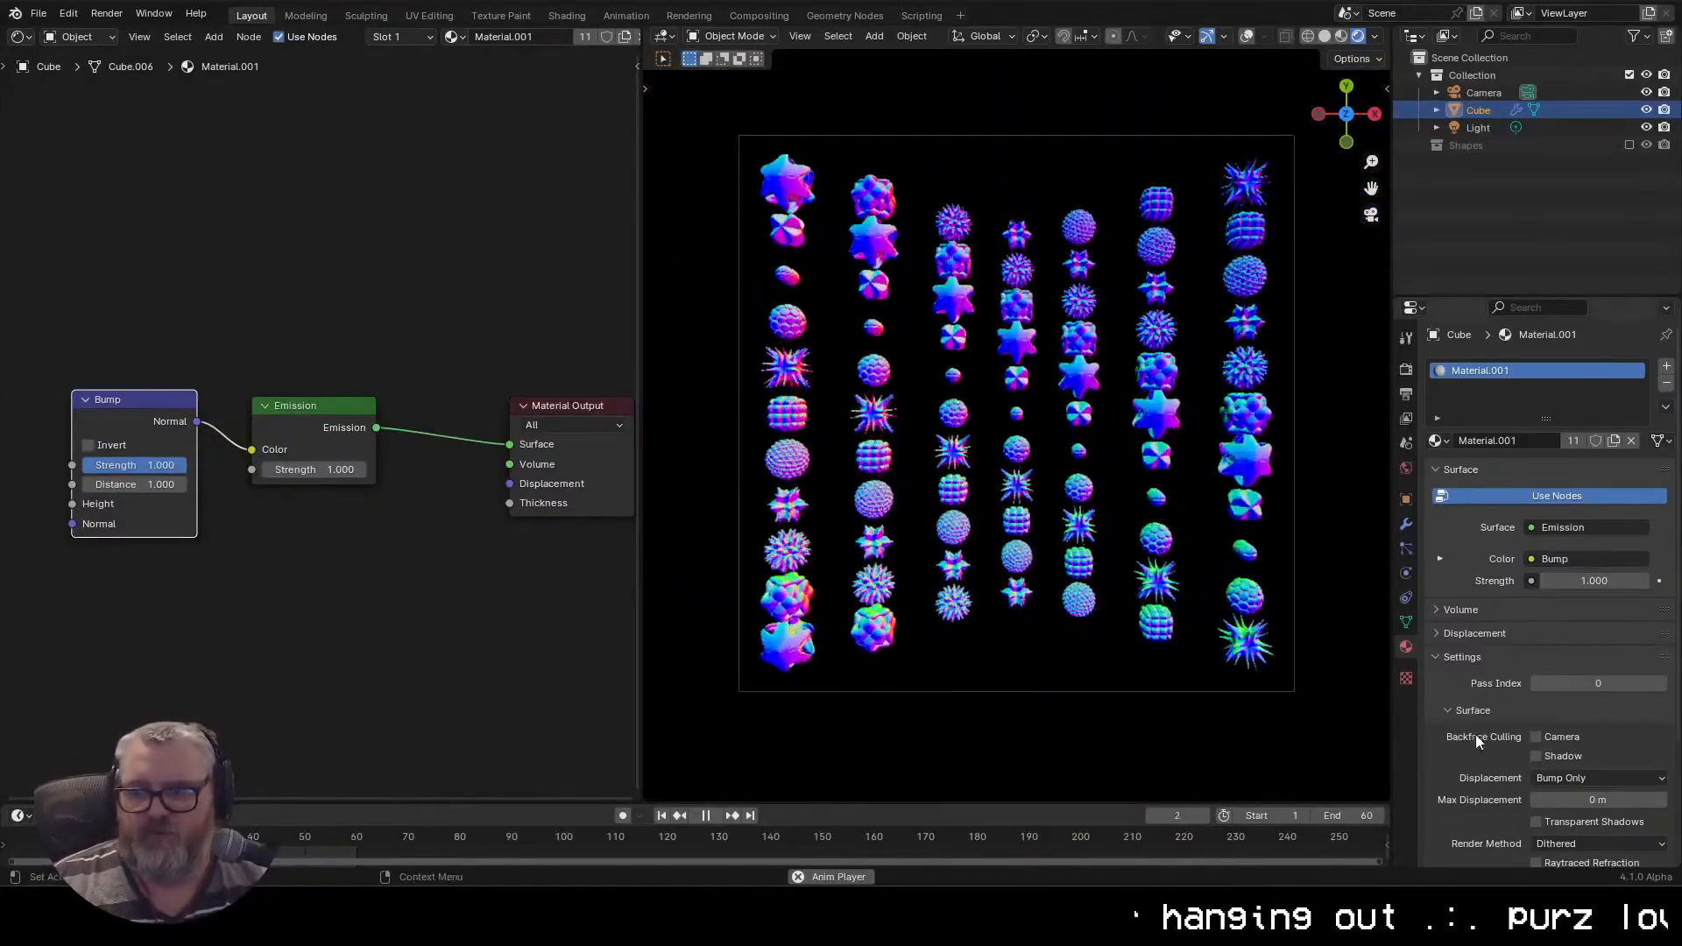
# Set the scene's render output path to C:\tmp\normal_1\
pyautogui.click(1406, 498)
pyautogui.click(1407, 523)
pyautogui.click(1407, 499)
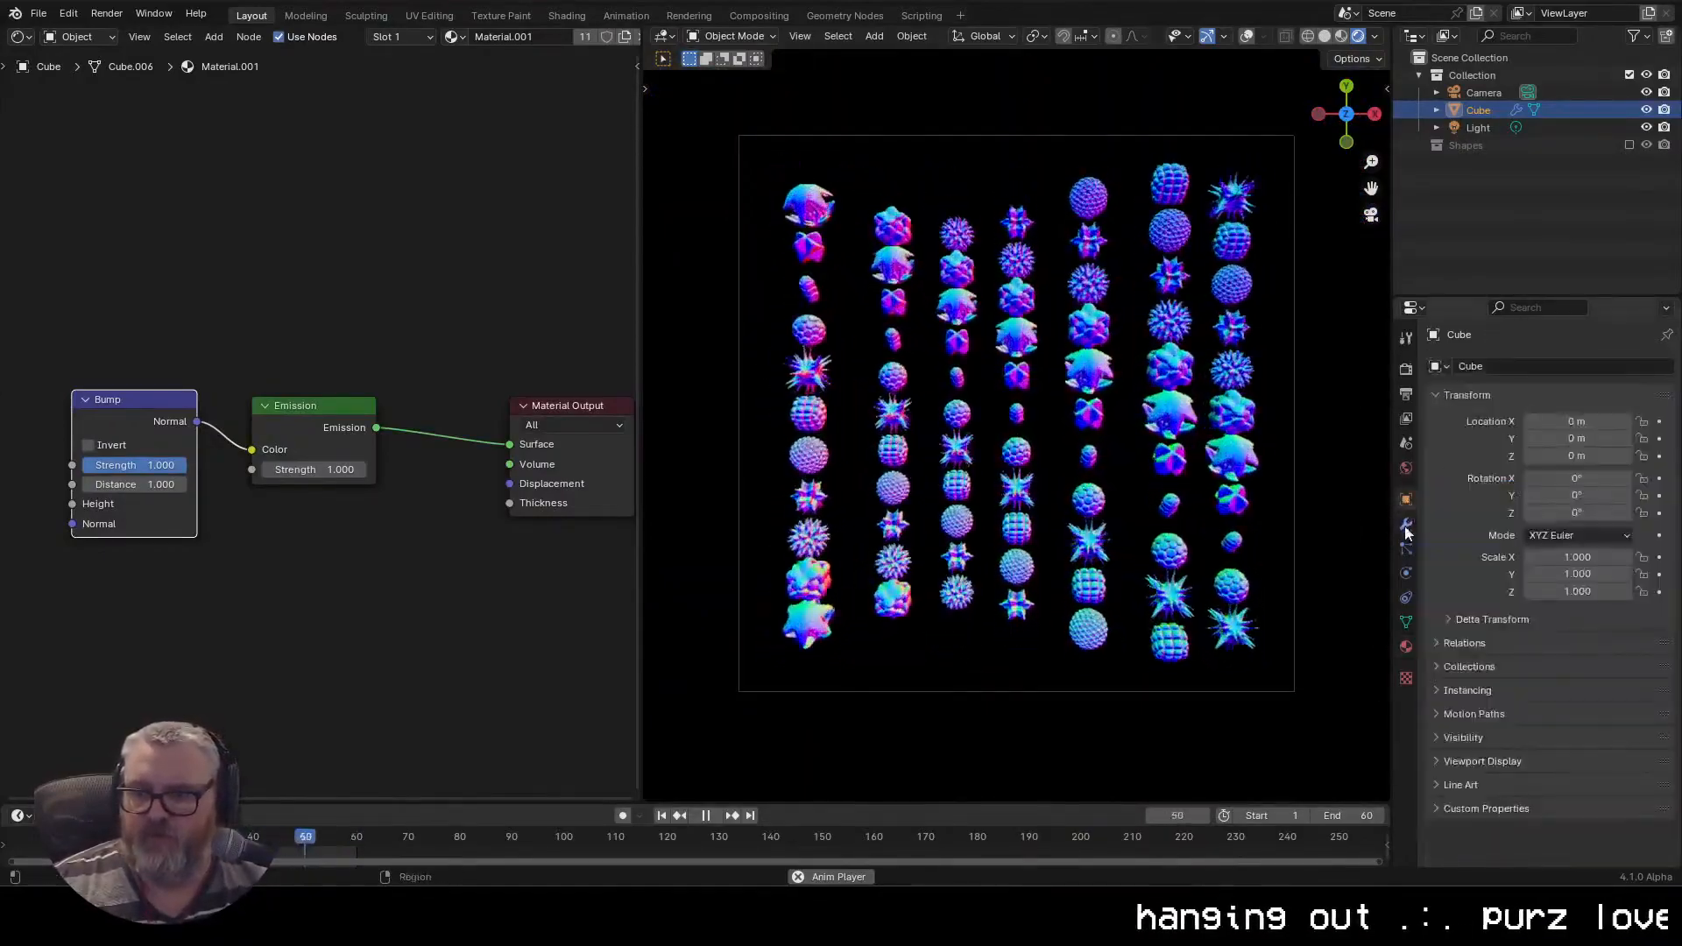
pyautogui.click(1406, 394)
pyautogui.write('al_1')
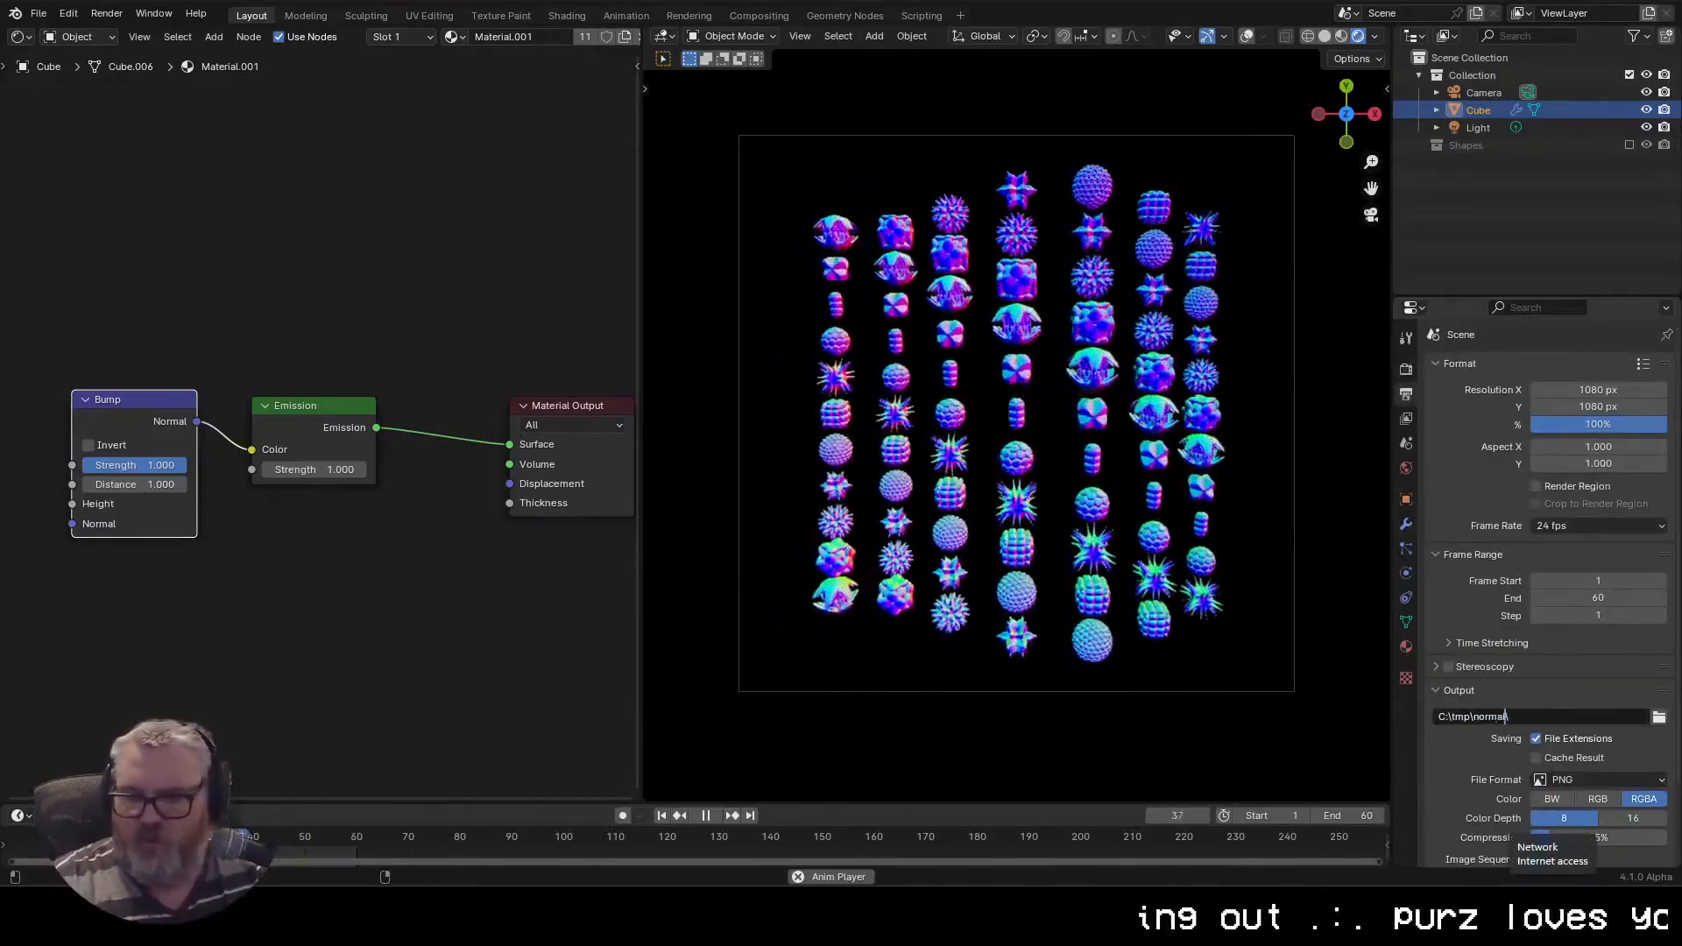
pyautogui.press('Return')
# Render the full animation and close the render result
pyautogui.click(107, 16)
pyautogui.click(123, 51)
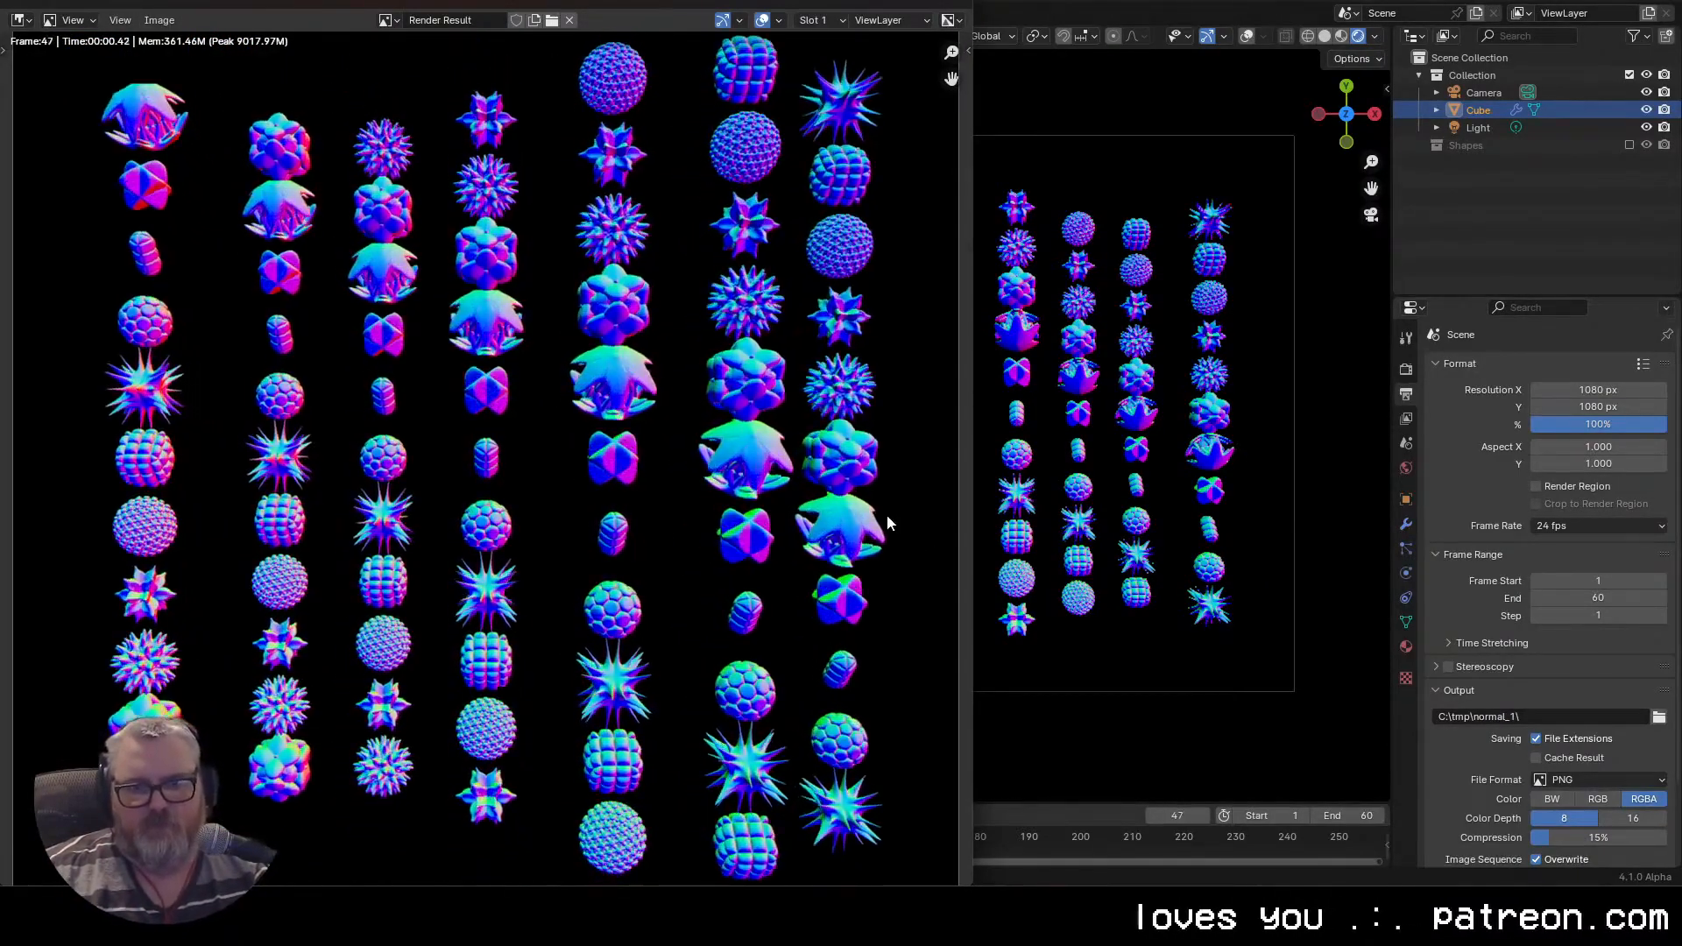
pyautogui.press('Escape')
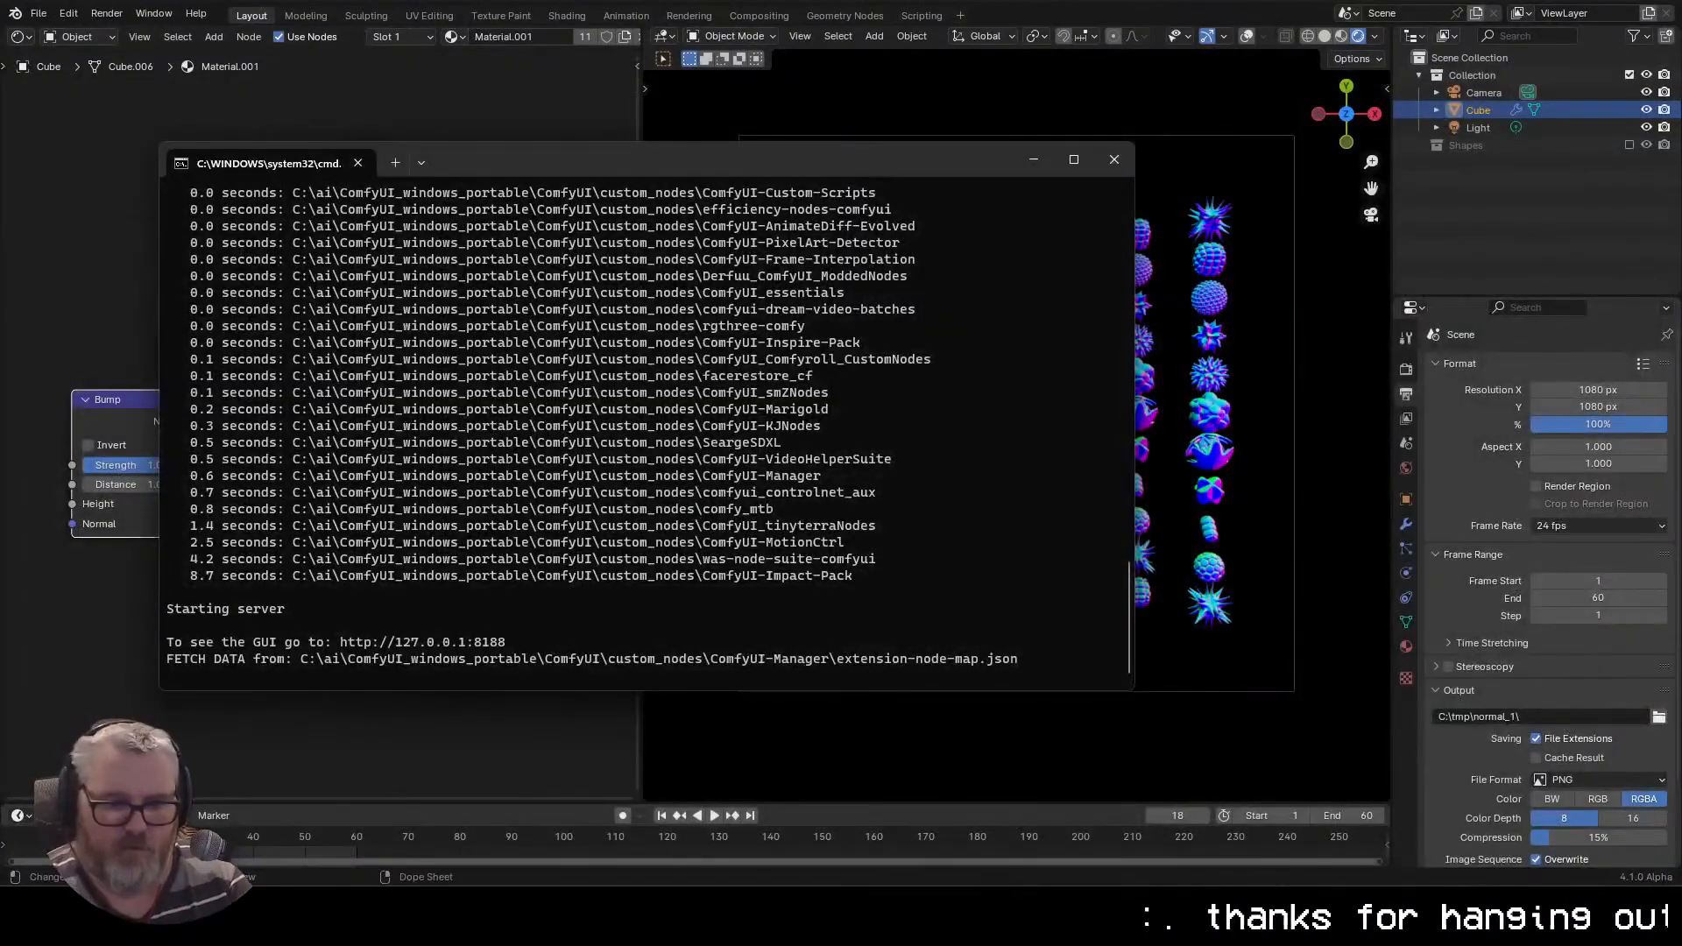
# Switch to Google Chrome and load the ComfyUI page at 127.0.0.1:8188
pyautogui.press('super')
pyautogui.write('chrome')
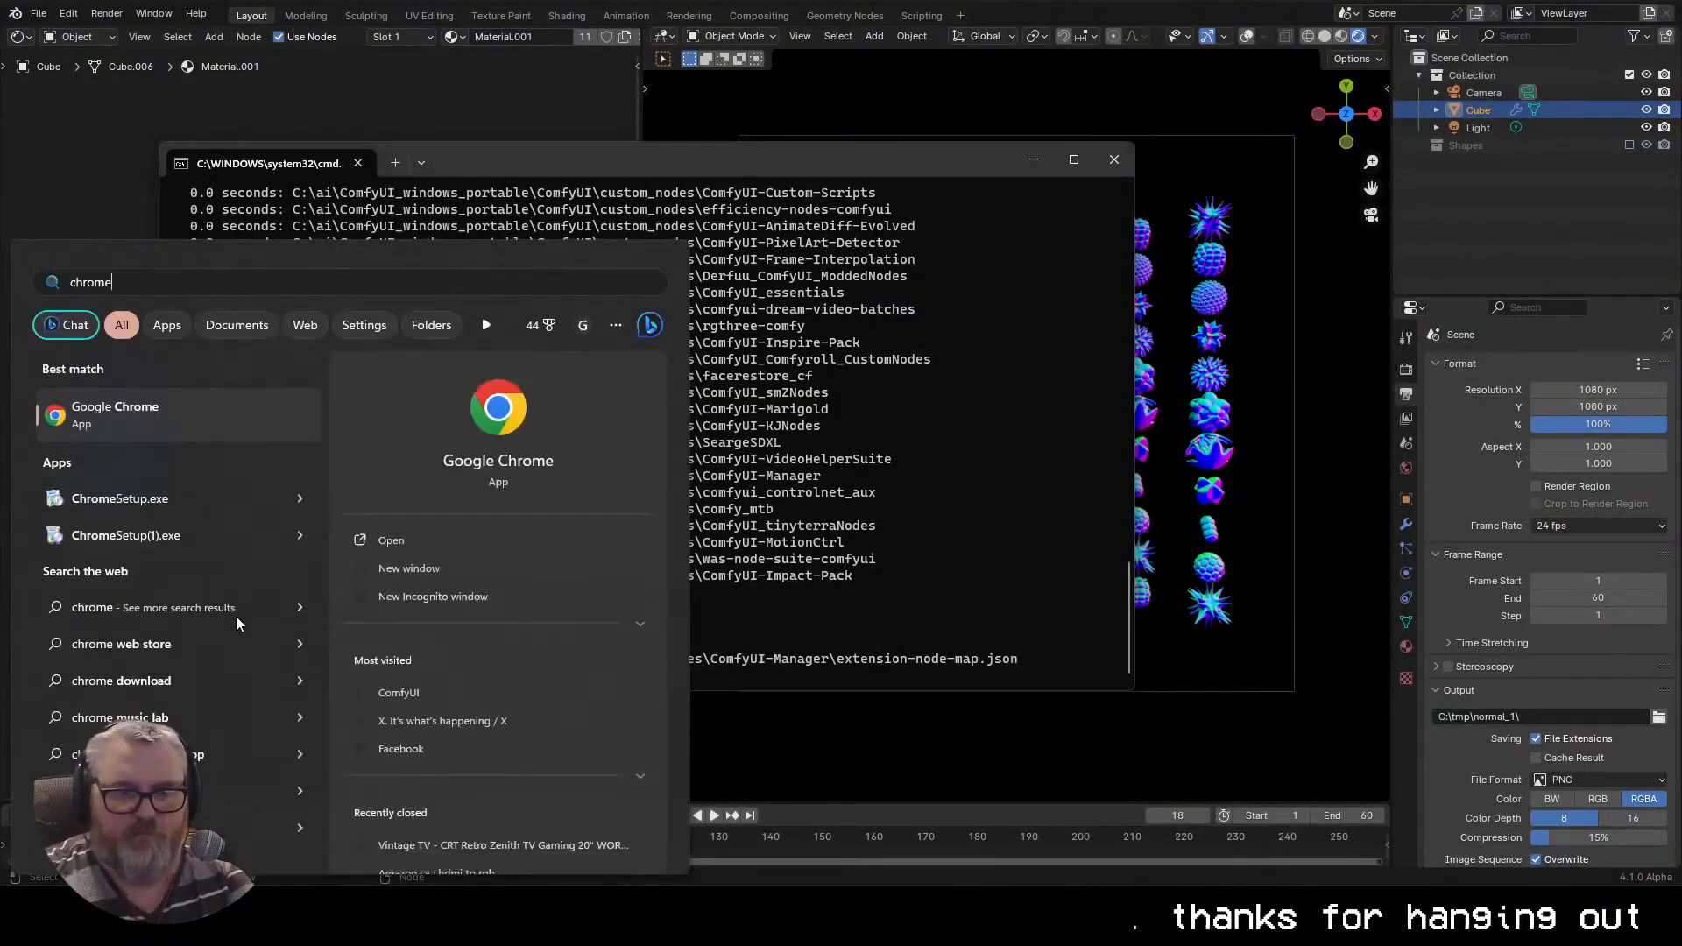
pyautogui.press('Return')
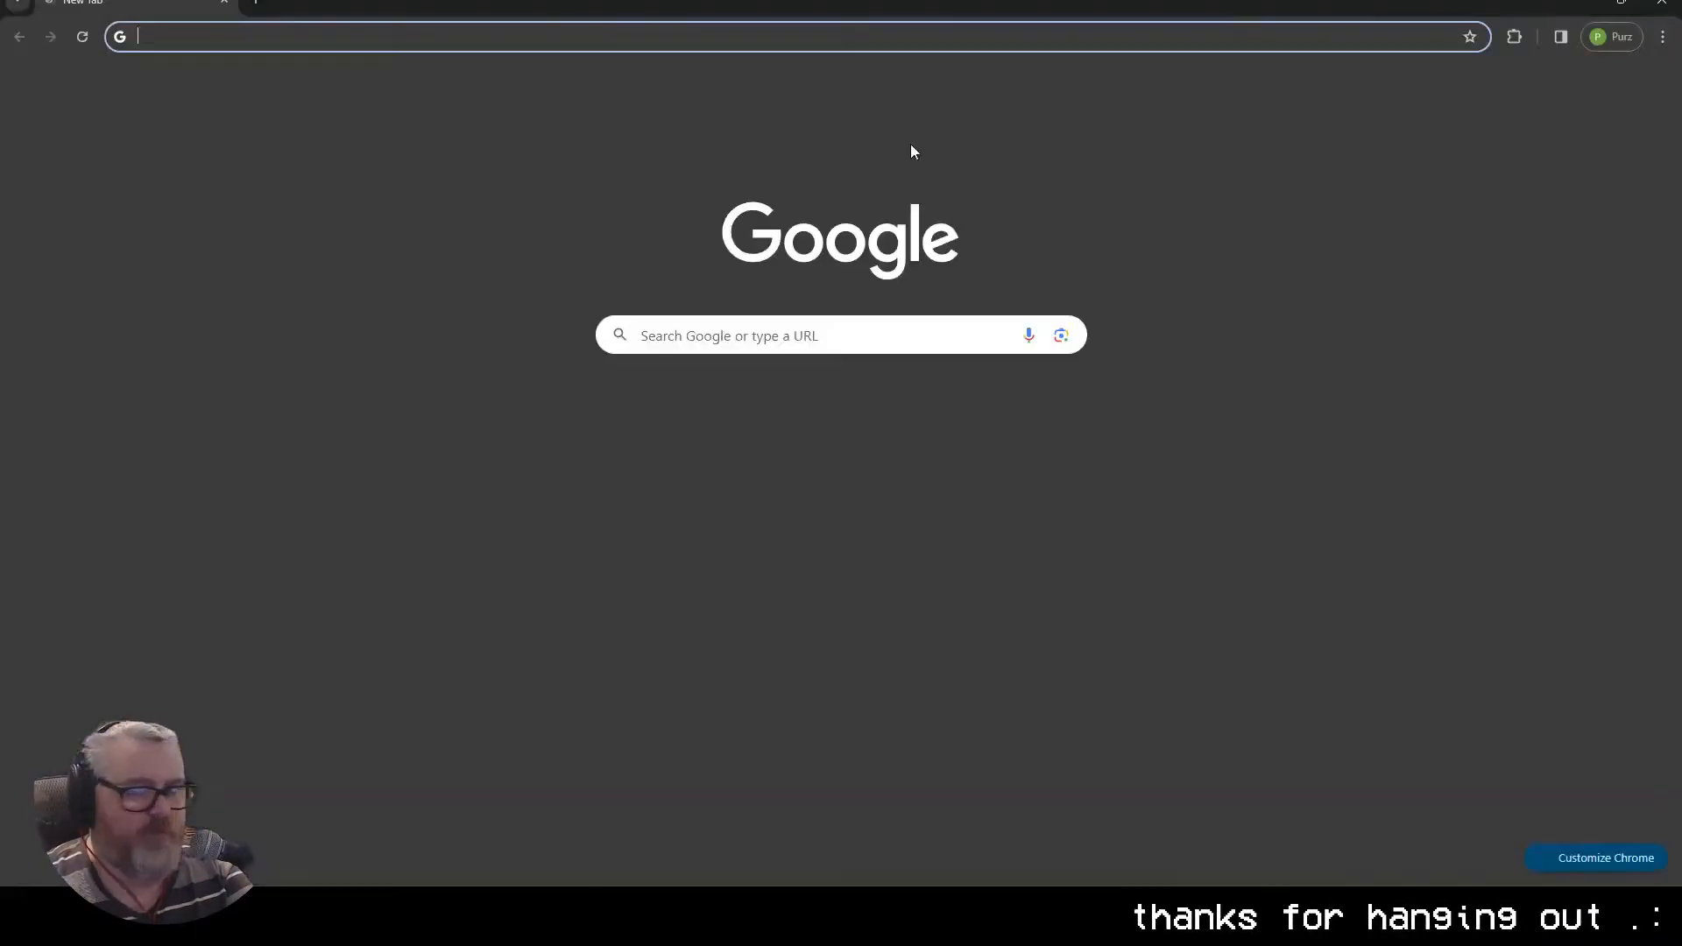
pyautogui.click(818, 37)
pyautogui.write('127')
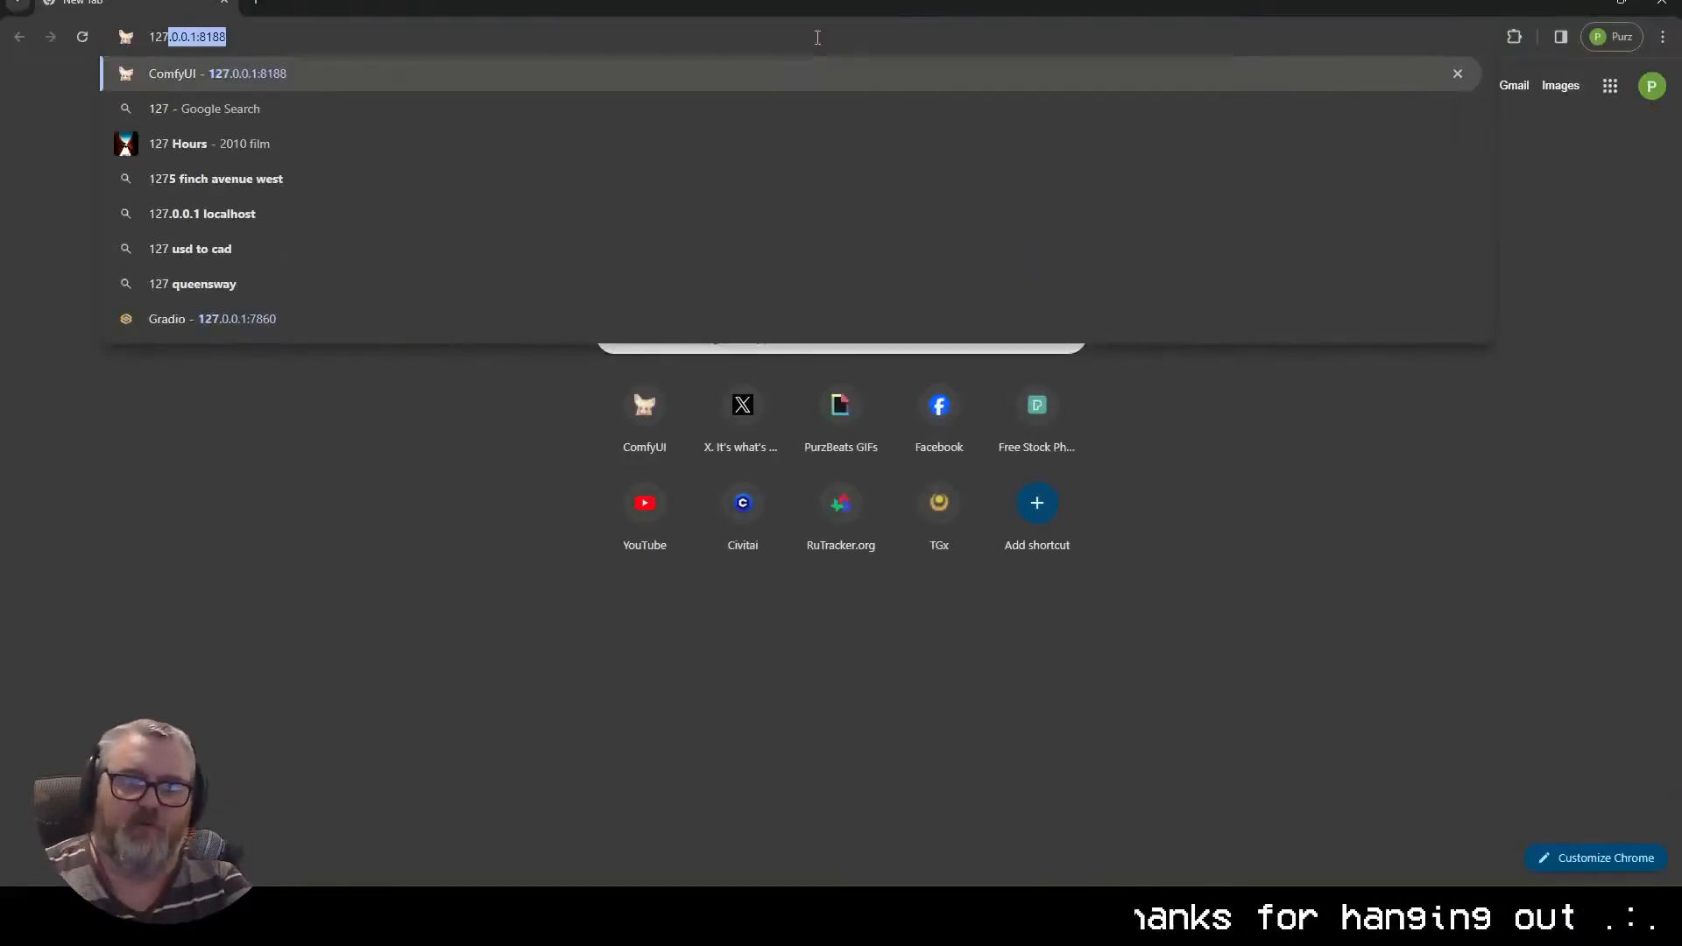
pyautogui.press('Return')
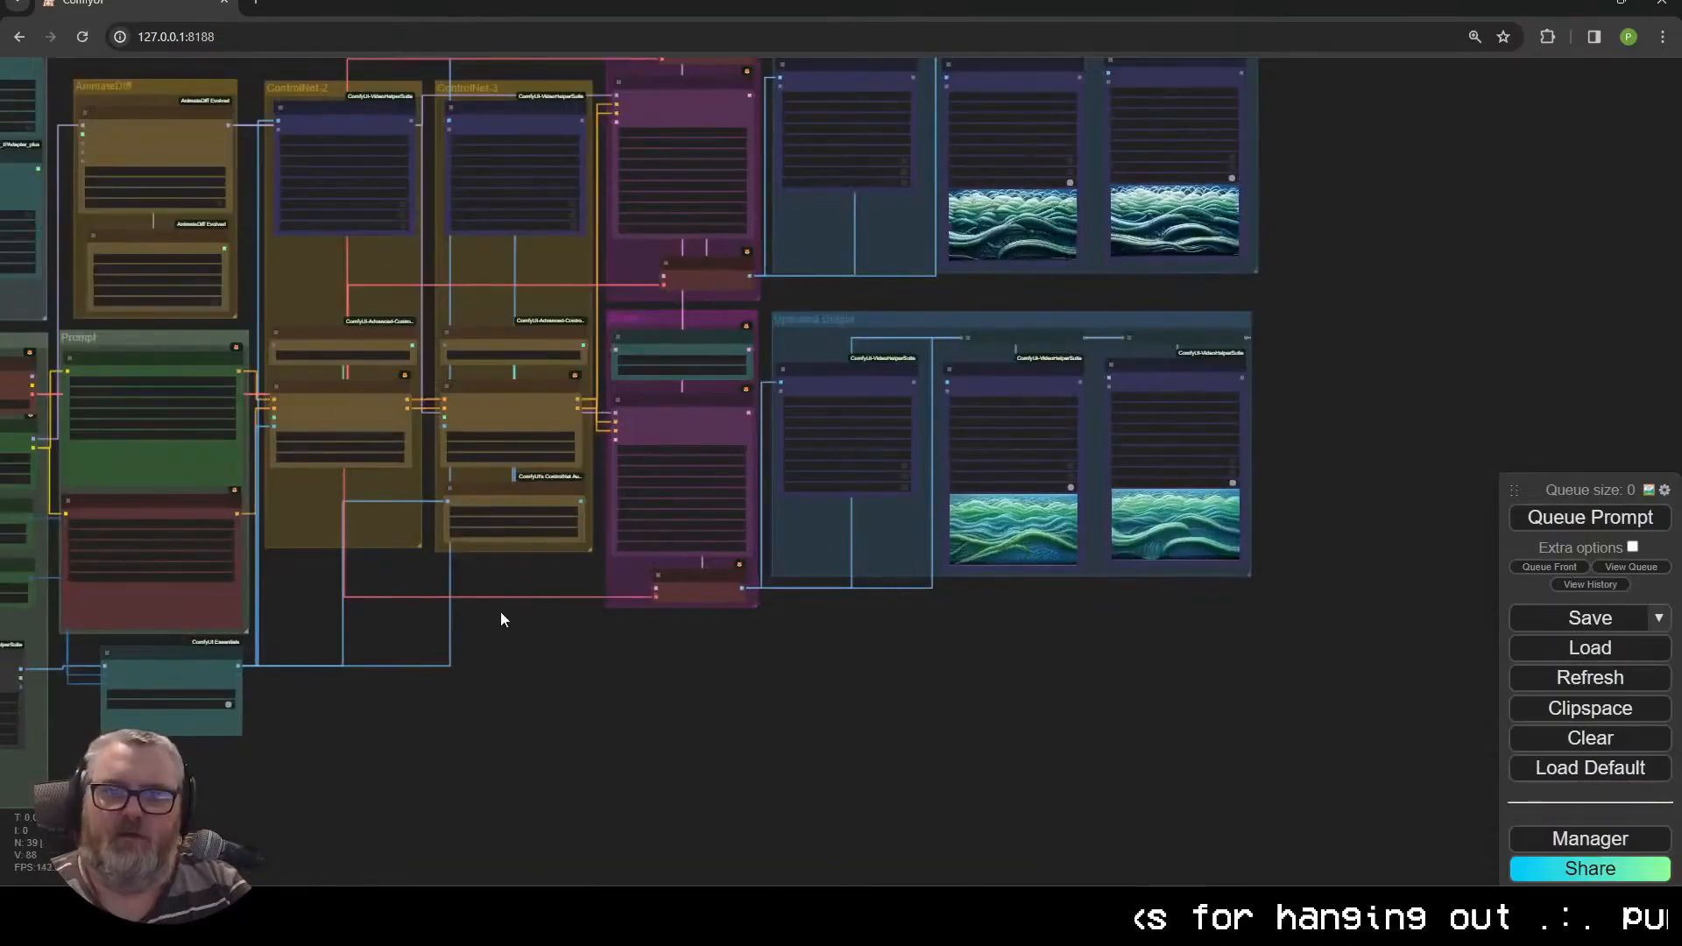
# Check the source directory in the Load Images (Path) node, and open the C:\tmp\normal_1 folder in File Explorer
pyautogui.moveTo(524, 145); pyautogui.dragTo(1021, 230)
pyautogui.scroll(2, 701, 593)
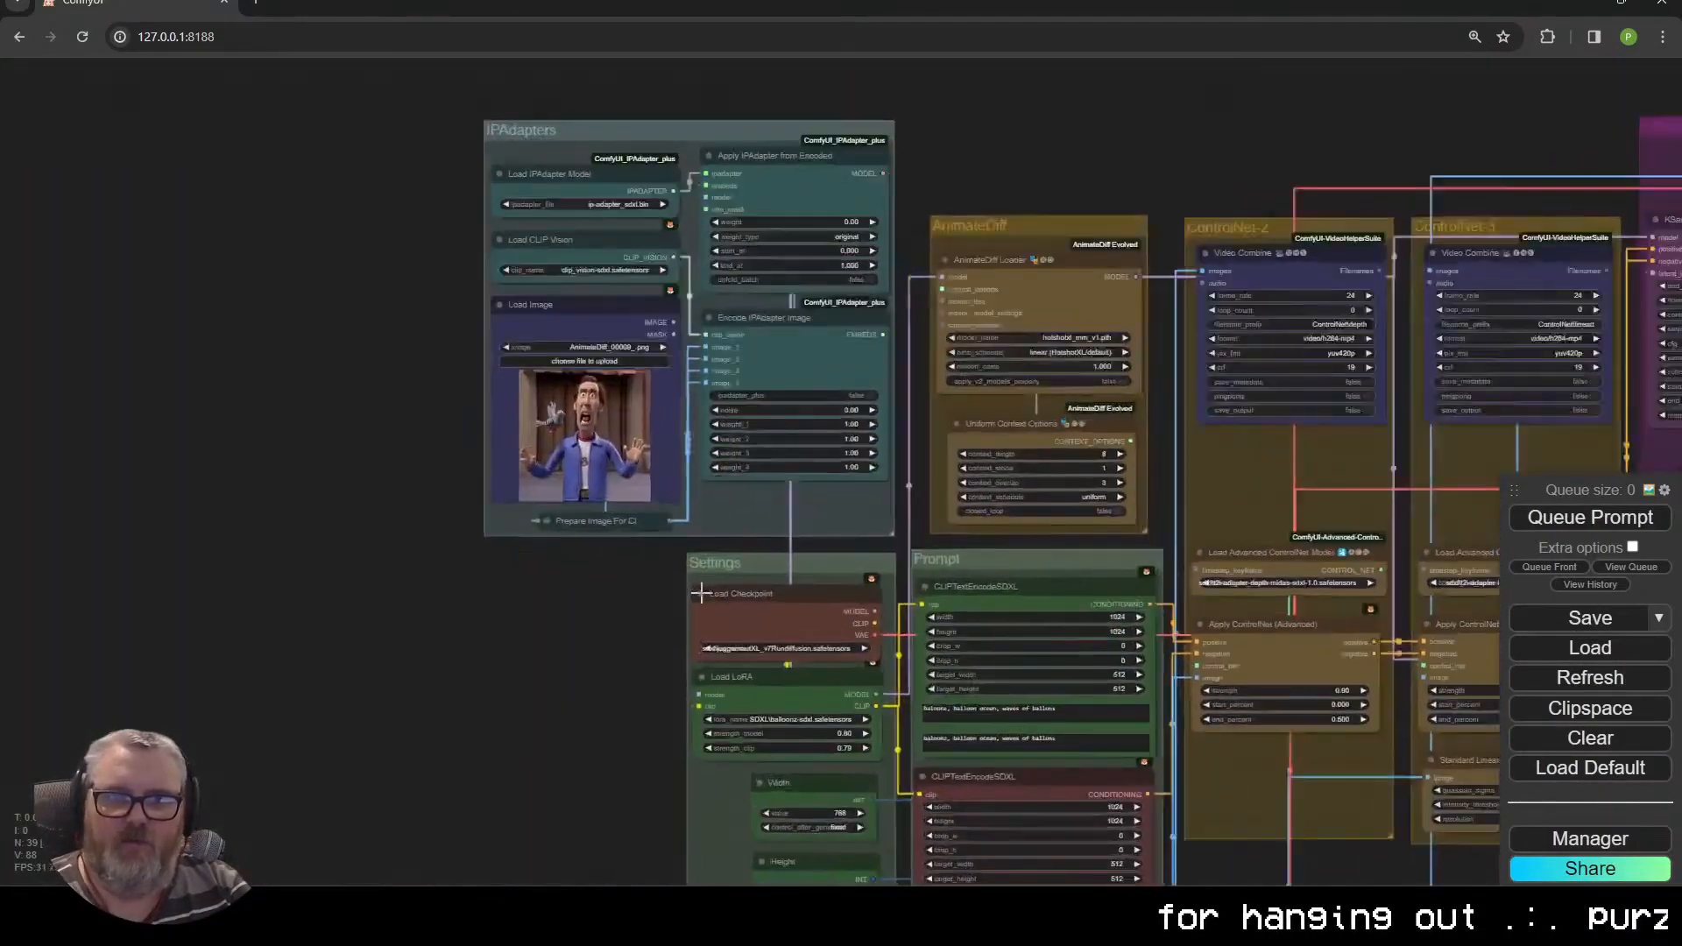
pyautogui.scroll(1, 701, 593)
pyautogui.moveTo(629, 571); pyautogui.dragTo(369, 118)
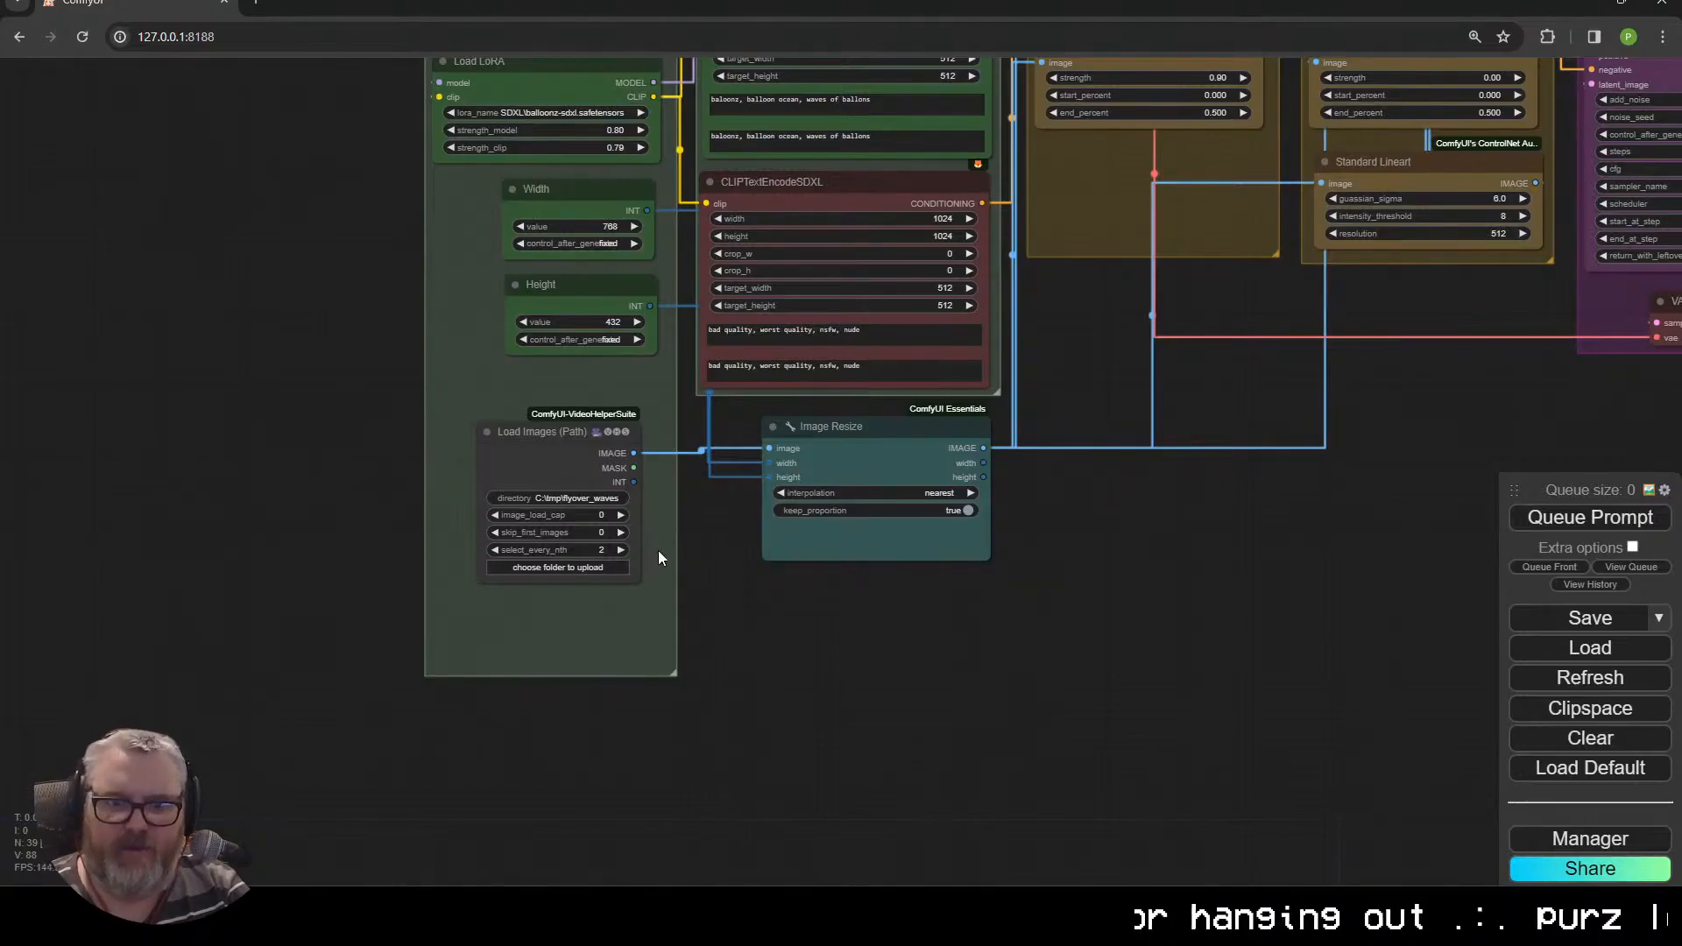
pyautogui.moveTo(590, 474); pyautogui.dragTo(665, 537)
pyautogui.press('super+r')
pyautogui.write('c:\tmp')
pyautogui.press('Return')
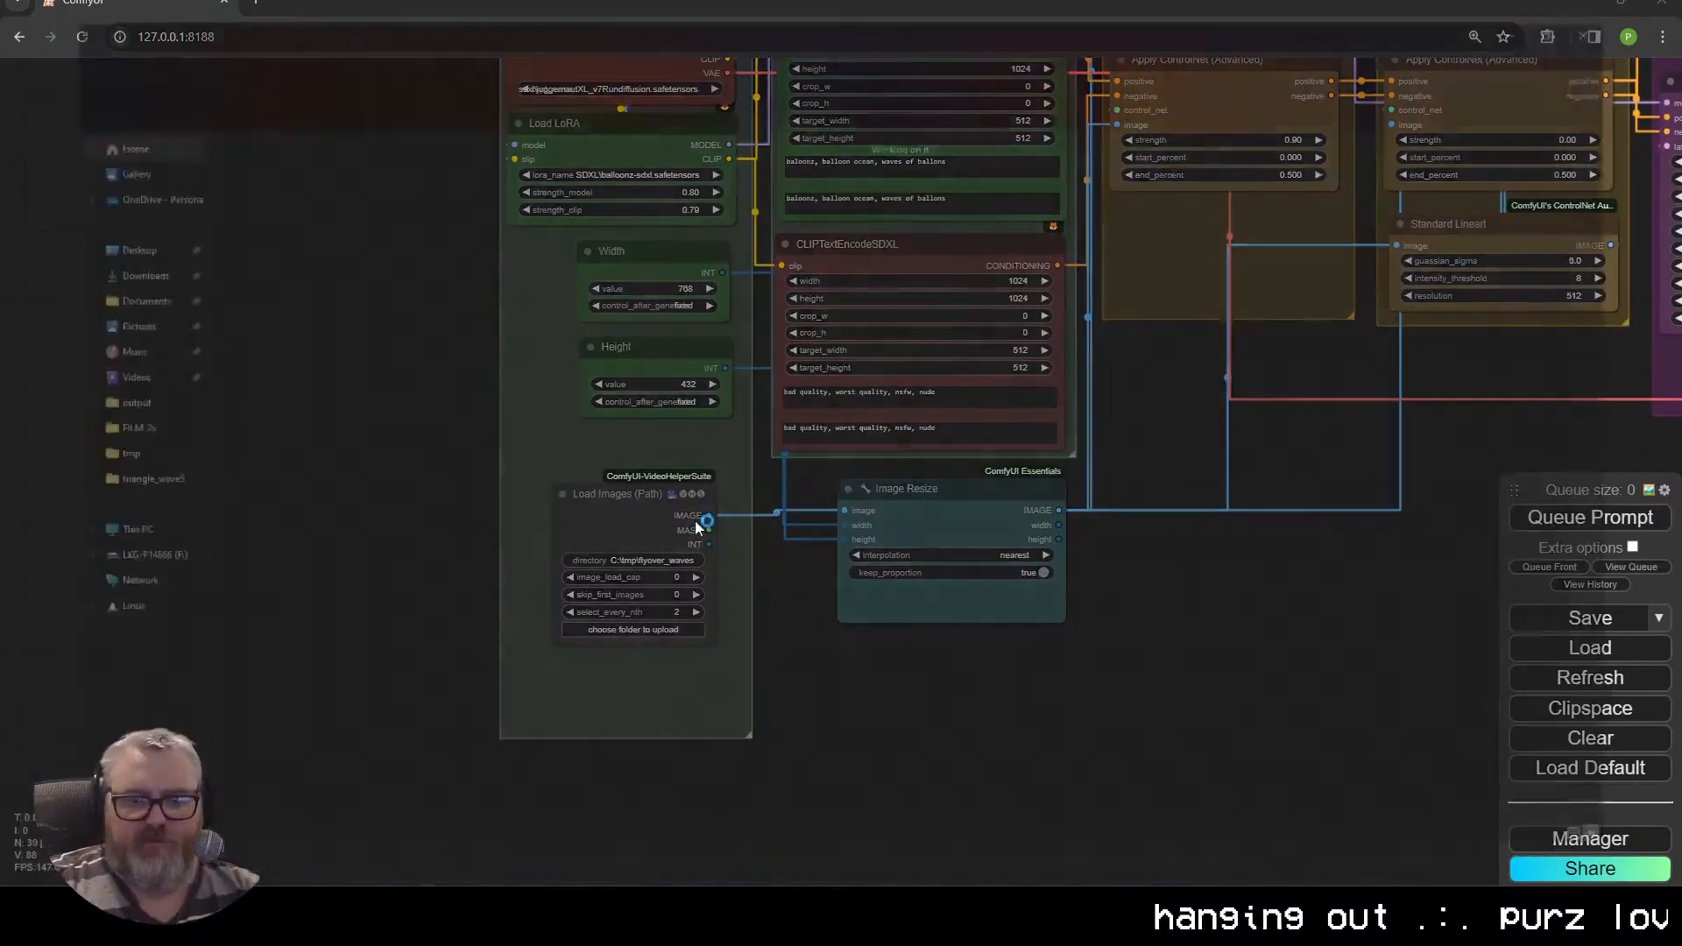
pyautogui.doubleClick(226, 155)
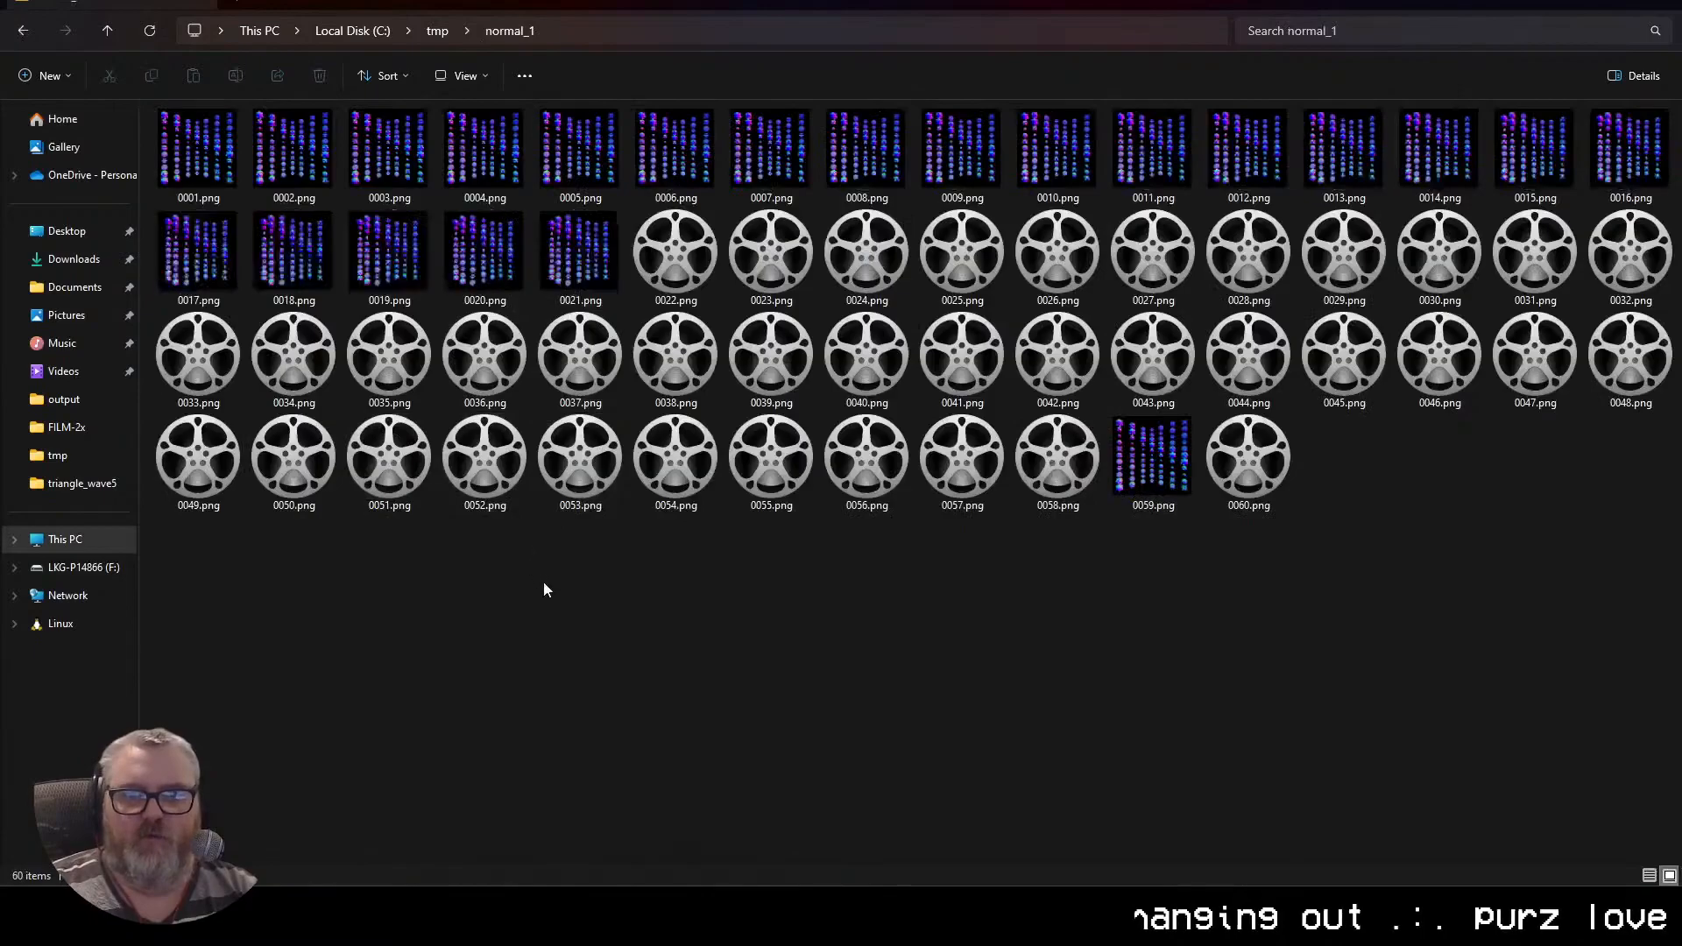
# Open 0001.png as an image sequence in the playback program and inspect the rendered normal-map shapes up close
pyautogui.rightClick(234, 140)
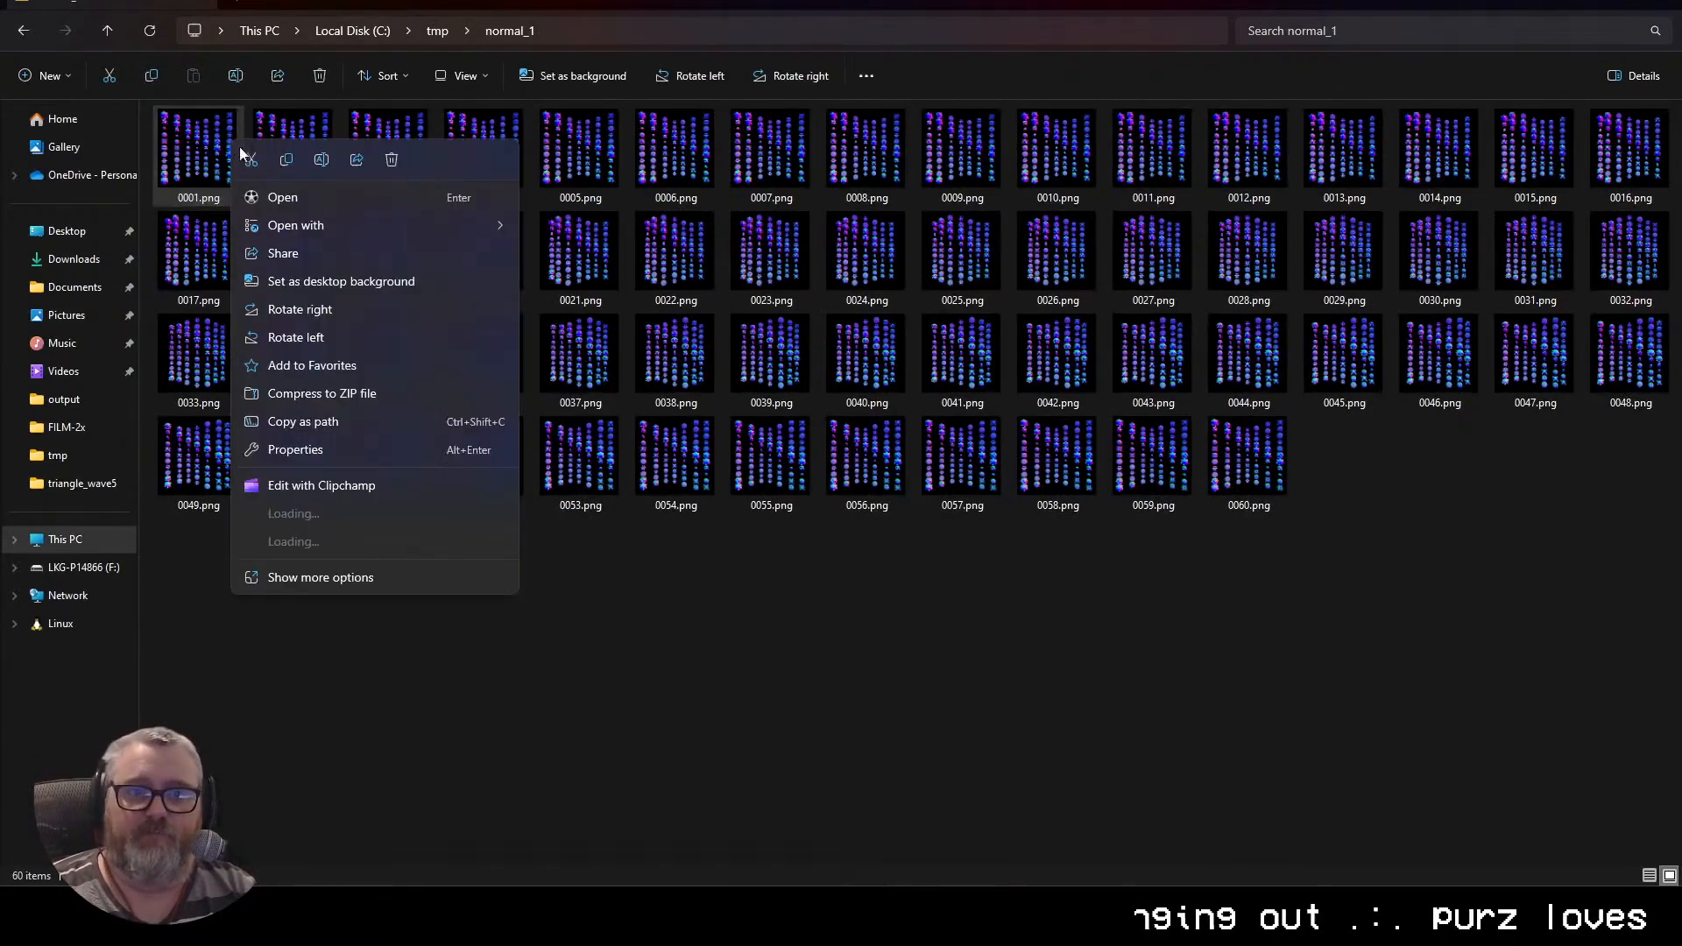
pyautogui.moveTo(493, 219)
pyautogui.click(556, 230)
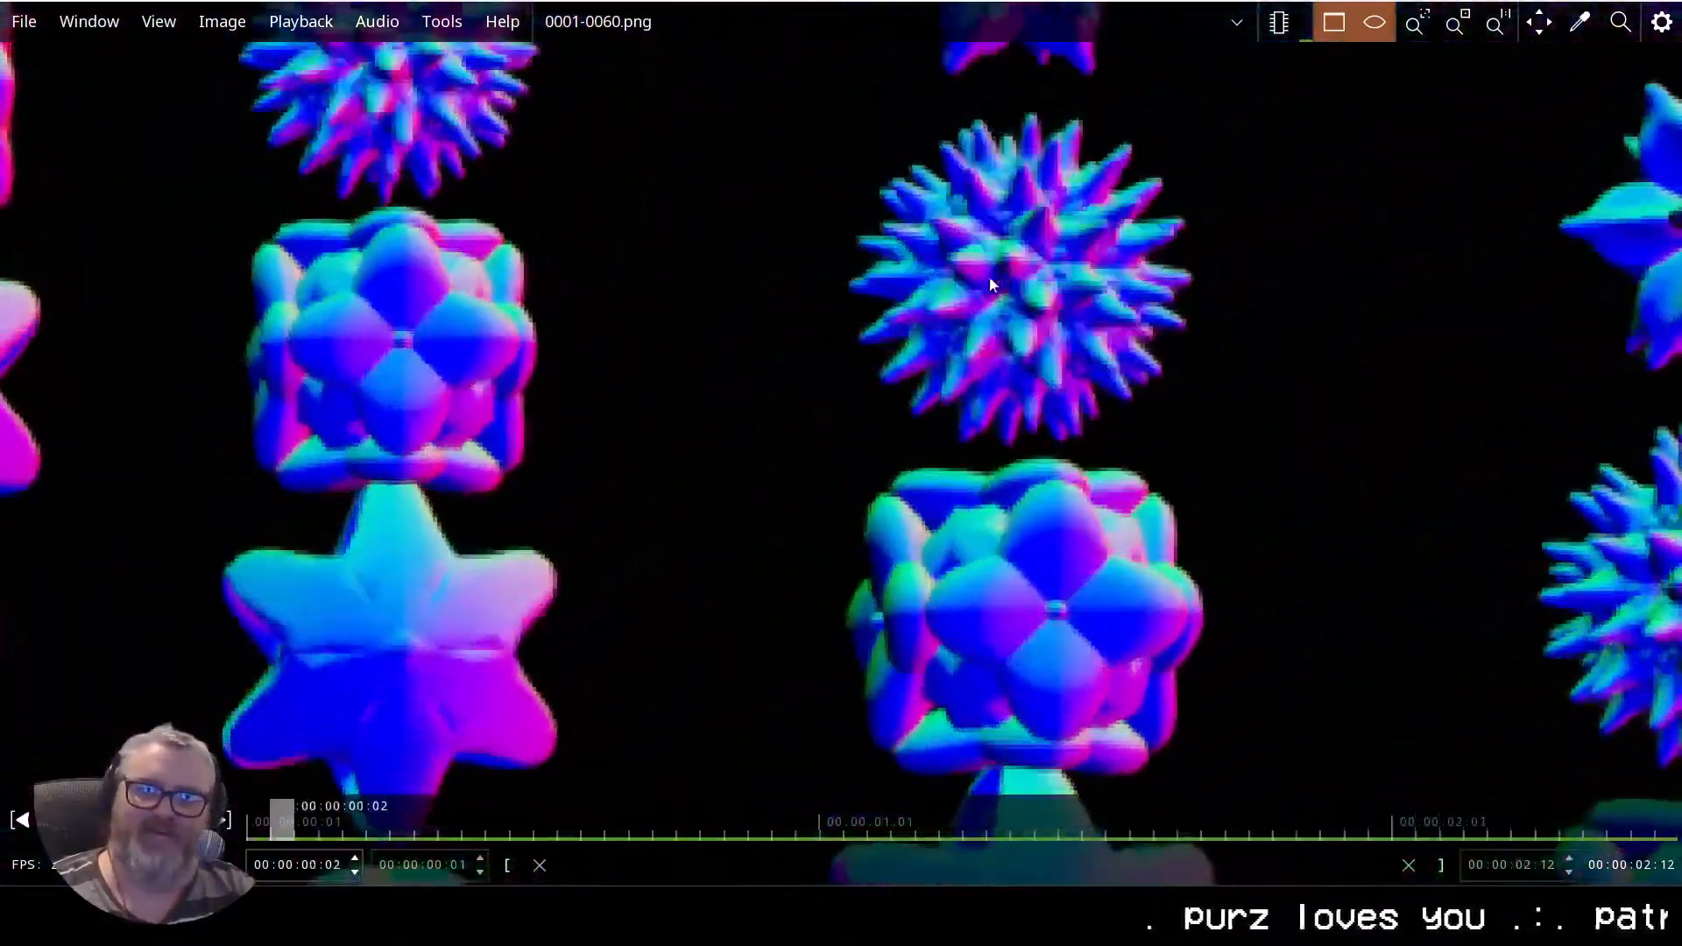
pyautogui.hotkey('alt', 'Tab')
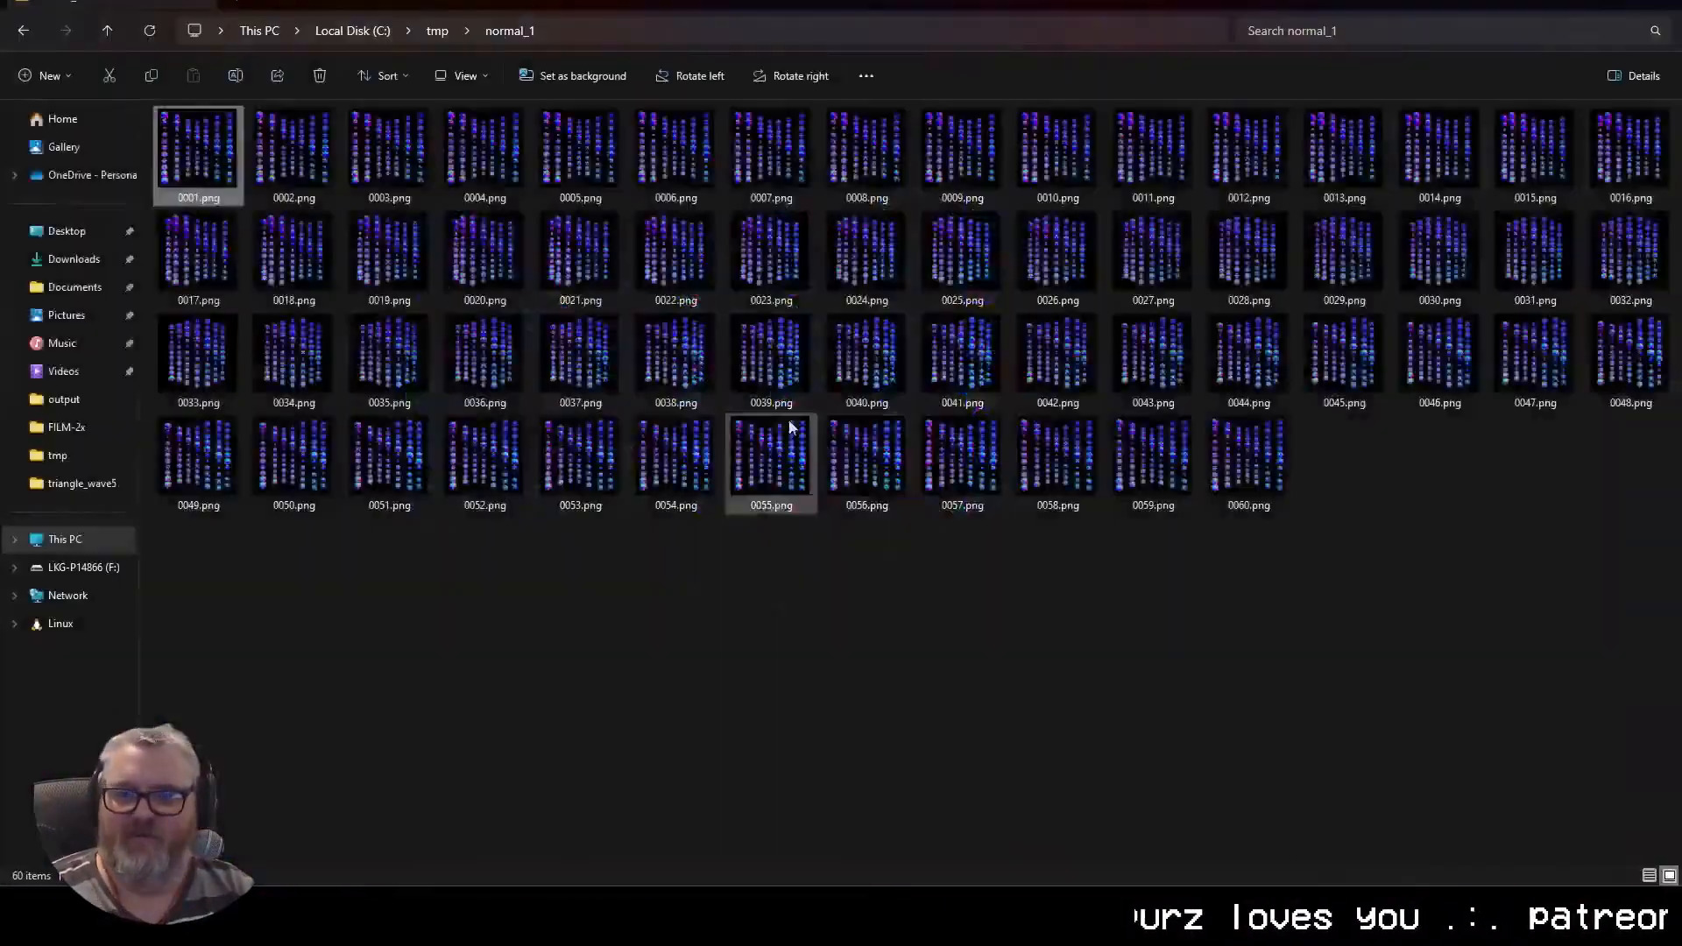
# Copy the normal_1 folder path into ComfyUI's Load Images (Path) directory and set select_every_nth to 1
pyautogui.click(408, 636)
pyautogui.hotkey('alt', 'Up')
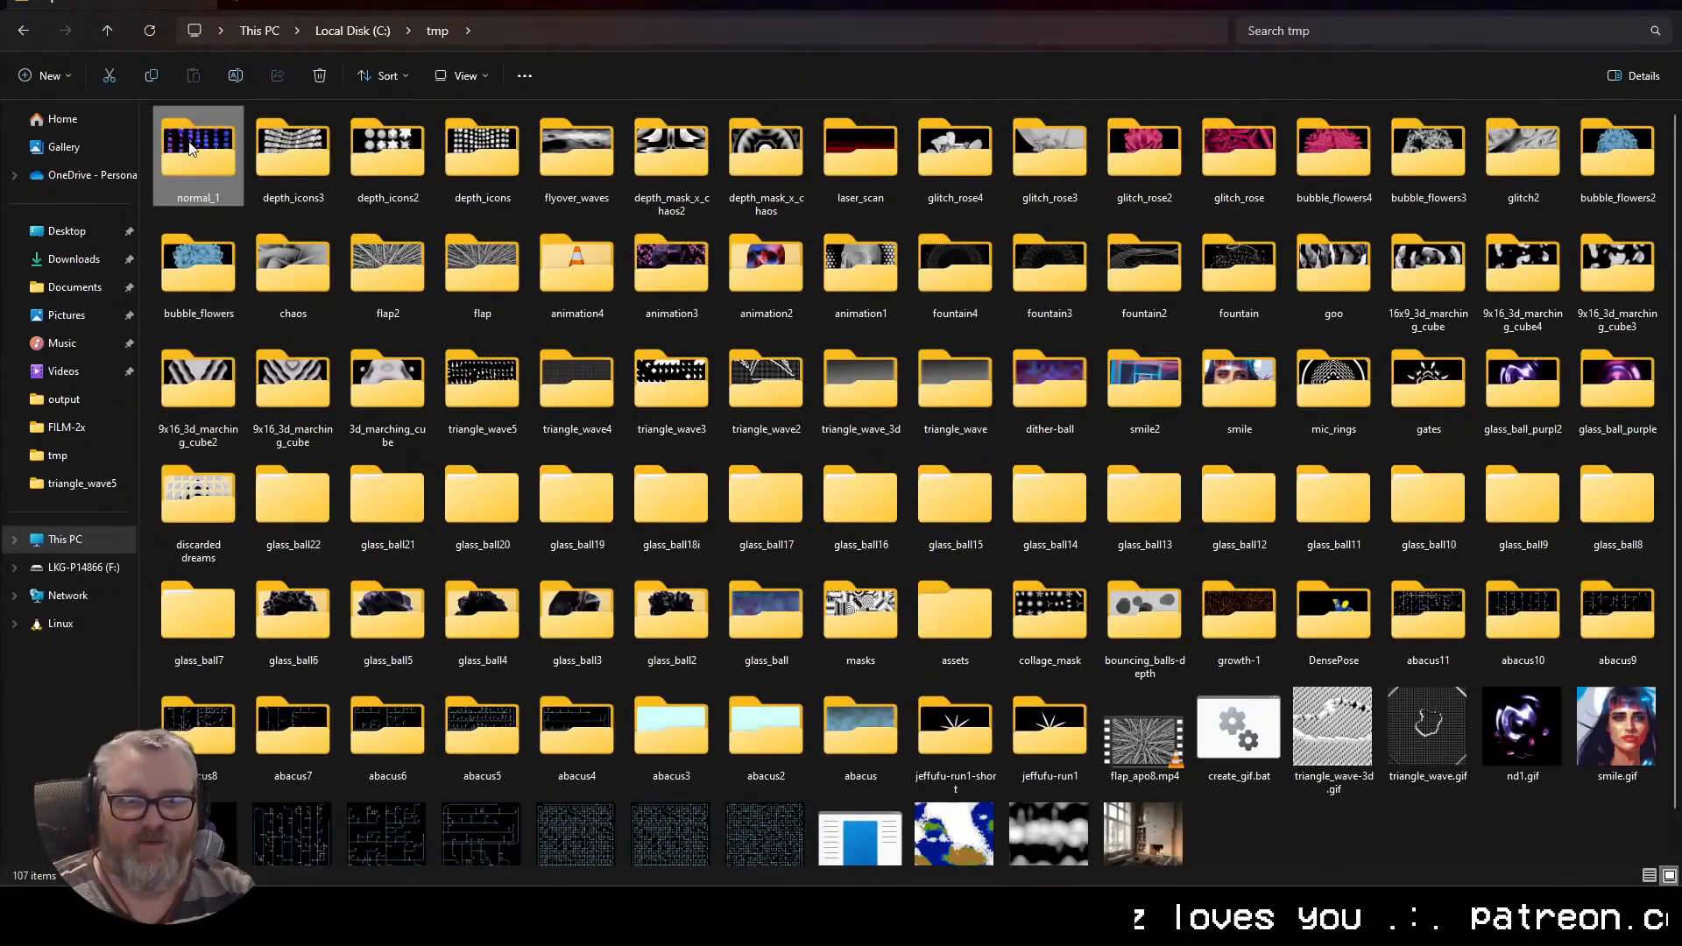
pyautogui.doubleClick(191, 147)
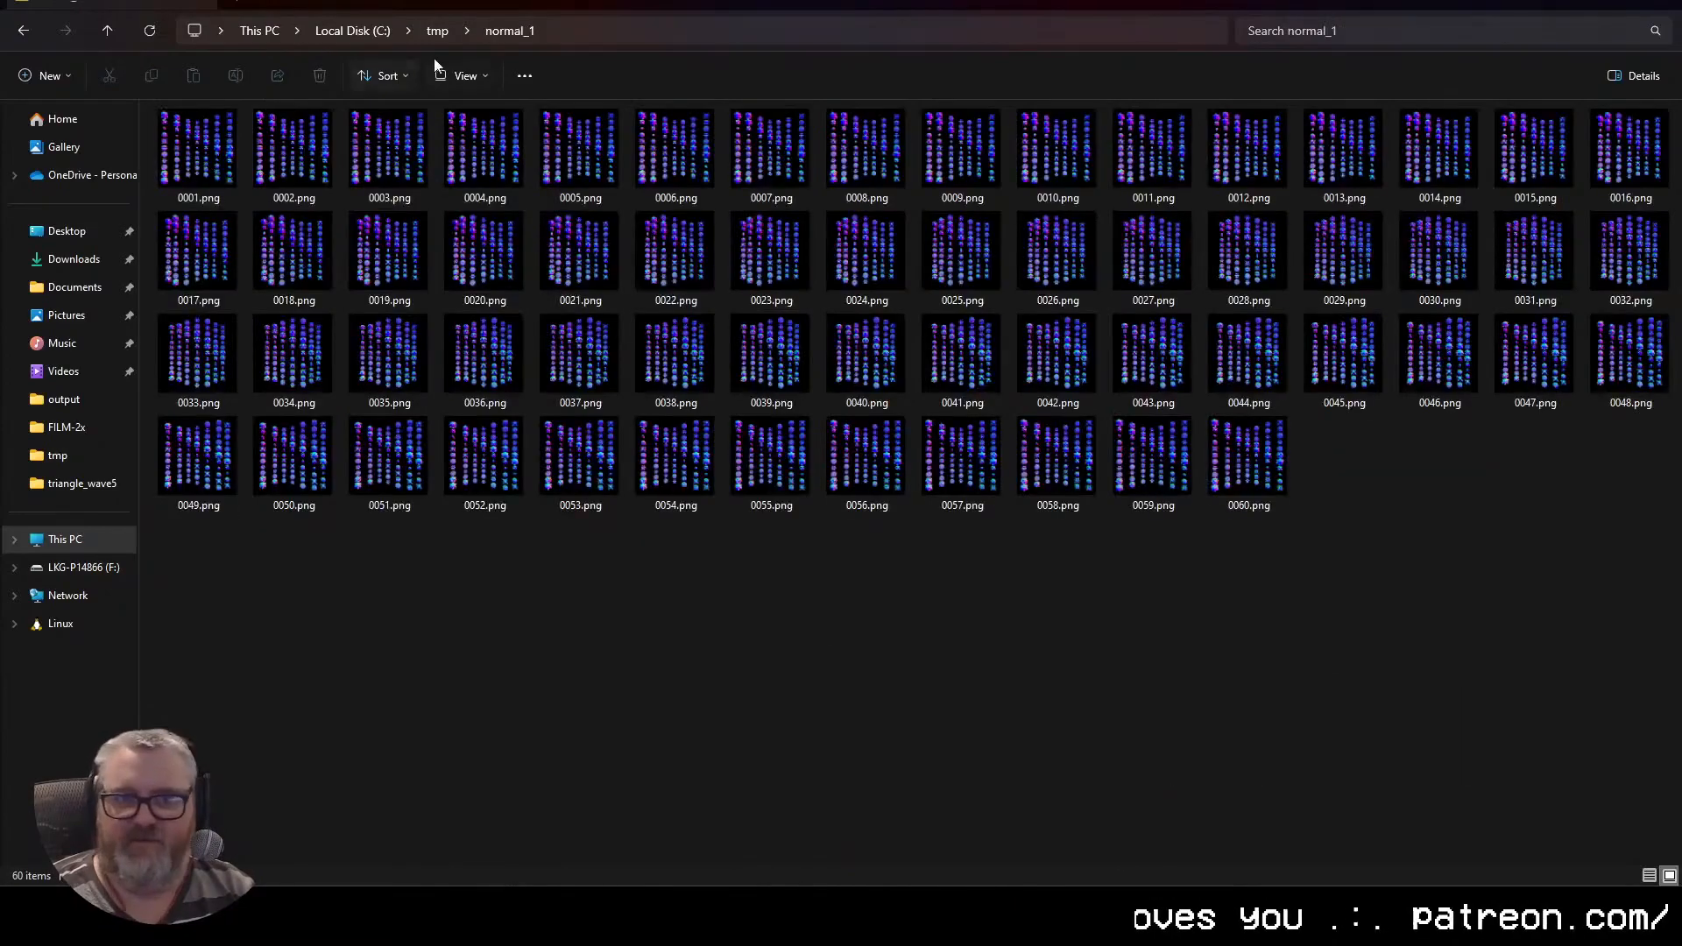
pyautogui.click(570, 23)
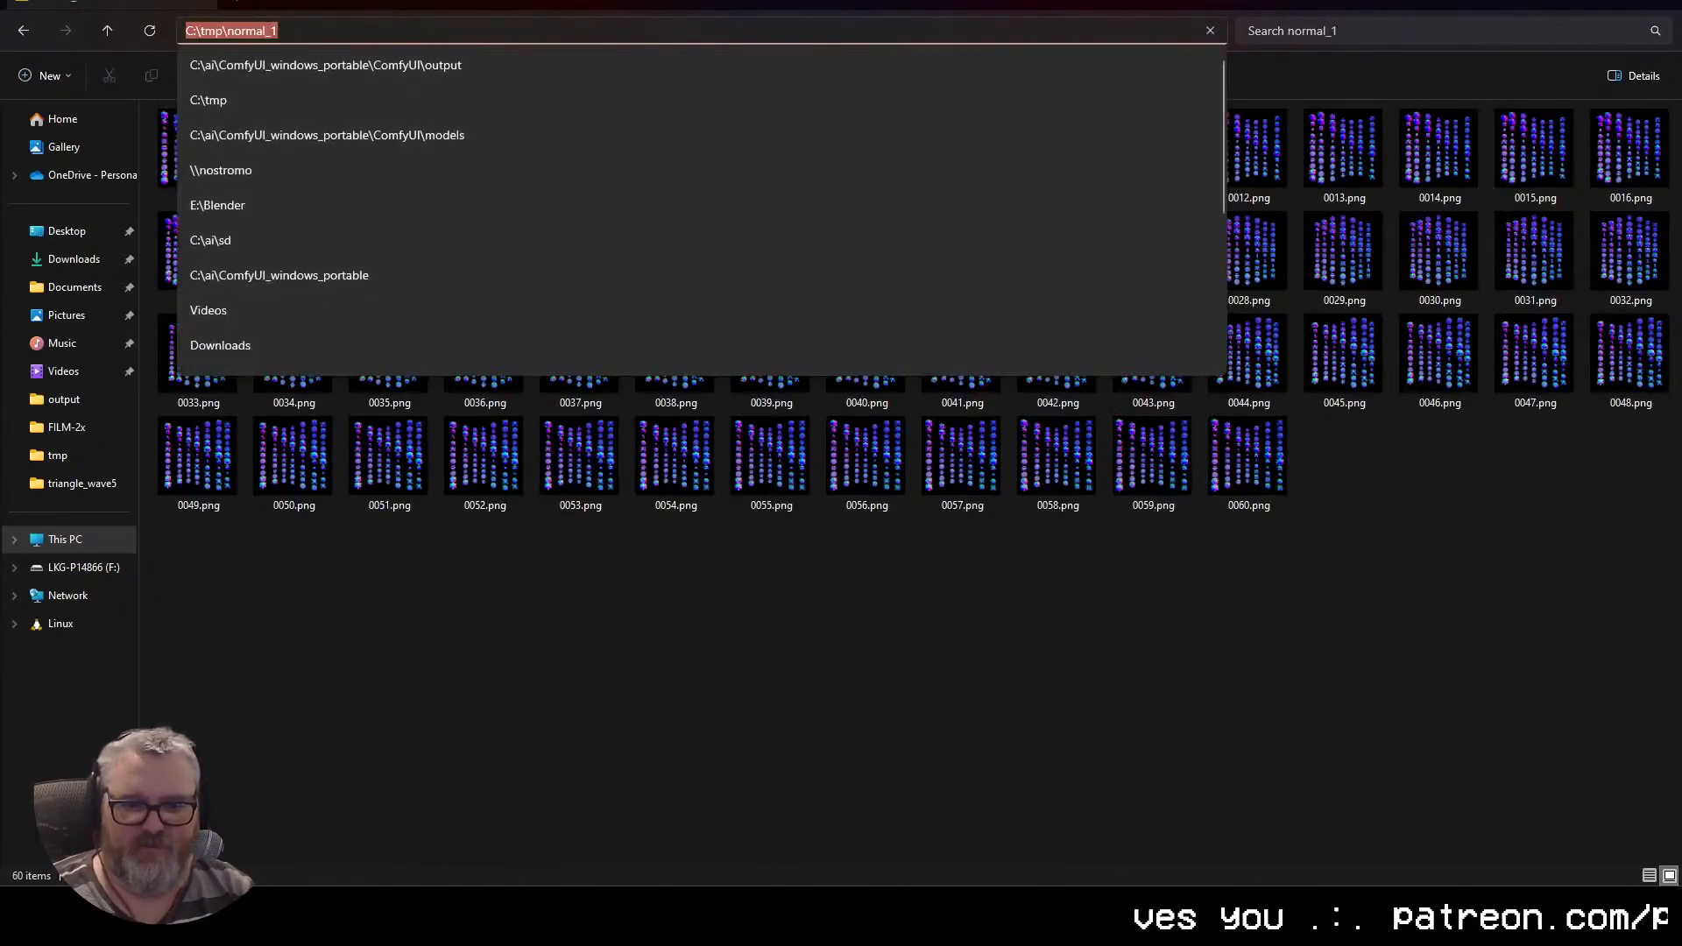
pyautogui.hotkey('alt', 'Tab')
pyautogui.scroll(5, 800, 615)
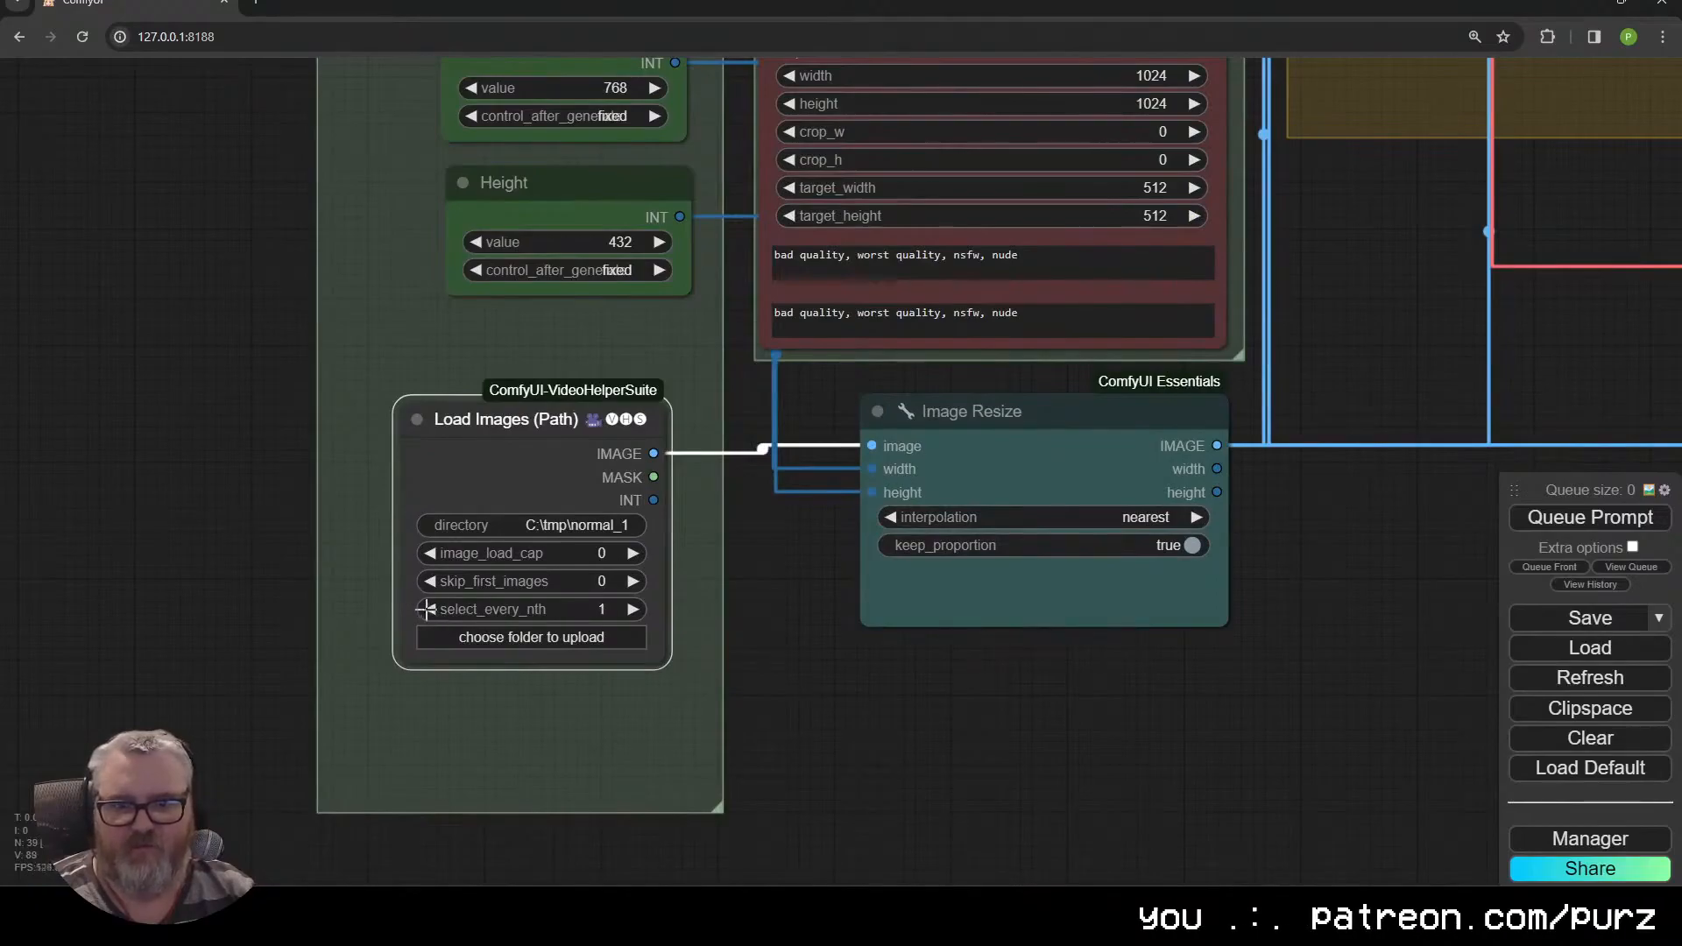
# Set image_load_cap to 16 and skip_first_images to 0 on the Load Images (Path) node
pyautogui.scroll(-3, 802, 600)
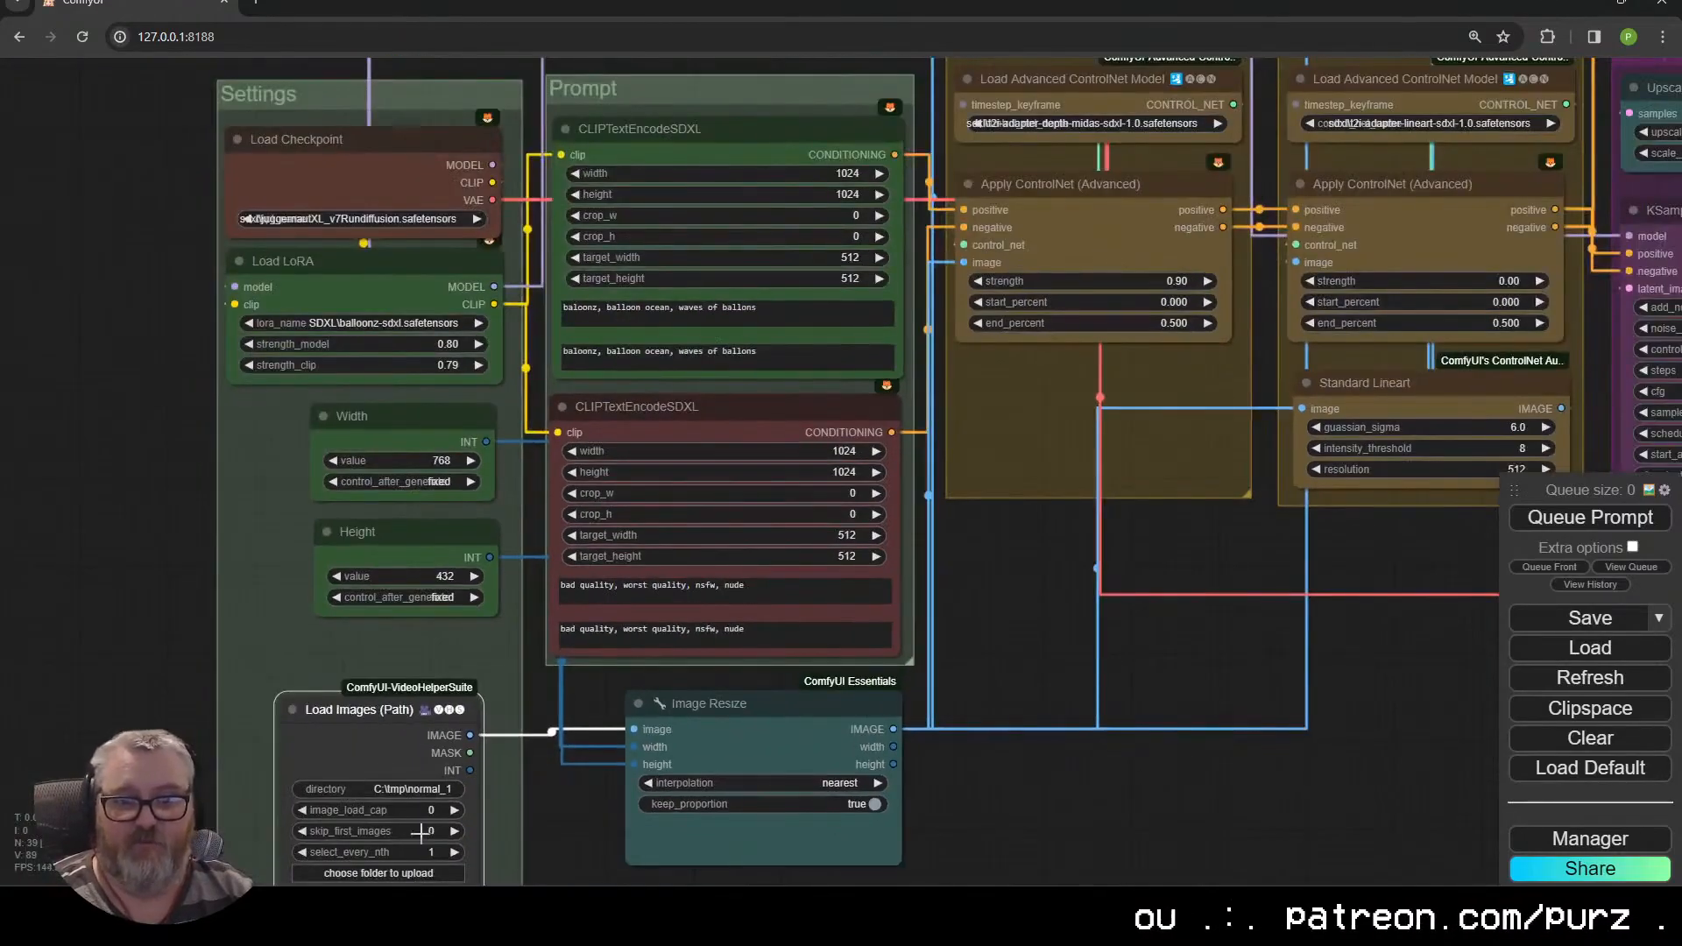
pyautogui.scroll(-1, 877, 719)
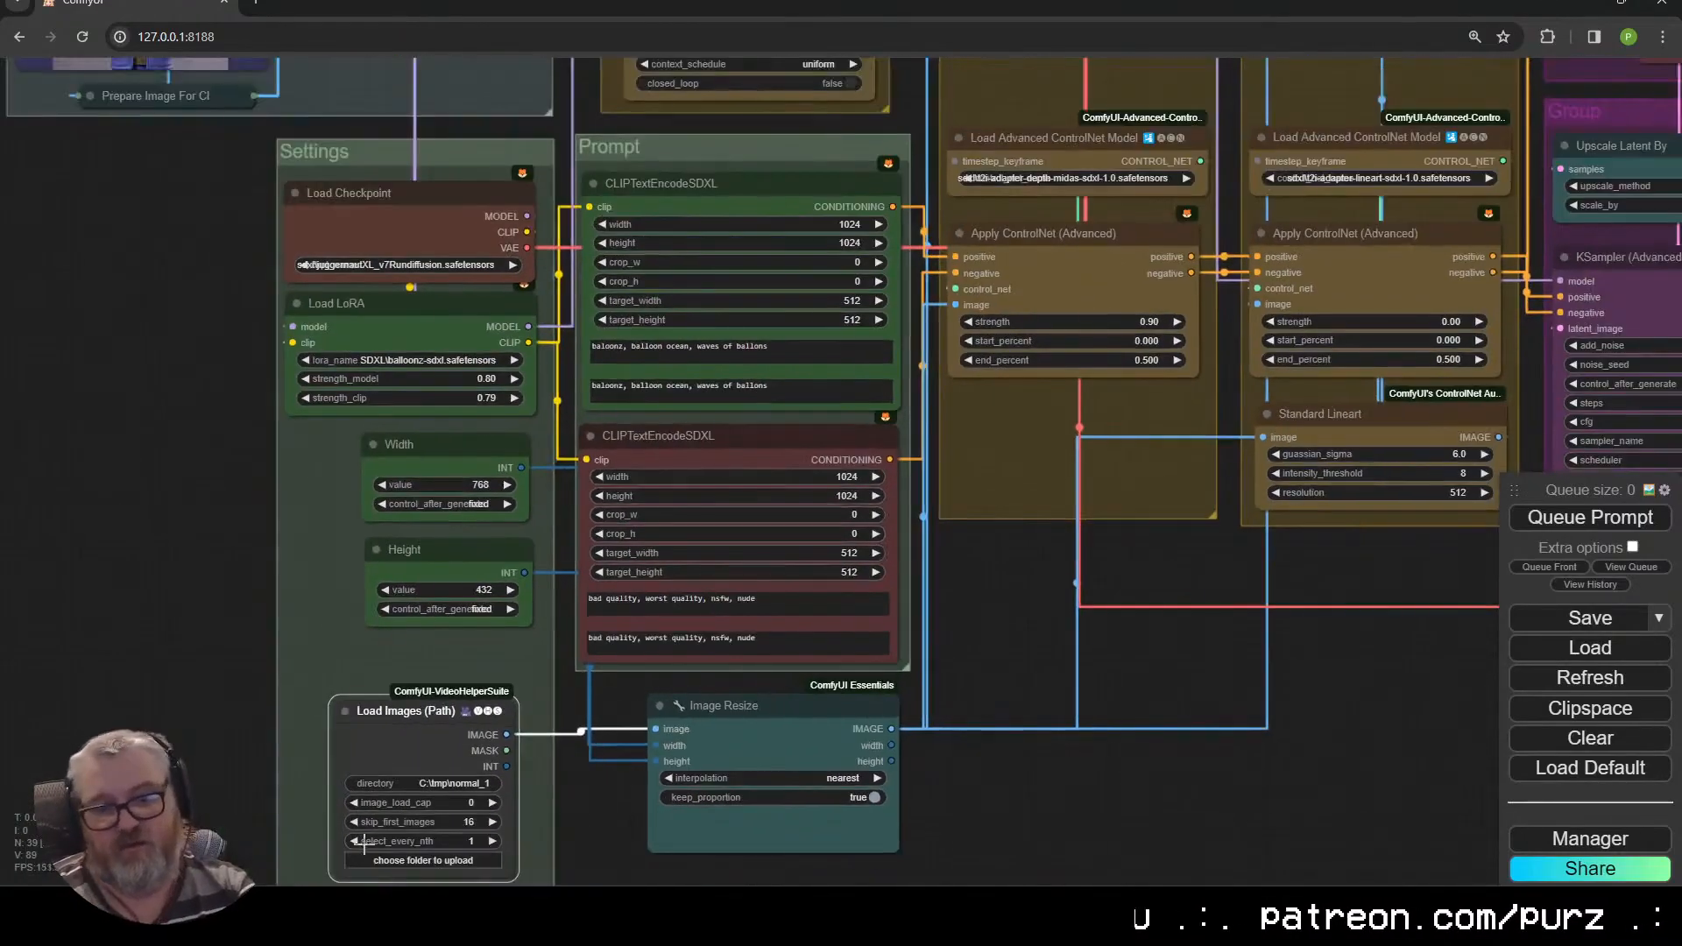
pyautogui.click(432, 821)
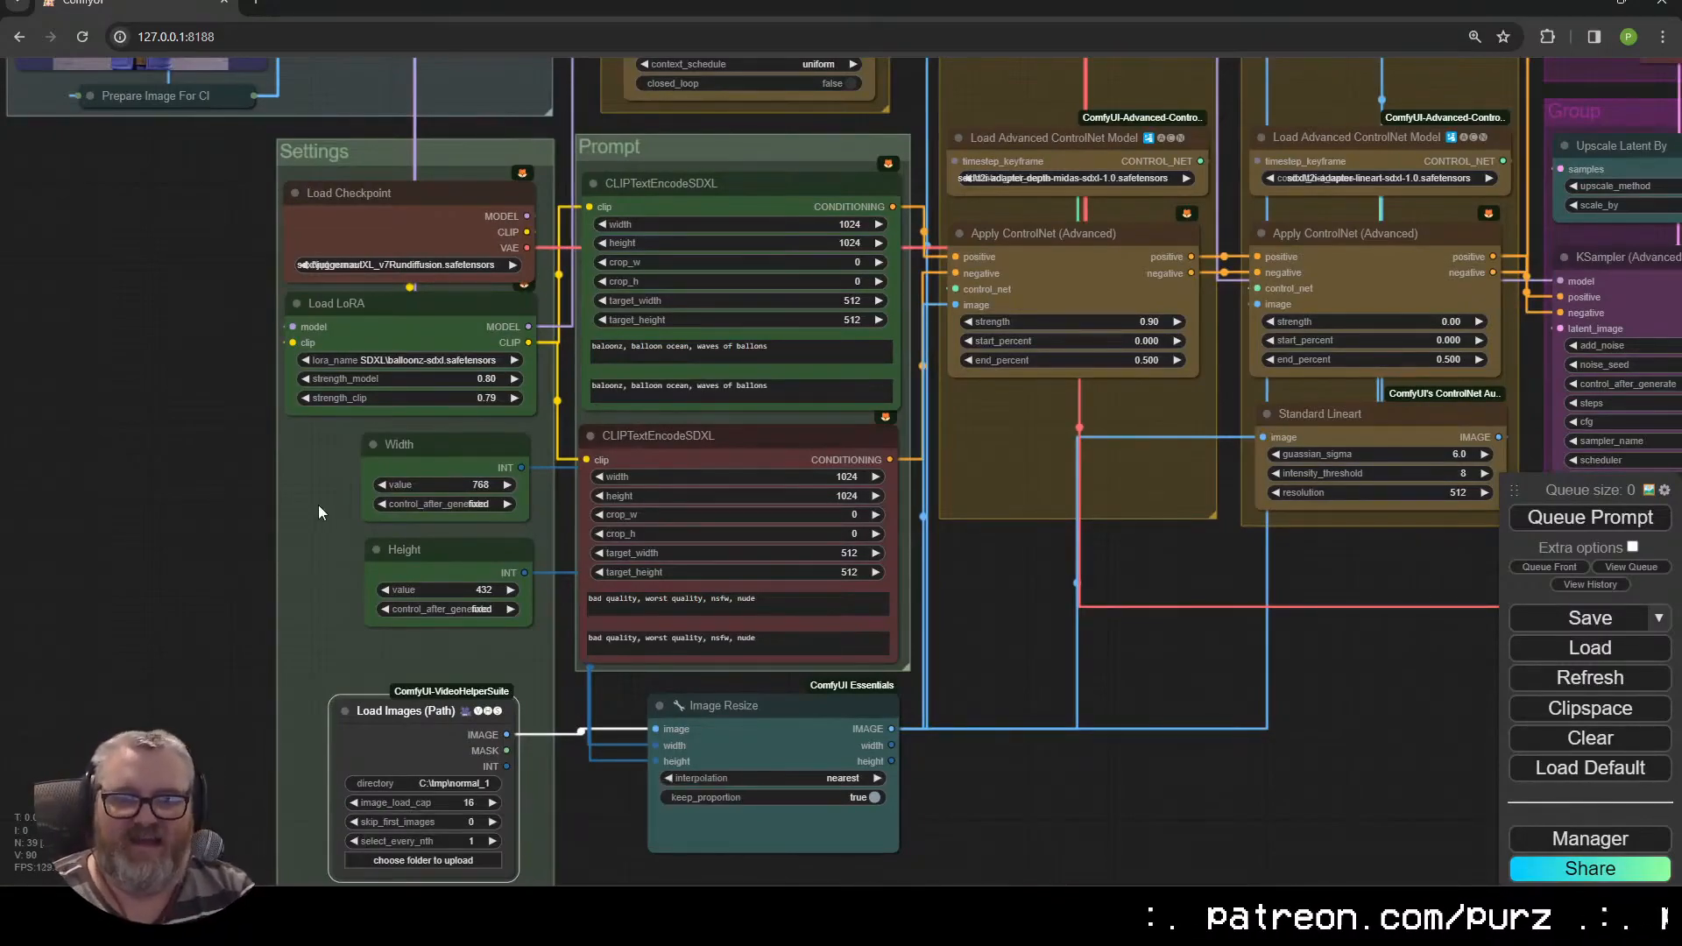
# Look through the available models in the ControlNet-2 group's Load Advanced ControlNet Model node without changing the selection
pyautogui.moveTo(318, 505); pyautogui.dragTo(295, 666)
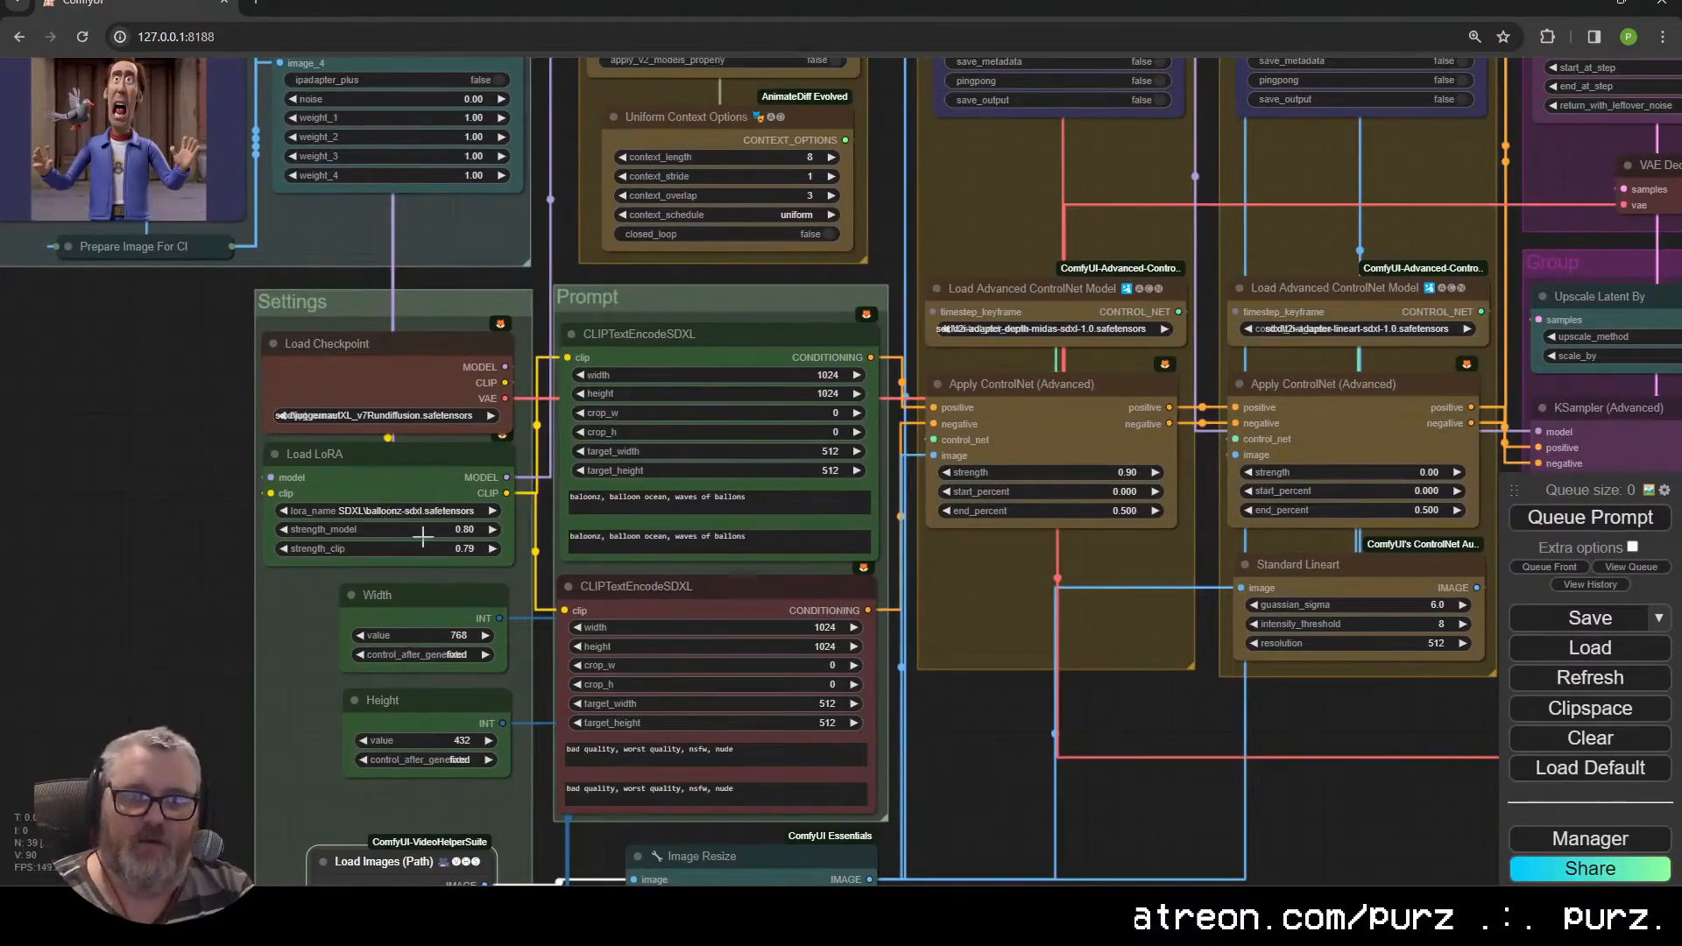
pyautogui.moveTo(113, 390); pyautogui.dragTo(10, 701)
pyautogui.moveTo(856, 525); pyautogui.dragTo(623, 554)
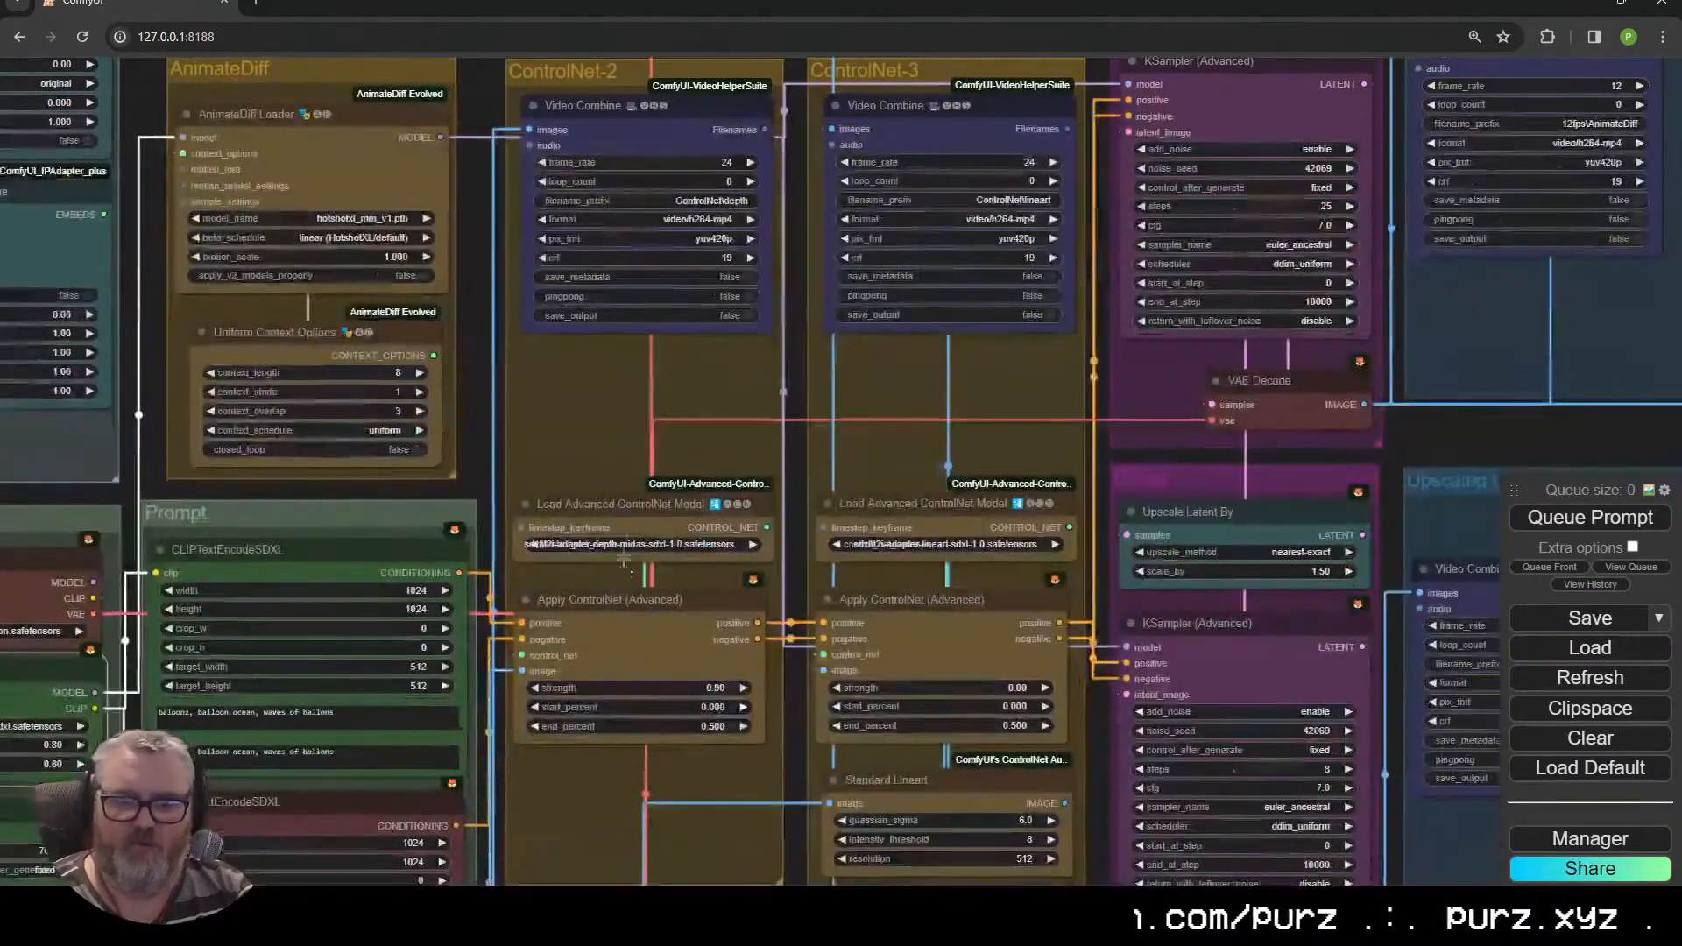
pyautogui.click(630, 544)
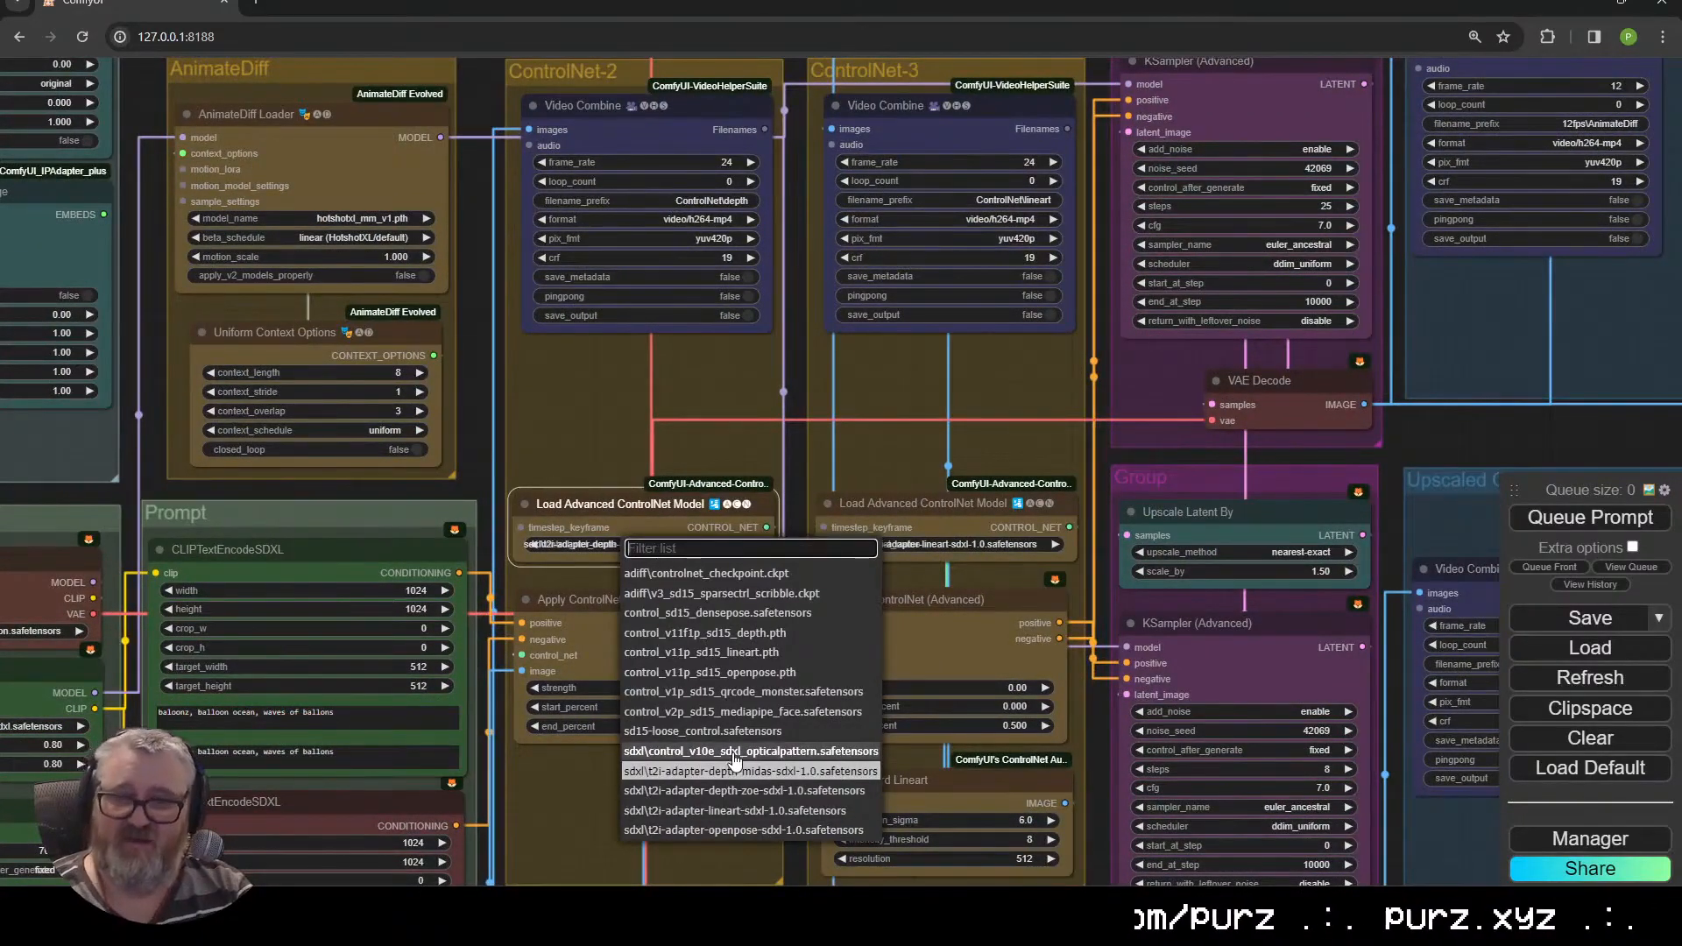
pyautogui.press('Escape')
# Search Google for "sdxl normal controlnet" and open the file list of the sd-controlnet-normal repository on Hugging Face
pyautogui.hotkey('ctrl', 't')
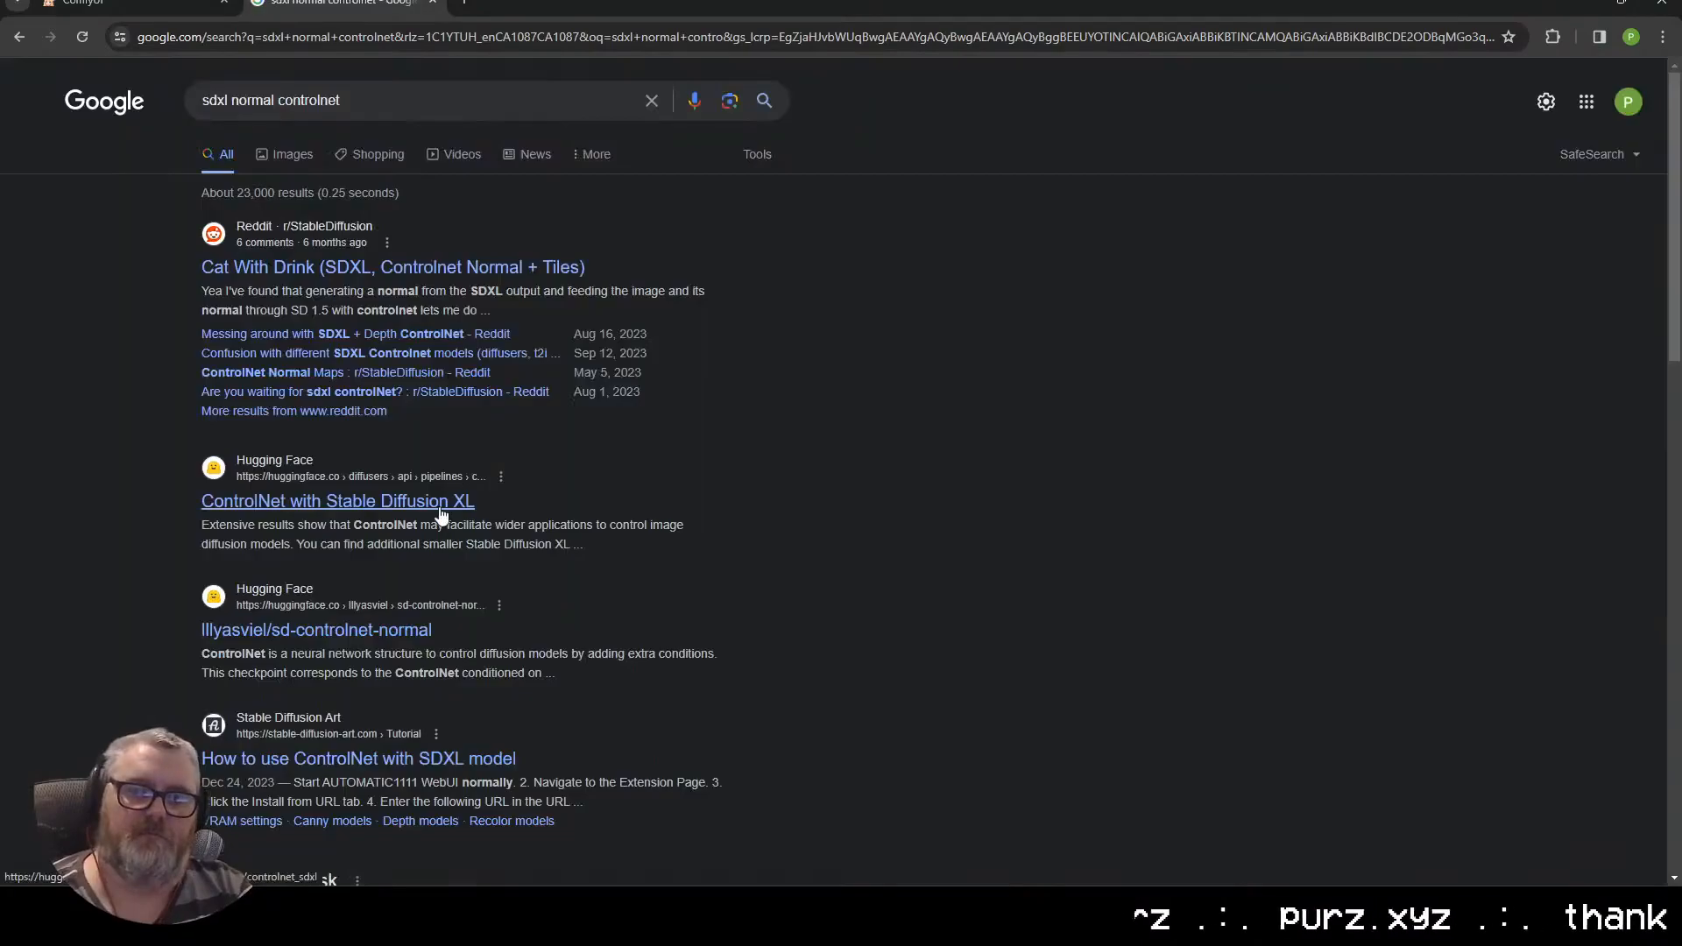
pyautogui.click(381, 630)
pyautogui.click(365, 246)
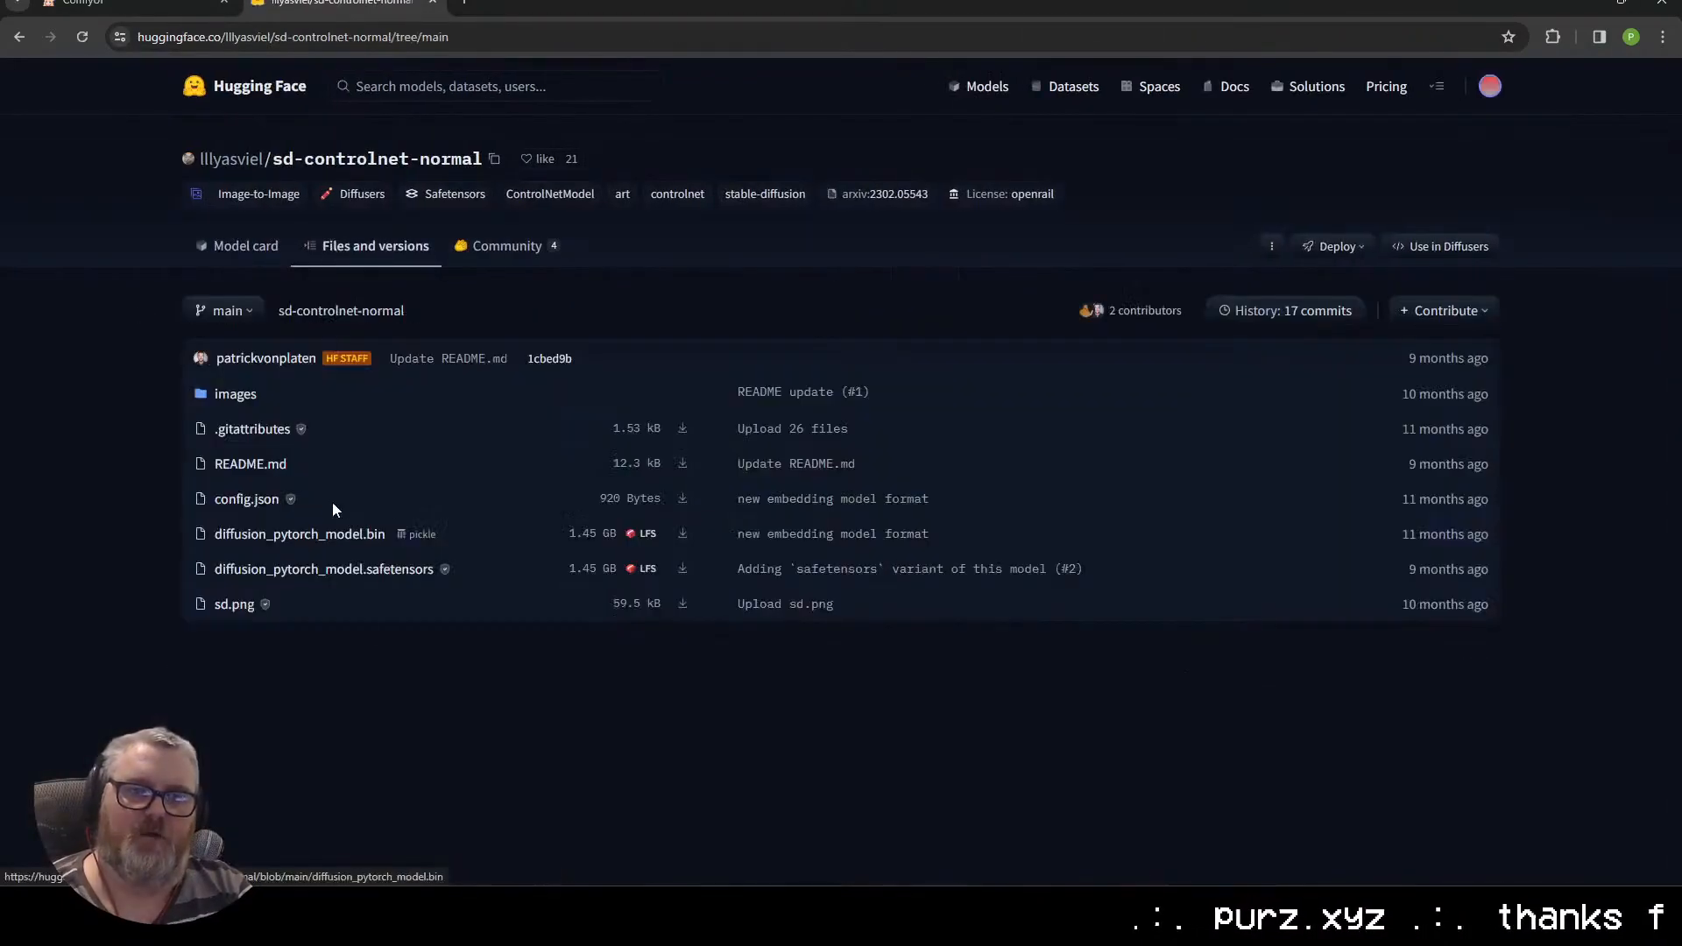
# Open the sdxl-turbo model page on Hugging Face and search the site for "sdxl controlnet normal"
pyautogui.click(567, 85)
pyautogui.click(543, 154)
pyautogui.click(461, 83)
pyautogui.write('sdx')
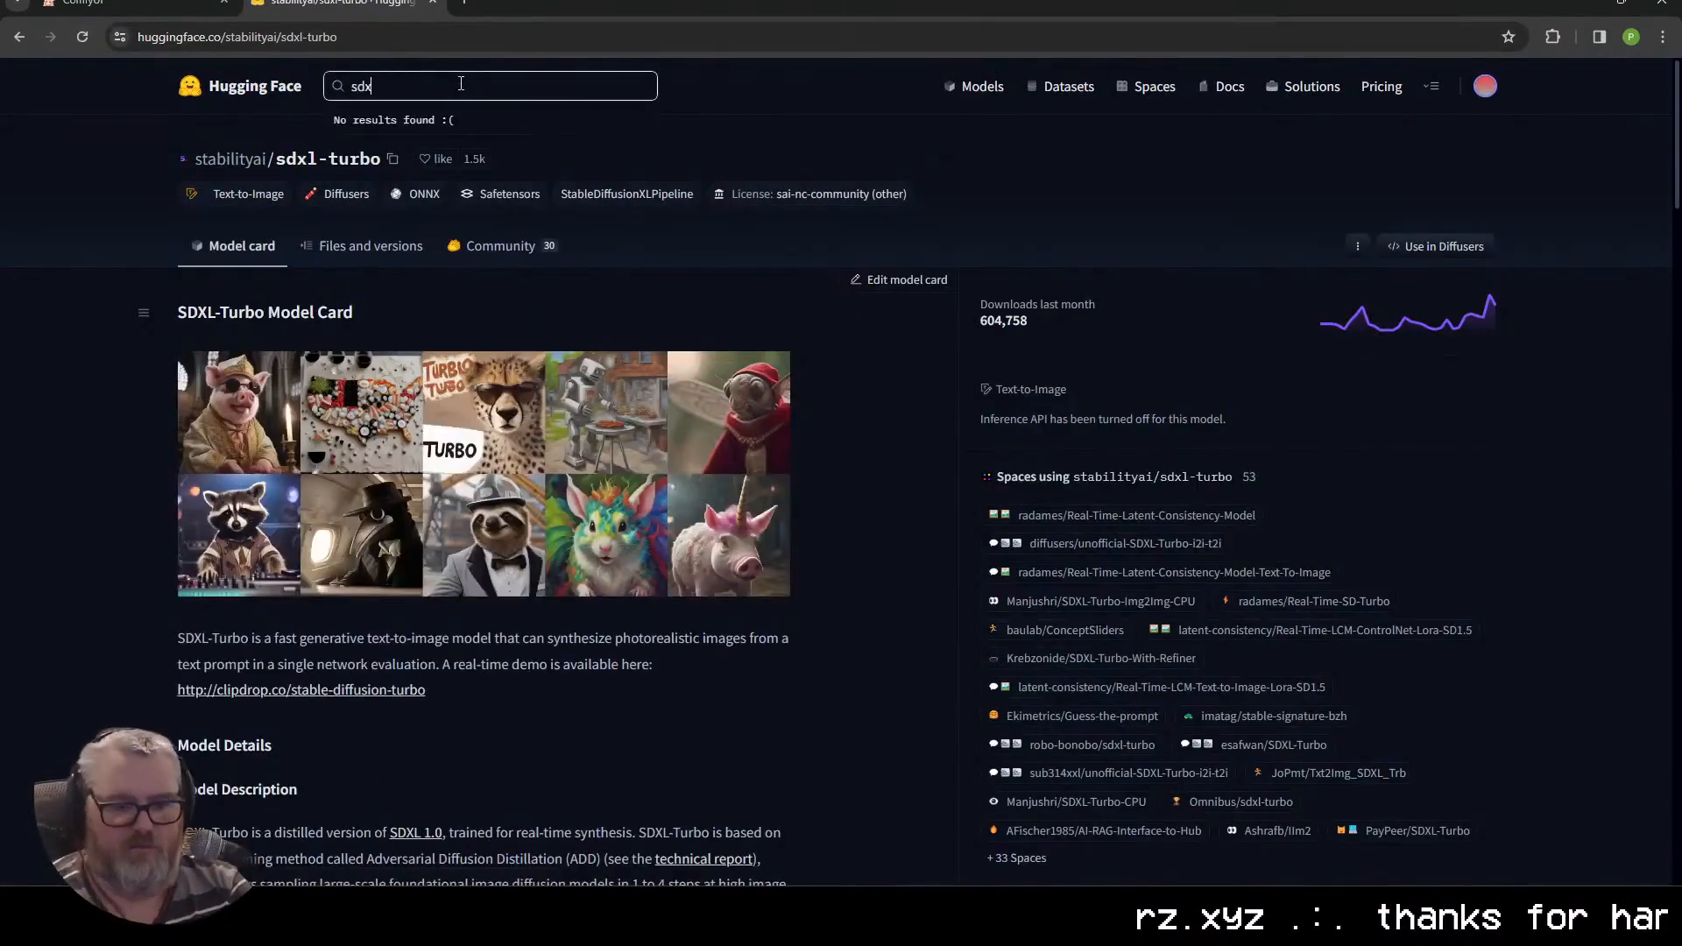
pyautogui.write('l controlnet normal')
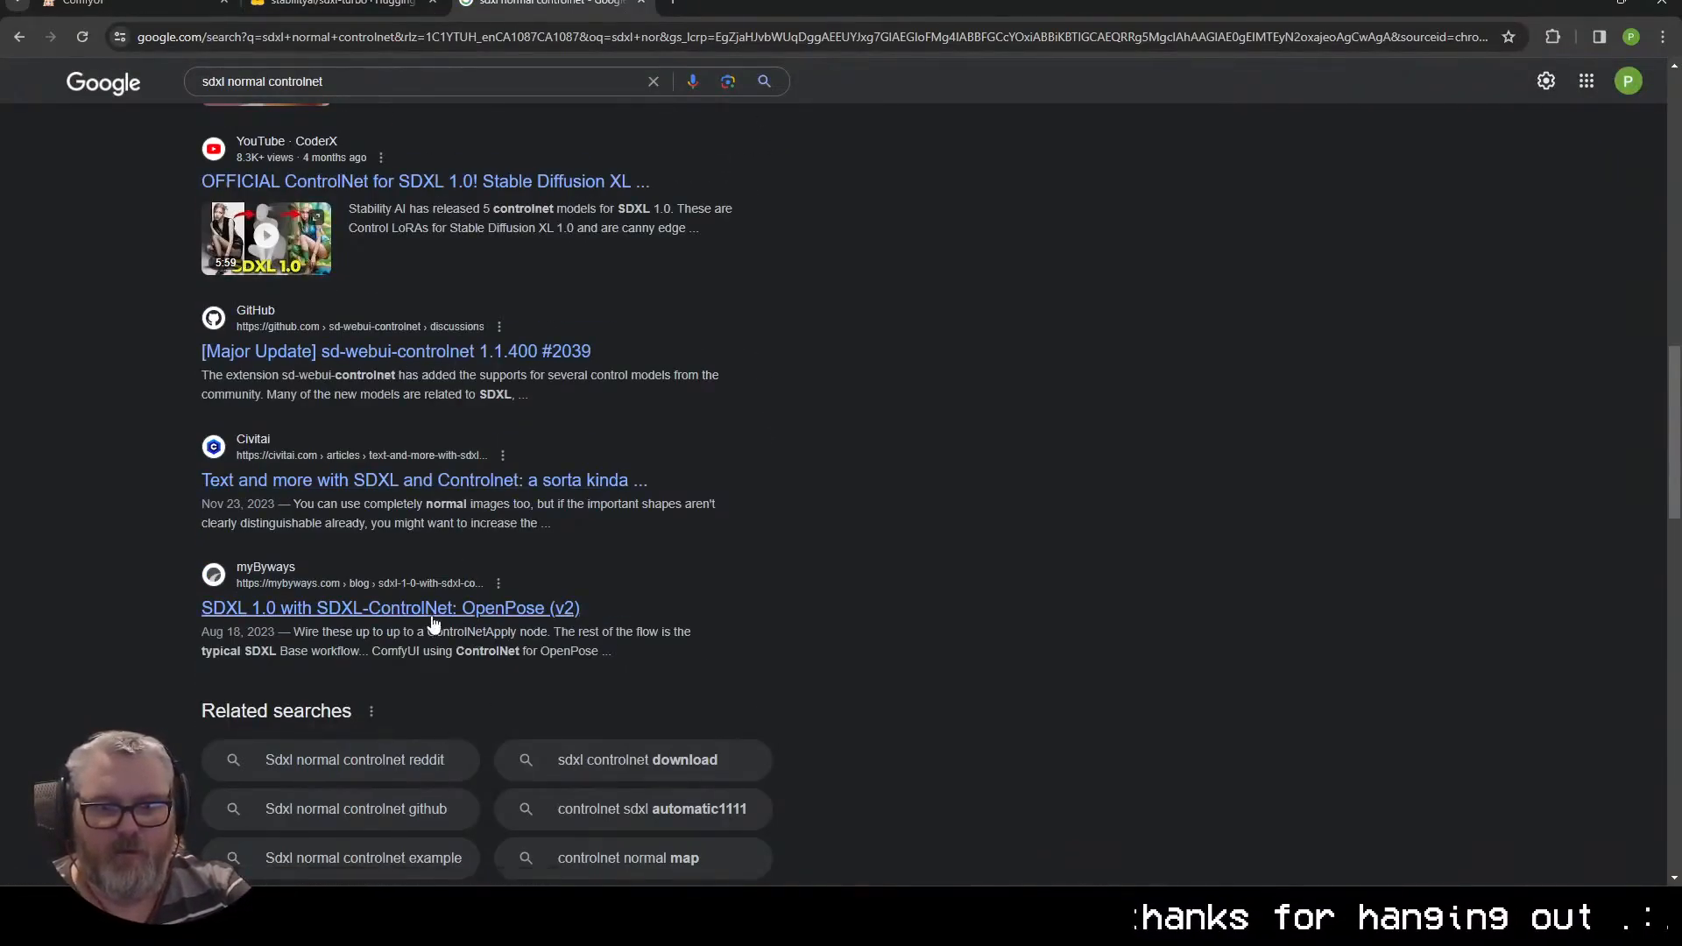
# Open the "ControlNet and T2I-Adapter Examples" page from the Google results and browse it through to the T2I-Adapter GitHub repository
pyautogui.scroll(-8, 353, 274)
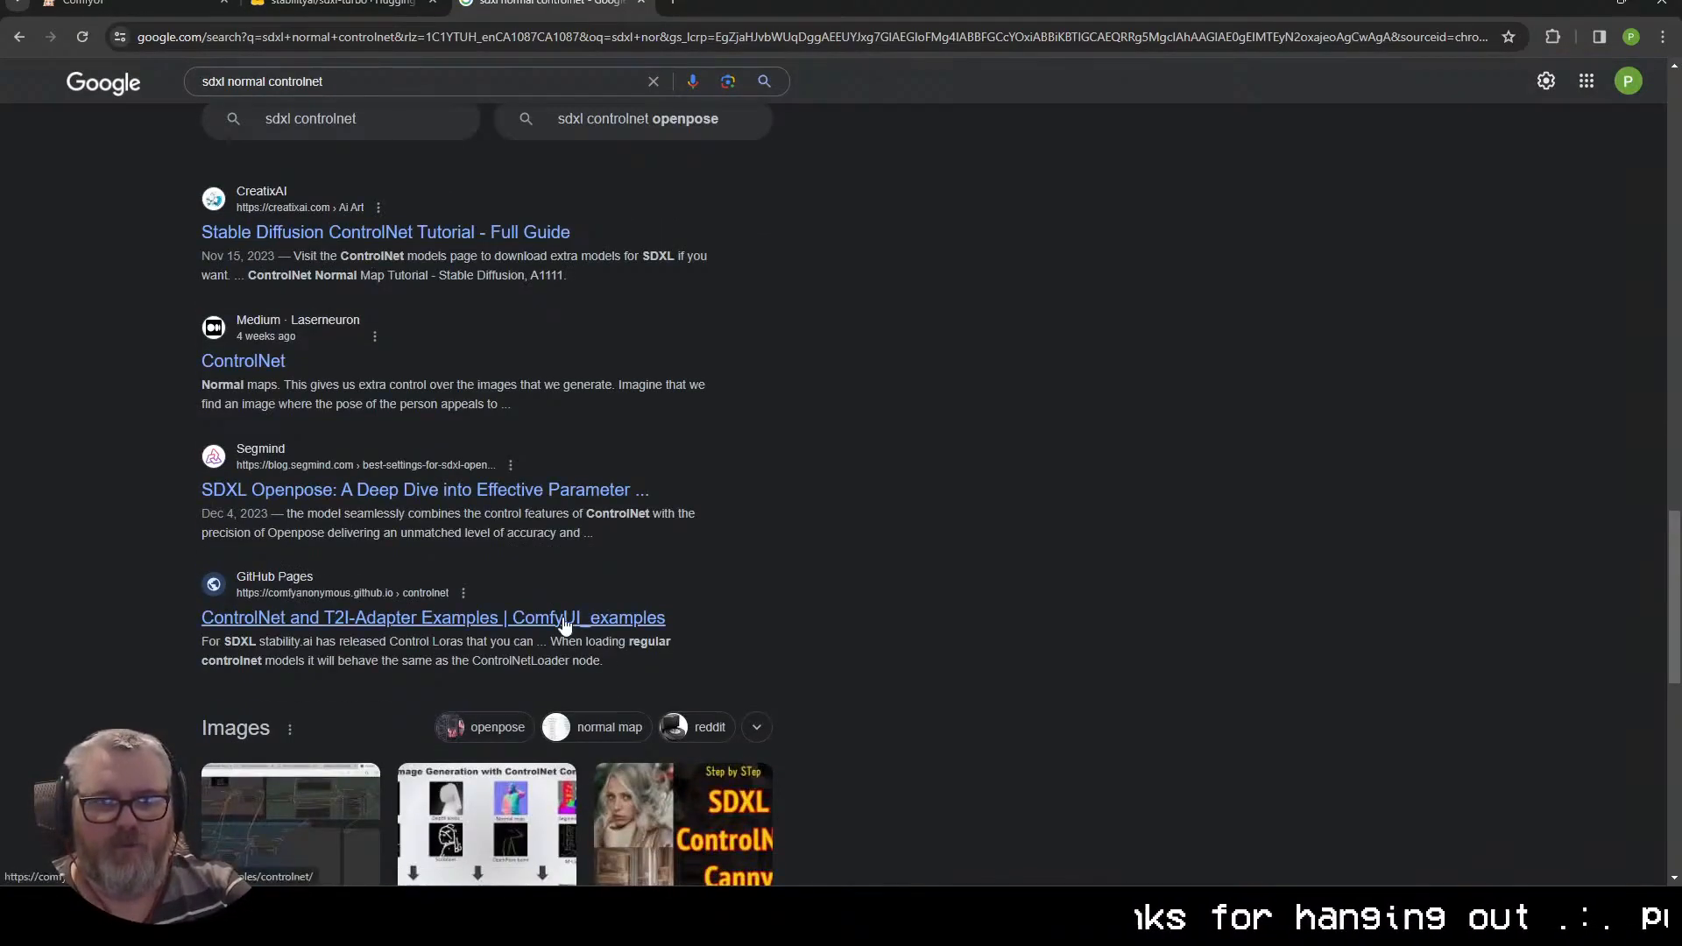
pyautogui.click(566, 618)
pyautogui.scroll(-15, 603, 349)
pyautogui.scroll(20, 732, 361)
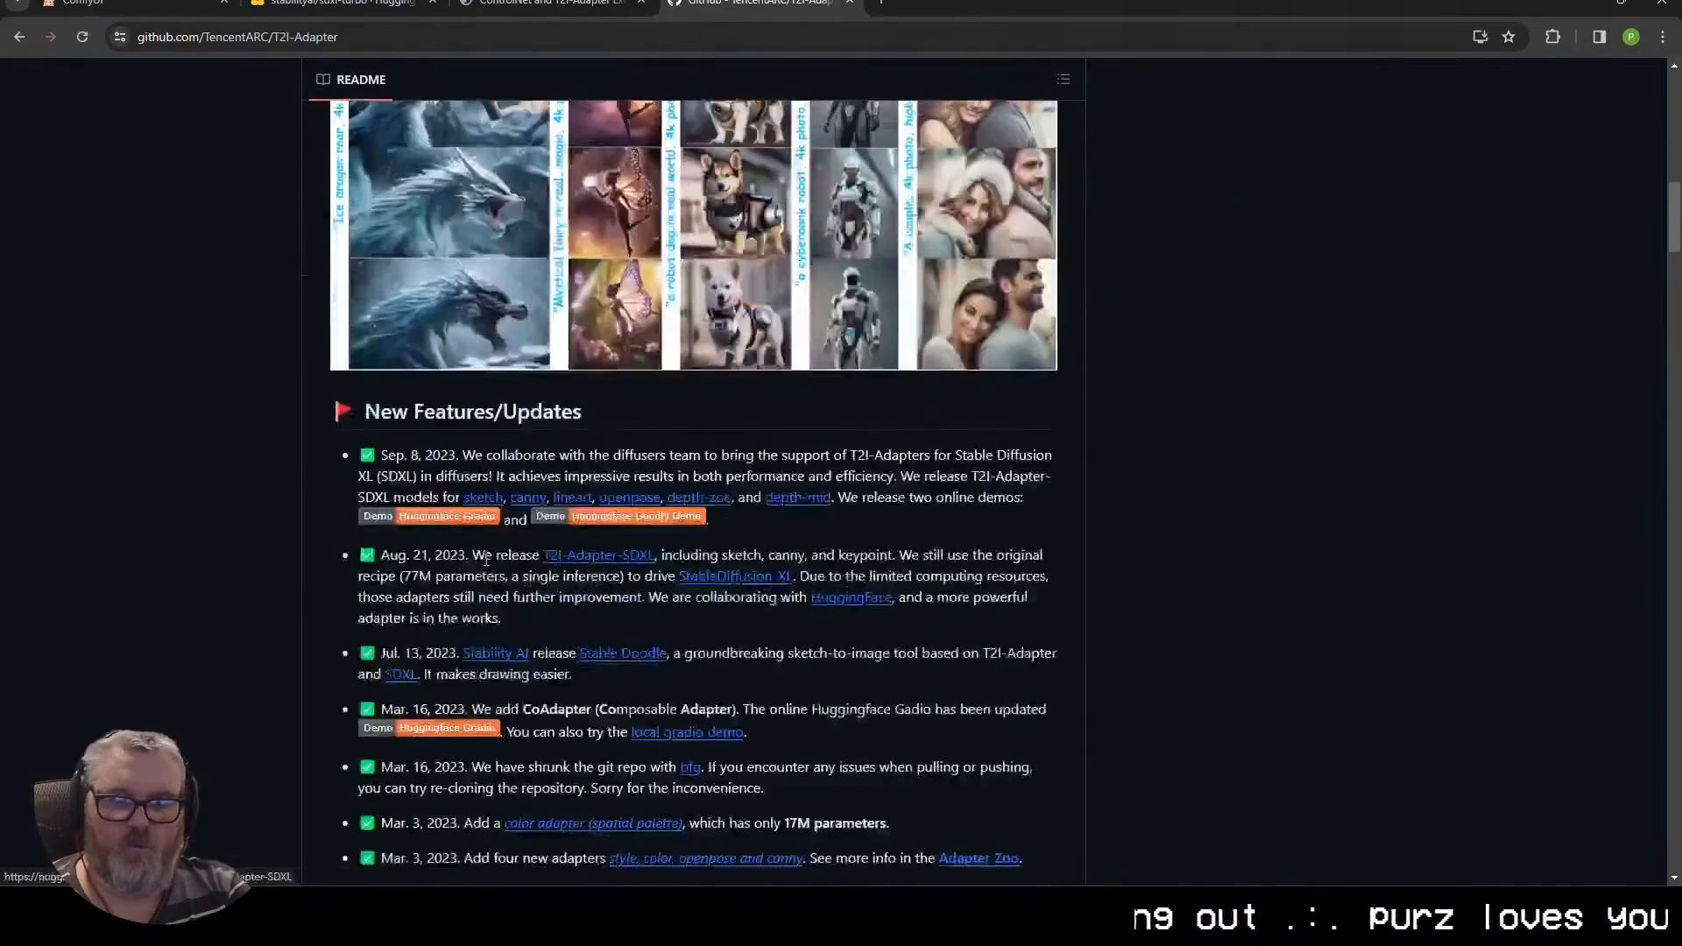
# Follow the T2I-Adapter README to TencentARC's Hugging Face page and look through the expanded list of all its models
pyautogui.scroll(-10, 533, 543)
pyautogui.scroll(6, 533, 543)
pyautogui.scroll(-20, 563, 763)
pyautogui.scroll(5, 958, 624)
pyautogui.click(955, 615)
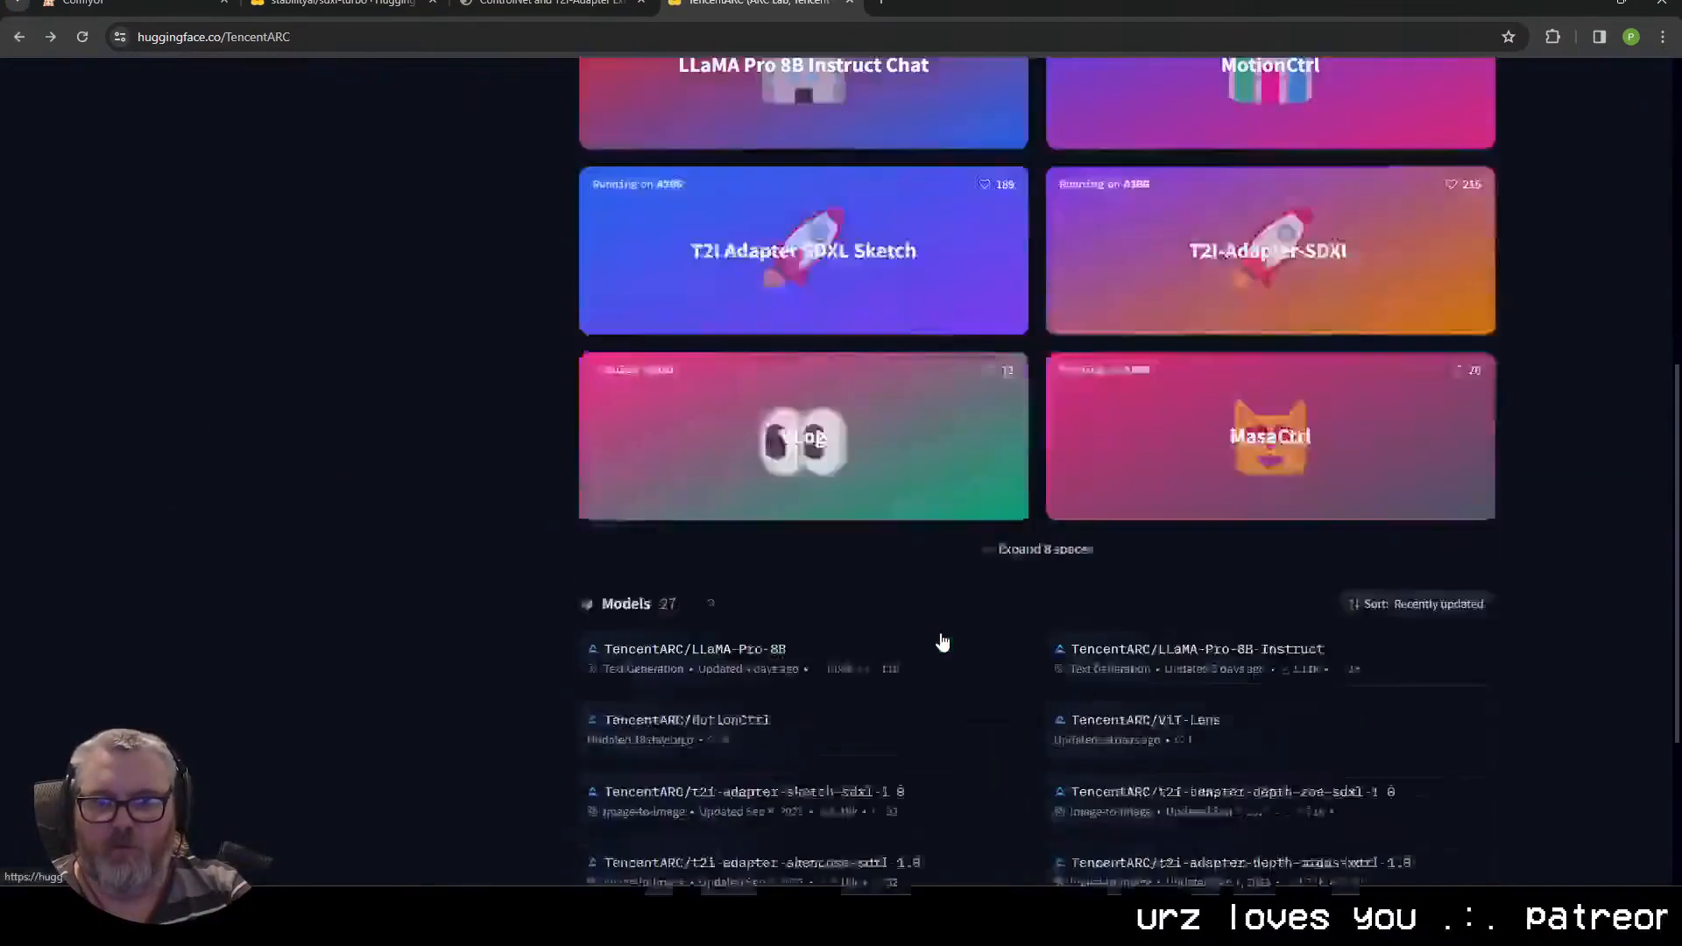
pyautogui.scroll(-3, 885, 571)
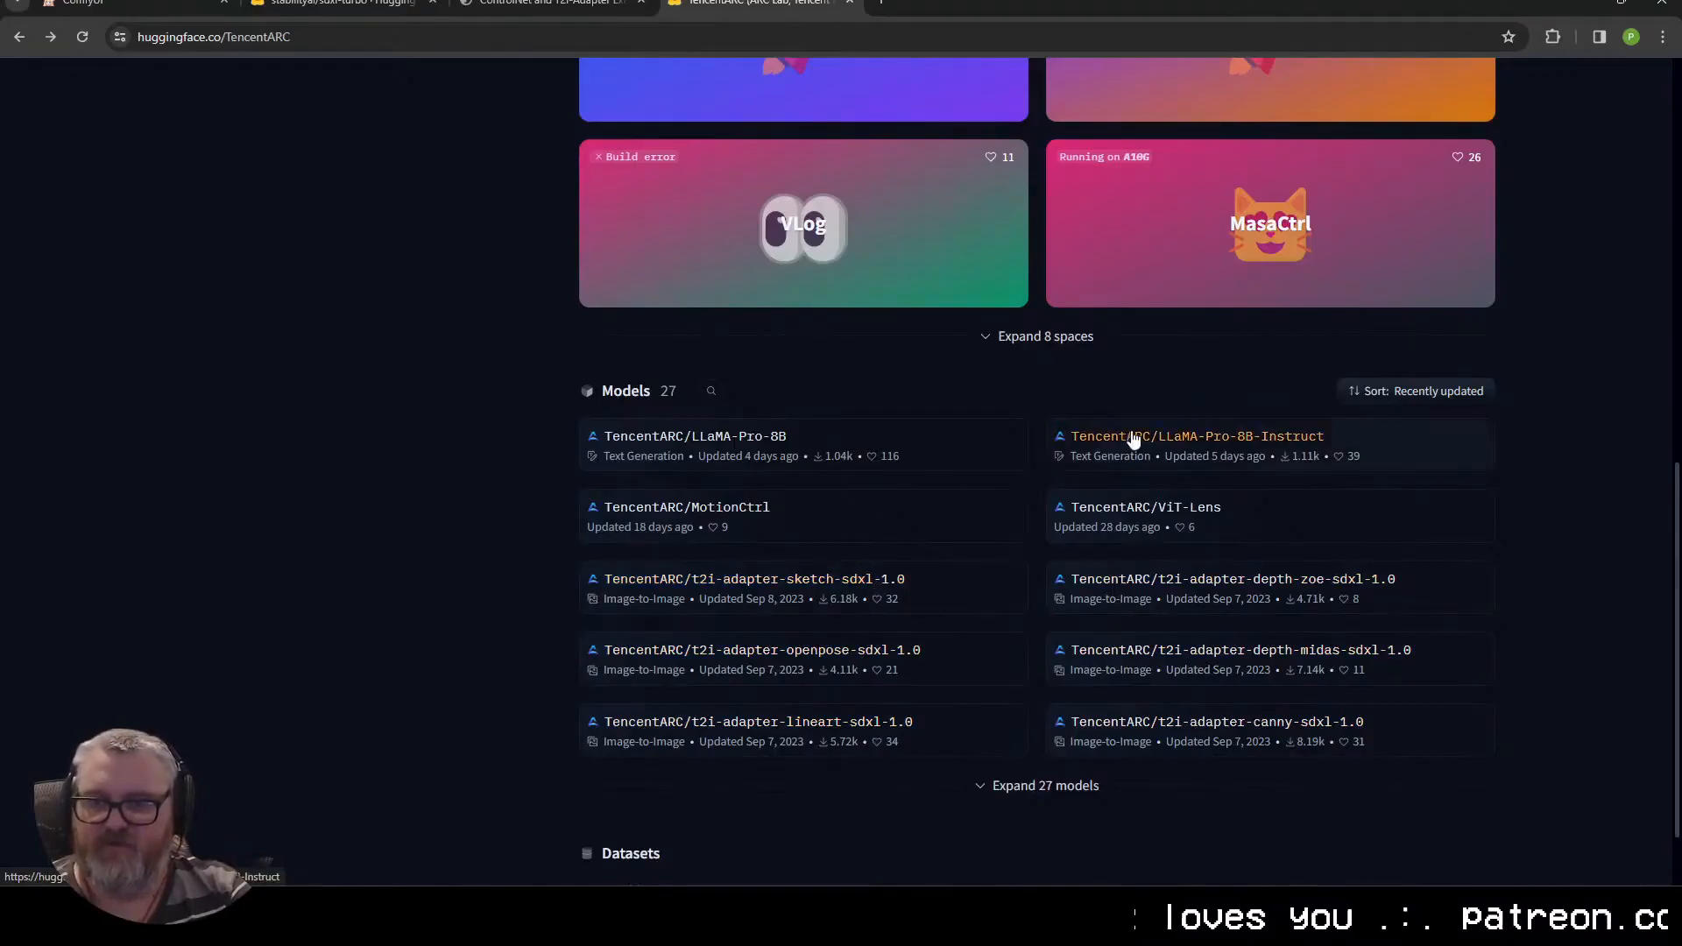
pyautogui.scroll(-1, 1034, 456)
pyautogui.click(1060, 693)
pyautogui.scroll(-3, 850, 452)
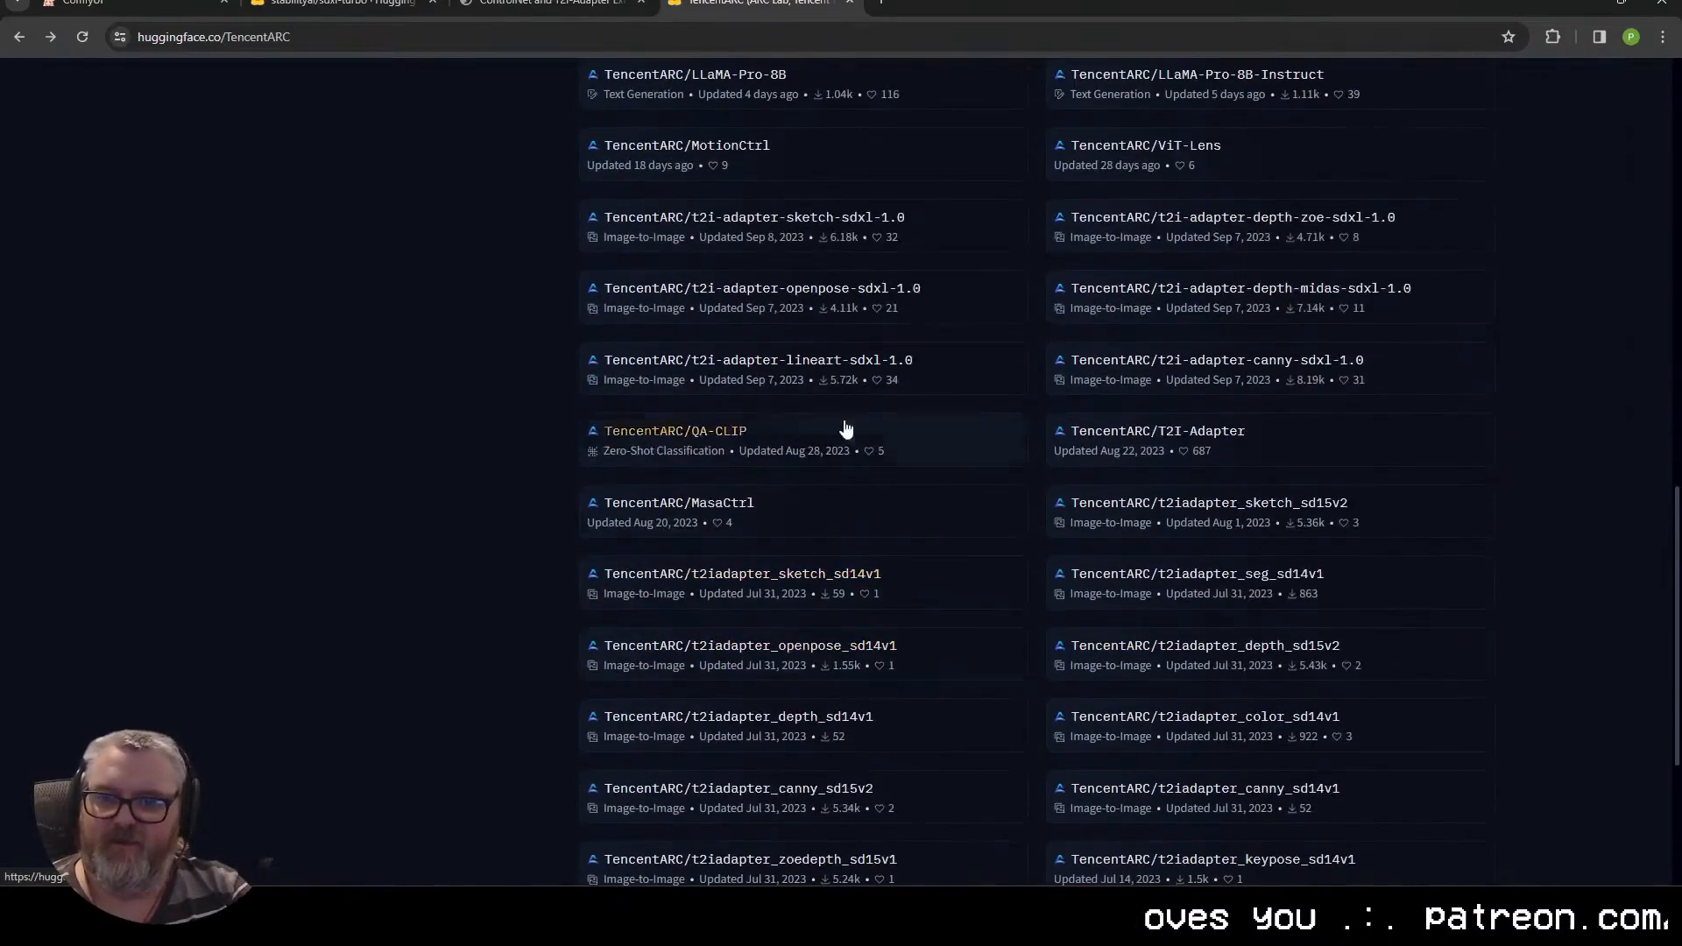
pyautogui.scroll(-4, 811, 534)
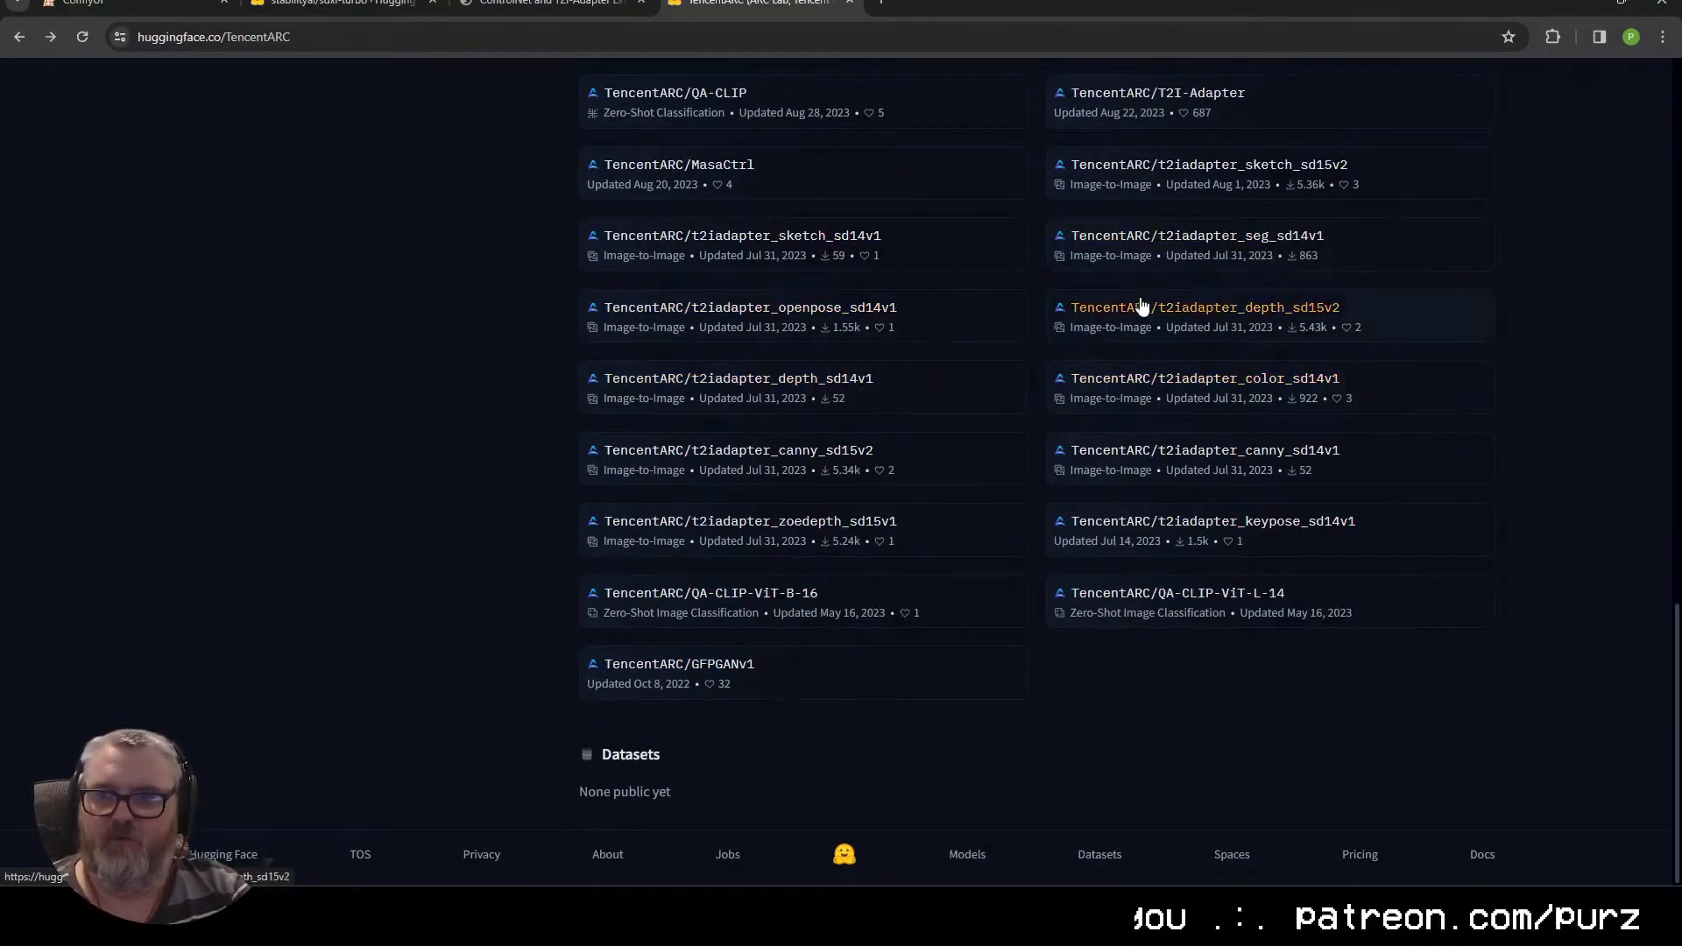
# Search Hugging Face models for "sdxl controlnet" and look through both pages of results
pyautogui.scroll(6, 508, 463)
pyautogui.scroll(12, 250, 462)
pyautogui.click(507, 91)
pyautogui.press('Return')
pyautogui.click(491, 86)
pyautogui.write('sdxl controlnet')
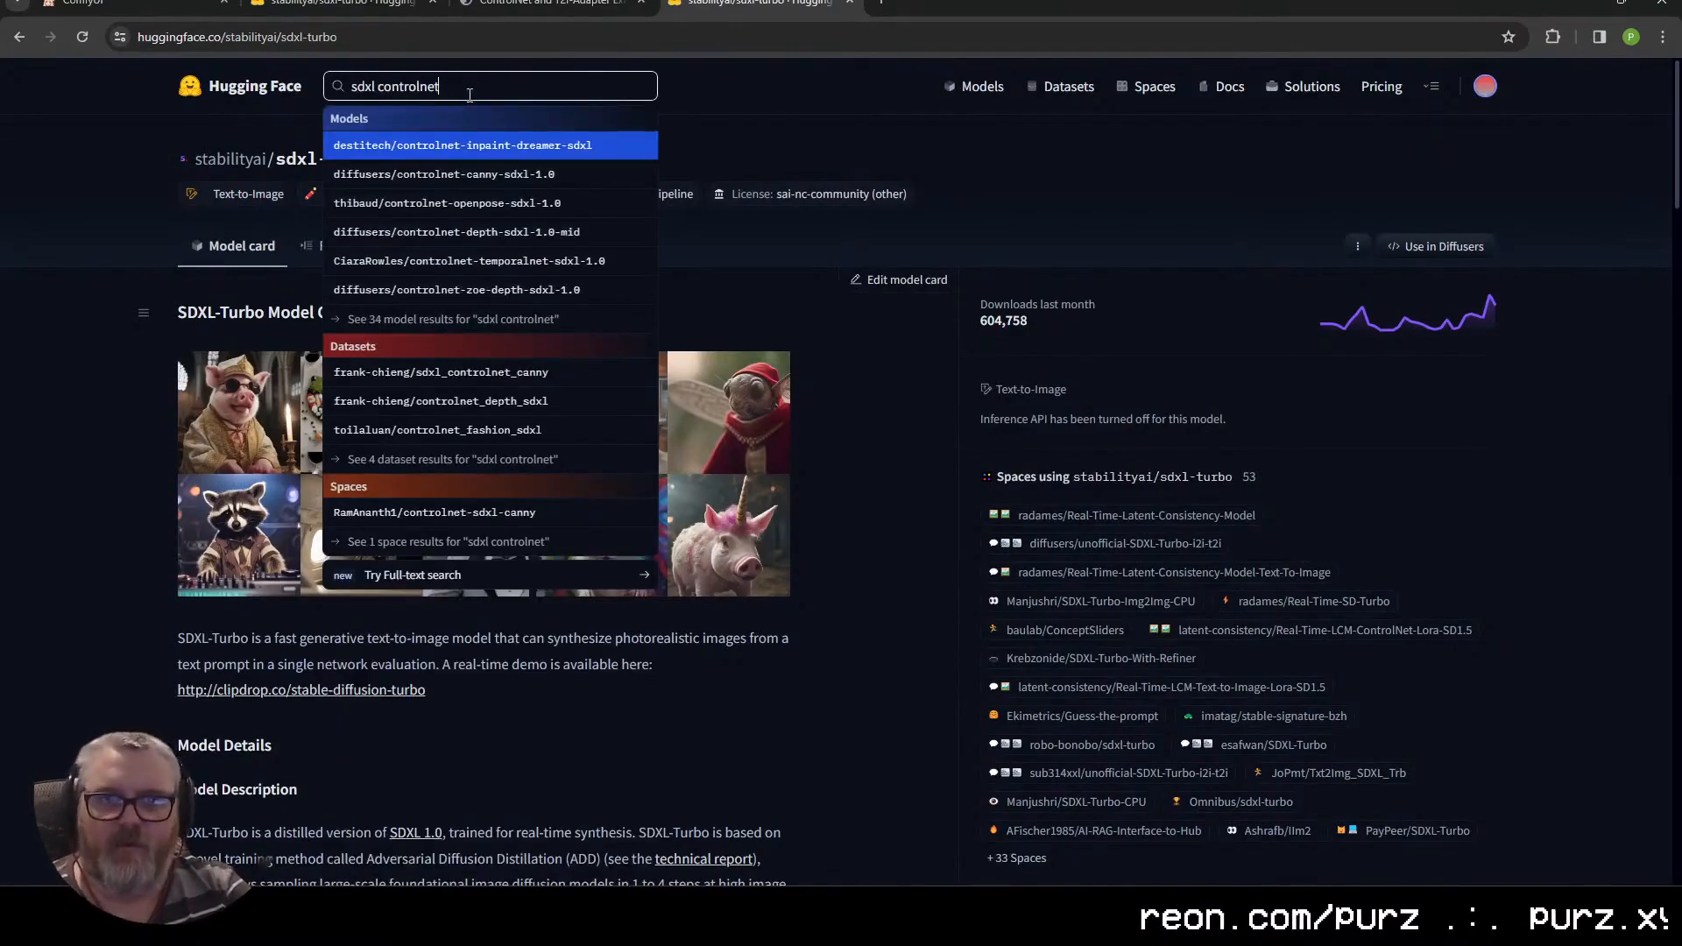
pyautogui.press('Return')
pyautogui.scroll(-6, 929, 635)
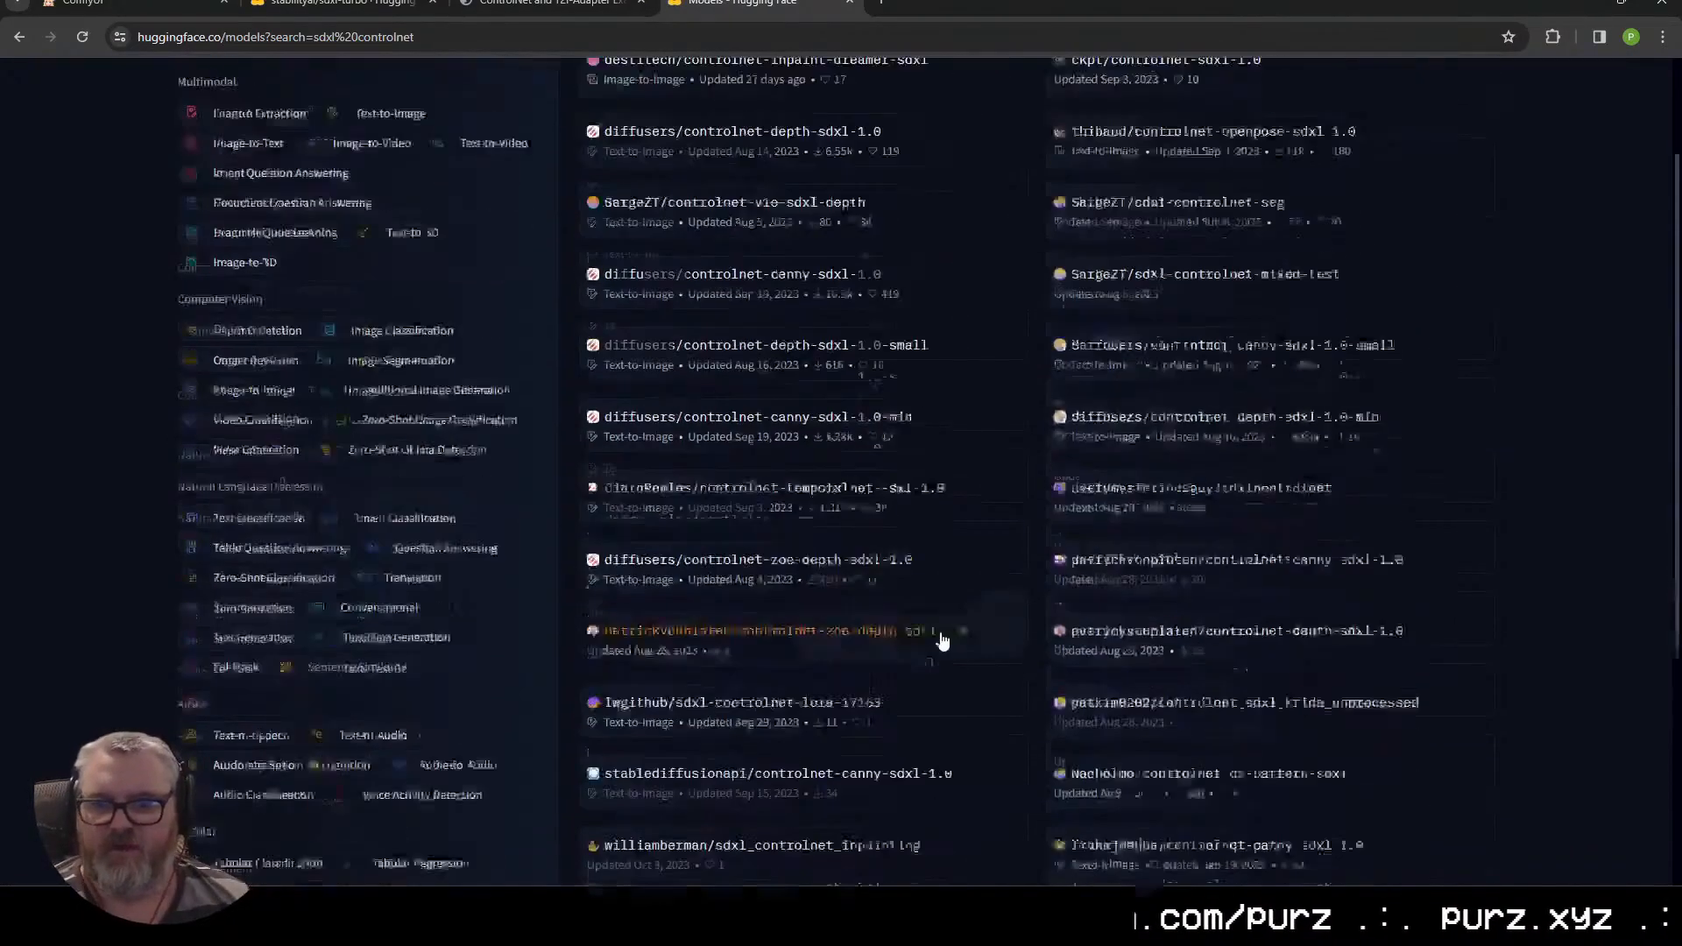
pyautogui.scroll(6, 1111, 775)
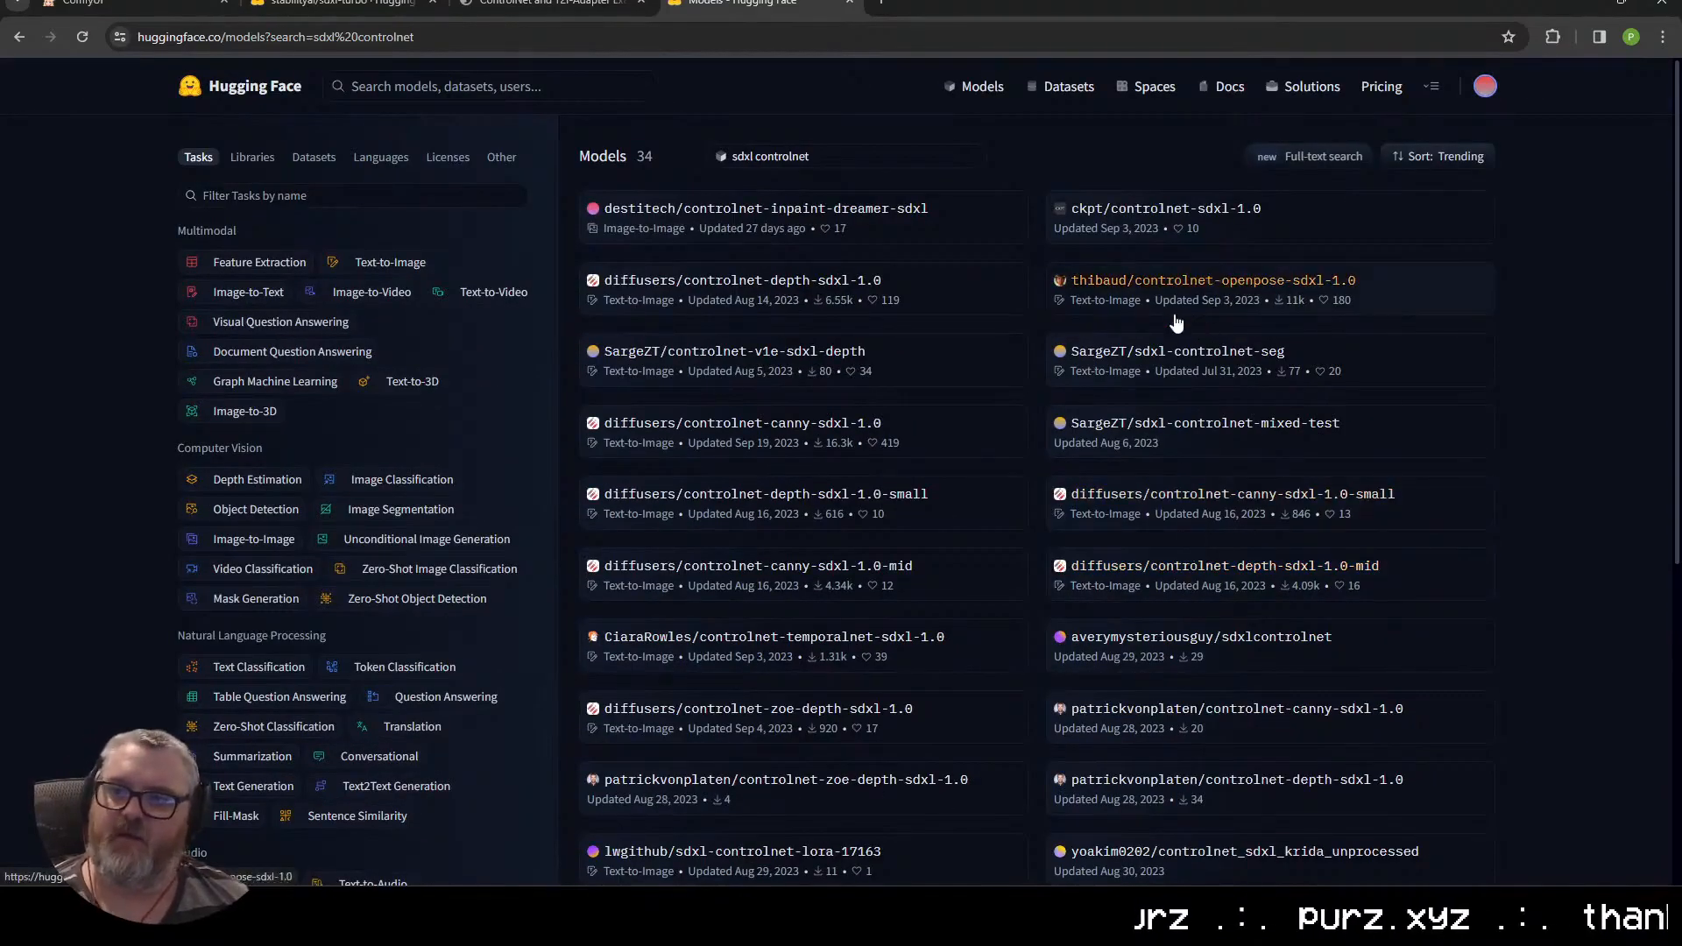
pyautogui.scroll(-6, 1139, 613)
pyautogui.click(1111, 765)
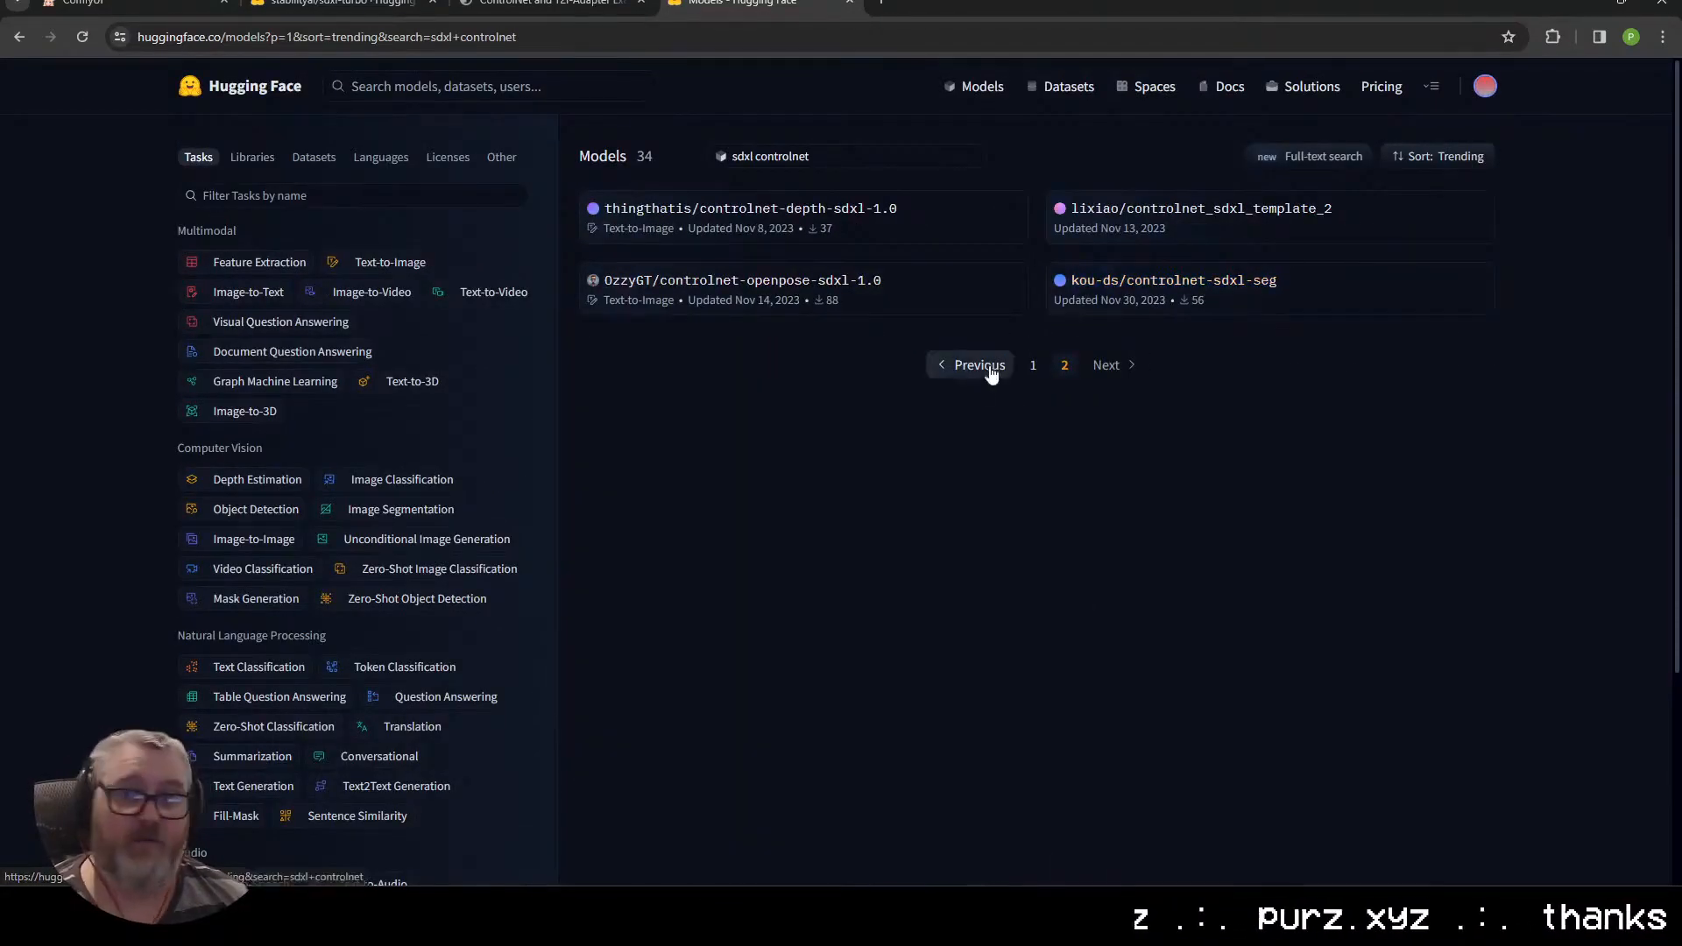
pyautogui.click(963, 365)
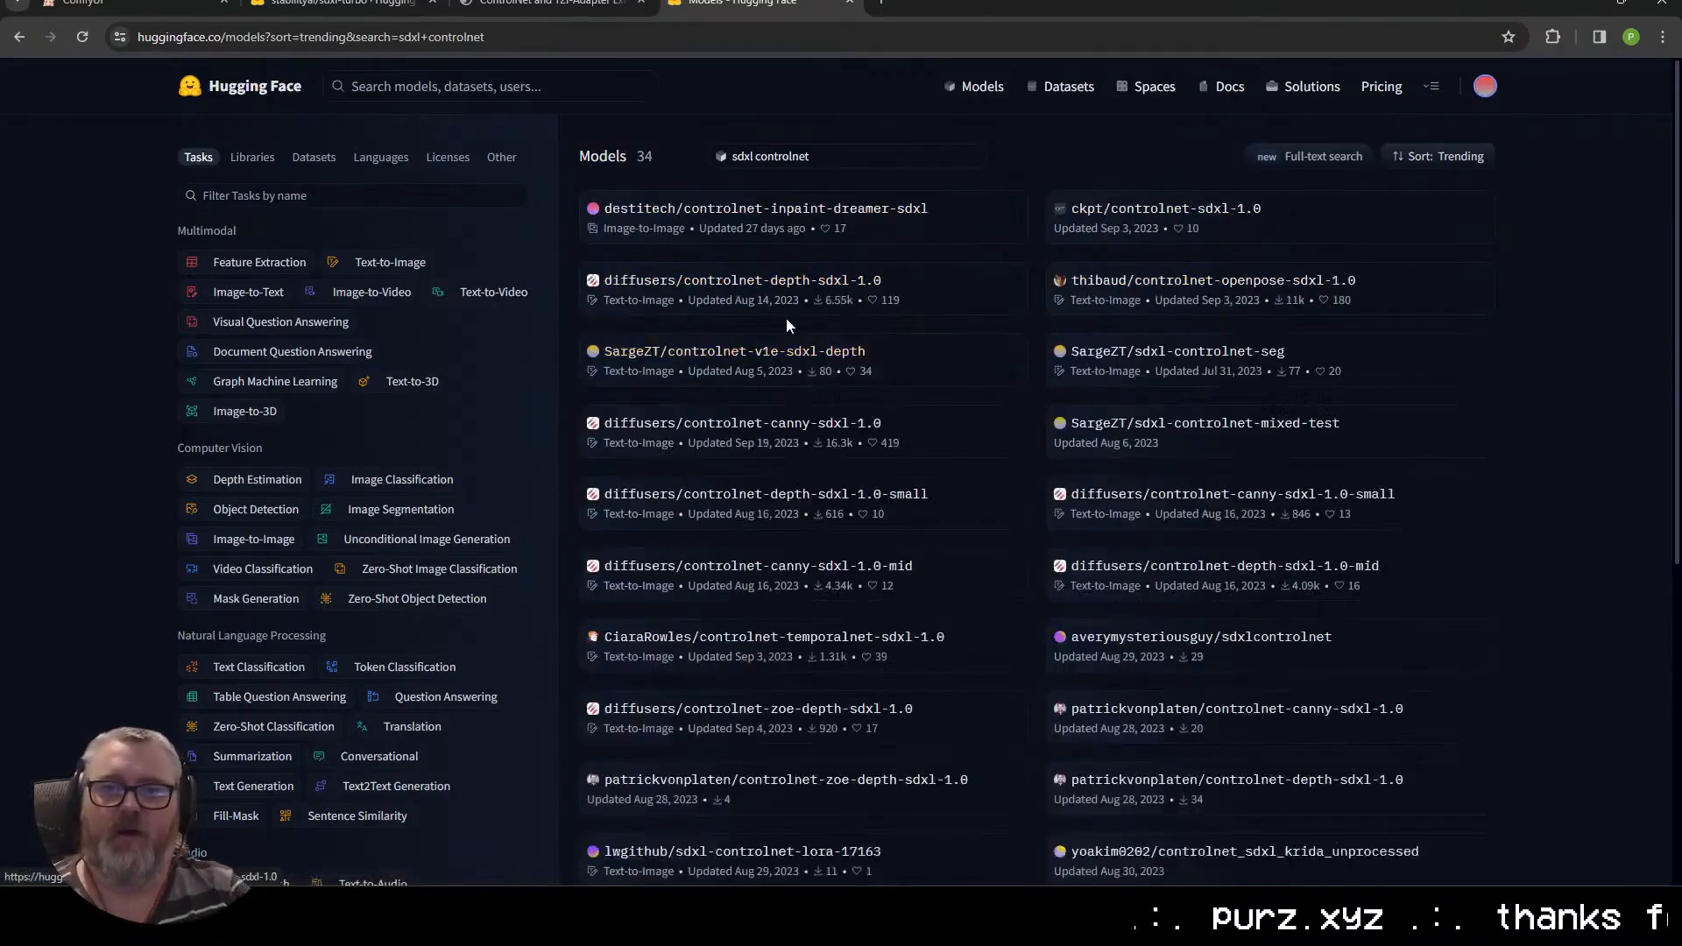
# Return to the ComfyUI workflow and set the Load Images (Path) node's directory to C:\tmp\depth_icons2
pyautogui.click(552, 5)
pyautogui.click(132, 4)
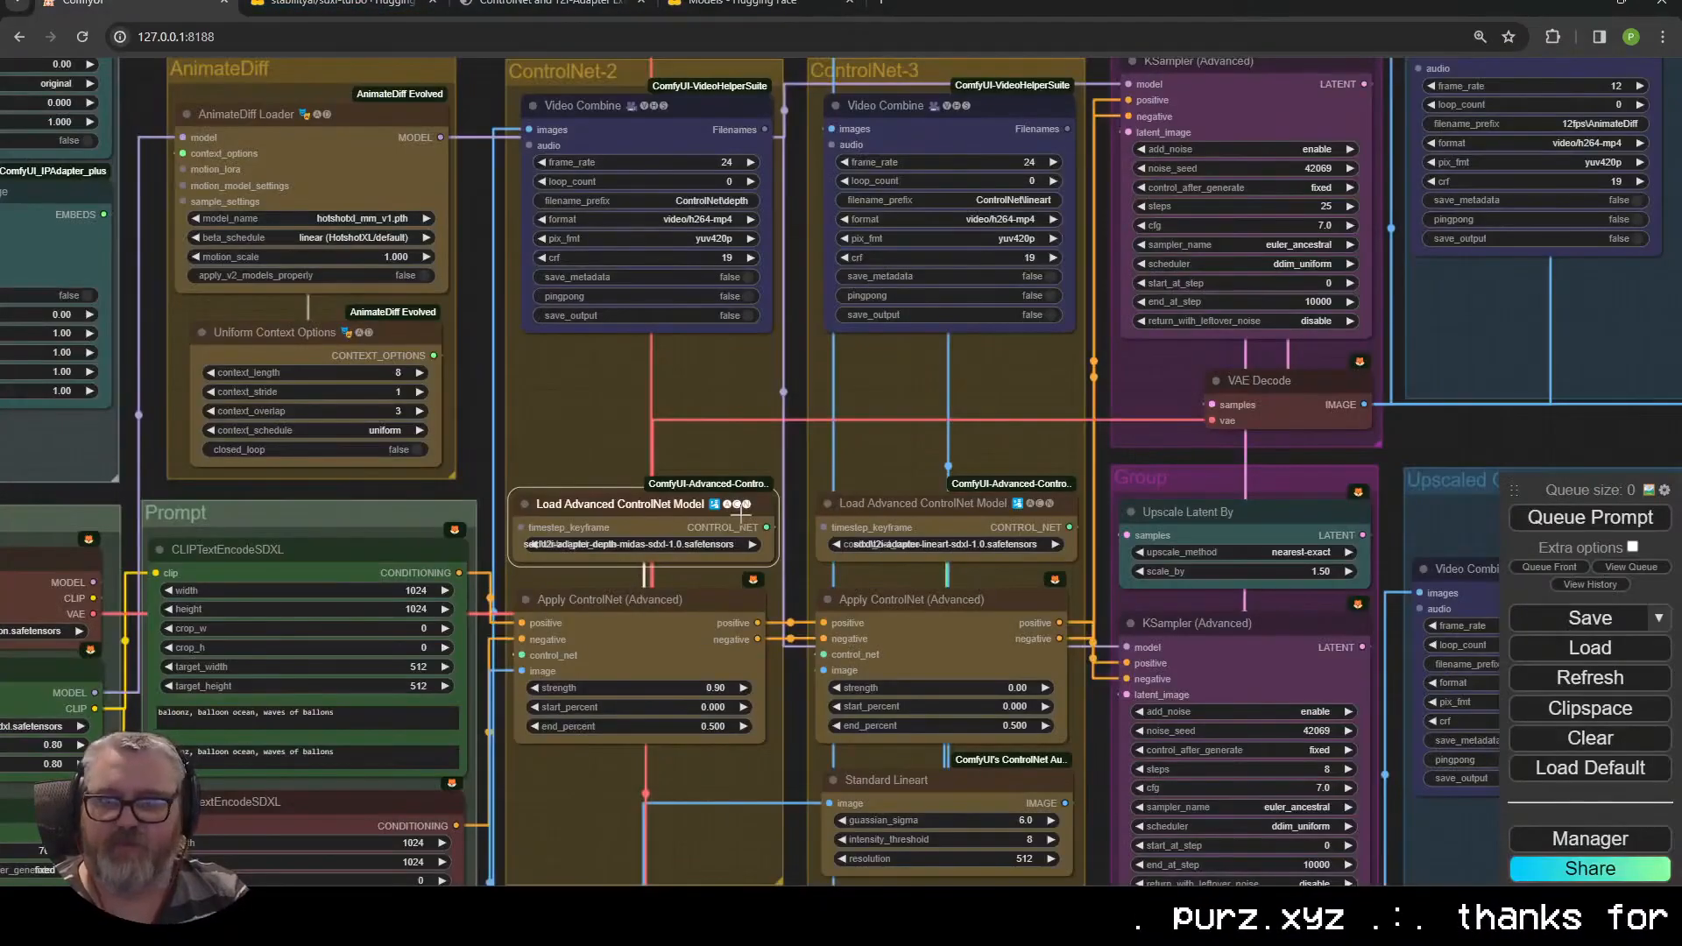
pyautogui.scroll(-3, 742, 512)
pyautogui.scroll(5, 909, 560)
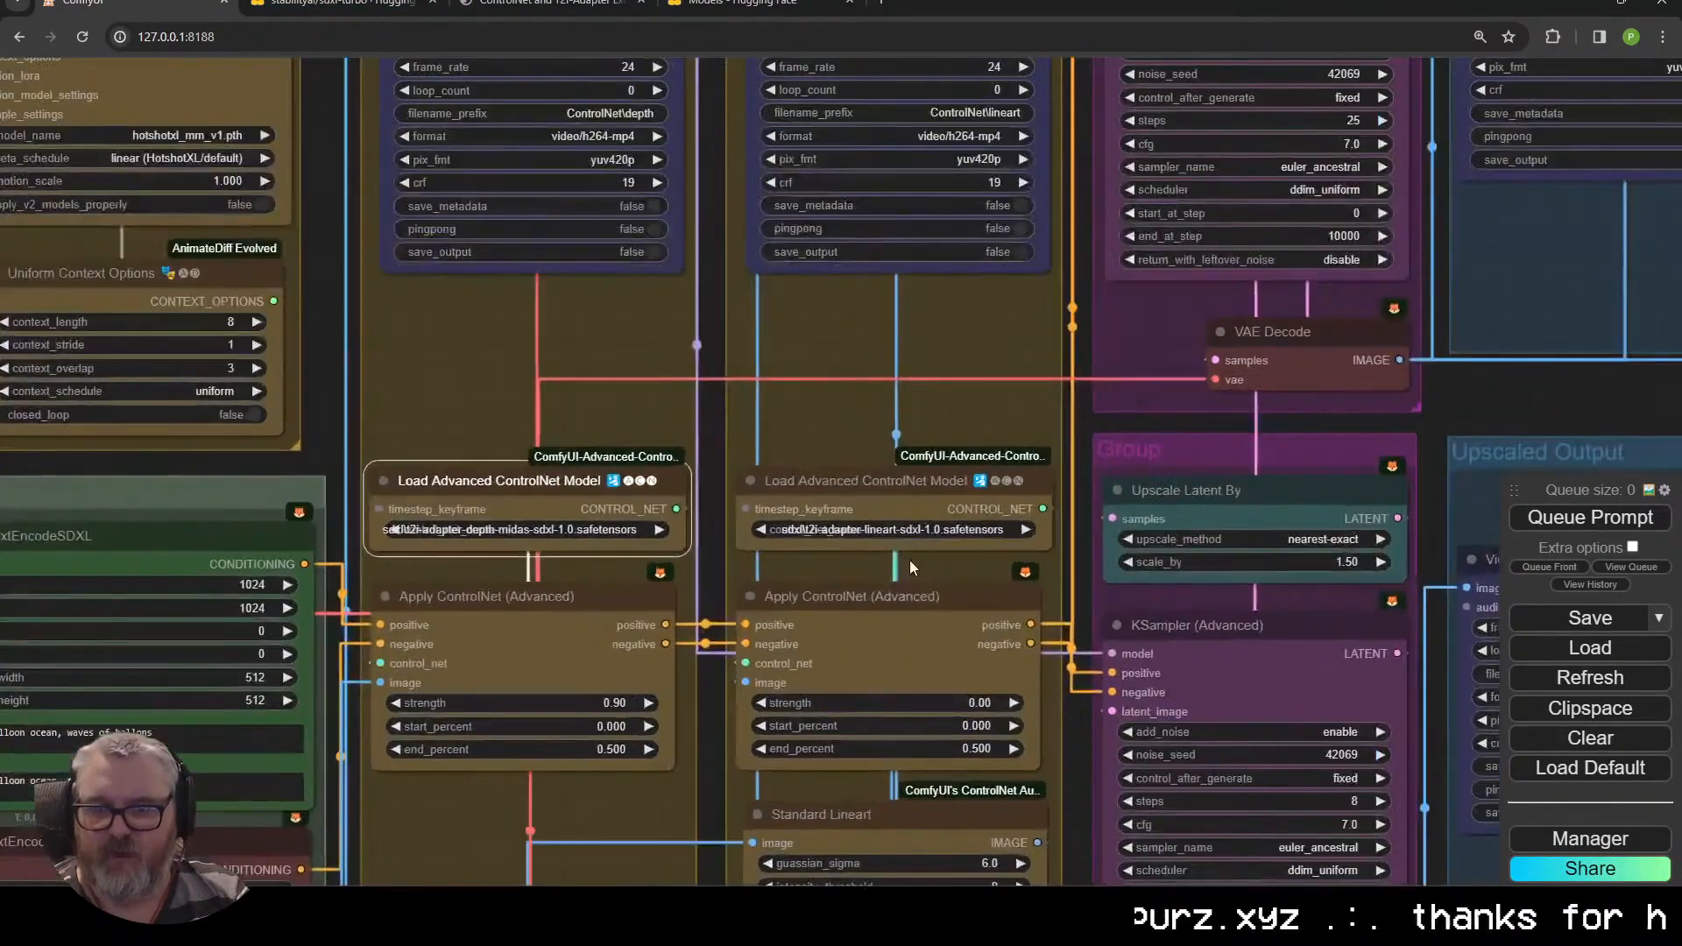
pyautogui.scroll(-4, 910, 560)
pyautogui.moveTo(613, 863); pyautogui.dragTo(916, 567)
pyautogui.scroll(5, 917, 567)
pyautogui.press('super+r')
pyautogui.press('Return')
pyautogui.press('Right')
pyautogui.press('Right')
pyautogui.press('Right')
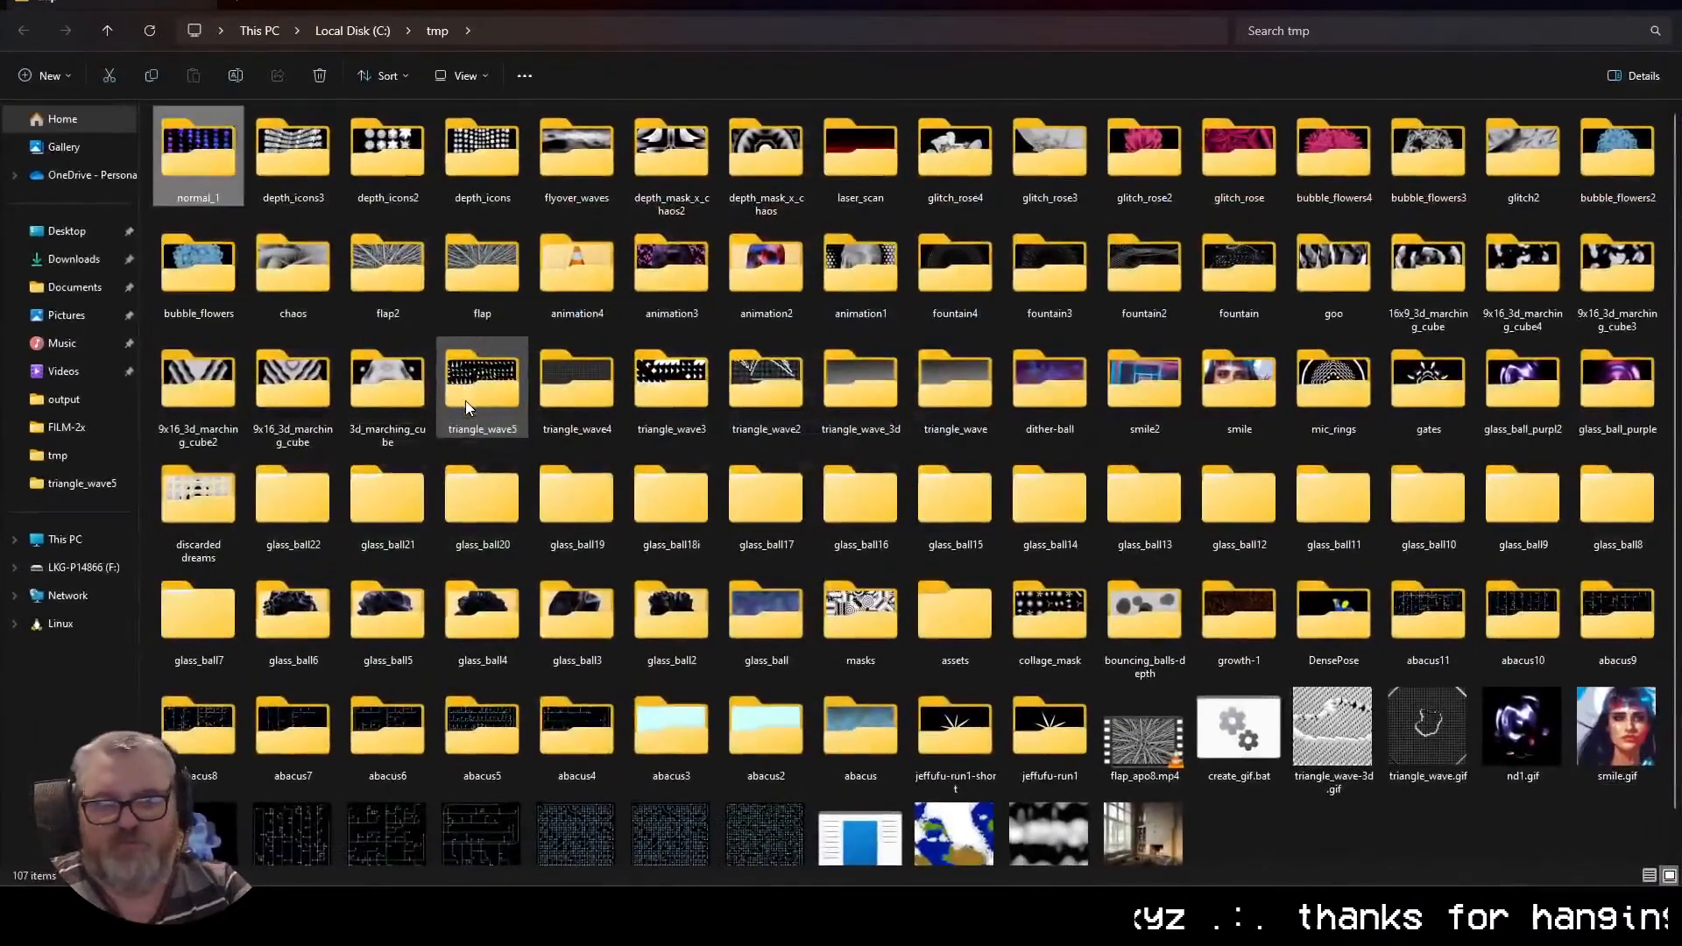
pyautogui.press('Return')
pyautogui.click(670, 29)
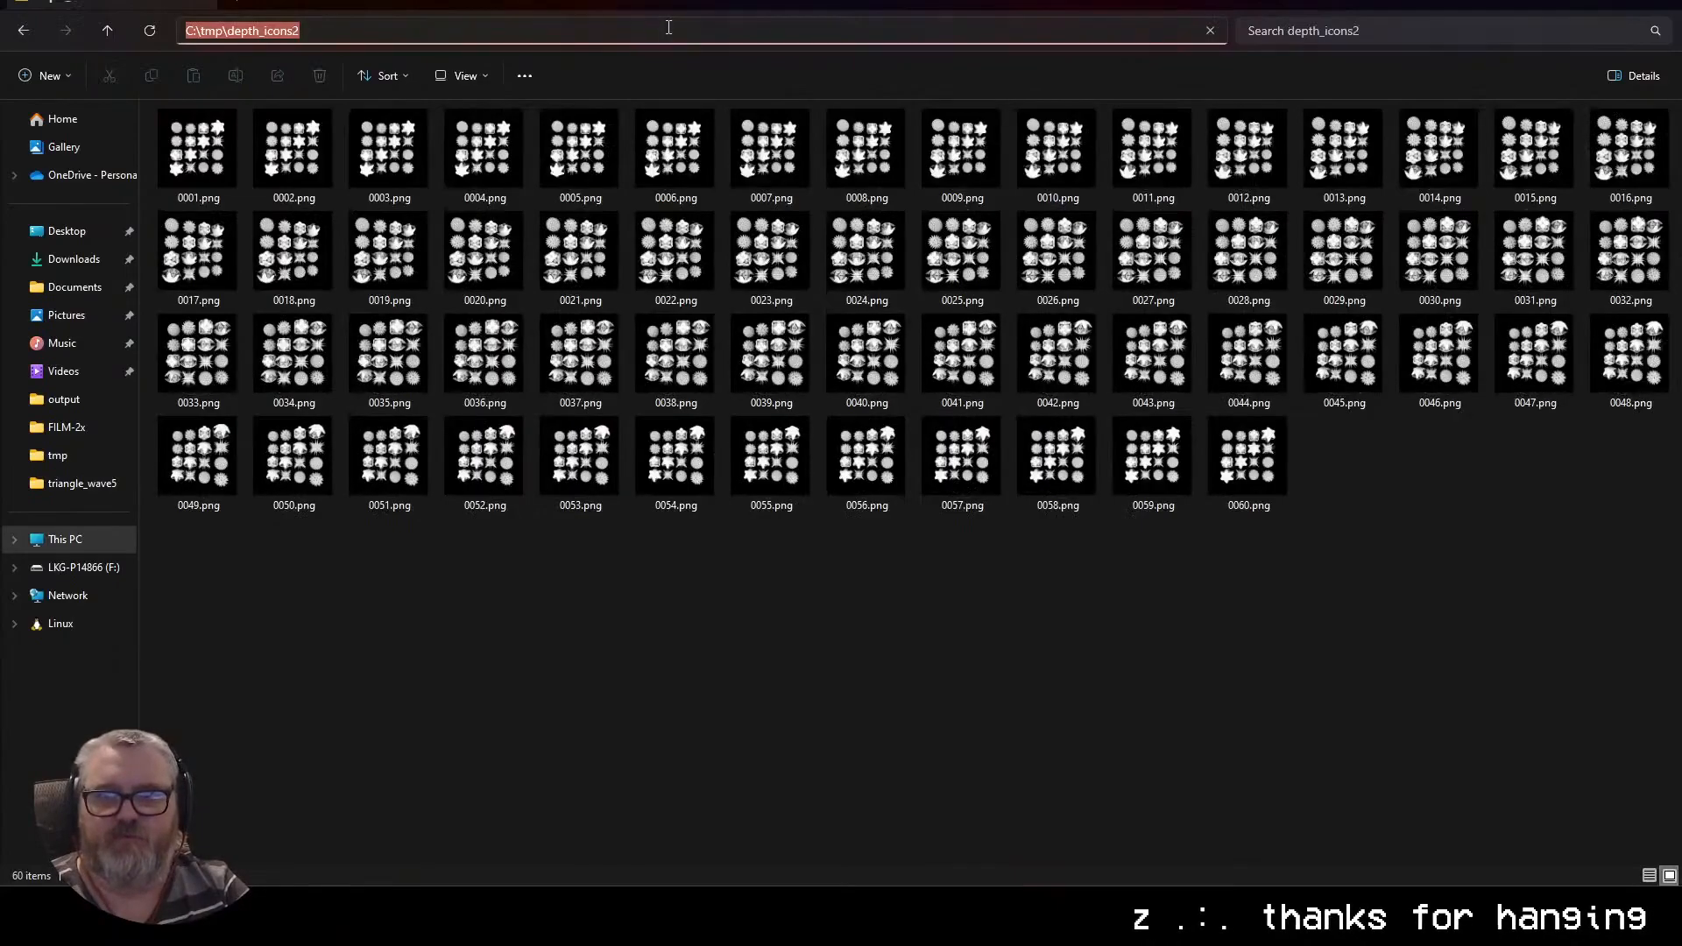
pyautogui.hotkey('alt', 'Tab')
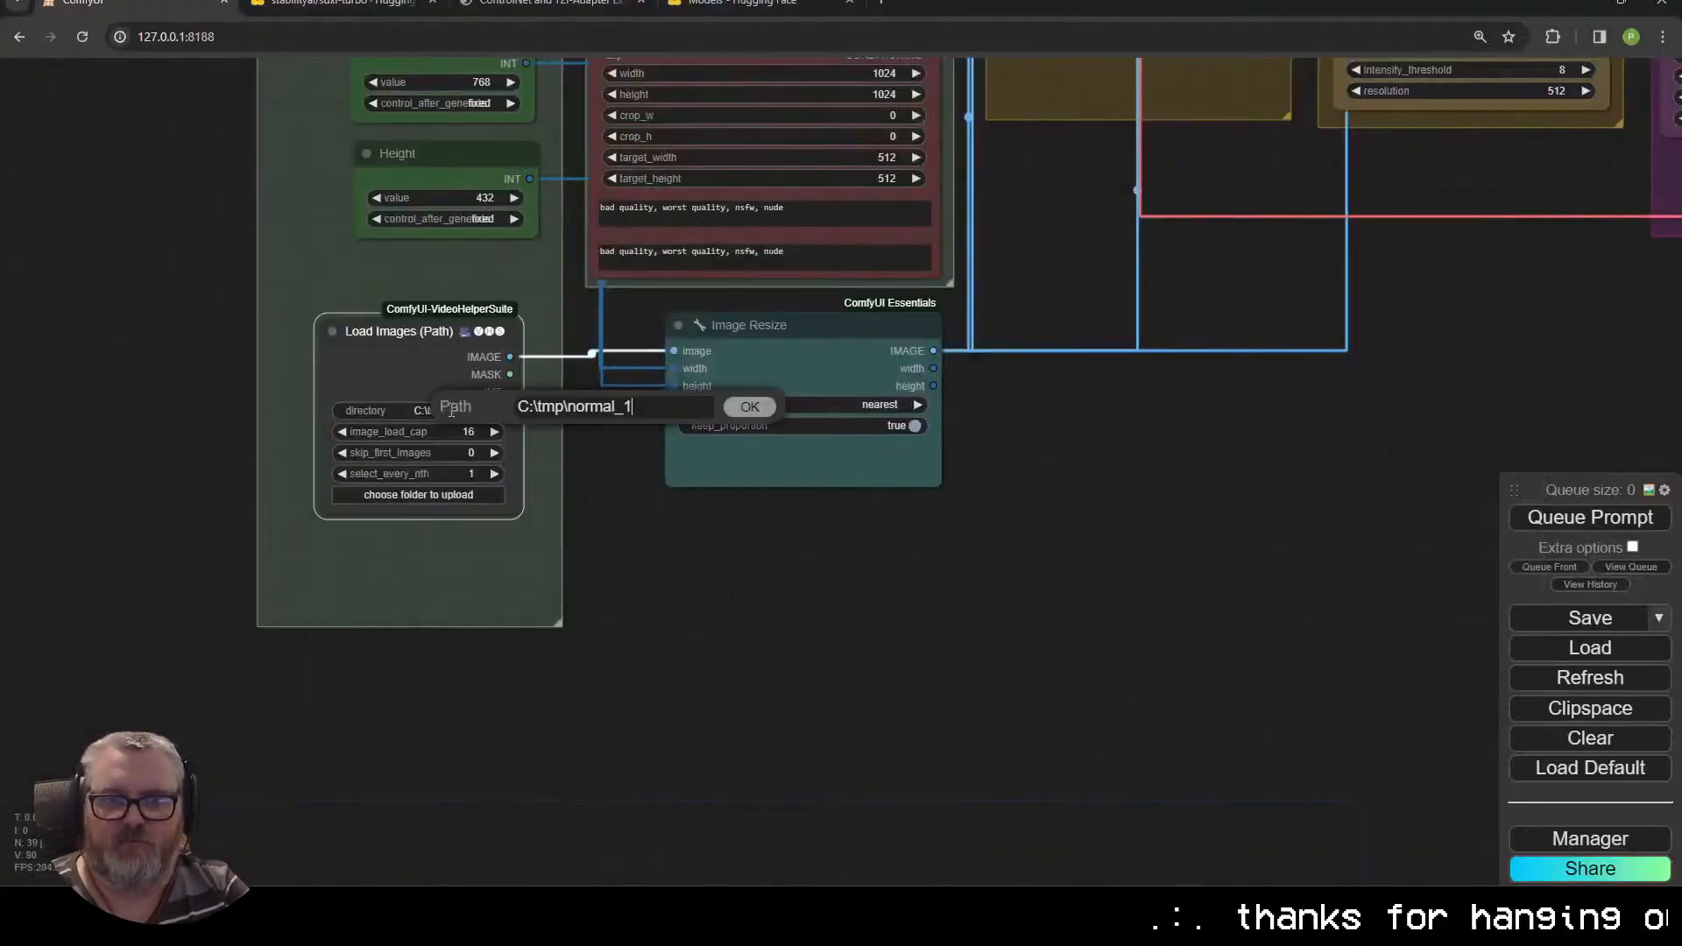
# Set the strength of both Apply ControlNet (Advanced) nodes to 0.50
pyautogui.moveTo(1121, 450); pyautogui.dragTo(1052, 821)
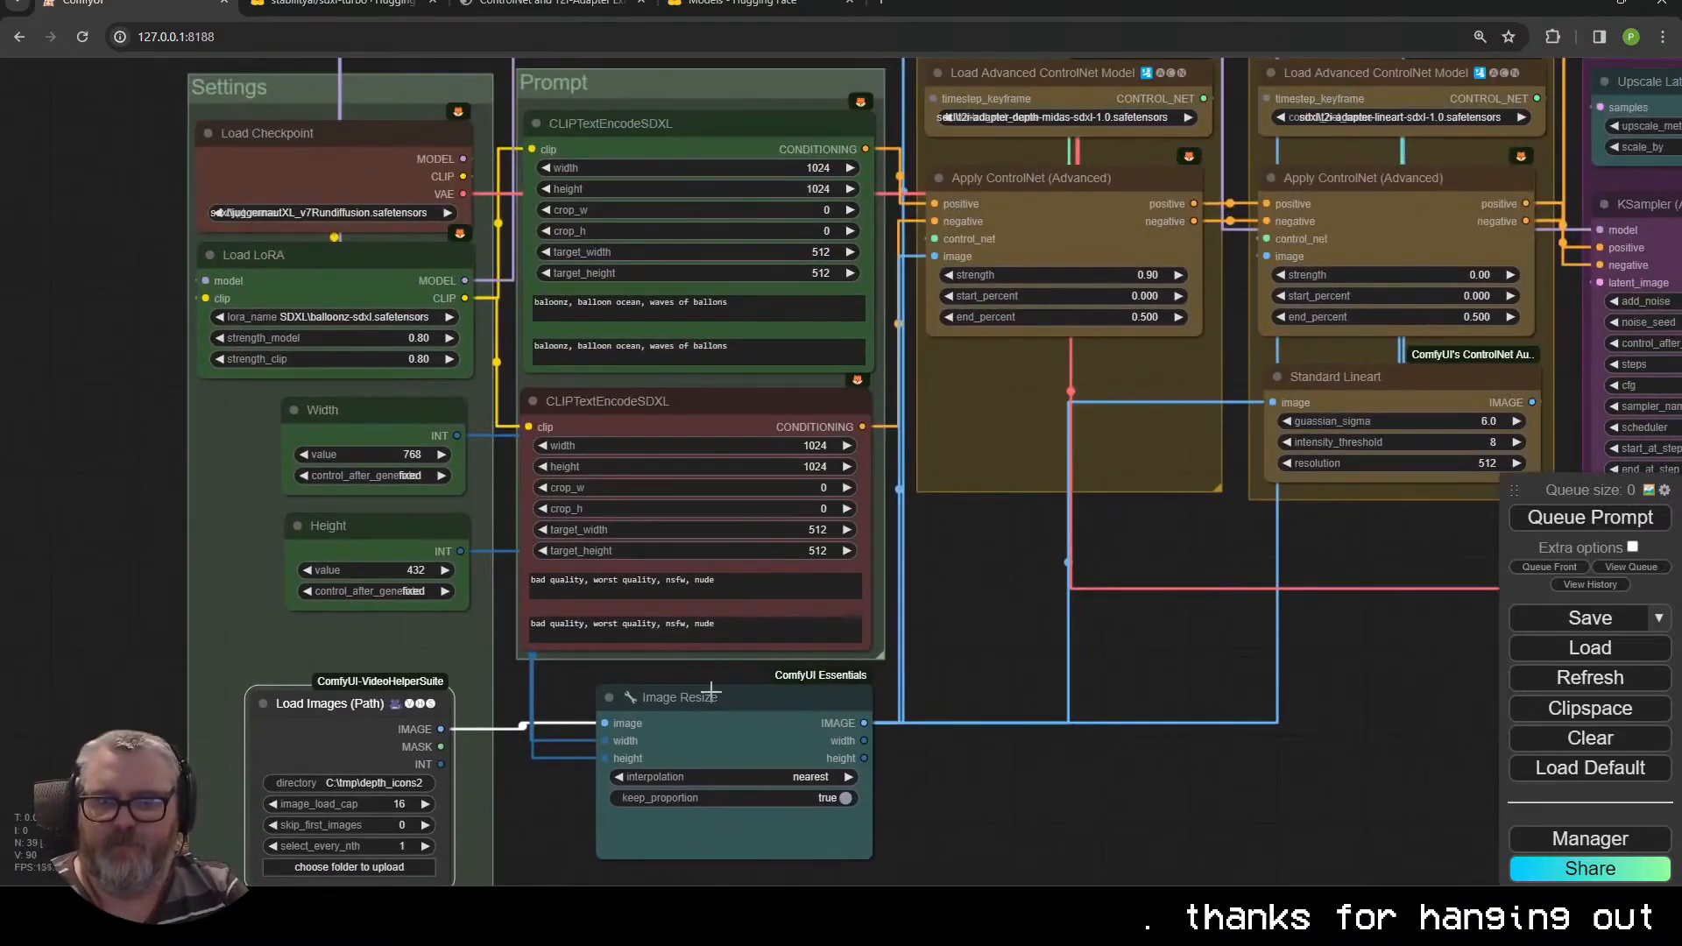
pyautogui.moveTo(1286, 552); pyautogui.dragTo(745, 825)
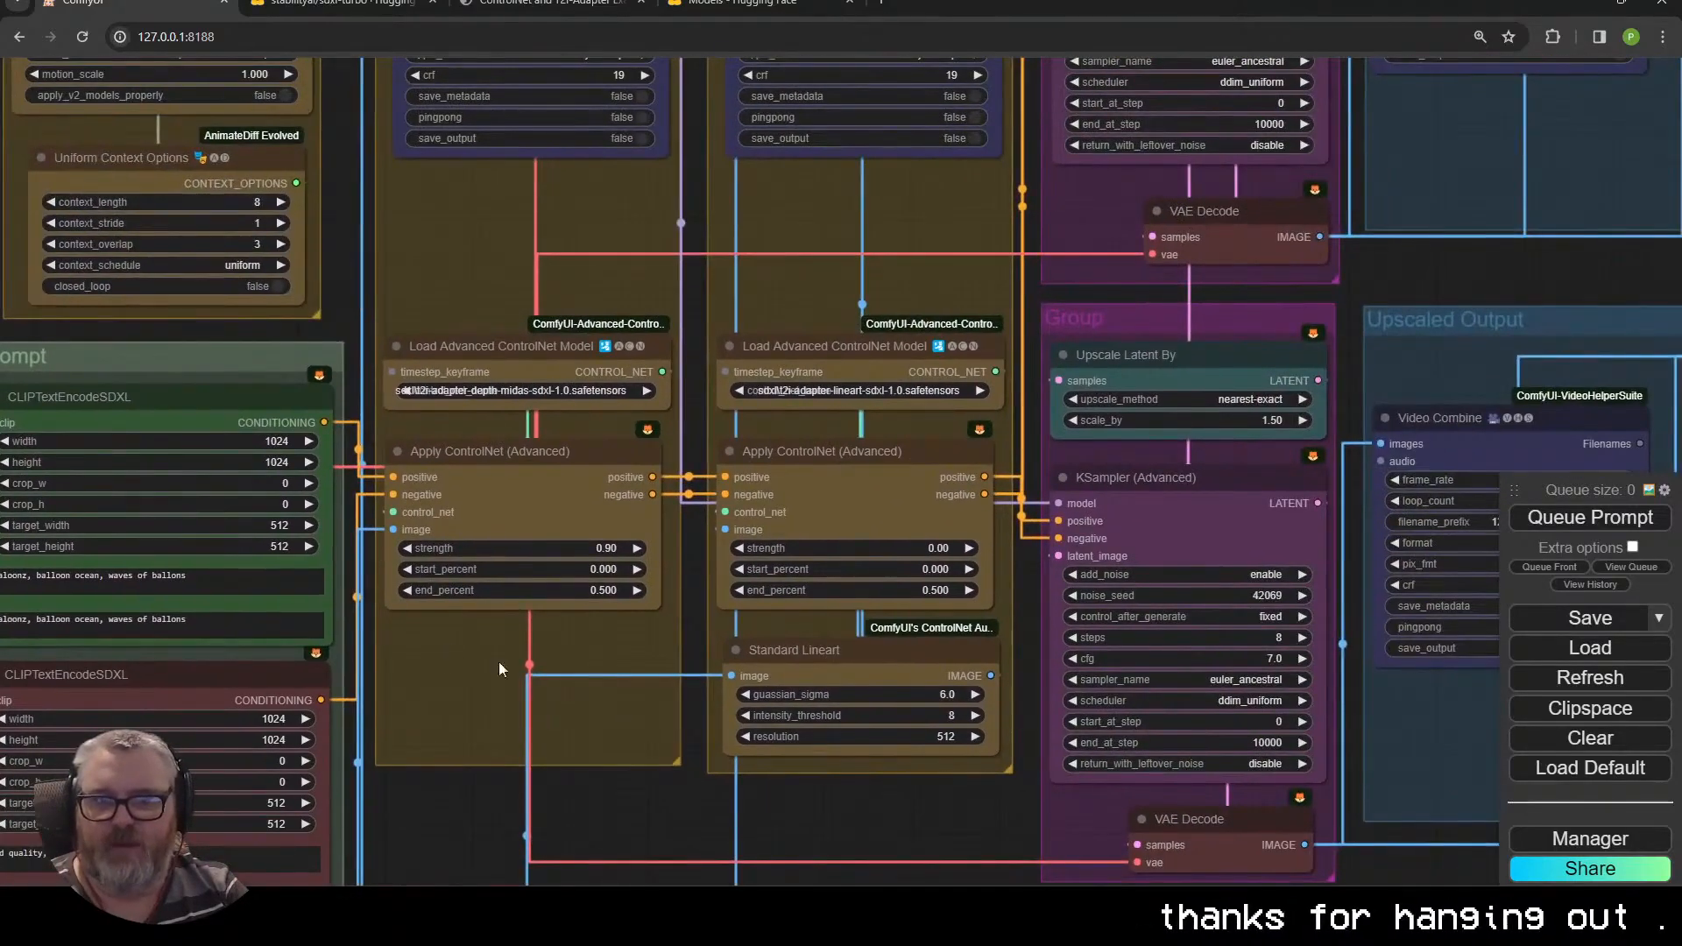
pyautogui.click(587, 552)
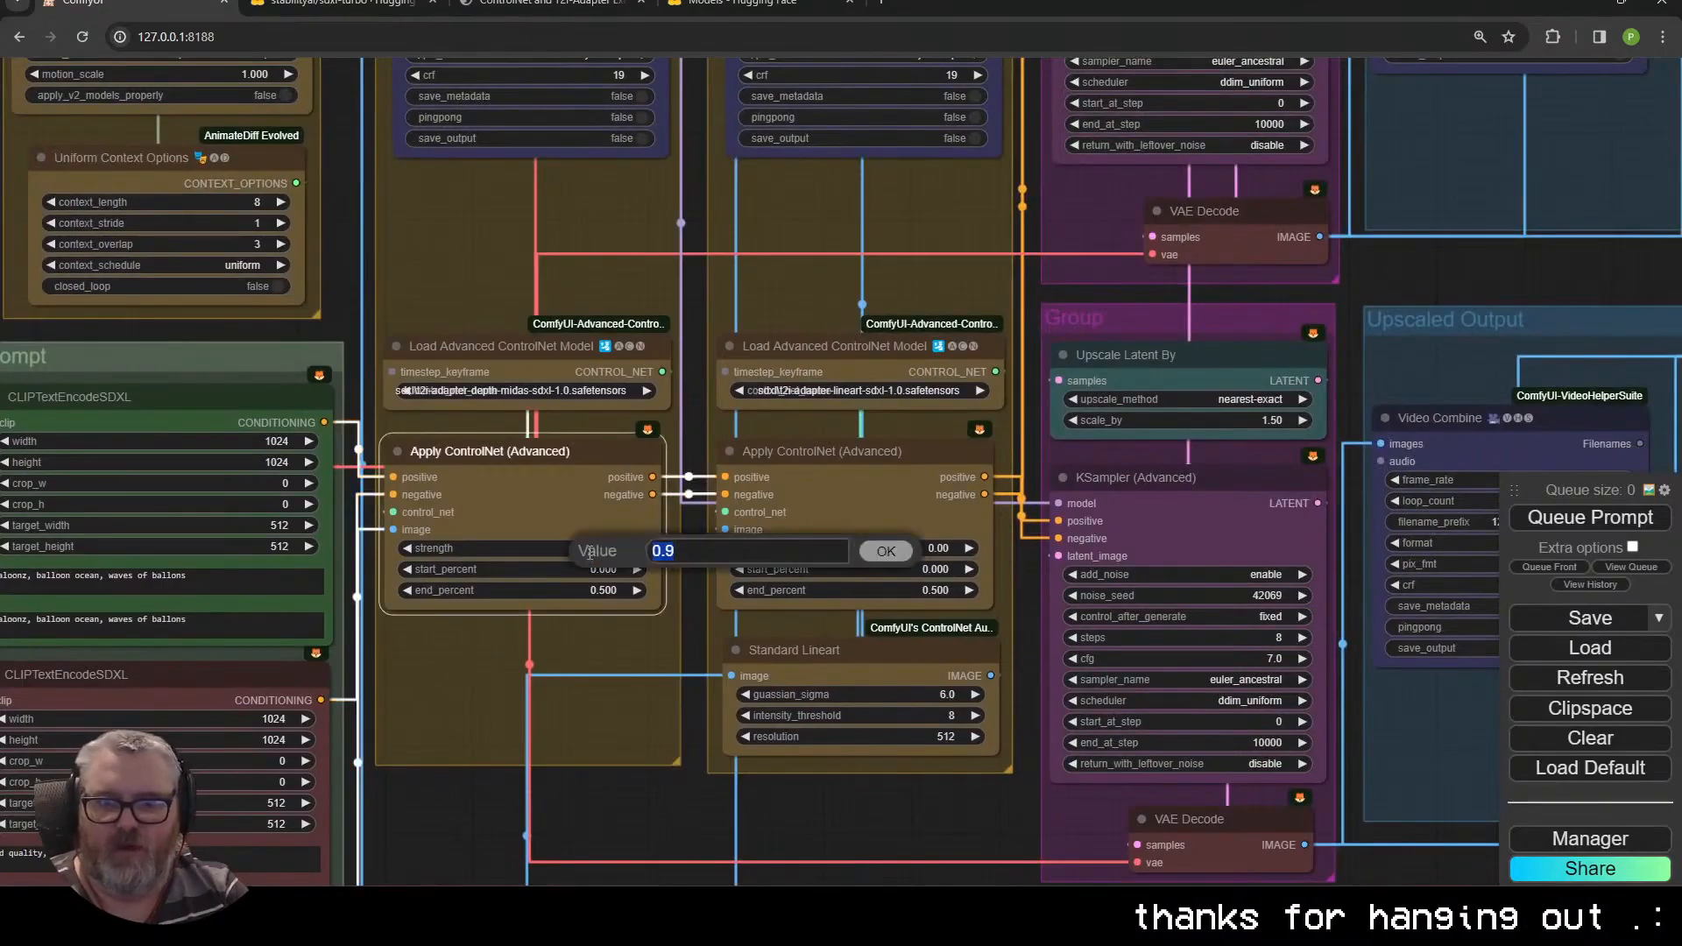
pyautogui.click(913, 548)
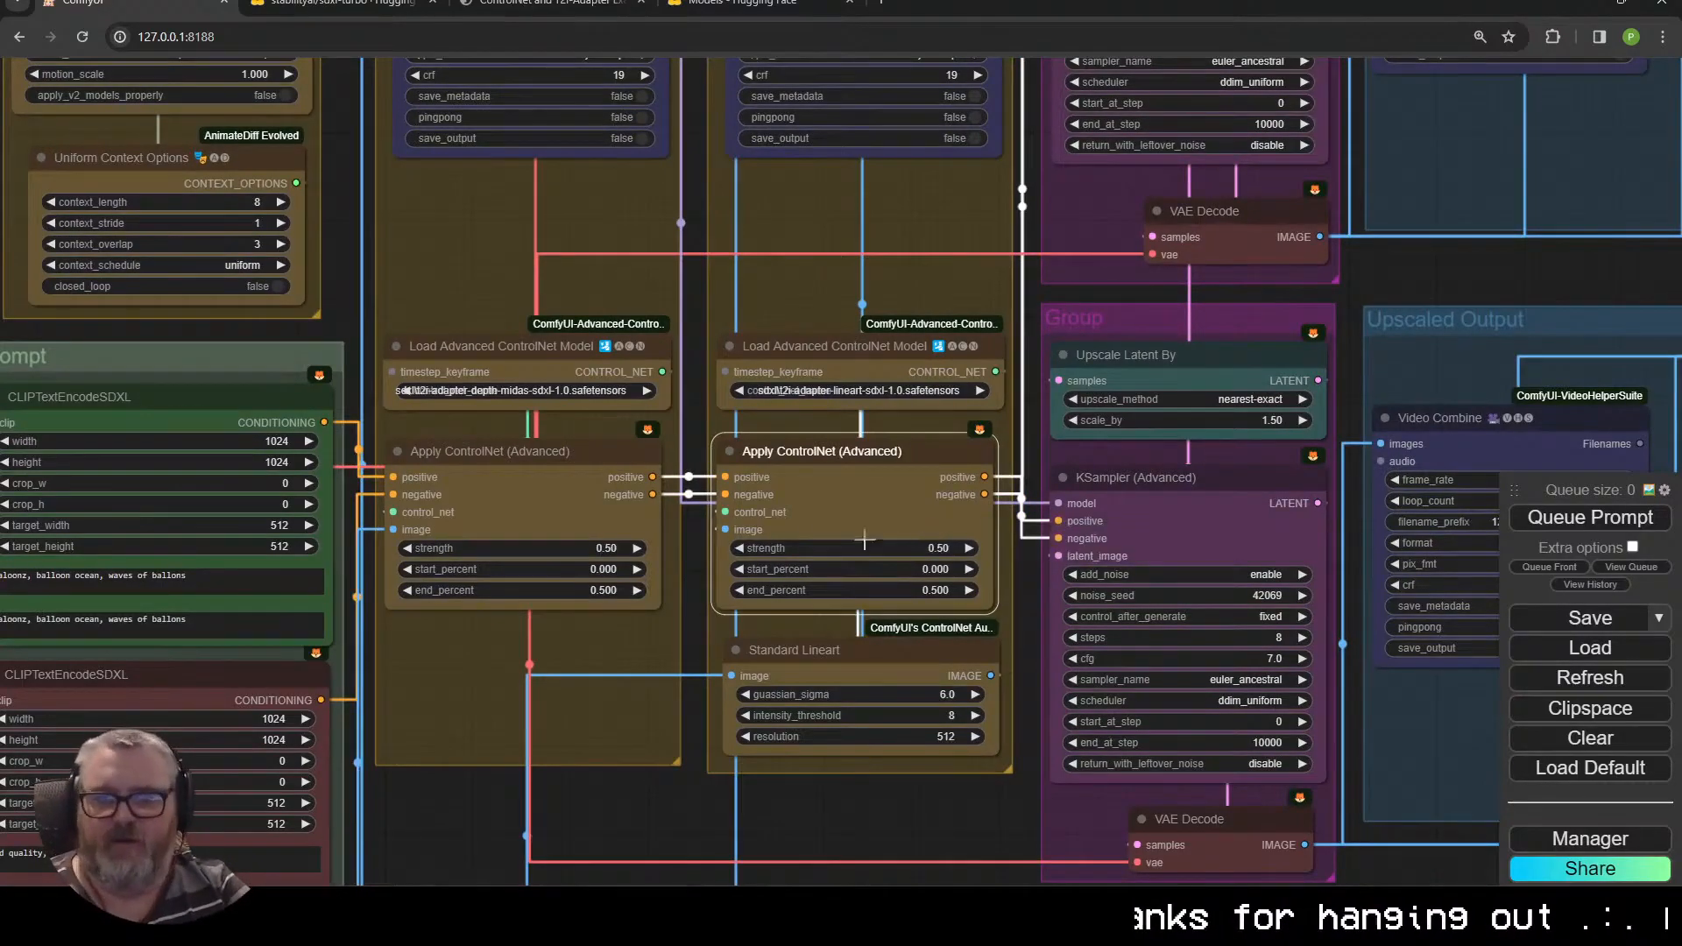
# Detach the model link from the upscale group's KSampler (Advanced) onto a reroute on the empty canvas and queue the prompt
pyautogui.moveTo(1369, 548); pyautogui.dragTo(625, 395)
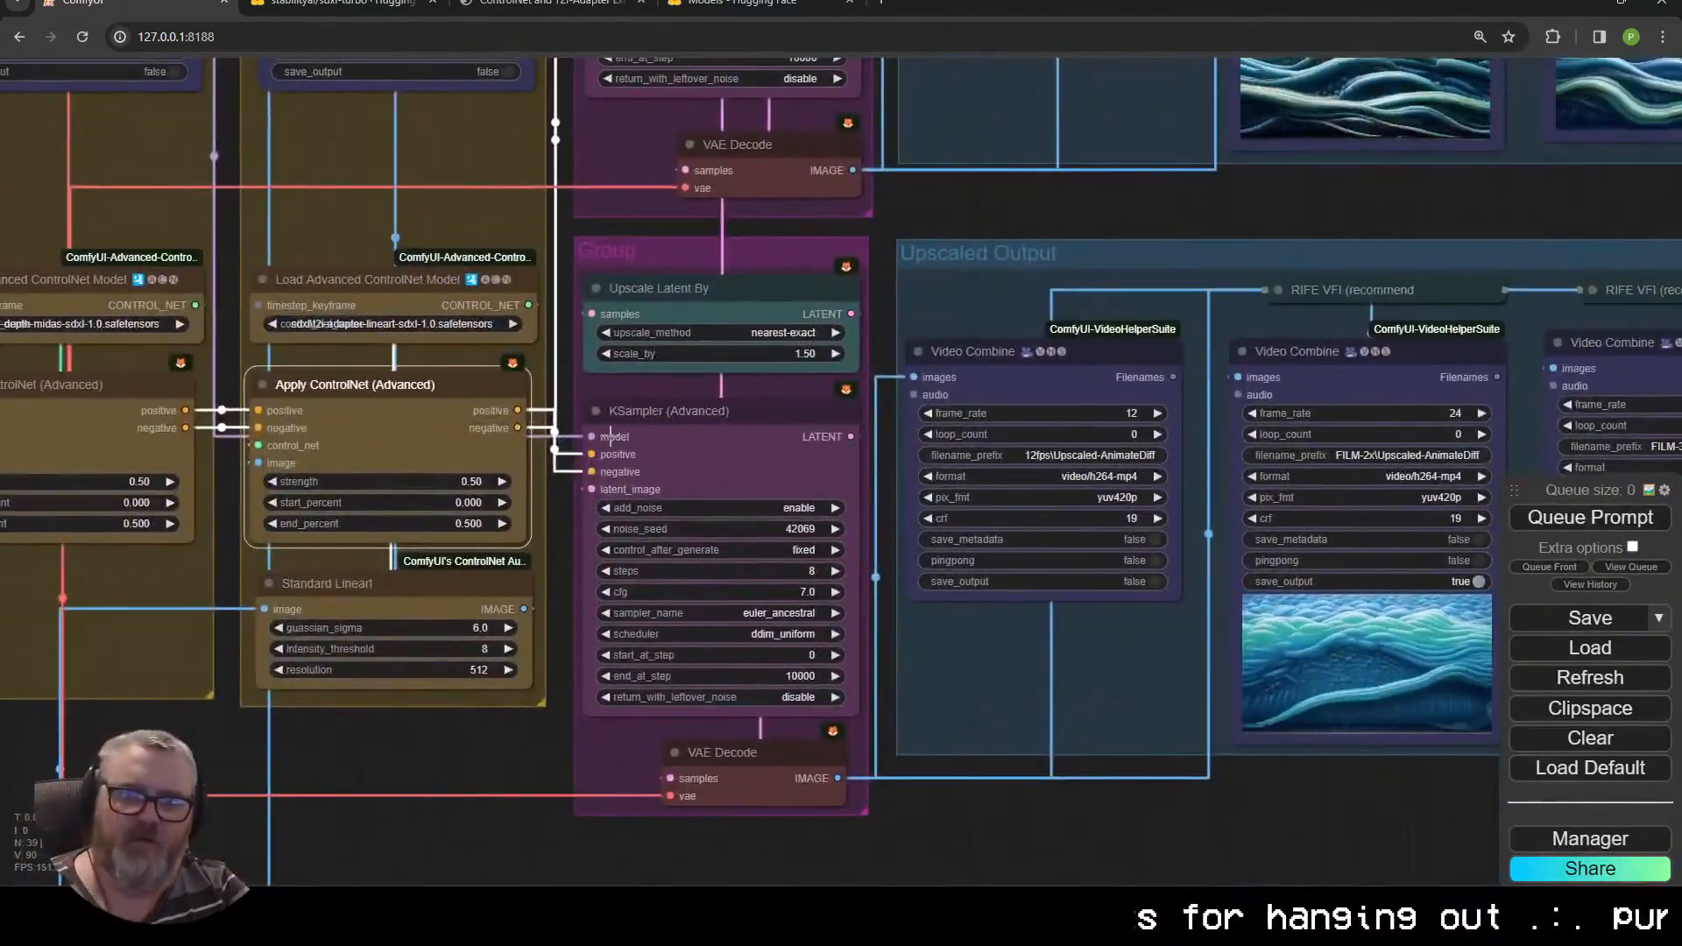
pyautogui.moveTo(591, 437); pyautogui.dragTo(518, 743)
pyautogui.click(477, 767)
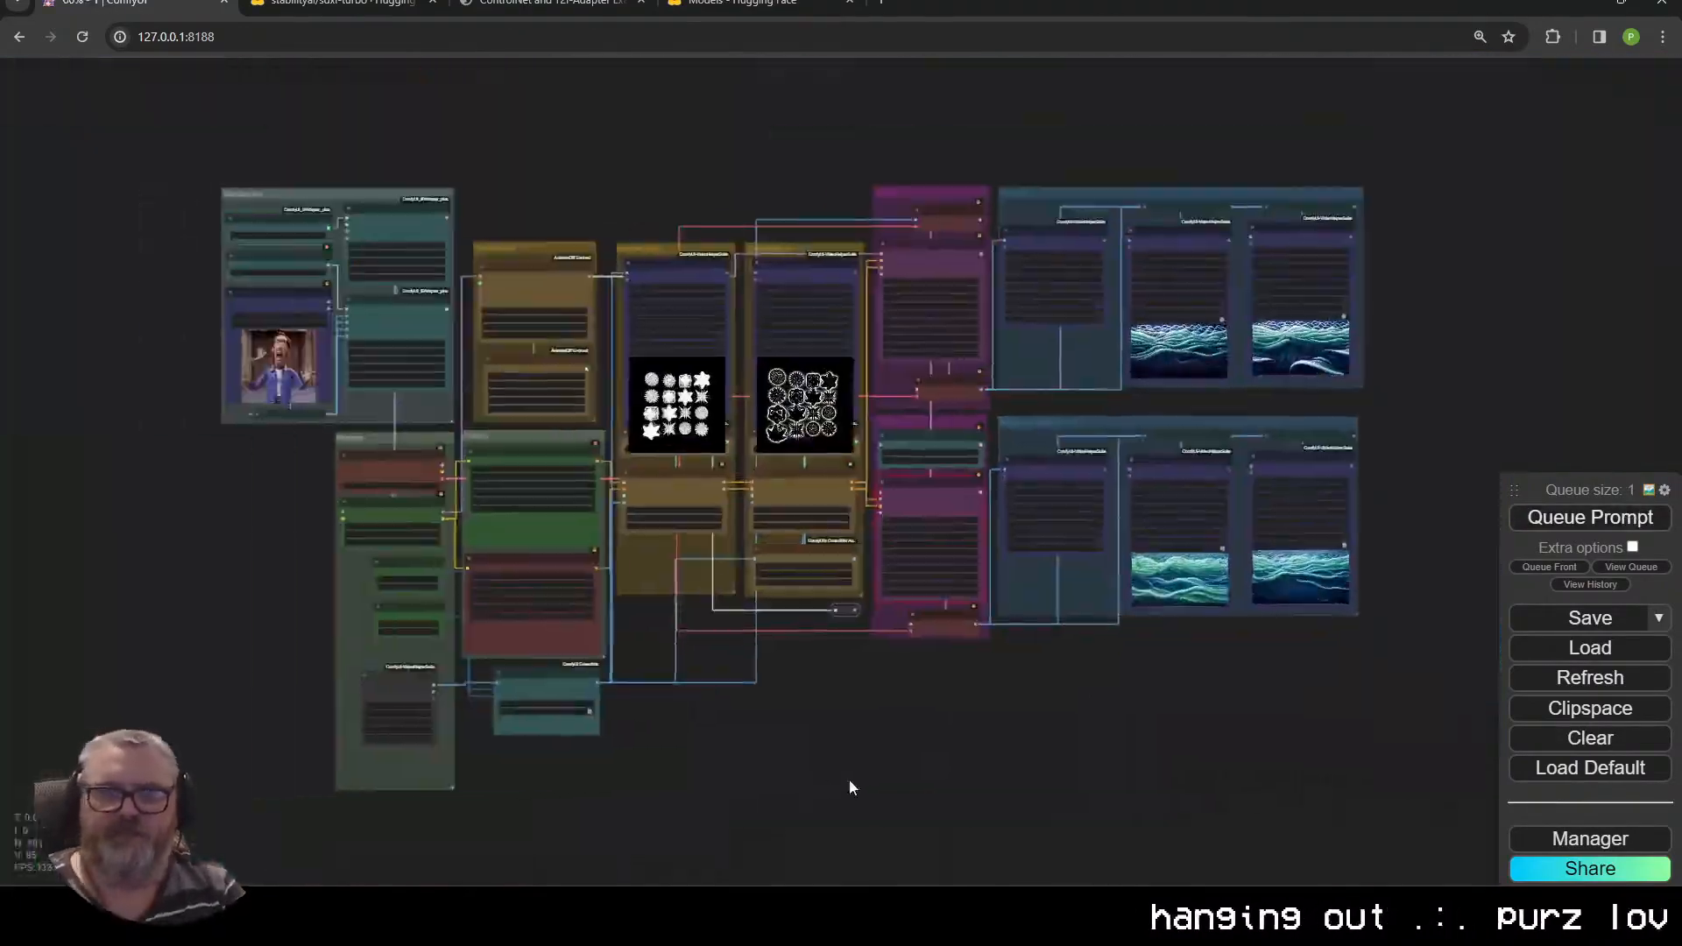
pyautogui.scroll(16, 784, 406)
pyautogui.scroll(-13, 953, 582)
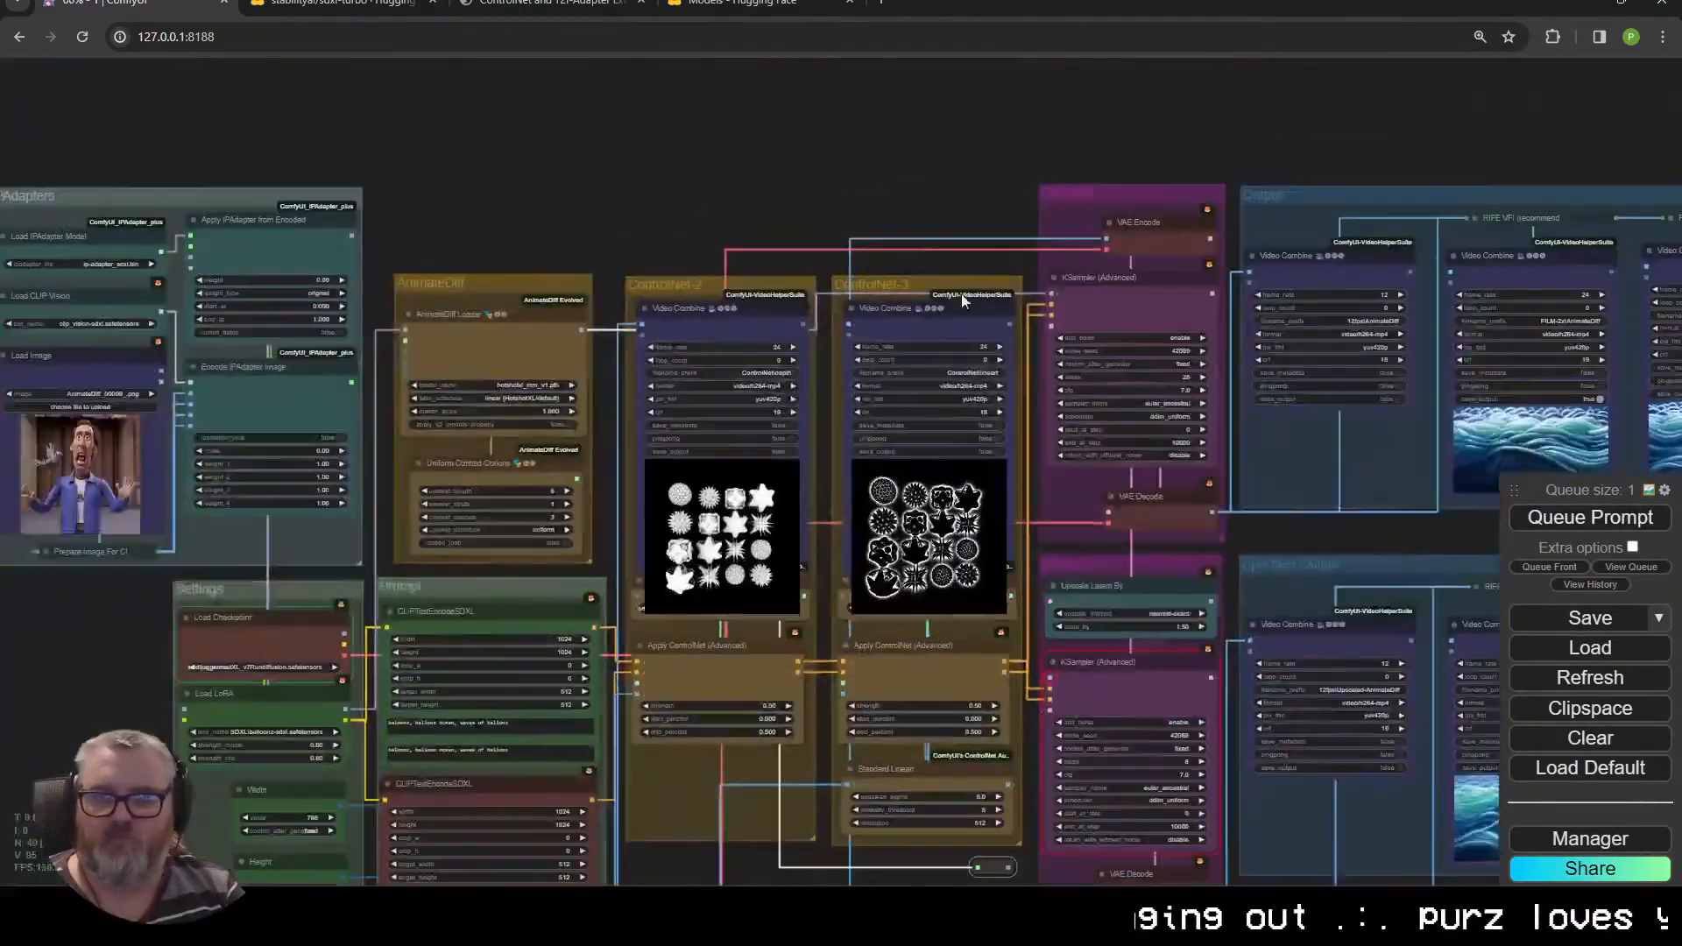
# Switch to the ComfyUI console, then move and shrink its window to watch the sampling progress beside the workflow
pyautogui.hotkey('alt', 'Tab')
pyautogui.hotkey('alt', 'Tab')
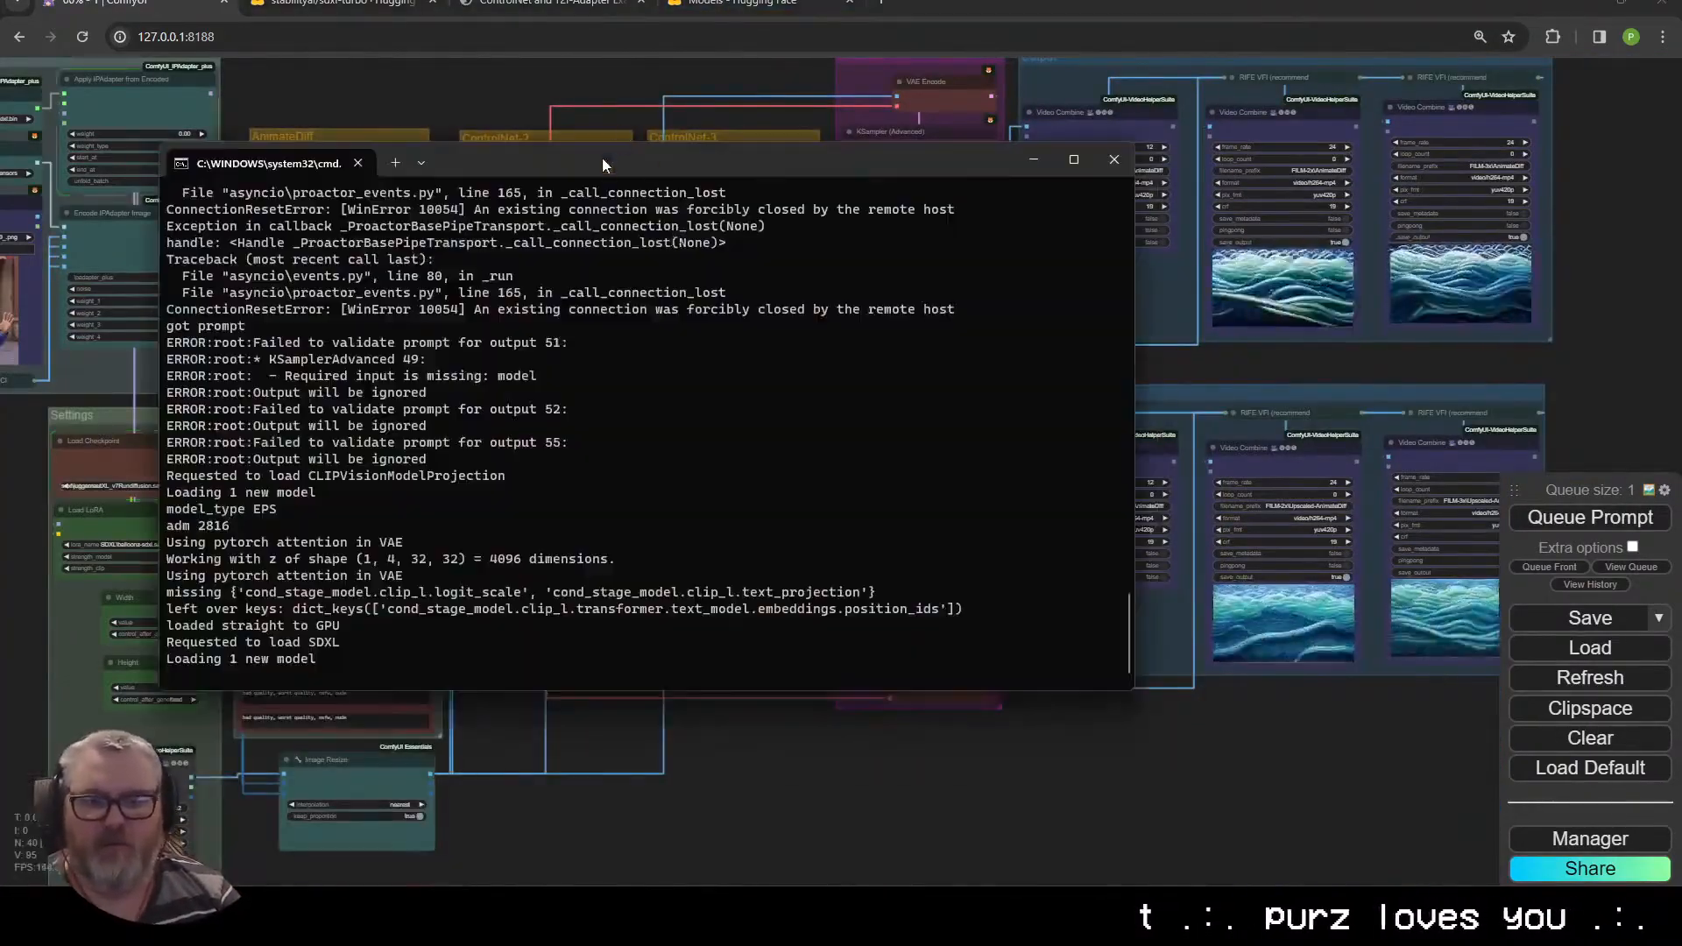
pyautogui.moveTo(603, 158); pyautogui.dragTo(443, 79)
pyautogui.moveTo(468, 626); pyautogui.dragTo(477, 333)
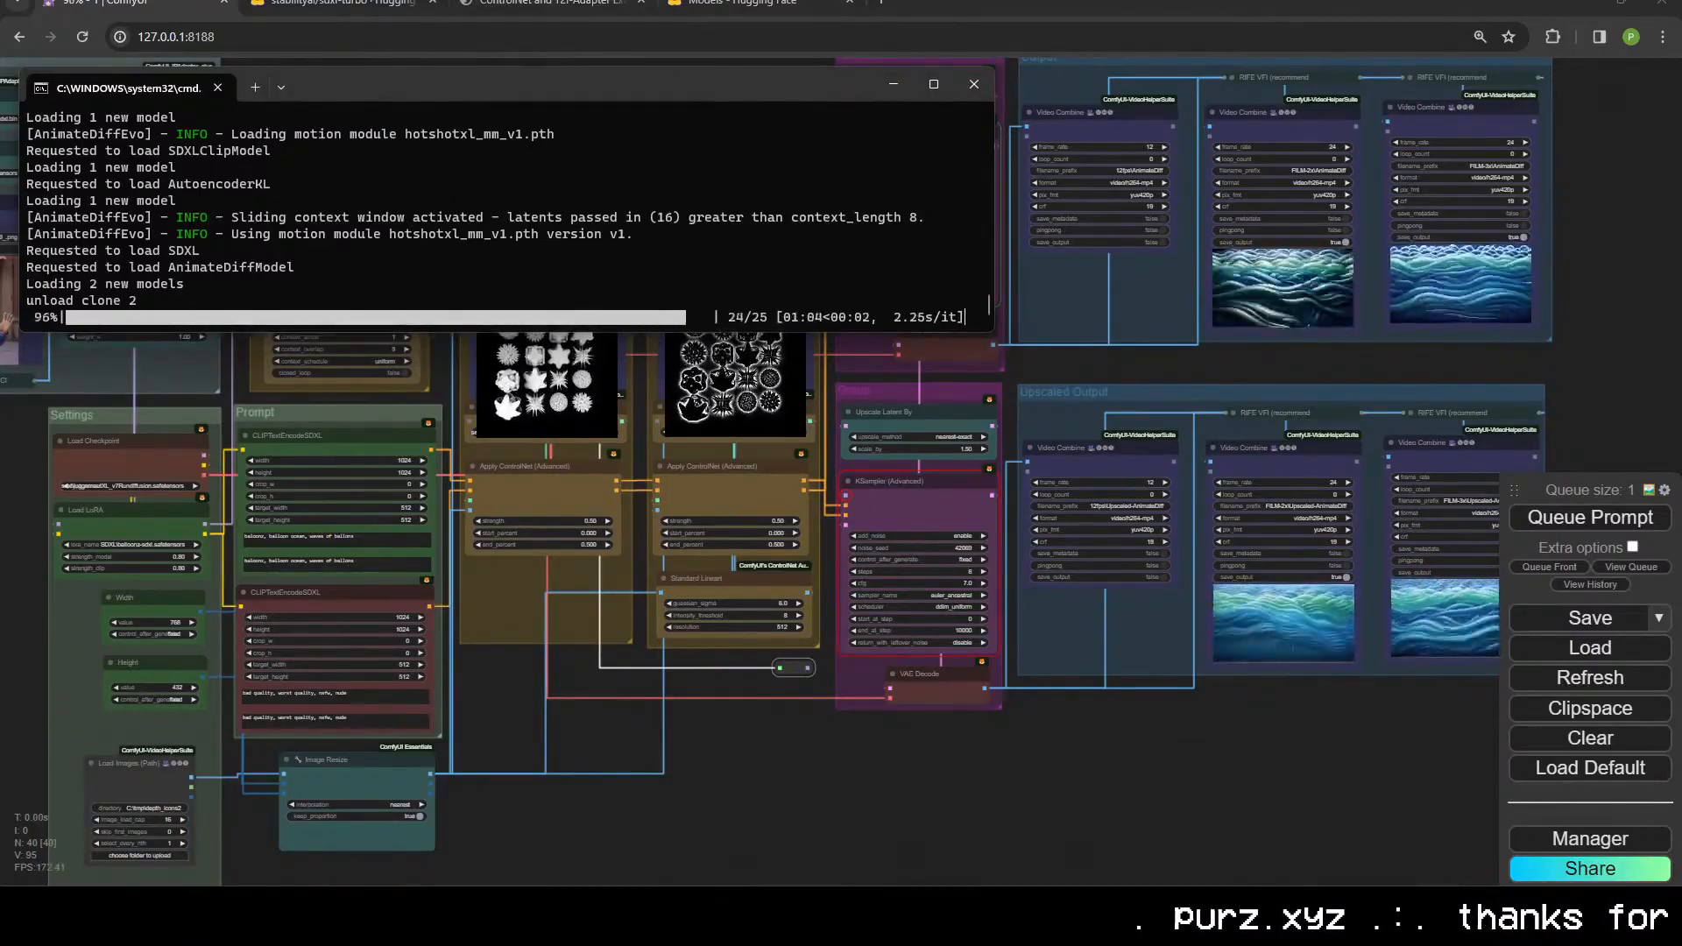
# Examine the rendered animation previews in the Output group's Video Combine nodes up close
pyautogui.scroll(10, 1145, 360)
pyautogui.moveTo(1327, 387); pyautogui.dragTo(1168, 689)
pyautogui.scroll(3, 1169, 689)
pyautogui.scroll(-3, 1175, 707)
pyautogui.scroll(-5, 1176, 710)
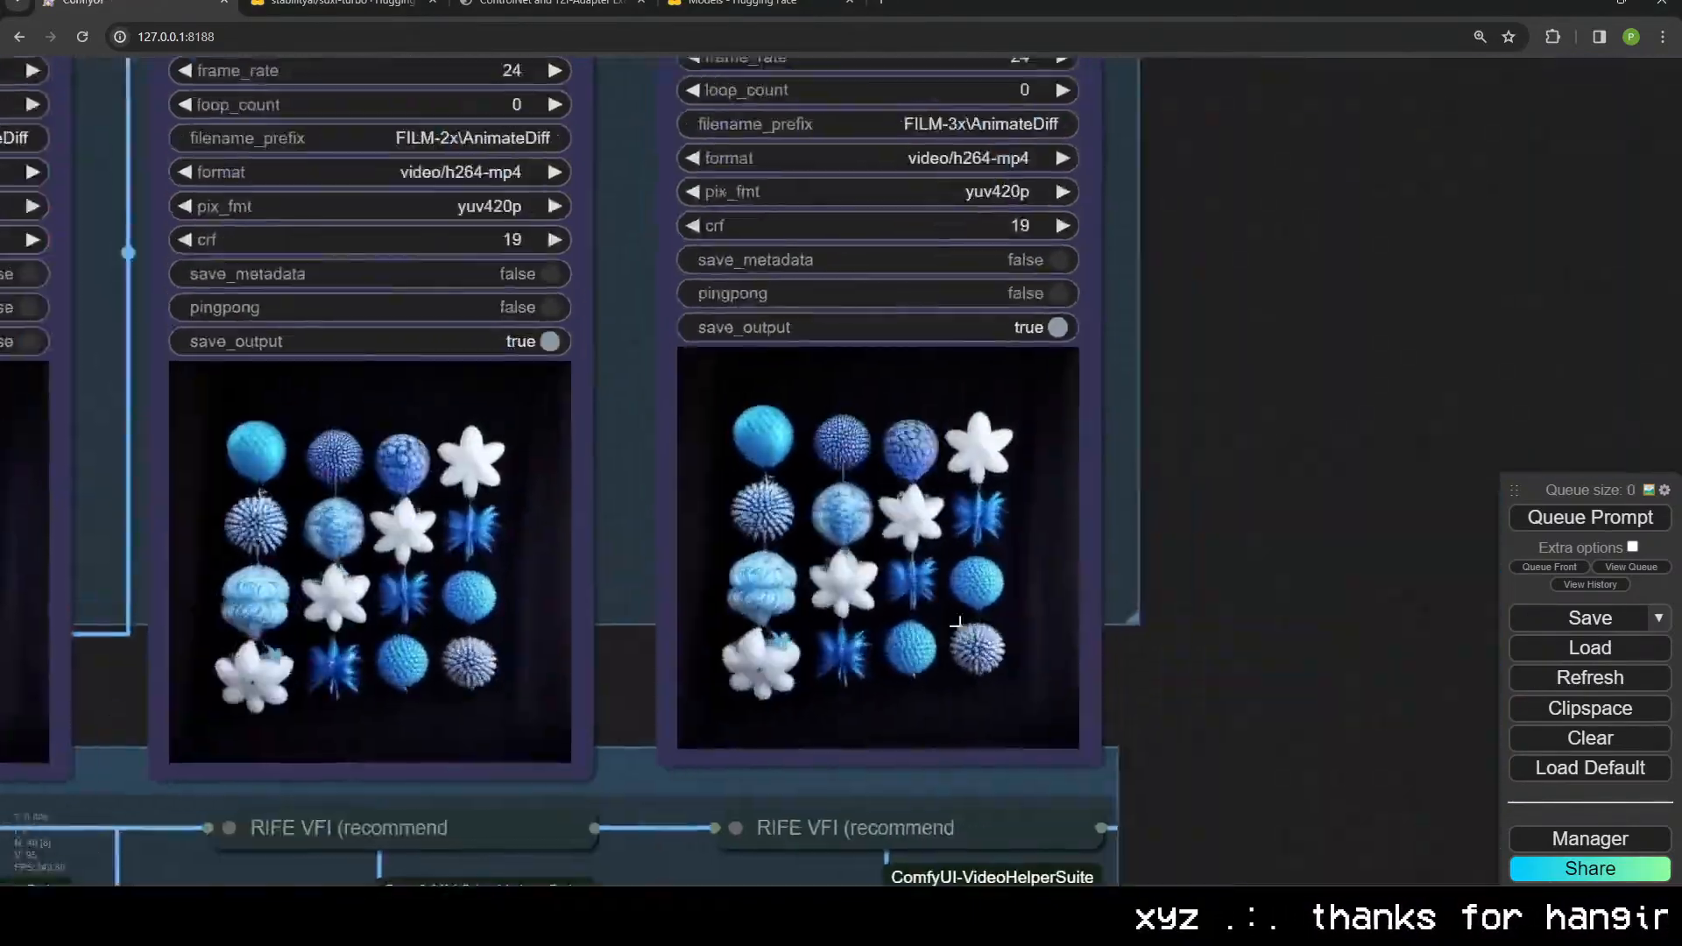
pyautogui.scroll(8, 920, 578)
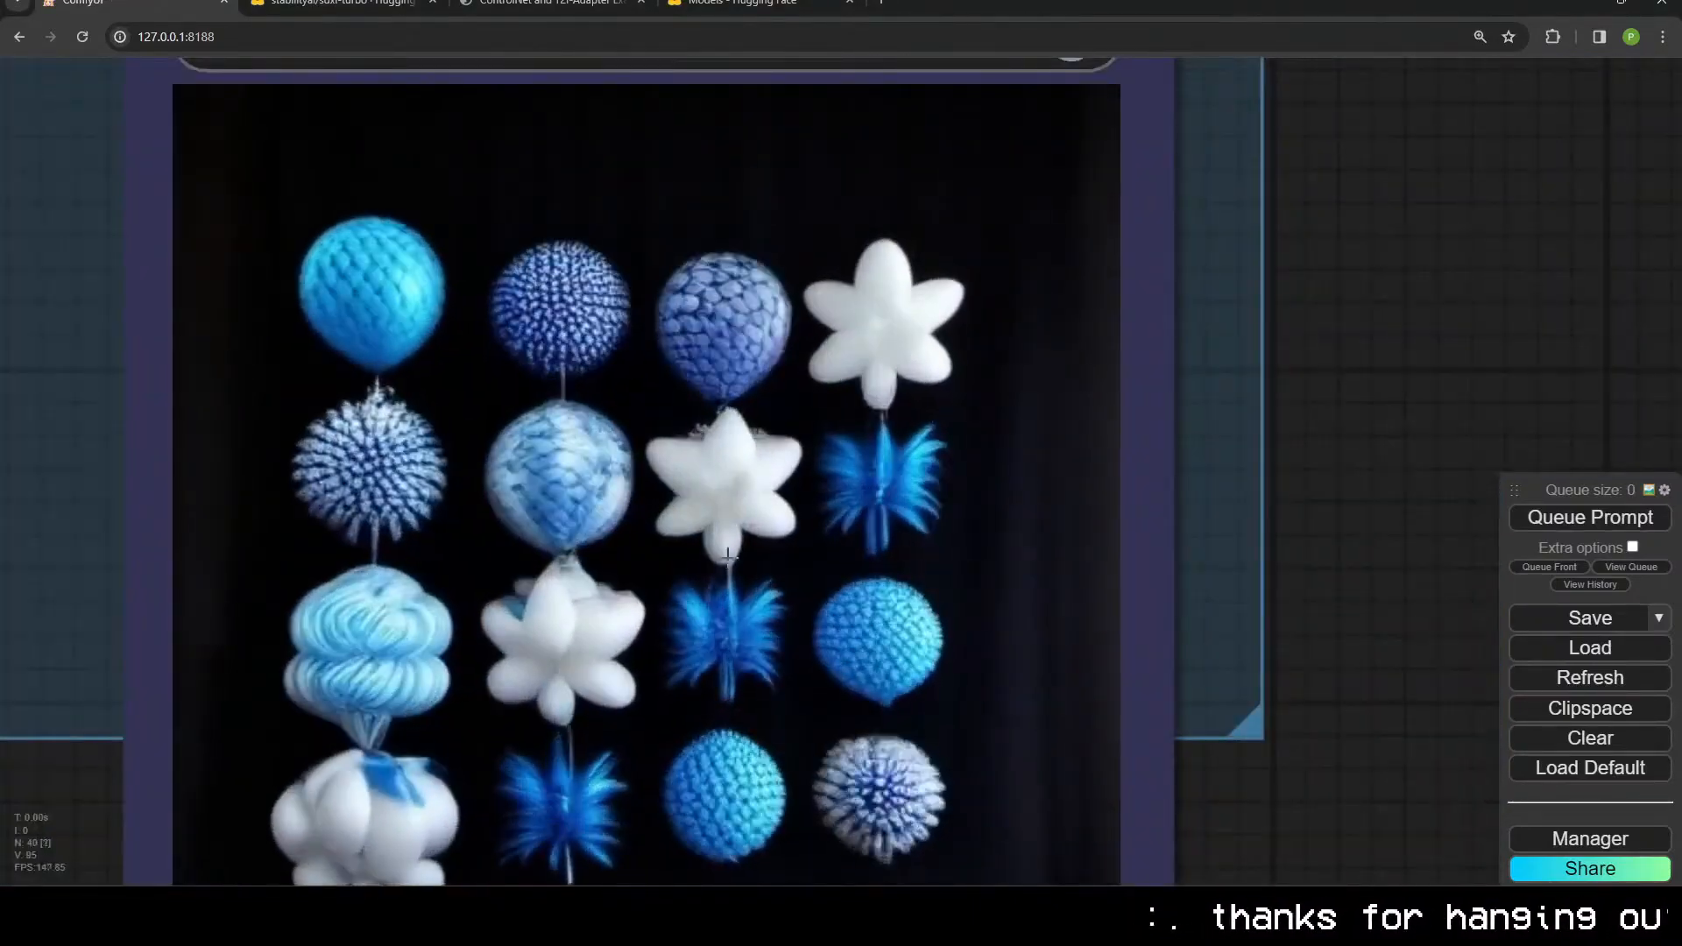
pyautogui.scroll(-6, 988, 449)
pyautogui.moveTo(394, 534); pyautogui.dragTo(1130, 567)
pyautogui.scroll(-6, 1130, 567)
pyautogui.click(848, 262)
pyautogui.moveTo(1291, 191); pyautogui.dragTo(1482, 613)
pyautogui.click(611, 692)
pyautogui.click(610, 691)
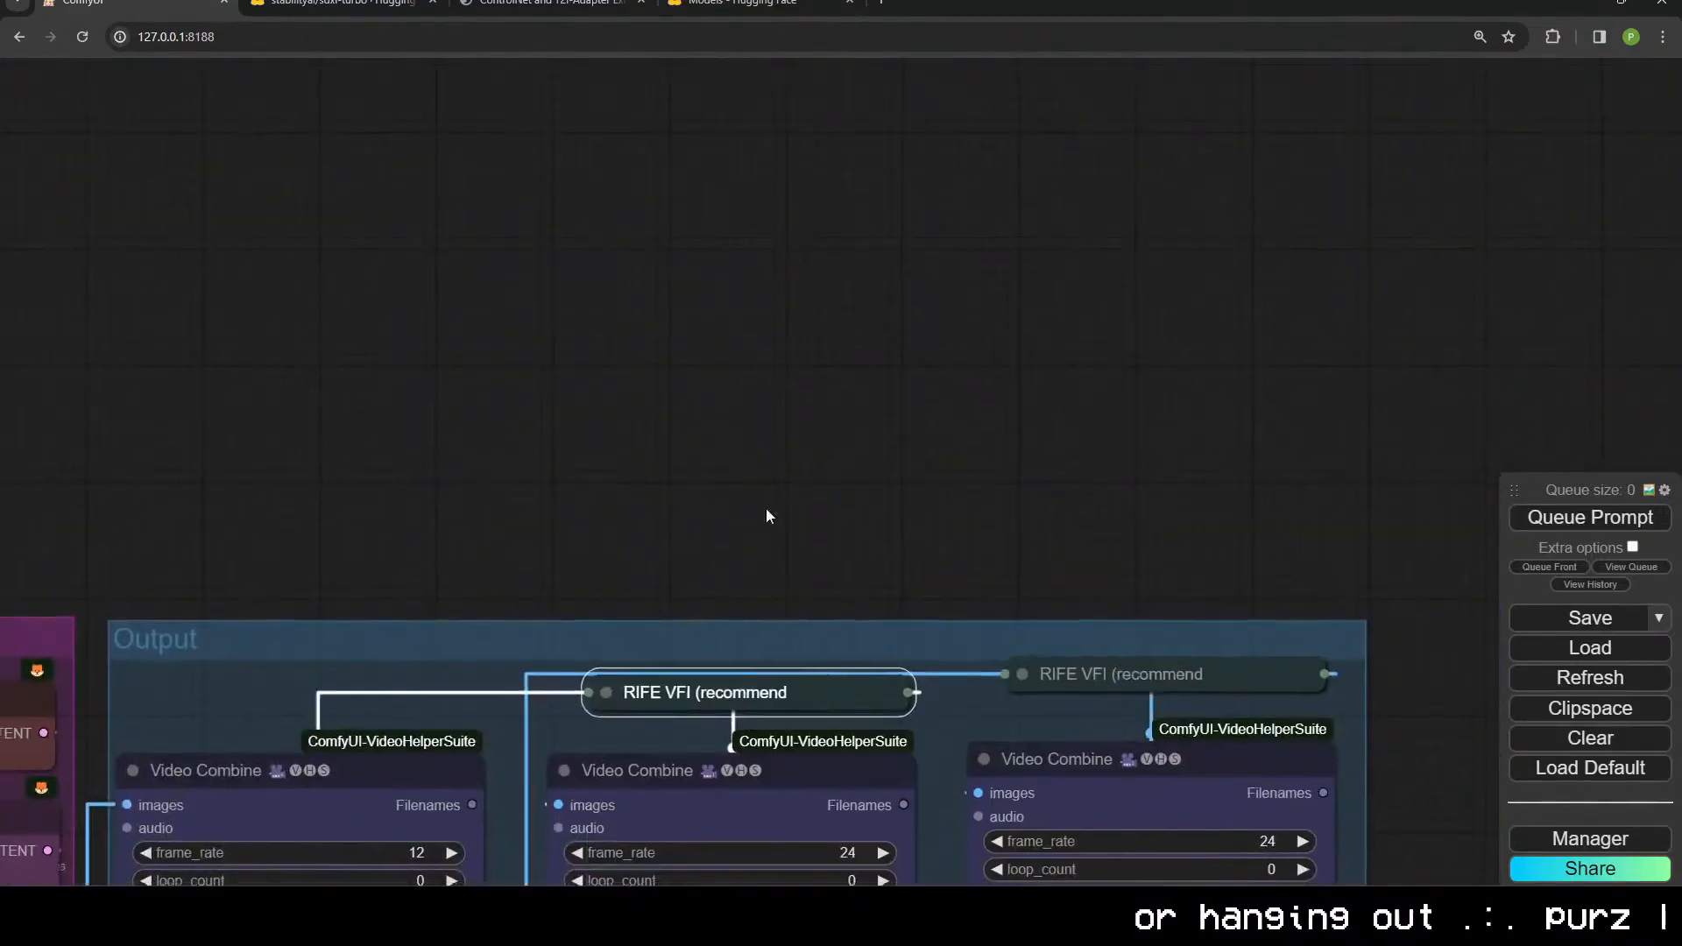
pyautogui.scroll(-2, 754, 536)
# Set the strength of both Apply ControlNet (Advanced) nodes to 0.80 and queue the prompt again
pyautogui.moveTo(517, 824); pyautogui.dragTo(755, 156)
pyautogui.moveTo(701, 405); pyautogui.dragTo(1488, 481)
pyautogui.moveTo(140, 458); pyautogui.dragTo(612, 484)
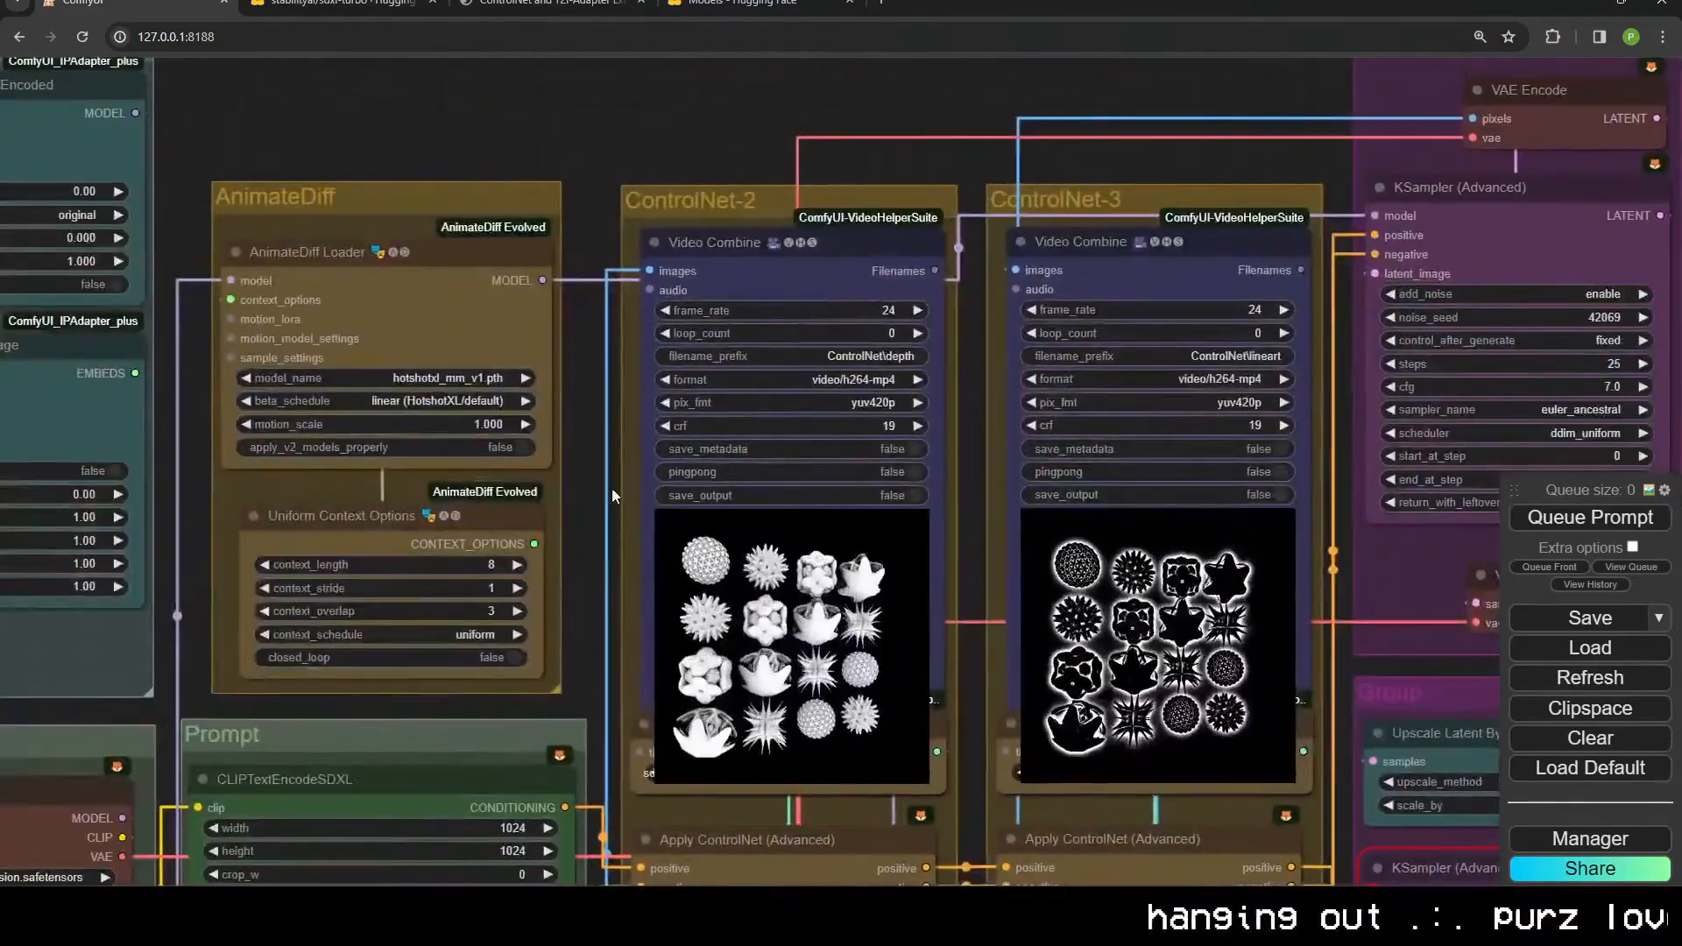
pyautogui.moveTo(594, 603); pyautogui.dragTo(395, 547)
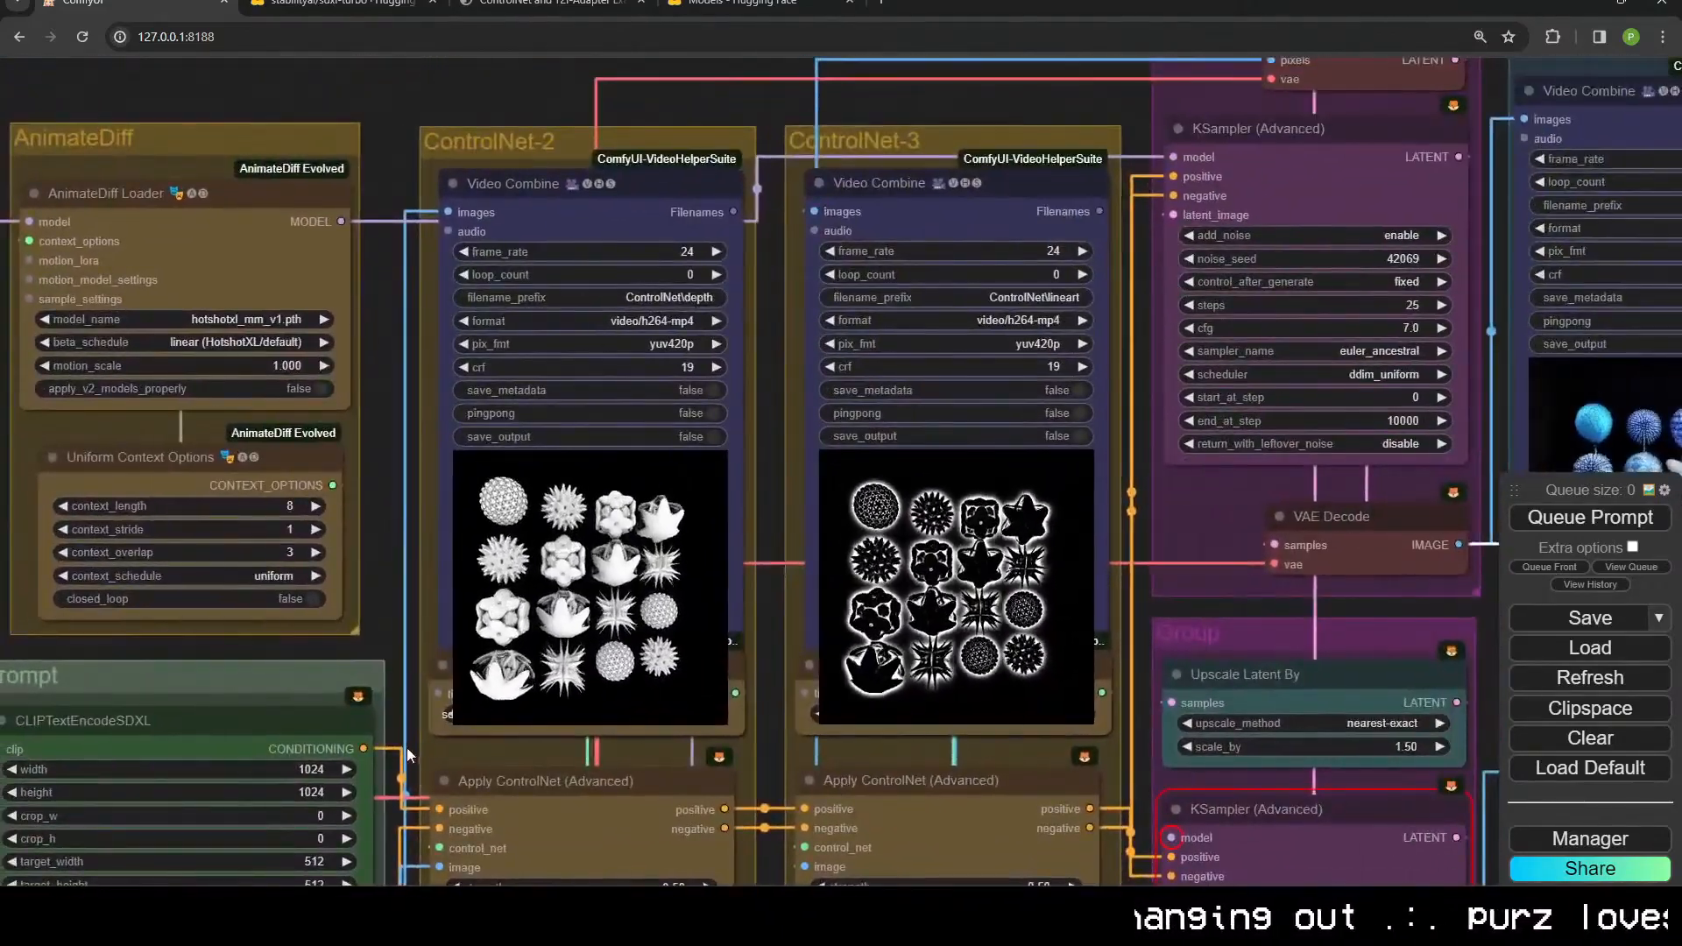
pyautogui.moveTo(771, 841); pyautogui.dragTo(742, 369)
pyautogui.click(648, 412)
pyautogui.write('0.8')
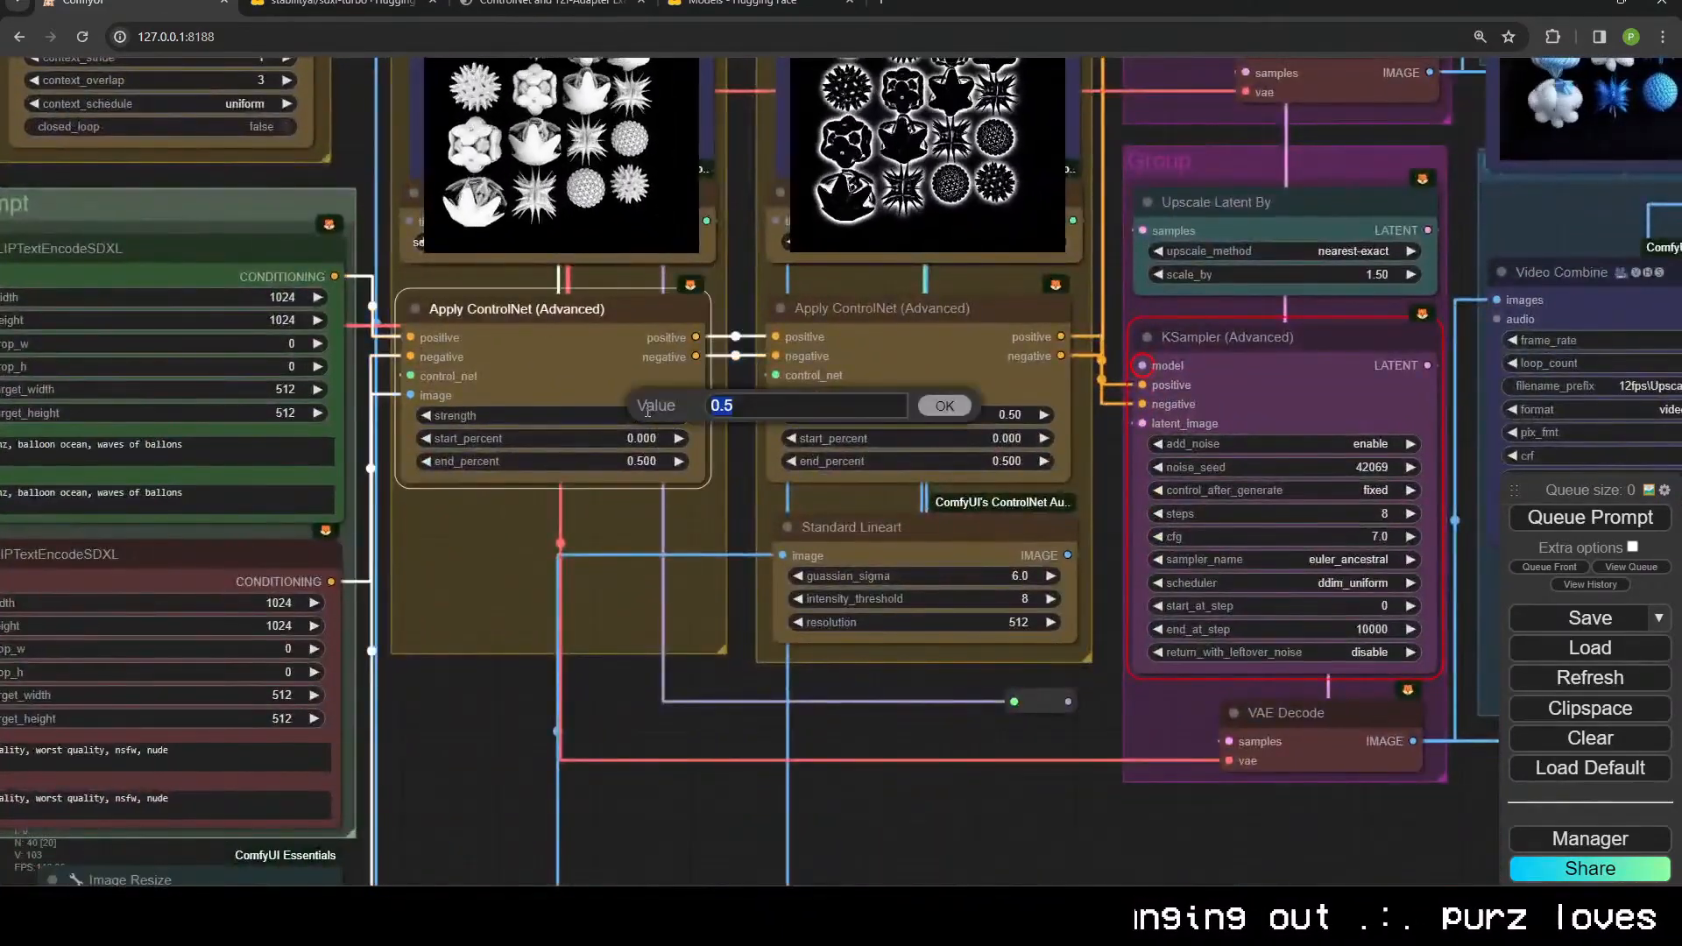
pyautogui.press('Return')
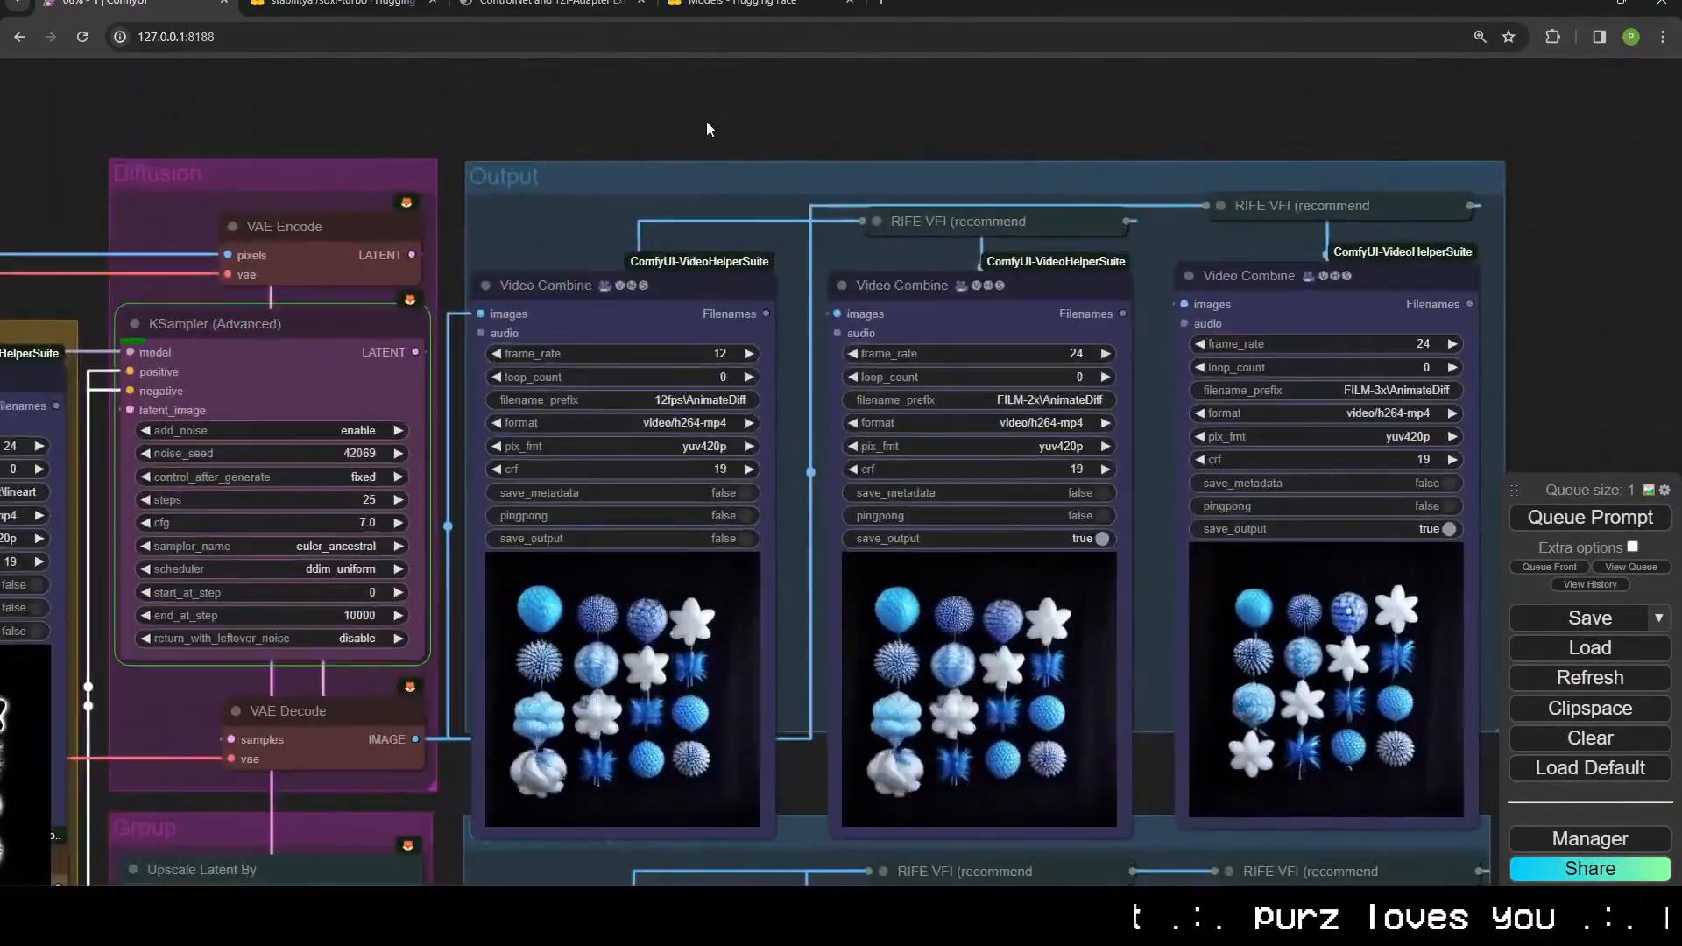
# Check the new render's progress in the console and compare its output preview with the ControlNet-3 lineart preview and settings
pyautogui.hotkey('alt', 'Tab')
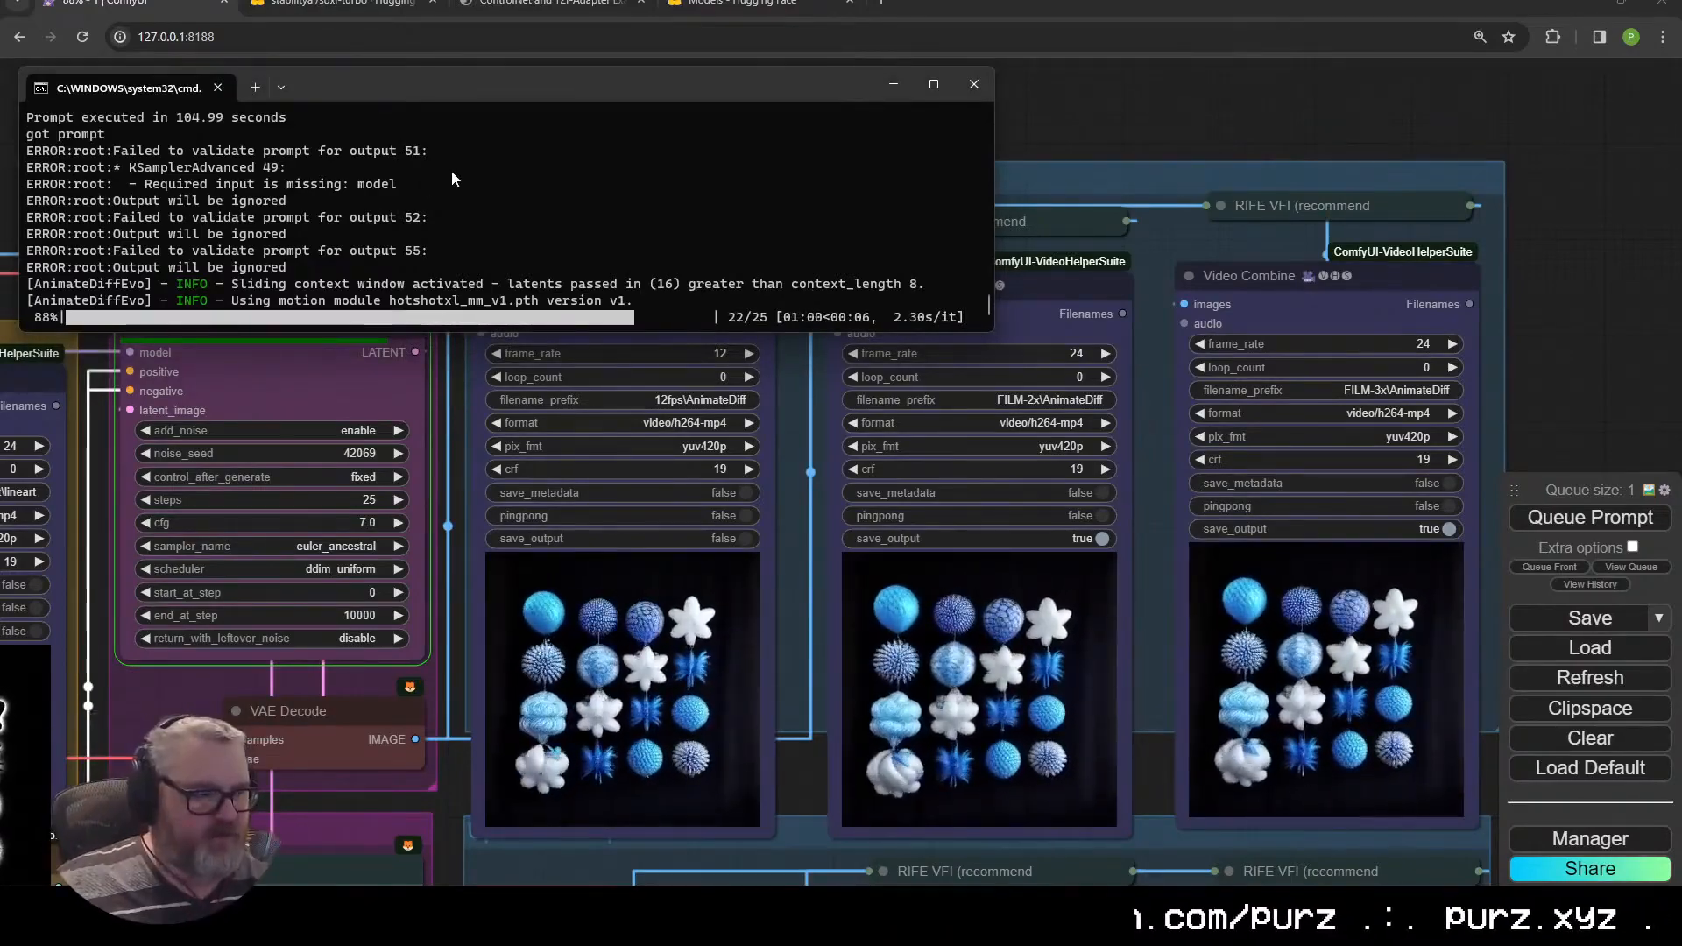
pyautogui.click(1248, 63)
pyautogui.scroll(-3, 587, 128)
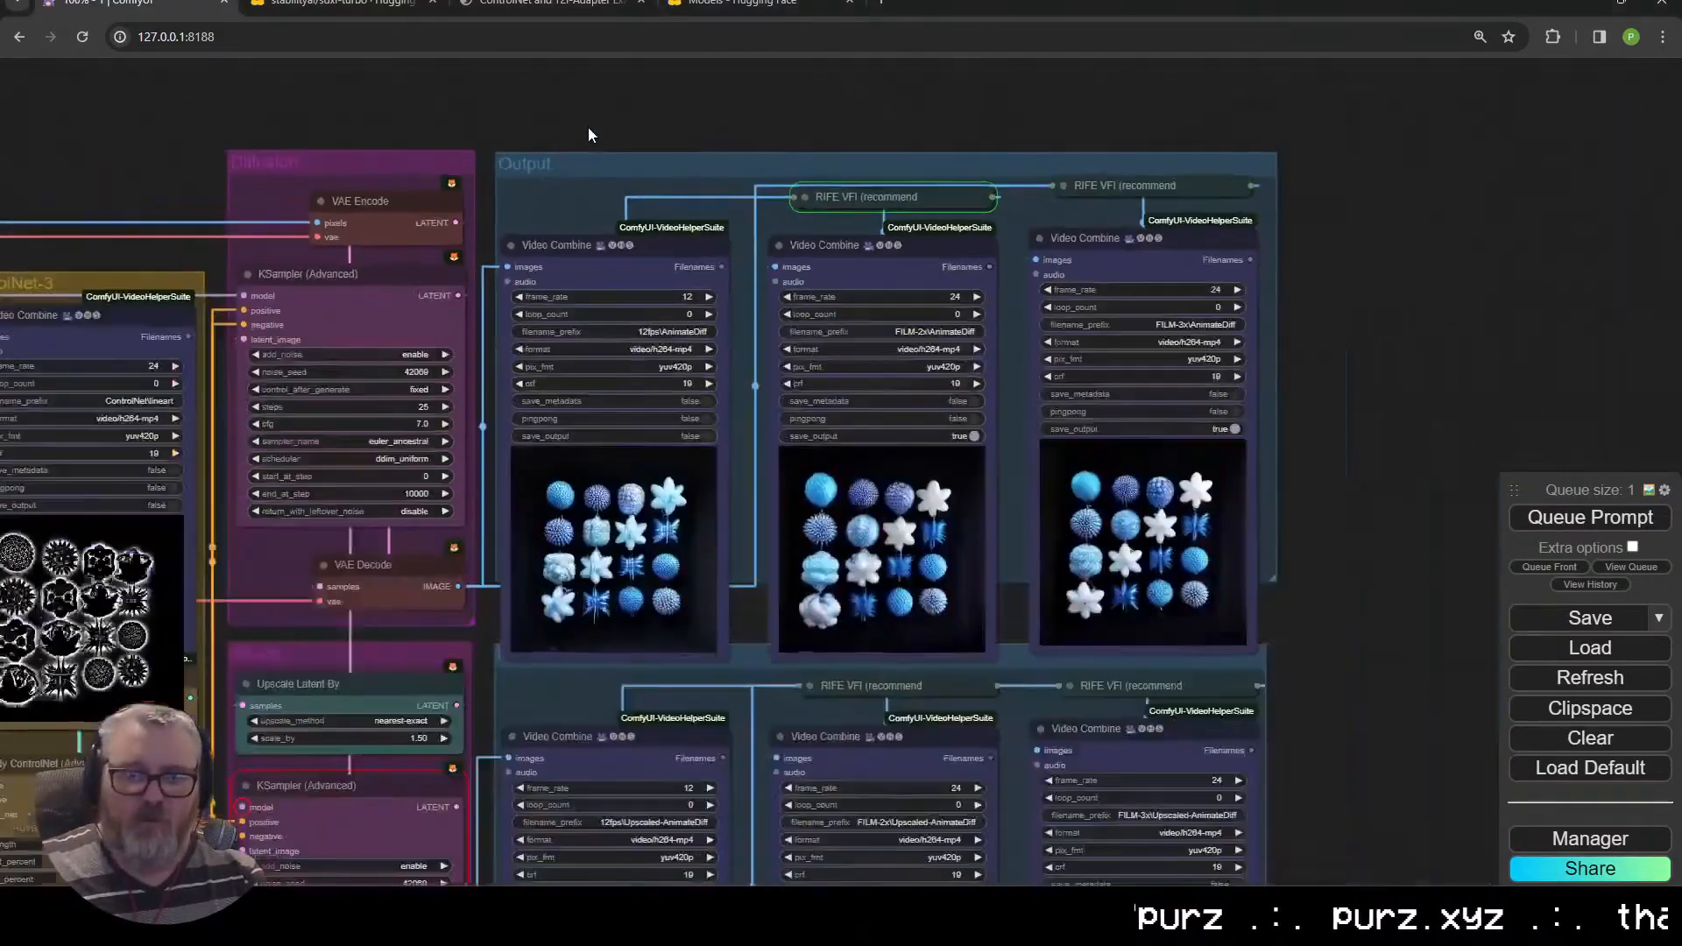
pyautogui.scroll(13, 639, 607)
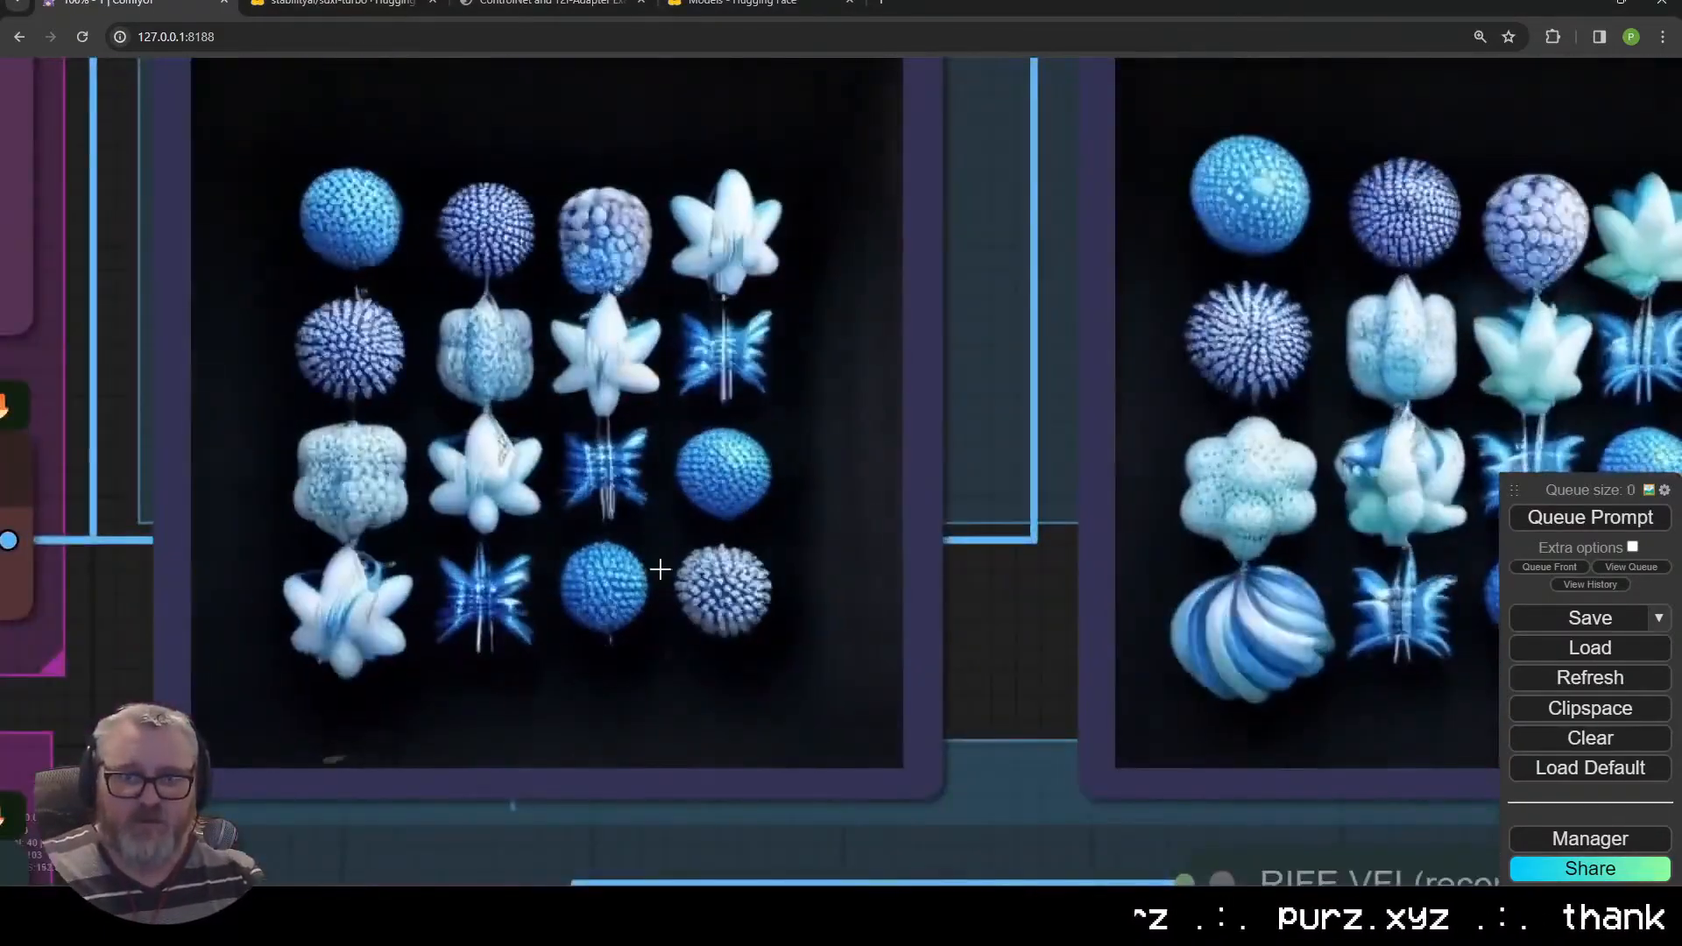
pyautogui.scroll(-8, 315, 596)
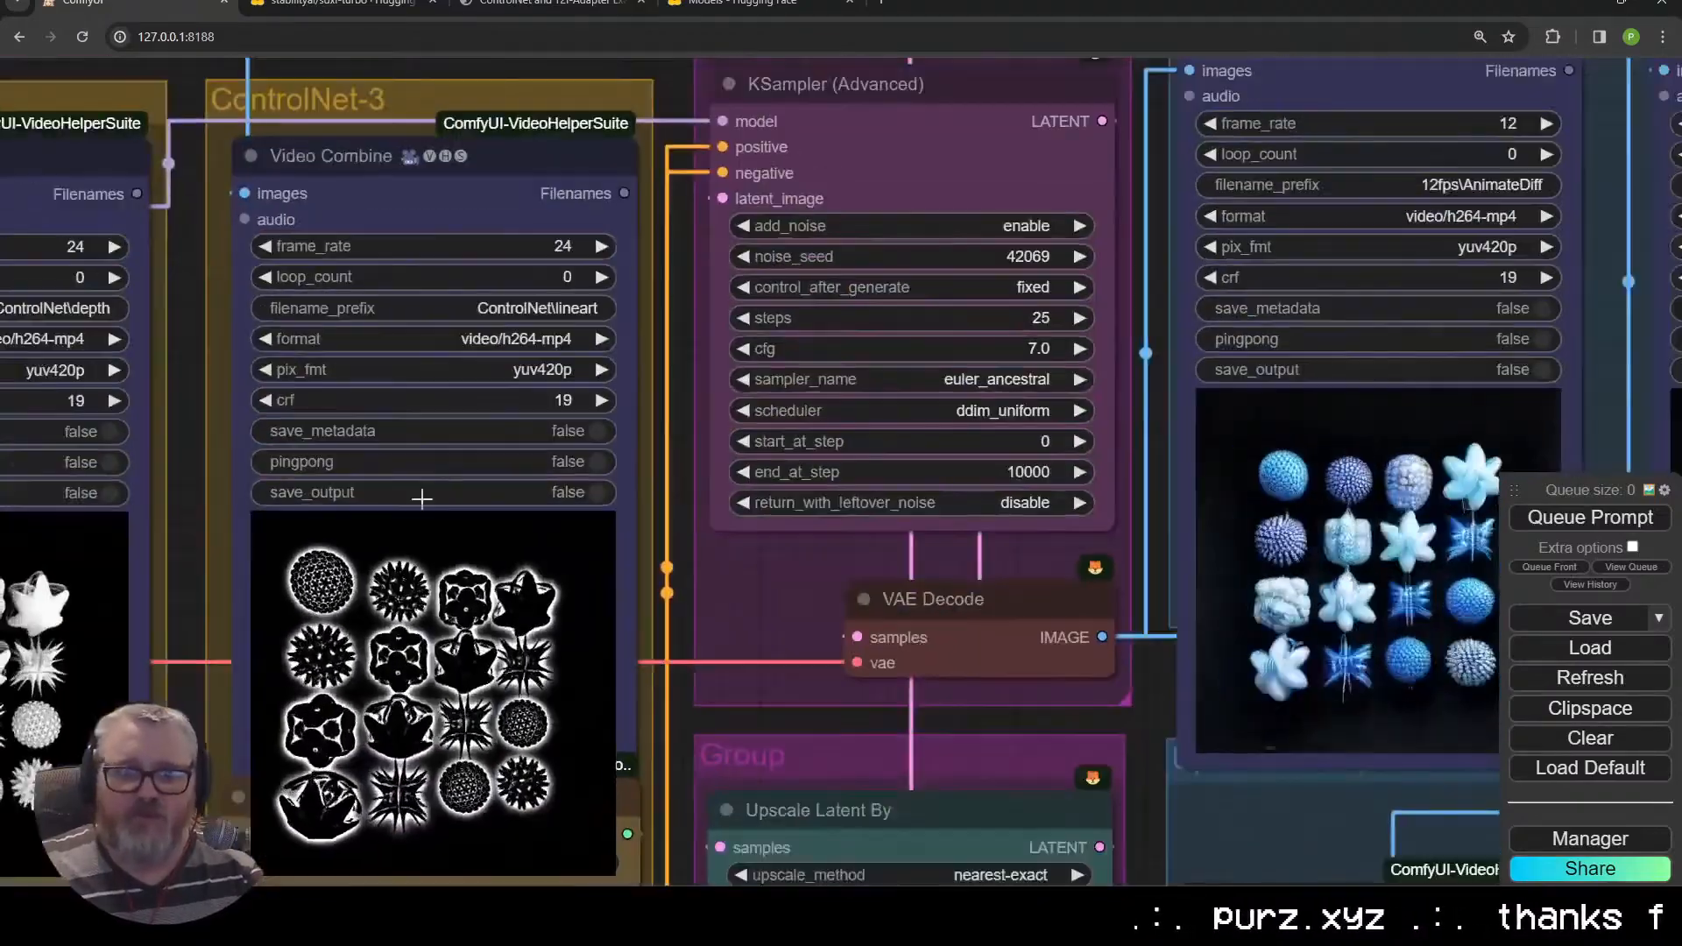
pyautogui.scroll(6, 774, 438)
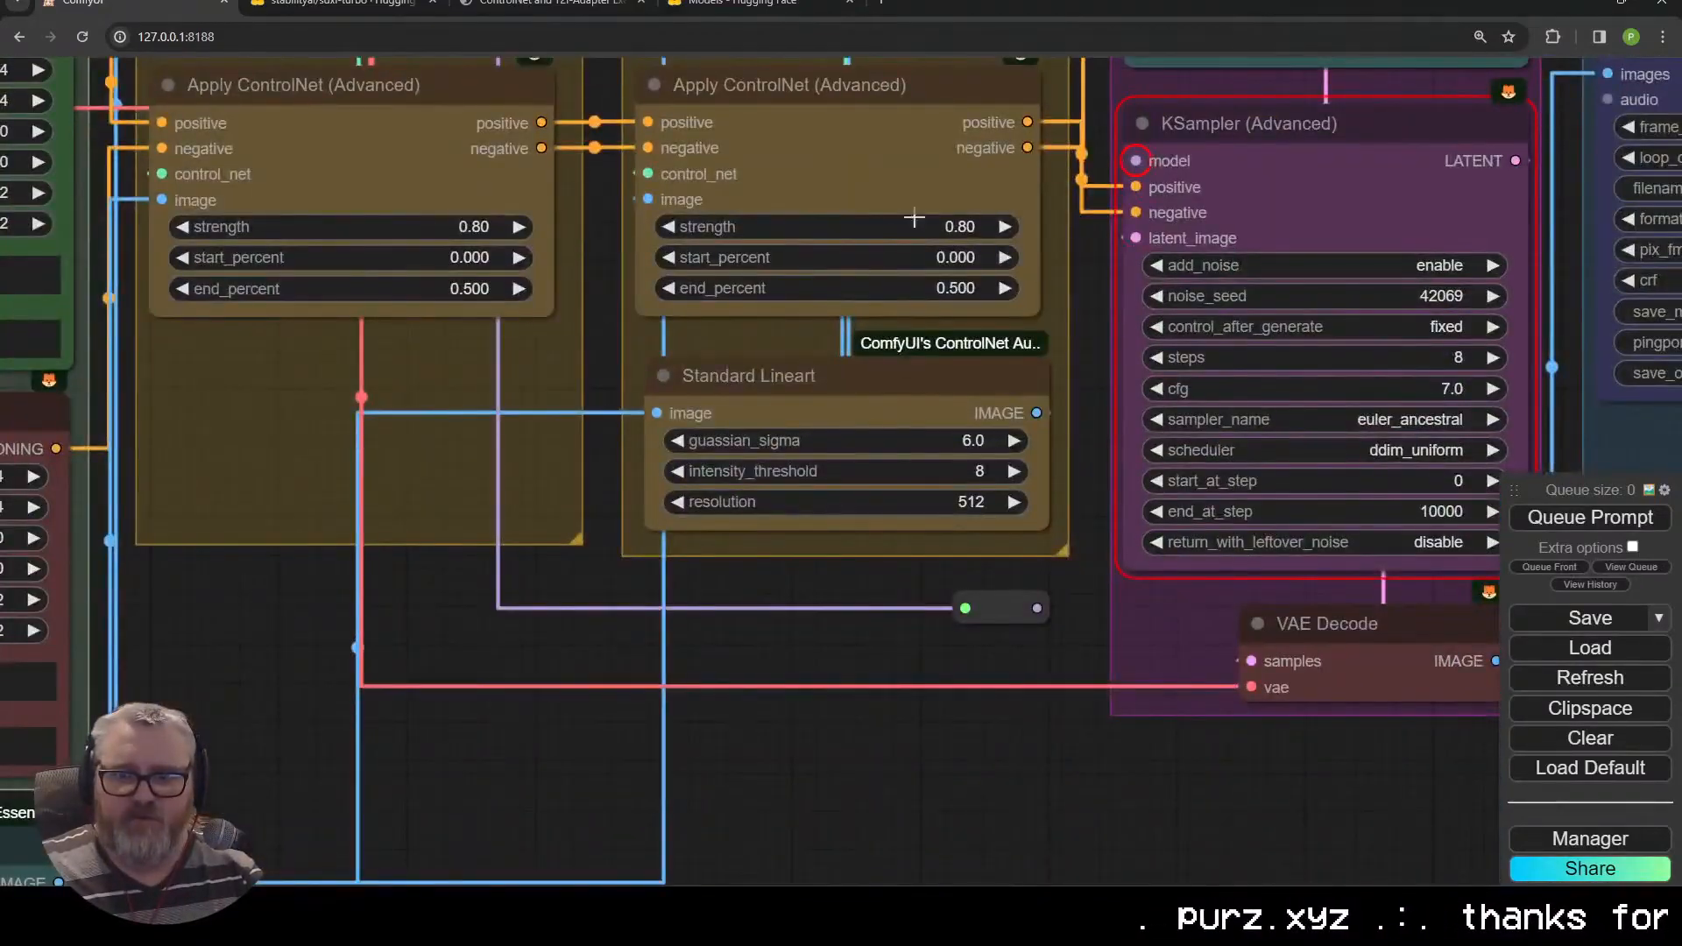
# Set the strength of the ControlNet-3 group's Apply ControlNet (Advanced) node to 0 and queue the prompt
pyautogui.click(908, 228)
pyautogui.write('0-')
pyautogui.press('Return')
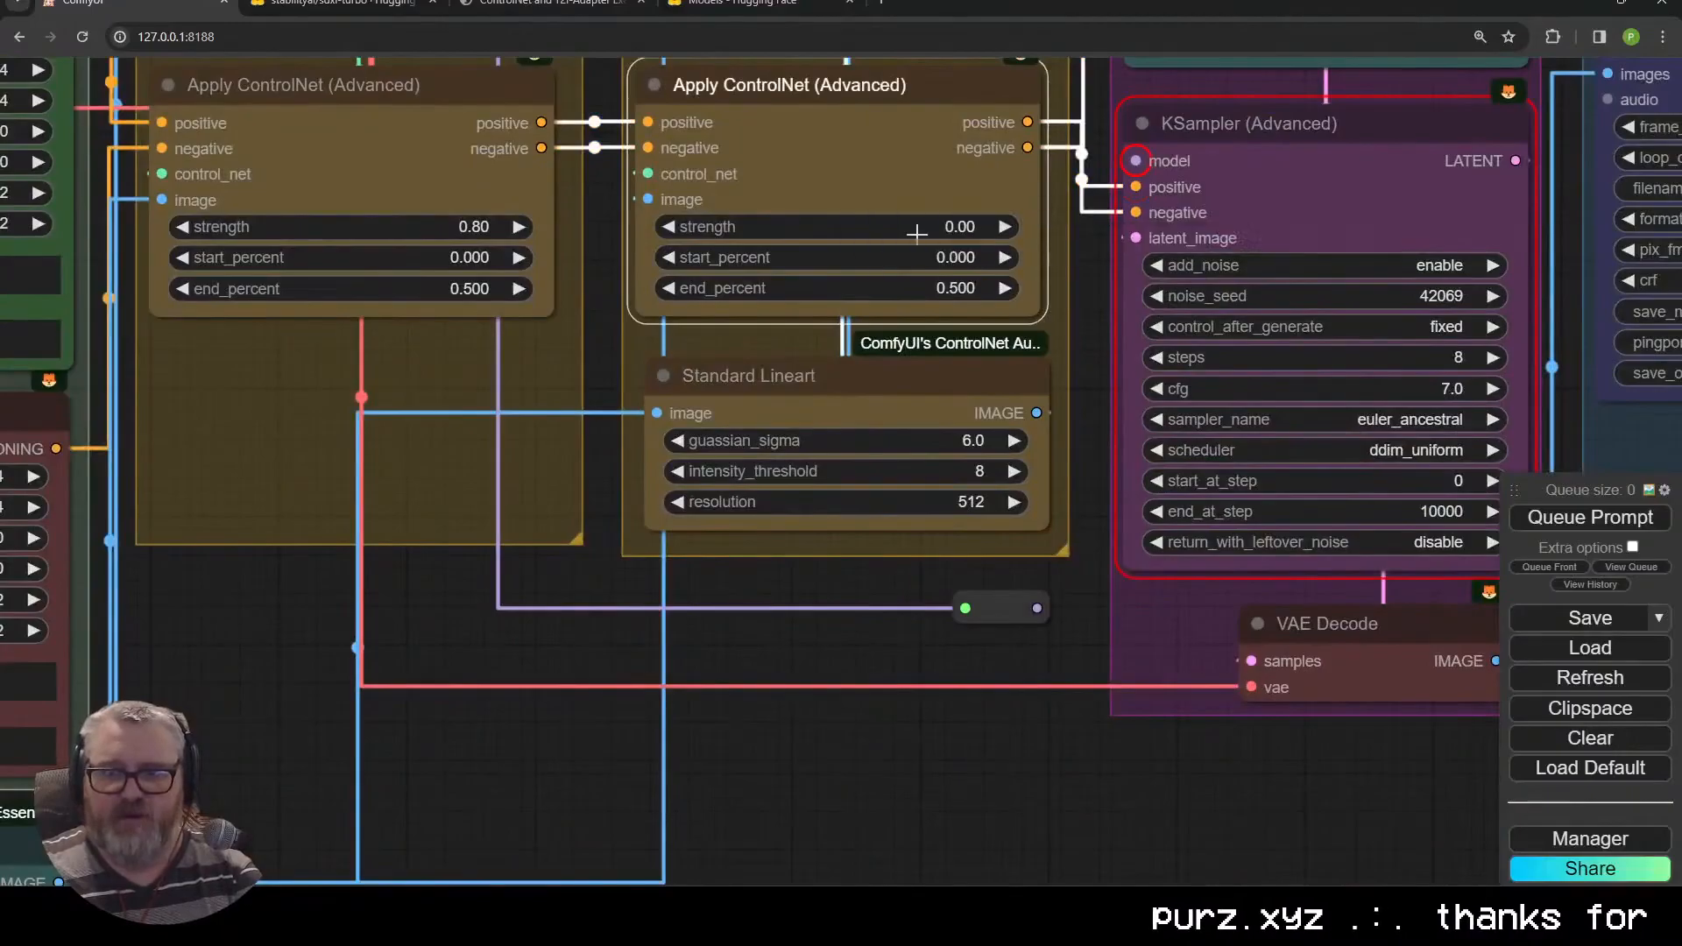
pyautogui.moveTo(414, 435); pyautogui.dragTo(607, 765)
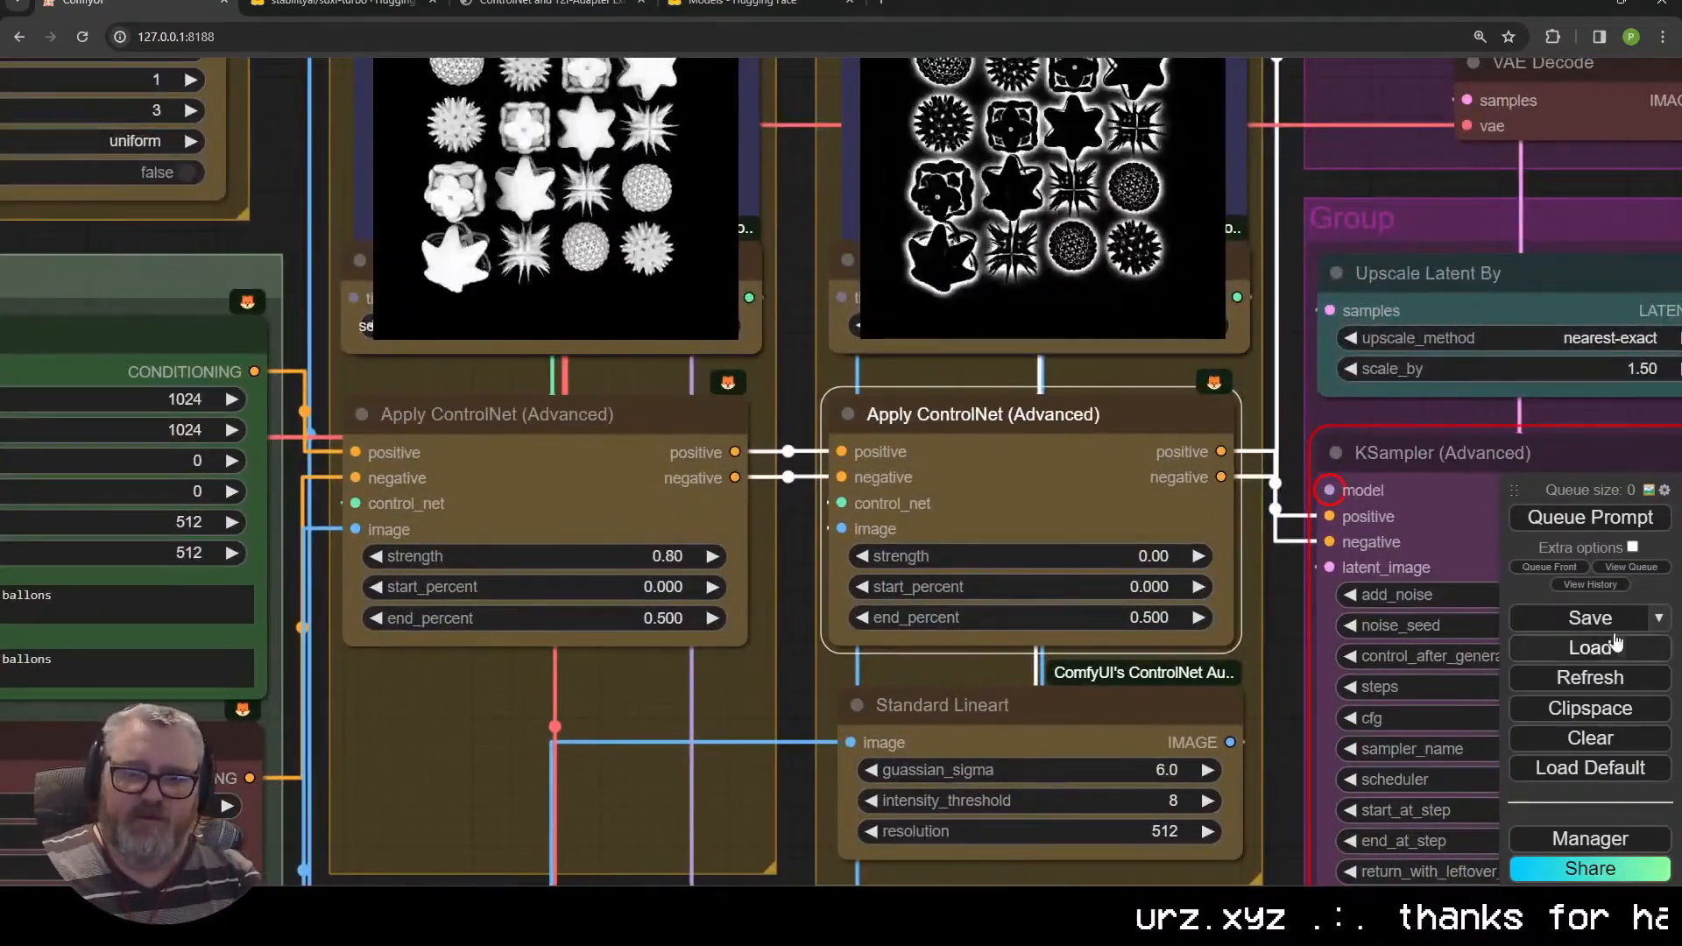
pyautogui.click(1590, 518)
pyautogui.scroll(-5, 985, 751)
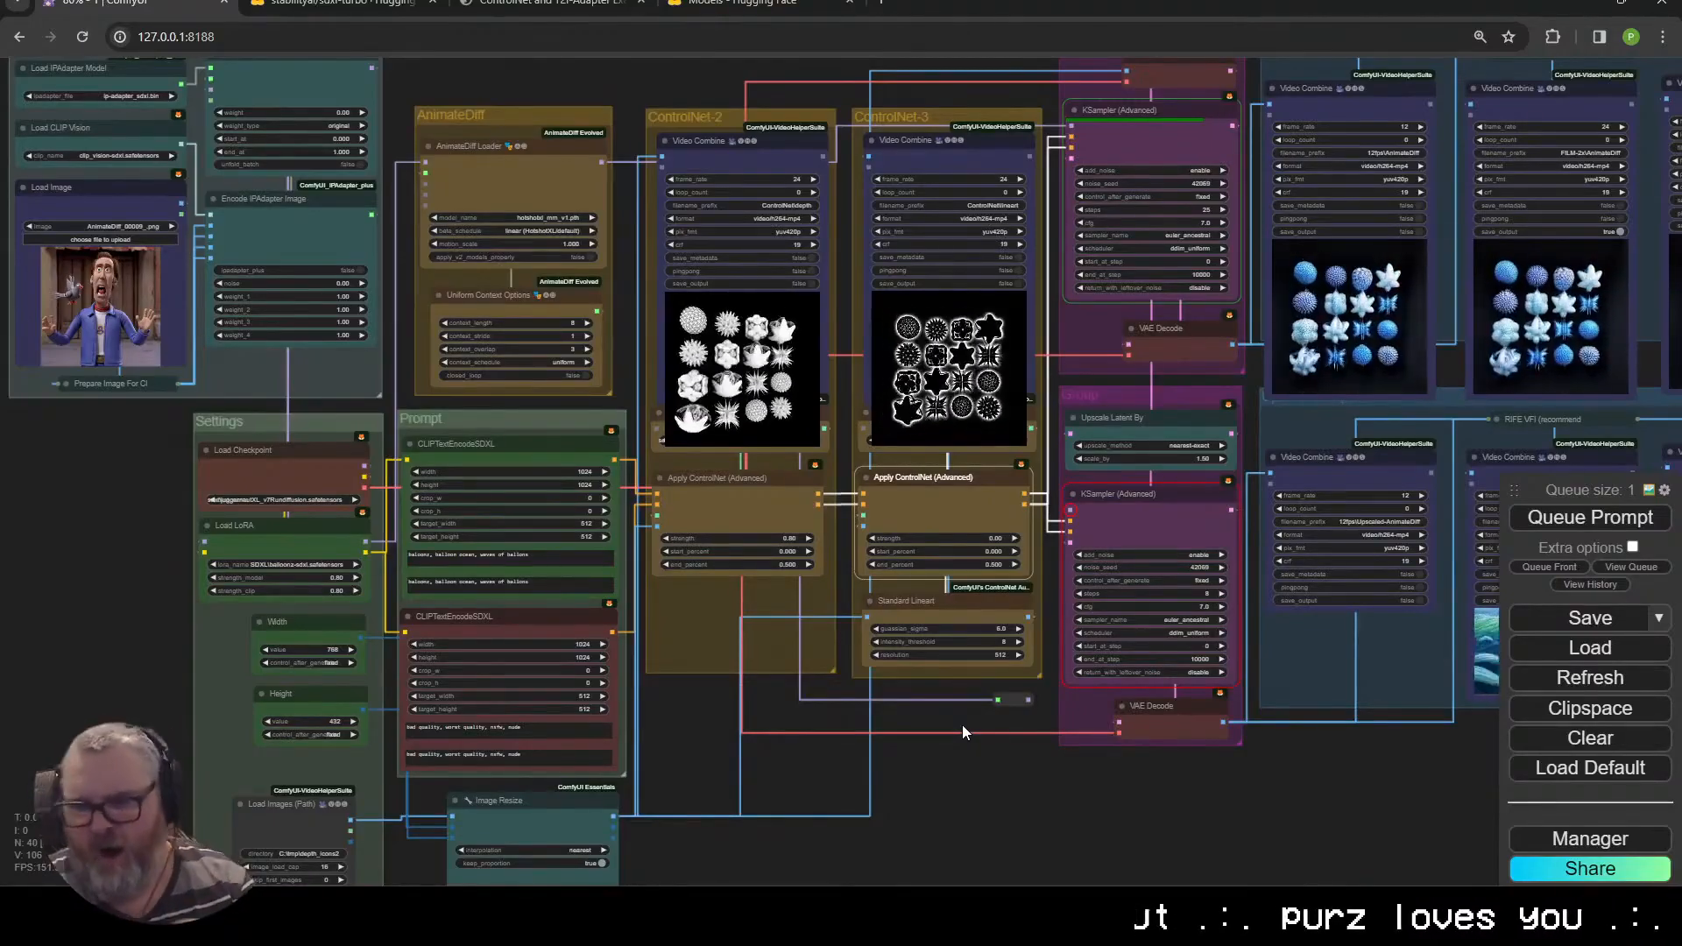
pyautogui.moveTo(771, 868); pyautogui.dragTo(824, 574)
pyautogui.scroll(4, 824, 674)
pyautogui.scroll(3, 827, 682)
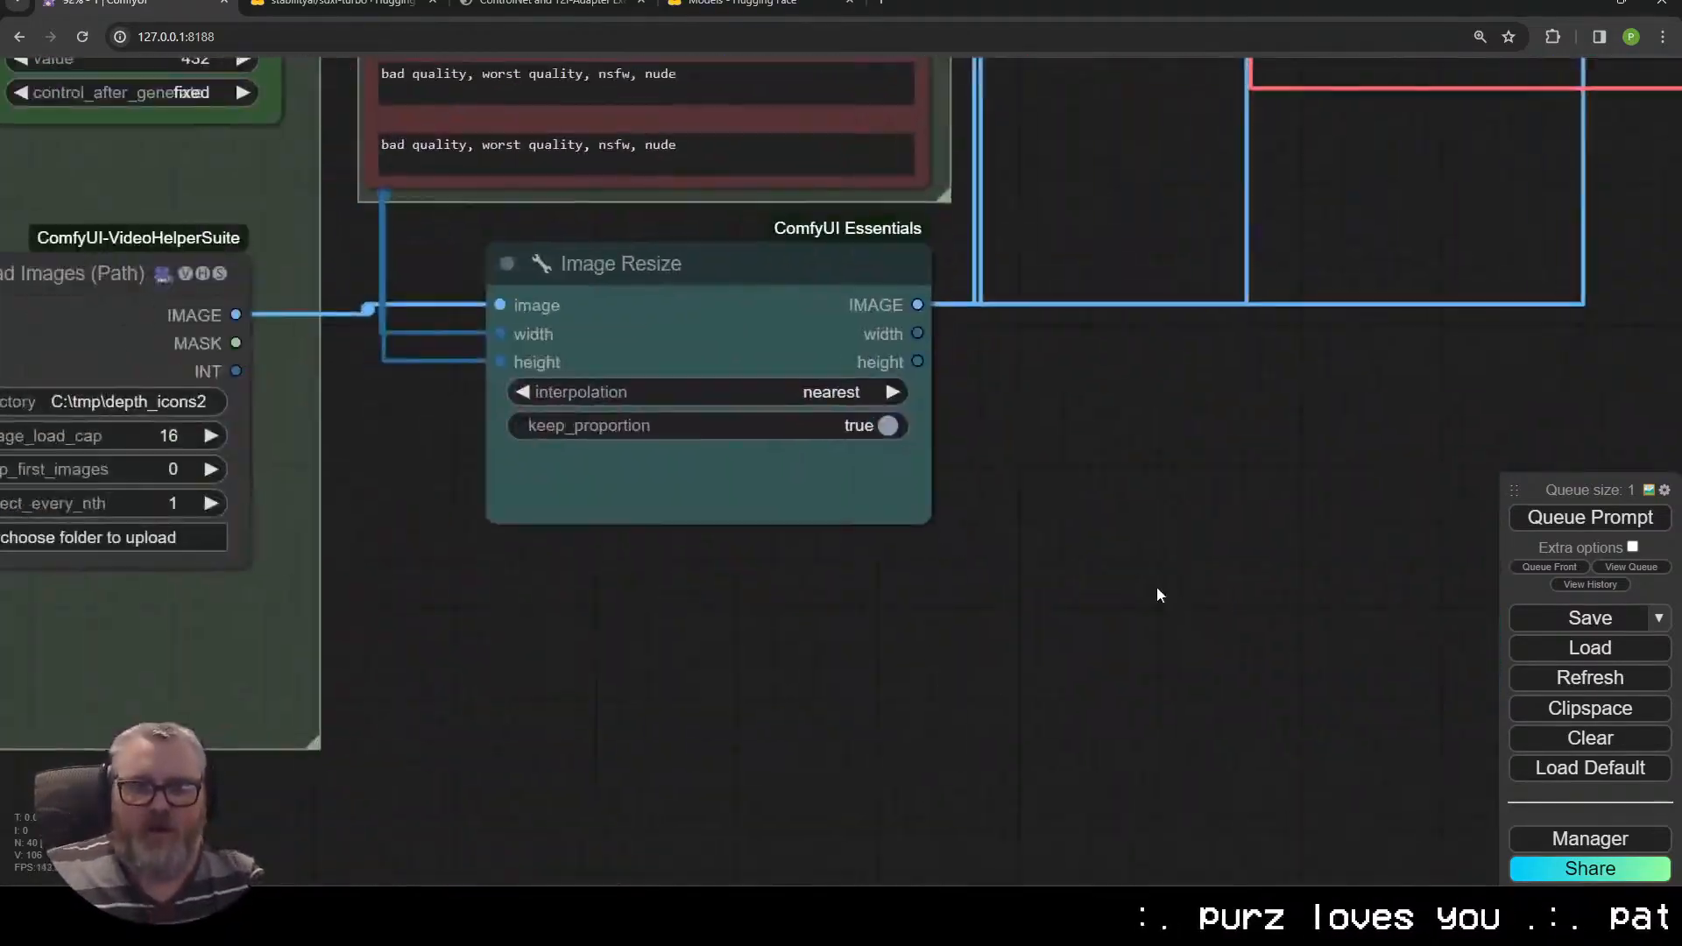
pyautogui.doubleClick(1162, 587)
pyautogui.write('image crop')
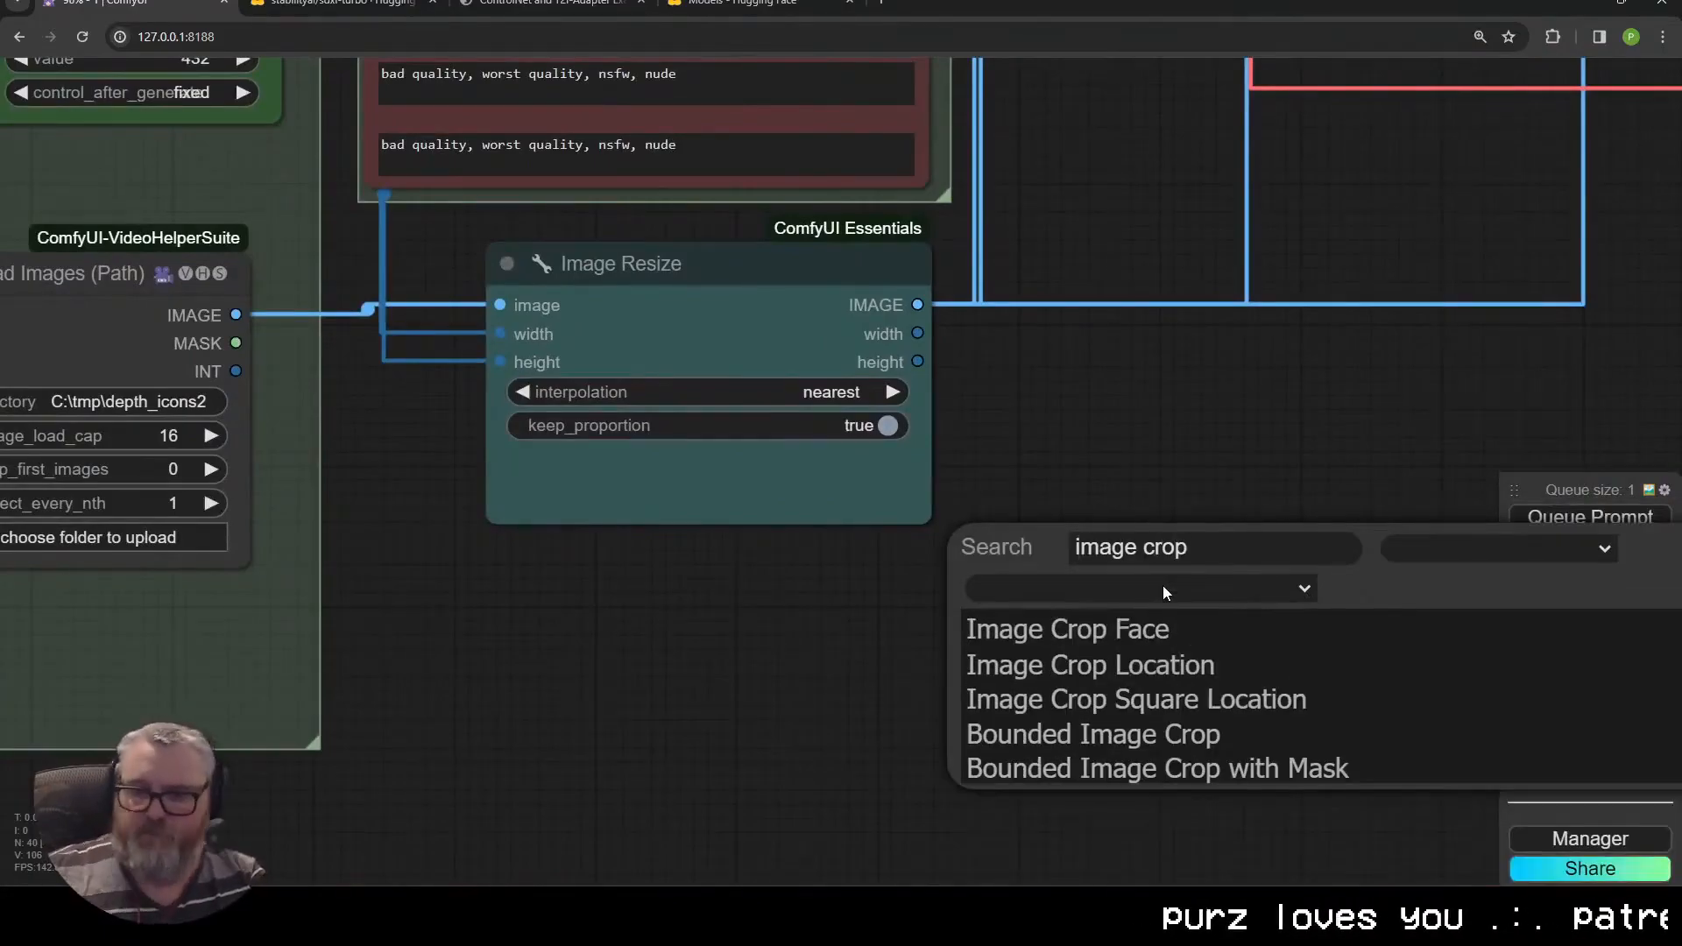
pyautogui.press('BackSpace')
pyautogui.press('BackSpace')
pyautogui.press('BackSpace')
pyautogui.press('BackSpace')
pyautogui.press('BackSpace')
pyautogui.write('cro')
pyautogui.doubleClick(1220, 538)
pyautogui.write('upscale')
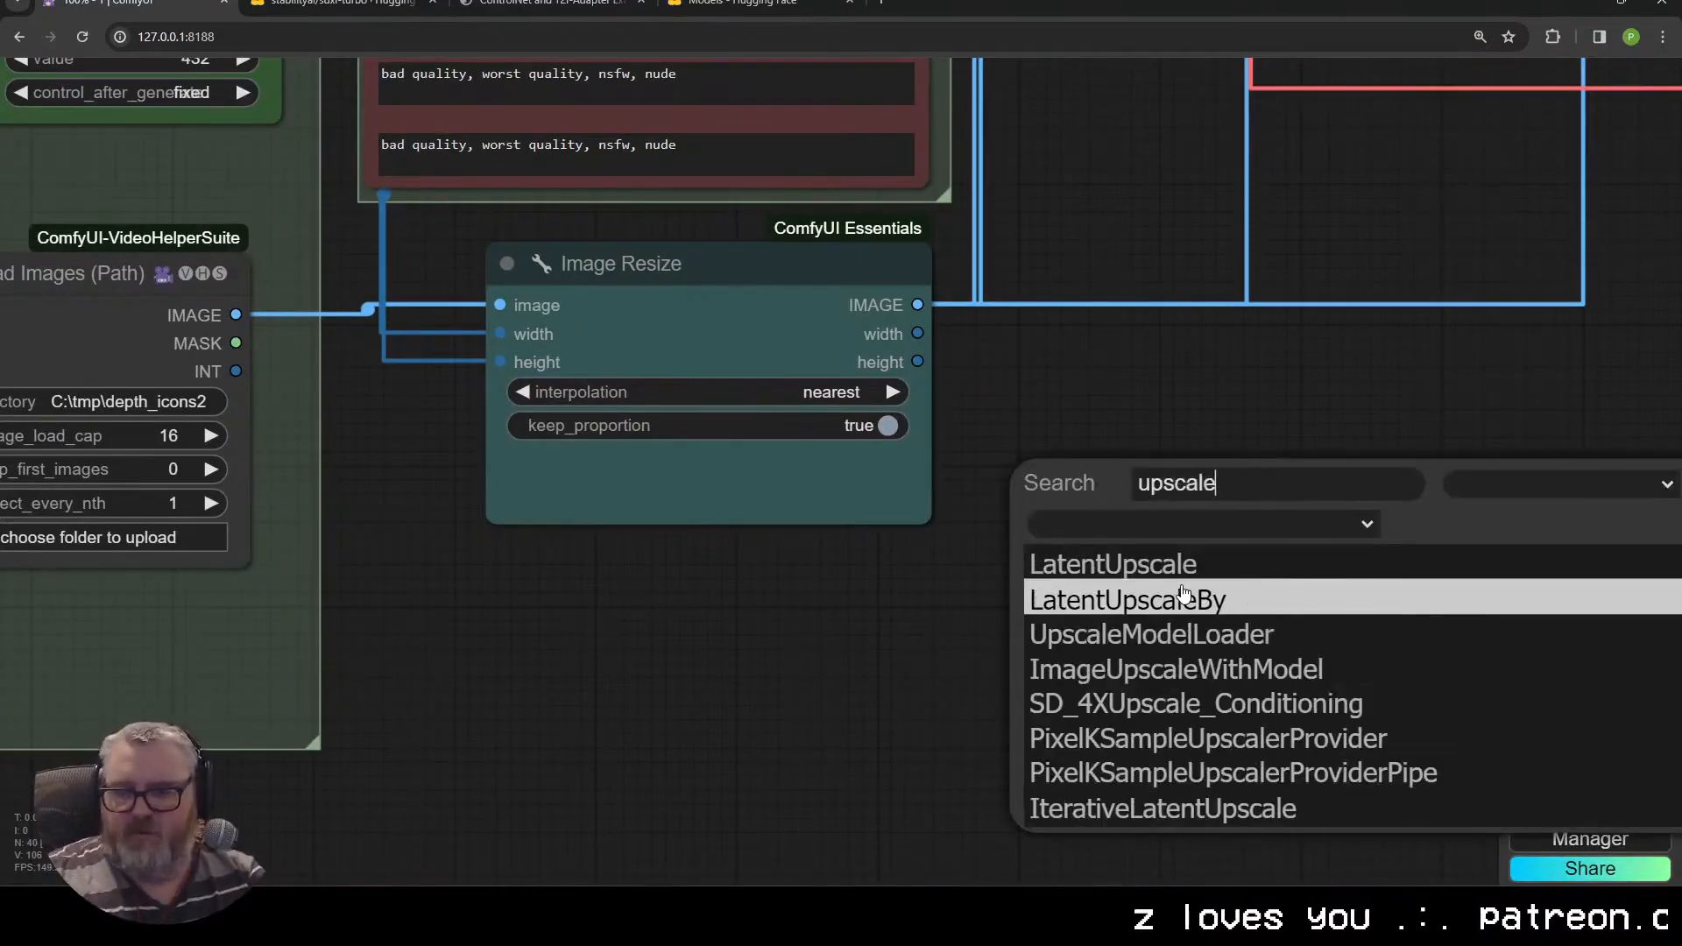
pyautogui.click(1209, 670)
# Add the ComfyUI Essentials Image Crop node (ImageCrop+) below Image Resize and set its position to center
pyautogui.doubleClick(824, 624)
pyautogui.write('crop')
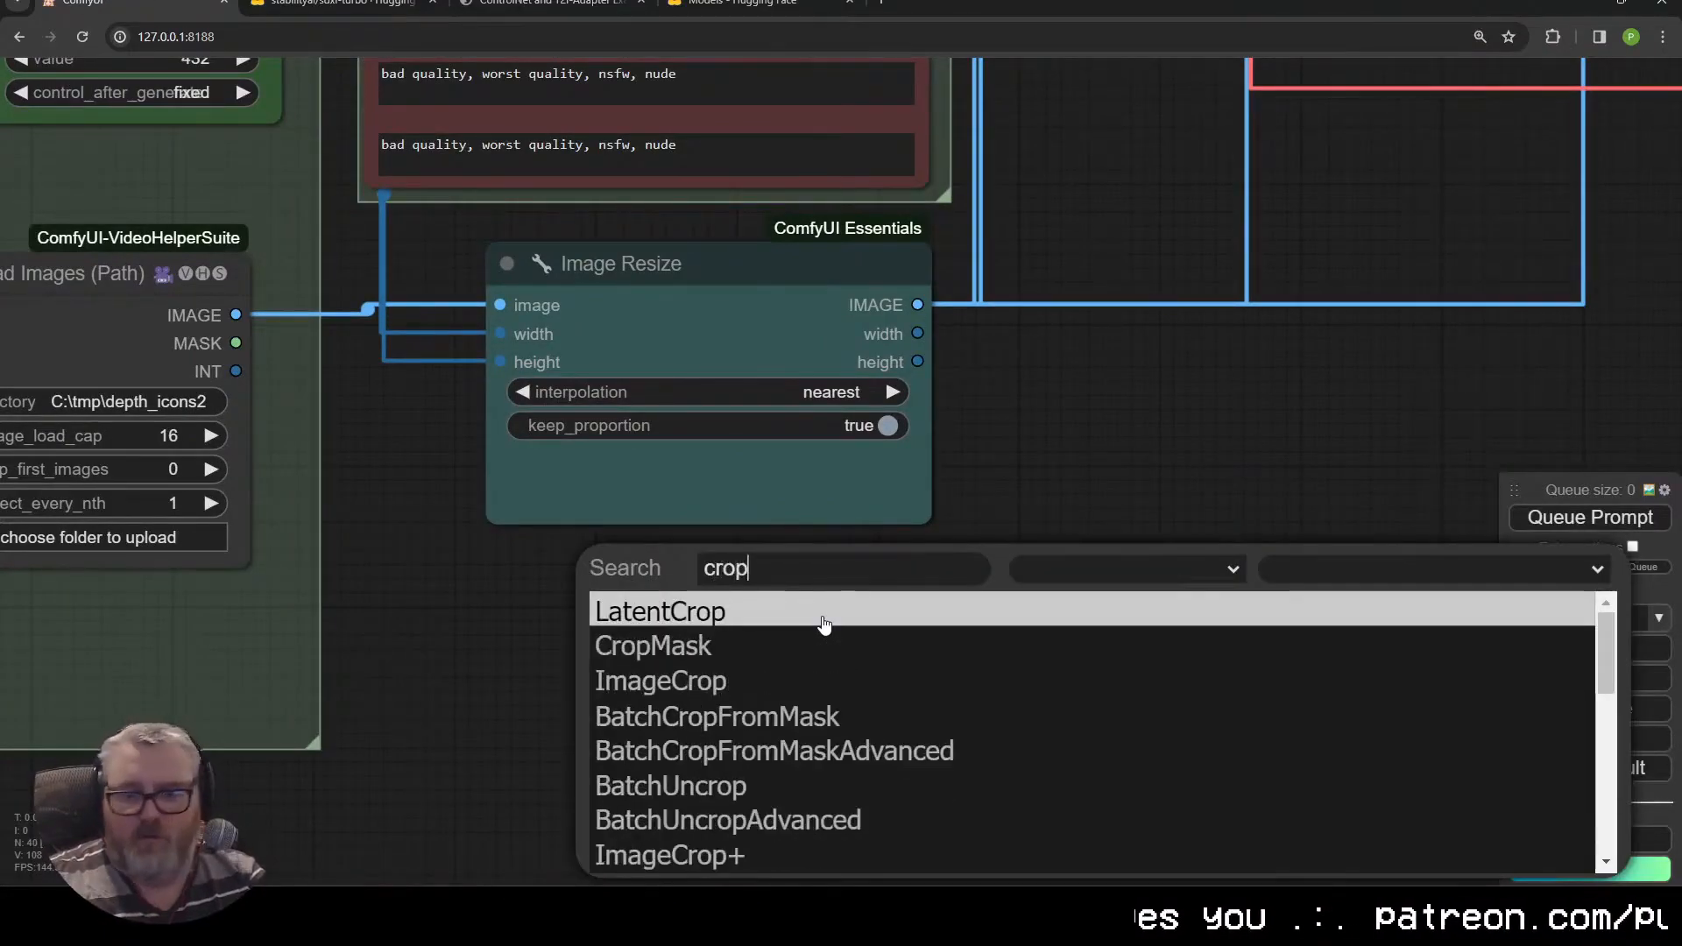
pyautogui.click(824, 855)
pyautogui.moveTo(1097, 771); pyautogui.dragTo(1033, 778)
pyautogui.moveTo(1252, 826); pyautogui.dragTo(1212, 598)
pyautogui.click(1078, 570)
pyautogui.click(1089, 679)
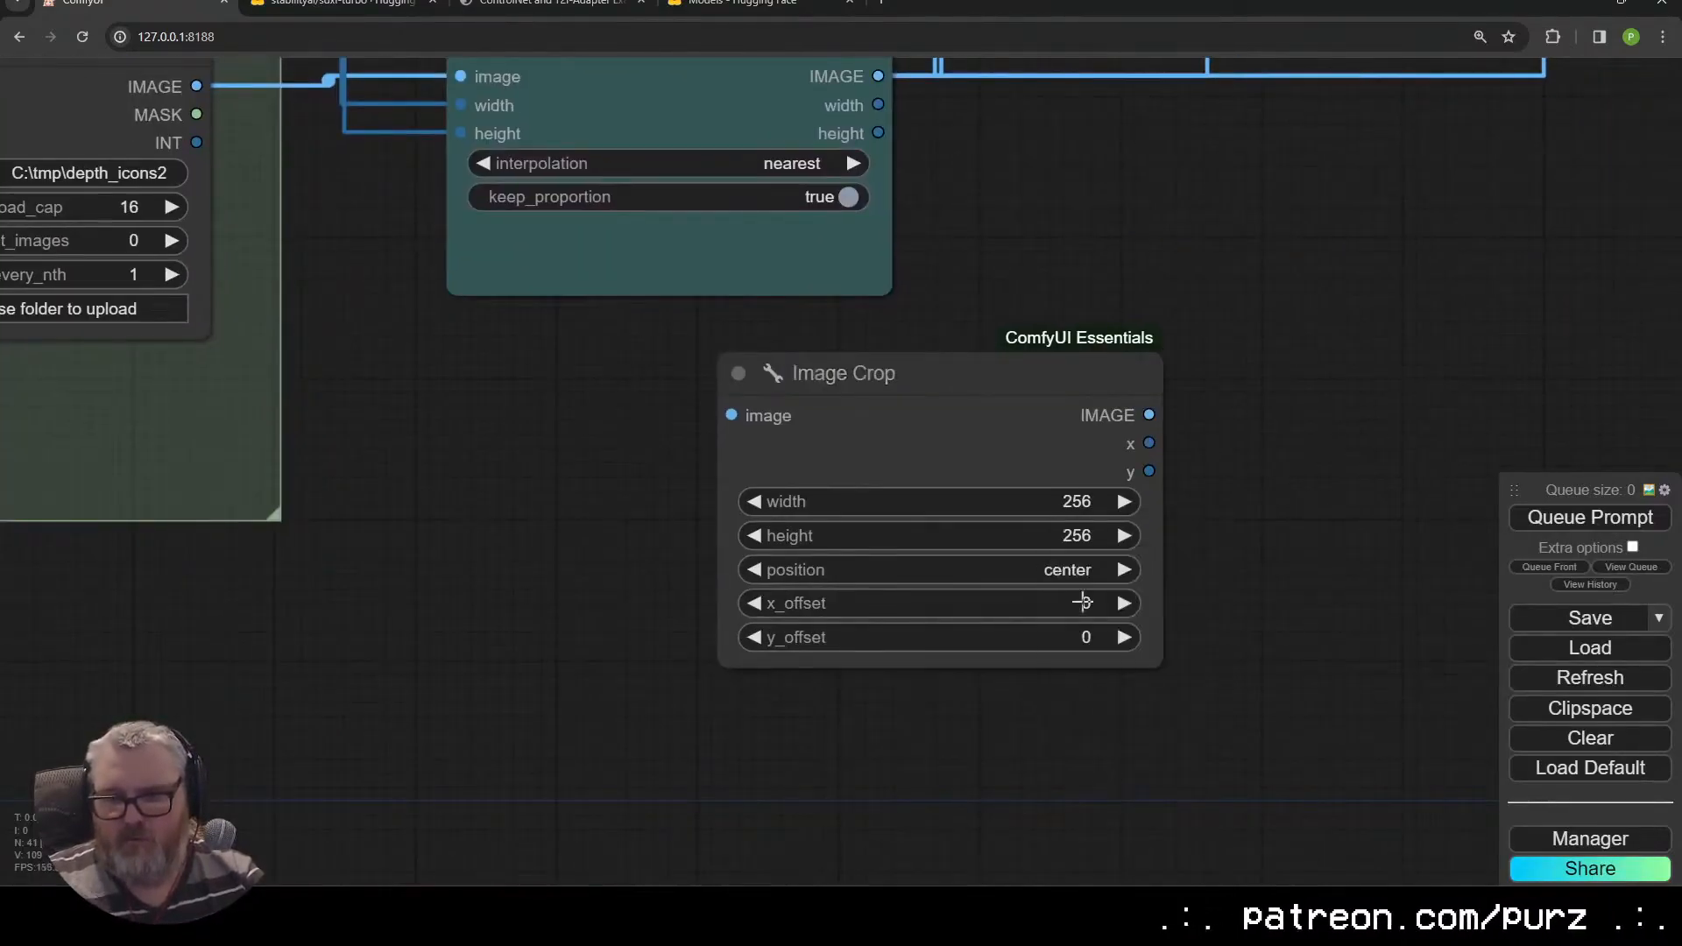
# Set the Image Crop node's width to 768 and height to 432
pyautogui.click(1070, 502)
pyautogui.write('768')
pyautogui.press('Return')
pyautogui.click(1070, 535)
pyautogui.write('432')
pyautogui.press('Return')
# Convert the Image Crop node's width and height values to inputs
pyautogui.moveTo(979, 444); pyautogui.dragTo(1149, 665)
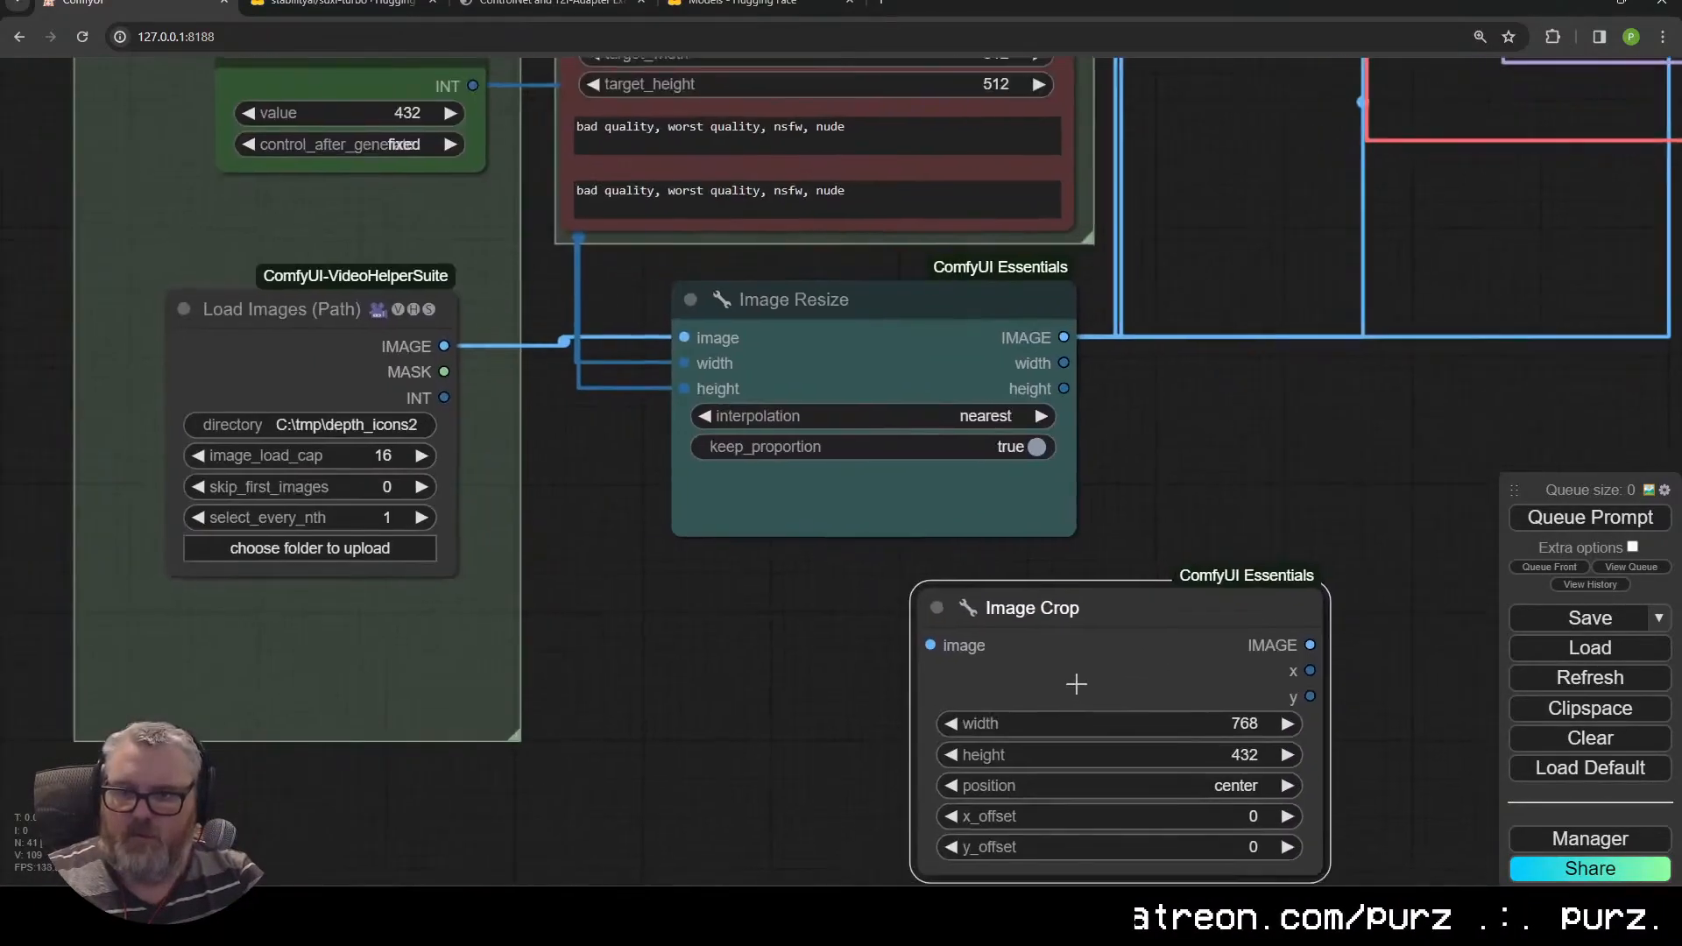
pyautogui.rightClick(1076, 684)
pyautogui.click(1153, 590)
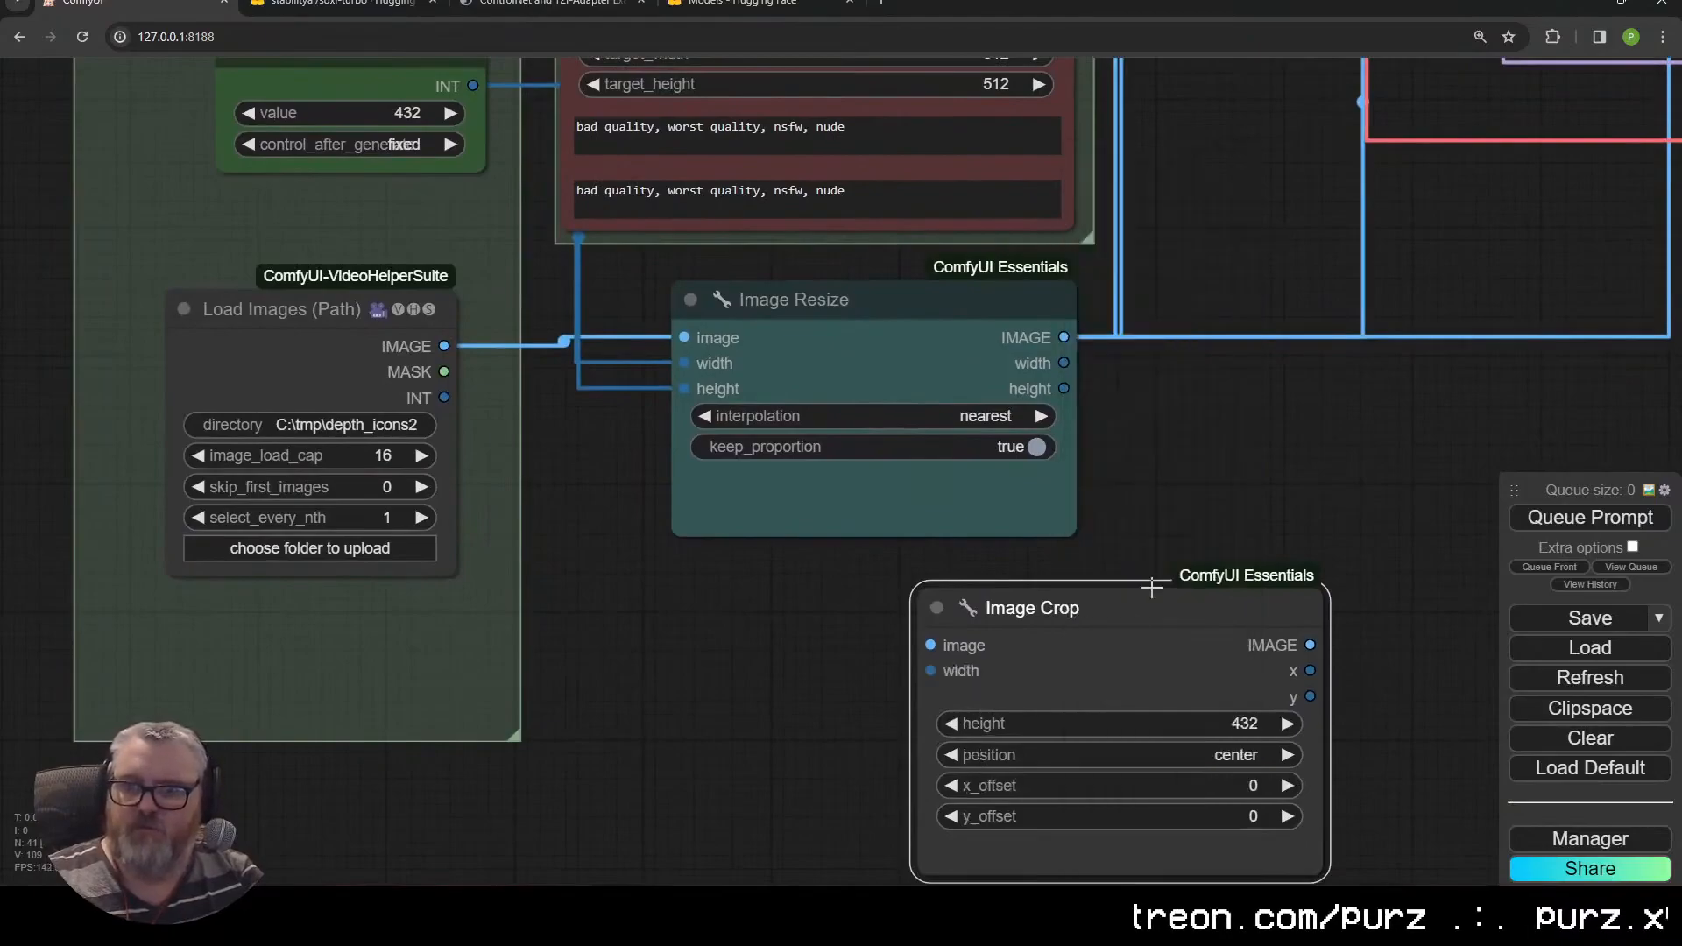
pyautogui.rightClick(1155, 600)
pyautogui.click(1179, 587)
# Connect the Load Images (Path) image, Width and Height outputs to Image Crop and place it directly below Image Resize
pyautogui.moveTo(601, 387); pyautogui.dragTo(988, 640)
pyautogui.scroll(-4, 988, 641)
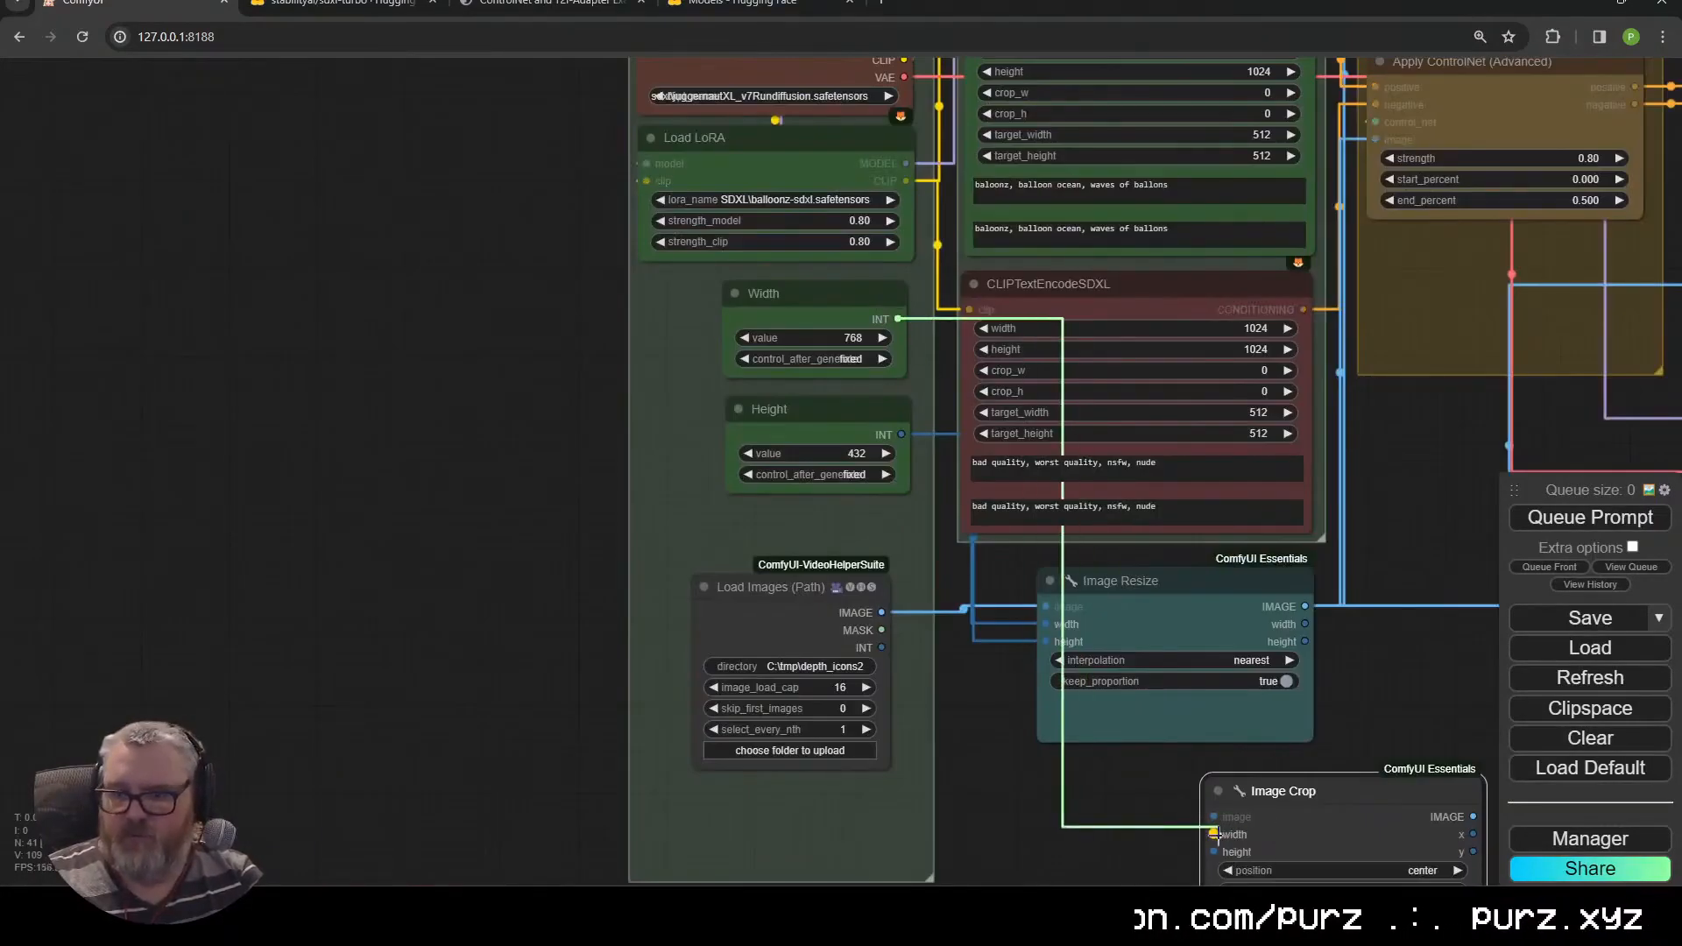
pyautogui.moveTo(1277, 839); pyautogui.dragTo(1117, 837)
# Delete the Image Resize node and move Image Crop up into its place under the negative prompt
pyautogui.scroll(-1, 1130, 815)
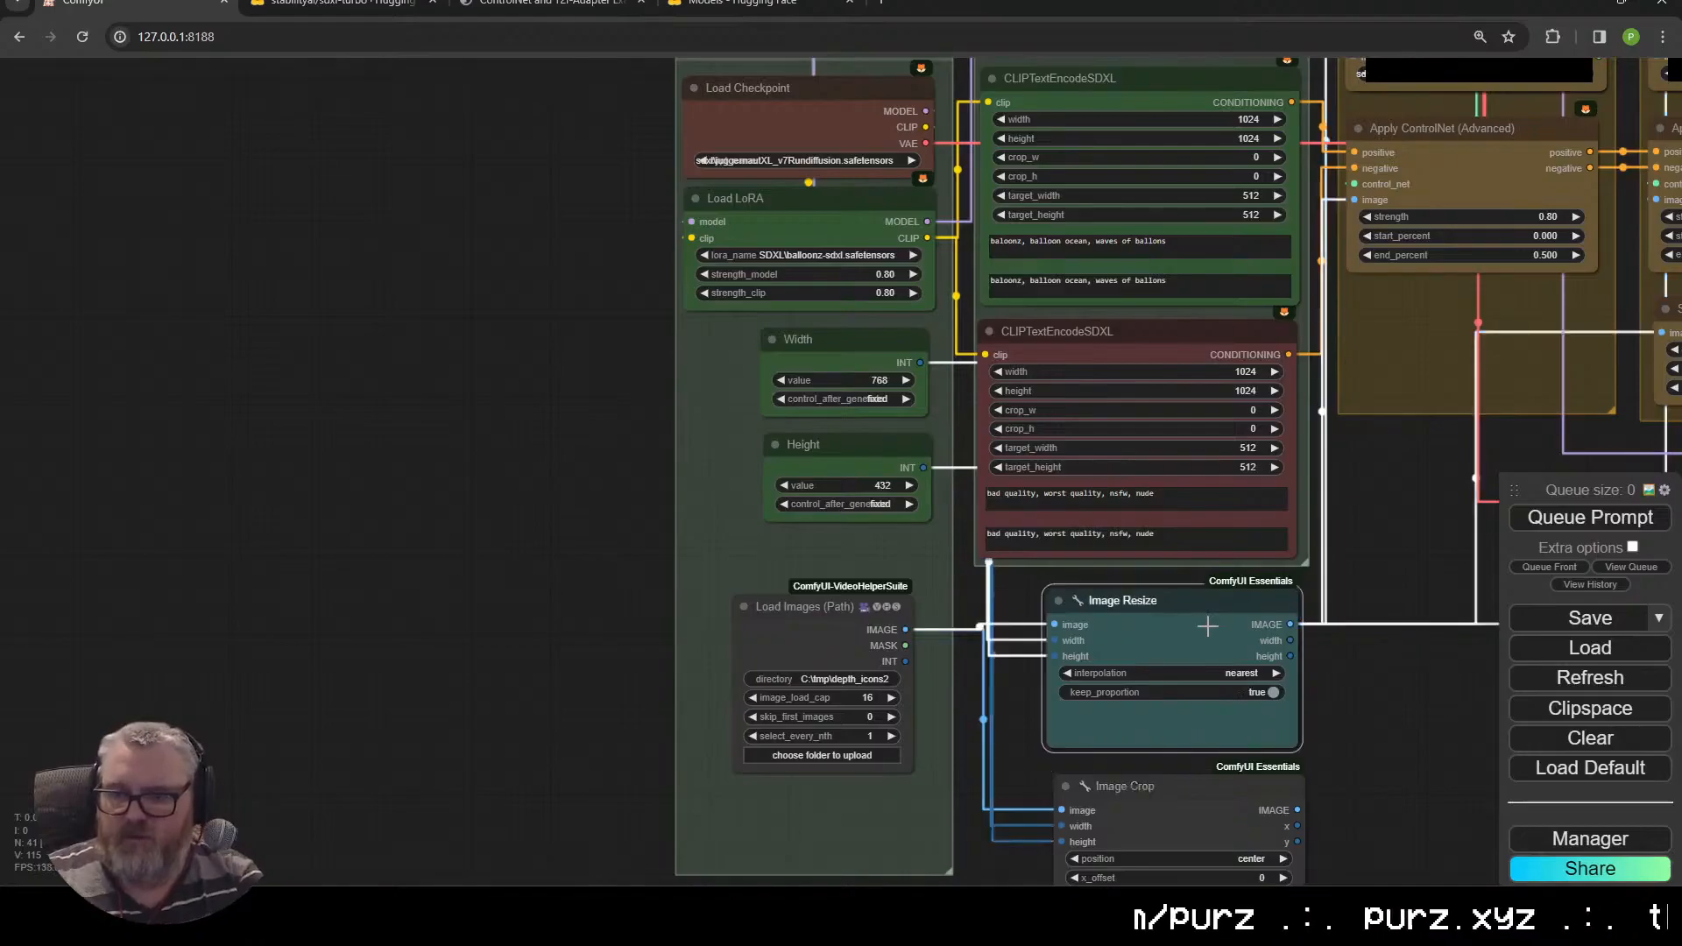
pyautogui.press('Delete')
pyautogui.scroll(-1, 1207, 626)
pyautogui.moveTo(1208, 625); pyautogui.dragTo(843, 626)
pyautogui.moveTo(822, 772); pyautogui.dragTo(804, 616)
pyautogui.scroll(-1, 929, 658)
pyautogui.moveTo(929, 657); pyautogui.dragTo(908, 506)
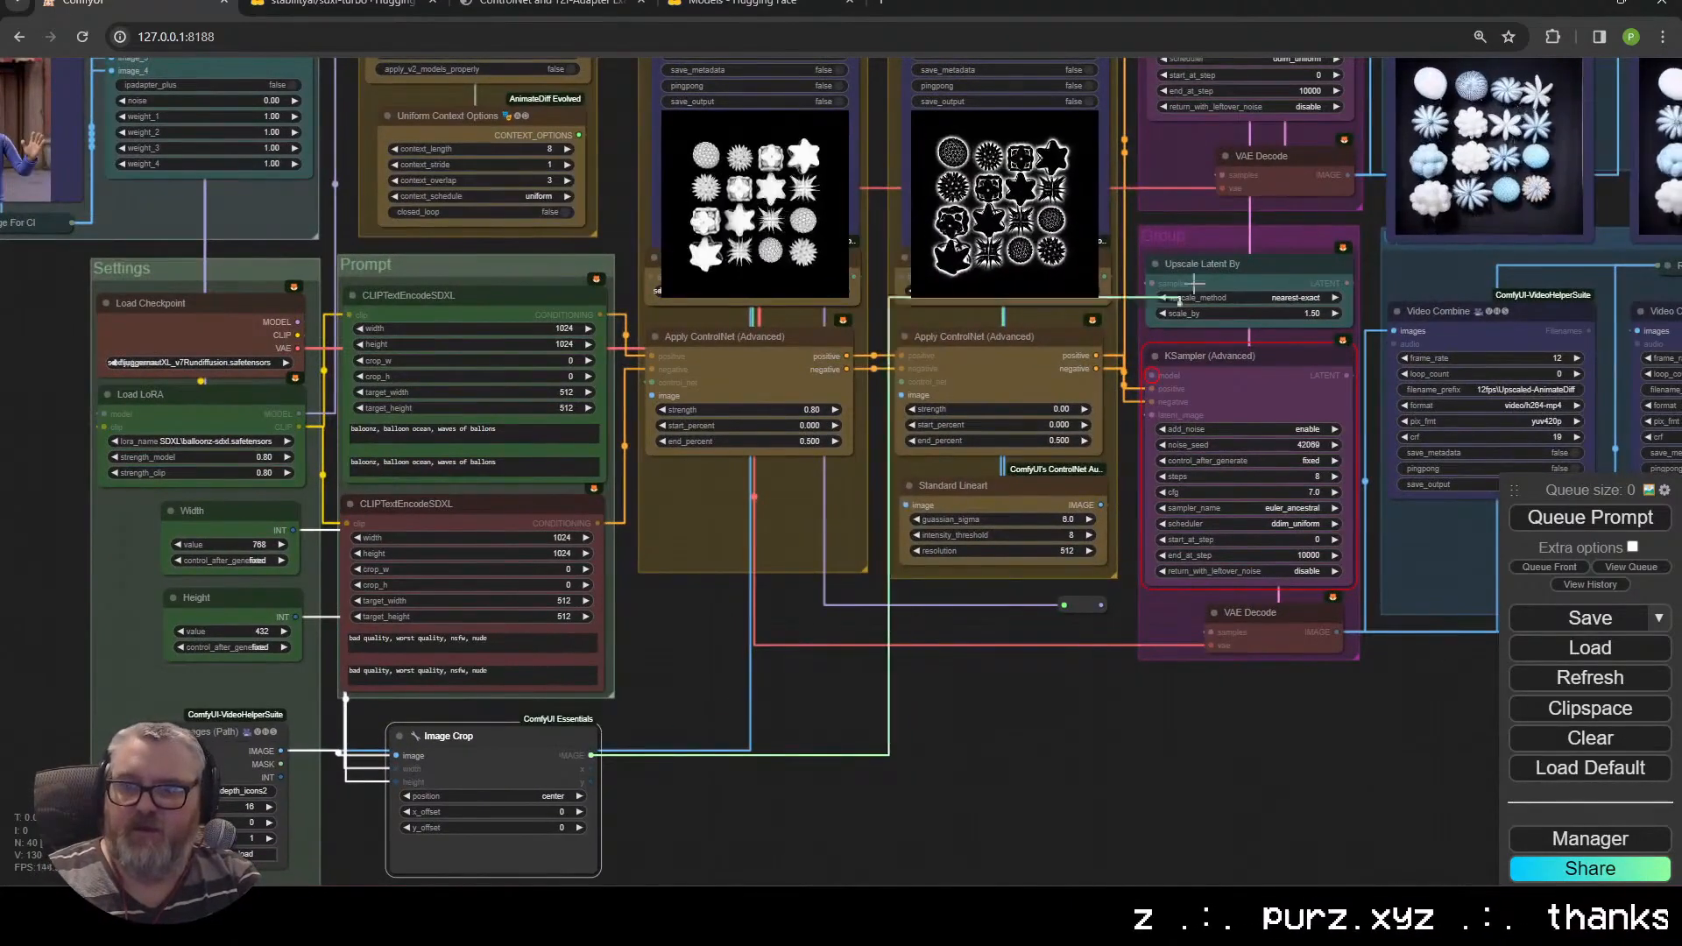
# Connect the Image Crop node's IMAGE output to the pixels input of VAE Encode in the Diffusion group
pyautogui.moveTo(1030, 602); pyautogui.dragTo(784, 712)
pyautogui.click(1029, 717)
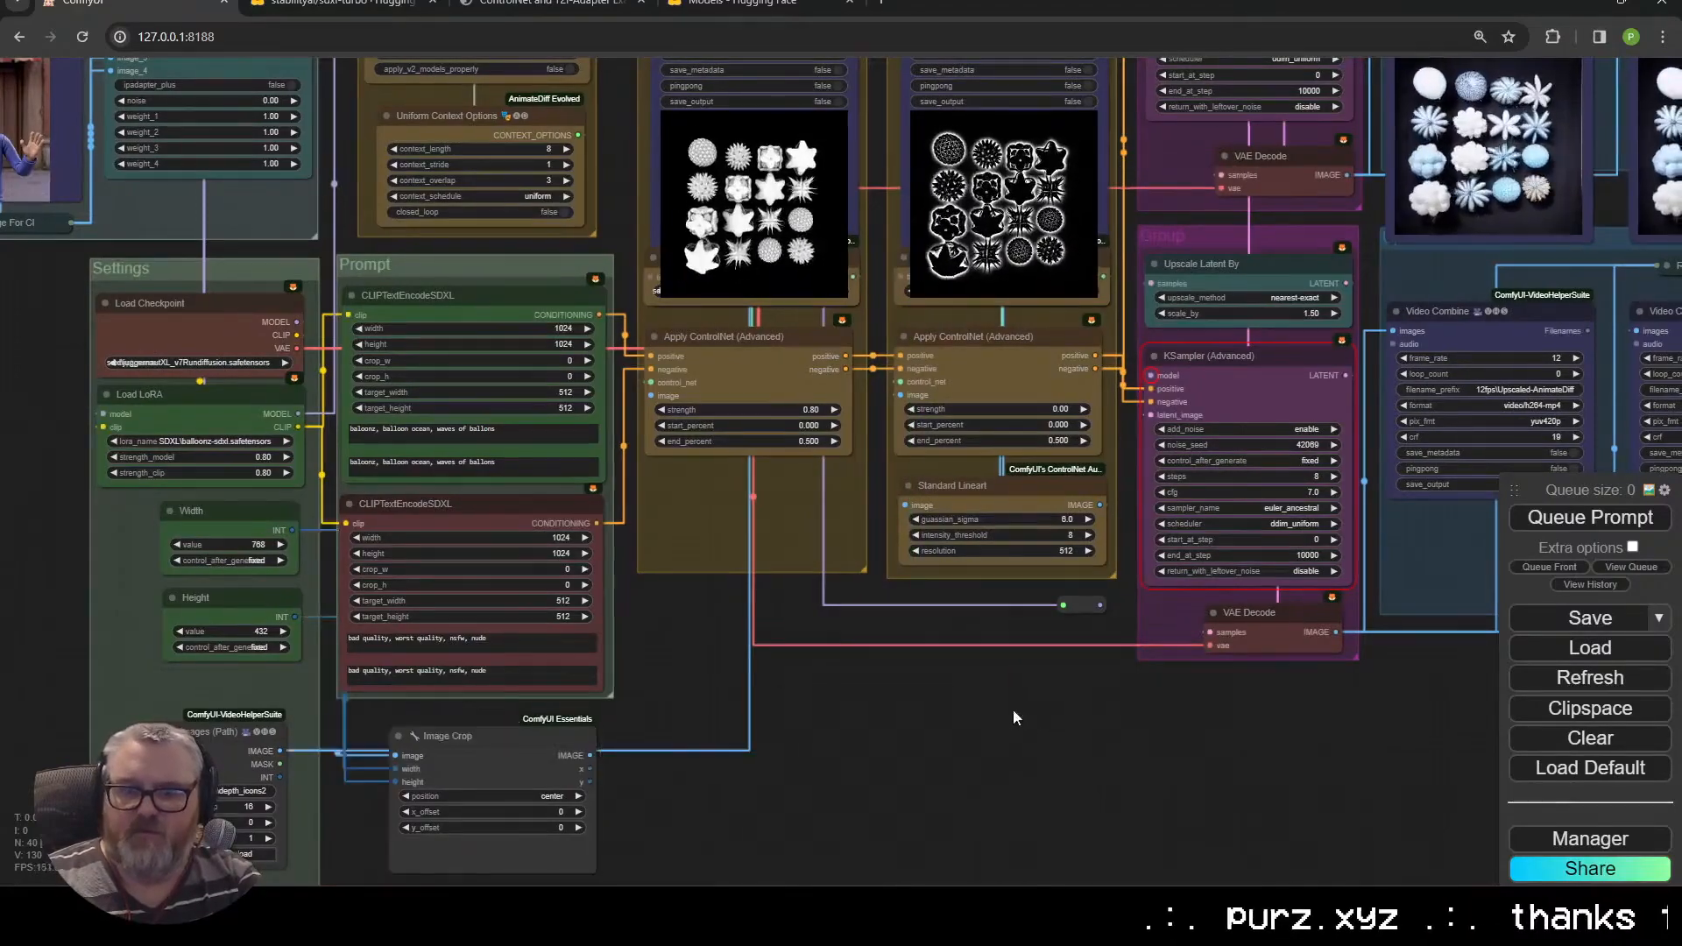
pyautogui.moveTo(1029, 718); pyautogui.dragTo(862, 913)
pyautogui.scroll(-2, 822, 828)
pyautogui.moveTo(823, 830); pyautogui.dragTo(969, 676)
pyautogui.scroll(-2, 526, 863)
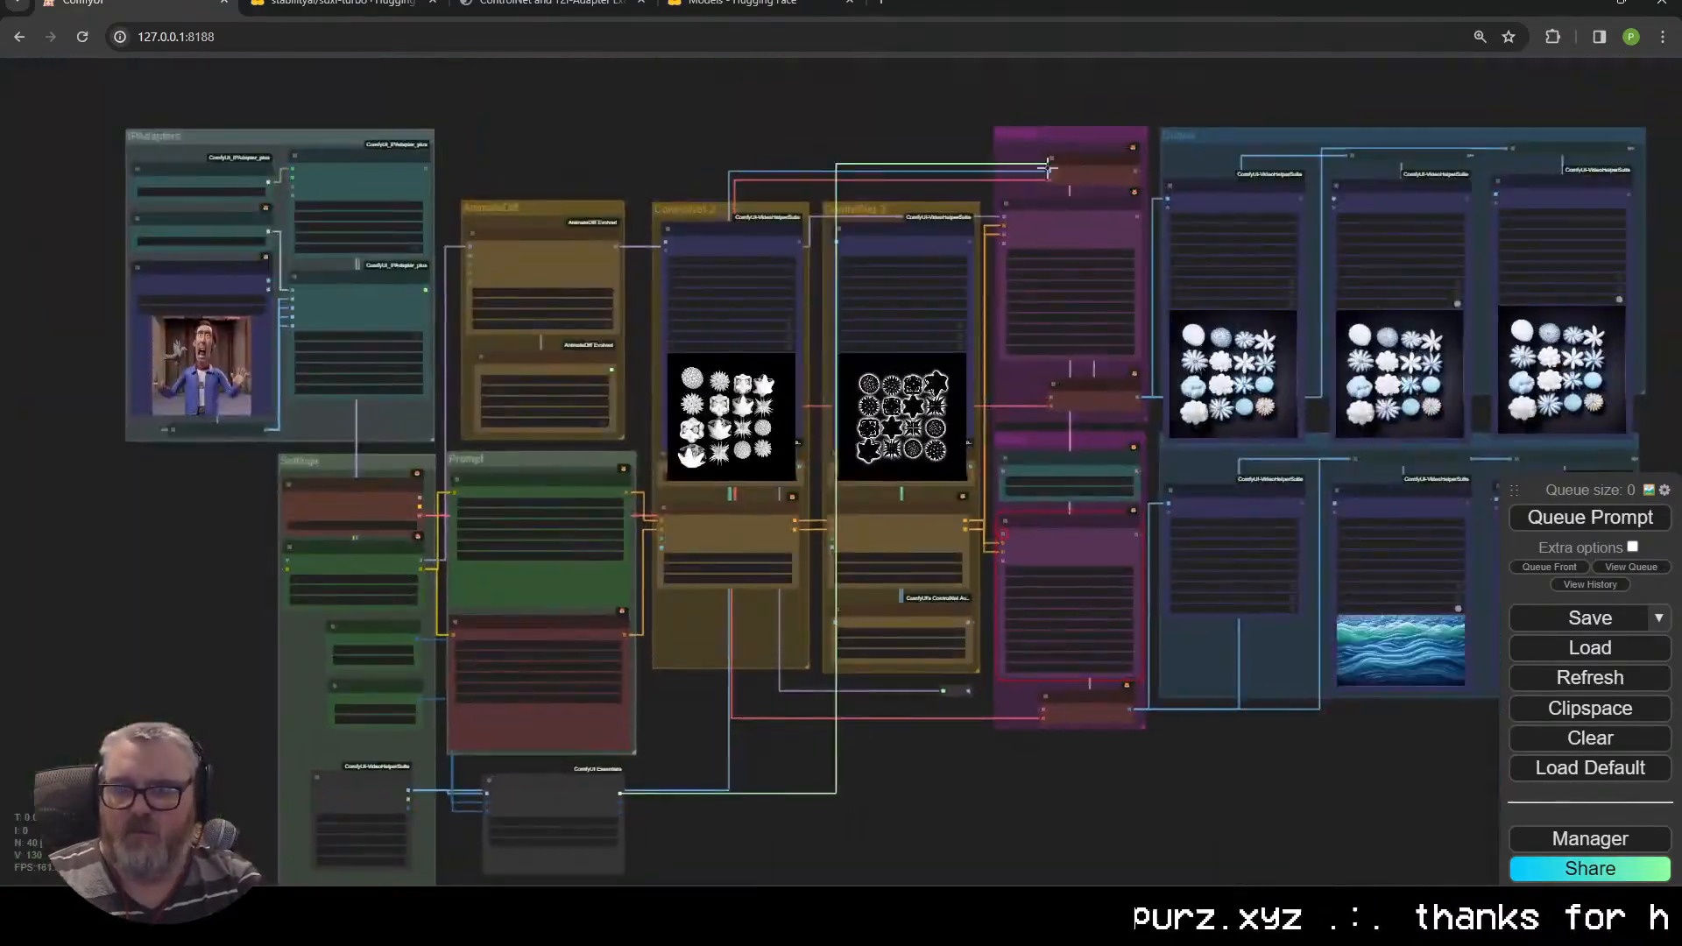
# Move the Load Images (Path) and Image Crop nodes up to tidy the space below the Height and prompt nodes
pyautogui.scroll(6, 819, 635)
pyautogui.moveTo(763, 766); pyautogui.dragTo(1100, 309)
pyautogui.moveTo(352, 449); pyautogui.dragTo(368, 410)
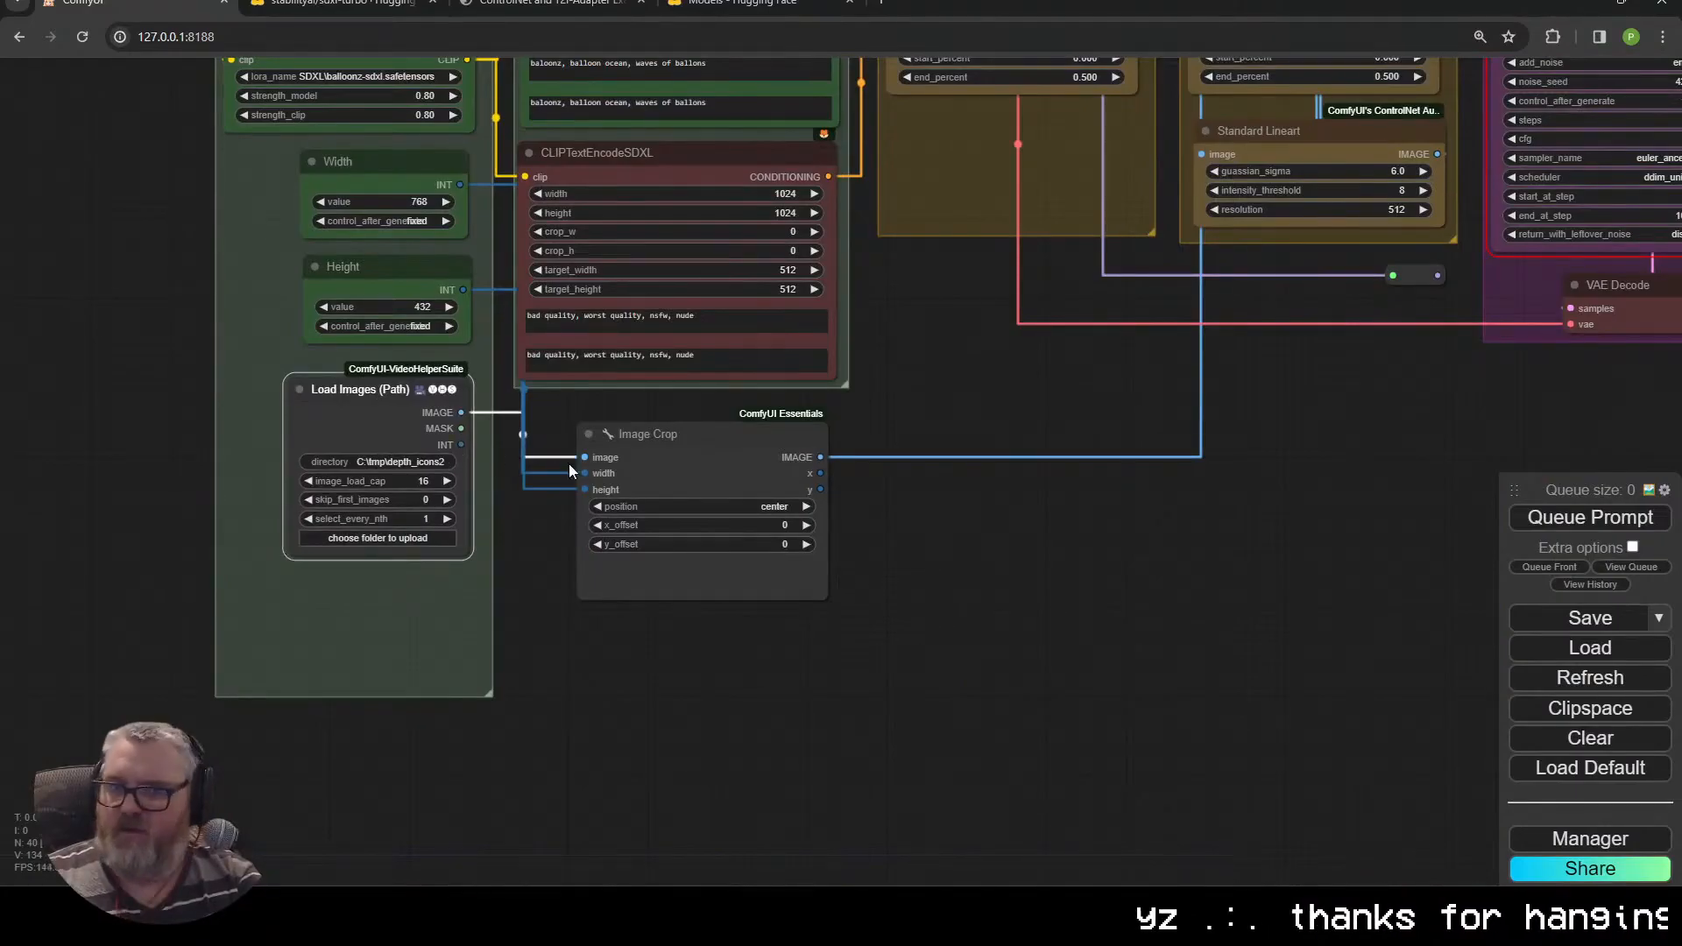
pyautogui.moveTo(693, 444); pyautogui.dragTo(661, 426)
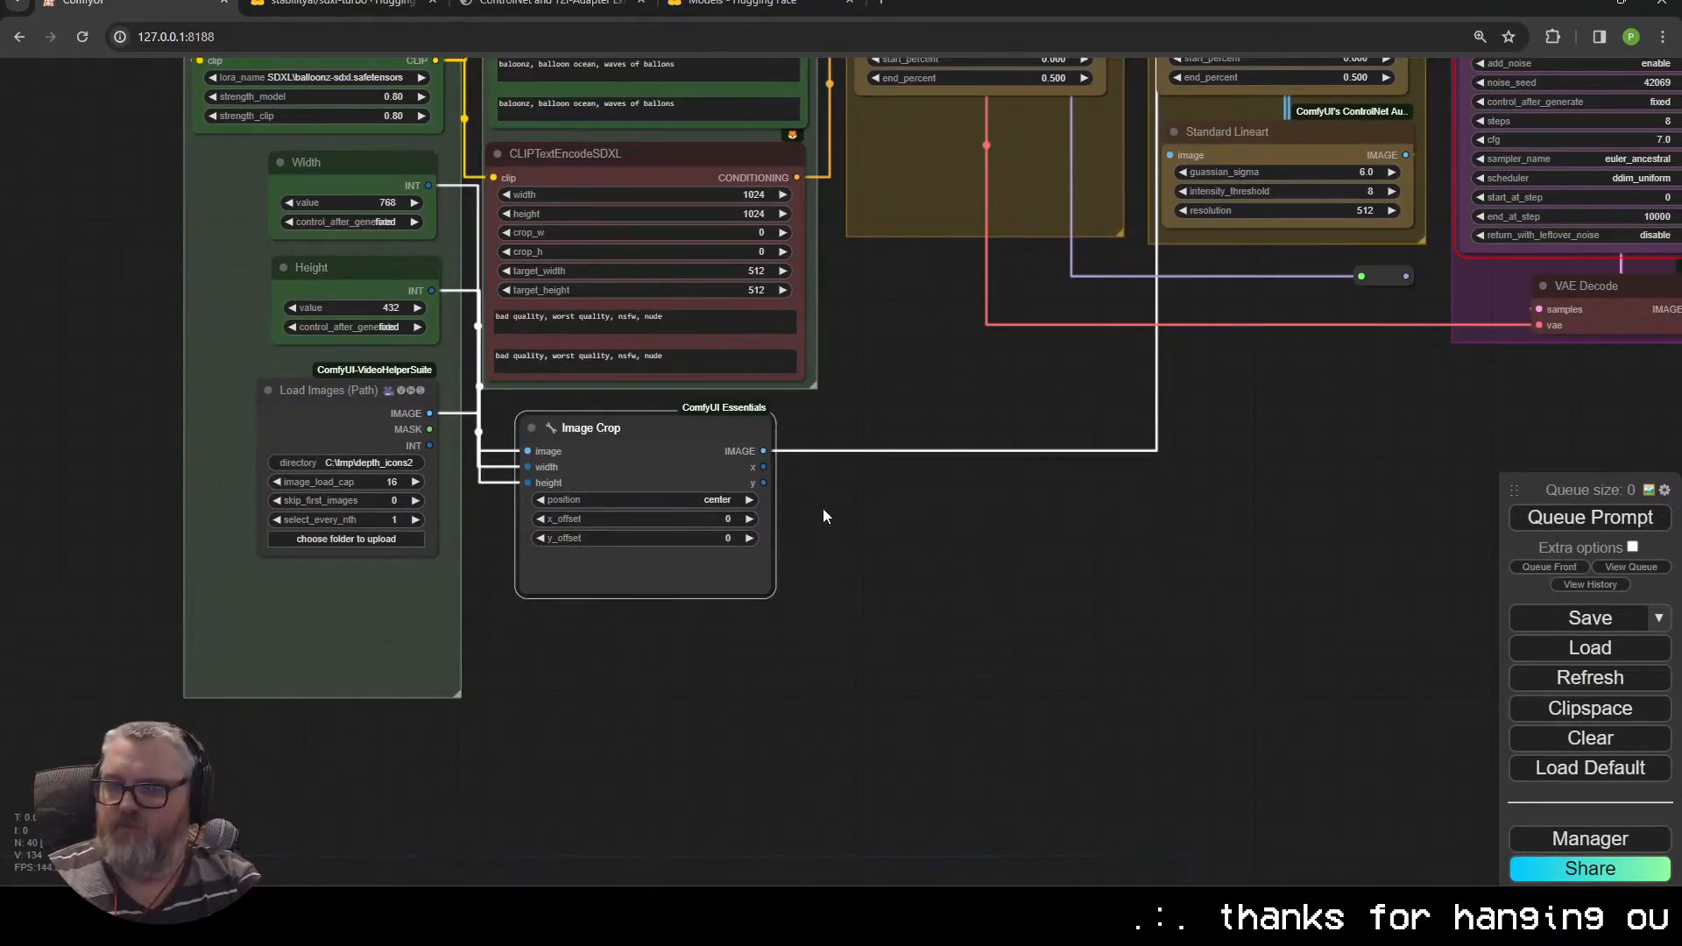
# Connect Image Crop's IMAGE output to Standard Lineart and the ControlNet-2 Apply ControlNet (Advanced) image input, and queue the prompt
pyautogui.scroll(-5, 725, 671)
pyautogui.scroll(5, 1086, 180)
pyautogui.moveTo(555, 732); pyautogui.dragTo(964, 438)
pyautogui.moveTo(1196, 437); pyautogui.dragTo(961, 303)
pyautogui.moveTo(718, 455); pyautogui.dragTo(693, 684)
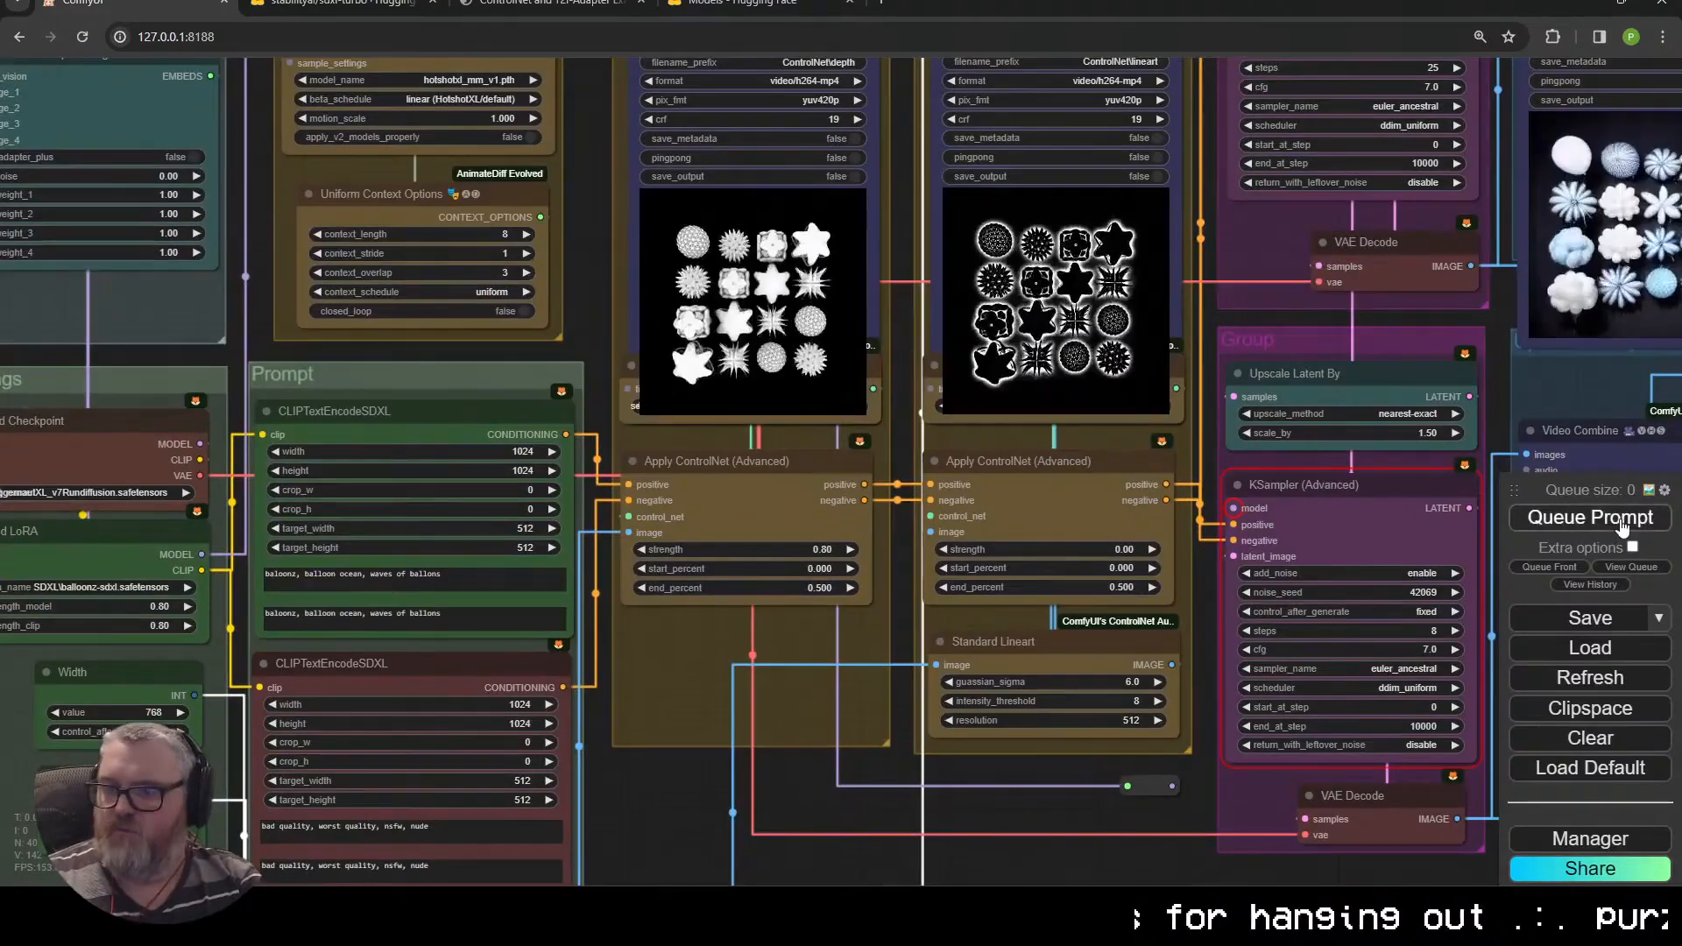
# Connect Image Crop's IMAGE output to the images input of the ControlNet-2 group's Video Combine node
pyautogui.moveTo(720, 868); pyautogui.dragTo(878, 585)
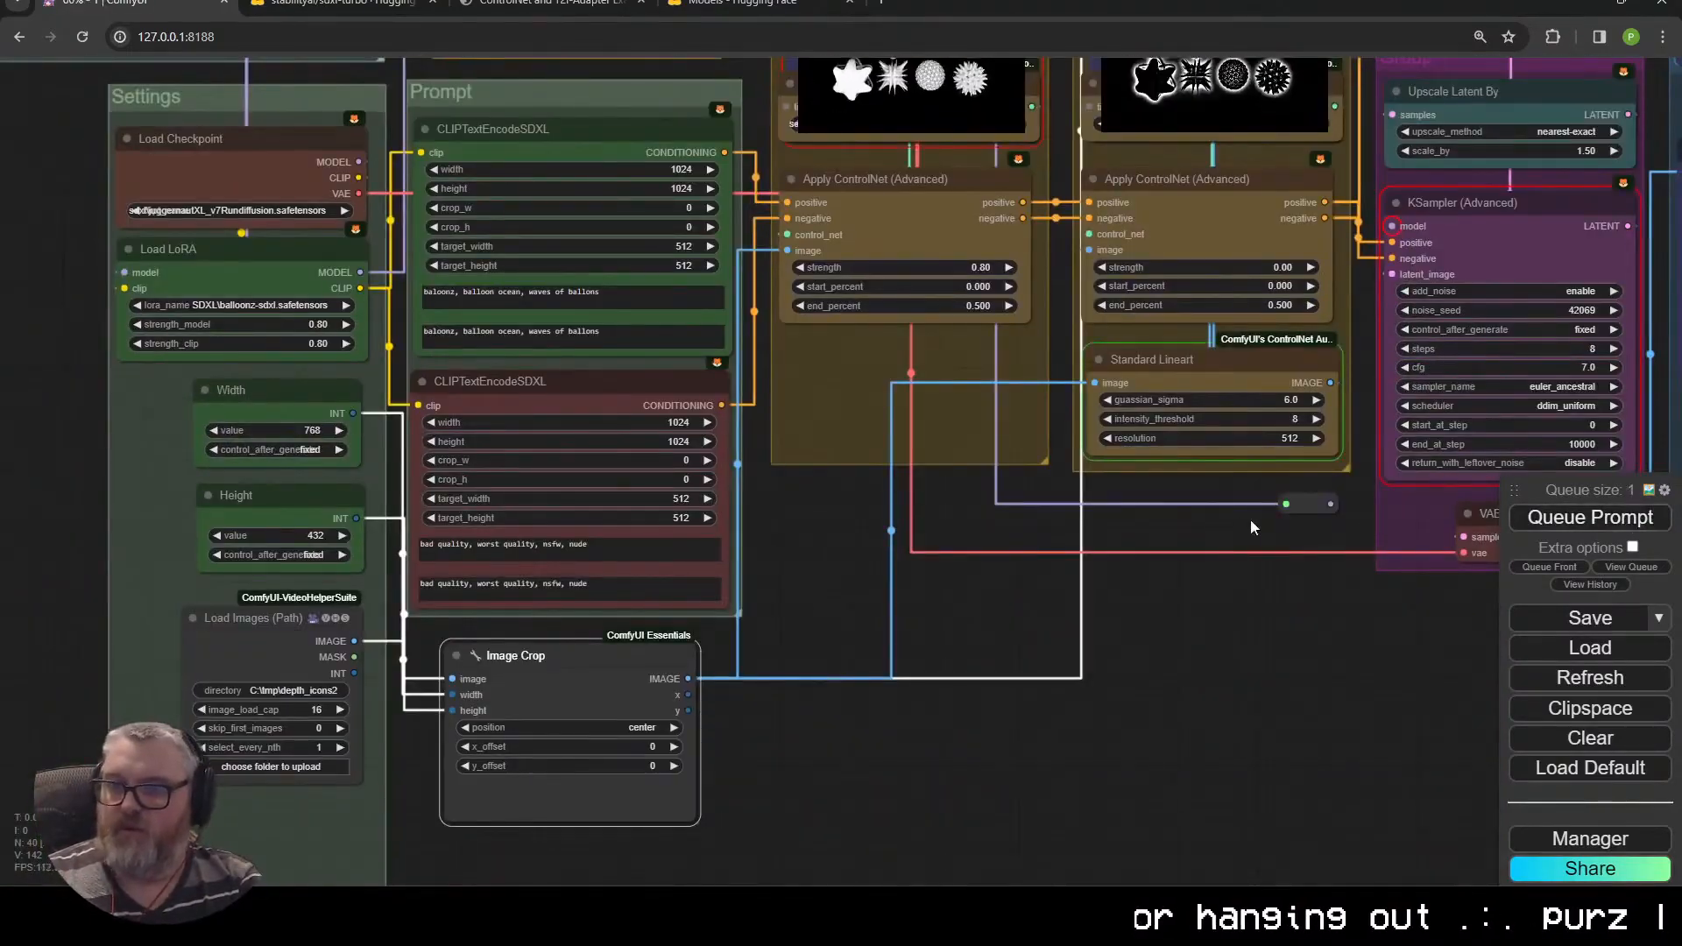
pyautogui.moveTo(1022, 593); pyautogui.dragTo(962, 764)
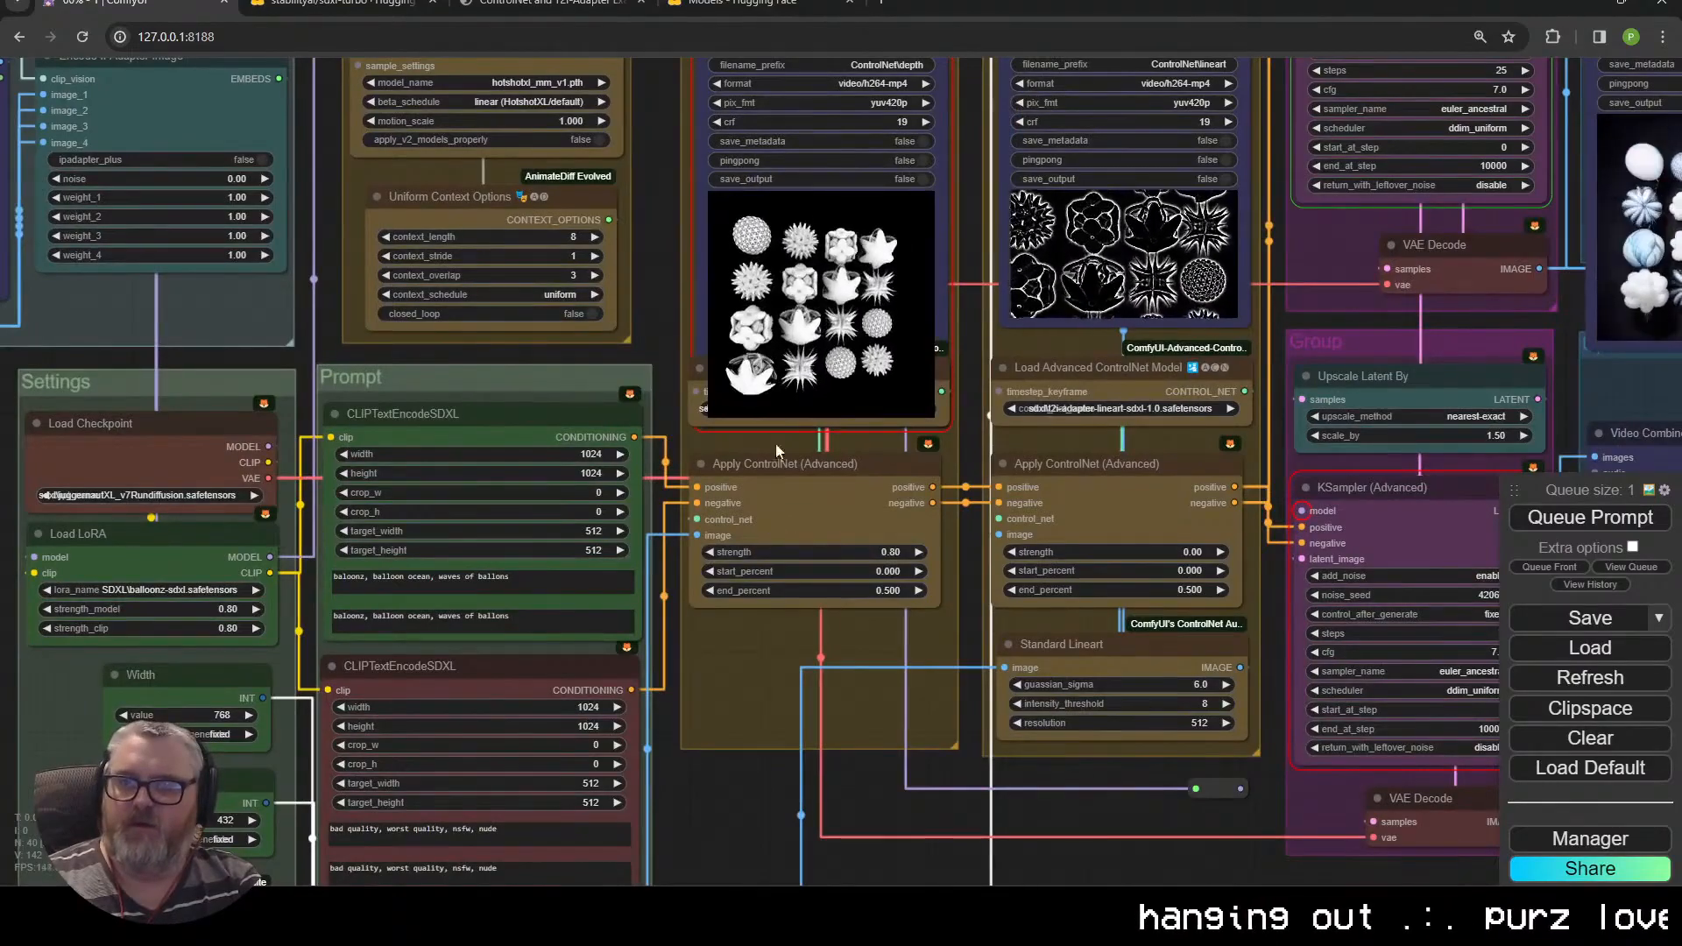
pyautogui.scroll(-5, 823, 684)
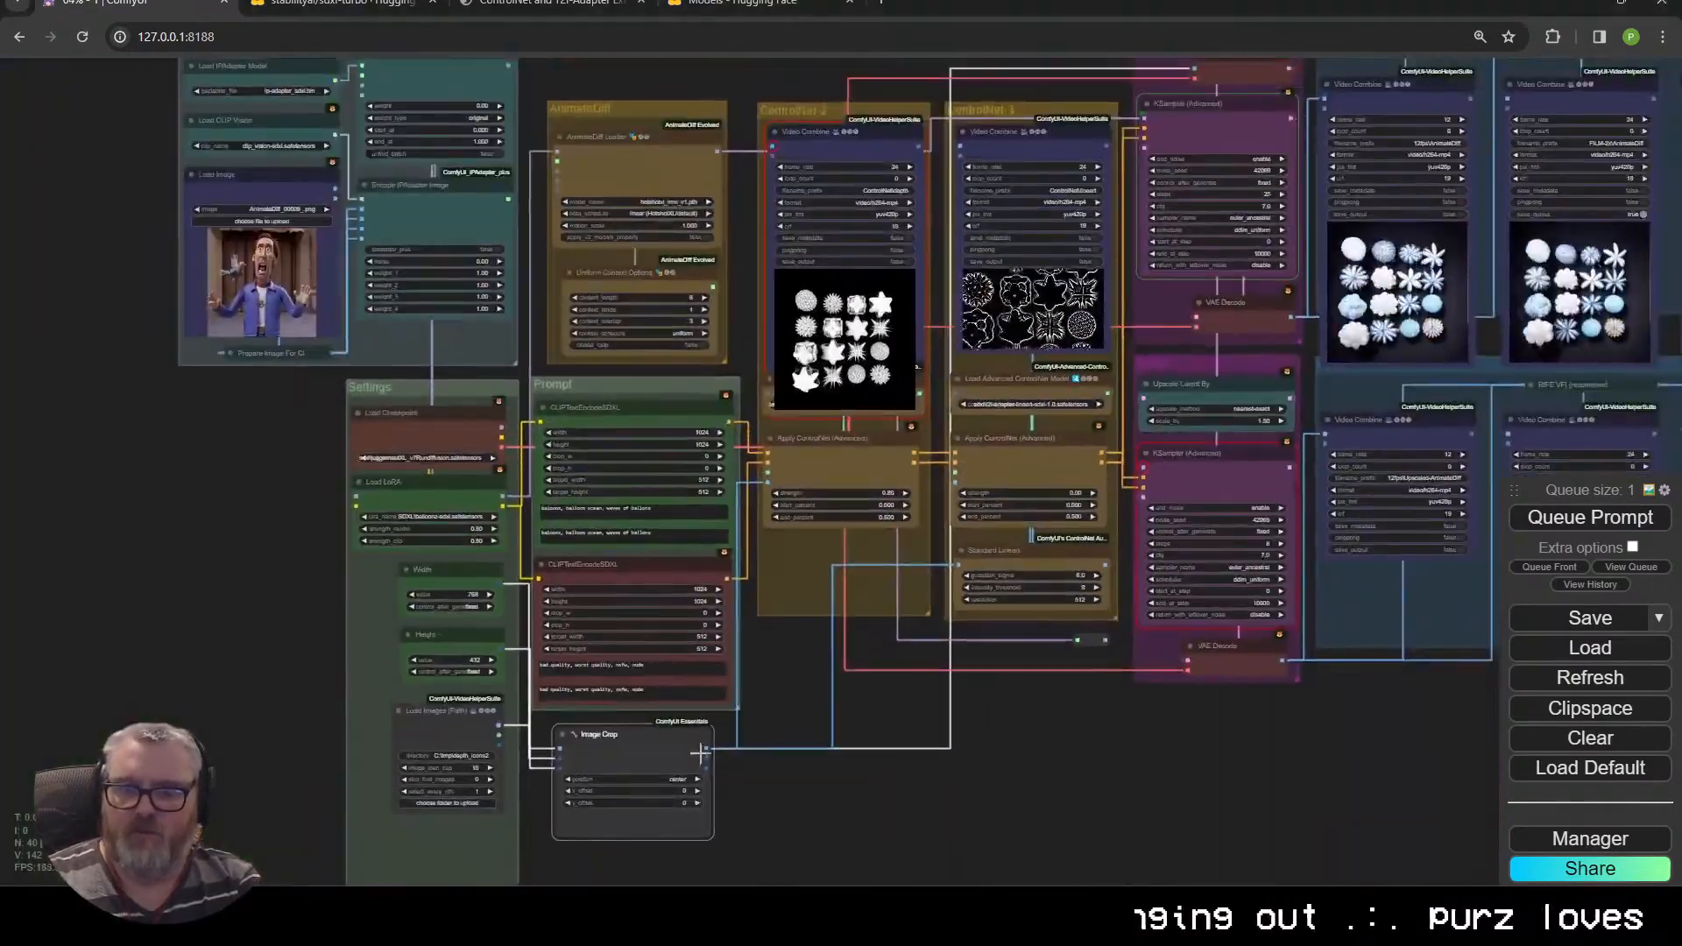
pyautogui.click(817, 141)
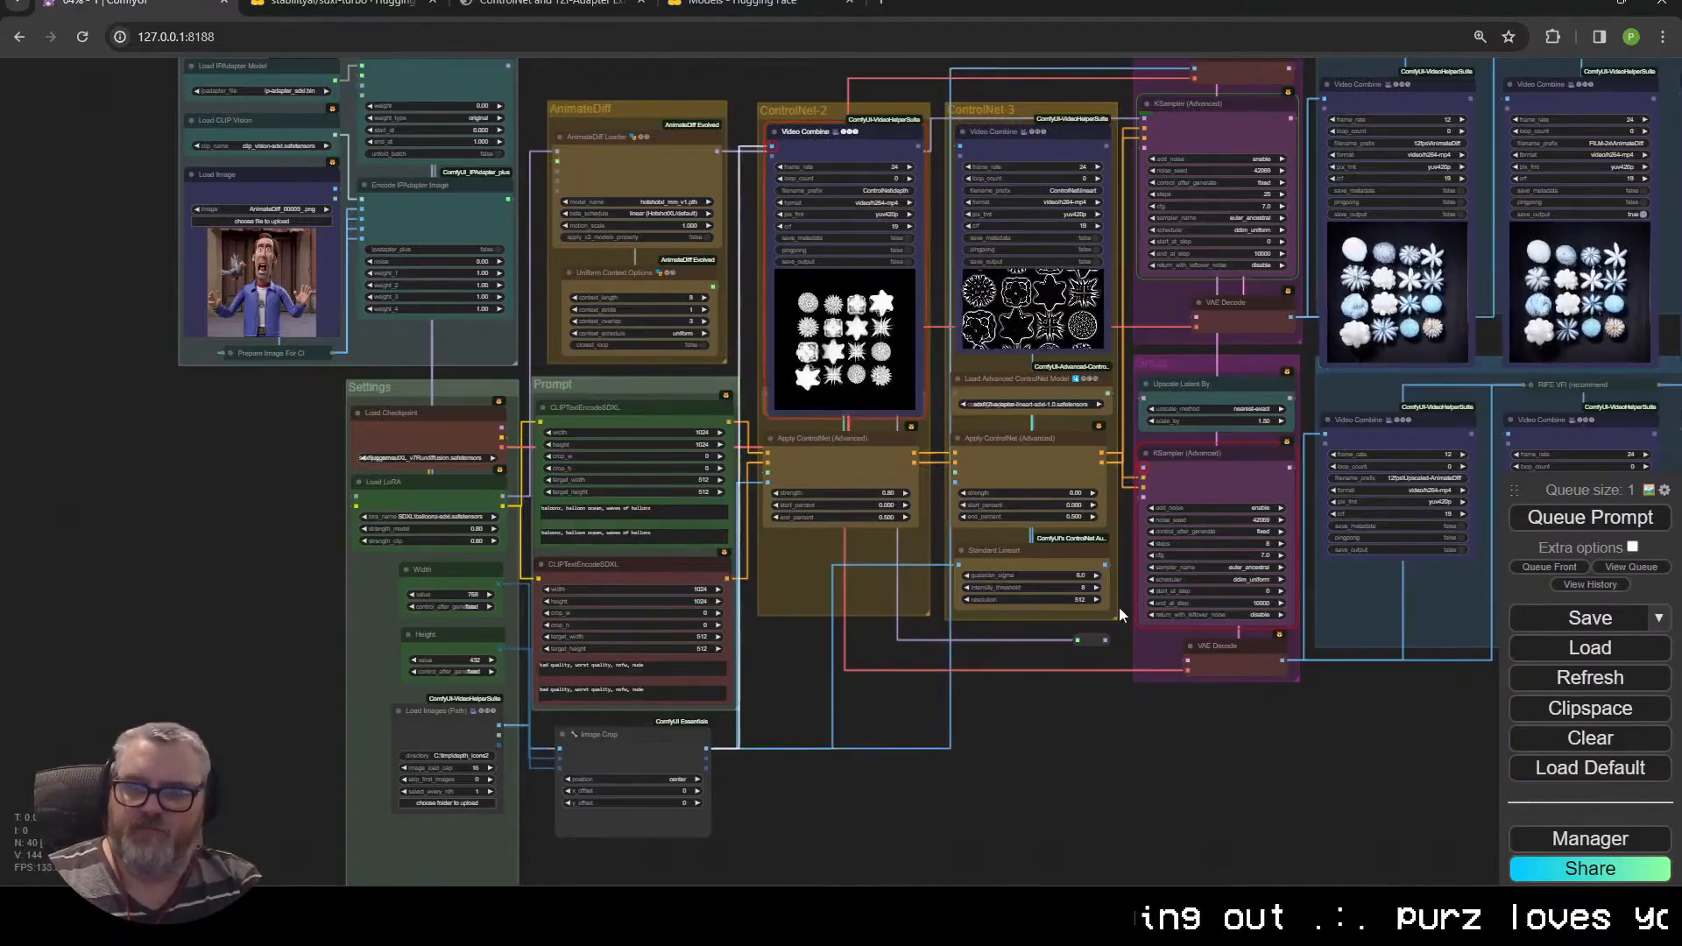
# Compare the cropped lineart preview in the ControlNet-3 group with the animation previews in the Output group
pyautogui.scroll(5, 1118, 603)
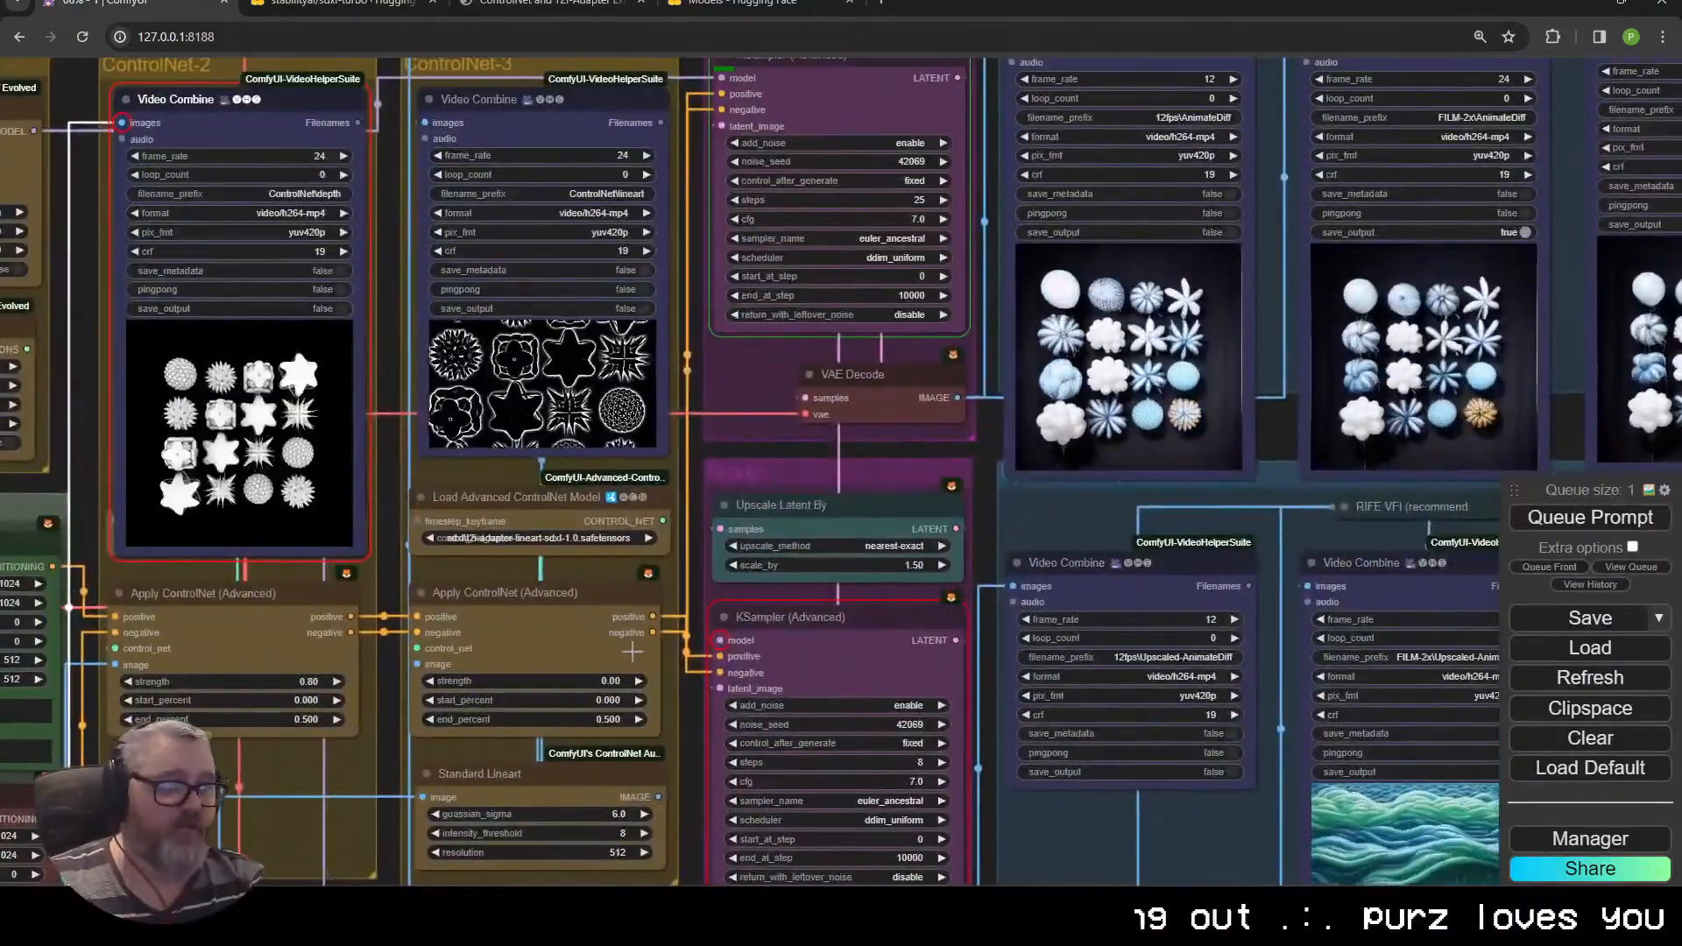
pyautogui.scroll(5, 1118, 356)
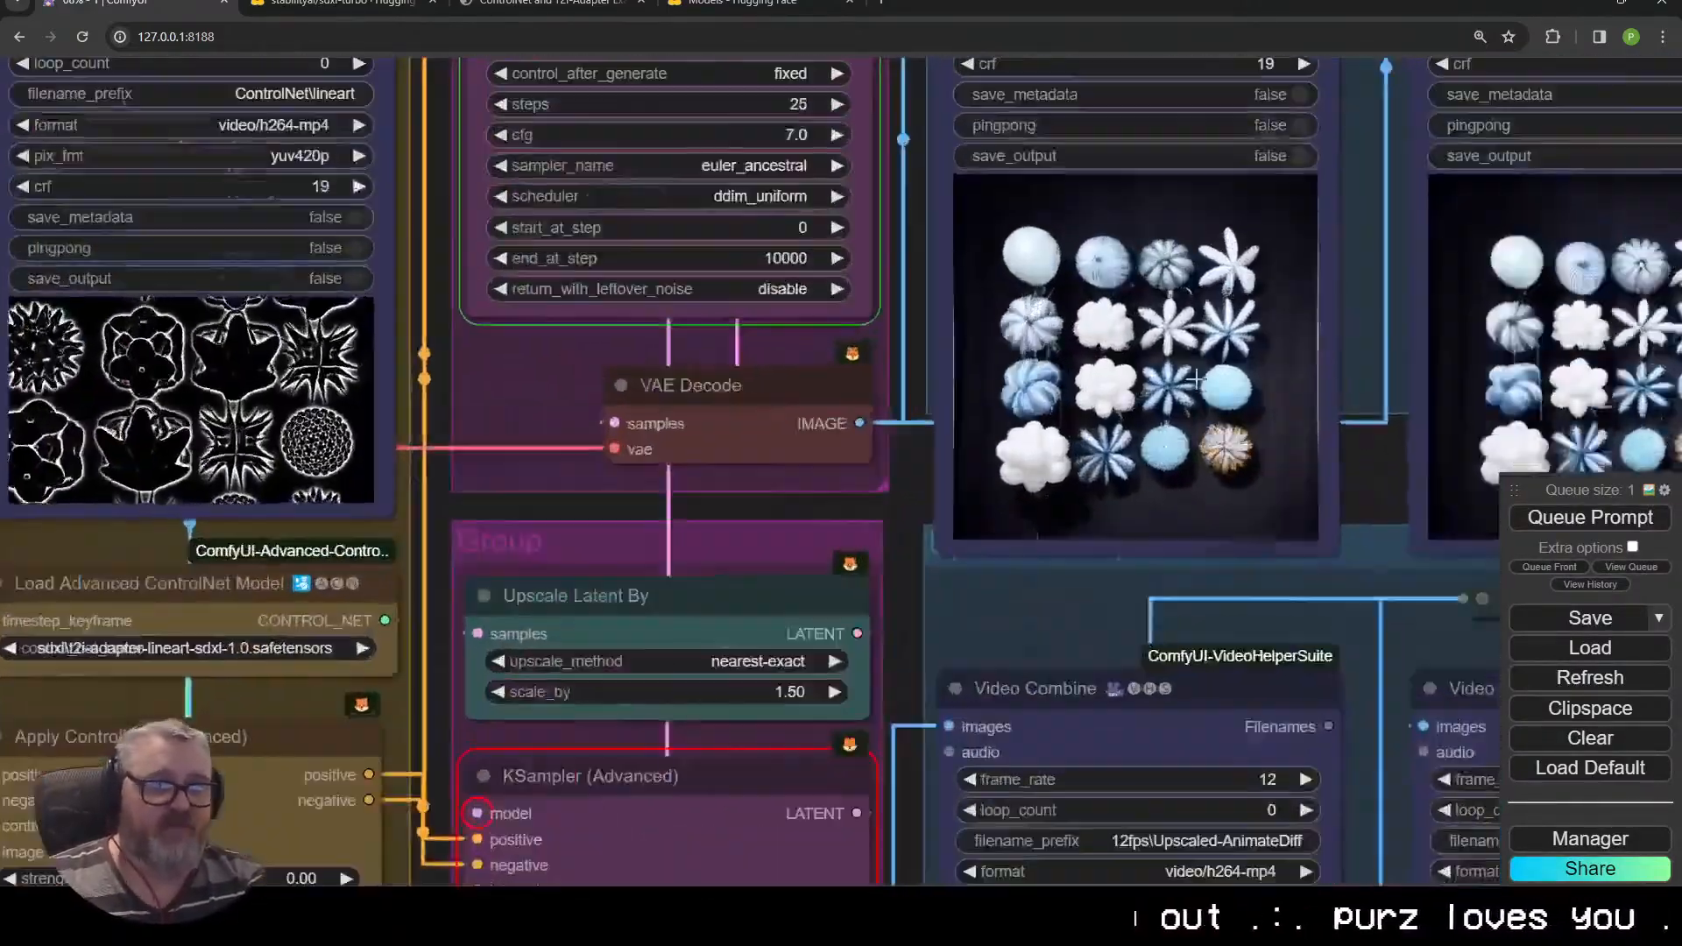
pyautogui.scroll(-5, 1139, 376)
pyautogui.scroll(15, 557, 519)
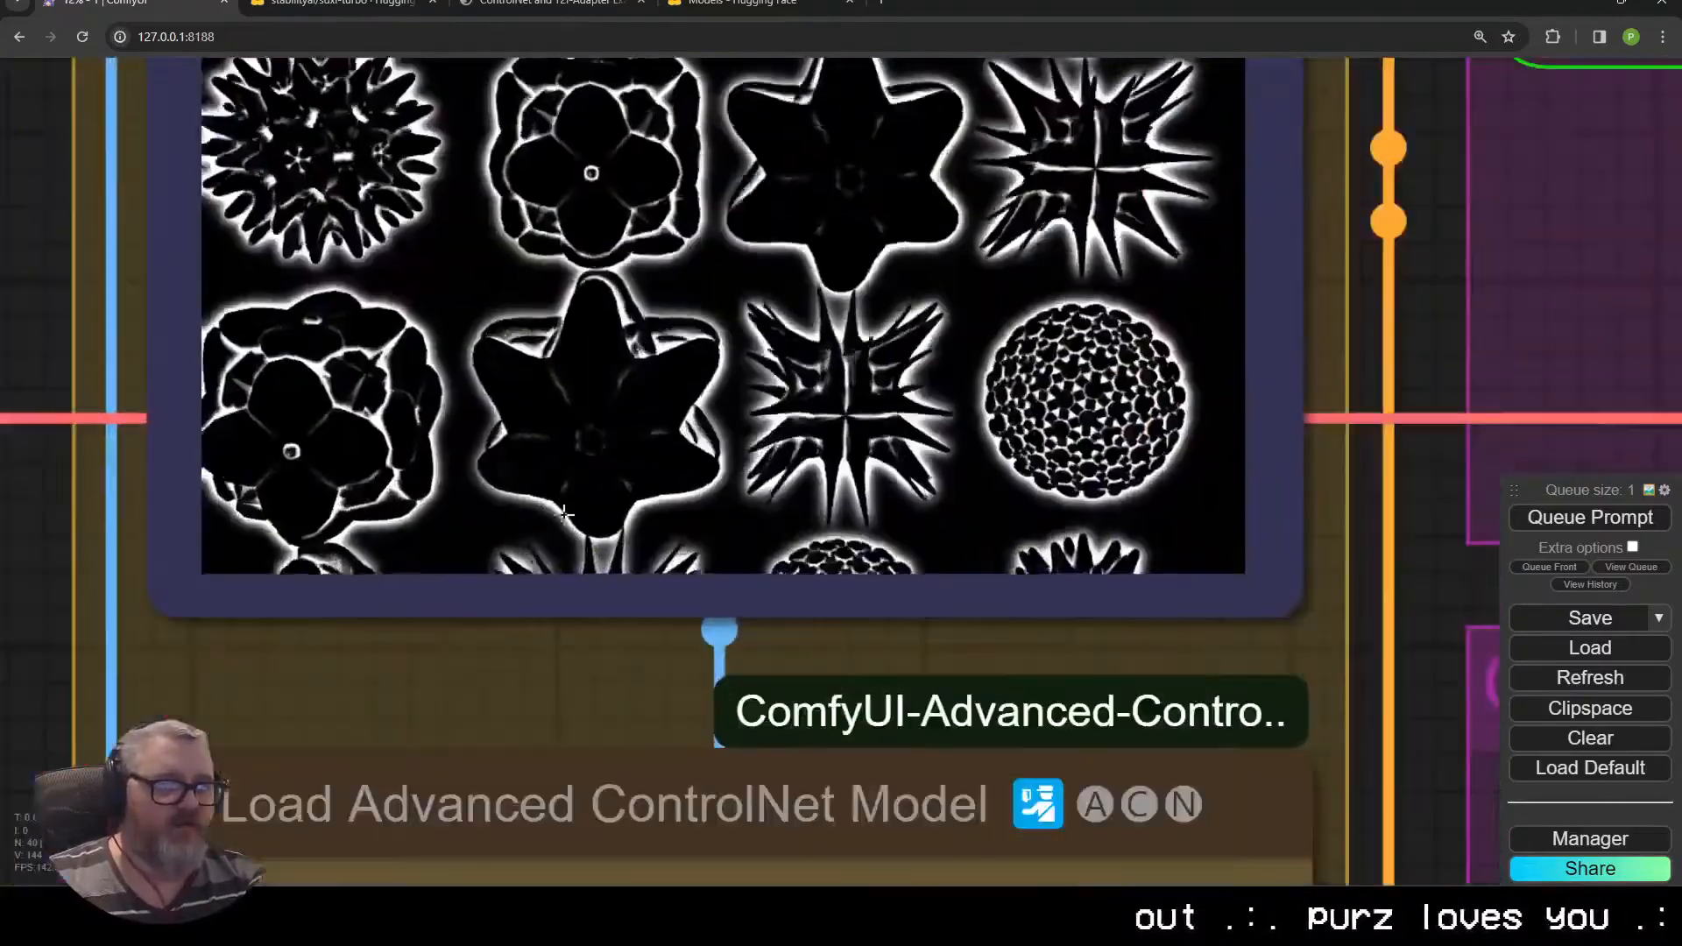
pyautogui.scroll(-15, 713, 420)
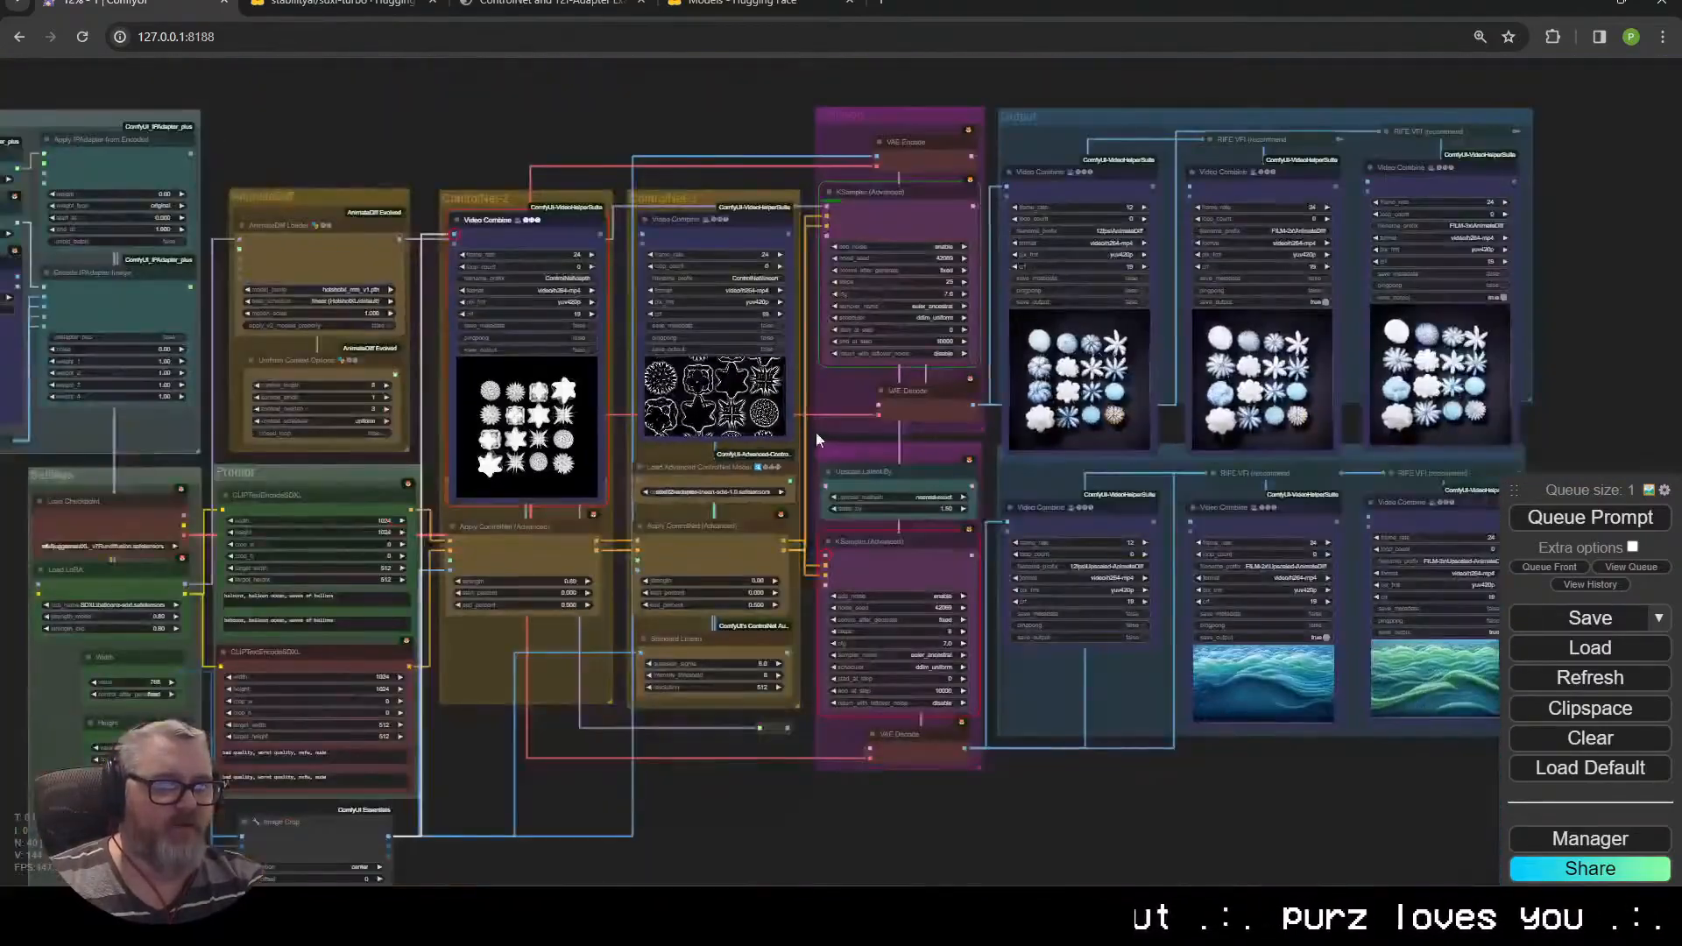
pyautogui.scroll(6, 815, 433)
pyautogui.scroll(-4, 724, 452)
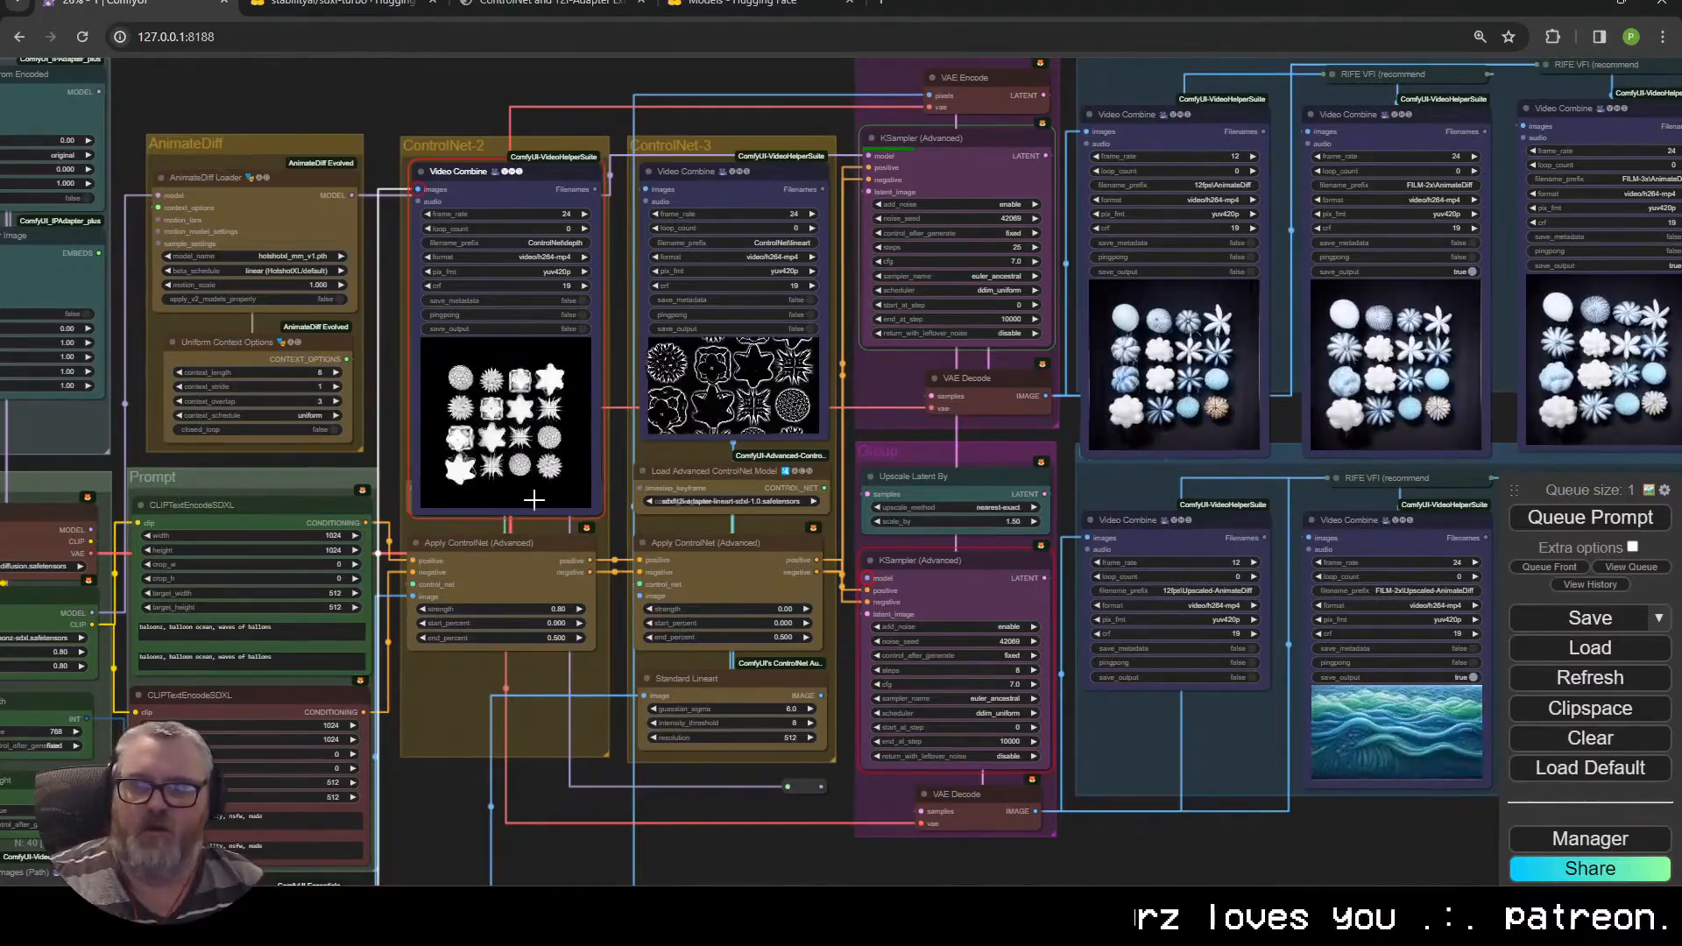
# Examine the Output group's Video Combine previews up close and check the sampling progress in the ComfyUI console
pyautogui.scroll(10, 1218, 397)
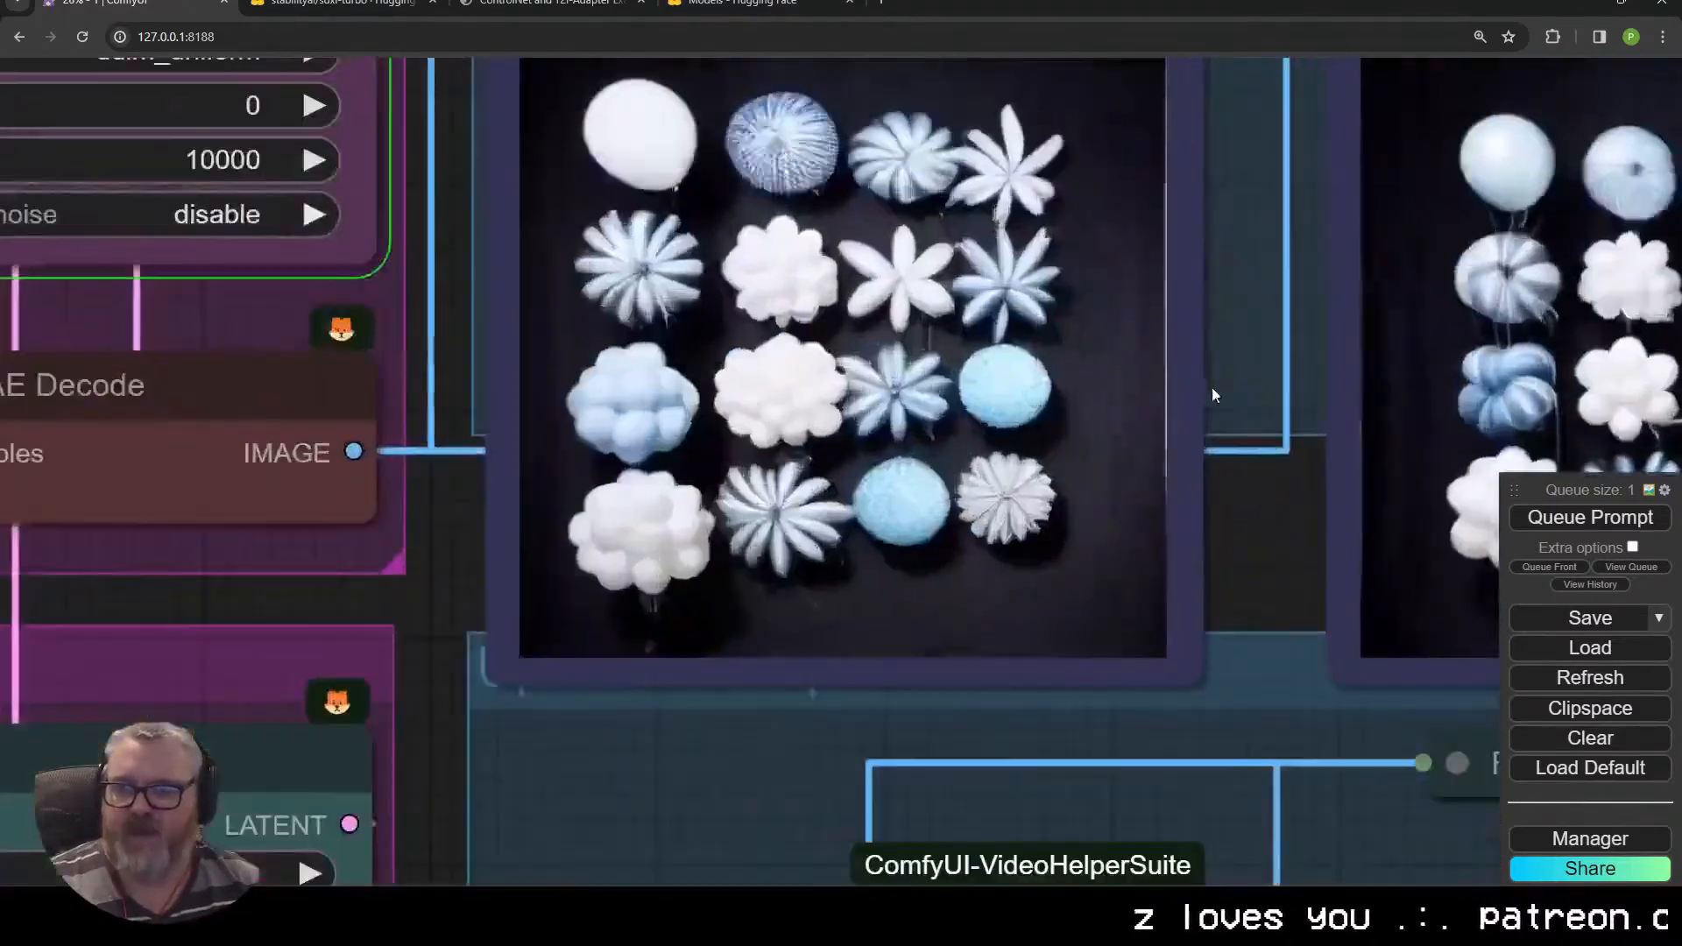
pyautogui.scroll(5, 1216, 396)
pyautogui.scroll(-3, 1051, 403)
pyautogui.scroll(-6, 544, 424)
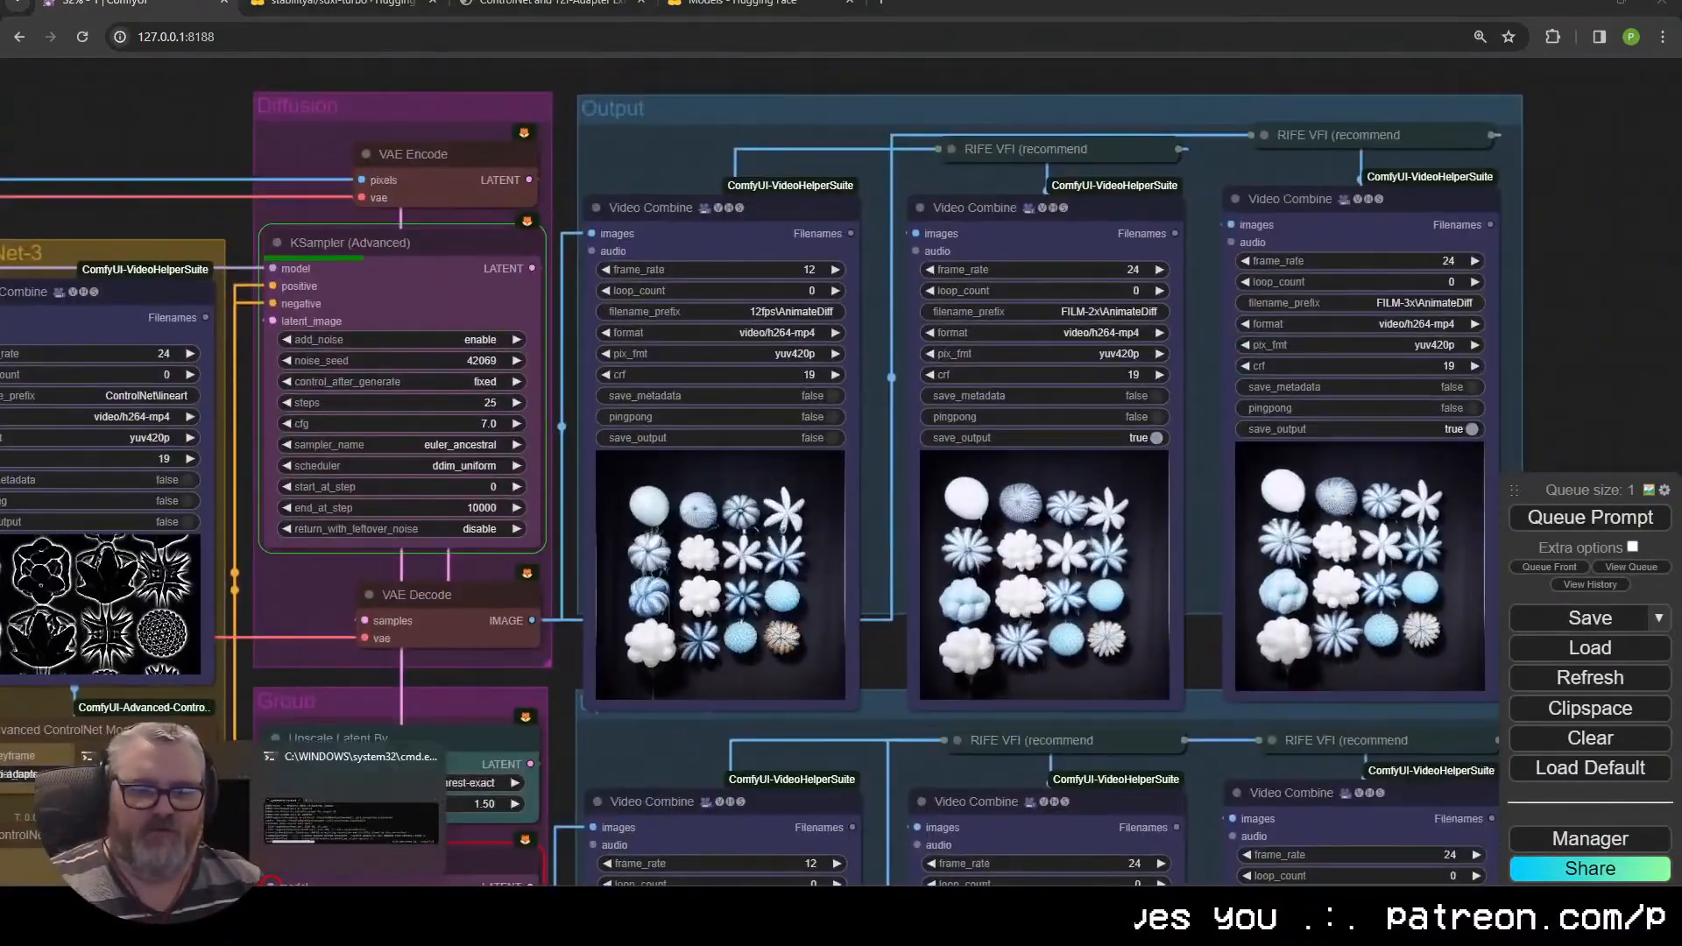
pyautogui.click(339, 831)
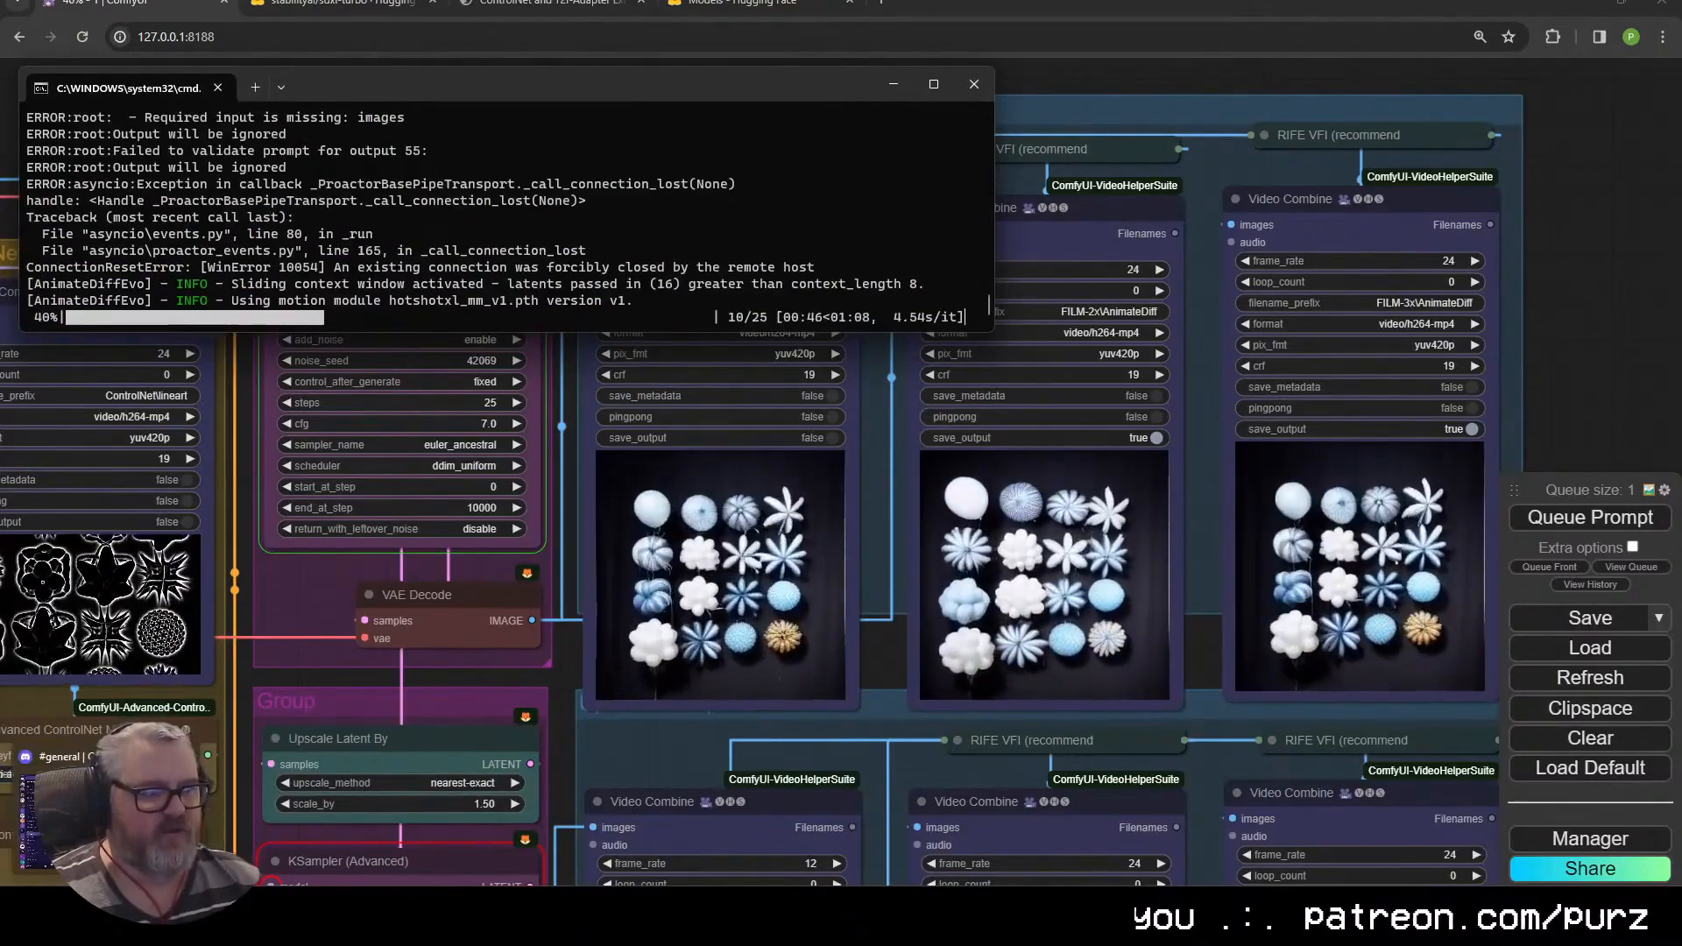
pyautogui.click(259, 682)
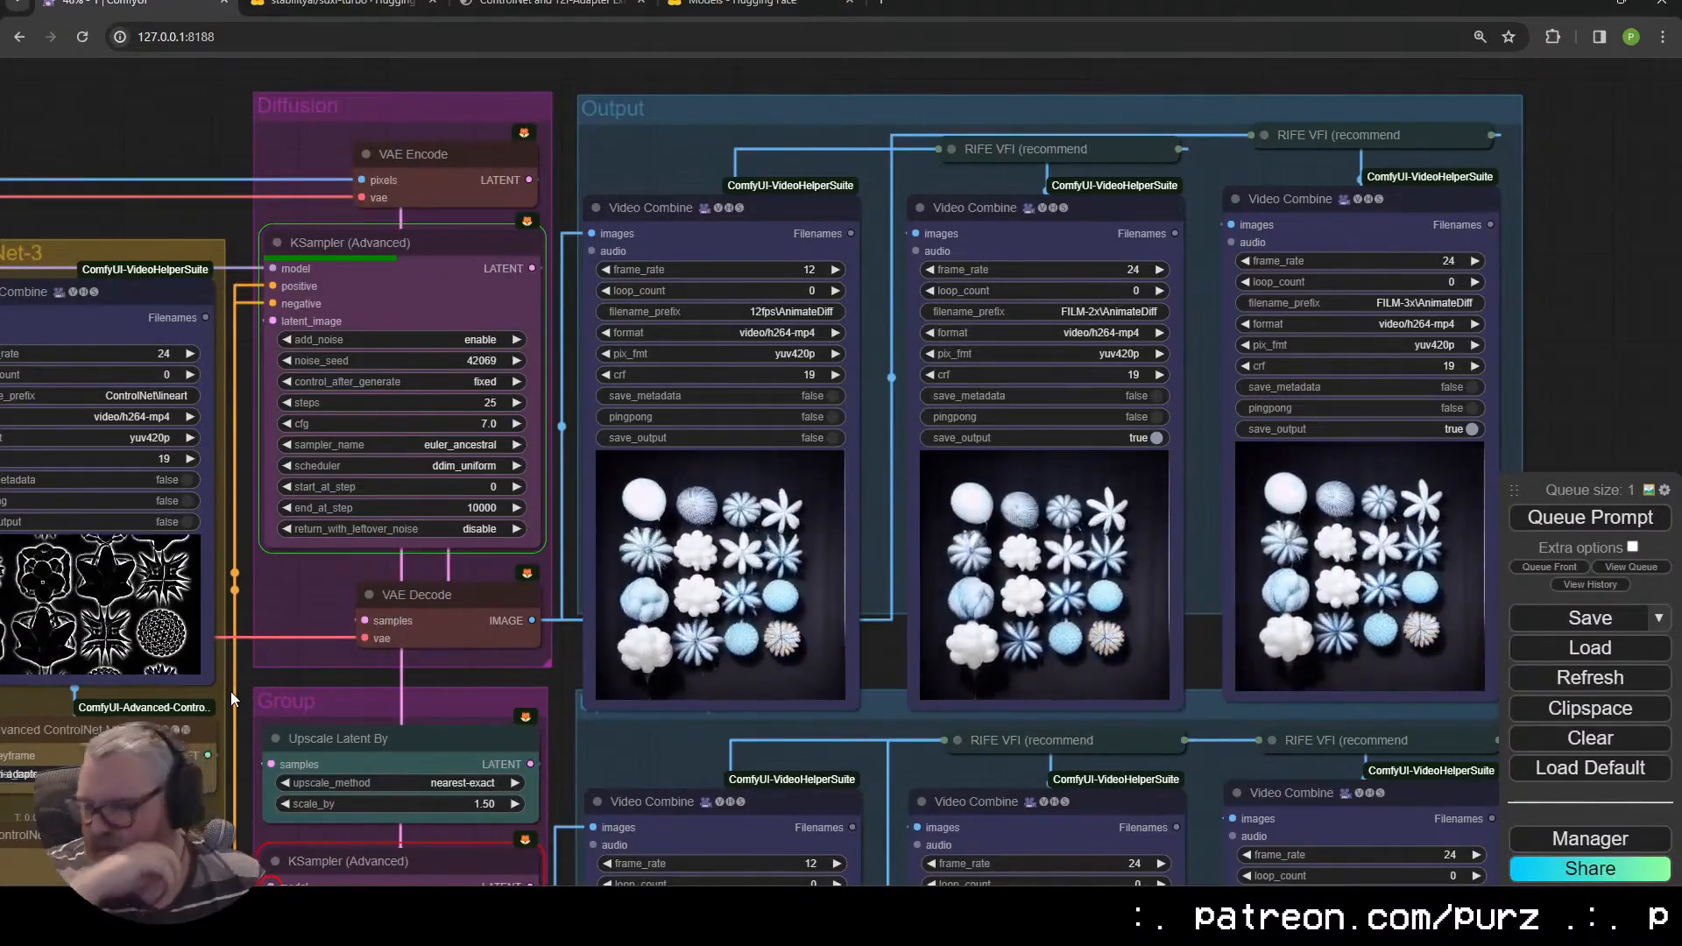
# Inspect the ControlNet-2 depth preview up close, and examine the newly rendered animation in the Output group
pyautogui.scroll(-3, 385, 623)
pyautogui.moveTo(477, 622); pyautogui.dragTo(1056, 624)
pyautogui.scroll(14, 328, 729)
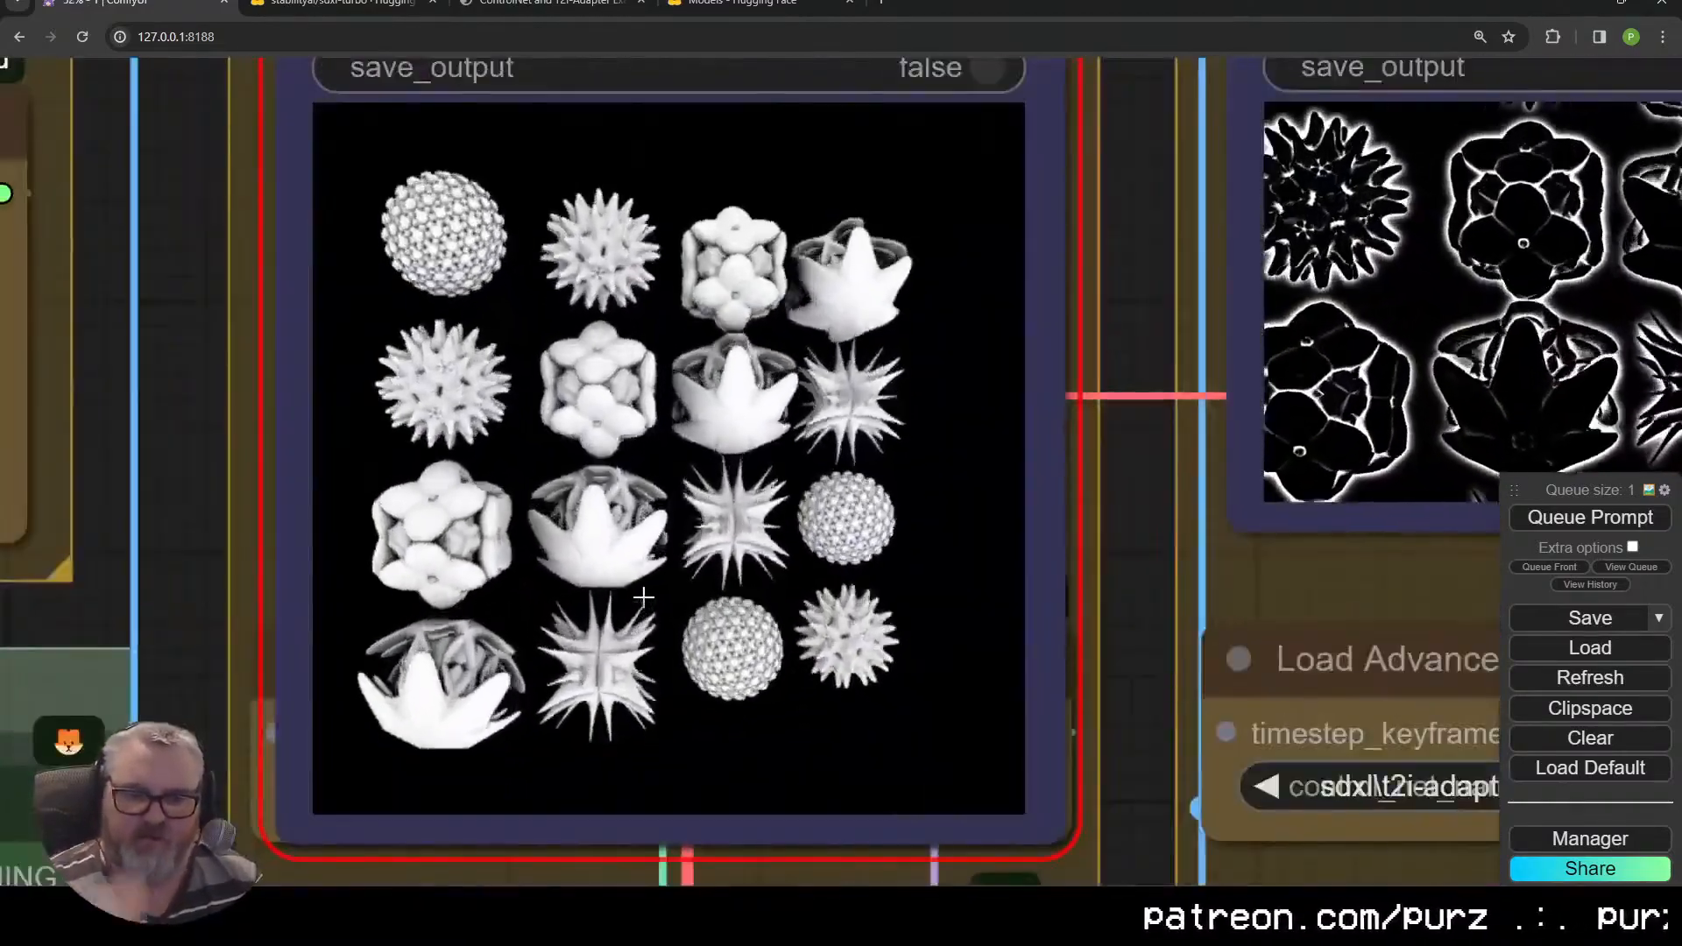
pyautogui.scroll(-15, 295, 666)
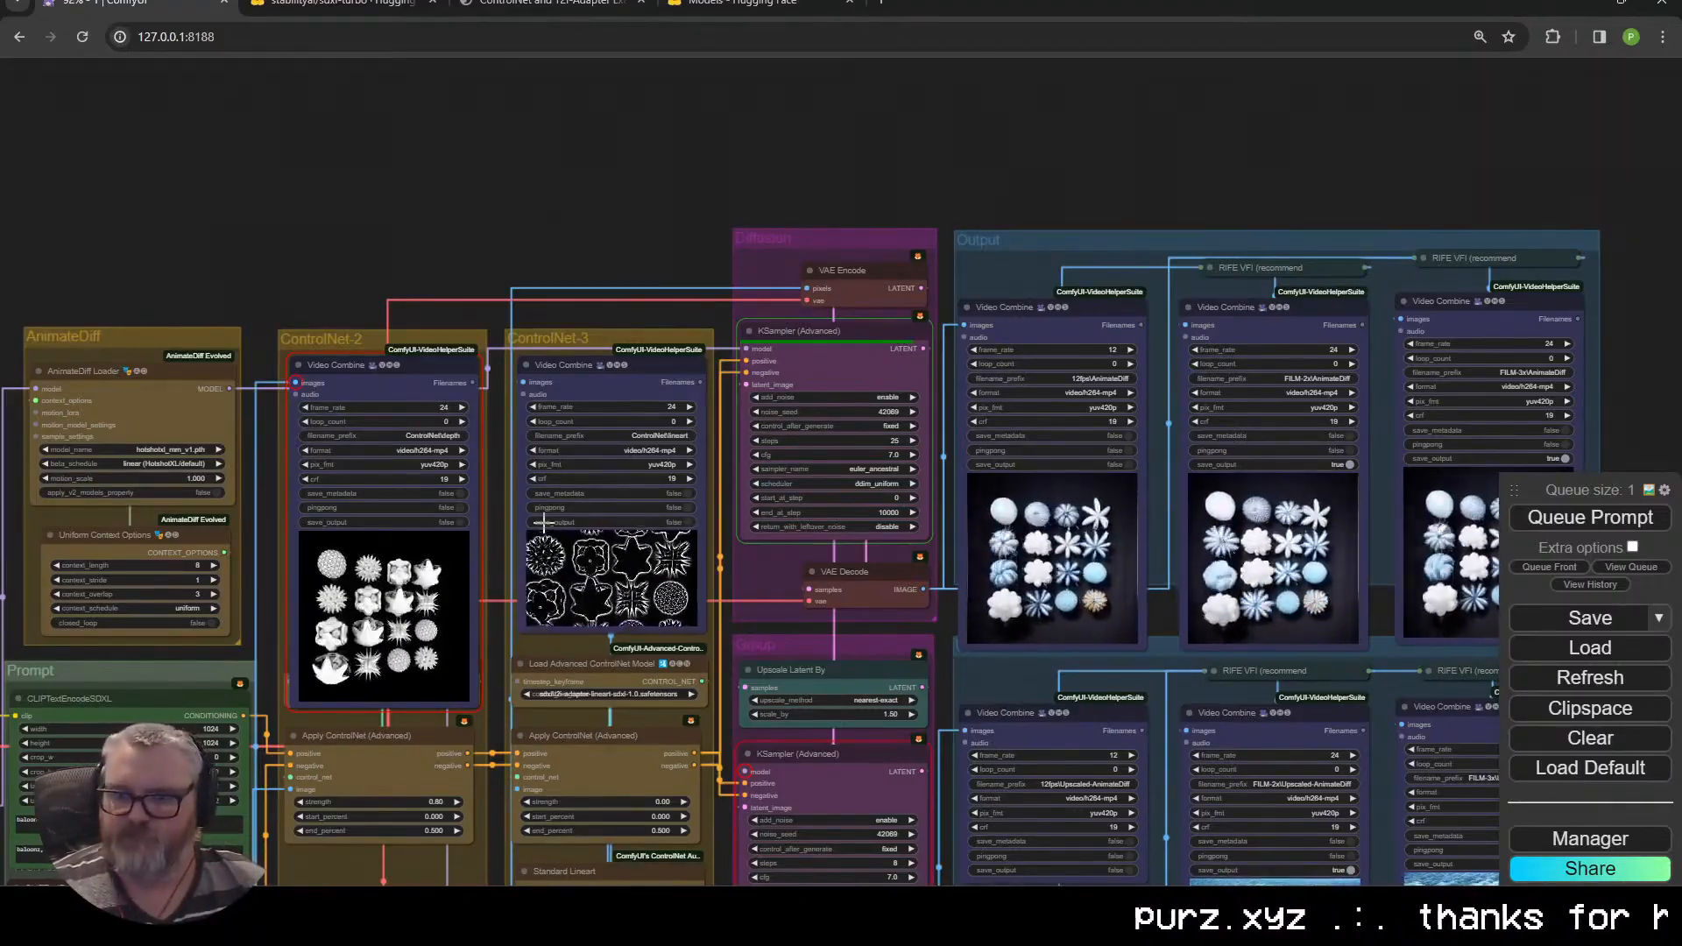
pyautogui.scroll(15, 1069, 526)
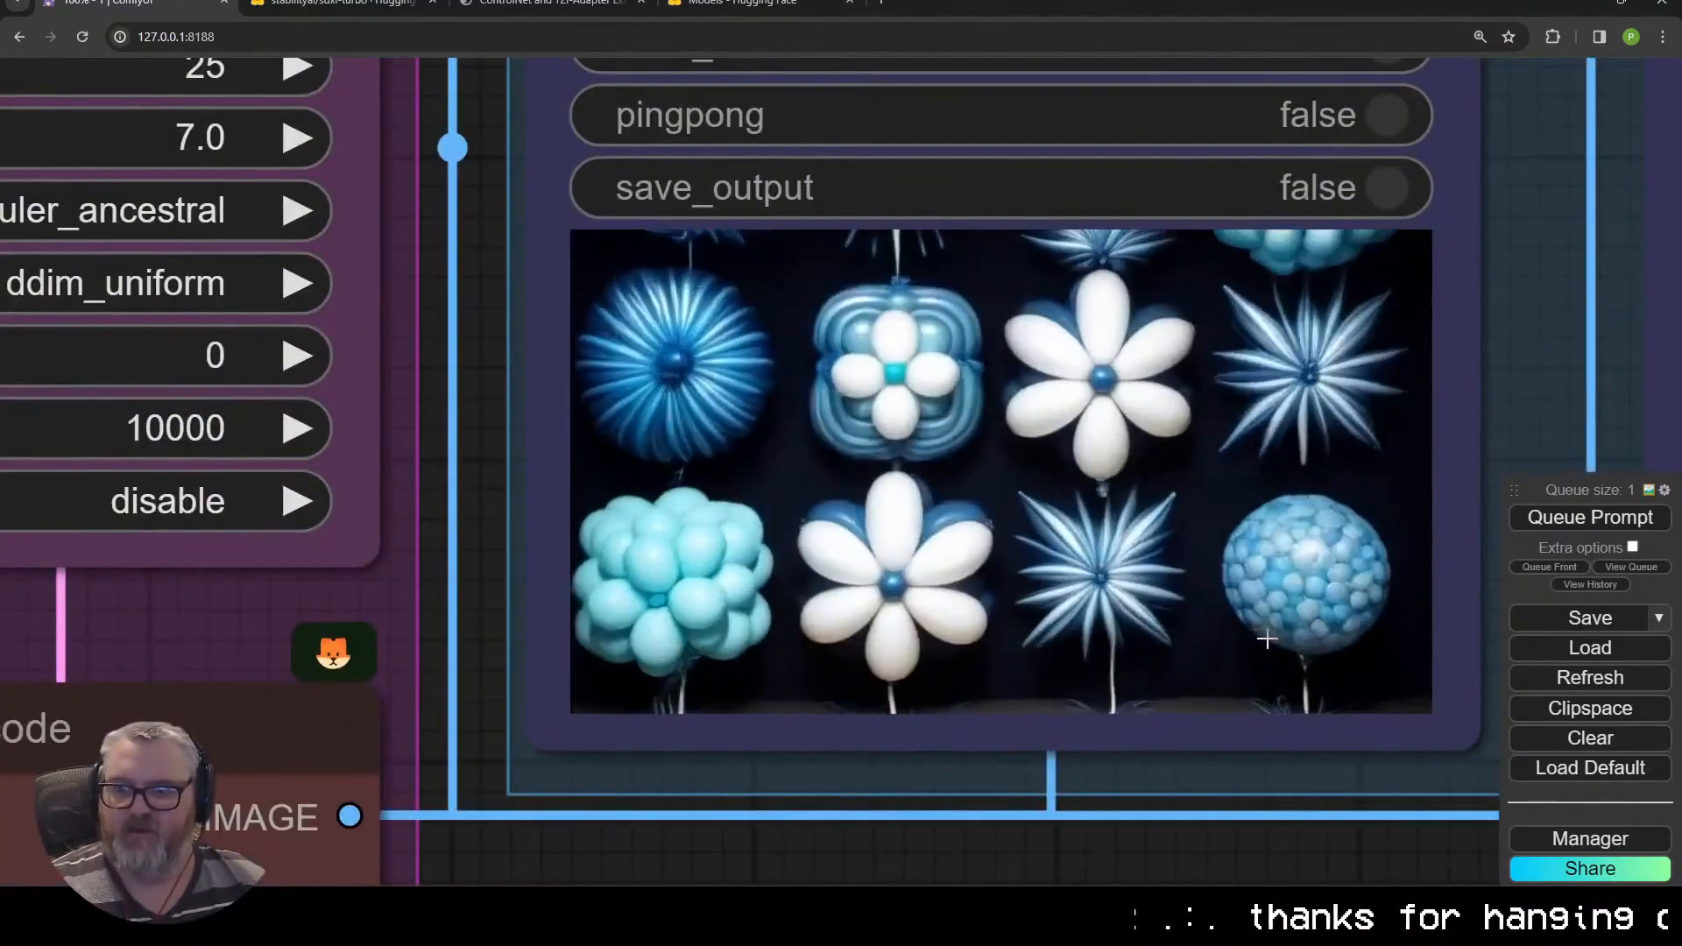
pyautogui.scroll(-10, 1338, 543)
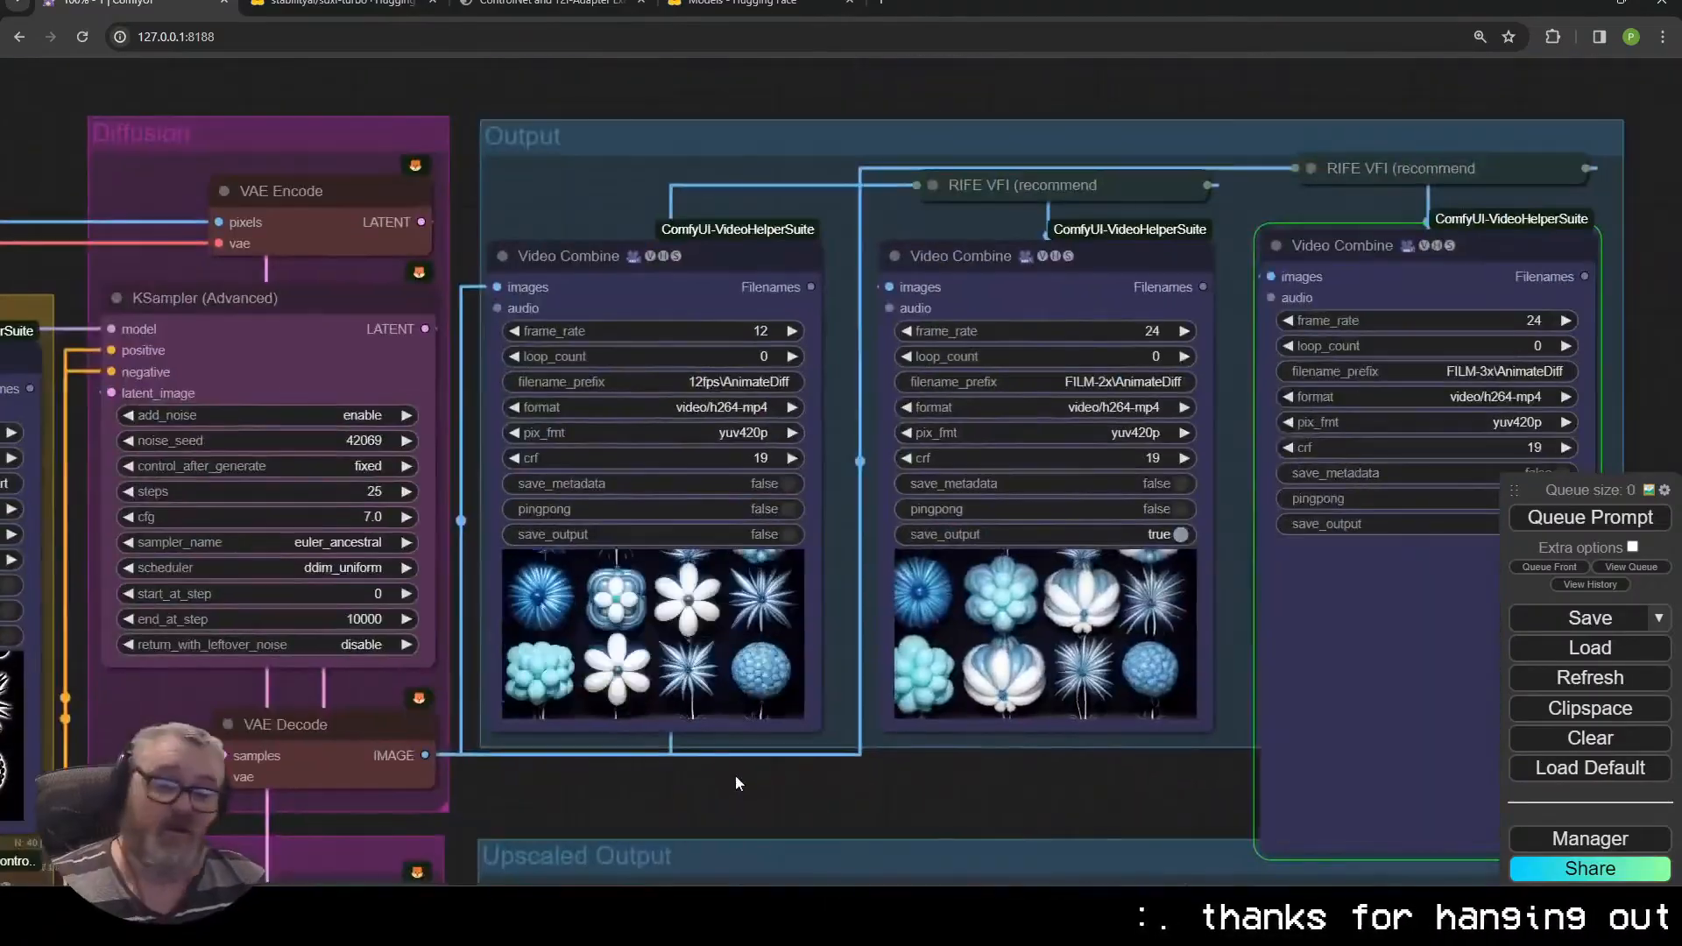
# Set the Width node's value to 1344 and the Height node's value to 768 in the Settings group
pyautogui.scroll(-2, 1338, 543)
pyautogui.moveTo(876, 779); pyautogui.dragTo(1457, 313)
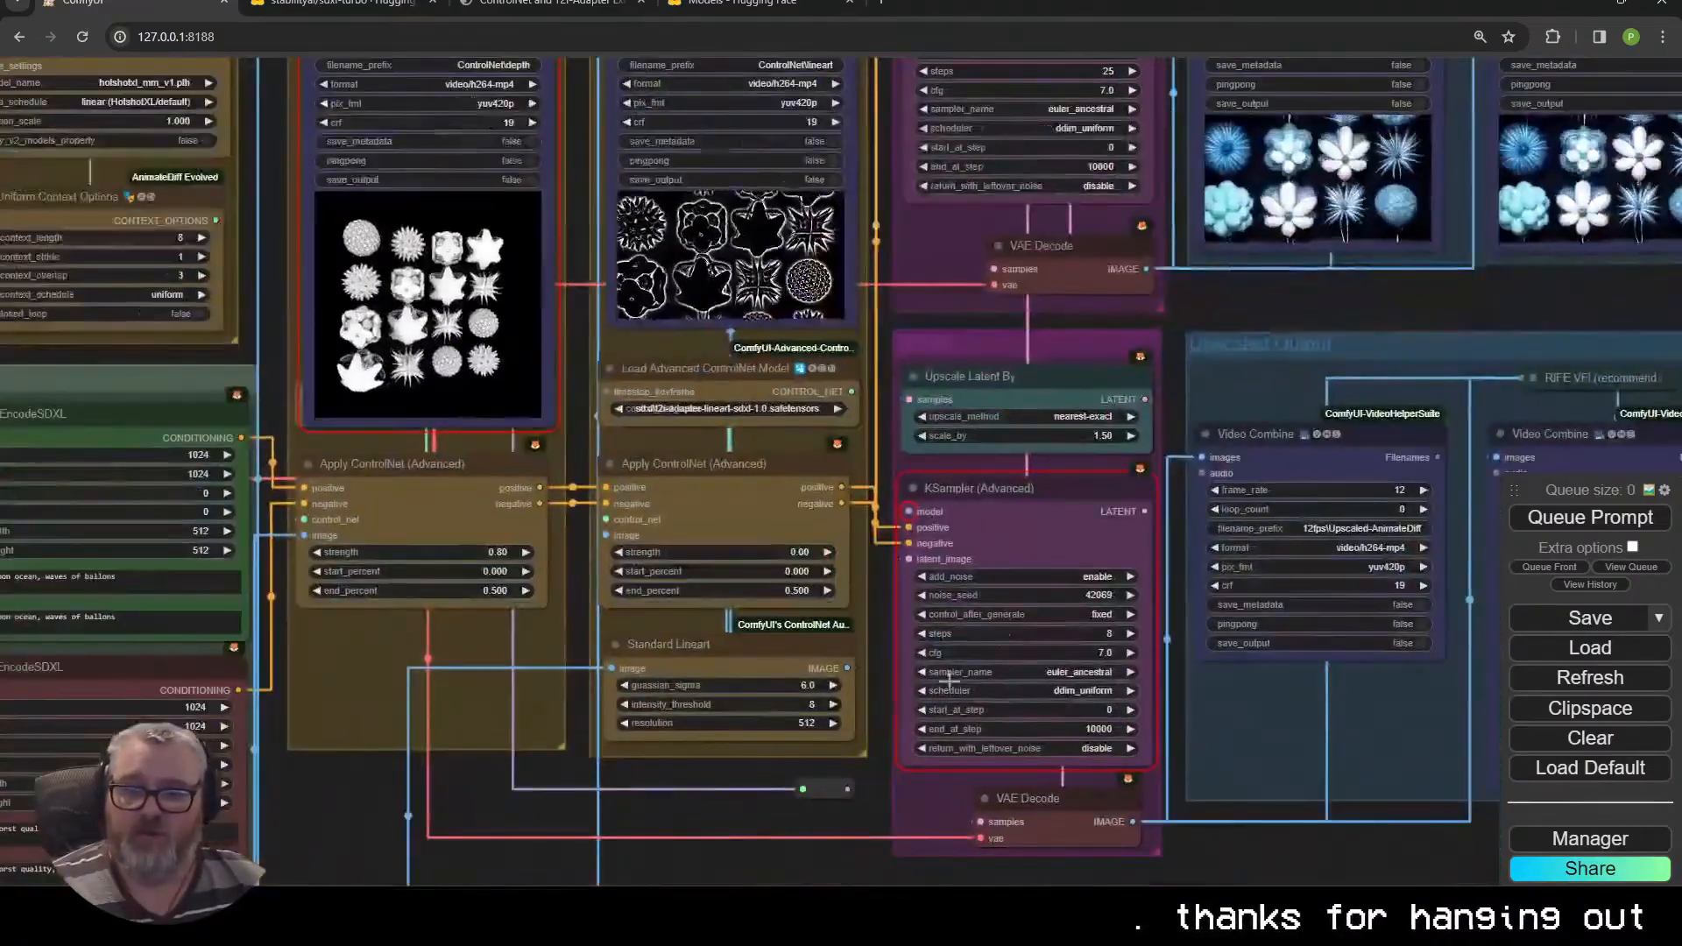
pyautogui.scroll(-1, 600, 640)
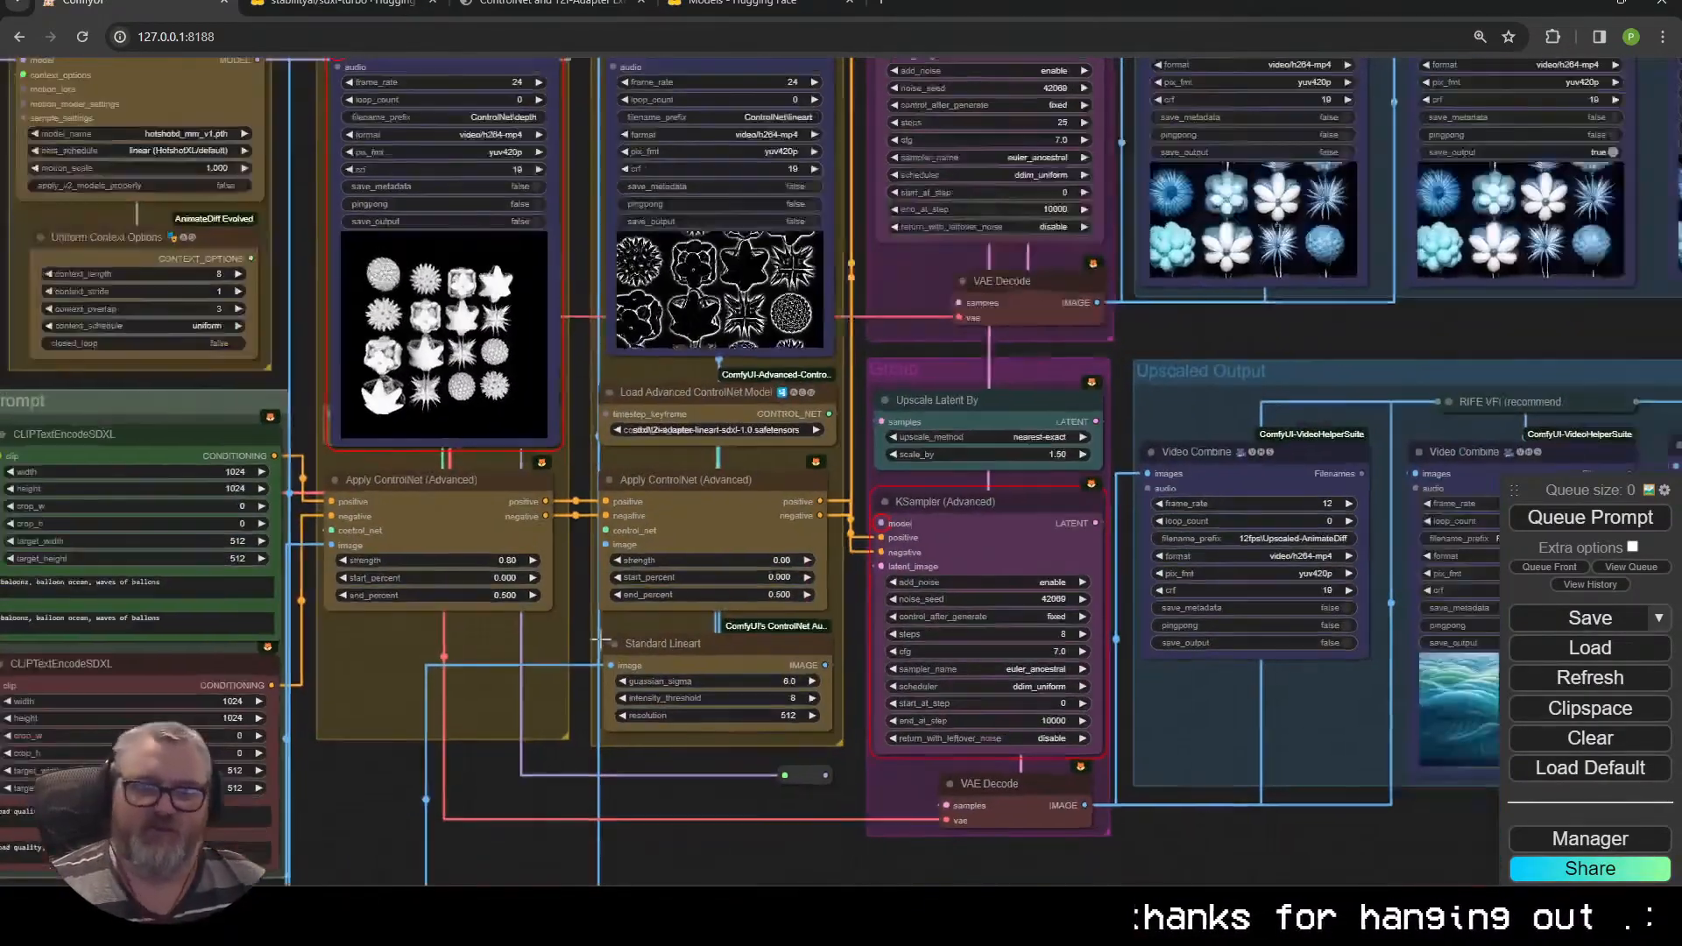
pyautogui.moveTo(497, 661); pyautogui.dragTo(913, 597)
pyautogui.click(321, 646)
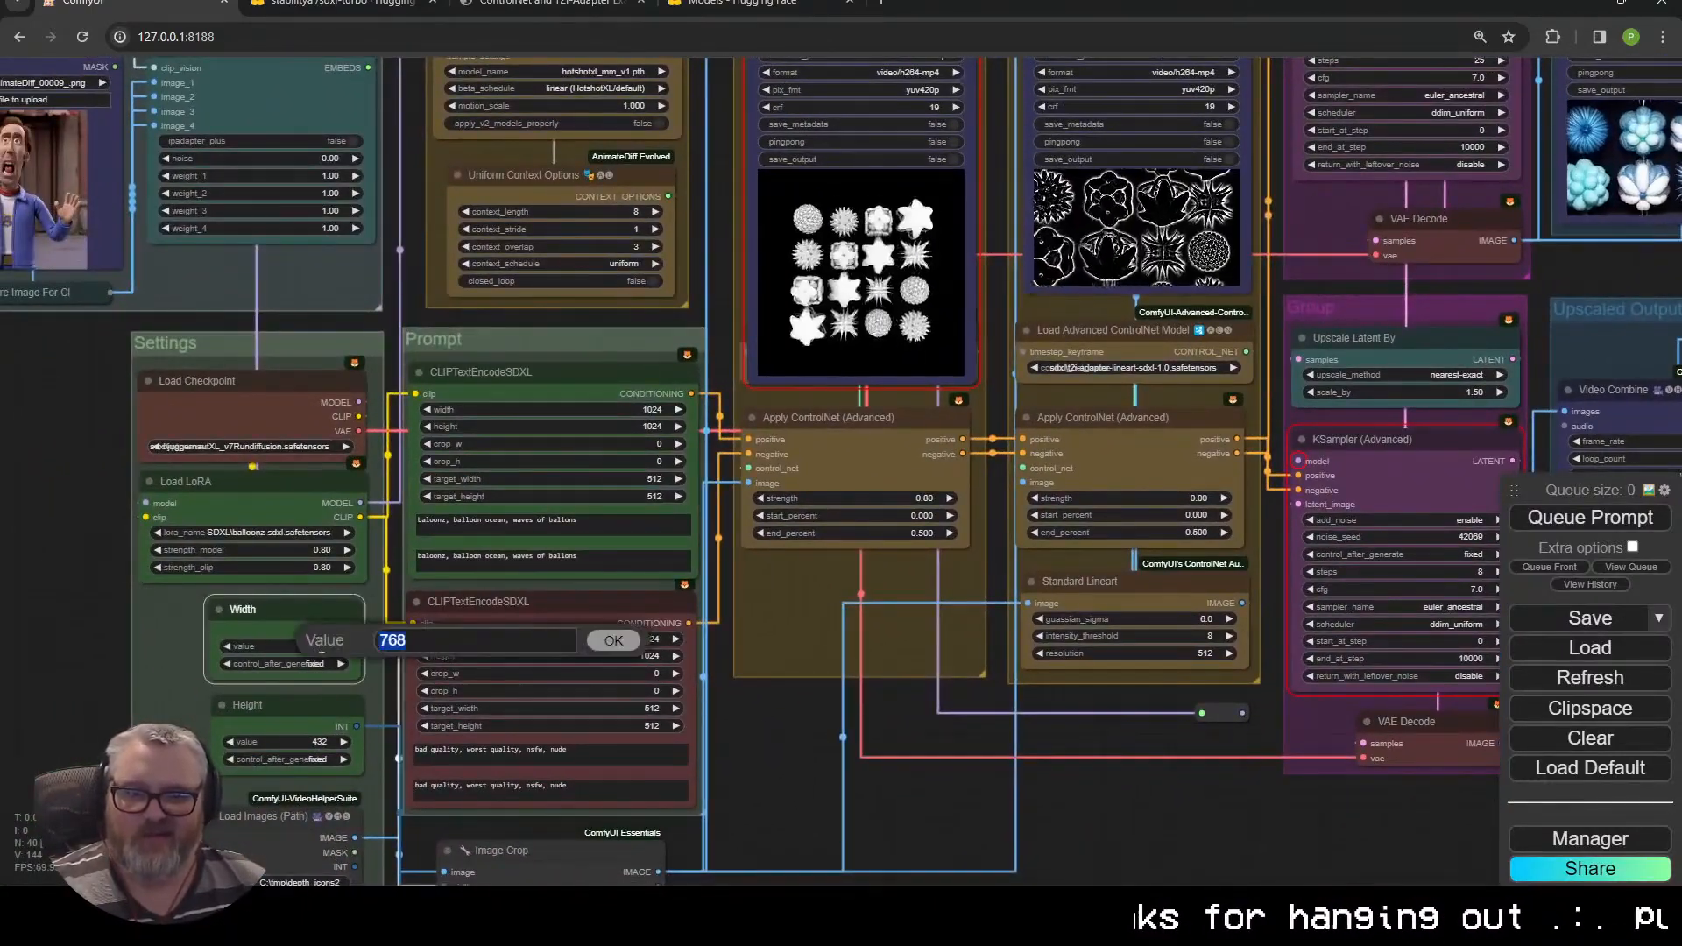
pyautogui.write('1536')
pyautogui.press('Return')
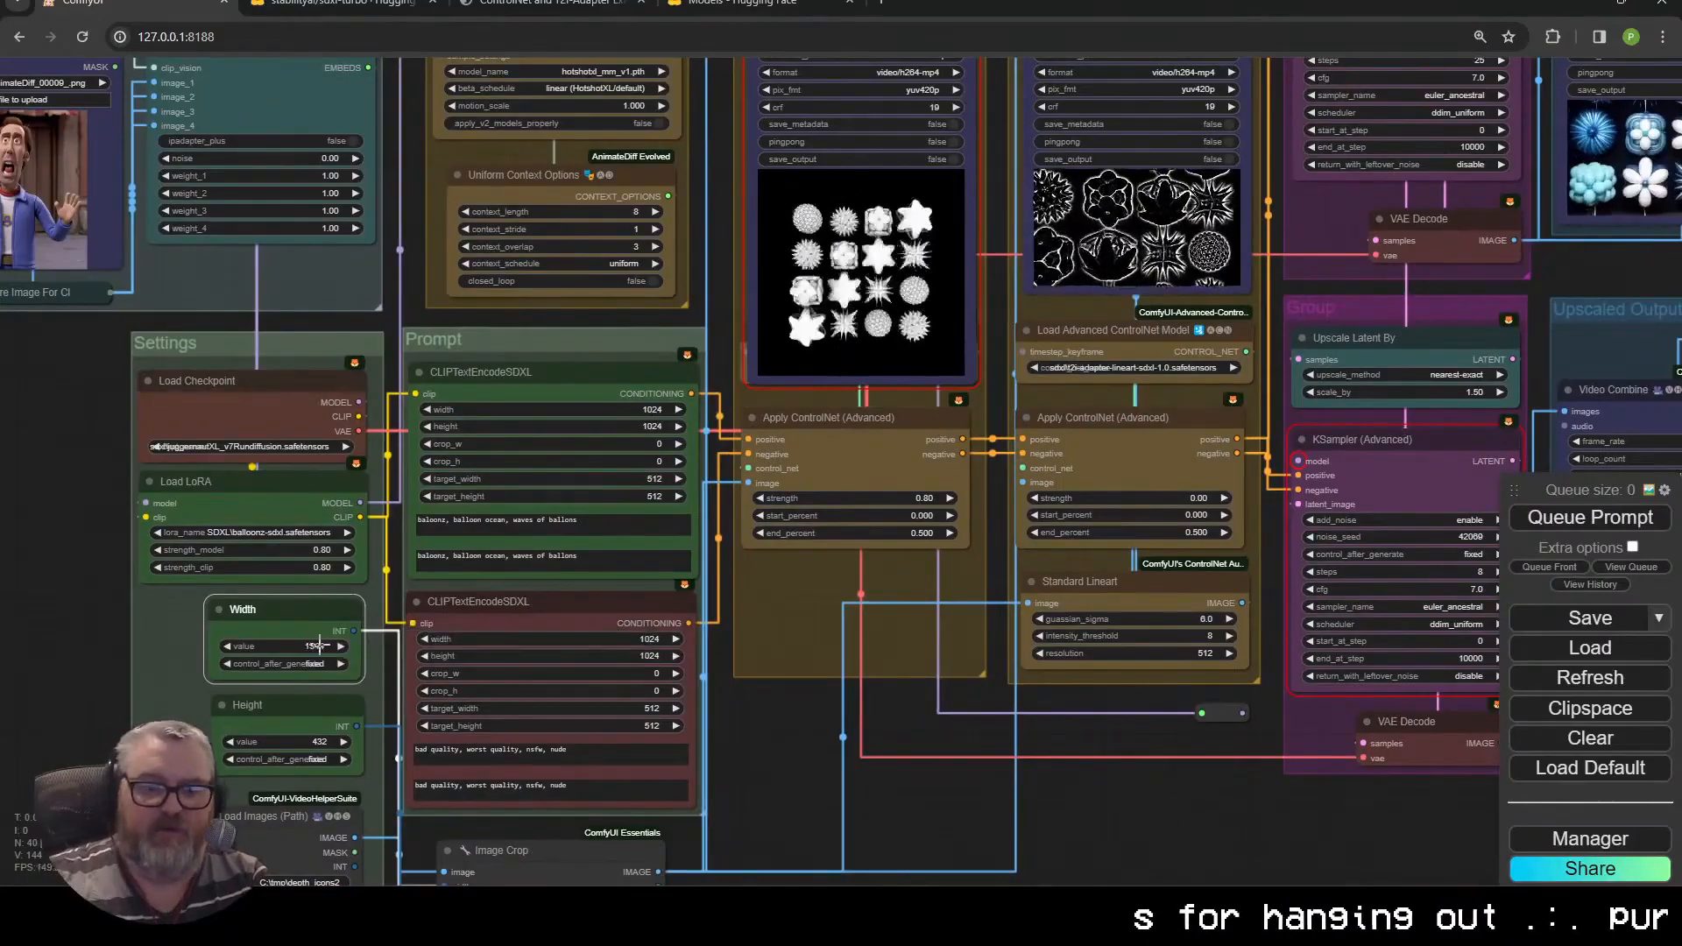
pyautogui.click(314, 741)
pyautogui.write('768')
pyautogui.press('Return')
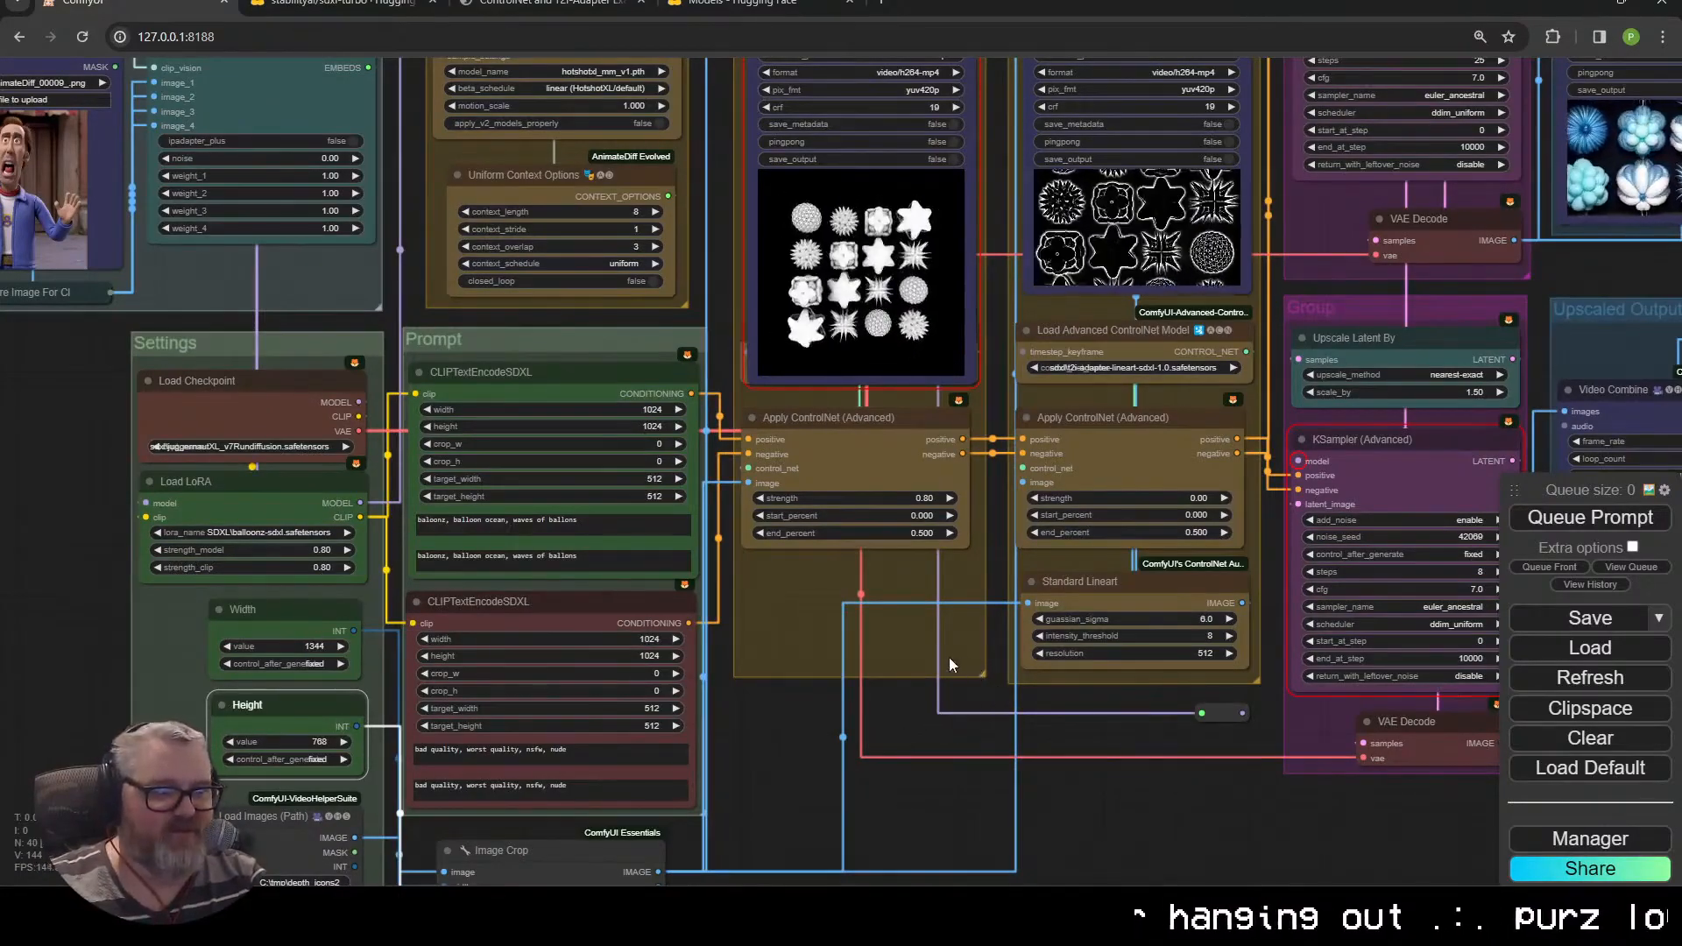
# Queue the prompt and run nvitop in a second pane beside the ComfyUI console output
pyautogui.click(1582, 524)
pyautogui.moveTo(1578, 281); pyautogui.dragTo(1005, 638)
pyautogui.moveTo(338, 920)
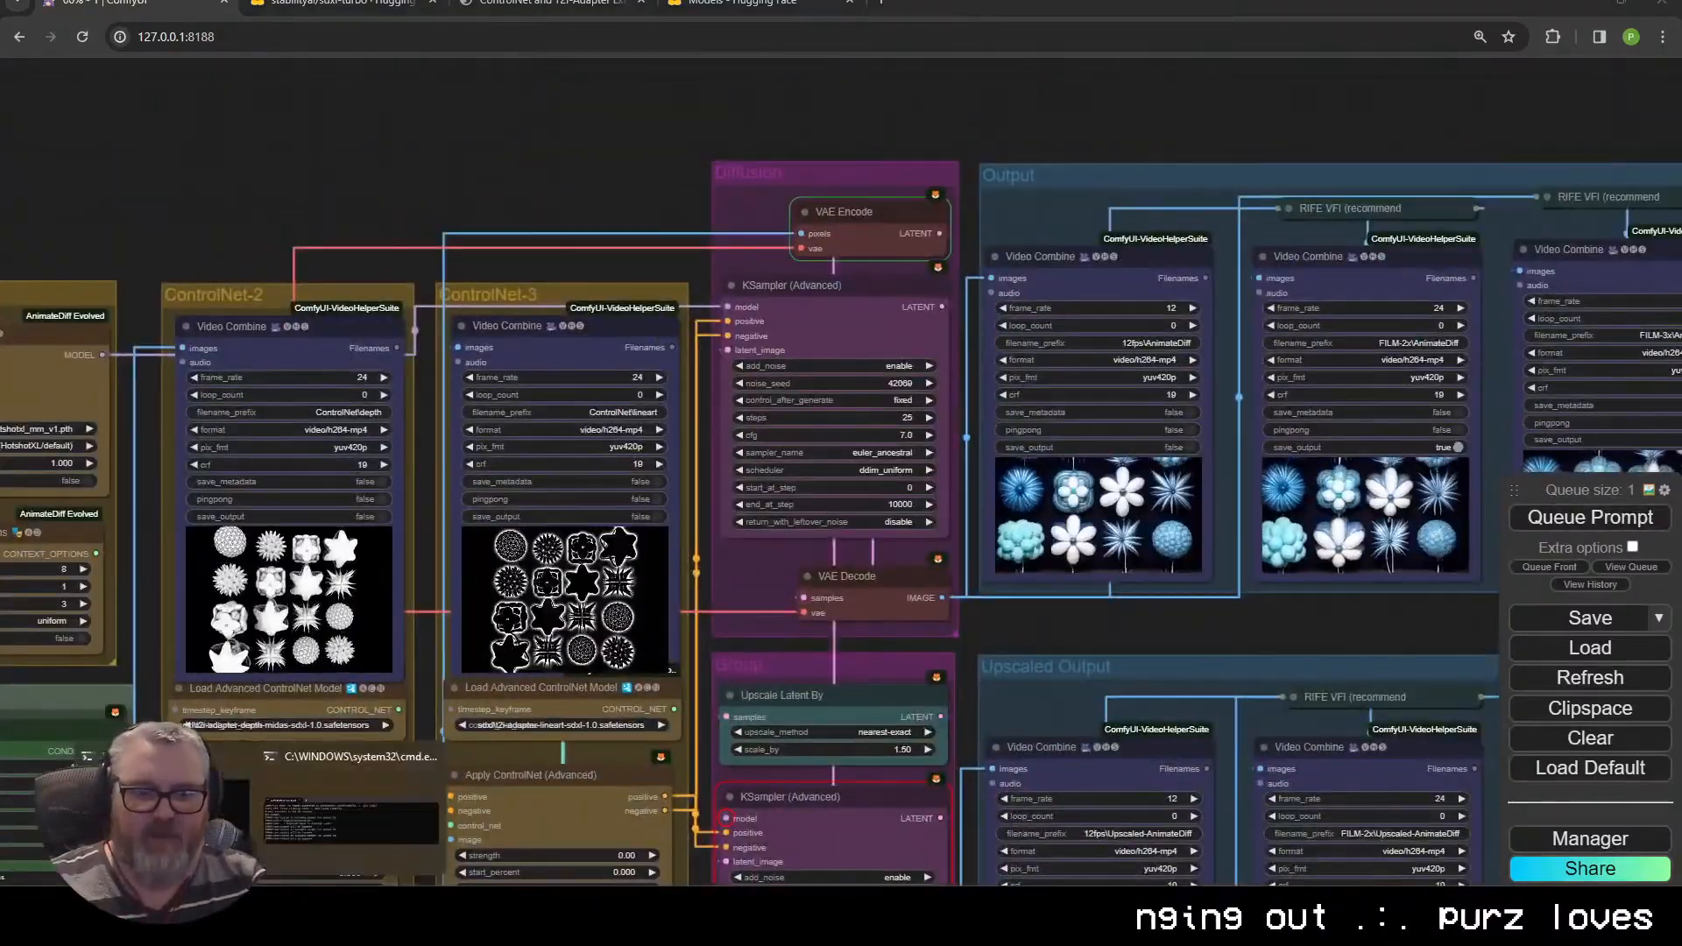
pyautogui.click(351, 807)
pyautogui.rightClick(137, 88)
pyautogui.click(194, 182)
pyautogui.write('nvitop')
pyautogui.press('Return')
# Resize and position the console window and its panes to show sampling progress beside the nvitop GPU readings
pyautogui.moveTo(798, 86); pyautogui.dragTo(1384, 71)
pyautogui.moveTo(610, 149); pyautogui.dragTo(100, 149)
pyautogui.moveTo(1322, 234); pyautogui.dragTo(1323, 269)
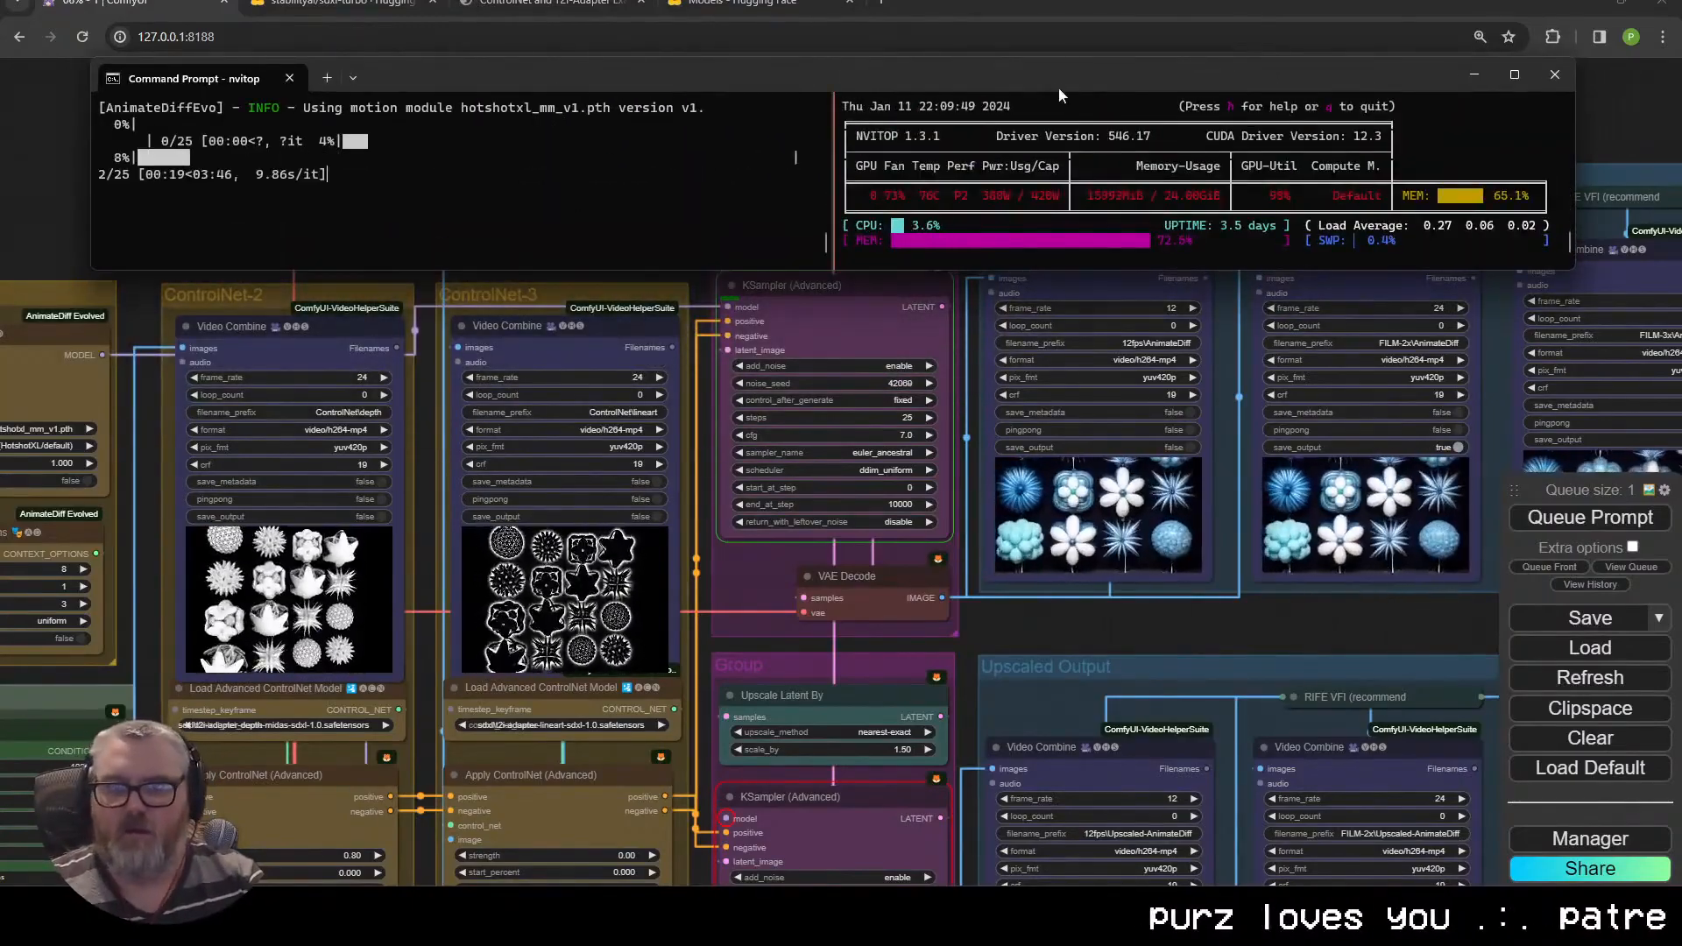
pyautogui.moveTo(1060, 89); pyautogui.dragTo(1153, 108)
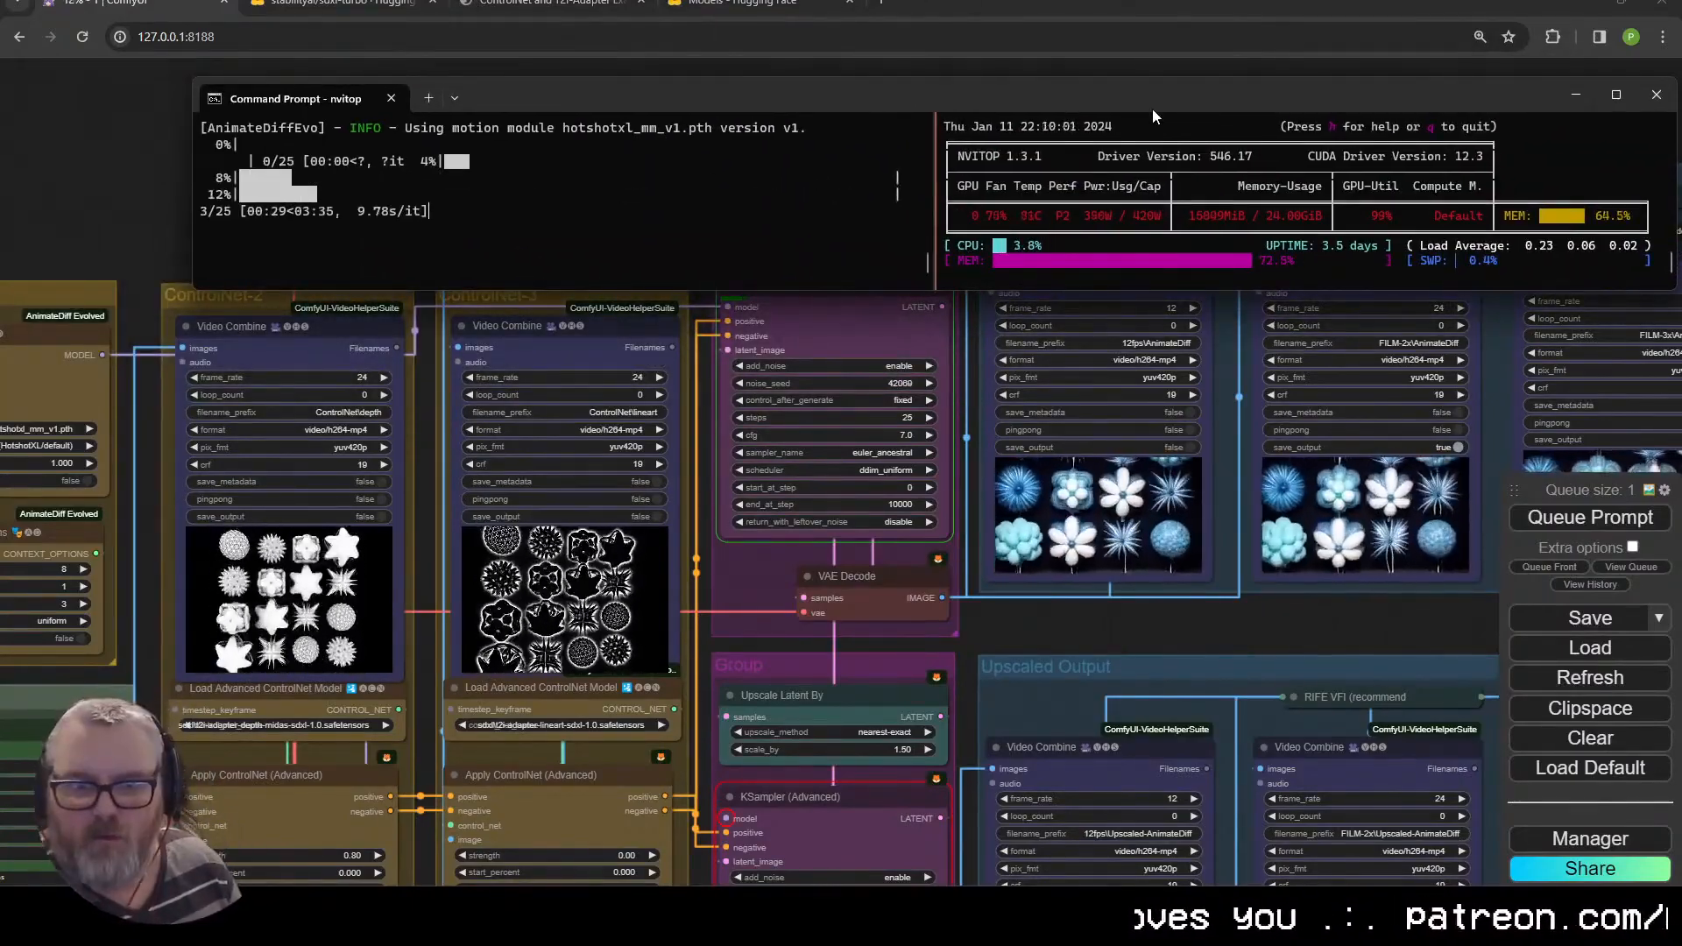
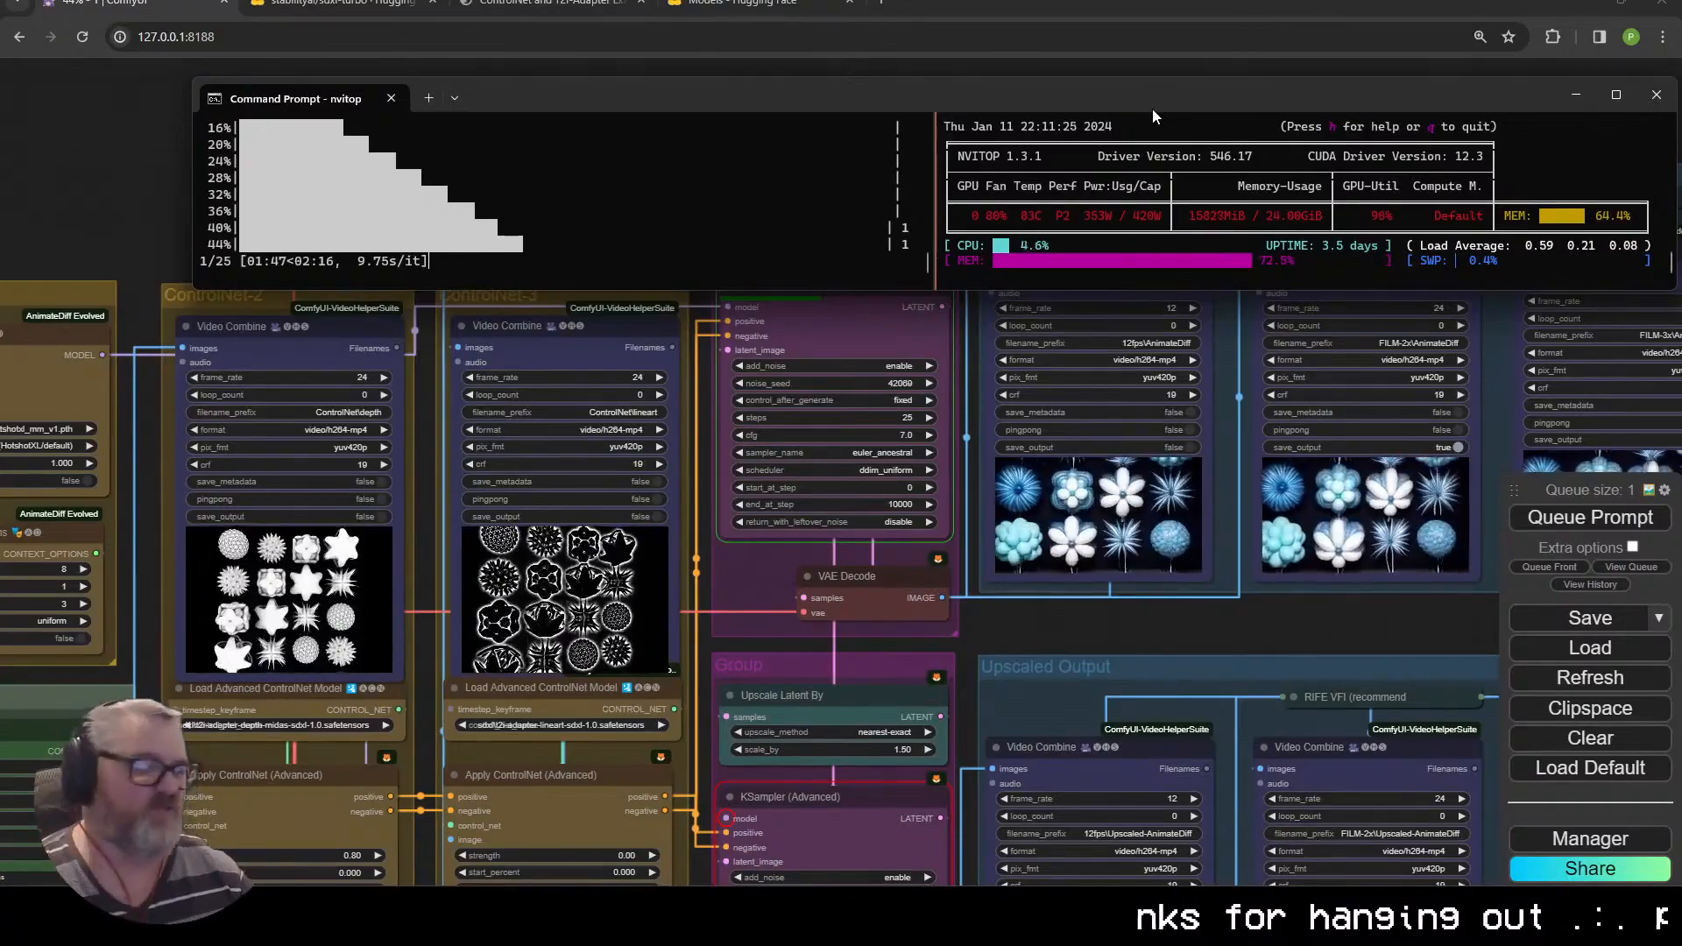
# Review the workflow from the IPAdapter and Settings groups through Image Crop to the ControlNet groups during sampling
pyautogui.moveTo(93, 120); pyautogui.dragTo(763, 1)
pyautogui.scroll(-3, 247, 564)
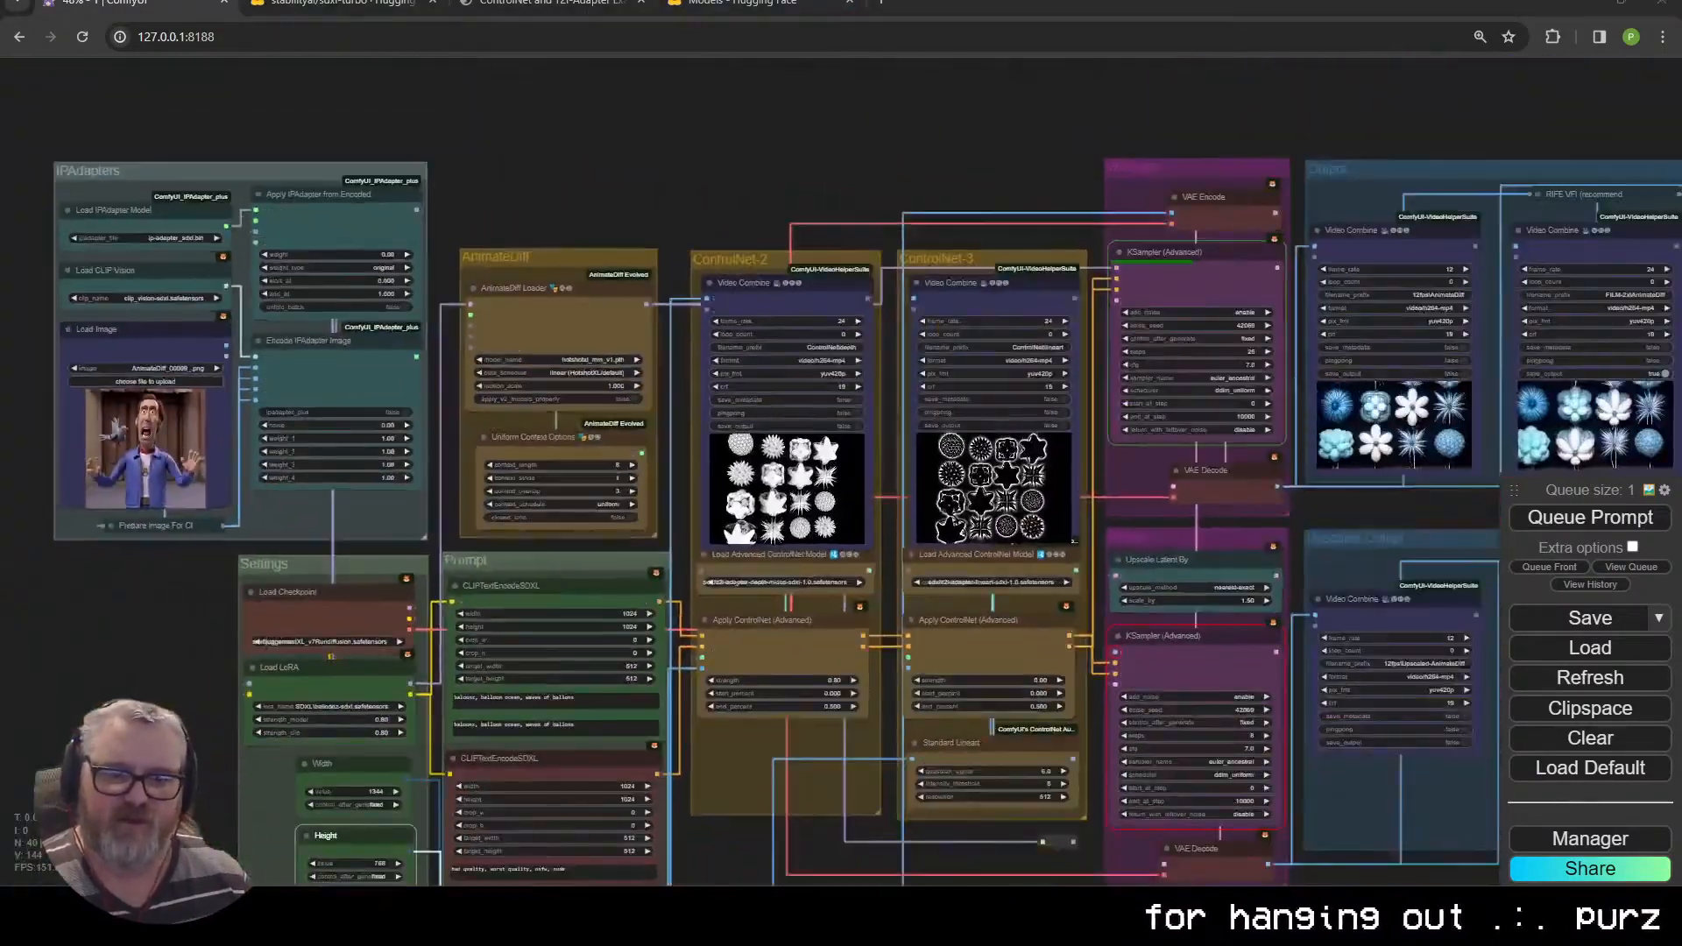
pyautogui.moveTo(172, 559); pyautogui.dragTo(237, 224)
pyautogui.scroll(6, 610, 671)
pyautogui.scroll(-3, 836, 595)
pyautogui.moveTo(1281, 409); pyautogui.dragTo(780, 752)
pyautogui.scroll(-4, 784, 733)
pyautogui.scroll(5, 622, 659)
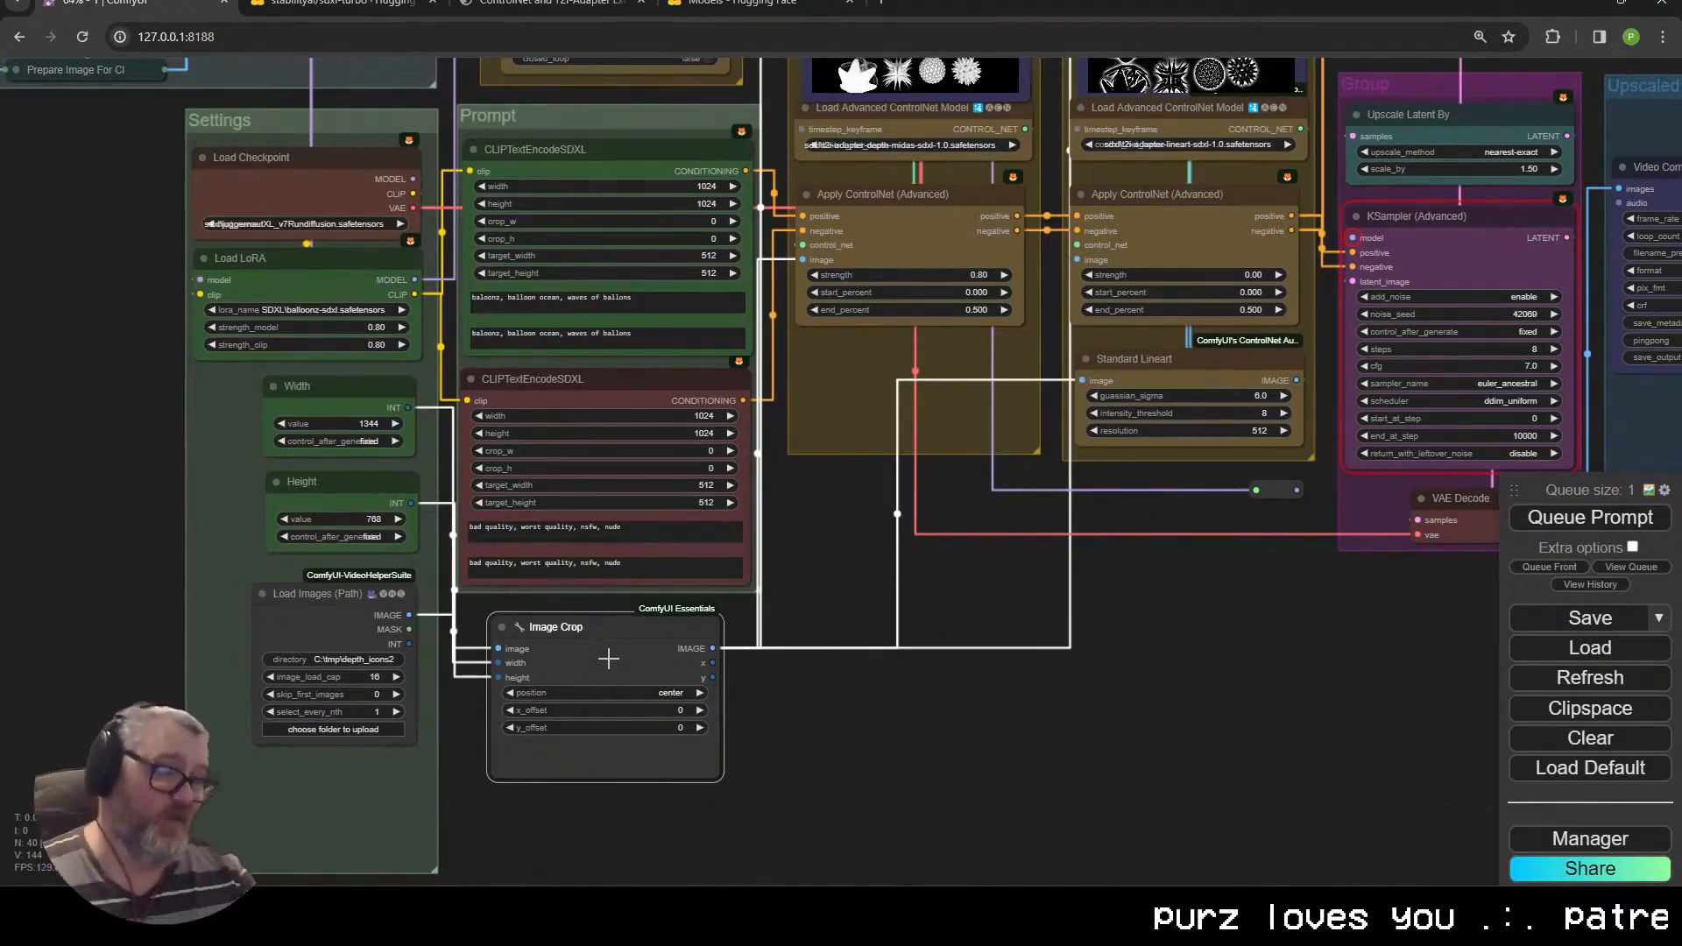
pyautogui.moveTo(1220, 619); pyautogui.dragTo(318, 934)
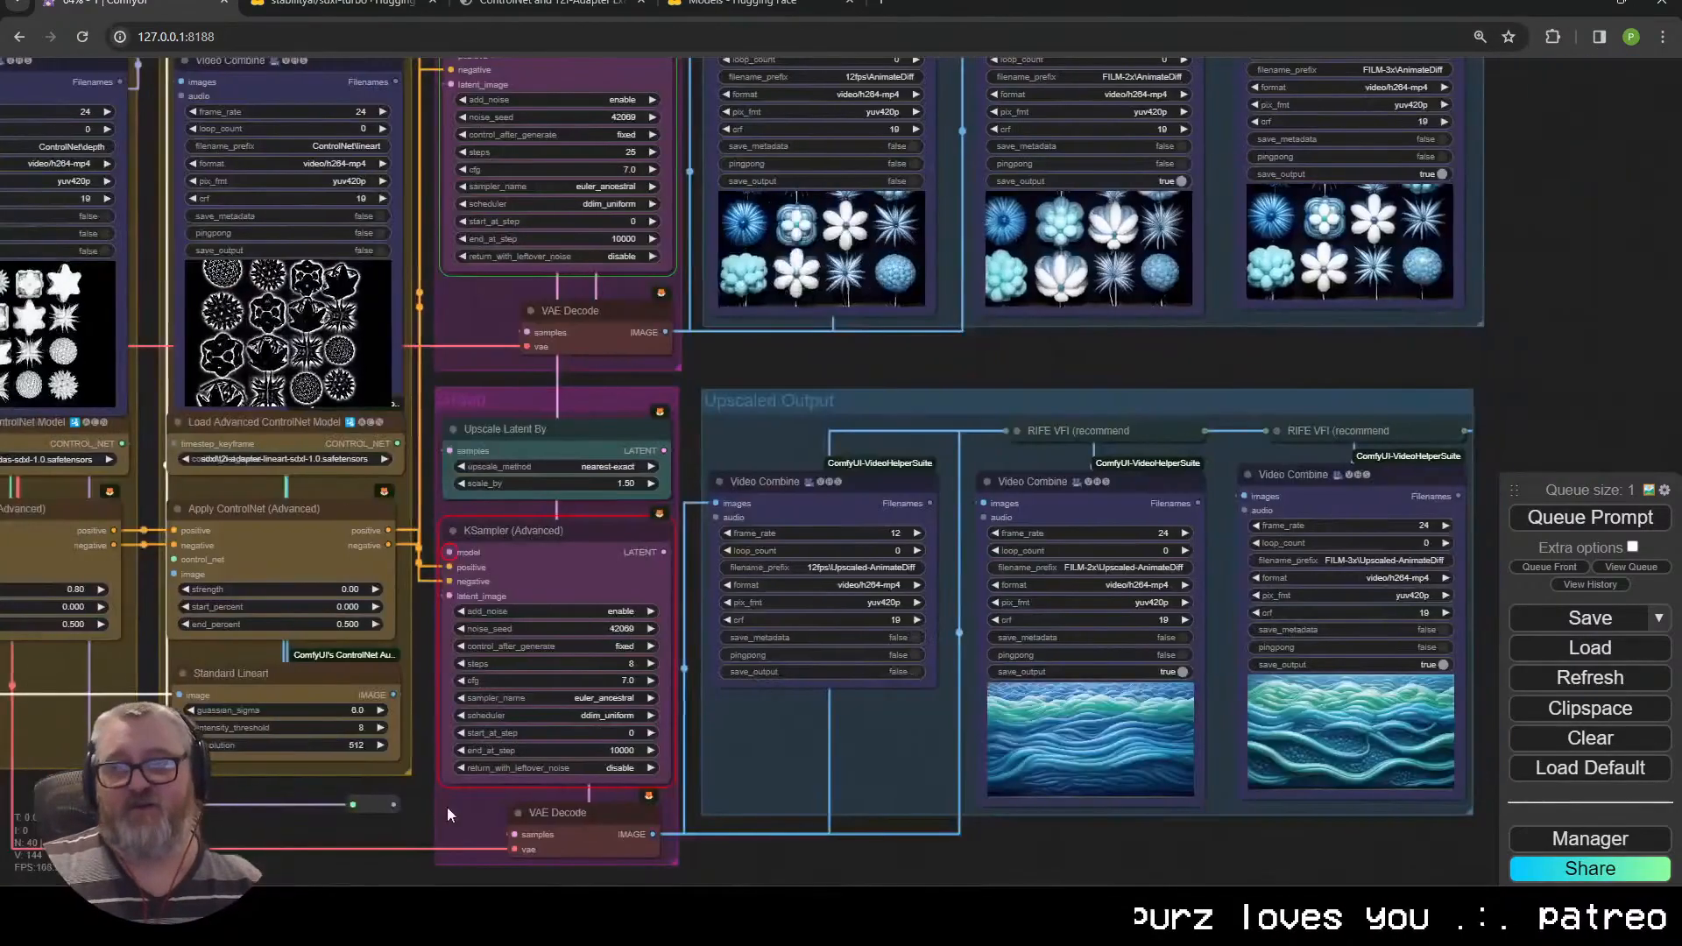
# Examine the Output group's Video Combine previews up close and compare them with the ControlNet-3 lineart preview
pyautogui.moveTo(793, 329); pyautogui.dragTo(738, 688)
pyautogui.scroll(5, 738, 689)
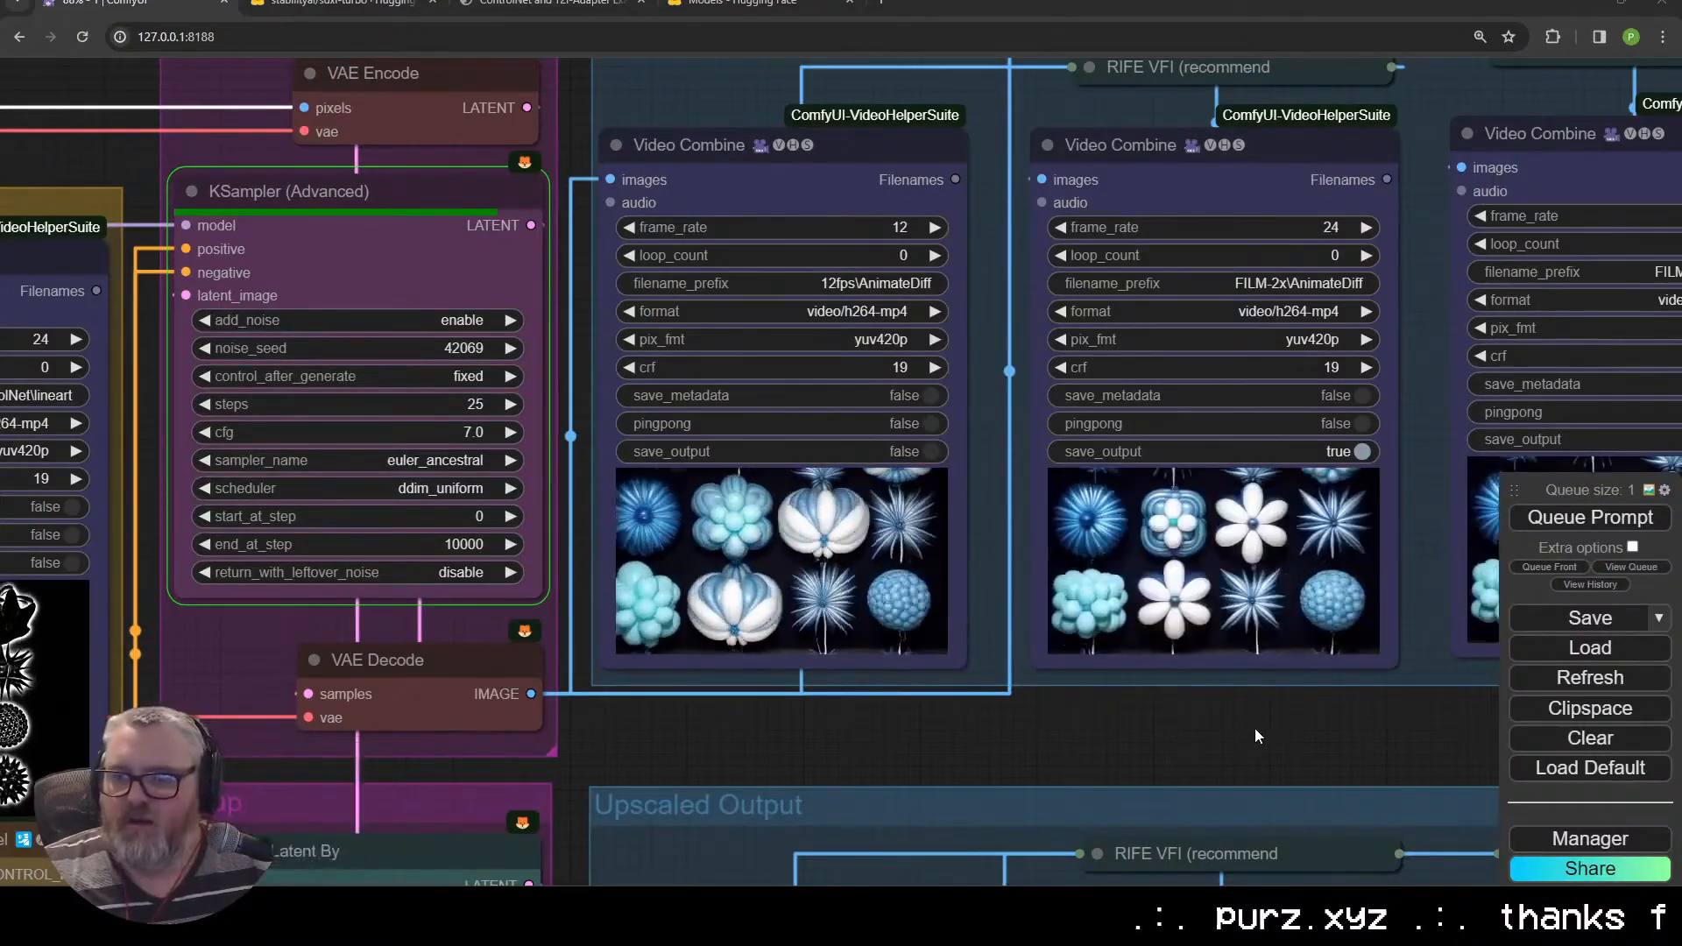
pyautogui.scroll(15, 808, 722)
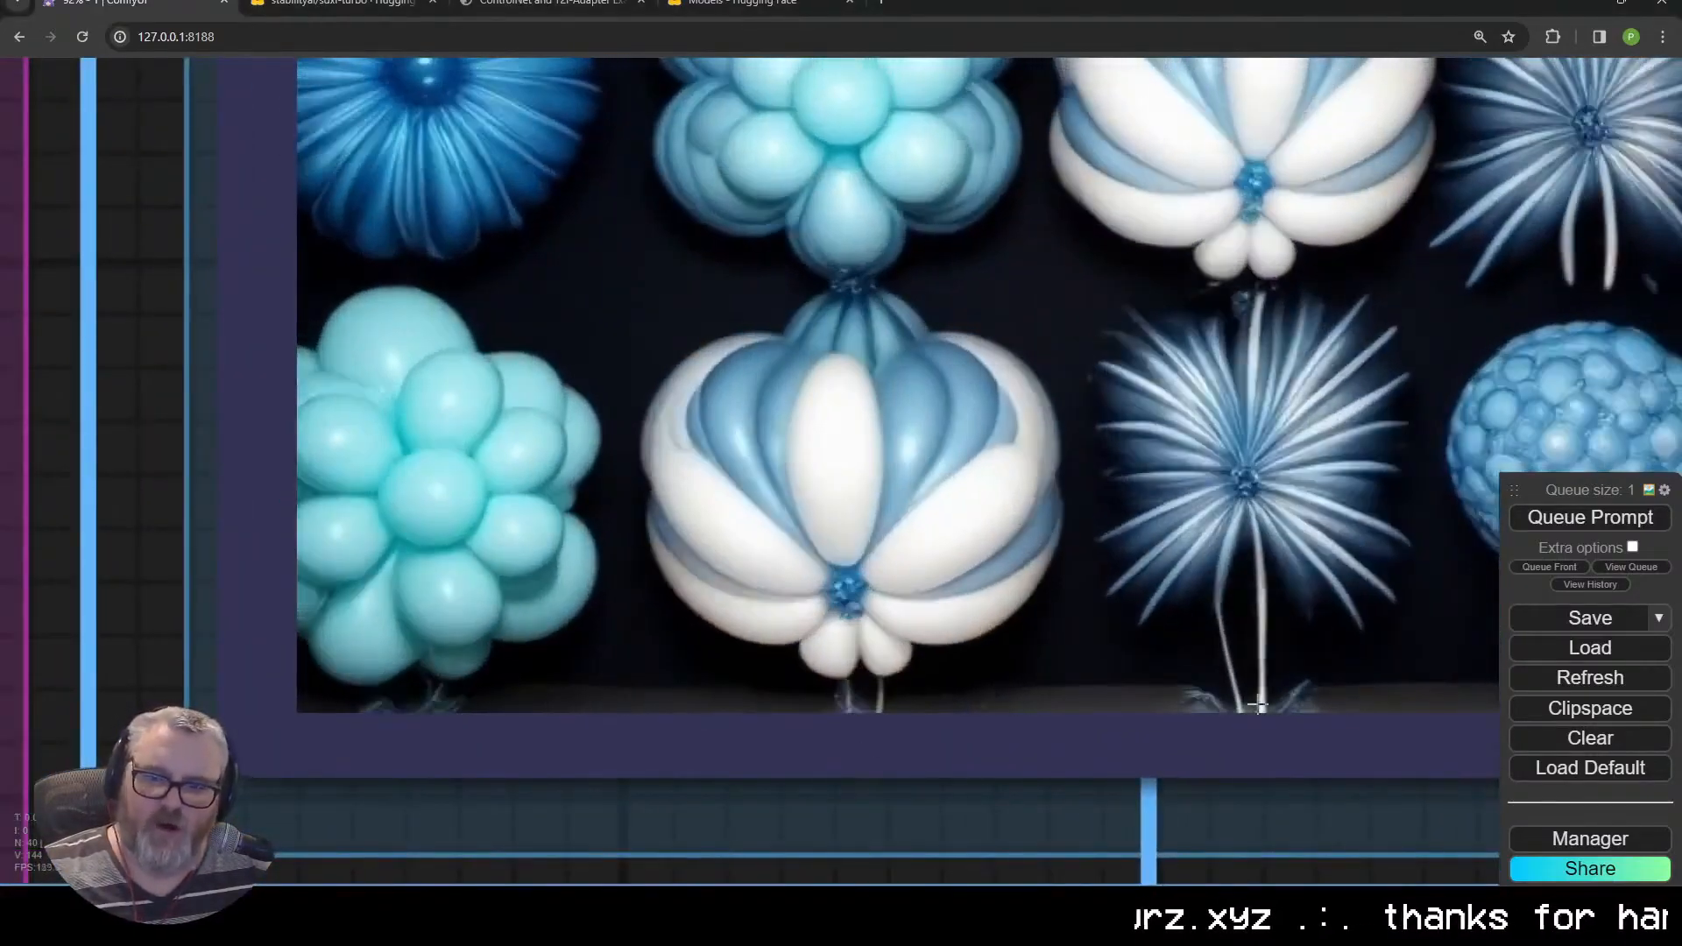
pyautogui.scroll(-13, 1040, 702)
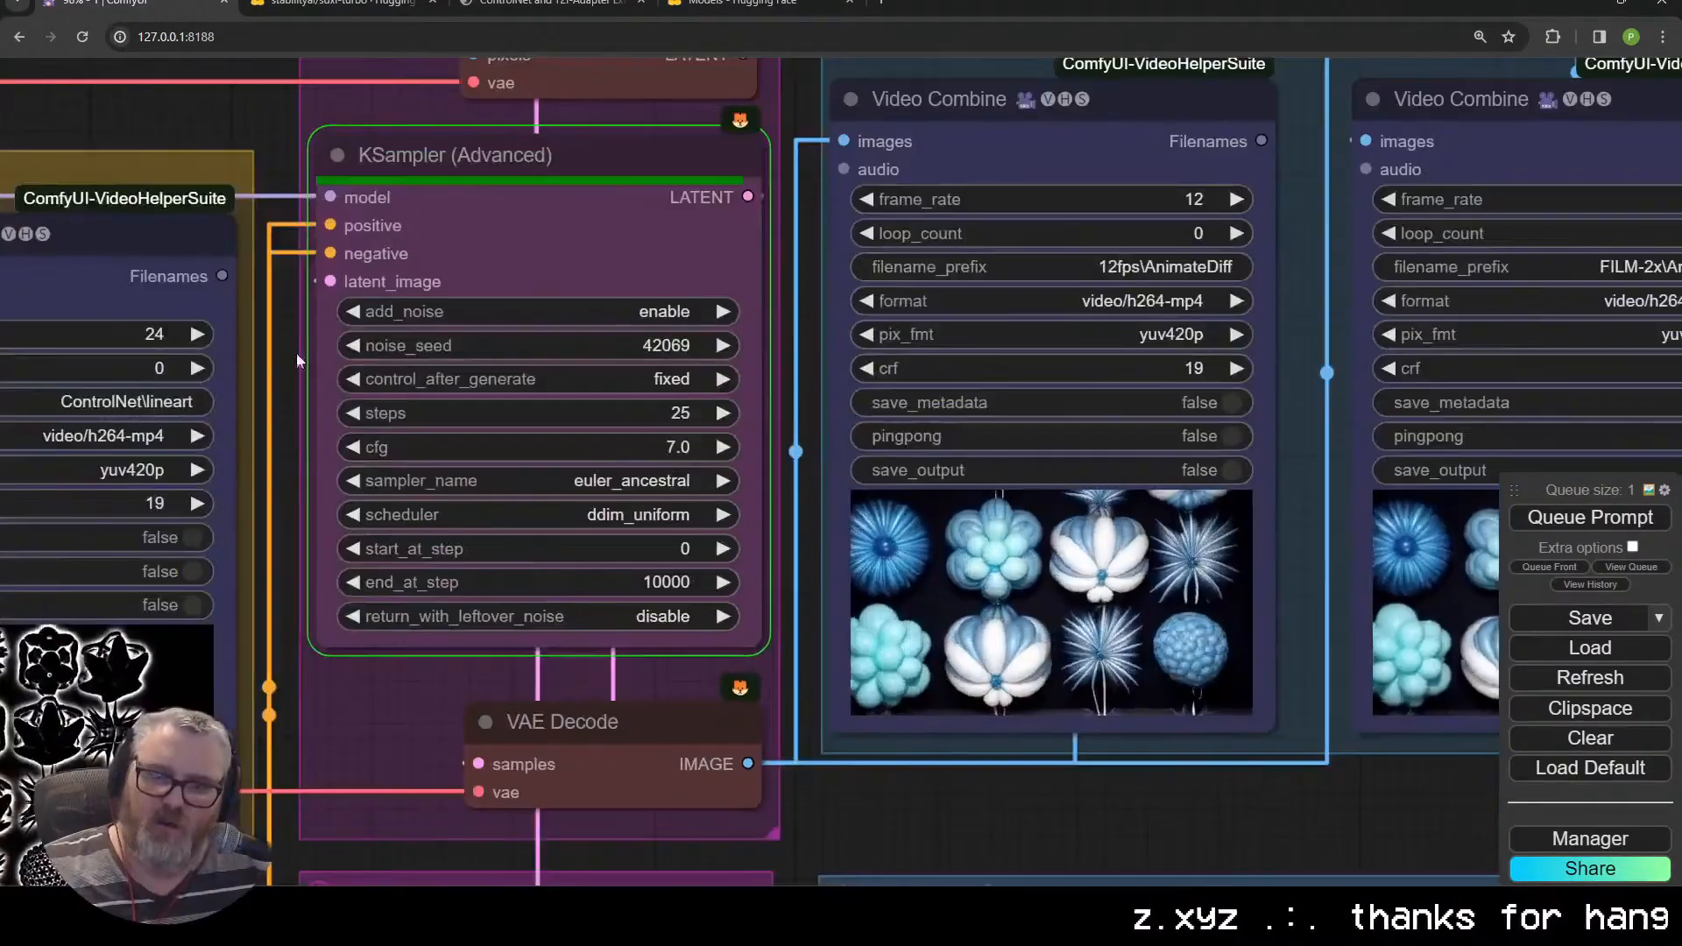
pyautogui.moveTo(252, 316); pyautogui.dragTo(889, 716)
pyautogui.scroll(-2, 716, 406)
pyautogui.moveTo(716, 406); pyautogui.dragTo(635, 129)
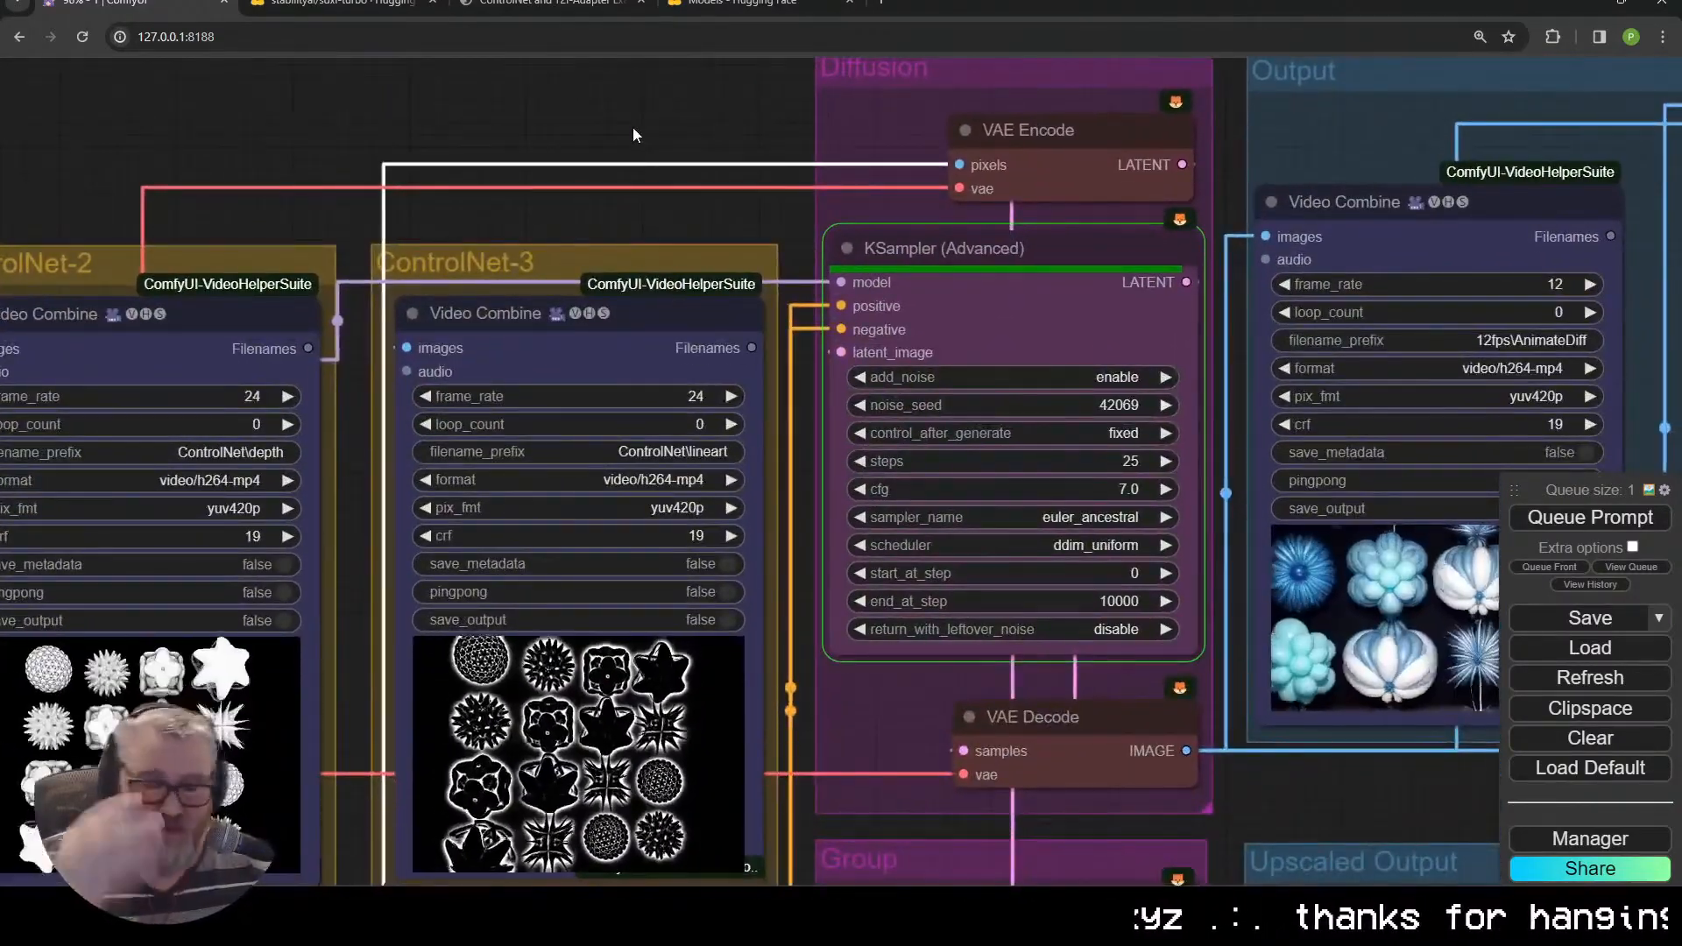
pyautogui.scroll(-5, 633, 128)
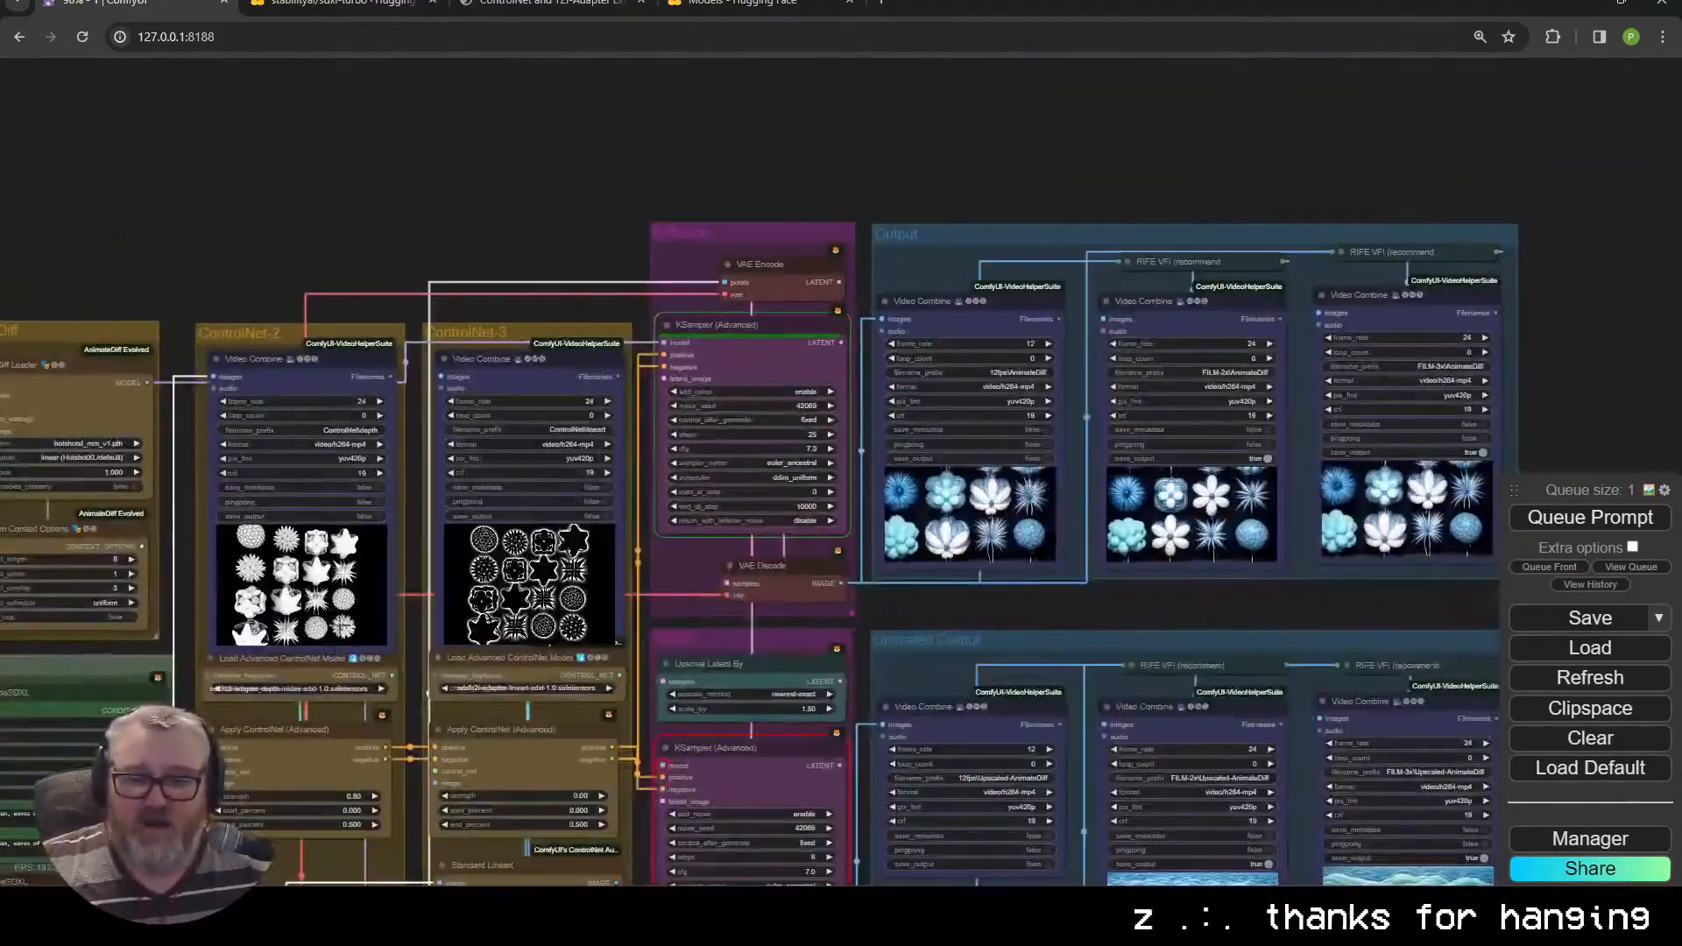
# Inspect the Upscaled Output previews up close, and examine the newly rendered animation in the Output group
pyautogui.moveTo(1111, 599); pyautogui.dragTo(608, 423)
pyautogui.scroll(17, 608, 423)
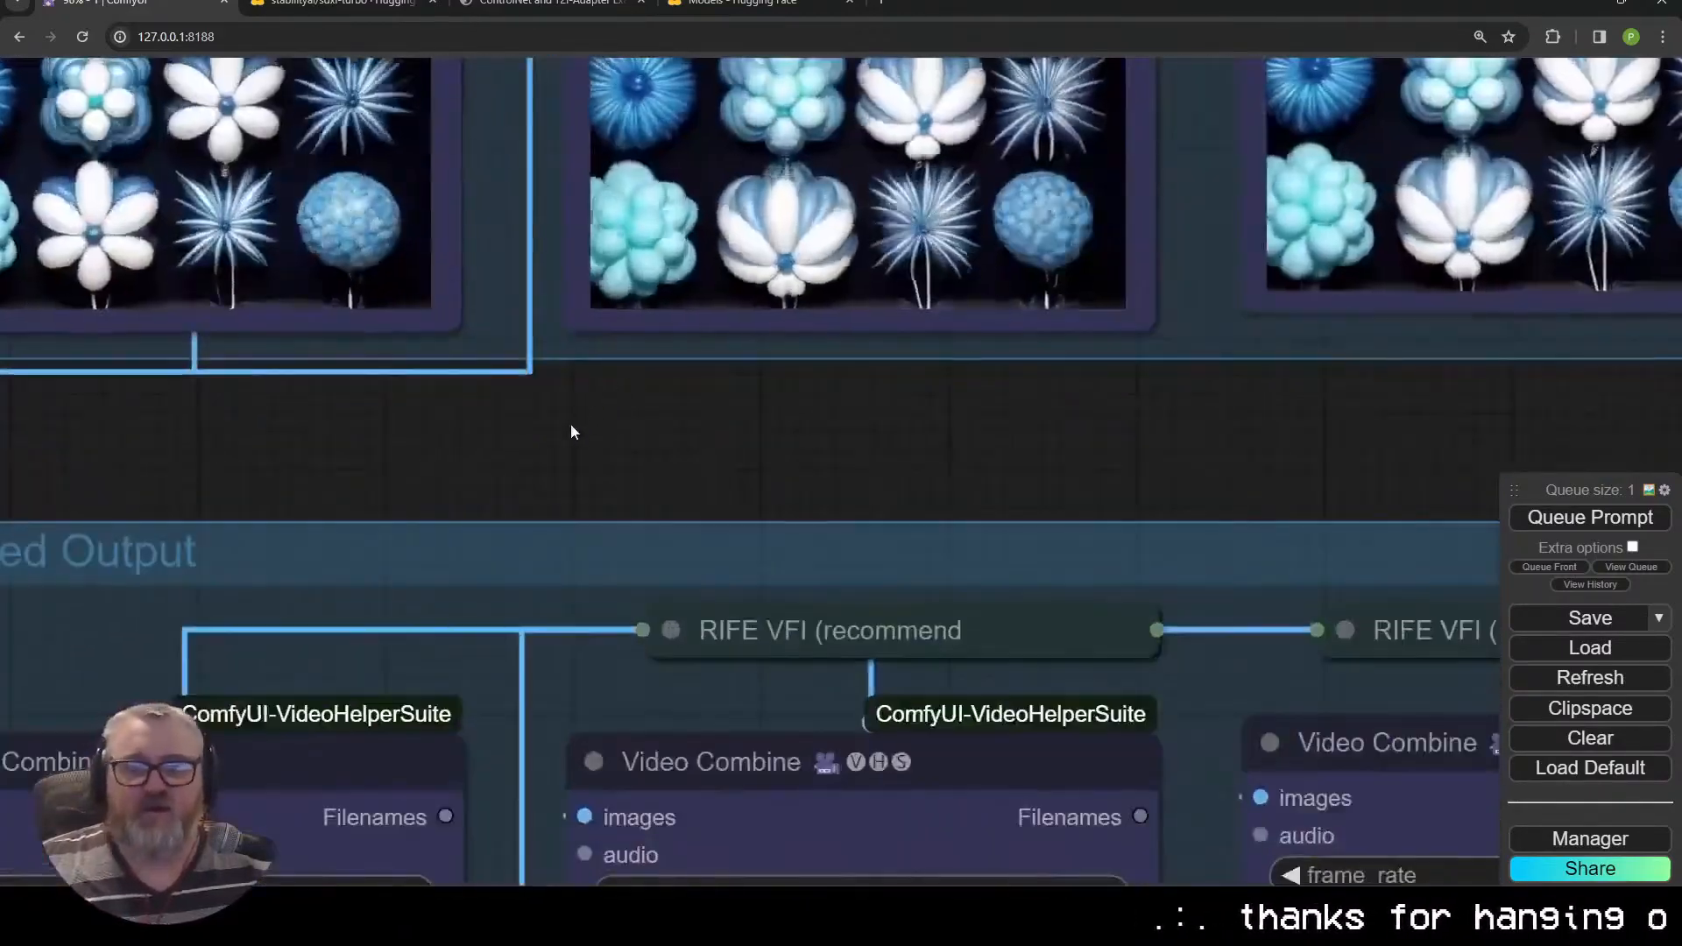
pyautogui.scroll(-8, 599, 466)
pyautogui.scroll(14, 820, 680)
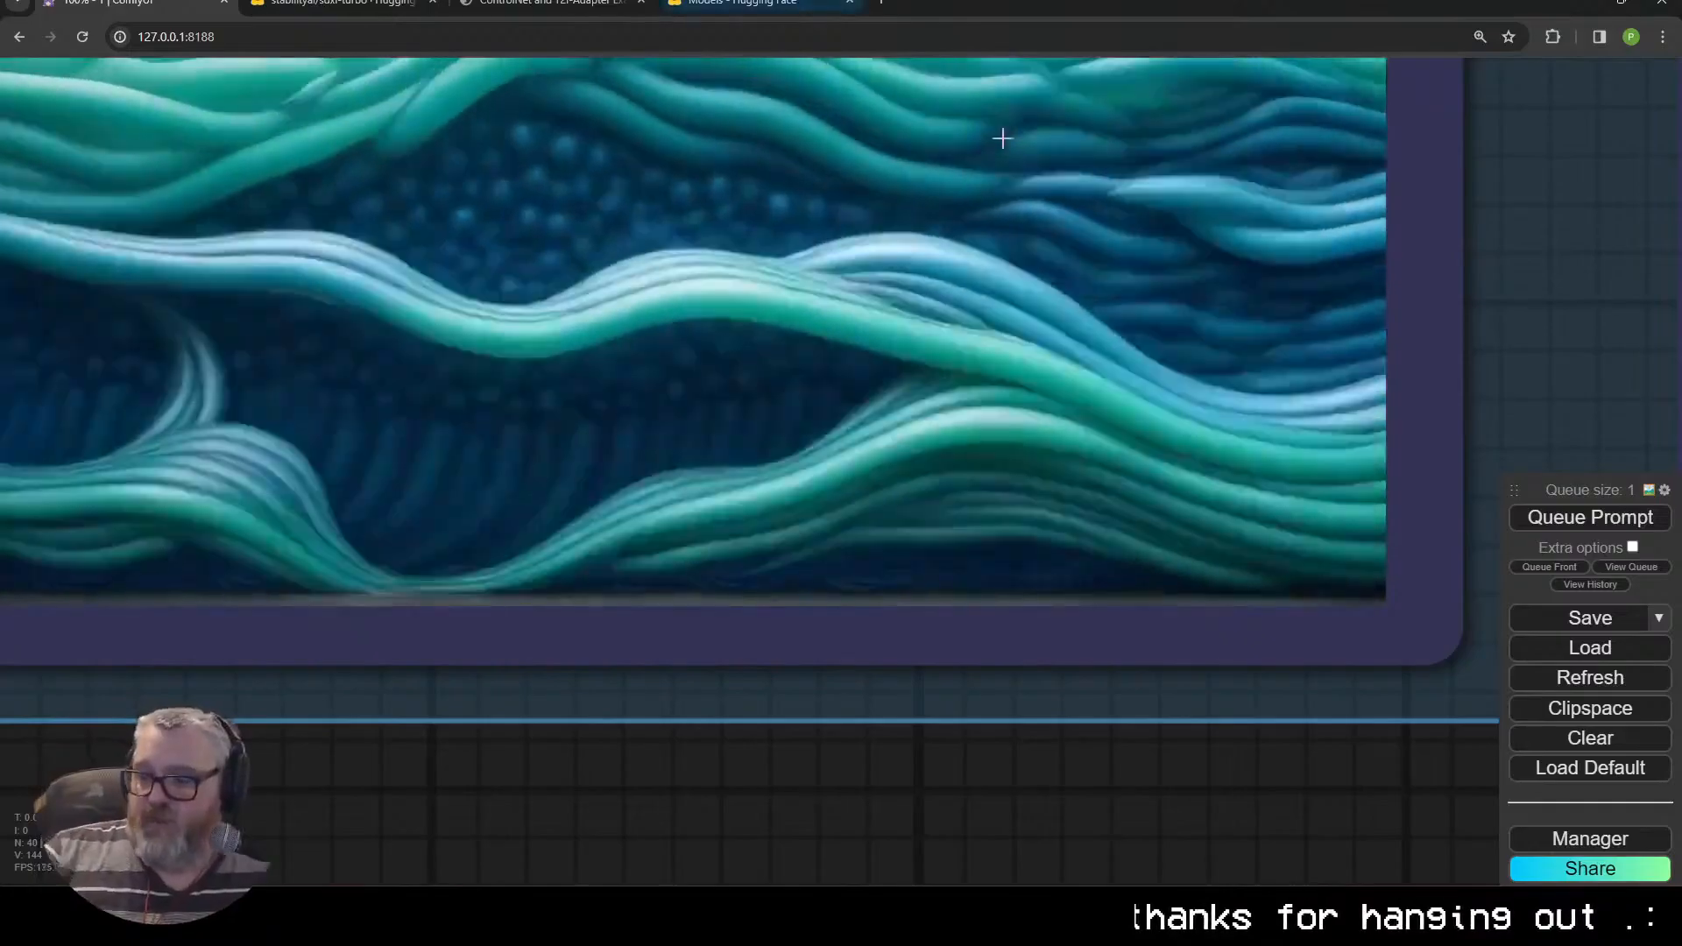
pyautogui.scroll(-16, 1003, 139)
pyautogui.moveTo(1490, 201); pyautogui.dragTo(1295, 848)
pyautogui.scroll(13, 633, 866)
pyautogui.moveTo(425, 320); pyautogui.dragTo(639, 899)
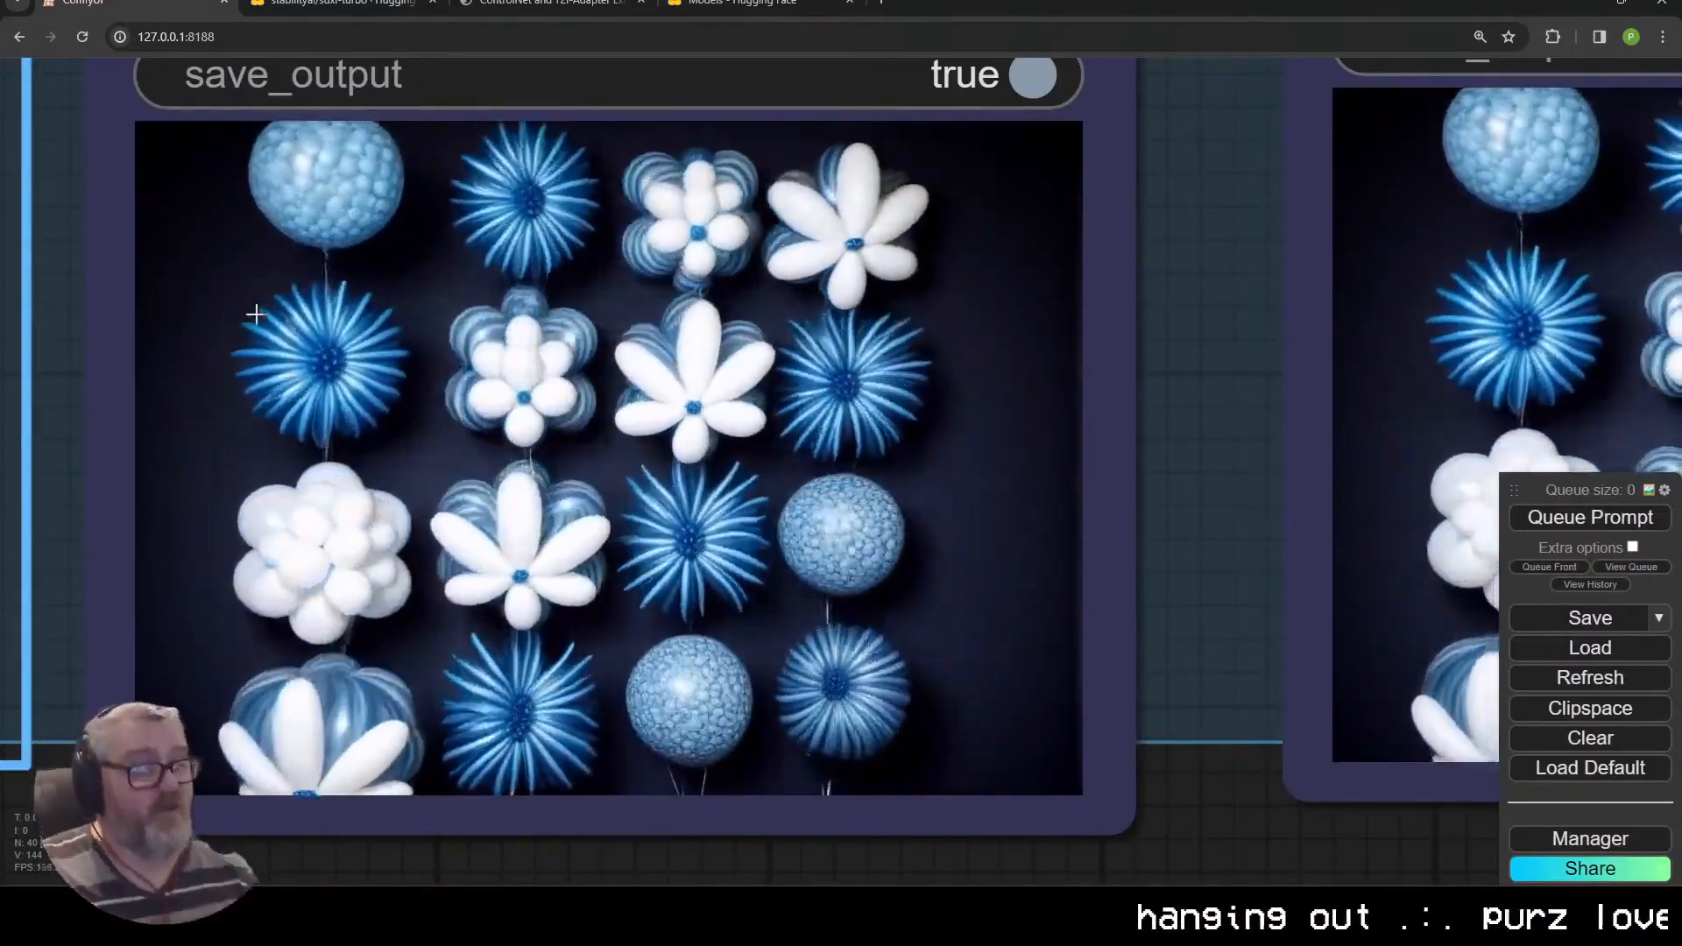
# Set image_load_cap to 0 and select_every_nth to 2 on Load Images (Path), and move Image Crop away from it
pyautogui.scroll(-12, 343, 285)
pyautogui.moveTo(343, 289); pyautogui.dragTo(1592, 102)
pyautogui.moveTo(39, 751); pyautogui.dragTo(673, 0)
pyautogui.moveTo(151, 532); pyautogui.dragTo(140, 90)
pyautogui.click(396, 424)
pyautogui.moveTo(759, 403); pyautogui.dragTo(1125, 486)
# Try adding the JWImageResize node and the WAS Node Suite Image Resize node, deleting each one again
pyautogui.doubleClick(788, 583)
pyautogui.write('imageres')
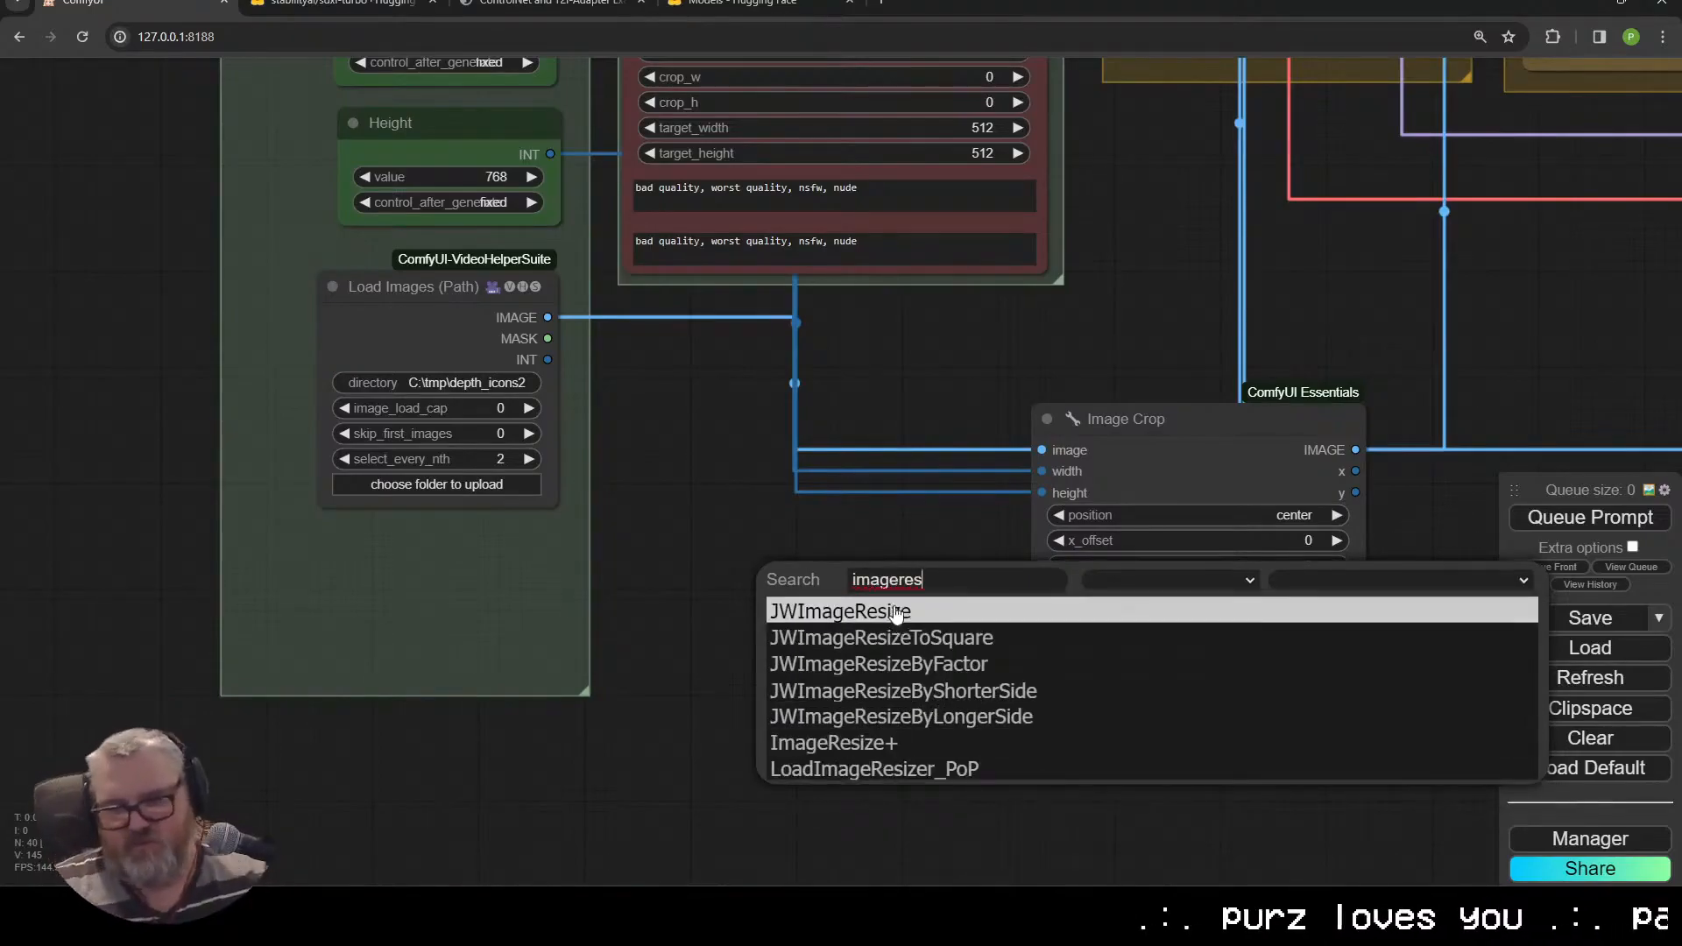
pyautogui.click(898, 614)
pyautogui.moveTo(911, 614); pyautogui.dragTo(708, 695)
pyautogui.press('Delete')
pyautogui.doubleClick(762, 688)
pyautogui.write('image res')
pyautogui.click(802, 744)
pyautogui.moveTo(910, 697); pyautogui.dragTo(791, 585)
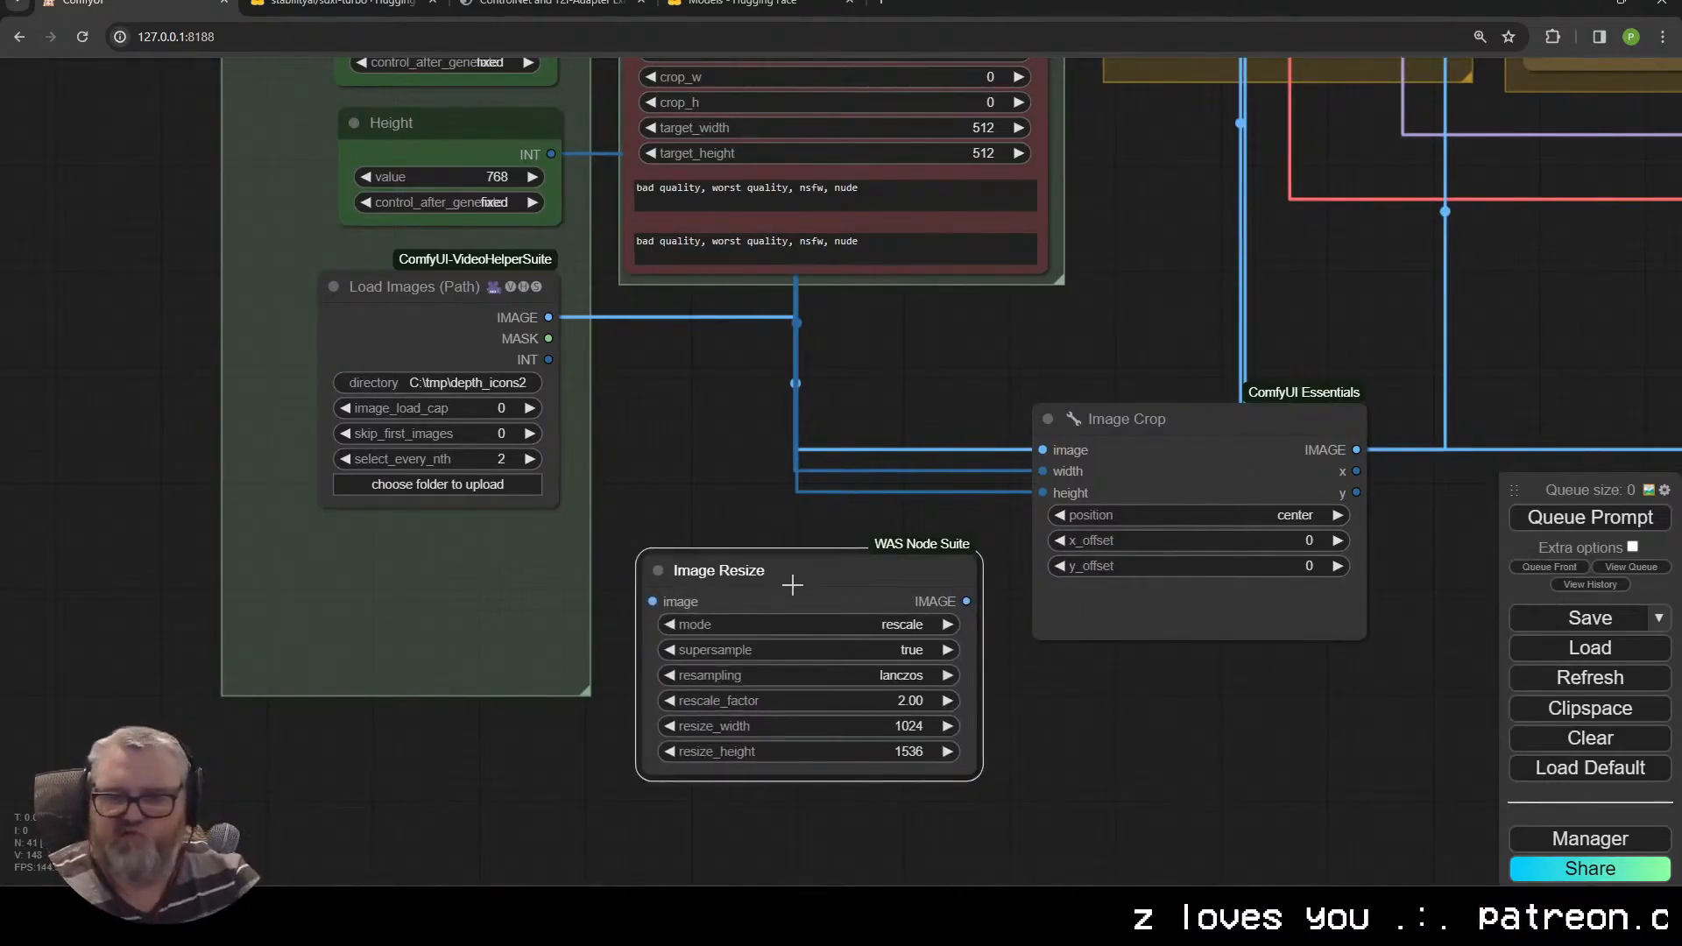
pyautogui.press('Delete')
# Add an ImageResize+ node between the Load Images (Path) and Image Crop nodes
pyautogui.doubleClick(857, 583)
pyautogui.write('imageres')
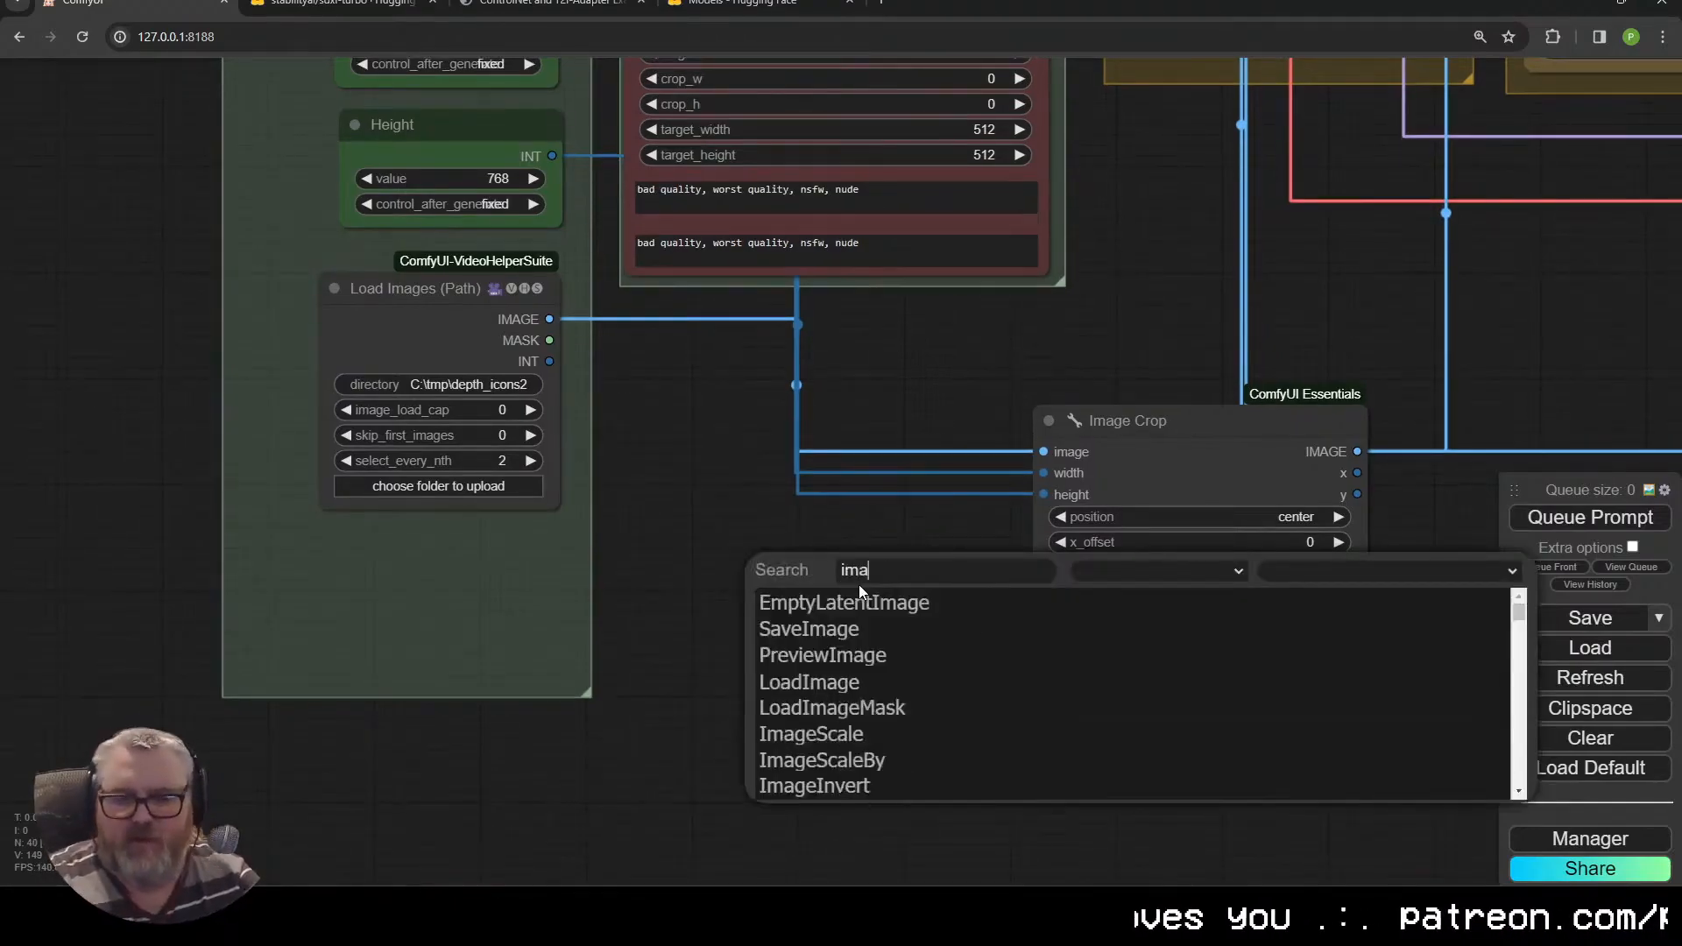
pyautogui.press('BackSpace')
pyautogui.press('BackSpace')
pyautogui.write('s')
pyautogui.press('BackSpace')
pyautogui.write('ere')
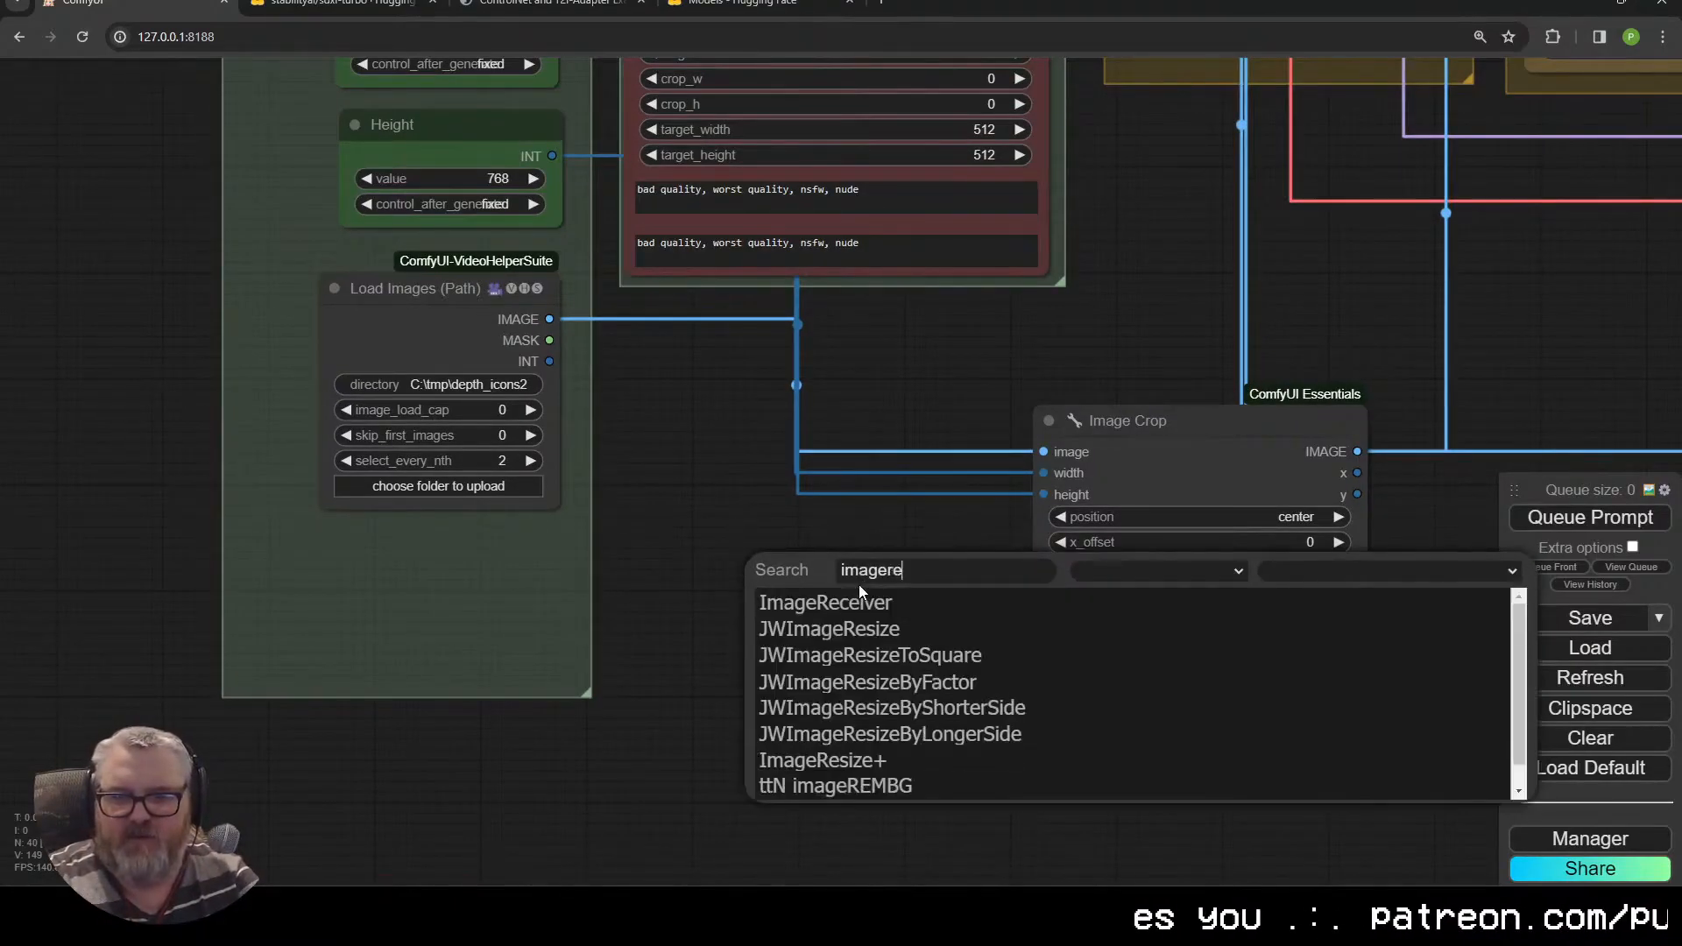
pyautogui.click(845, 765)
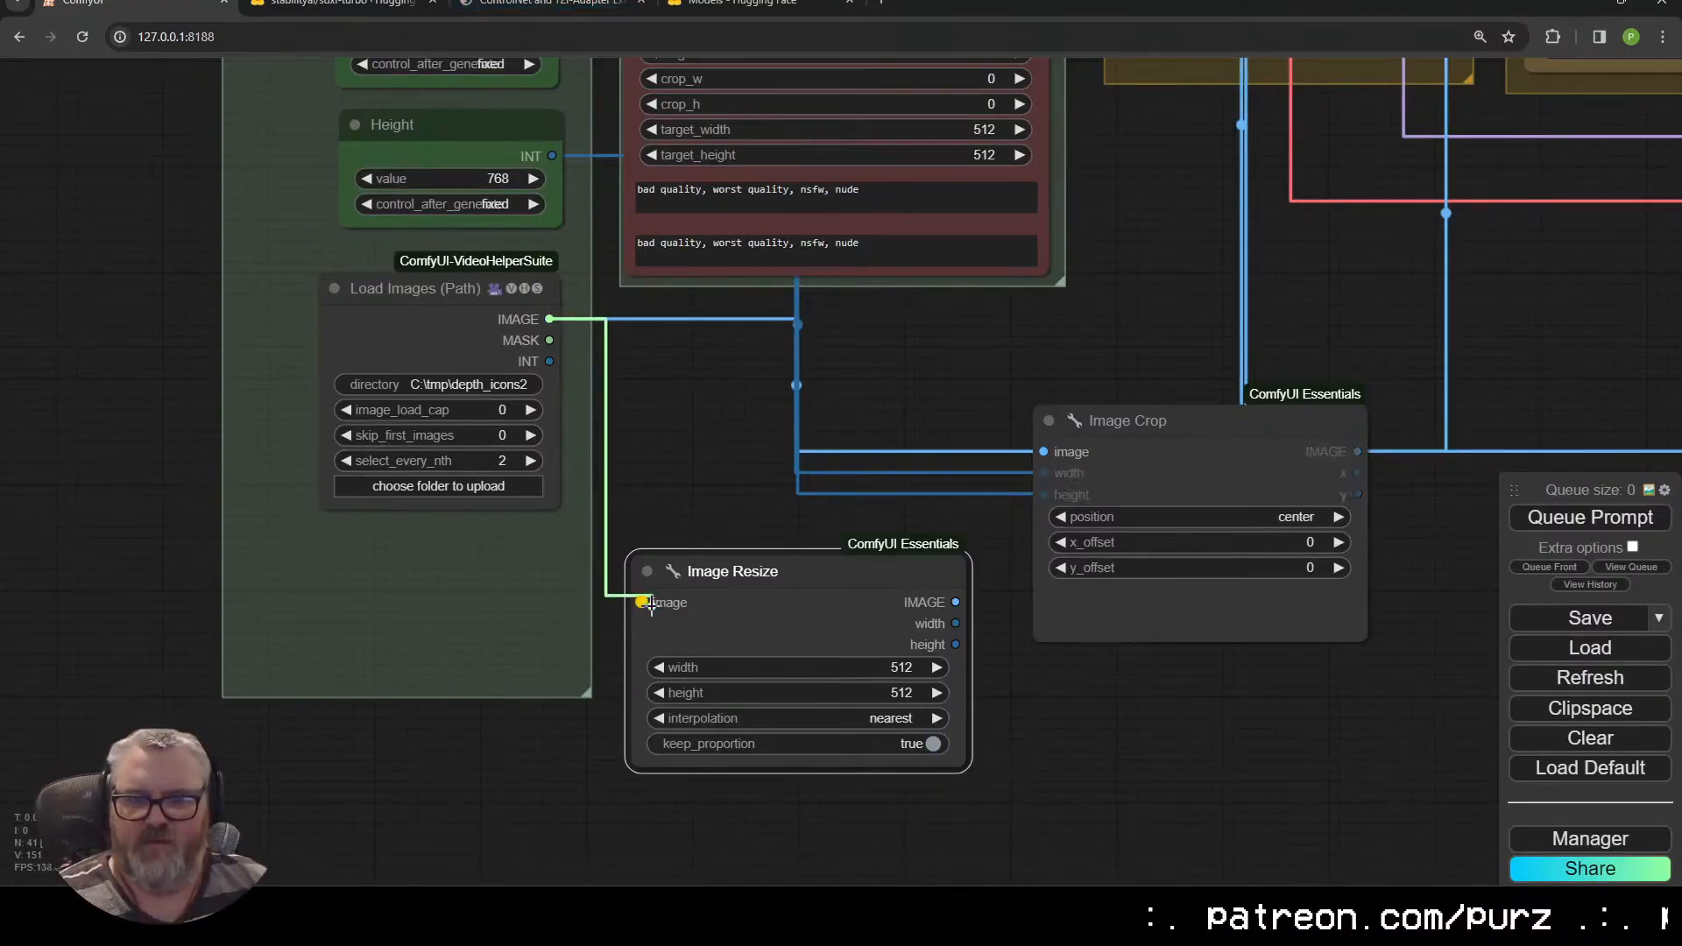
# Connect Load Images (Path) to Image Resize's image input, and convert the resize node's width and height to inputs
pyautogui.rightClick(777, 608)
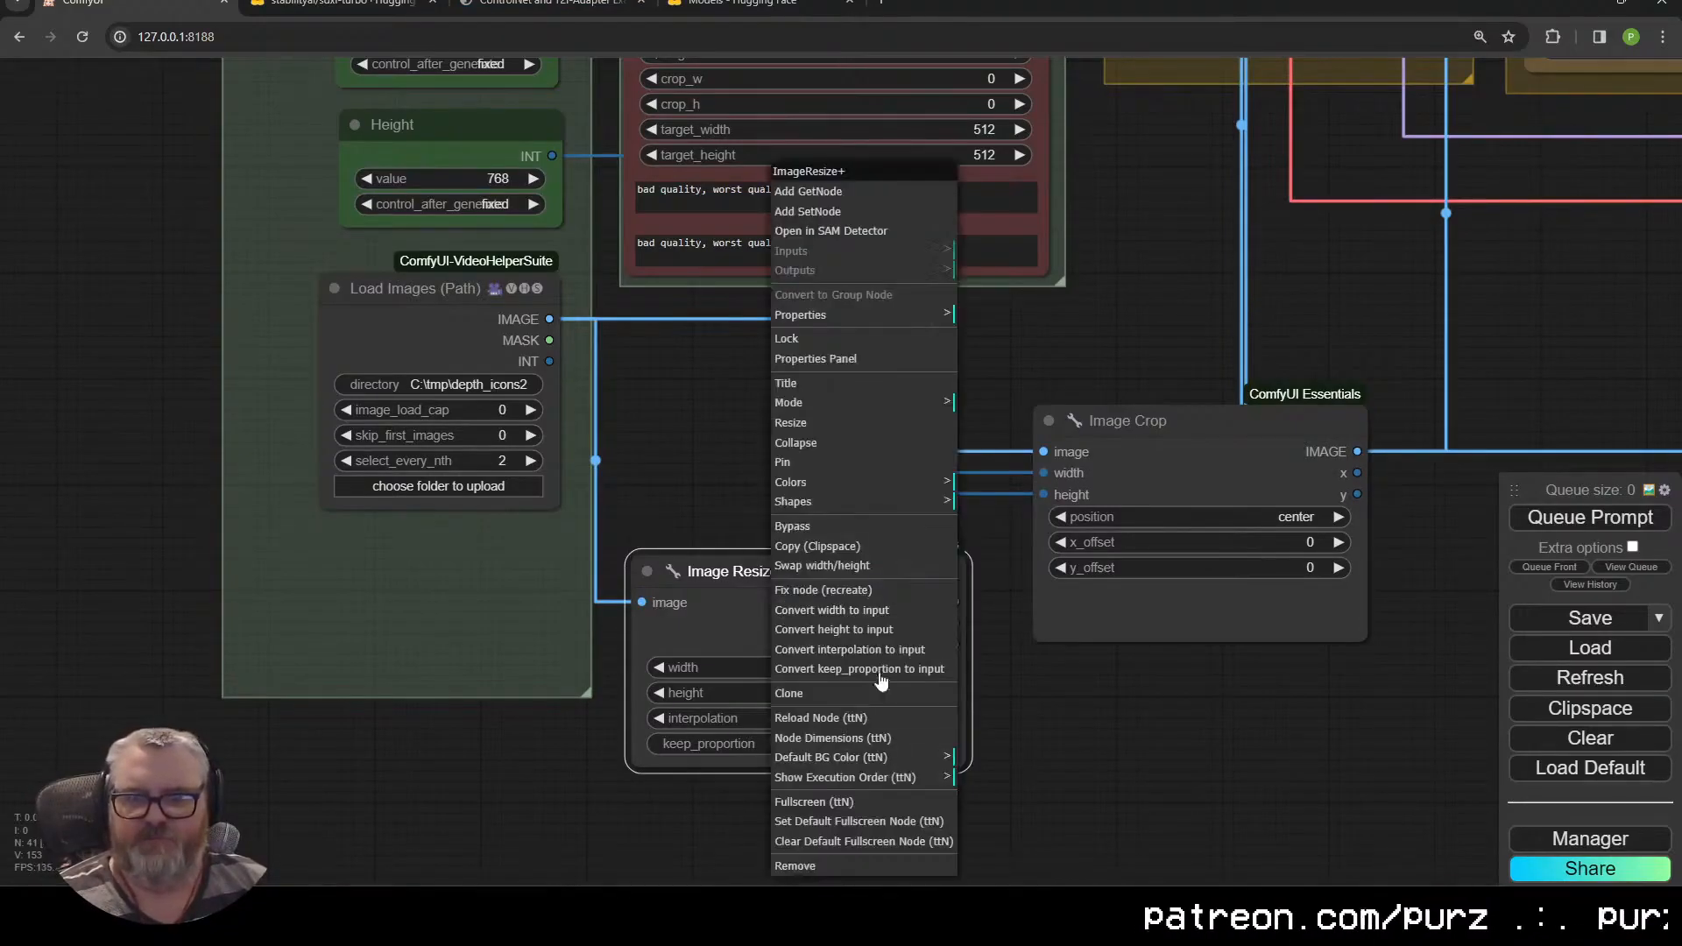
pyautogui.click(815, 611)
pyautogui.rightClick(848, 608)
pyautogui.click(885, 609)
# Wire Width and Height into Image Resize, and feed its IMAGE output into Image Crop placed directly below it
pyautogui.moveTo(751, 567); pyautogui.dragTo(799, 447)
pyautogui.moveTo(701, 351); pyautogui.dragTo(699, 458)
pyautogui.moveTo(550, 264); pyautogui.dragTo(690, 633)
pyautogui.moveTo(855, 586); pyautogui.dragTo(813, 463)
pyautogui.click(1207, 530)
pyautogui.moveTo(1210, 531); pyautogui.dragTo(425, 803)
# Queue the prompt with the resize node in place and show the queue list
pyautogui.scroll(-5, 832, 579)
pyautogui.moveTo(899, 436); pyautogui.dragTo(812, 719)
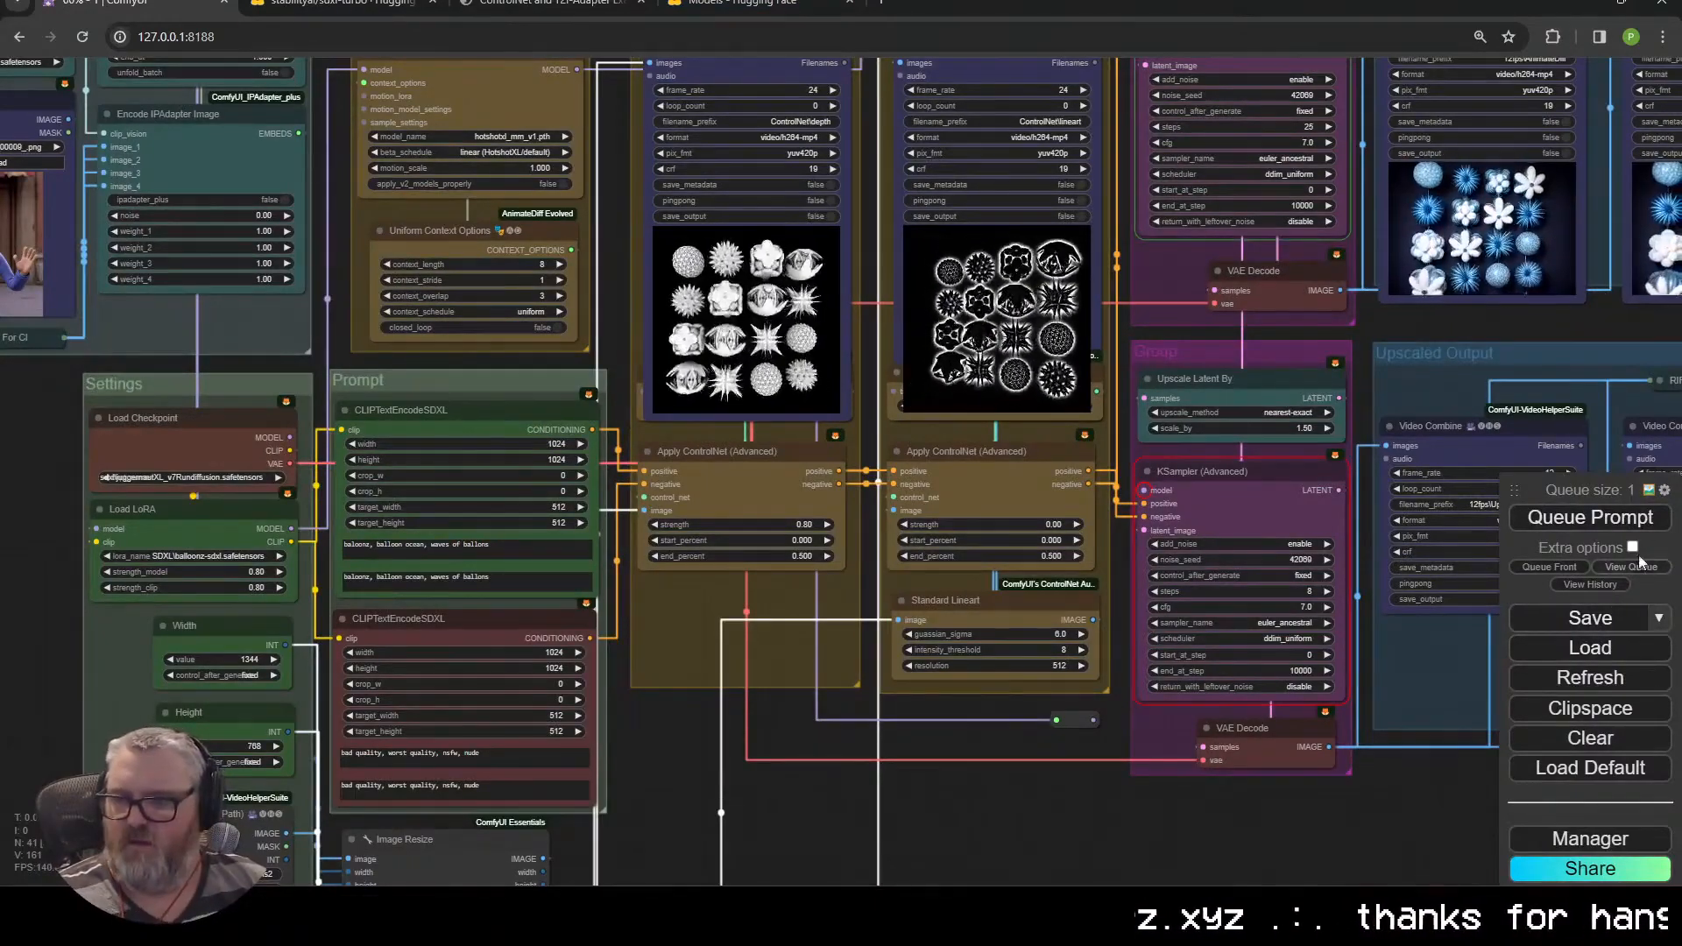
pyautogui.click(1630, 567)
pyautogui.moveTo(124, 917); pyautogui.dragTo(334, 607)
# Turn off keep_proportion on Image Resize, and replace the running job with a newly queued prompt
pyautogui.scroll(6, 450, 498)
pyautogui.moveTo(1139, 517); pyautogui.dragTo(1079, 377)
pyautogui.click(1010, 475)
pyautogui.click(1608, 642)
pyautogui.click(1567, 519)
# Check the ControlNet previews, cancel the running job, and turn keep_proportion back on for Image Resize
pyautogui.moveTo(1277, 457); pyautogui.dragTo(870, 694)
pyautogui.scroll(-8, 870, 694)
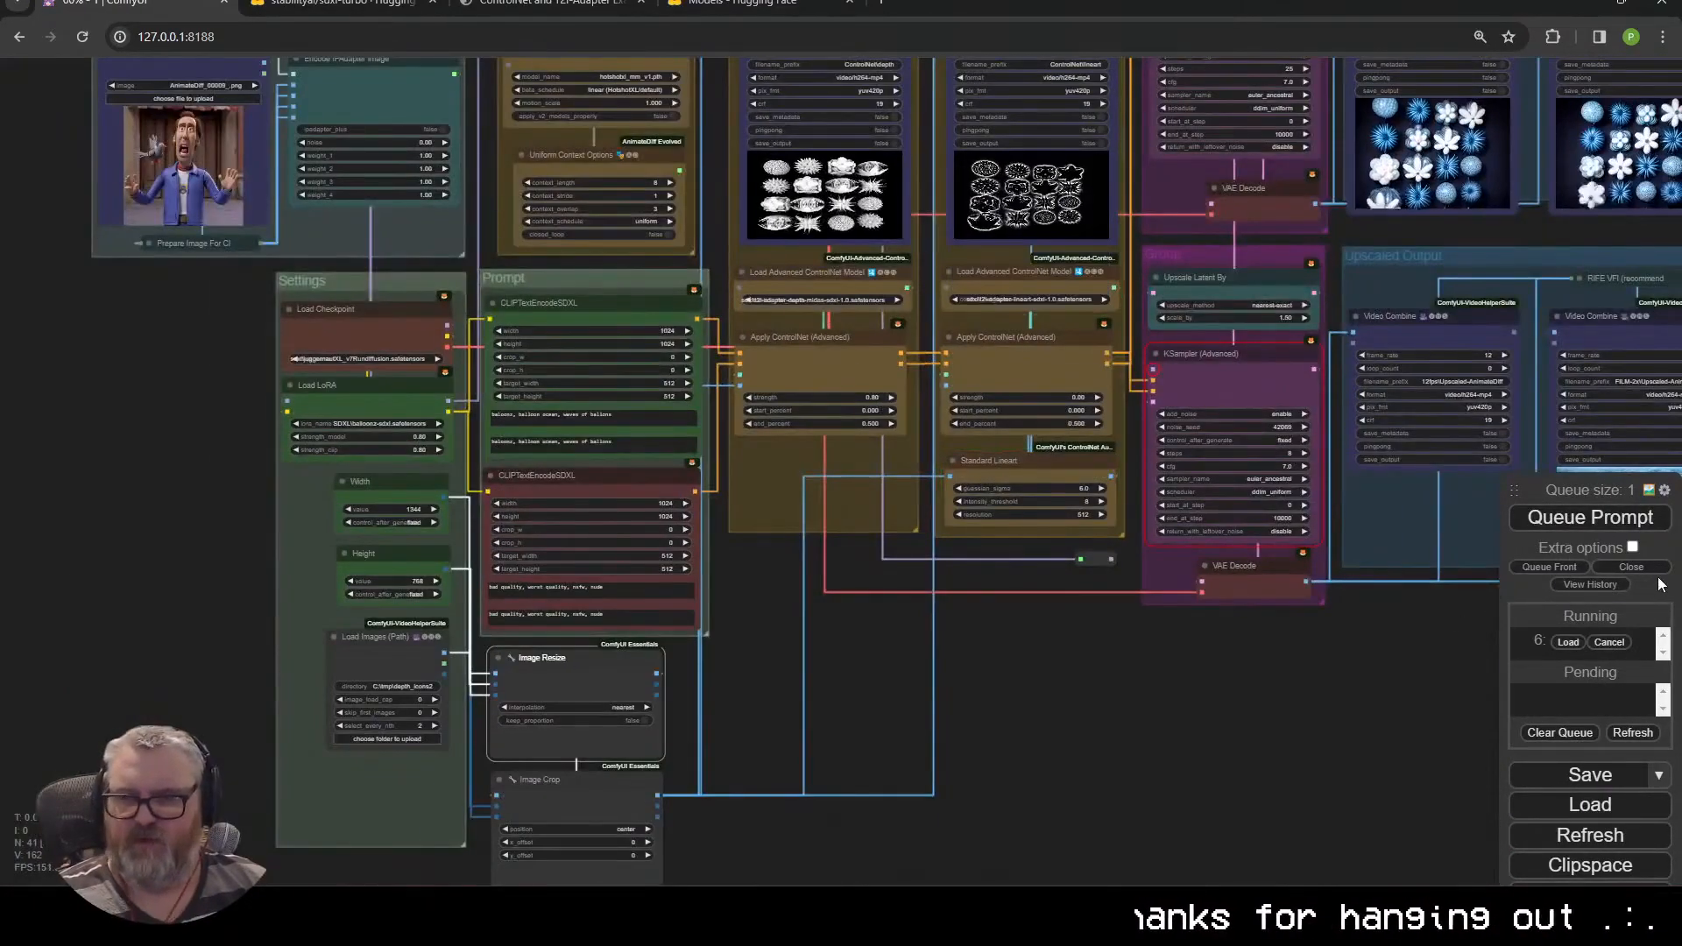
pyautogui.click(1610, 642)
pyautogui.scroll(6, 716, 727)
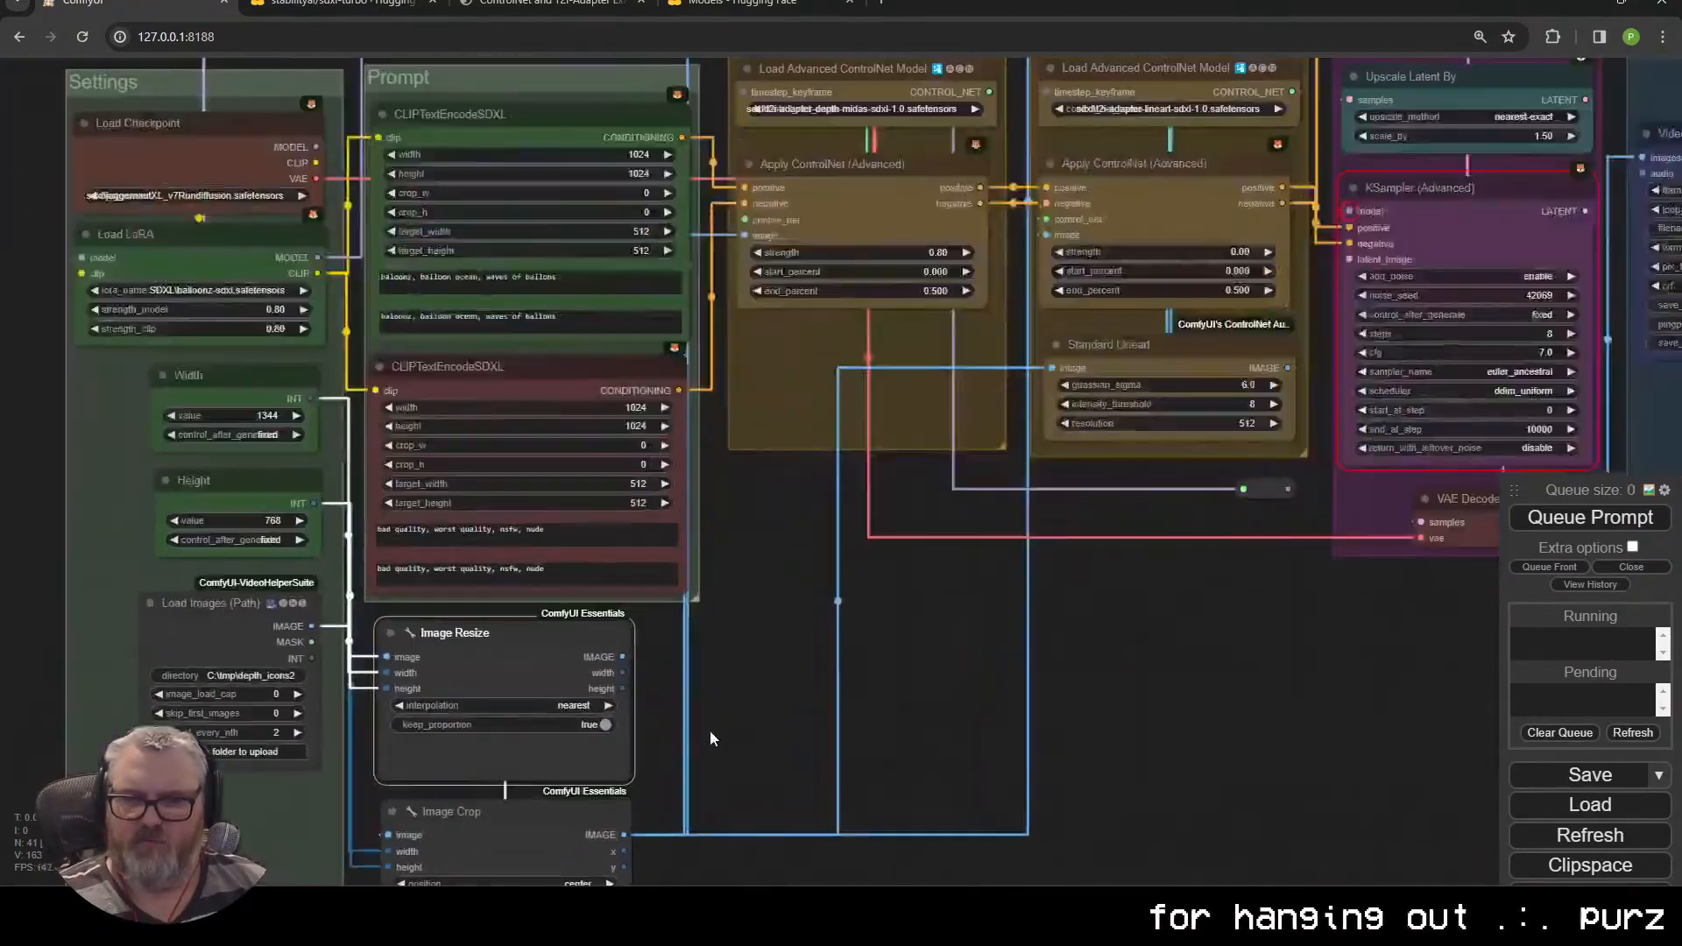
pyautogui.moveTo(690, 727); pyautogui.dragTo(865, 538)
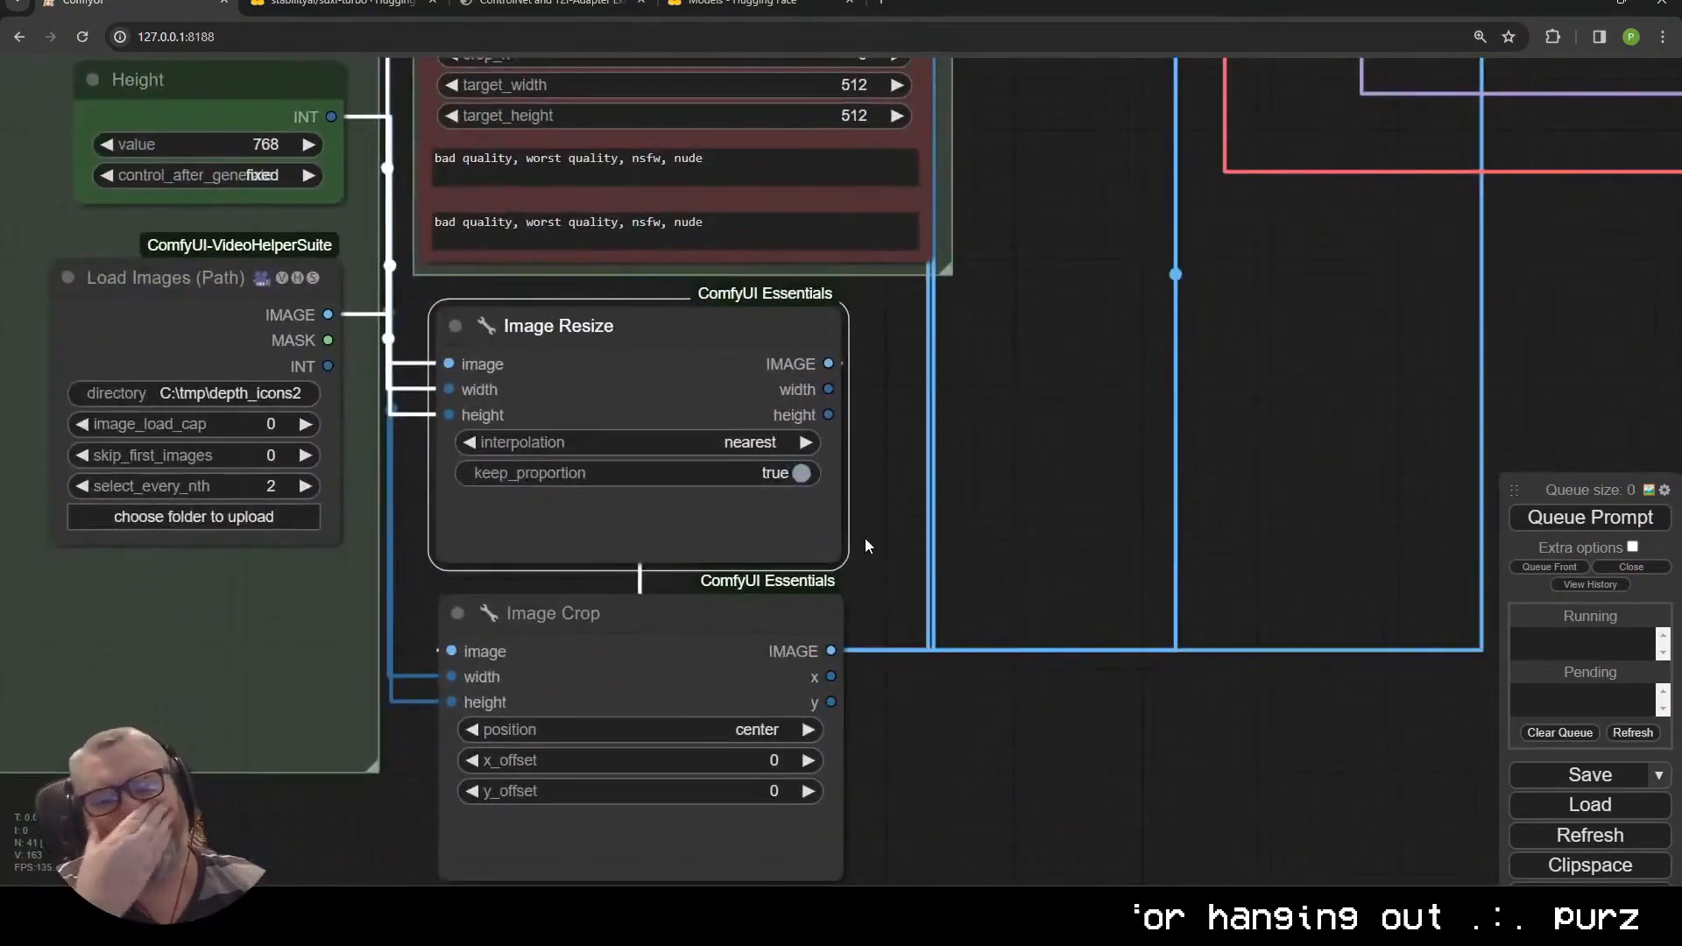
# Search the node library for "resize", and turn off keep_proportion on the existing Image Resize node
pyautogui.scroll(-4, 865, 538)
pyautogui.doubleClick(996, 506)
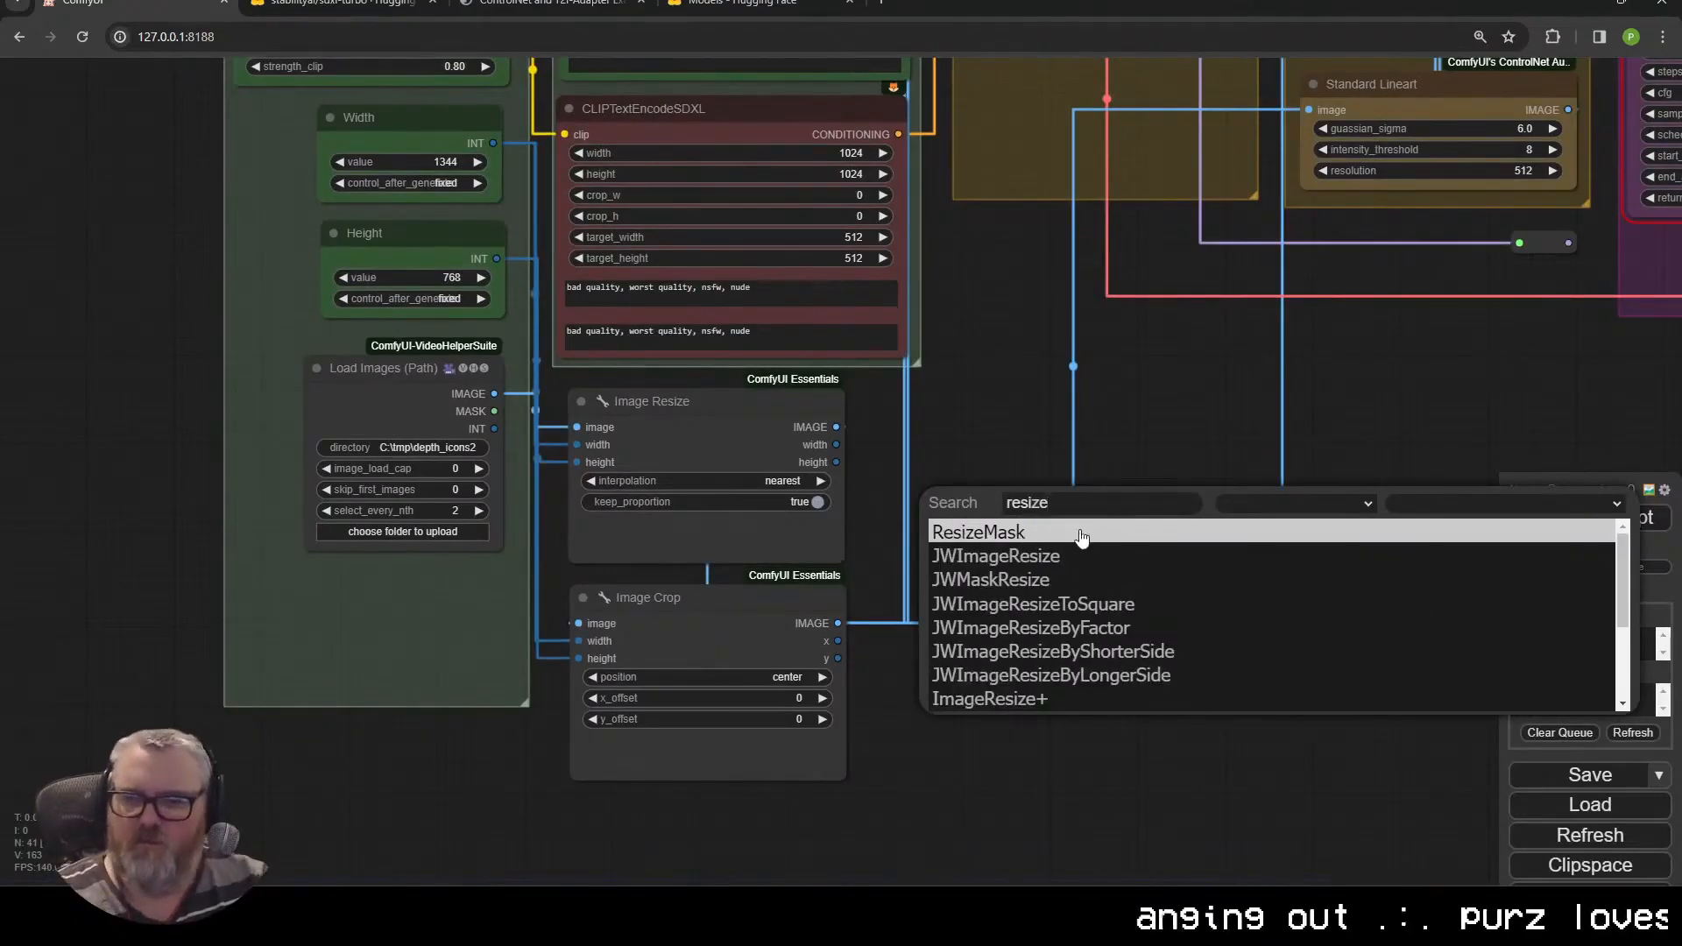
pyautogui.scroll(-2, 1082, 536)
pyautogui.moveTo(694, 644)
pyautogui.mouseDown()
pyautogui.moveTo(1081, 649)
pyautogui.moveTo(1112, 576)
pyautogui.moveTo(698, 631)
pyautogui.mouseUp()
pyautogui.click(808, 502)
pyautogui.scroll(-3, 630, 617)
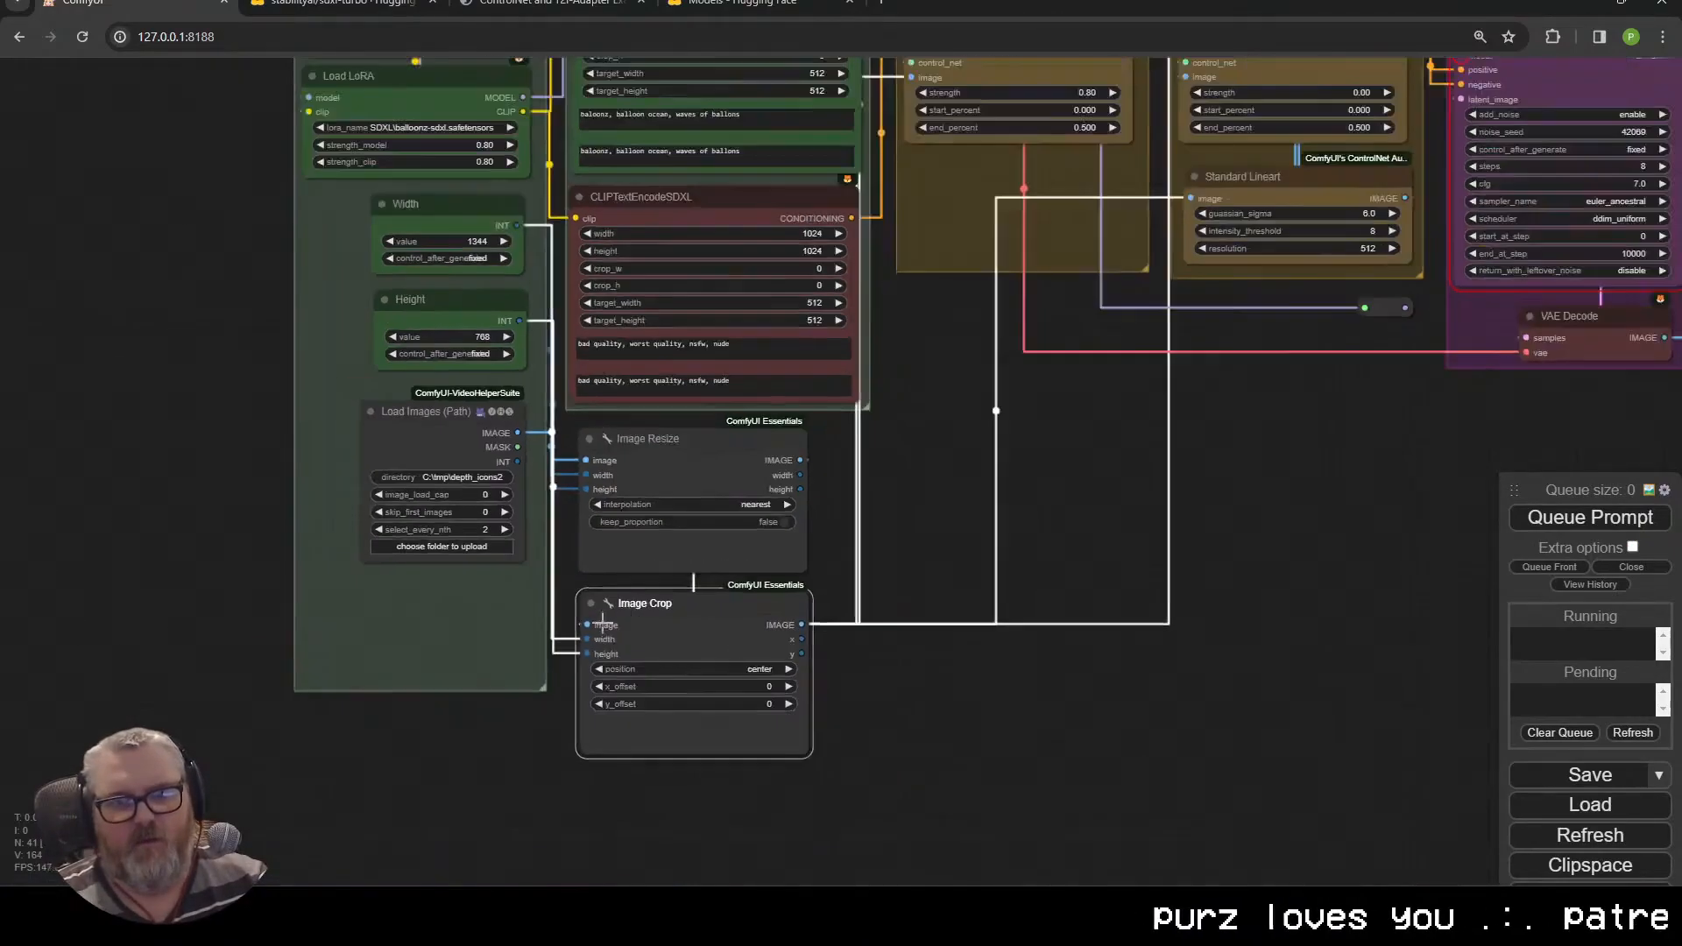
# Move the Width and Height nodes out of the Settings group to separate their wires
pyautogui.moveTo(526, 614); pyautogui.dragTo(523, 716)
pyautogui.moveTo(466, 354); pyautogui.dragTo(101, 730)
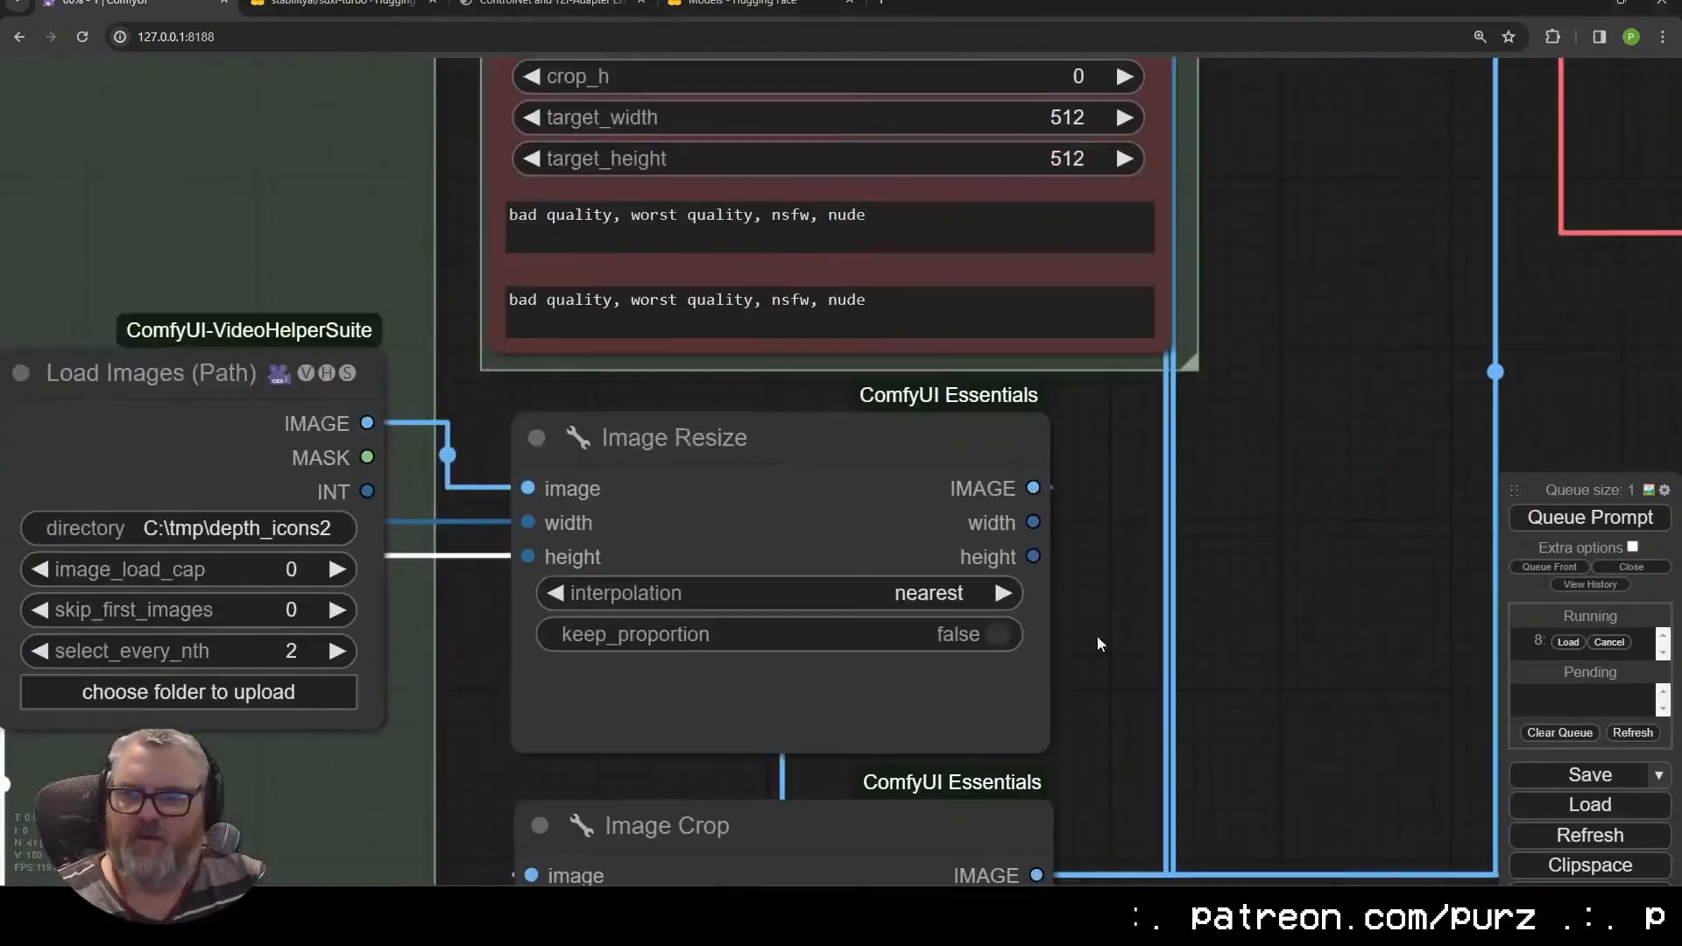
# Set Image Resize's interpolation to bilinear and turn on keep_proportion
pyautogui.click(1017, 593)
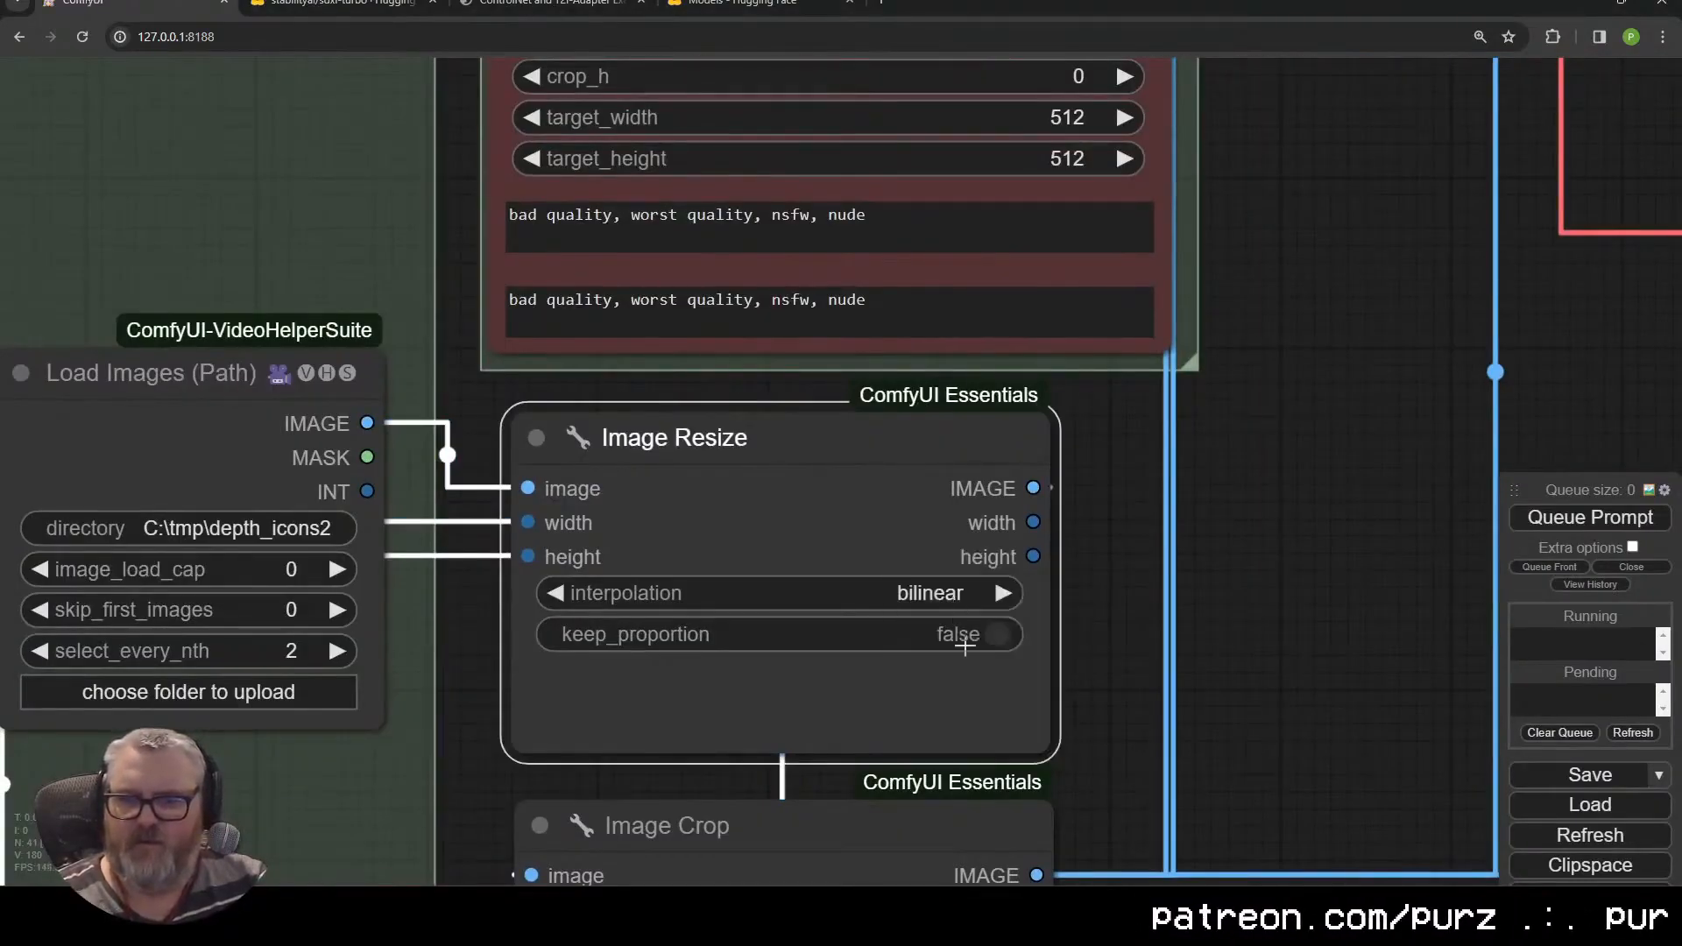
pyautogui.click(785, 477)
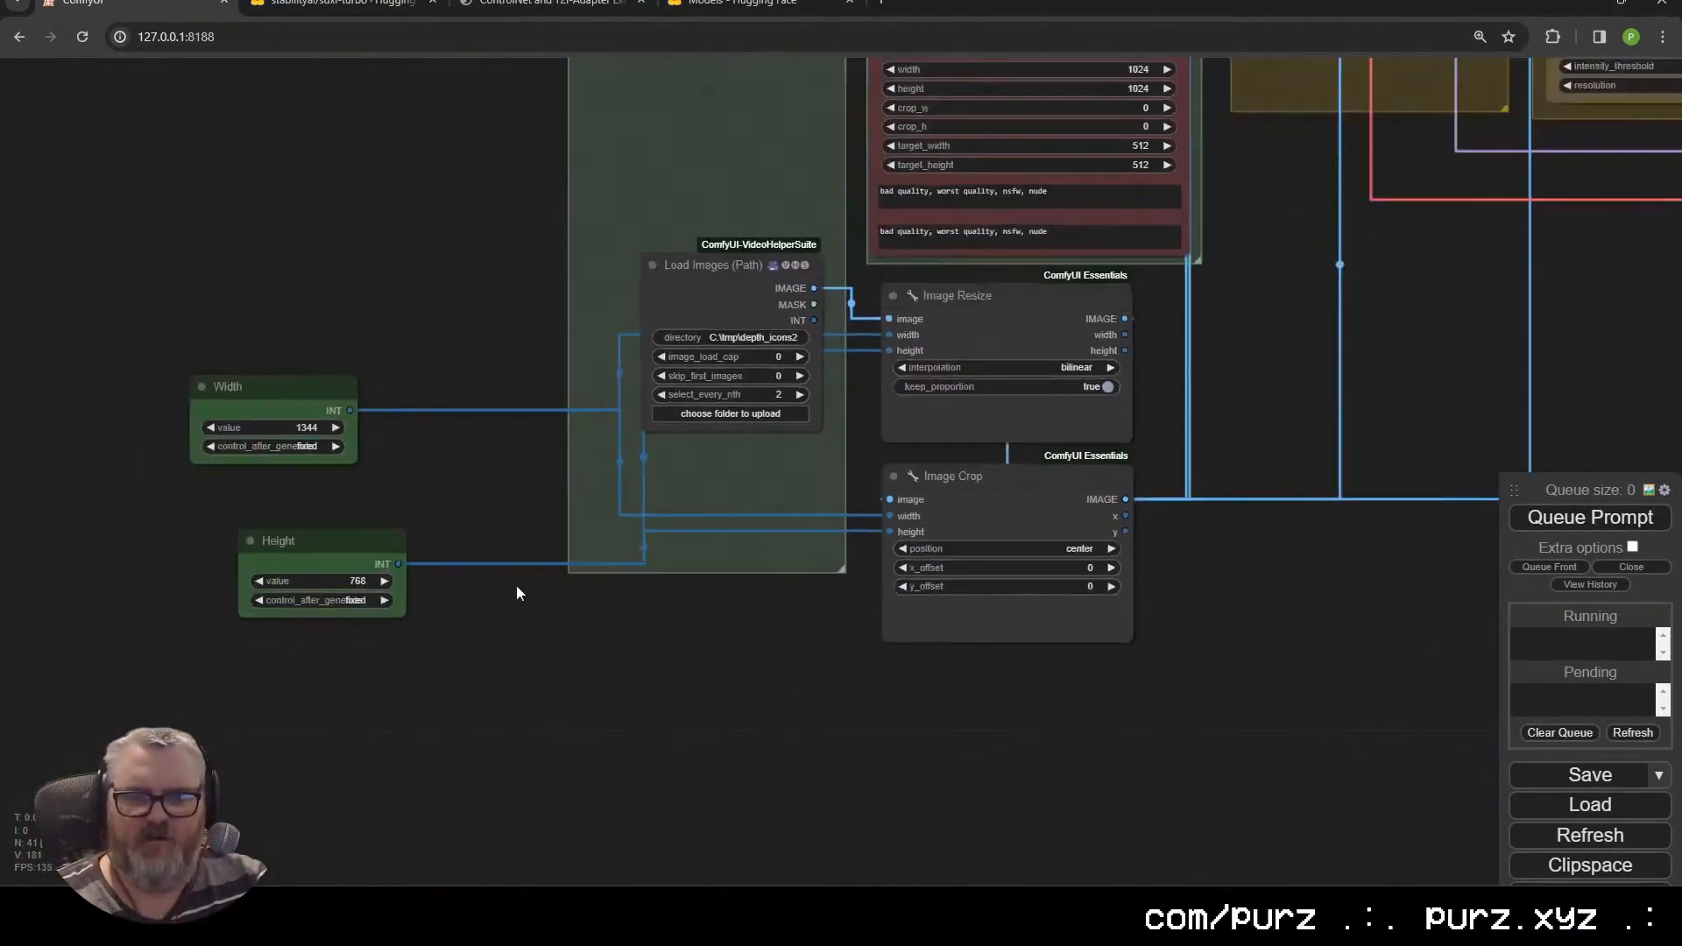
# Line up the Height node beneath Width, set Width to 768 with a smaller Height, and test-run the workflow
pyautogui.moveTo(218, 545); pyautogui.dragTo(223, 491)
pyautogui.click(298, 428)
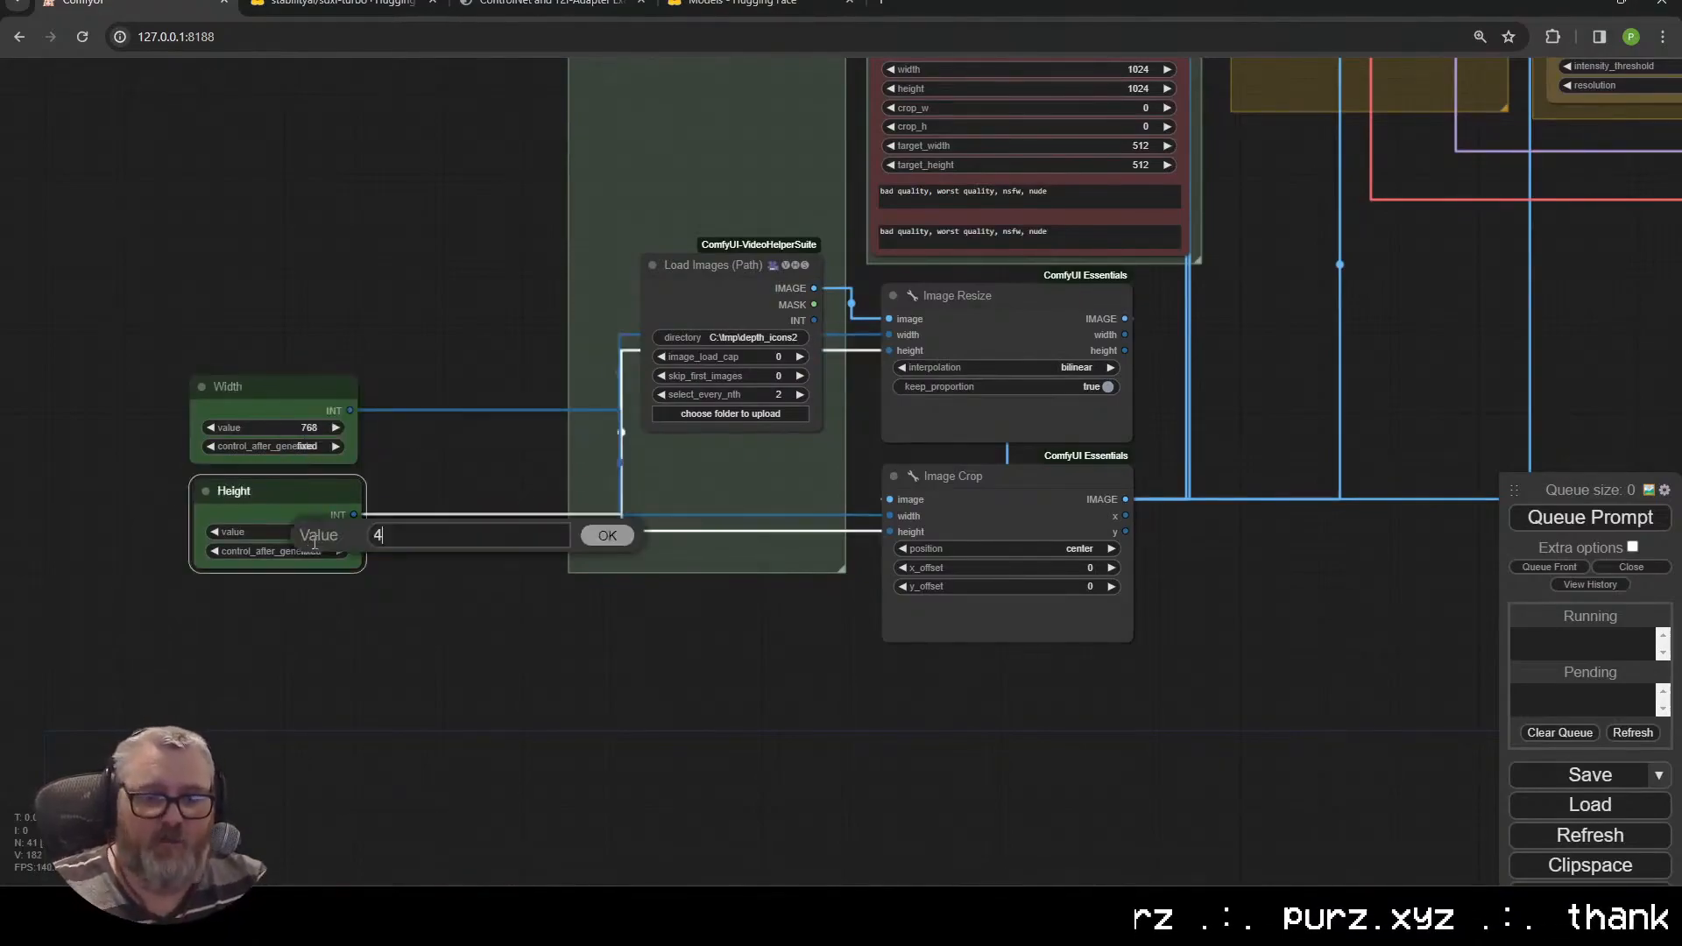
pyautogui.moveTo(1285, 359); pyautogui.dragTo(786, 622)
pyautogui.scroll(-5, 786, 622)
pyautogui.scroll(4, 1266, 263)
pyautogui.scroll(-6, 863, 561)
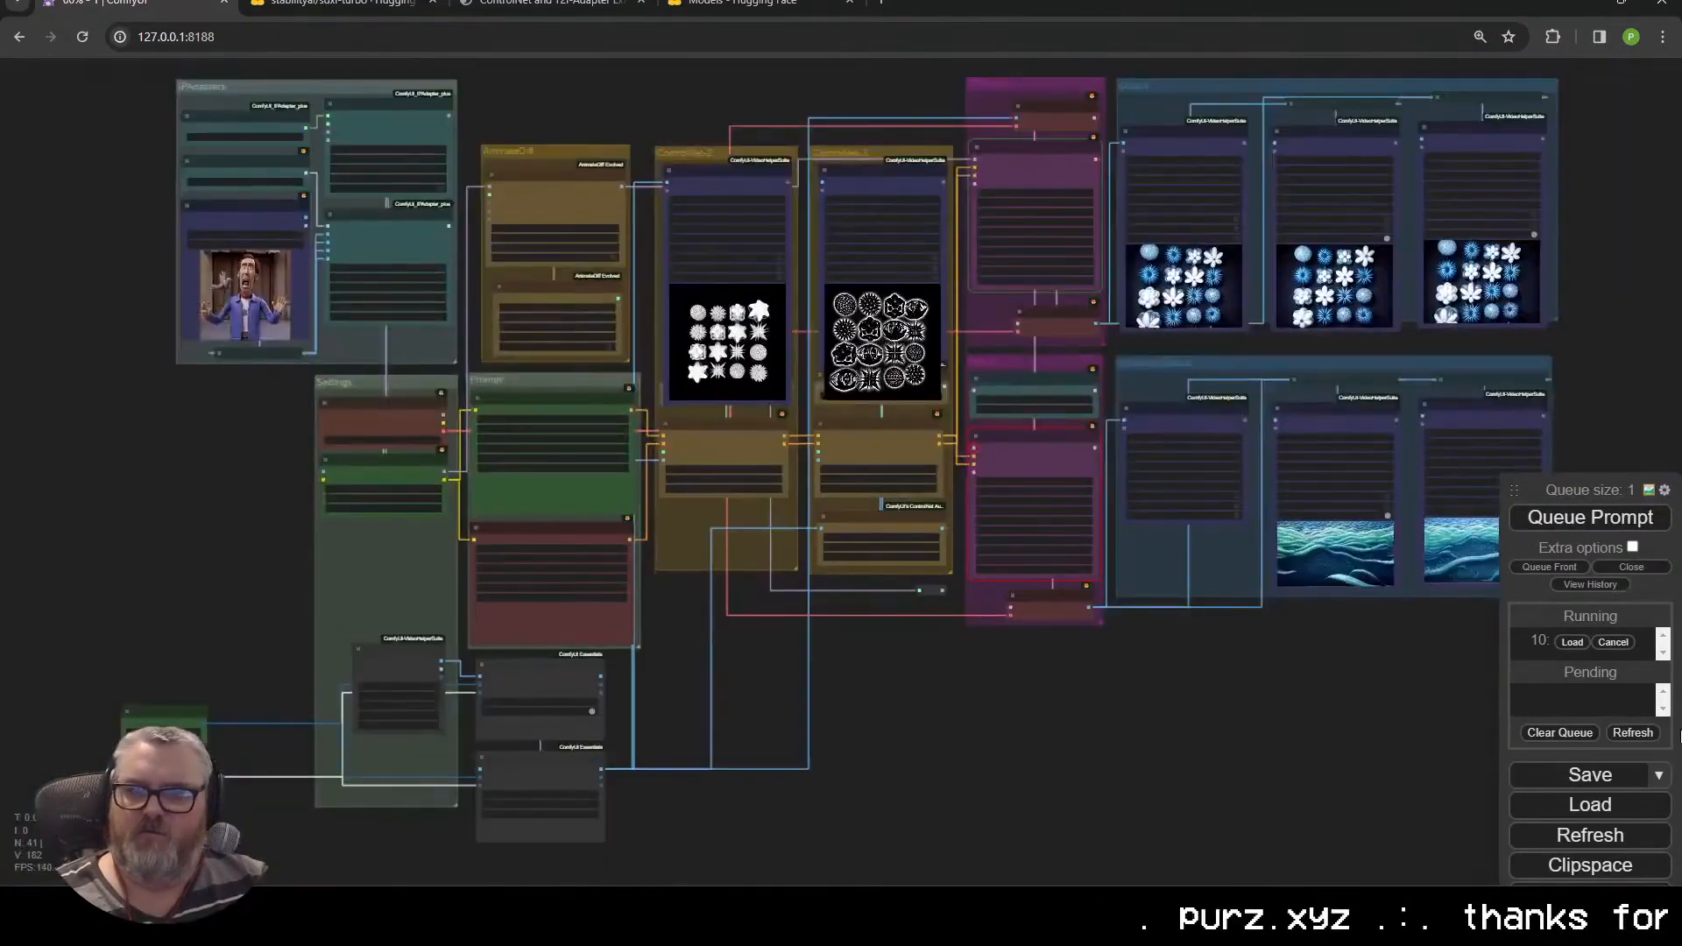
# Turn off keep_proportion on Image Resize and rerun the workflow to check the ControlNet previews
pyautogui.moveTo(706, 751); pyautogui.dragTo(800, 496)
pyautogui.scroll(8, 629, 499)
pyautogui.click(633, 446)
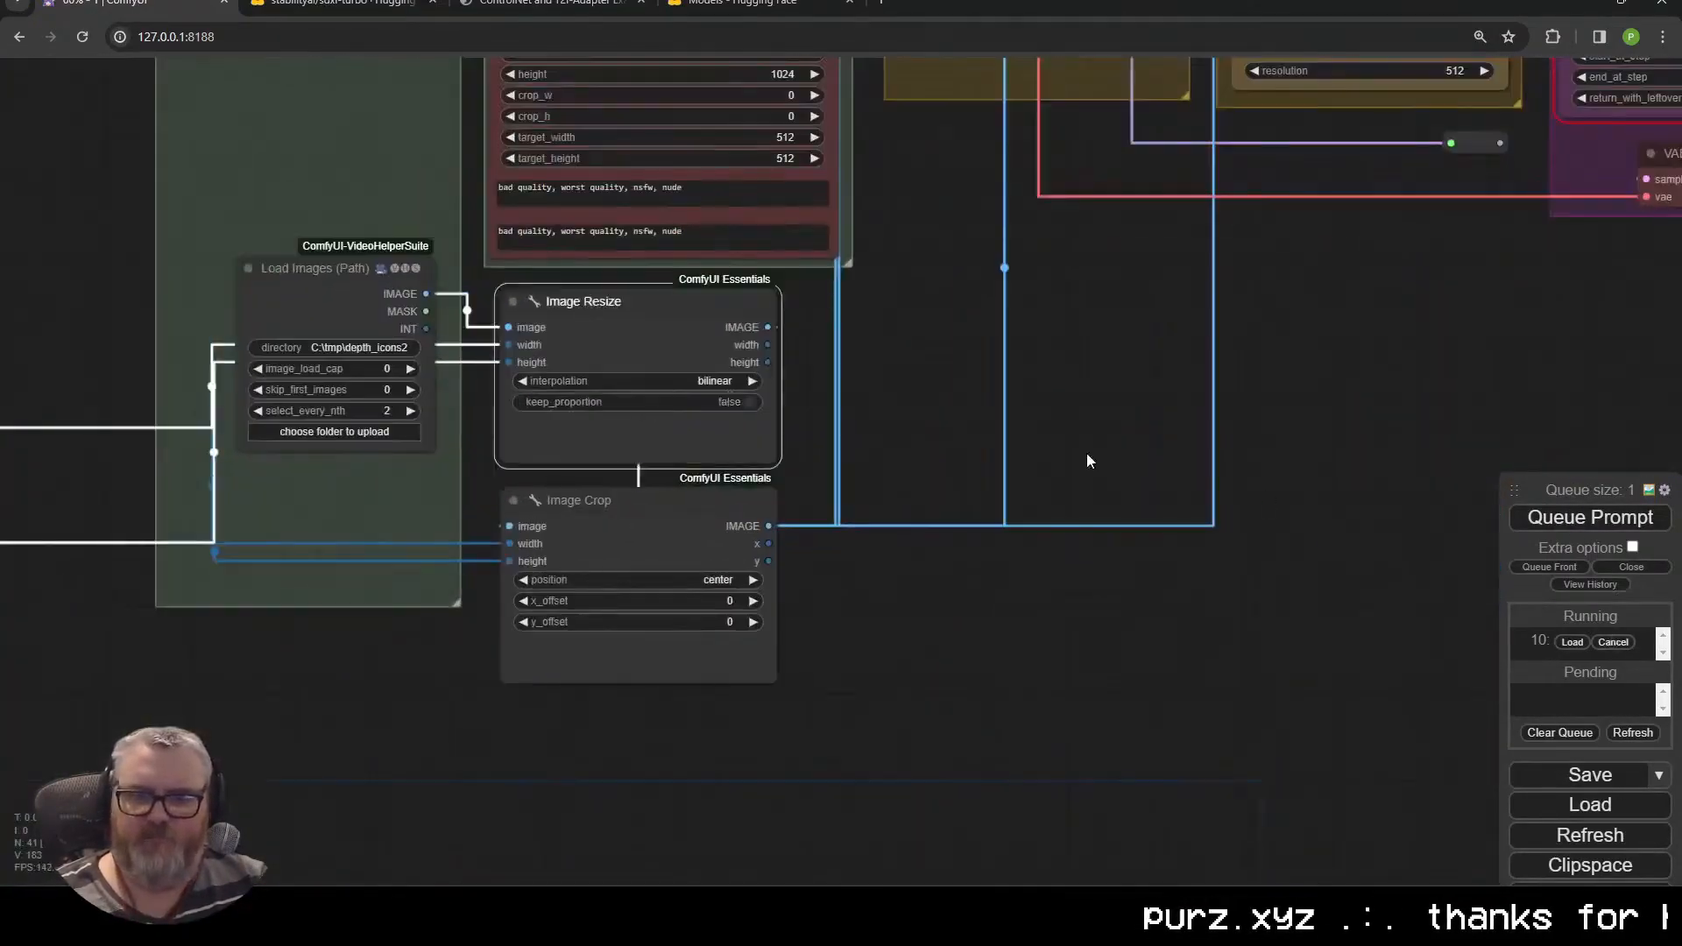
pyautogui.moveTo(1265, 497); pyautogui.dragTo(996, 839)
pyautogui.moveTo(1312, 644); pyautogui.dragTo(1070, 817)
pyautogui.click(1592, 517)
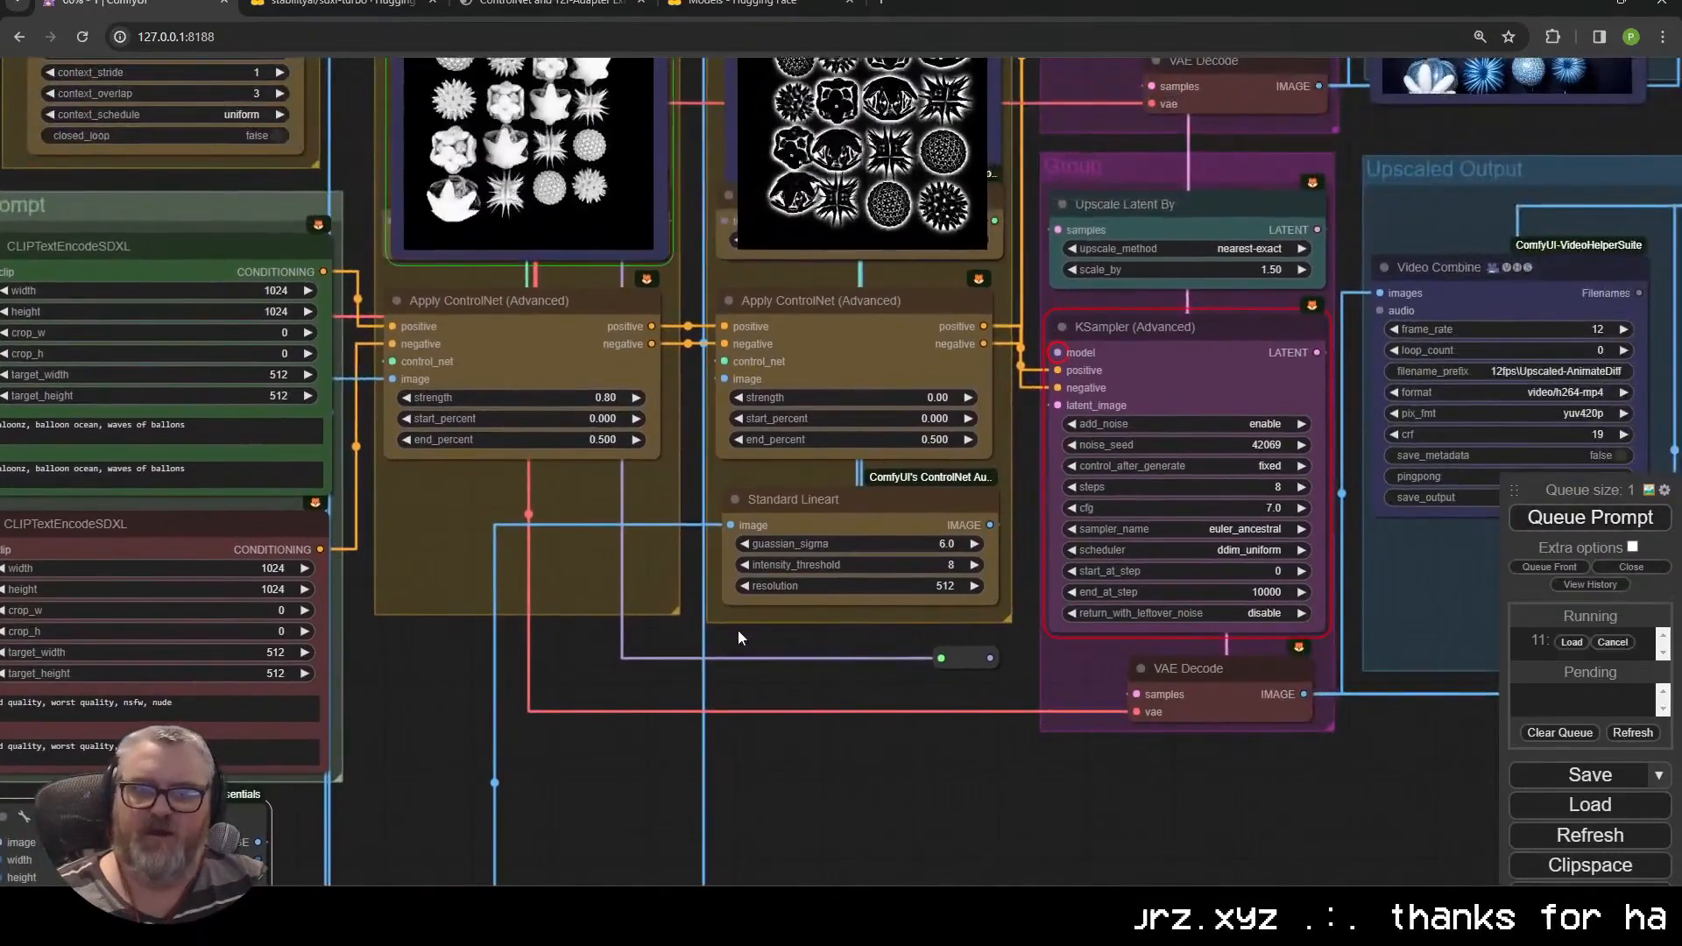
pyautogui.scroll(-3, 742, 633)
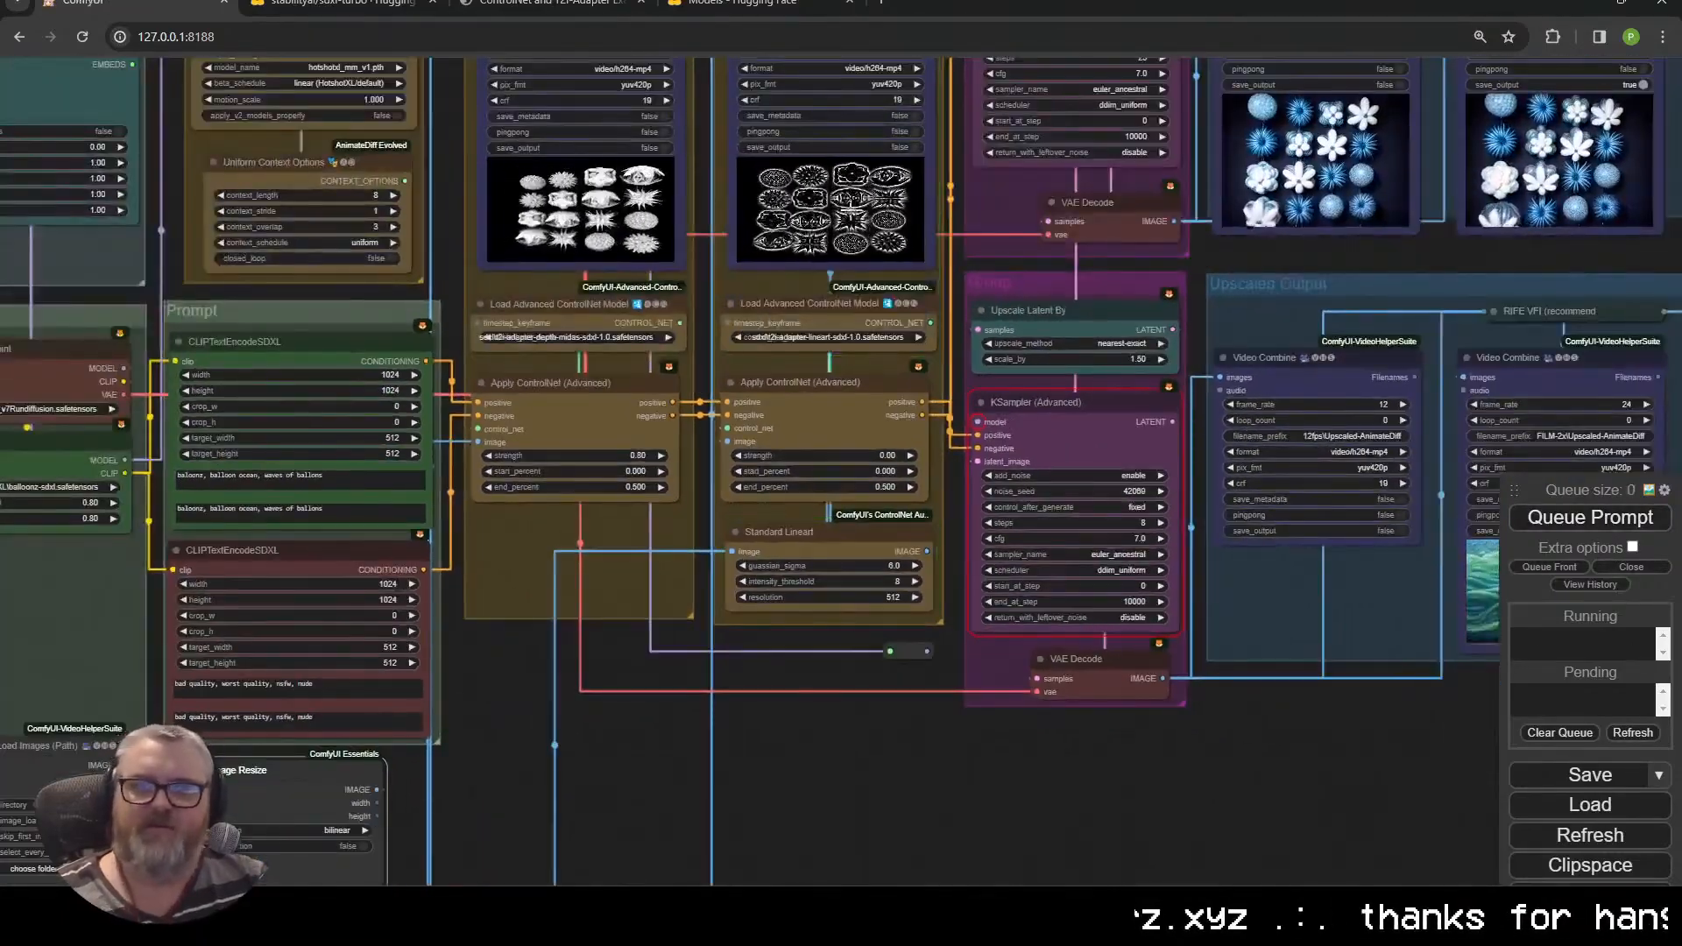
# Delete the Image Crop node, wire Image Resize's output directly to the depth Apply ControlNet and Standard Lineart, and queue the workflow
pyautogui.click(764, 512)
pyautogui.press('Delete')
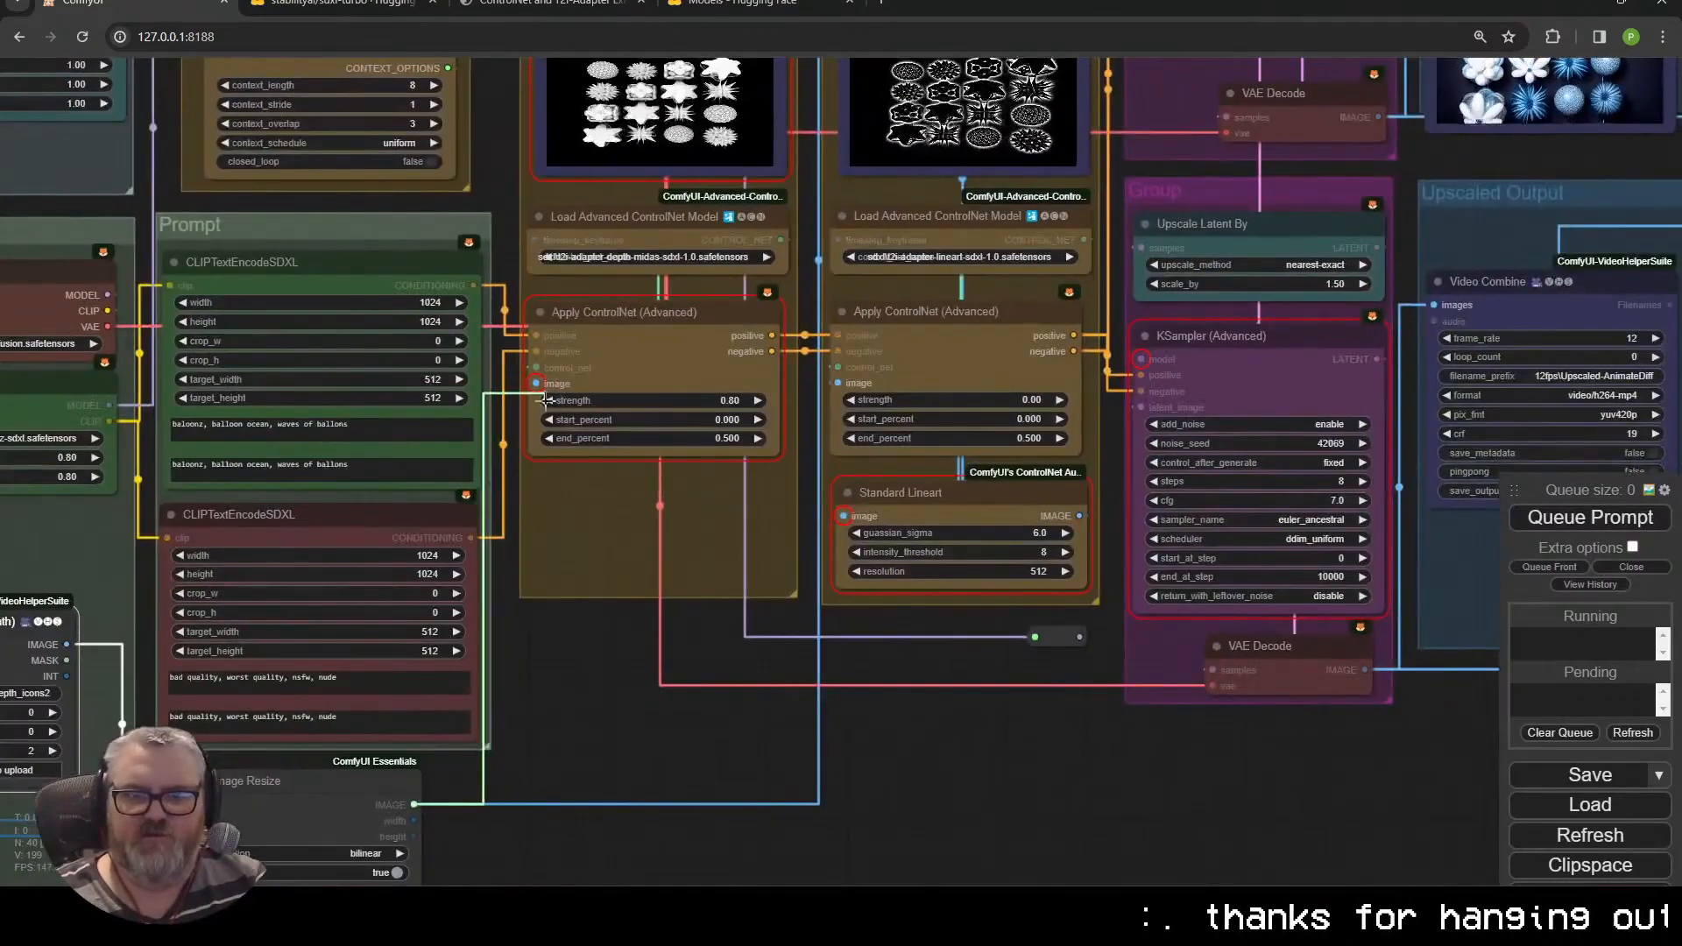
pyautogui.moveTo(545, 401); pyautogui.dragTo(537, 384)
pyautogui.moveTo(398, 794); pyautogui.dragTo(844, 516)
pyautogui.click(1590, 518)
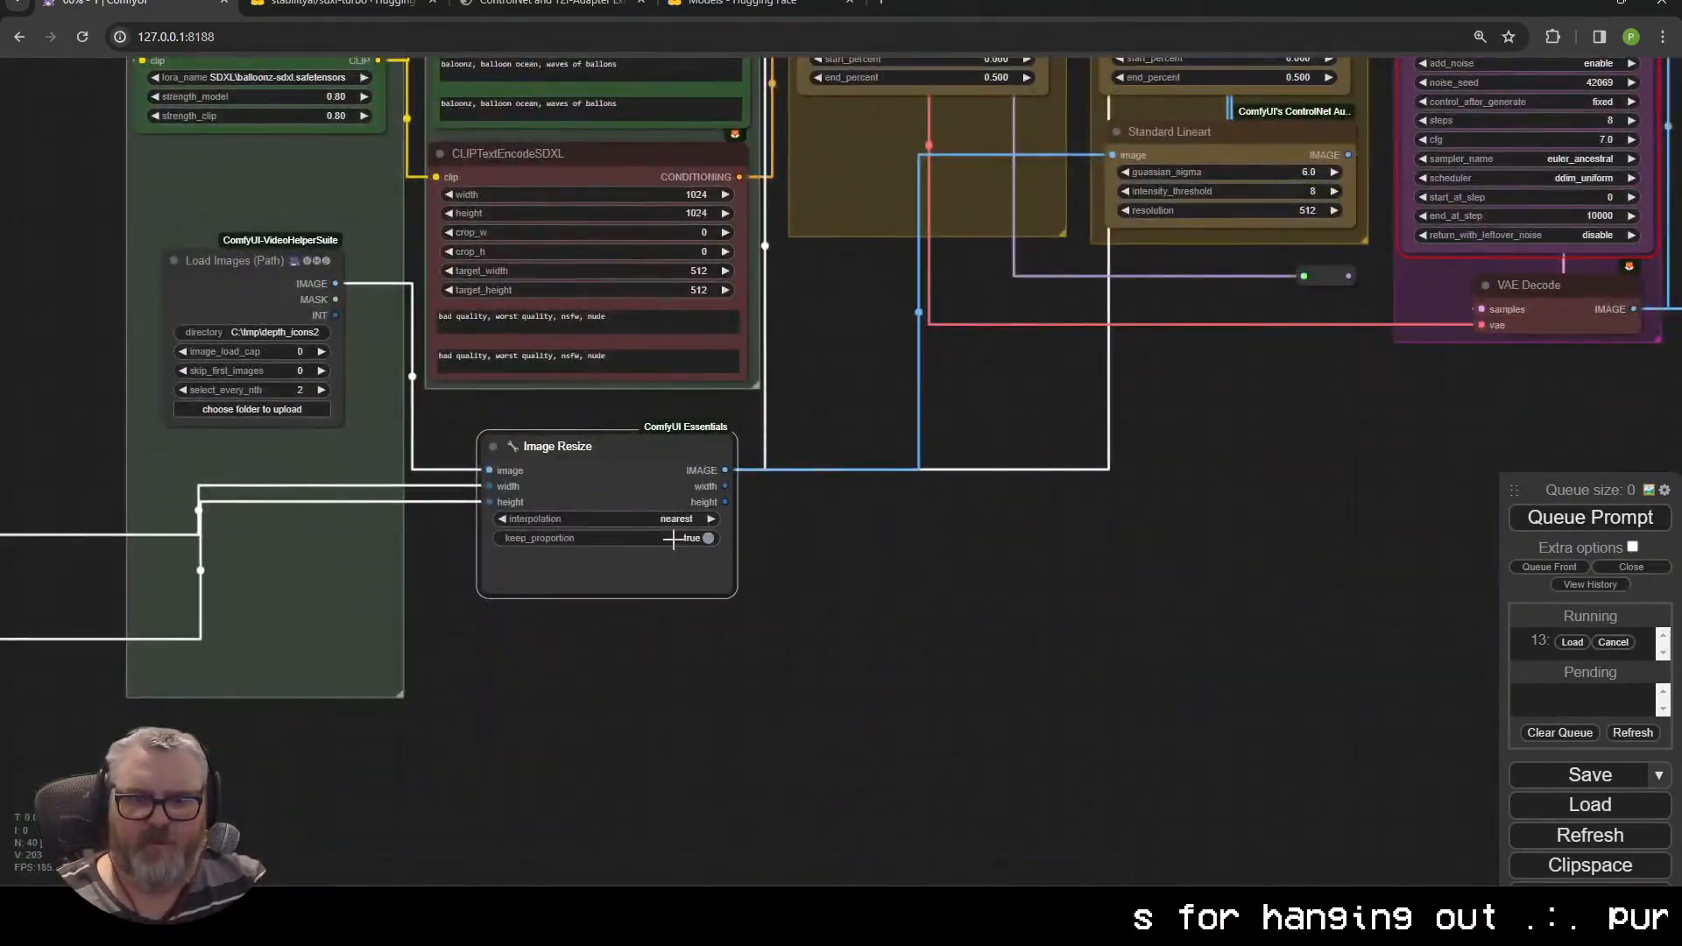
# Set Image Resize's interpolation to nearest and turn off keep_proportion, checking the effect on the ControlNet previews
pyautogui.click(673, 539)
pyautogui.scroll(-6, 1029, 619)
pyautogui.scroll(4, 856, 710)
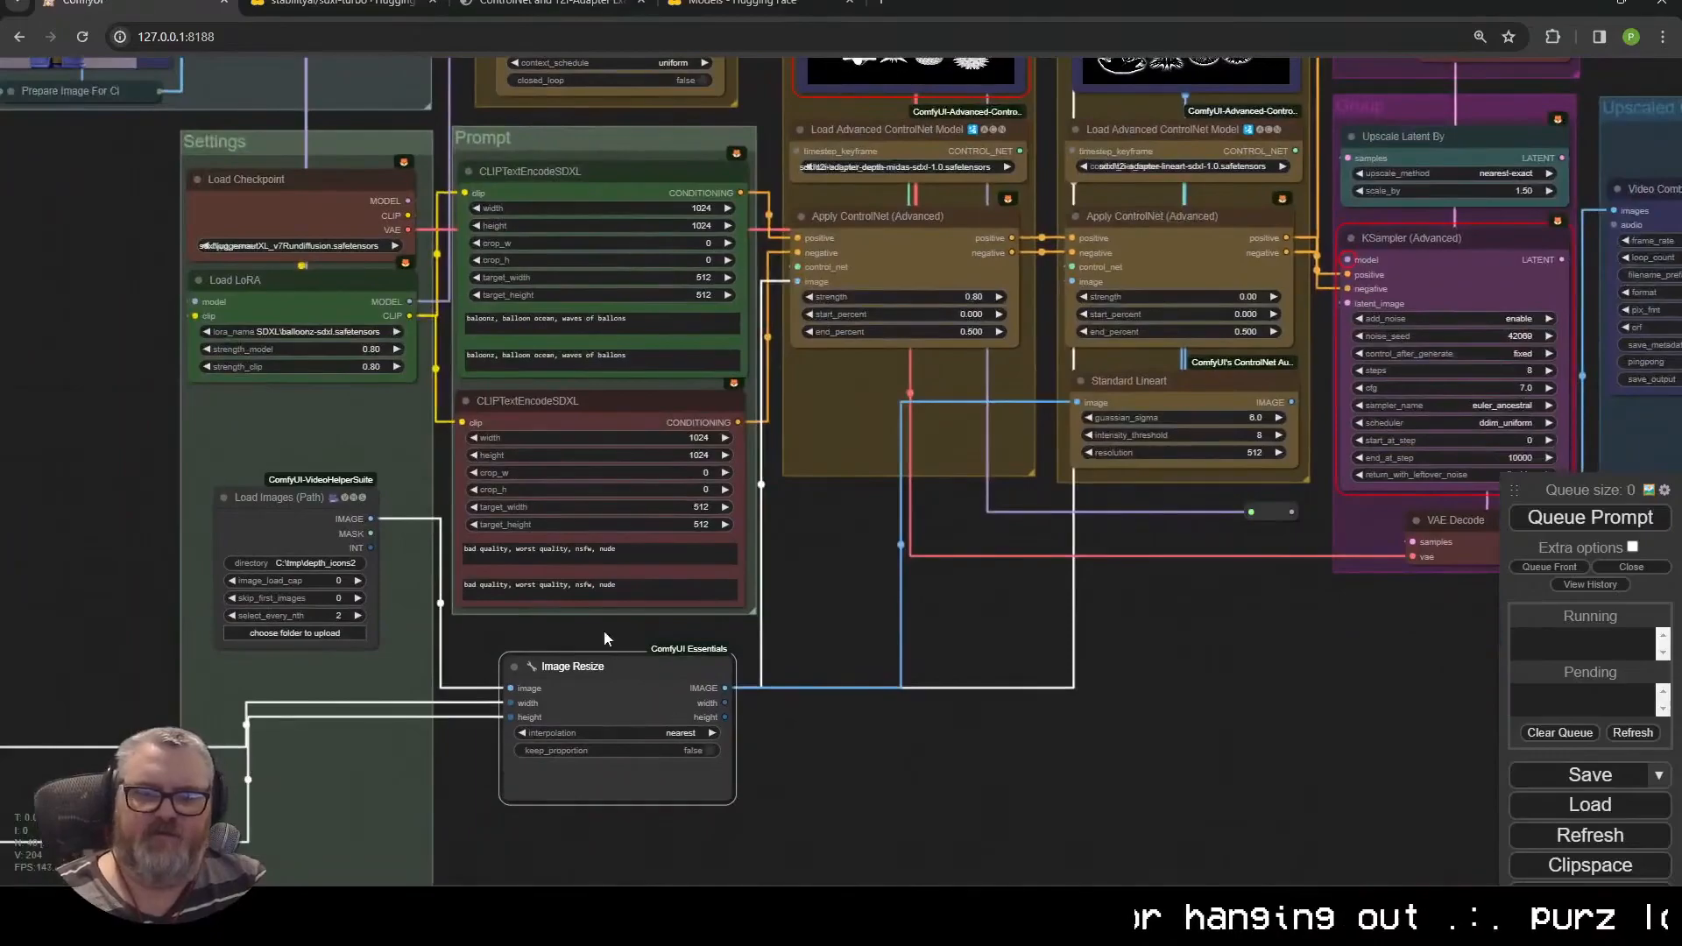
# Delete the Image Resize node and open the node search in its place for a replacement
pyautogui.press('Delete')
pyautogui.doubleClick(608, 696)
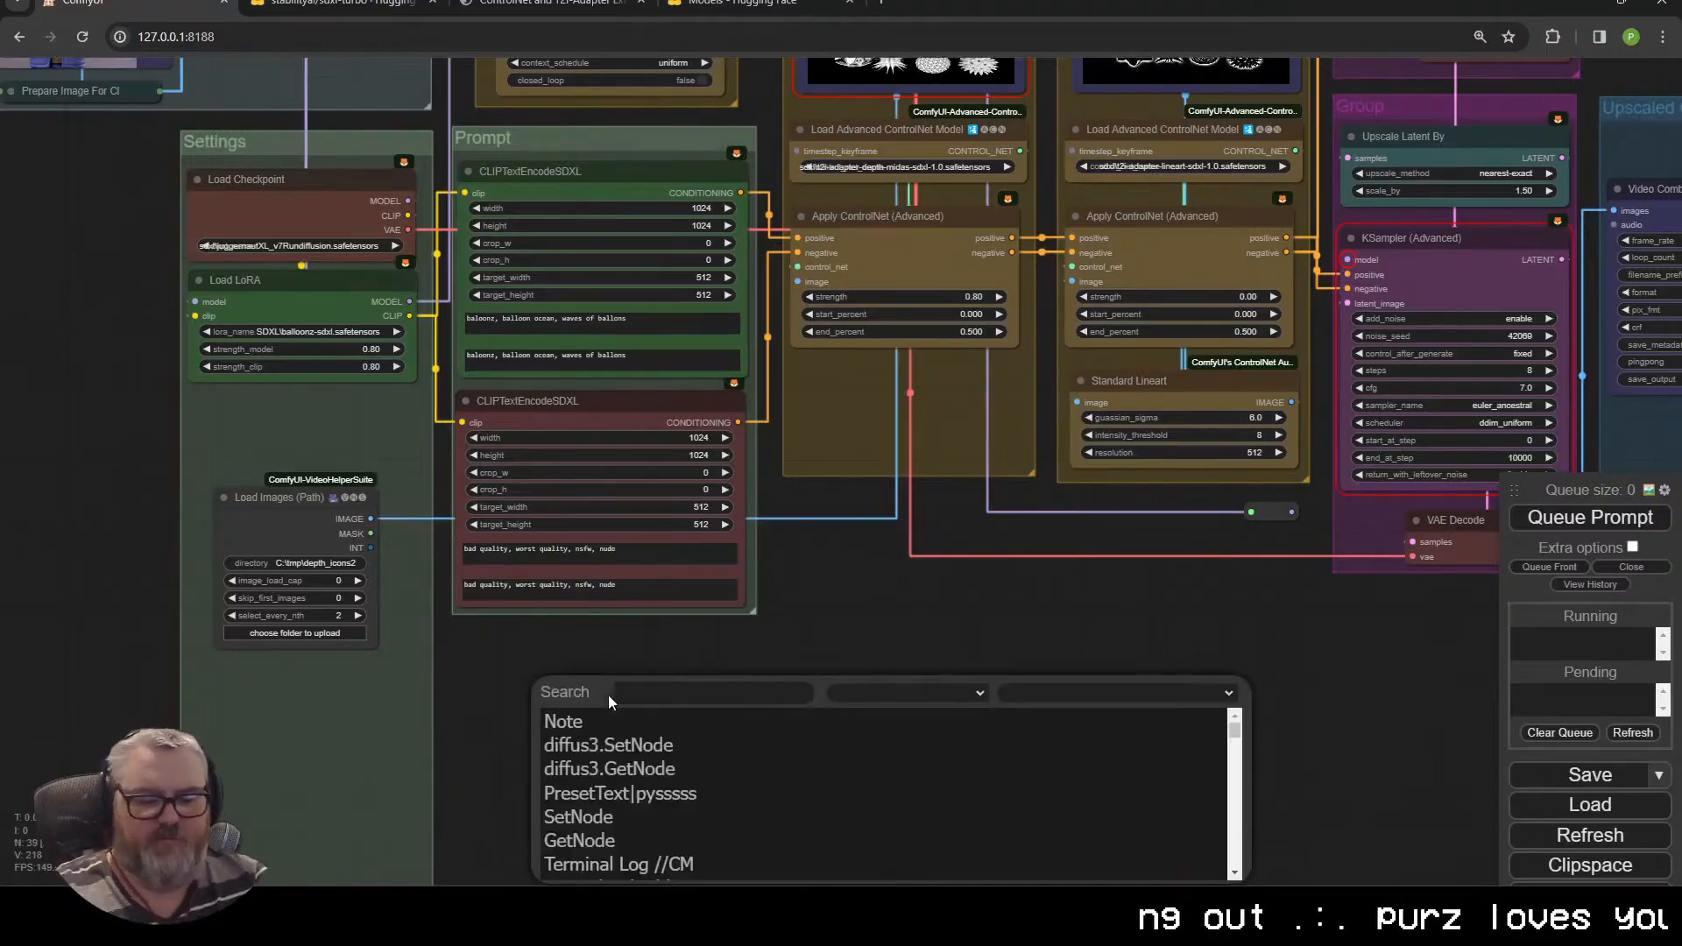
# Add an ImageCrop node below the Prompt group and connect the loaded images to it
pyautogui.write('crop')
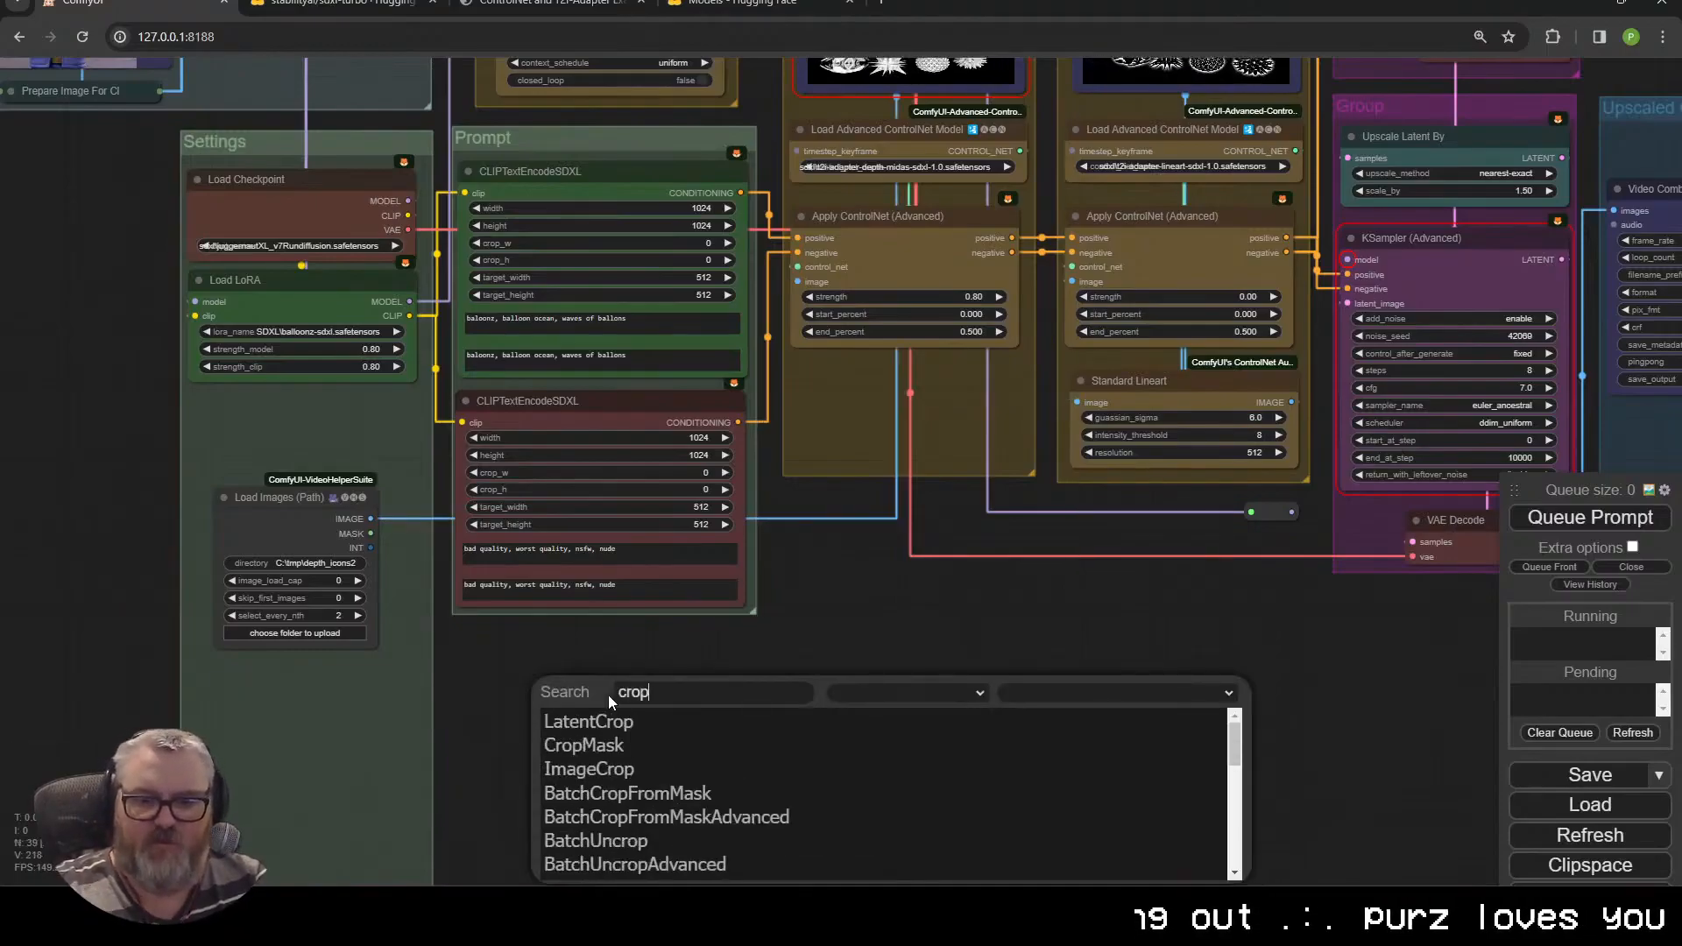
pyautogui.click(734, 768)
pyautogui.moveTo(540, 673); pyautogui.dragTo(494, 686)
pyautogui.moveTo(346, 762); pyautogui.dragTo(330, 566)
pyautogui.scroll(-4, 333, 543)
pyautogui.moveTo(195, 542); pyautogui.dragTo(322, 578)
pyautogui.scroll(1, 323, 578)
pyautogui.scroll(8, 666, 552)
# Convert the ImageCrop node's width and height values to inputs
pyautogui.rightClick(672, 433)
pyautogui.click(720, 611)
pyautogui.rightClick(629, 477)
pyautogui.click(692, 610)
# Connect the Width and Height nodes to ImageCrop and set them to 768 and 432
pyautogui.moveTo(361, 678); pyautogui.dragTo(756, 646)
pyautogui.moveTo(65, 549); pyautogui.dragTo(889, 474)
pyautogui.moveTo(72, 701); pyautogui.dragTo(890, 496)
pyautogui.moveTo(263, 613); pyautogui.dragTo(908, 575)
pyautogui.click(593, 534)
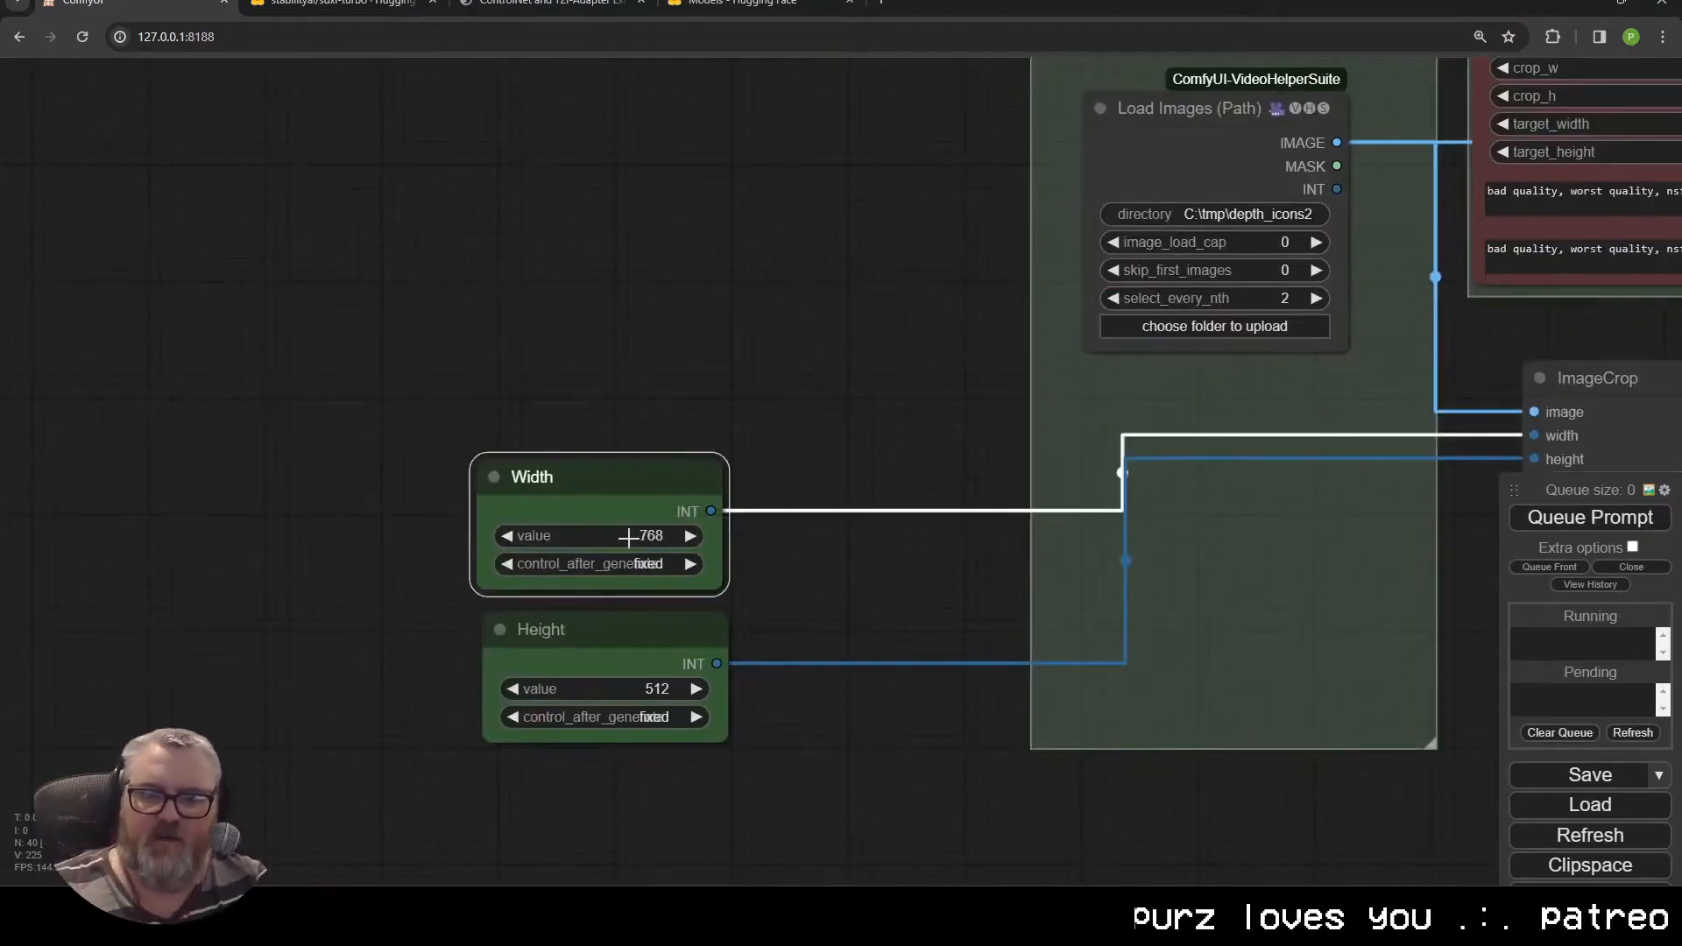
pyautogui.click(664, 691)
pyautogui.write('432')
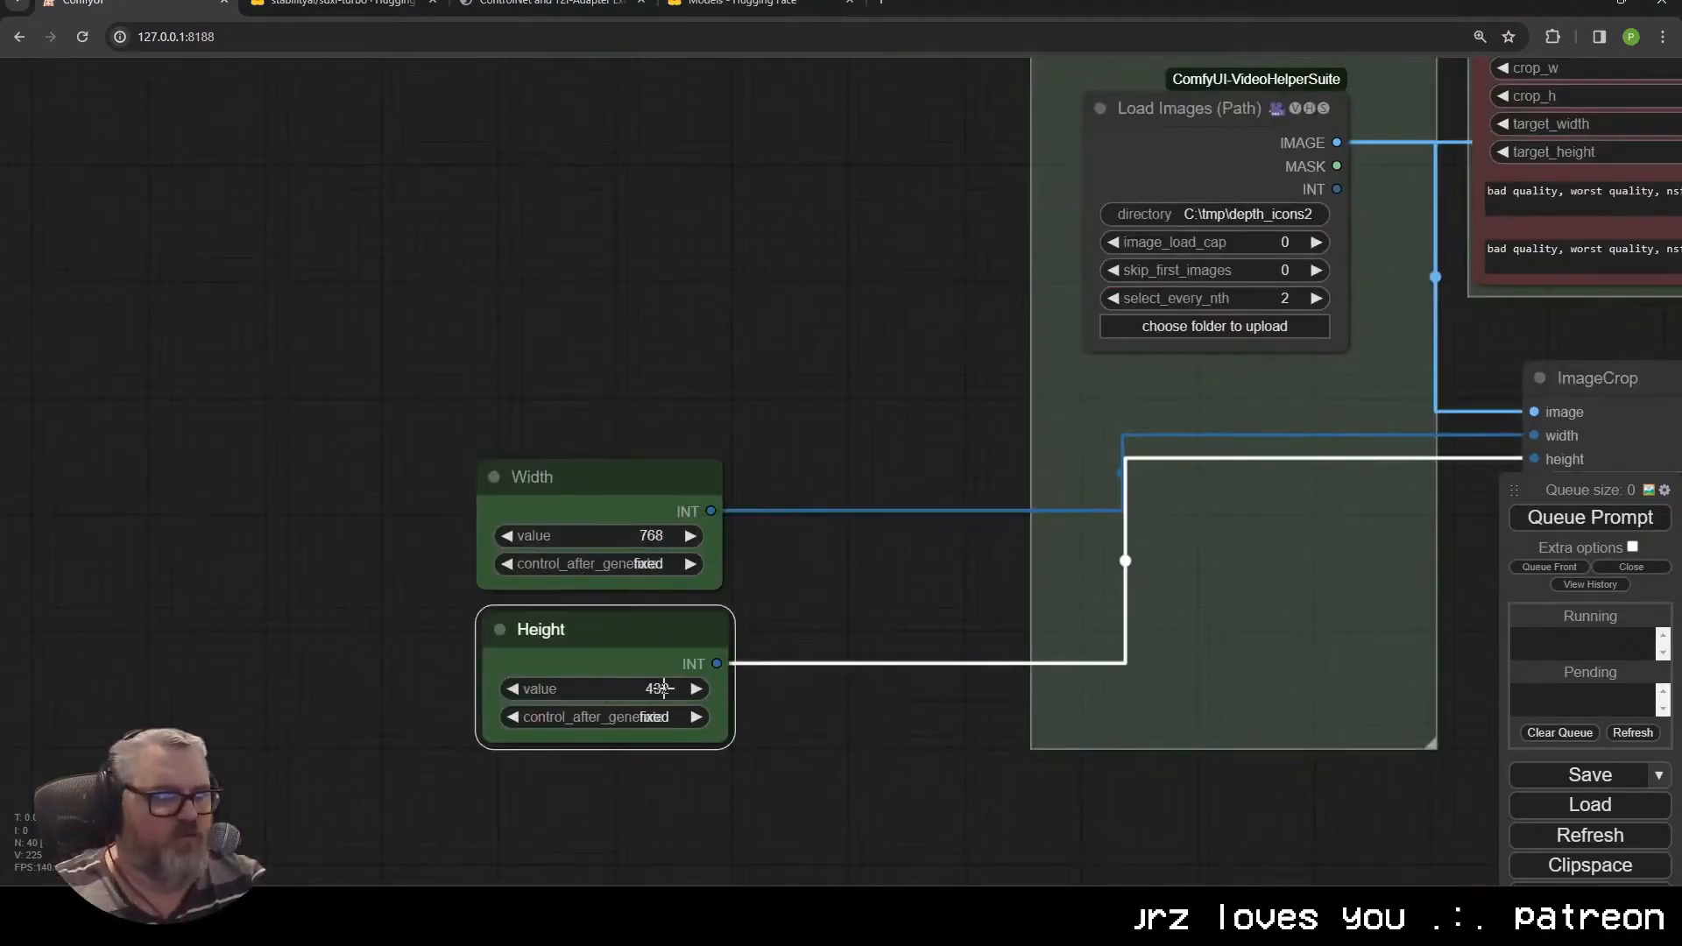
# Move the Width and Height nodes into the Settings group below Load Images (Path)
pyautogui.scroll(-5, 1395, 709)
pyautogui.moveTo(1395, 708); pyautogui.dragTo(670, 810)
pyautogui.moveTo(84, 567); pyautogui.dragTo(232, 476)
pyautogui.keyDown('ctrl'); pyautogui.moveTo(229, 476); pyautogui.dragTo(263, 585); pyautogui.keyUp('ctrl')
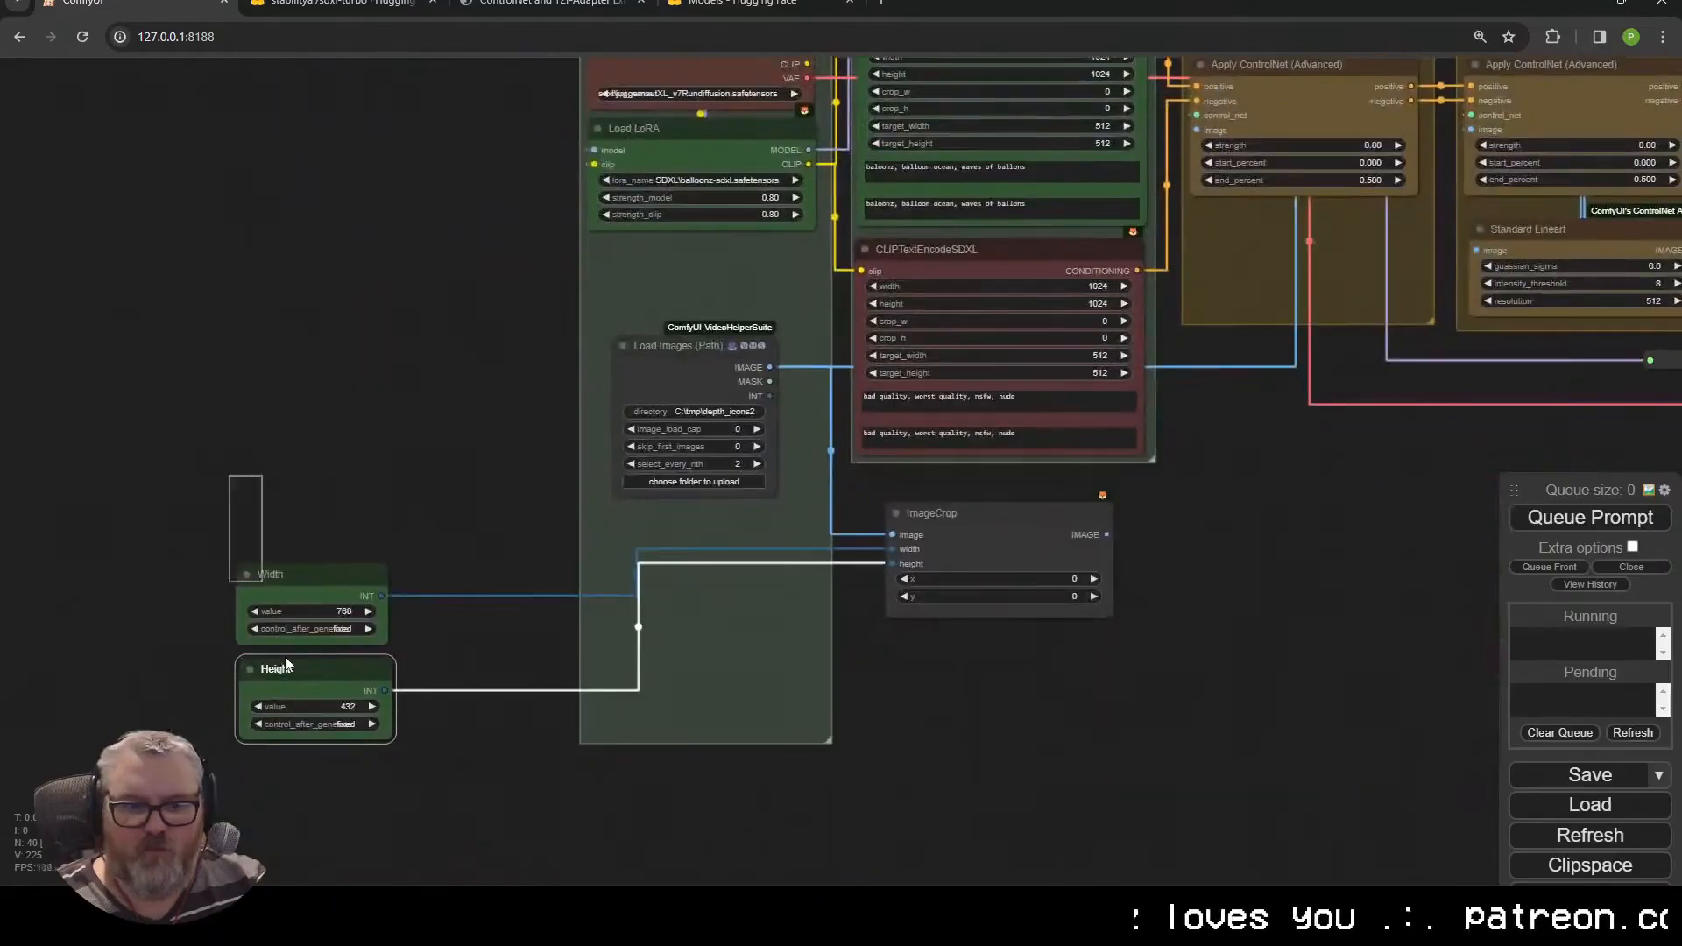
pyautogui.moveTo(309, 670); pyautogui.dragTo(701, 616)
# Feed the ImageCrop output to the ControlNet nodes and queue the prompt
pyautogui.moveTo(1139, 517); pyautogui.dragTo(694, 400)
pyautogui.moveTo(324, 685); pyautogui.dragTo(415, 282)
pyautogui.moveTo(637, 474); pyautogui.dragTo(627, 811)
pyautogui.scroll(-4, 476, 697)
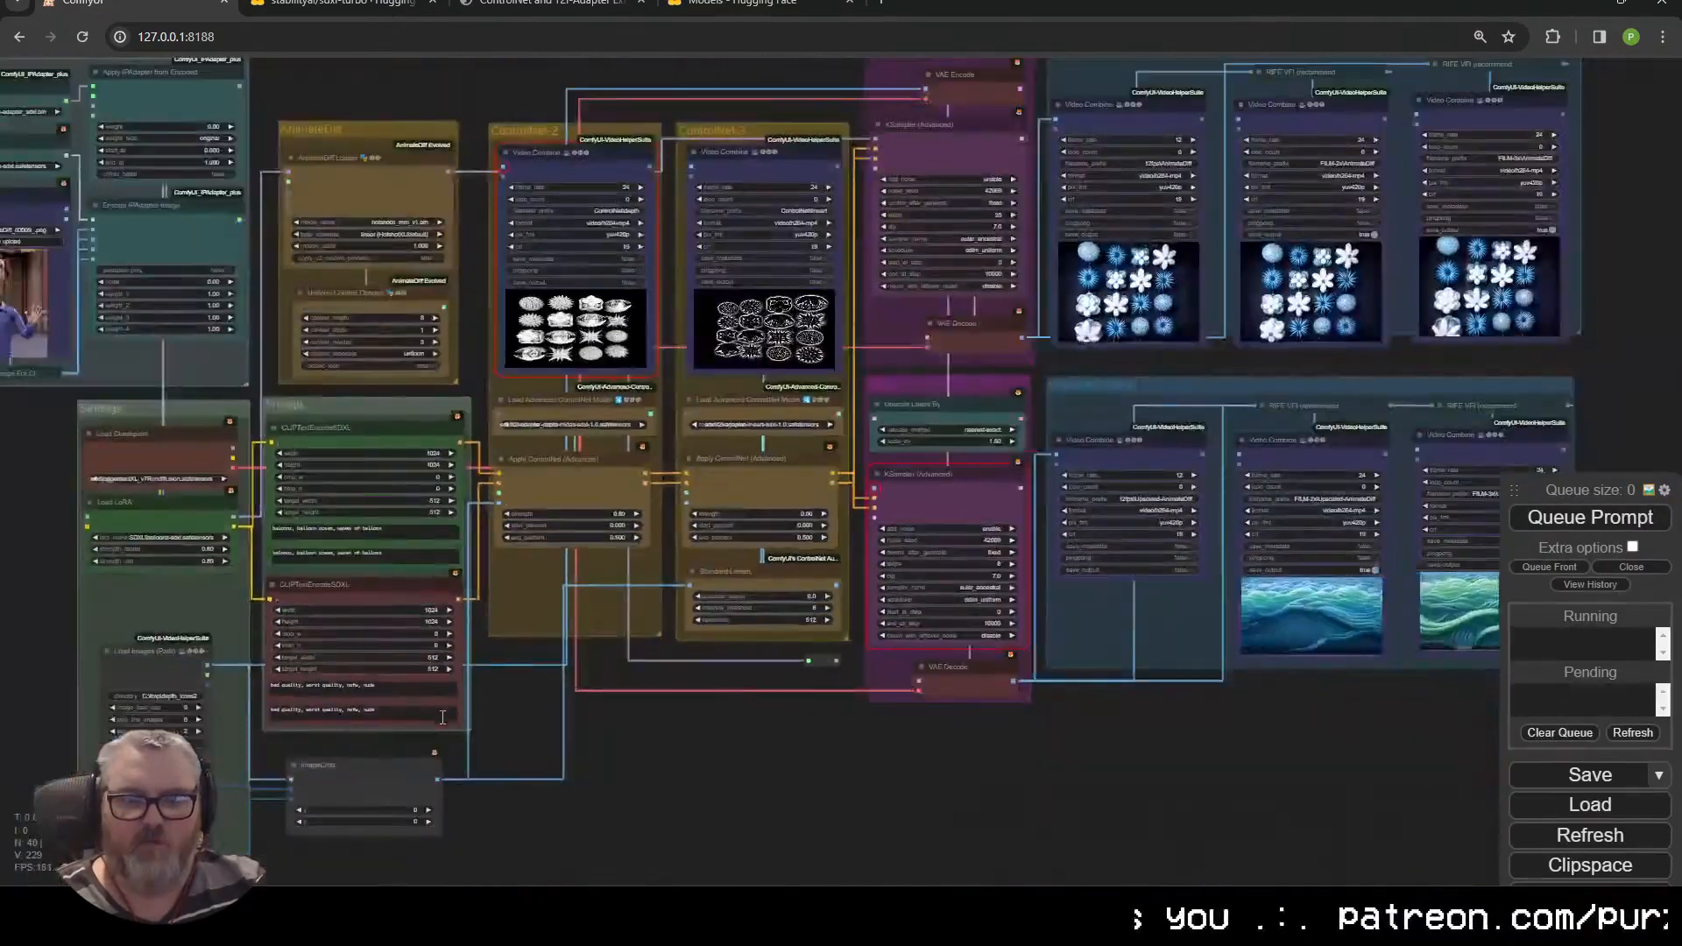
pyautogui.hotkey('ctrl', 'Return')
# Delete the ImageCrop node from the workflow
pyautogui.moveTo(826, 794); pyautogui.dragTo(1149, 561)
pyautogui.scroll(11, 799, 622)
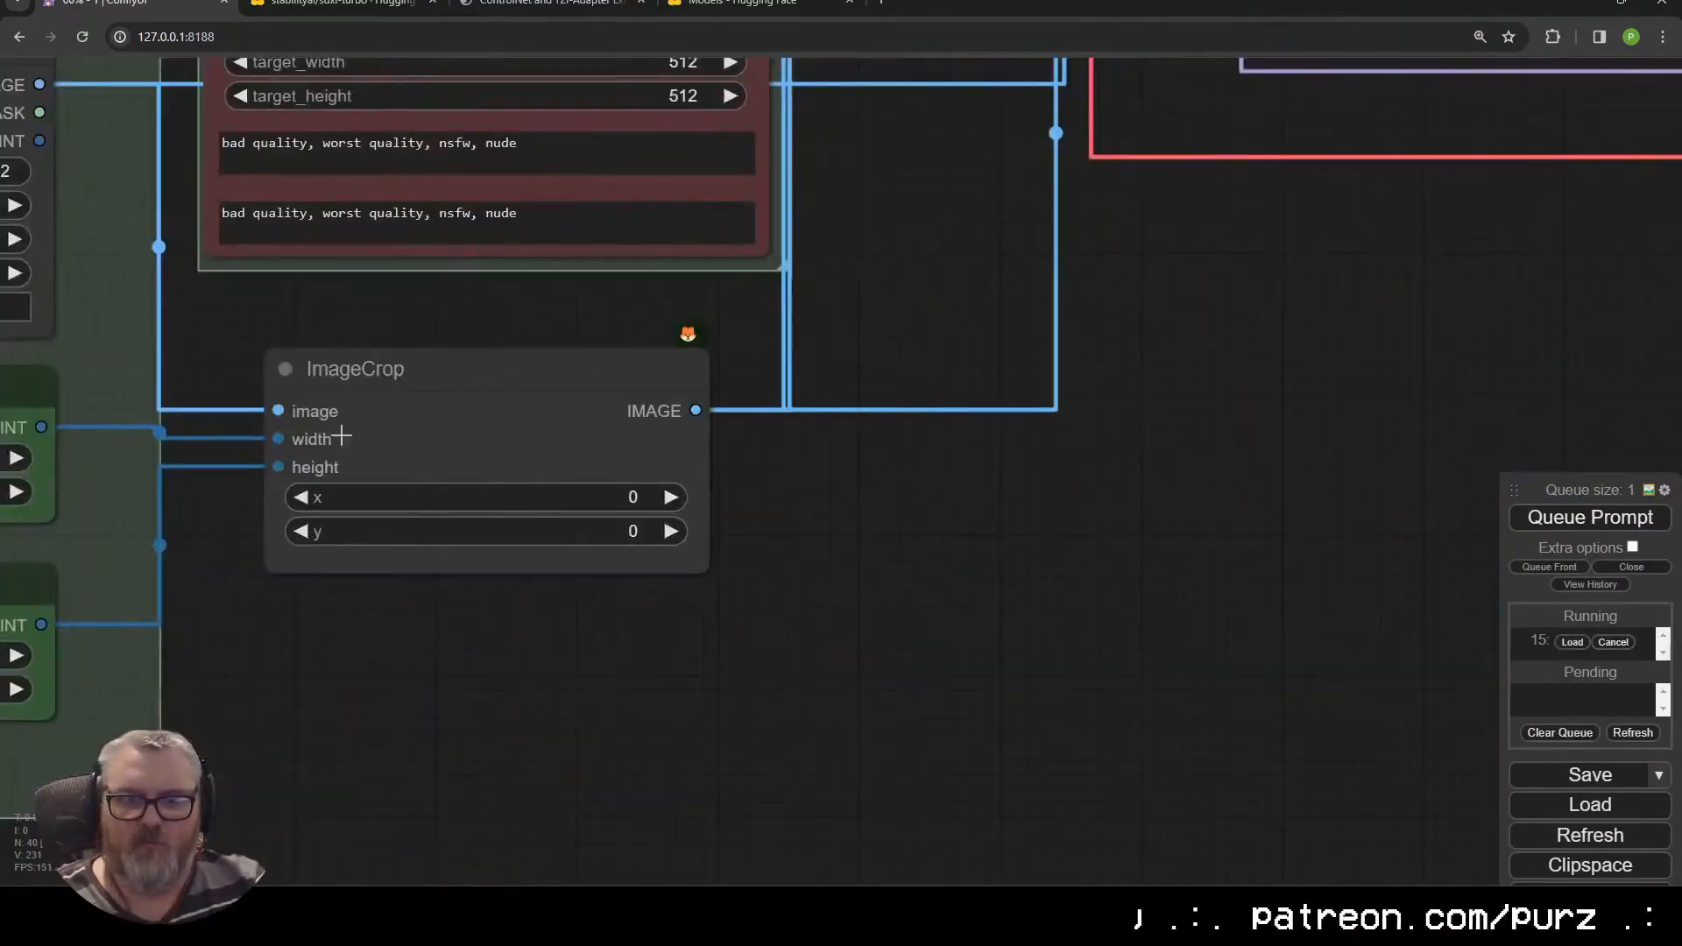
pyautogui.moveTo(530, 450); pyautogui.dragTo(710, 384)
pyautogui.press('Delete')
pyautogui.doubleClick(698, 345)
pyautogui.click(699, 346)
pyautogui.press('Delete')
# Add an ImageCrop+ node below the Prompt group and convert its width and height to inputs
pyautogui.doubleClick(789, 334)
pyautogui.write('crop')
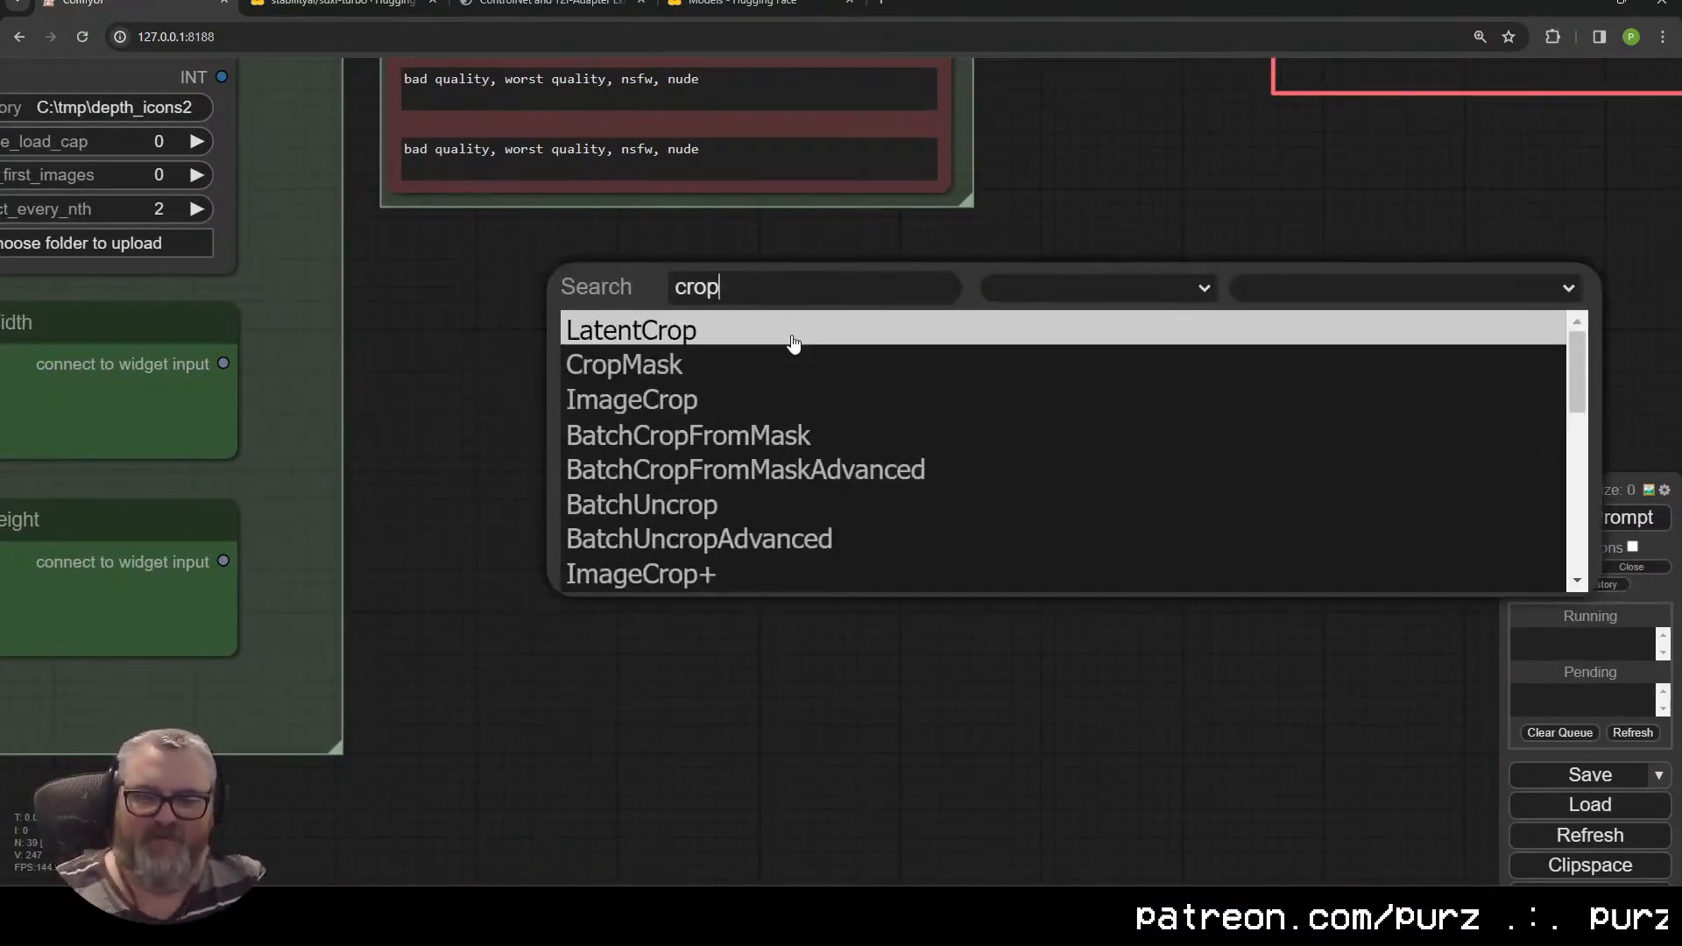
pyautogui.click(631, 571)
pyautogui.rightClick(676, 403)
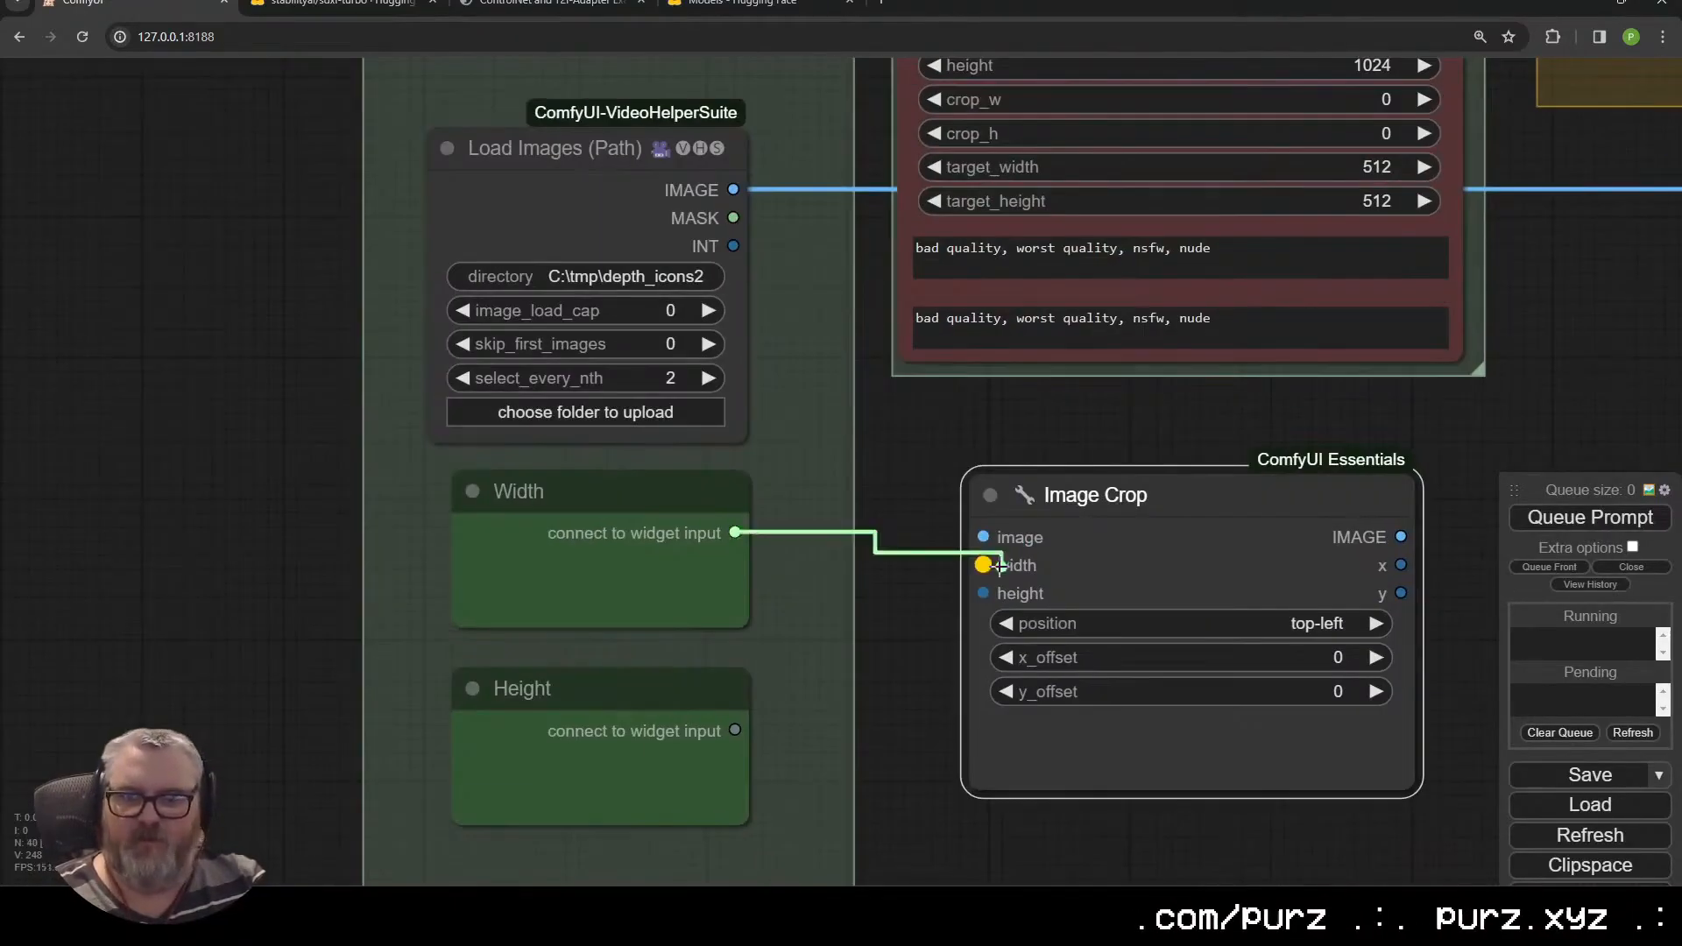
# Connect the loaded images, Width and Height to the new crop node, and route its output to the ControlNet and VAE Encode nodes
pyautogui.scroll(-3, 1166, 472)
pyautogui.moveTo(1306, 421); pyautogui.dragTo(454, 814)
pyautogui.moveTo(876, 552); pyautogui.dragTo(653, 737)
pyautogui.scroll(-7, 652, 738)
pyautogui.moveTo(962, 153); pyautogui.dragTo(852, 121)
pyautogui.scroll(-2, 613, 438)
pyautogui.moveTo(488, 834); pyautogui.dragTo(948, 78)
pyautogui.scroll(-1, 736, 219)
pyautogui.scroll(7, 194, 644)
# Set the Image Crop position to center and queue the prompt
pyautogui.moveTo(773, 662); pyautogui.dragTo(765, 630)
pyautogui.moveTo(944, 643); pyautogui.dragTo(873, 779)
pyautogui.click(791, 779)
pyautogui.click(834, 867)
pyautogui.moveTo(857, 311); pyautogui.dragTo(854, 310)
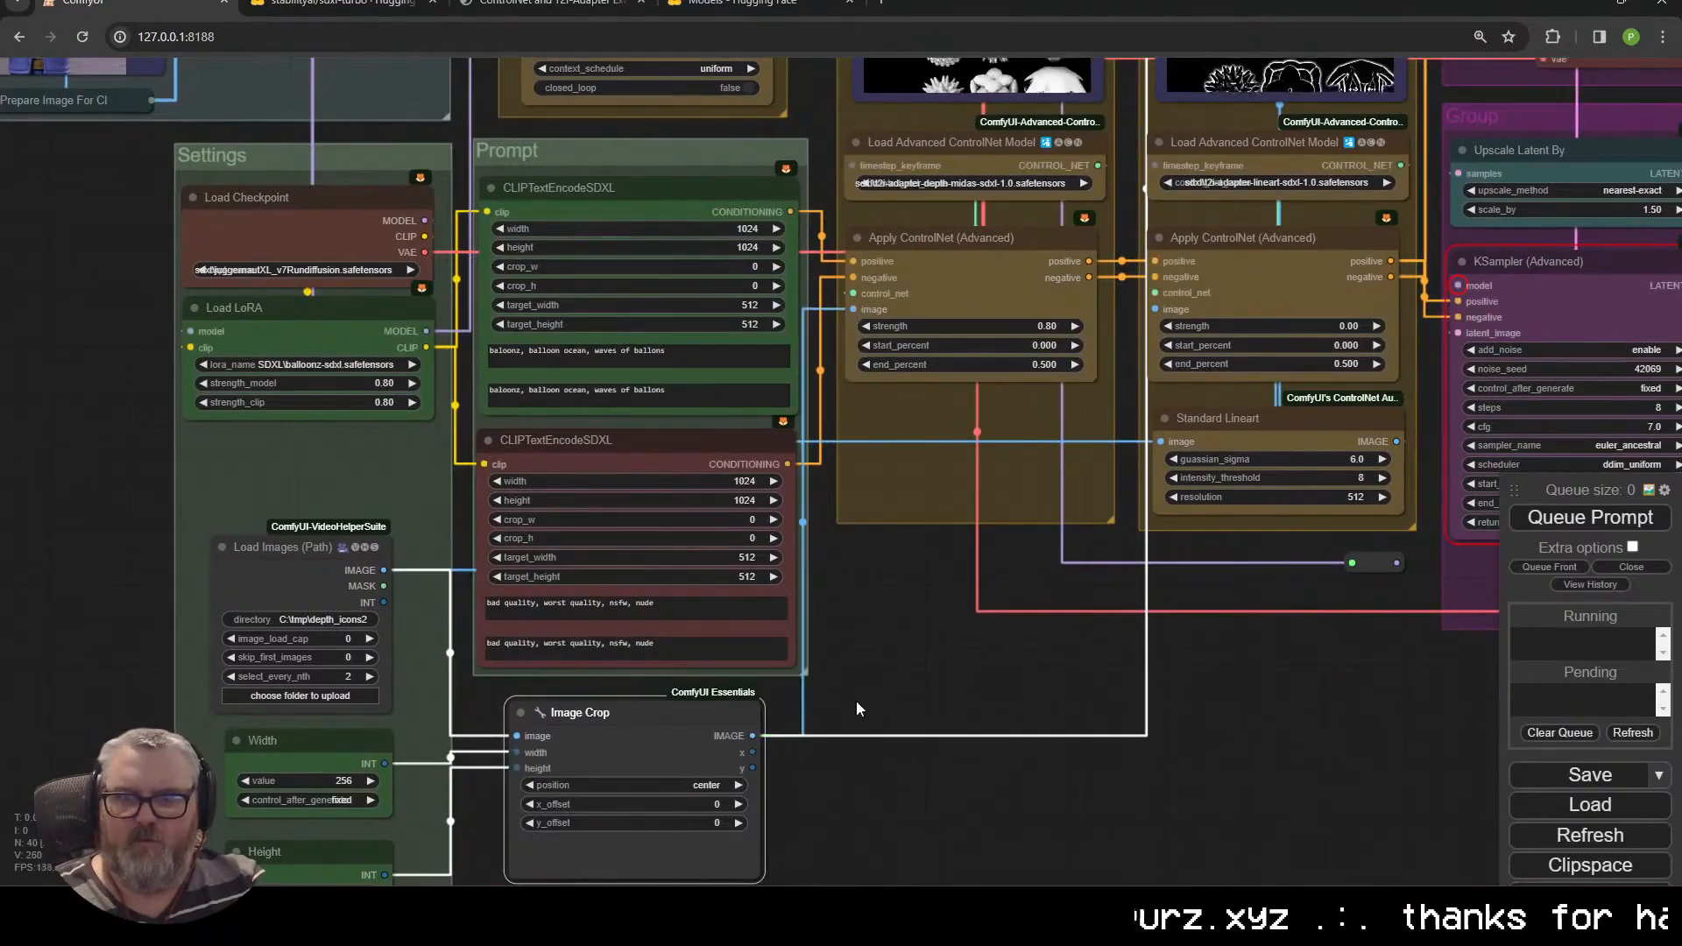
pyautogui.scroll(-3, 760, 736)
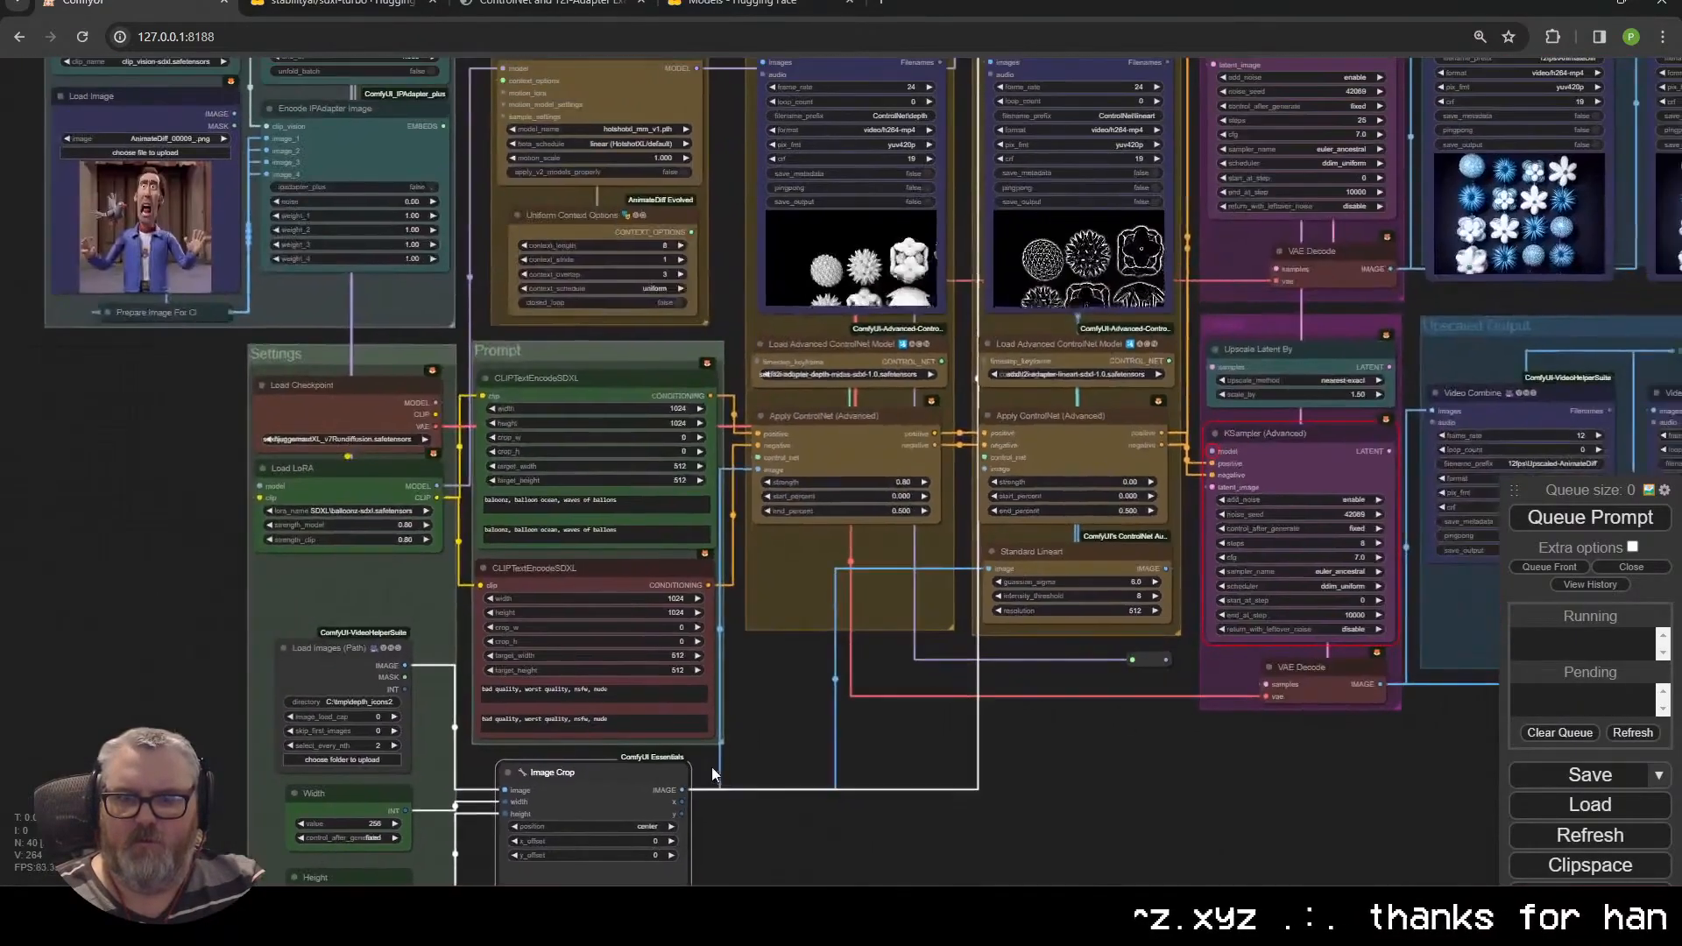
pyautogui.moveTo(688, 790); pyautogui.dragTo(714, 797)
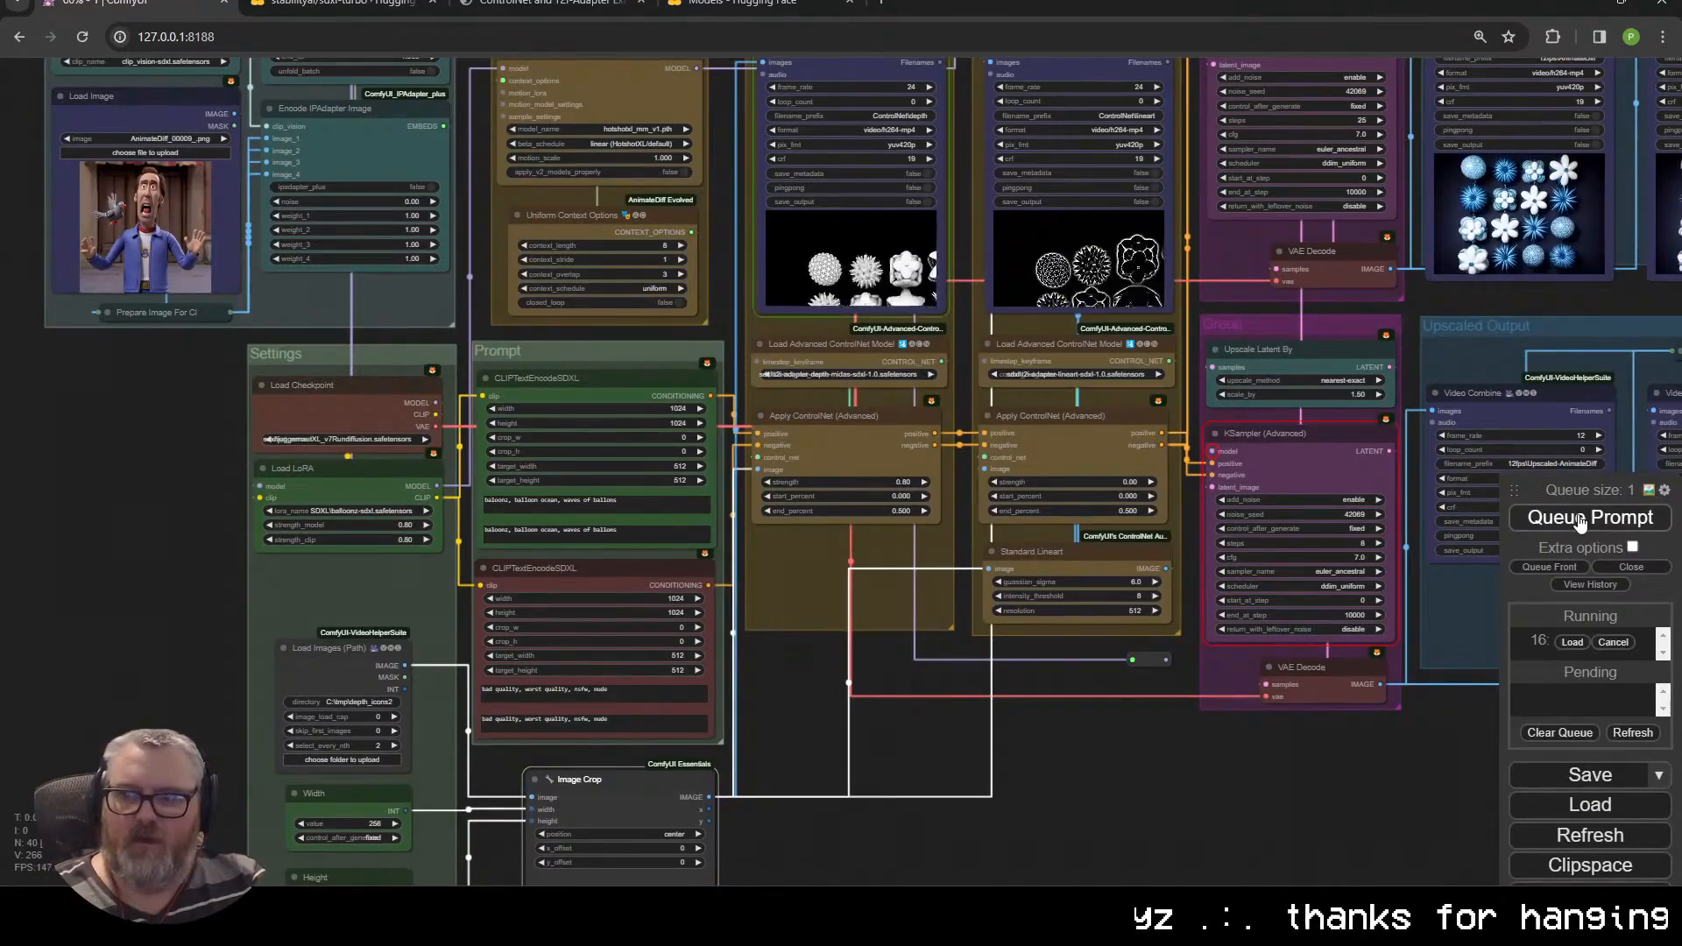
# Set Width to 768 and Height to 432, and queue the prompt again
pyautogui.moveTo(799, 827); pyautogui.dragTo(955, 599)
pyautogui.scroll(5, 694, 717)
pyautogui.click(407, 512)
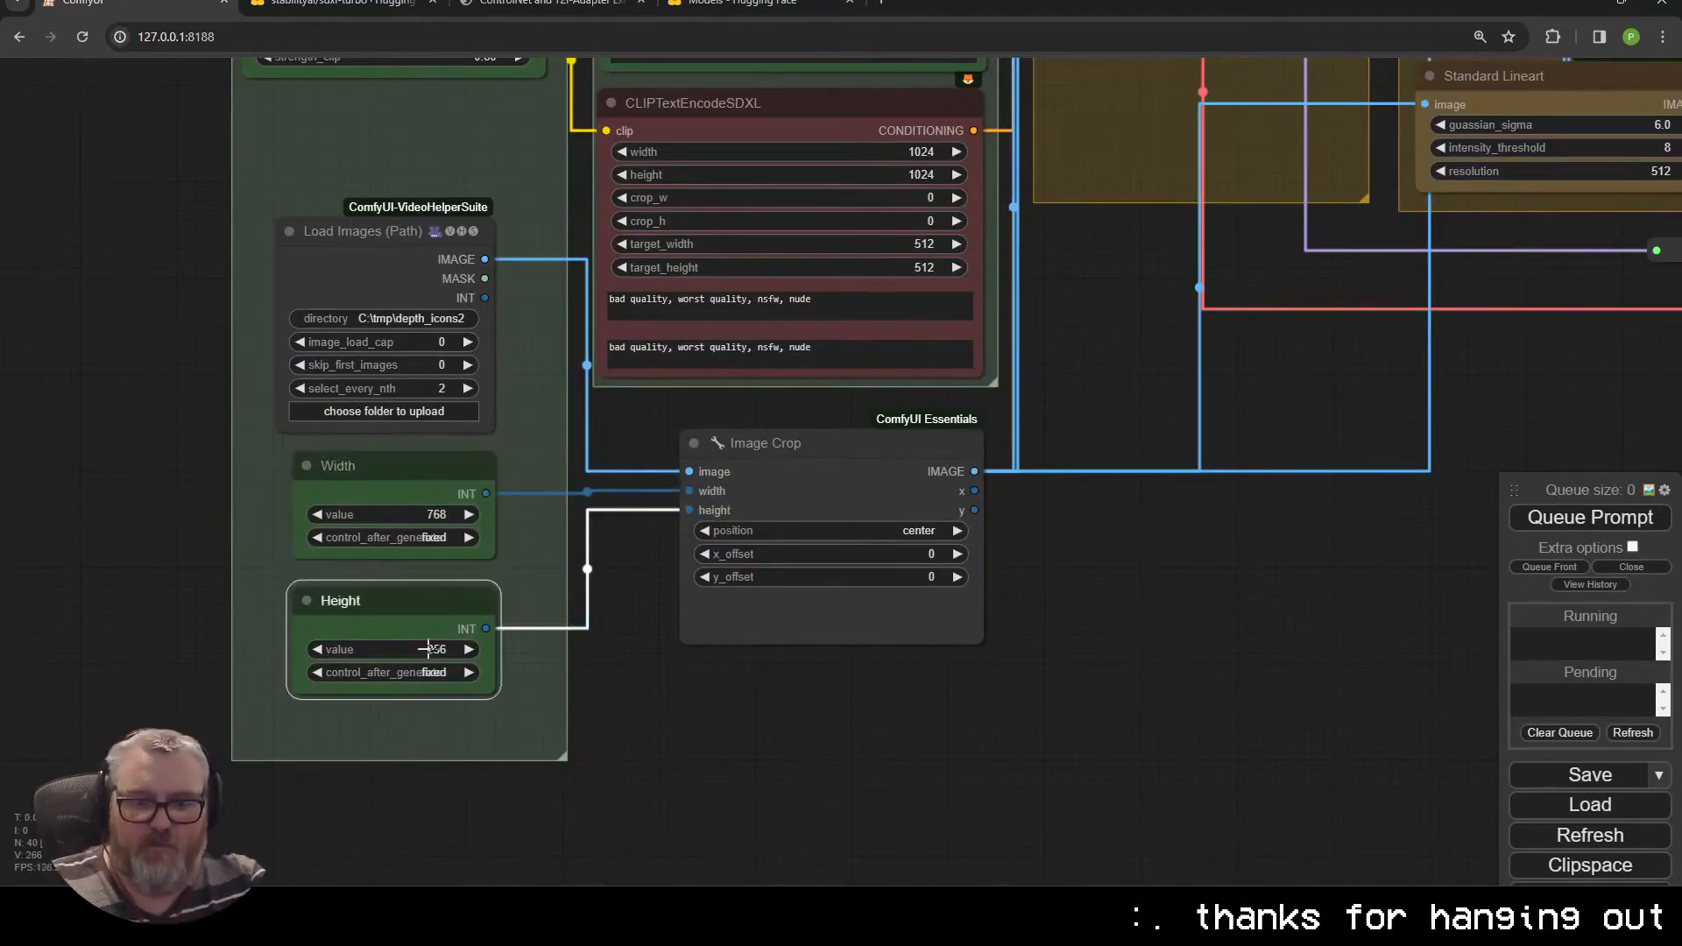
pyautogui.hotkey('ctrl', 'Return')
# Examine the cropped depth and line-art previews in the ControlNet-2 and ControlNet-3 groups
pyautogui.scroll(-2, 1490, 149)
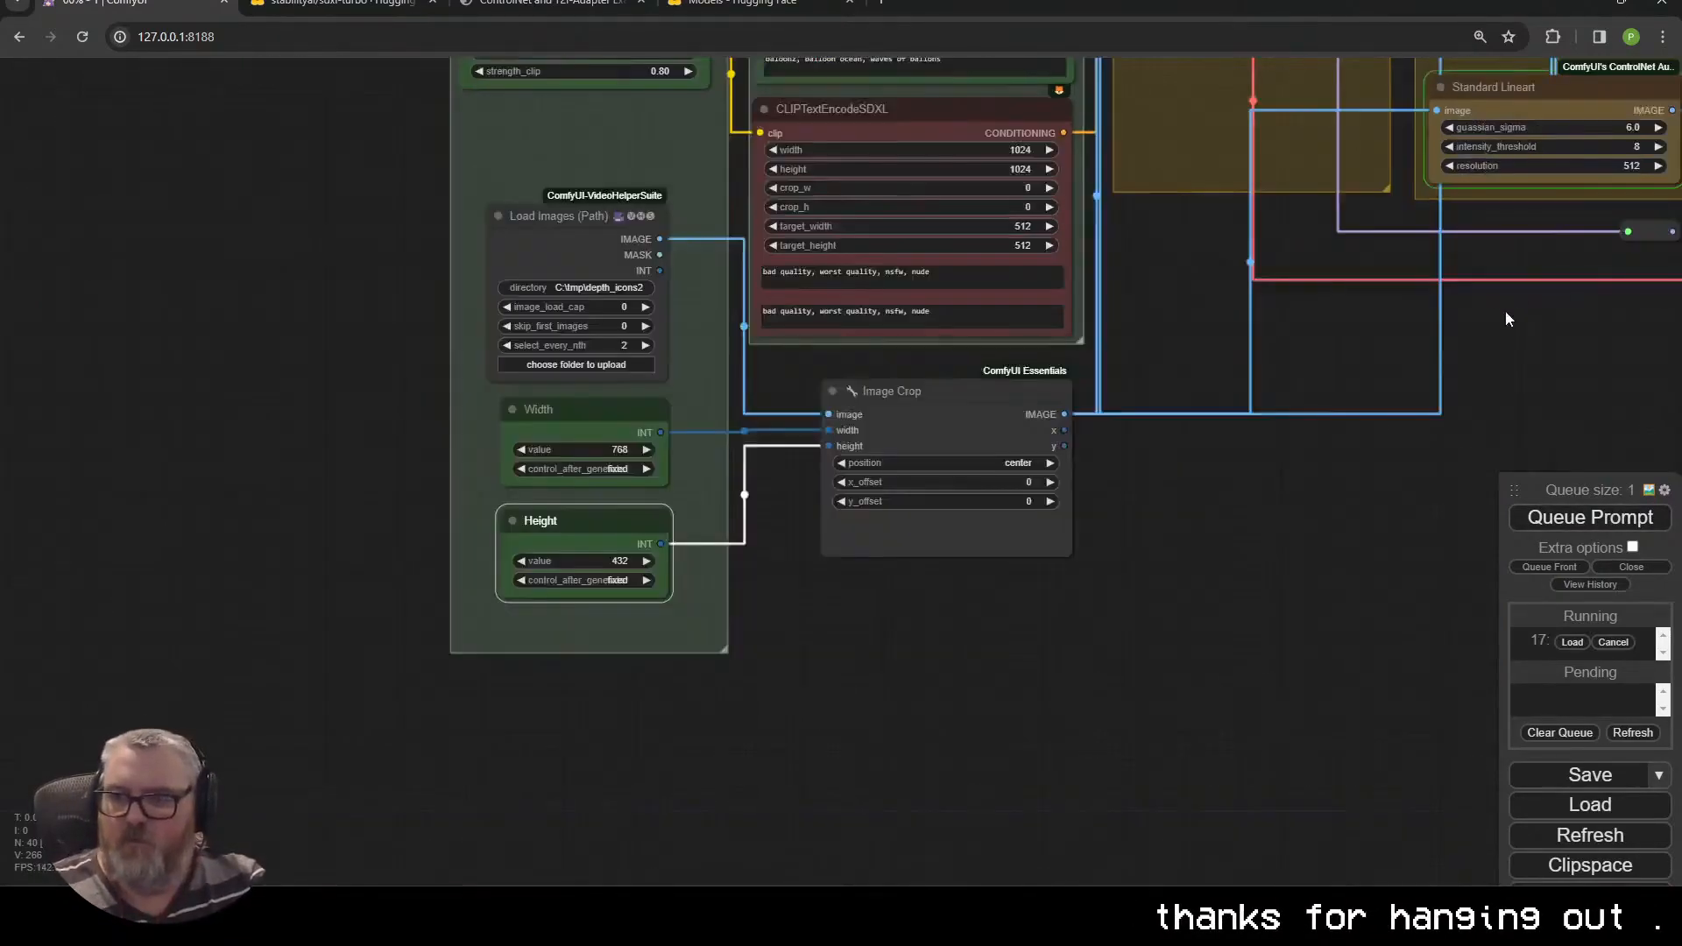
pyautogui.moveTo(1506, 312); pyautogui.dragTo(374, 923)
pyautogui.scroll(-4, 439, 320)
pyautogui.scroll(-3, 433, 329)
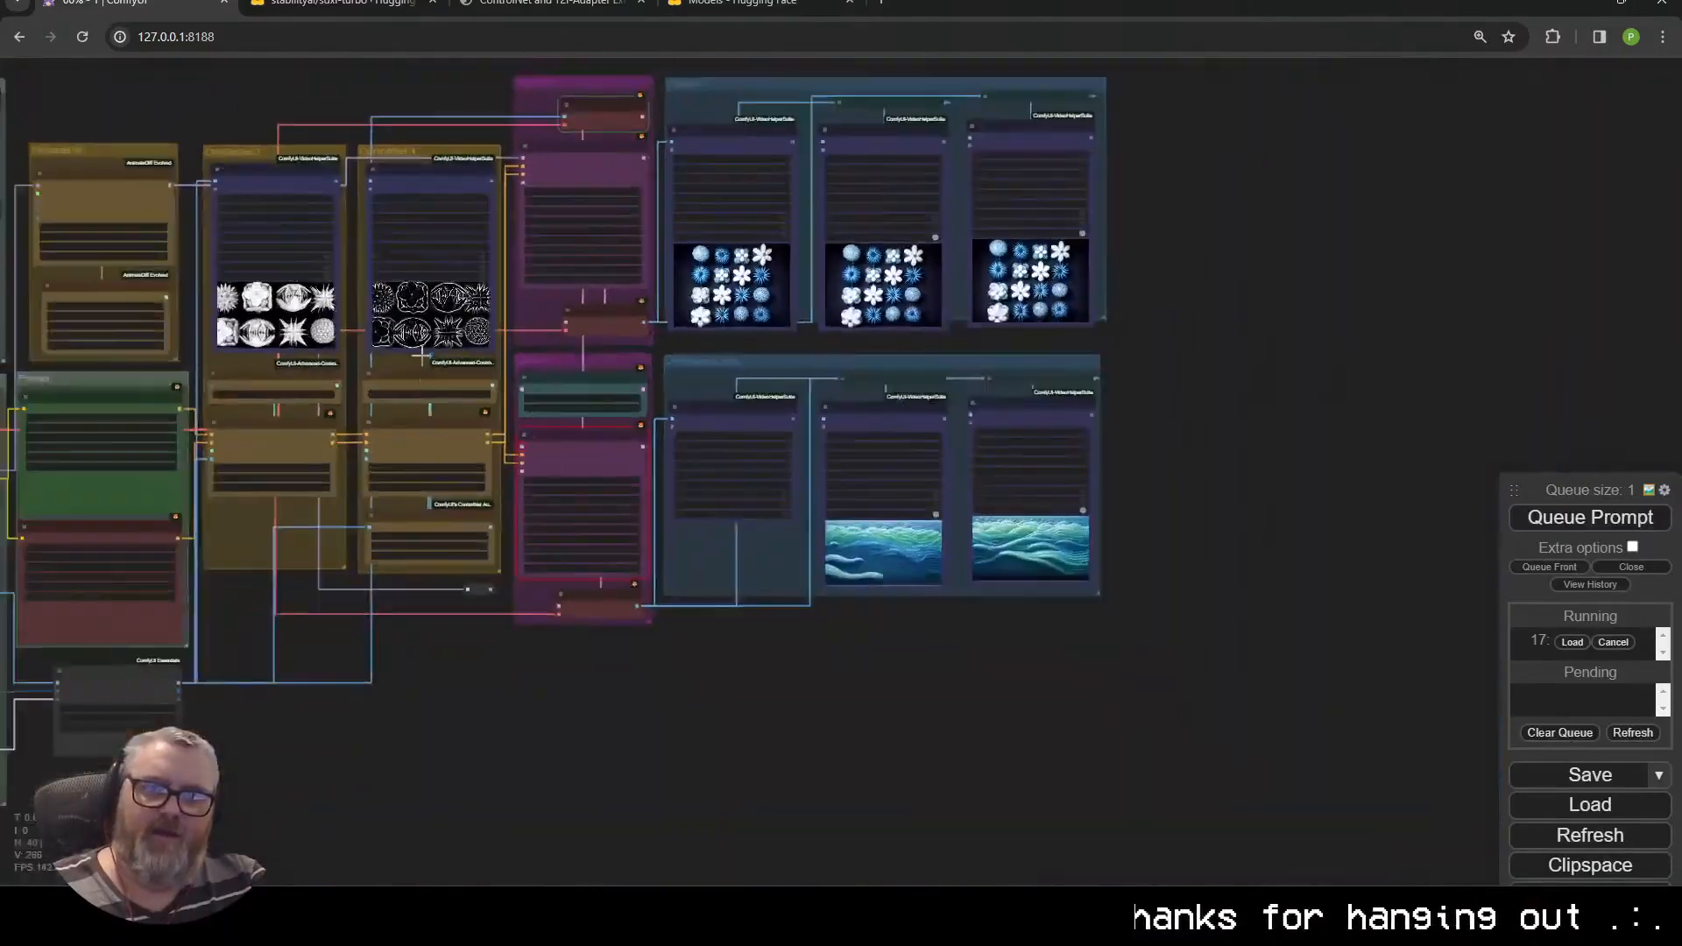
pyautogui.scroll(9, 431, 438)
pyautogui.moveTo(452, 400); pyautogui.dragTo(1033, 791)
pyautogui.scroll(11, 810, 675)
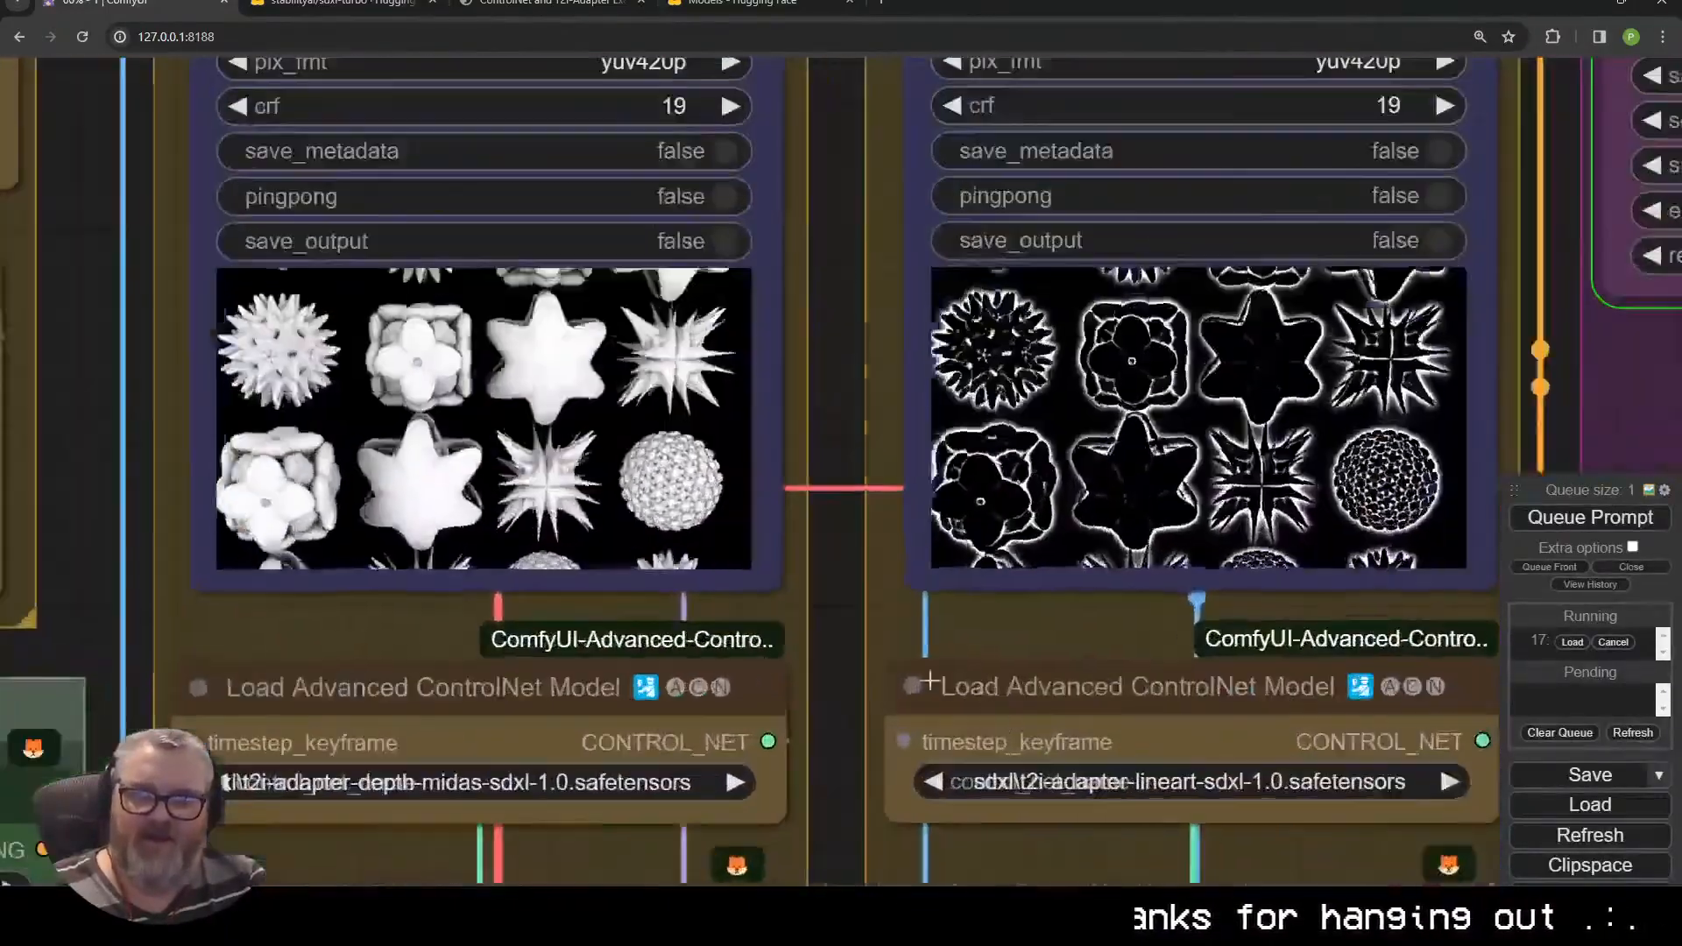
pyautogui.scroll(-10, 552, 315)
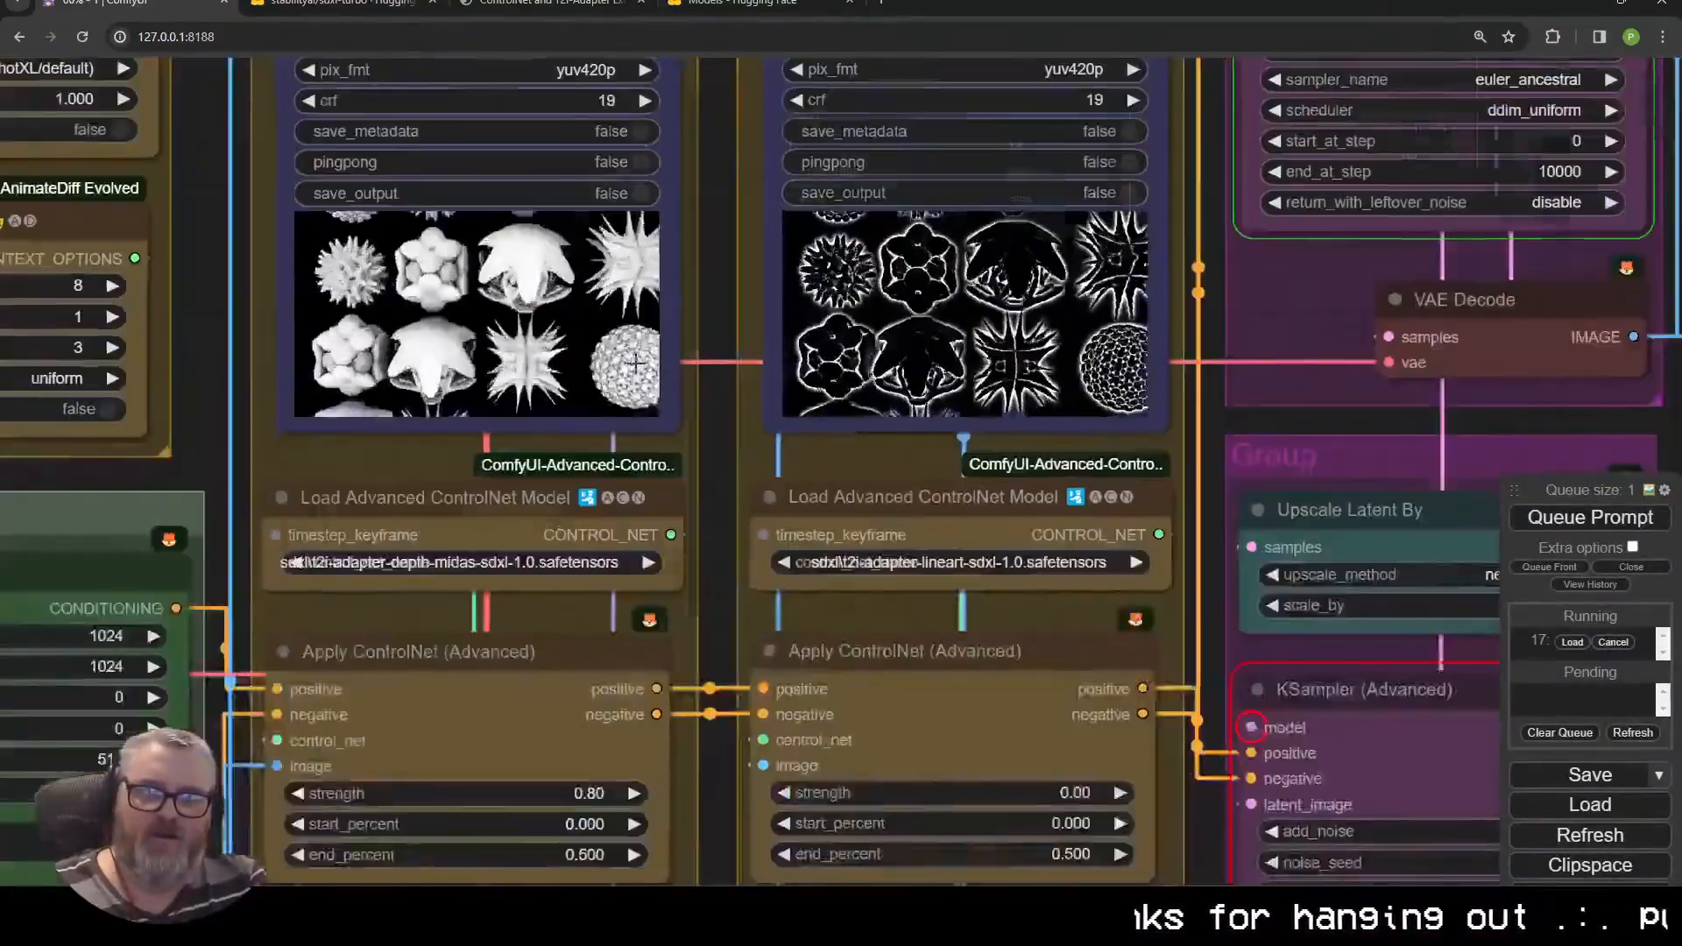
pyautogui.moveTo(876, 764); pyautogui.dragTo(777, 800)
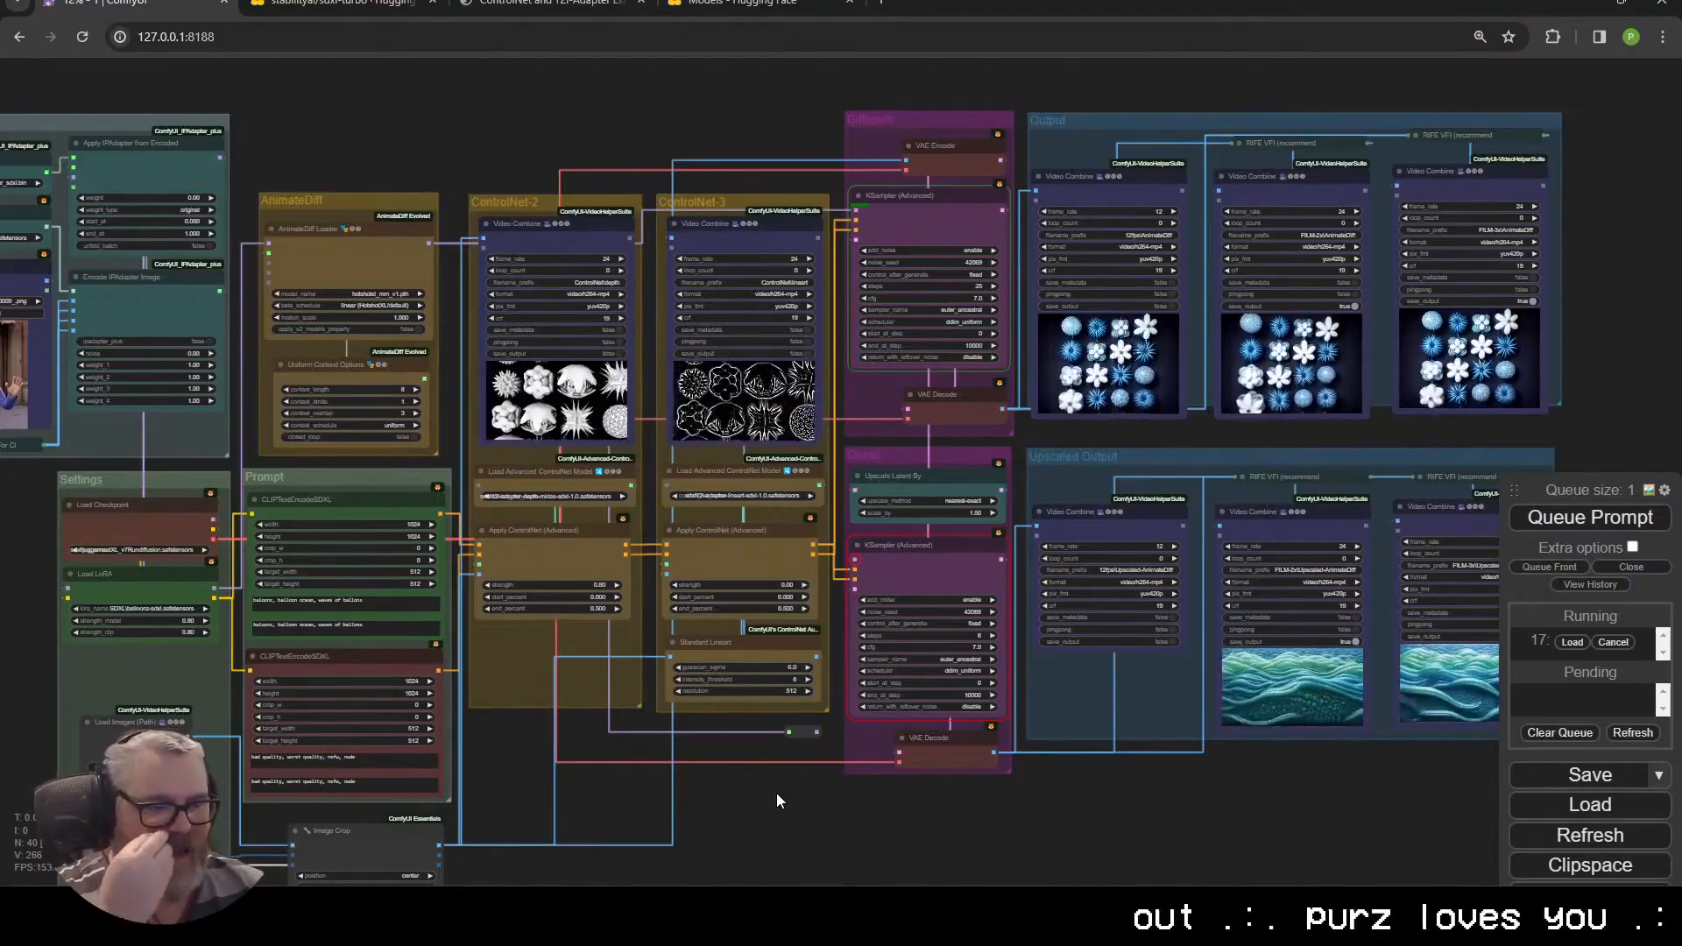
# Examine the connections and settings of the second KSampler (Advanced) used for upscaling
pyautogui.scroll(10, 799, 580)
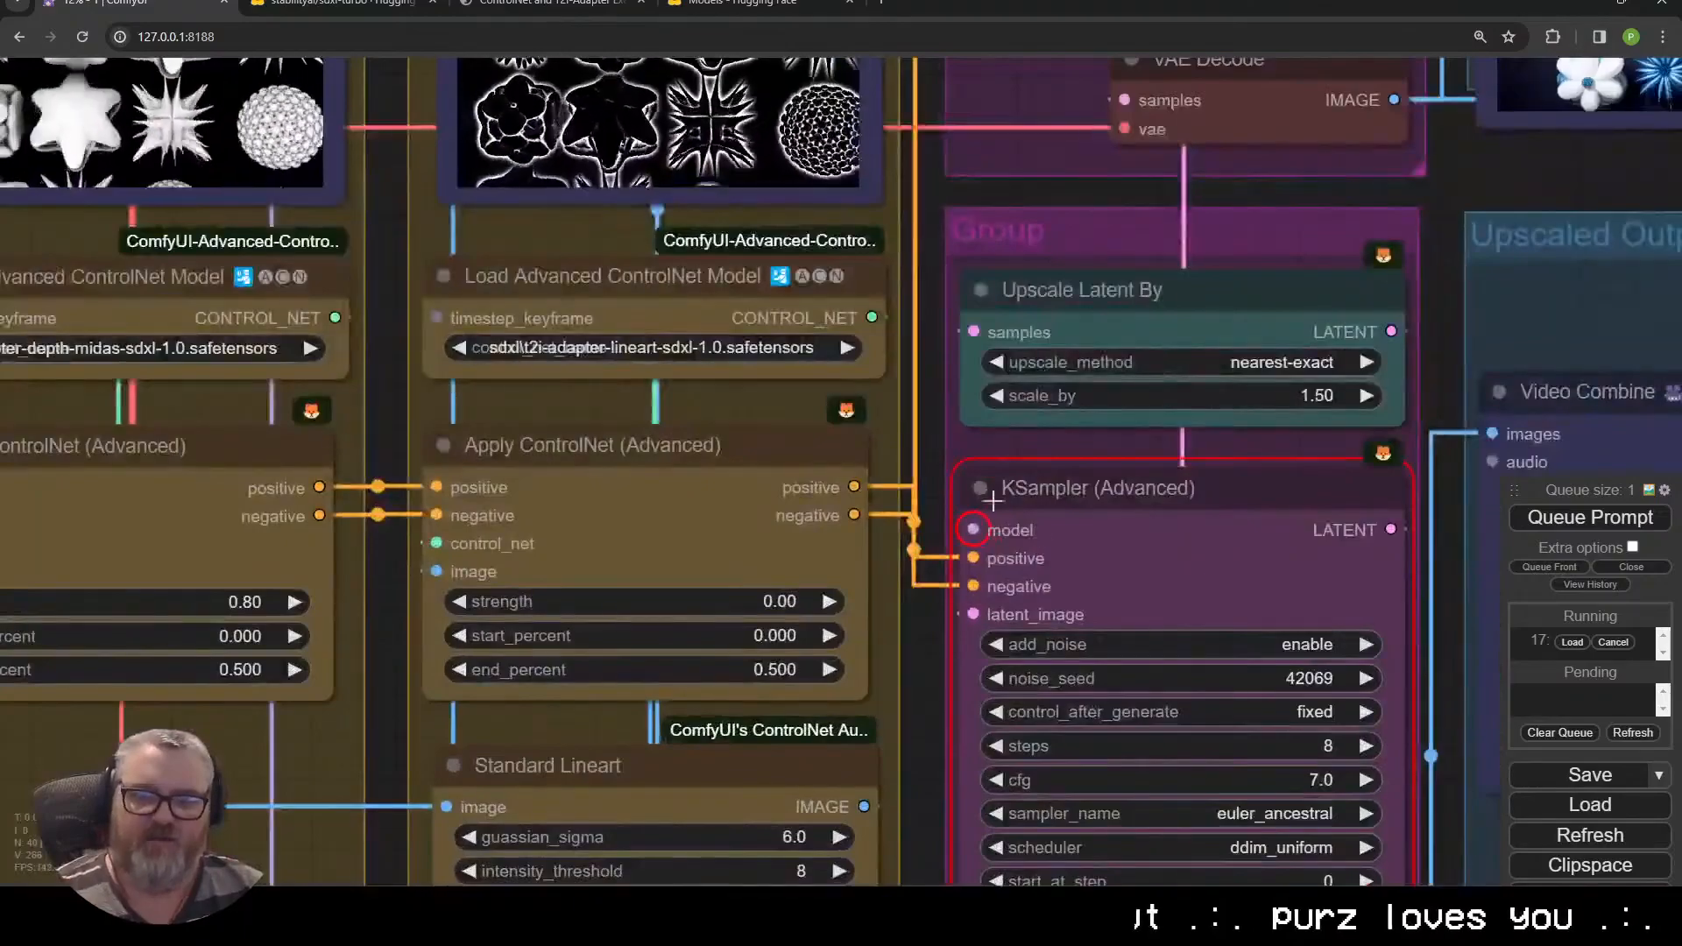
pyautogui.scroll(-4, 1420, 565)
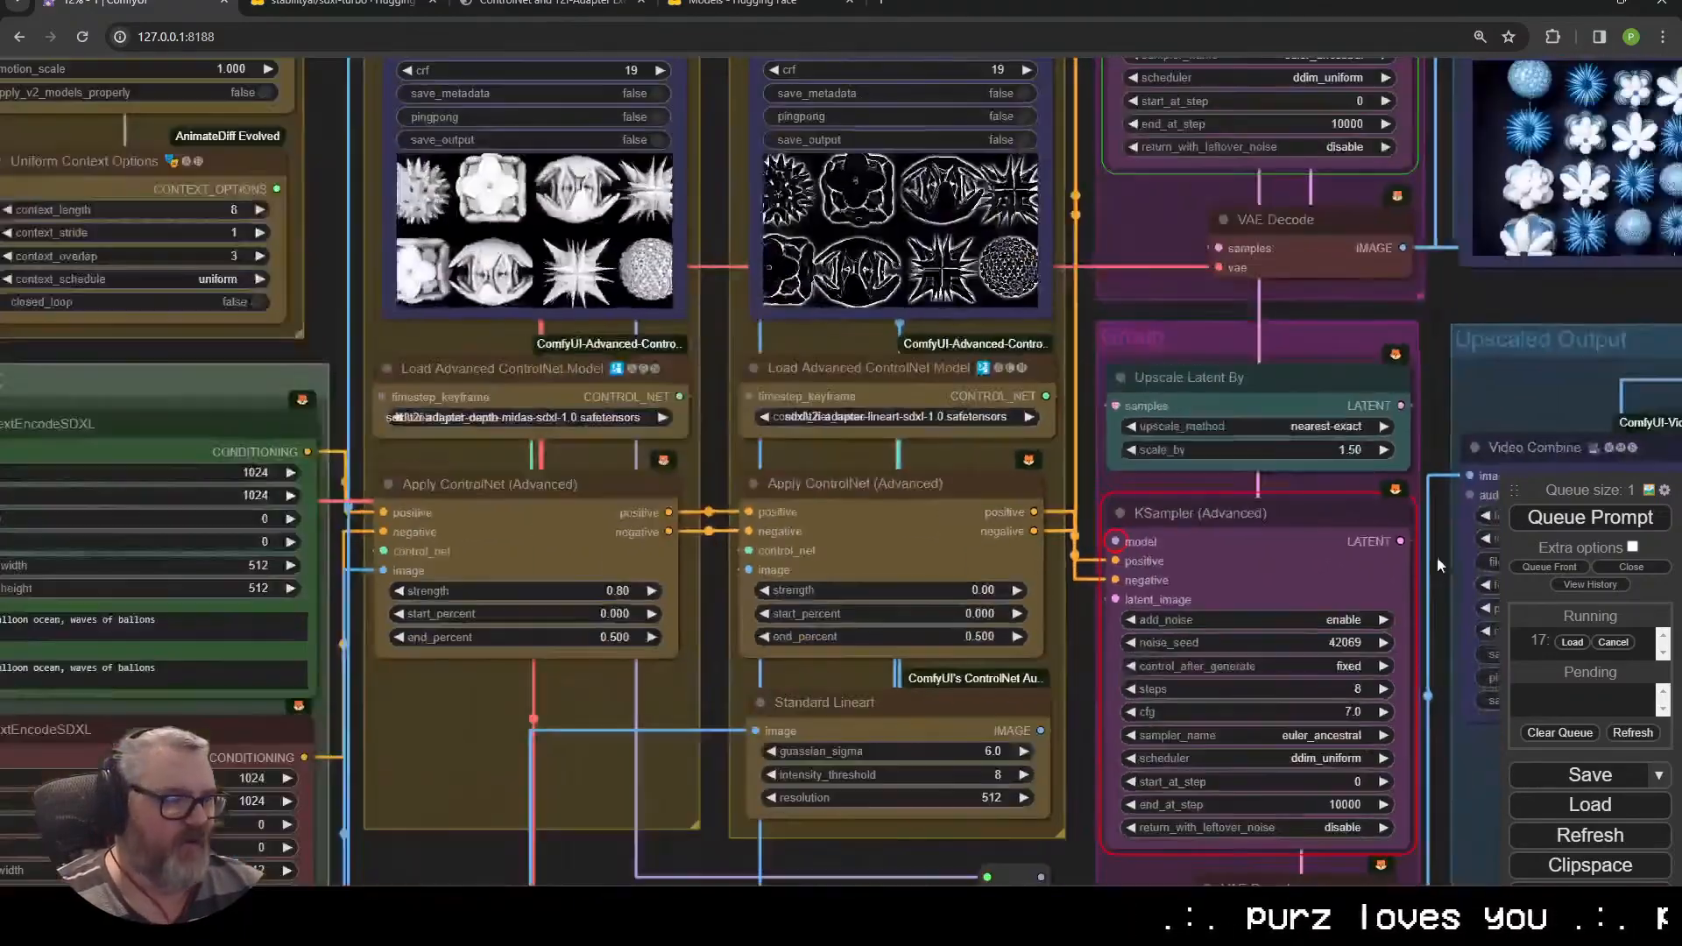
pyautogui.moveTo(1102, 487); pyautogui.dragTo(932, 303)
pyautogui.moveTo(871, 693)
pyautogui.mouseDown()
pyautogui.moveTo(967, 366)
pyautogui.moveTo(950, 361)
pyautogui.moveTo(863, 691)
pyautogui.mouseUp()
pyautogui.click(1033, 590)
pyautogui.scroll(-5, 1033, 589)
pyautogui.moveTo(1243, 802); pyautogui.dragTo(944, 880)
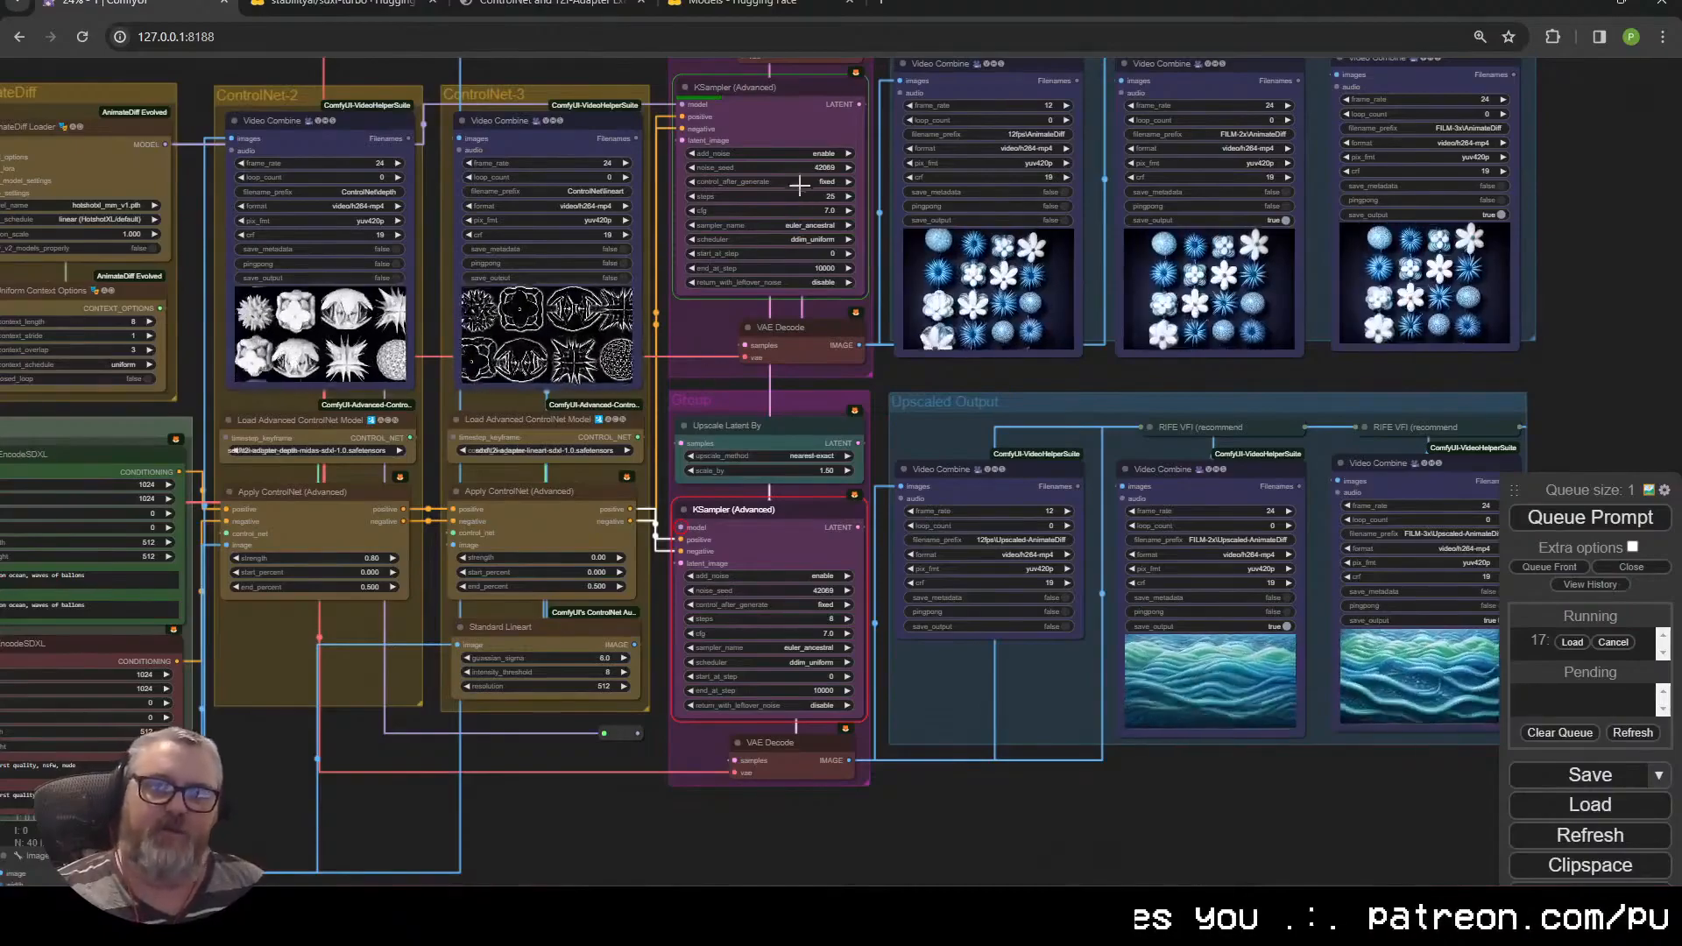
pyautogui.moveTo(637, 733); pyautogui.dragTo(556, 806)
pyautogui.click(503, 835)
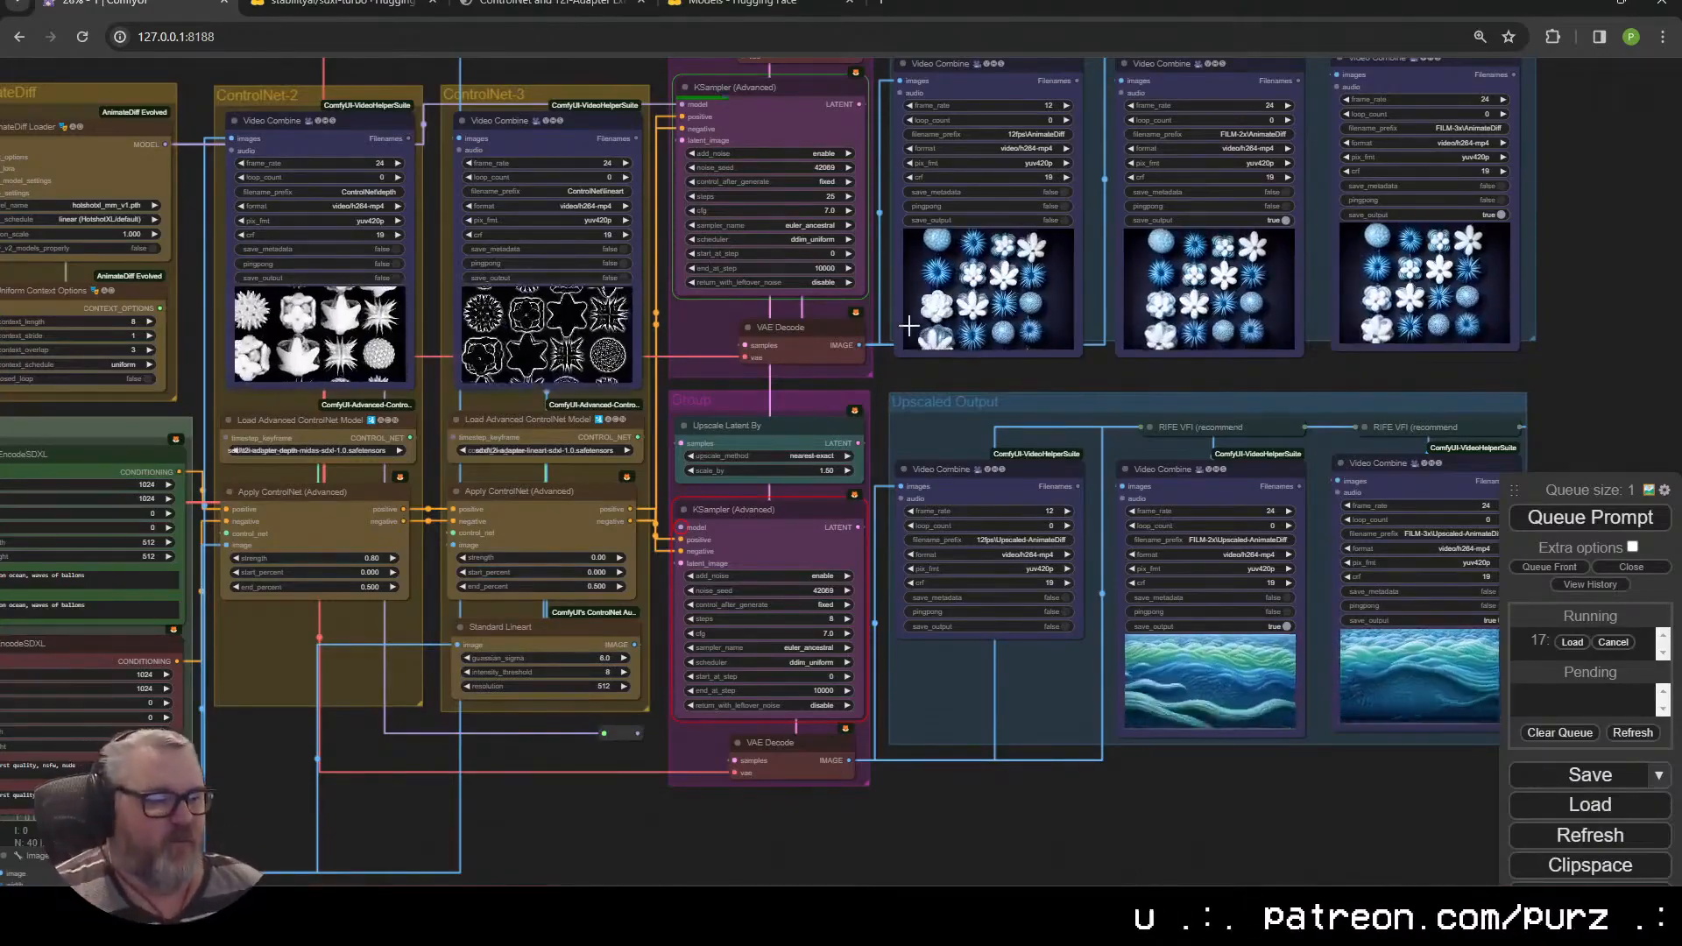
# Check the Upscale Latent By node and its surrounding nodes while the generation runs
pyautogui.scroll(6, 704, 496)
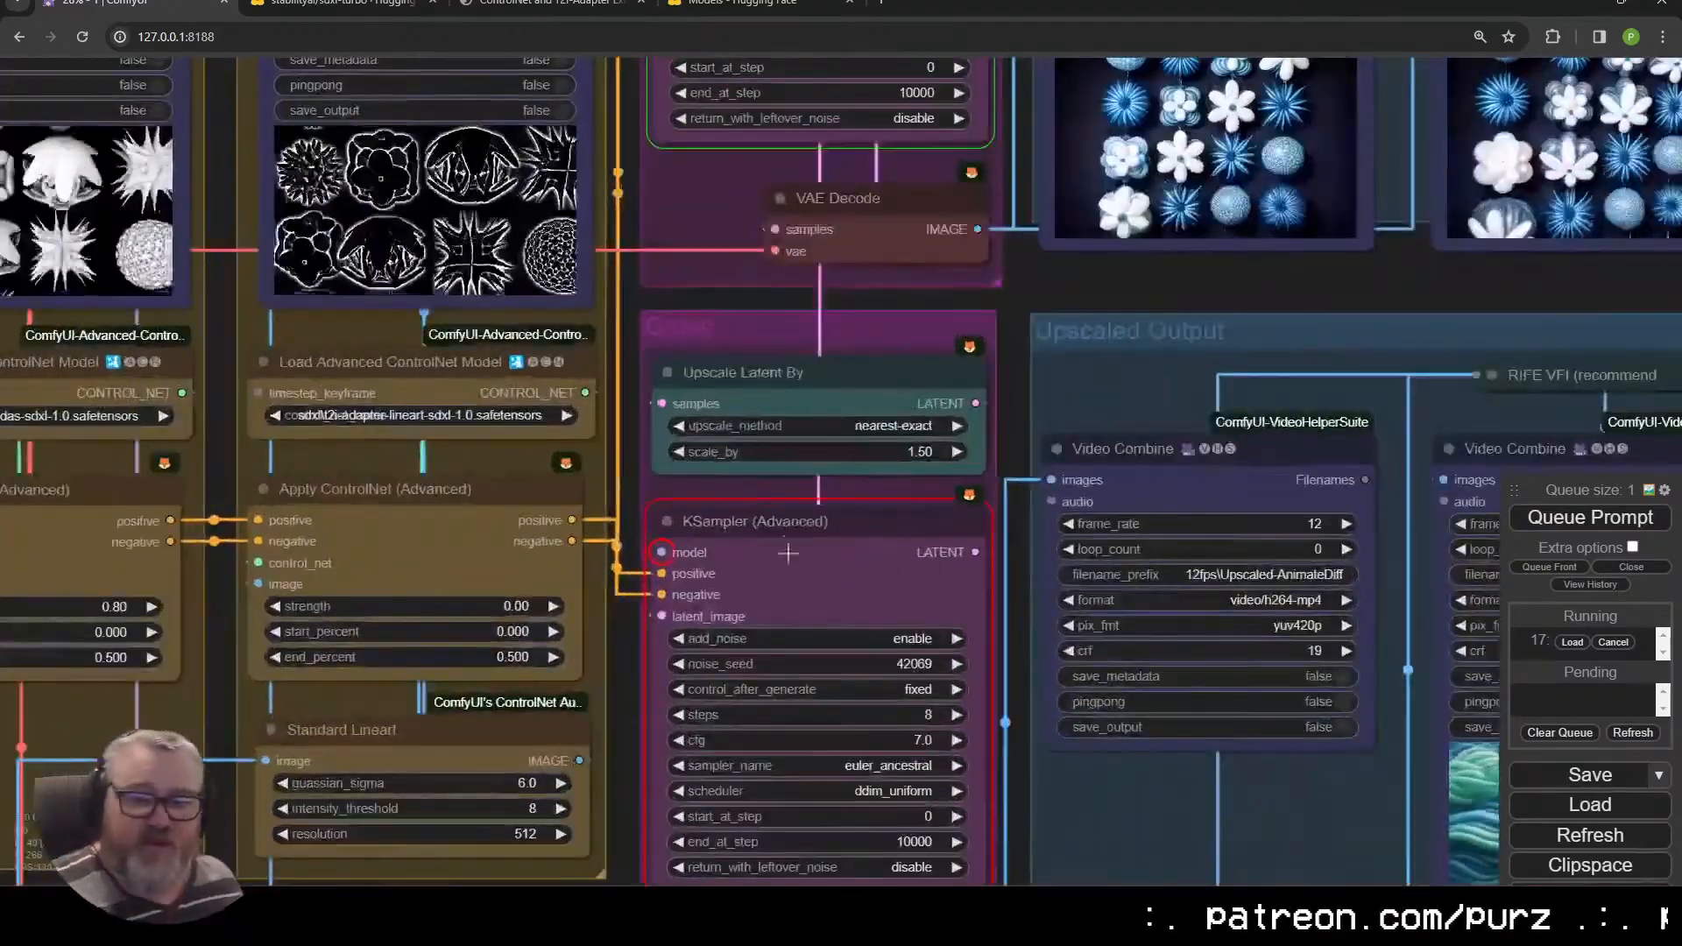
pyautogui.click(926, 390)
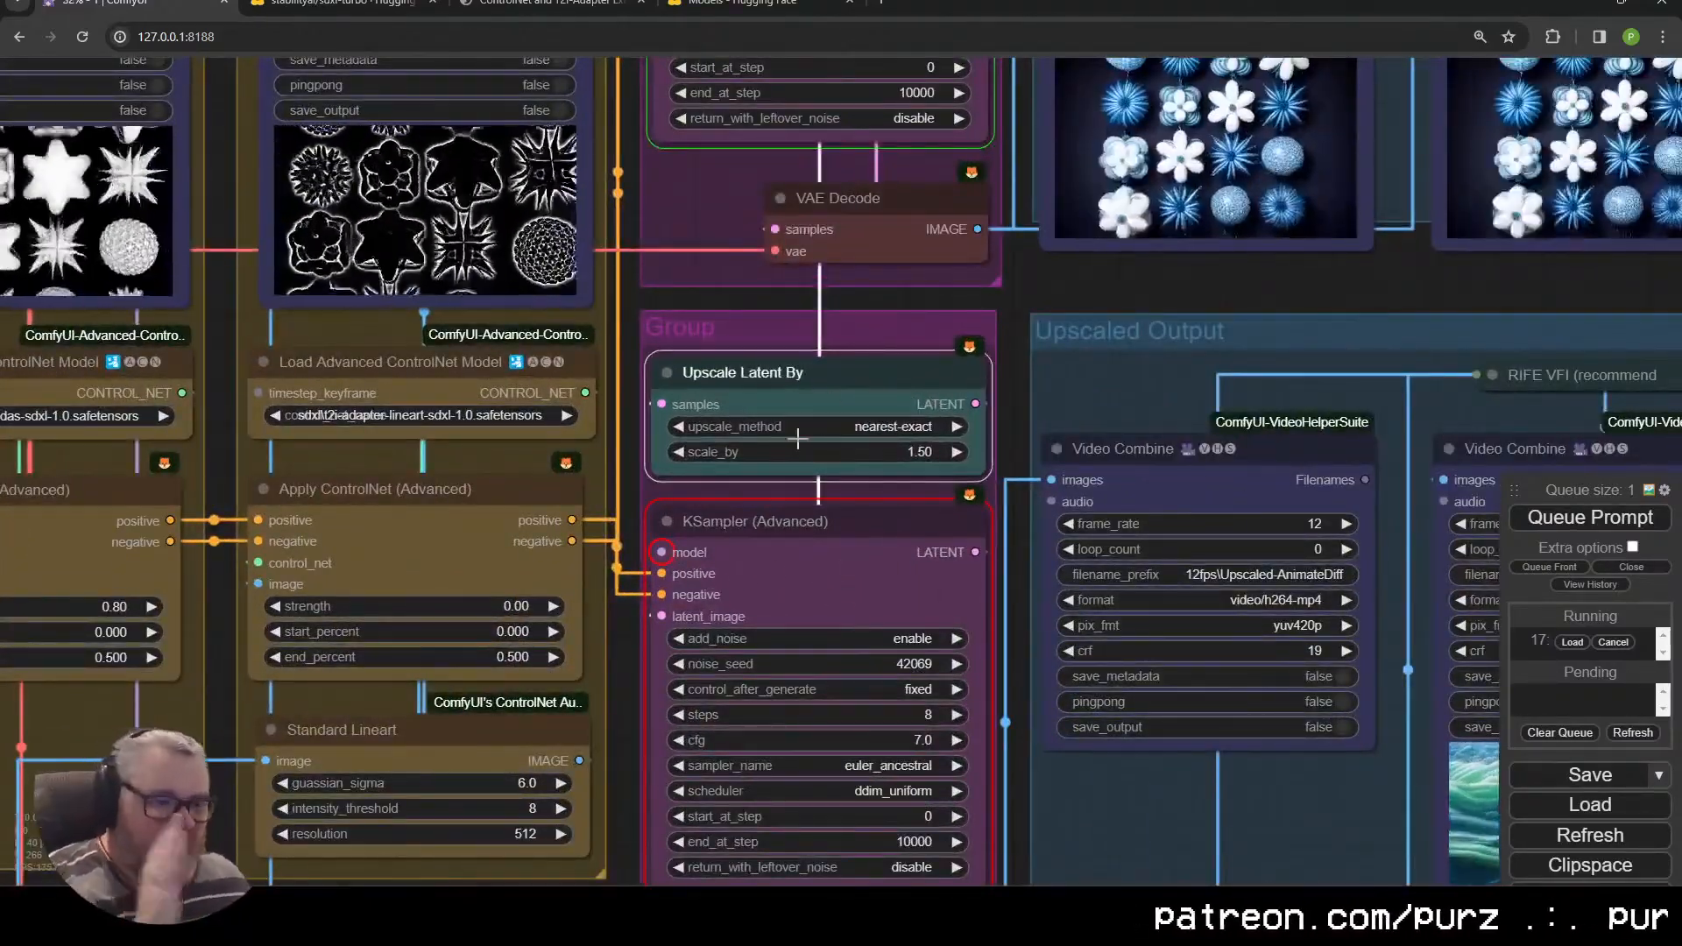
pyautogui.scroll(-7, 797, 438)
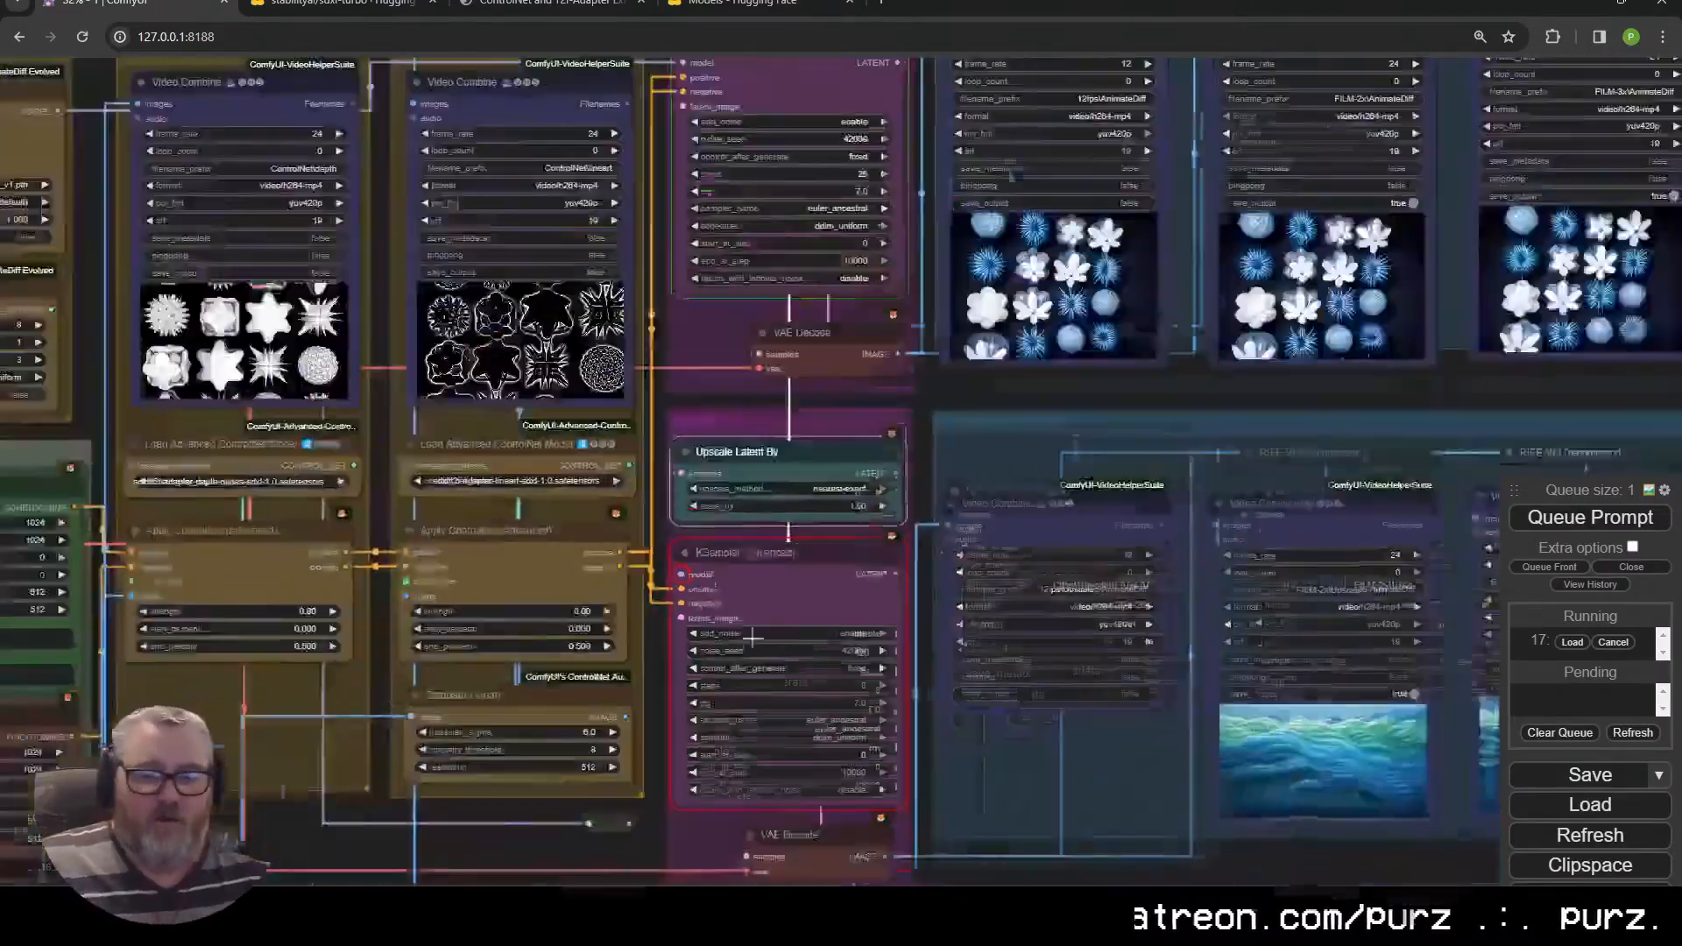
pyautogui.moveTo(942, 843); pyautogui.dragTo(1322, 711)
pyautogui.scroll(10, 1304, 719)
pyautogui.scroll(-4, 768, 156)
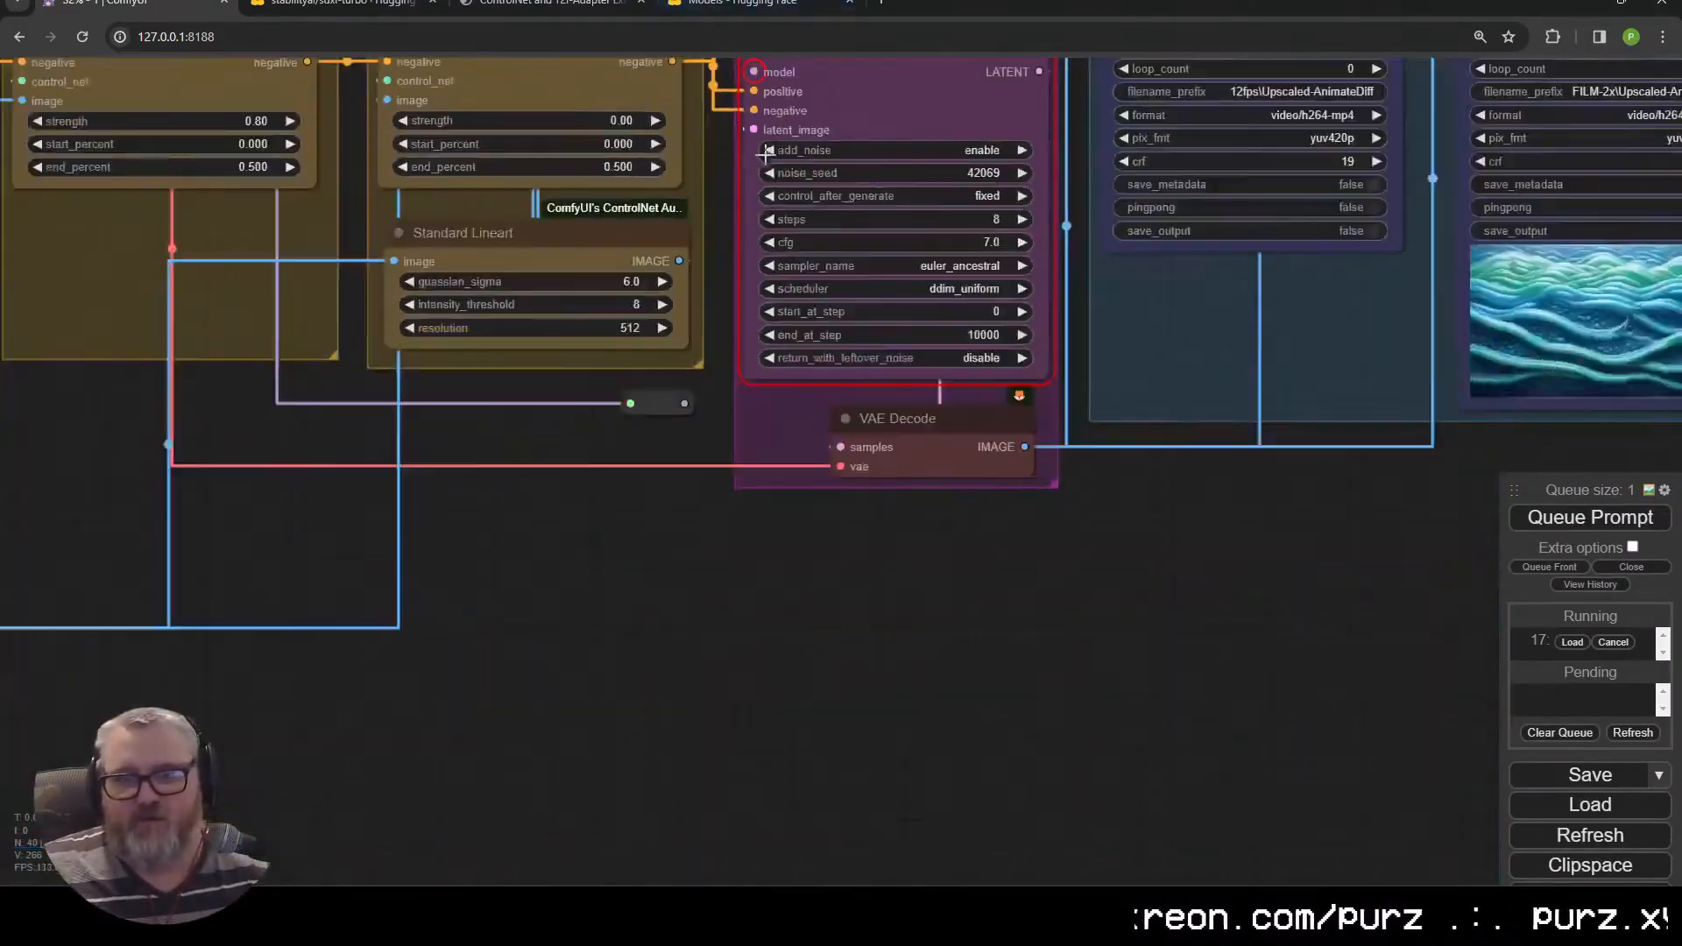
pyautogui.scroll(-6, 723, 753)
pyautogui.scroll(4, 748, 754)
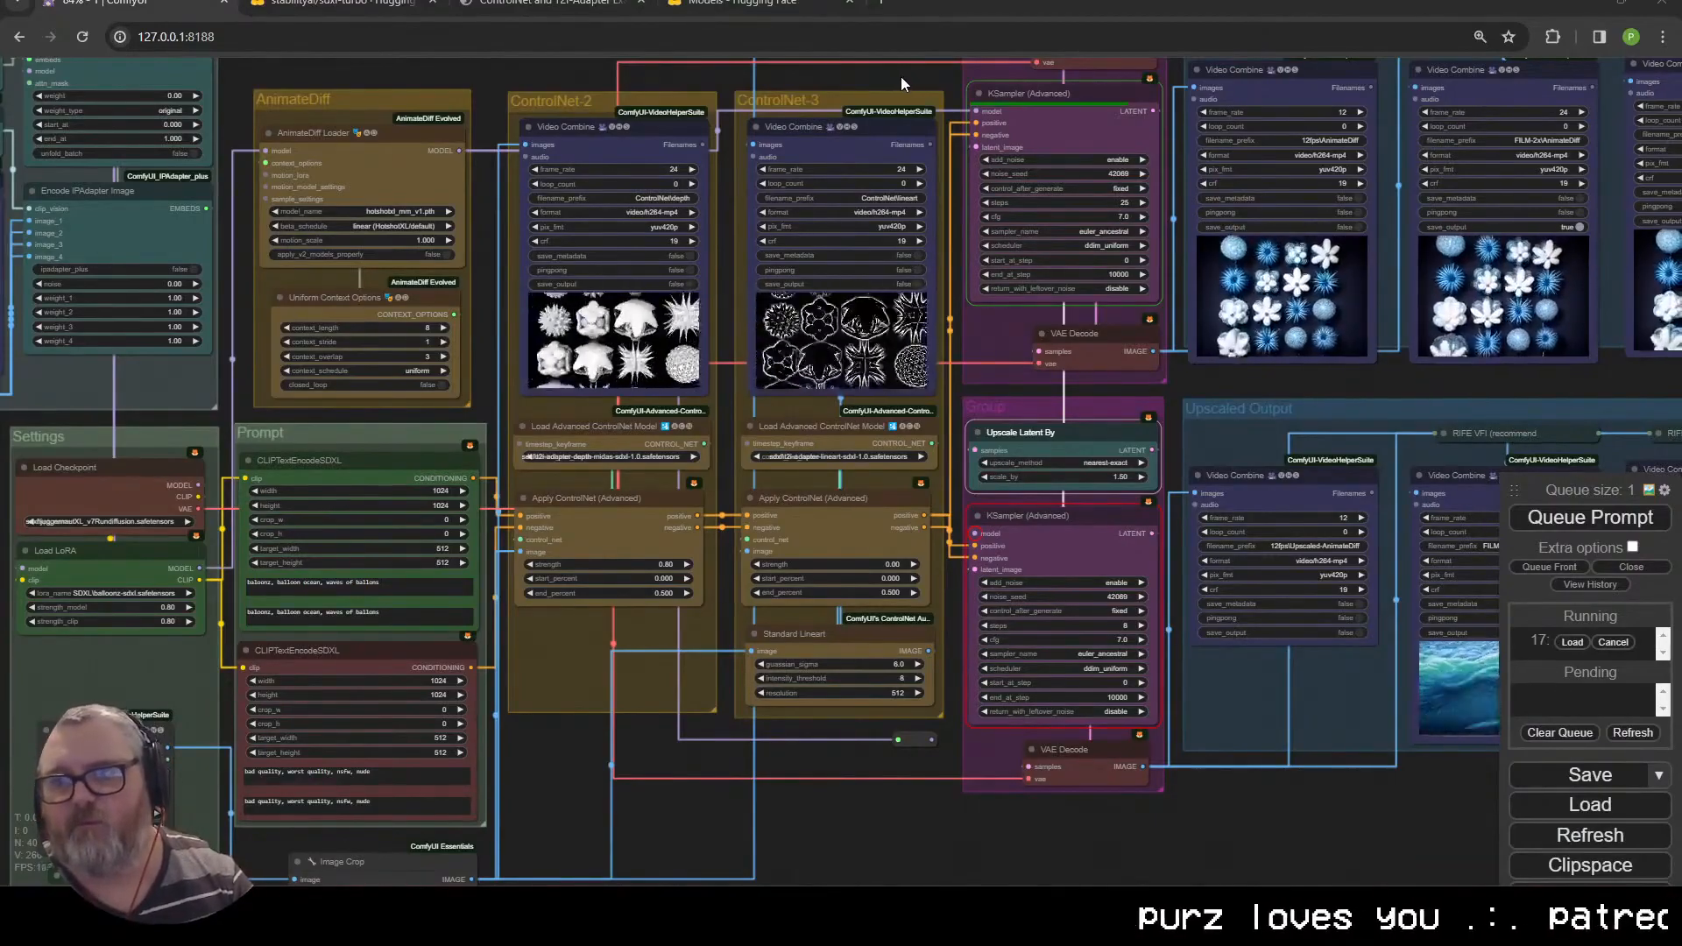
# Examine the newly rendered balloon animation in the Output group's video previews
pyautogui.moveTo(1261, 79); pyautogui.dragTo(725, 124)
pyautogui.scroll(9, 724, 63)
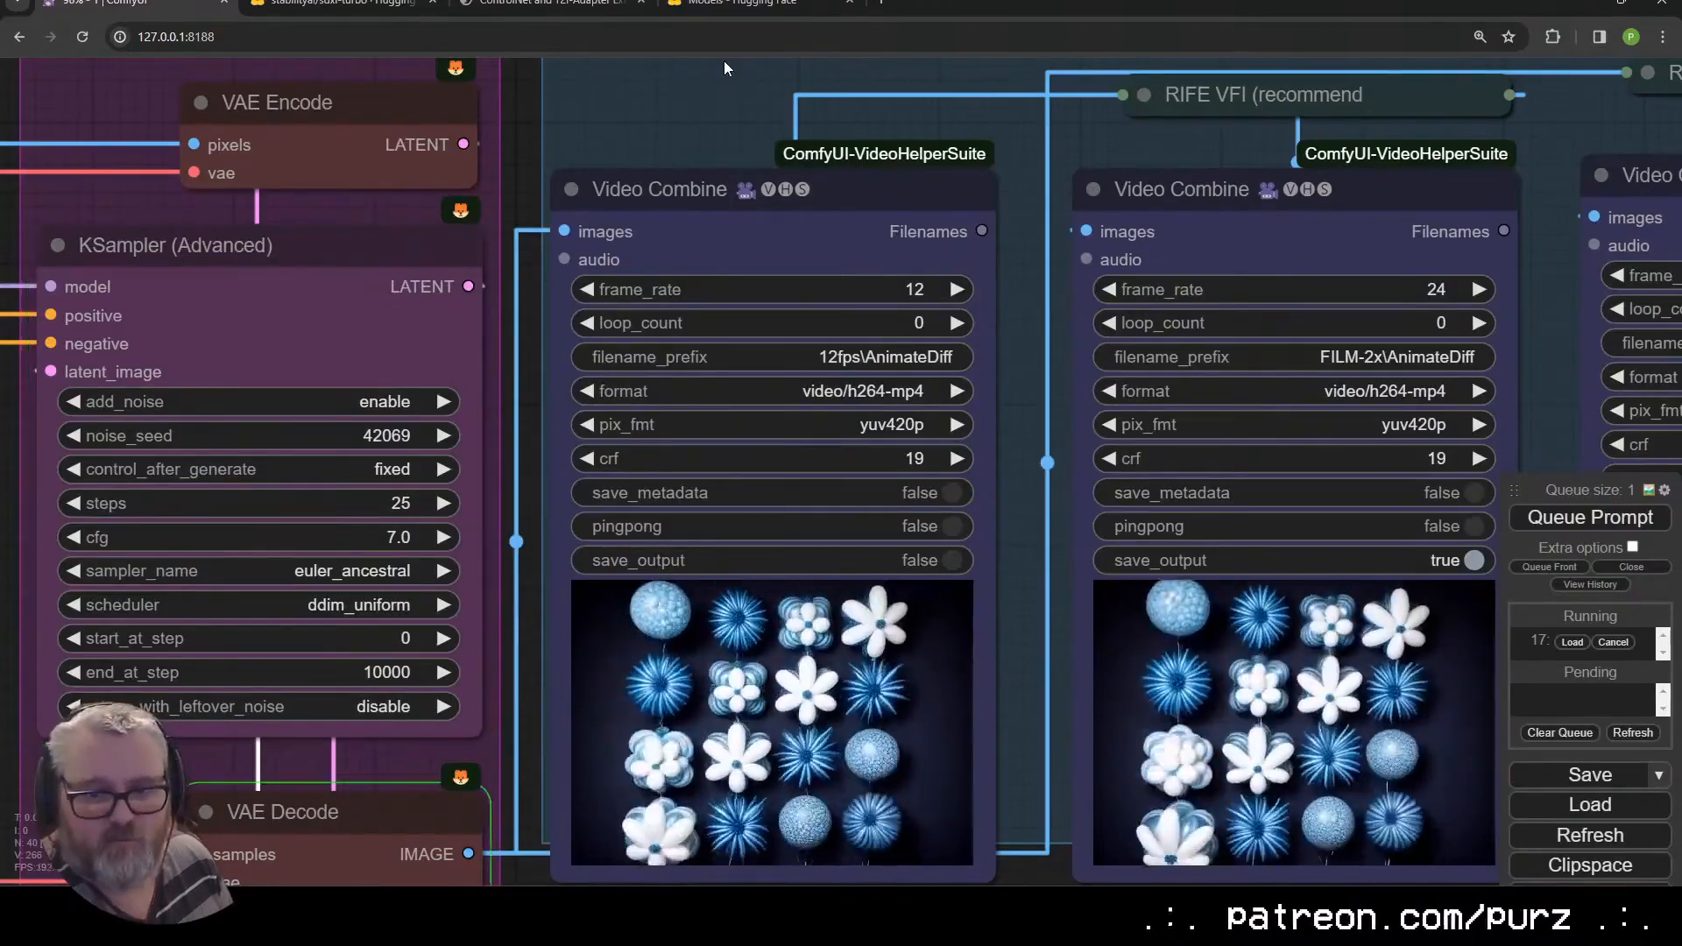
pyautogui.scroll(4, 984, 781)
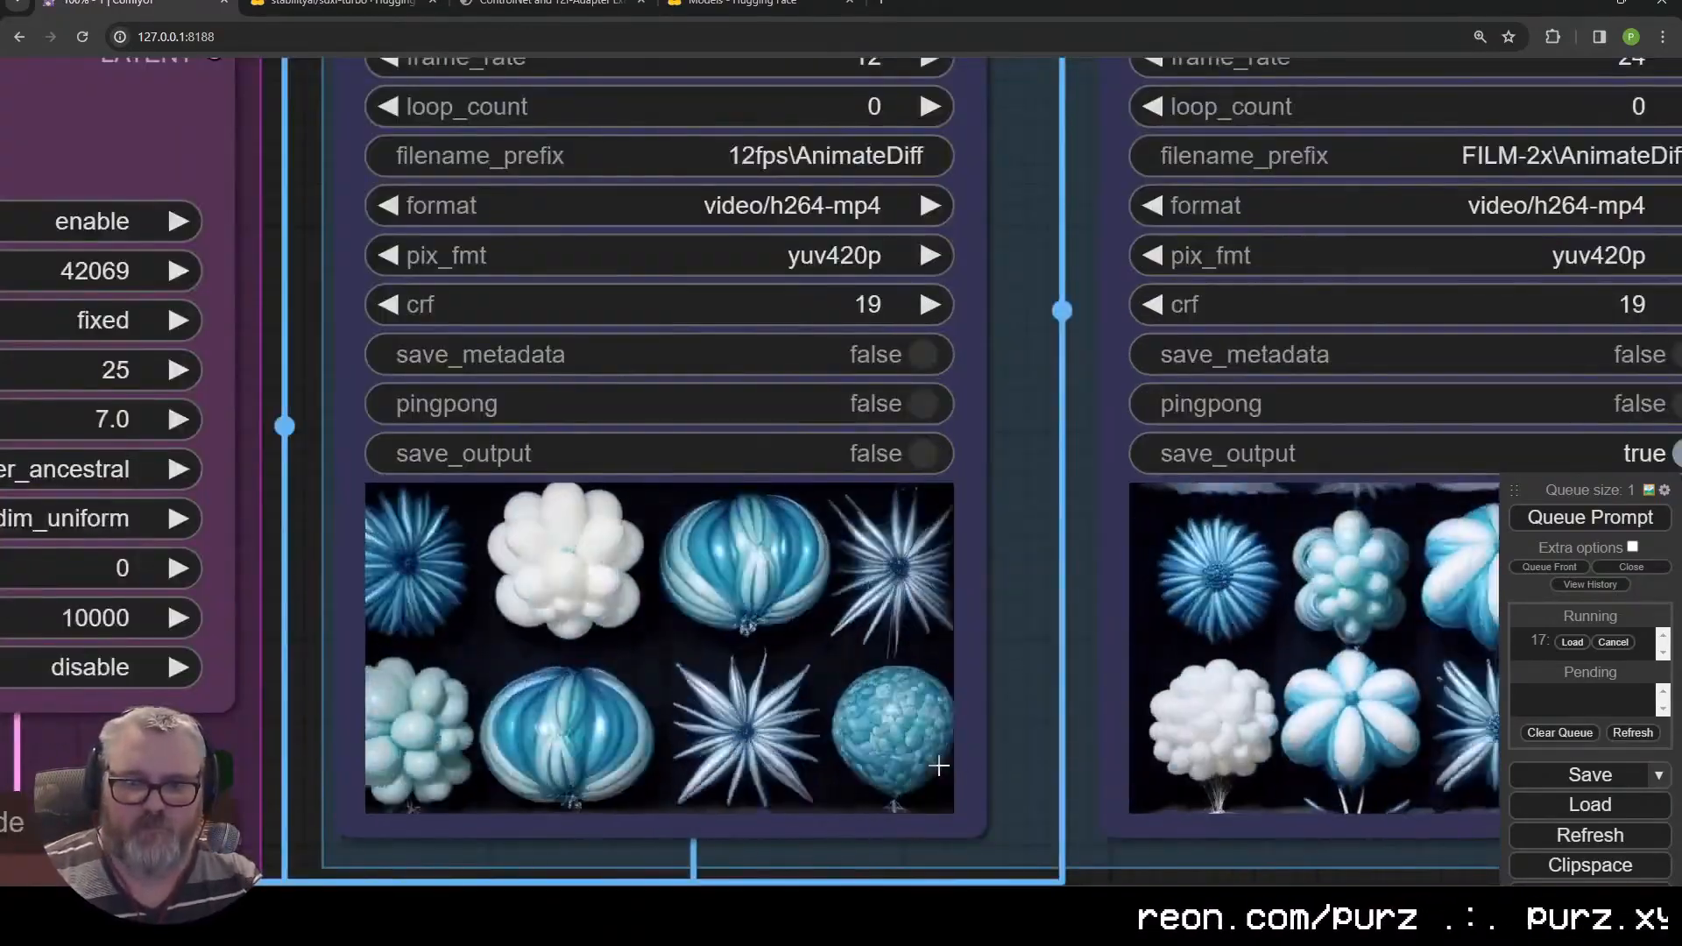
pyautogui.scroll(1, 1039, 812)
pyautogui.moveTo(1445, 854); pyautogui.dragTo(837, 836)
pyautogui.scroll(4, 837, 836)
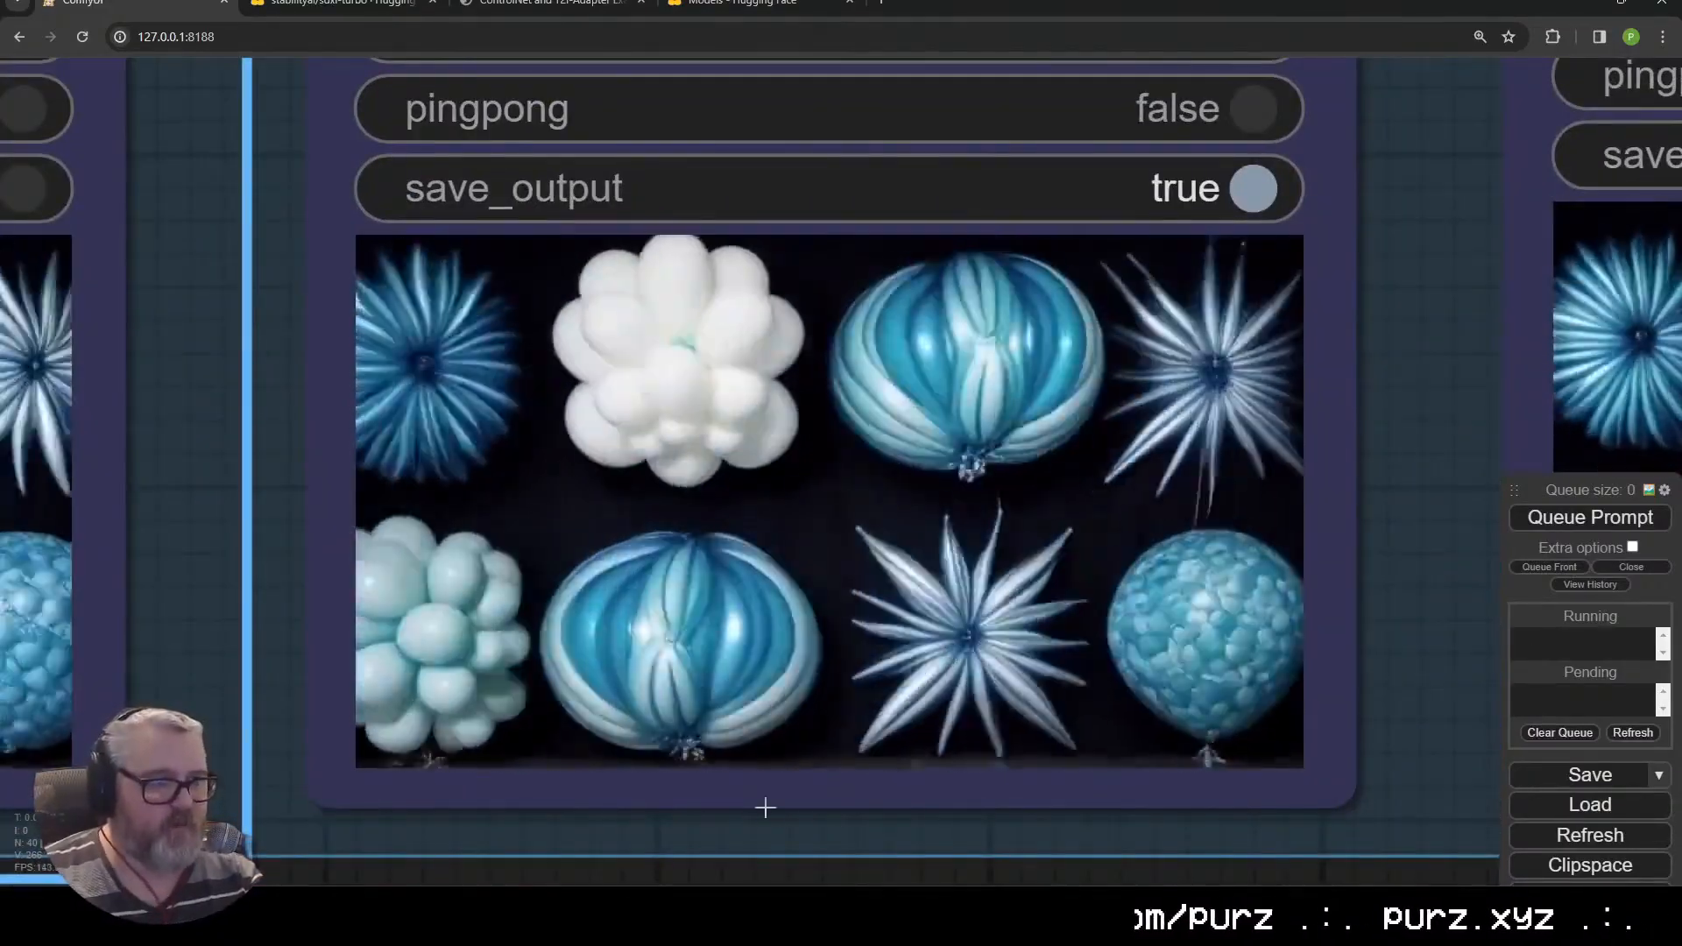
# Connect the rerouted model to the upscale KSampler's model input and queue the prompt
pyautogui.scroll(-9, 705, 869)
pyautogui.moveTo(706, 872); pyautogui.dragTo(1326, 21)
pyautogui.scroll(-4, 900, 423)
pyautogui.moveTo(669, 620); pyautogui.dragTo(721, 611)
pyautogui.moveTo(406, 736); pyautogui.dragTo(409, 460)
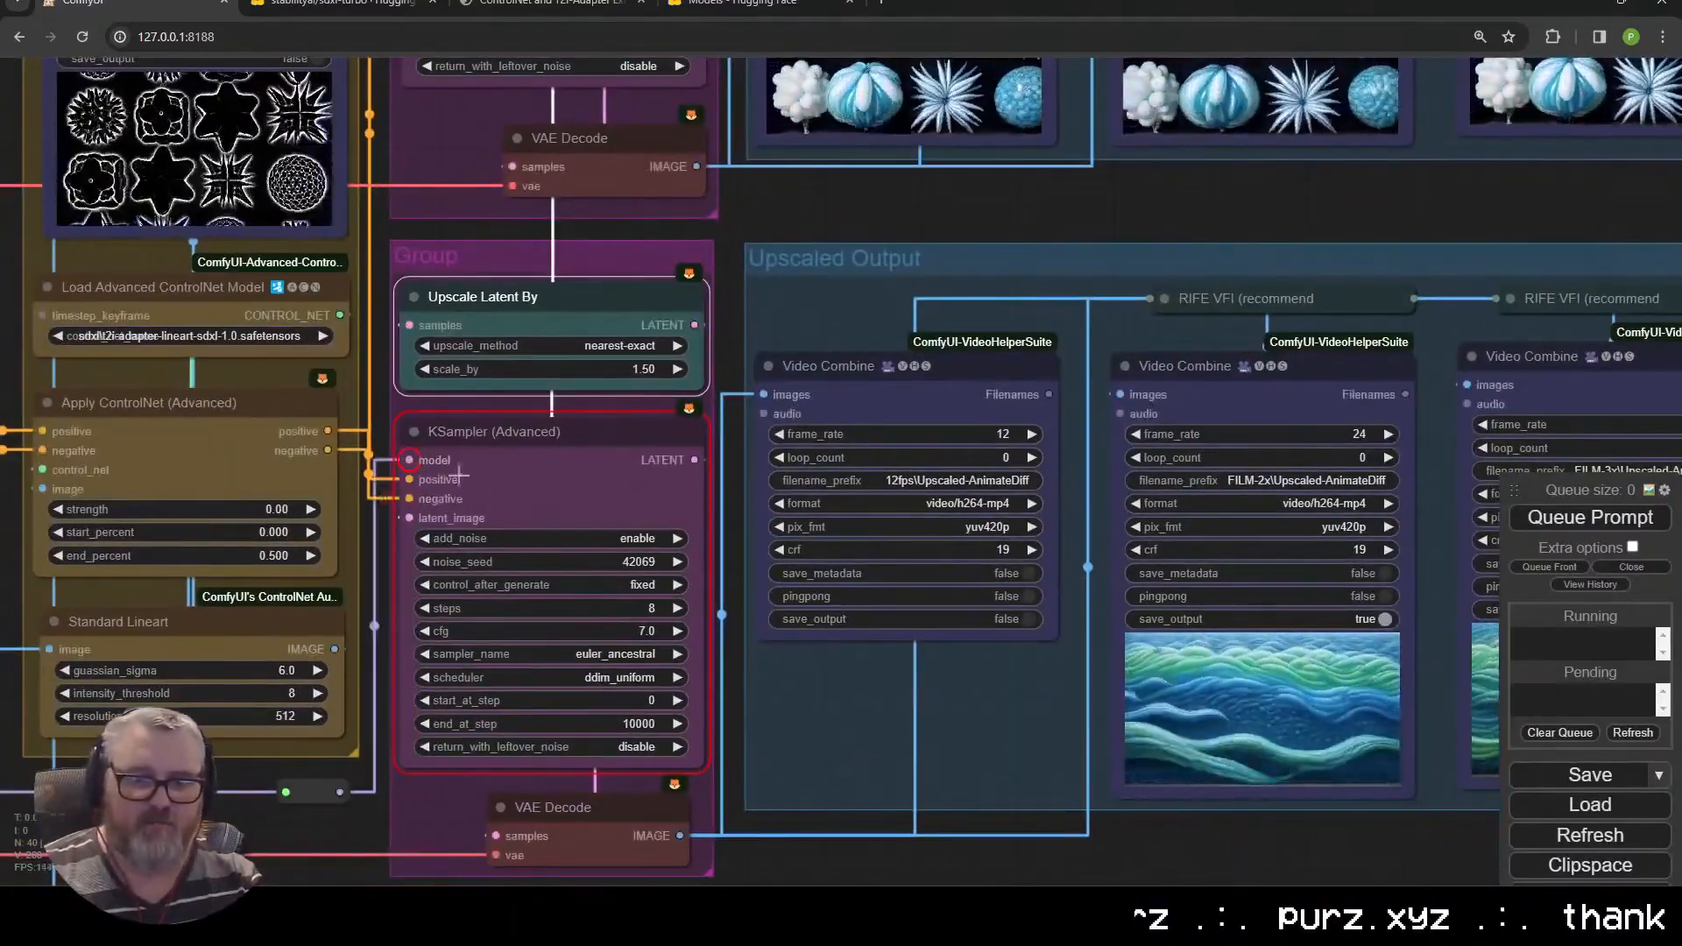
pyautogui.click(1577, 519)
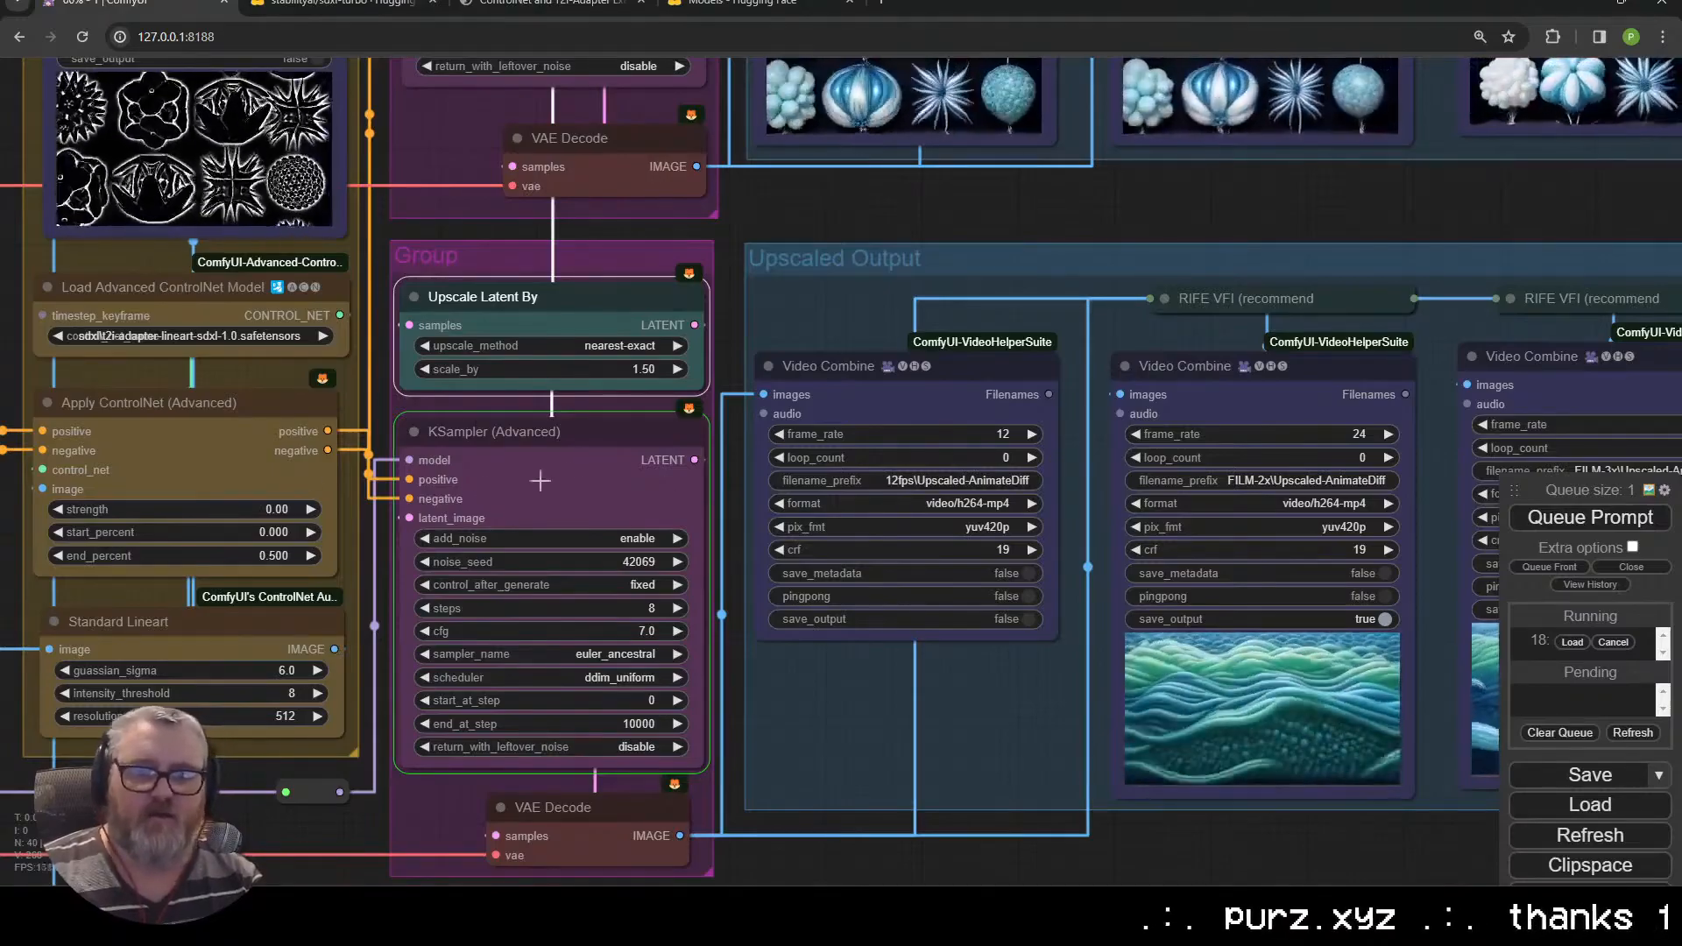
# Compare the Output group's video previews and check the upscale KSampler's progress
pyautogui.scroll(-3, 944, 864)
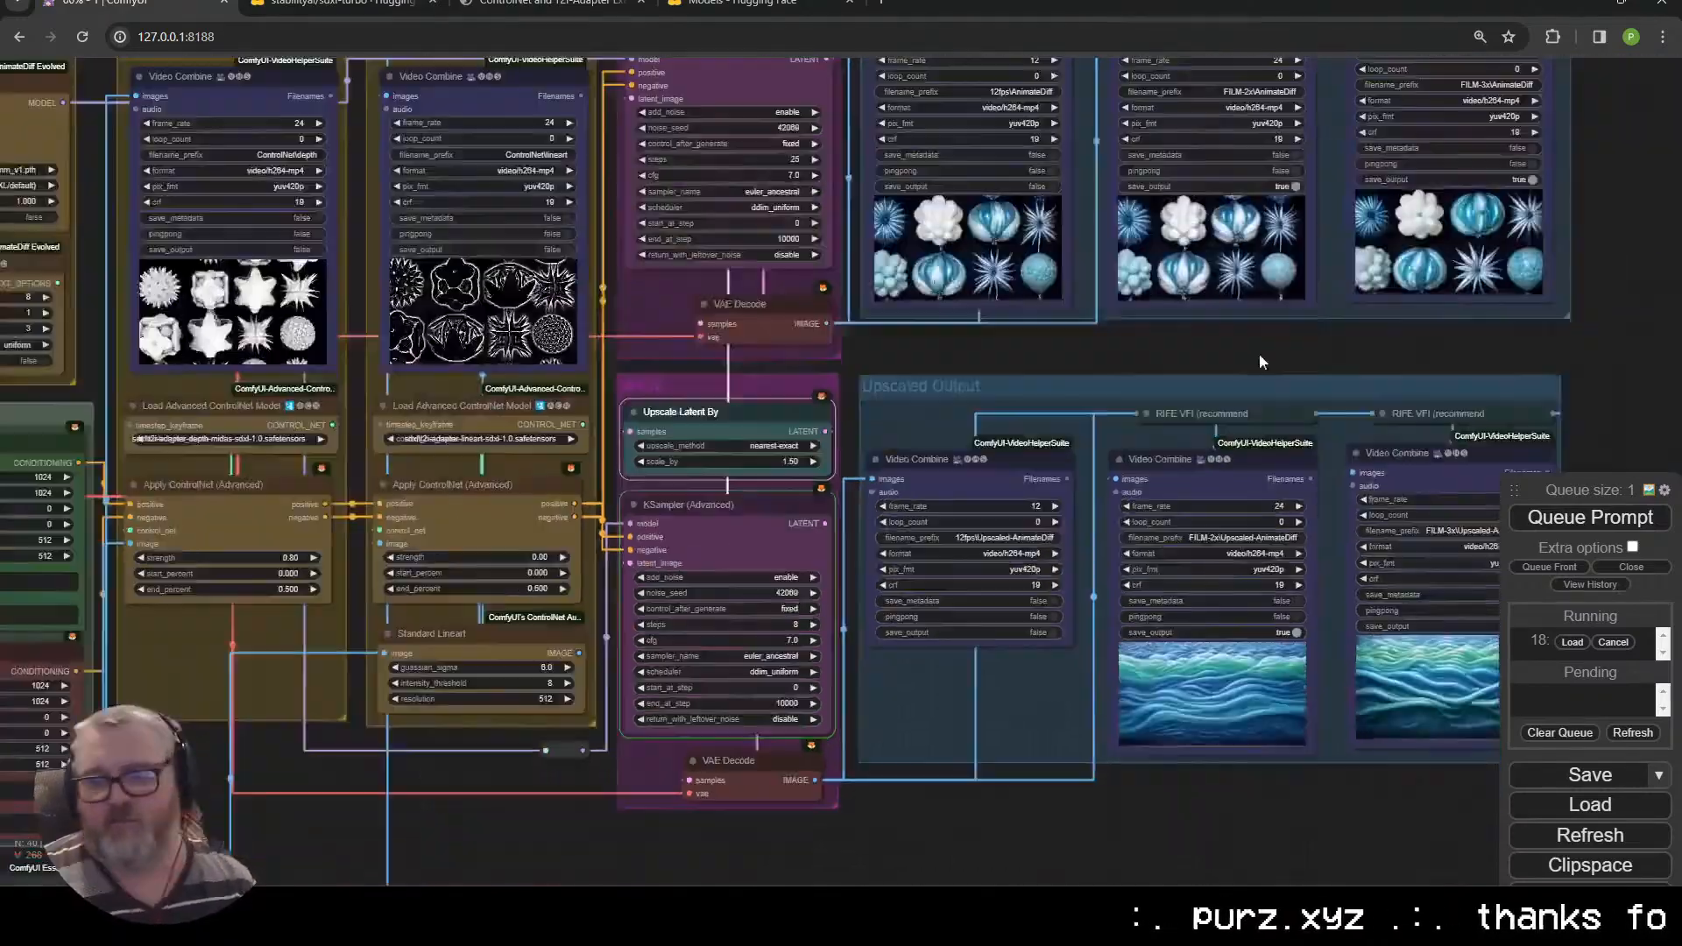
pyautogui.scroll(8, 945, 864)
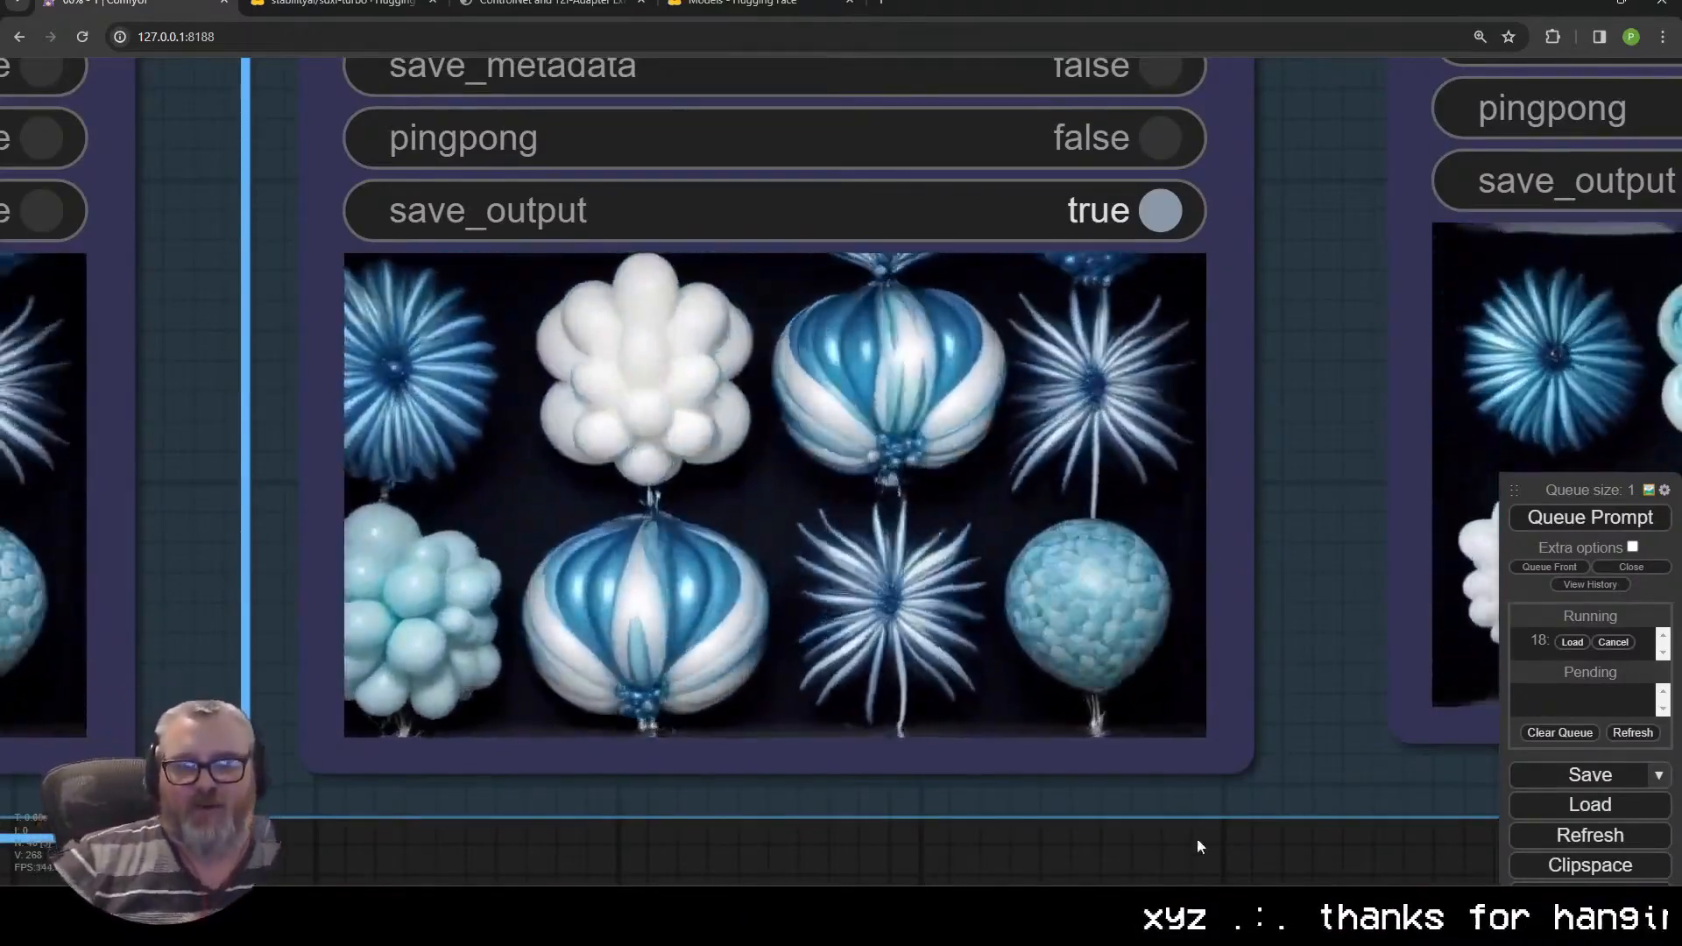
pyautogui.scroll(-5, 946, 799)
pyautogui.scroll(-6, 936, 798)
pyautogui.moveTo(1297, 863); pyautogui.dragTo(1320, 563)
pyautogui.scroll(2, 1069, 447)
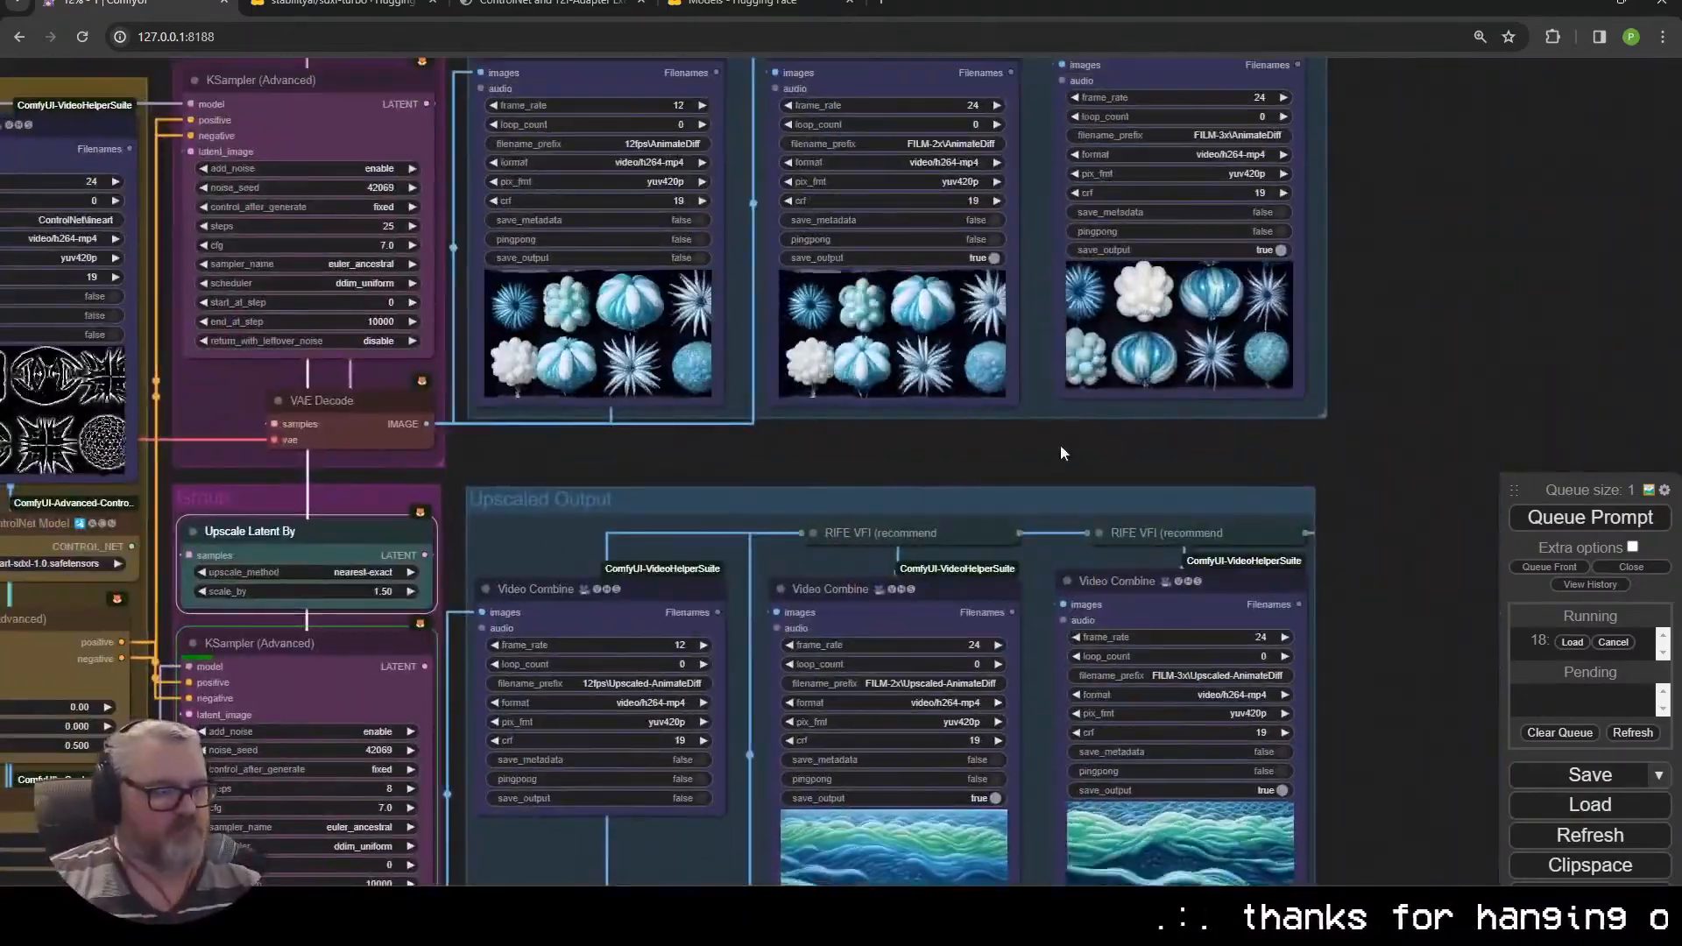
pyautogui.moveTo(905, 435); pyautogui.dragTo(1036, 309)
pyautogui.moveTo(927, 367); pyautogui.dragTo(1138, 366)
pyautogui.scroll(-1, 1138, 366)
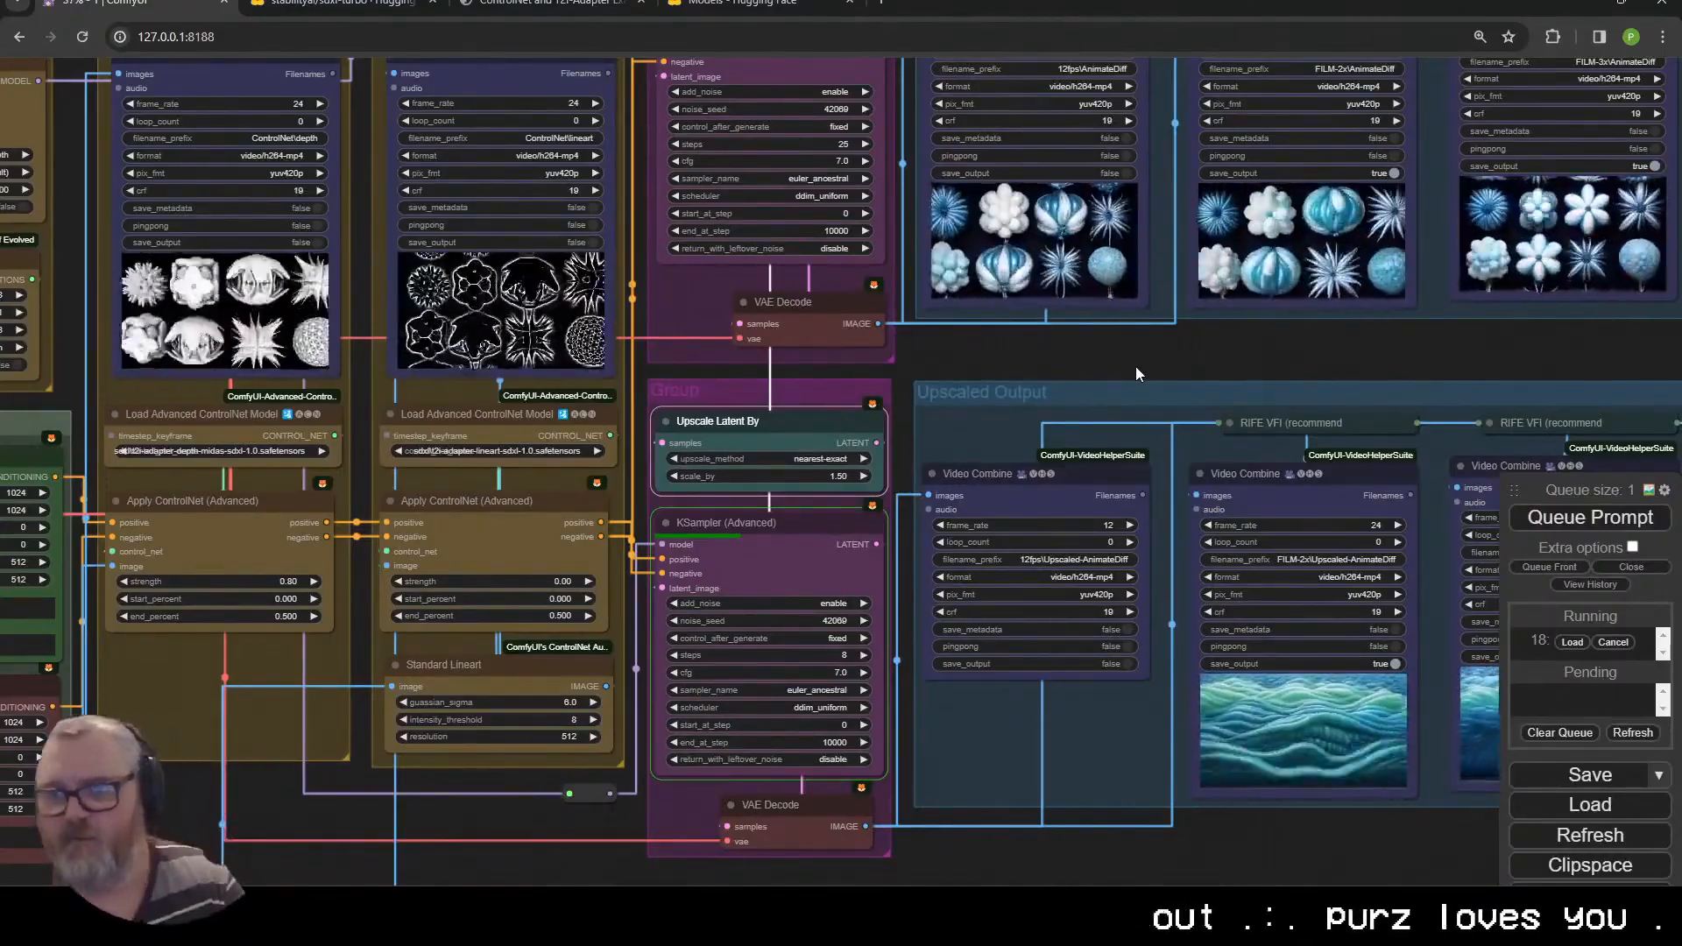
# Check the sampling progress in the Command Prompt, and calculate 768 * 1.5 and 432 * 1.5 in a new browser tab
pyautogui.hotkey('alt', 'Tab')
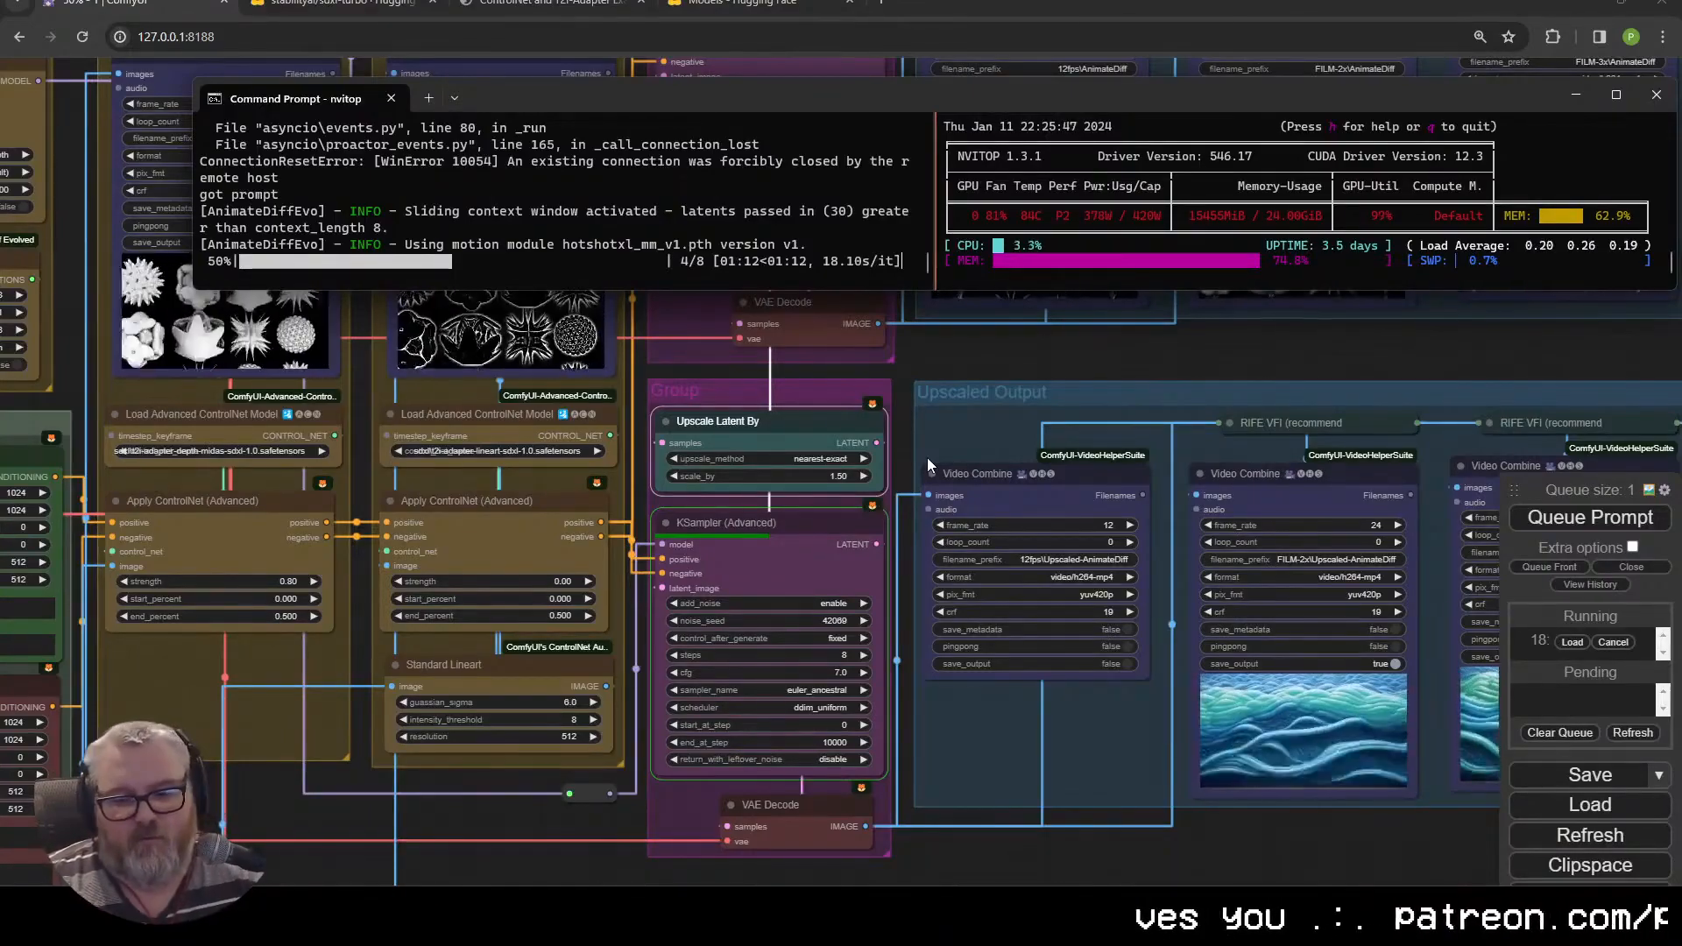
pyautogui.click(927, 457)
pyautogui.hotkey('ctrl', 't')
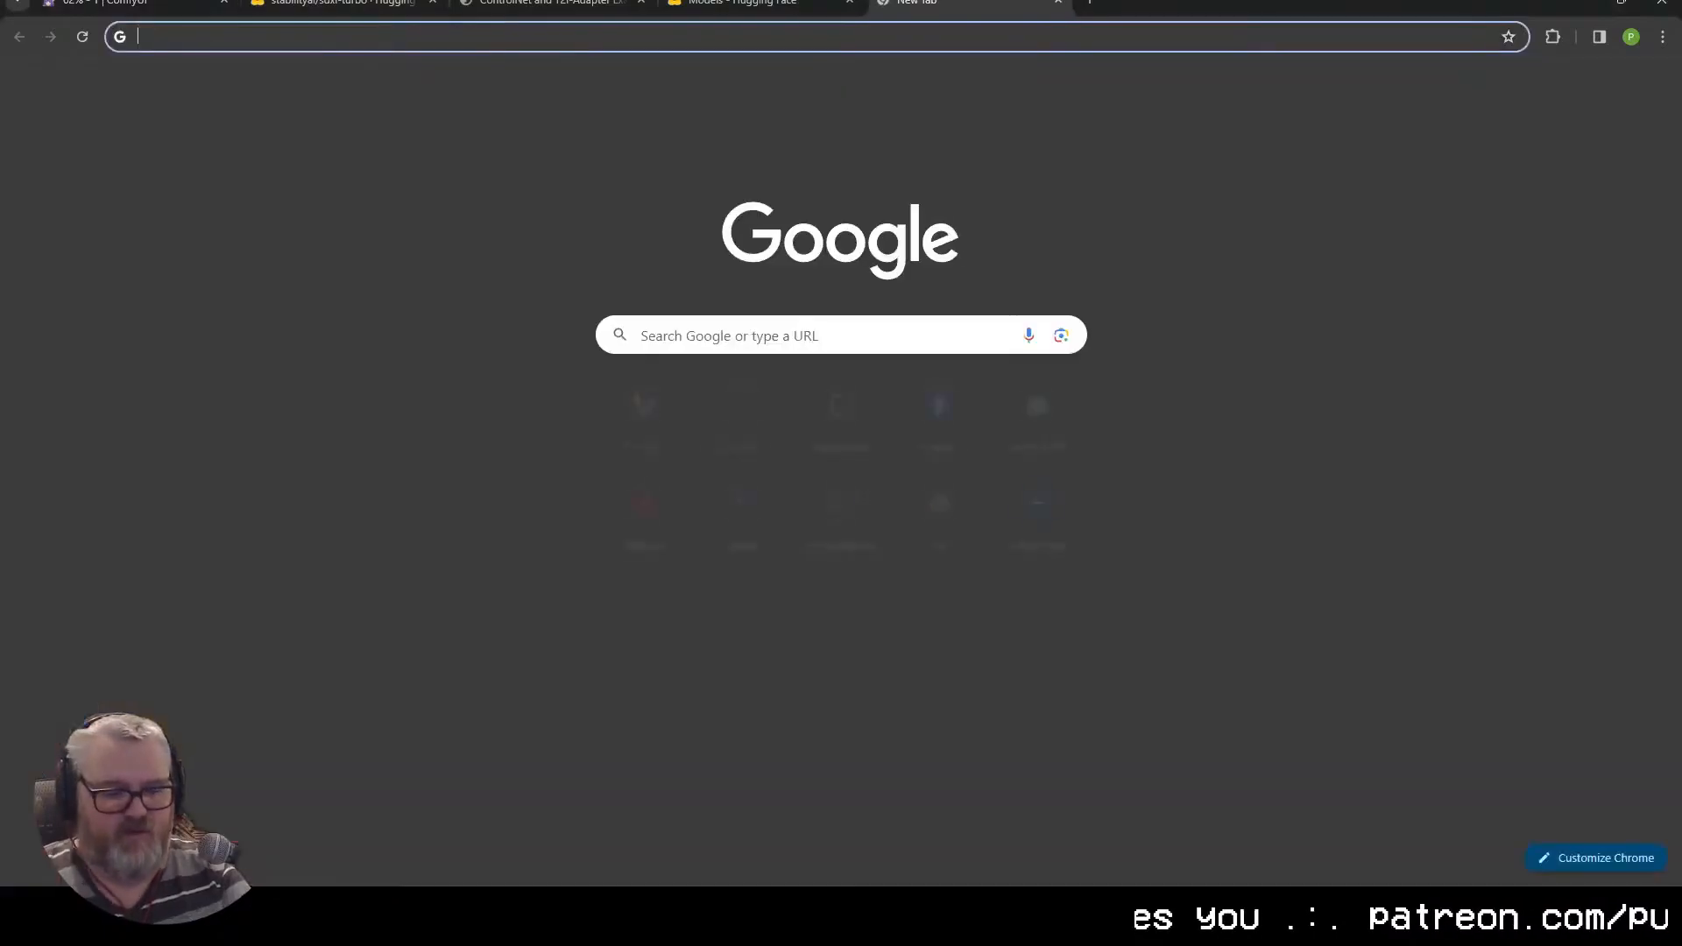
pyautogui.write('768 * 1.5')
pyautogui.press('BackSpace')
pyautogui.press('BackSpace')
pyautogui.press('BackSpace')
pyautogui.press('BackSpace')
pyautogui.press('BackSpace')
pyautogui.press('BackSpace')
pyautogui.press('BackSpace')
pyautogui.press('BackSpace')
pyautogui.press('BackSpace')
pyautogui.write('432 * 1.5')
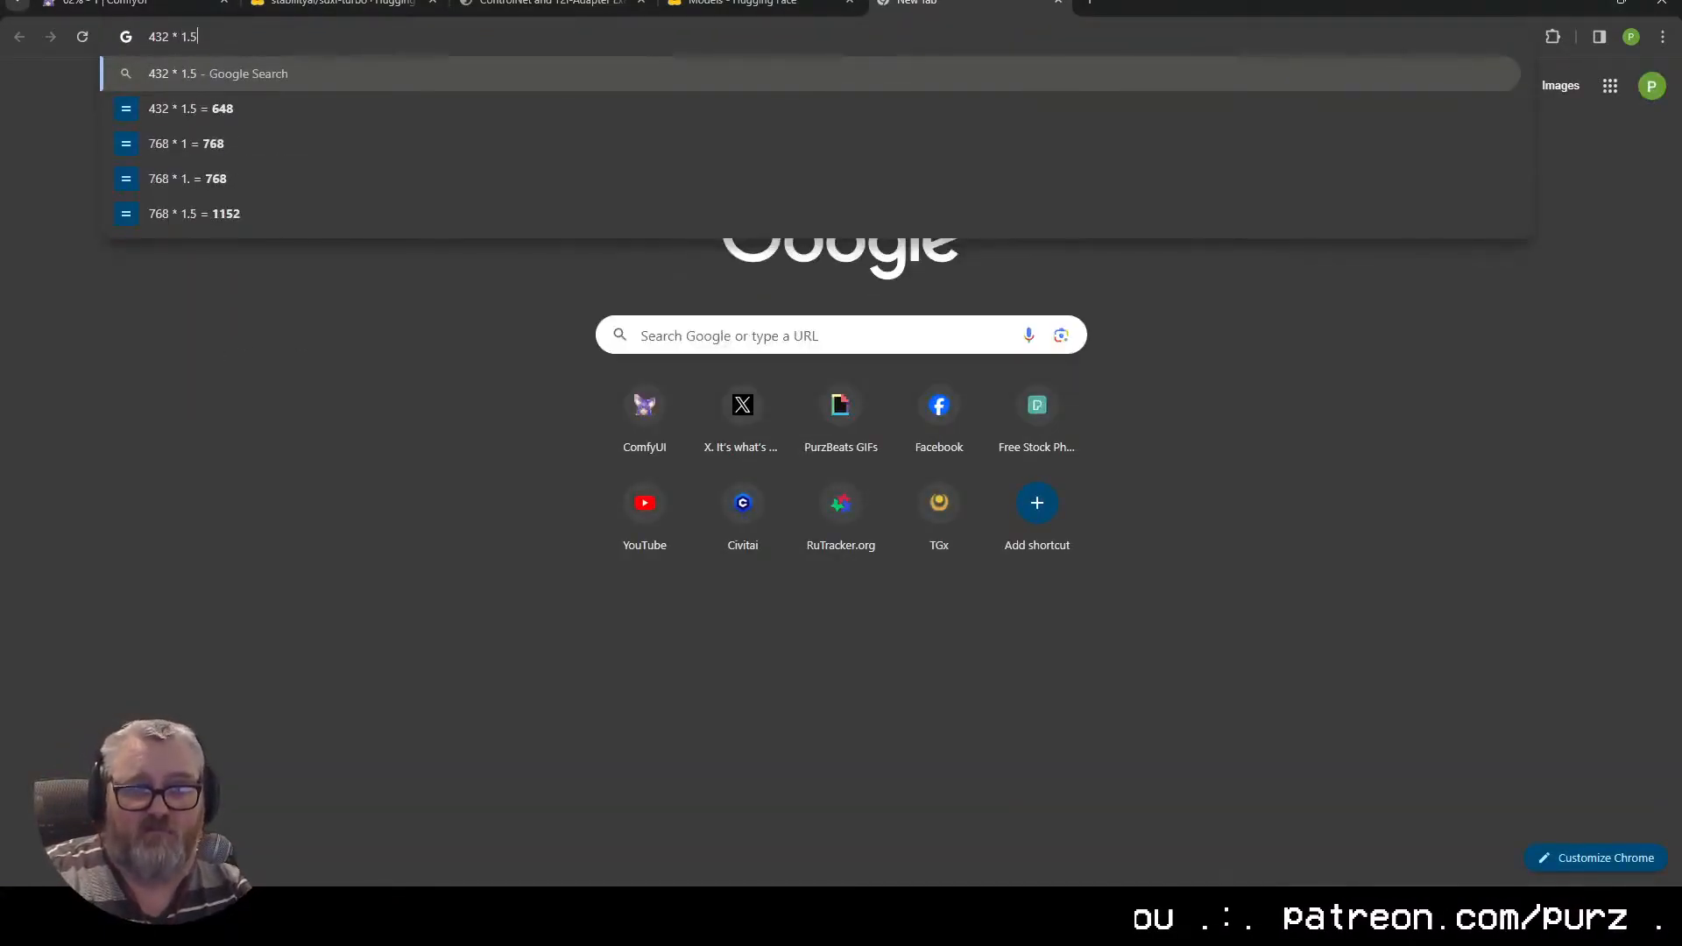
pyautogui.hotkey('ctrl', 'w')
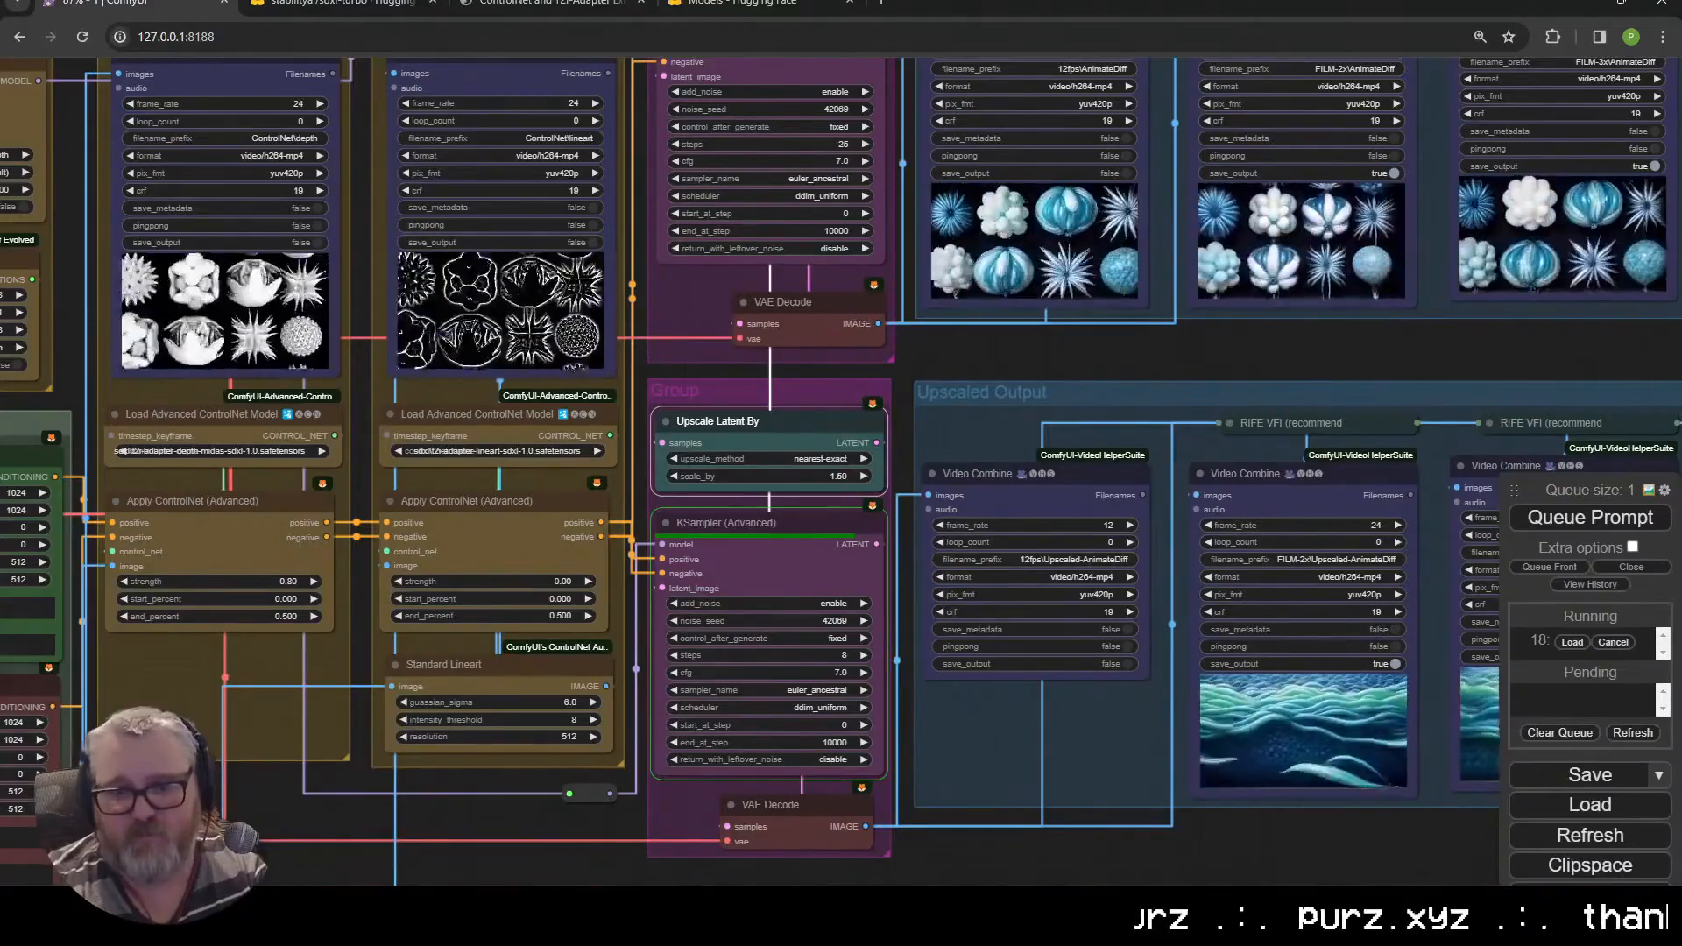
# Examine the upscaled balloon animations in the Upscaled Output group's video previews up close
pyautogui.moveTo(1326, 379); pyautogui.dragTo(861, 221)
pyautogui.scroll(5, 703, 453)
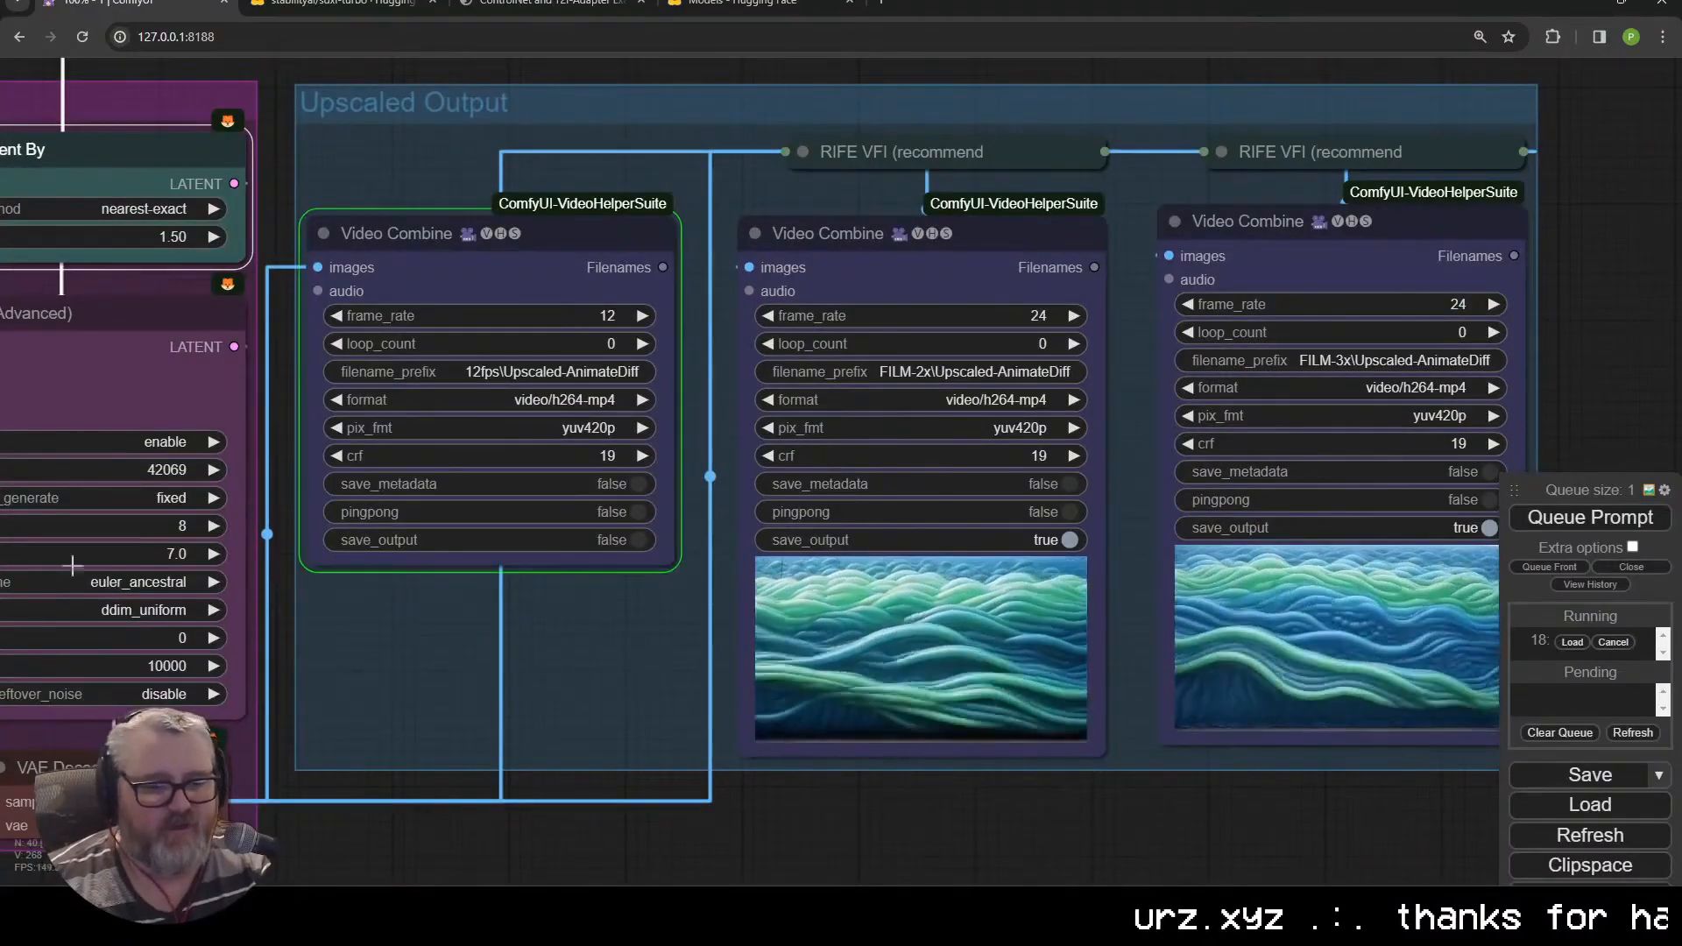
pyautogui.scroll(5, 585, 779)
pyautogui.moveTo(554, 781); pyautogui.dragTo(794, 755)
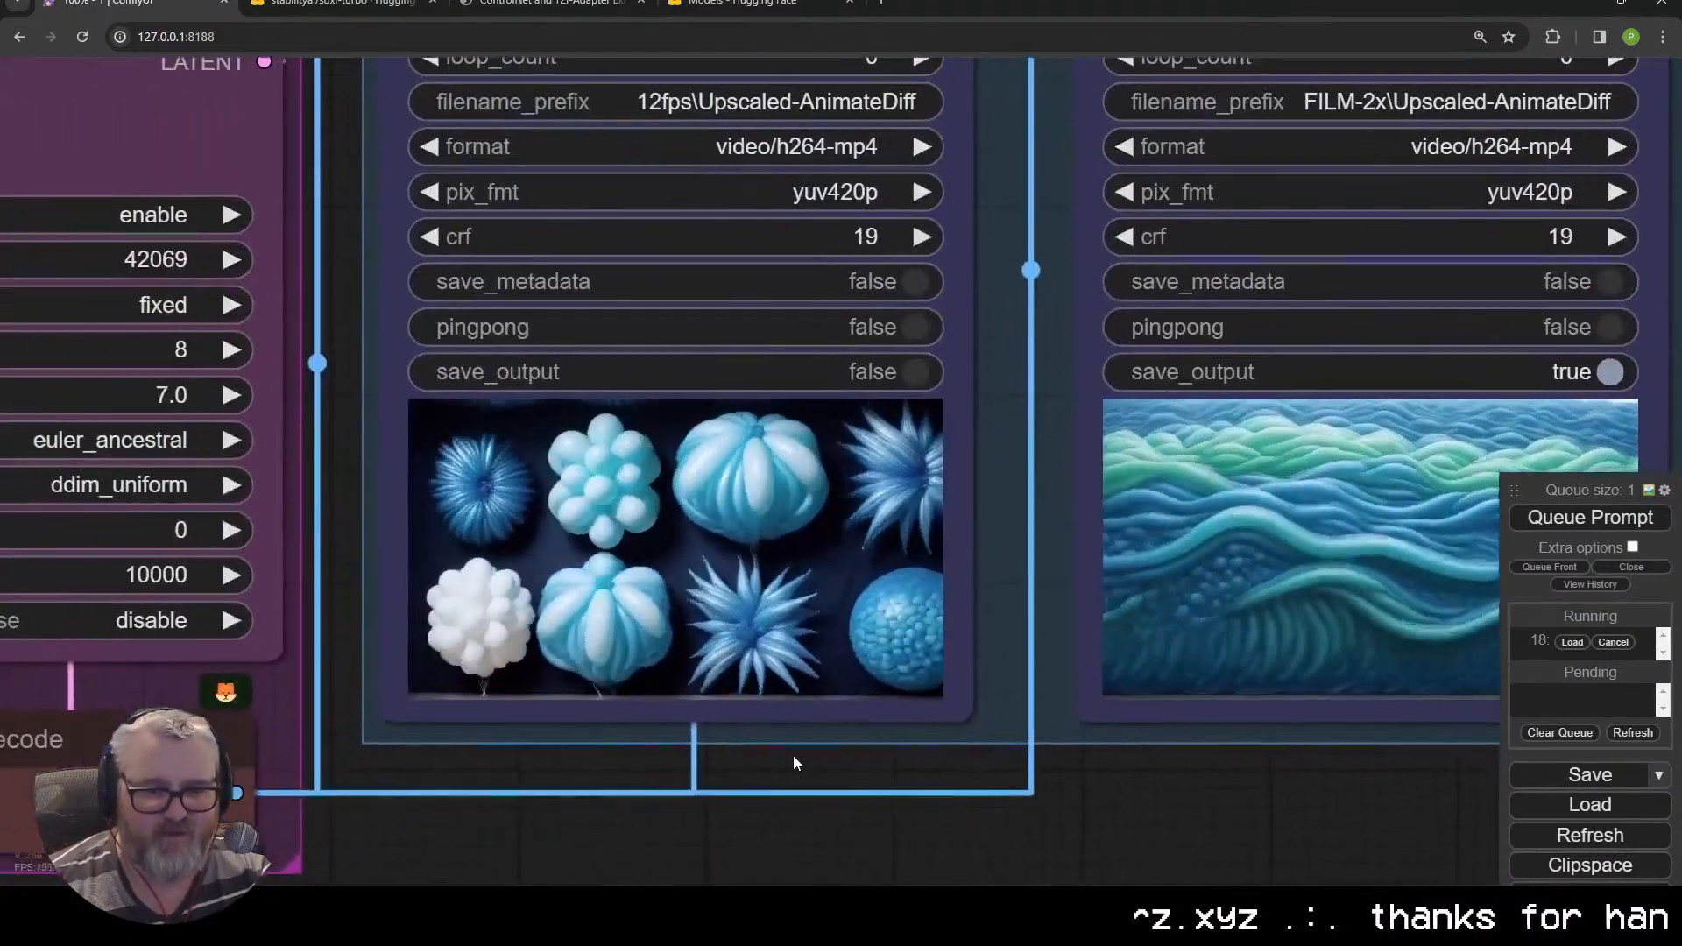
pyautogui.scroll(4, 792, 755)
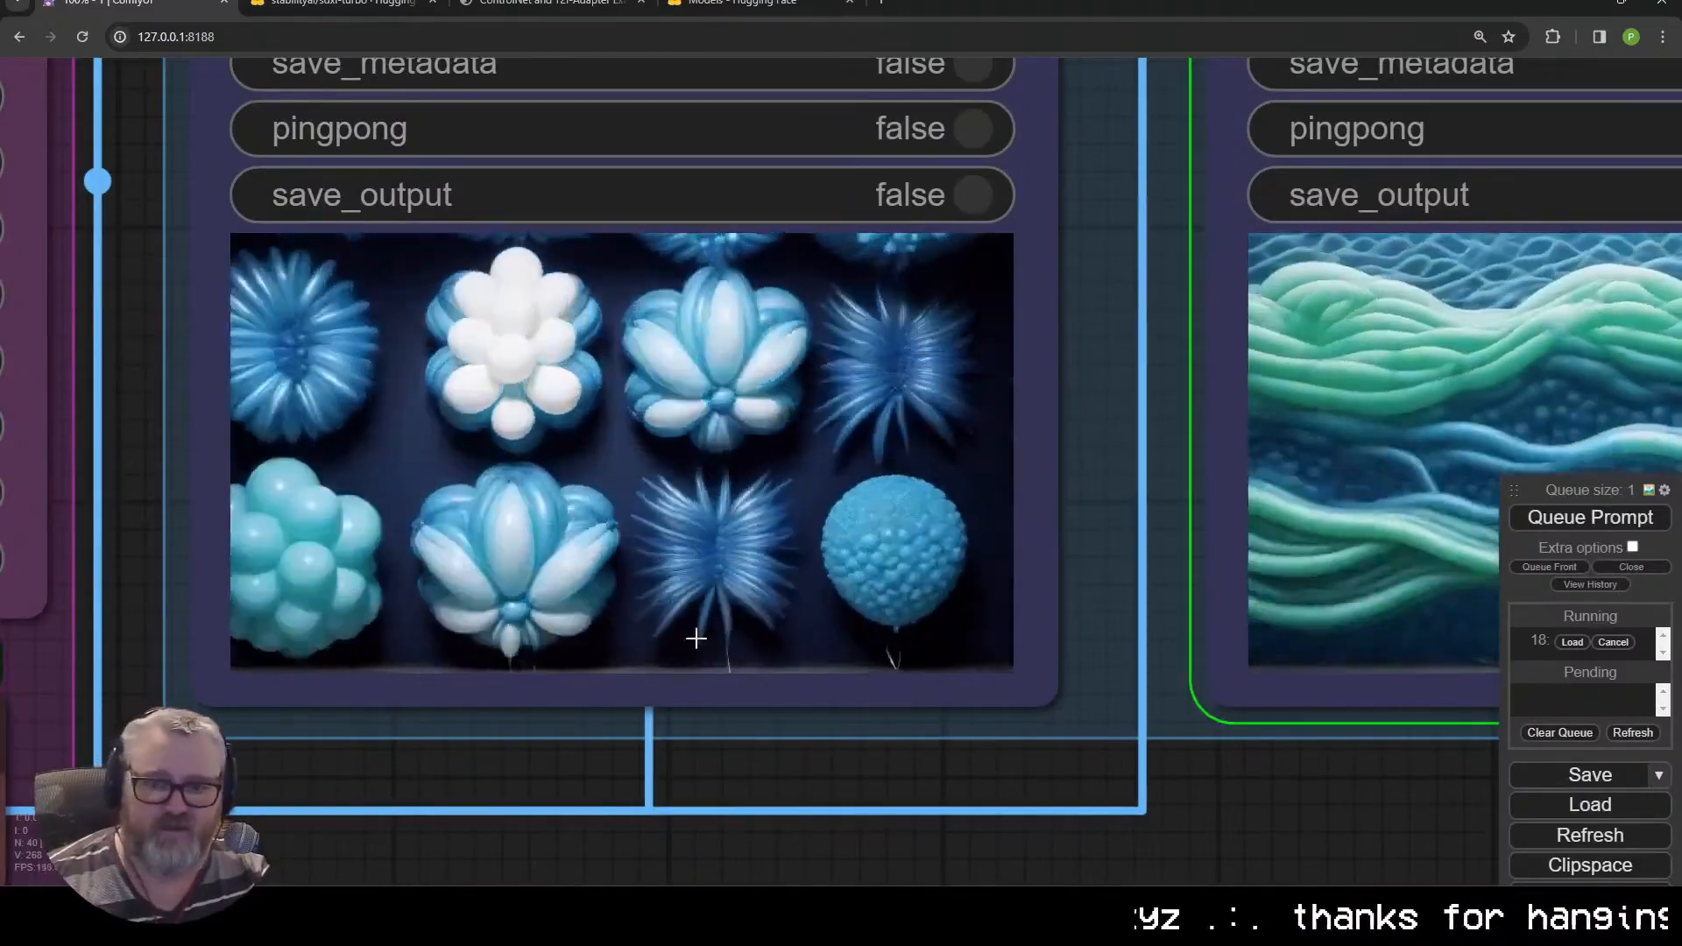
pyautogui.scroll(-4, 788, 814)
pyautogui.moveTo(1455, 868); pyautogui.dragTo(925, 865)
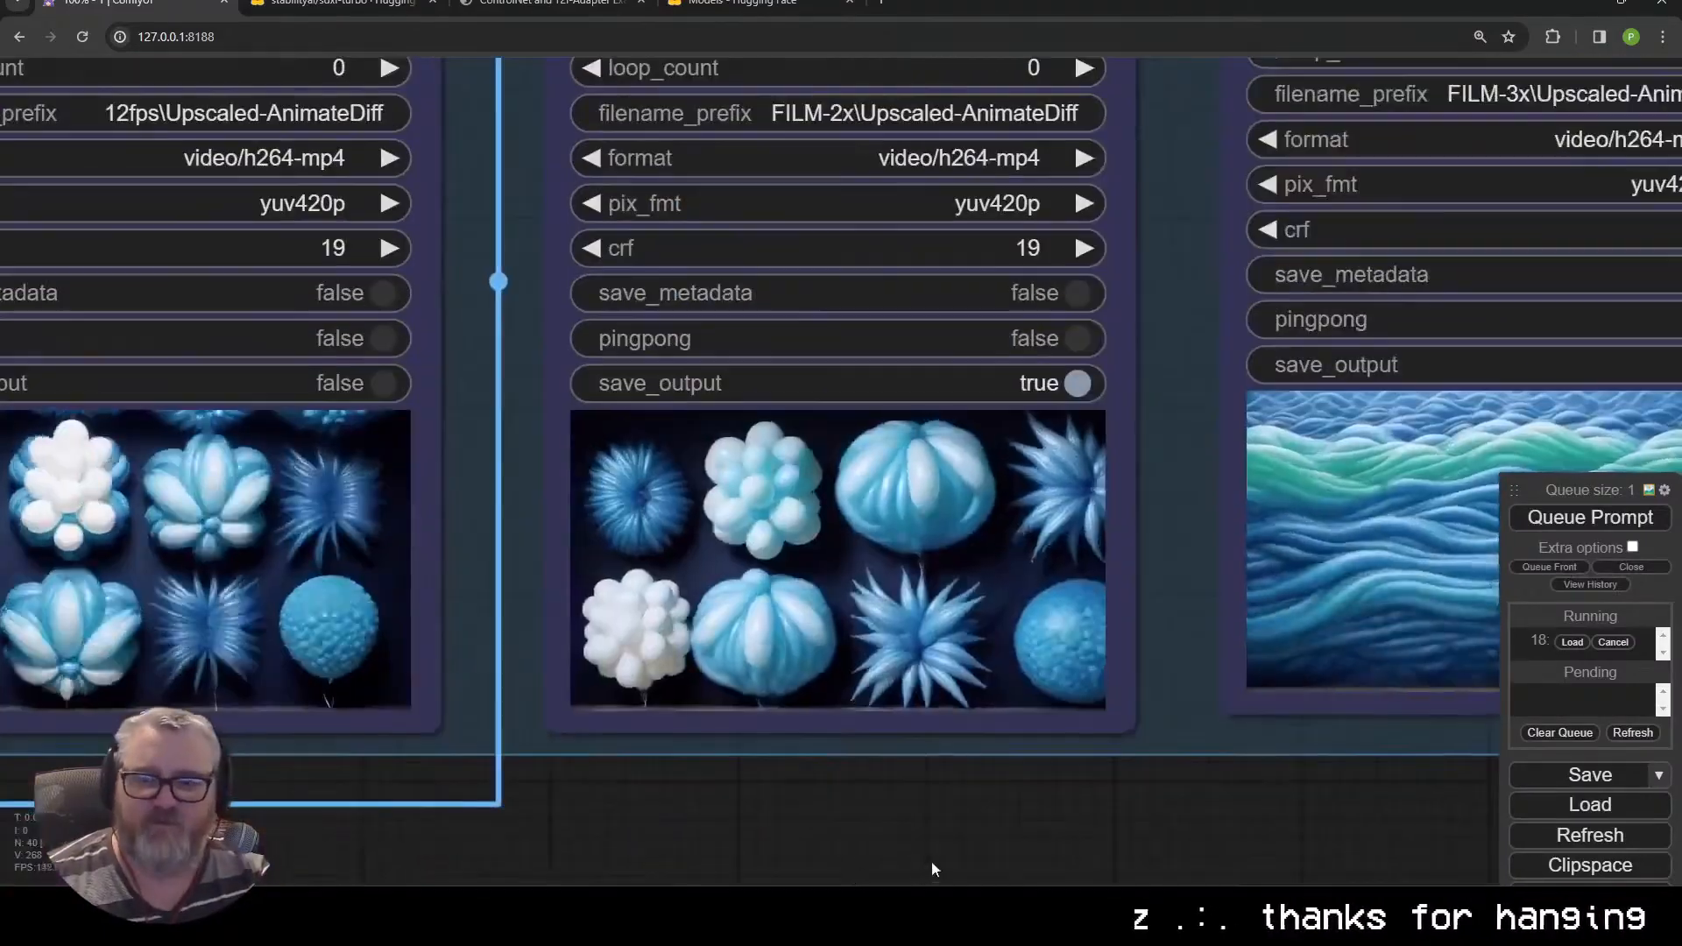
pyautogui.scroll(4, 930, 864)
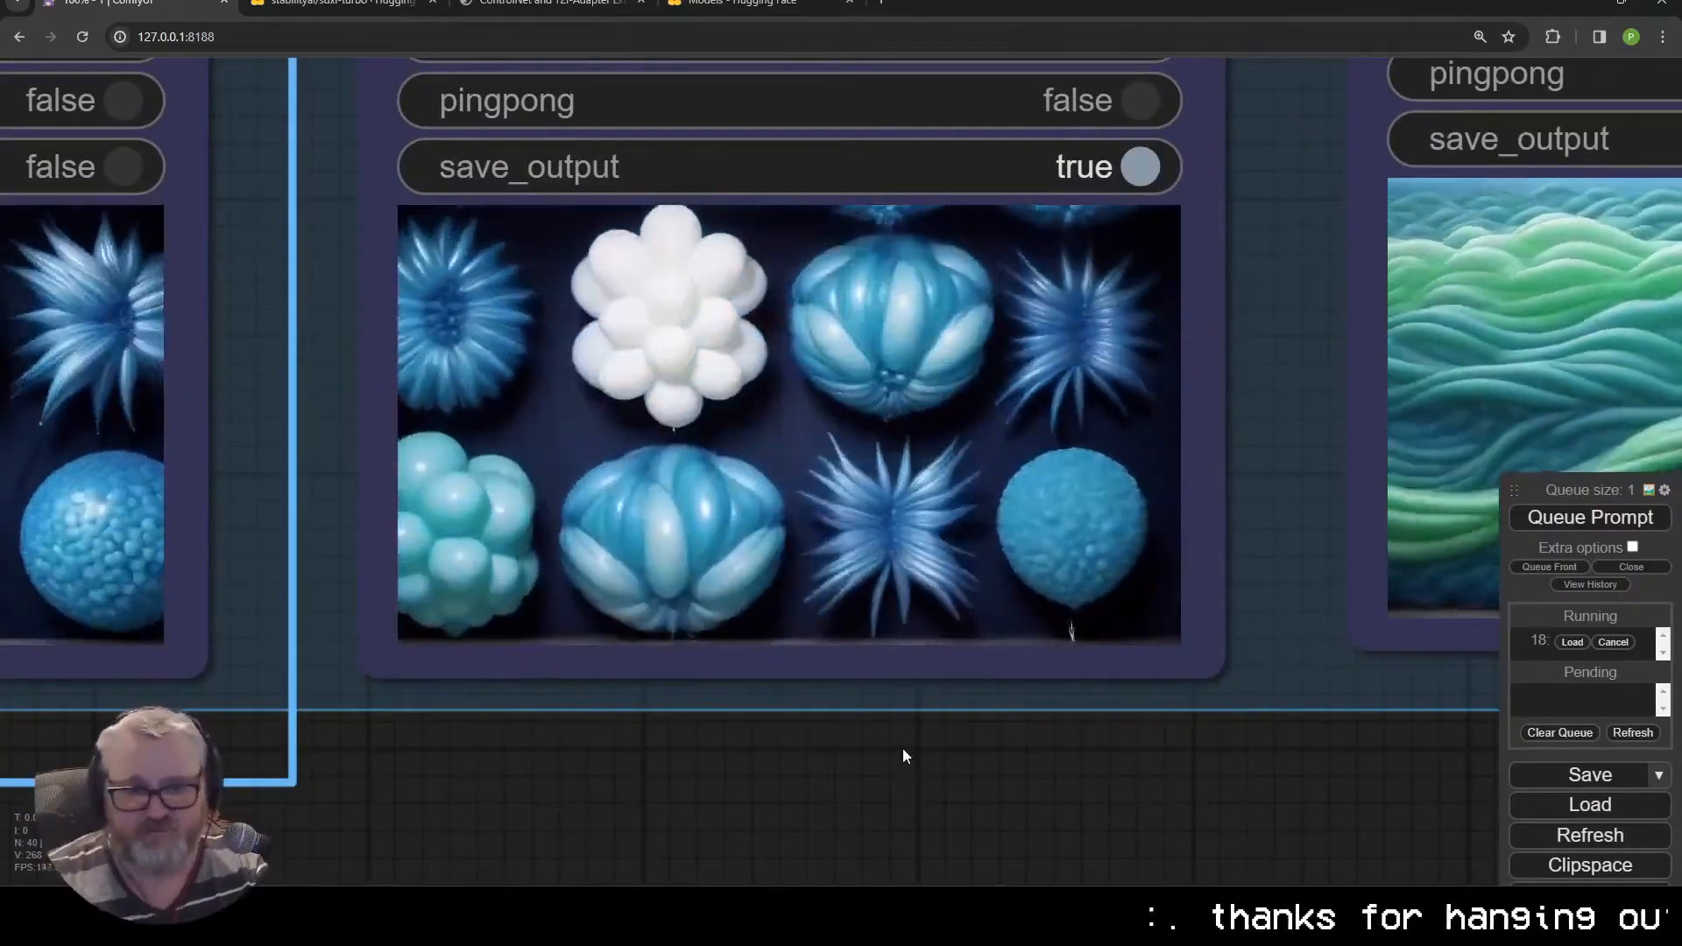
pyautogui.scroll(-4, 854, 802)
pyautogui.scroll(7, 853, 796)
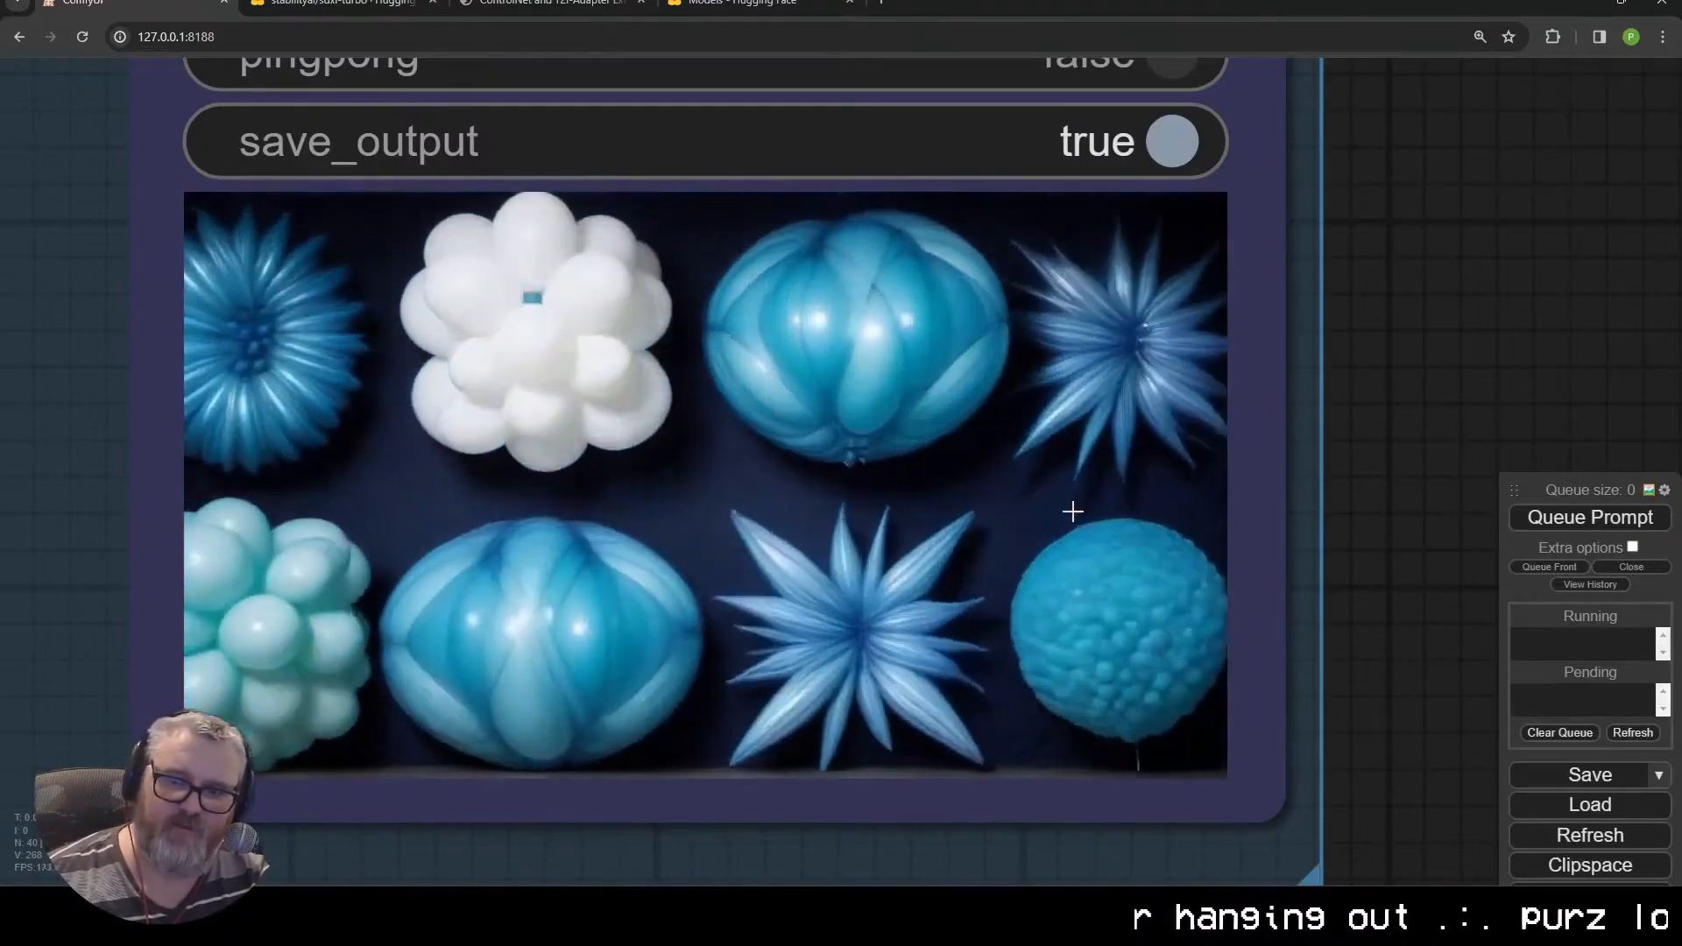
# Open the depth_mask_x_chaos folder under C:\tmp in File Explorer and look through its PNG frames
pyautogui.scroll(-20, 999, 604)
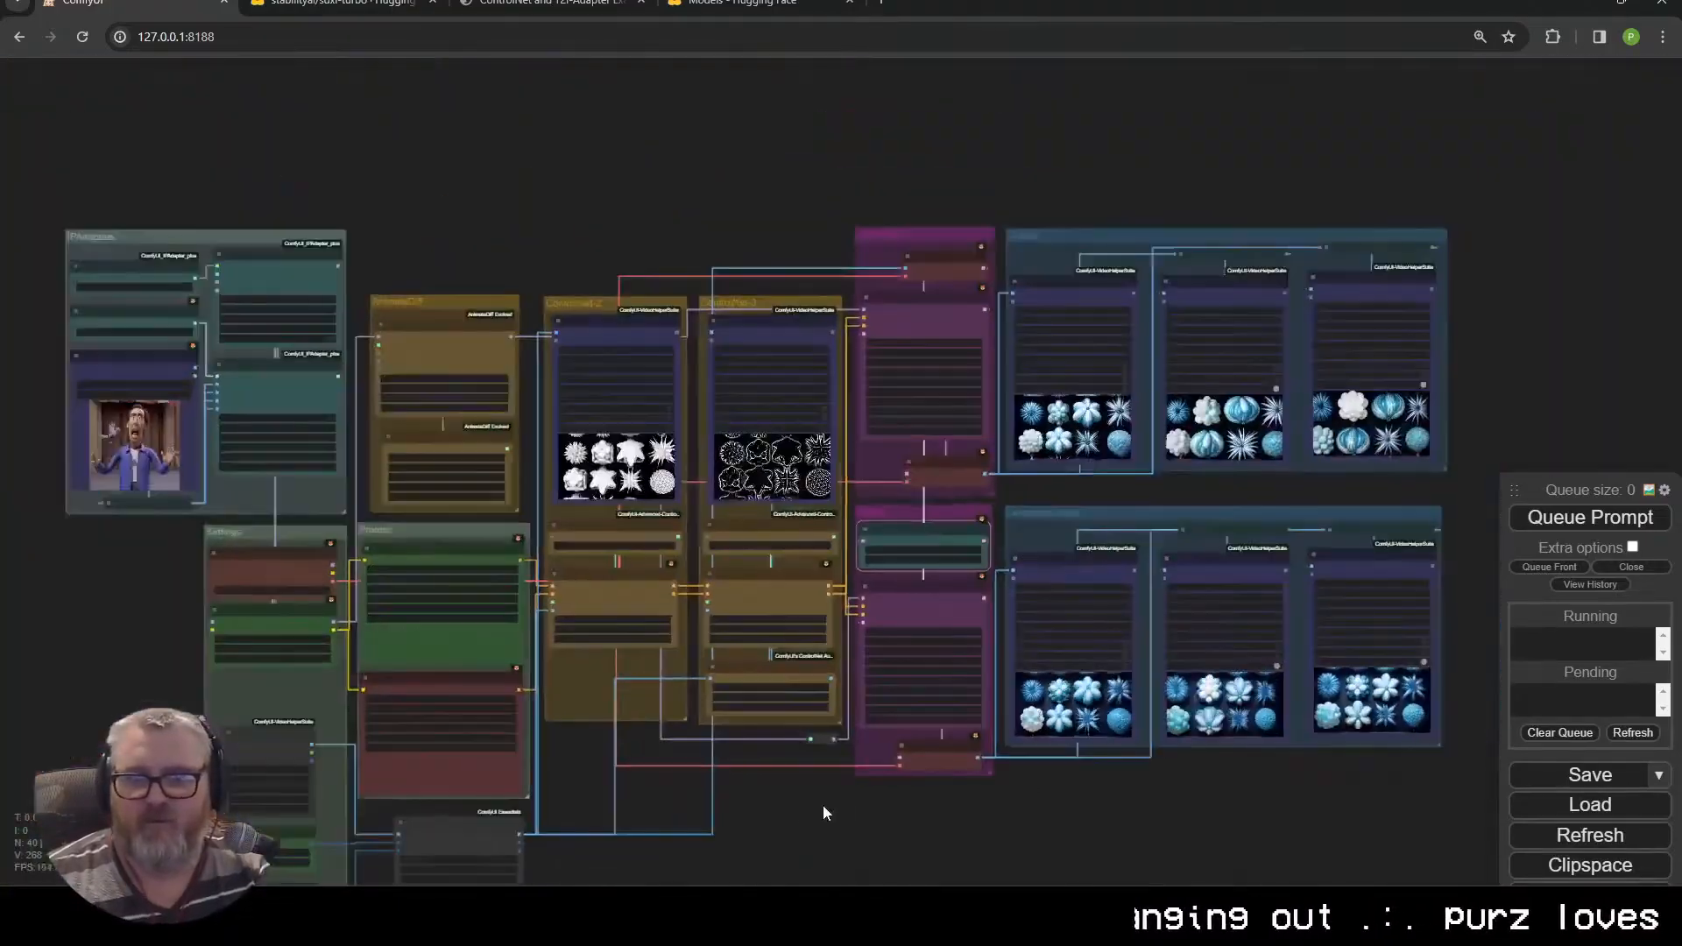
pyautogui.moveTo(691, 797); pyautogui.dragTo(994, 650)
pyautogui.scroll(7, 957, 650)
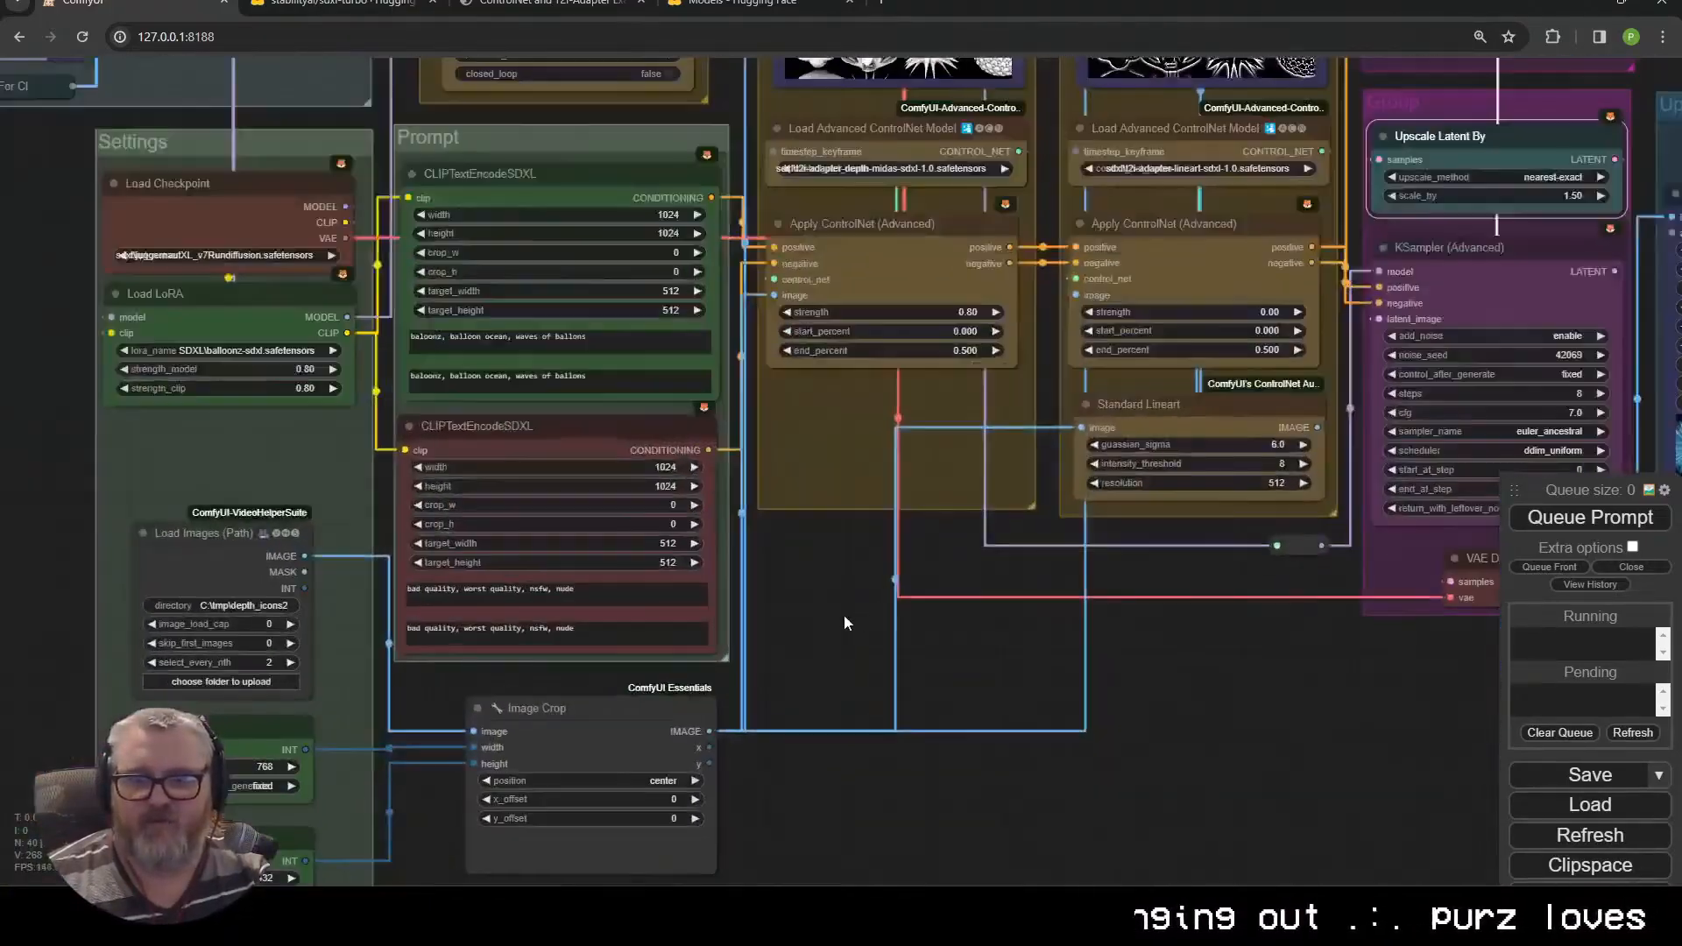
pyautogui.moveTo(837, 595); pyautogui.dragTo(1181, 544)
pyautogui.press('super+r')
pyautogui.press('Return')
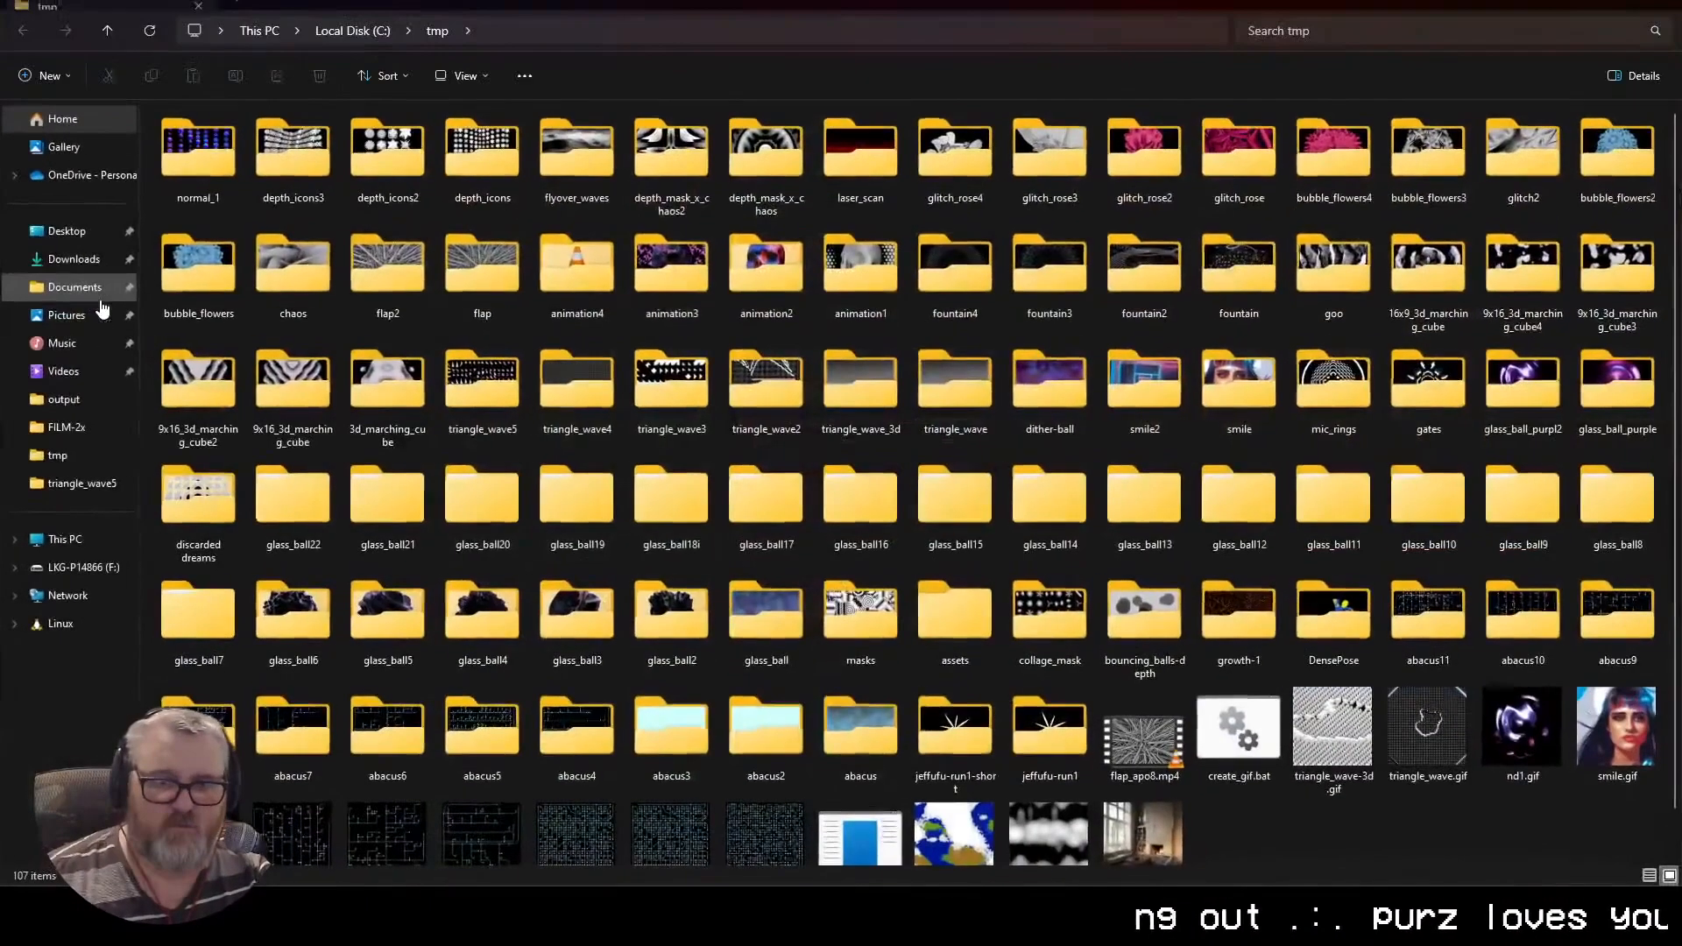
pyautogui.doubleClick(723, 158)
pyautogui.scroll(-10, 634, 489)
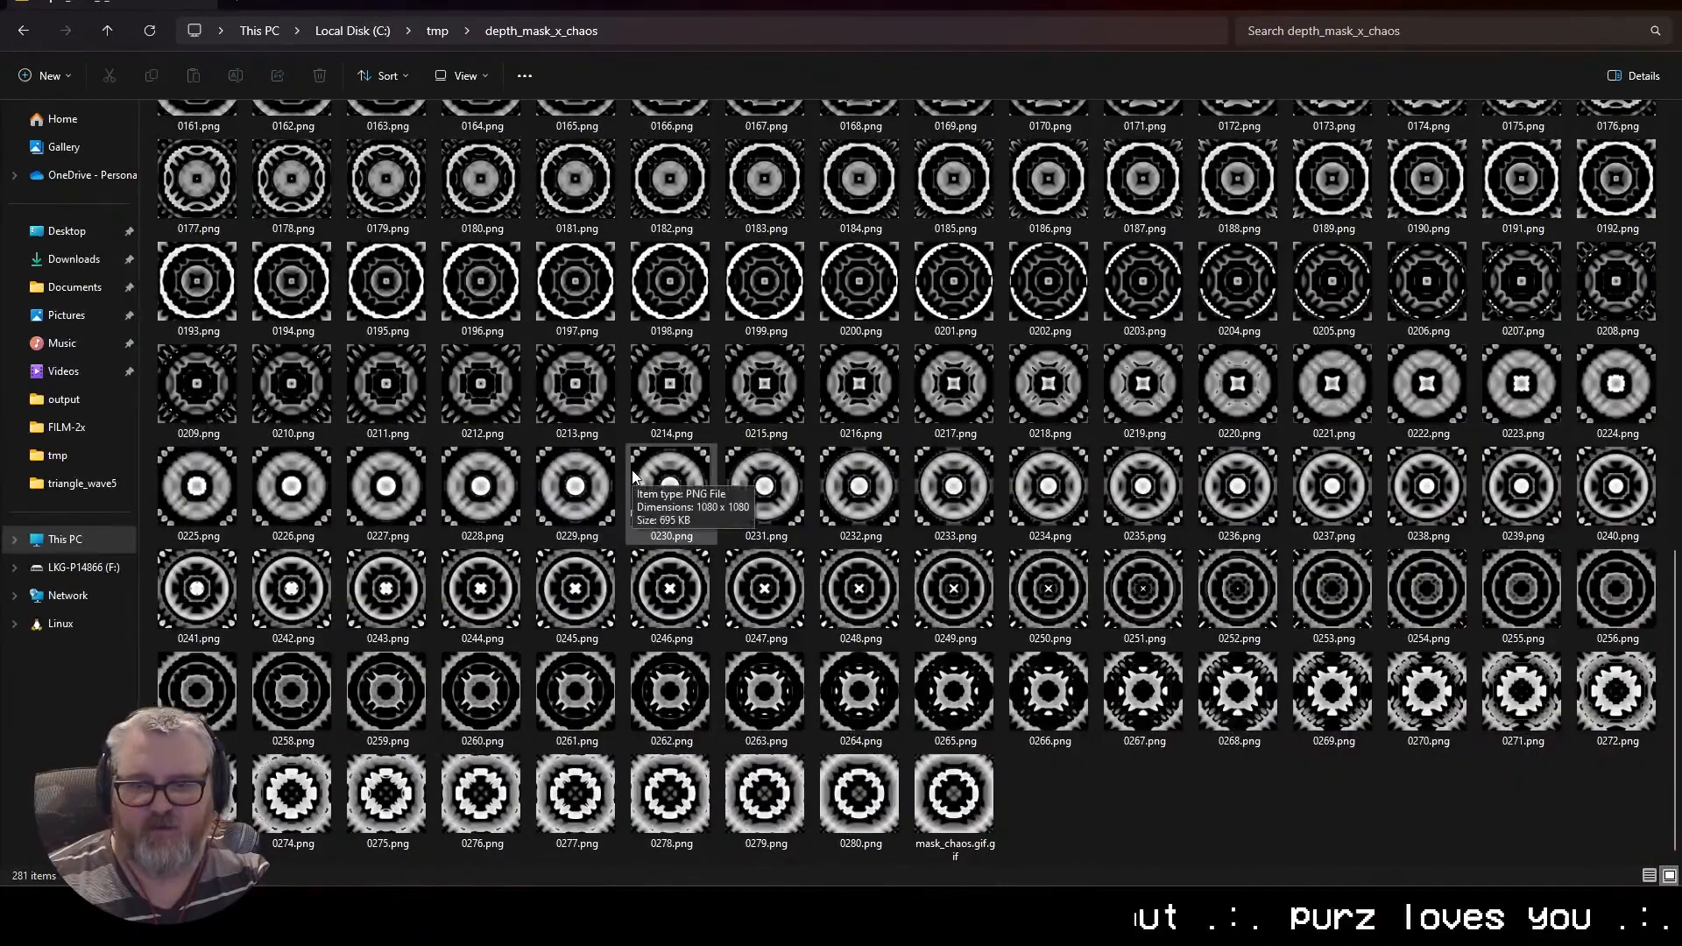
pyautogui.scroll(10, 632, 469)
pyautogui.click(186, 140)
pyautogui.rightClick(187, 140)
pyautogui.moveTo(350, 221)
pyautogui.click(519, 222)
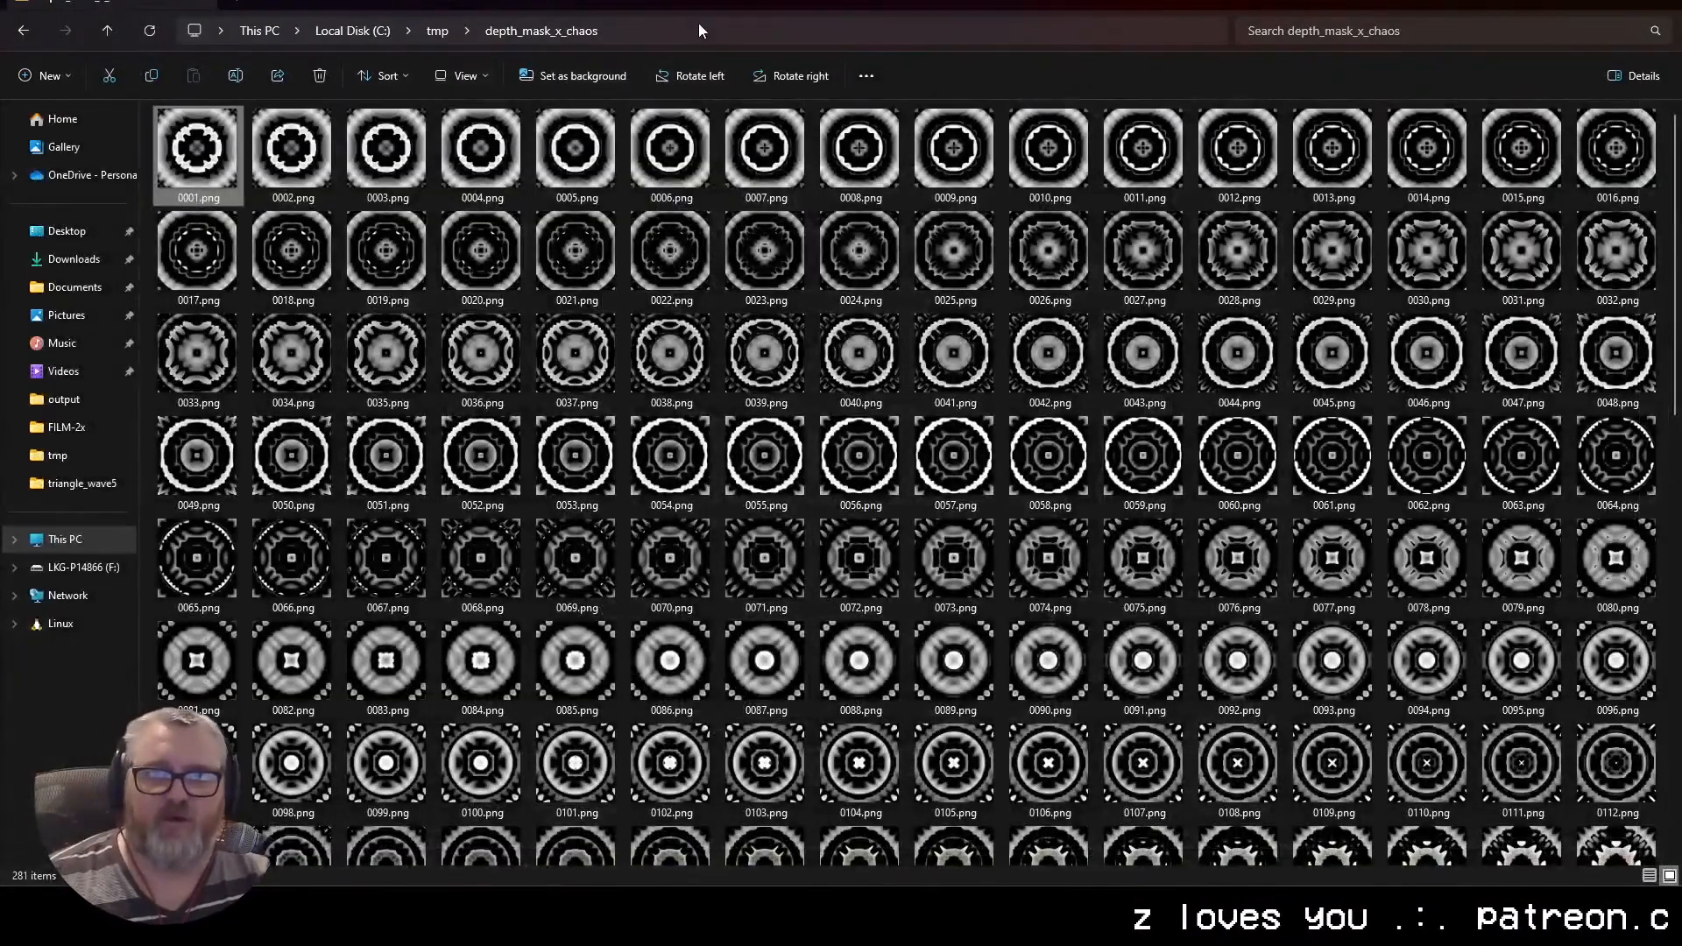
# Copy the folder's path and set the Load Images (Path) node's directory to C:\tmp\depth_mask_x_chaos
pyautogui.click(700, 31)
pyautogui.hotkey('alt', 'Tab')
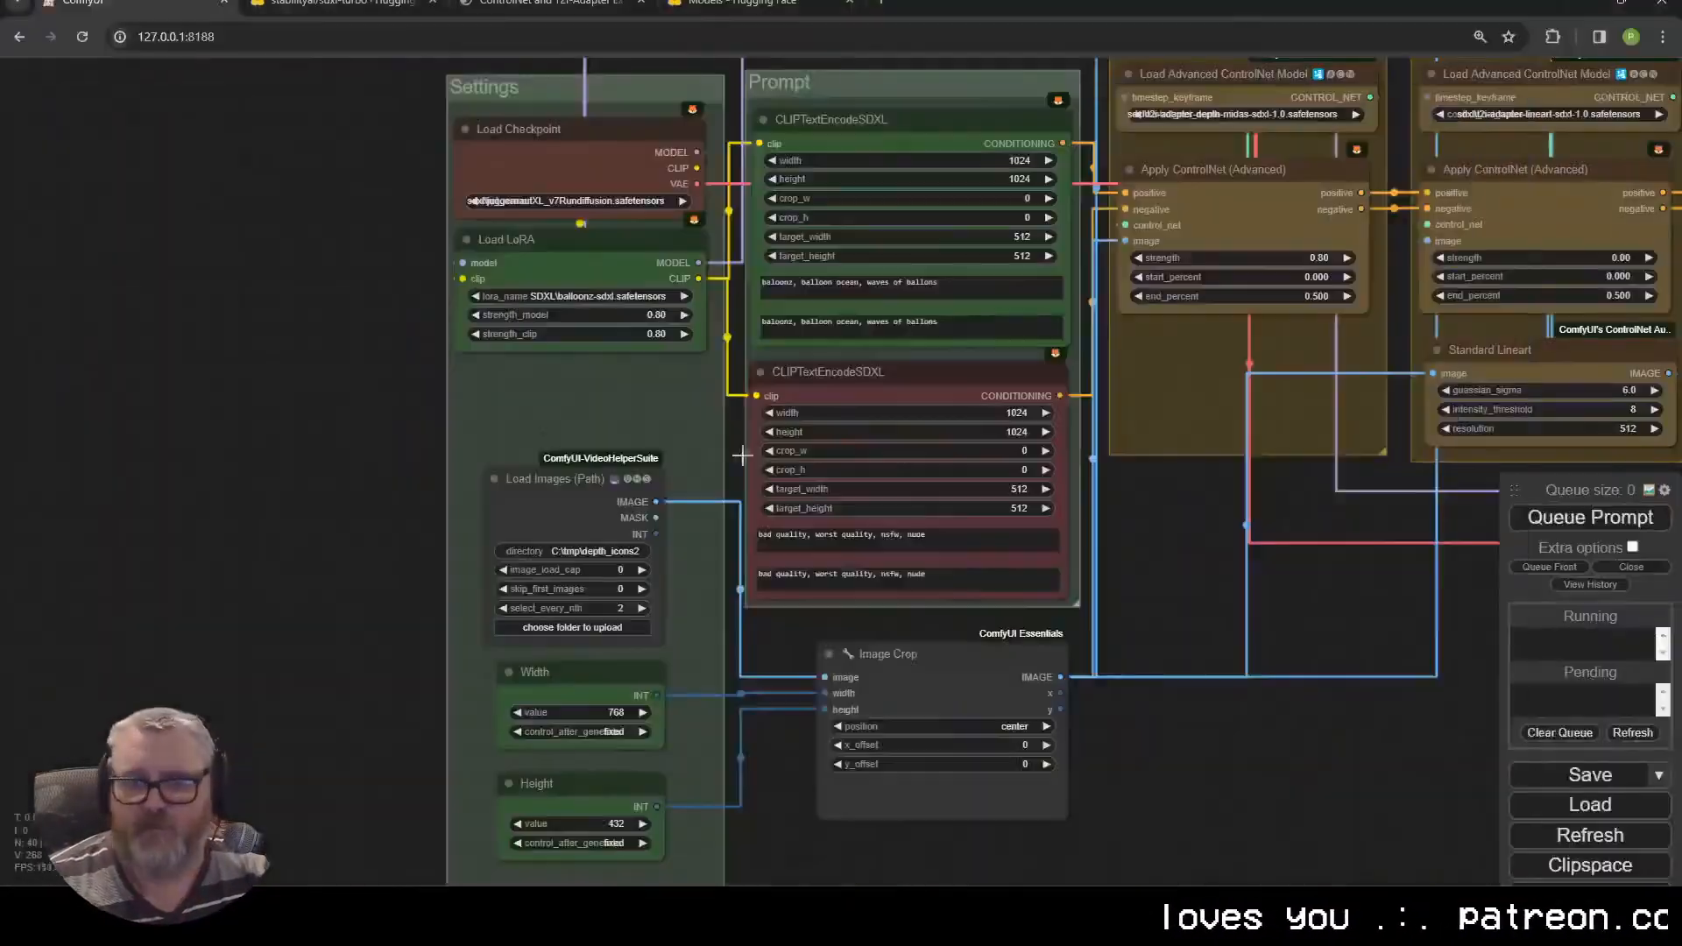
pyautogui.click(593, 550)
pyautogui.hotkey('ctrl', 'a')
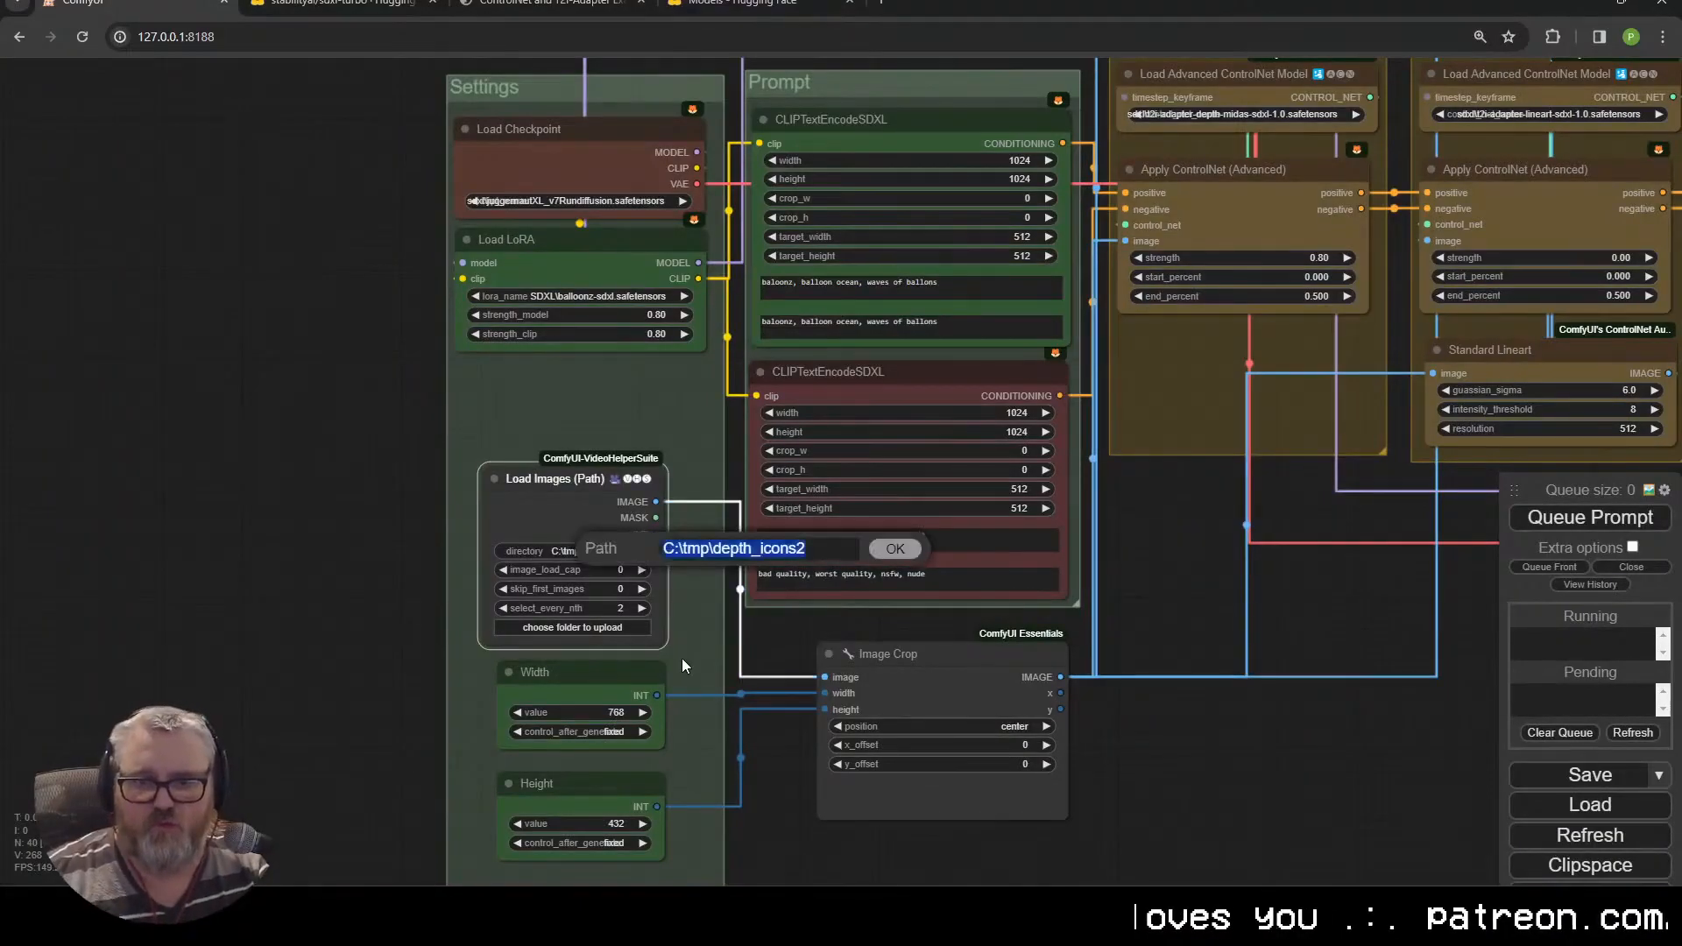
pyautogui.write('C:\\tmp\\depth_mask_x_chaos')
pyautogui.press('Return')
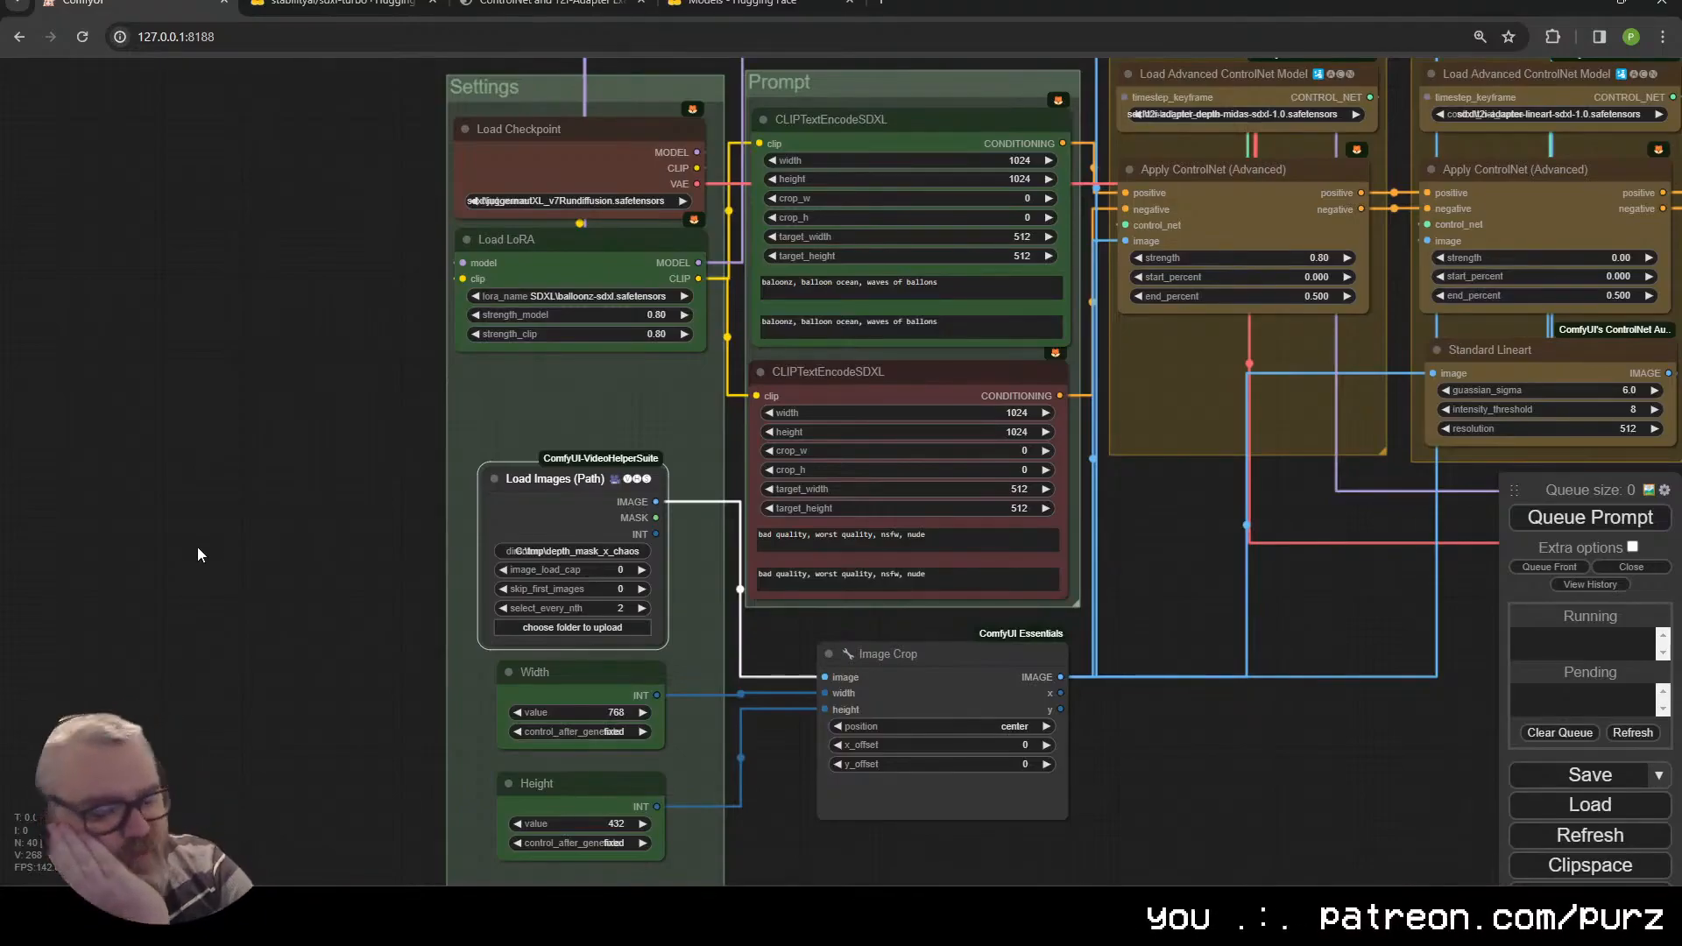
# Calculate 280 / 4 in a new browser tab and return to the workflow
pyautogui.hotkey('ctrl', 't')
pyautogui.write('280 / 4')
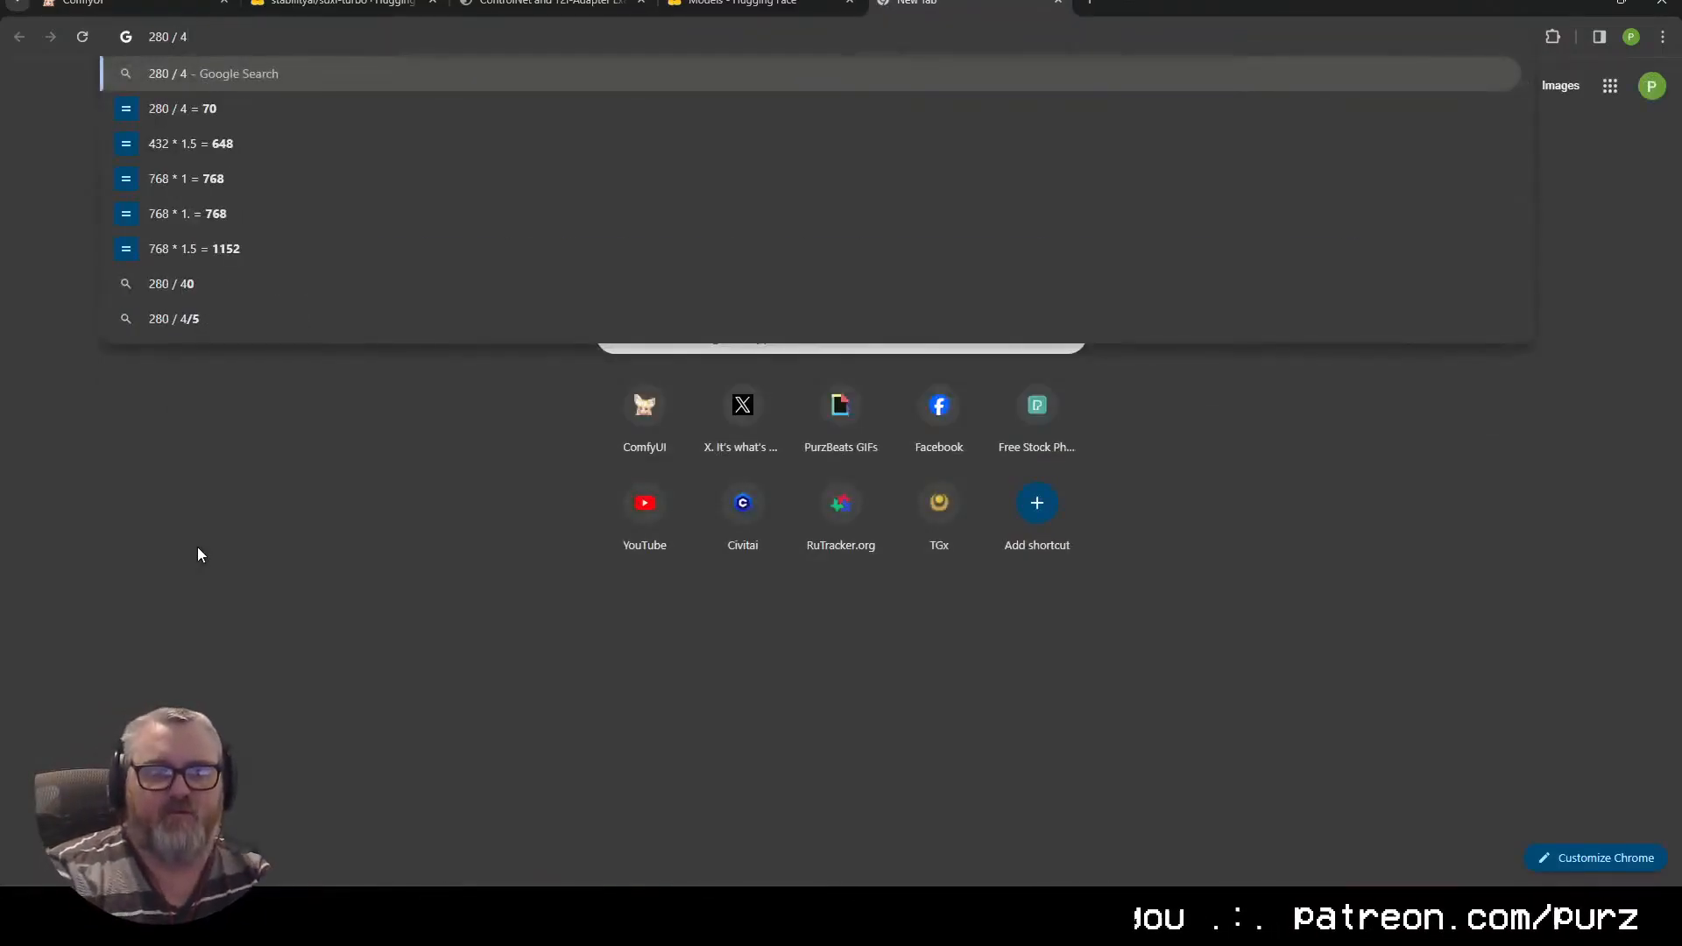
pyautogui.hotkey('ctrl', 'w')
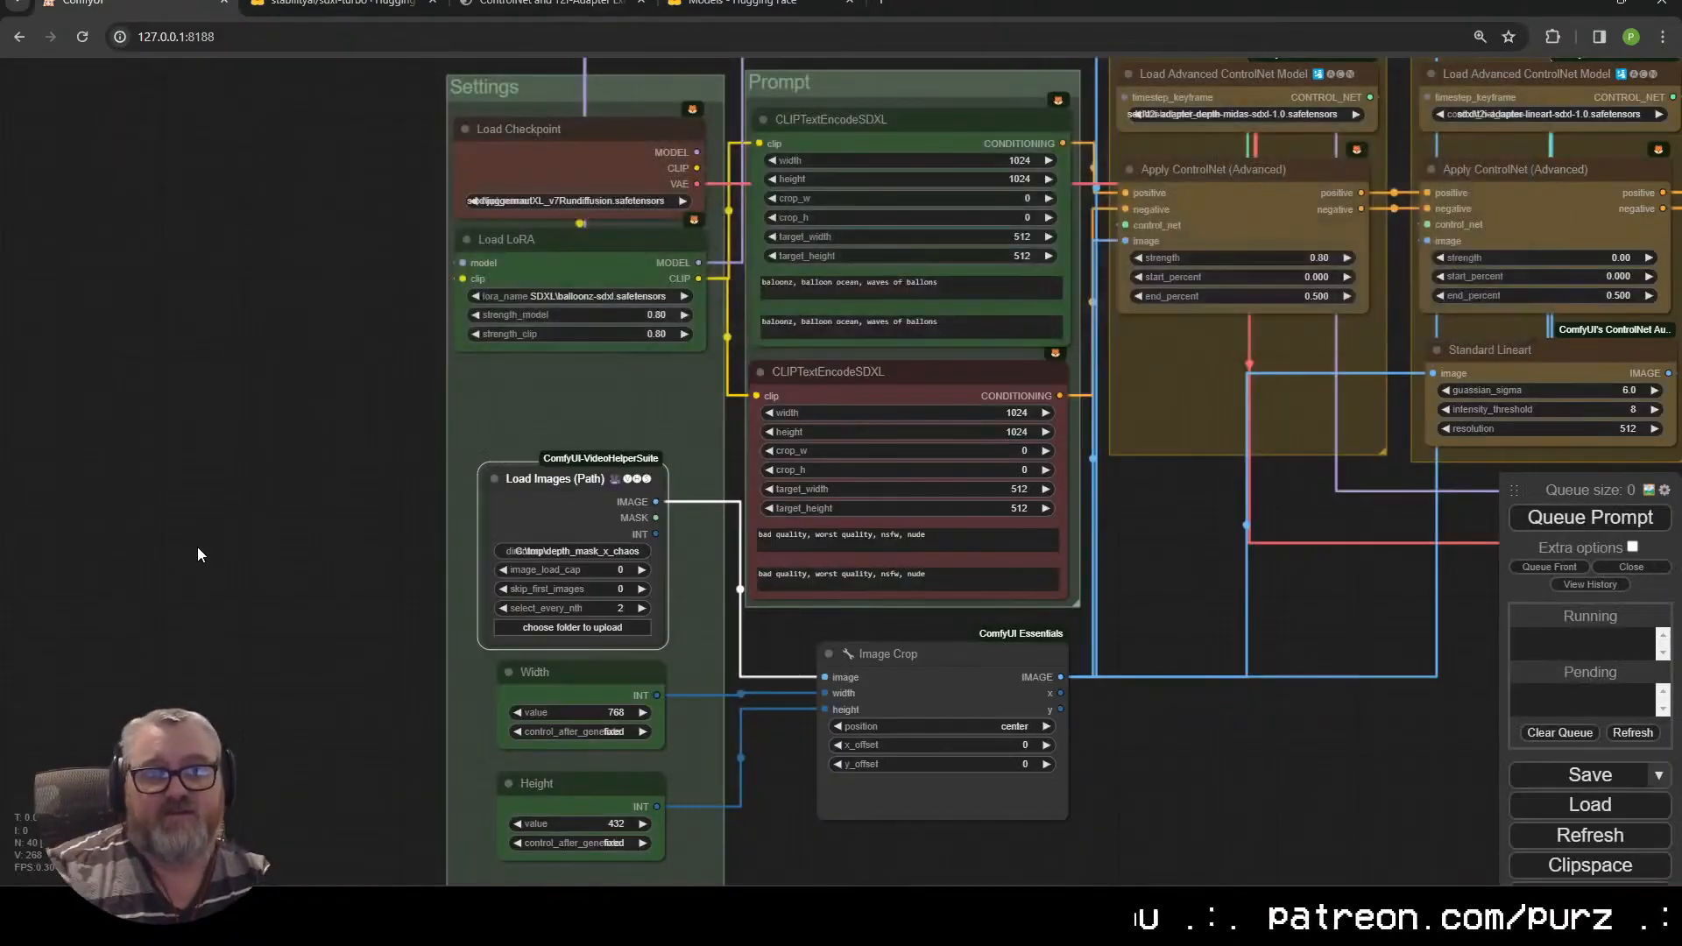
# Set image_load_cap to 16 in the Load Images (Path) node, keeping its directory path
pyautogui.click(595, 552)
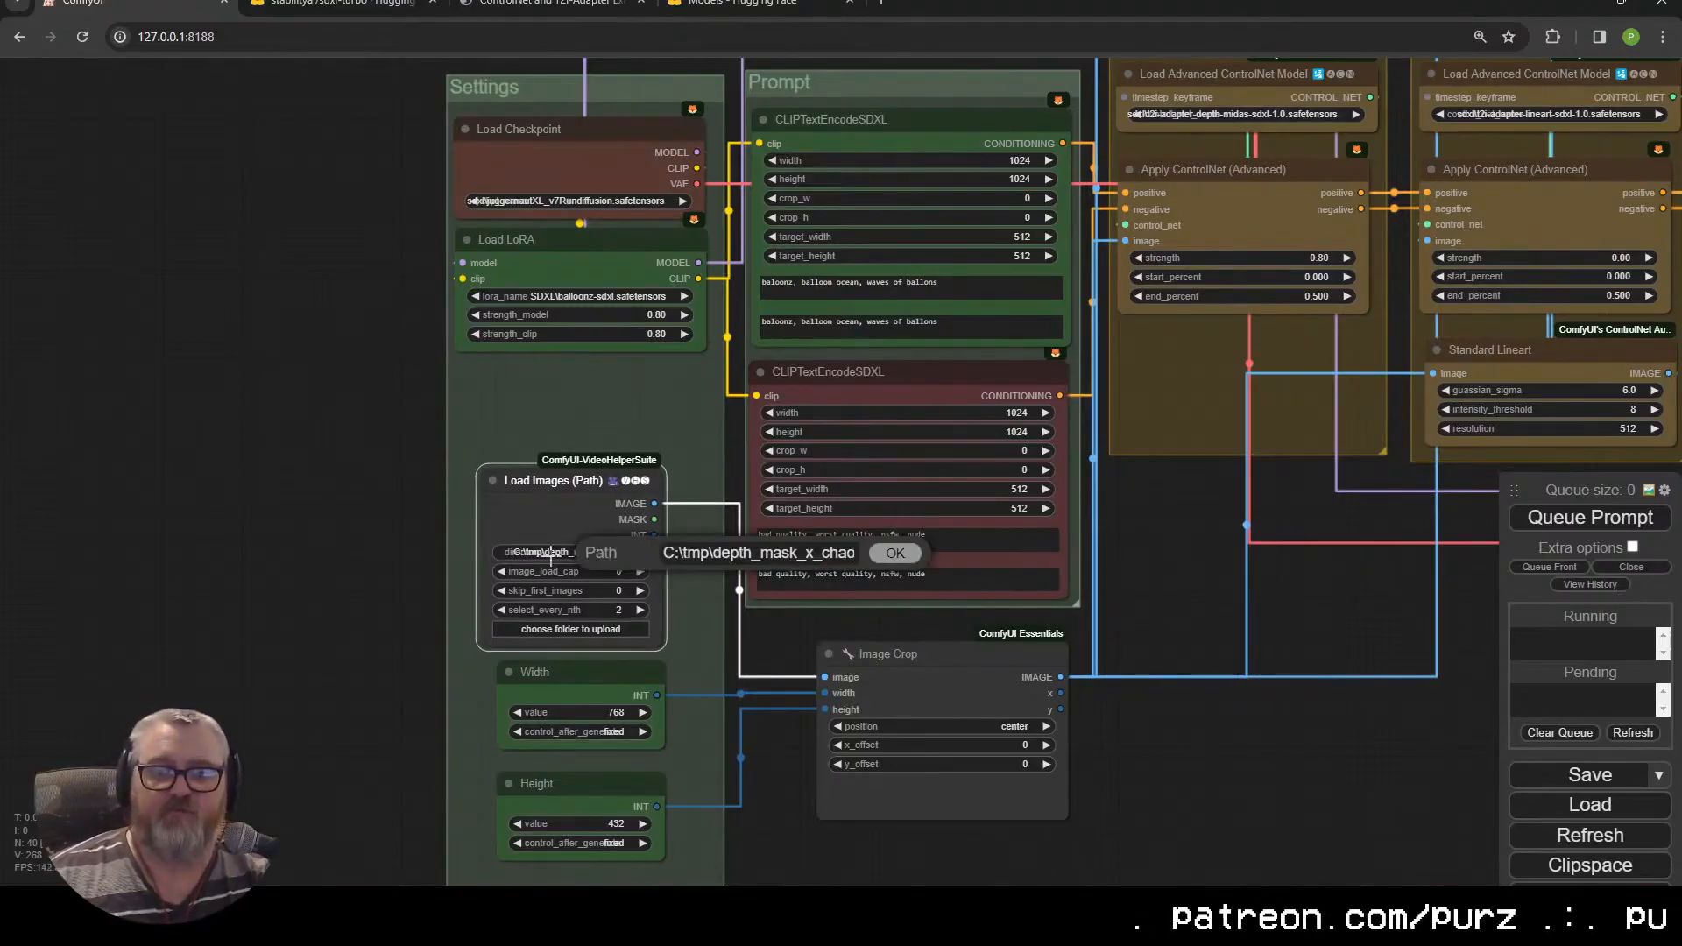
pyautogui.click(893, 555)
pyautogui.click(574, 571)
pyautogui.write('16')
pyautogui.press('Return')
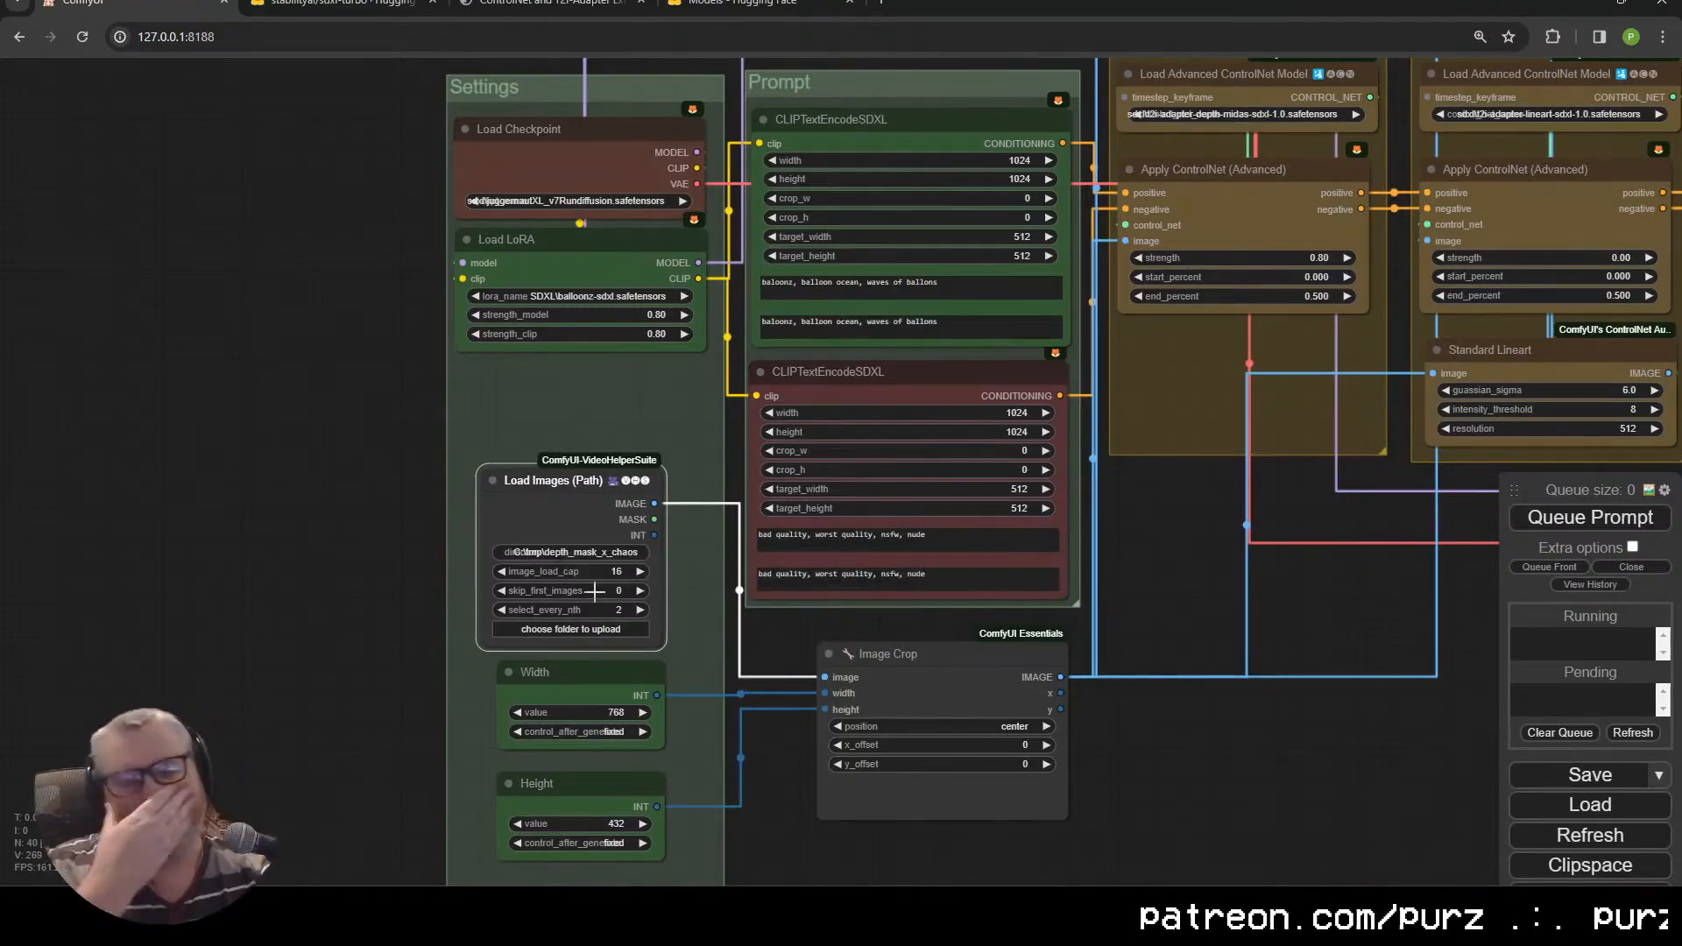
# Choose SDXL\sdxl-CLAYMATE_V2.03_.safetensors as the LoRA in the Load LoRA node
pyautogui.moveTo(679, 426); pyautogui.dragTo(536, 648)
pyautogui.click(478, 516)
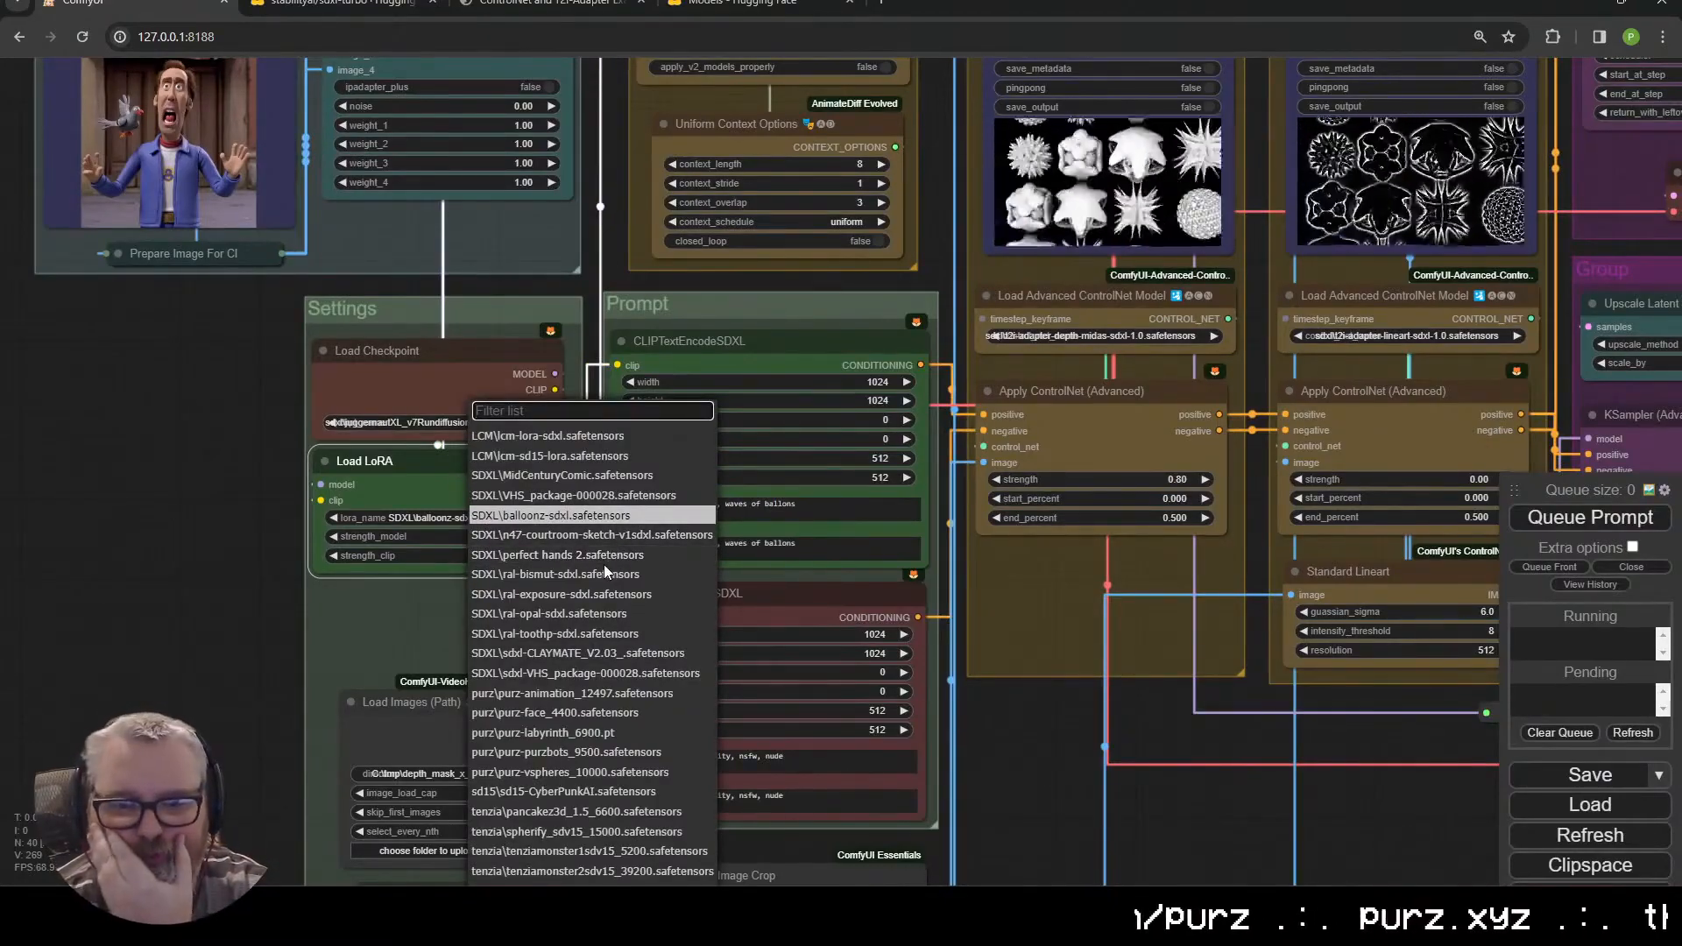
pyautogui.click(579, 653)
# Set both positive prompt fields to "claymation, volcanic eruption, clay and magma, volcanic rock, black glass stone"
pyautogui.click(811, 517)
pyautogui.hotkey('ctrl', 'a')
pyautogui.write('claymatio')
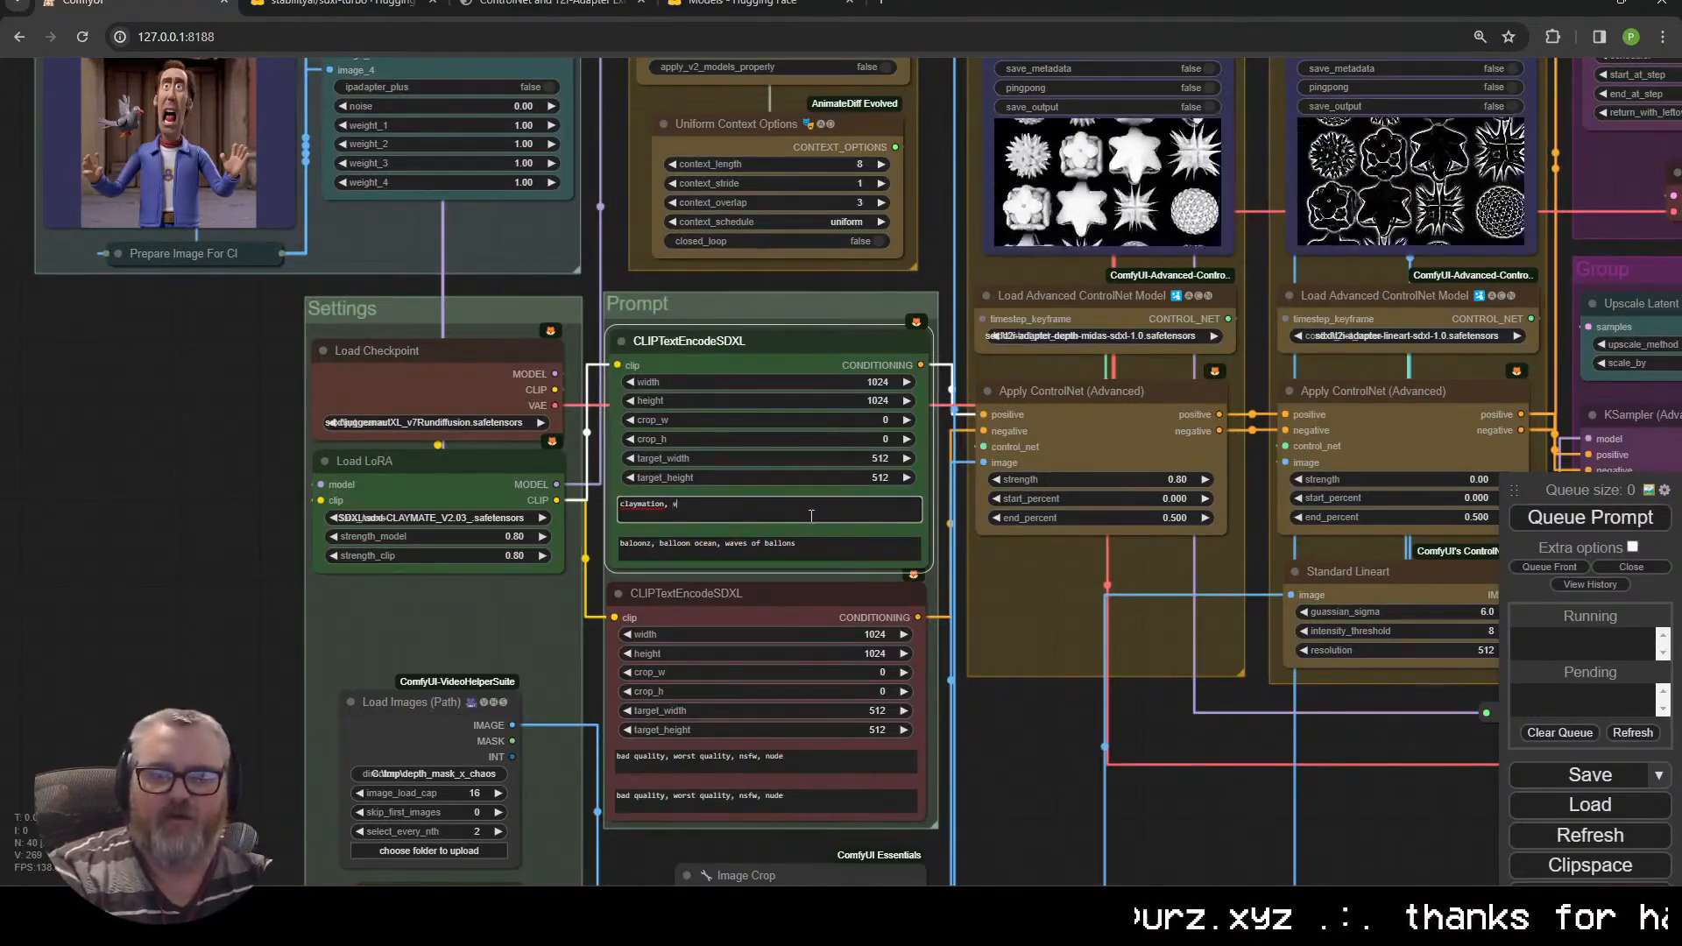
pyautogui.write('nic eruption, clay and magma, volcanic rock, black glass stone')
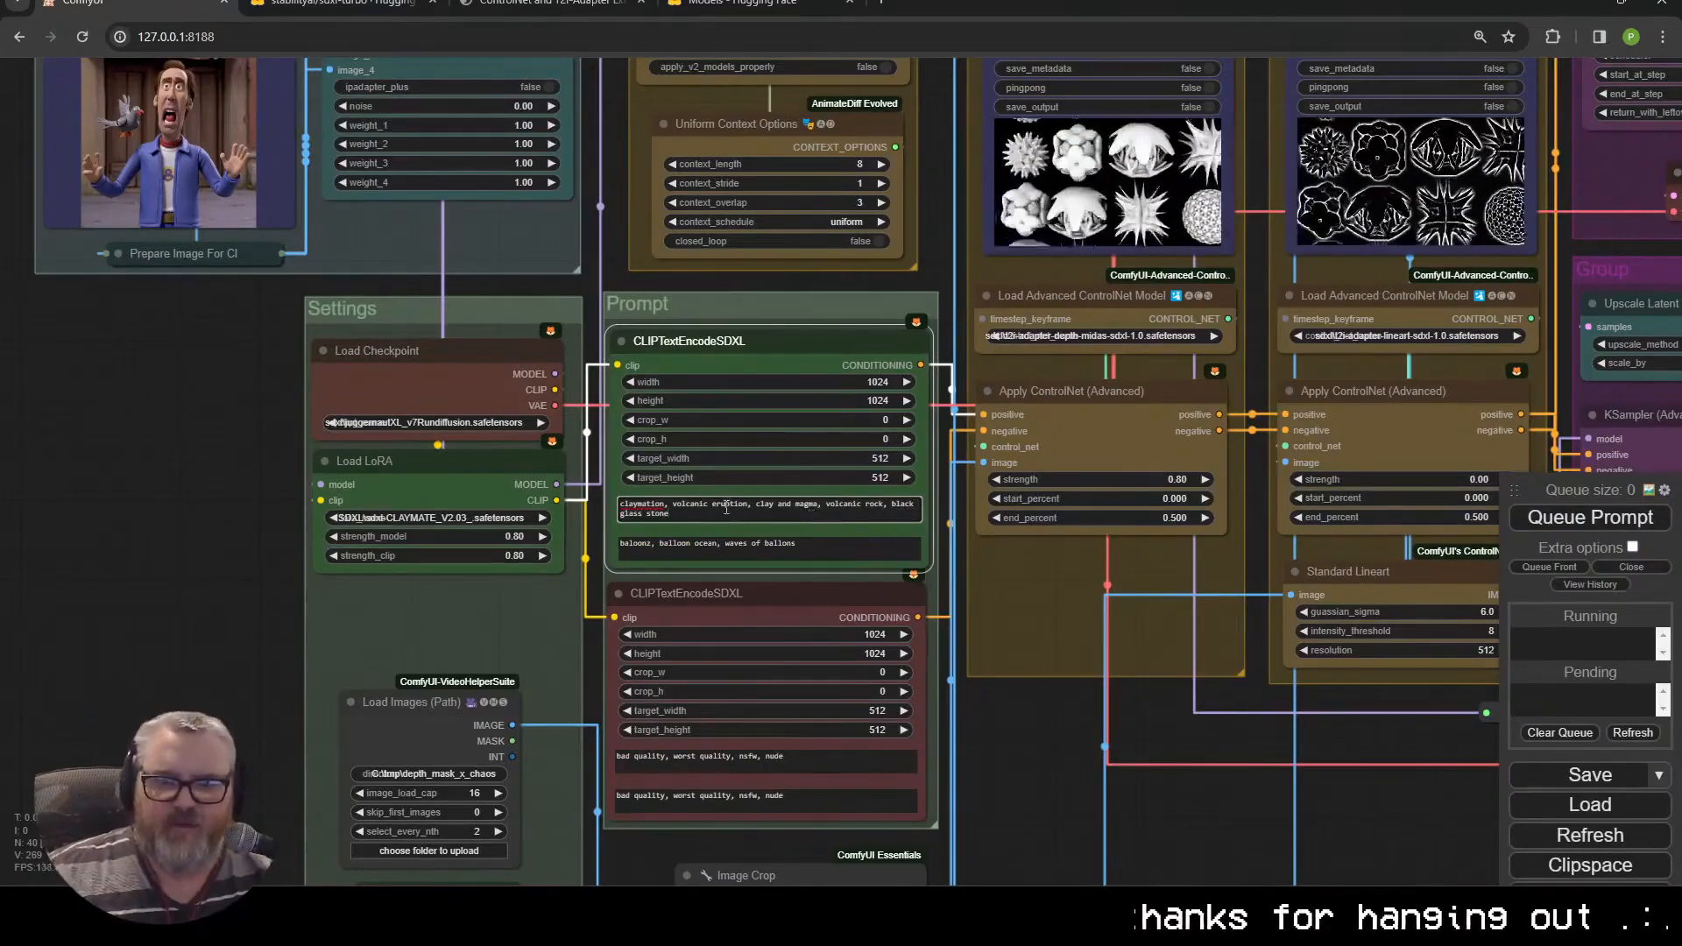
pyautogui.tripleClick(726, 508)
pyautogui.doubleClick(781, 559)
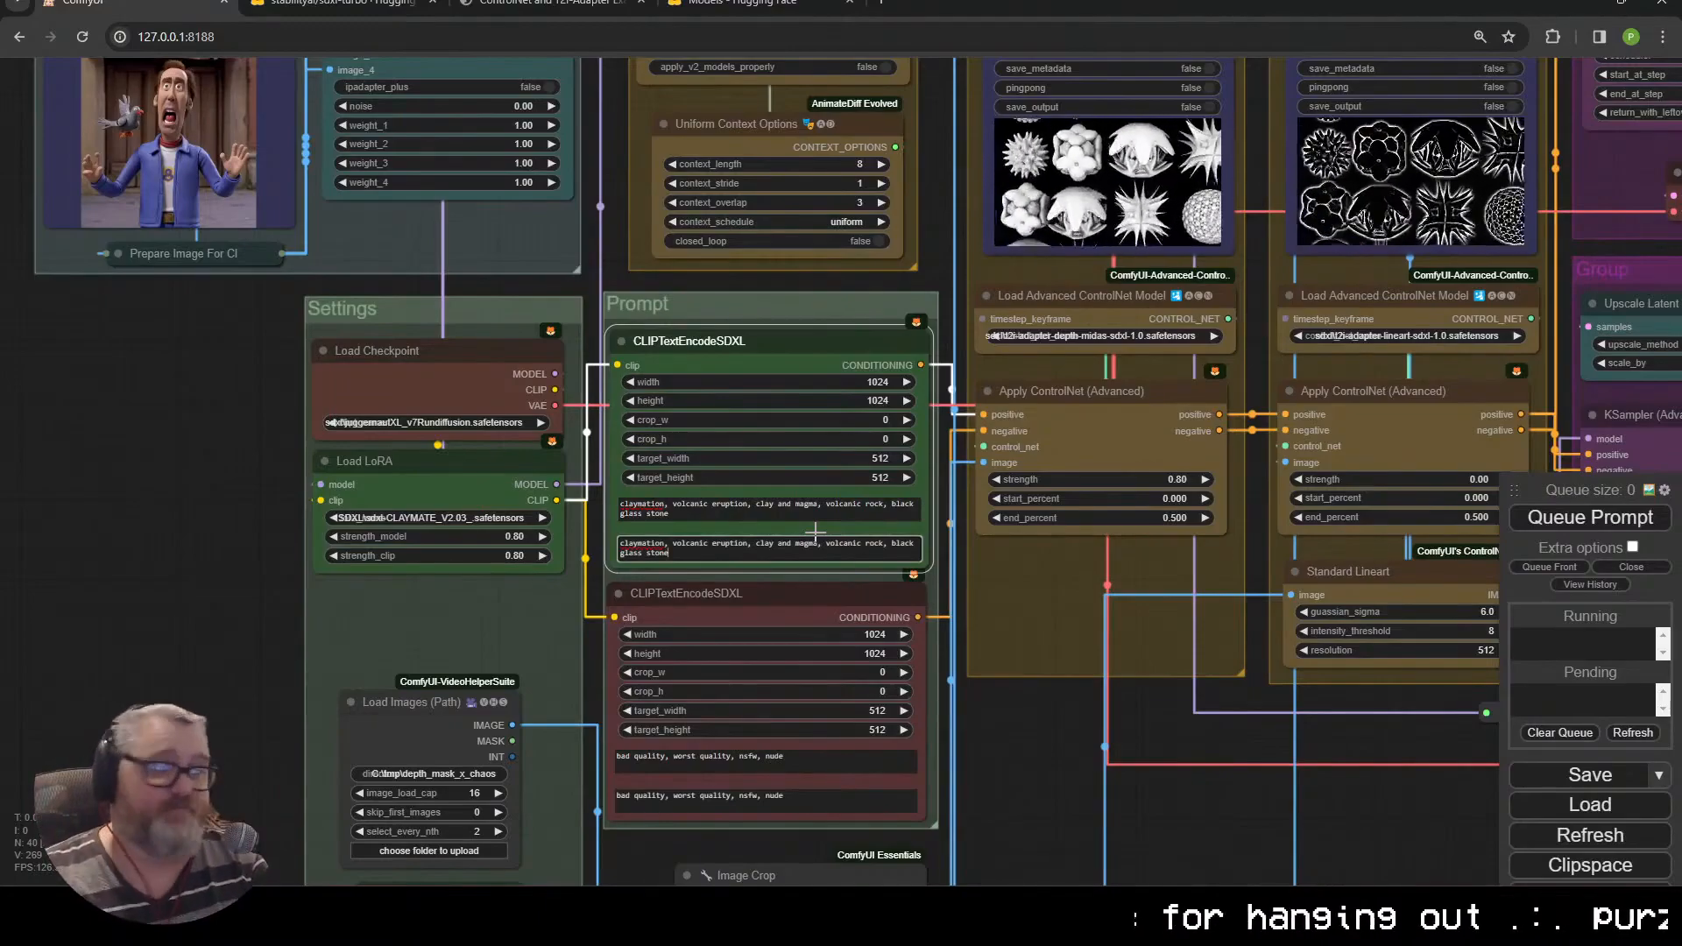
# Open ComfyUI in a new browser tab and load a saved image-generation workflow, filtering the Downloads folder with *.json
pyautogui.moveTo(500, 647); pyautogui.dragTo(833, 910)
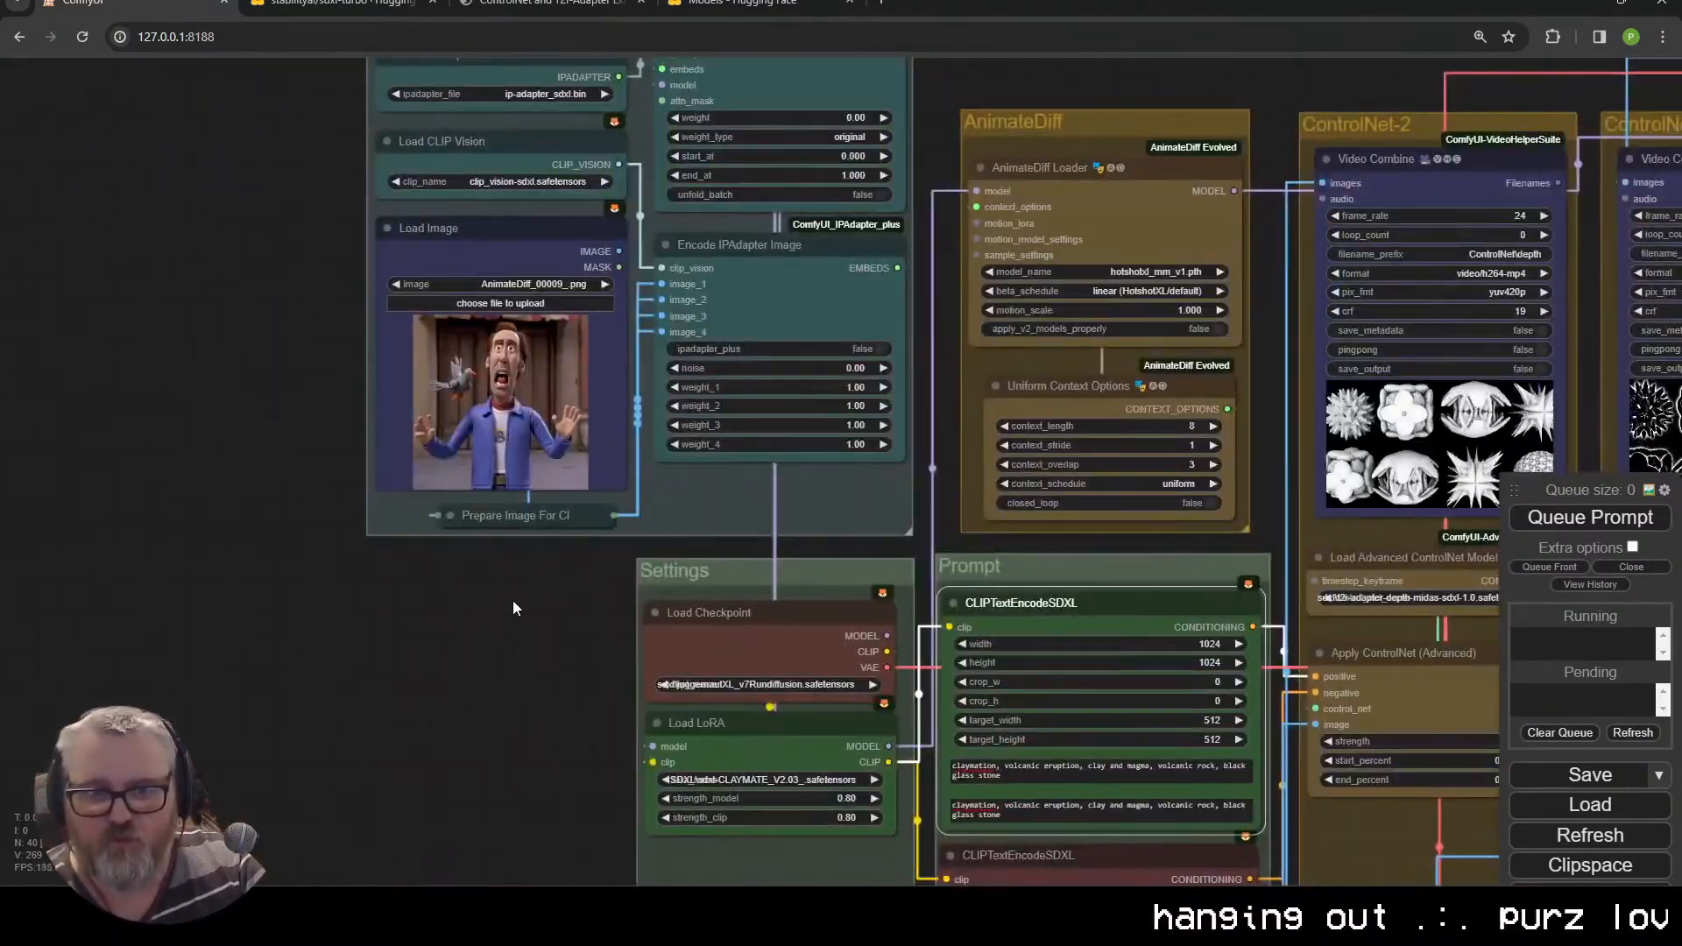
pyautogui.moveTo(512, 533); pyautogui.dragTo(502, 644)
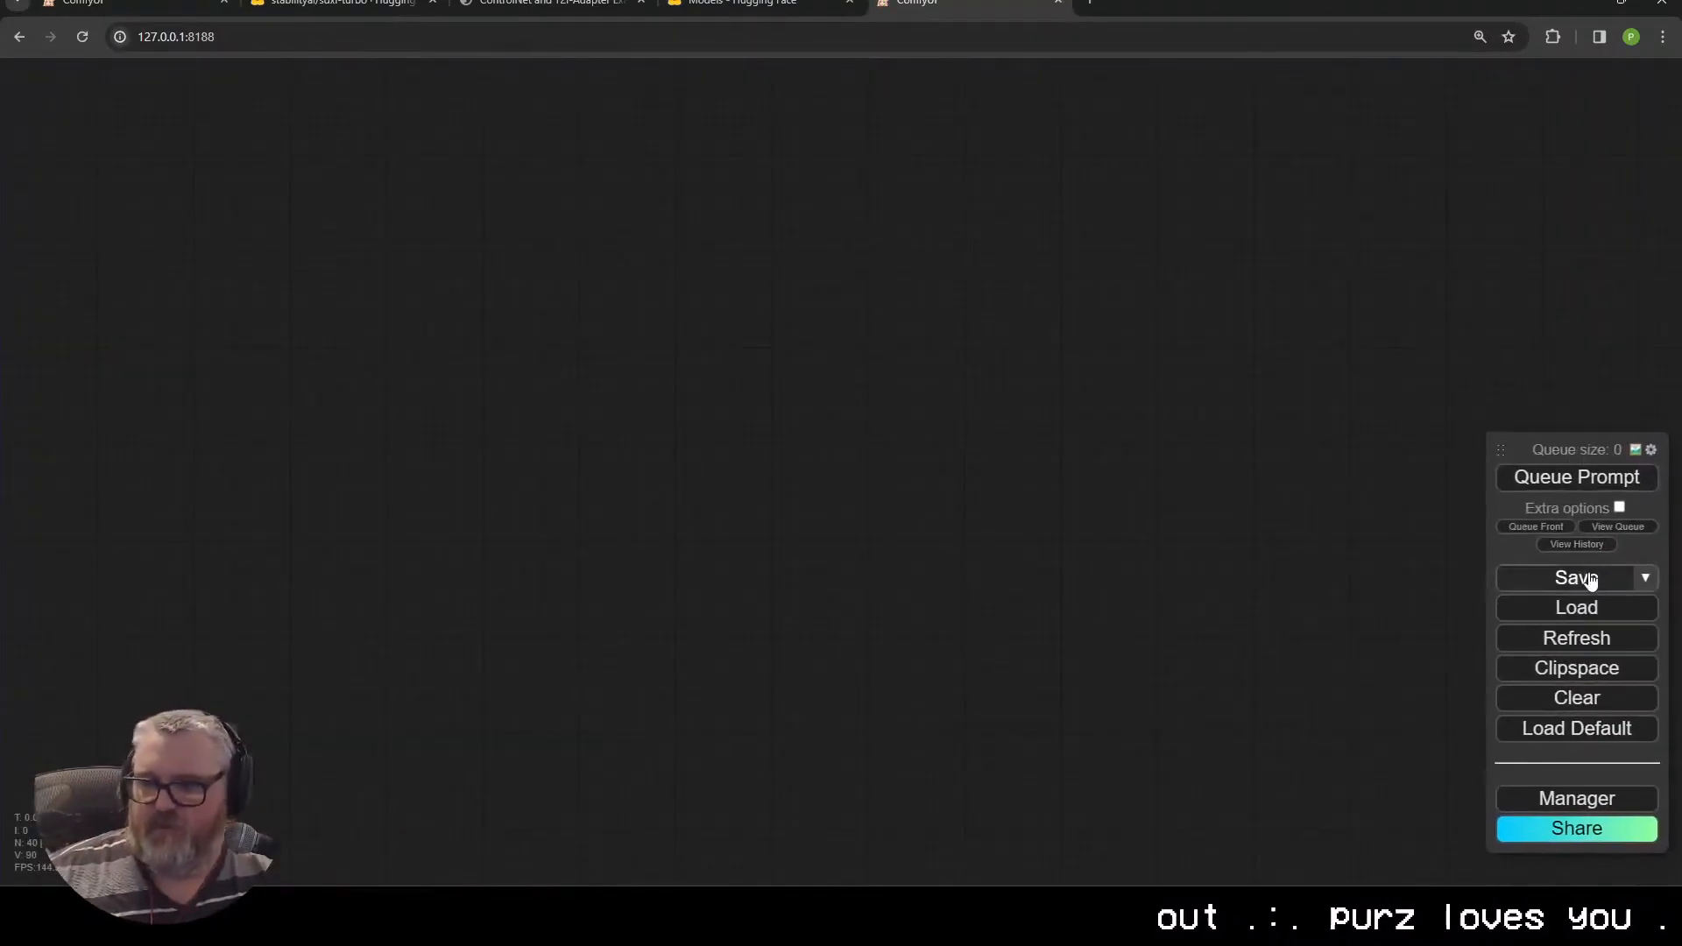
pyautogui.click(1574, 609)
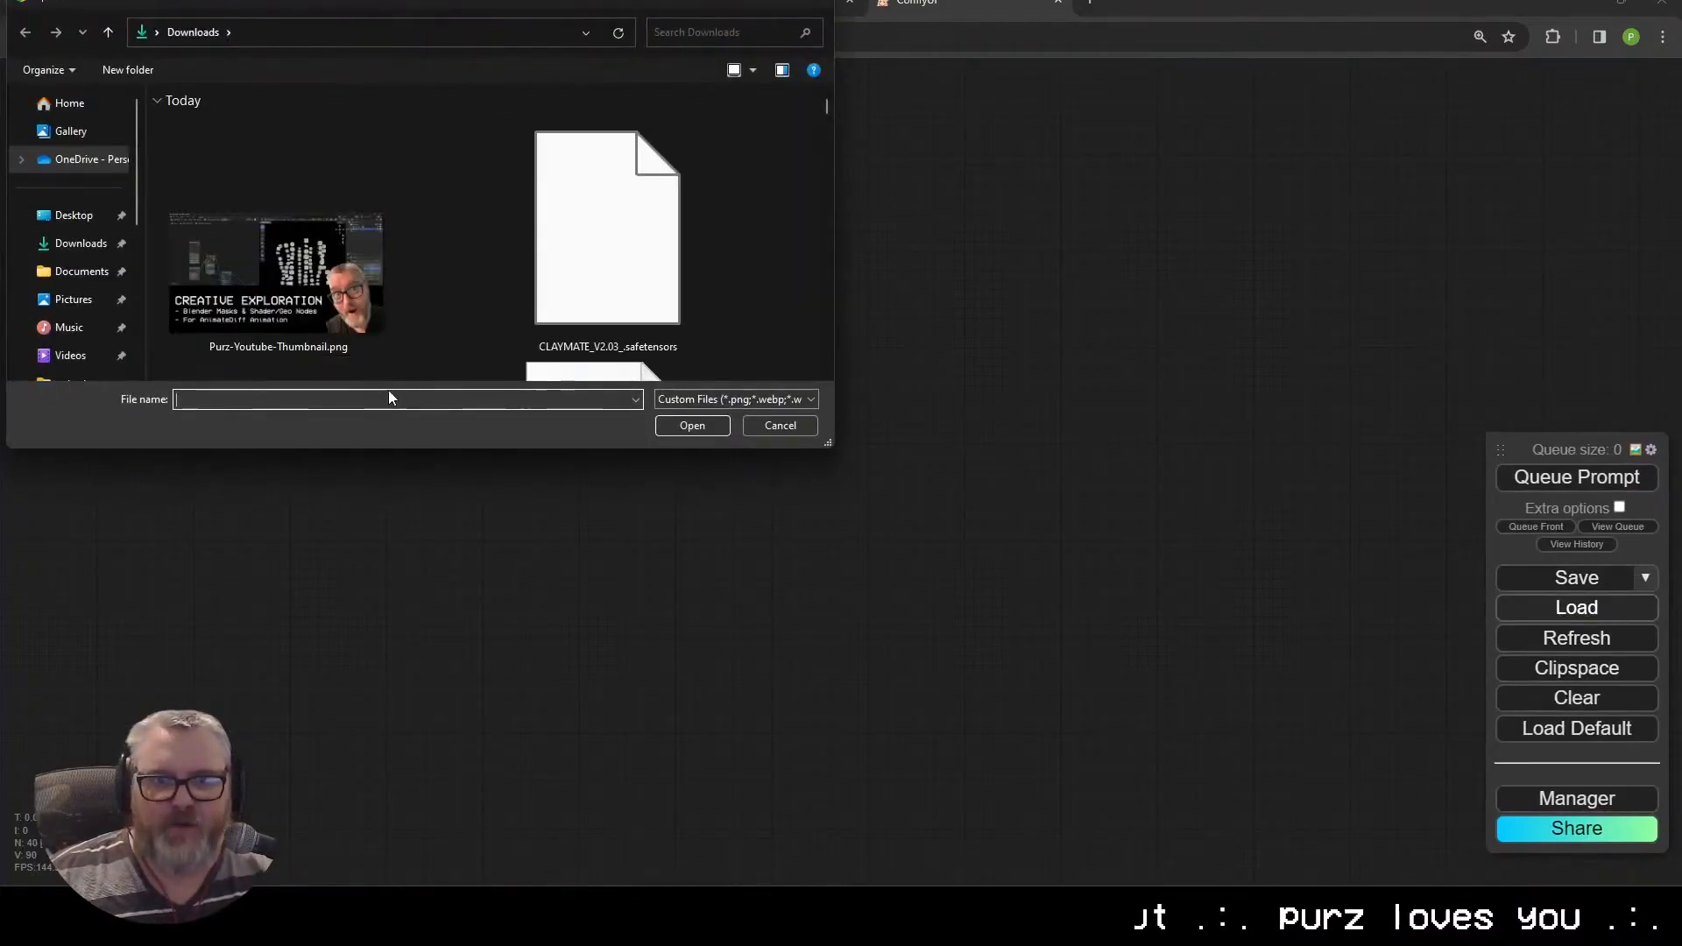
pyautogui.write('*.json')
pyautogui.press('Return')
pyautogui.scroll(-2, 307, 268)
pyautogui.doubleClick(302, 268)
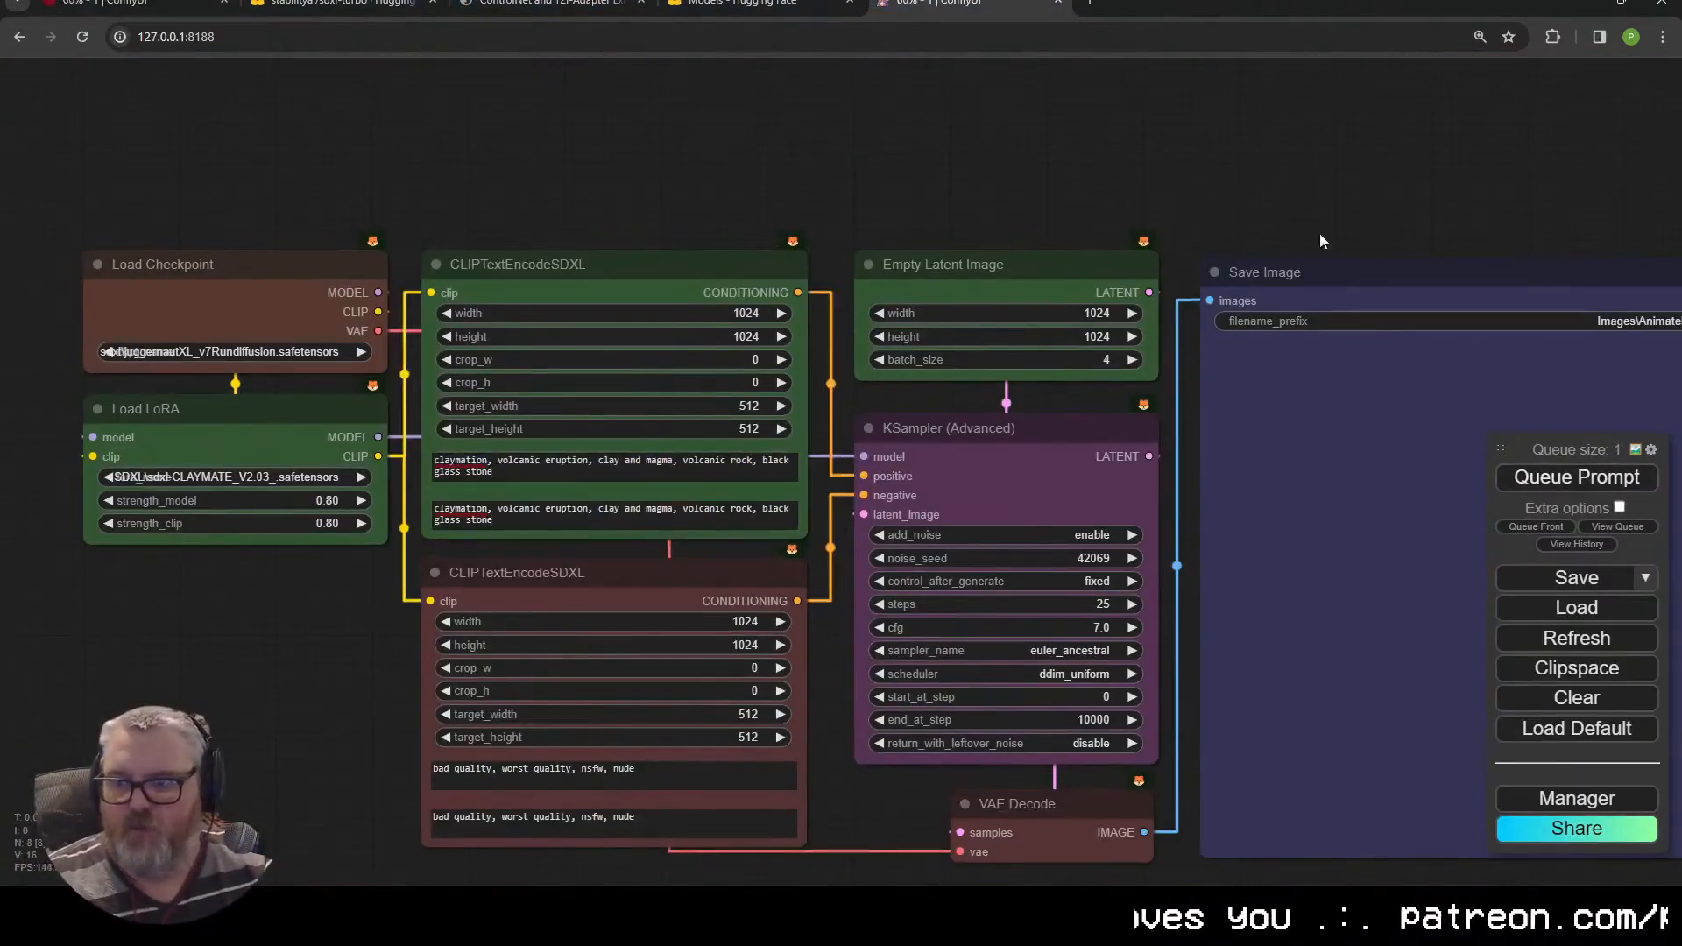
# Examine the four generated claymation volcano images in the Save Image node up close
pyautogui.scroll(-4, 1290, 110)
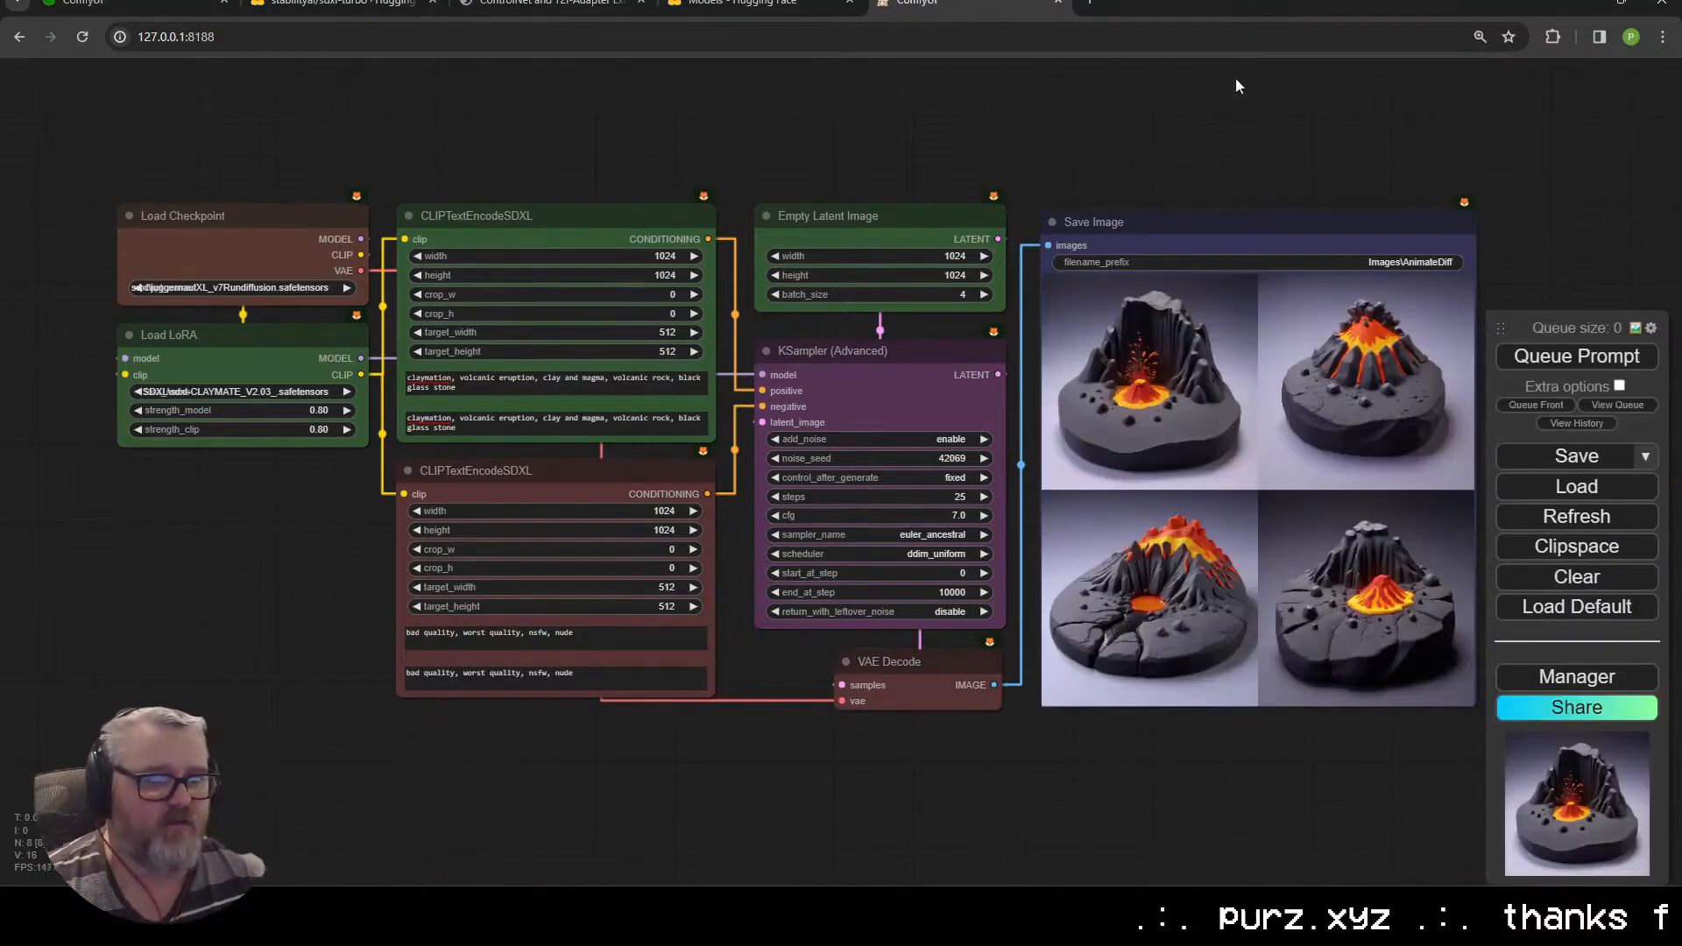
pyautogui.scroll(8, 1213, 586)
pyautogui.click(1505, 369)
pyautogui.moveTo(1276, 326); pyautogui.dragTo(1271, 532)
pyautogui.scroll(-5, 1262, 455)
pyautogui.moveTo(1165, 458); pyautogui.dragTo(1667, 409)
pyautogui.moveTo(248, 536); pyautogui.dragTo(350, 522)
pyautogui.scroll(-4, 534, 508)
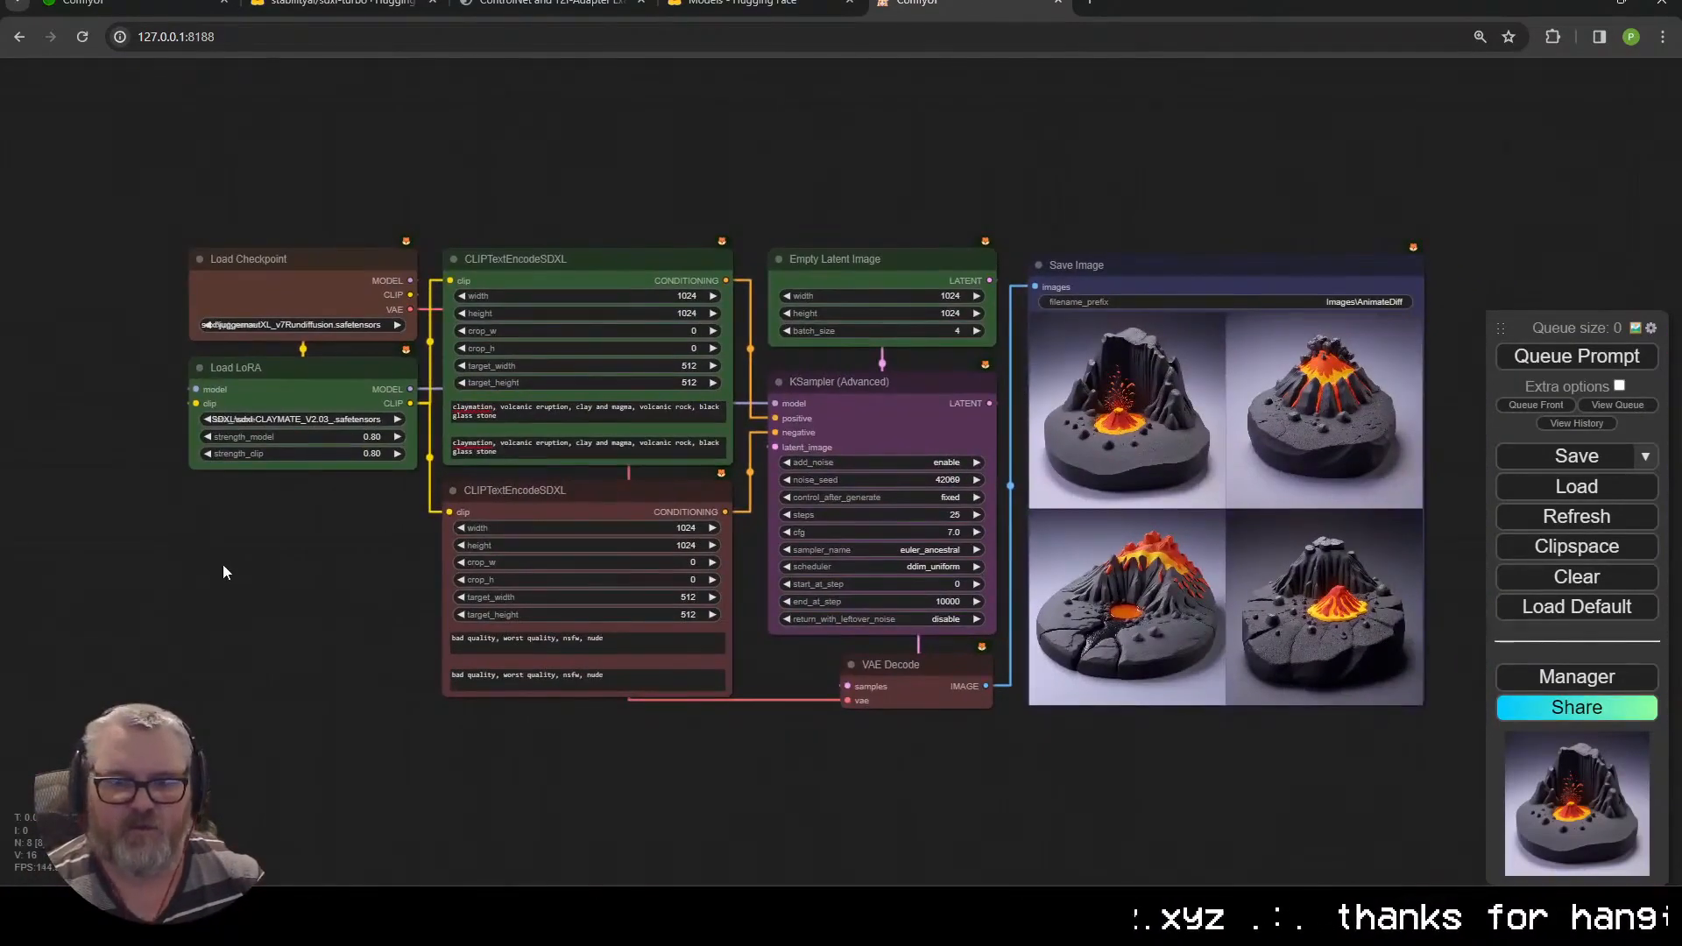
# Add a Load Image node in the empty area below the Load LoRA node
pyautogui.moveTo(223, 566); pyautogui.dragTo(215, 572)
pyautogui.doubleClick(203, 618)
pyautogui.write('loadima')
pyautogui.press('Return')
# Load 0001.png from the depth_mask_x_chaos folder under c:\tmp into the new Load Image node
pyautogui.click(250, 601)
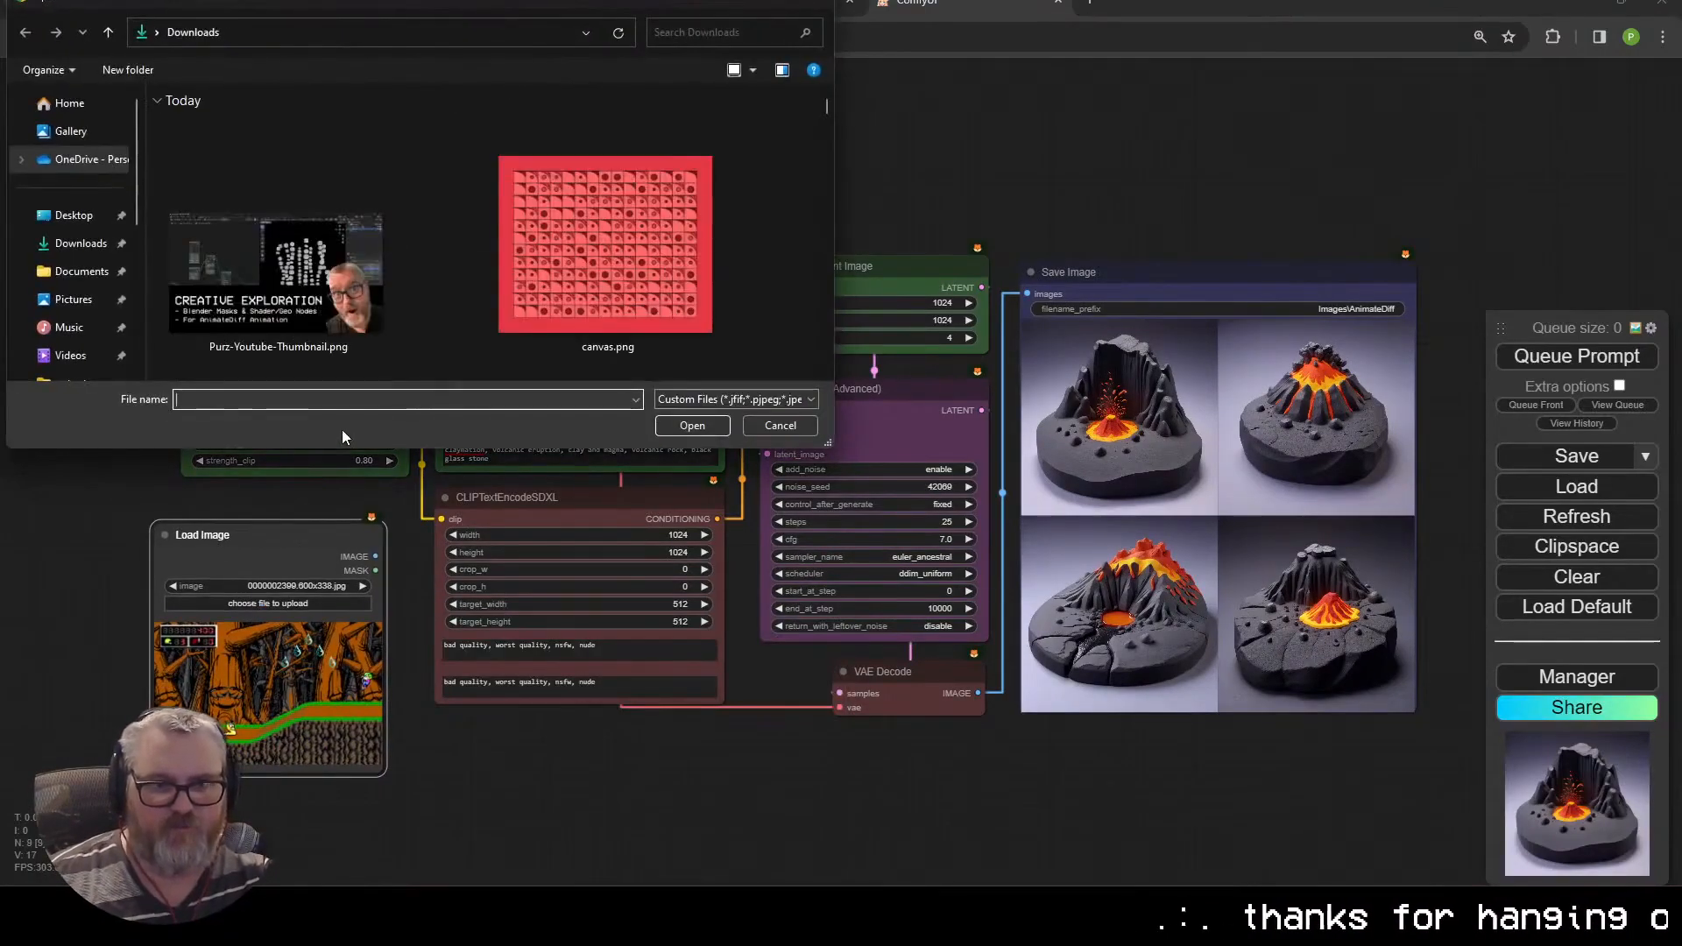
pyautogui.write('c:\tmp')
pyautogui.press('Return')
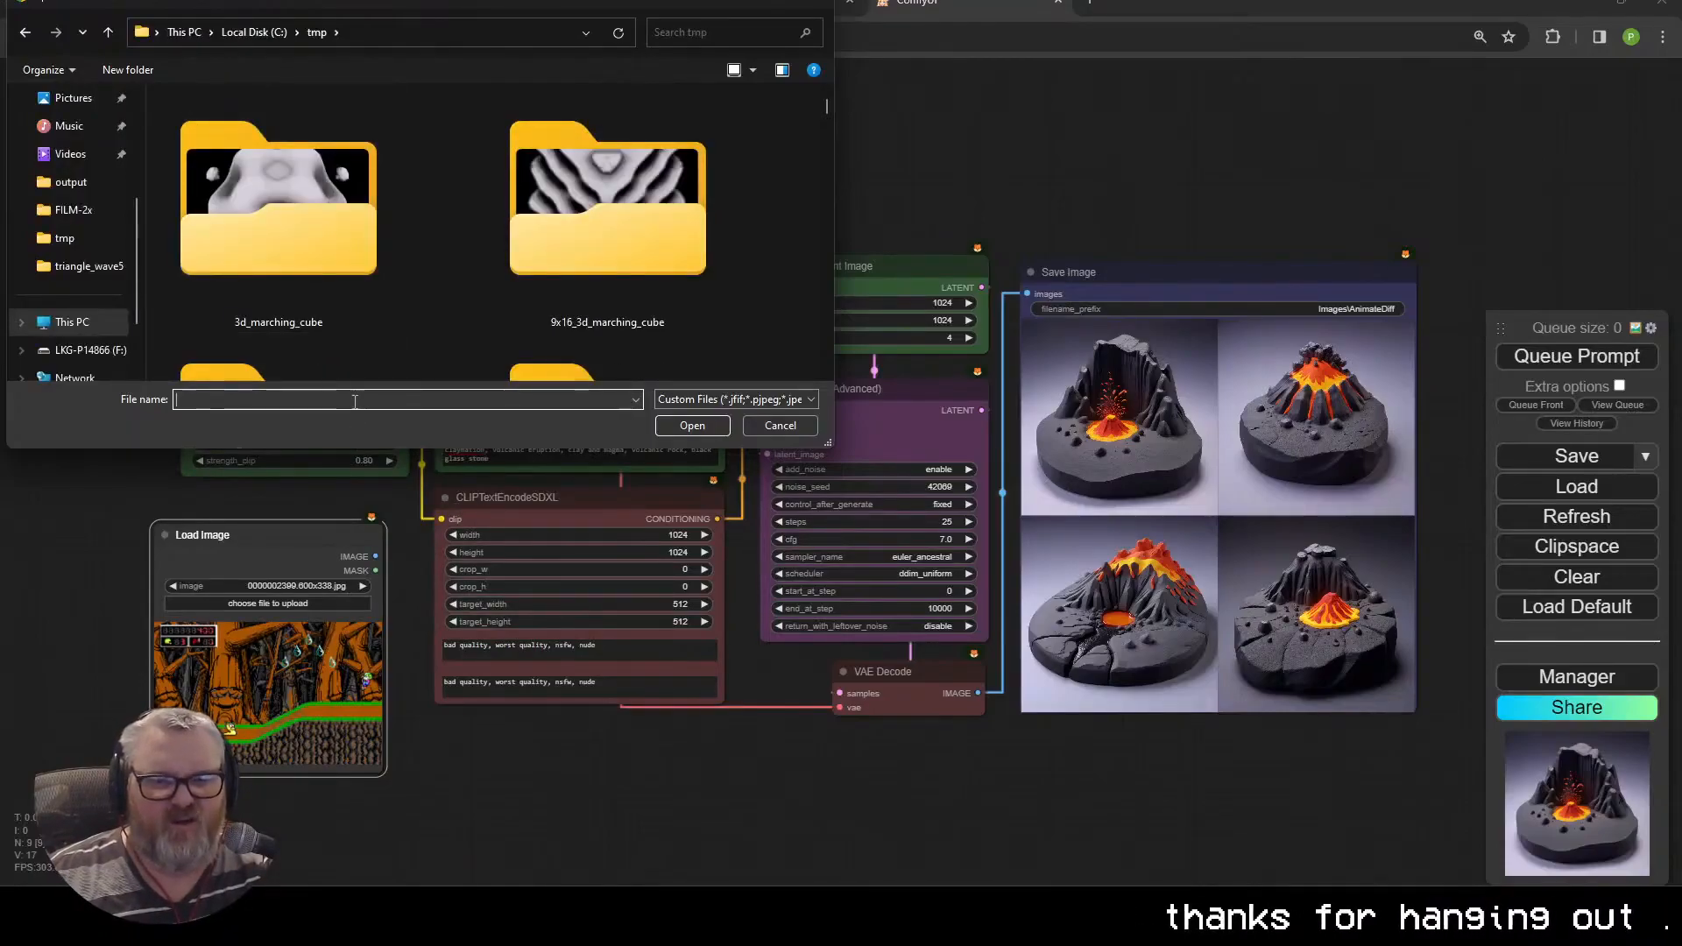
pyautogui.rightClick(450, 277)
pyautogui.moveTo(566, 322)
pyautogui.click(724, 351)
pyautogui.scroll(-3, 361, 242)
pyautogui.scroll(-1, 362, 241)
pyautogui.doubleClick(364, 241)
pyautogui.doubleClick(204, 141)
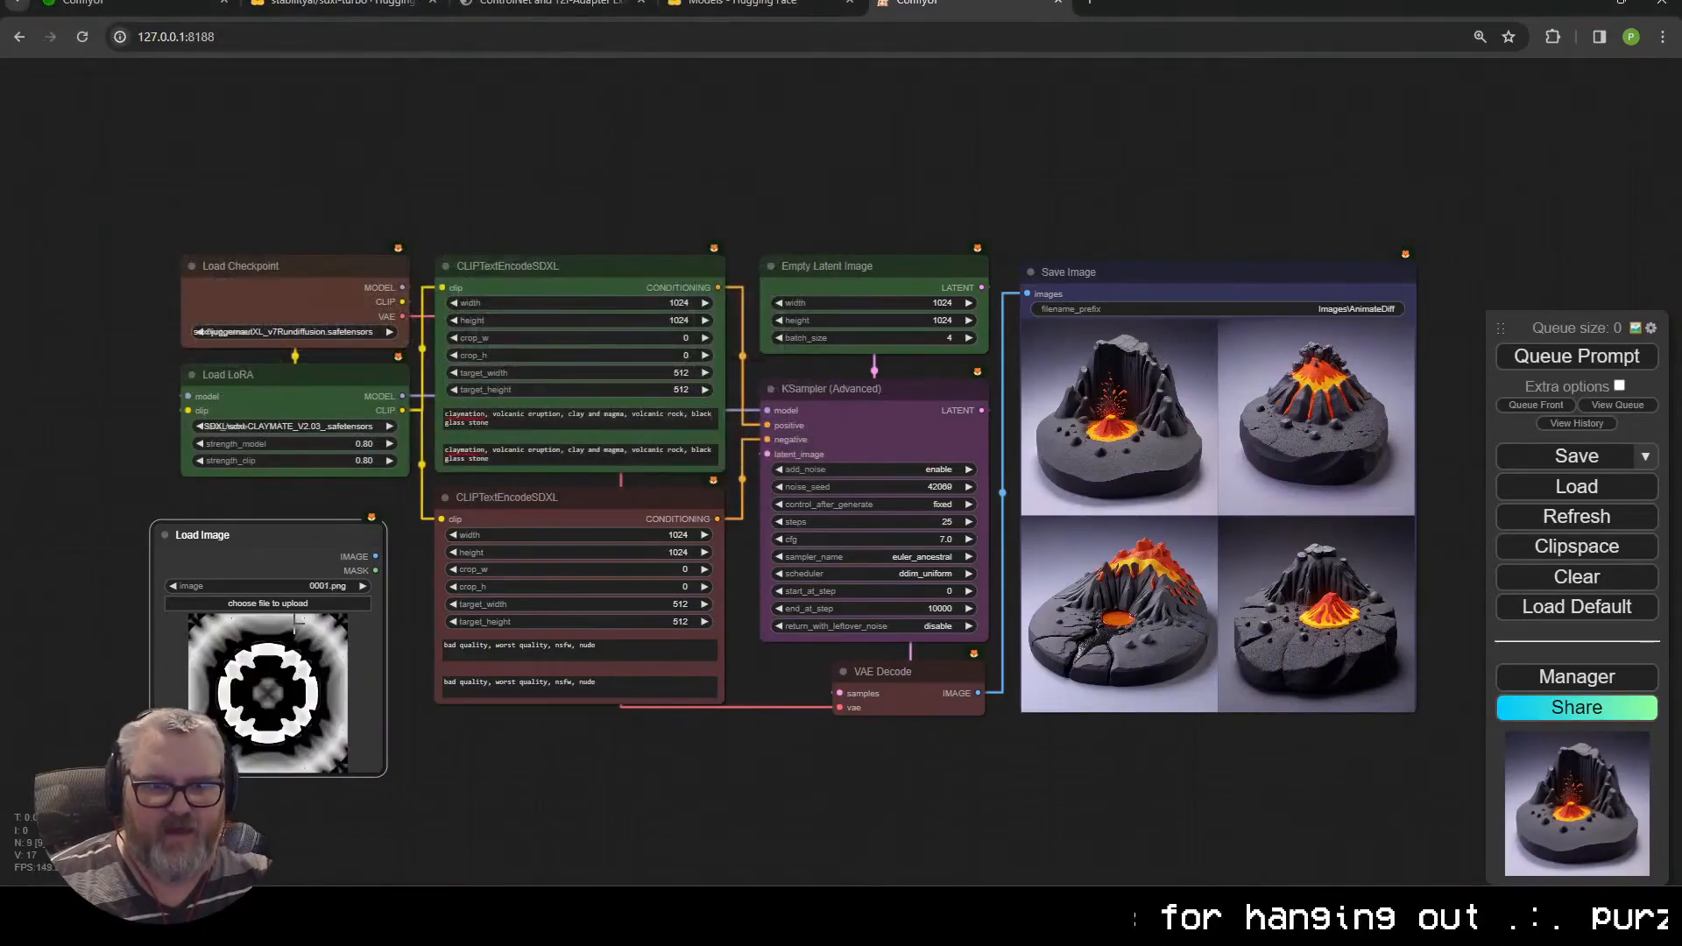
# Feed the Load Image output into a new Image Resize node with width and height set to 1024
pyautogui.moveTo(375, 556); pyautogui.dragTo(307, 771)
pyautogui.write('resize')
pyautogui.press('Return')
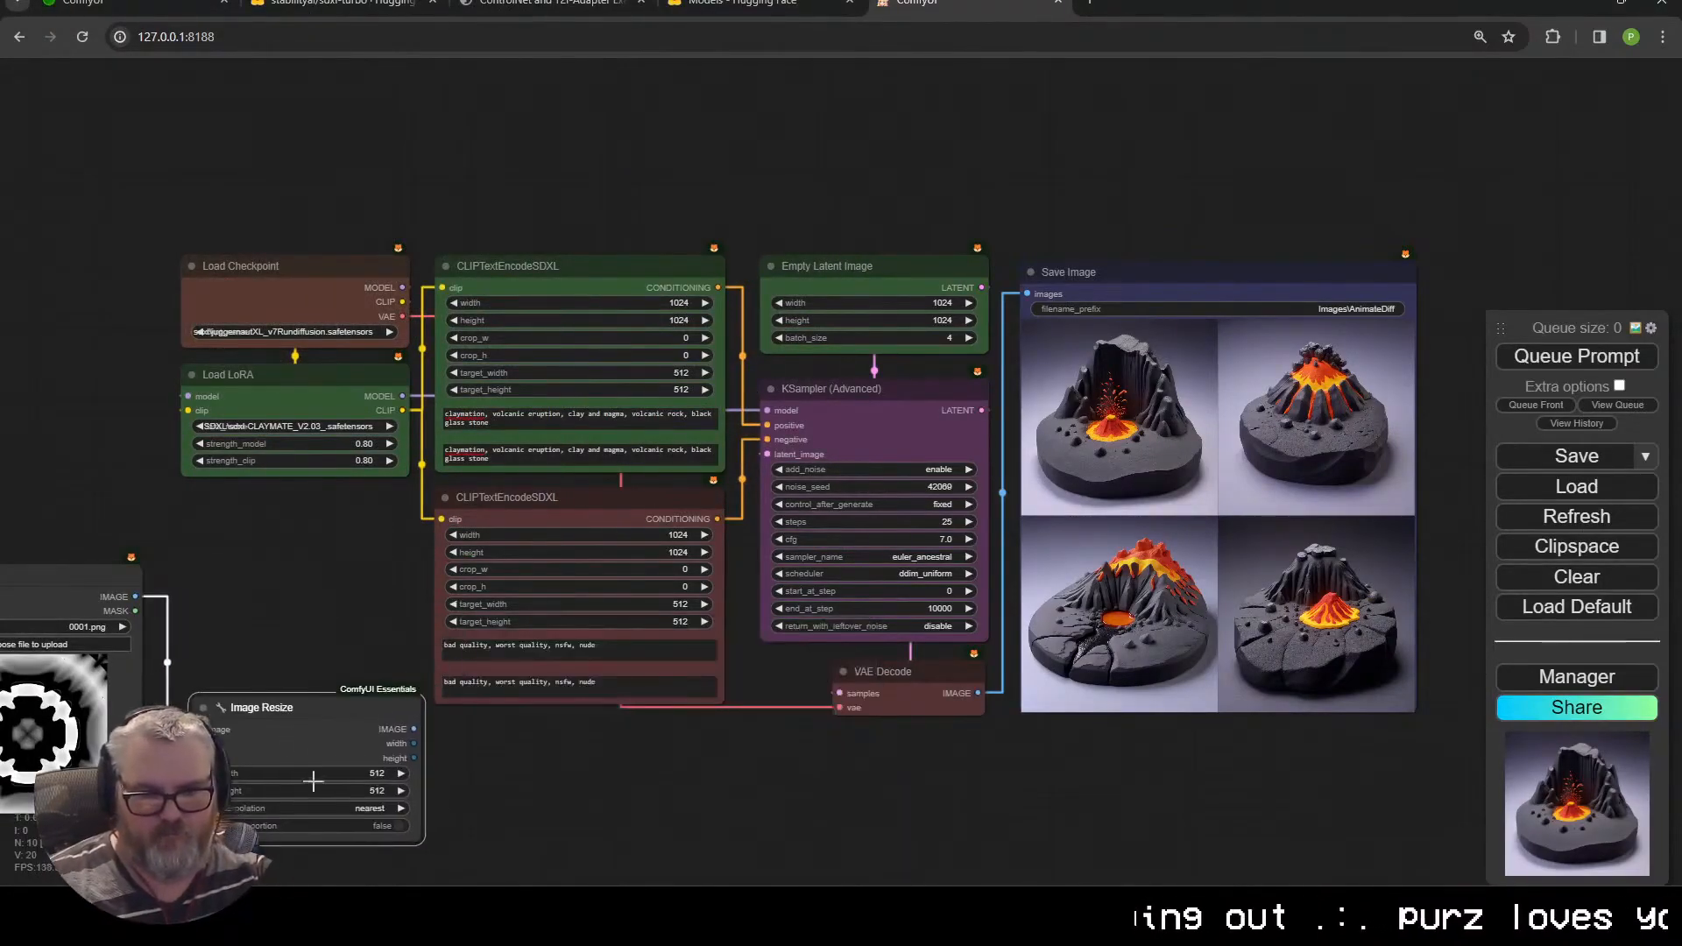
# Replace the Empty Latent Image node with a VAE Encode node that feeds the resized image into the KSampler's latent_image input
pyautogui.press('Delete')
pyautogui.doubleClick(860, 270)
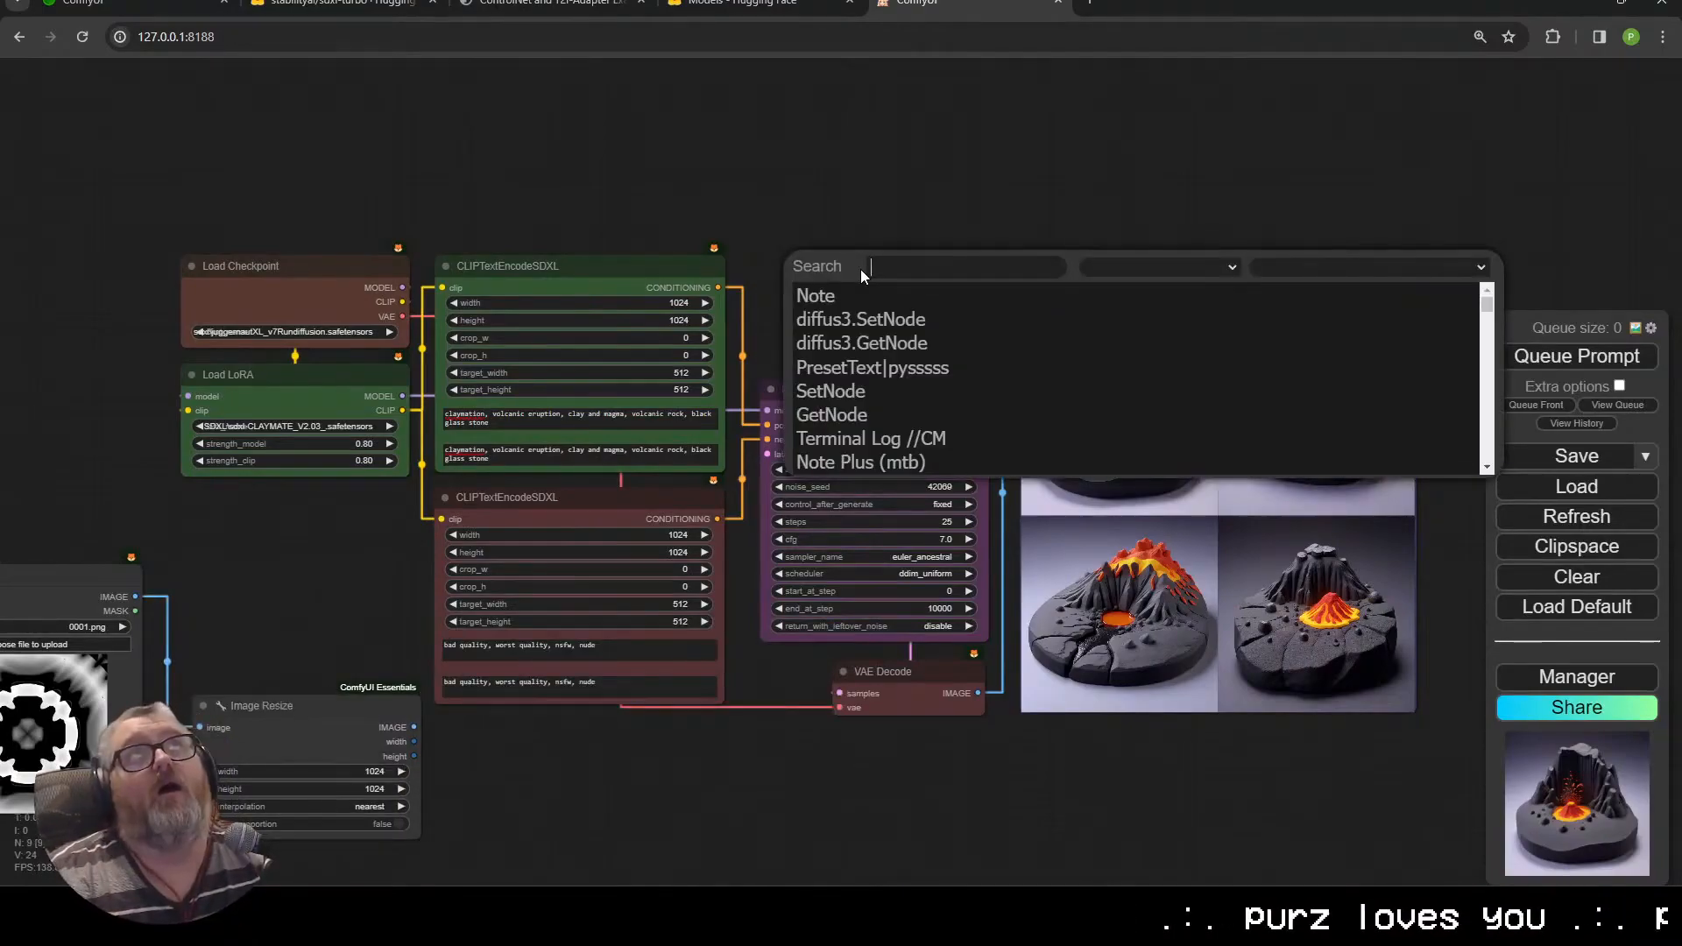
pyautogui.write('vae e')
pyautogui.press('Return')
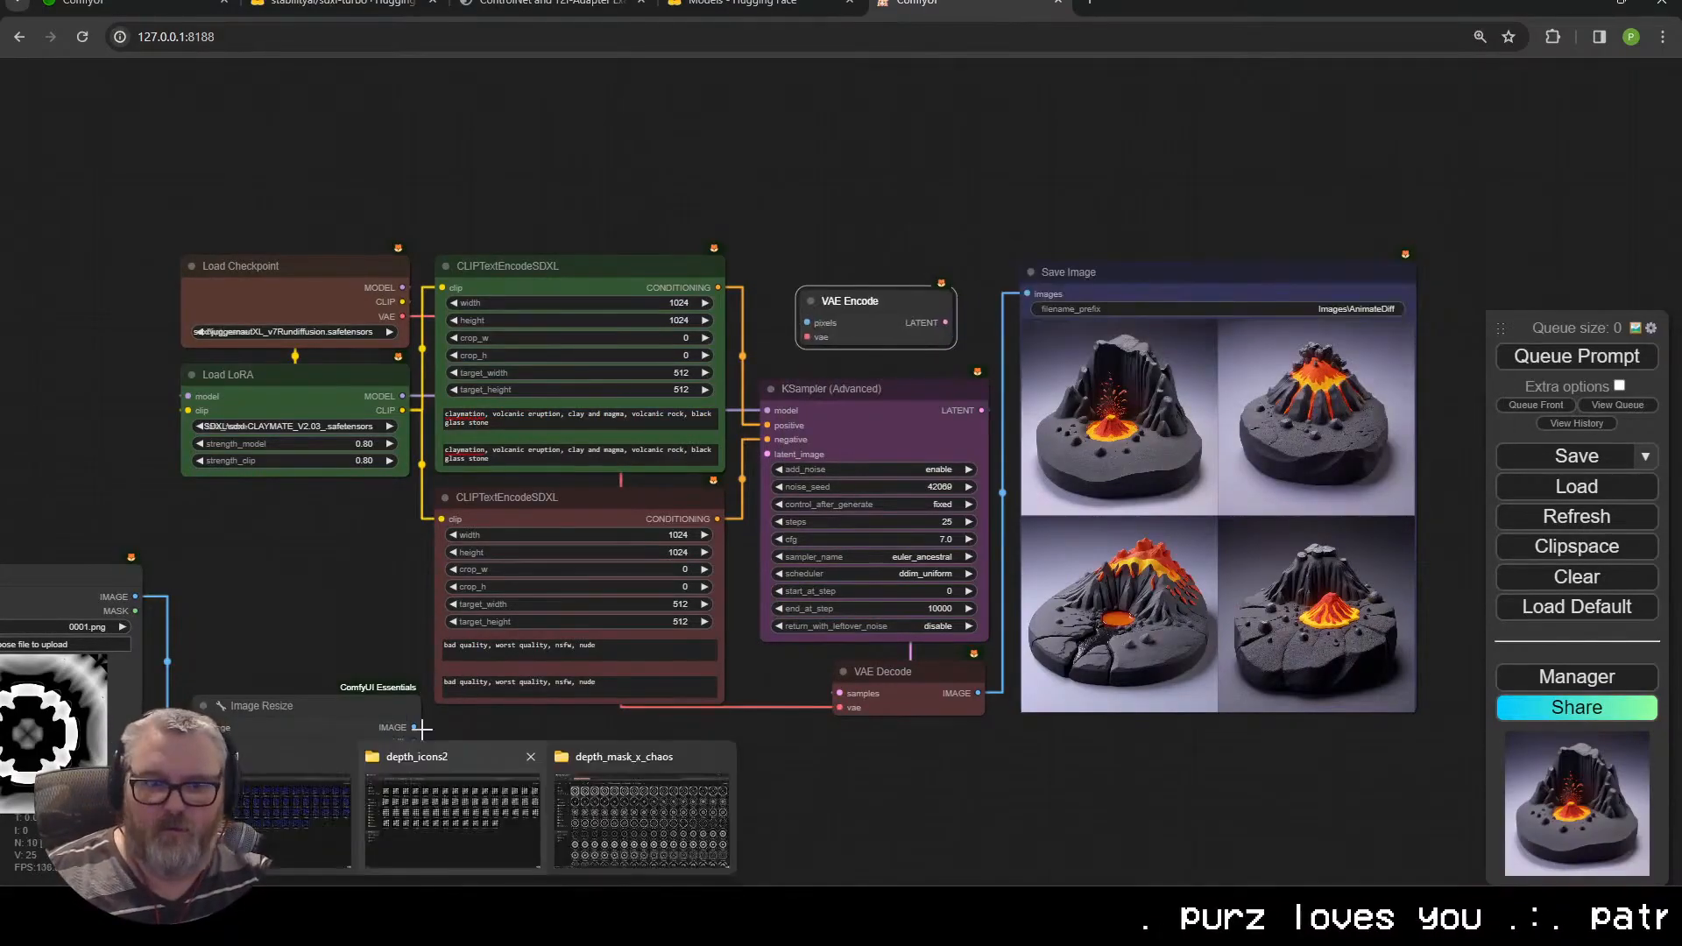
pyautogui.moveTo(946, 322); pyautogui.dragTo(768, 453)
pyautogui.moveTo(269, 732); pyautogui.dragTo(637, 566)
# Make room beside the Load Image node and add a RepeatImageBatch node with an amount of 4
pyautogui.moveTo(412, 410); pyautogui.dragTo(212, 417)
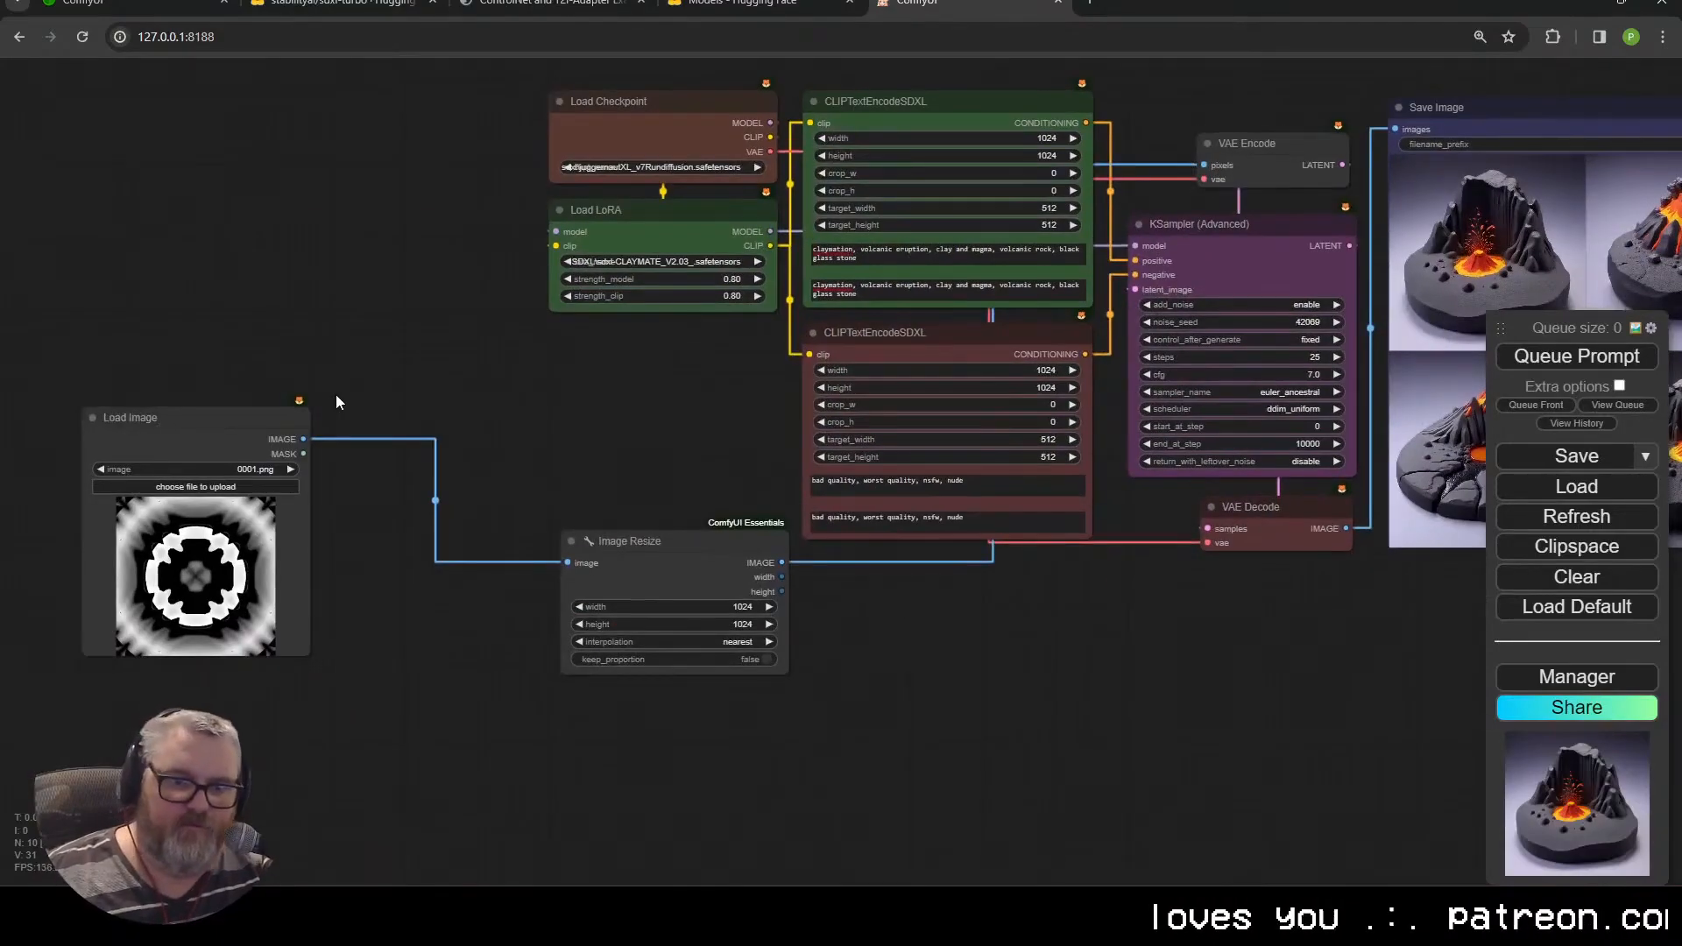
pyautogui.doubleClick(335, 395)
pyautogui.write('batchrep')
pyautogui.hotkey('ctrl', 'a')
pyautogui.write('imagerep')
pyautogui.press('BackSpace')
pyautogui.press('BackSpace')
pyautogui.press('BackSpace')
pyautogui.write('batch')
pyautogui.click(346, 444)
pyautogui.moveTo(556, 424); pyautogui.dragTo(559, 424)
# Route the repeated batch into Image Resize and place RepeatImageBatch directly above it, with Load Image alongside
pyautogui.moveTo(584, 412); pyautogui.dragTo(568, 562)
pyautogui.moveTo(518, 391); pyautogui.dragTo(713, 453)
pyautogui.moveTo(189, 419); pyautogui.dragTo(408, 438)
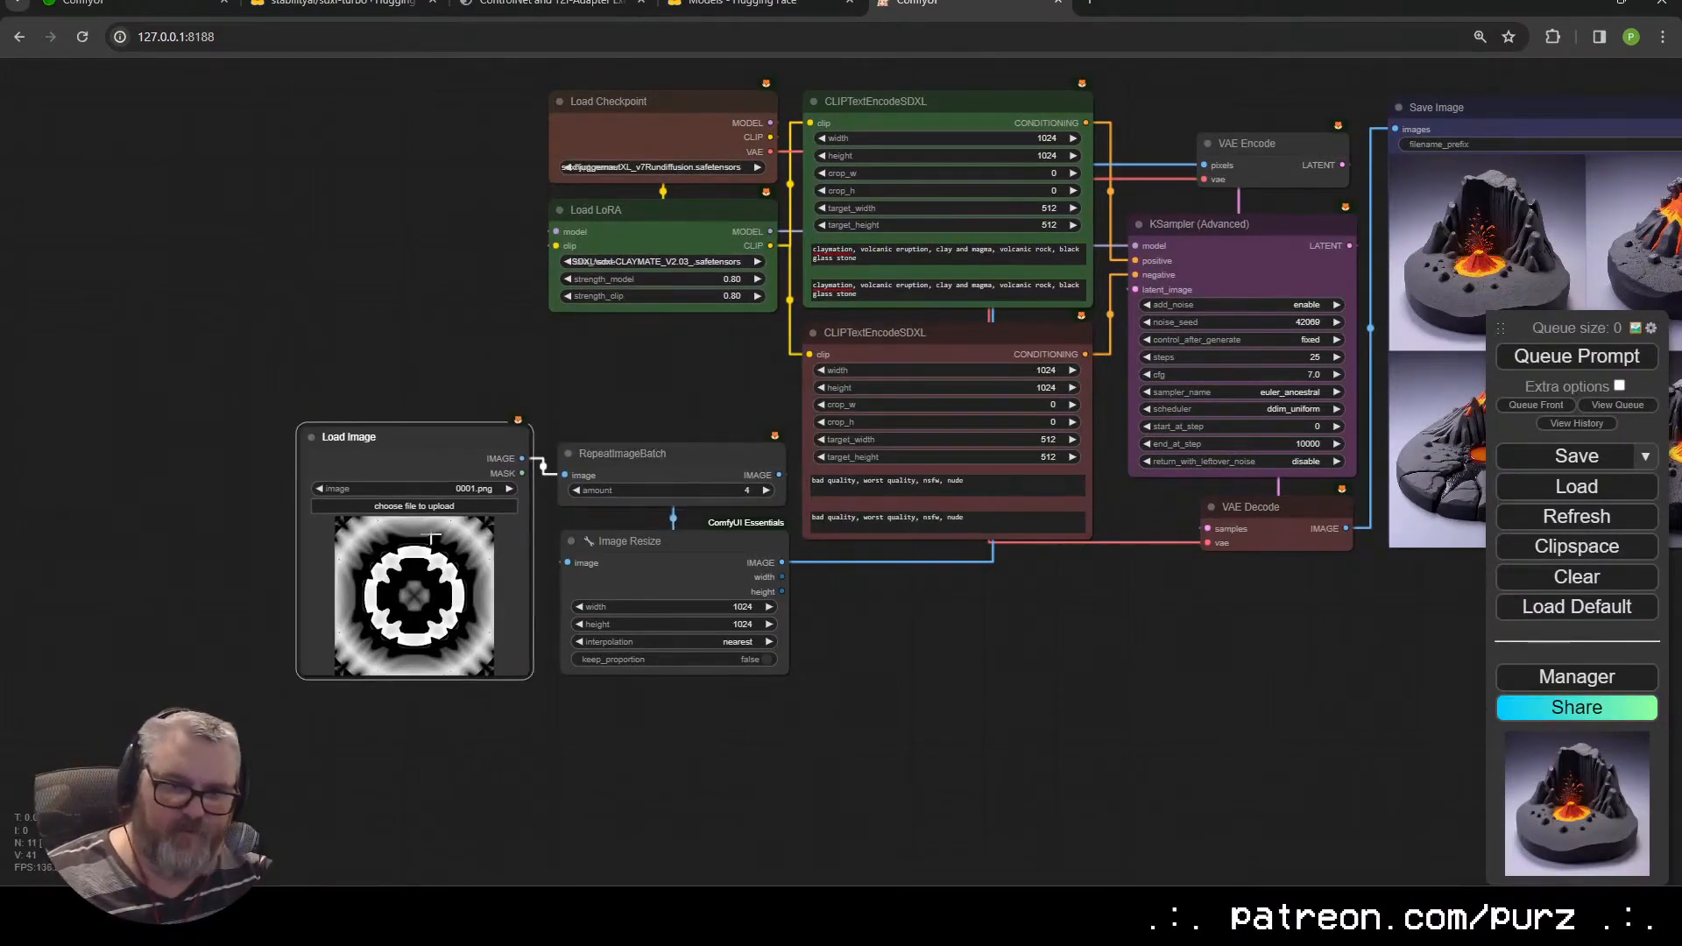
# Turn on keep_proportion in the Image Resize node
pyautogui.scroll(6, 708, 708)
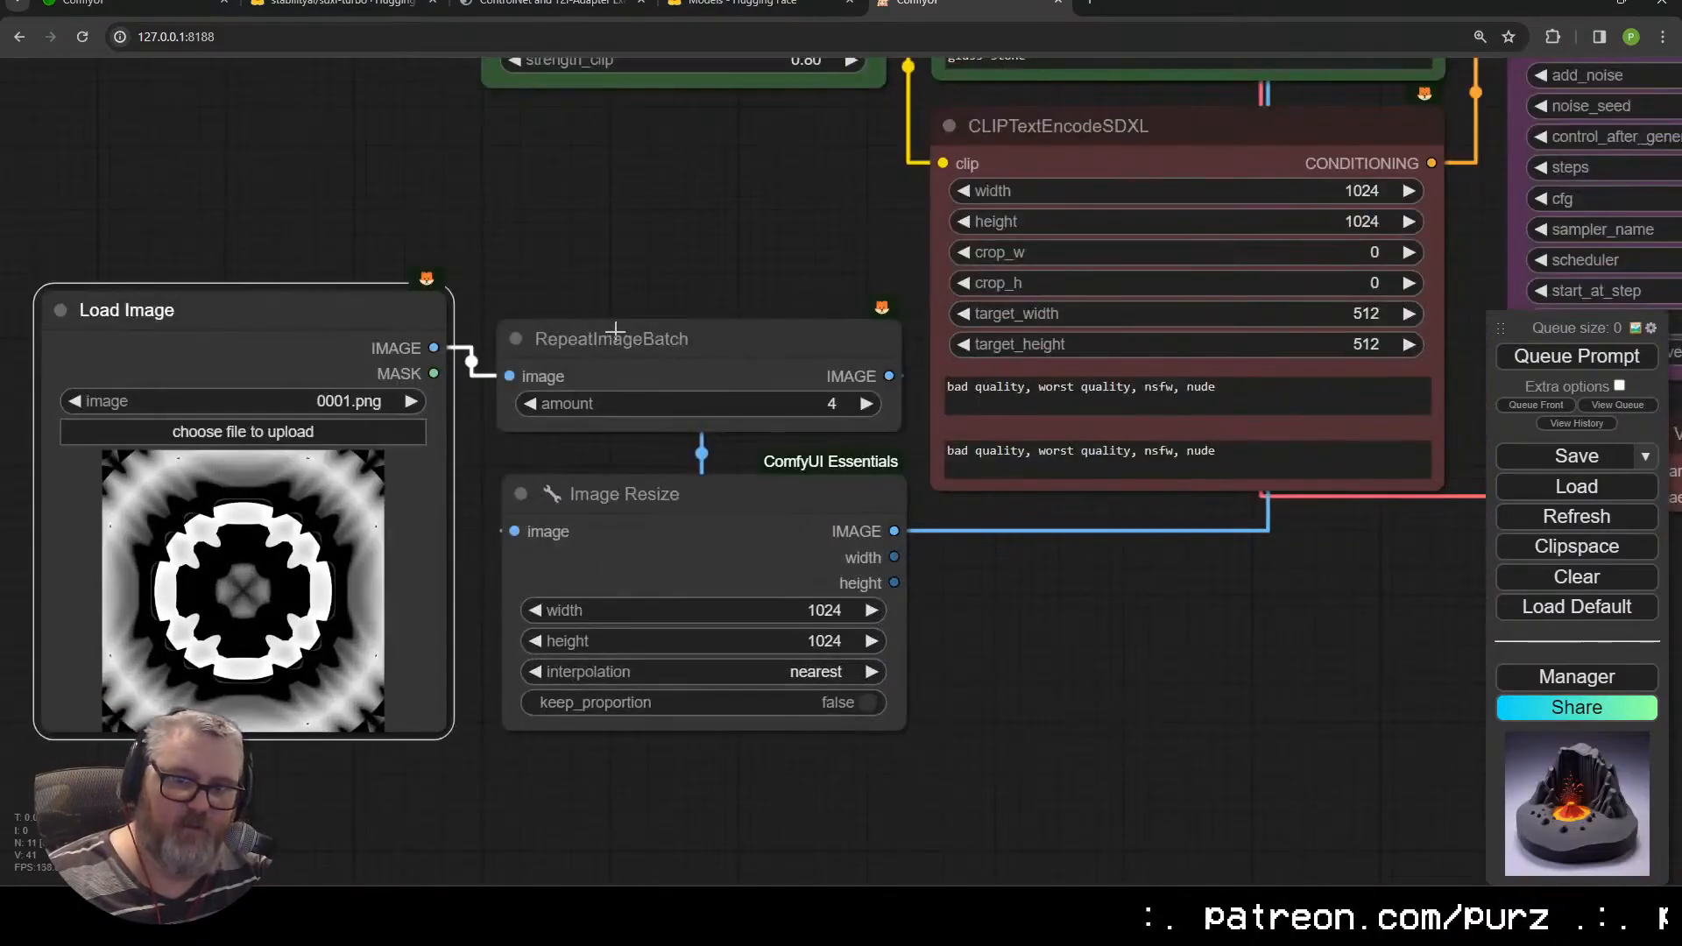
pyautogui.click(616, 336)
pyautogui.moveTo(654, 353); pyautogui.dragTo(655, 356)
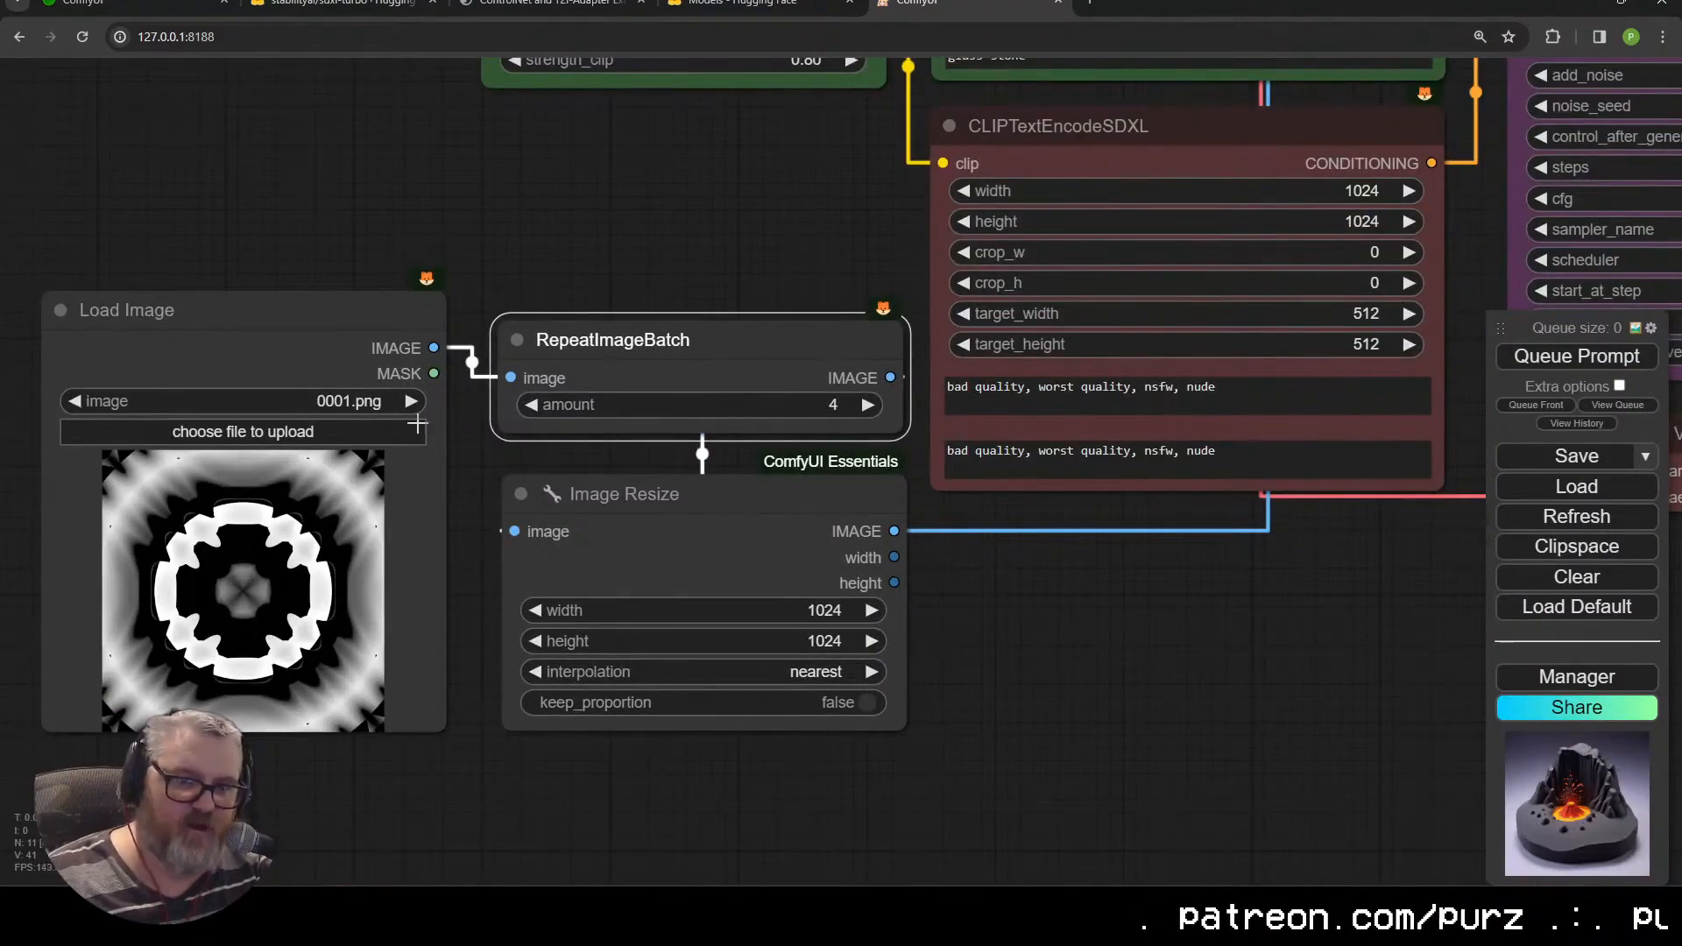
pyautogui.click(700, 566)
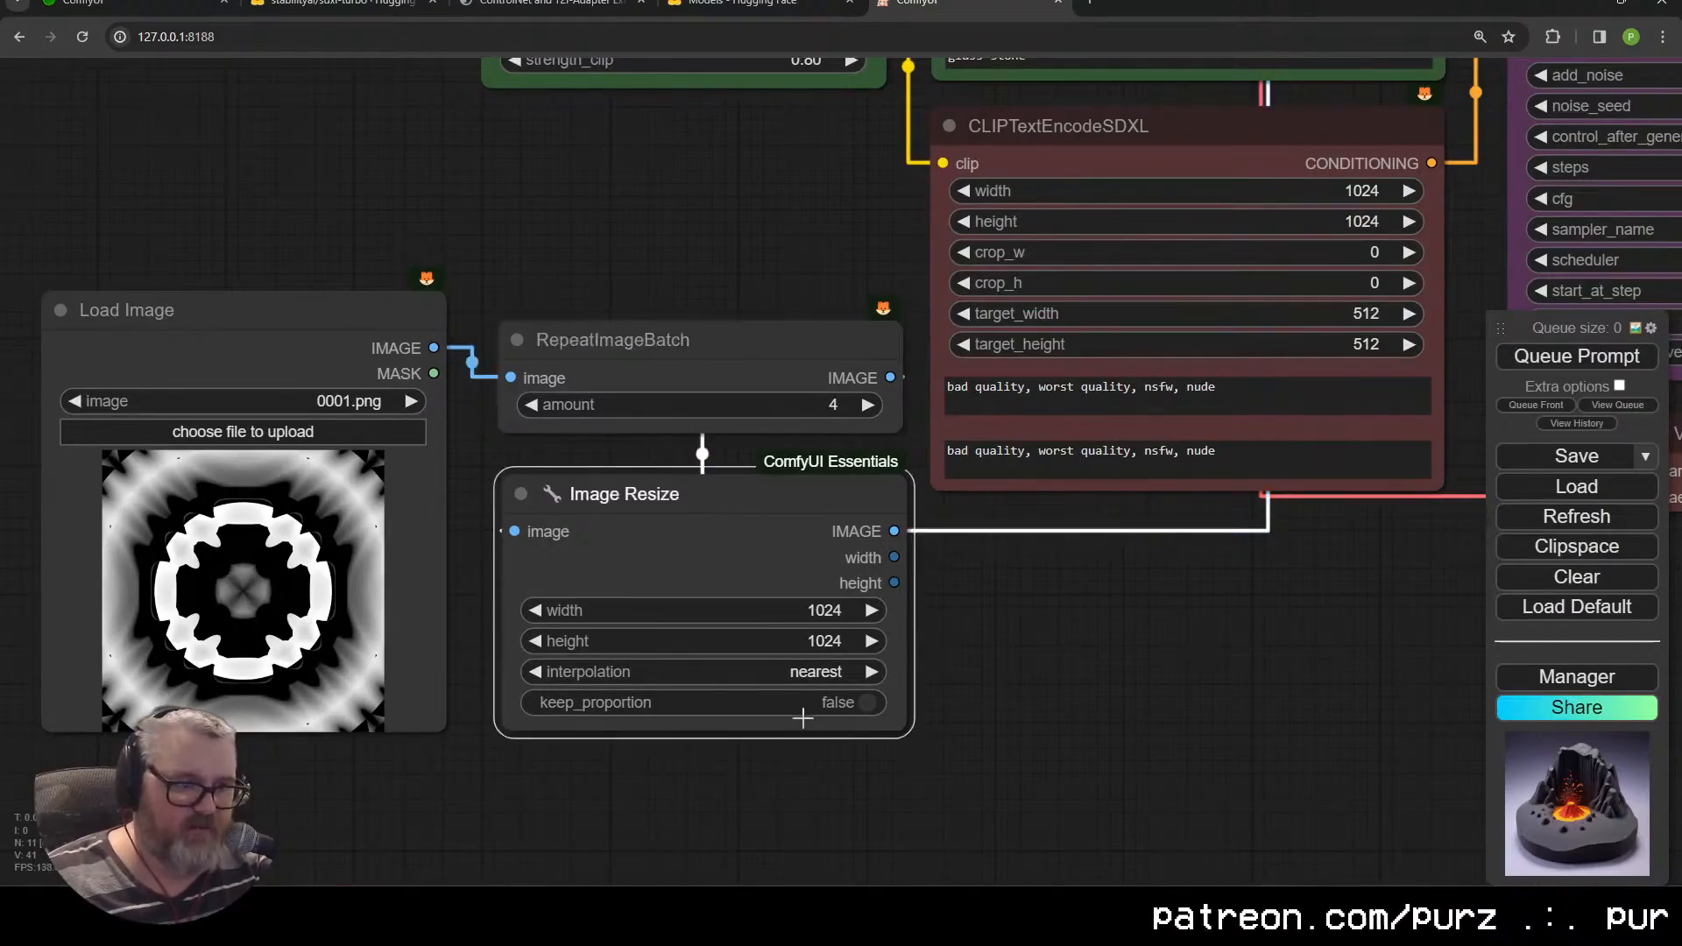
pyautogui.scroll(-1, 927, 688)
pyautogui.click(851, 672)
pyautogui.click(856, 666)
pyautogui.scroll(-3, 981, 684)
pyautogui.moveTo(1132, 703); pyautogui.dragTo(932, 796)
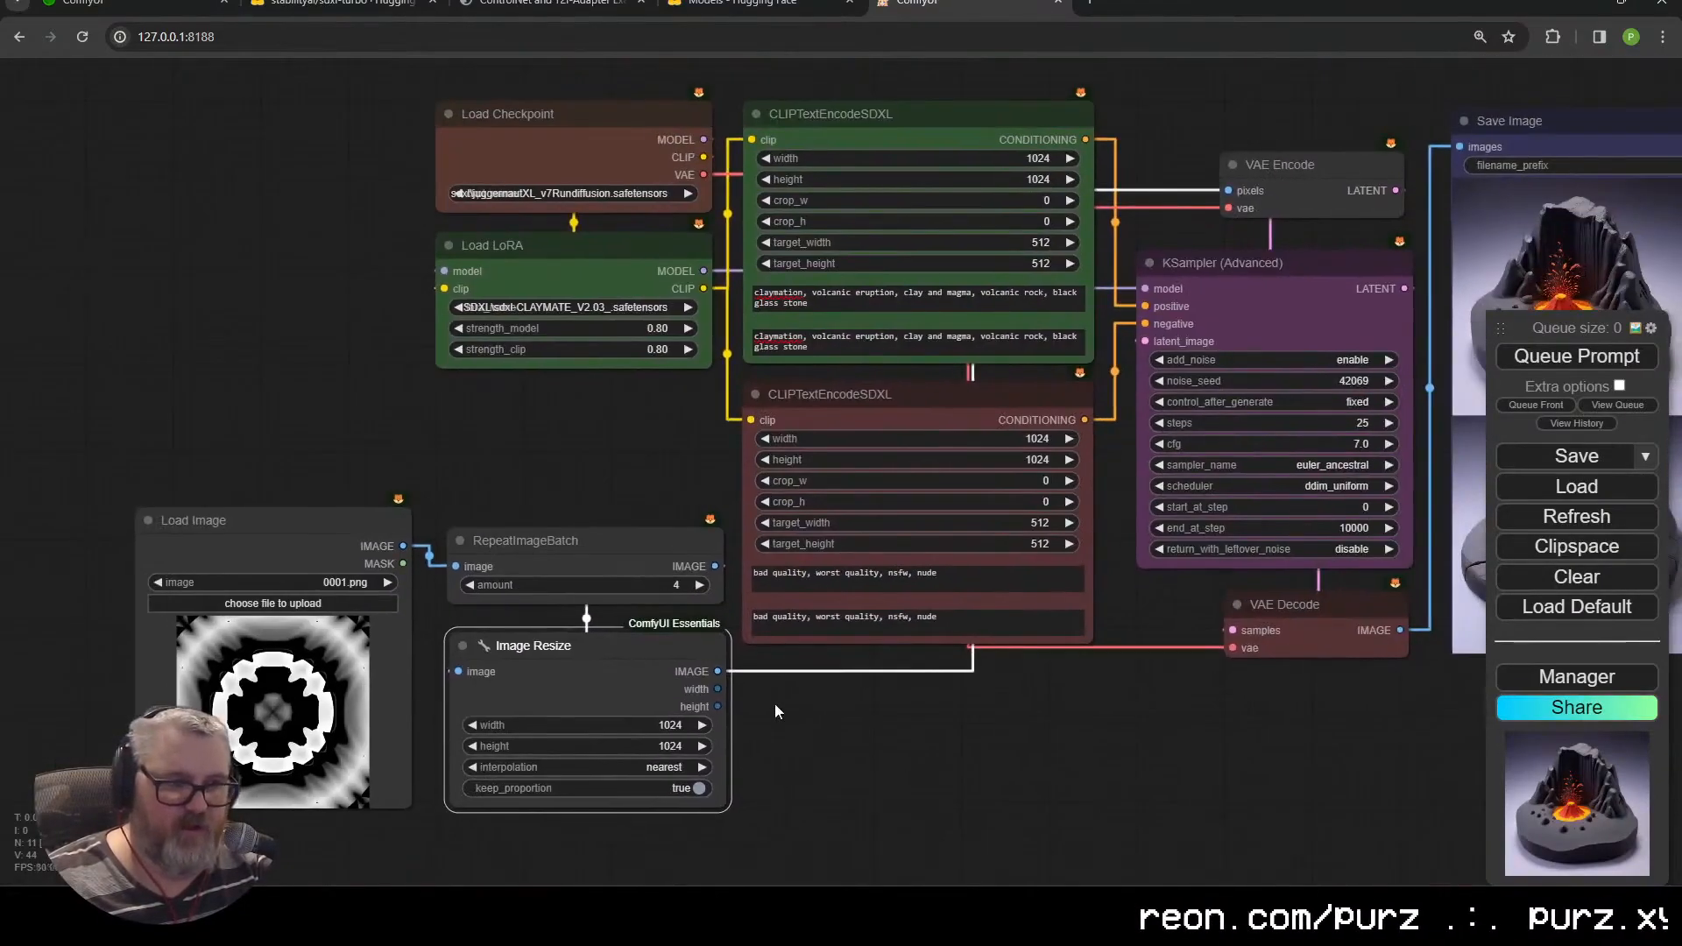
# Attach a Preview Image node to the Image Resize output and queue the workflow
pyautogui.moveTo(717, 671); pyautogui.dragTo(837, 697)
pyautogui.click(871, 743)
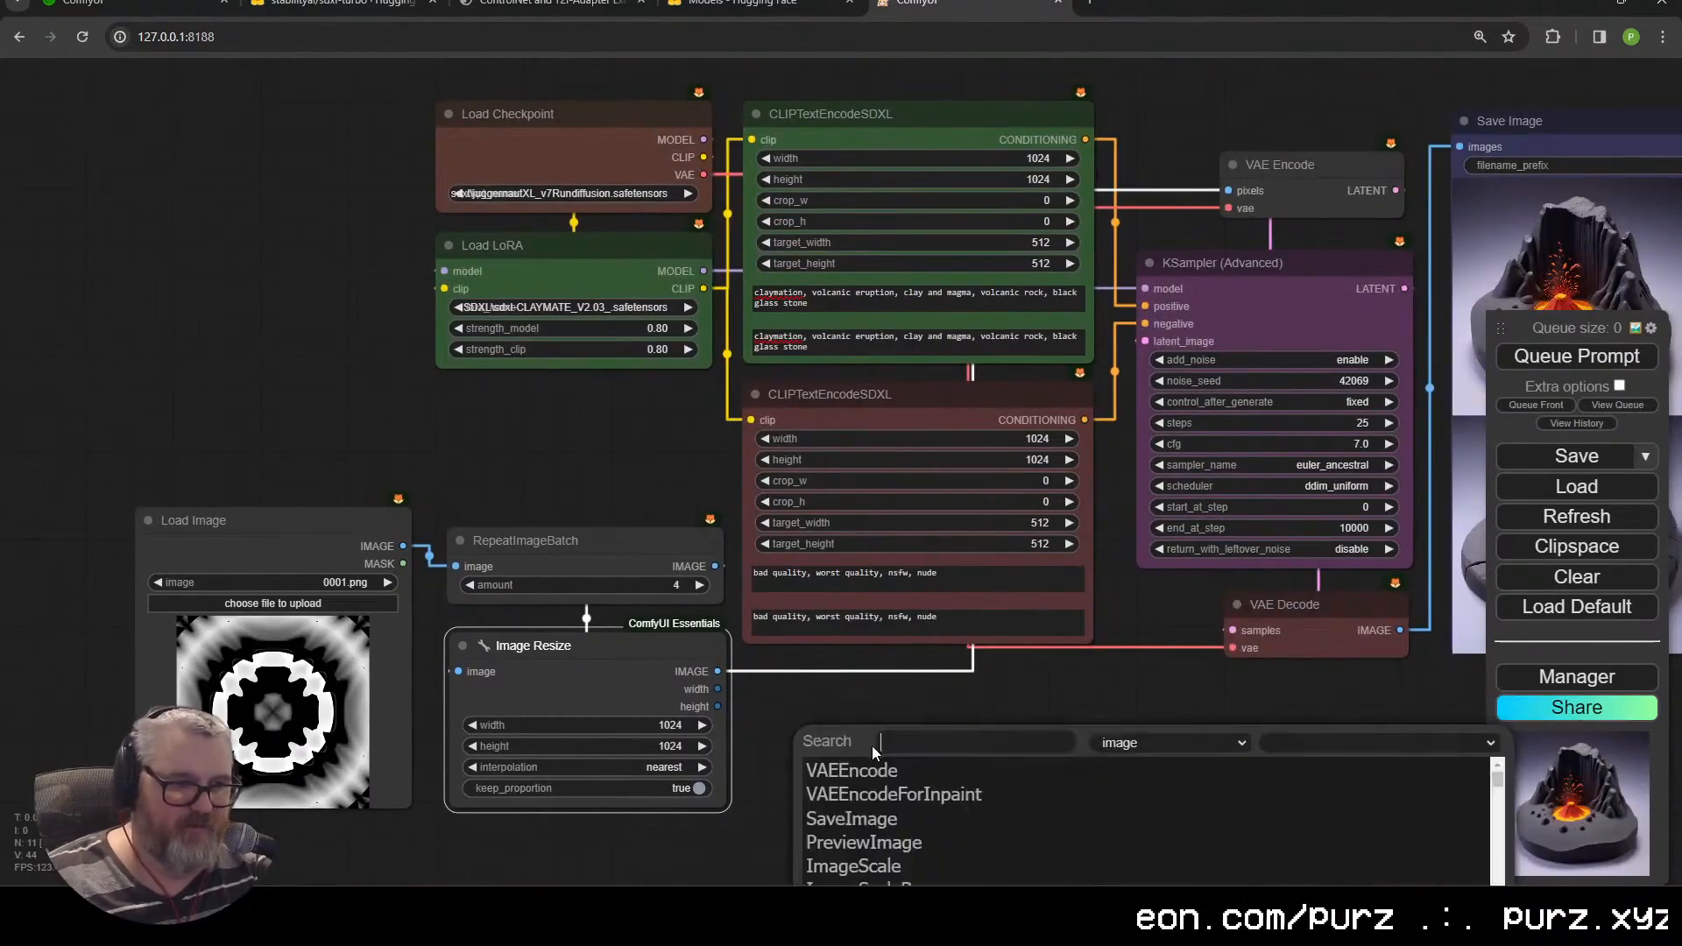
pyautogui.write('prev')
pyautogui.click(883, 764)
pyautogui.moveTo(976, 752); pyautogui.dragTo(887, 725)
pyautogui.click(1547, 357)
# Examine the repeated mask images in the Preview Image node, and check the KSampler and Save Image nodes
pyautogui.scroll(-2, 947, 745)
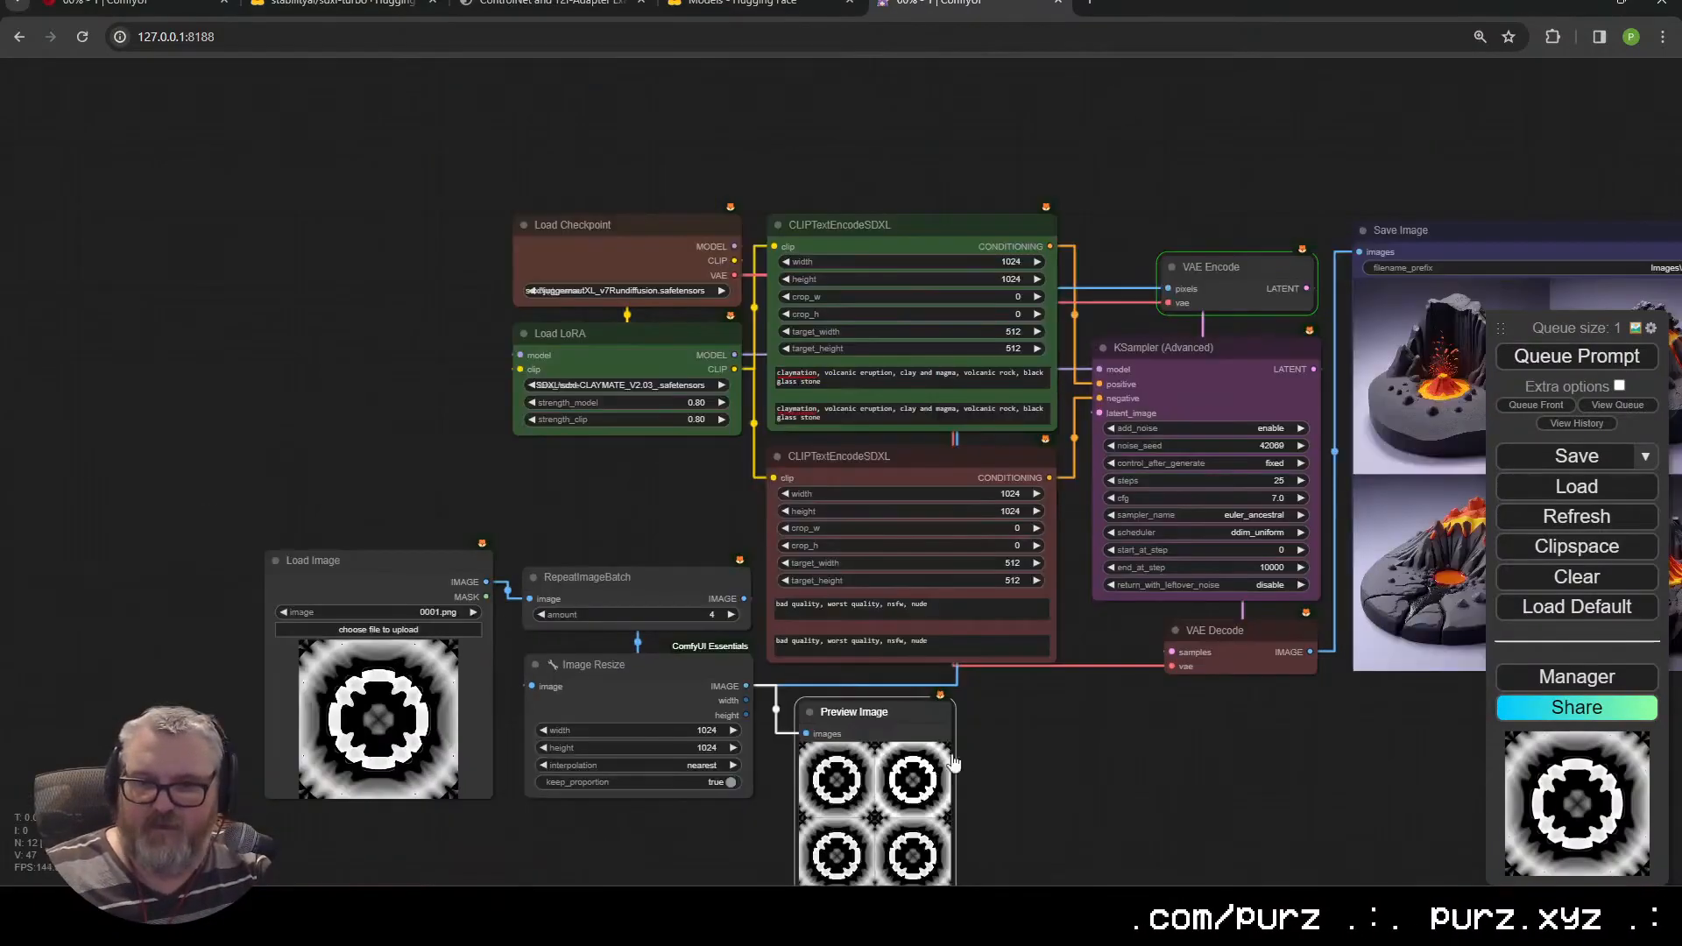
pyautogui.moveTo(986, 770); pyautogui.dragTo(948, 533)
pyautogui.scroll(6, 948, 561)
pyautogui.scroll(-5, 1185, 533)
pyautogui.moveTo(1186, 533); pyautogui.dragTo(928, 709)
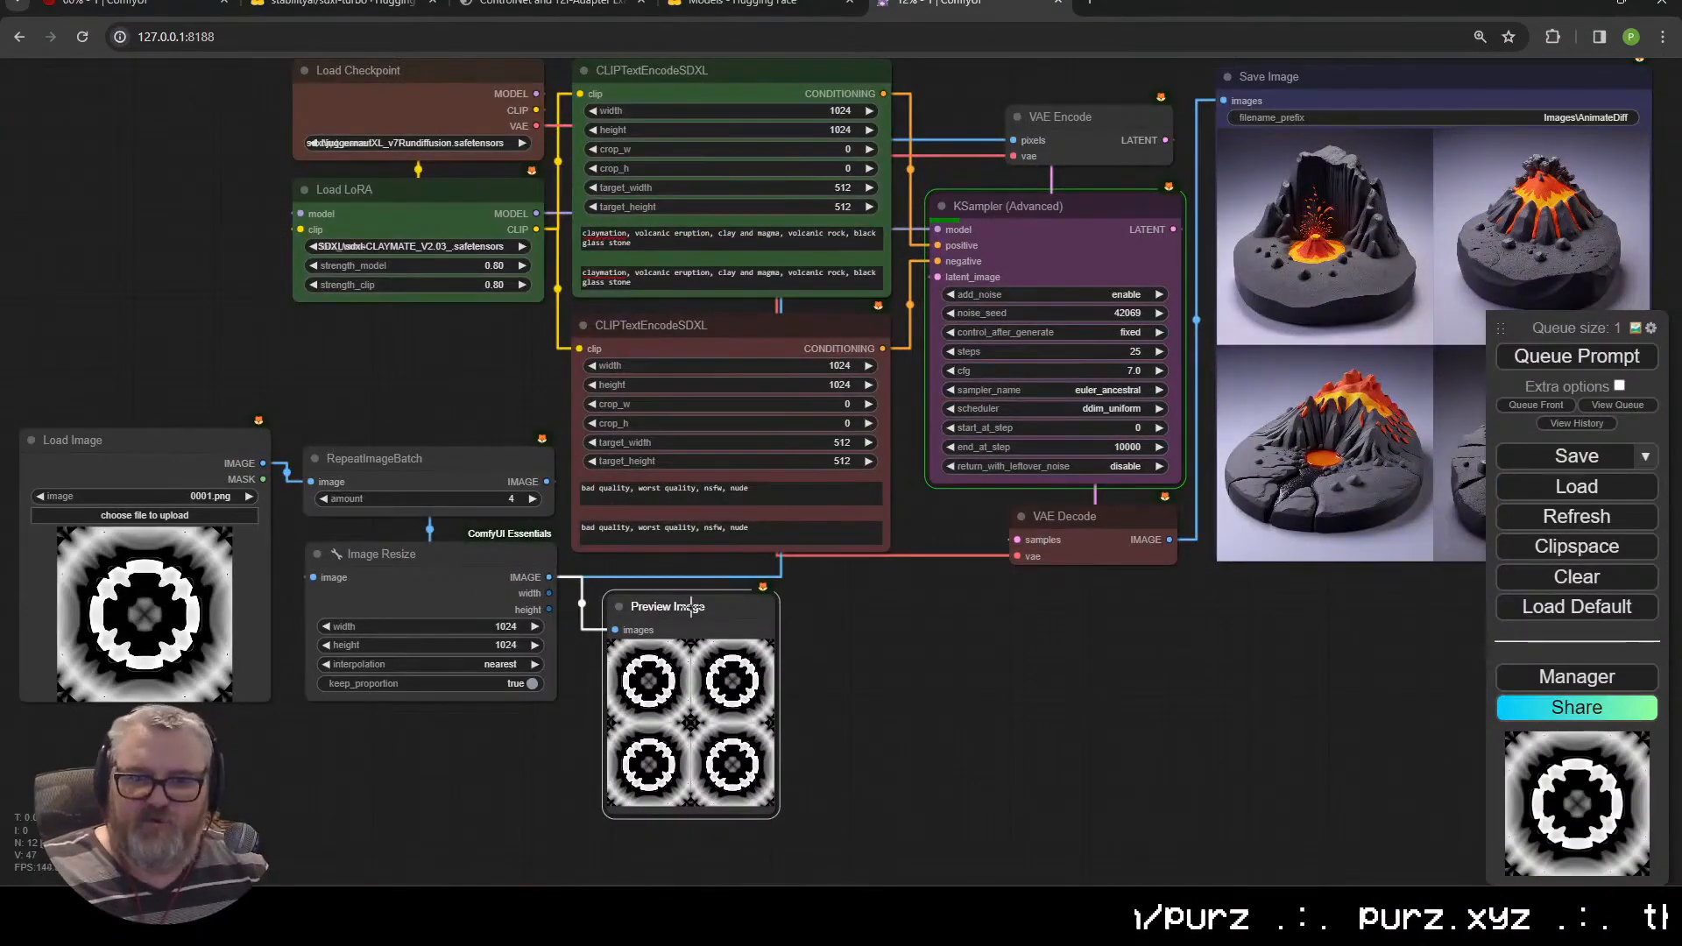
pyautogui.scroll(6, 747, 671)
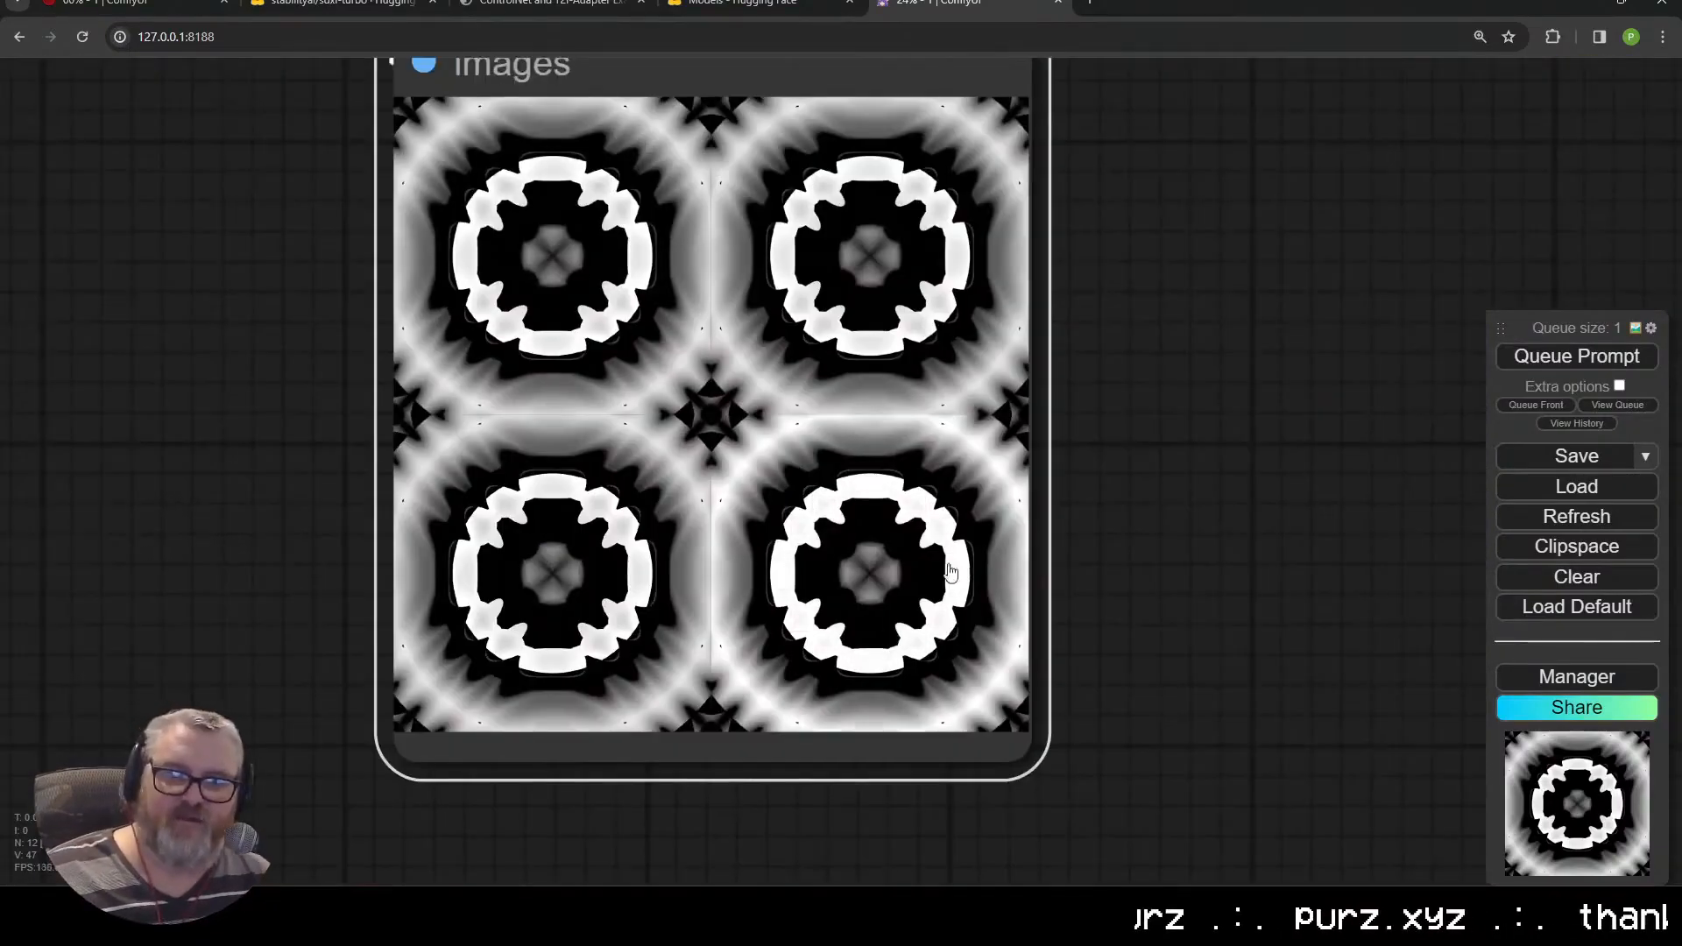
pyautogui.scroll(-12, 1122, 608)
pyautogui.moveTo(1122, 608); pyautogui.dragTo(906, 863)
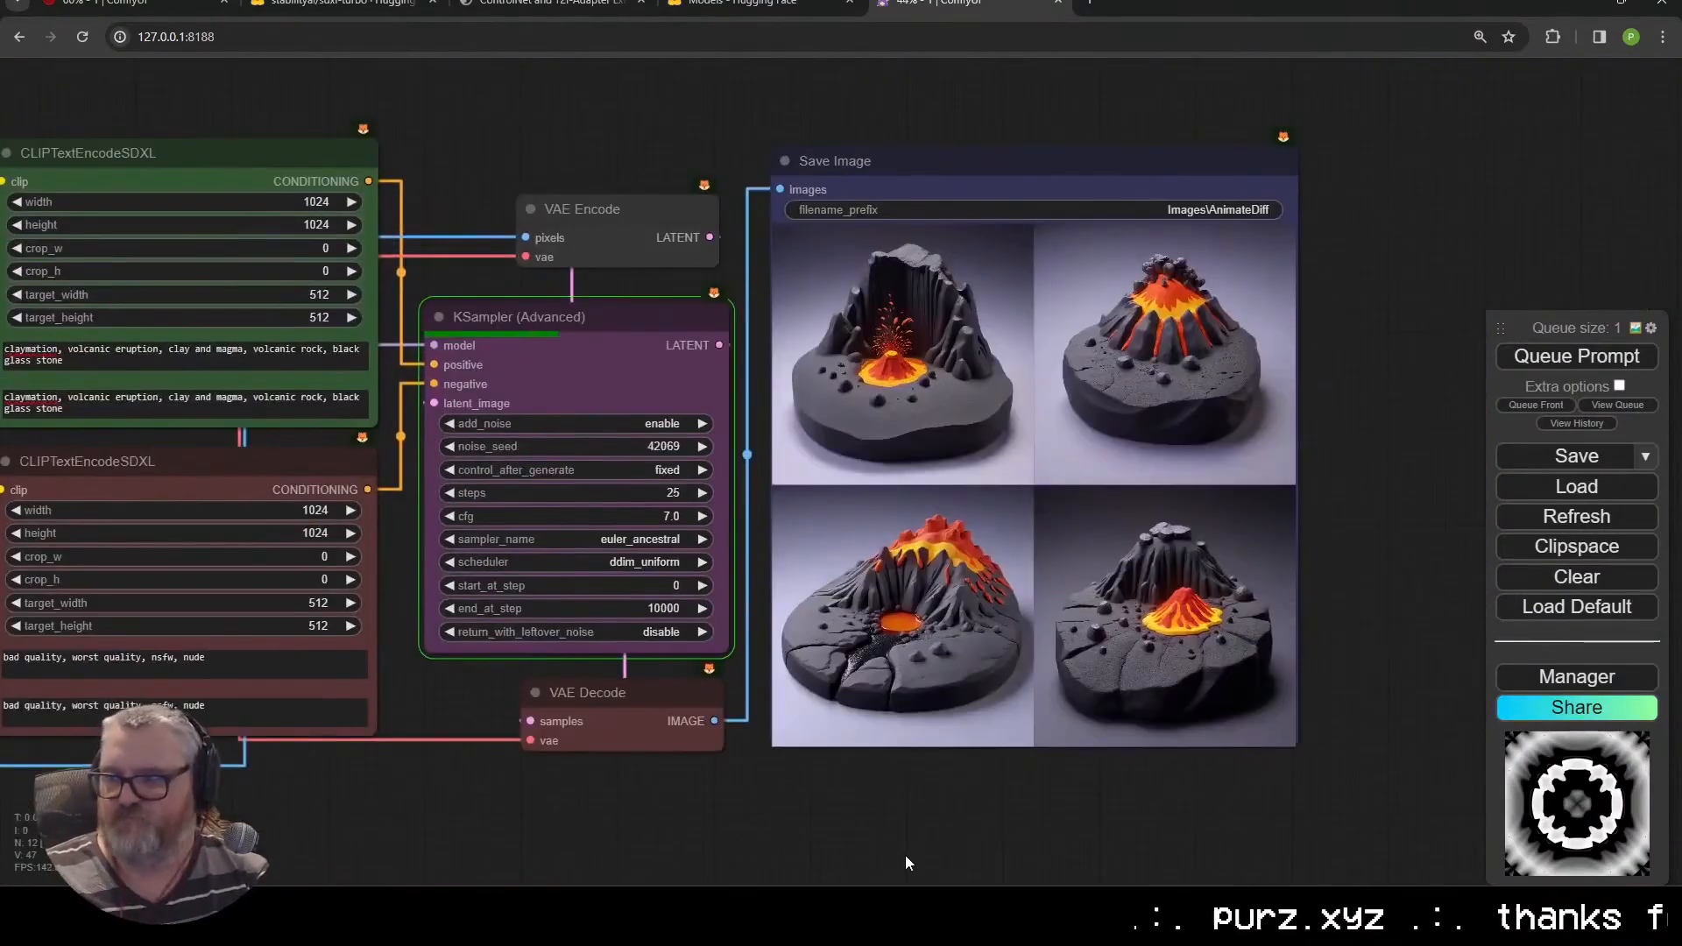
# Stack Load Image, RepeatImageBatch and Image Resize below the Load LoRA node, and place Preview Image beneath the negative prompt node
pyautogui.scroll(-3, 610, 873)
pyautogui.moveTo(610, 873); pyautogui.dragTo(1040, 634)
pyautogui.moveTo(395, 443); pyautogui.dragTo(133, 693)
pyautogui.moveTo(439, 528); pyautogui.dragTo(182, 768)
pyautogui.moveTo(473, 693); pyautogui.dragTo(1044, 572)
pyautogui.moveTo(119, 523); pyautogui.dragTo(362, 421)
pyautogui.moveTo(166, 691); pyautogui.dragTo(416, 596)
pyautogui.moveTo(211, 771); pyautogui.dragTo(465, 678)
pyautogui.moveTo(1057, 572); pyautogui.dragTo(661, 559)
pyautogui.moveTo(732, 747); pyautogui.dragTo(801, 812)
pyautogui.moveTo(1319, 565); pyautogui.dragTo(1062, 670)
pyautogui.moveTo(604, 732); pyautogui.dragTo(603, 714)
pyautogui.click(1029, 366)
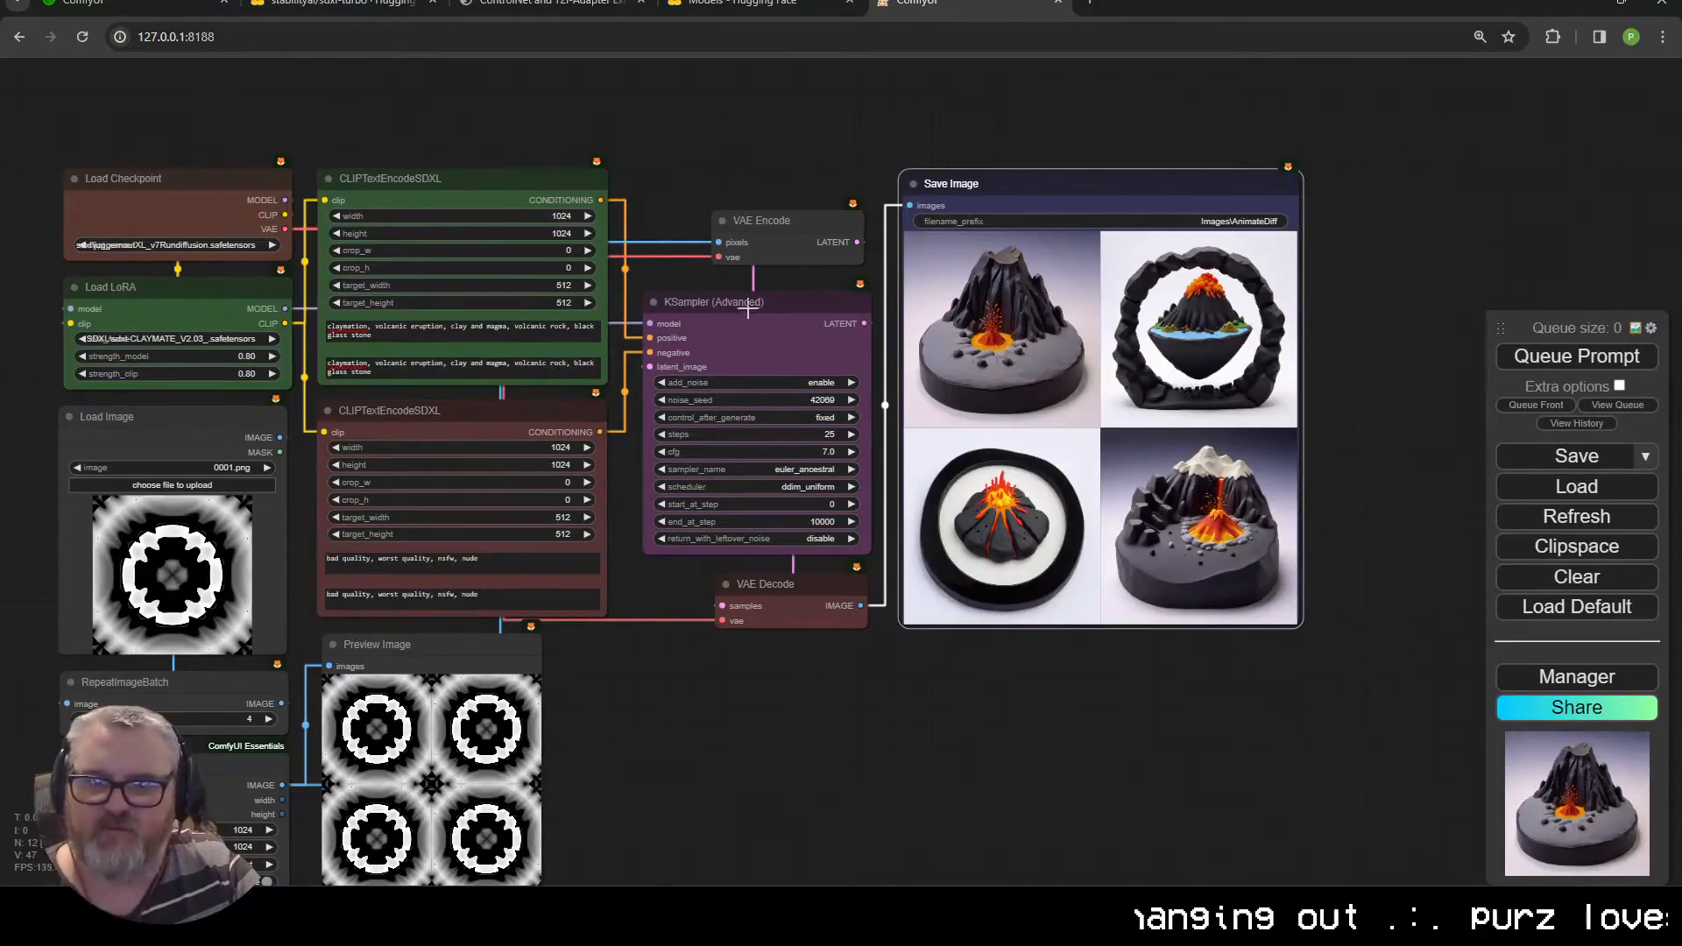
# Change both positive prompt texts to "claymation, flowing magama, eruption" and queue the workflow
pyautogui.moveTo(579, 648); pyautogui.dragTo(836, 576)
pyautogui.moveTo(632, 256); pyautogui.dragTo(659, 348)
pyautogui.write('f')
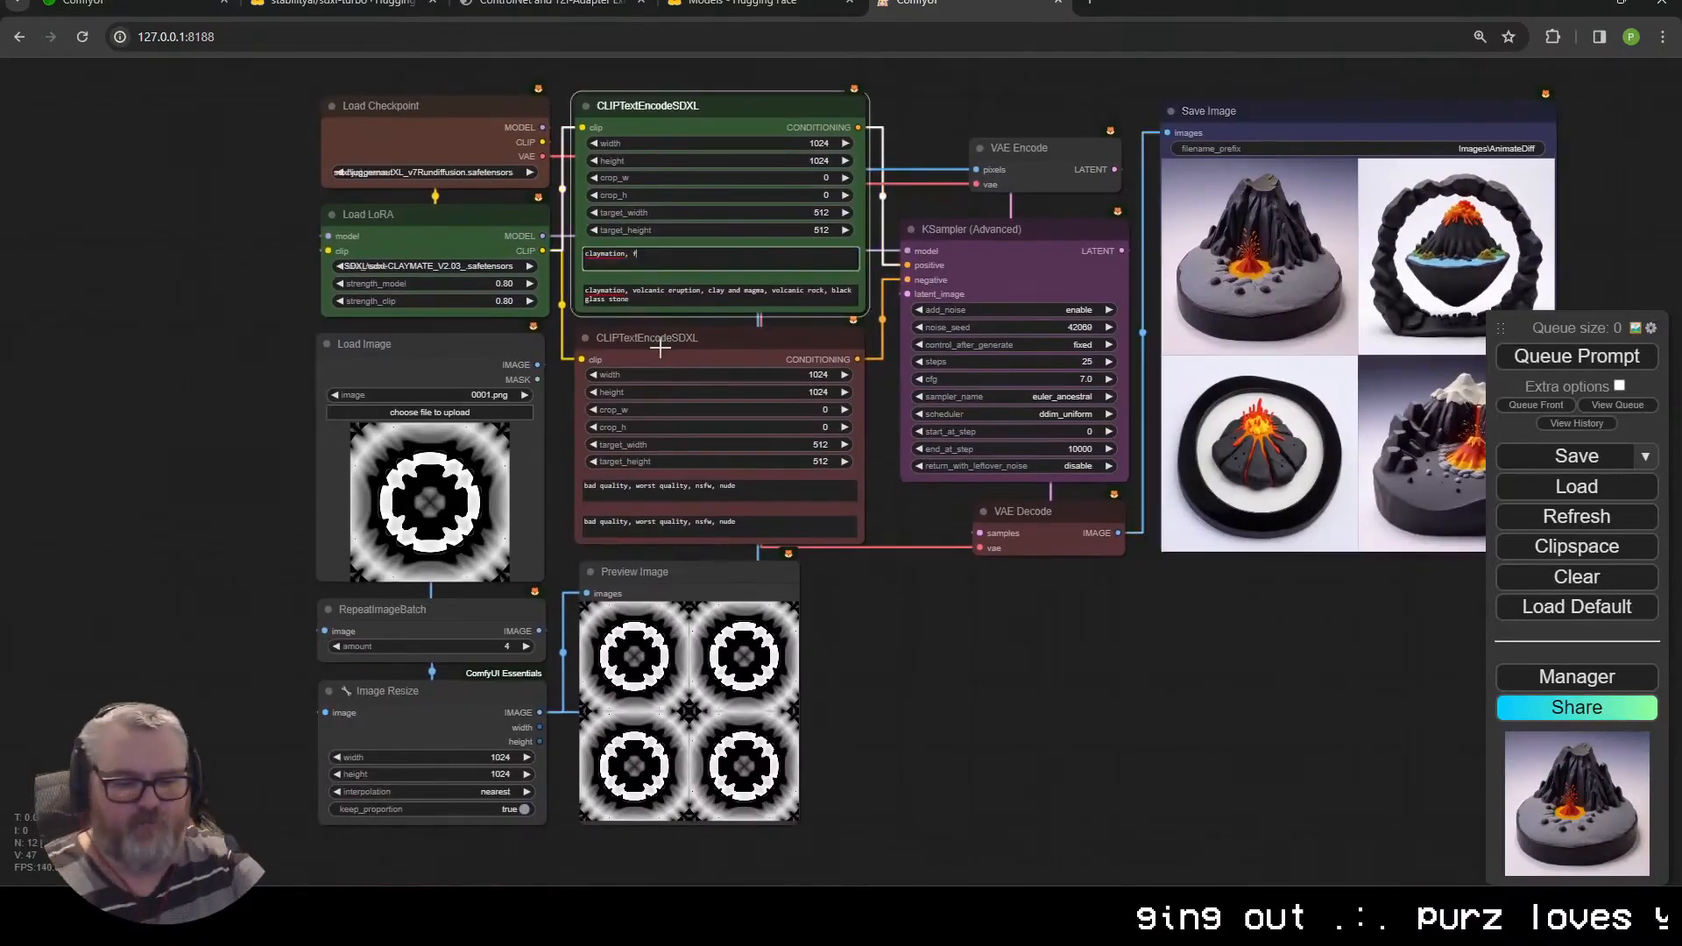
pyautogui.write('lowing magama, eruption')
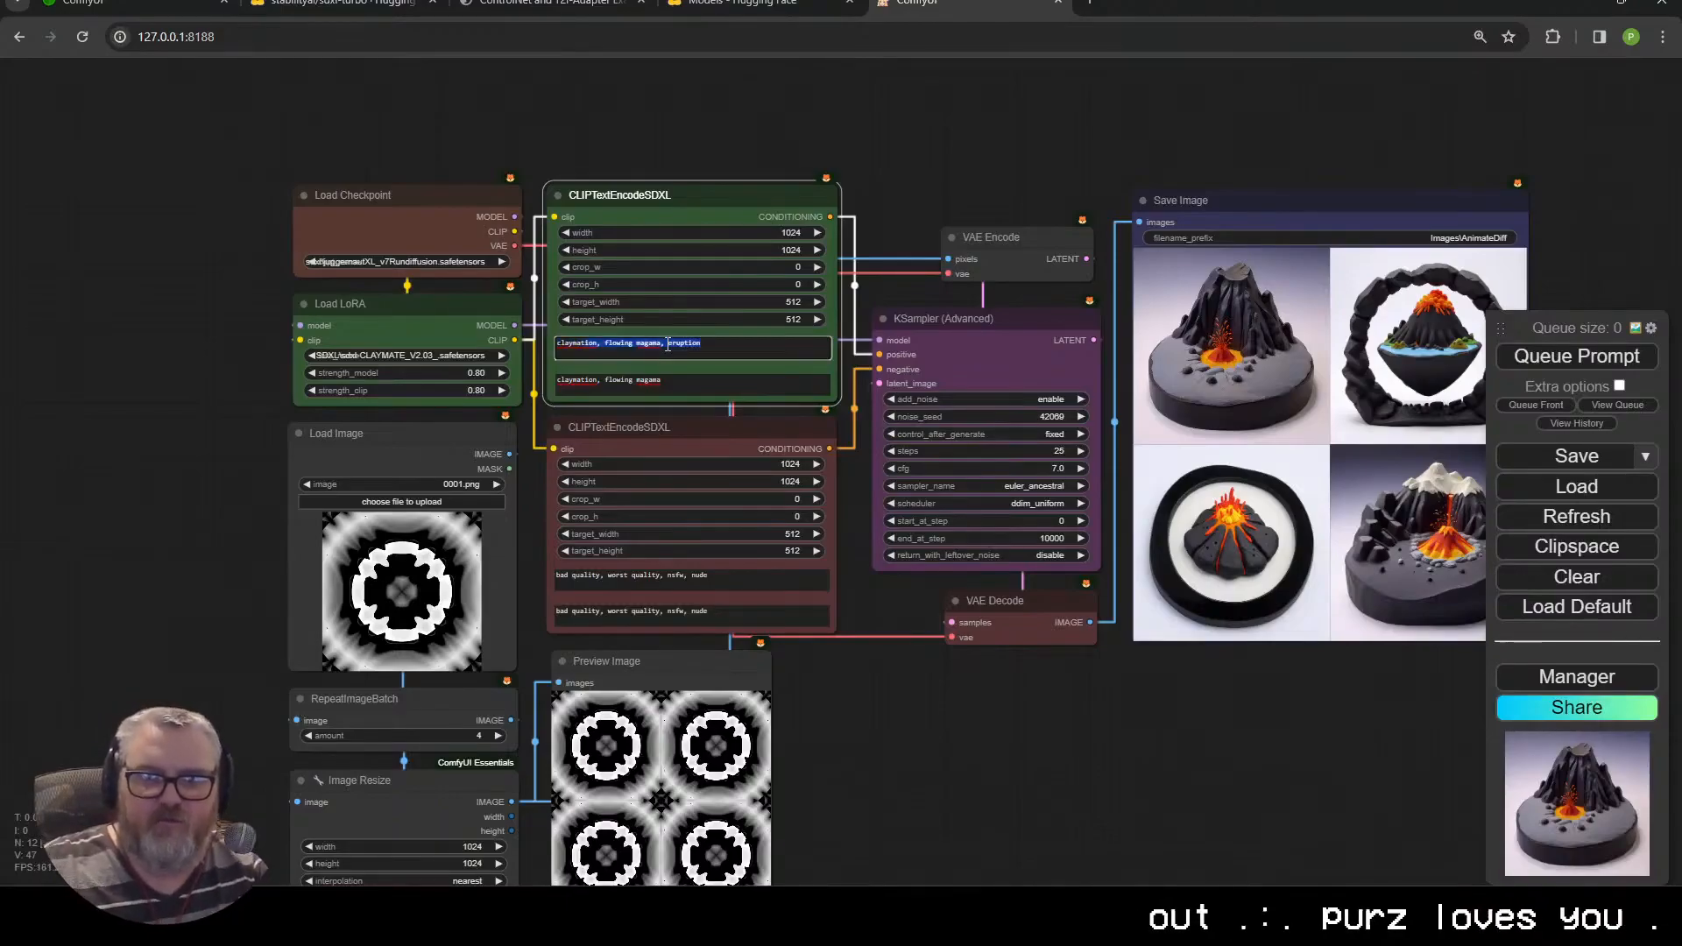
pyautogui.moveTo(693, 384); pyautogui.dragTo(605, 381)
pyautogui.write('flowing magama, eruption')
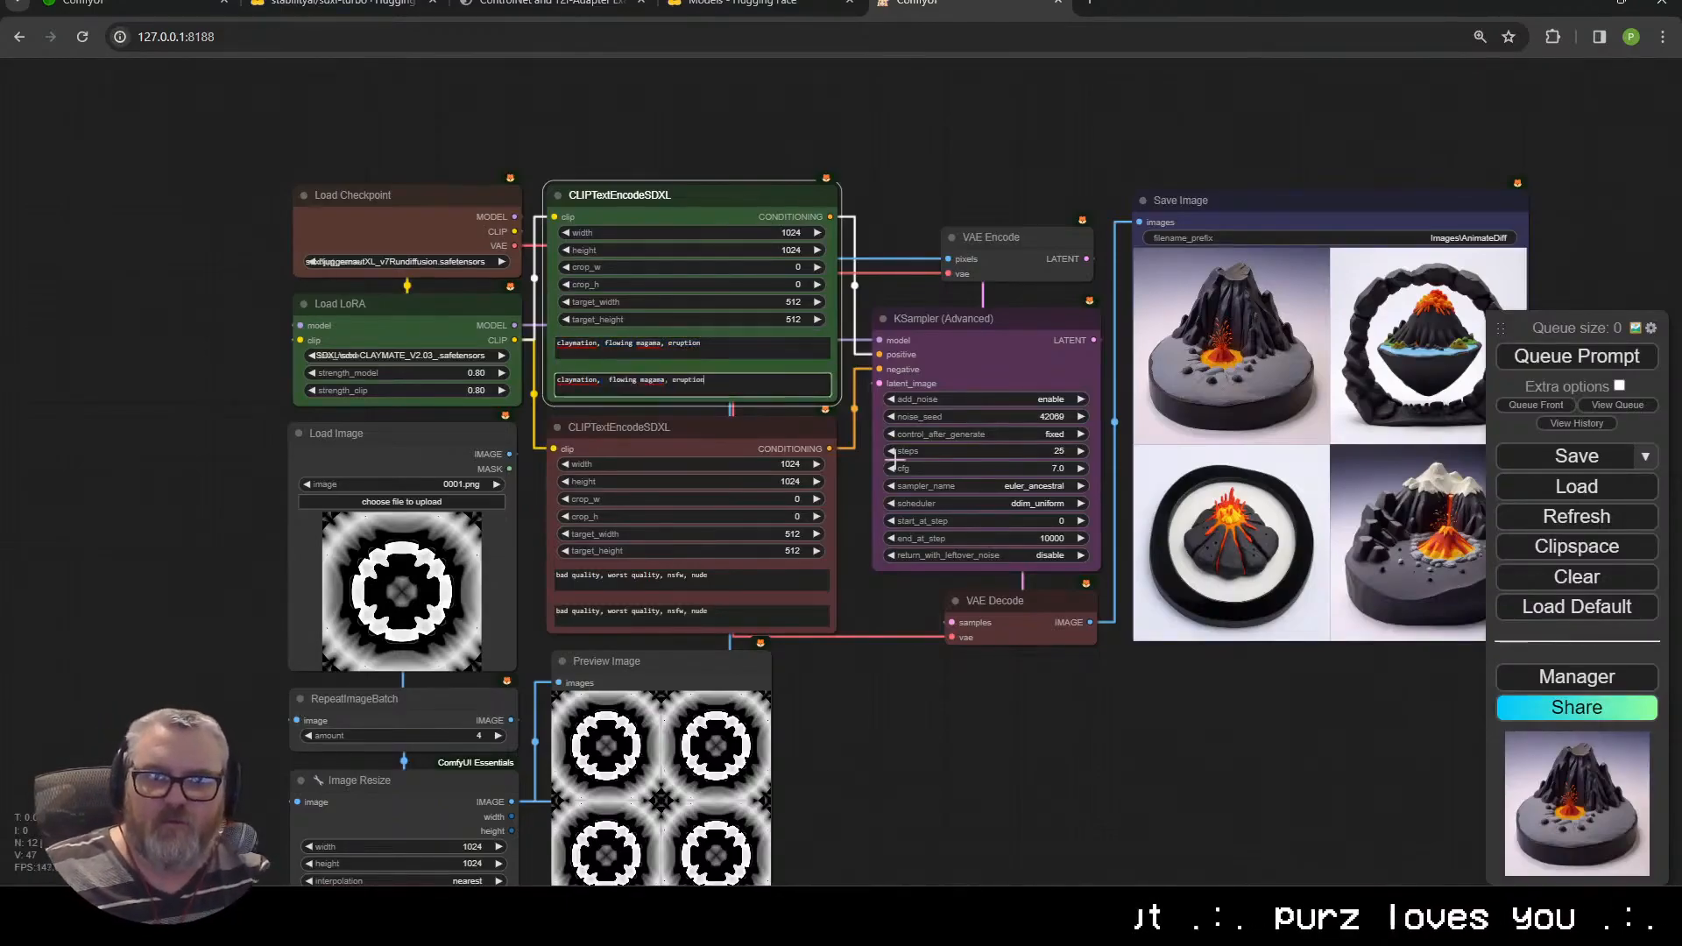
pyautogui.press('BackSpace')
pyautogui.click(1612, 360)
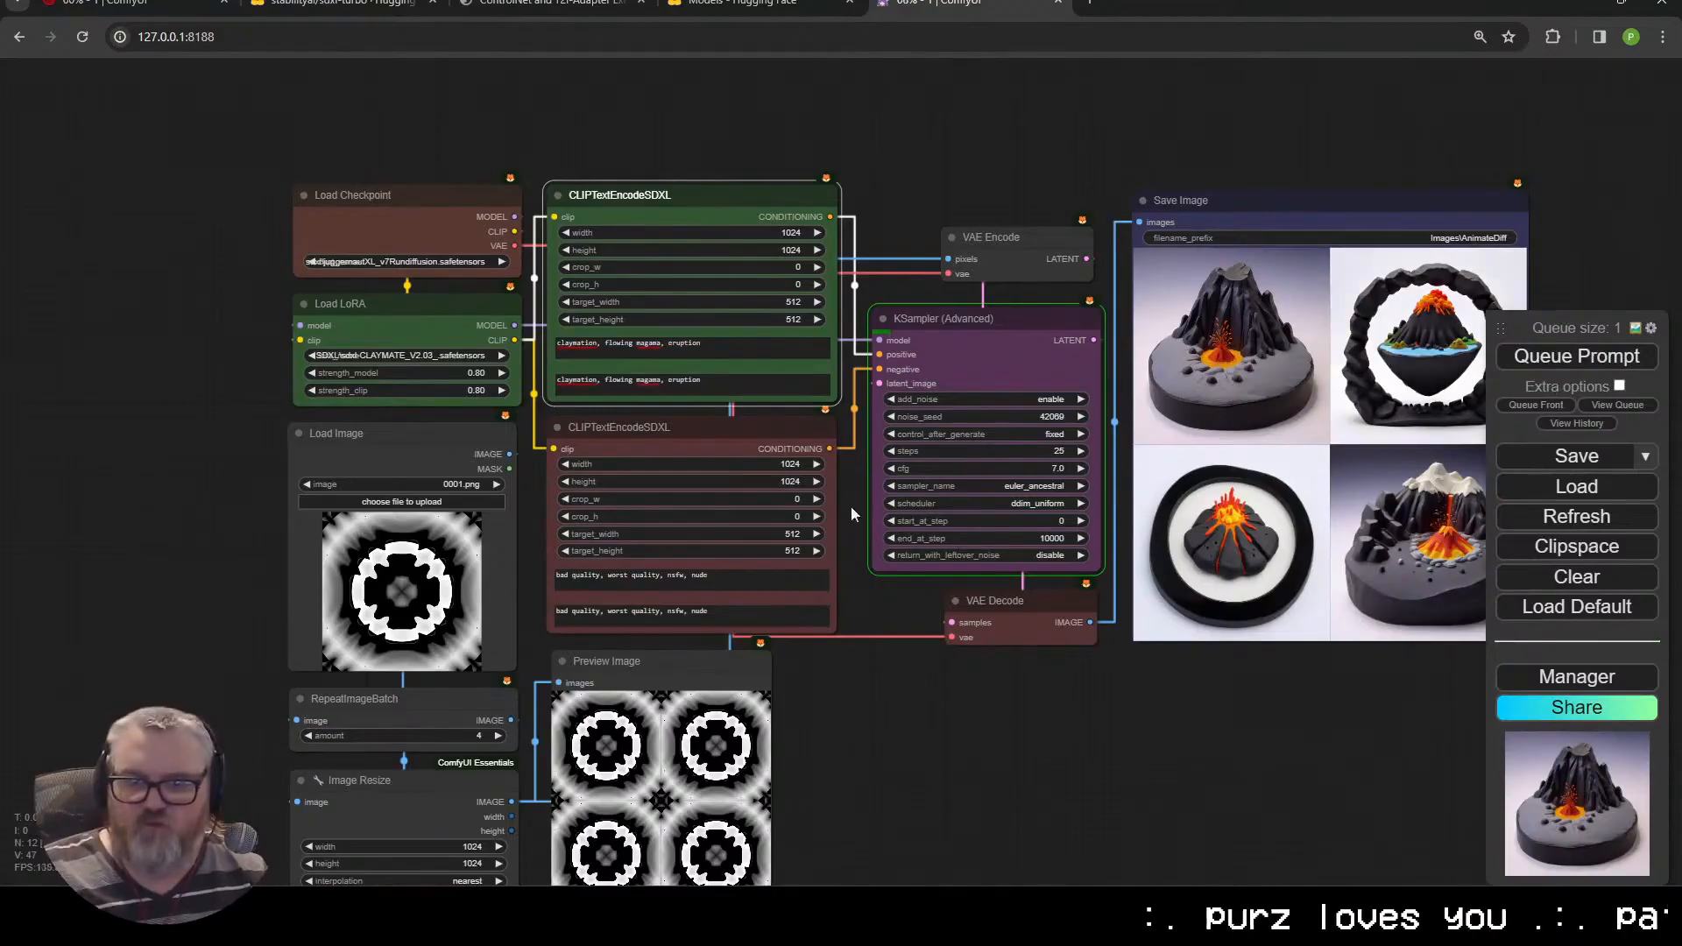
# View the new claymation volcano images up close and save the fourth one to disk
pyautogui.moveTo(1125, 708); pyautogui.dragTo(1015, 726)
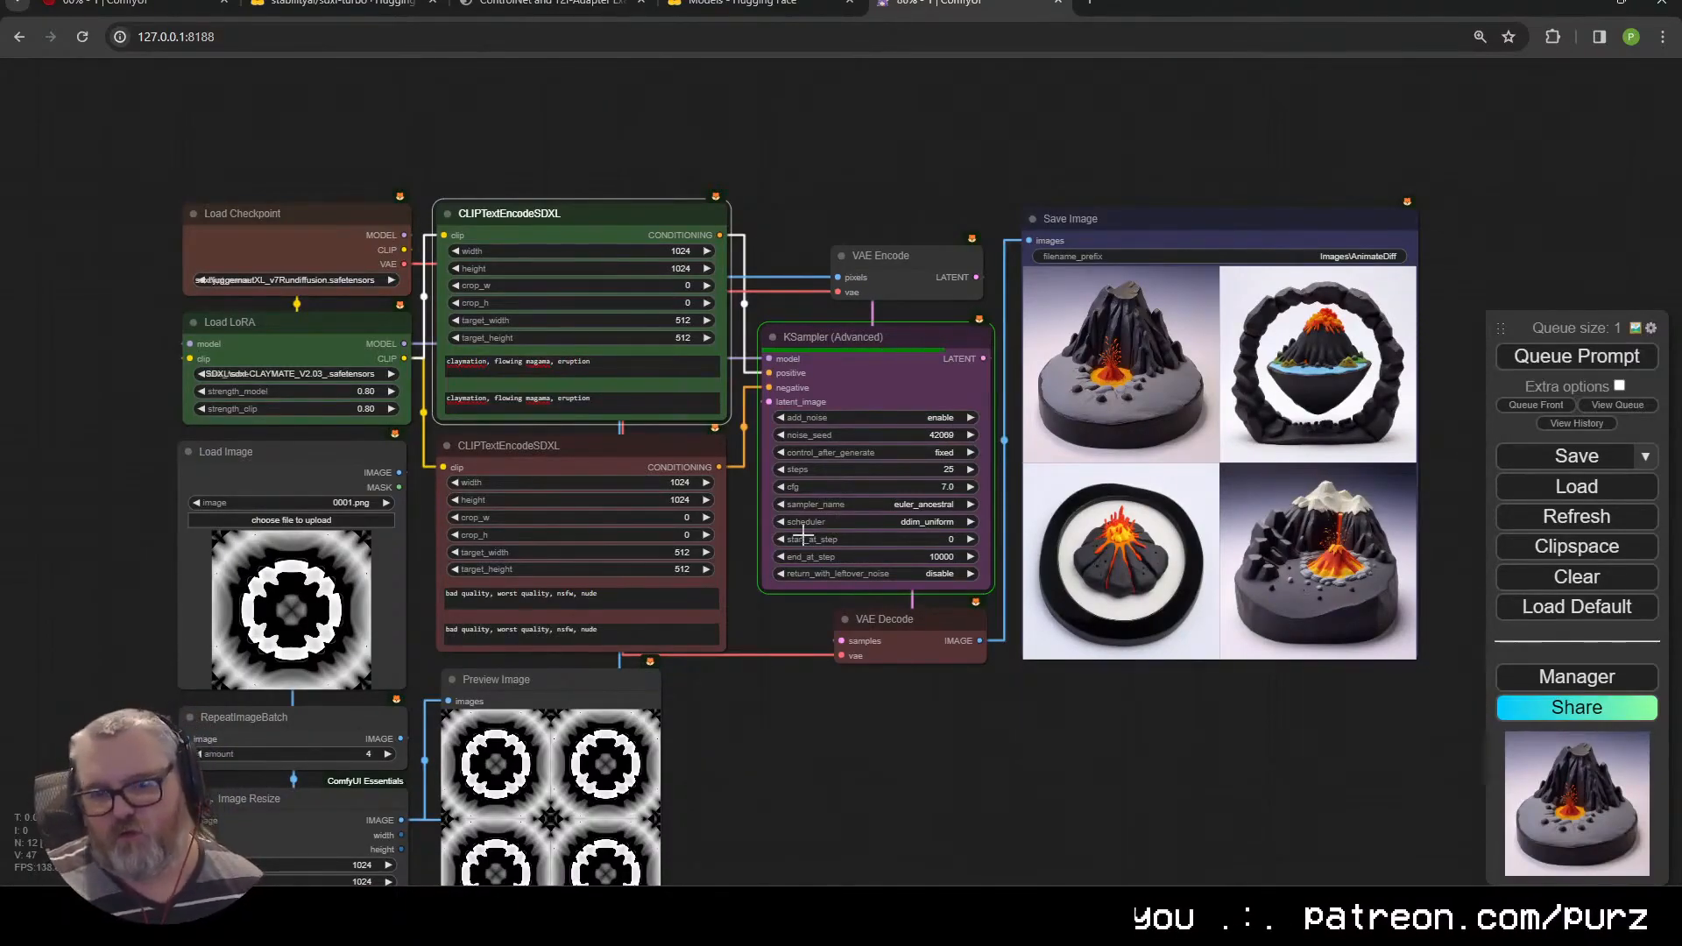
pyautogui.scroll(5, 1260, 733)
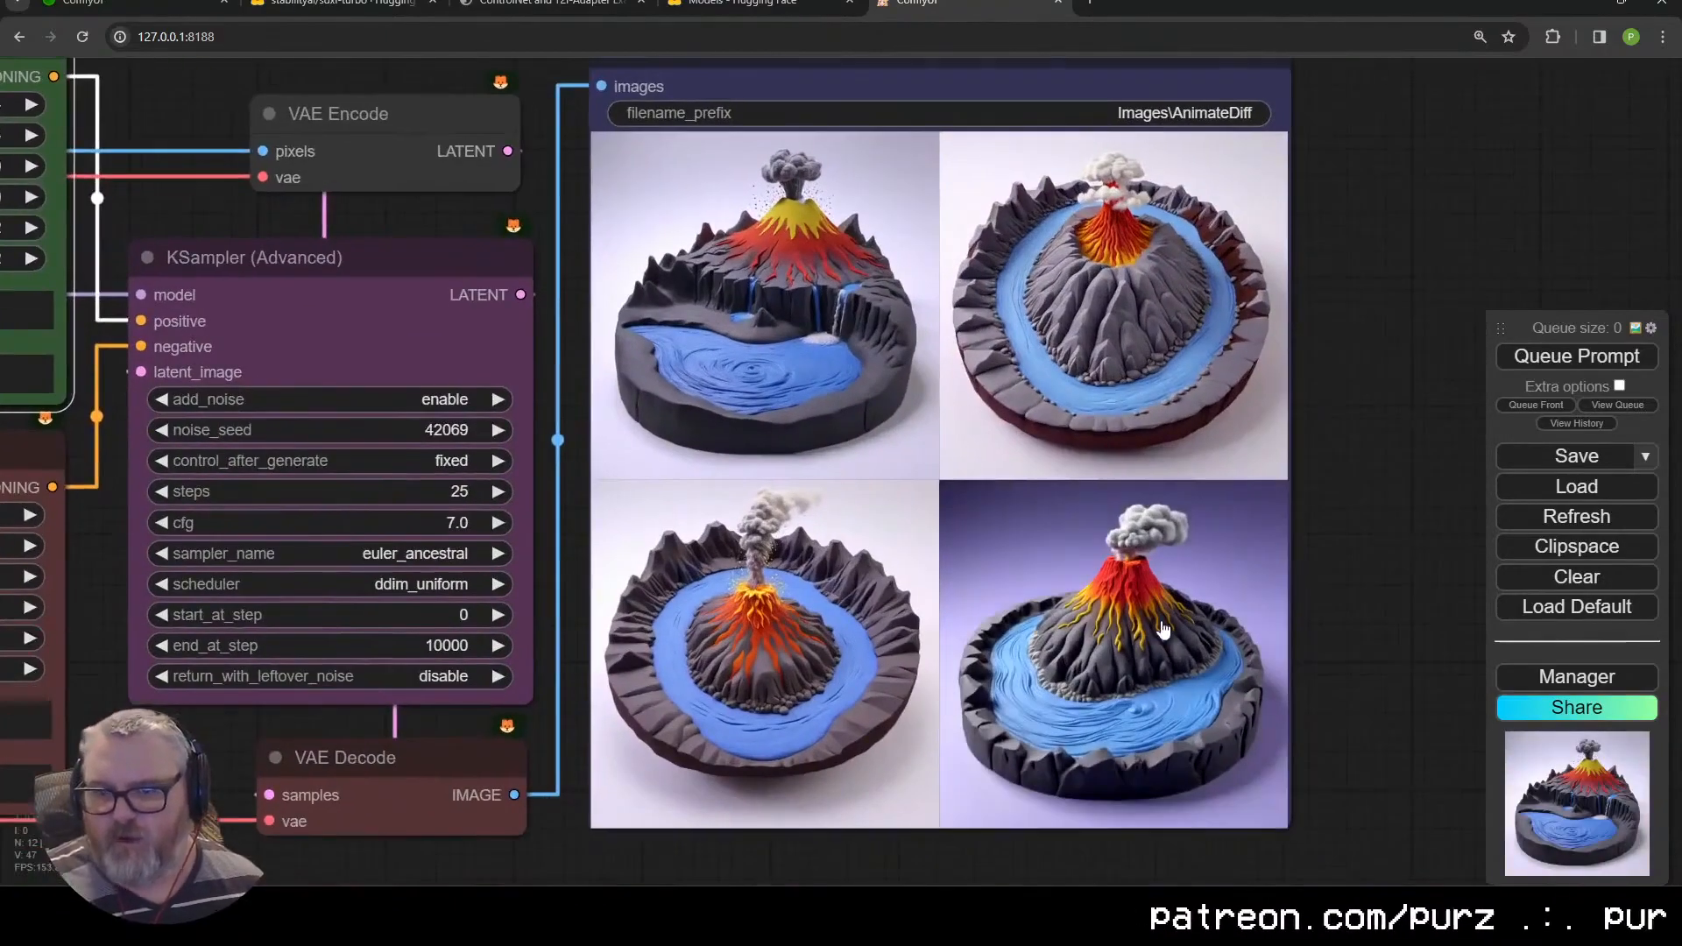
pyautogui.click(1163, 611)
pyautogui.rightClick(977, 147)
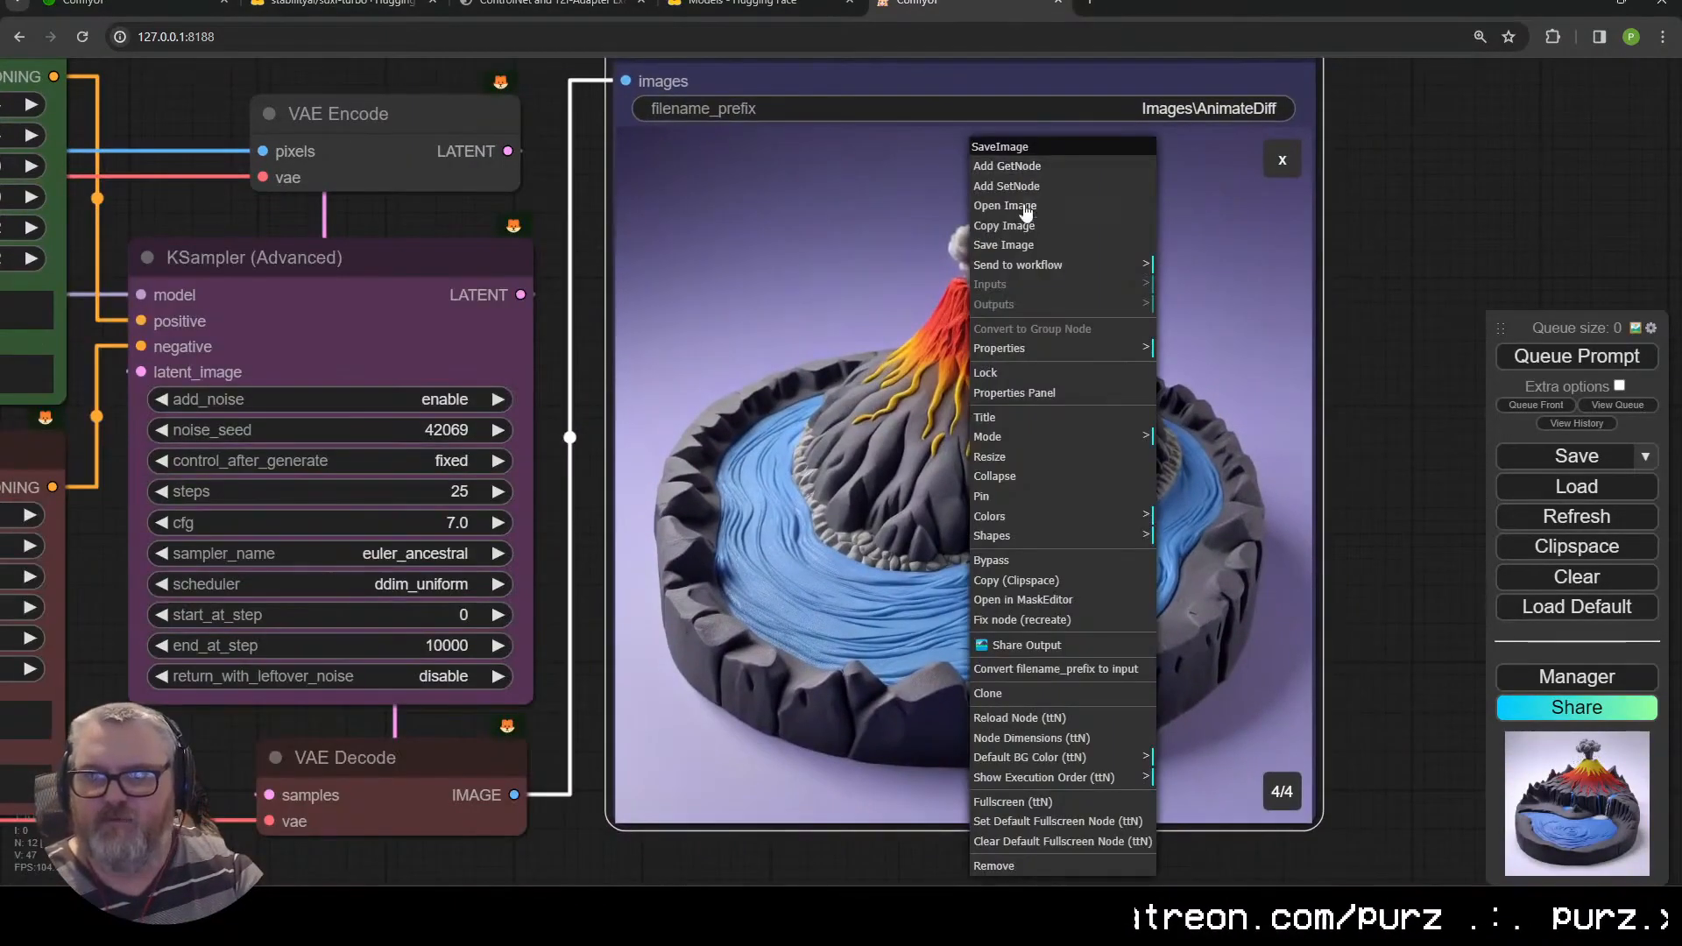
pyautogui.click(1021, 249)
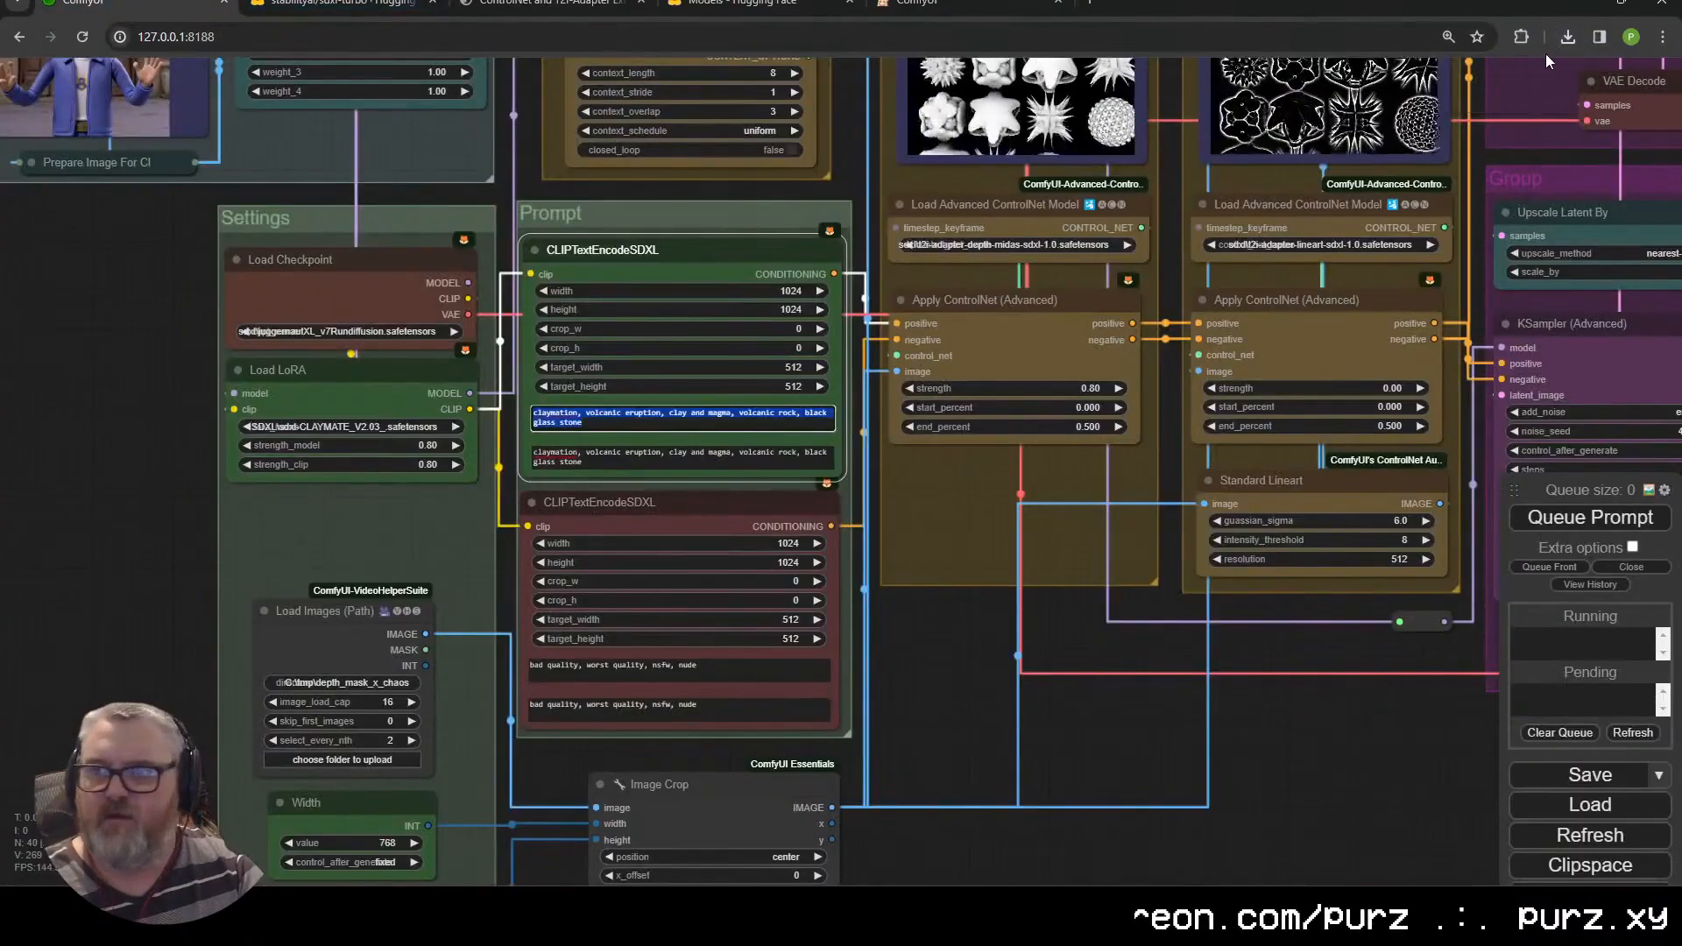
# Load the downloaded volcano image into the IPAdapters group's Load Image node in the AnimateDiff workflow
pyautogui.click(1568, 37)
pyautogui.click(1524, 118)
pyautogui.moveTo(408, 7); pyautogui.dragTo(842, 260)
pyautogui.moveTo(36, 299); pyautogui.dragTo(525, 526)
pyautogui.hotkey('alt', 'Tab')
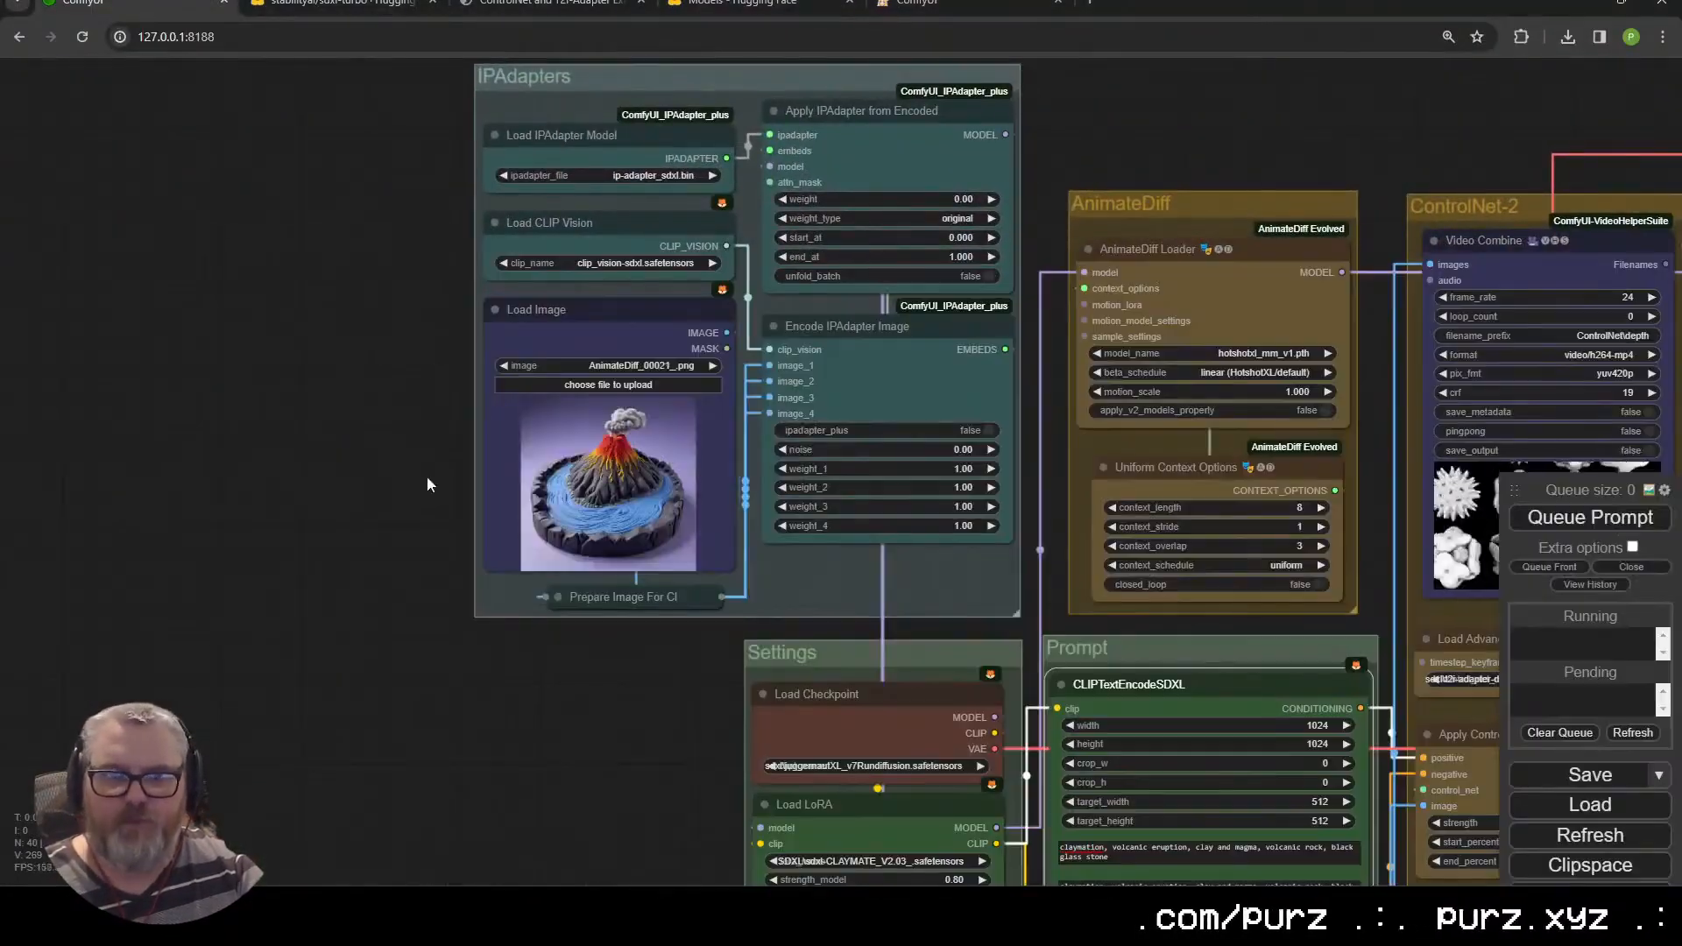
# Set the weight of the Apply IPAdapter from Encoded node to 0.8
pyautogui.click(948, 199)
pyautogui.write('0.8')
pyautogui.press('Return')
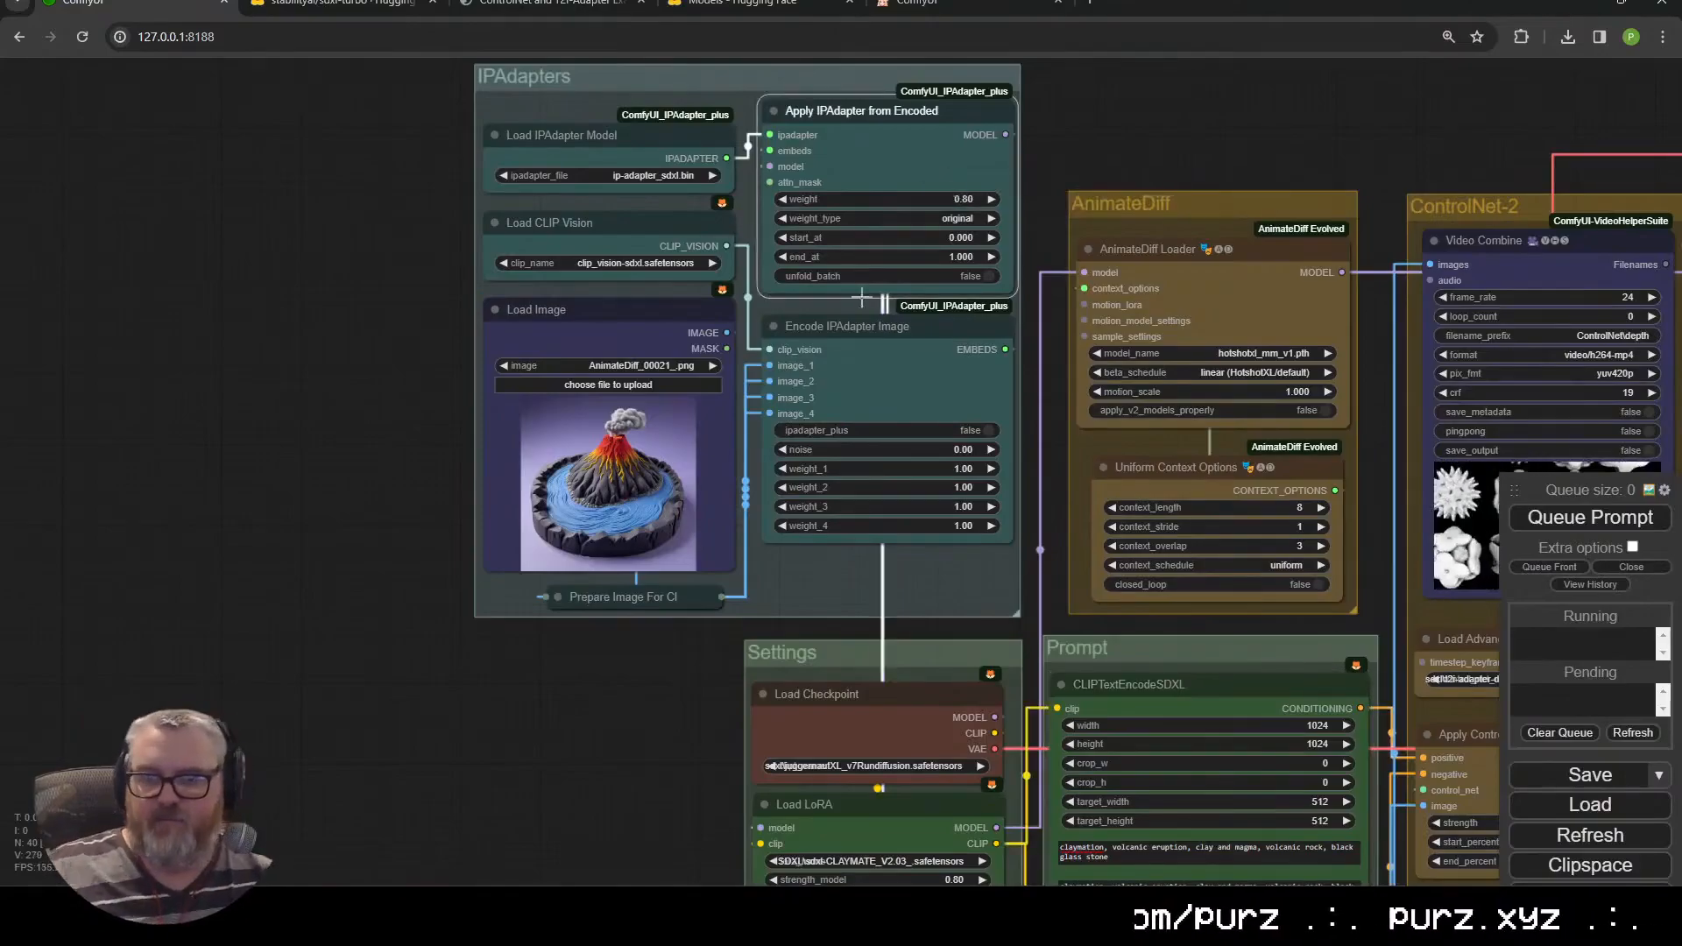
# Check the image path, width and height nodes in the Settings group, and queue the AnimateDiff render
pyautogui.moveTo(544, 618); pyautogui.dragTo(269, 573)
pyautogui.moveTo(1220, 836); pyautogui.dragTo(544, 754)
pyautogui.scroll(-4, 544, 755)
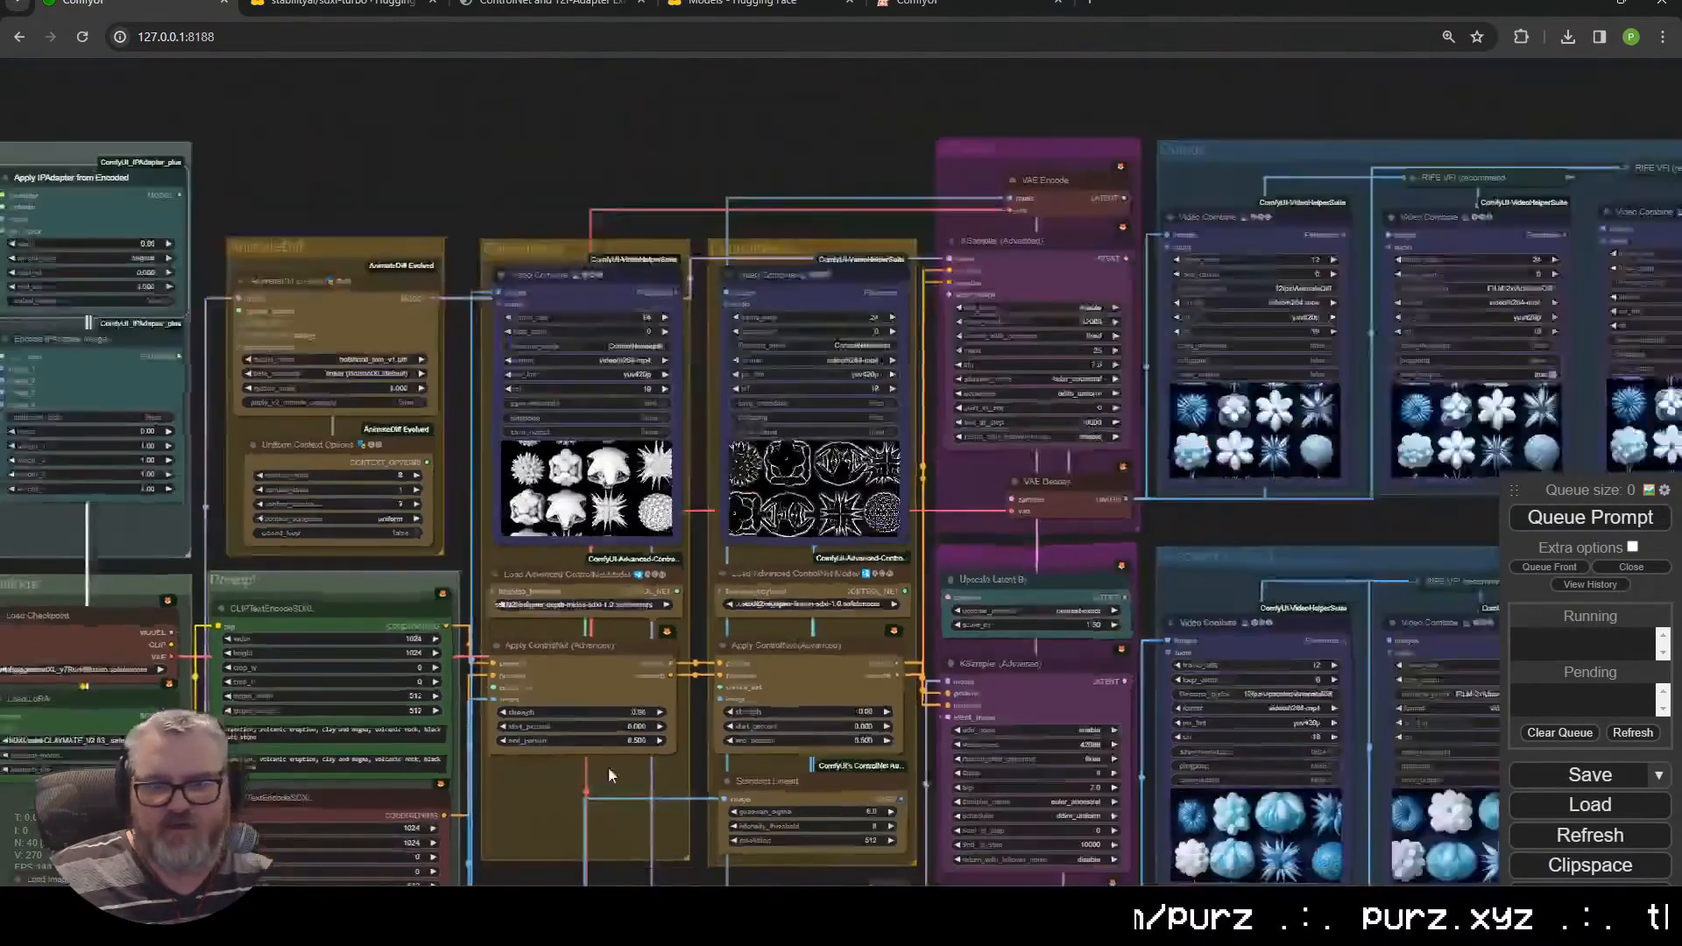
pyautogui.moveTo(598, 200); pyautogui.dragTo(929, 21)
pyautogui.scroll(4, 270, 733)
pyautogui.moveTo(270, 732); pyautogui.dragTo(255, 392)
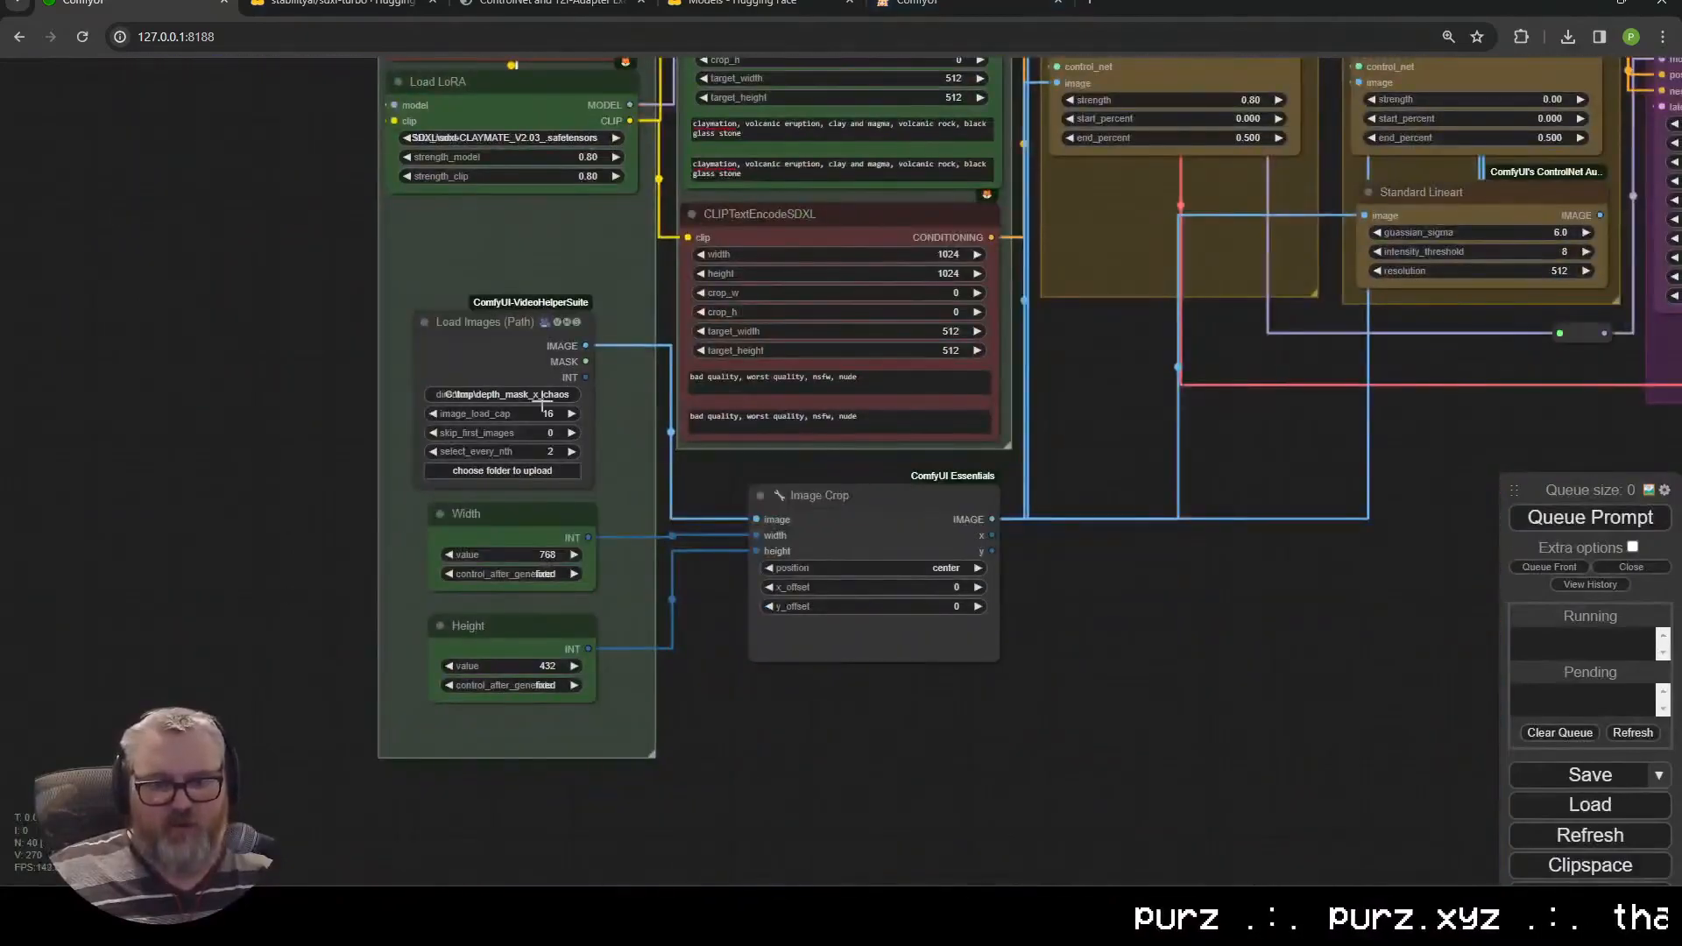
pyautogui.moveTo(1280, 570); pyautogui.dragTo(1035, 663)
pyautogui.scroll(-1, 1064, 790)
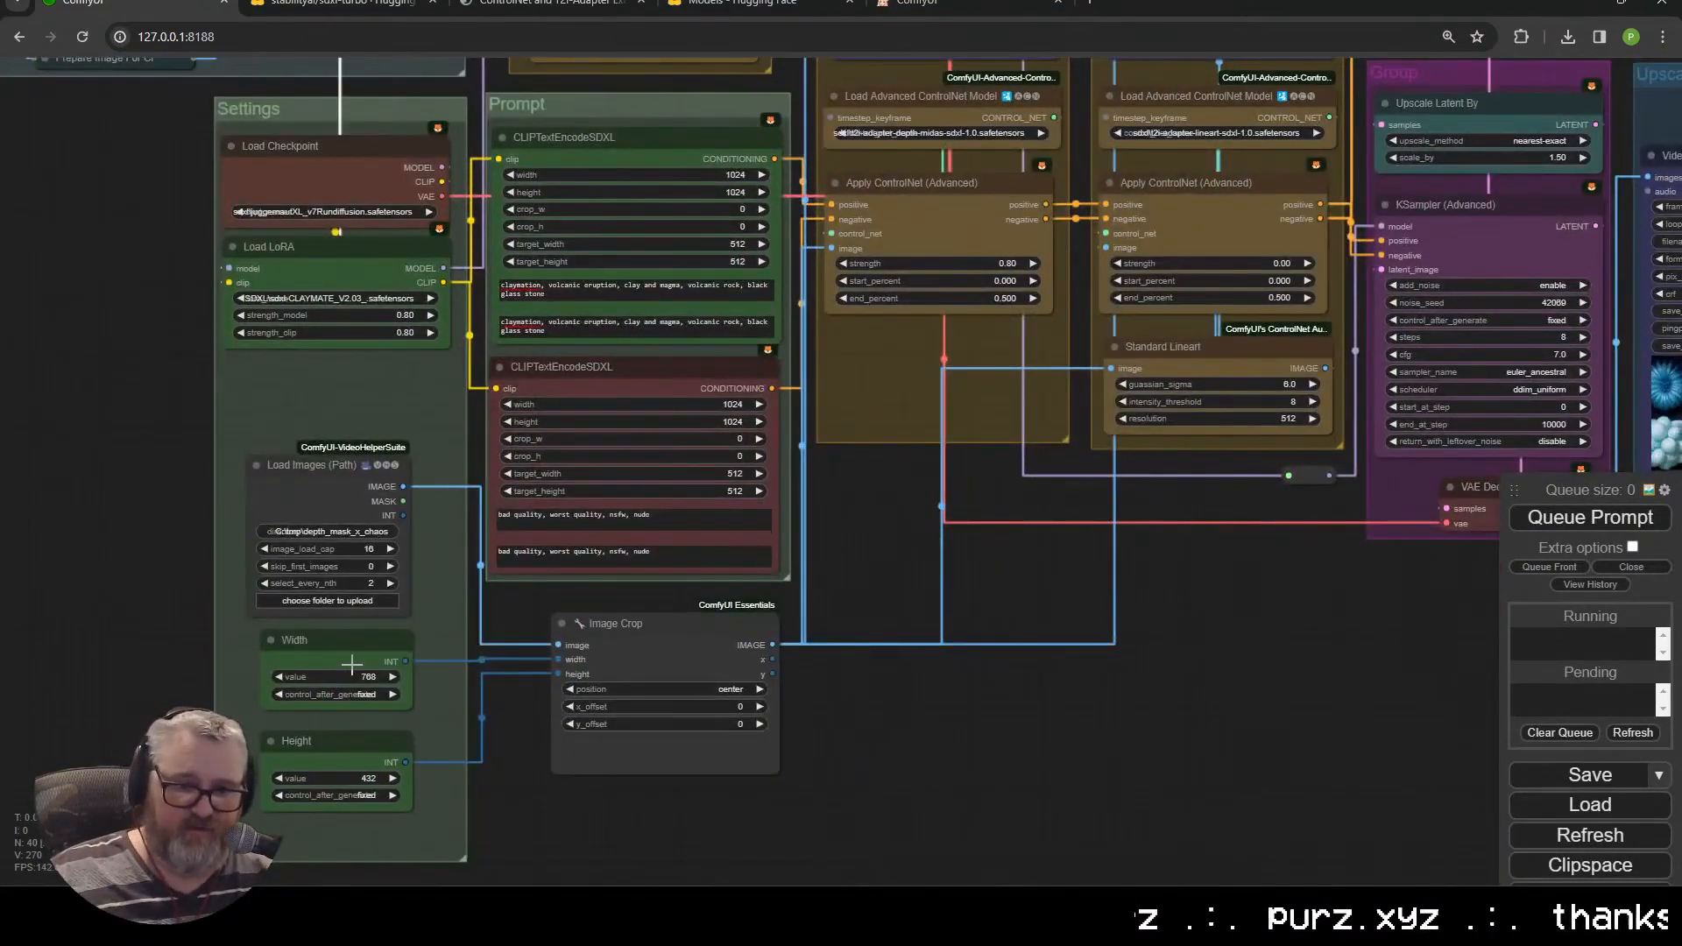
pyautogui.click(1590, 517)
# Inspect the depth and lineart ControlNet previews and bring up the Command Prompt window to monitor the render
pyautogui.scroll(-3, 1239, 596)
pyautogui.moveTo(1243, 554); pyautogui.dragTo(878, 864)
pyautogui.scroll(6, 852, 776)
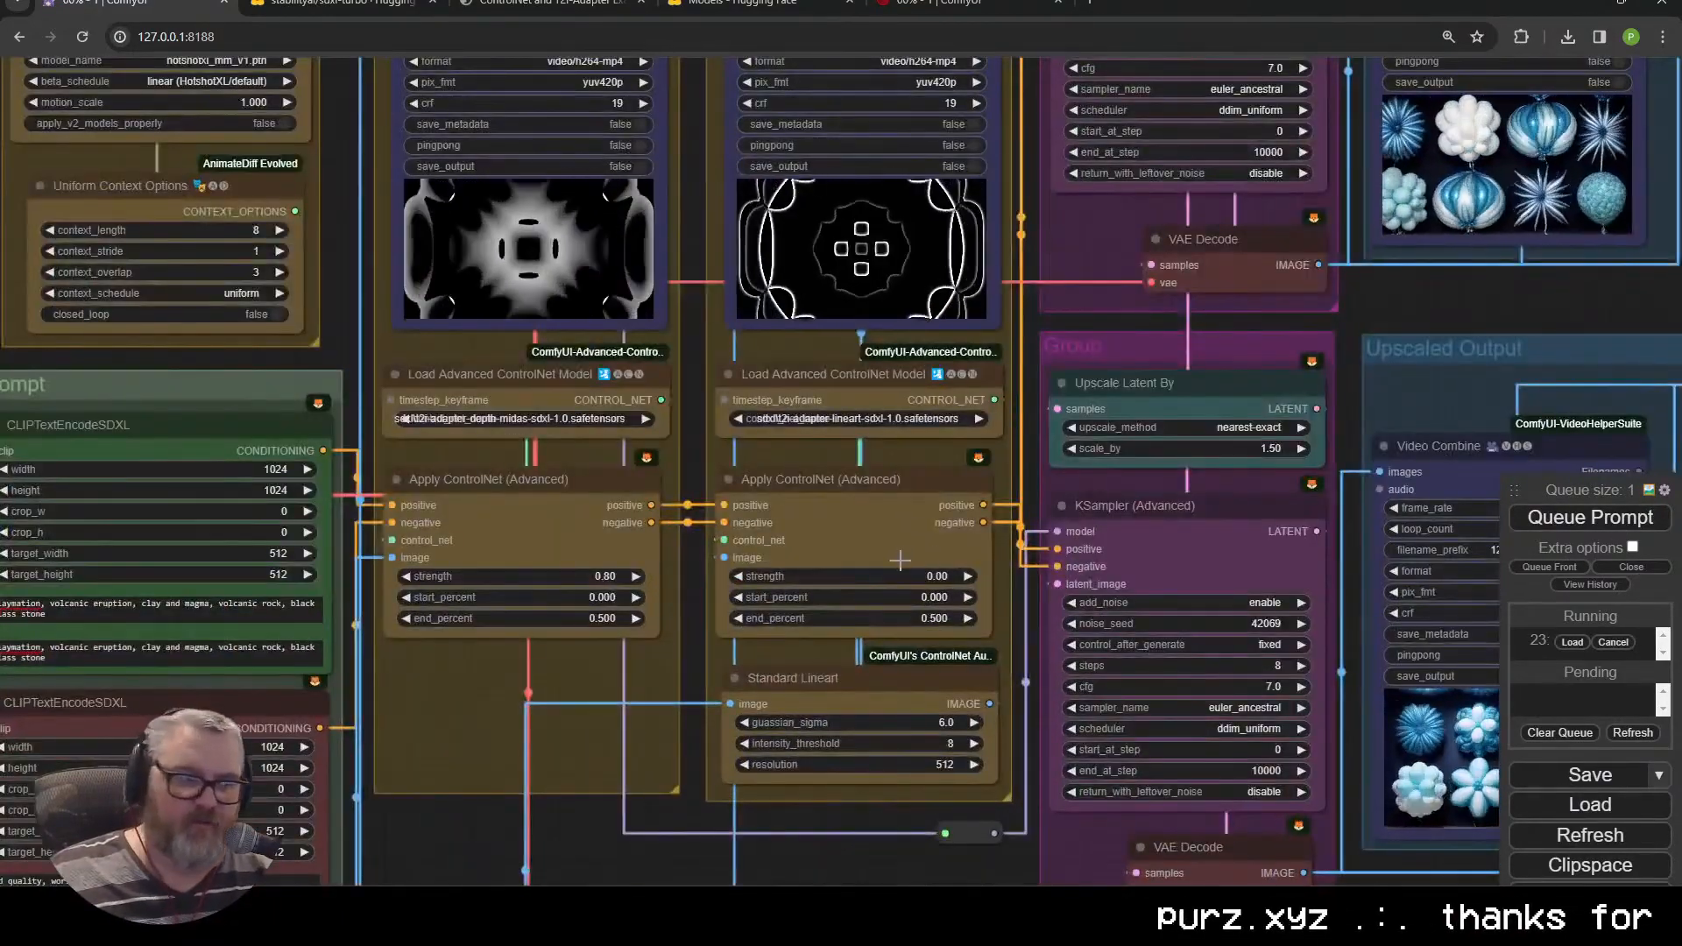
pyautogui.click(552, 505)
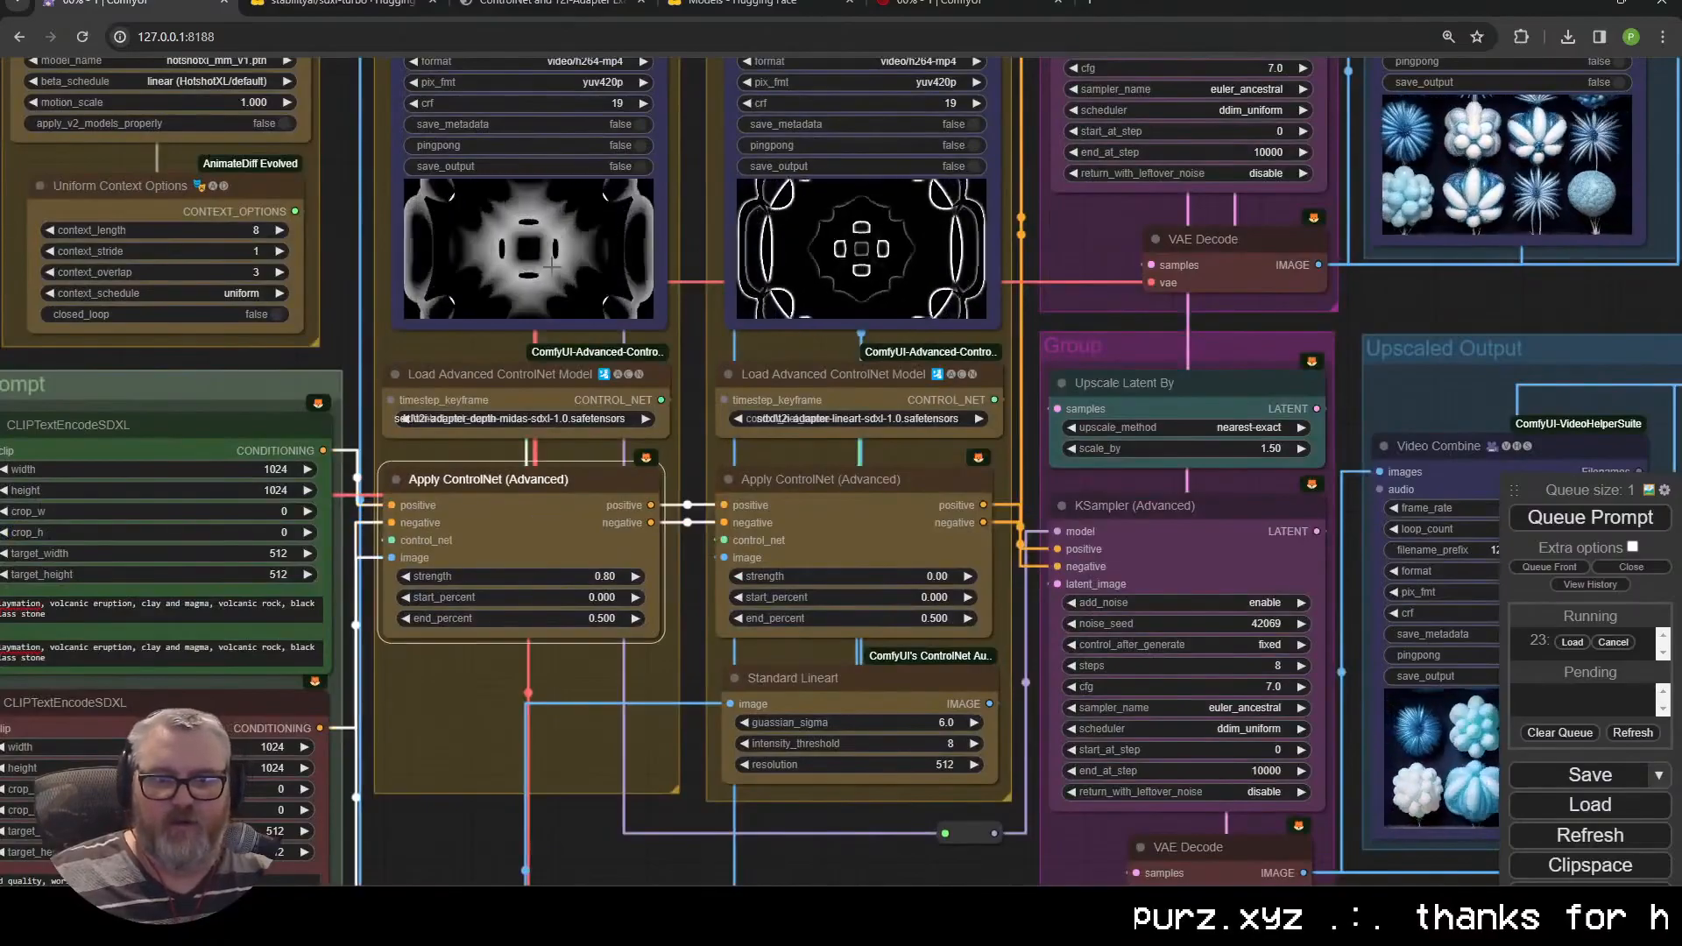
pyautogui.scroll(-8, 570, 771)
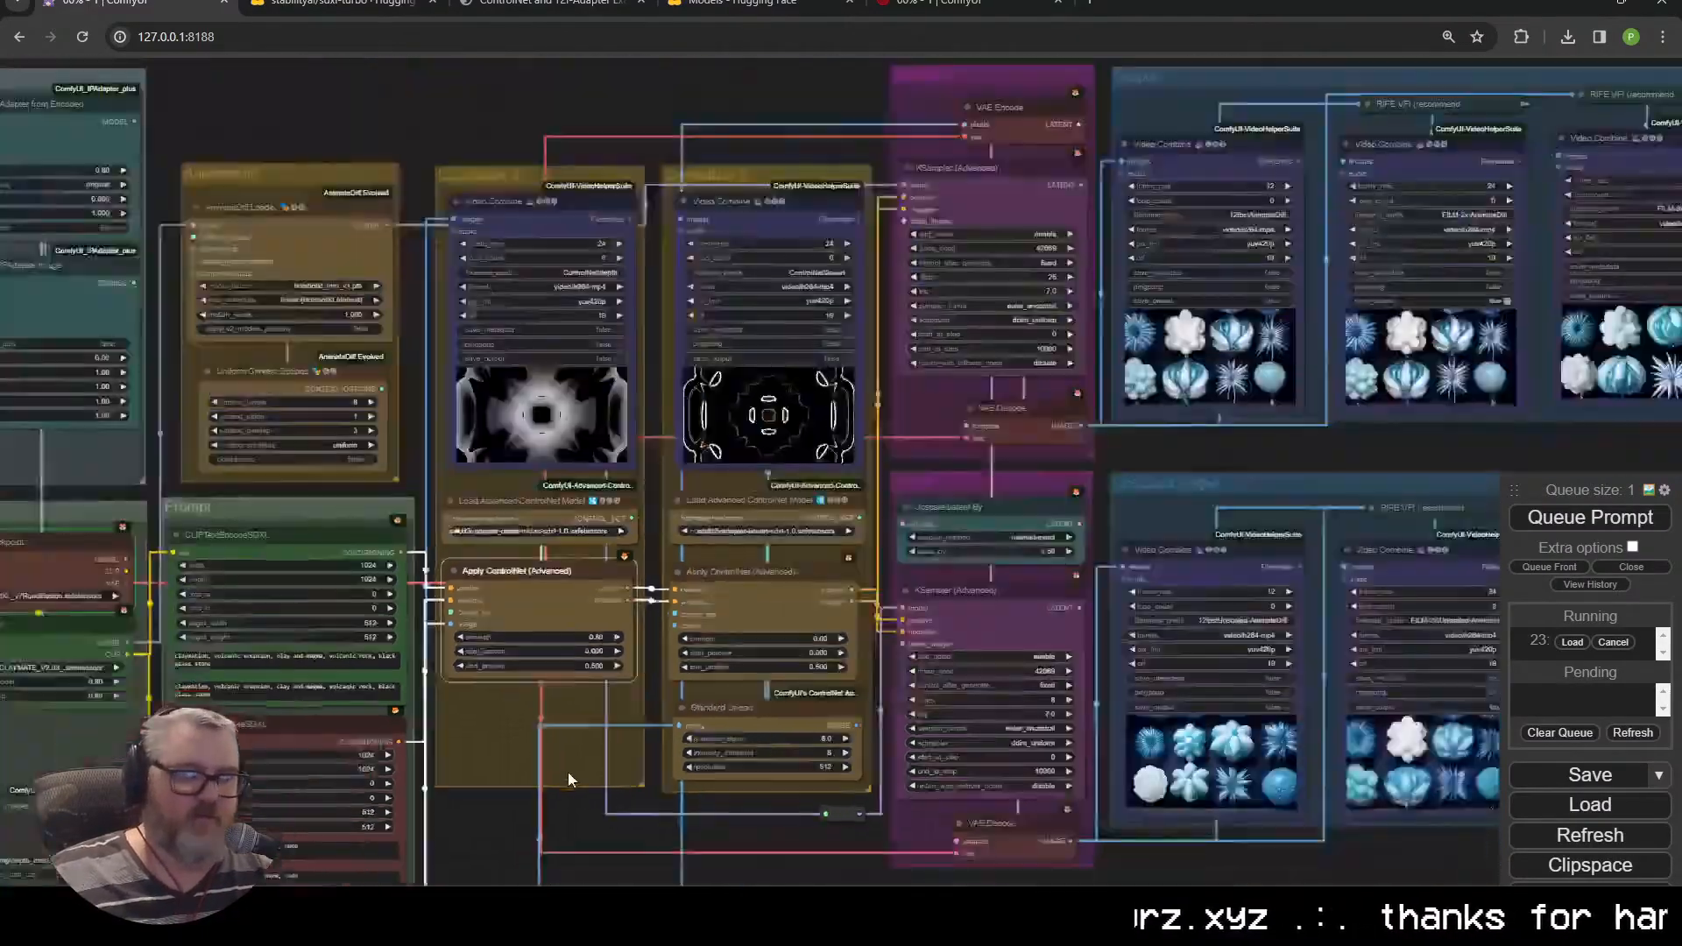
pyautogui.scroll(-1, 570, 766)
pyautogui.scroll(5, 736, 535)
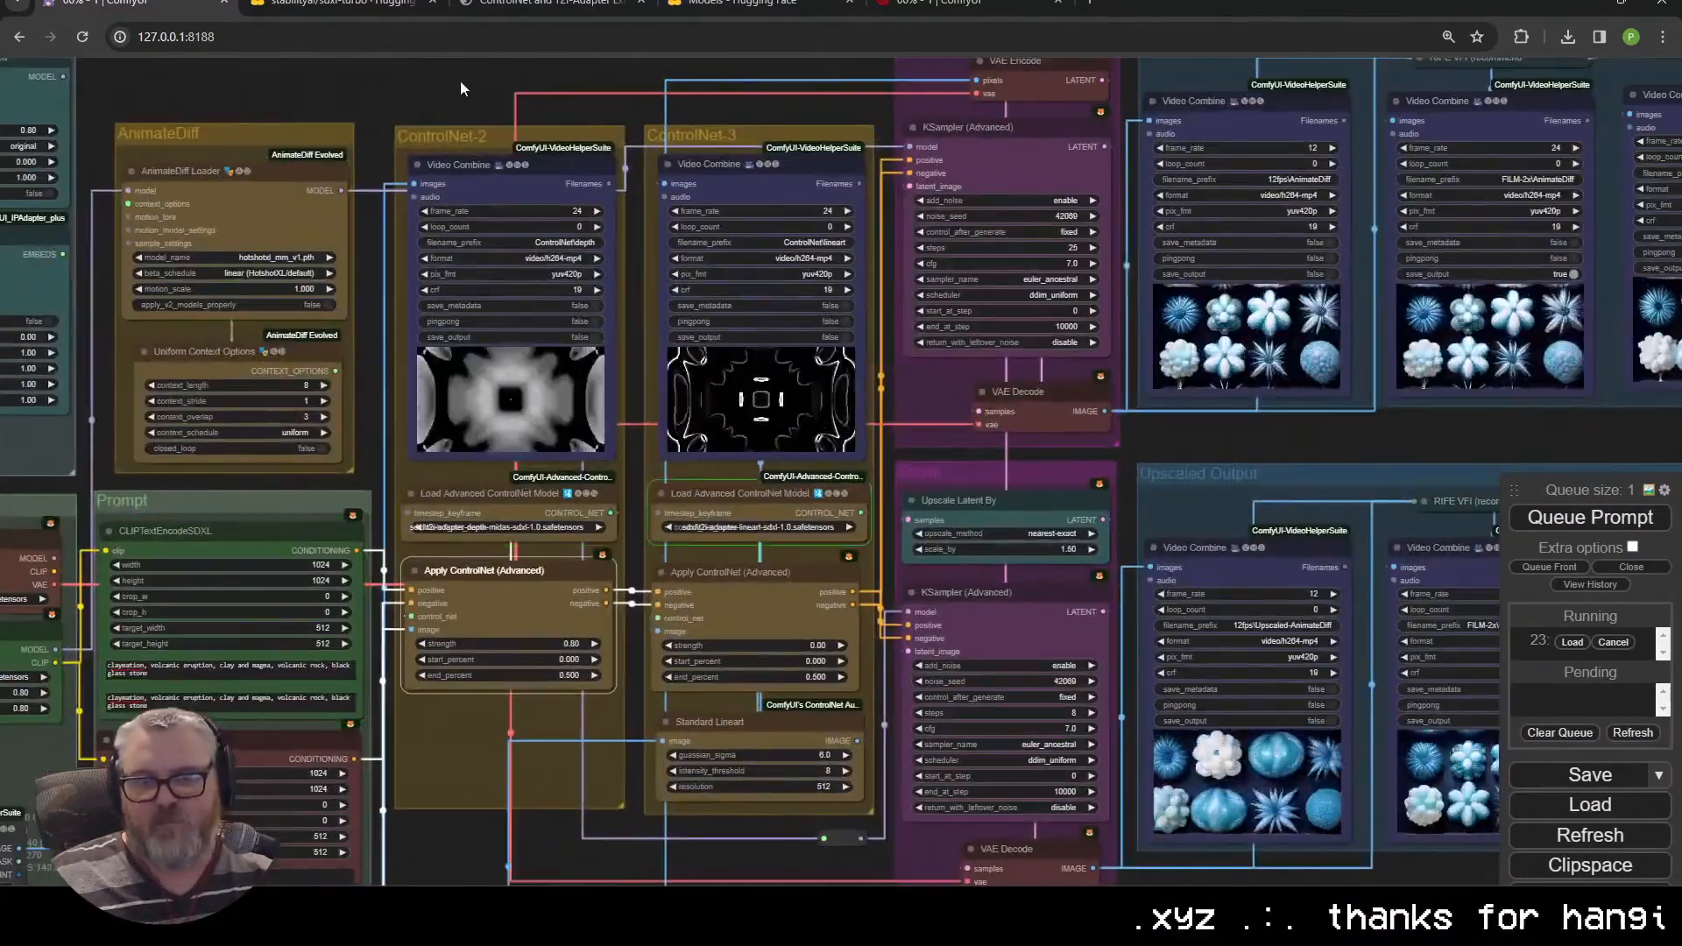
pyautogui.hotkey('alt', 'Tab')
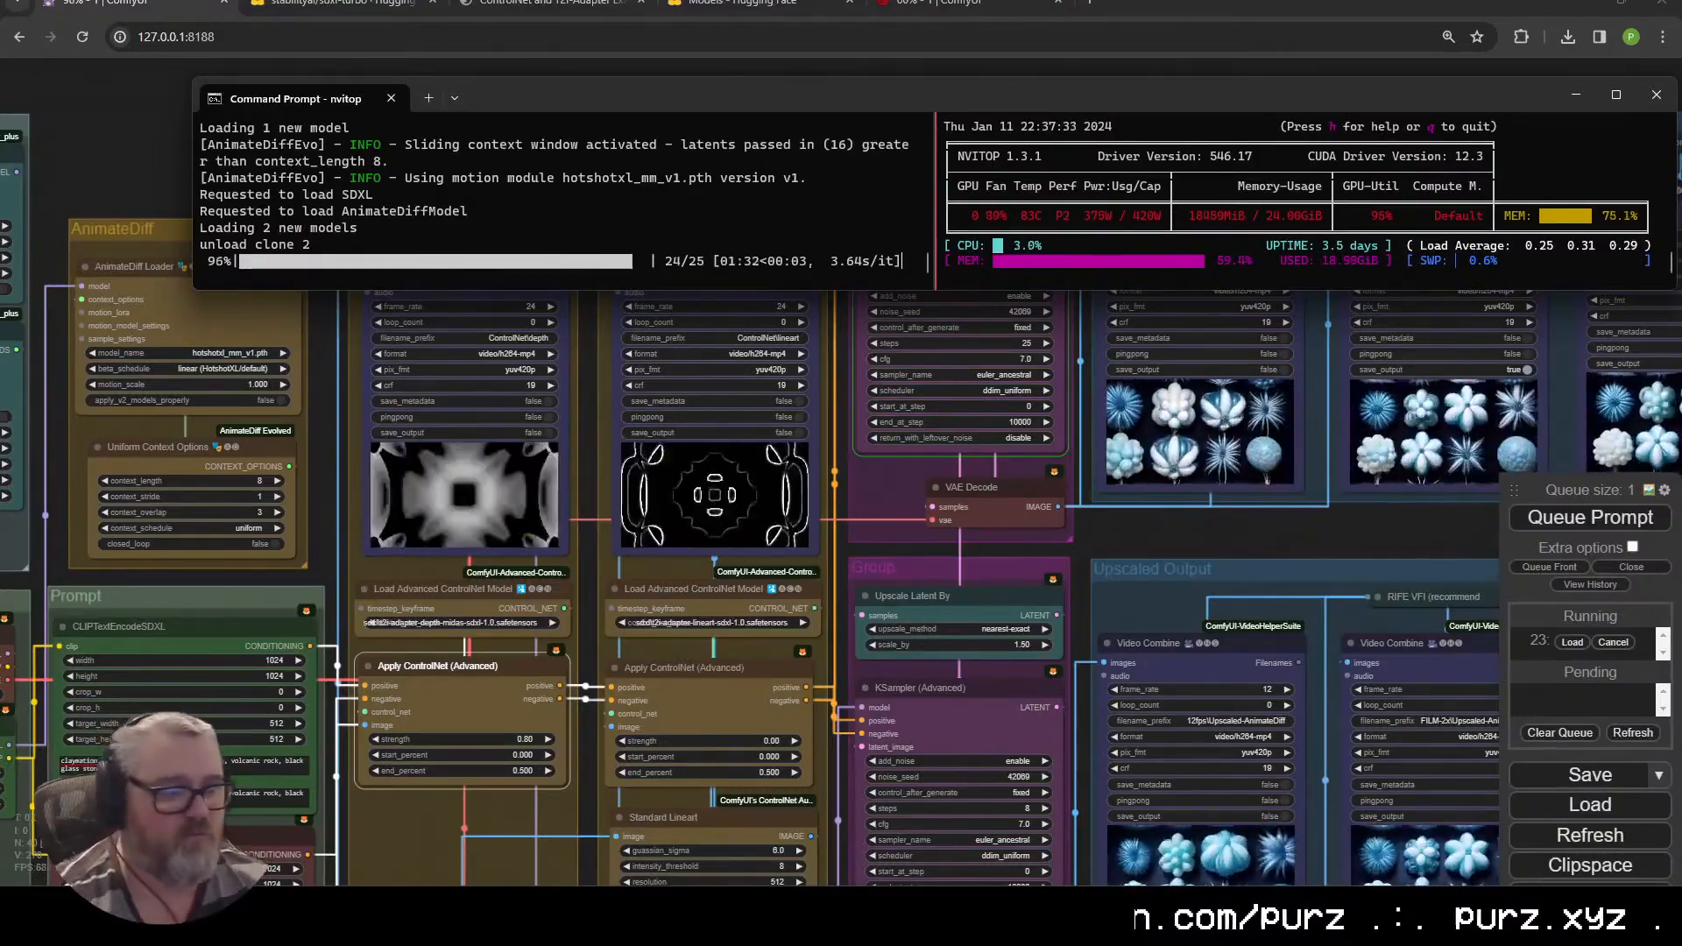
# Examine the volcano animations in the Output group's Video Combine nodes and compare them with the ControlNet previews
pyautogui.click(1271, 523)
pyautogui.scroll(6, 1271, 523)
pyautogui.moveTo(1271, 523); pyautogui.dragTo(833, 510)
pyautogui.scroll(-3, 806, 583)
pyautogui.scroll(-3, 1391, 515)
pyautogui.scroll(-1, 1239, 547)
pyautogui.scroll(11, 1419, 517)
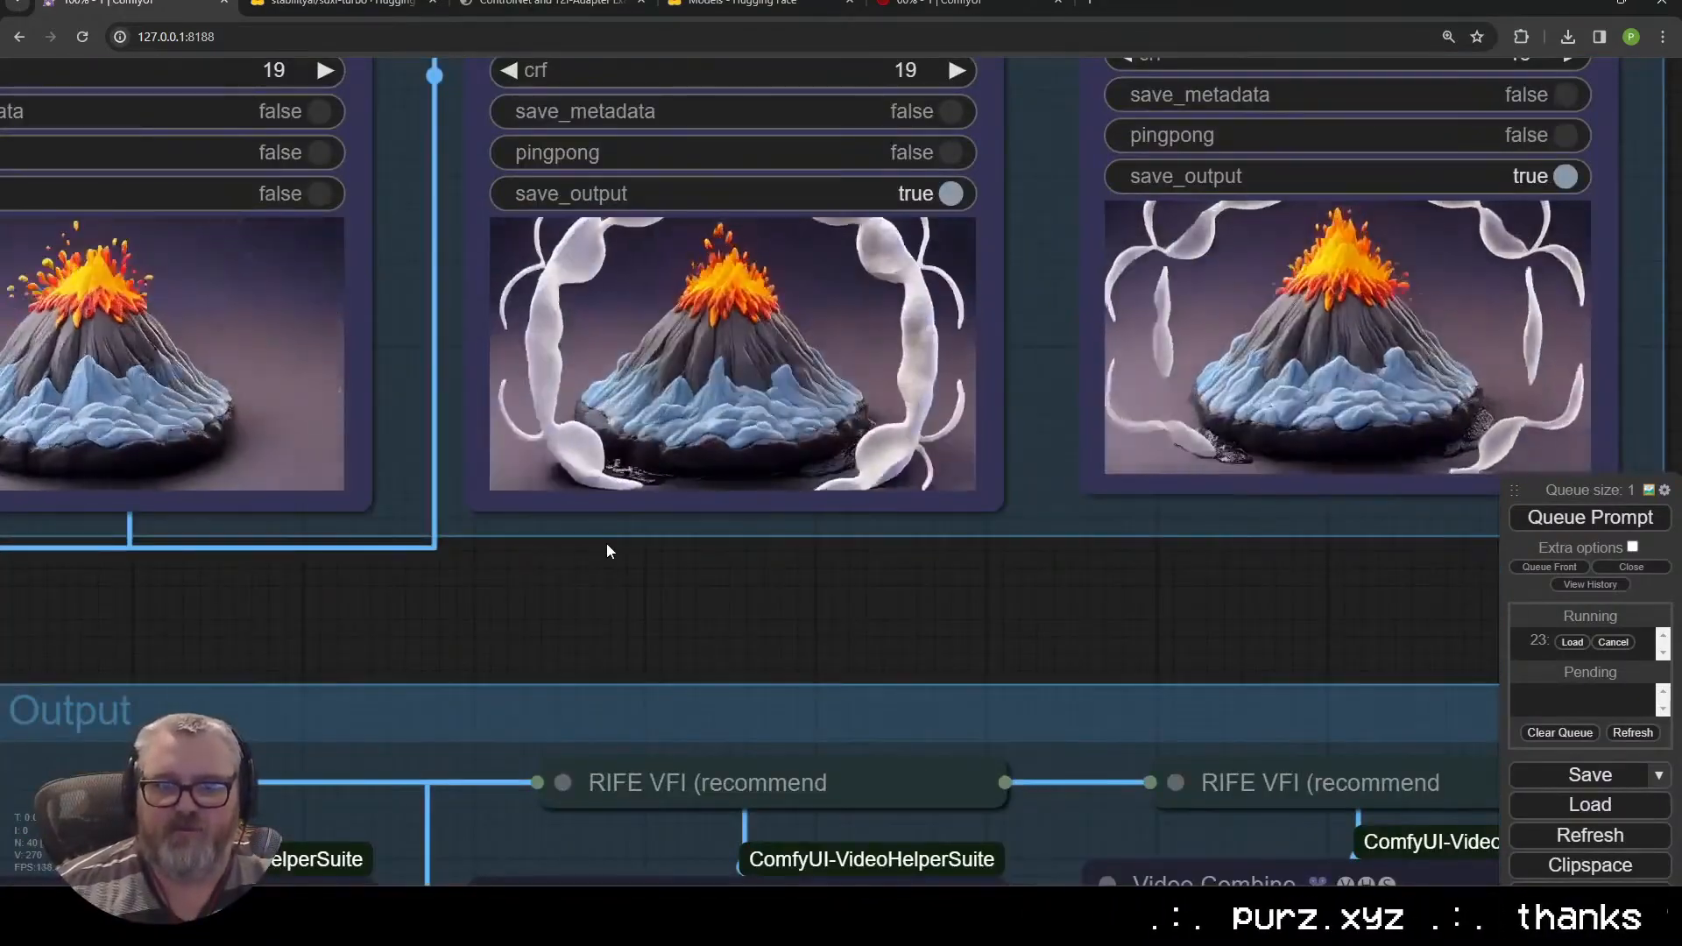
pyautogui.scroll(-9, 606, 545)
pyautogui.moveTo(565, 590); pyautogui.dragTo(1621, 569)
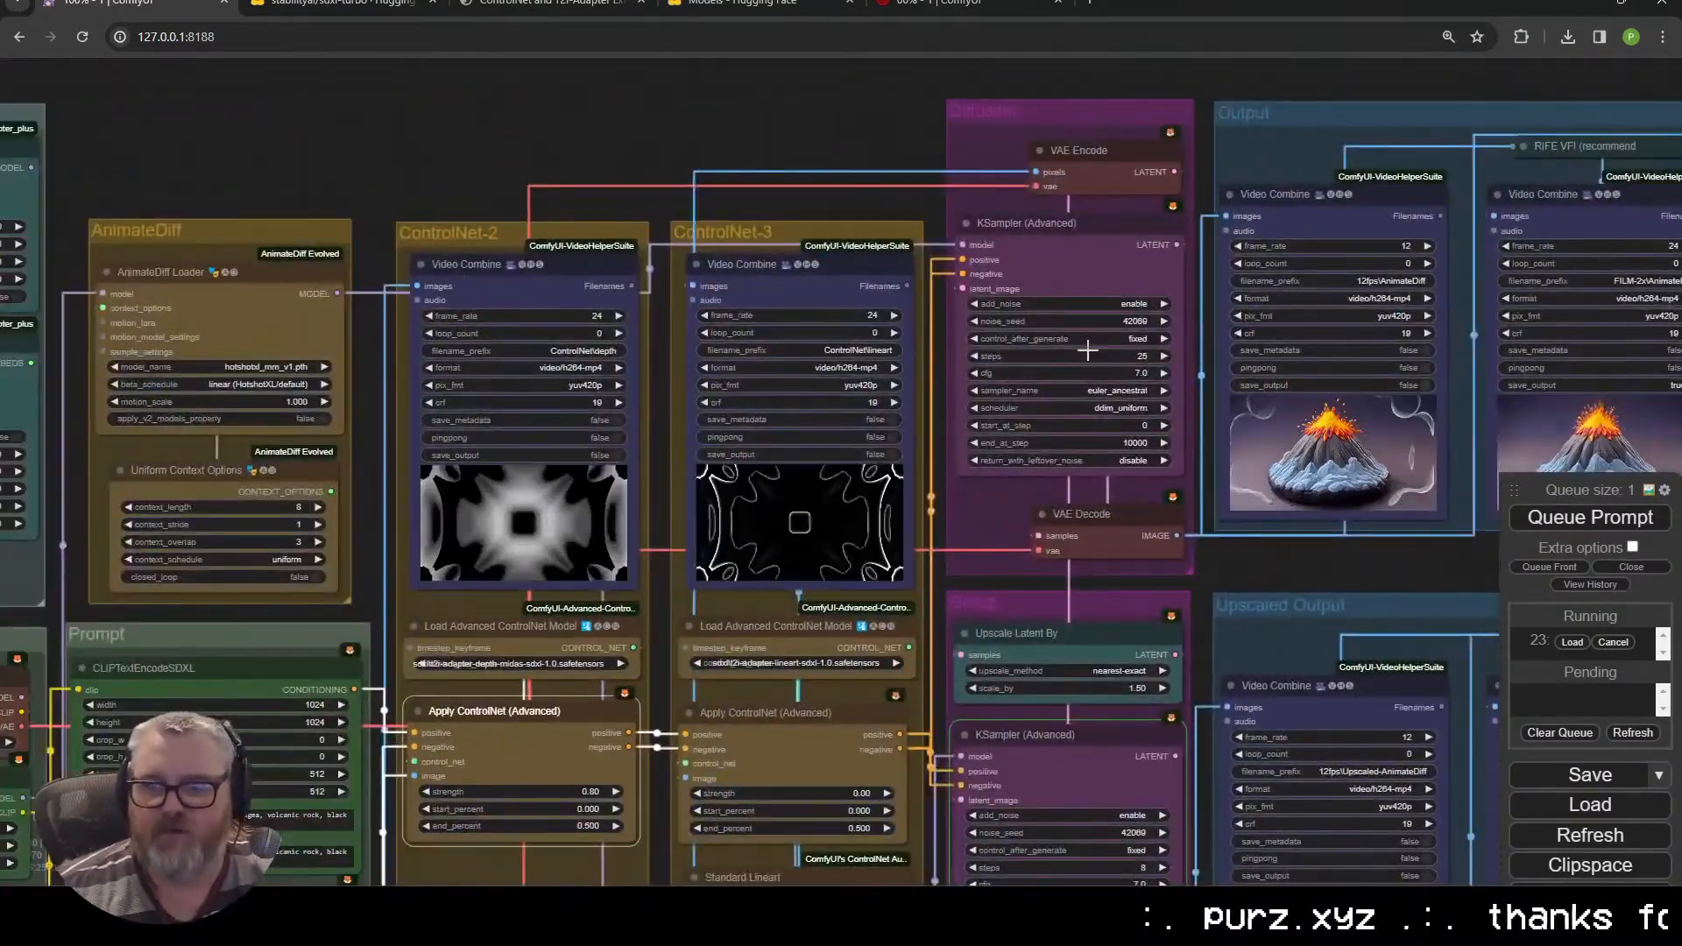
# Review the Settings, Prompt, IPAdapters and AnimateDiff groups and the ControlNet preview videos while the render finishes
pyautogui.moveTo(442, 207); pyautogui.dragTo(1177, 99)
pyautogui.moveTo(338, 573); pyautogui.dragTo(340, 292)
pyautogui.moveTo(526, 610); pyautogui.dragTo(526, 602)
pyautogui.click(339, 649)
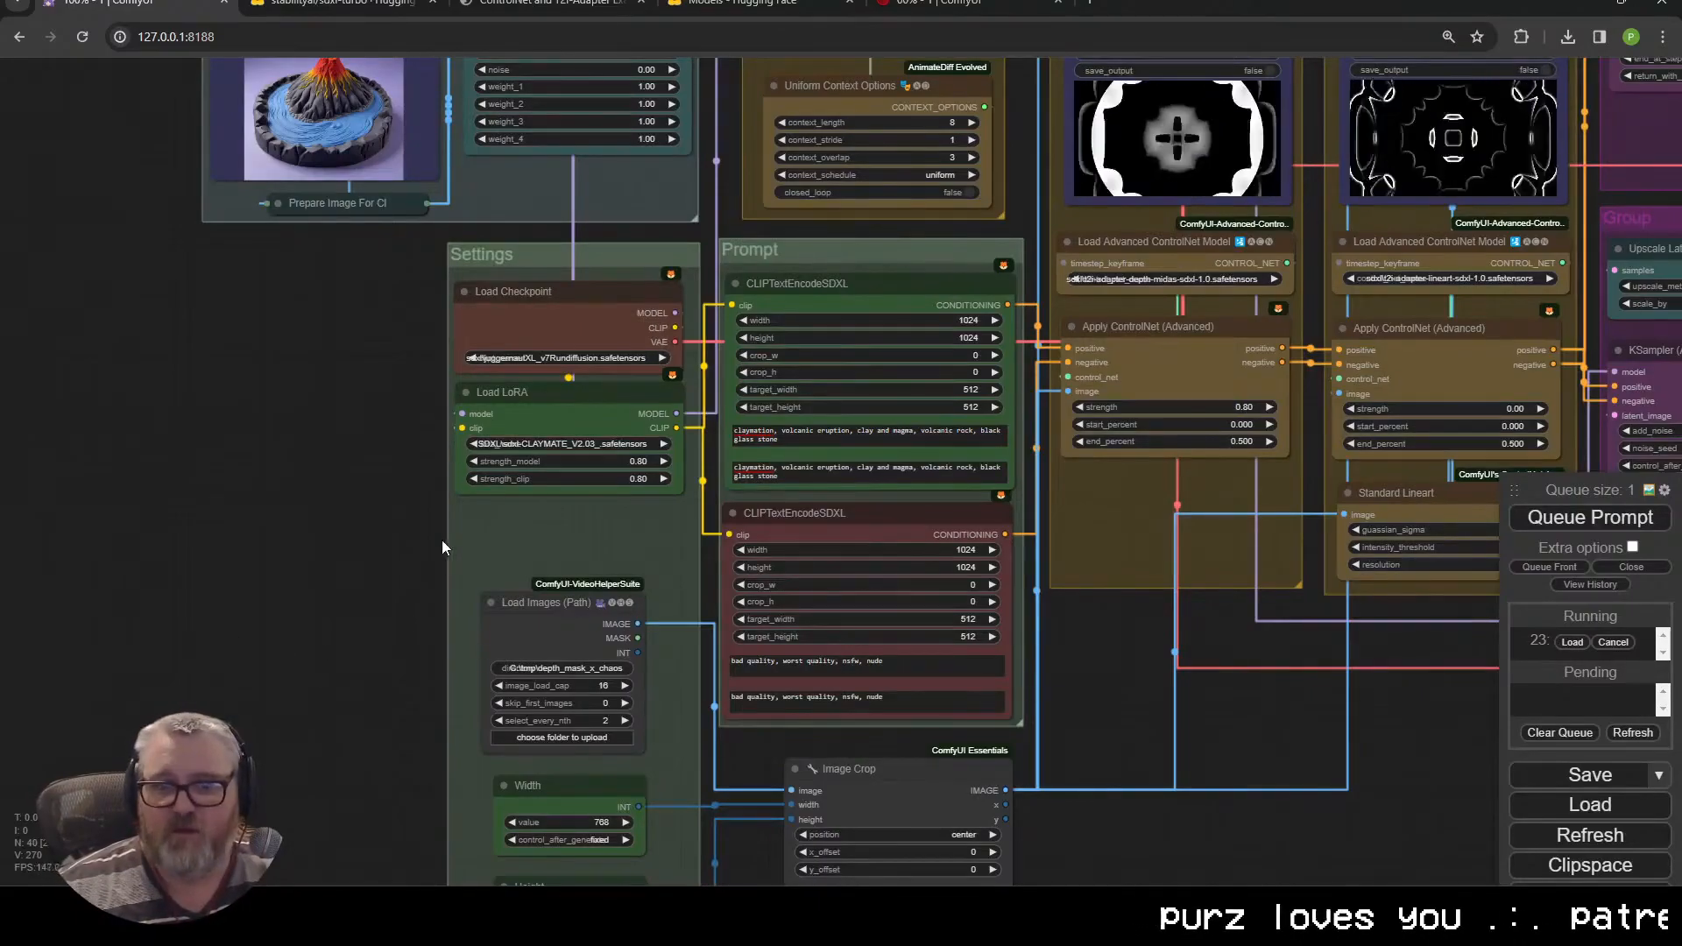
pyautogui.scroll(2, 312, 587)
pyautogui.scroll(-3, 326, 696)
pyautogui.scroll(3, 108, 720)
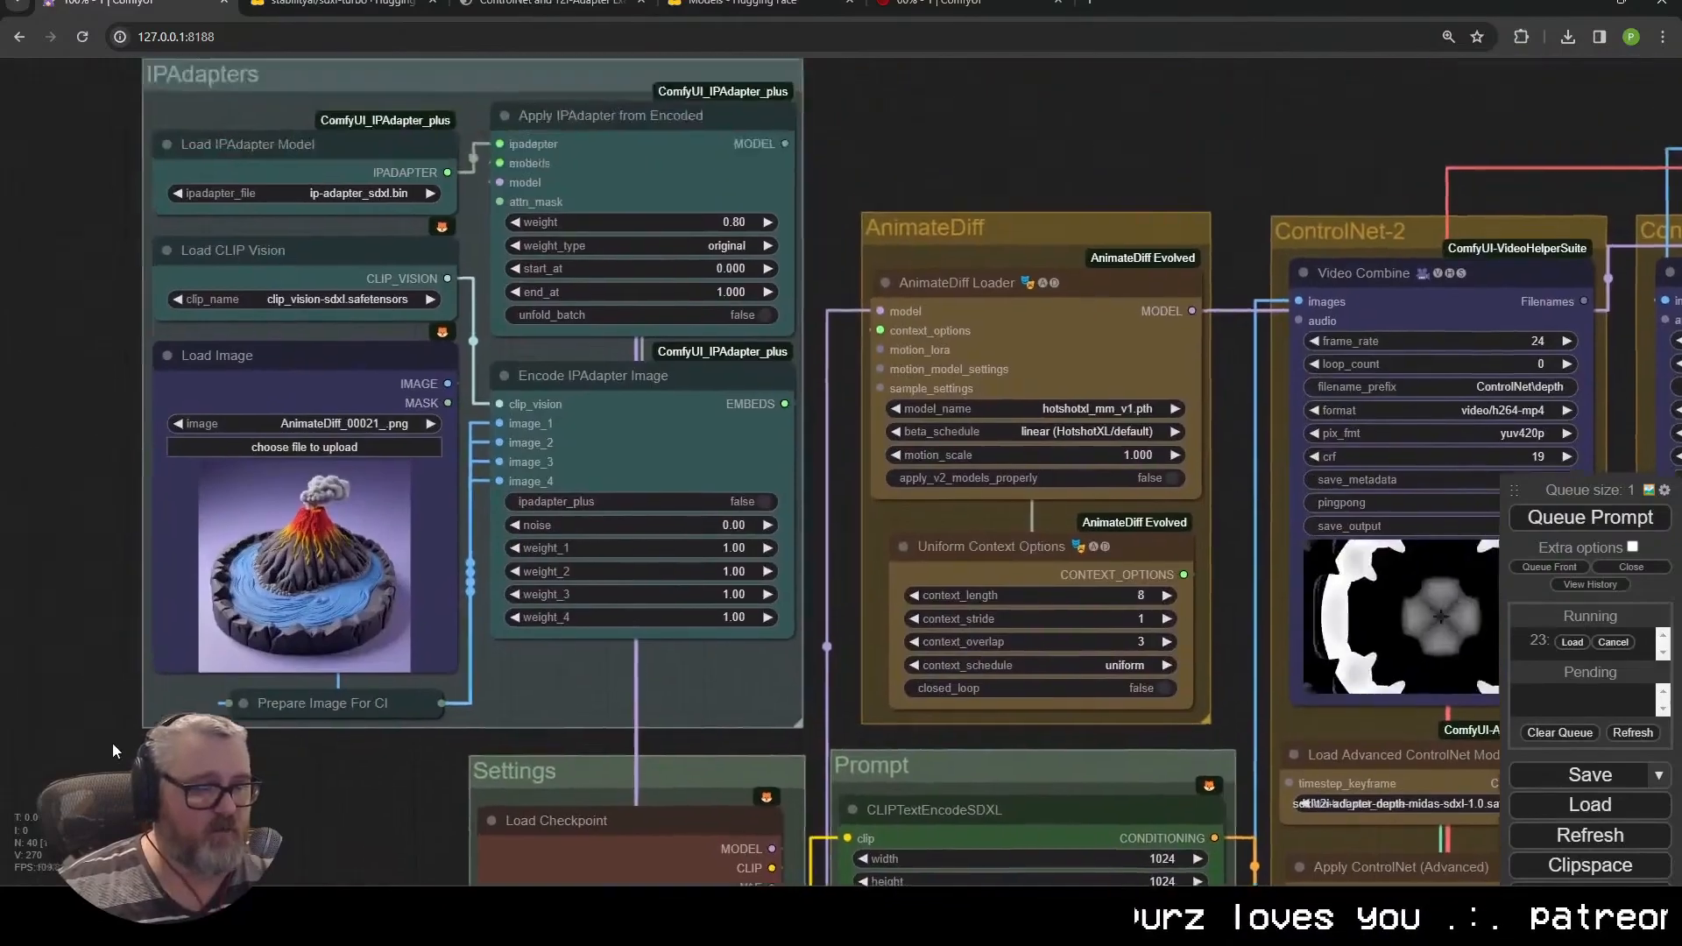
pyautogui.moveTo(89, 726); pyautogui.dragTo(123, 591)
pyautogui.scroll(1, 118, 608)
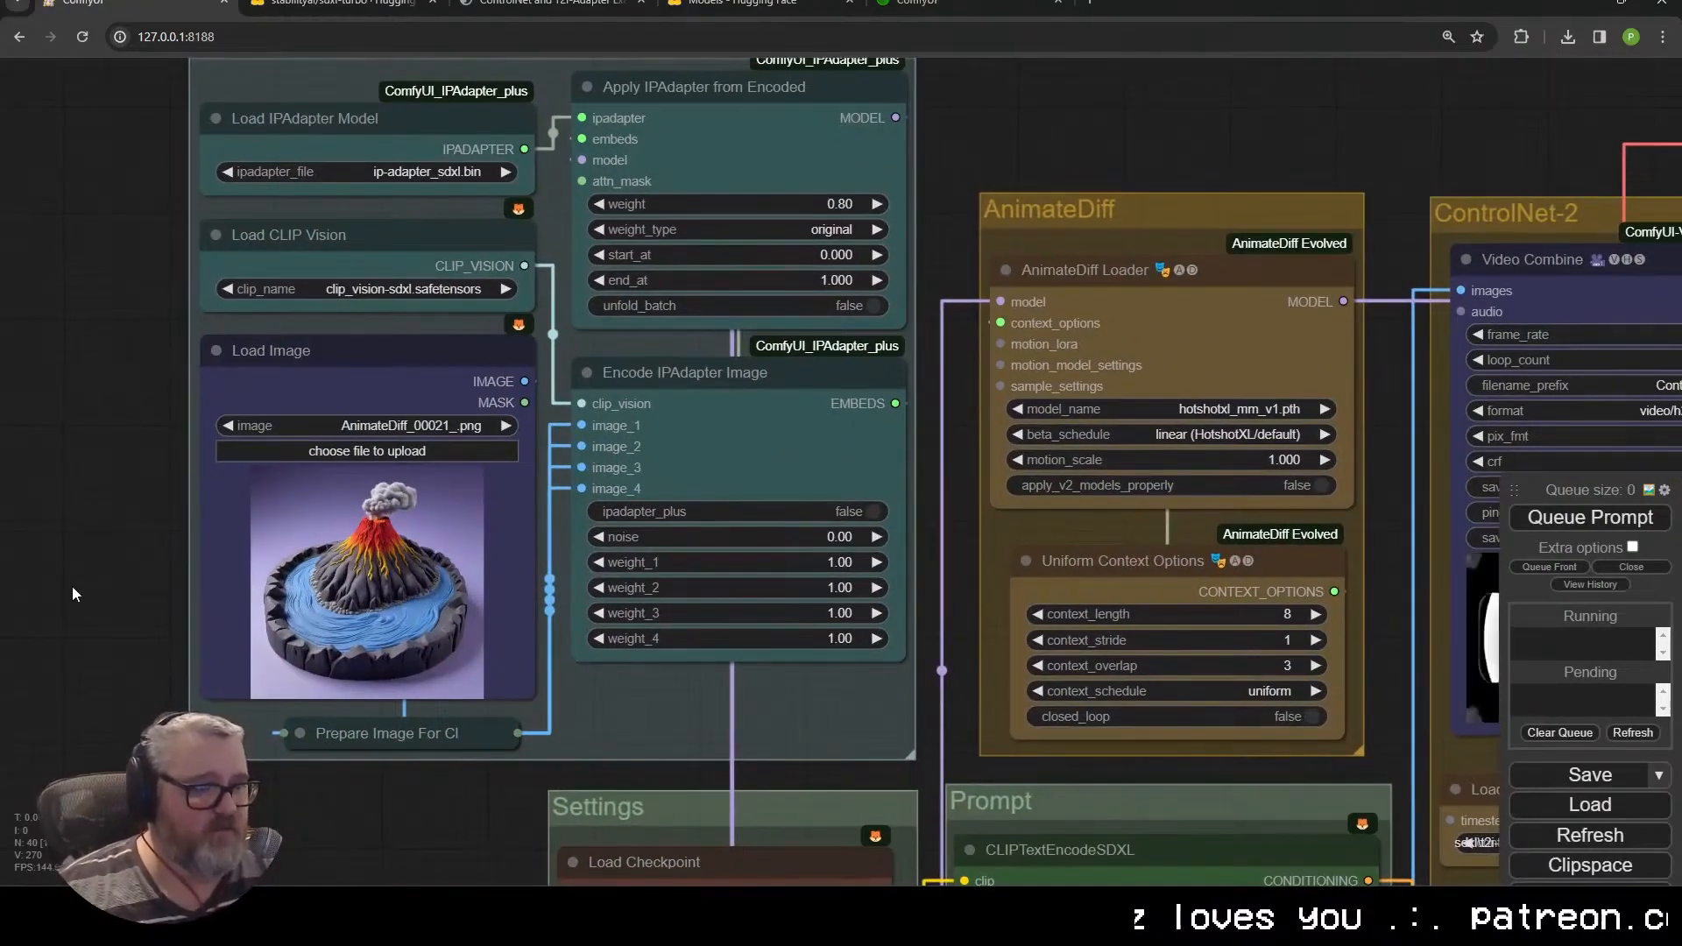
pyautogui.moveTo(72, 587); pyautogui.dragTo(51, 638)
pyautogui.scroll(-3, 964, 614)
pyautogui.moveTo(964, 613); pyautogui.dragTo(397, 426)
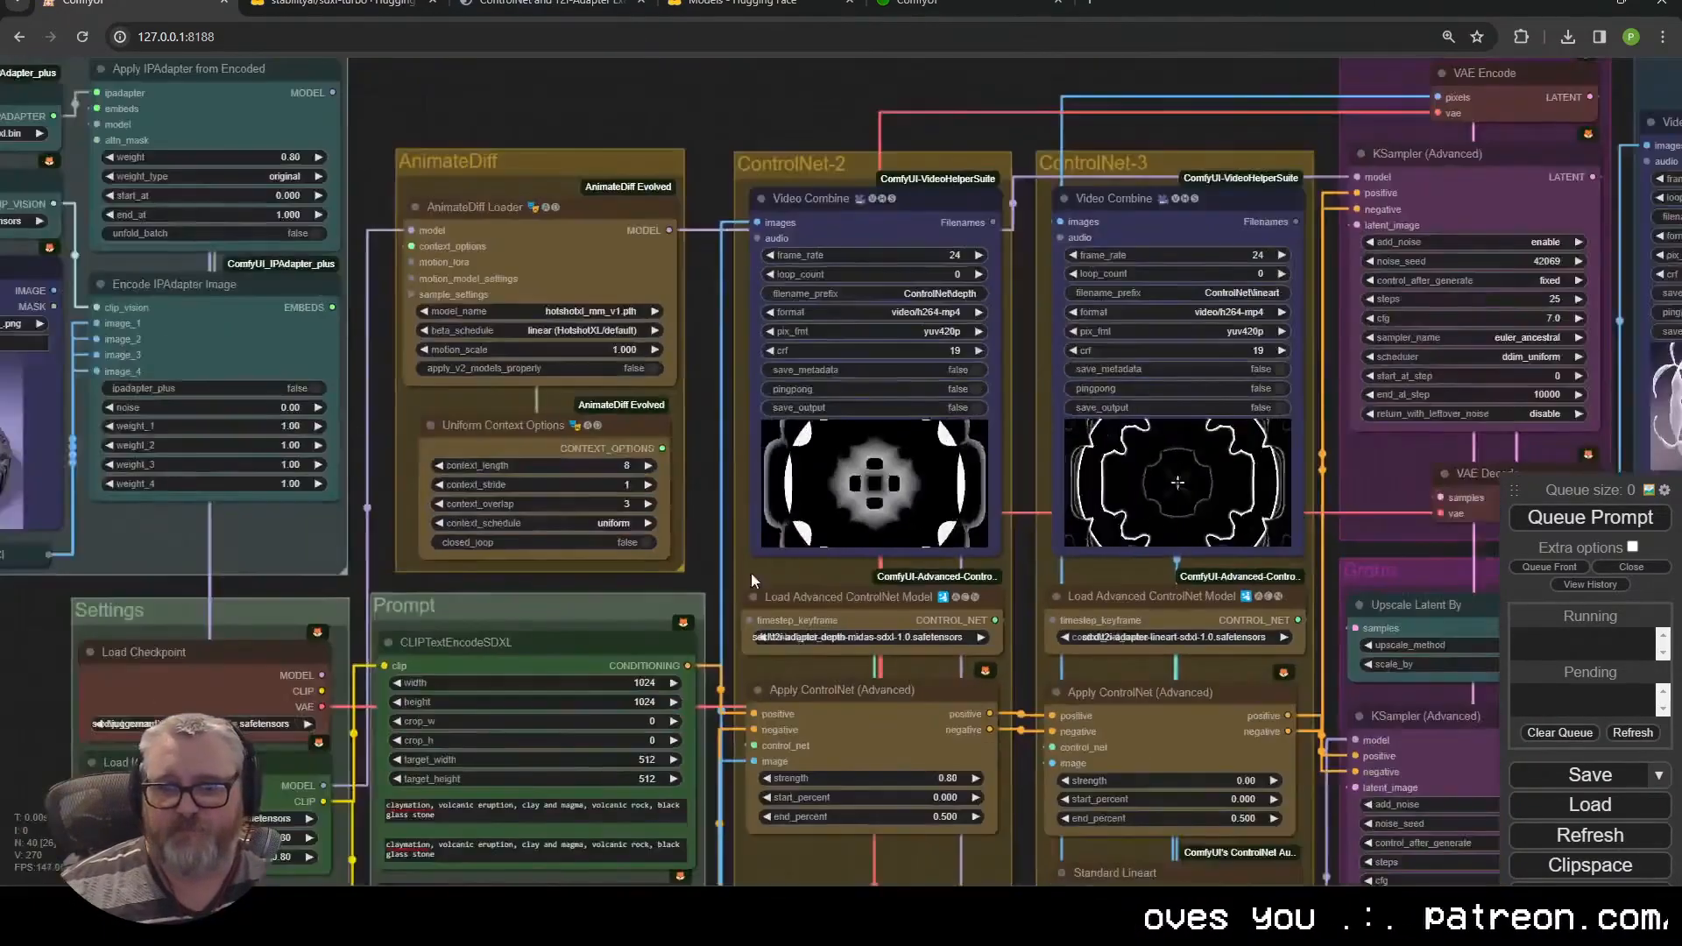
# Set the image_load_cap of the Load Images (Path) node to 0
pyautogui.moveTo(839, 876); pyautogui.dragTo(992, 655)
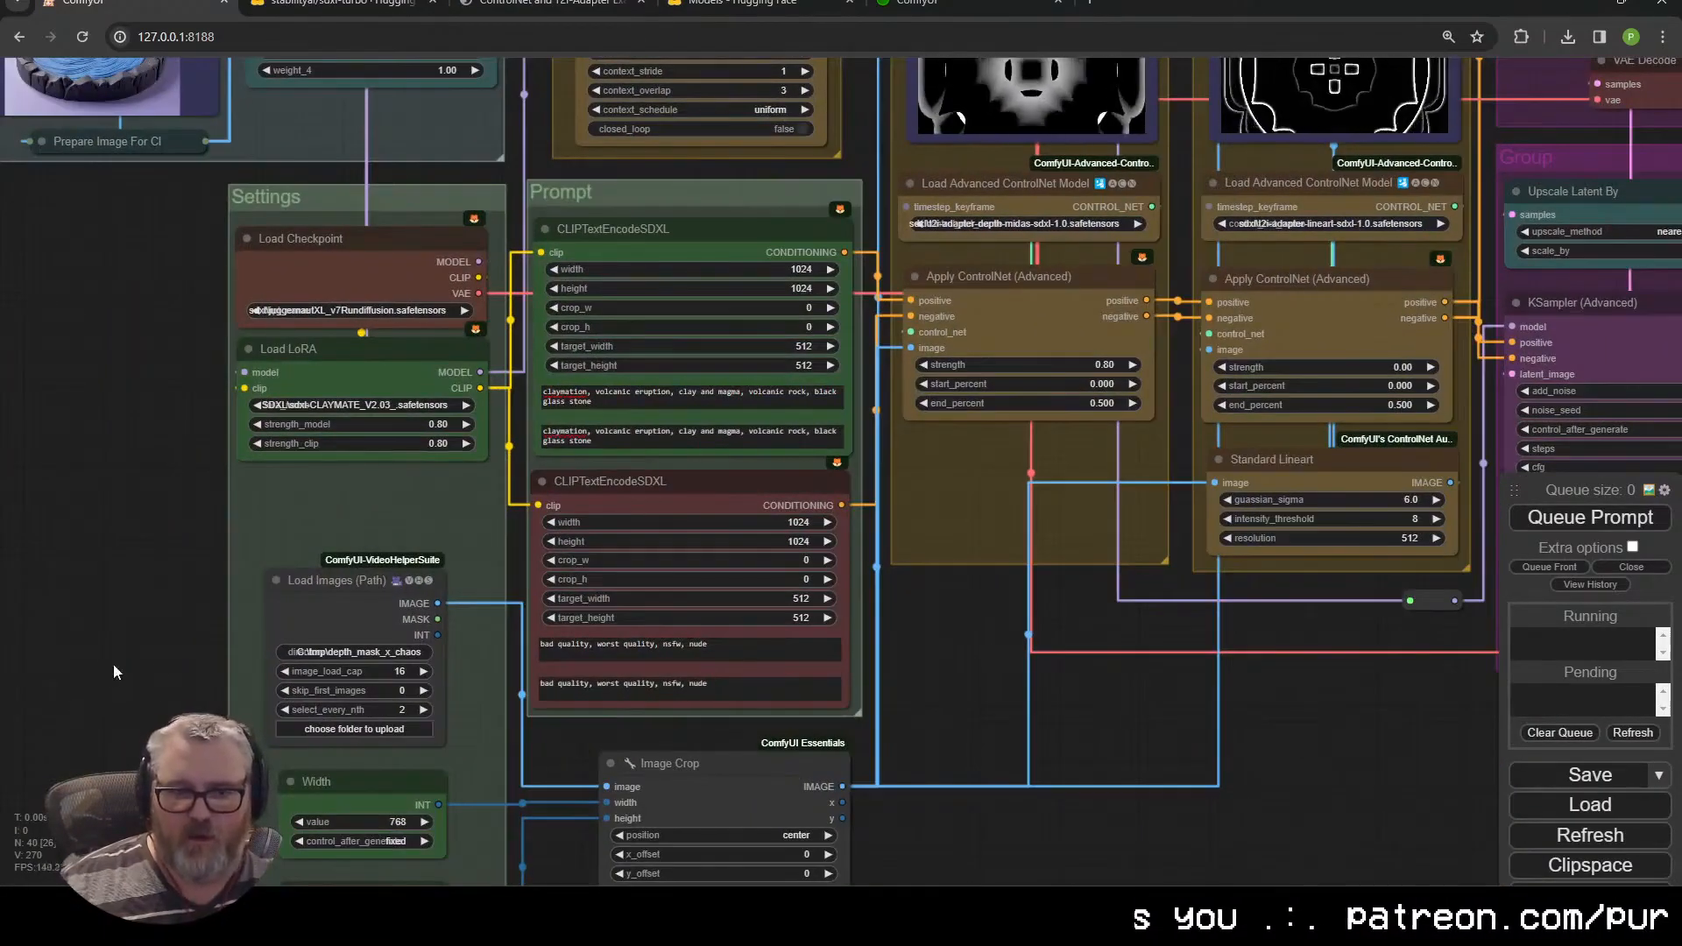
pyautogui.click(384, 672)
pyautogui.write('0')
pyautogui.press('Return')
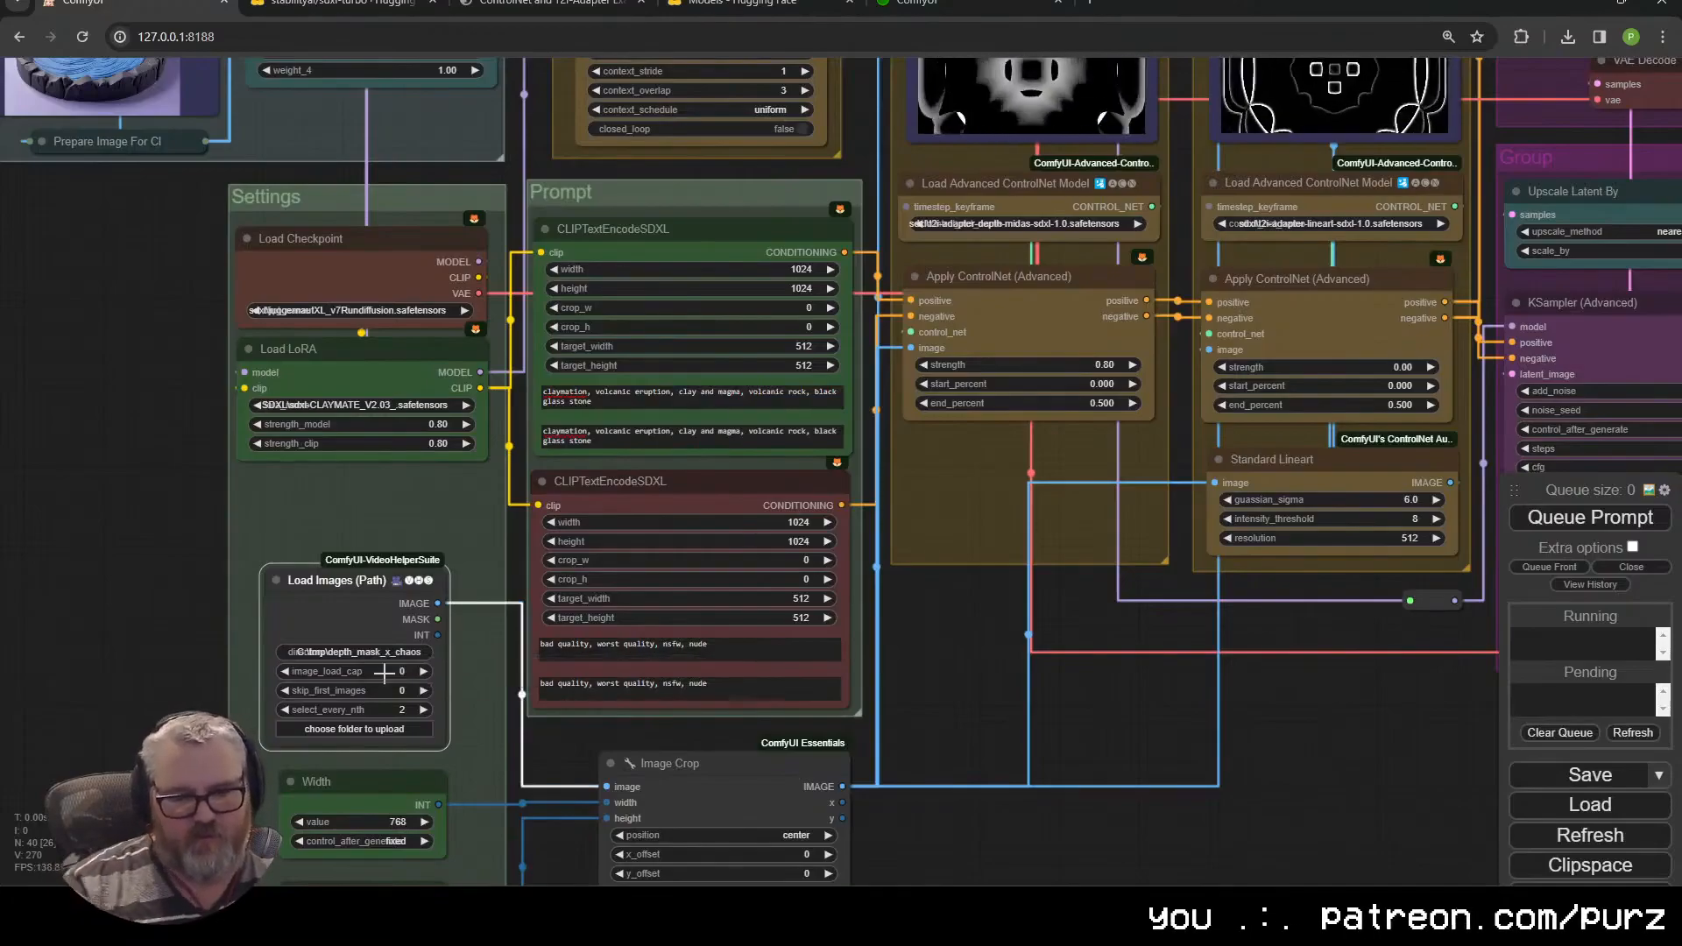
# Set the Load Images (Path) node's image_load_cap to 70 and queue the render
pyautogui.click(385, 672)
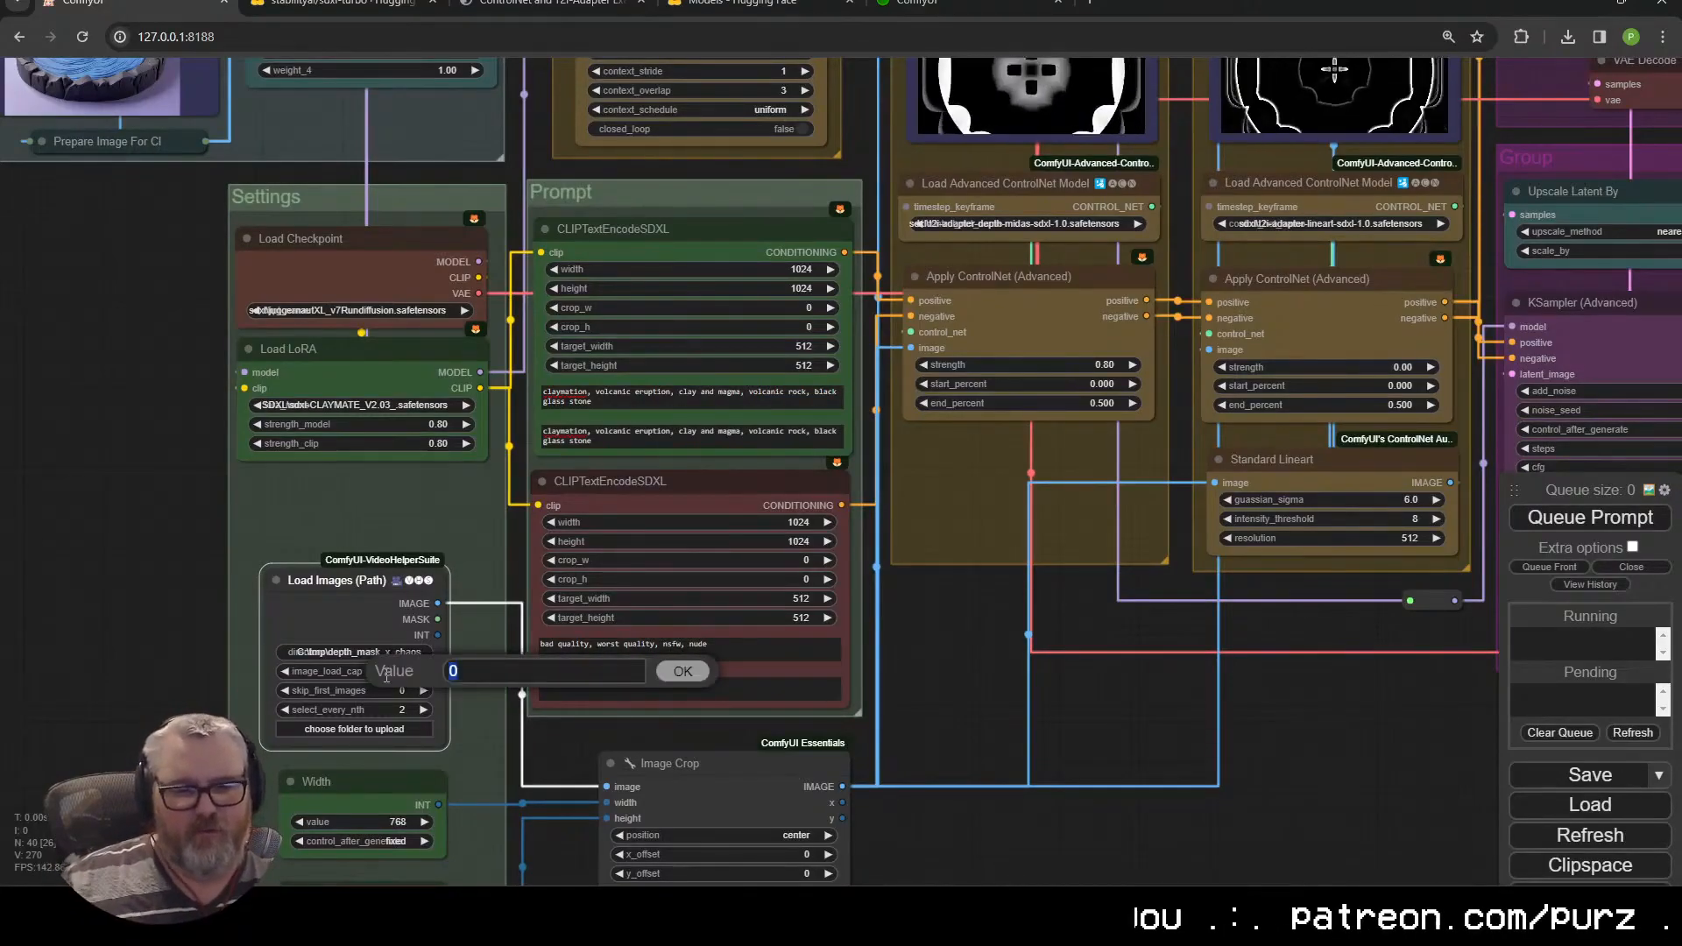
pyautogui.click(680, 672)
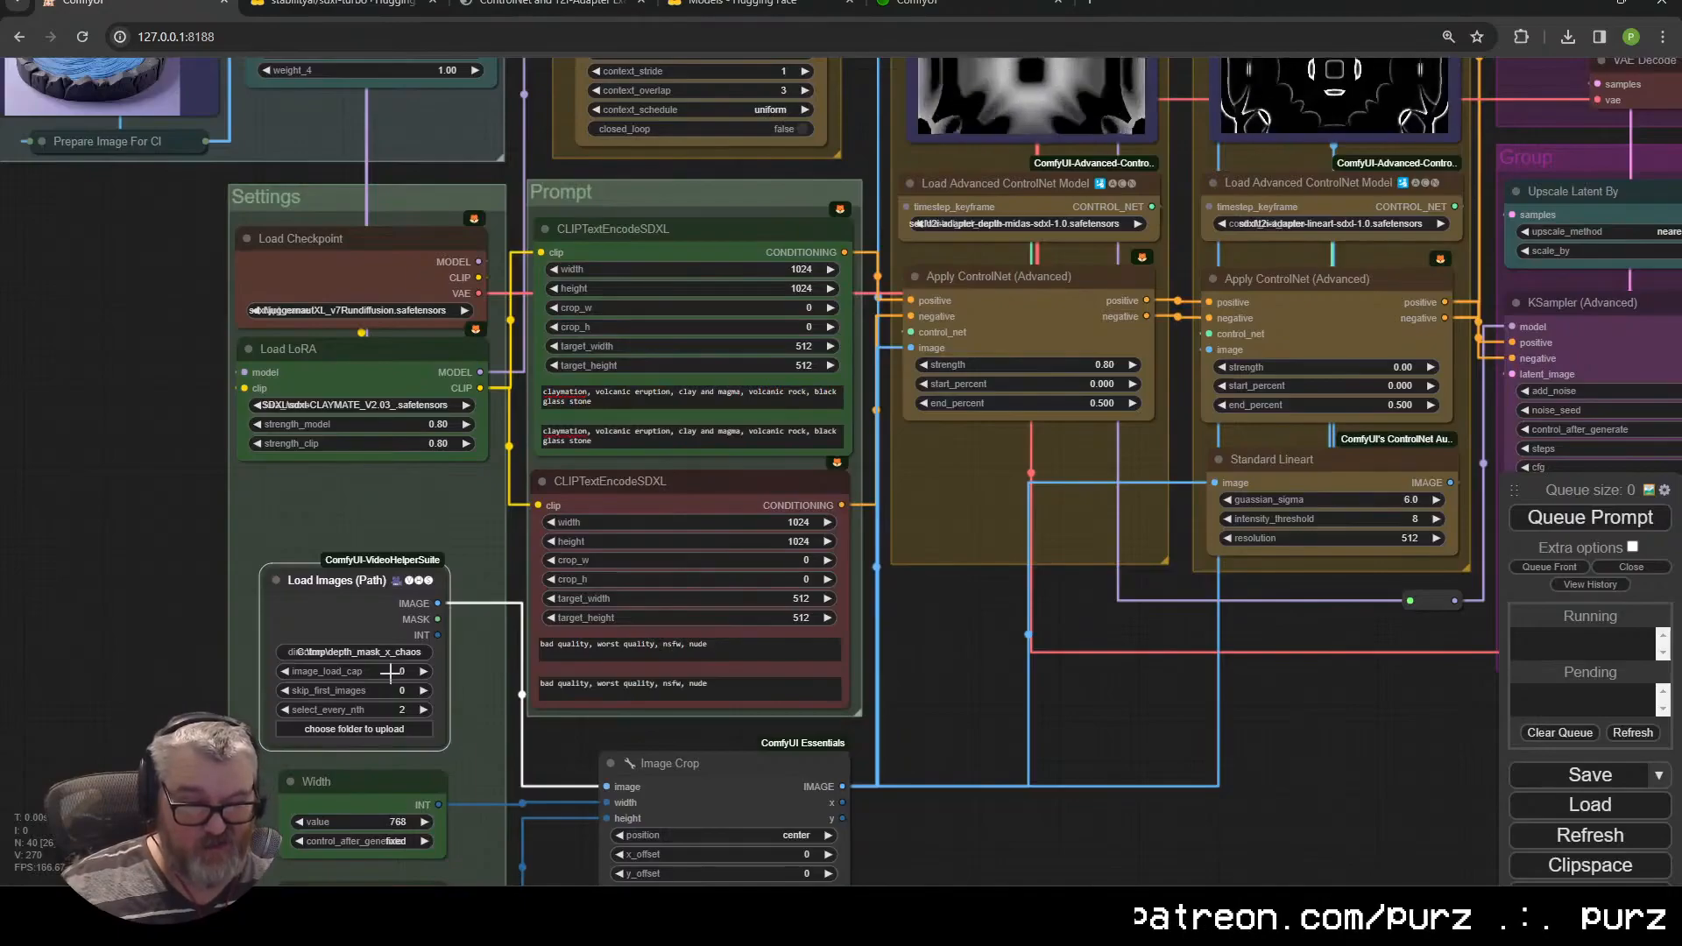
pyautogui.write('70')
pyautogui.press('Return')
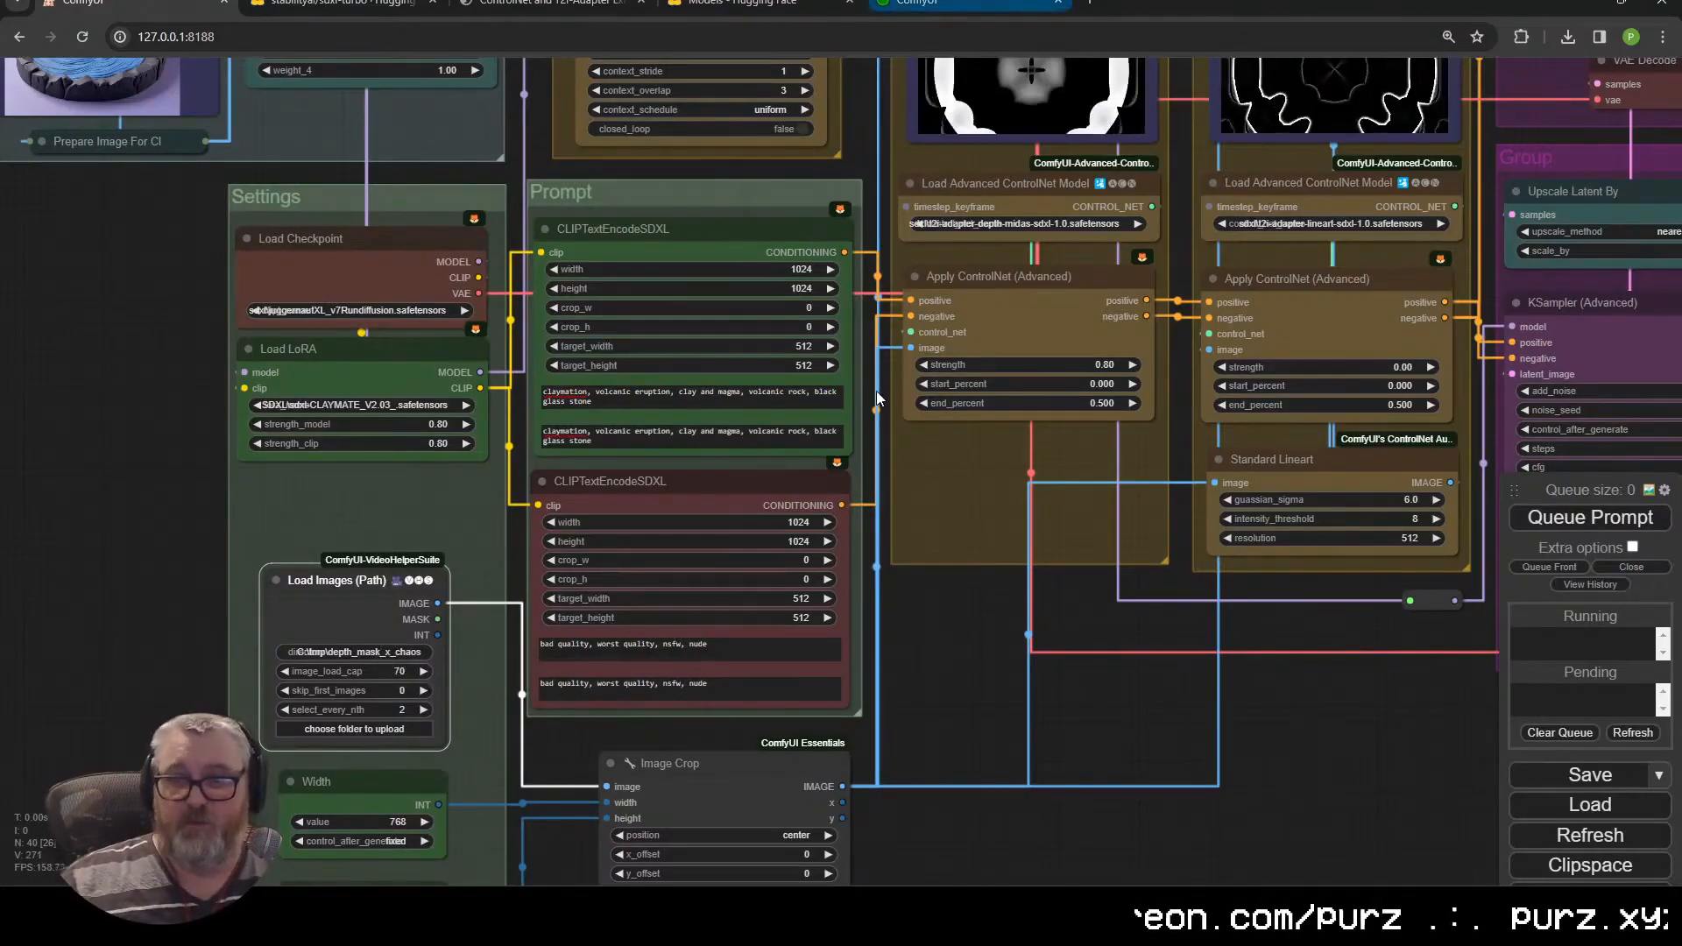
pyautogui.moveTo(877, 399); pyautogui.dragTo(829, 821)
pyautogui.click(1595, 517)
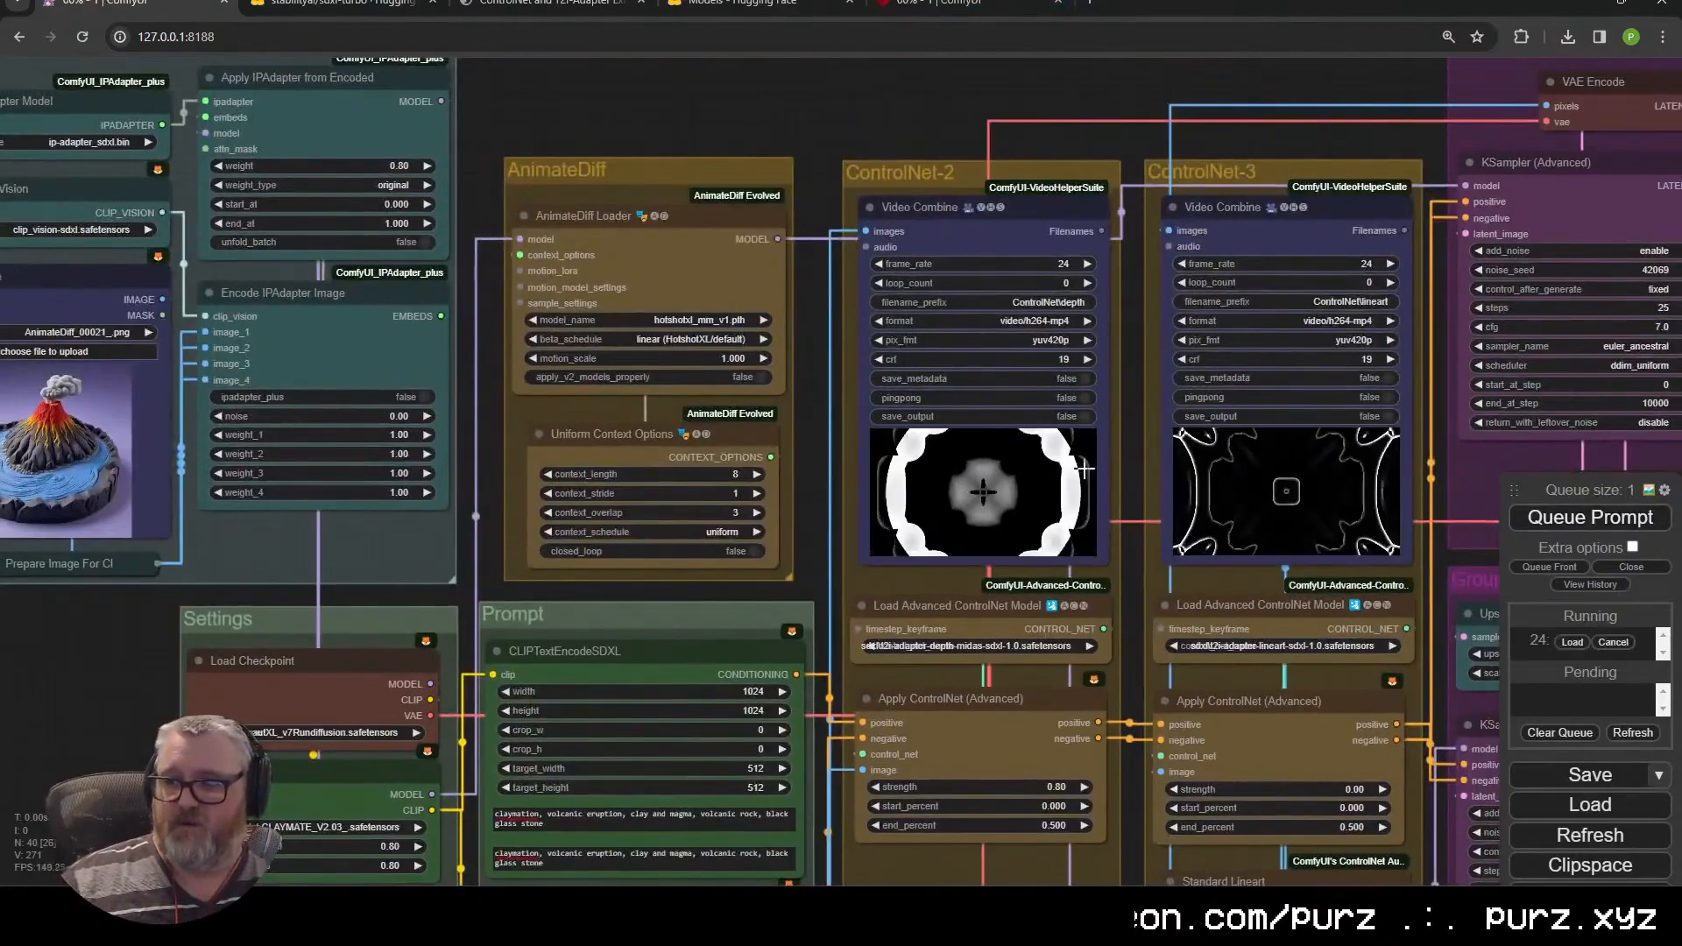
# Examine the depth and lineart preview animations in the ControlNet-2 and ControlNet-3 groups up close
pyautogui.scroll(-3, 1077, 679)
pyautogui.scroll(-1, 1077, 679)
pyautogui.moveTo(1077, 679); pyautogui.dragTo(703, 813)
pyautogui.scroll(4, 561, 456)
pyautogui.scroll(5, 534, 403)
pyautogui.scroll(5, 745, 683)
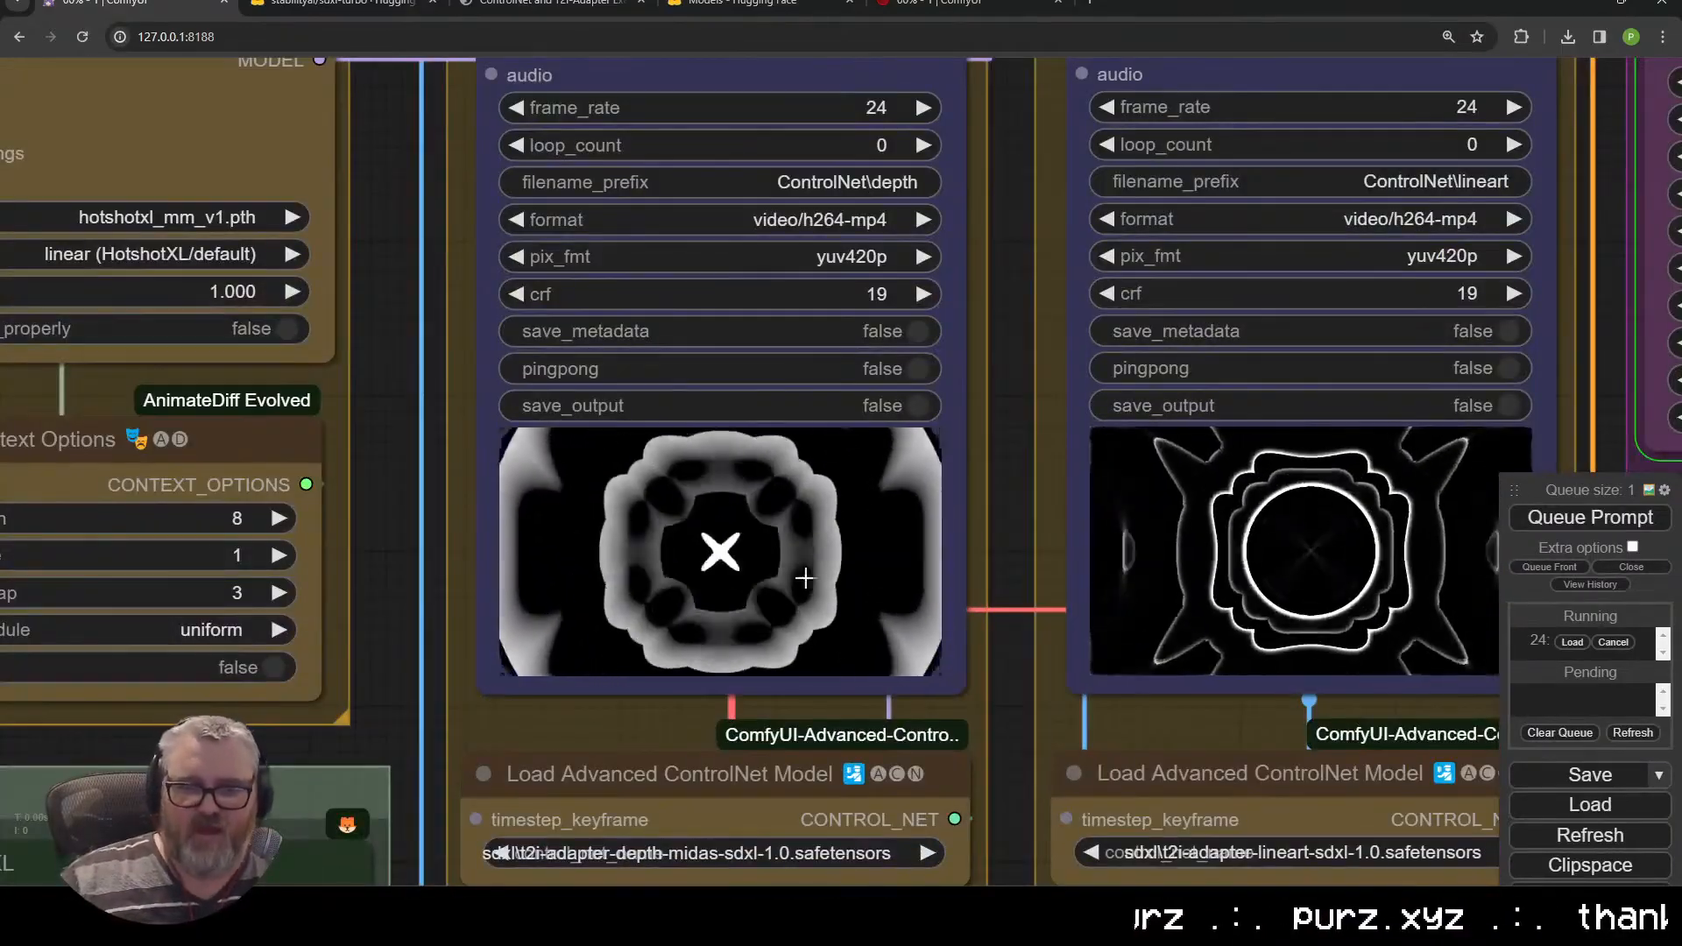
pyautogui.scroll(-12, 810, 560)
pyautogui.scroll(12, 990, 395)
# Examine the upscaled volcano animations in the Upscaled Output group's Video Combine nodes
pyautogui.moveTo(1346, 866); pyautogui.dragTo(1041, 835)
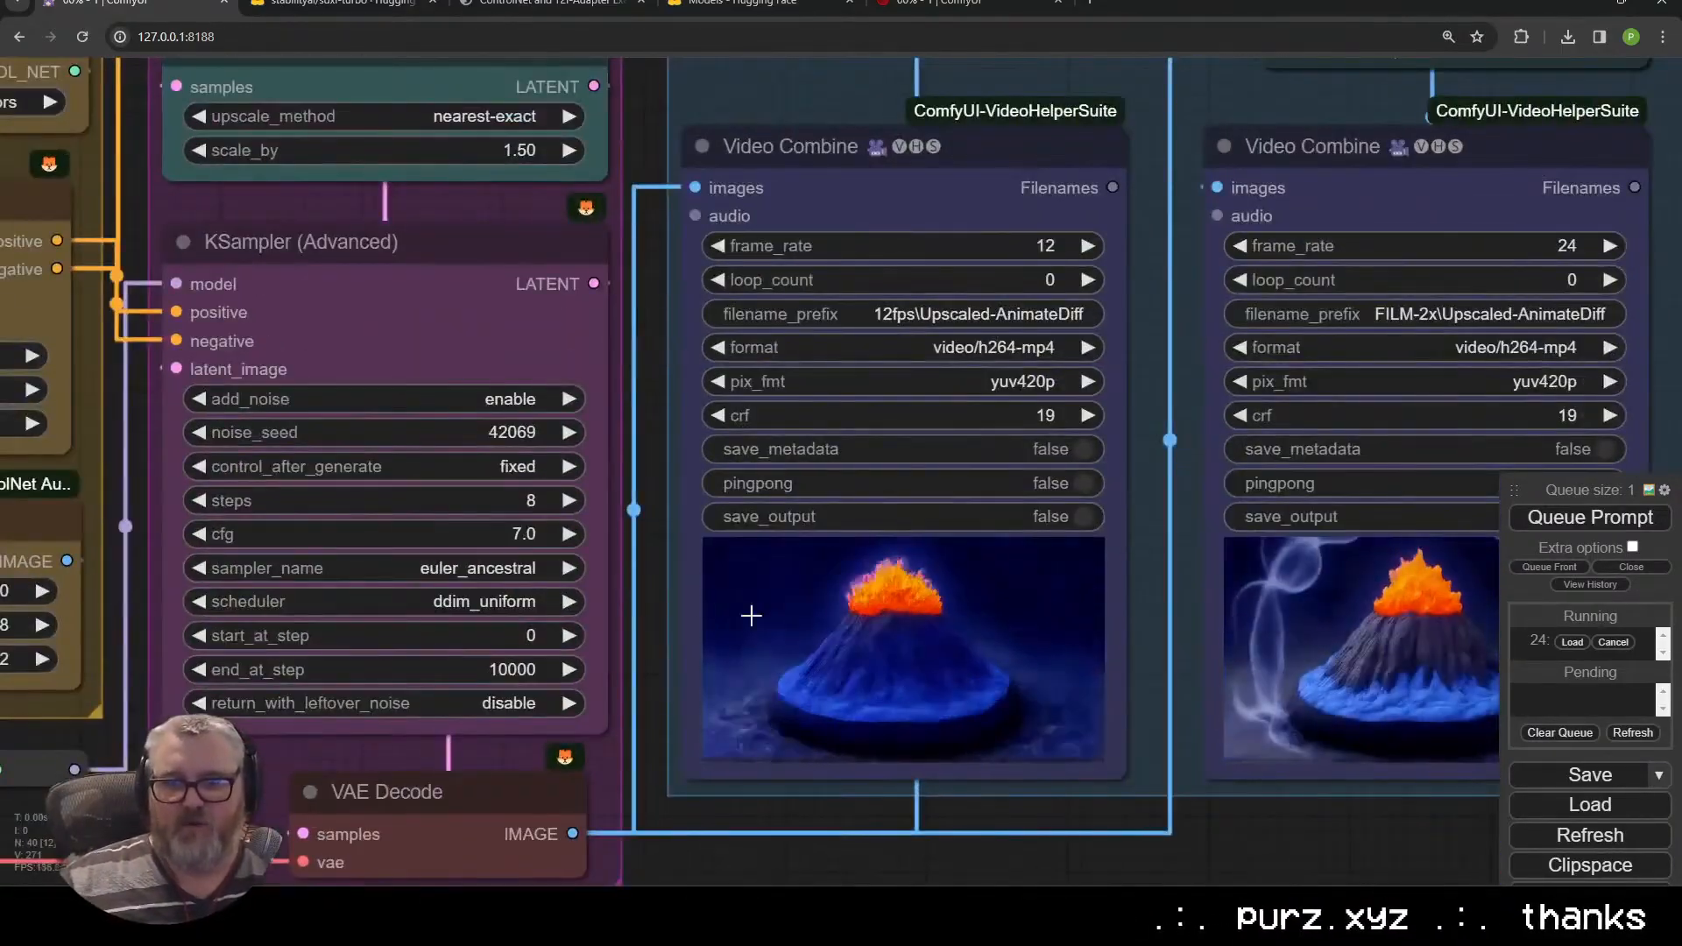
pyautogui.scroll(2, 1289, 829)
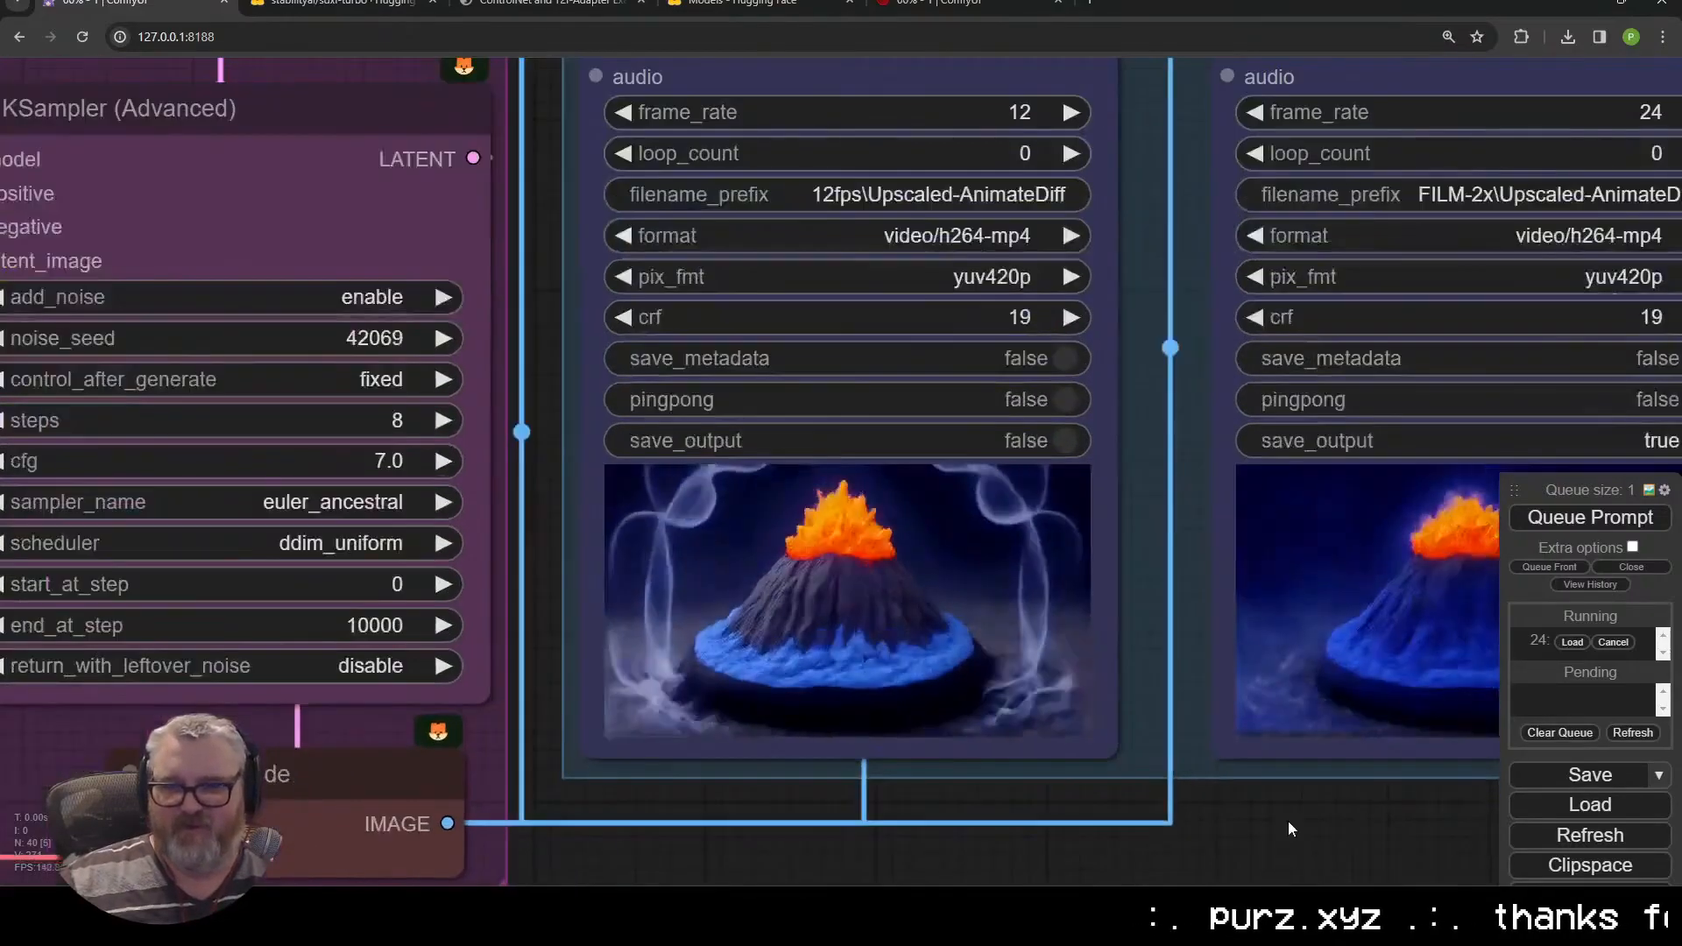
pyautogui.moveTo(1495, 818); pyautogui.dragTo(508, 808)
pyautogui.scroll(4, 508, 808)
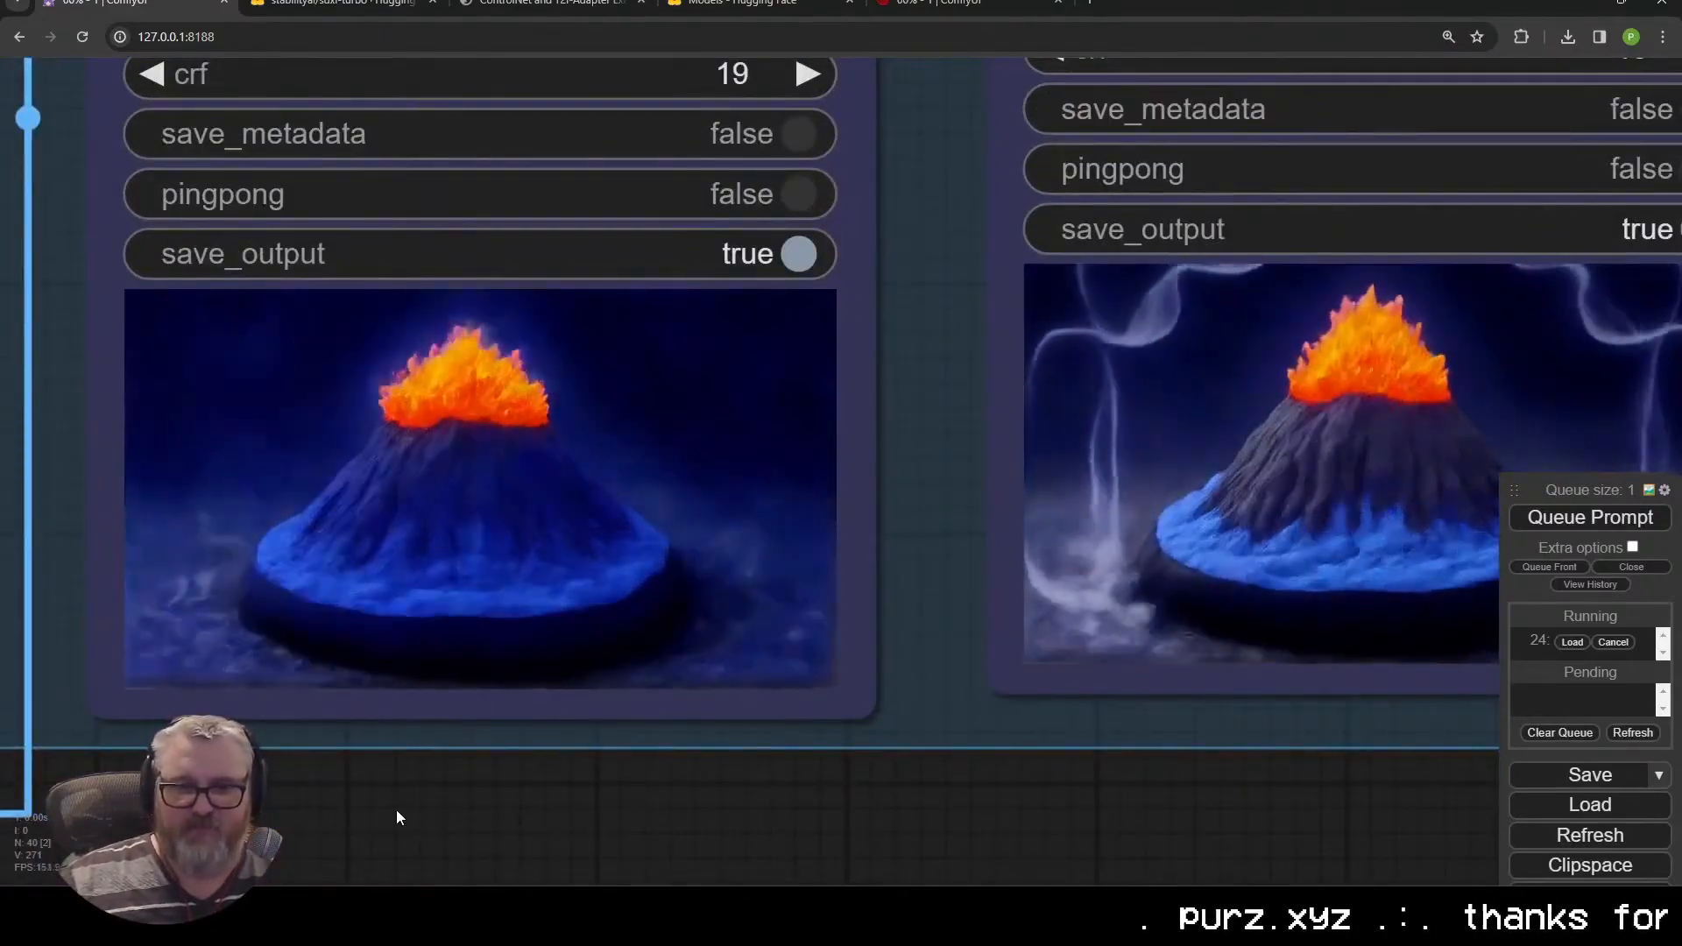
pyautogui.moveTo(397, 813); pyautogui.dragTo(1060, 773)
pyautogui.scroll(-5, 514, 785)
pyautogui.moveTo(613, 810); pyautogui.dragTo(1482, 765)
pyautogui.moveTo(461, 121); pyautogui.dragTo(419, 130)
pyautogui.click(405, 114)
pyautogui.scroll(-2, 1322, 777)
pyautogui.scroll(-4, 1322, 778)
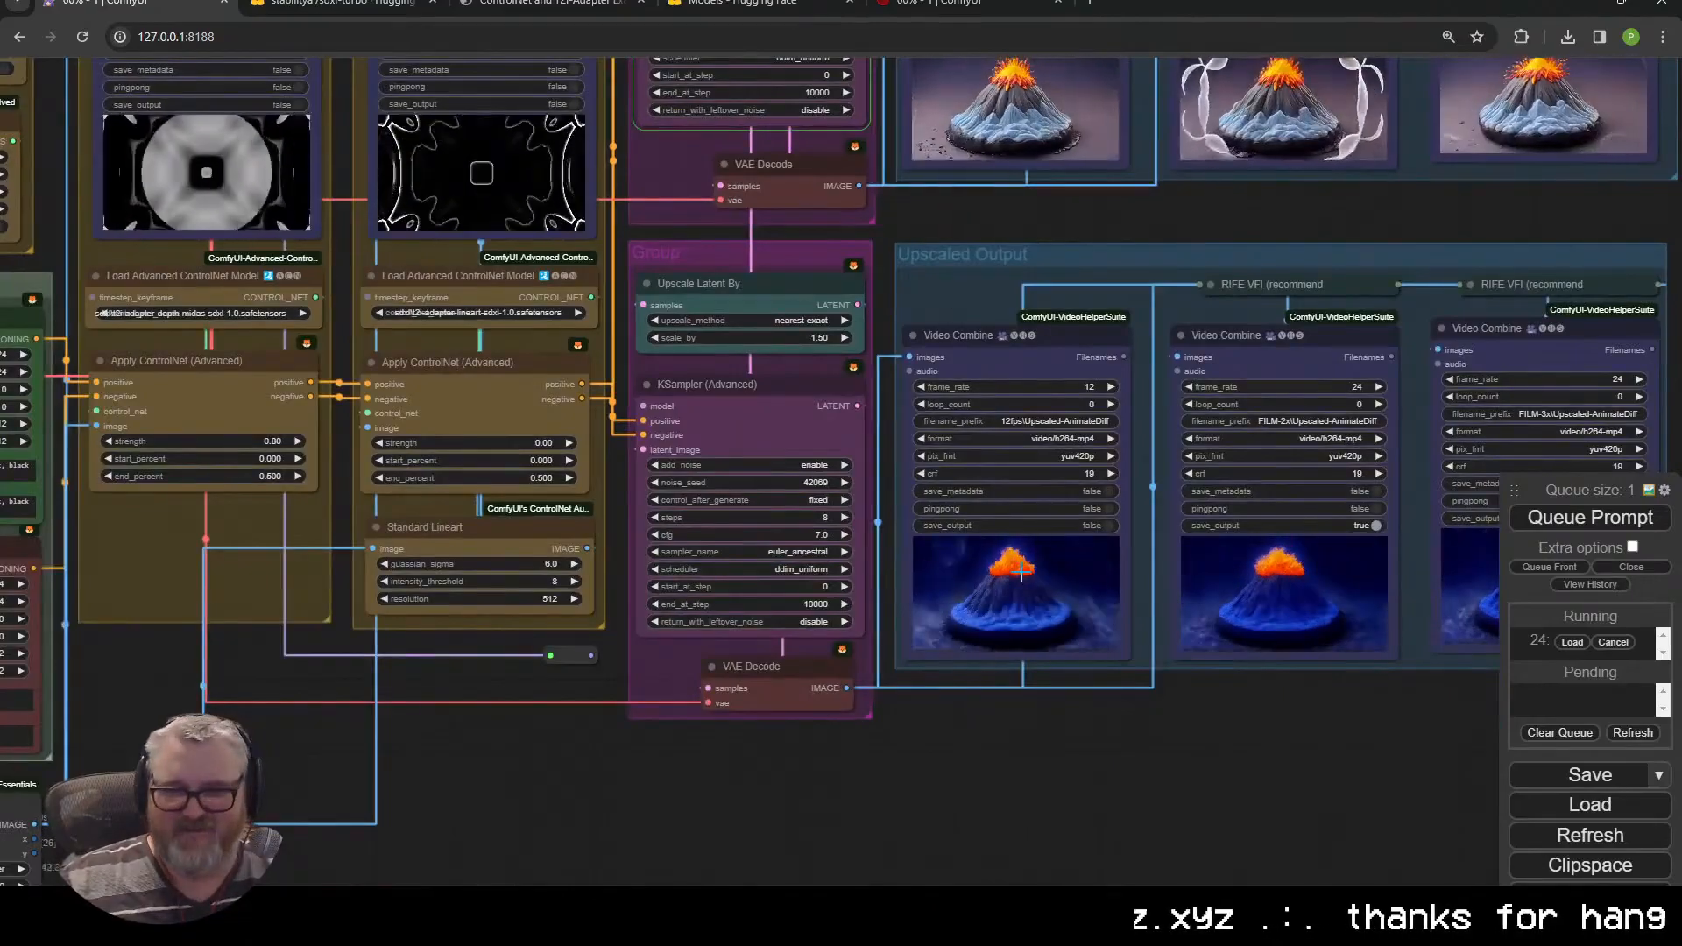
pyautogui.scroll(20, 1025, 568)
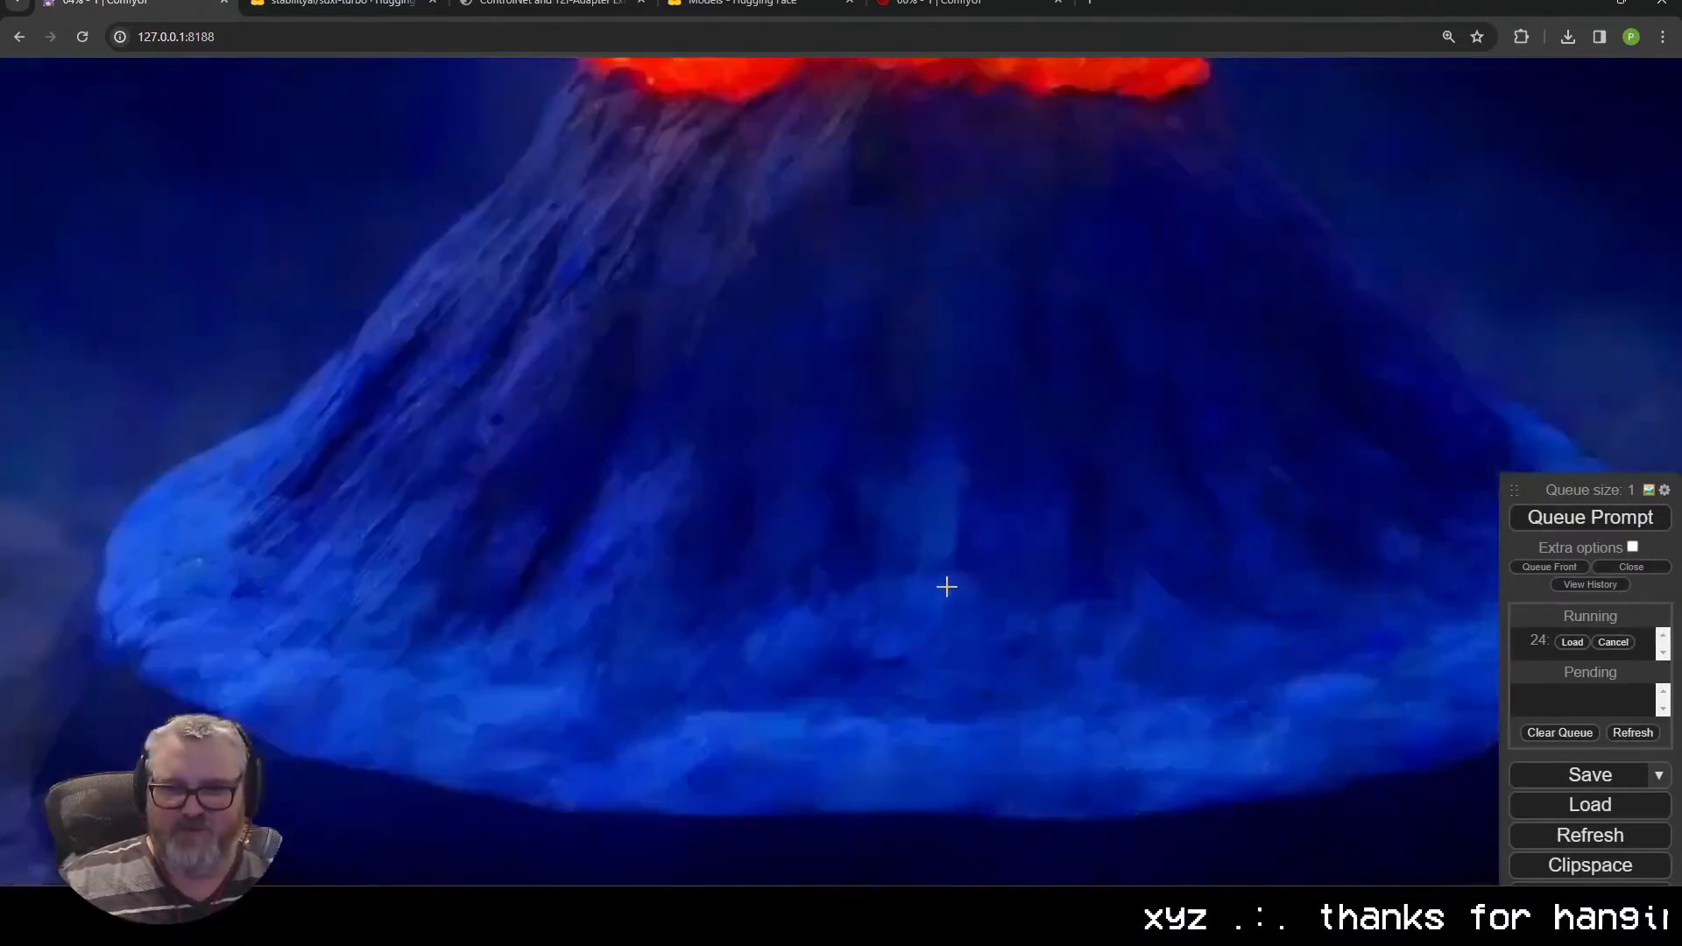
pyautogui.scroll(-15, 946, 586)
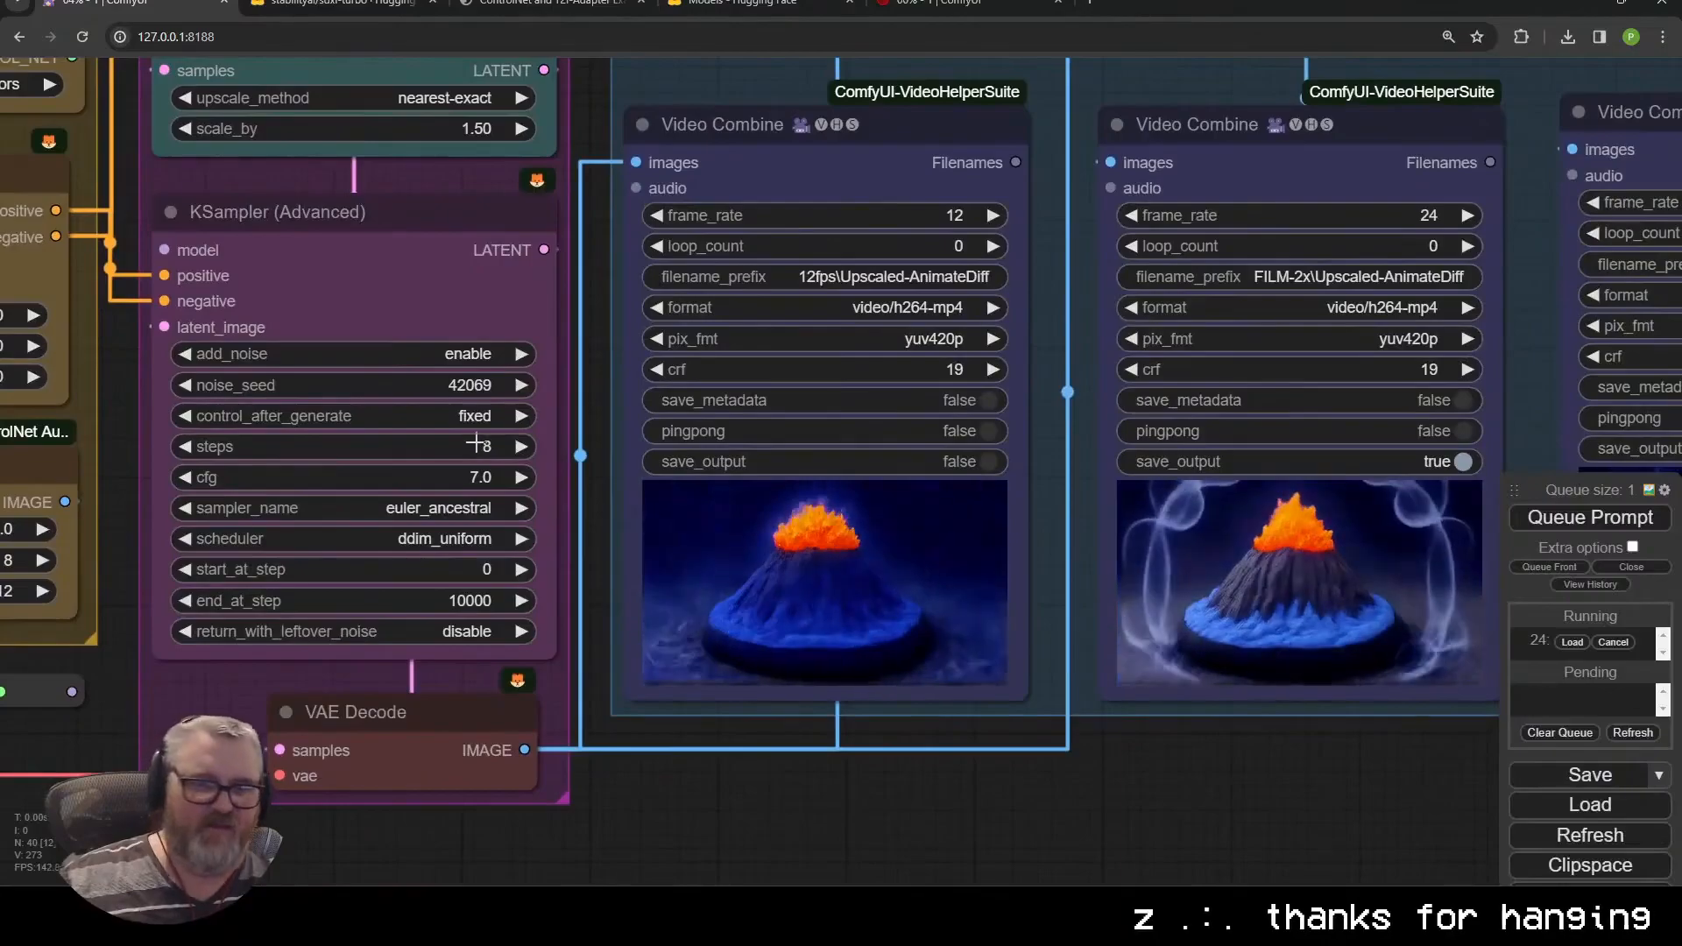
# Compare the upscaled animation with the one in the Output group and bring up the nvitop Command Prompt window to monitor the render
pyautogui.scroll(4, 1225, 792)
pyautogui.scroll(-2, 1222, 792)
pyautogui.moveTo(1222, 792); pyautogui.dragTo(1126, 881)
pyautogui.scroll(5, 505, 771)
pyautogui.scroll(-13, 508, 764)
pyautogui.scroll(4, 349, 863)
pyautogui.moveTo(260, 920)
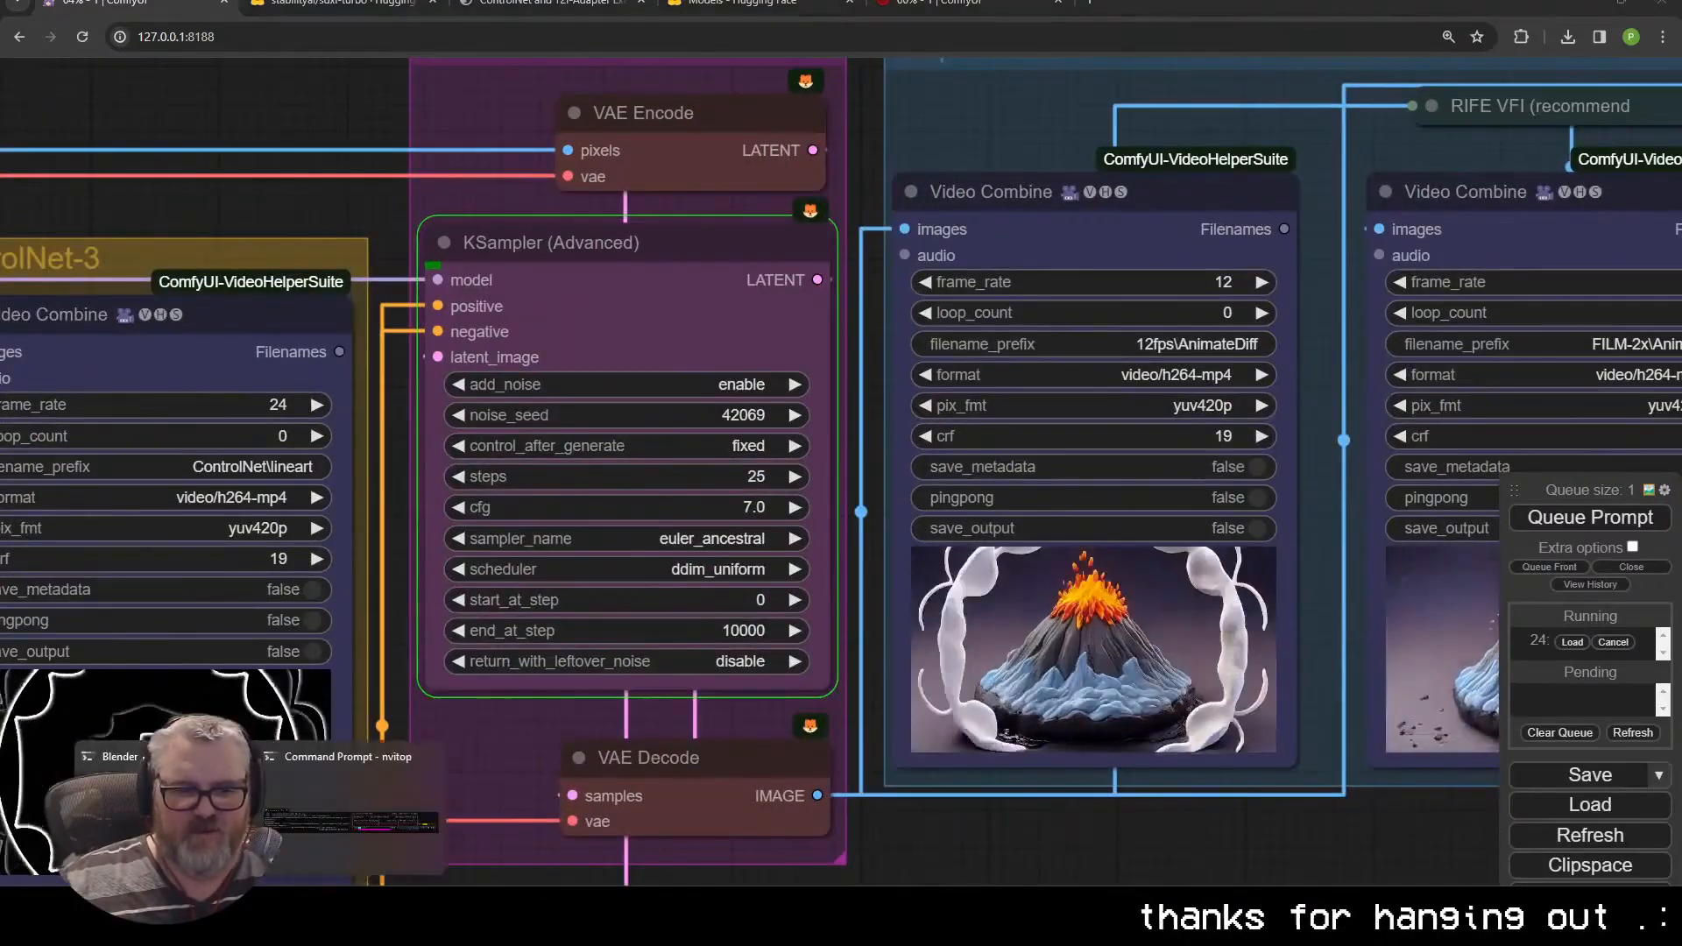
pyautogui.click(349, 810)
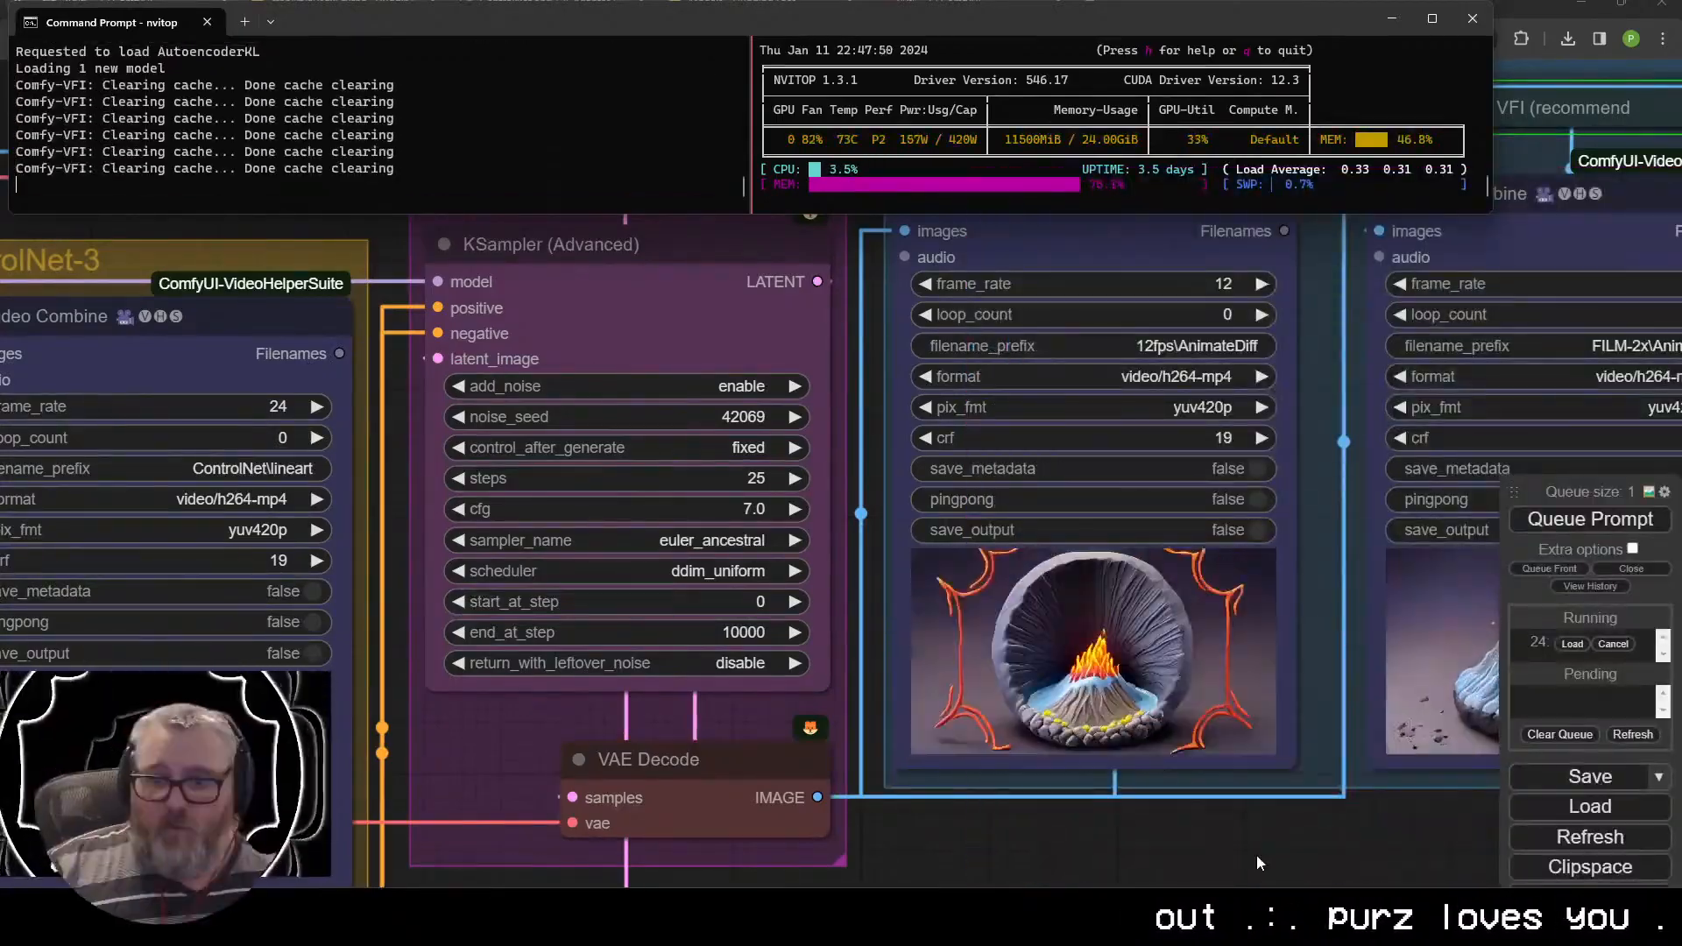
# Examine the newly rendered volcano animations in the Output group's three Video Combine nodes
pyautogui.moveTo(1198, 859); pyautogui.dragTo(393, 771)
pyautogui.scroll(7, 710, 712)
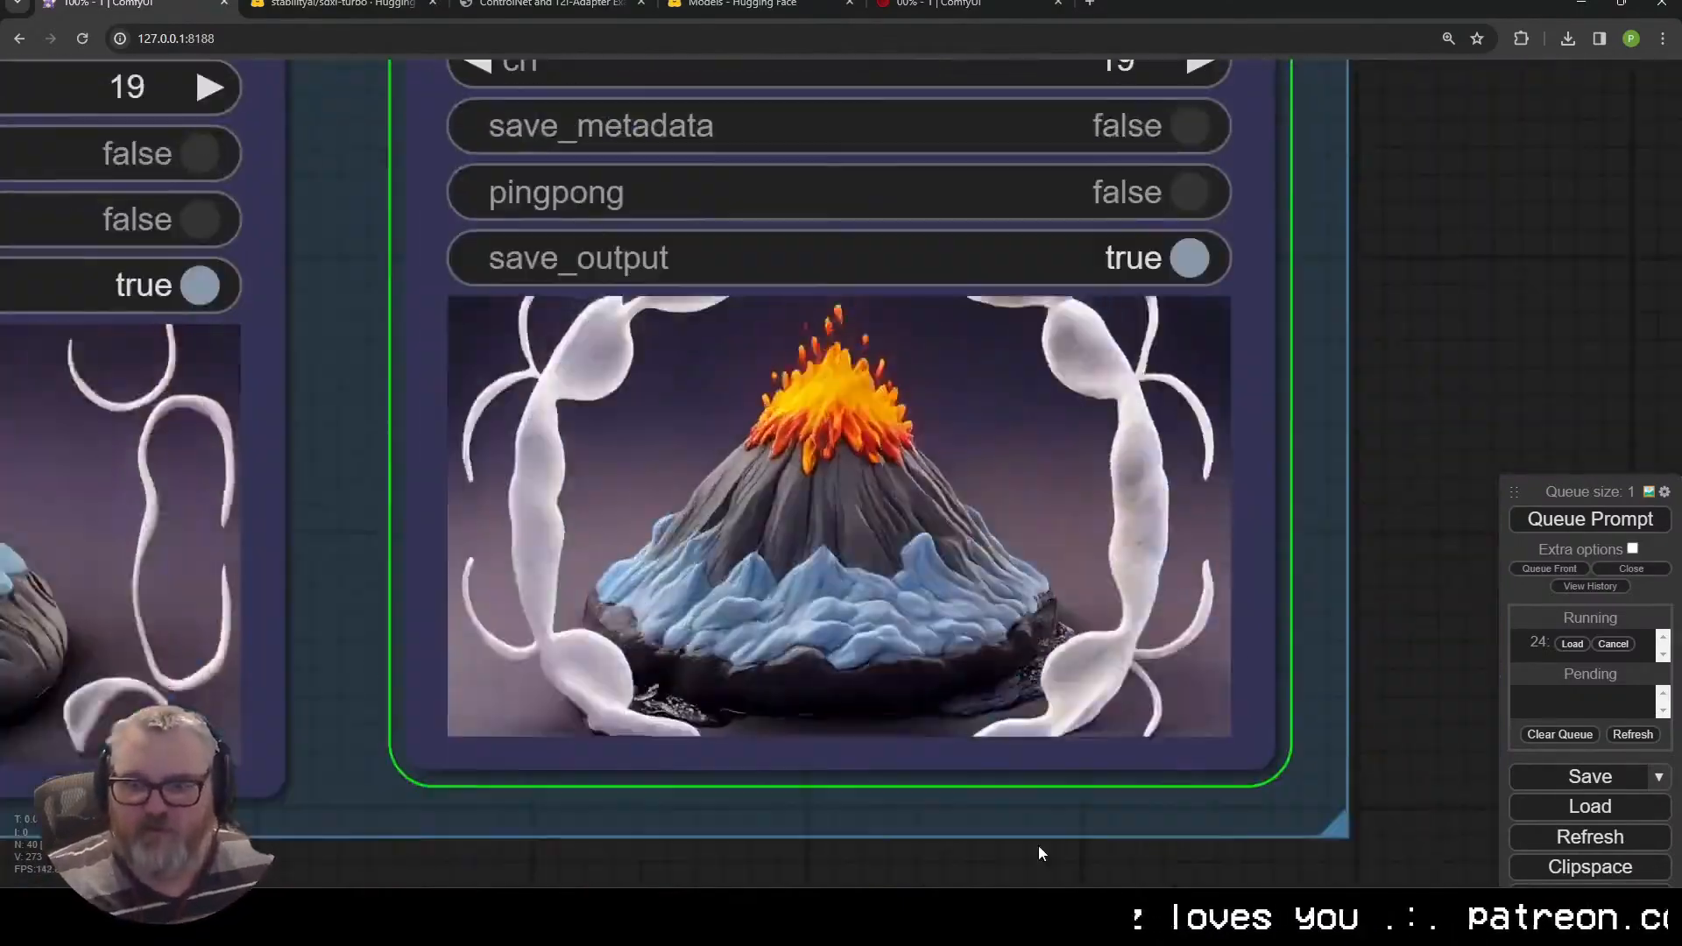
pyautogui.scroll(-10, 1052, 789)
pyautogui.scroll(12, 1457, 657)
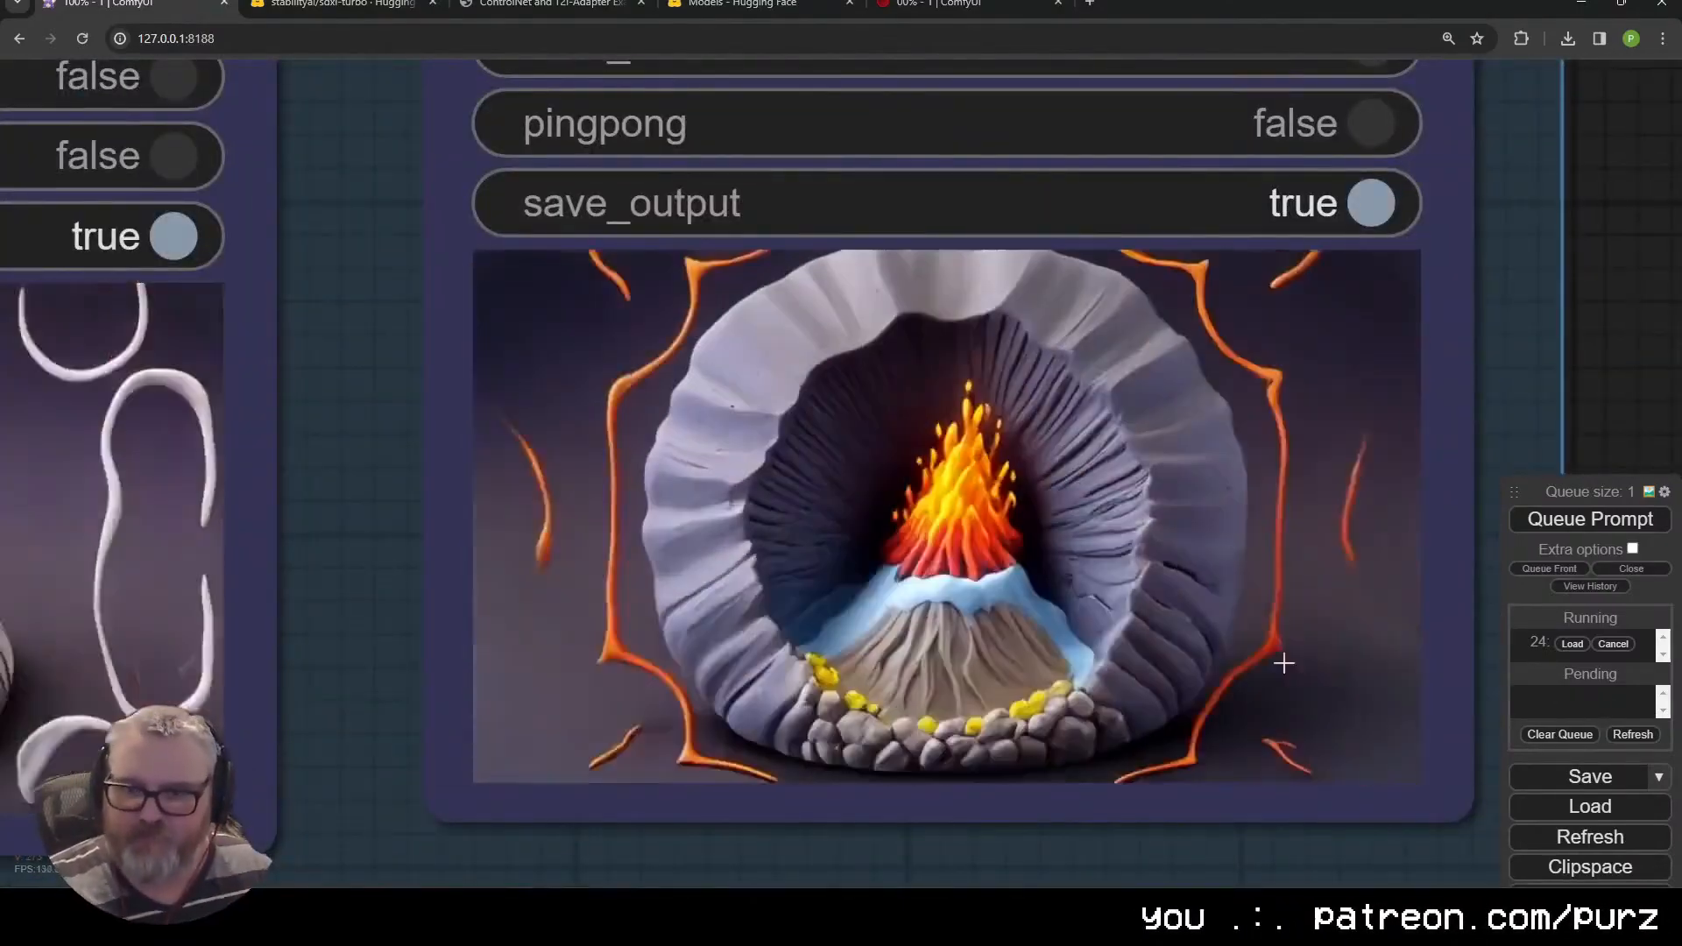
pyautogui.scroll(-12, 1164, 669)
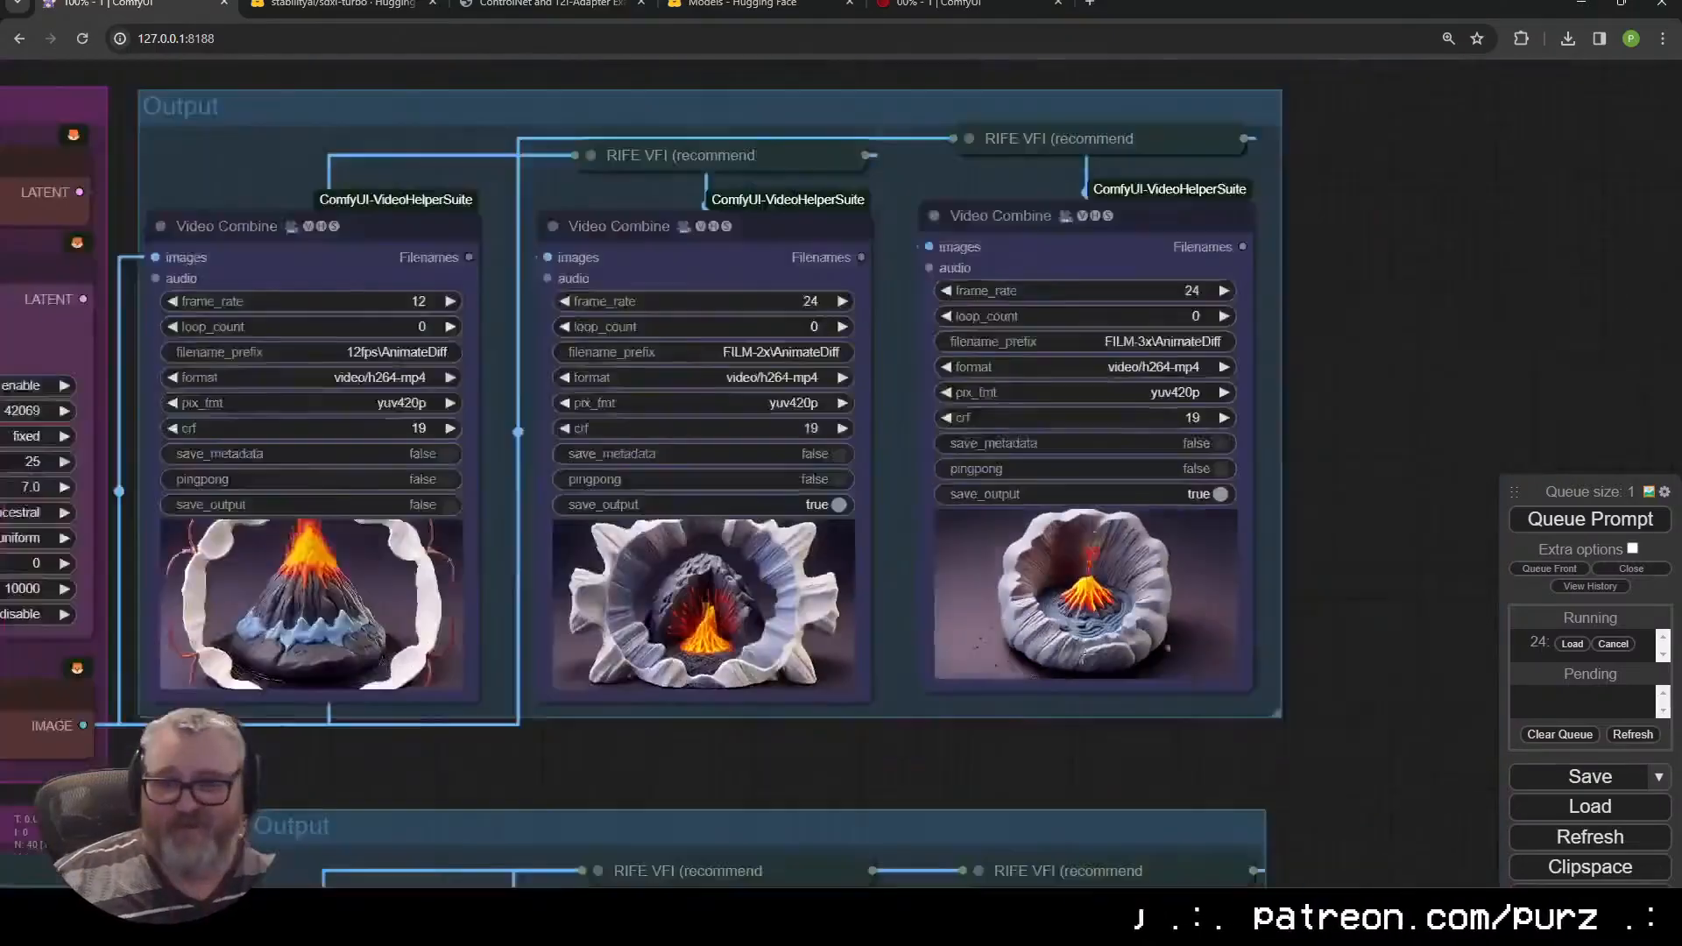
pyautogui.scroll(-3, 526, 653)
# Set the strength of the Apply ControlNet (Advanced) node in the ControlNet-3 lineart group to 0.50
pyautogui.moveTo(753, 670); pyautogui.dragTo(732, 517)
pyautogui.moveTo(96, 806); pyautogui.dragTo(525, 687)
pyautogui.scroll(5, 514, 658)
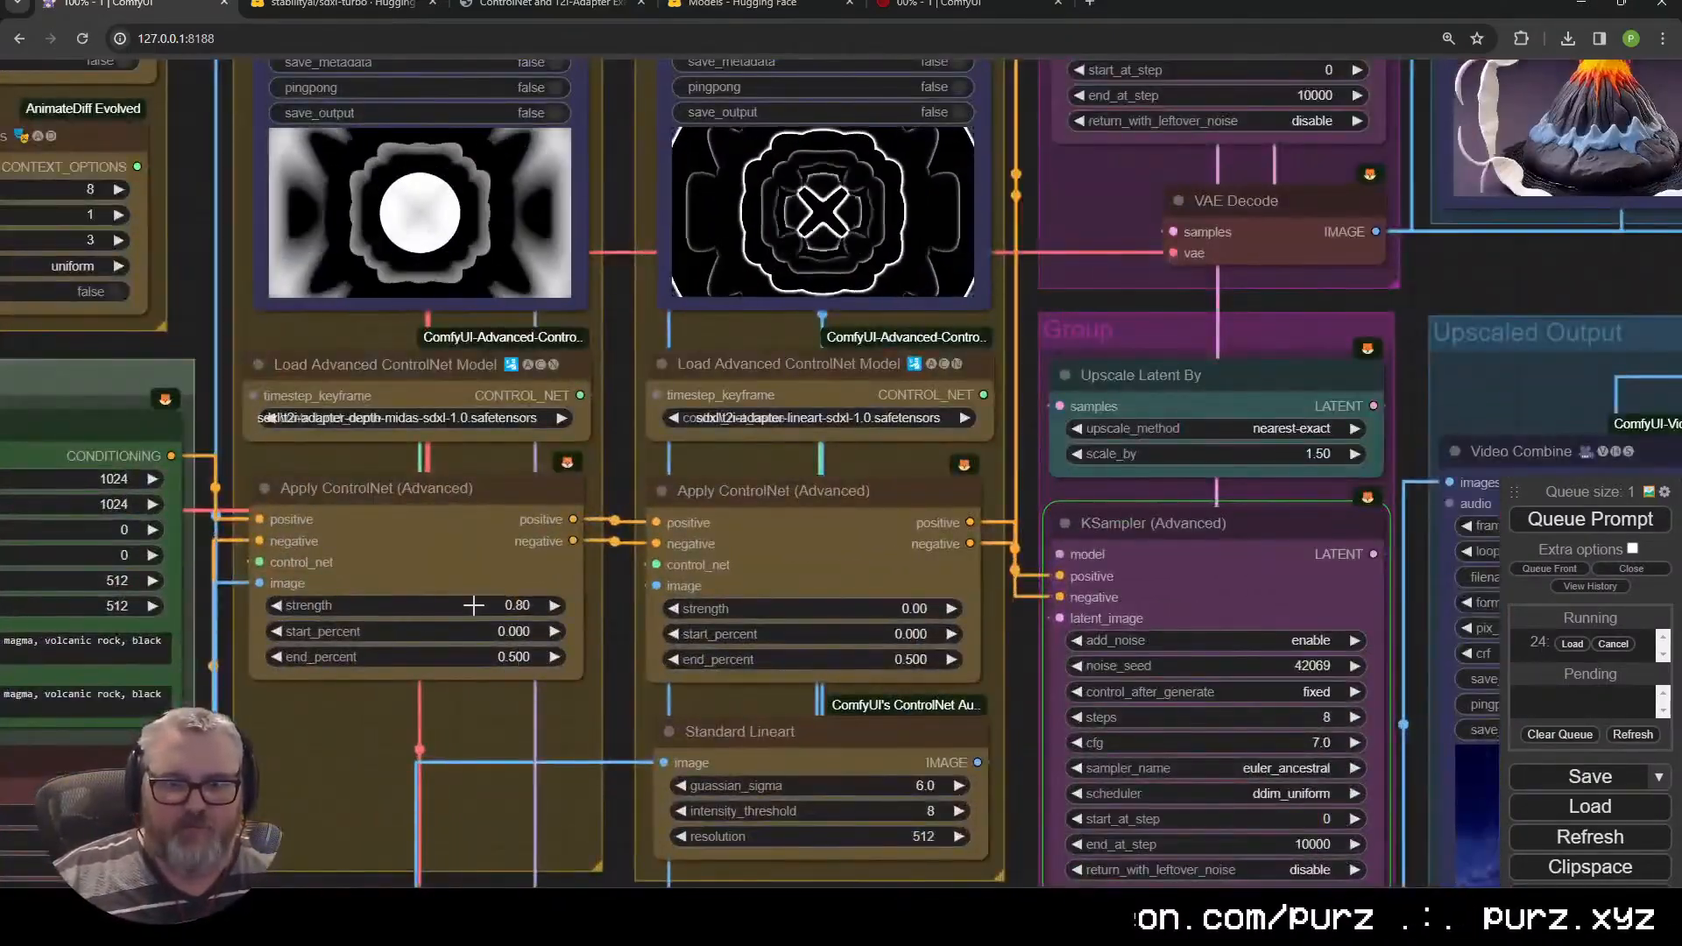
pyautogui.scroll(-4, 489, 740)
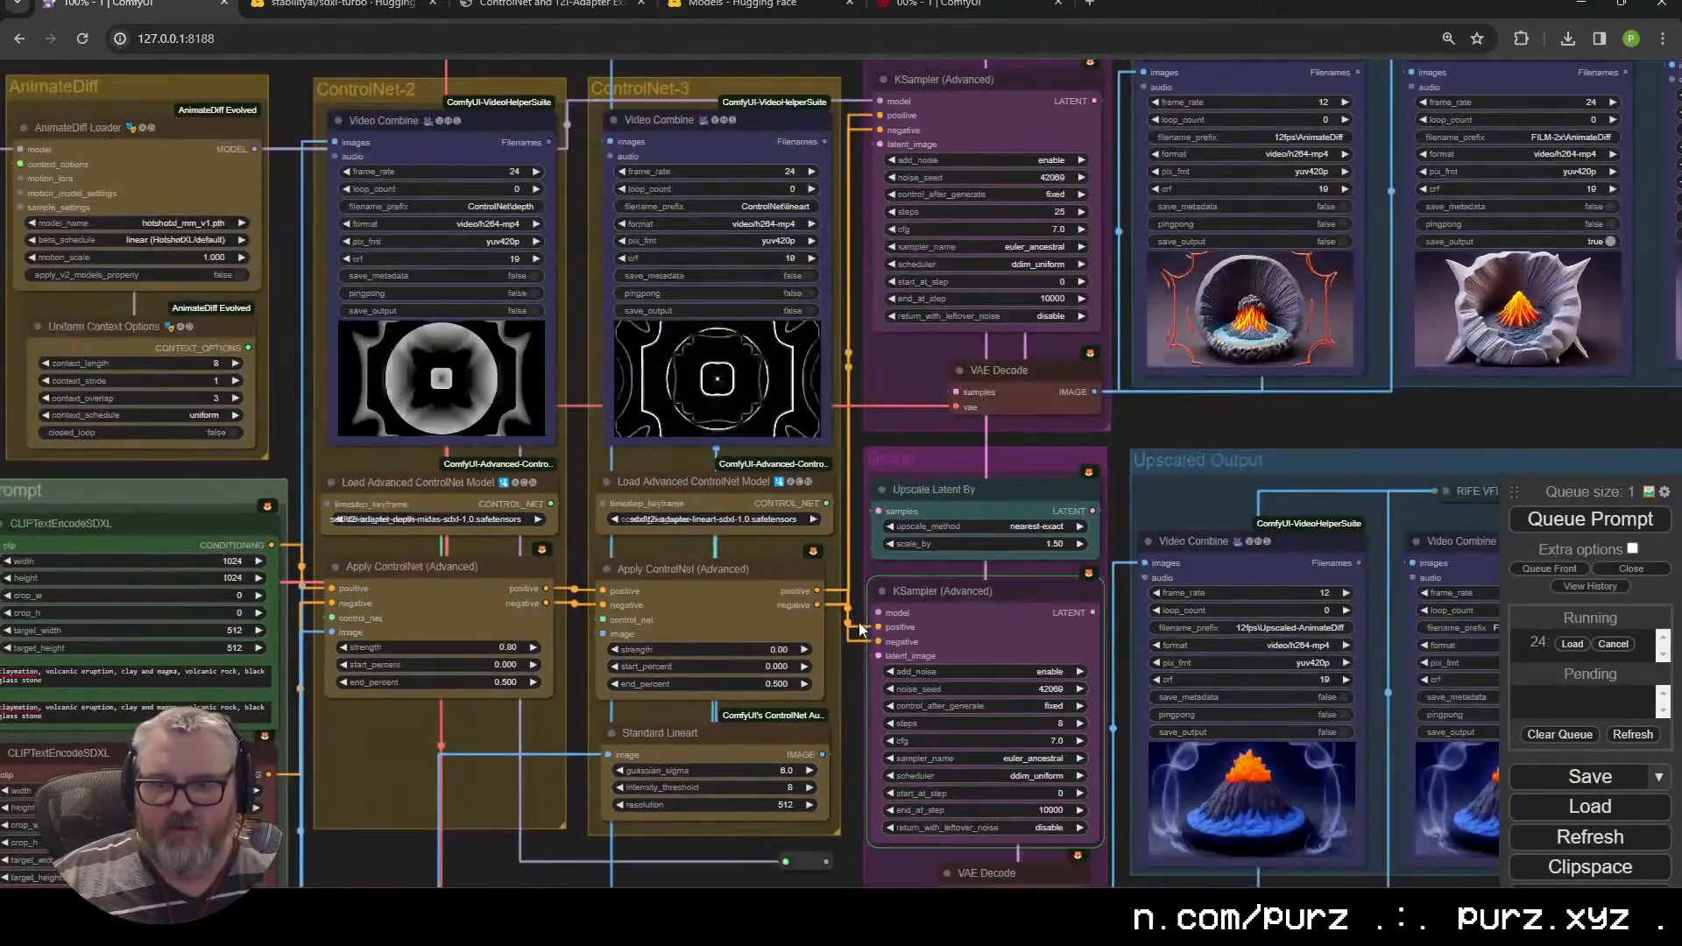
pyautogui.moveTo(513, 718); pyautogui.dragTo(629, 658)
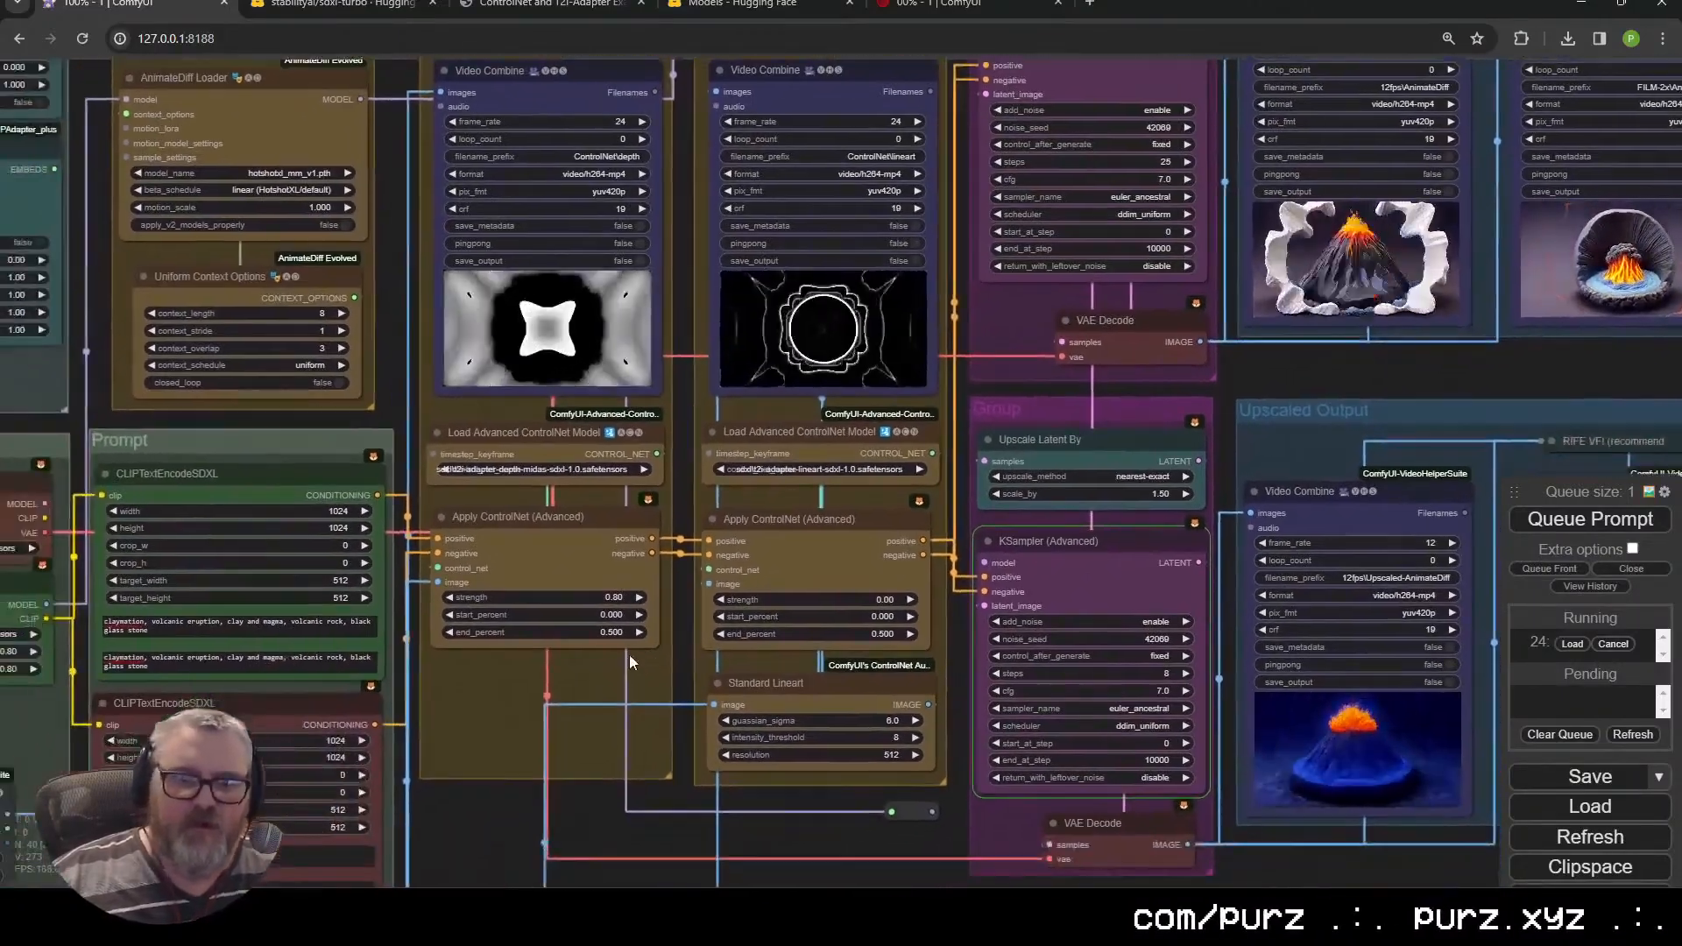
pyautogui.scroll(5, 629, 659)
pyautogui.click(613, 546)
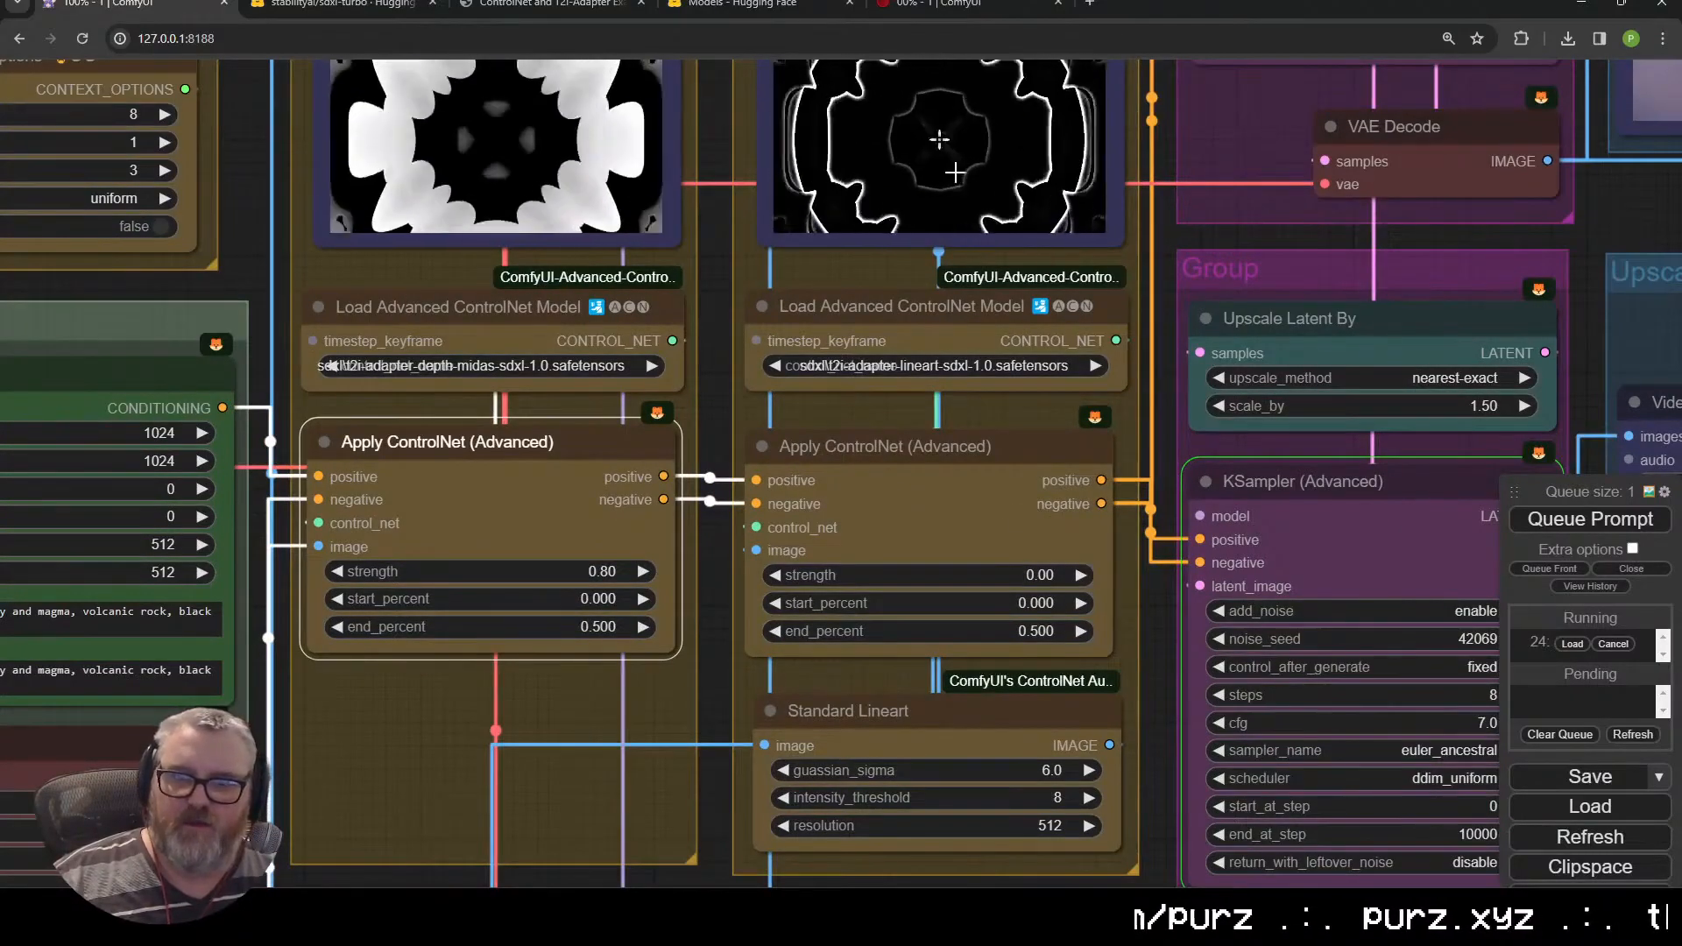
pyautogui.click(1043, 576)
pyautogui.write('0.38')
pyautogui.press('Return')
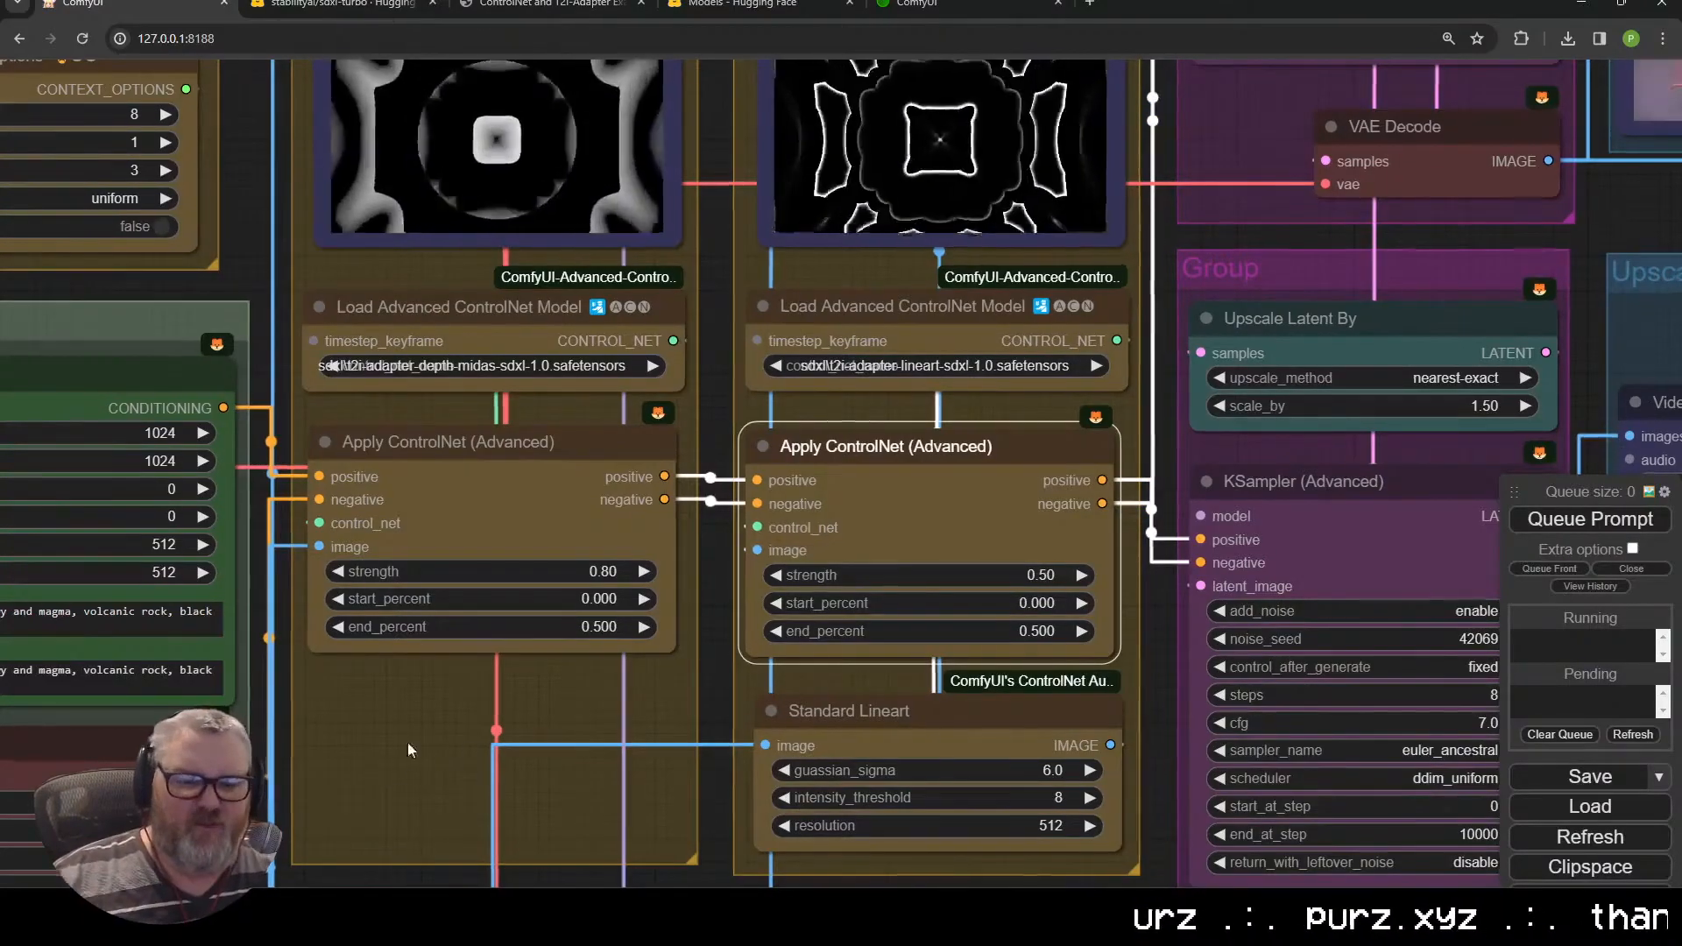
# Set the Load Images (Path) node's image_load_cap to 16 and queue a test render
pyautogui.moveTo(383, 766); pyautogui.dragTo(1454, 350)
pyautogui.scroll(-4, 713, 458)
pyautogui.moveTo(526, 548); pyautogui.dragTo(480, 392)
pyautogui.click(591, 403)
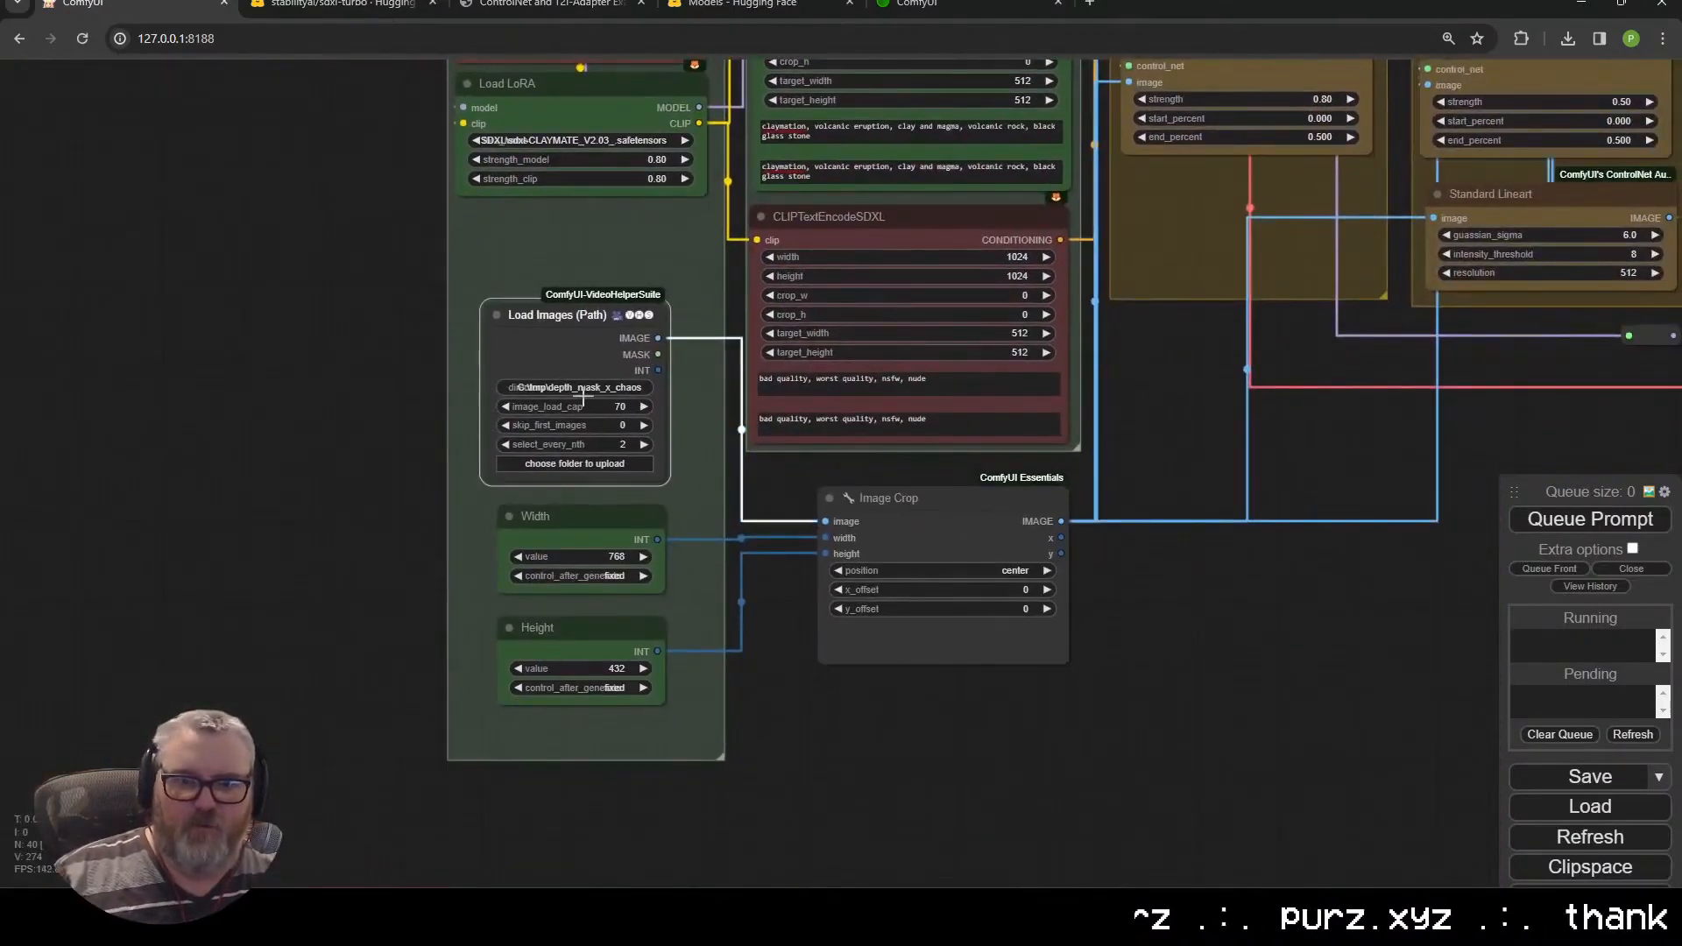
pyautogui.write('16')
pyautogui.press('Return')
pyautogui.hotkey('ctrl', 'Return')
# Examine the FILM-2x and FILM-3x AnimateDiff videos in the Output group and bring up the Command Prompt window to check the render progress
pyautogui.moveTo(1239, 456); pyautogui.dragTo(5, 677)
pyautogui.moveTo(814, 125); pyautogui.dragTo(721, 496)
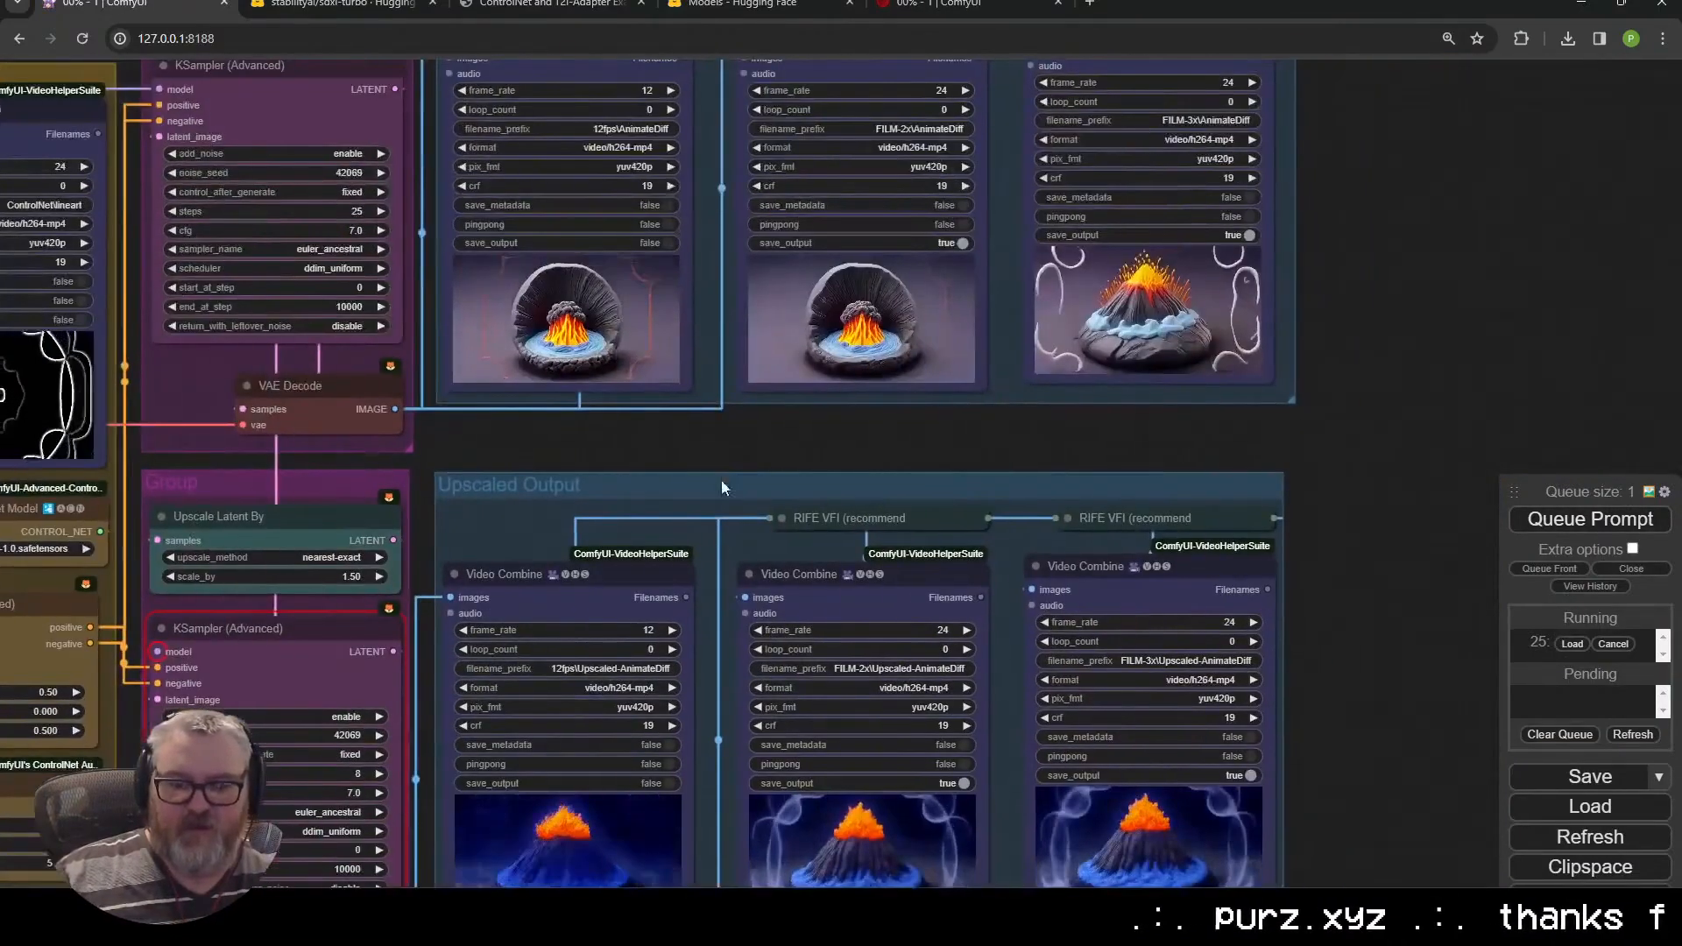
pyautogui.scroll(11, 720, 438)
pyautogui.moveTo(1008, 228); pyautogui.dragTo(621, 633)
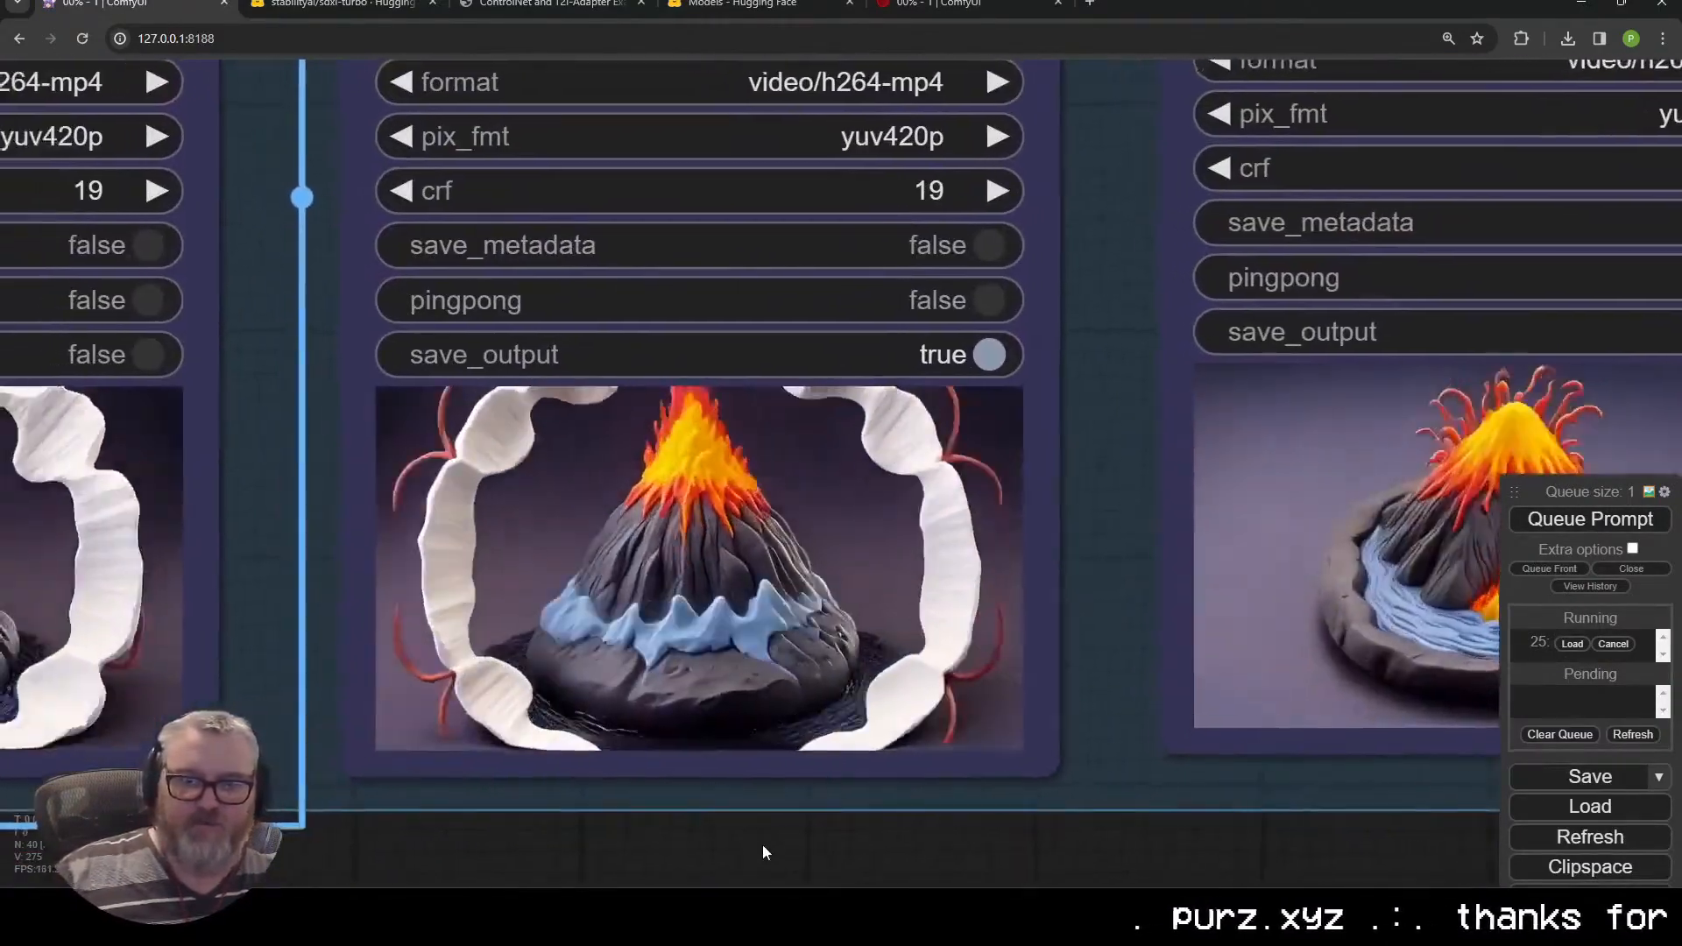
pyautogui.scroll(3, 762, 844)
pyautogui.scroll(-3, 801, 834)
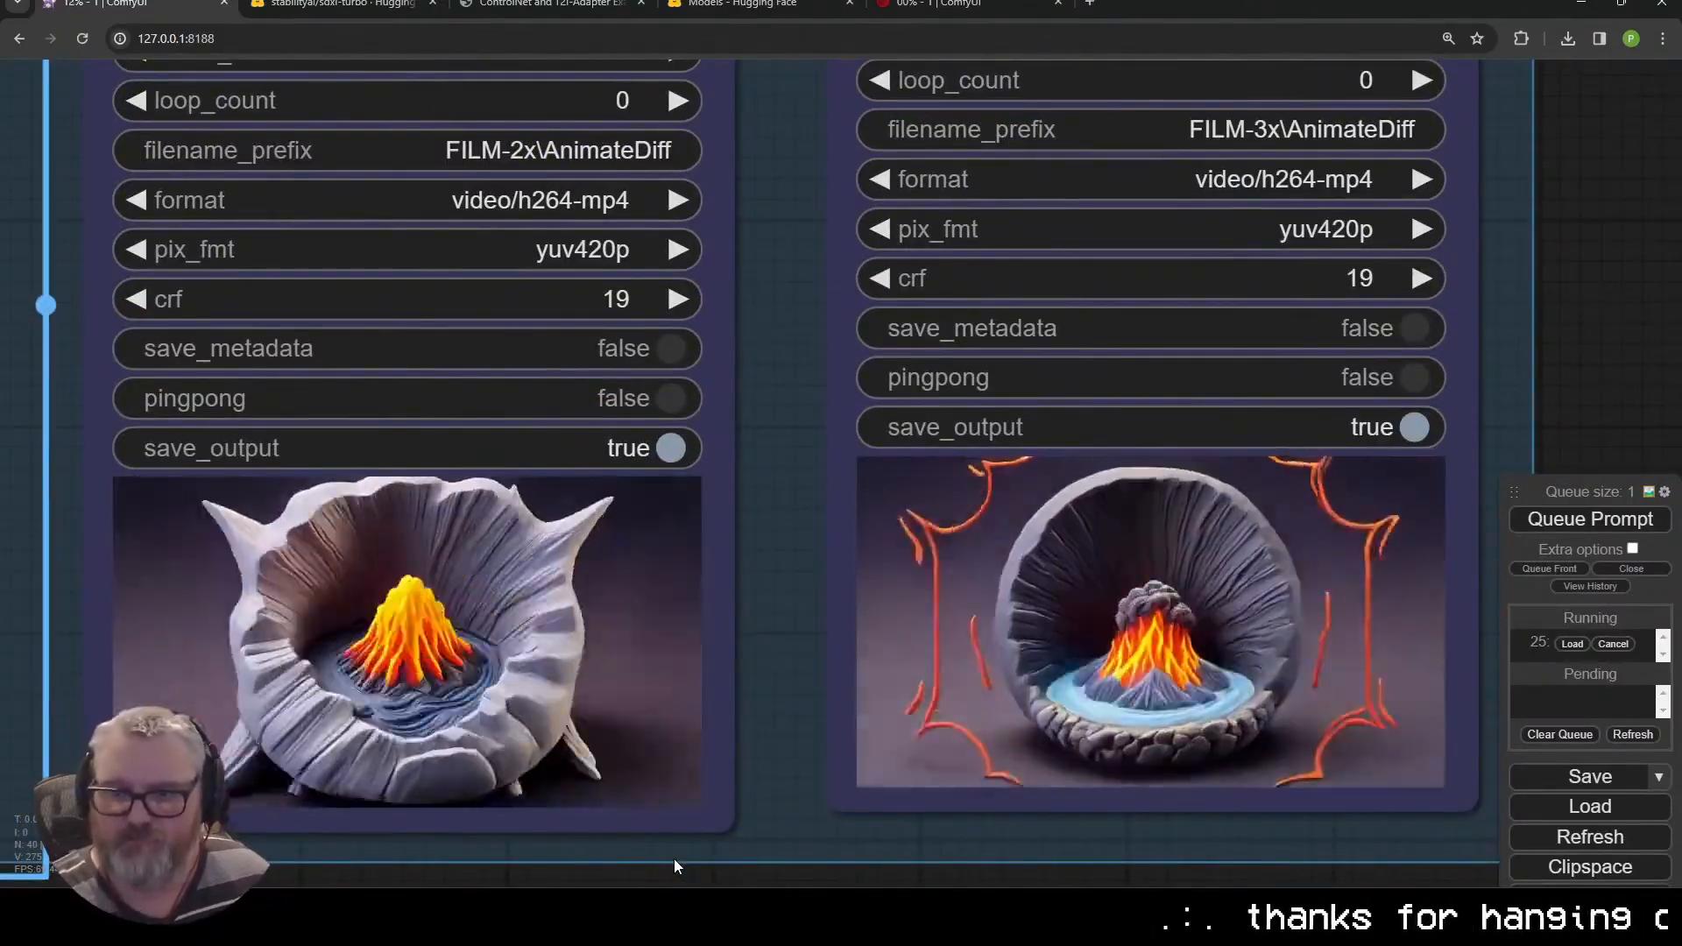
pyautogui.scroll(-8, 675, 858)
pyautogui.moveTo(35, 202); pyautogui.dragTo(462, 54)
pyautogui.click(404, 920)
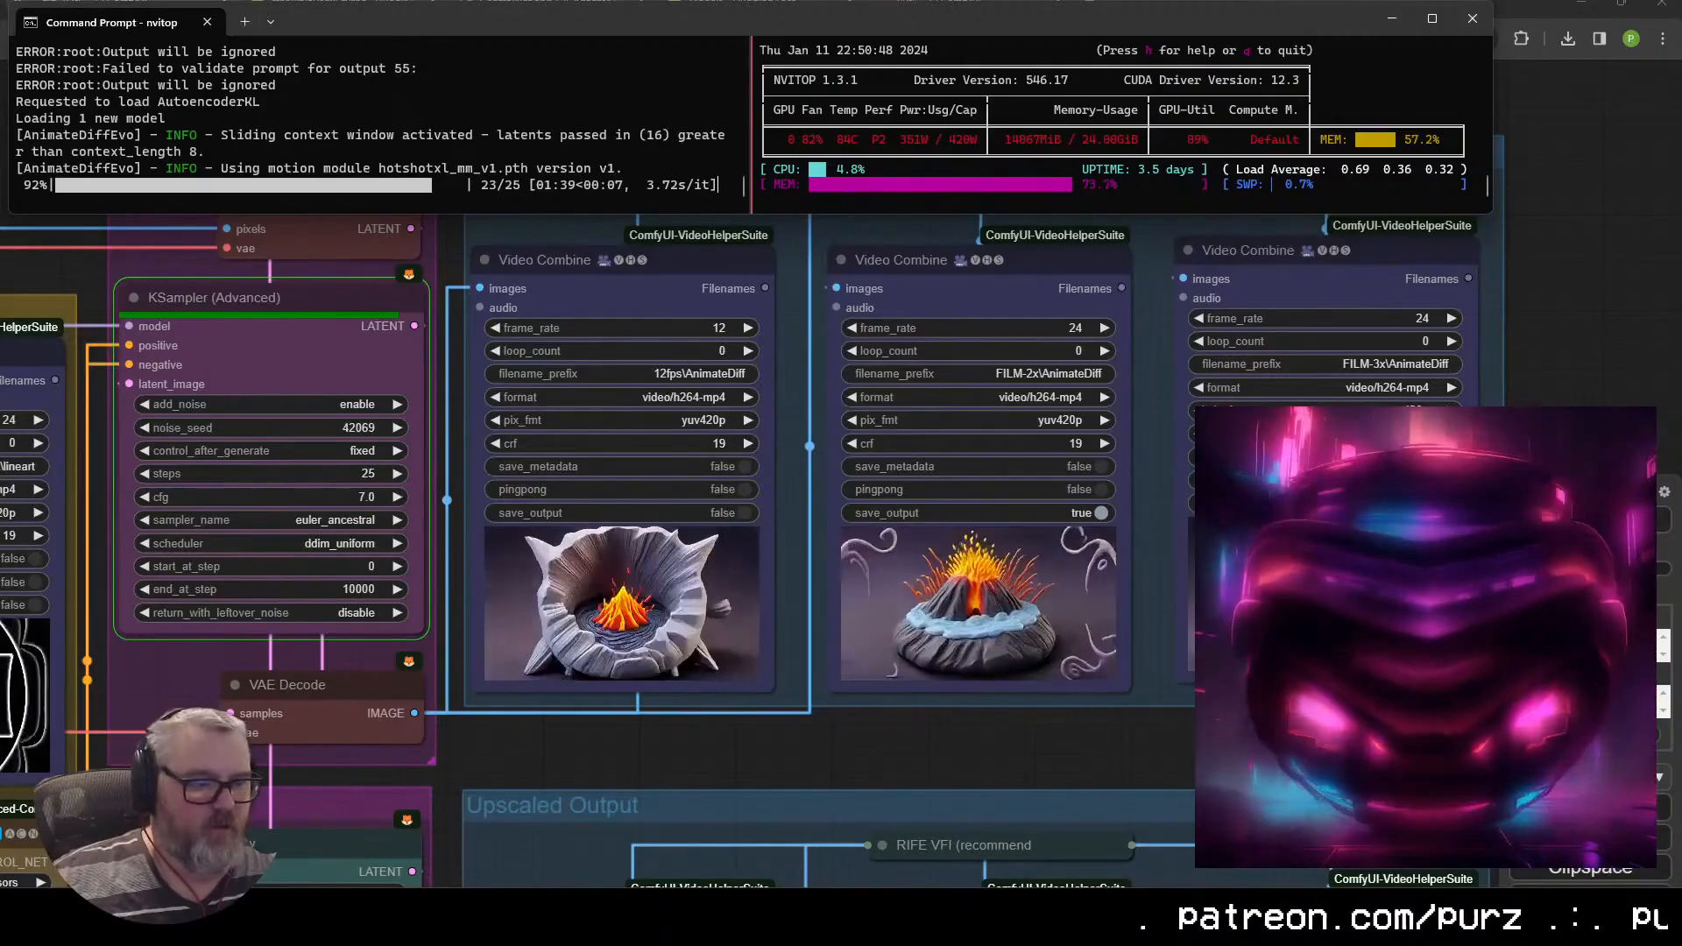
# Check the frame-loading settings of the Load Images (Path) node and examine the new animations in the Output group
pyautogui.moveTo(545, 738); pyautogui.dragTo(1490, 201)
pyautogui.moveTo(353, 436); pyautogui.dragTo(1607, 75)
pyautogui.scroll(9, 1067, 557)
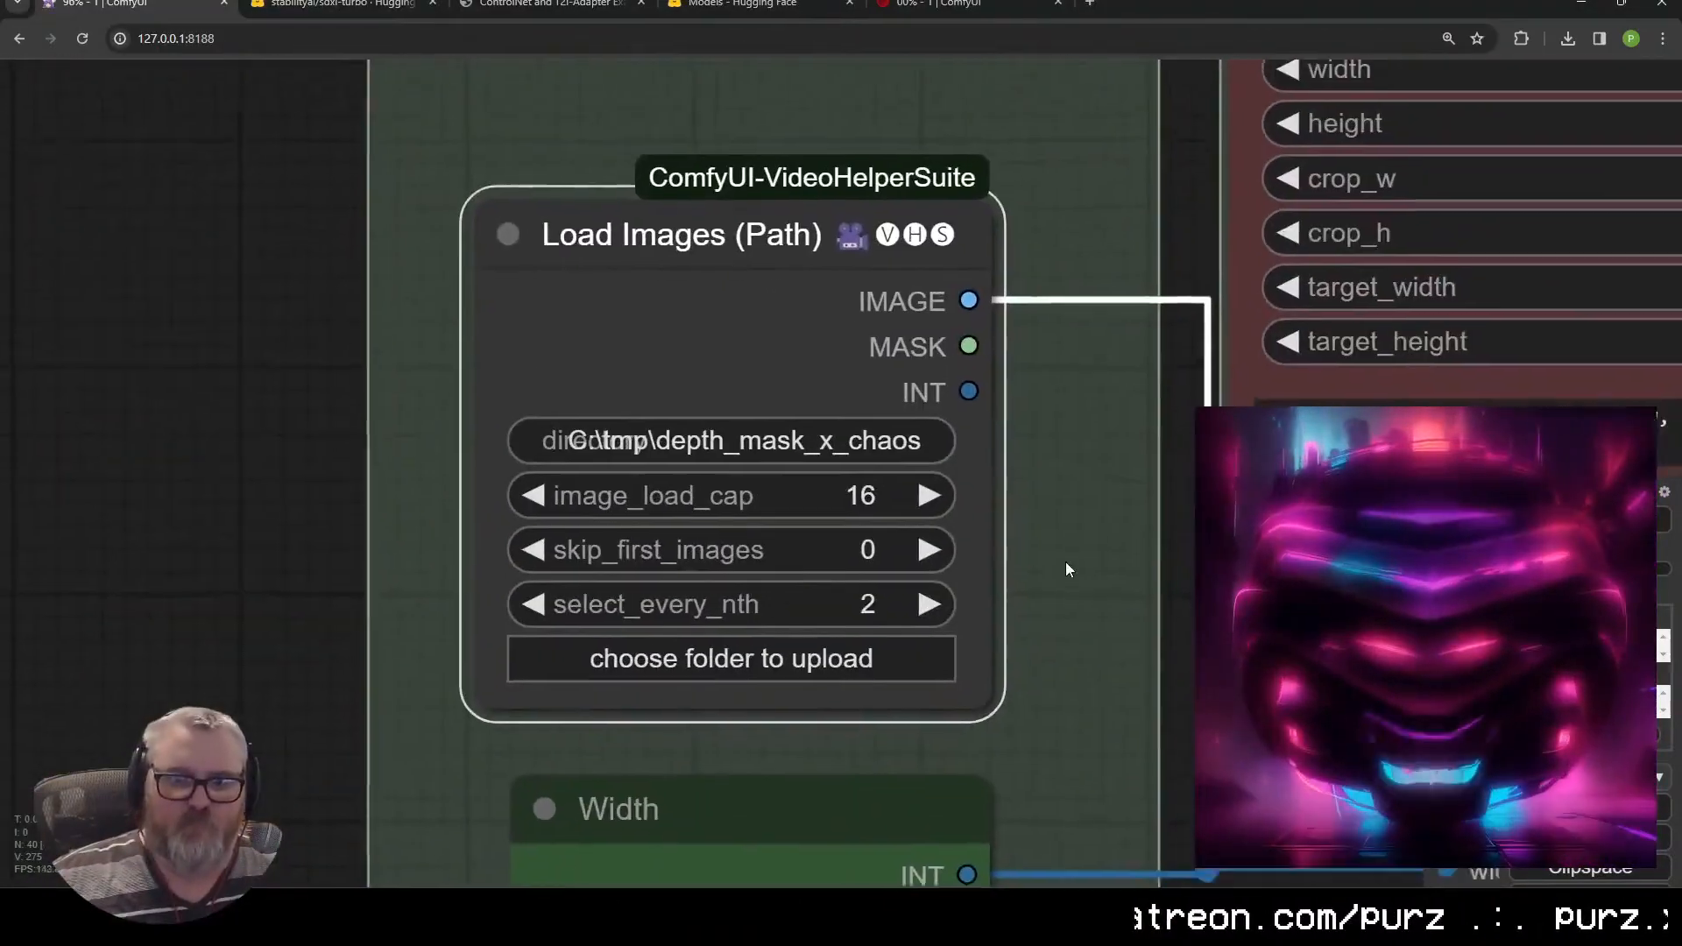
pyautogui.moveTo(1068, 558); pyautogui.dragTo(1039, 610)
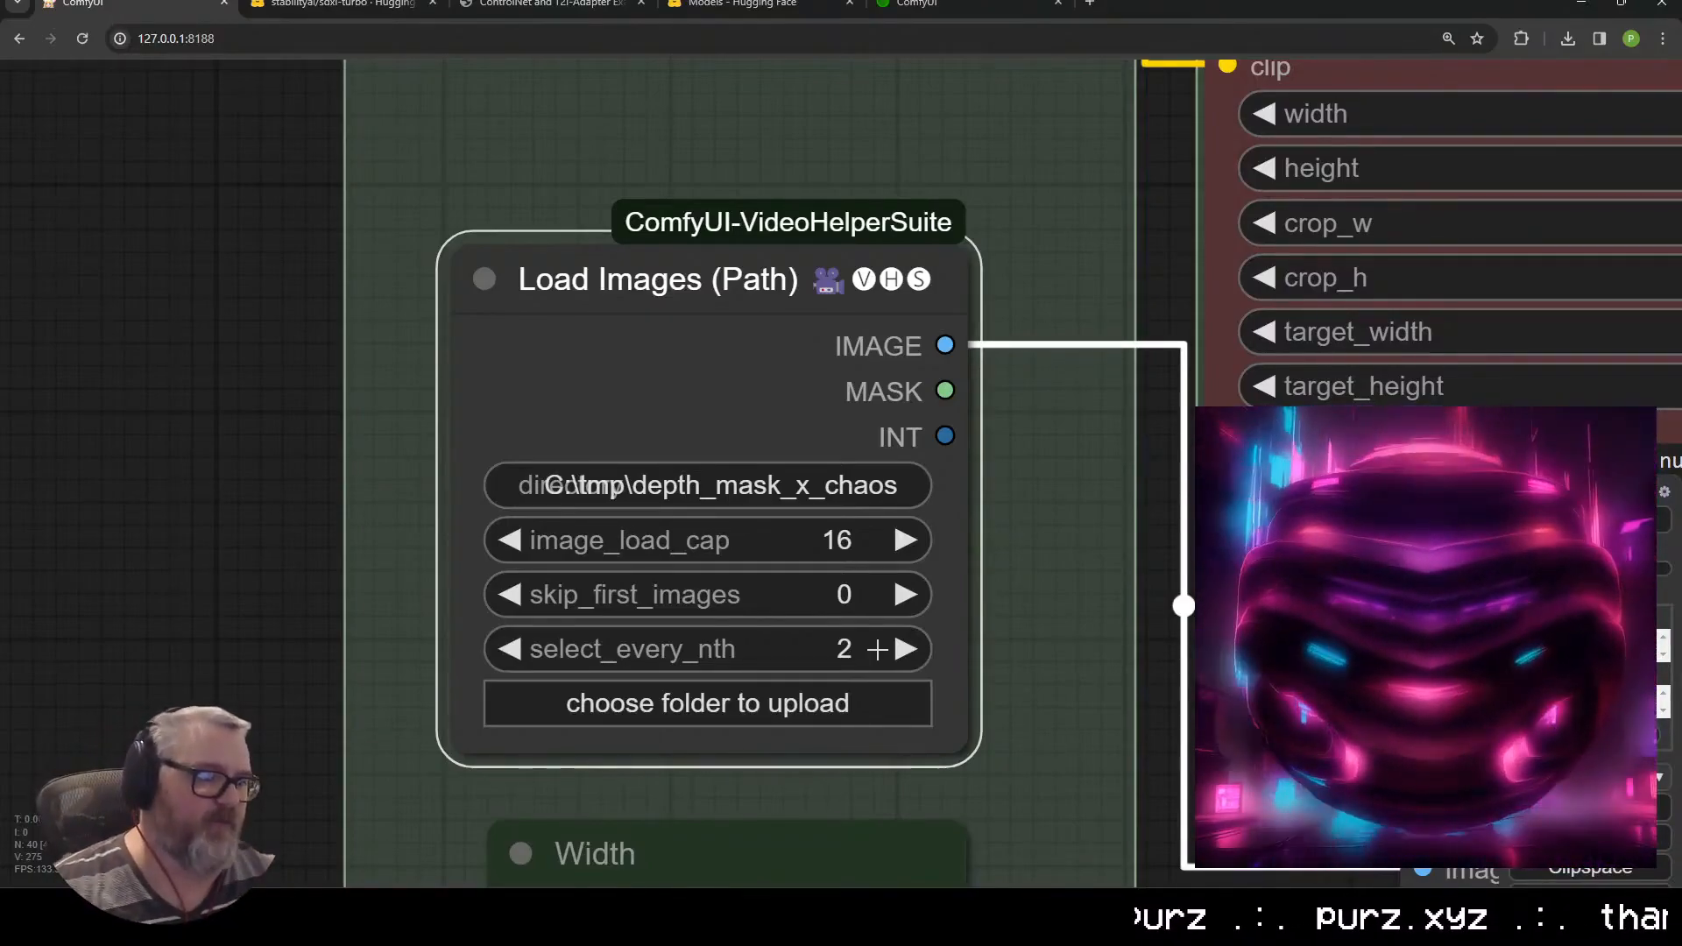
pyautogui.scroll(-20, 793, 614)
pyautogui.scroll(18, 960, 818)
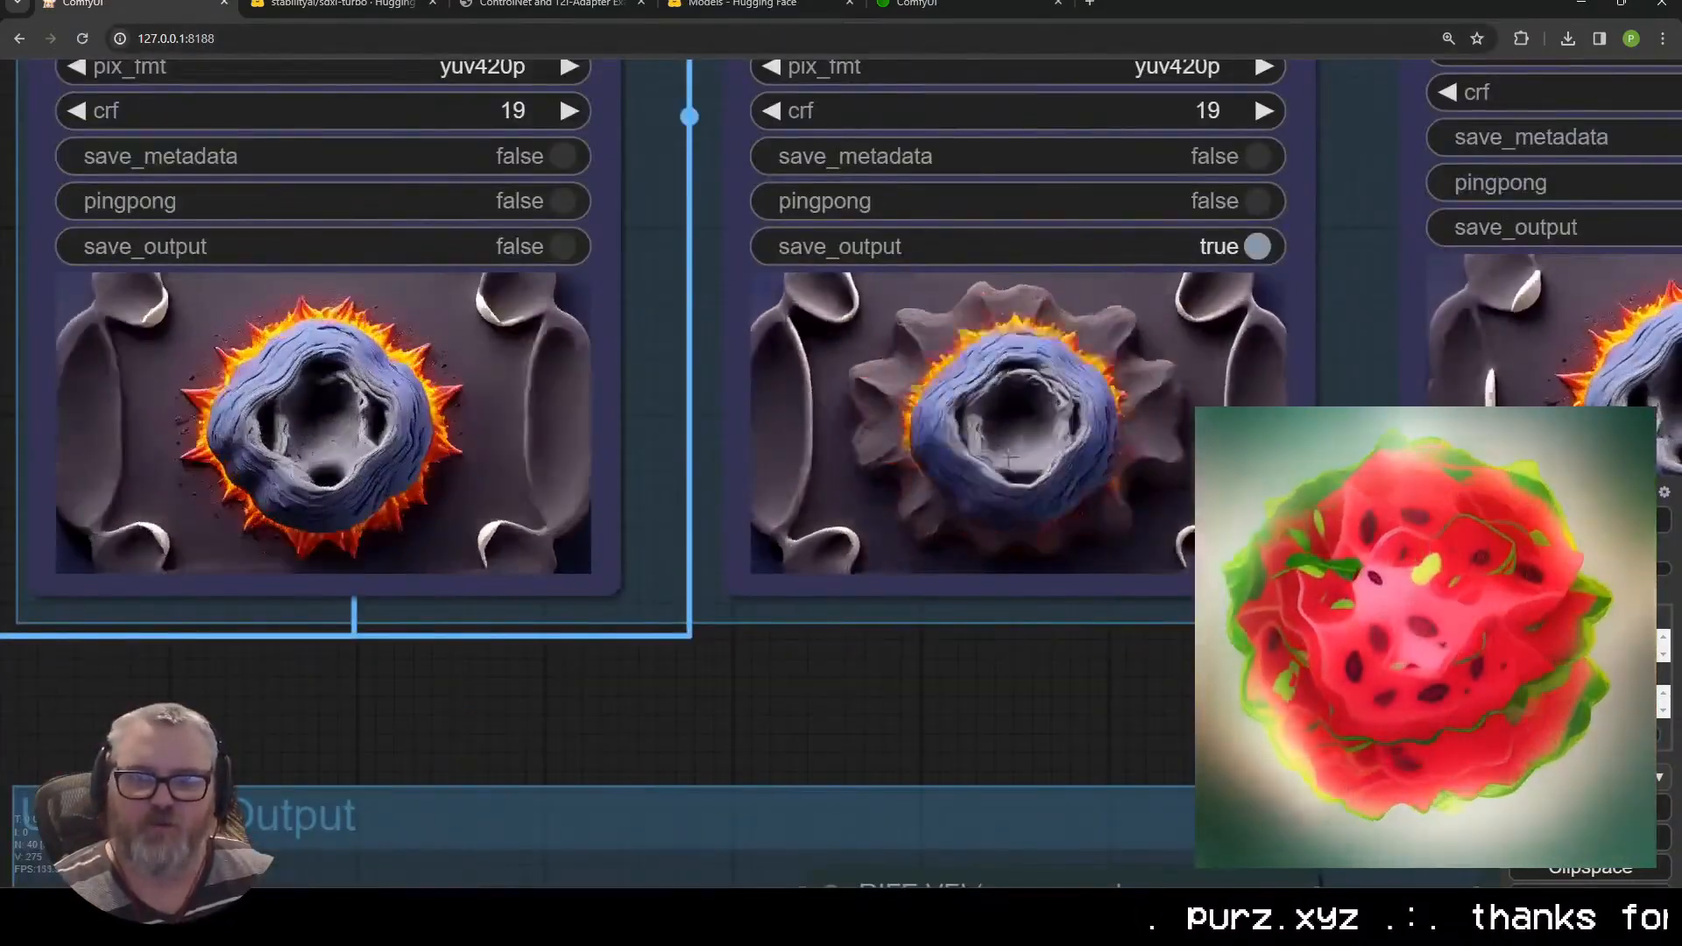
# Lift the 16-frame image_load_cap of the Load Images (Path) node and queue a longer render
pyautogui.scroll(-5, 934, 438)
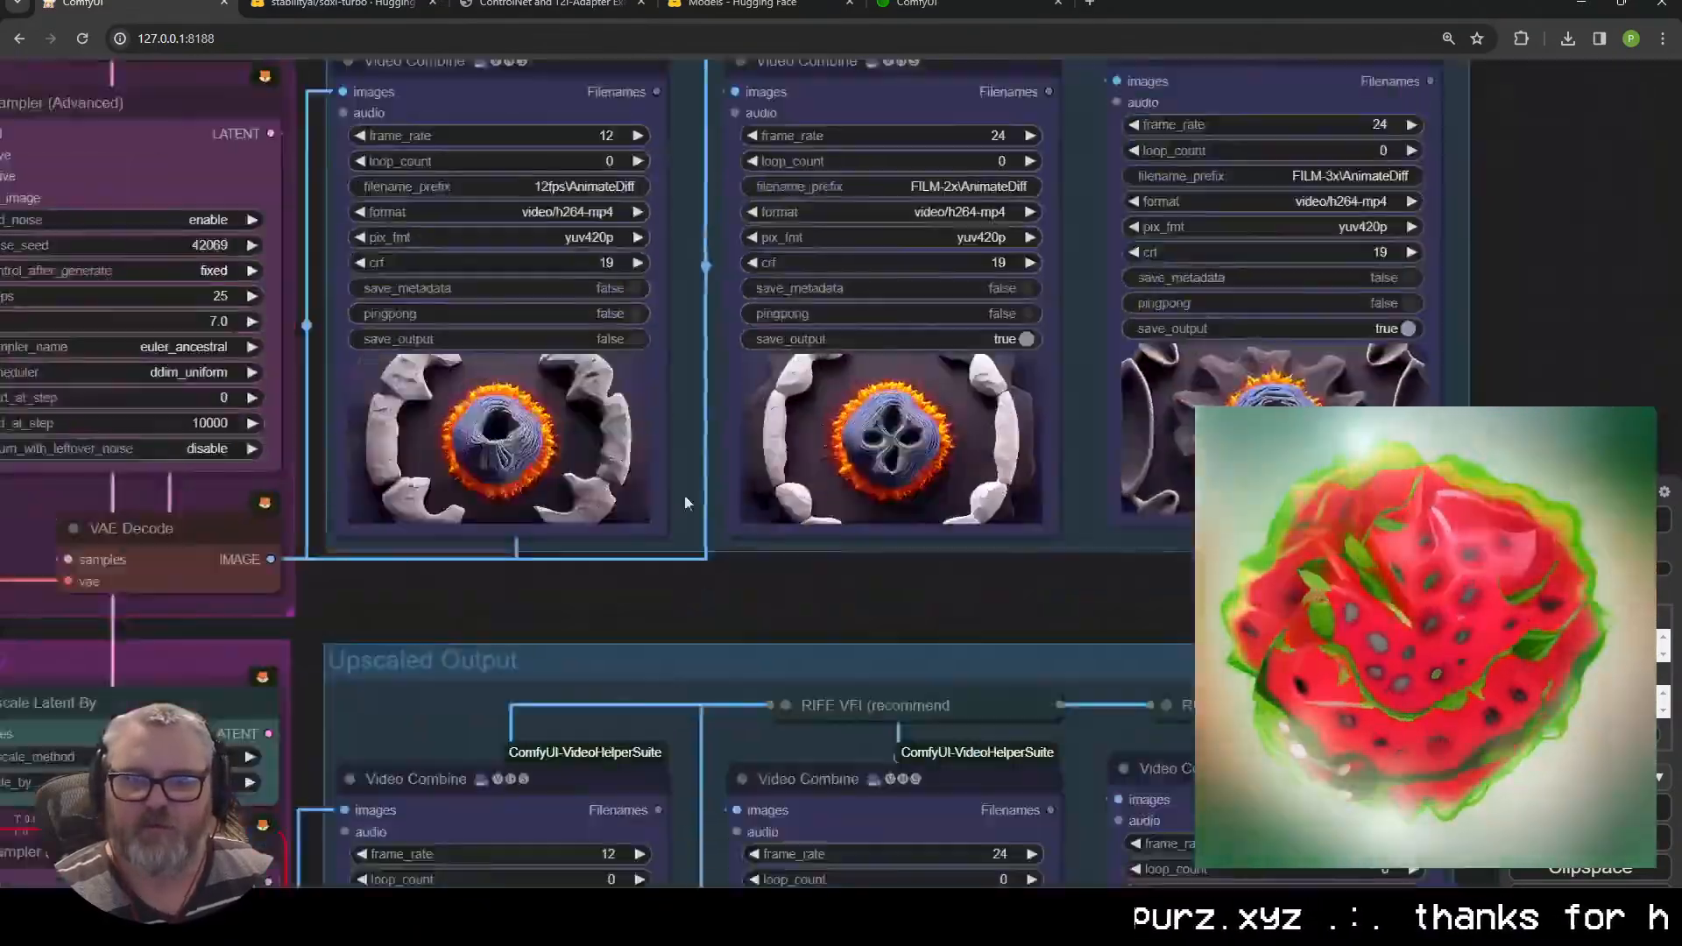
pyautogui.scroll(8, 523, 569)
pyautogui.moveTo(232, 622); pyautogui.dragTo(1125, 371)
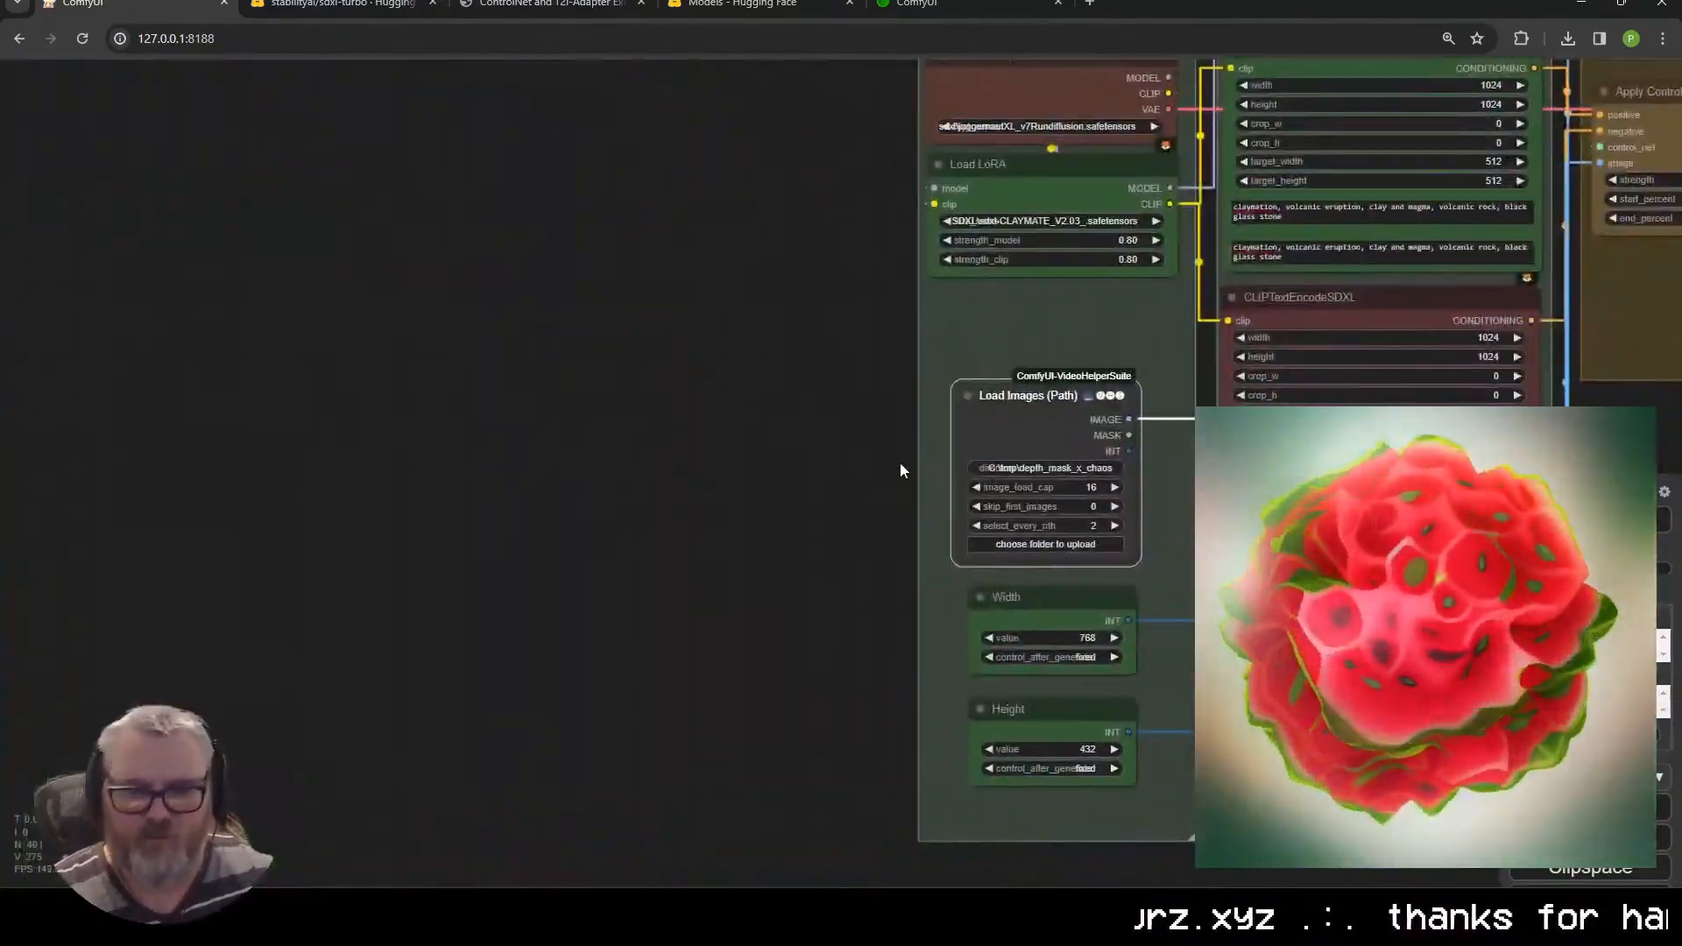
pyautogui.moveTo(859, 482); pyautogui.dragTo(586, 424)
pyautogui.click(821, 432)
pyautogui.write('-00')
pyautogui.press('Return')
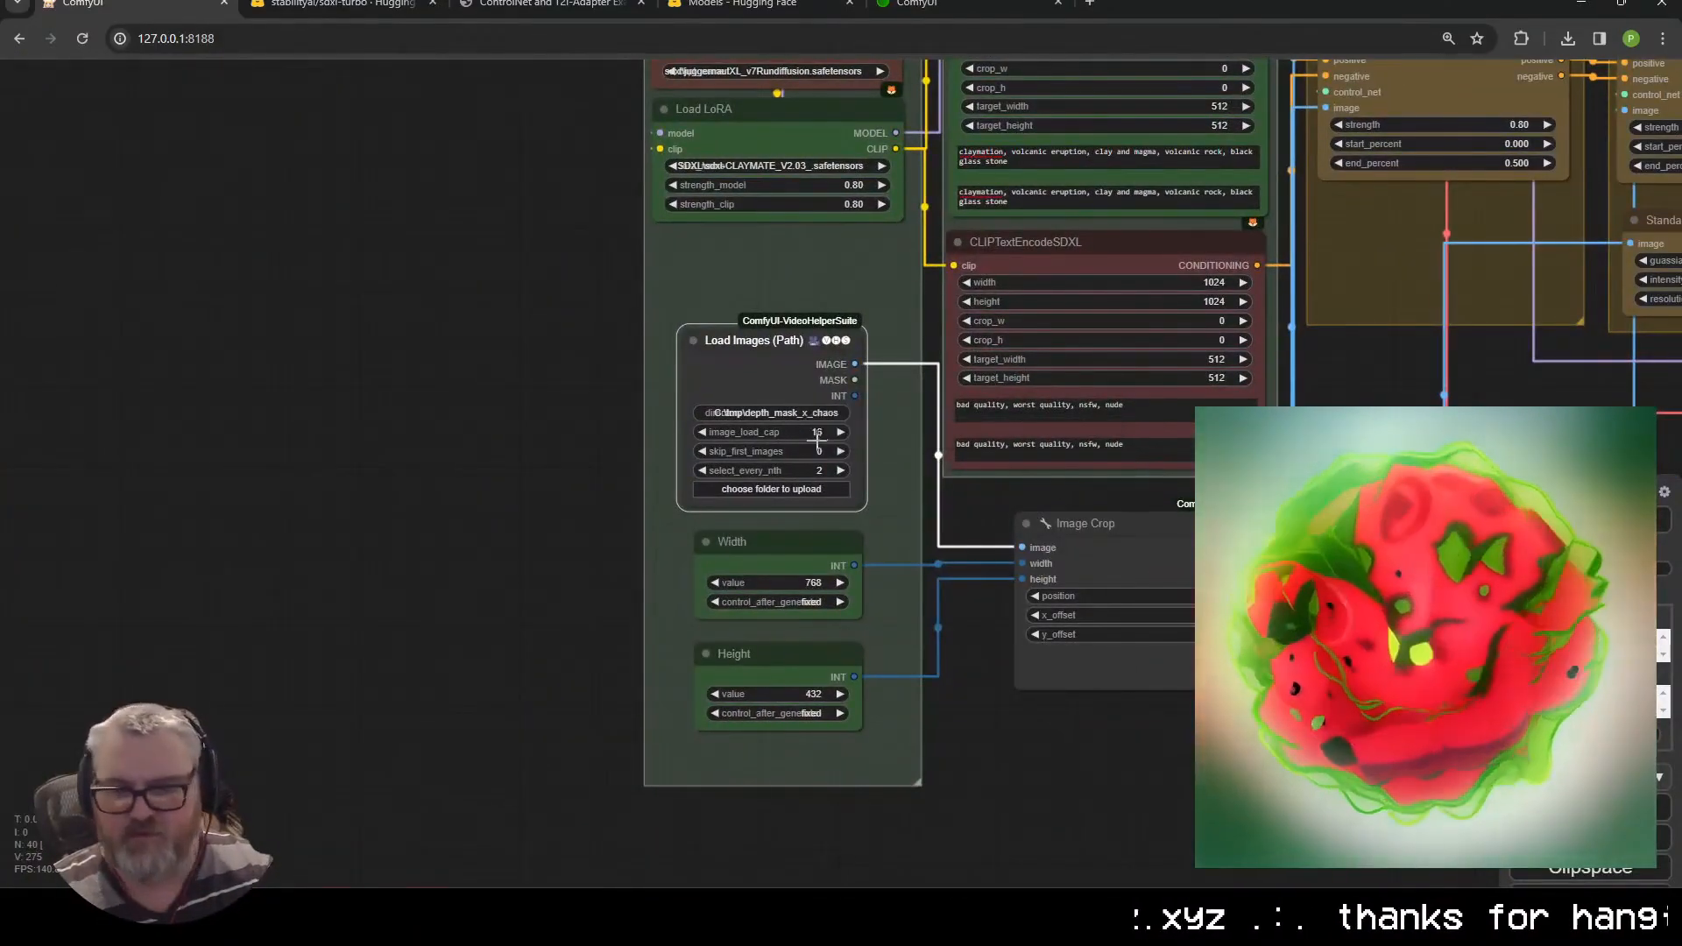
pyautogui.hotkey('ctrl', 'Return')
# Examine the ControlNet, Diffusion and Output groups during the render and check its progress in the Command Prompt window
pyautogui.moveTo(1472, 385); pyautogui.dragTo(858, 469)
pyautogui.scroll(-6, 859, 470)
pyautogui.scroll(10, 934, 502)
pyautogui.scroll(-7, 939, 517)
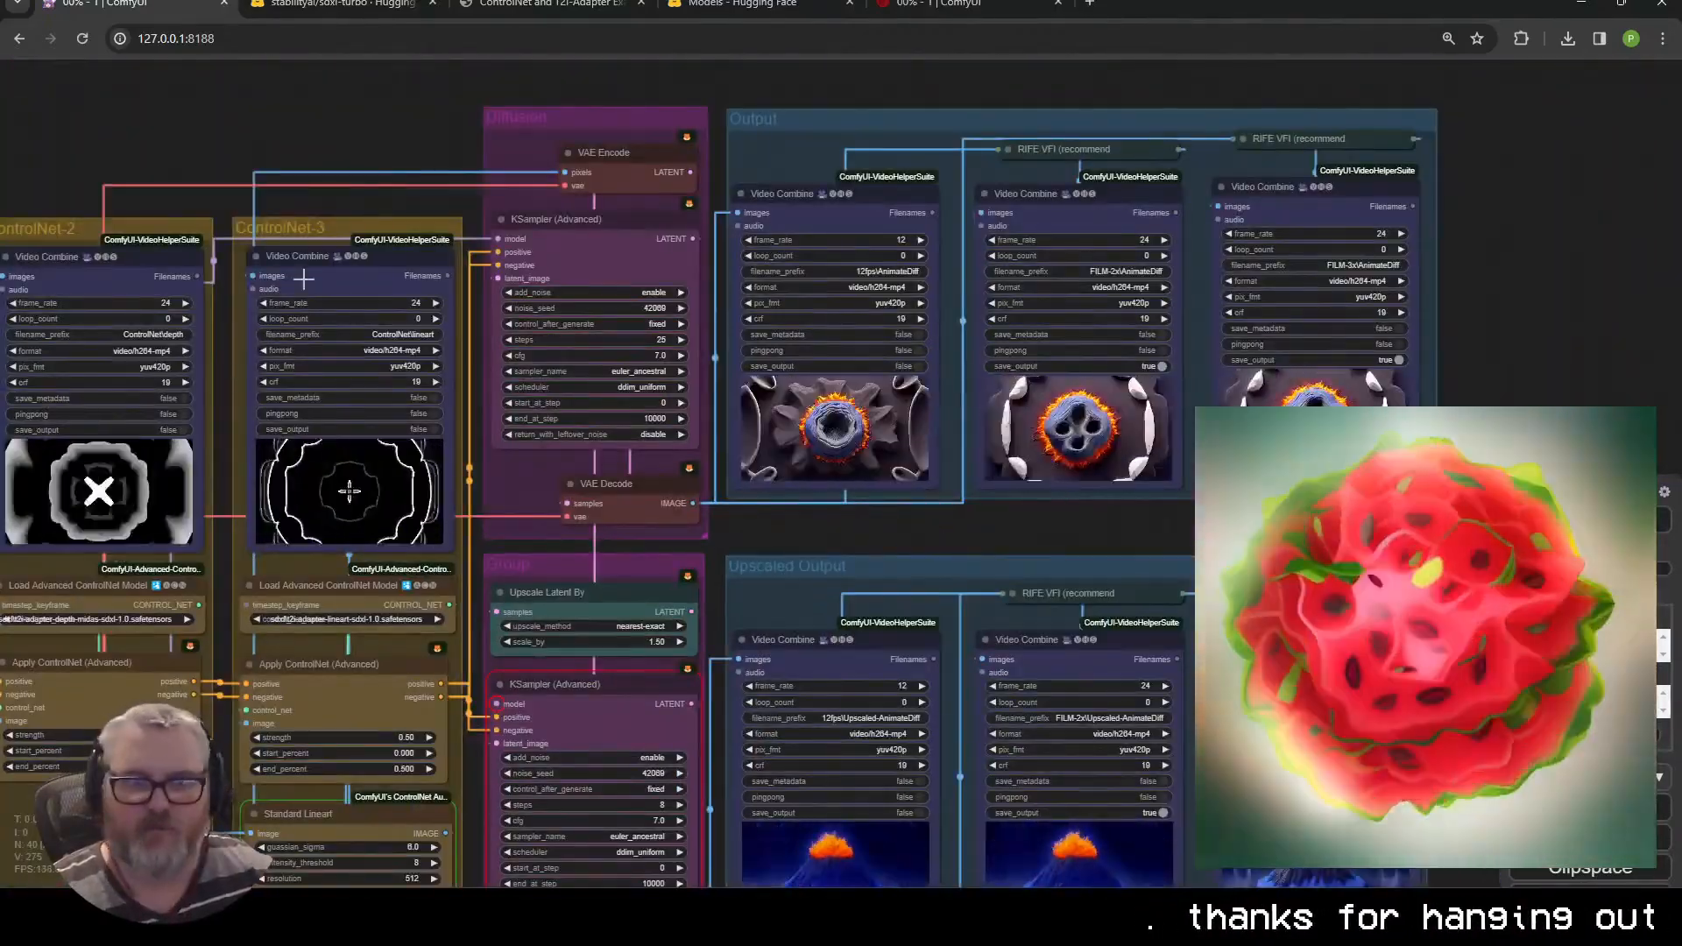
pyautogui.scroll(-3, 659, 577)
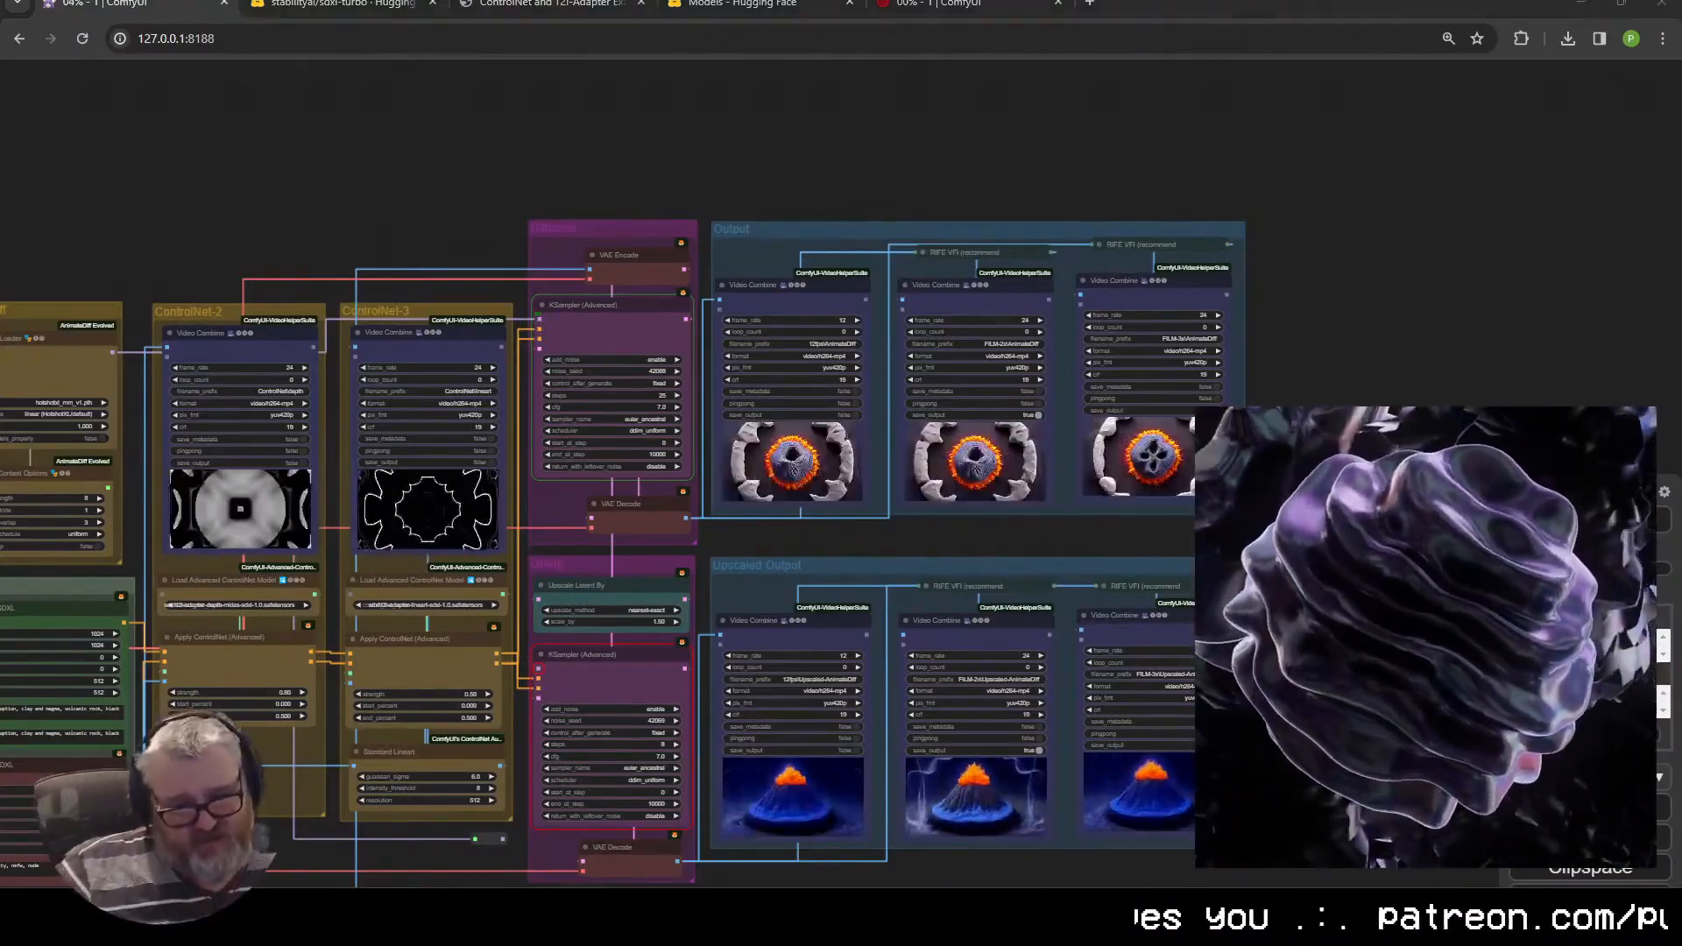
pyautogui.click(289, 916)
pyautogui.click(201, 819)
pyautogui.click(988, 115)
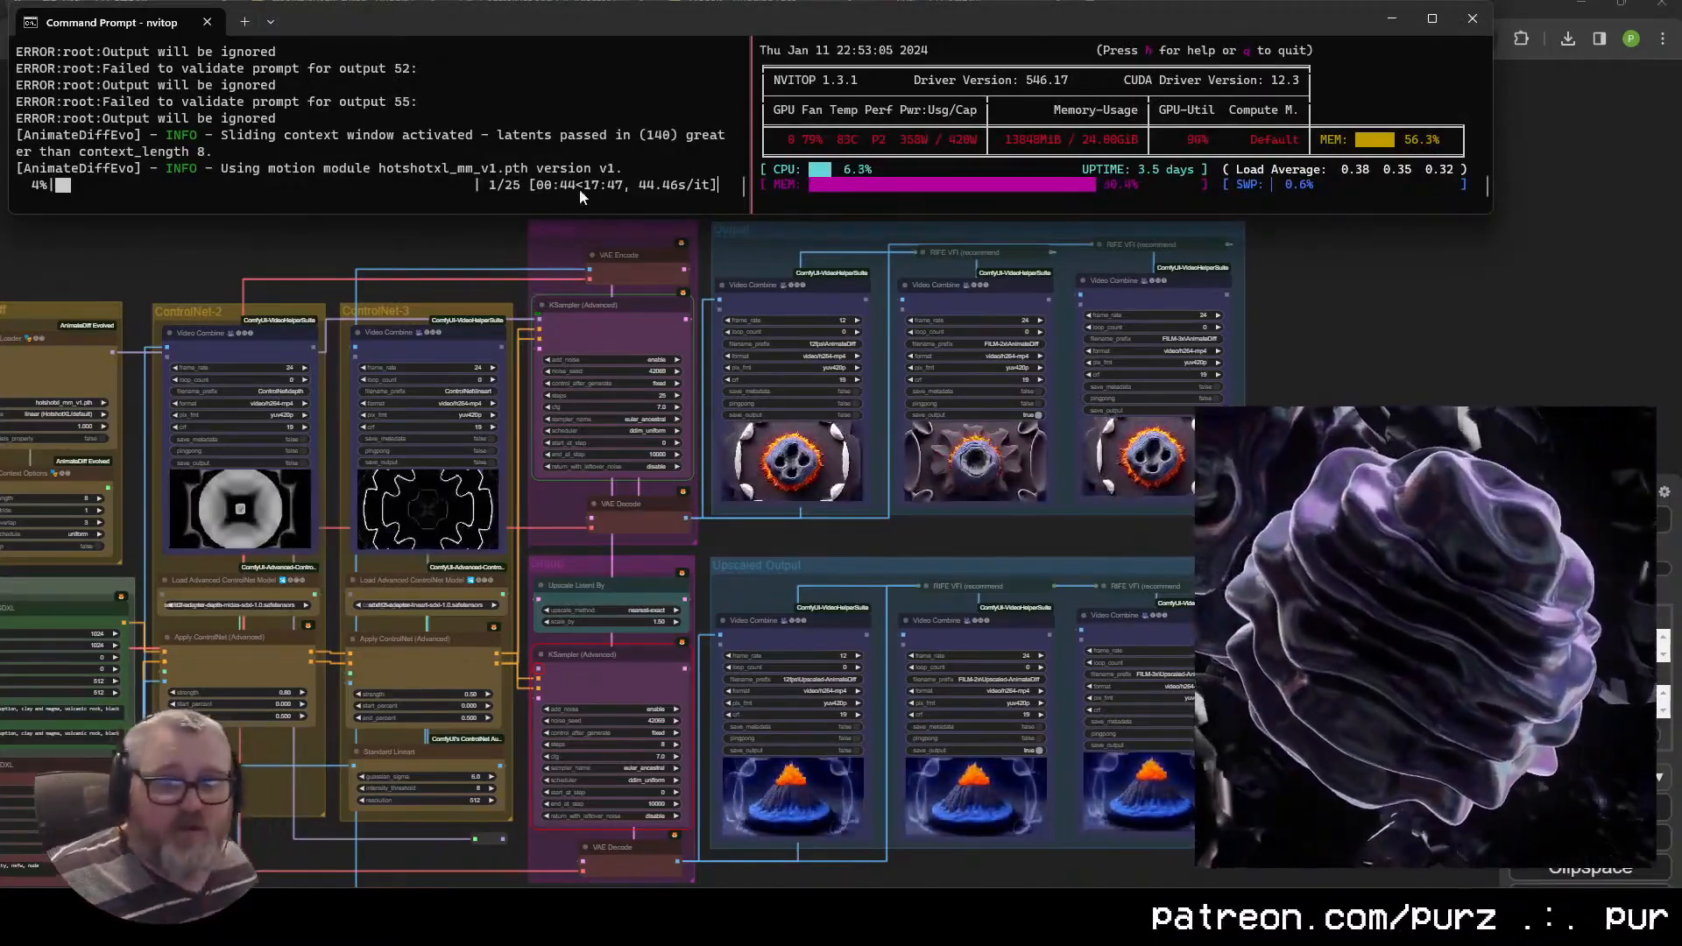
# Set the Load Images (Path) node's image_load_cap to 70 and queue the render again
pyautogui.click(358, 482)
pyautogui.scroll(-3, 358, 482)
pyautogui.moveTo(203, 255); pyautogui.dragTo(1227, 258)
pyautogui.scroll(5, 974, 654)
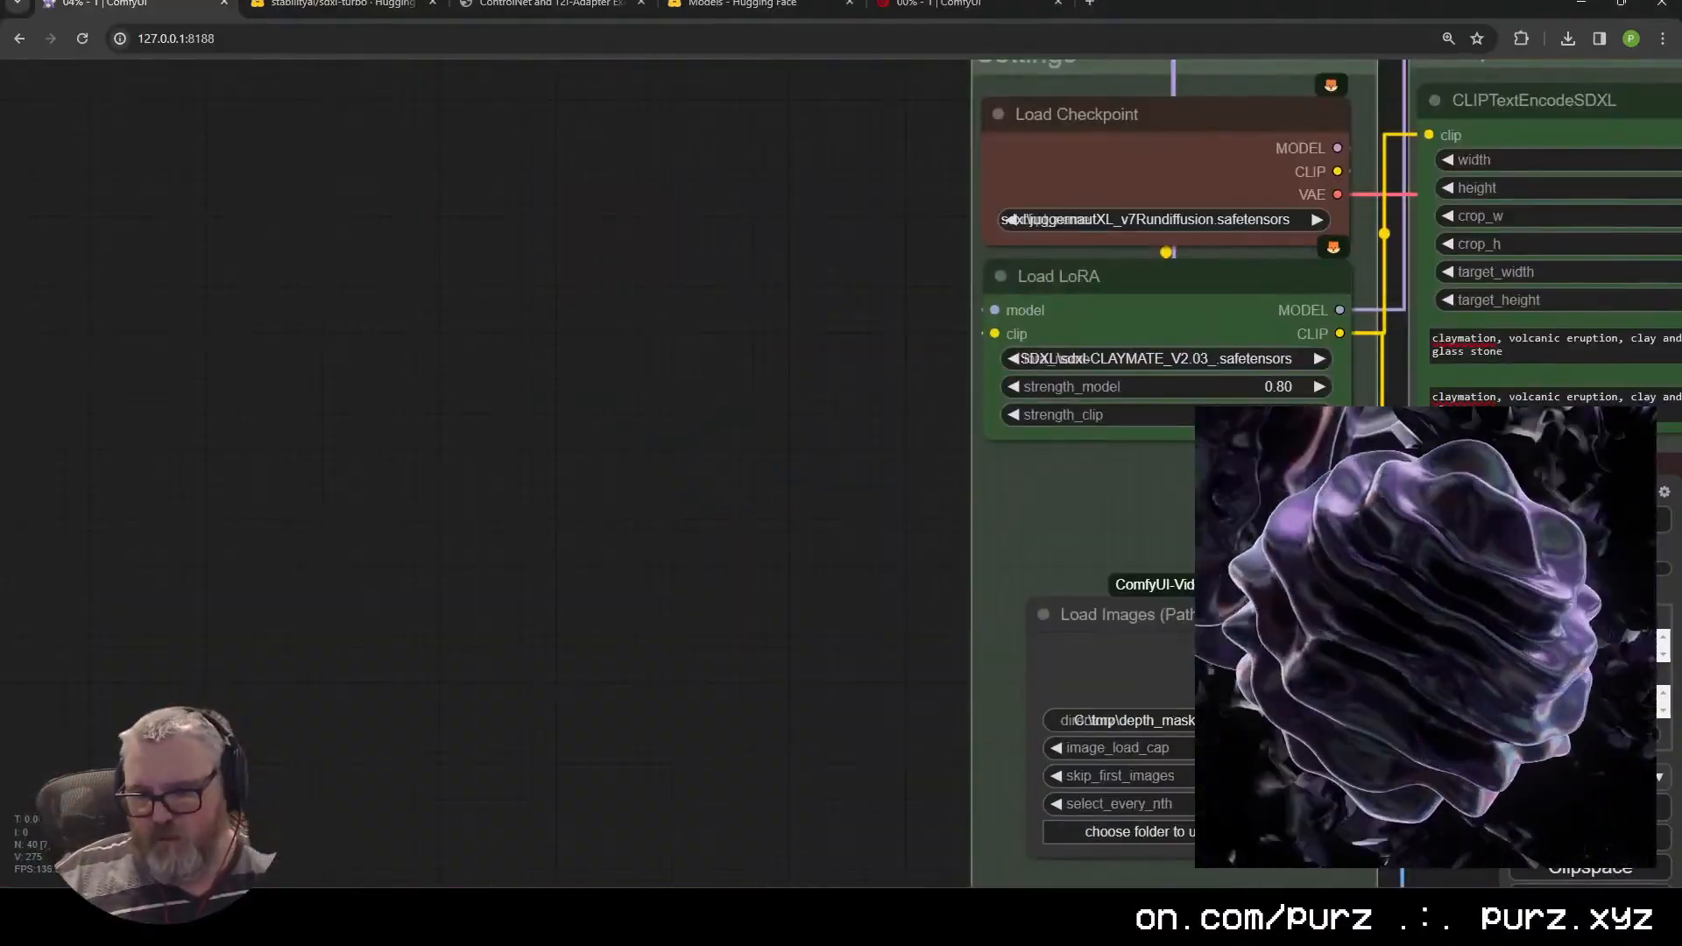
pyautogui.click(1195, 752)
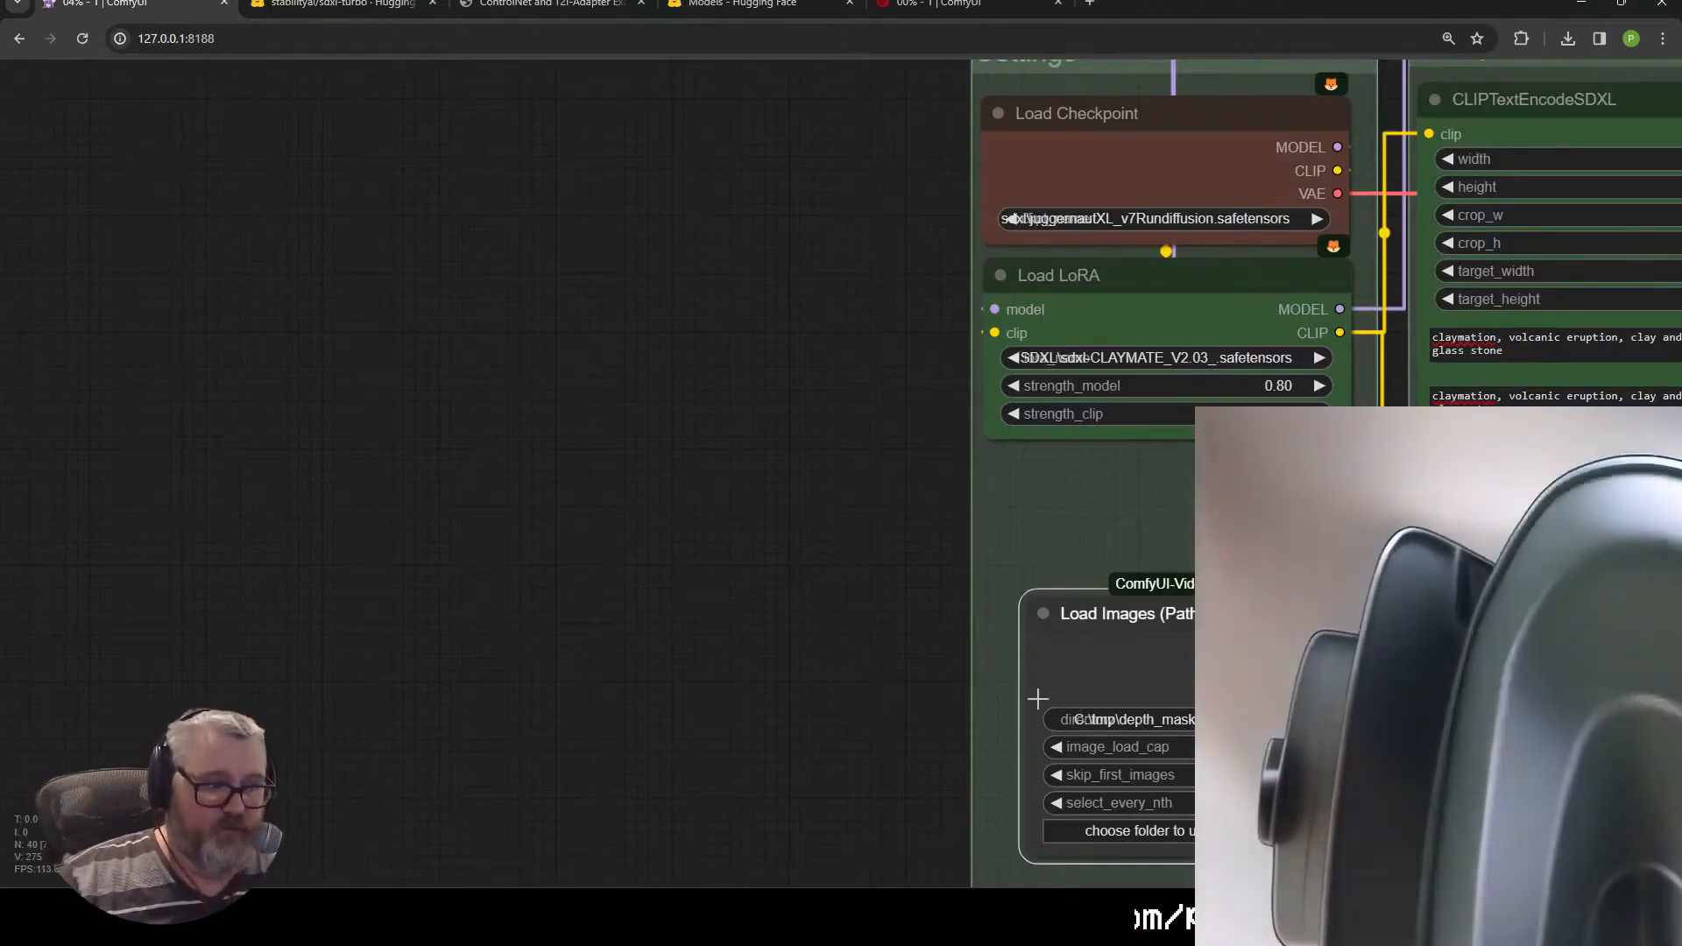
pyautogui.moveTo(930, 679); pyautogui.dragTo(521, 625)
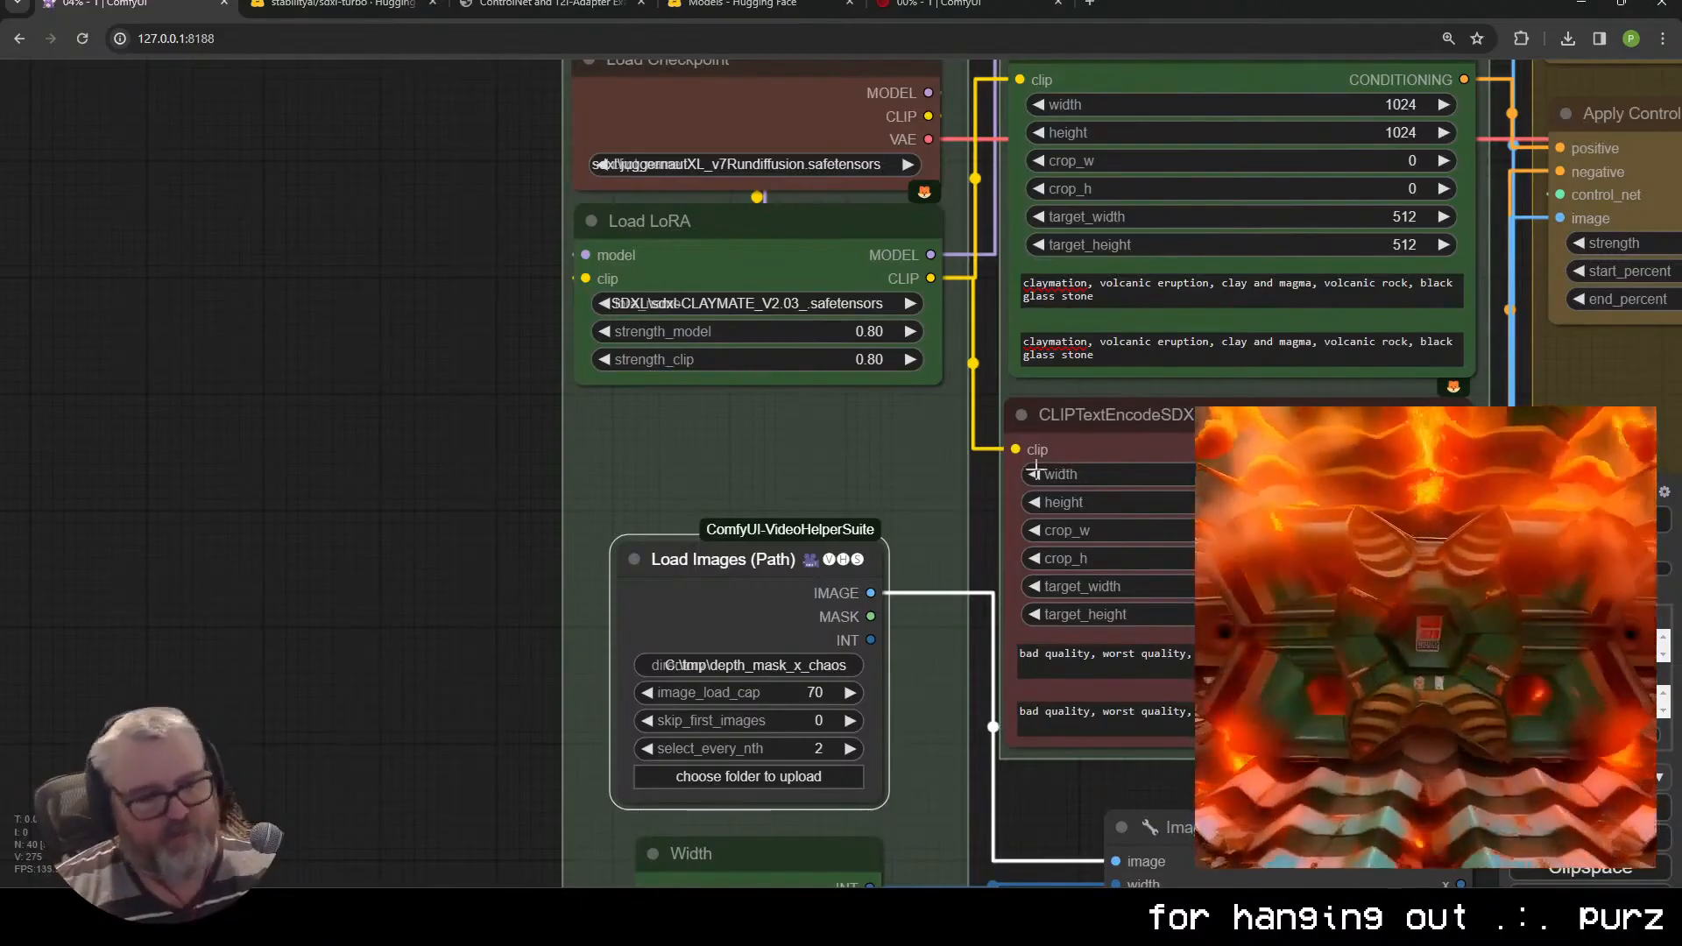
pyautogui.press('1')
# Examine the Diffusion group and the Output group's videos, and bring up the Command Prompt window to read the sampling progress
pyautogui.moveTo(1220, 517); pyautogui.dragTo(733, 687)
pyautogui.scroll(3, 733, 687)
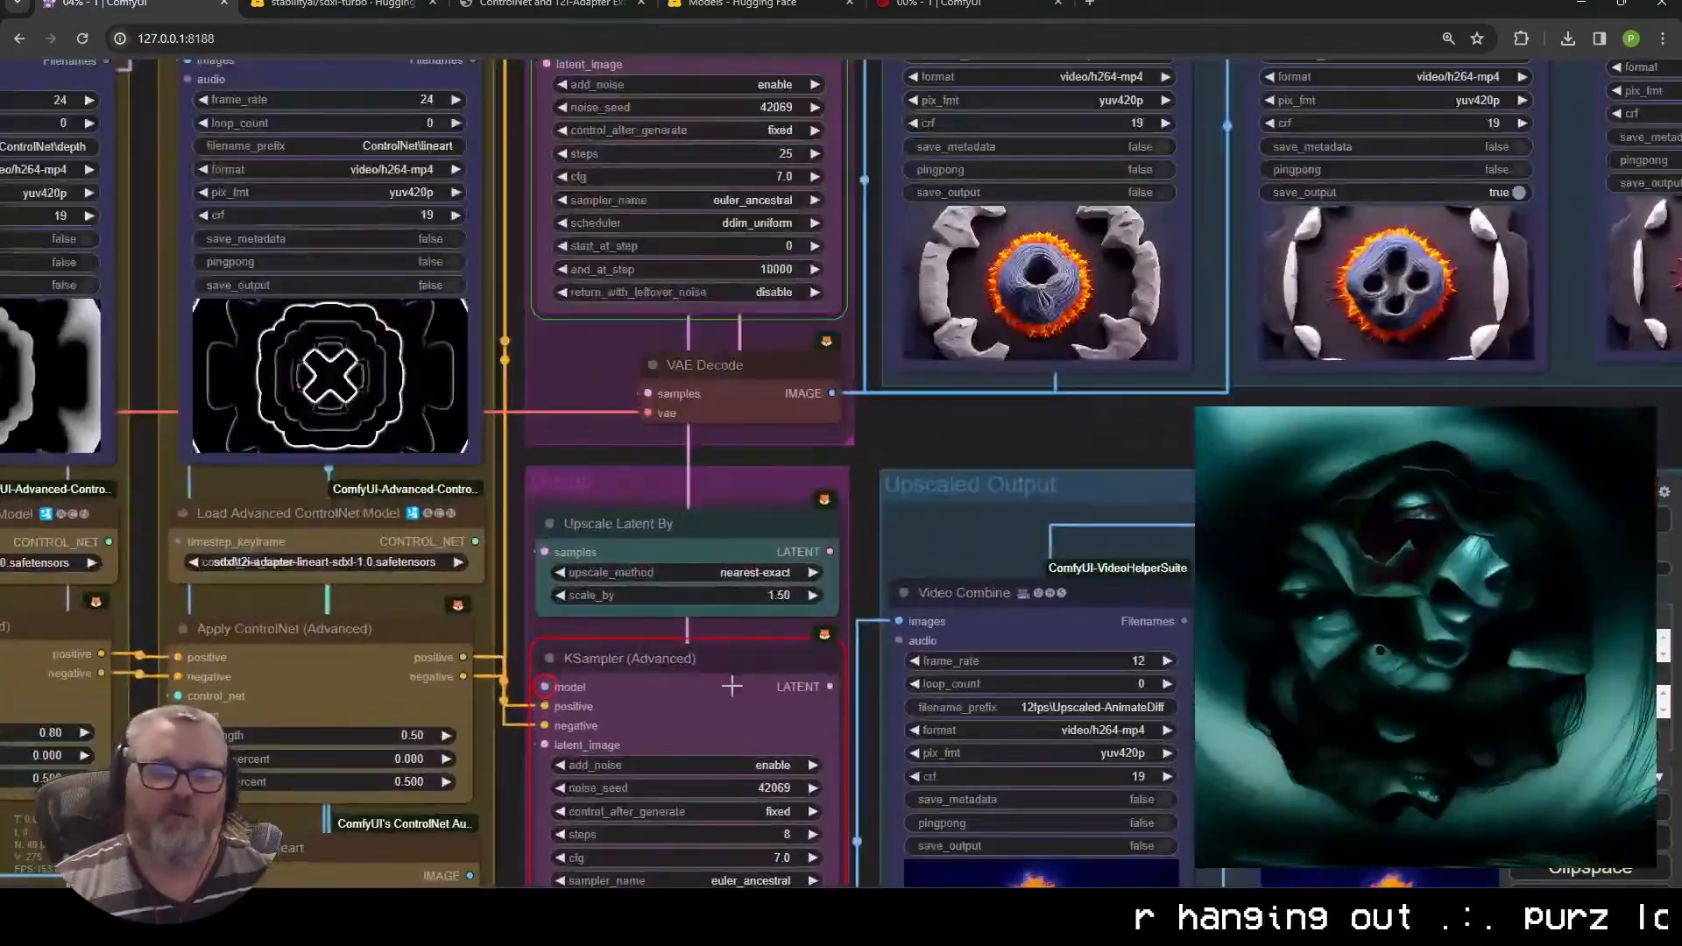
pyautogui.scroll(-2, 938, 487)
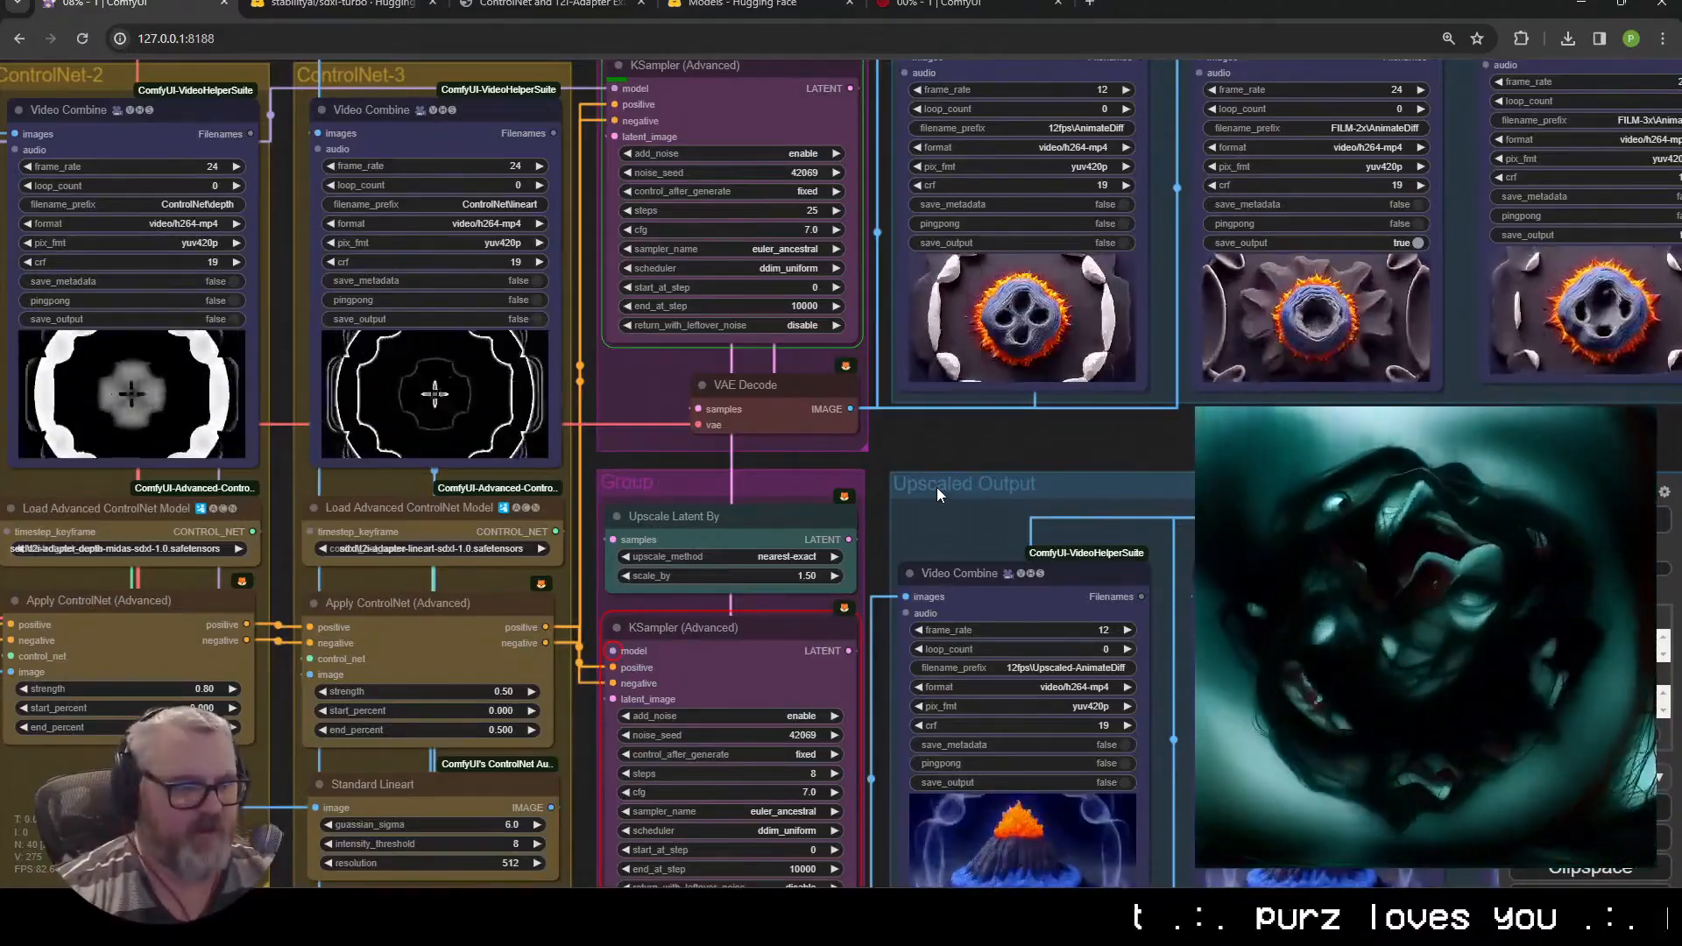
pyautogui.moveTo(938, 487); pyautogui.dragTo(487, 850)
pyautogui.scroll(6, 722, 823)
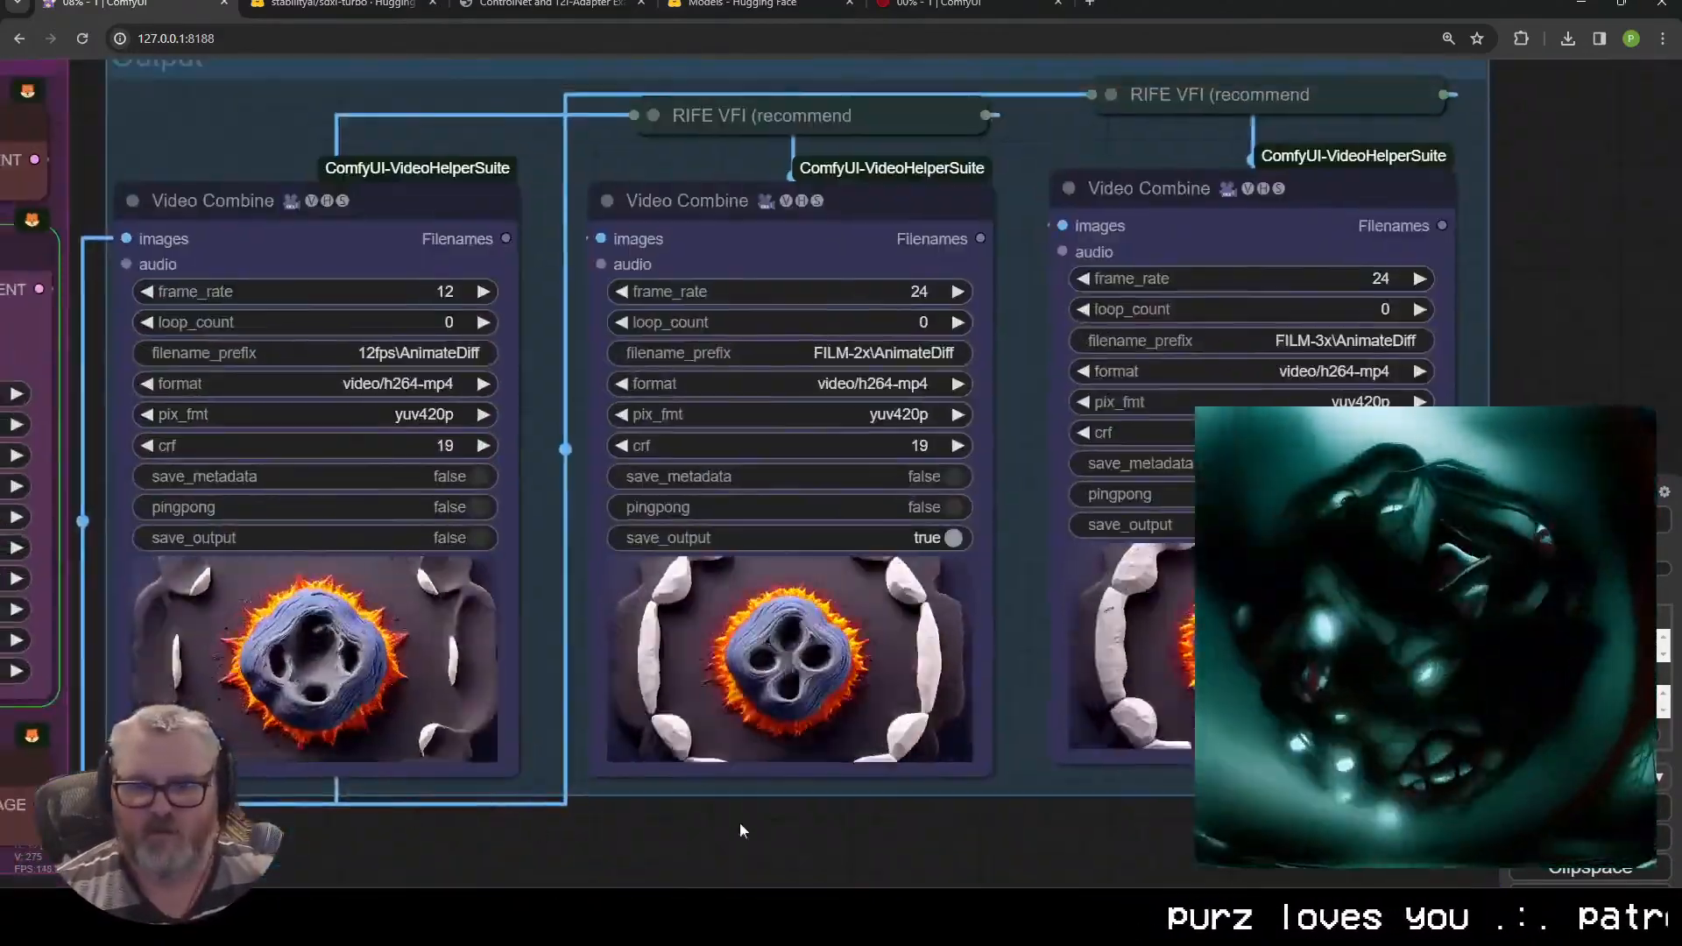
pyautogui.moveTo(765, 812); pyautogui.dragTo(1129, 760)
pyautogui.scroll(-3, 1129, 760)
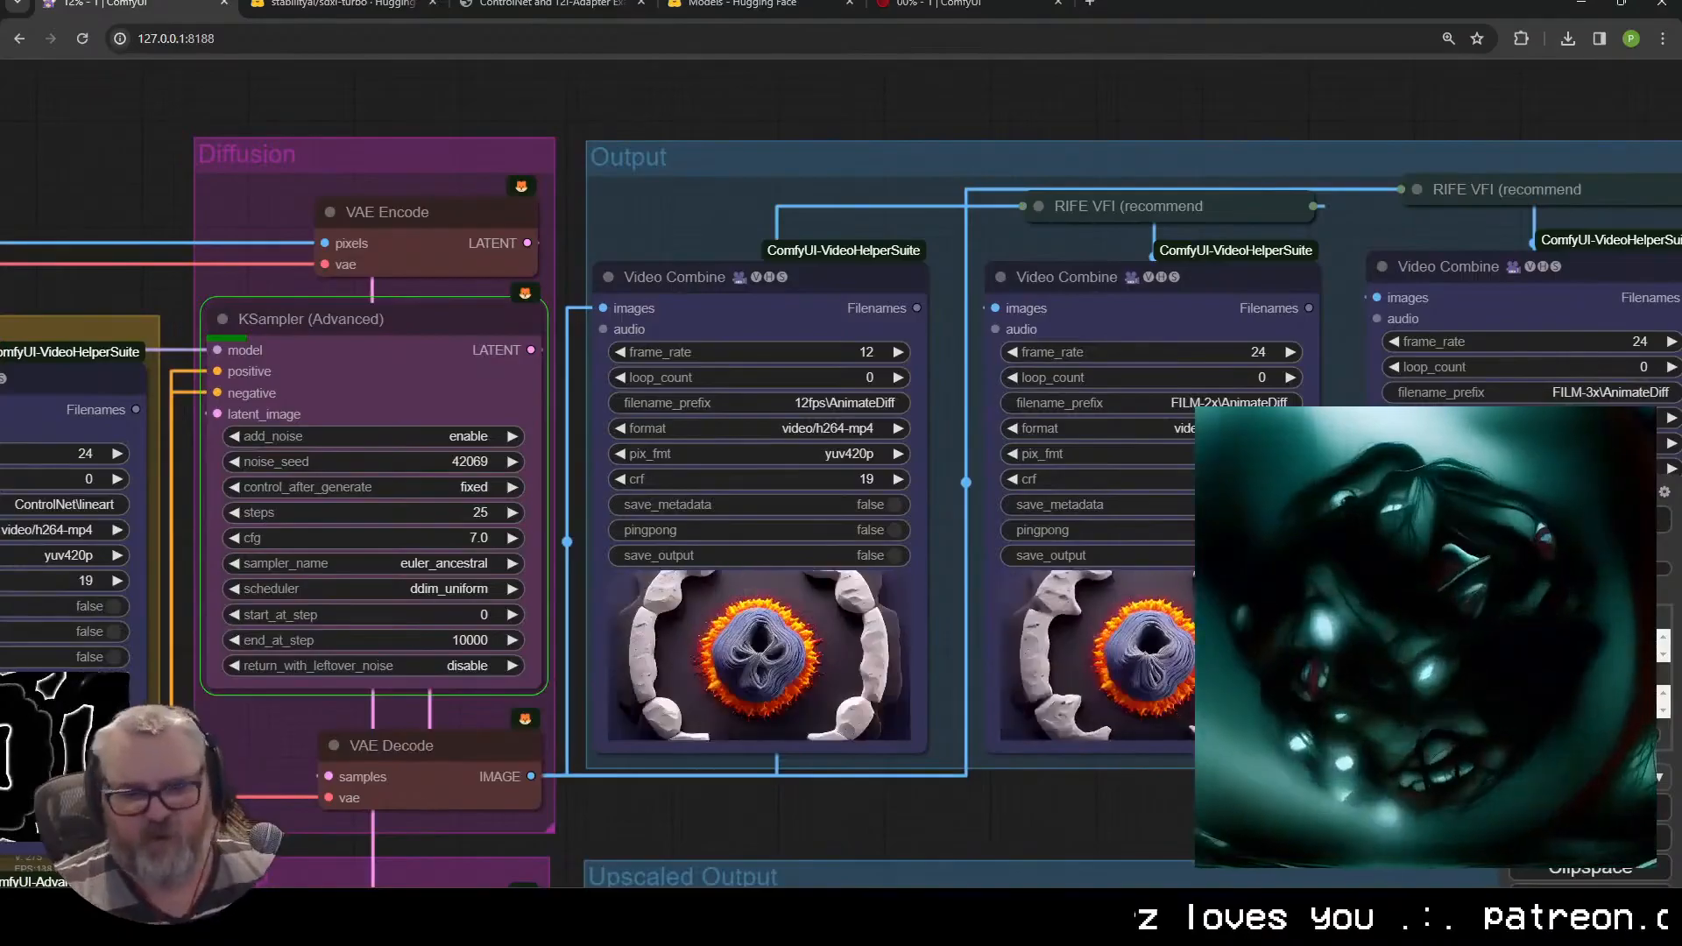
pyautogui.click(626, 918)
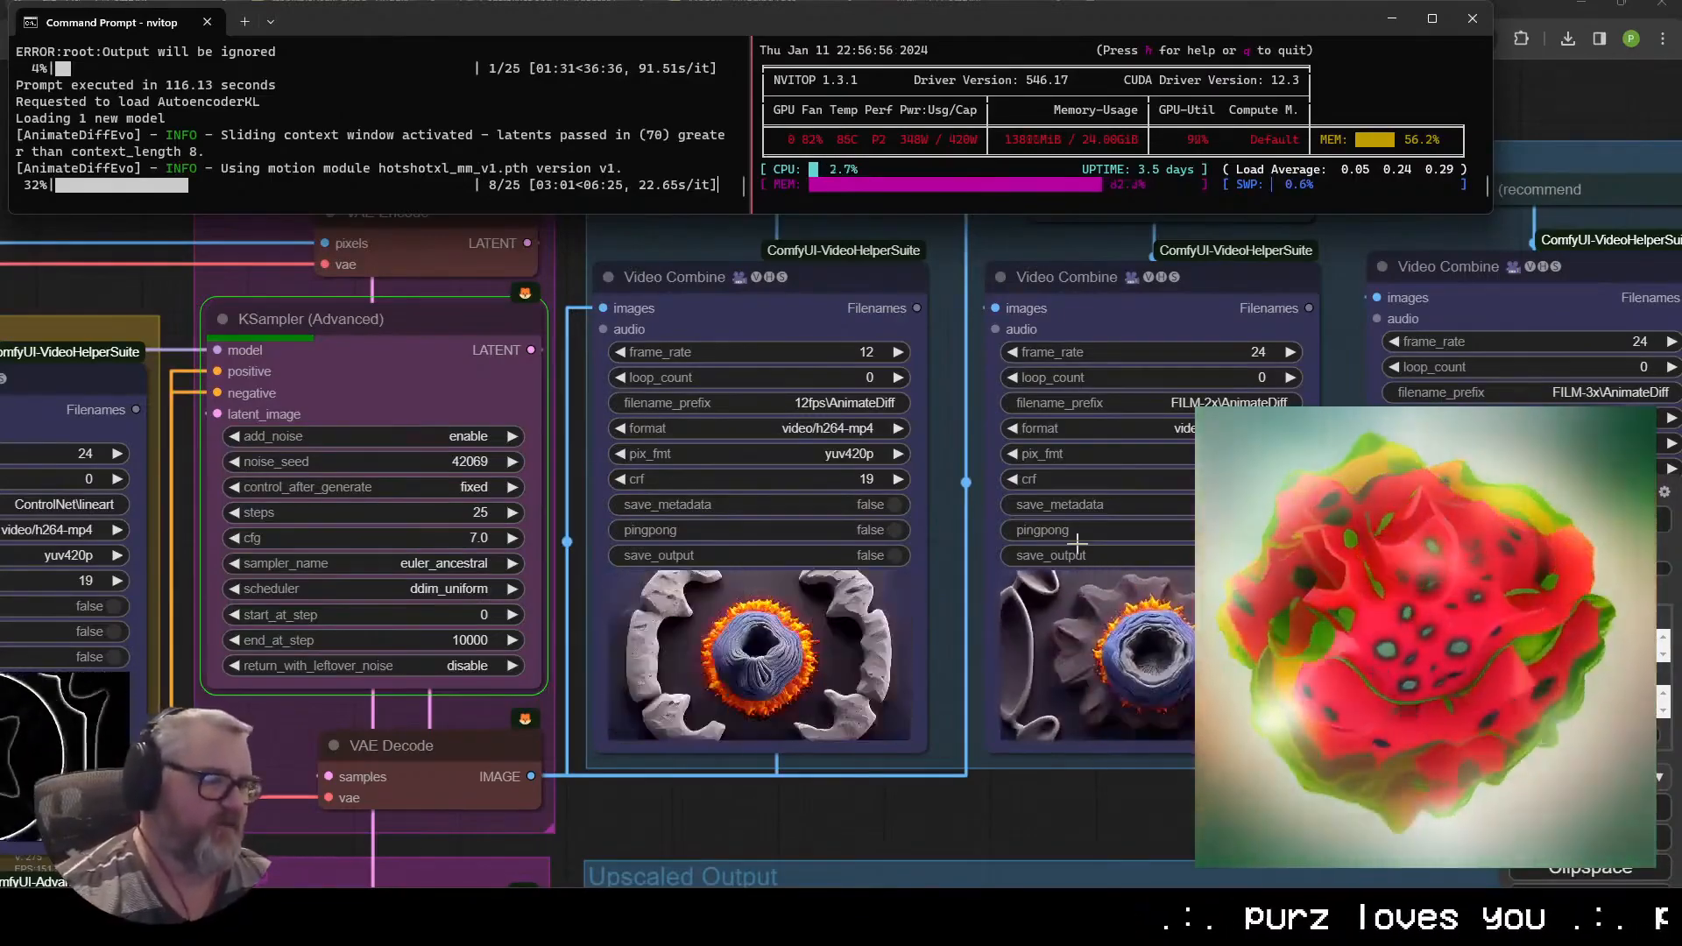
# Switch to Blender, play the animation of the normal-shaded shapes and show the Cube's geometry nodes in the node editor
pyautogui.moveTo(451, 920)
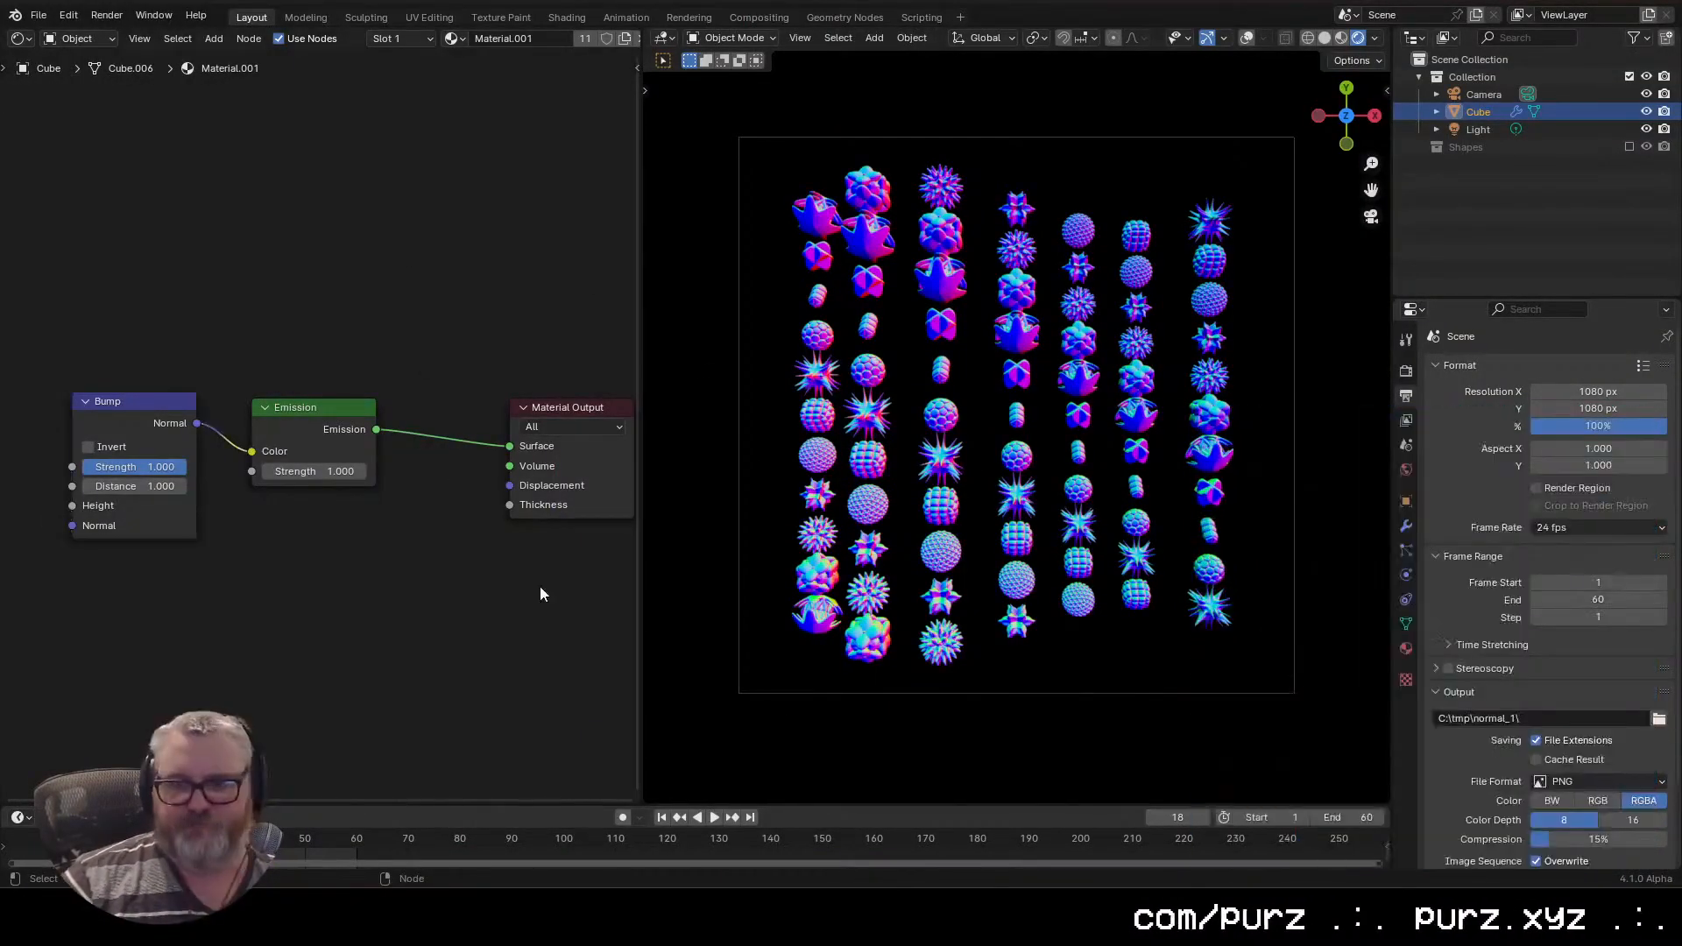
pyautogui.moveTo(316, 328); pyautogui.dragTo(260, 310)
pyautogui.scroll(1, 1039, 410)
pyautogui.press('space')
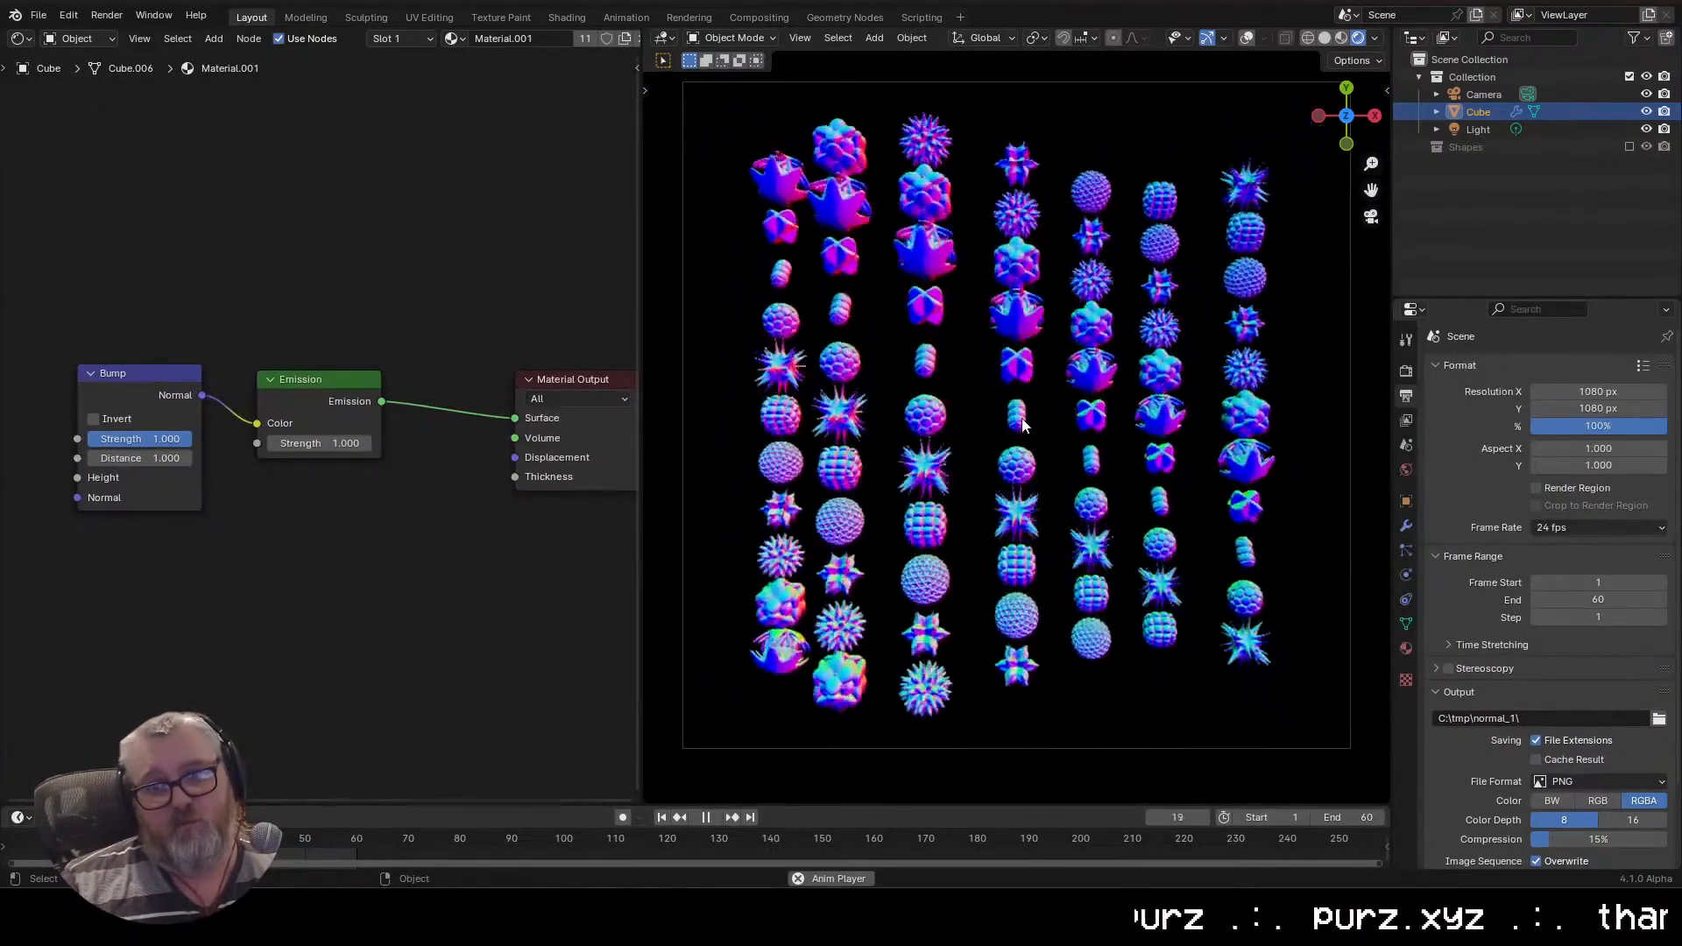
pyautogui.click(19, 38)
pyautogui.click(83, 185)
# Set the Wave Texture node's Scale to 1.000 and its Distortion to 3.950
pyautogui.moveTo(233, 458); pyautogui.dragTo(266, 430)
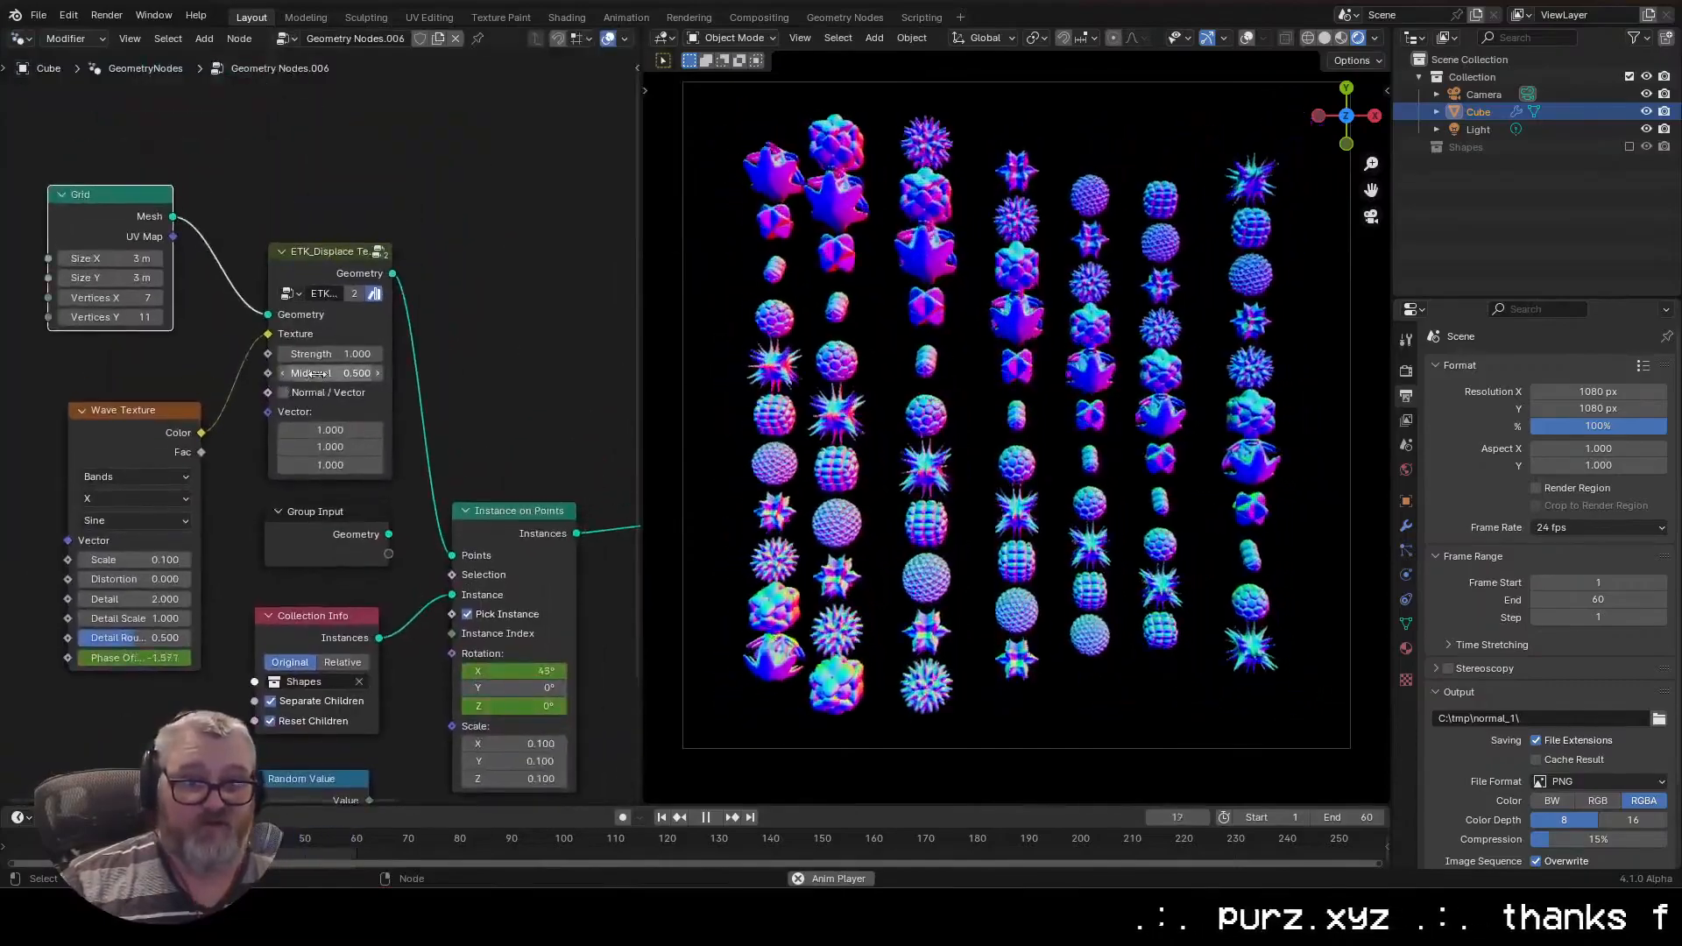
pyautogui.moveTo(233, 544); pyautogui.dragTo(308, 424)
pyautogui.moveTo(224, 459); pyautogui.dragTo(342, 460)
pyautogui.click(225, 460)
pyautogui.hotkey('shift', 'Tab')
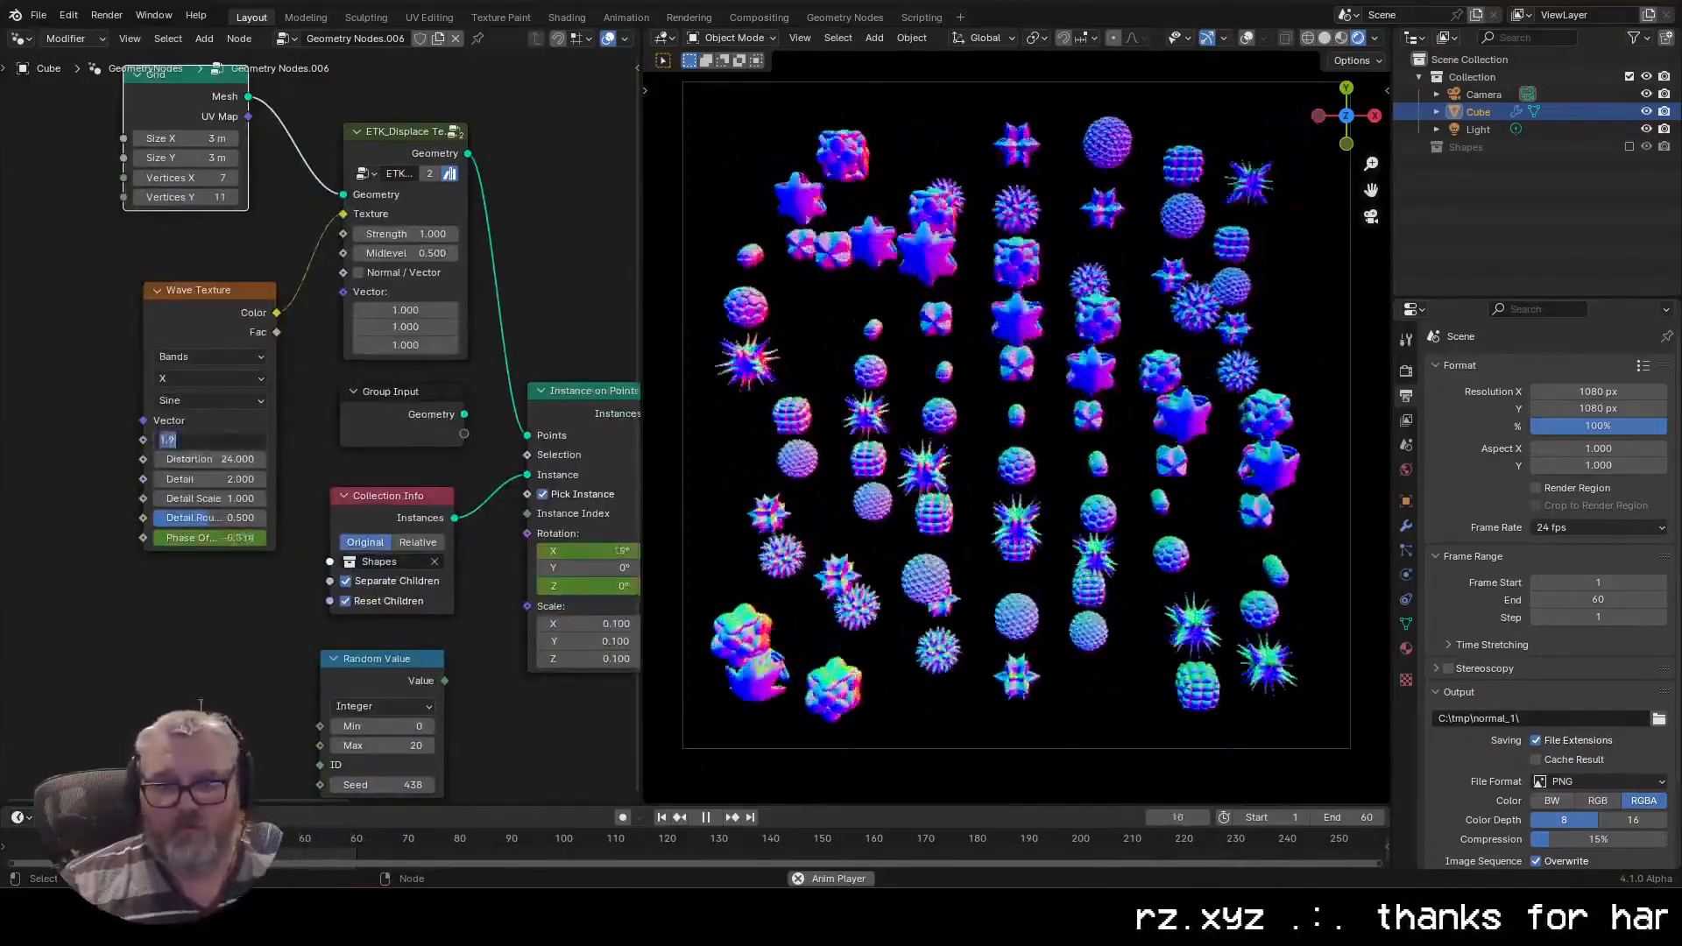
pyautogui.write('1')
pyautogui.press('Return')
pyautogui.click(225, 461)
pyautogui.write('0')
pyautogui.press('Return')
pyautogui.moveTo(235, 459); pyautogui.dragTo(263, 459)
# Set both Min and Max of the integer Random Value node feeding the Instance Index to 6
pyautogui.moveTo(106, 543); pyautogui.dragTo(97, 804)
pyautogui.moveTo(439, 620); pyautogui.dragTo(430, 235)
pyautogui.click(365, 627)
pyautogui.write('1')
pyautogui.press('Return')
pyautogui.moveTo(427, 563); pyautogui.dragTo(509, 395)
pyautogui.click(412, 627)
pyautogui.click(412, 608)
pyautogui.click(412, 627)
pyautogui.click(411, 608)
pyautogui.click(411, 608)
pyautogui.click(412, 629)
pyautogui.click(409, 607)
# Set the Grid node's Size X and Size Y to 1 m and its Vertices Y to 4
pyautogui.moveTo(204, 180); pyautogui.dragTo(181, 401)
pyautogui.moveTo(99, 300); pyautogui.dragTo(60, 300)
pyautogui.moveTo(140, 261); pyautogui.dragTo(99, 261)
pyautogui.moveTo(140, 242); pyautogui.dragTo(98, 261)
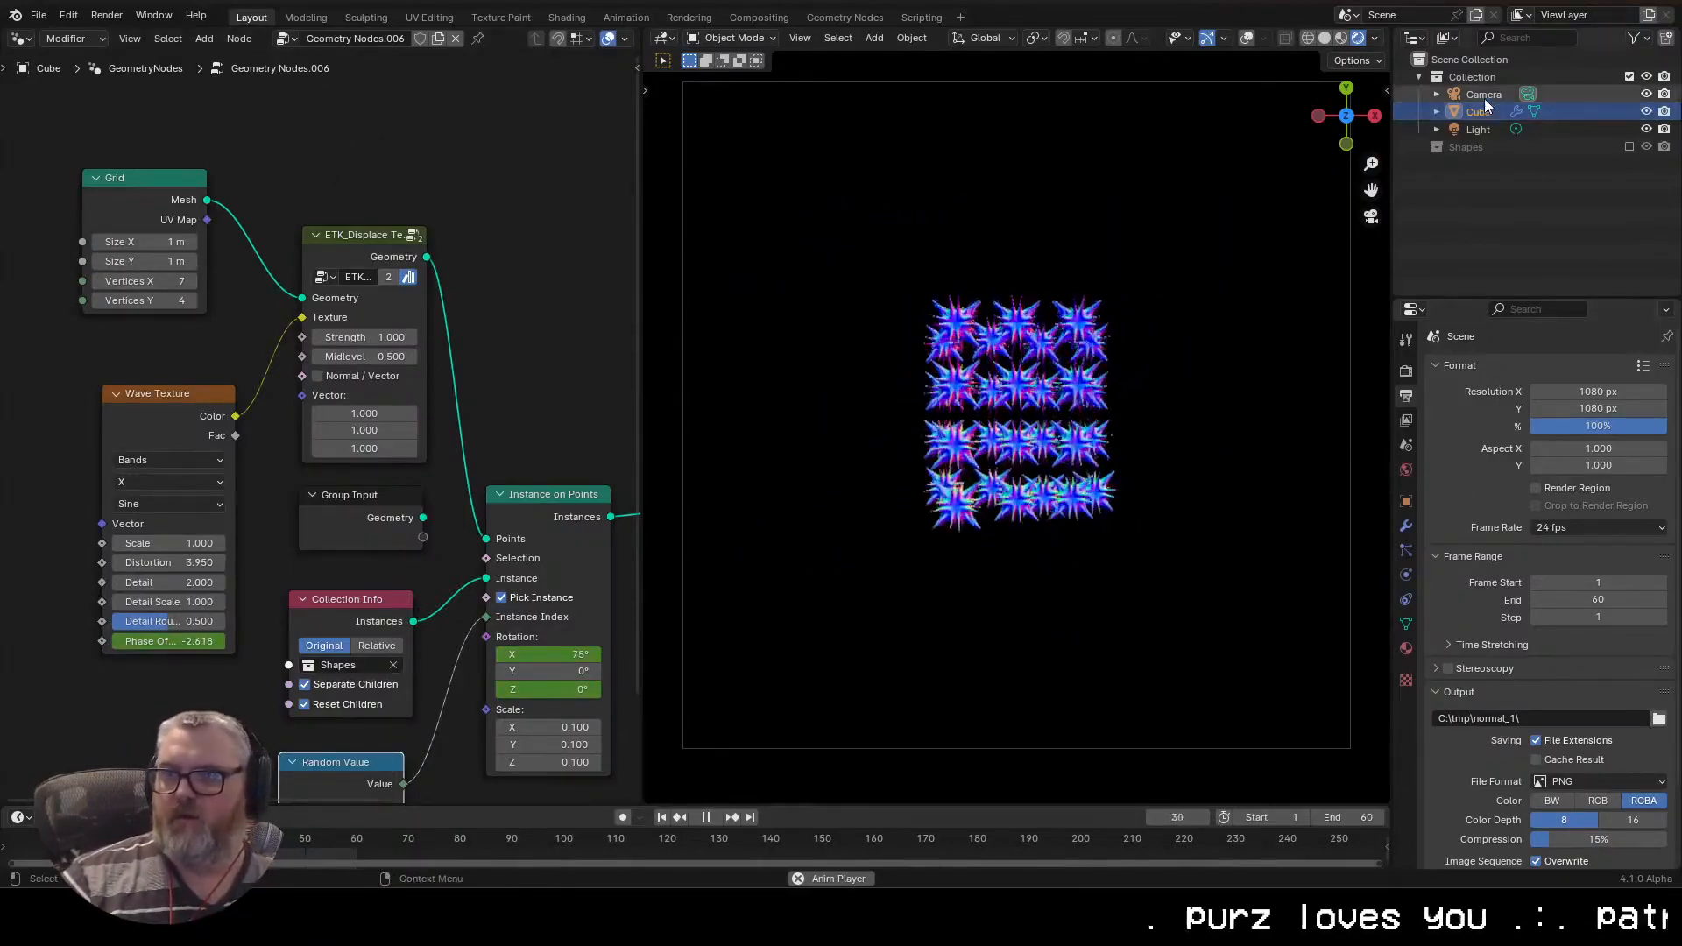
# Set the camera's focal length to 86.3 mm to frame the smaller grid of shapes
pyautogui.click(1527, 94)
pyautogui.moveTo(1586, 452)
pyautogui.mouseDown()
pyautogui.moveTo(1556, 453)
pyautogui.moveTo(1587, 453)
pyautogui.mouseUp()
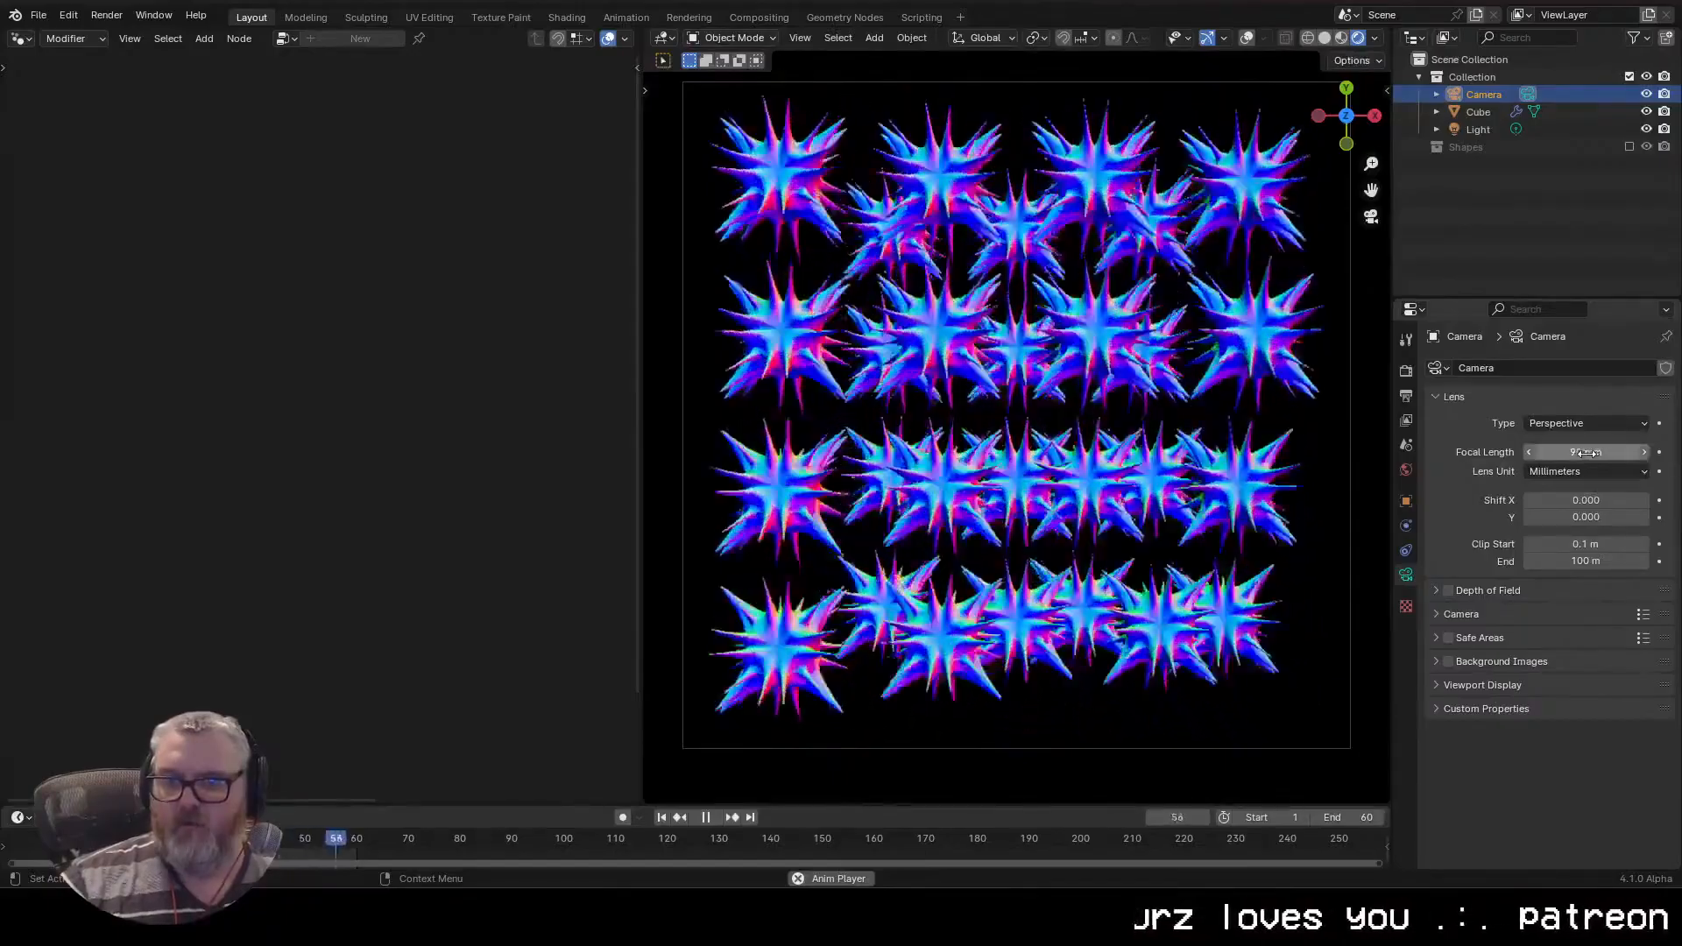
pyautogui.scroll(-2, 1216, 392)
pyautogui.moveTo(1586, 452); pyautogui.dragTo(1574, 452)
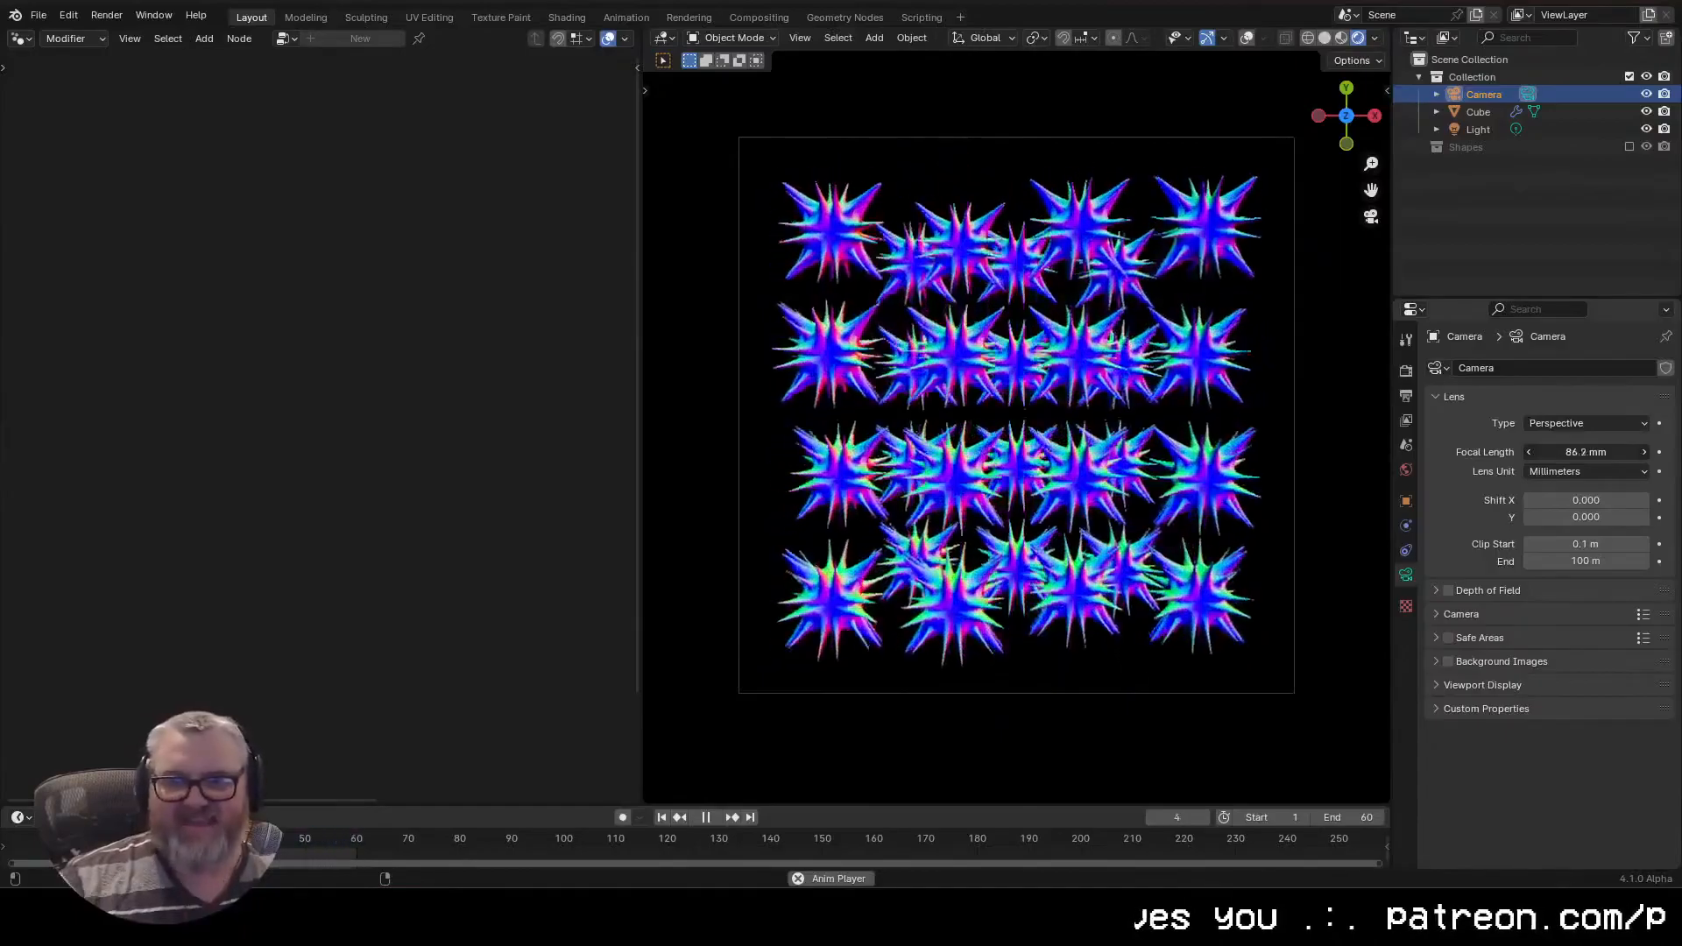
# Insert a Rotate Instances node between the Cube's Instance on Points and Join Geometry nodes, with an X rotation of 48.5°
pyautogui.click(1078, 460)
pyautogui.moveTo(603, 443); pyautogui.dragTo(413, 313)
pyautogui.moveTo(423, 285); pyautogui.dragTo(463, 291)
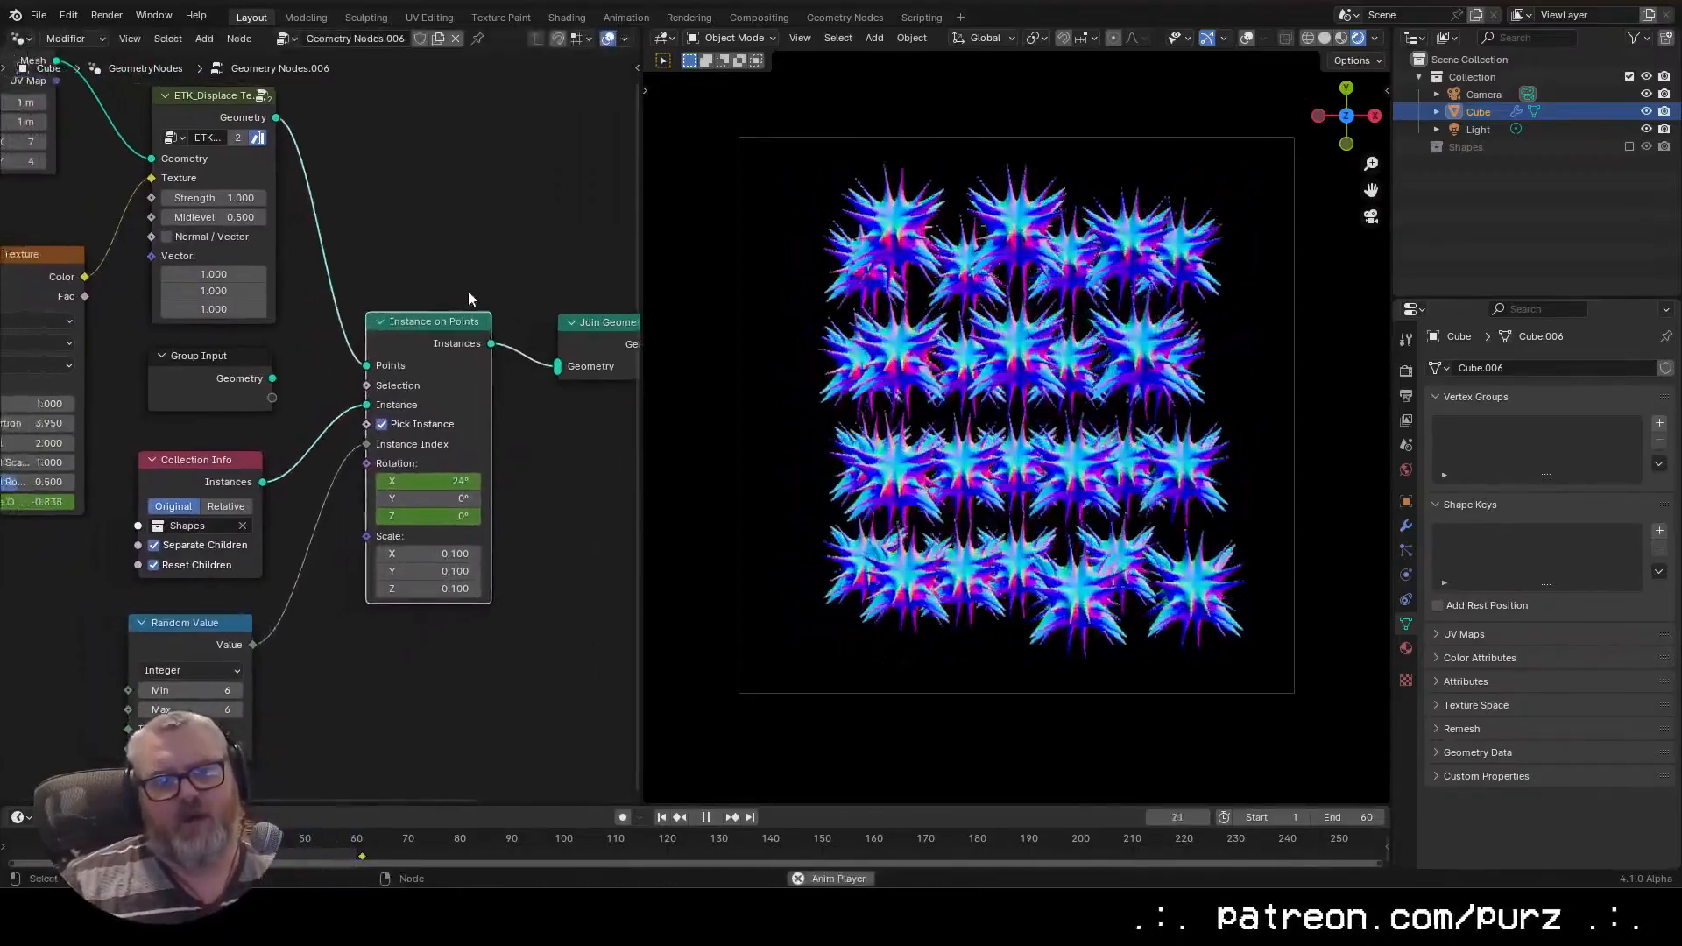
pyautogui.click(281, 519)
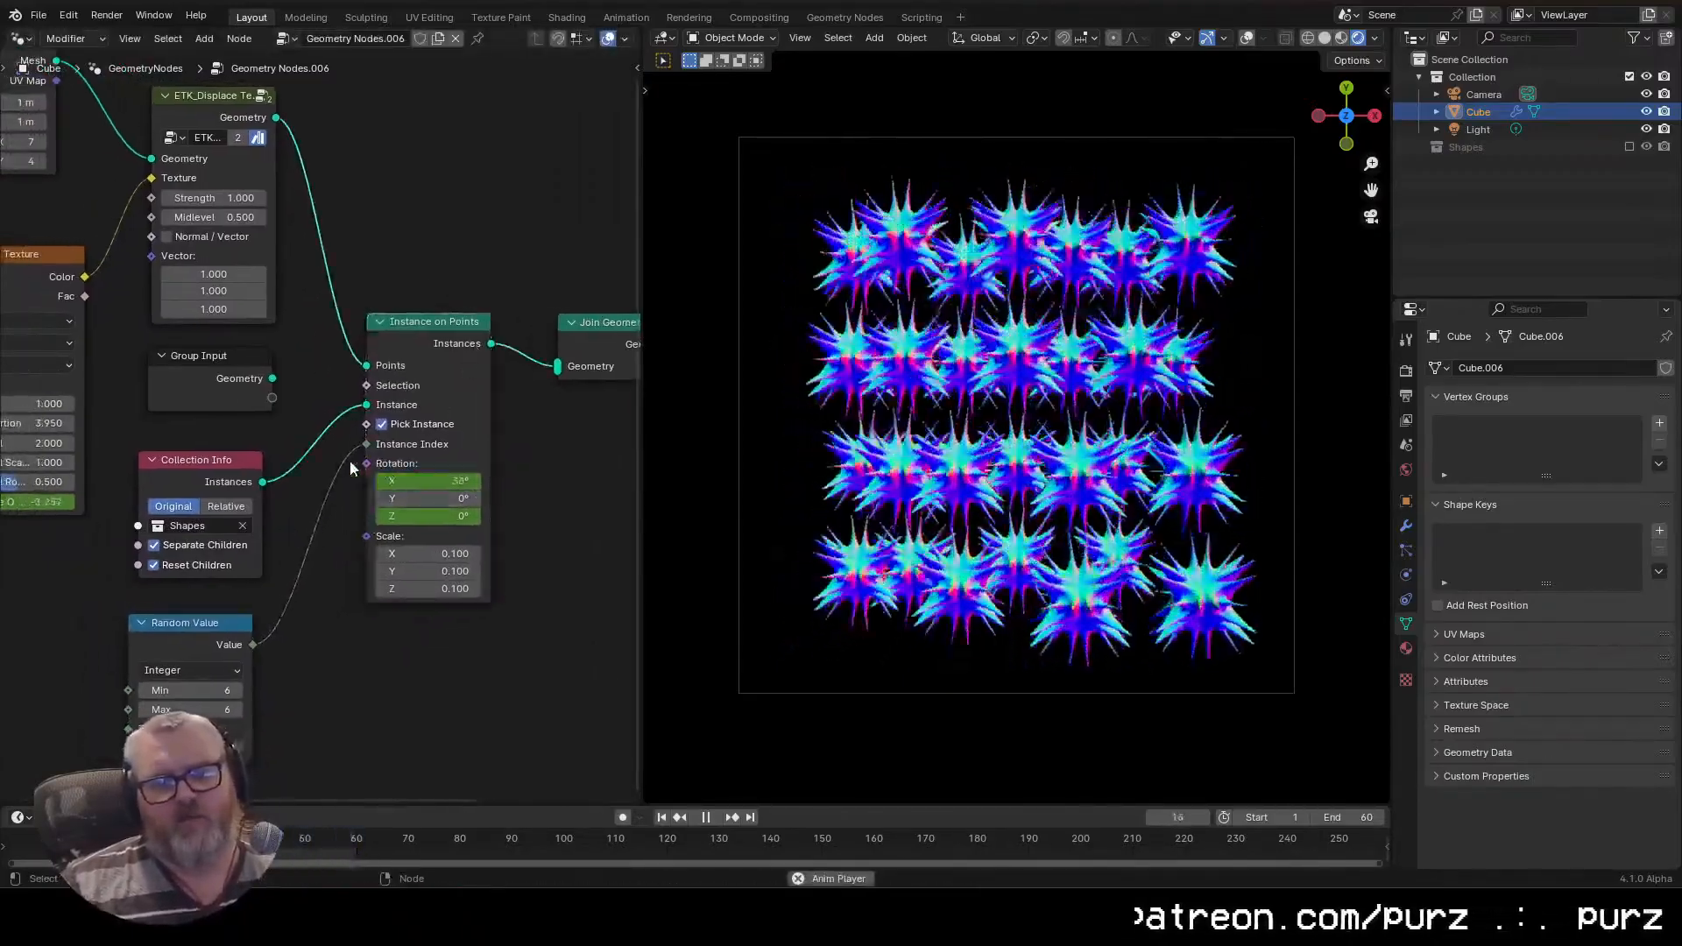
pyautogui.moveTo(592, 323); pyautogui.dragTo(637, 305)
pyautogui.moveTo(475, 198); pyautogui.dragTo(474, 209)
pyautogui.hotkey('shift', 'a')
pyautogui.write('rotate')
pyautogui.press('Return')
pyautogui.click(512, 268)
pyautogui.moveTo(618, 527); pyautogui.dragTo(384, 544)
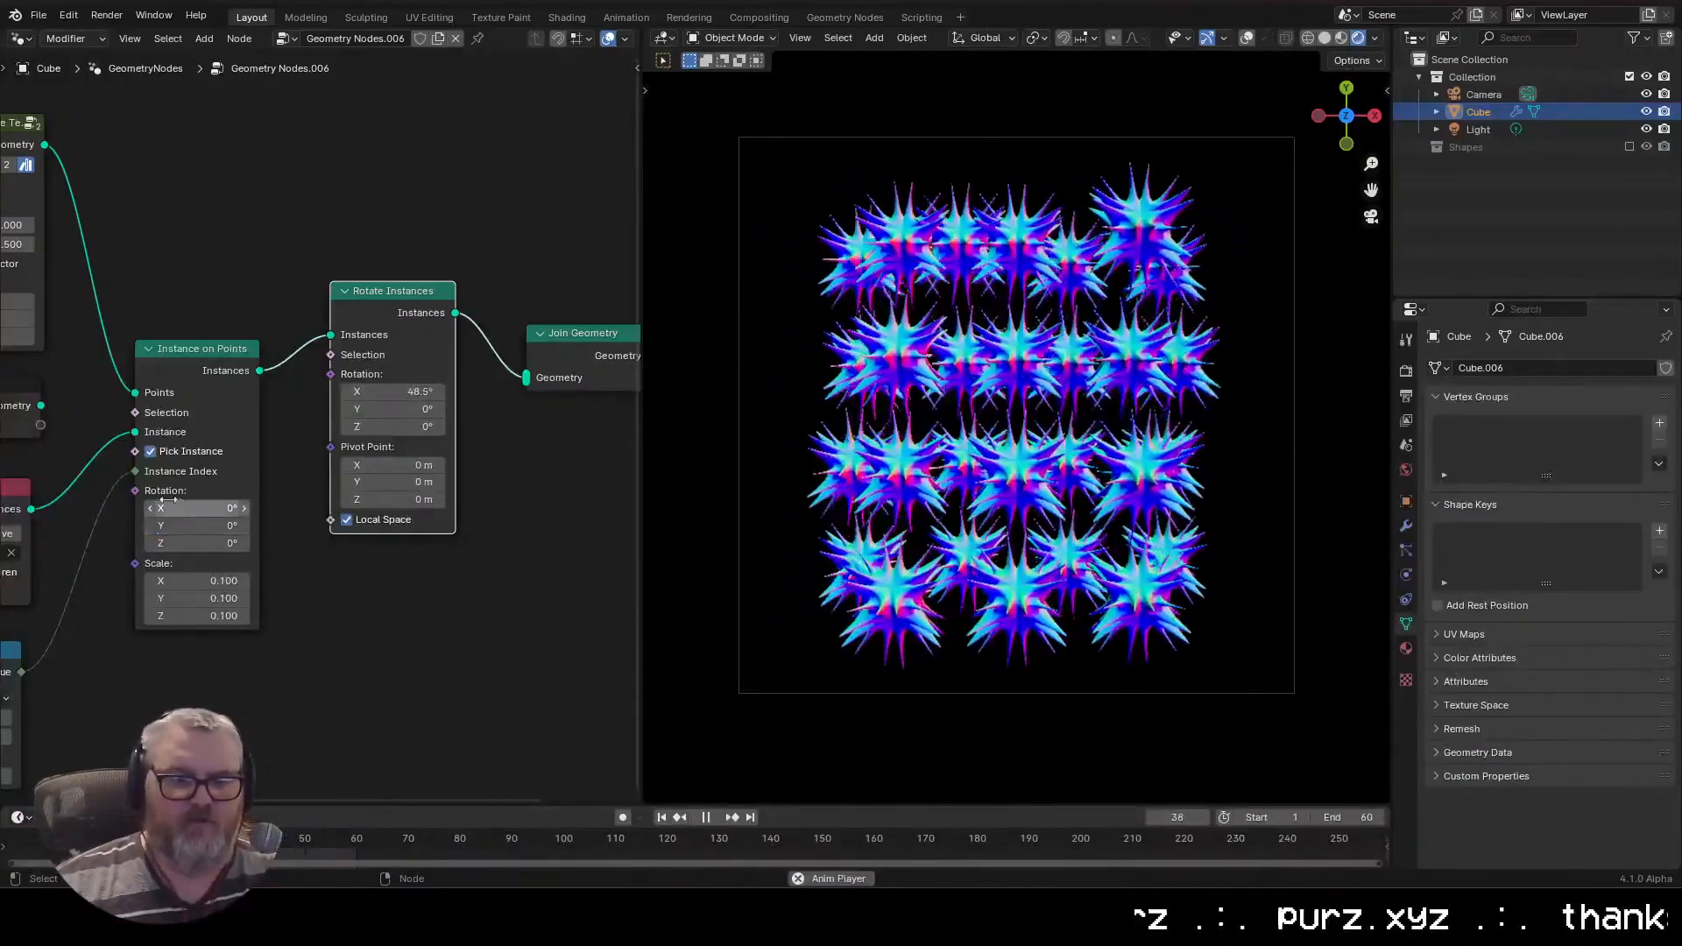
pyautogui.moveTo(136, 491); pyautogui.dragTo(132, 764)
pyautogui.click(91, 750)
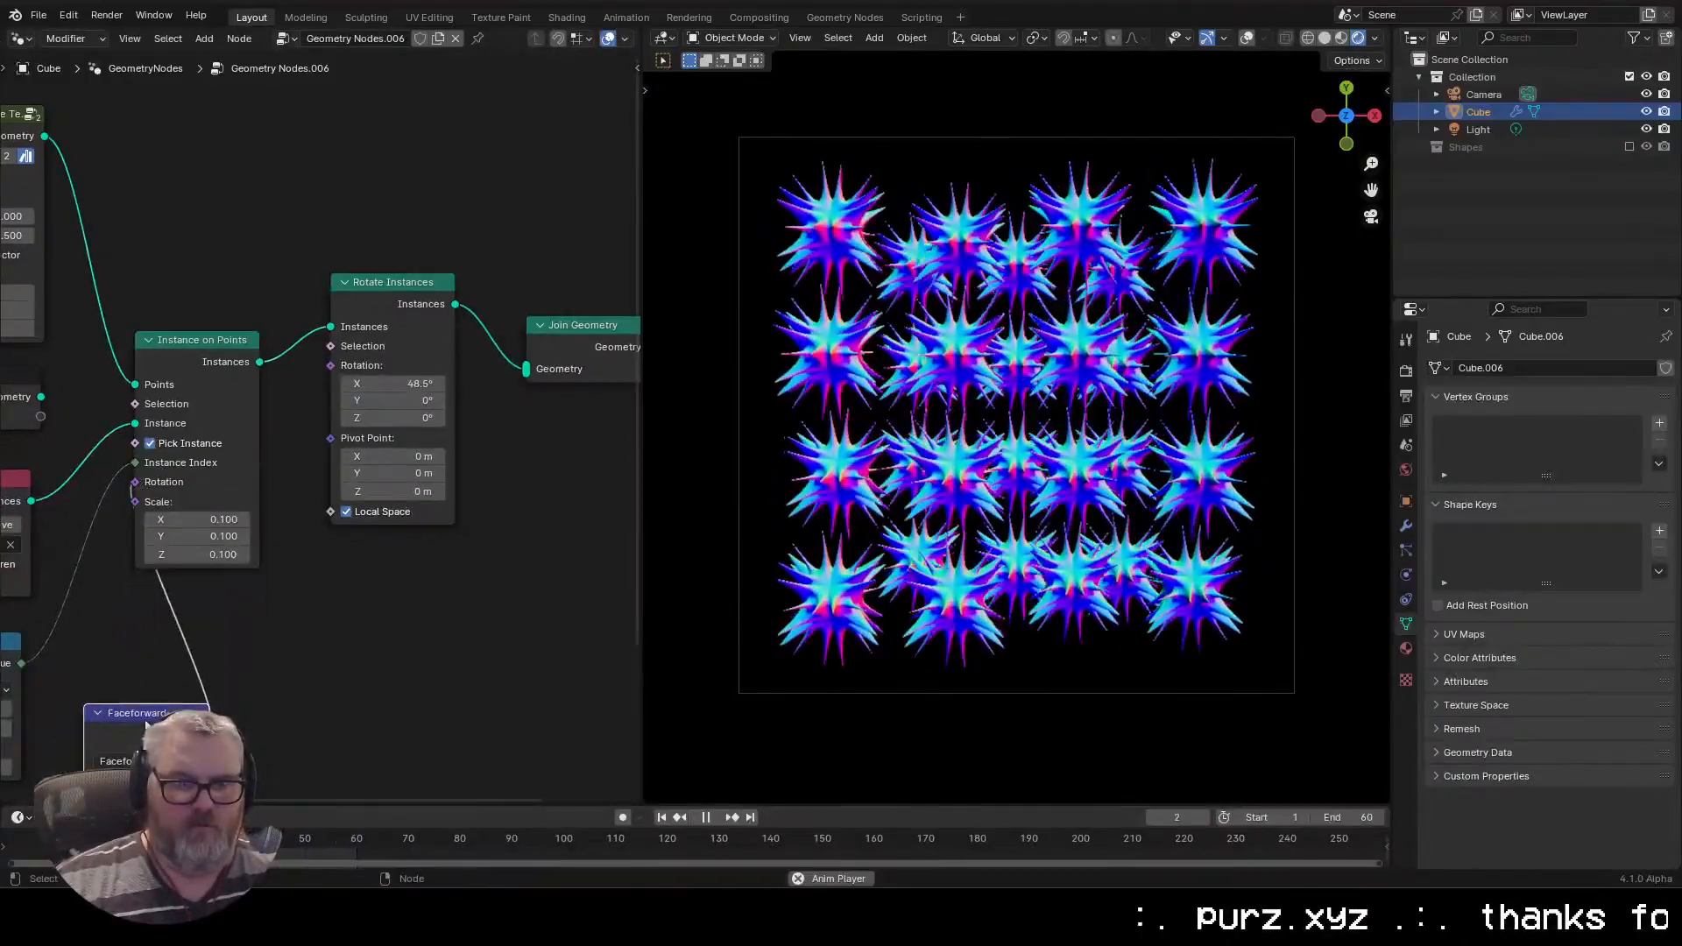
pyautogui.scroll(-1, 131, 504)
pyautogui.moveTo(108, 561); pyautogui.dragTo(284, 468)
pyautogui.moveTo(314, 390); pyautogui.dragTo(340, 743)
pyautogui.click(467, 708)
# Add a Vector Random Value node with Max 360 on every axis and connect it to the Instance on Points node's Rotation
pyautogui.hotkey('shift', 'a')
pyautogui.write('random value')
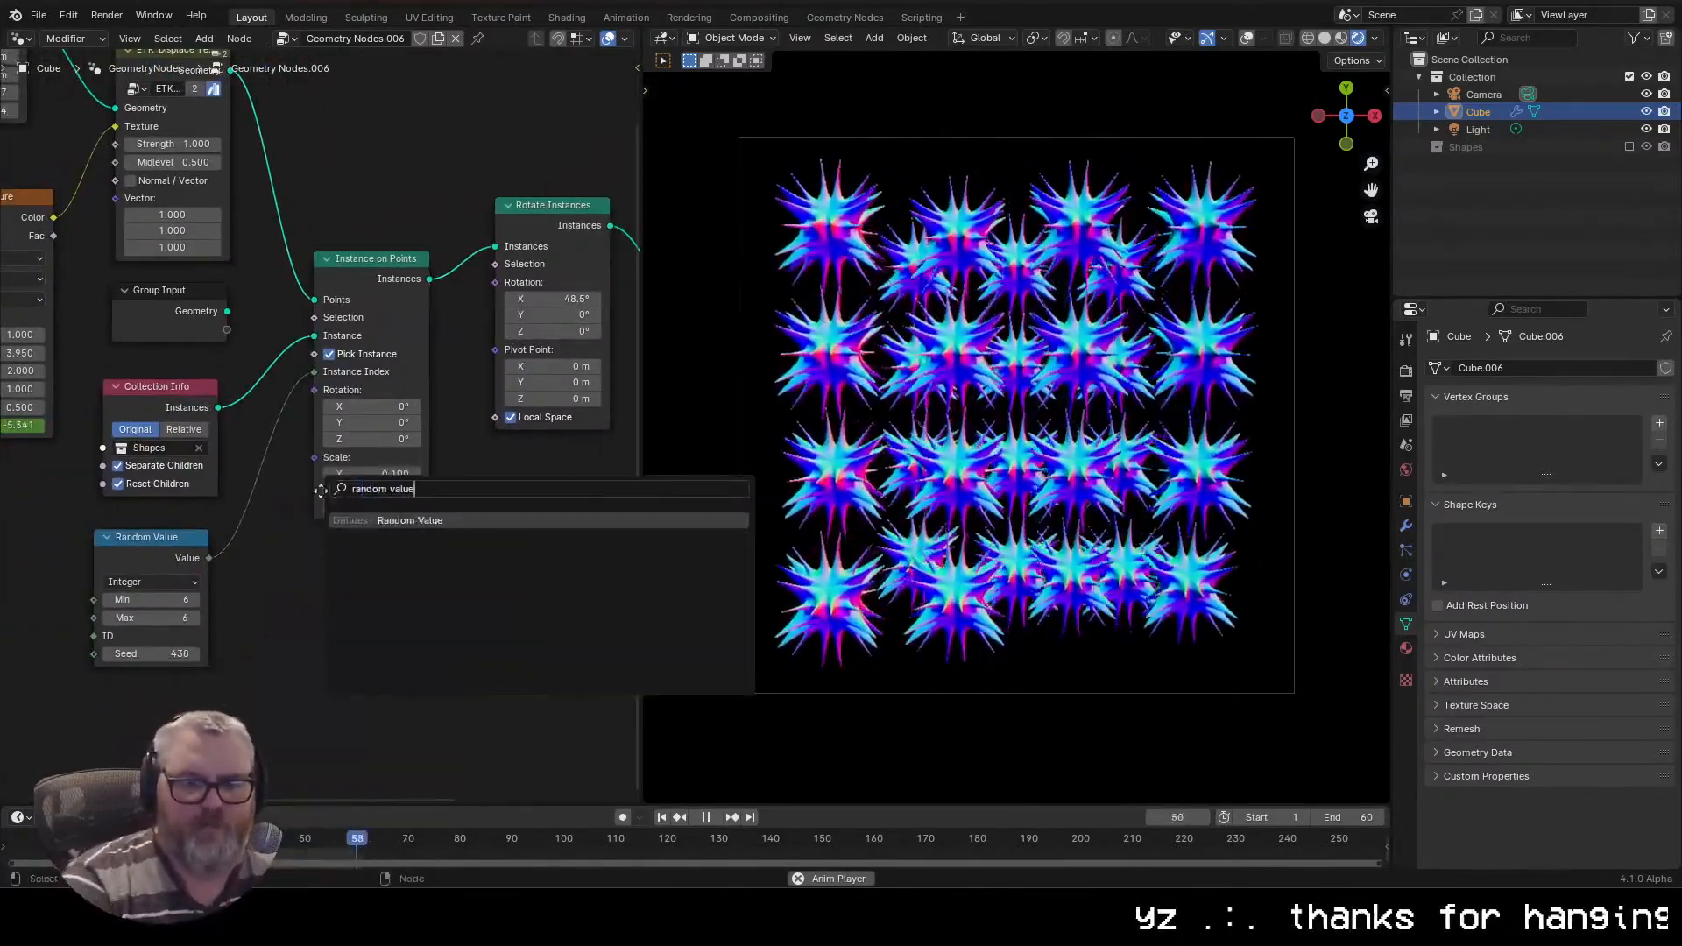
pyautogui.press('Return')
pyautogui.click(328, 632)
pyautogui.click(329, 659)
pyautogui.click(307, 714)
pyautogui.moveTo(386, 635); pyautogui.dragTo(378, 451)
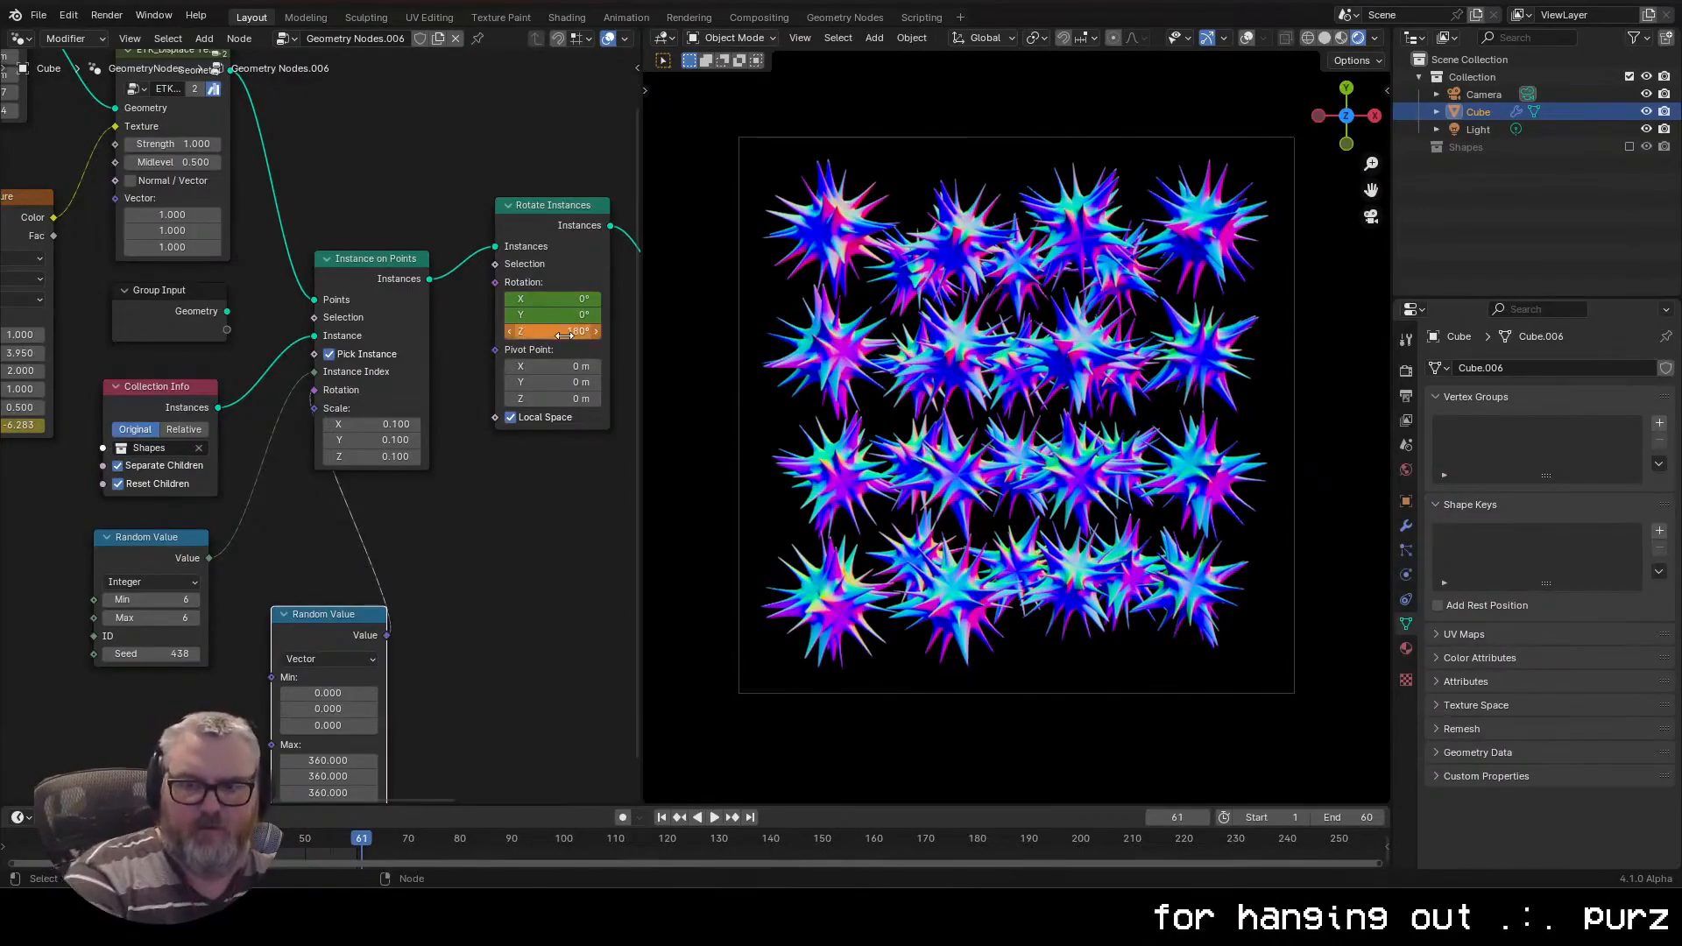
# Set both Min and Max of the integer Random Value node to 9 to switch the instanced shape
pyautogui.moveTo(372, 390); pyautogui.dragTo(586, 392)
pyautogui.click(409, 601)
pyautogui.click(410, 620)
pyautogui.click(409, 601)
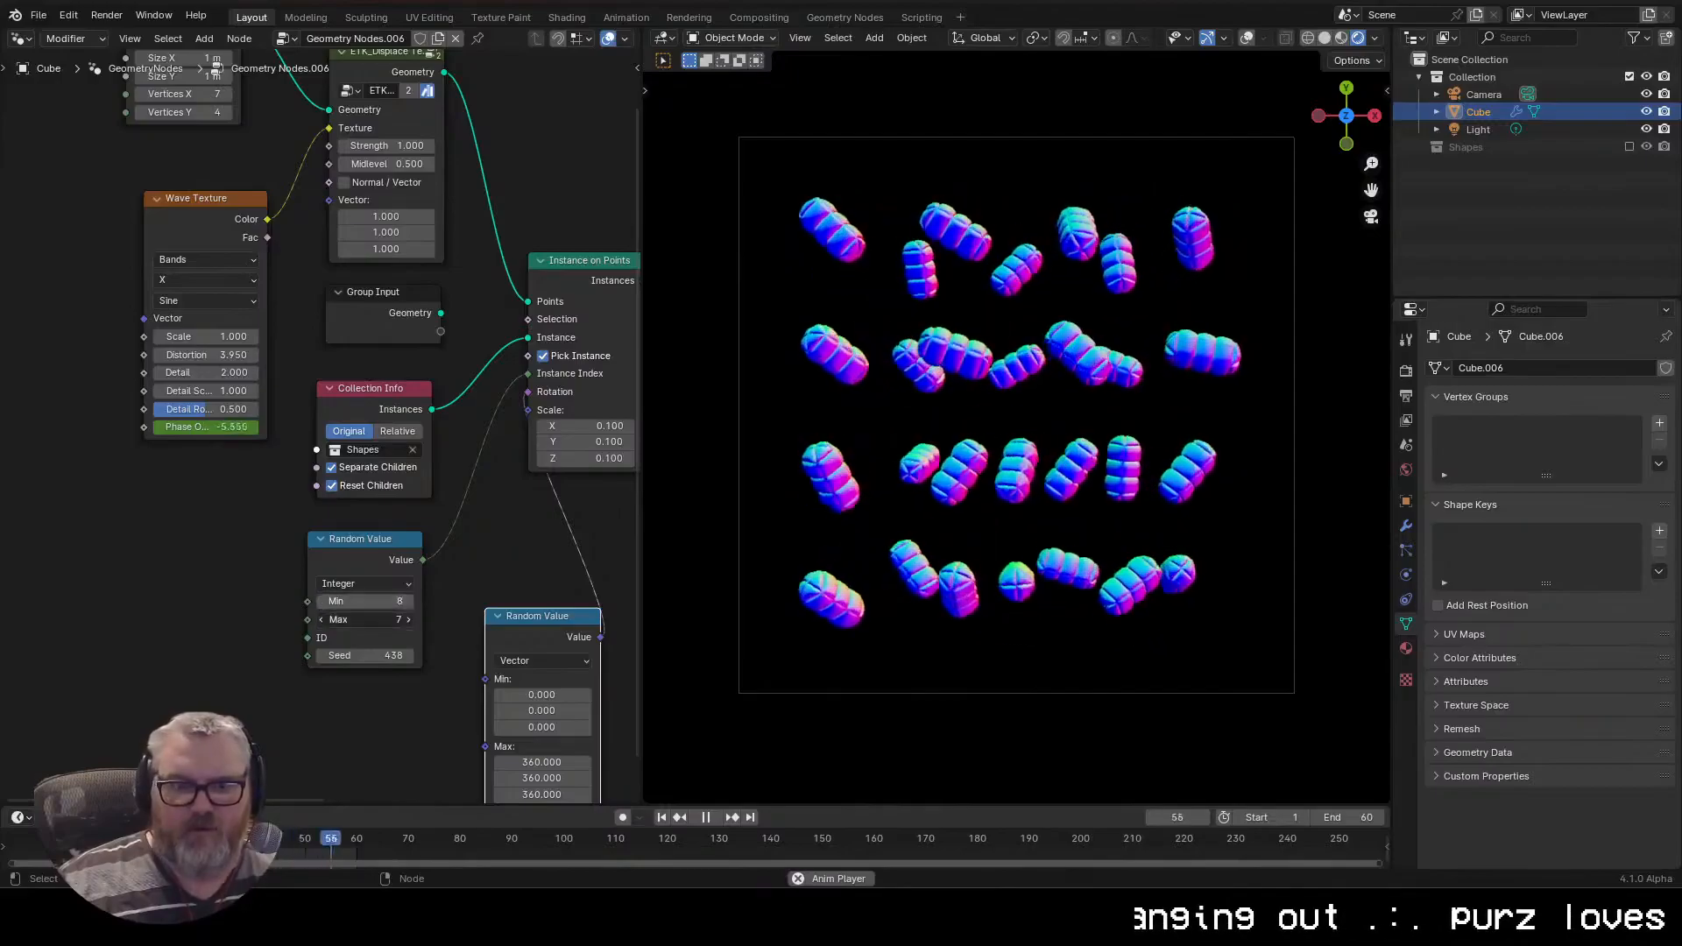
pyautogui.click(409, 601)
pyautogui.click(409, 619)
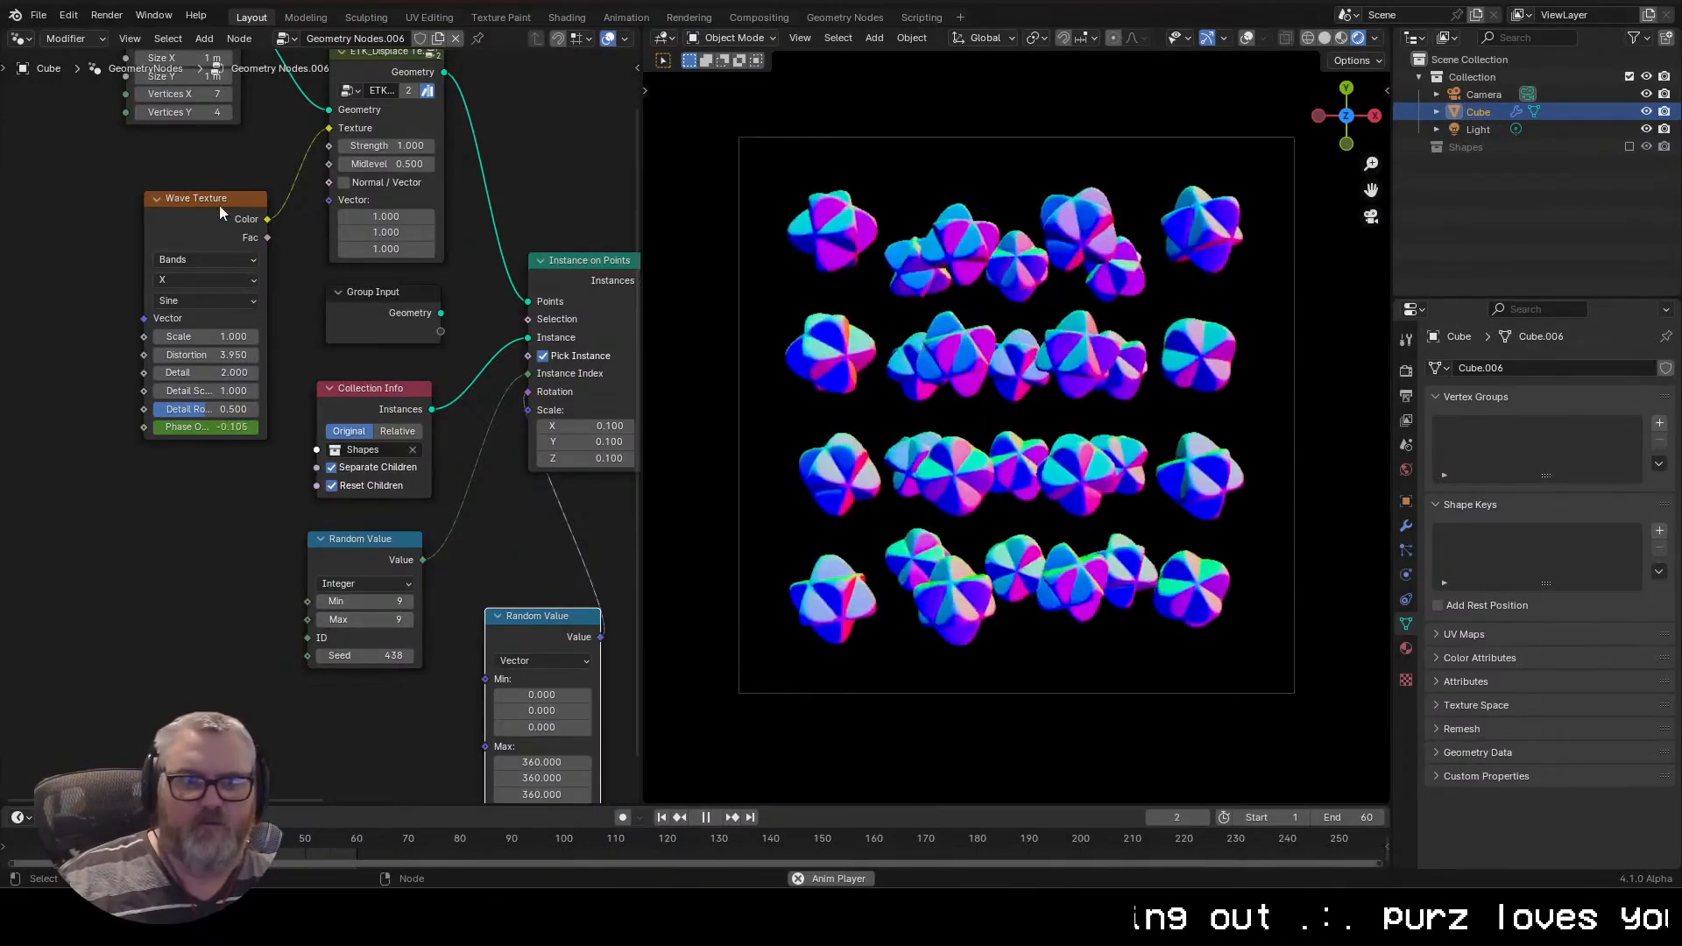
# Set the Grid node to 1.22 m by 1.22 m with 5 vertices in both X and Y
pyautogui.moveTo(208, 181); pyautogui.dragTo(224, 368)
pyautogui.moveTo(213, 244)
pyautogui.mouseDown()
pyautogui.moveTo(283, 244)
pyautogui.moveTo(213, 244)
pyautogui.mouseUp()
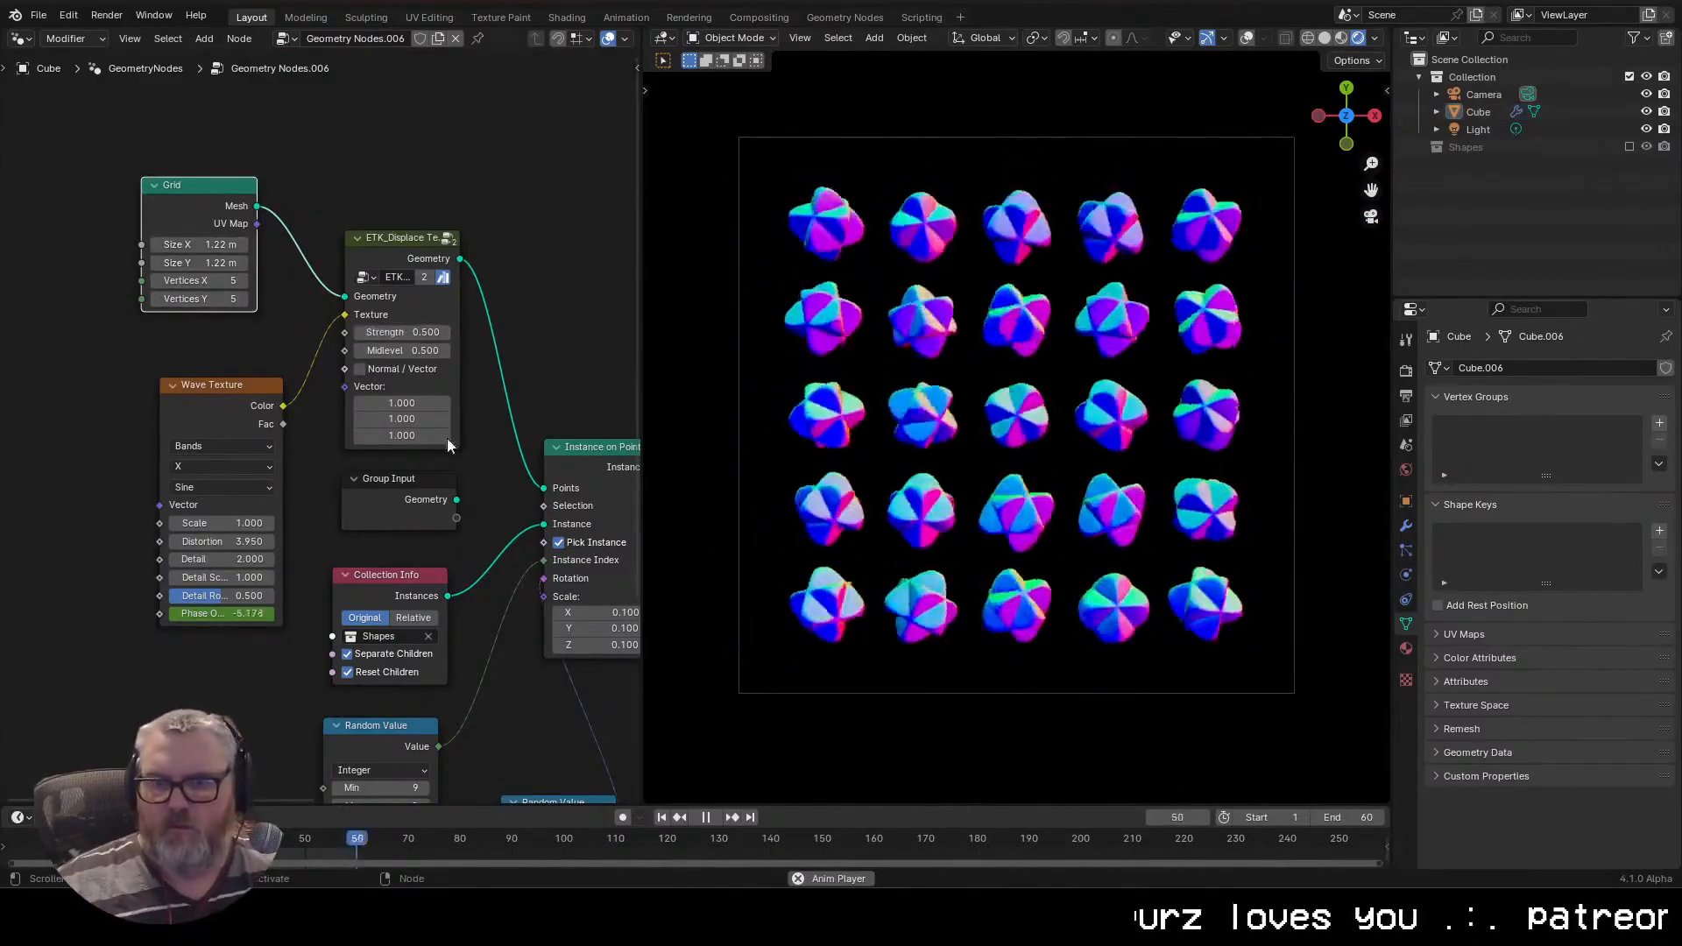
pyautogui.moveTo(1234, 657); pyautogui.dragTo(1166, 532)
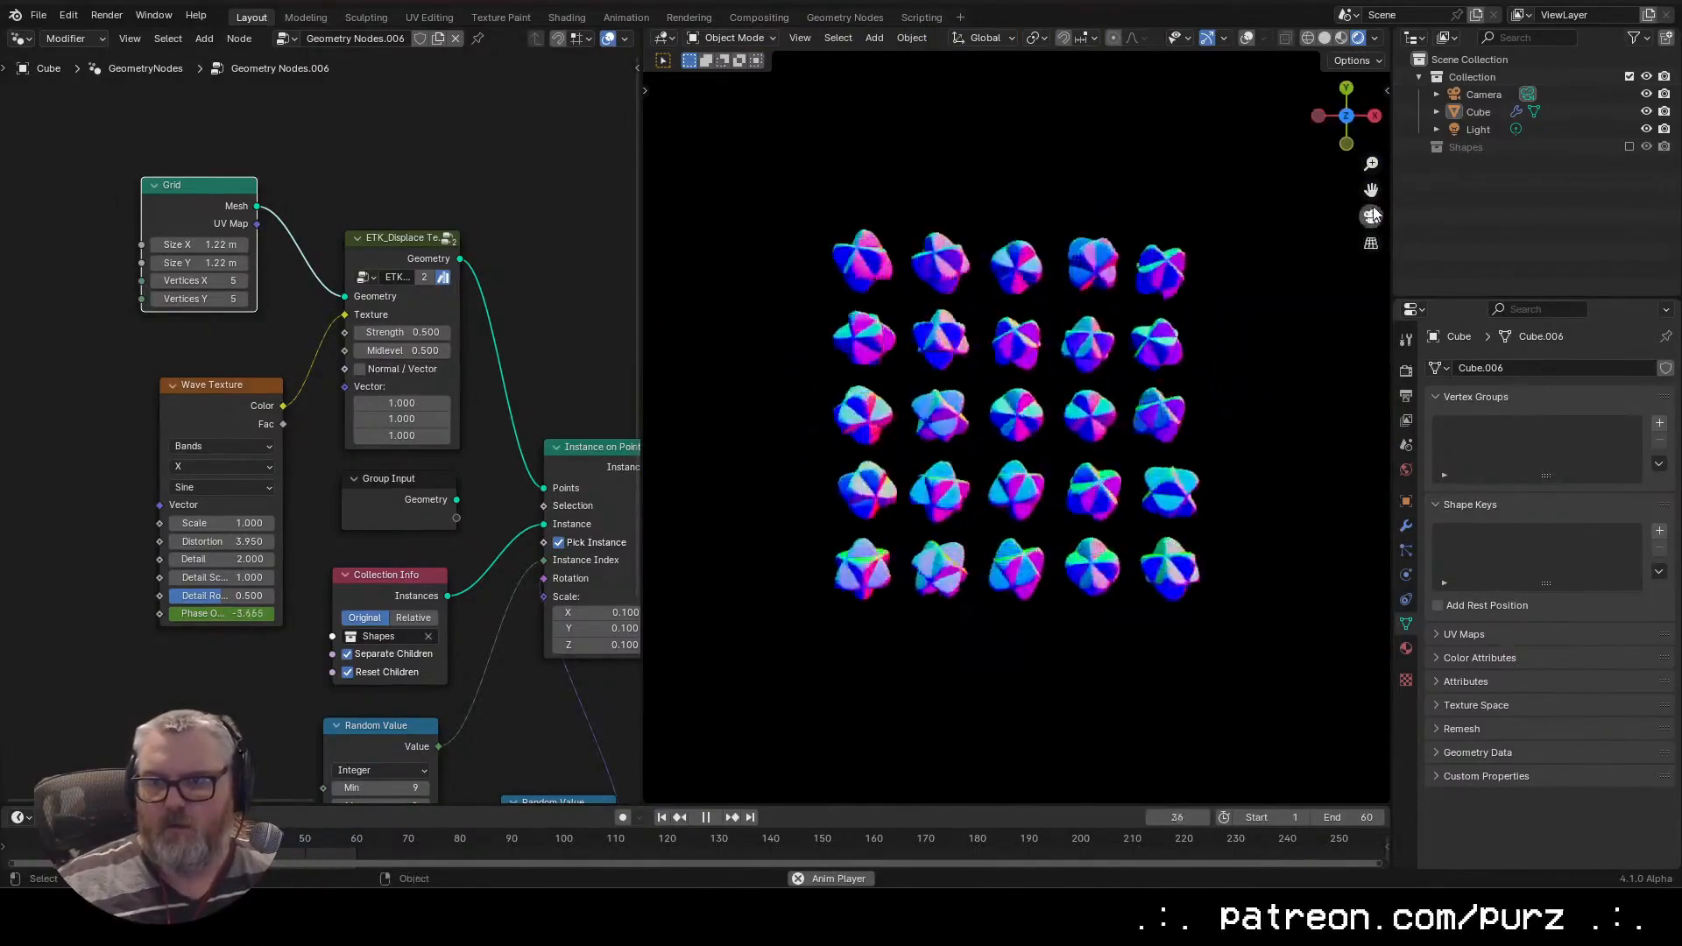
# Undo the last edits and set the Wave Texture node's Scale to 0.250 and Distortion to 7.700
pyautogui.hotkey('ctrl', 'z')
pyautogui.hotkey('ctrl', 'z')
pyautogui.hotkey('ctrl', 'z')
pyautogui.hotkey('ctrl', 'z')
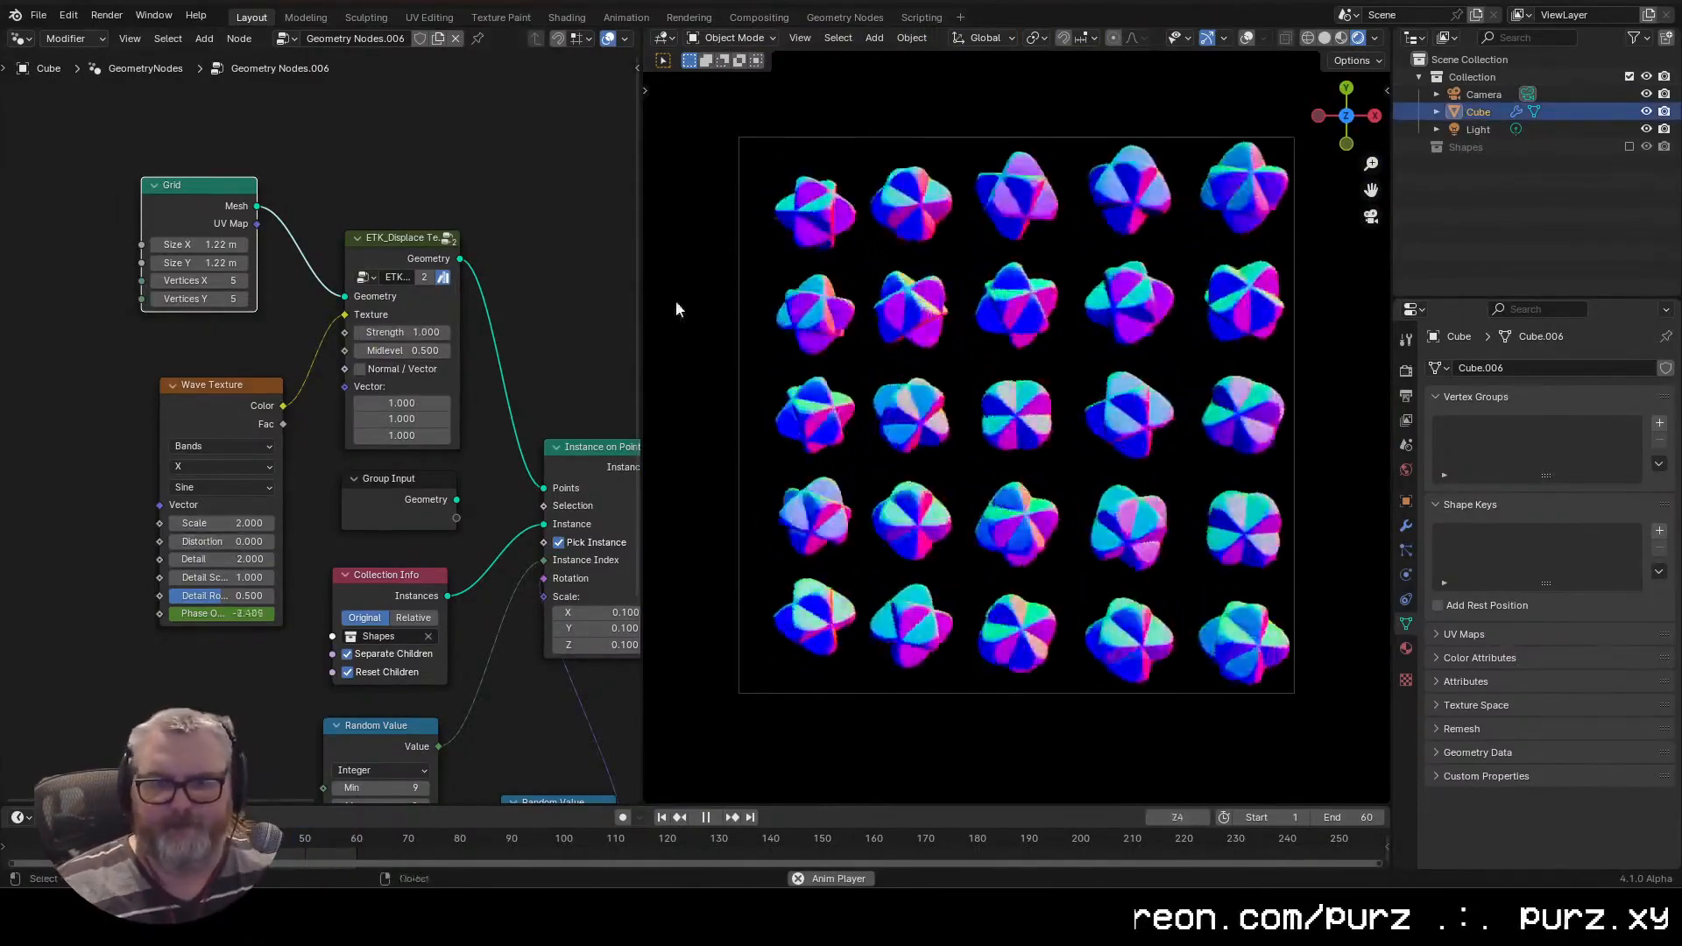
pyautogui.moveTo(226, 542); pyautogui.dragTo(263, 541)
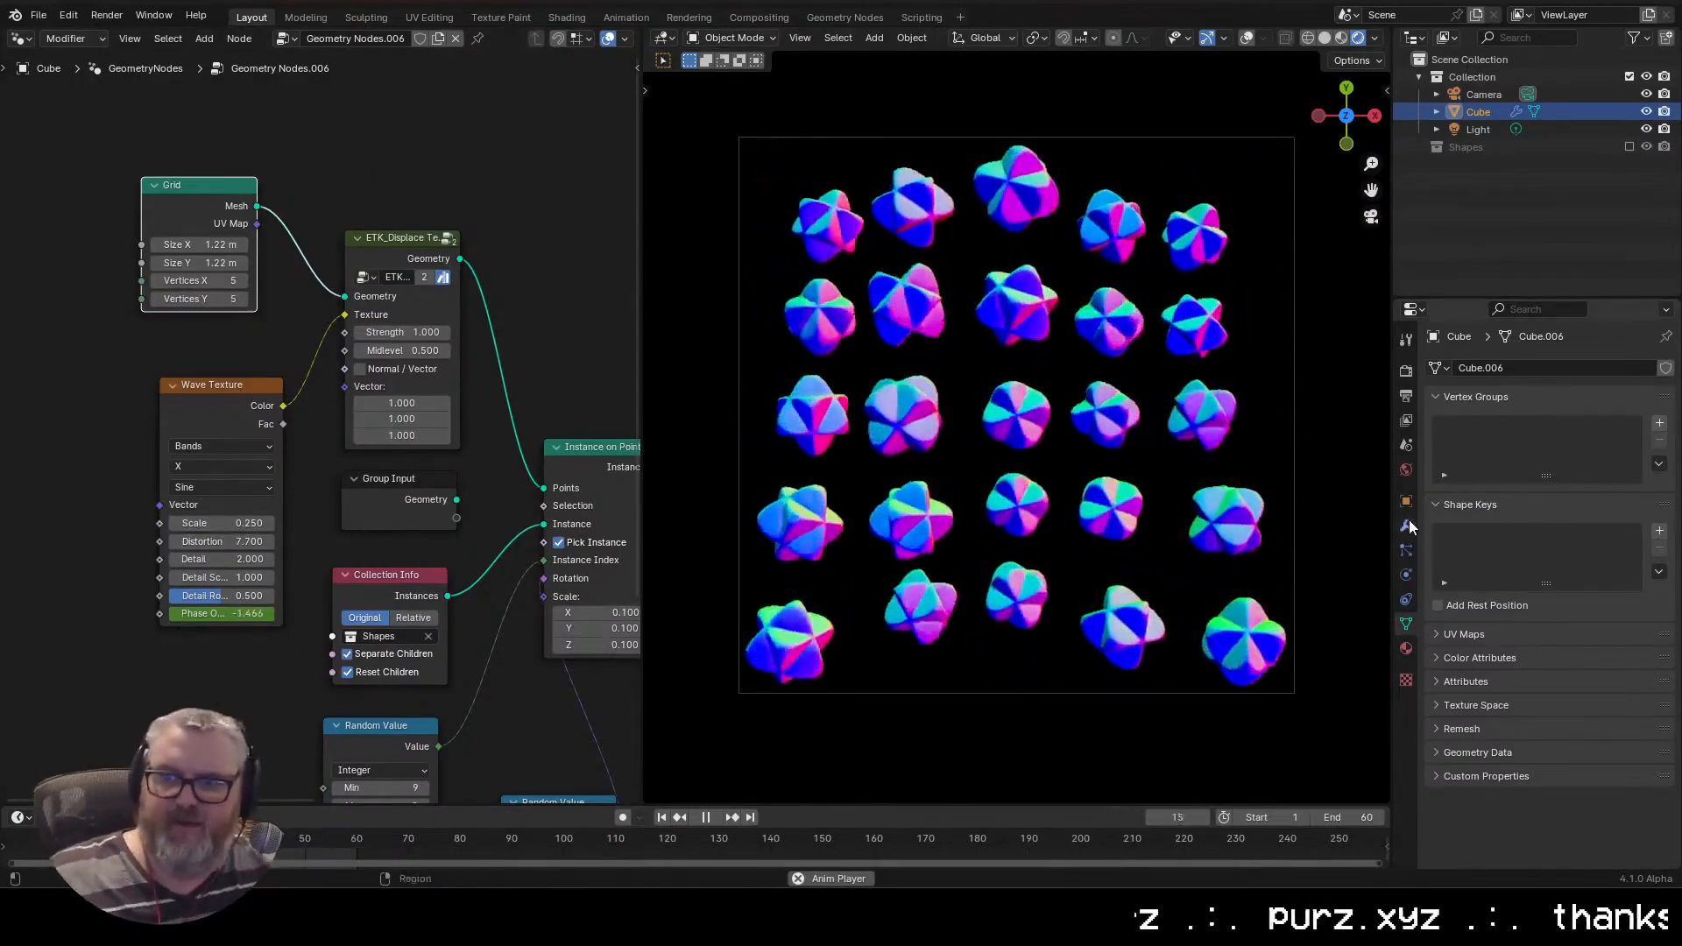
# Set the camera's focal length to 35 mm and its Z location to 2.194 m
pyautogui.click(1485, 95)
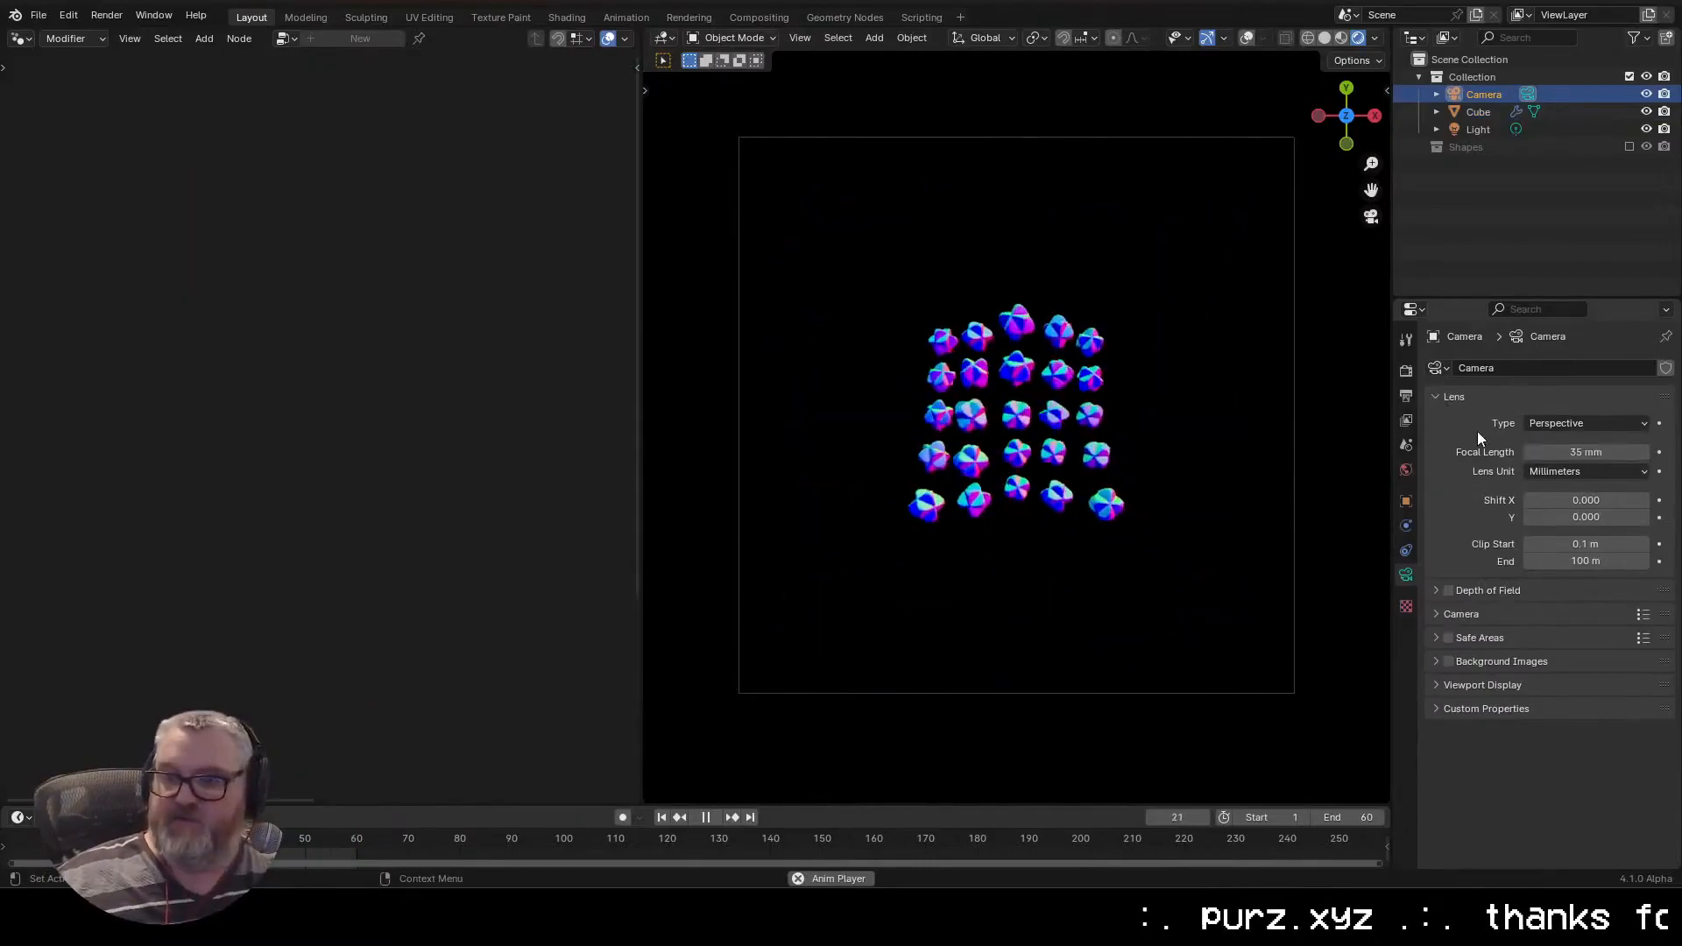
pyautogui.click(1406, 501)
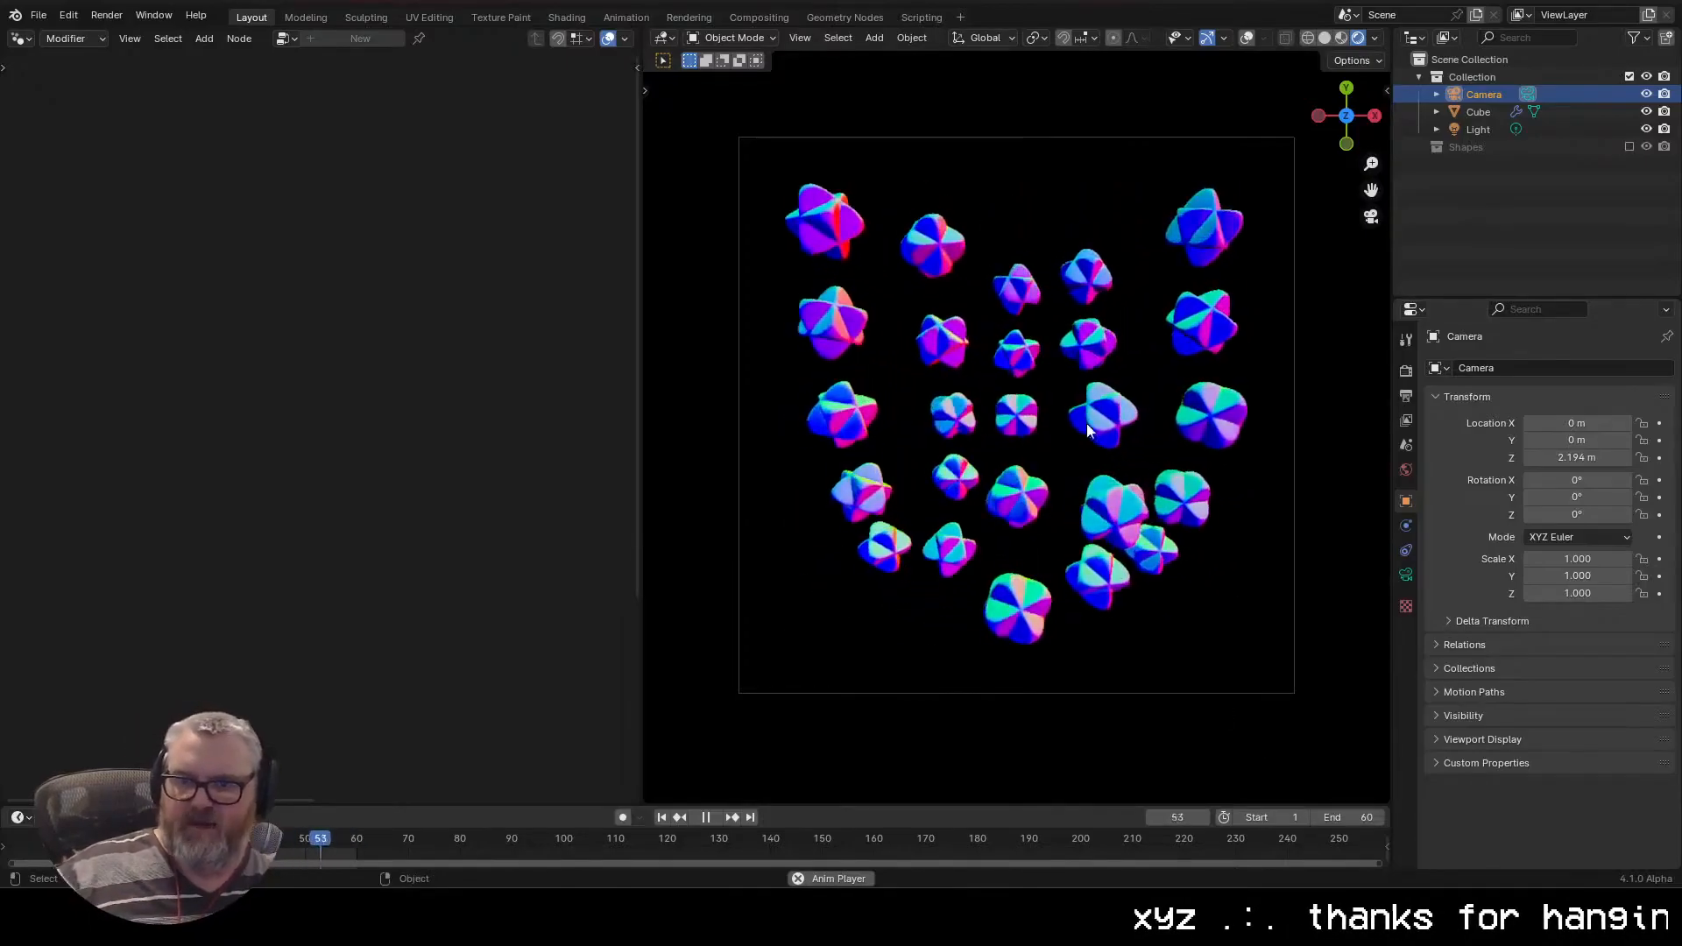
# Delete the nodes feeding the Emission color in the instanced shapes' Material.001 shader
pyautogui.click(1084, 359)
pyautogui.moveTo(90, 307); pyautogui.dragTo(235, 402)
pyautogui.click(20, 38)
pyautogui.click(70, 203)
pyautogui.moveTo(345, 331)
pyautogui.mouseDown()
pyautogui.moveTo(500, 359)
pyautogui.moveTo(318, 340)
pyautogui.mouseUp()
pyautogui.press('x')
# Add an Ambient Occlusion node and connect its AO output to the Emission color
pyautogui.hotkey('shift', 'a')
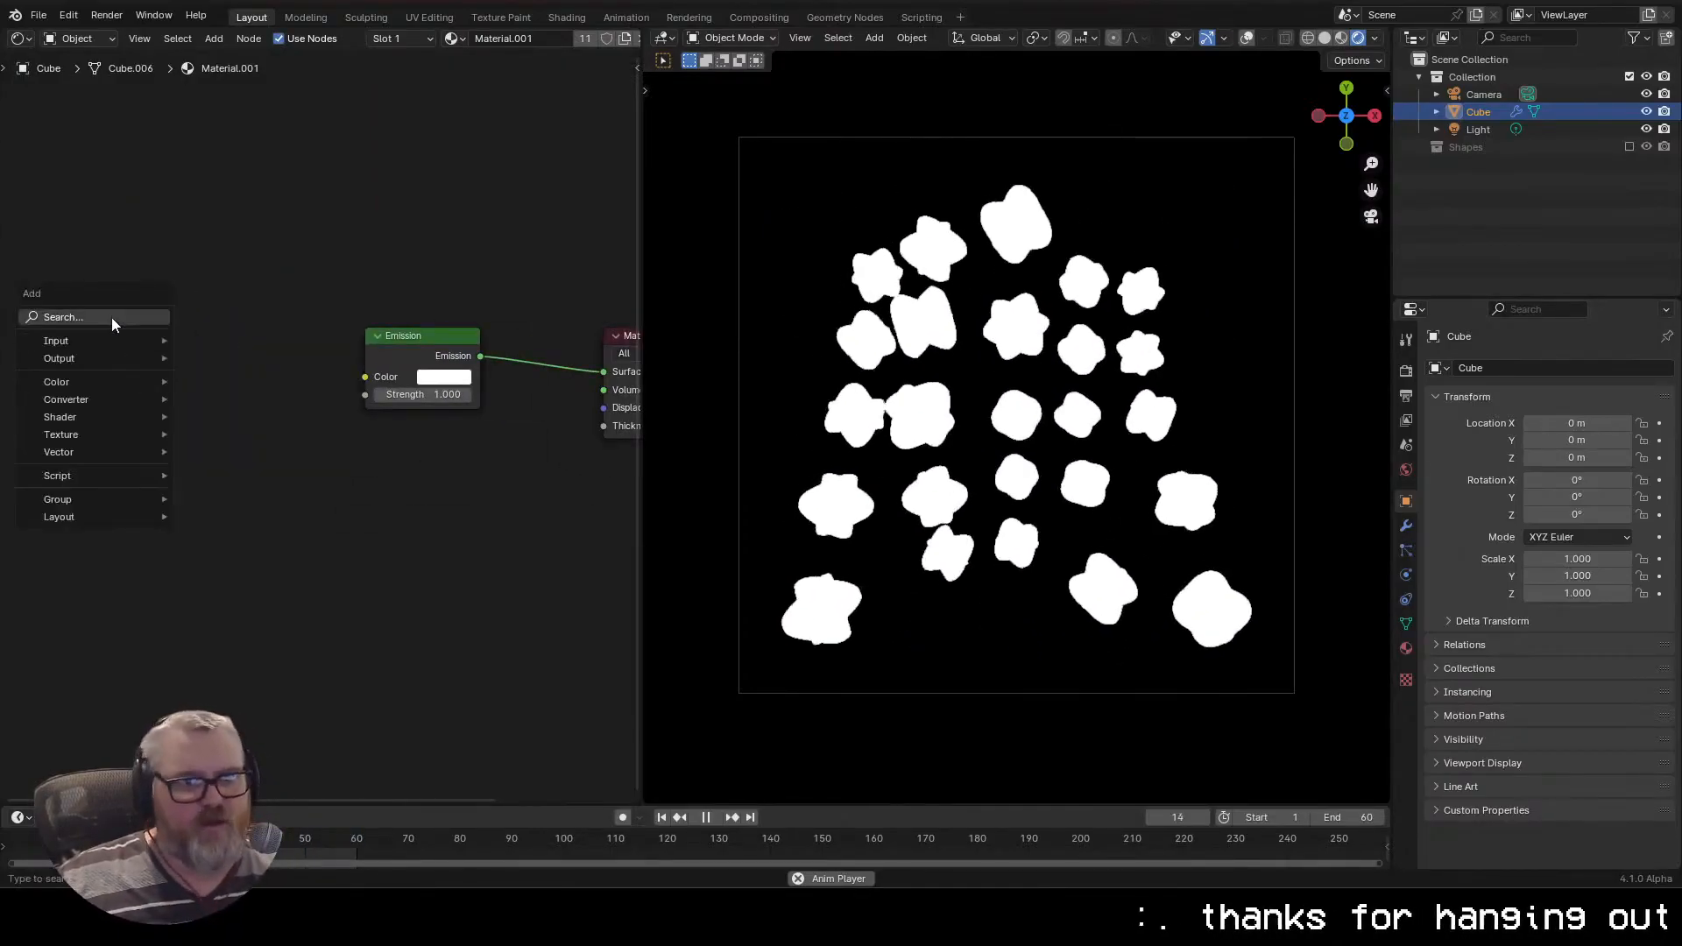
pyautogui.click(112, 317)
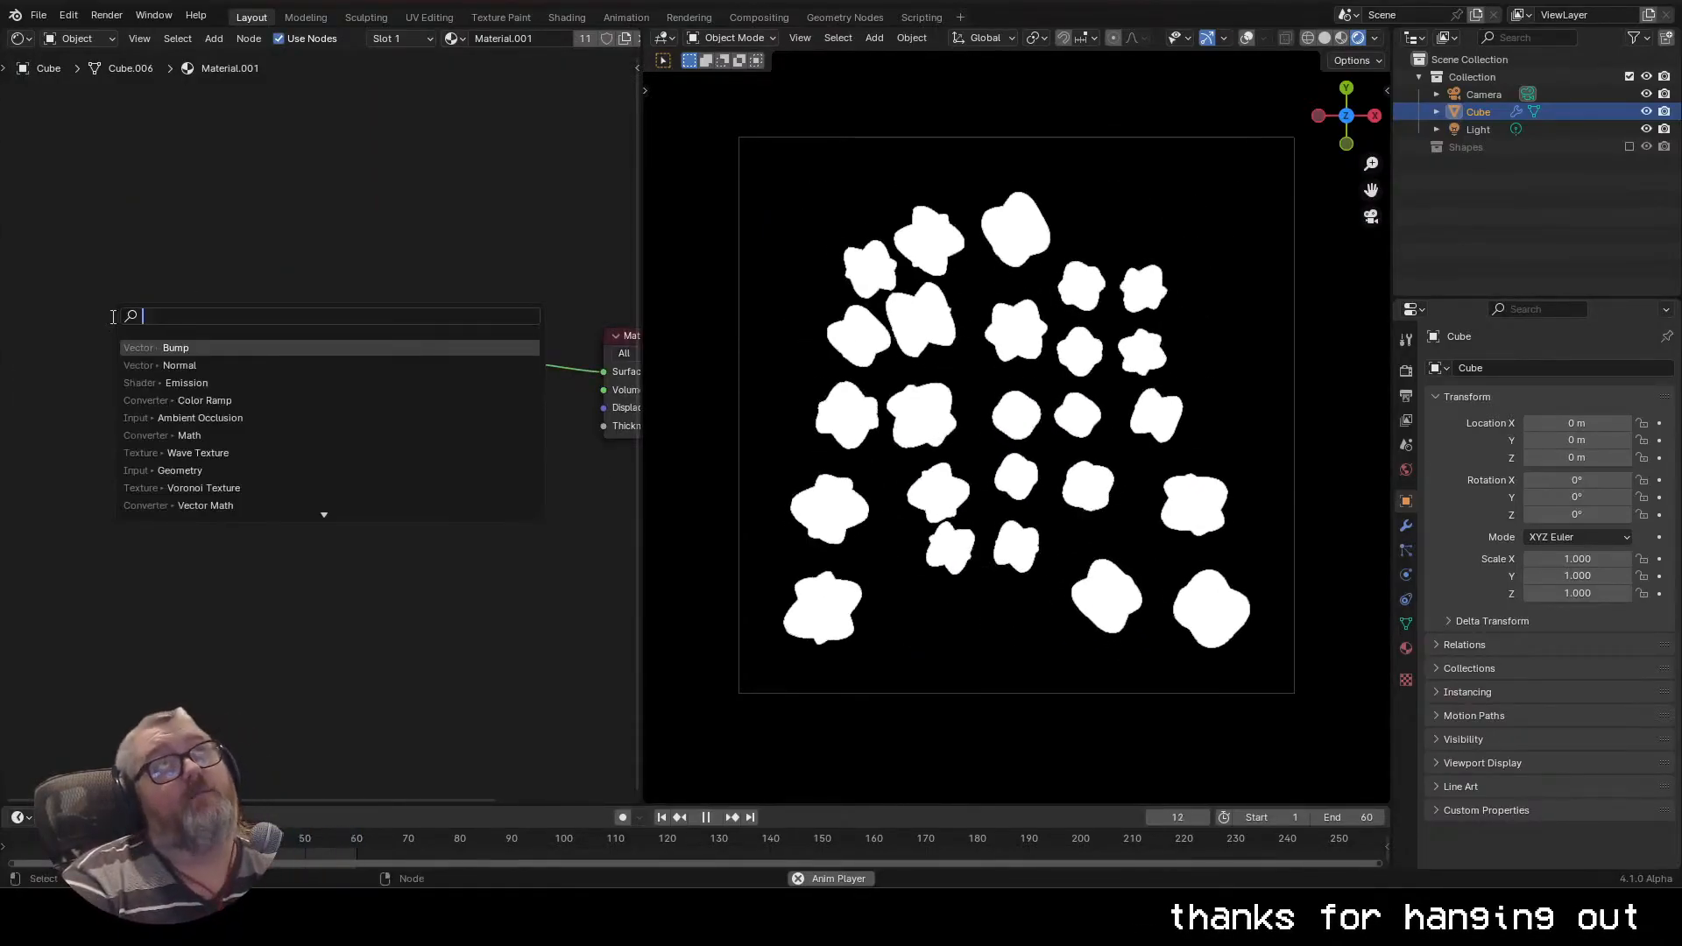
pyautogui.write('am')
pyautogui.press('Return')
pyautogui.click(113, 316)
pyautogui.moveTo(227, 363); pyautogui.dragTo(364, 377)
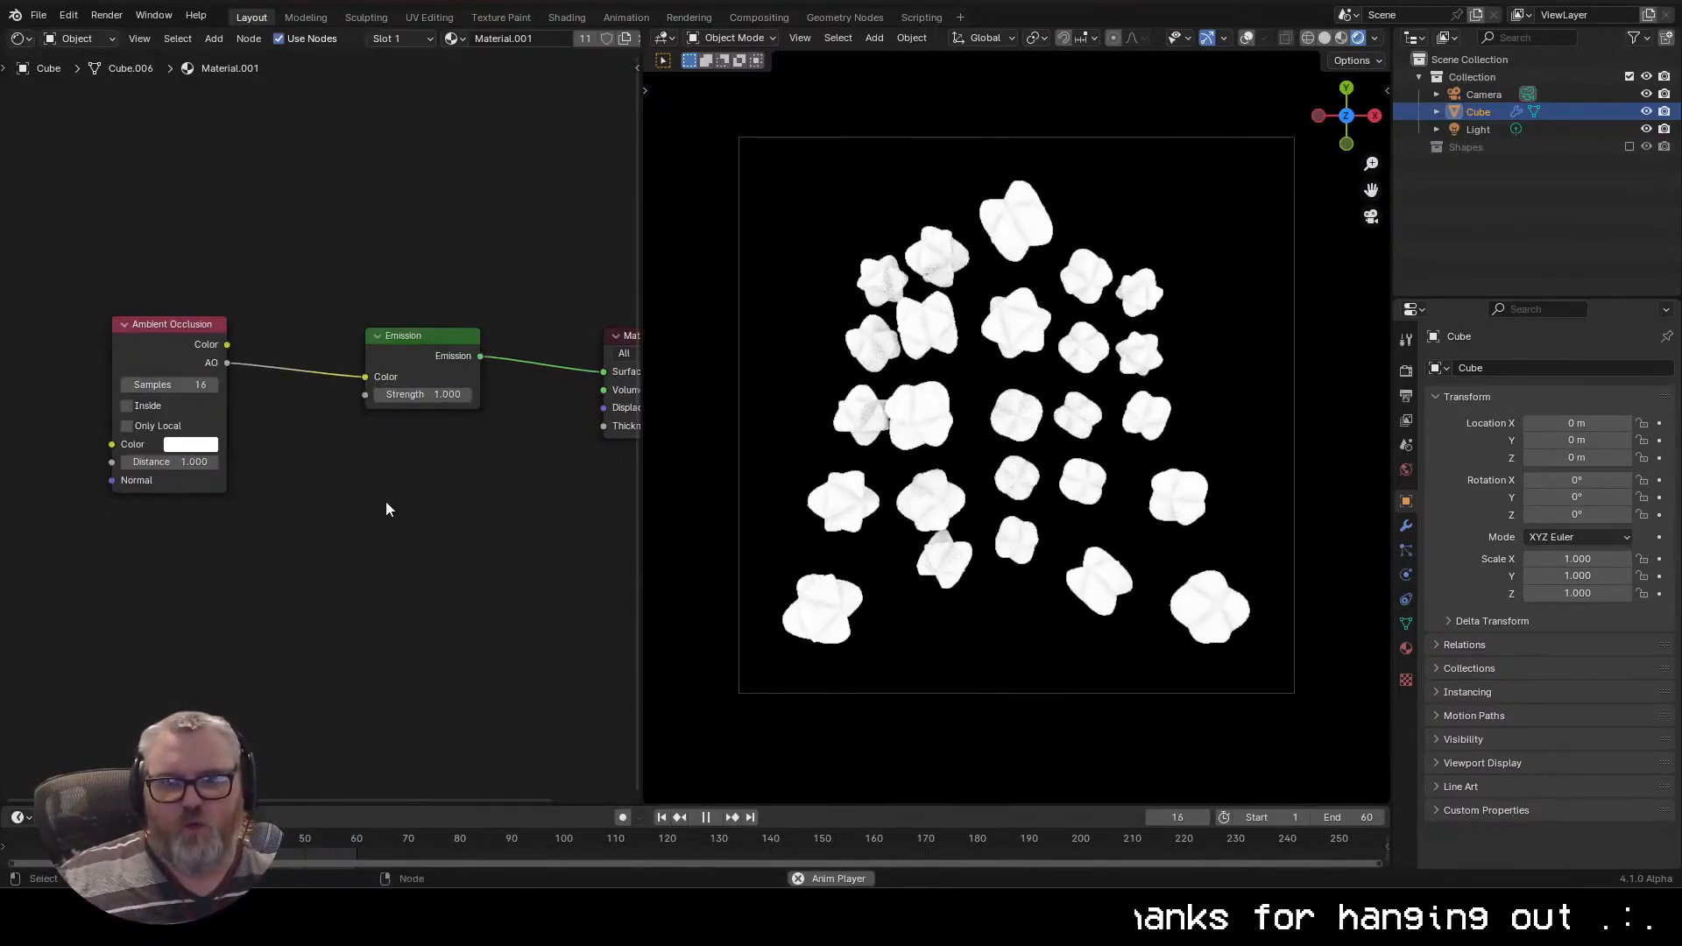
# Insert a Color Ramp between Ambient Occlusion and Emission, with the black stop at position 0.841
pyautogui.hotkey('shift', 'a')
pyautogui.write('color ram')
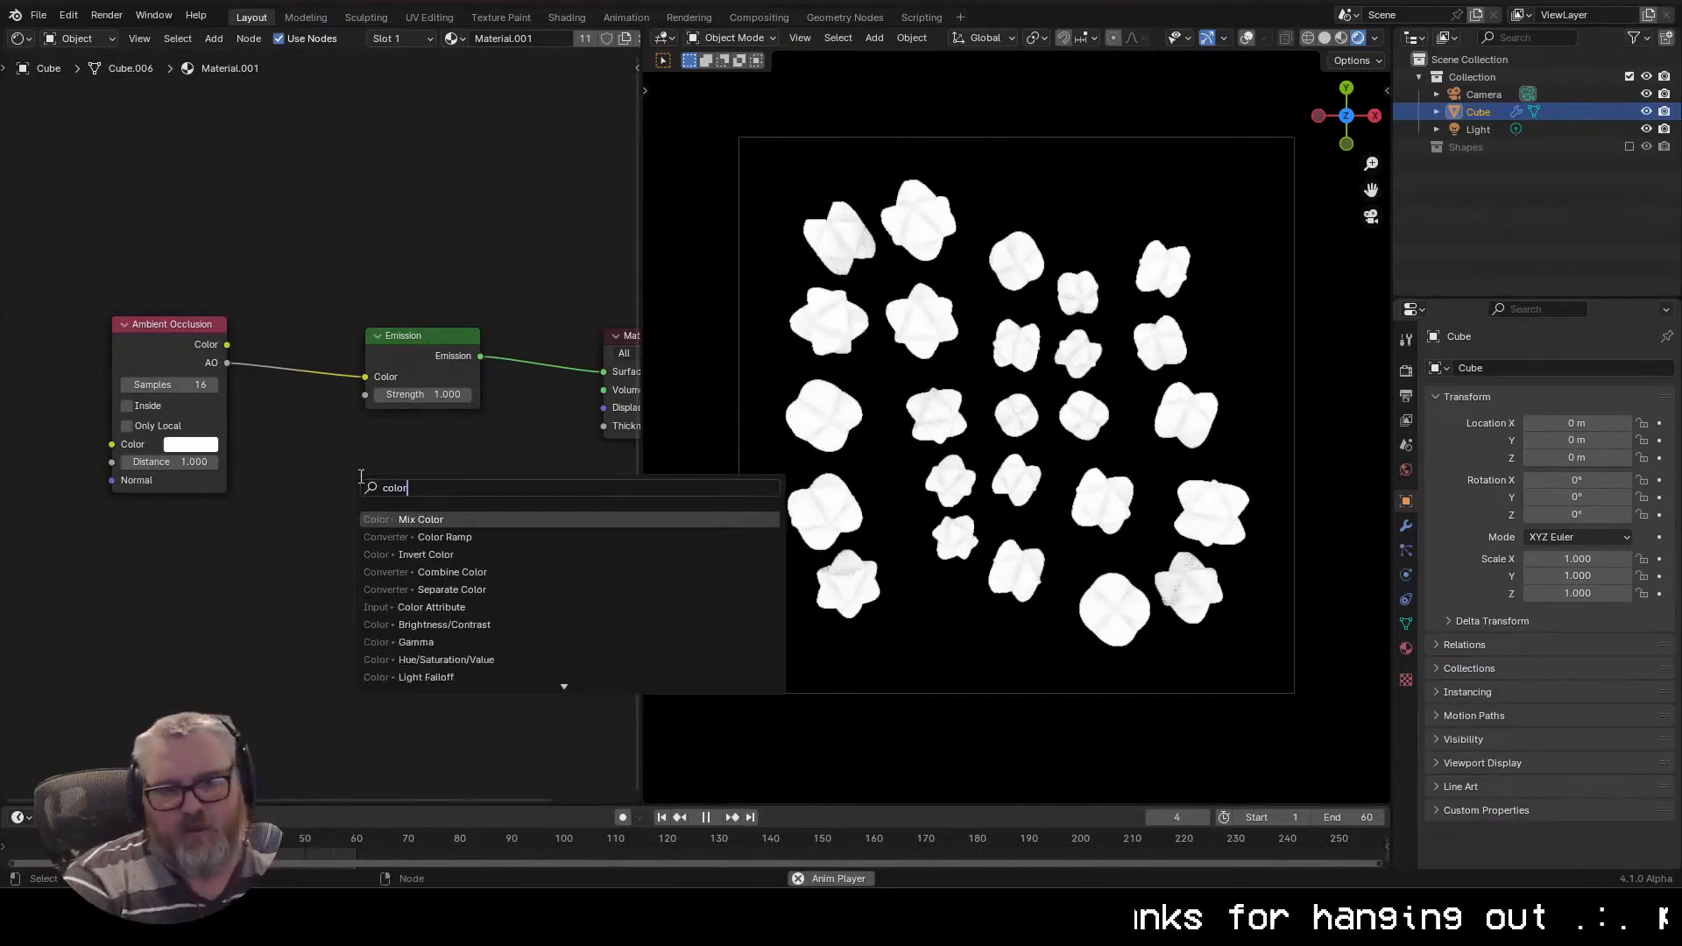
pyautogui.press('Return')
pyautogui.click(293, 264)
pyautogui.moveTo(308, 357); pyautogui.dragTo(462, 361)
pyautogui.click(525, 465)
# Examine the occlusion-shaded animation and EEVEE render settings, briefly toggling the Shapes collection
pyautogui.click(1102, 542)
pyautogui.click(1407, 370)
pyautogui.scroll(1, 1191, 441)
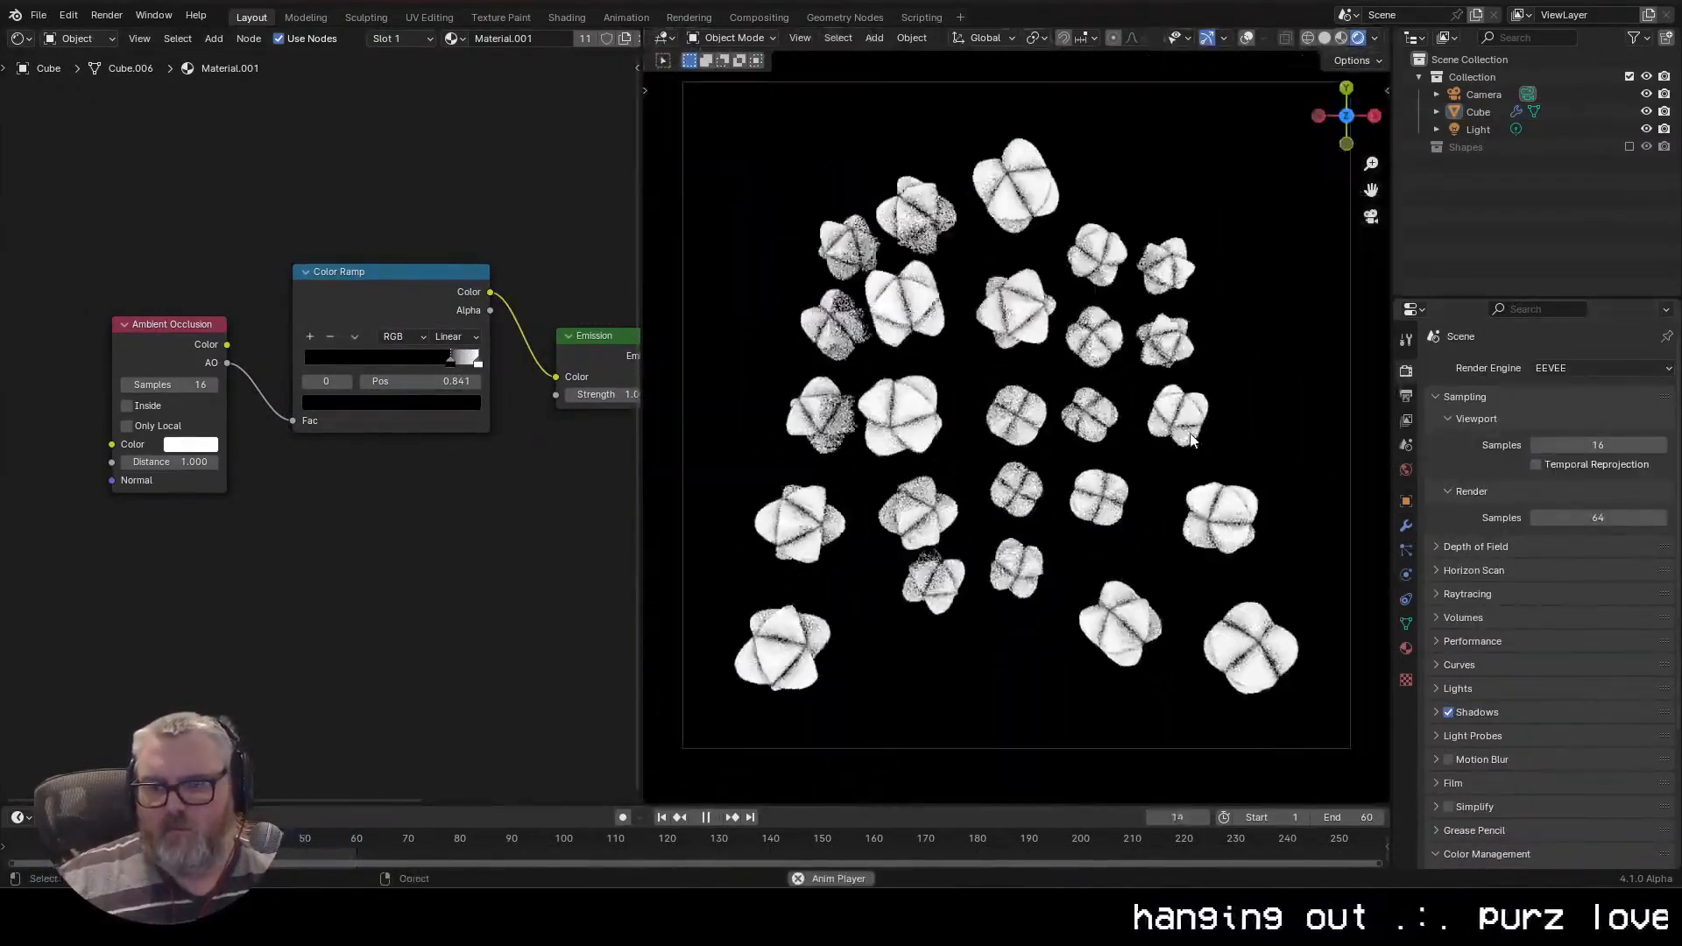
pyautogui.scroll(-3, 1183, 400)
pyautogui.scroll(-2, 1200, 385)
pyautogui.press('space')
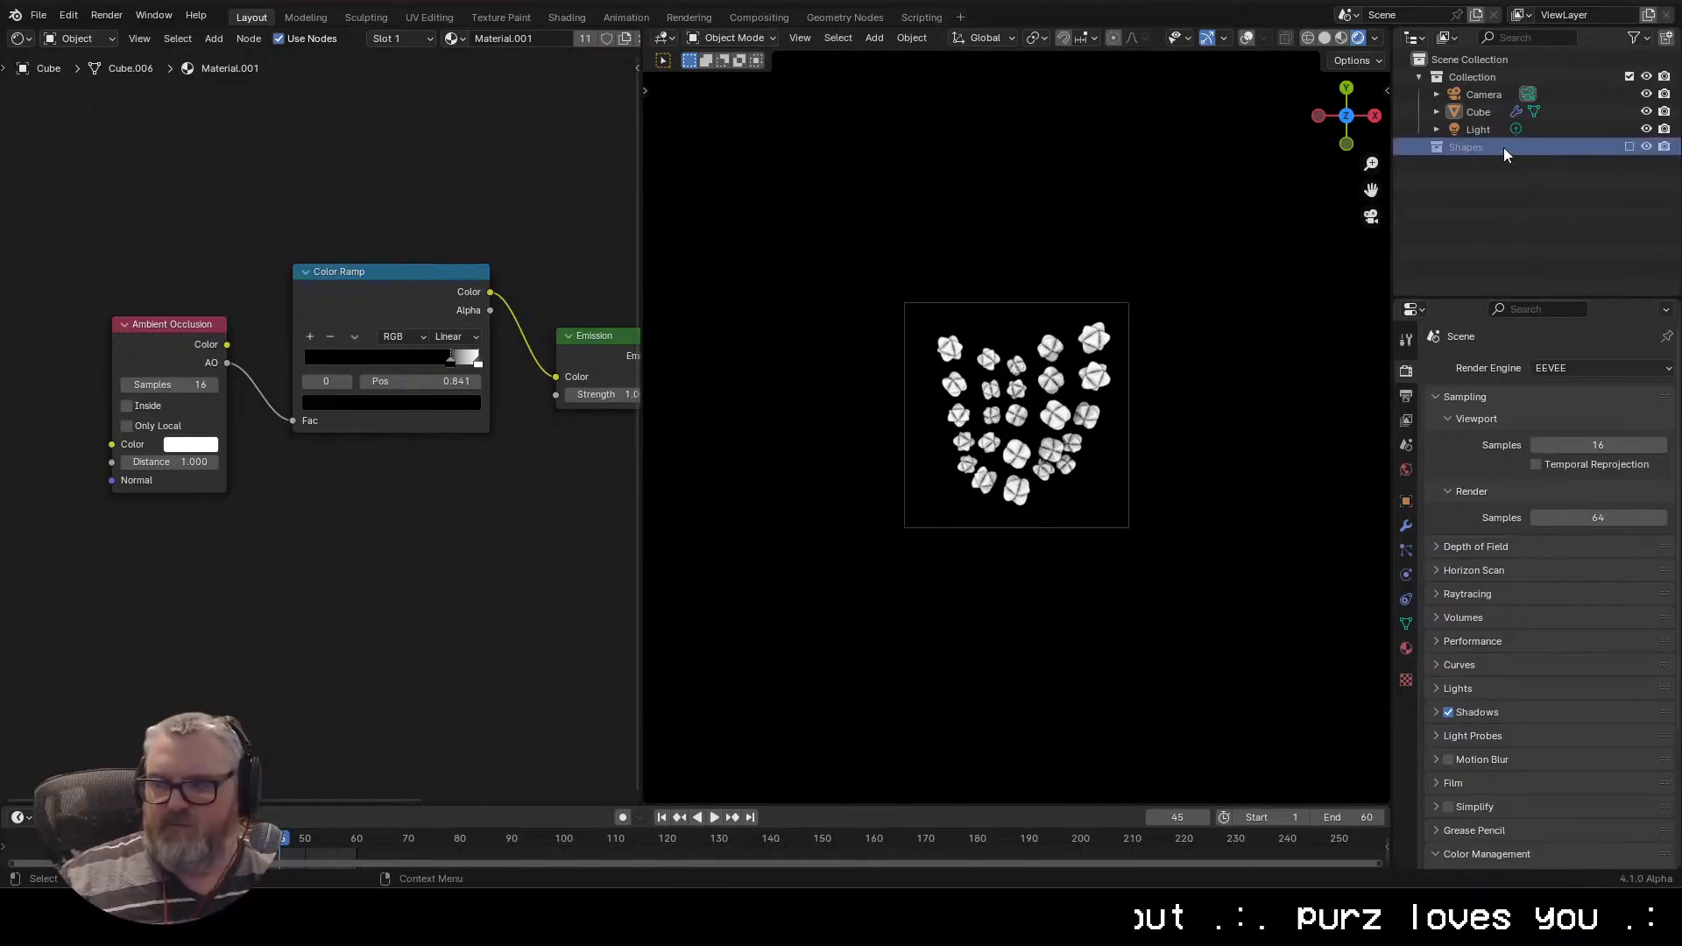
pyautogui.click(1465, 147)
pyautogui.click(1630, 147)
pyautogui.click(1631, 146)
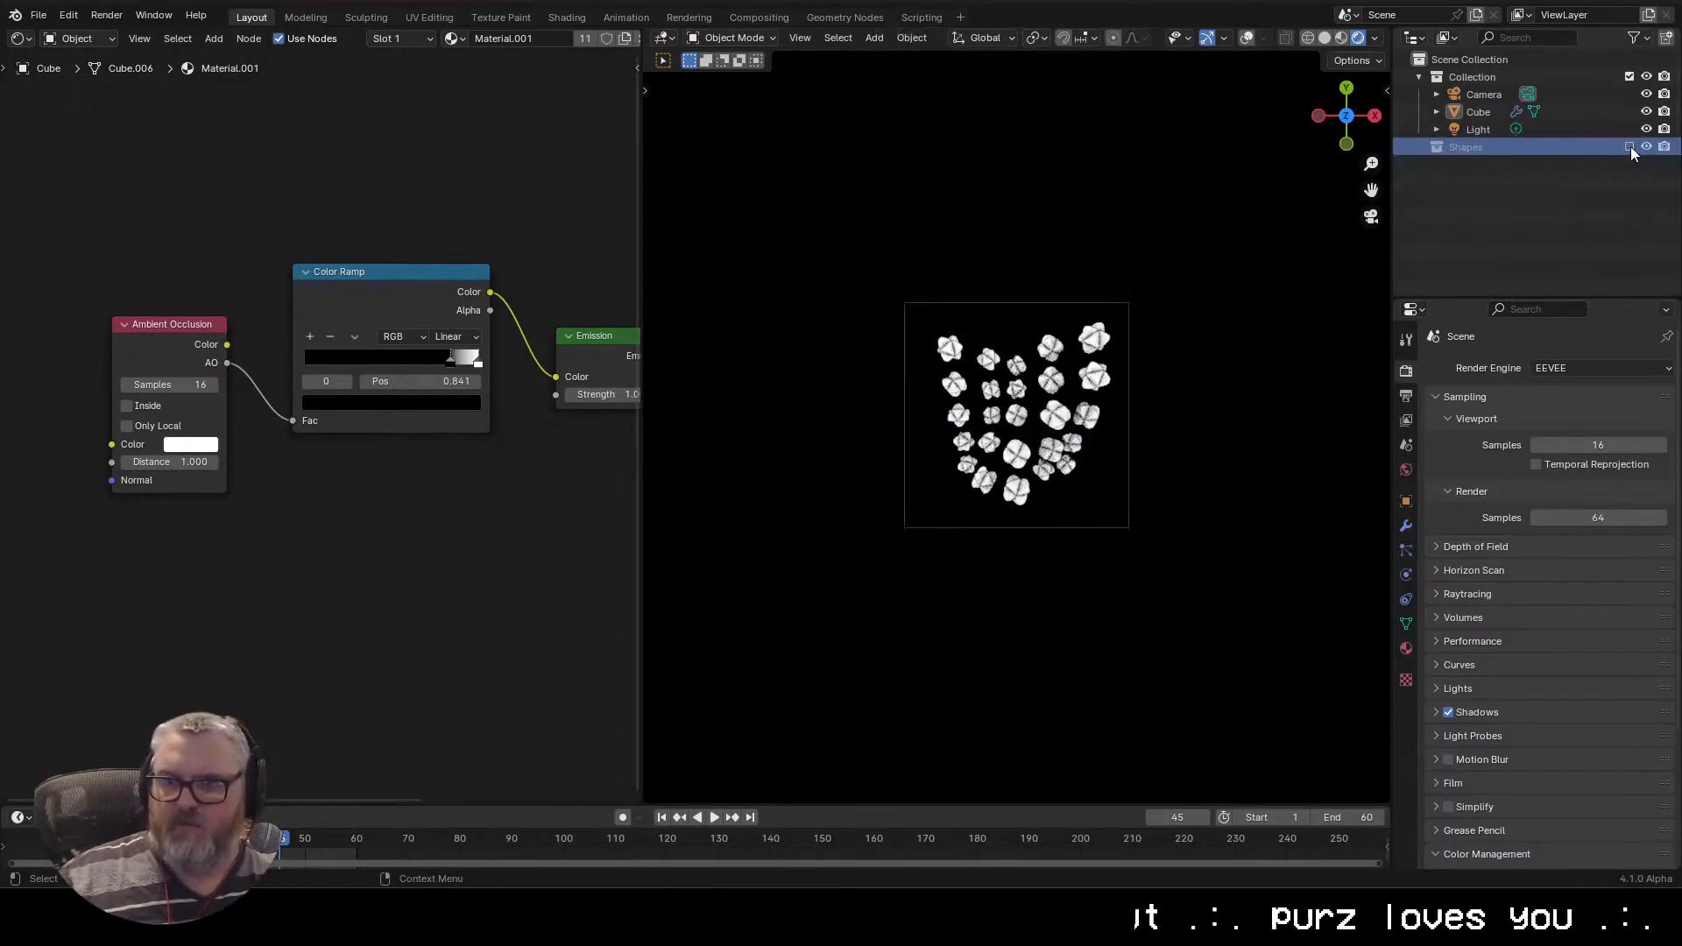
pyautogui.scroll(-2, 1195, 424)
pyautogui.scroll(4, 1230, 481)
# Add an Ico Sphere, lower it along Z behind the instanced shapes, and enlarge it
pyautogui.hotkey('shift', 'a')
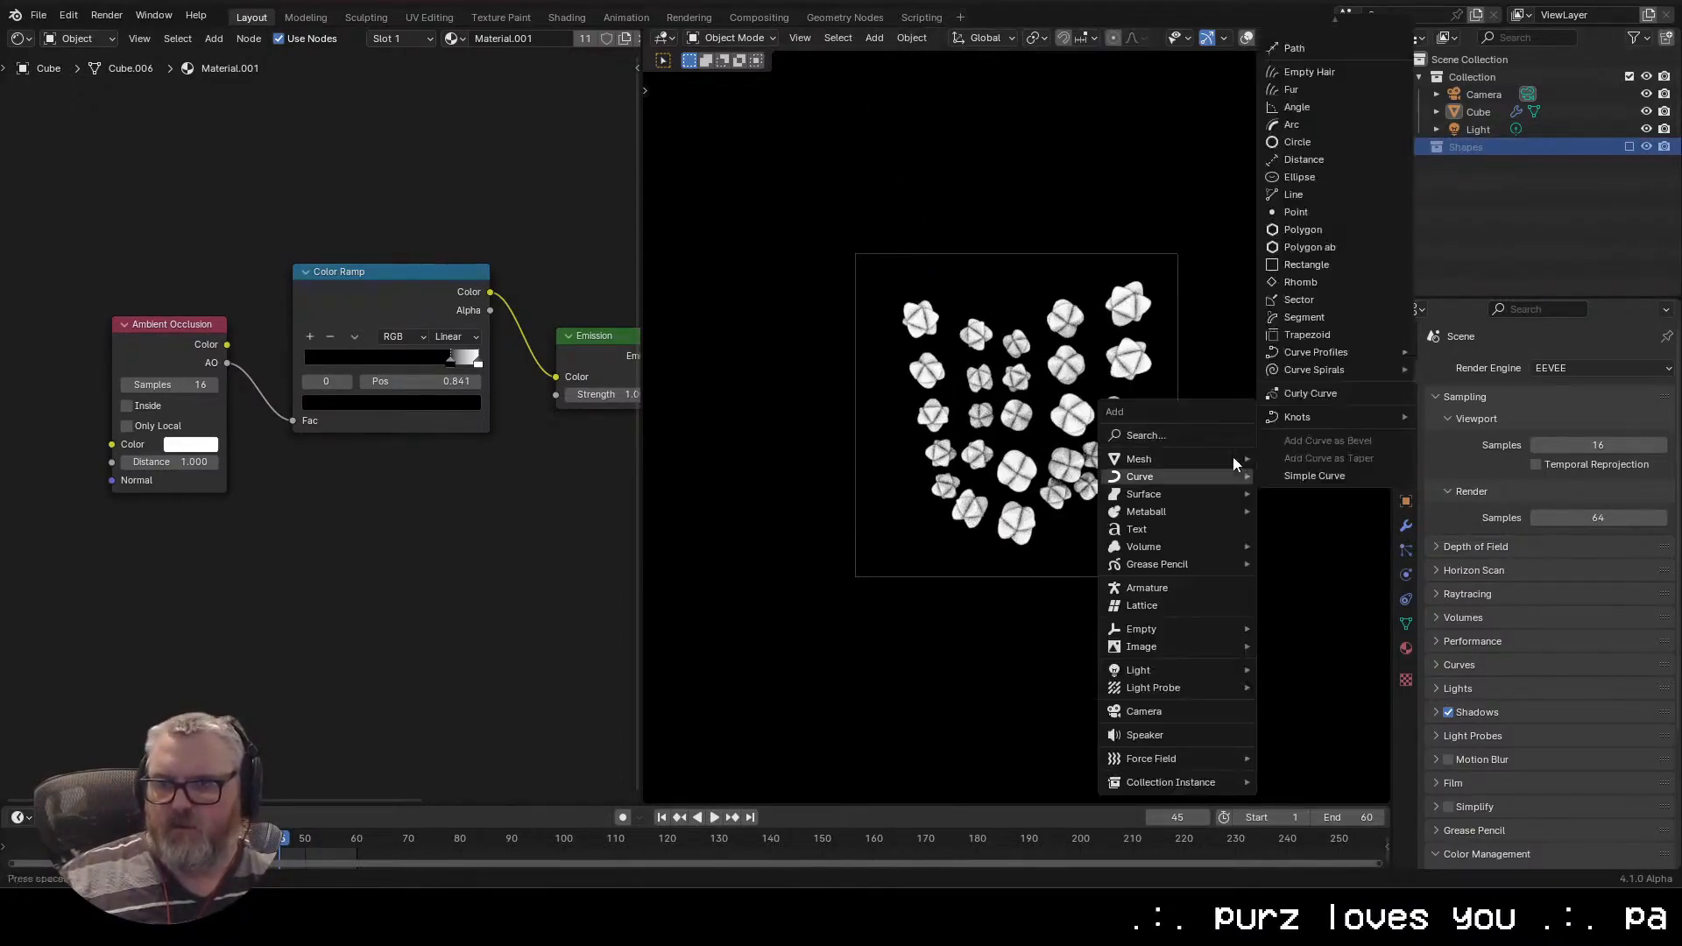
pyautogui.moveTo(1216, 455)
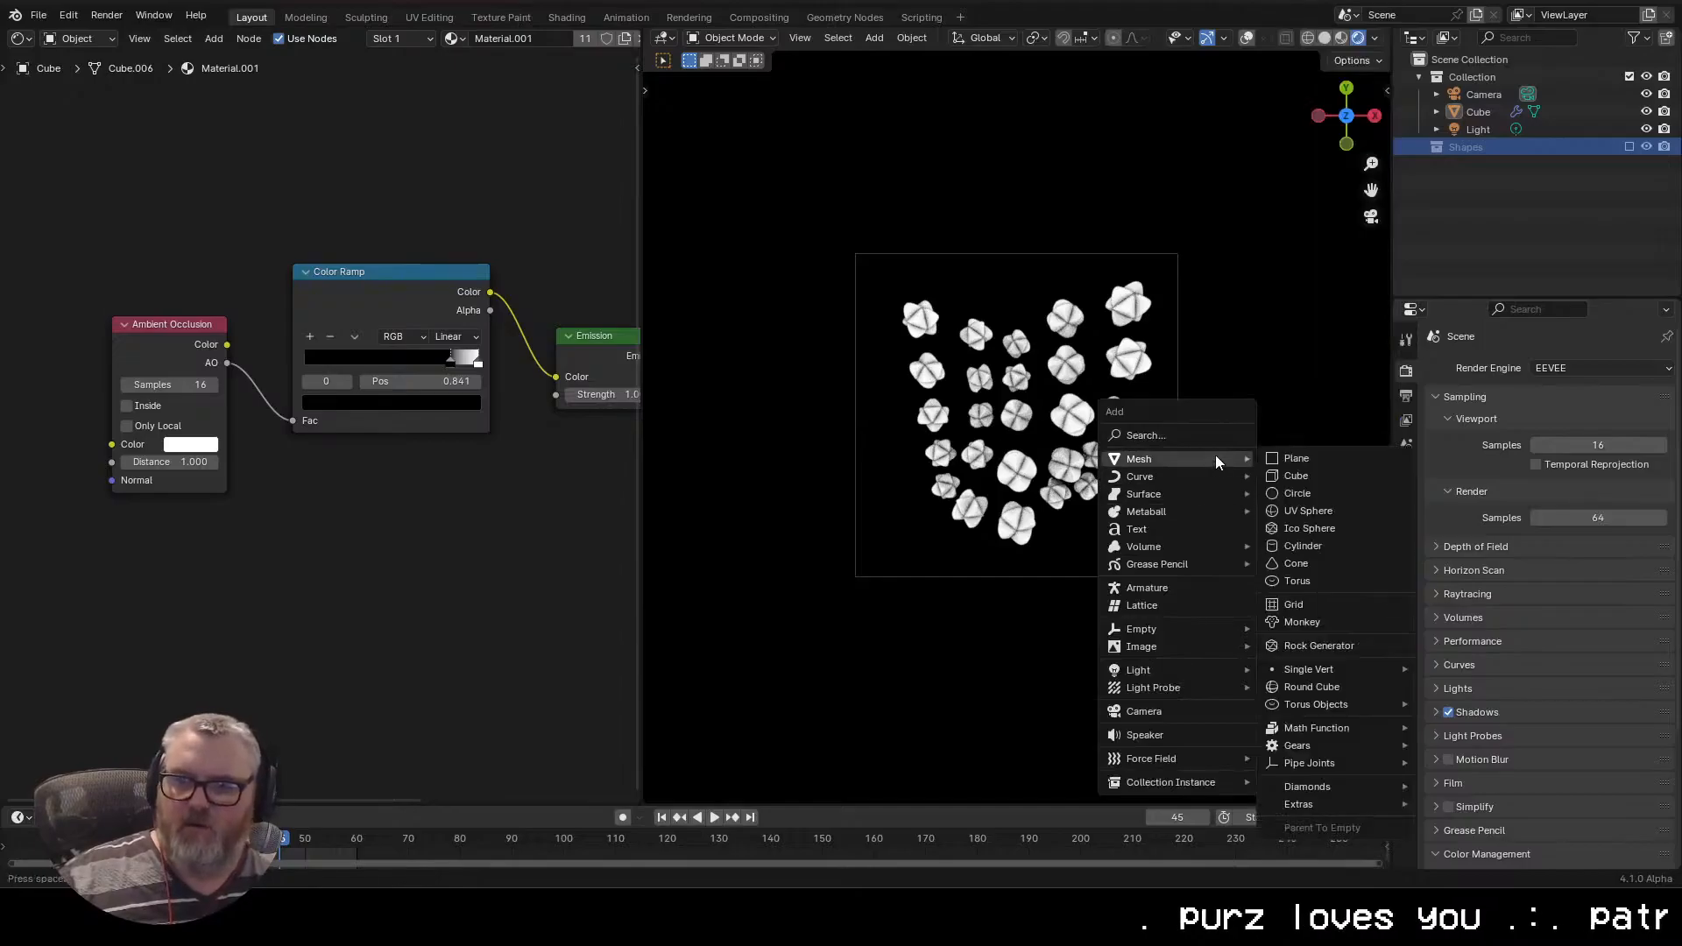
pyautogui.click(1335, 534)
pyautogui.press('g')
pyautogui.press('z')
pyautogui.click(827, 276)
pyautogui.press('KP_0')
pyautogui.press('space')
pyautogui.press('KP_0')
pyautogui.press('s')
pyautogui.click(1076, 473)
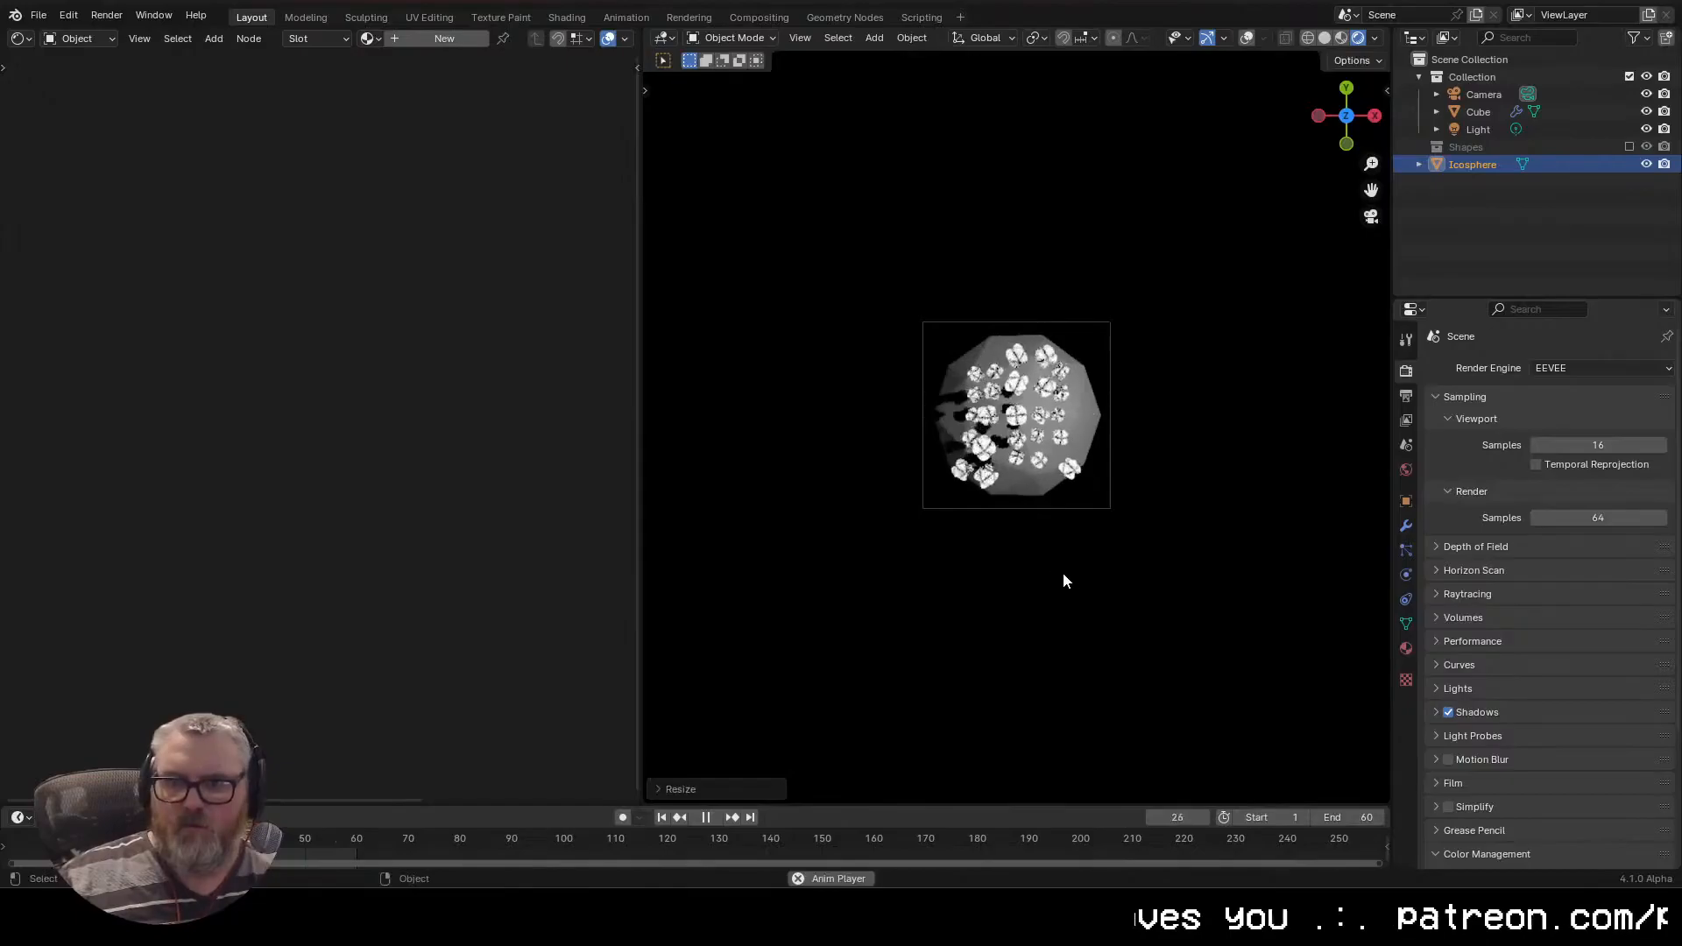
# Add a Geometry Nodes modifier with a new node tree to the icosphere and show that tree for editing
pyautogui.click(1406, 526)
pyautogui.click(1549, 372)
pyautogui.click(1549, 394)
pyautogui.click(1549, 424)
pyautogui.click(21, 39)
pyautogui.click(79, 178)
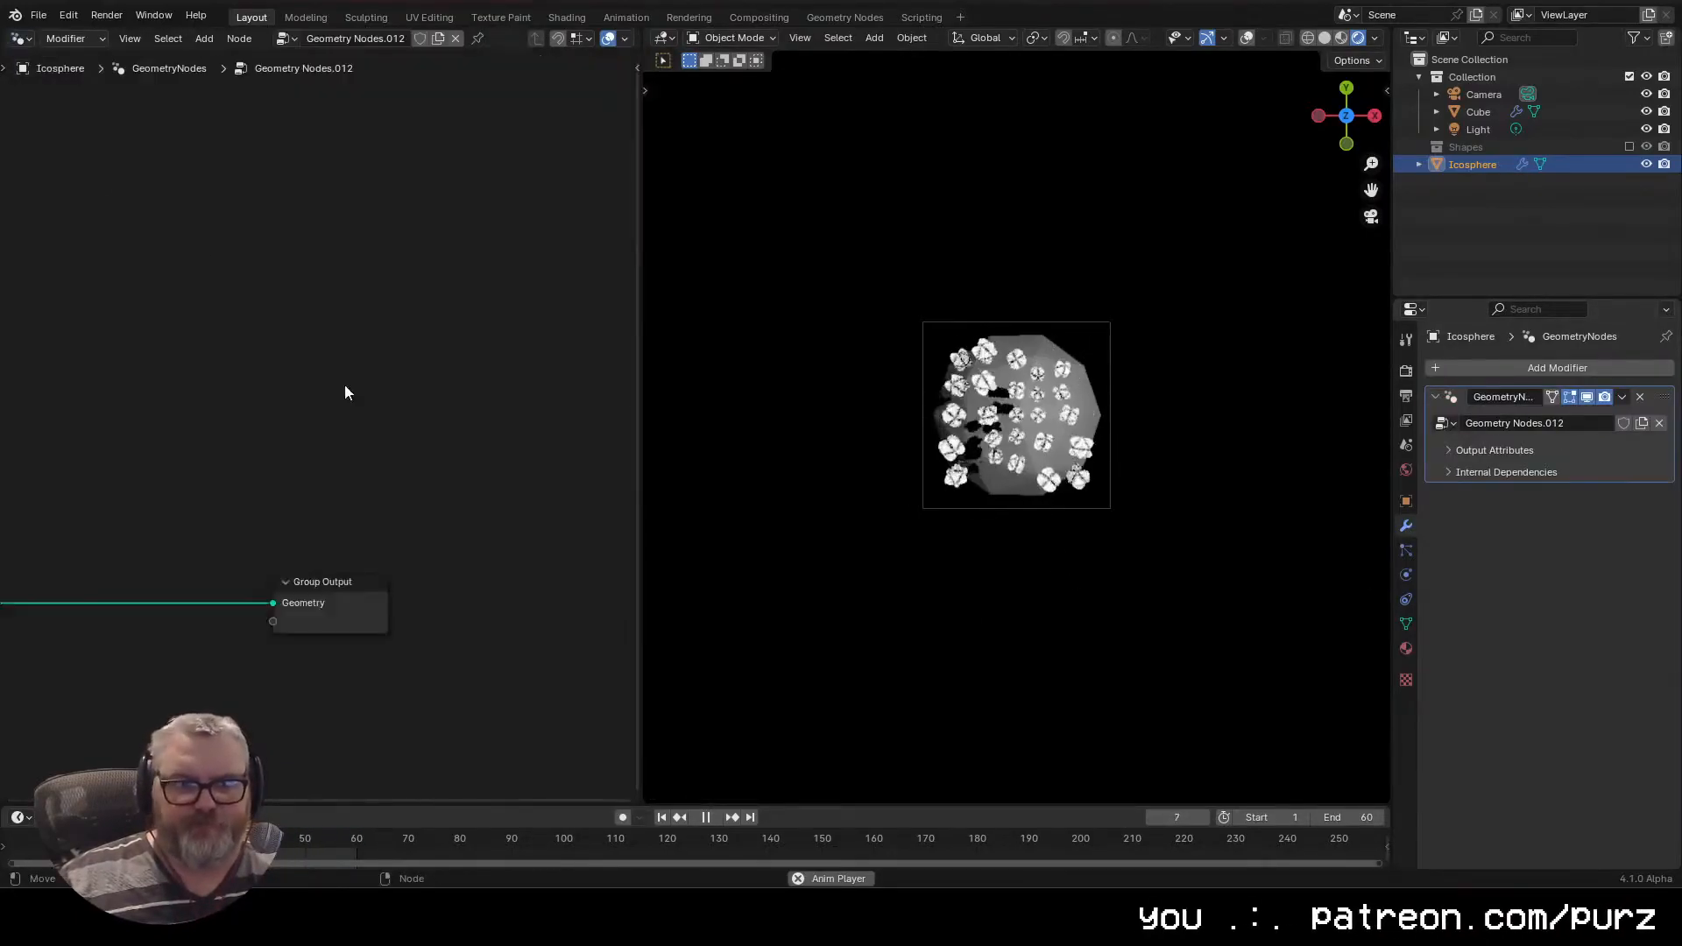
# Insert a Dual Mesh node before the Group Output of the icosphere's node tree
pyautogui.hotkey('shift', 'a')
pyautogui.write('du')
pyautogui.press('Return')
pyautogui.click(272, 338)
# Insert a level 2 Subdivide Mesh node and place it ahead of the Dual Mesh node
pyautogui.hotkey('shift', 'a')
pyautogui.write('sub')
pyautogui.moveTo(517, 438); pyautogui.dragTo(310, 438)
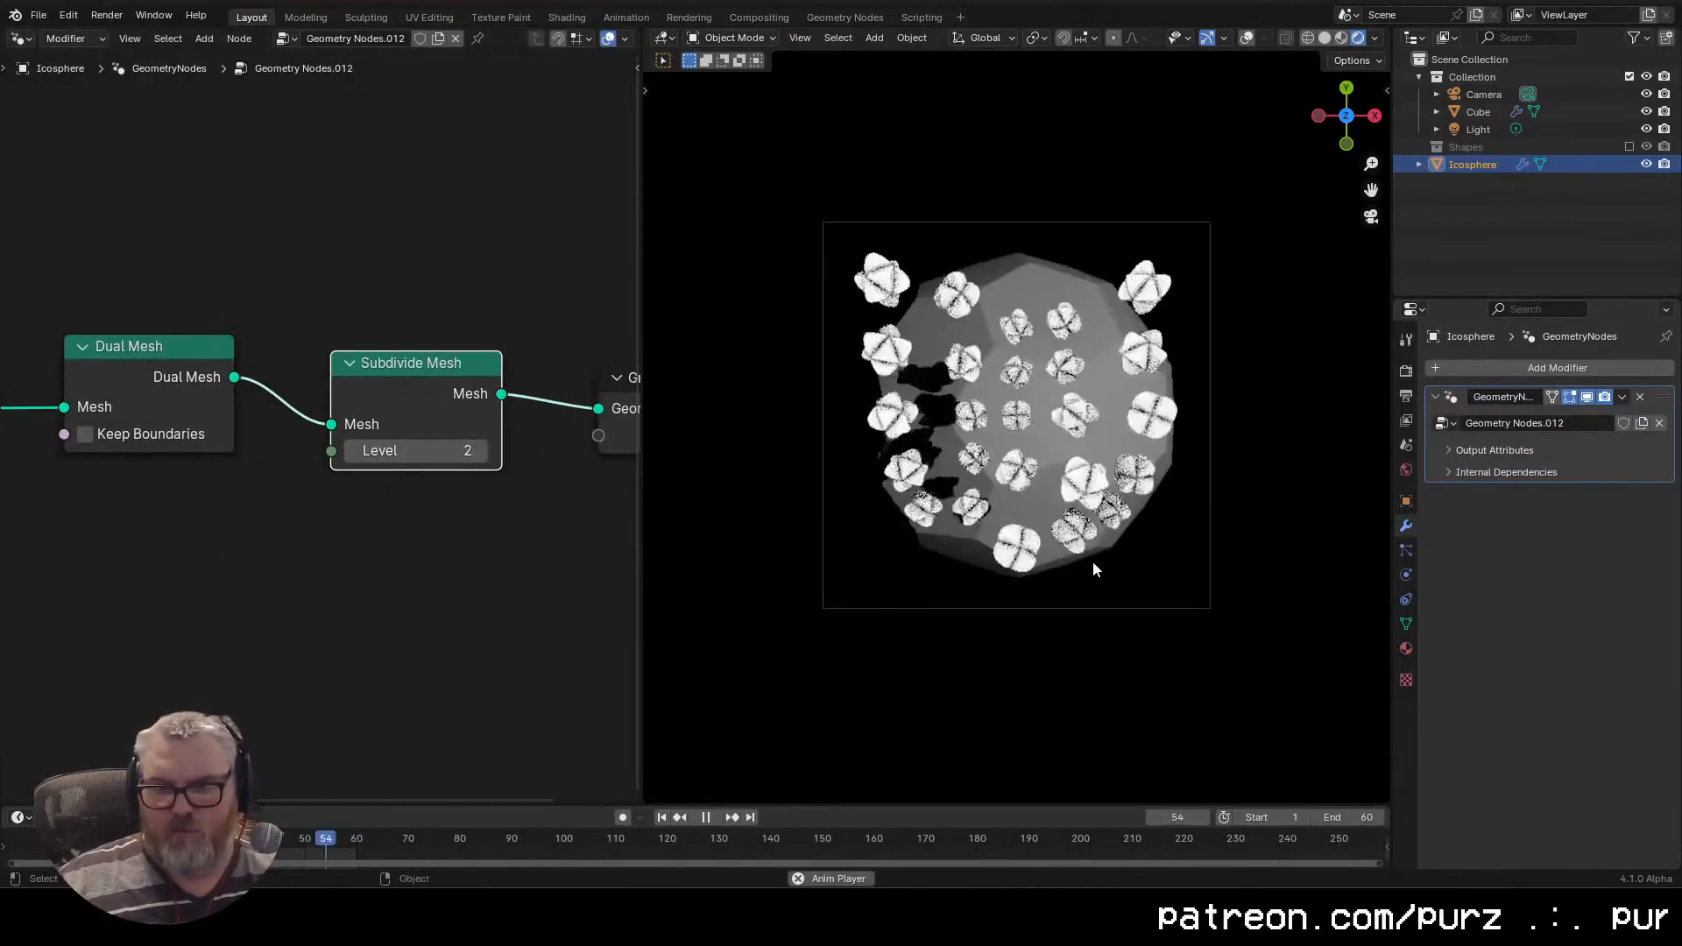
pyautogui.moveTo(427, 378); pyautogui.dragTo(240, 378)
pyautogui.click(297, 456)
pyautogui.moveTo(631, 471); pyautogui.dragTo(428, 471)
# Insert an Extrude Mesh node after Dual Mesh and set its Offset Scale to 0.060
pyautogui.hotkey('shift', 'a')
pyautogui.write('ext')
pyautogui.press('Return')
pyautogui.click(469, 351)
pyautogui.moveTo(534, 538); pyautogui.dragTo(456, 537)
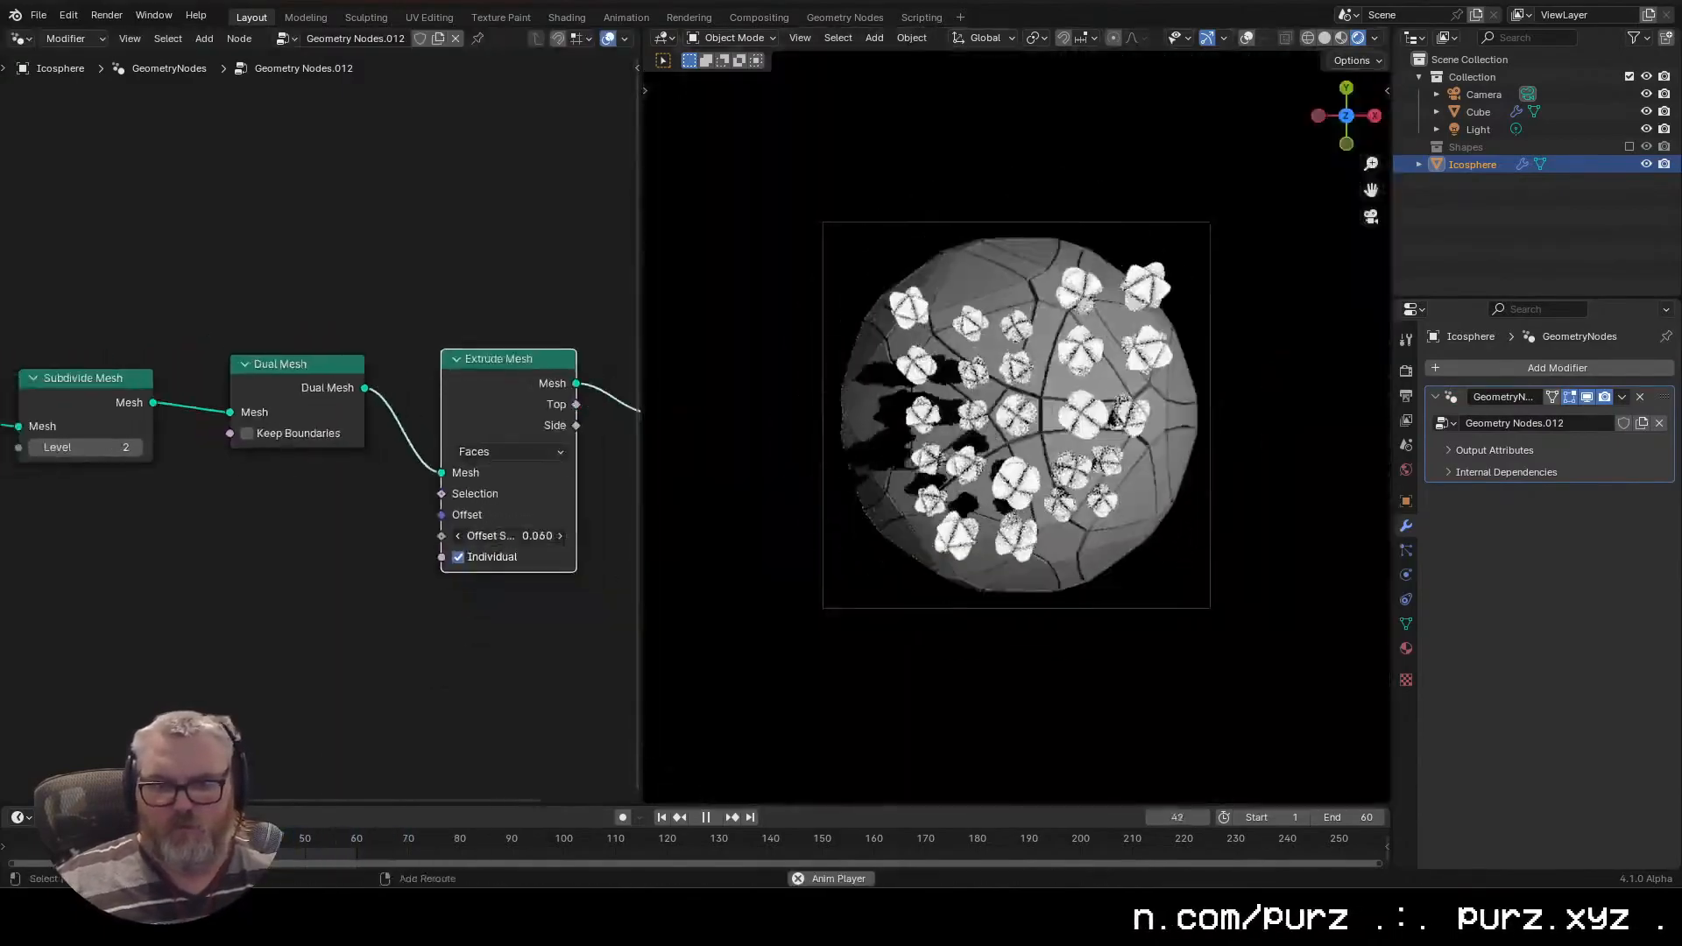
# Insert a Scale Elements node after Extrude Mesh, driven by the Top selection, with Scale 0.25
pyautogui.hotkey('shift', 'a')
pyautogui.write('sca')
pyautogui.click(593, 522)
pyautogui.click(517, 390)
pyautogui.moveTo(192, 413); pyautogui.dragTo(268, 487)
pyautogui.click(349, 508)
pyautogui.write('.25')
pyautogui.press('Return')
# Keyframe the icosphere's rotation so that it turns about the Y axis, starting from 0°
pyautogui.press('r')
pyautogui.press('y')
pyautogui.press('Escape')
pyautogui.click(1405, 501)
pyautogui.click(1568, 500)
pyautogui.write('0')
pyautogui.press('Return')
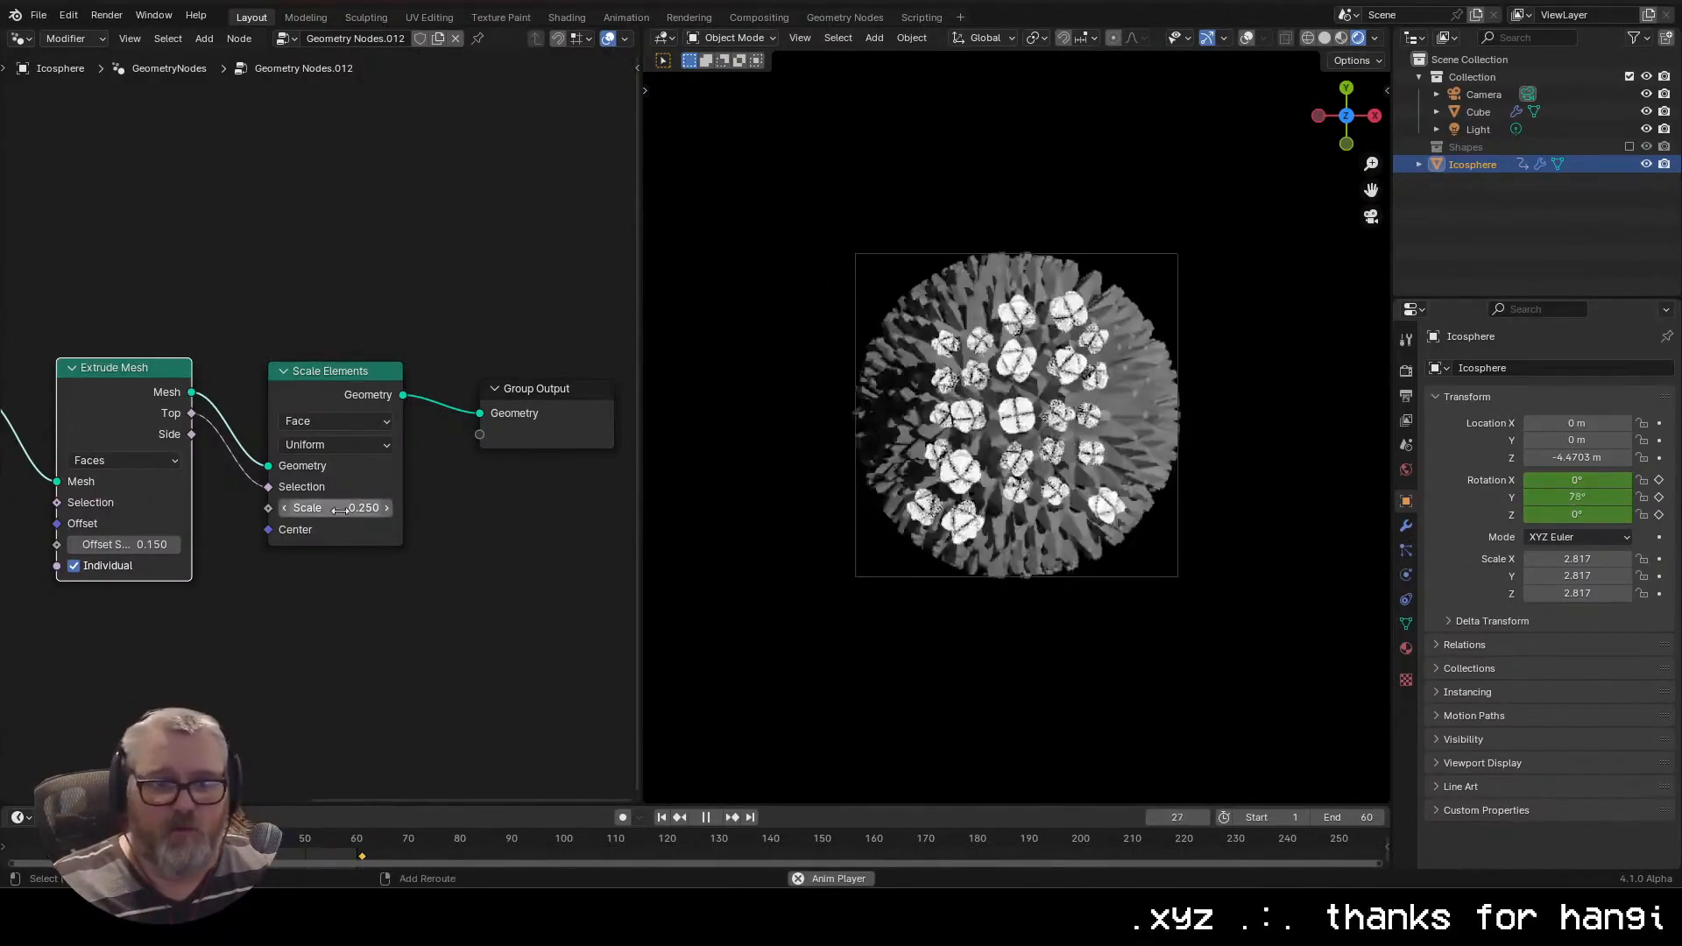
# Insert a Set Material node after Scale Elements and assign Material.001
pyautogui.click(1406, 648)
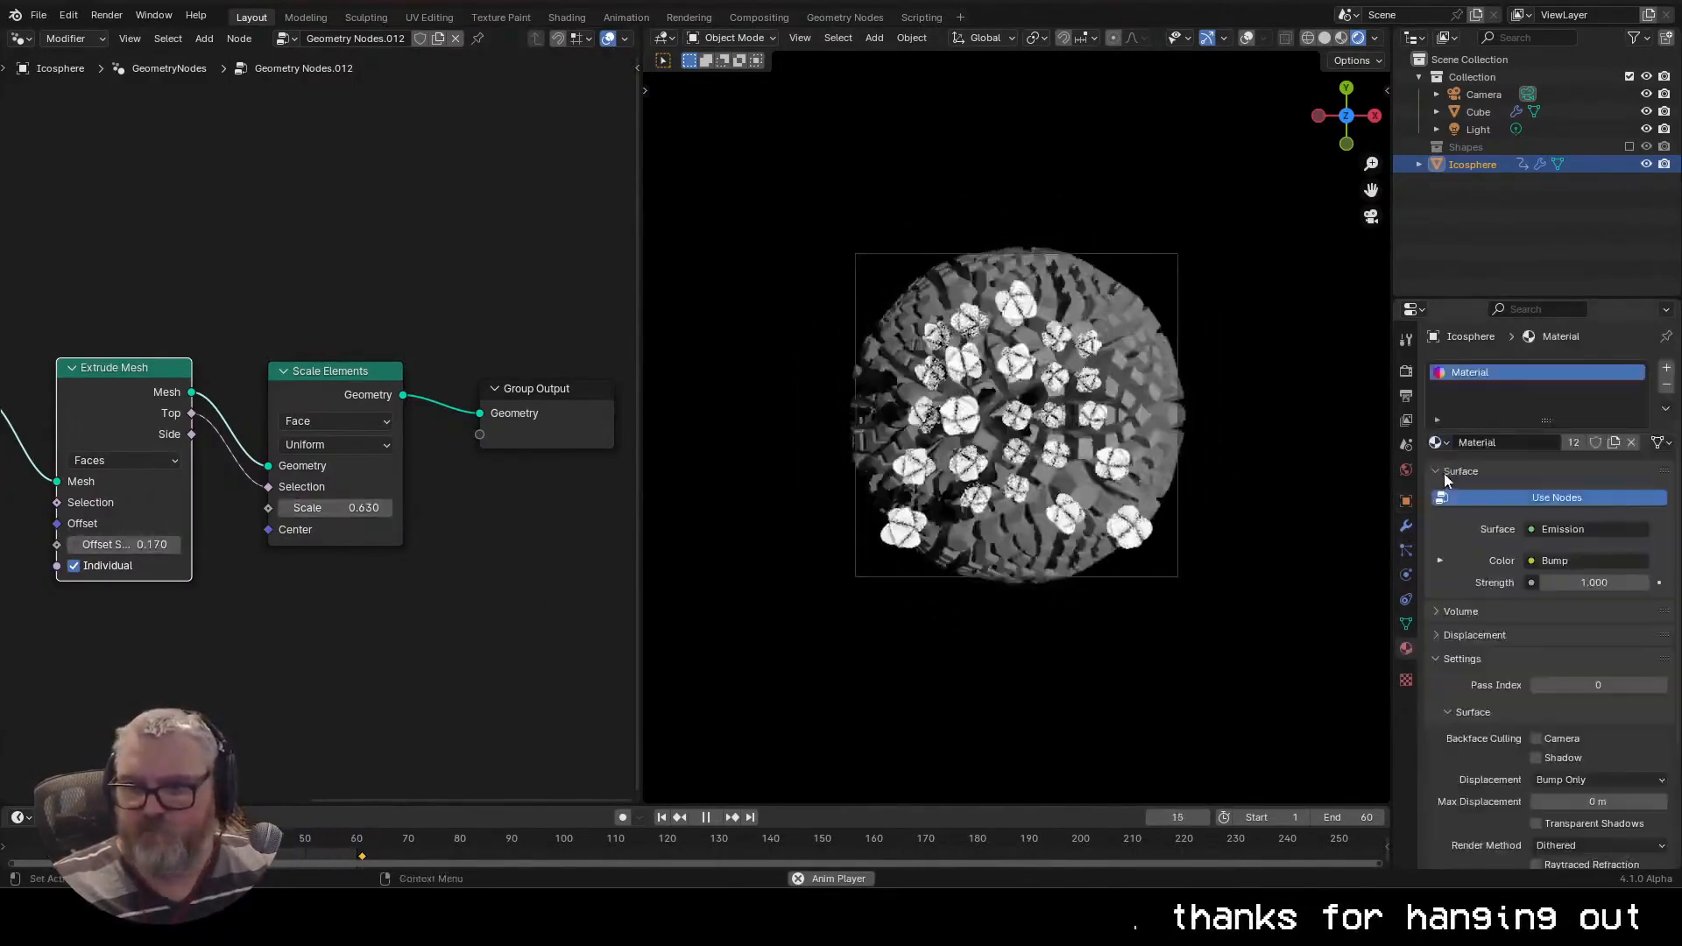
pyautogui.hotkey('shift', 'a')
pyautogui.write('set s')
pyautogui.click(513, 526)
pyautogui.press('Escape')
pyautogui.hotkey('shift', 'a')
pyautogui.write('set mat')
pyautogui.click(521, 509)
pyautogui.click(565, 472)
# Scale the icosphere down so that it fits inside the camera frame
pyautogui.press('s')
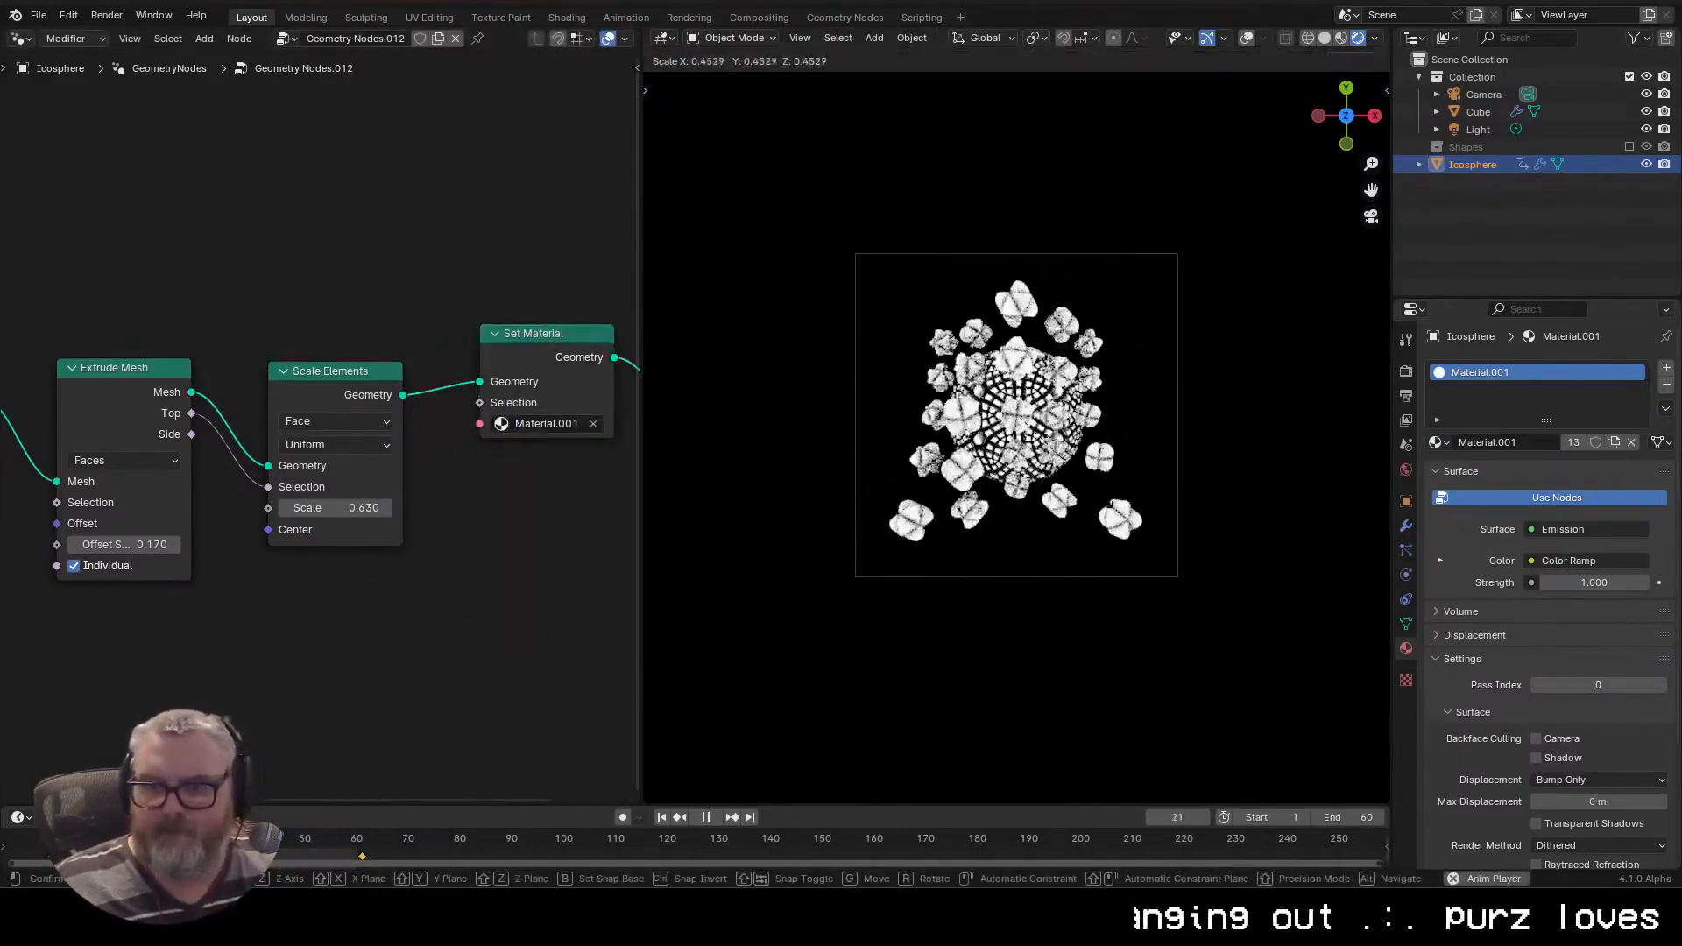
pyautogui.click(1243, 684)
pyautogui.press('s')
pyautogui.click(1280, 640)
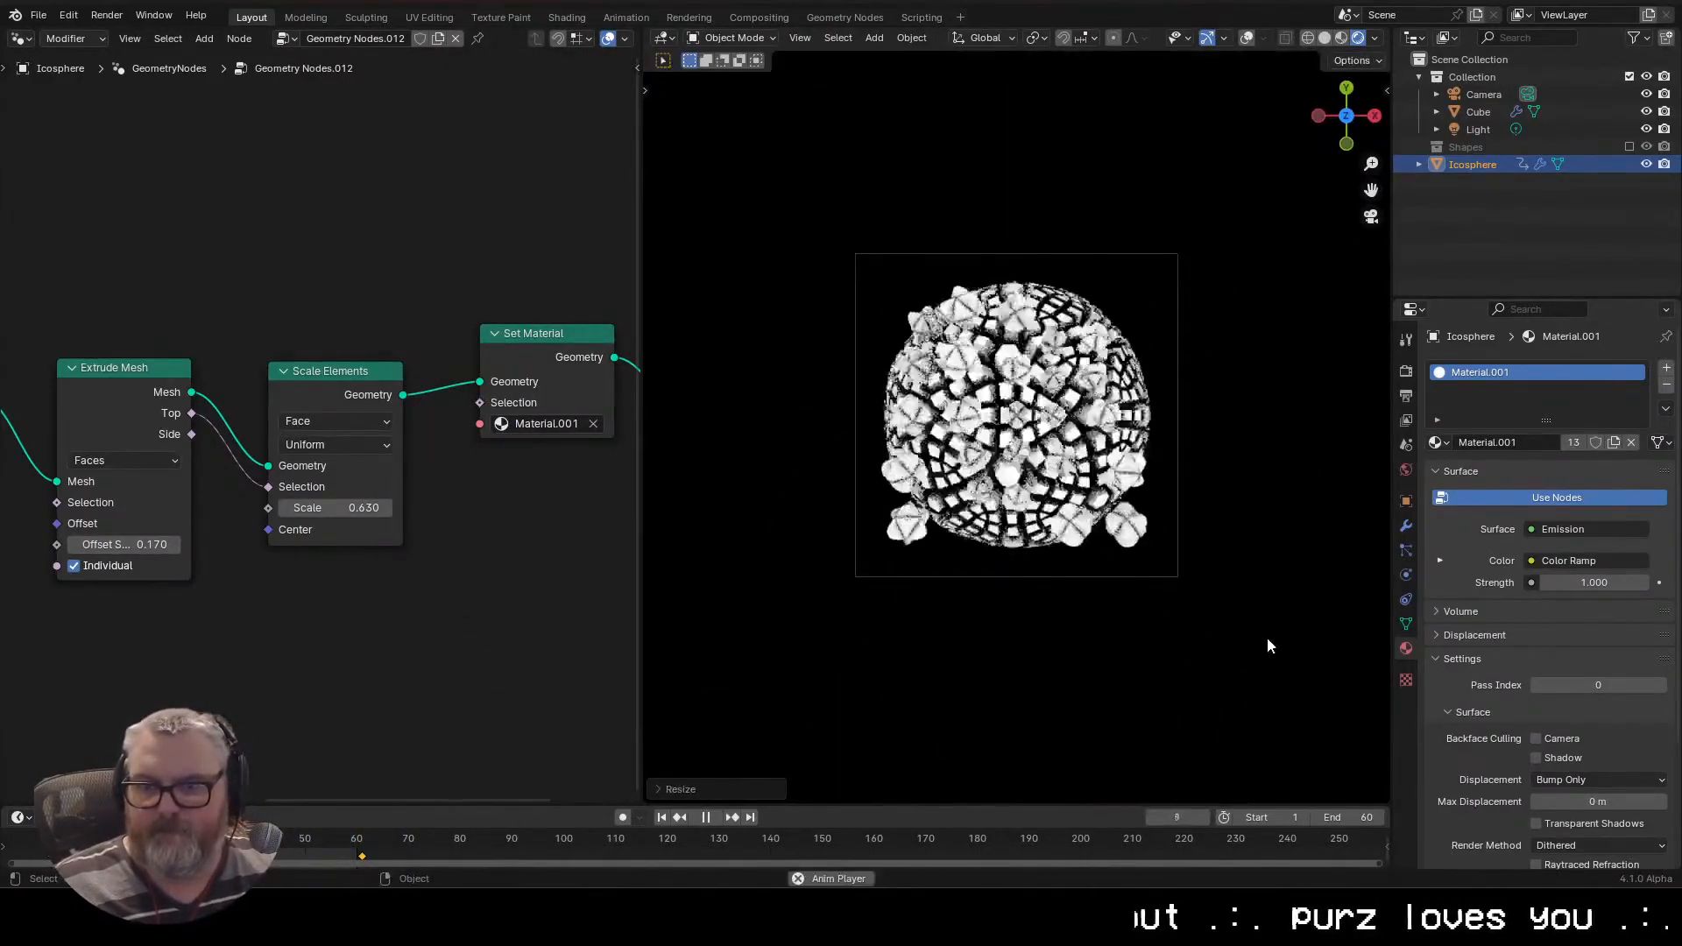
pyautogui.click(1438, 442)
pyautogui.click(539, 424)
pyautogui.click(537, 464)
# Insert a level 2 Subdivision Surface node before Set Material and enlarge the icosphere beyond the camera frame
pyautogui.hotkey('shift', 'a')
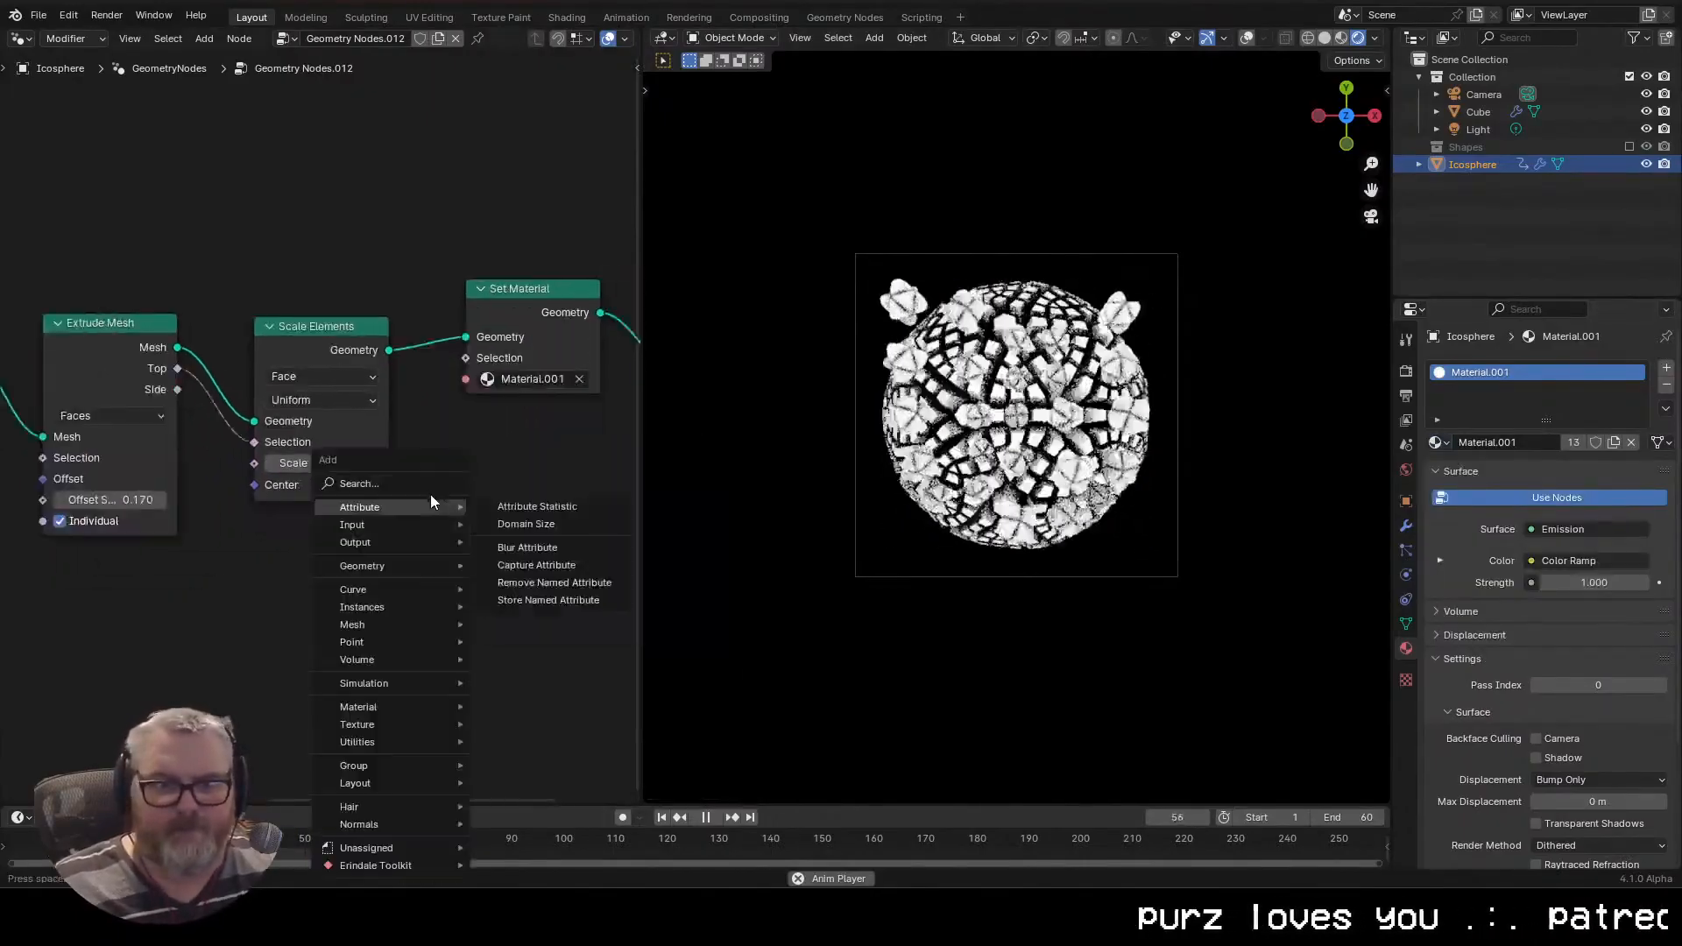
pyautogui.write('subdi')
pyautogui.click(557, 549)
pyautogui.click(429, 299)
pyautogui.scroll(2, 1076, 457)
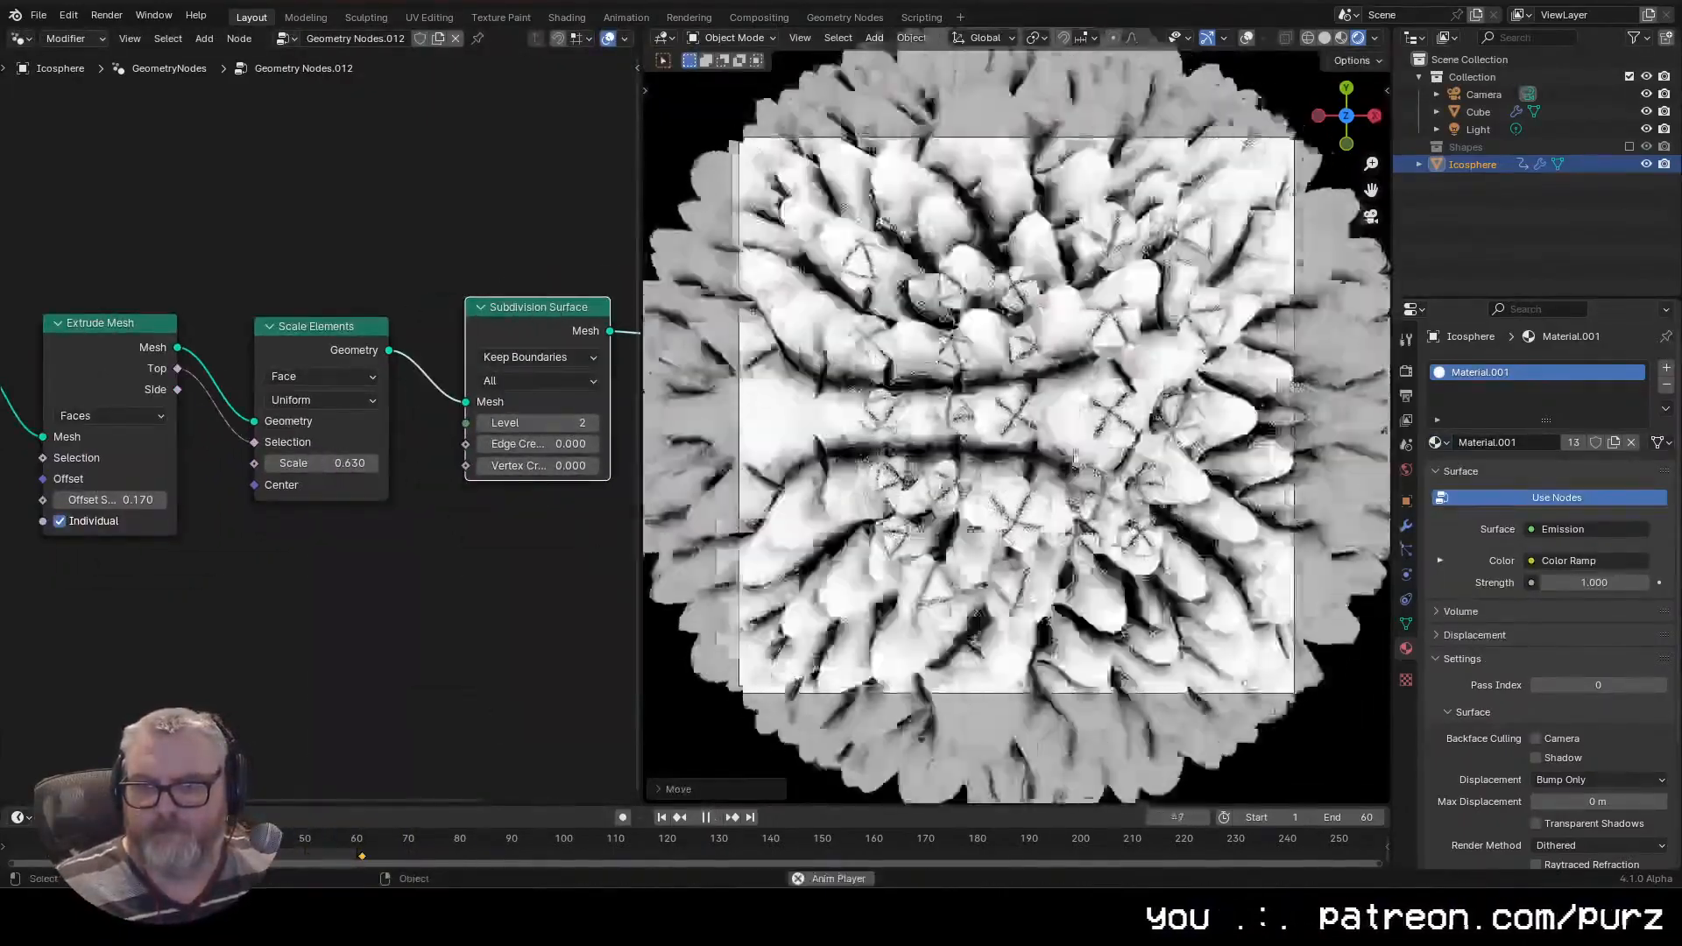
pyautogui.press('KP_0')
pyautogui.press('KP_0')
pyautogui.scroll(-2, 1280, 471)
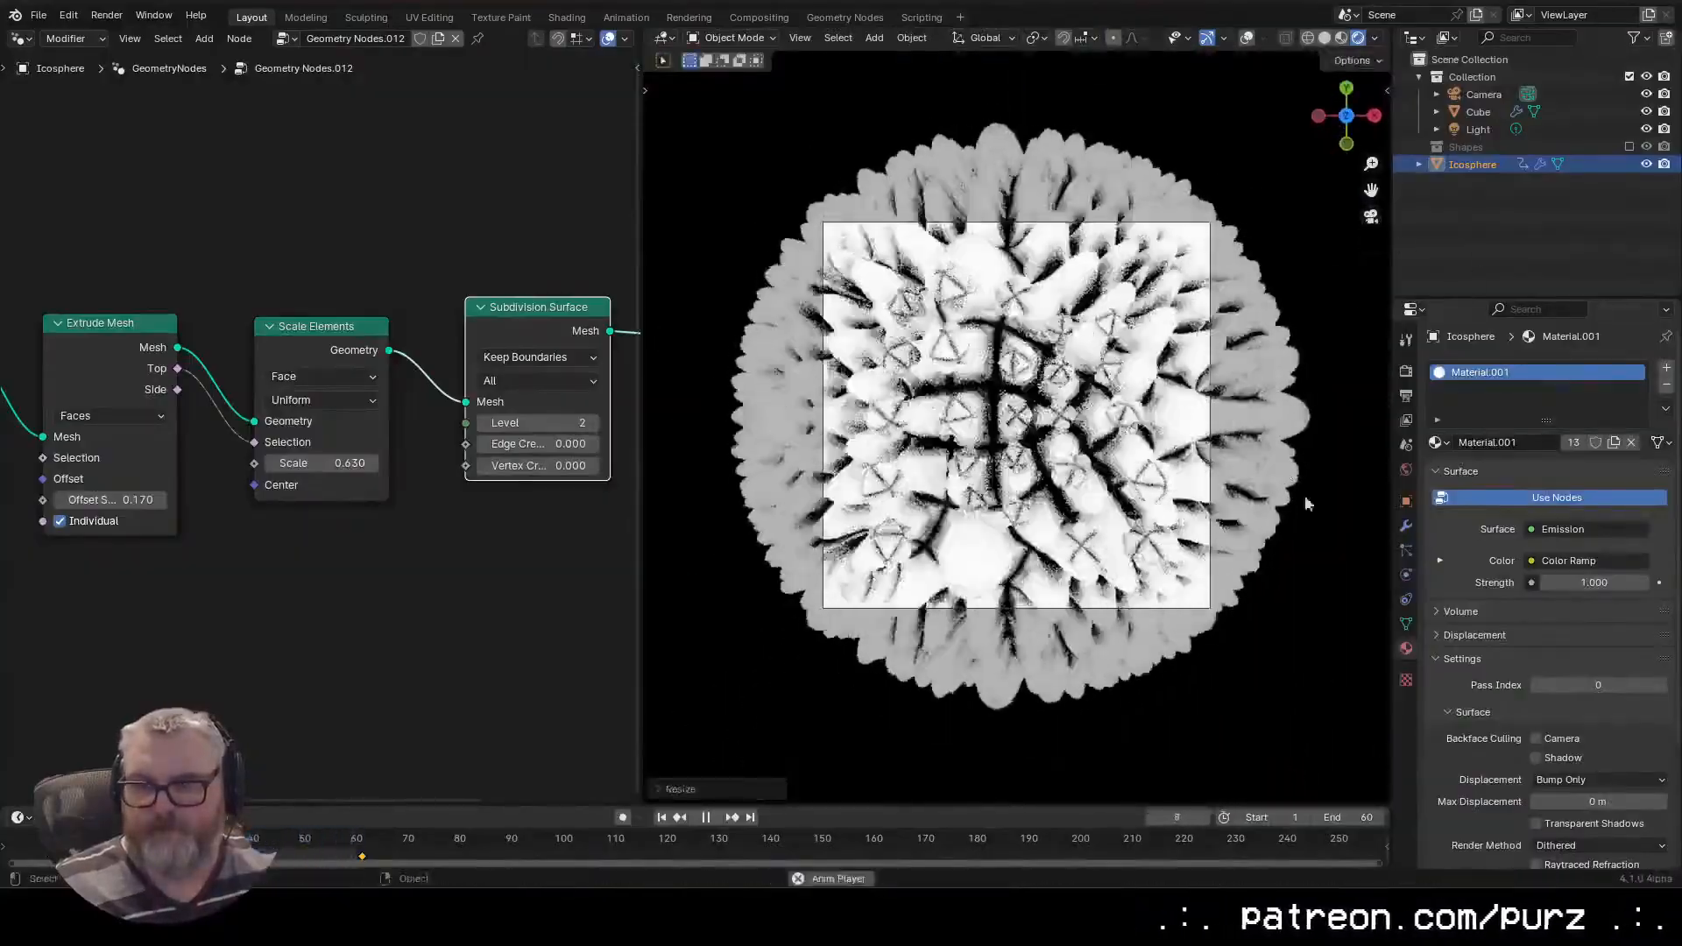
# Set the camera's Passepartout opacity to 1.000
pyautogui.click(1481, 94)
pyautogui.click(1462, 687)
pyautogui.moveTo(1594, 812); pyautogui.dragTo(1661, 811)
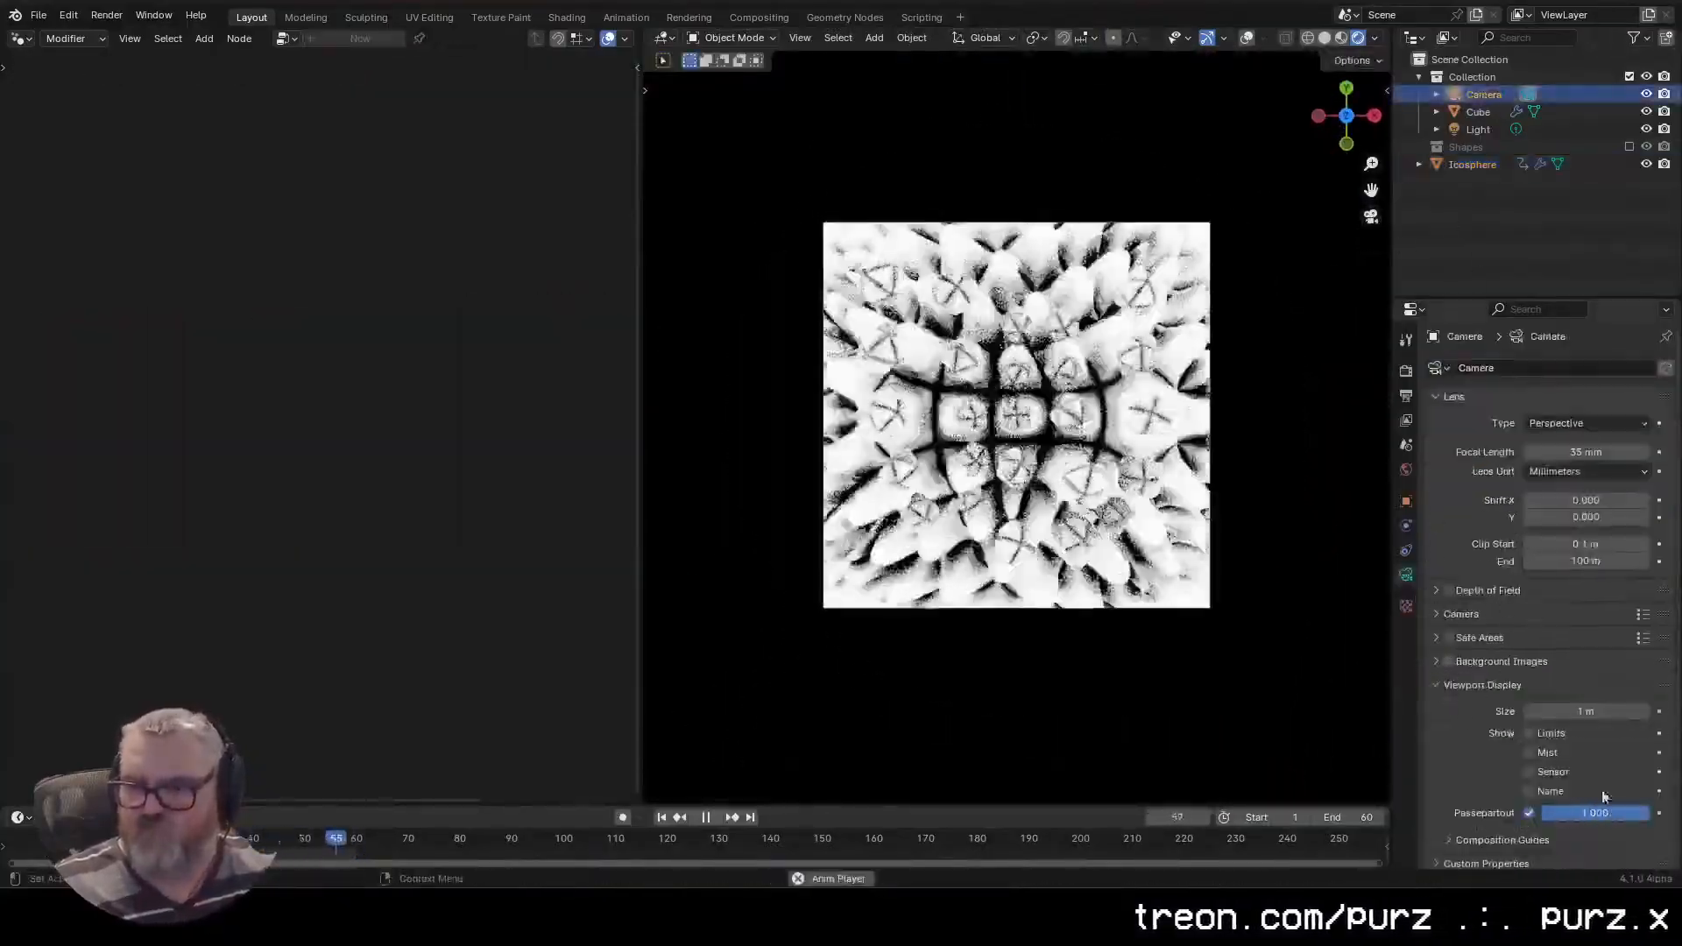
# Try Extrude Mesh Offset Scale values of -0.500 and 3.700 on the icosphere with Scale Elements at 8.940
pyautogui.click(1472, 164)
pyautogui.scroll(-1, 320, 420)
pyautogui.moveTo(254, 445); pyautogui.dragTo(215, 445)
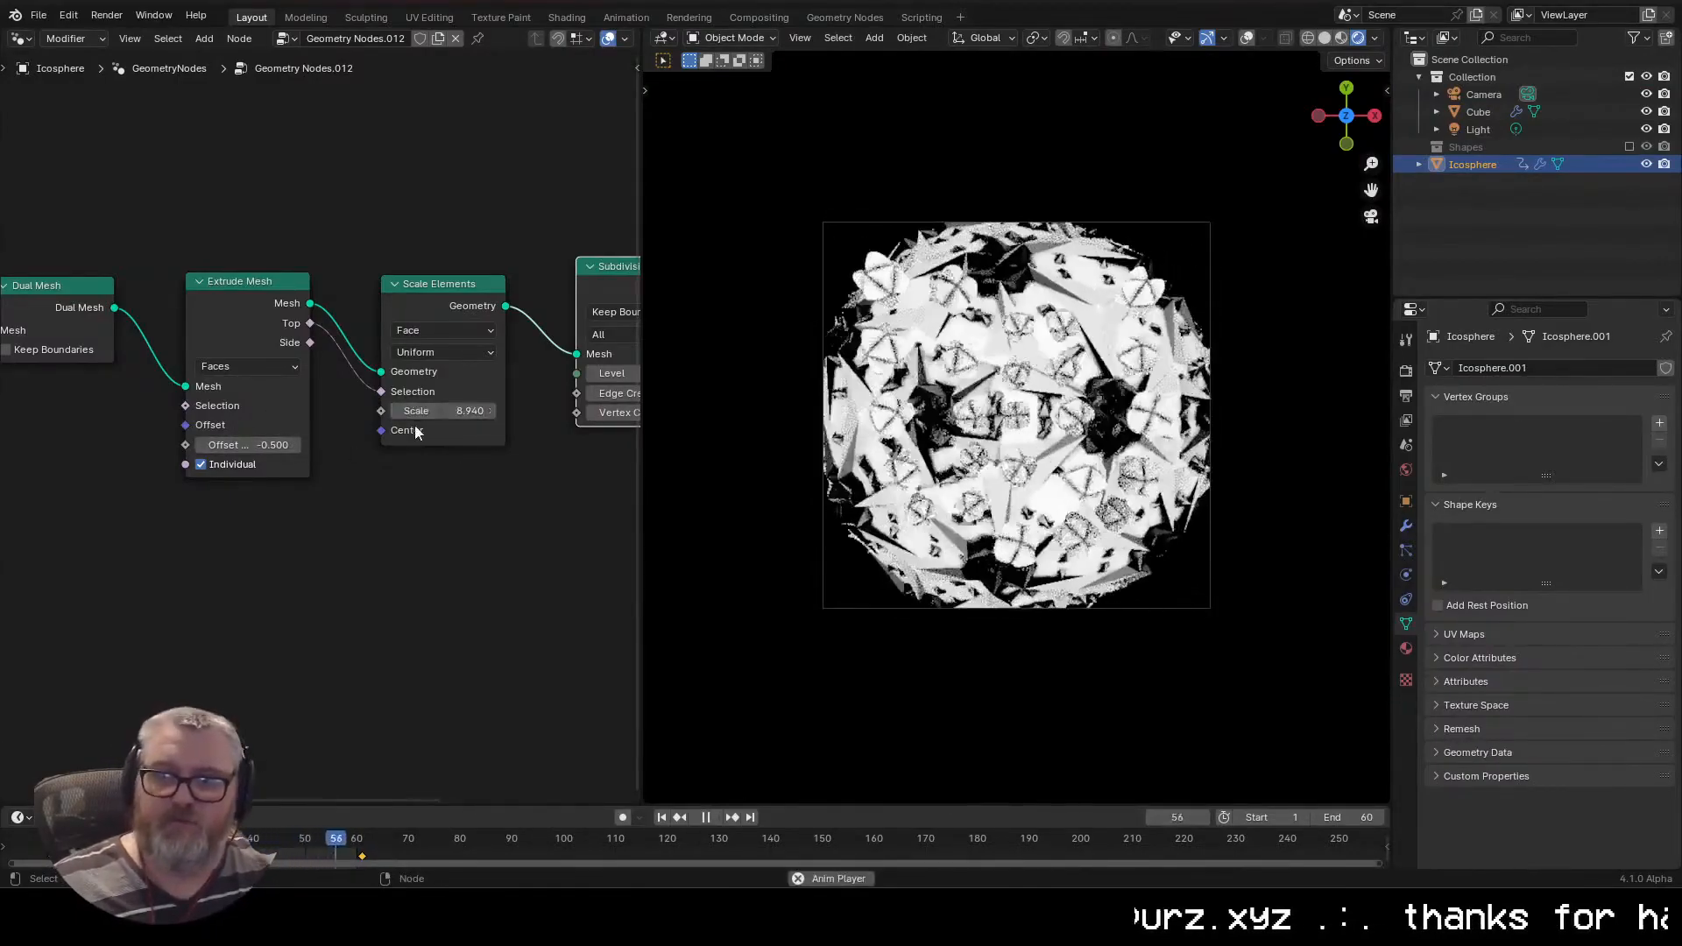
pyautogui.moveTo(258, 443); pyautogui.dragTo(625, 443)
pyautogui.press('space')
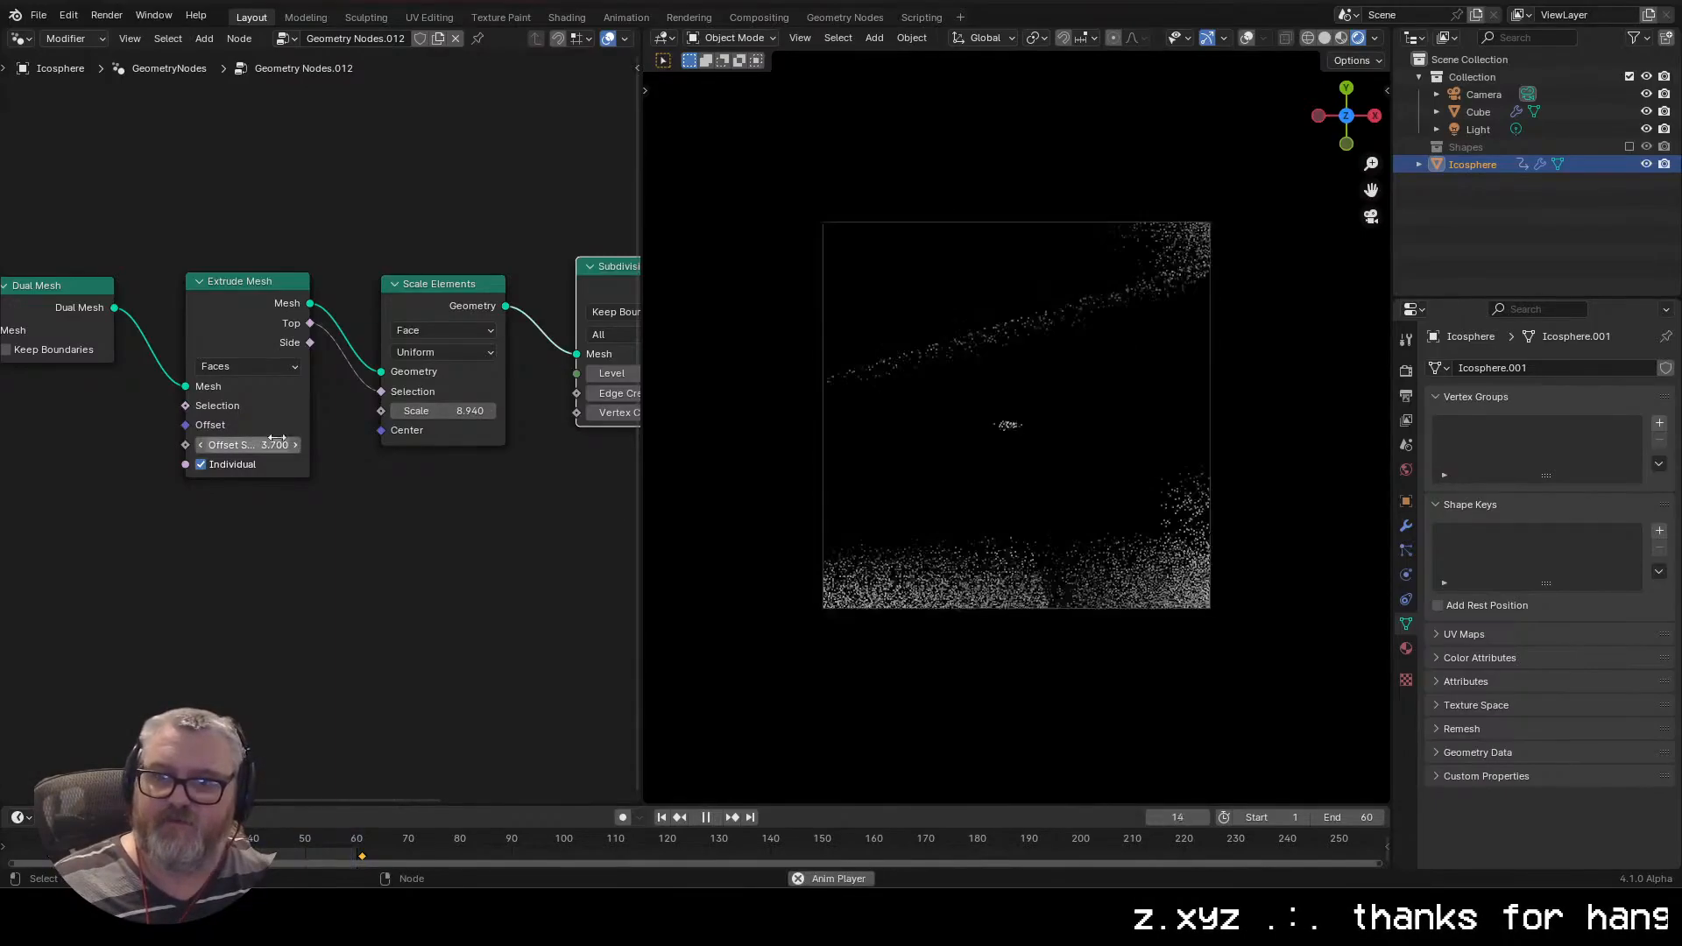
pyautogui.press('space')
# Try an Extrude Mesh Offset Scale of 7.560 with Scale Elements at 0 during playback
pyautogui.moveTo(258, 445); pyautogui.dragTo(595, 446)
pyautogui.press('space')
pyautogui.moveTo(442, 411); pyautogui.dragTo(0, 410)
pyautogui.scroll(2, 1073, 530)
pyautogui.press('space')
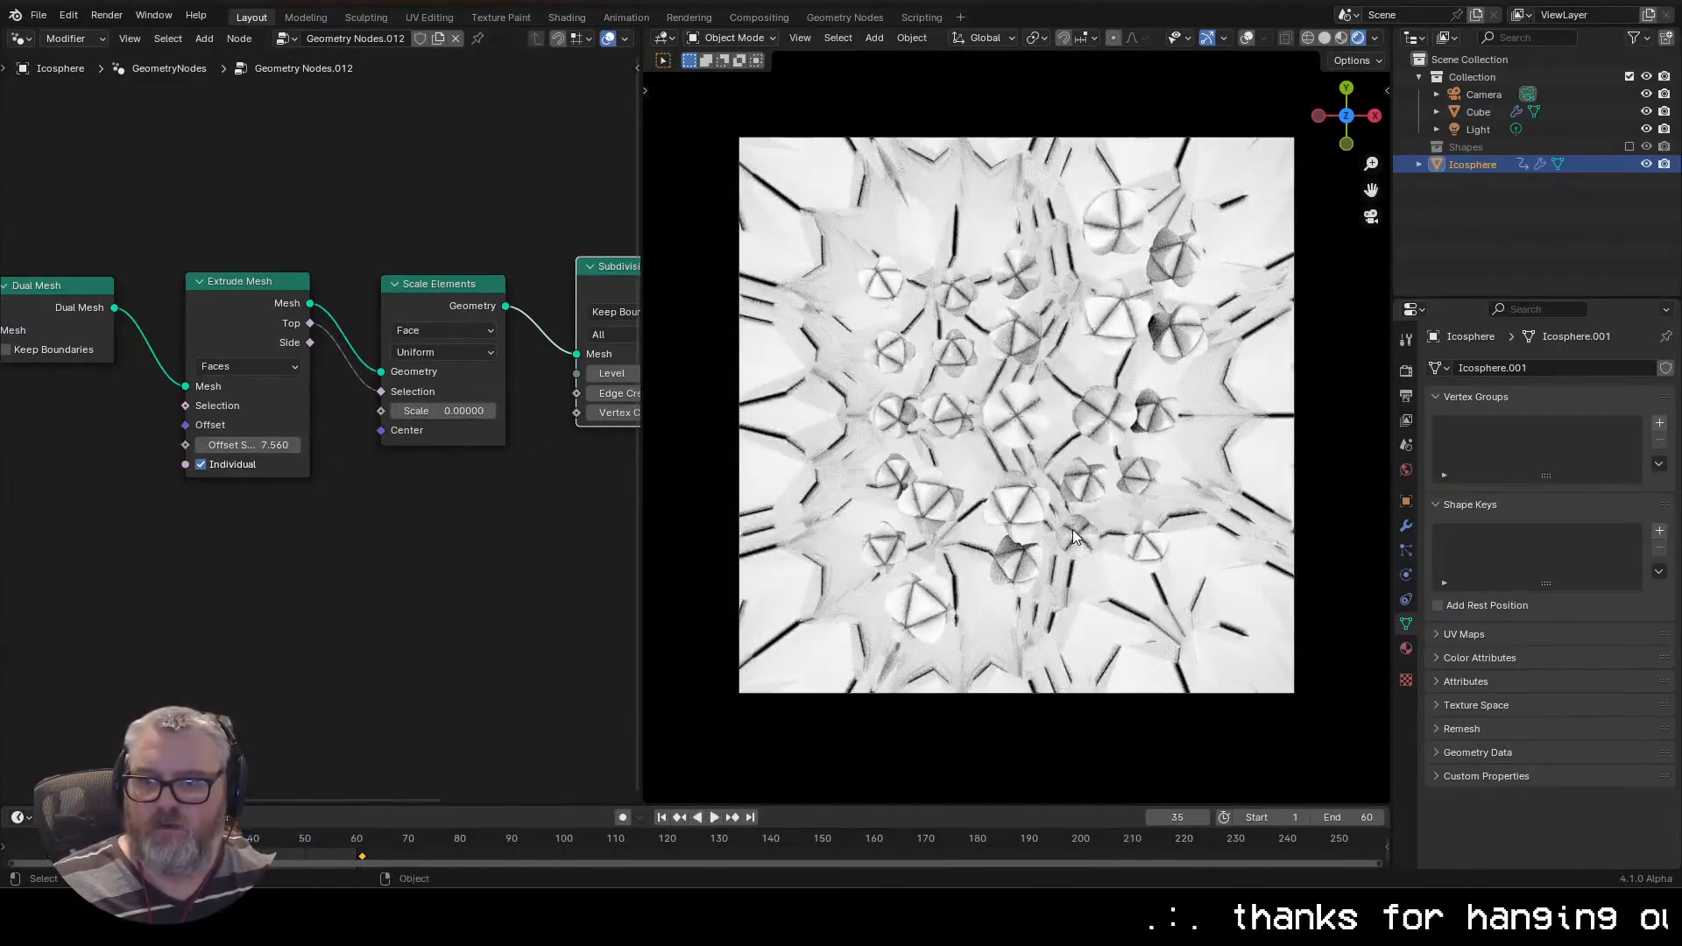
pyautogui.press('space')
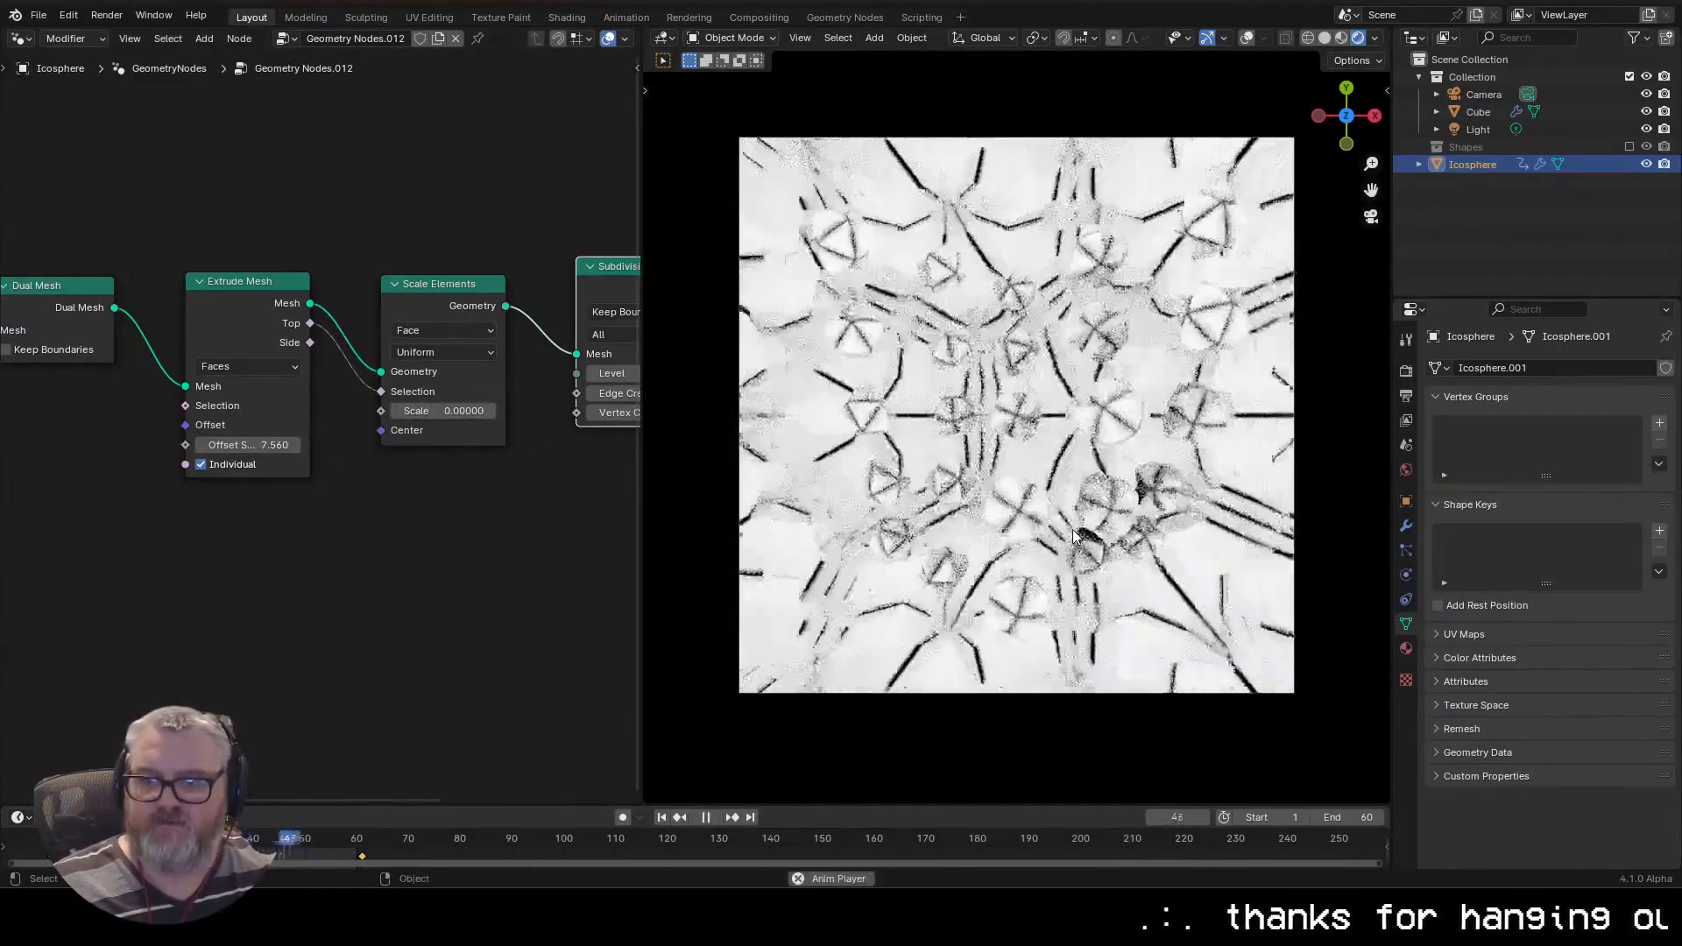
pyautogui.press('space')
# Set the Extrude Mesh Offset Scale to 1.000 and the Scale Elements Scale to 1
pyautogui.moveTo(258, 445)
pyautogui.mouseDown()
pyautogui.moveTo(0, 445)
pyautogui.moveTo(263, 445)
pyautogui.mouseUp()
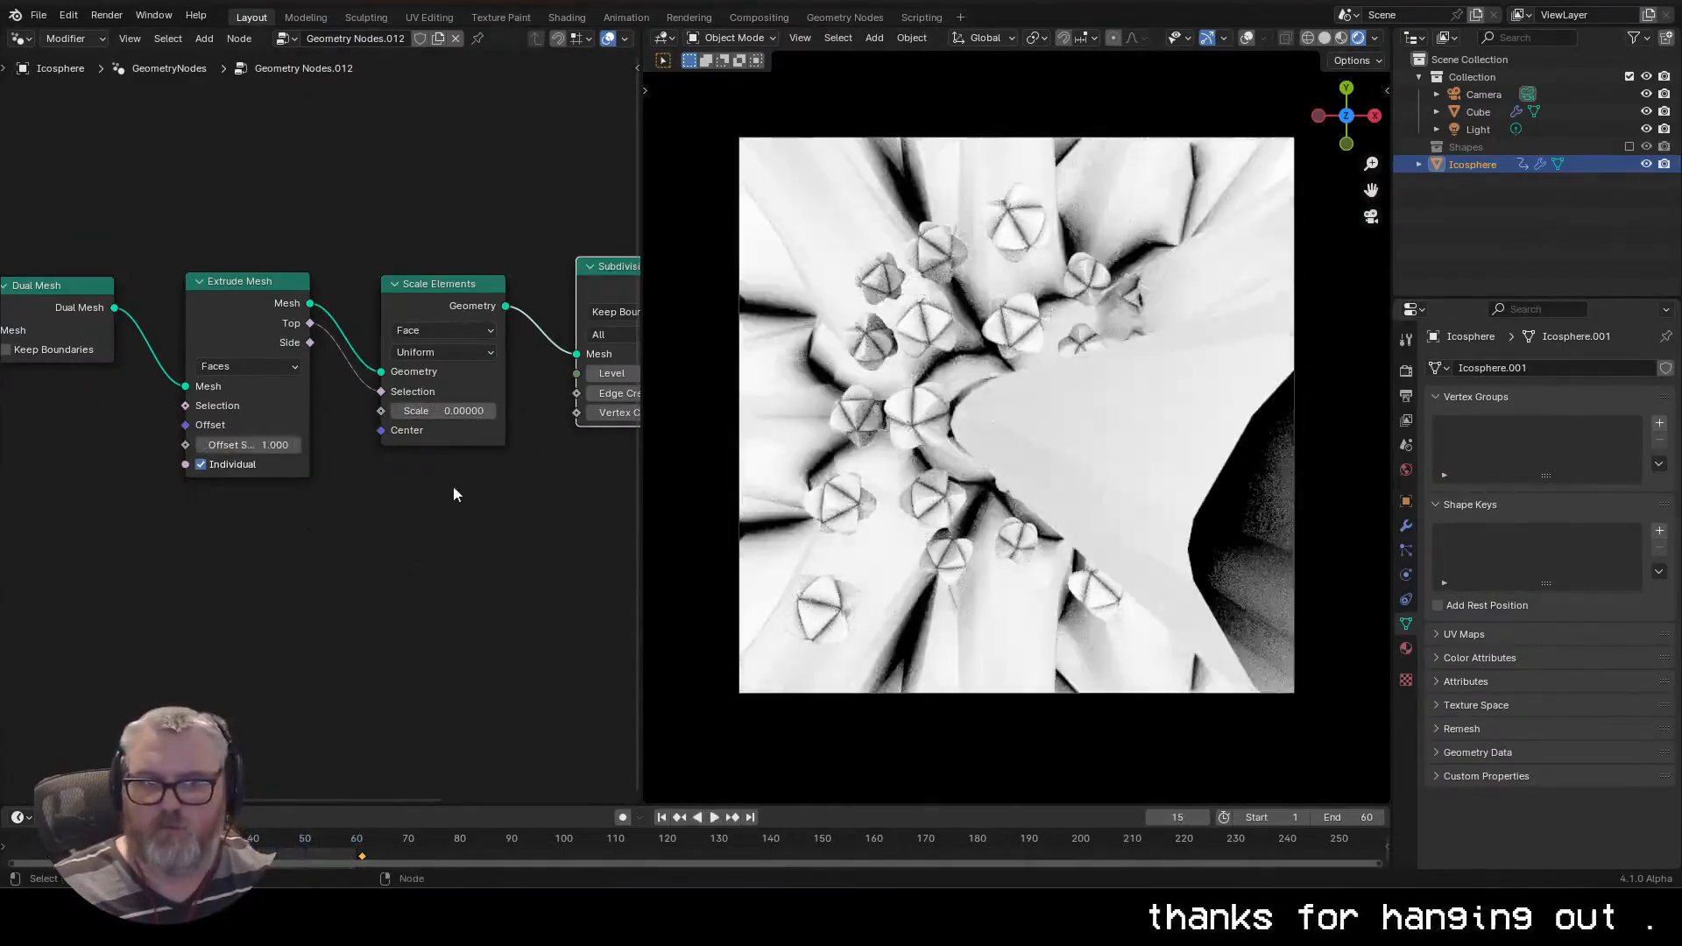
pyautogui.click(443, 411)
pyautogui.write('1')
pyautogui.press('Return')
pyautogui.scroll(-2, 438, 530)
pyautogui.moveTo(438, 530); pyautogui.dragTo(344, 577)
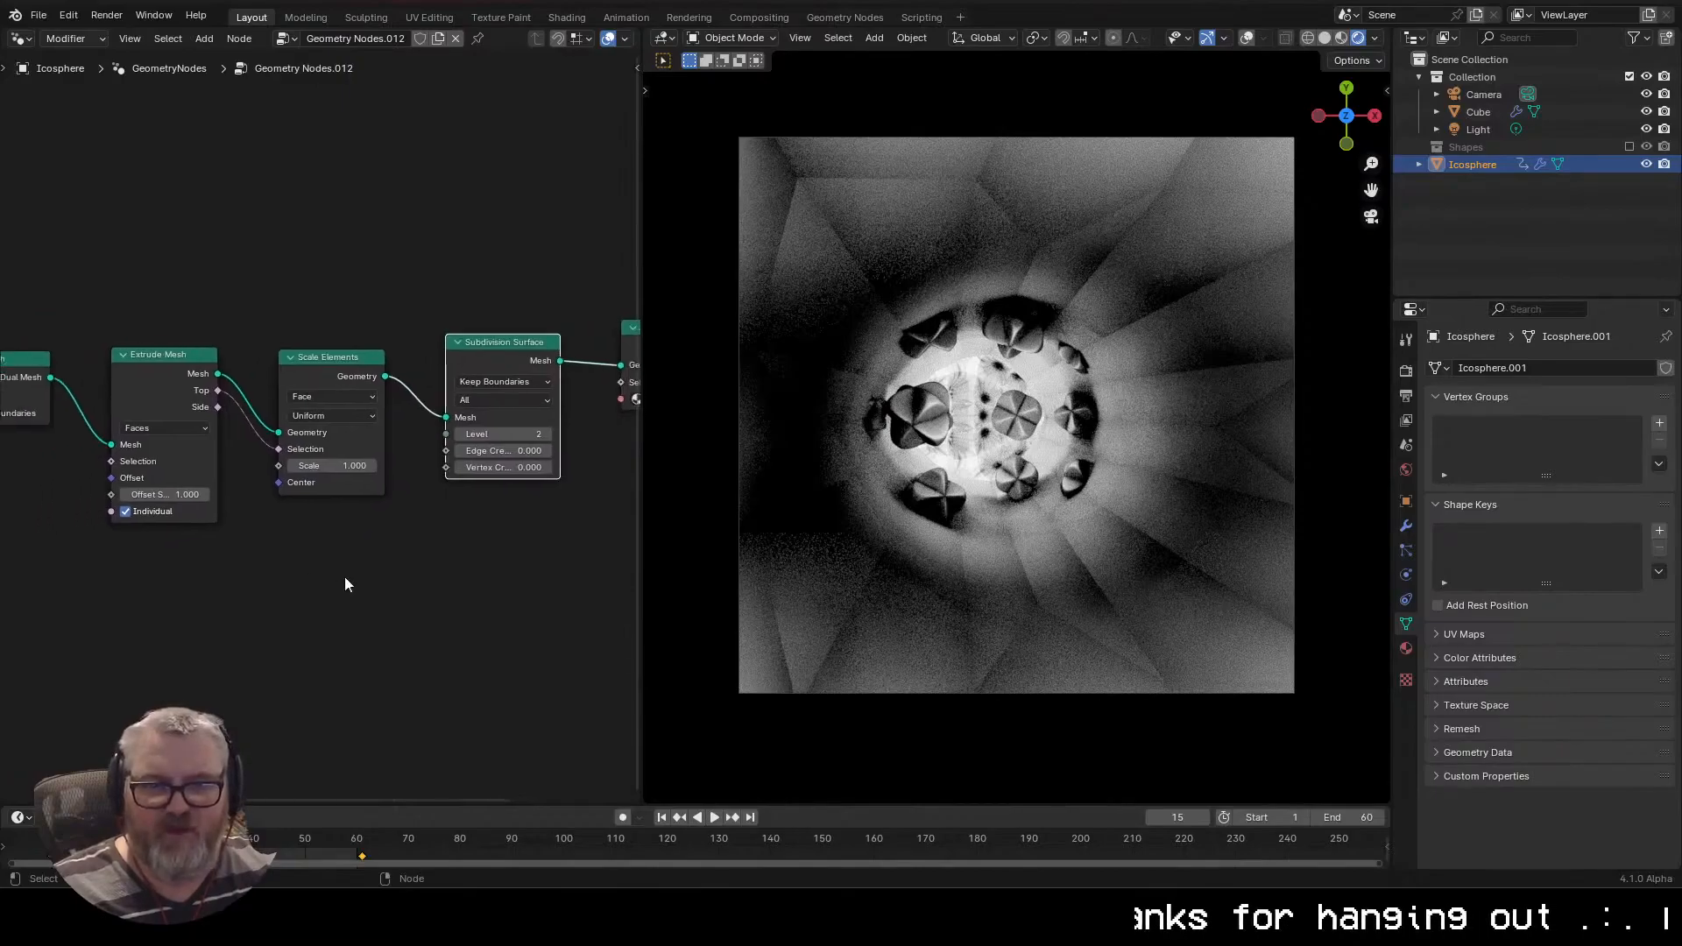
# Set the Extrude Mesh Offset Scale to 0.1 and the Scale Elements Scale to 0.390
pyautogui.scroll(-2, 344, 577)
pyautogui.moveTo(187, 507); pyautogui.dragTo(397, 475)
pyautogui.click(398, 475)
pyautogui.write('.1')
pyautogui.press('Return')
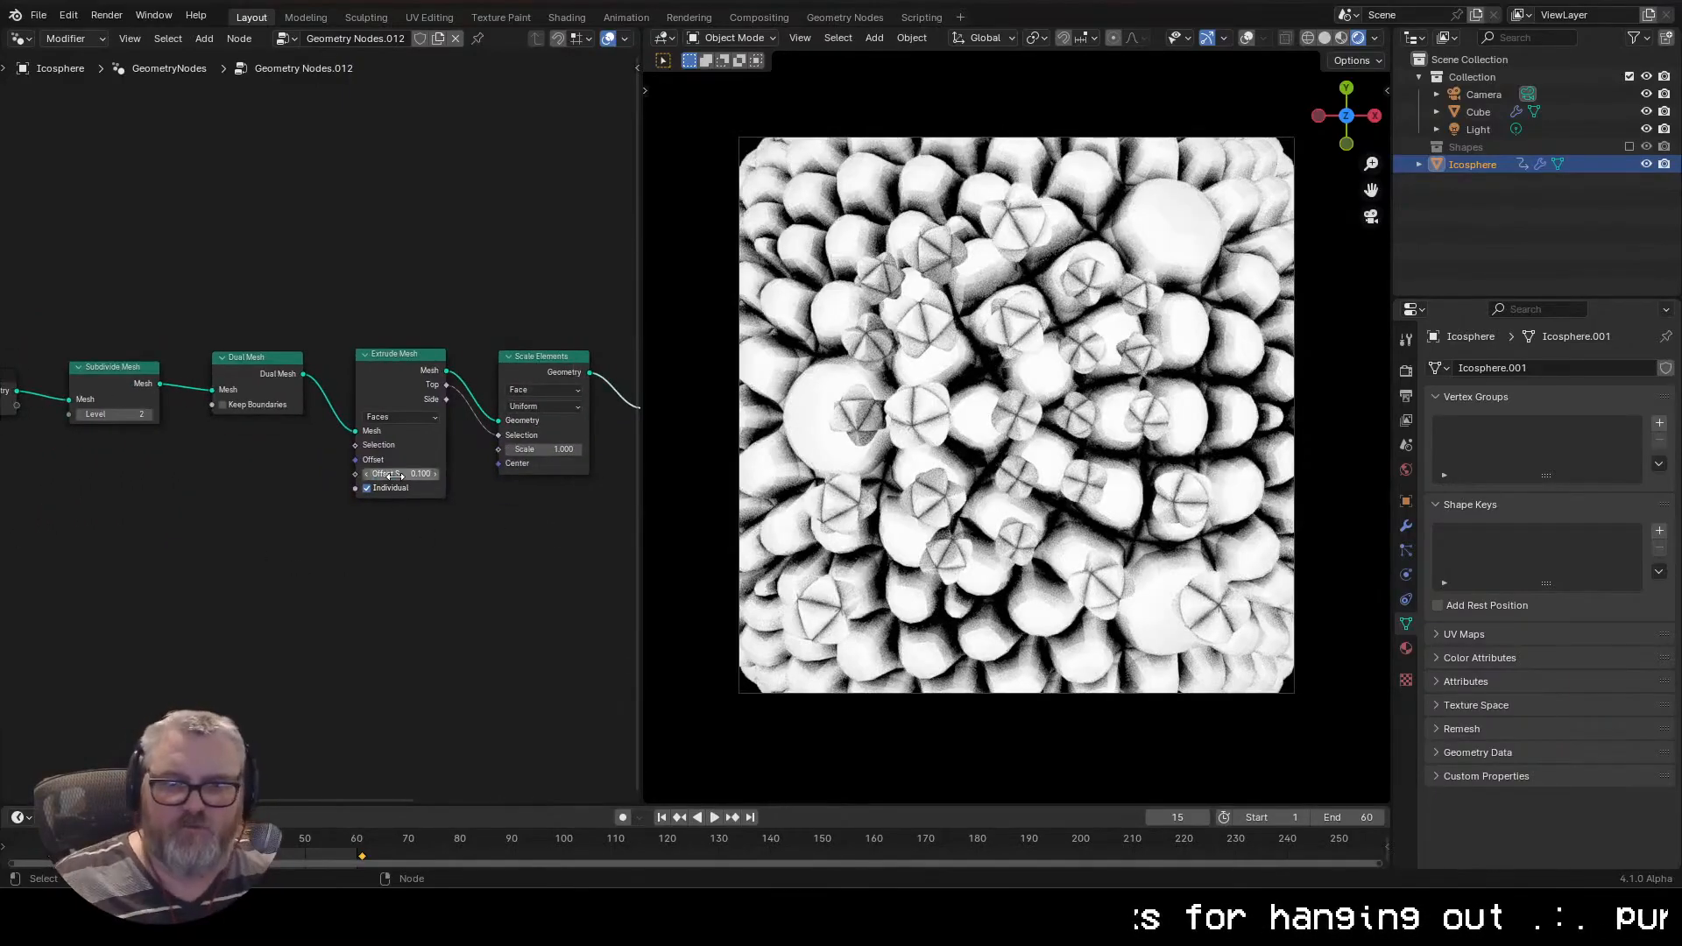
pyautogui.moveTo(543, 449); pyautogui.dragTo(490, 448)
# Move the icosphere about 30 m down along Z, away from the camera, and hide it in the viewport
pyautogui.press('space')
pyautogui.scroll(-3, 1112, 528)
pyautogui.scroll(1, 1112, 527)
pyautogui.press('space')
pyautogui.press('space')
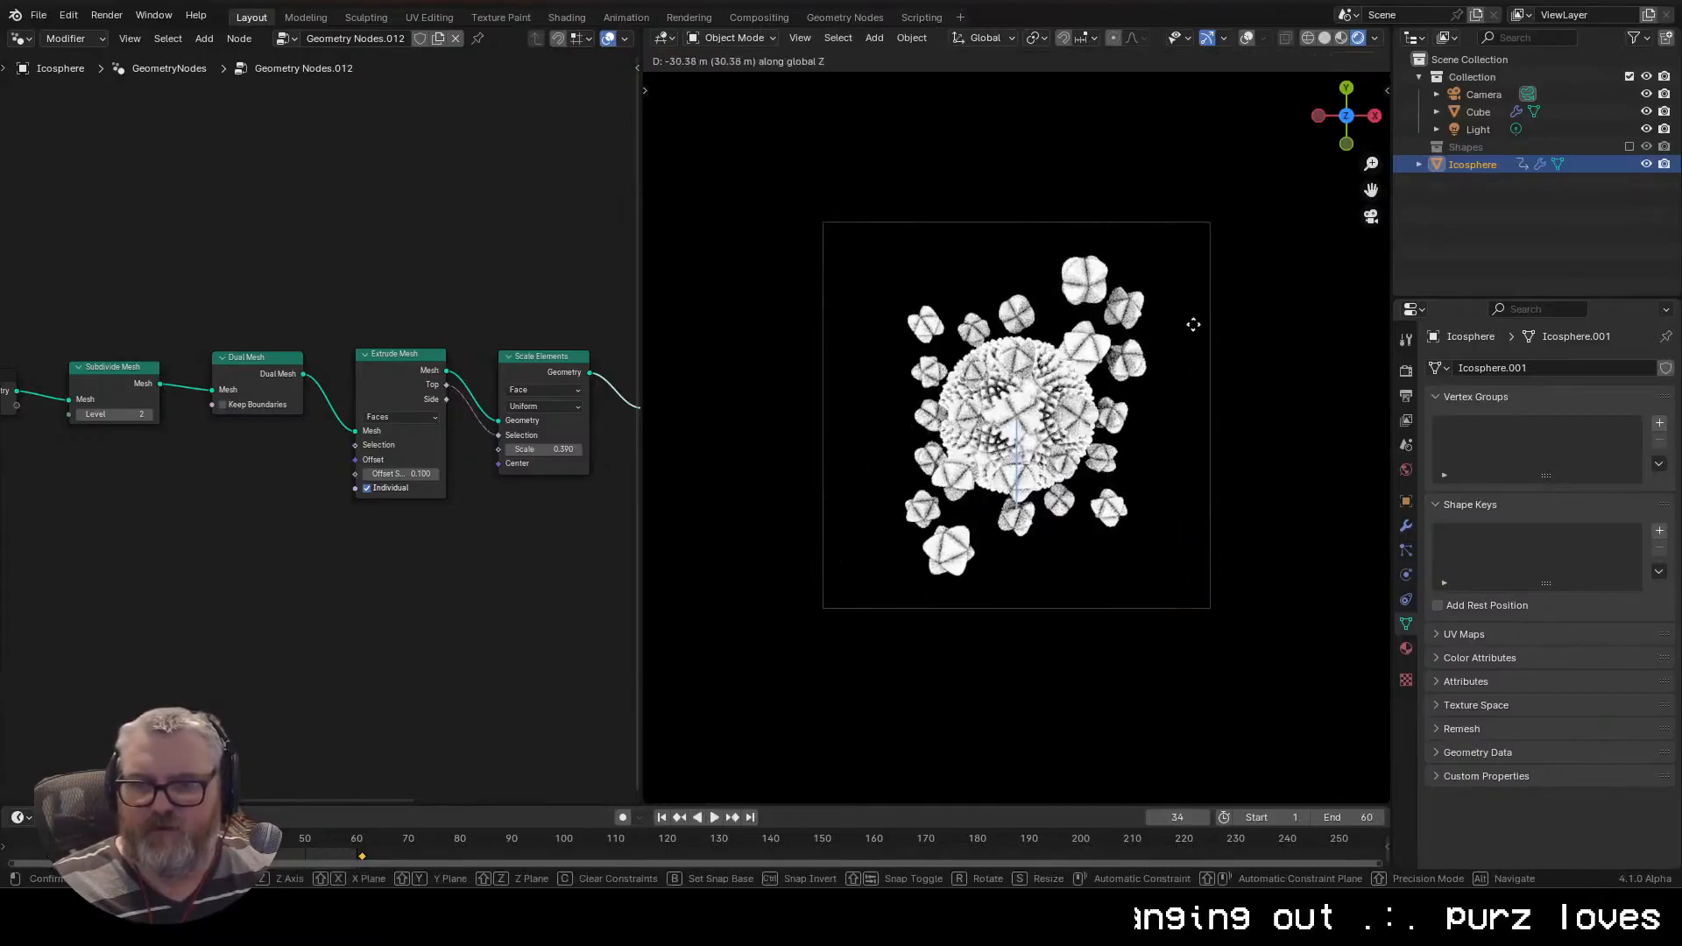
pyautogui.press('h')
pyautogui.scroll(2, 1112, 520)
# Set the render output path to C:\tmp\depth_noids\ and start rendering the animation
pyautogui.click(1406, 370)
pyautogui.press('space')
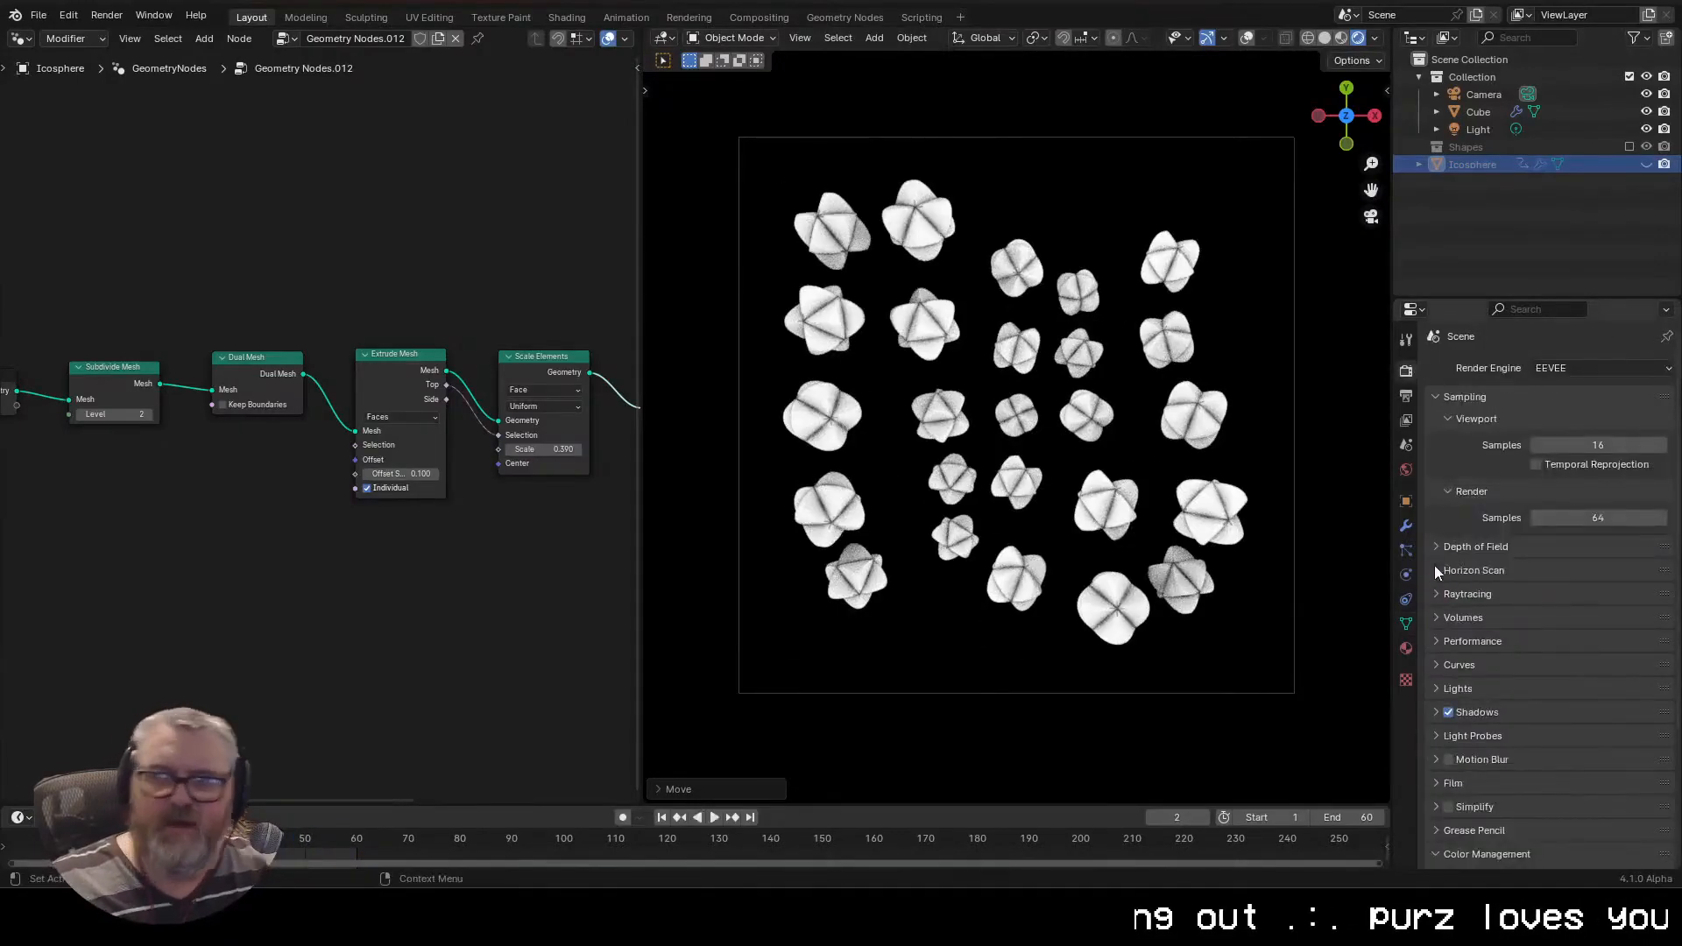
pyautogui.click(1407, 396)
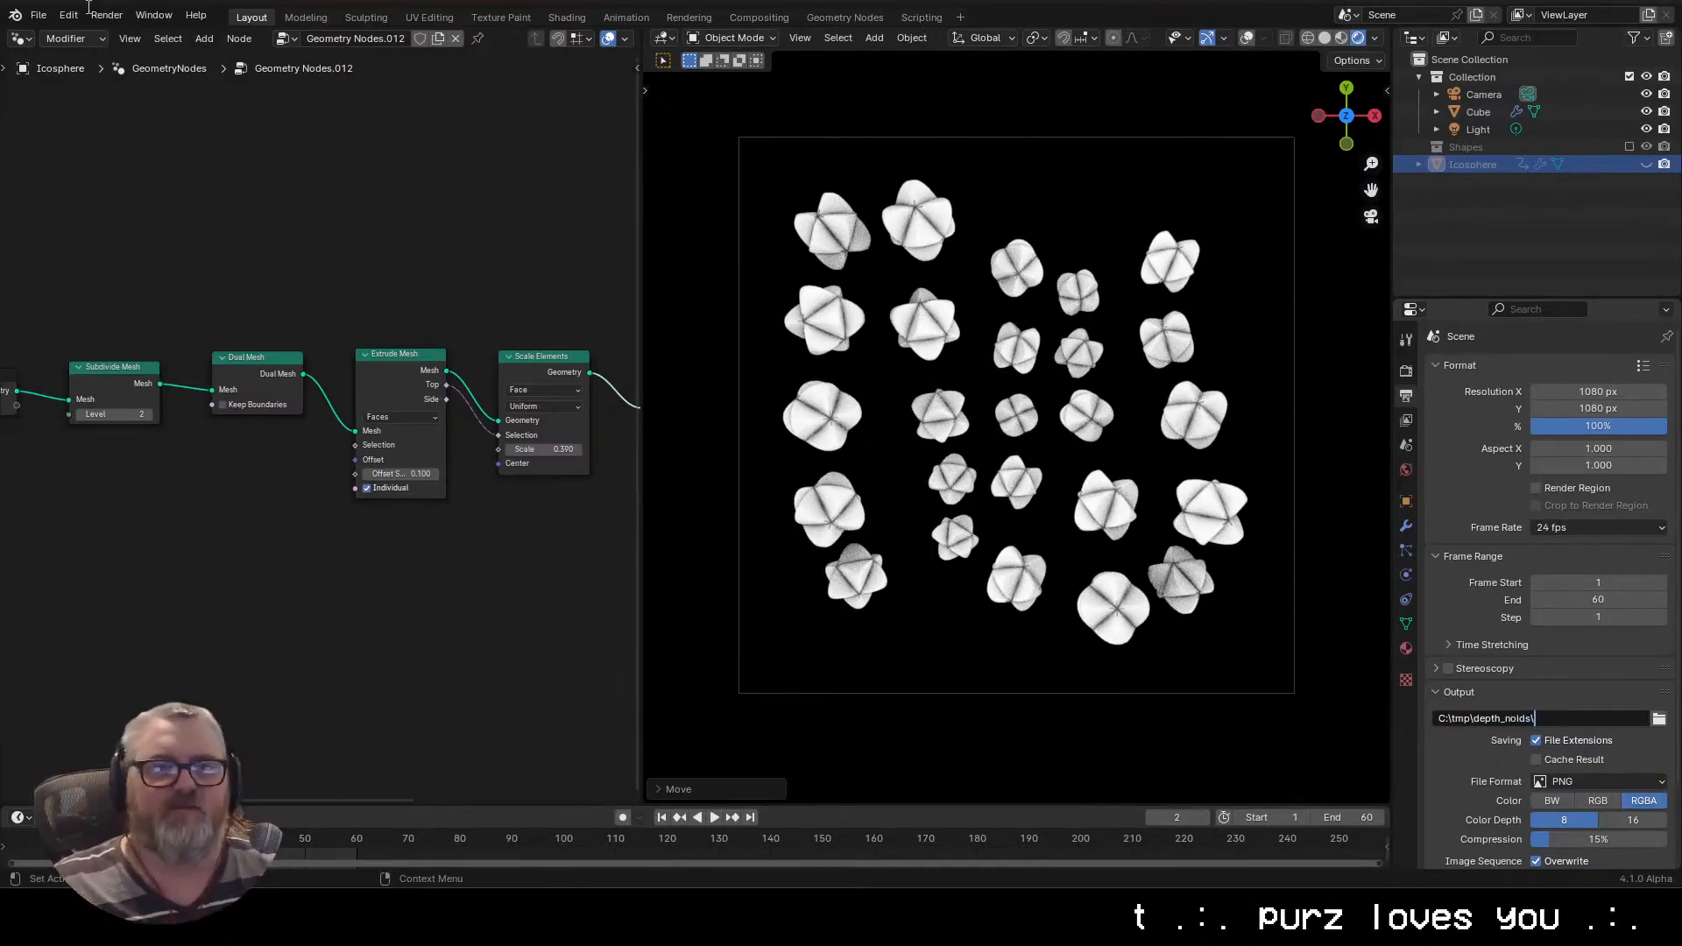
pyautogui.click(93, 10)
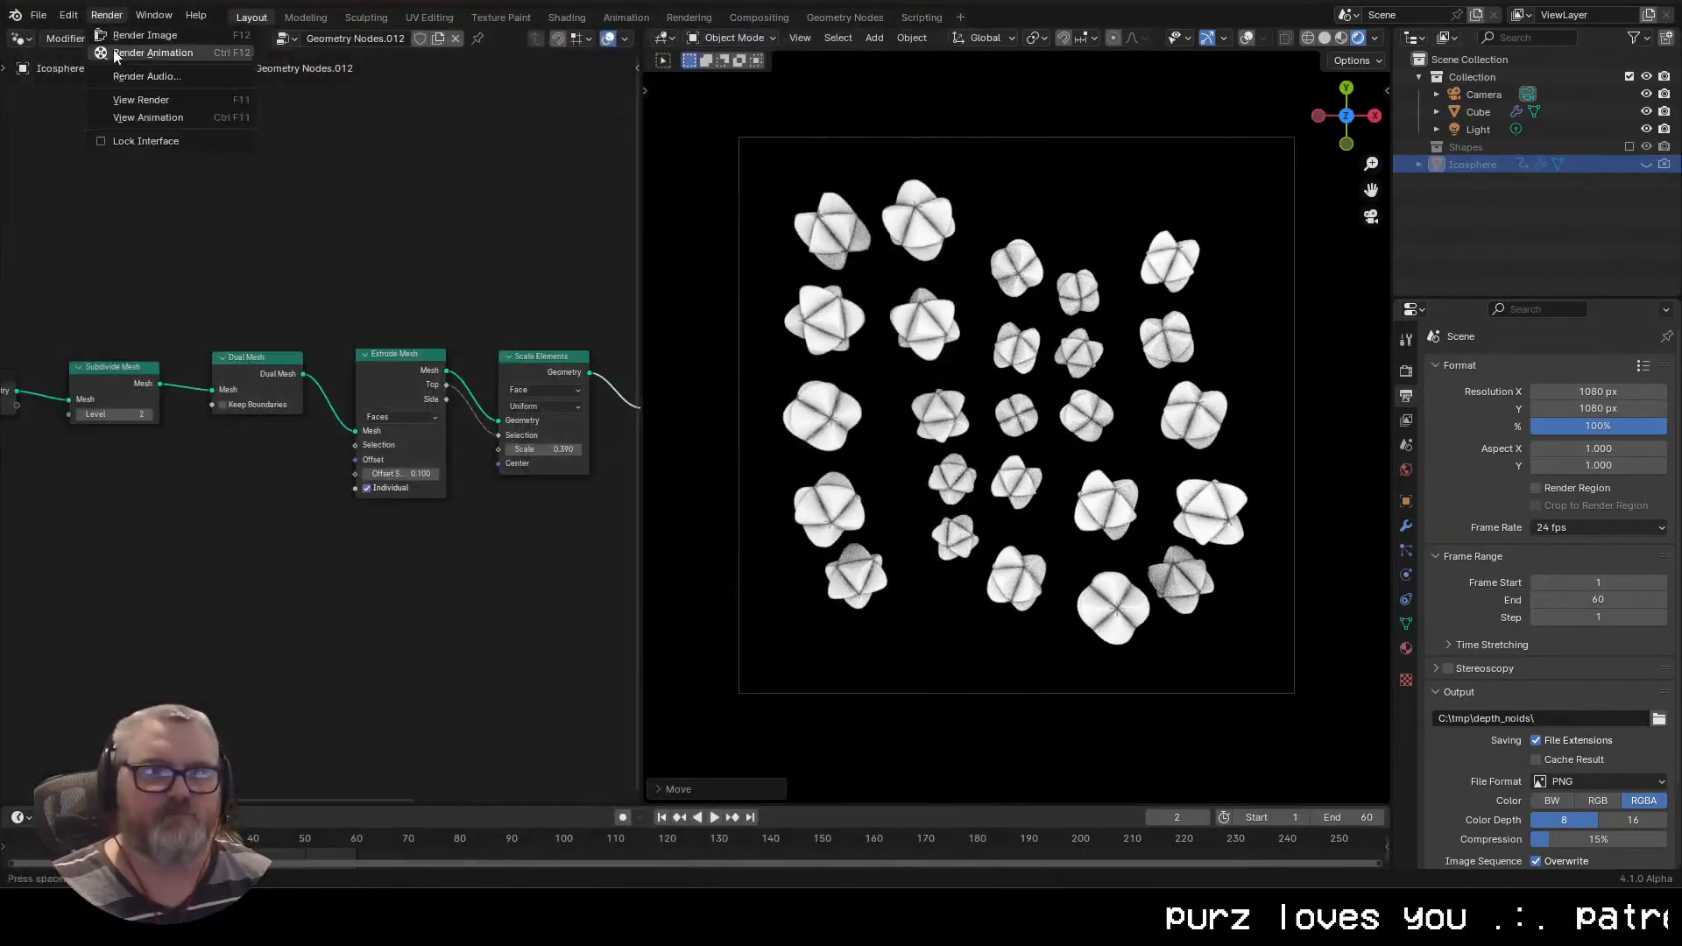
pyautogui.click(114, 55)
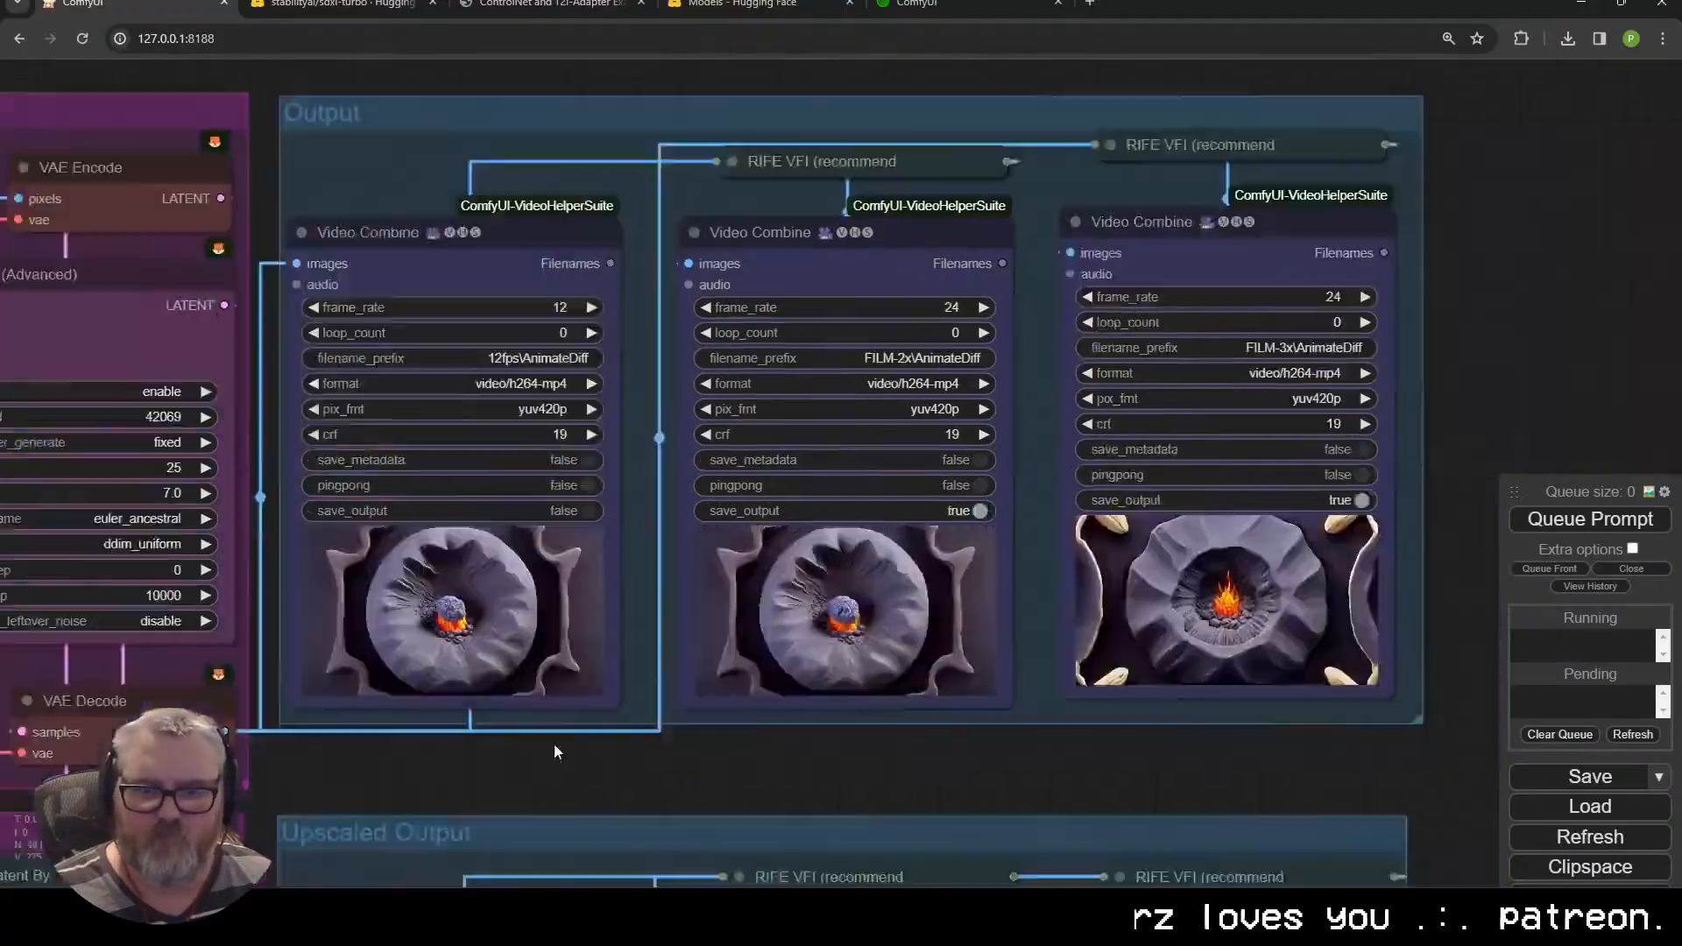
# Examine the claymation volcano previews in ComfyUI's Video Combine output nodes
pyautogui.scroll(5, 554, 743)
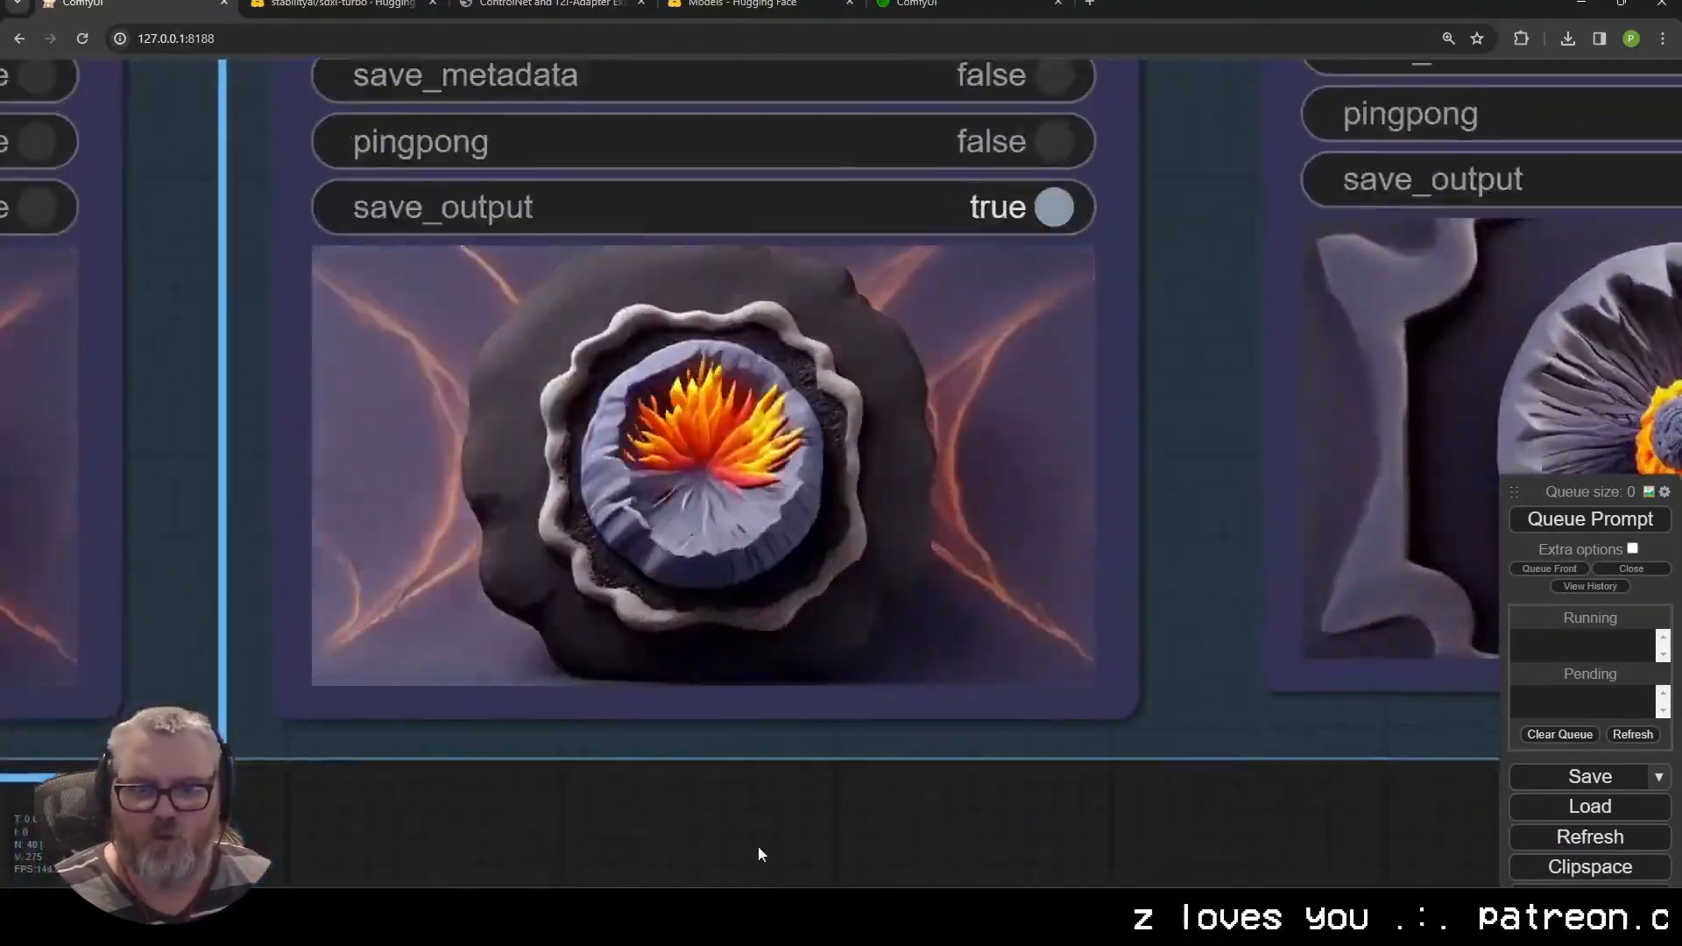
pyautogui.moveTo(761, 848); pyautogui.dragTo(785, 864)
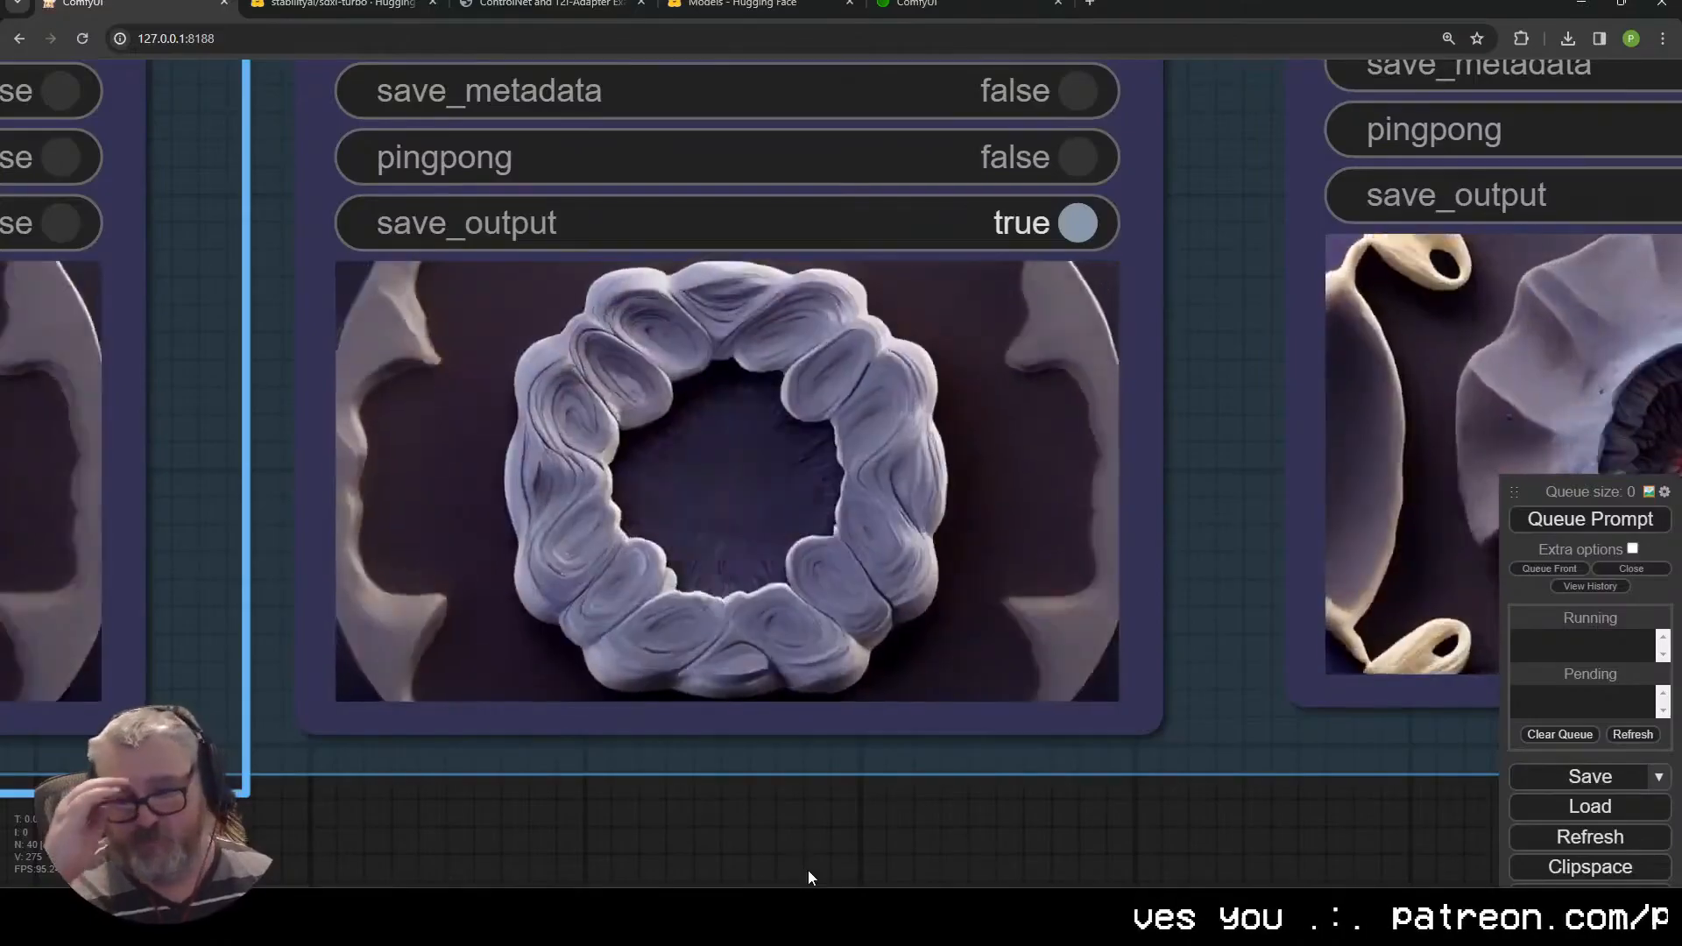
# Copy the path of the C:\tmp\depth_mask_x_chaos2 folder in File Explorer, set it as ComfyUI's source image directory and queue the prompt
pyautogui.scroll(-5, 912, 451)
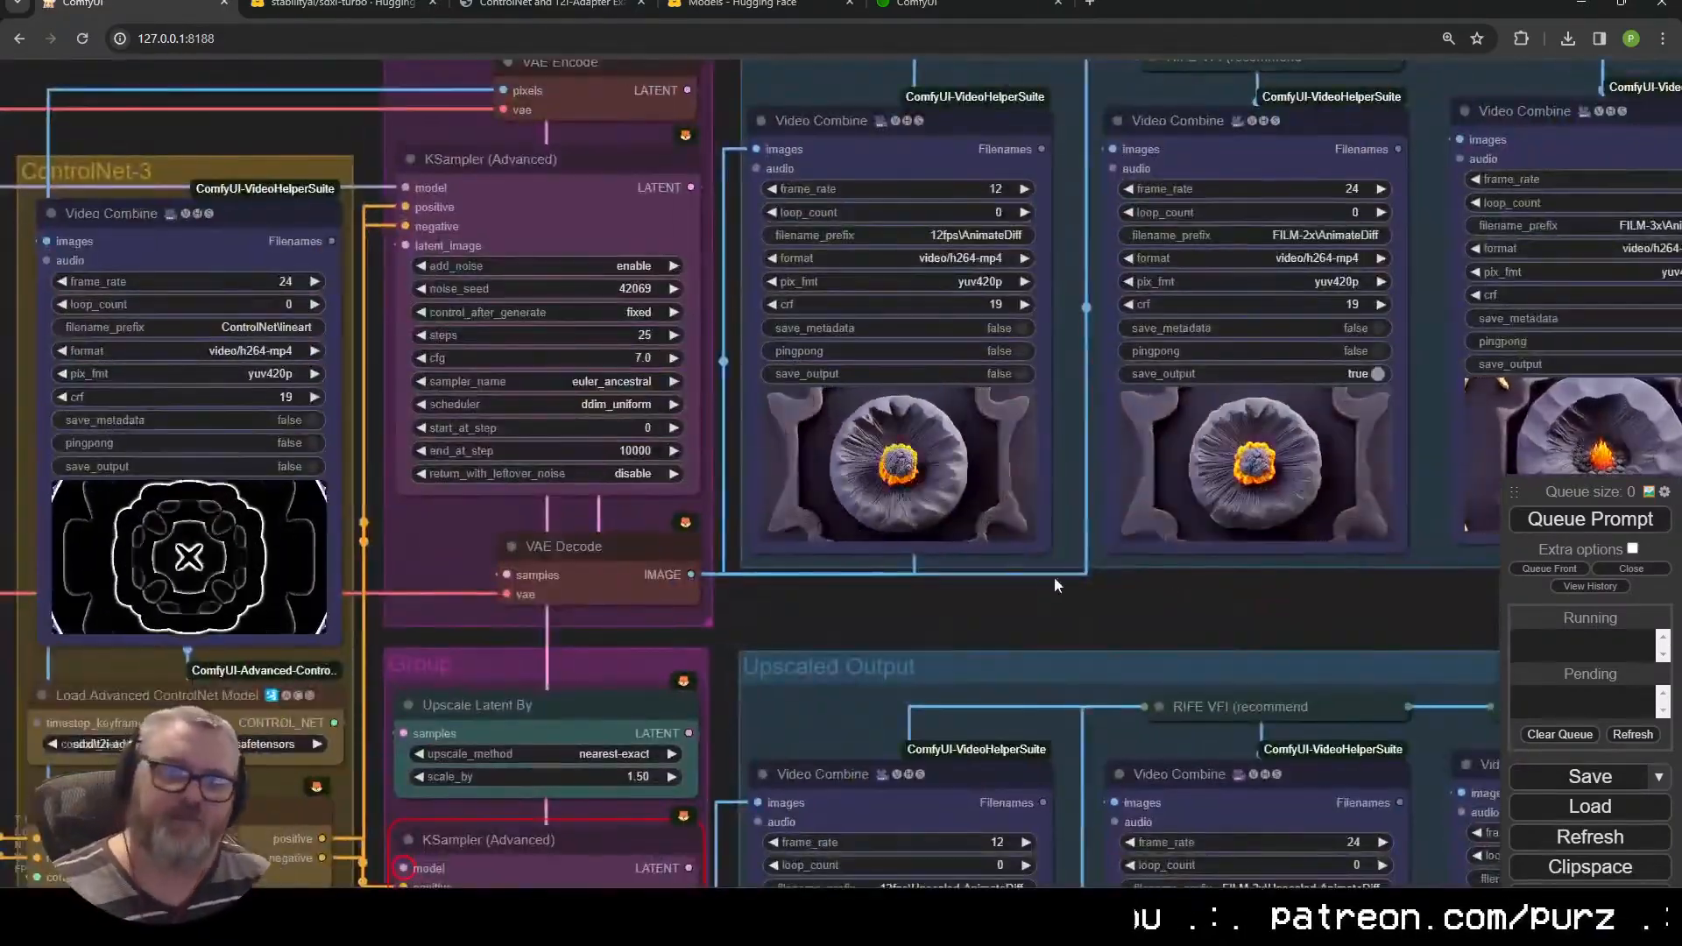
pyautogui.scroll(-4, 1010, 613)
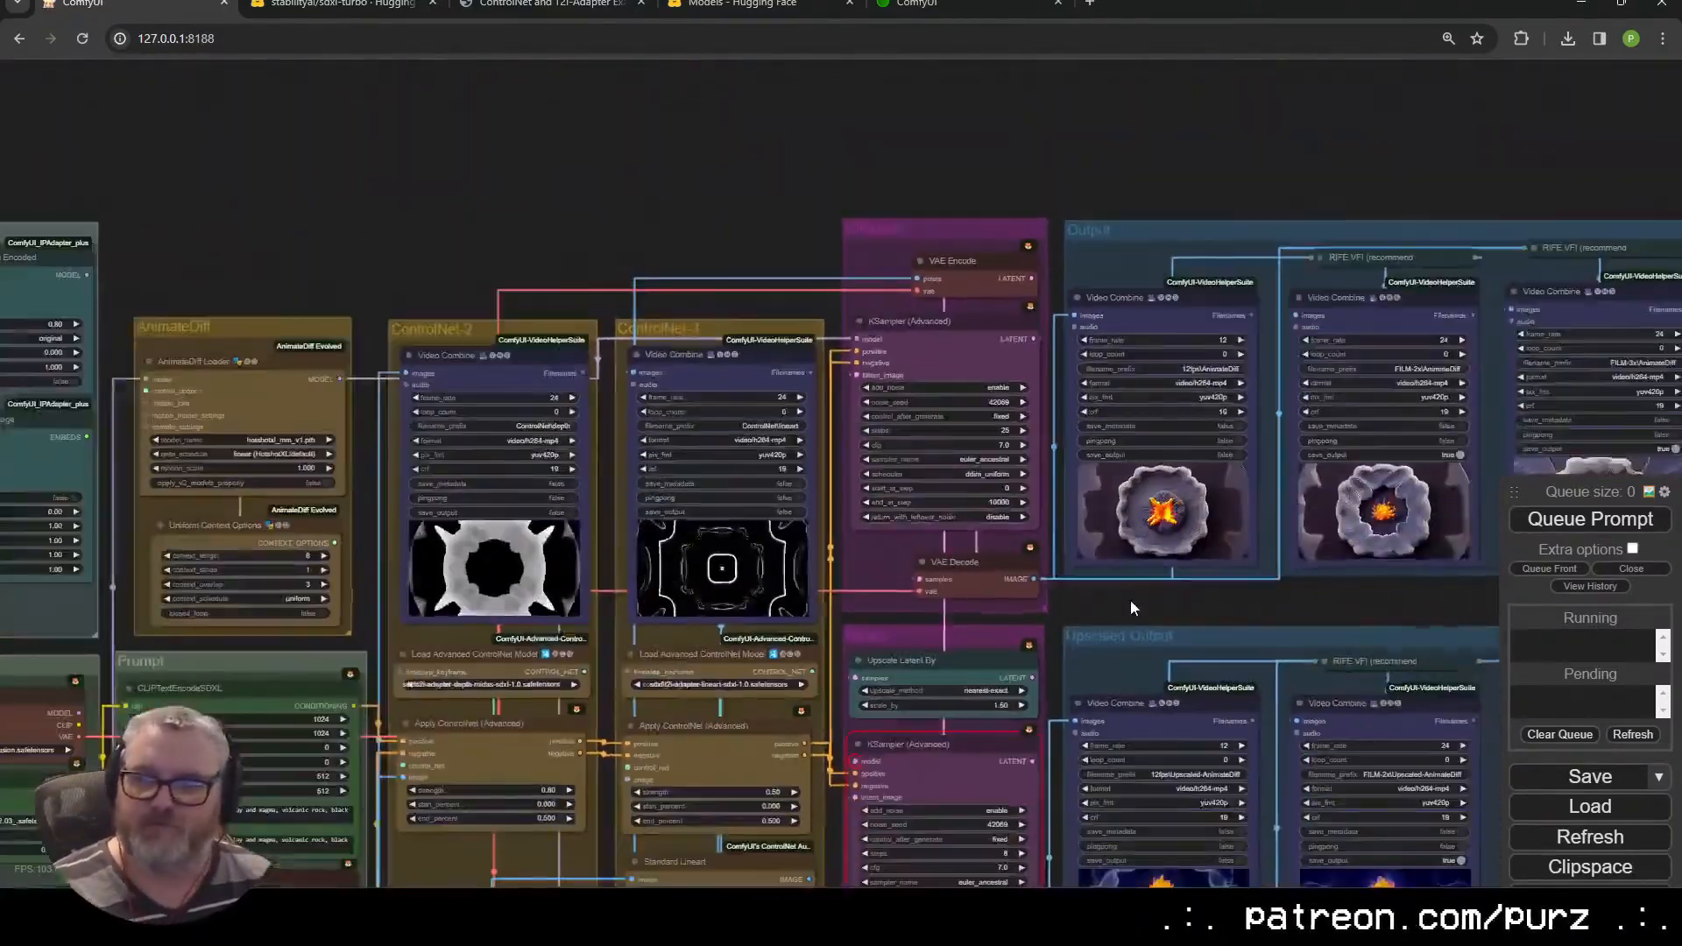
pyautogui.moveTo(1131, 601); pyautogui.dragTo(1288, 501)
pyautogui.hotkey('alt', 'Tab')
pyautogui.doubleClick(670, 164)
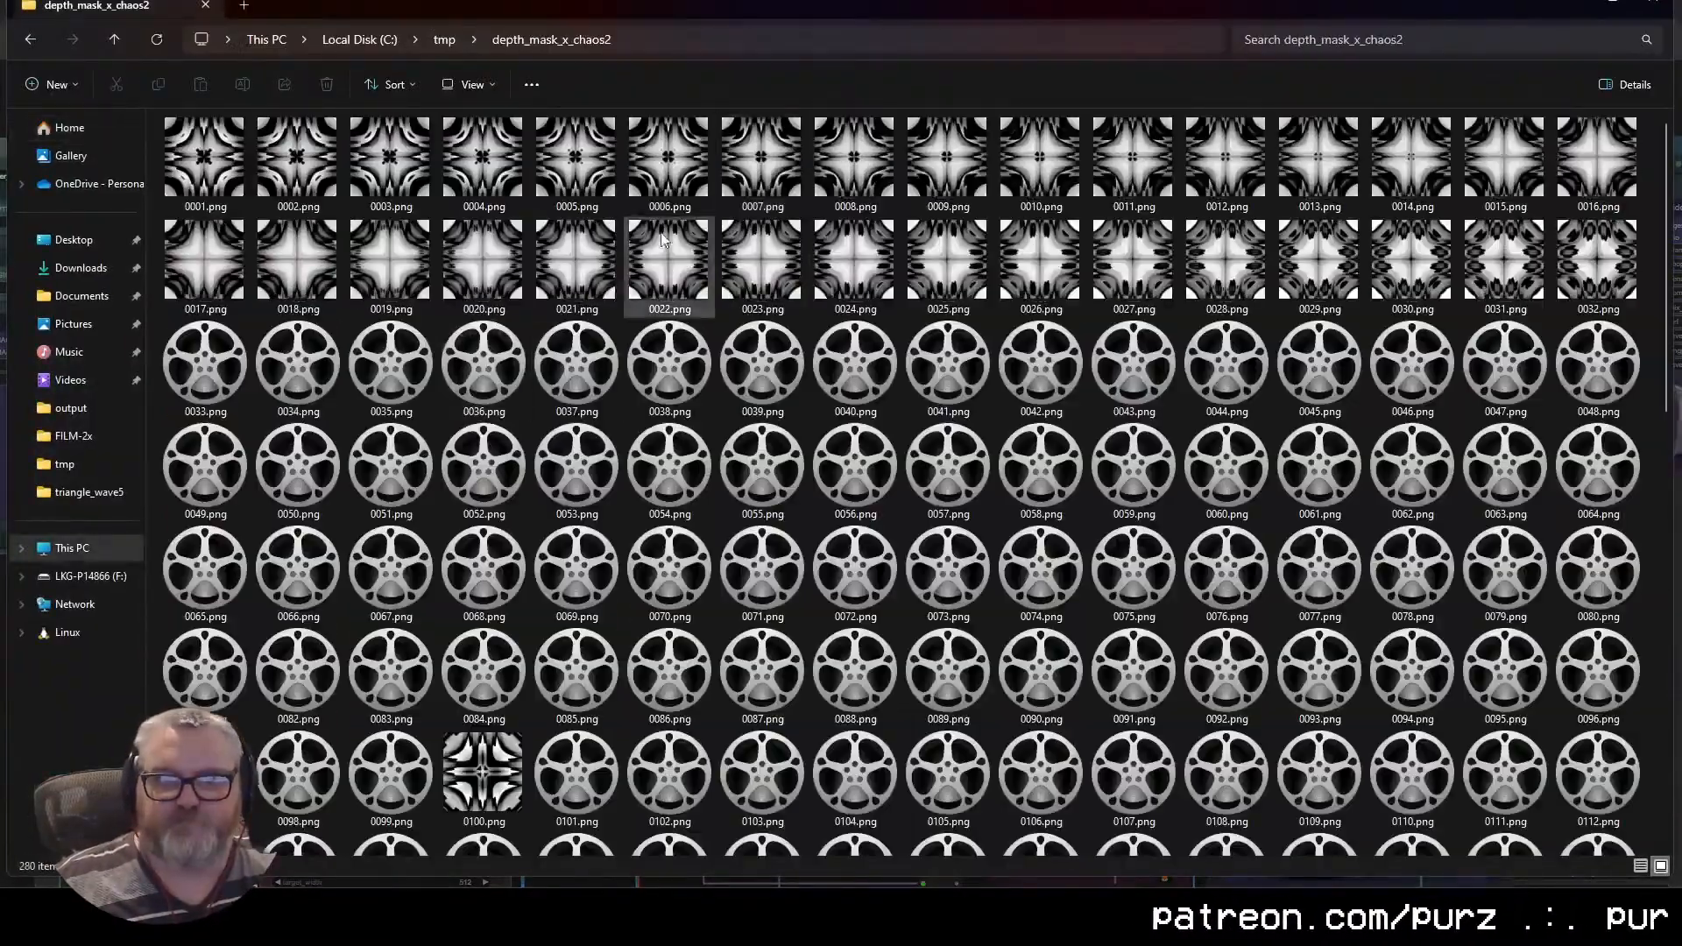
pyautogui.click(649, 37)
pyautogui.hotkey('alt', 'Tab')
pyautogui.moveTo(762, 668); pyautogui.dragTo(1214, 421)
pyautogui.scroll(6, 683, 604)
pyautogui.click(683, 606)
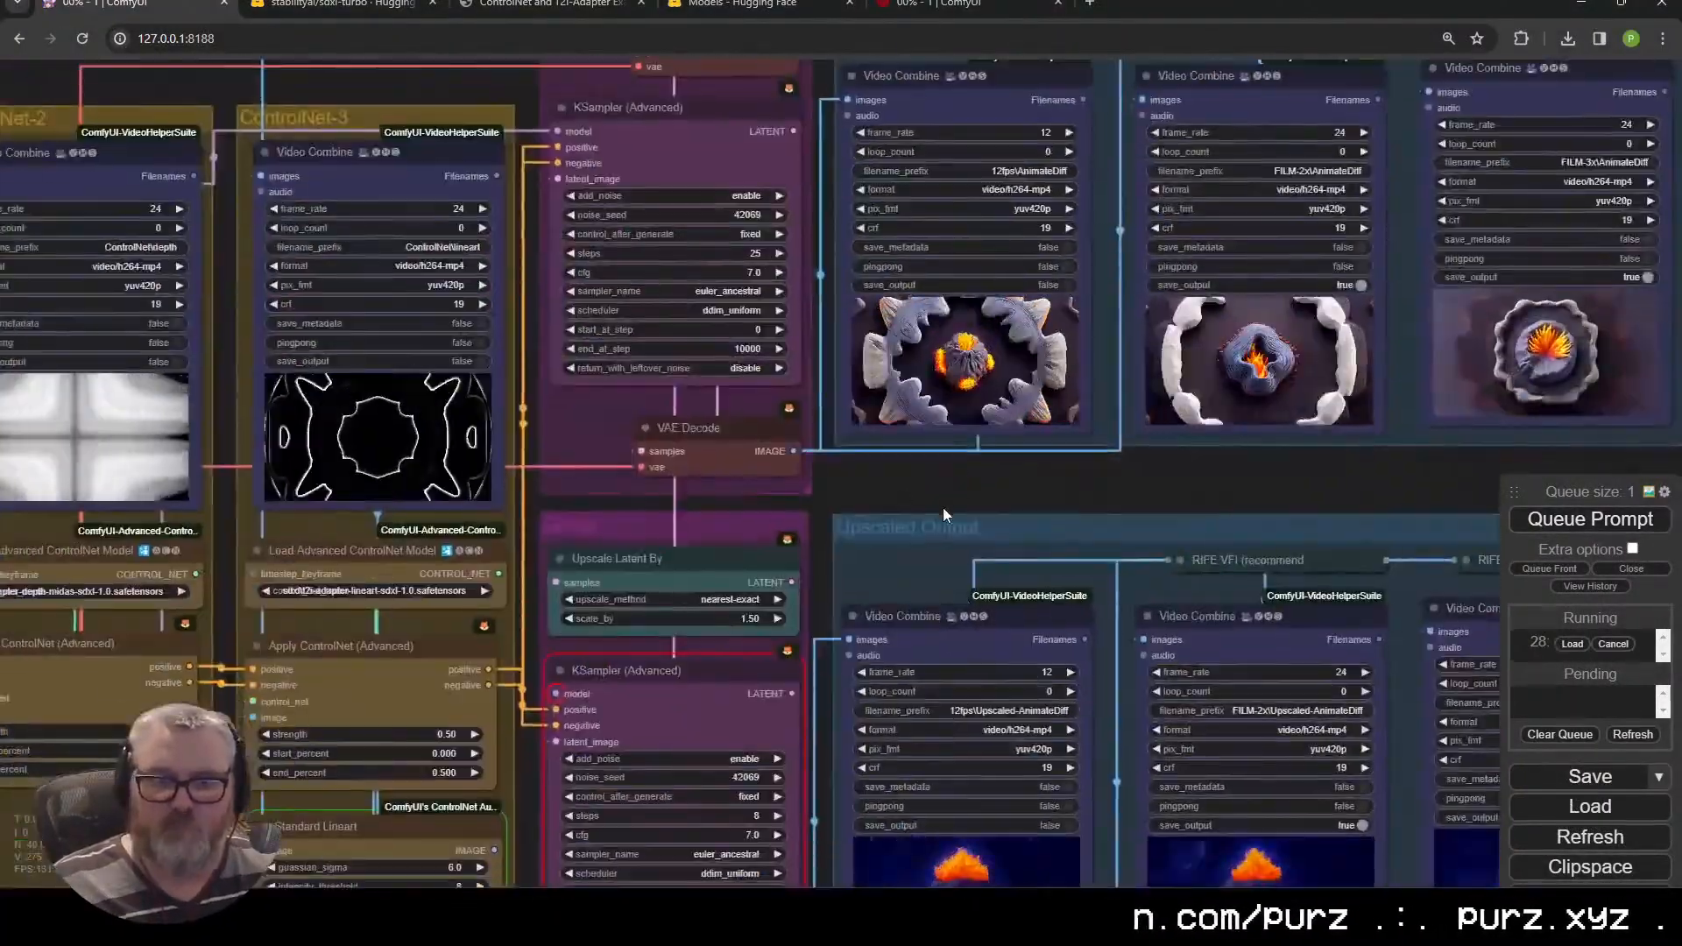
# Switch to Blender and set the Y and Z Scale of the Instance on Points node to 0.050
pyautogui.moveTo(943, 507); pyautogui.dragTo(1213, 491)
pyautogui.scroll(5, 1001, 564)
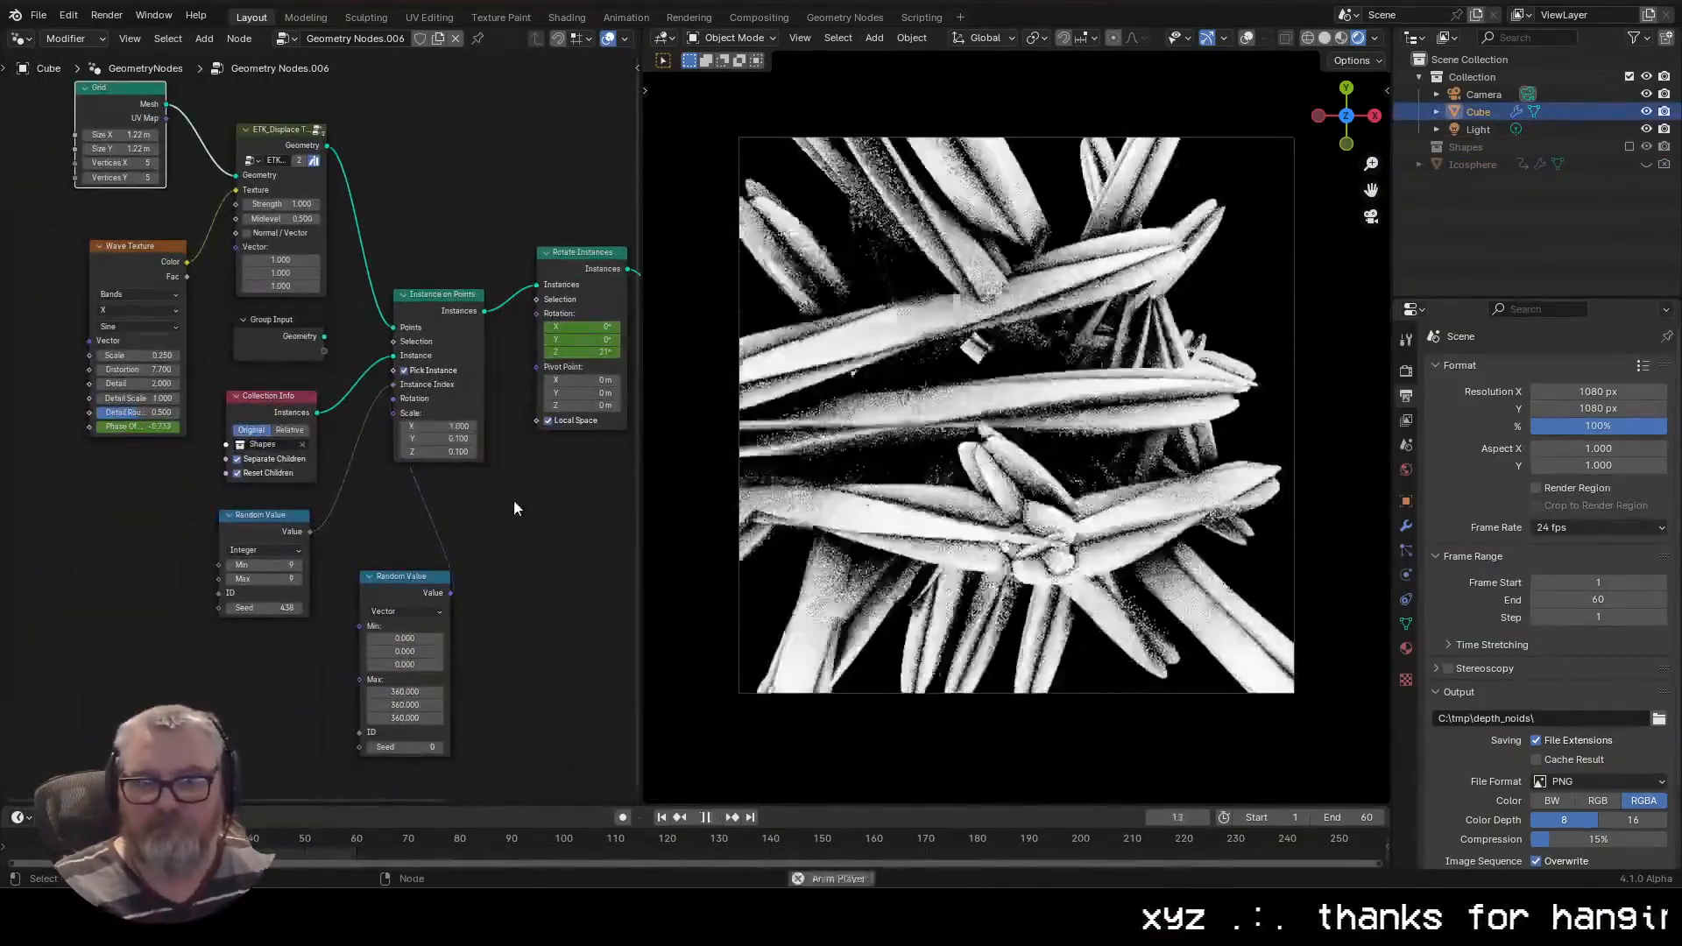
pyautogui.moveTo(452, 439); pyautogui.dragTo(452, 440)
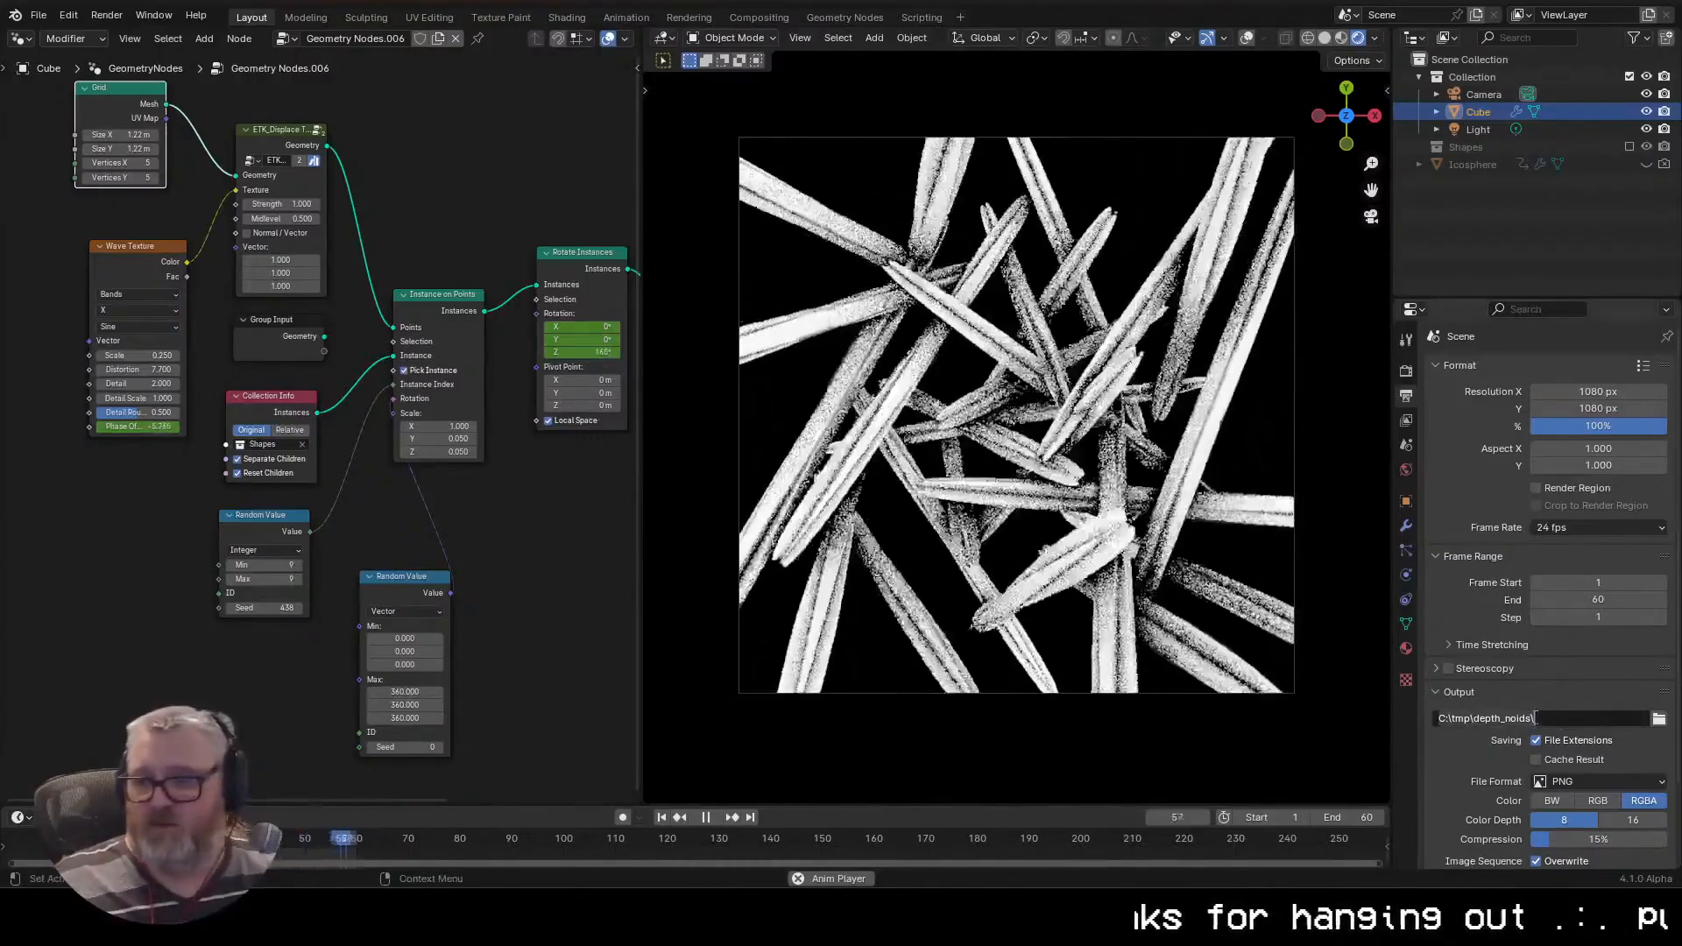
# Set the render output path to C:\tmp\depth_bars\
pyautogui.press('Left')
pyautogui.press('BackSpace')
pyautogui.press('BackSpace')
pyautogui.press('BackSpace')
pyautogui.press('BackSpace')
pyautogui.write('ba')
pyautogui.press('BackSpace')
pyautogui.press('BackSpace')
pyautogui.press('BackSpace')
pyautogui.write('bars')
pyautogui.press('Return')
# Save the Blender file, render the bars animation and close the render window
pyautogui.click(38, 15)
pyautogui.click(93, 128)
pyautogui.click(106, 15)
pyautogui.click(131, 55)
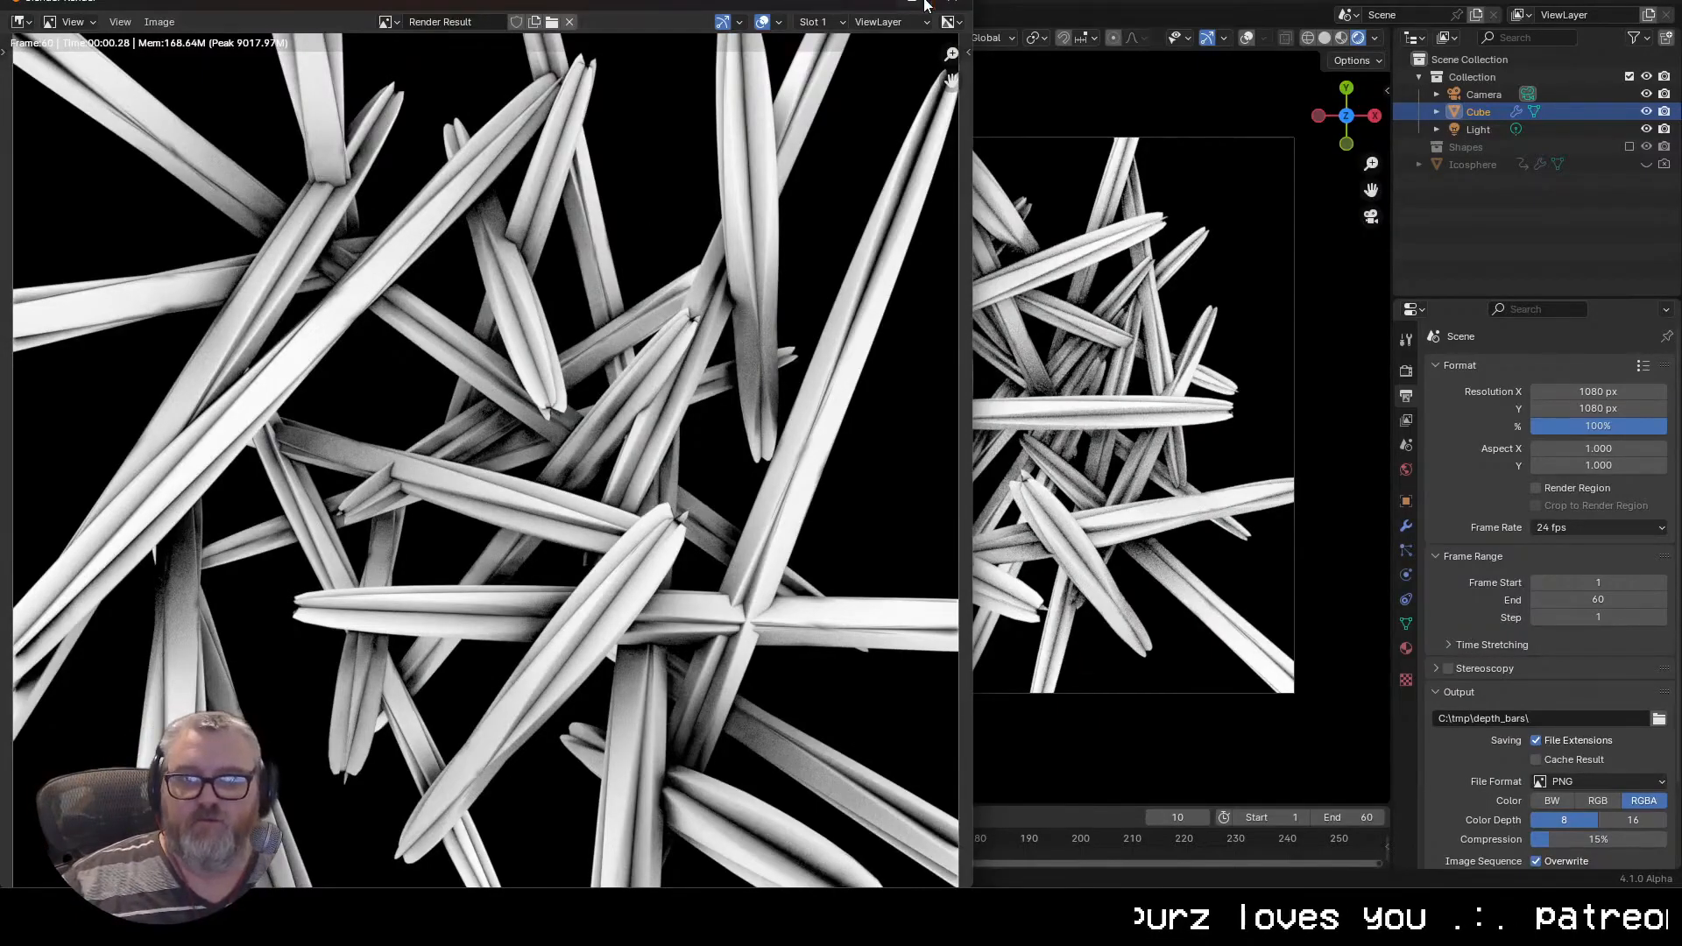
pyautogui.click(951, 4)
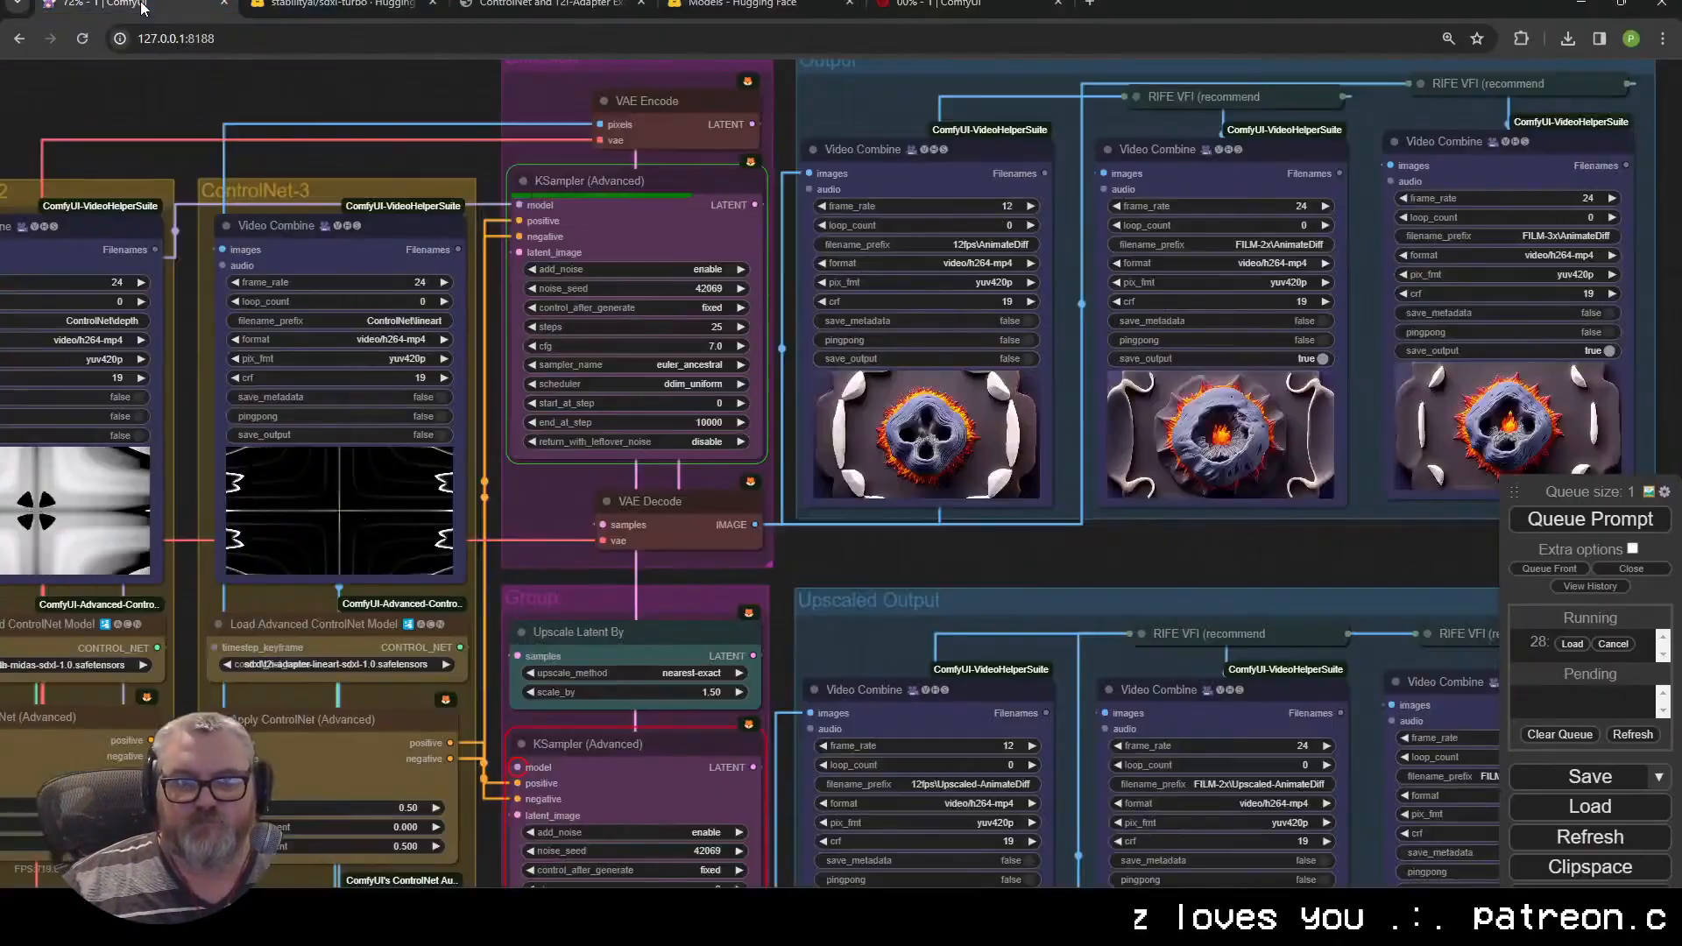
# Review the new output previews in ComfyUI, enter 70 in the workflow's numeric input setting and queue the prompt again
pyautogui.scroll(-2, 972, 559)
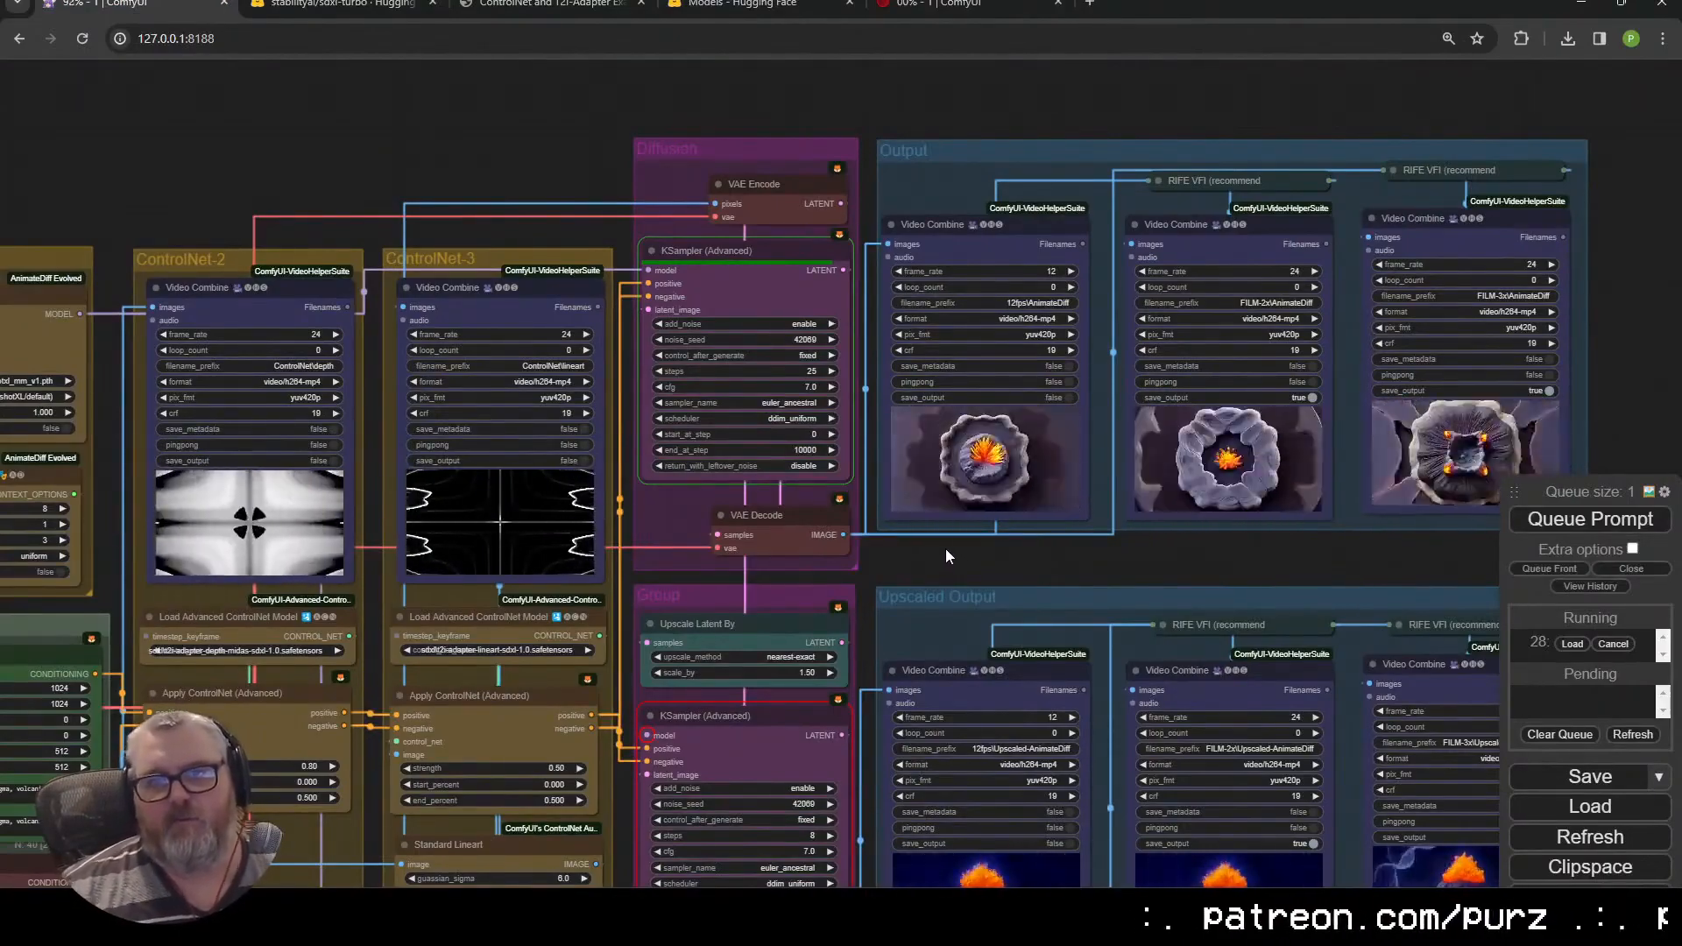
pyautogui.scroll(5, 973, 575)
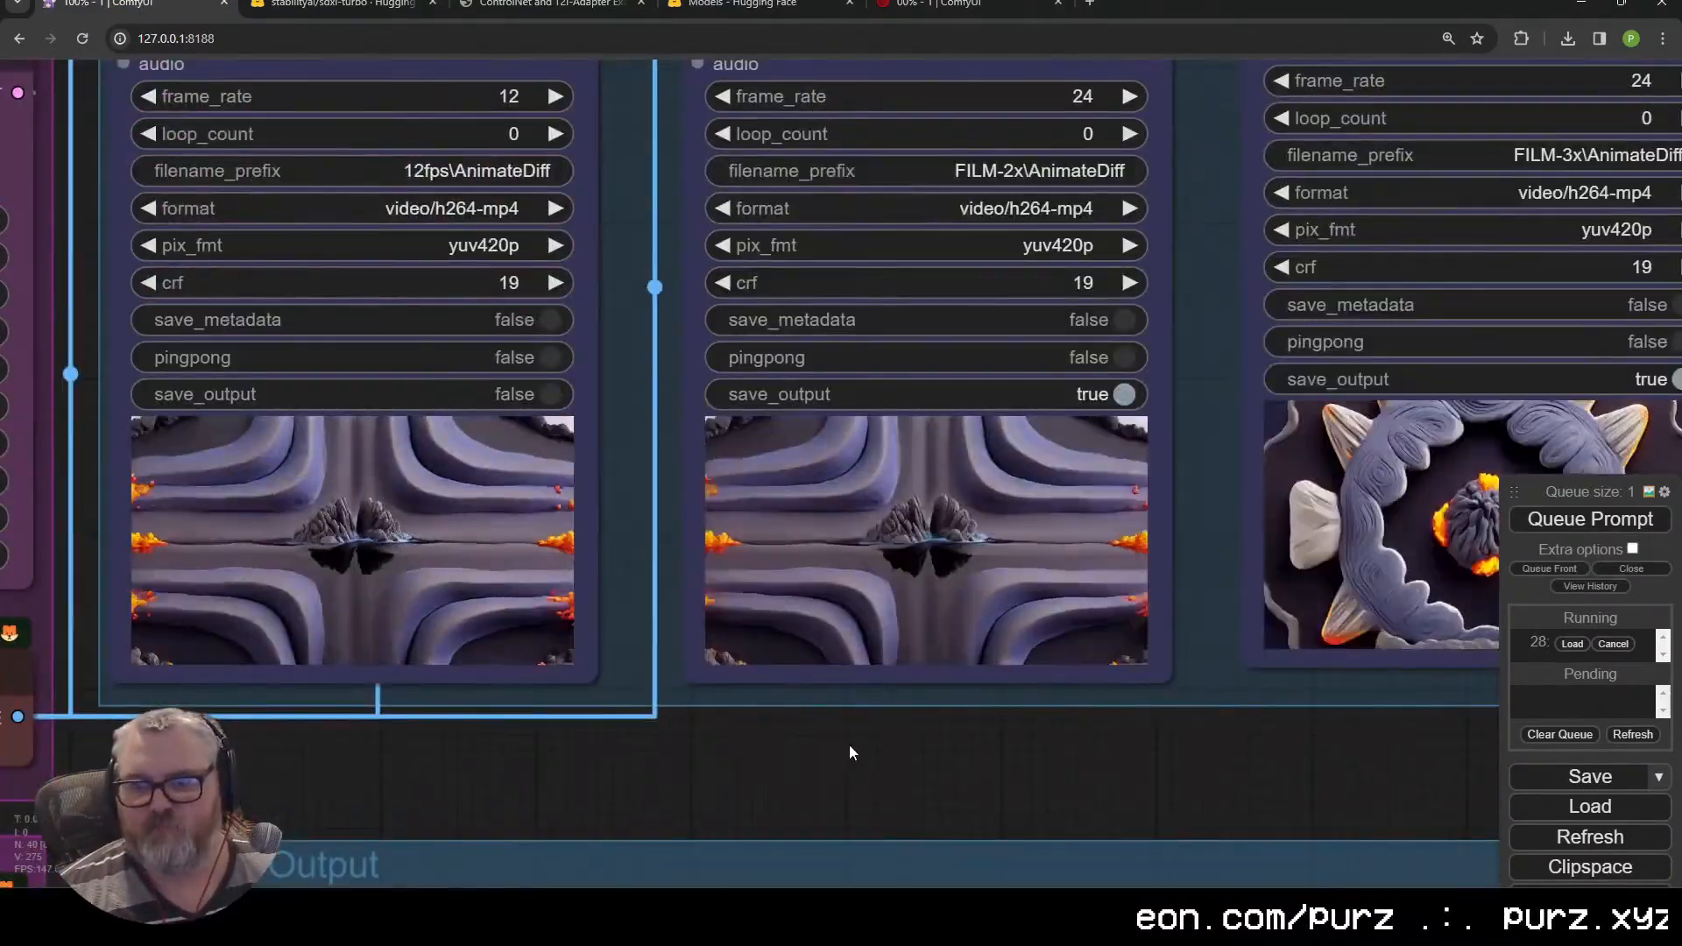
pyautogui.scroll(-8, 845, 747)
pyautogui.moveTo(745, 750); pyautogui.dragTo(1665, 306)
pyautogui.moveTo(113, 691); pyautogui.dragTo(383, 455)
pyautogui.click(598, 494)
pyautogui.write('70')
pyautogui.press('Return')
pyautogui.hotkey('ctrl', 'Return')
# Examine the depth and lineart ControlNet previews alongside the Output and Upscaled Output videos
pyautogui.moveTo(438, 561); pyautogui.dragTo(188, 759)
pyautogui.moveTo(1256, 329); pyautogui.dragTo(661, 519)
pyautogui.scroll(-2, 661, 519)
pyautogui.scroll(6, 876, 306)
pyautogui.moveTo(17, 508); pyautogui.dragTo(654, 572)
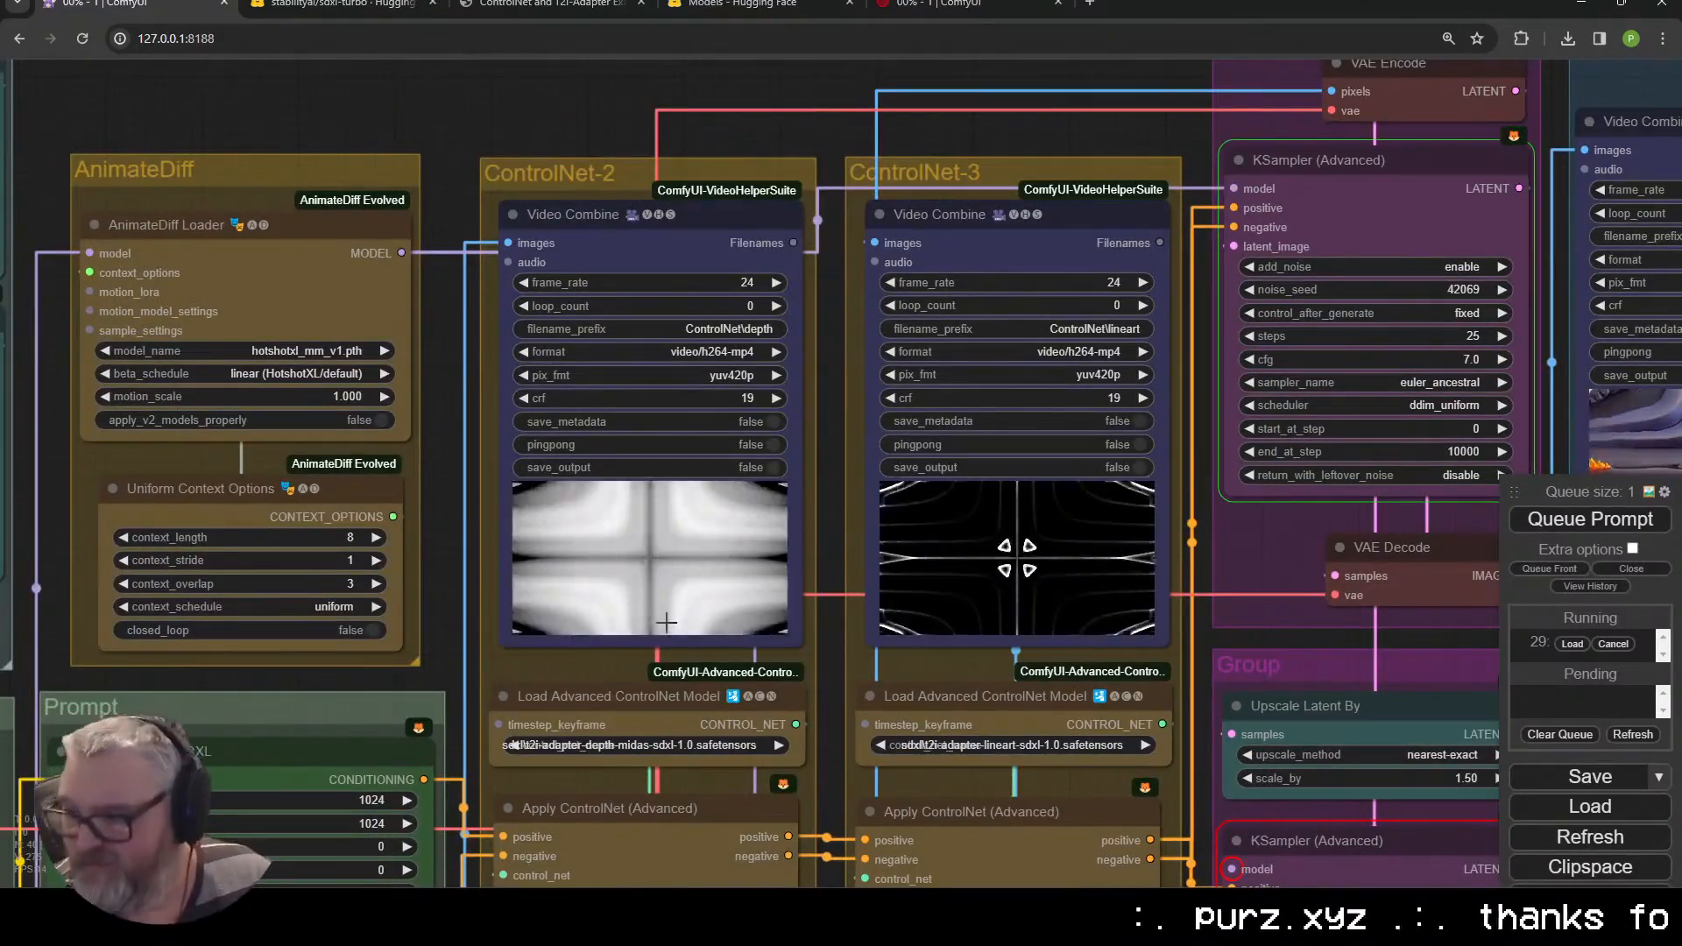
pyautogui.scroll(-6, 666, 622)
pyautogui.moveTo(1314, 516); pyautogui.dragTo(474, 397)
pyautogui.moveTo(840, 394); pyautogui.dragTo(1264, 379)
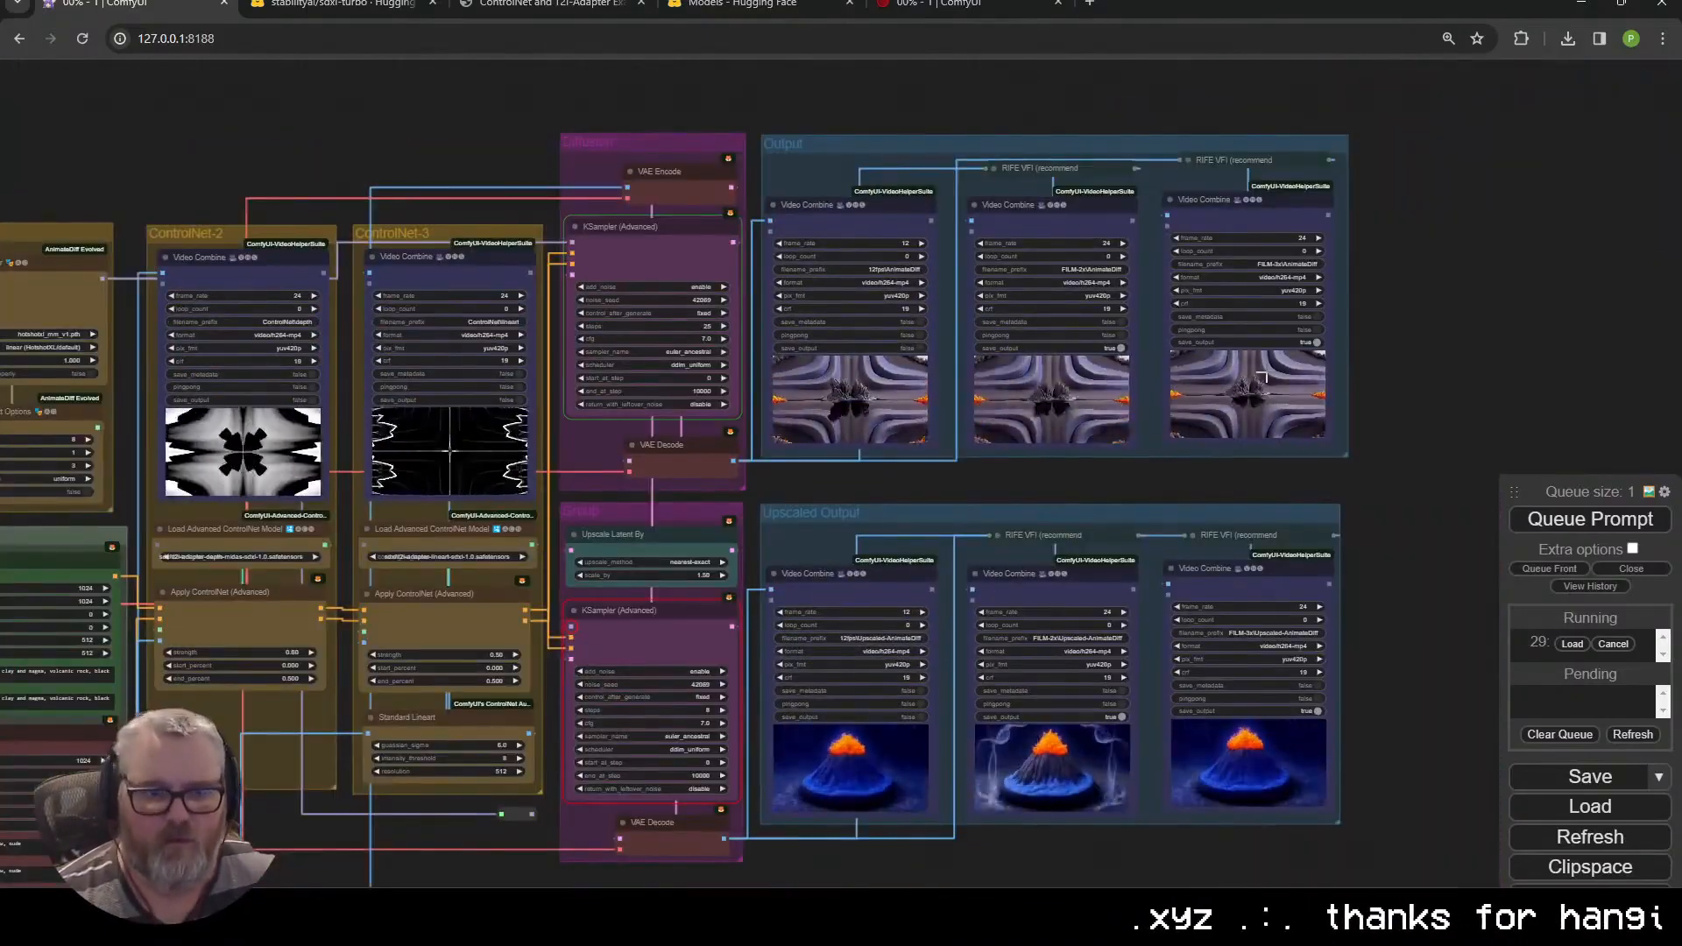
pyautogui.scroll(4, 587, 220)
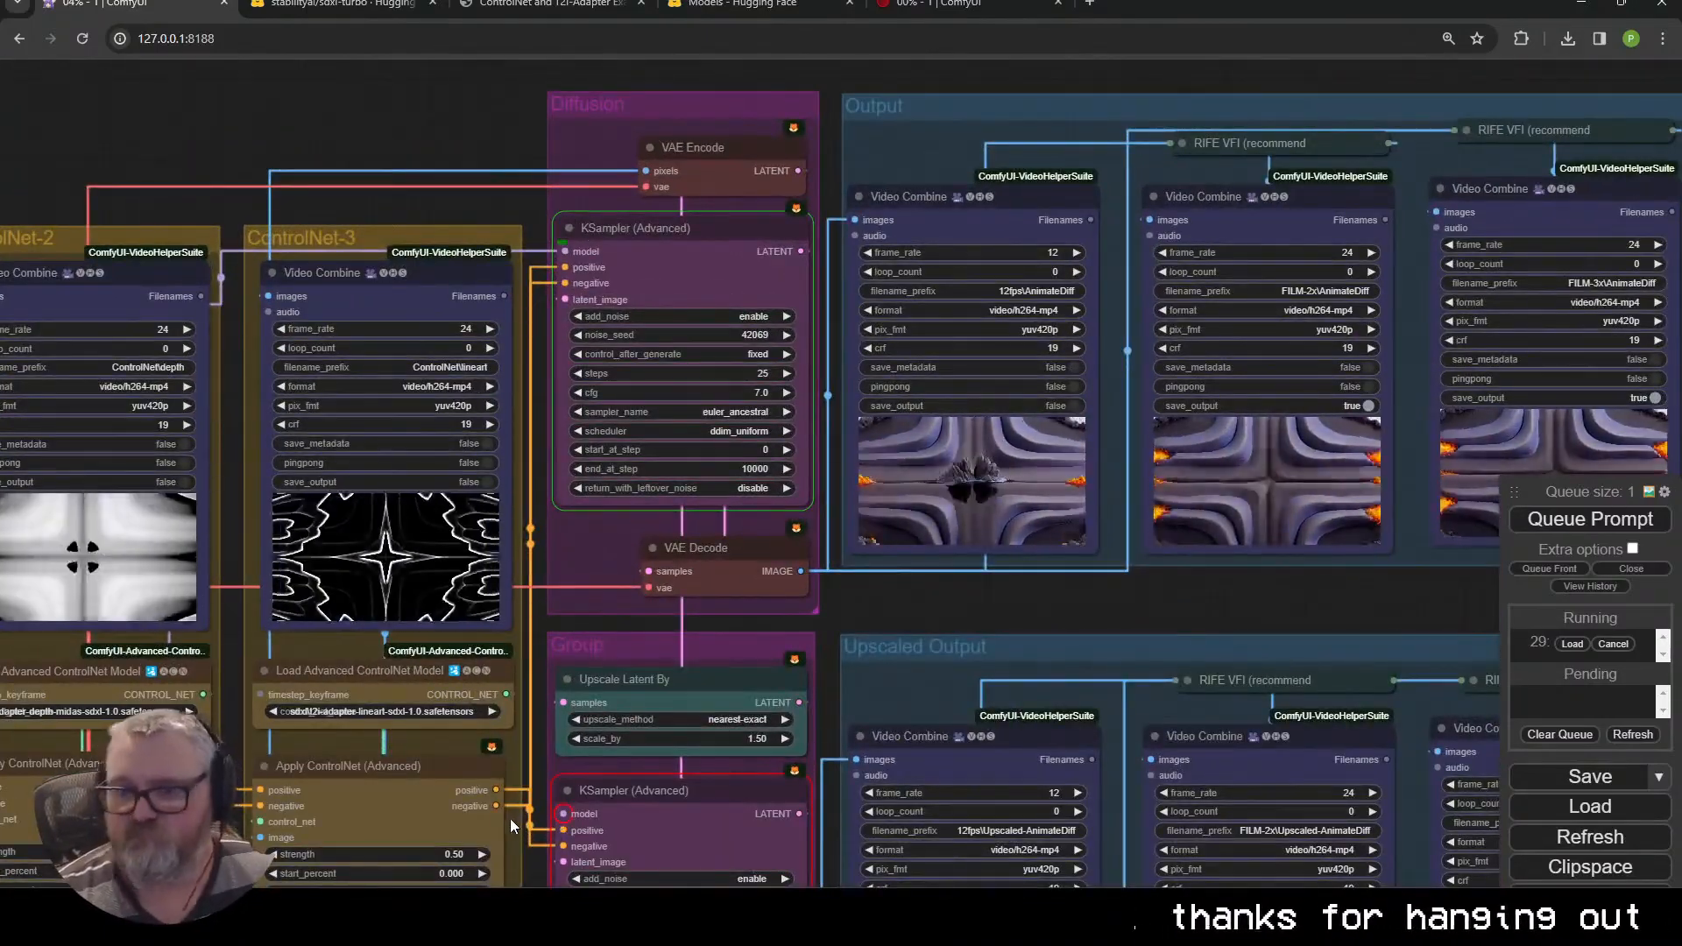
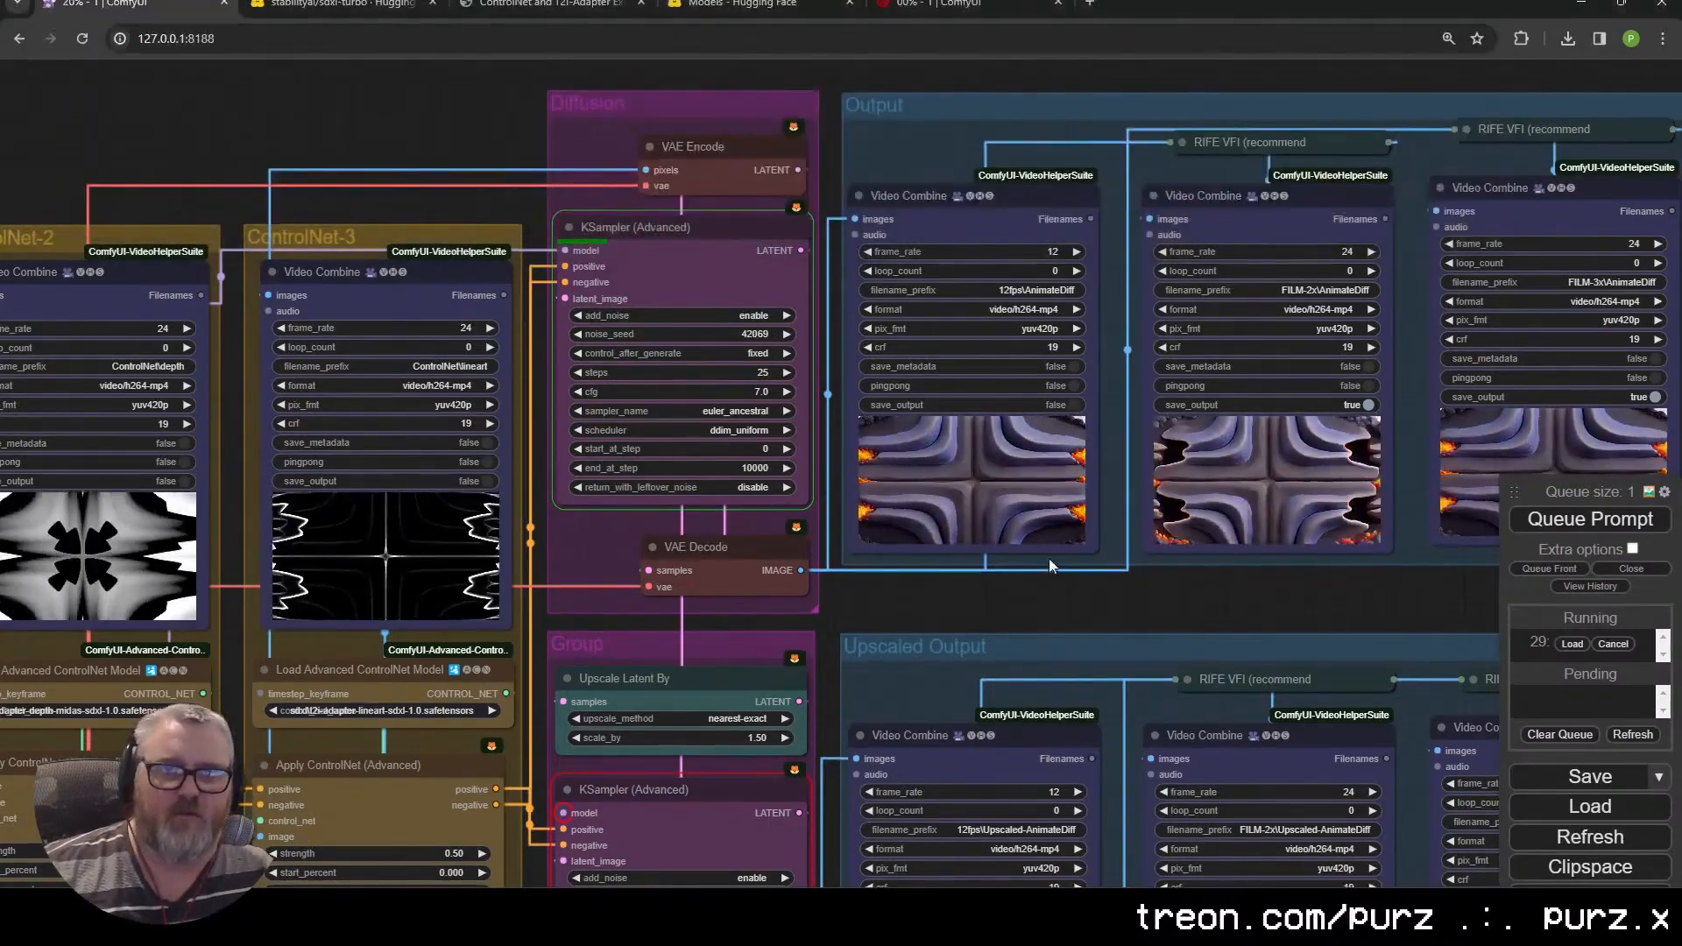
# Switch to Blender and play the bars animation to examine the instances' motion through the camera
pyautogui.hotkey('alt', 'Tab')
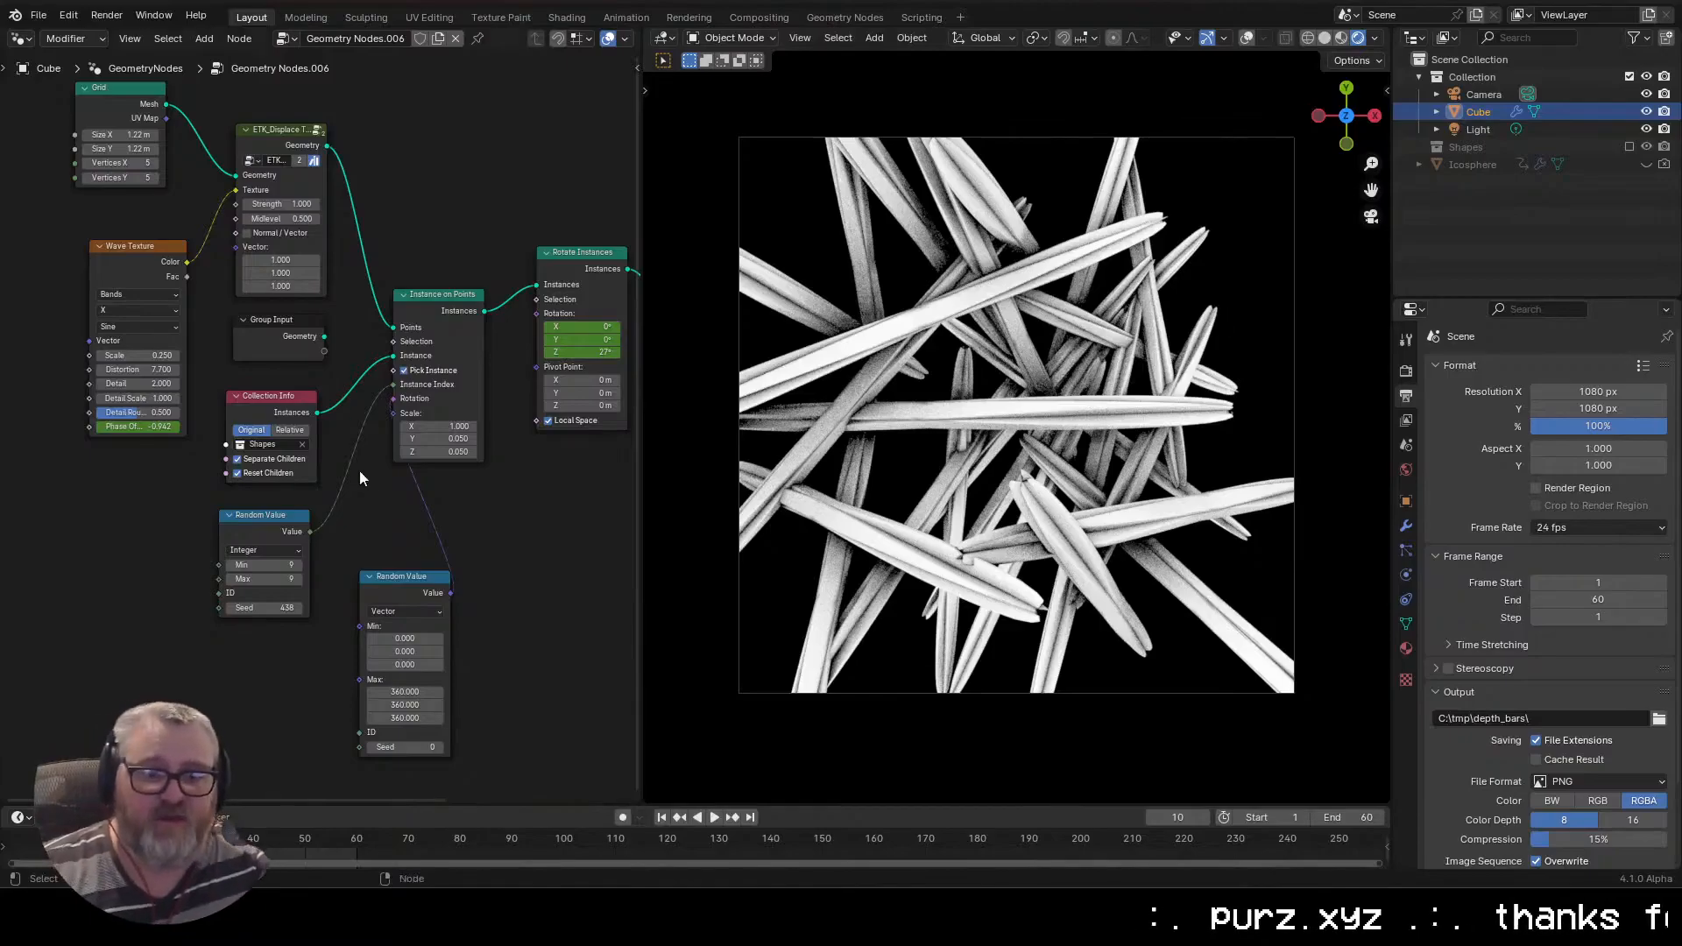
pyautogui.moveTo(357, 475); pyautogui.dragTo(418, 543)
pyautogui.moveTo(482, 273); pyautogui.dragTo(412, 257)
pyautogui.scroll(-2, 421, 262)
pyautogui.scroll(-2, 1170, 418)
pyautogui.press('space')
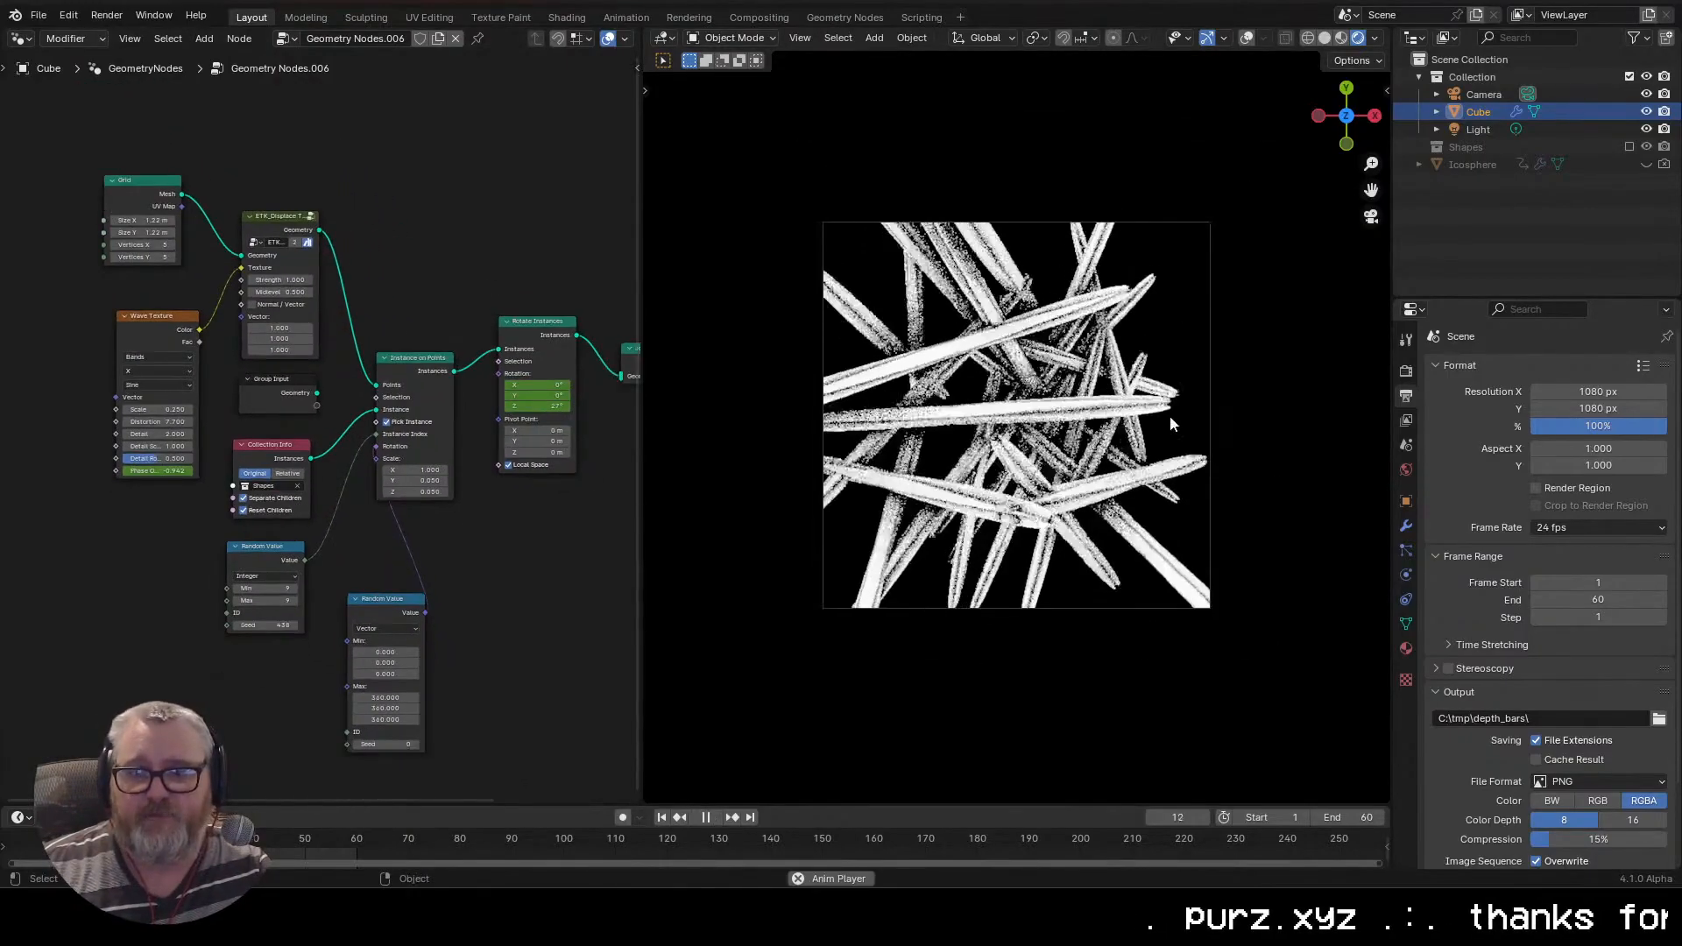
pyautogui.press('space')
pyautogui.scroll(4, 1036, 445)
pyautogui.scroll(-3, 1036, 445)
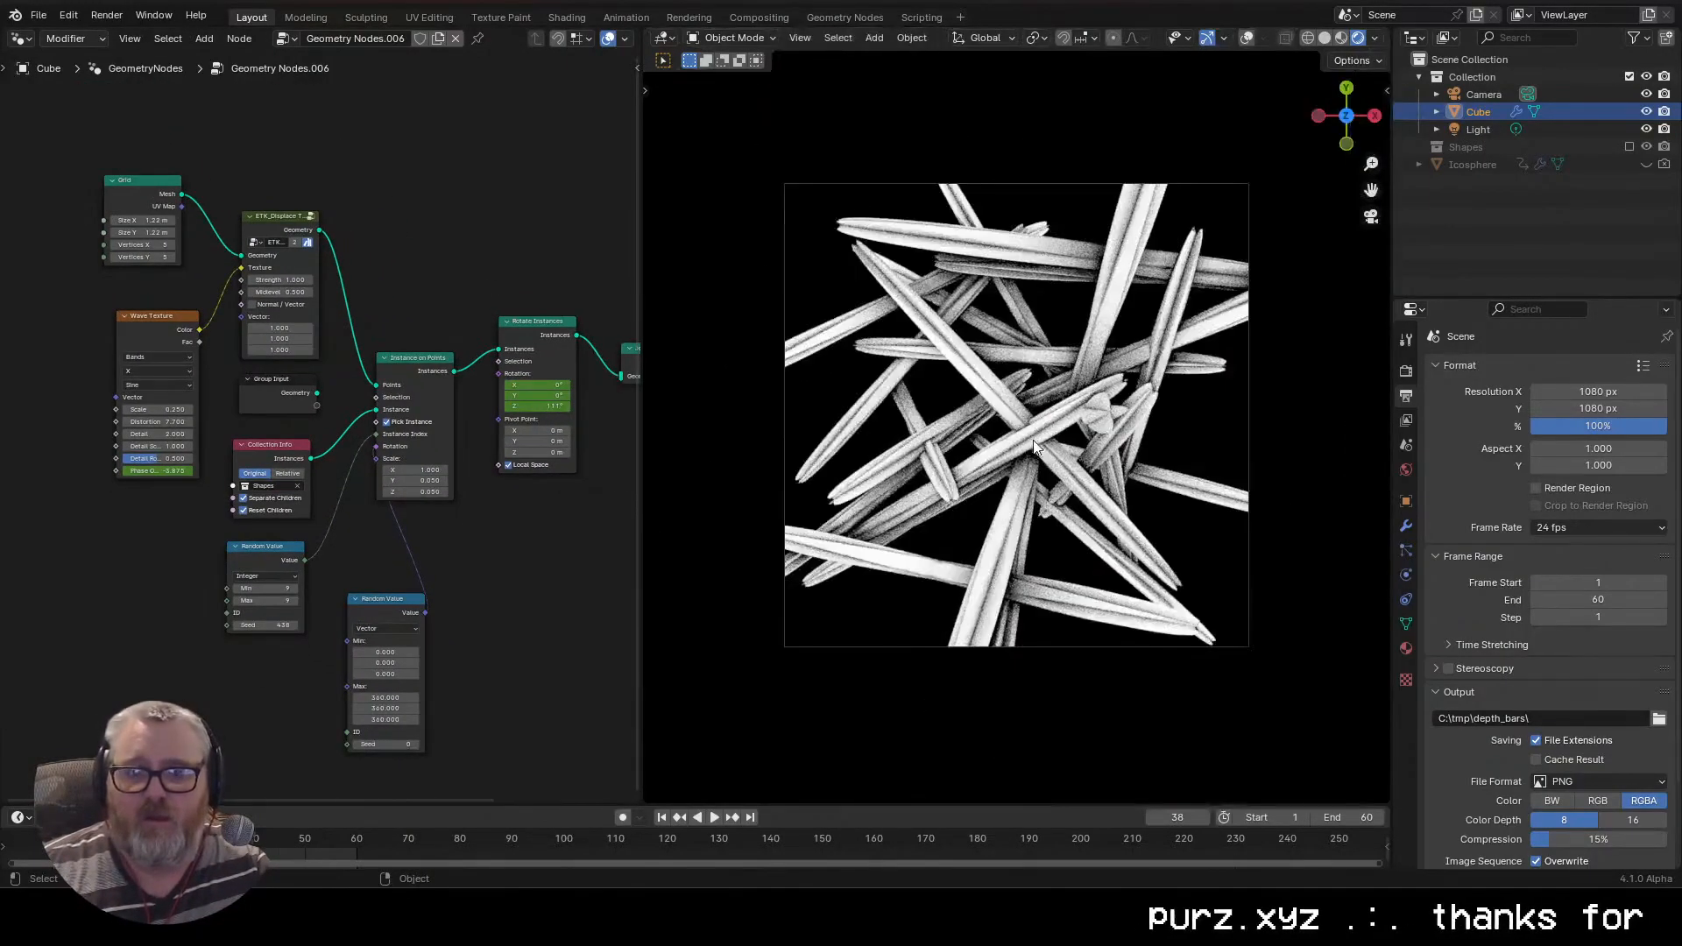
# Set the Wave Texture Scale to 0.100 and Distortion to 0, and play the animation
pyautogui.scroll(2, 538, 580)
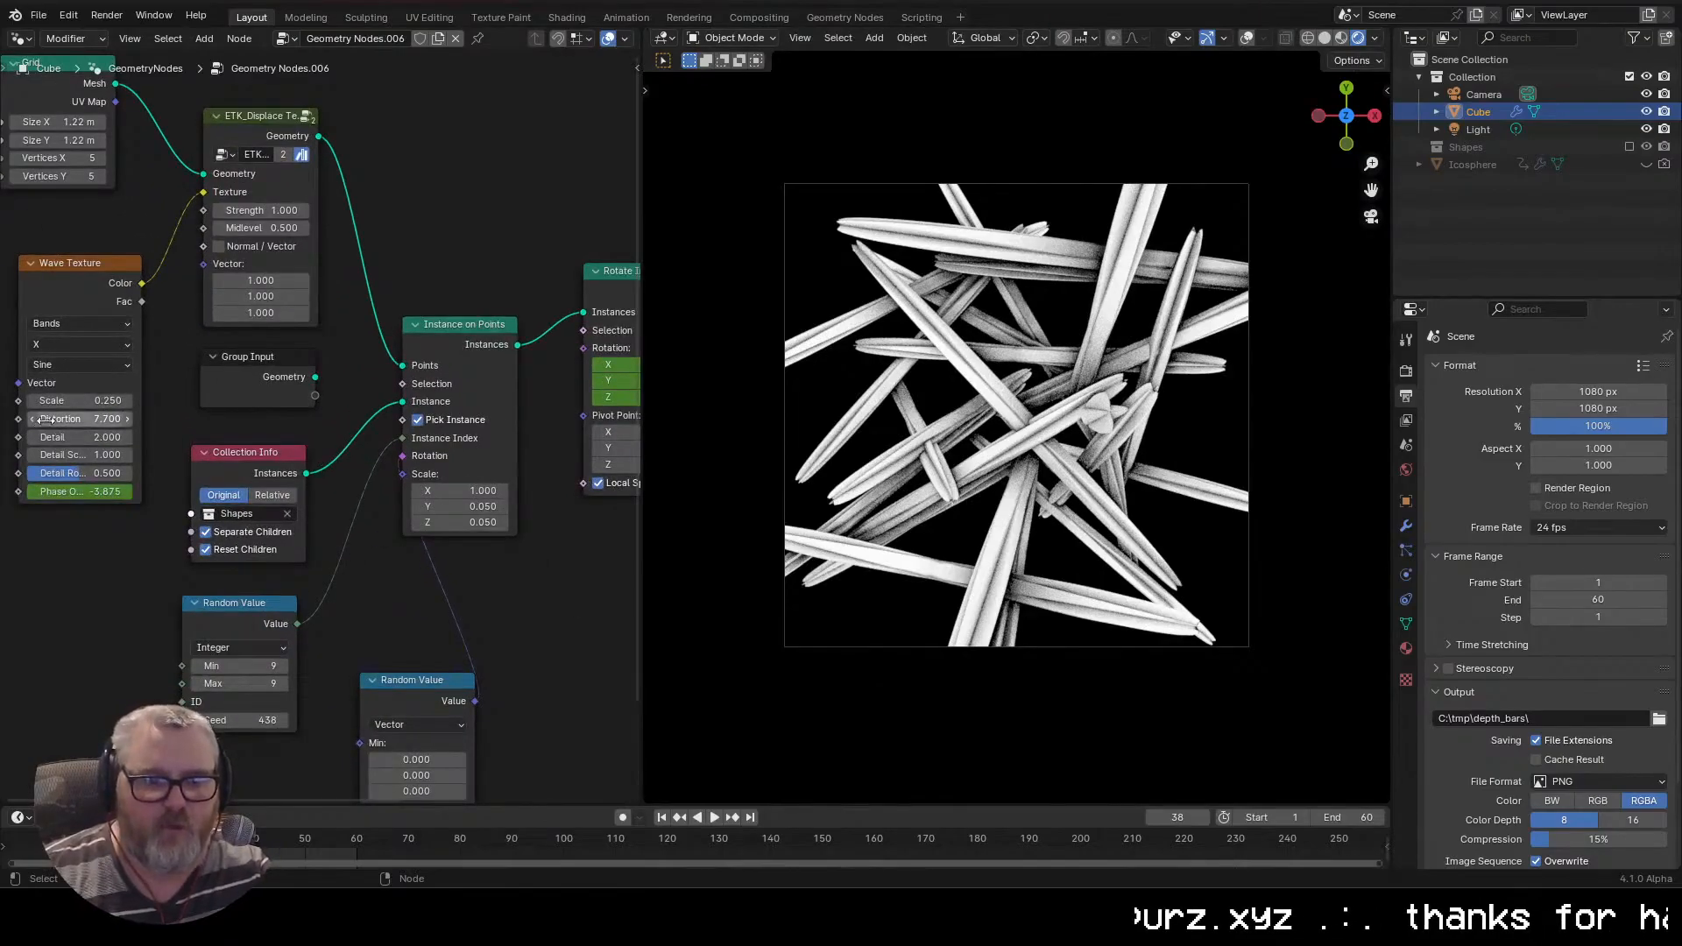
pyautogui.press('Return')
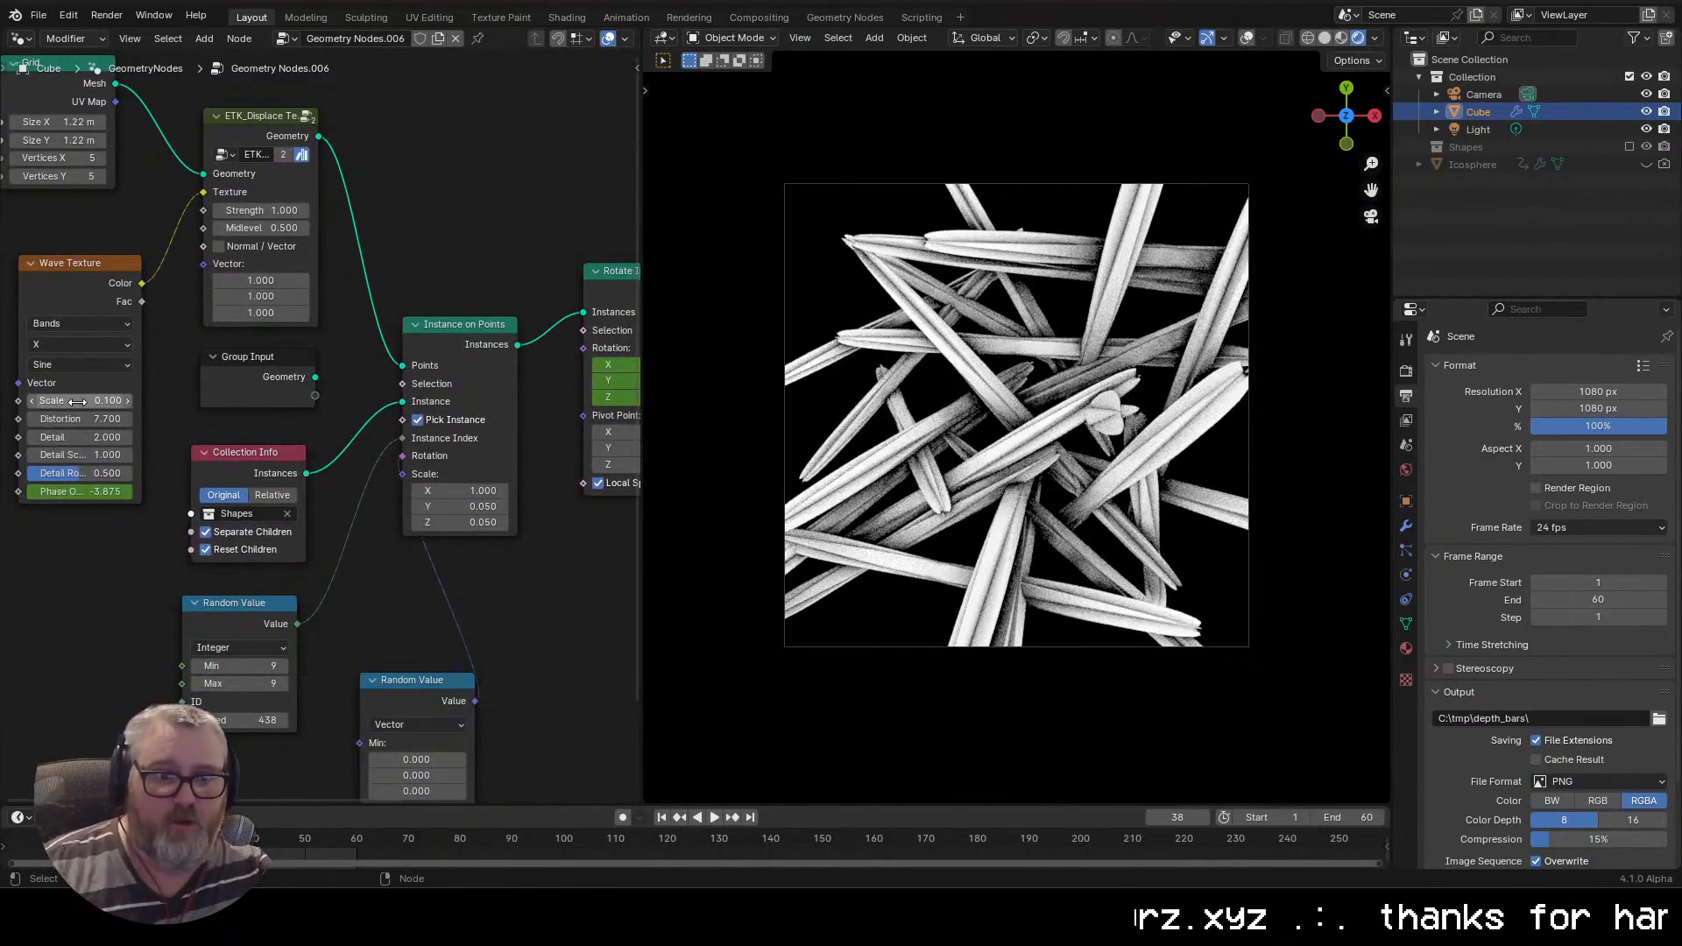
pyautogui.moveTo(80, 419); pyautogui.dragTo(12, 418)
pyautogui.press('space')
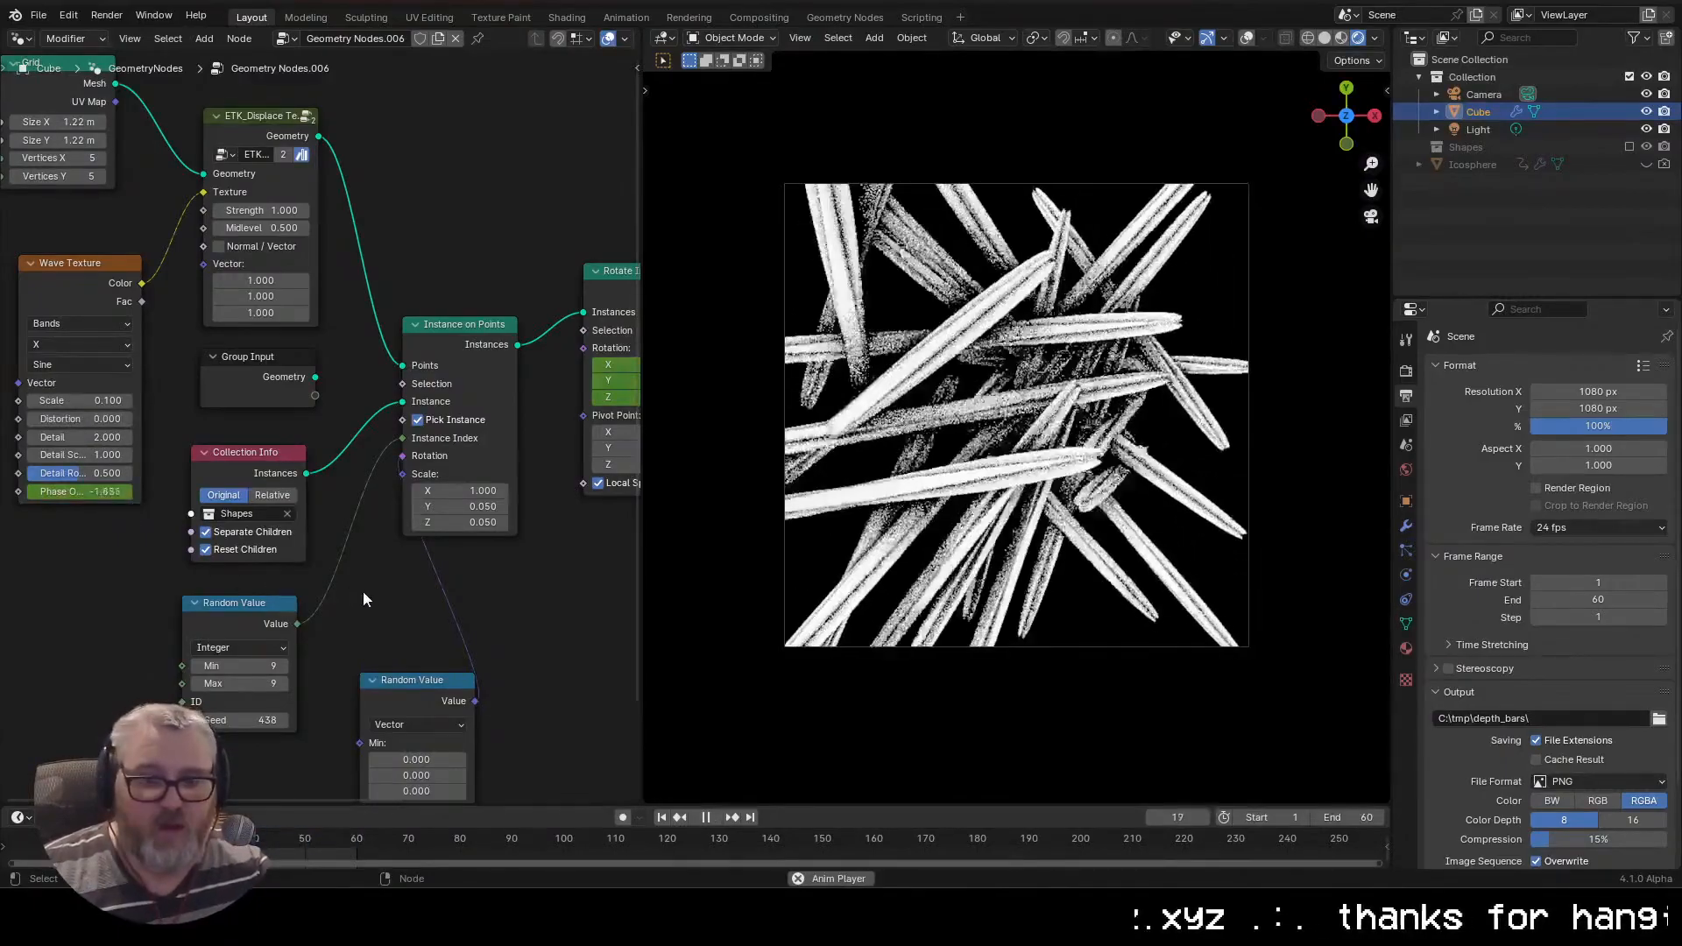
# Set the Instance on Points Scale to 0.110 on X, Y and Z
pyautogui.moveTo(368, 592); pyautogui.dragTo(290, 612)
pyautogui.moveTo(392, 526); pyautogui.dragTo(392, 541)
pyautogui.write('1')
pyautogui.press('Return')
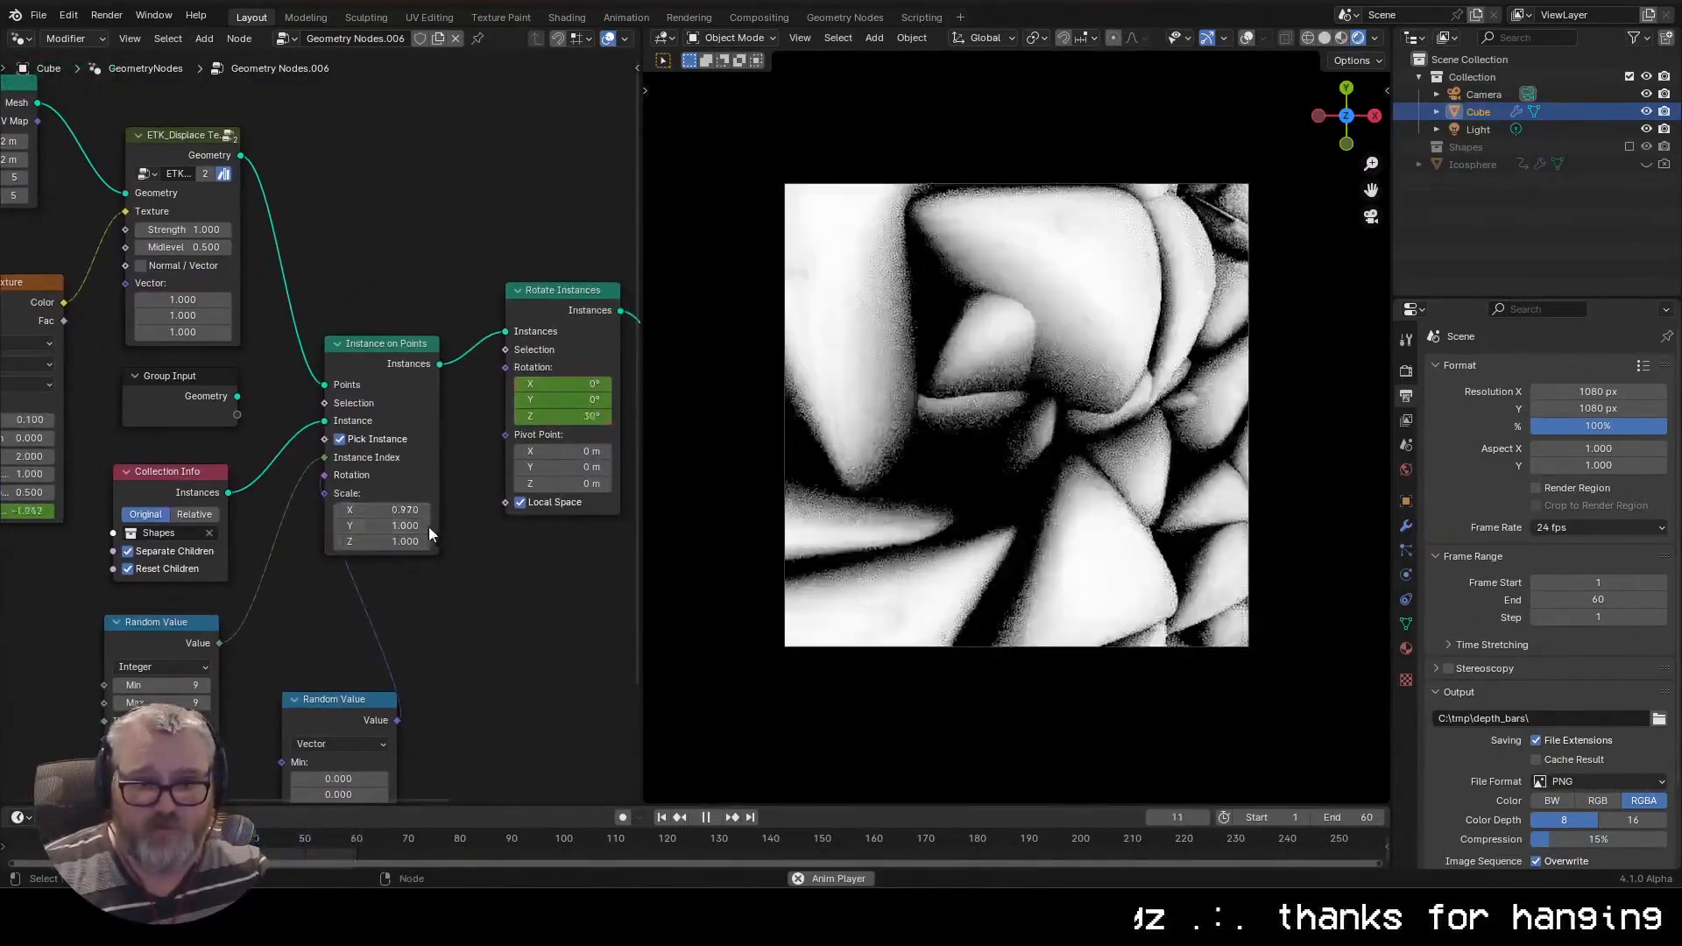
pyautogui.moveTo(393, 509); pyautogui.dragTo(315, 542)
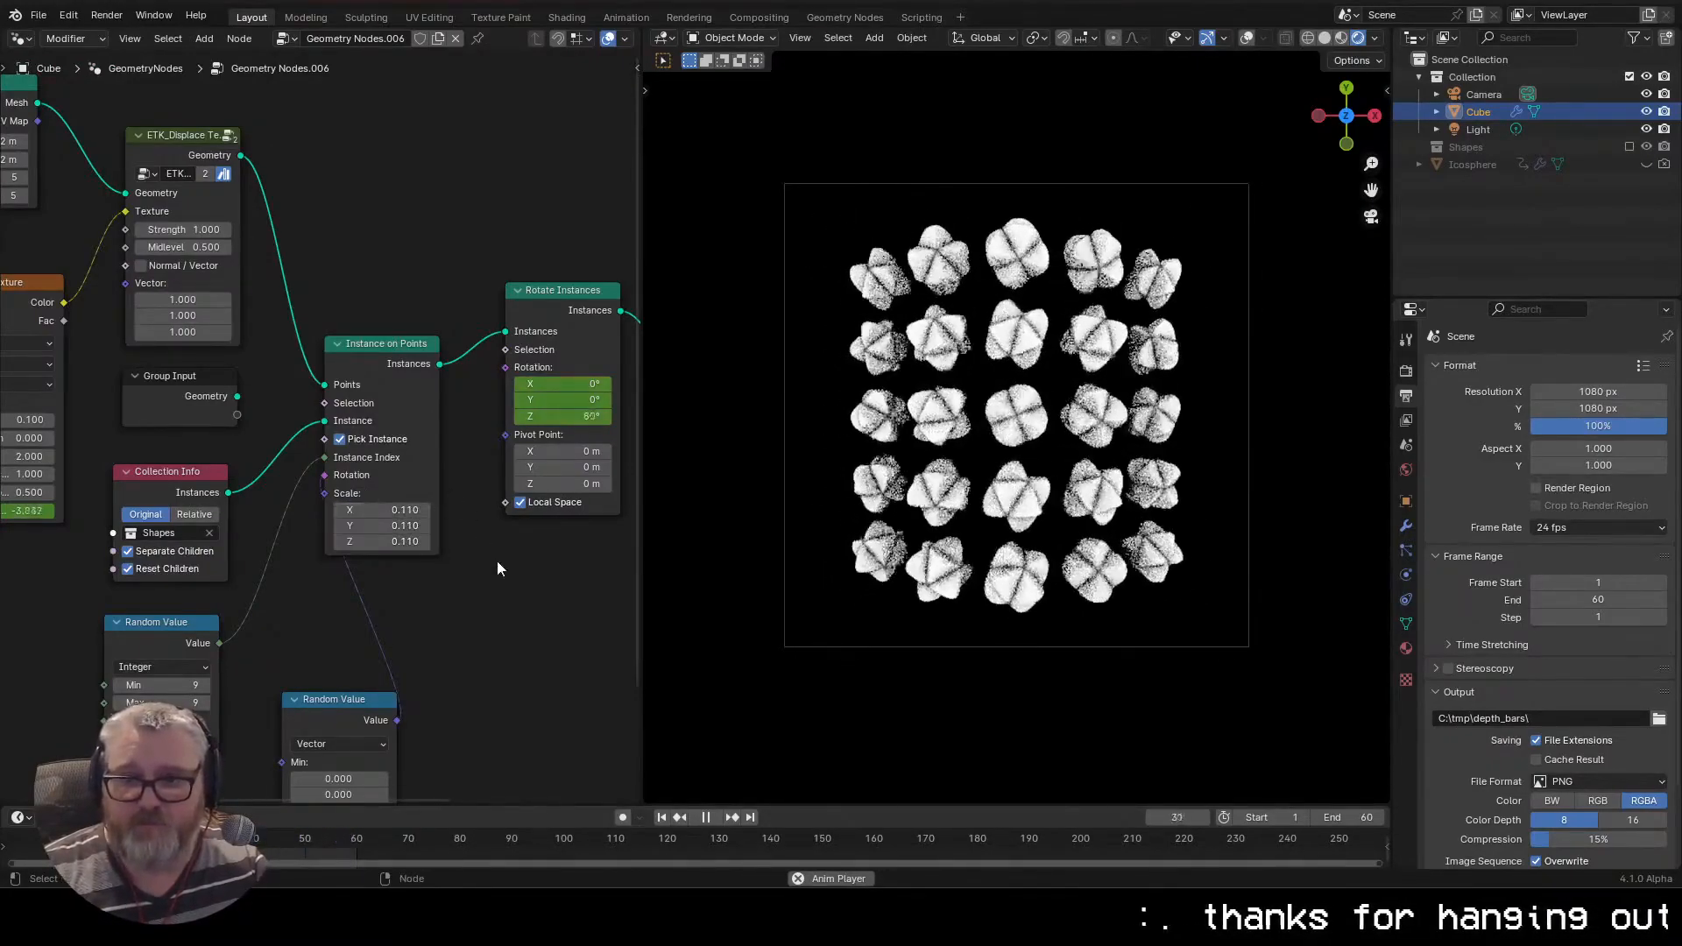
# Remove the rotation animation from the Rotate Instances node and set the vector Random Value node's Max to 0 on all axes
pyautogui.rightClick(561, 415)
pyautogui.click(559, 453)
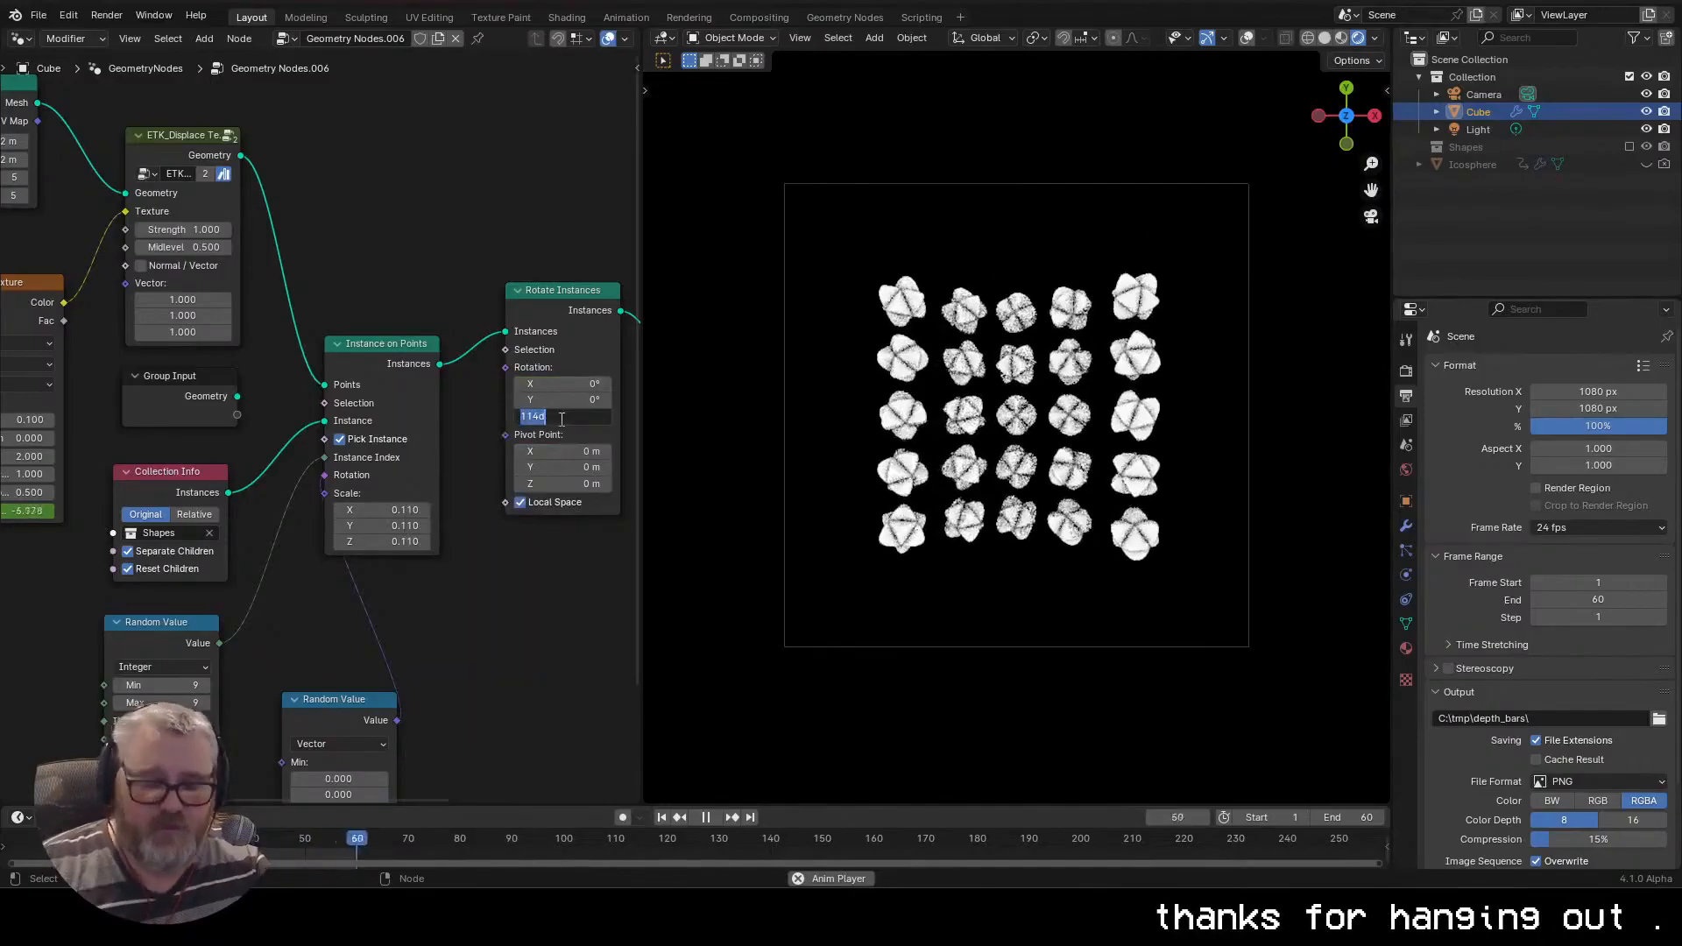
pyautogui.moveTo(378, 571); pyautogui.dragTo(439, 381)
pyautogui.moveTo(399, 658); pyautogui.dragTo(399, 688)
pyautogui.write('0')
pyautogui.press('Return')
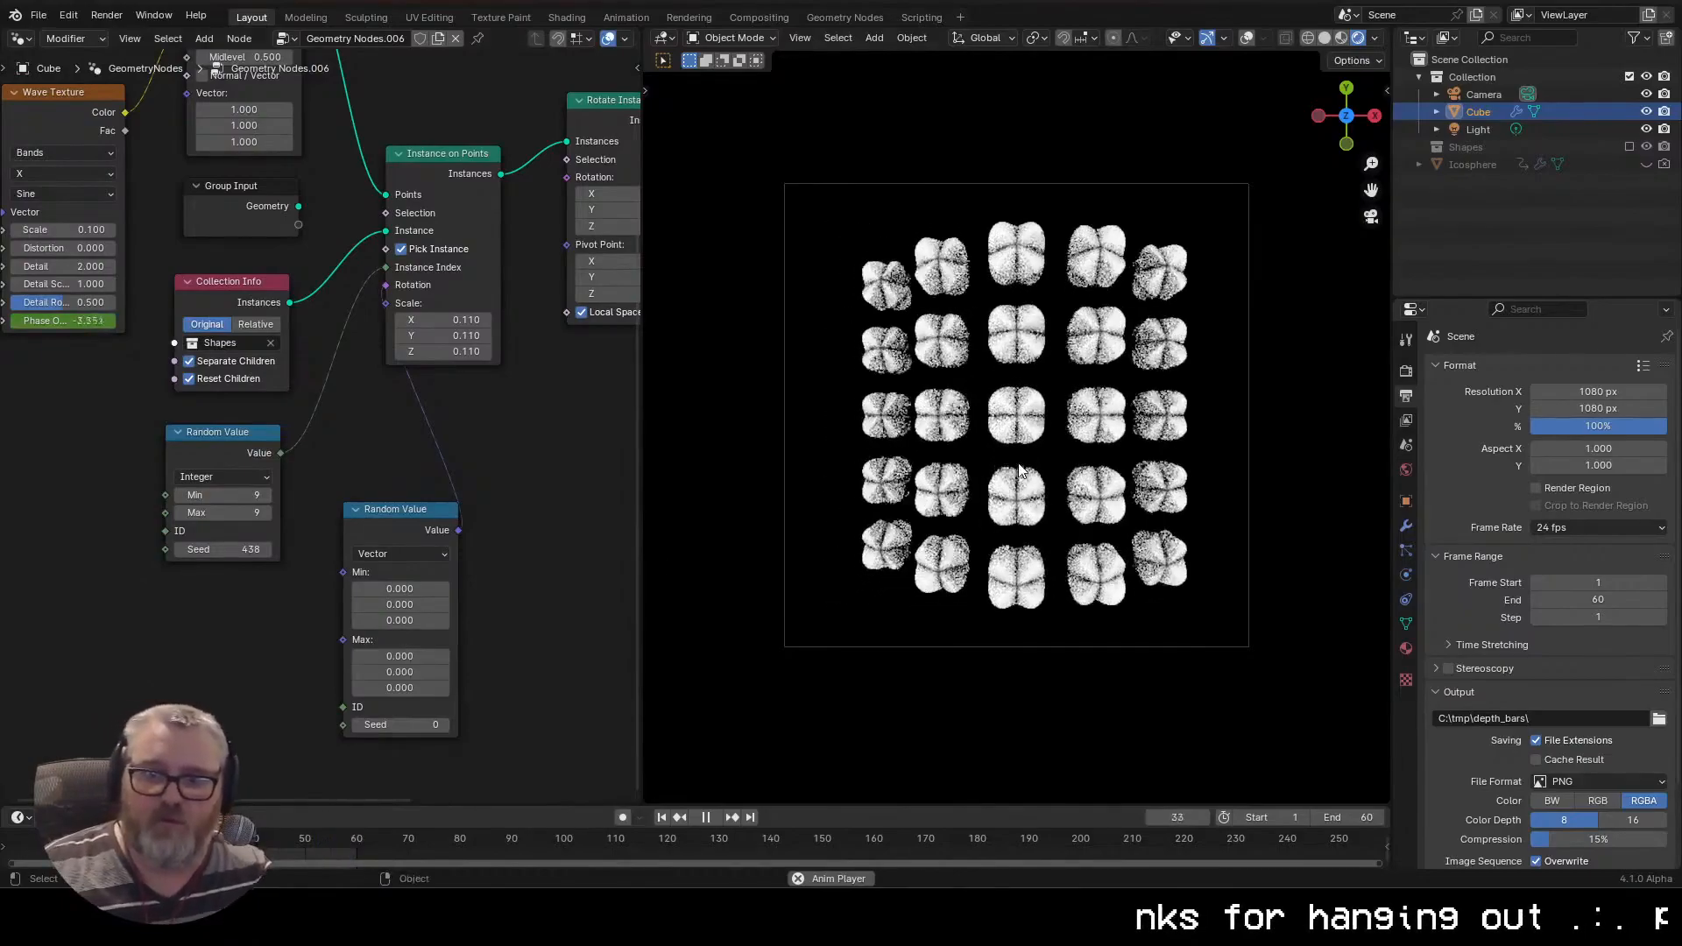
# Set the Grid size to 2 m by 2 m with 10 vertices along both X and Y
pyautogui.scroll(2, 1016, 473)
pyautogui.moveTo(1016, 473); pyautogui.dragTo(1253, 395)
pyautogui.moveTo(66, 448); pyautogui.dragTo(285, 671)
pyautogui.moveTo(308, 344); pyautogui.dragTo(320, 398)
pyautogui.write('22')
pyautogui.press('Return')
pyautogui.write('10')
pyautogui.press('Return')
pyautogui.moveTo(990, 420); pyautogui.dragTo(998, 540)
# Insert a Math node set to Add between the Wave Texture's Color output and the displacement node's Texture input
pyautogui.moveTo(368, 526); pyautogui.dragTo(262, 382)
pyautogui.moveTo(190, 341); pyautogui.dragTo(160, 324)
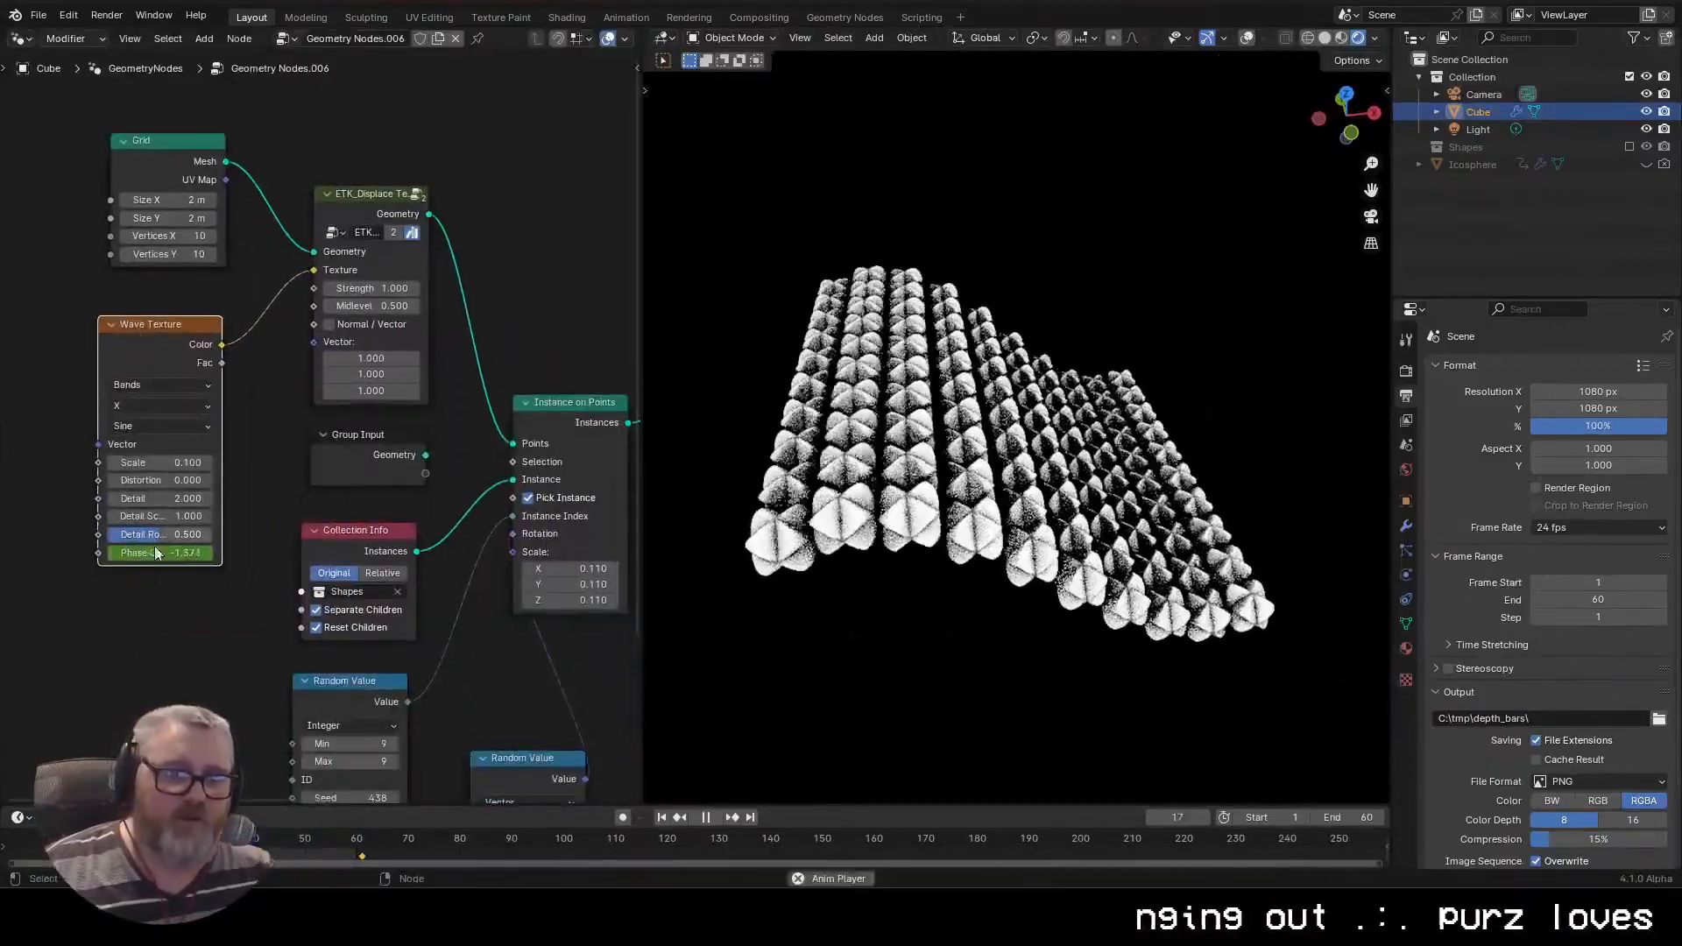
pyautogui.press('g')
pyautogui.press('x')
pyautogui.click(152, 351)
pyautogui.hotkey('shift', 'a')
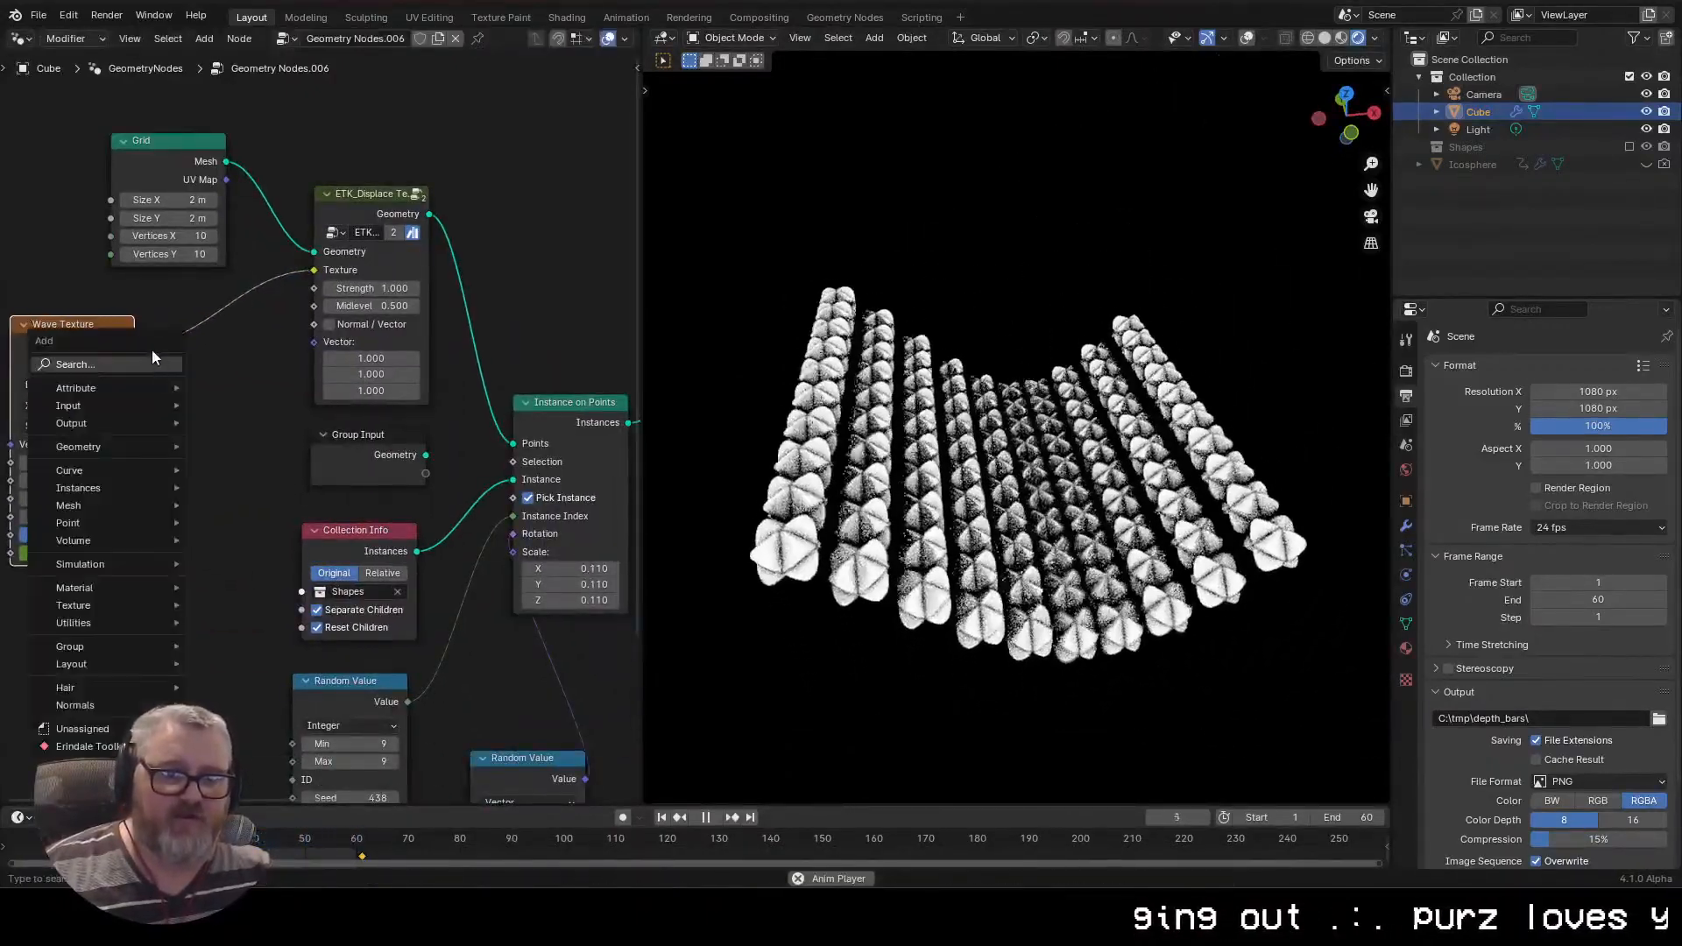
pyautogui.click(140, 365)
pyautogui.write('math')
pyautogui.press('Return')
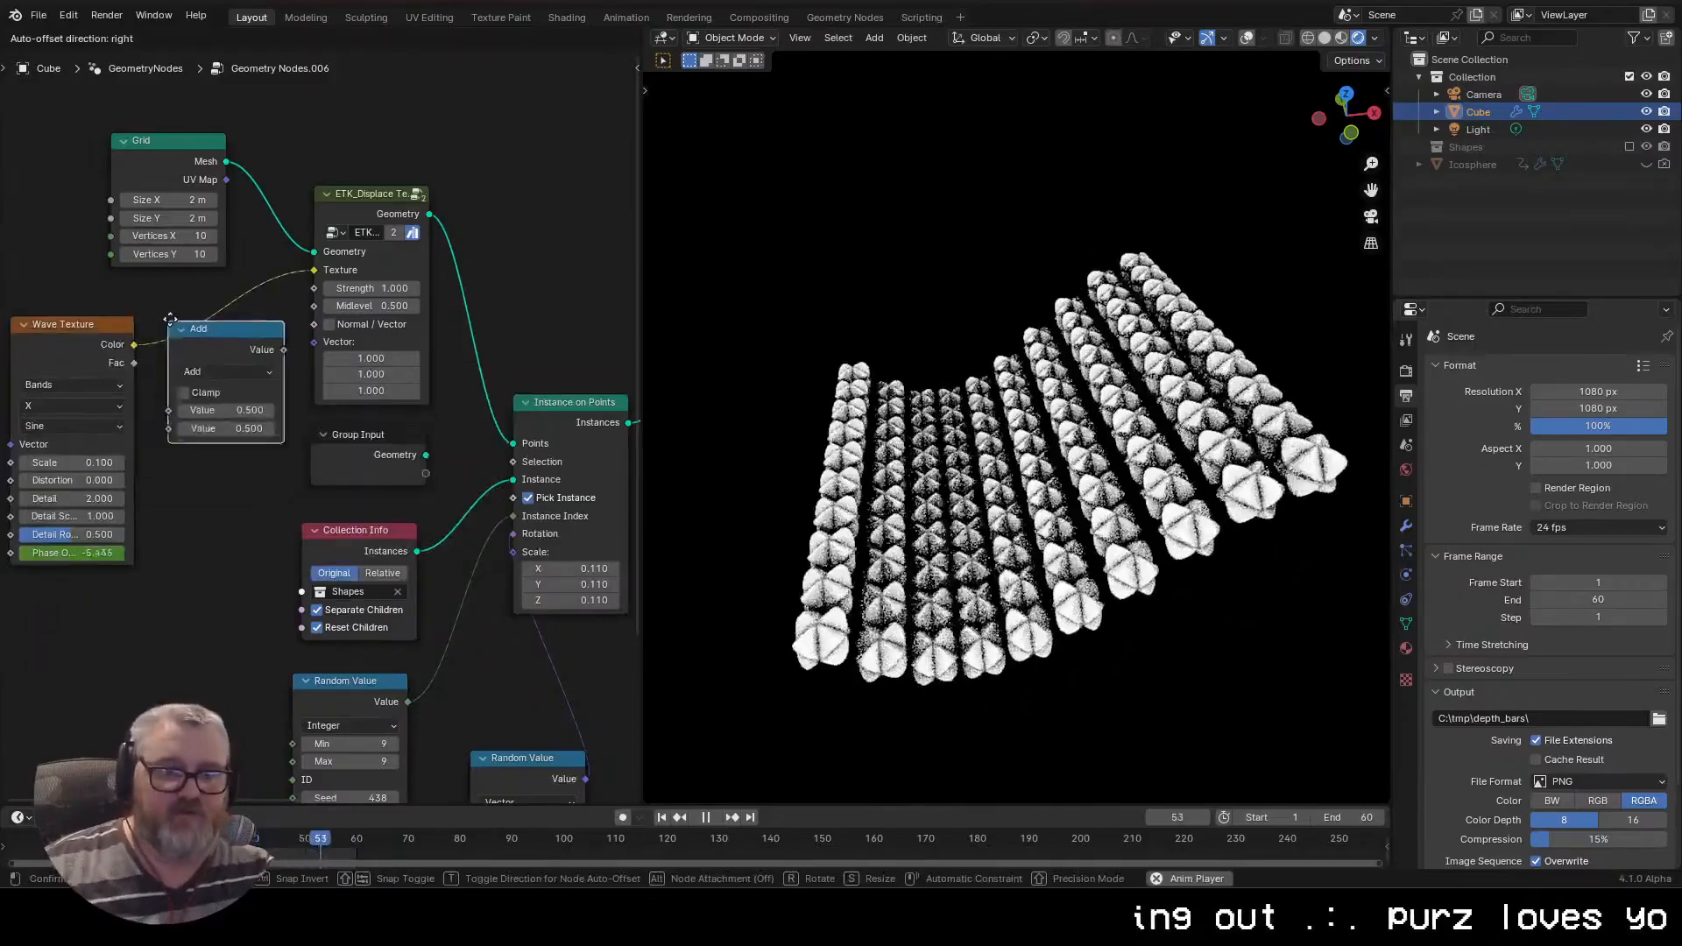
pyautogui.click(200, 428)
# Add a Voronoi Texture node with its Distance output feeding the second Value of the Add node
pyautogui.moveTo(200, 409); pyautogui.dragTo(95, 668)
pyautogui.write('vor')
pyautogui.press('Return')
pyautogui.click(130, 608)
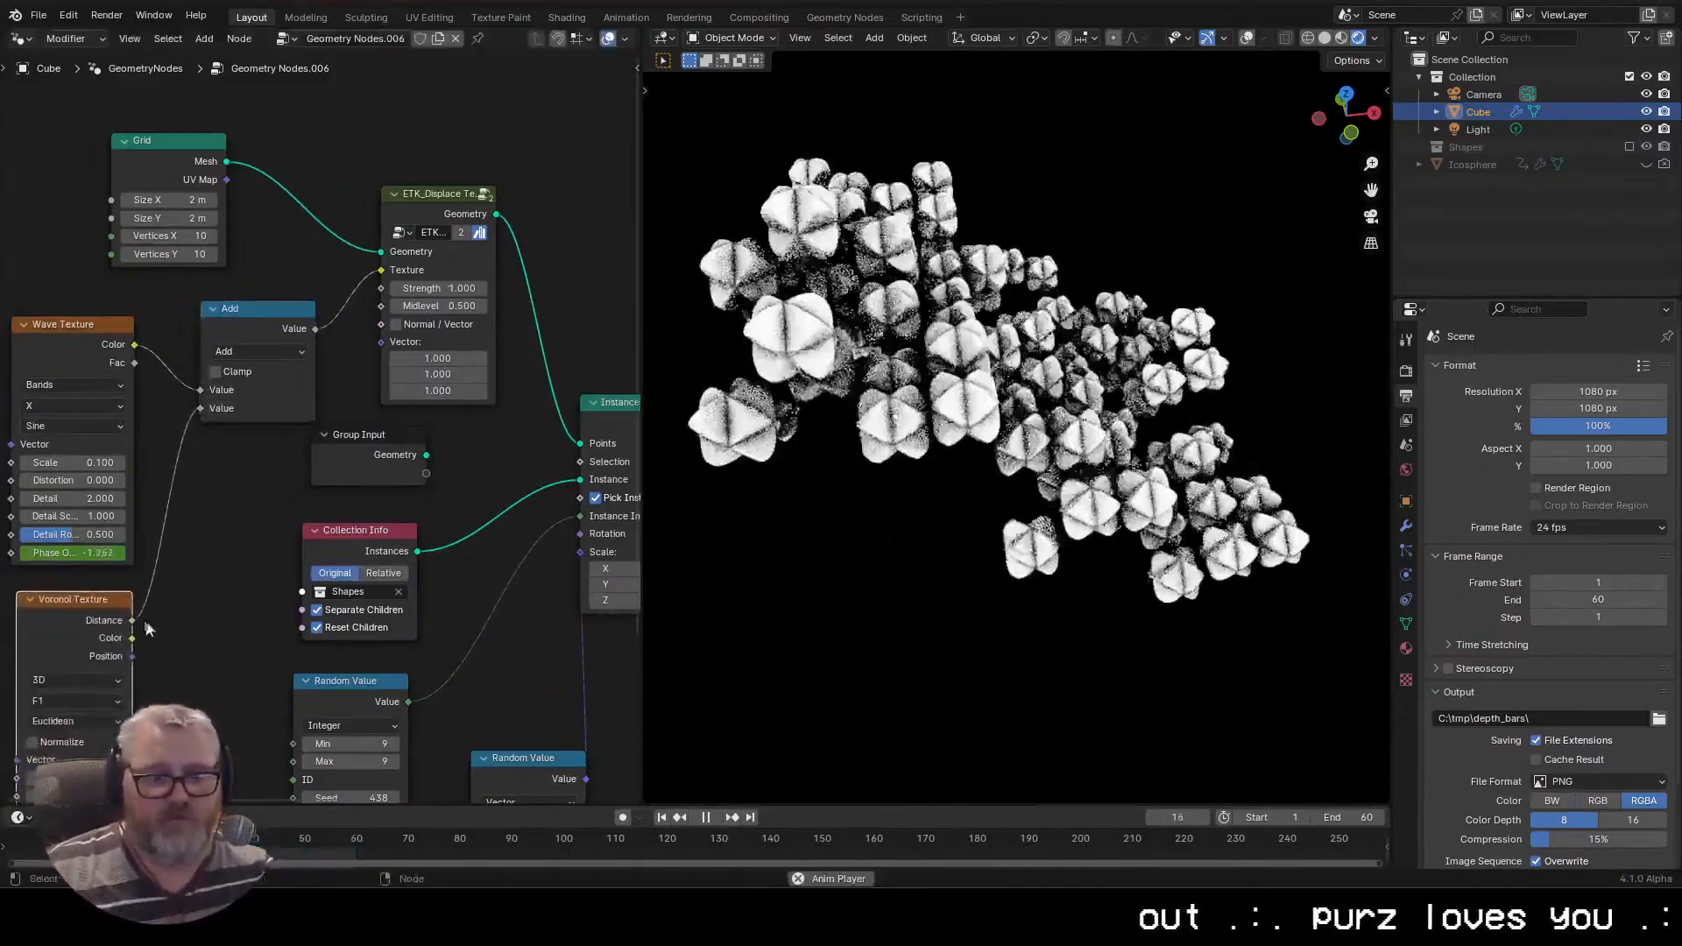
# Set the Voronoi Texture to Smooth F1 with a Scale of 0.5, checking the result from the camera view
pyautogui.moveTo(130, 608); pyautogui.dragTo(256, 446)
pyautogui.click(201, 539)
pyautogui.click(198, 618)
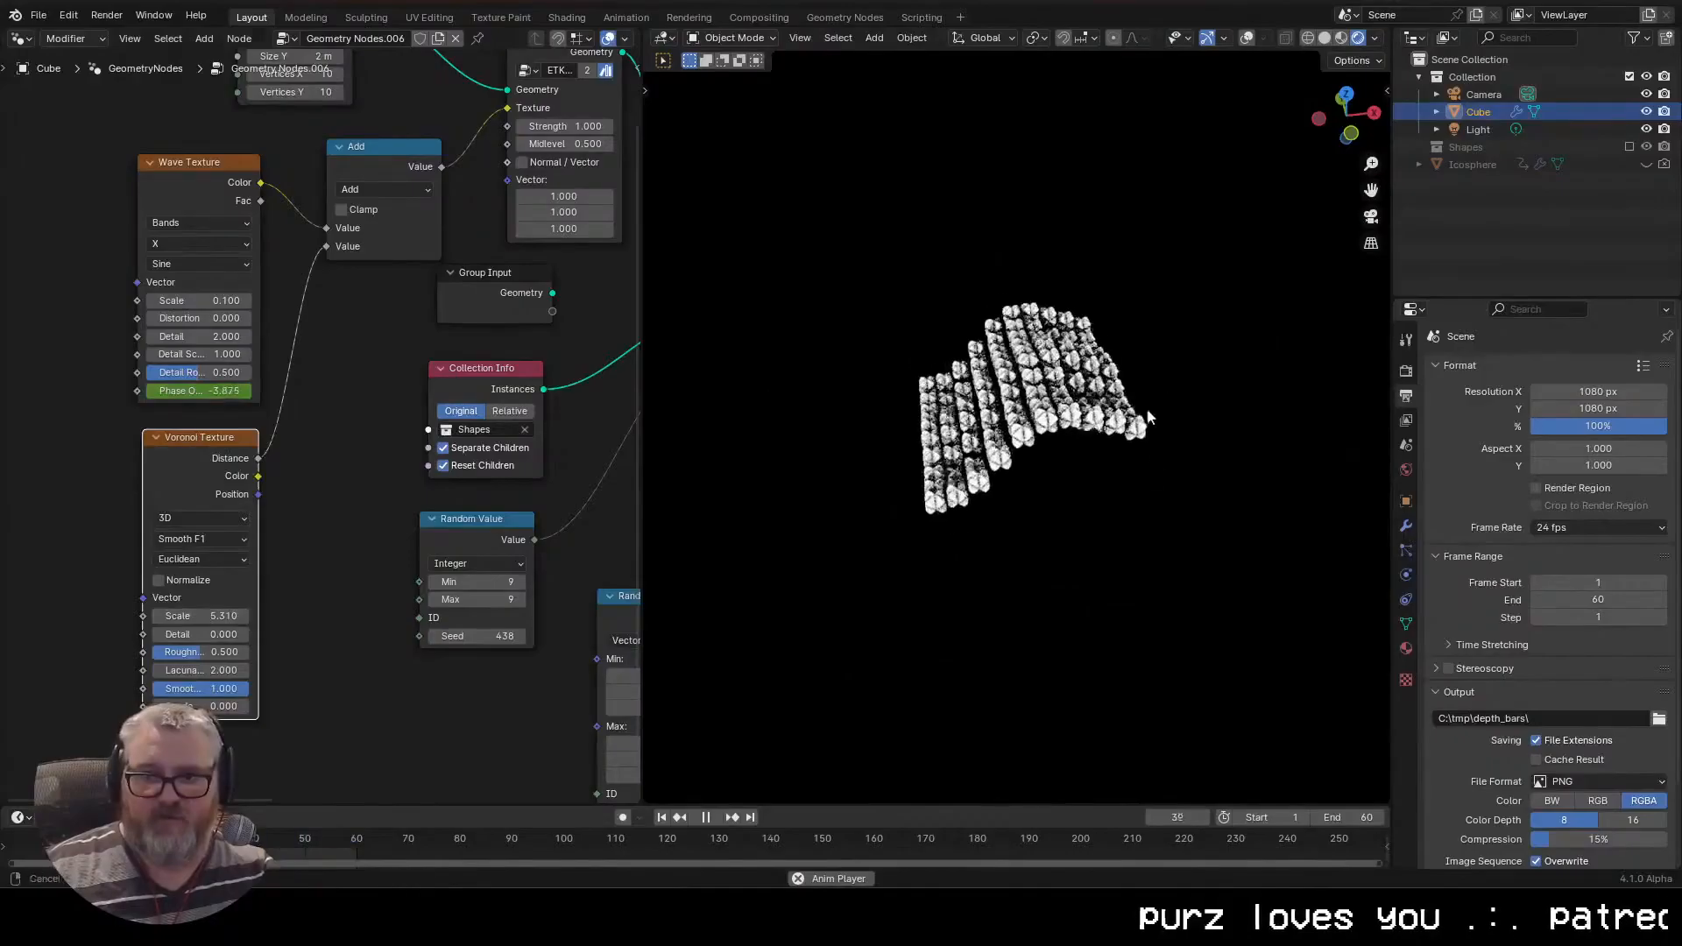
pyautogui.click(1371, 216)
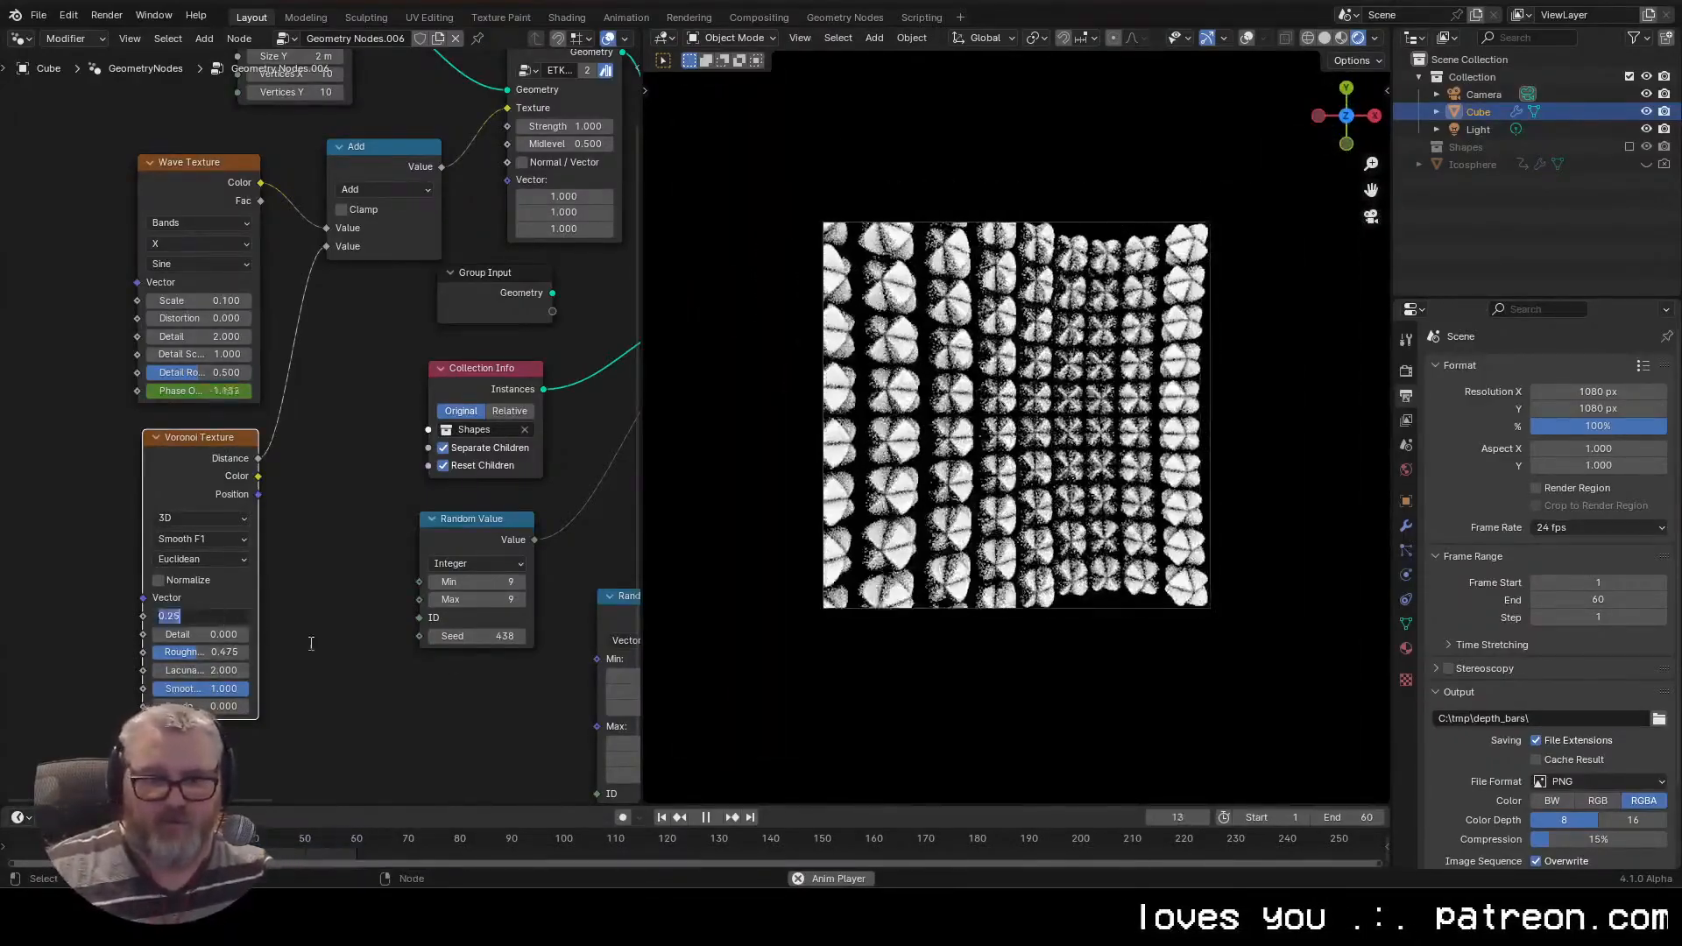
pyautogui.write('.5')
pyautogui.press('Return')
# Add a Position node driving the Voronoi Texture's Vector input
pyautogui.scroll(-1, 301, 692)
pyautogui.moveTo(144, 590); pyautogui.dragTo(168, 524)
pyautogui.write('posi')
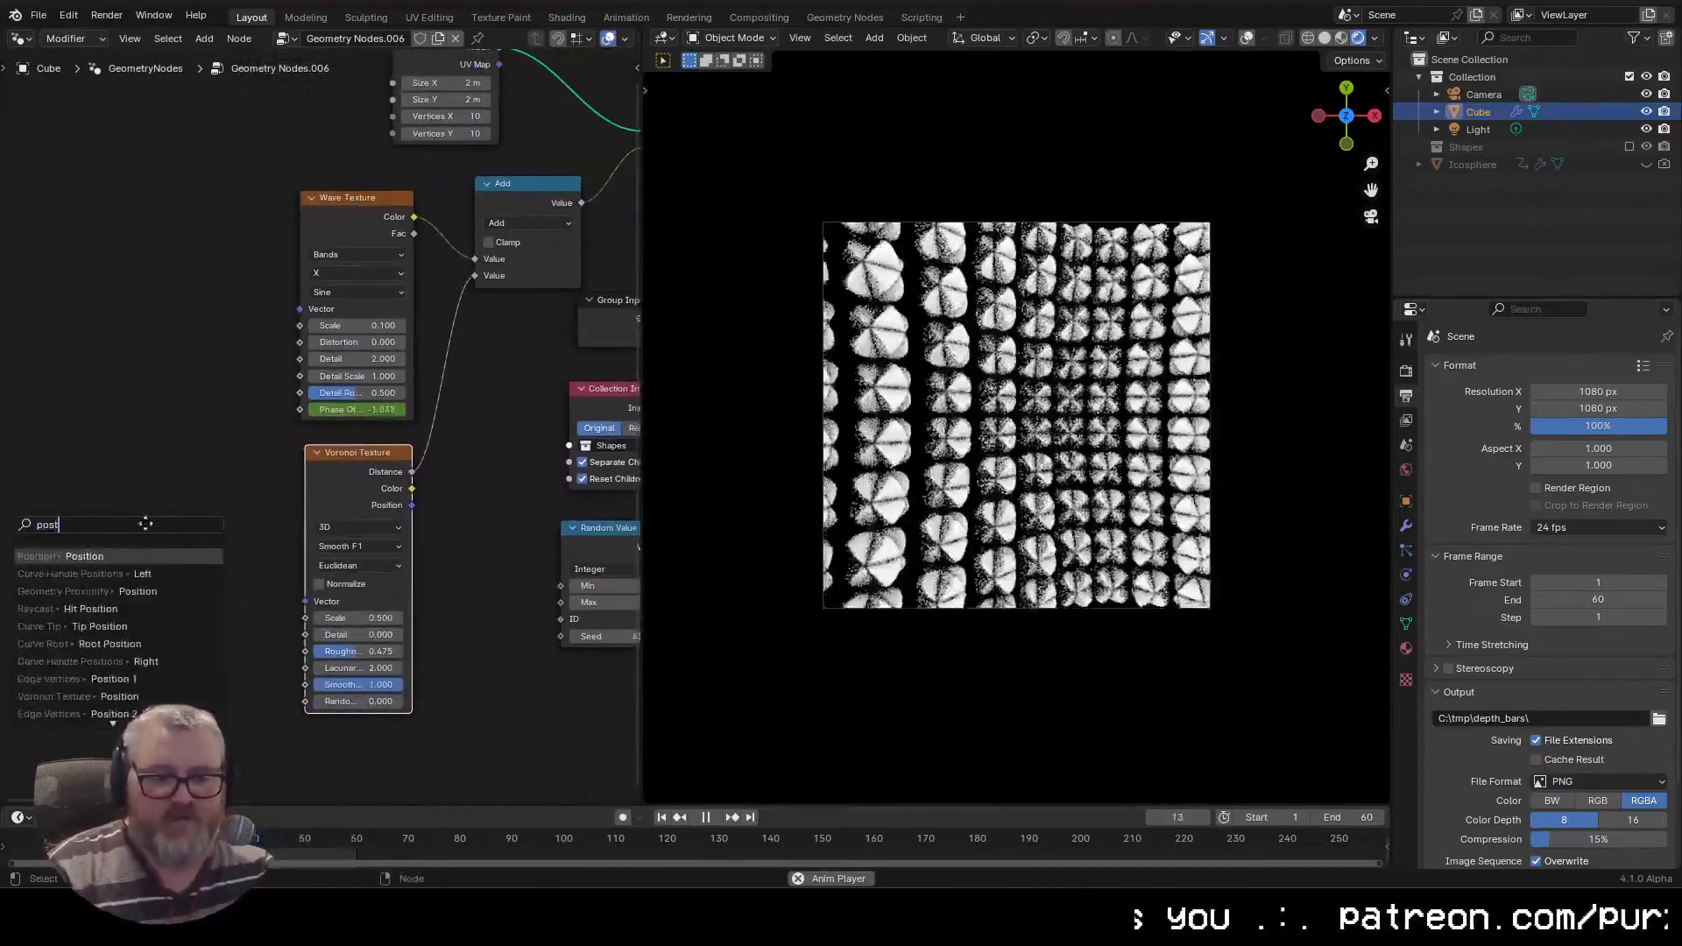
pyautogui.write('t')
pyautogui.press('Return')
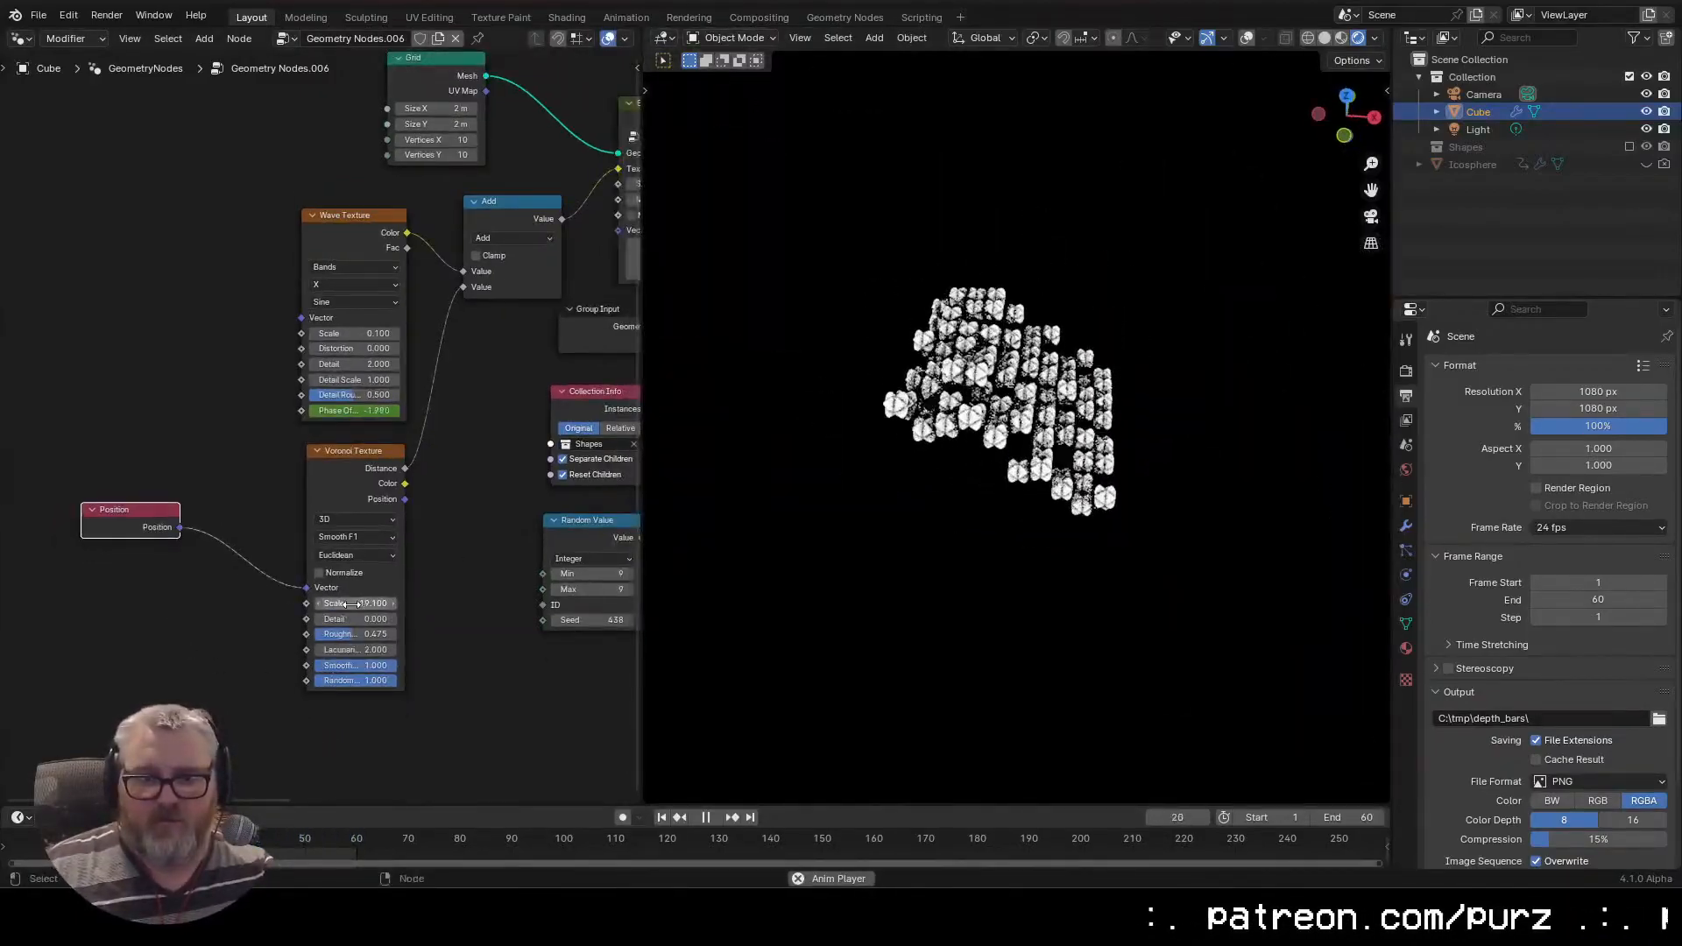
# Set the displacement node's Strength to 2 and the Voronoi Texture's Scale to about 9.14
pyautogui.moveTo(514, 333); pyautogui.dragTo(336, 429)
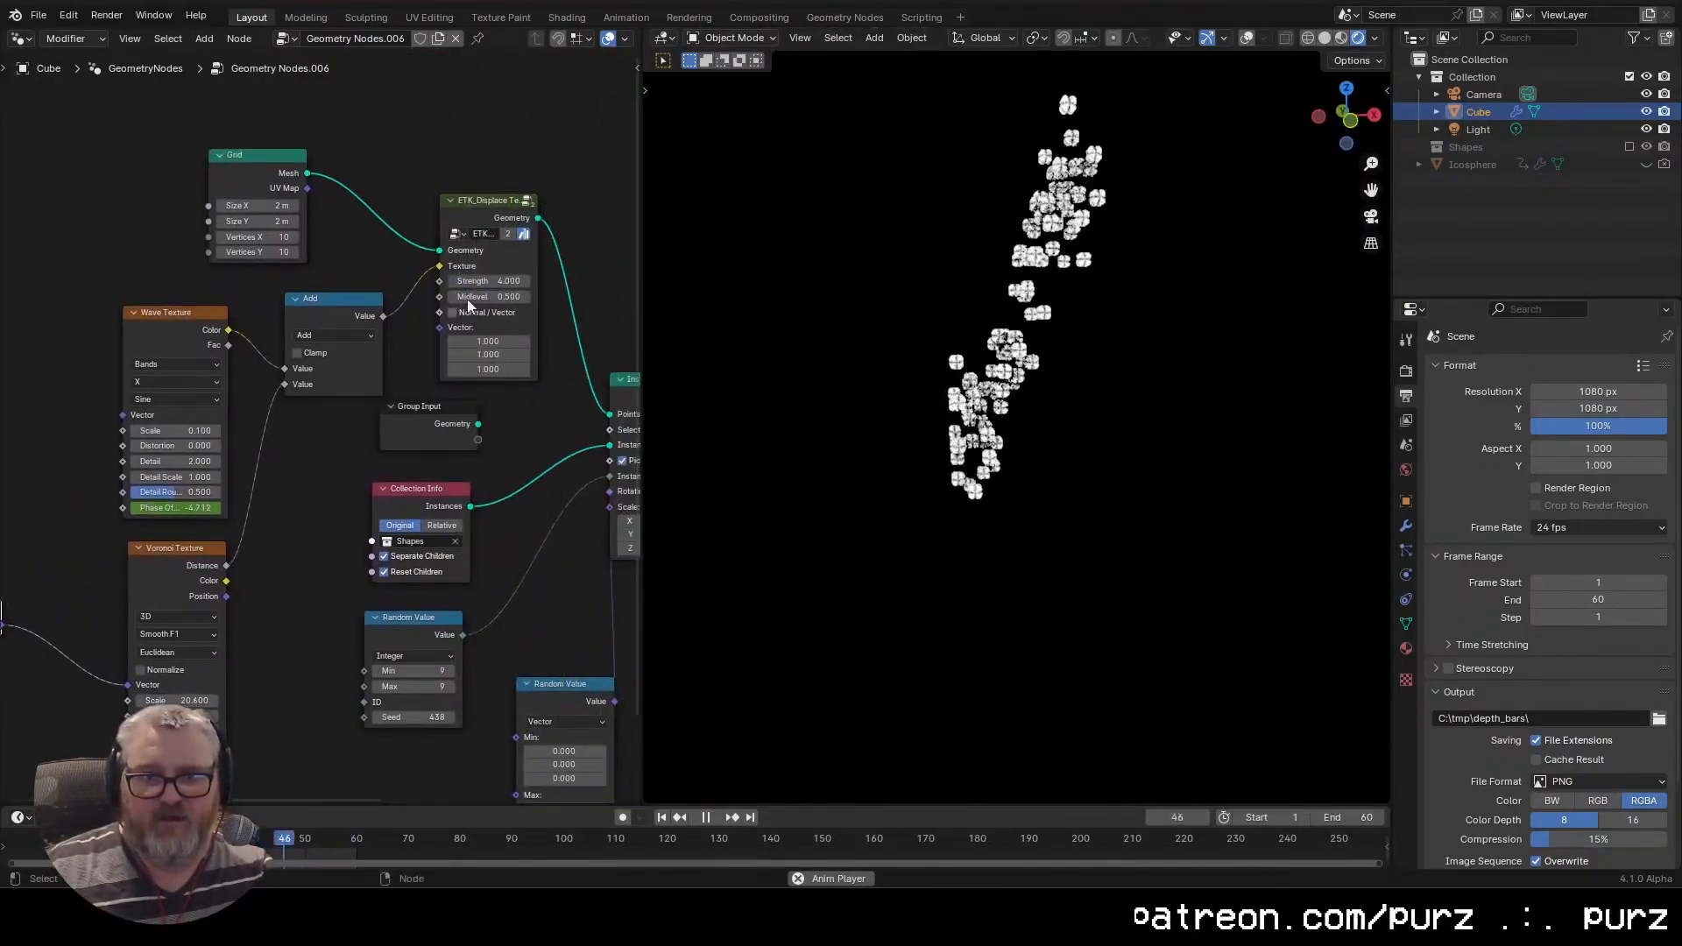
pyautogui.moveTo(944, 497); pyautogui.dragTo(881, 579)
pyautogui.scroll(6, 880, 578)
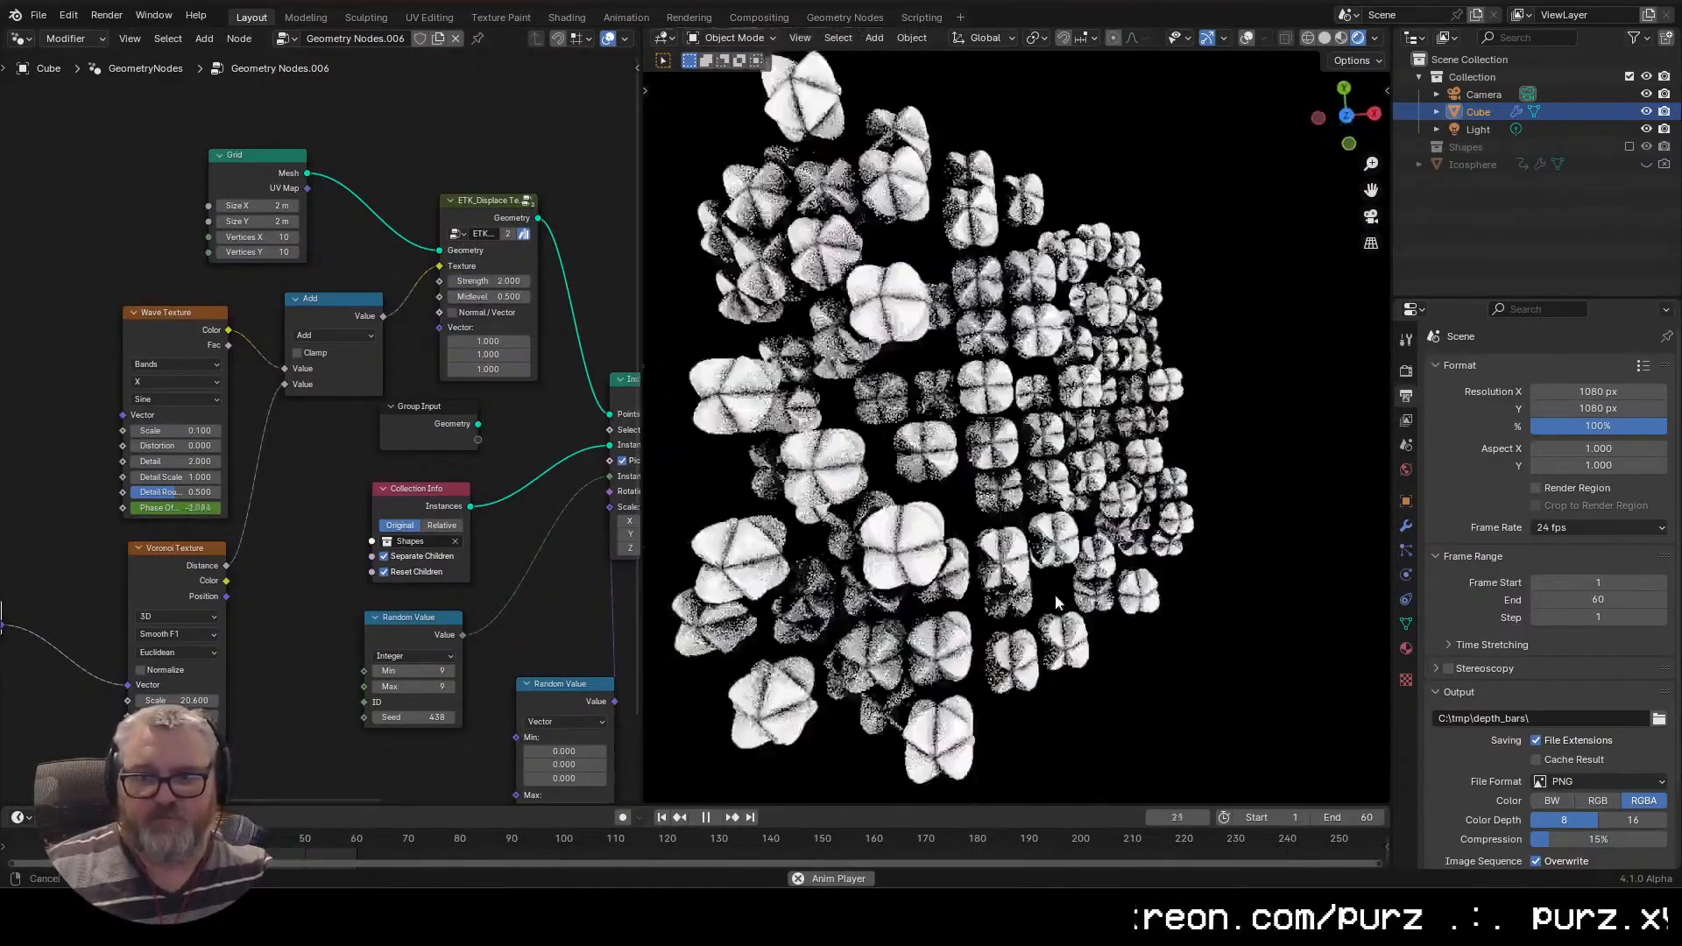
pyautogui.moveTo(180, 700); pyautogui.dragTo(133, 700)
pyautogui.scroll(-5, 983, 461)
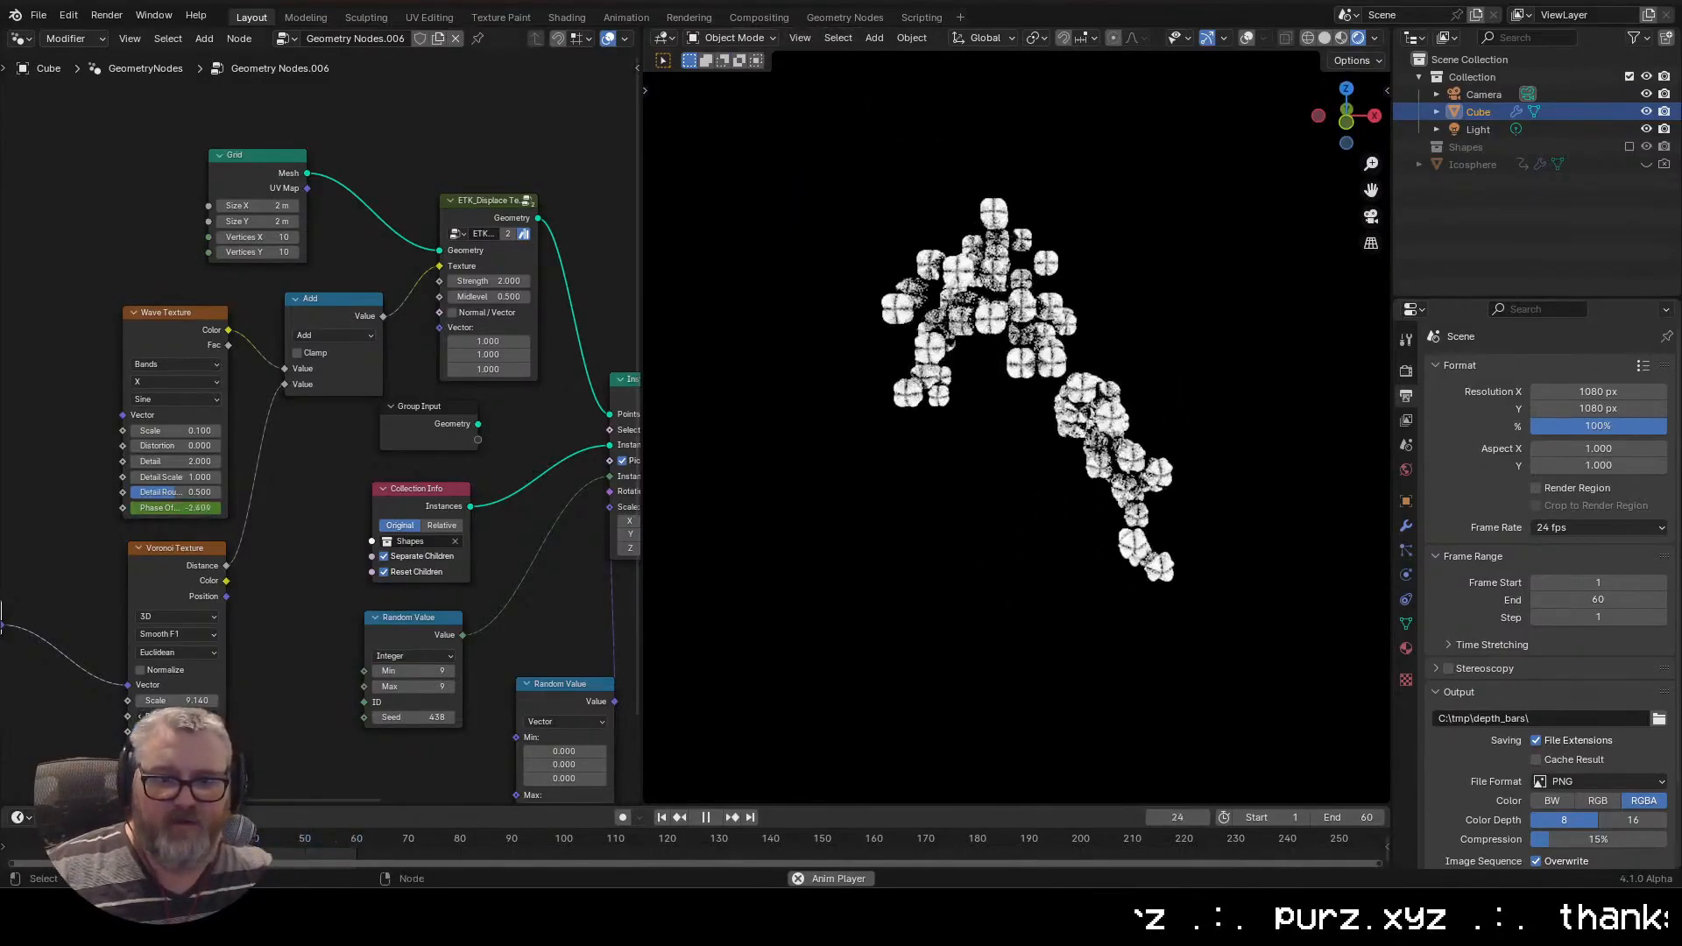
# Reposition the Voronoi Texture node and set its Scale to about 9.91, checking the displaced shapes from another angle
pyautogui.moveTo(175, 548)
pyautogui.mouseDown()
pyautogui.moveTo(194, 514)
pyautogui.moveTo(166, 543)
pyautogui.mouseUp()
pyautogui.middleClick(166, 542)
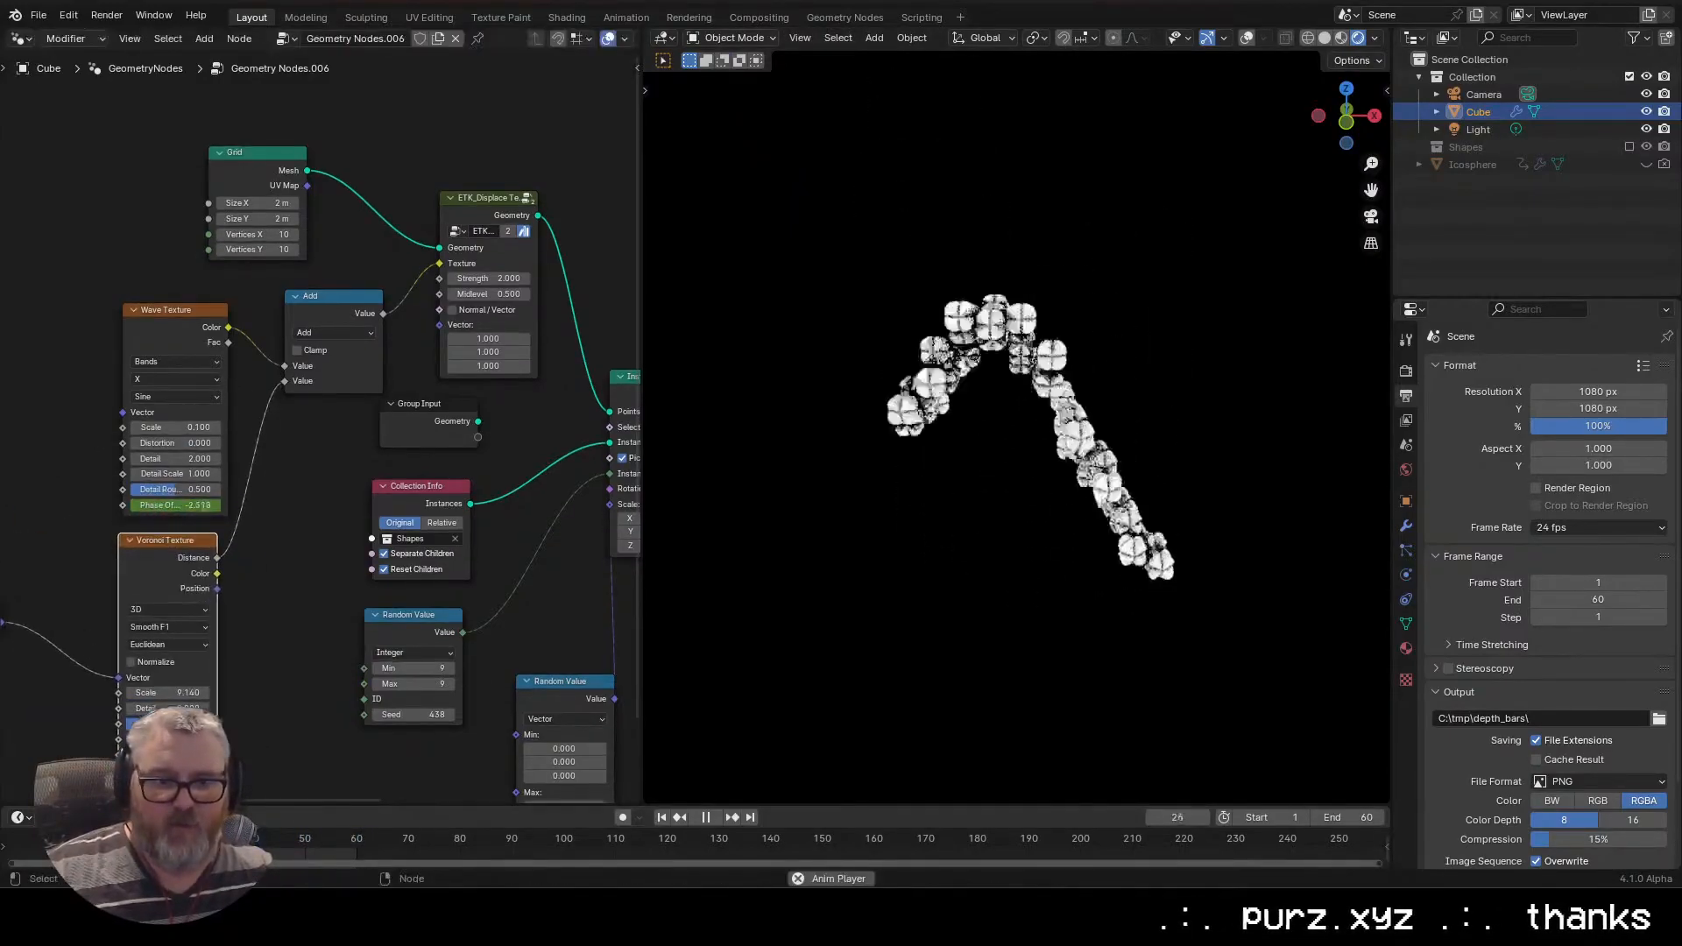
pyautogui.moveTo(169, 686); pyautogui.dragTo(289, 675)
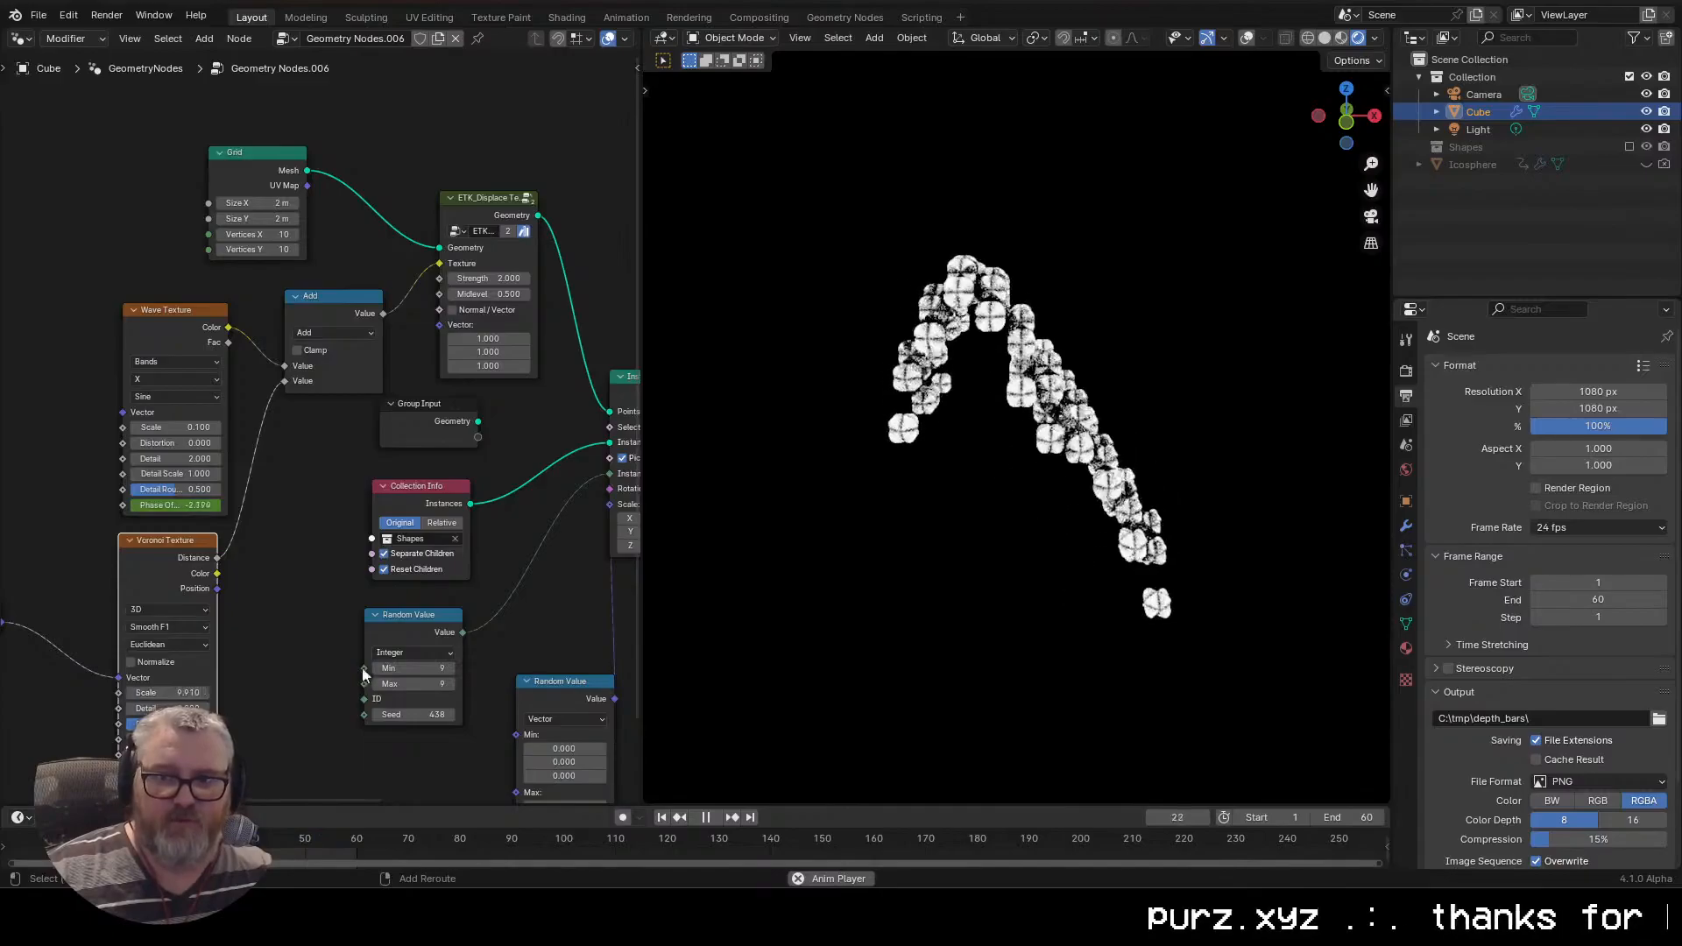
pyautogui.moveTo(938, 534); pyautogui.dragTo(883, 556)
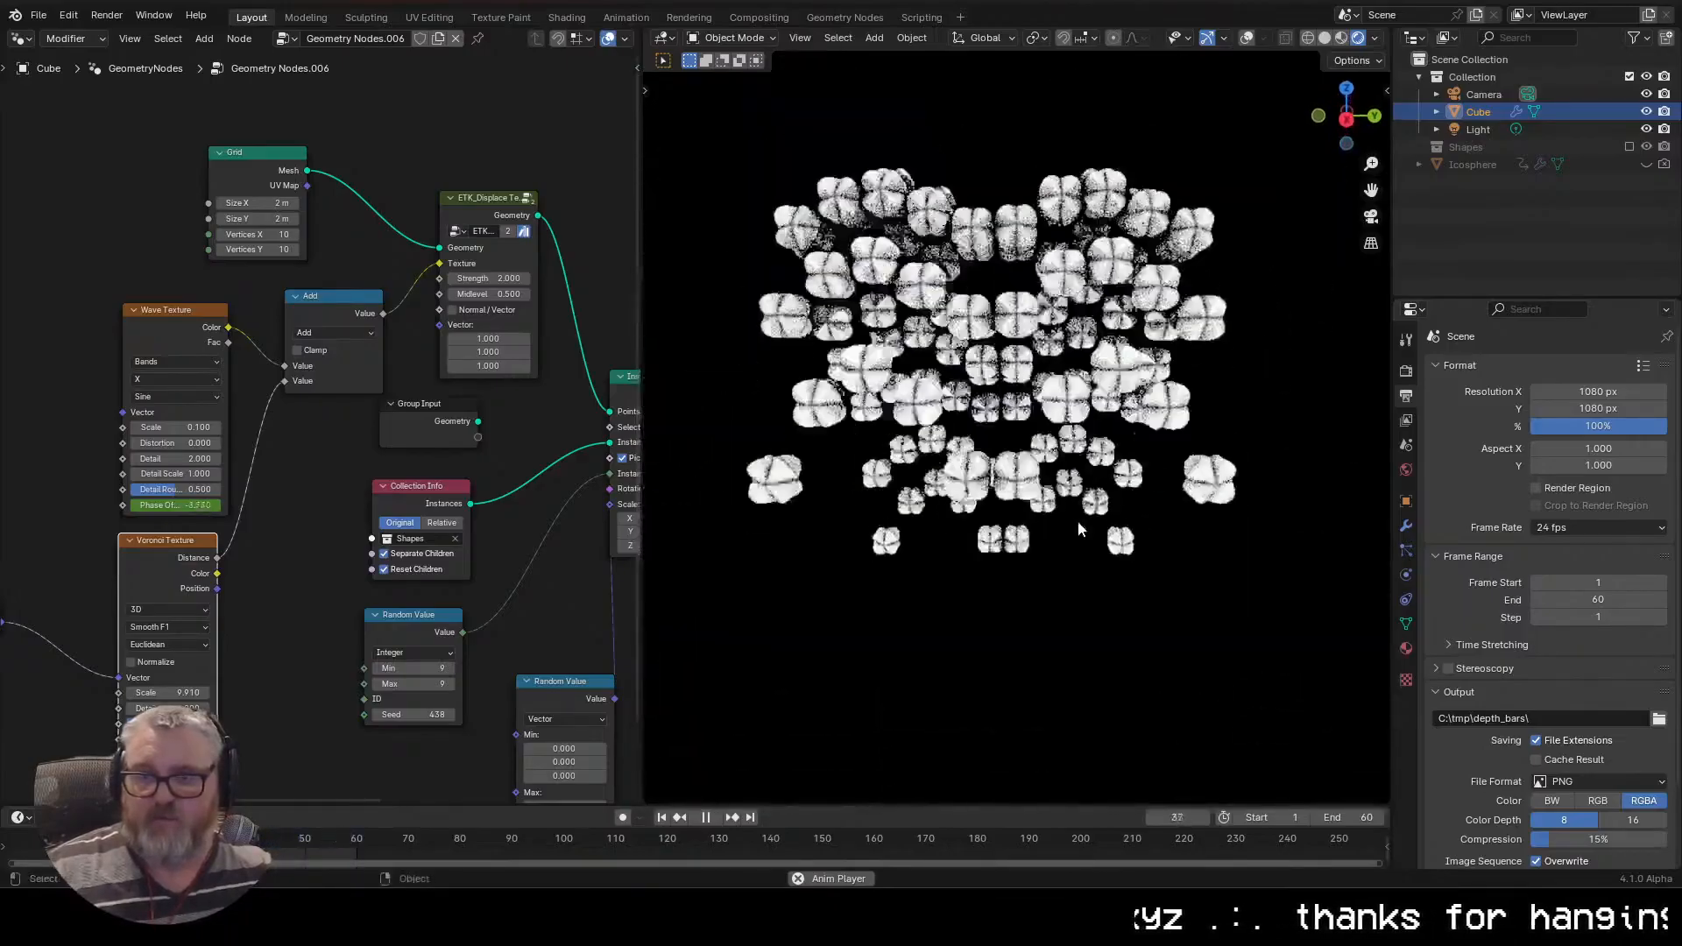
# Align the scene camera to the straight-on side view along the X axis
pyautogui.click(1346, 119)
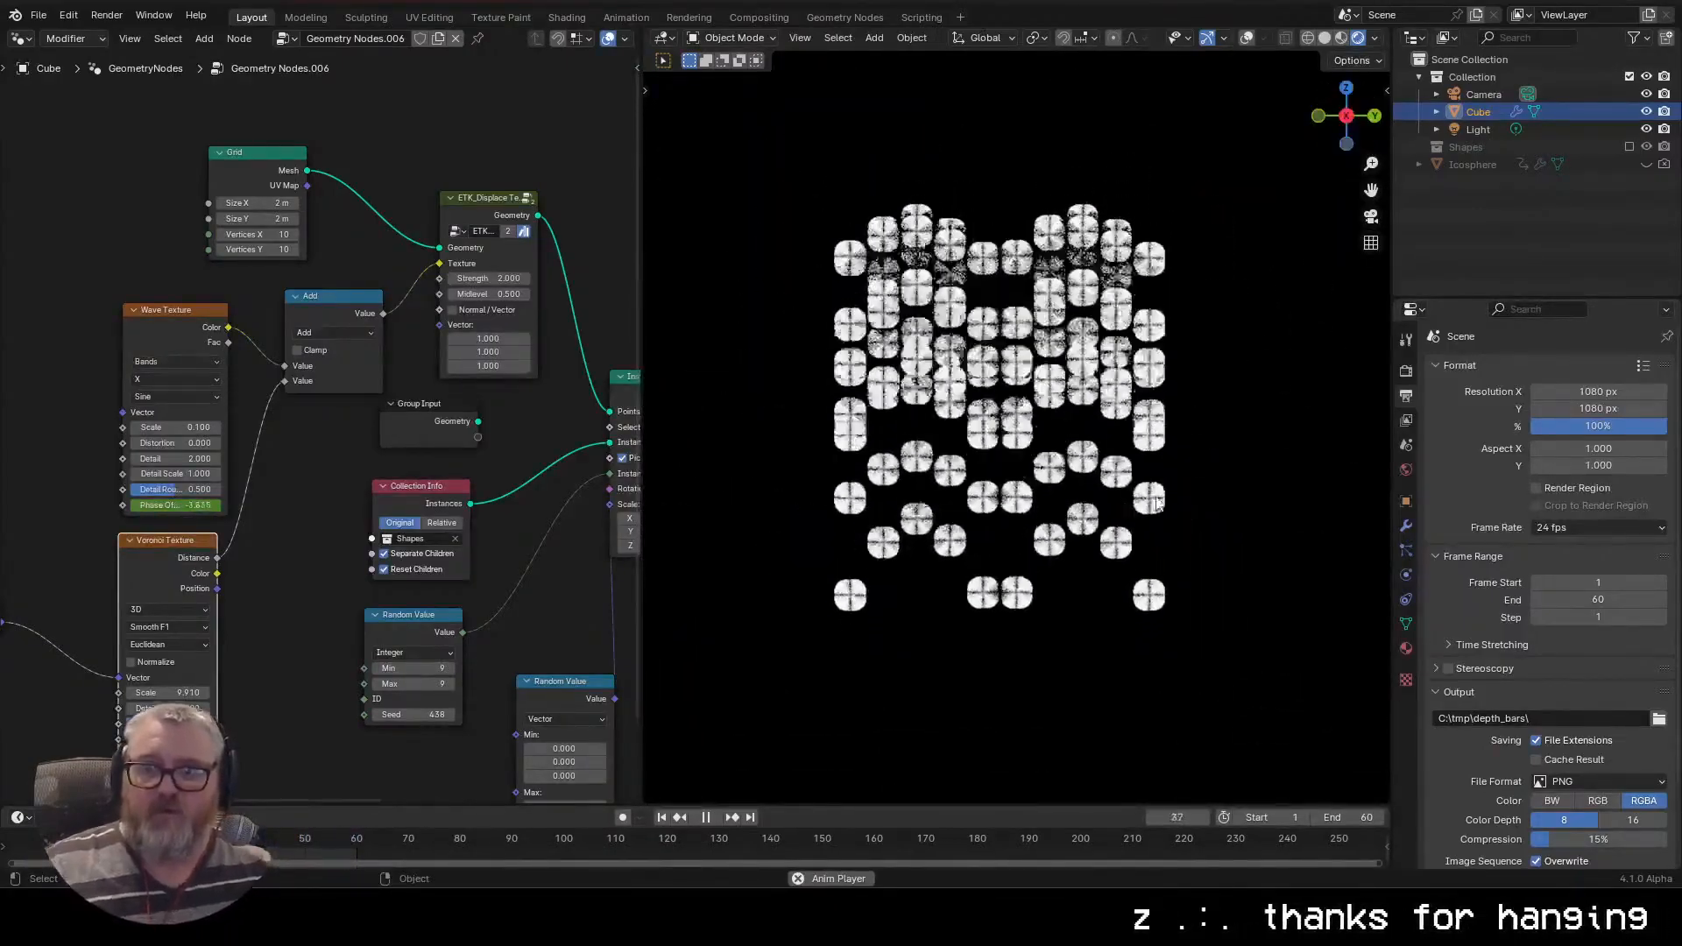
pyautogui.press('KP_5')
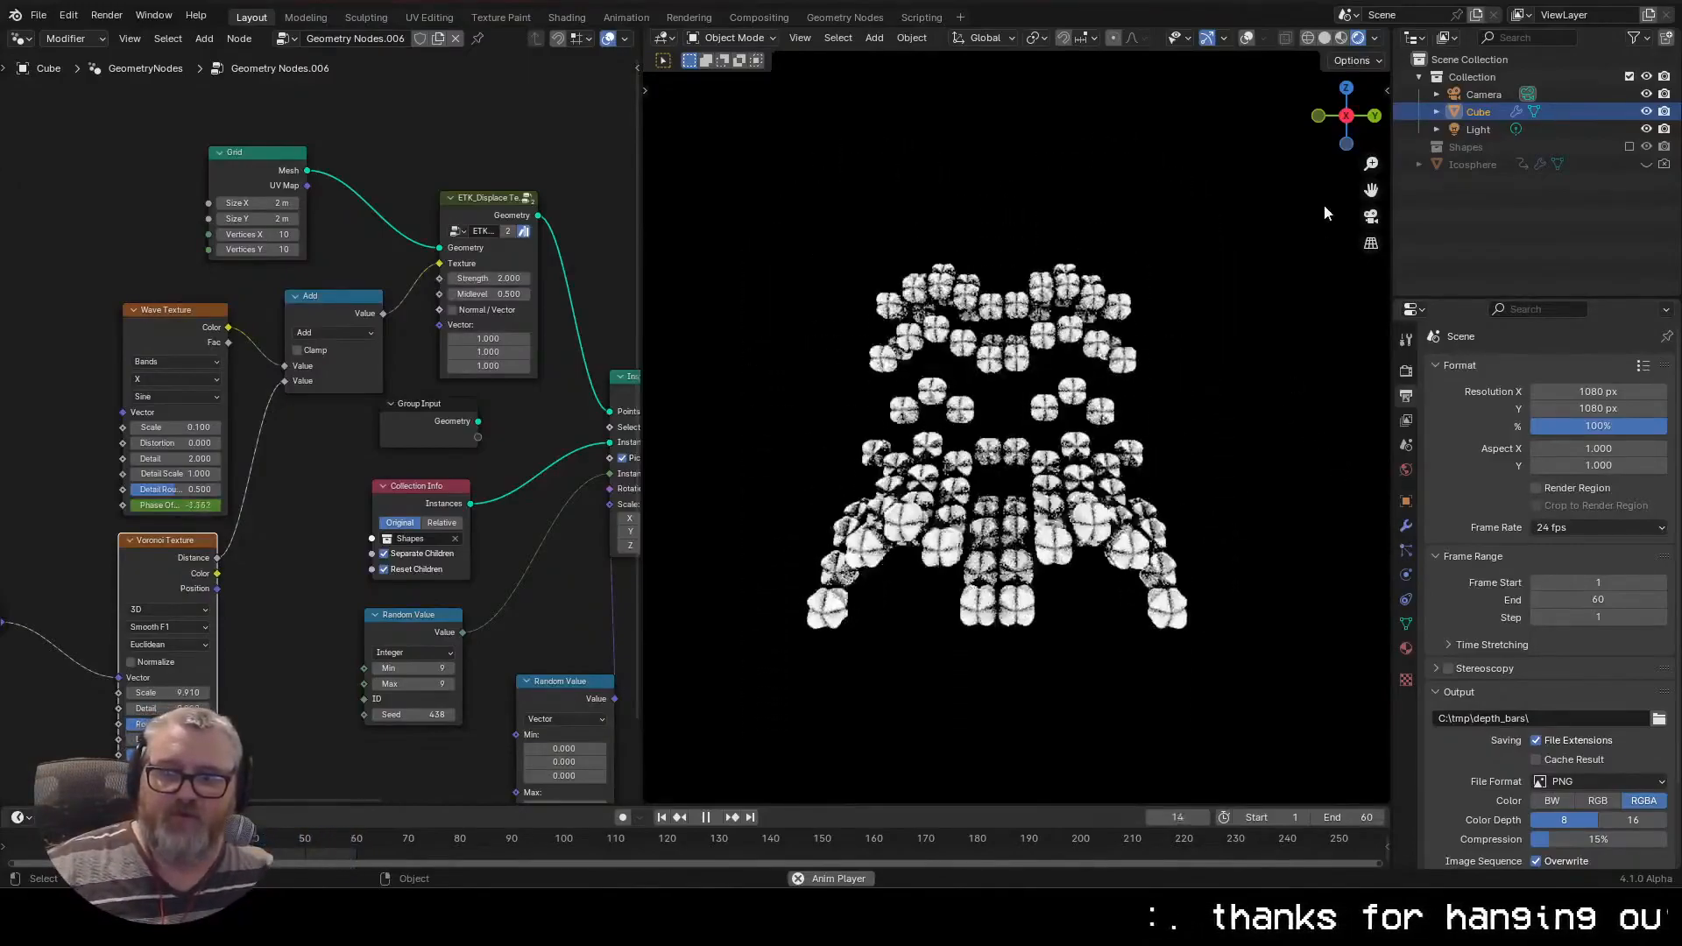
pyautogui.click(1348, 118)
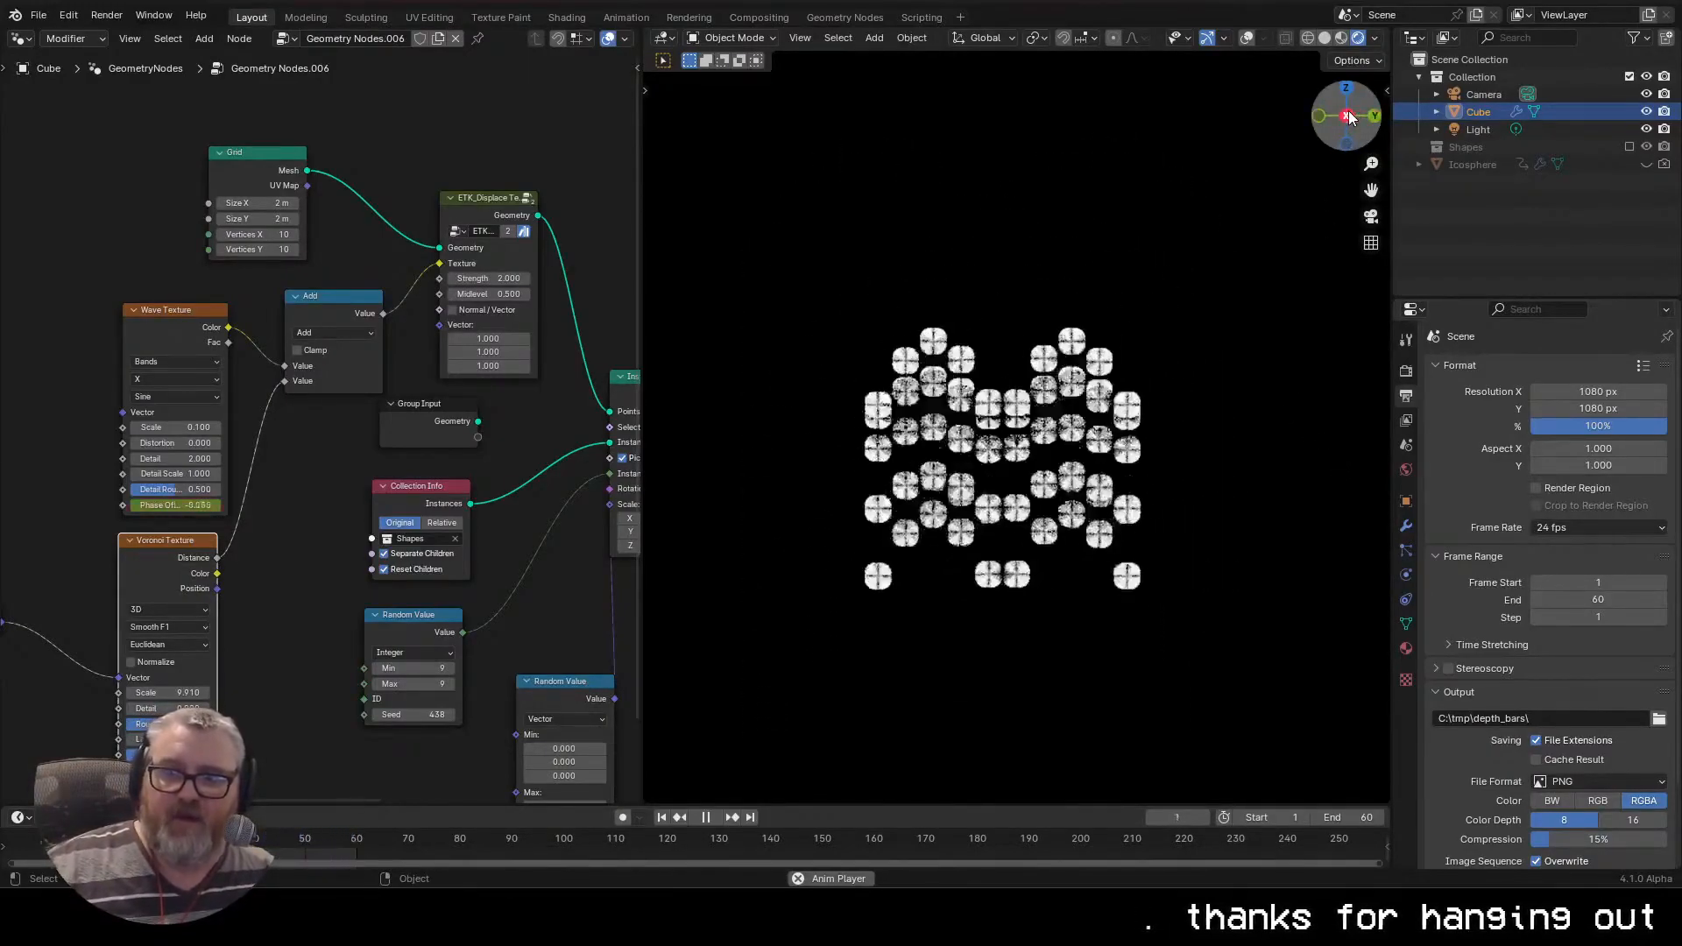
pyautogui.press('KP_0')
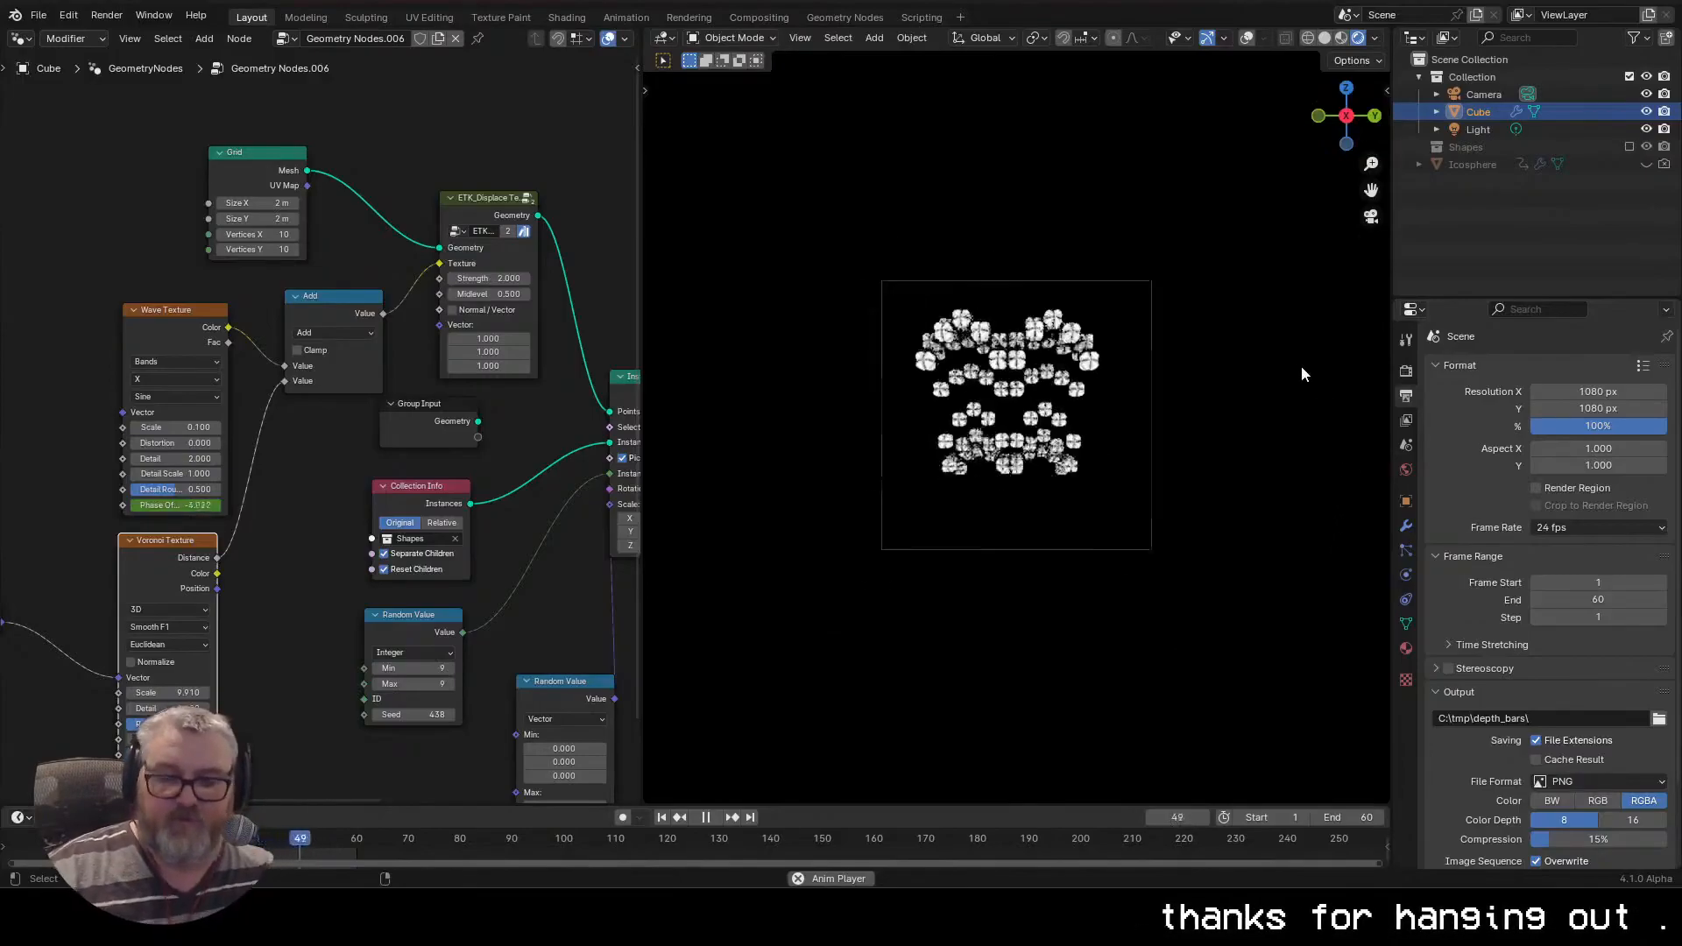
# Adjust the camera's location to about 4.03 m in X and 0.53 m in Z
pyautogui.click(1406, 502)
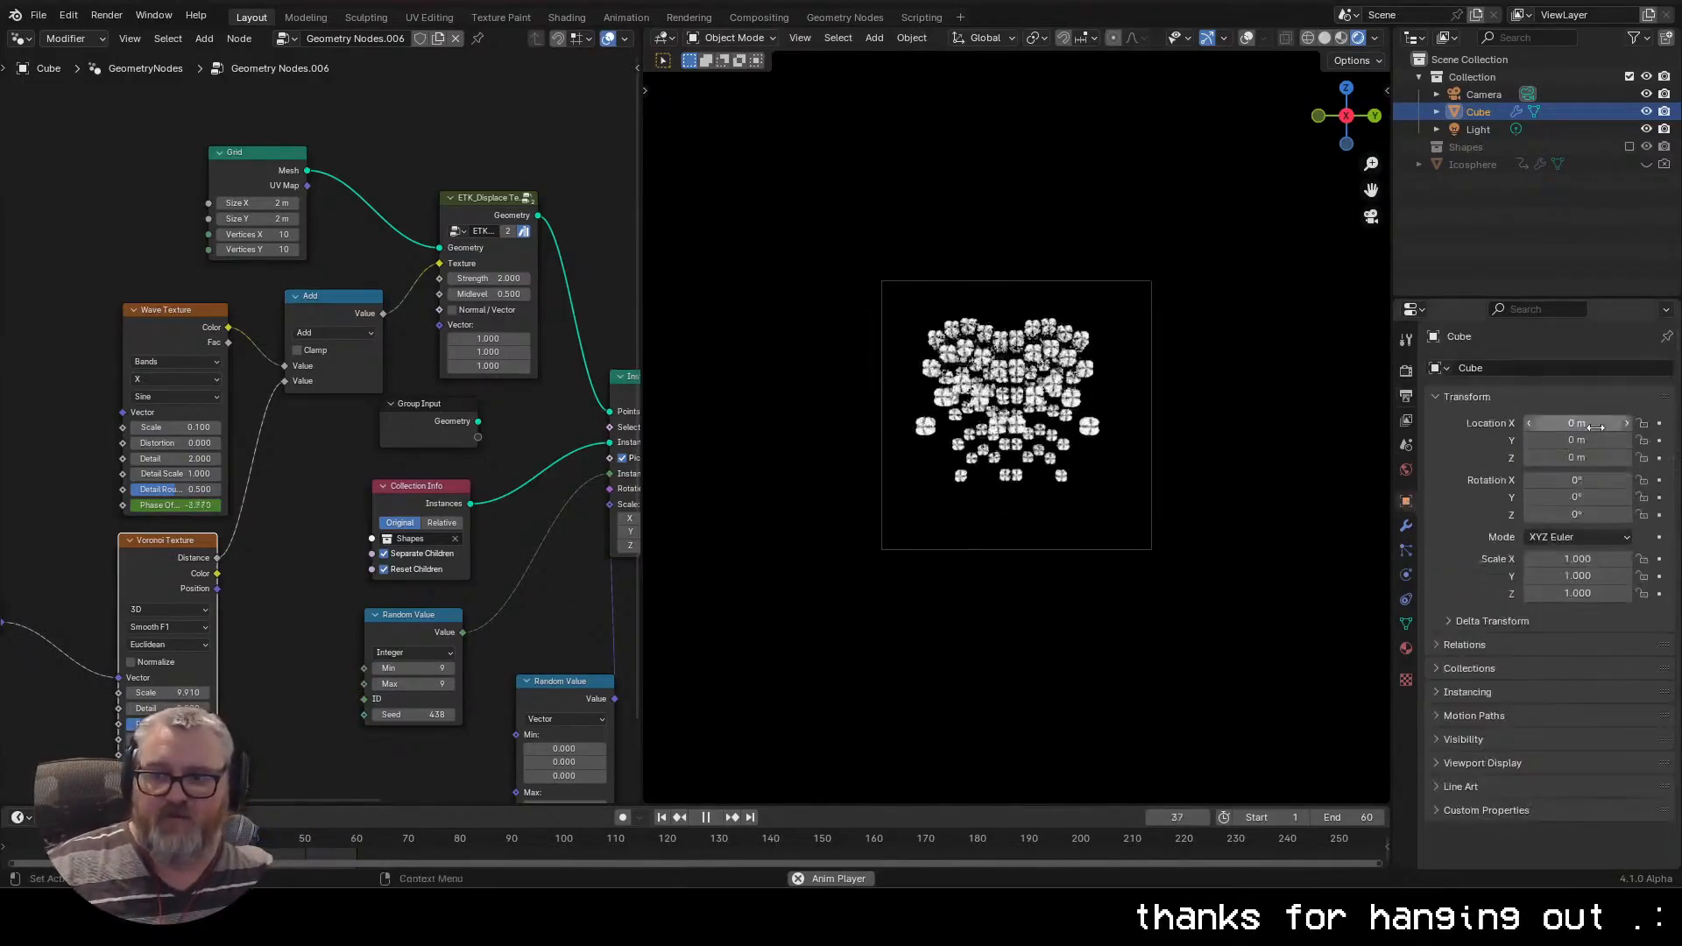
pyautogui.click(1481, 94)
pyautogui.click(1590, 440)
pyautogui.write('0.58682')
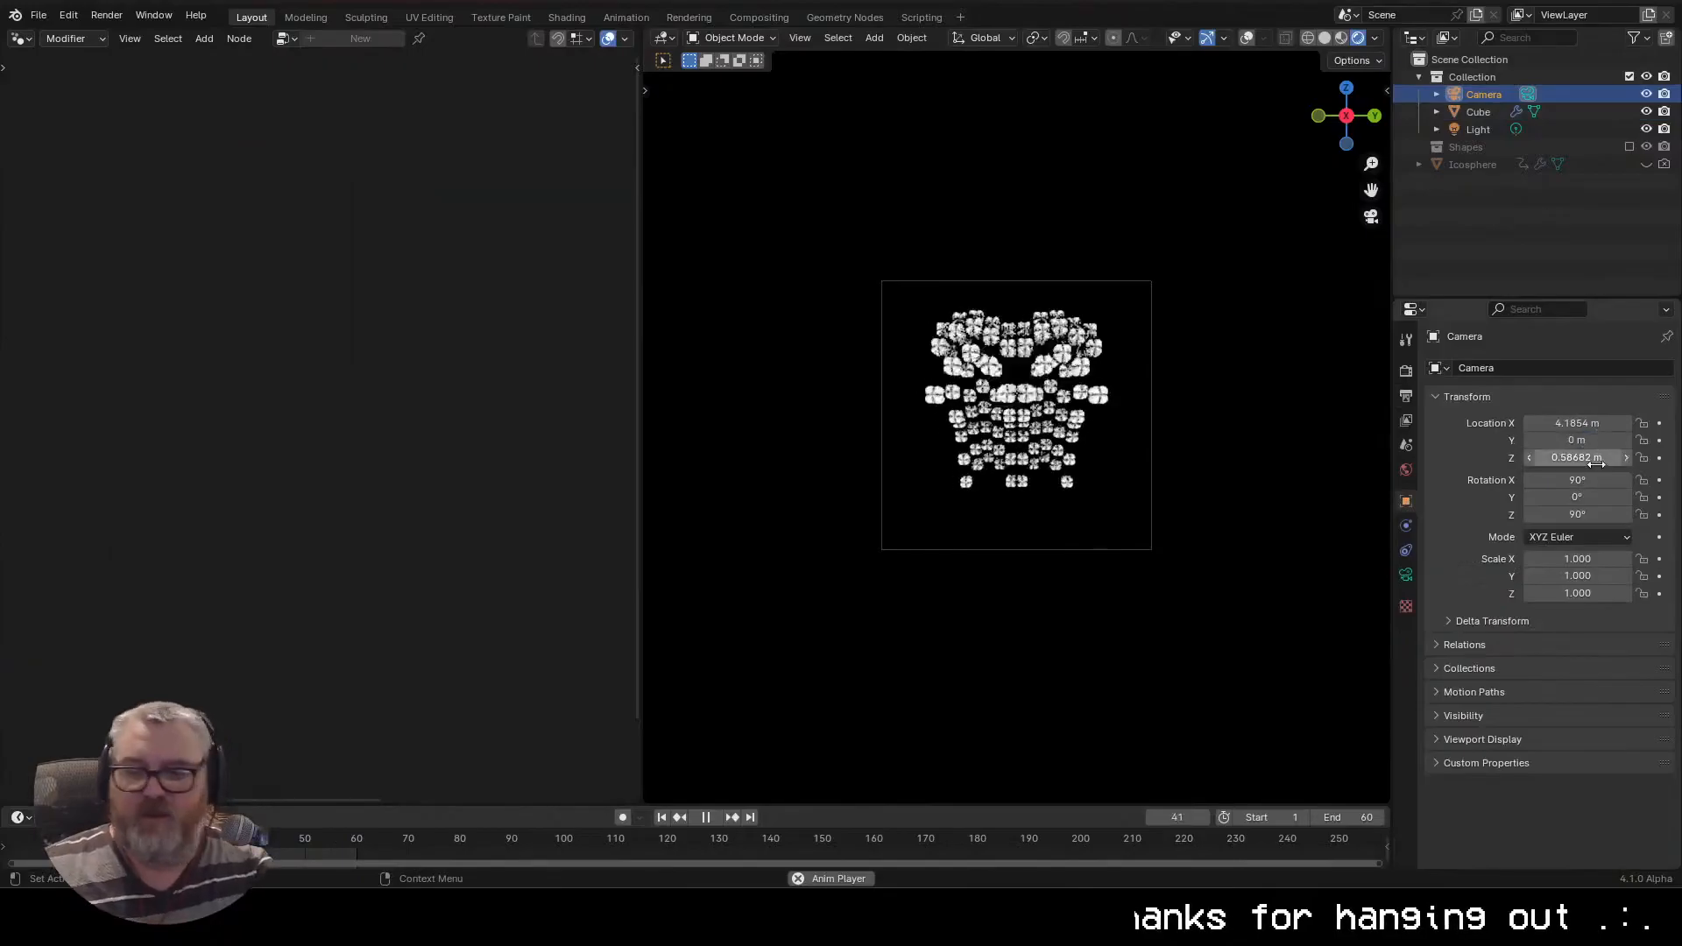
pyautogui.click(1598, 460)
pyautogui.write('0')
pyautogui.press('Return')
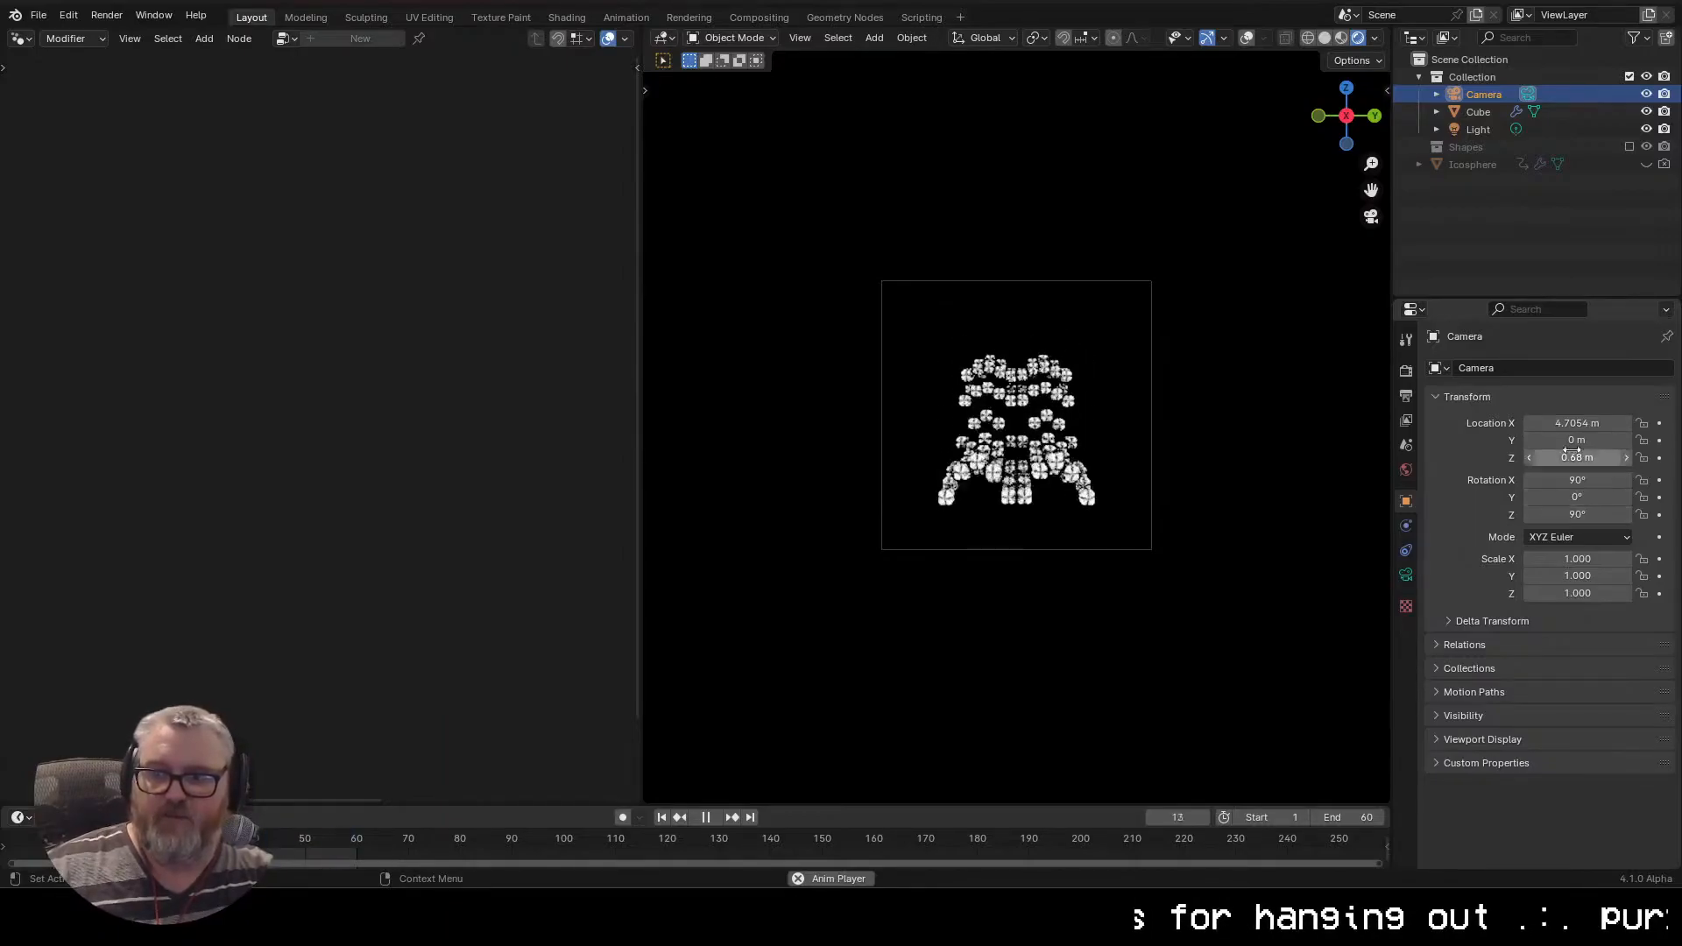
pyautogui.moveTo(1577, 423); pyautogui.dragTo(1540, 423)
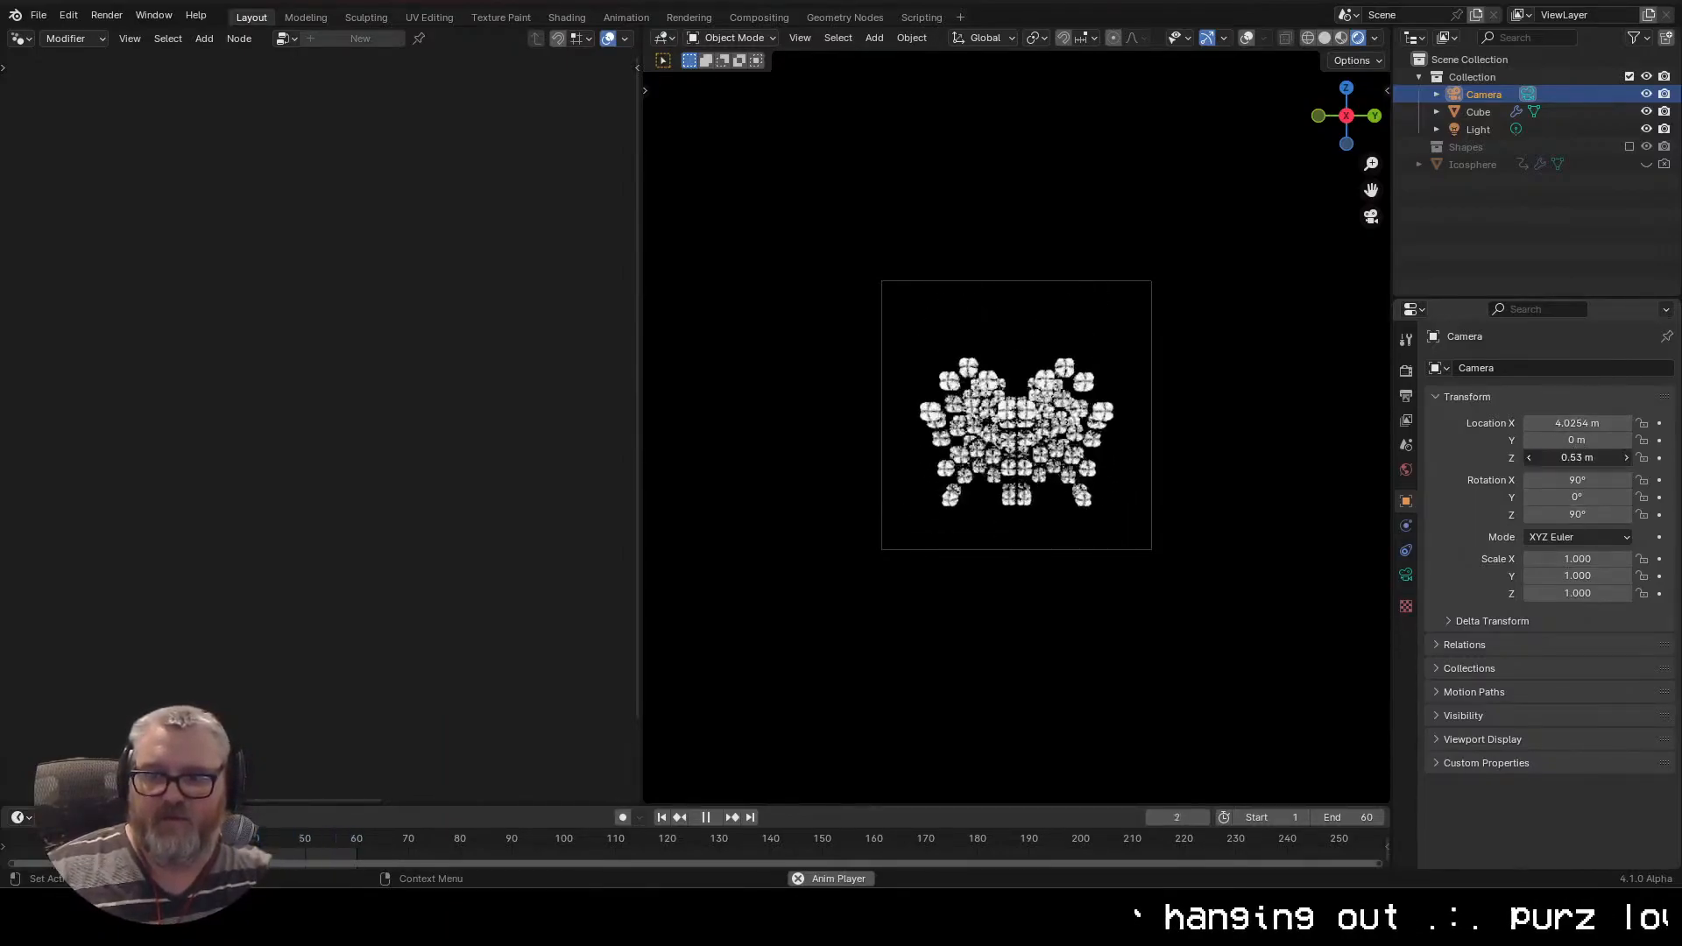
# Set the Cube's Voronoi Texture Scale to 5.14 and the Grid node's Vertices X to 32
pyautogui.click(1478, 111)
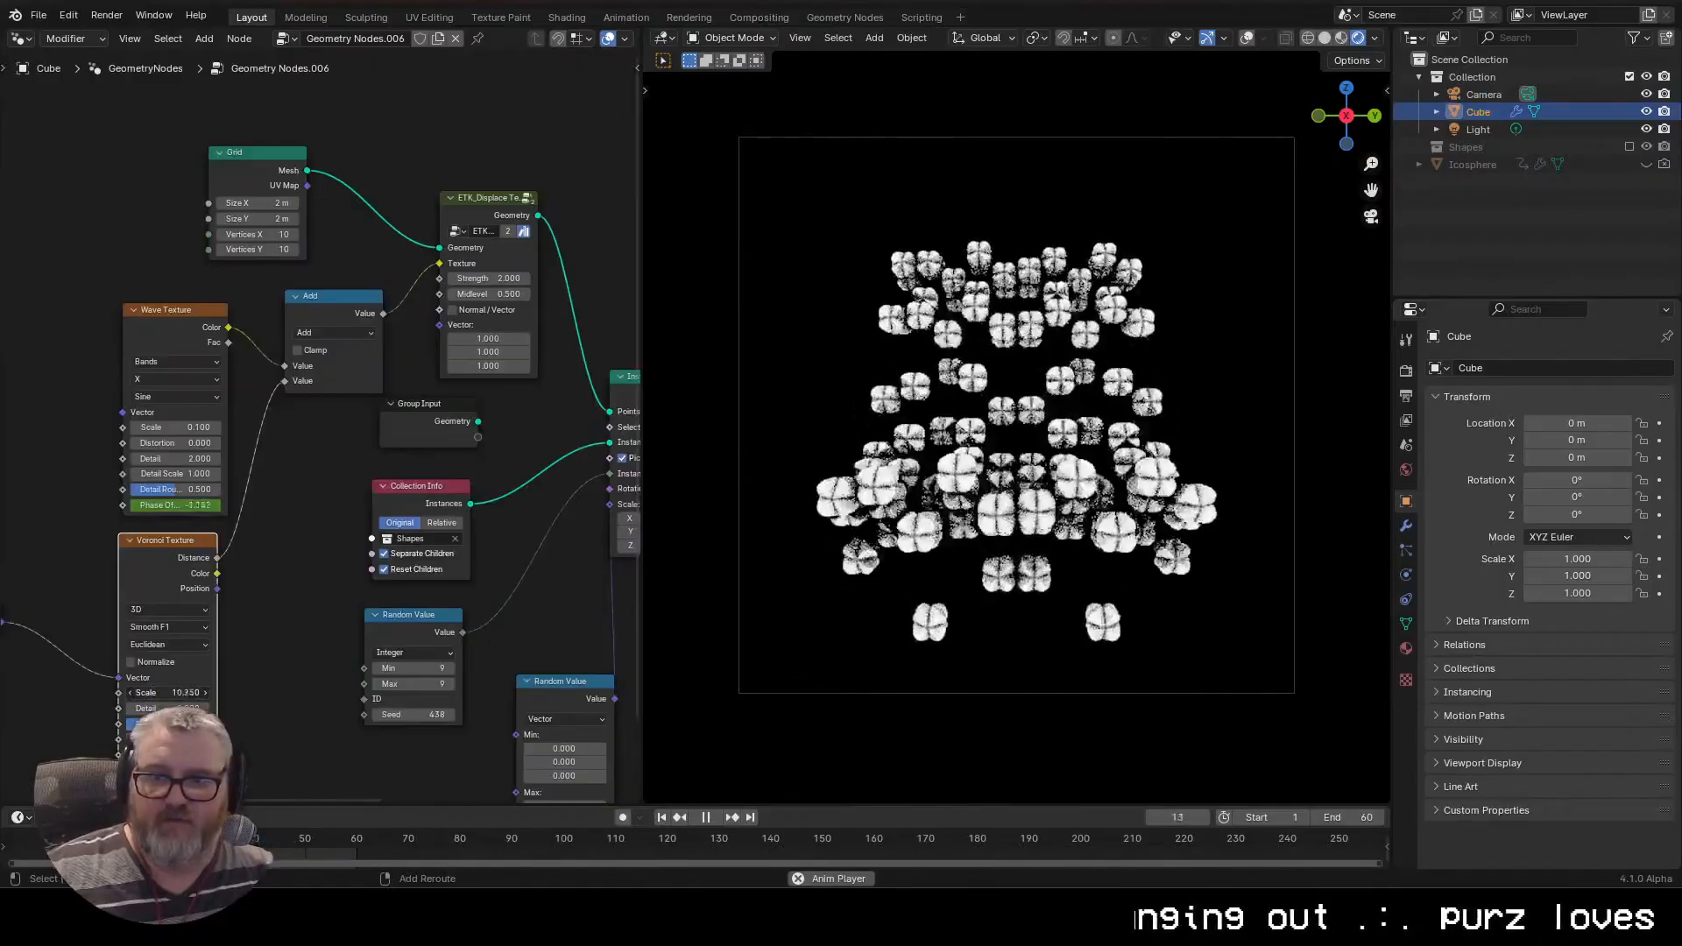
pyautogui.moveTo(169, 692); pyautogui.dragTo(186, 692)
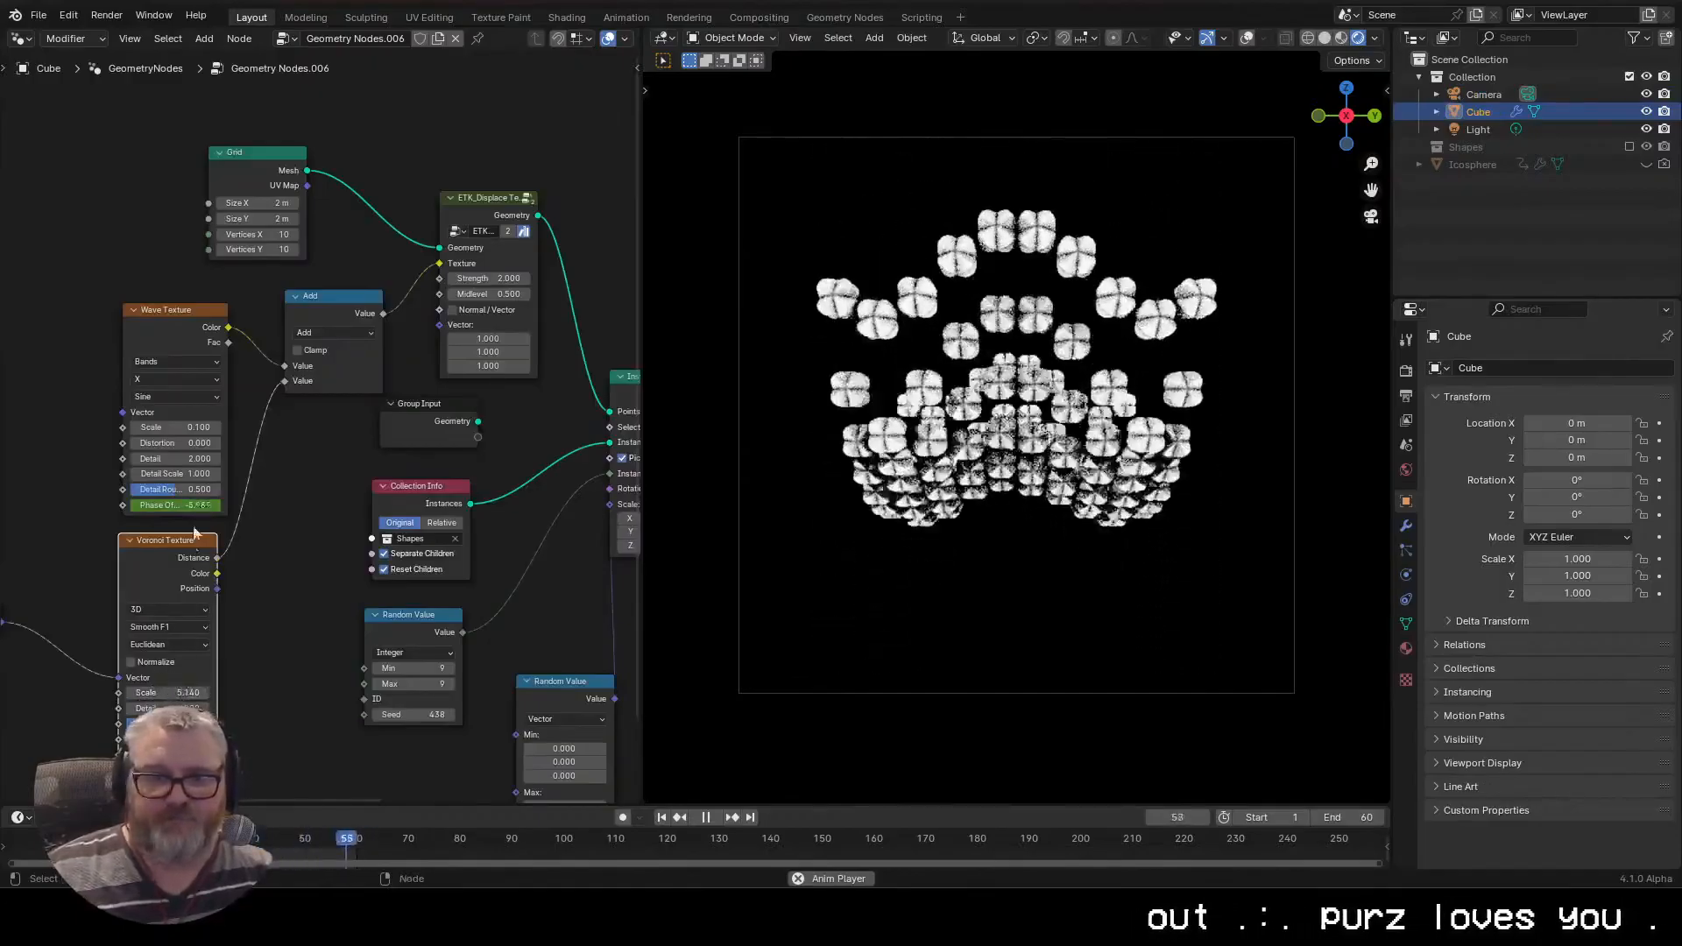
pyautogui.moveTo(283, 234); pyautogui.dragTo(351, 234)
pyautogui.moveTo(1007, 534); pyautogui.dragTo(836, 575)
# Set the Grid node's vertices to 12 by 12 and the integer Random Value range to 0 through 32
pyautogui.press('space')
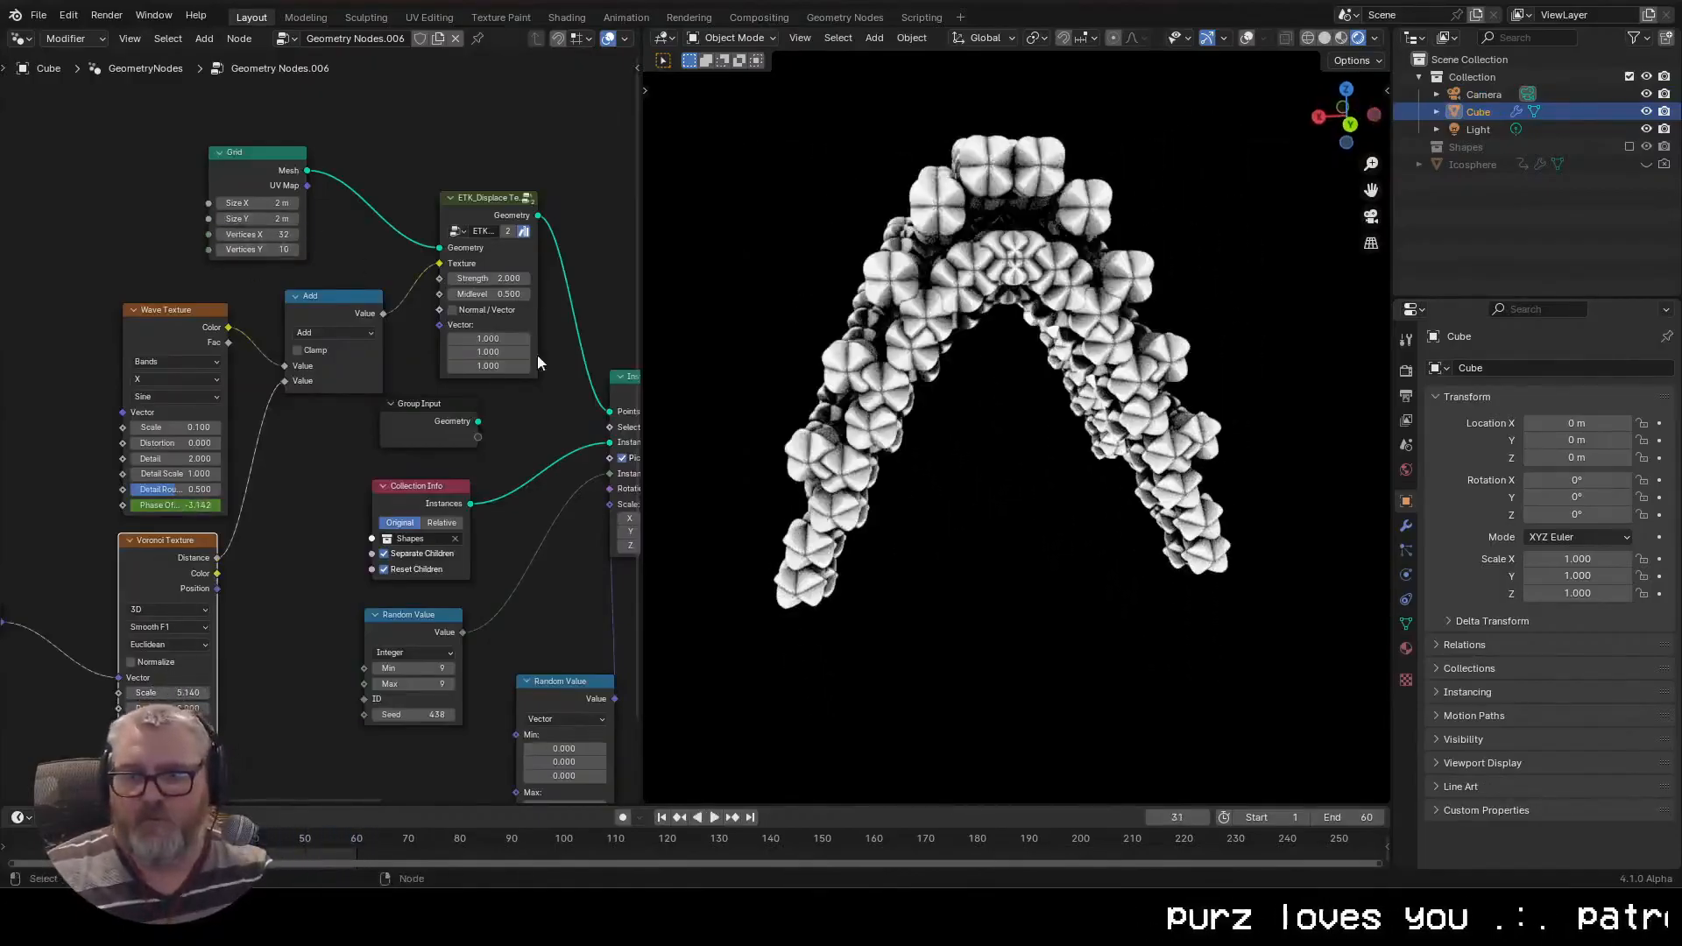
pyautogui.moveTo(258, 249); pyautogui.dragTo(214, 249)
pyautogui.press('space')
pyautogui.moveTo(973, 517); pyautogui.dragTo(1171, 480)
pyautogui.hotkey('ctrl', 'z')
pyautogui.moveTo(272, 234); pyautogui.dragTo(306, 249)
pyautogui.moveTo(1083, 468); pyautogui.dragTo(1086, 547)
pyautogui.scroll(-3, 1085, 547)
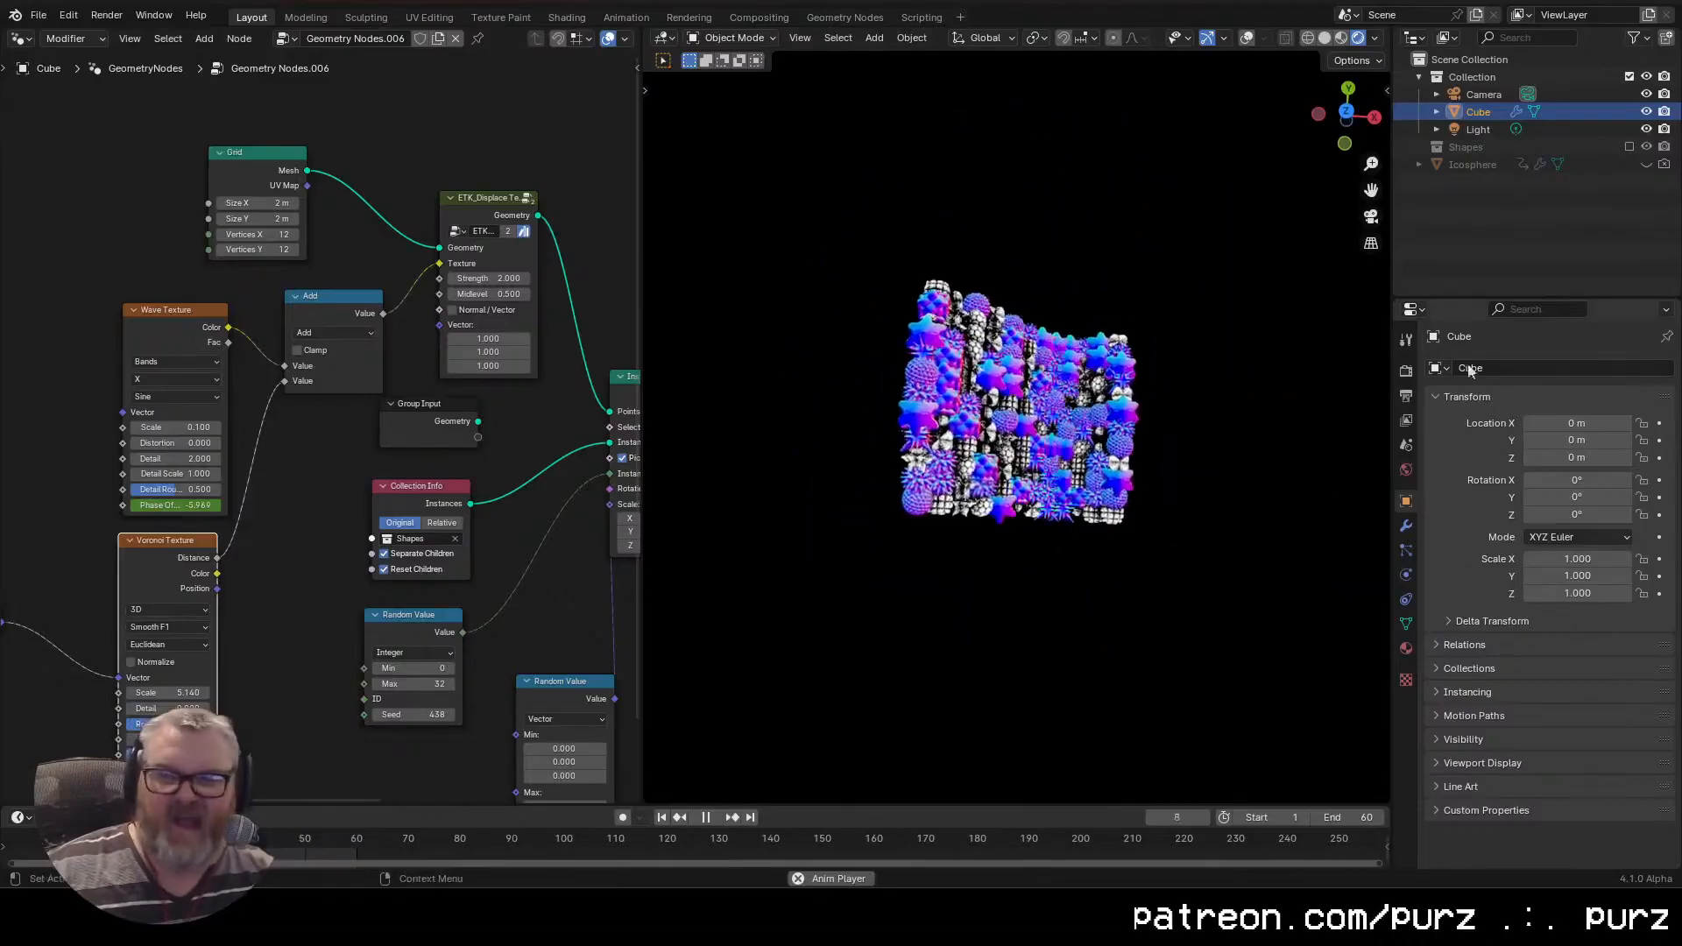
# Show the Shapes collection and go through its objects, assigning Material.001 in the Flower's Set Material node
pyautogui.click(1508, 150)
pyautogui.hotkey('alt', 'e')
pyautogui.click(1489, 164)
pyautogui.click(1493, 182)
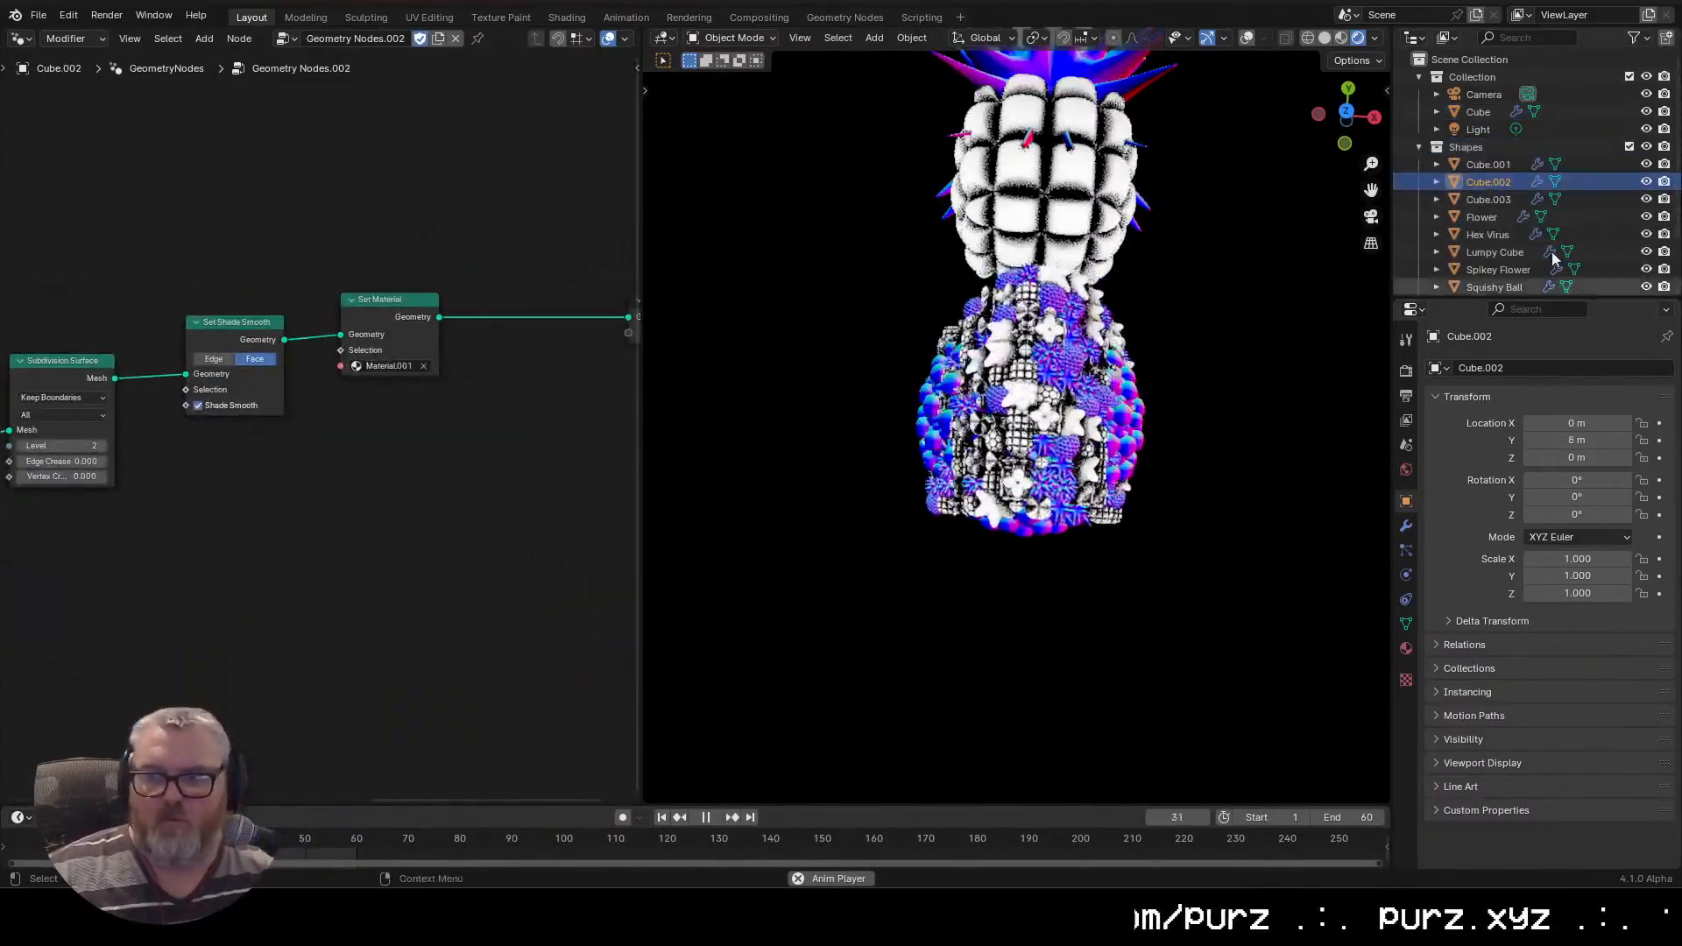
pyautogui.click(1488, 200)
pyautogui.click(1481, 218)
pyautogui.click(315, 648)
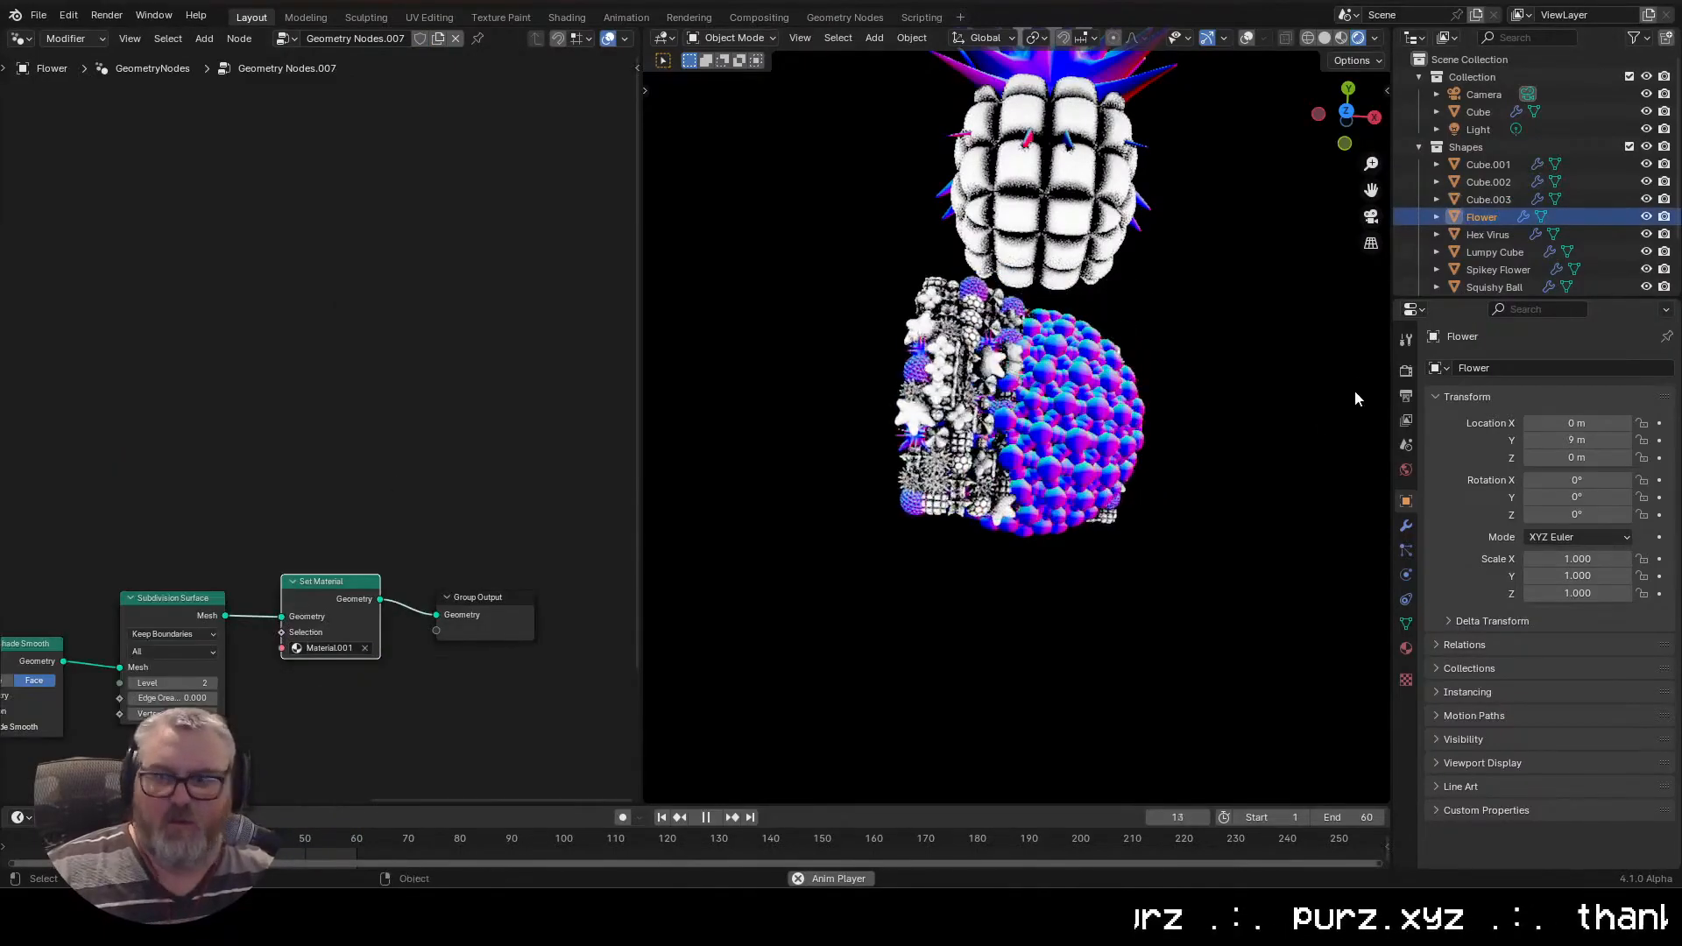
# Assign Material.001 in the Hex Virus's Set Material node, check the Spikey Flower, and exclude the Shapes collection again
pyautogui.click(1490, 234)
pyautogui.click(390, 367)
pyautogui.click(398, 402)
pyautogui.click(1507, 268)
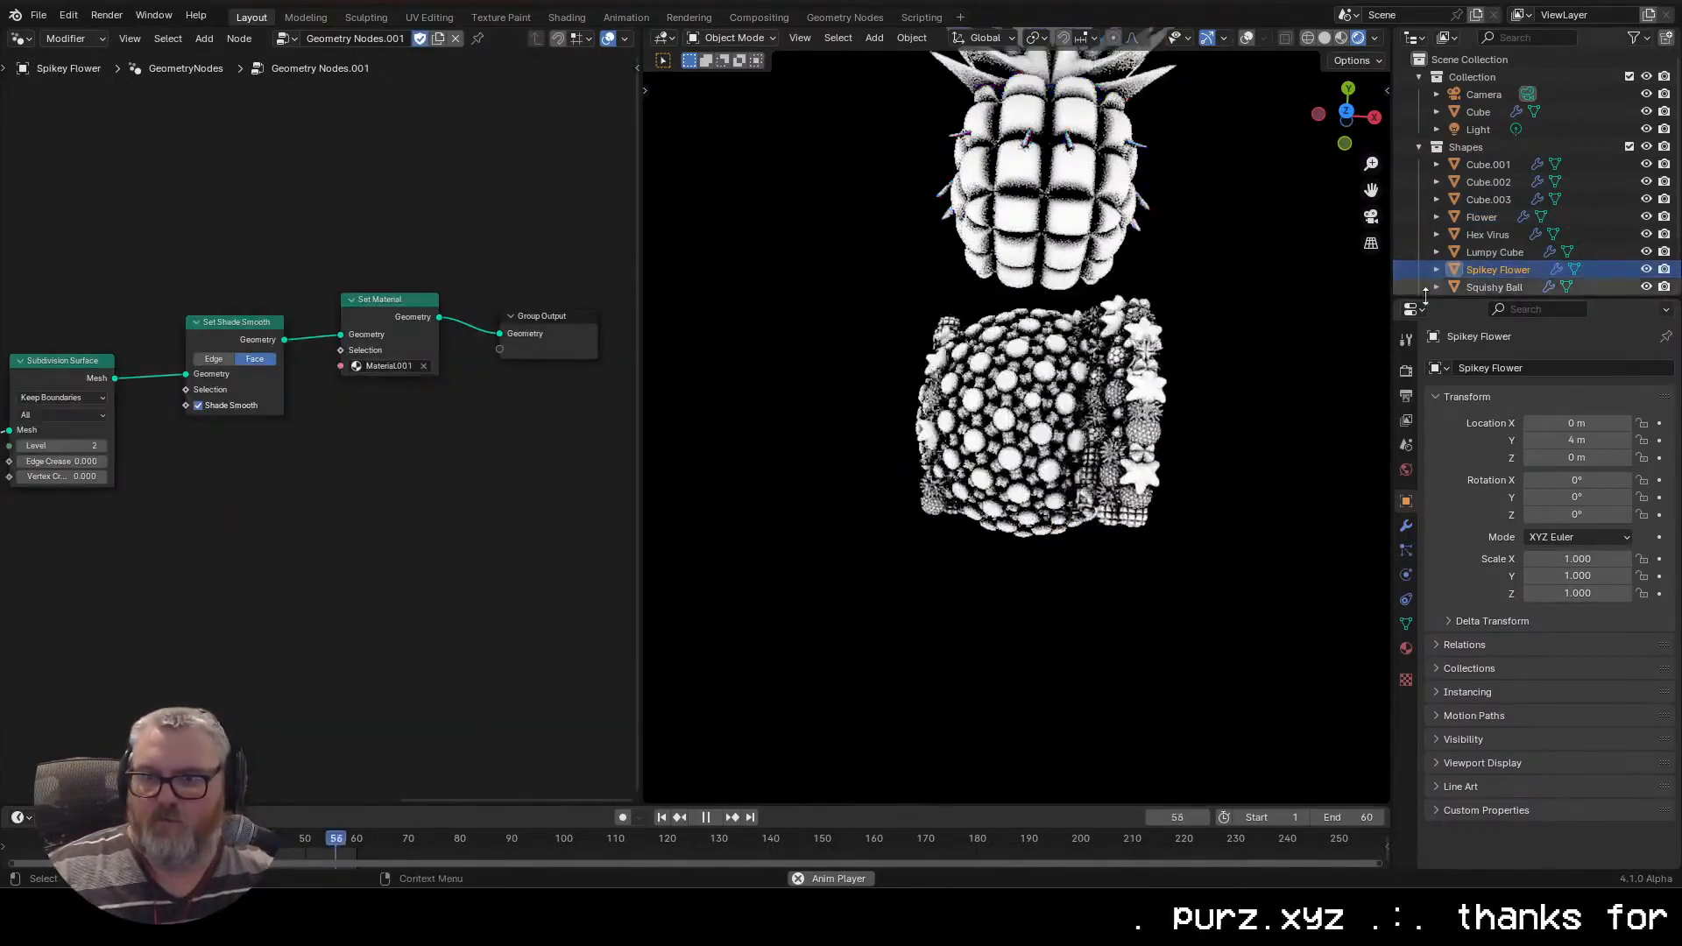
pyautogui.click(1629, 146)
# Select the instanced grid object and set its texture displacement node's Strength to 1
pyautogui.scroll(5, 1184, 485)
pyautogui.moveTo(1184, 485); pyautogui.dragTo(1140, 316)
pyautogui.click(1104, 289)
pyautogui.scroll(3, 350, 526)
pyautogui.moveTo(574, 554)
pyautogui.mouseDown()
pyautogui.moveTo(525, 553)
pyautogui.moveTo(573, 553)
pyautogui.mouseUp()
pyautogui.moveTo(964, 455); pyautogui.dragTo(1262, 499)
pyautogui.click(1296, 300)
pyautogui.scroll(3, 1227, 517)
pyautogui.press('KP_0')
pyautogui.click(375, 294)
pyautogui.write('1')
pyautogui.press('Return')
# Change the Math node combining the Wave and Voronoi textures to Divide and inspect the displaced grid
pyautogui.moveTo(44, 704); pyautogui.dragTo(224, 530)
pyautogui.click(381, 177)
pyautogui.click(371, 266)
pyautogui.scroll(-2, 1065, 447)
pyautogui.moveTo(1065, 447); pyautogui.dragTo(1046, 346)
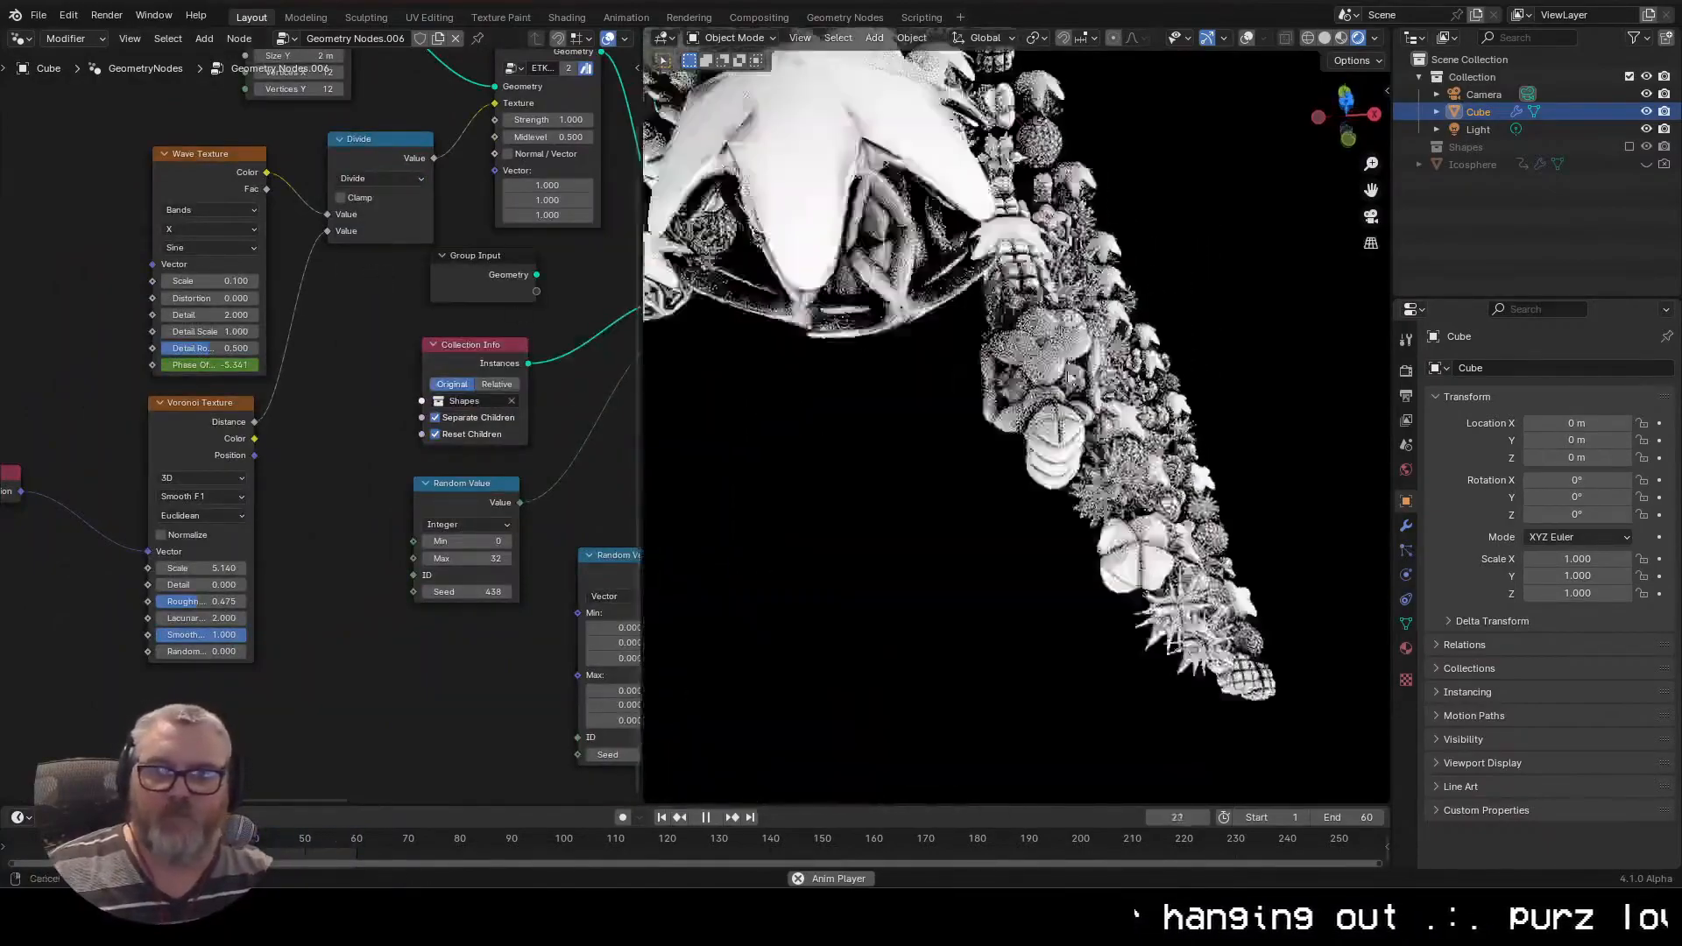
pyautogui.scroll(-4, 1046, 346)
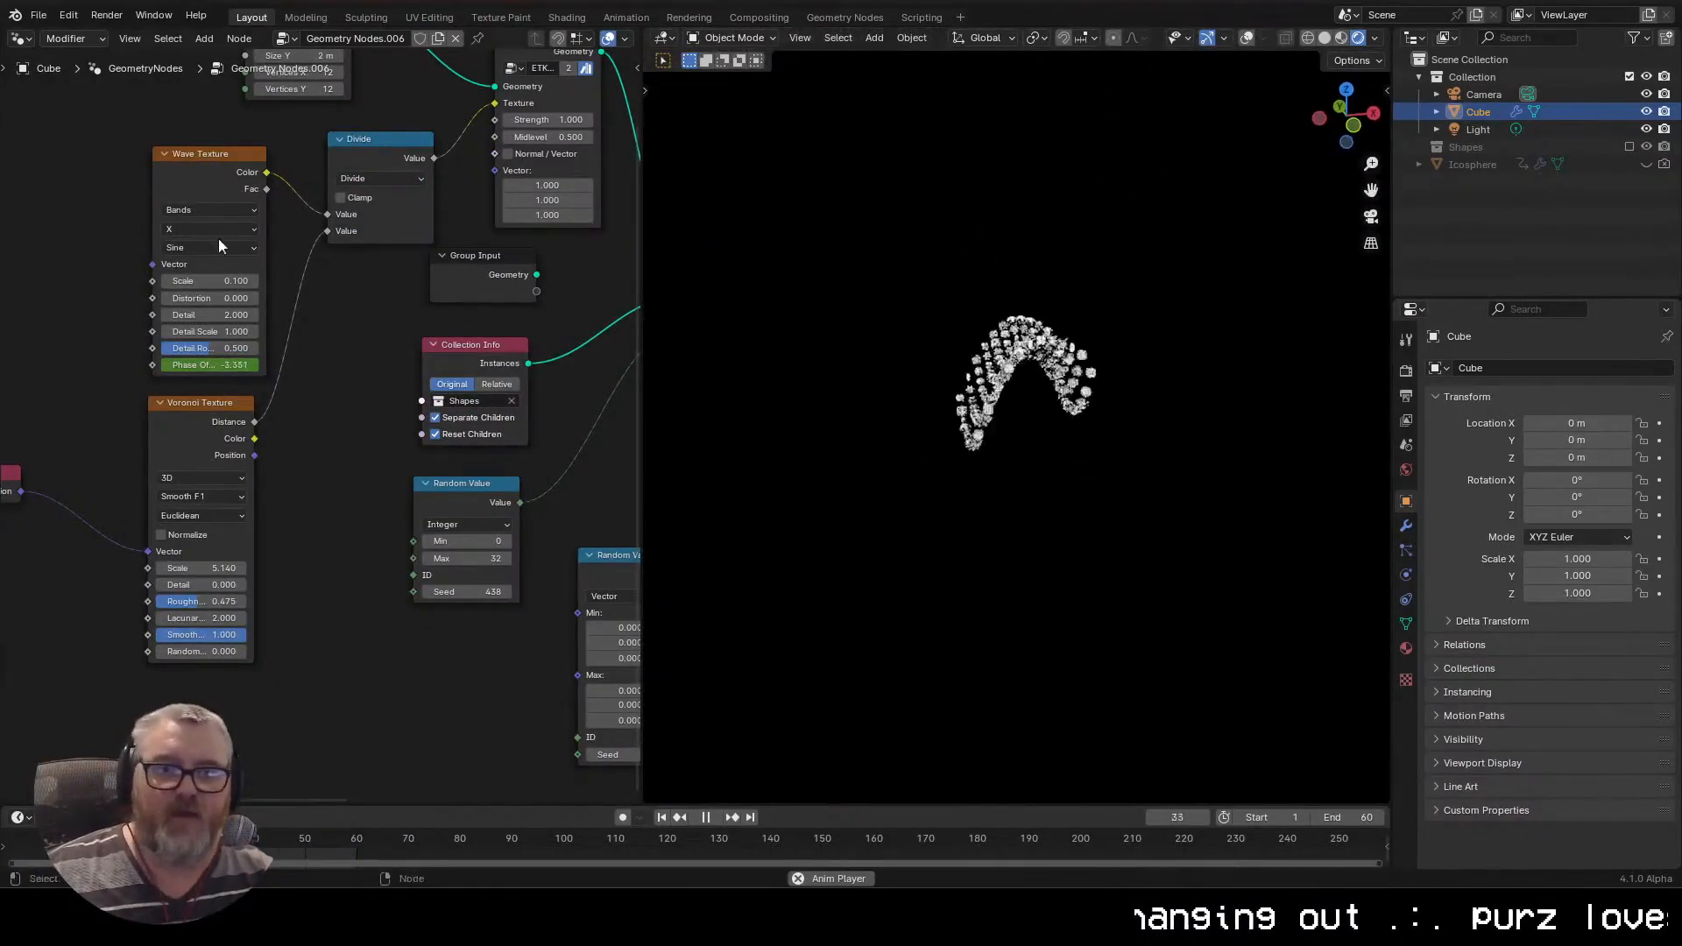
# Try the Snap operation on the Math node and view the resulting shape arrangement from the front
pyautogui.click(384, 179)
pyautogui.click(392, 176)
pyautogui.scroll(18, 392, 176)
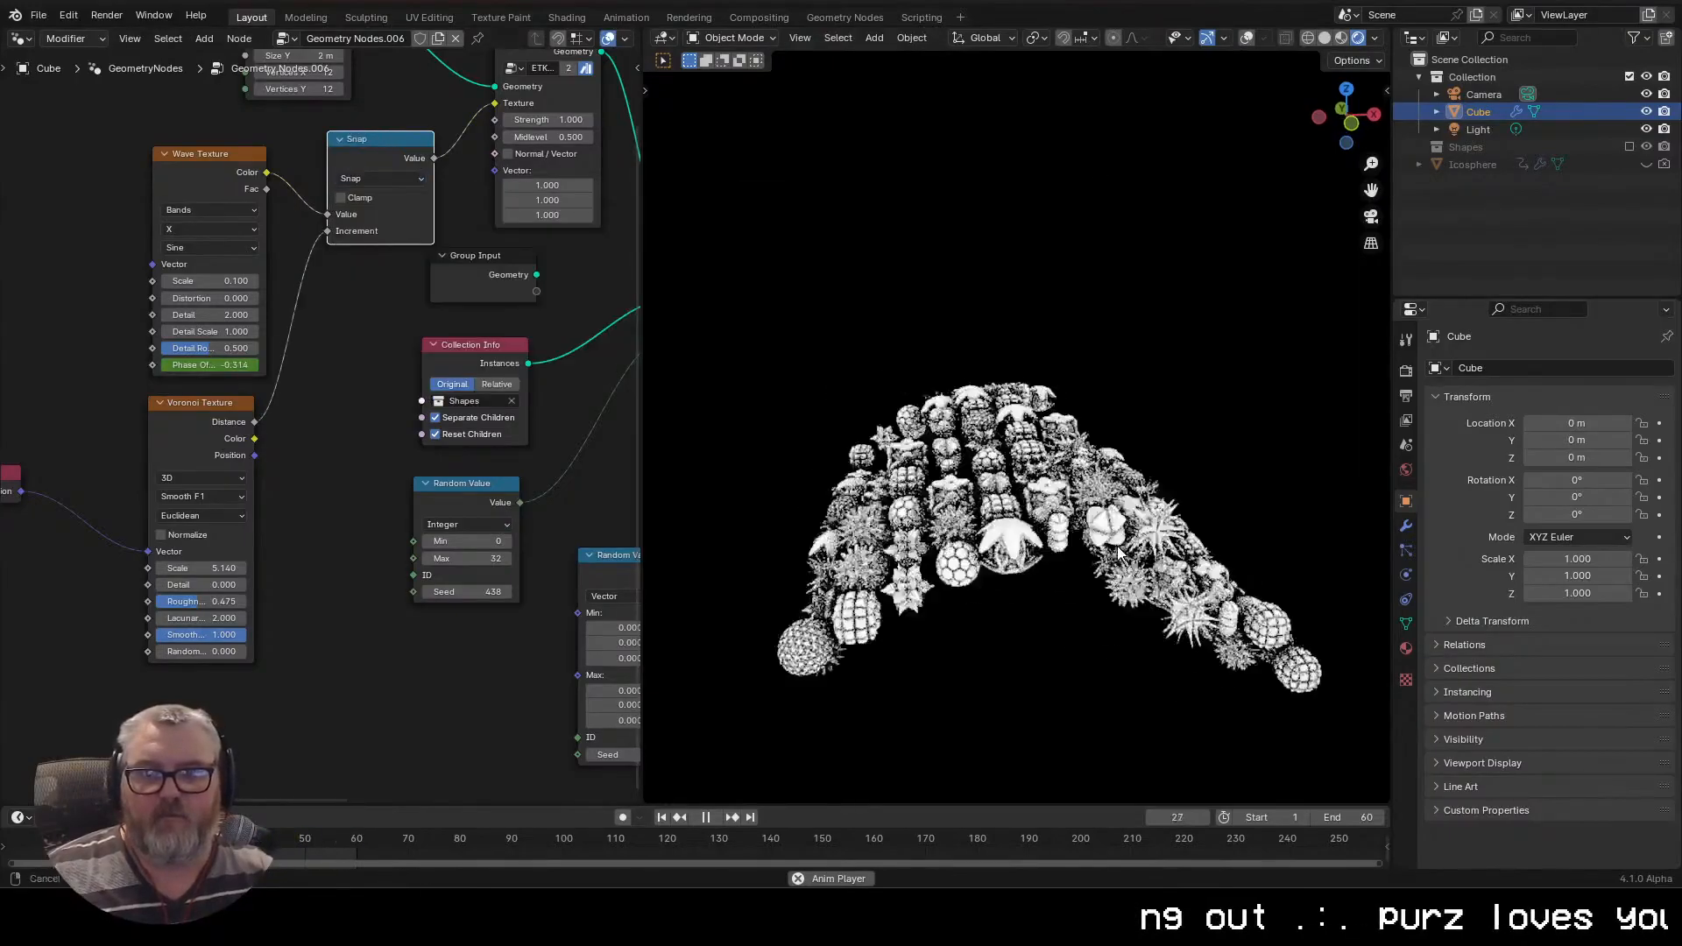
pyautogui.moveTo(817, 407); pyautogui.dragTo(761, 365)
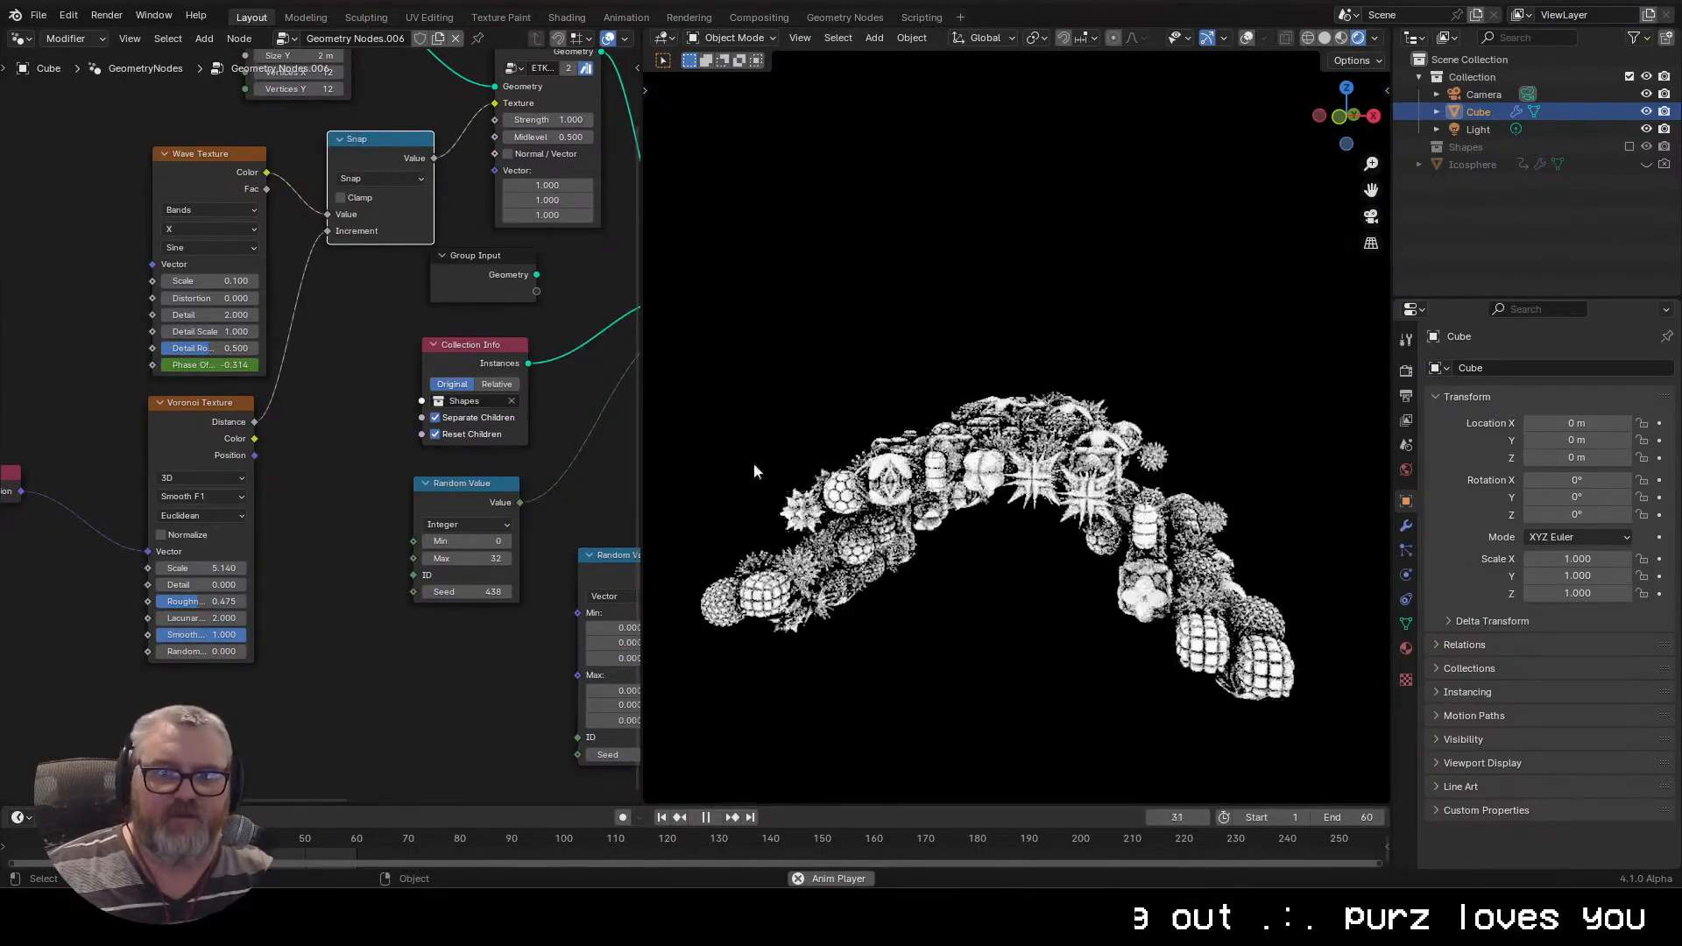
# Switch the Math node to Wrap and set its Min value to 1.2
pyautogui.click(384, 179)
pyautogui.click(654, 356)
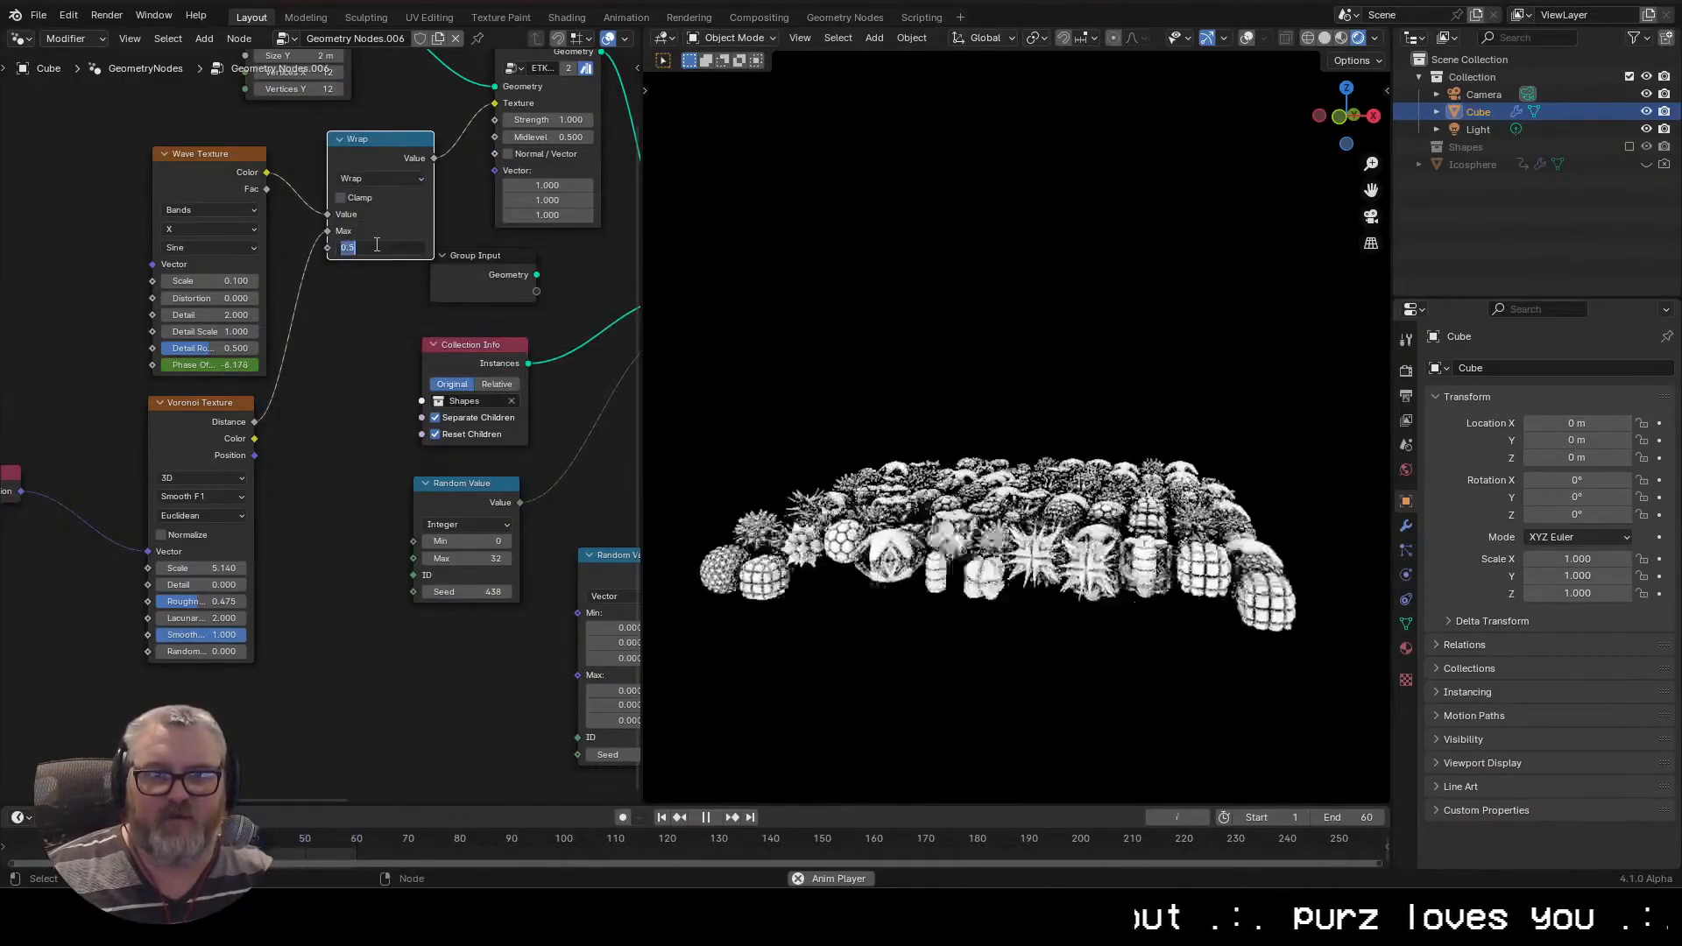
pyautogui.moveTo(384, 249); pyautogui.dragTo(1187, 526)
# Align the camera to the top-down view and set the Wrap node's Min to 2.14, stopping playback
pyautogui.press('KP_0')
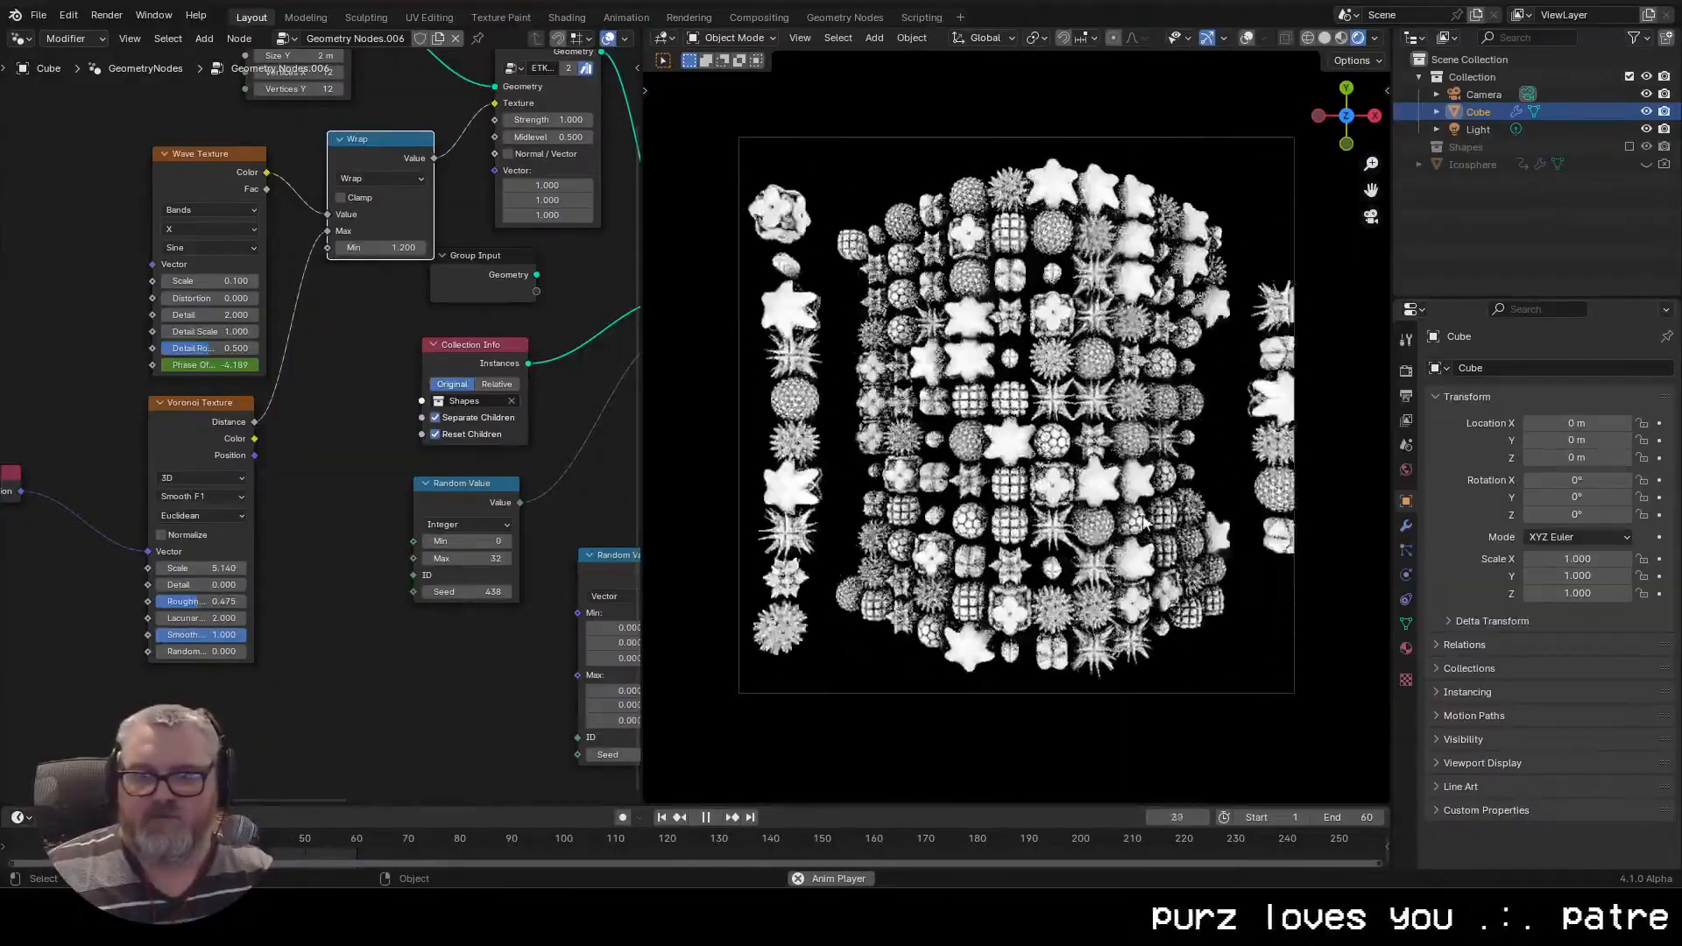
pyautogui.moveTo(378, 247); pyautogui.dragTo(461, 247)
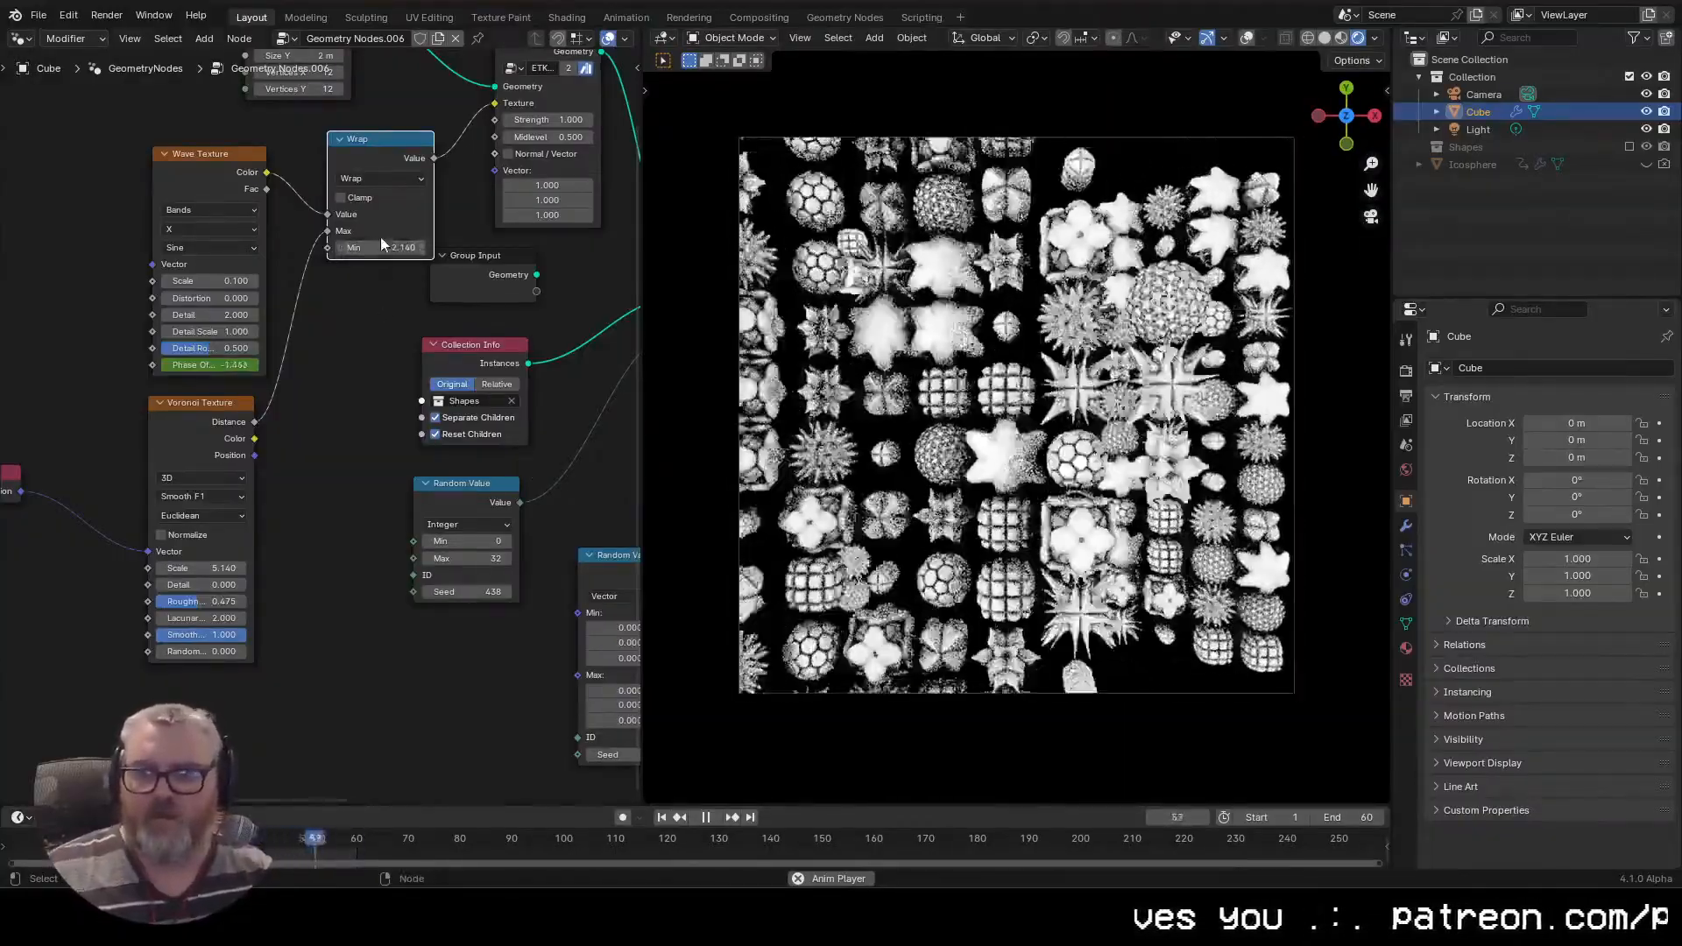
pyautogui.press('space')
# Set the output path to C:\tmp\depth_bars2\ and render the animation
pyautogui.click(1406, 396)
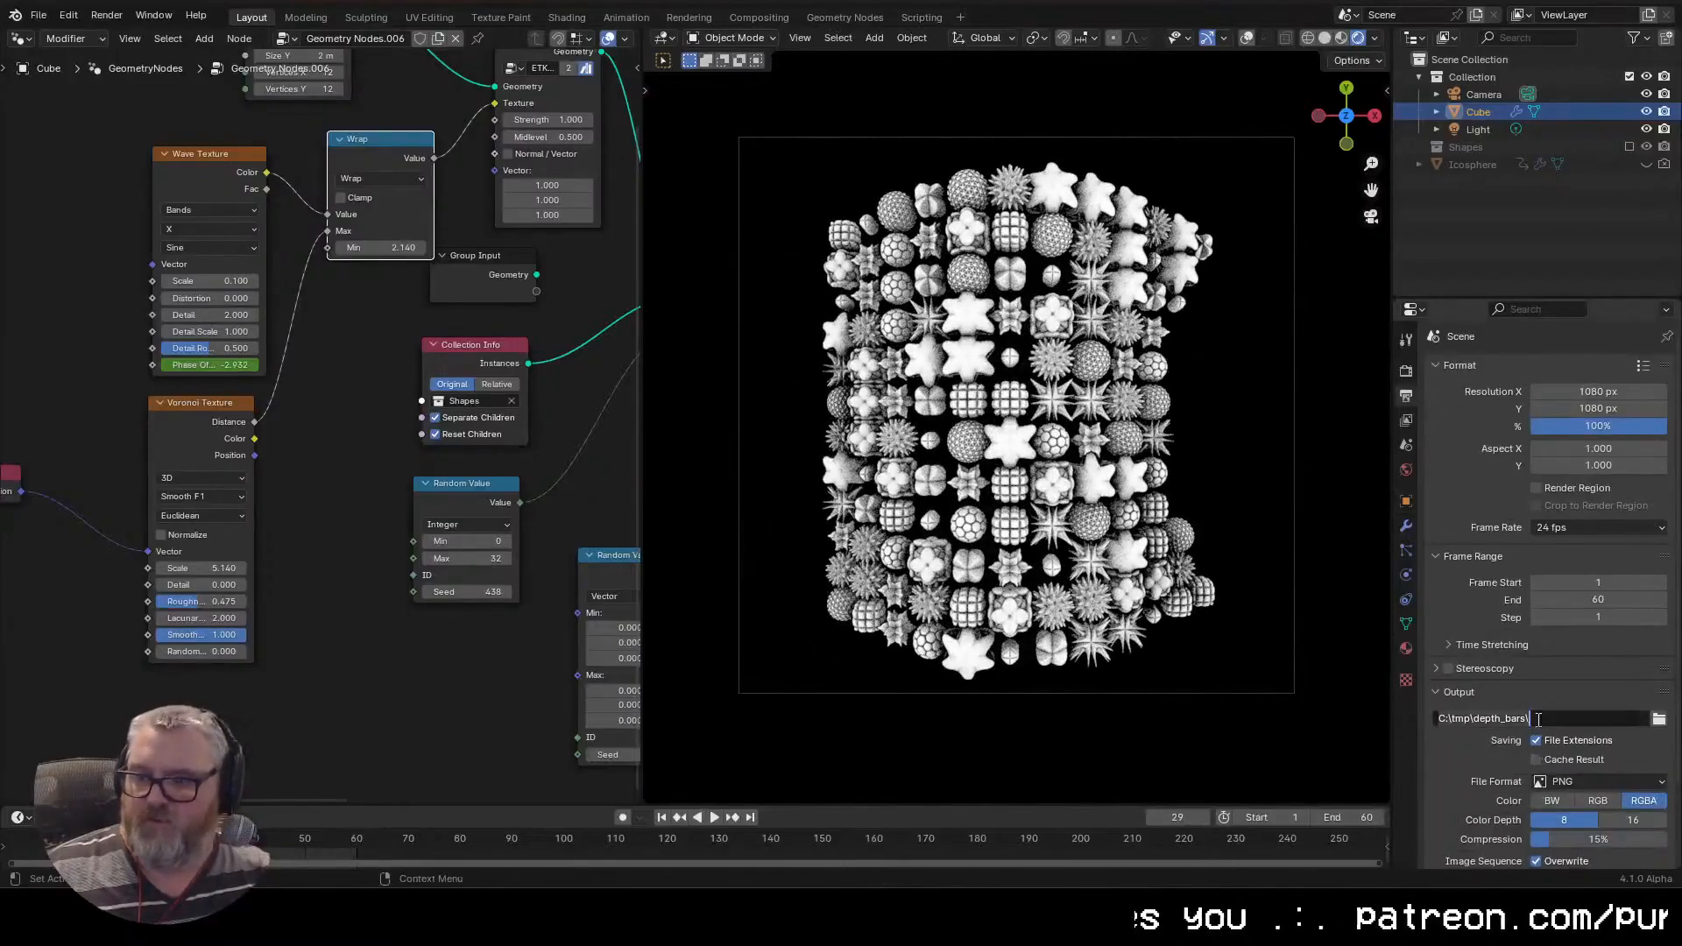
pyautogui.press('Return')
pyautogui.hotkey('ctrl', 'F12')
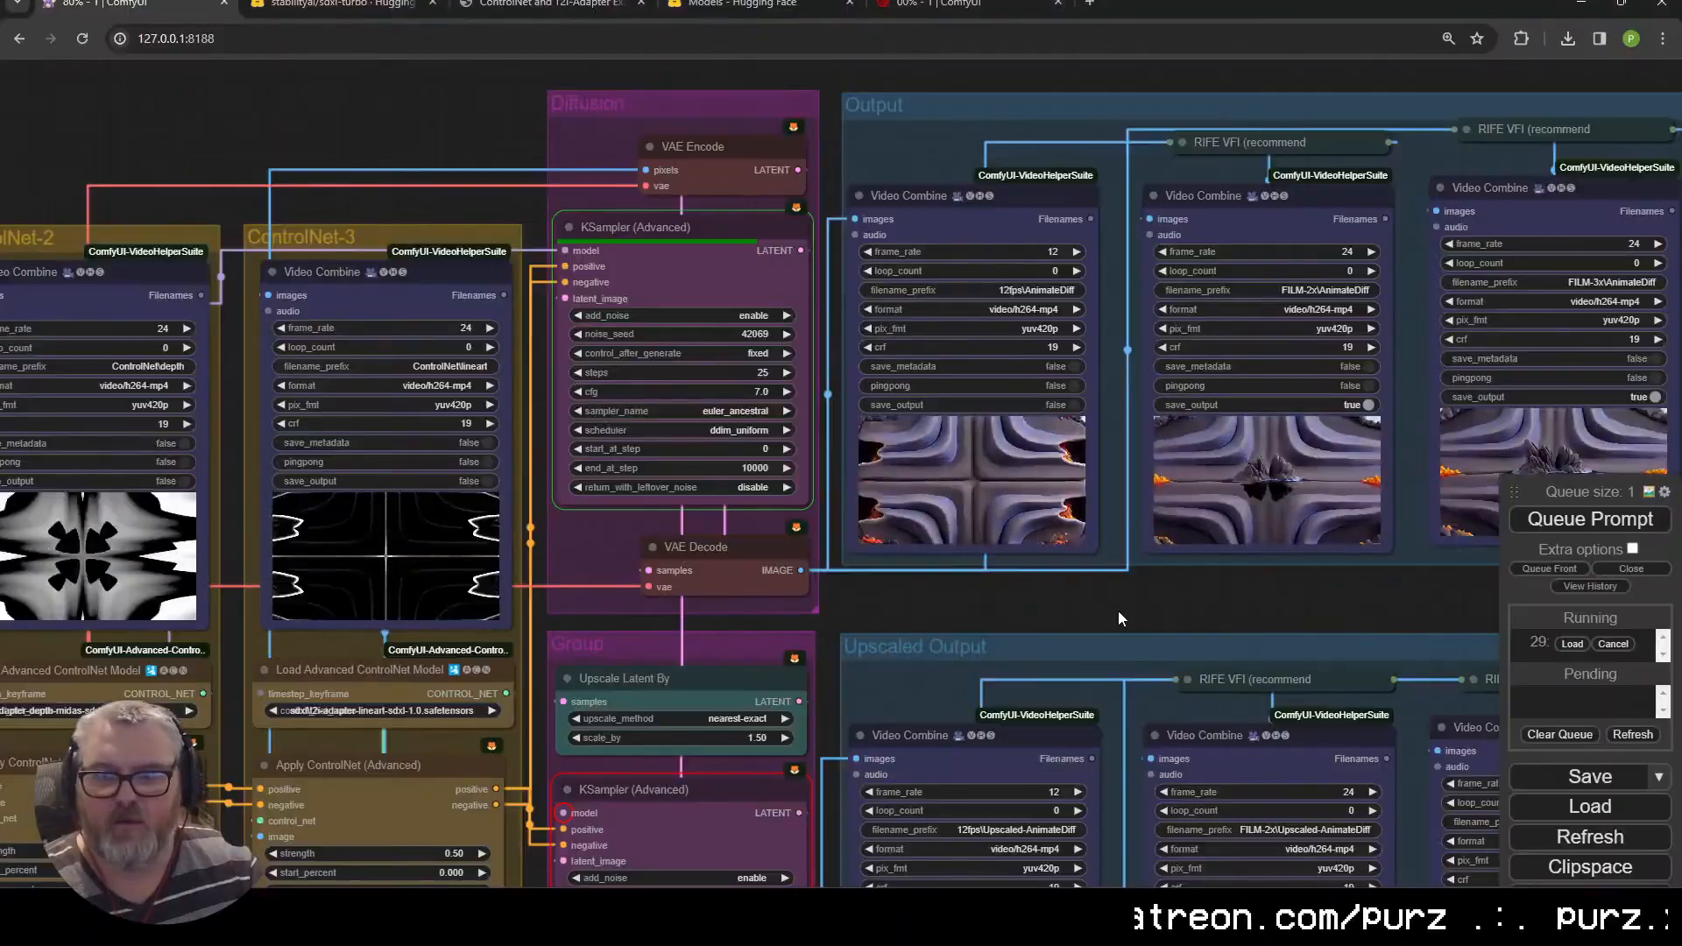
# Check the ComfyUI output previews, then switch back to Blender, close the render window and save the file
pyautogui.moveTo(1118, 610); pyautogui.dragTo(693, 591)
pyautogui.moveTo(345, 911)
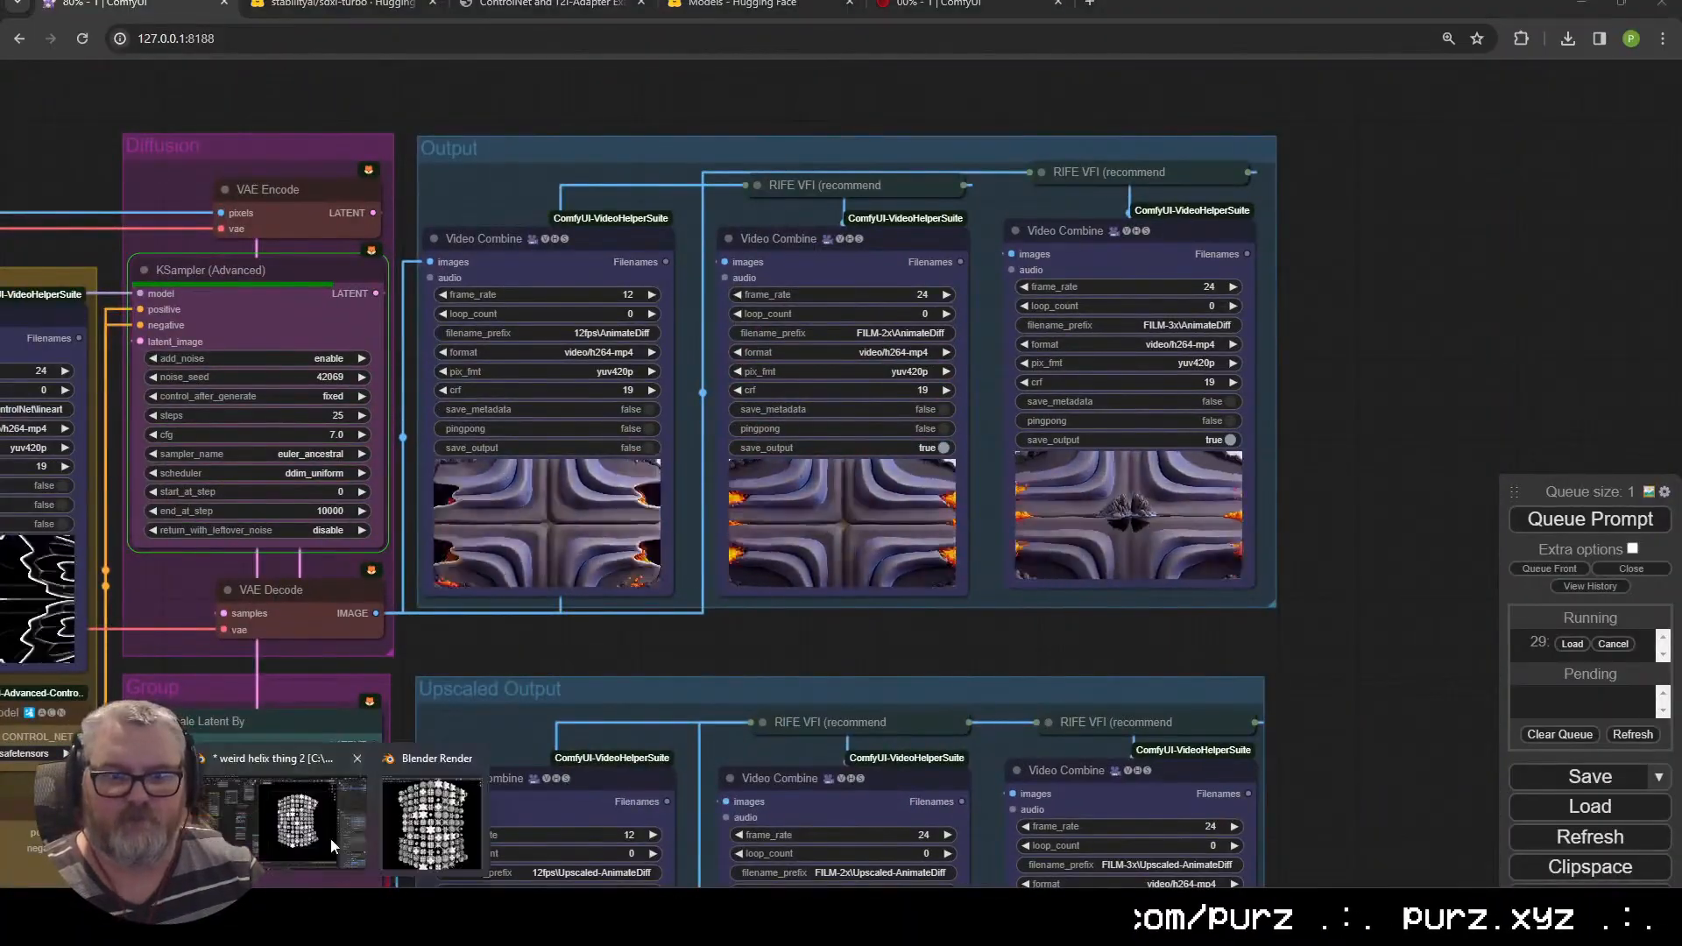
pyautogui.click(424, 822)
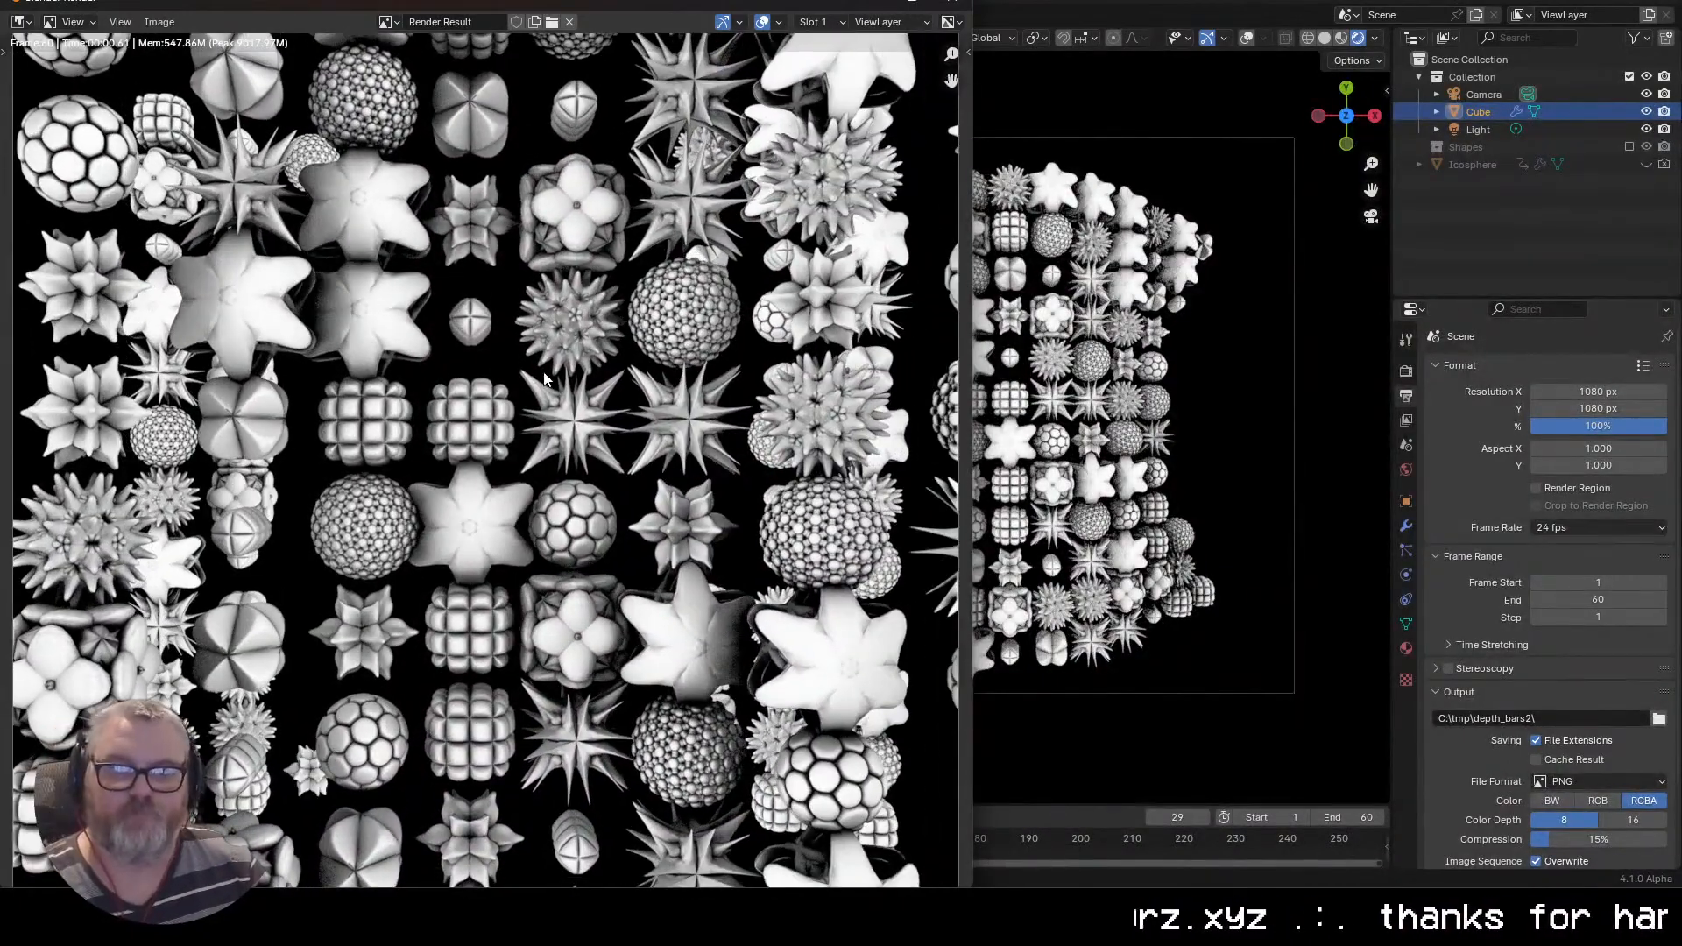
pyautogui.press('Escape')
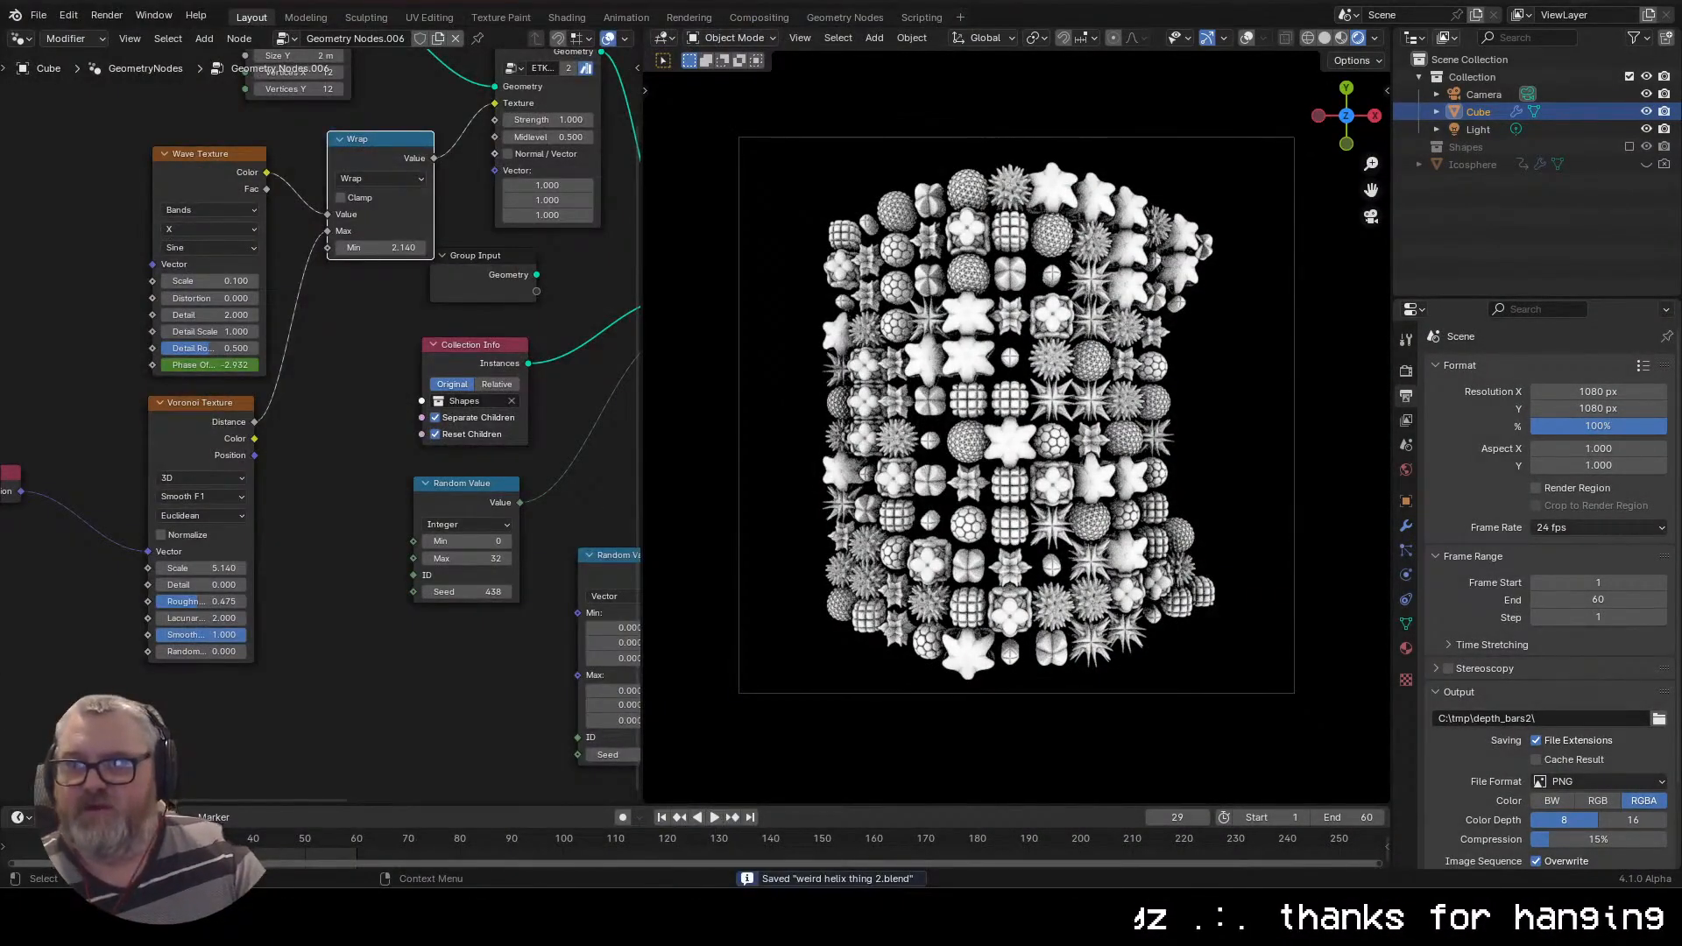
# Switch to ComfyUI and check the sampling progress in the Command Prompt and across the workflow's nodes
pyautogui.hotkey('alt', 'Tab')
pyautogui.moveTo(350, 920)
pyautogui.click(278, 838)
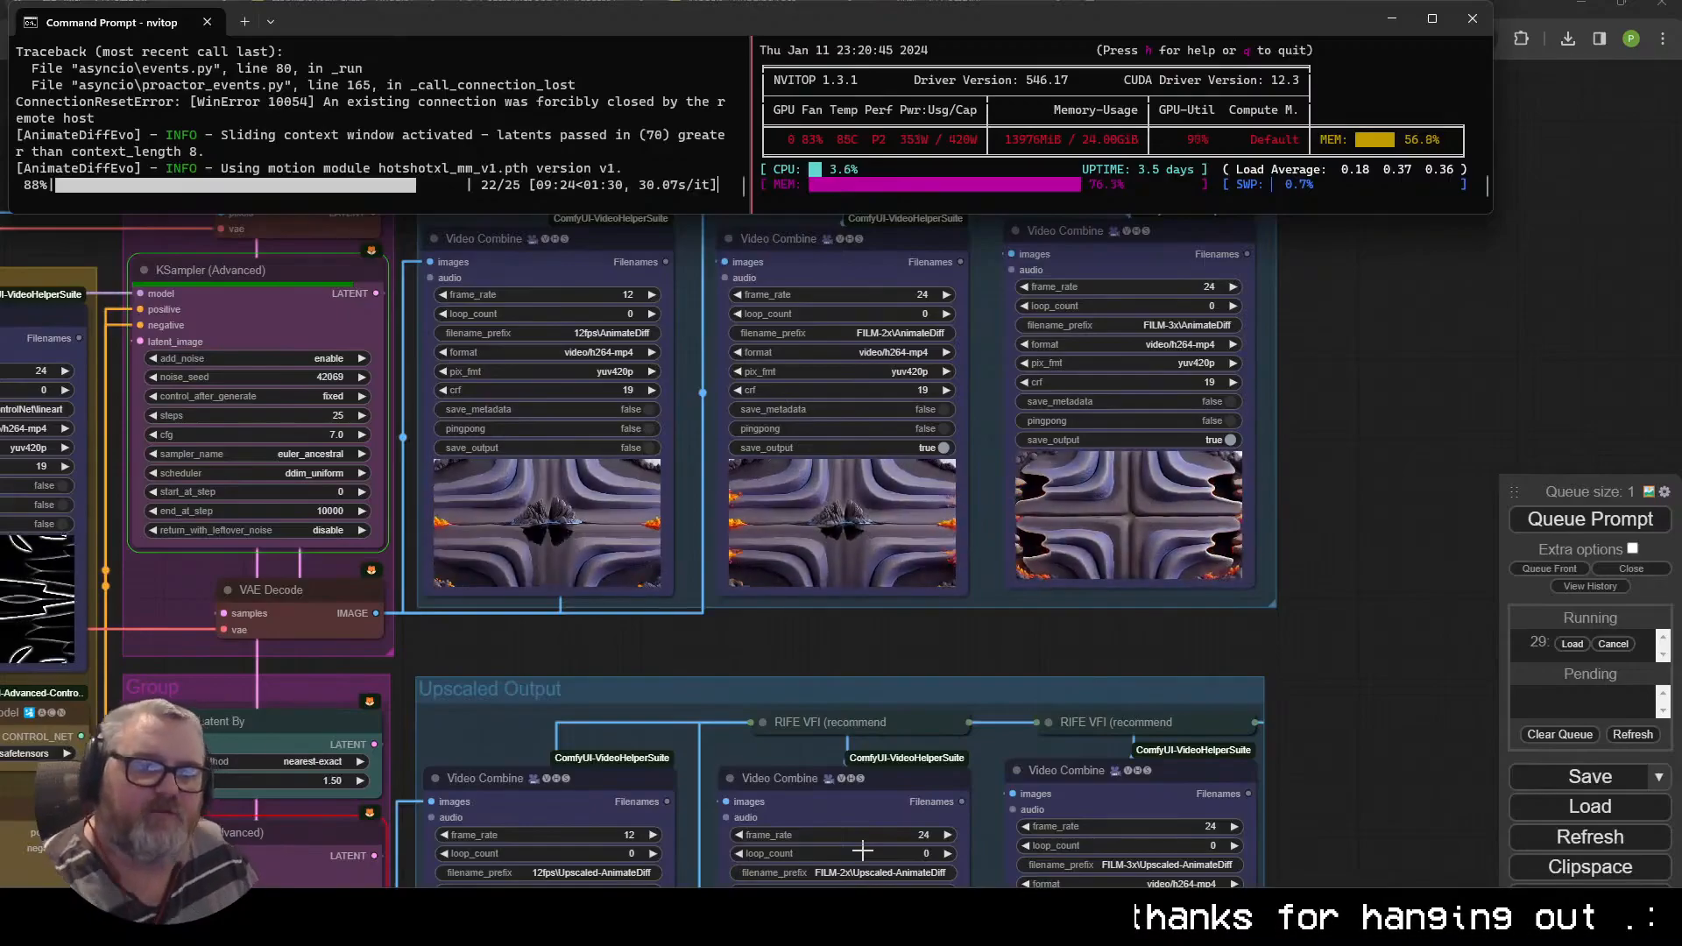
pyautogui.moveTo(613, 664); pyautogui.dragTo(1608, 635)
pyautogui.moveTo(1114, 557); pyautogui.dragTo(1025, 559)
pyautogui.moveTo(1046, 631); pyautogui.dragTo(750, 484)
pyautogui.moveTo(1227, 493); pyautogui.dragTo(1227, 617)
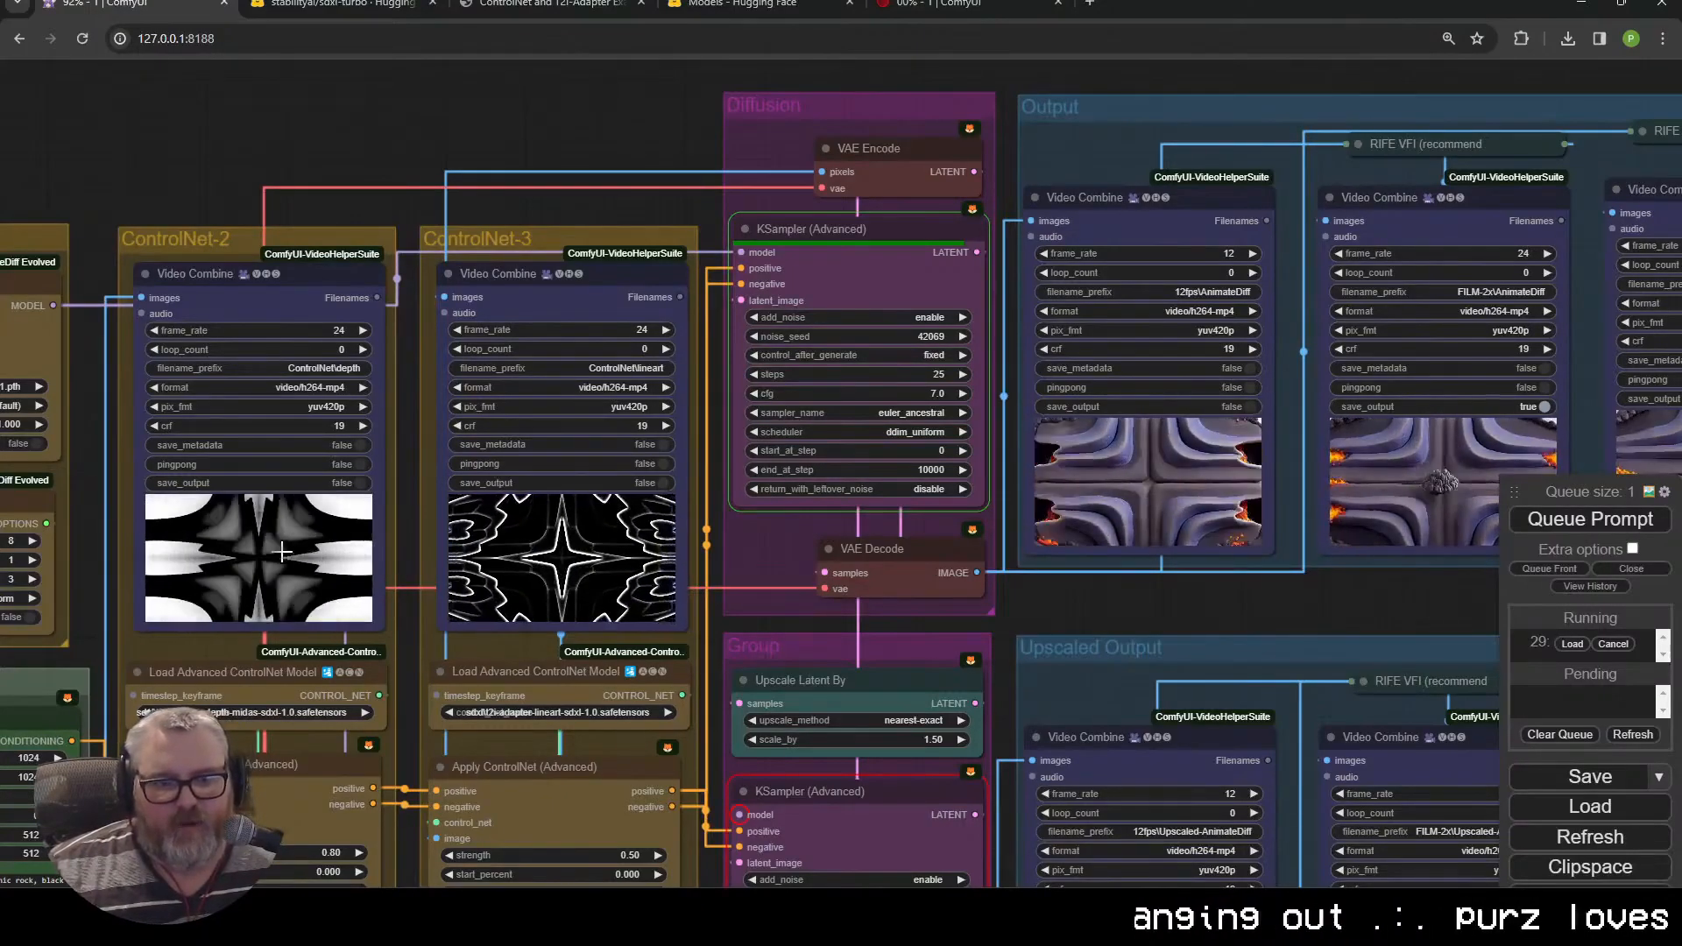
# Examine the depth and lineart ControlNet previews up close, then check the output clips and the Command Prompt's progress
pyautogui.scroll(9, 453, 595)
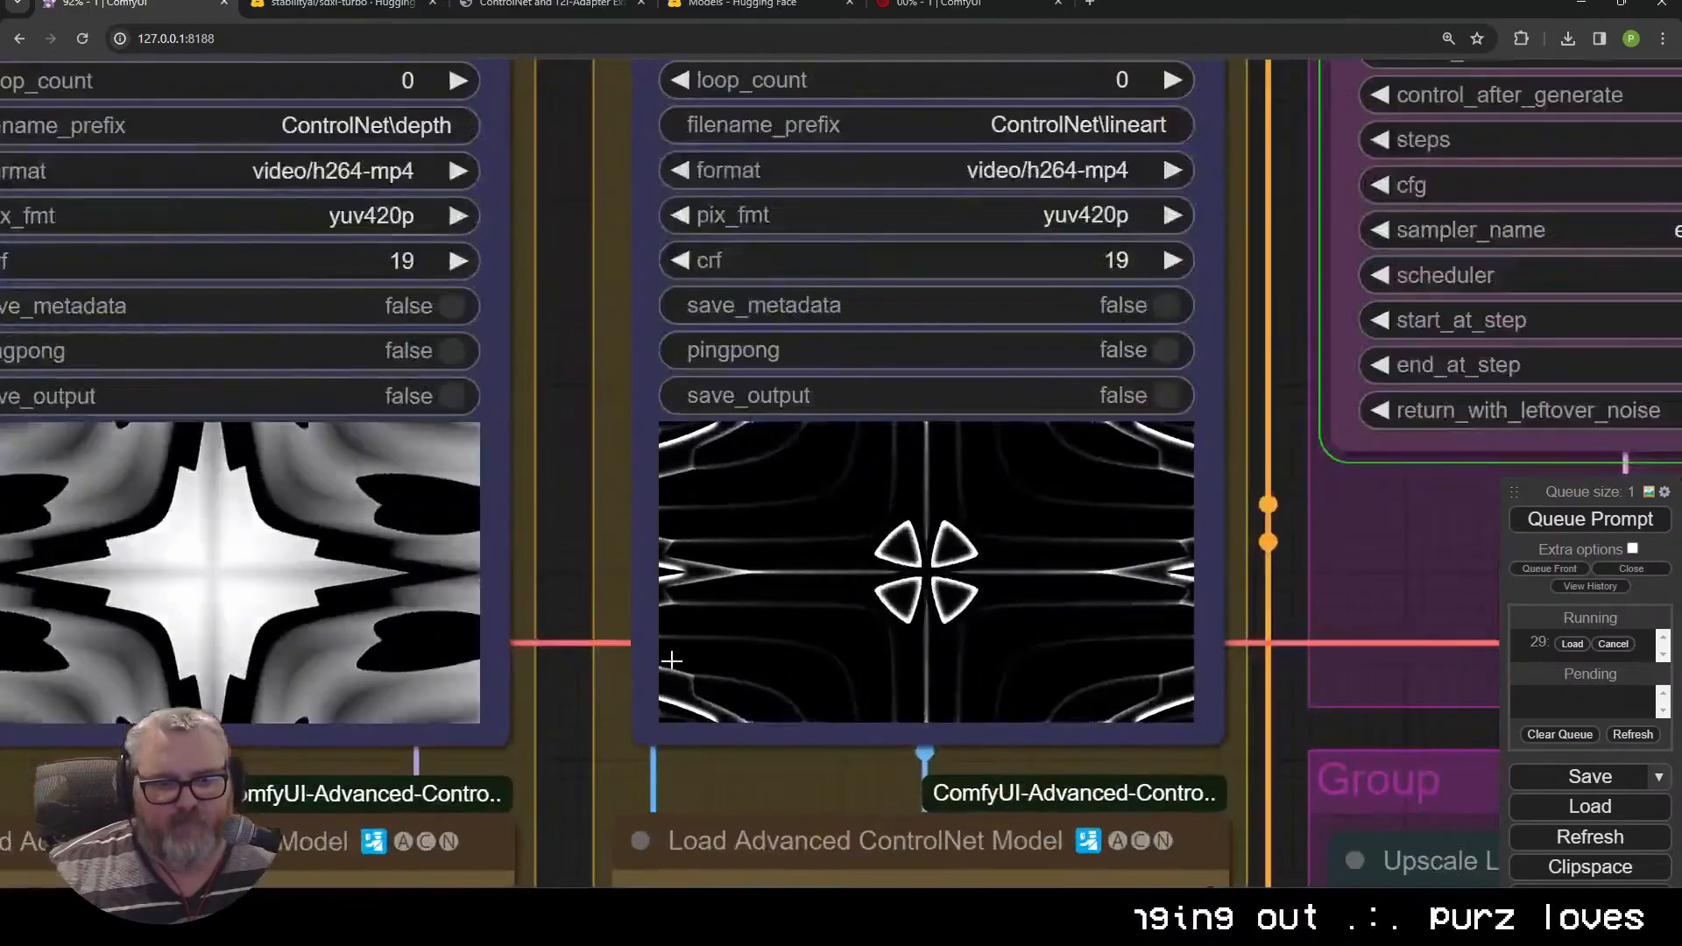
pyautogui.scroll(-2, 1171, 566)
pyautogui.scroll(7, 1255, 559)
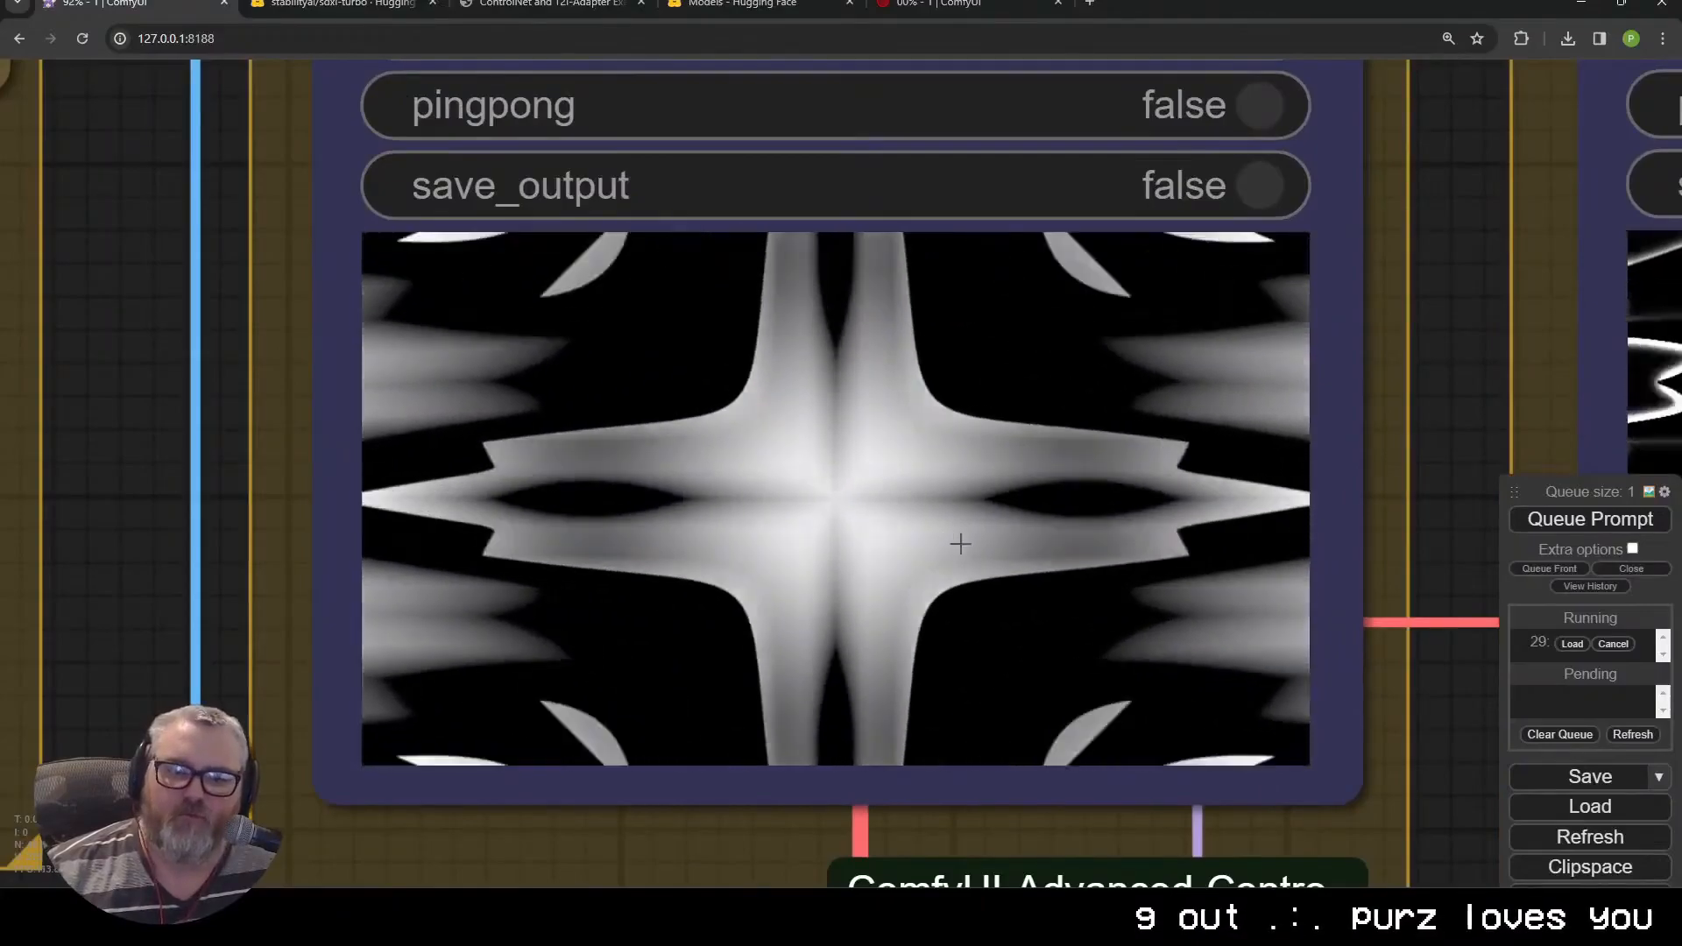
pyautogui.scroll(-13, 972, 557)
pyautogui.moveTo(1120, 565); pyautogui.dragTo(148, 489)
pyautogui.moveTo(1101, 530); pyautogui.dragTo(729, 667)
pyautogui.hotkey('alt', 'Tab')
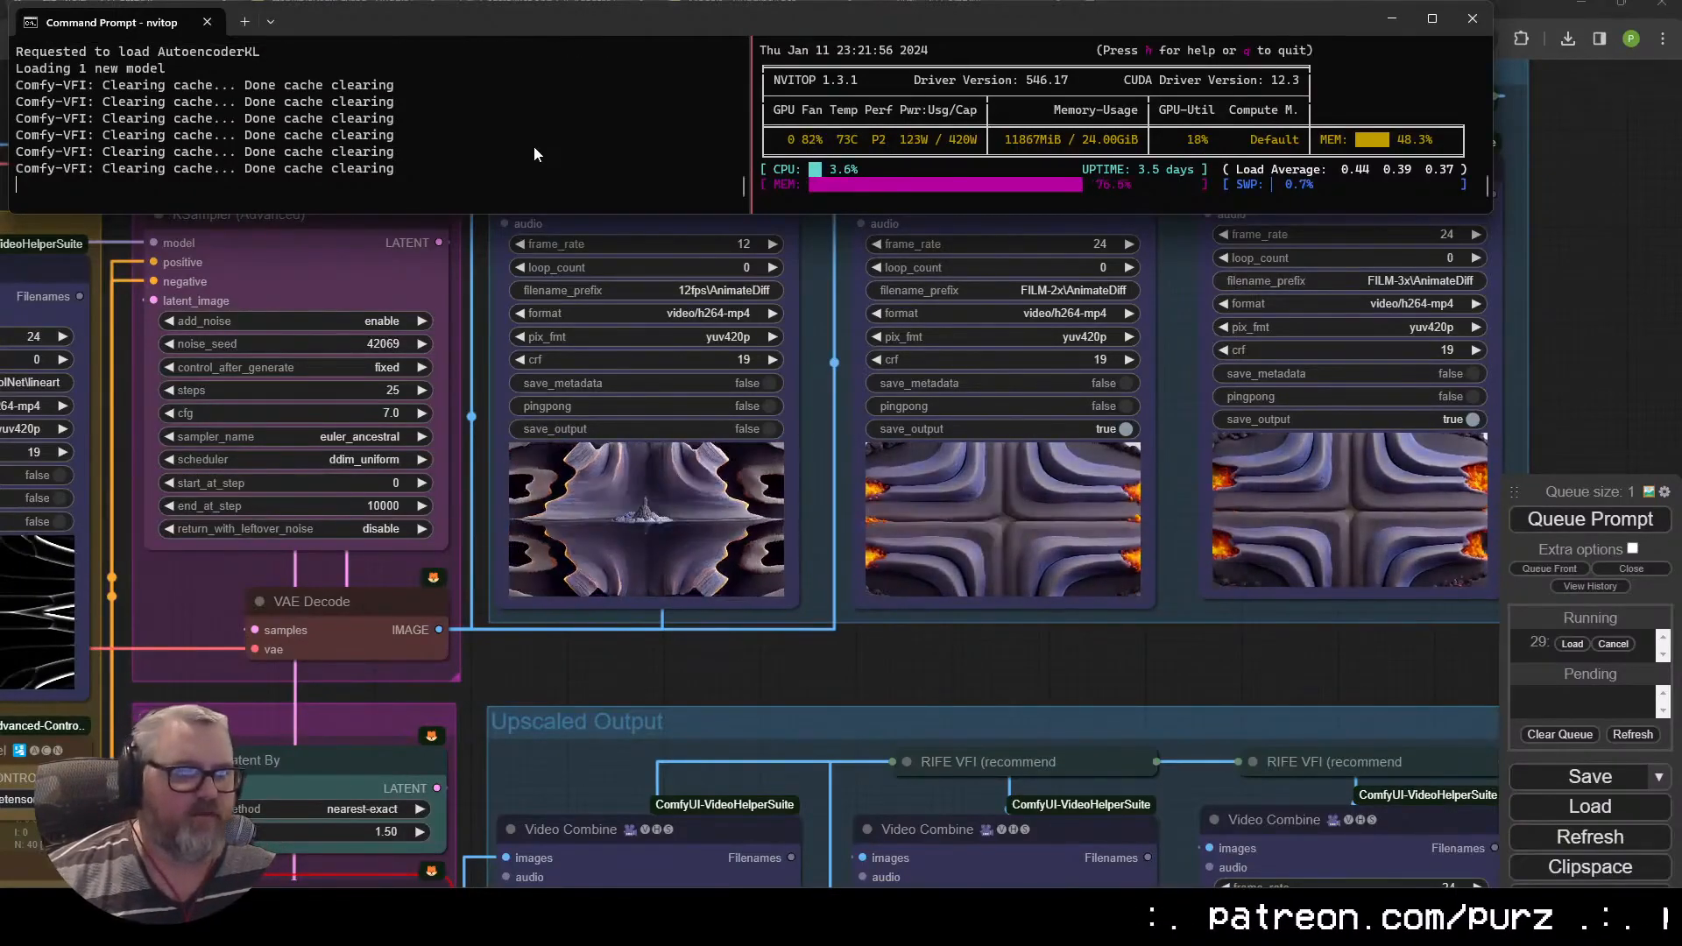
# Return to the ComfyUI workflow, examine the FILM-2x and FILM-3x output clips up close, then view the whole node graph
pyautogui.click(909, 648)
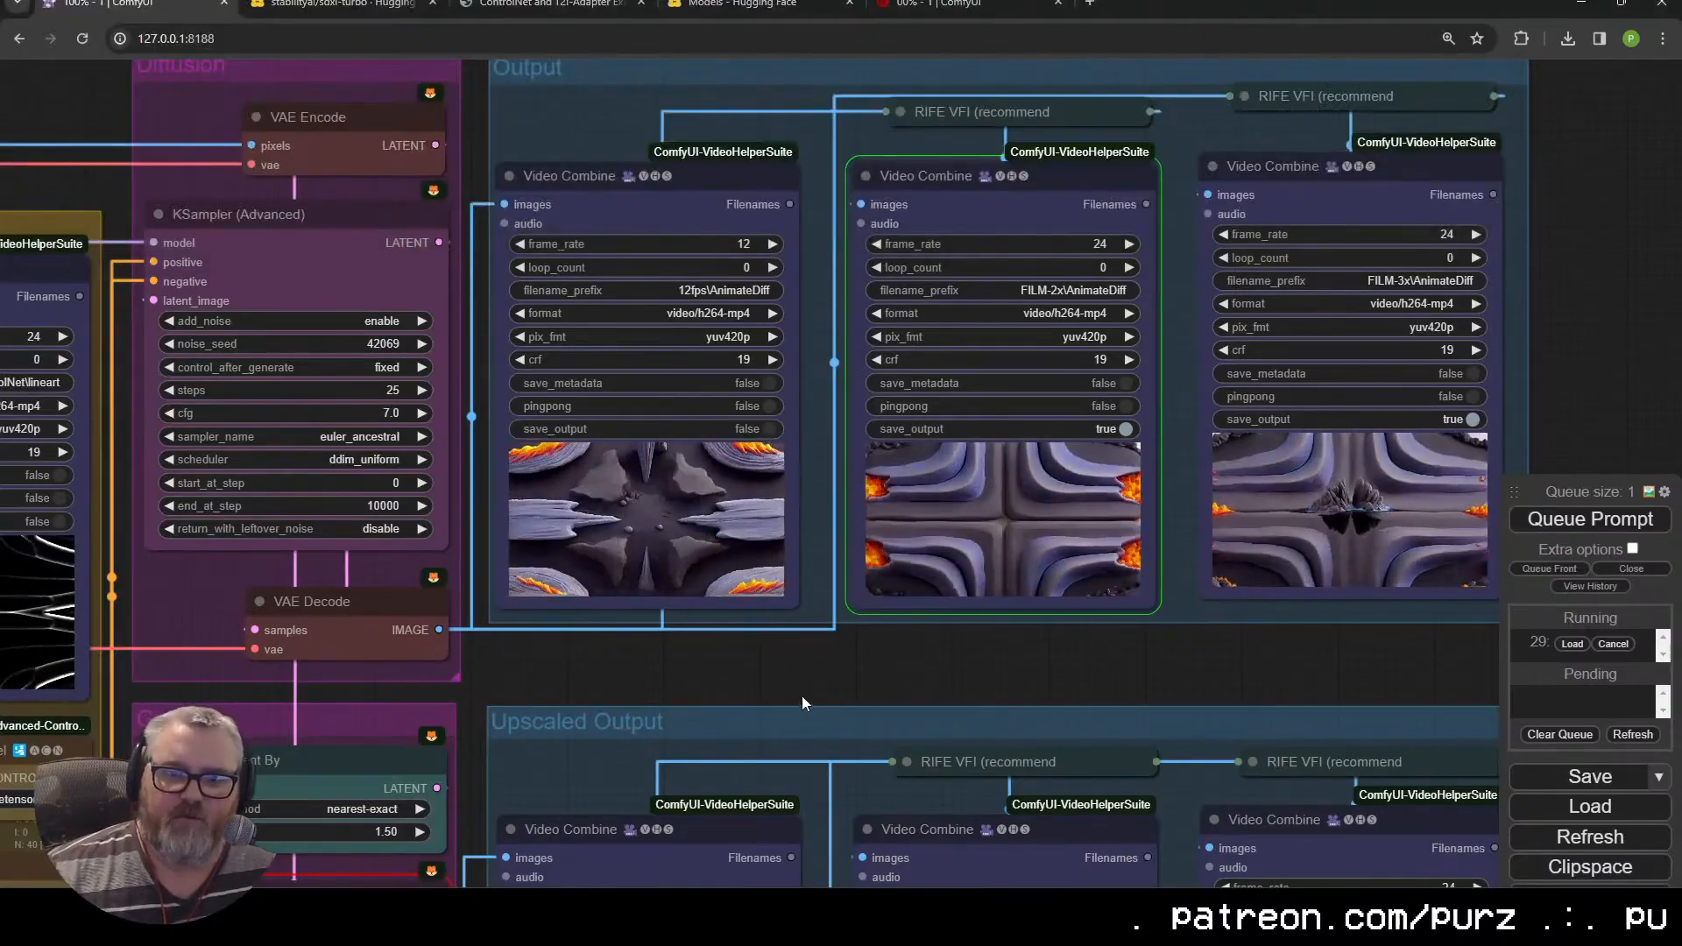
pyautogui.scroll(8, 991, 678)
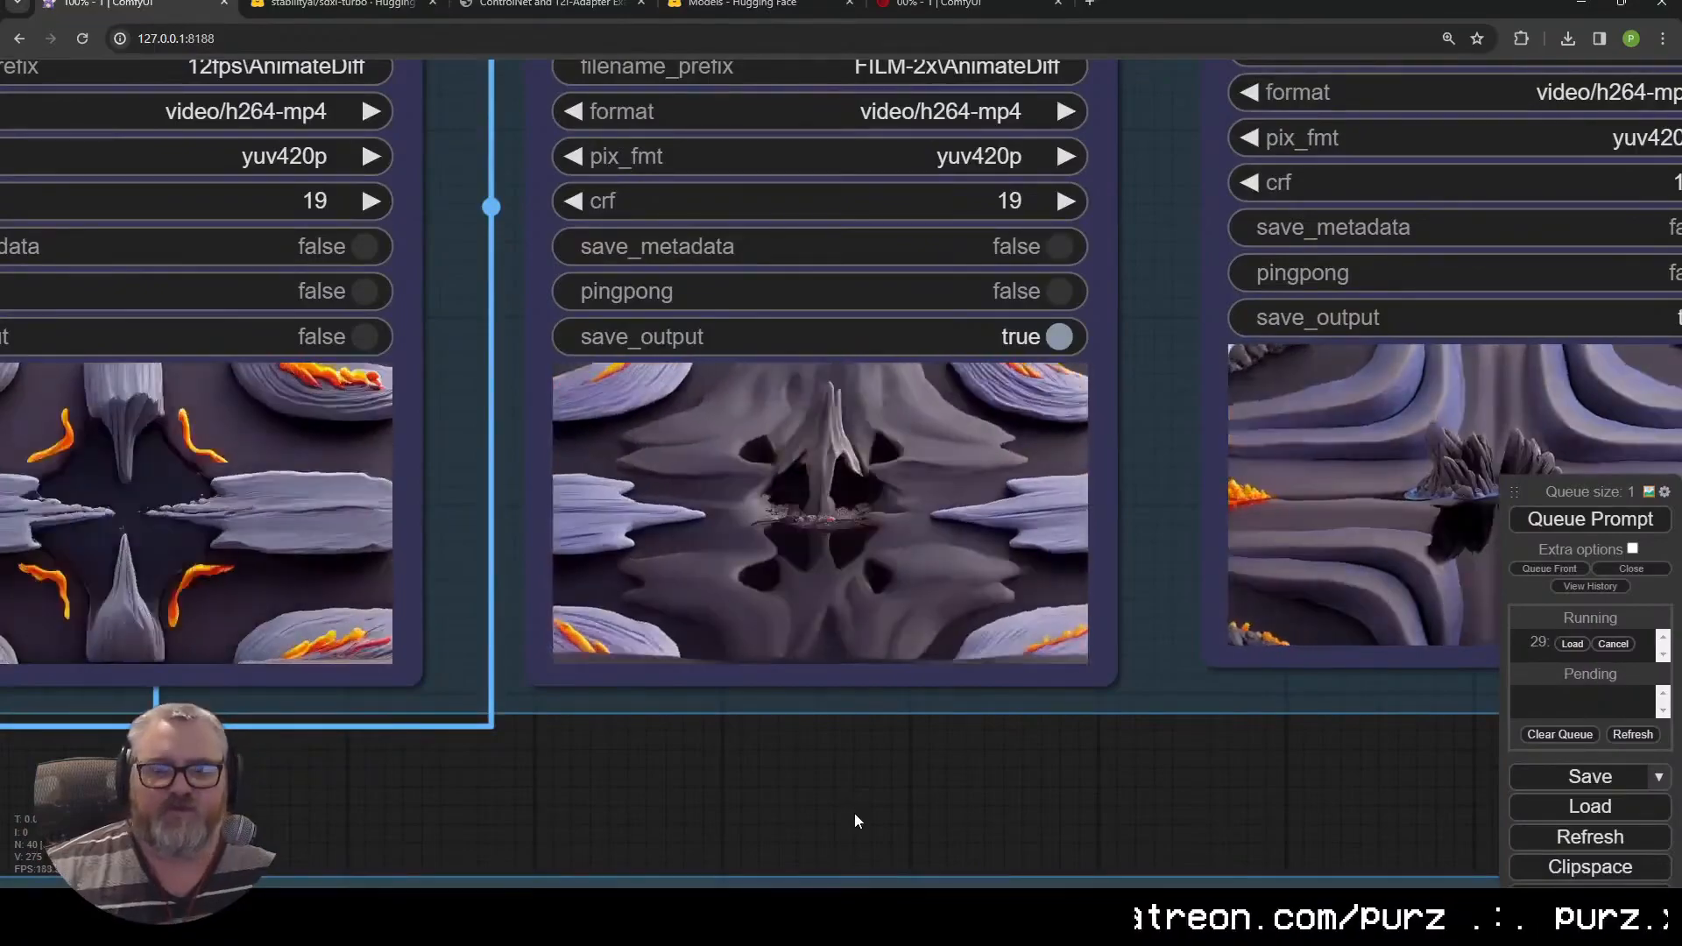
pyautogui.scroll(3, 855, 813)
pyautogui.scroll(-5, 886, 776)
pyautogui.moveTo(887, 777); pyautogui.dragTo(607, 832)
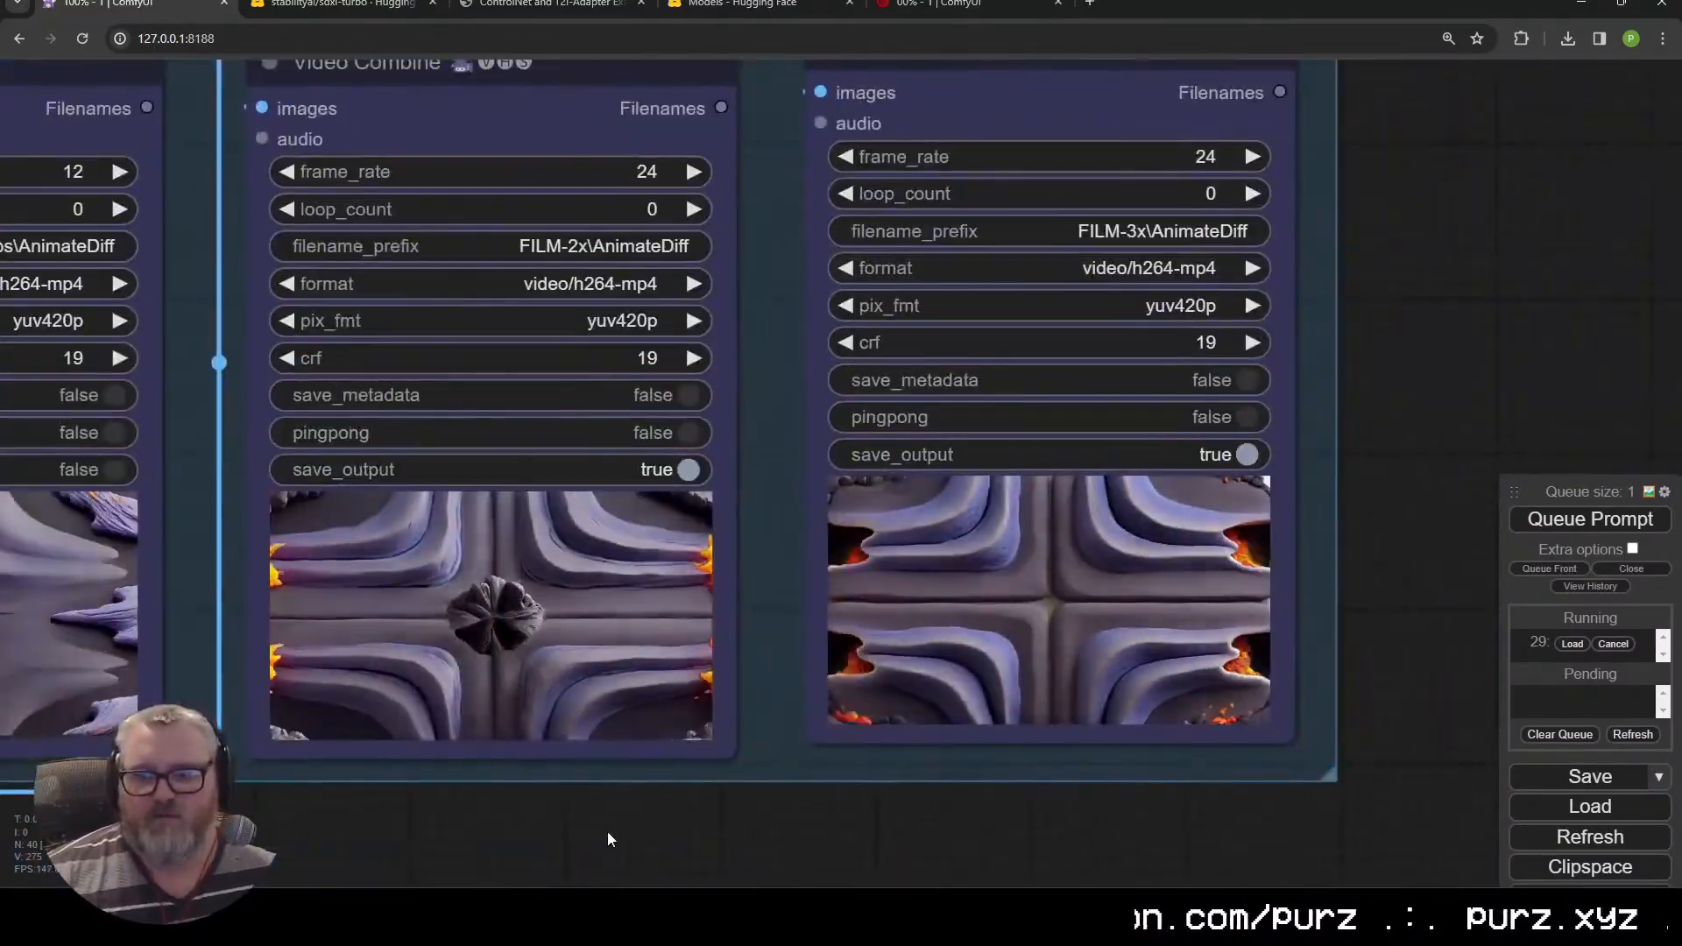
pyautogui.scroll(-5, 608, 832)
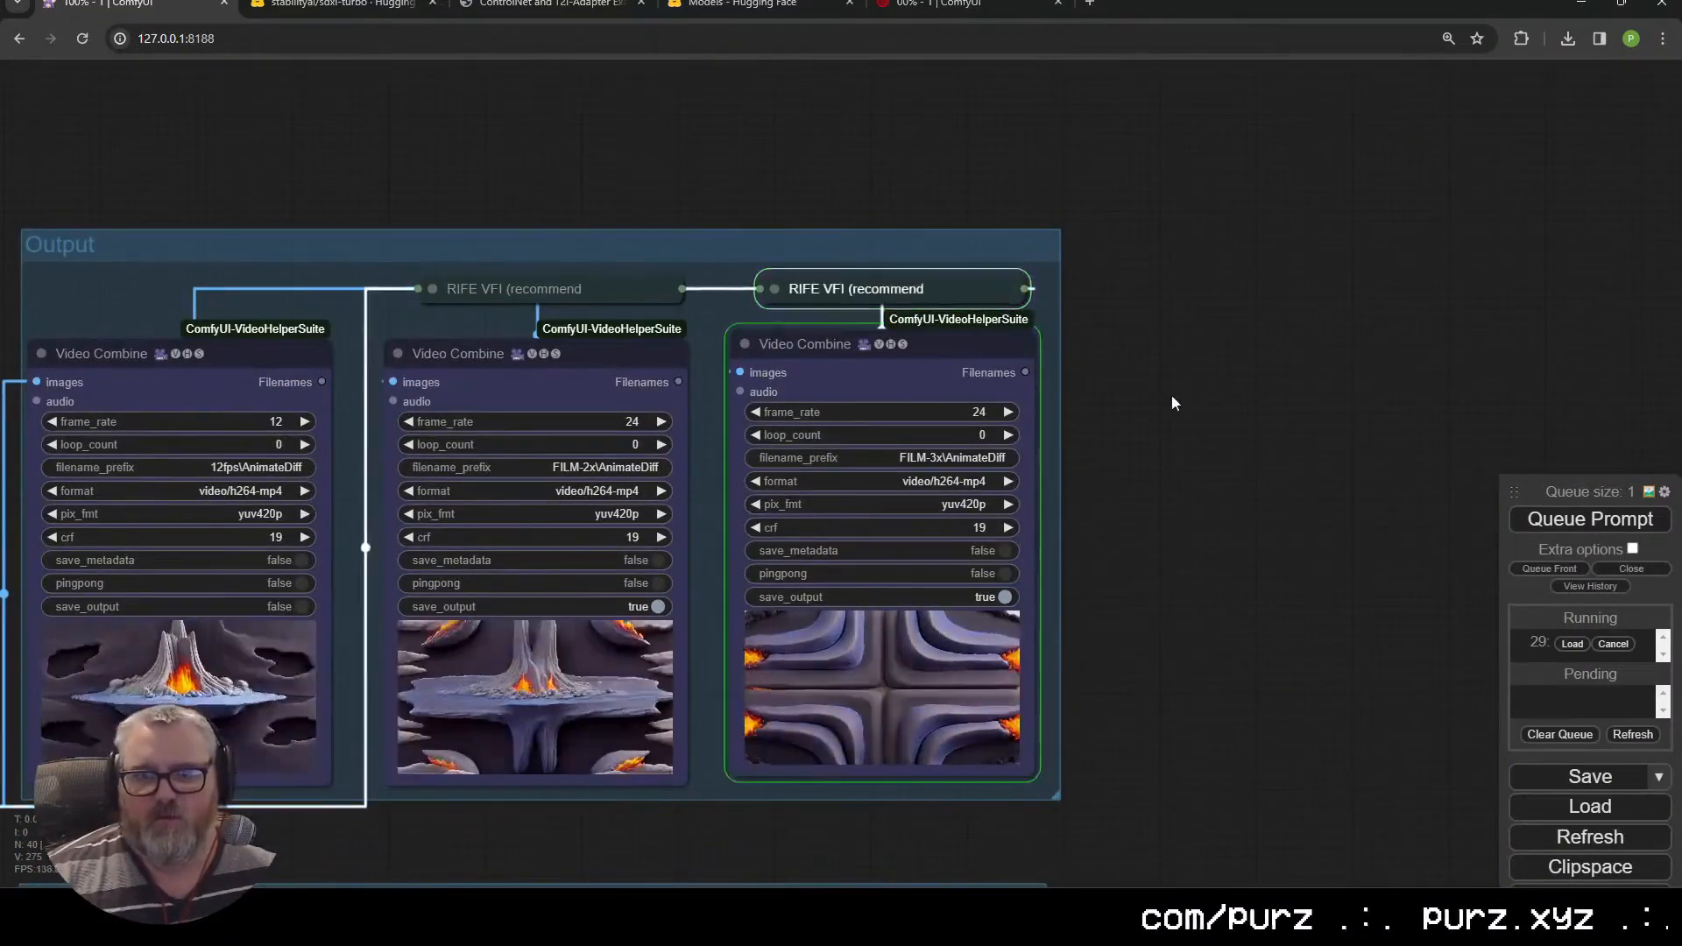
pyautogui.scroll(10, 880, 803)
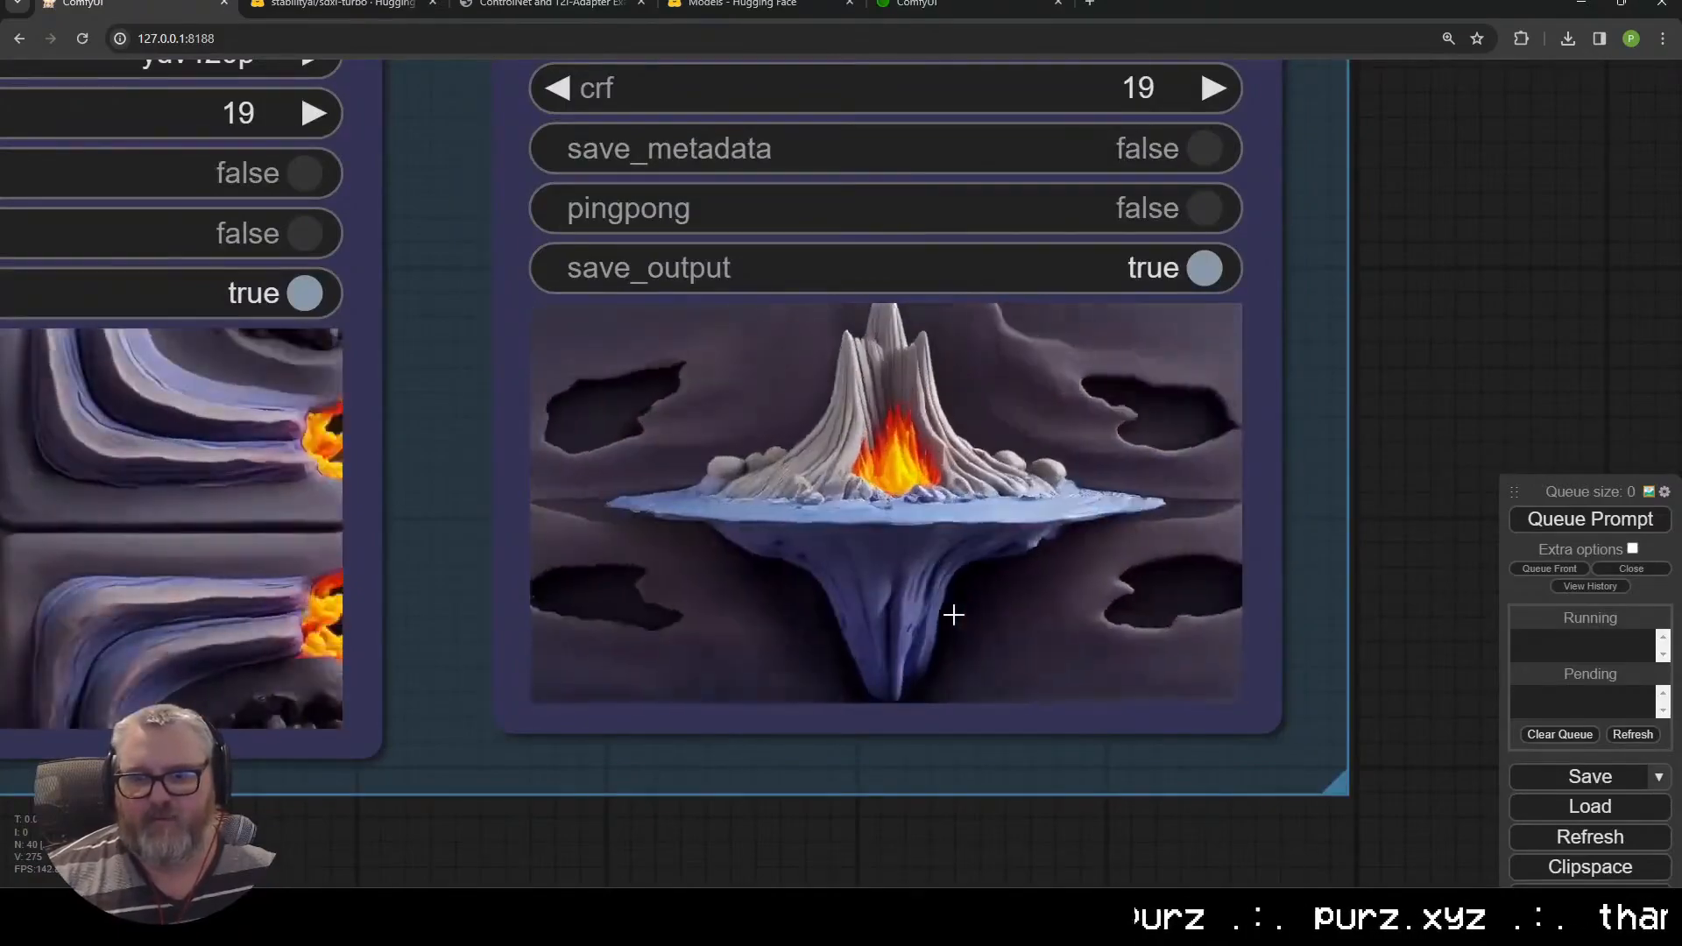
pyautogui.scroll(-10, 953, 615)
pyautogui.scroll(-5, 852, 666)
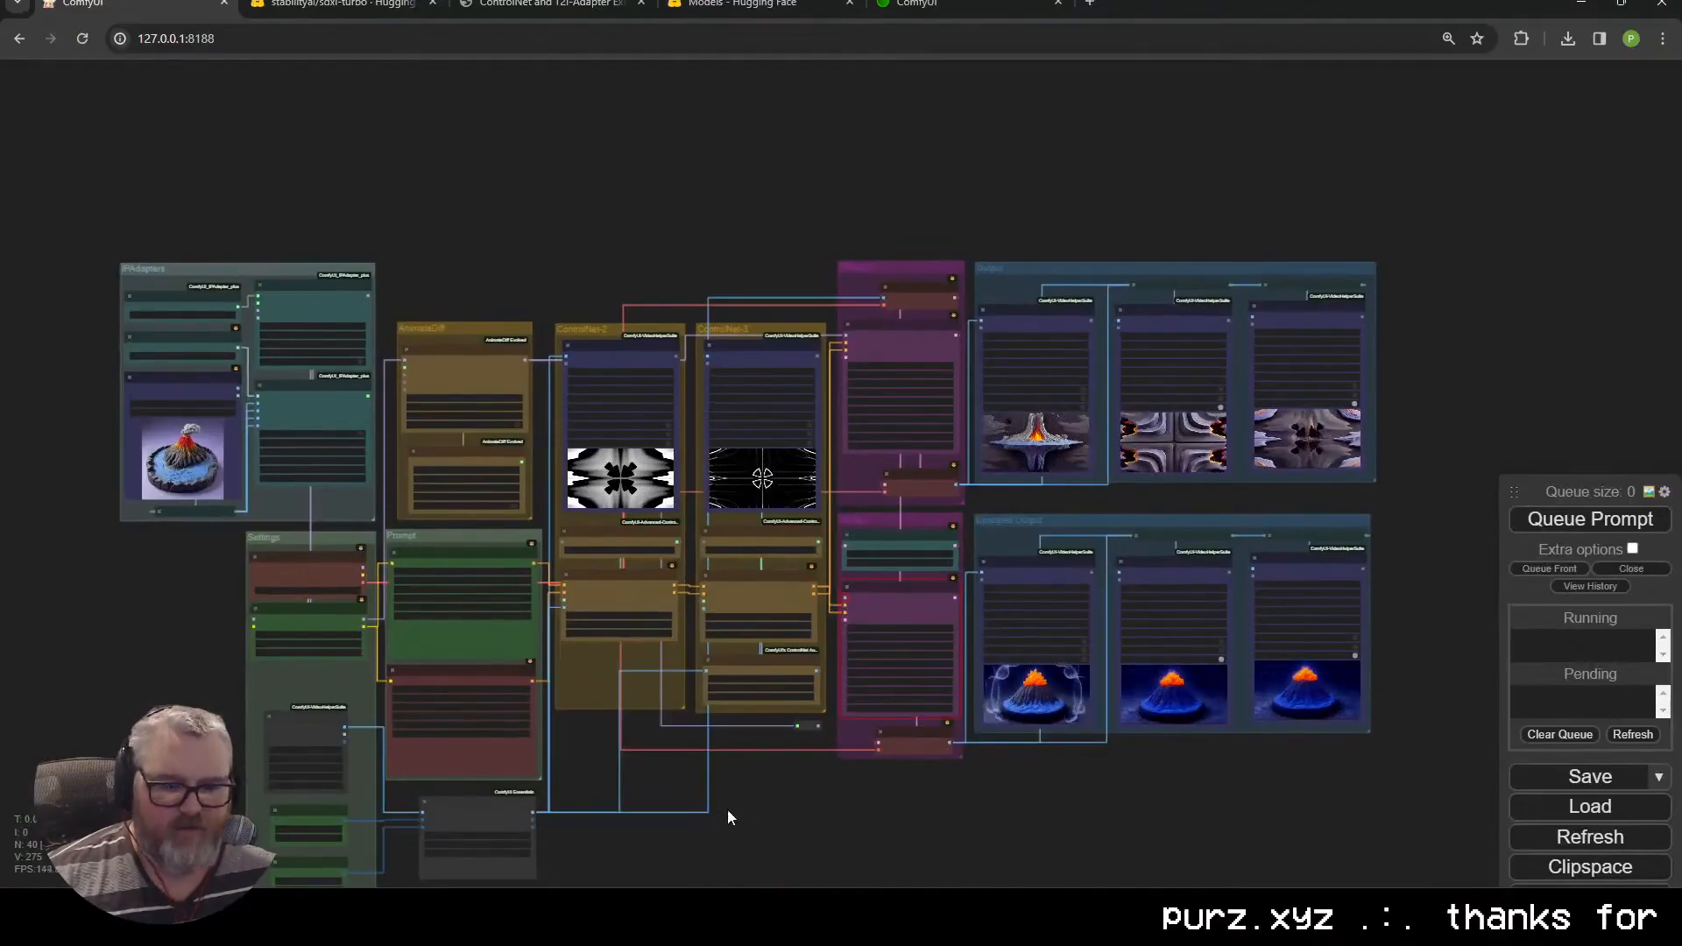
pyautogui.scroll(5, 770, 748)
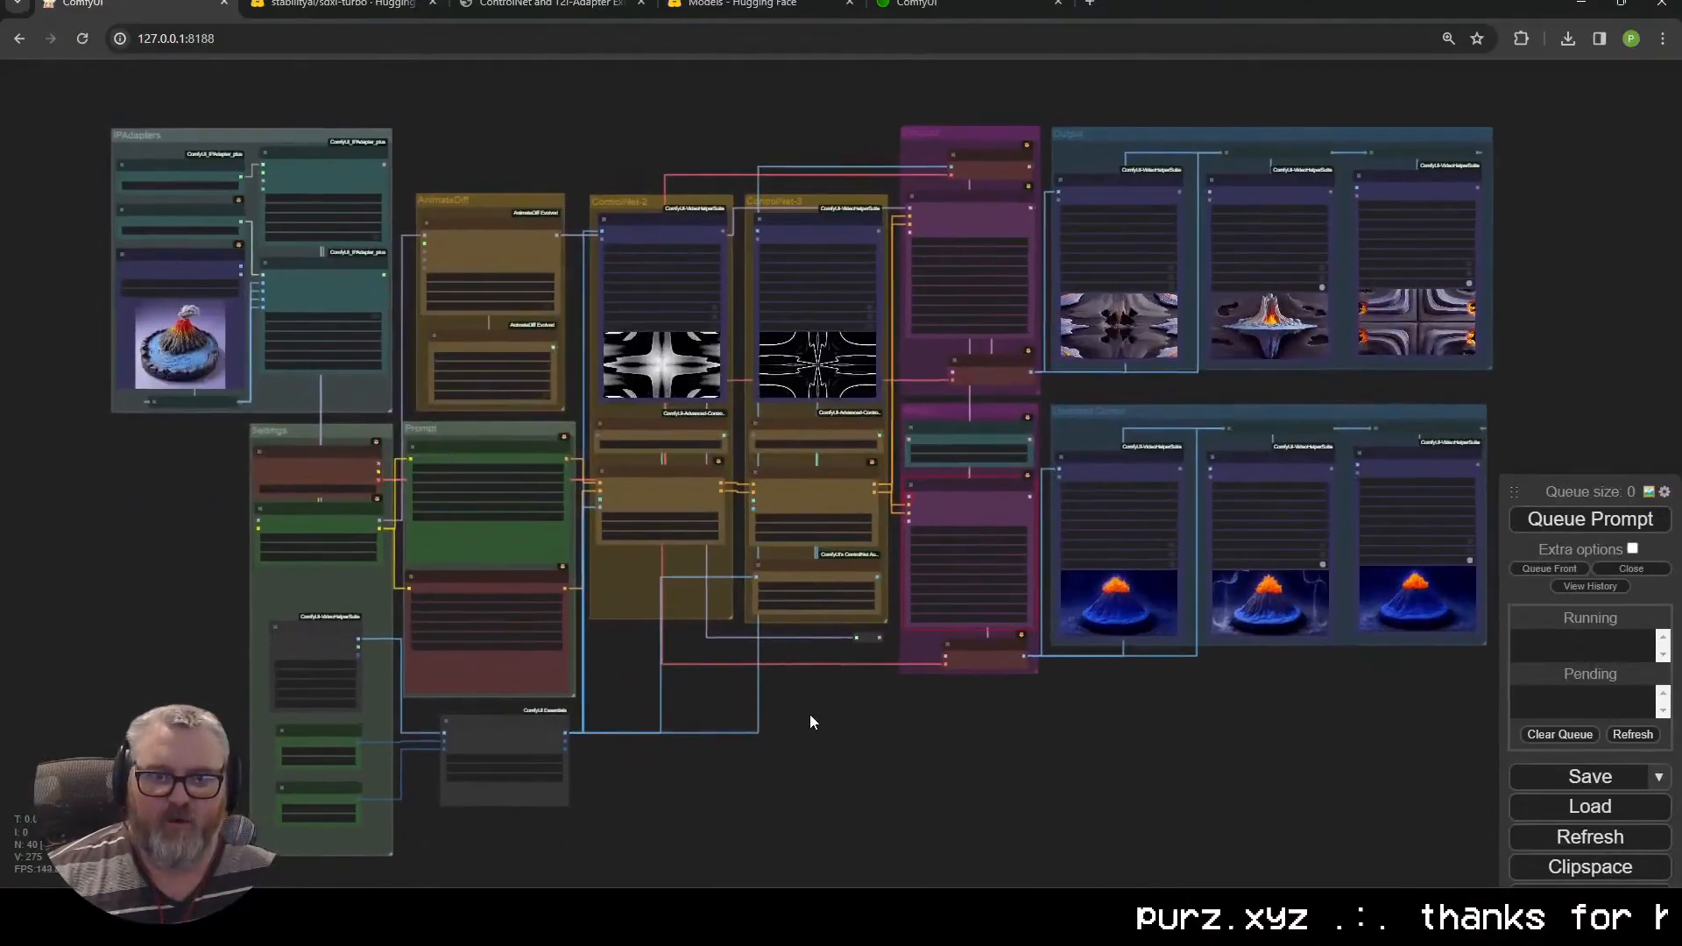